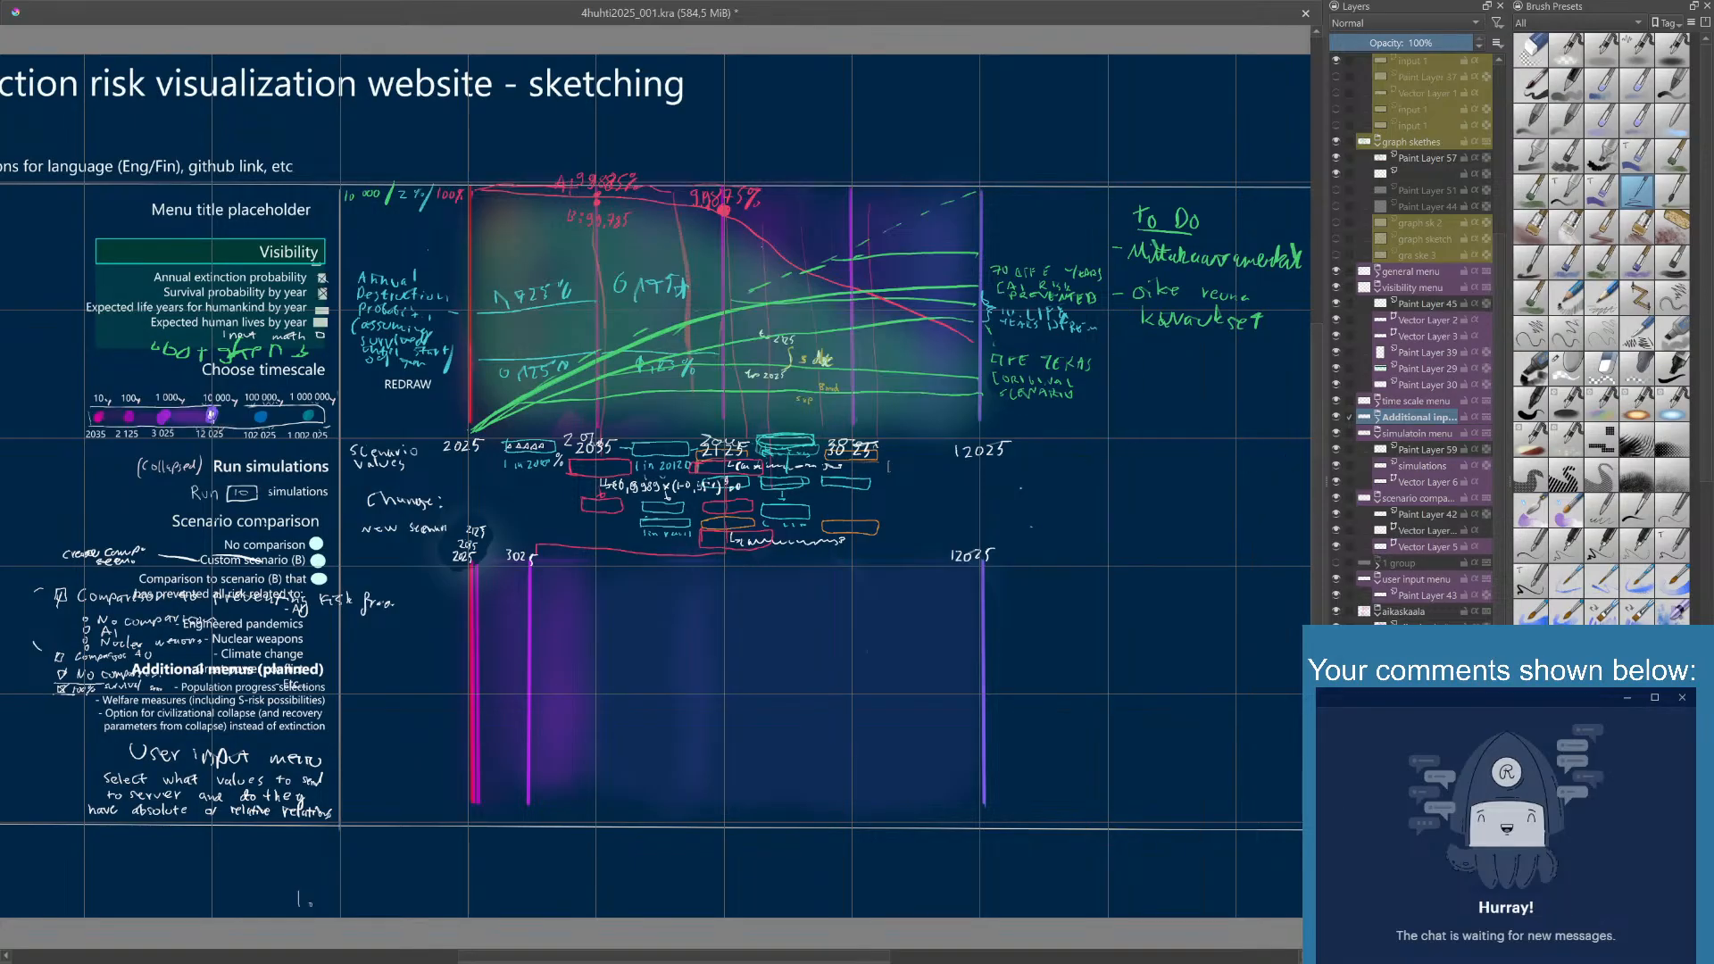
- Hide the handwritten scenario comparison notes on Paint Layer 42, keeping the rest of the scenario comparison group shown
scroll(656, 446, "down", 2)
scroll(656, 446, "up", 1)
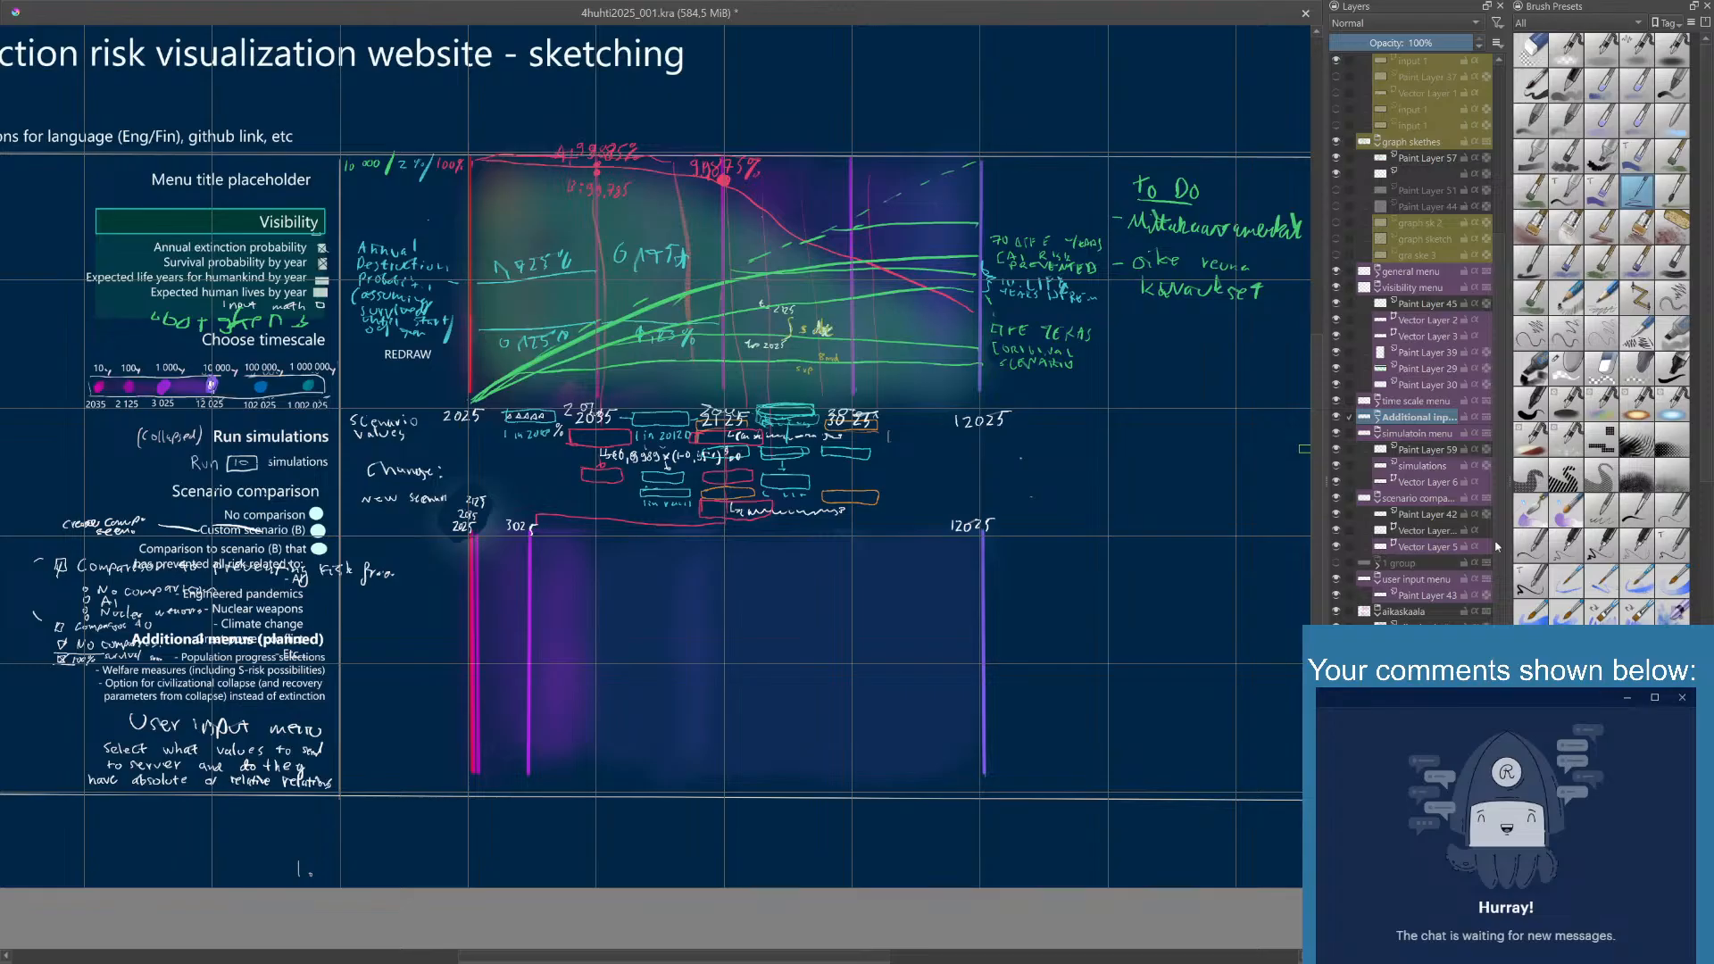
scroll(1455, 517, "down", 1)
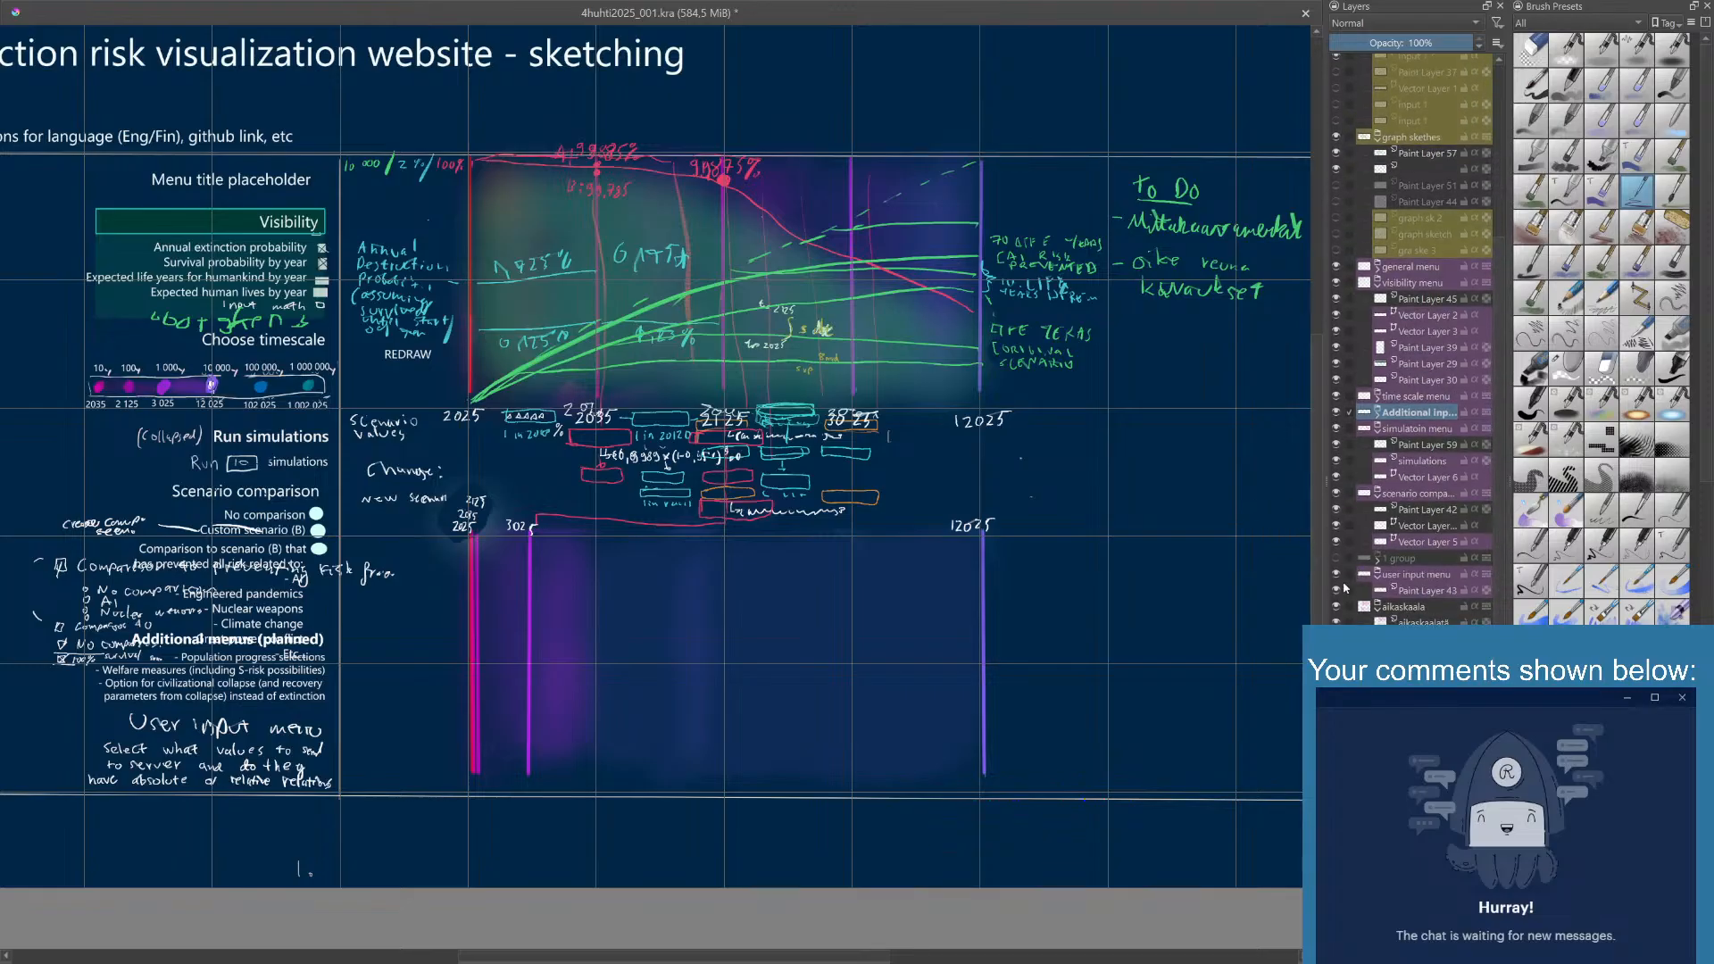
left_click(1336, 492)
left_click(1337, 494)
left_click(1337, 510)
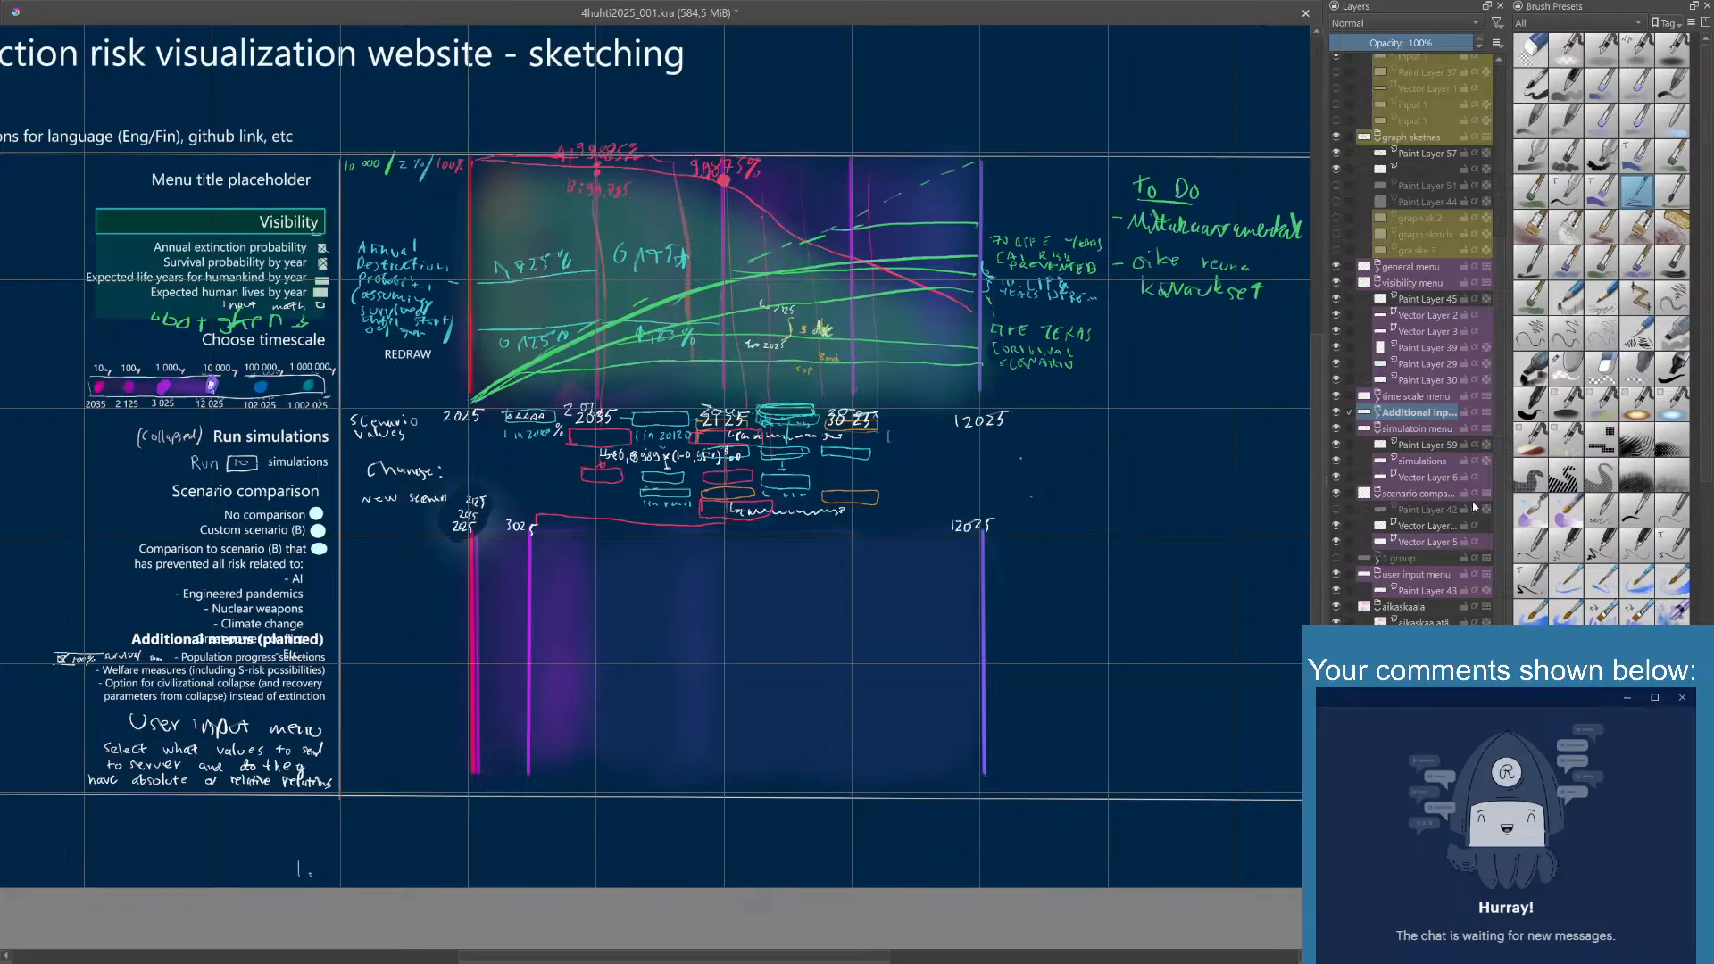
- Try moving the user input menu group above the scenario comparison group in the layer stack
left_click(1444, 591)
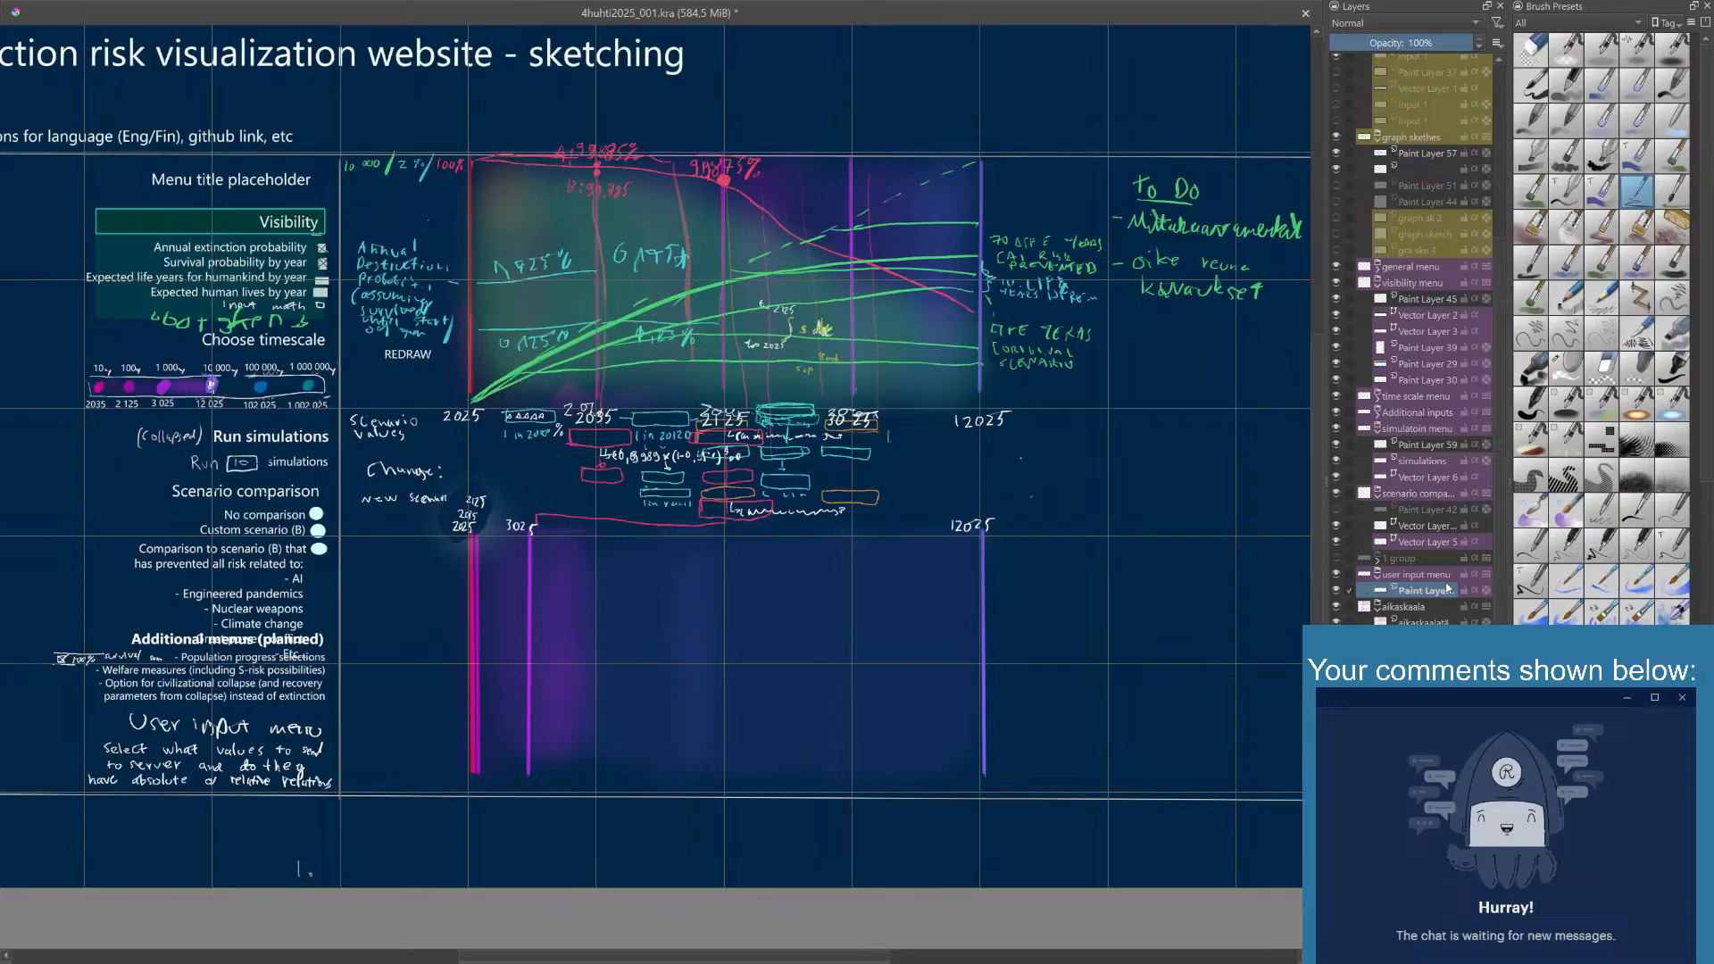
left_click(1436, 577)
left_click_drag(1433, 579, 1417, 491)
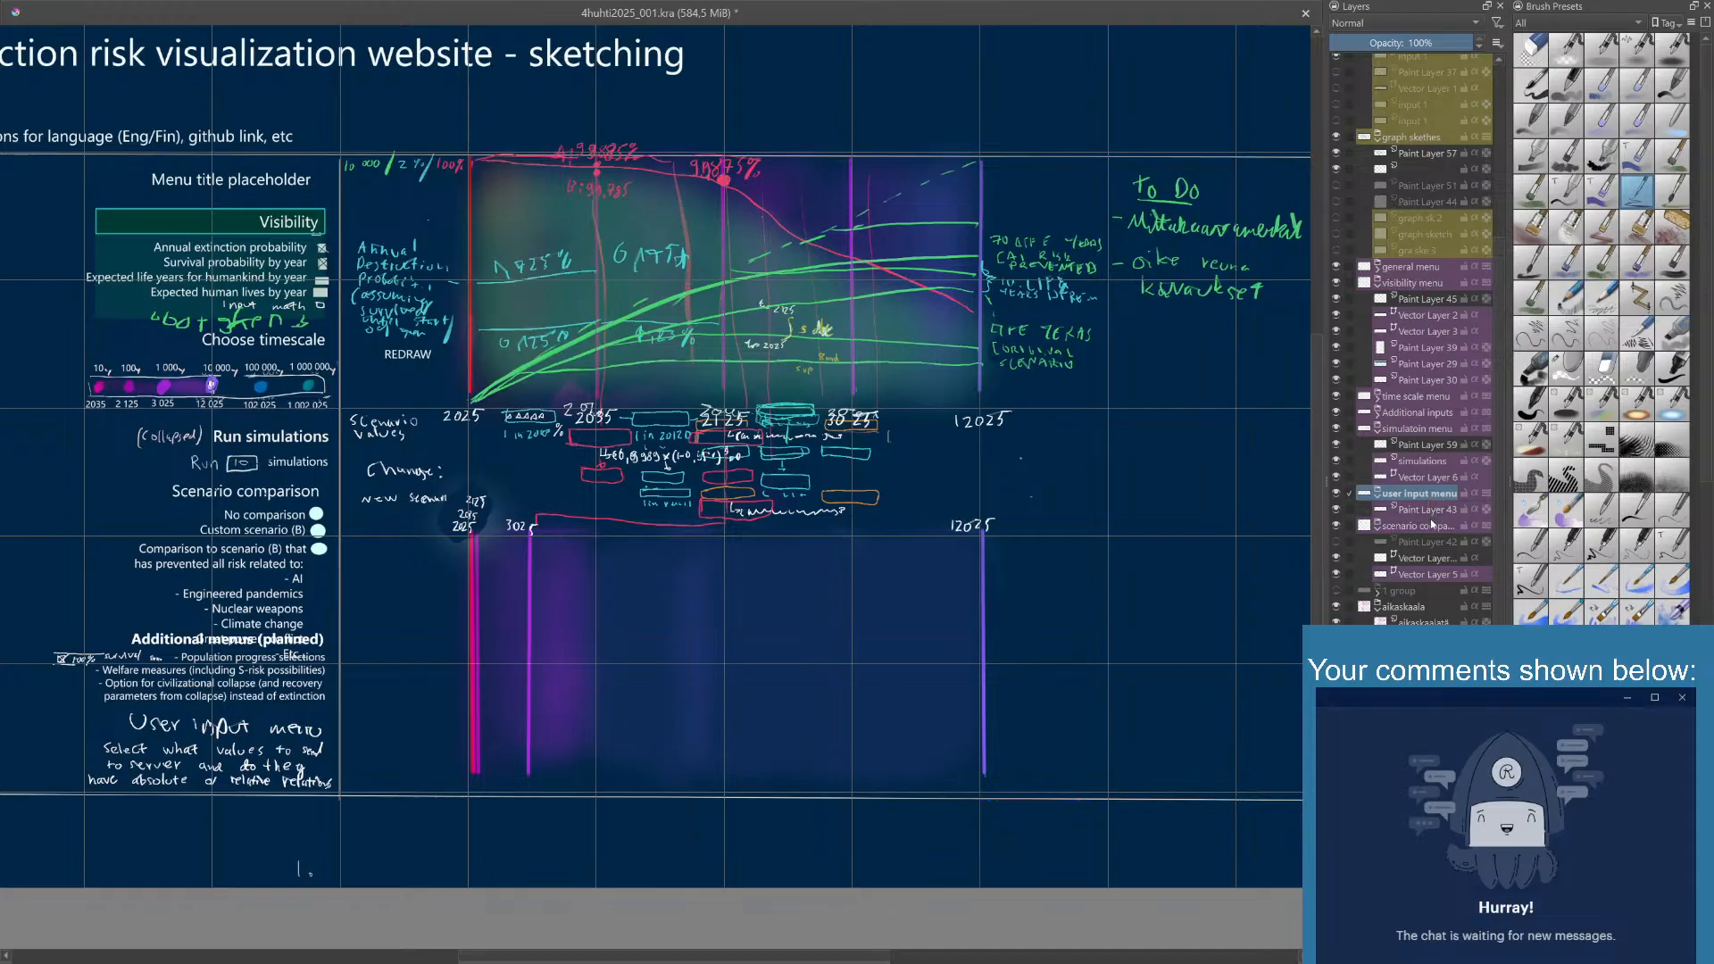
double_click(1415, 574)
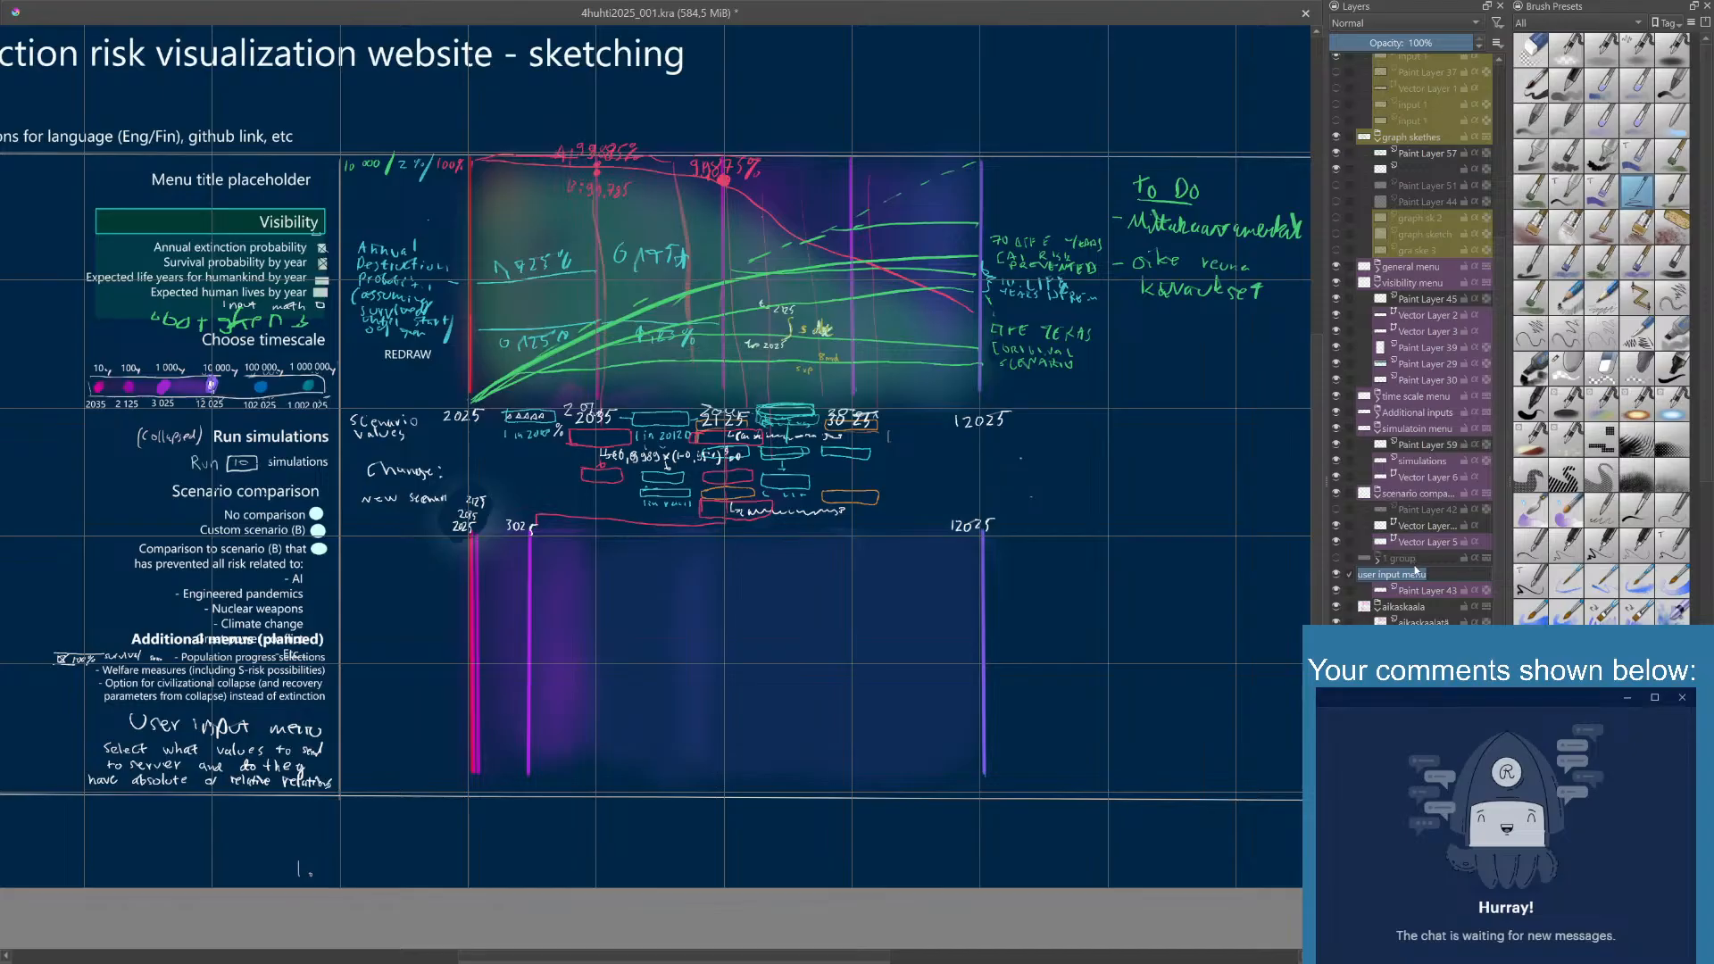
left_click(1430, 544)
left_click(1422, 575)
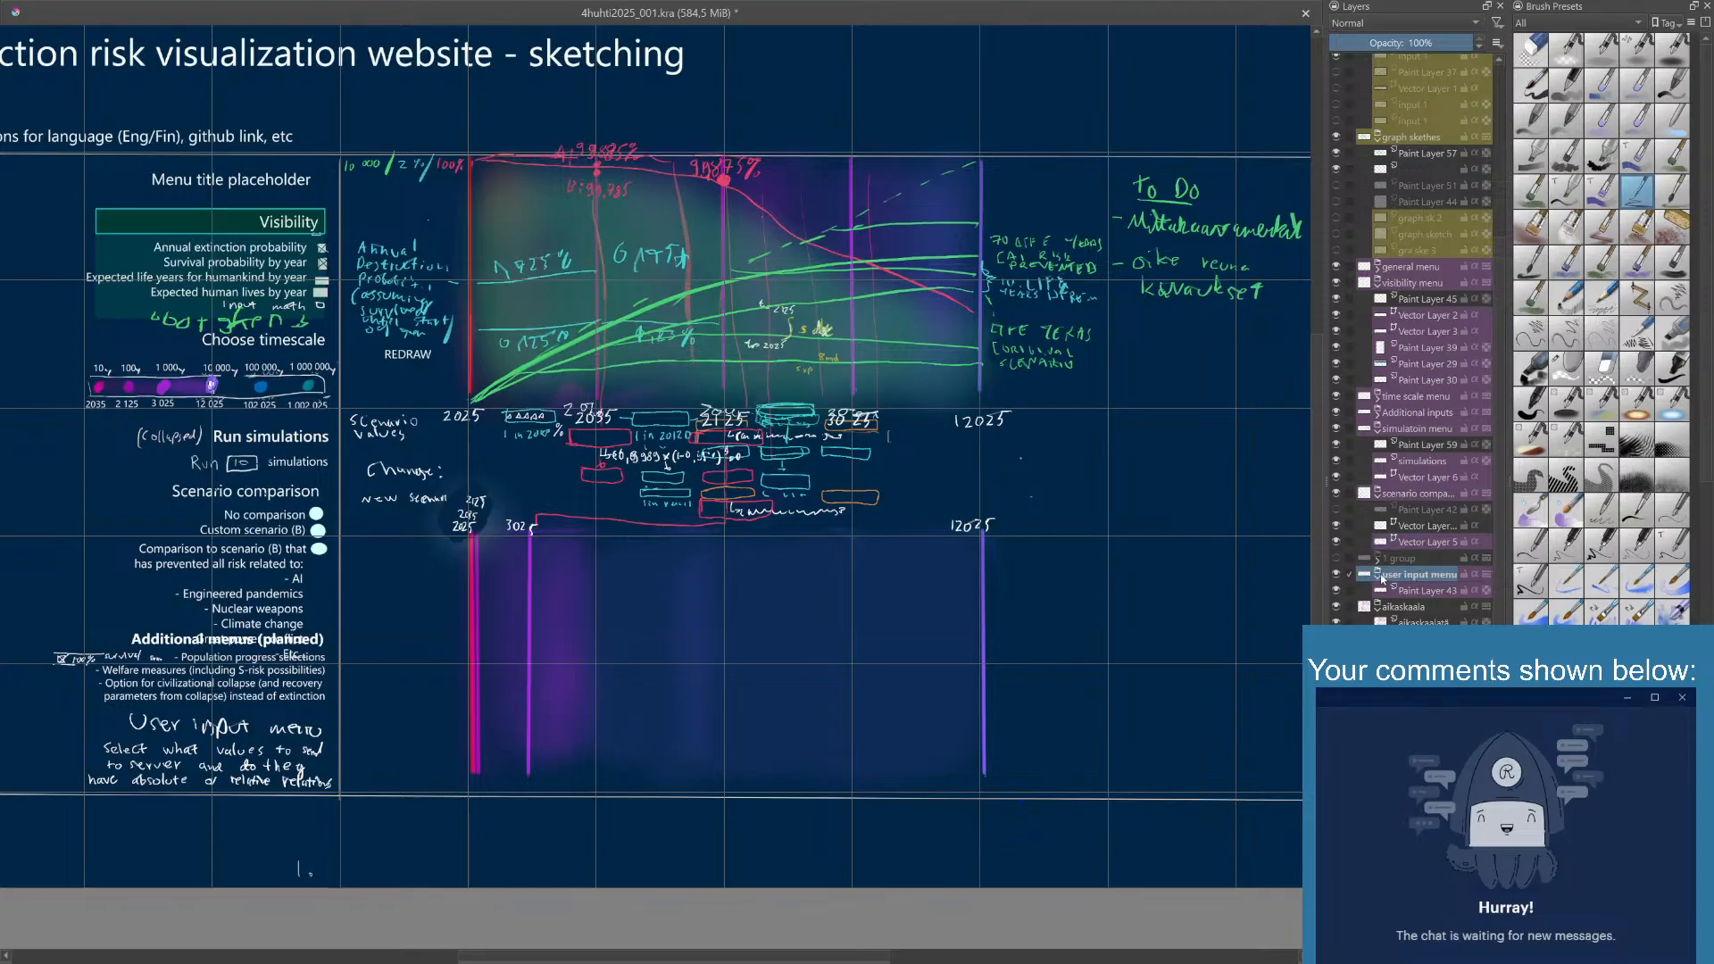
left_click_drag(1388, 577, 1377, 491)
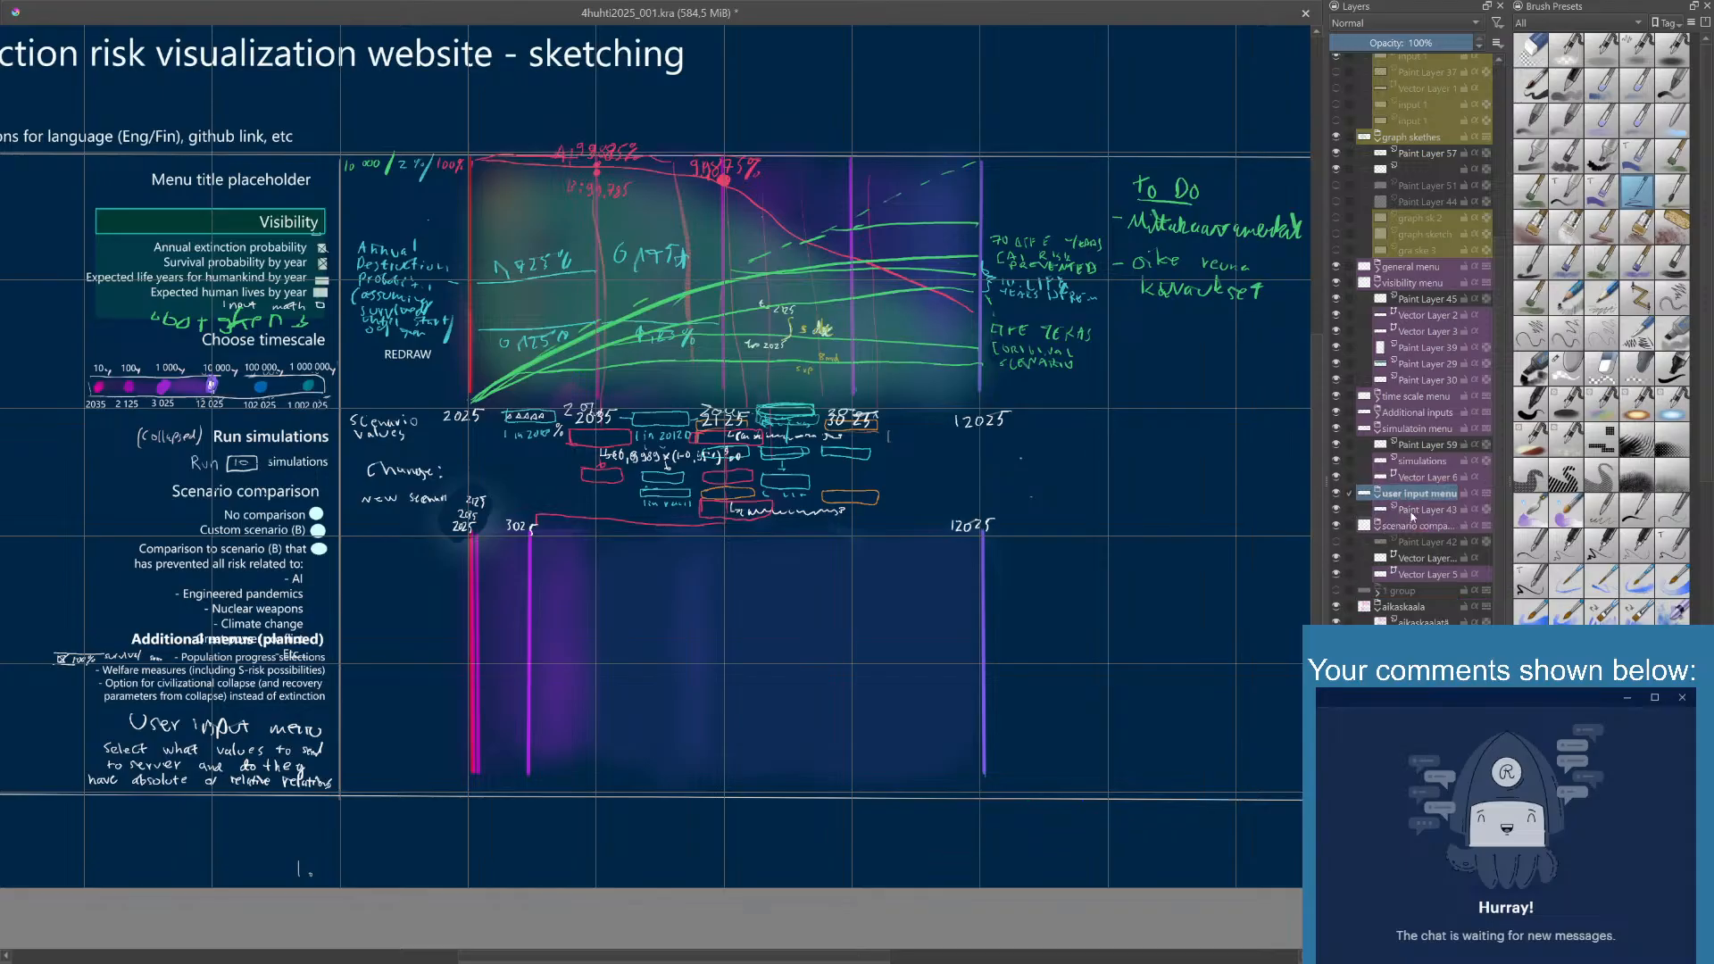
left_click_drag(1419, 576, 1404, 478)
left_click(1337, 493)
left_click(1338, 493)
left_click_drag(1426, 494, 1429, 596)
key("ctrl+z")
left_click_drag(1408, 496, 1423, 593)
key("ctrl+z")
left_click_drag(1409, 496, 1423, 619)
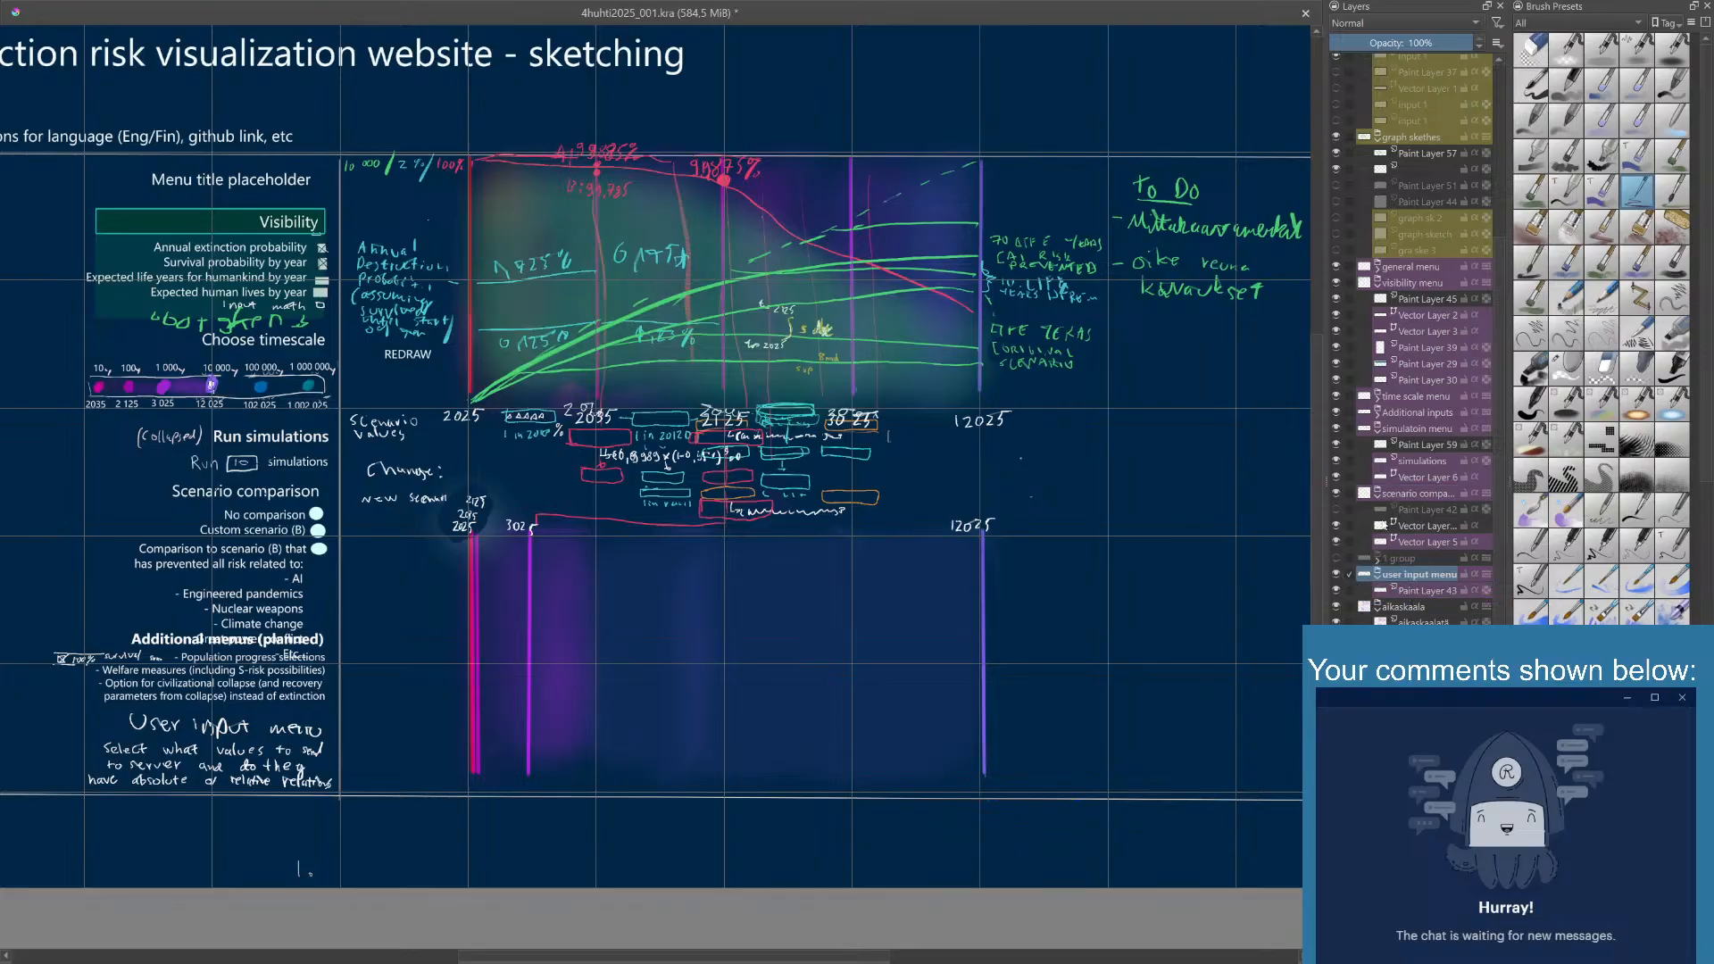
- Move the Additional Inputs group down below Paint Layer 43 in the user input menu group and check its contents
left_click(1416, 416)
left_click_drag(1418, 424, 1410, 598)
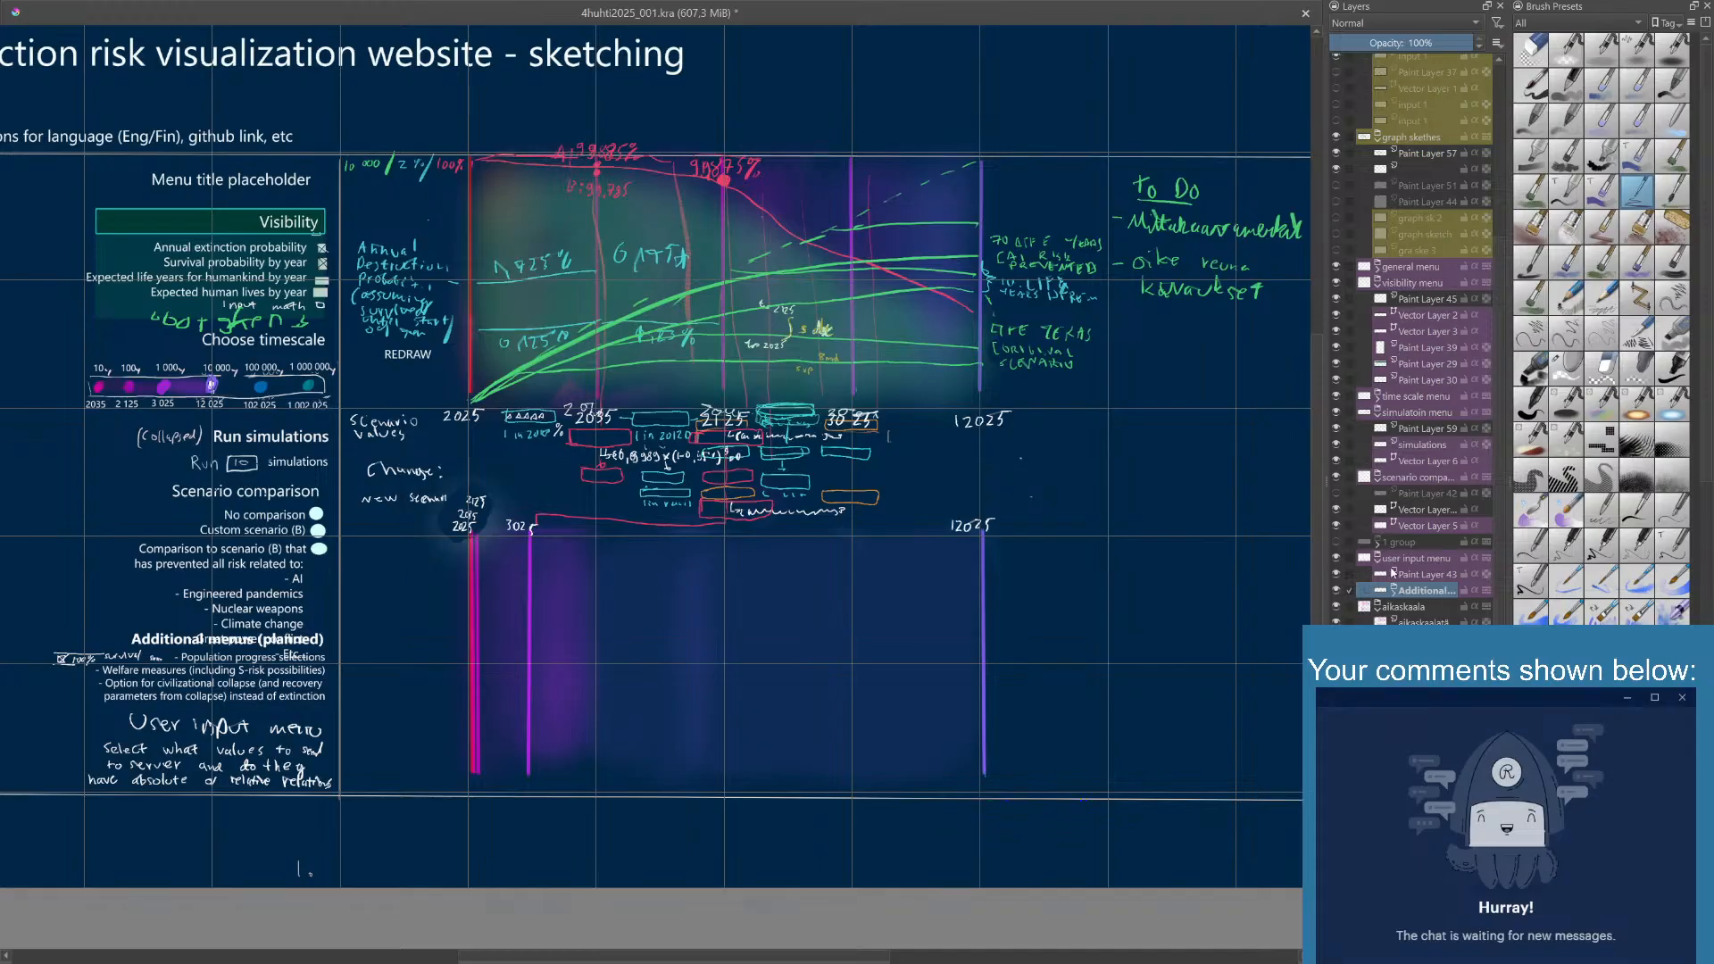
left_click(1404, 563)
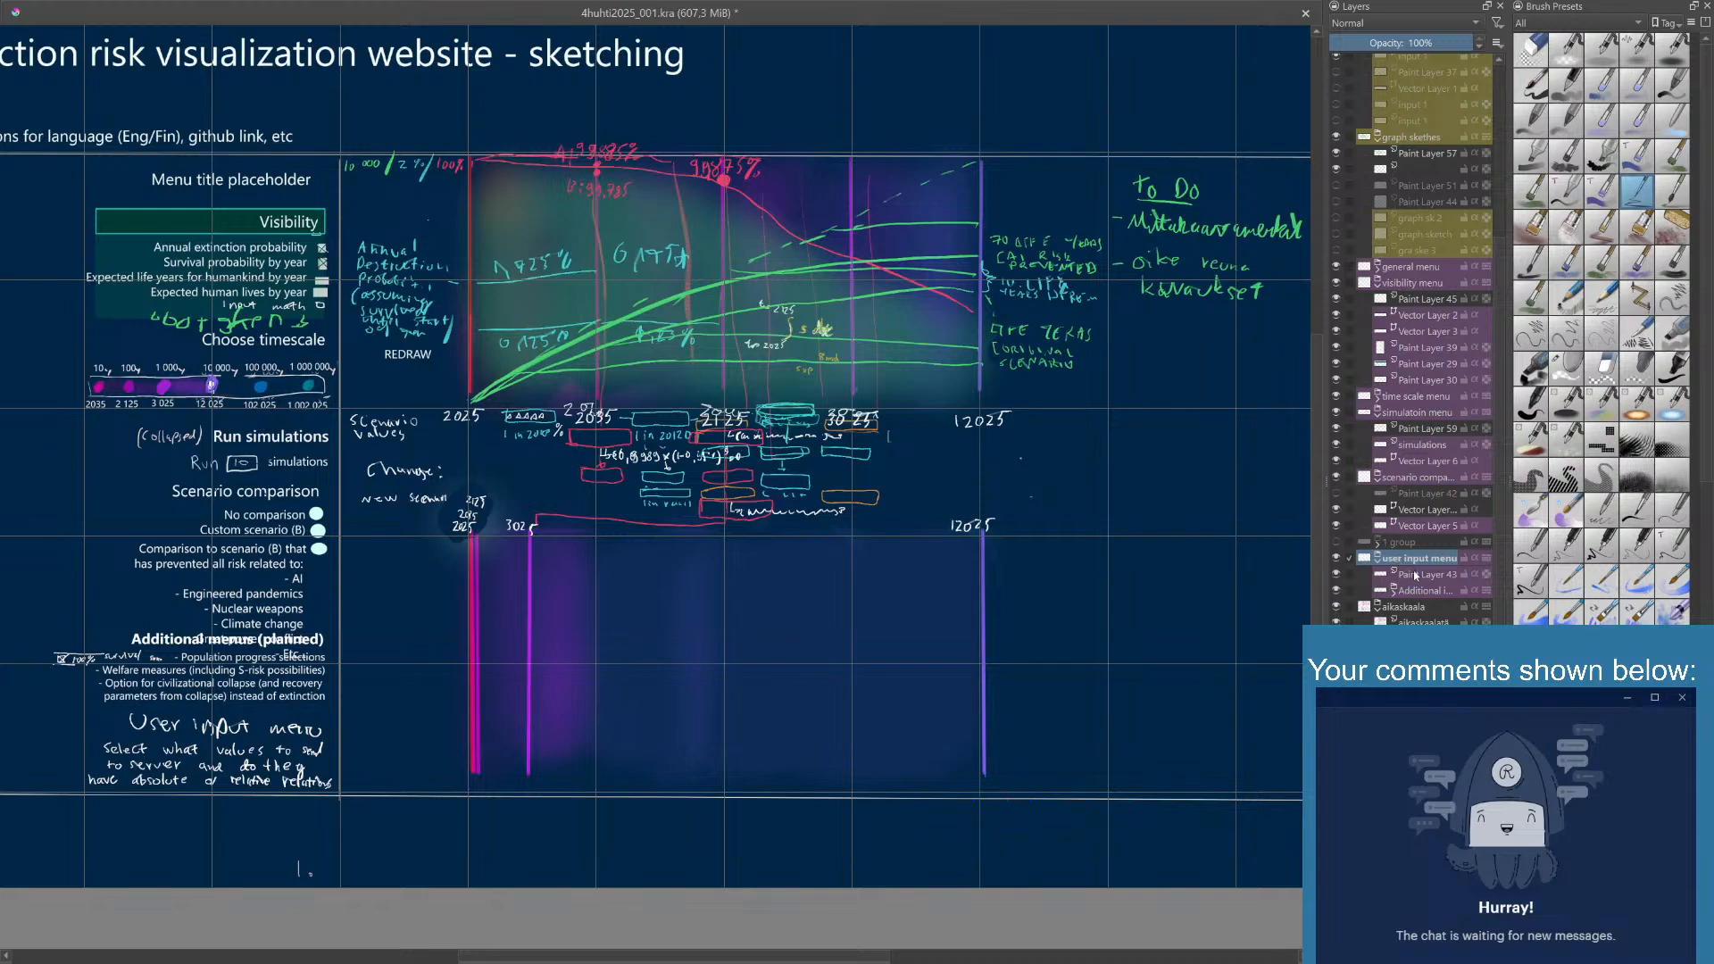
left_click(1413, 577)
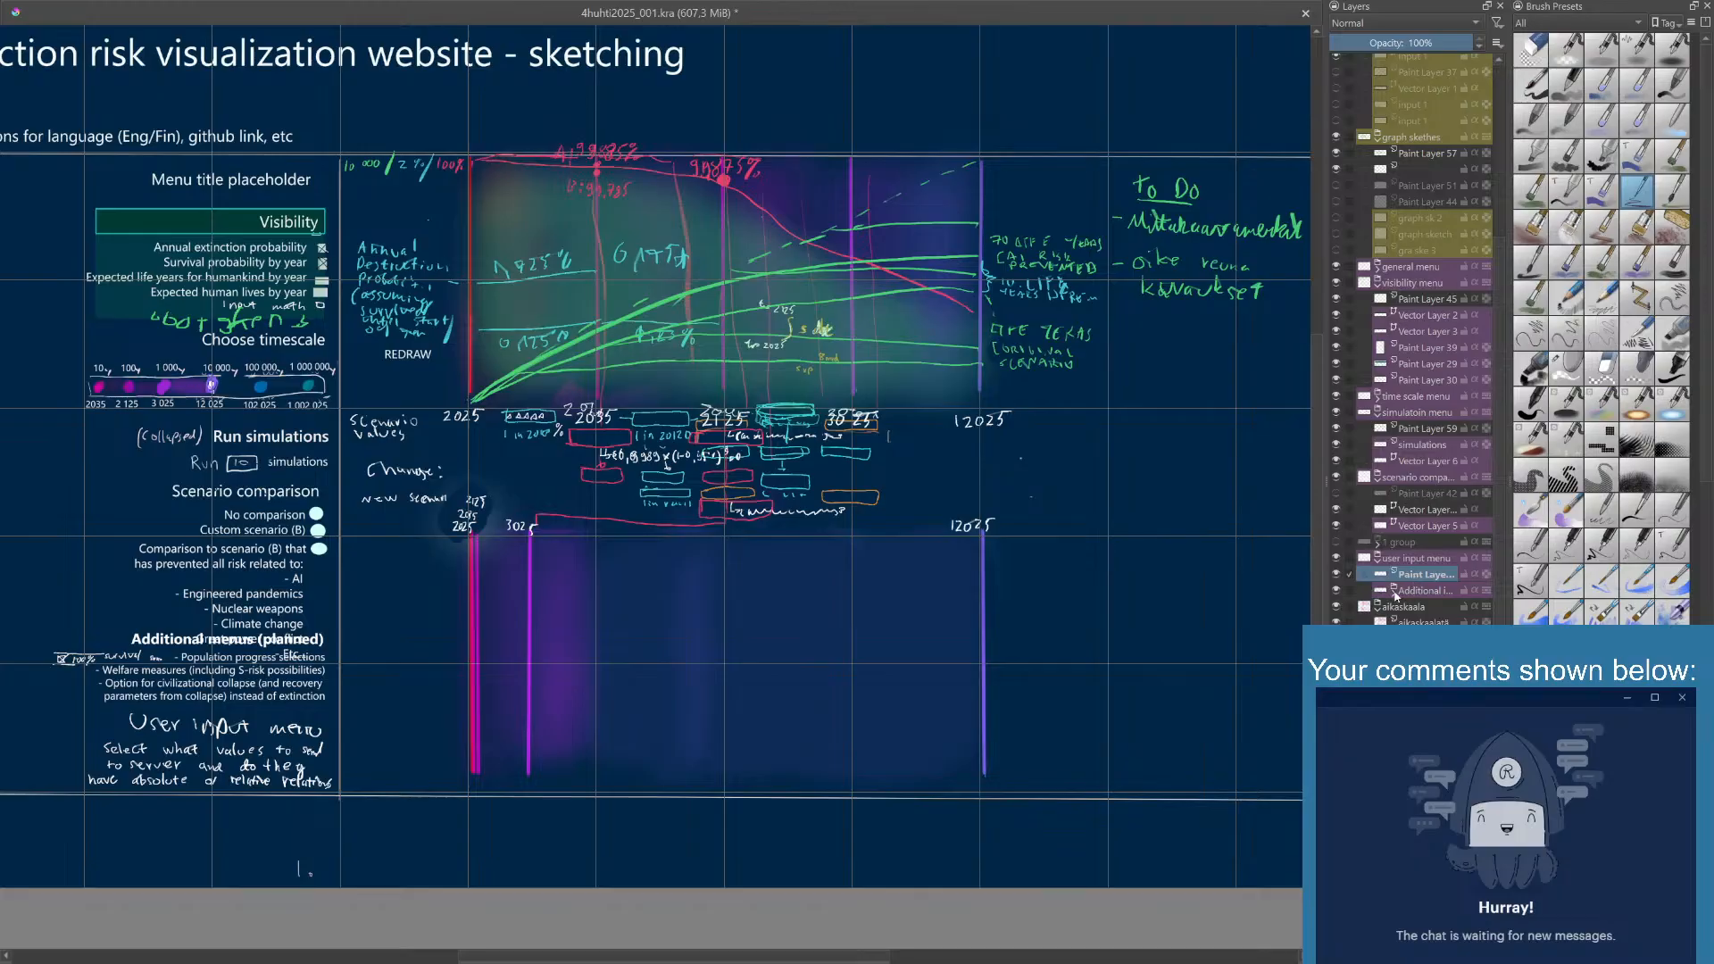
left_click(1395, 592)
left_click(1431, 608)
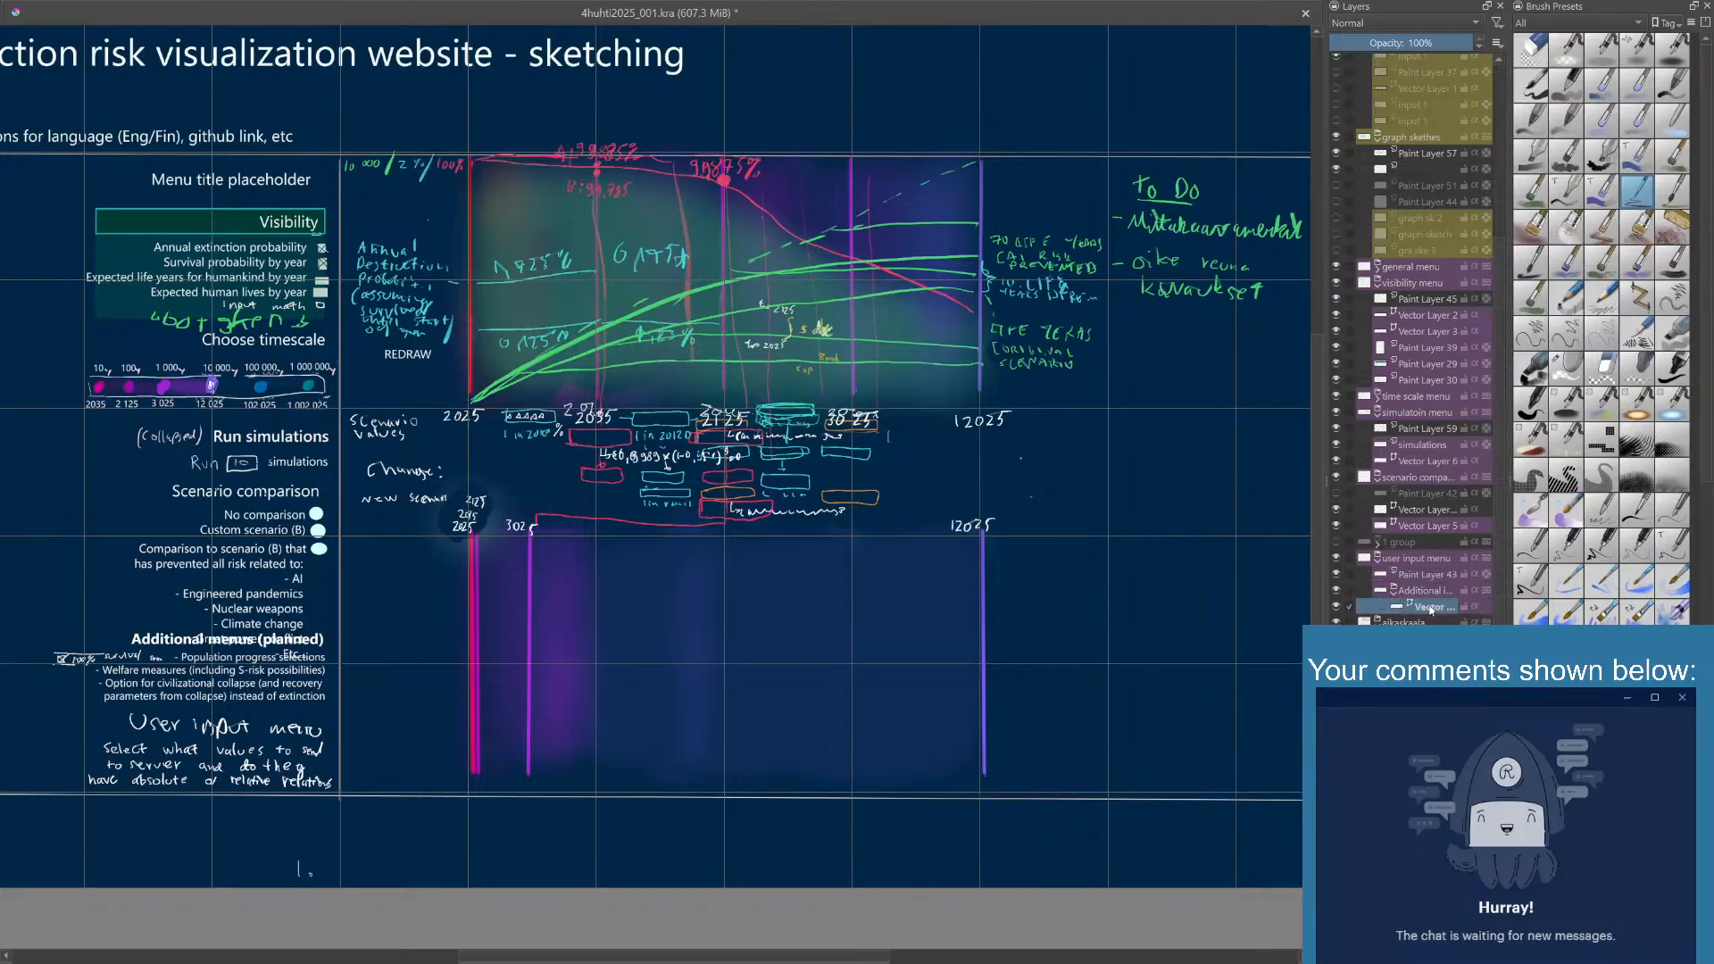
mouse_move(1421, 593)
left_mouse_down()
mouse_move(1339, 597)
mouse_move(1408, 596)
left_mouse_up()
left_click(1337, 592)
left_click(1336, 592)
left_click(1337, 592)
- Move the Additional Inputs group out of the user input menu group, directly beneath it, and check its visibility
left_click(1337, 592)
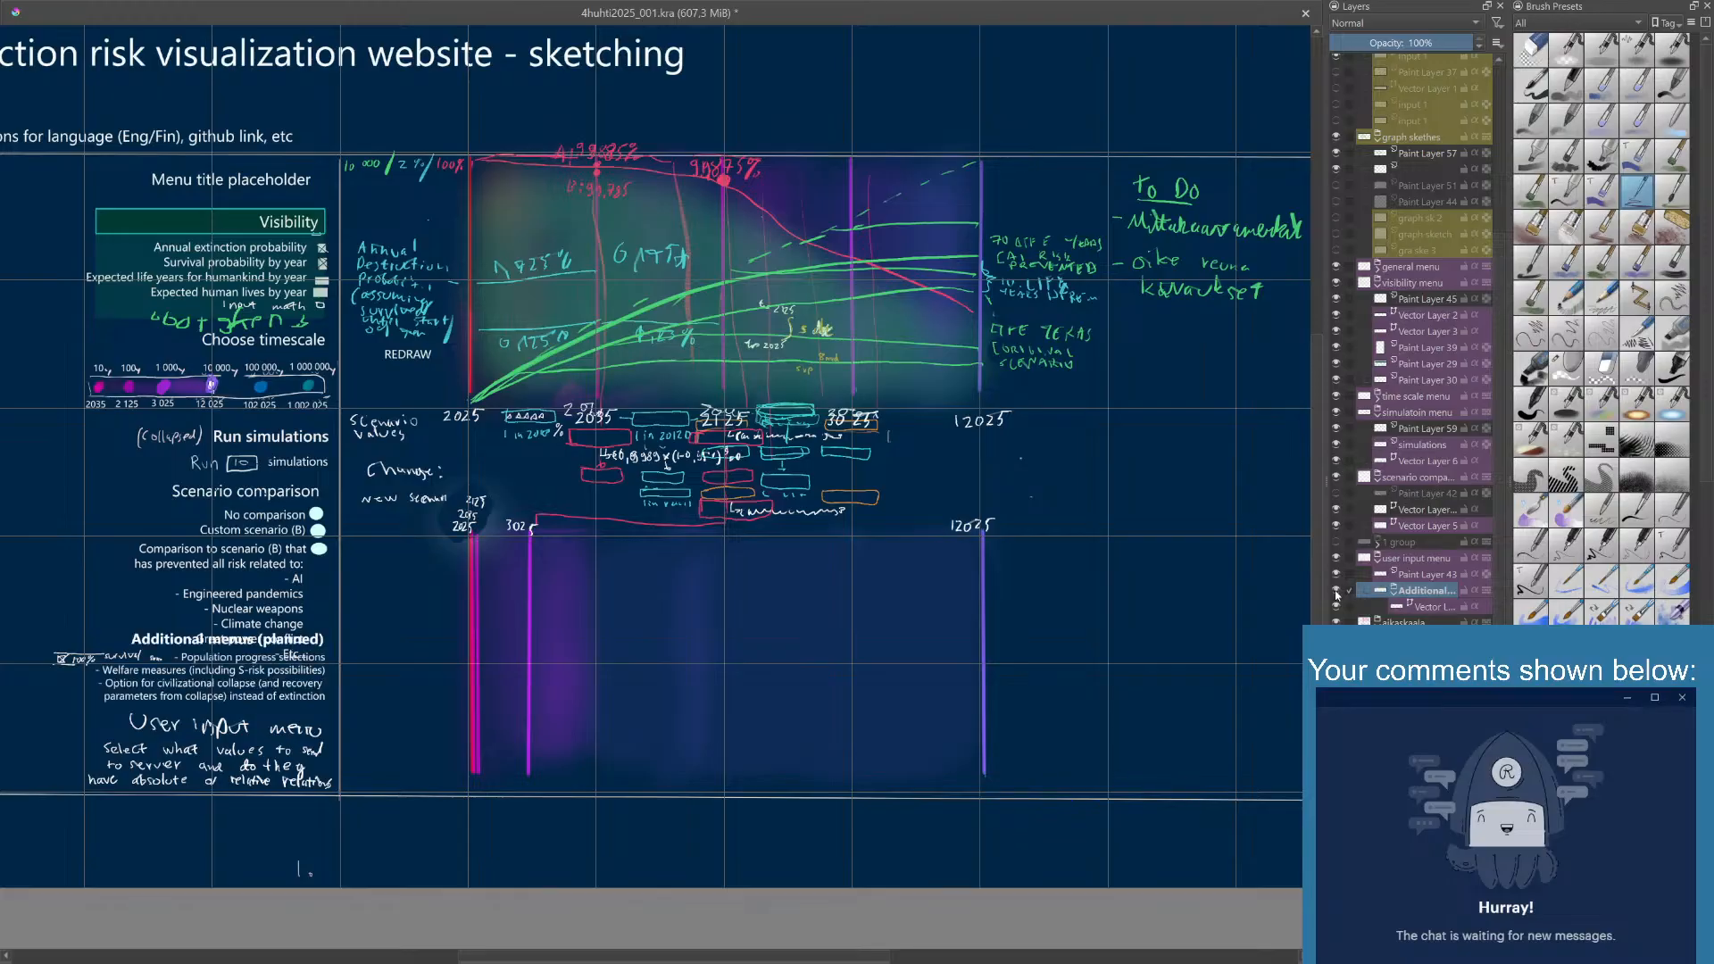
left_click_drag(1408, 589, 1376, 621)
left_click(1336, 592)
left_click(1336, 592)
left_click(1336, 592)
left_click(1336, 592)
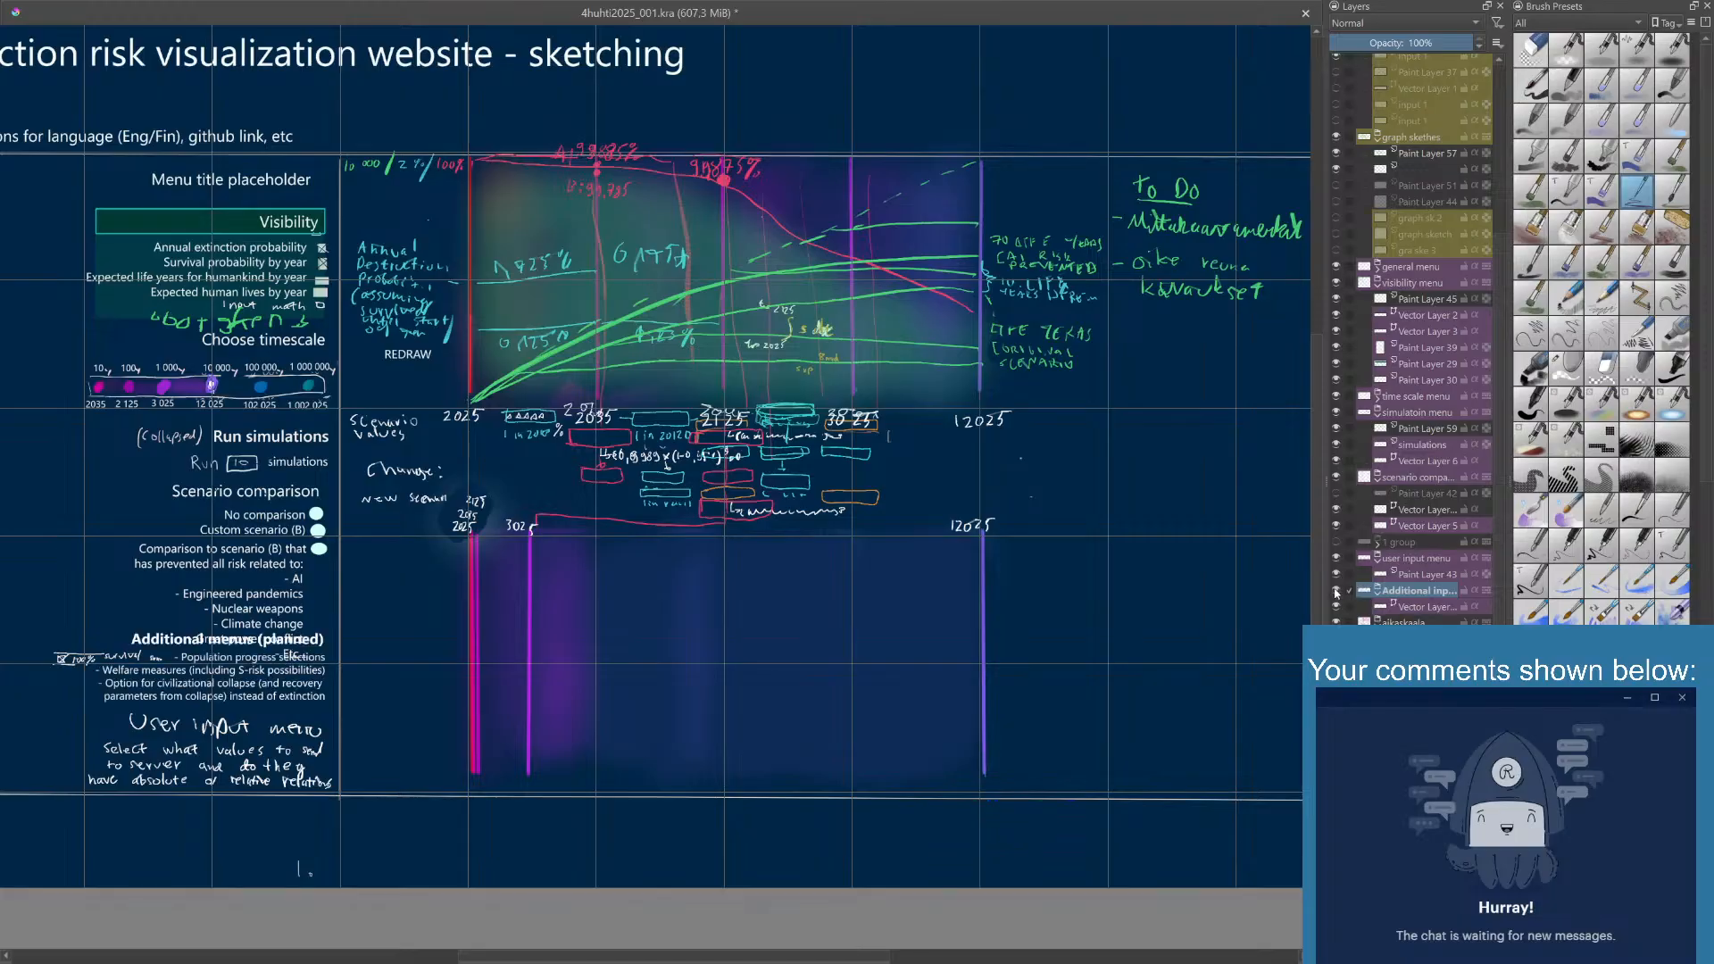
- On a new vector layer above Paint Layer 43, add "Send inputs to server (Select what values to send to server) (Work in progress...)" over the handwritten notes
left_click(1418, 579)
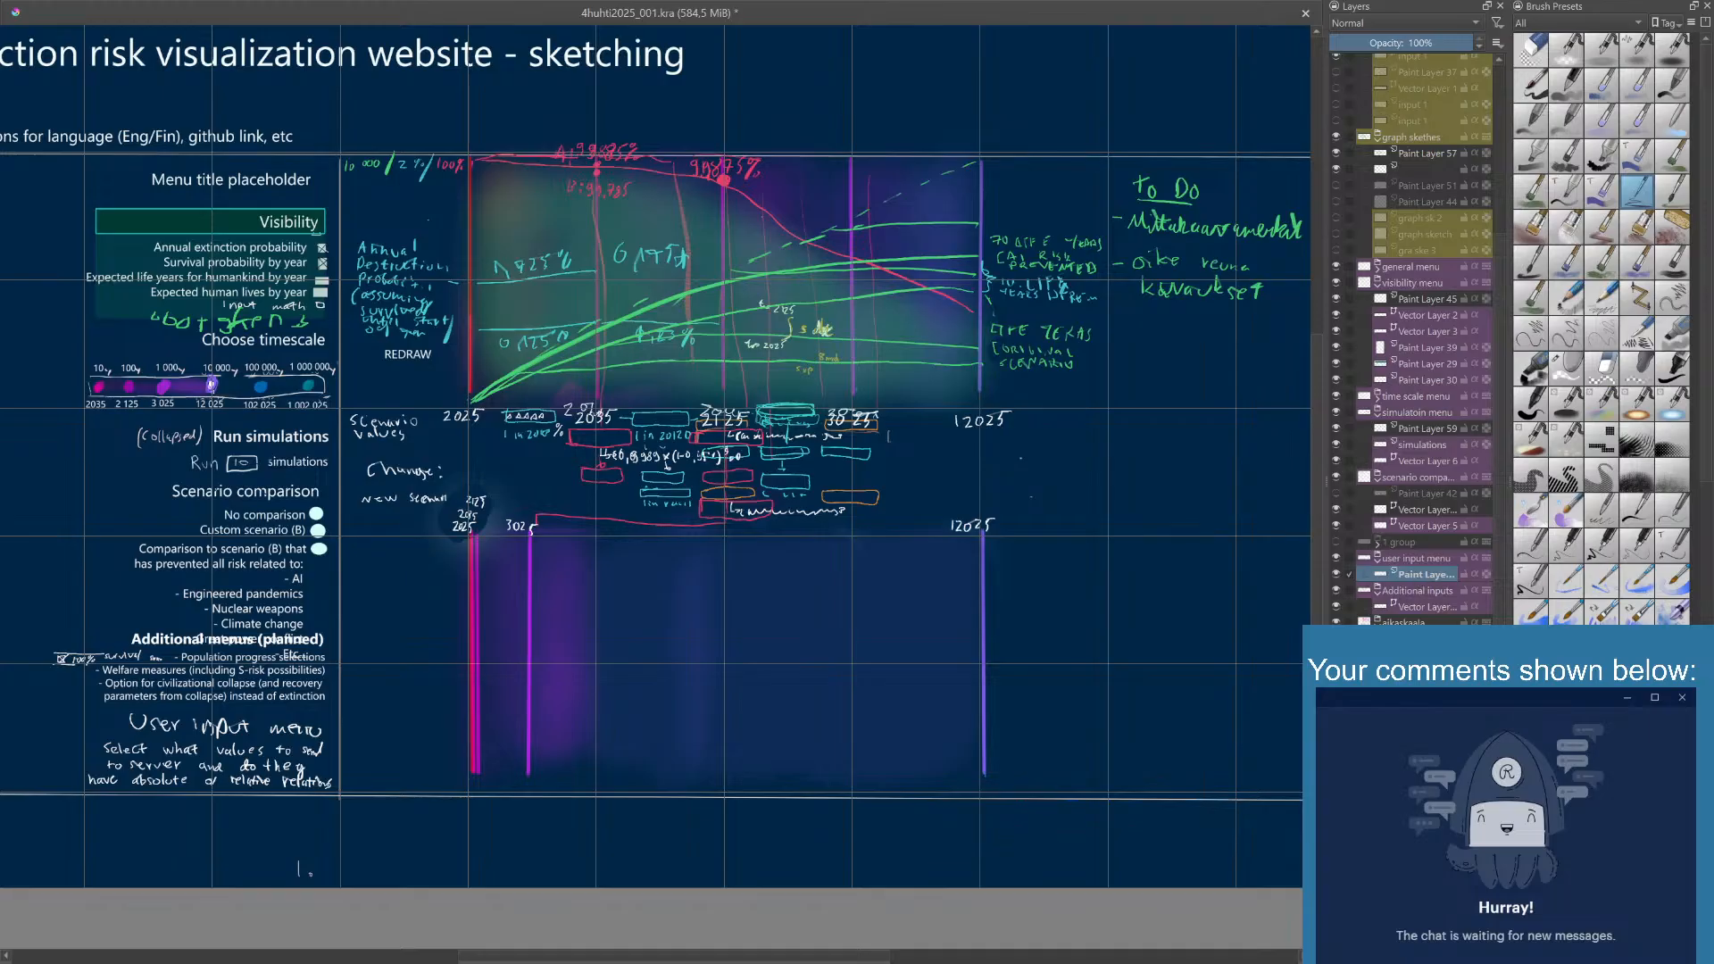
key("shift+Insert")
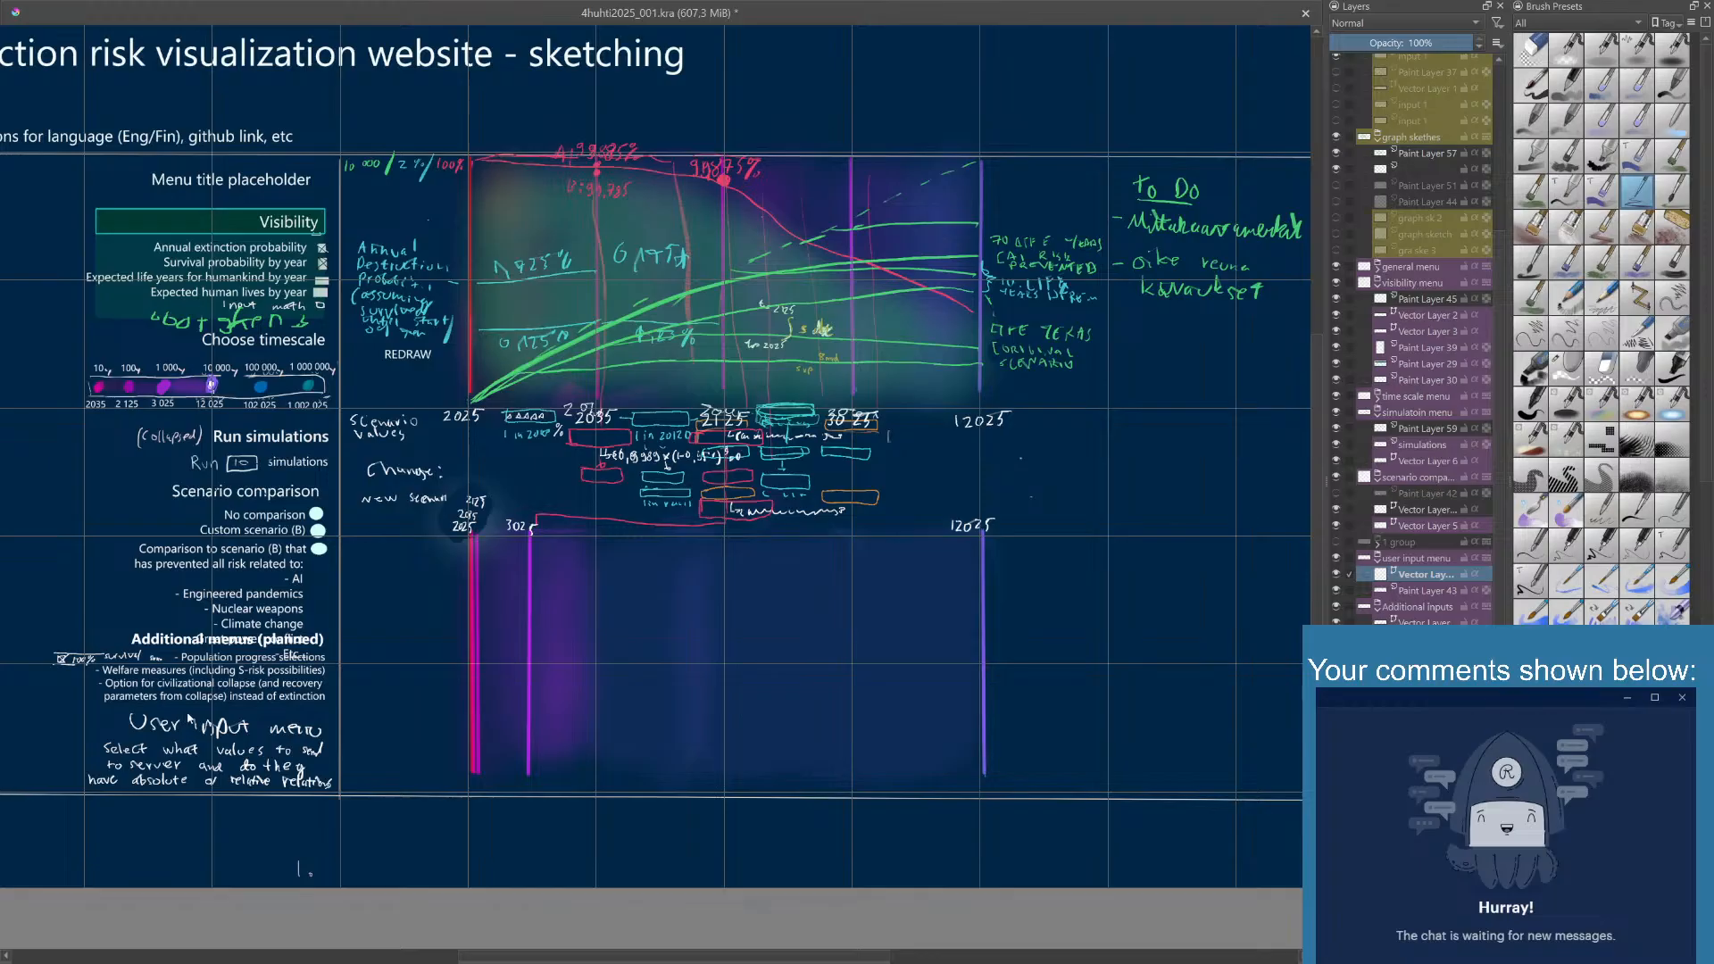
left_click_drag(187, 721, 325, 759)
key("ctrl+s")
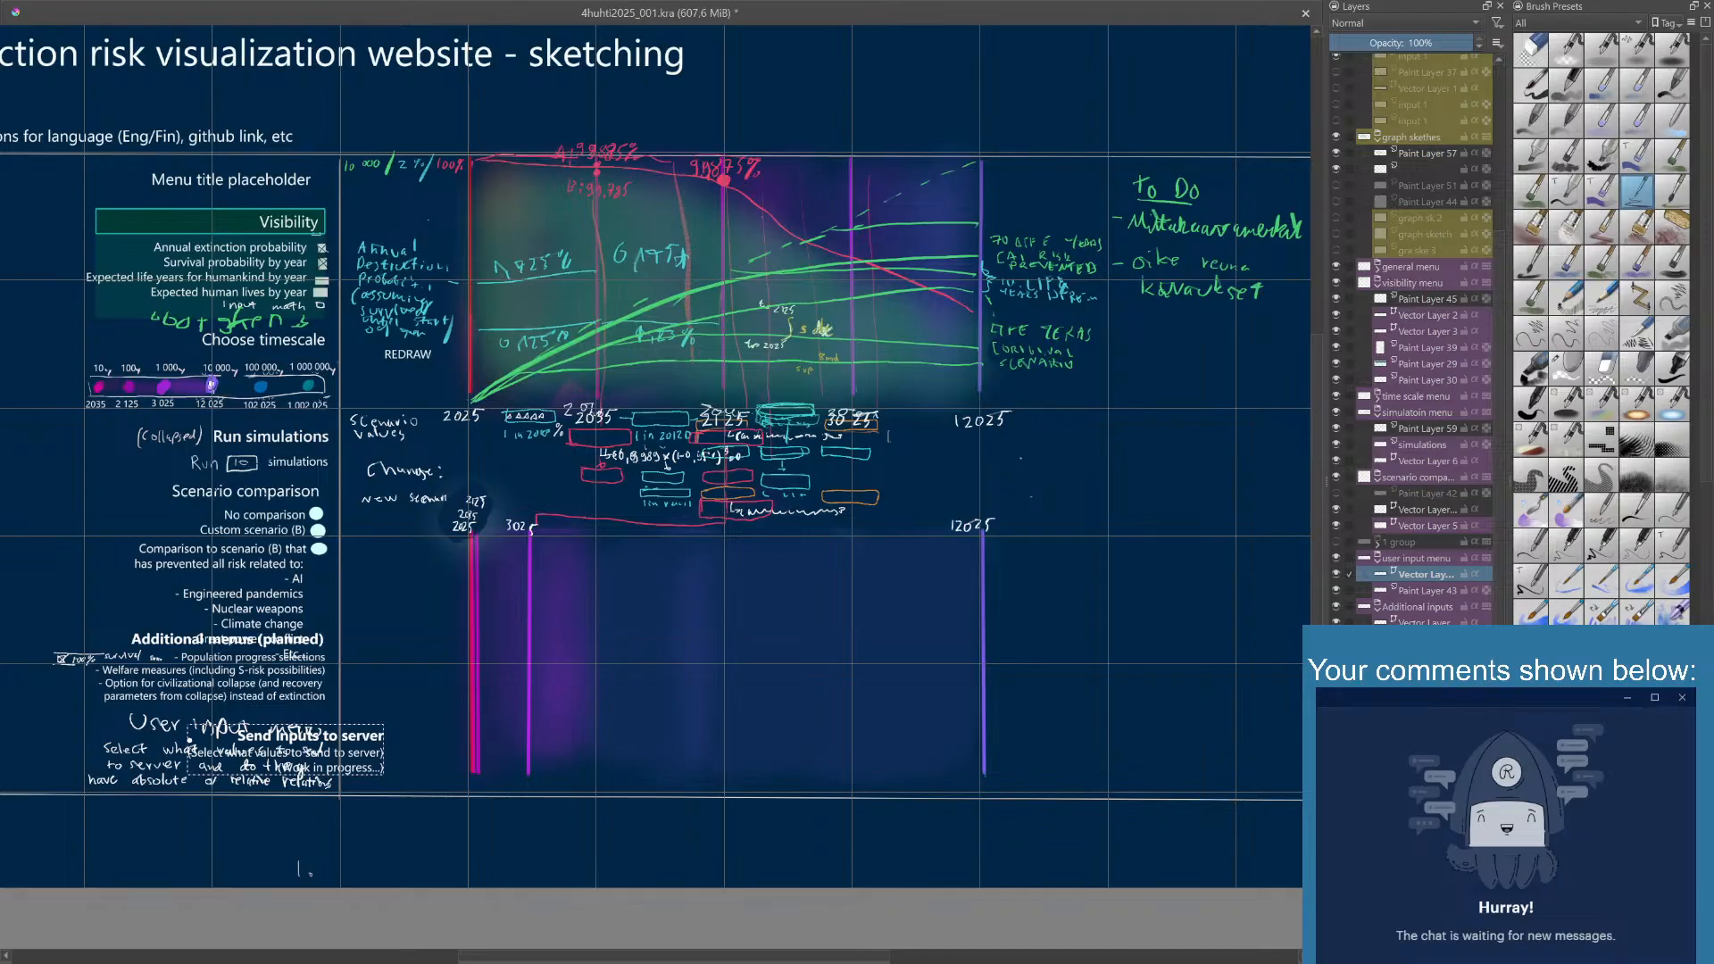
left_click(286, 749)
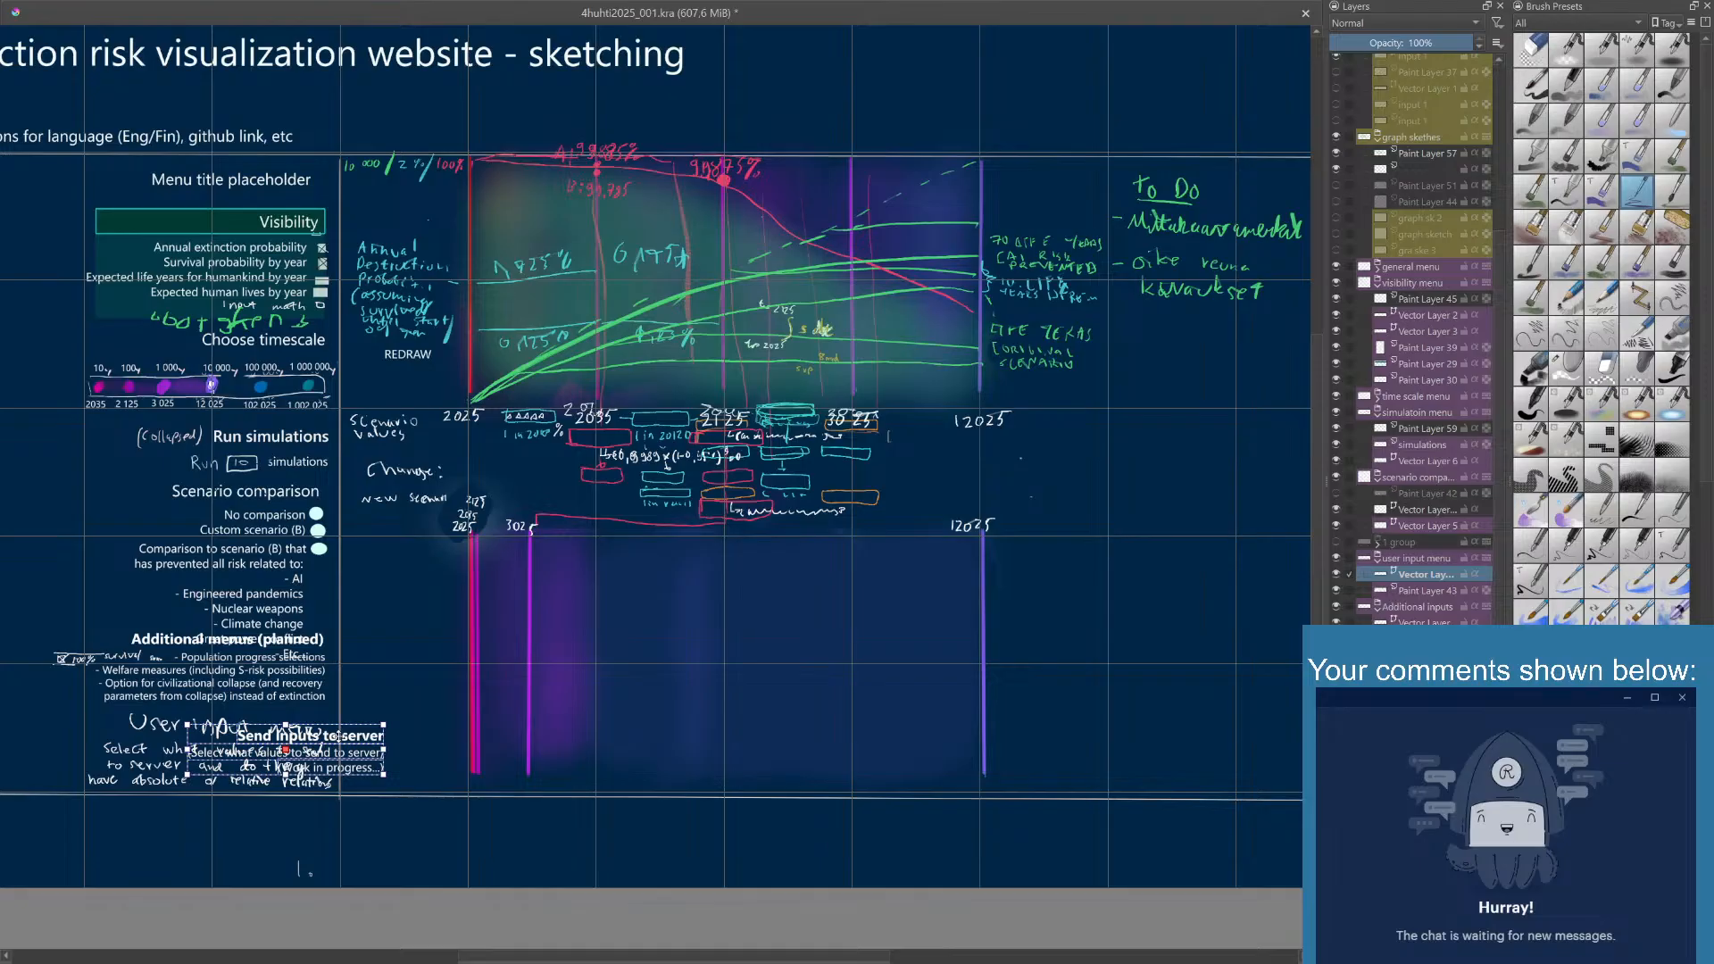
left_click_drag(338, 736, 279, 723)
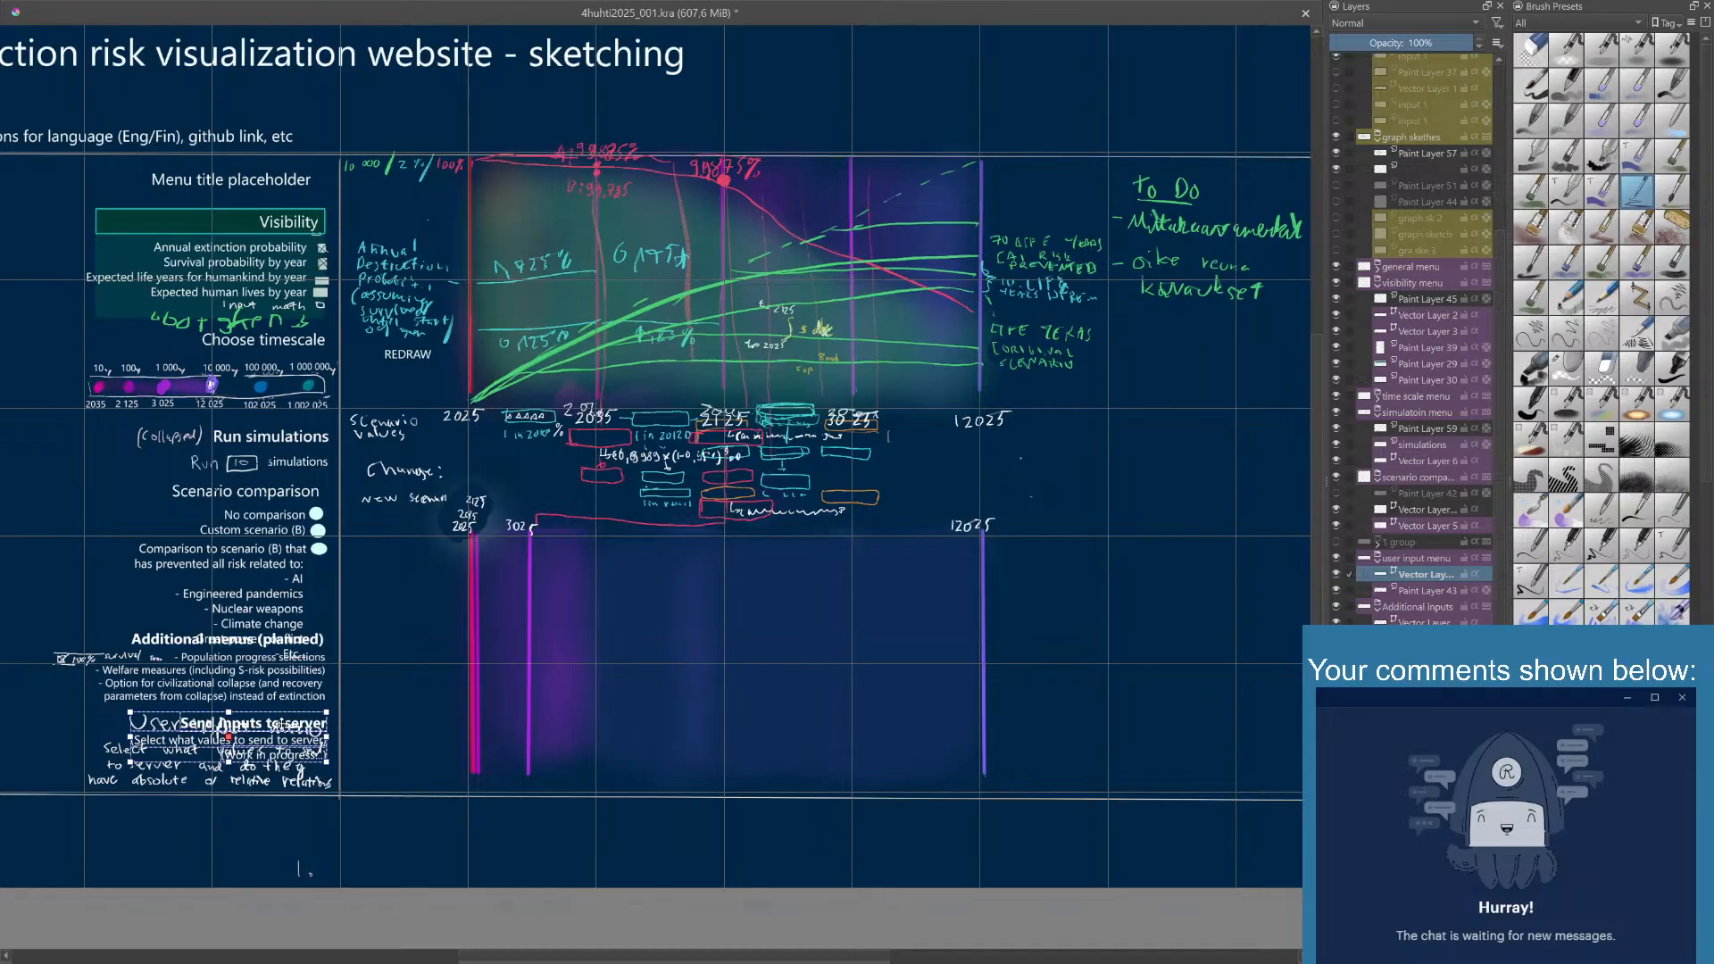
- Delete Paint Layer 43 with the handwritten user input menu notes
left_click(1337, 591)
left_click(1336, 592)
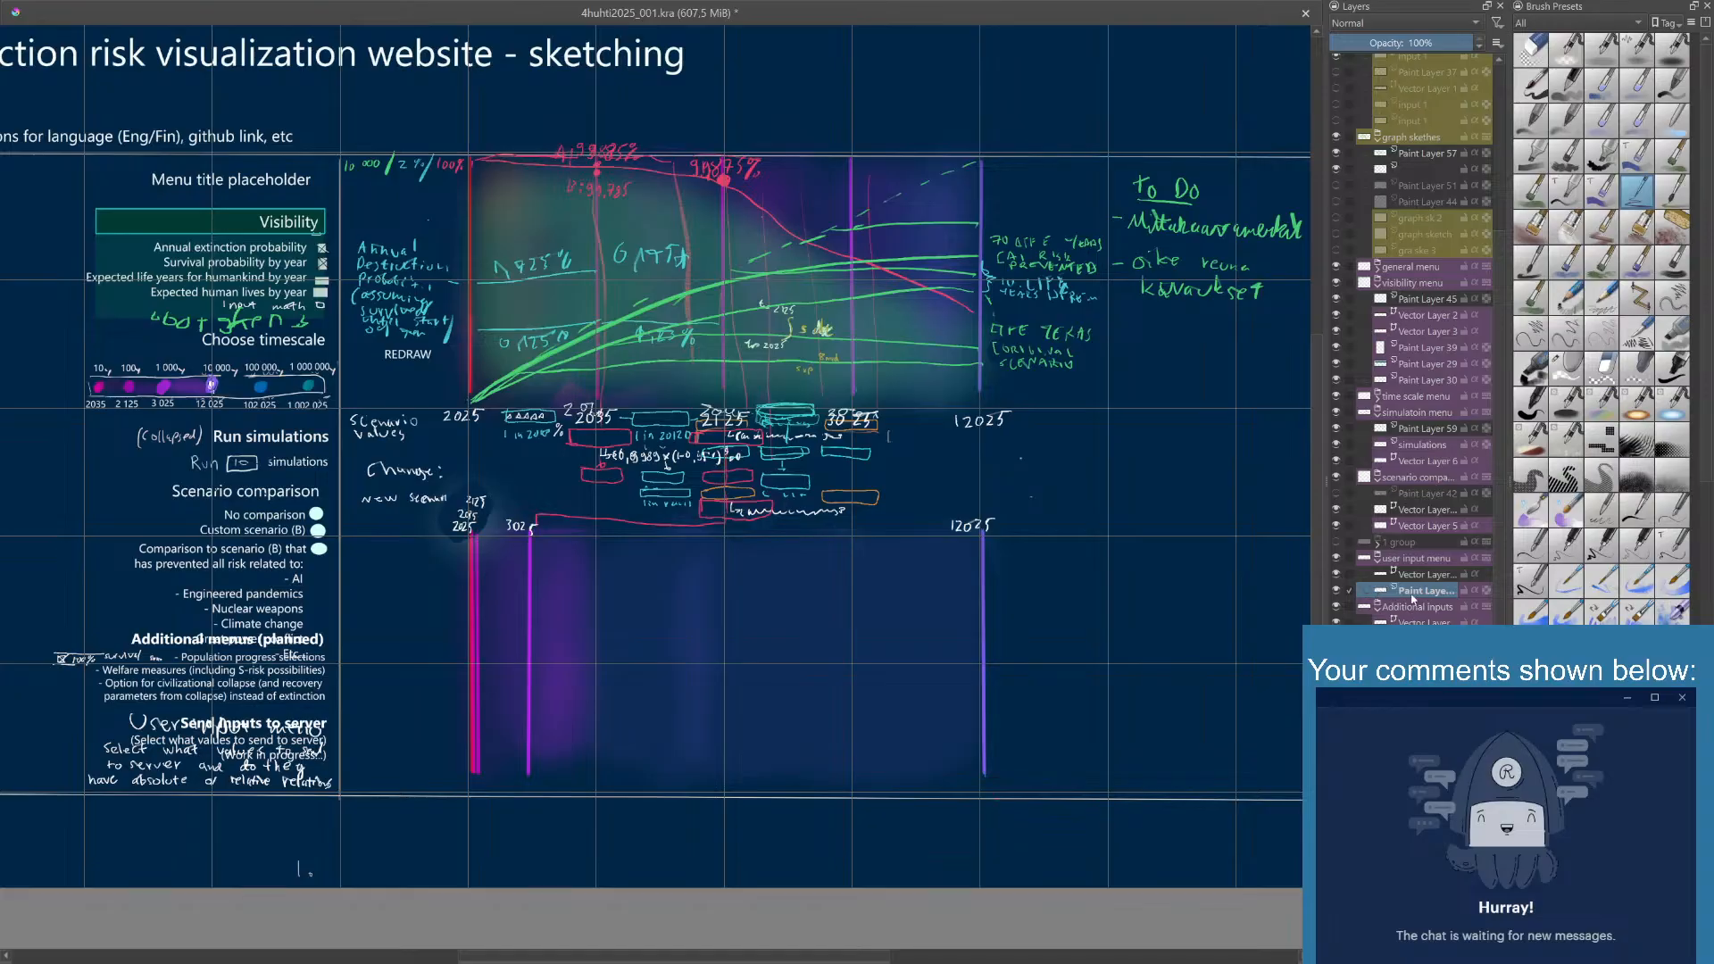
key("shift+Delete")
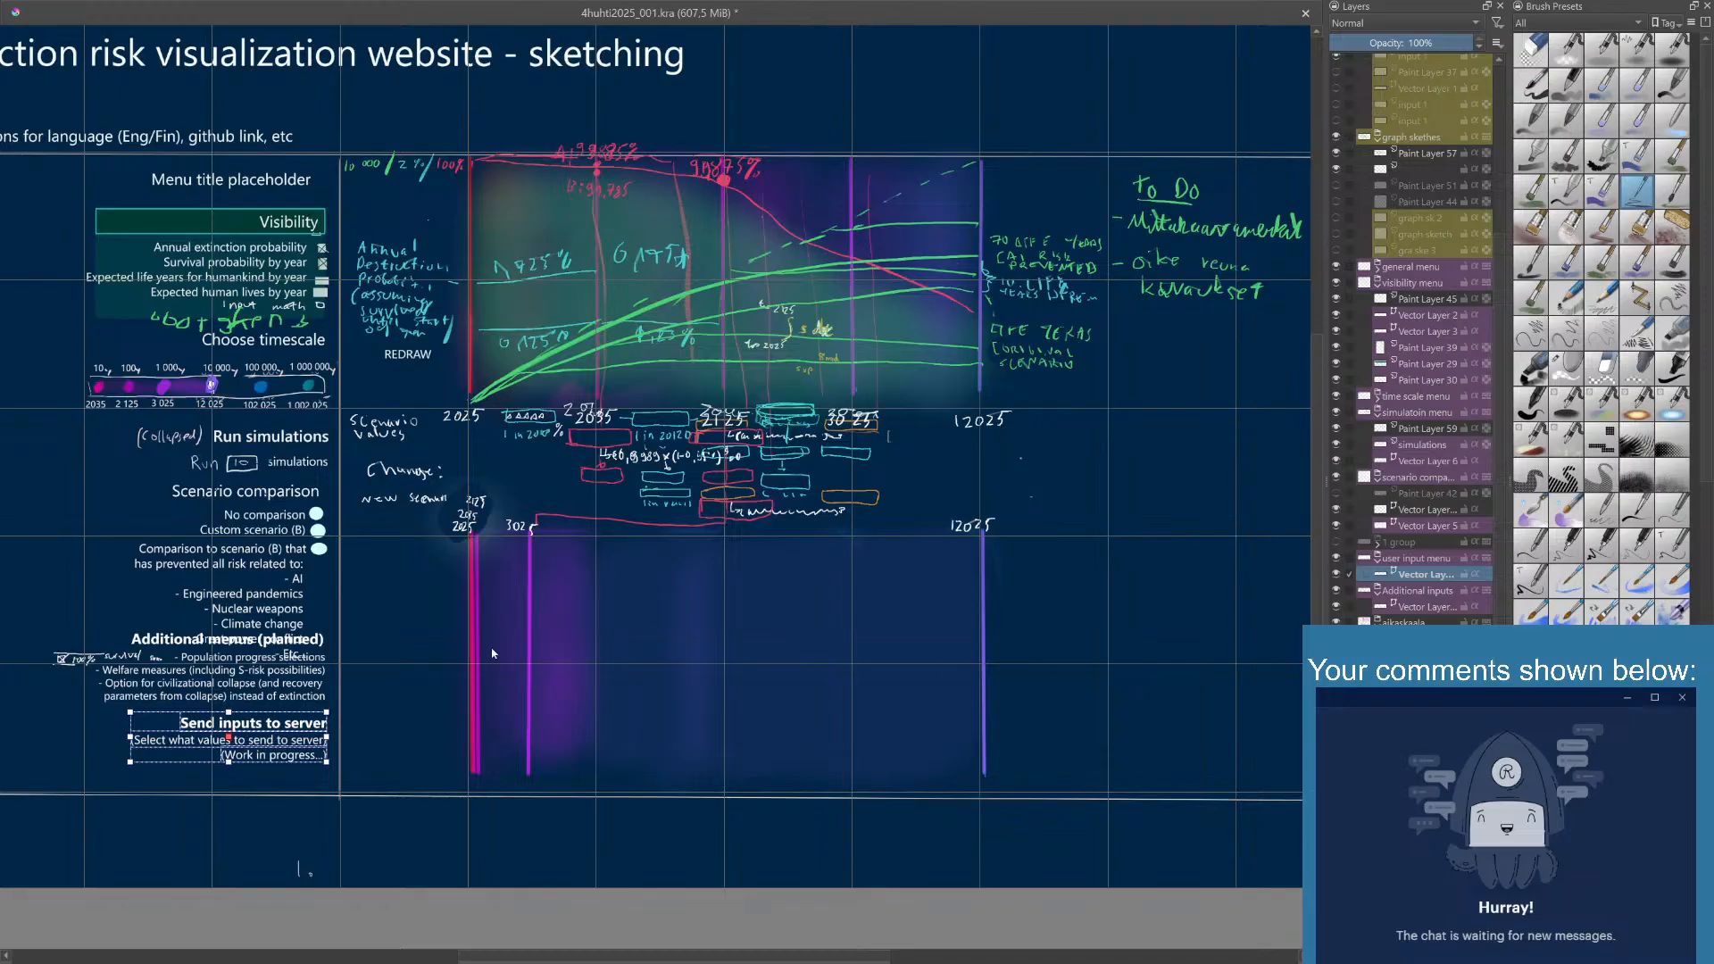
- Move the "Send inputs to server" text up under the scenario comparison list and the "Additional menus (planned)" block down below it
left_click_drag(300, 730, 298, 668)
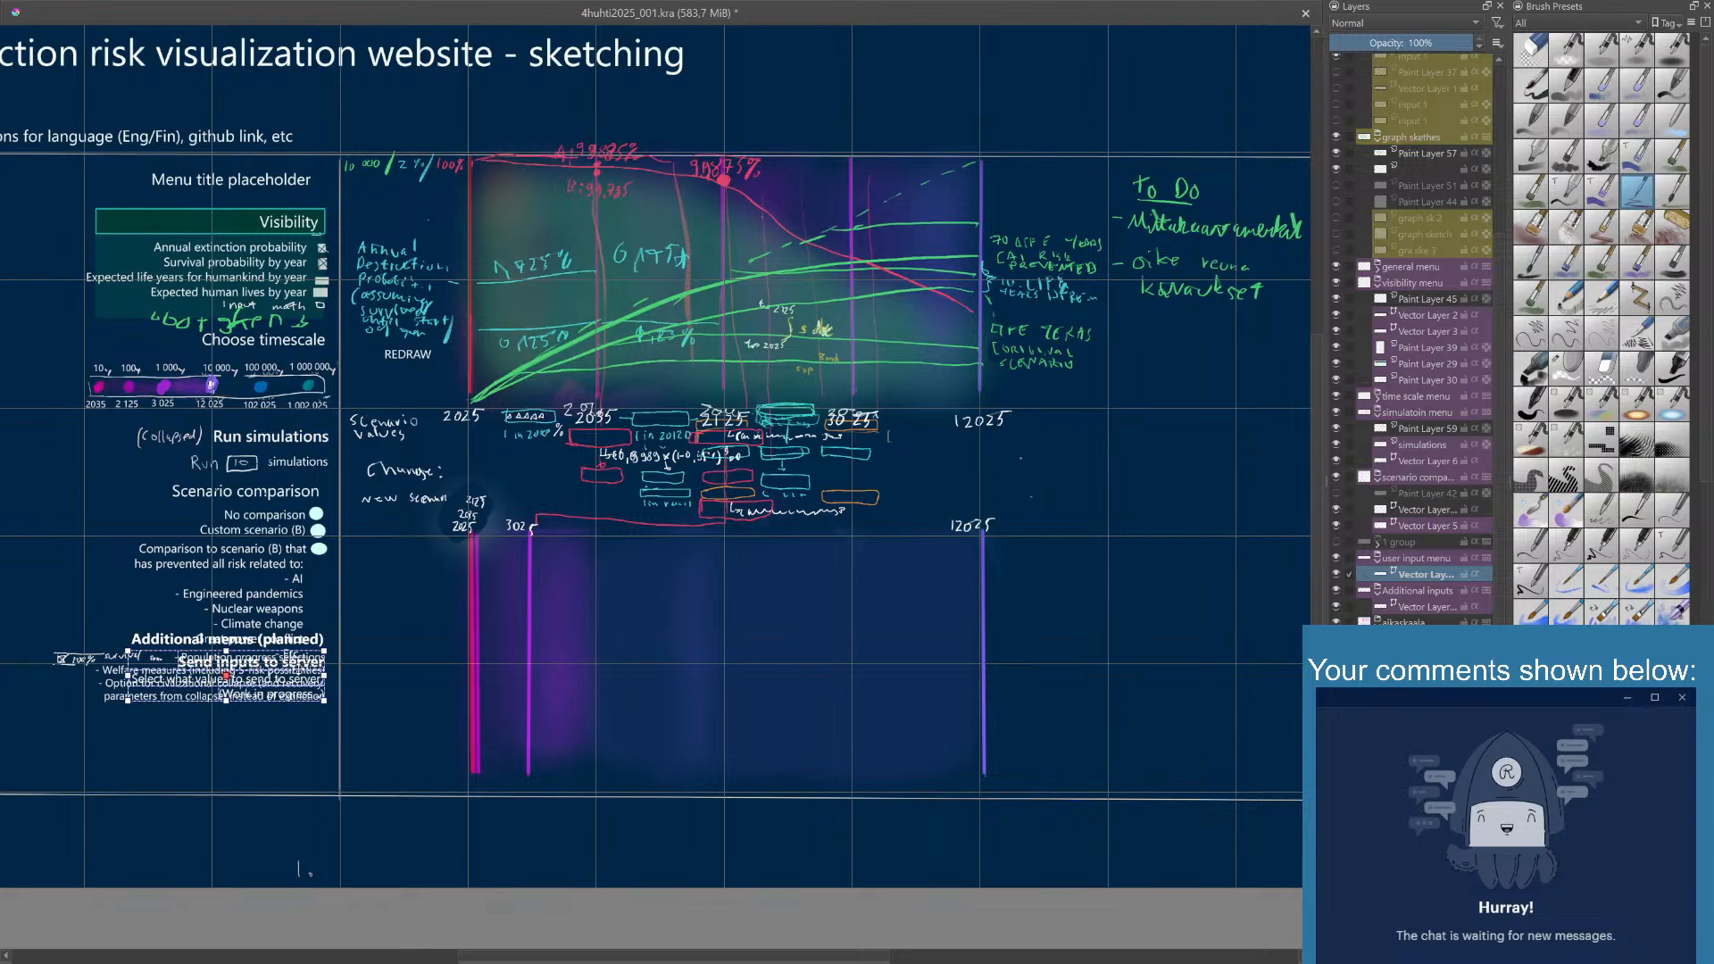
left_click_drag(298, 669, 300, 669)
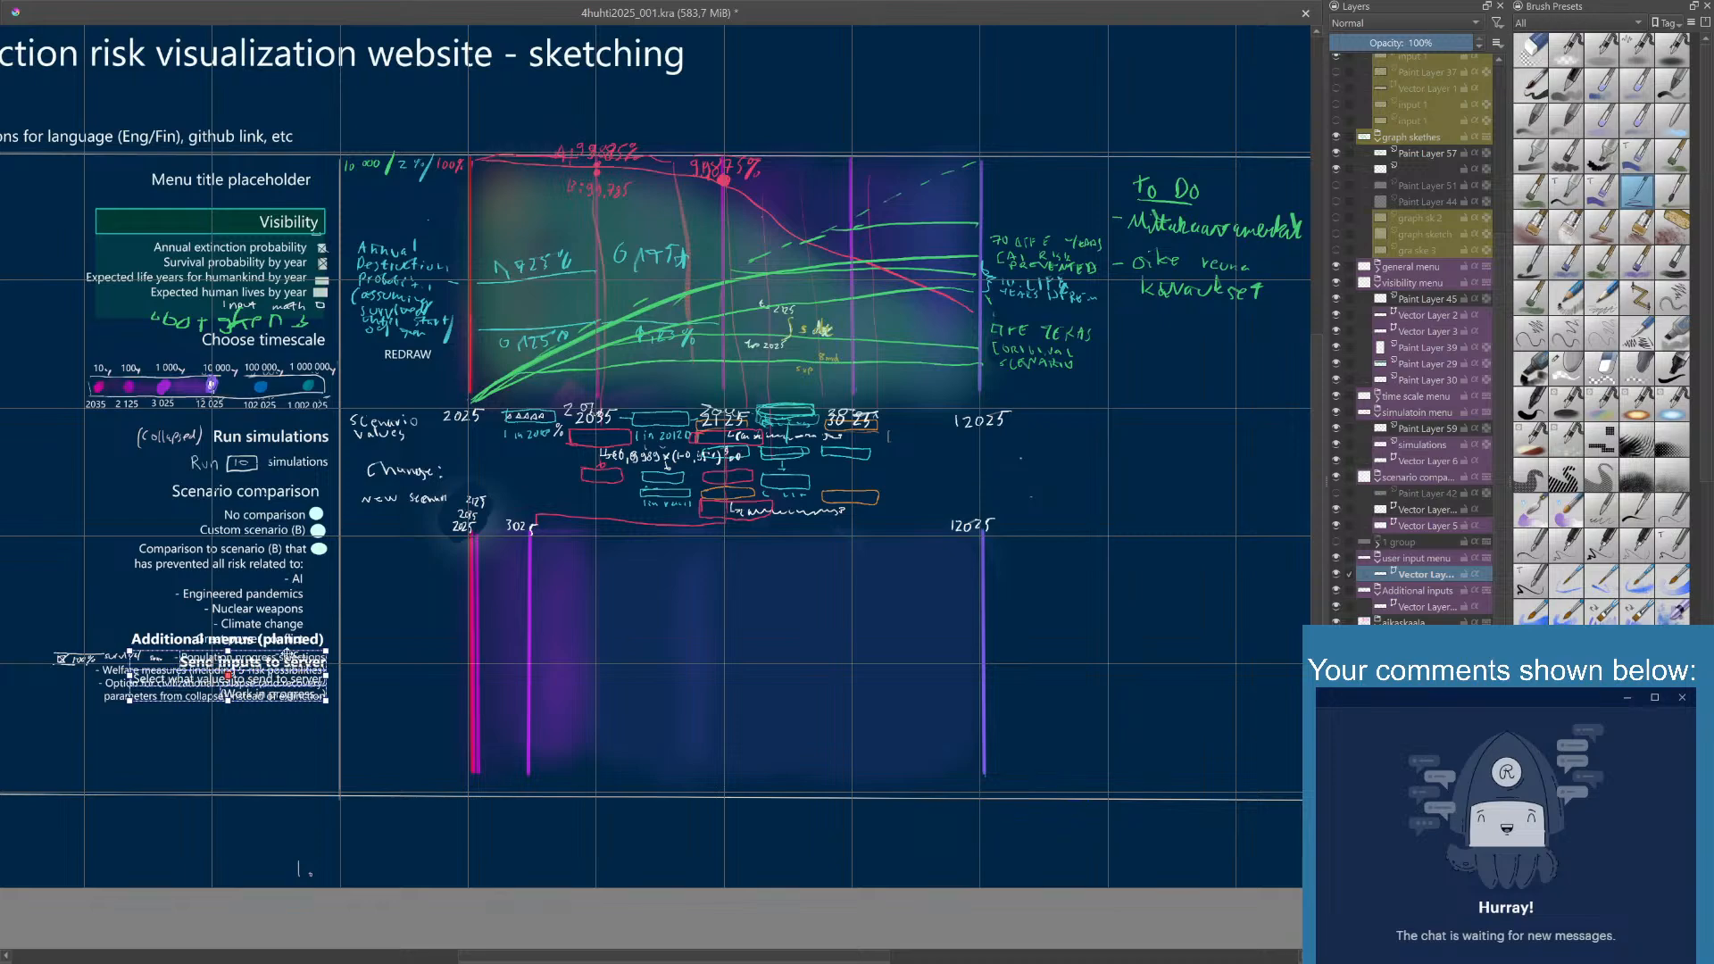
left_click(1412, 591)
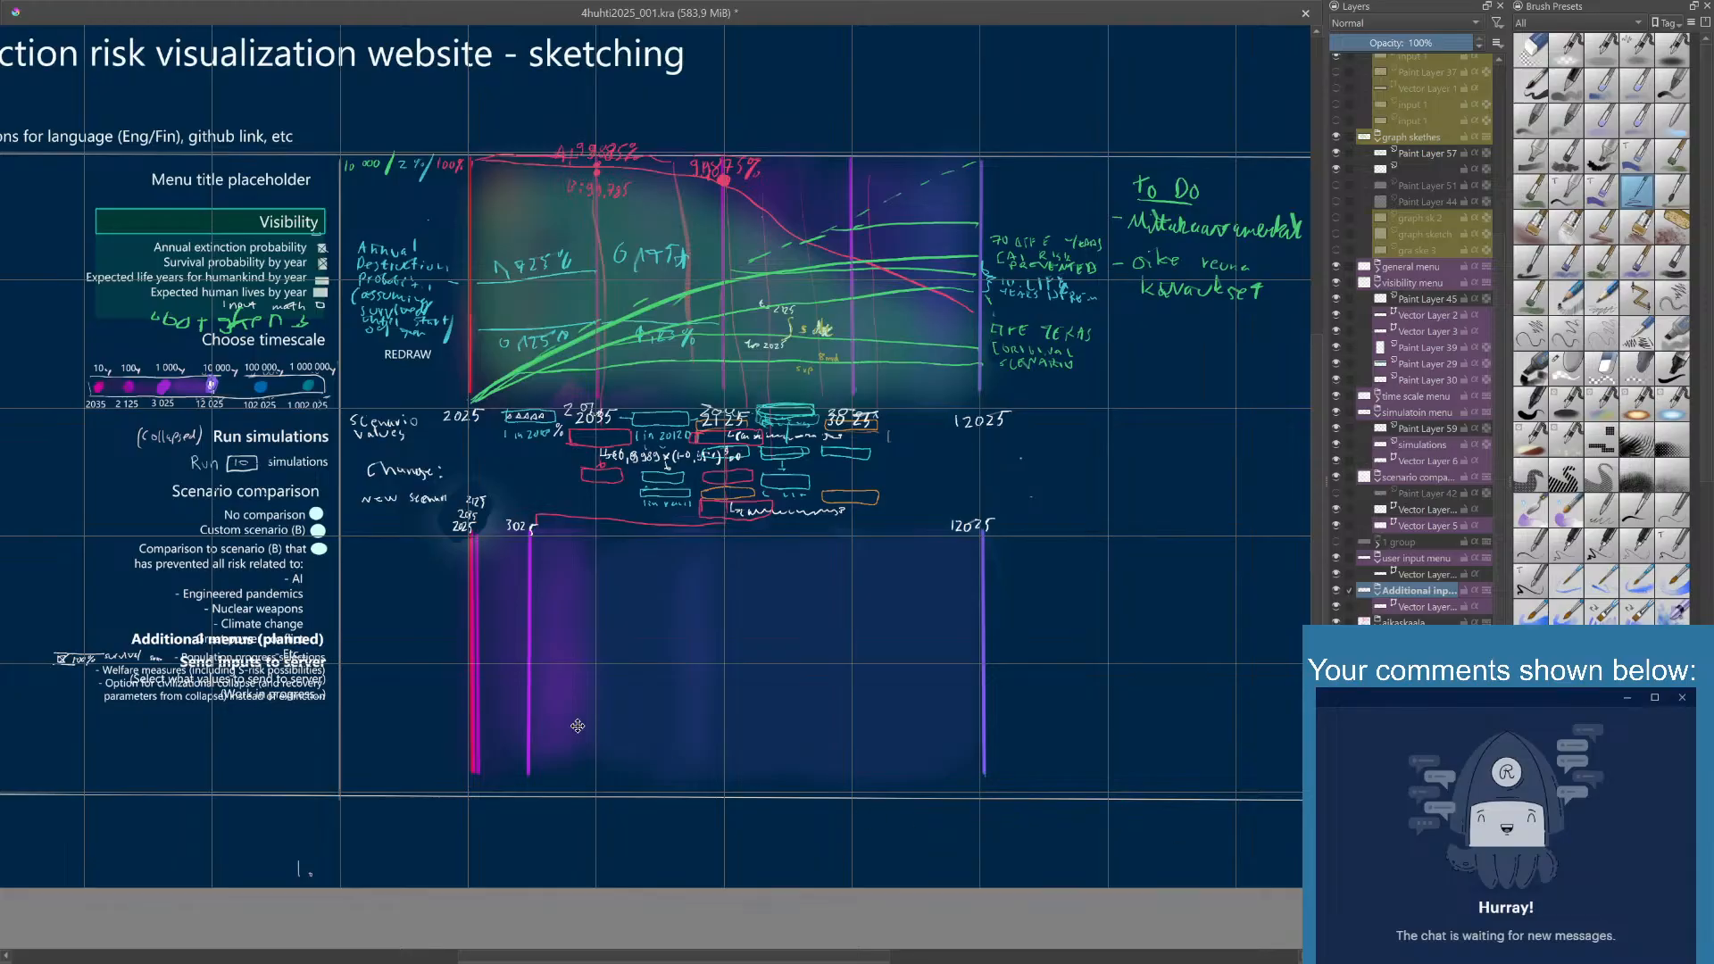
left_click_drag(257, 690, 264, 768)
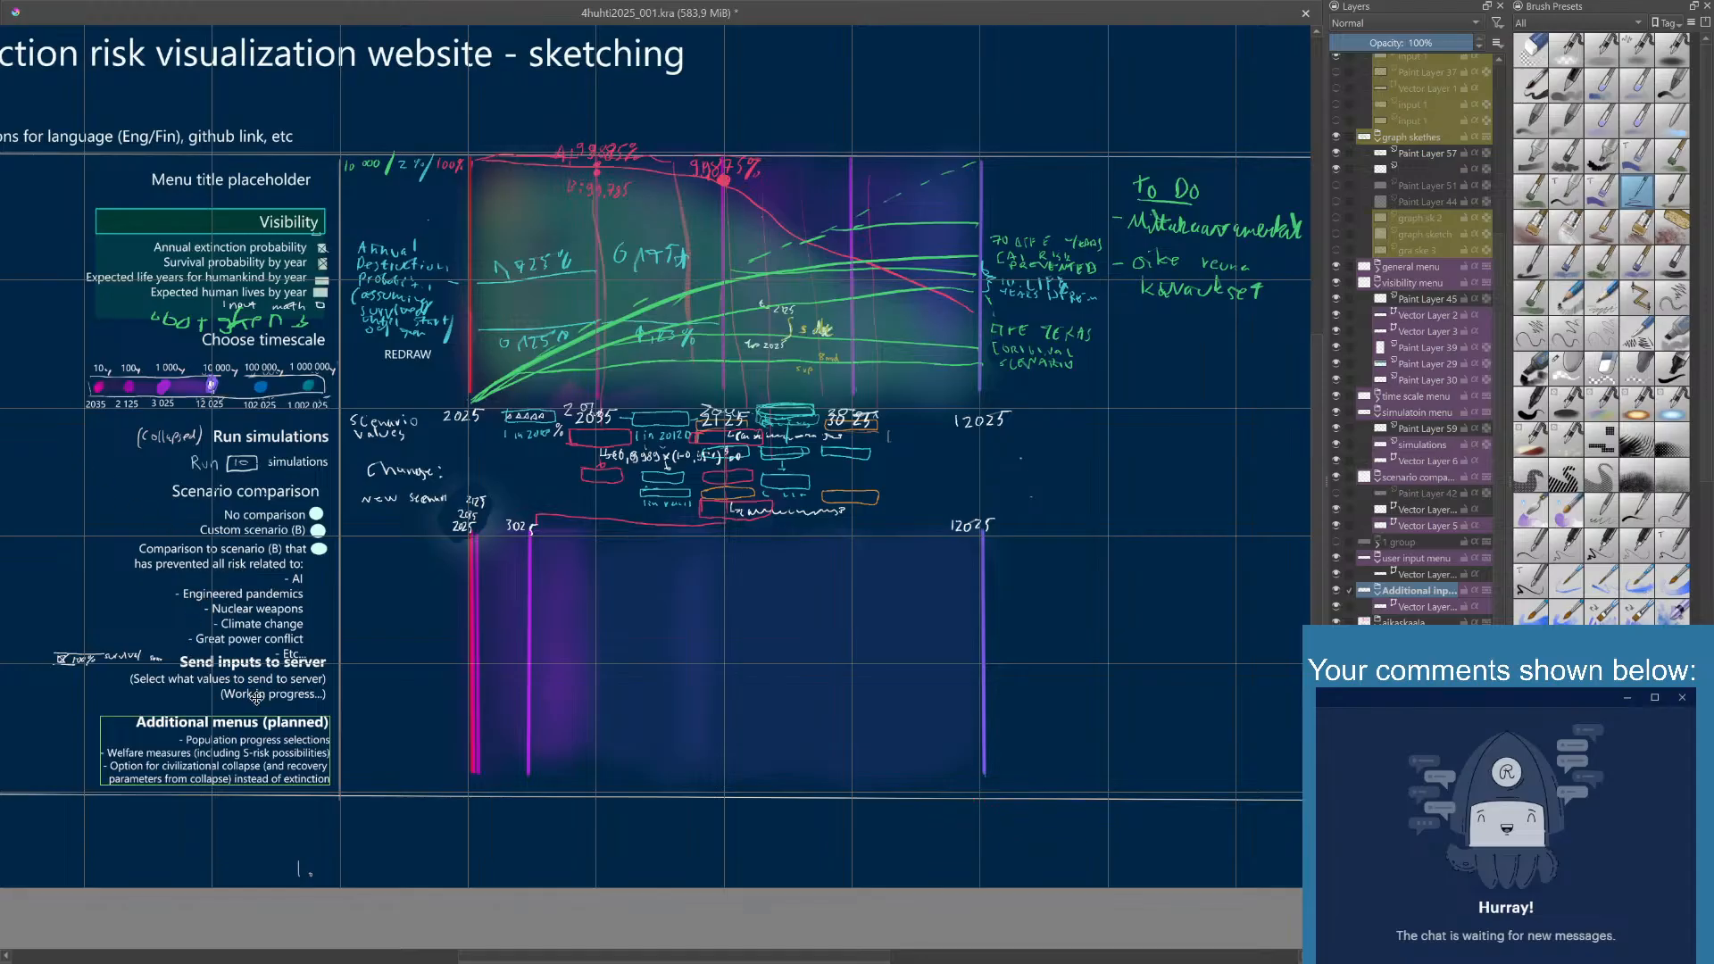
left_click_drag(260, 724, 264, 731)
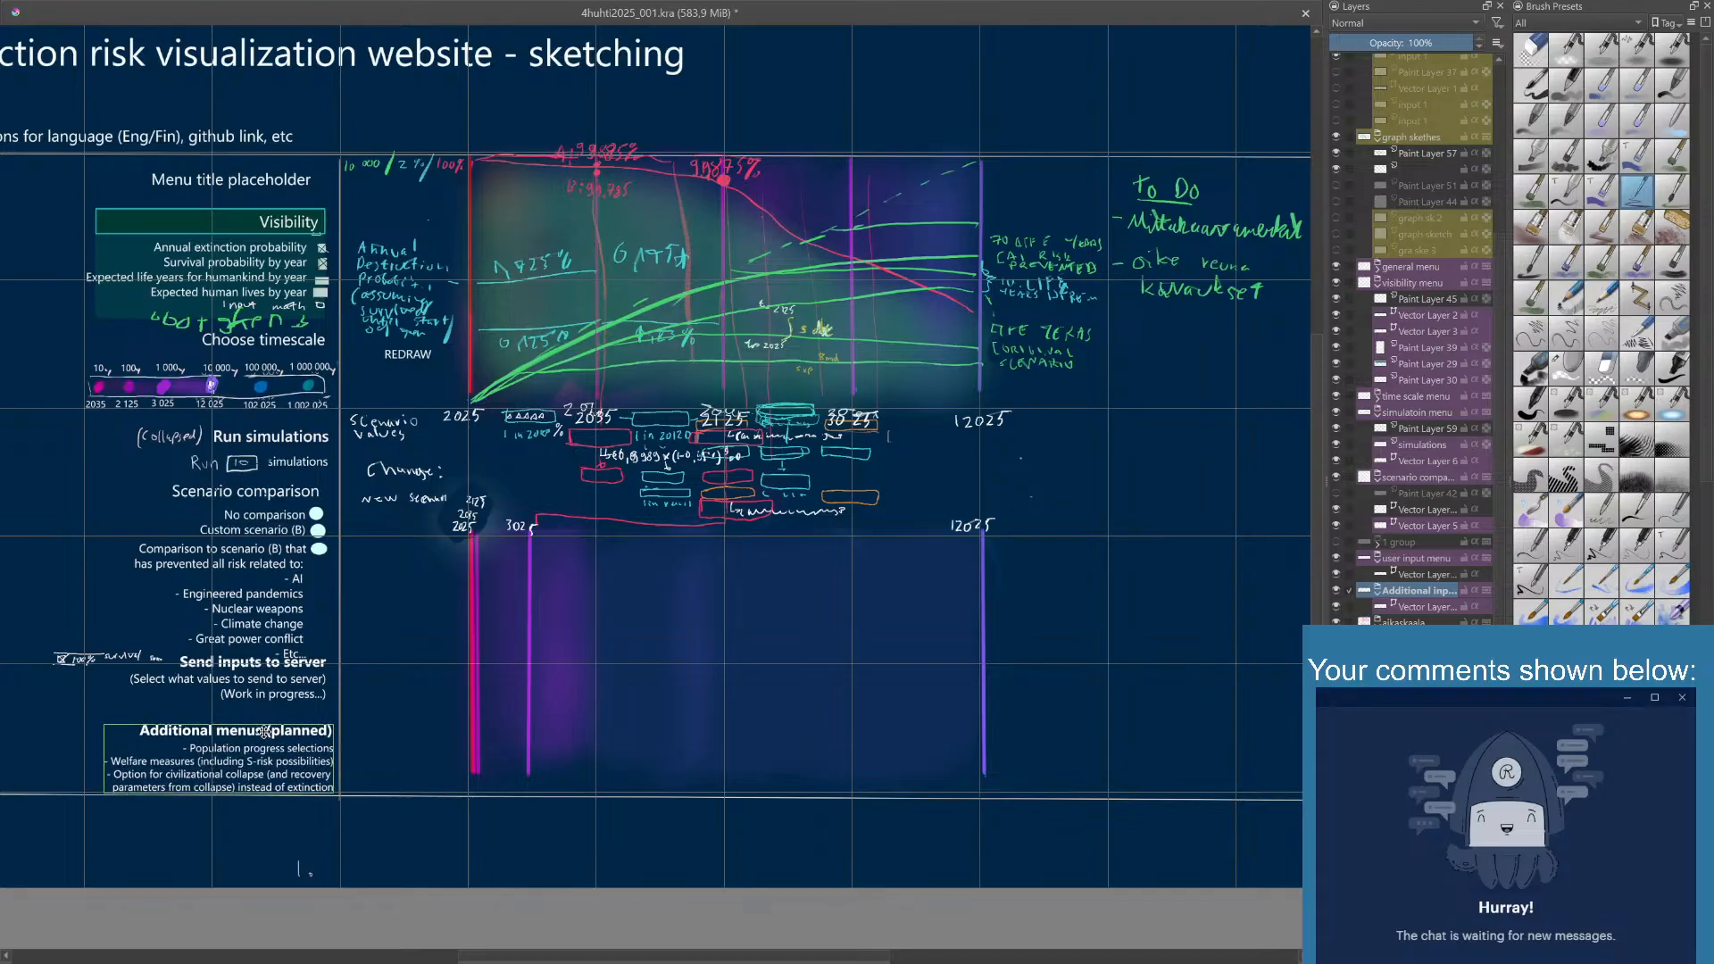
- Shift the user input menu group slightly lower so its text sits between the scenario list and "Additional menus (planned)"
left_click(1445, 573)
left_click(1440, 559)
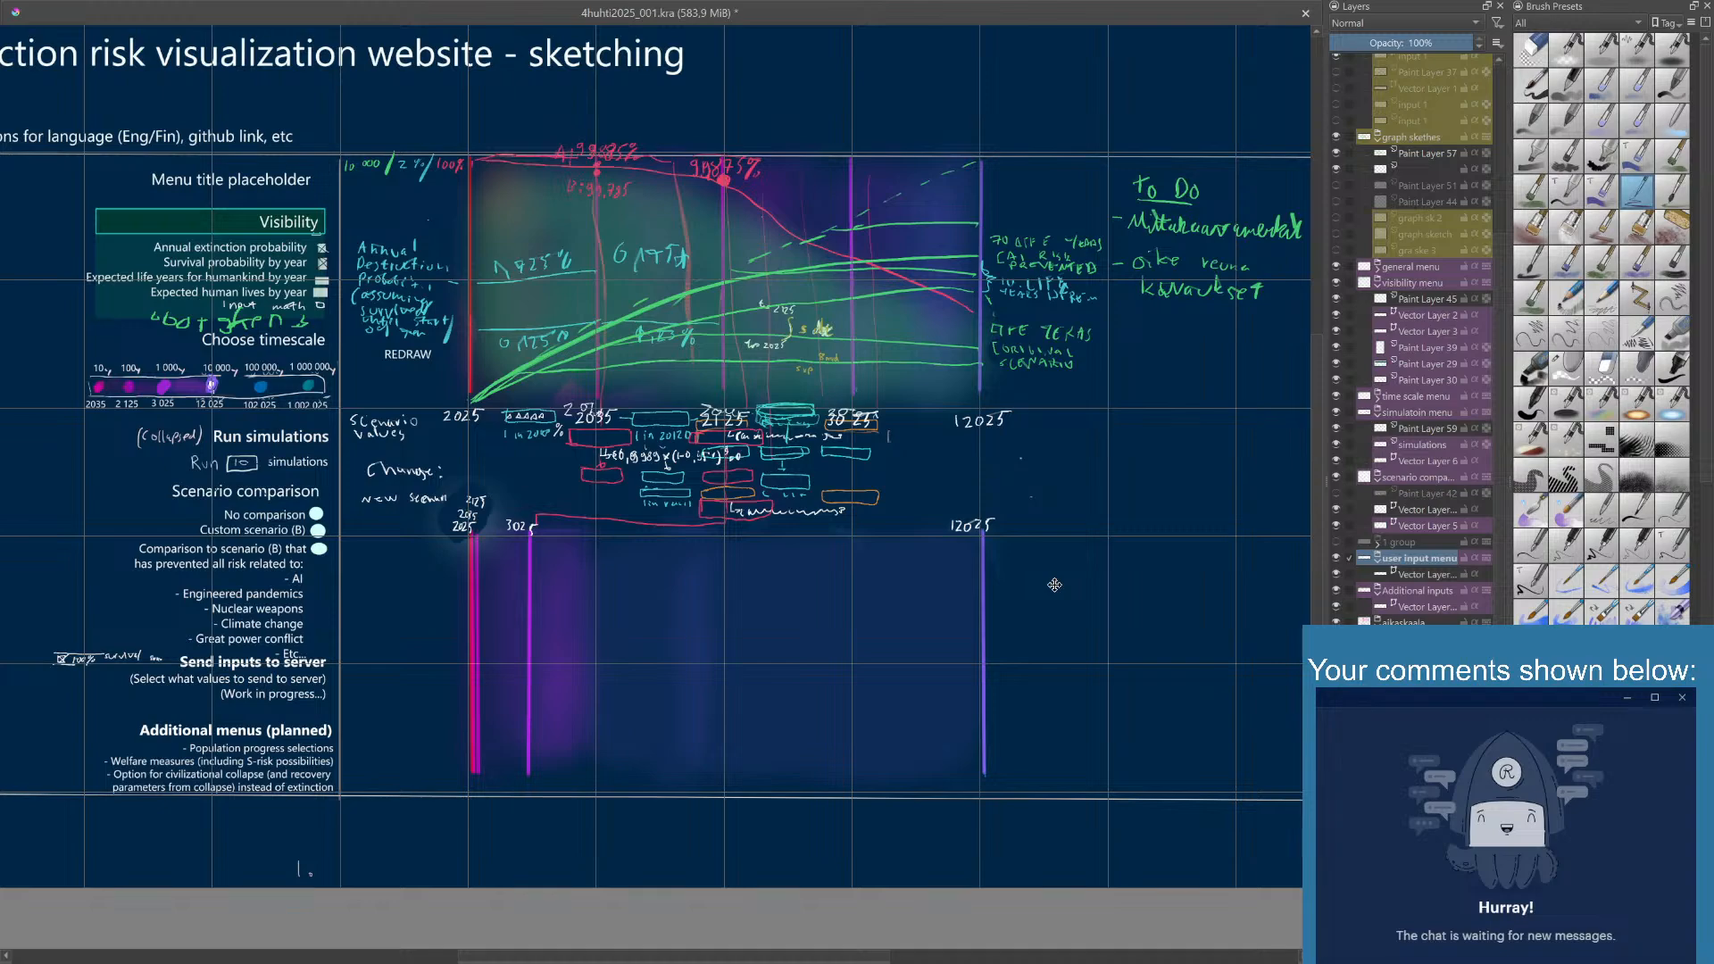
left_click_drag(304, 691, 308, 701)
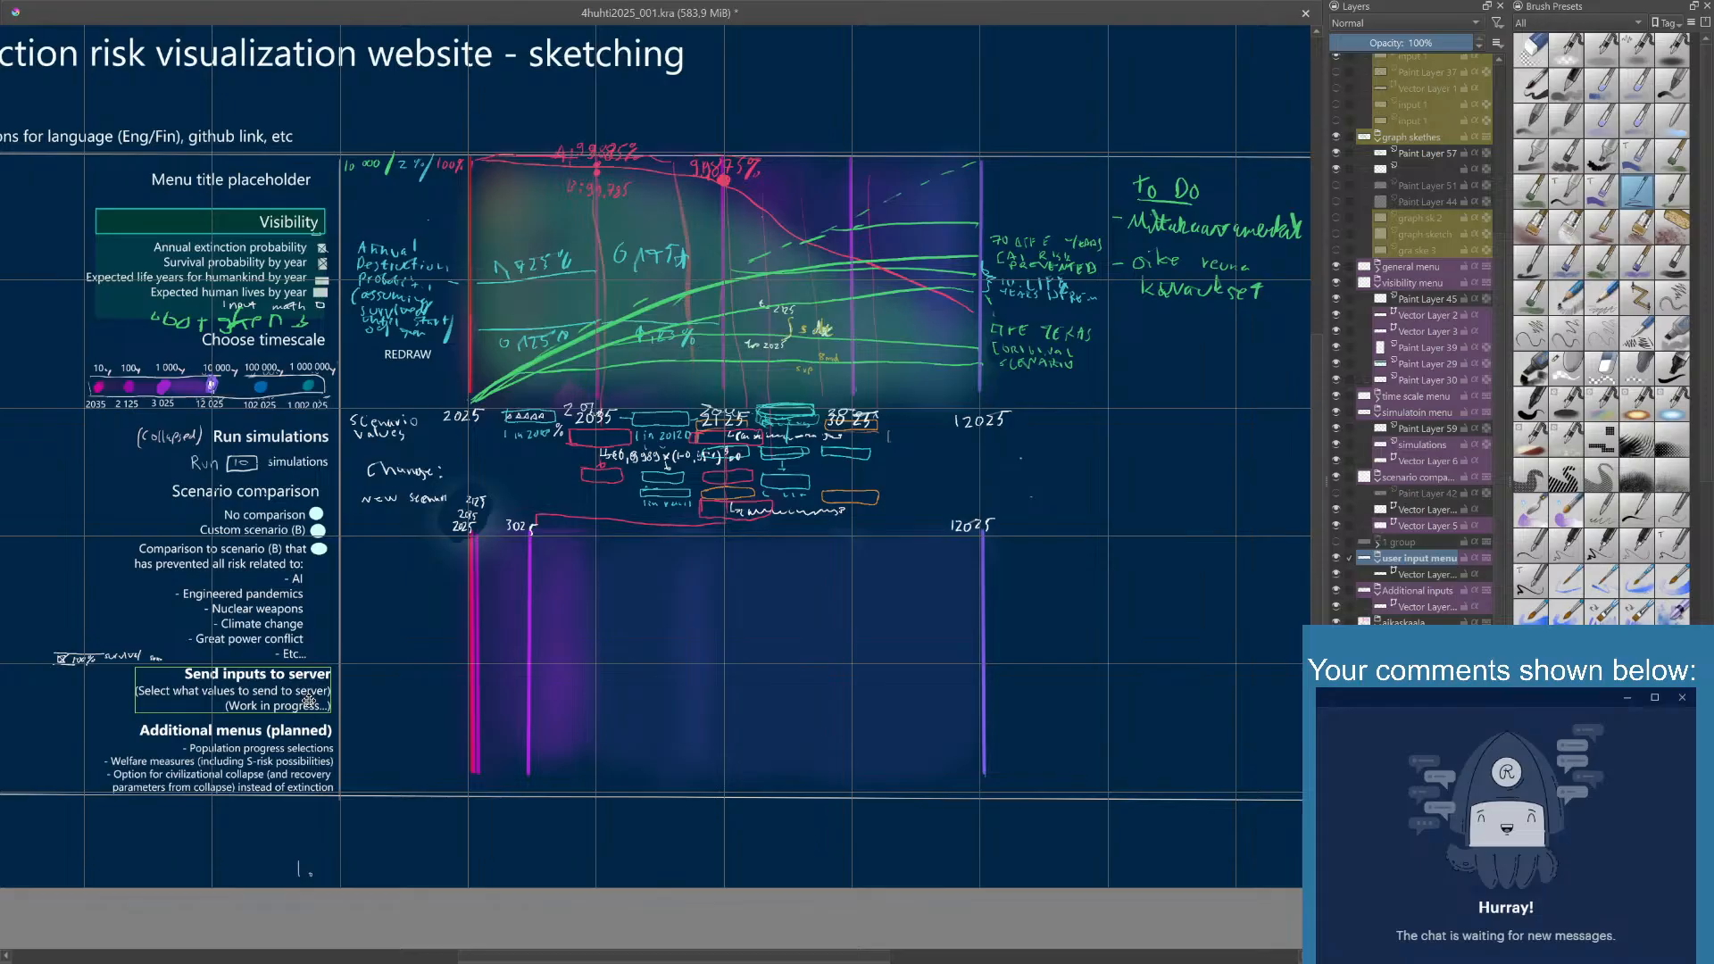
- Erase the handwritten "(Collapsed)" note beside Run simulations on the simulations layer and save the file
left_click(1404, 445)
left_click(1338, 429)
left_click(1337, 430)
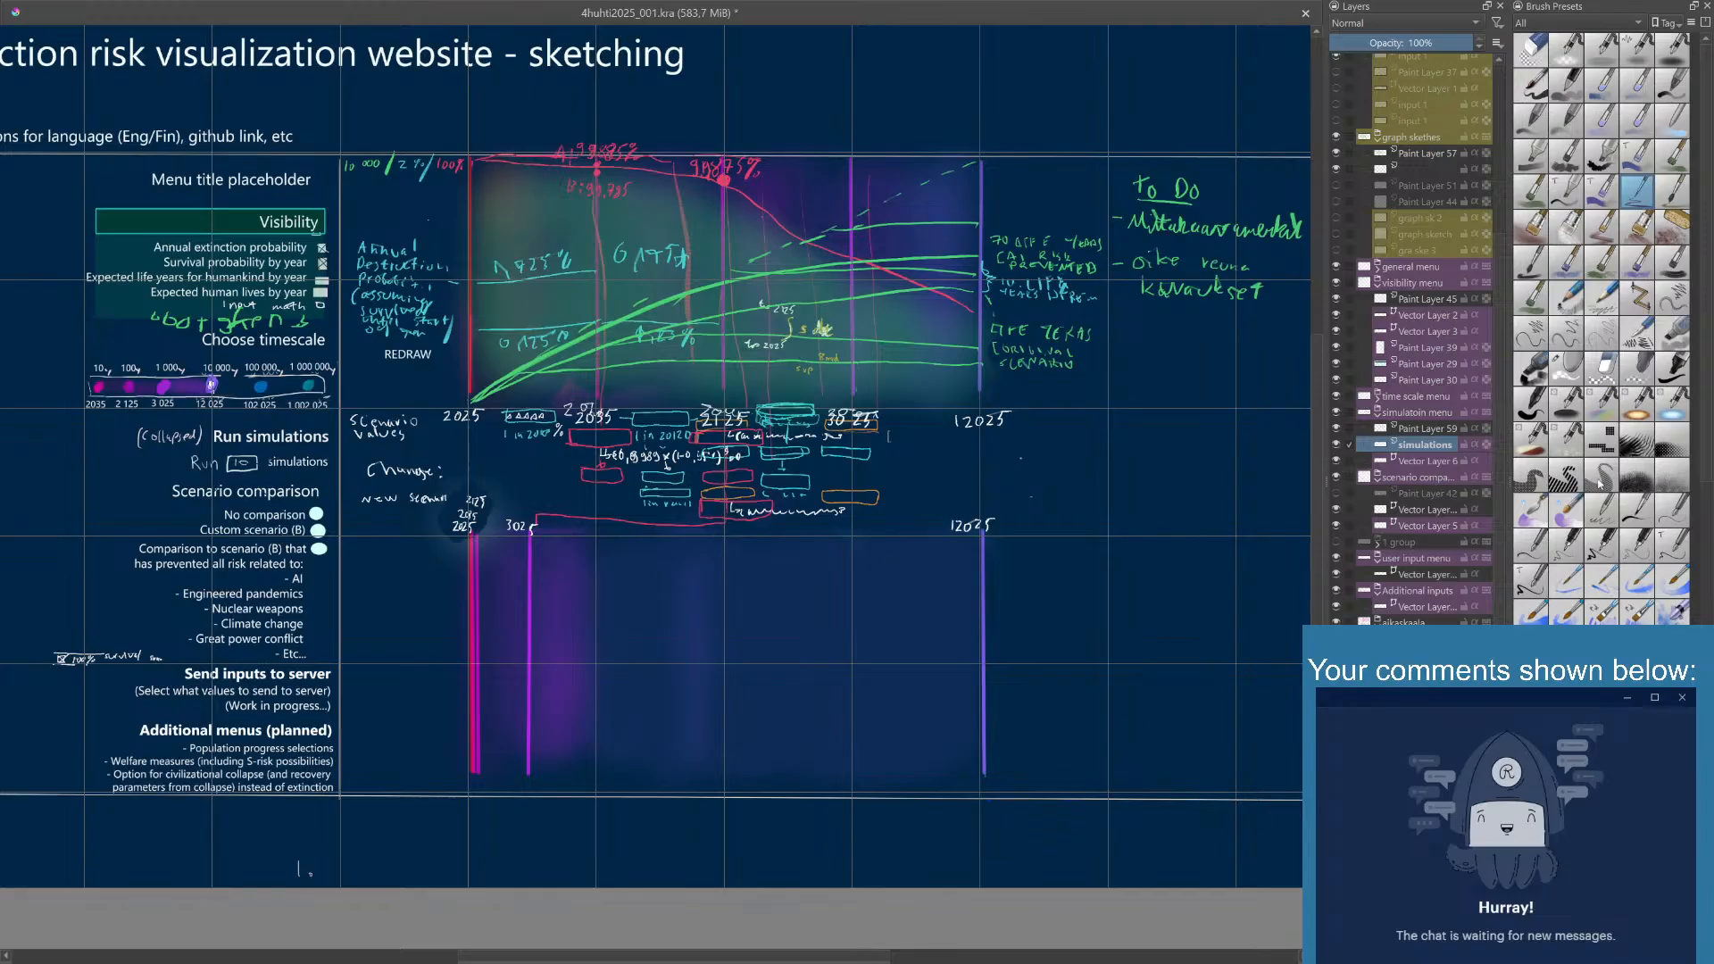
left_click(1568, 373)
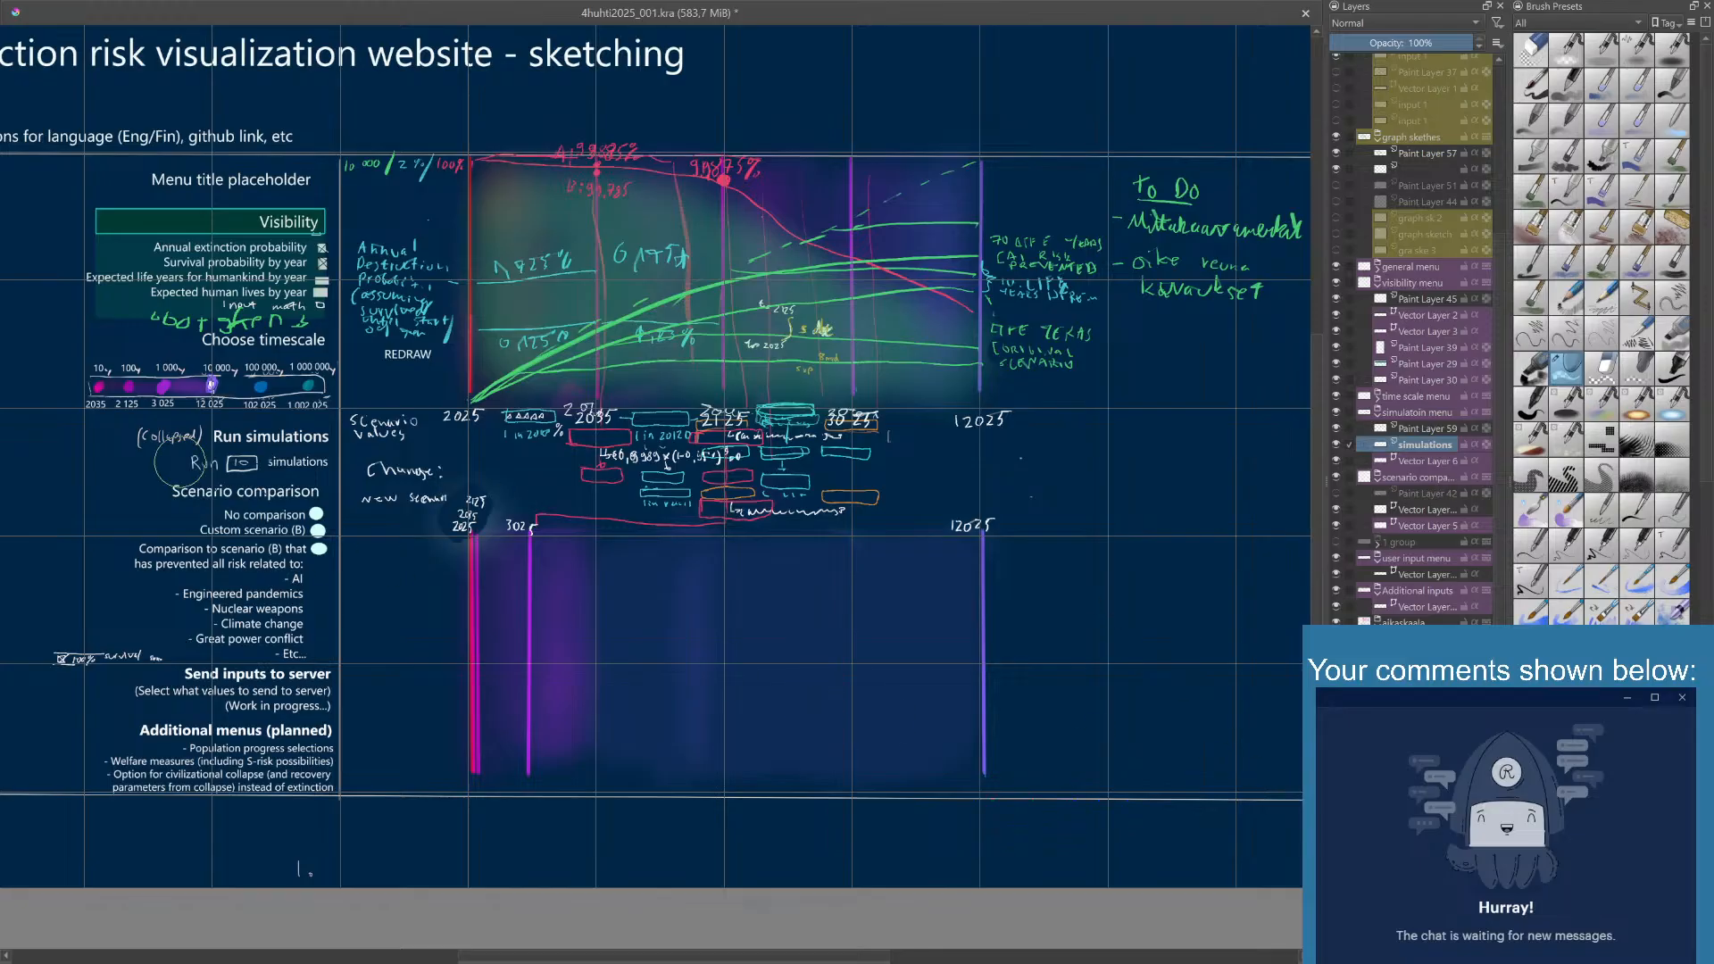
mouse_move(186, 437)
left_mouse_down()
mouse_move(201, 421)
mouse_move(134, 416)
mouse_move(160, 446)
left_mouse_up()
key("ctrl+s")
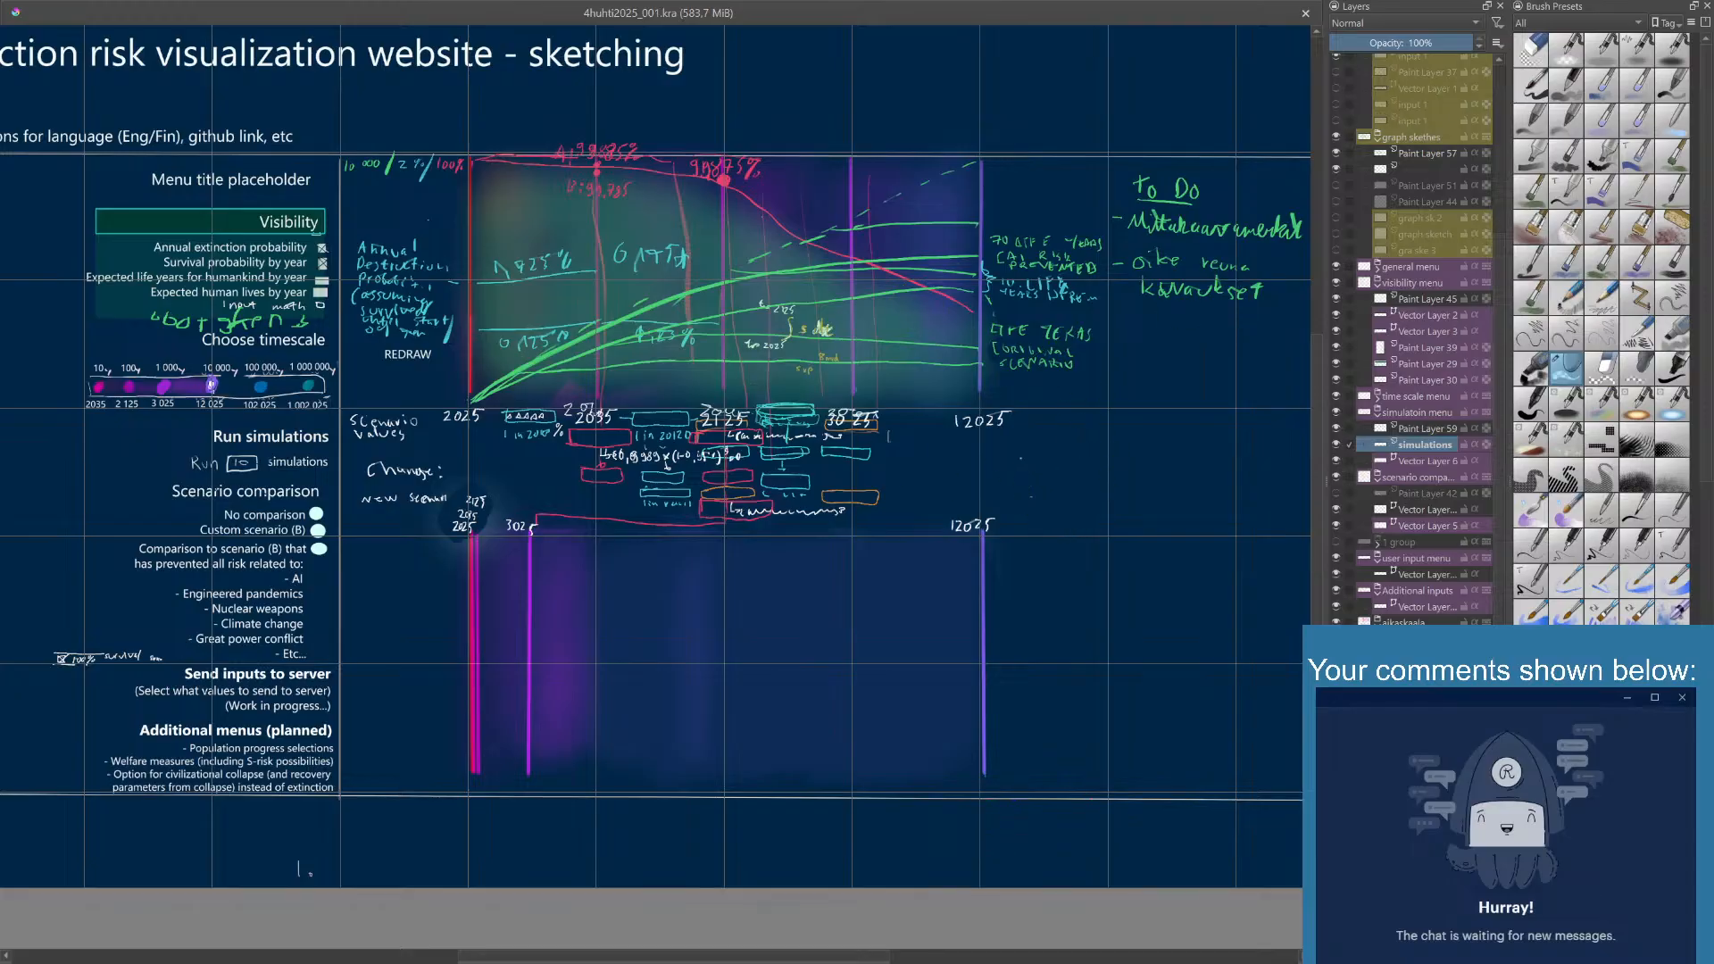
- Check what the visibility menu group and its Vector Layer 2 contain by temporarily hiding each of them
scroll(1411, 339, "up", 3)
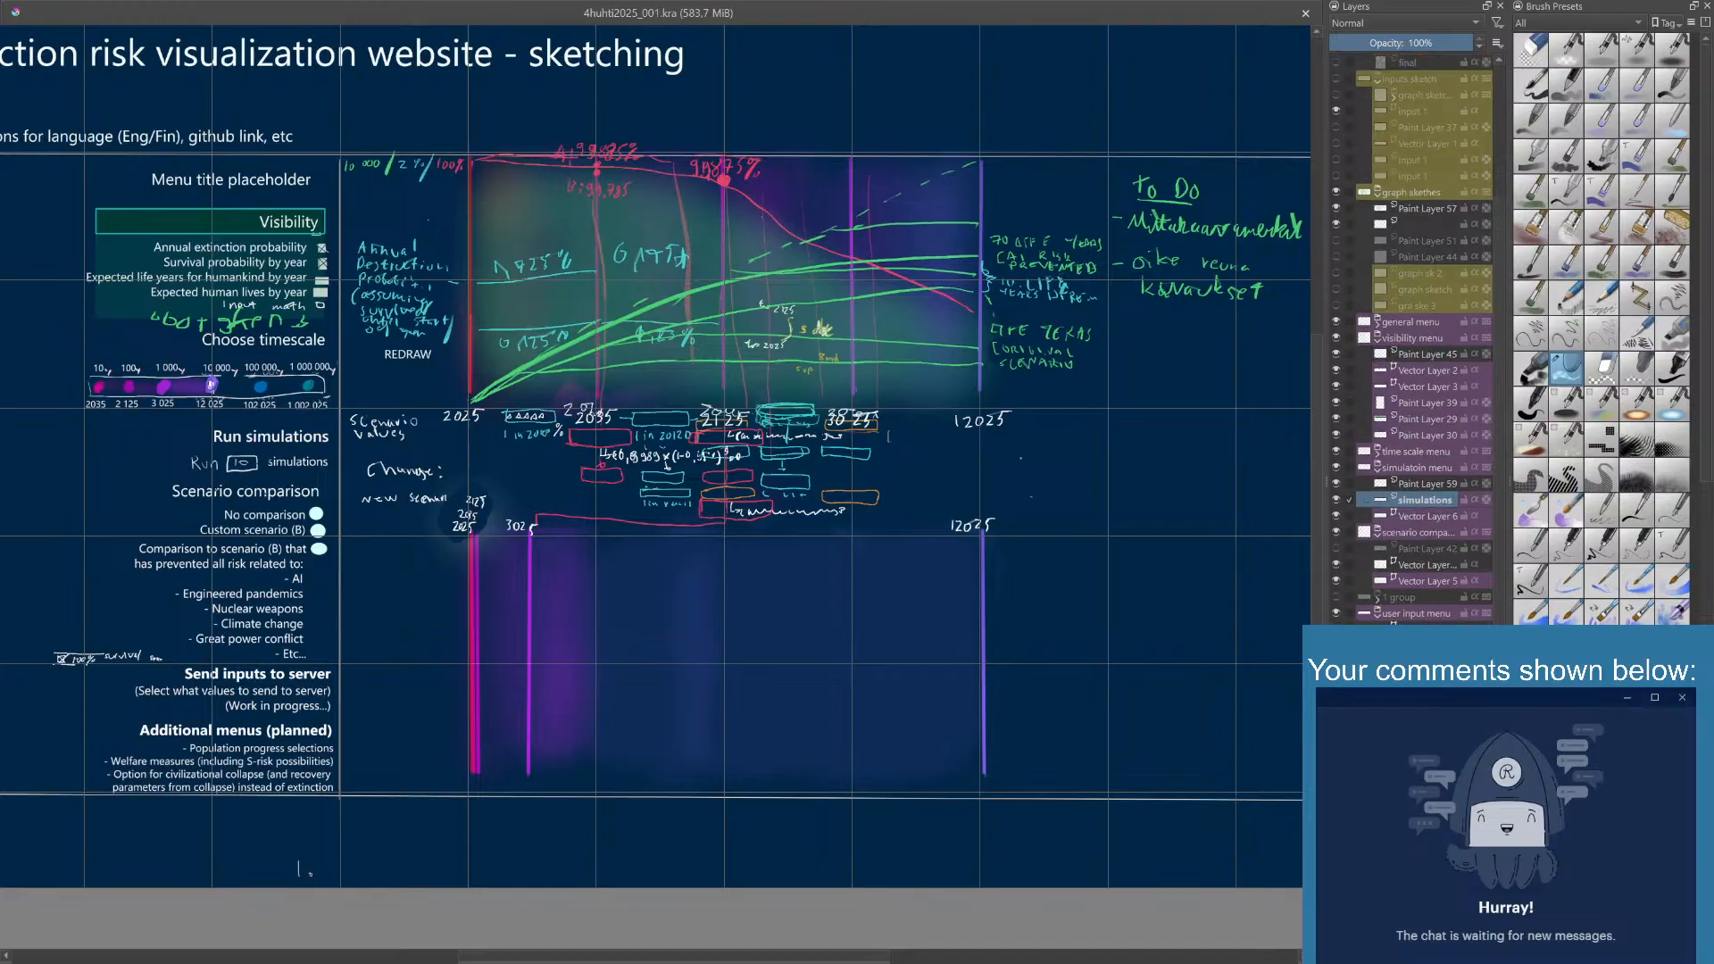
scroll(1411, 339, "up", 3)
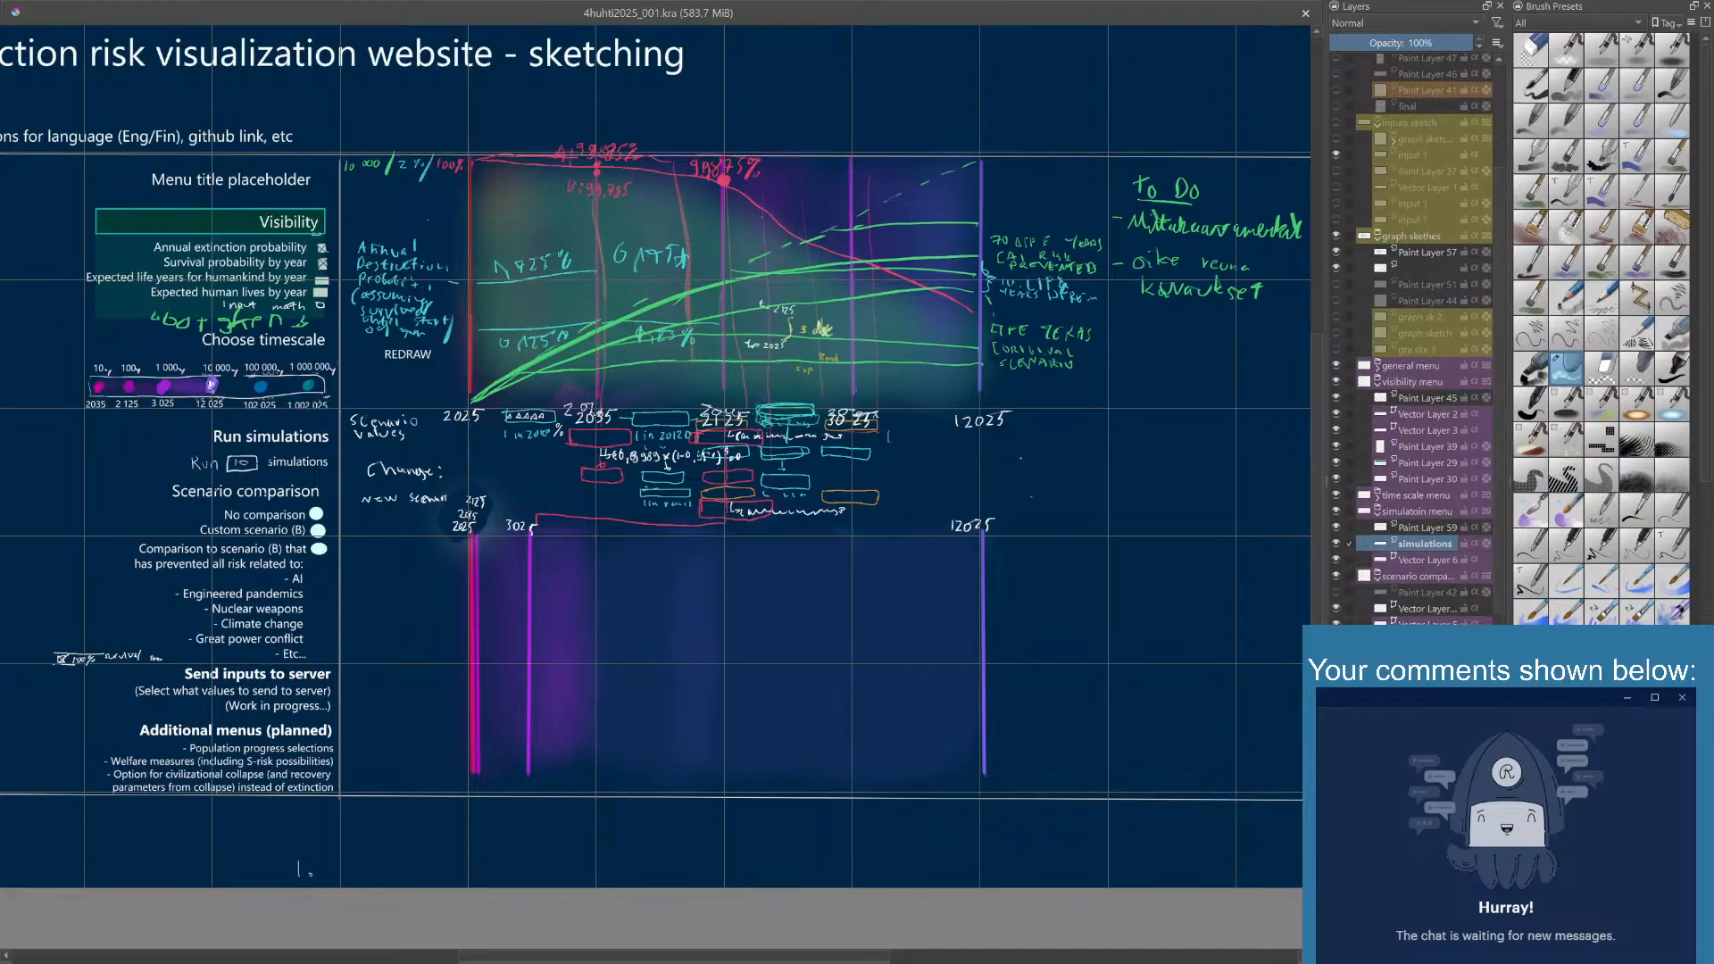
left_click(1337, 381)
left_click(1337, 381)
left_click(1410, 387)
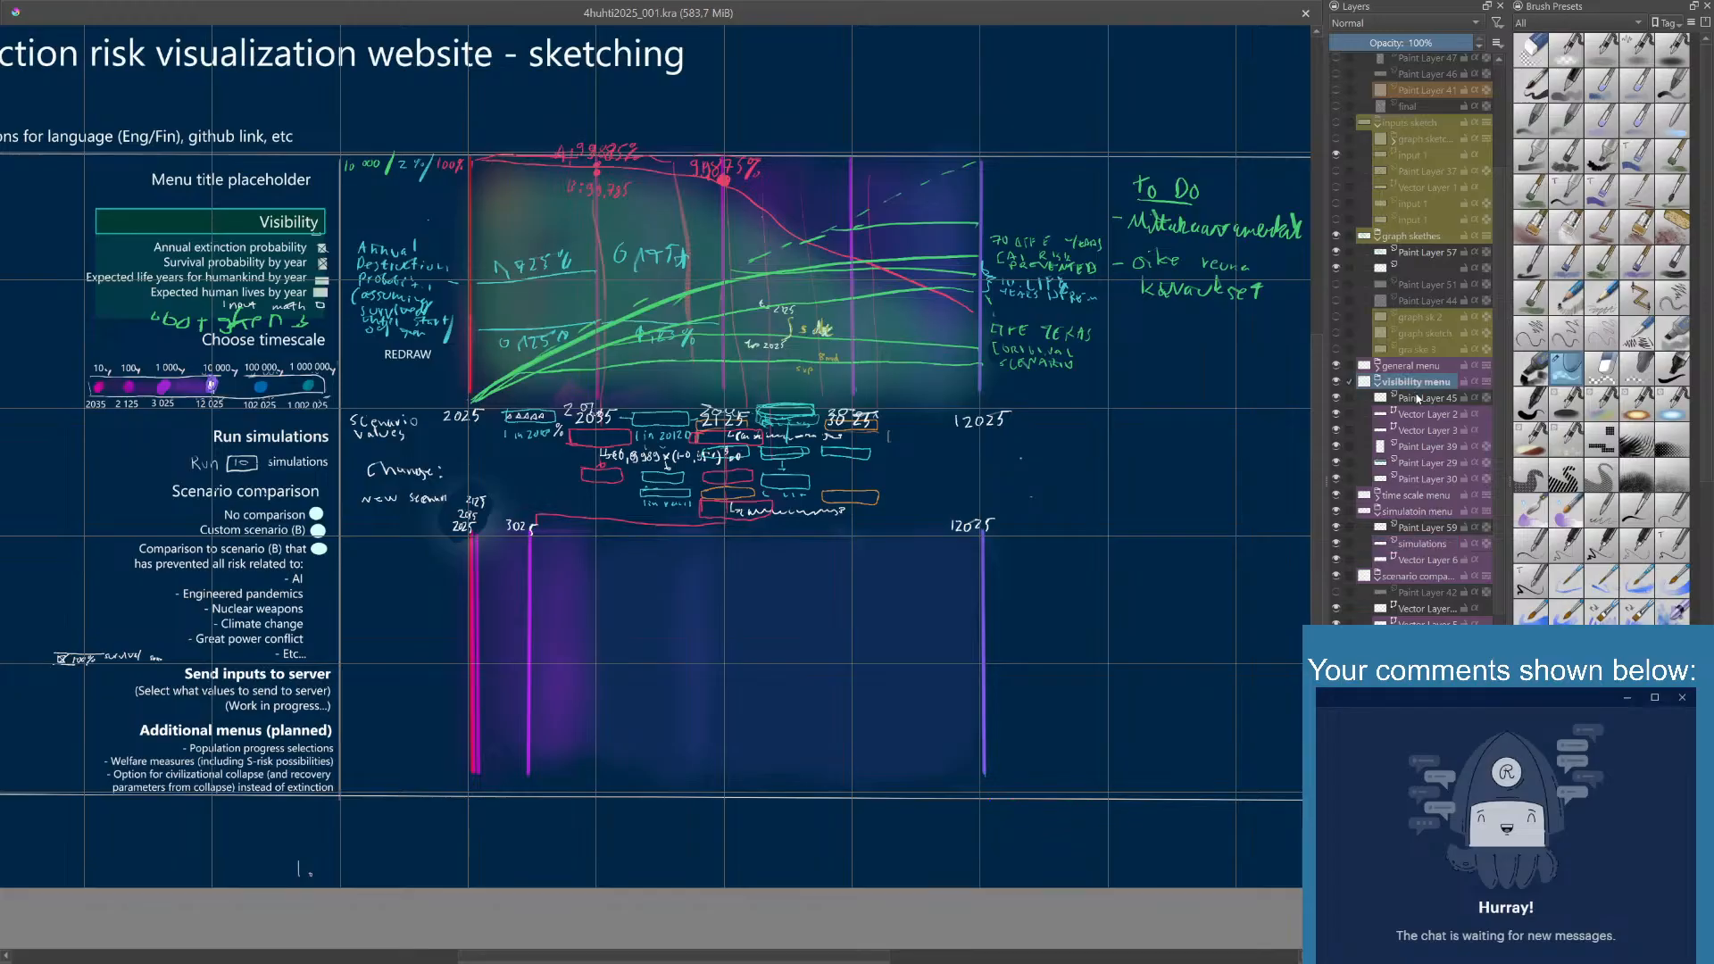
left_click(1418, 414)
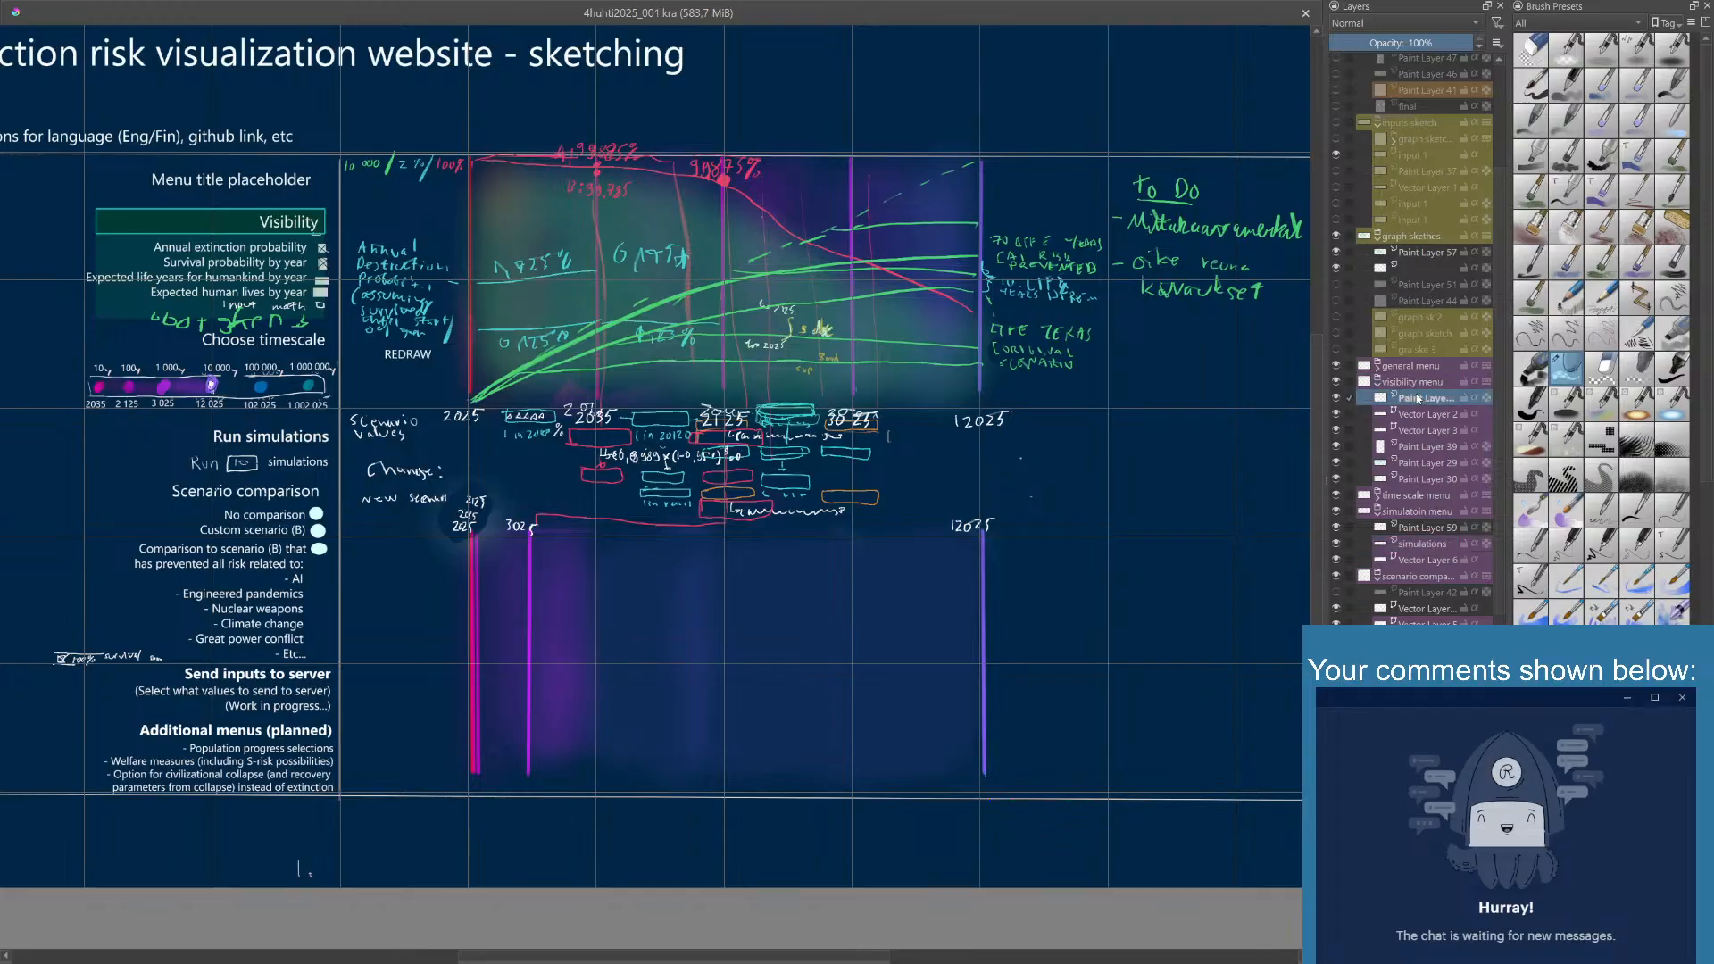
left_click(1337, 415)
left_click(1337, 414)
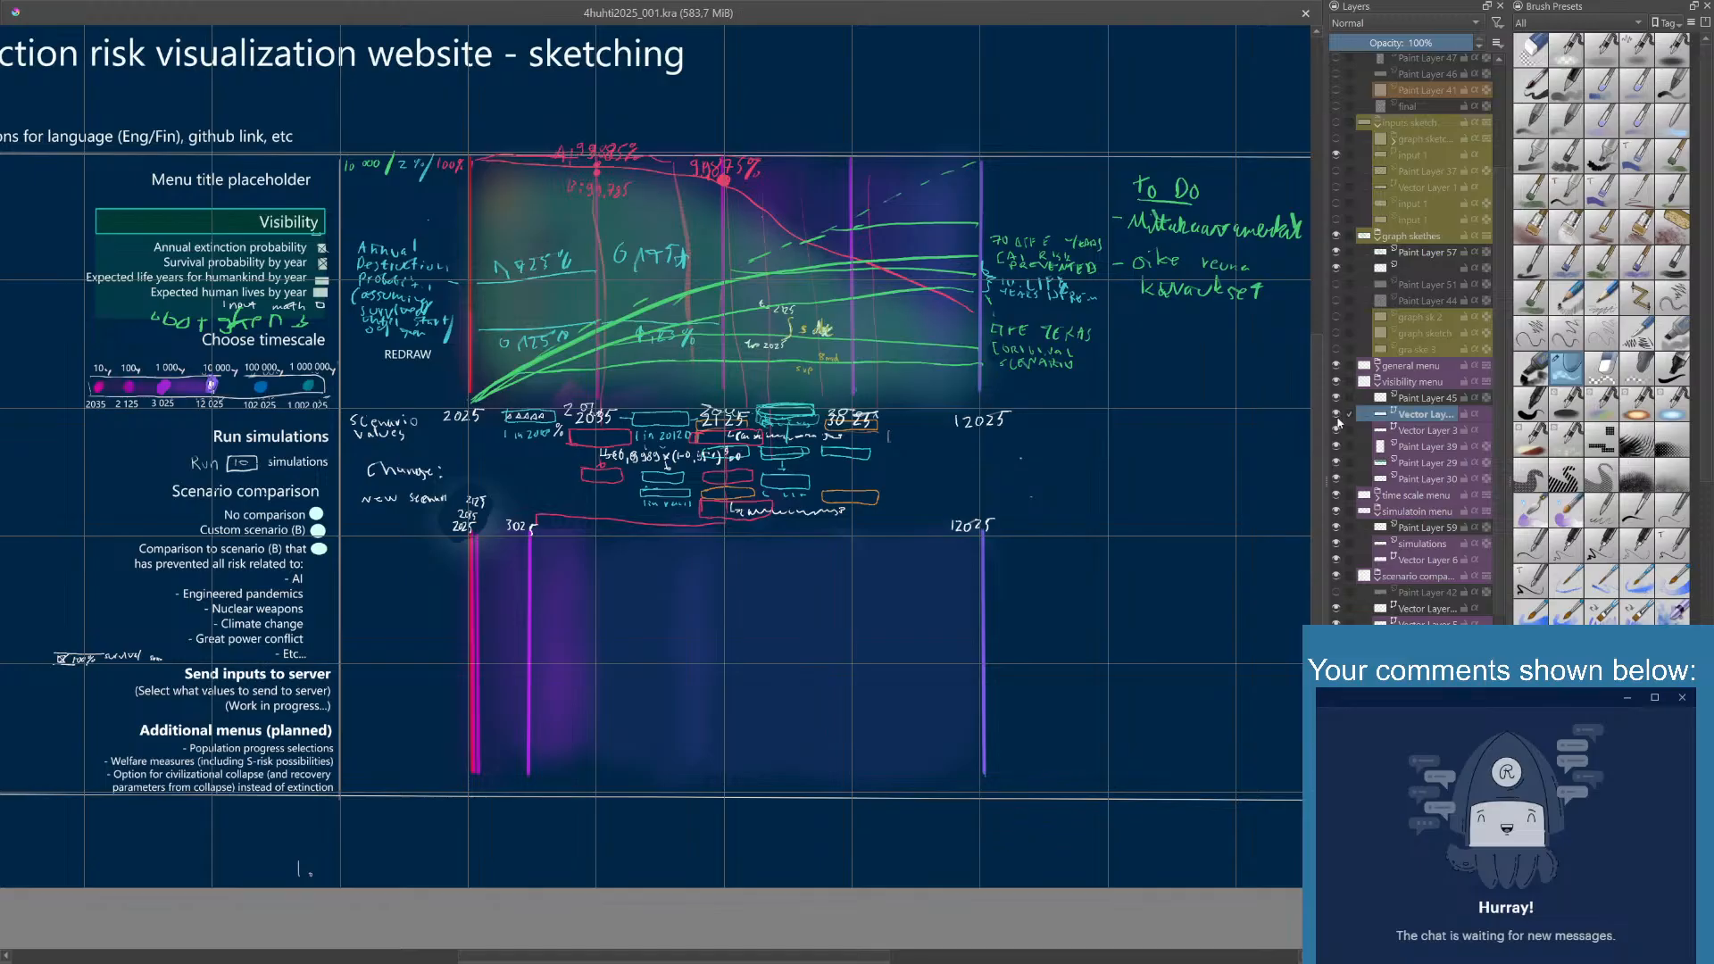
- Extend the visibility option list on Vector Layer 3 with "Input formulae" and entries for logarithmic and linear time scale graphs
left_click(1336, 431)
left_click(1336, 431)
left_click(1336, 431)
left_click(1337, 431)
left_click(1428, 433)
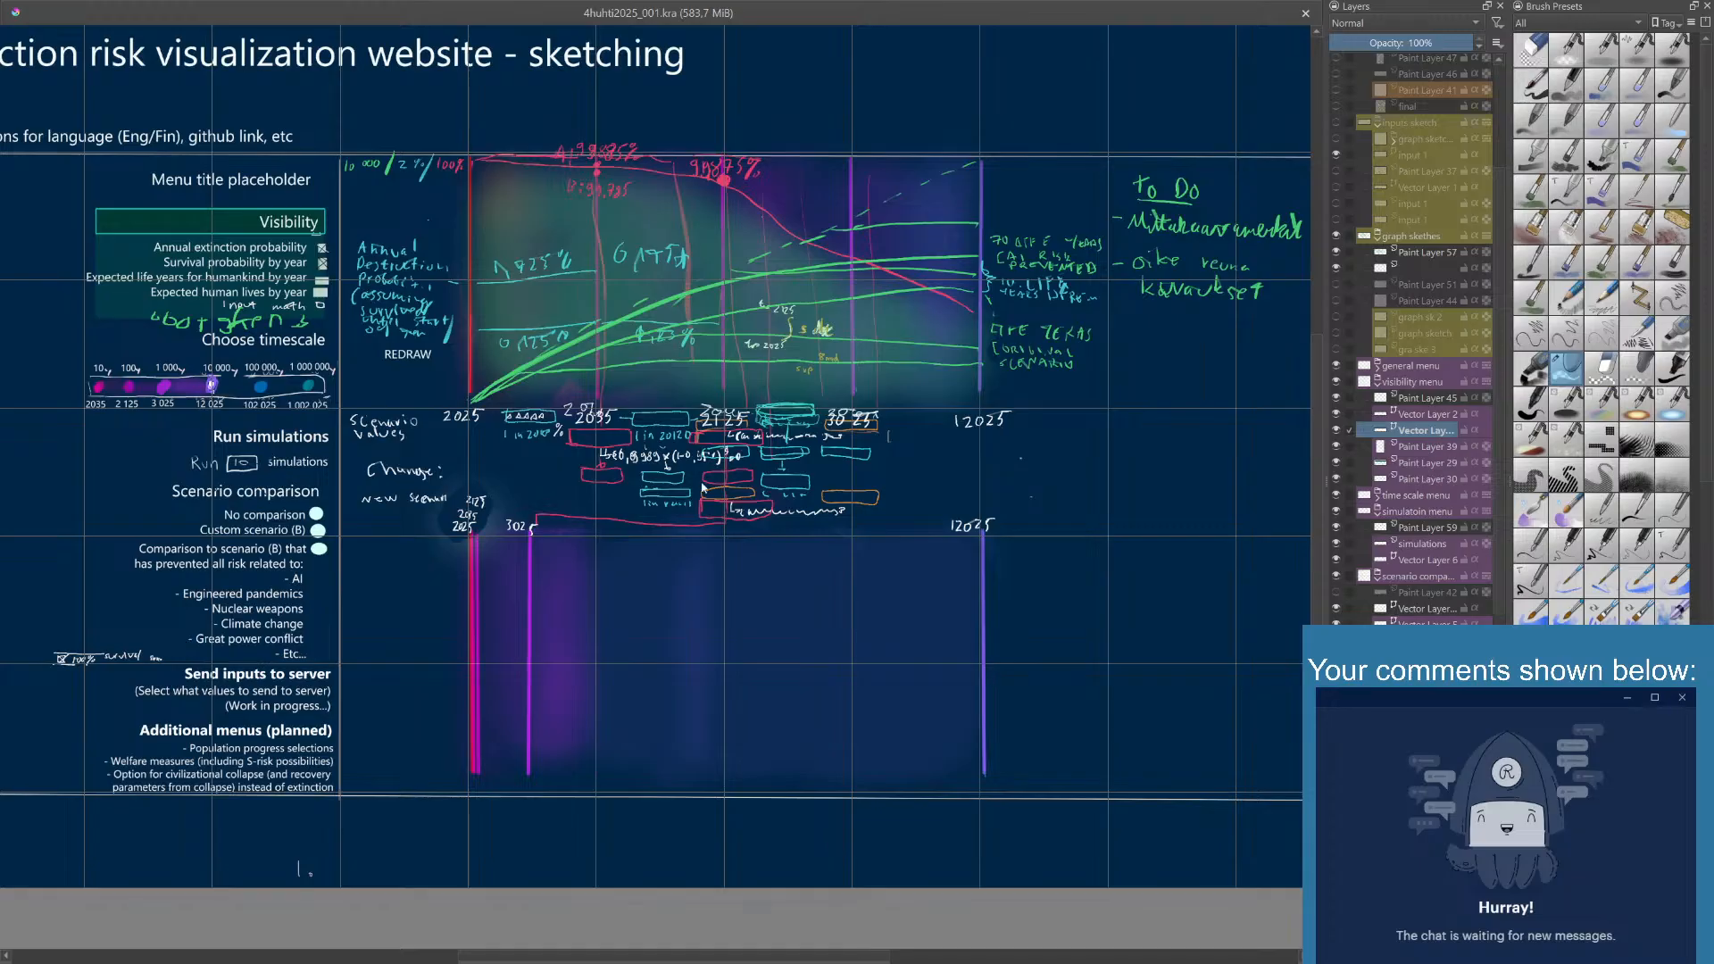
left_click(255, 295)
key("ctrl+v")
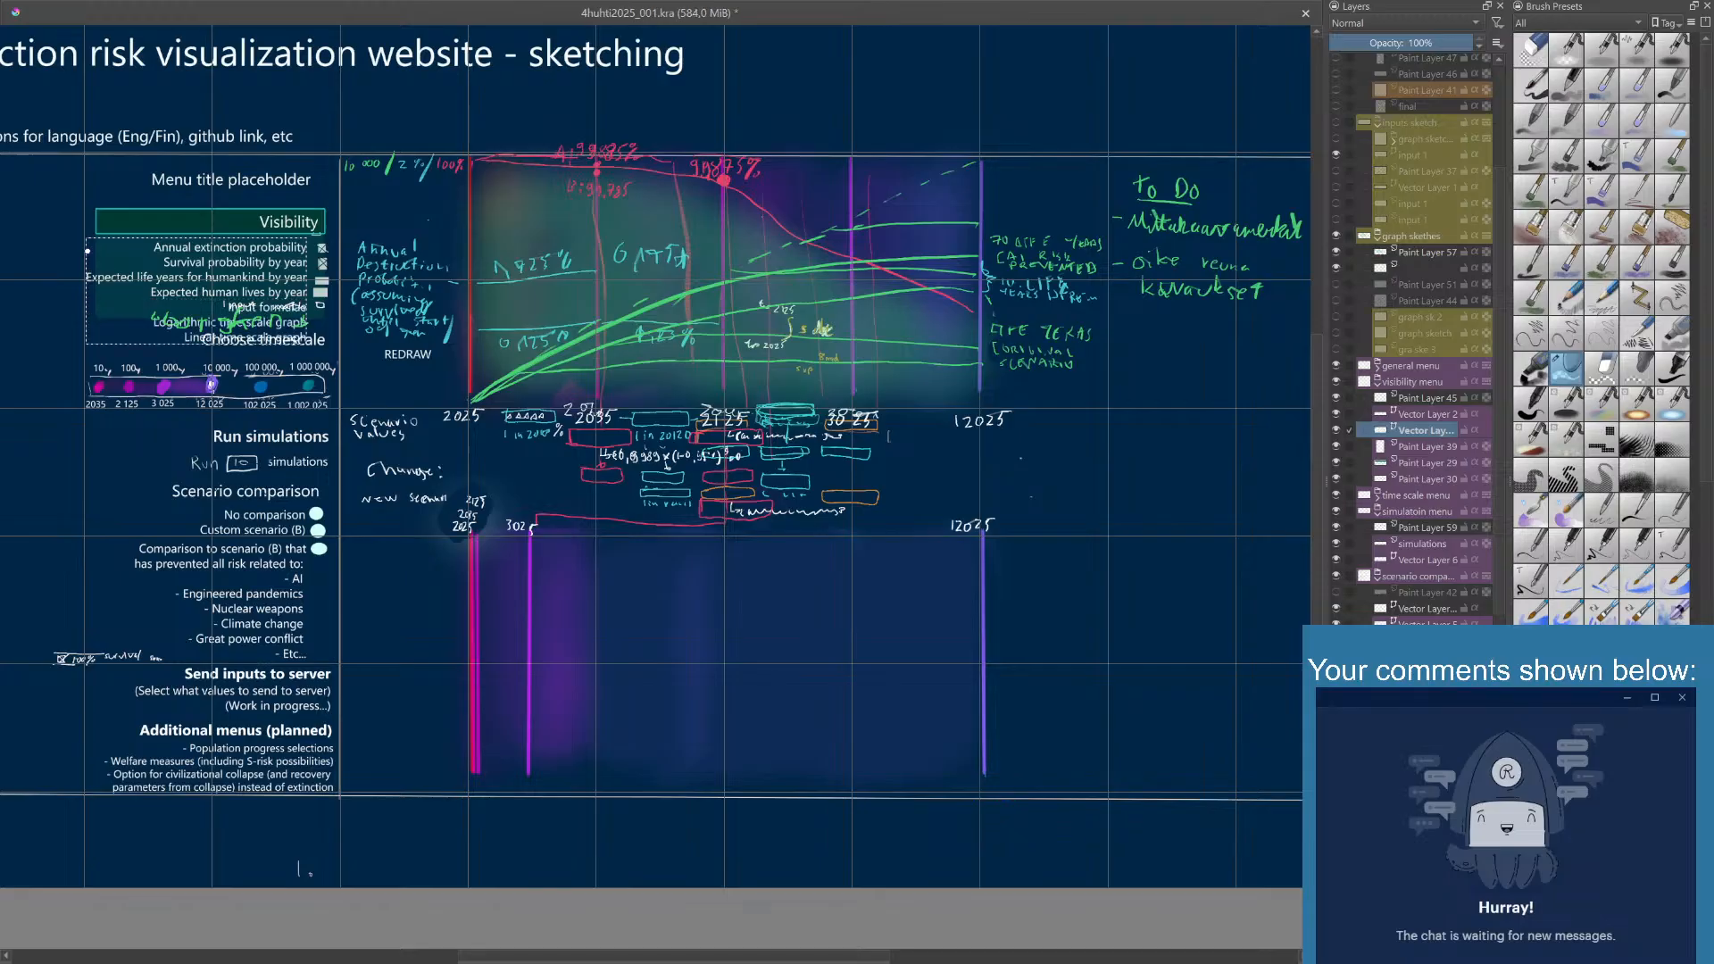
key("Escape")
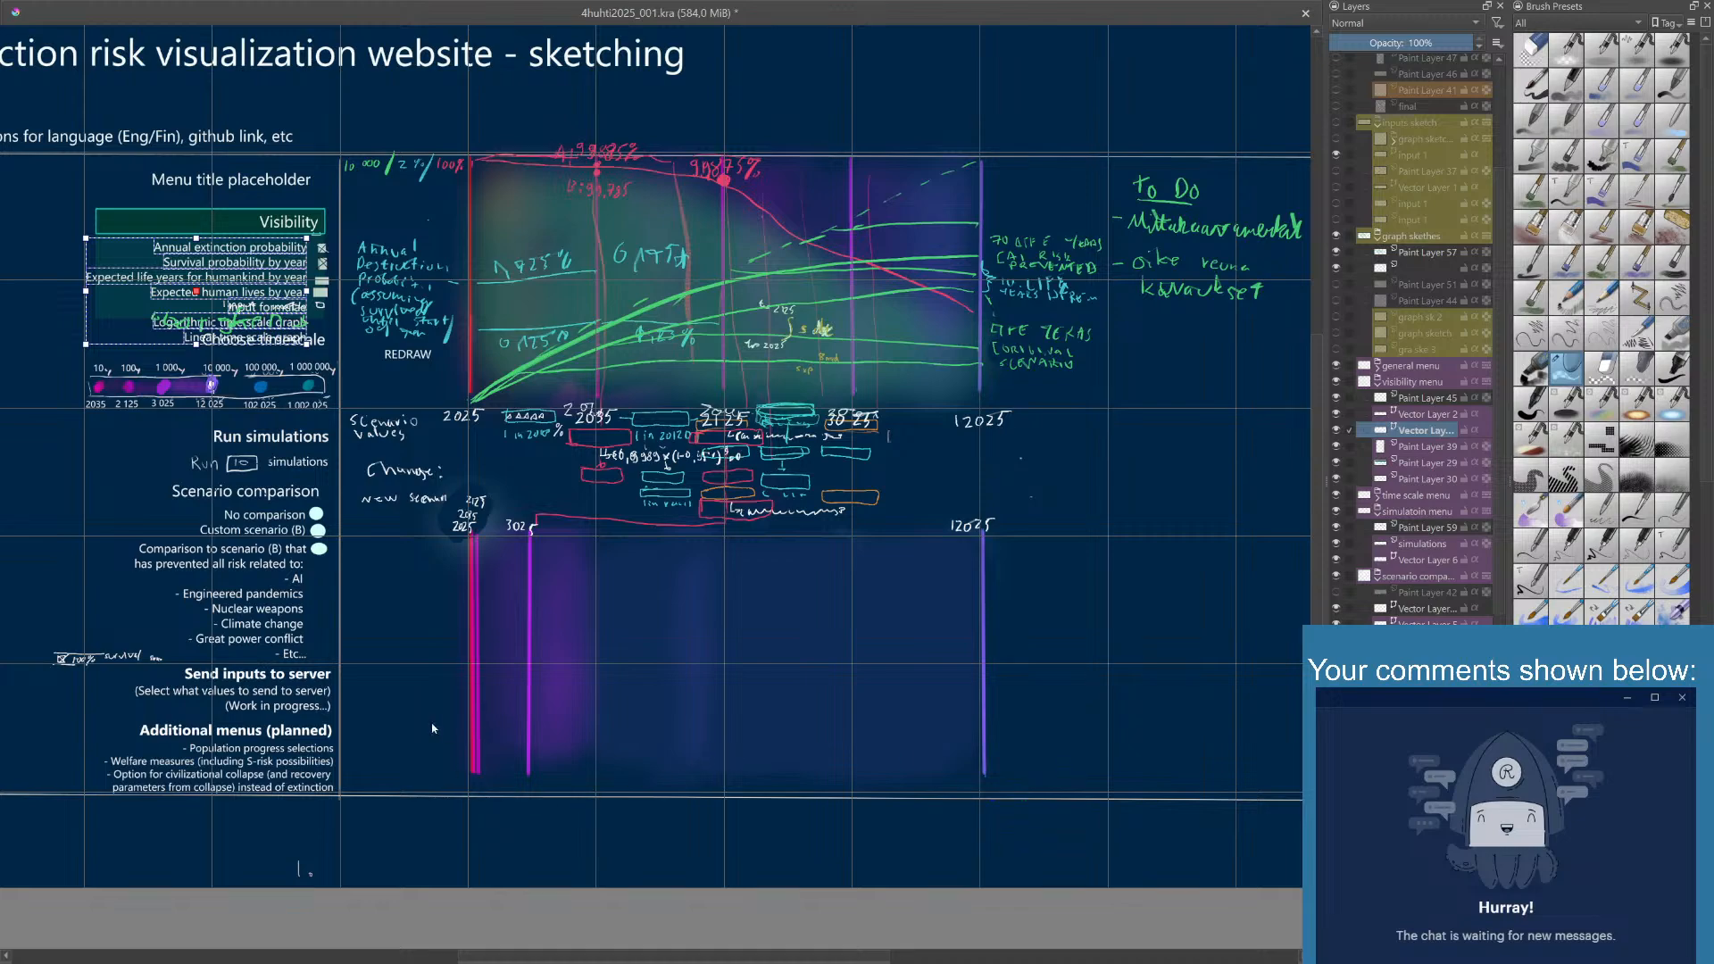
left_click(279, 392)
left_click(286, 339)
left_click(290, 391)
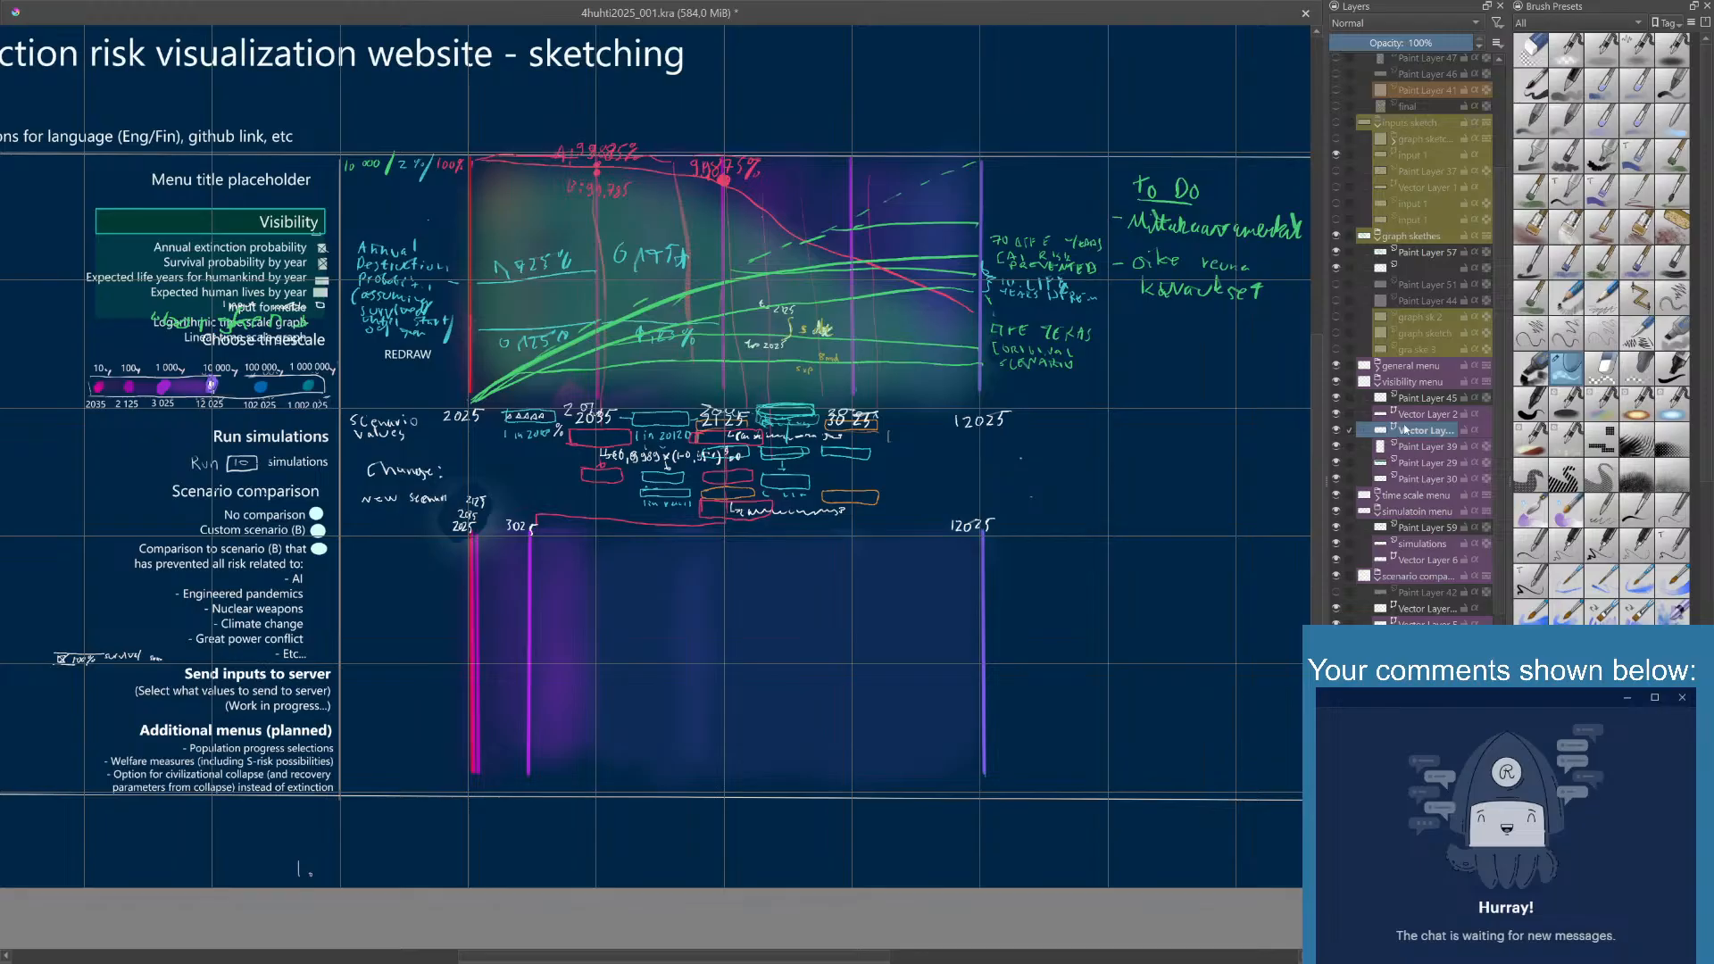
- Check the handwritten notes on Paint Layer 45 in the visibility menu group, and delete that layer
left_click(1342, 397)
left_click(1342, 396)
left_click(1342, 396)
left_click(1342, 396)
left_click(1427, 400)
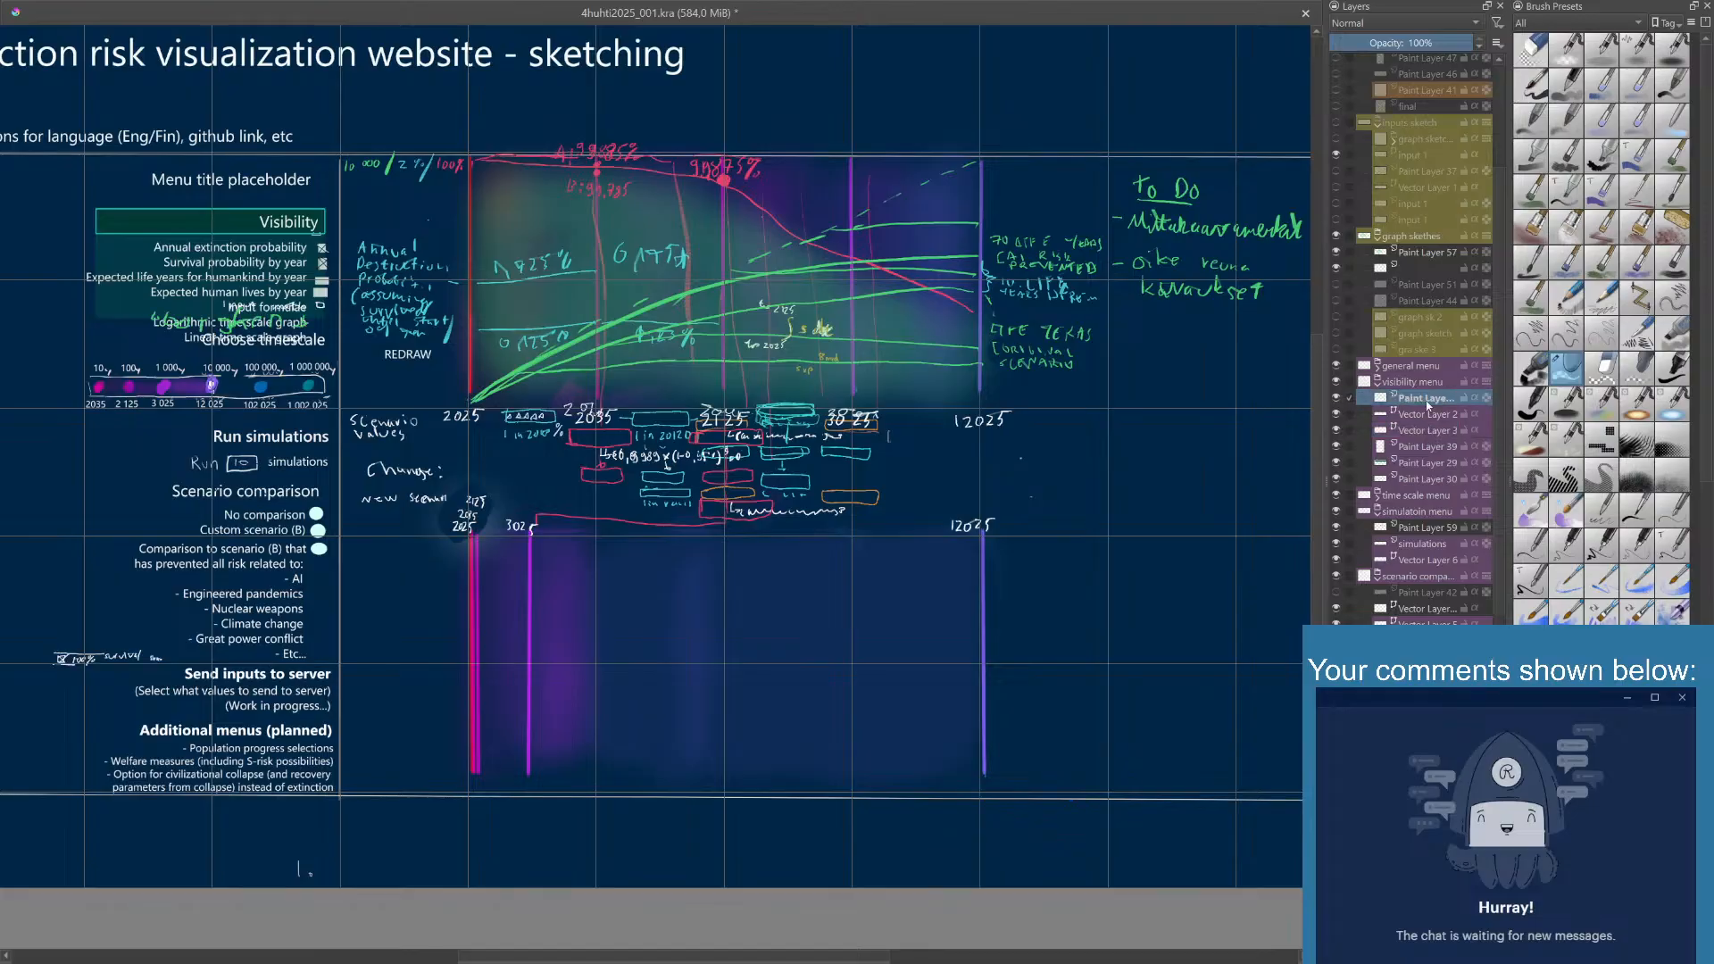
key("shift+Delete")
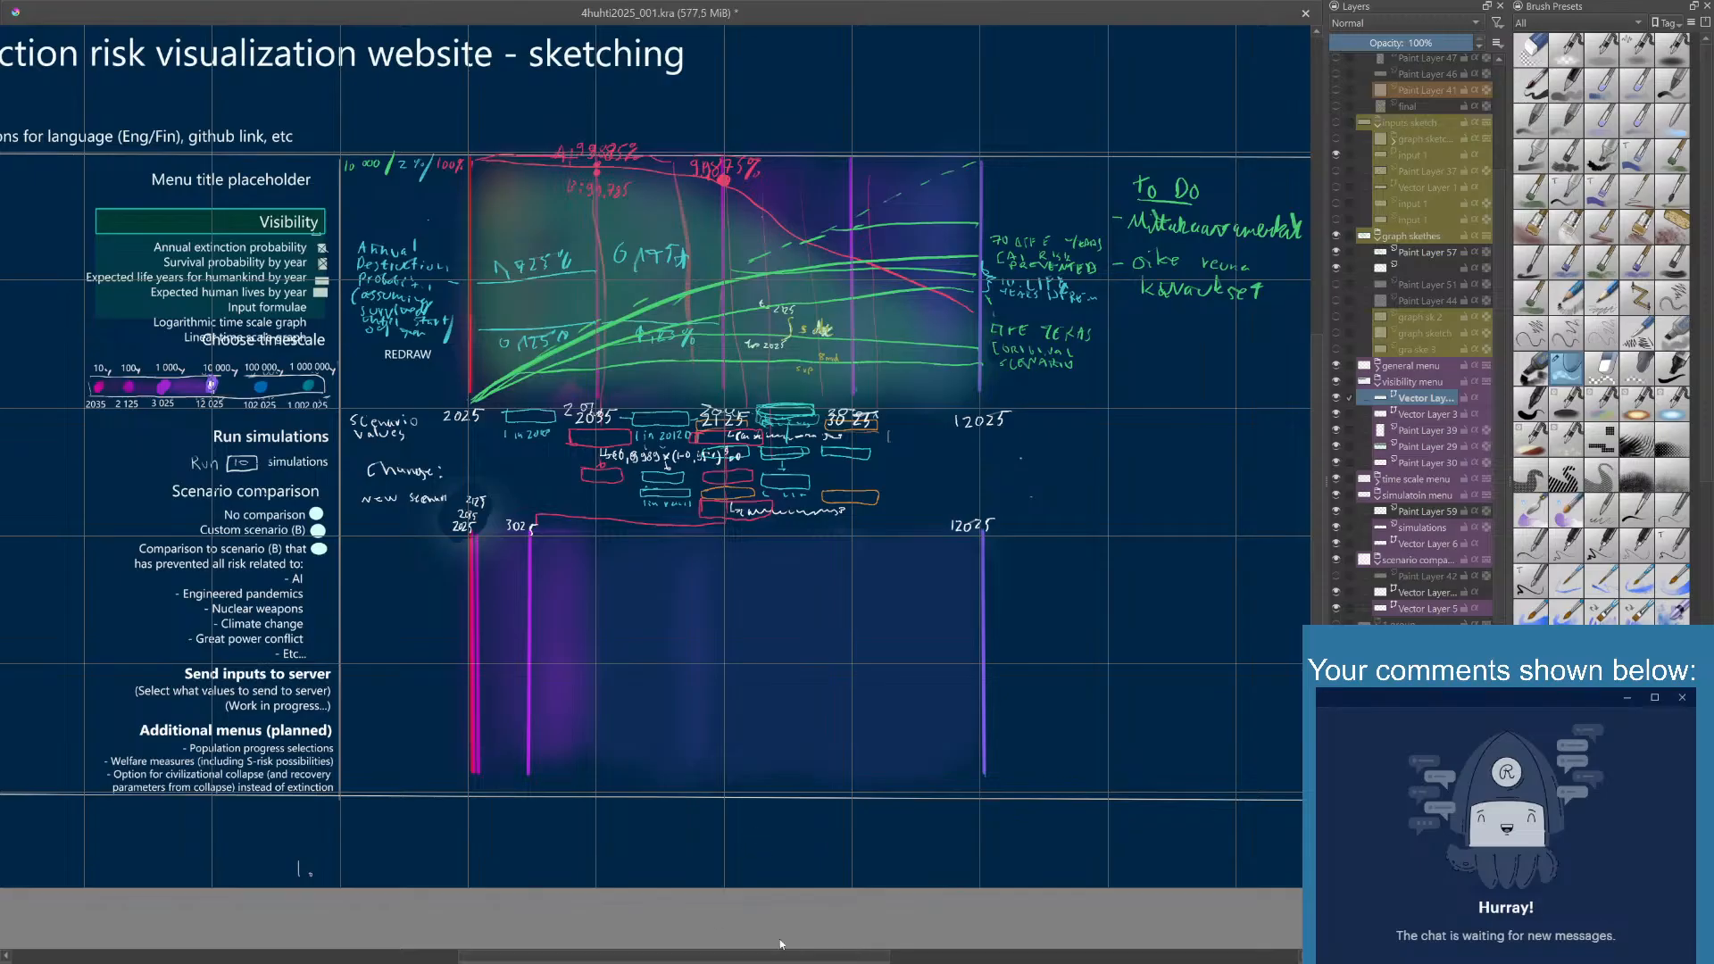
- Show Paint Layer 41 in the English slide text group and compare the canvas with and without it
left_click_drag(790, 953, 672, 942)
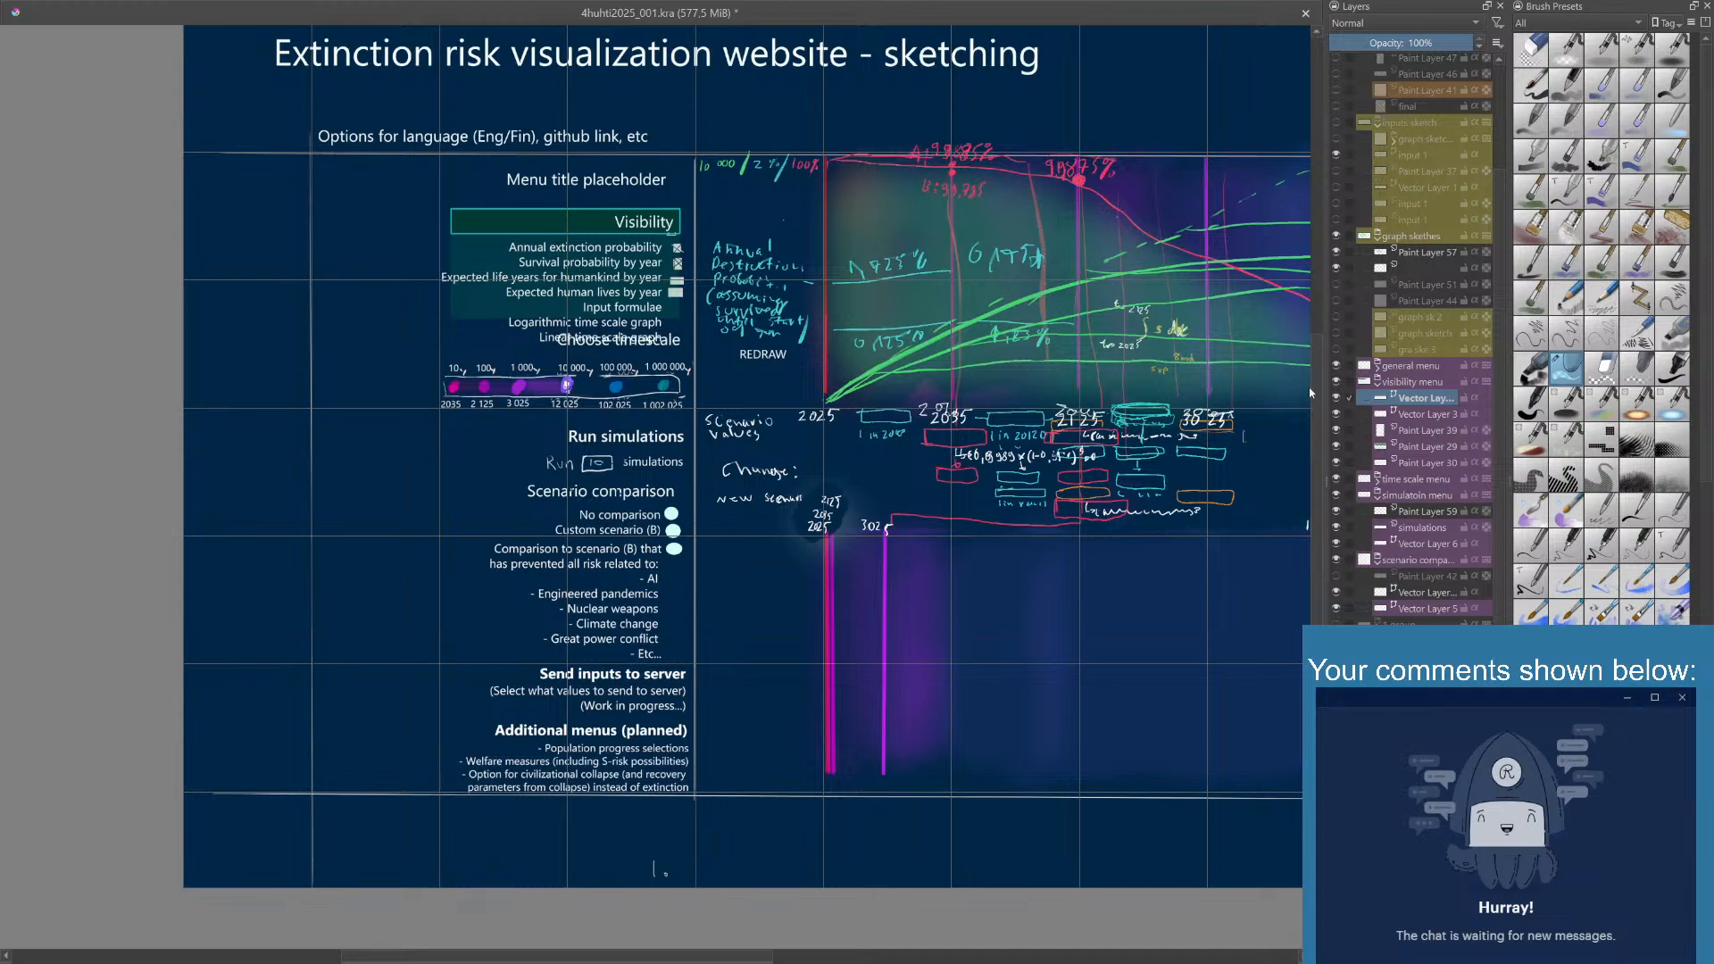
scroll(1396, 420, "up", 3)
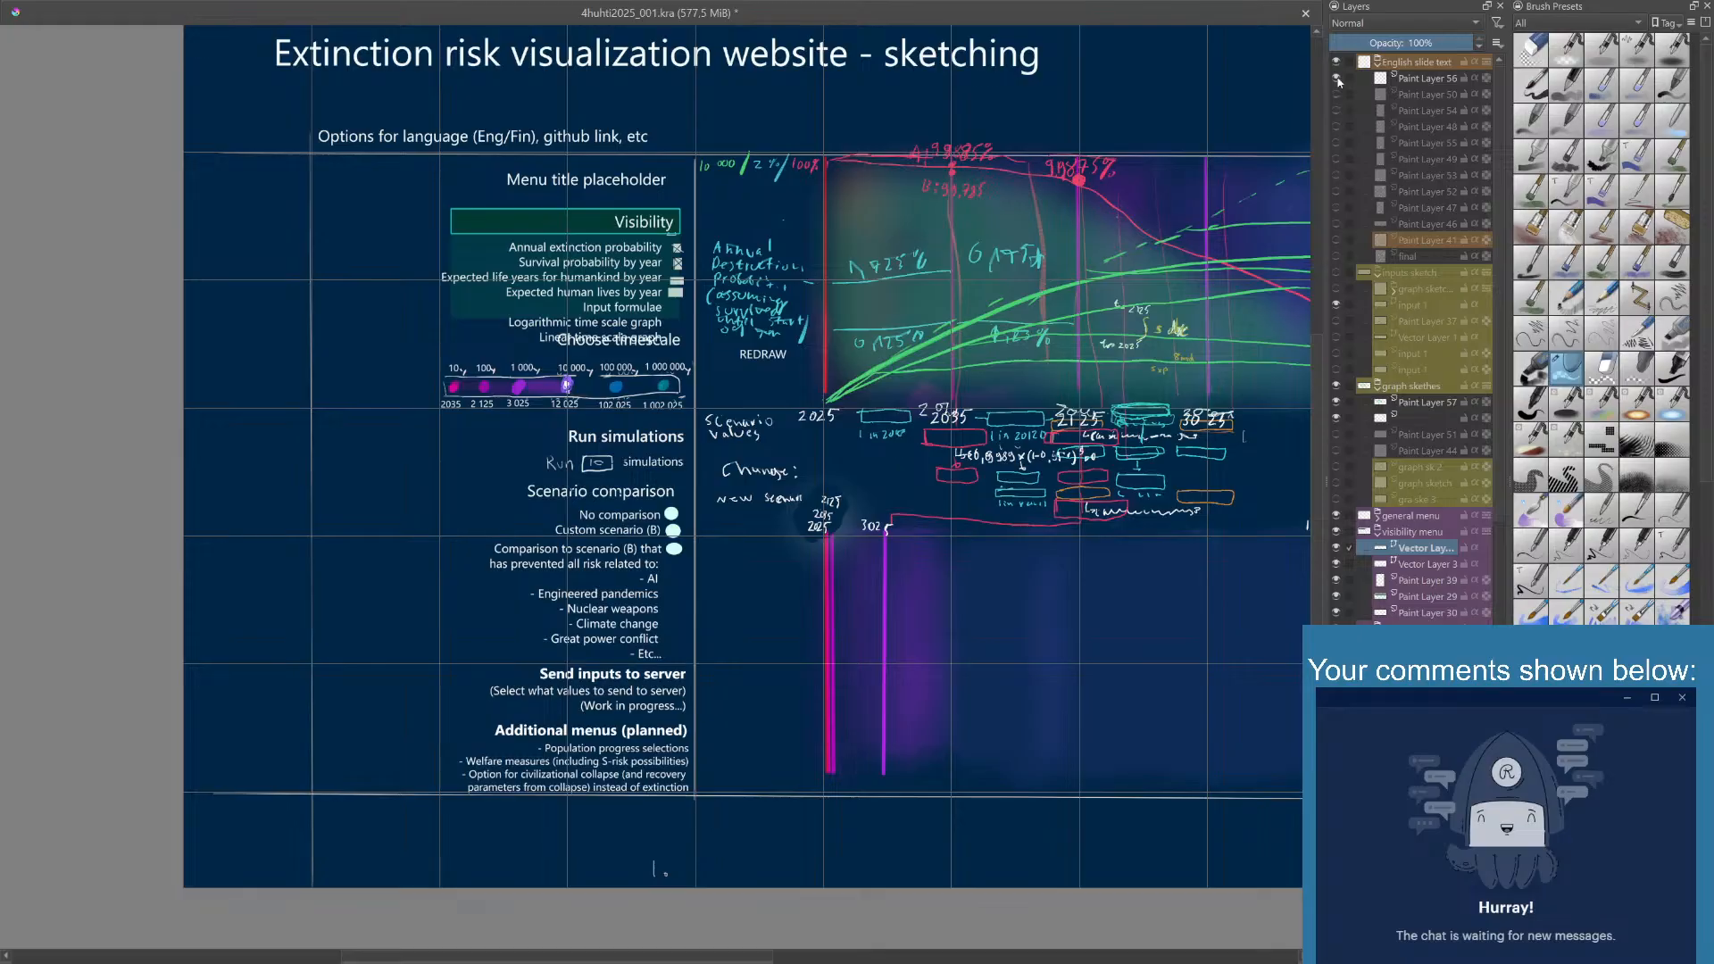
left_click(1335, 241)
scroll(1089, 354, "down", 2)
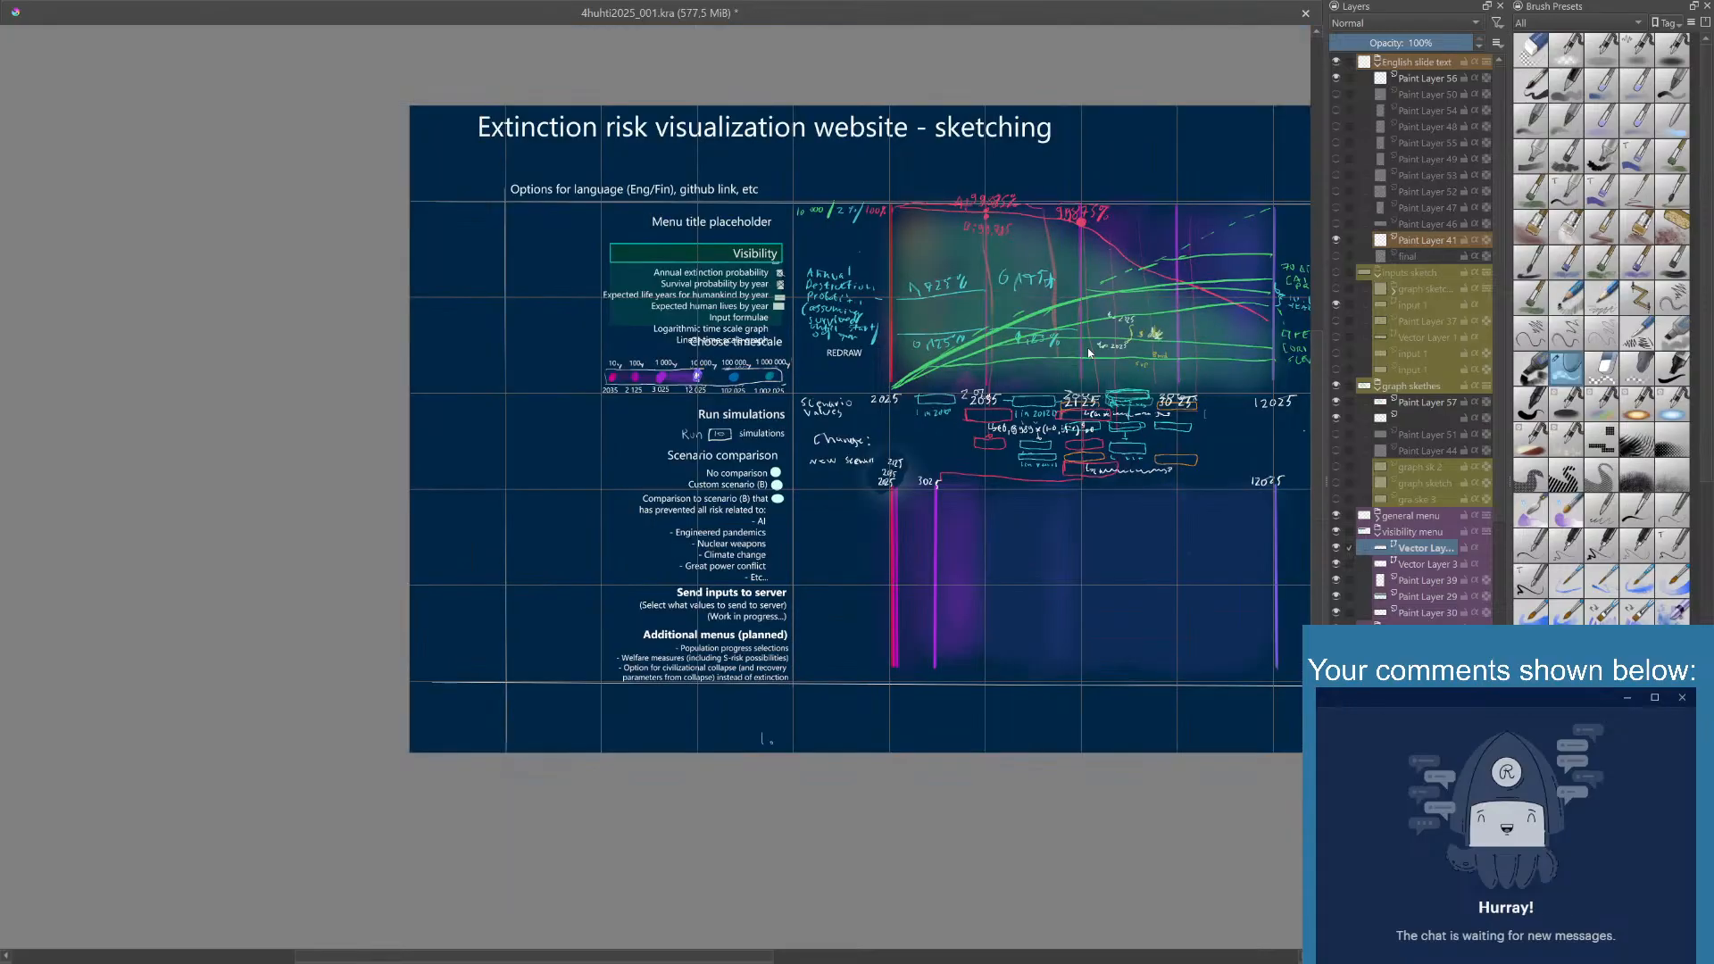
left_click_drag(1110, 440, 804, 472)
left_click(1336, 241)
left_click(1337, 241)
left_click(1336, 241)
left_click(1337, 241)
left_click(1337, 241)
left_click(1336, 241)
- Check what Paint Layers 46, 47 and 52 in the English slide text group contain by temporarily showing each
left_click(1337, 225)
left_click(1336, 224)
left_click(1336, 224)
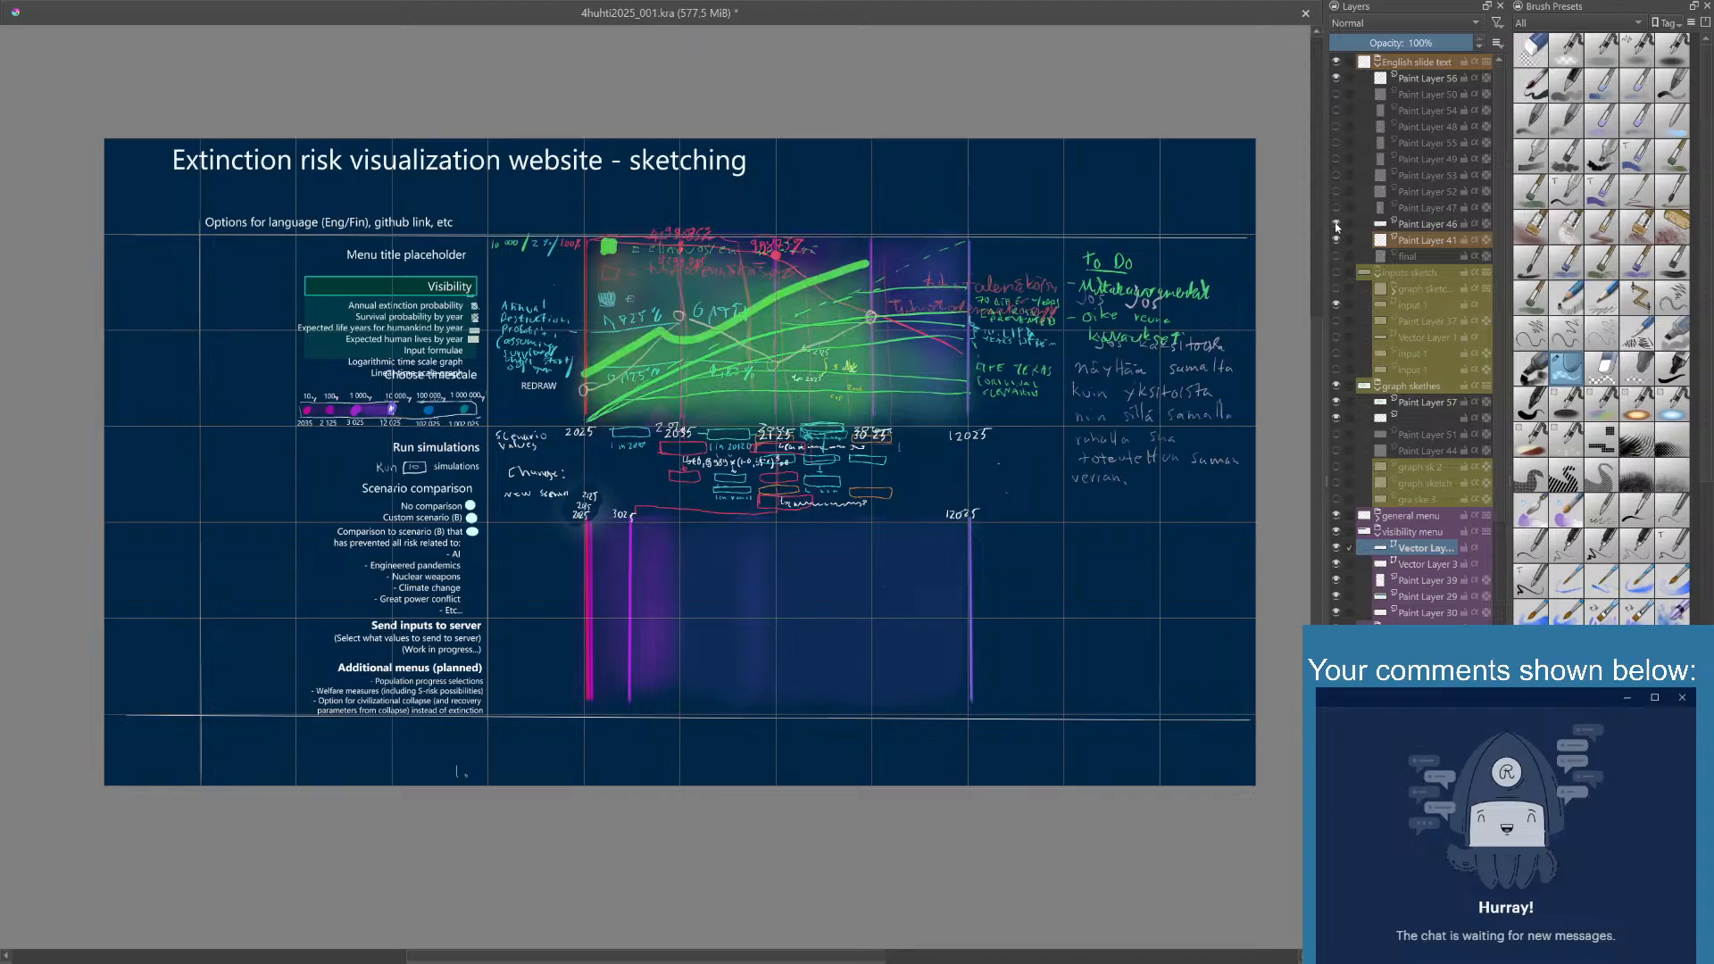
left_click(1336, 224)
left_click(1336, 224)
left_click(1336, 224)
left_click(1337, 224)
left_click(1336, 225)
left_click(1336, 208)
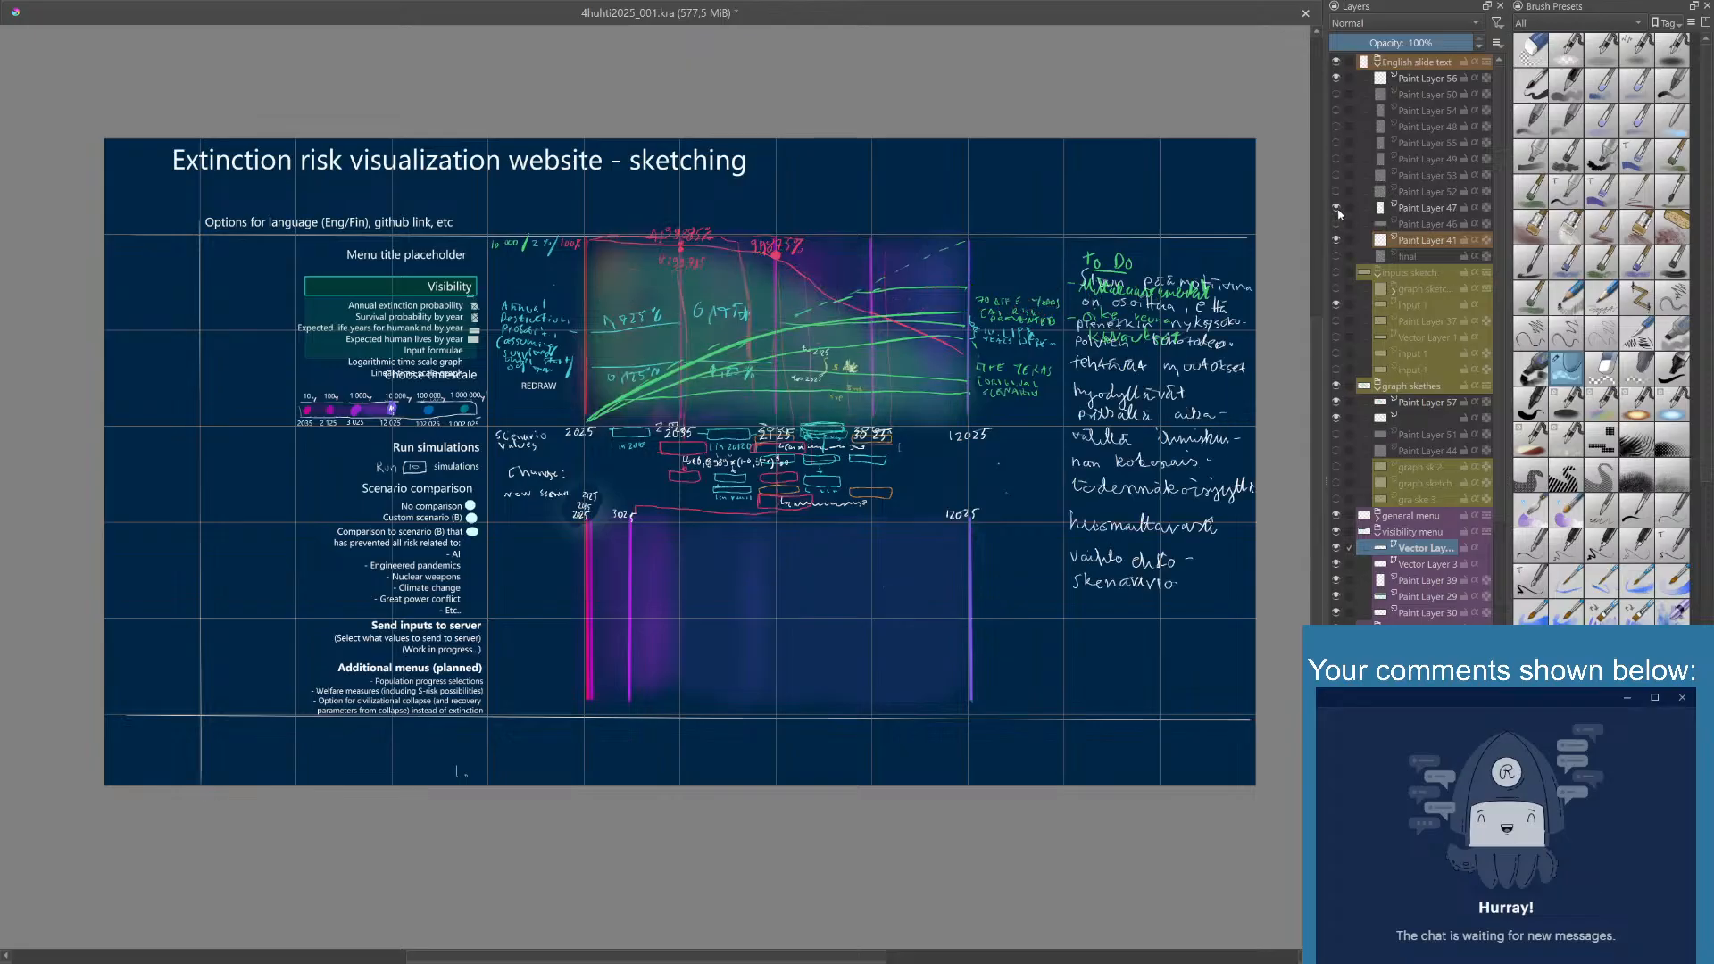
left_click(1338, 211)
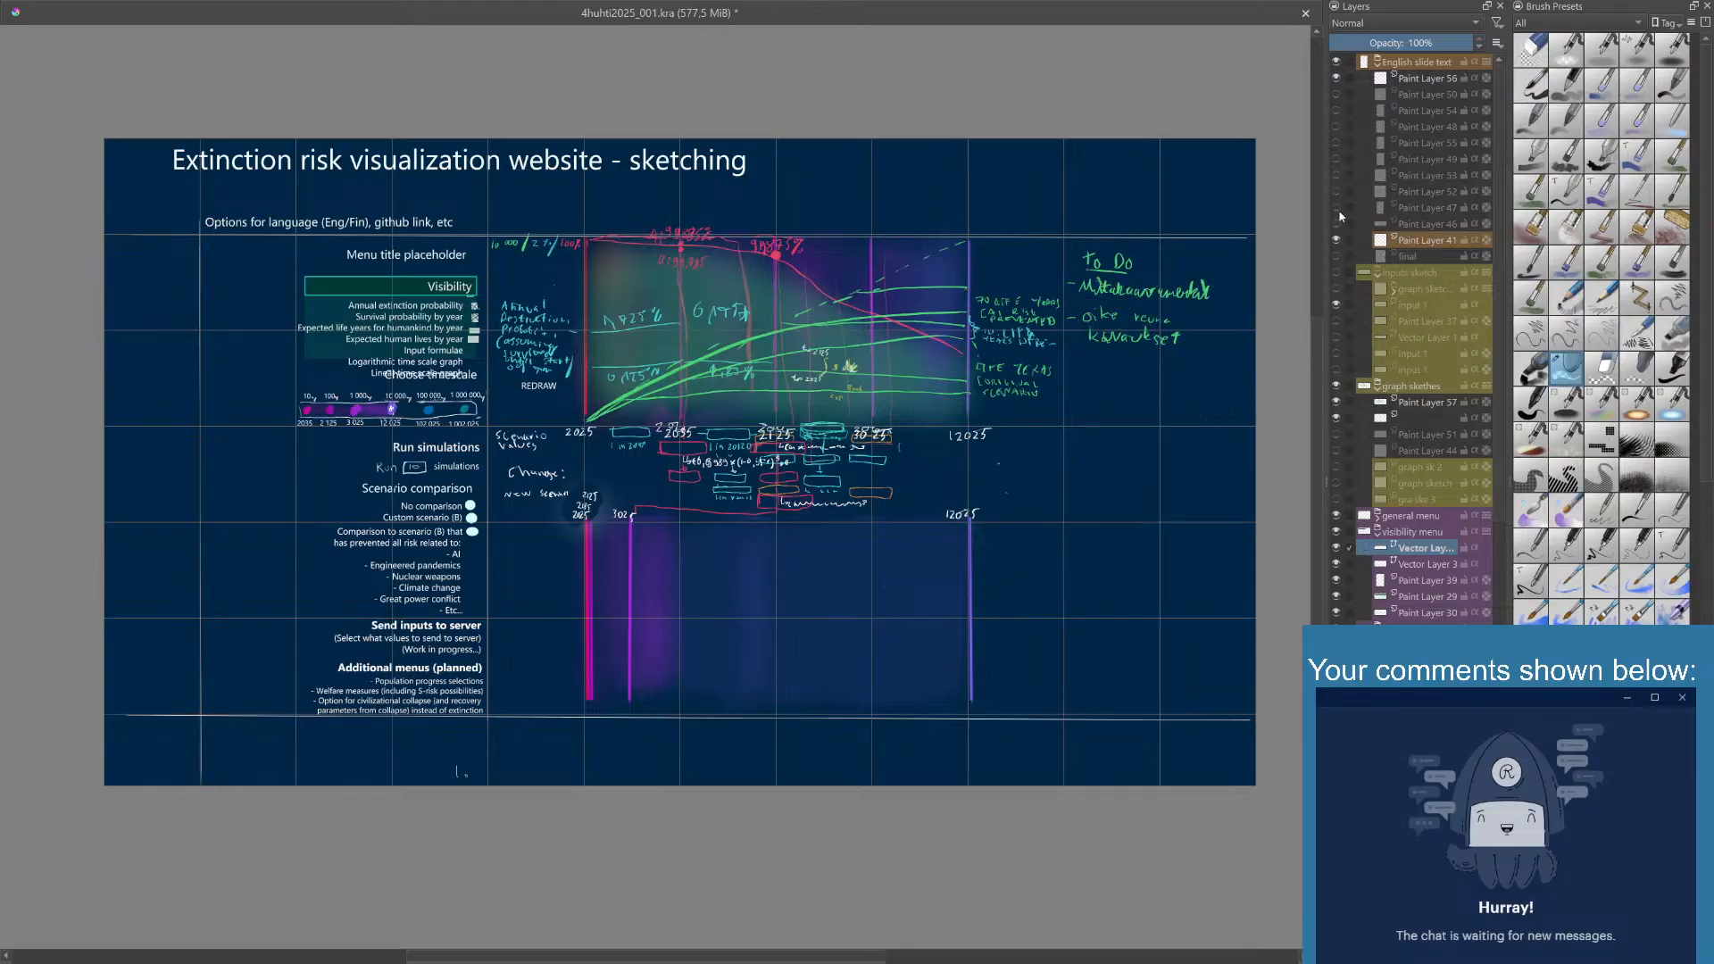
left_click(1339, 193)
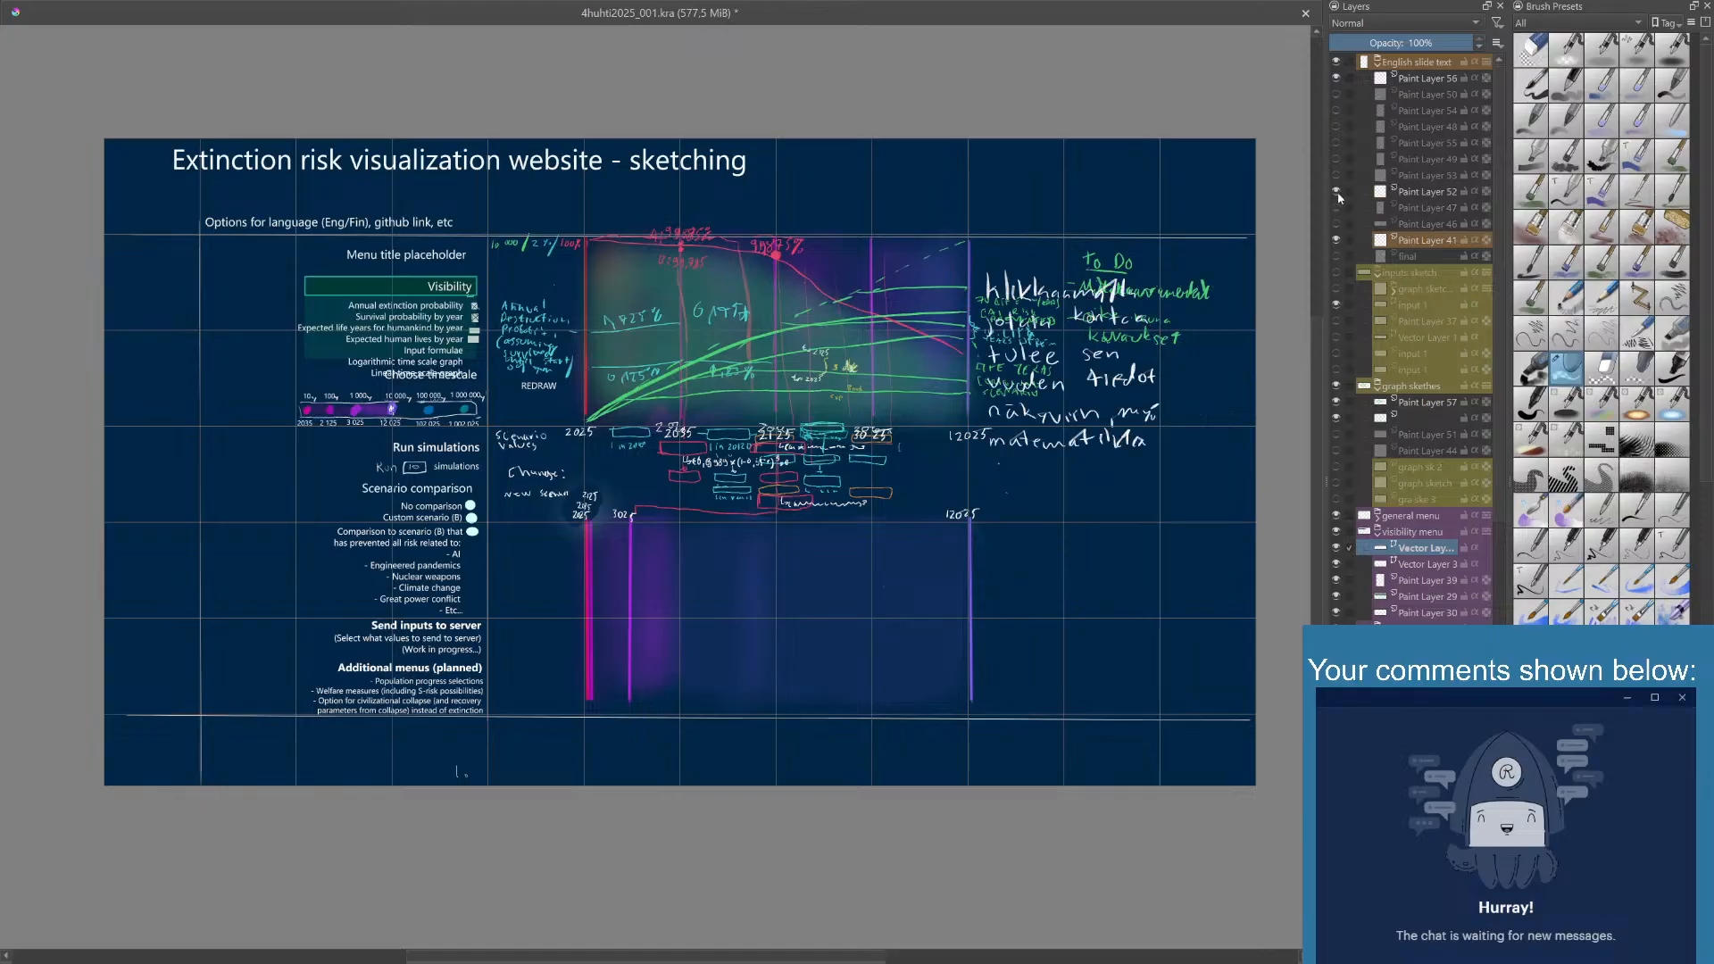
left_click(1338, 193)
left_click(1339, 193)
left_click(1338, 193)
- Show Paint Layer 53 with its handwritten Finnish note, and briefly check the layer above it
left_click(1338, 177)
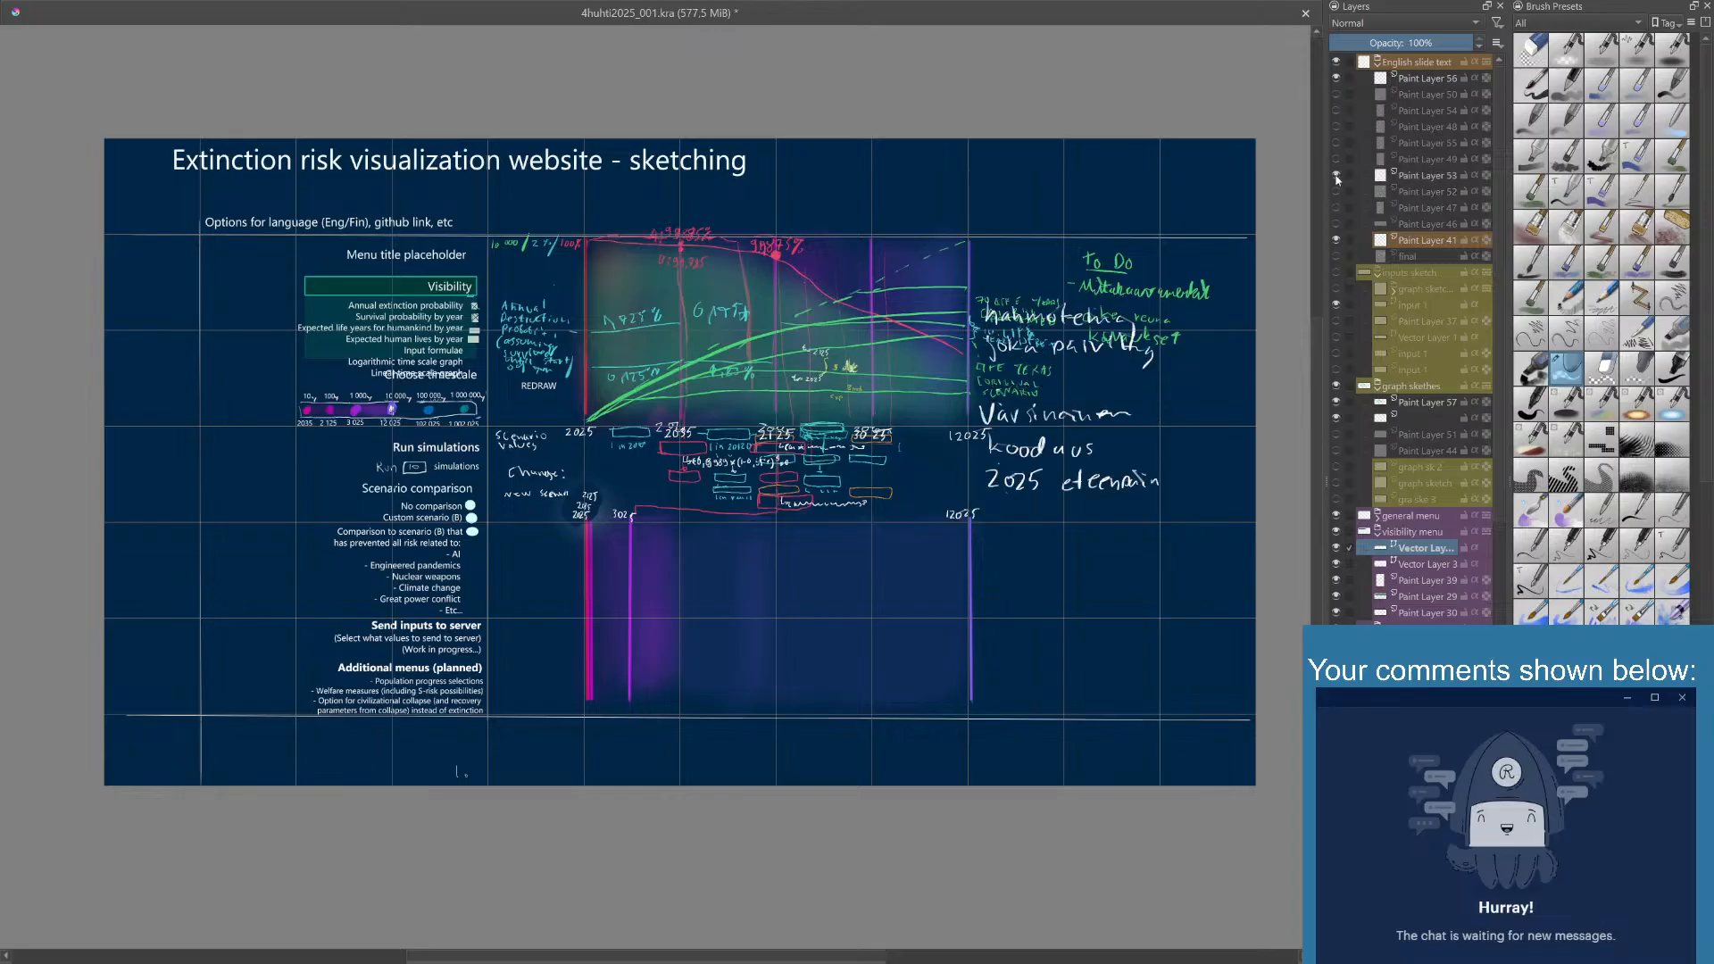
left_click(1336, 176)
left_click(1339, 177)
left_click(1338, 178)
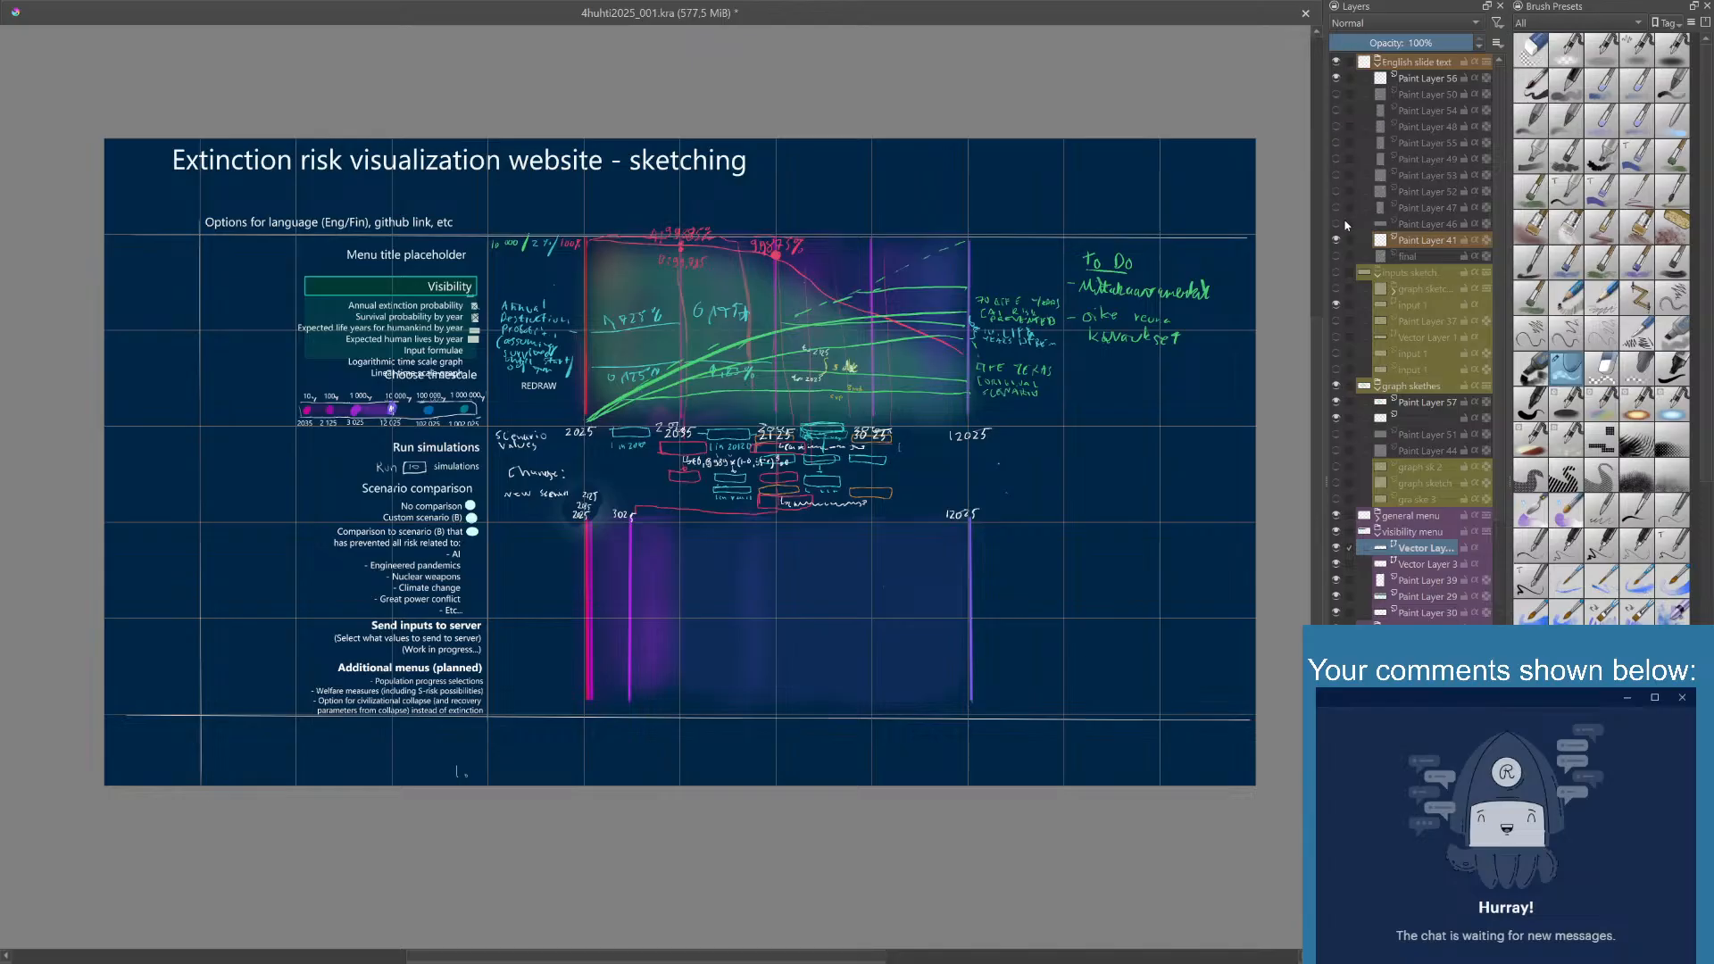
left_click(1337, 177)
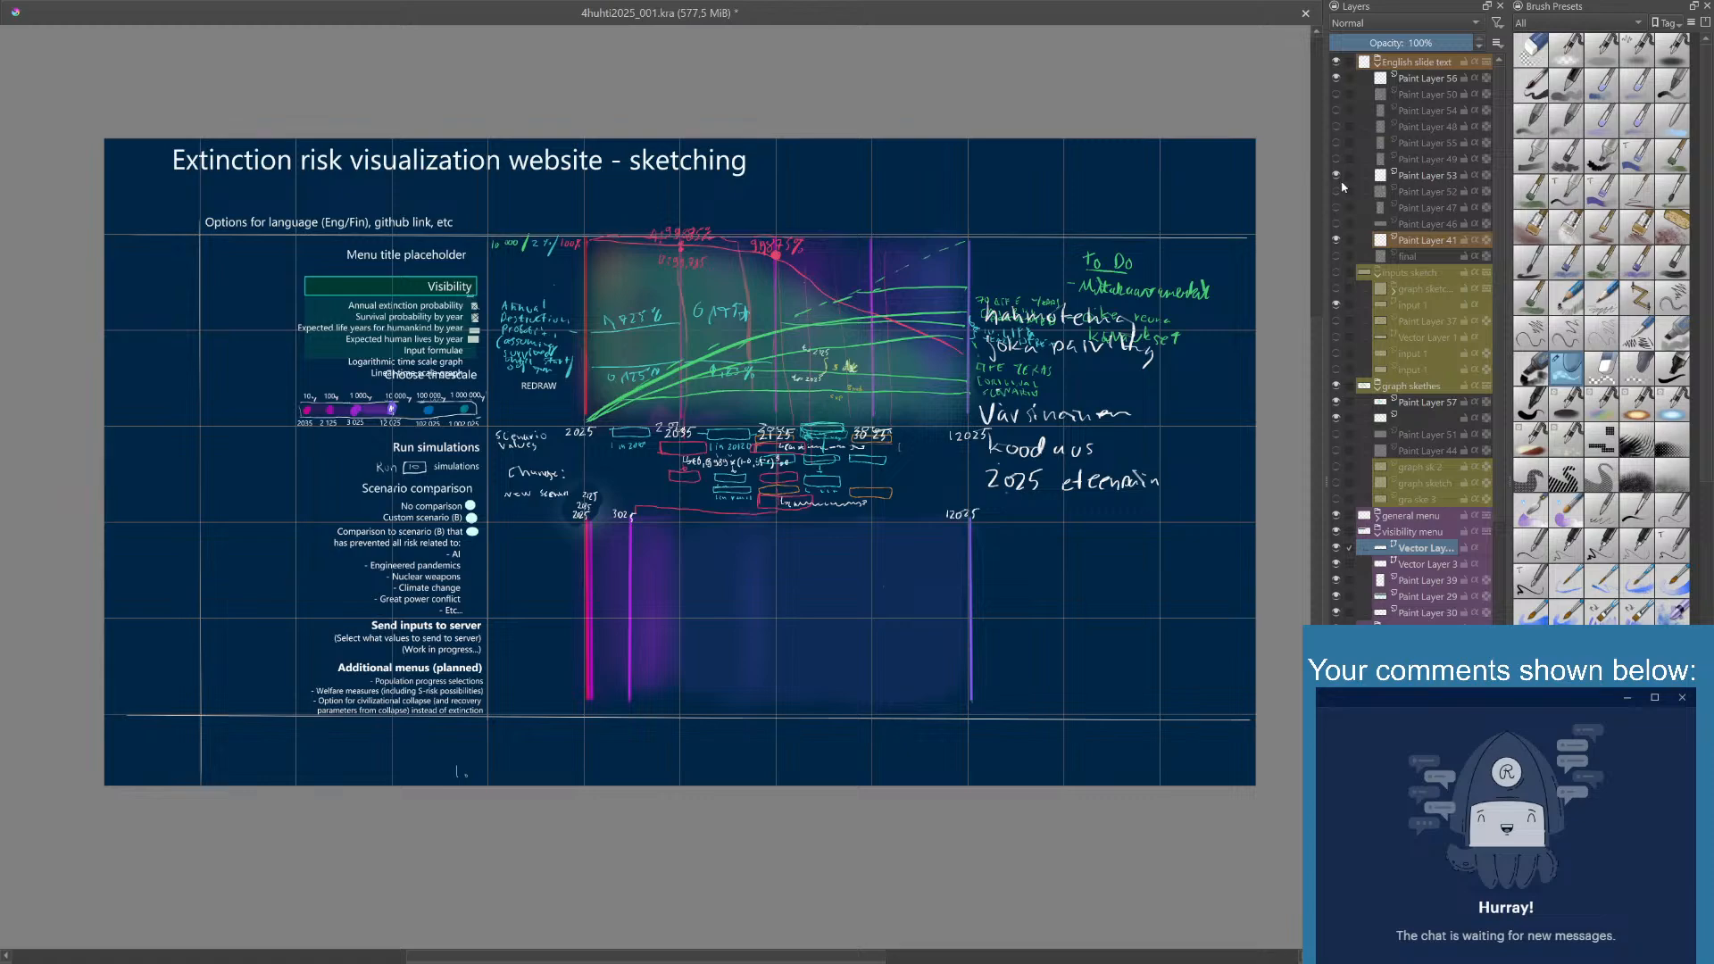
left_click(1338, 163)
left_click(1338, 161)
left_click_drag(1175, 416, 1149, 457)
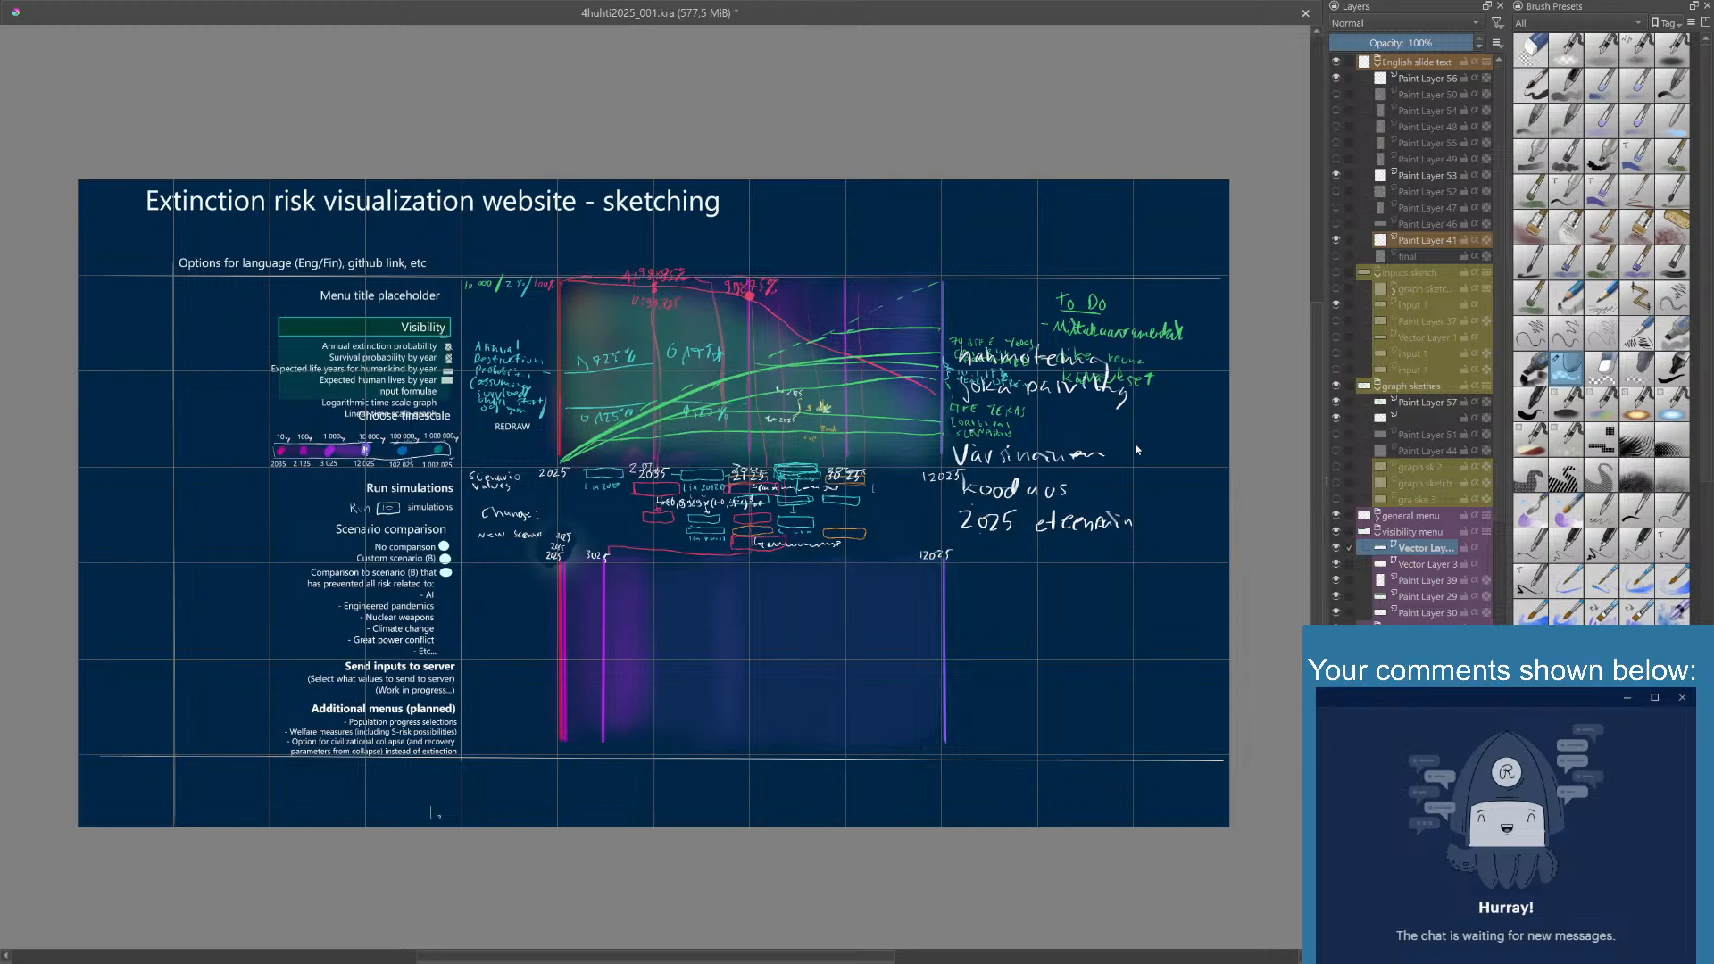
scroll(1137, 449, "up", 1)
scroll(1136, 452, "down", 1)
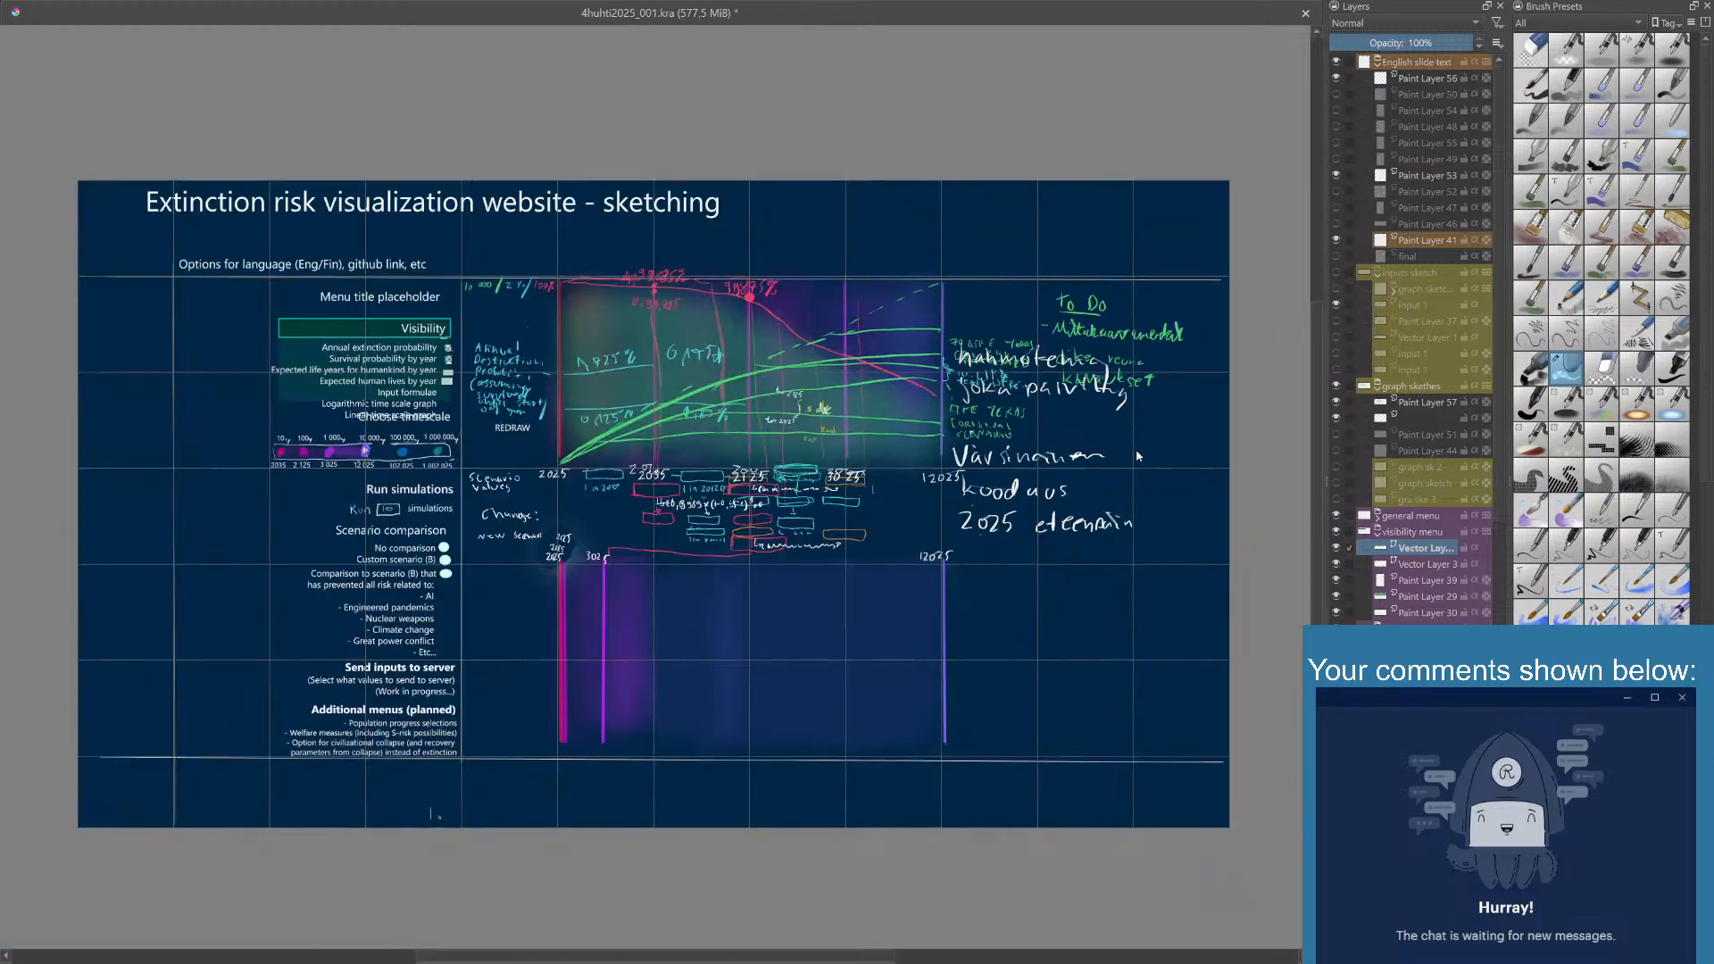
scroll(1132, 441, "down", 1)
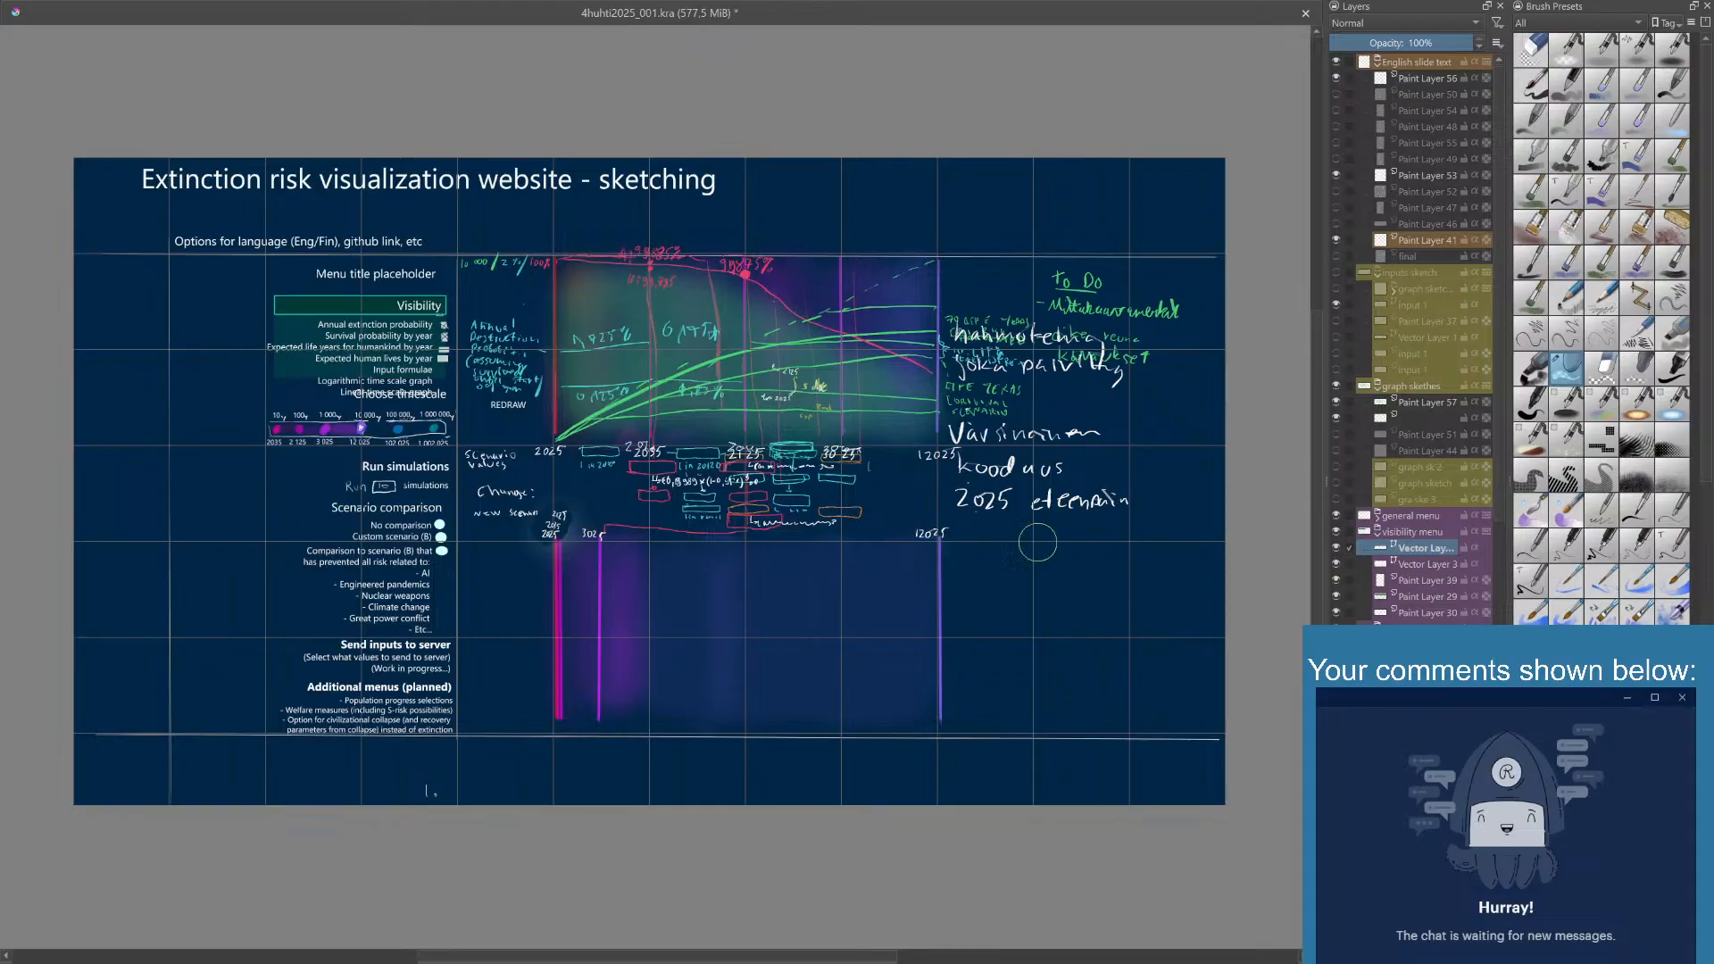
right_click(1005, 520)
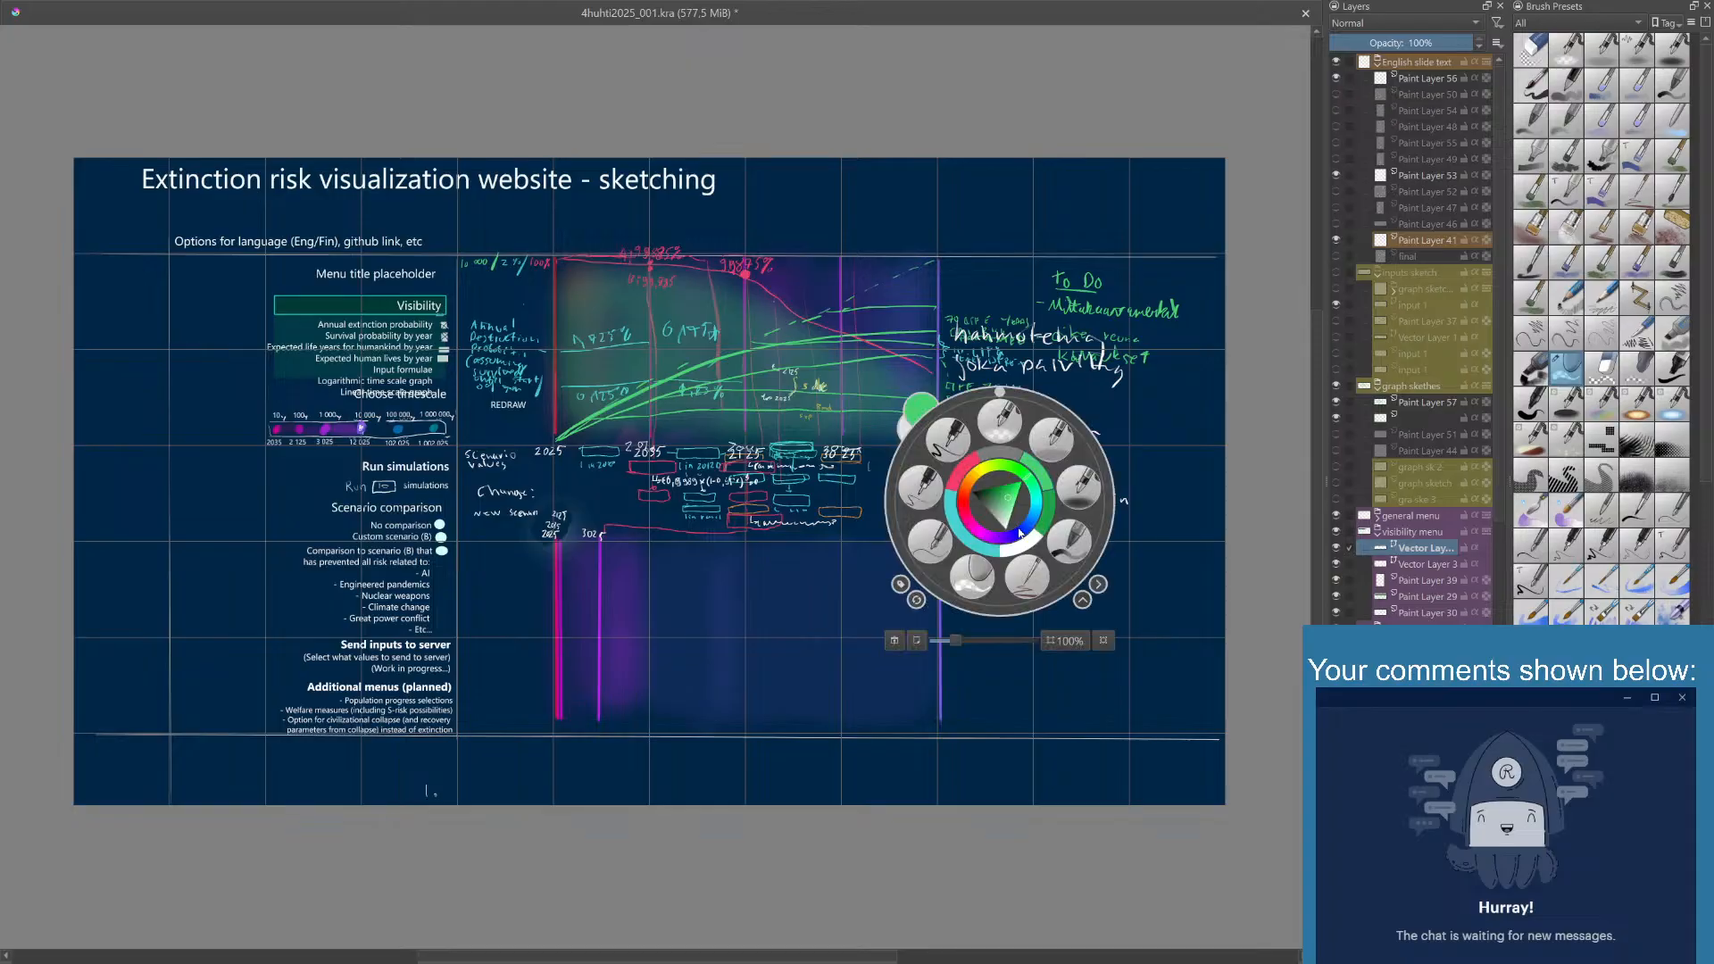
left_click(1103, 641)
left_click(1080, 408)
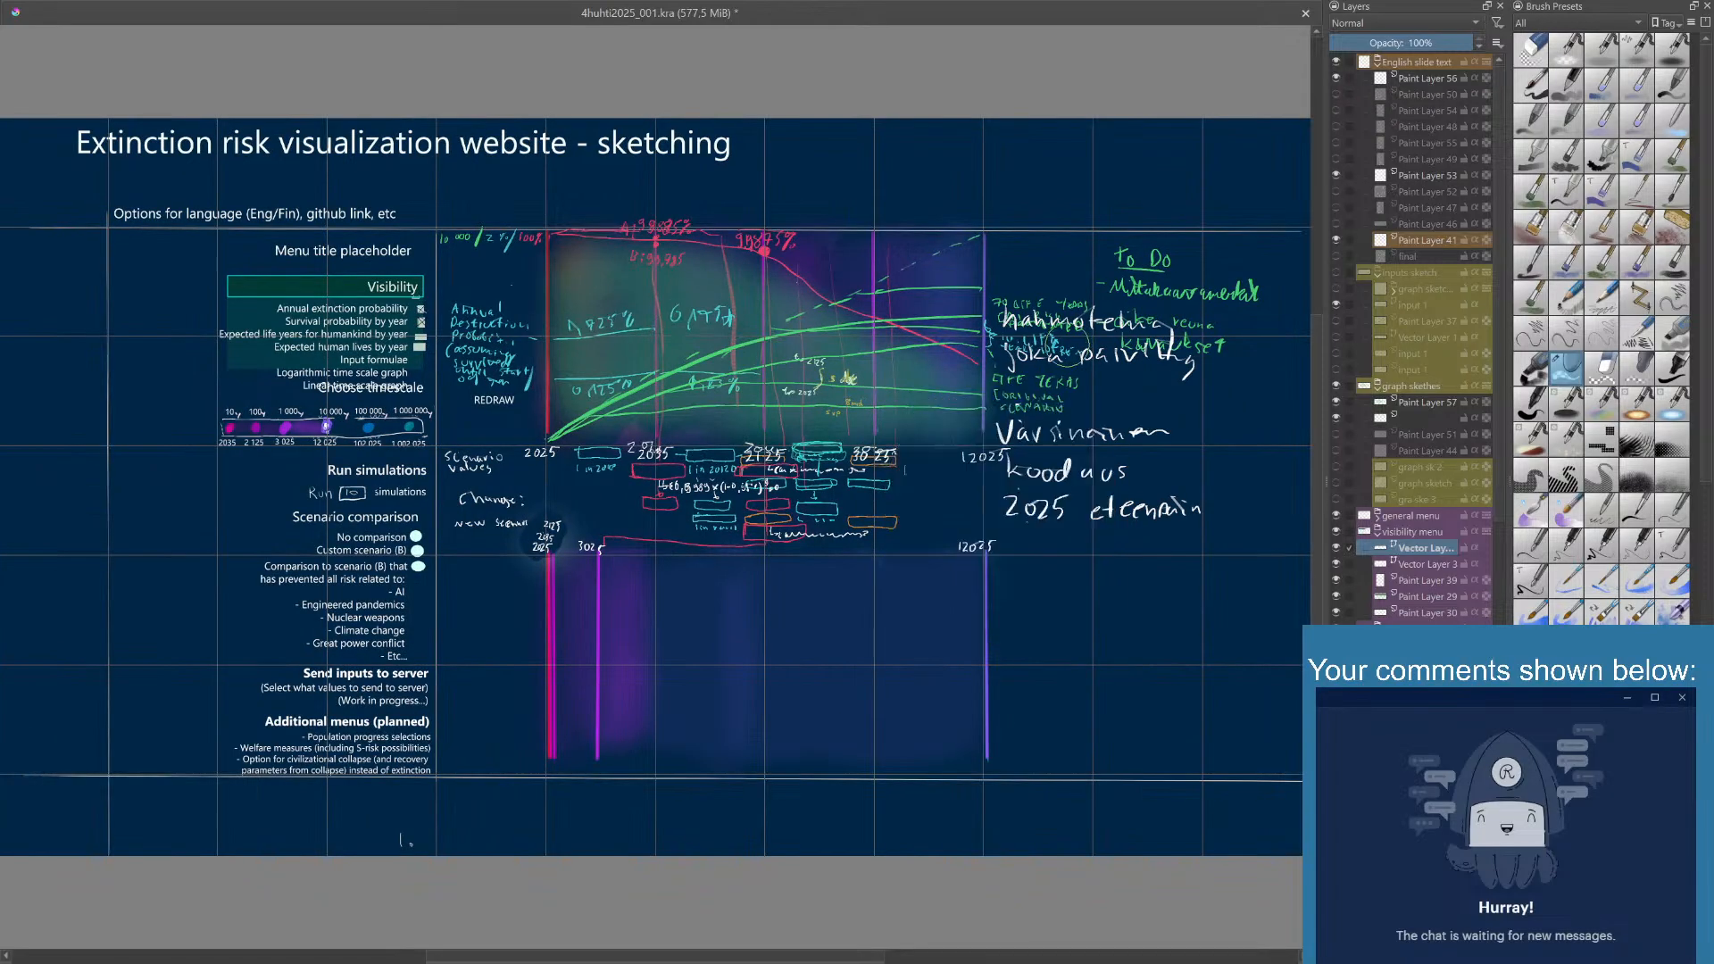
mouse_move(1052, 427)
left_mouse_down()
mouse_move(1040, 447)
mouse_move(1063, 418)
mouse_move(1045, 442)
mouse_move(1041, 424)
left_mouse_up()
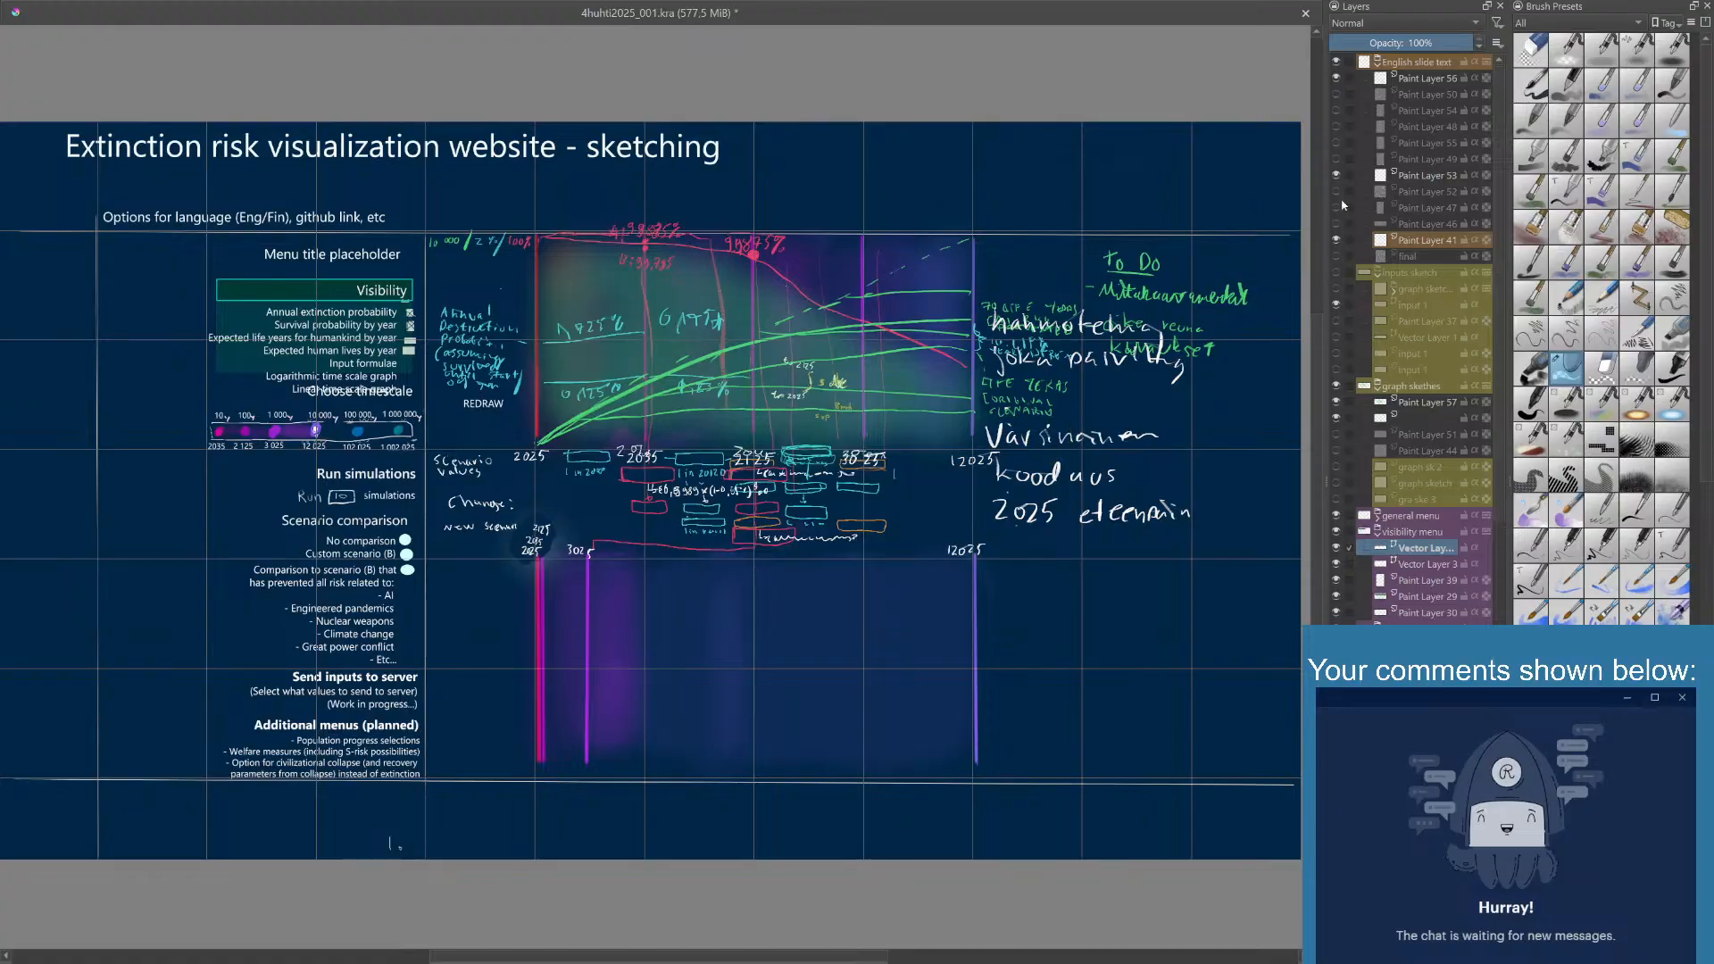
- Check which graph drawings Paint Layer 57 in the graph sketches group contains by temporarily hiding it
scroll(1505, 250, "down", 1)
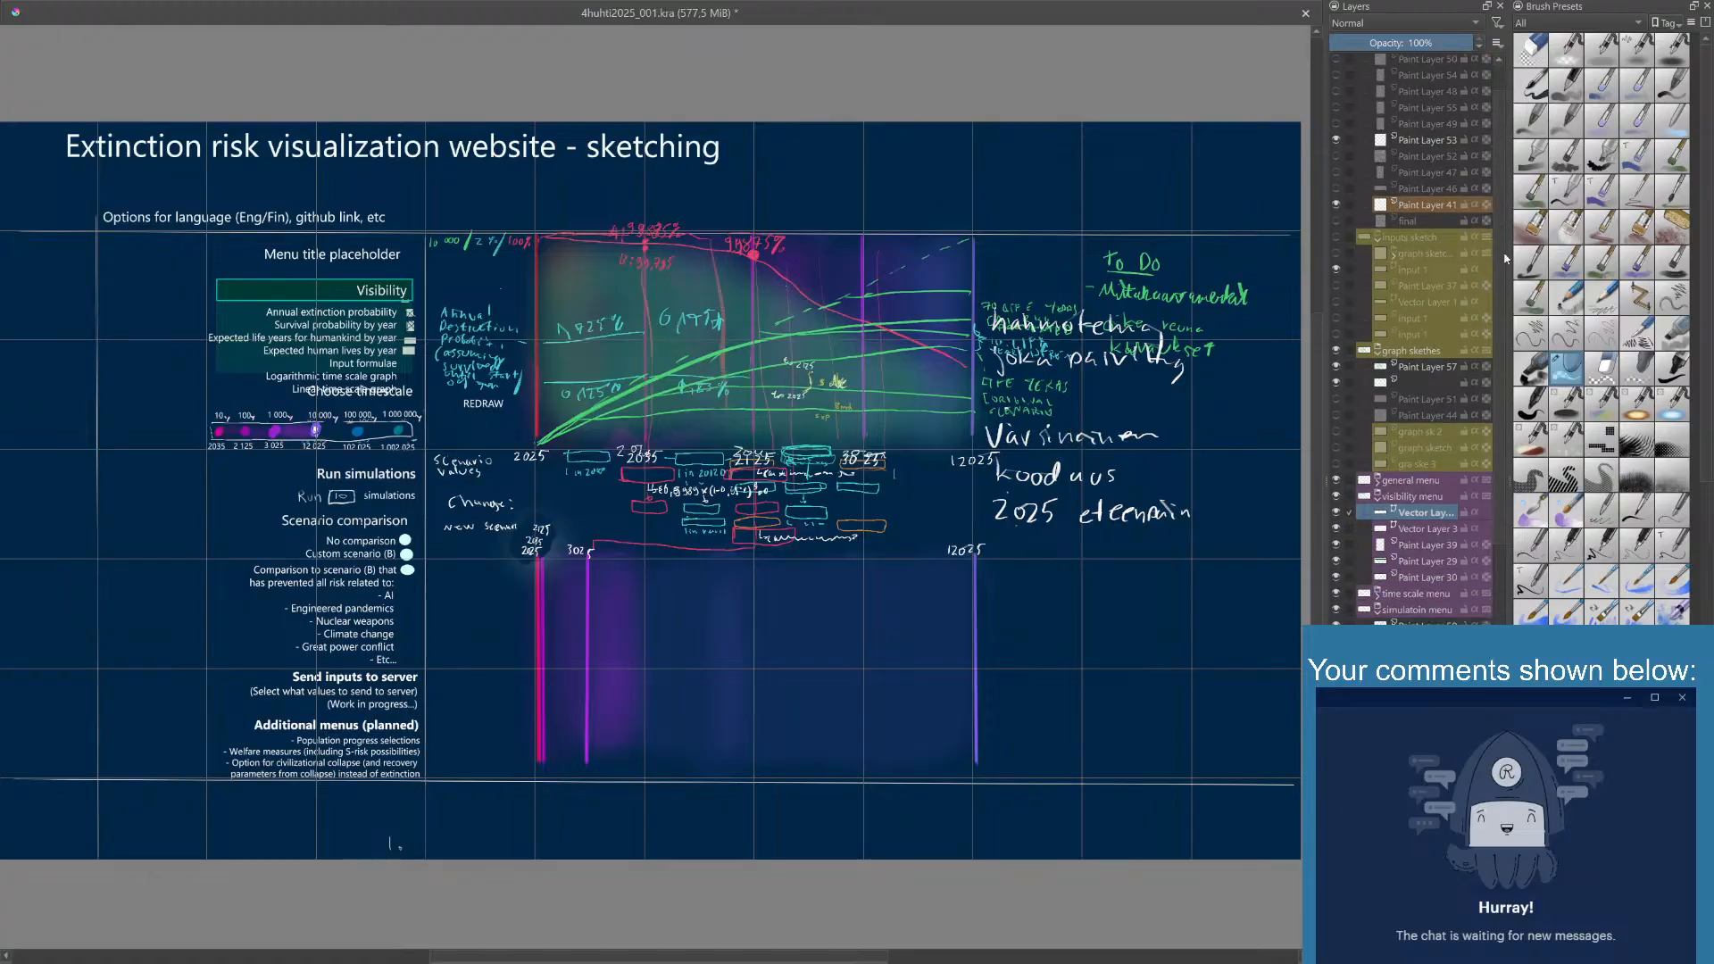
left_click(1338, 368)
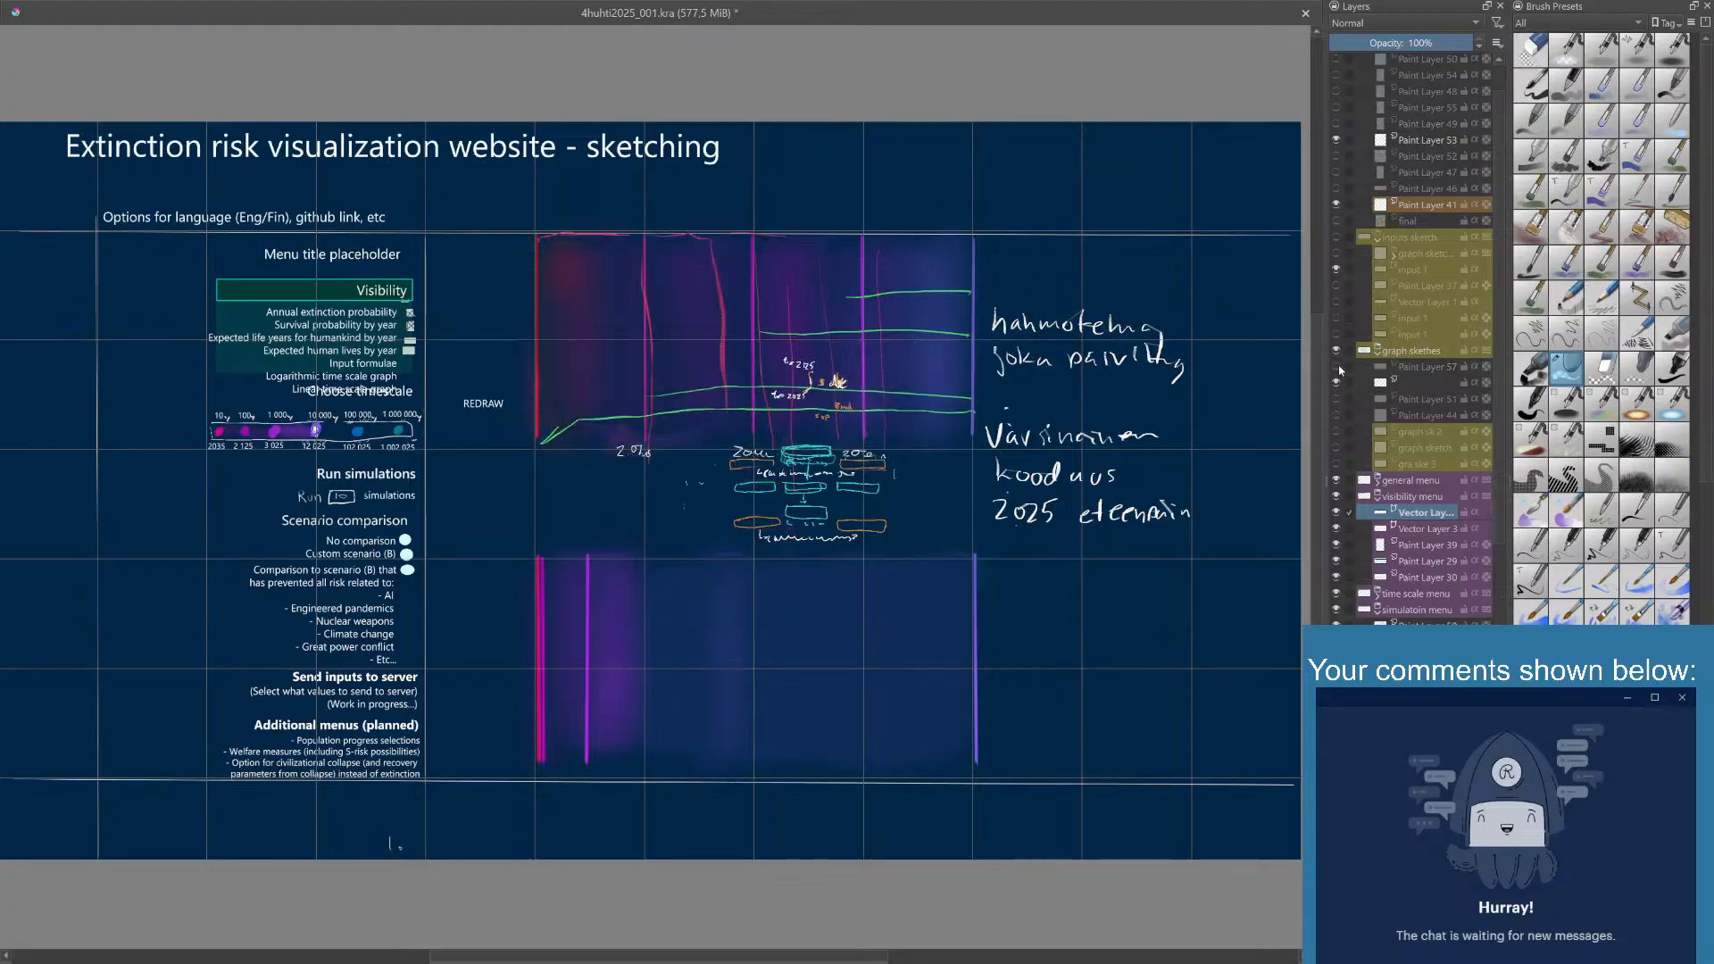
left_click(1338, 367)
left_click(1338, 369)
left_click(1338, 368)
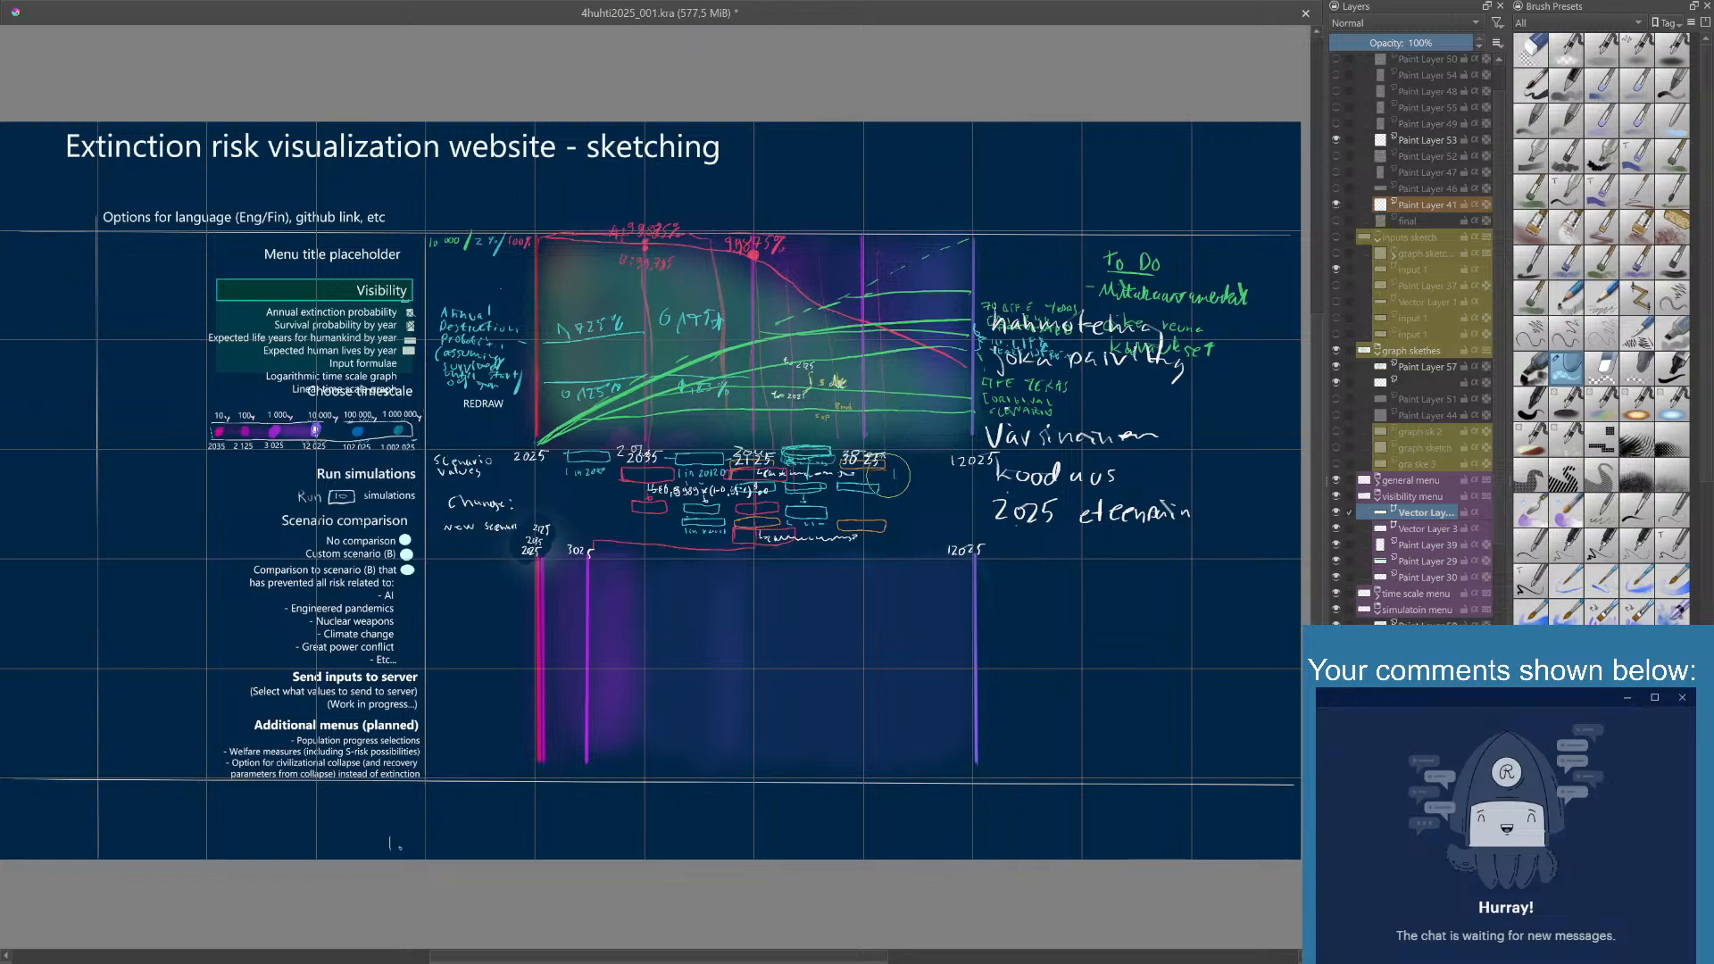
mouse_move(875, 457)
left_mouse_down()
mouse_move(866, 471)
mouse_move(857, 456)
mouse_move(918, 501)
mouse_move(916, 483)
mouse_move(897, 501)
left_mouse_up()
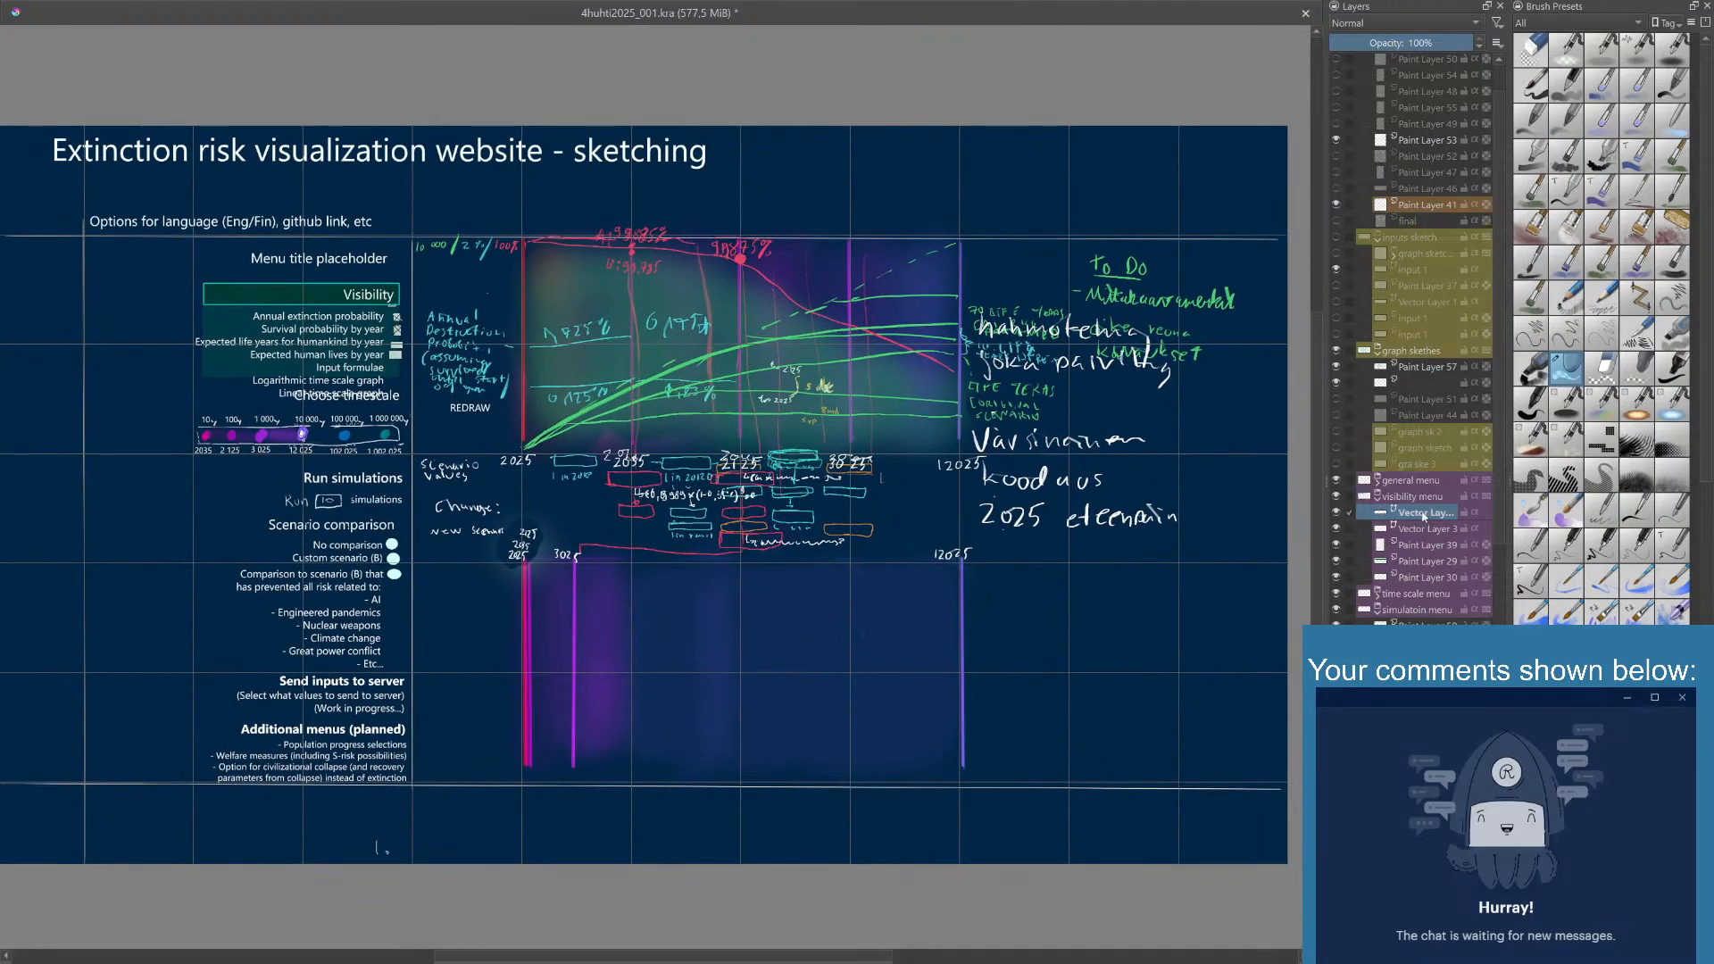
- Hide Paint Layer 57 in the graph sketches group and add a new paint layer above it
left_click(1430, 367)
left_click(1339, 369)
left_click(1336, 371)
left_click(1337, 371)
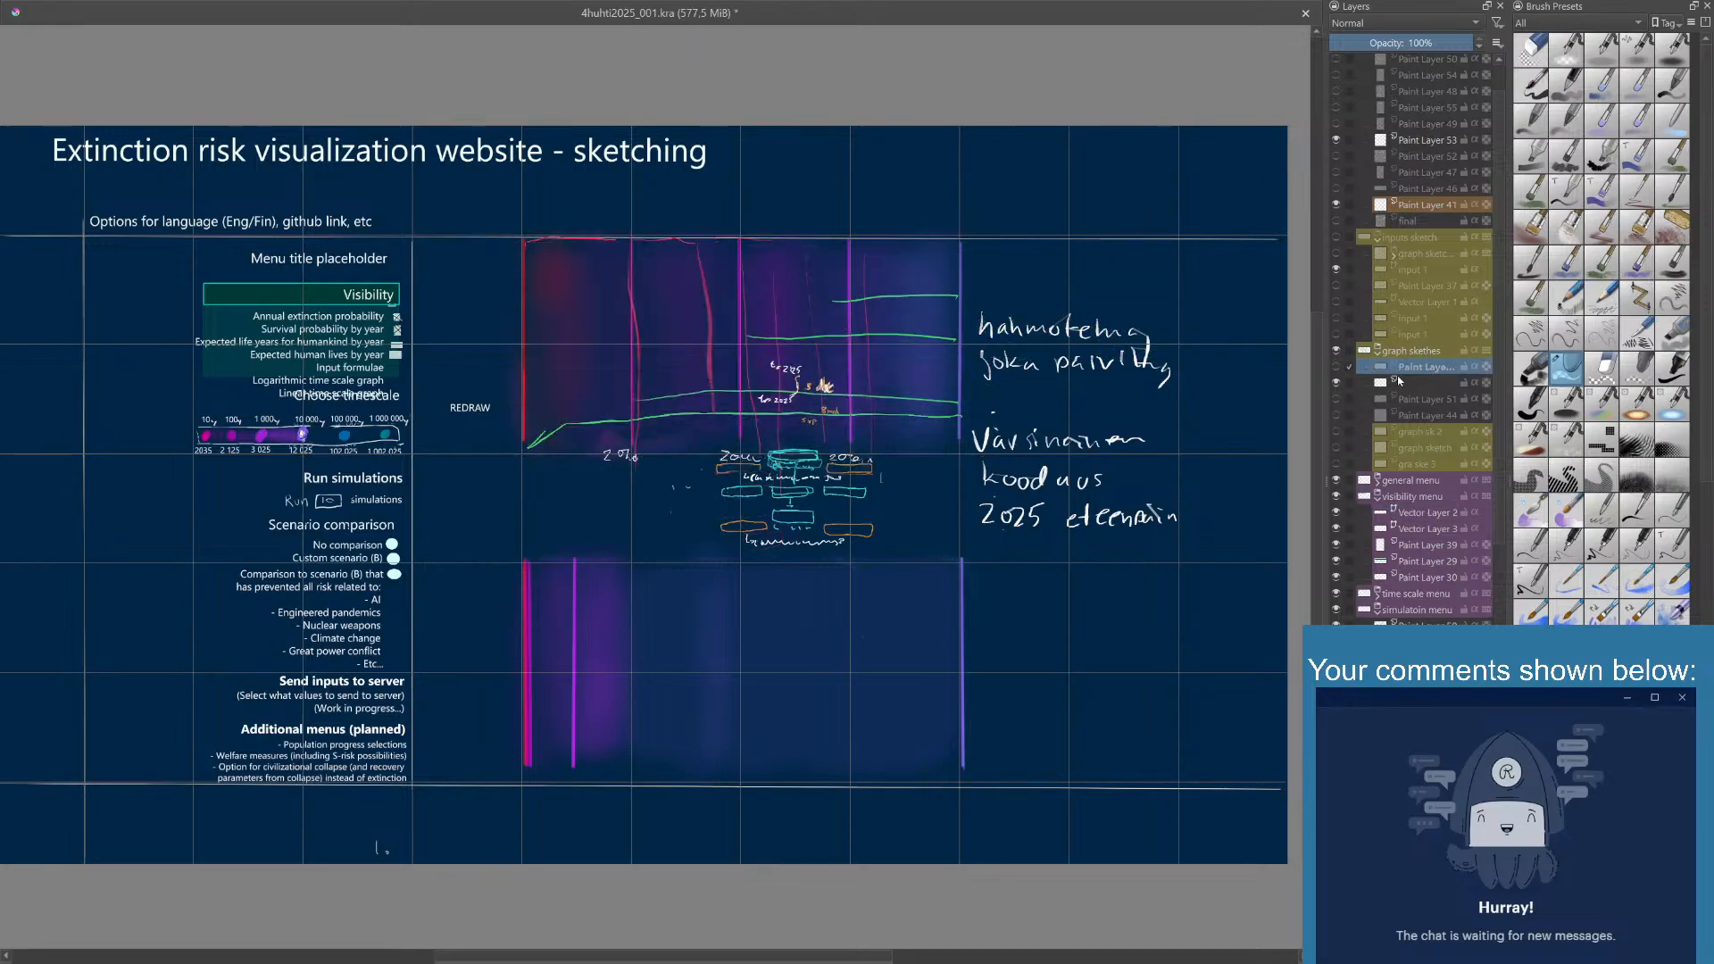
key("Insert")
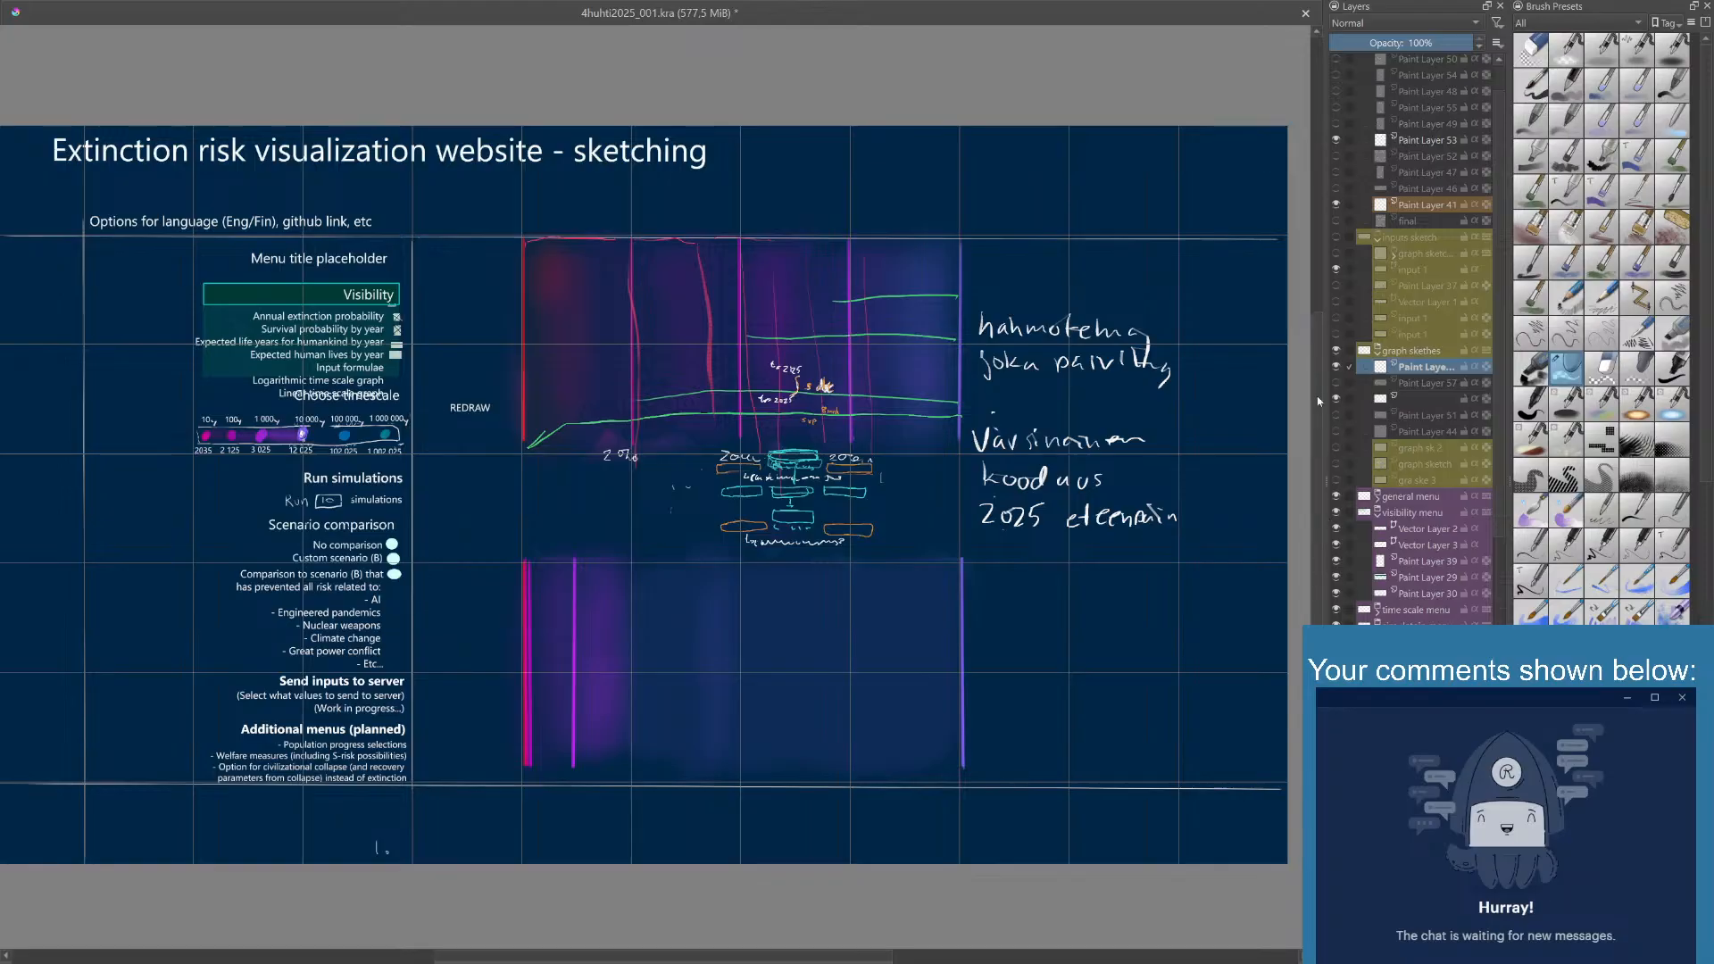
- Check the contents of the visible paint layer just below Paint Layer 57 by toggling its visibility
left_click(1339, 398)
left_click(1337, 399)
left_click(1336, 399)
left_click(1336, 399)
- Shorten the Brush Presets docker and try to rearrange the Tool Options and Advanced Color Selector dockers beneath it
scroll(1602, 330, "down", 3)
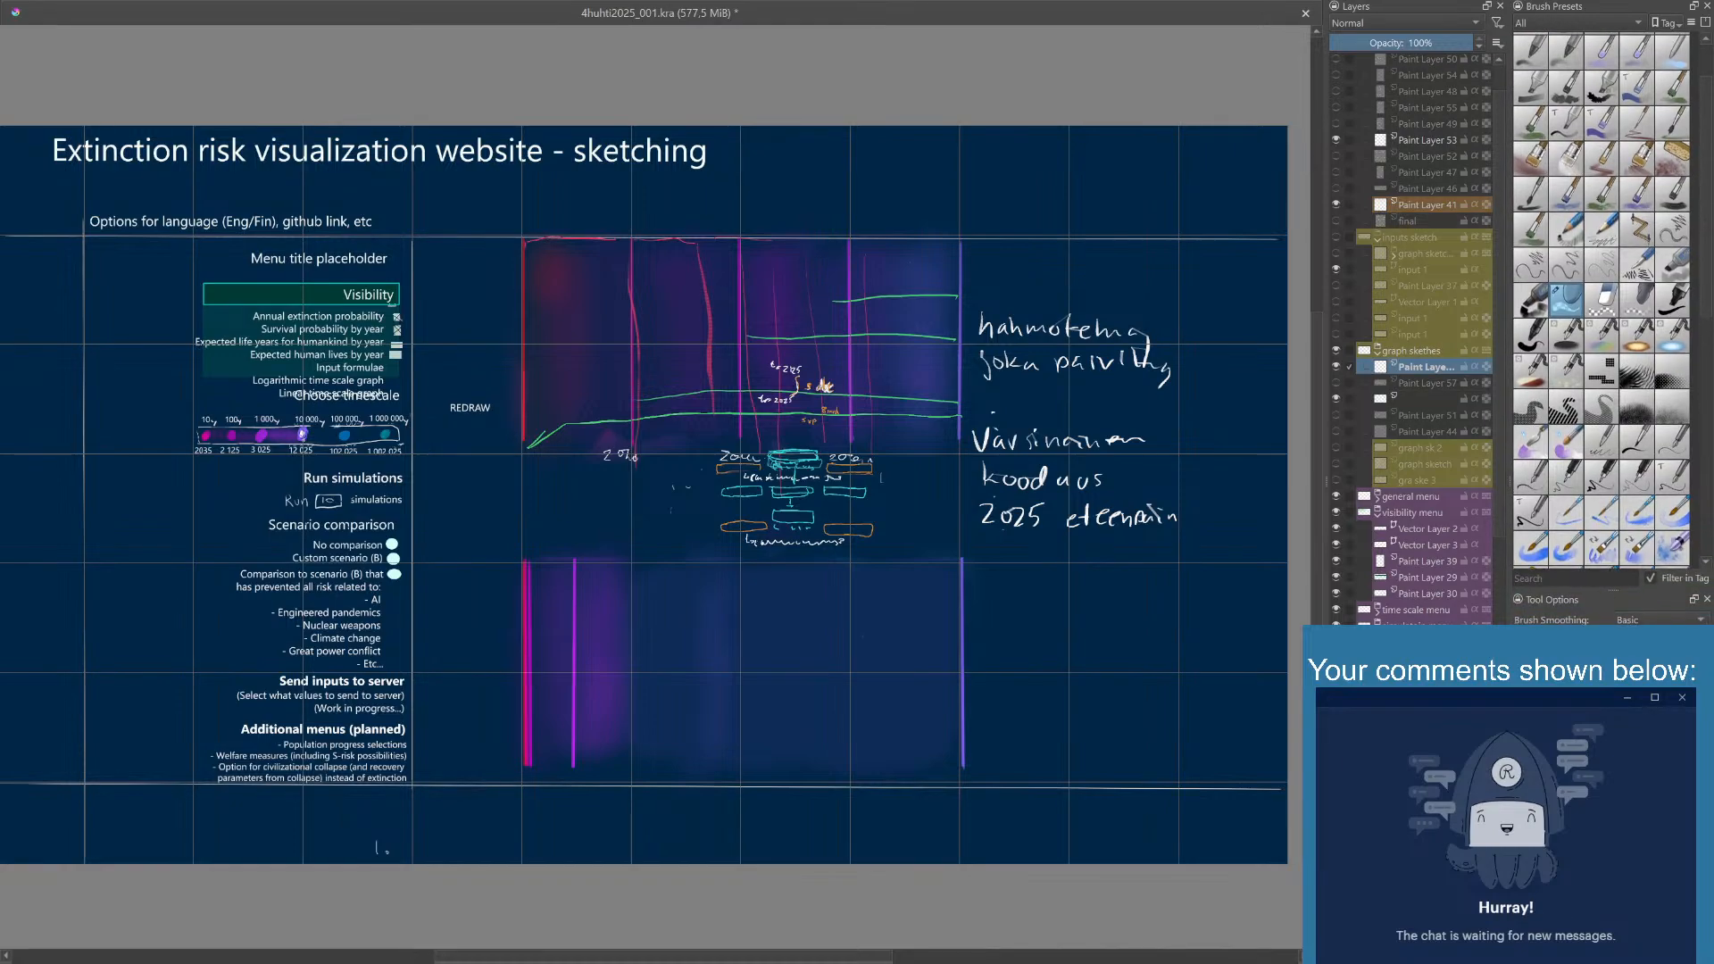
left_click_drag(1574, 589, 1574, 226)
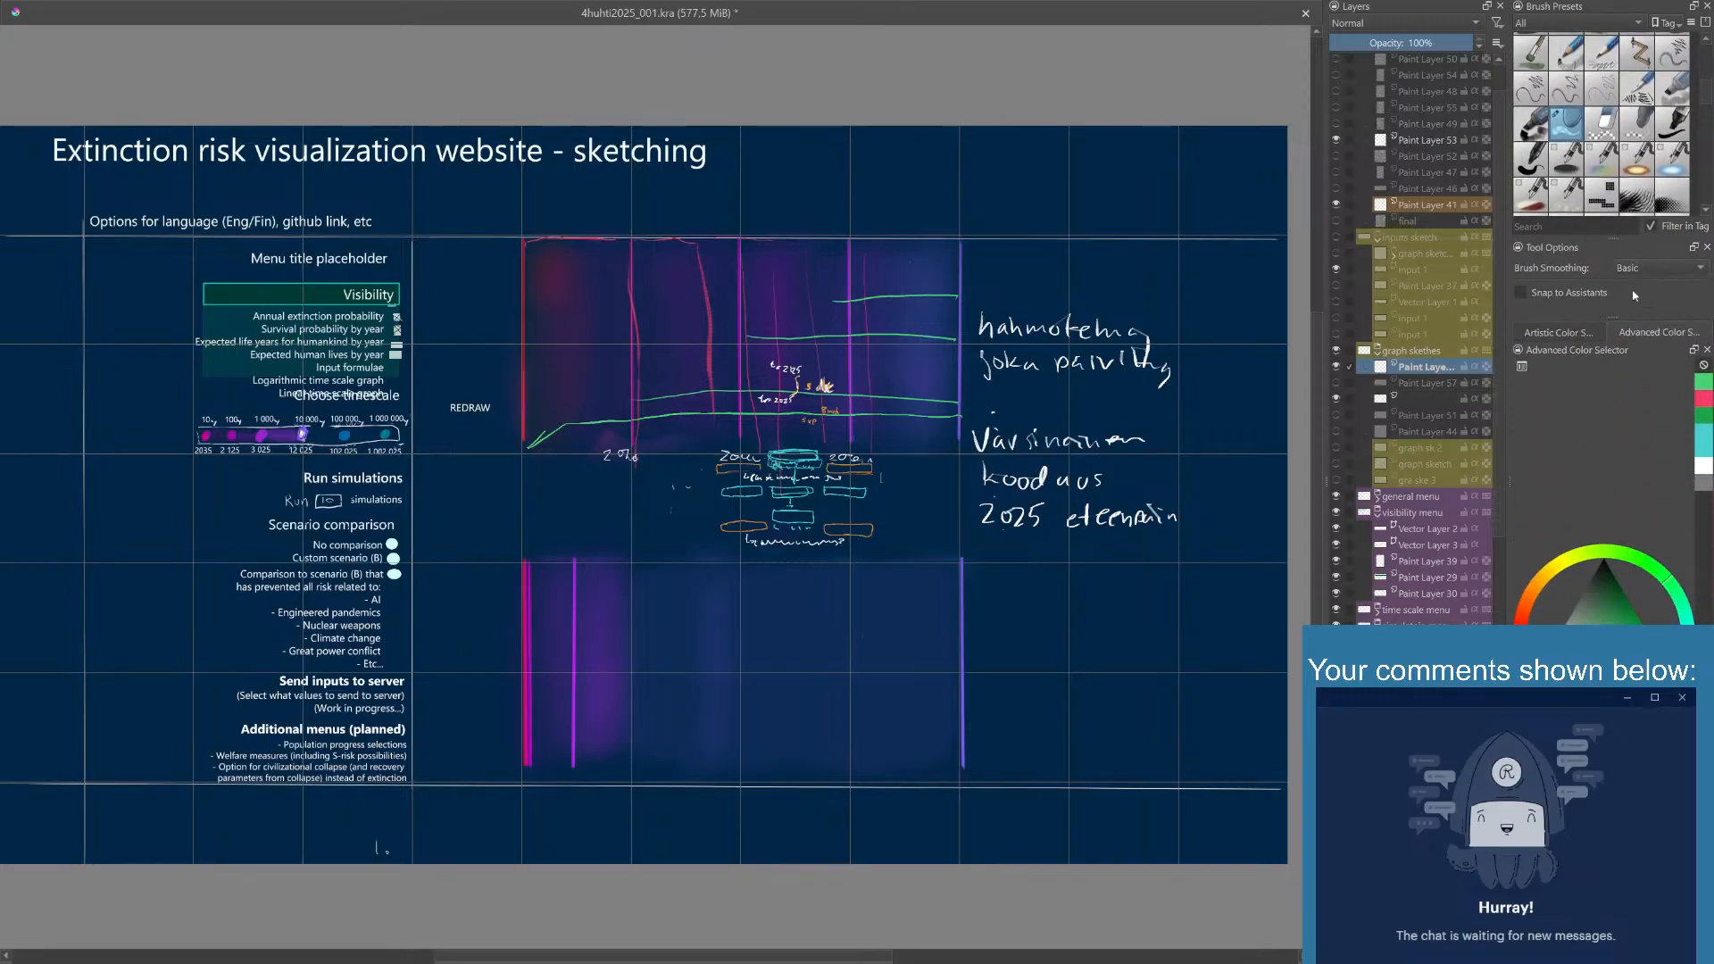
left_click_drag(1621, 319, 1639, 647)
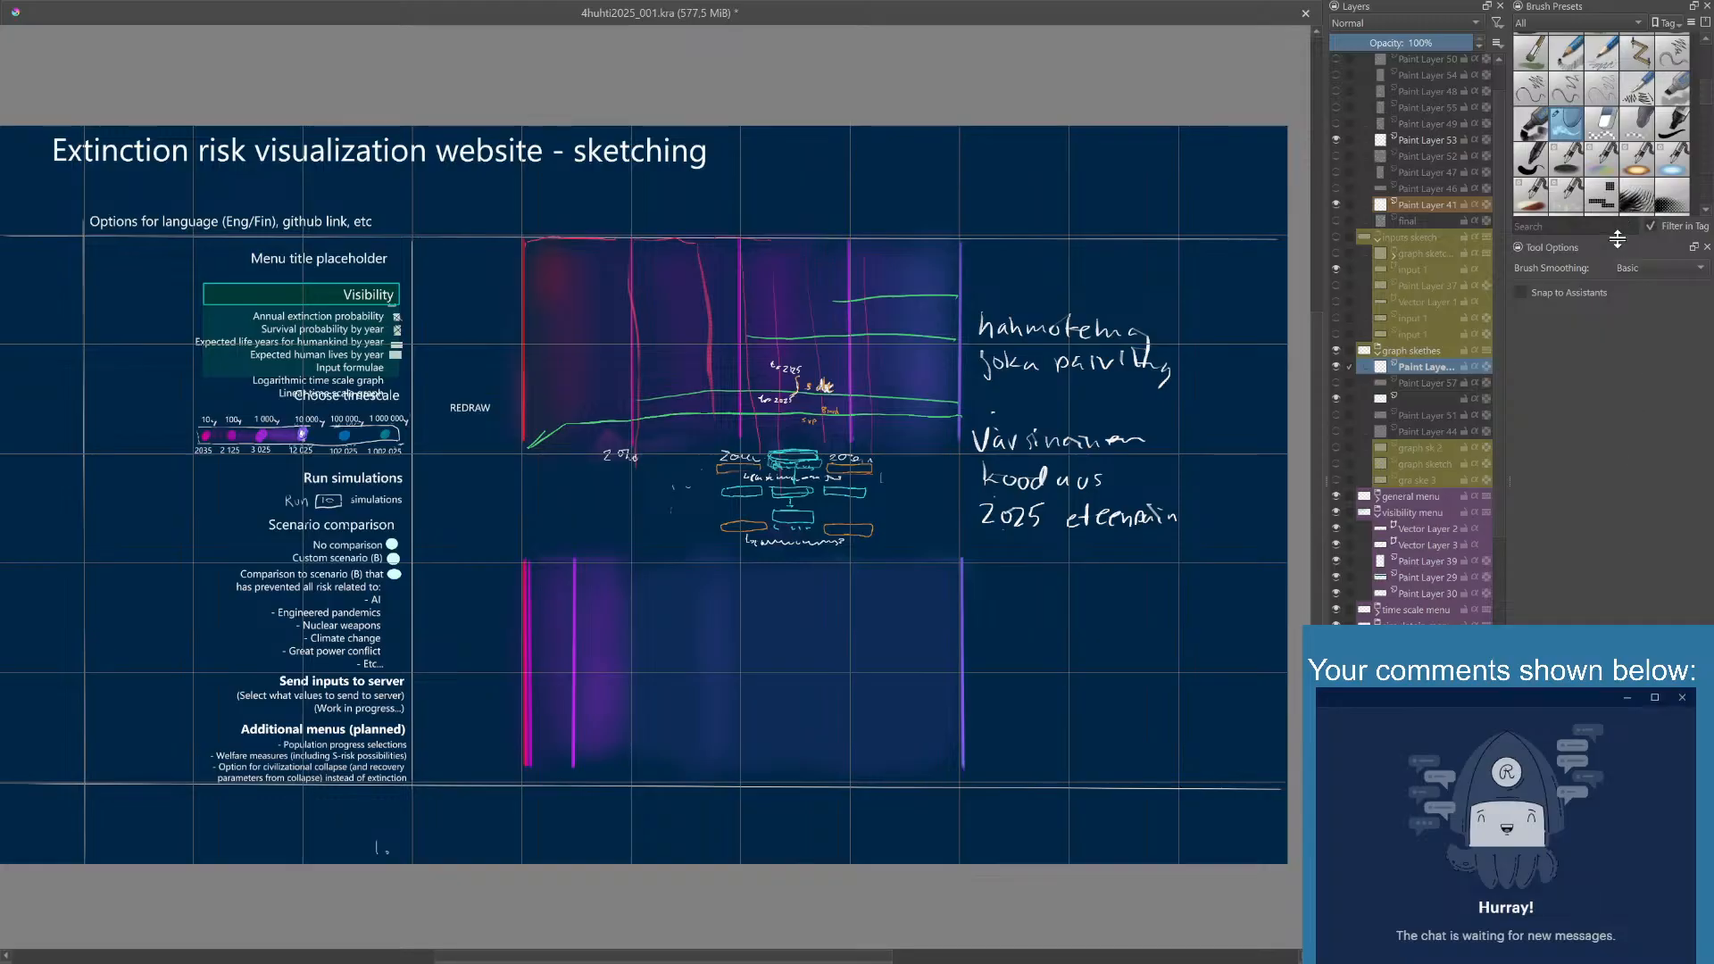
mouse_move(1618, 250)
left_mouse_down()
mouse_move(1636, 440)
mouse_move(1617, 405)
left_mouse_up()
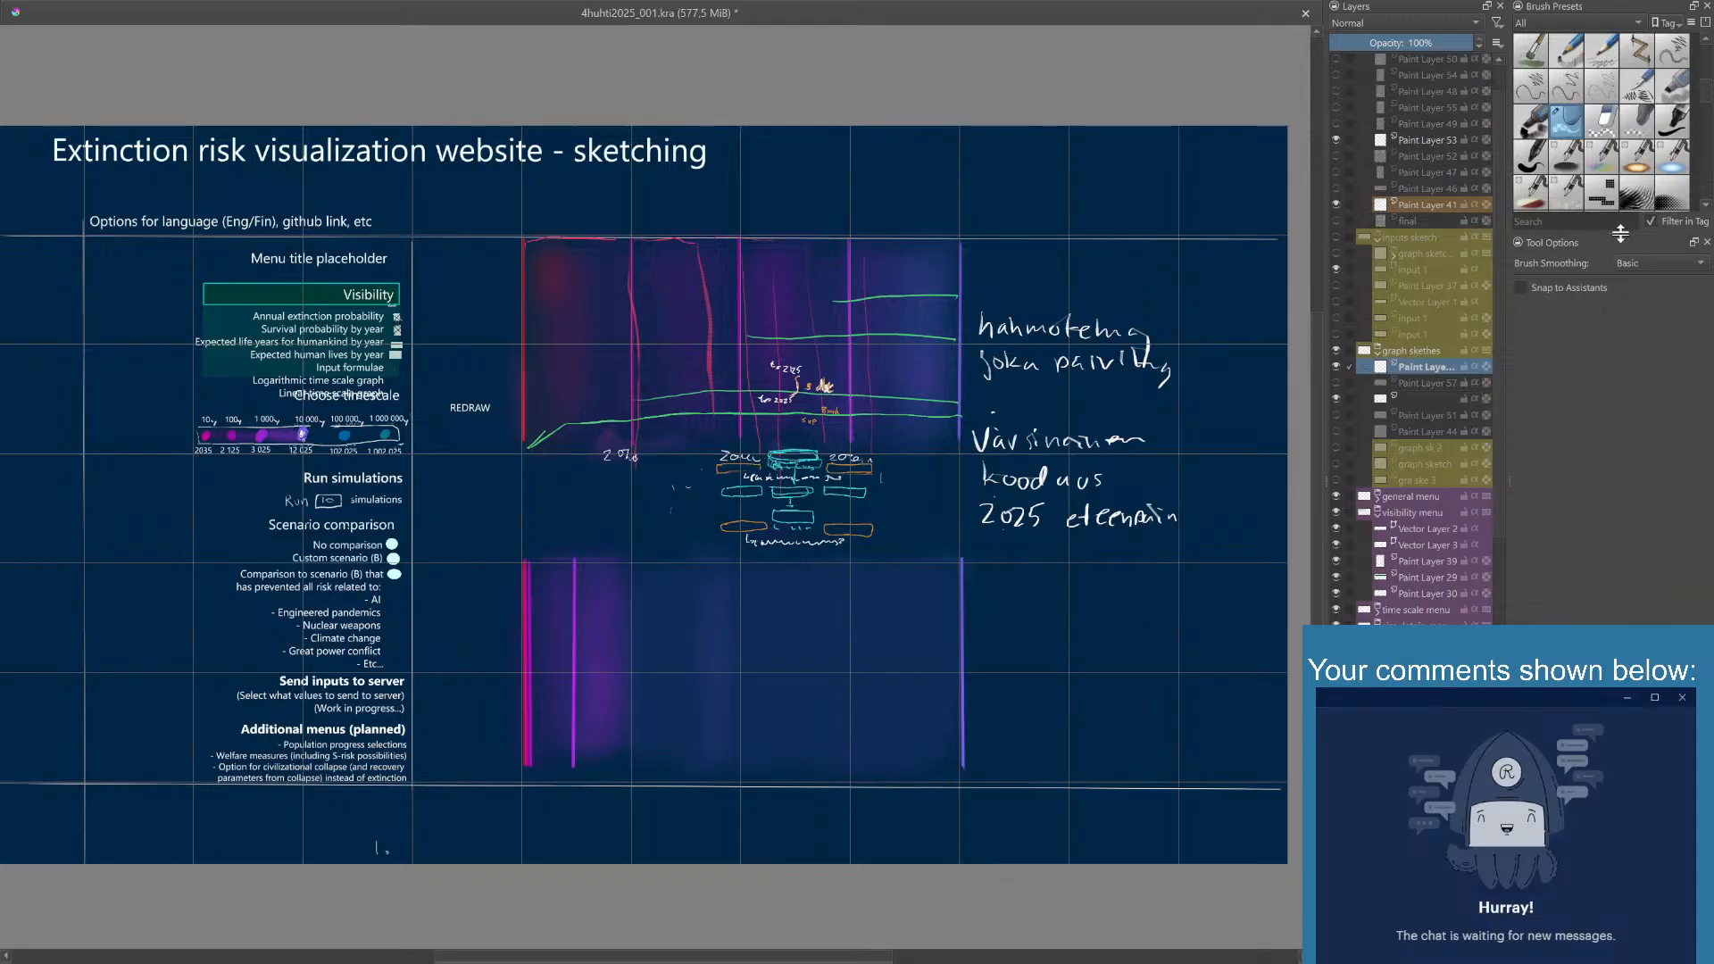
left_click_drag(1617, 241, 1618, 256)
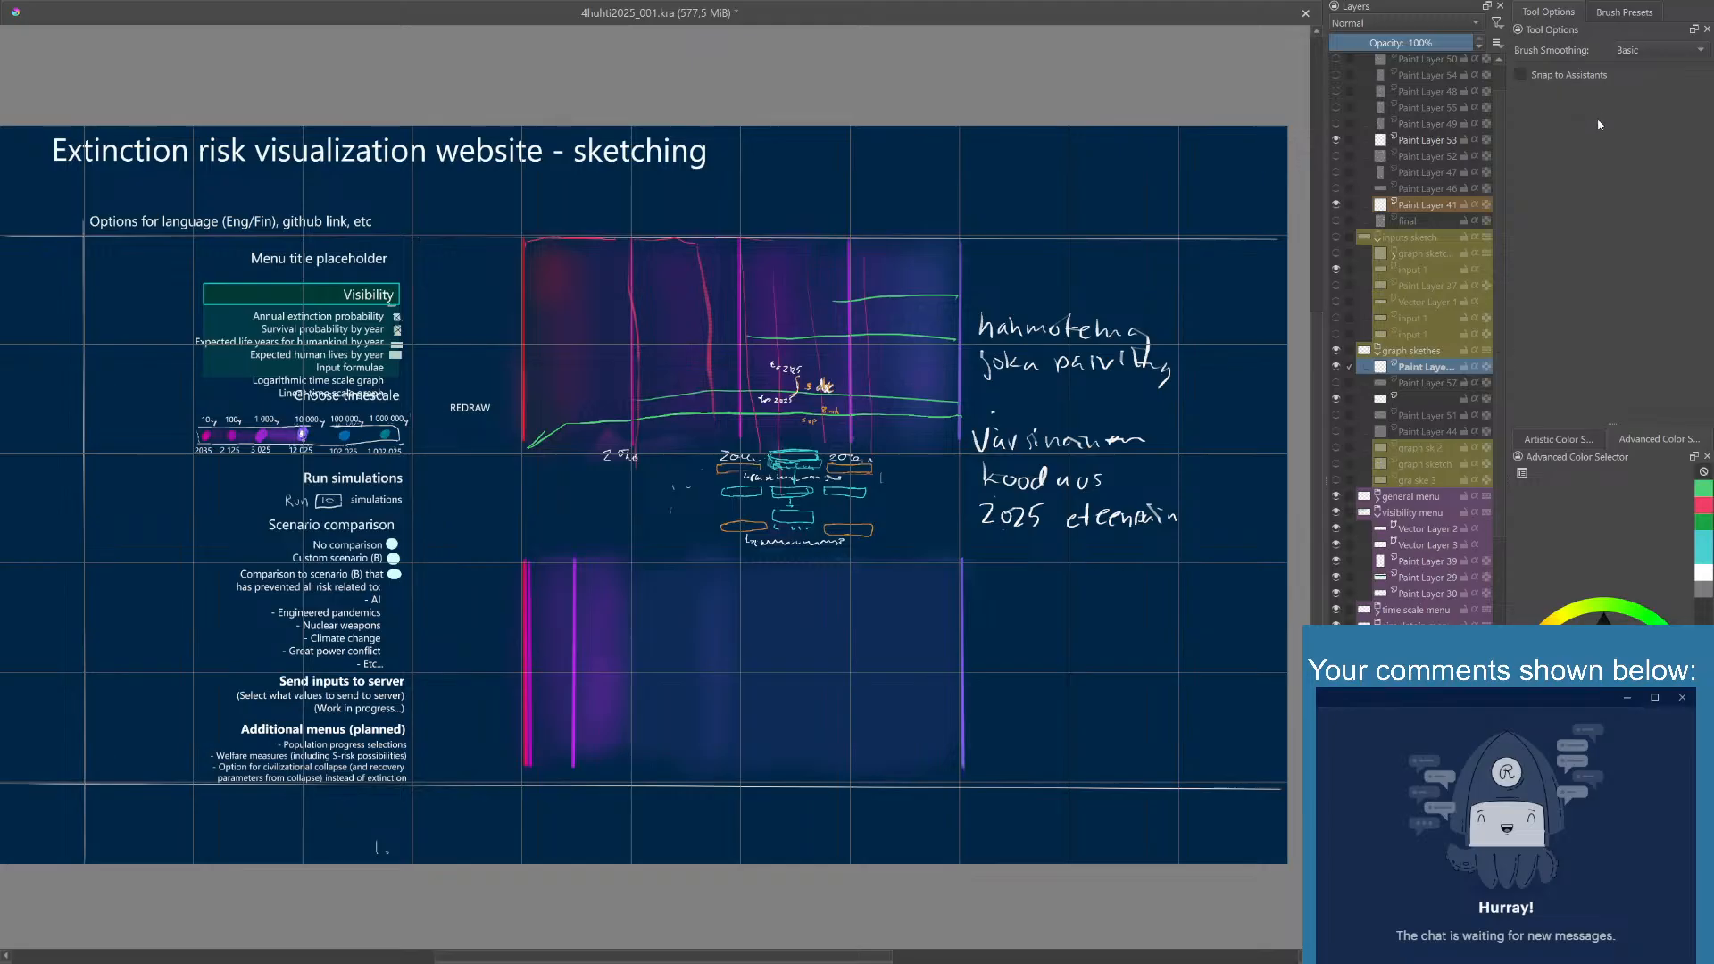
- Place the Tool Options docker below the Advanced Color Selector and enlarge the color selector's area
left_click(1618, 10)
left_click(1550, 11)
left_click(1623, 12)
left_click_drag(1607, 705, 1607, 808)
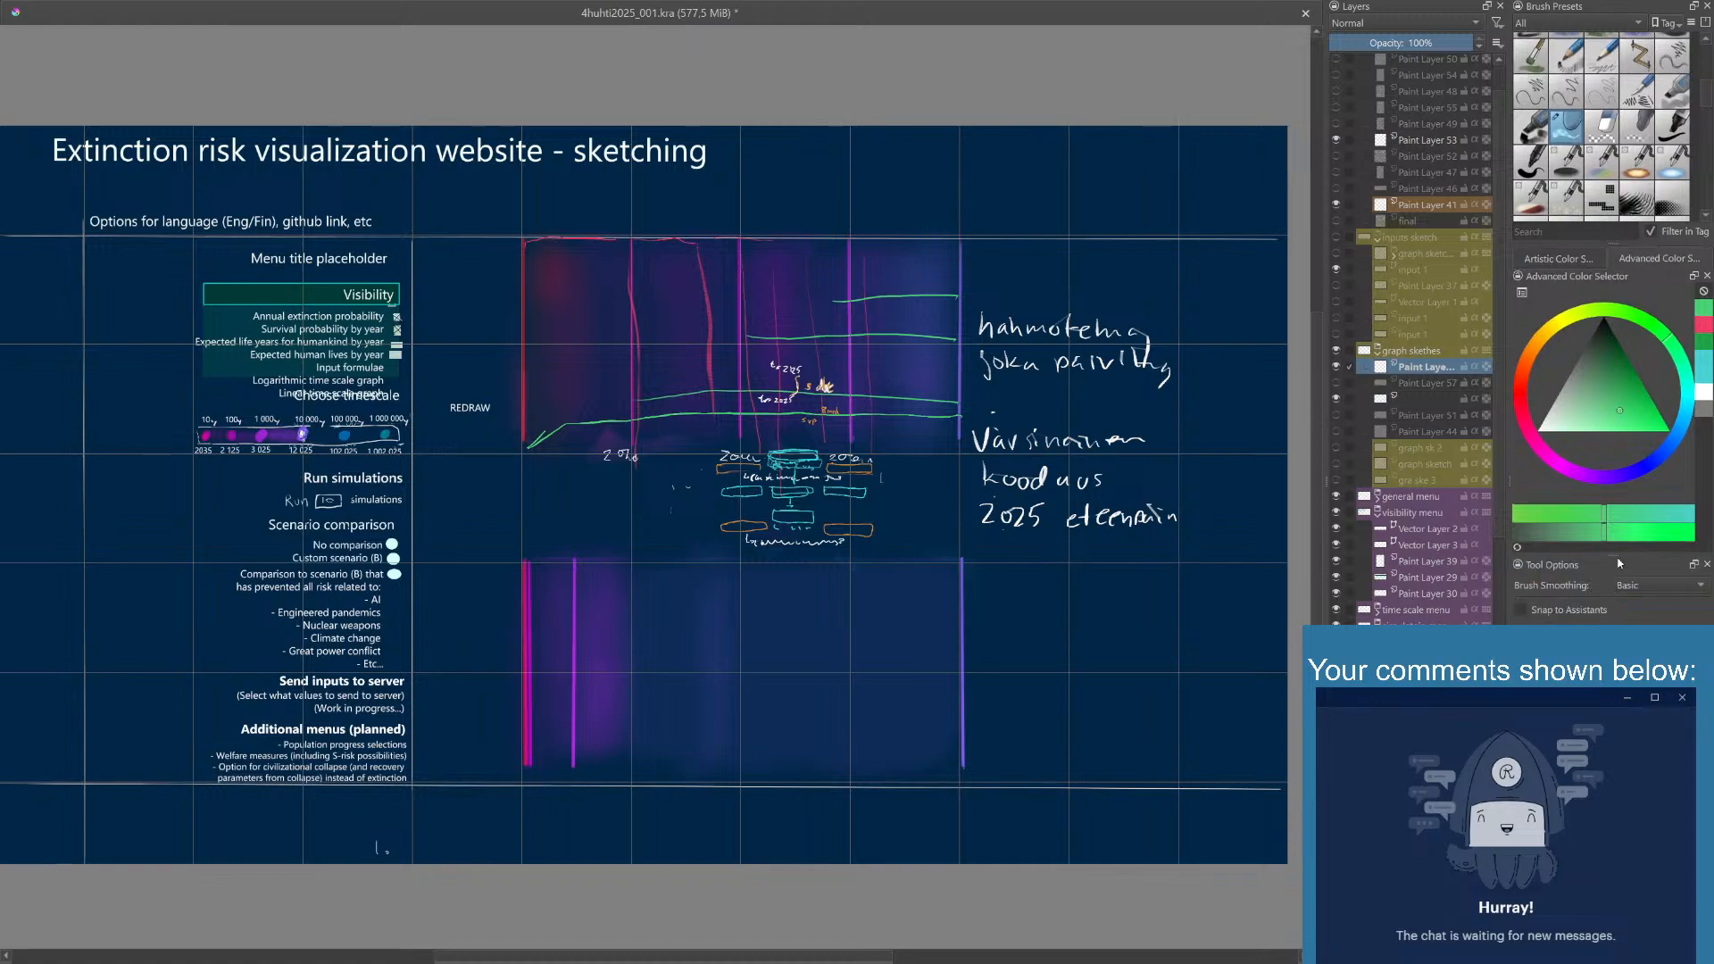
left_click_drag(1617, 554, 1616, 694)
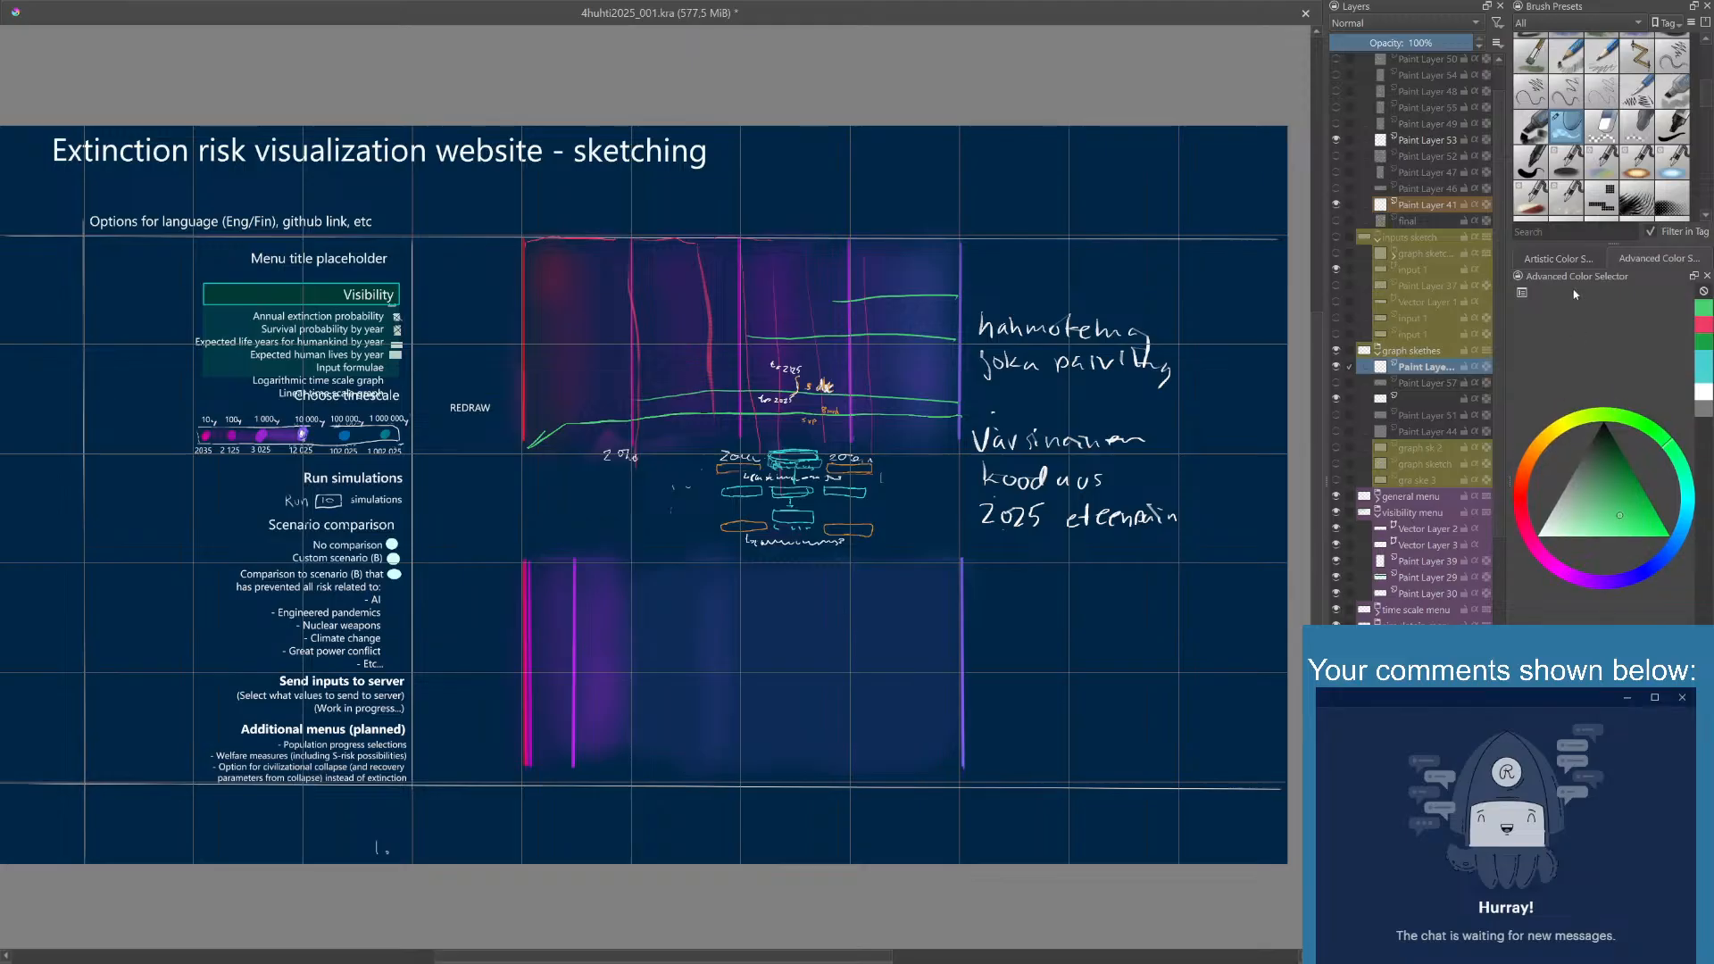
- Enlarge the Brush Presets docker and show Paint Layer 57 in the graph sketches group
left_click_drag(1608, 245, 1608, 379)
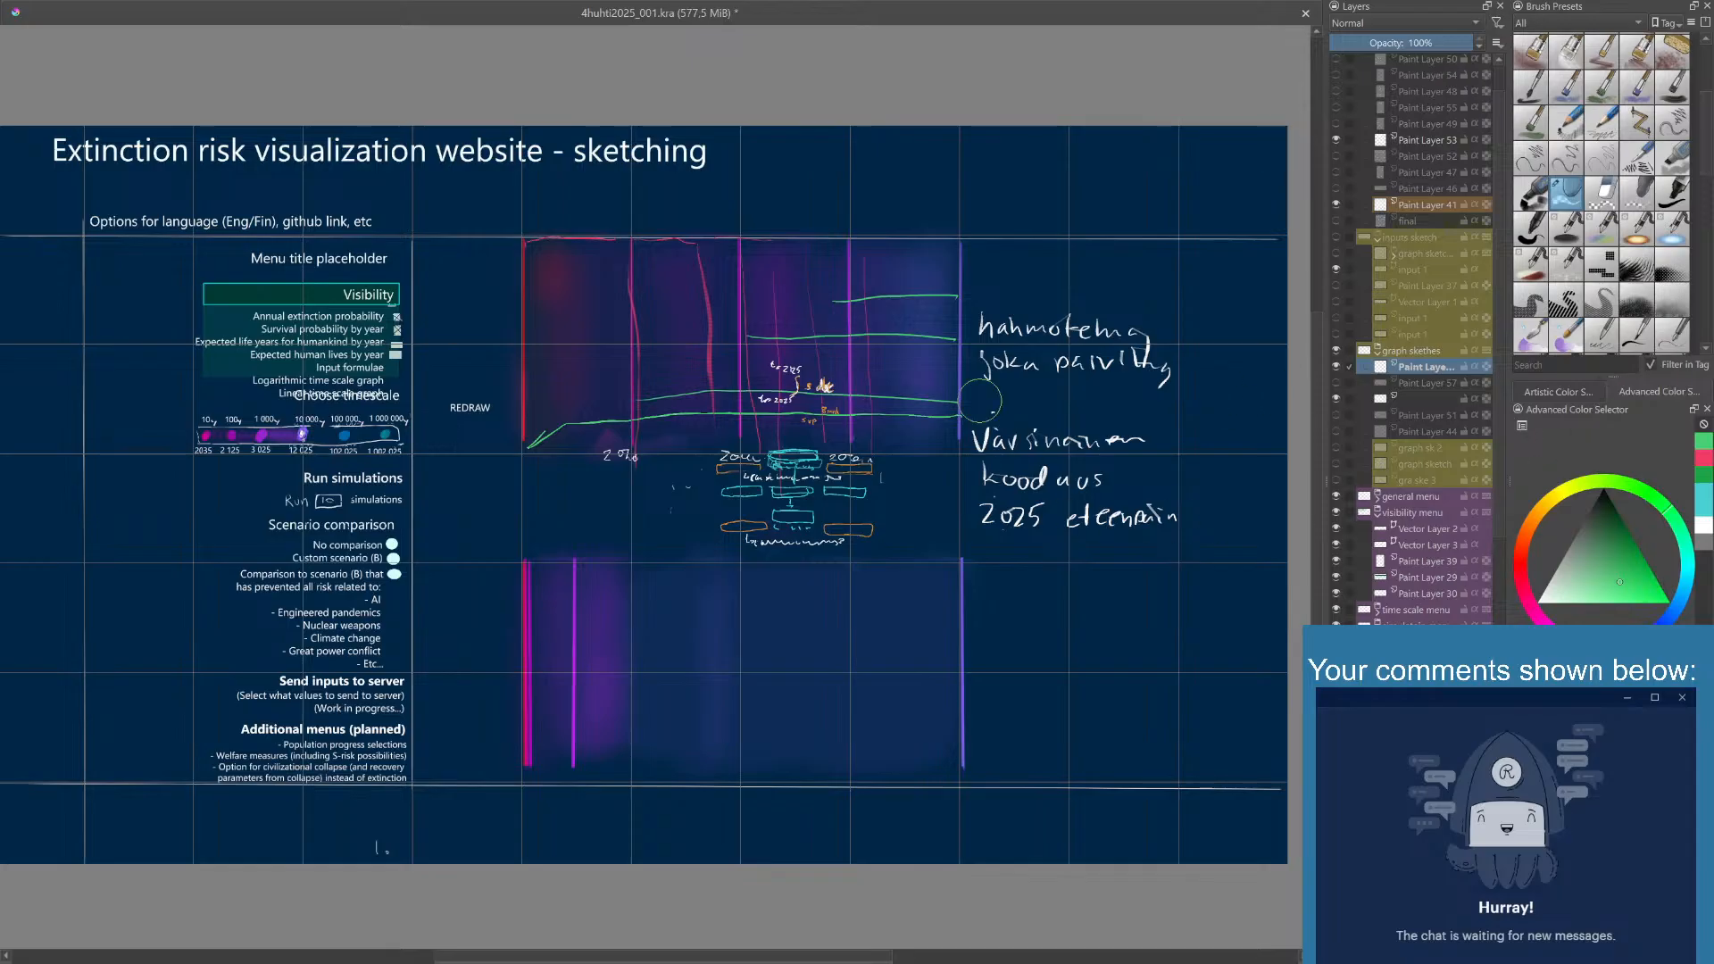
right_click(953, 399)
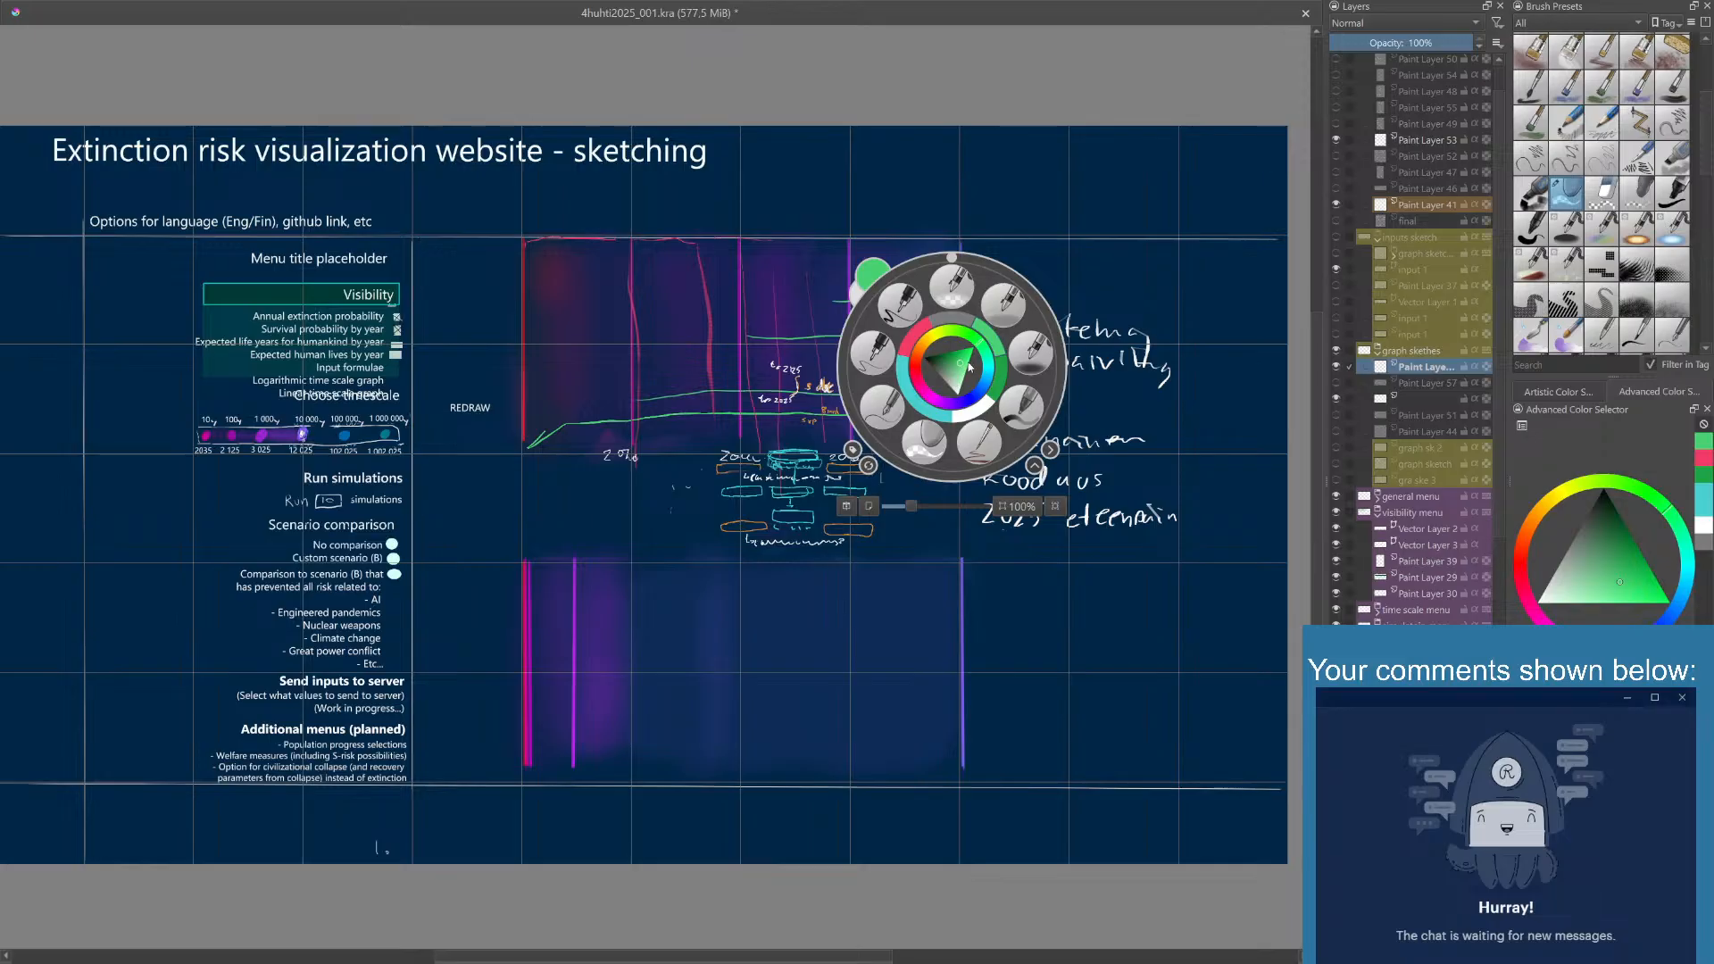
left_click(1064, 198)
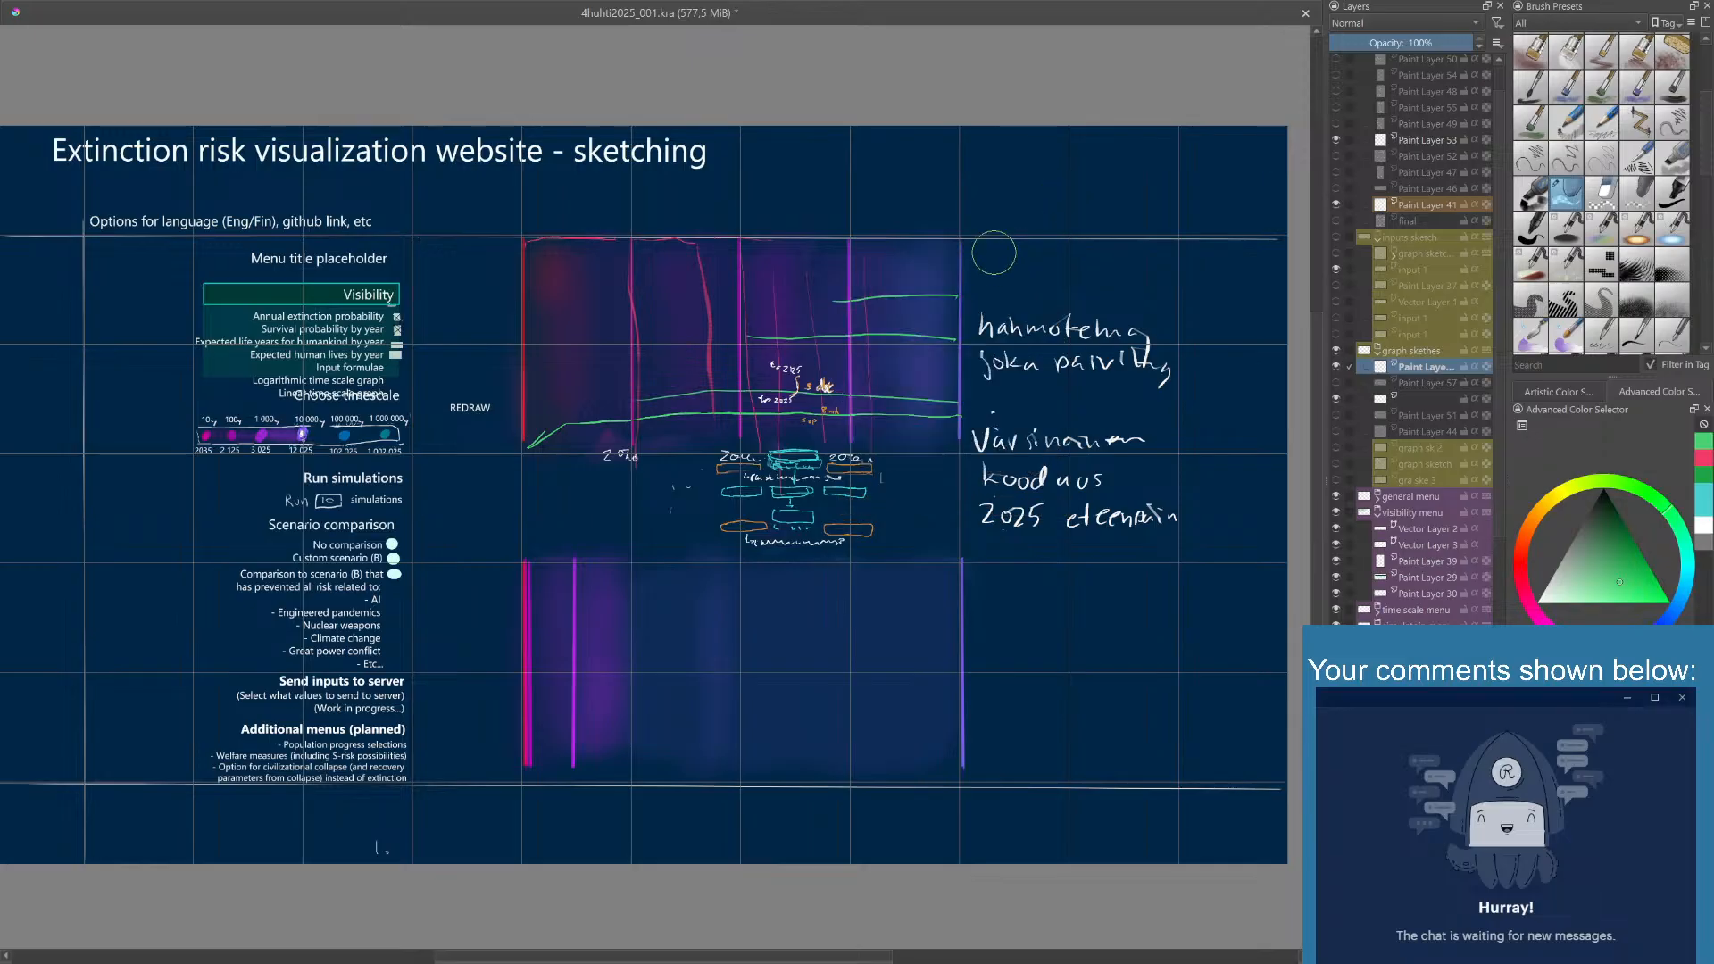
left_click(1337, 383)
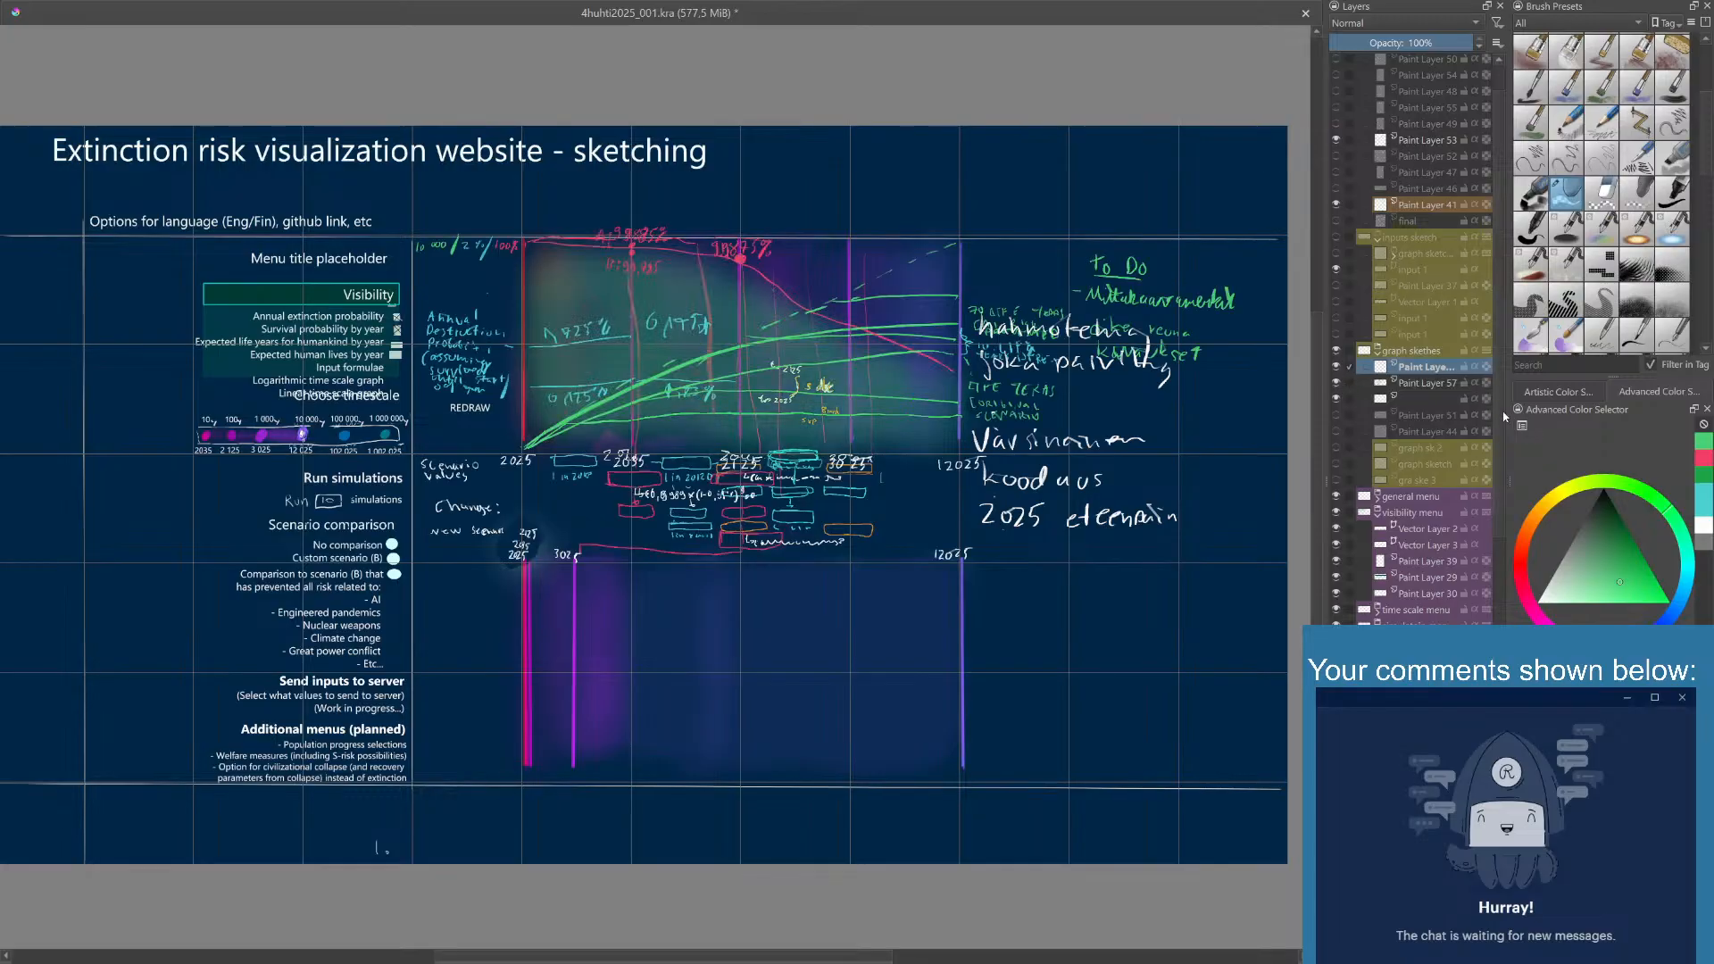
- Check the contents of the hidden layer in the aikaskaala group by toggling its visibility
scroll(1500, 415, "down", 5)
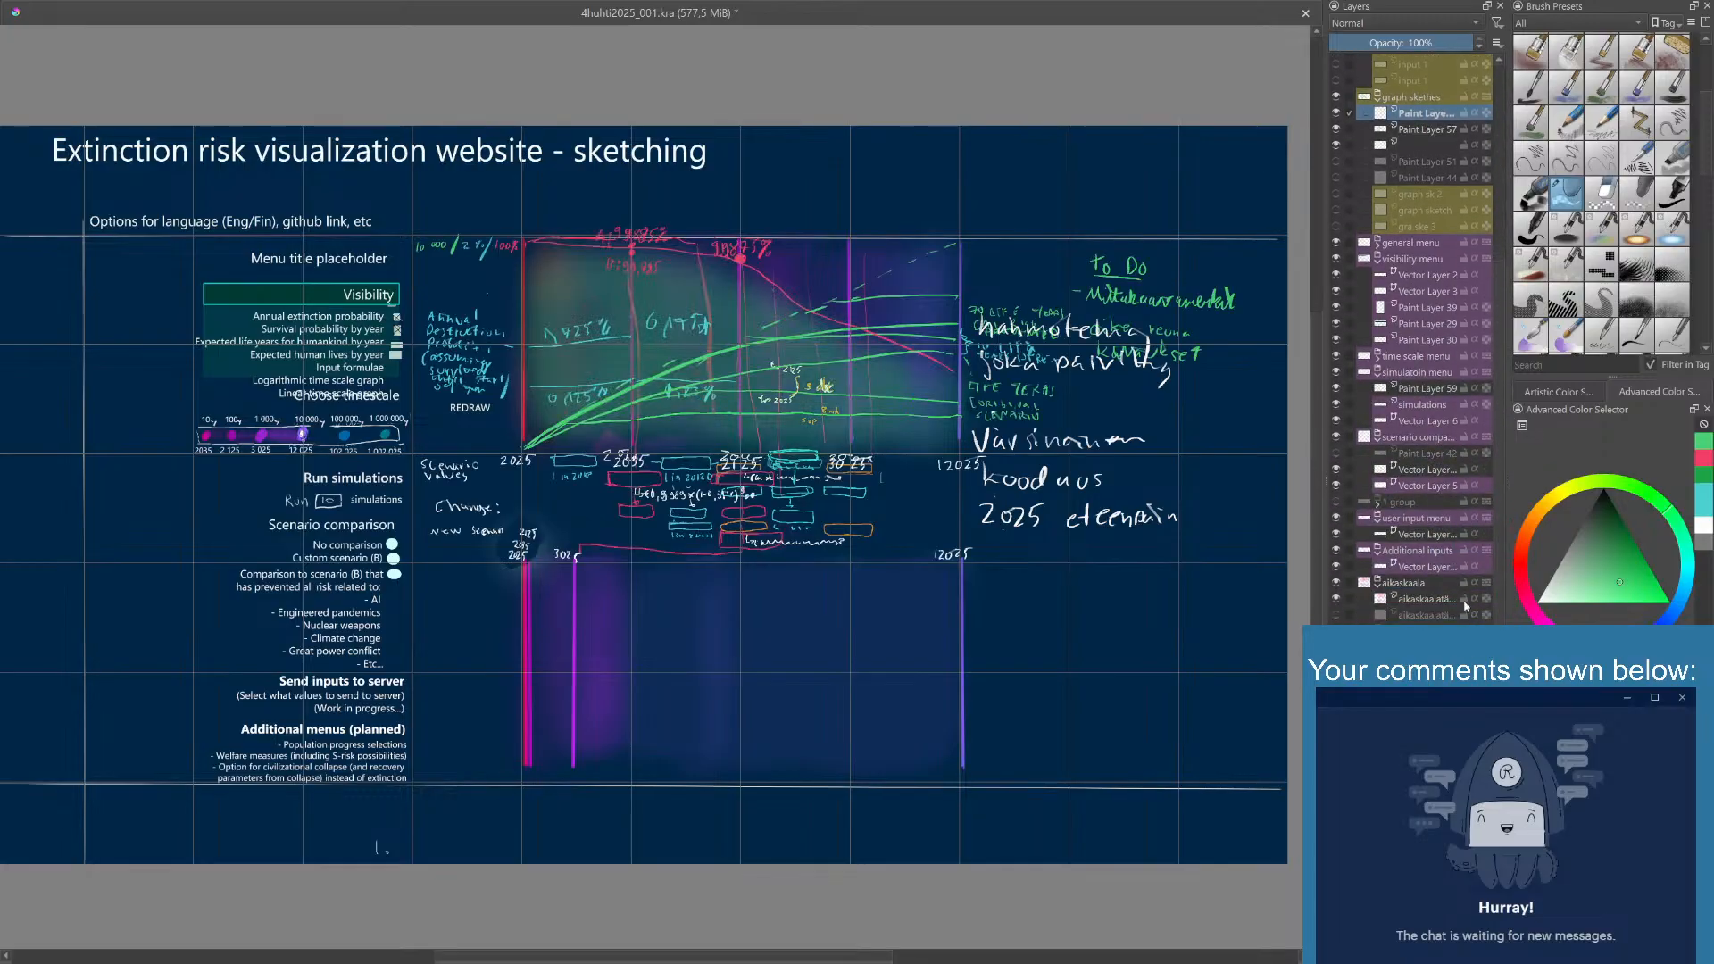
left_click(1339, 613)
left_click(1339, 613)
scroll(1481, 310, "up", 6)
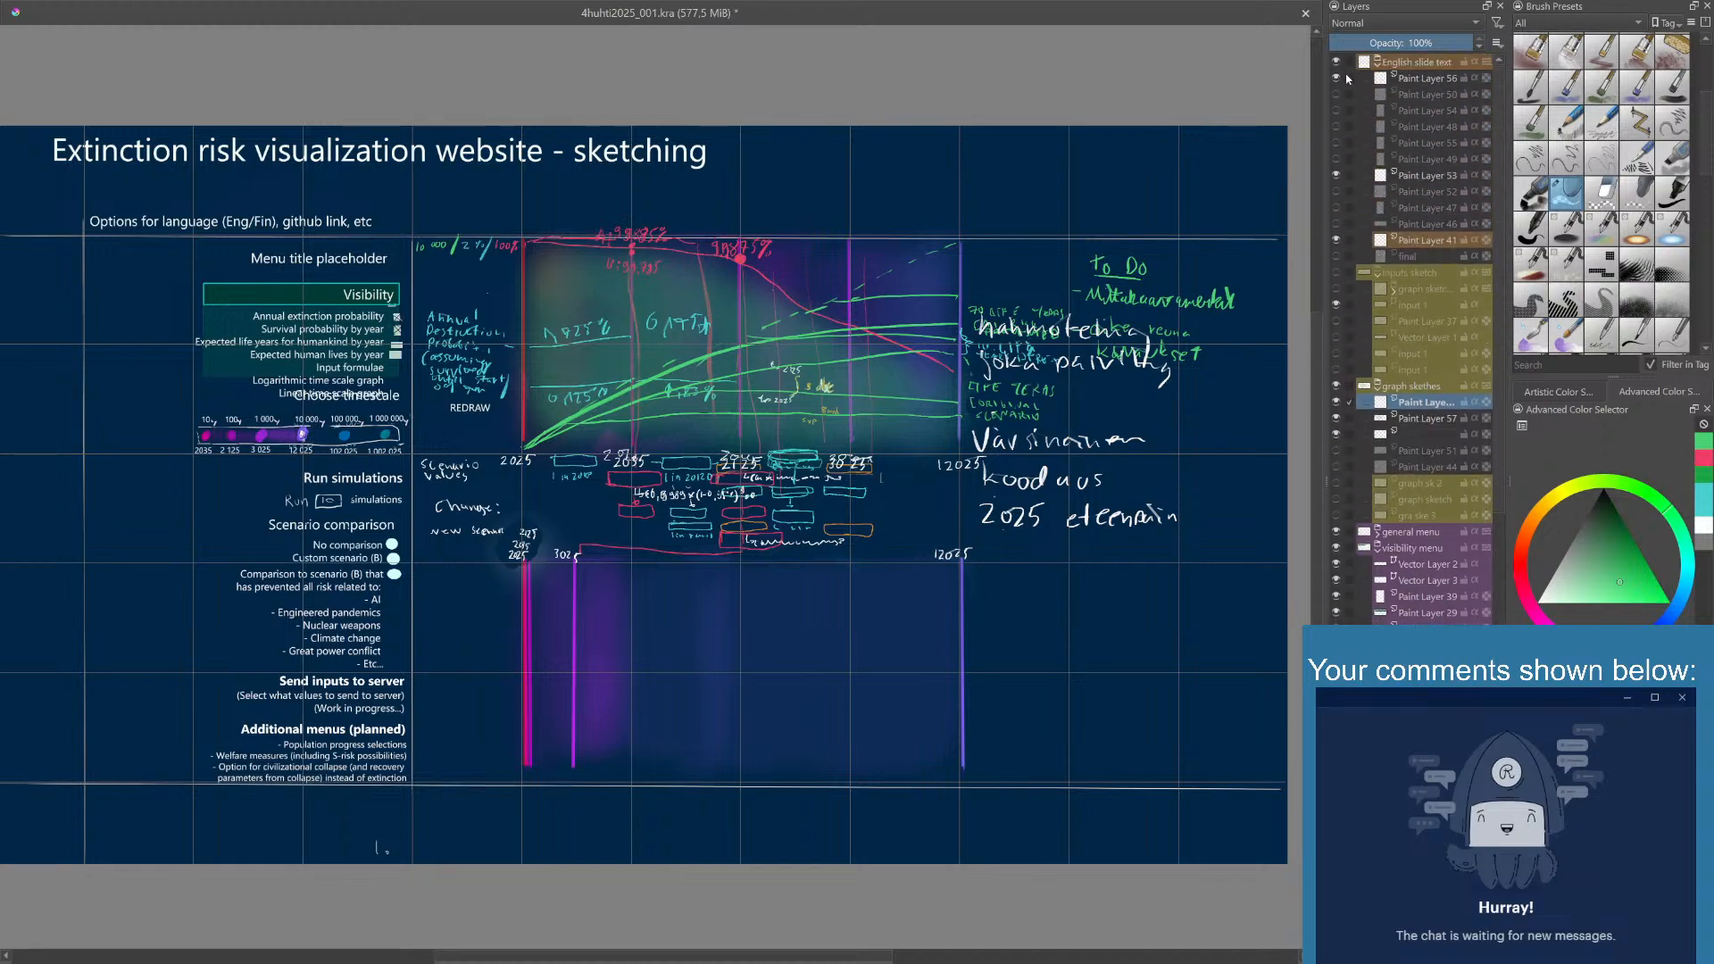
- Check the hidden paint layers between Paint Layers 56 and 53 in the English slide text group by toggling their visibility
left_click(1336, 94)
left_click(1335, 94)
left_click(1335, 110)
left_click(1336, 109)
left_click(1336, 126)
left_click(1338, 142)
left_click(1337, 142)
left_click(1336, 130)
left_click(1338, 157)
left_click(1339, 159)
left_click(1340, 160)
left_click(1339, 161)
- Check Paint Layers 52, 47 and 46 by toggling their visibility and hide Paint Layer 41
left_click(1337, 192)
left_click(1337, 193)
left_click(1336, 207)
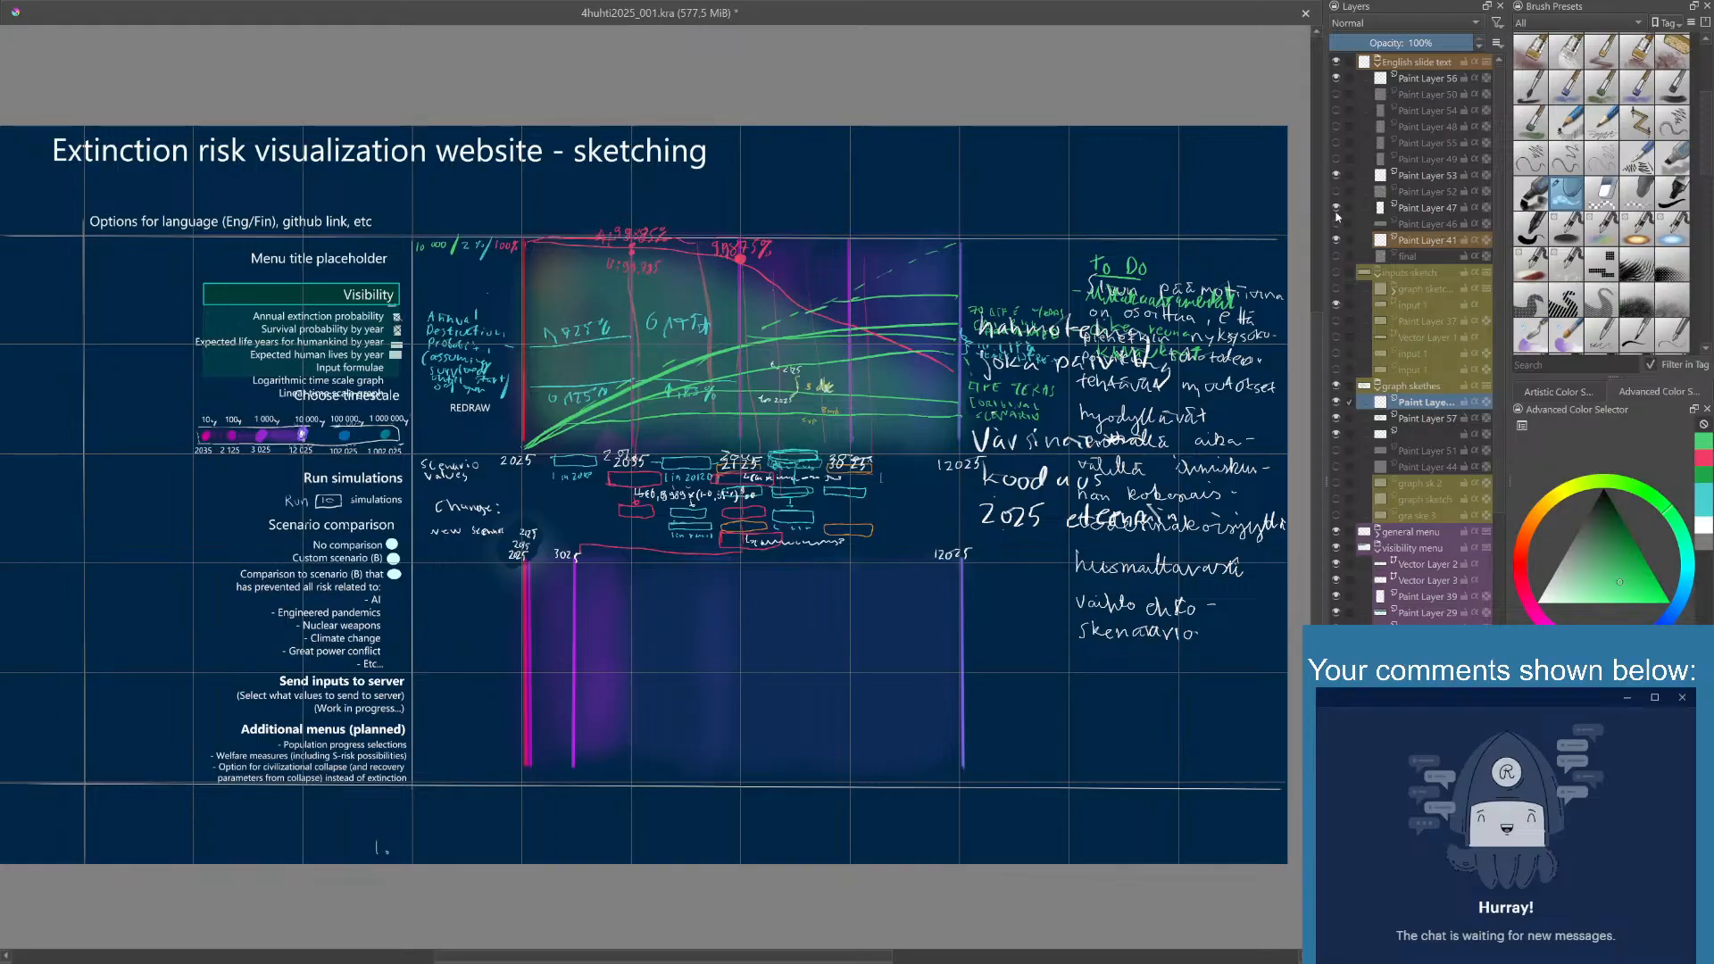
left_click(1336, 223)
left_click(1337, 207)
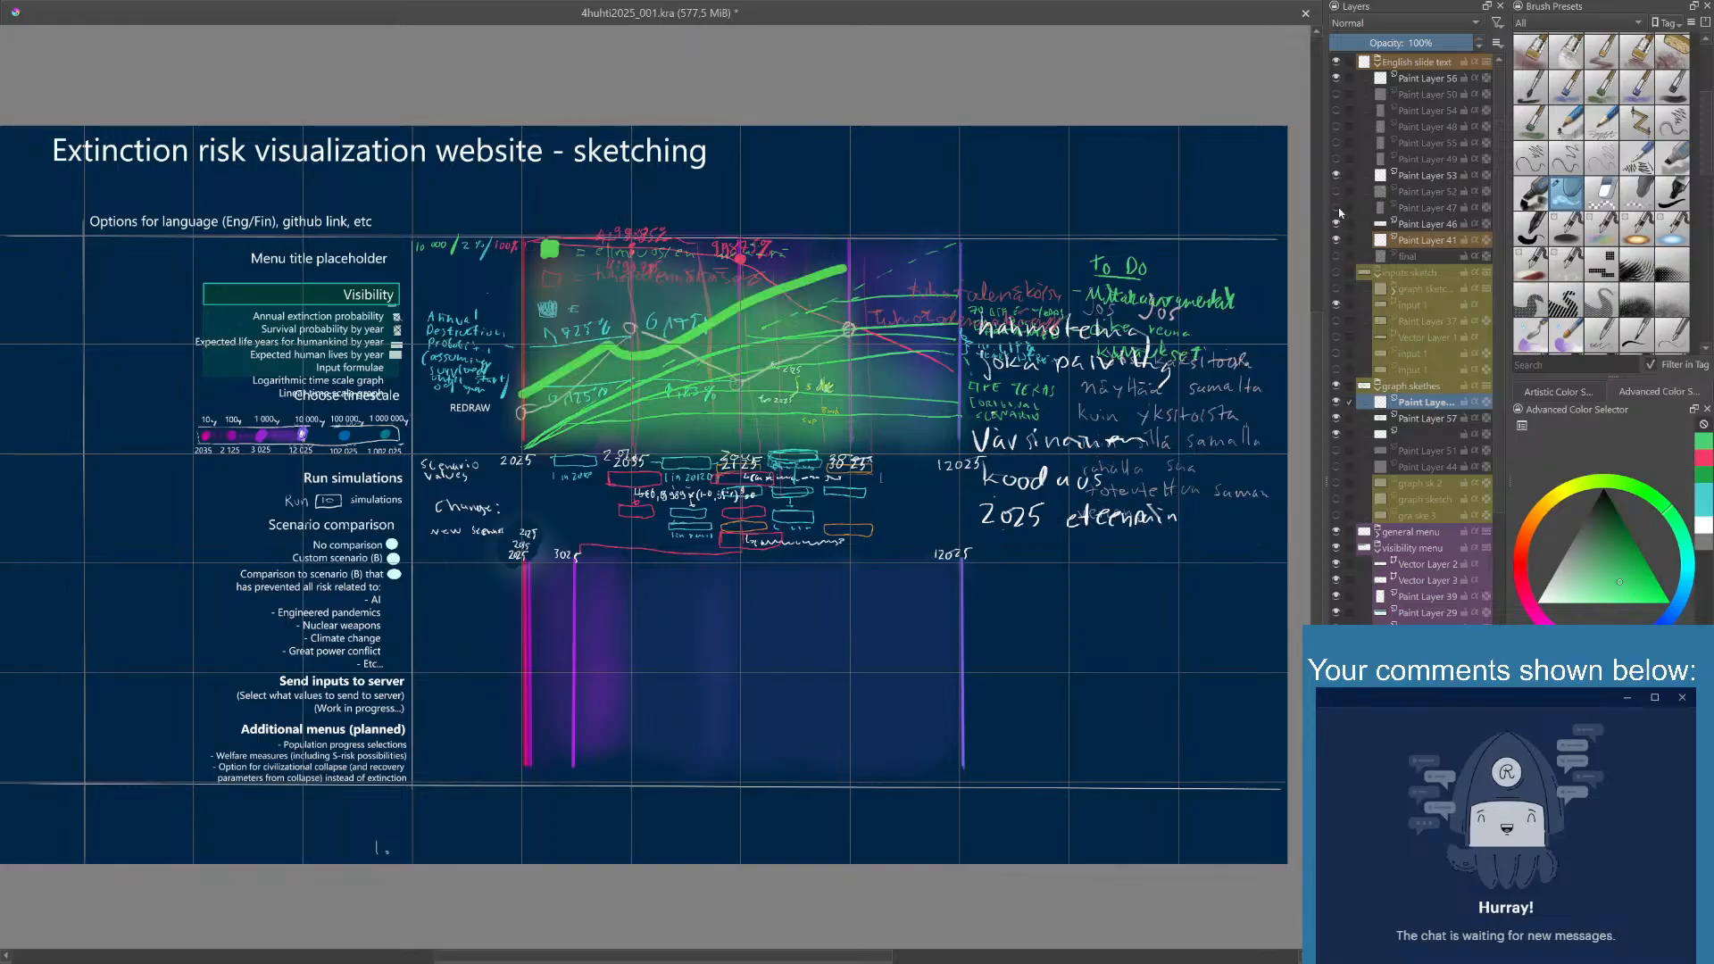
left_click(1336, 223)
left_click(1336, 242)
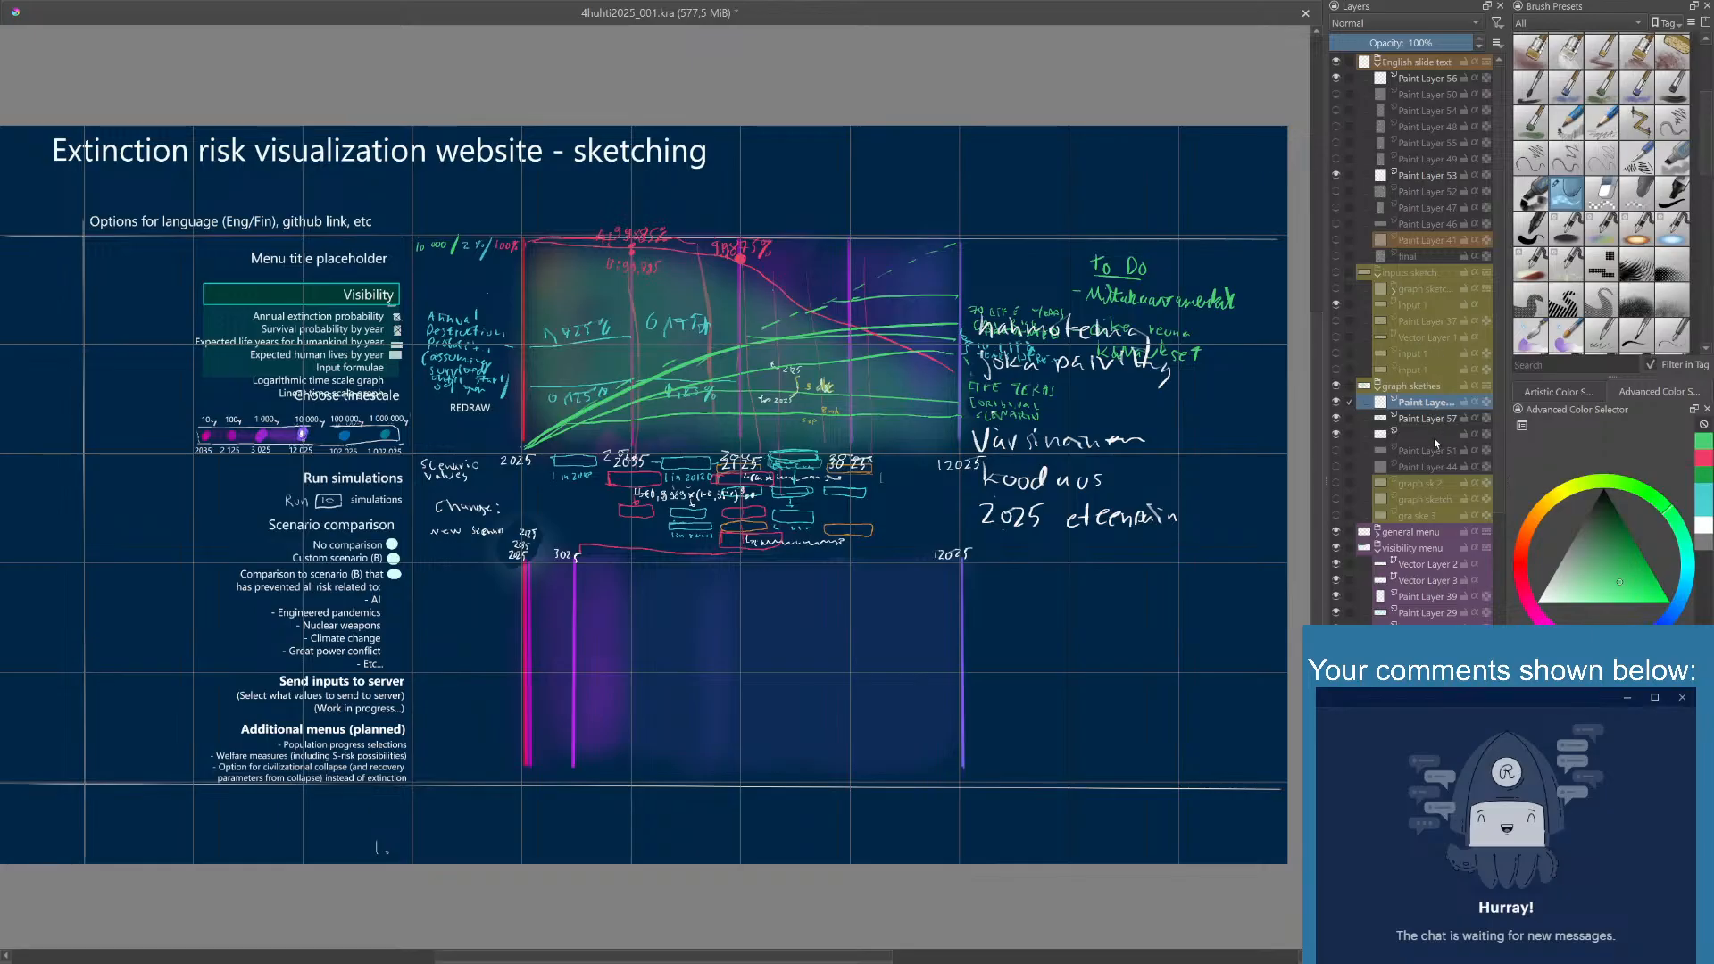
- Check Paint Layer 51 in the graph sketches group and move the new paint layer down to just above it
left_click(1336, 451)
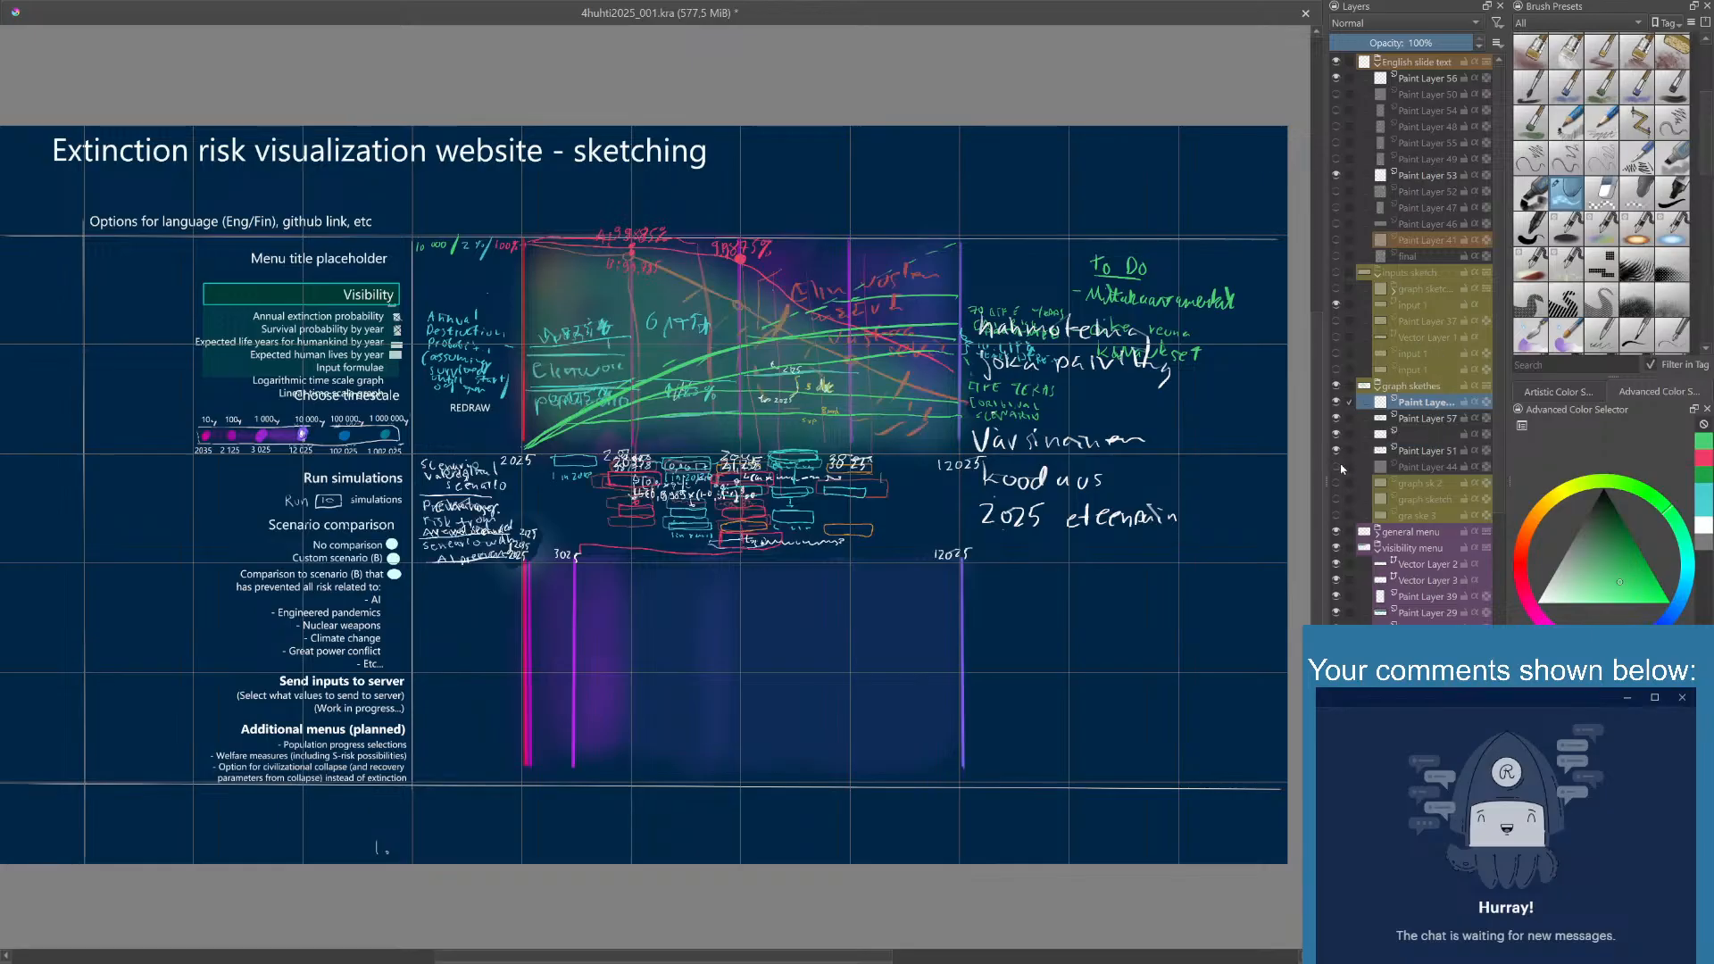
key("ctrl+Page_Down")
key("ctrl+Page_Down")
key("ctrl+Page_Down")
key("ctrl+Page_Up")
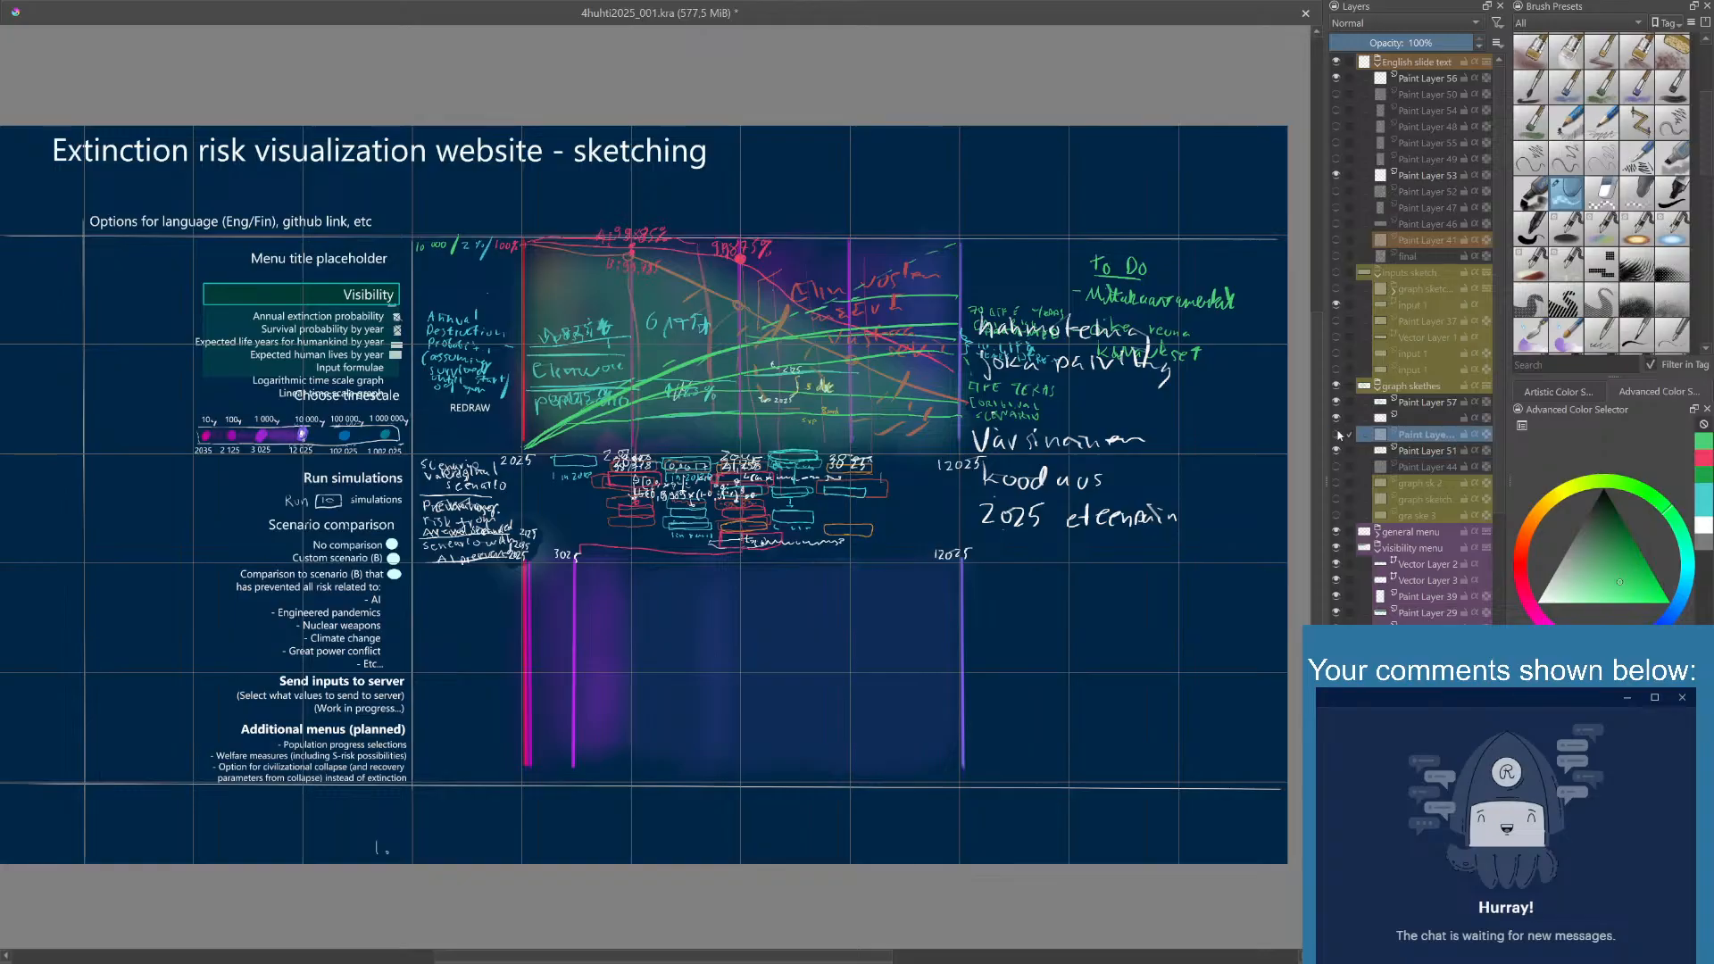
left_click(1337, 450)
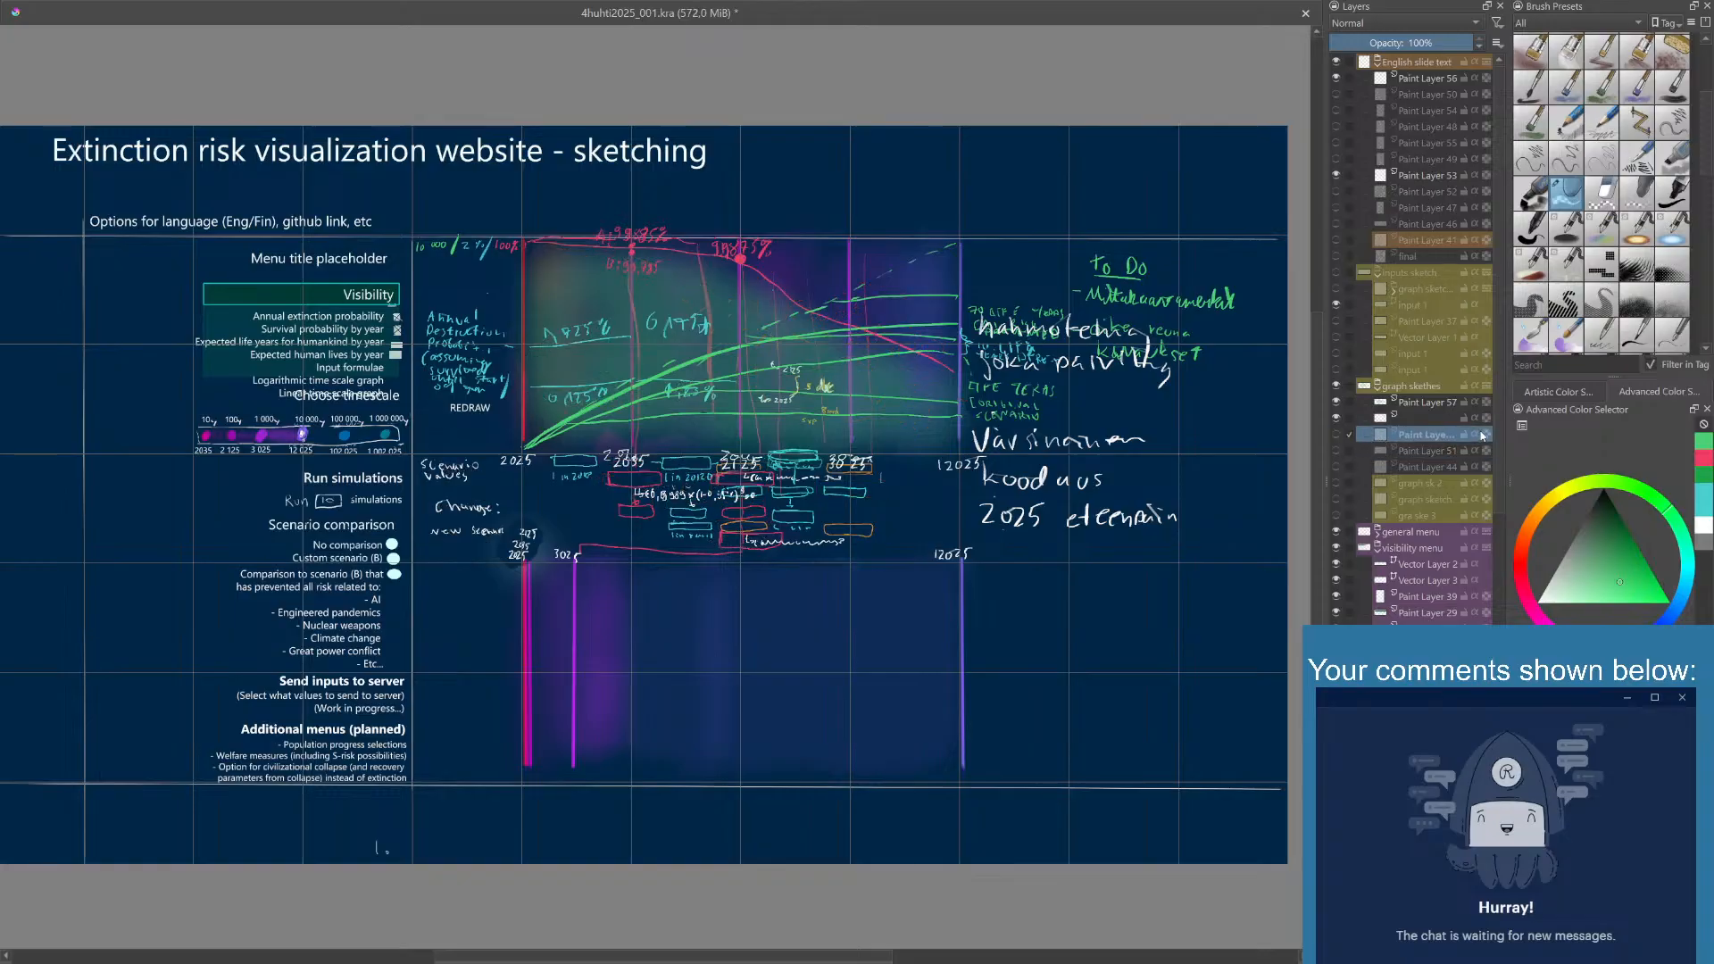
- Compare Paint Layer 42's handwritten notes with the typed scenario comparison menu and delete that layer
scroll(1497, 444, "down", 3)
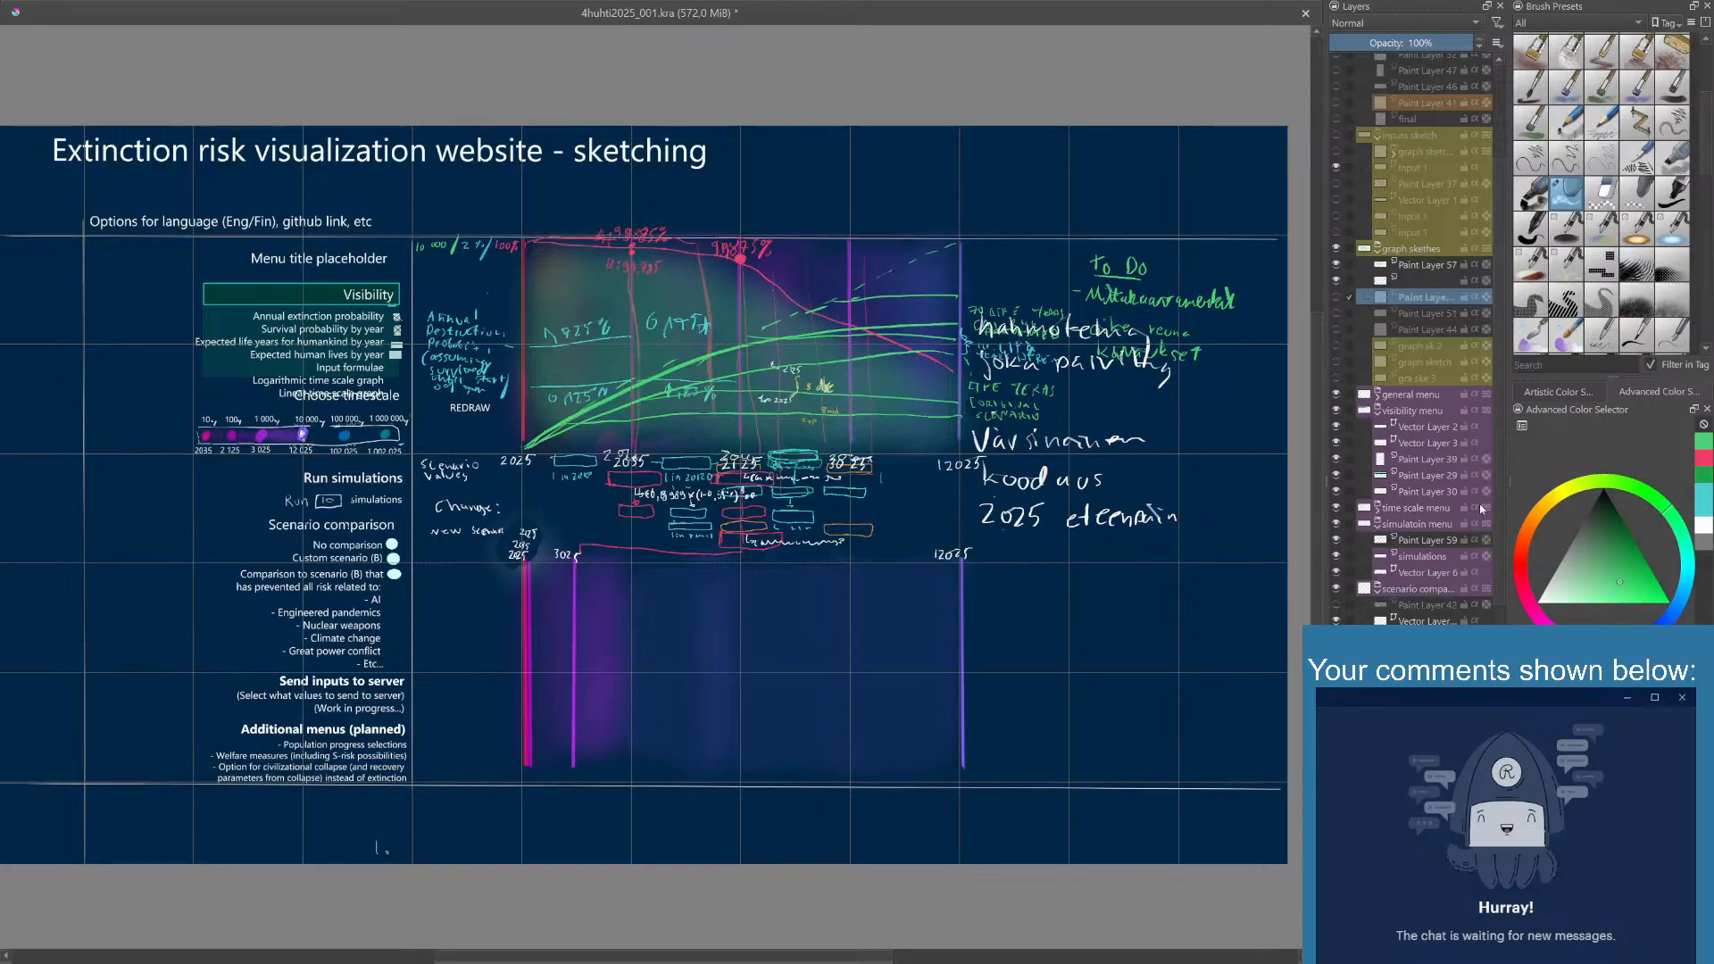
scroll(1496, 506, "down", 2)
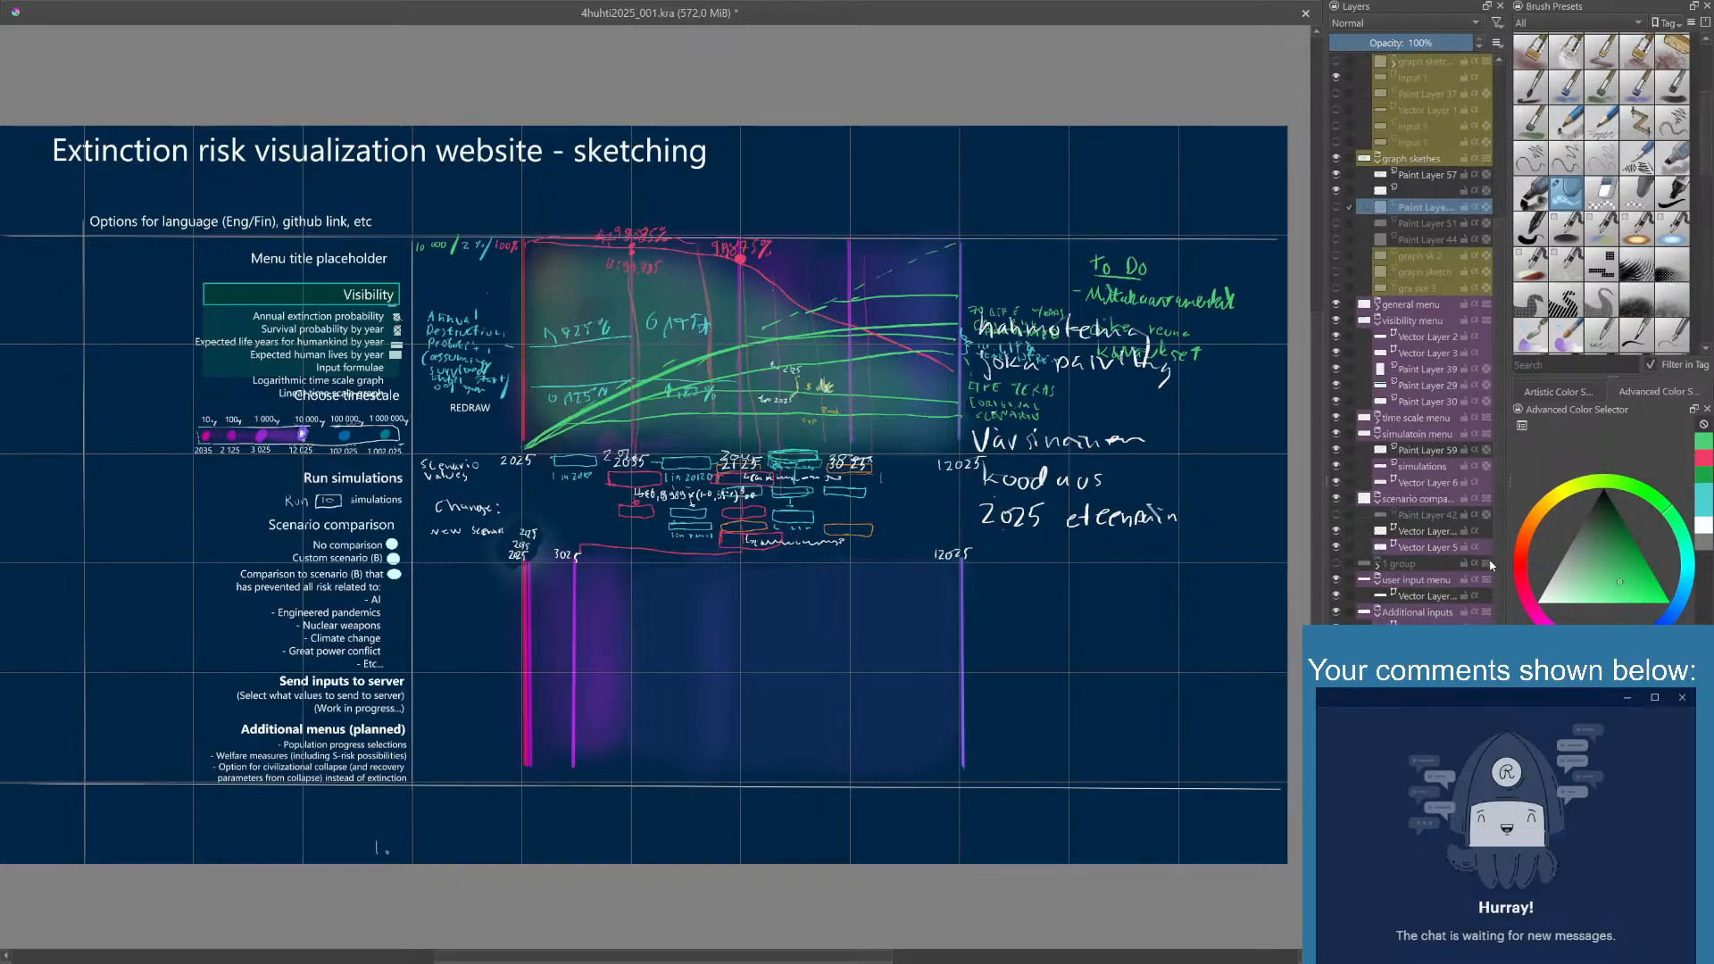
left_click(1337, 516)
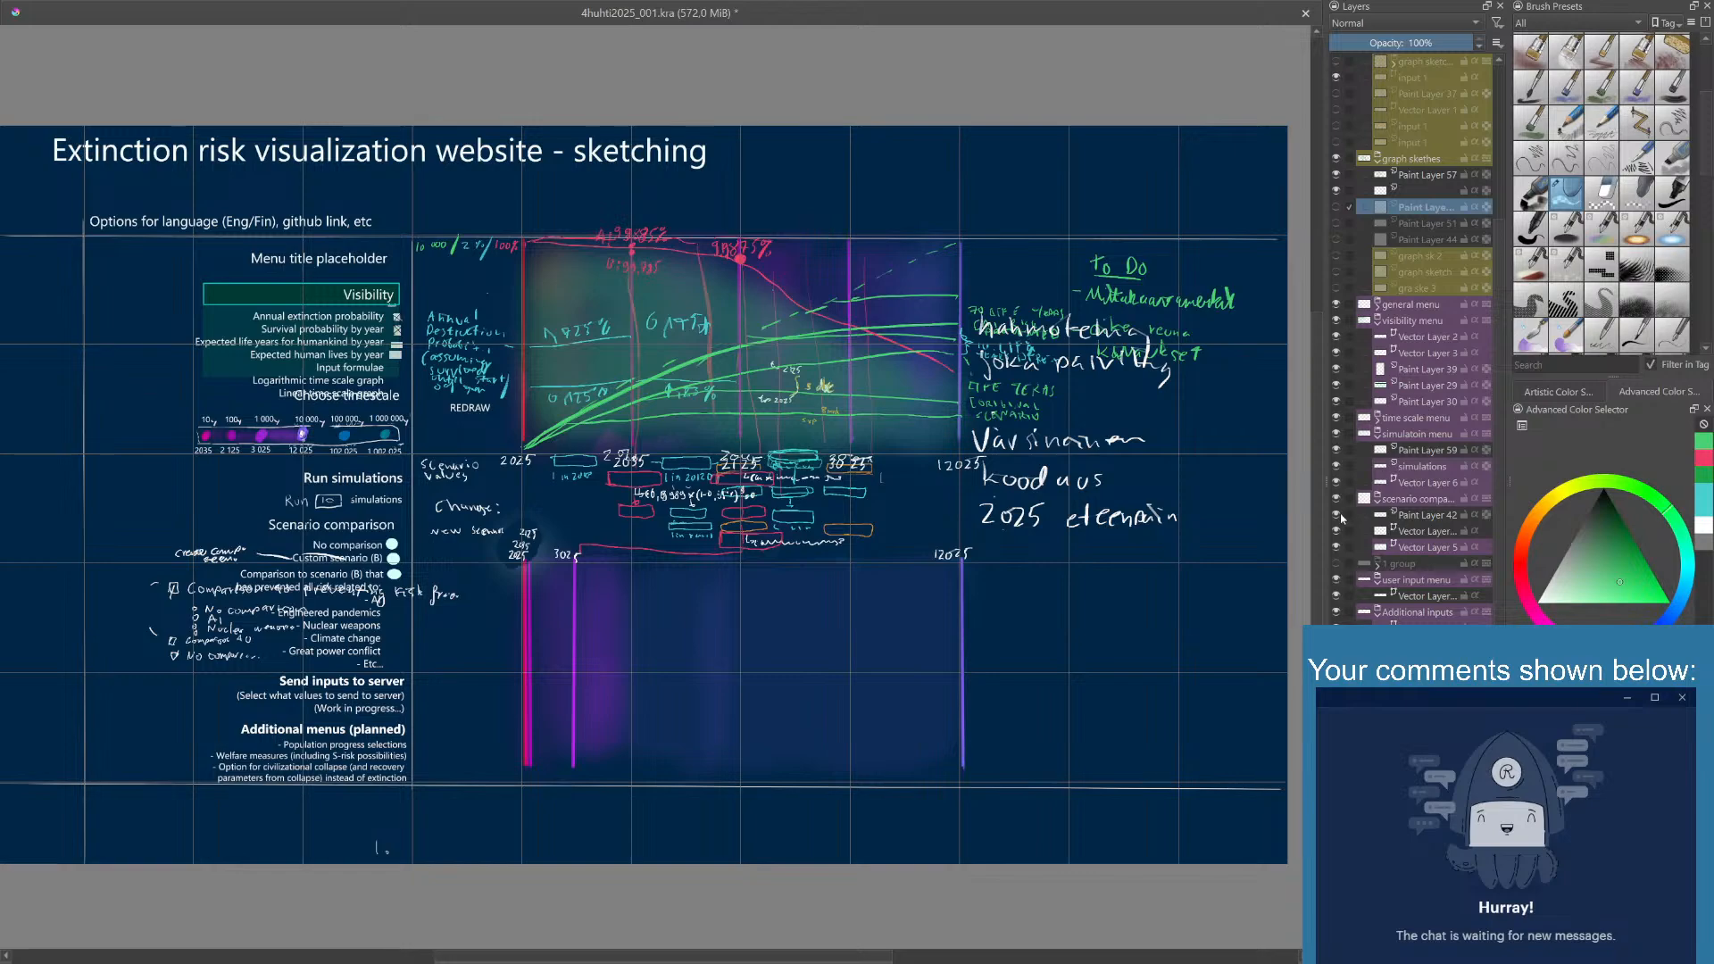
left_click(1337, 515)
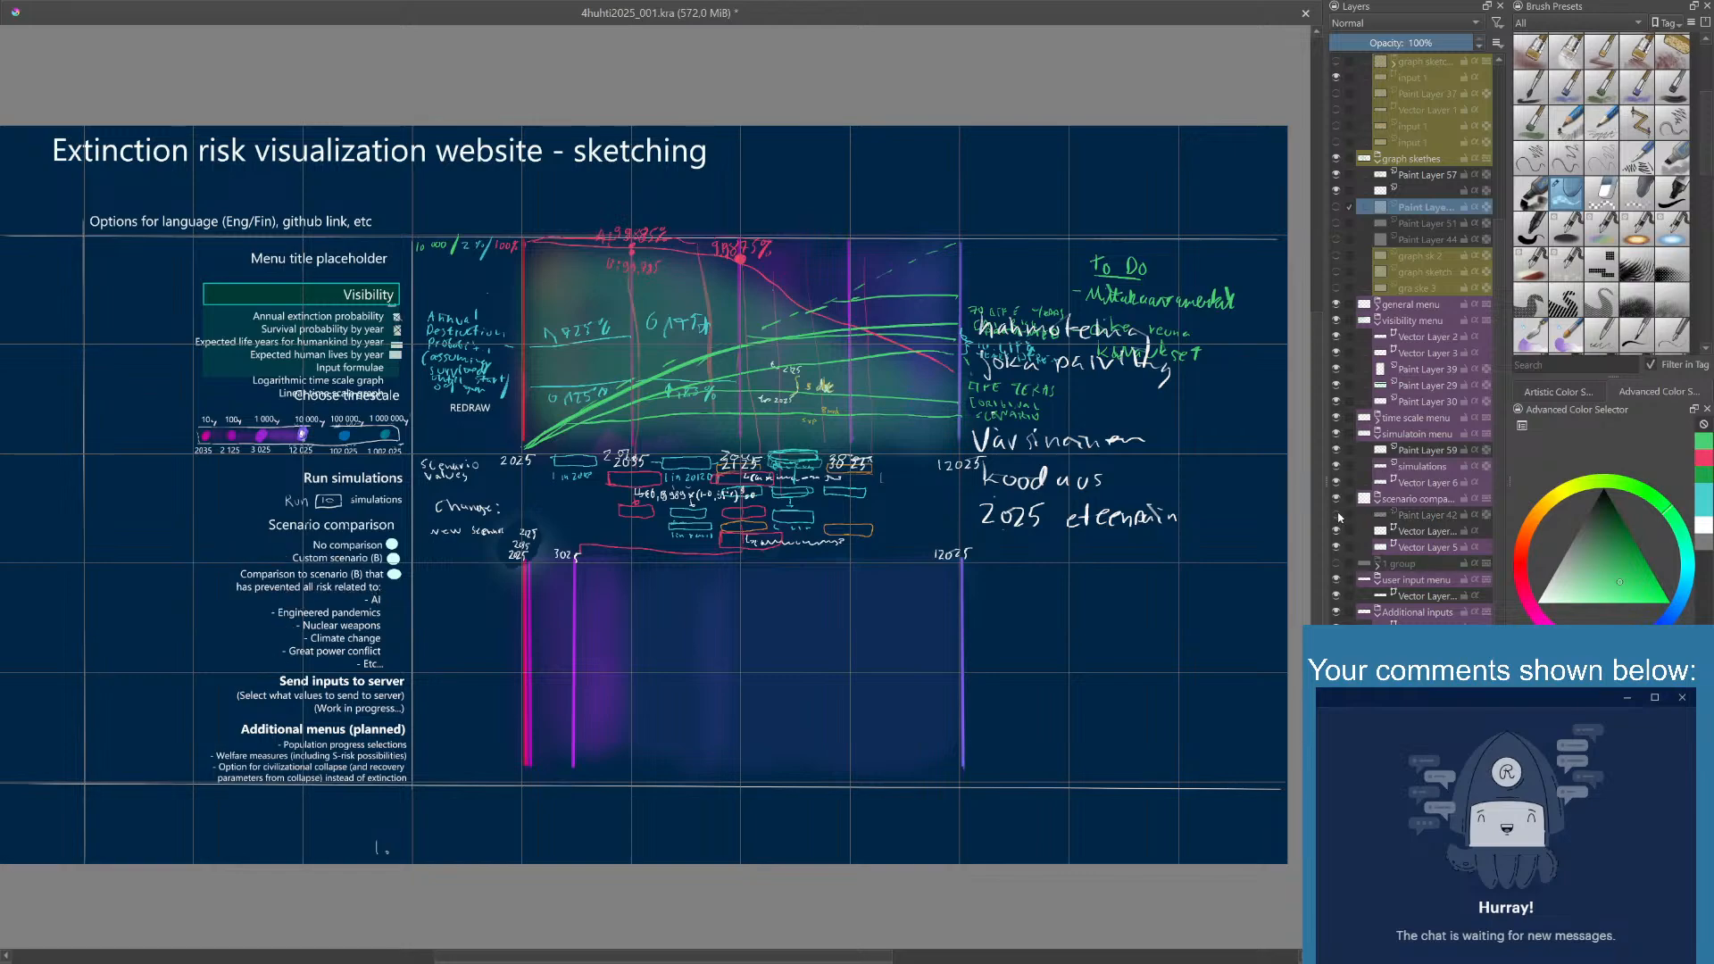
left_click(1337, 515)
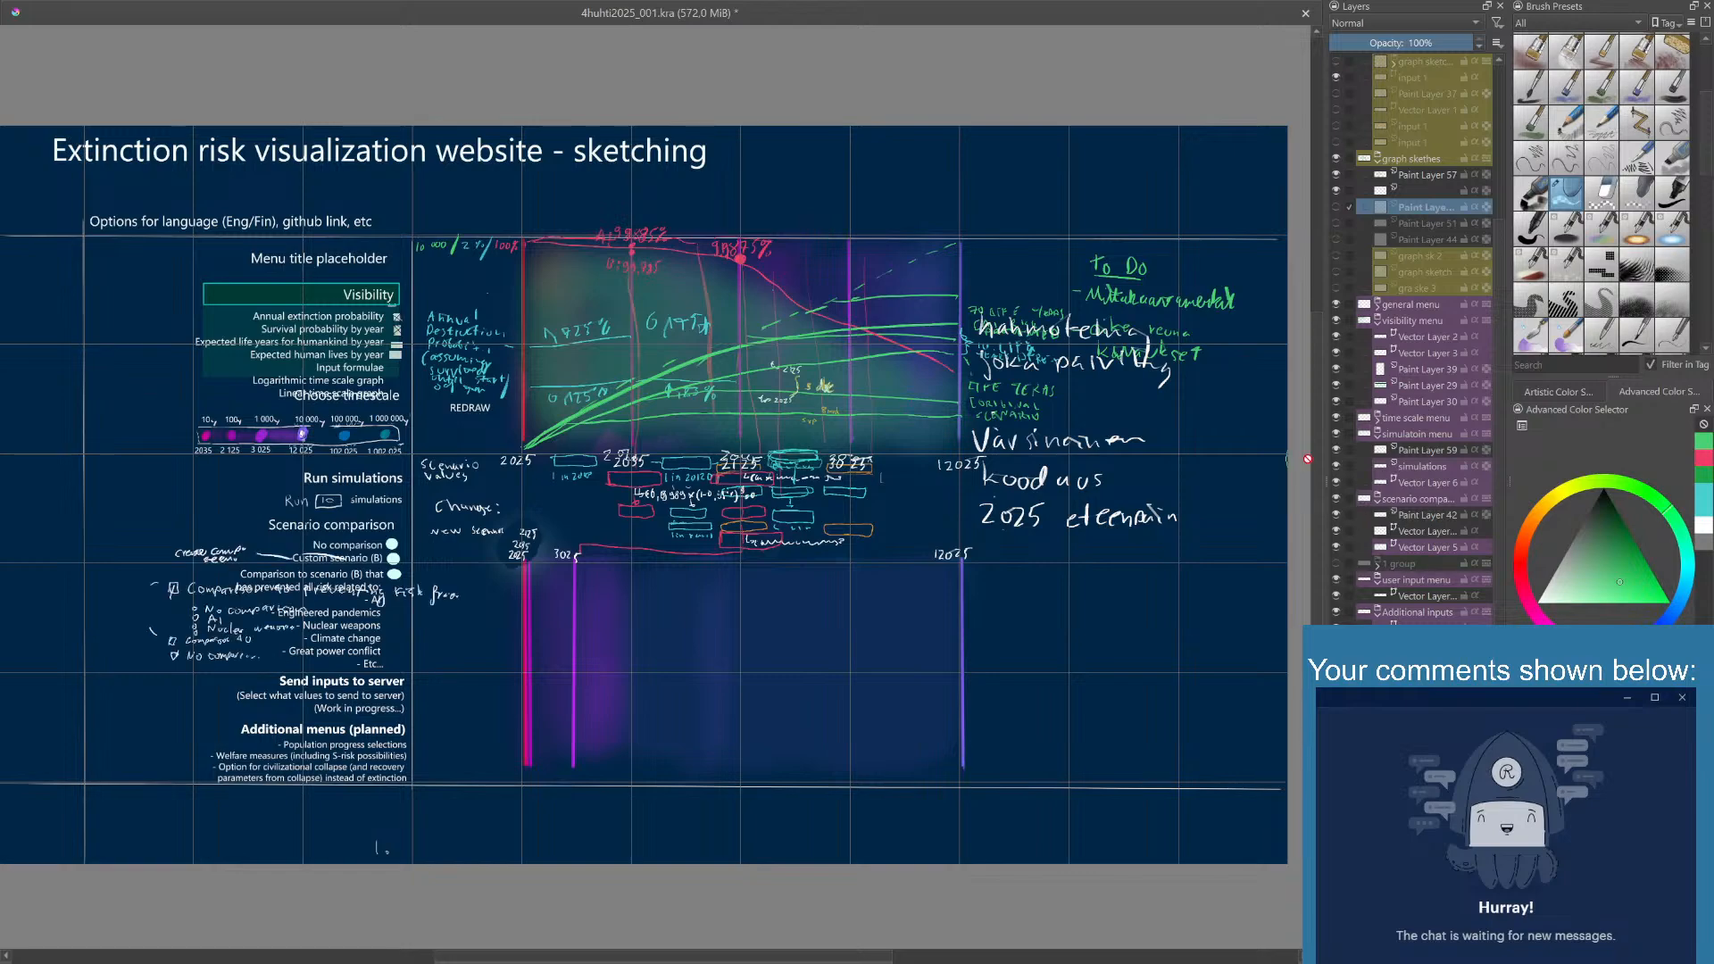
left_click(1336, 517)
left_click(1337, 518)
left_click(1413, 519)
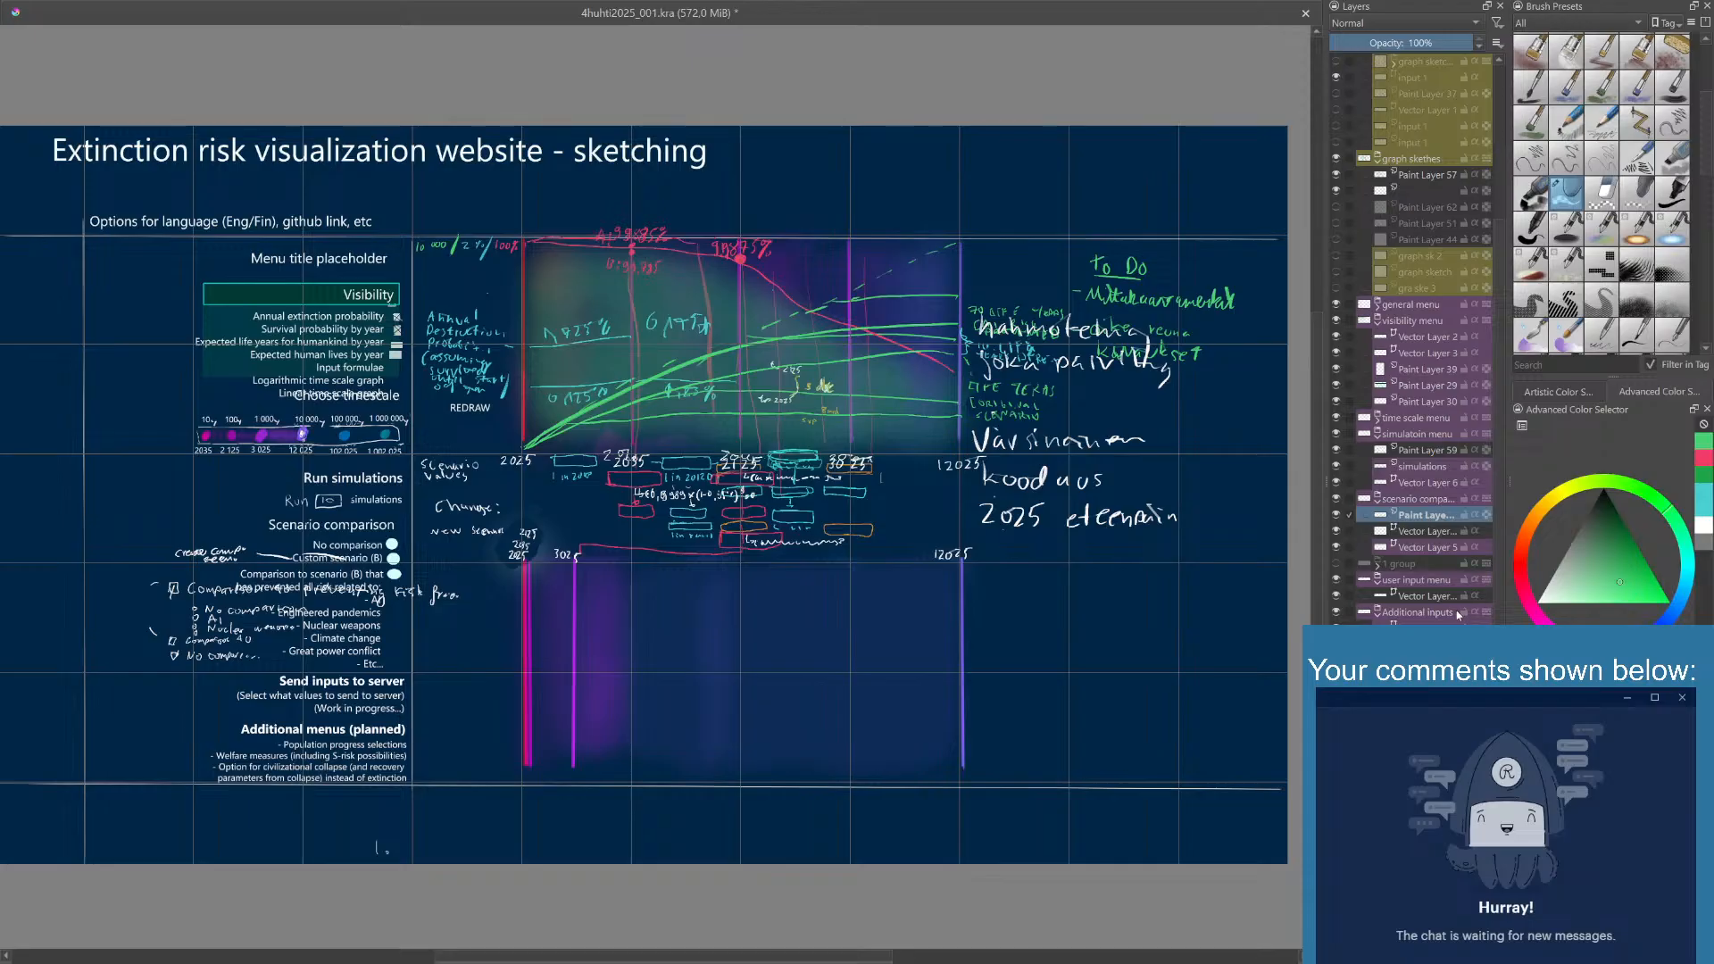
key("shift+Delete")
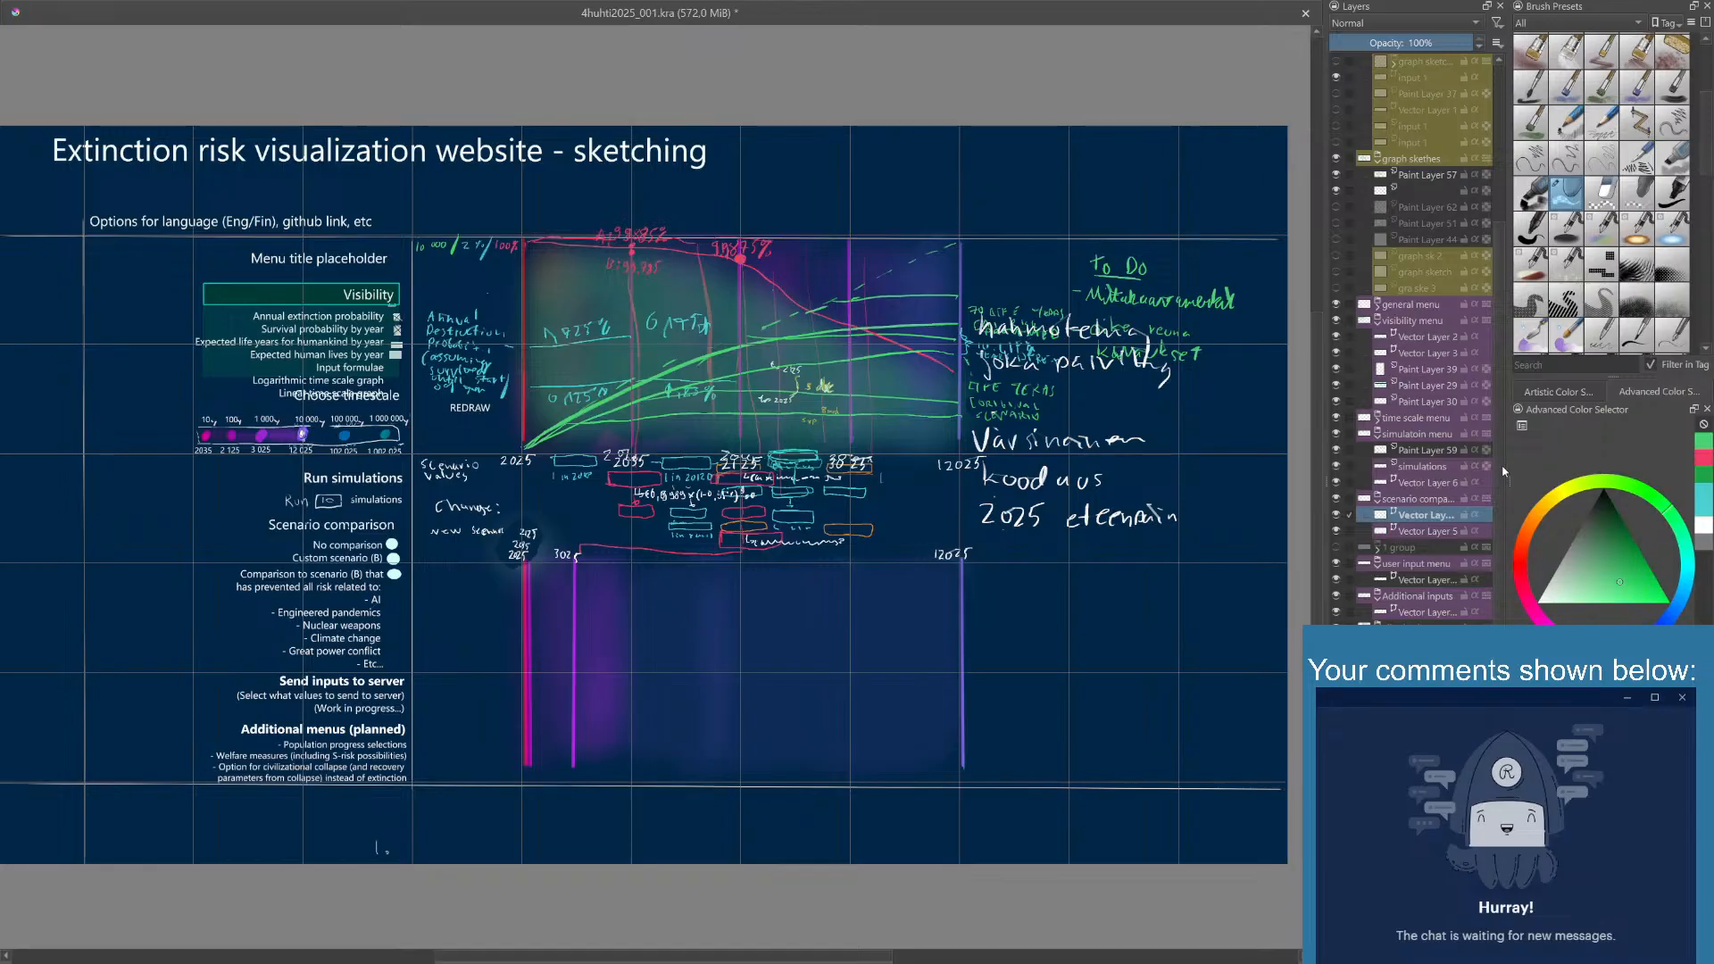
- Check the hidden layers in the aikaskaala group and select the layer holding the page title
scroll(1500, 466, "down", 2)
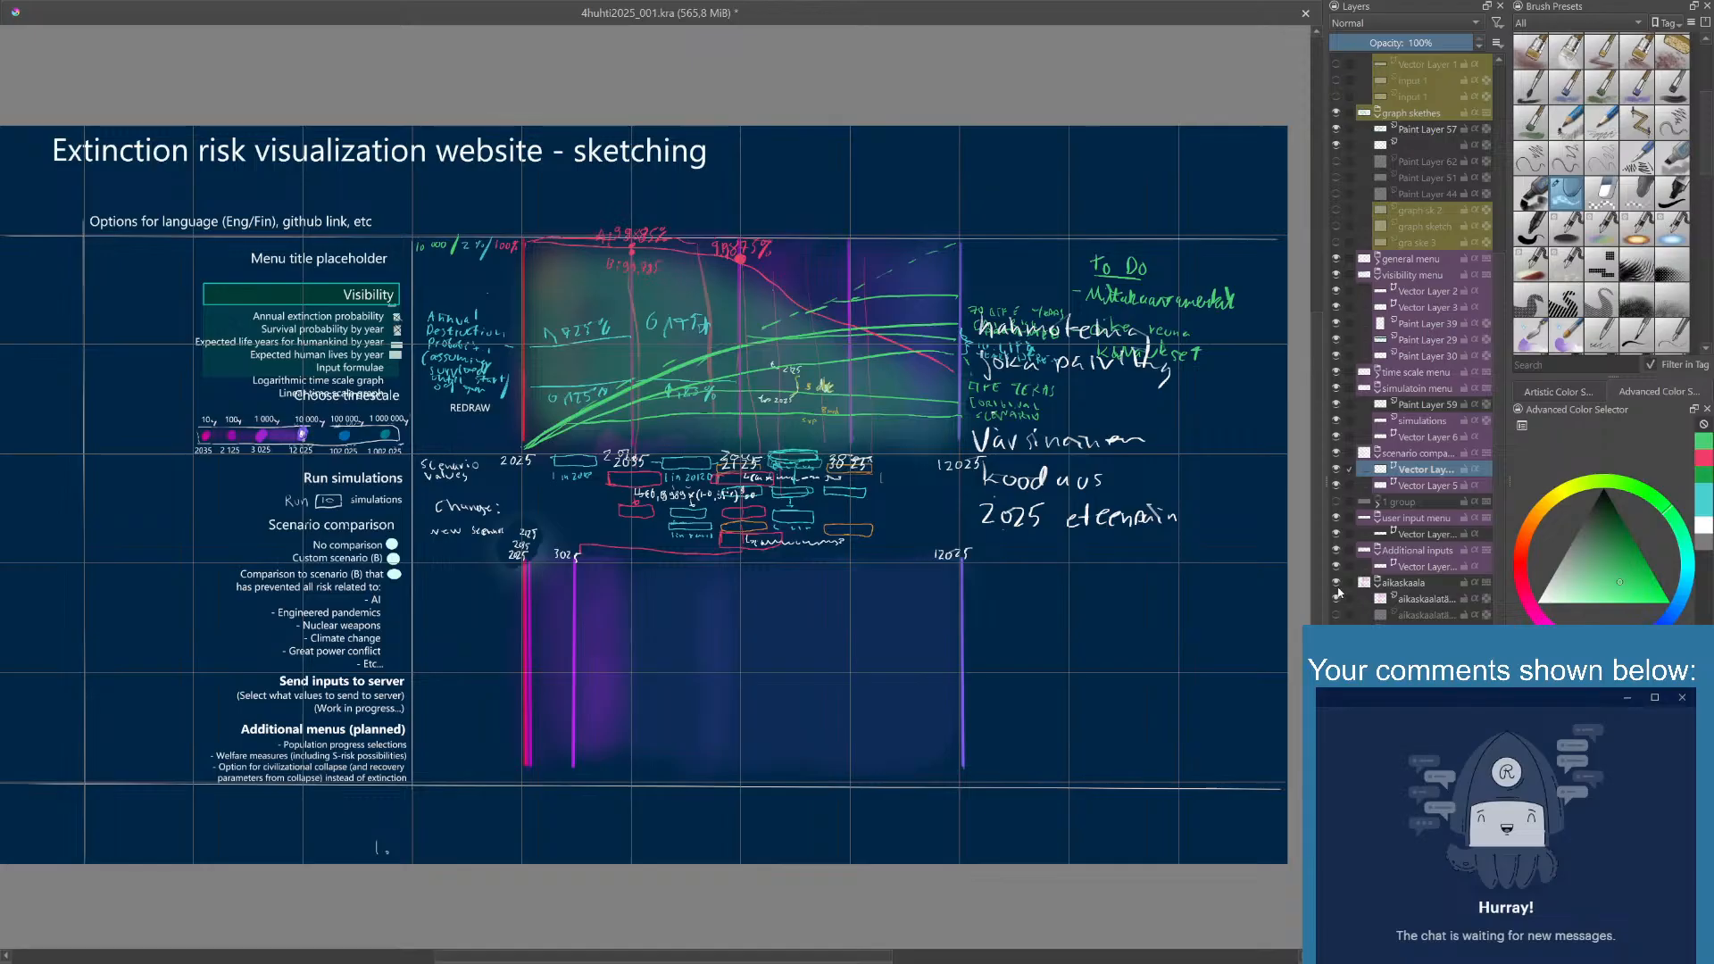
left_click(1337, 615)
left_click(1336, 616)
left_click(1336, 631)
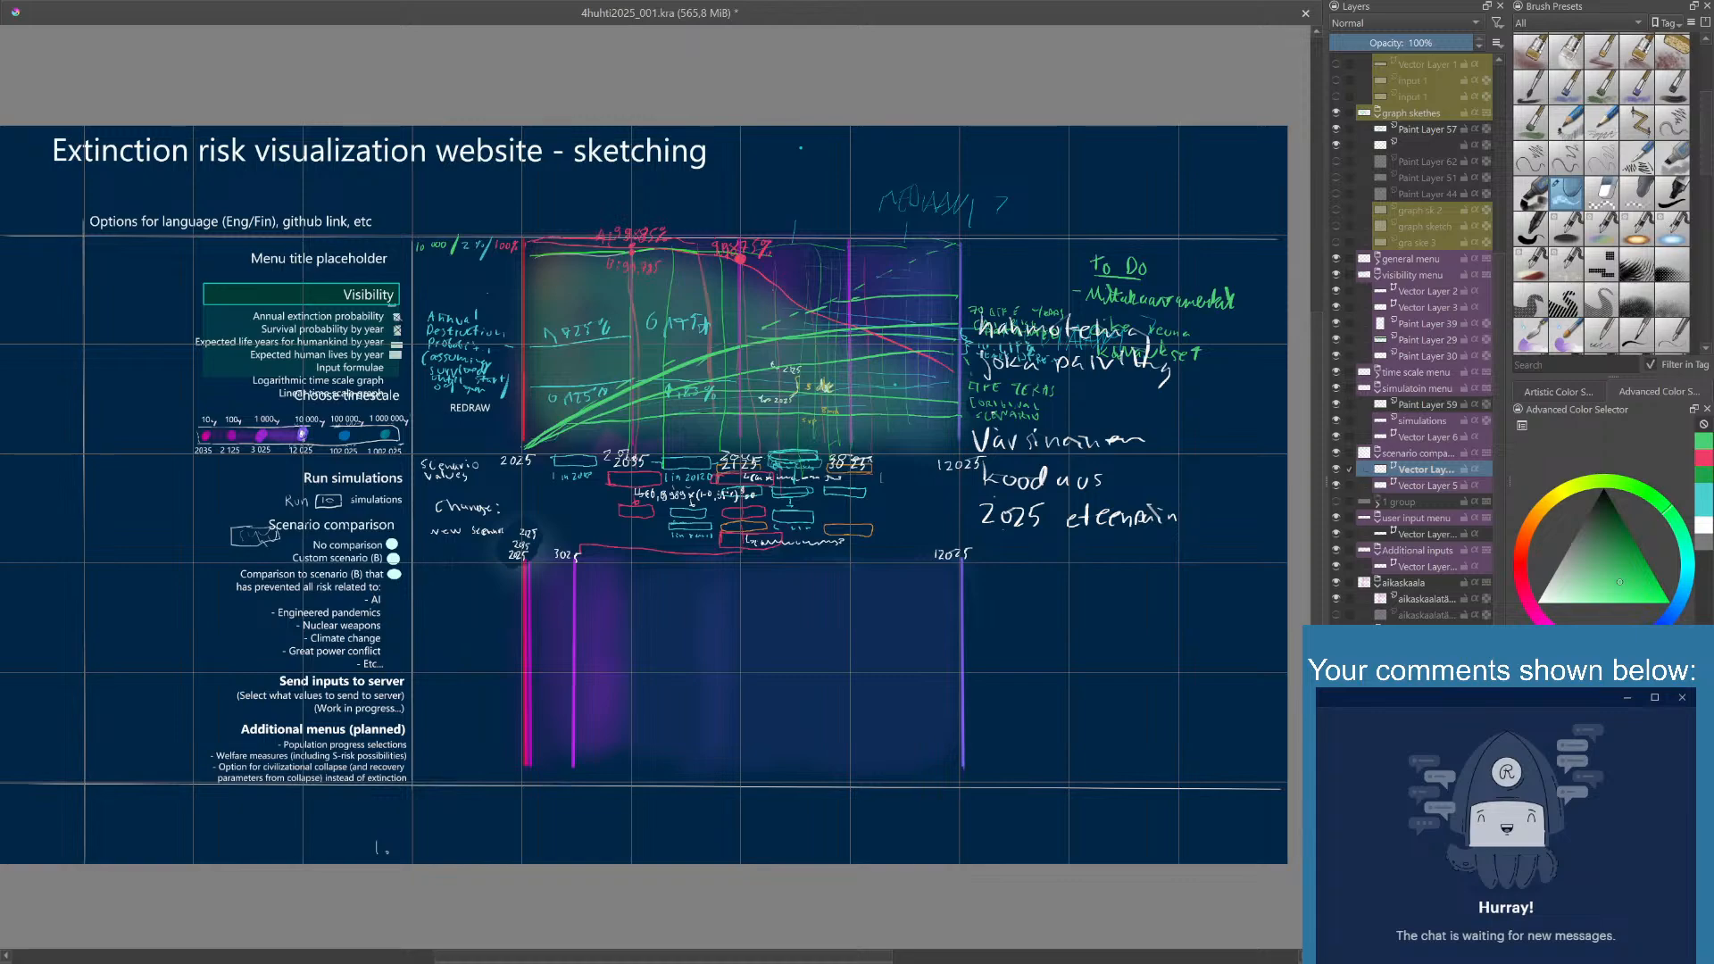
left_click(1426, 630)
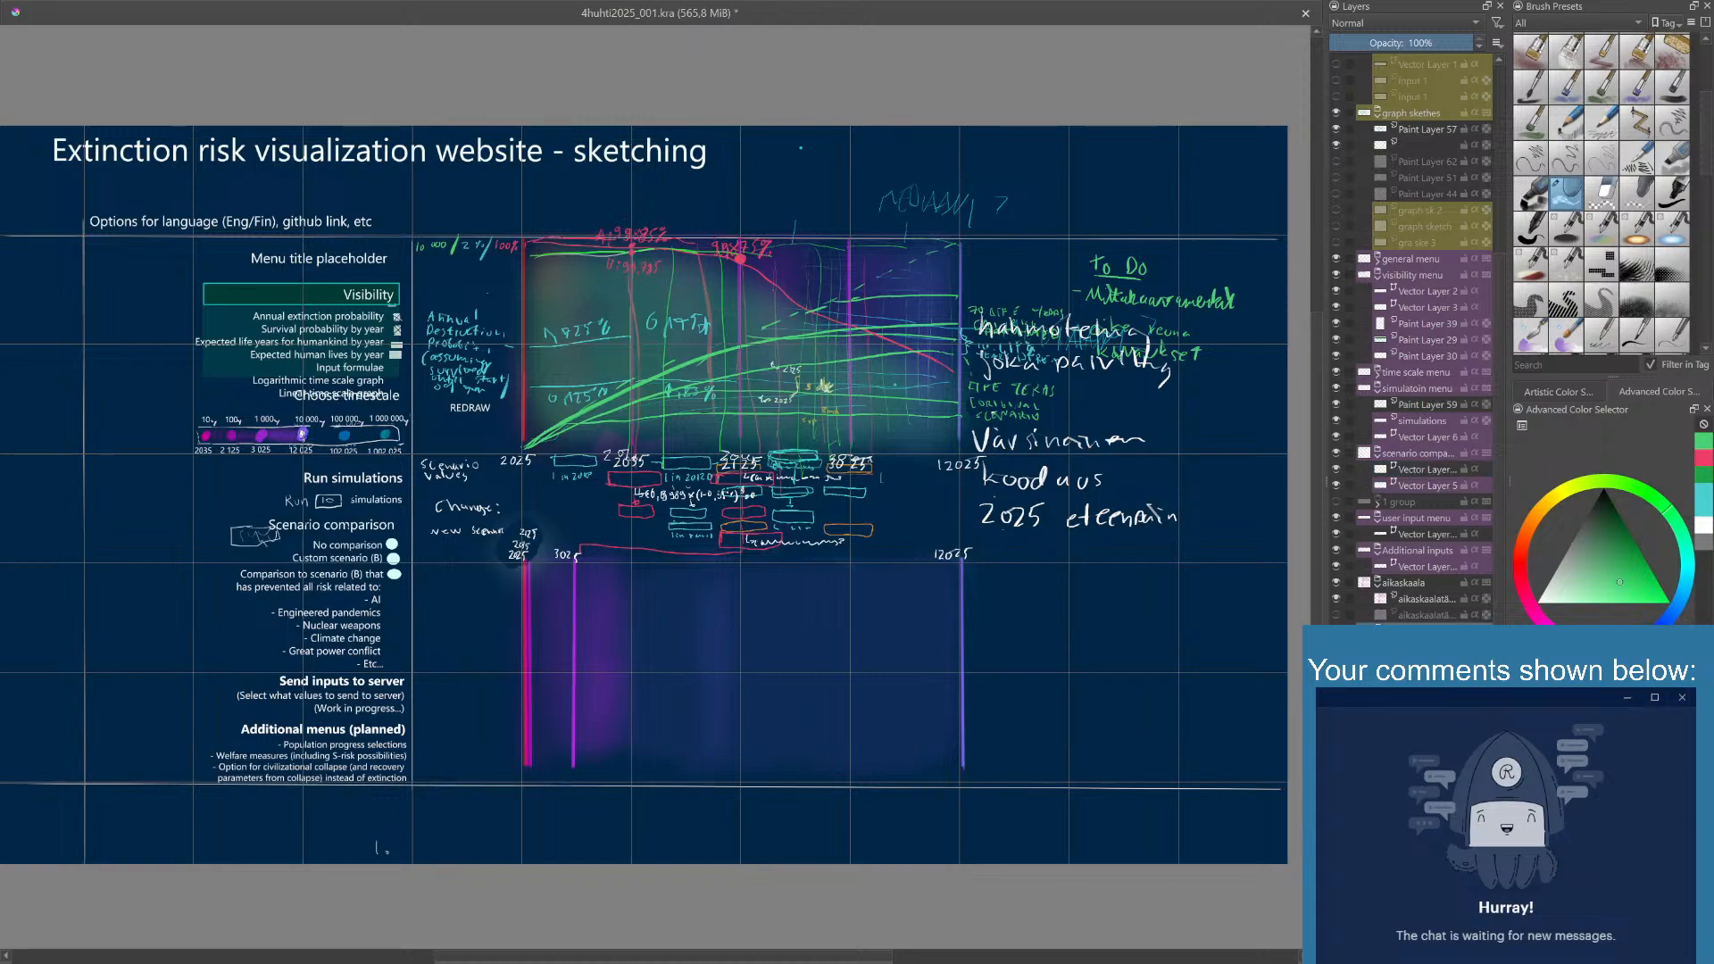
left_click(1426, 666)
scroll(1413, 500, "up", 5)
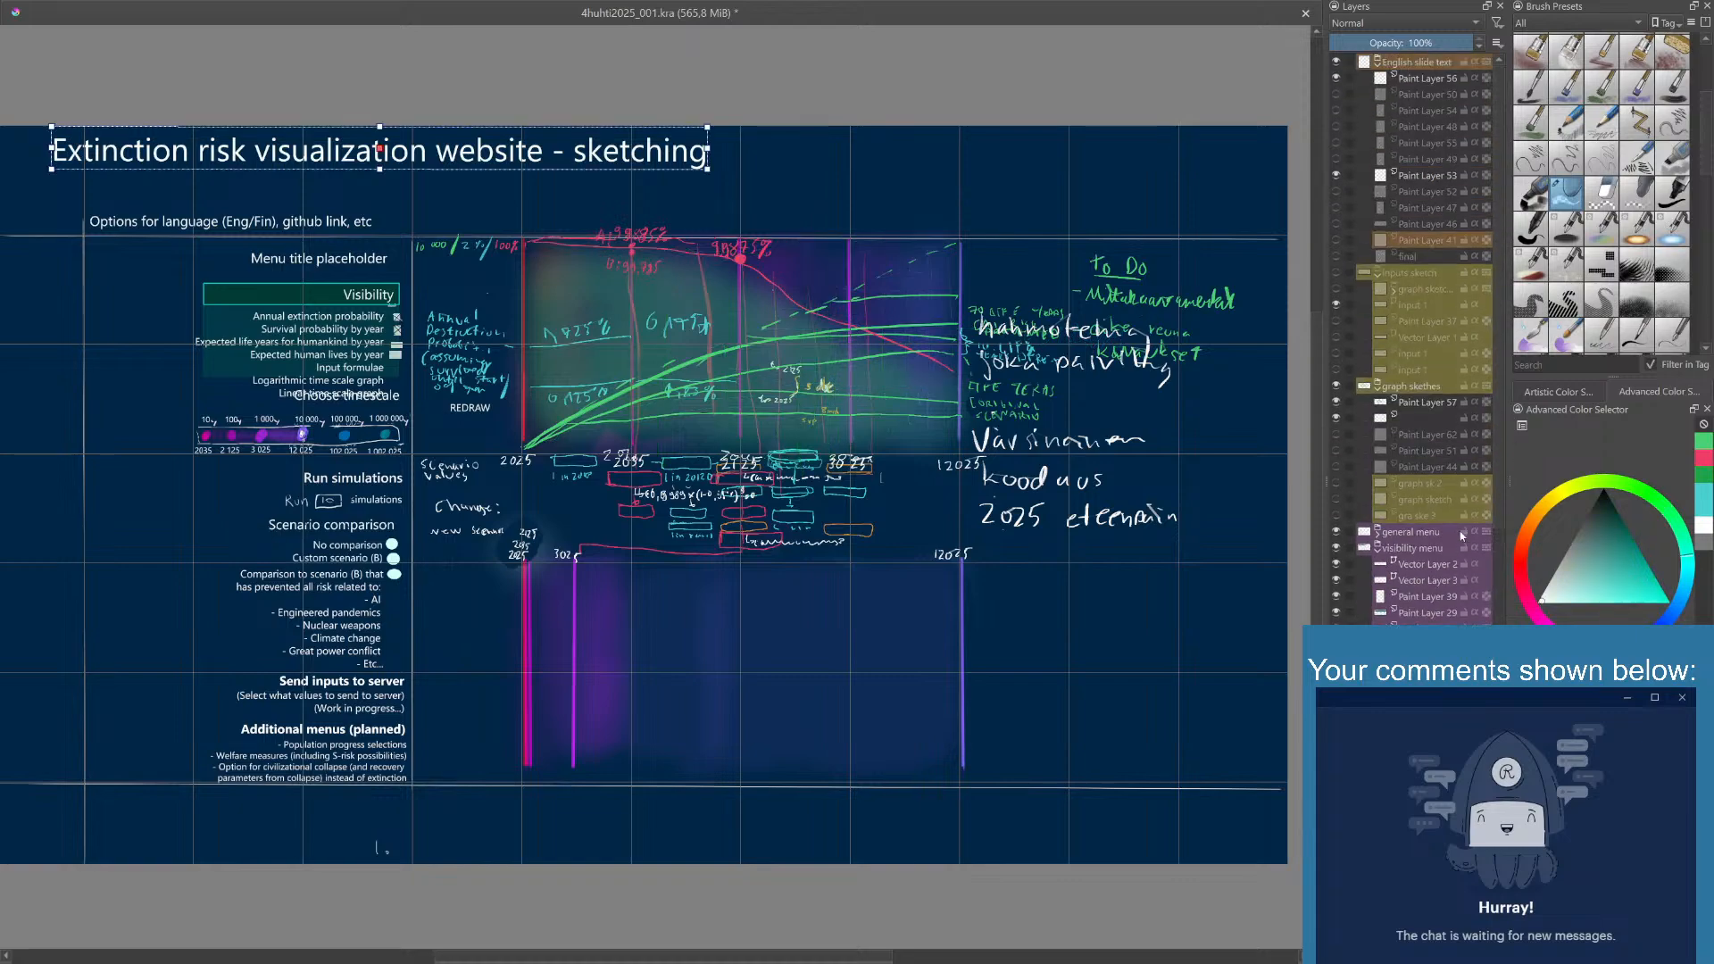
- Show every hidden layer inside the graph sketches group, from Paint Layer 62 down to the third graph sketch, and hide the whole group
left_click(1338, 434)
left_click(1338, 450)
left_click(1337, 466)
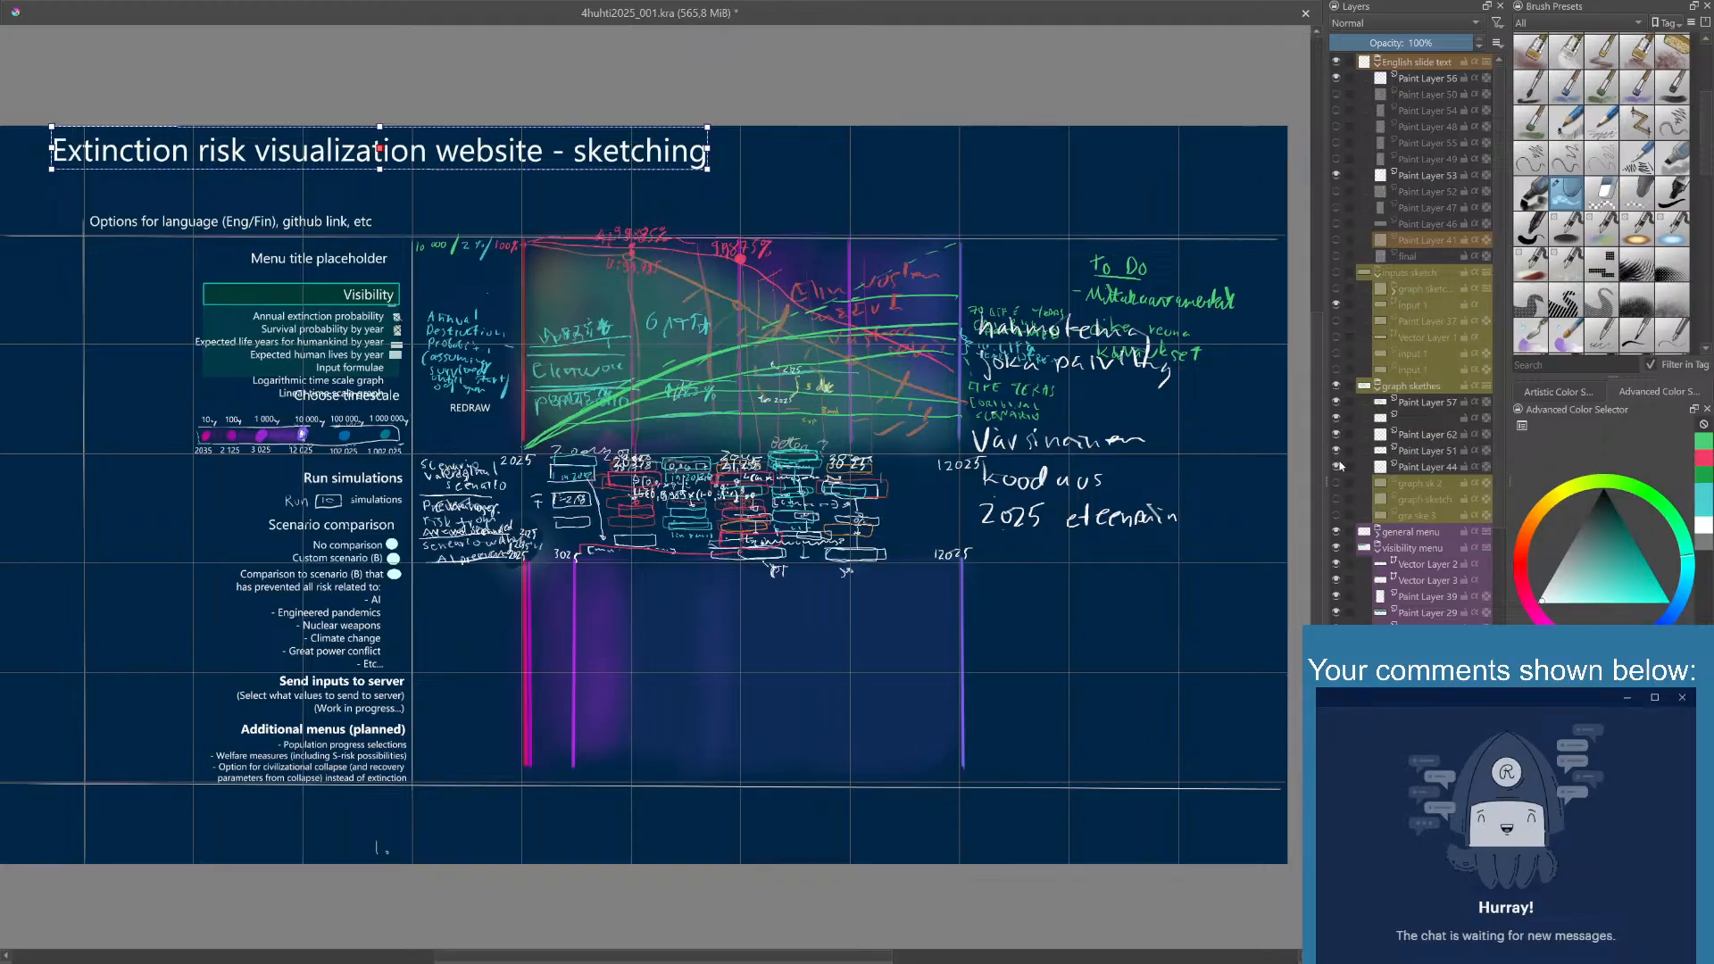
left_click(1337, 483)
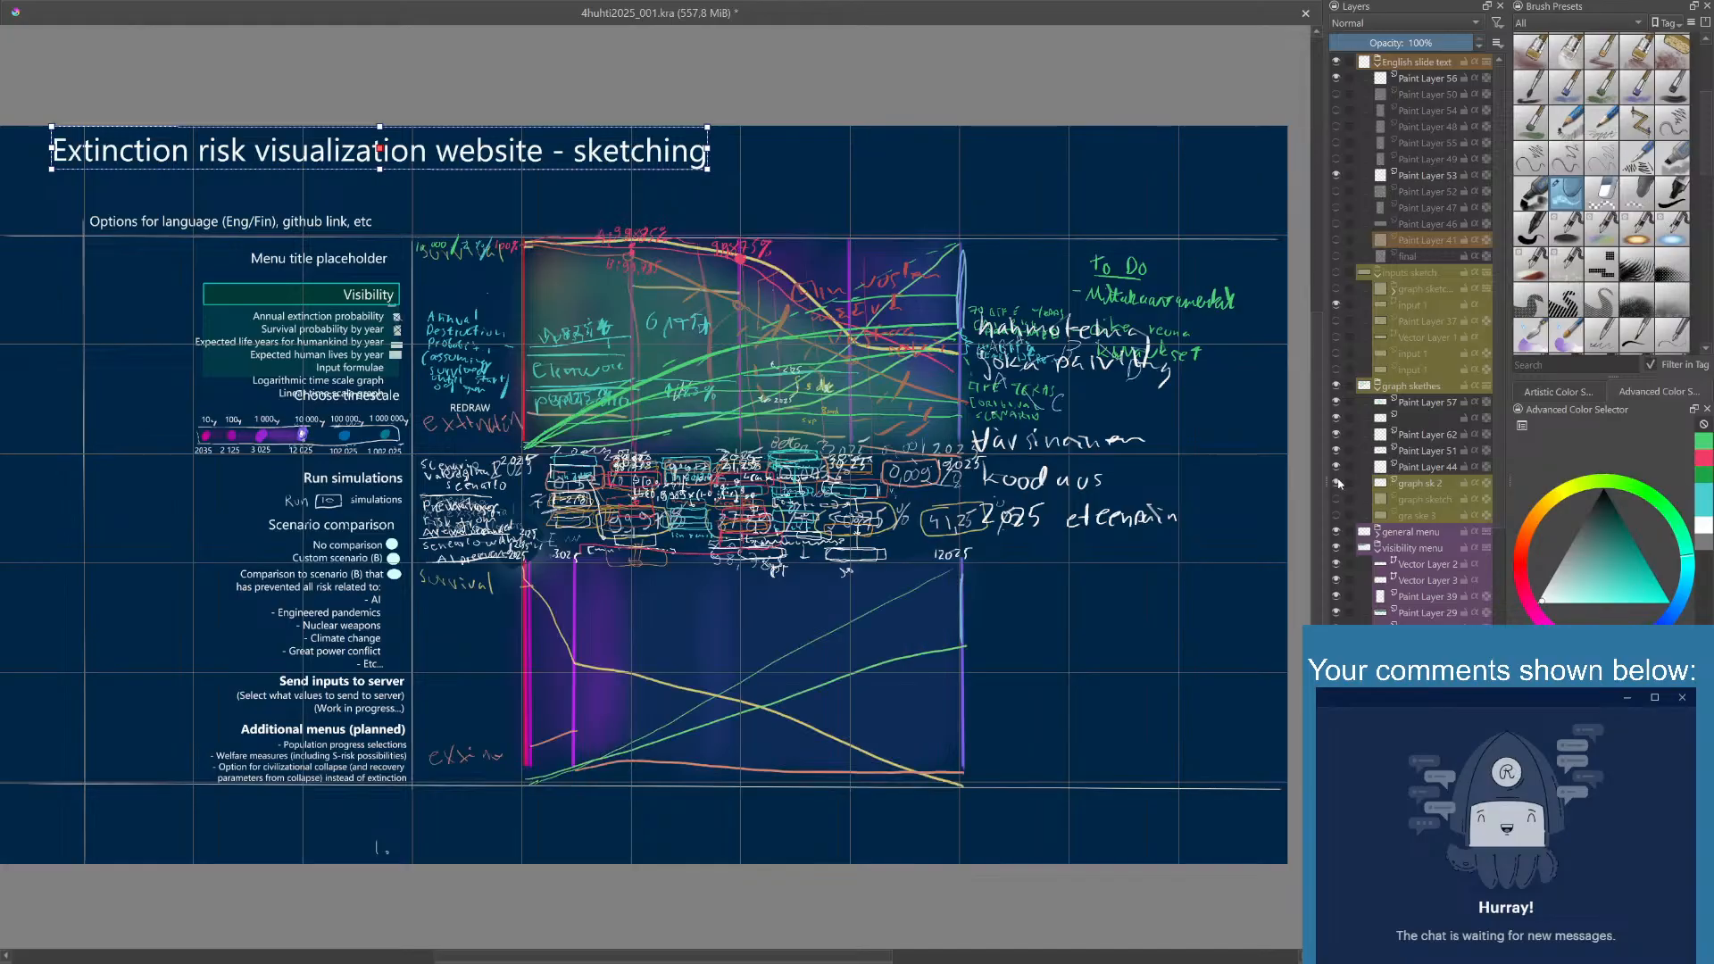
left_click(1337, 499)
left_click(1338, 515)
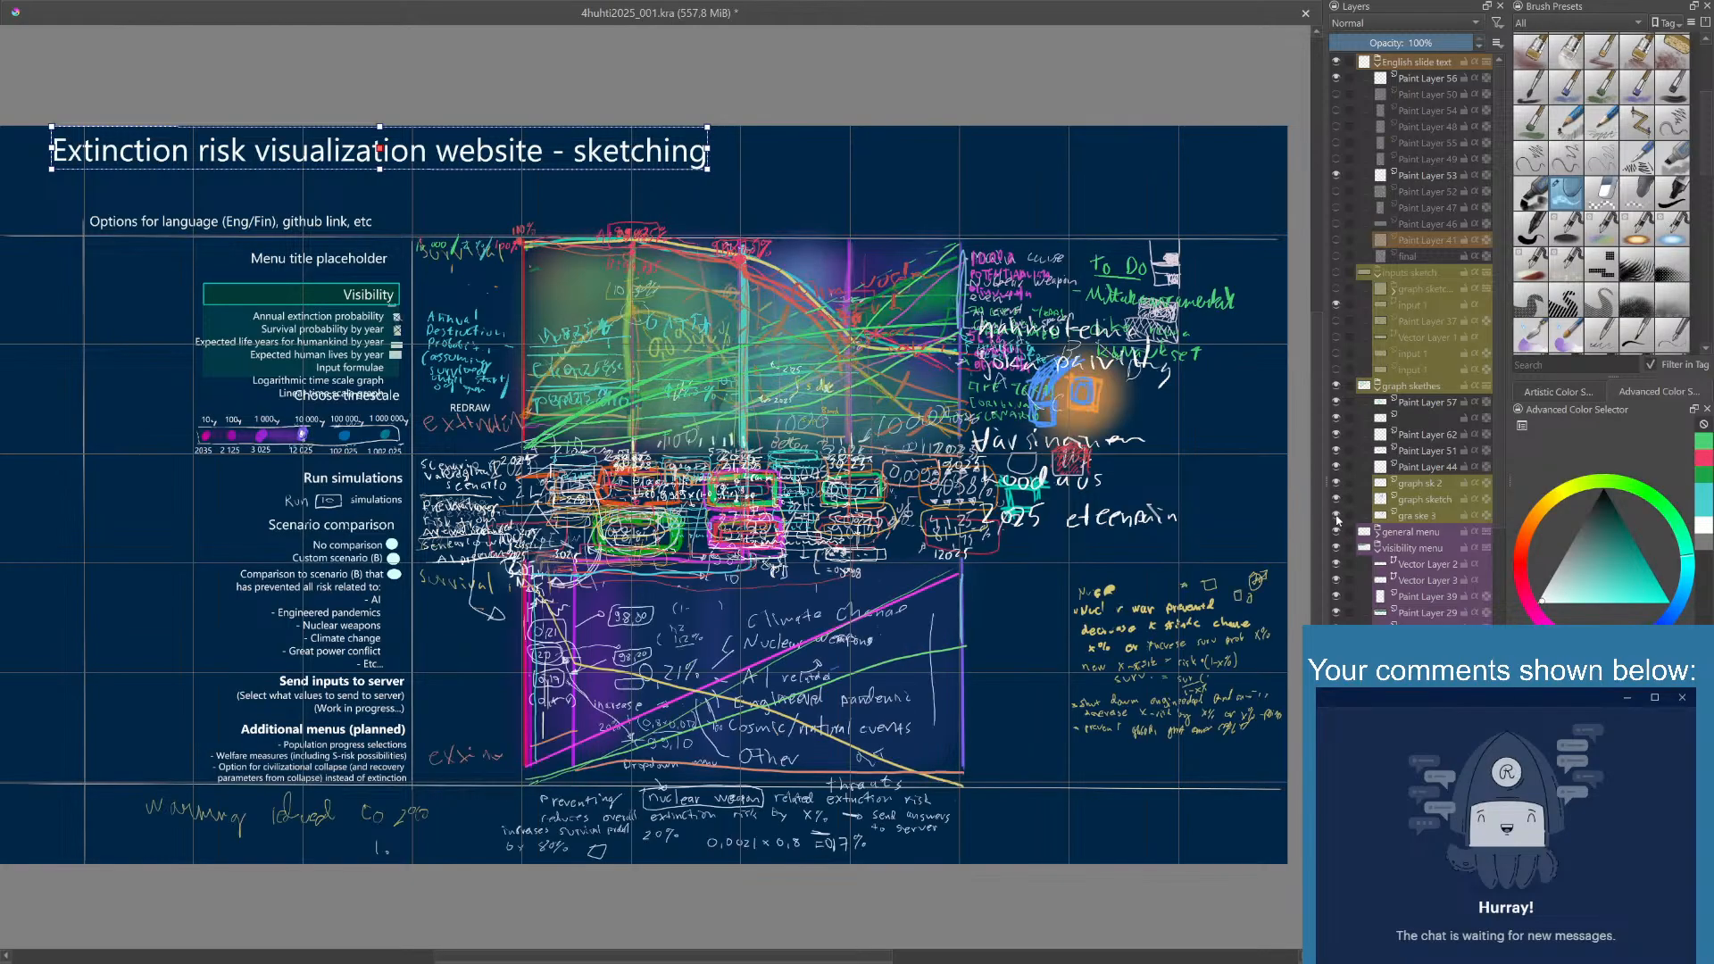
left_click(1336, 389)
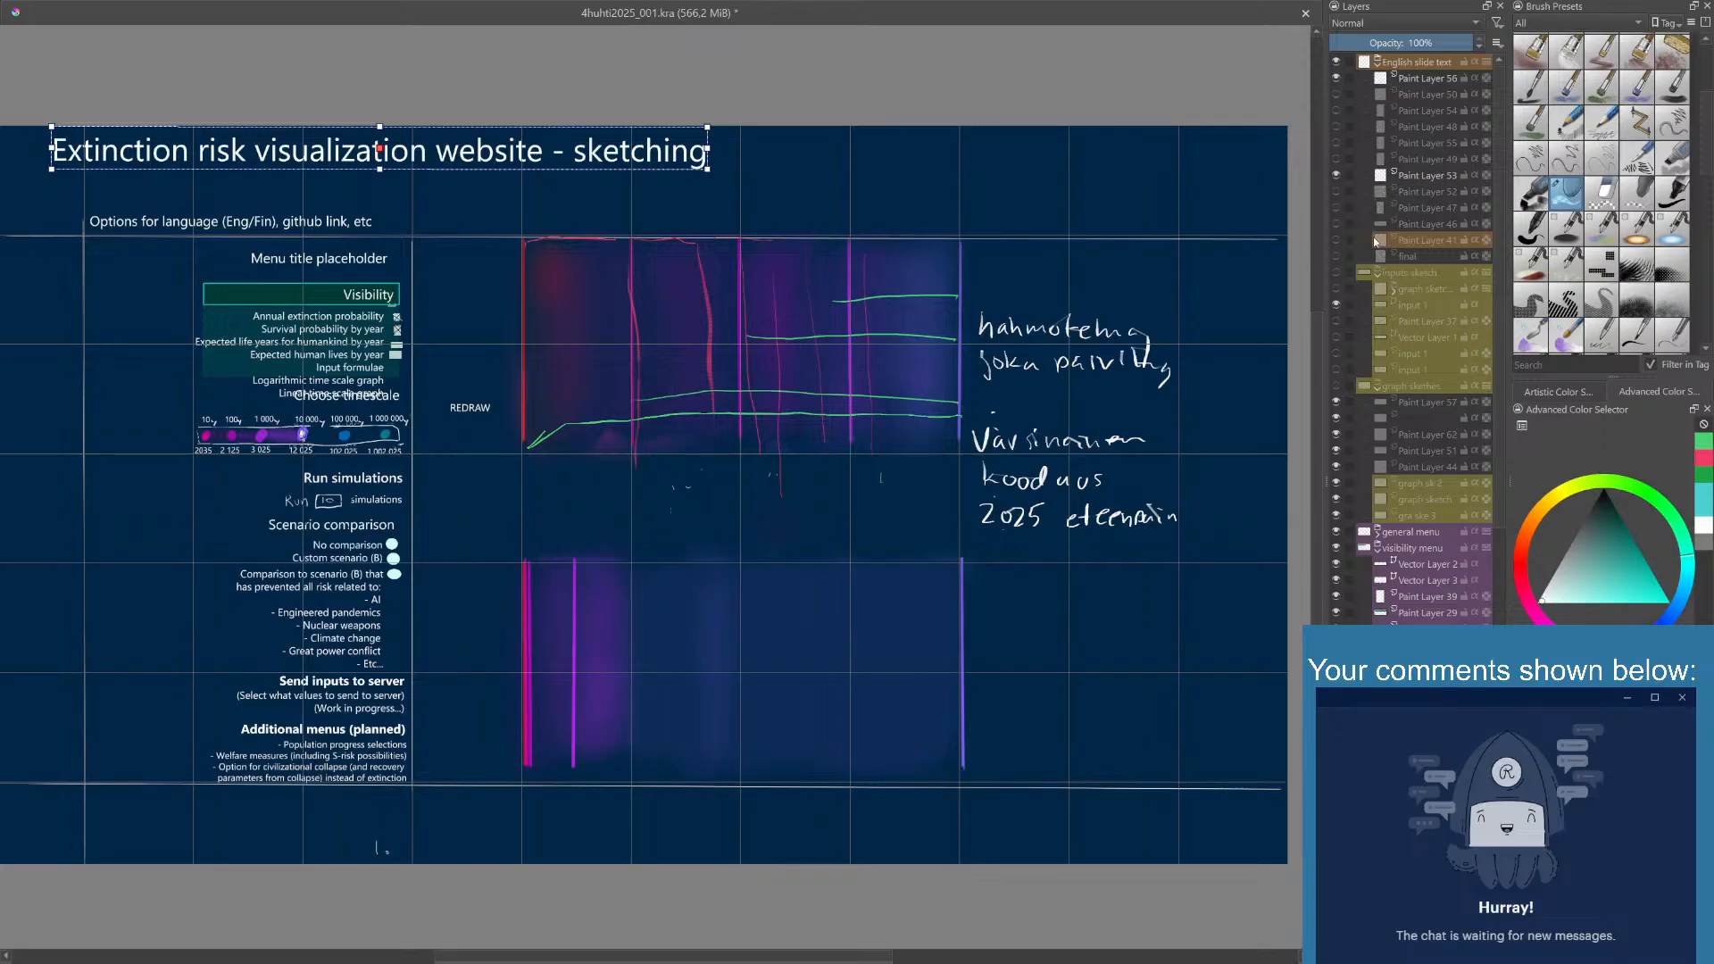
- Hide Paint Layer 53 and recheck Paint Layers 52, 47 and 46 by toggling their visibility
left_click(1337, 176)
left_click(1337, 192)
left_click(1336, 192)
left_click(1337, 192)
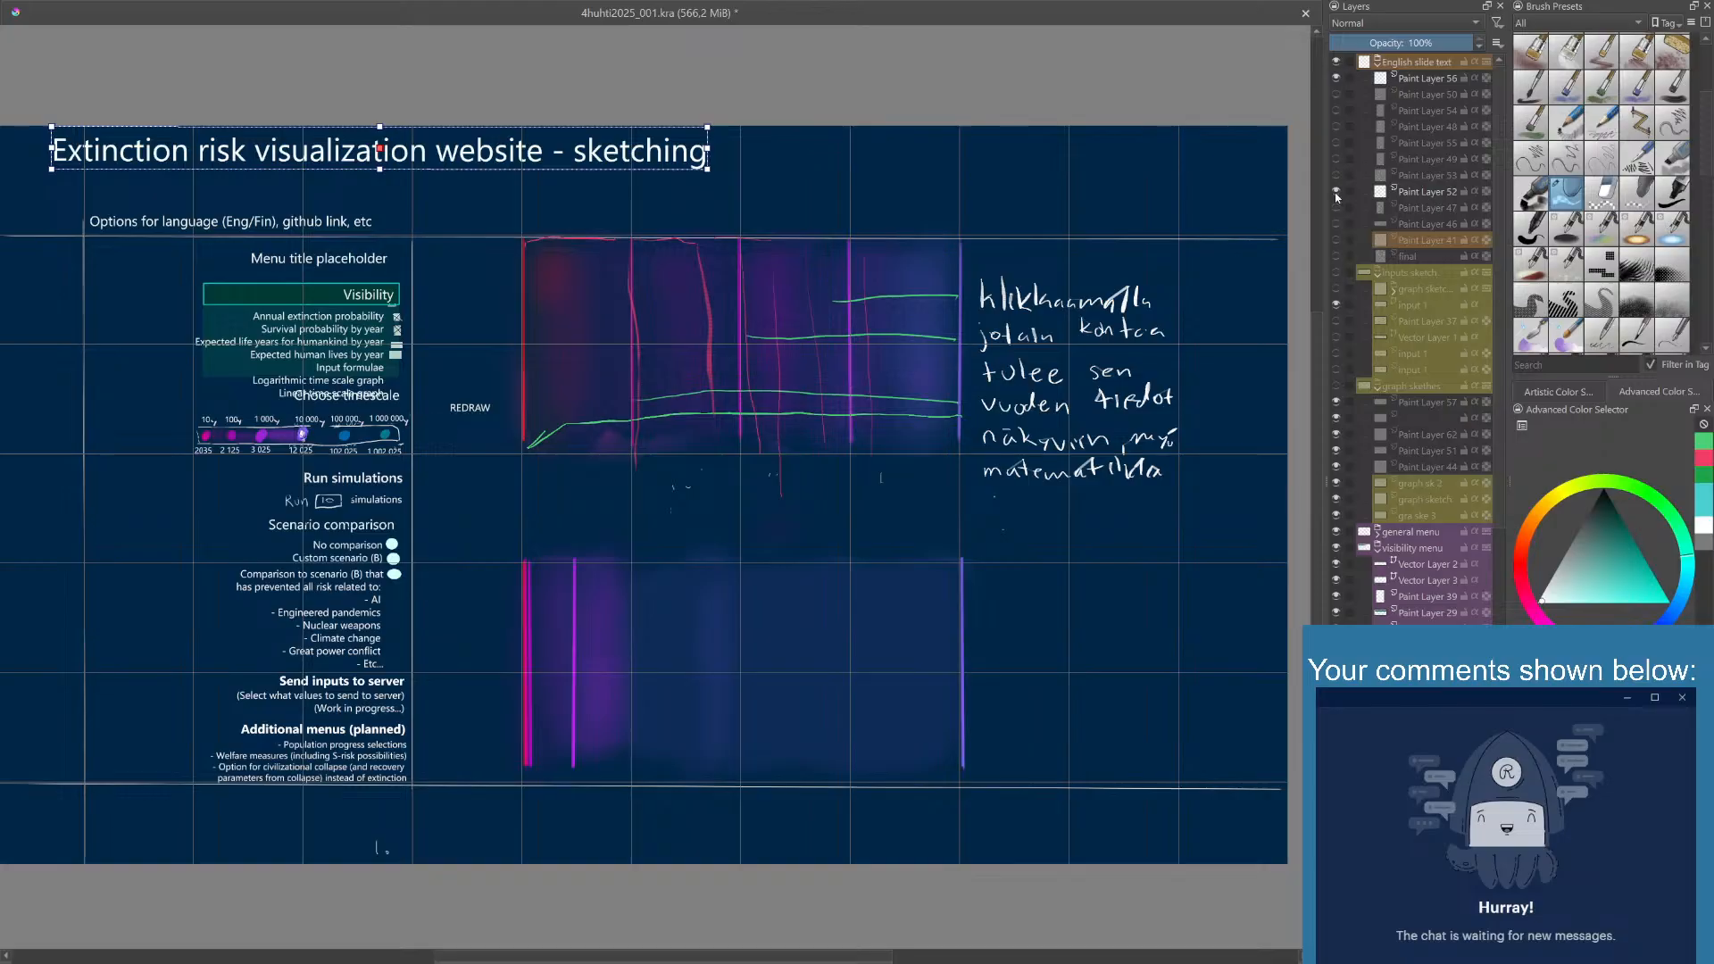
left_click(1336, 192)
left_click(1337, 208)
left_click(1336, 208)
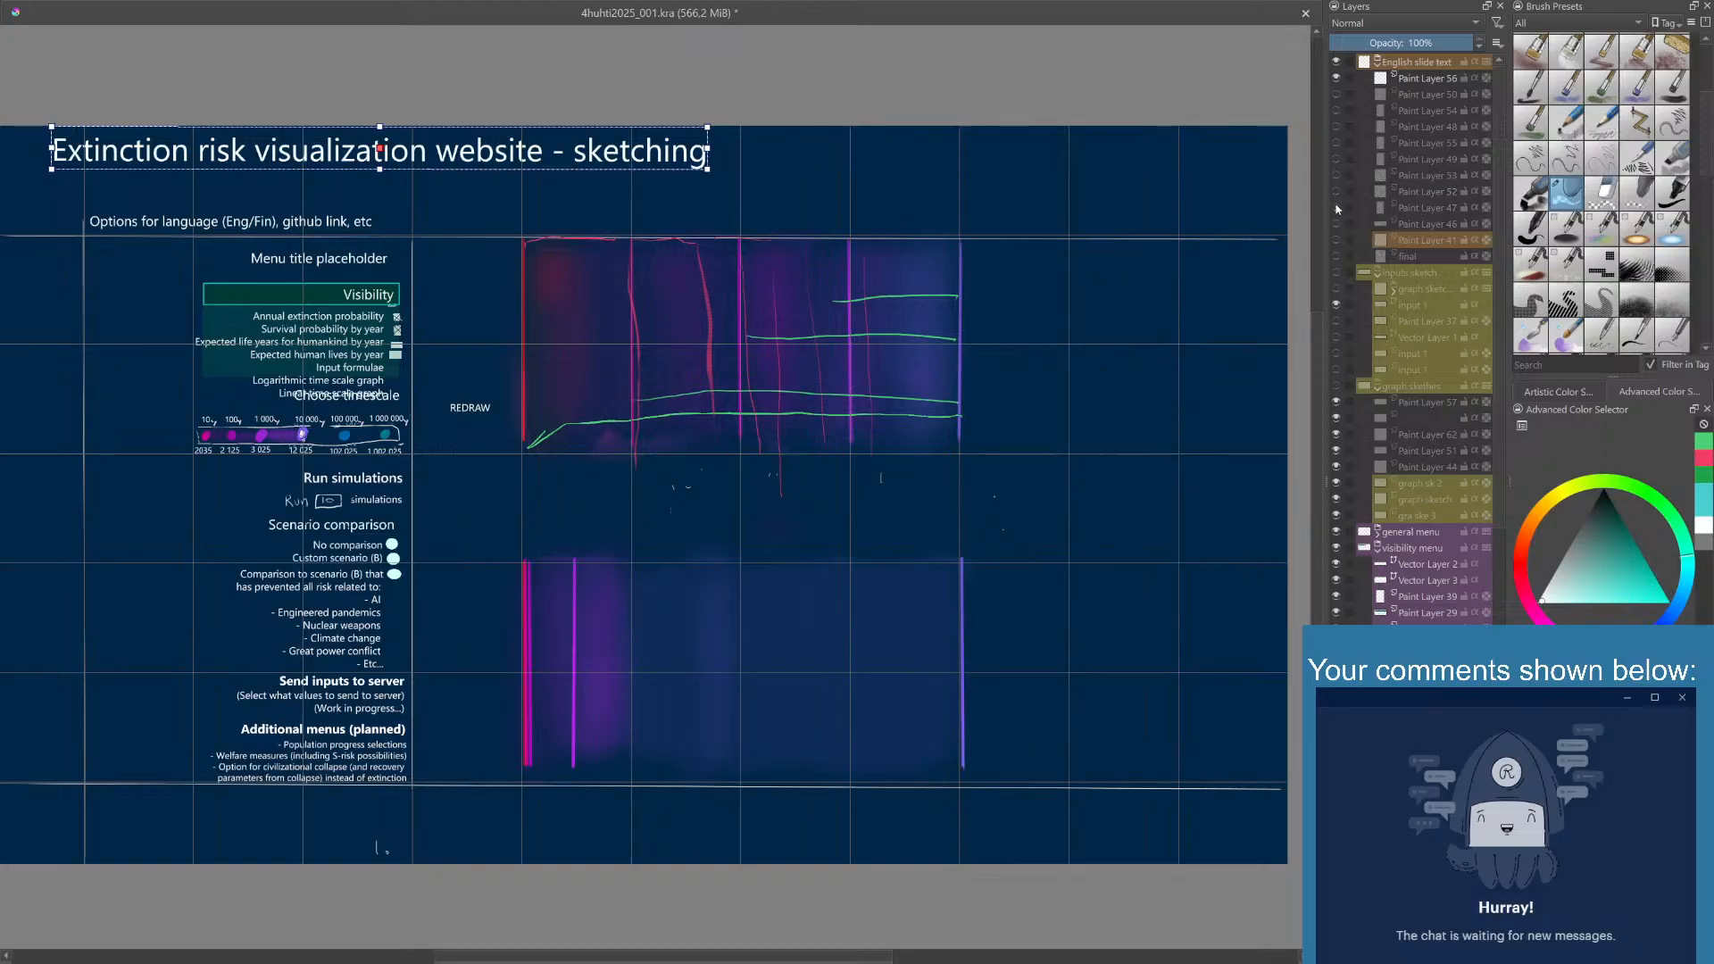
left_click(1337, 225)
left_click(1338, 225)
left_click(1337, 225)
left_click(1338, 225)
- Switch to the brush, choose another favorite brush preset and set the painting color to turquoise
scroll(1422, 275, "down", 5)
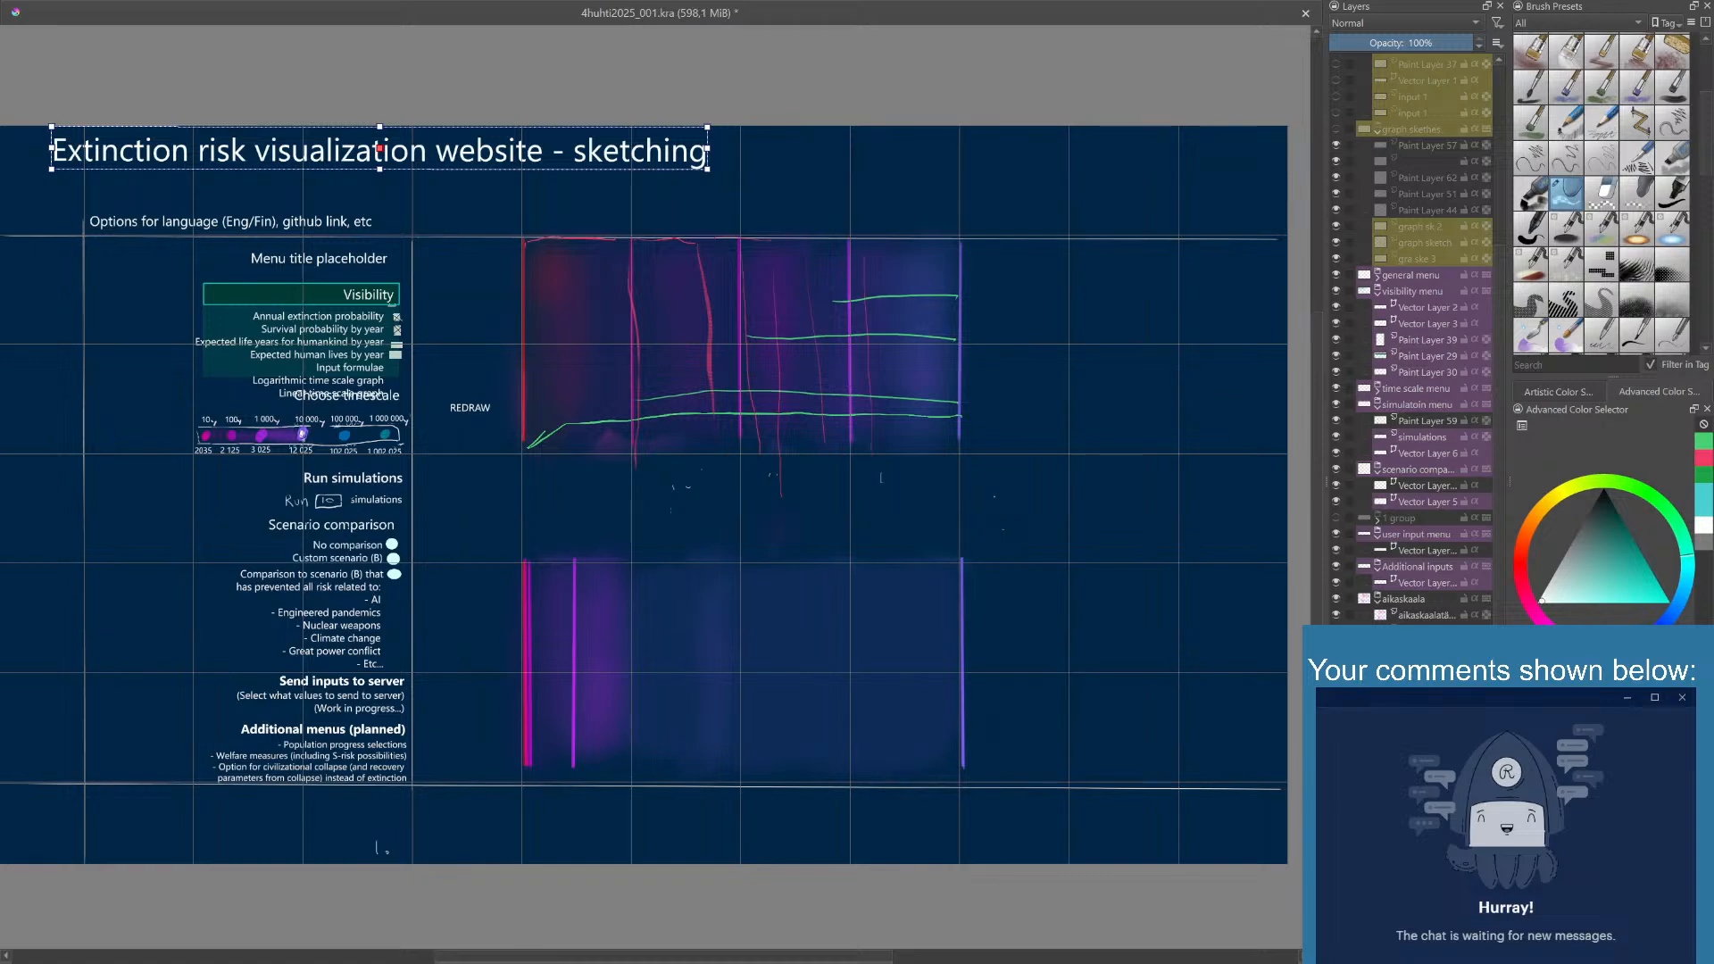
key("b")
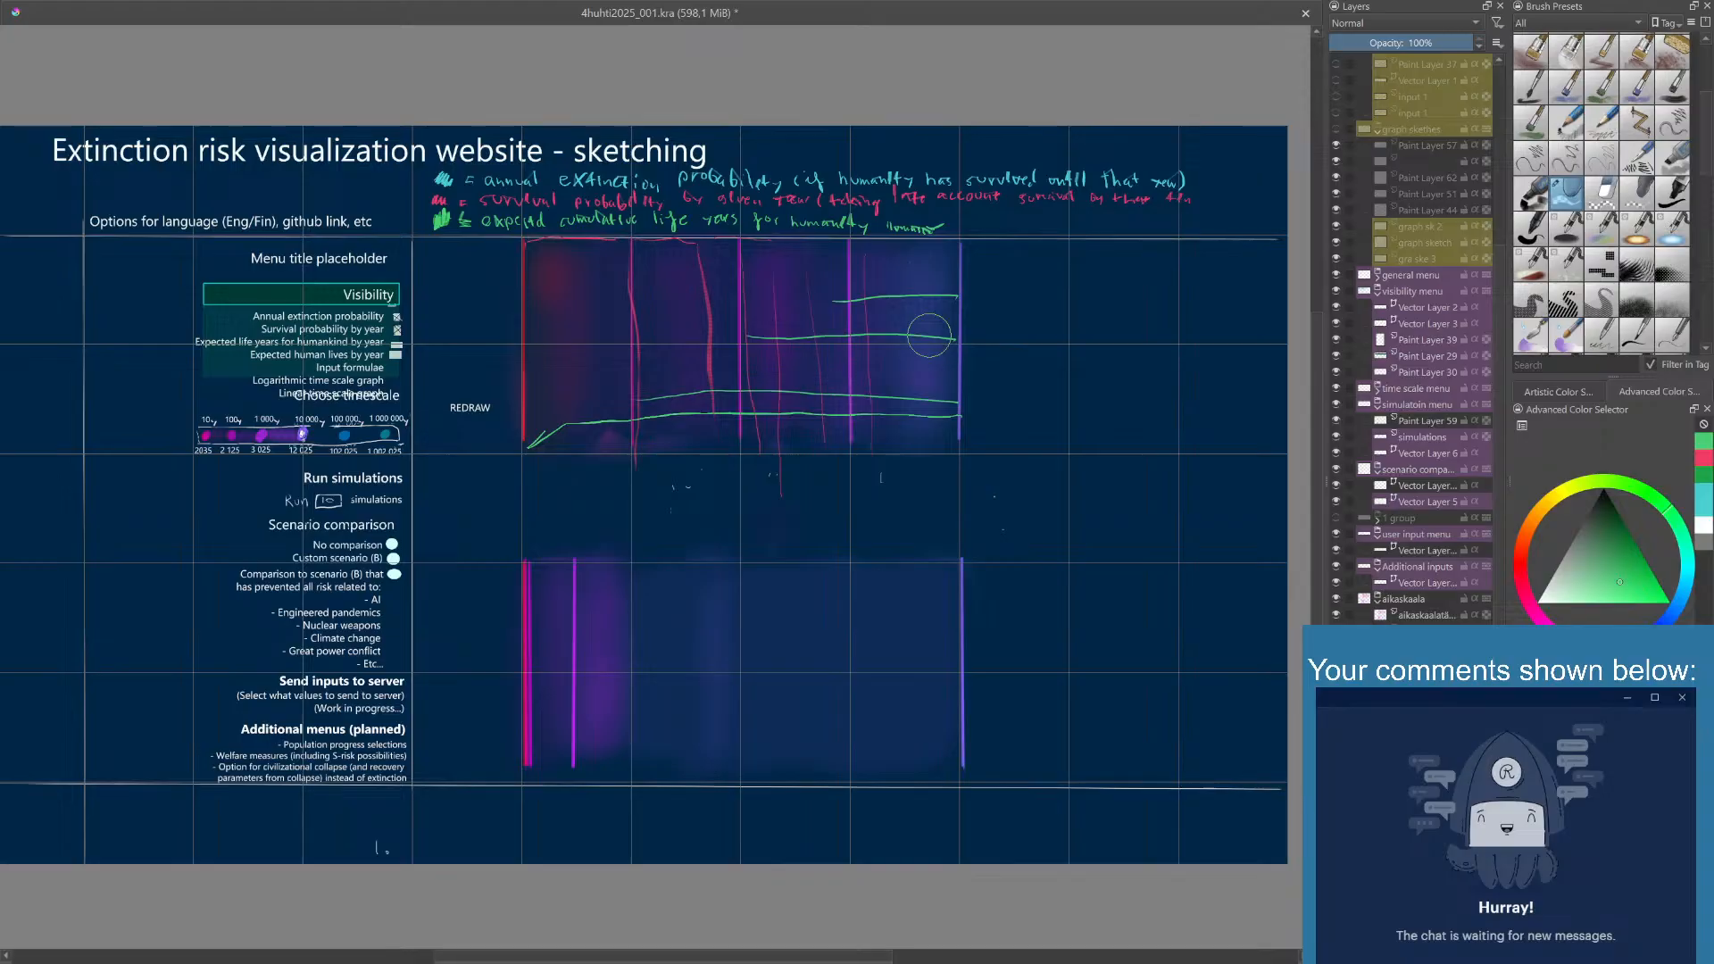
mouse_move(1016, 517)
left_mouse_down()
mouse_move(999, 521)
mouse_move(1046, 550)
left_mouse_up()
right_click(973, 507)
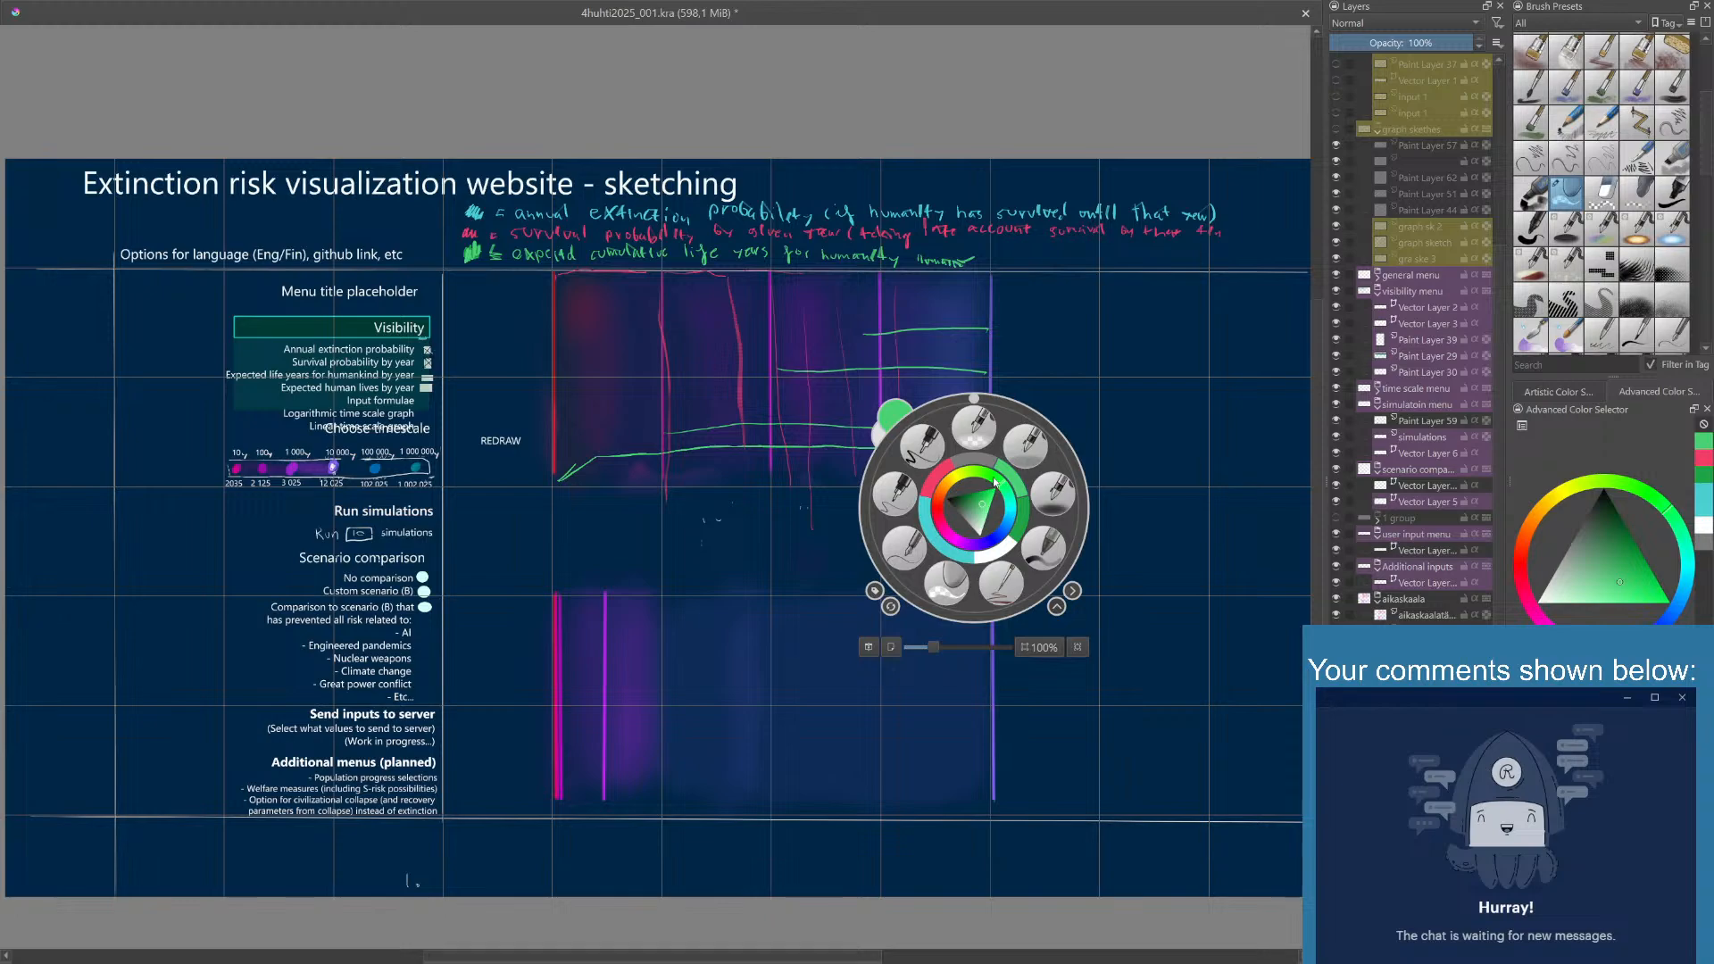
left_click(1000, 585)
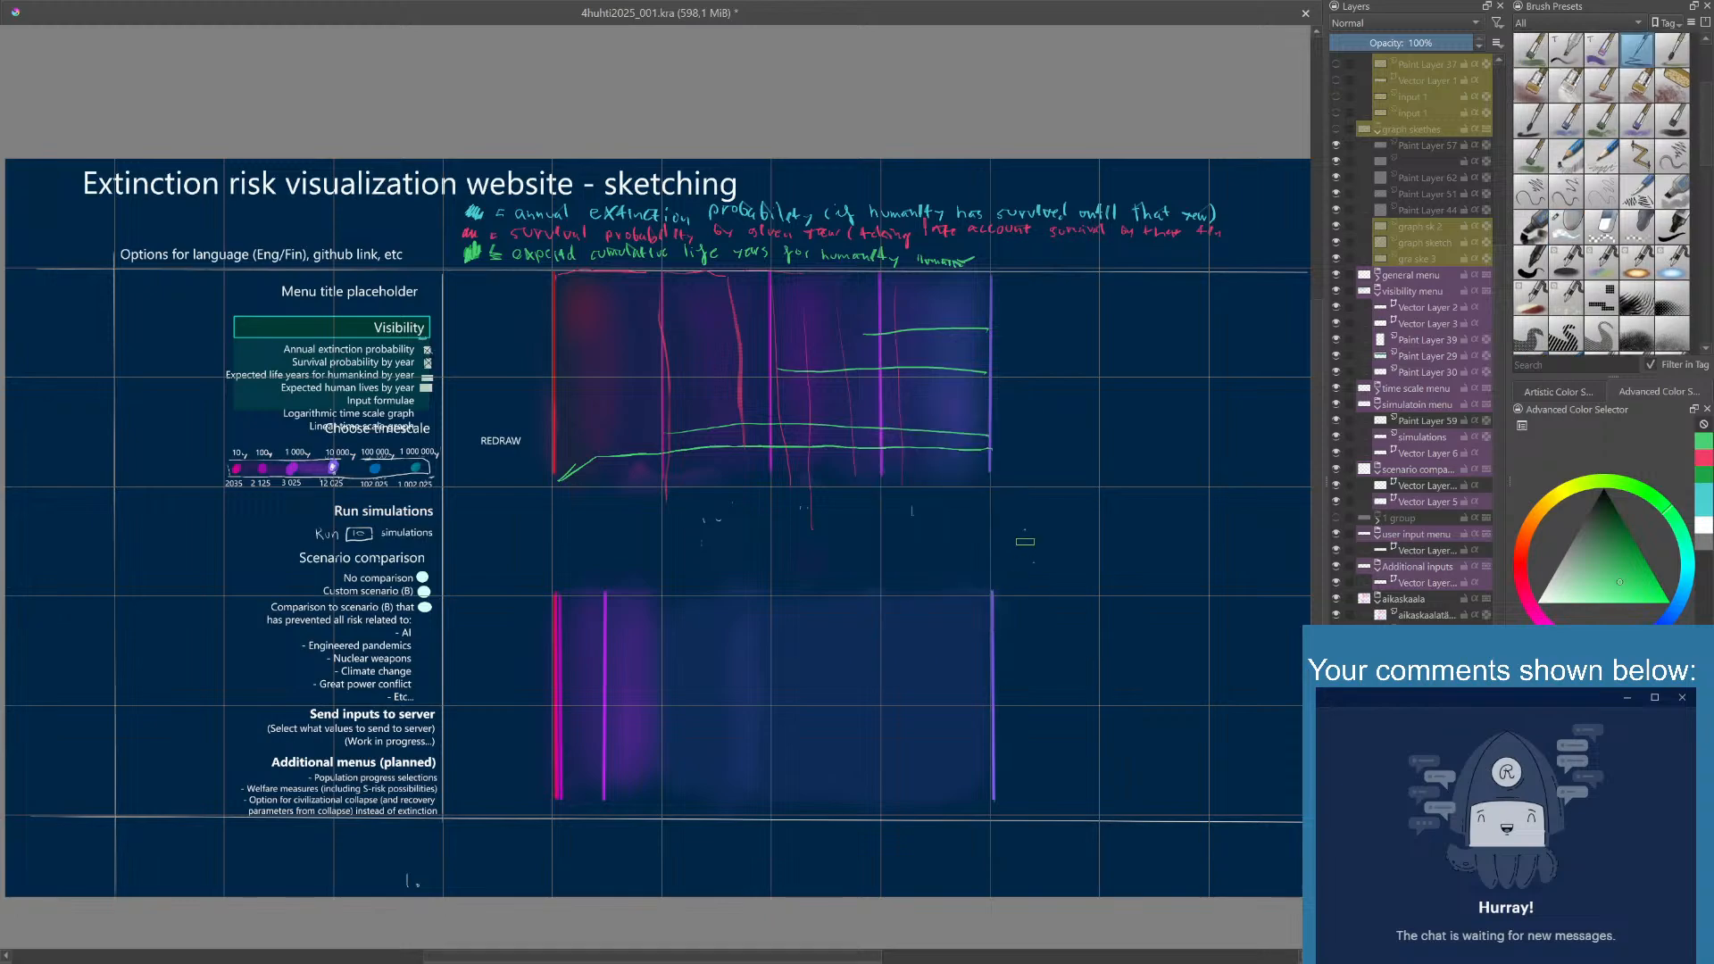
right_click(1021, 516)
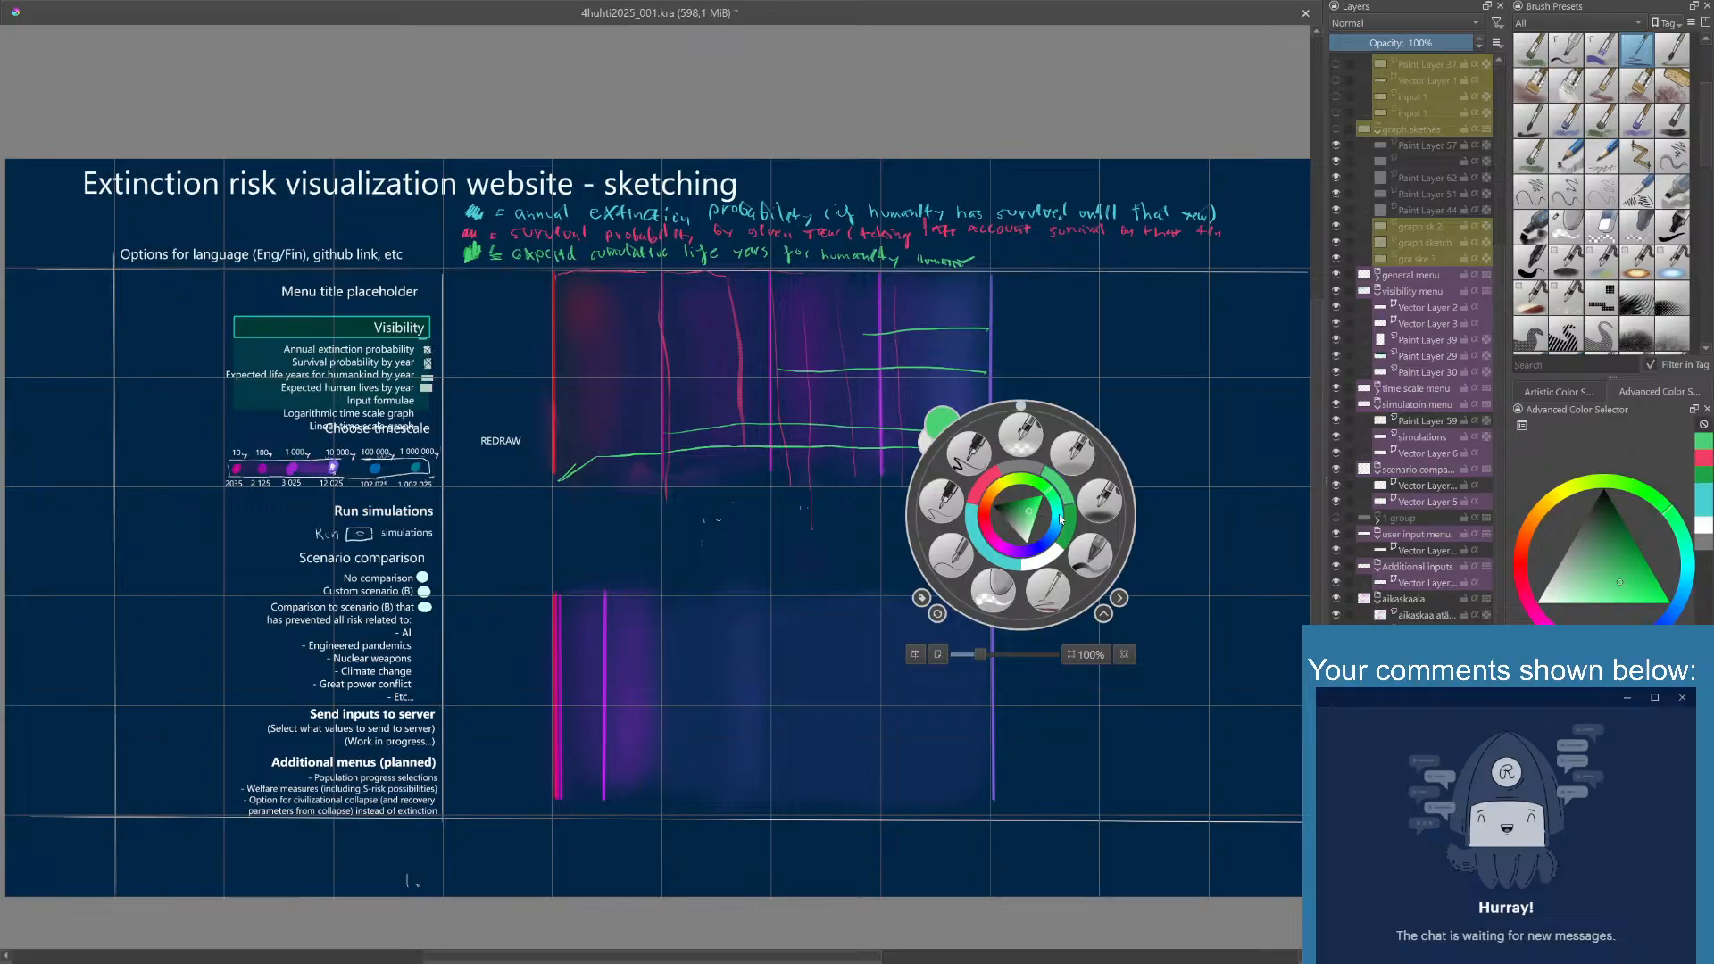
left_click_drag(1057, 518, 1038, 509)
left_click(1039, 514)
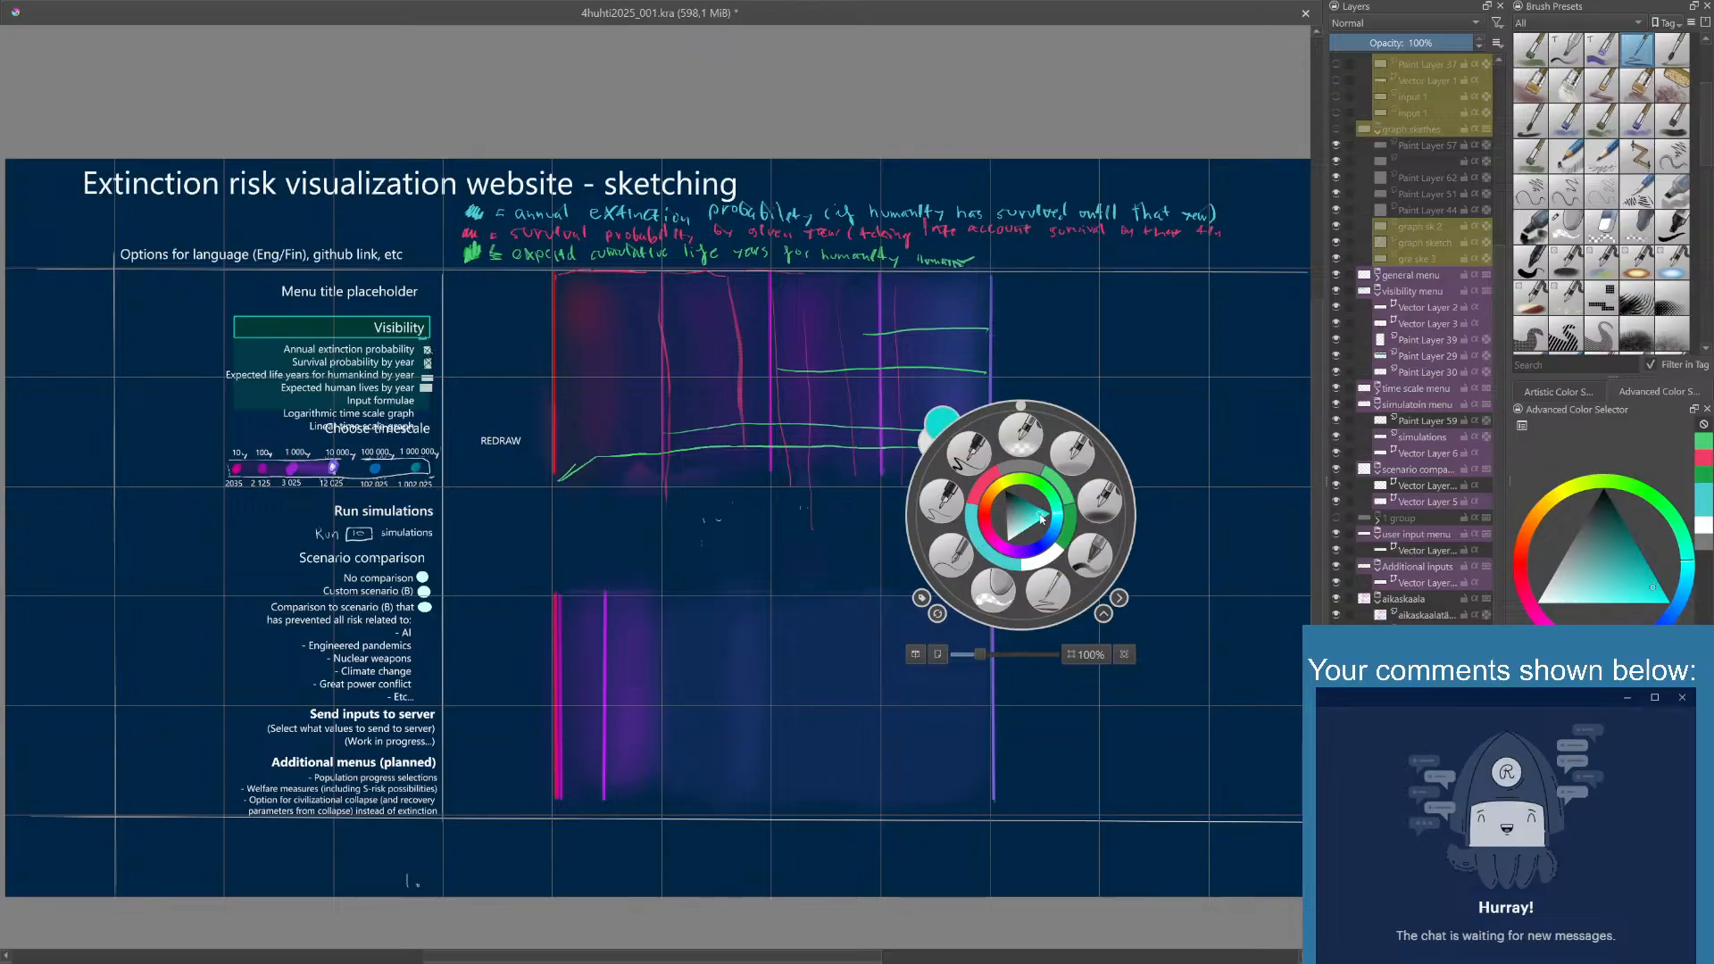
- Try out three favorite brush presets with test strokes in the empty canvas area beside the graph
left_click(1090, 554)
mouse_move(1102, 441)
left_mouse_down()
mouse_move(1115, 510)
mouse_move(1127, 419)
mouse_move(1154, 489)
left_mouse_up()
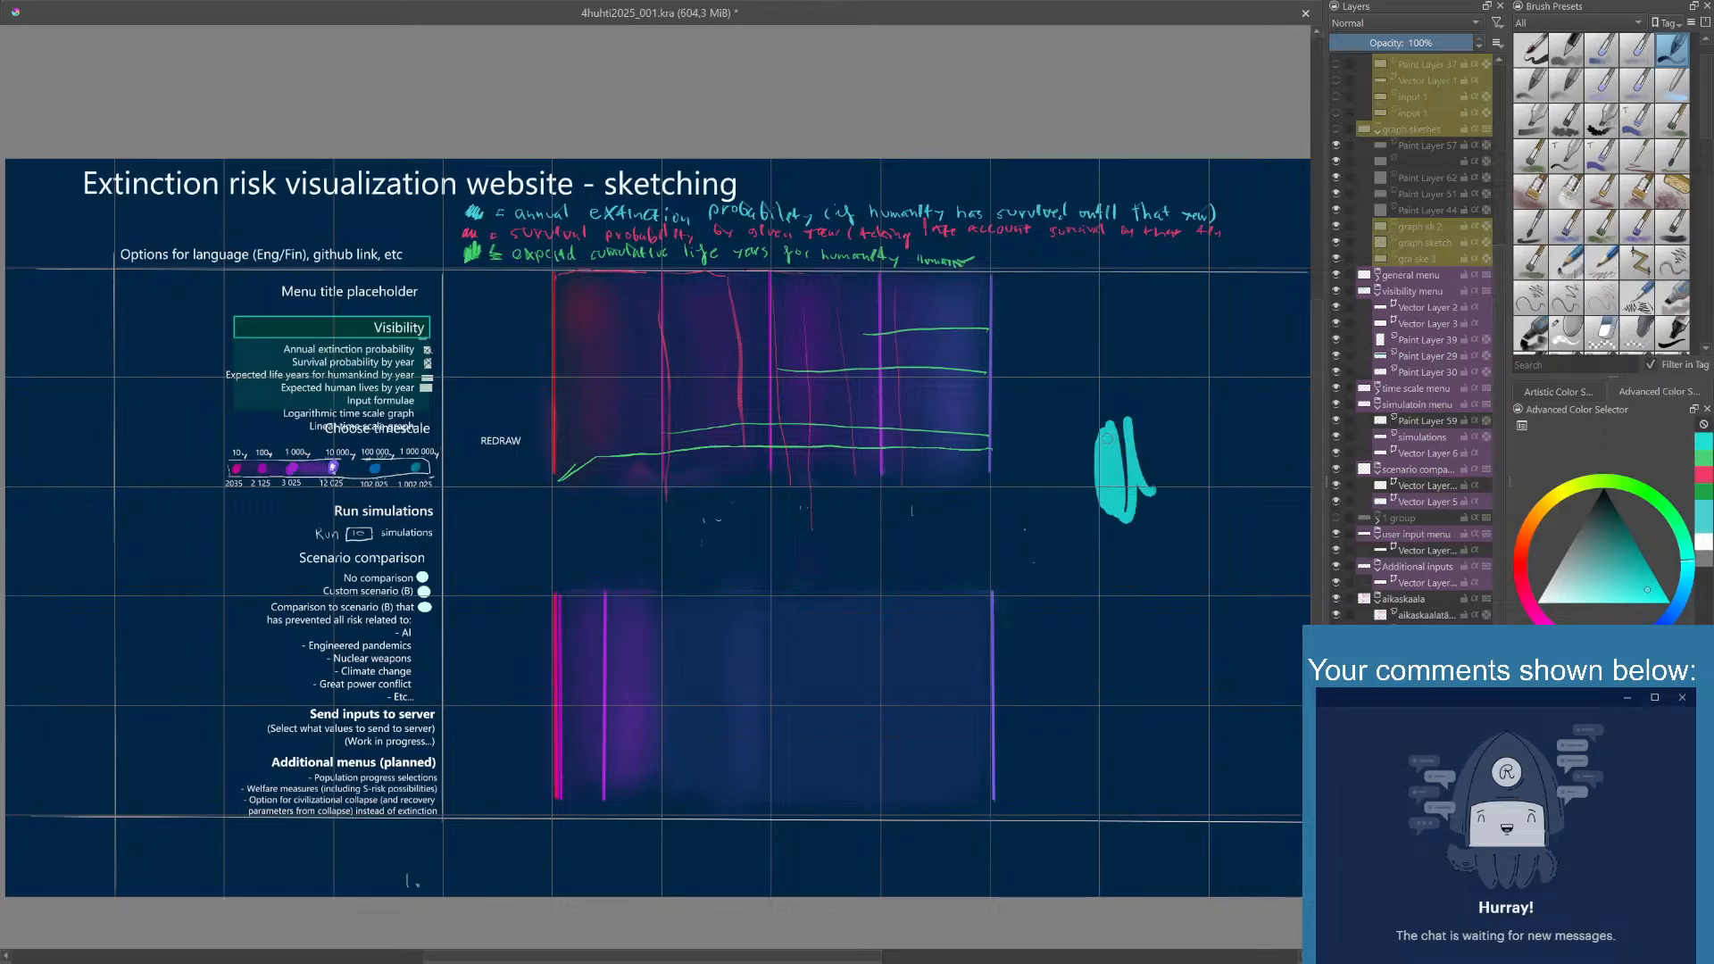
right_click(1097, 448)
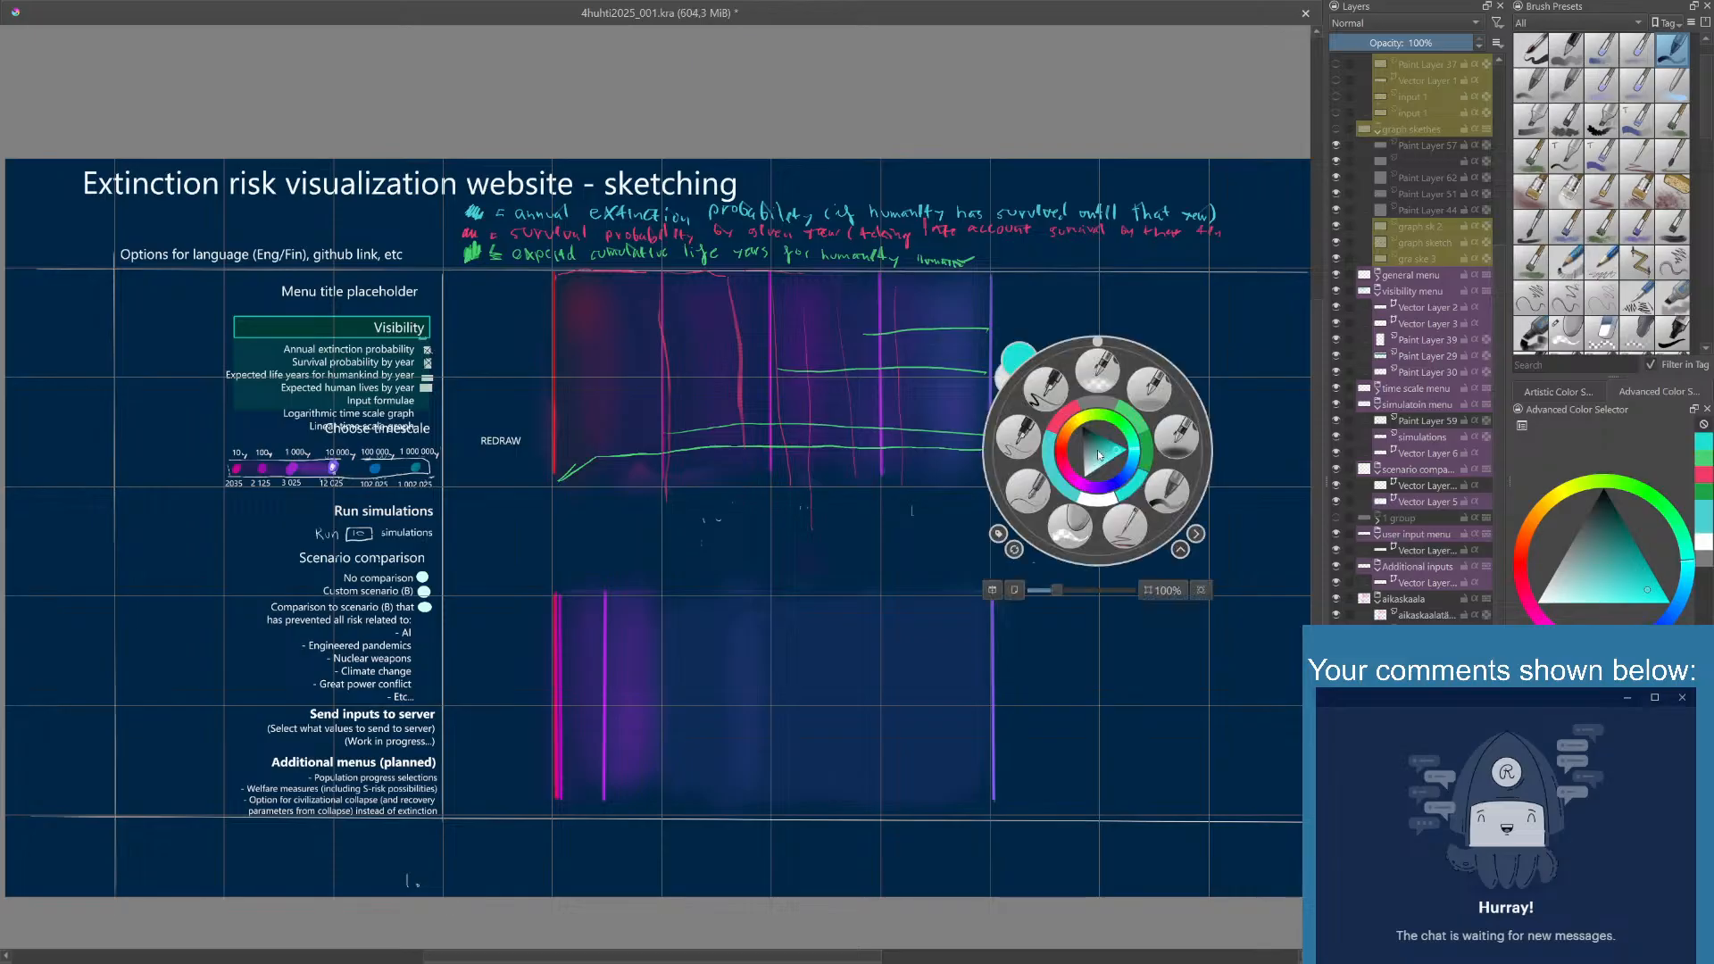
left_click(1125, 526)
left_click_drag(1107, 427, 1124, 520)
right_click(1112, 505)
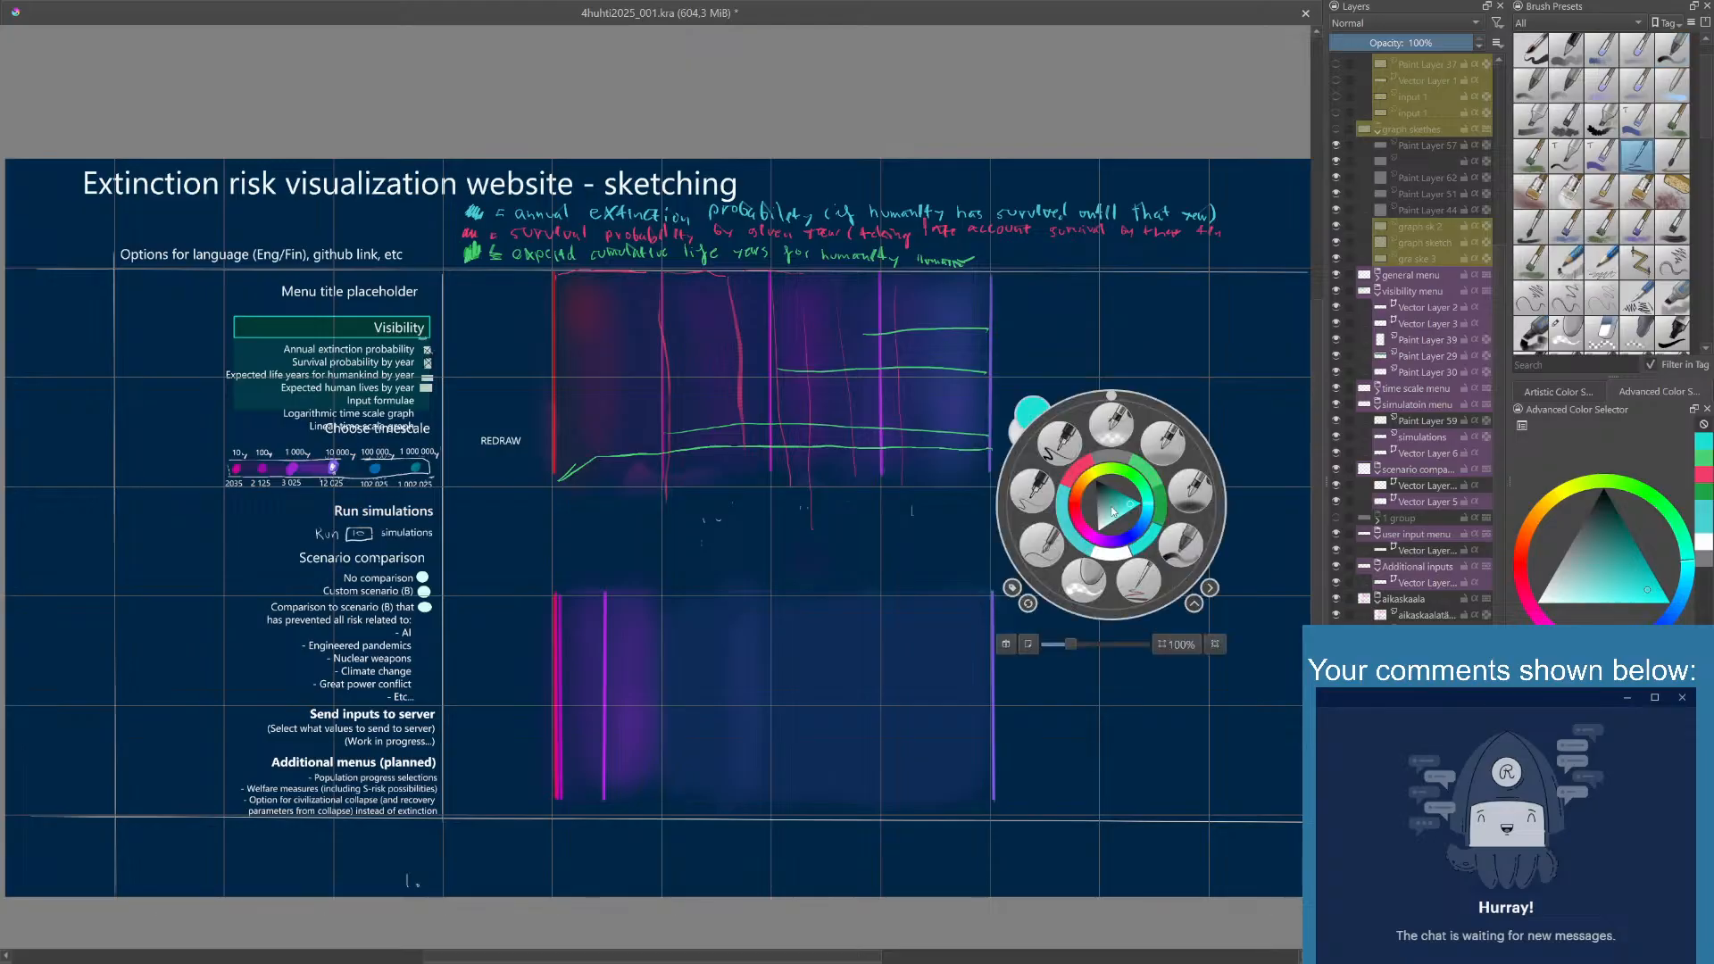
left_click(1083, 580)
mouse_move(1111, 509)
left_mouse_down()
mouse_move(1132, 483)
mouse_move(1098, 451)
mouse_move(1125, 391)
left_mouse_up()
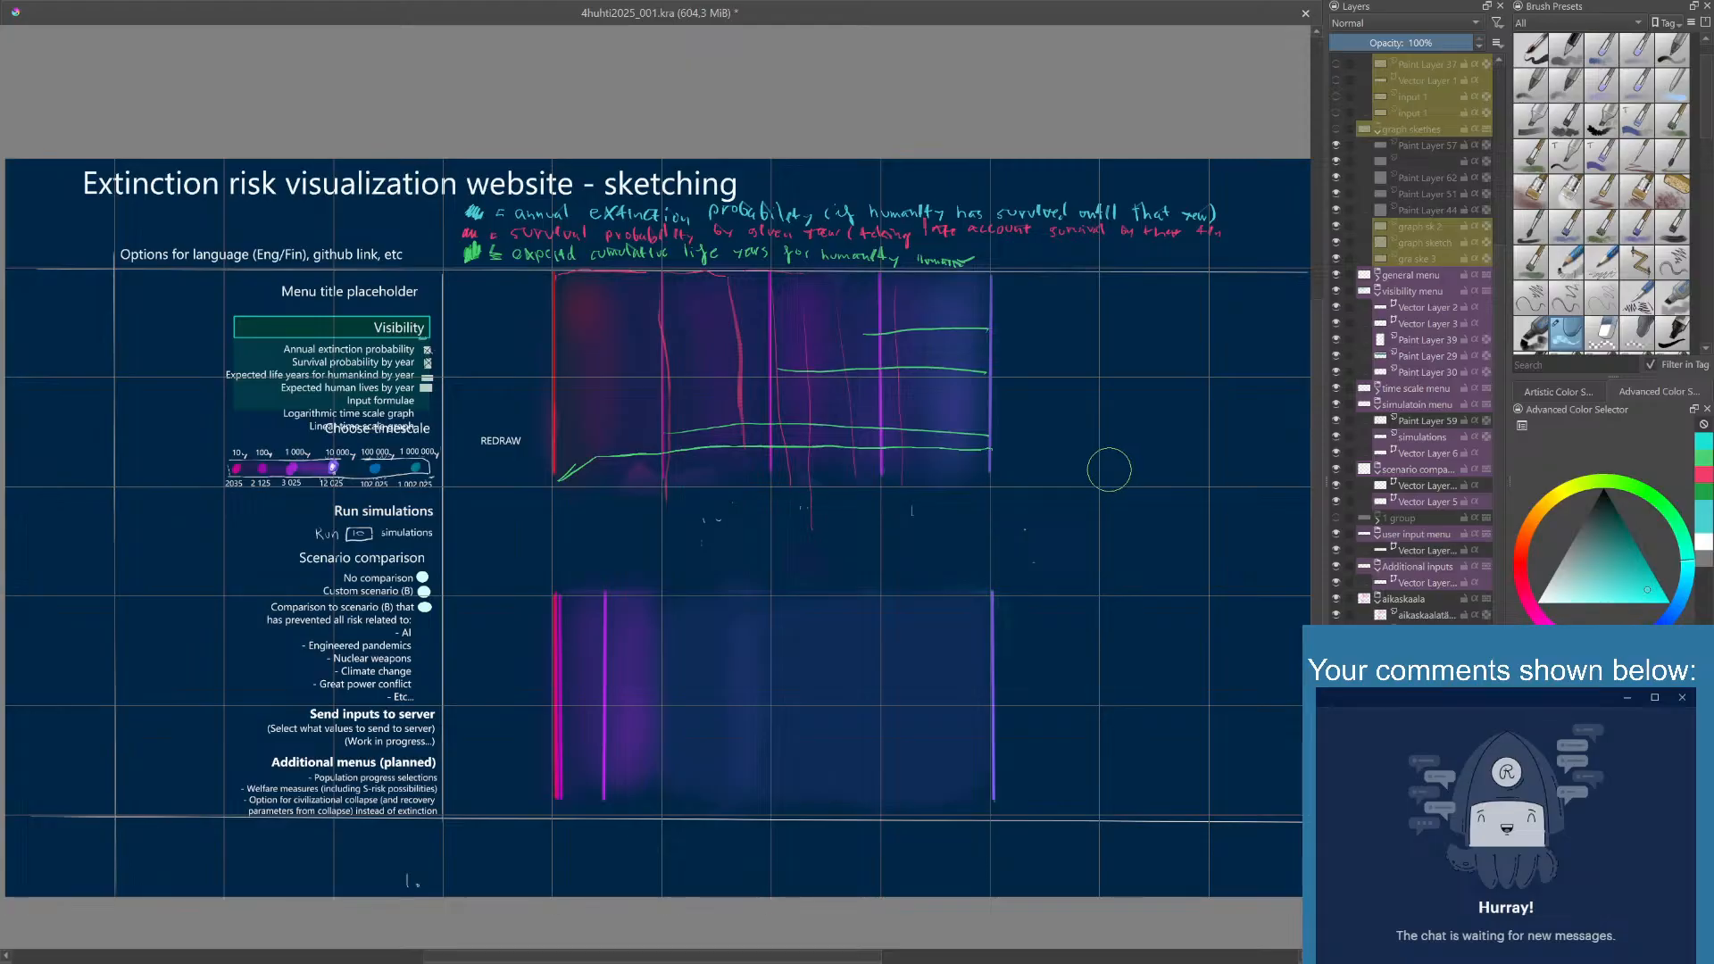
- Choose the pencil-like favorite brush and sketch a turquoise scribble with a zigzag line below it, beside the graph
right_click(1112, 471)
left_click(1142, 549)
mouse_move(1091, 470)
left_mouse_down()
mouse_move(1131, 518)
mouse_move(1154, 469)
left_mouse_up()
mouse_move(1091, 562)
left_mouse_down()
mouse_move(1157, 558)
mouse_move(1120, 615)
mouse_move(1089, 621)
mouse_move(1165, 645)
left_mouse_up()
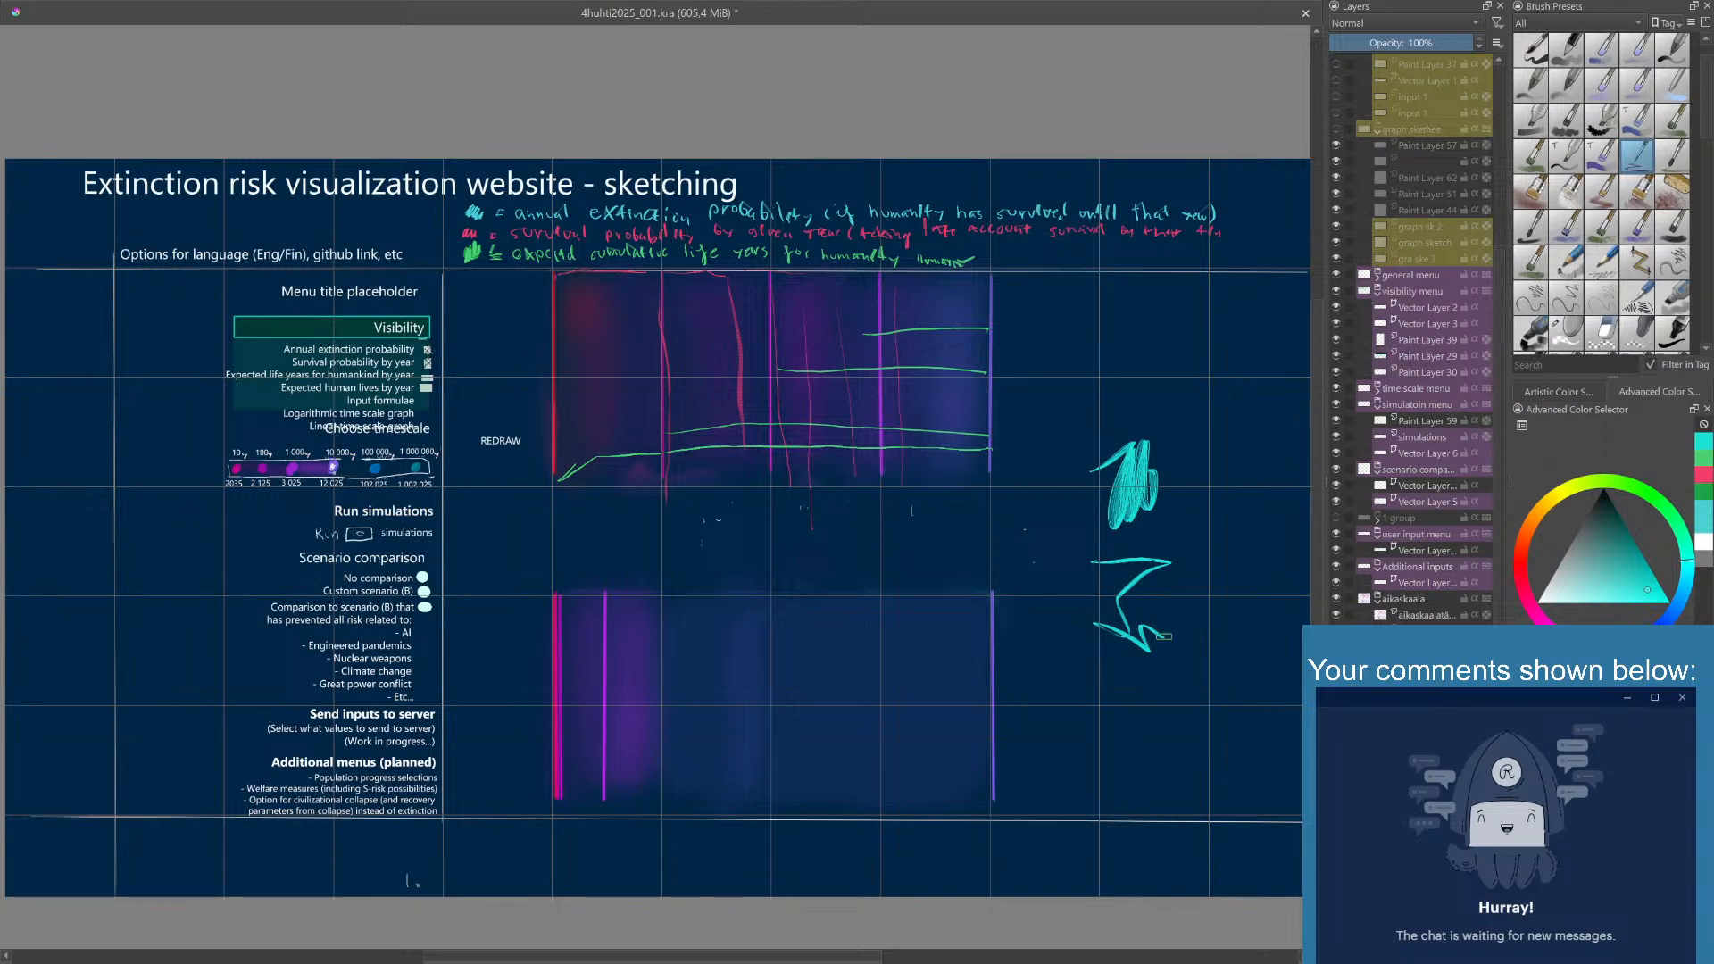
- Scribble an orange swatch and a bright blue swatch around the turquoise marks, setting the painting color for each
right_click(1120, 590)
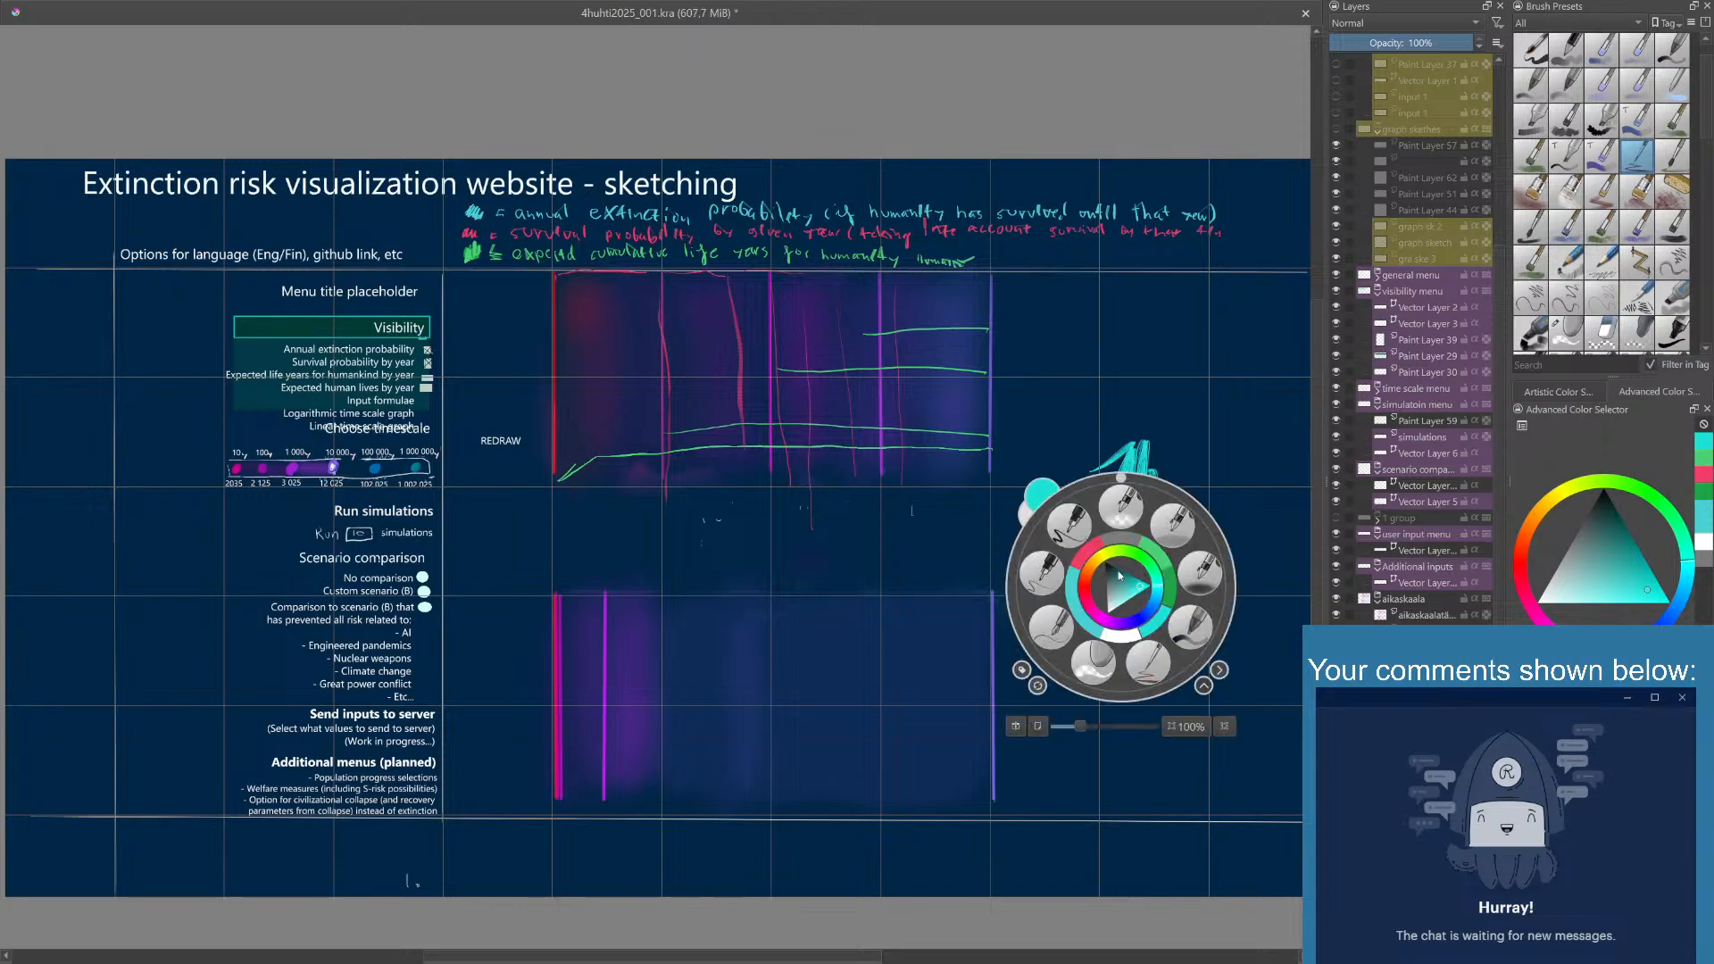
left_click(1091, 572)
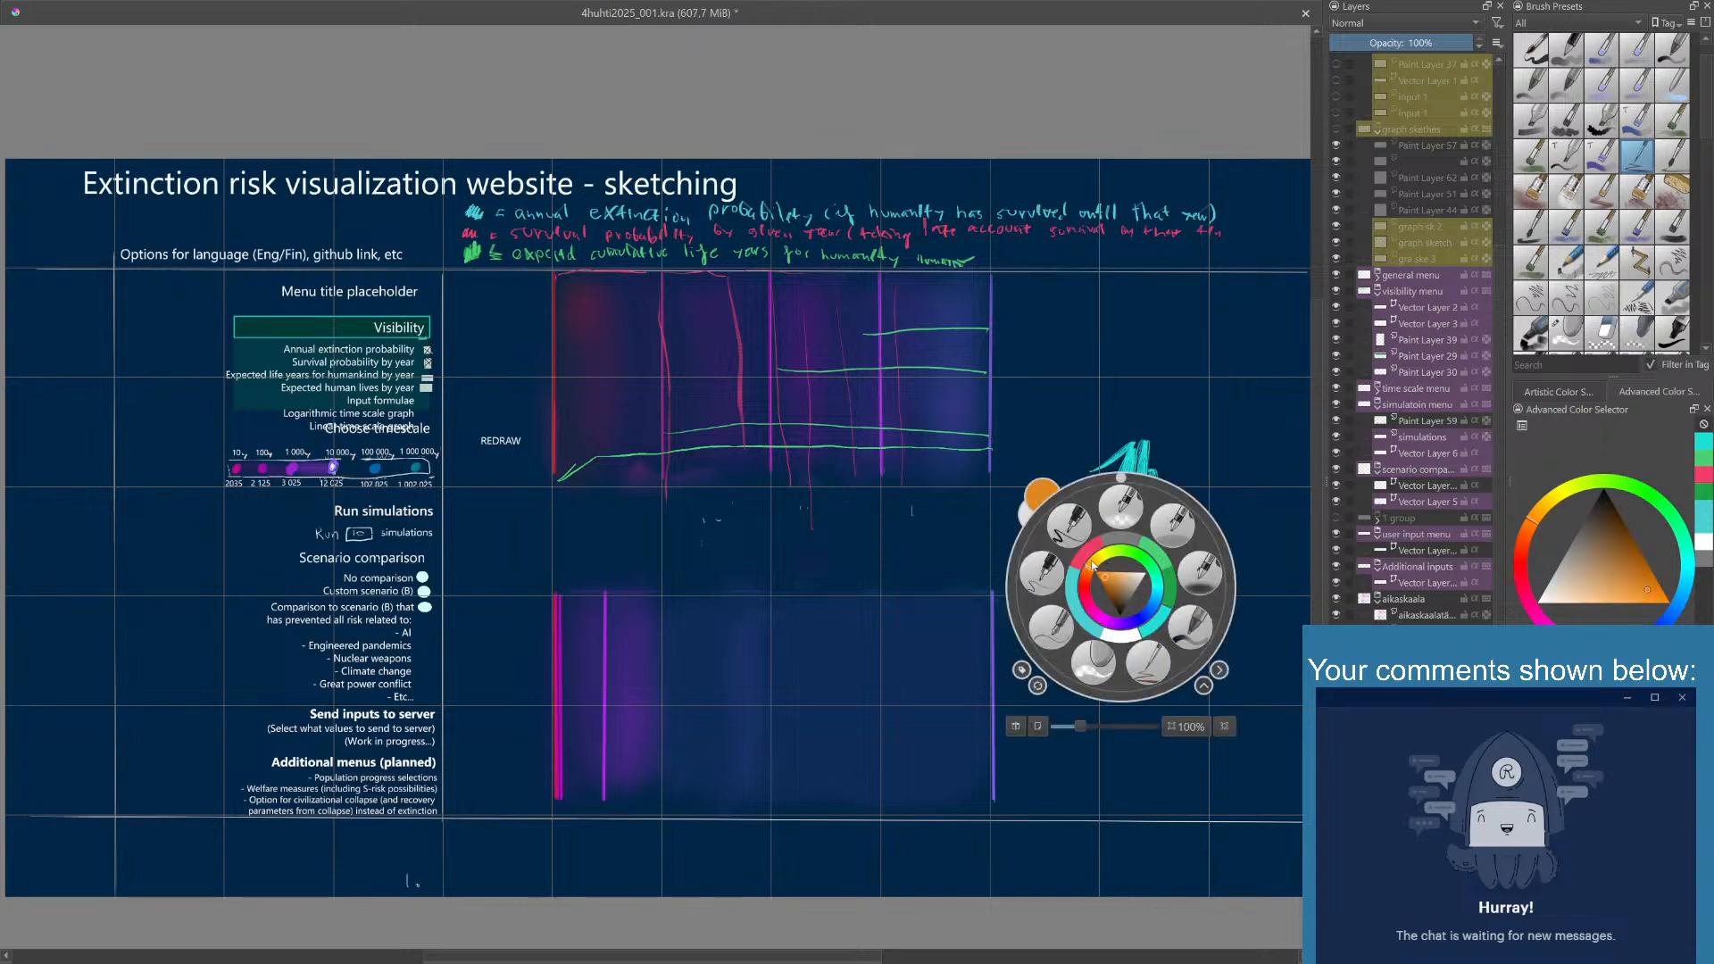
mouse_move(1039, 540)
left_mouse_down()
mouse_move(1084, 535)
mouse_move(1116, 571)
left_mouse_up()
right_click(1122, 545)
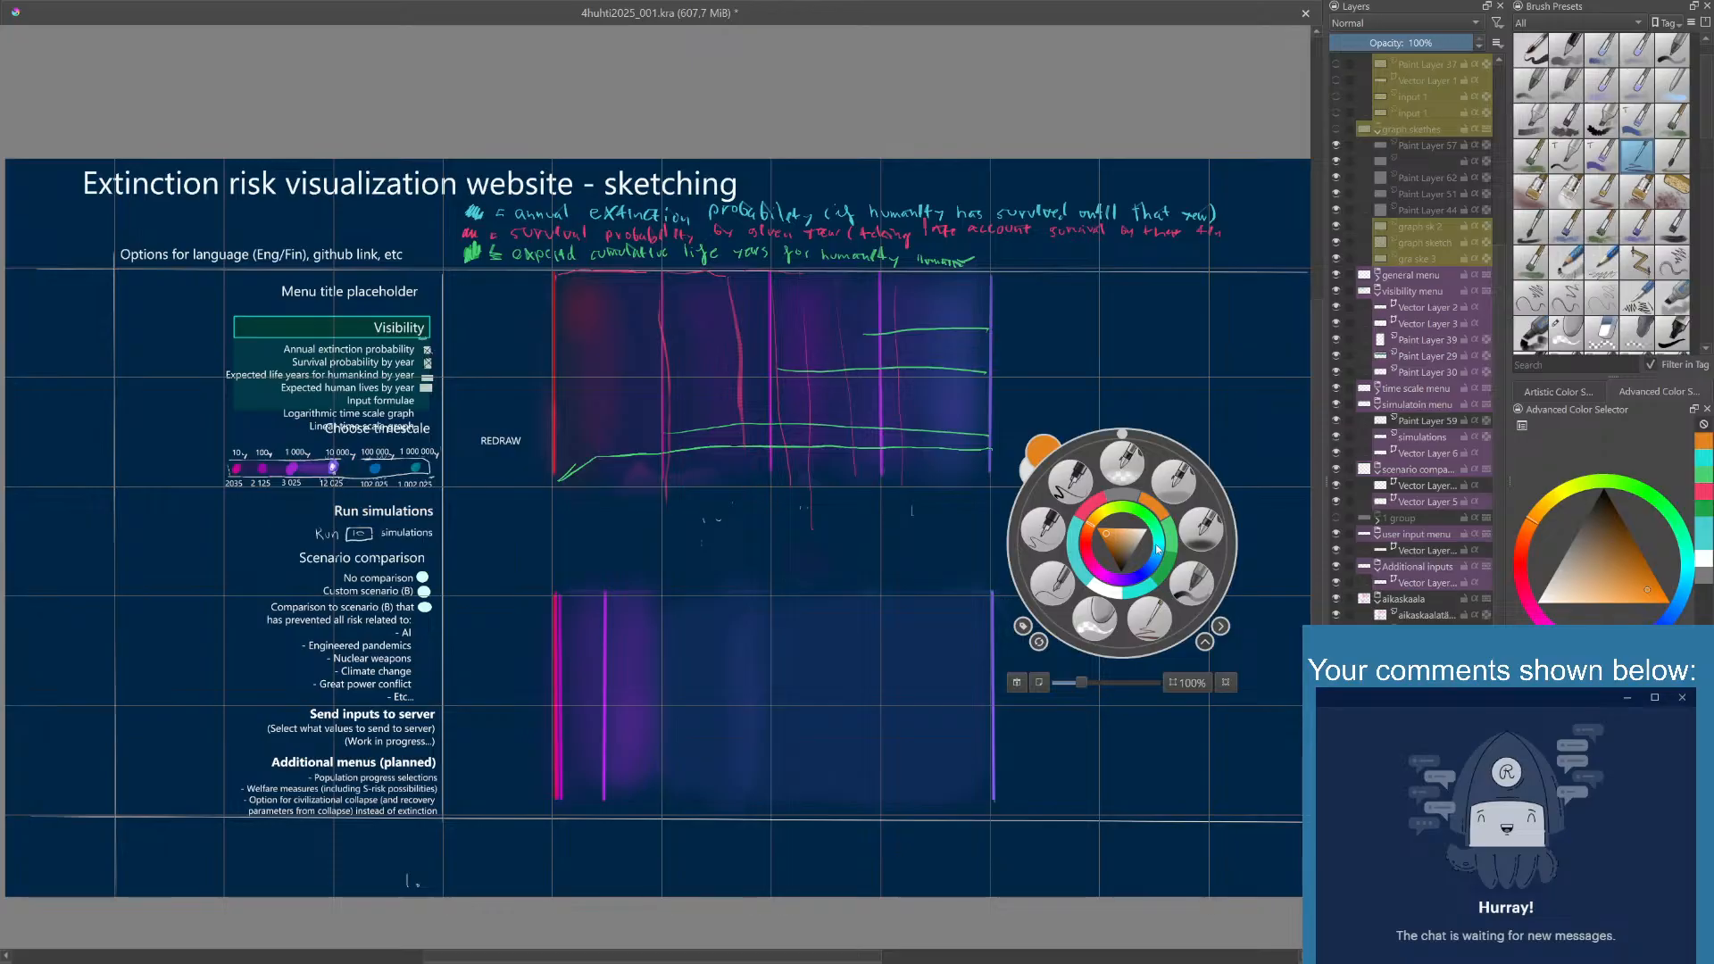
left_click(1158, 549)
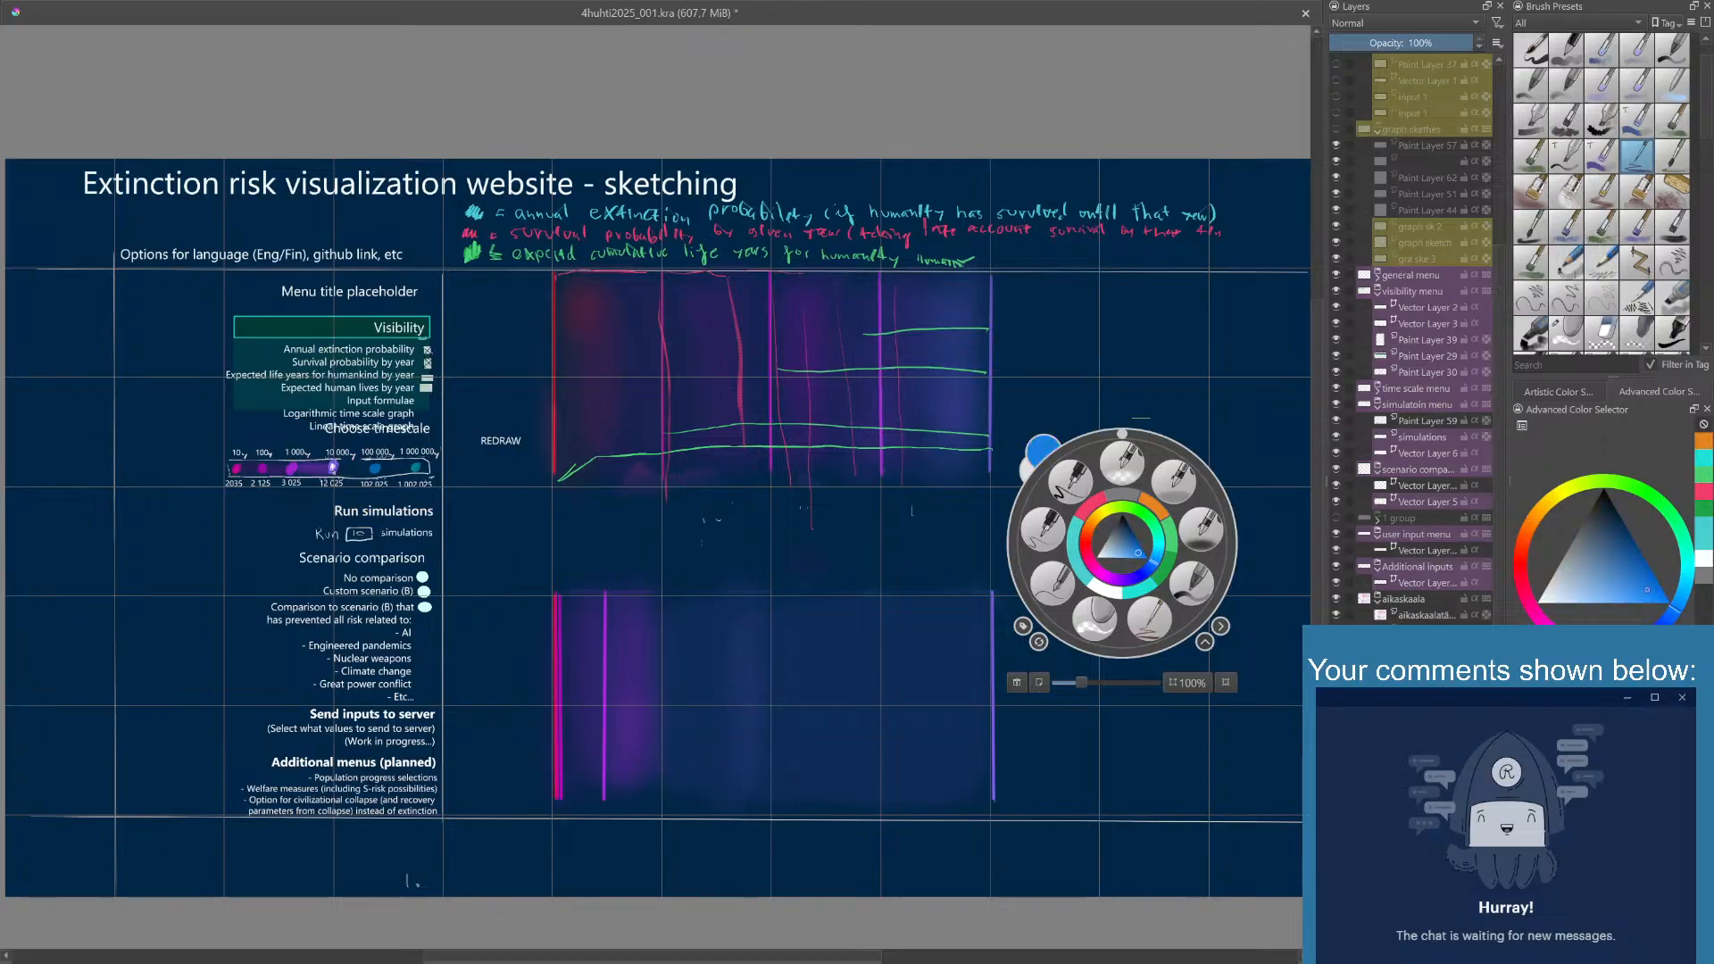
left_click(1160, 346)
mouse_move(1049, 509)
left_mouse_down()
mouse_move(1060, 419)
mouse_move(1099, 454)
mouse_move(1104, 394)
mouse_move(1145, 404)
mouse_move(1160, 444)
mouse_move(1178, 416)
mouse_move(1187, 429)
mouse_move(1168, 382)
mouse_move(1168, 479)
mouse_move(1156, 472)
mouse_move(1193, 449)
left_mouse_up()
- Paint a muted blue patch above the turquoise scribble and a muted green patch beside it
right_click(1158, 414)
left_click(1202, 329)
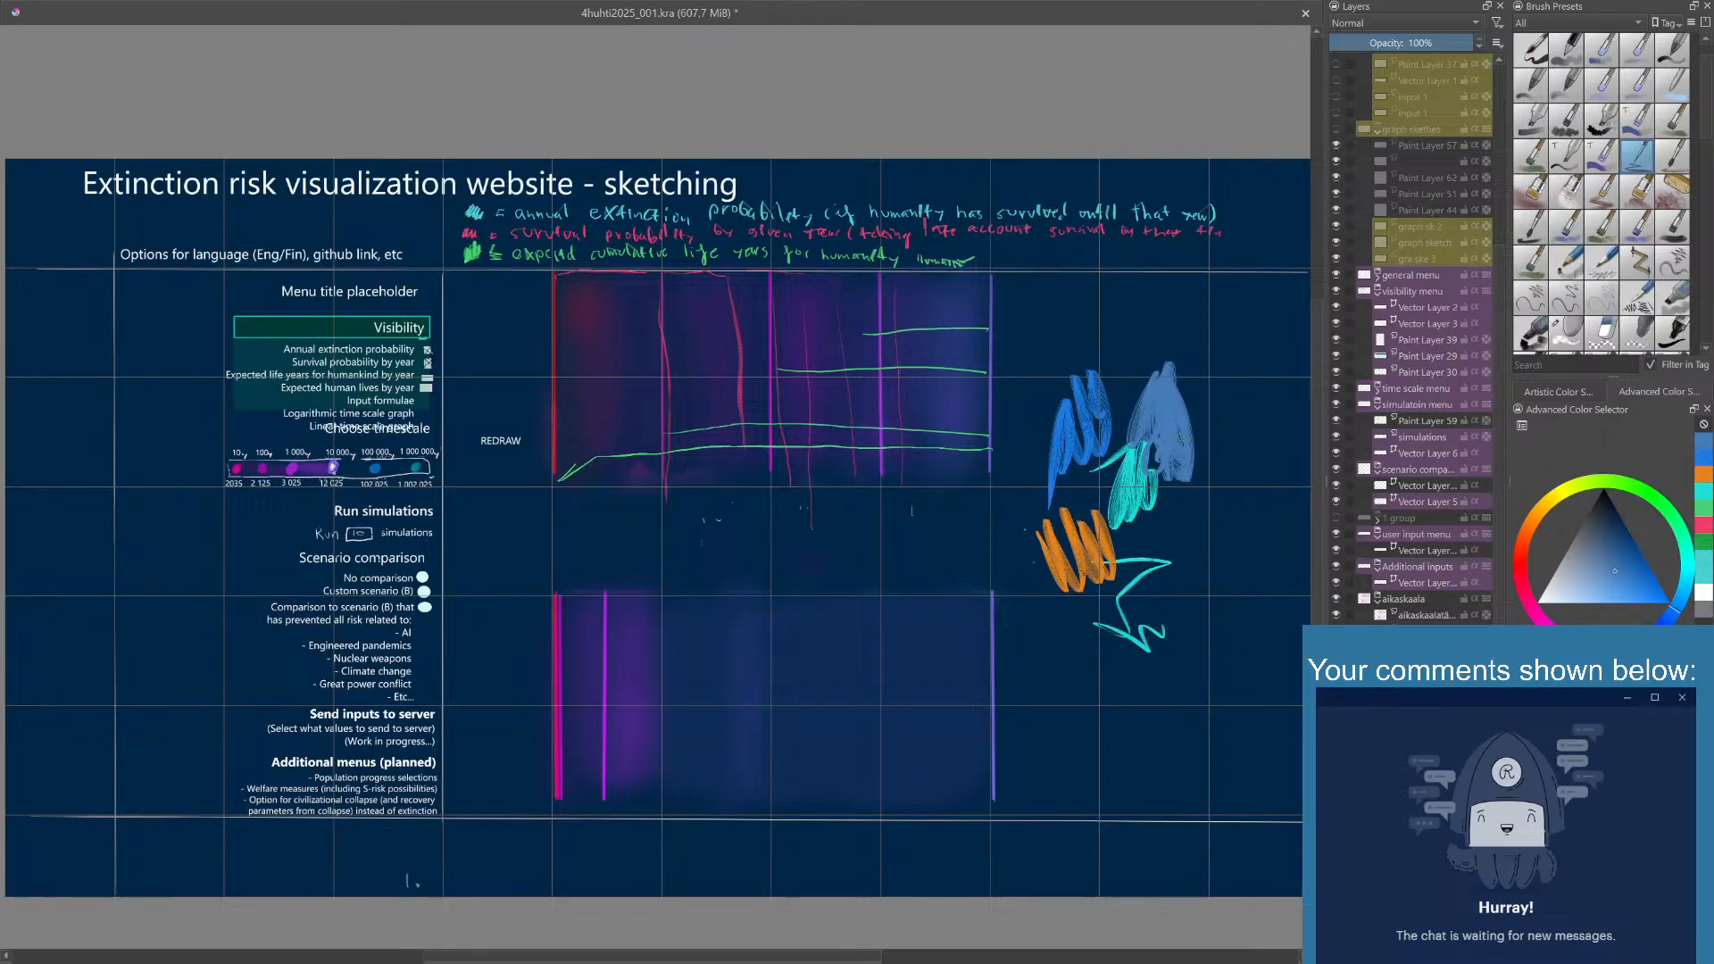
right_click(1174, 441)
mouse_move(1207, 433)
left_mouse_down()
mouse_move(1178, 527)
mouse_move(1201, 491)
mouse_move(1214, 554)
mouse_move(1165, 607)
mouse_move(1226, 626)
left_mouse_up()
left_click(1194, 284)
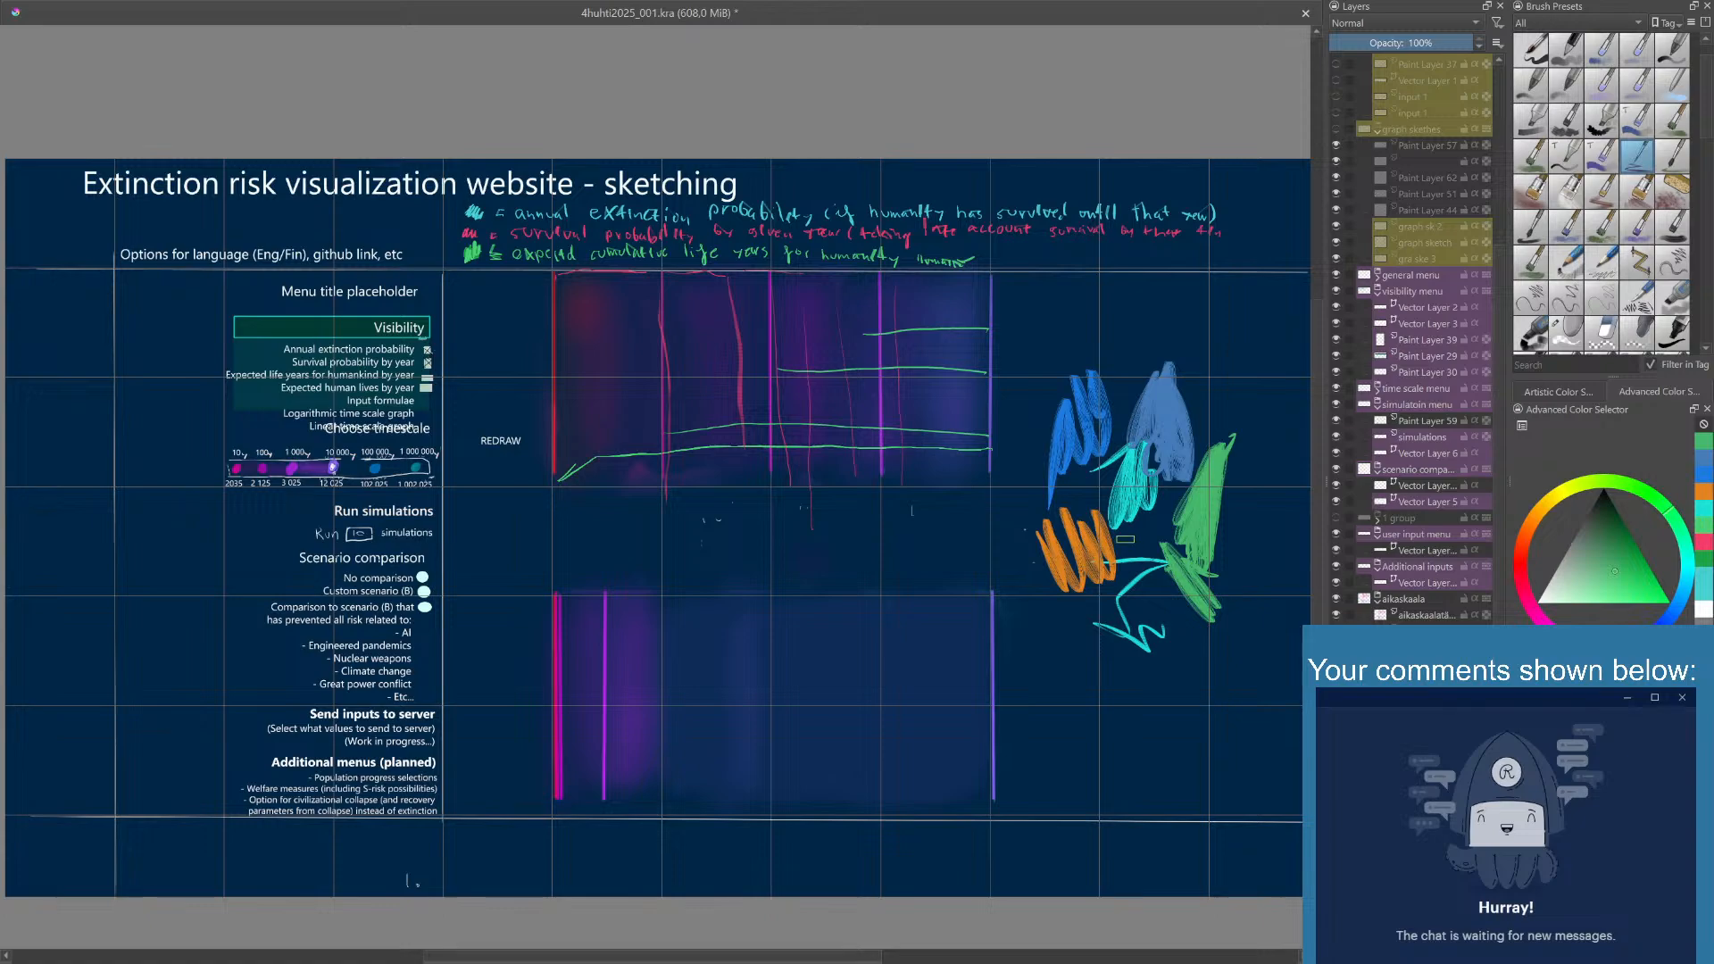
- Add a small green scribble just below the orange swatch
right_click(1123, 549)
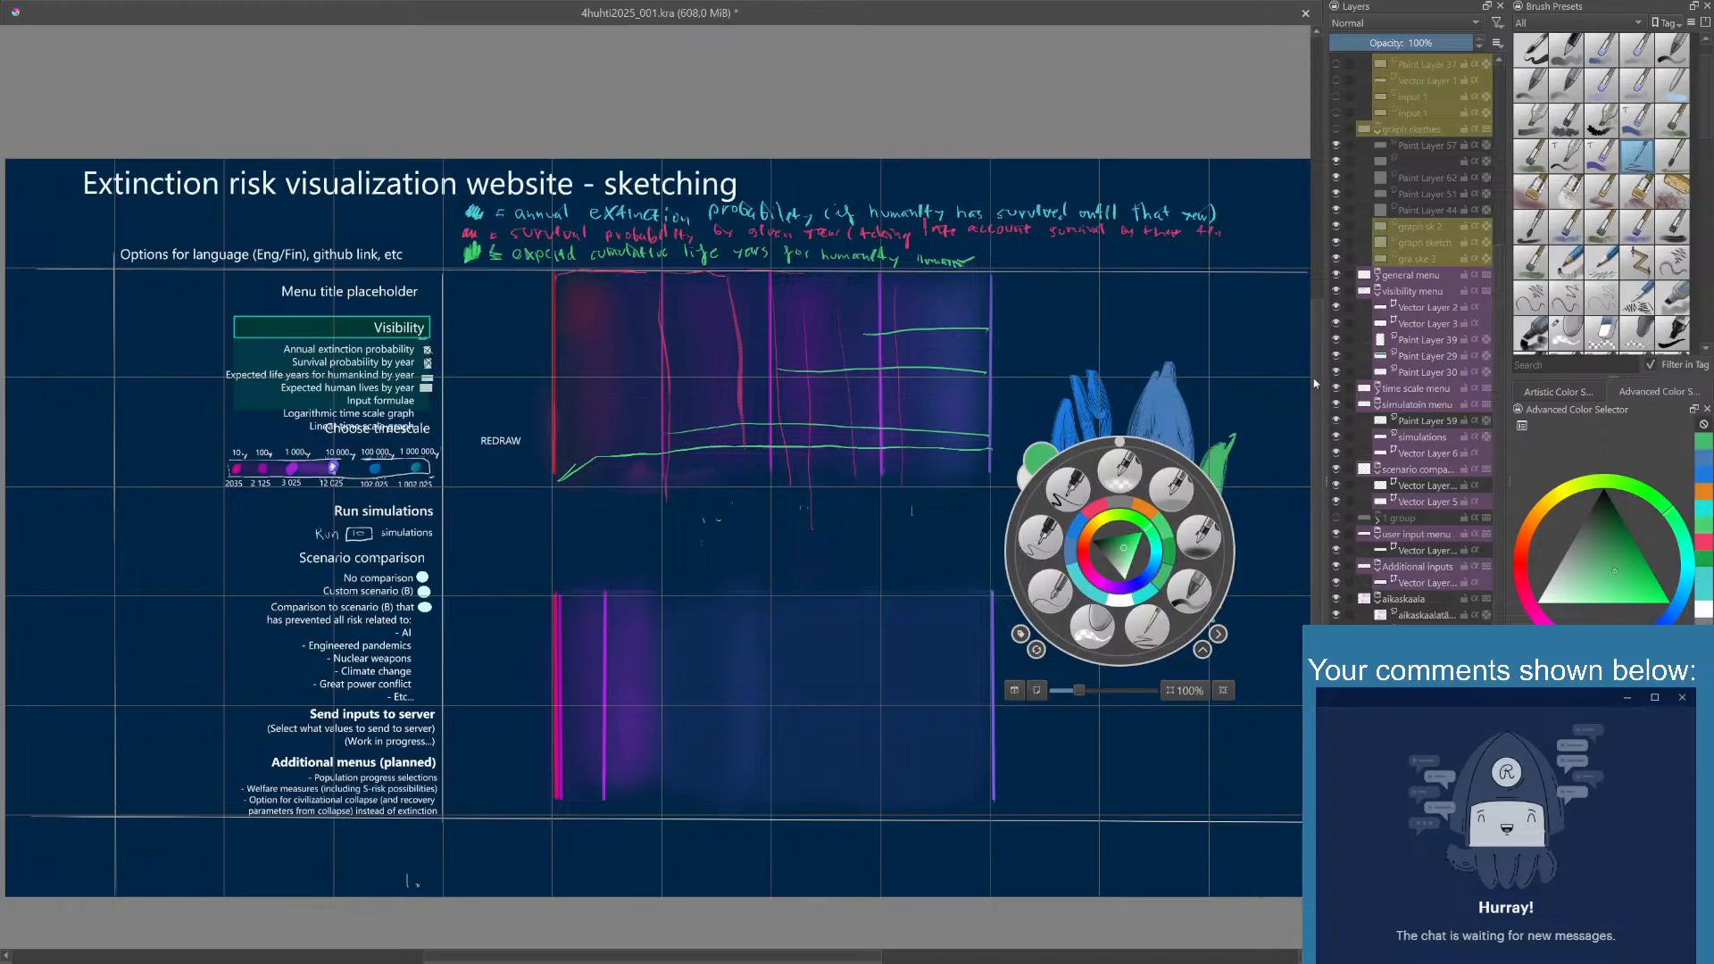
mouse_move(1319, 384)
left_mouse_down()
mouse_move(1320, 419)
mouse_move(1319, 397)
left_mouse_up()
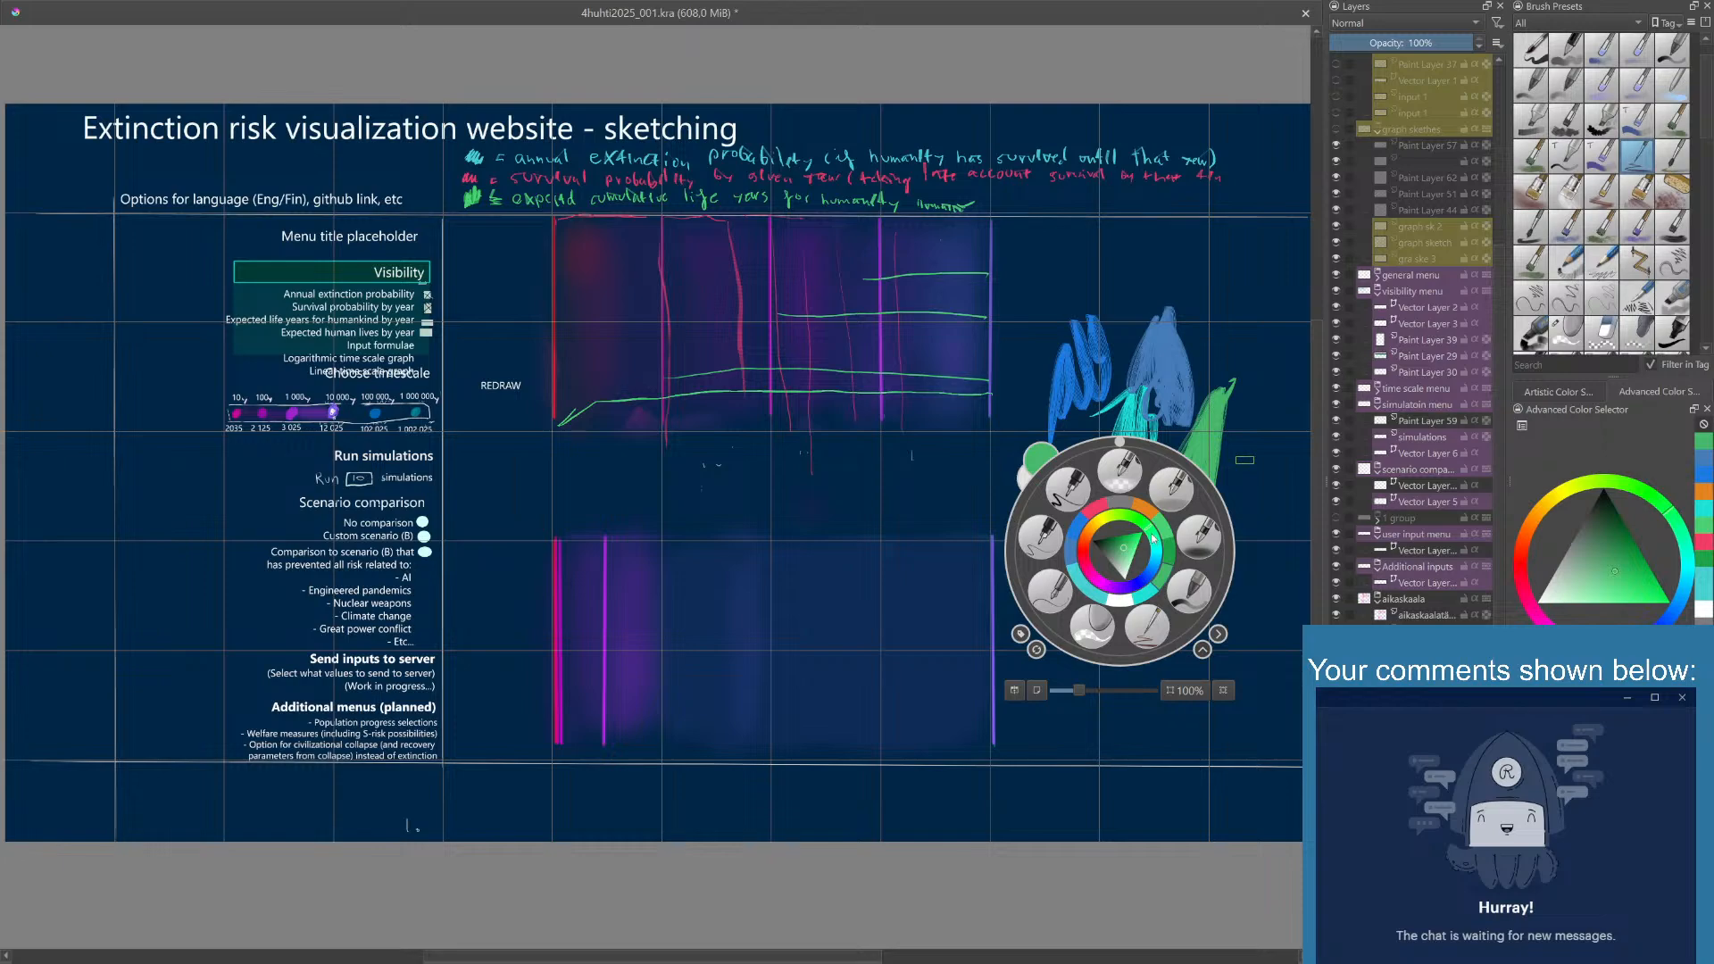
right_click(1150, 536)
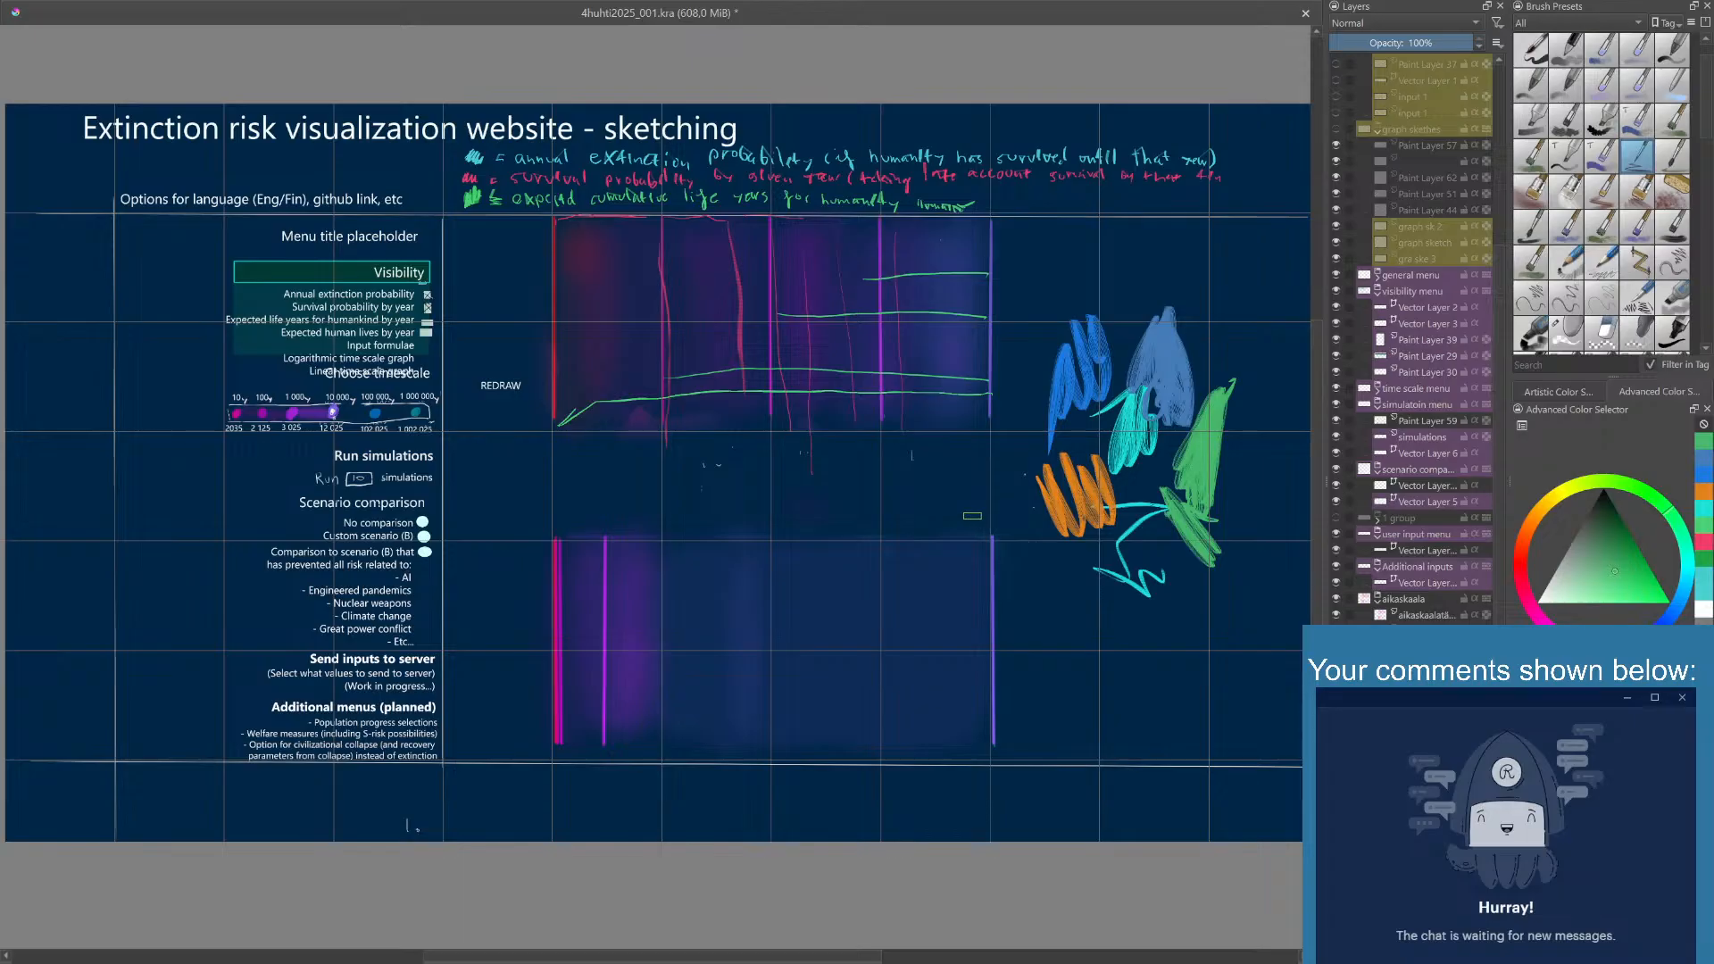
left_click_drag(1019, 540, 1067, 562)
right_click(1049, 550)
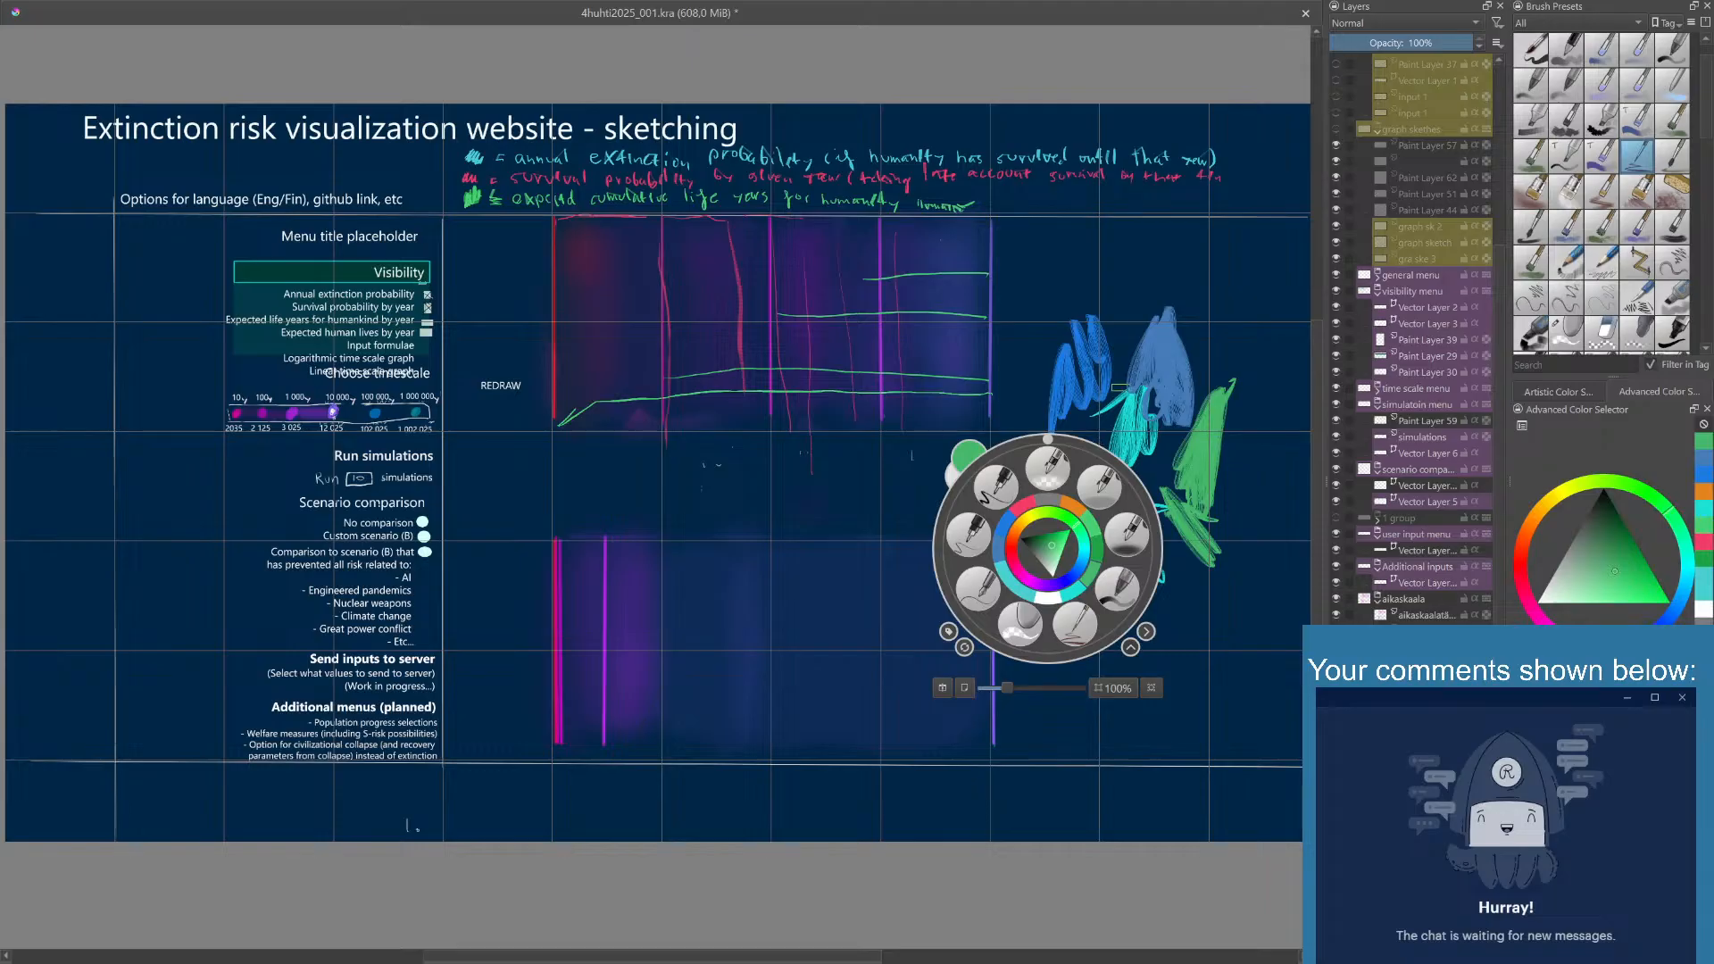
left_click(1114, 393)
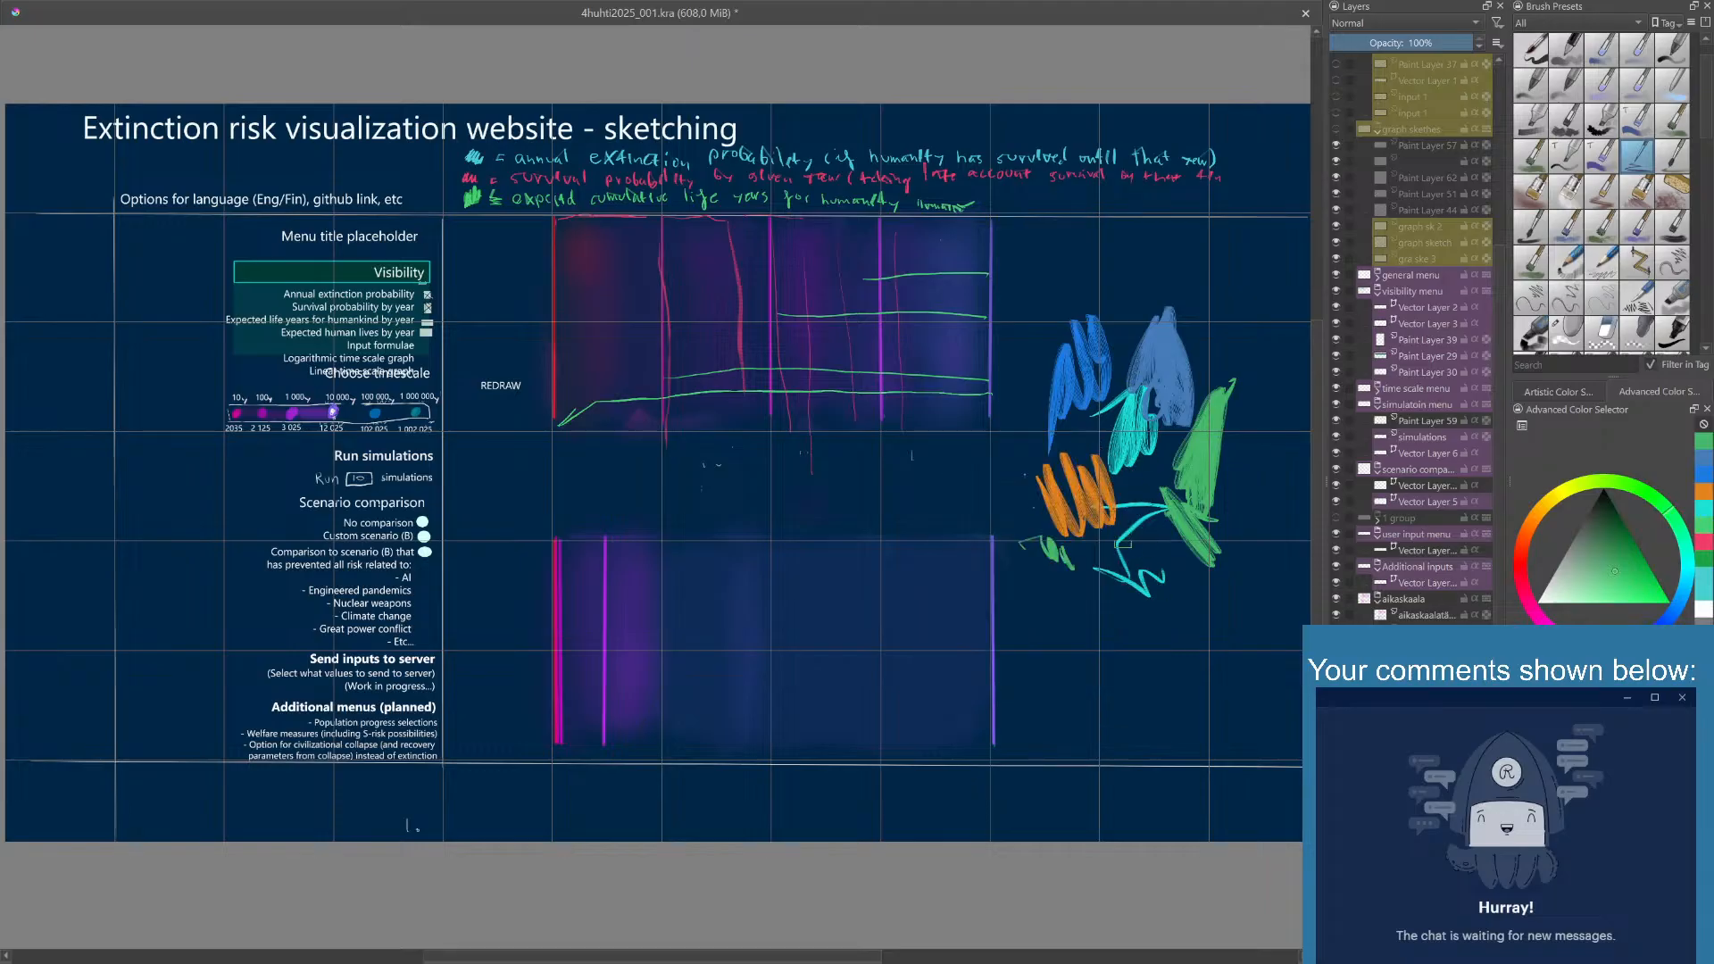
right_click(1148, 562)
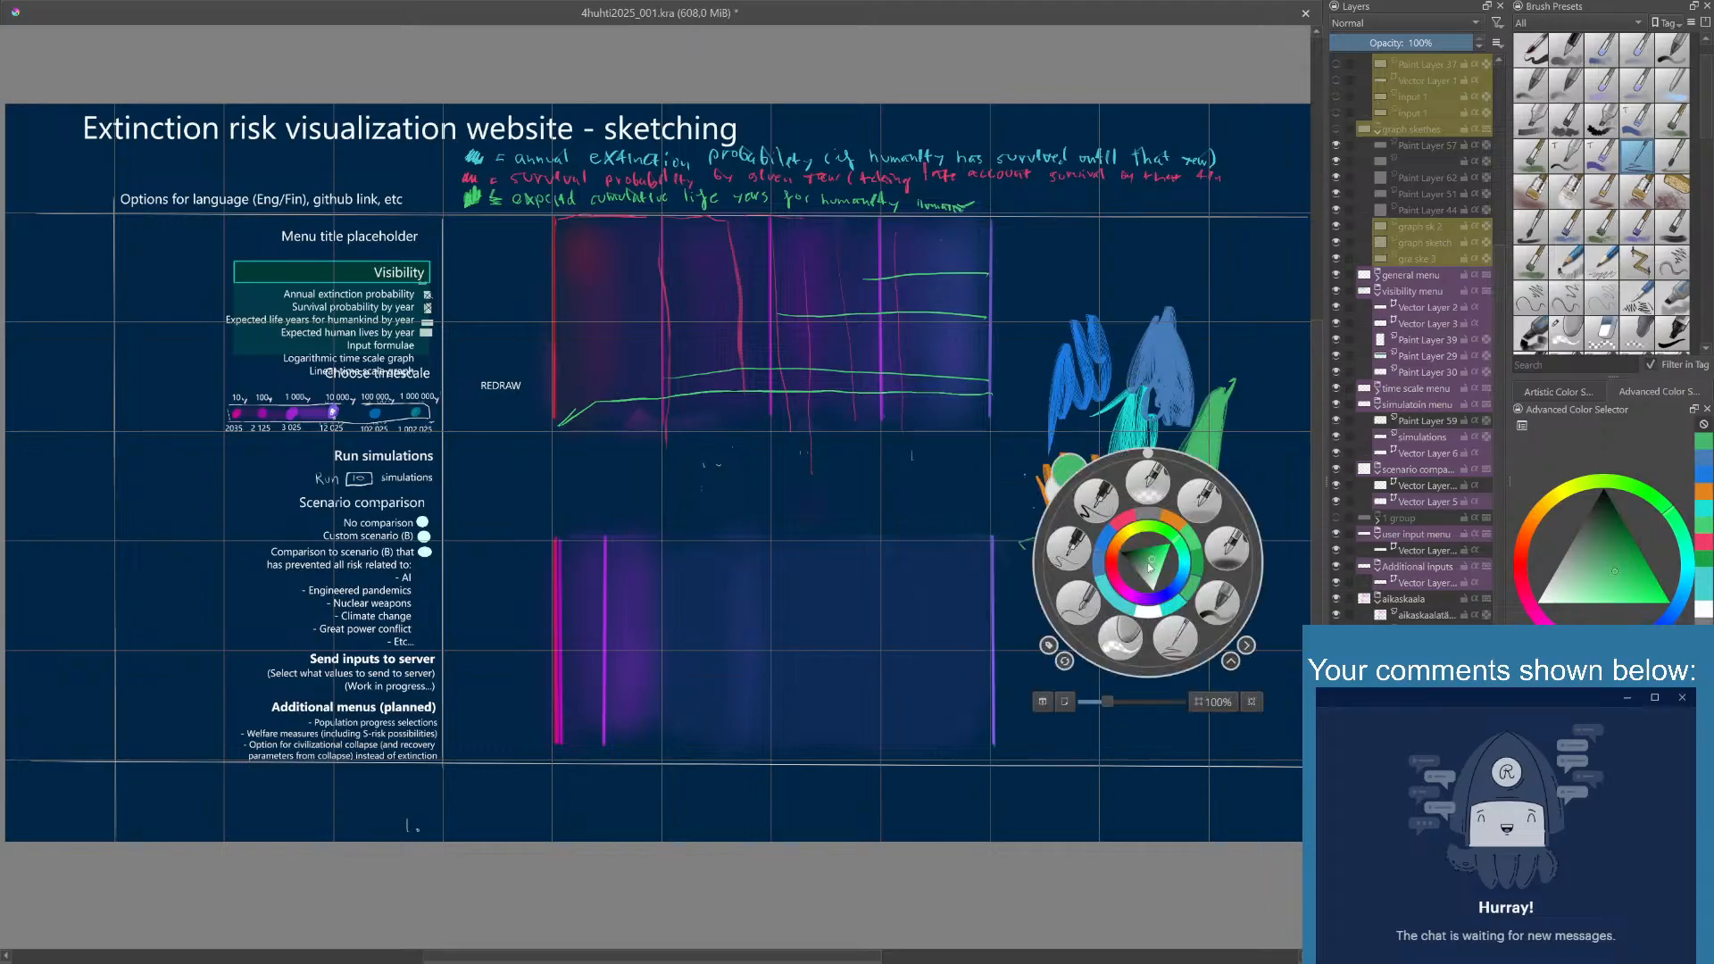
left_click(1187, 383)
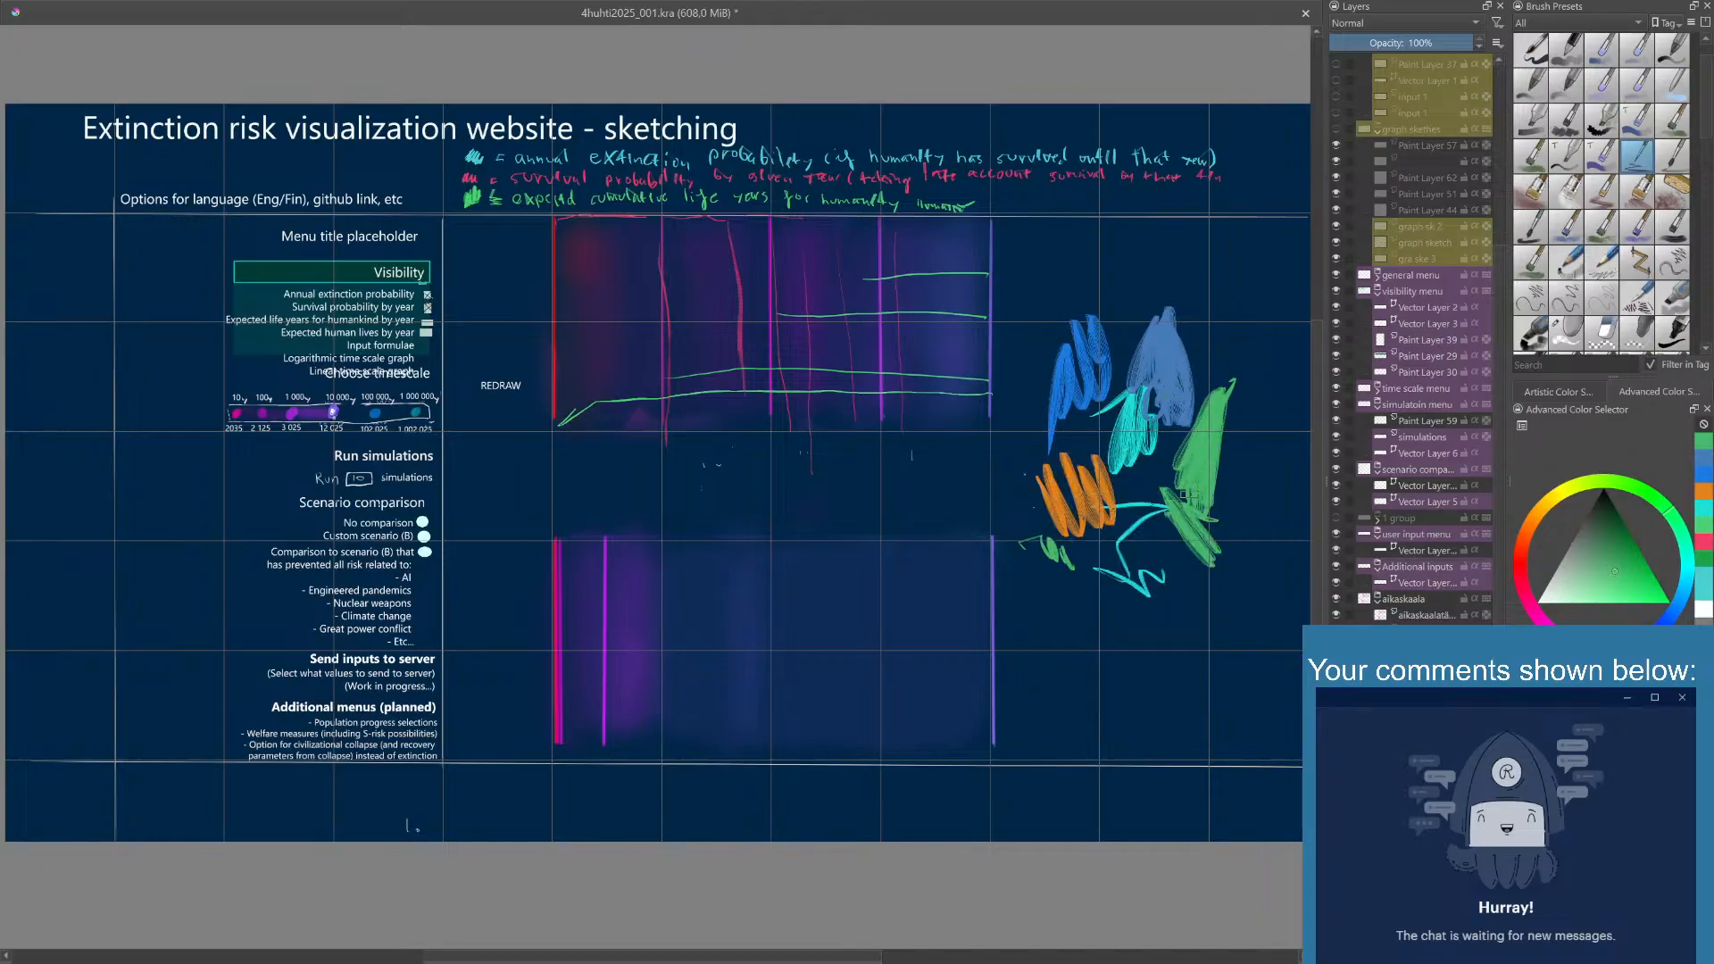
- Set the color to pale orange, scribble a patch below the swatches, and add two horizontal lines with the handwritten word "subdue"
right_click(1088, 511)
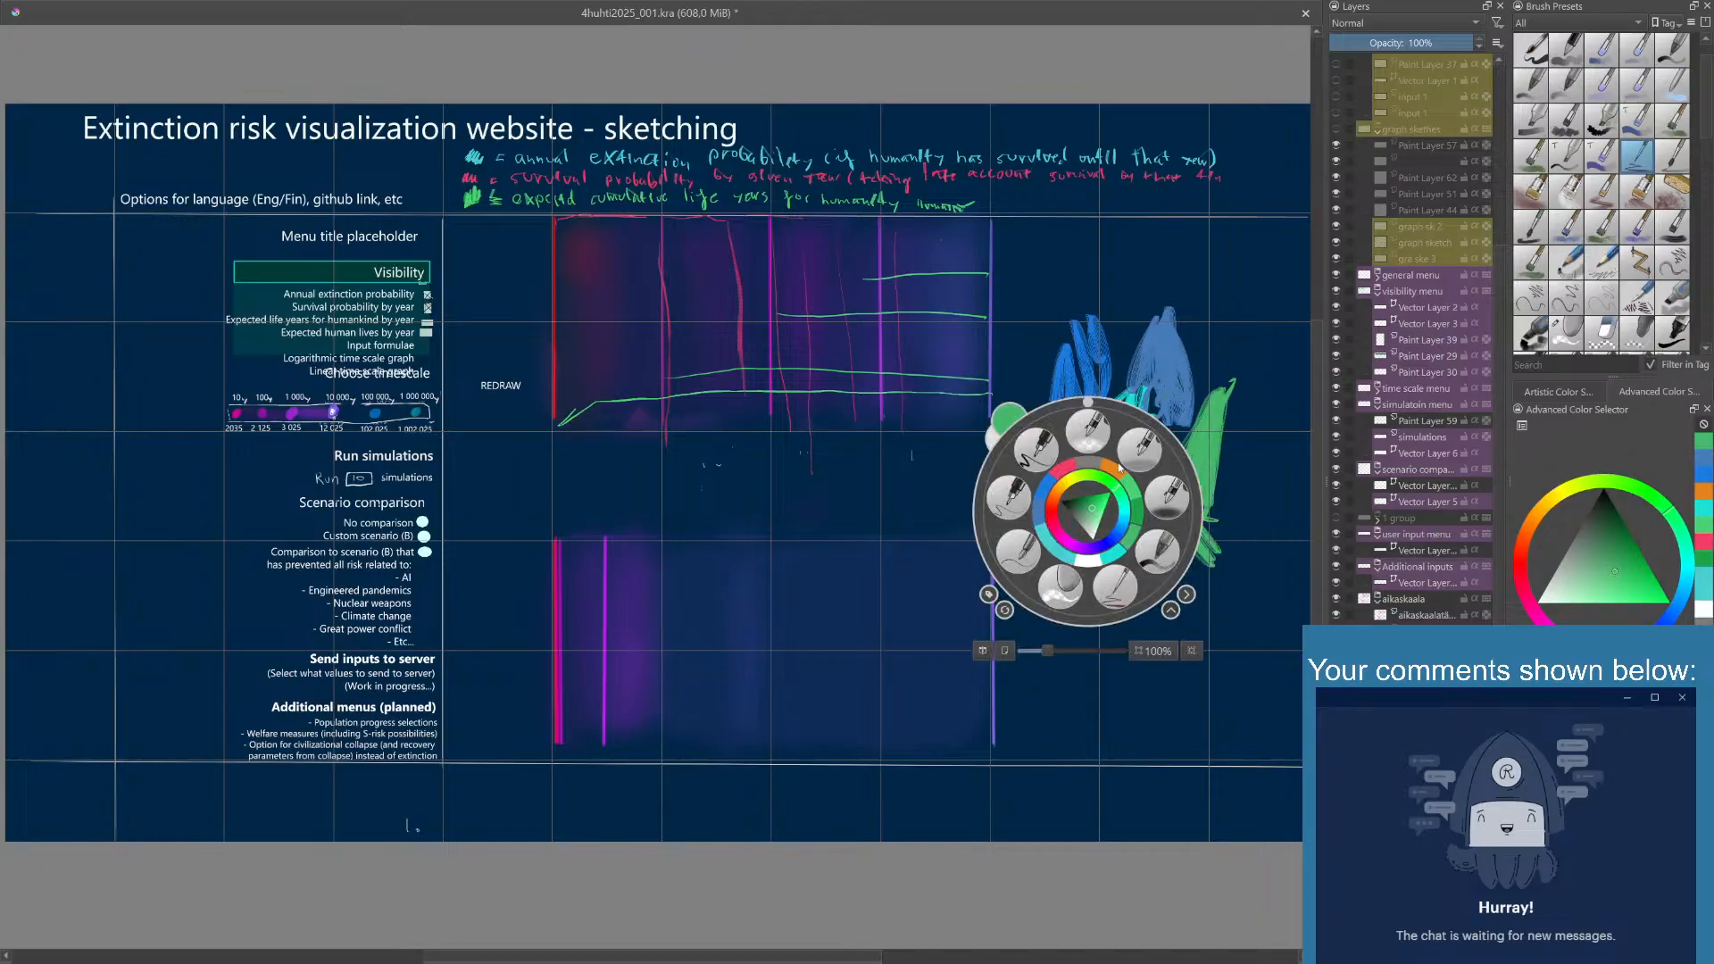
left_click_drag(1057, 502, 1059, 499)
left_click(1090, 509)
left_click(1185, 319)
mouse_move(1122, 591)
left_mouse_down()
mouse_move(1166, 685)
mouse_move(1148, 607)
mouse_move(1223, 616)
mouse_move(1219, 670)
mouse_move(1161, 678)
left_mouse_up()
mouse_move(1052, 699)
left_mouse_down()
mouse_move(1167, 710)
mouse_move(1120, 730)
mouse_move(1156, 732)
left_mouse_up()
mouse_move(1050, 744)
left_mouse_down()
mouse_move(1107, 763)
mouse_move(1111, 732)
mouse_move(1182, 745)
left_mouse_up()
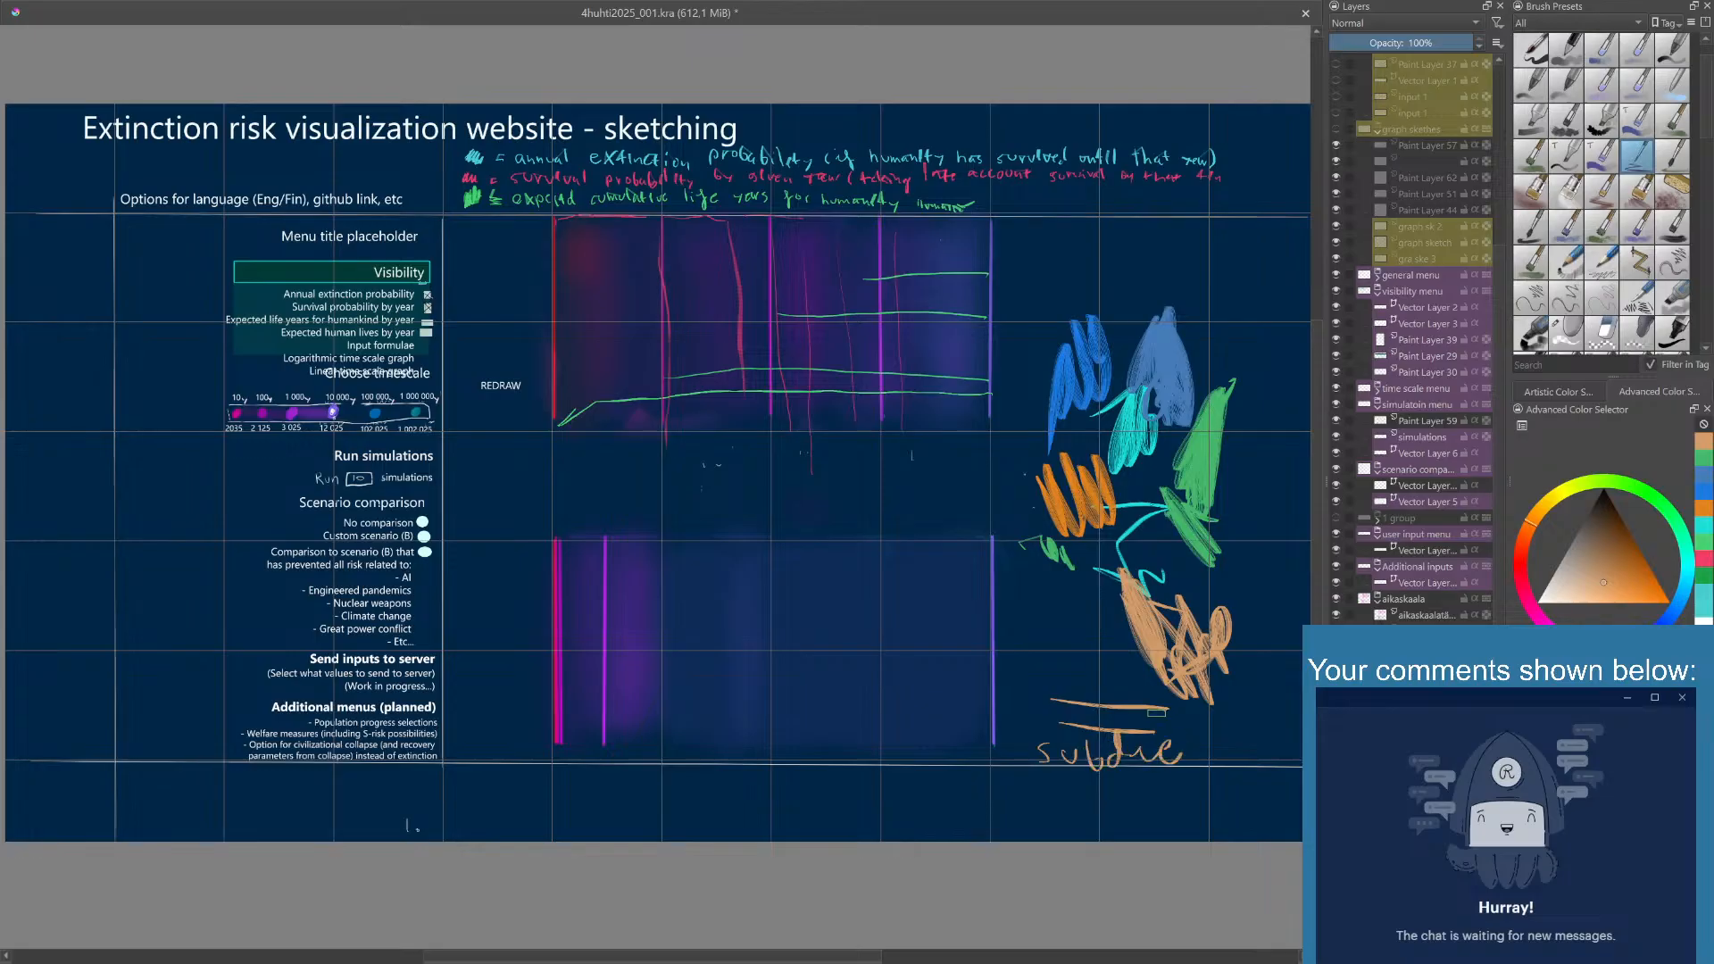
right_click(1102, 623)
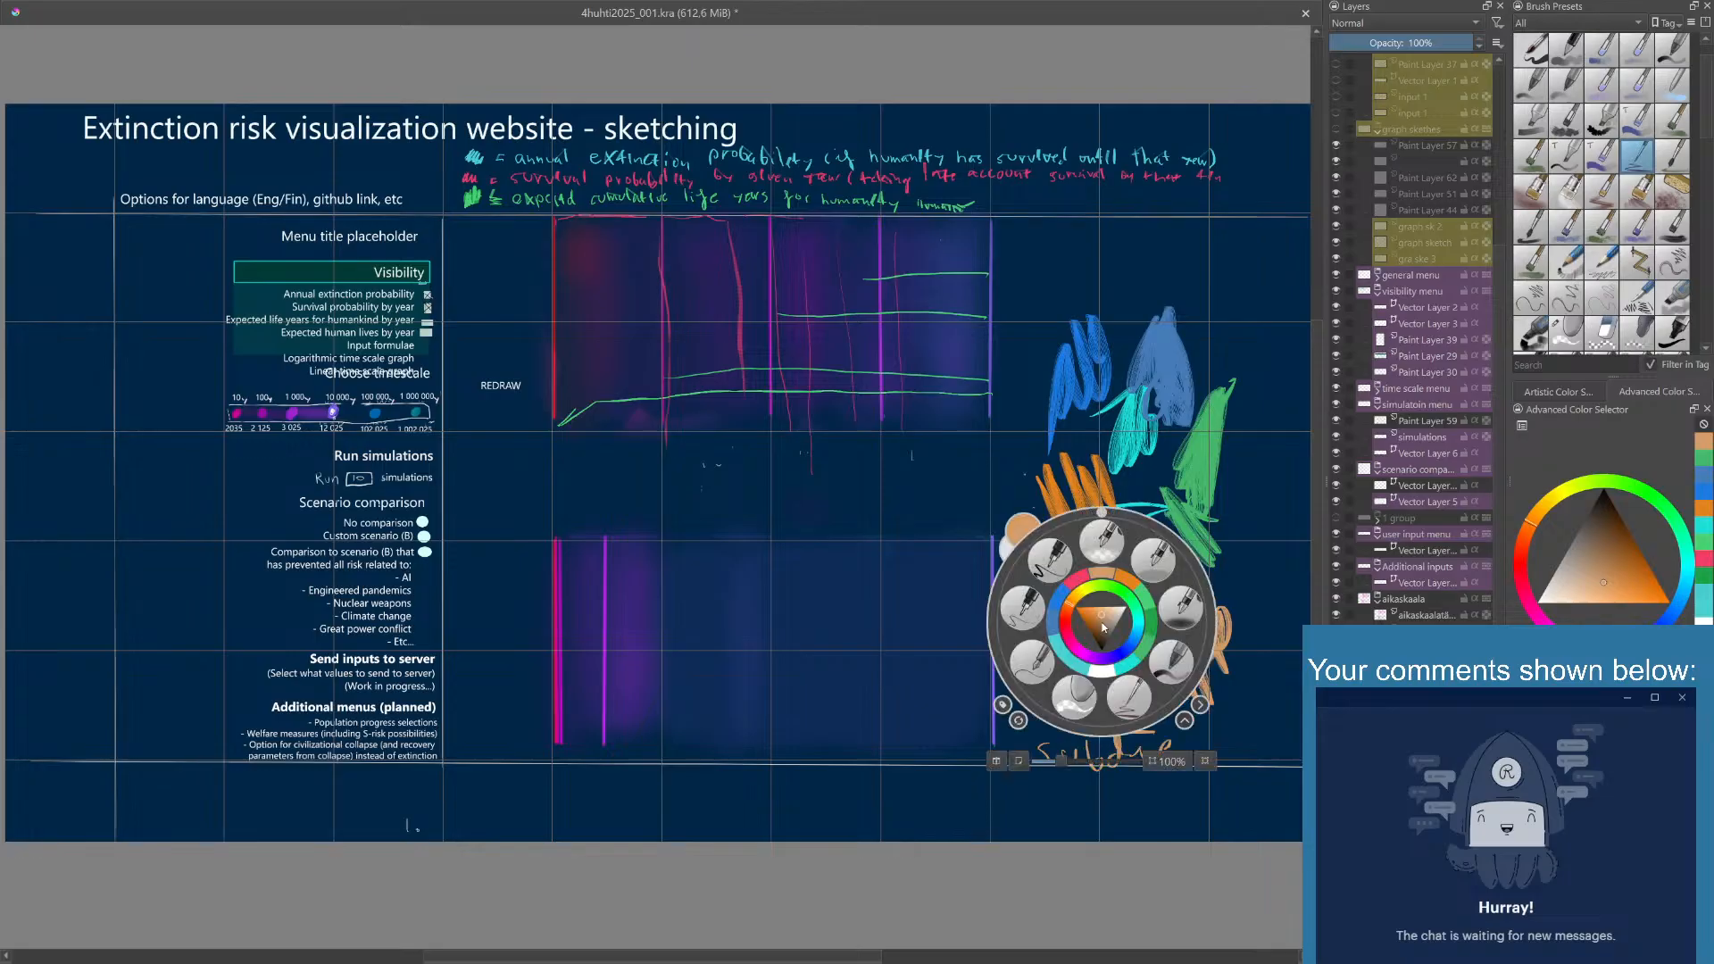
left_click(1204, 431)
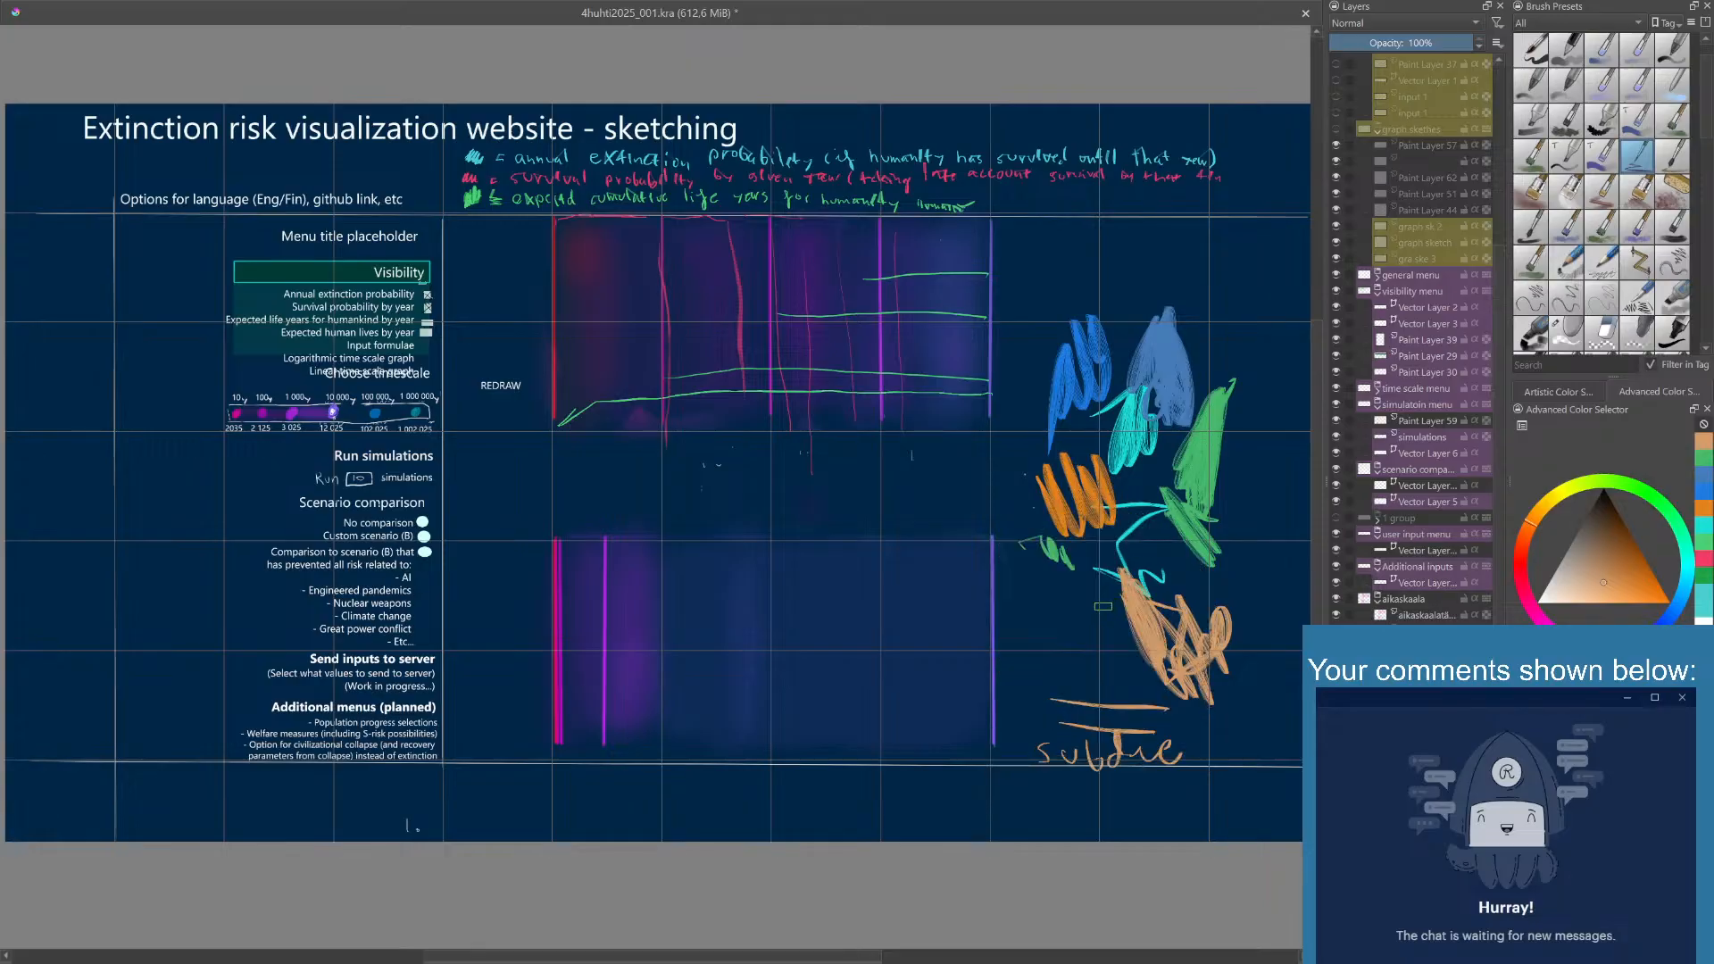
right_click(1097, 600)
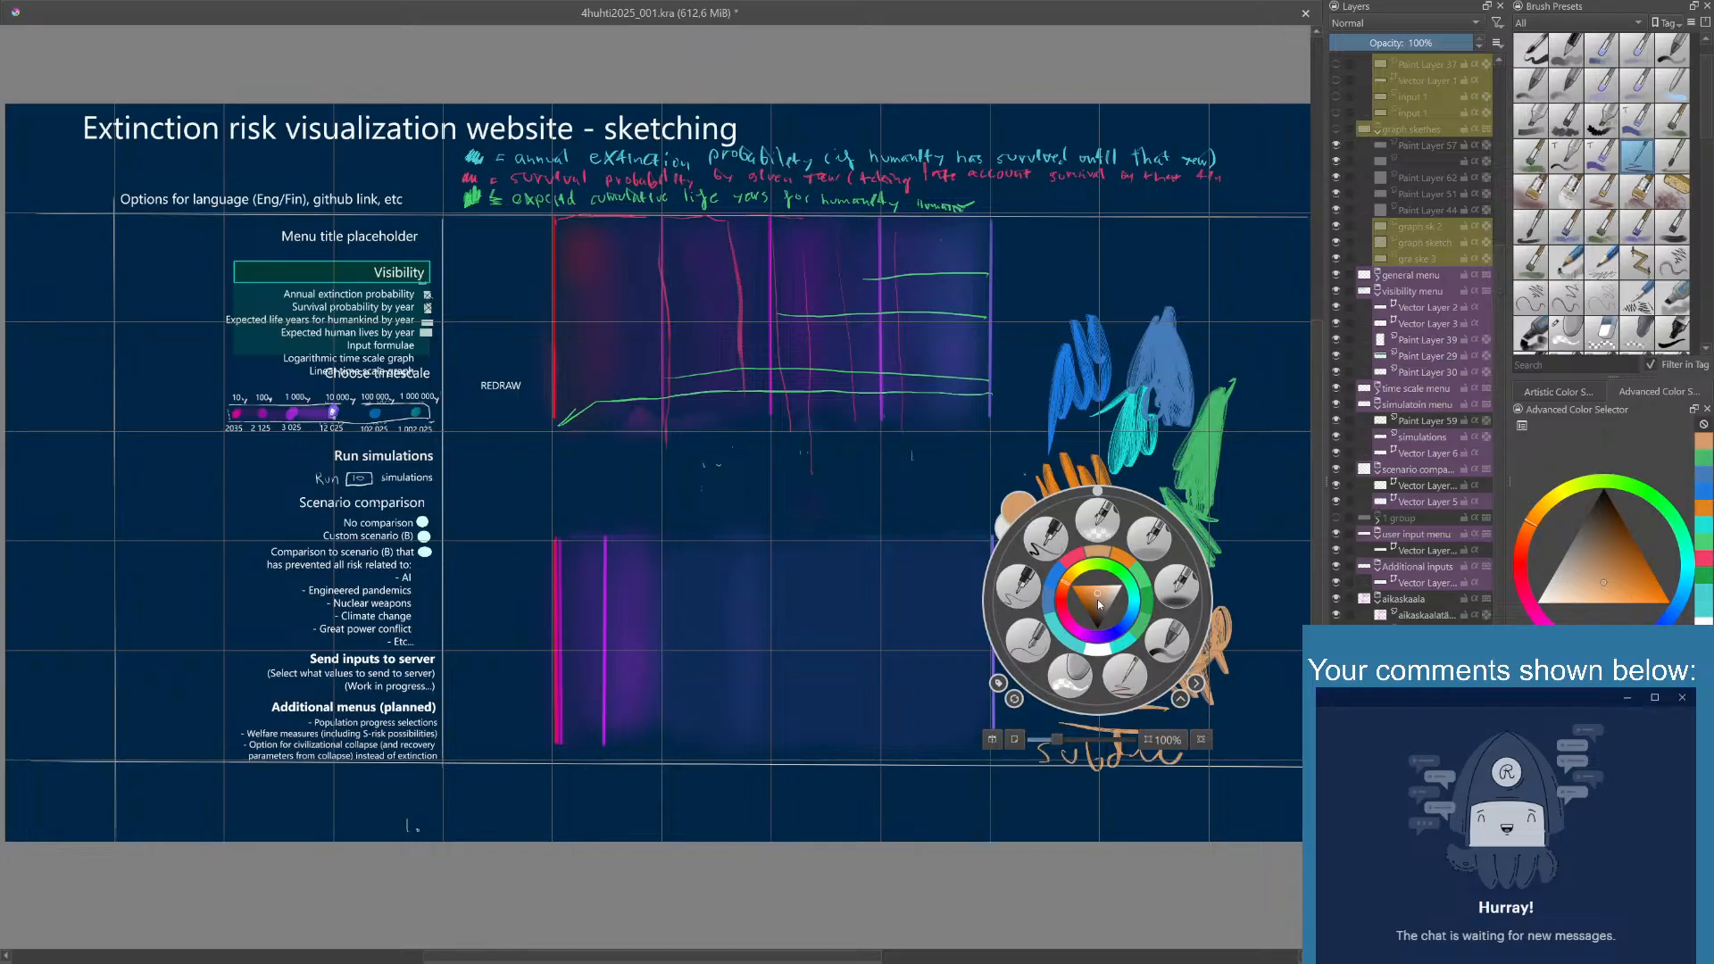
left_click(1189, 454)
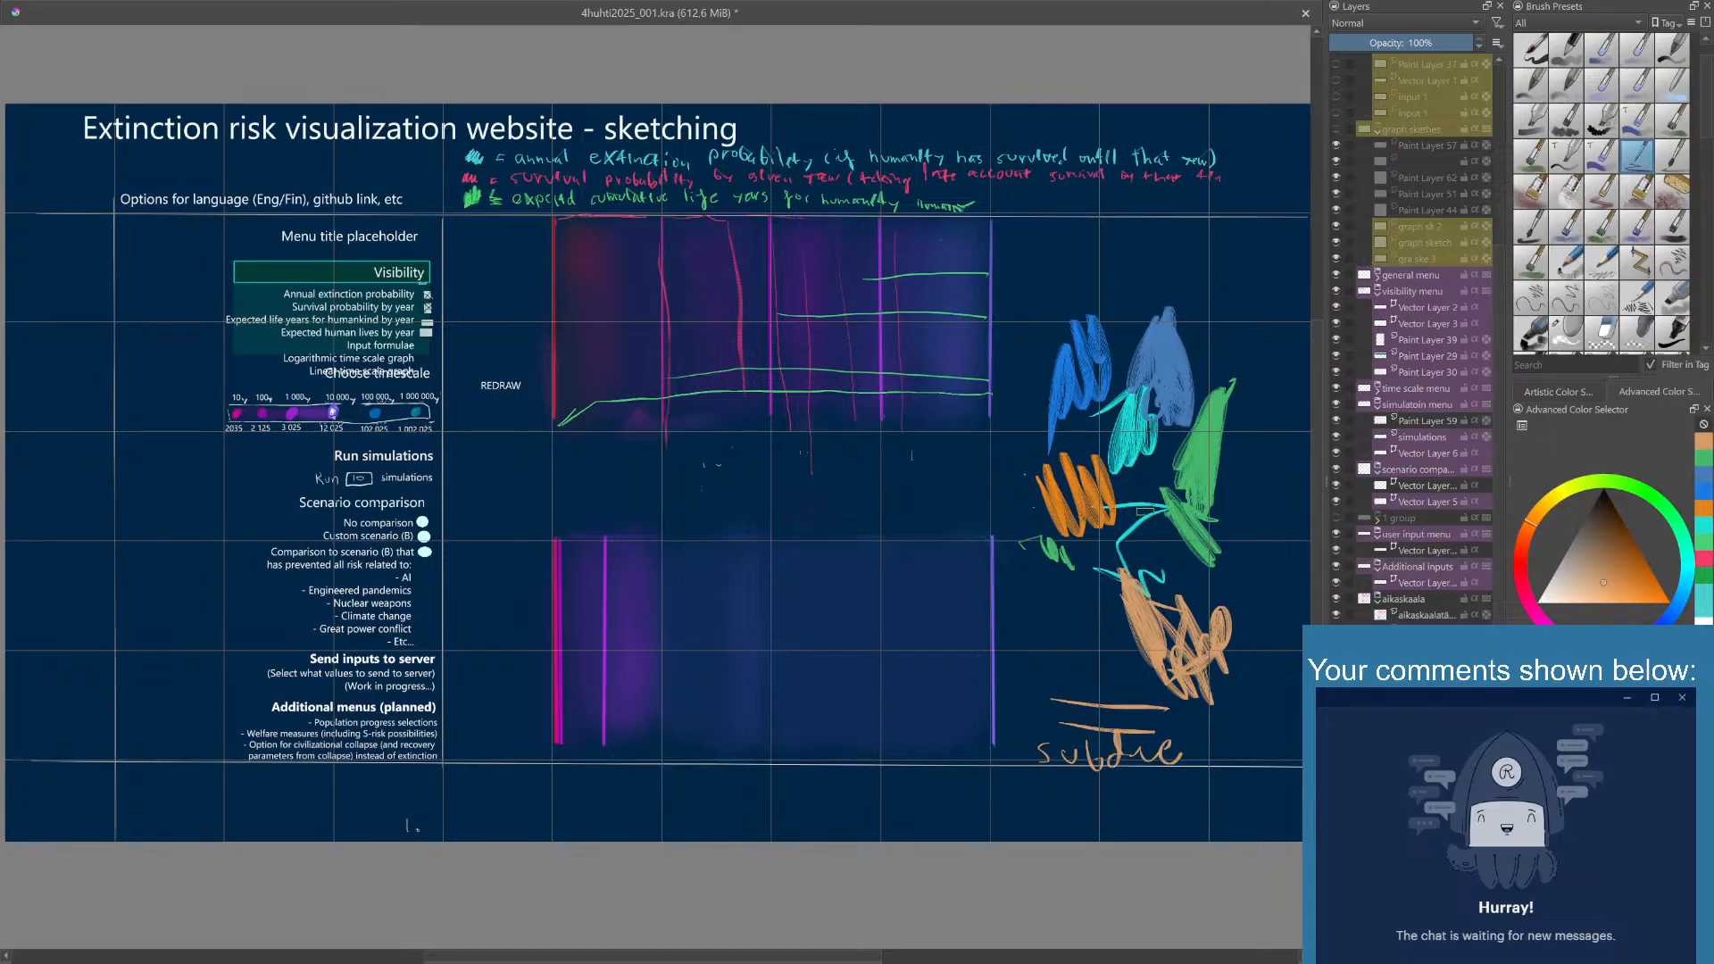
right_click(1112, 587)
left_click(1211, 461)
- Set the painting color to soft purple and scribble a patch beside the pale orange one
right_click(1151, 527)
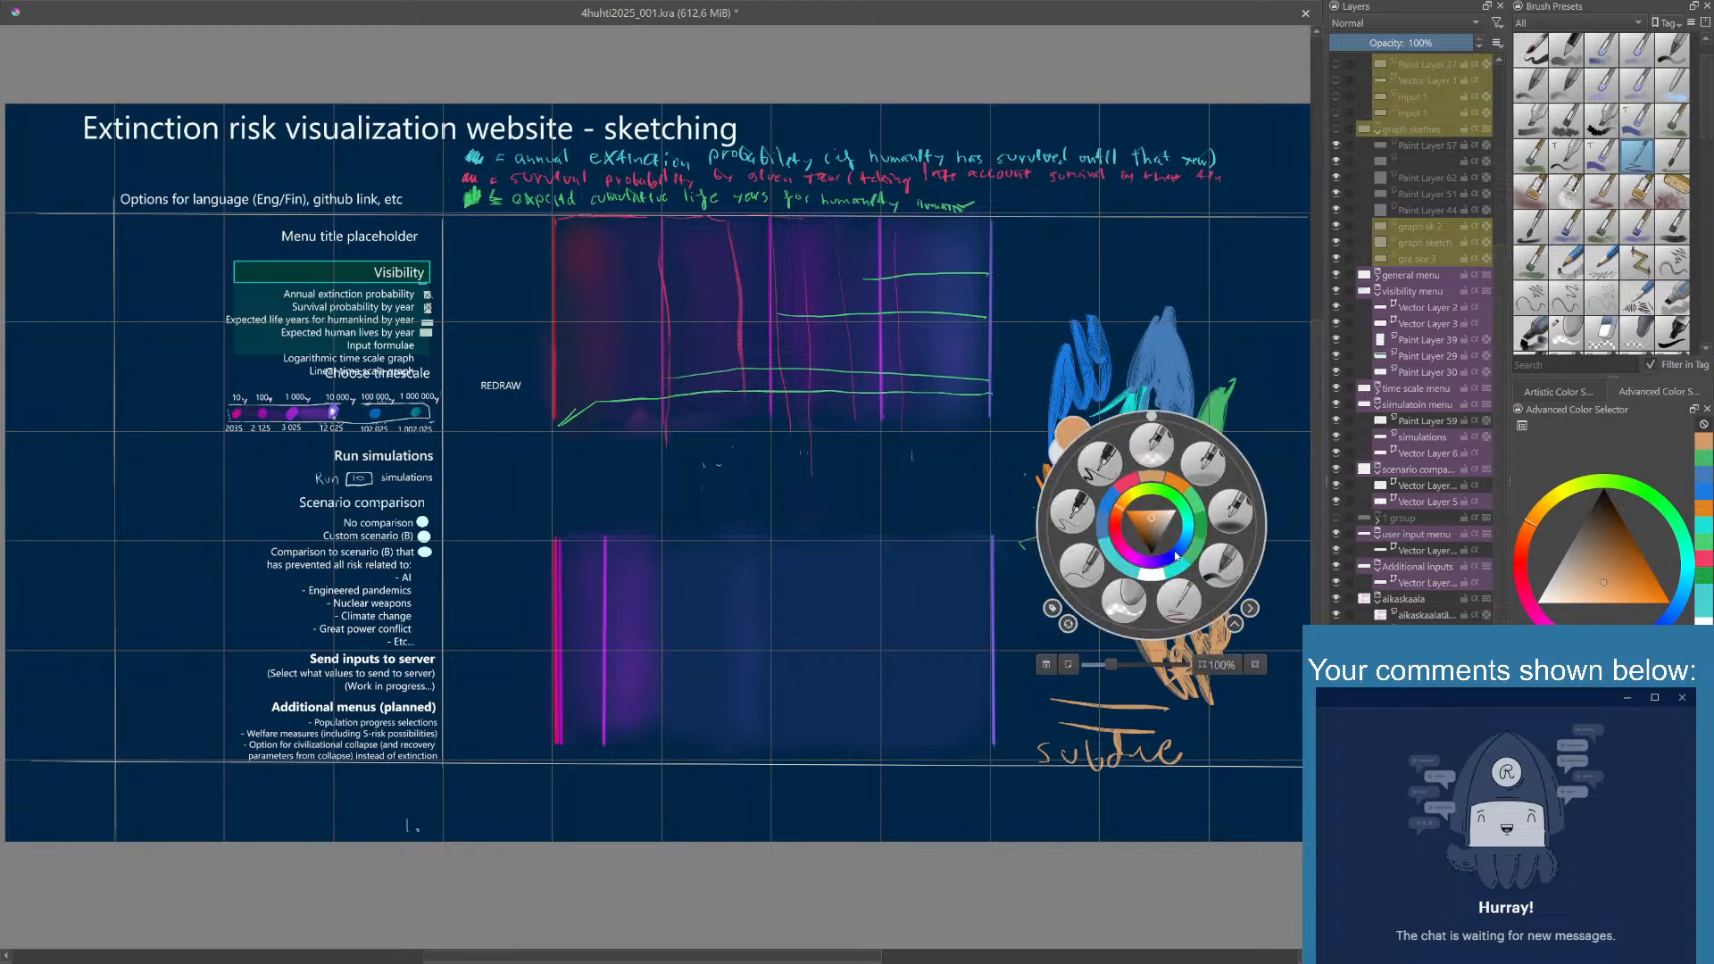
left_click(1173, 559)
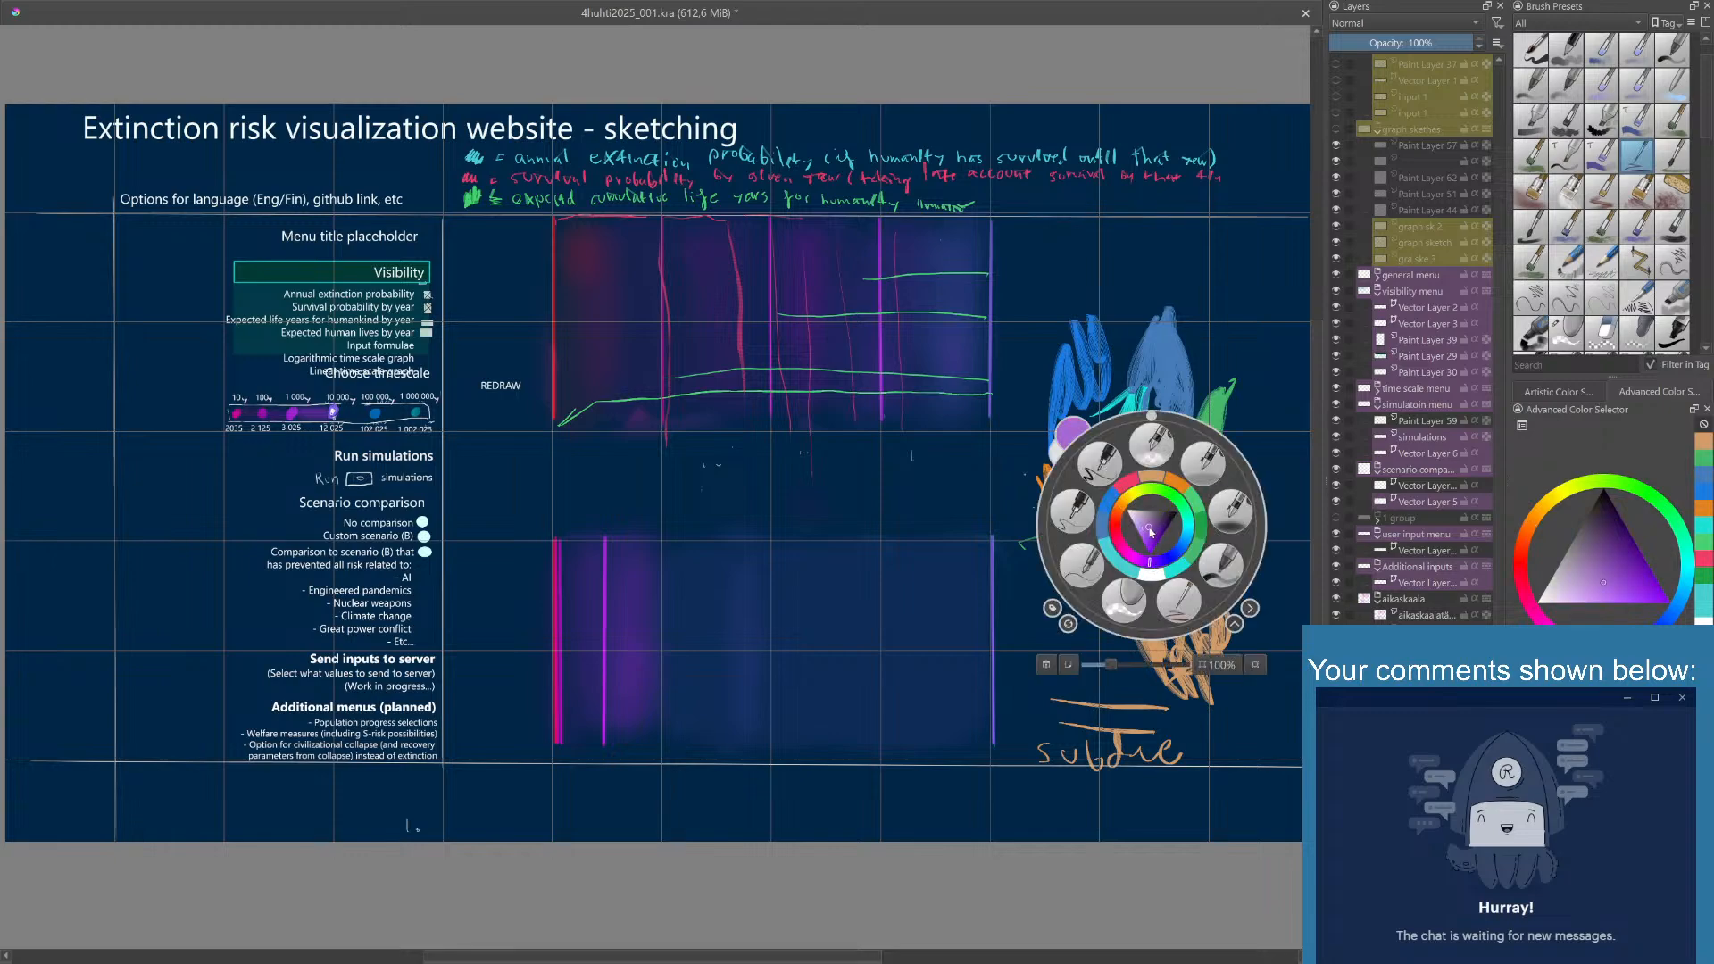
left_click(1005, 605)
mouse_move(1005, 605)
left_mouse_down()
mouse_move(1054, 588)
mouse_move(1021, 604)
mouse_move(1098, 647)
left_mouse_up()
- Set the painting color to turquoise
right_click(1106, 607)
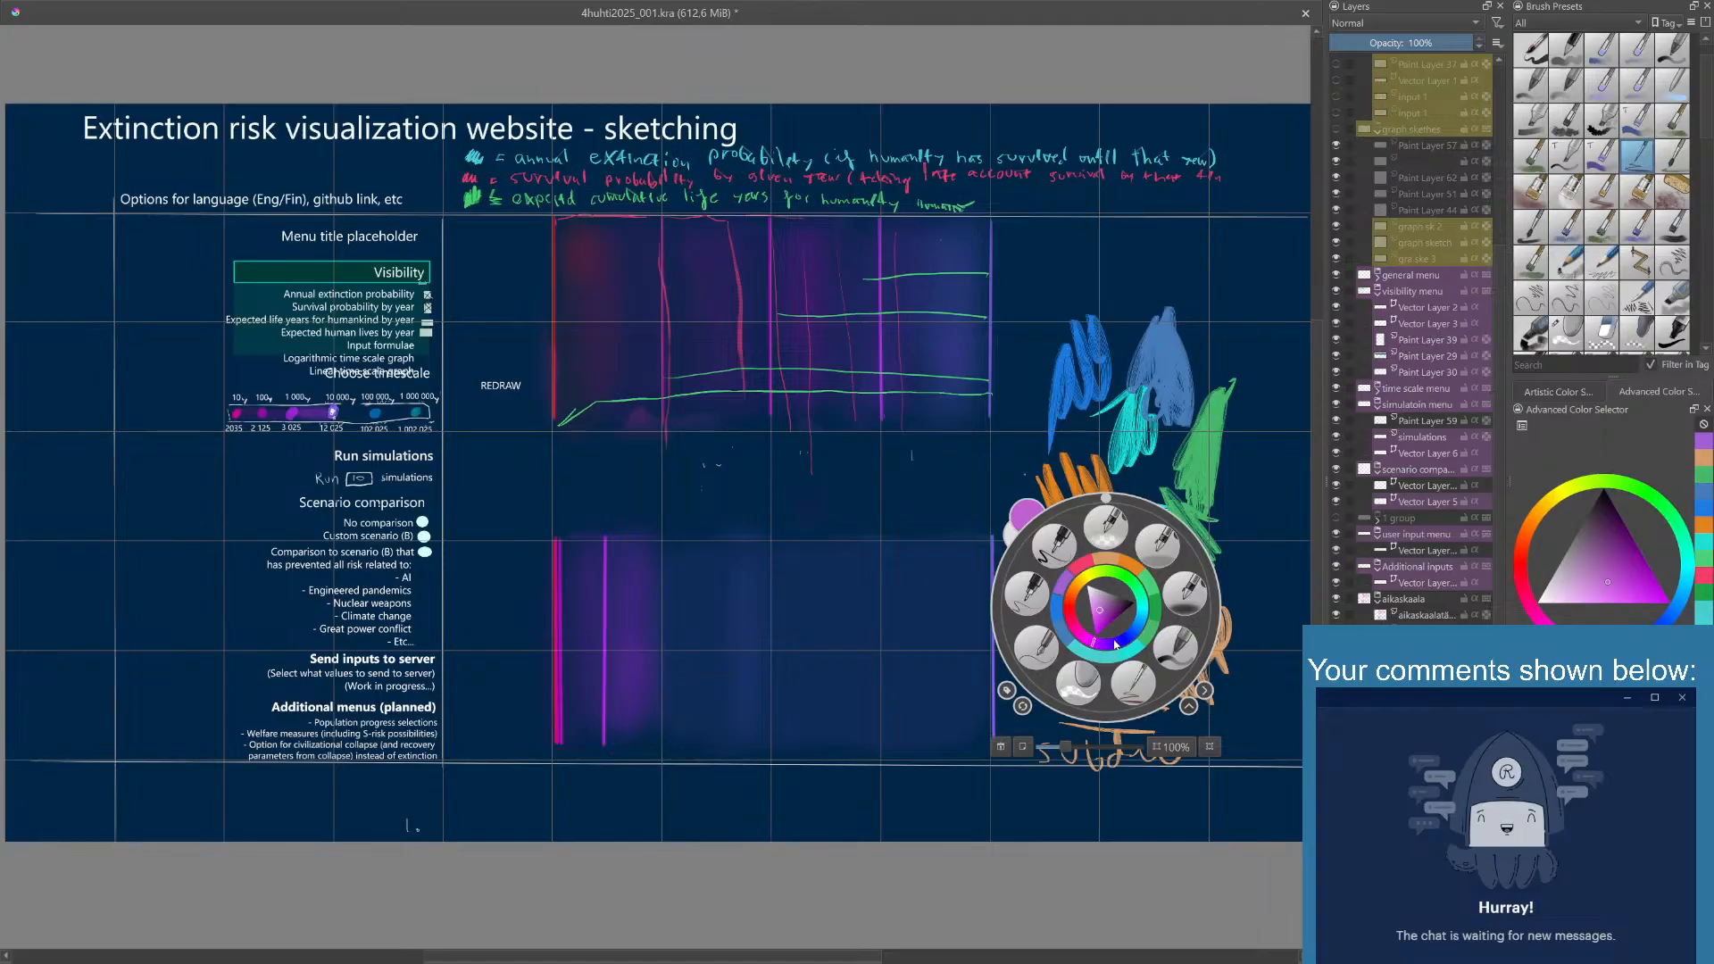
left_click(1140, 608)
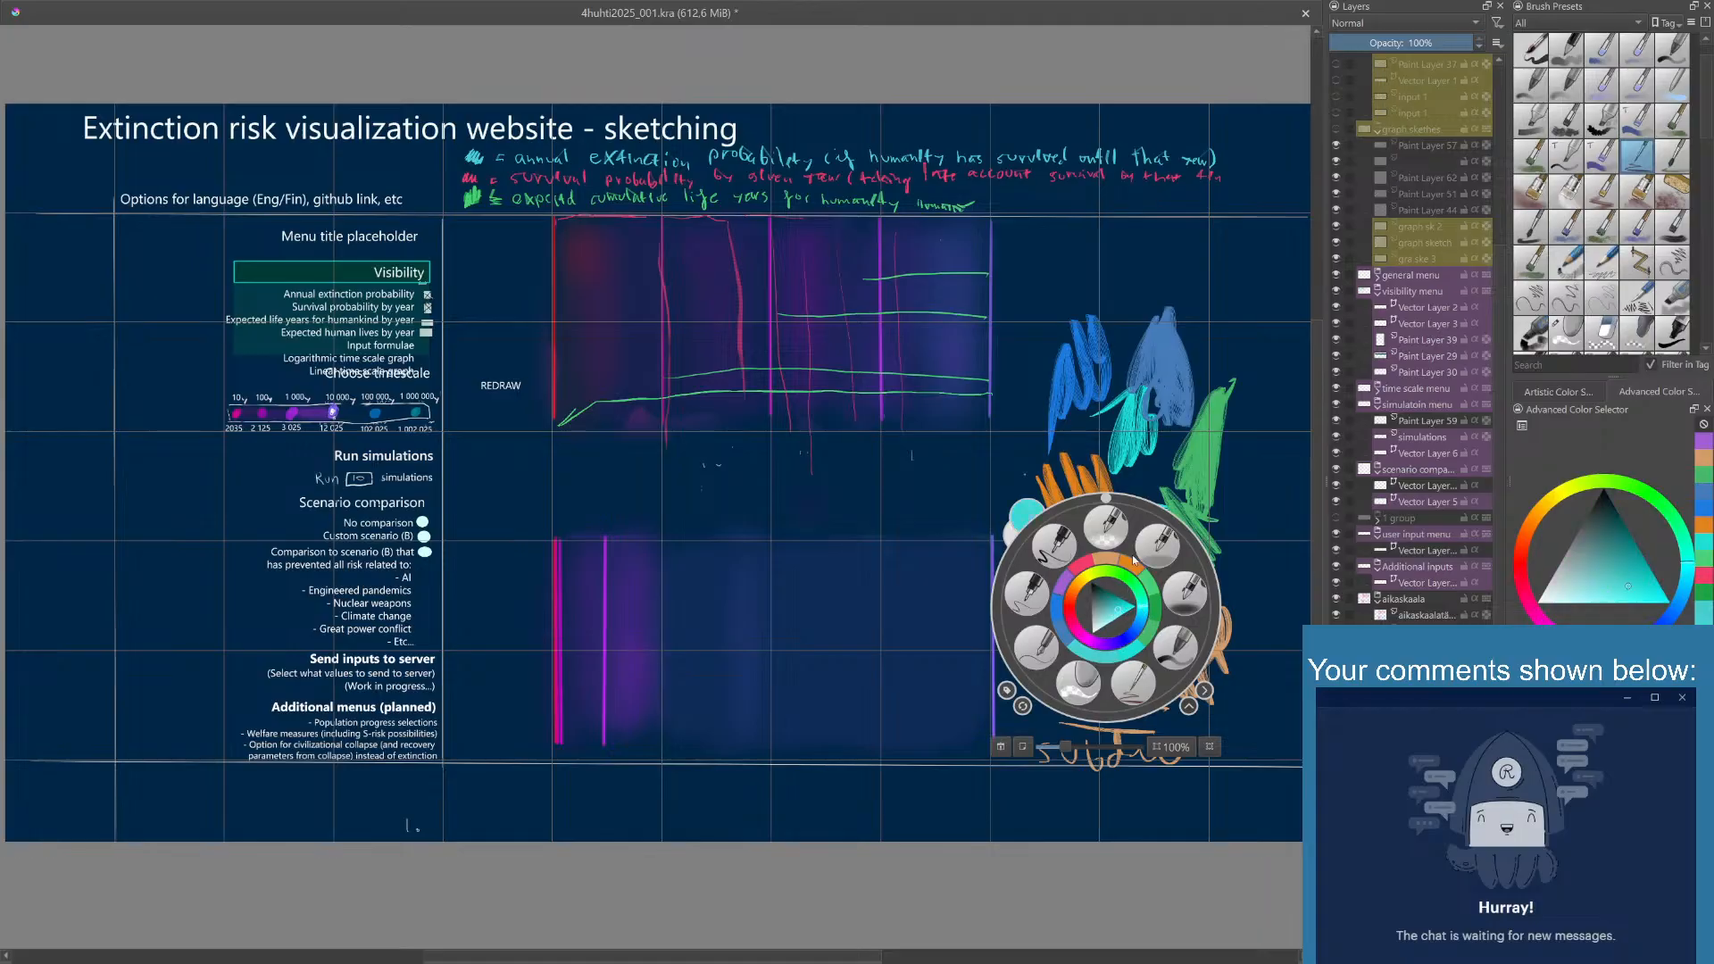
right_click(1185, 502)
- Set the painting color to a muted reddish orange and draw a stroke along the edge of the pale orange patch
right_click(1140, 534)
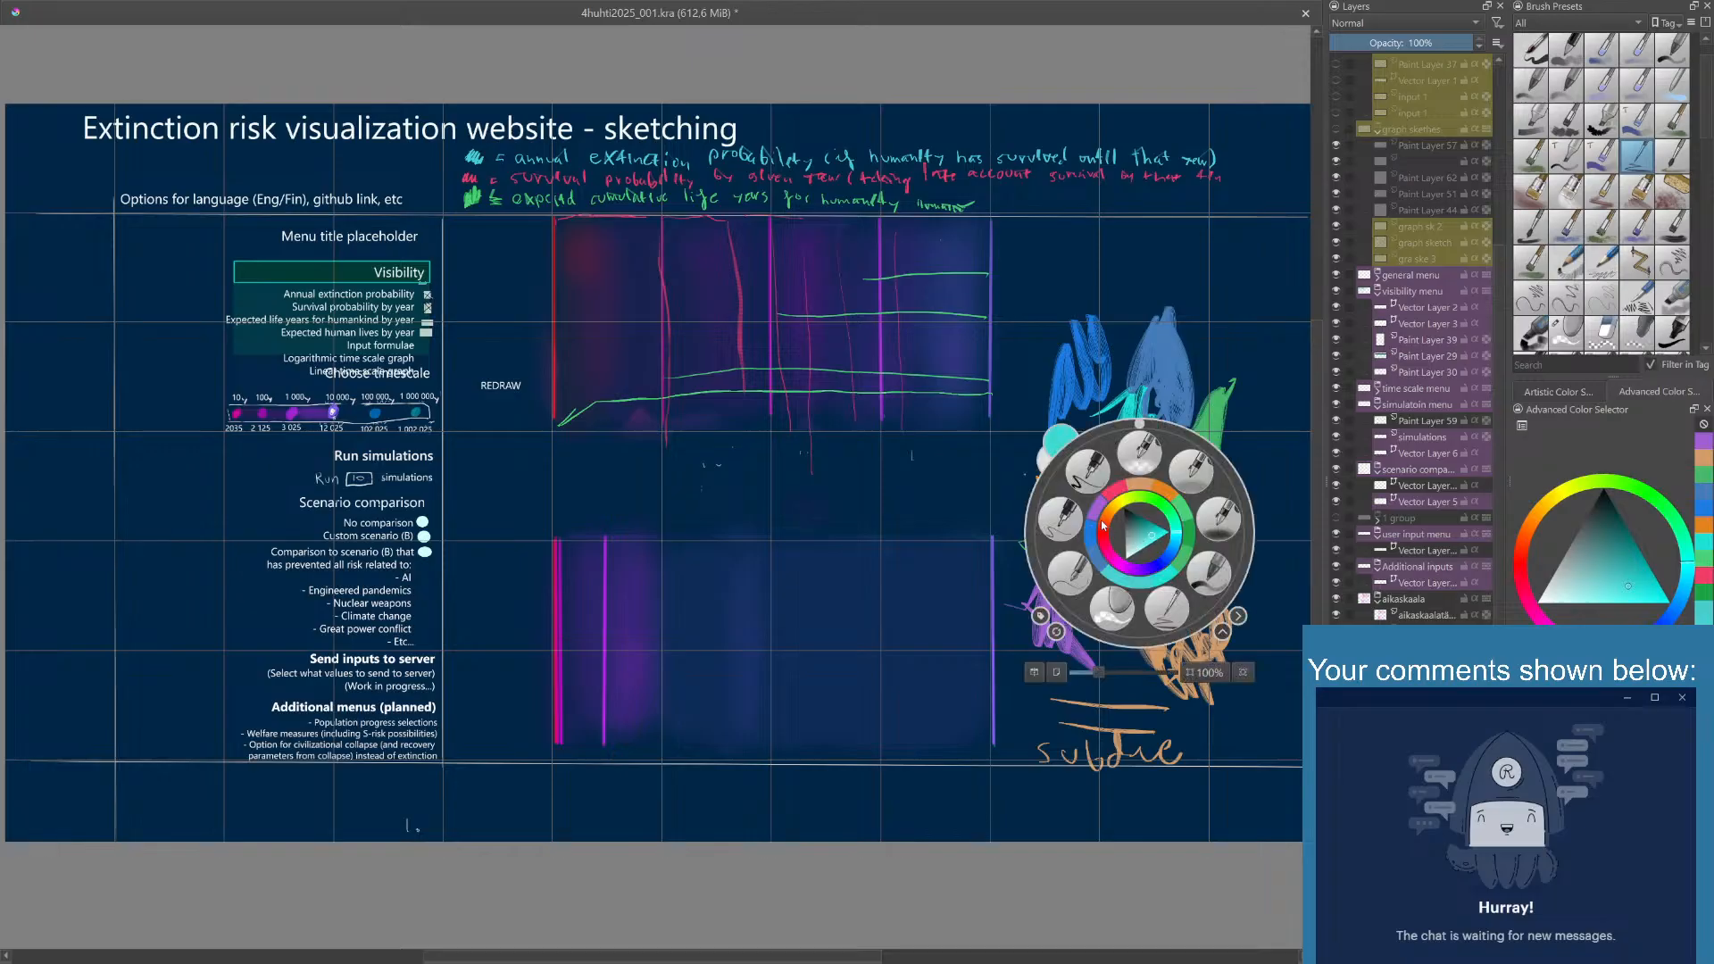
left_click(1107, 526)
left_click_drag(1106, 526, 1139, 530)
left_click(1238, 335)
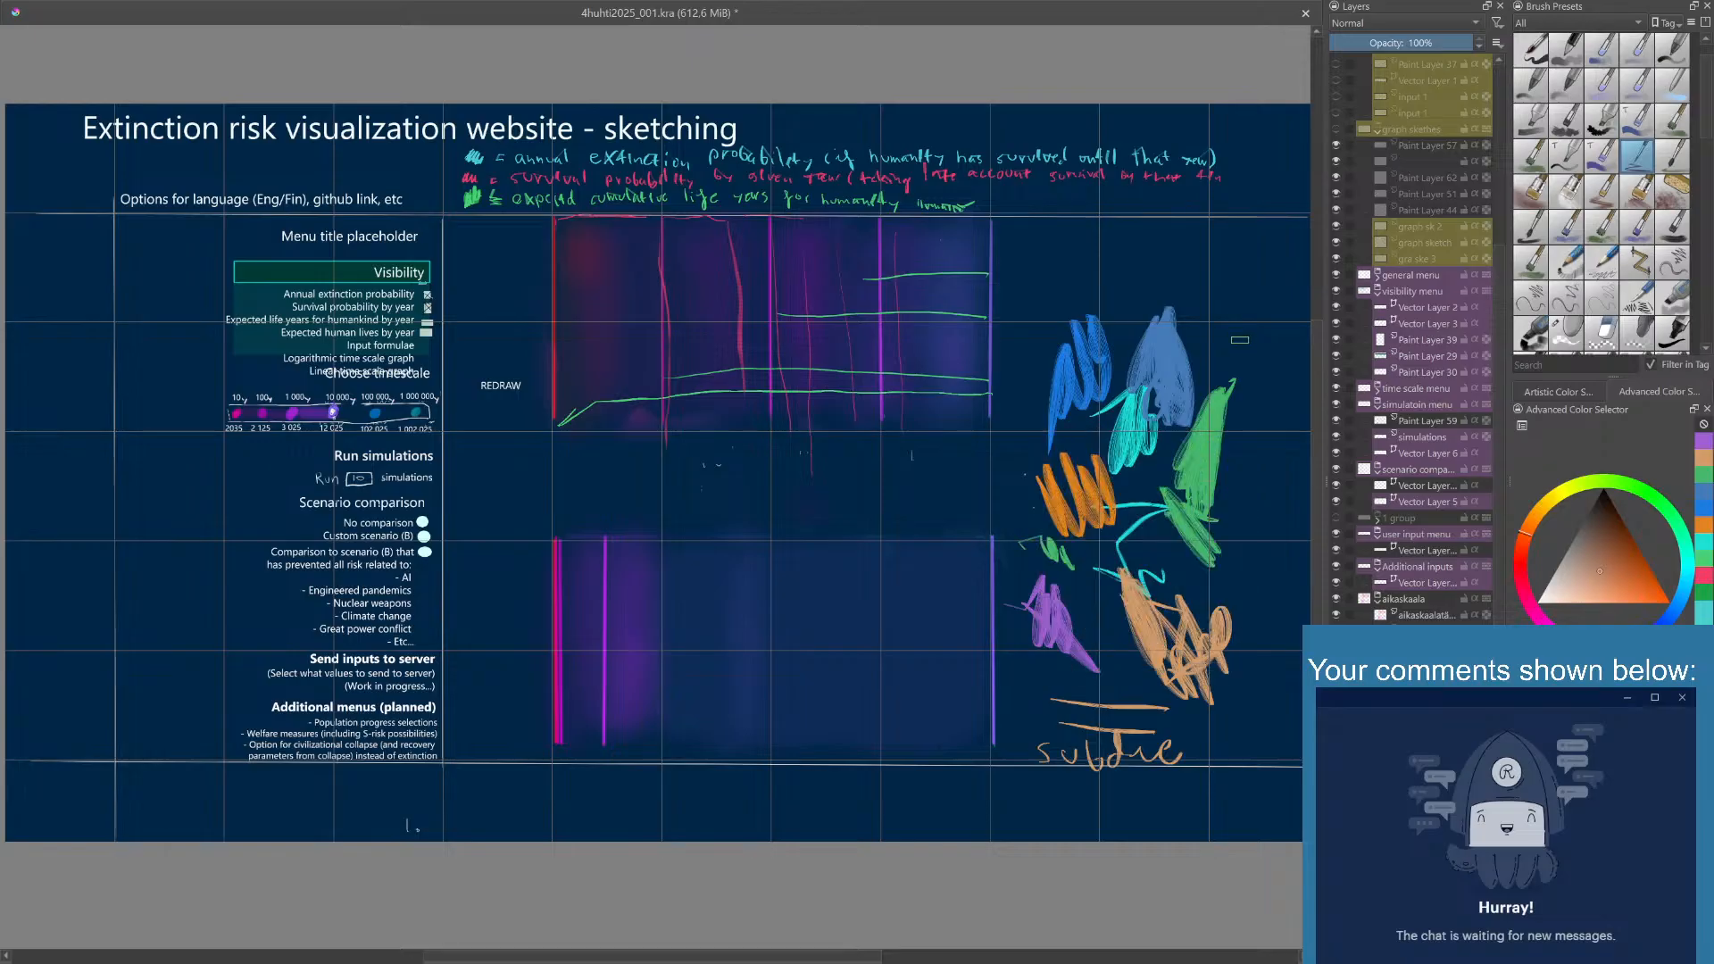
mouse_move(1116, 605)
left_mouse_down()
mouse_move(1124, 714)
mouse_move(1108, 654)
mouse_move(1106, 682)
mouse_move(1154, 701)
left_mouse_up()
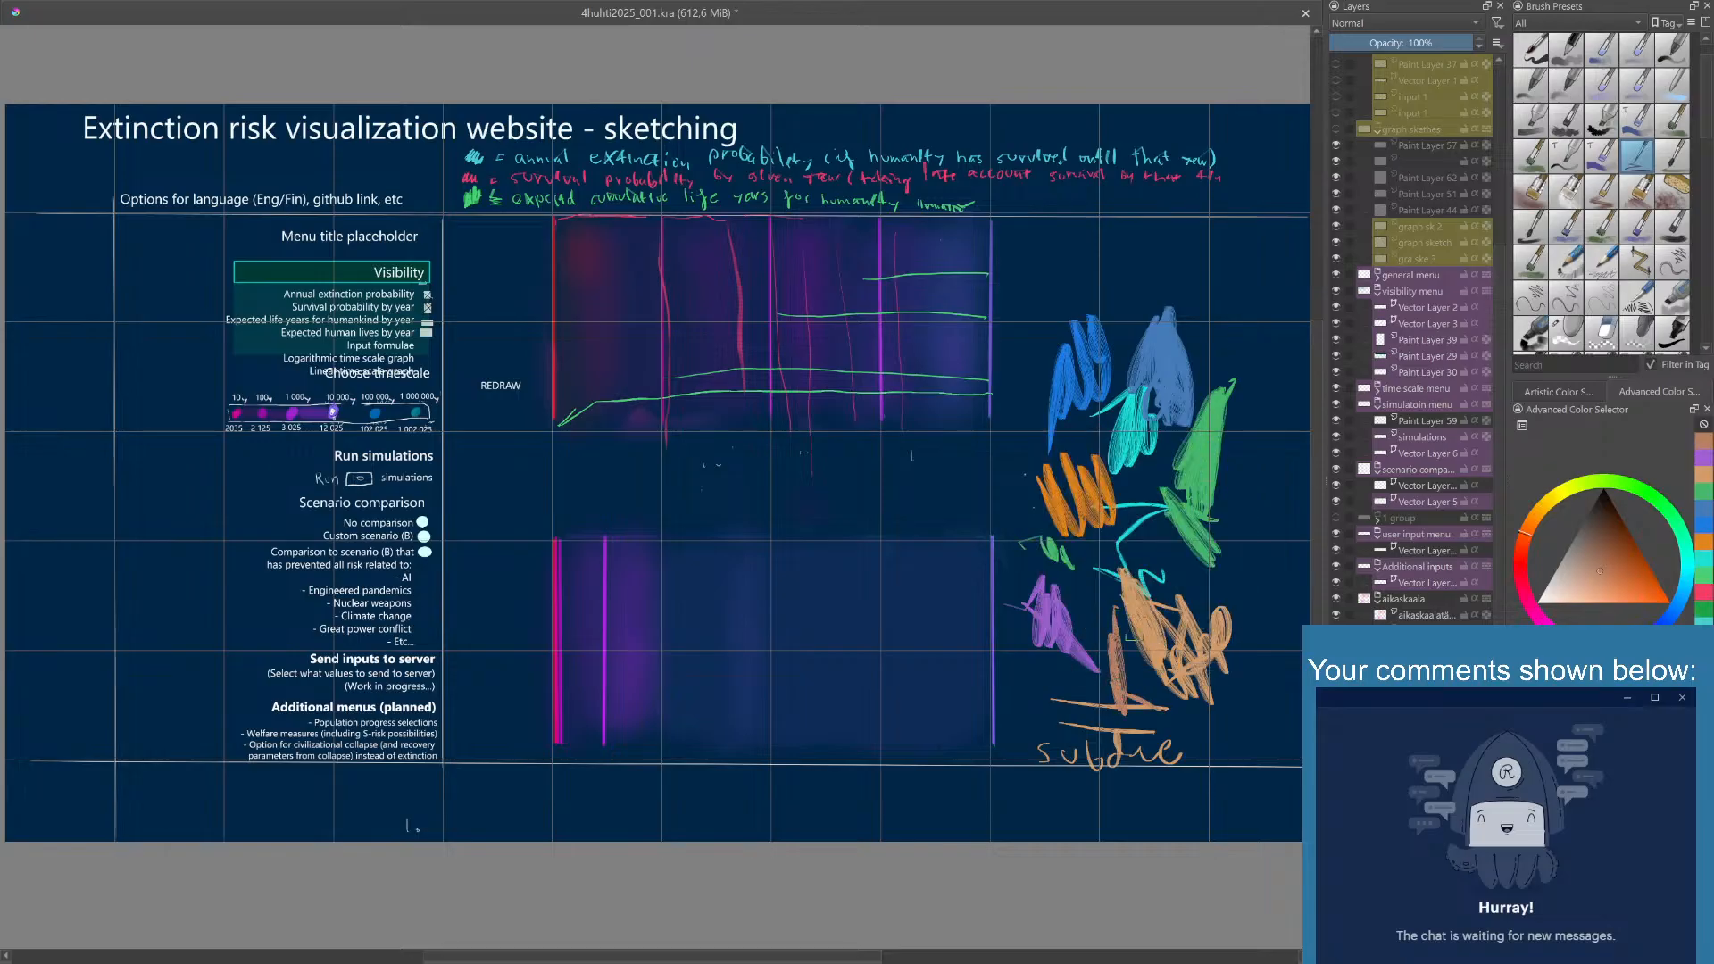
- Change the painting color to a soft lavender
right_click(1173, 543)
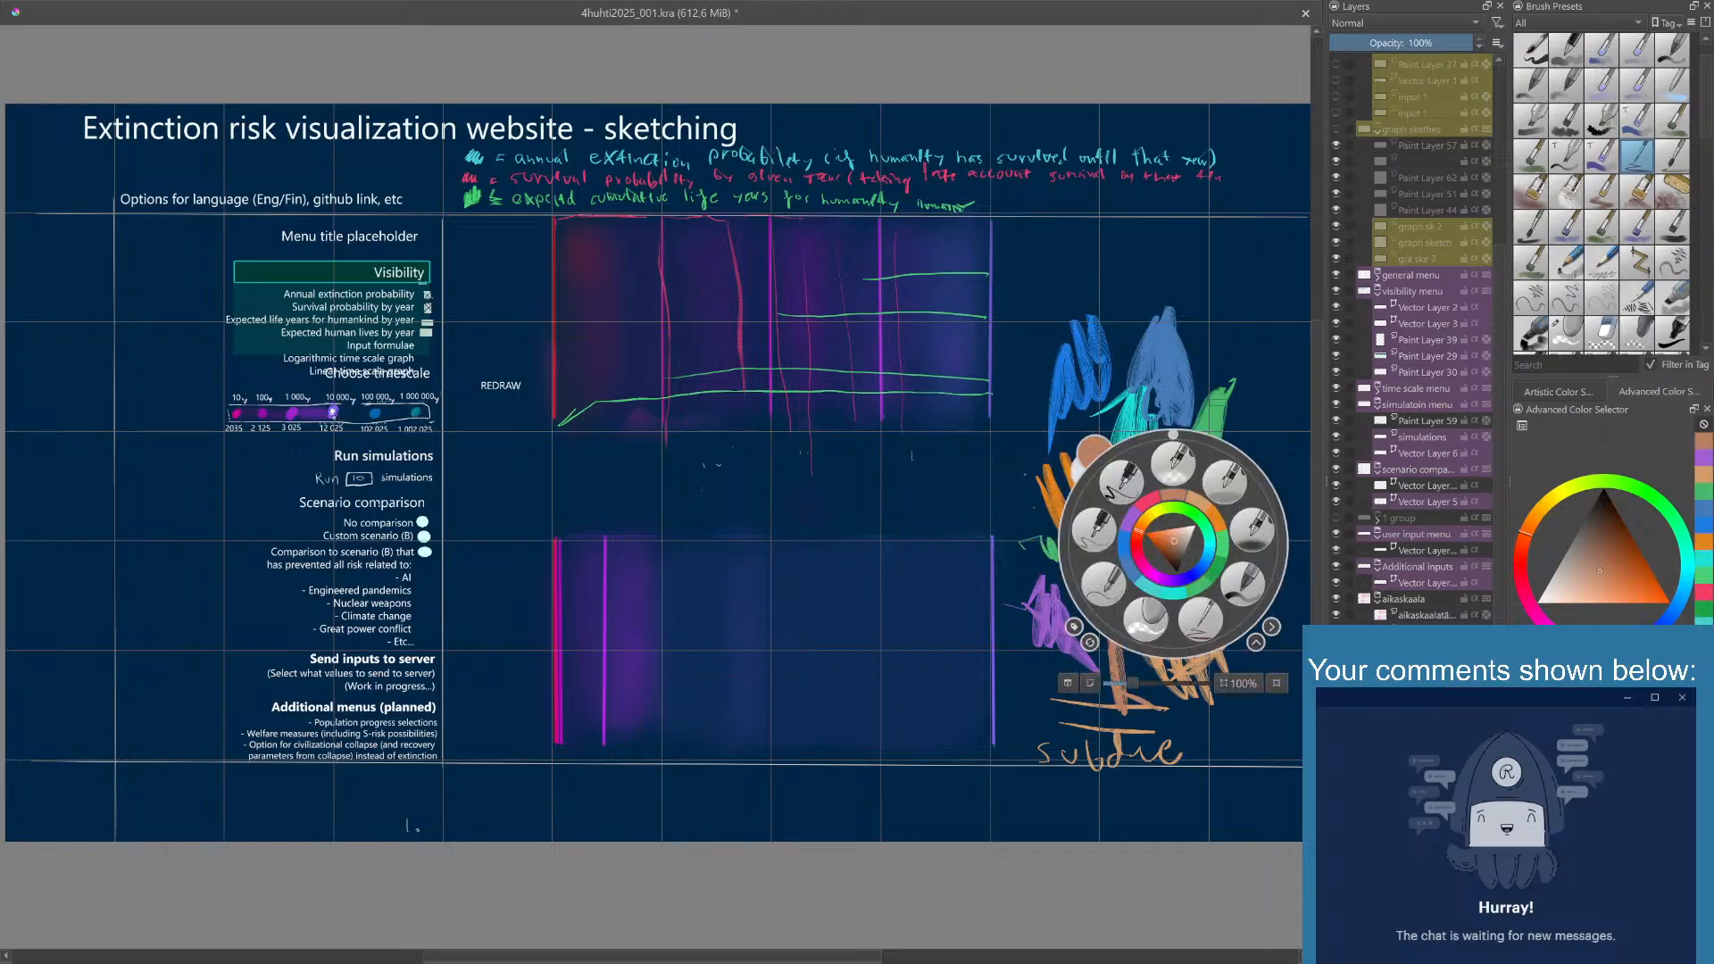
left_click(1237, 375)
right_click(1221, 409)
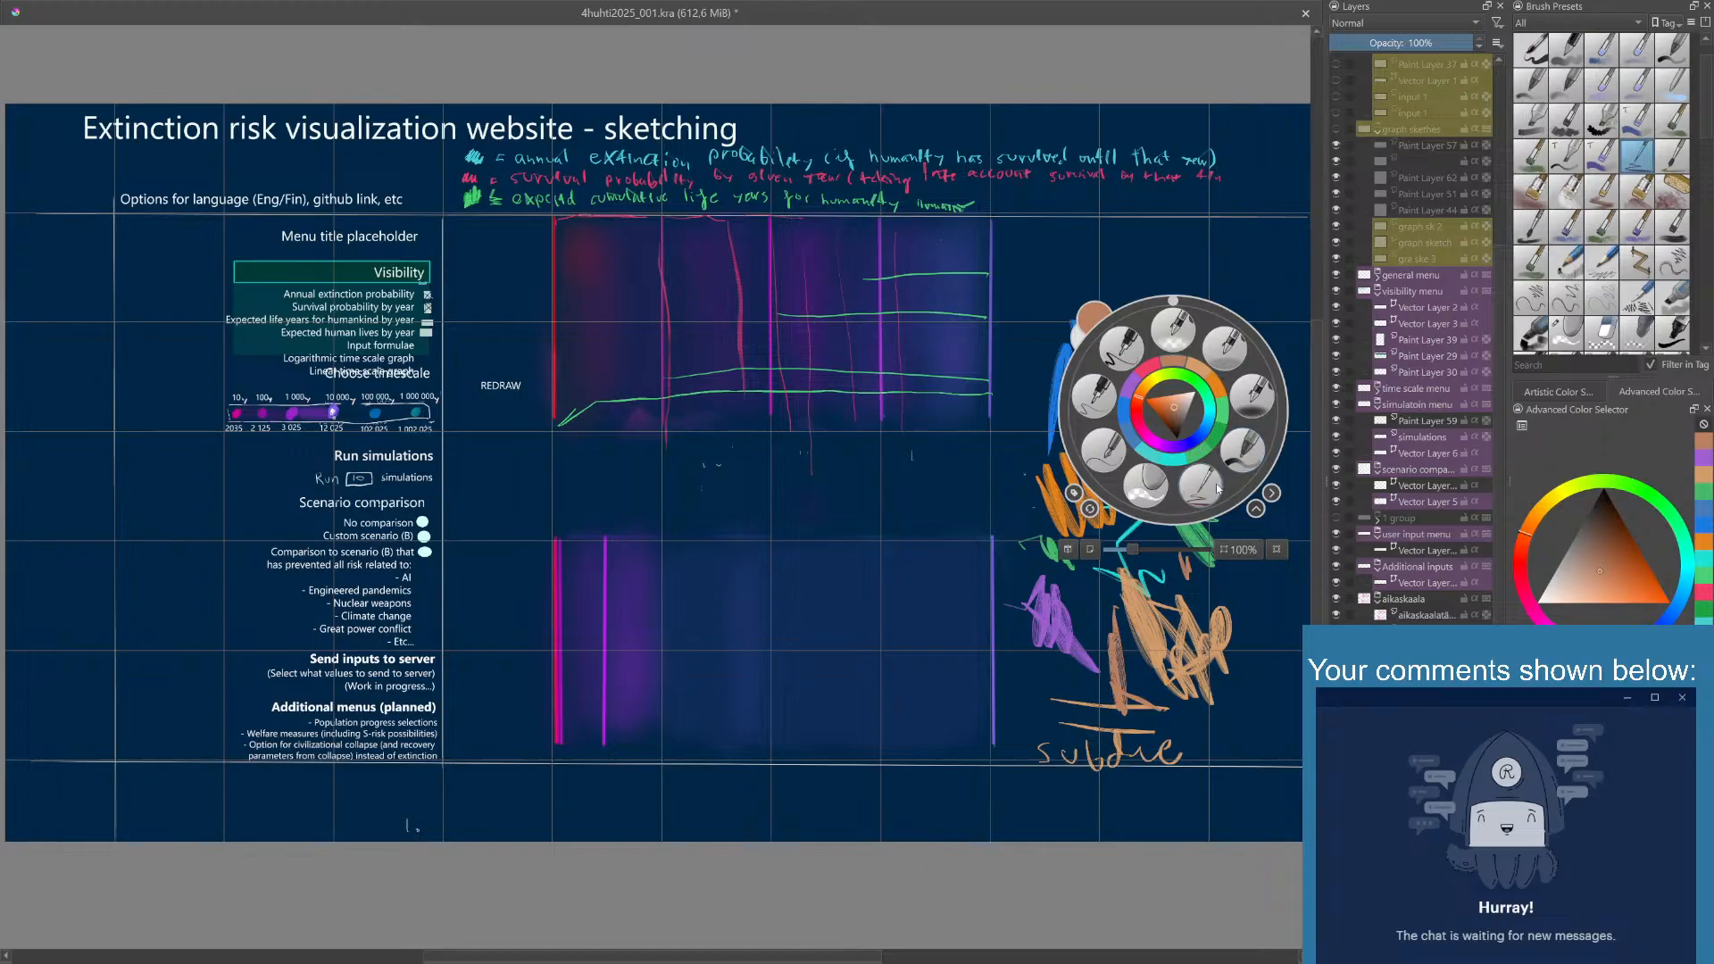
left_click(1212, 418)
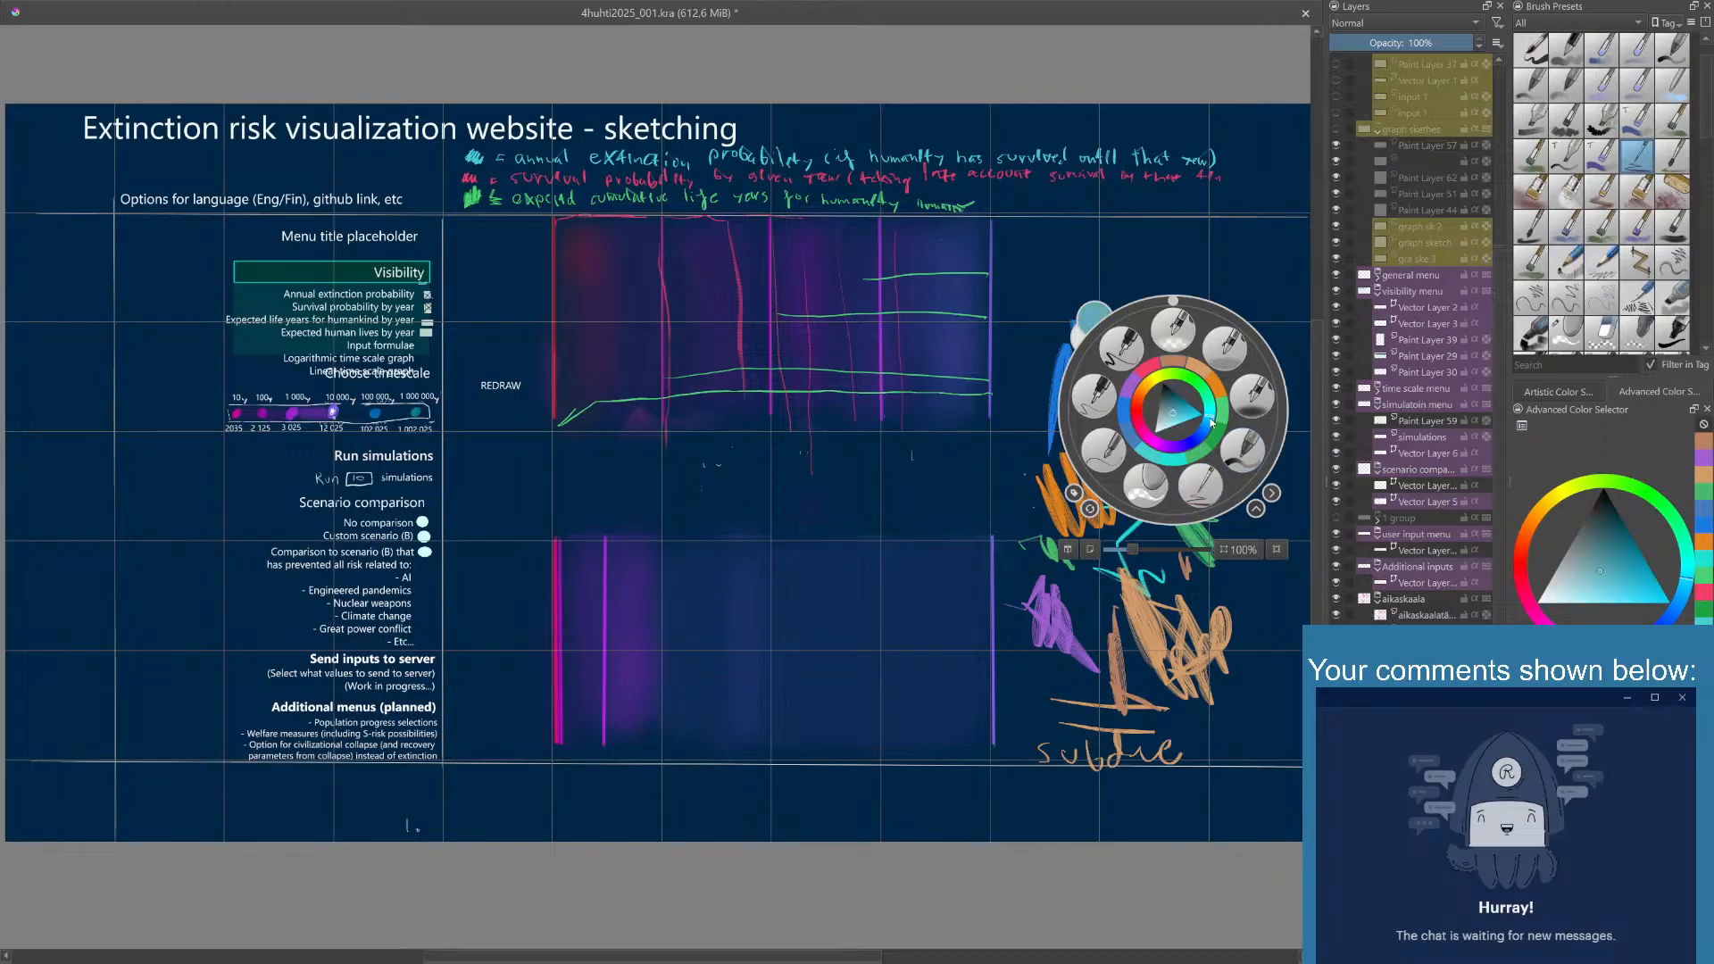
left_click(1178, 450)
left_click(1163, 421)
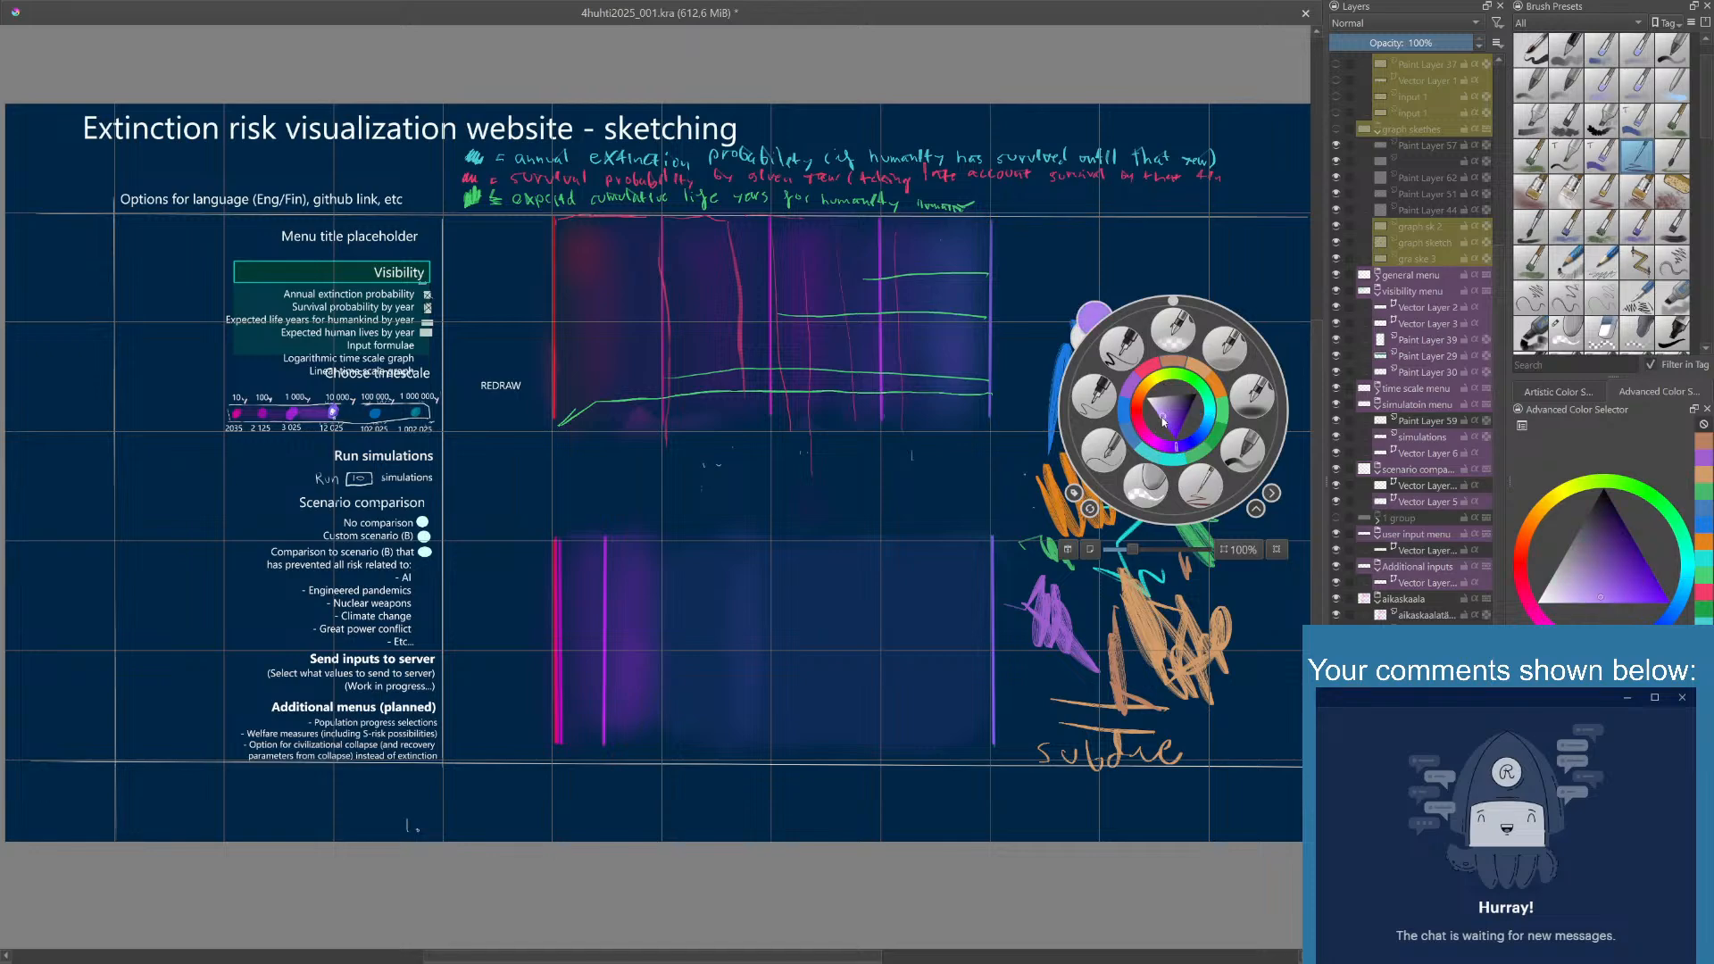
- Scribble a patch in soft lavender between the purple patch and the muted reddish orange stroke
left_click(1164, 408)
left_click(1095, 654)
mouse_move(1092, 602)
left_mouse_down()
mouse_move(1074, 692)
mouse_move(1056, 701)
mouse_move(1070, 719)
mouse_move(1045, 688)
left_mouse_up()
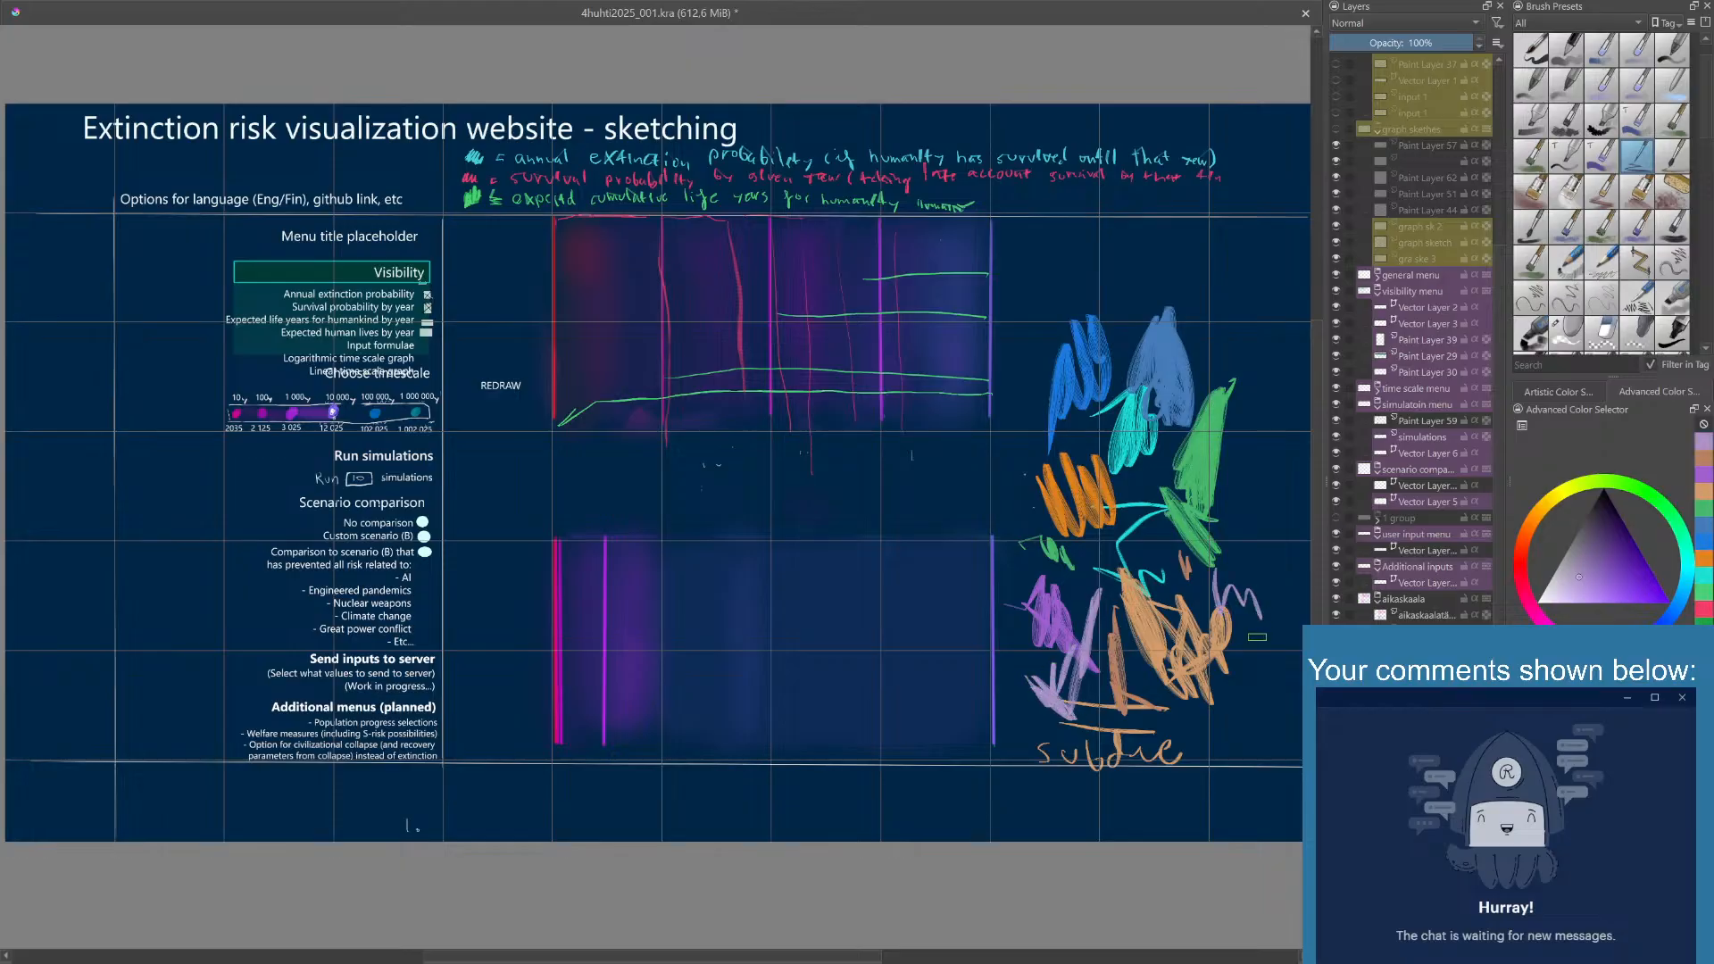
- Set the painting color to a soft periwinkle blue and scribble a swatch below the pale orange patch
right_click(1216, 623)
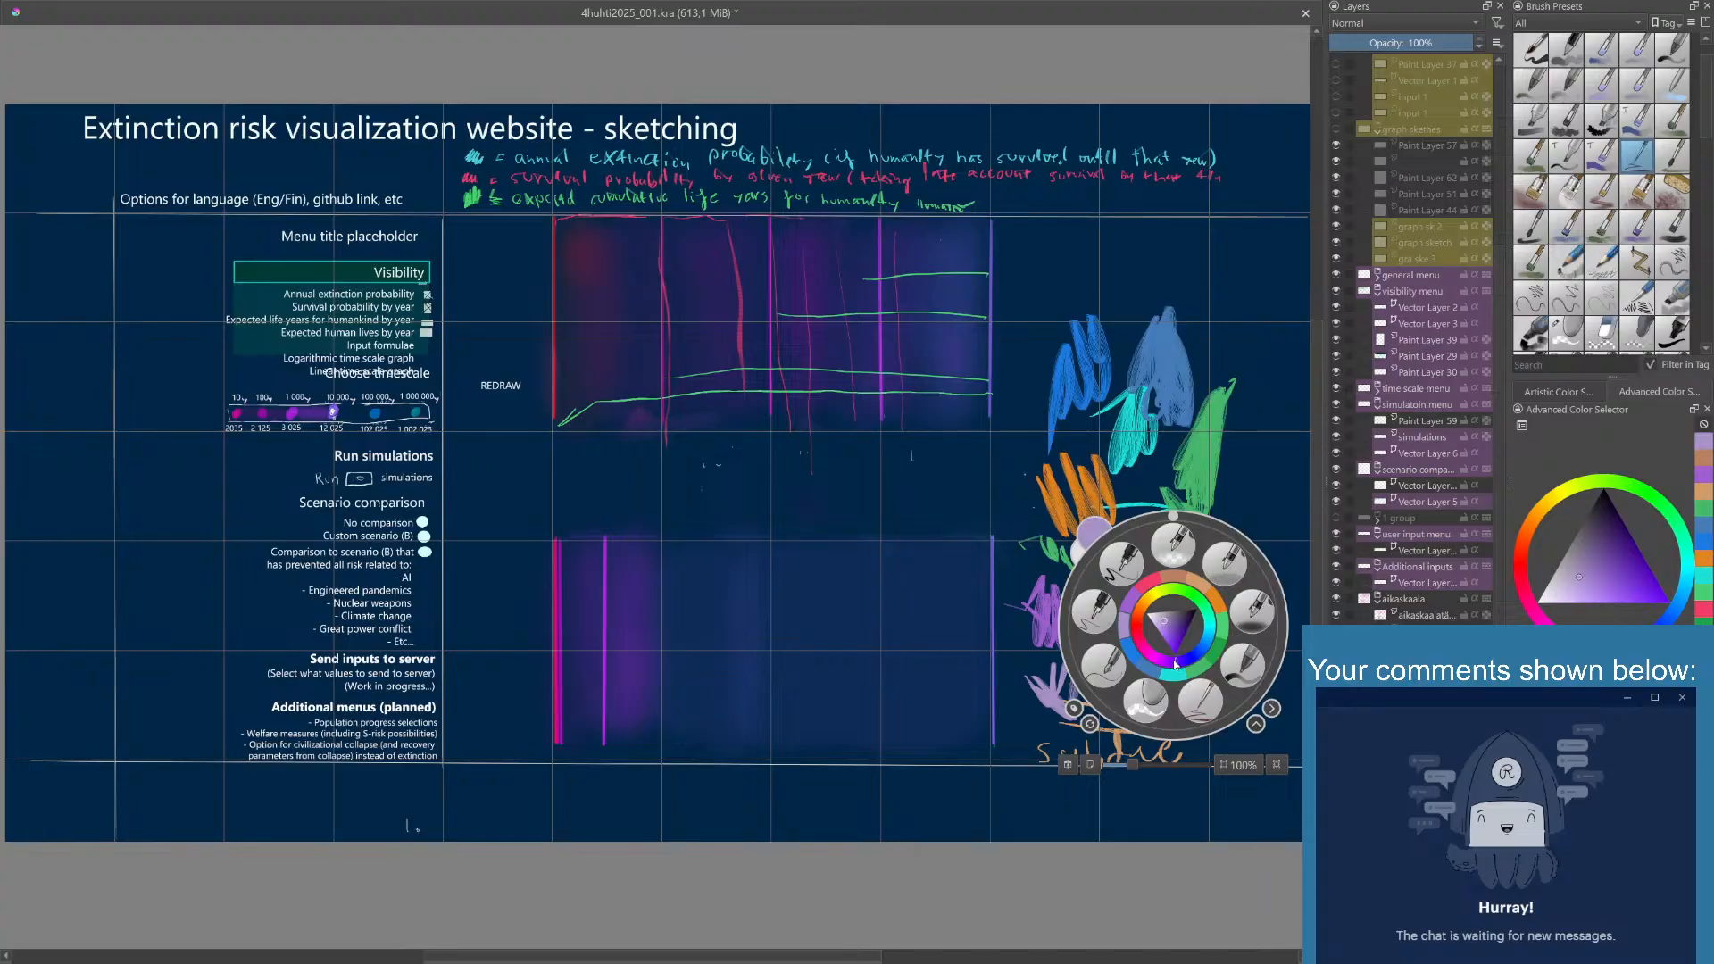
left_click_drag(1179, 665, 1192, 657)
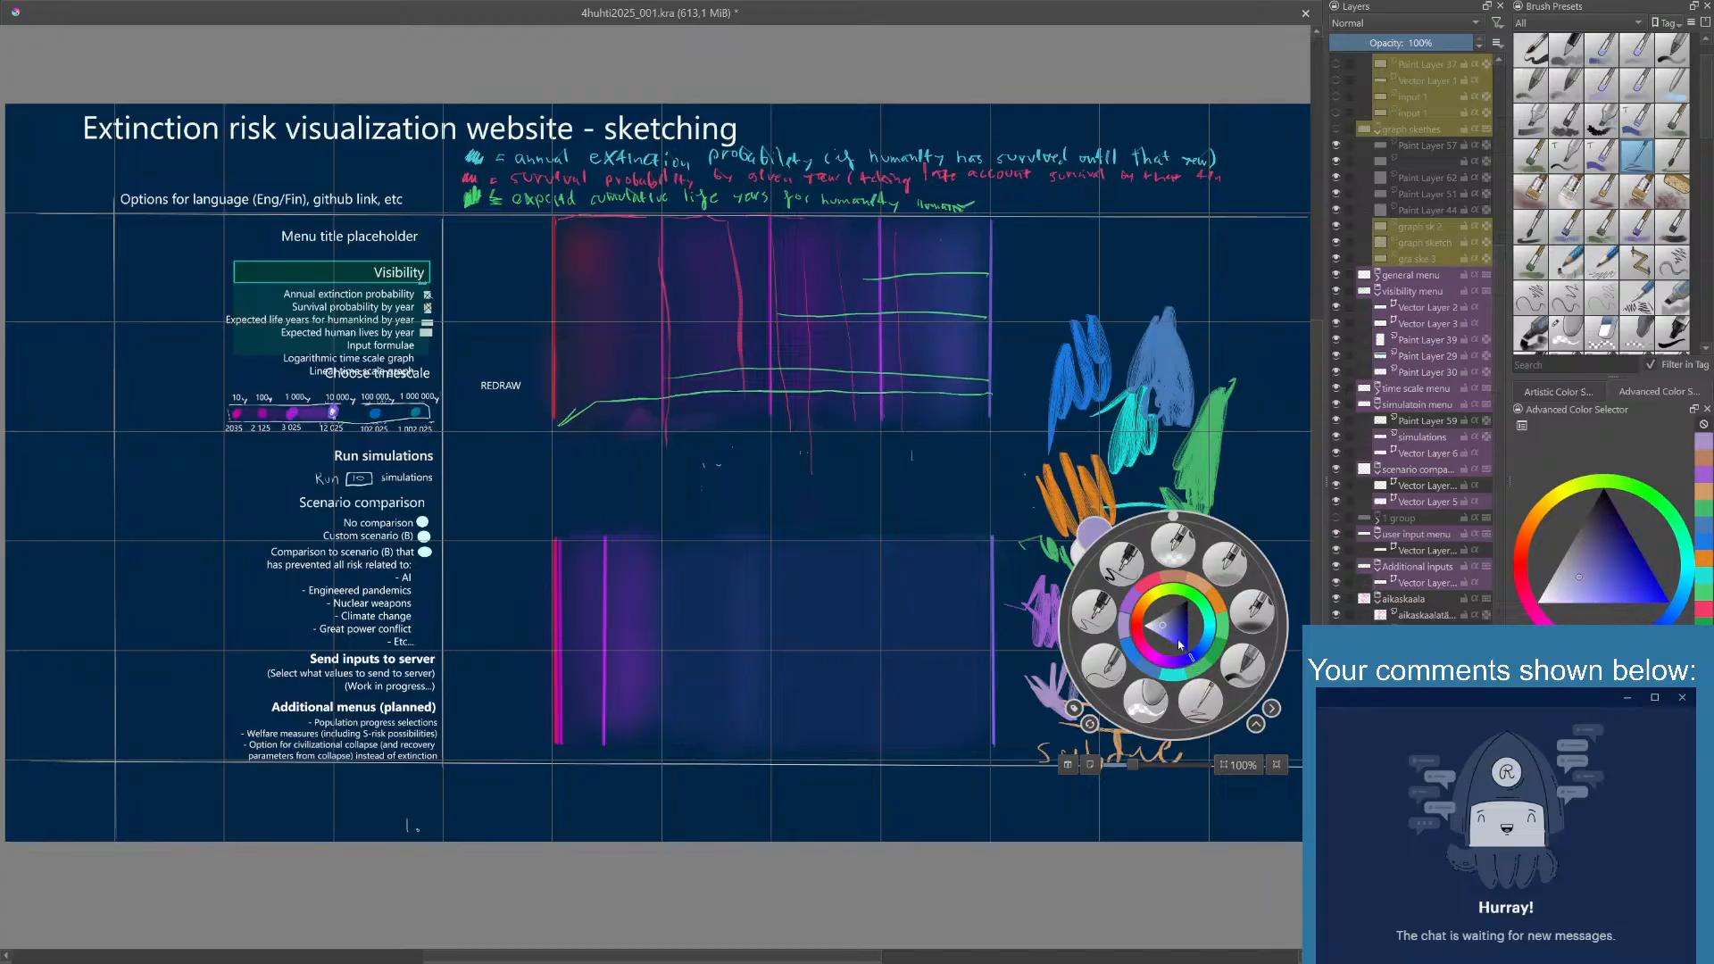
left_click(1176, 632)
left_click(1167, 634)
left_click(1259, 443)
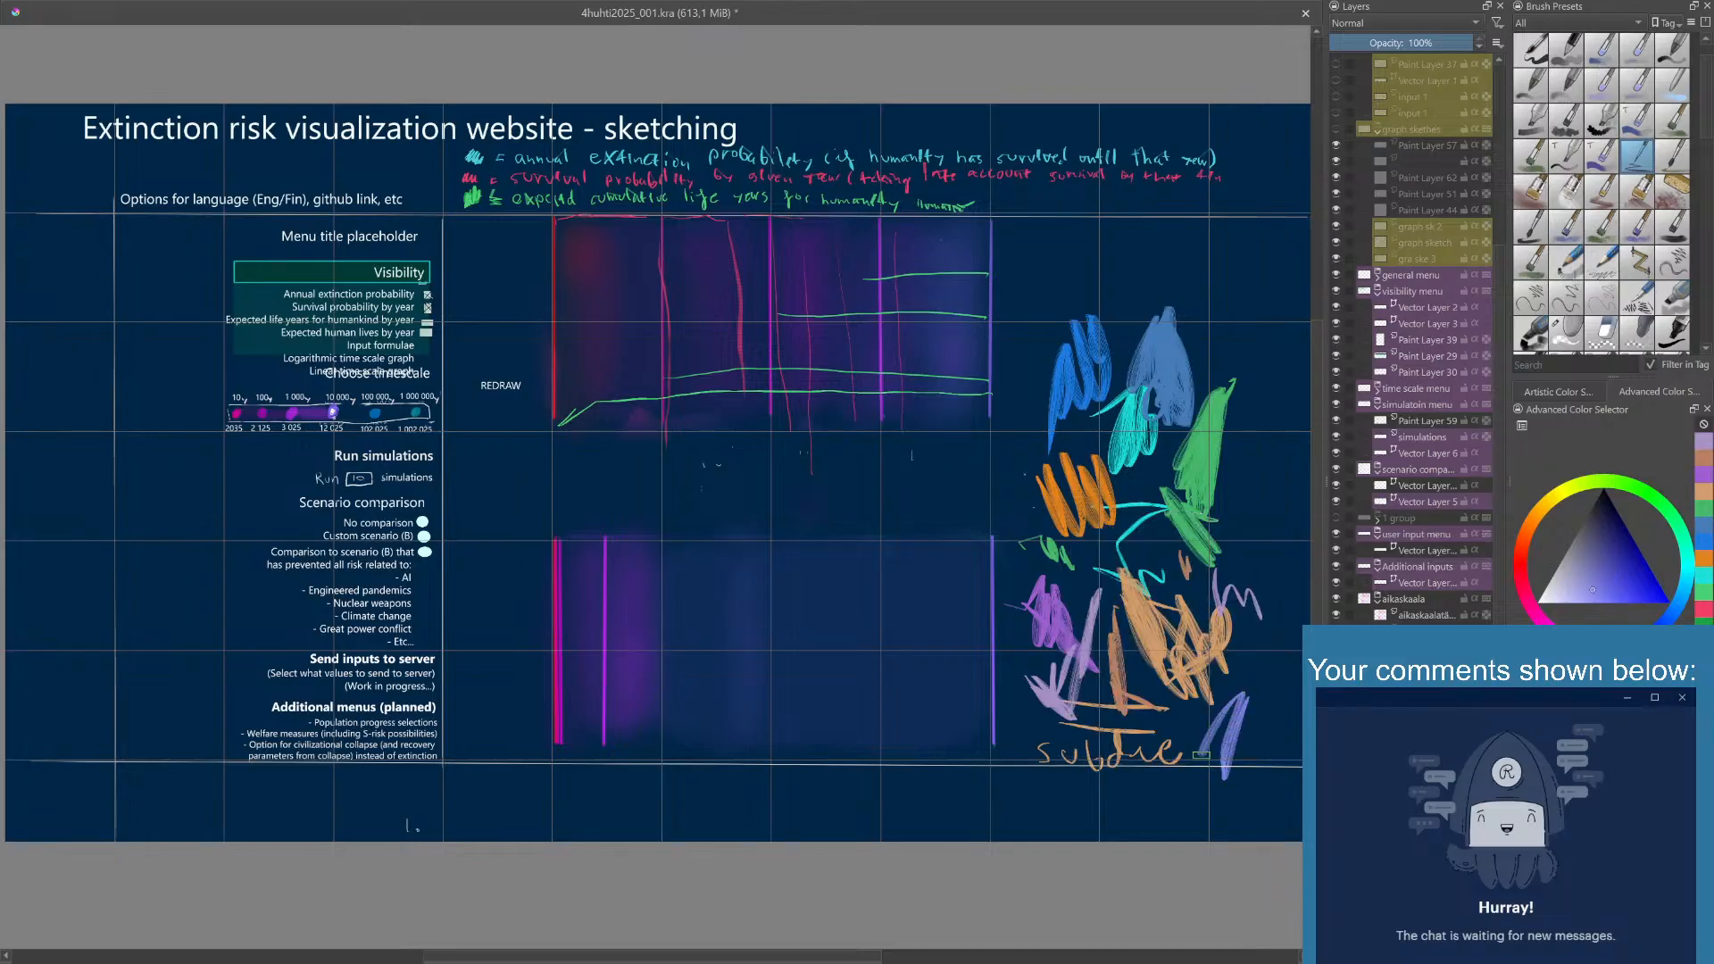
- Shift the painting color to a soft light blue and scribble a patch over the handwritten label below the swatches
right_click(1187, 723)
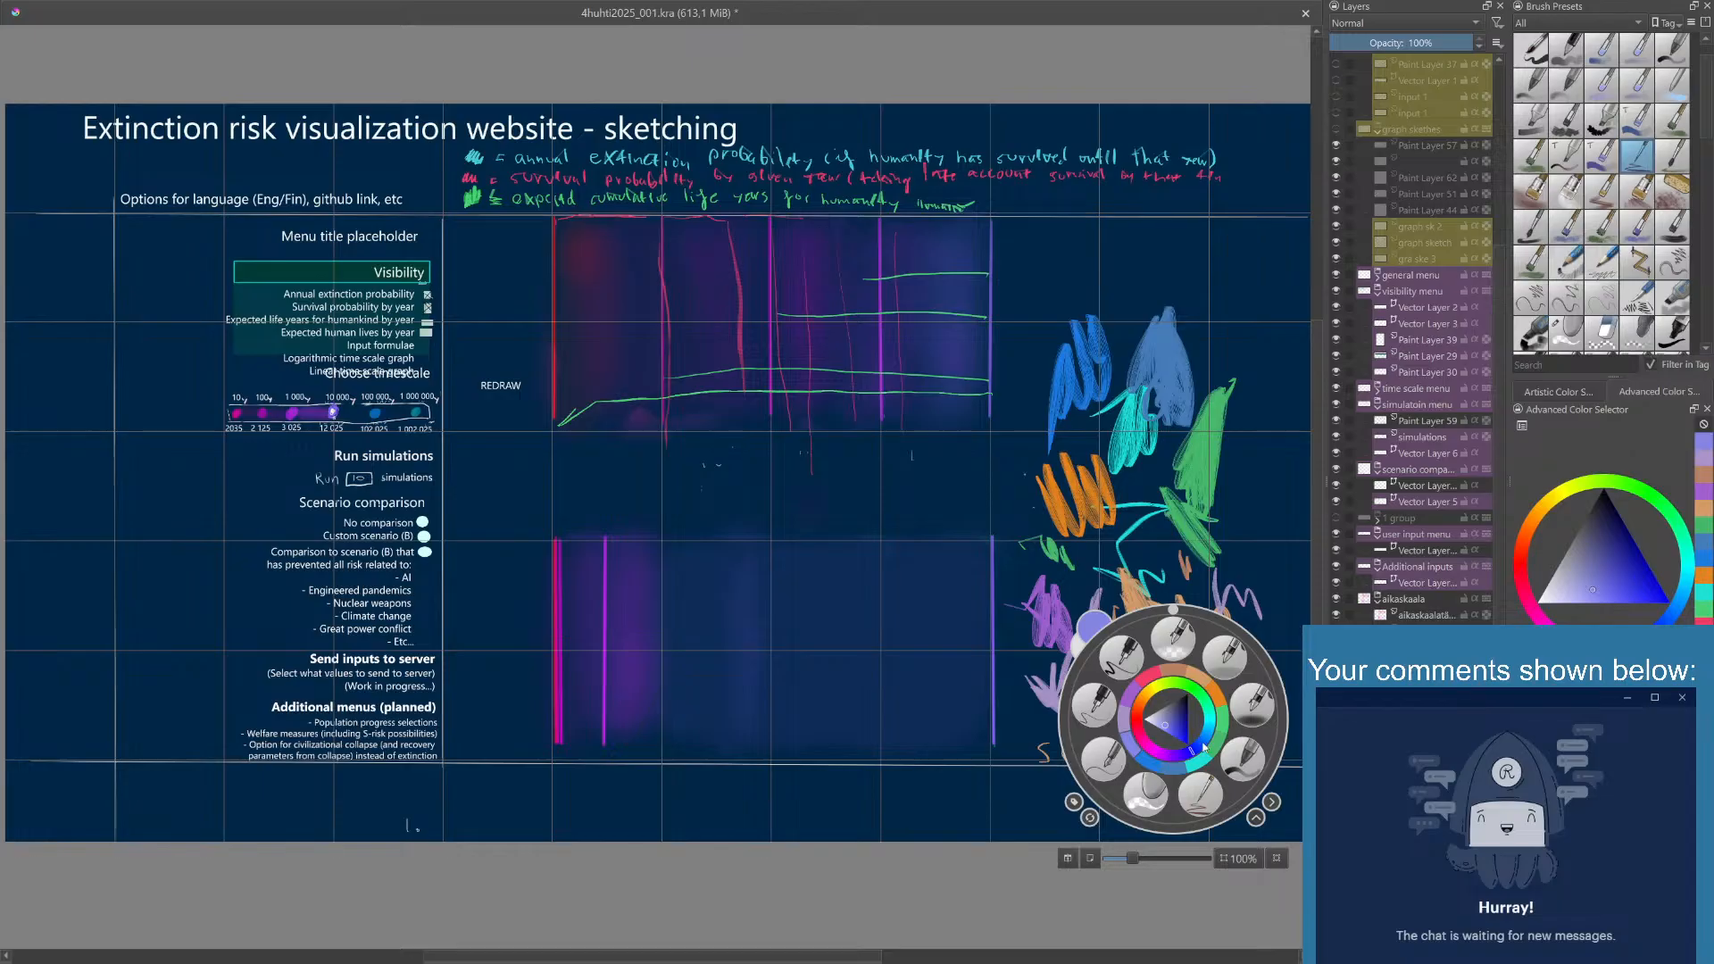
mouse_move(1201, 750)
left_mouse_down()
mouse_move(1141, 802)
mouse_move(1077, 743)
mouse_move(1127, 800)
mouse_move(1163, 773)
left_mouse_up()
left_click(1250, 561)
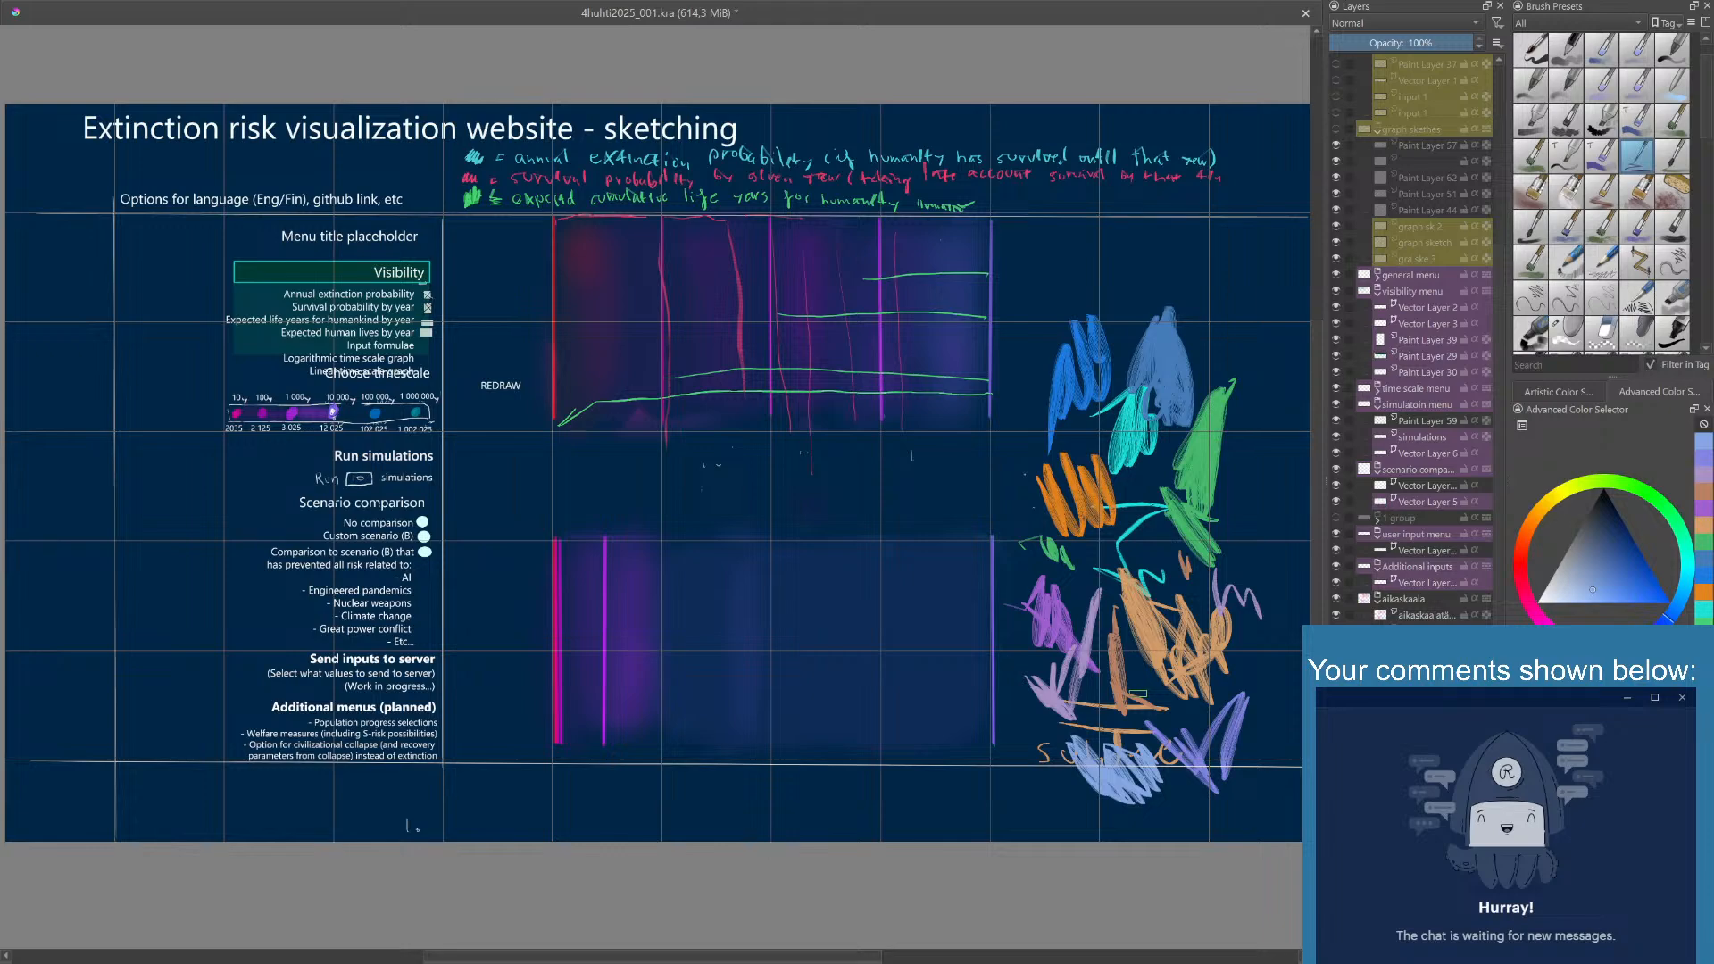
- Set the painting color to turquoise, shift it to mint green, and scribble a patch beneath the tall green swatch
right_click(1137, 693)
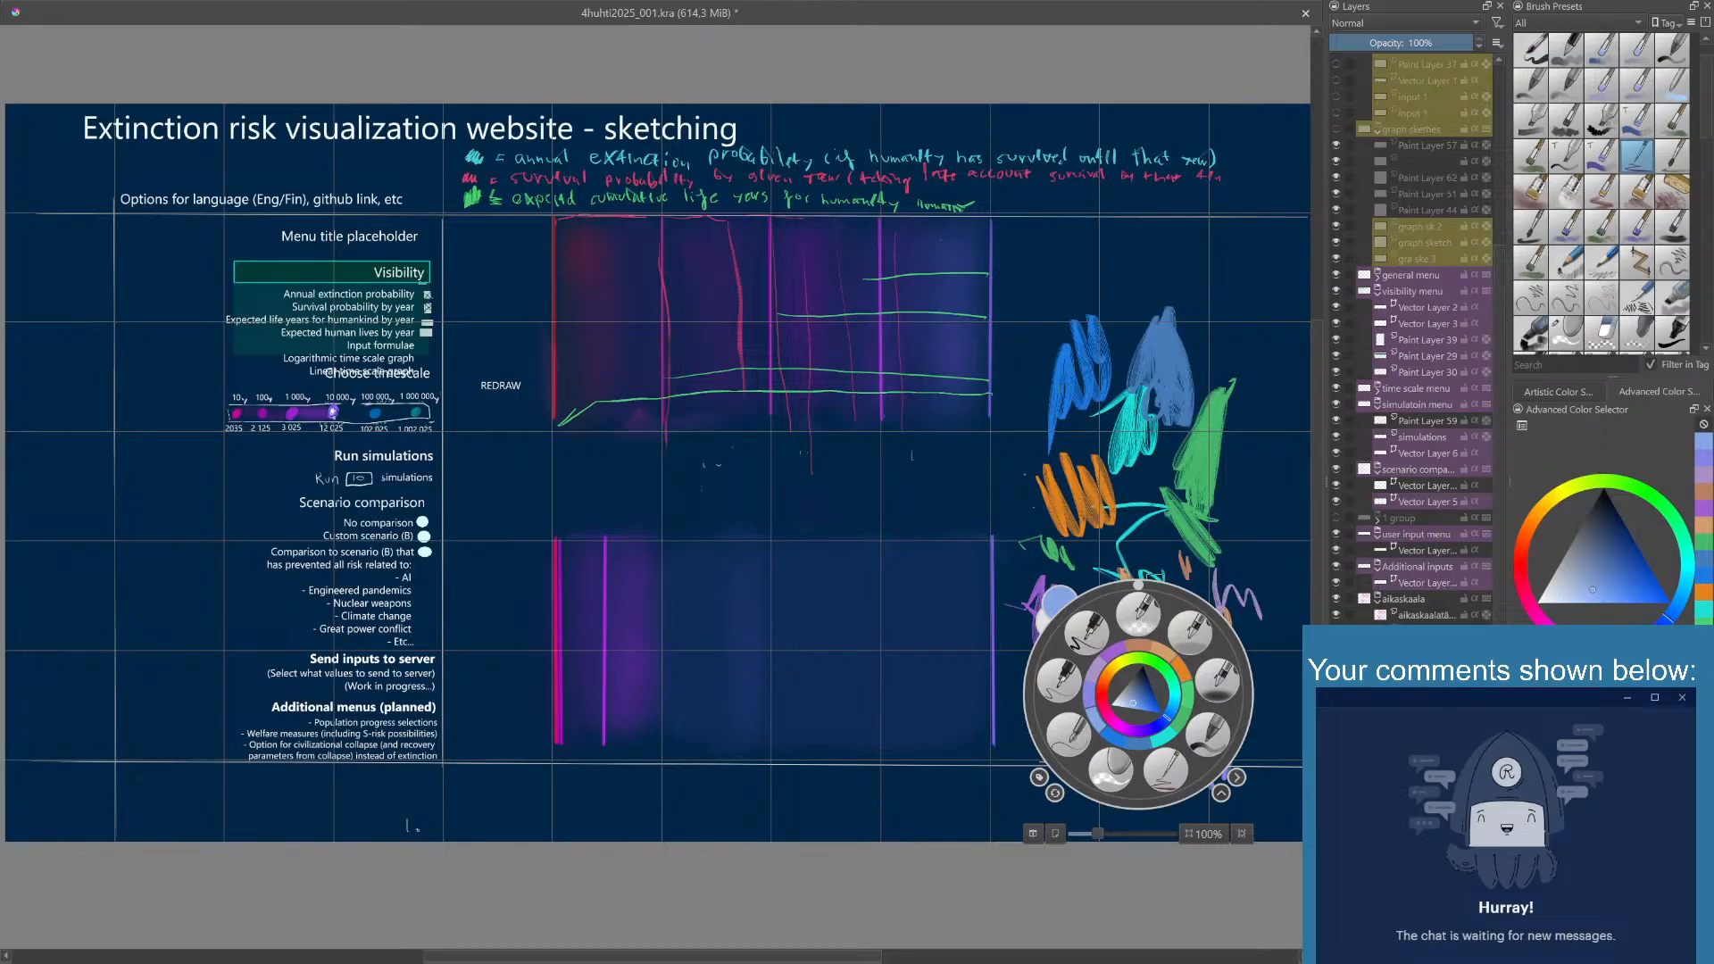
left_click(1156, 543)
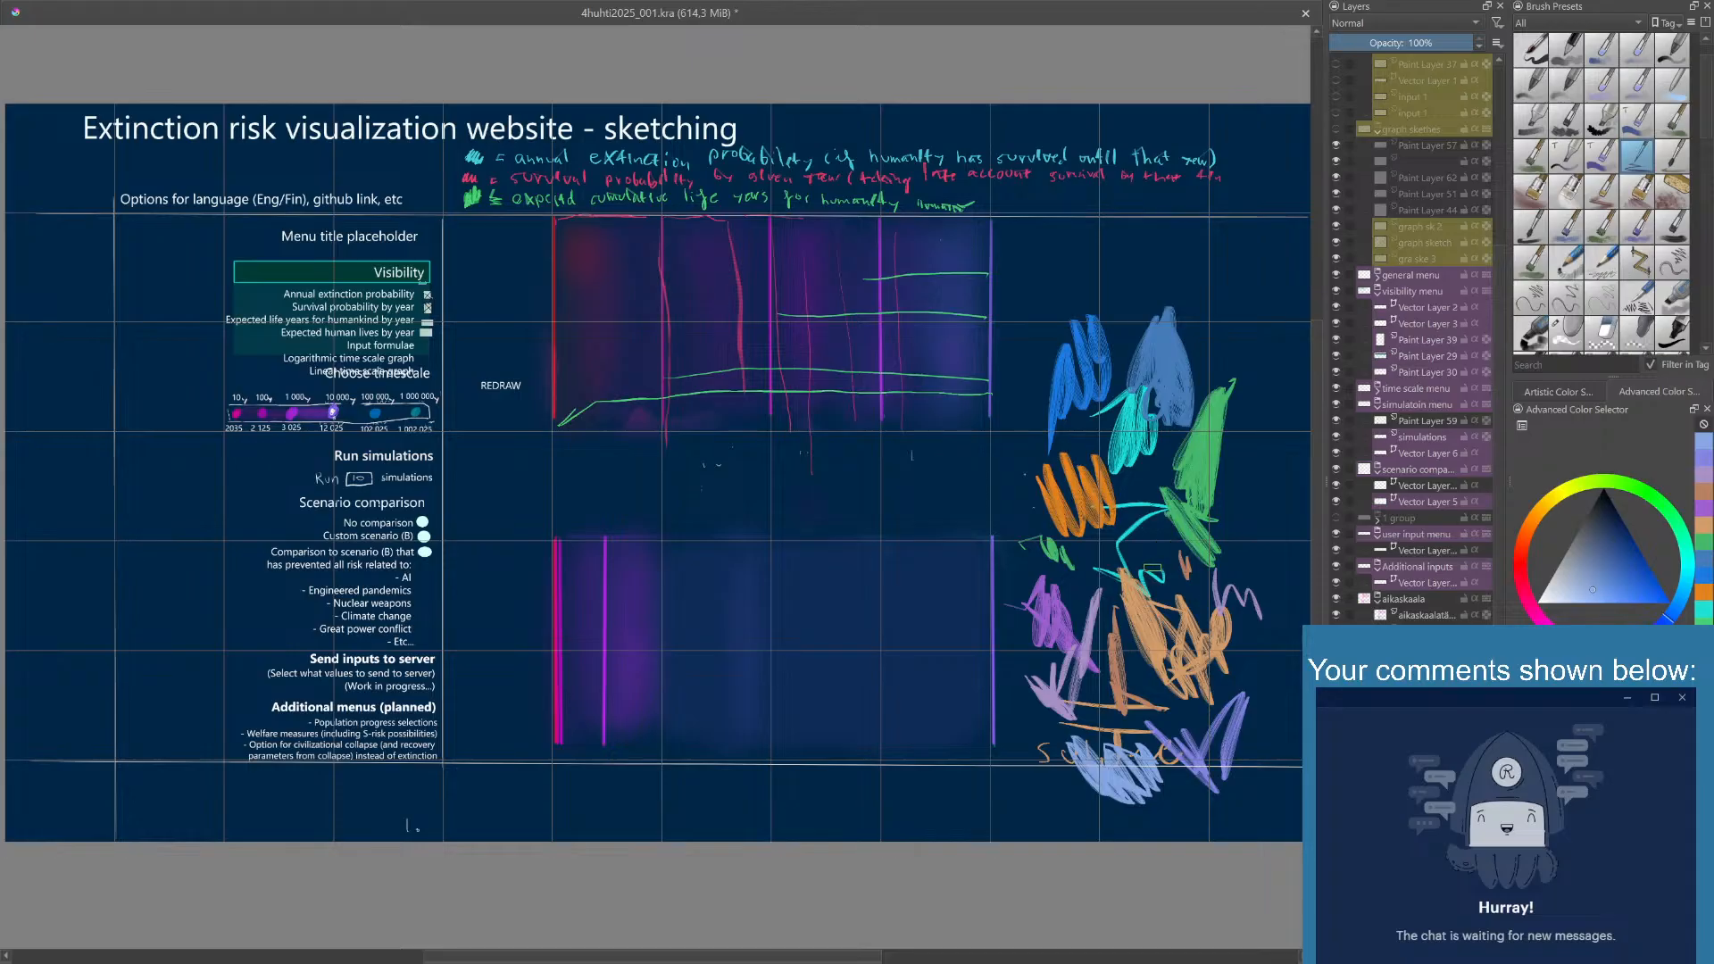
right_click(1154, 569)
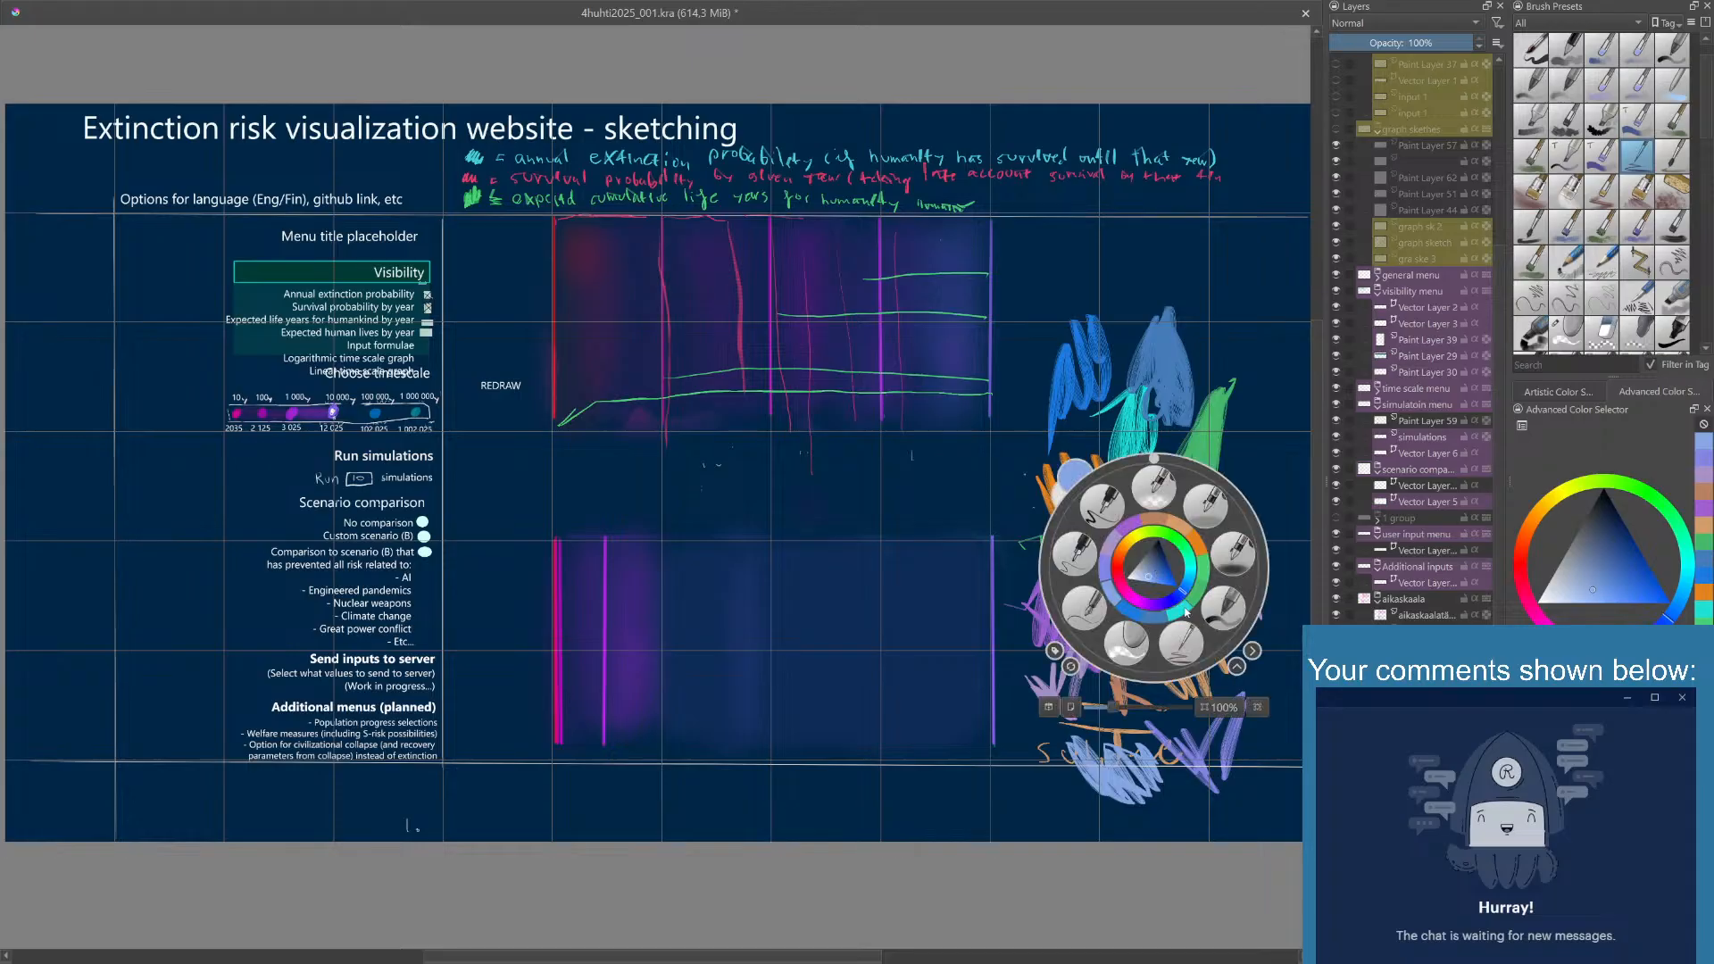
left_click(1187, 612)
right_click(1130, 548)
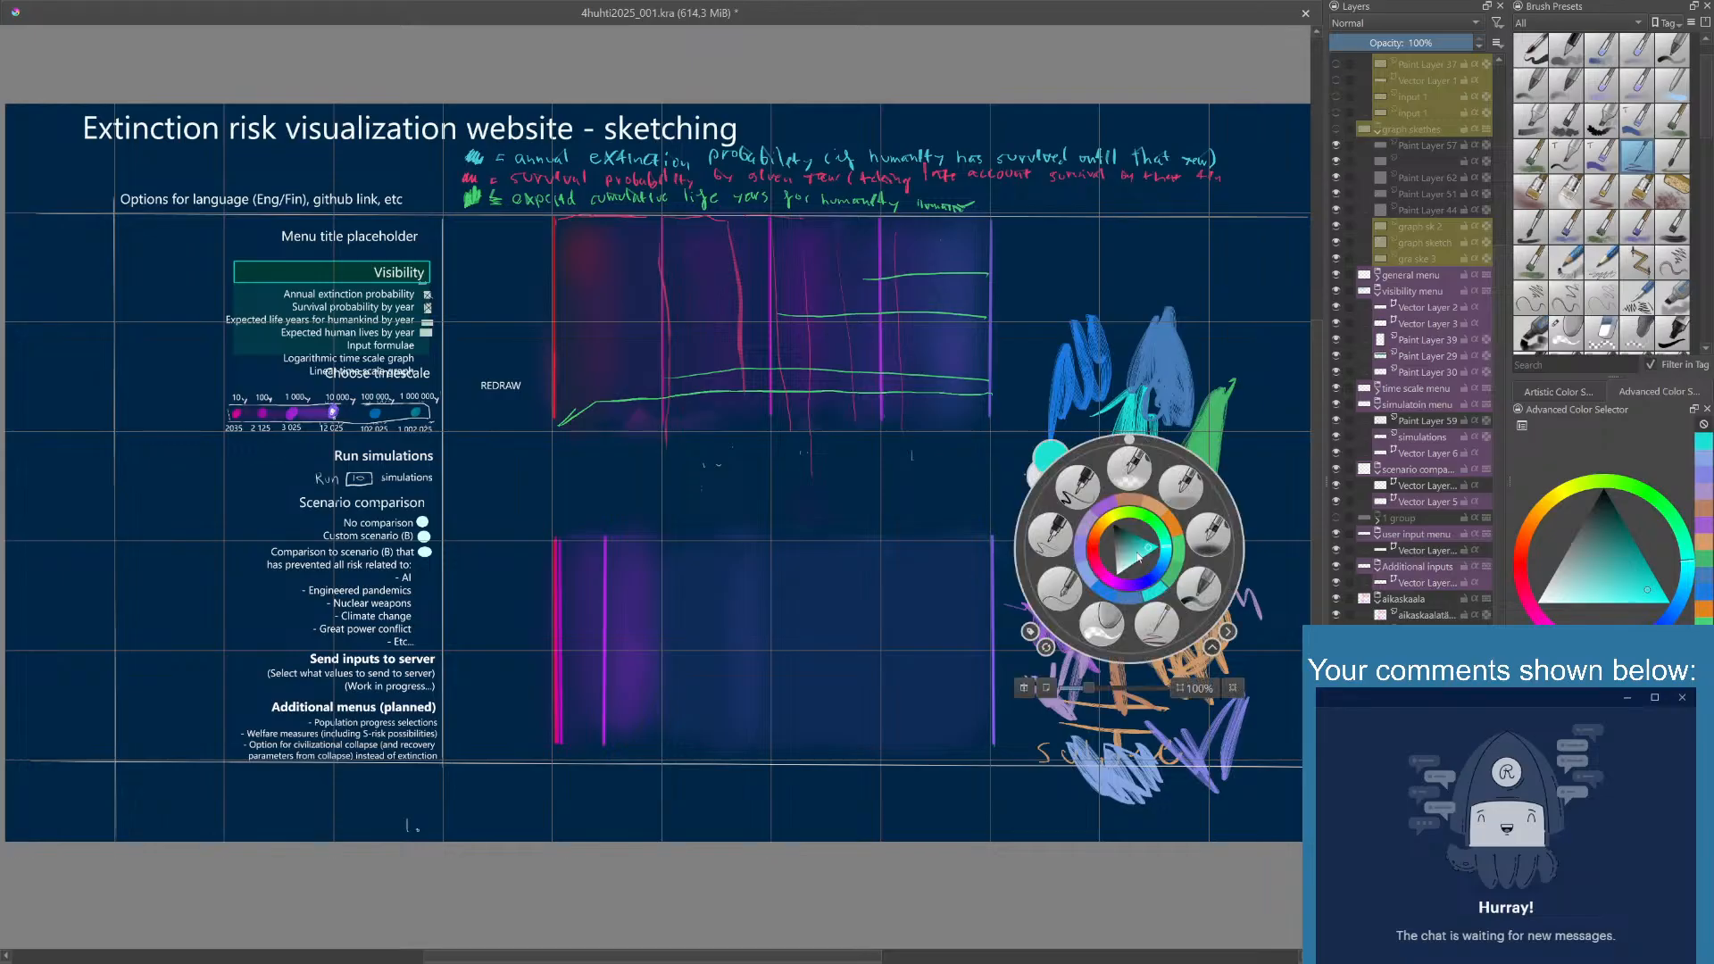
mouse_move(1167, 548)
left_mouse_down()
mouse_move(1162, 568)
mouse_move(1236, 568)
mouse_move(1166, 564)
mouse_move(1212, 527)
mouse_move(1161, 550)
left_mouse_up()
left_click(1203, 421)
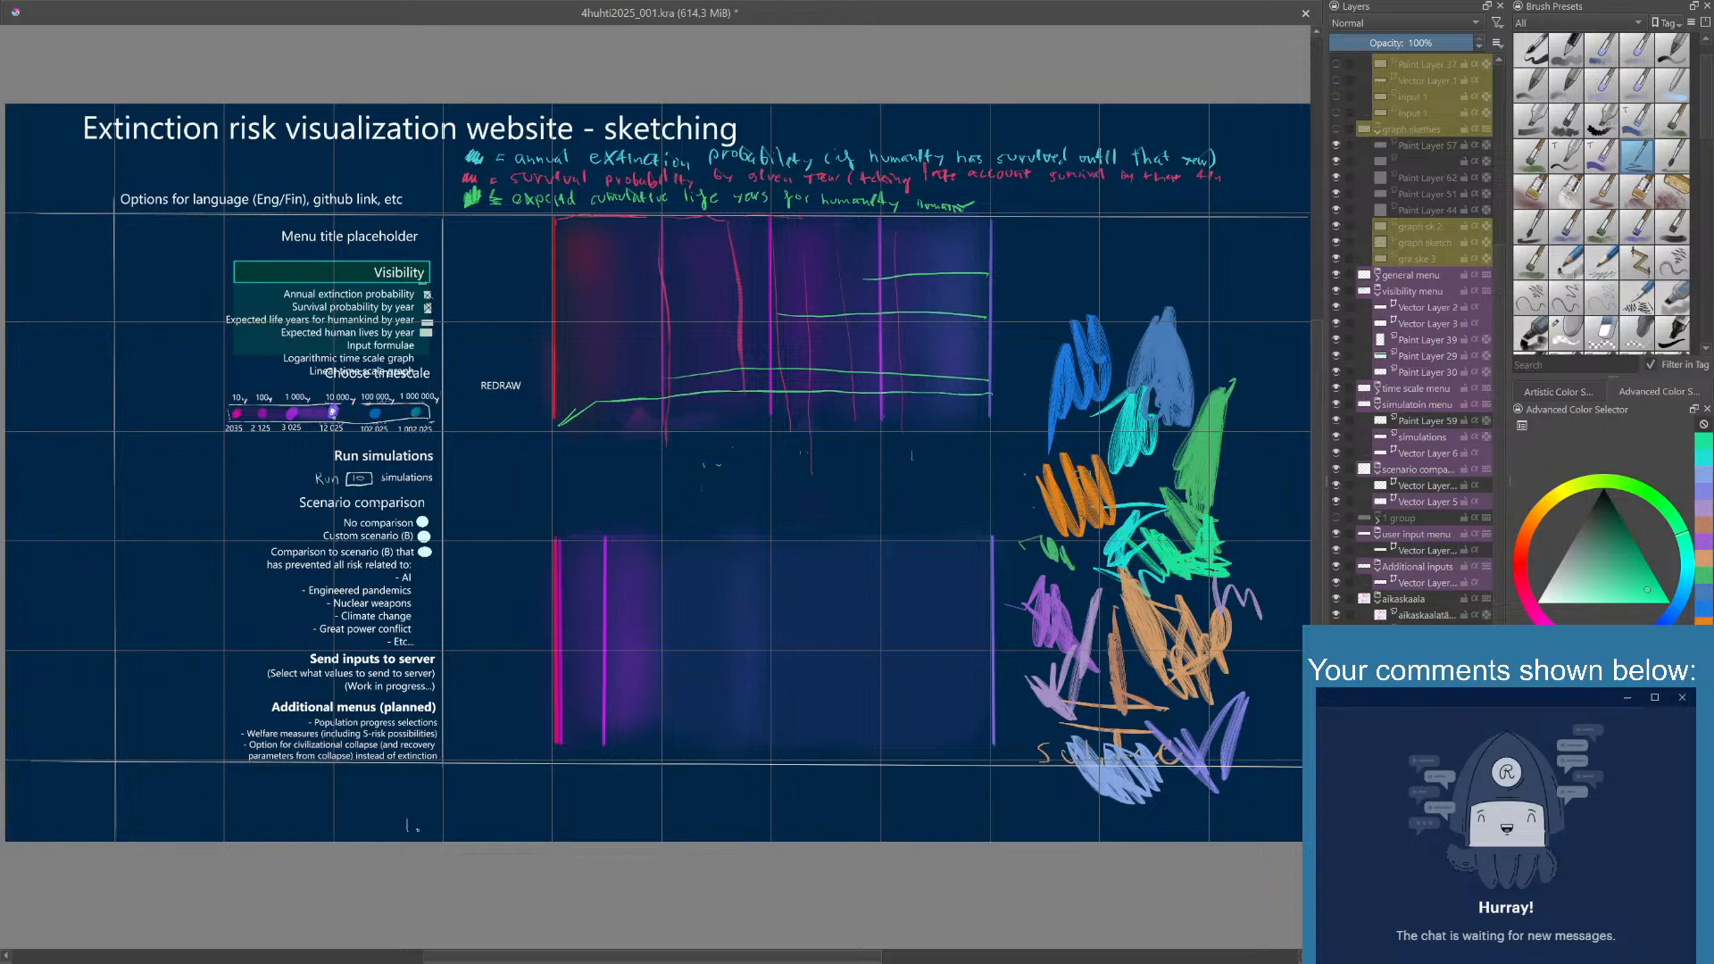
- Set the painting color to bright magenta pink and scribble a patch between the lavender and pale orange swatches
right_click(1100, 498)
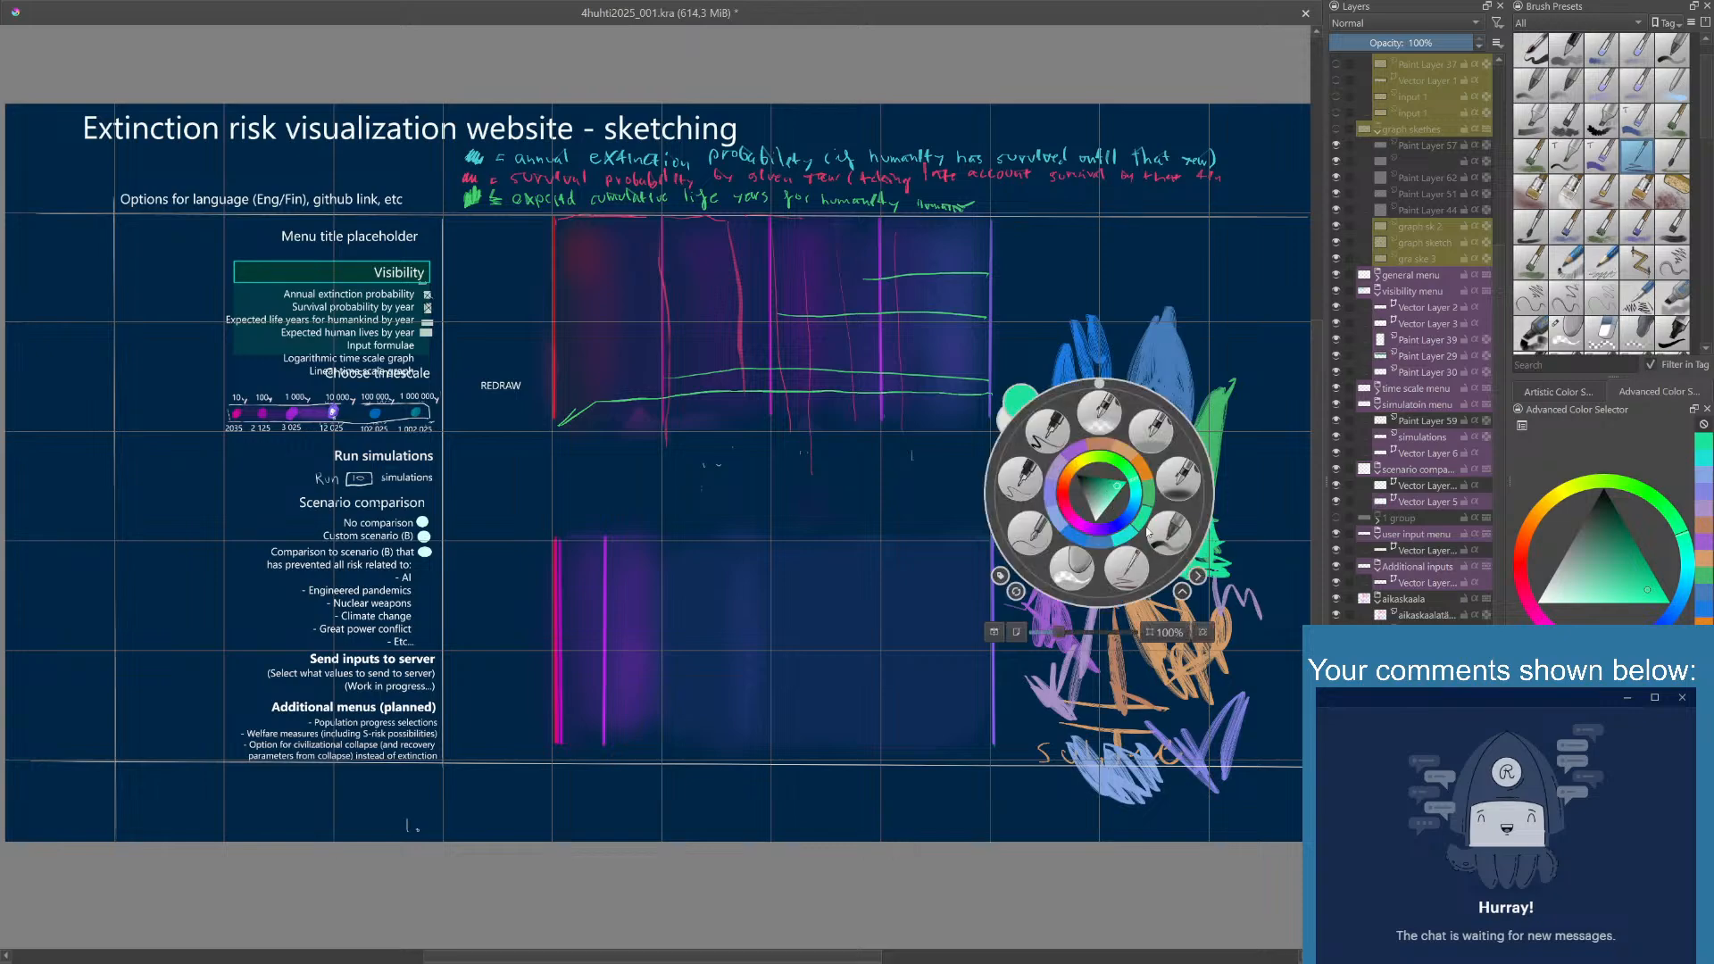
left_click(1132, 504)
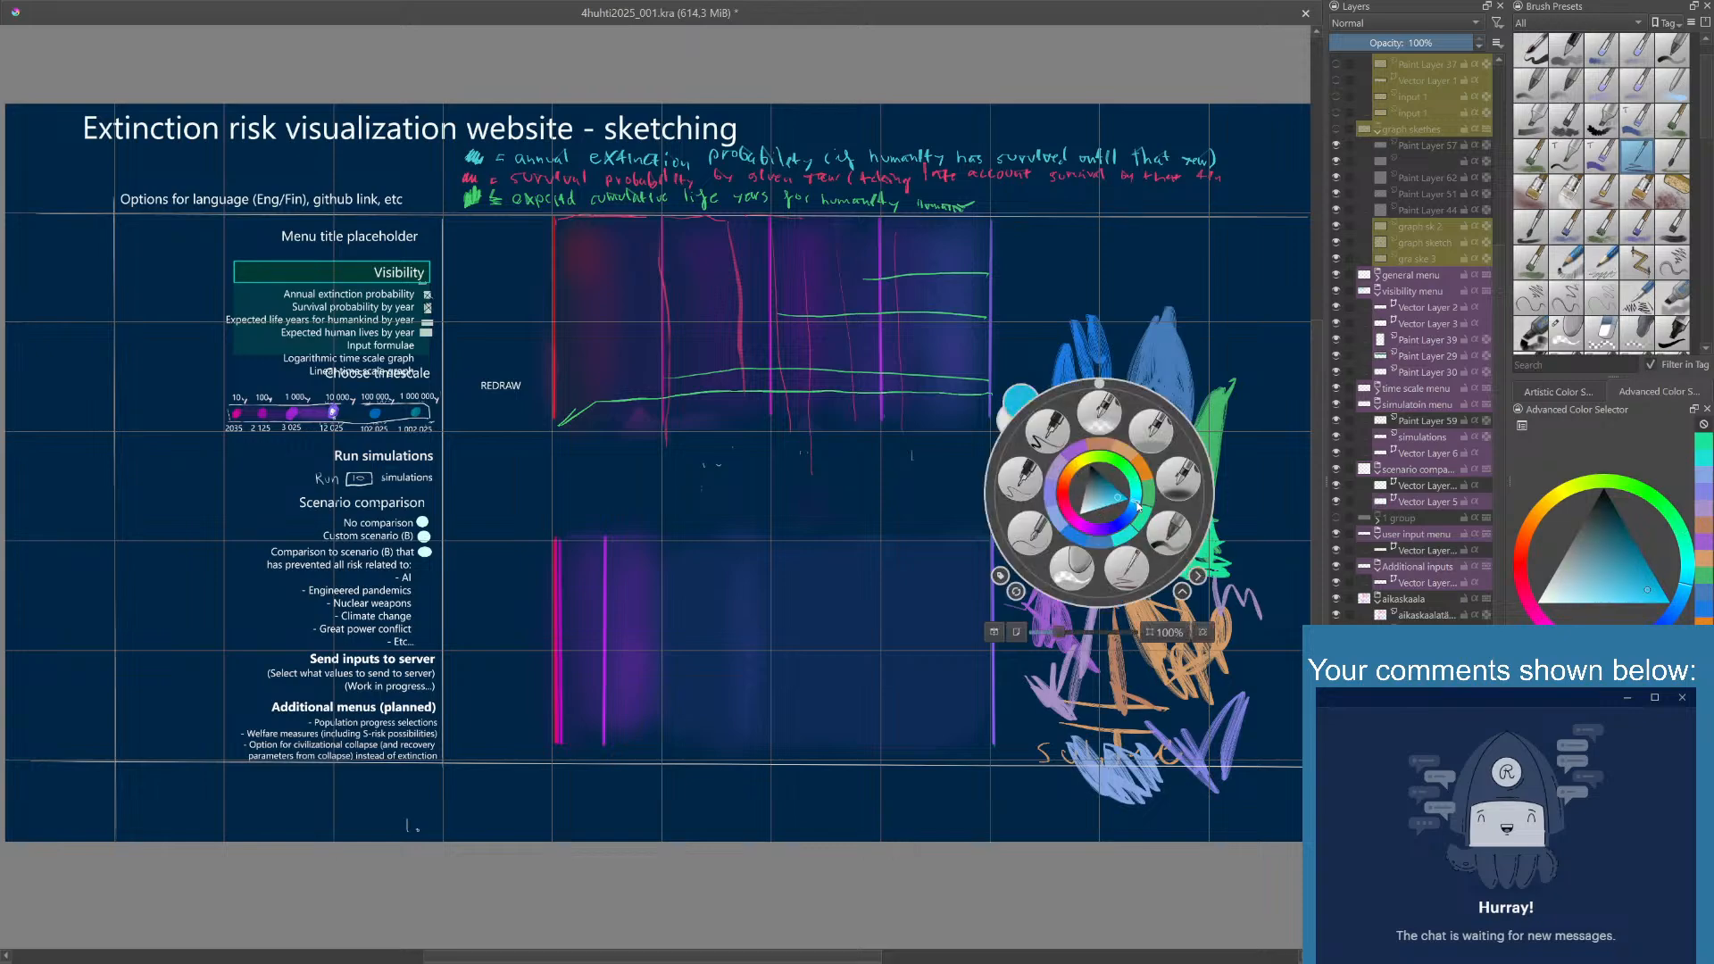
mouse_move(1135, 498)
left_mouse_down()
mouse_move(1114, 532)
mouse_move(1080, 536)
mouse_move(1110, 507)
left_mouse_up()
left_click(1086, 502)
left_click(1156, 392)
mouse_move(1107, 588)
left_mouse_down()
mouse_move(1132, 687)
mouse_move(1094, 713)
mouse_move(1151, 712)
left_mouse_up()
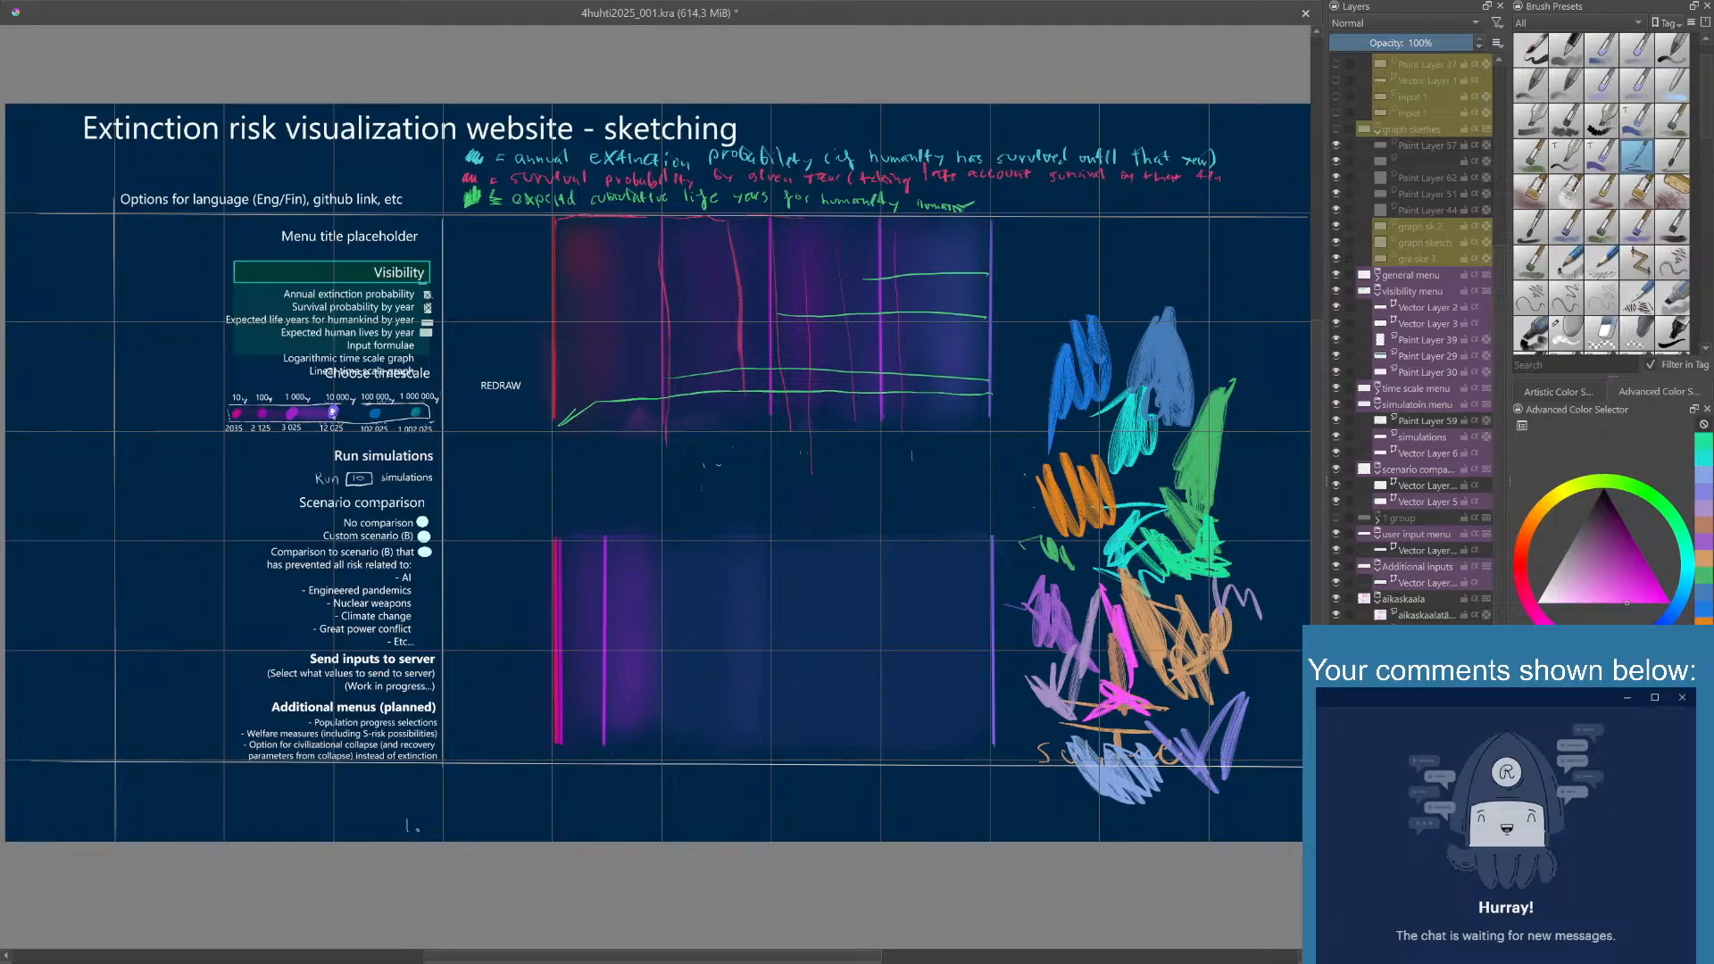
- Lighten the painting color to a softer pink and scribble a patch beside the mint green swatch
right_click(1148, 671)
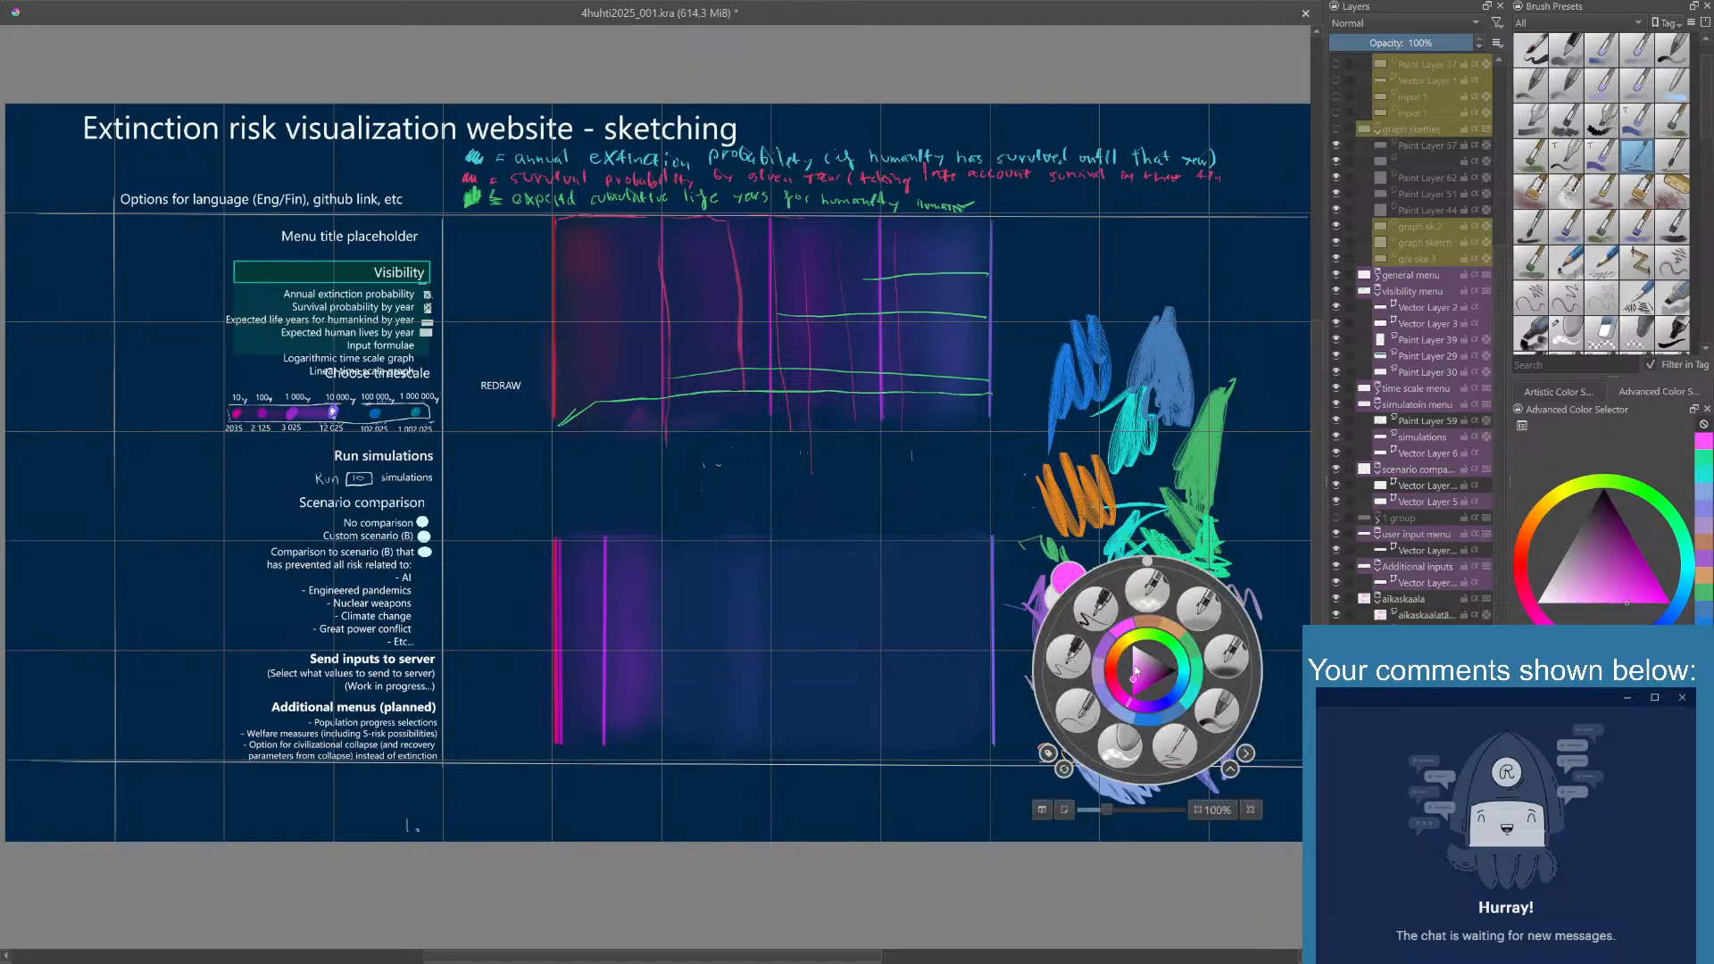
left_click(1134, 671)
left_click(1236, 518)
mouse_move(1235, 518)
left_mouse_down()
mouse_move(1271, 566)
mouse_move(1258, 517)
mouse_move(1270, 566)
left_mouse_up()
- Make the pink slightly more saturated and scribble a small patch beside the lower part of the pale orange swatch
right_click(1174, 623)
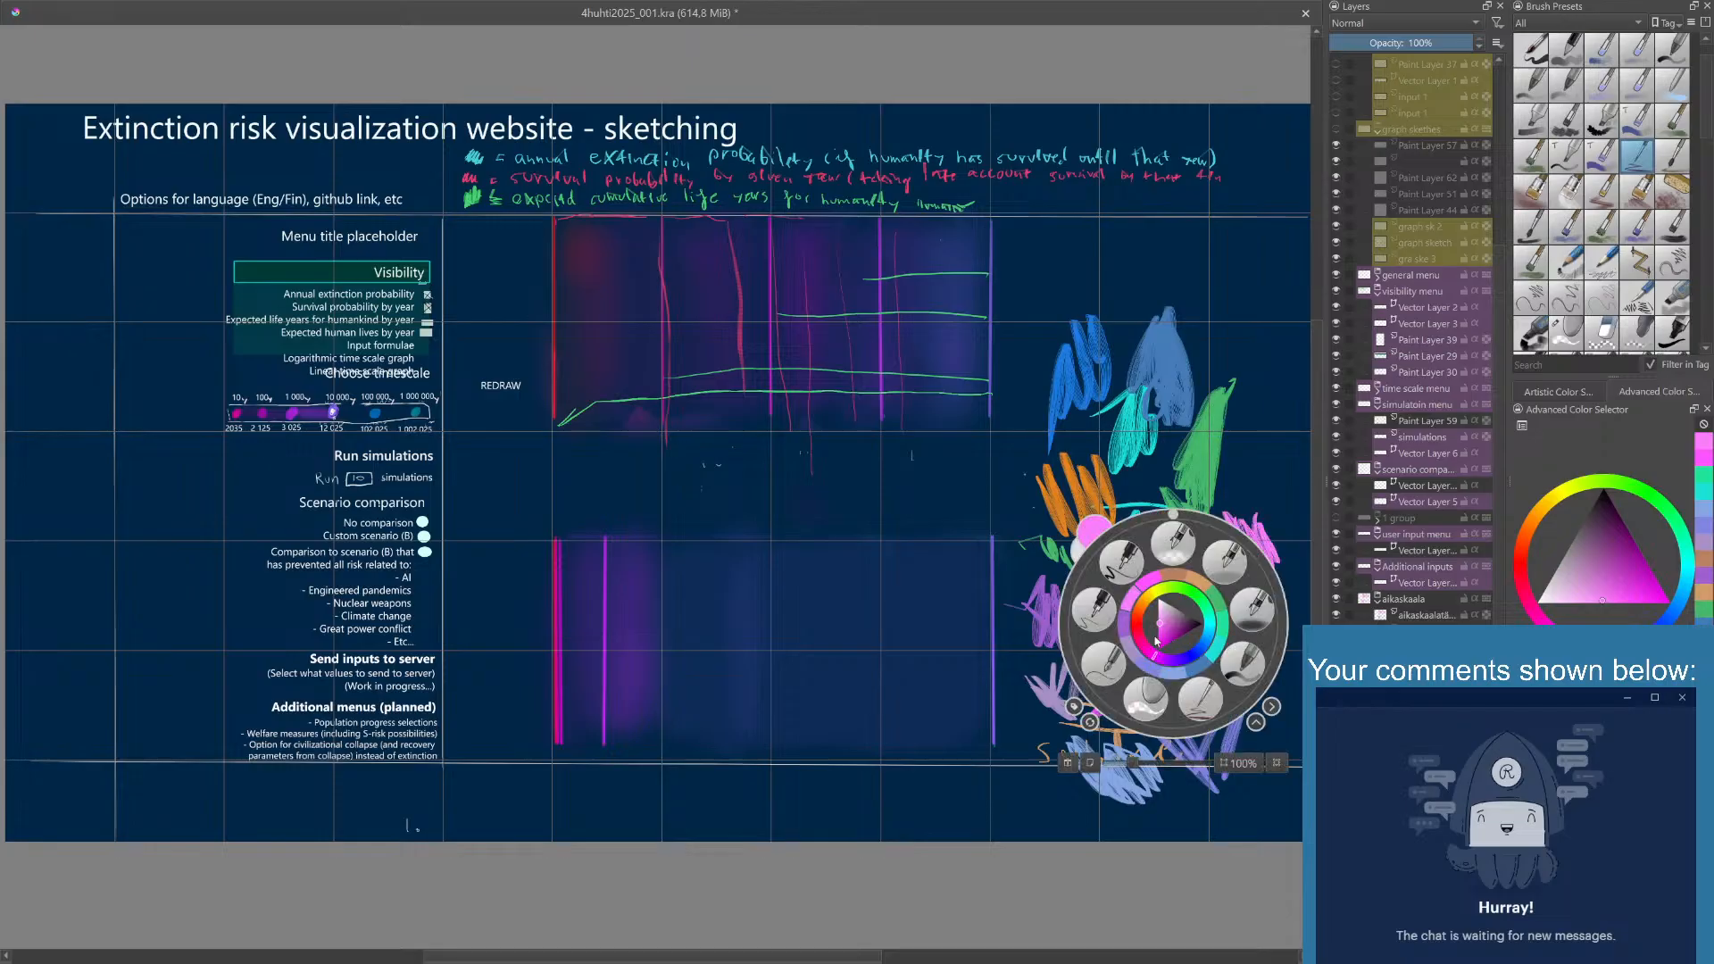
left_click(1167, 639)
left_click(1207, 419)
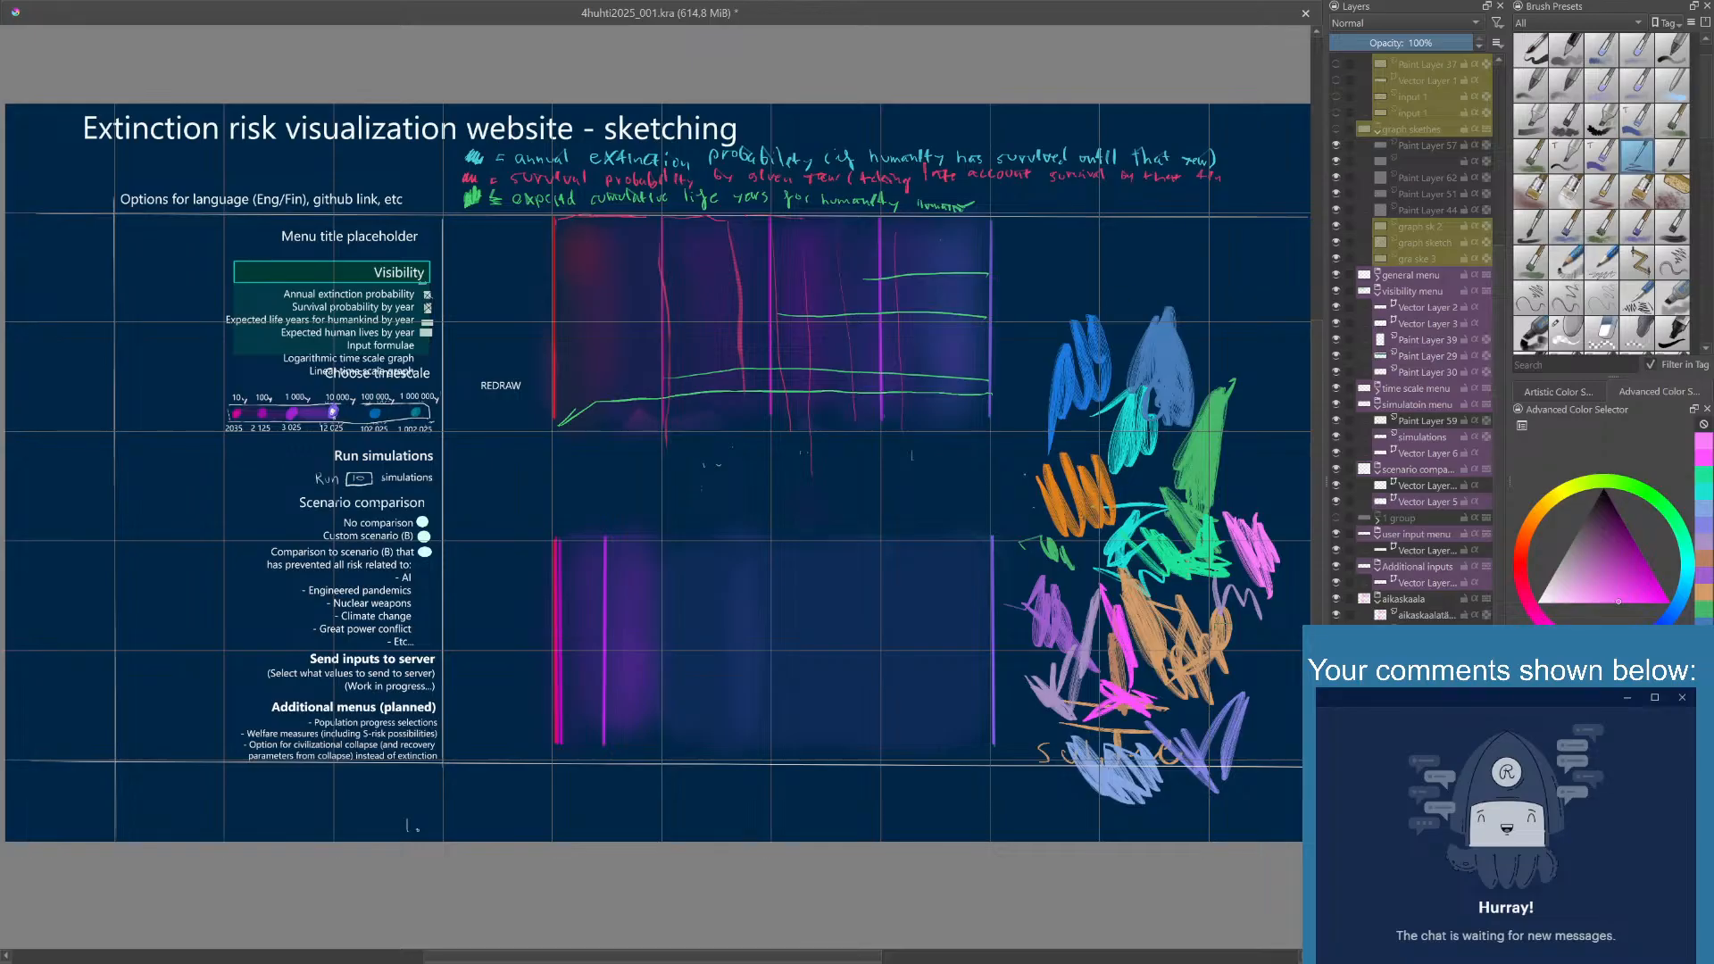
mouse_move(1252, 652)
left_mouse_down()
mouse_move(1279, 666)
mouse_move(1254, 638)
mouse_move(1275, 678)
mouse_move(1259, 676)
left_mouse_up()
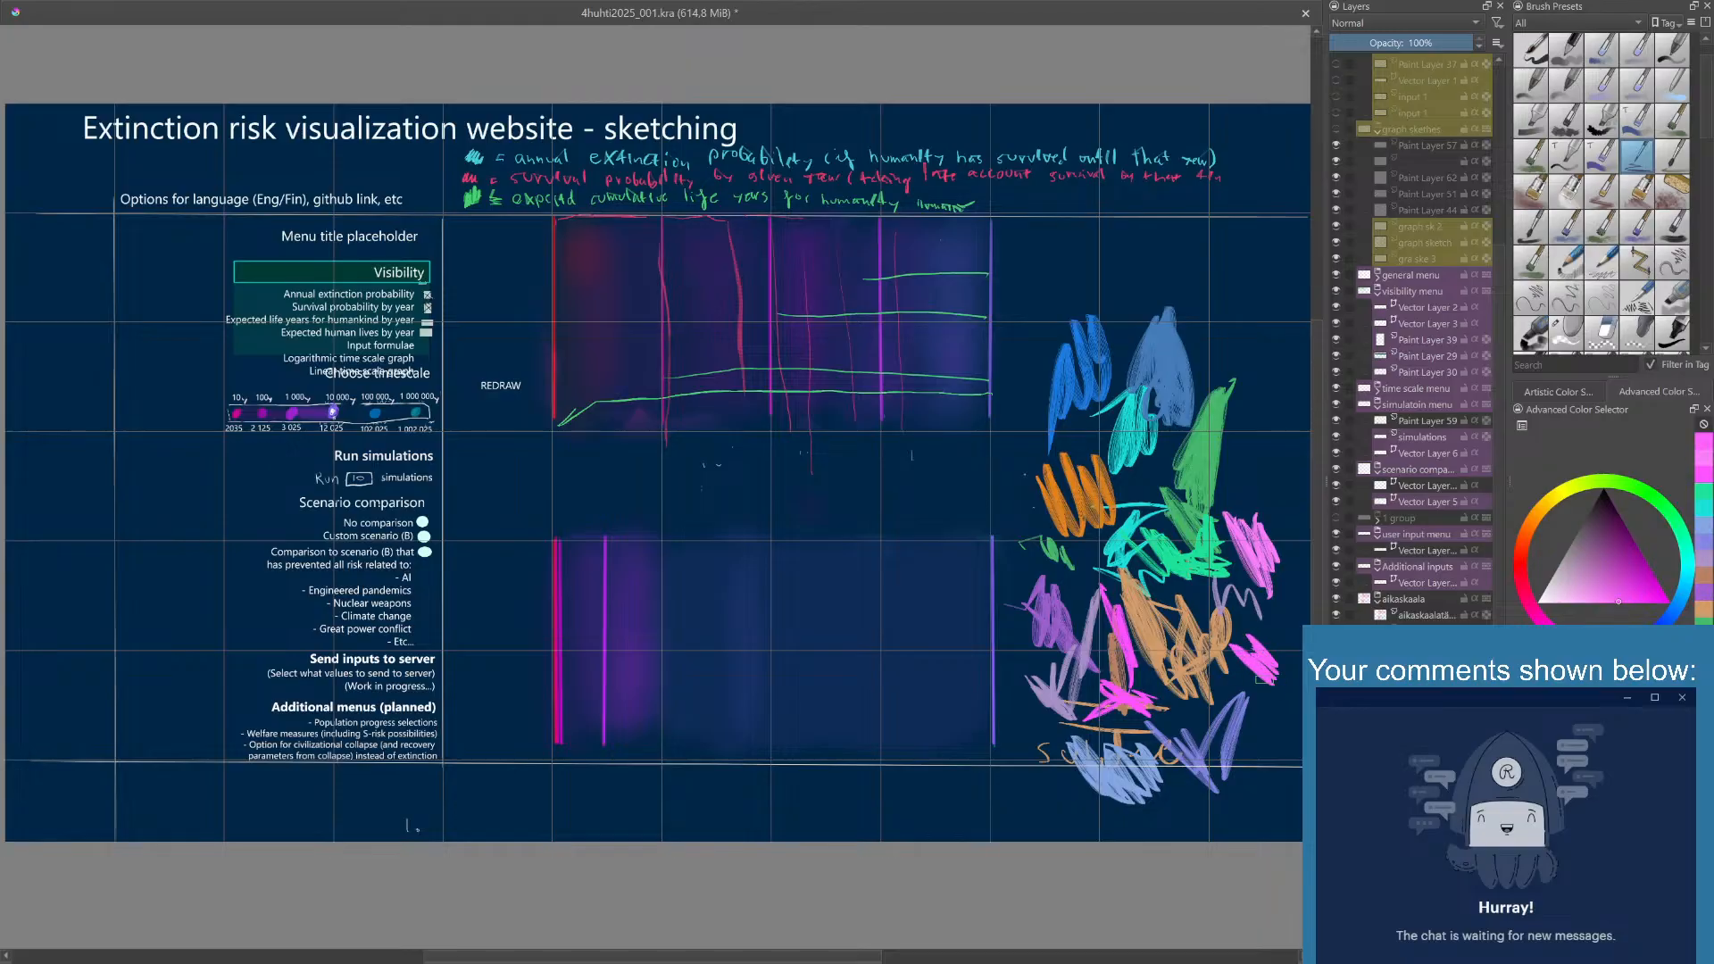
- Set the painting color to pale aqua and scribble a patch beside the tall green swatch
right_click(1173, 659)
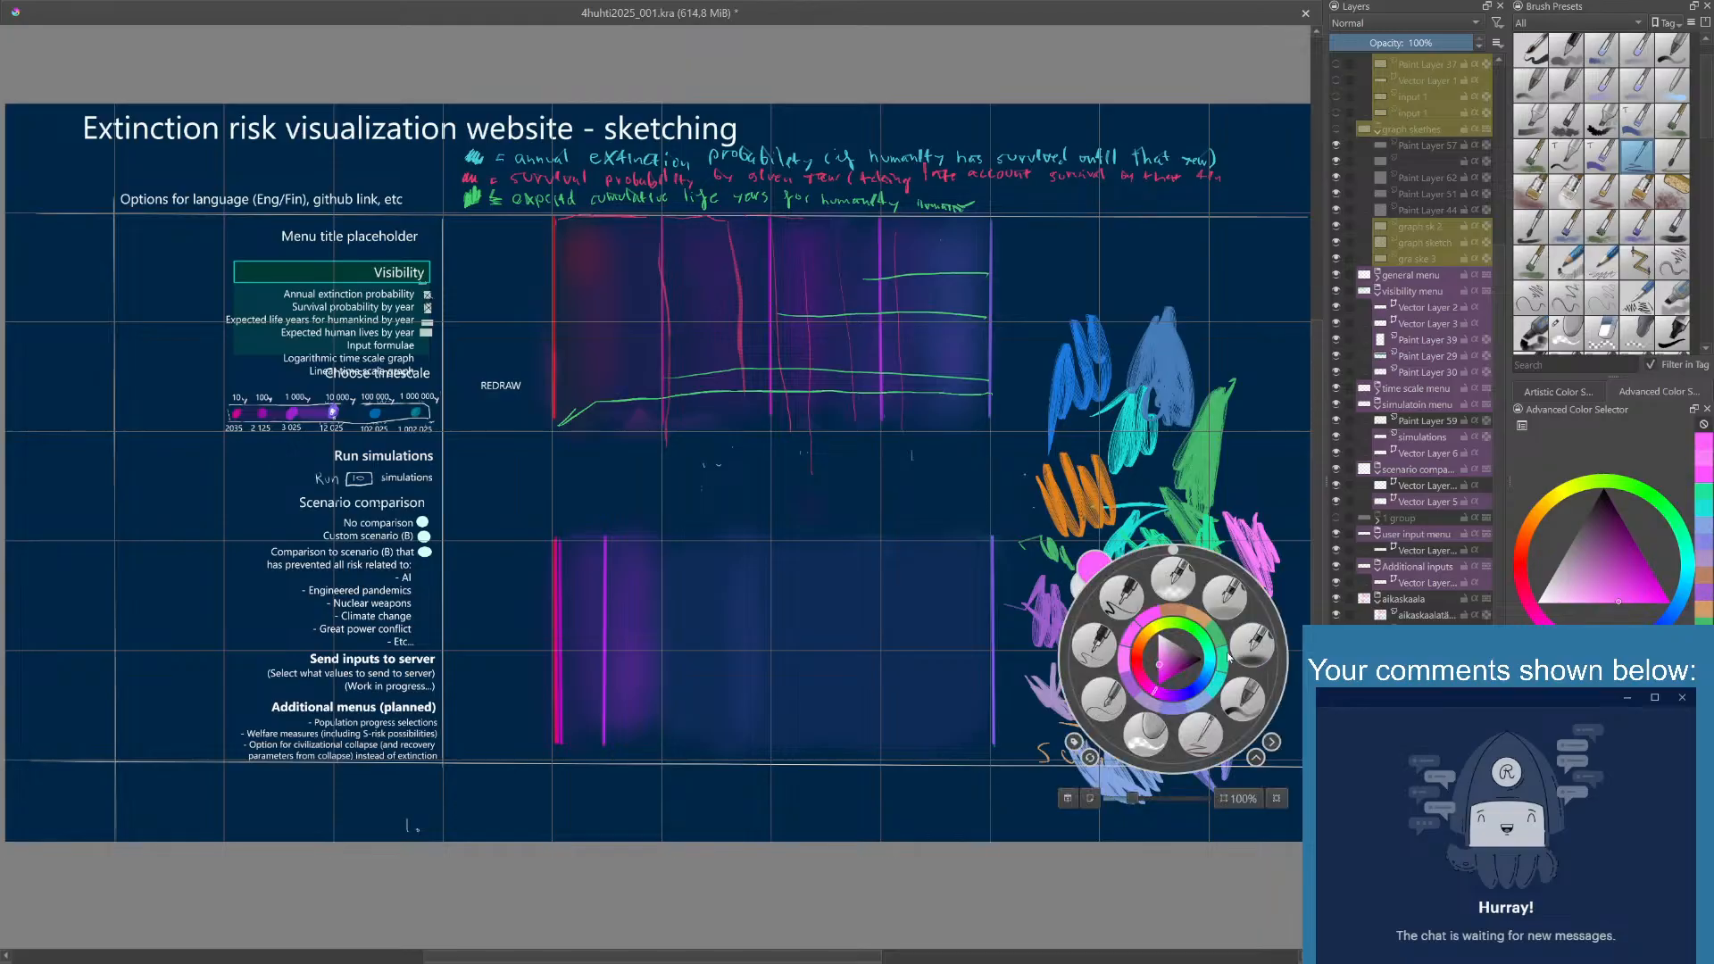
left_click_drag(1163, 626, 1211, 657)
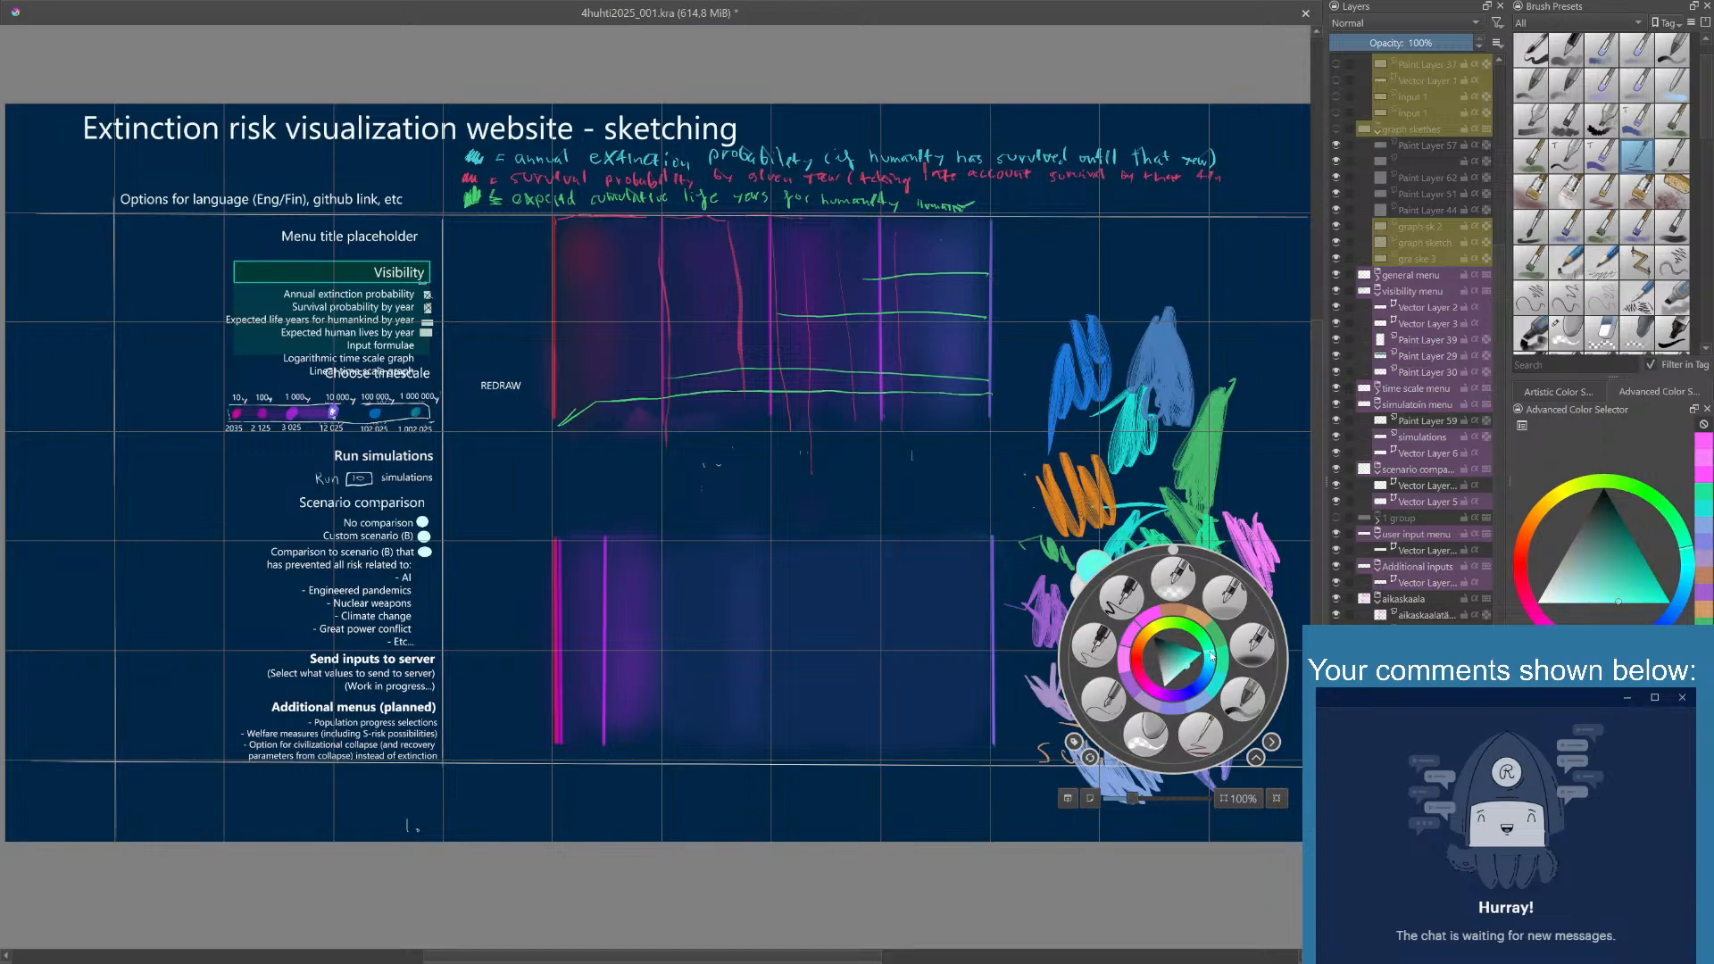
left_click(1213, 484)
mouse_move(1212, 483)
left_mouse_down()
mouse_move(1259, 489)
mouse_move(1240, 418)
left_mouse_up()
- Shift the painting color to light green and scribble a patch above the pale aqua swatch
right_click(1171, 462)
left_click(1206, 445)
left_click(1272, 337)
mouse_move(1272, 336)
left_mouse_down()
mouse_move(1256, 395)
mouse_move(1274, 450)
mouse_move(1254, 393)
left_mouse_up()
- Make the green more saturated and scribble a patch above the light green swatch
right_click(1254, 481)
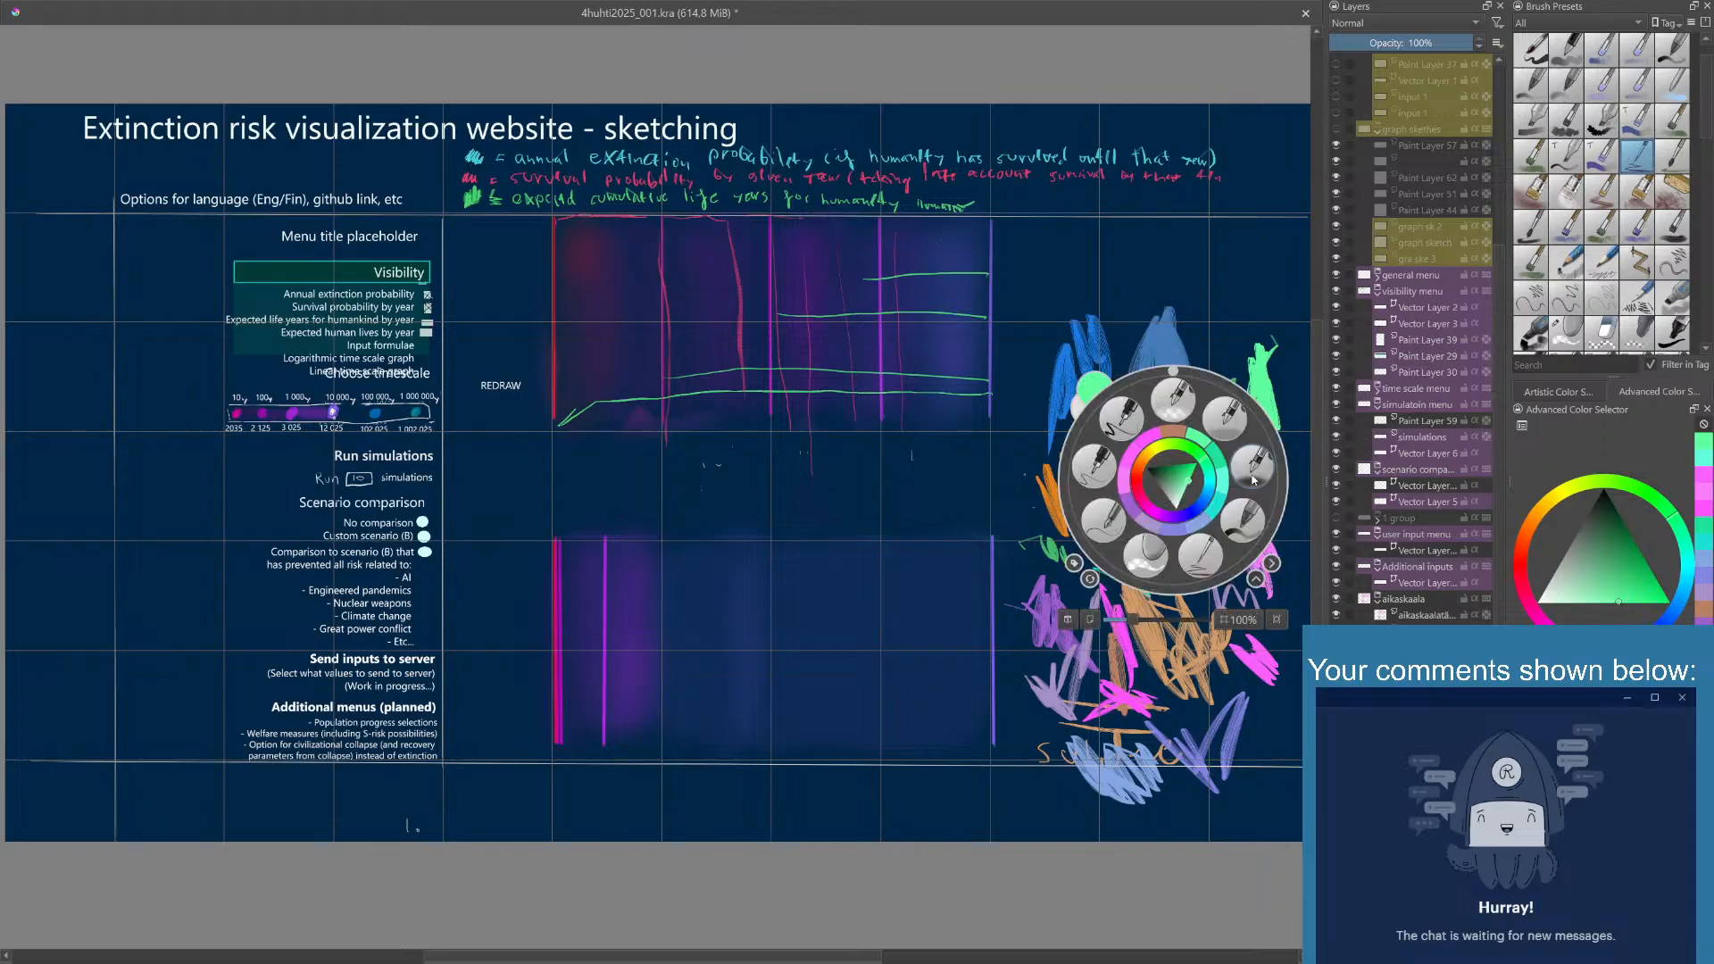
left_click(1190, 473)
left_click(1226, 324)
mouse_move(1228, 322)
left_mouse_down()
mouse_move(1233, 365)
mouse_move(1256, 299)
left_mouse_up()
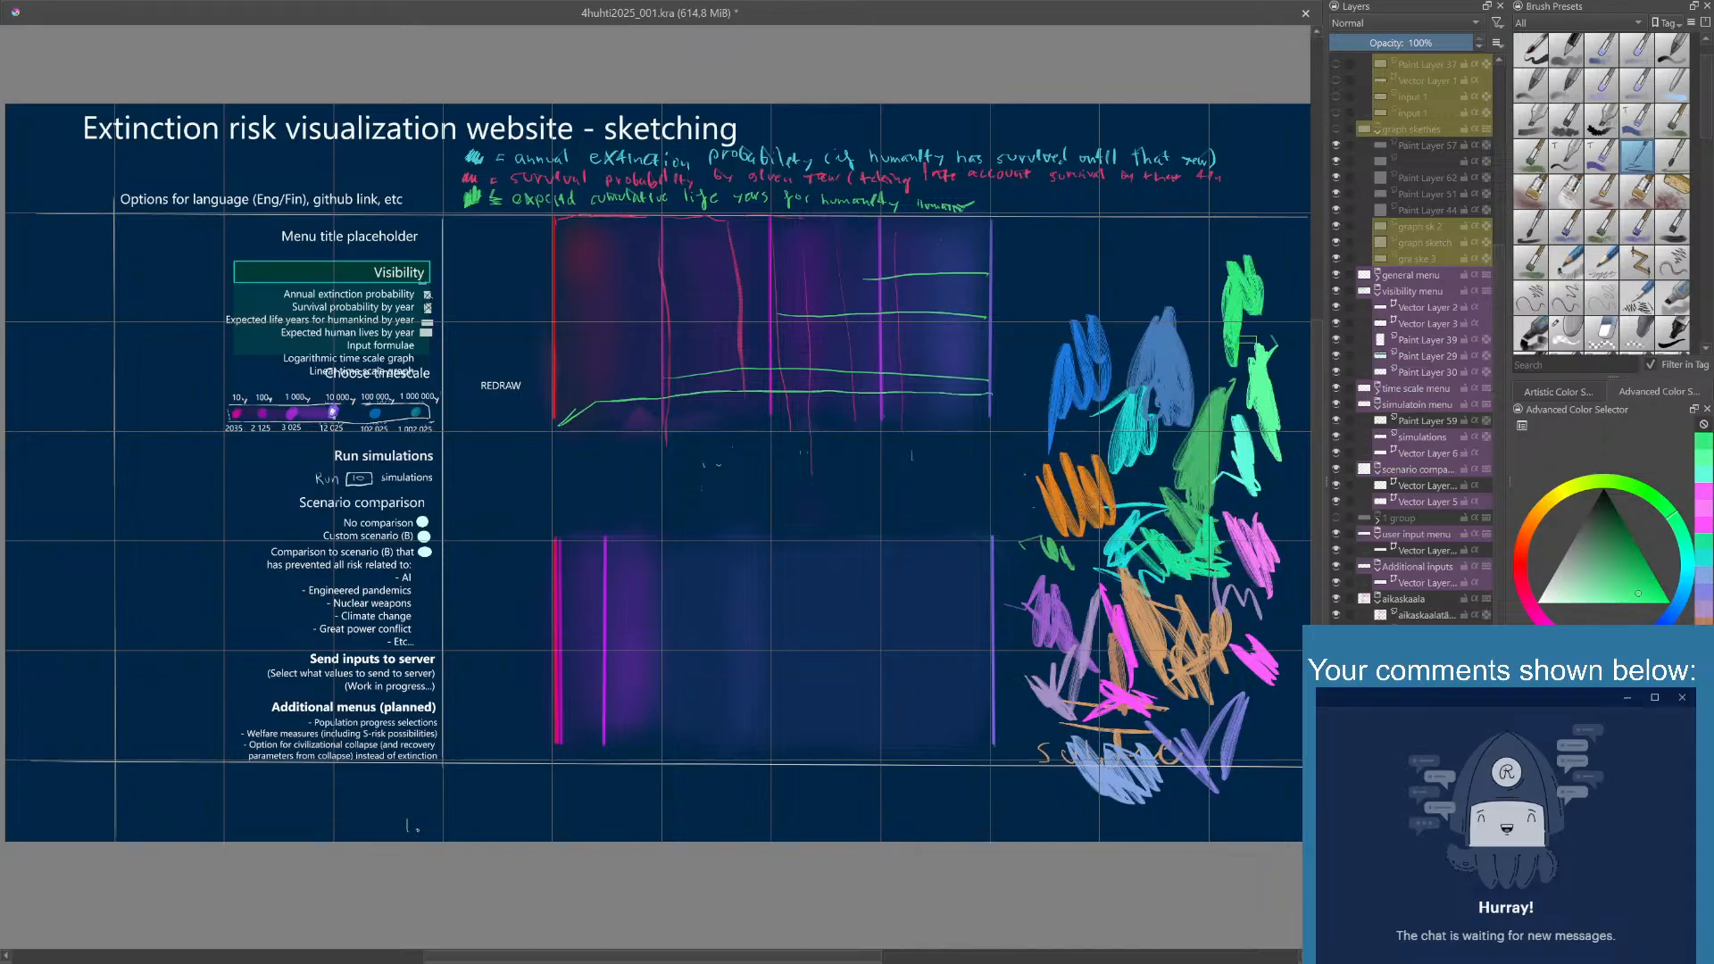
- Darken the painting color to a medium green and scribble a patch above the grayish blue swatch
right_click(1243, 354)
left_click(1180, 346)
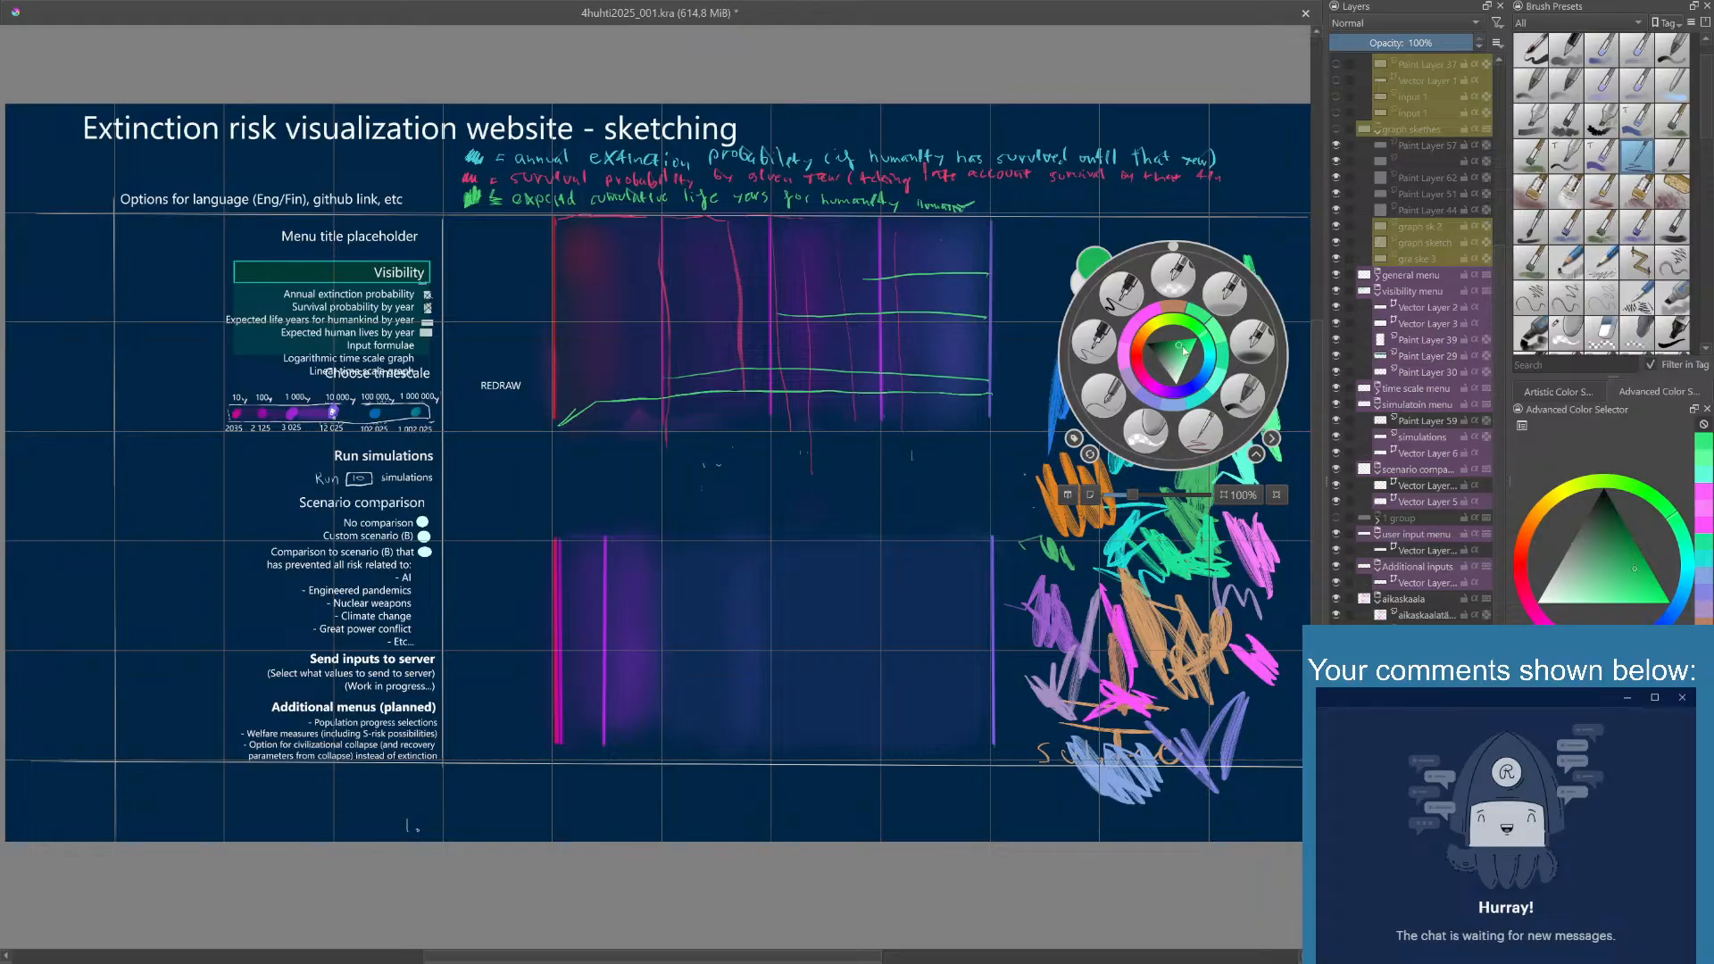
left_click(1239, 216)
mouse_move(1196, 302)
left_mouse_down()
mouse_move(1178, 275)
mouse_move(1192, 241)
mouse_move(1156, 237)
mouse_move(1174, 211)
mouse_move(1198, 216)
mouse_move(1196, 239)
mouse_move(1152, 264)
mouse_move(1177, 288)
mouse_move(1177, 241)
left_mouse_up()
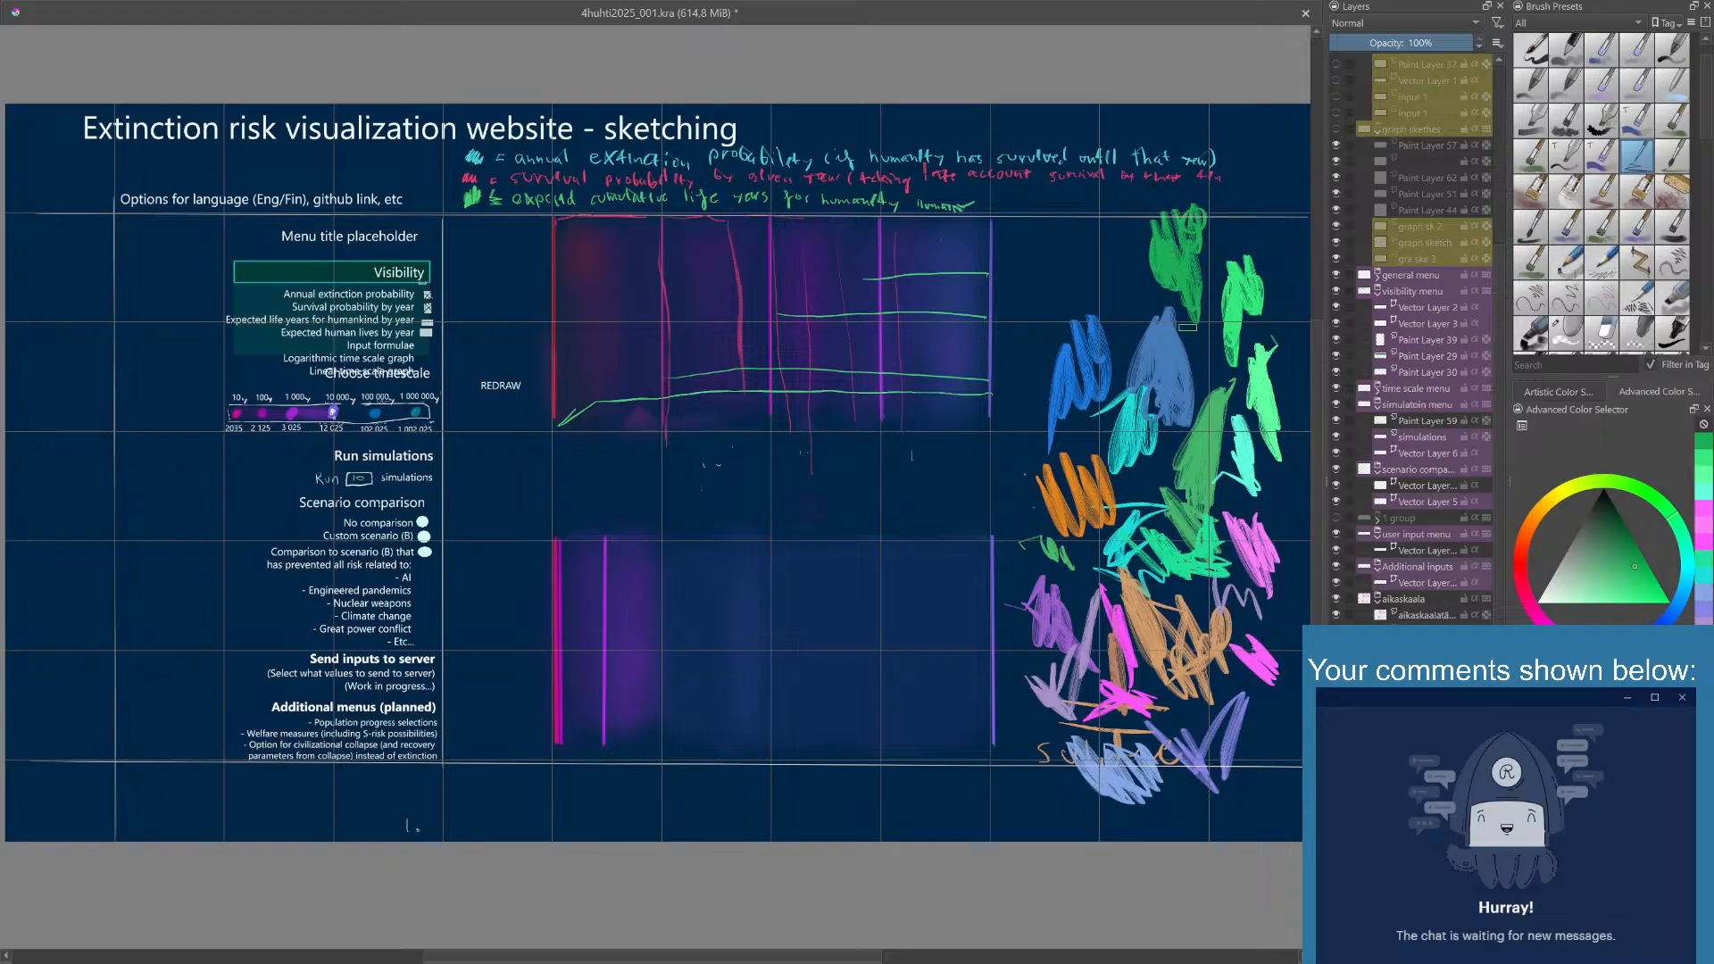
- Draw a curved medium green line from the dark green patch around the outer side of the blue swatches
right_click(1175, 346)
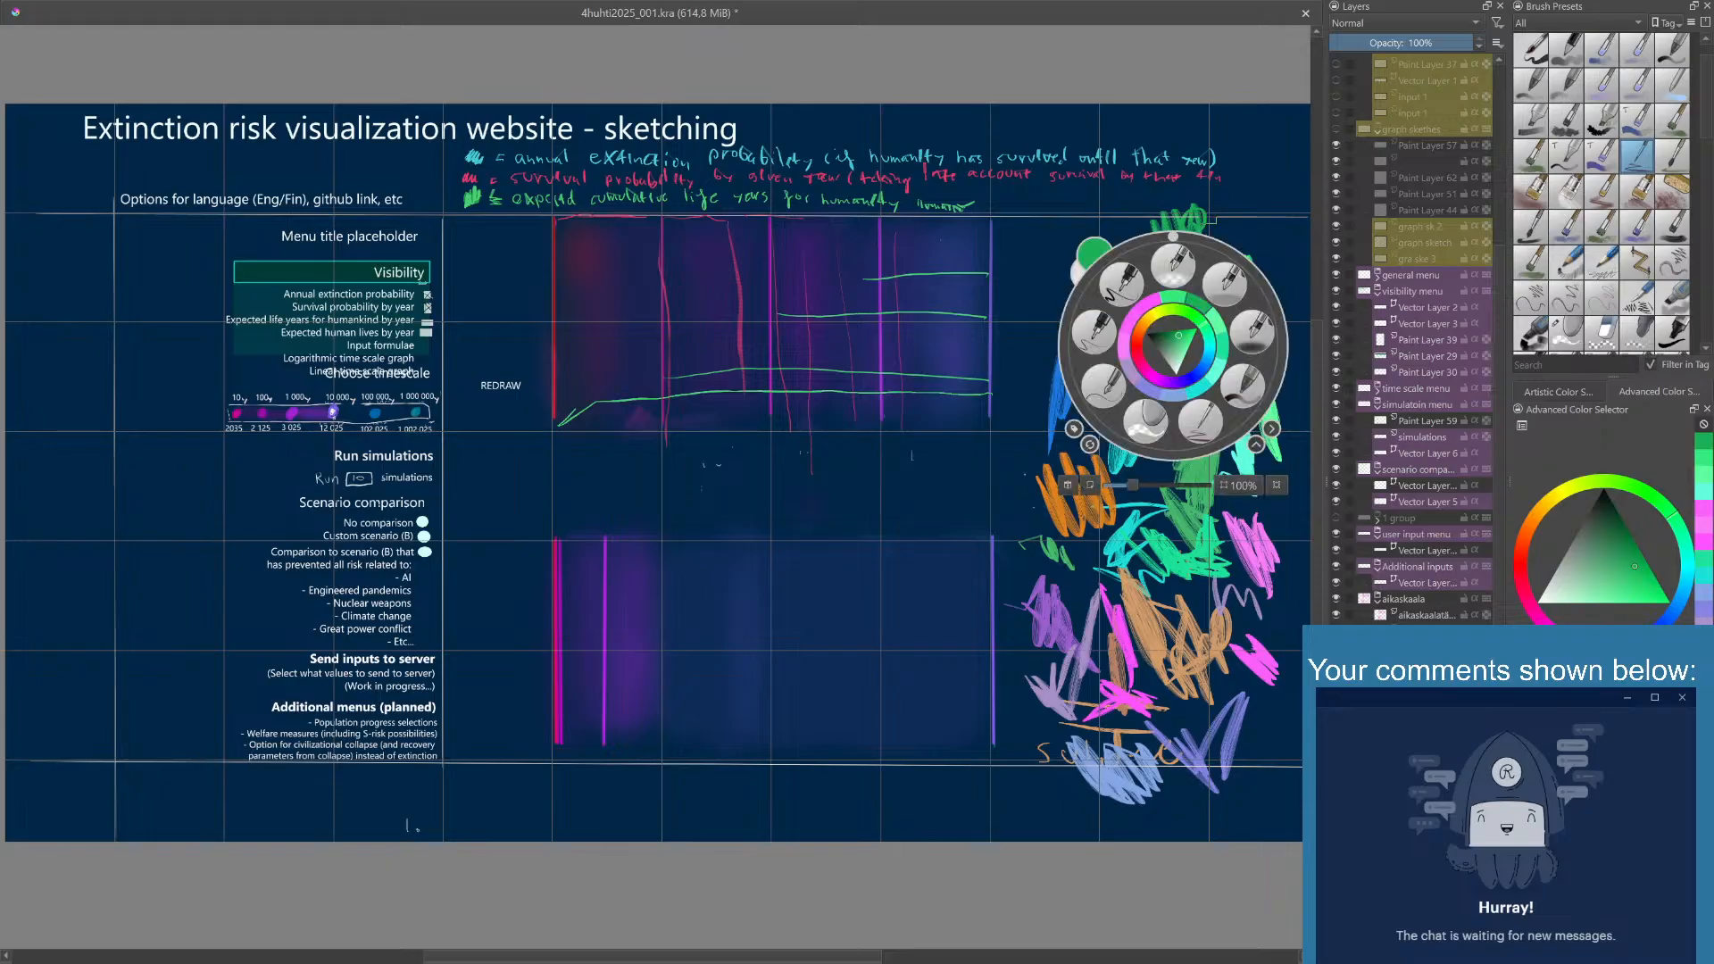
left_click(1237, 201)
right_click(1151, 425)
left_click(941, 240)
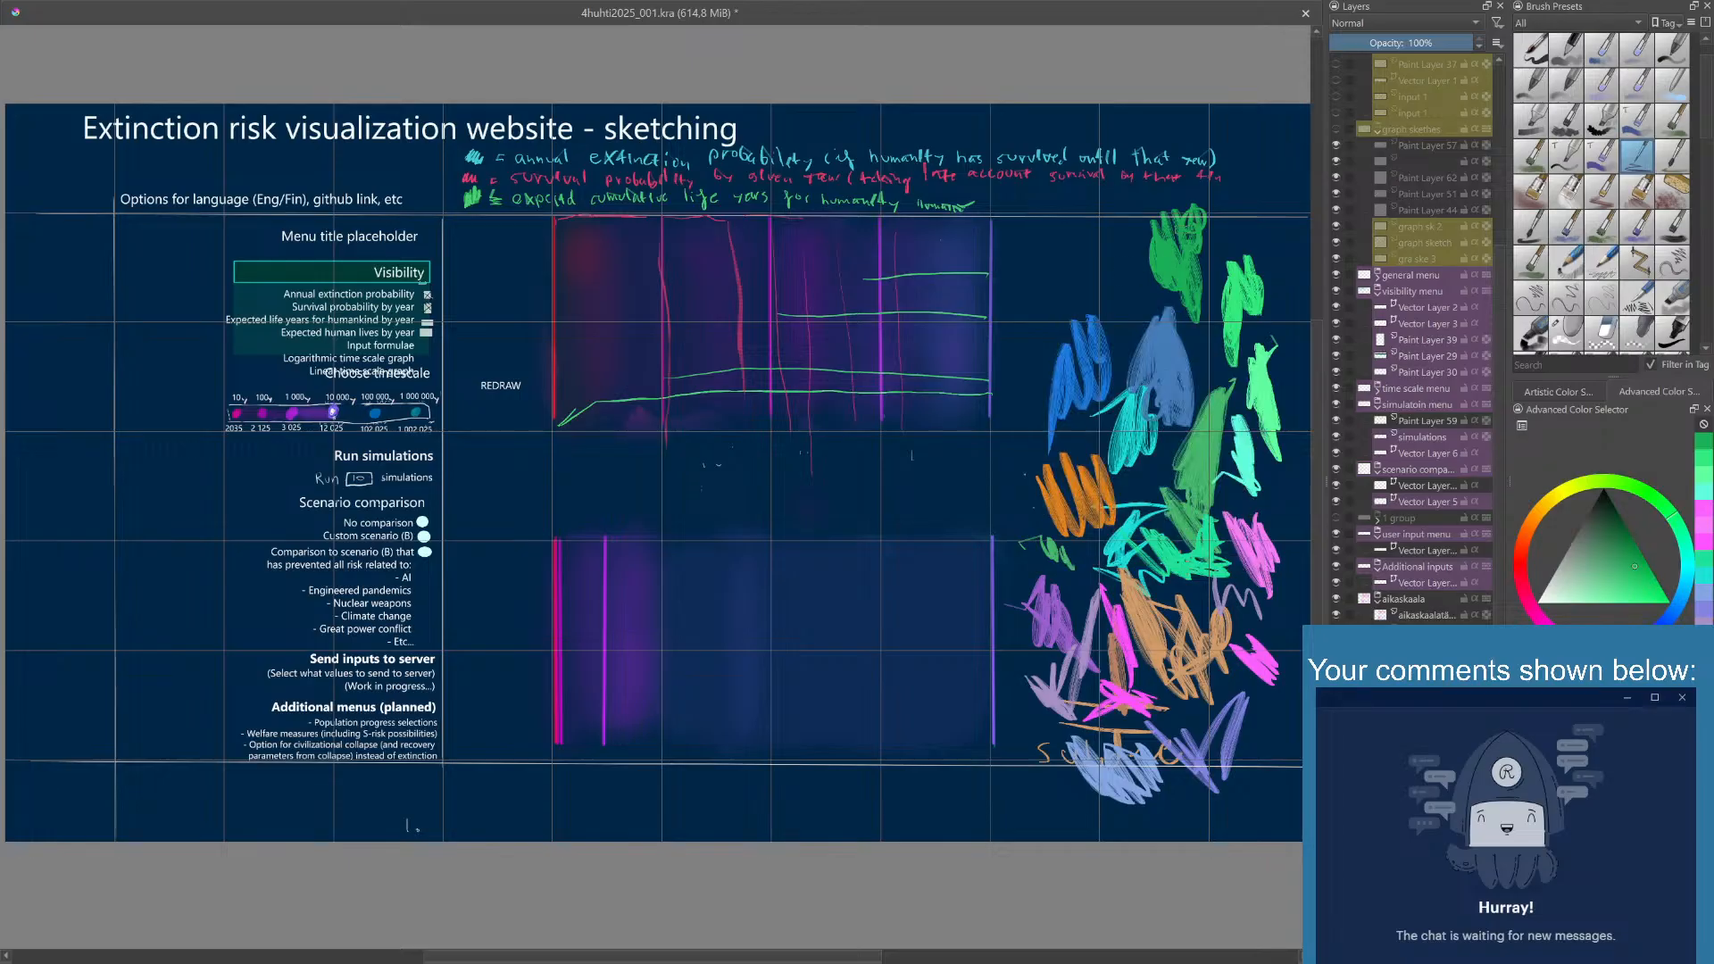
mouse_move(1153, 273)
left_mouse_down()
mouse_move(1088, 284)
mouse_move(1055, 351)
left_mouse_up()
left_click_drag(1071, 470, 1046, 337)
- Set the painting color to teal, scribble a patch beside the dark green one, and extend it with a more muted teal
right_click(1137, 422)
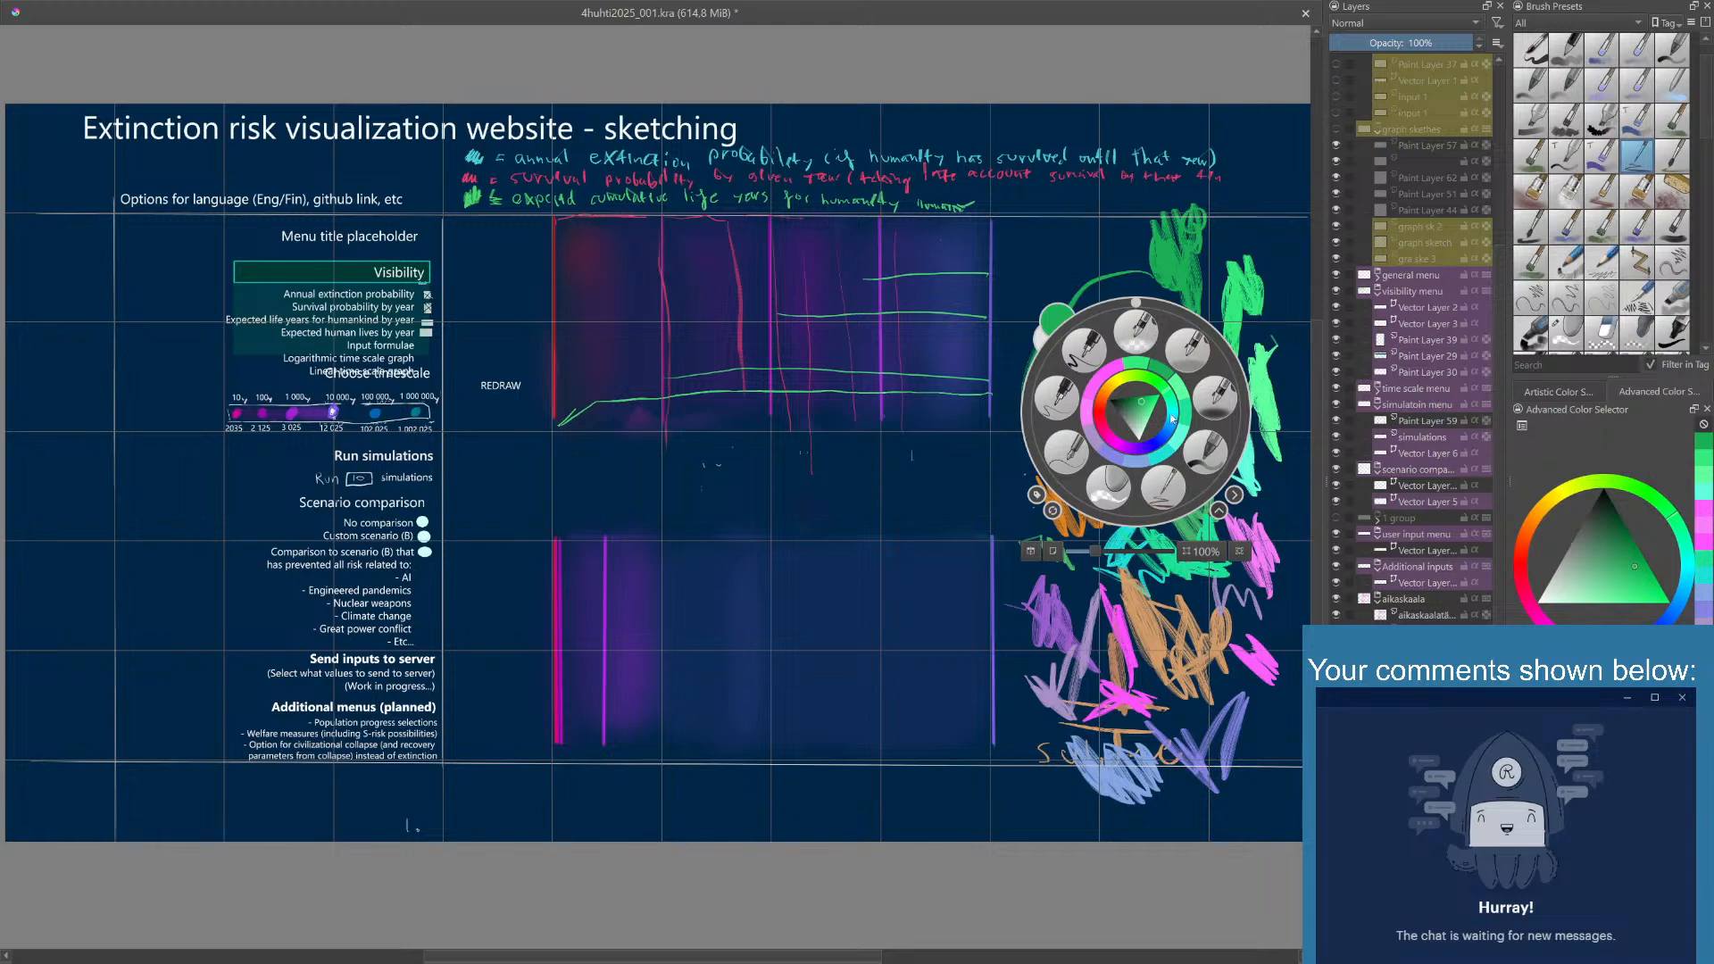
left_click(1172, 421)
left_click(1040, 314)
mouse_move(1026, 276)
left_mouse_down()
mouse_move(1098, 223)
mouse_move(1084, 233)
left_mouse_up()
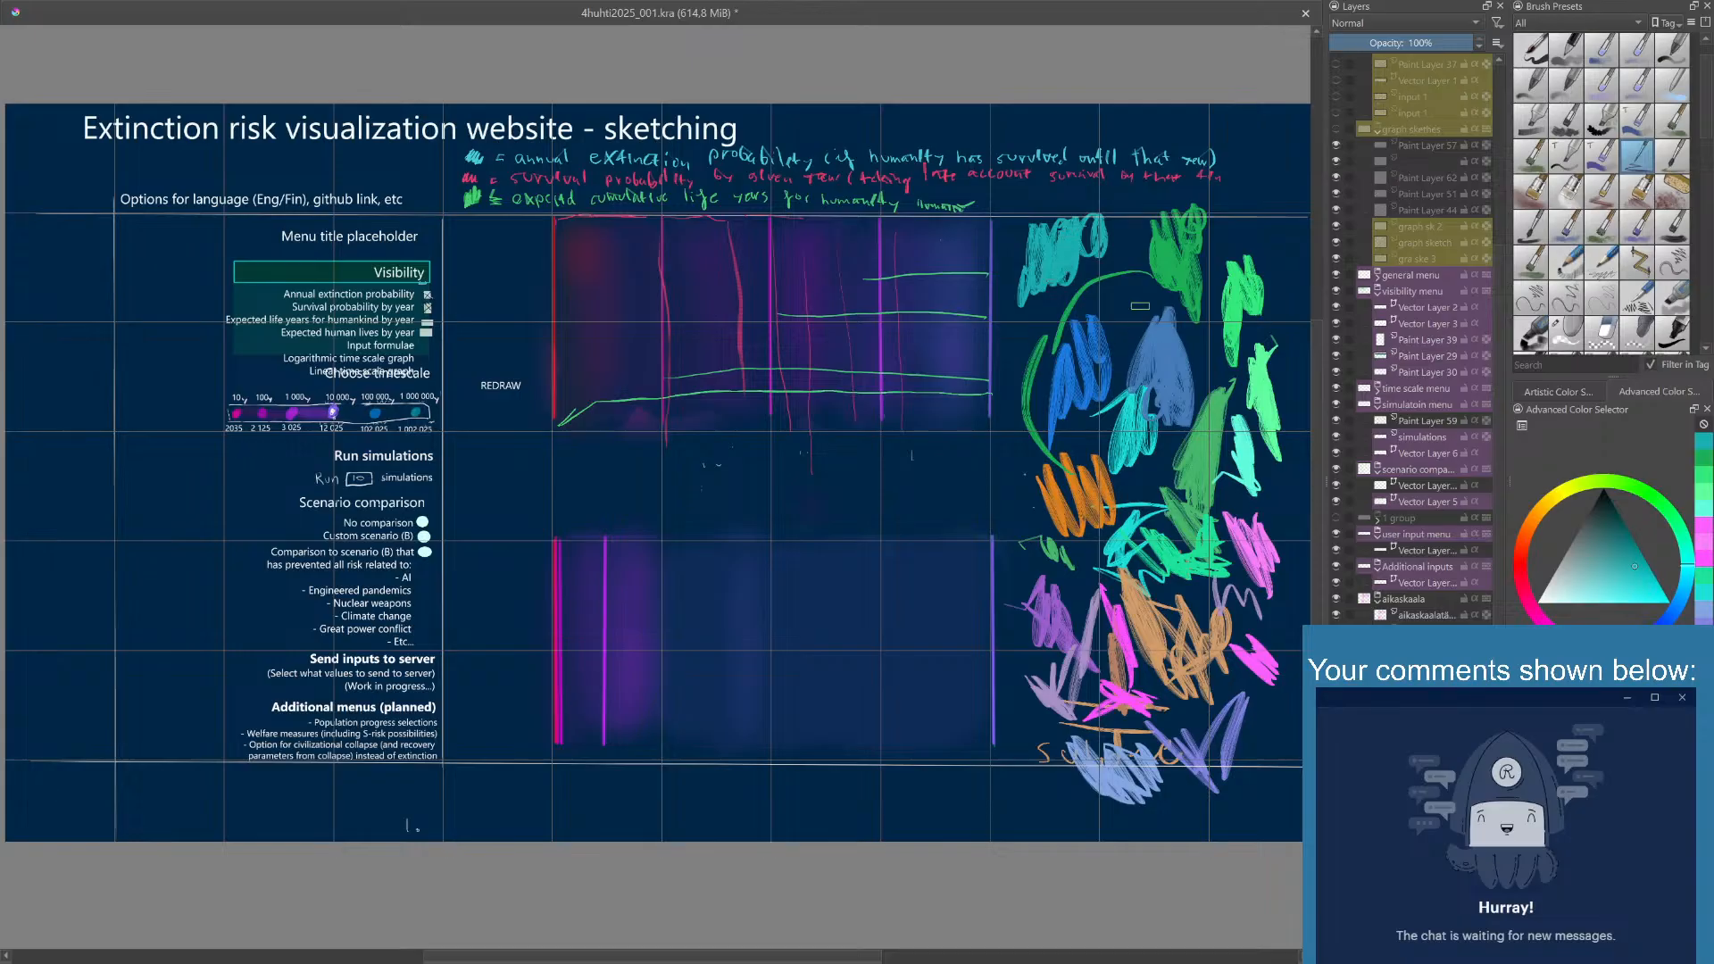
right_click(1139, 327)
left_click(1134, 326)
mouse_move(1038, 272)
left_mouse_down()
mouse_move(1053, 213)
mouse_move(1086, 199)
mouse_move(1093, 266)
mouse_move(1027, 236)
left_mouse_up()
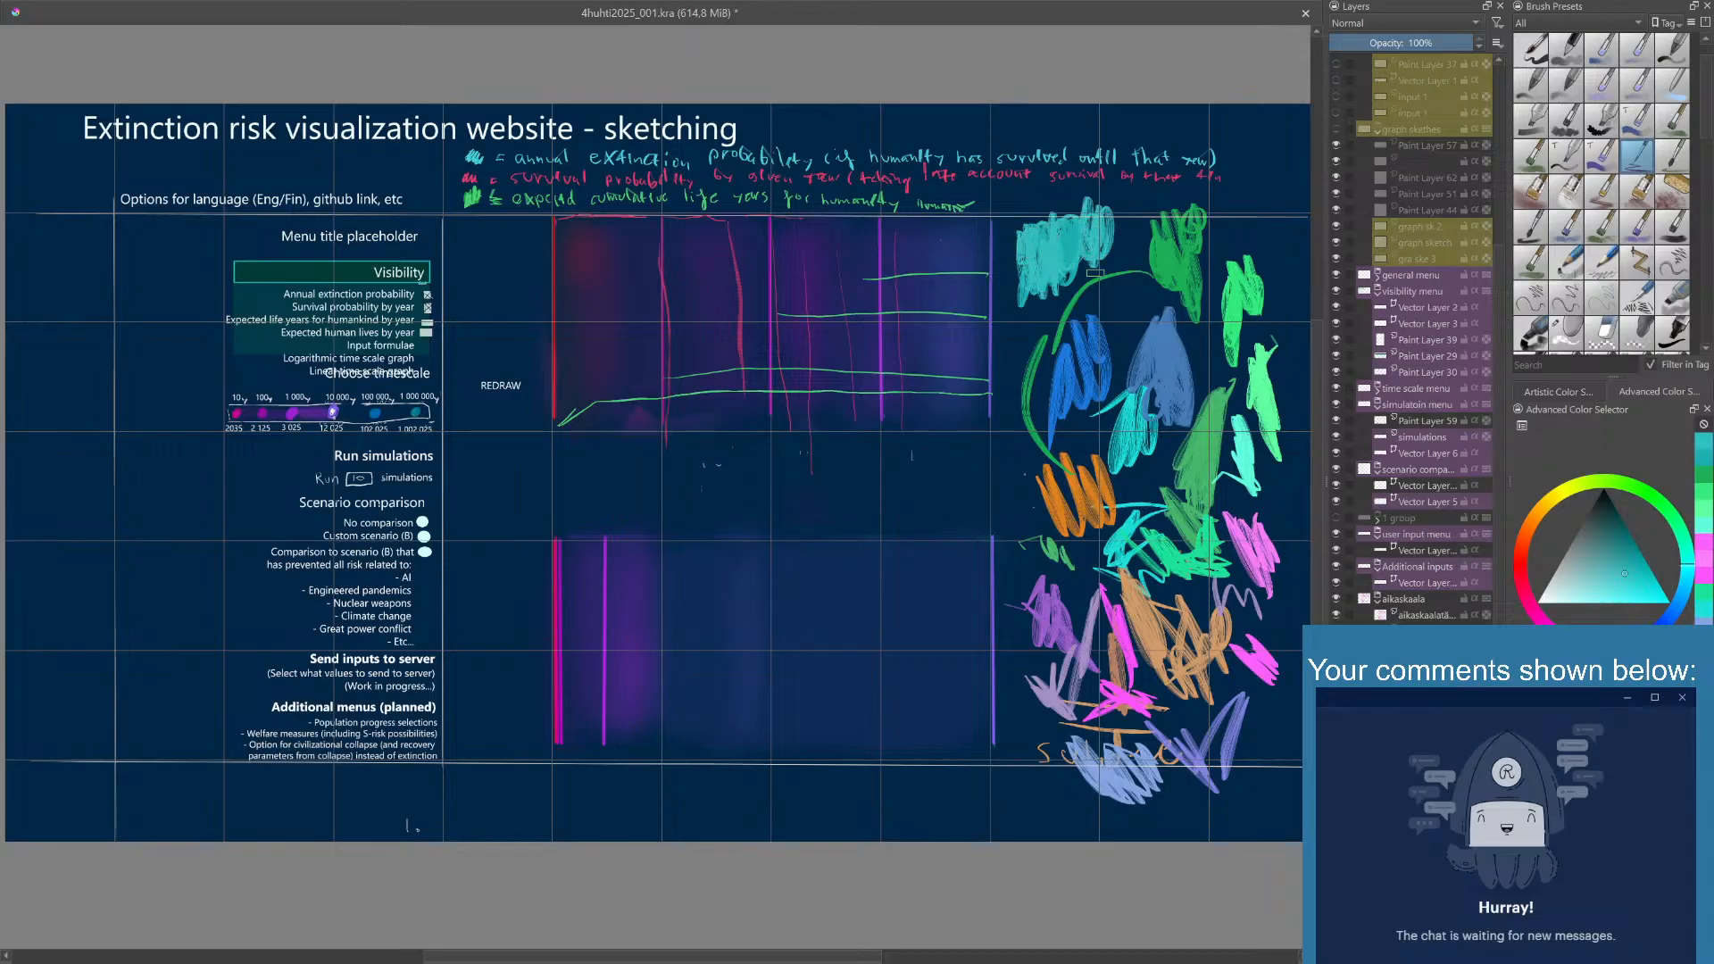
- Switch back to medium green, widen the dark green patch toward the teal one, and draw a small rectangle beneath the upper graph
right_click(1123, 305)
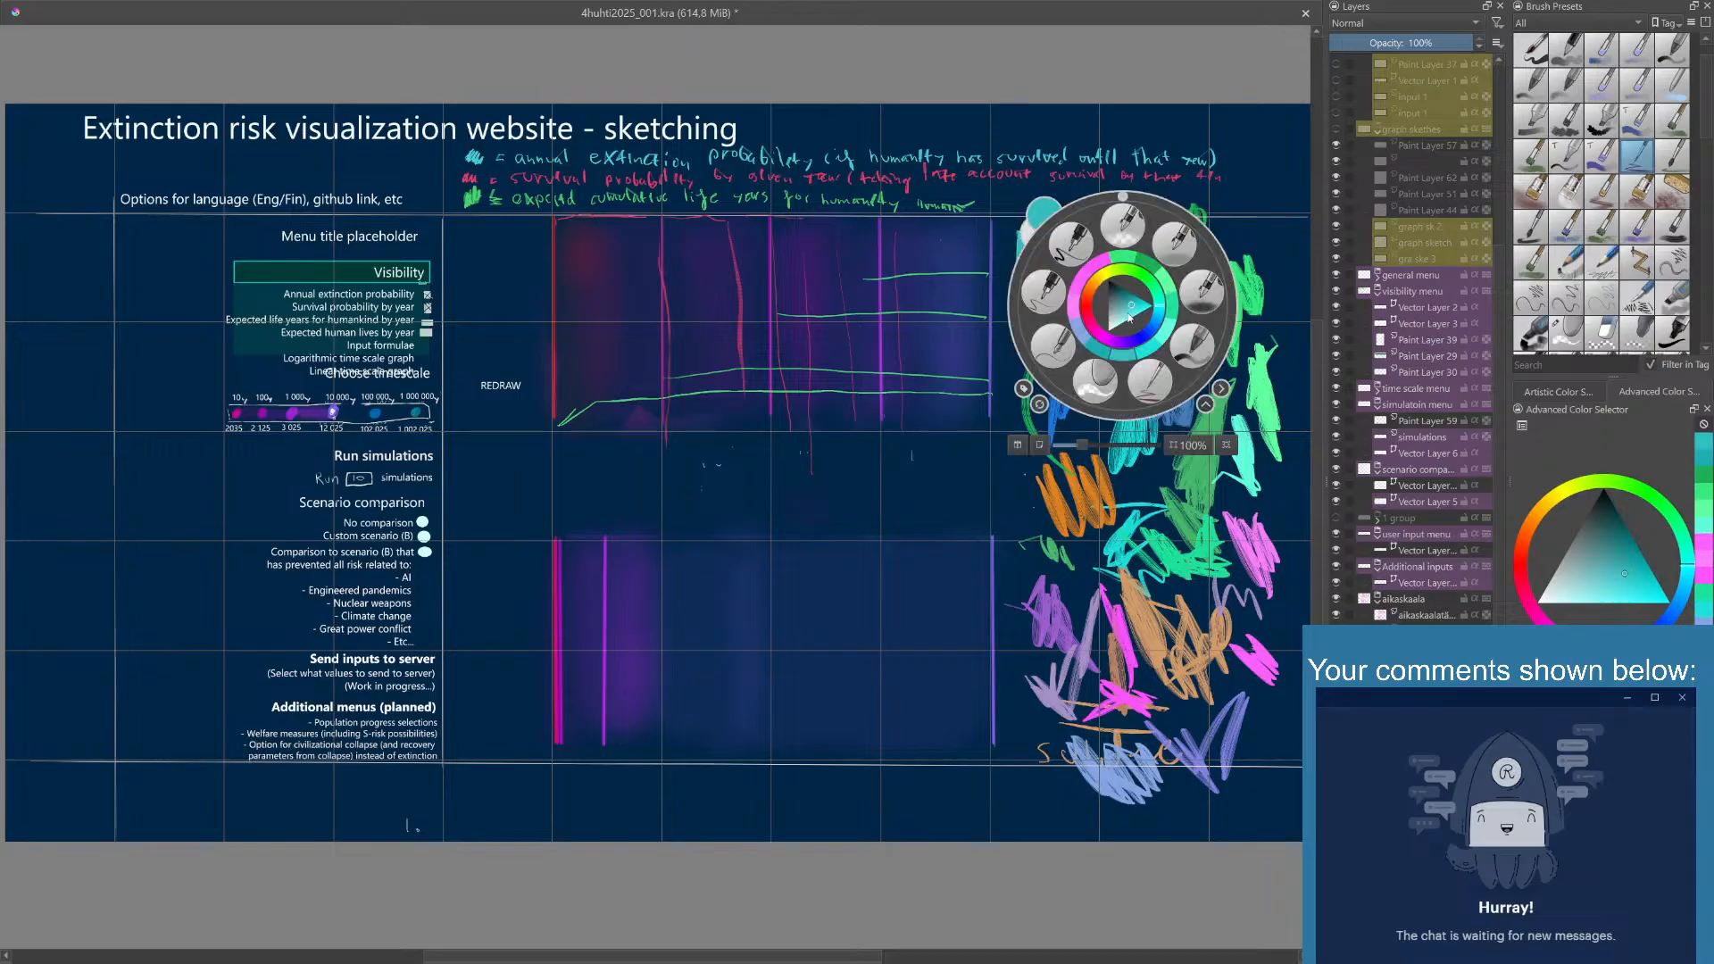
left_click(1151, 269)
mouse_move(1125, 248)
left_mouse_down()
mouse_move(1132, 228)
mouse_move(1139, 268)
mouse_move(1142, 255)
left_mouse_up()
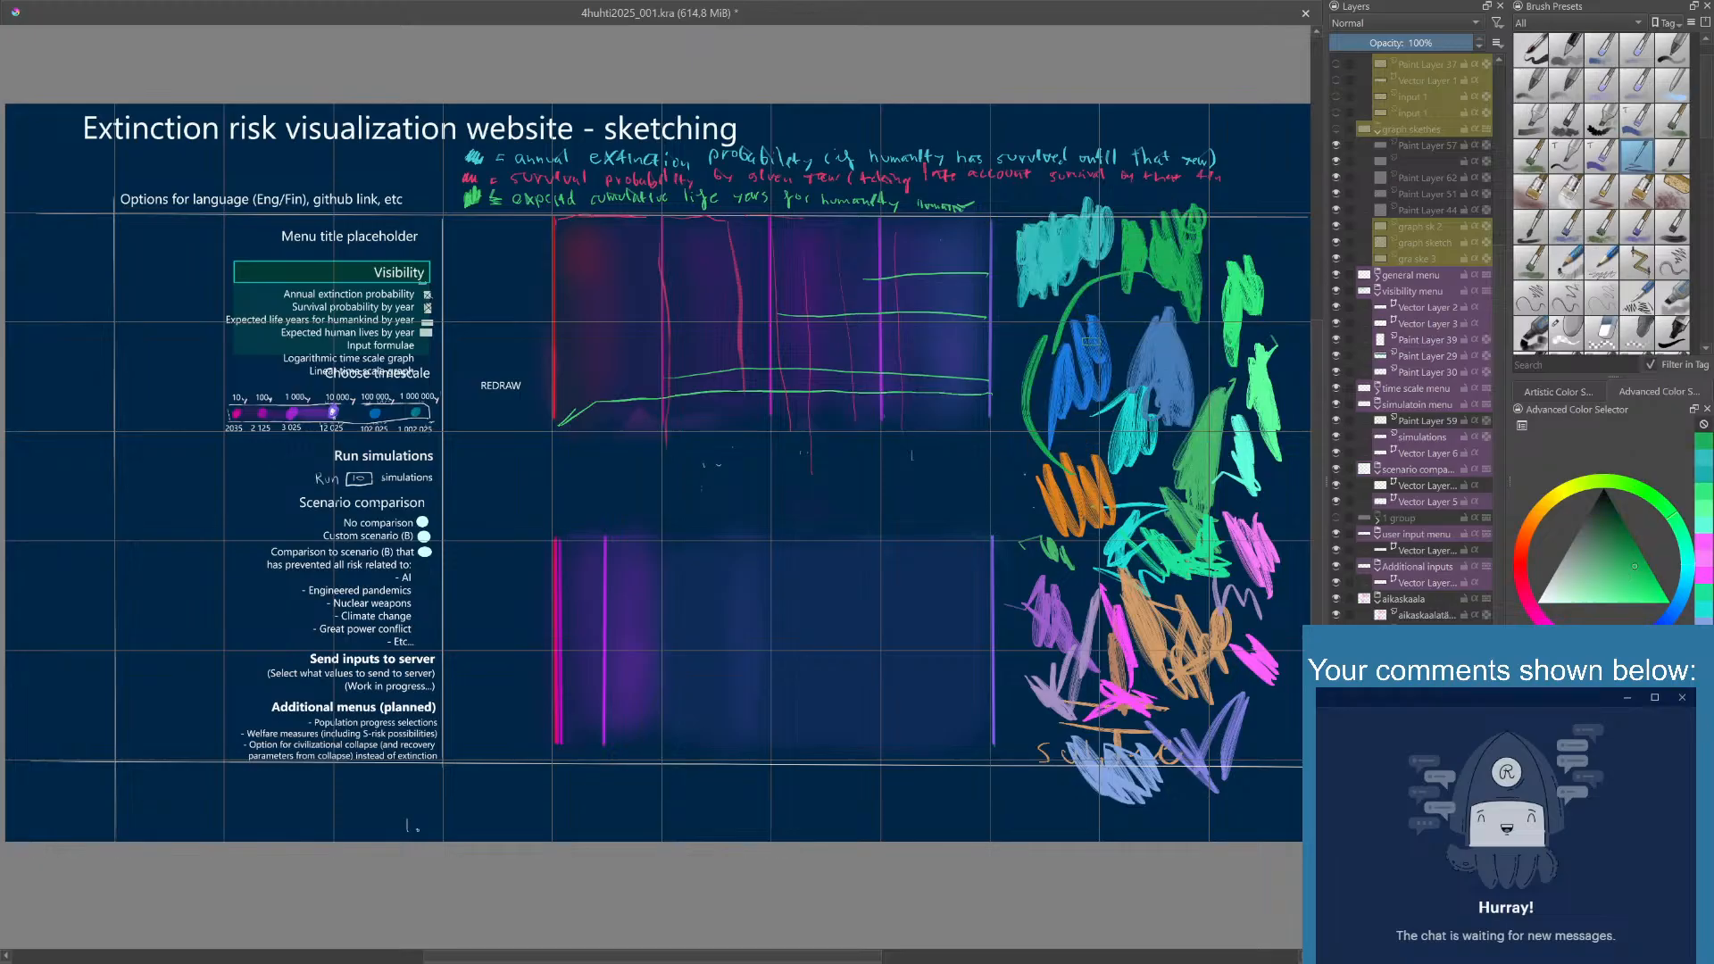
mouse_move(799, 472)
left_mouse_down()
mouse_move(857, 468)
mouse_move(853, 495)
mouse_move(796, 490)
mouse_move(804, 469)
left_mouse_up()
- Set the painting color to ochre yellow and scribble a patch below the teal swatch
right_click(1087, 412)
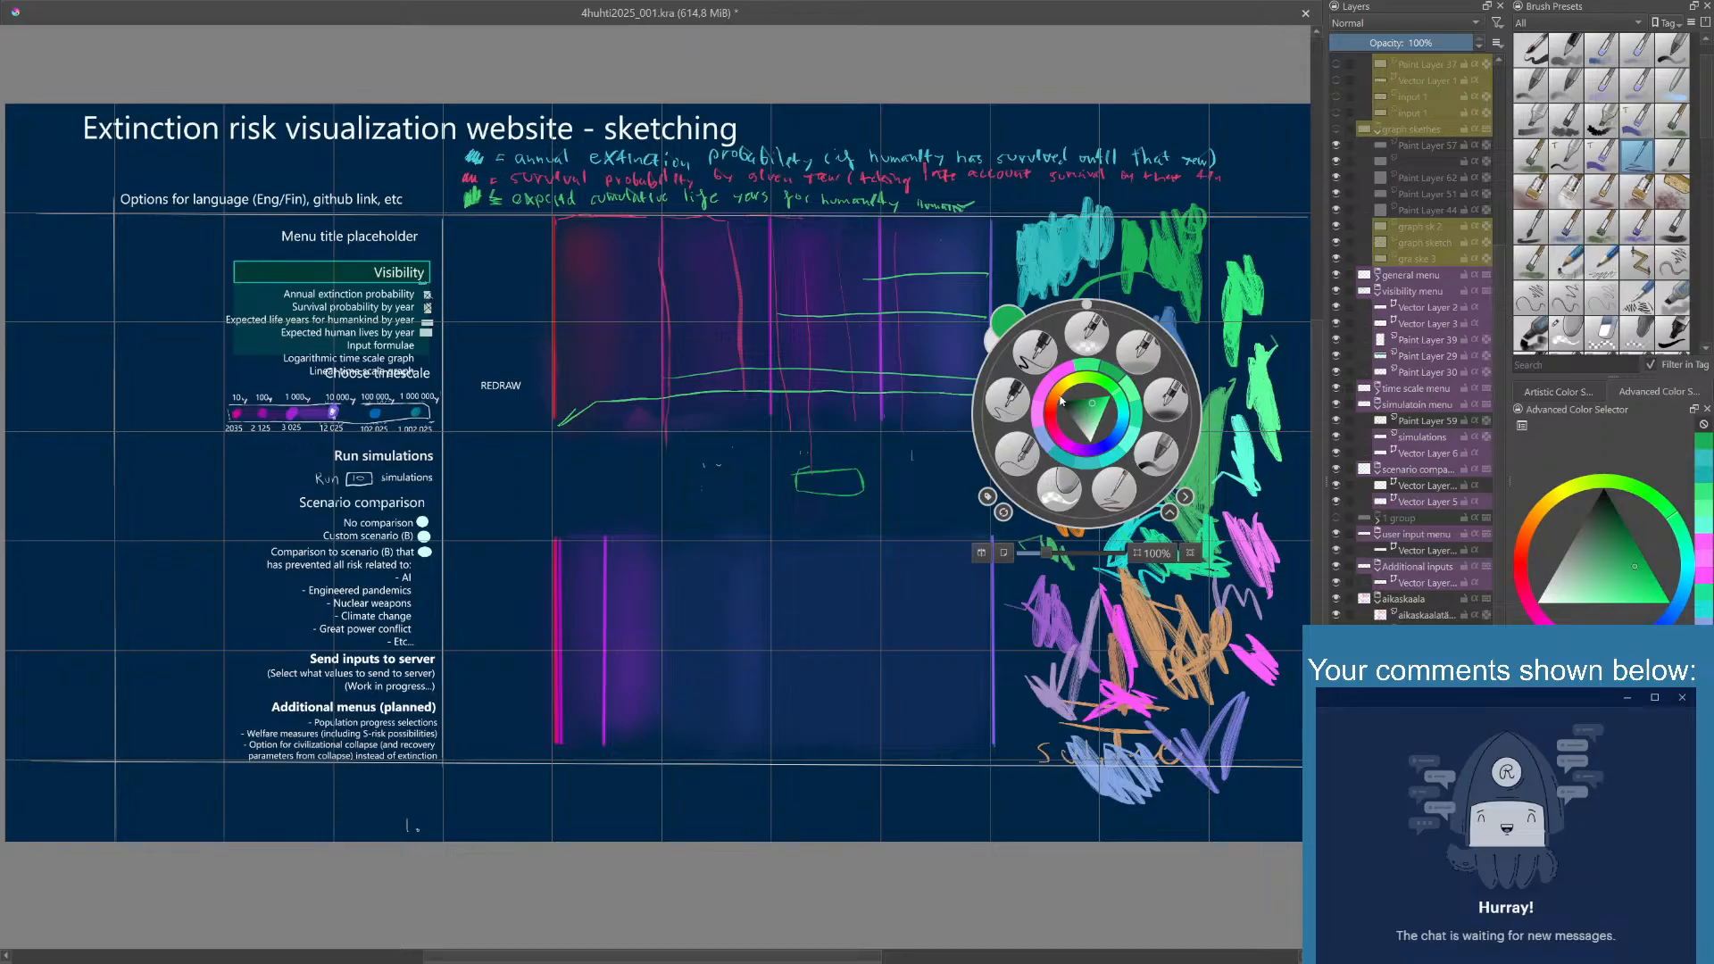
left_click(1062, 397)
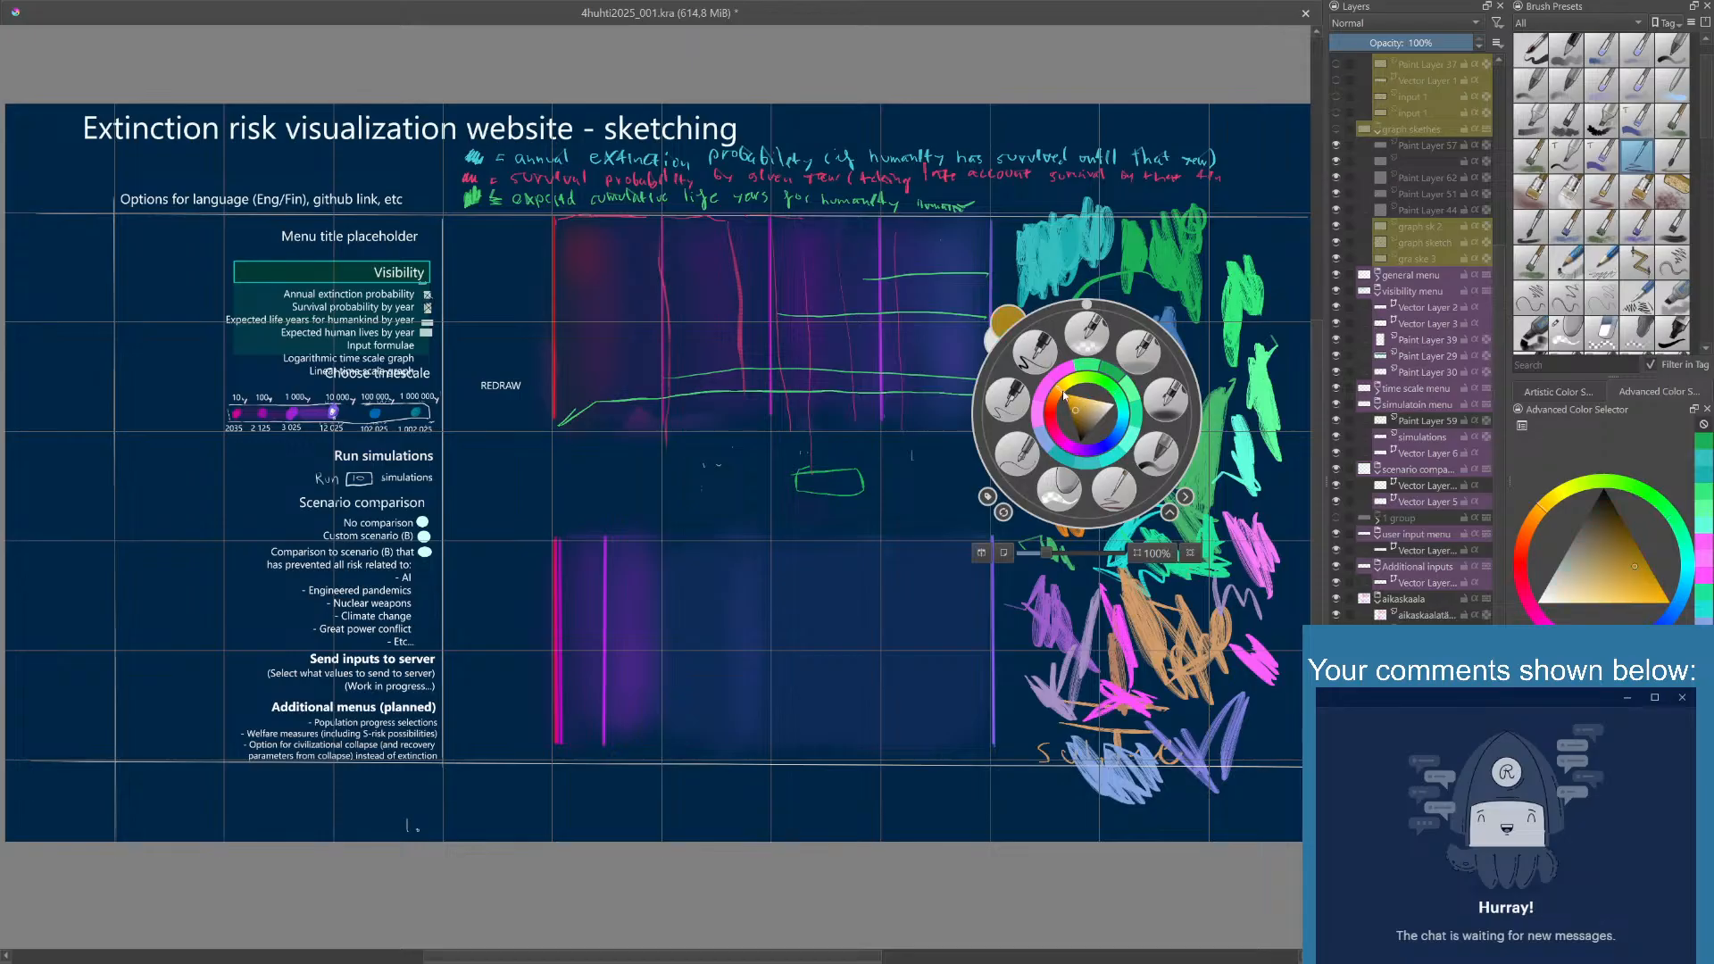
left_click(1068, 389)
left_click(1070, 390)
left_click(1078, 295)
mouse_move(1031, 335)
left_mouse_down()
mouse_move(1039, 371)
mouse_move(1014, 334)
mouse_move(1025, 366)
mouse_move(1048, 364)
mouse_move(1037, 378)
left_mouse_up()
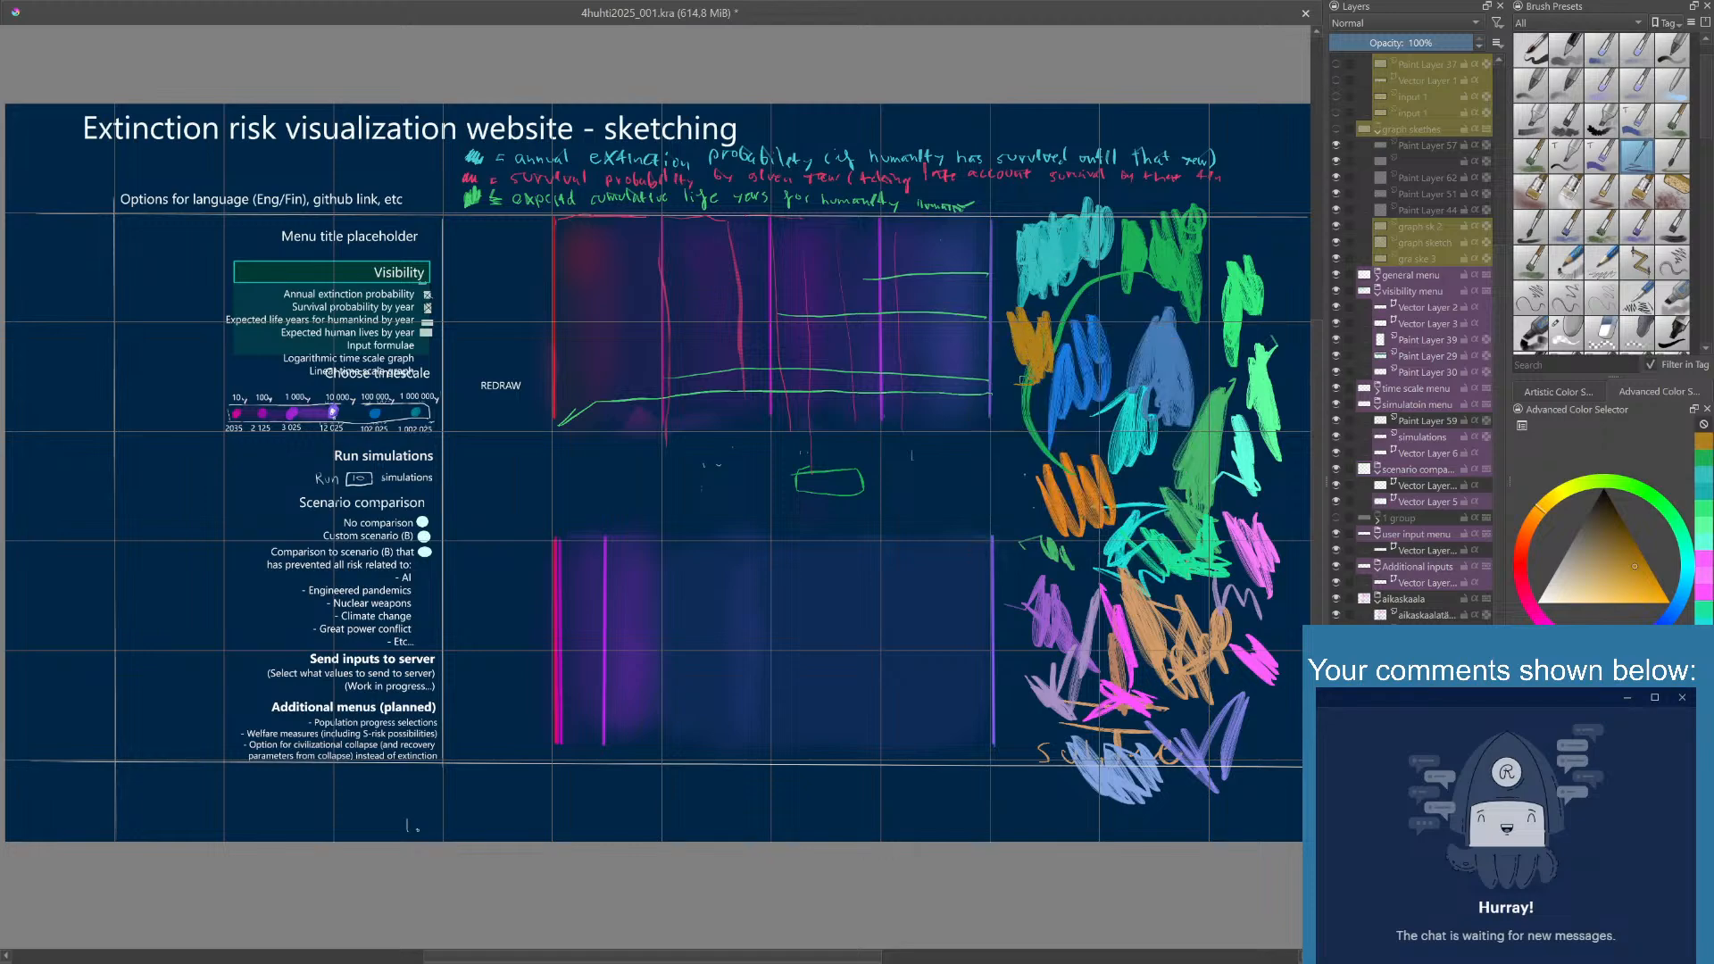
- Set the painting color to a brighter ochre, repaint the ochre patch, and scribble a brighter yellow-orange patch beside it
right_click(1062, 388)
left_click(1056, 384)
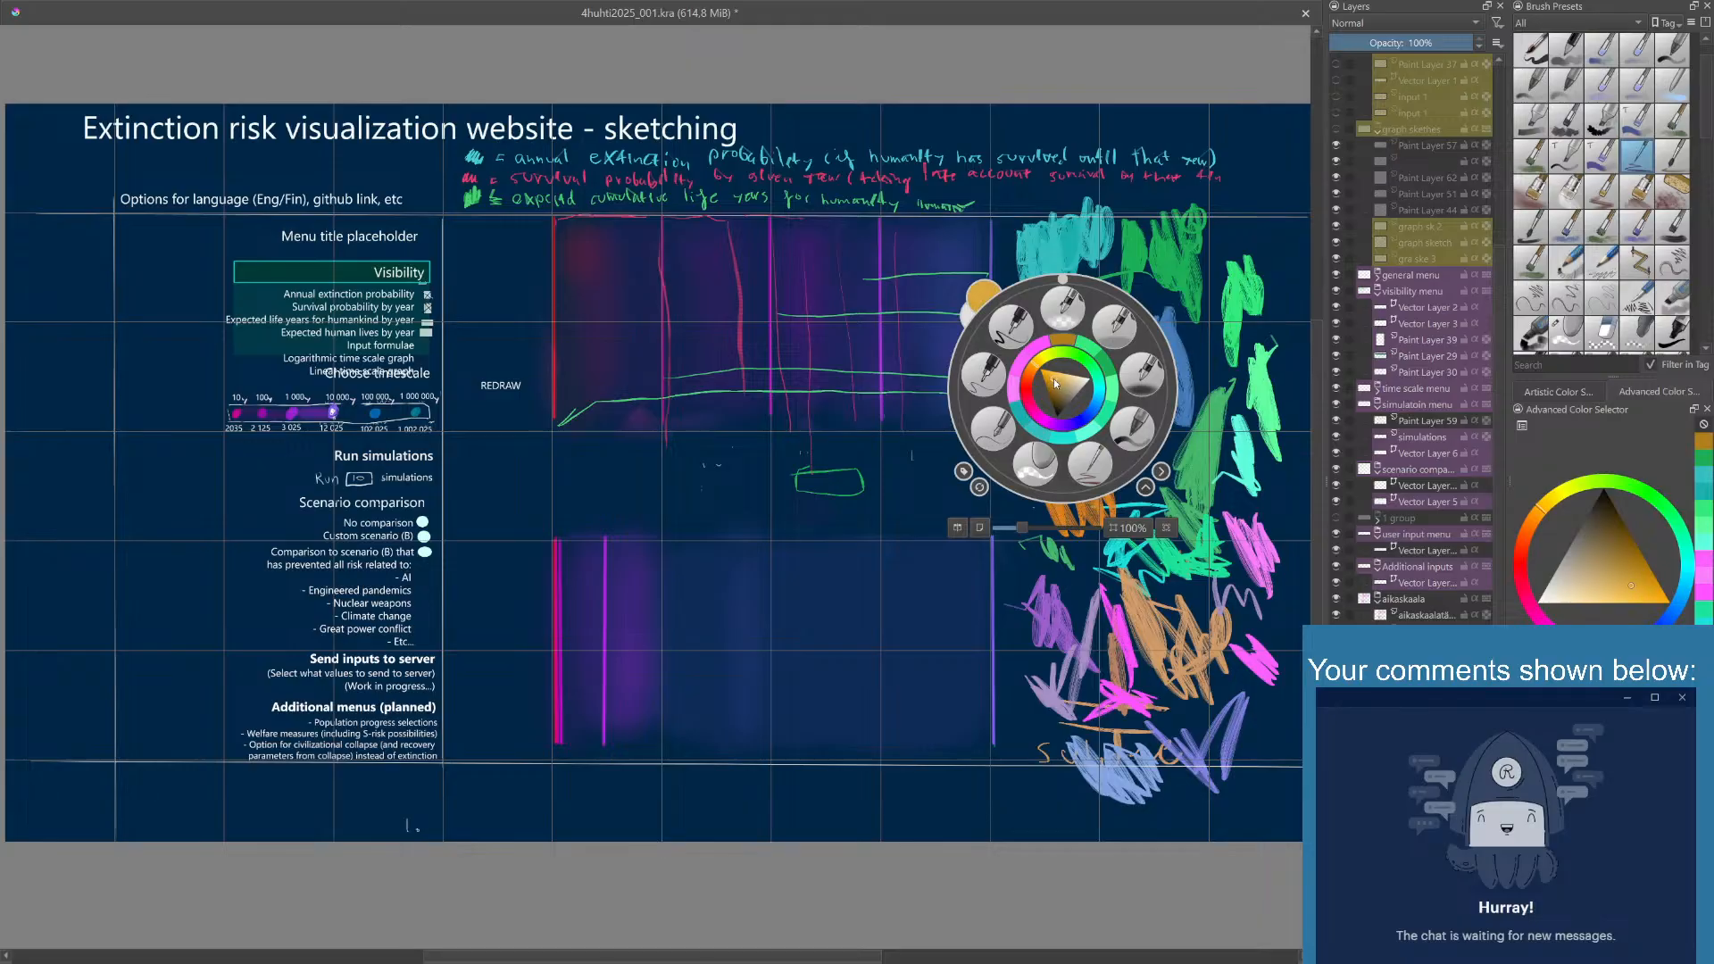
left_click(1067, 268)
mouse_move(1021, 328)
left_mouse_down()
mouse_move(1034, 384)
mouse_move(1044, 326)
left_mouse_up()
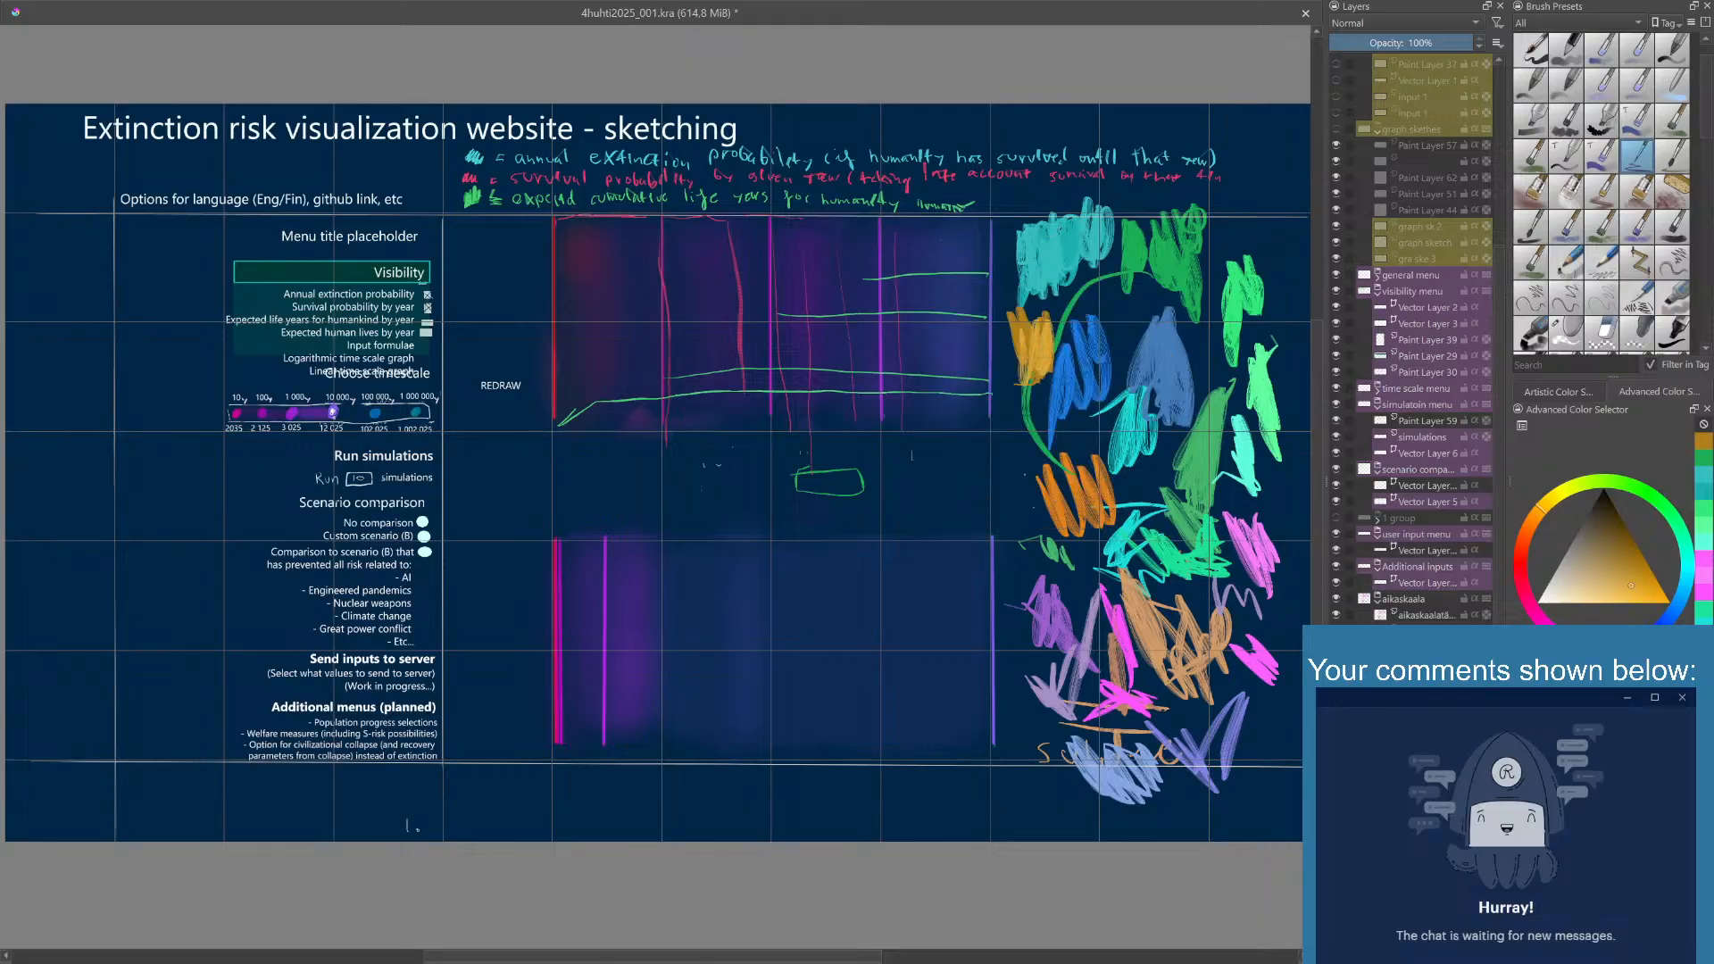
right_click(1045, 340)
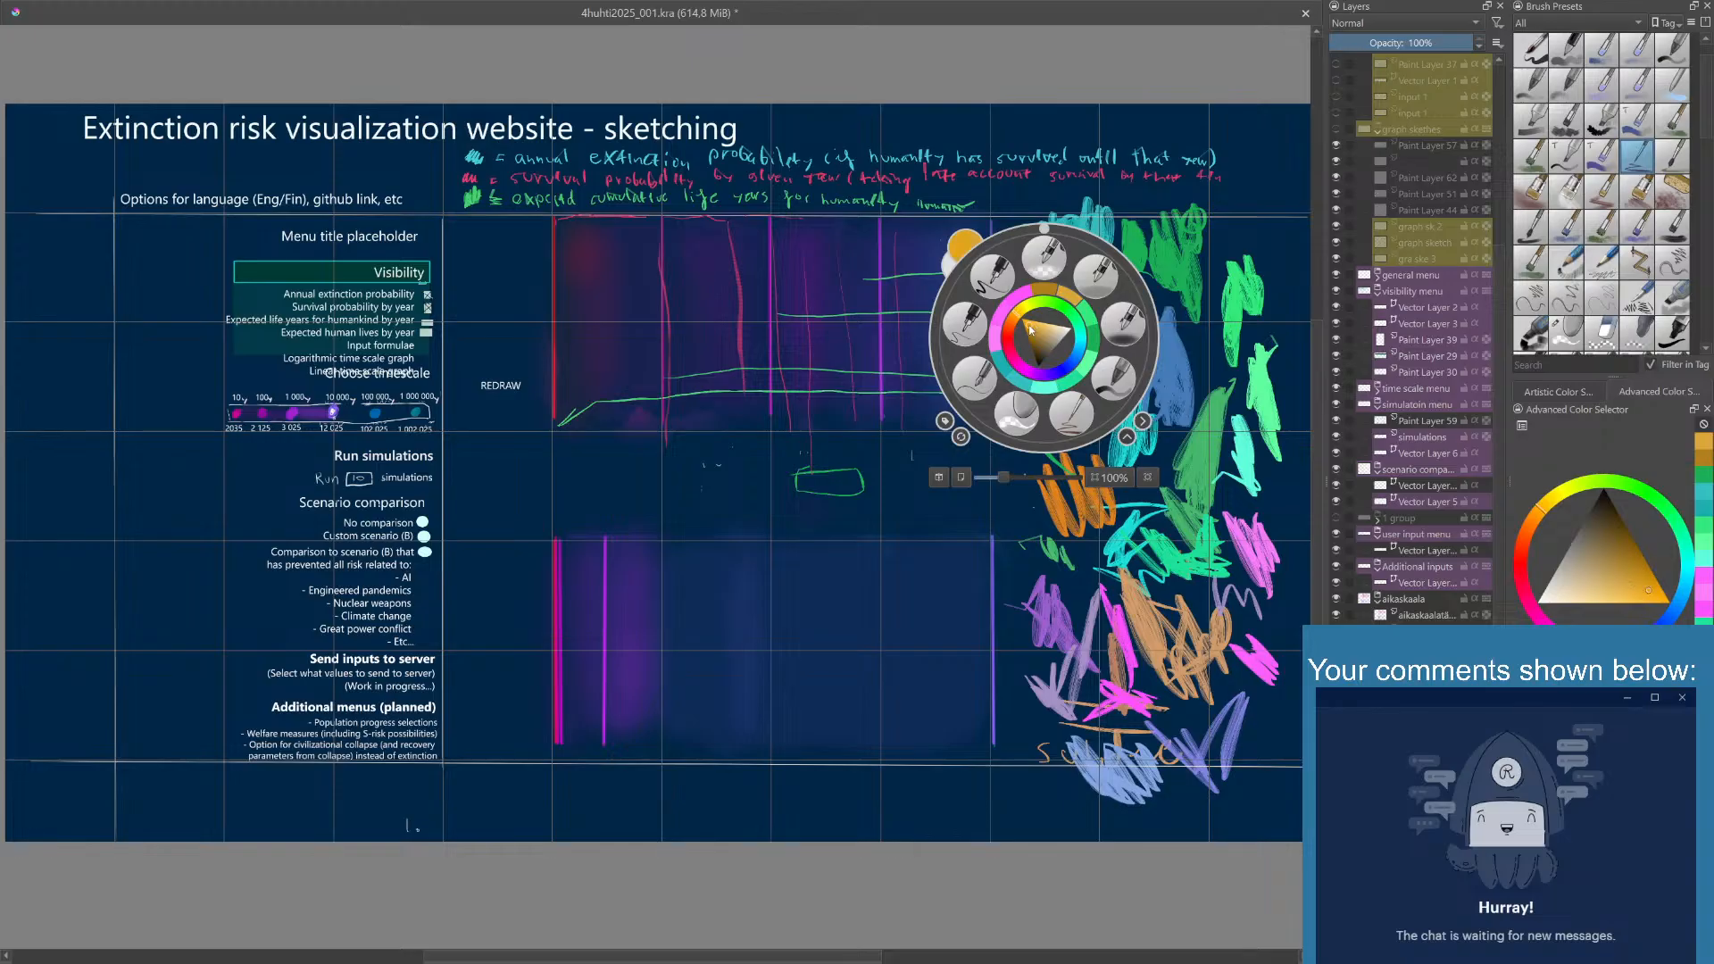
left_click(1075, 186)
mouse_move(1061, 315)
left_mouse_down()
mouse_move(1068, 373)
mouse_move(1096, 367)
mouse_move(1093, 293)
left_mouse_up()
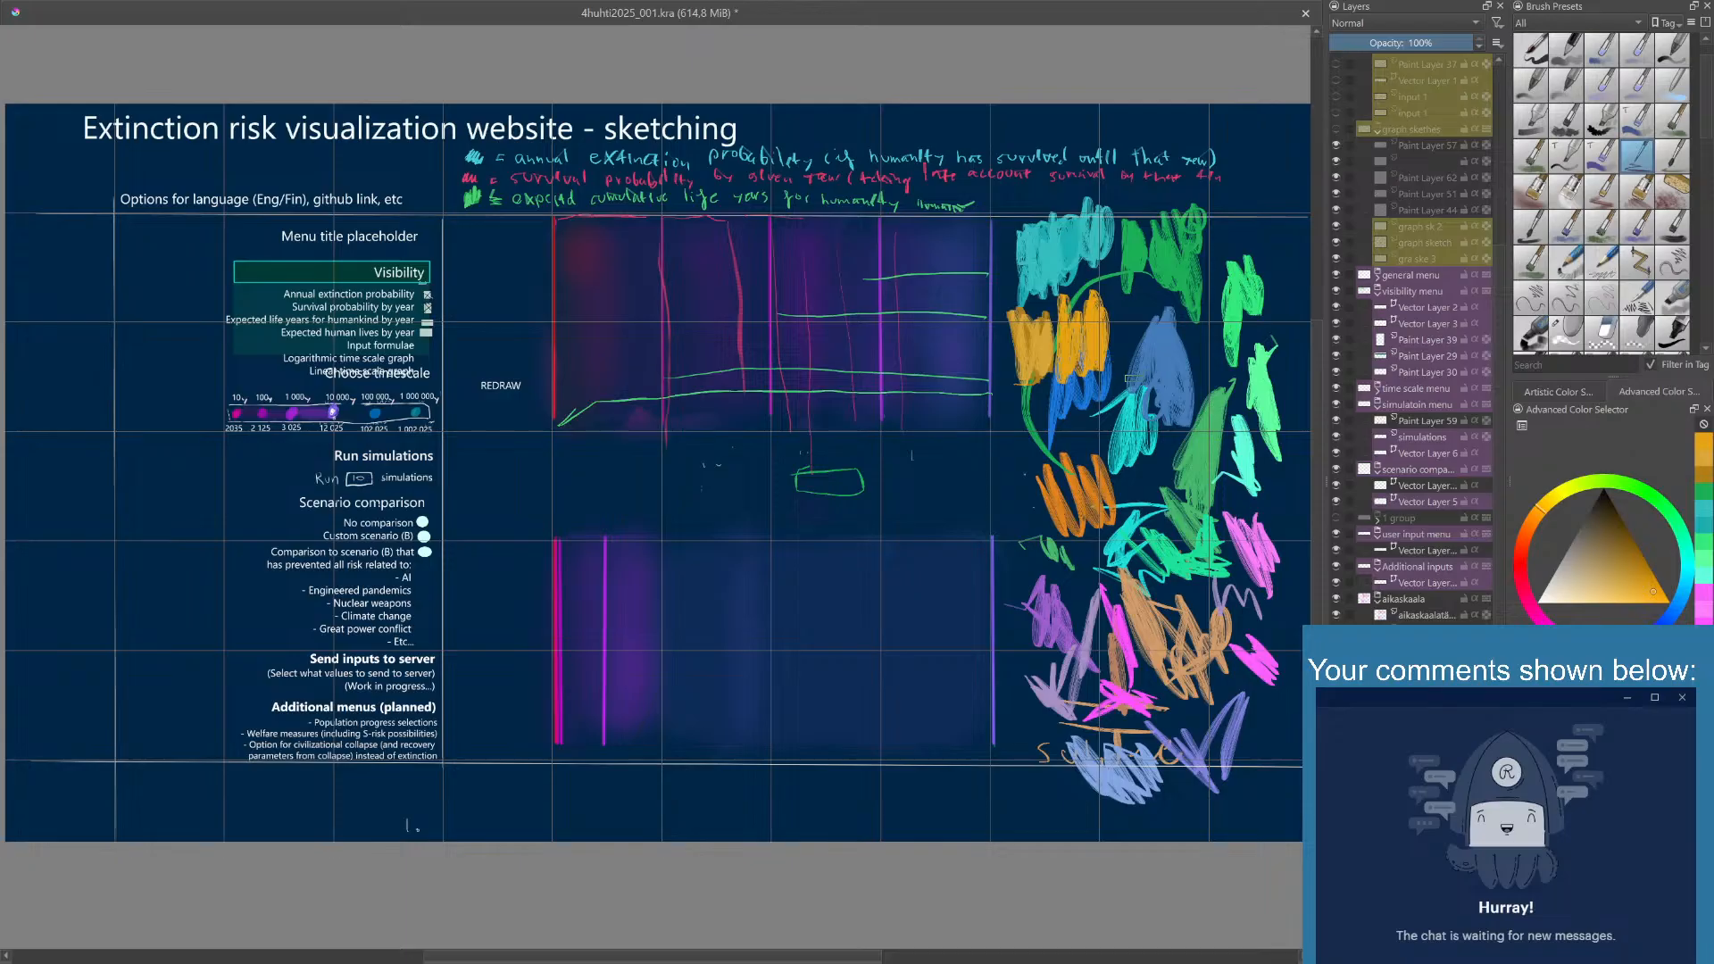
- Adjust the yellow shade, scribble a third patch beside the yellow-orange ones, and repaint it in a brighter yellow-orange
right_click(1118, 355)
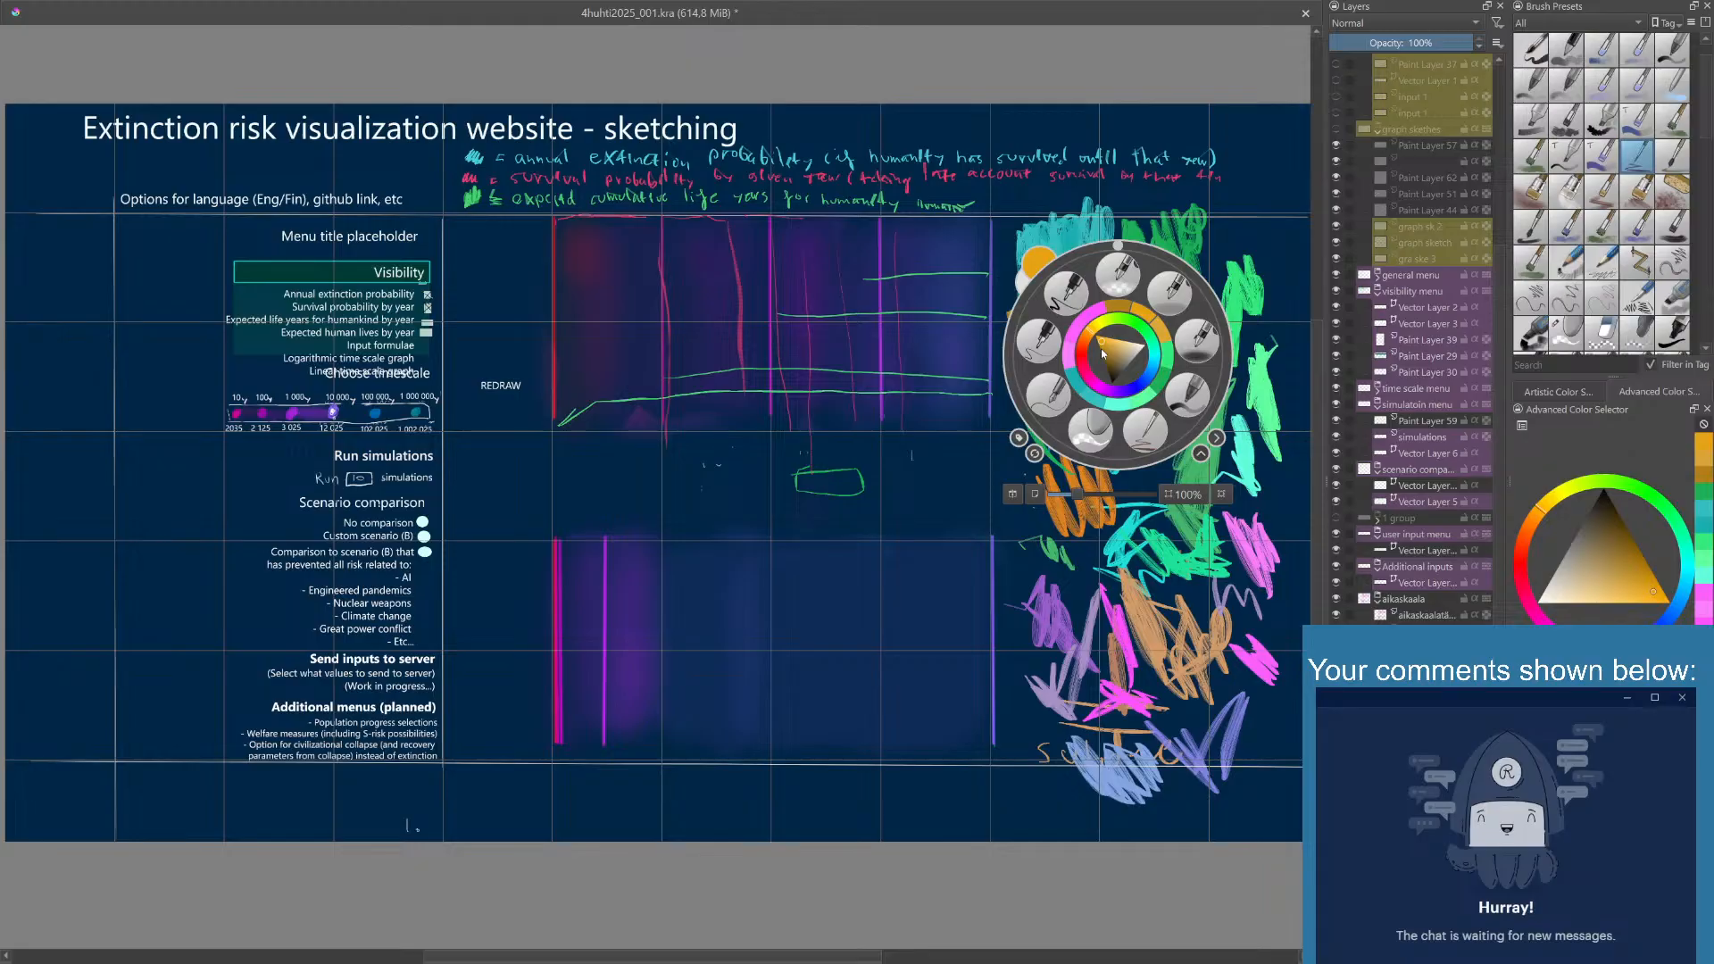
left_click(1104, 354)
right_click(1103, 350)
mouse_move(1133, 319)
left_mouse_down()
mouse_move(1121, 362)
mouse_move(1132, 287)
mouse_move(1117, 294)
left_mouse_up()
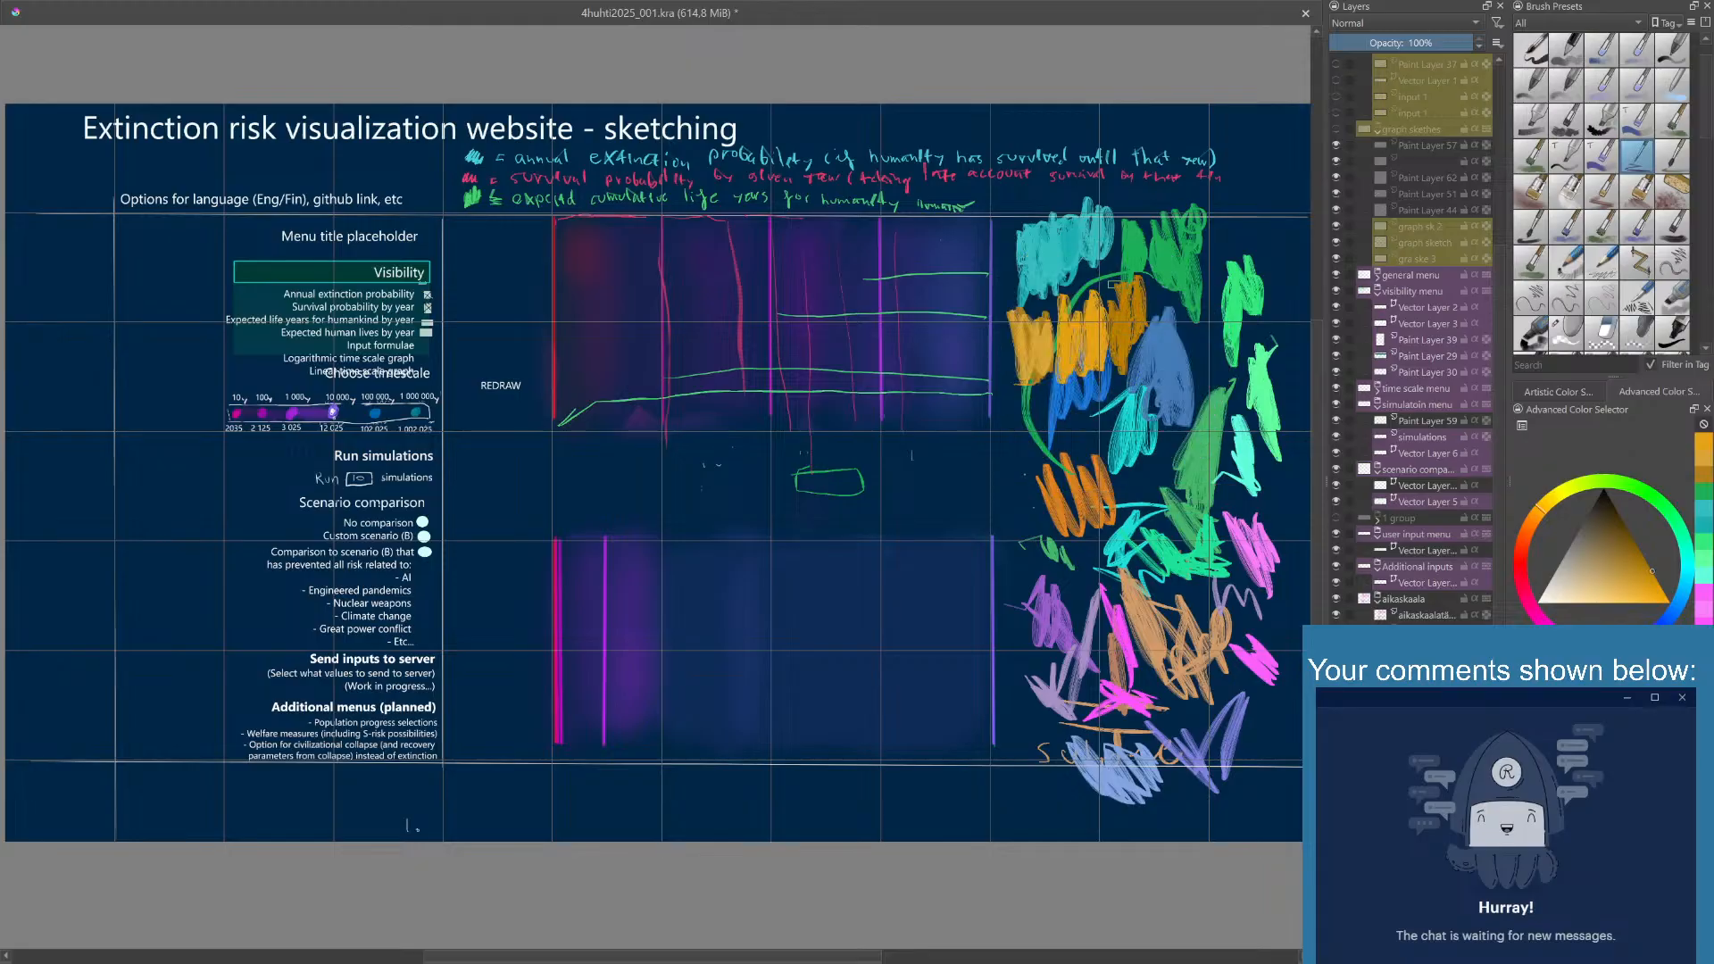
right_click(1123, 345)
left_click(1109, 331)
right_click(1158, 163)
mouse_move(1107, 308)
left_mouse_down()
mouse_move(1104, 360)
mouse_move(1139, 290)
mouse_move(1129, 350)
left_mouse_up()
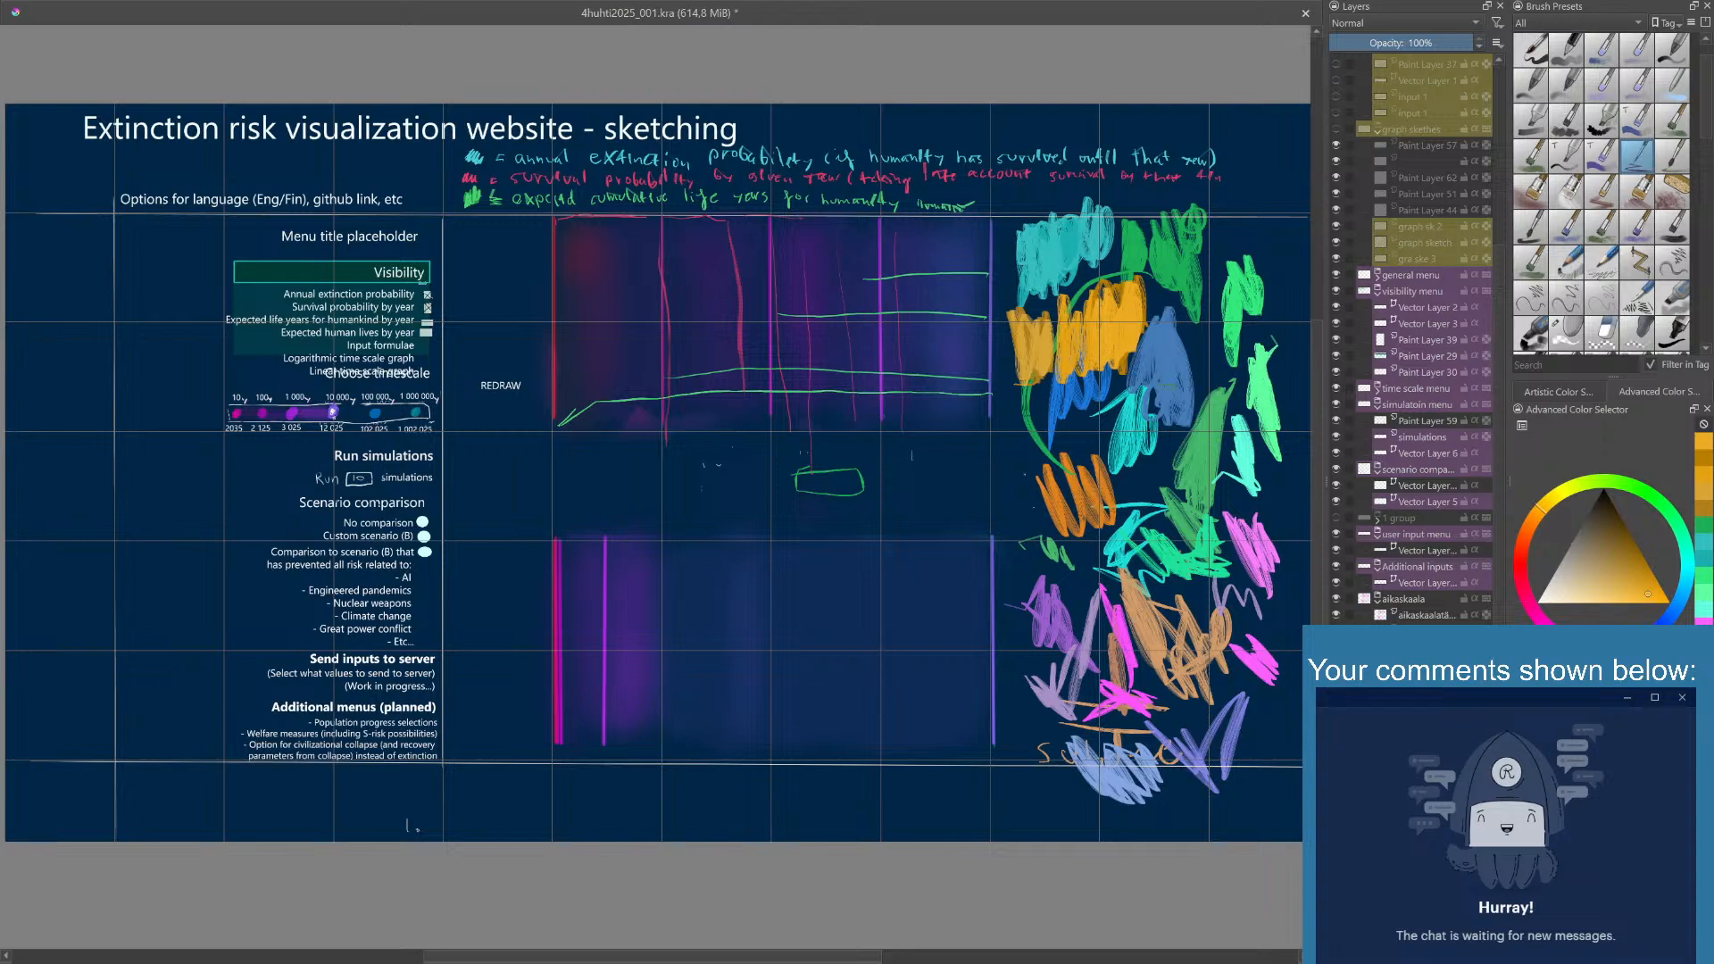
- Set the painting color to bright blue and scribble a patch above the light green swatch and over the muted blue one
right_click(1135, 406)
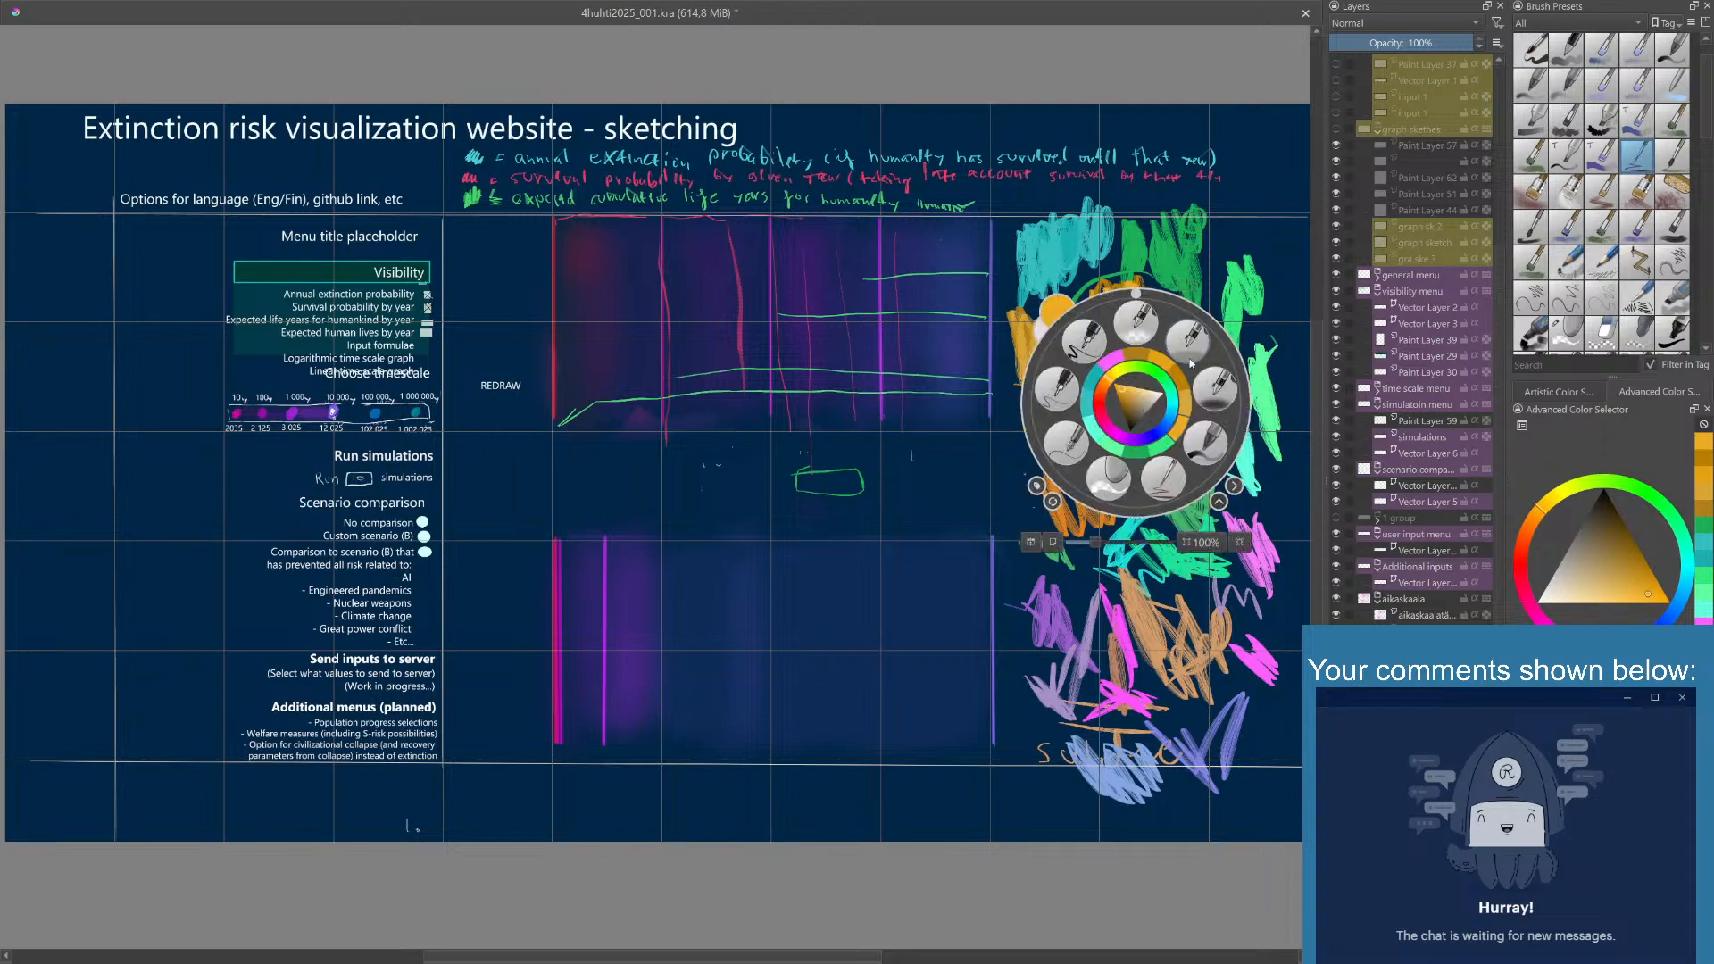
left_click(1175, 418)
left_click(1210, 241)
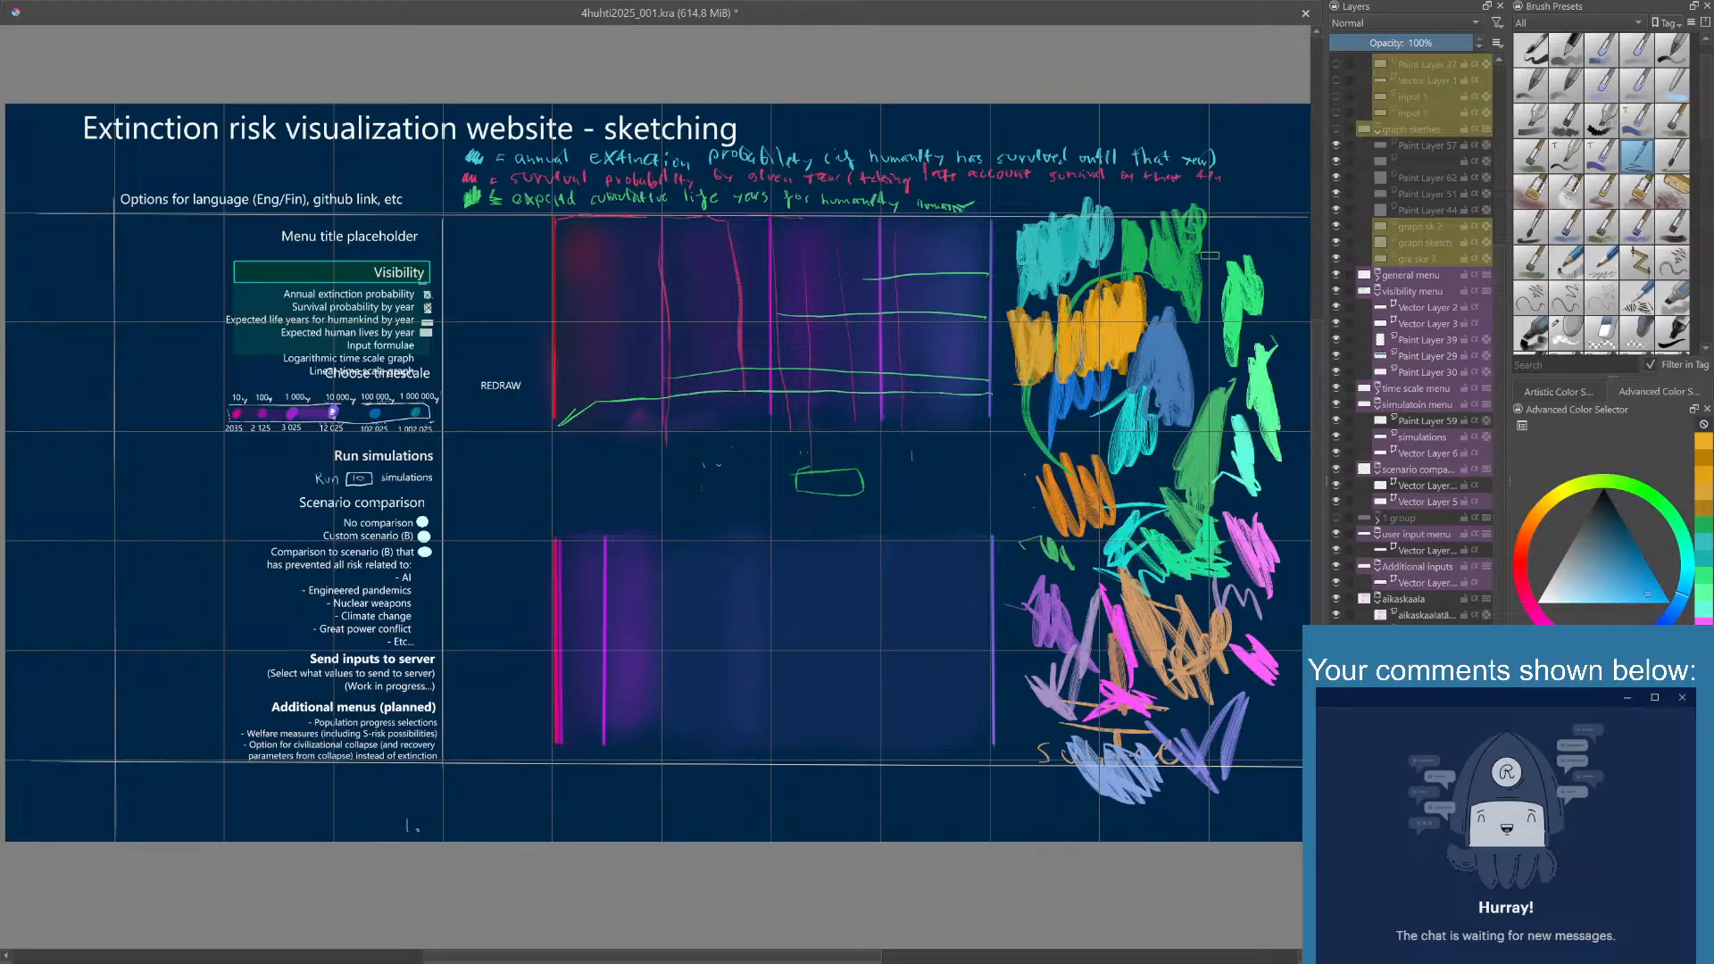
mouse_move(1247, 228)
left_mouse_down()
mouse_move(1266, 186)
mouse_move(1227, 223)
mouse_move(1268, 209)
mouse_move(1286, 227)
left_mouse_up()
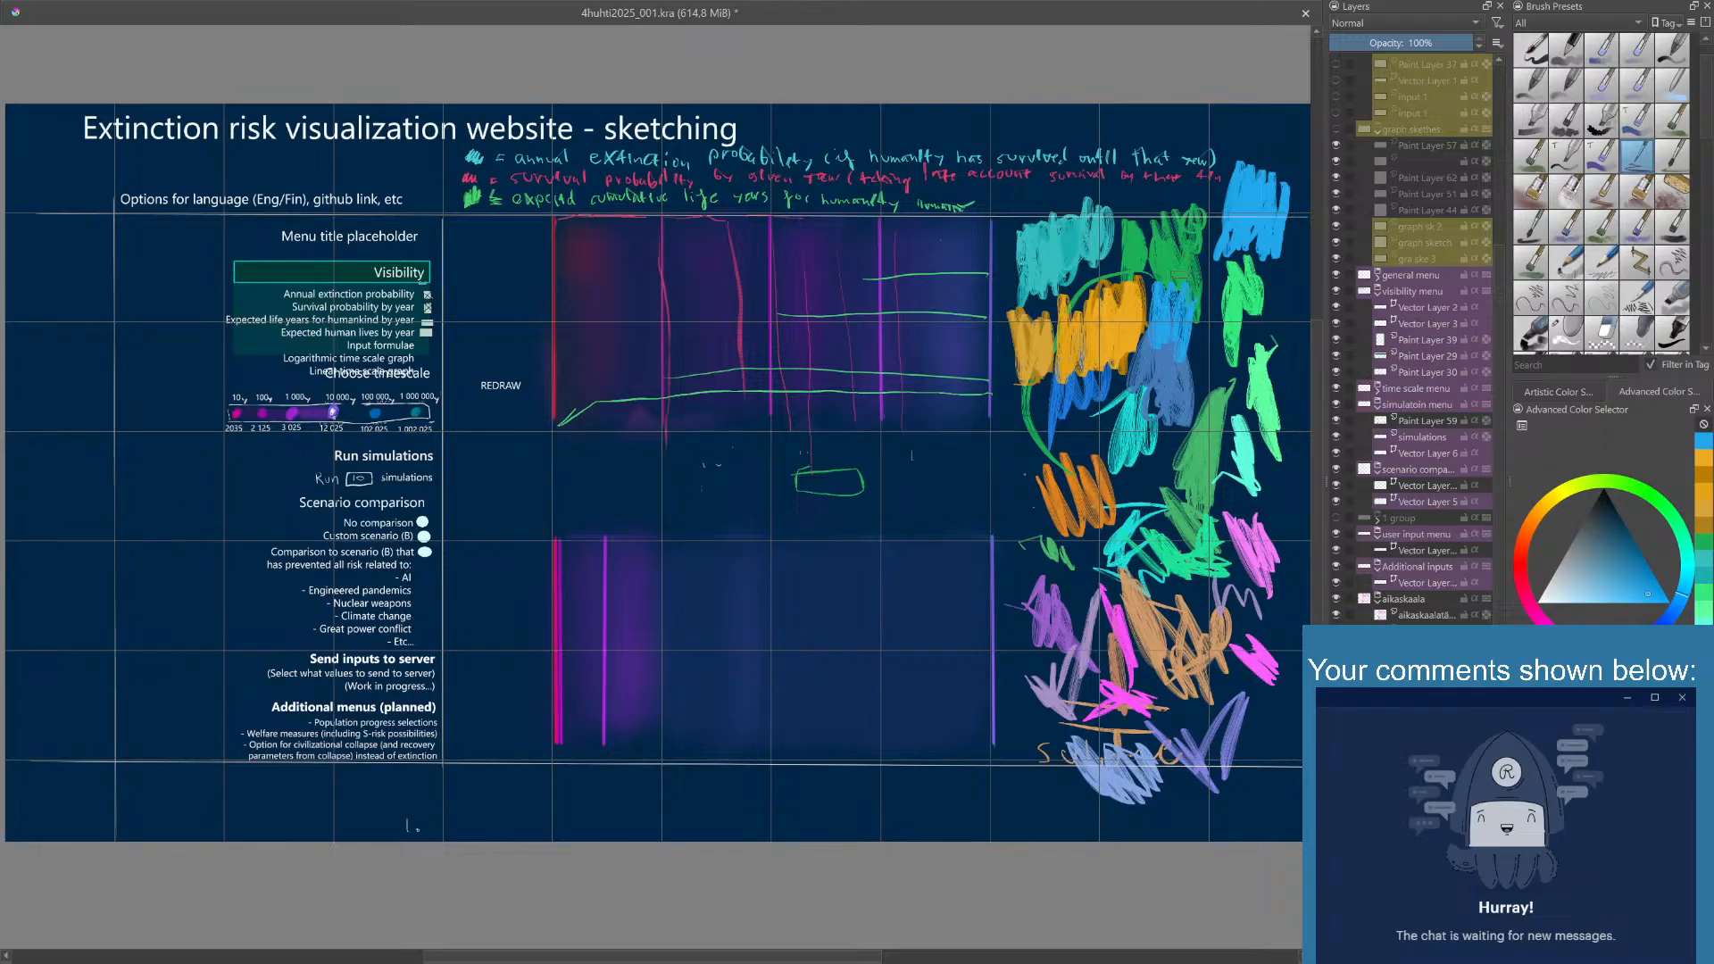
mouse_move(1206, 201)
left_mouse_down()
mouse_move(1225, 252)
mouse_move(1225, 192)
left_mouse_up()
- Set the painting color to light turquoise and scribble a small patch between the teal and dark green swatches
right_click(1175, 304)
left_click(1239, 141)
right_click(1185, 286)
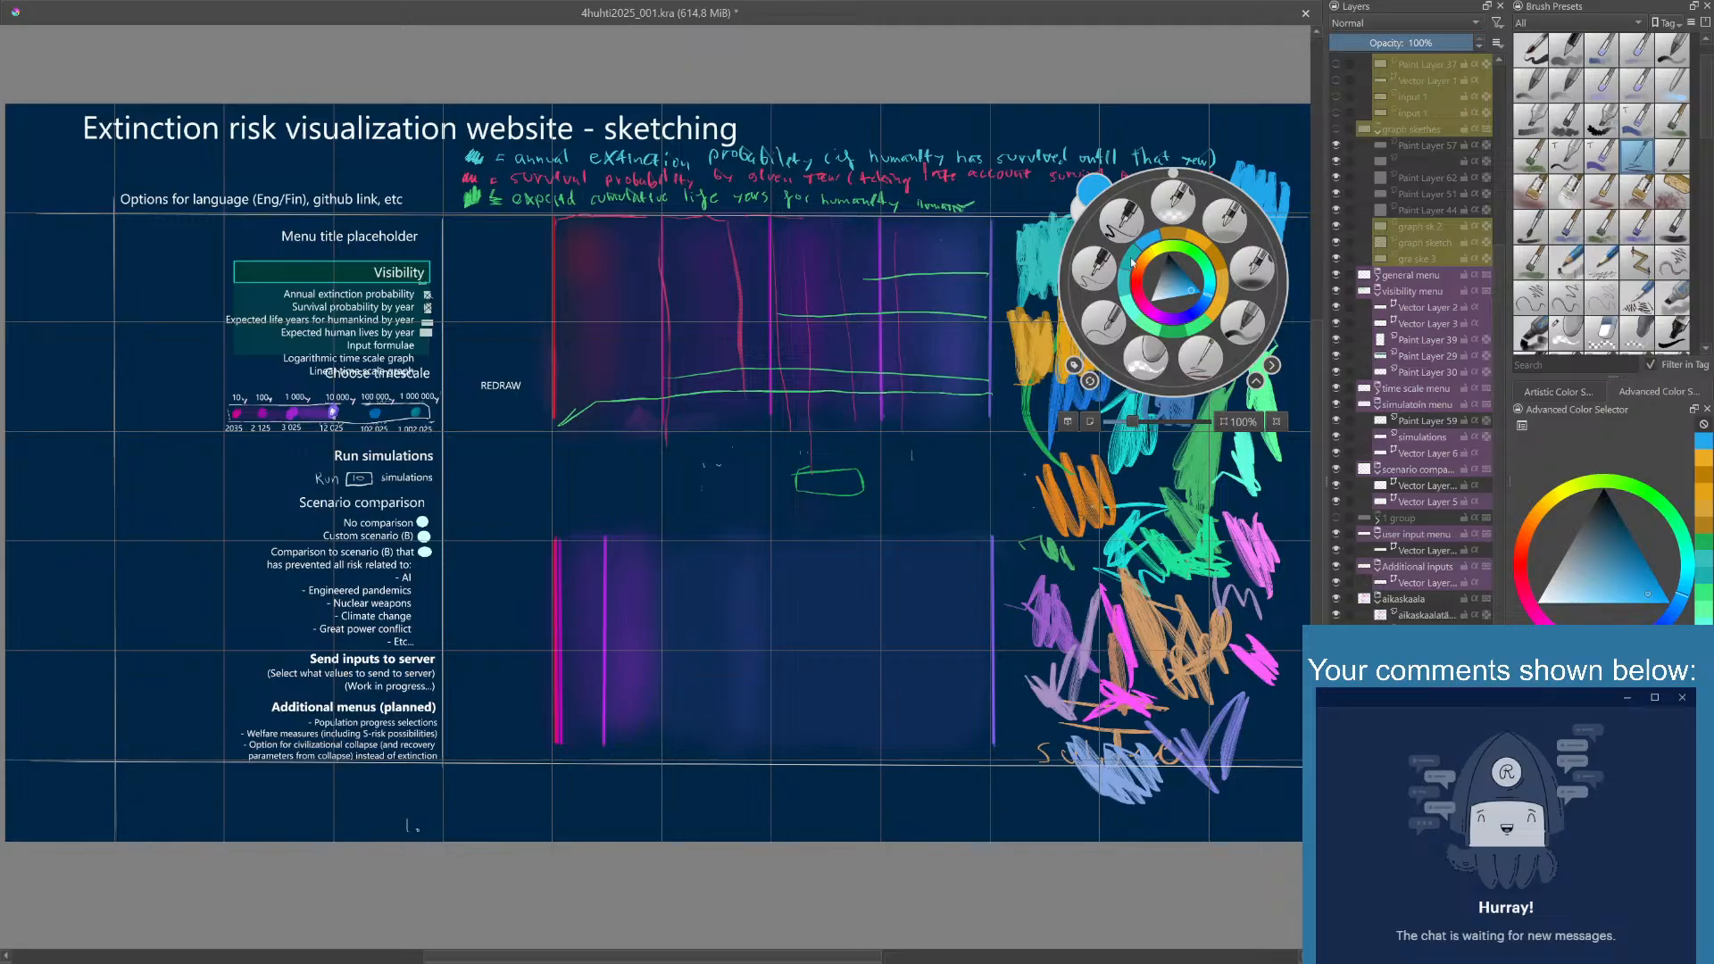
left_click(1130, 309)
mouse_move(1147, 195)
left_mouse_down()
mouse_move(1113, 228)
mouse_move(1104, 192)
mouse_move(1145, 190)
left_mouse_up()
- Switch to teal, adjust it to a brighter shade, and scribble it over the existing teal swatch
right_click(1145, 191)
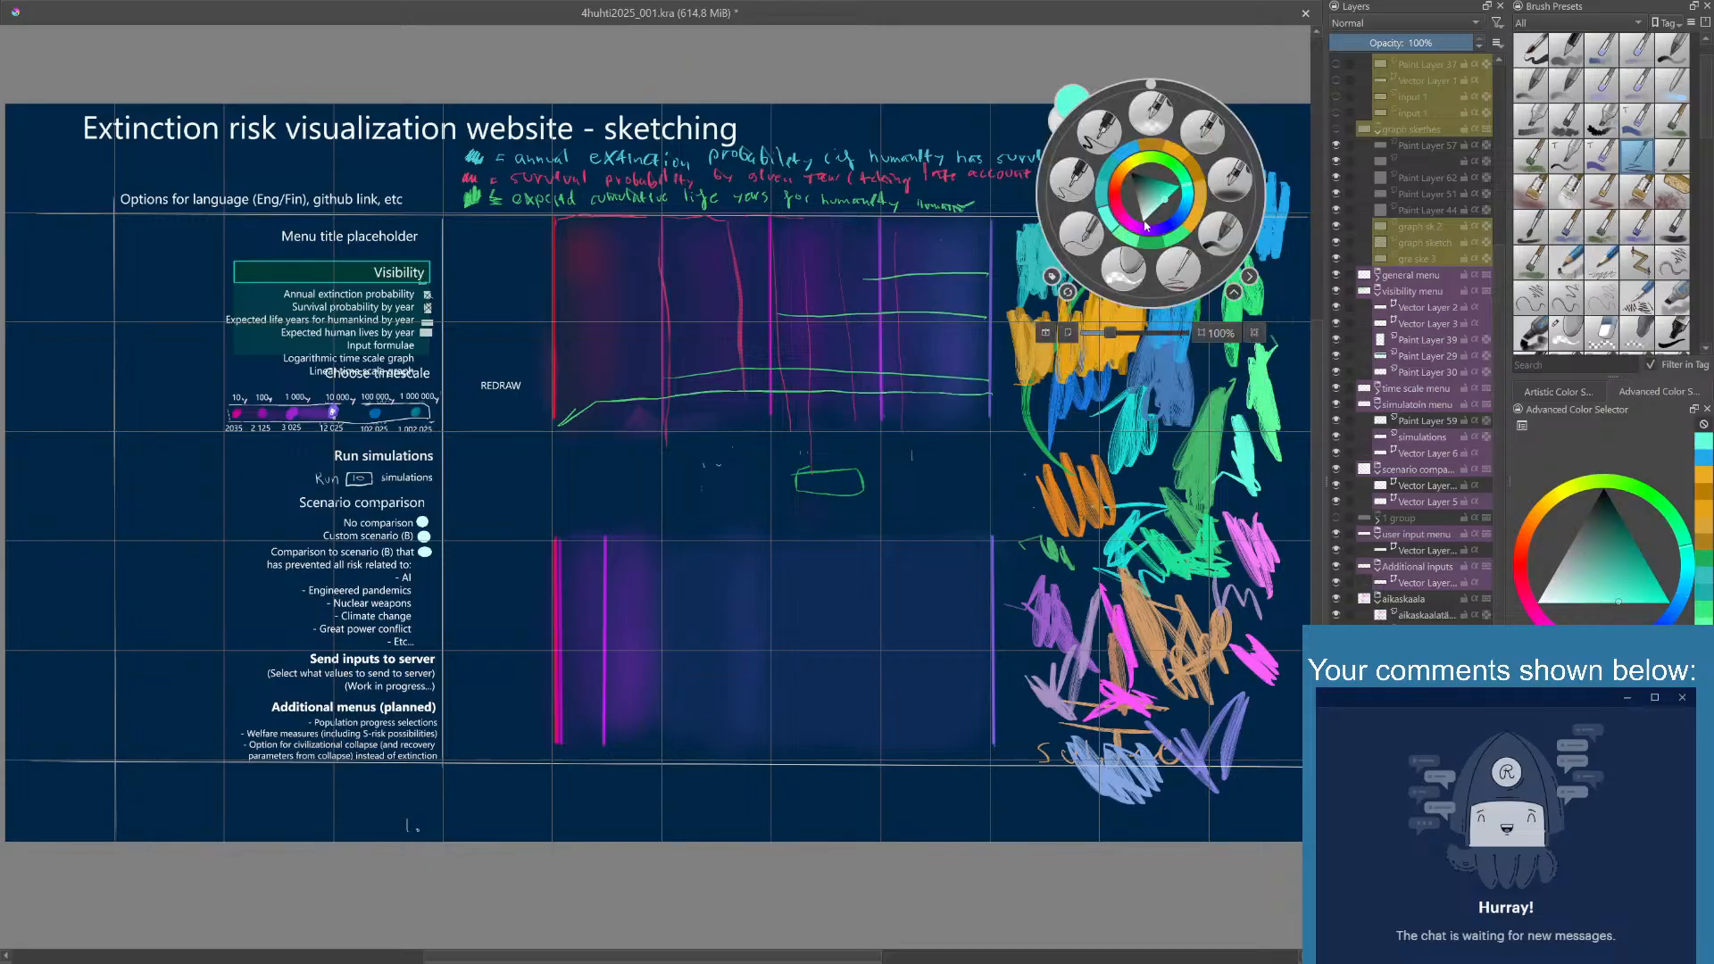
left_click(1100, 198)
left_click_drag(1104, 210, 1065, 223)
right_click(1086, 222)
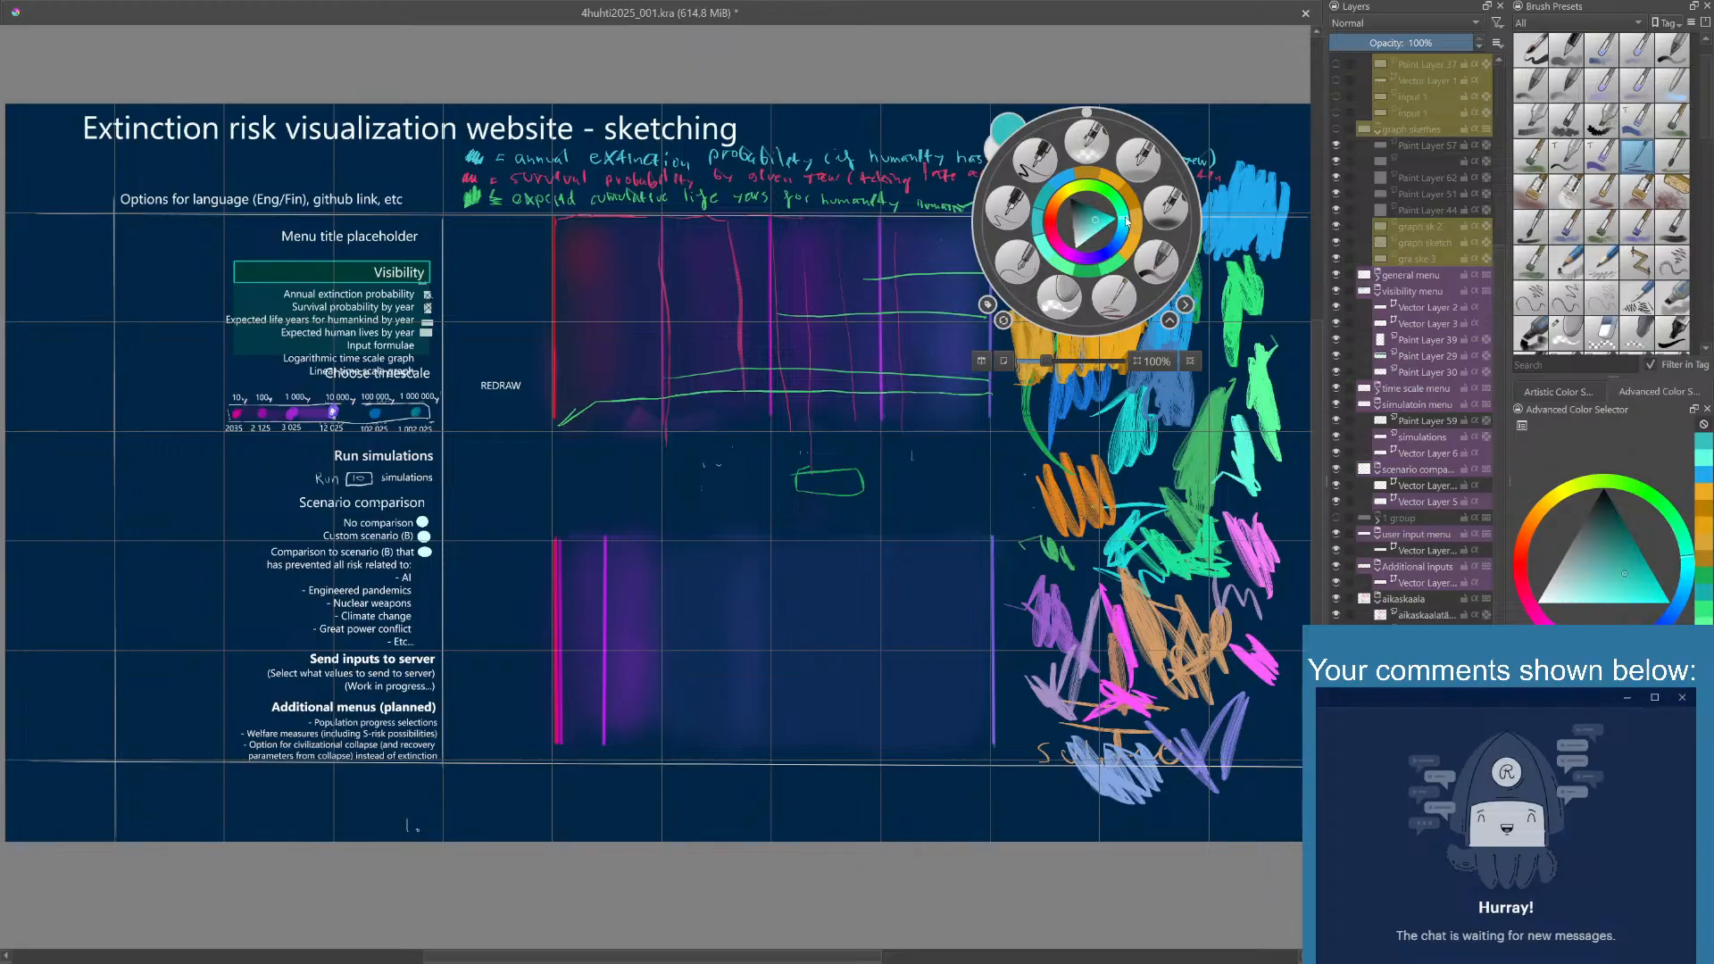
left_click(1102, 219)
left_click(1218, 141)
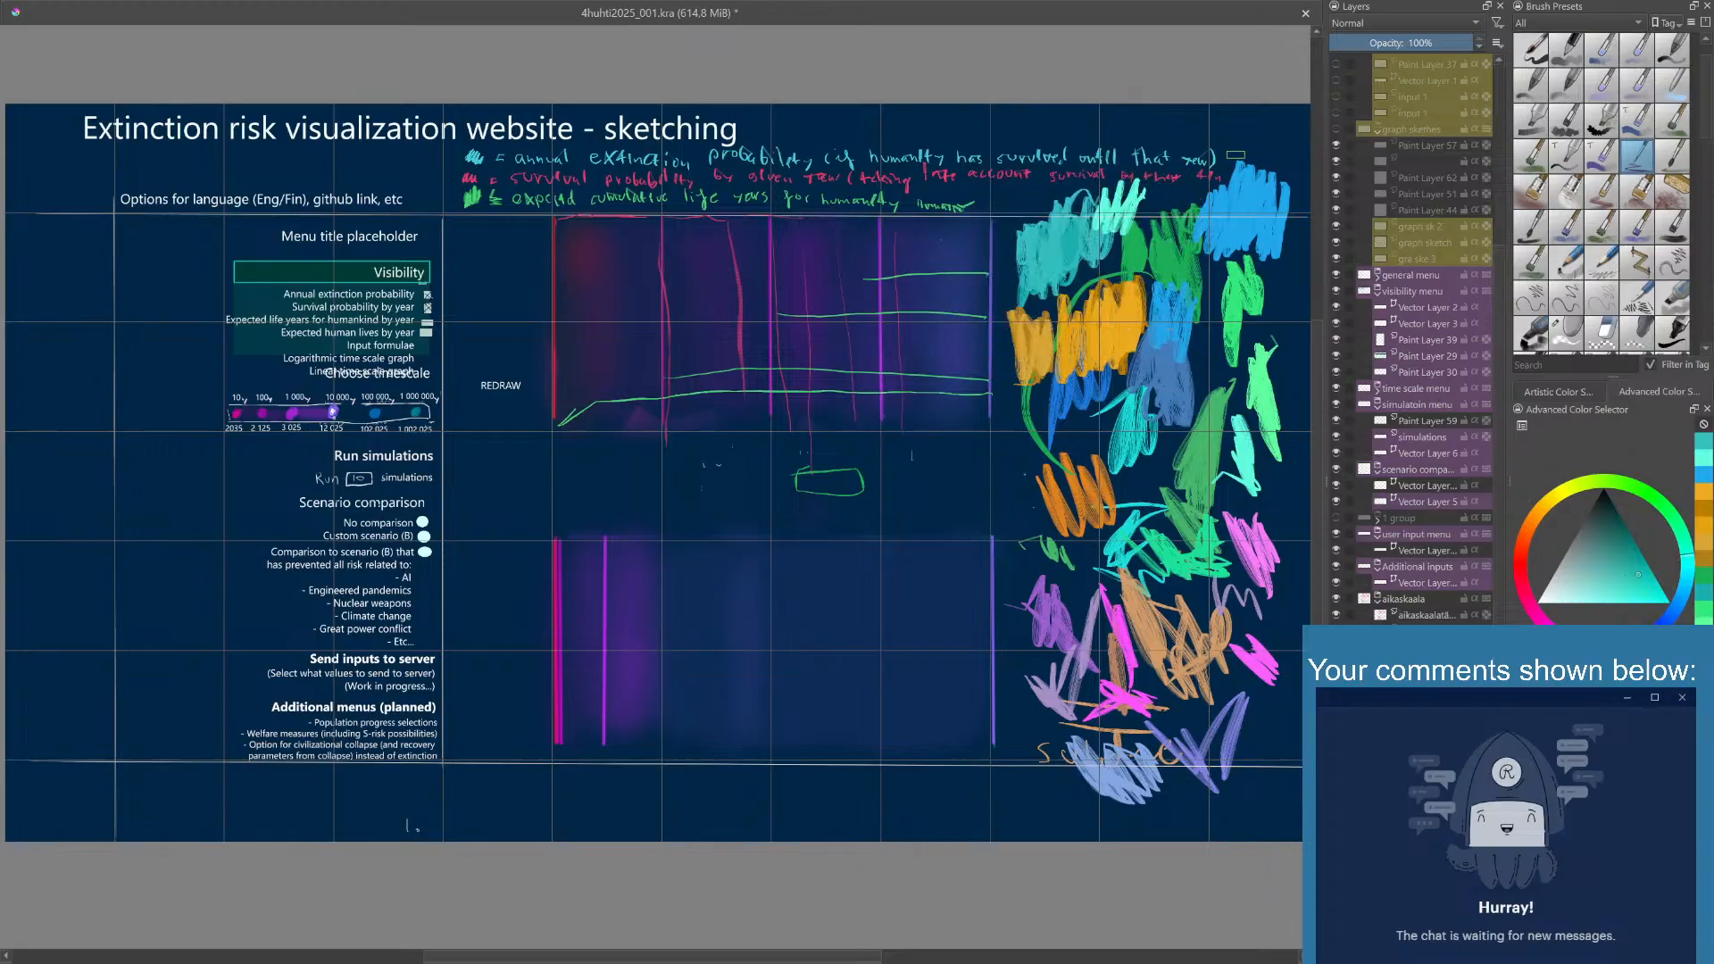
mouse_move(1074, 218)
left_mouse_down()
mouse_move(1058, 259)
mouse_move(1037, 206)
mouse_move(1033, 253)
mouse_move(1043, 205)
left_mouse_up()
- Set the painting color to bright turquoise and scribble patches above and below the bright blue swatch
right_click(1147, 226)
left_click(1141, 223)
left_click(1266, 128)
mouse_move(1262, 151)
left_mouse_down()
mouse_move(1290, 161)
mouse_move(1258, 147)
mouse_move(1245, 169)
left_mouse_up()
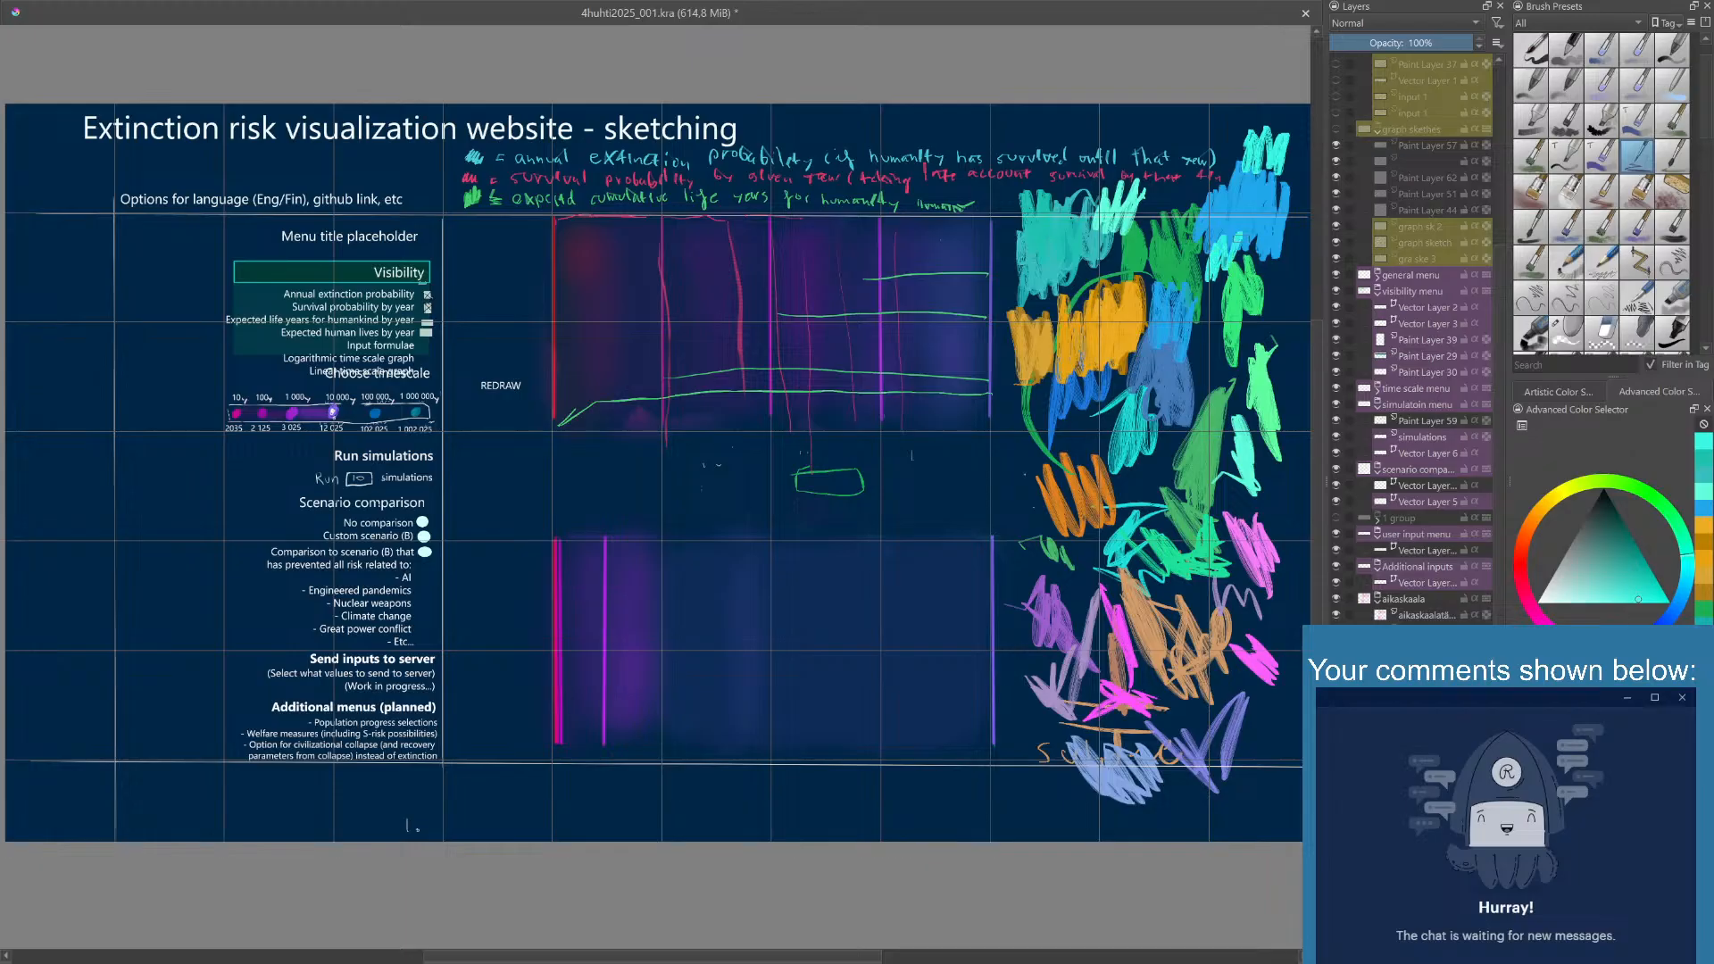
mouse_move(1263, 255)
left_mouse_down()
mouse_move(1232, 287)
mouse_move(1232, 266)
mouse_move(1271, 270)
left_mouse_up()
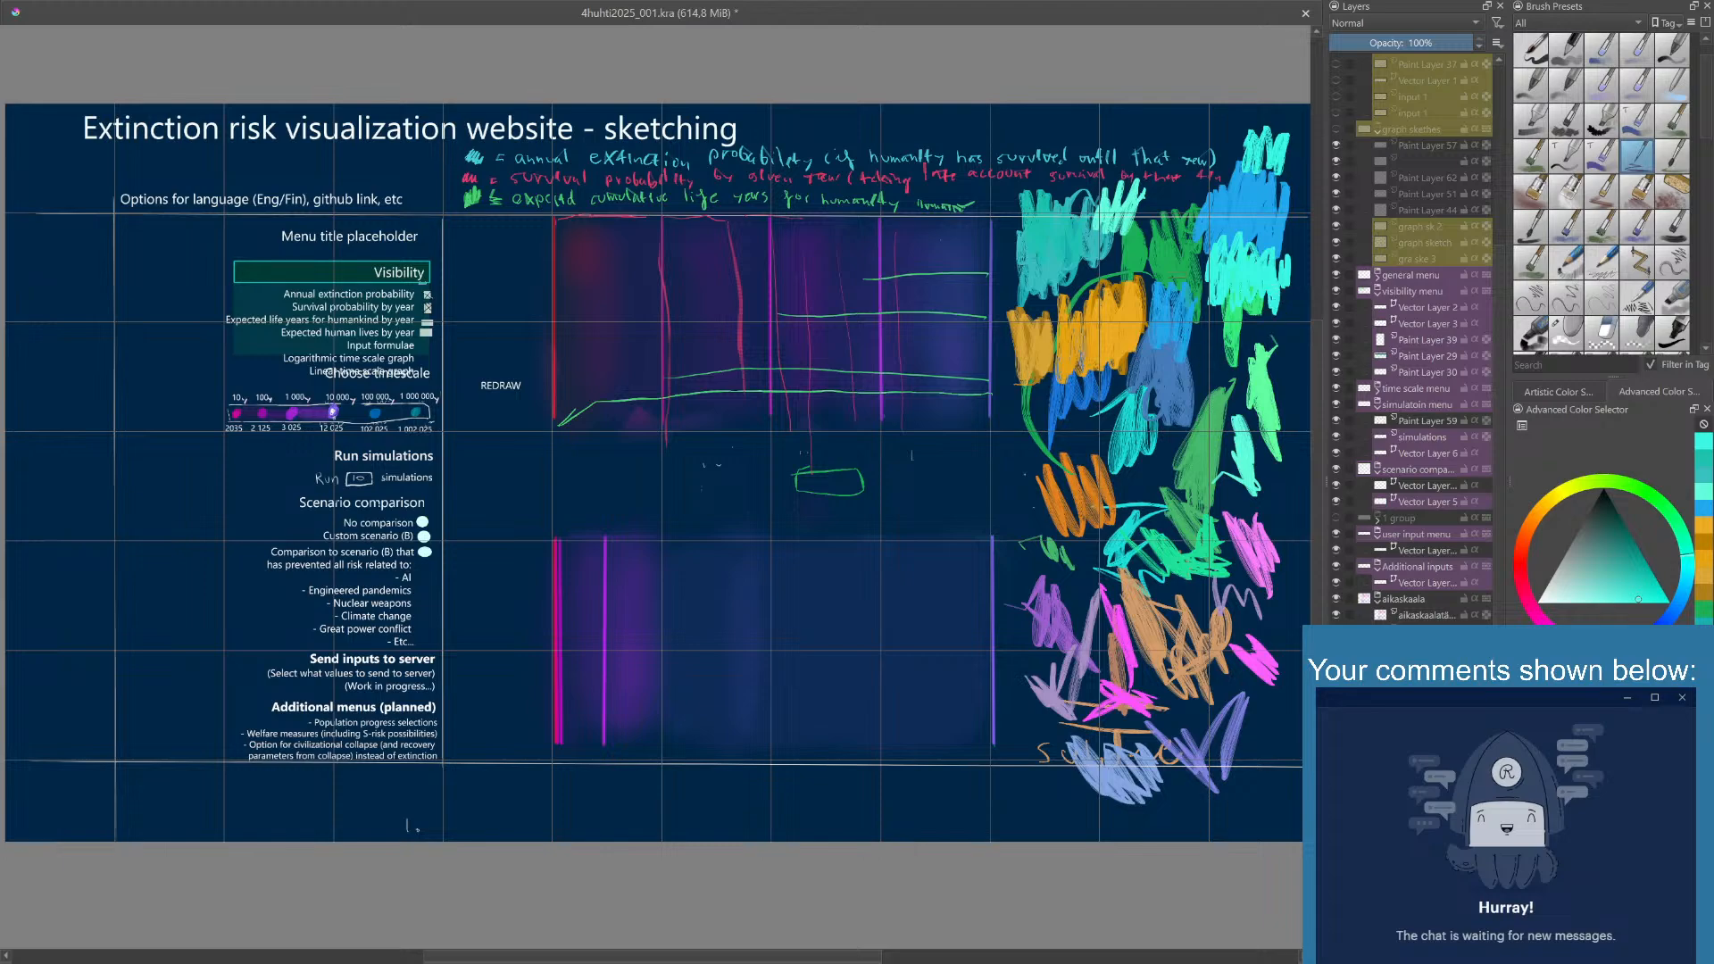
left_click_drag(1159, 313, 1192, 295)
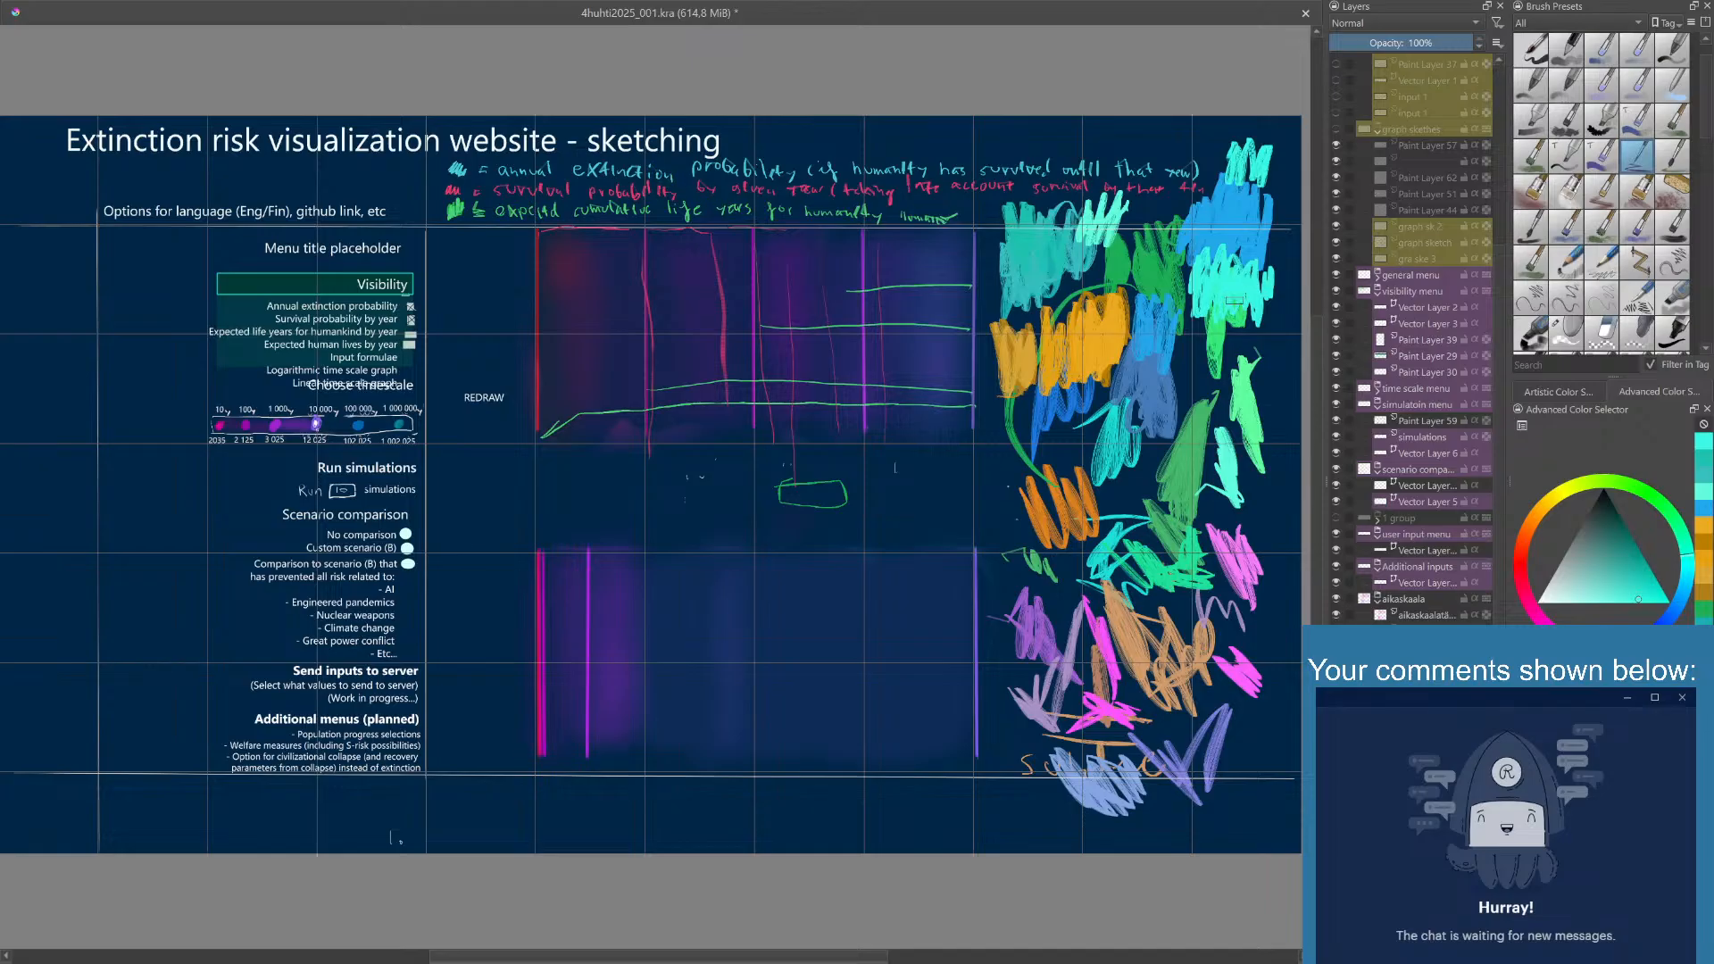
- Switch back to bright blue and extend the blue swatch down along the outer side of the turquoise patch
right_click(1235, 302)
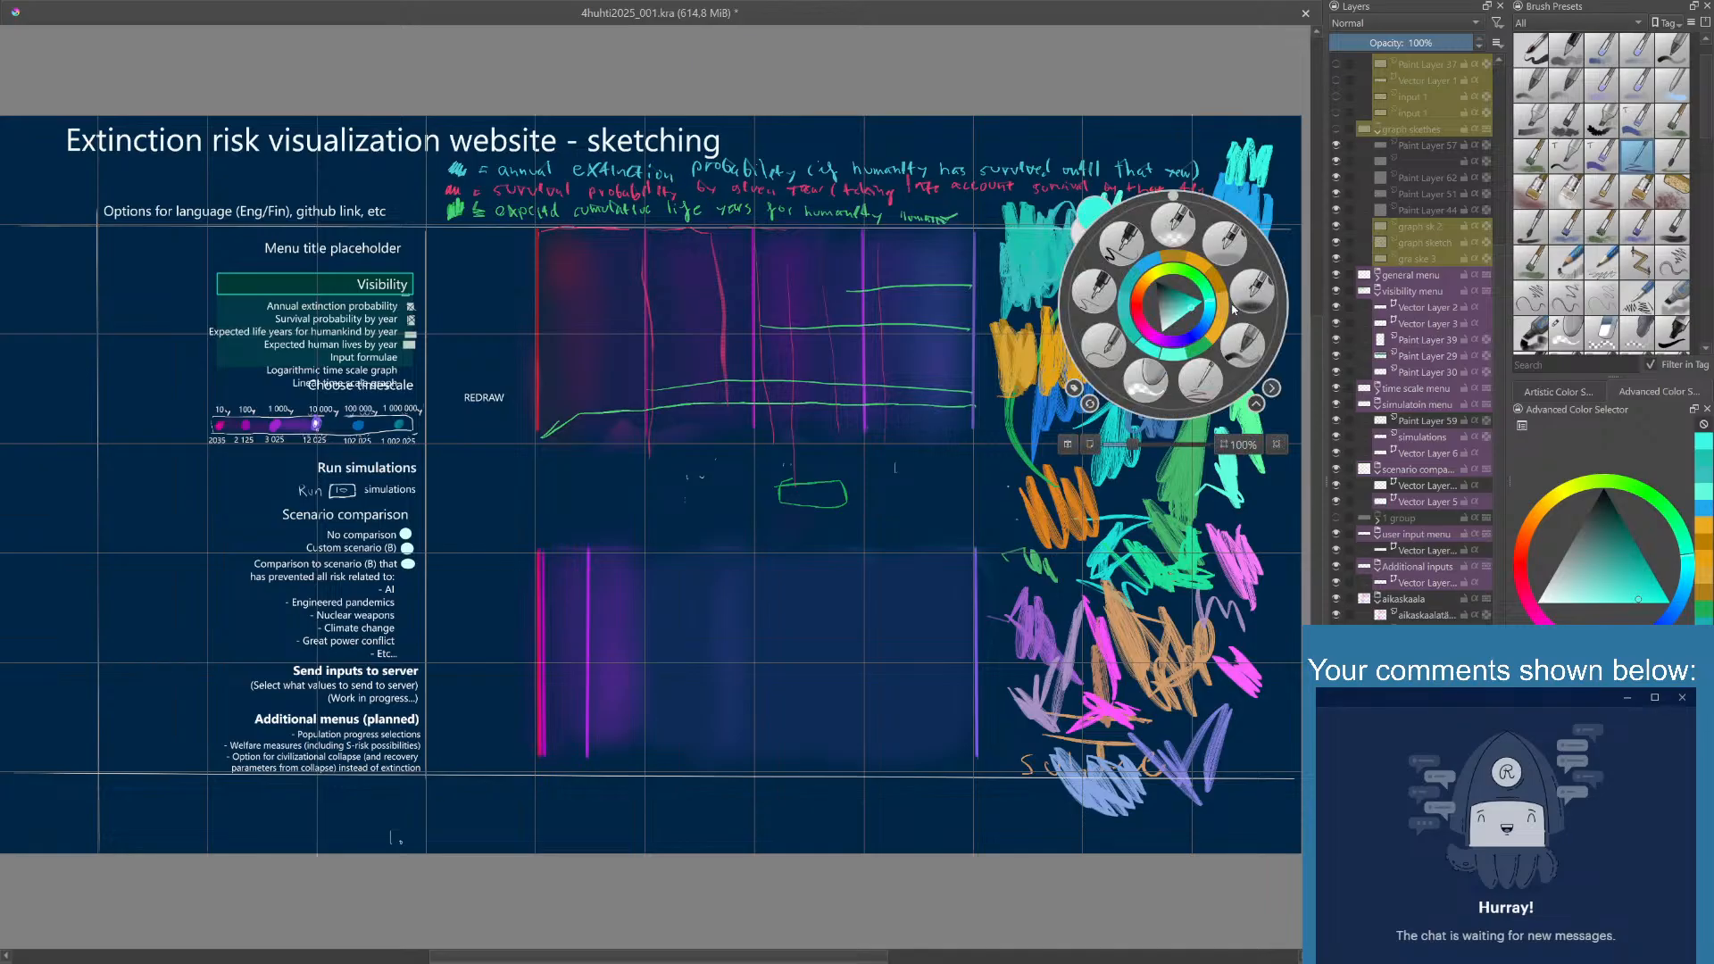
left_click(1150, 264)
mouse_move(1279, 292)
left_mouse_down()
mouse_move(1290, 308)
mouse_move(1277, 219)
left_mouse_up()
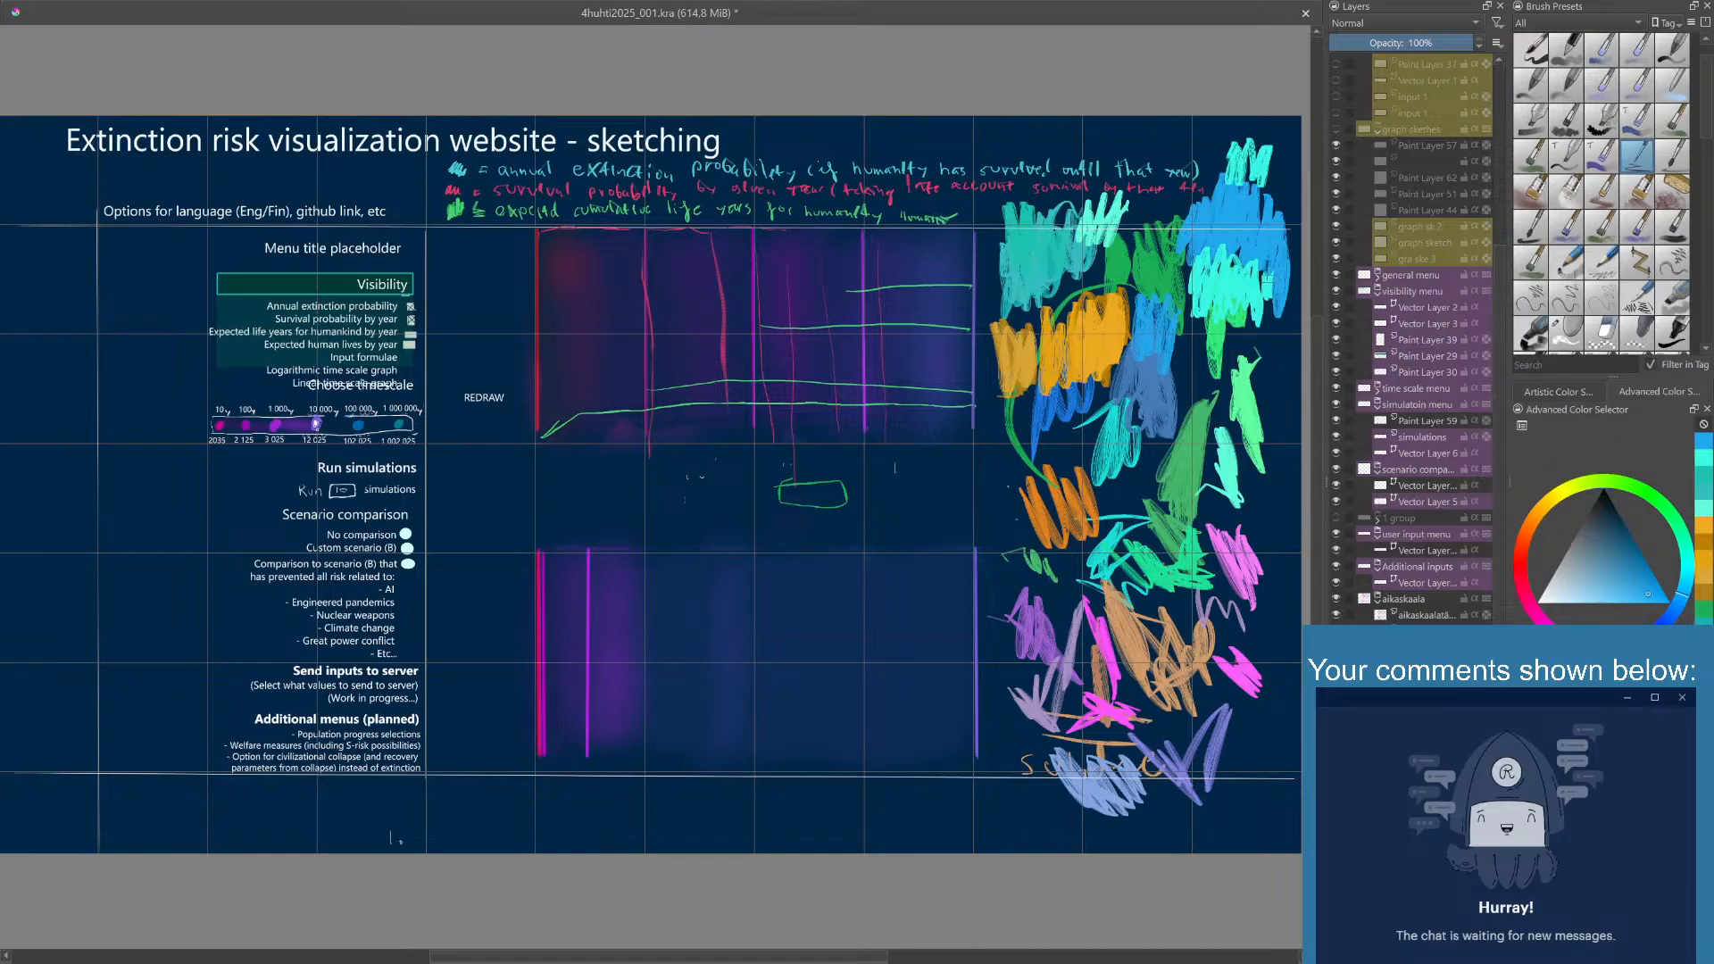
- Set the painting color to green, scribble a patch beneath the extended blue swatch, and pick turquoise again
right_click(1268, 279)
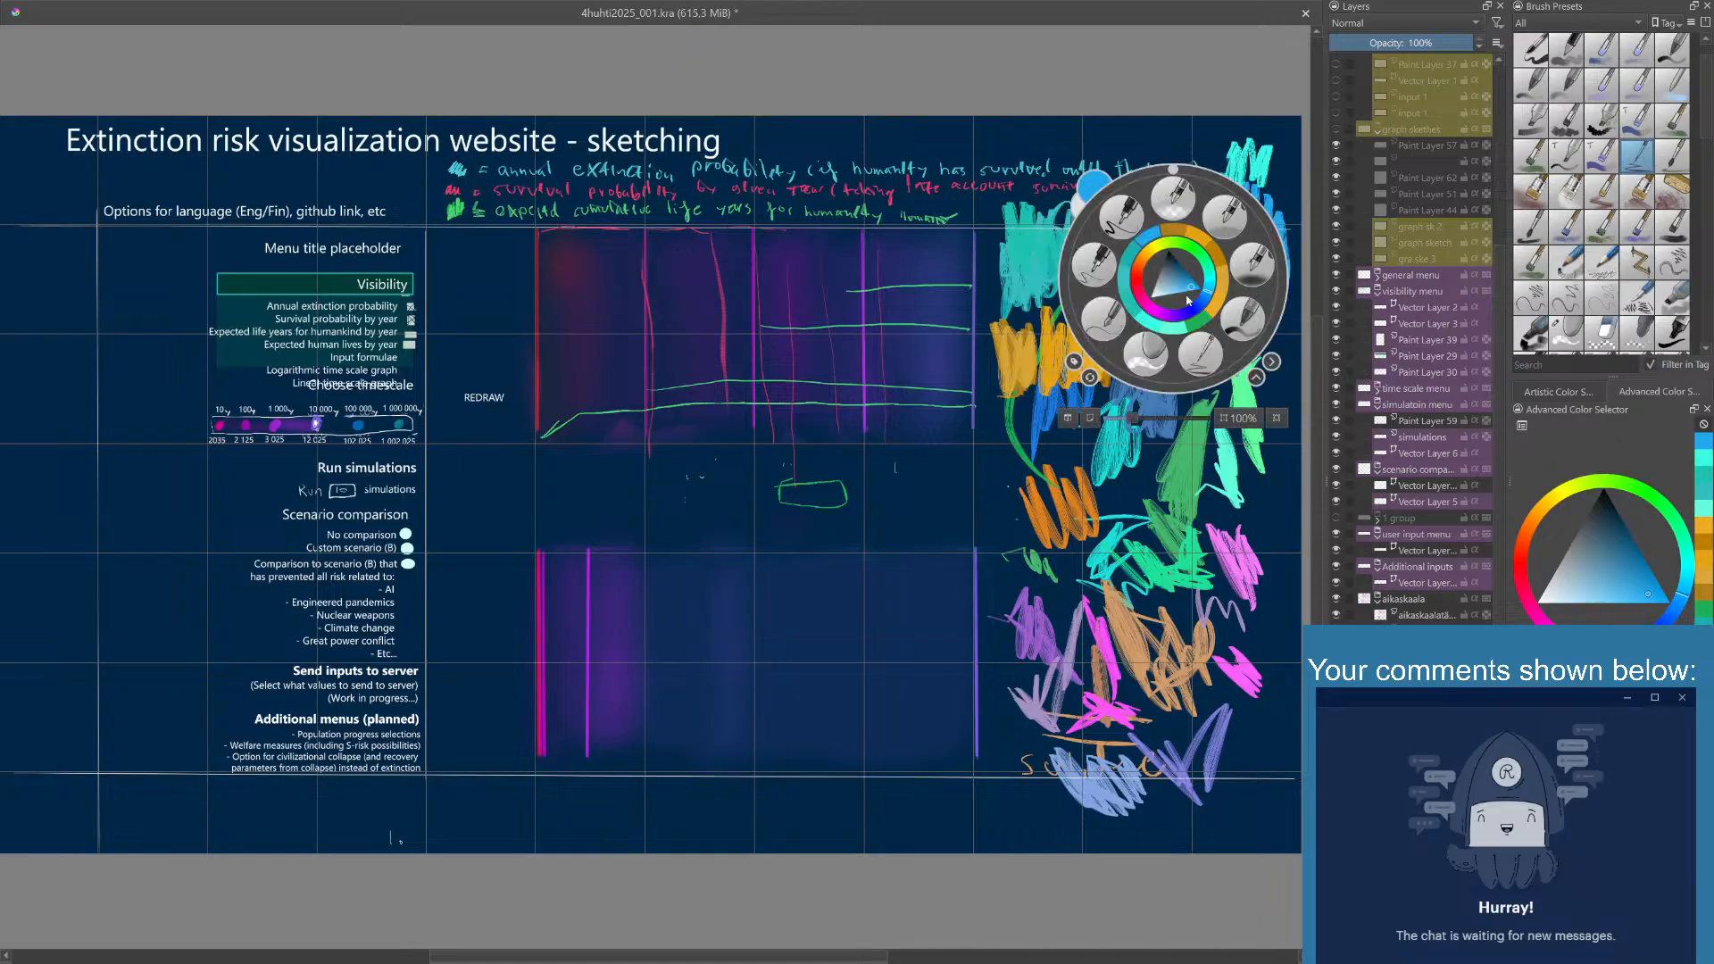
left_click(1203, 323)
mouse_move(1259, 320)
left_mouse_down()
mouse_move(1273, 360)
mouse_move(1268, 284)
left_mouse_up()
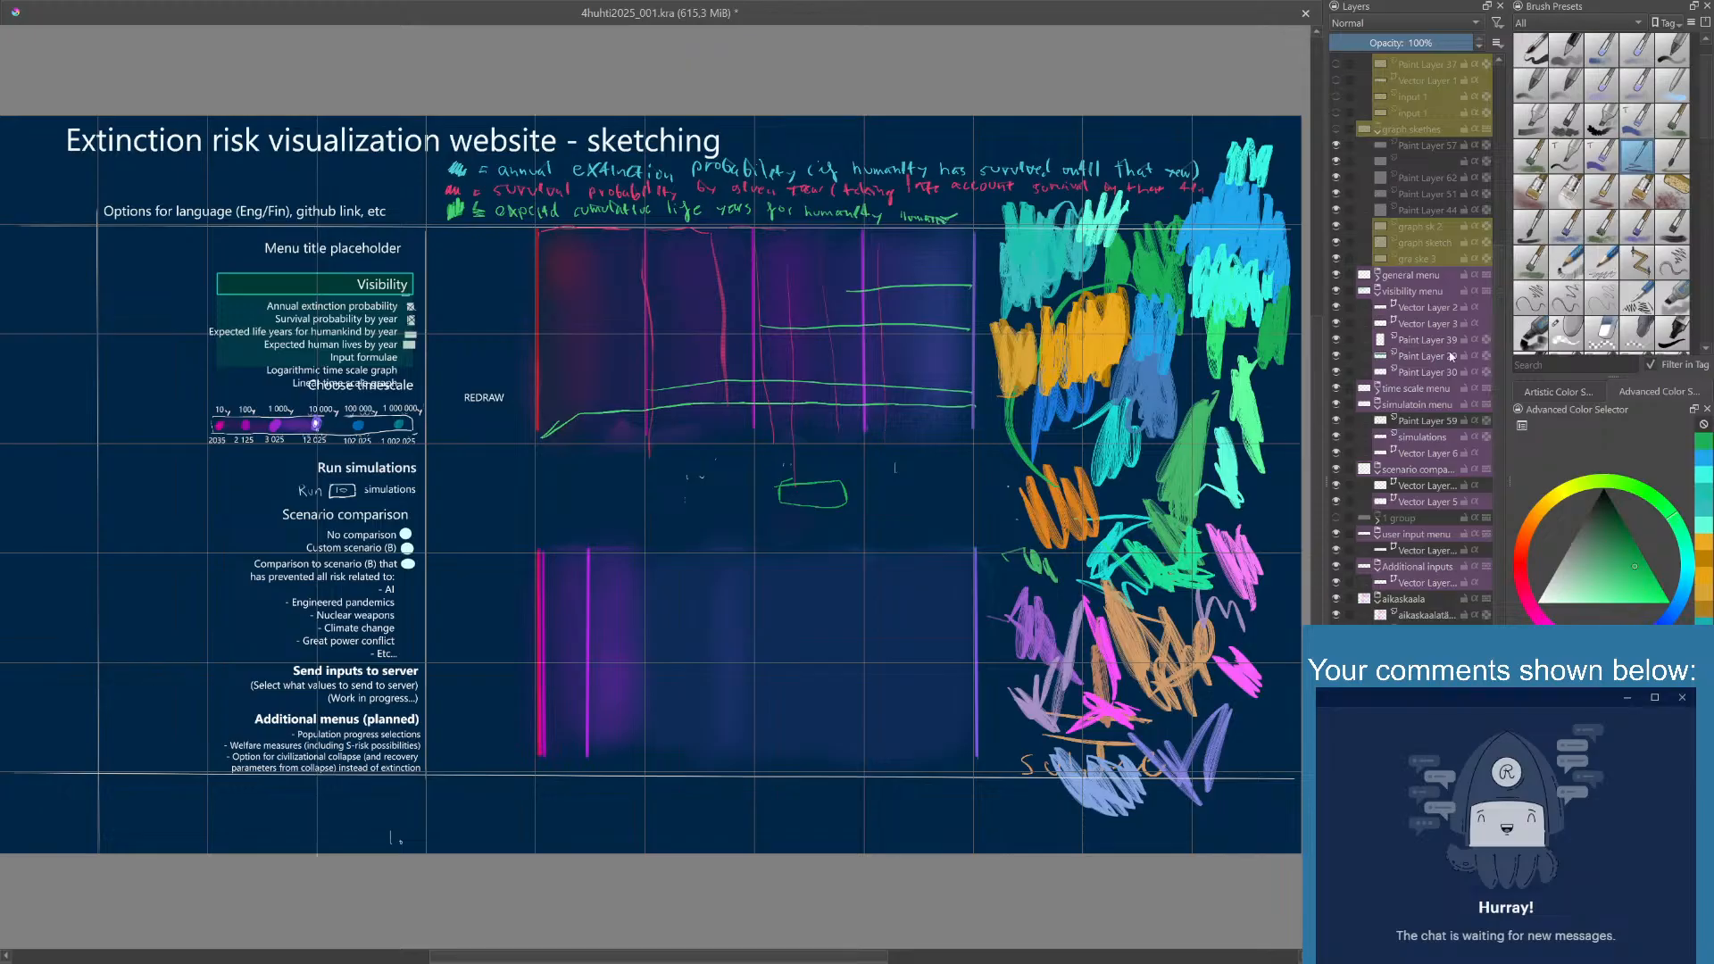
left_click(1708, 465)
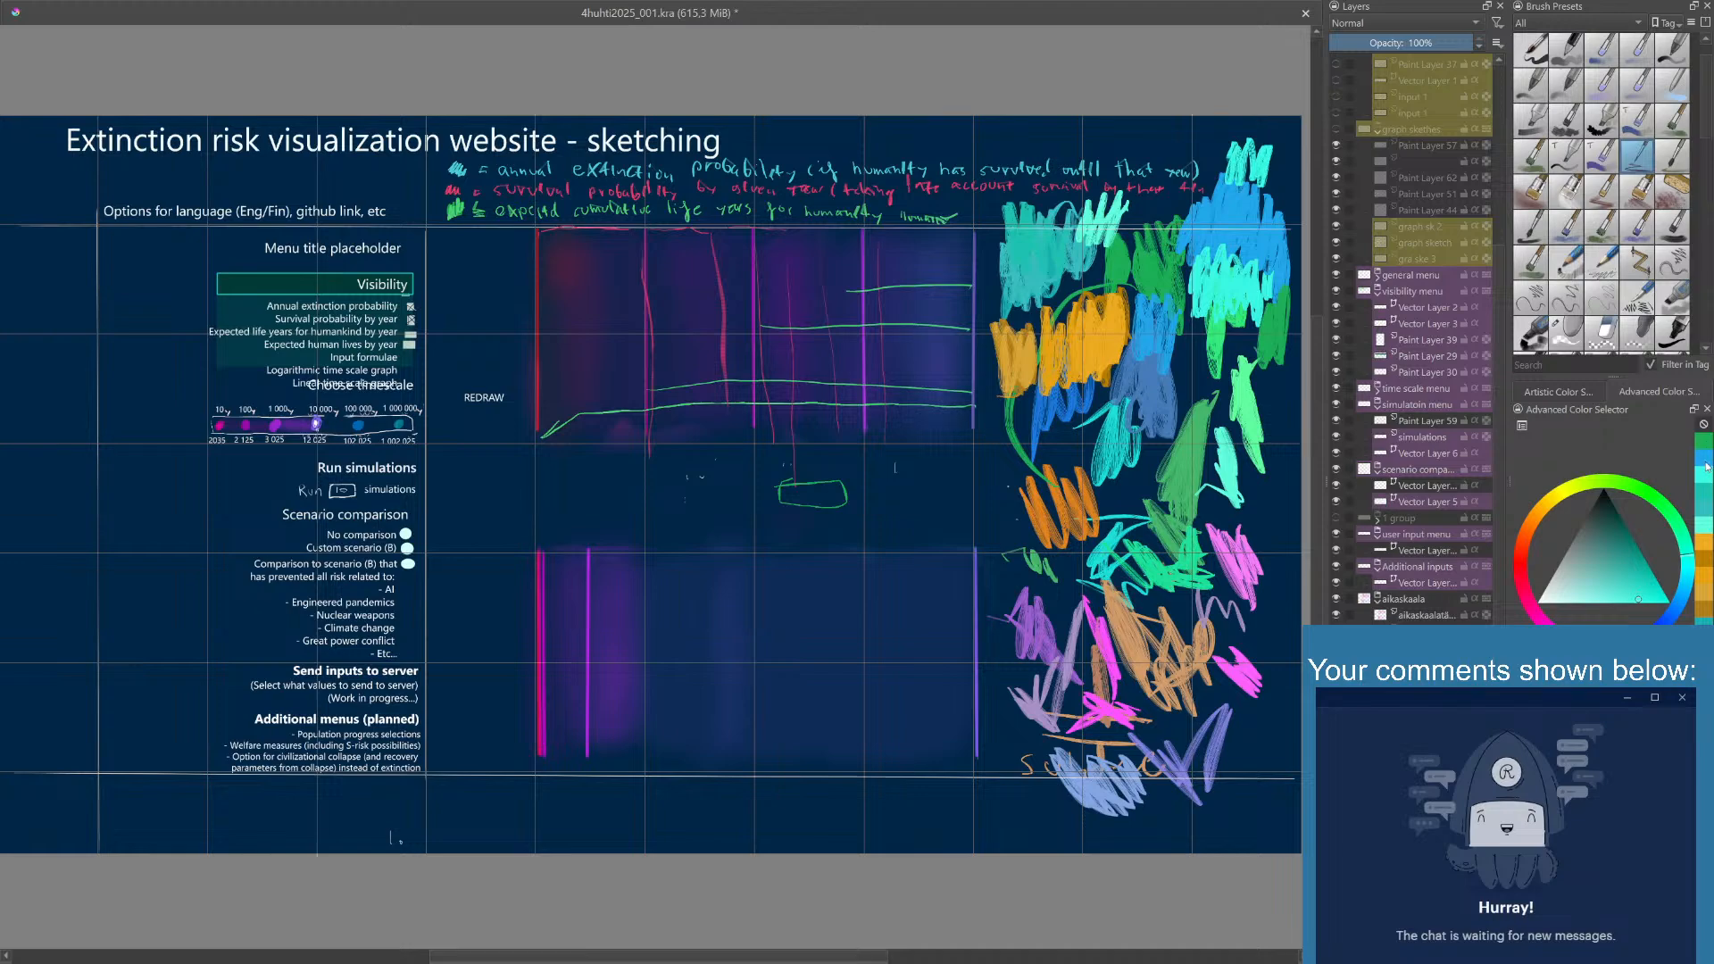
left_click_drag(1275, 392, 1287, 359)
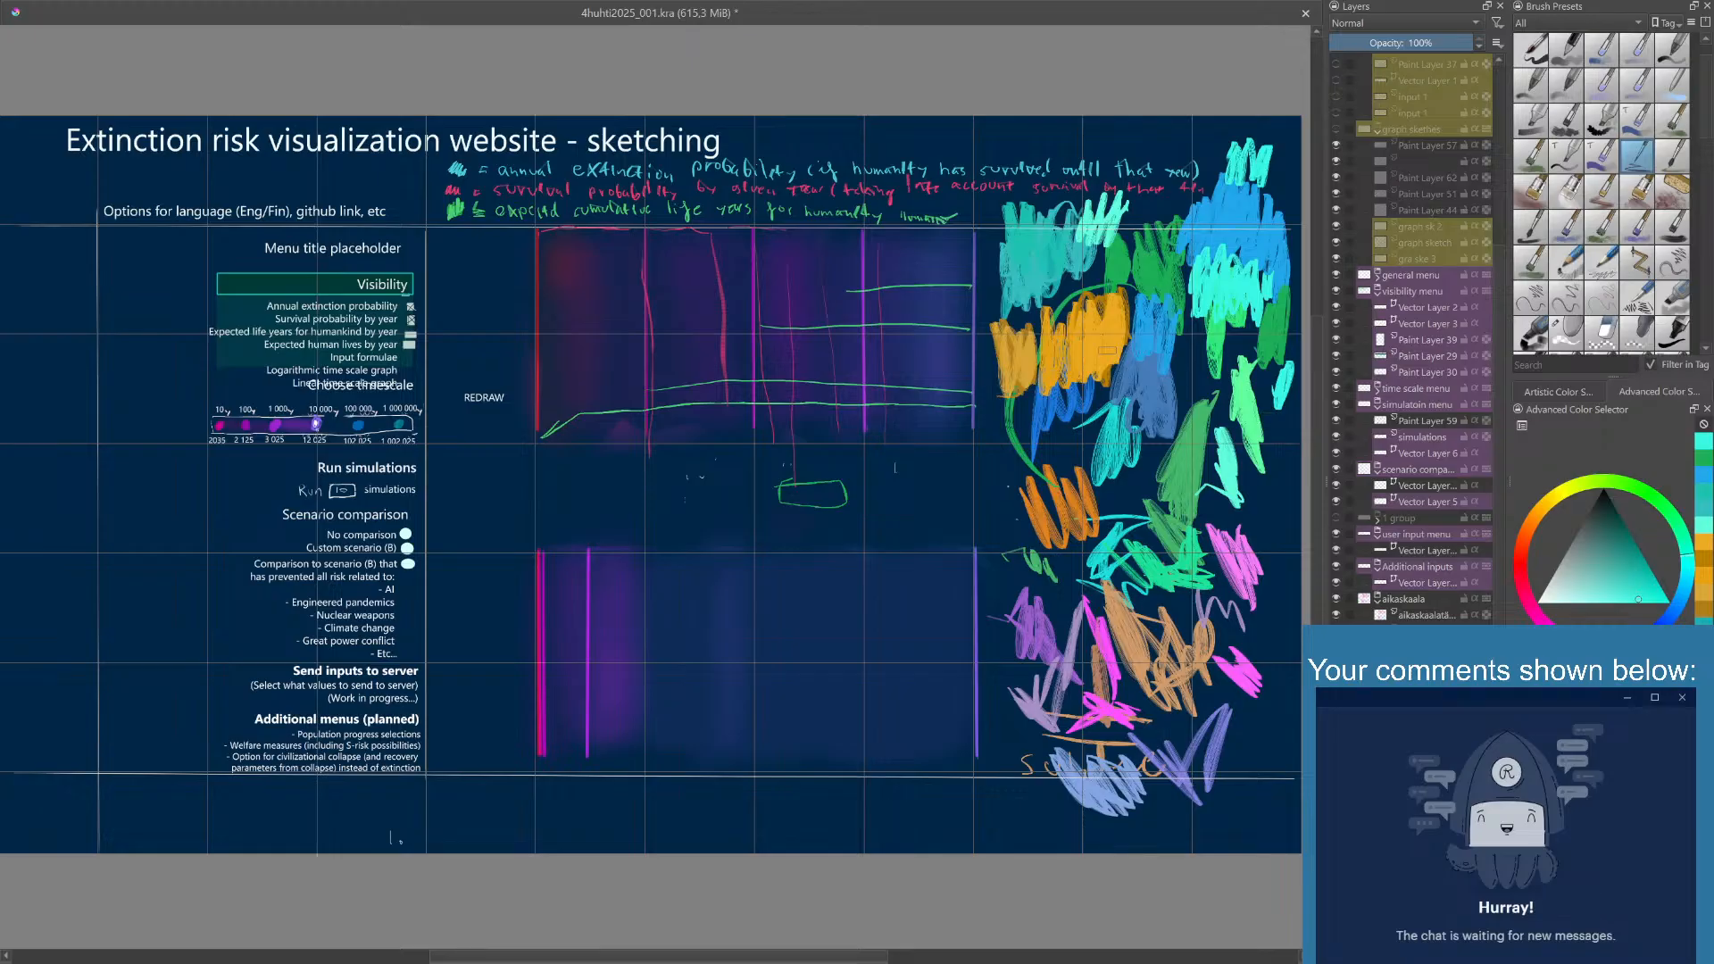
- Switch to an eraser brush and erase the color swatches, keeping only the bright blue, turquoise and green cluster
right_click(1140, 450)
left_click(1112, 537)
mouse_move(1115, 547)
left_mouse_down()
mouse_move(1111, 636)
mouse_move(1133, 591)
mouse_move(1187, 711)
mouse_move(1248, 535)
mouse_move(1243, 706)
mouse_move(1181, 650)
mouse_move(1094, 819)
mouse_move(1028, 781)
mouse_move(1013, 708)
mouse_move(1087, 643)
mouse_move(1006, 558)
mouse_move(994, 213)
mouse_move(1032, 272)
mouse_move(1123, 235)
mouse_move(1011, 406)
mouse_move(1133, 272)
mouse_move(1158, 280)
mouse_move(1127, 550)
mouse_move(1110, 446)
mouse_move(1106, 462)
mouse_move(1199, 401)
mouse_move(1213, 356)
mouse_move(1255, 386)
mouse_move(1199, 460)
mouse_move(1246, 481)
mouse_move(1300, 358)
mouse_move(1288, 380)
mouse_move(1244, 372)
mouse_move(1236, 326)
mouse_move(1167, 331)
mouse_move(1170, 227)
left_mouse_up()
left_click_drag(1241, 138, 1265, 166)
left_click_drag(1179, 474, 1185, 490)
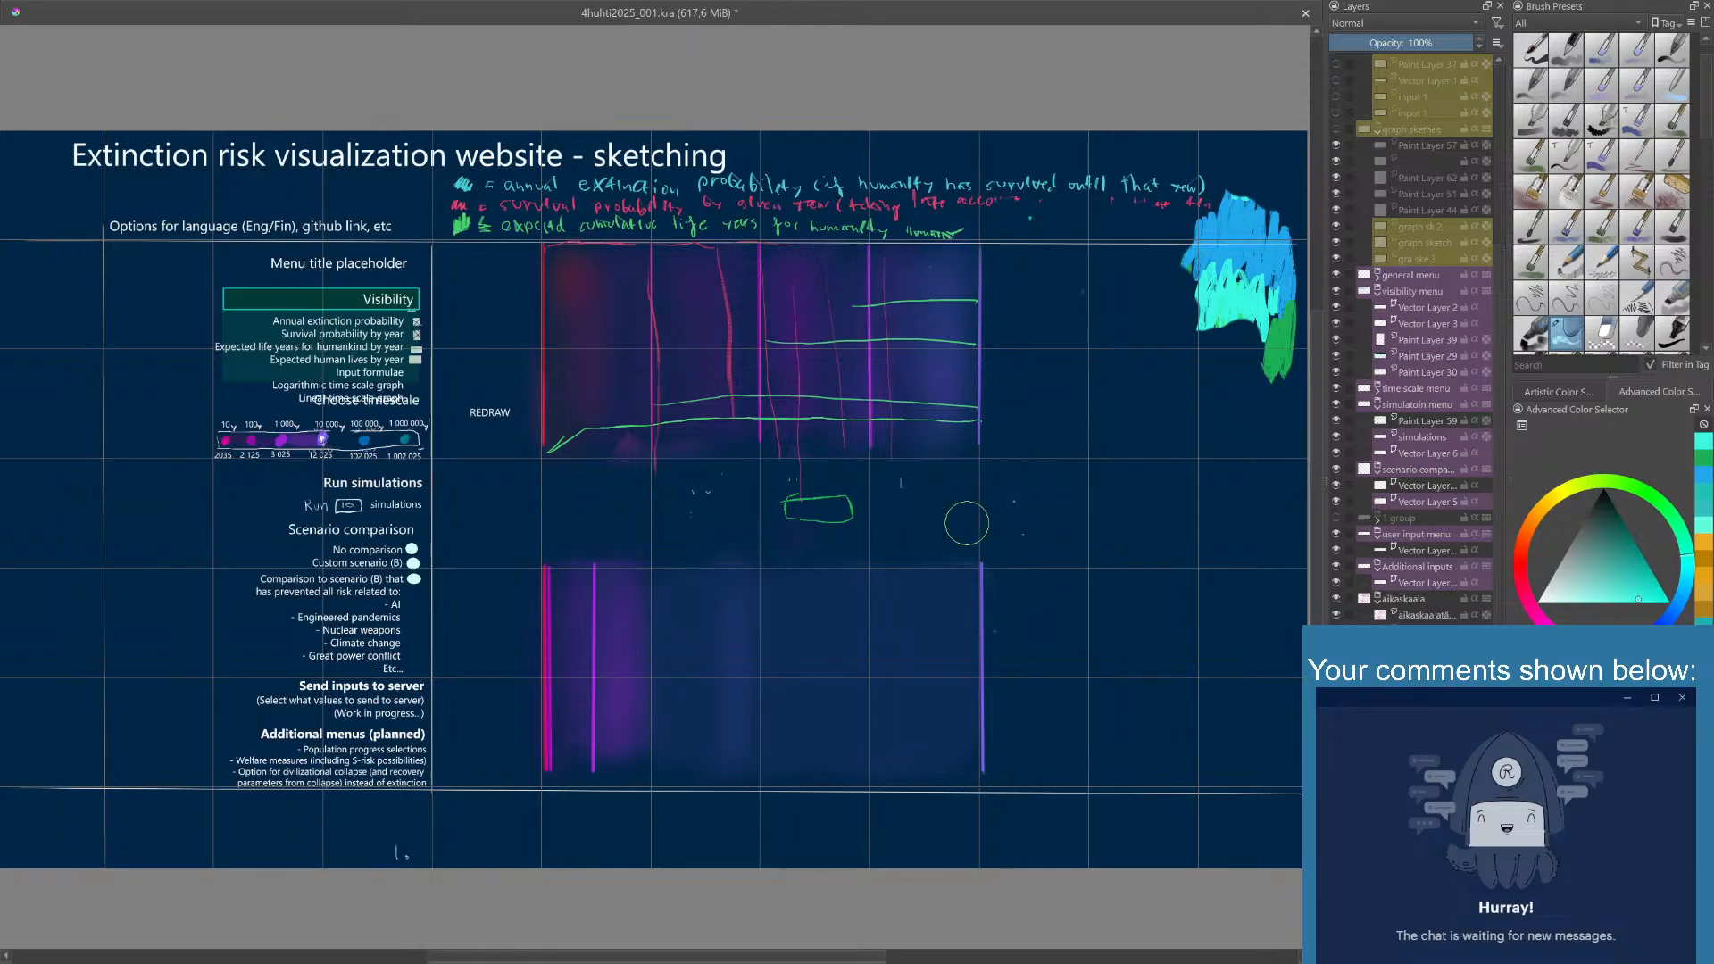
mouse_move(981, 522)
left_mouse_down()
mouse_move(1000, 547)
mouse_move(963, 524)
mouse_move(1001, 528)
left_mouse_up()
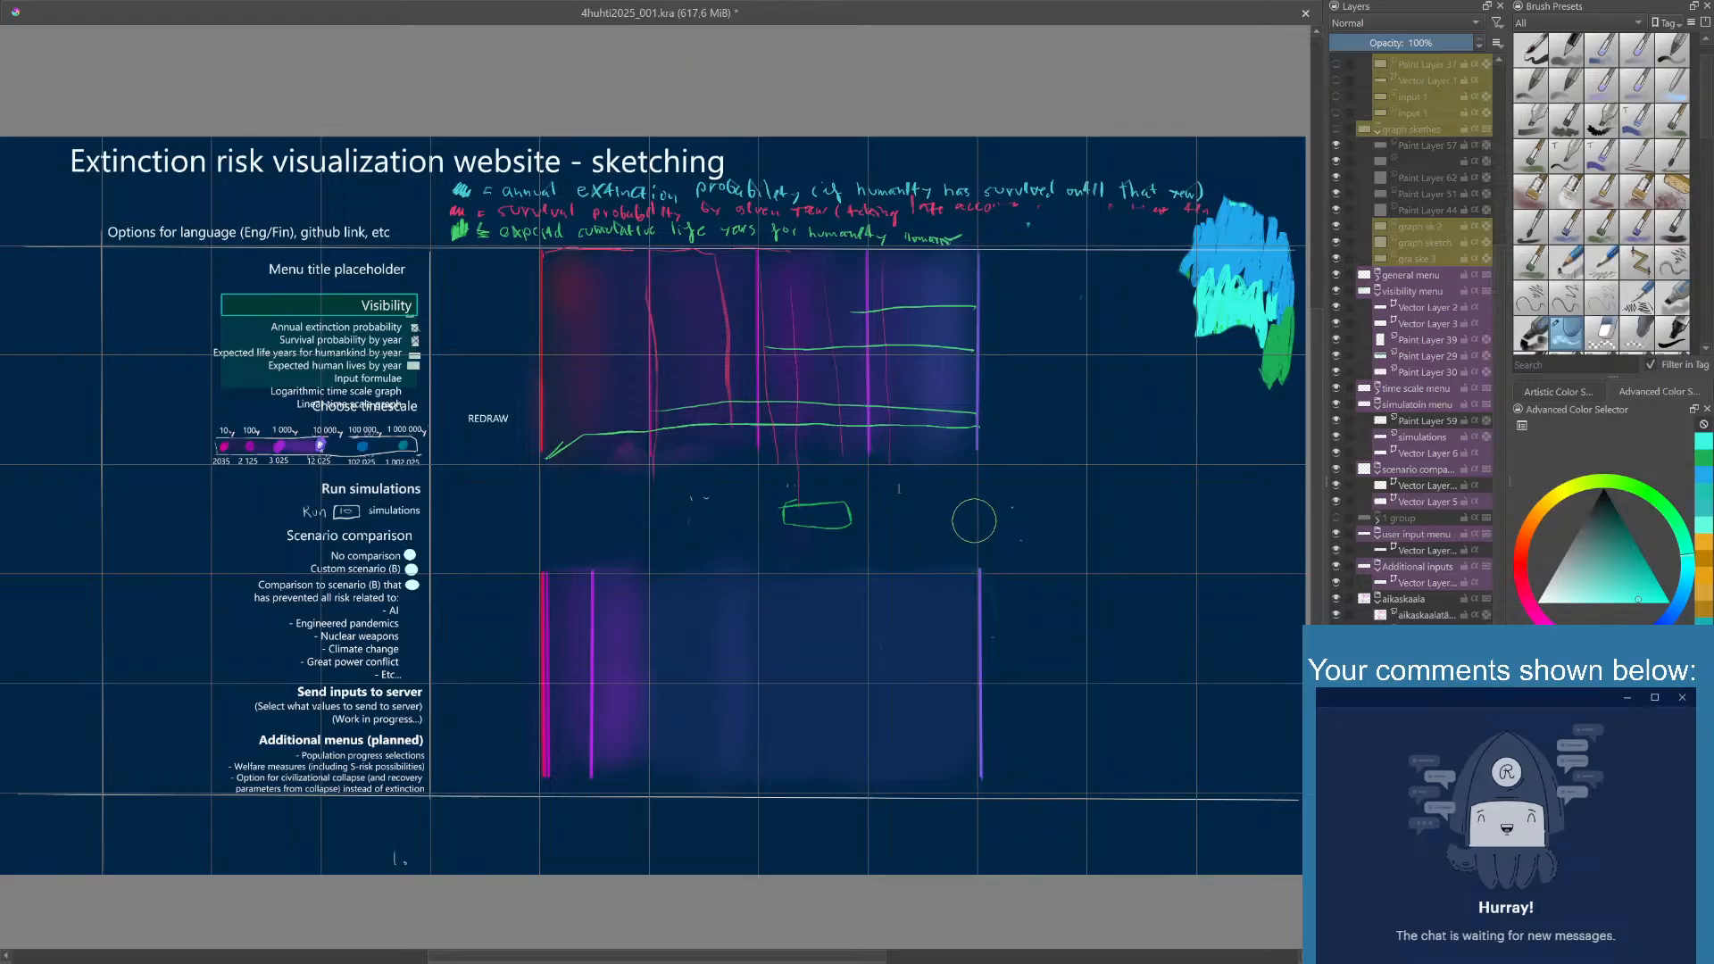
left_click_drag(994, 517, 991, 551)
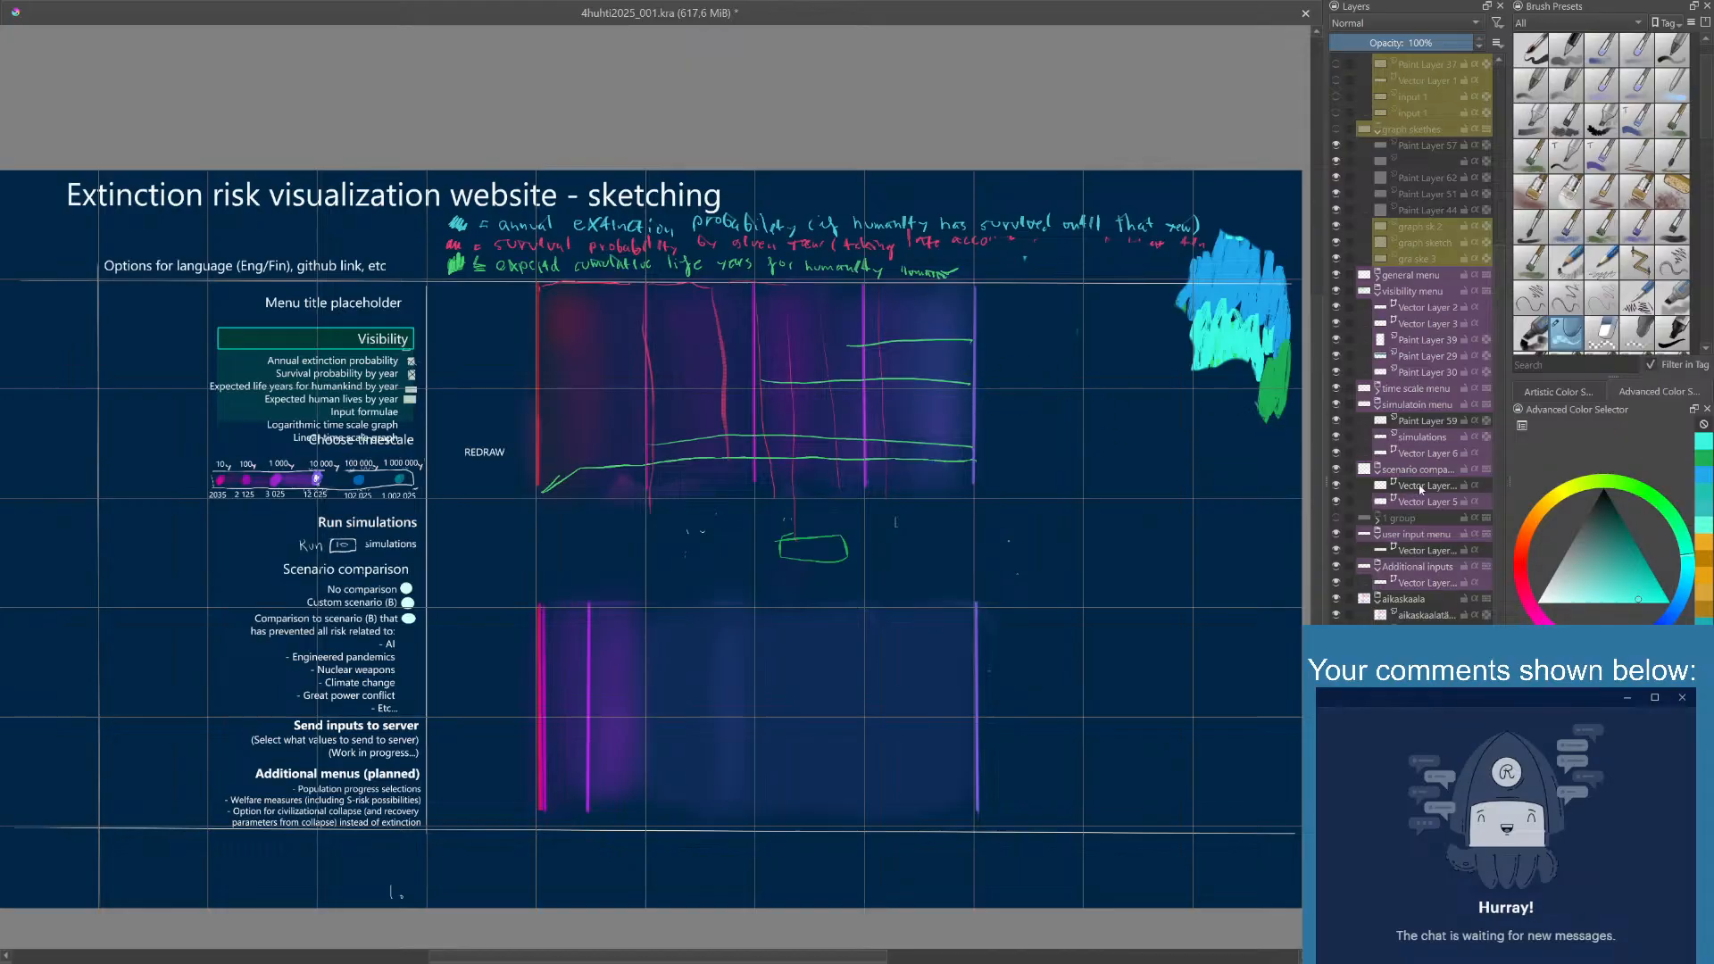
- Check what the simulation menu group contains by toggling its visibility, and hide its Vector Layer 6 and Paint Layer 59
mouse_move(1500, 506)
left_mouse_down()
mouse_move(1497, 484)
mouse_move(1501, 534)
left_mouse_up()
scroll(1455, 485, "up", 2)
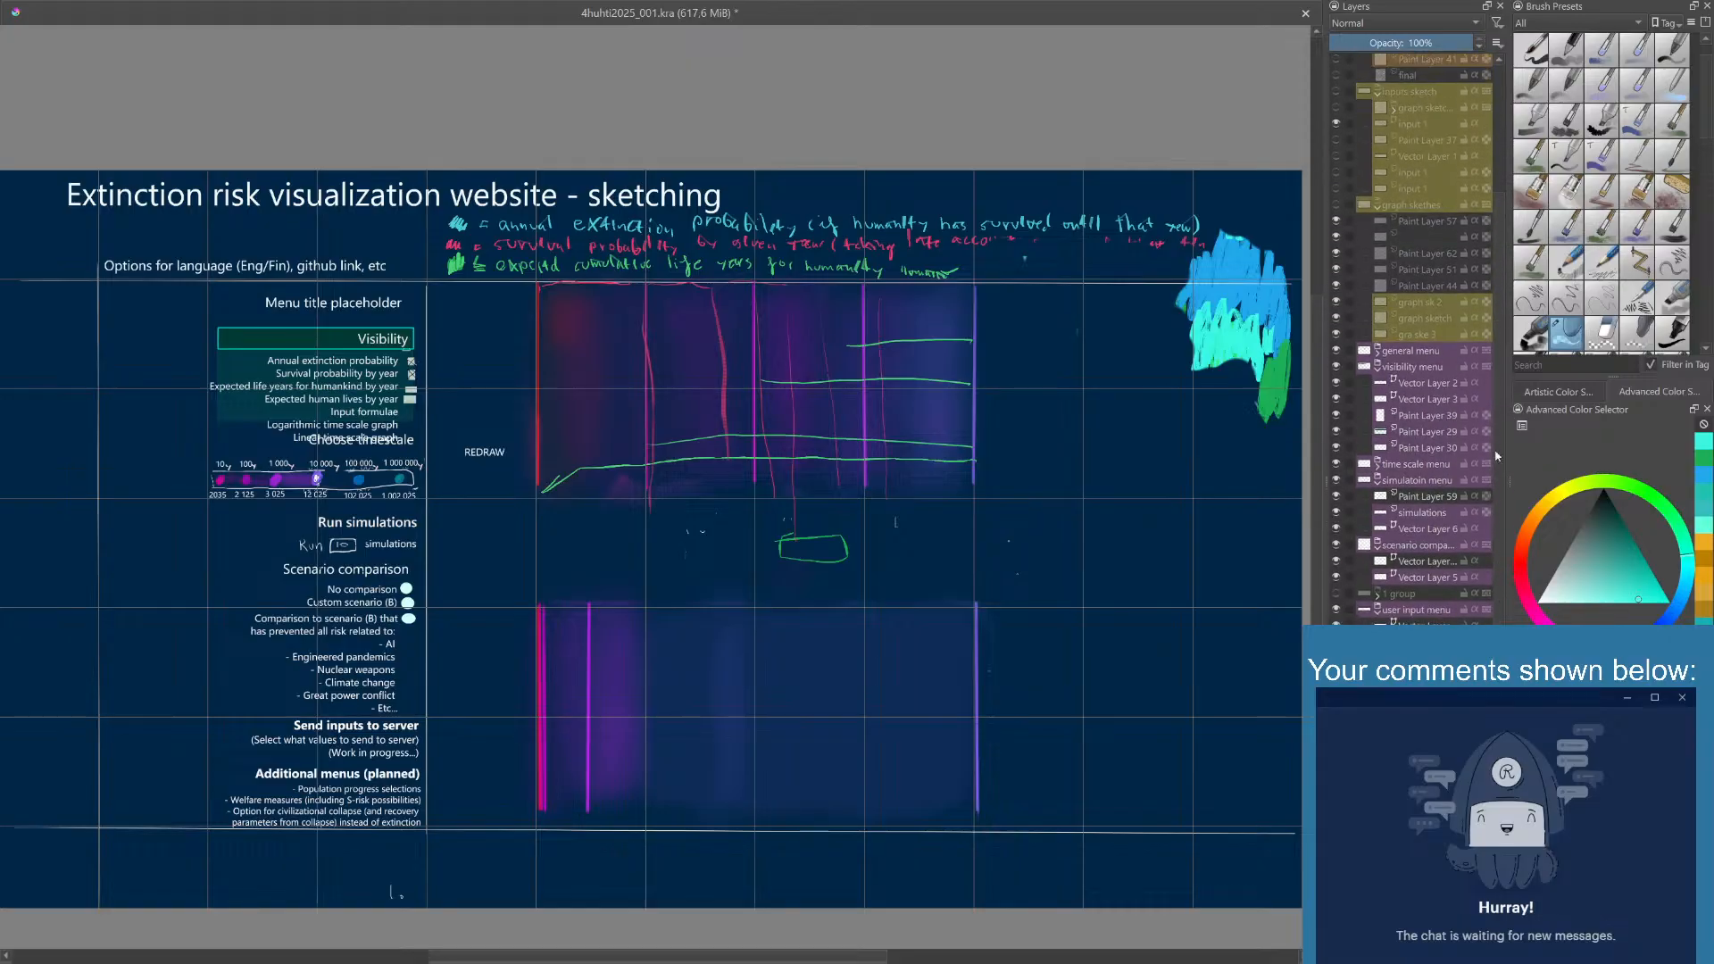
left_click(1337, 486)
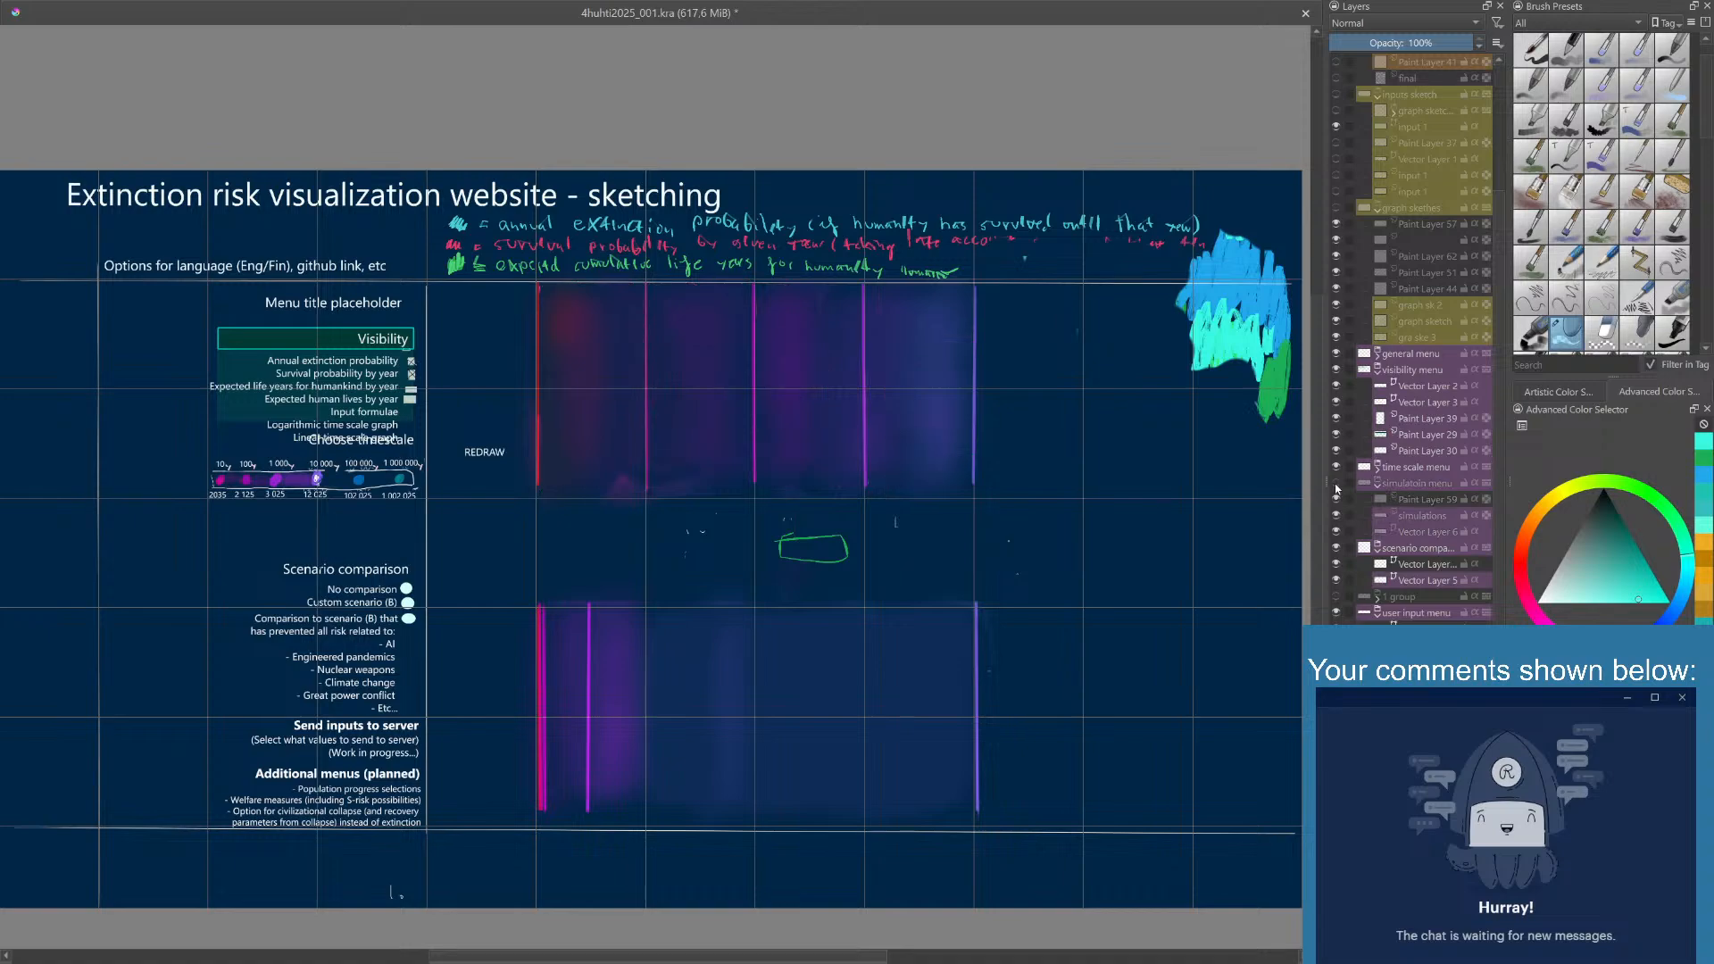
left_click(1336, 484)
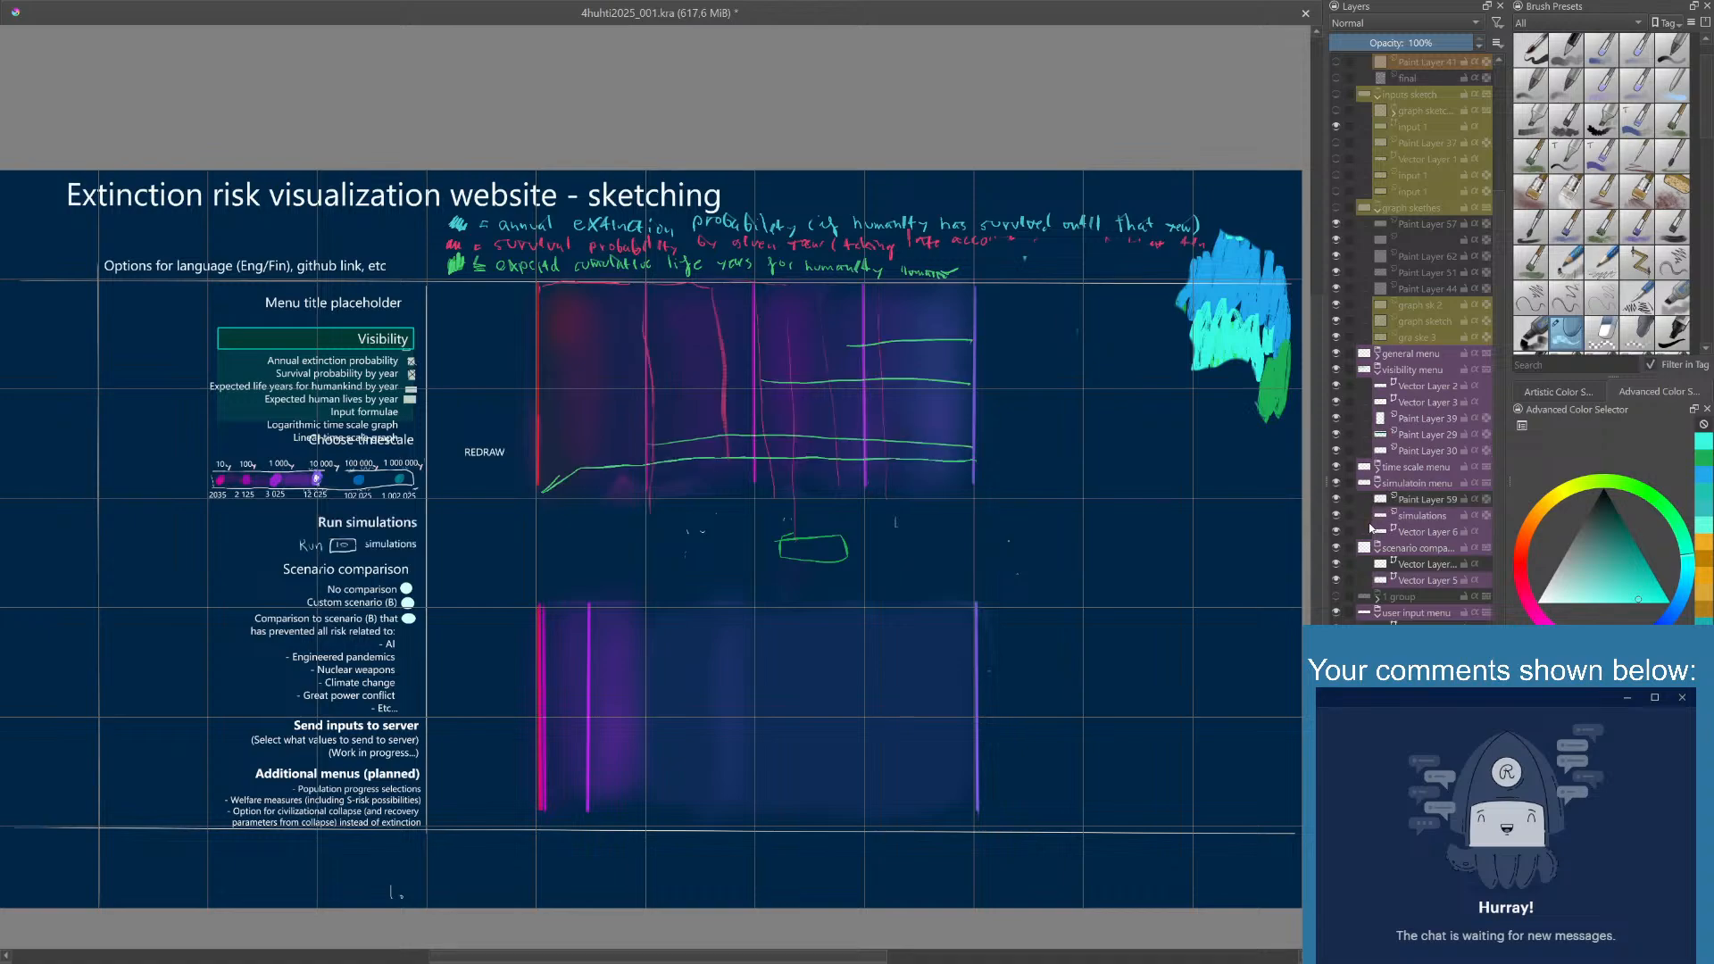
left_click(1337, 531)
left_click(1337, 516)
left_click(1336, 516)
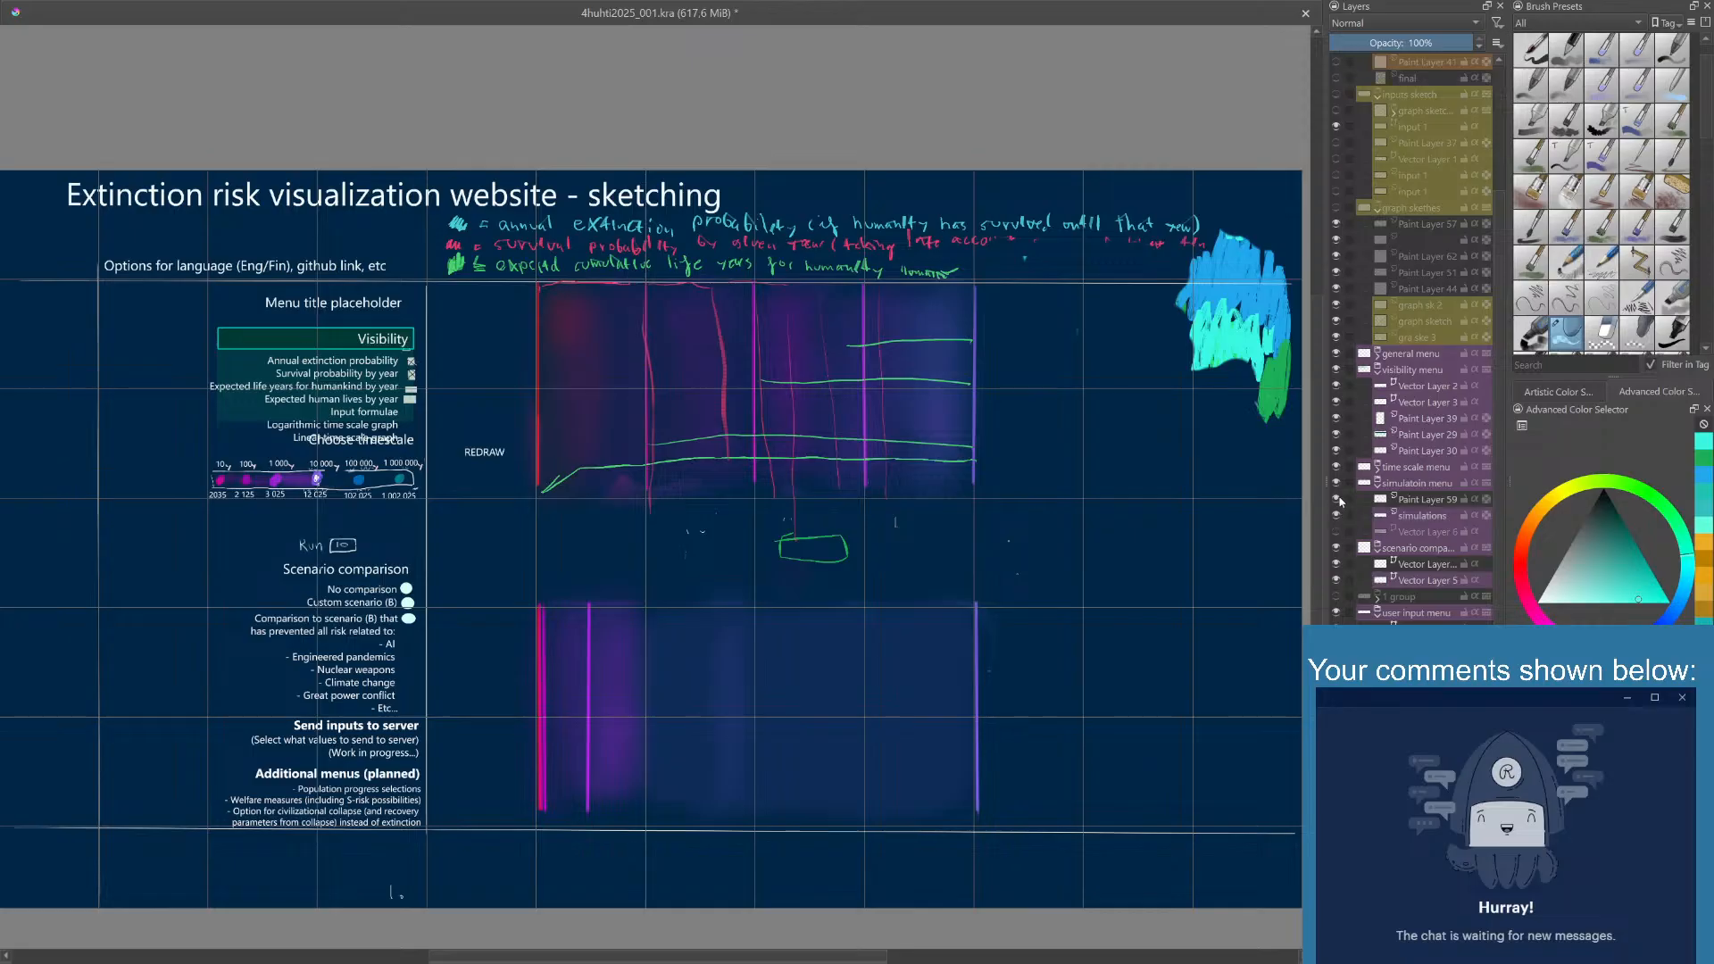
left_click(1337, 500)
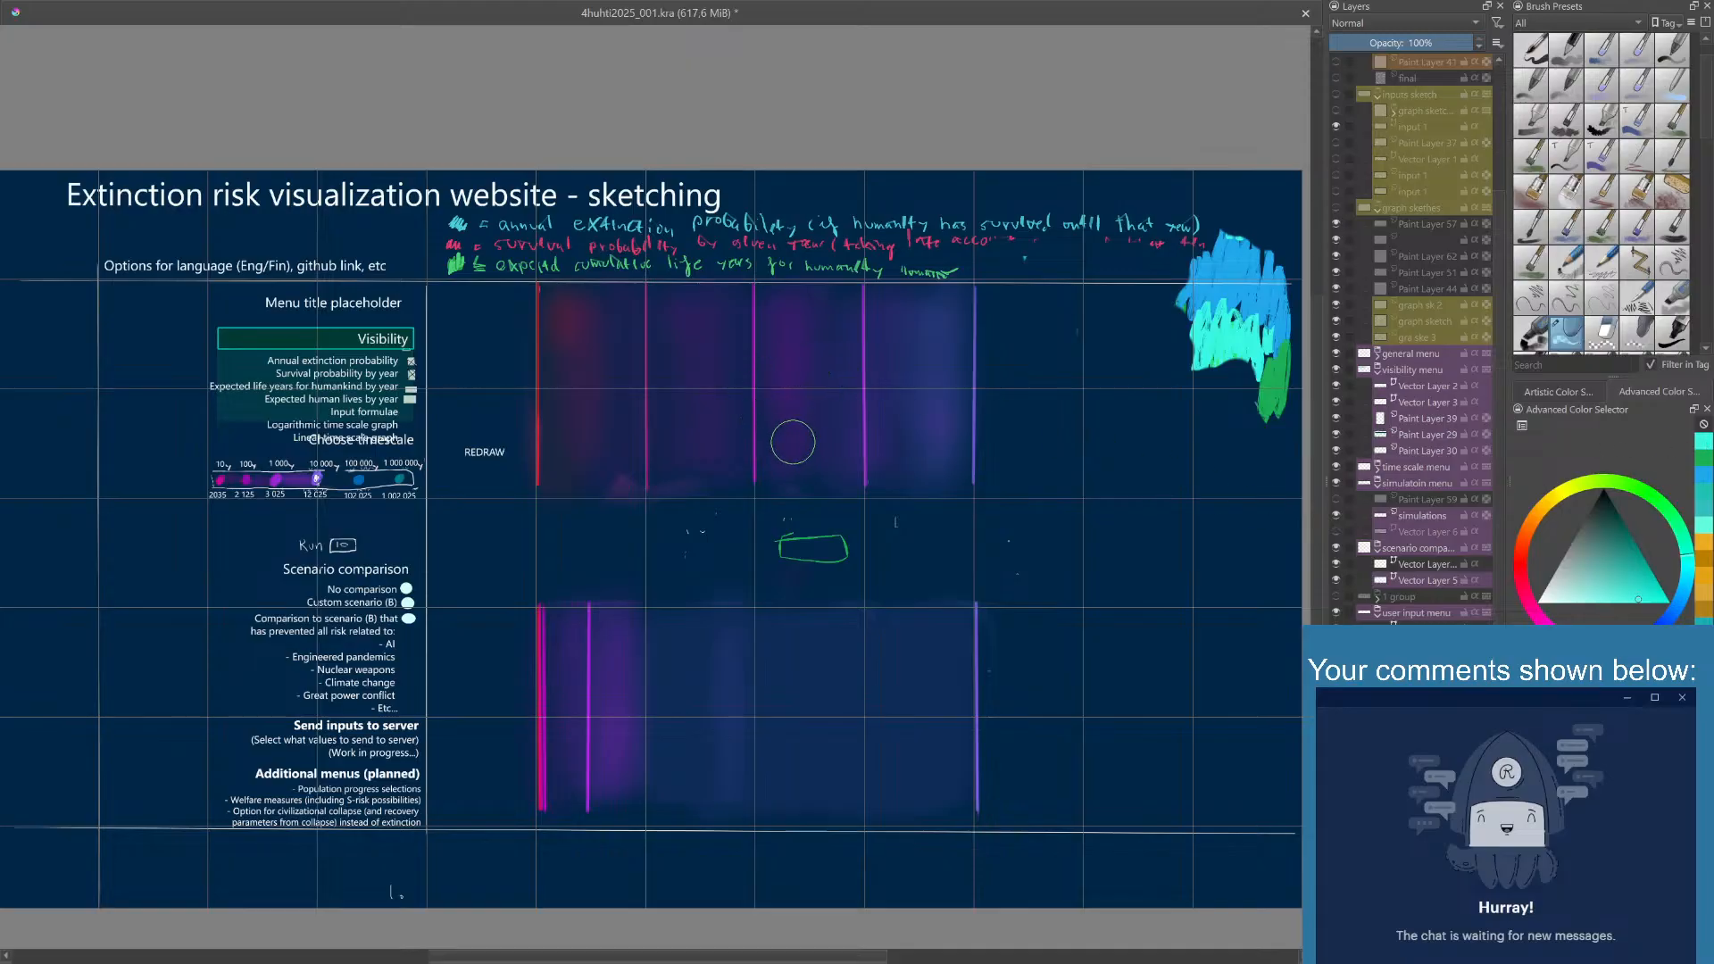
- Switch back to the painting brush and draw a turquoise horizontal level line in each of the upper graph's four columns
key("slash")
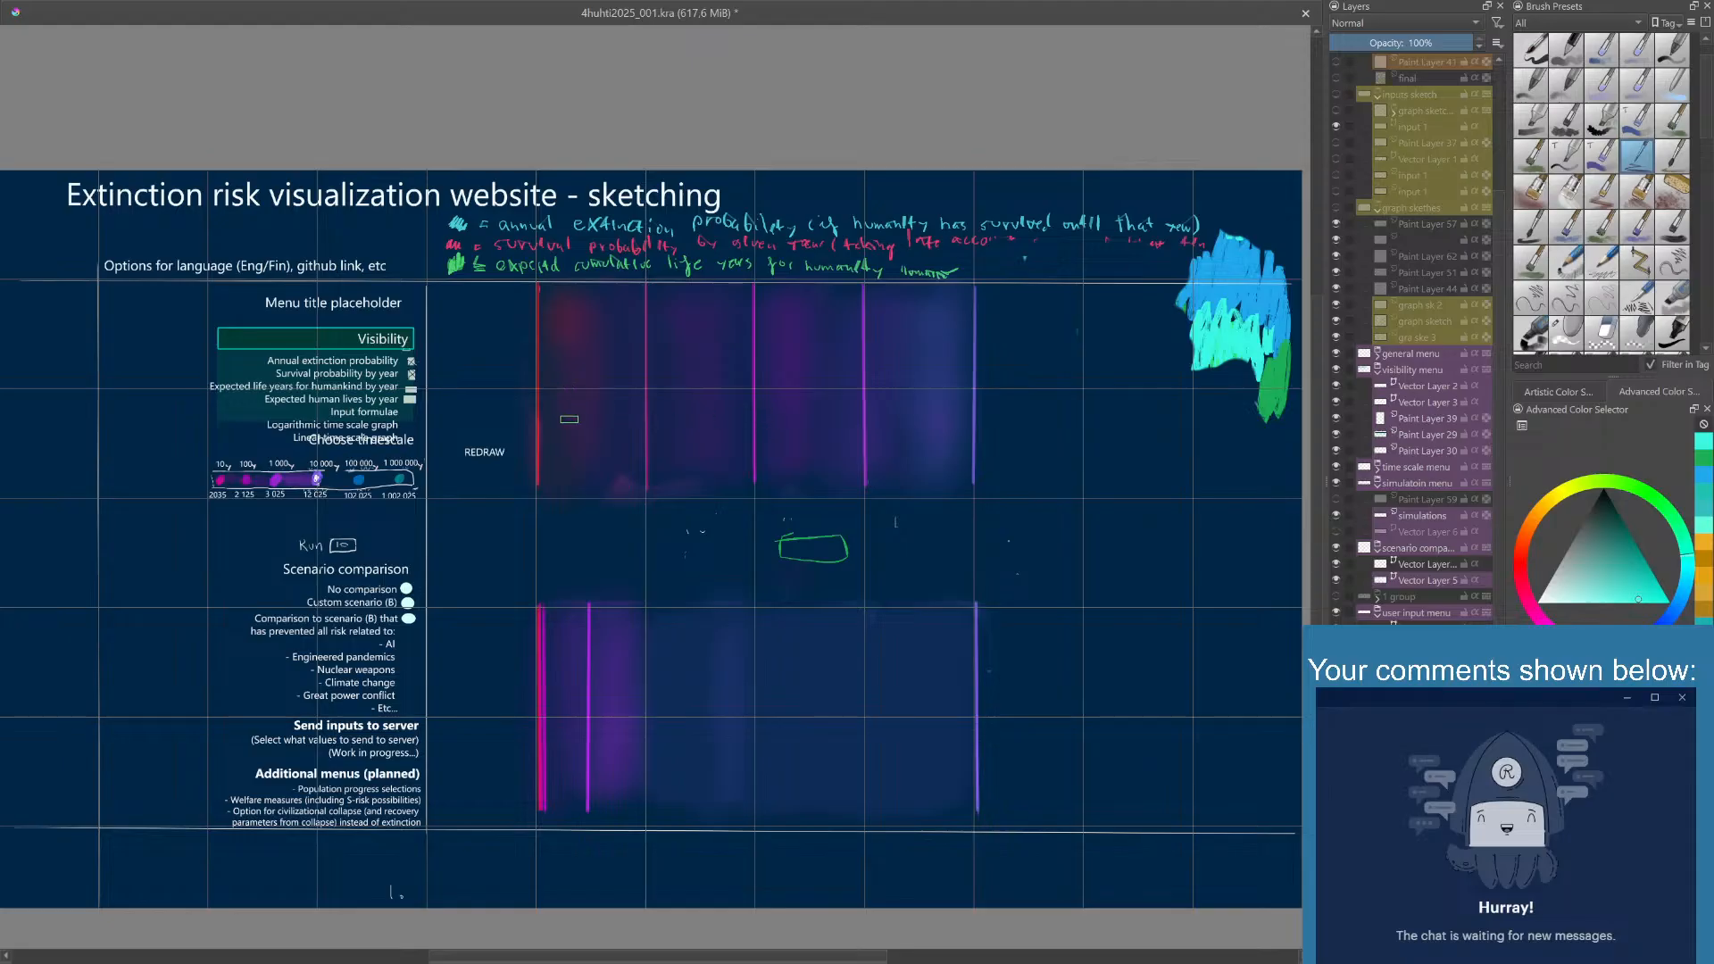
left_click_drag(540, 435, 647, 434)
left_click_drag(650, 359, 747, 355)
left_click_drag(757, 458, 857, 443)
left_click_drag(866, 320, 968, 323)
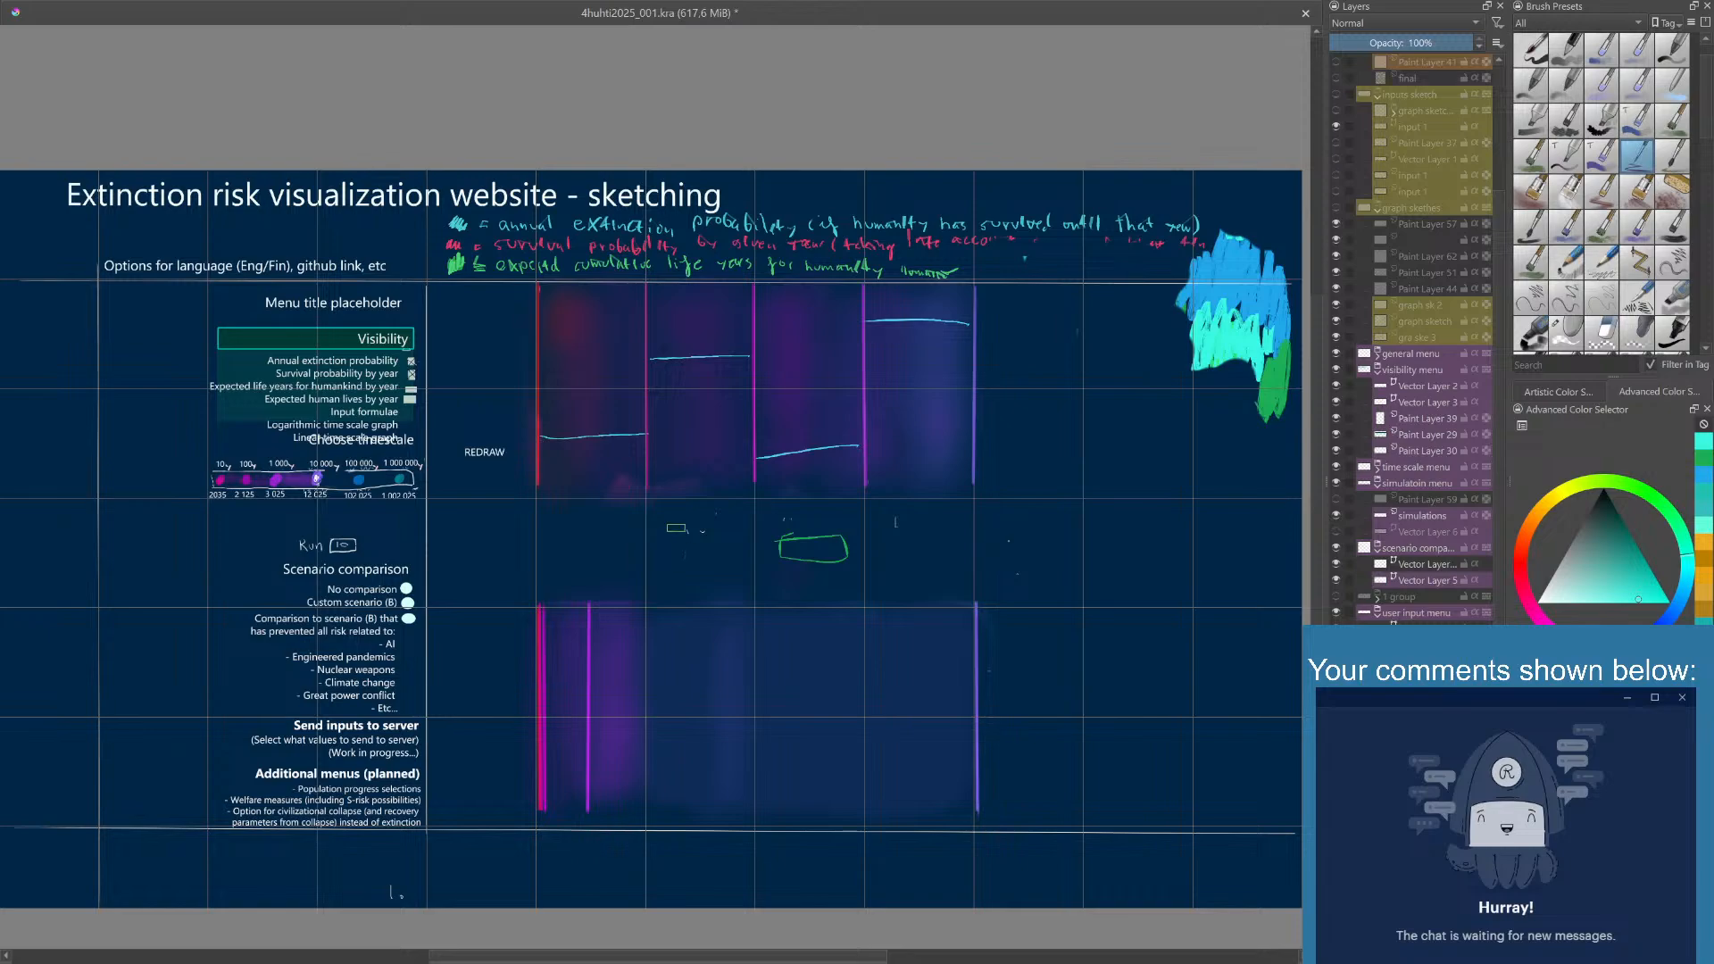
- Draw a small turquoise rectangle beneath each column of the upper graph and scribble placeholder text under the fourth
mouse_move(681, 505)
left_mouse_down()
mouse_move(727, 508)
mouse_move(682, 518)
left_mouse_up()
mouse_move(564, 508)
left_mouse_down()
mouse_move(615, 503)
mouse_move(578, 515)
left_mouse_up()
mouse_move(787, 511)
left_mouse_down()
mouse_move(827, 520)
mouse_move(787, 511)
left_mouse_up()
mouse_move(894, 507)
left_mouse_down()
mouse_move(944, 515)
mouse_move(896, 507)
mouse_move(911, 534)
mouse_move(946, 533)
left_mouse_up()
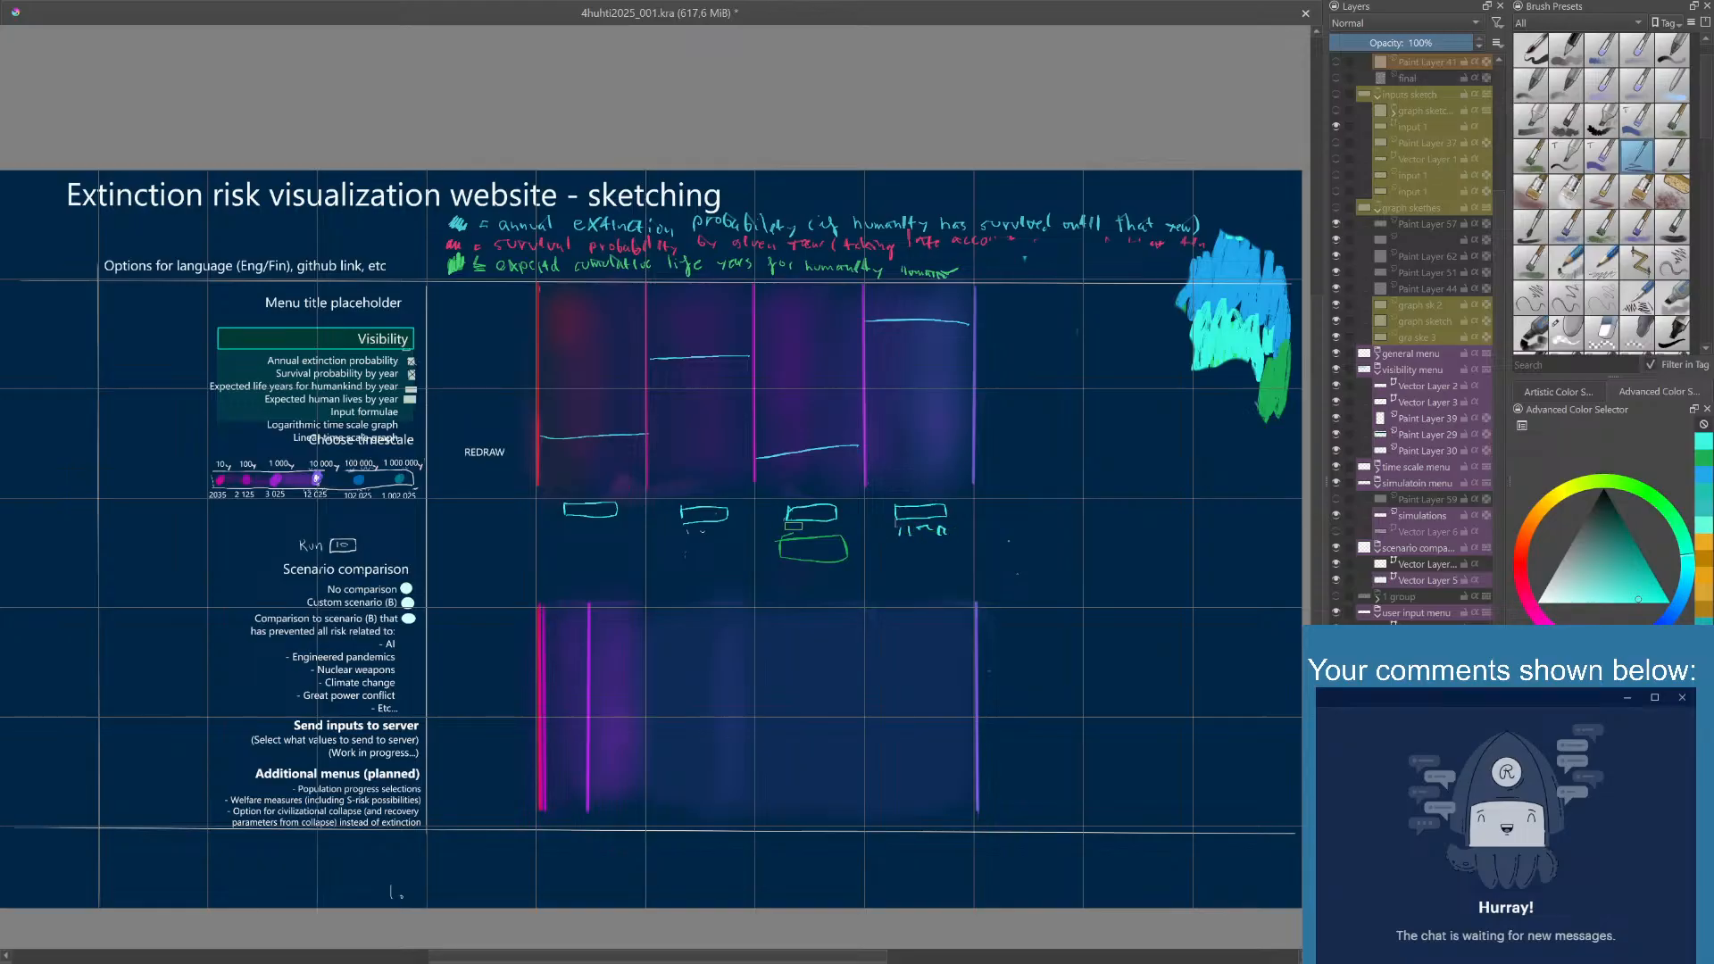
- Scribble turquoise placeholder text under the first three small rectangles below the upper graph
left_click_drag(786, 529, 803, 532)
left_click_drag(808, 529, 835, 527)
left_click_drag(684, 533, 705, 539)
left_click_drag(711, 536, 731, 538)
left_click_drag(566, 521, 628, 533)
- Set the painting color to bright blue and place a dot at the upper end of the upper graph's first vertical line
right_click(819, 527)
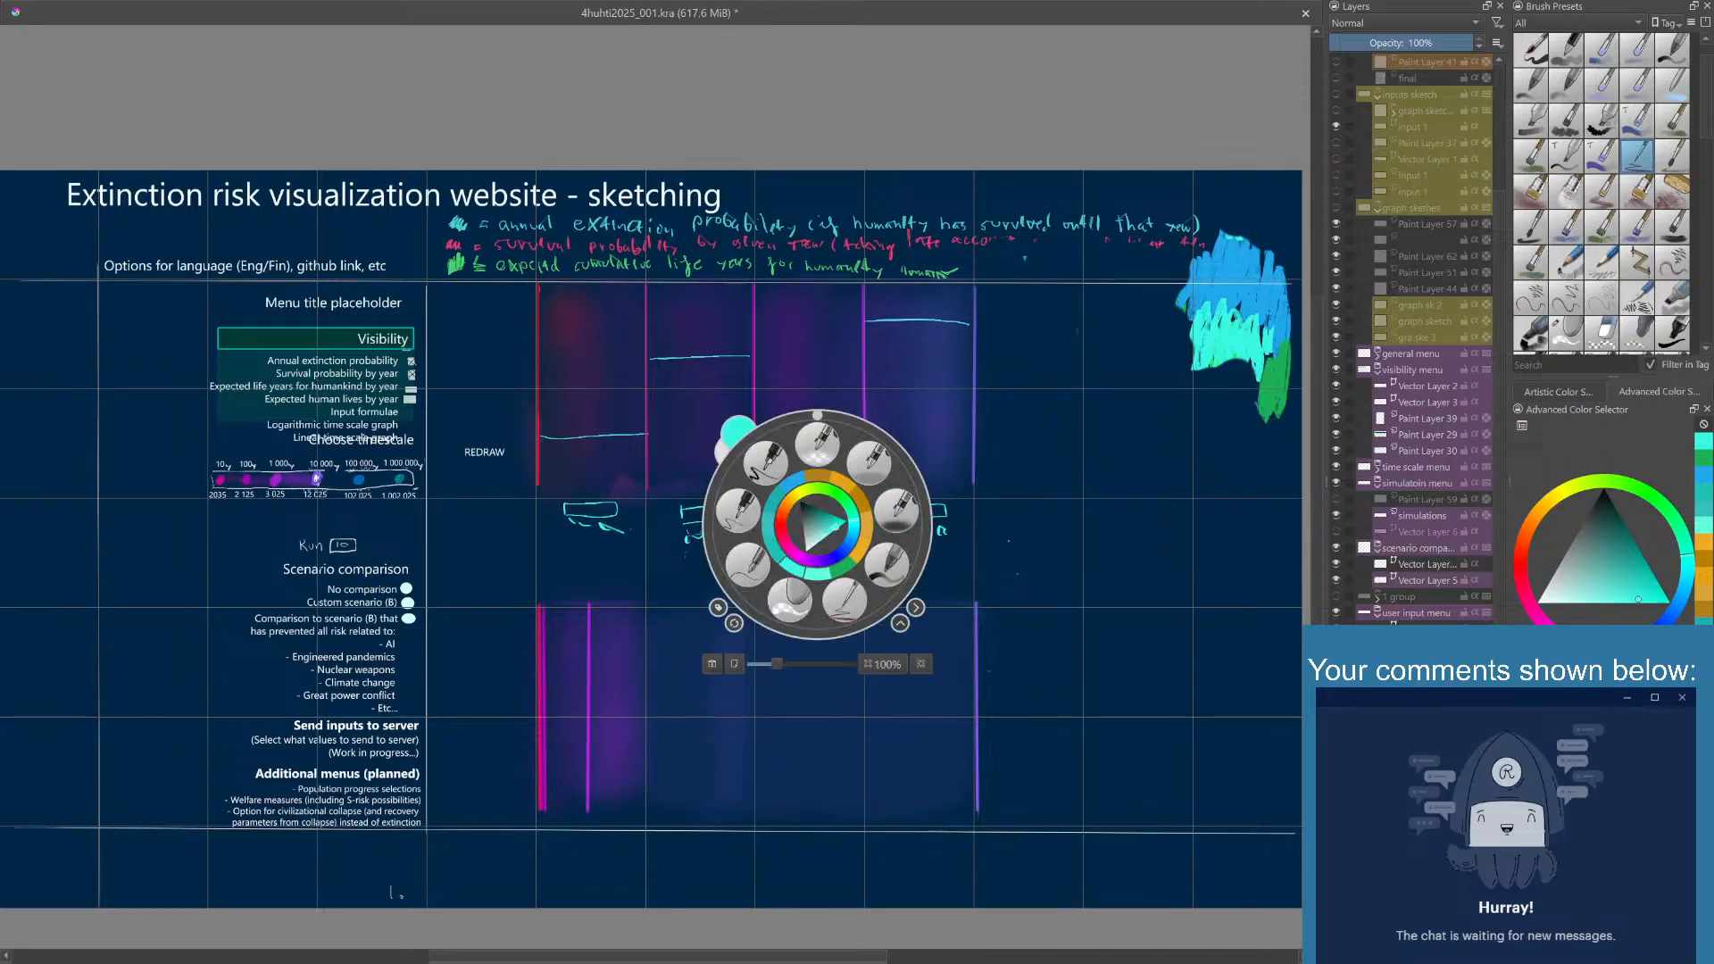
left_click(1707, 479)
left_click(1208, 404)
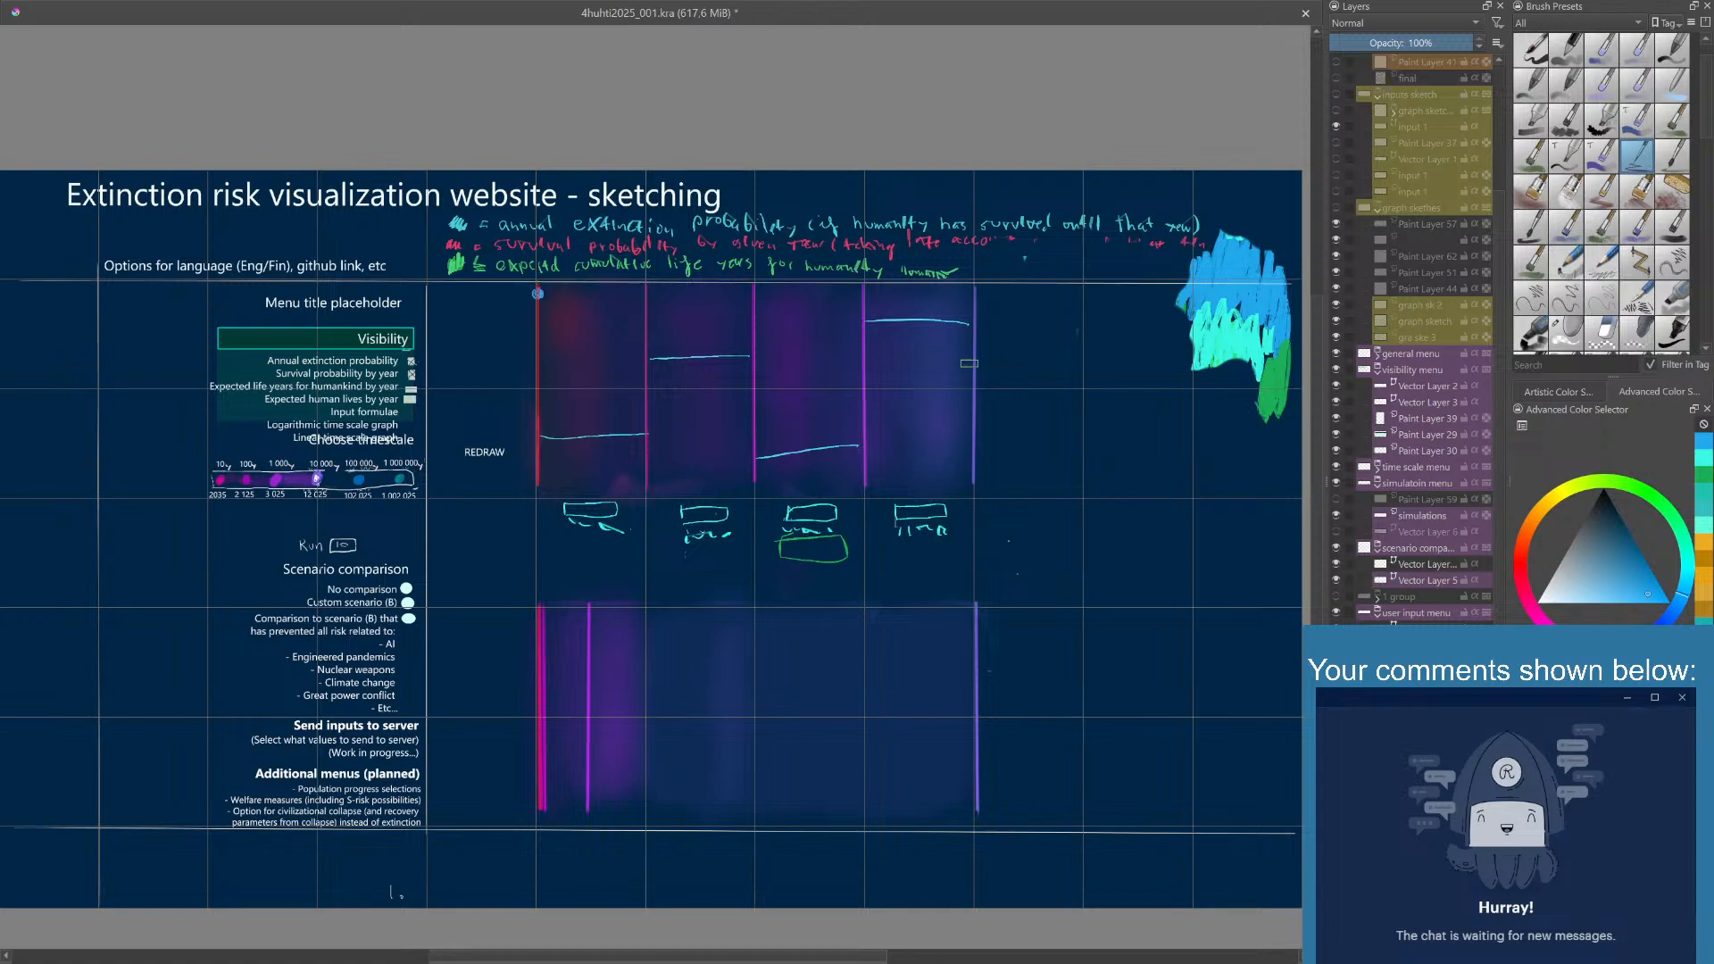
- Add a new paint layer and place it directly above the user input menu group in the layer stack
scroll(1504, 480, "down", 3)
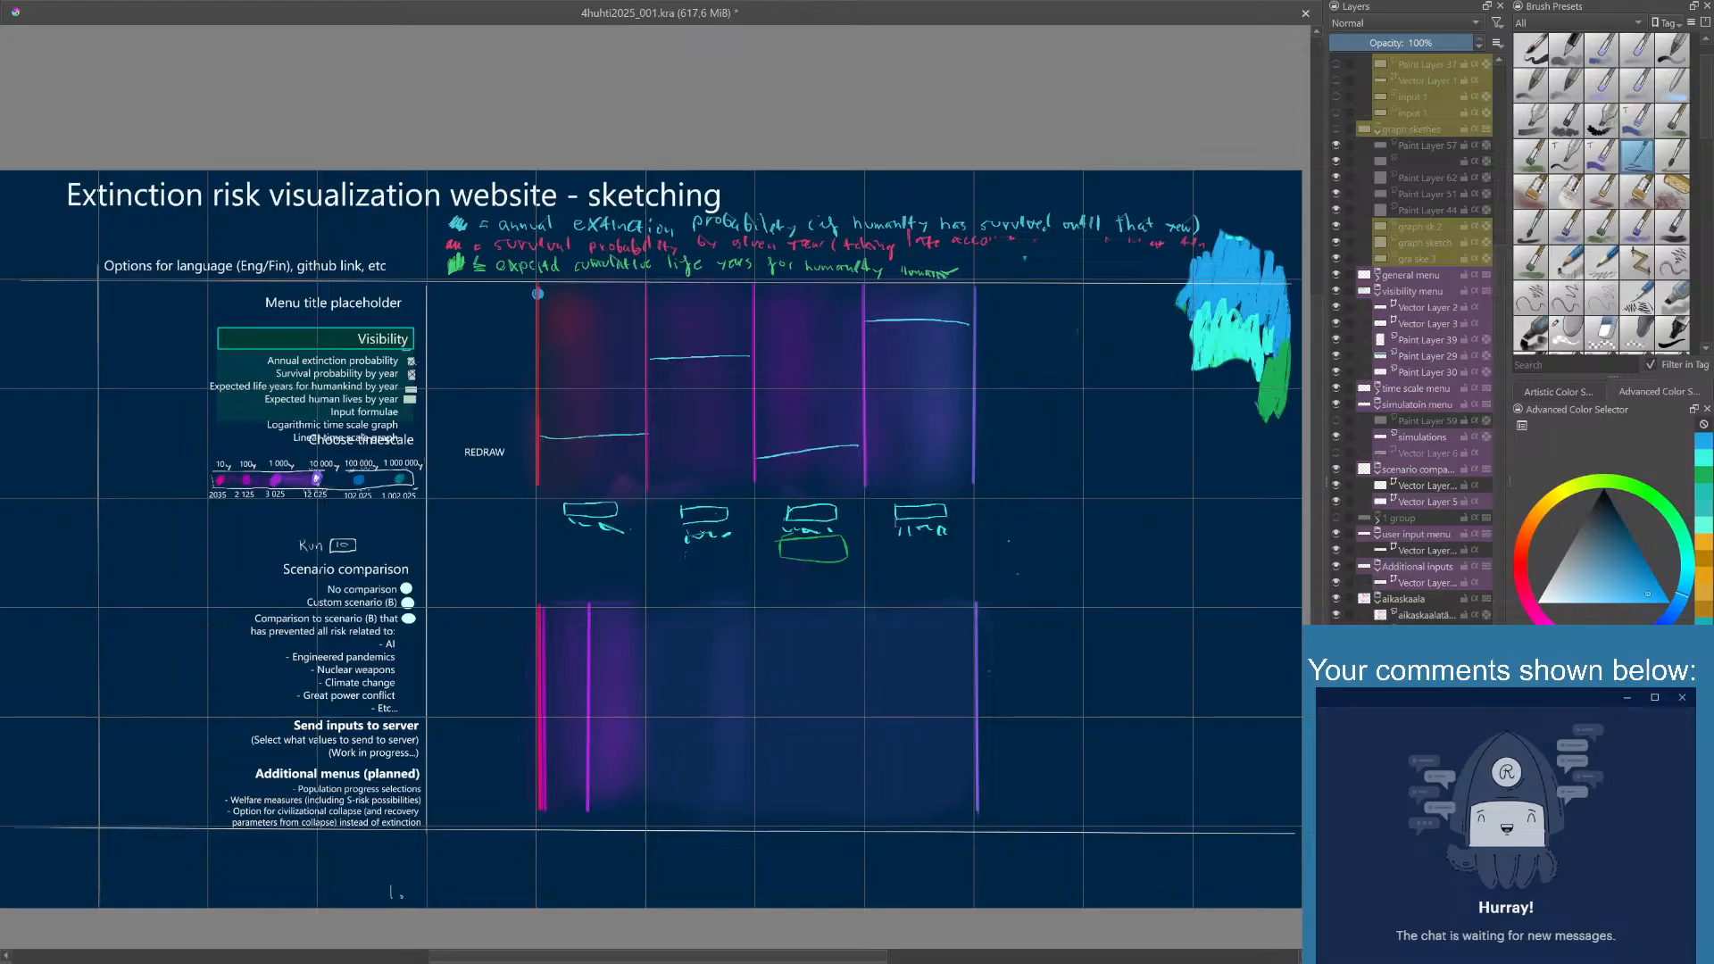
key("Insert")
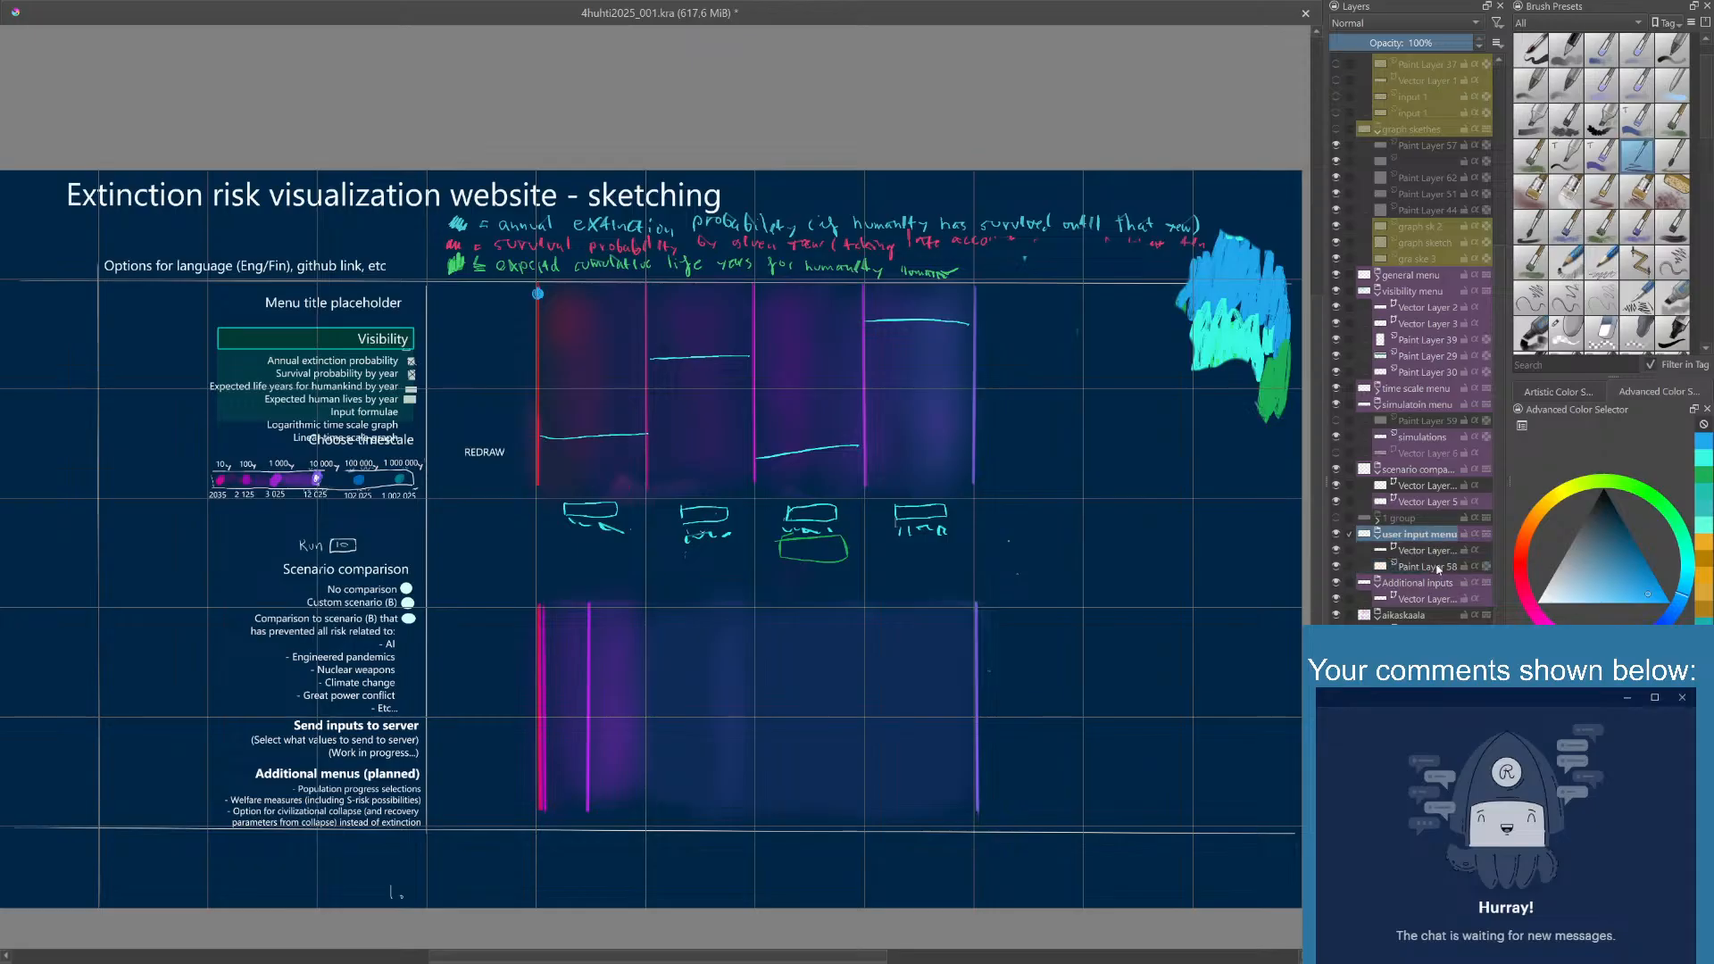
left_click_drag(1434, 569, 1440, 534)
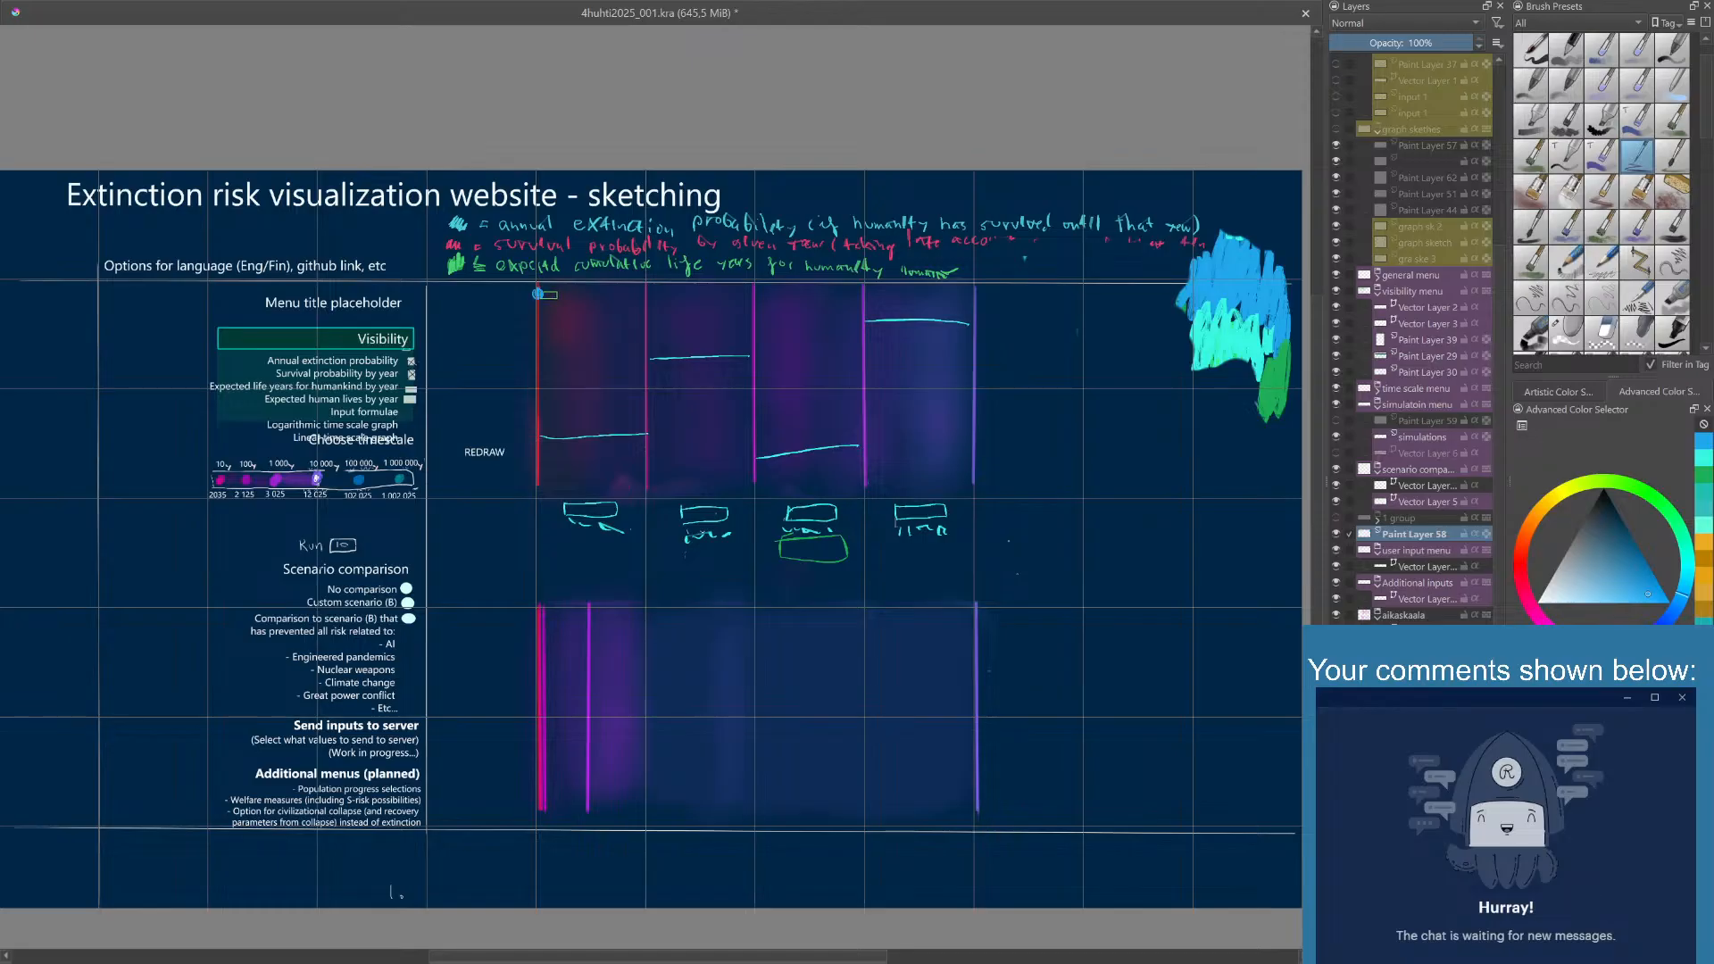
- Draw a bright blue curve with circled points descending across the upper graph's vertical lines, plus three small blue rectangles between the turquoise ones below
mouse_move(540, 293)
left_mouse_down()
mouse_move(760, 303)
mouse_move(978, 407)
left_mouse_up()
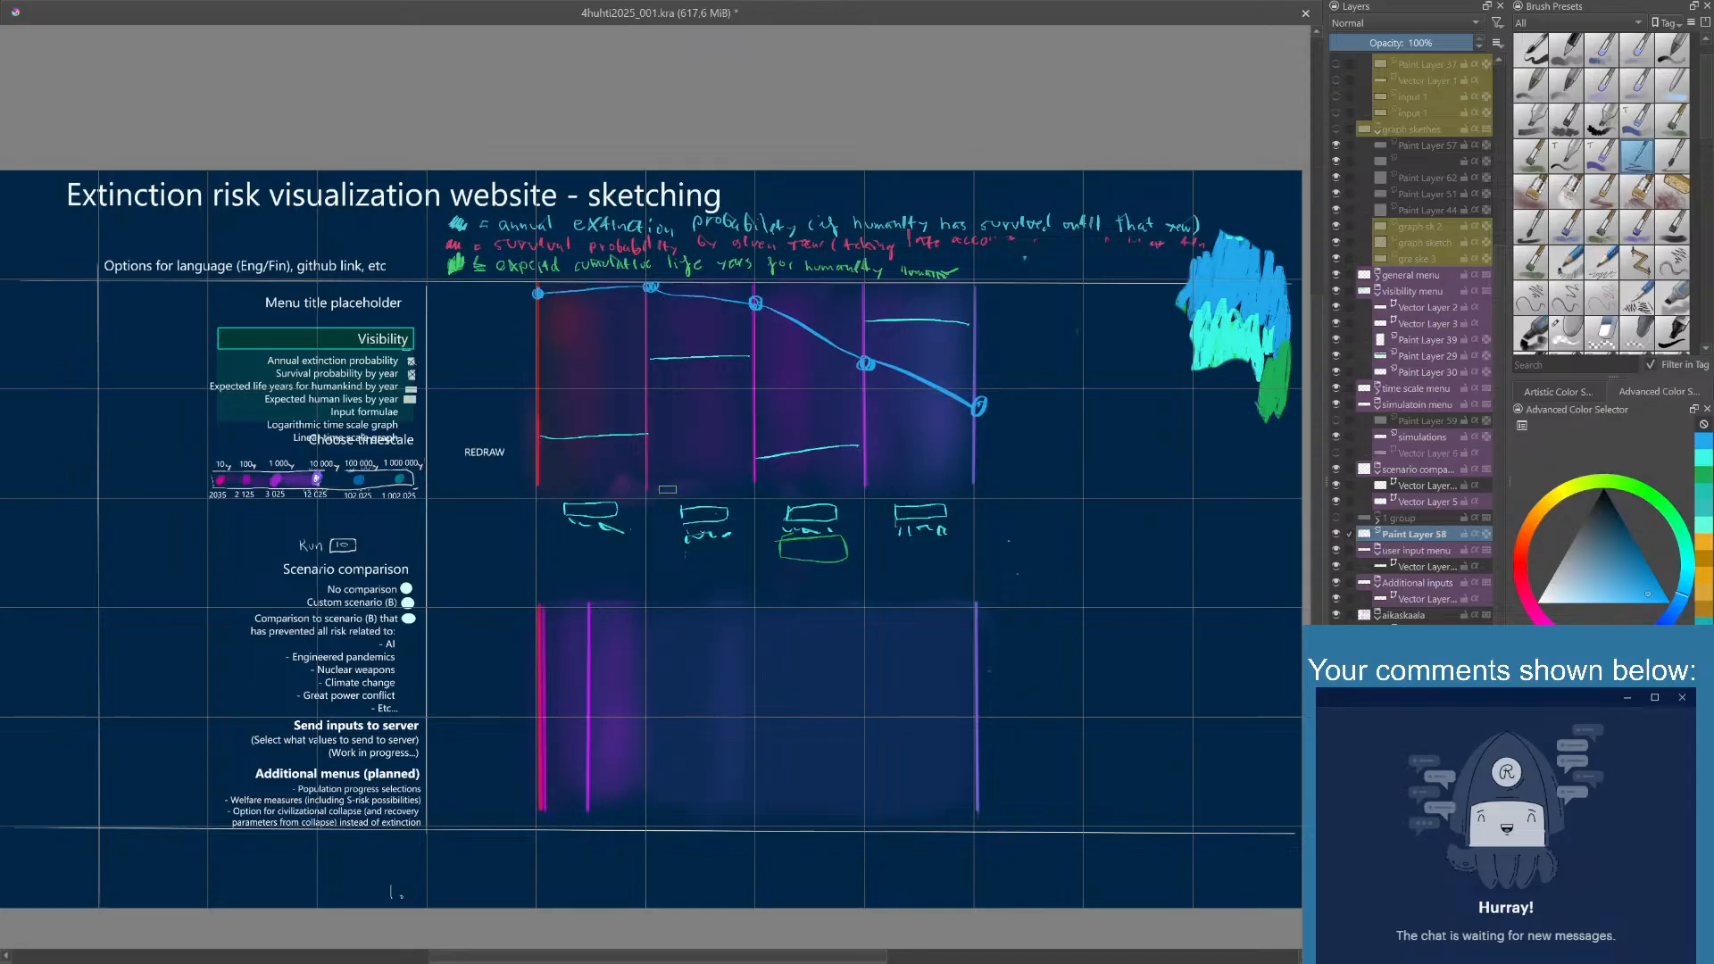
mouse_move(627, 522)
left_mouse_down()
mouse_move(673, 533)
mouse_move(626, 536)
left_mouse_up()
mouse_move(737, 526)
left_mouse_down()
mouse_move(782, 528)
mouse_move(747, 545)
mouse_move(732, 528)
left_mouse_up()
mouse_move(851, 525)
left_mouse_down()
mouse_move(848, 539)
mouse_move(893, 521)
mouse_move(891, 541)
mouse_move(852, 549)
left_mouse_up()
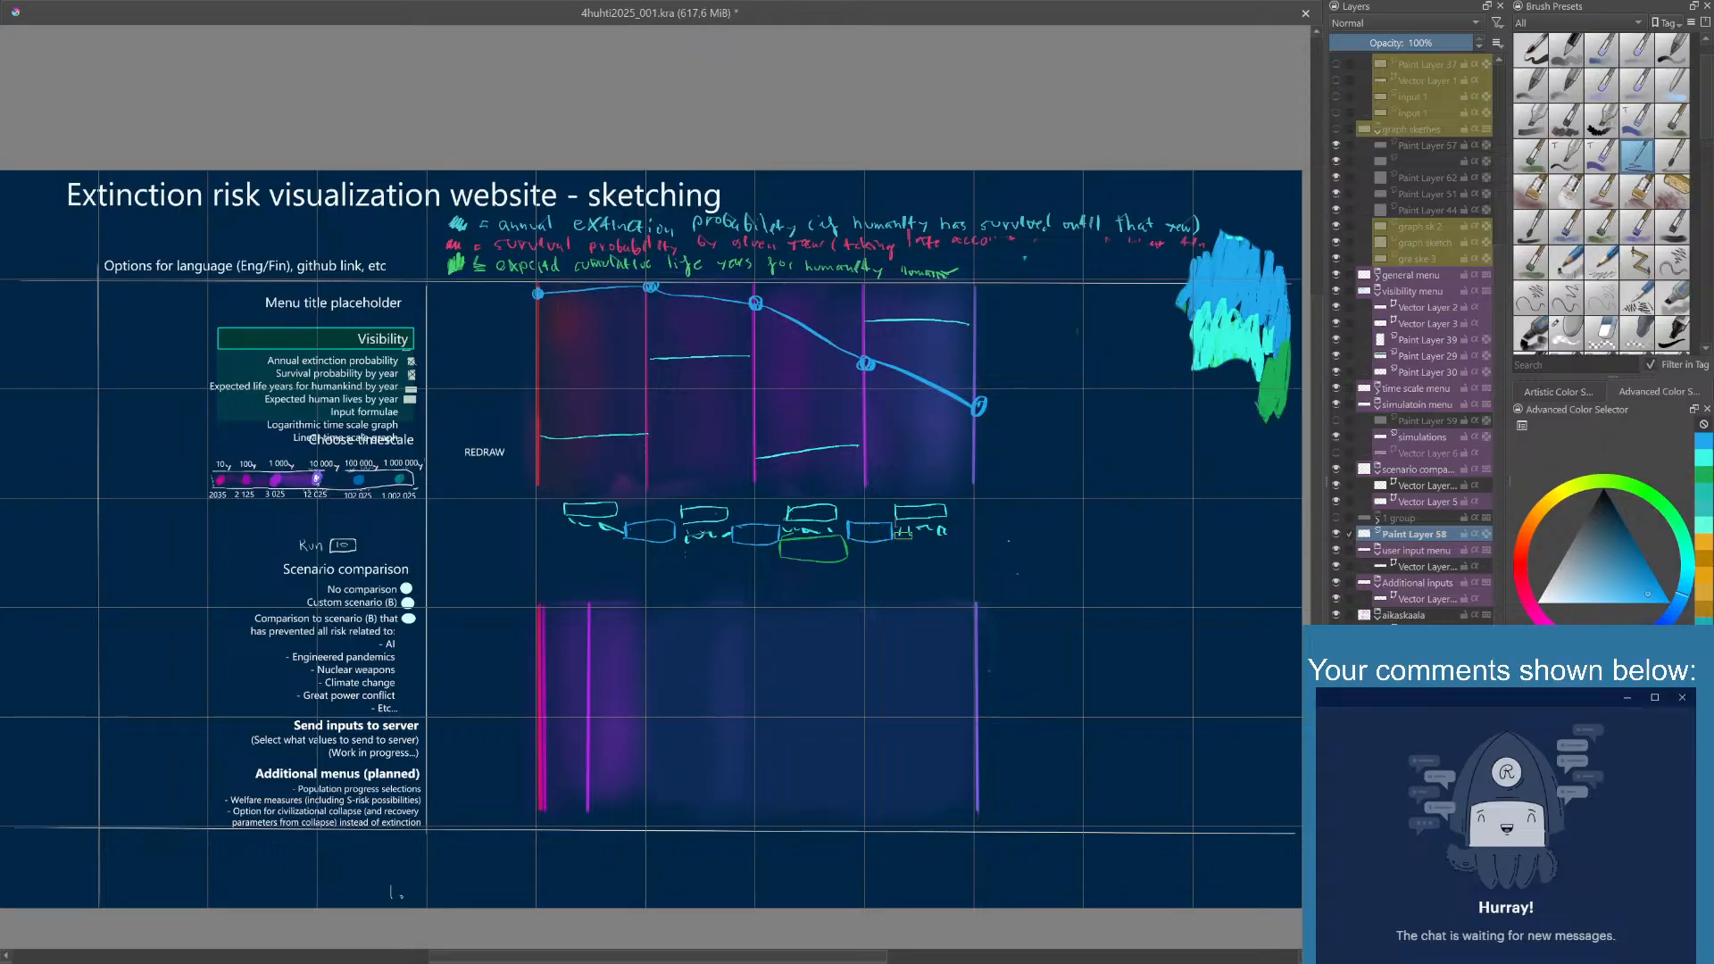
- Set the painting color to green and draw two rising curves from the upper graph's lower start, one steep and one shallower
mouse_move(892, 462)
left_mouse_down()
mouse_move(910, 486)
mouse_move(881, 479)
mouse_move(874, 507)
mouse_move(864, 475)
mouse_move(907, 490)
mouse_move(910, 474)
mouse_move(911, 509)
mouse_move(893, 513)
left_mouse_up()
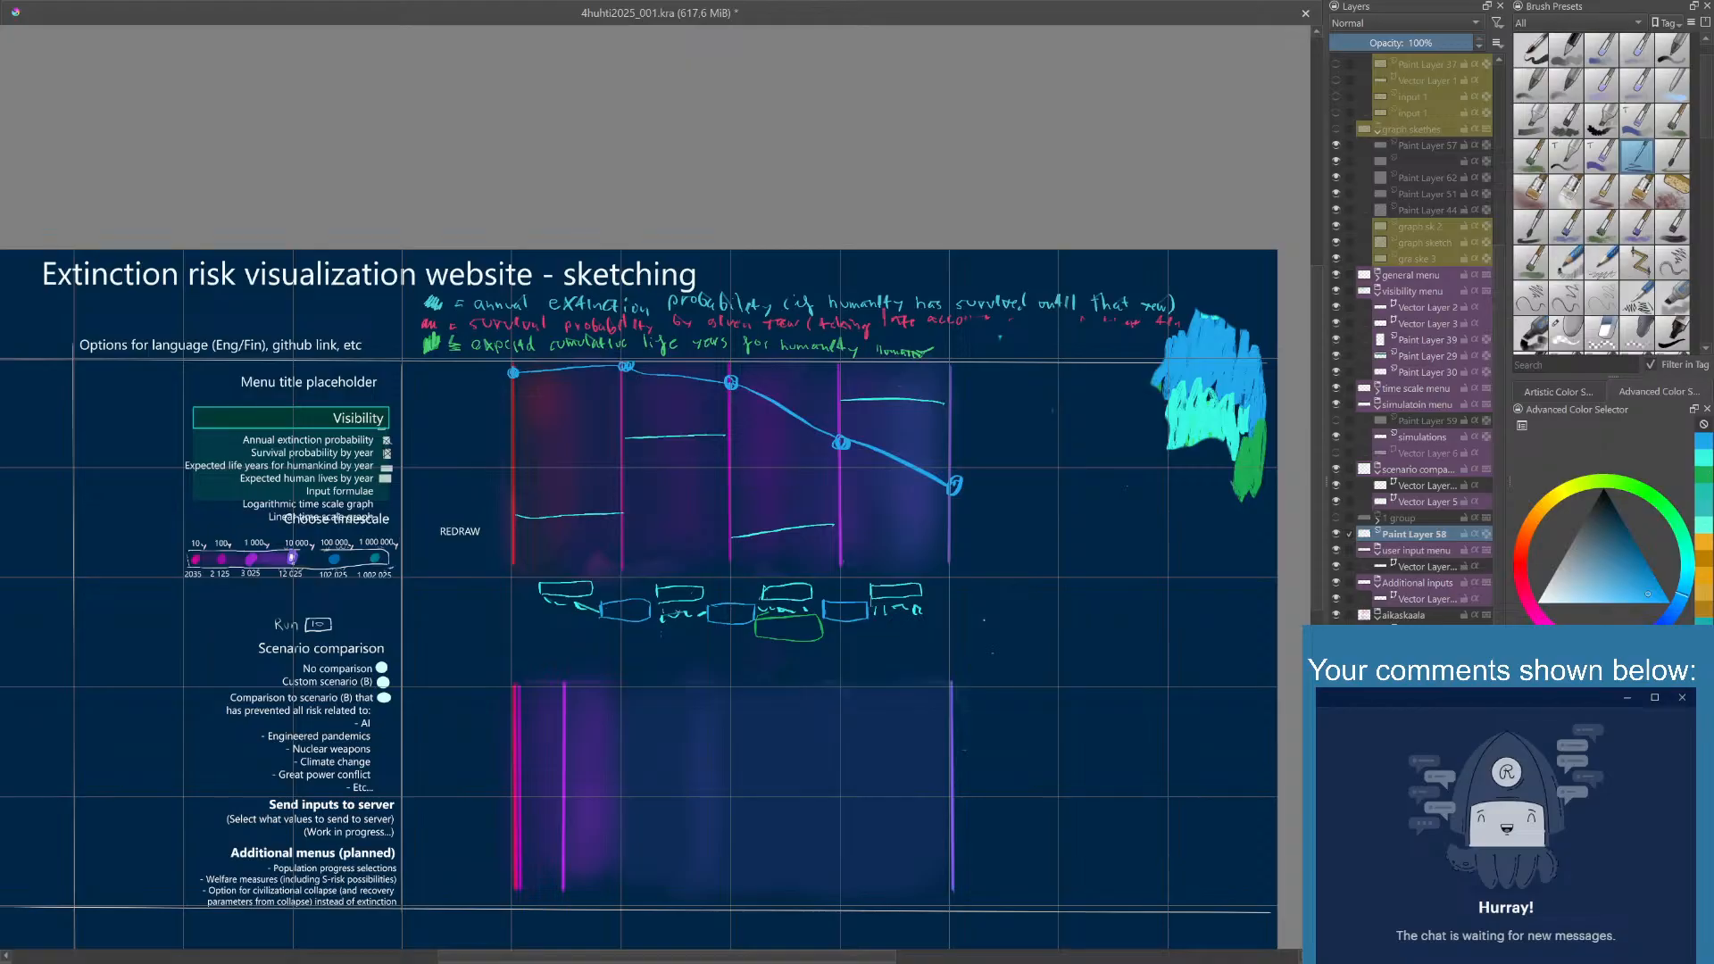
key("ctrl+shift+f")
left_click(1709, 490)
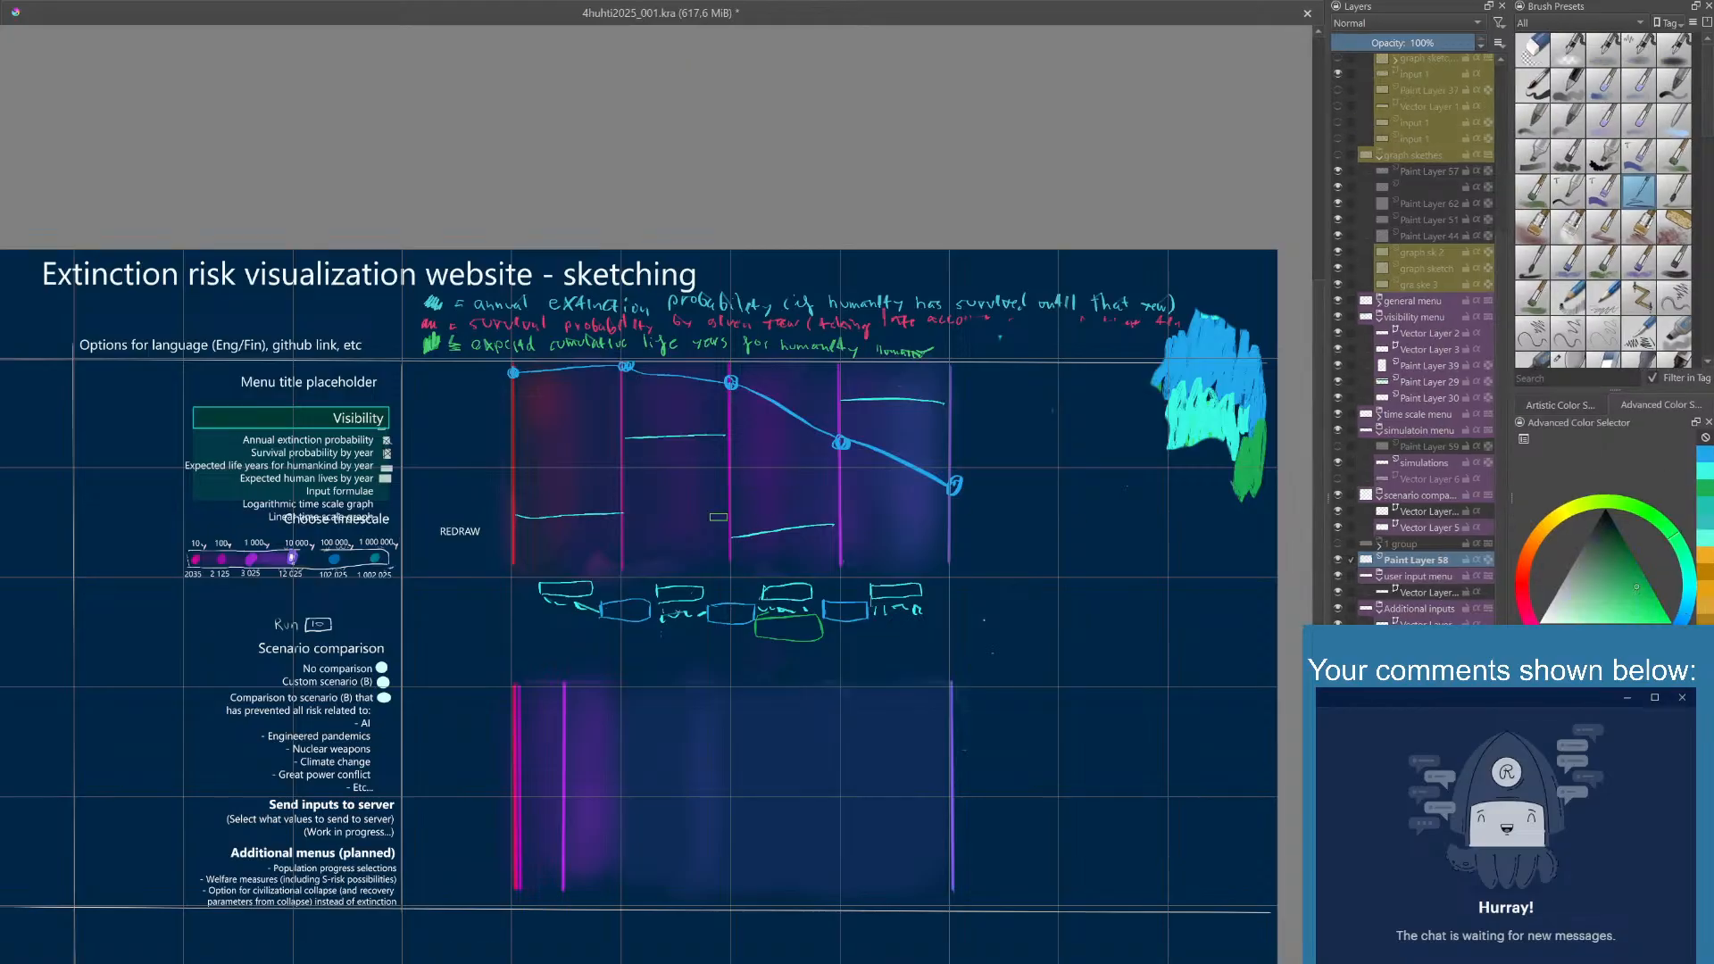
left_click(518, 561)
mouse_move(516, 575)
left_mouse_down()
mouse_move(859, 435)
mouse_move(961, 363)
left_mouse_up()
left_click_drag(526, 567, 966, 456)
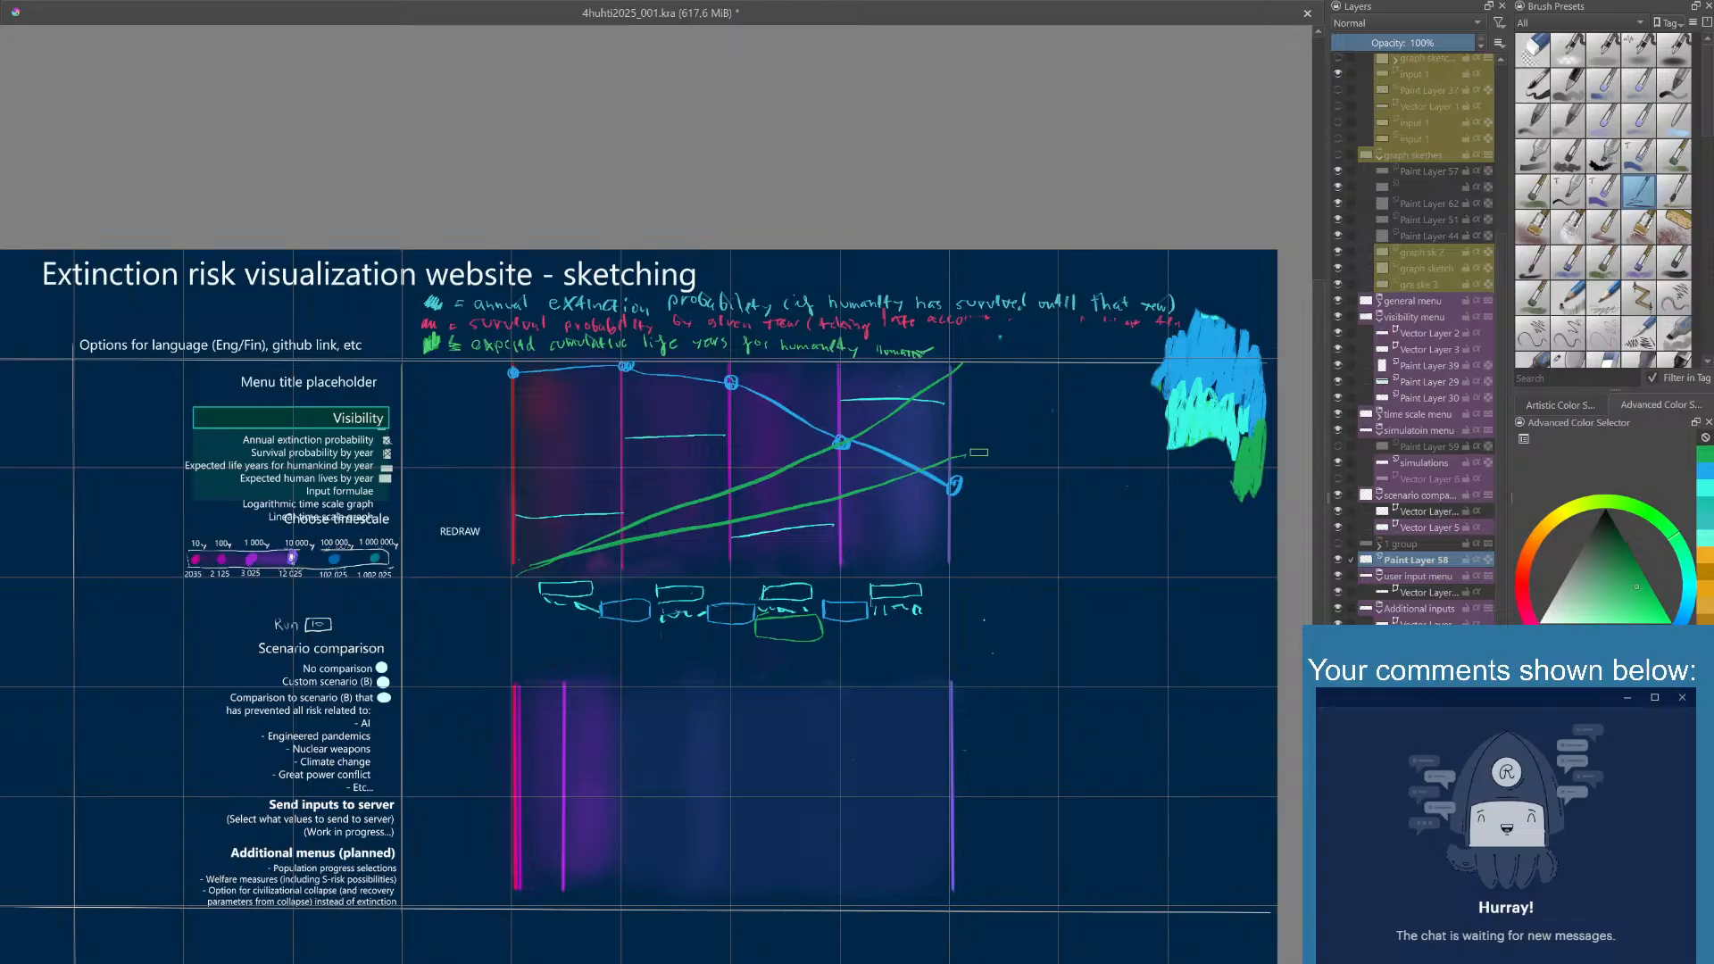
- Undo the stray green stroke beside the upper graph and scribble a green marker at the end of the shallower green curve
mouse_move(984, 444)
left_mouse_down()
mouse_move(984, 465)
mouse_move(1061, 447)
left_mouse_up()
key("ctrl+z")
mouse_move(956, 449)
left_mouse_down()
mouse_move(957, 466)
mouse_move(1009, 458)
mouse_move(979, 413)
mouse_move(1001, 431)
left_mouse_up()
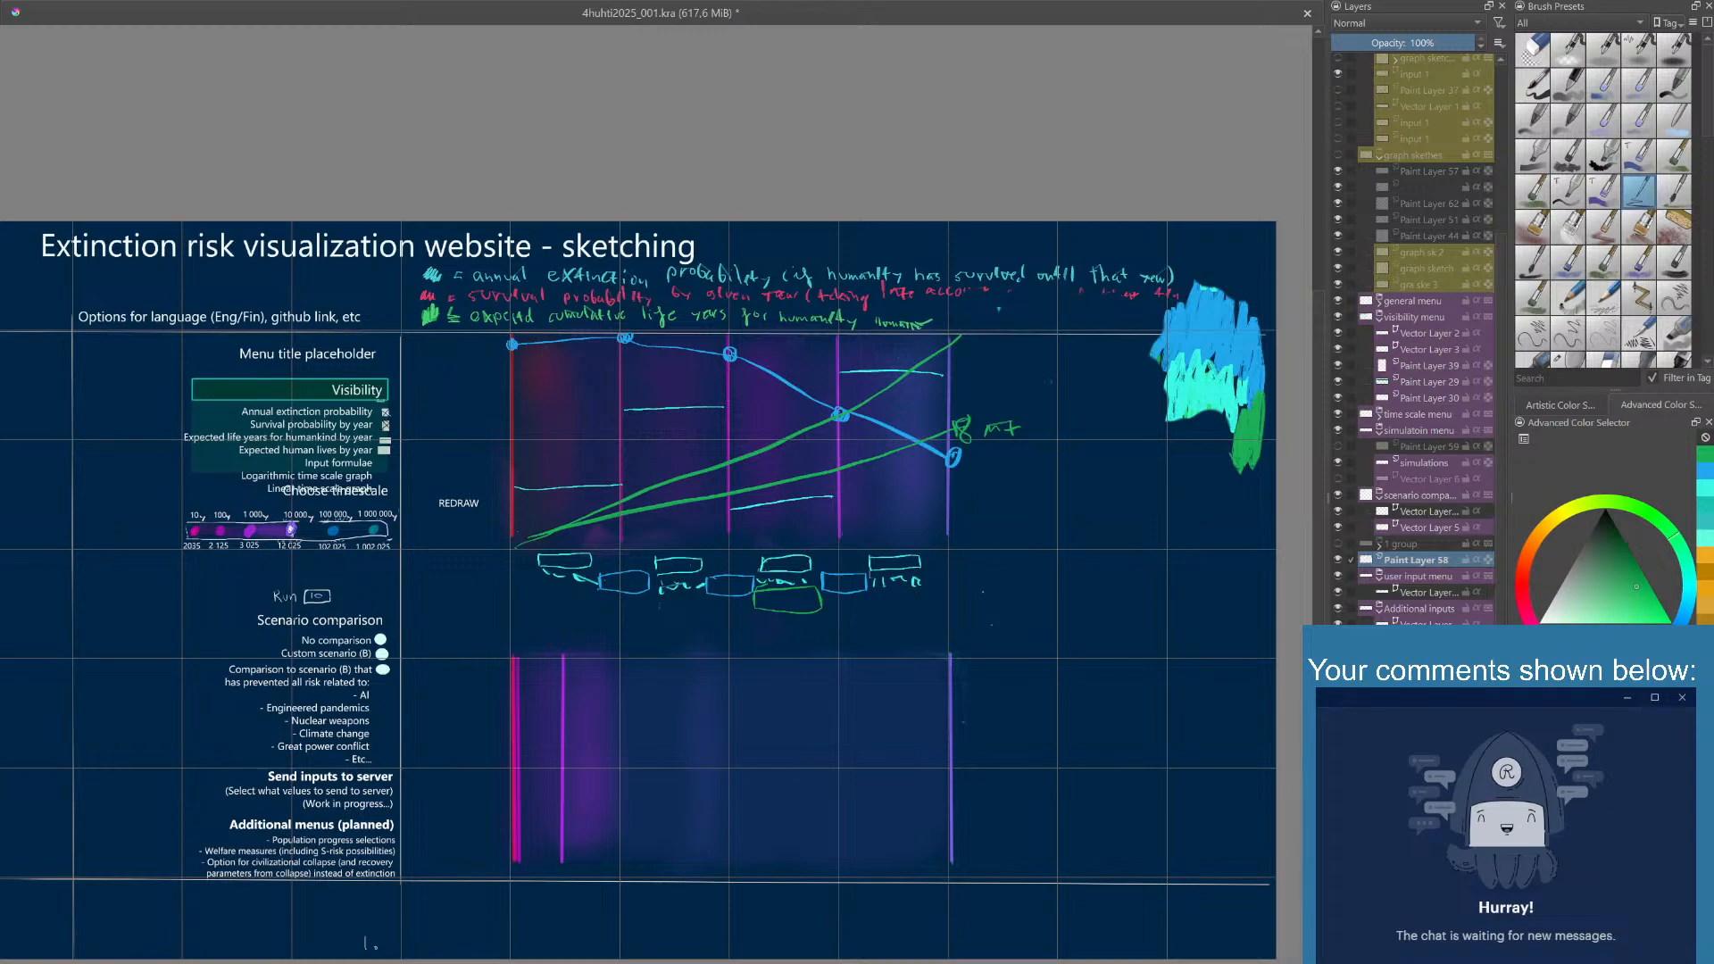
left_click_drag(1061, 469, 980, 460)
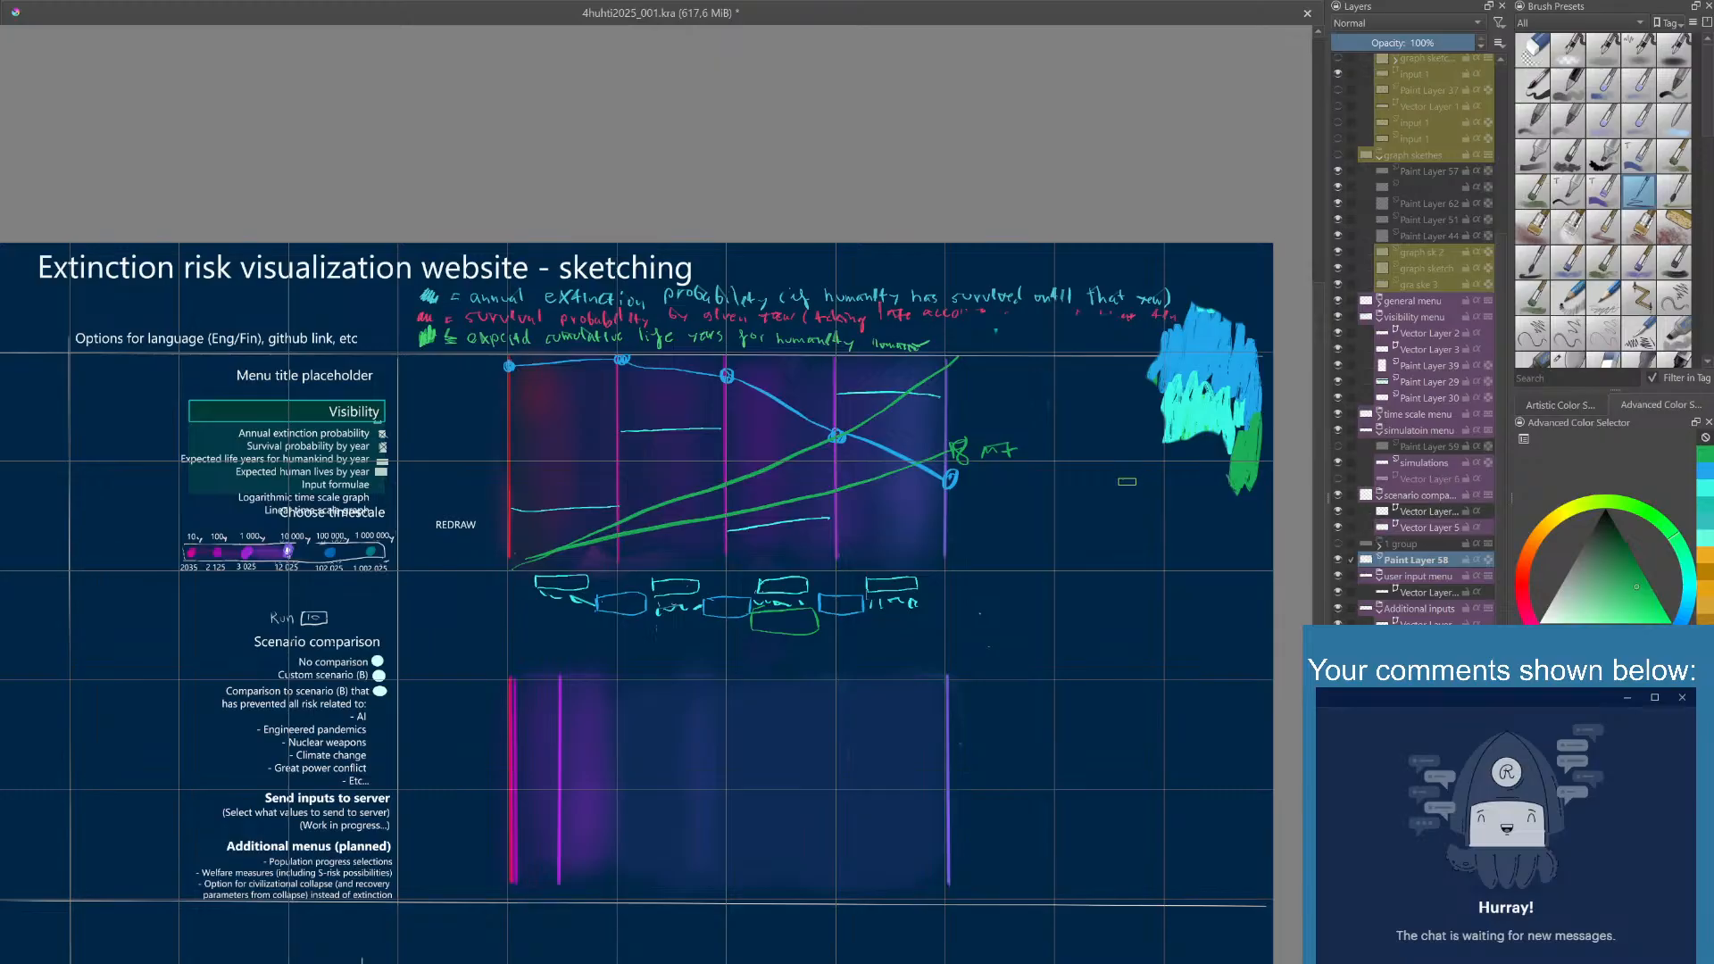
left_click_drag(1109, 482, 1103, 508)
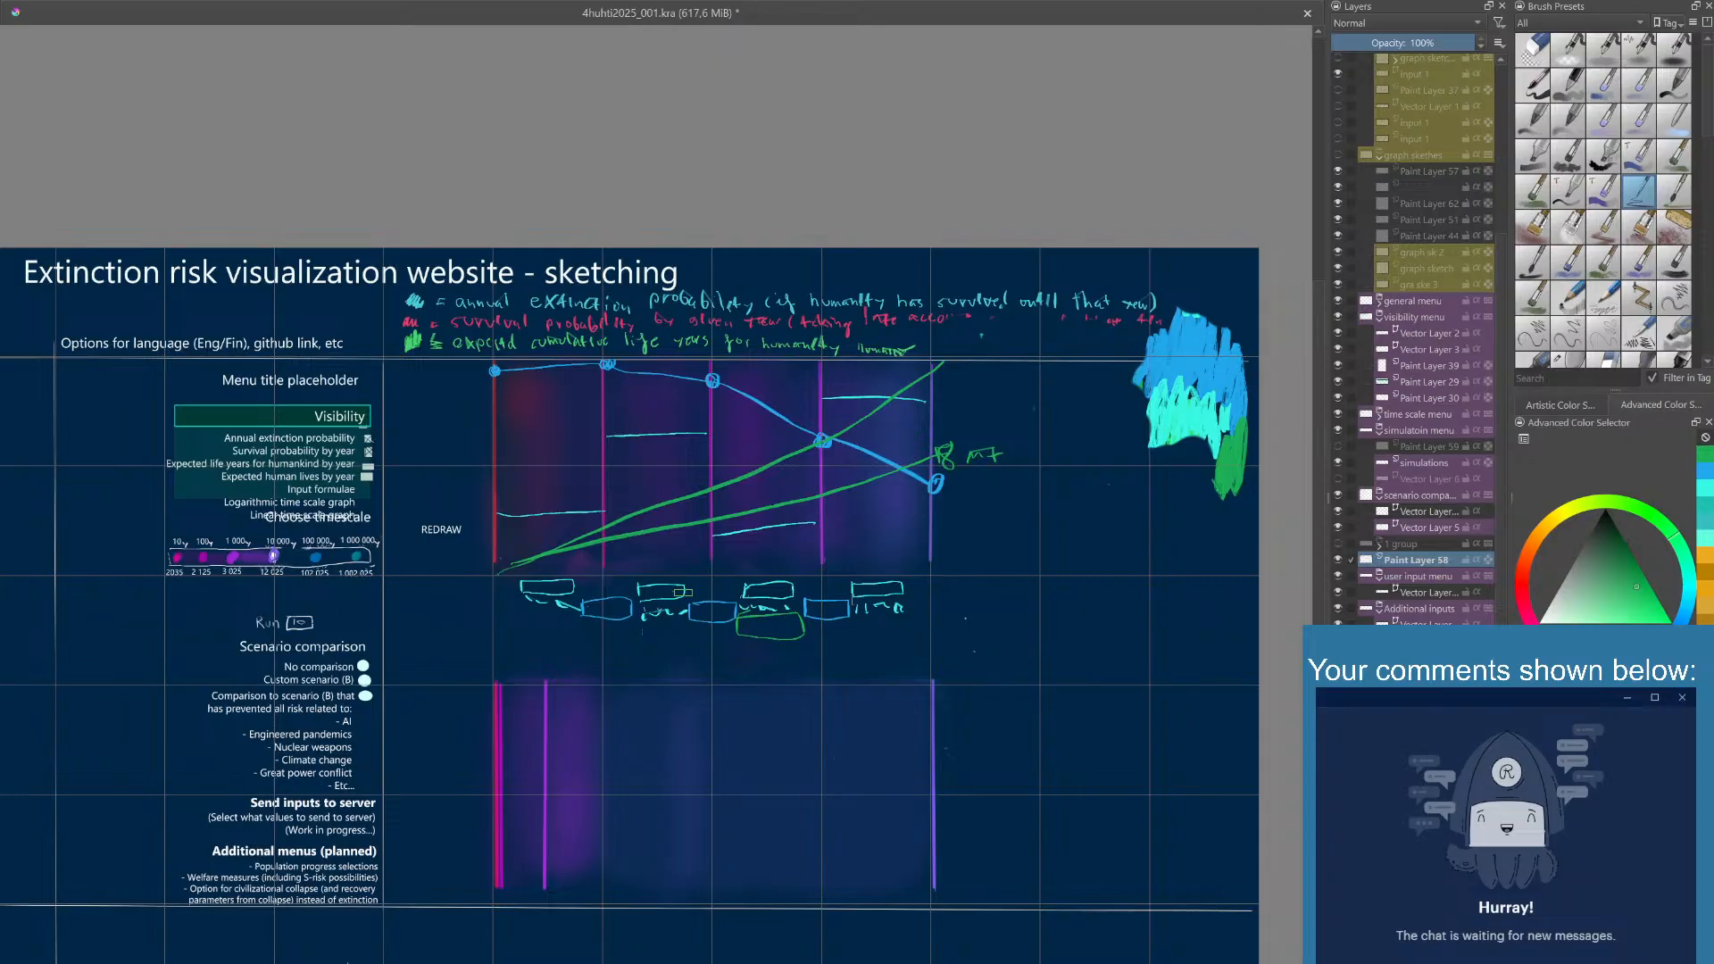
left_click_drag(695, 586, 686, 596)
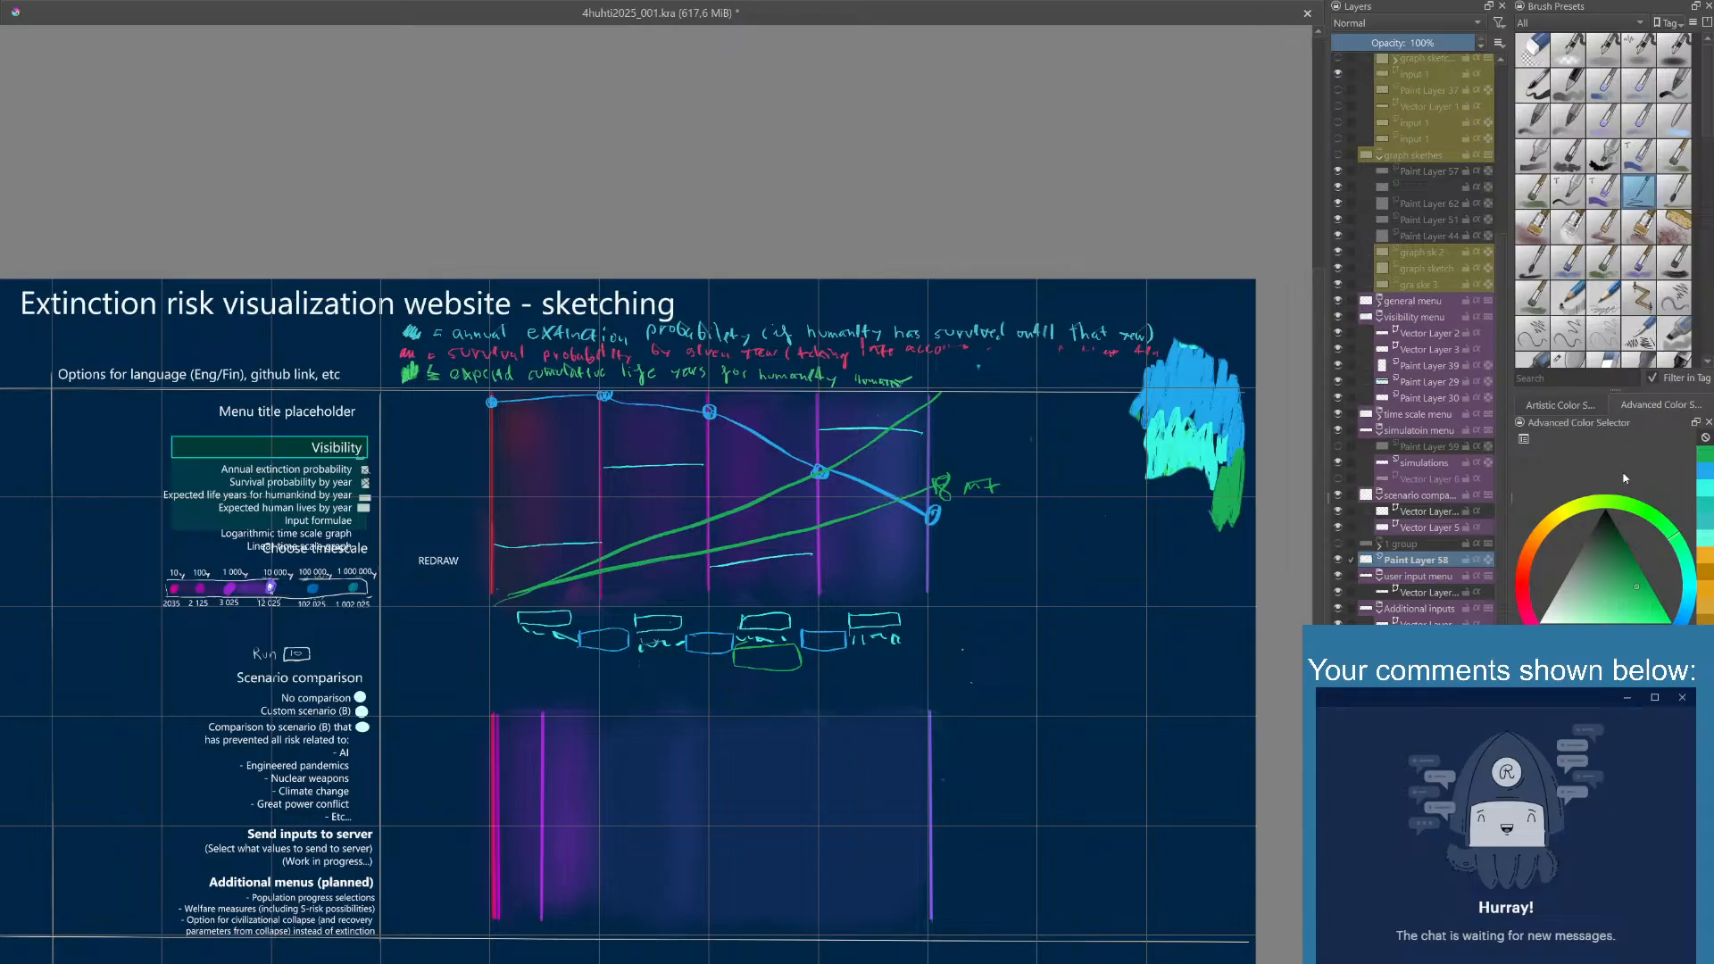
- Set the painting color to turquoise and scribble a small test swatch below the existing swatches beside the upper graph
left_click(1709, 493)
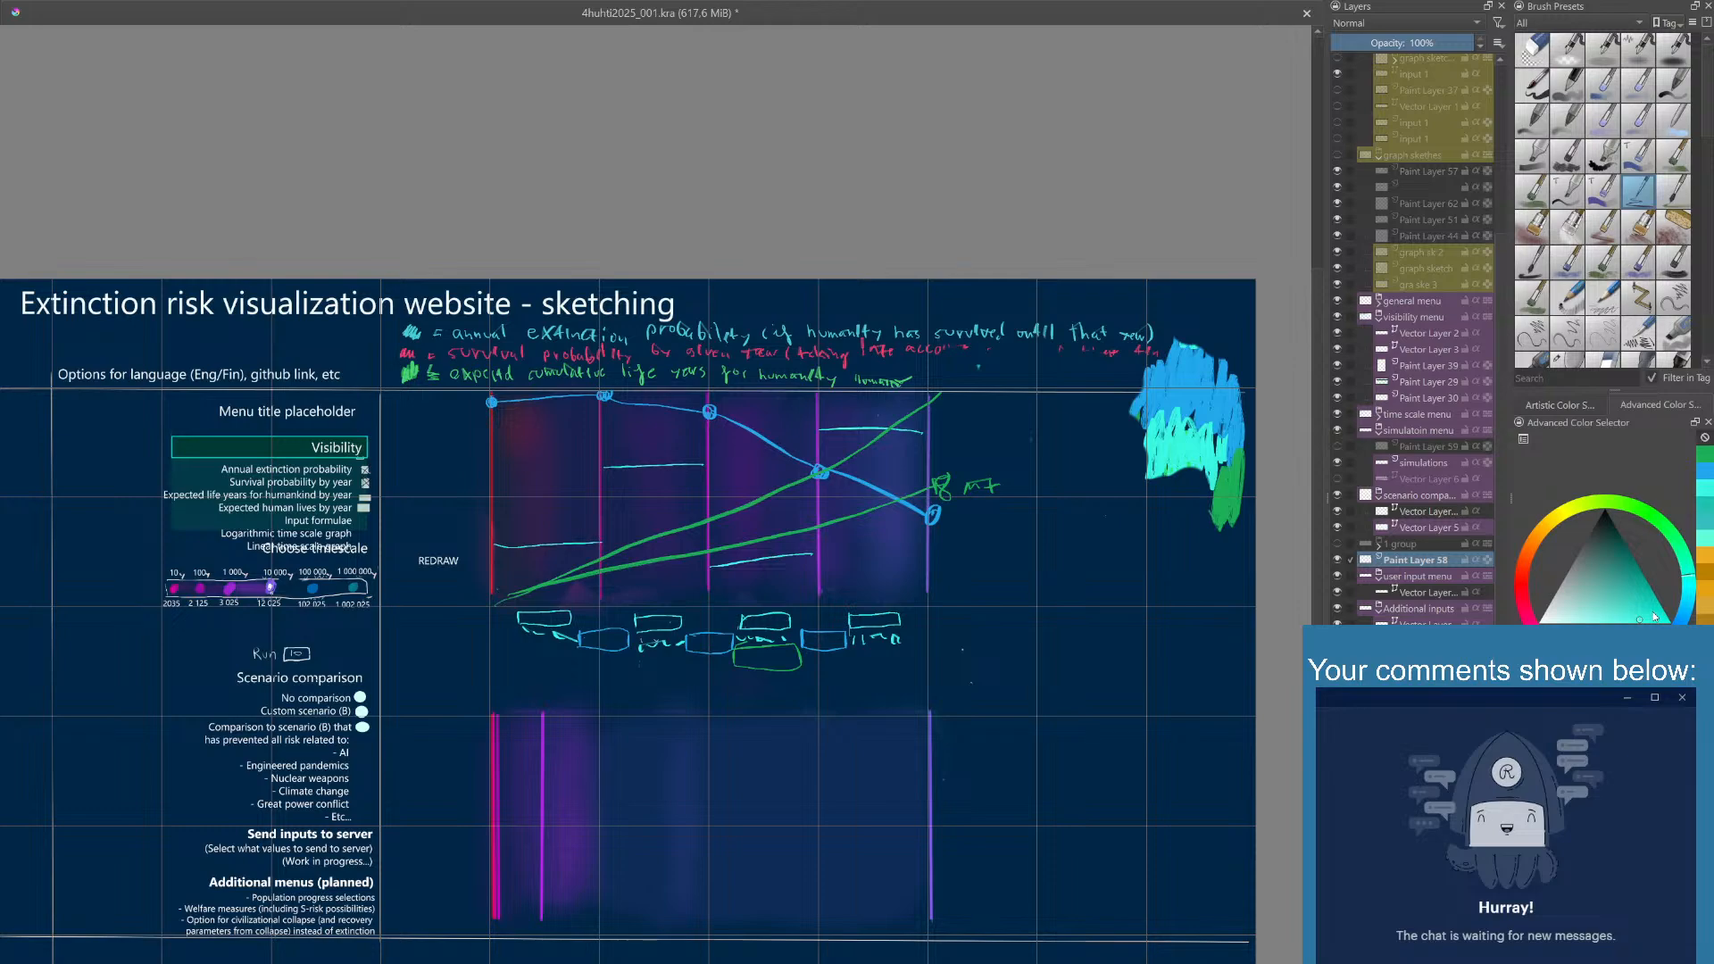
left_click(1652, 613)
mouse_move(1174, 549)
left_mouse_down()
mouse_move(1154, 560)
mouse_move(1145, 531)
left_mouse_up()
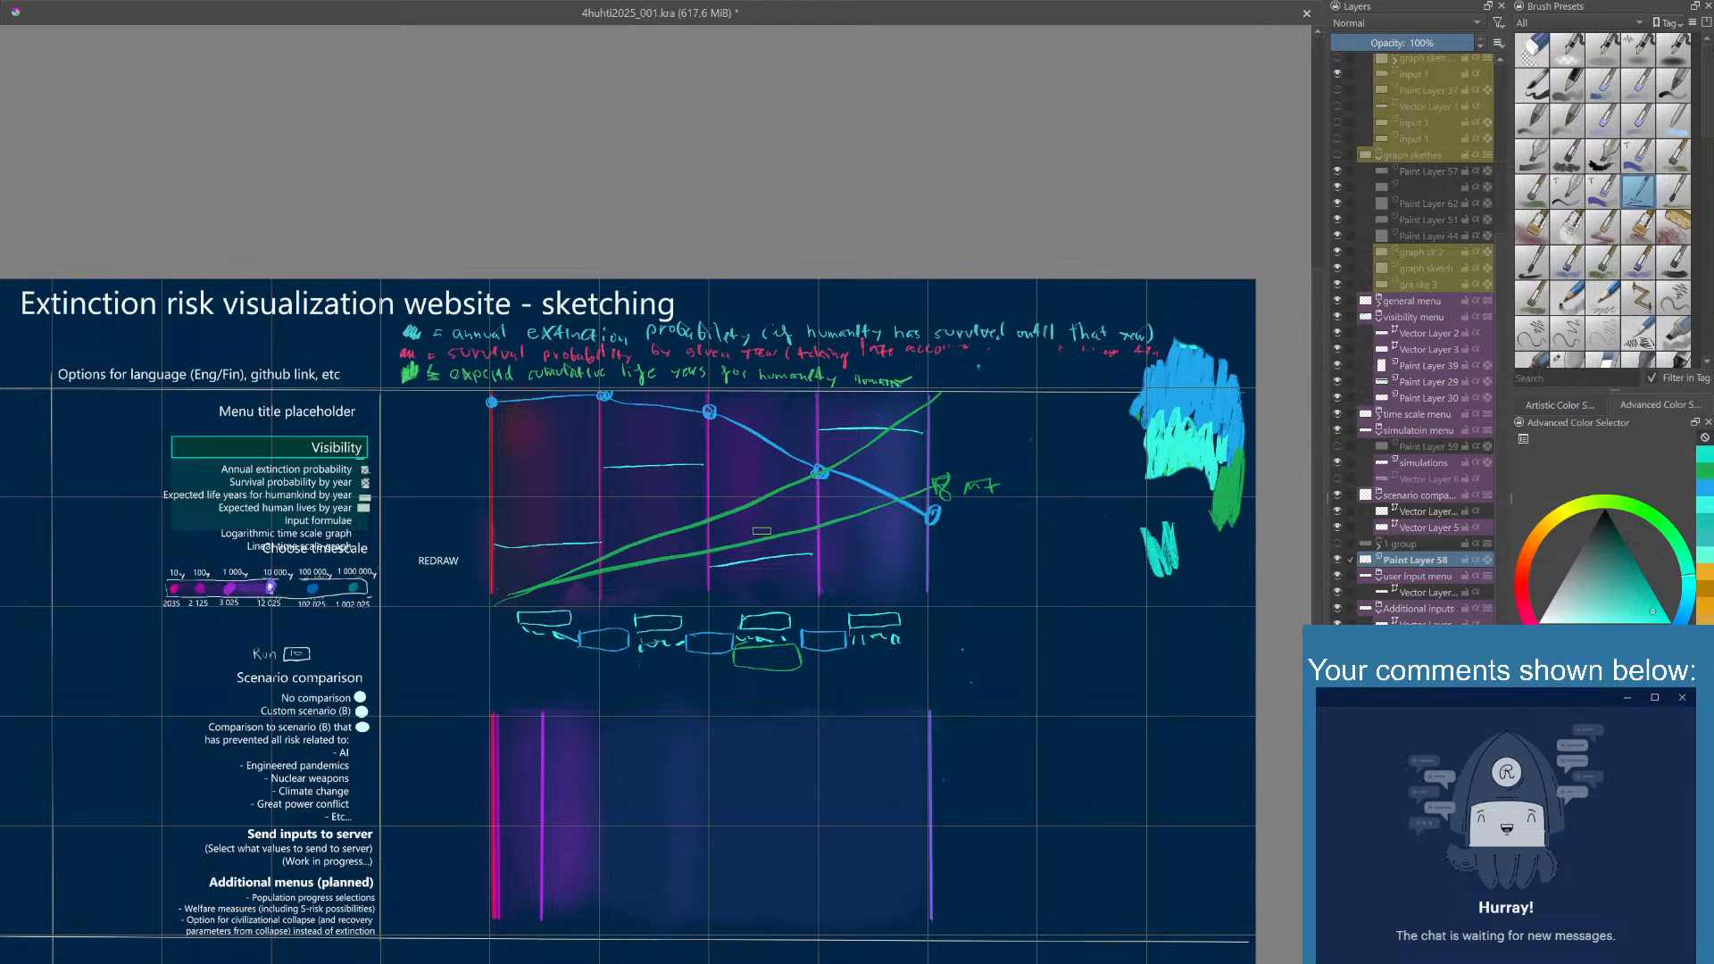
- Try two turquoise shades as a level line low in the upper graph's last interval, undoing each attempt
left_click_drag(823, 557, 933, 554)
key("ctrl+z")
left_click_drag(1658, 619, 1666, 622)
left_click_drag(842, 571, 934, 568)
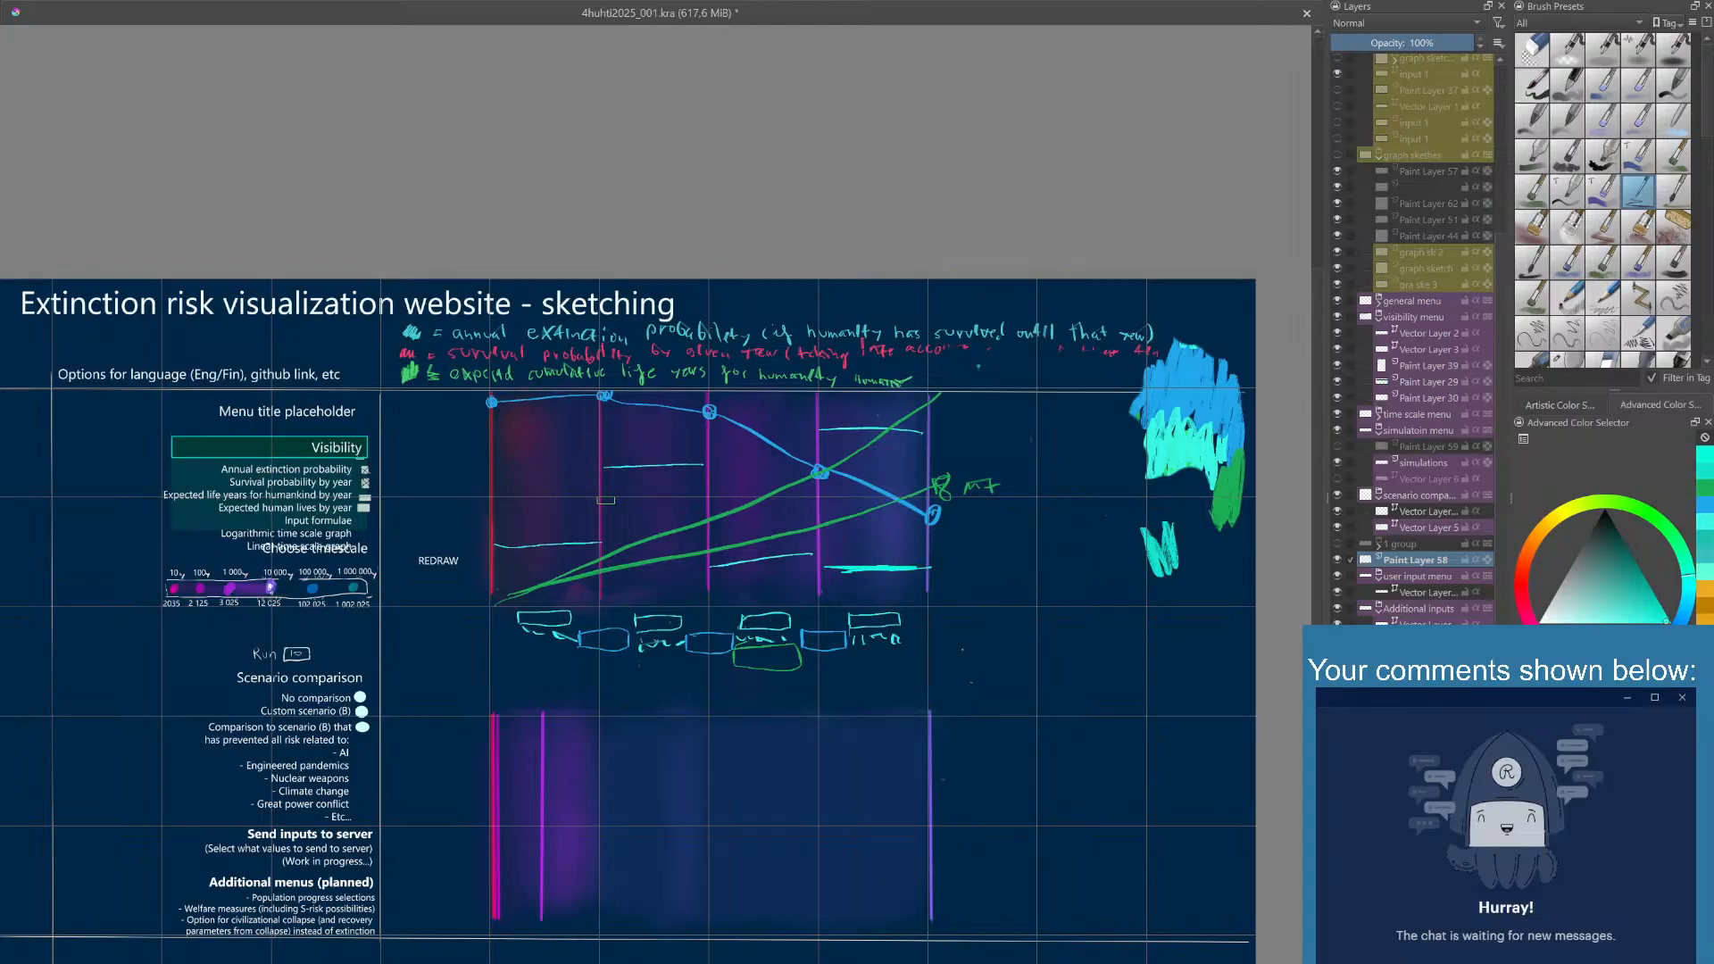
key("ctrl+z")
key("ctrl+z")
- Try another turquoise with a scribble beside the graph and level lines in its last and second intervals, undoing all of them
left_click(1655, 611)
mouse_move(1026, 516)
left_mouse_down()
mouse_move(1059, 470)
mouse_move(1114, 473)
left_mouse_up()
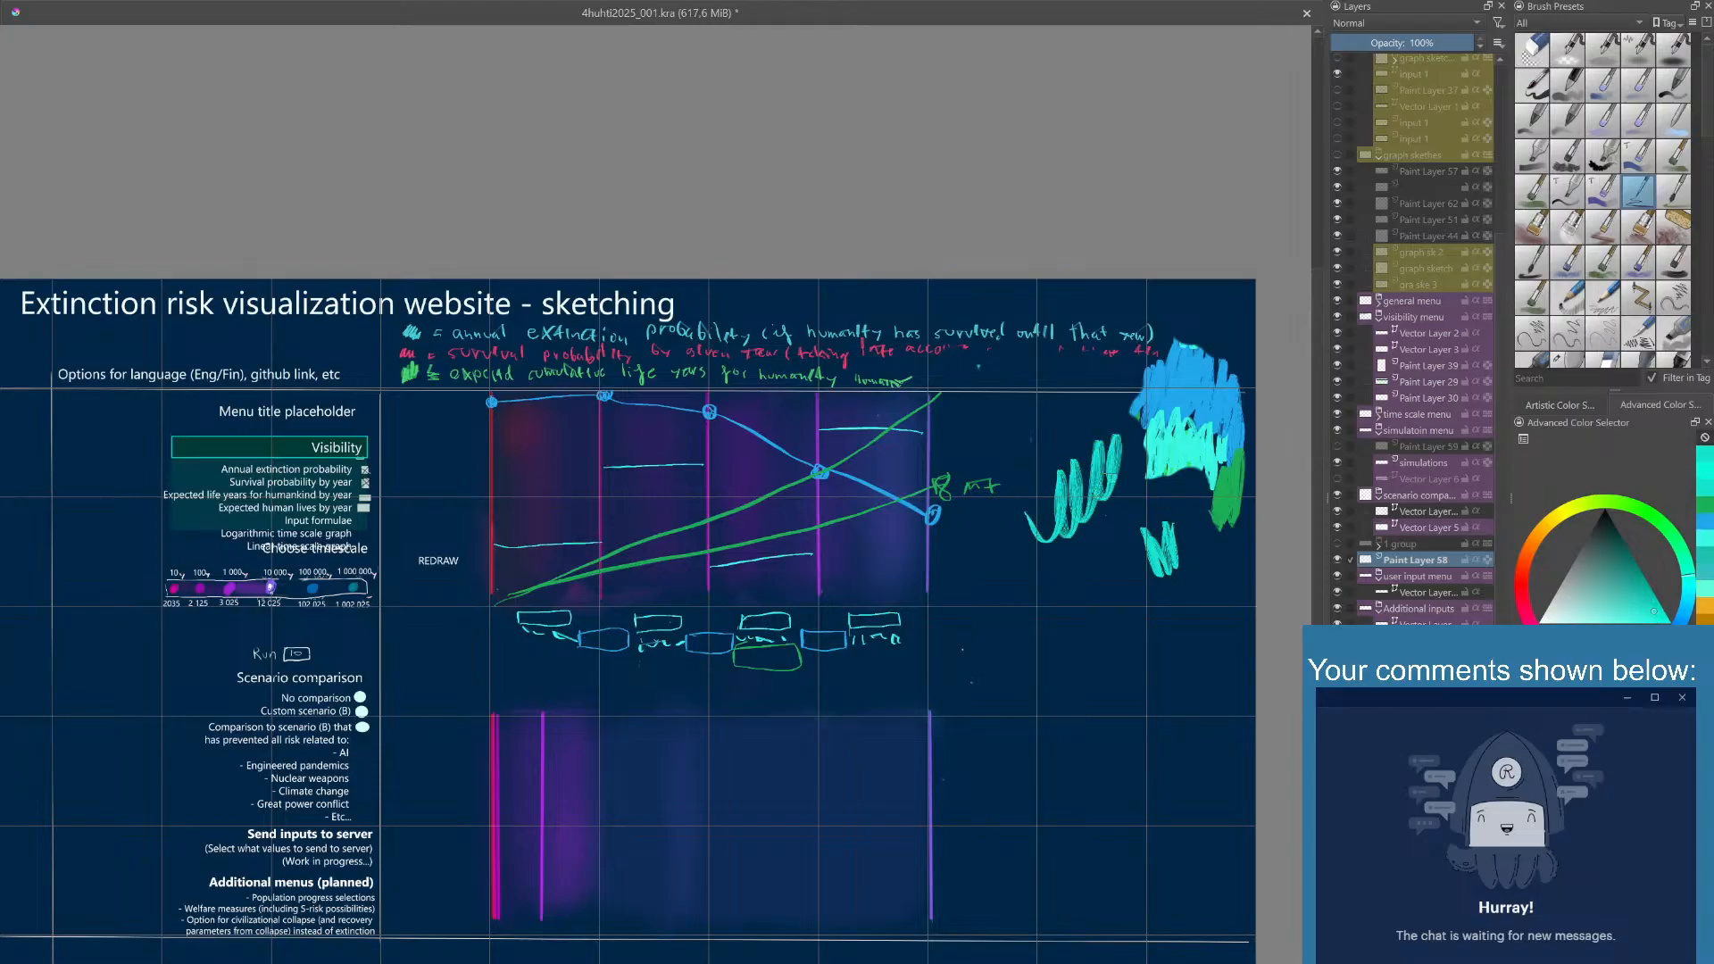
left_click_drag(816, 546, 928, 537)
left_click_drag(824, 579, 941, 565)
key("ctrl+z")
key("ctrl+z")
left_click_drag(604, 502, 658, 496)
key("ctrl+z")
key("ctrl+z")
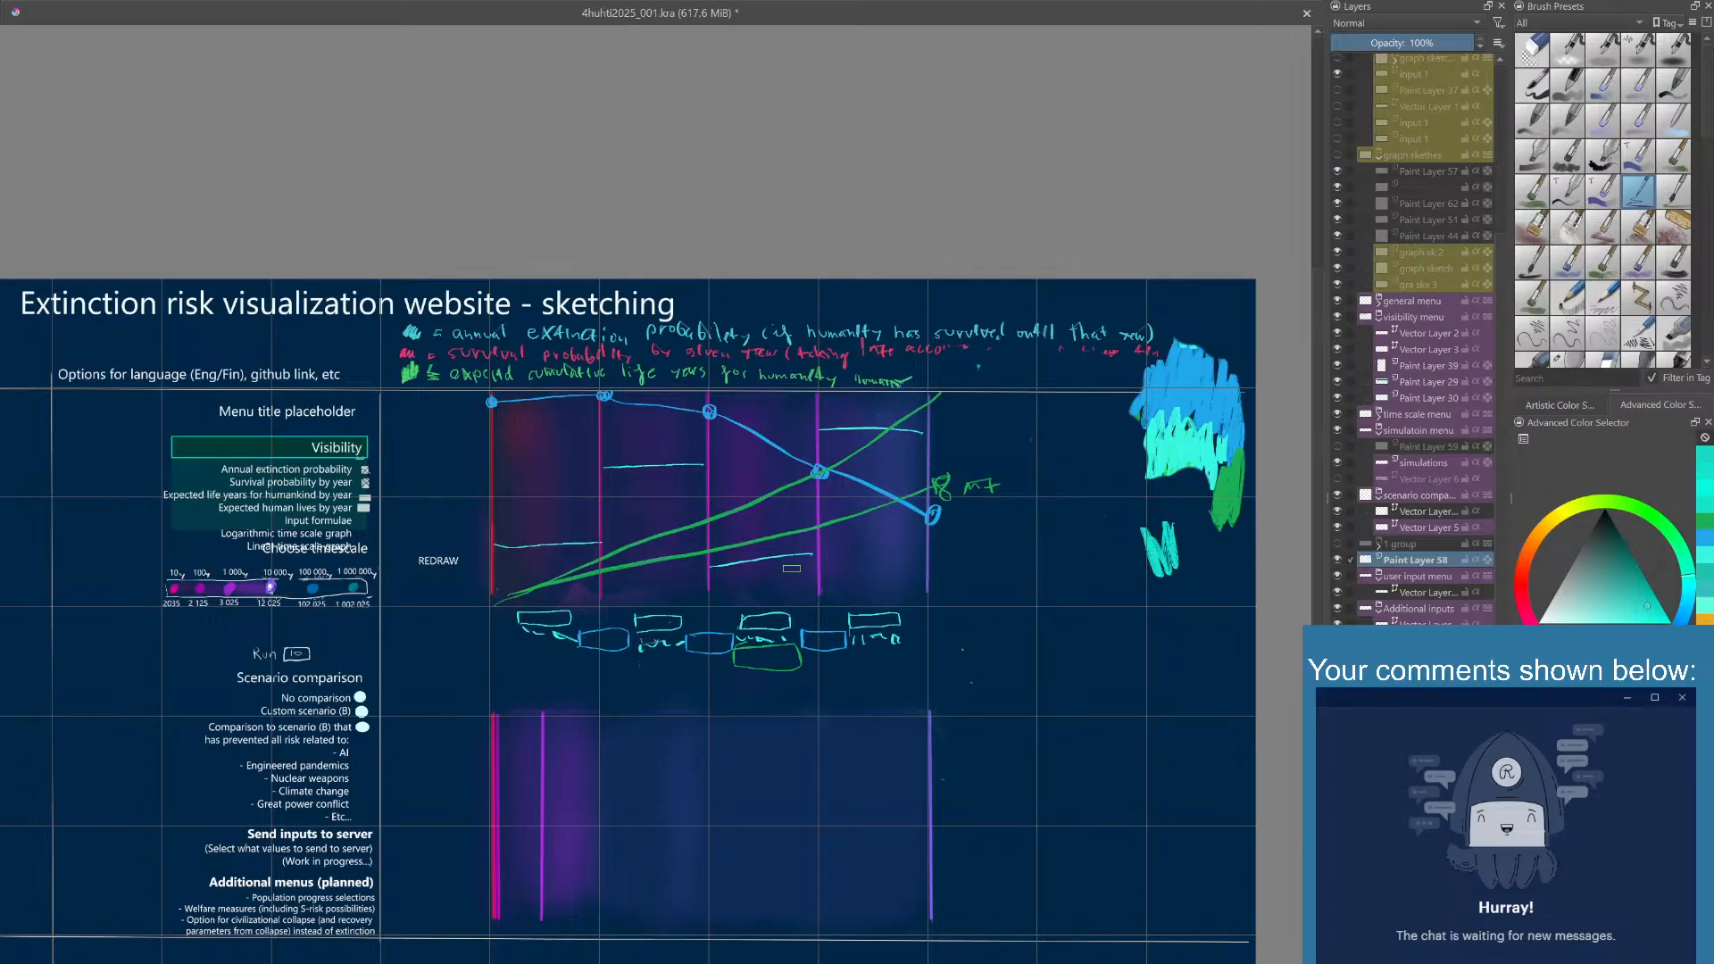
- Draw a second turquoise level line in the upper graph's third interval and scribble a turquoise swatch beside the blue patch
left_click_drag(732, 573, 830, 563)
mouse_move(1134, 473)
left_mouse_down()
mouse_move(1121, 398)
mouse_move(1136, 474)
mouse_move(1135, 437)
left_mouse_up()
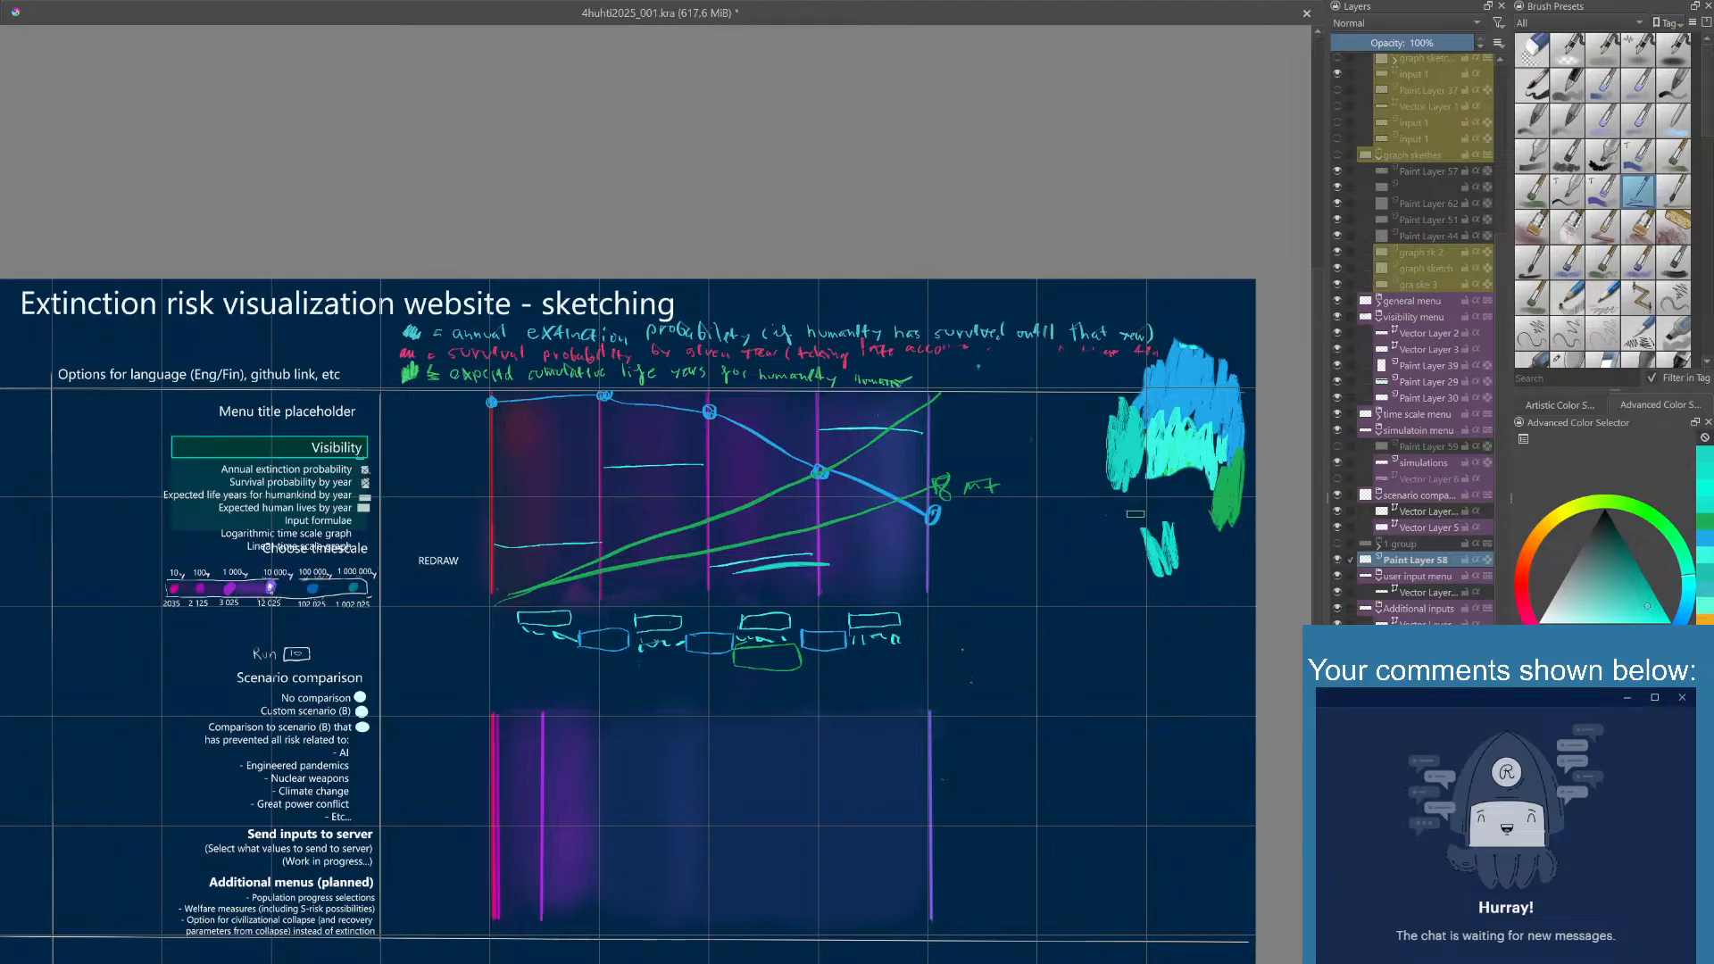
left_click_drag(1124, 536, 1095, 560)
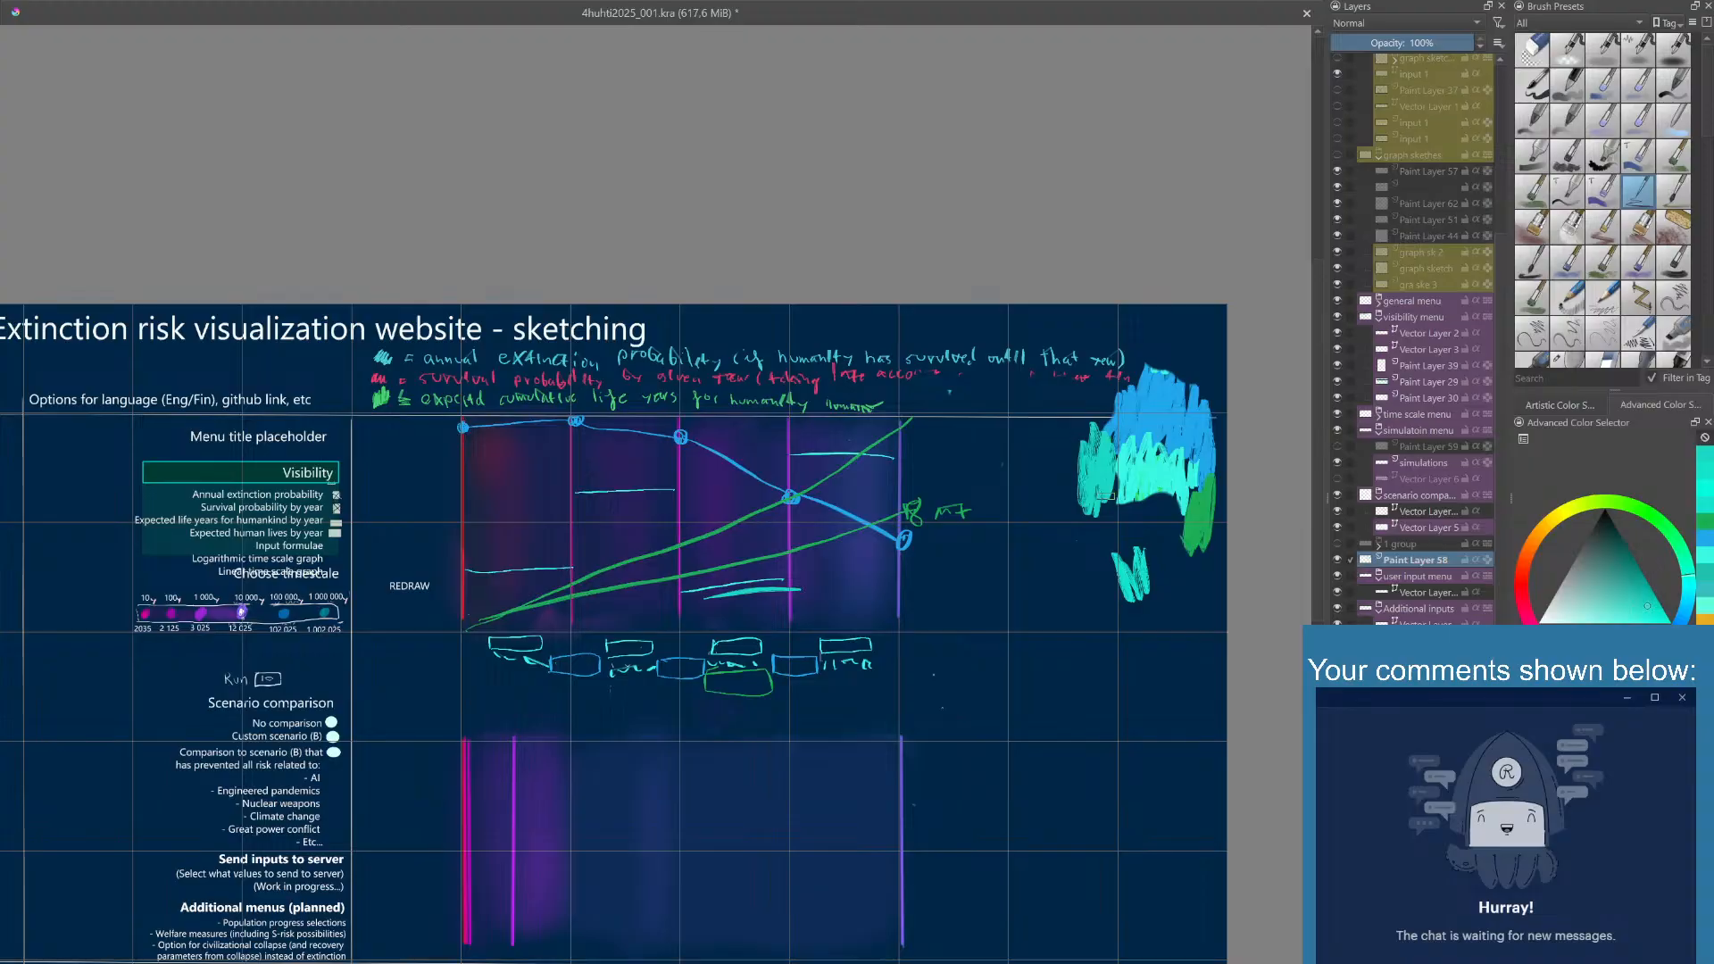
mouse_move(1102, 498)
left_mouse_down()
mouse_move(1085, 518)
mouse_move(1067, 446)
mouse_move(1082, 487)
mouse_move(1051, 535)
mouse_move(1077, 531)
mouse_move(1081, 550)
mouse_move(1052, 570)
mouse_move(1018, 500)
mouse_move(1050, 490)
mouse_move(1068, 436)
mouse_move(1019, 537)
left_mouse_up()
- Undo the green-tinted test strokes over the turquoise swatch and scribble brighter turquoise strokes below the color swatches
left_click(1638, 593)
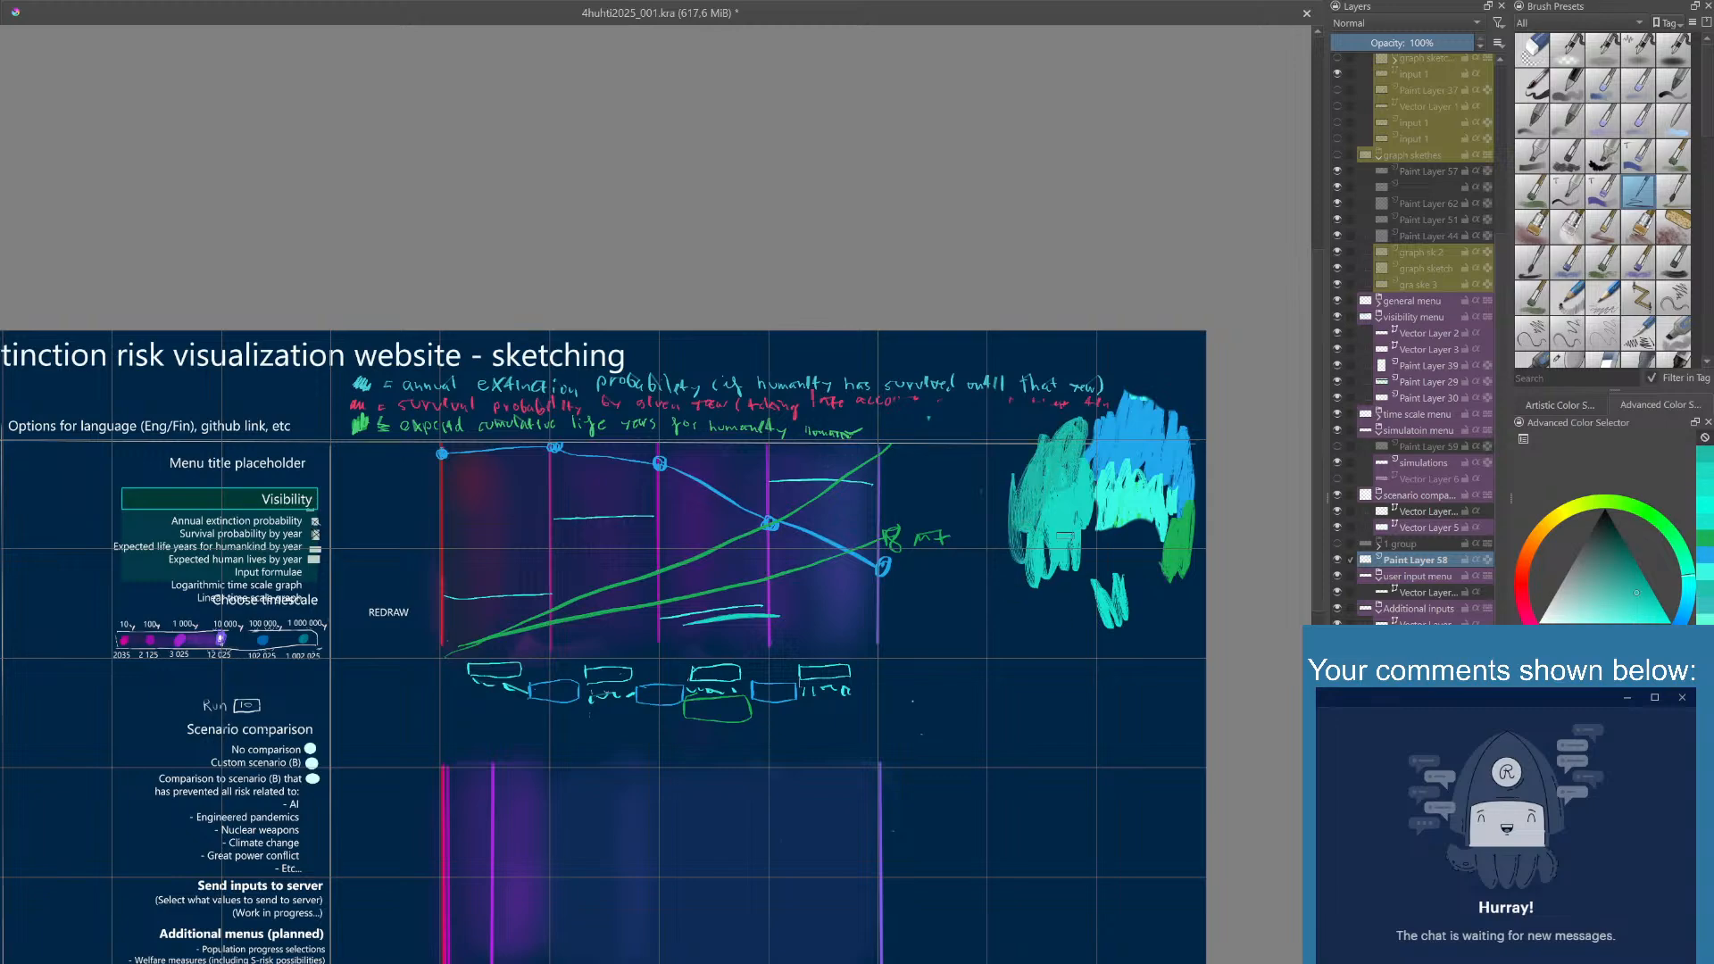
key("ctrl+z")
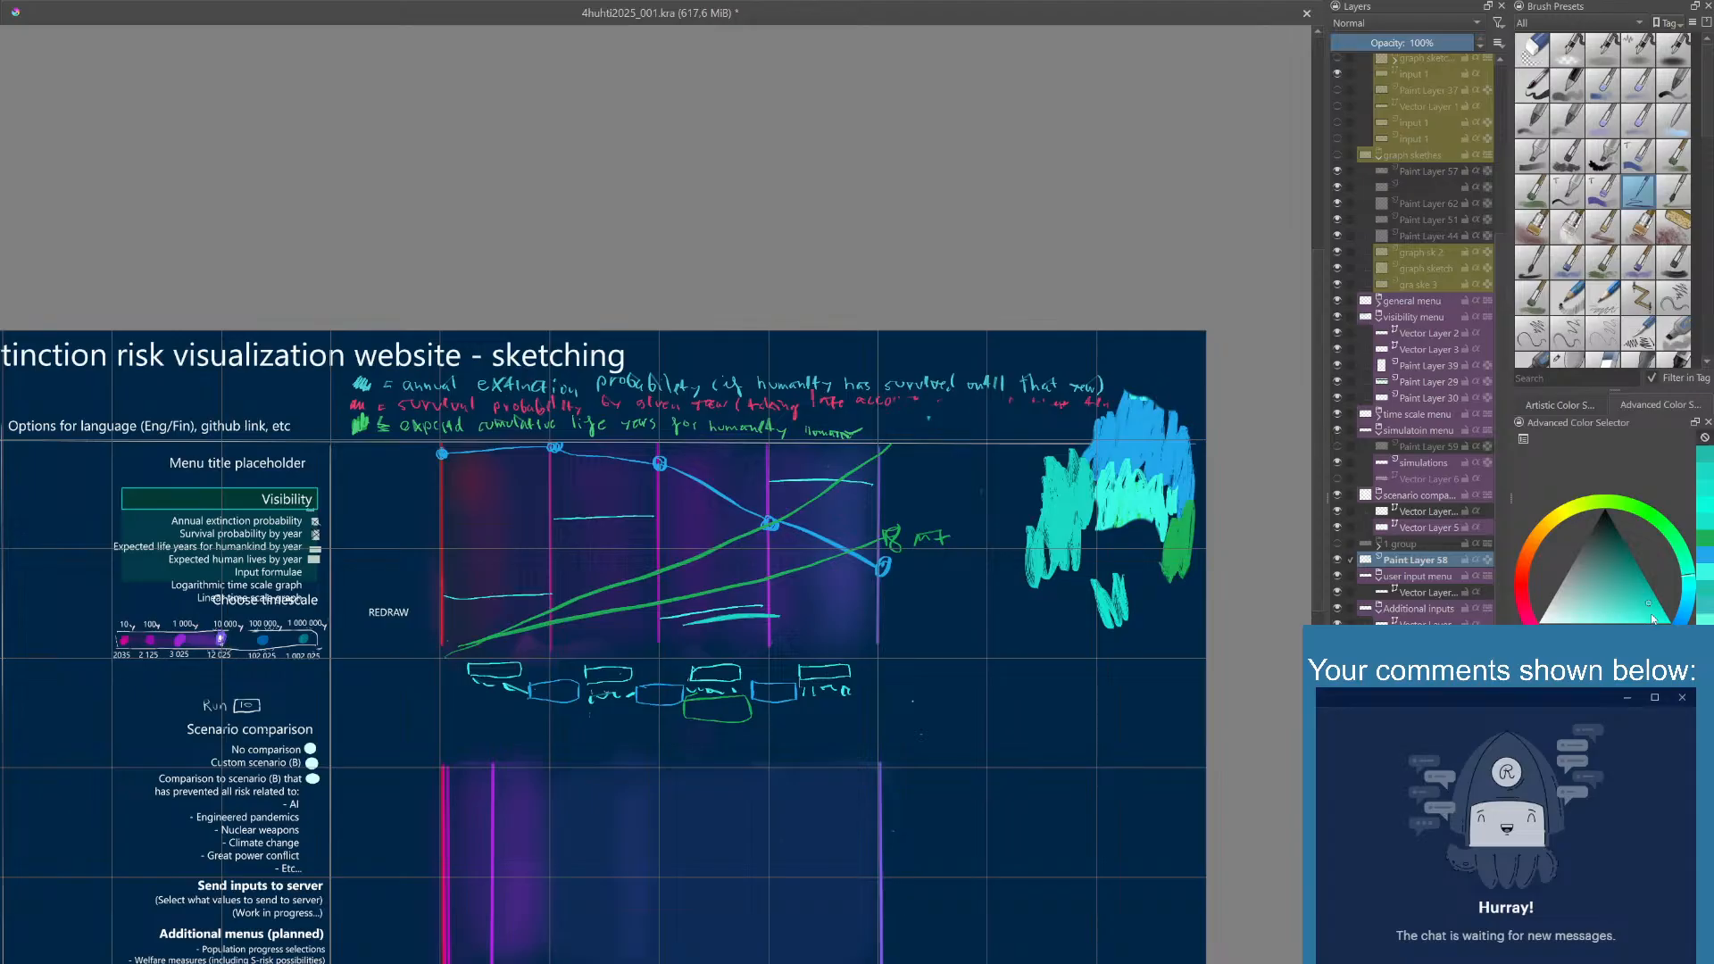
mouse_move(1026, 500)
left_mouse_down()
mouse_move(1009, 482)
mouse_move(1054, 436)
mouse_move(1091, 432)
left_mouse_up()
key("ctrl+z")
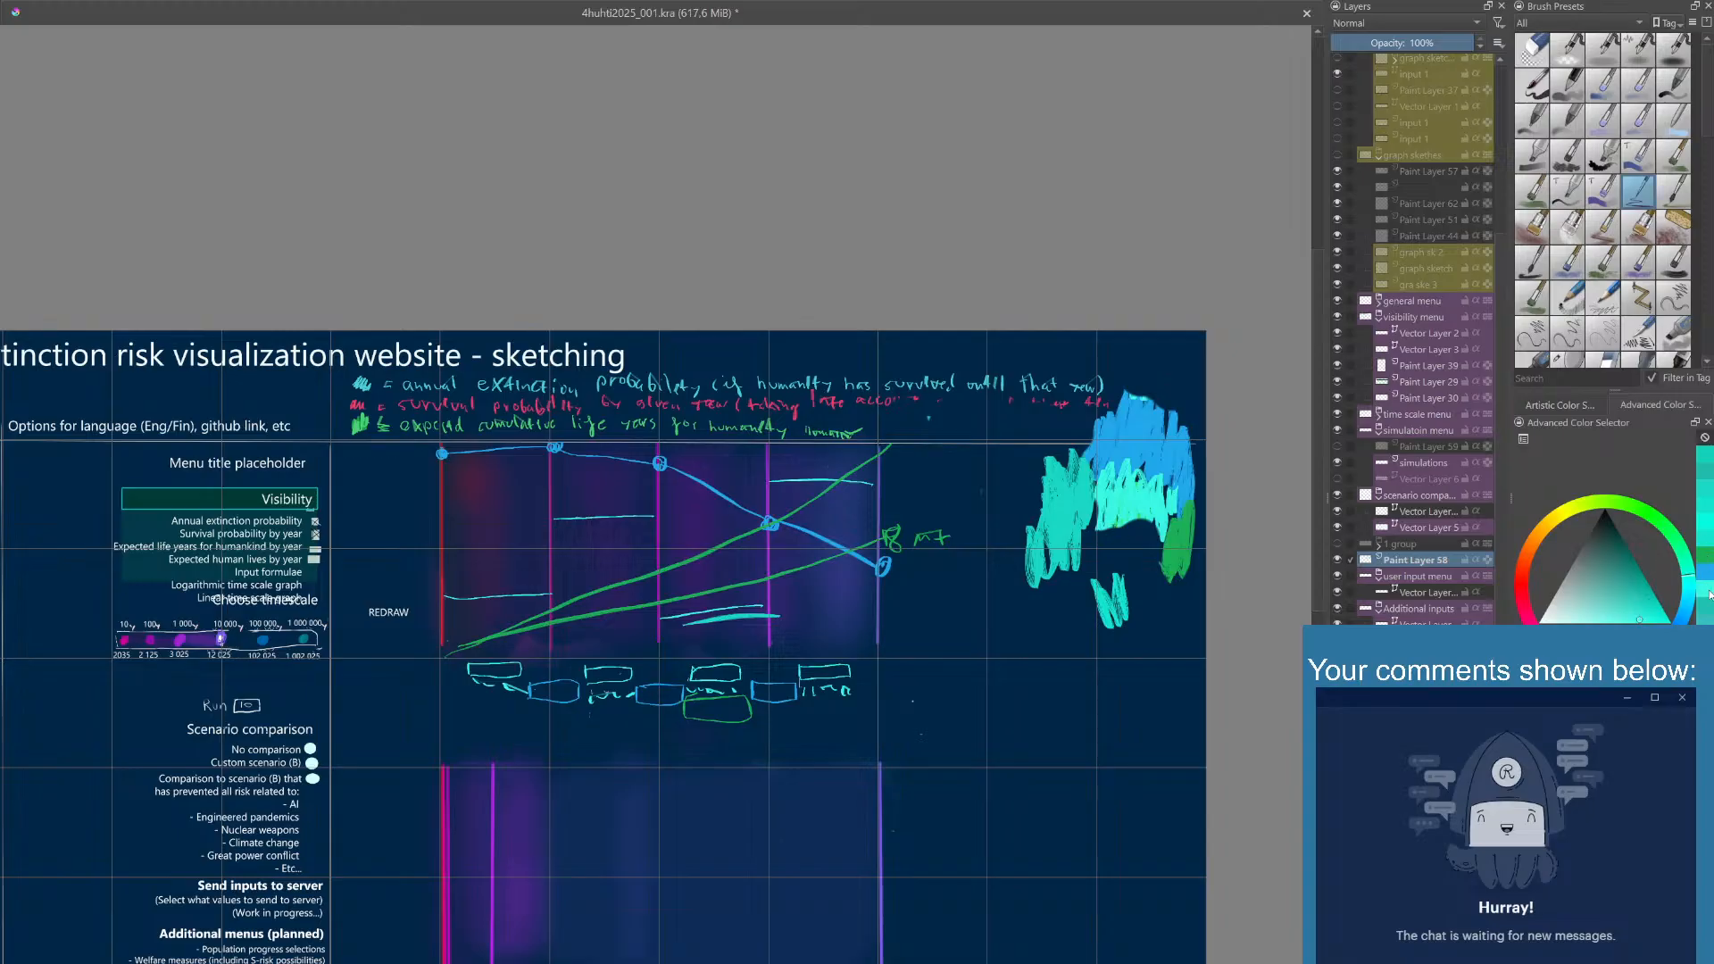
mouse_move(1093, 644)
left_mouse_down()
mouse_move(1075, 632)
mouse_move(1116, 536)
mouse_move(1144, 523)
left_mouse_up()
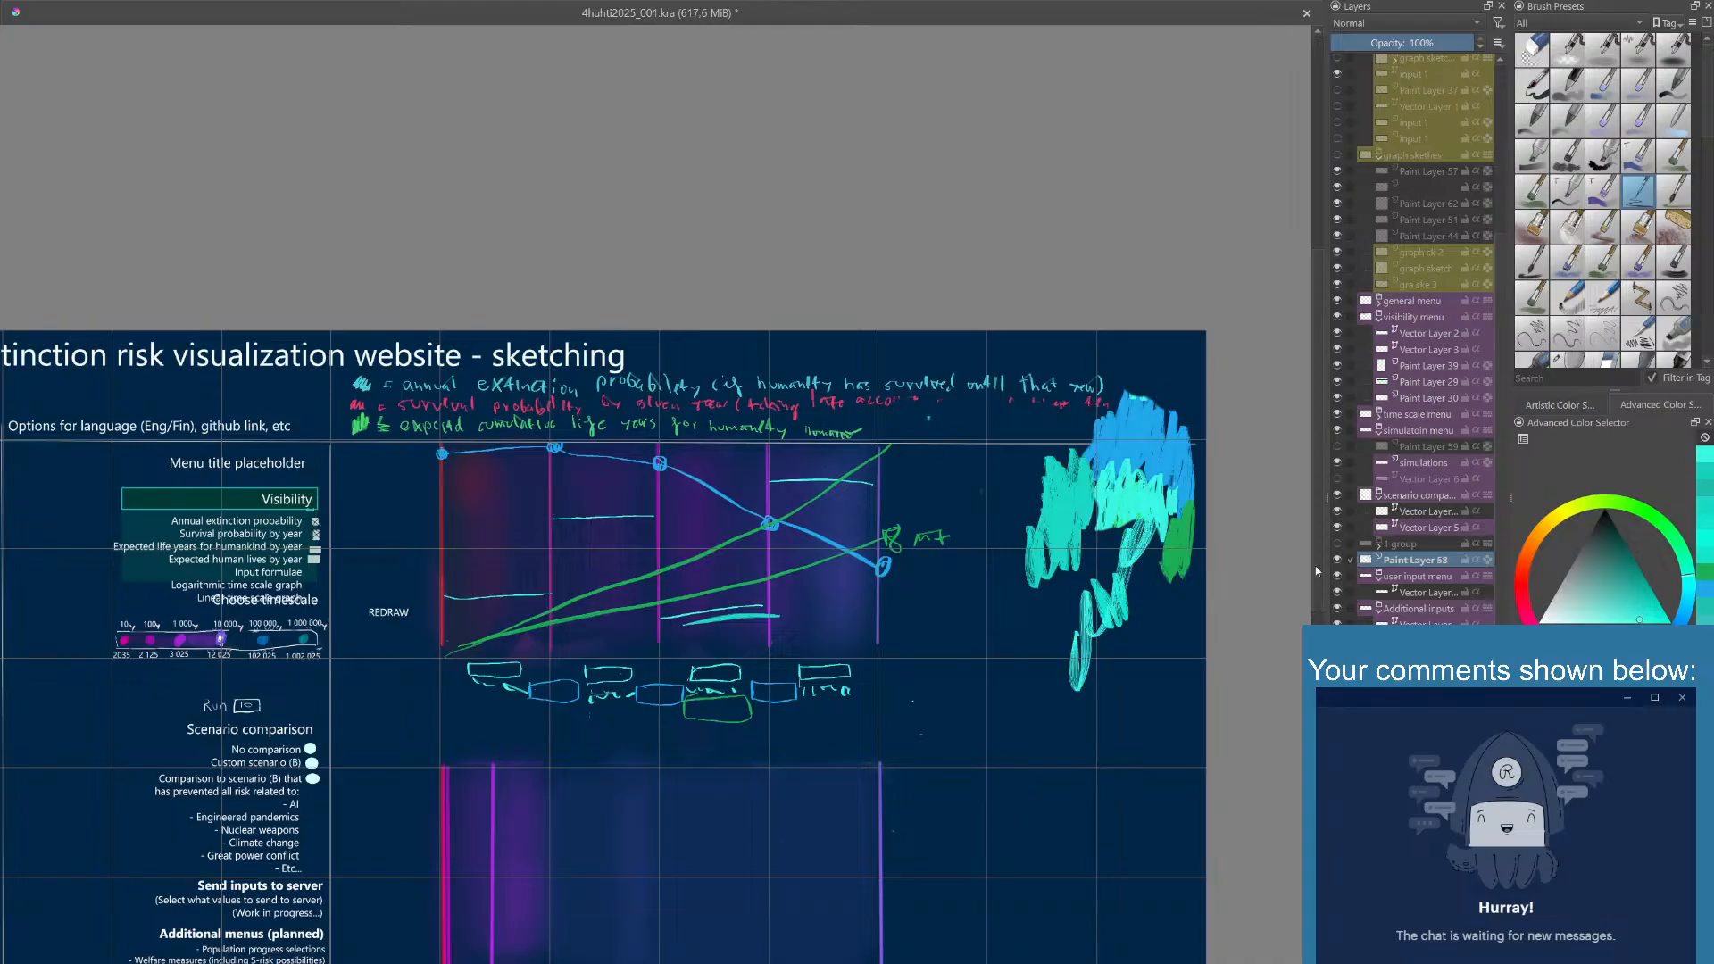
- Scribble a blue and a green test swatch just below the turquoise swatch beside the upper graph
left_click(1707, 591)
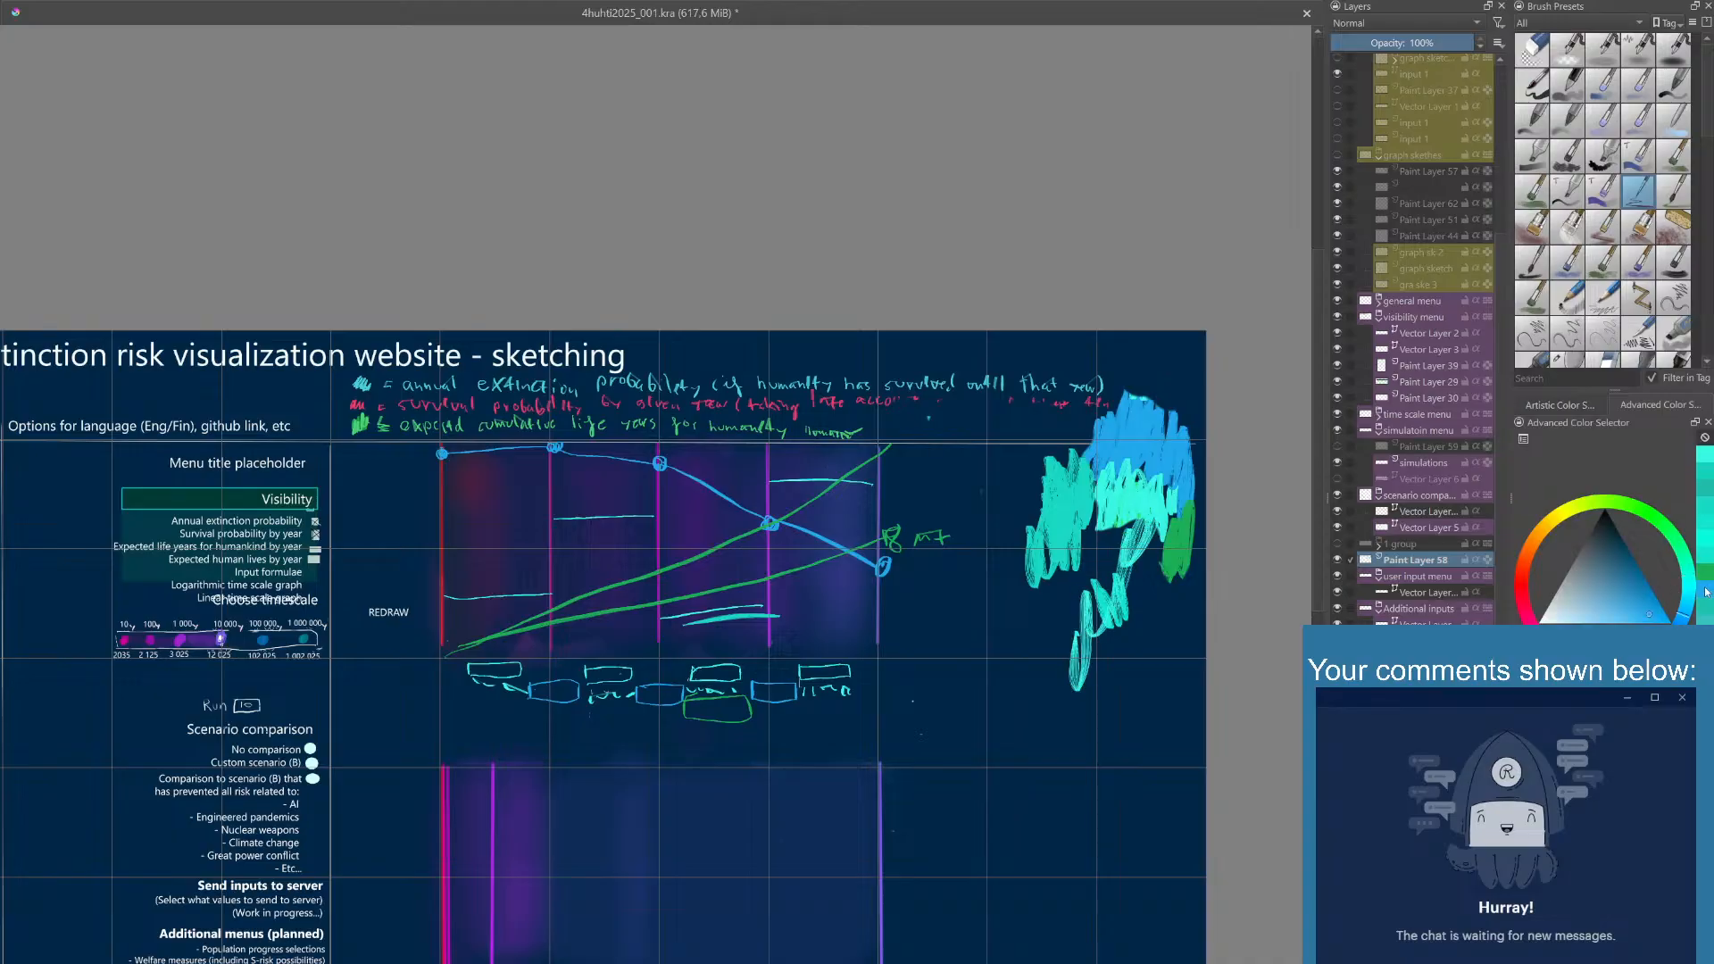
mouse_move(1076, 590)
left_mouse_down()
mouse_move(1058, 625)
mouse_move(1045, 562)
mouse_move(1012, 585)
mouse_move(1044, 572)
left_mouse_up()
left_click(1707, 593)
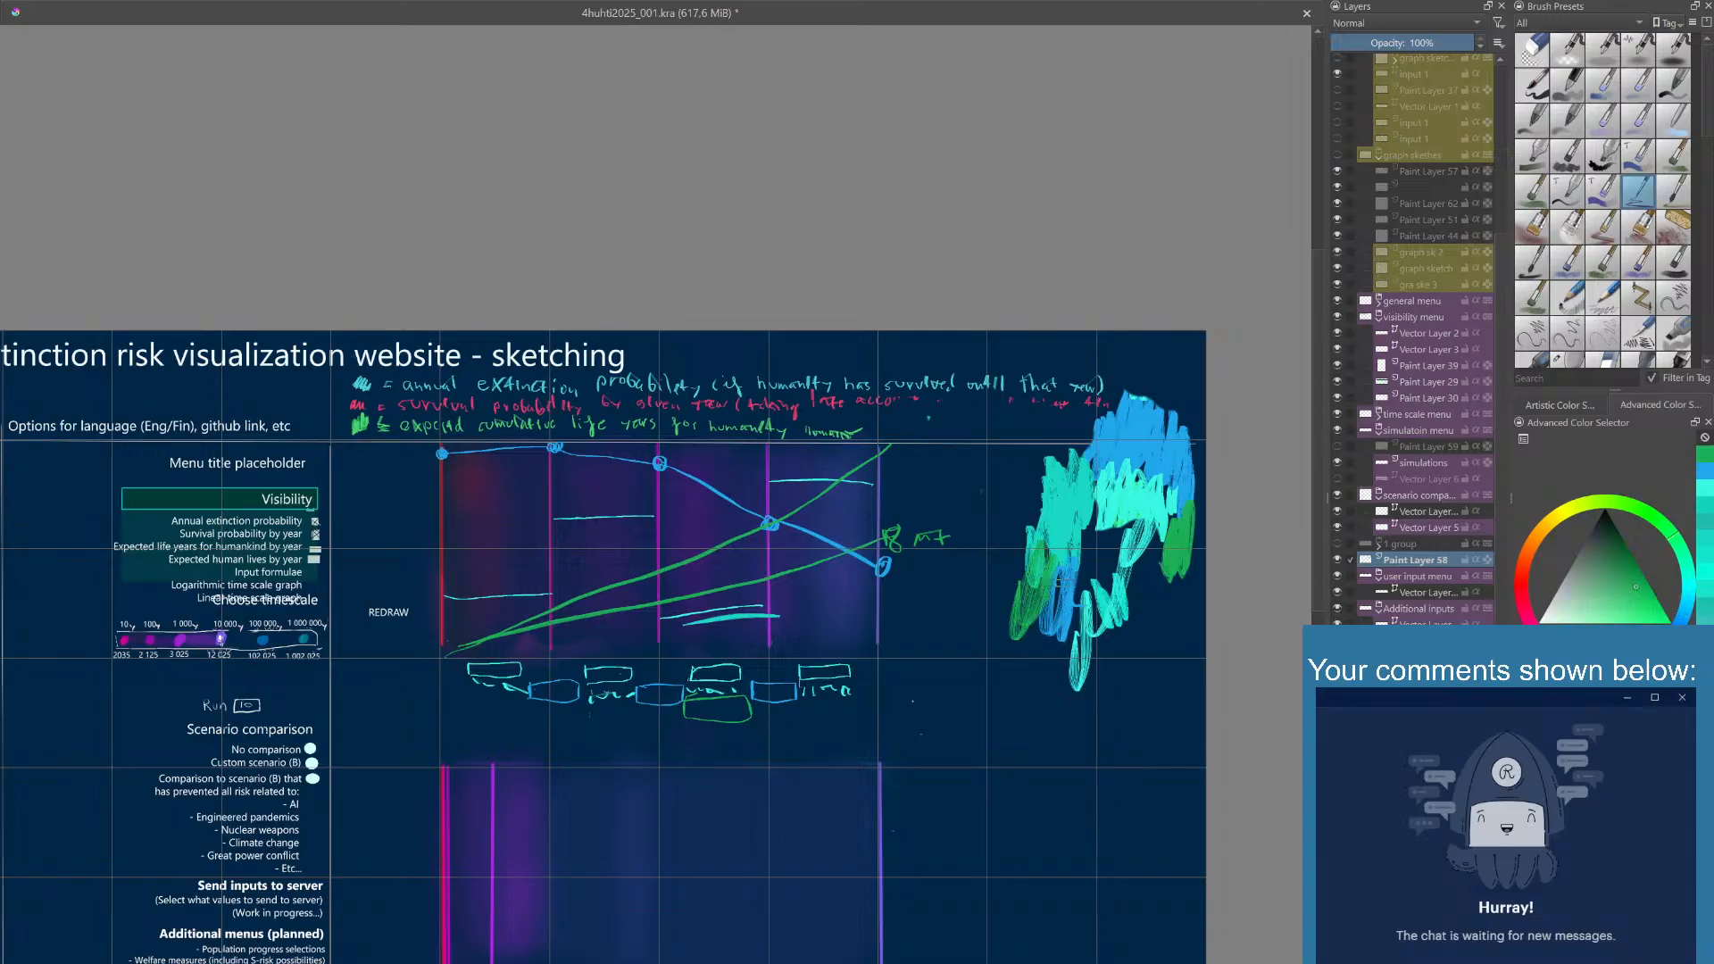
left_click_drag(925, 668, 941, 606)
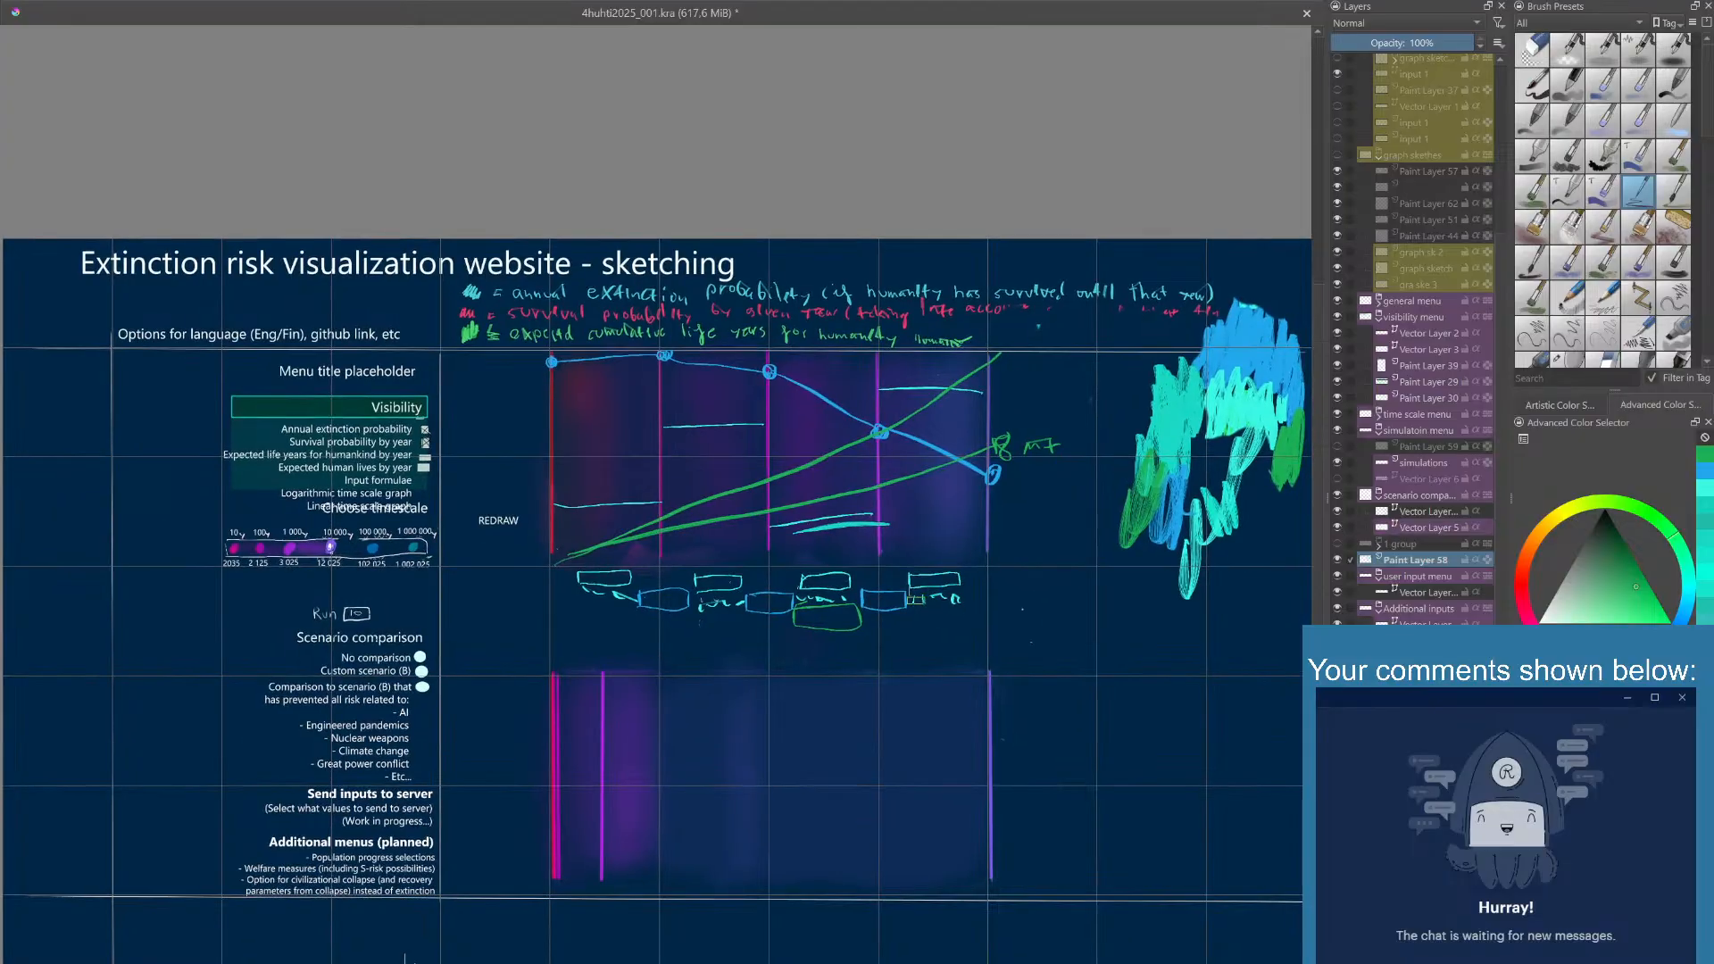
- Select Paint Layer 41 in the English slide text group and add a new vector layer directly above it
scroll(1498, 536, "up", 4)
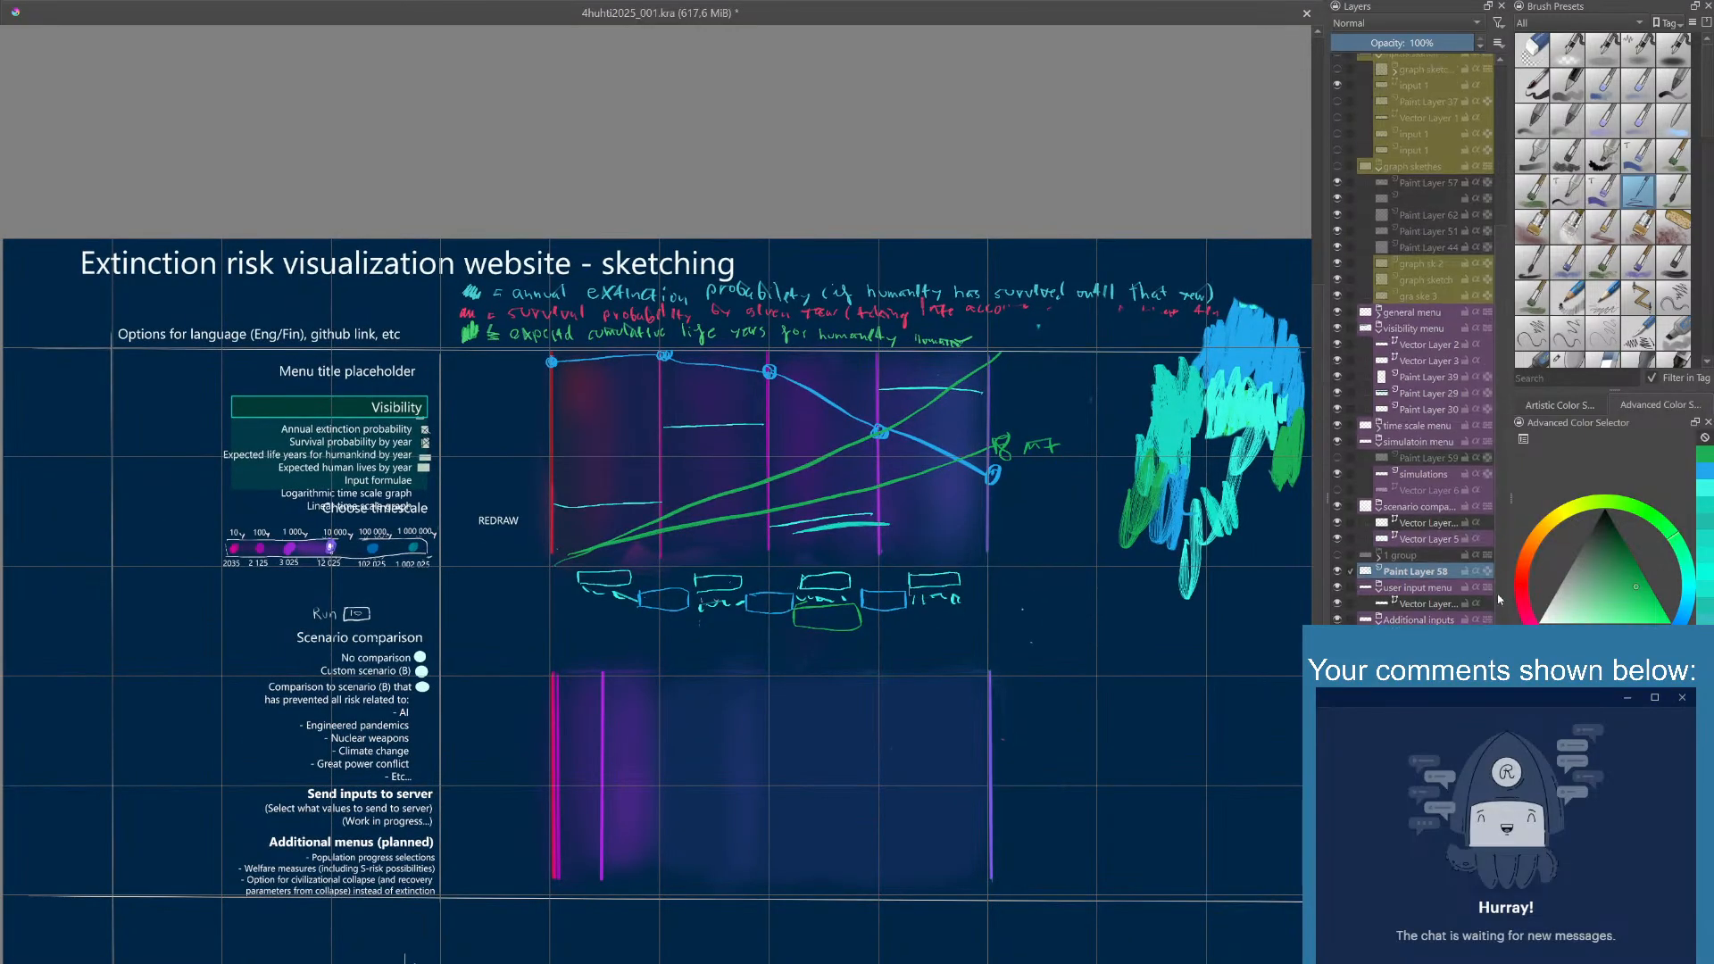
scroll(1493, 370, "up", 2)
left_click(1404, 241)
left_click(1338, 239)
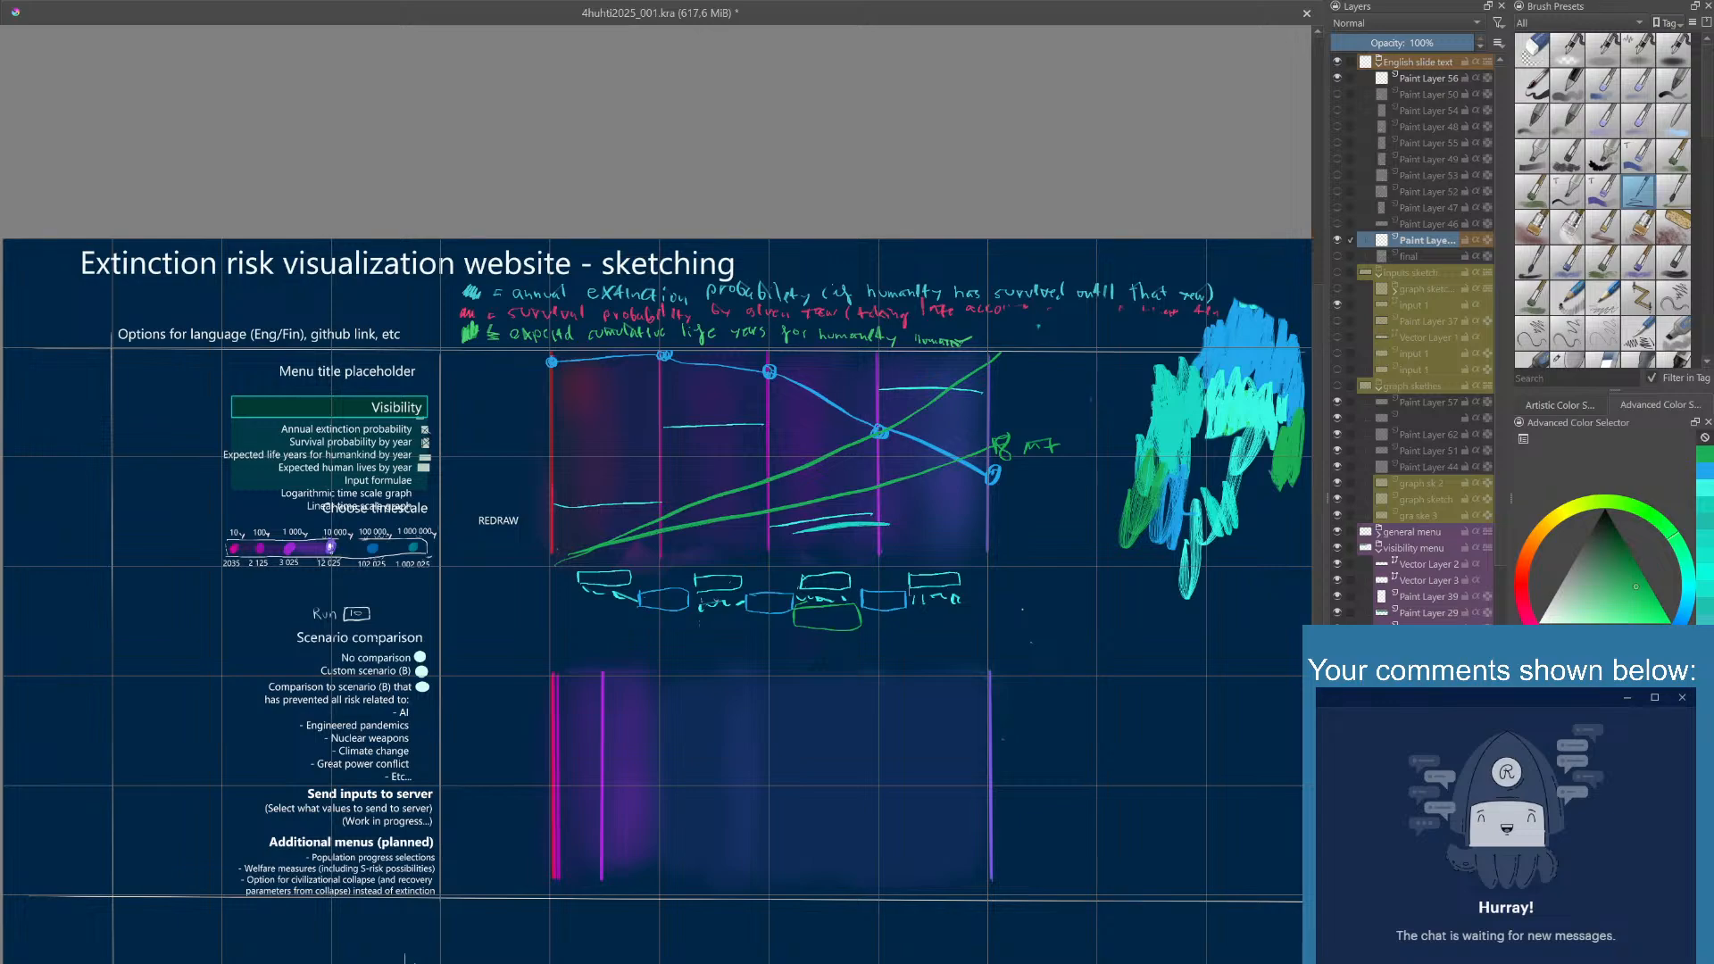
key("shift+Insert")
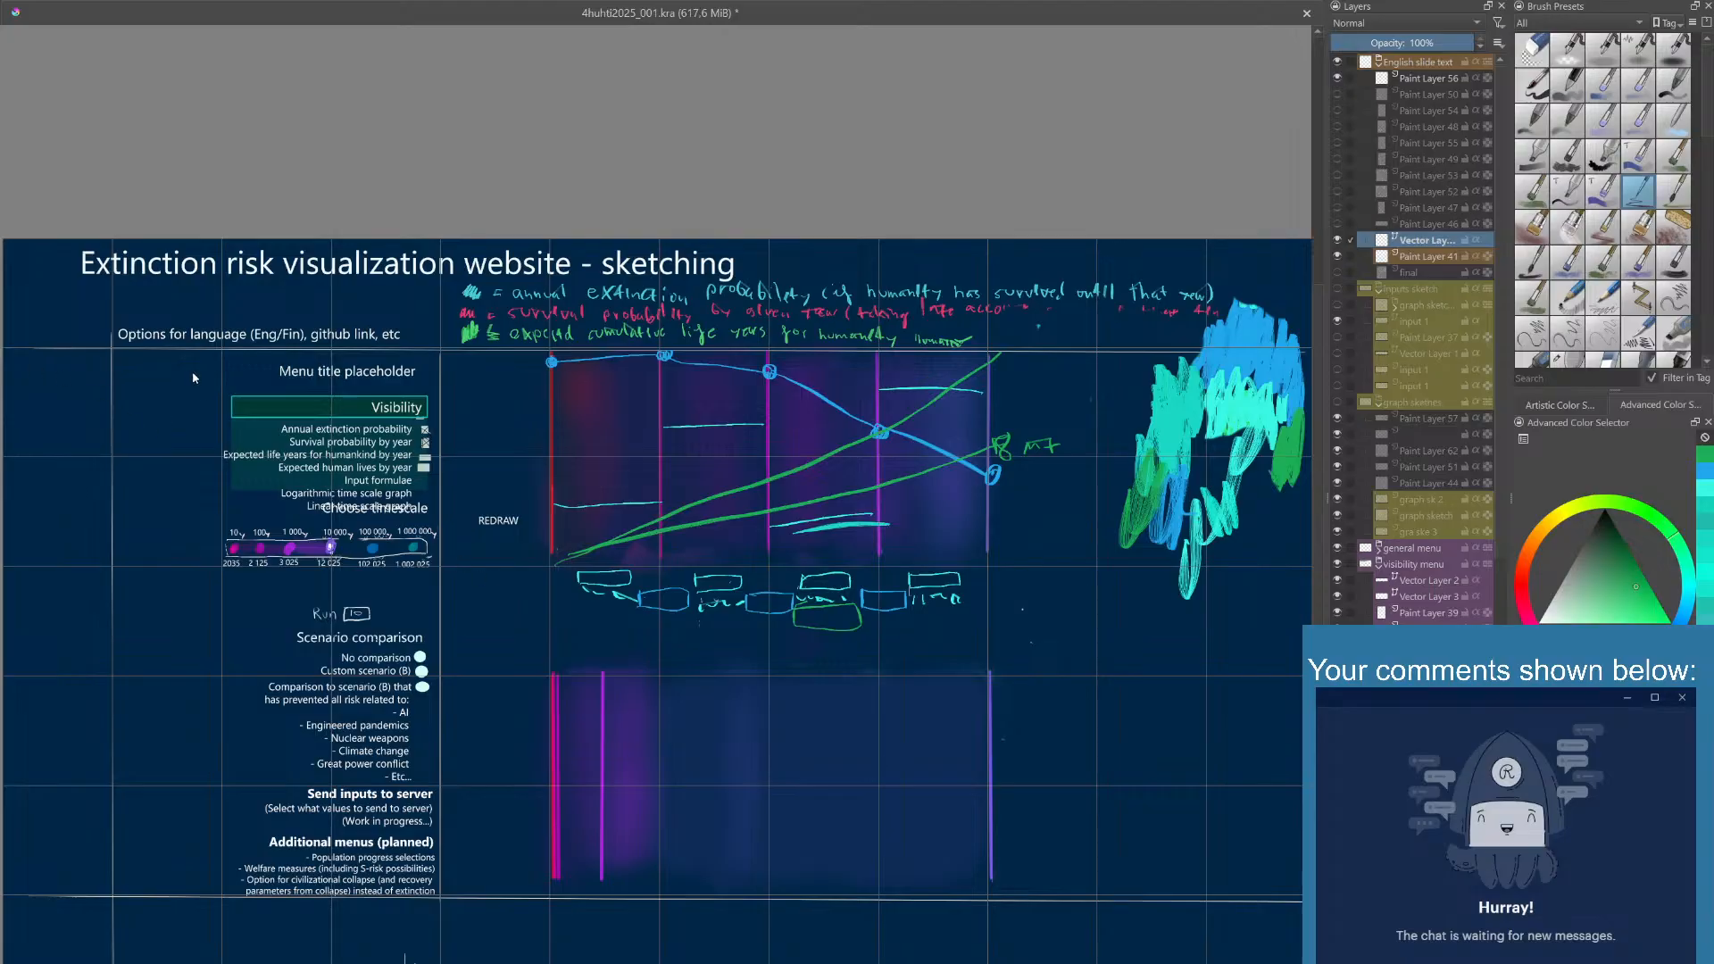
- Create a text object beside the menus and paste the introduction beginning "These slides present an idea of a website for visualizing existential risk."
left_click_drag(193, 373, 28, 874)
left_click_drag(26, 878, 27, 878)
key("ctrl+v")
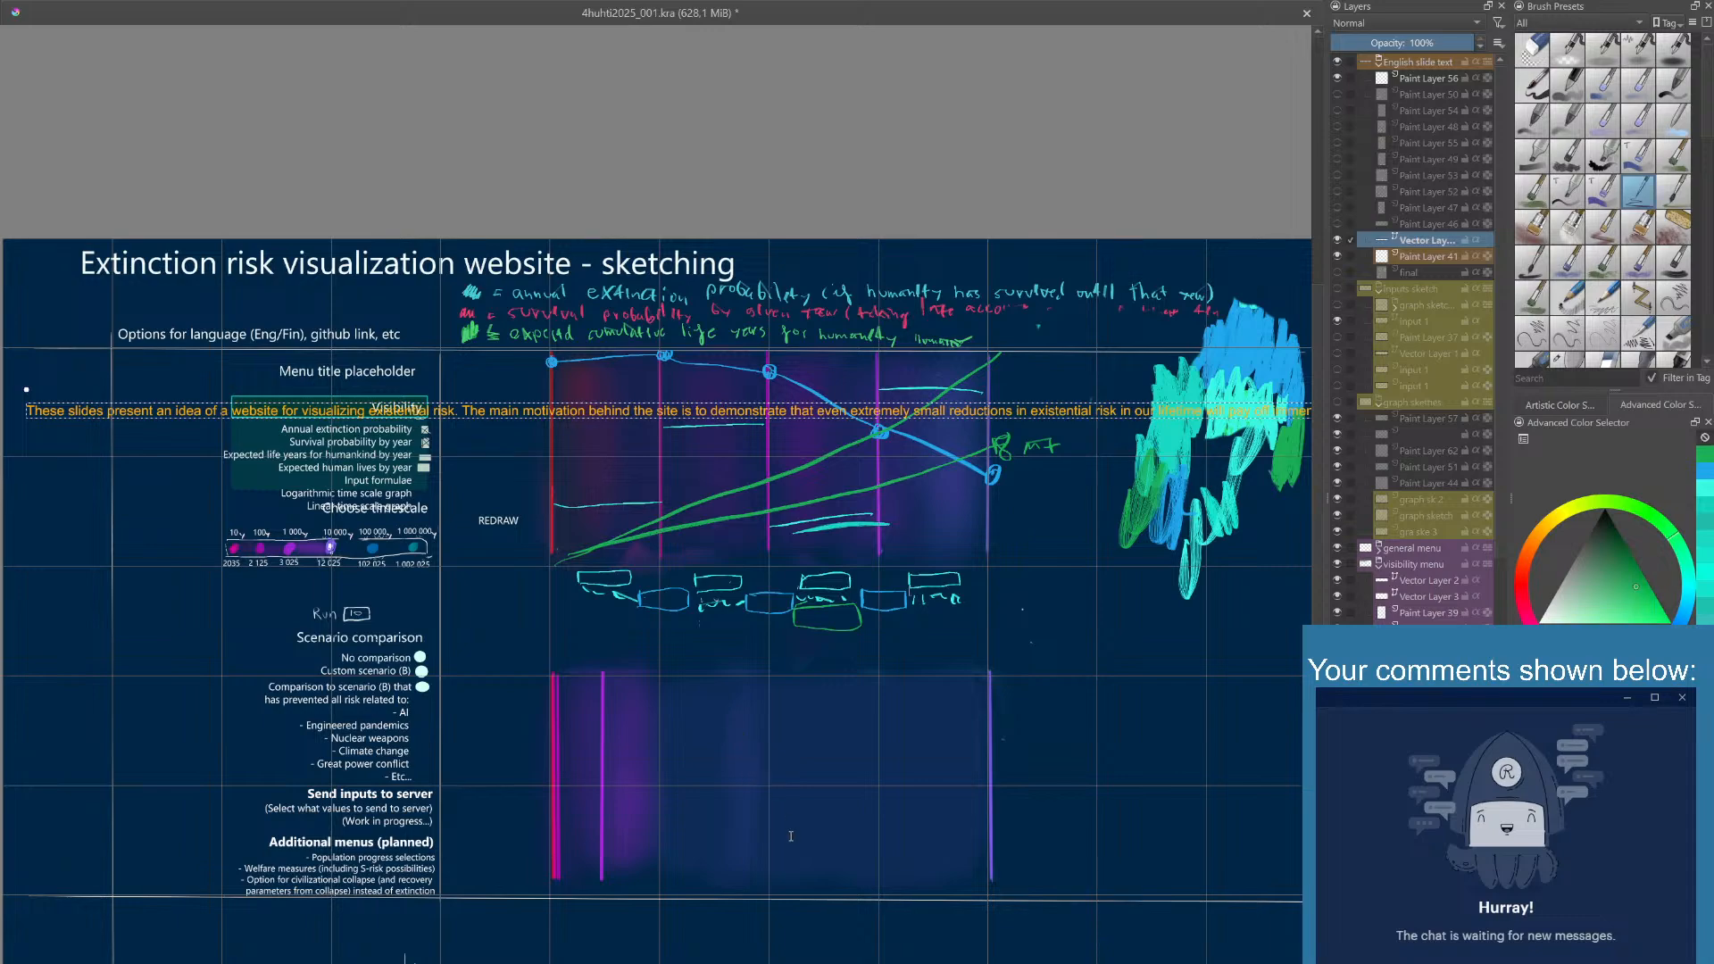
key("ctrl+z")
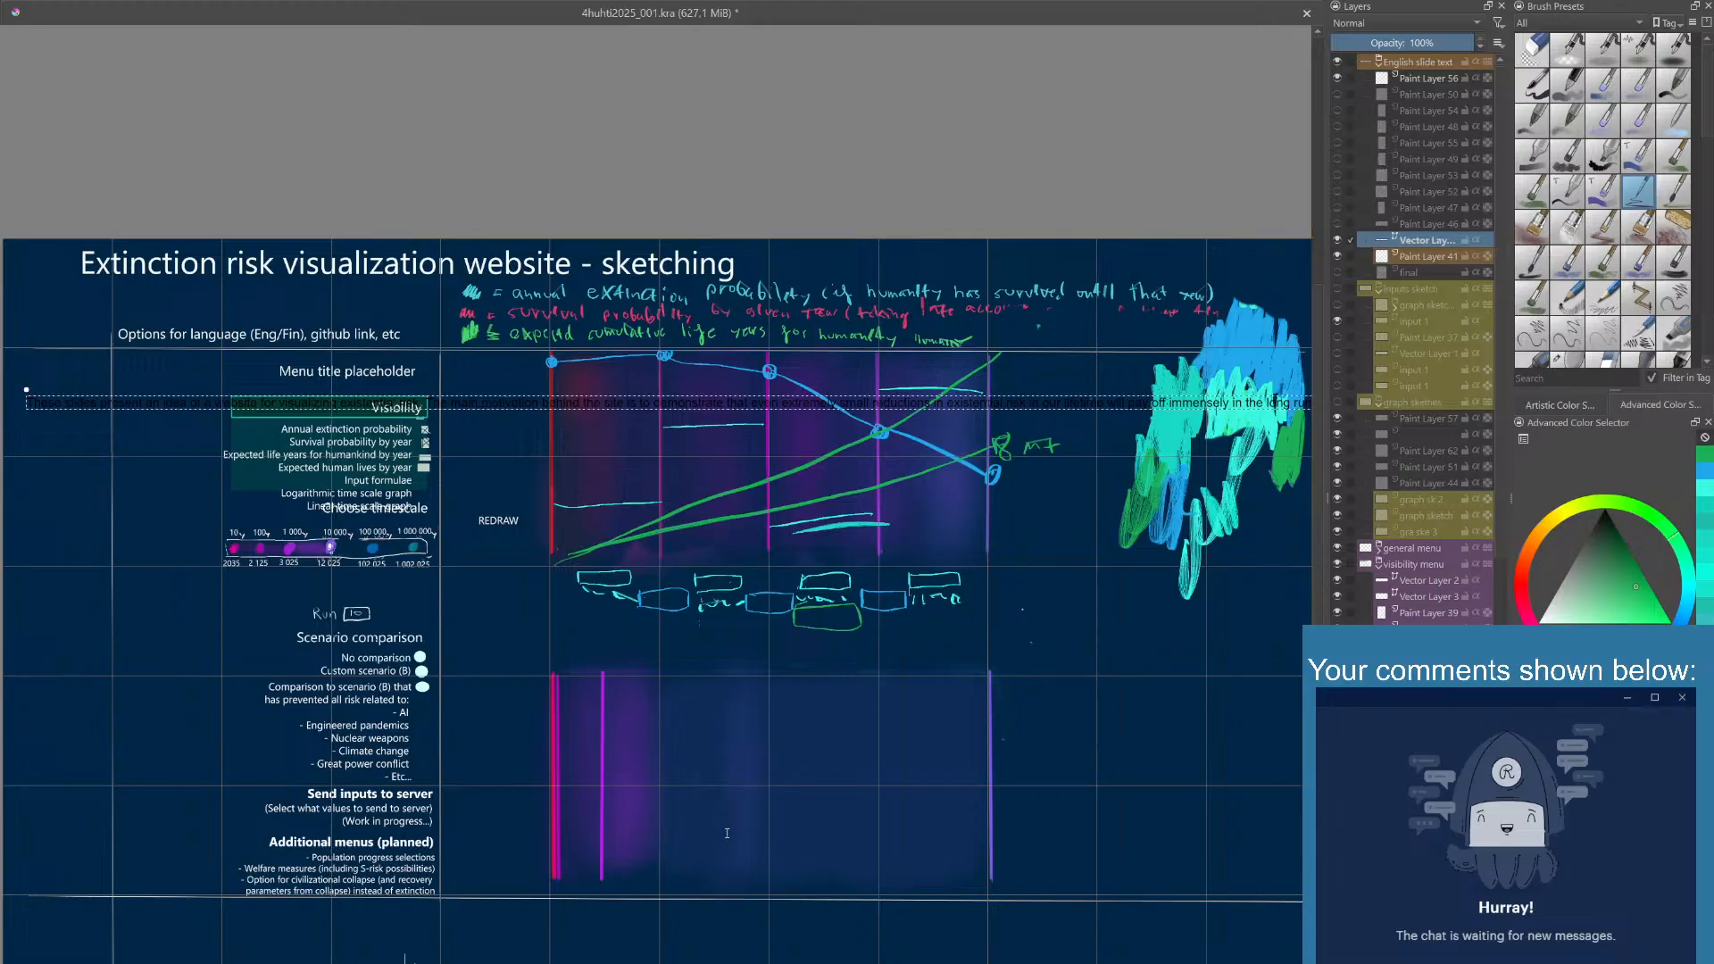
key("ctrl+v")
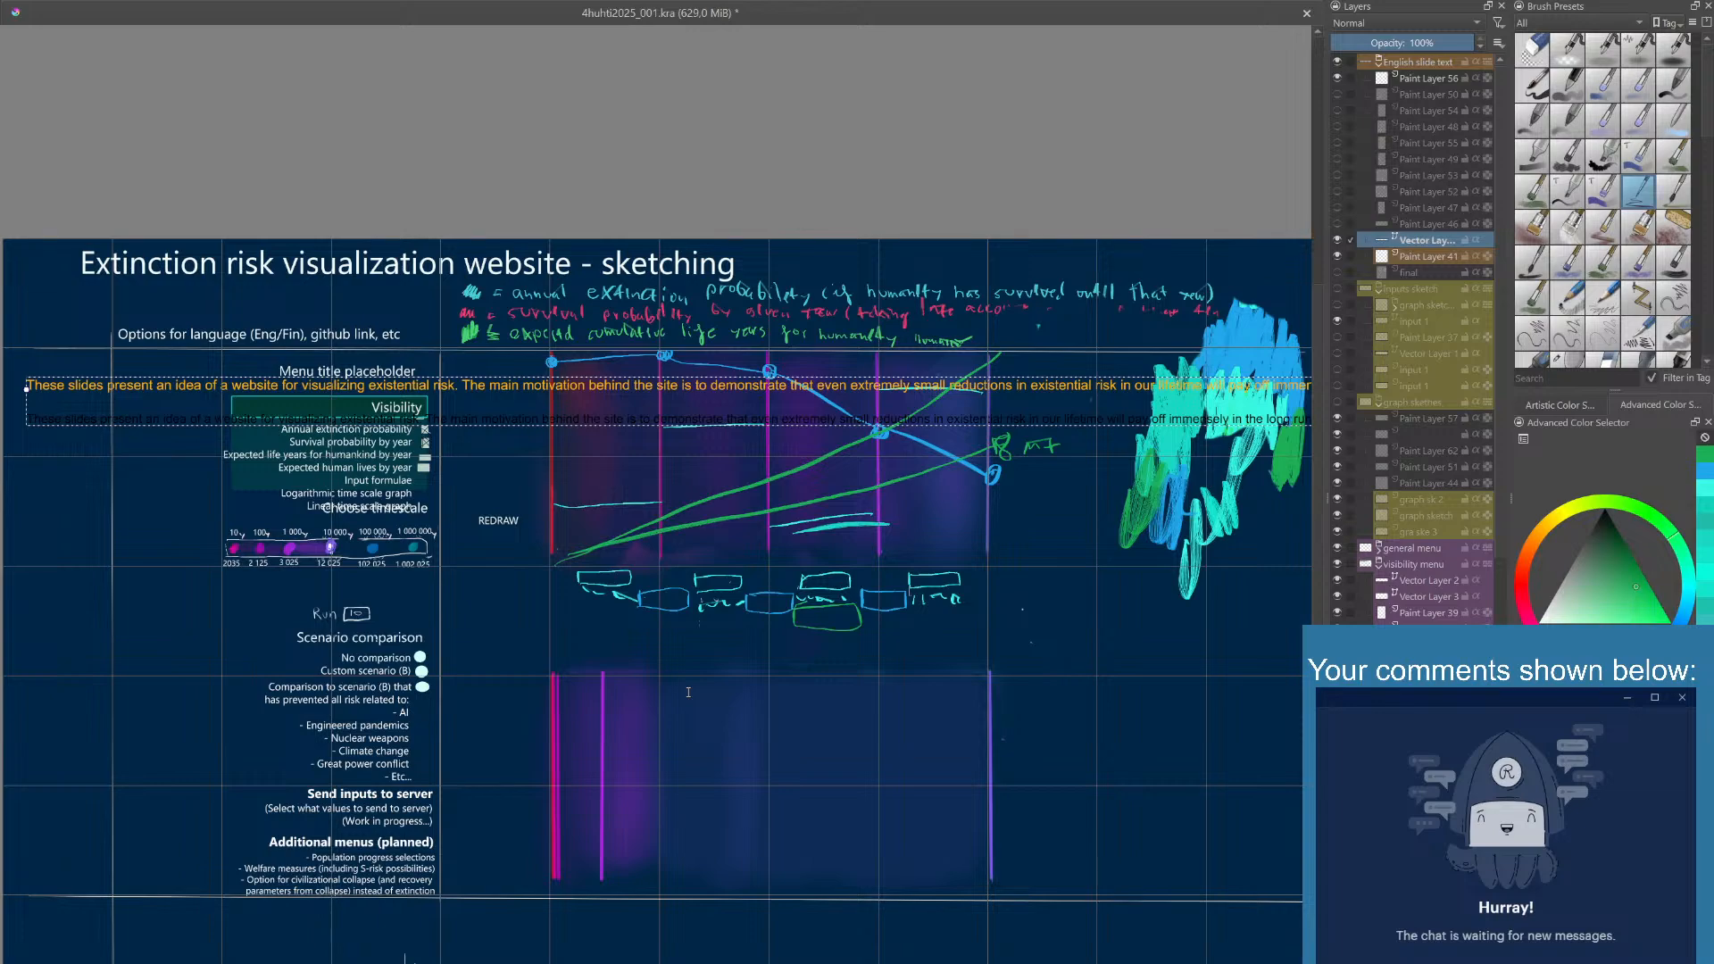
- Insert line breaks throughout the pasted introduction to form a narrow column ending in "to humanity.", with no empty line before "humankind/humanity"
key("Return")
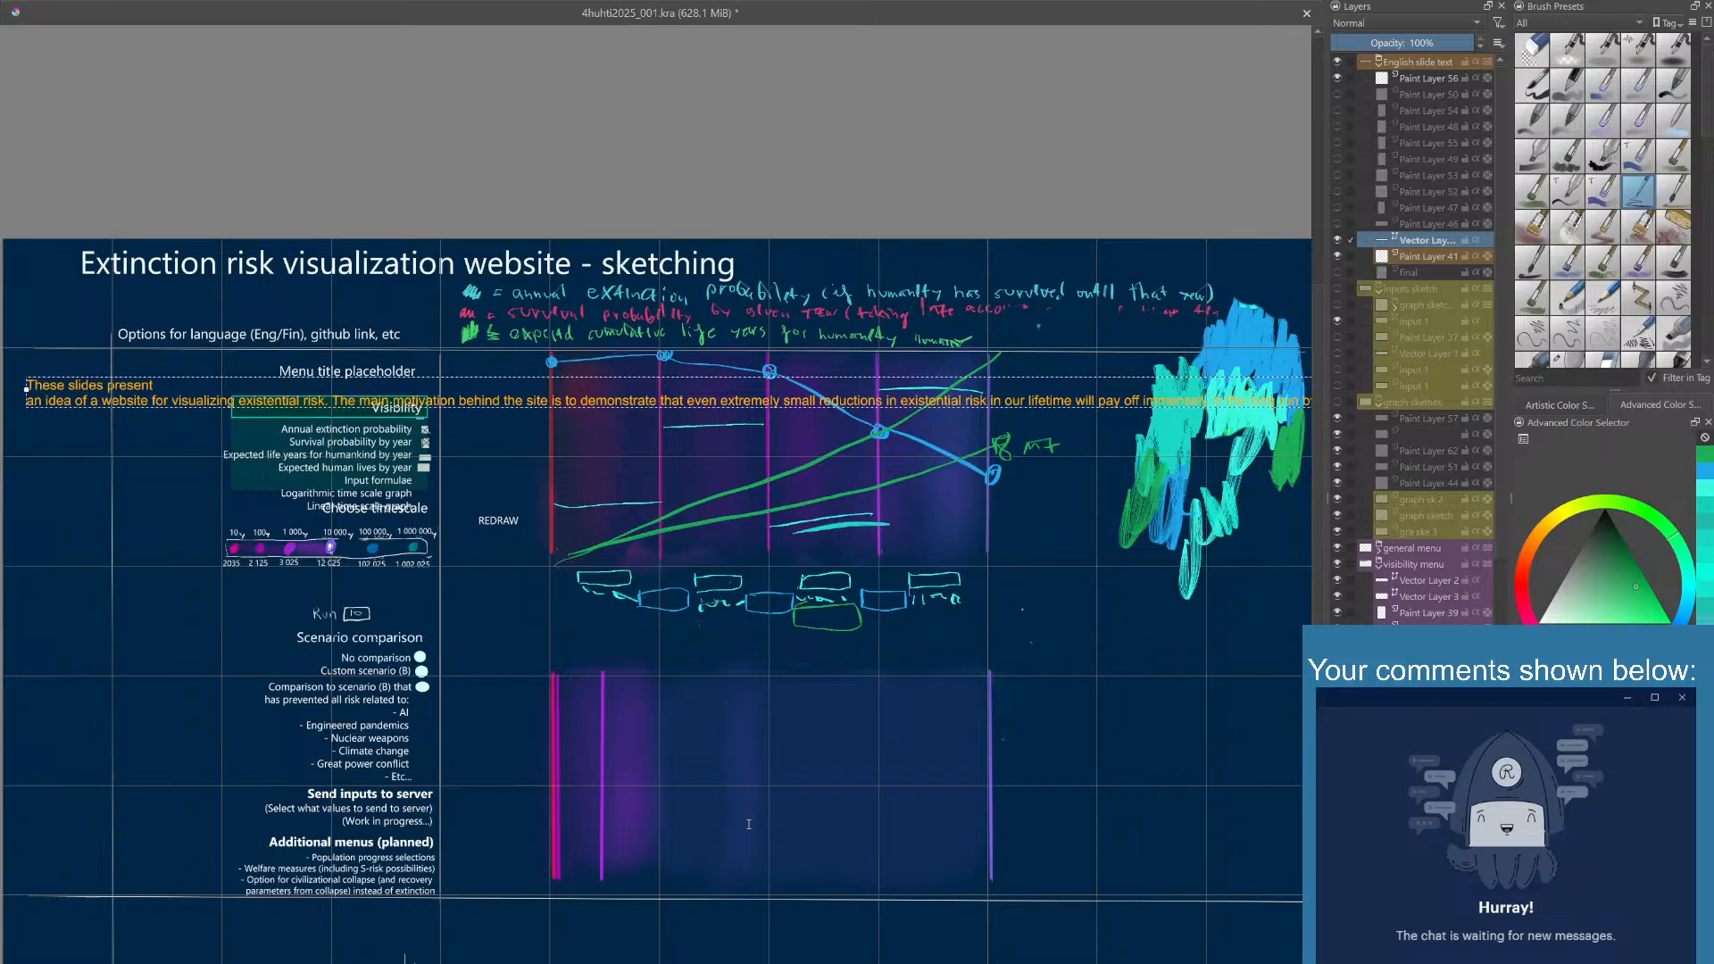
left_click(734, 873)
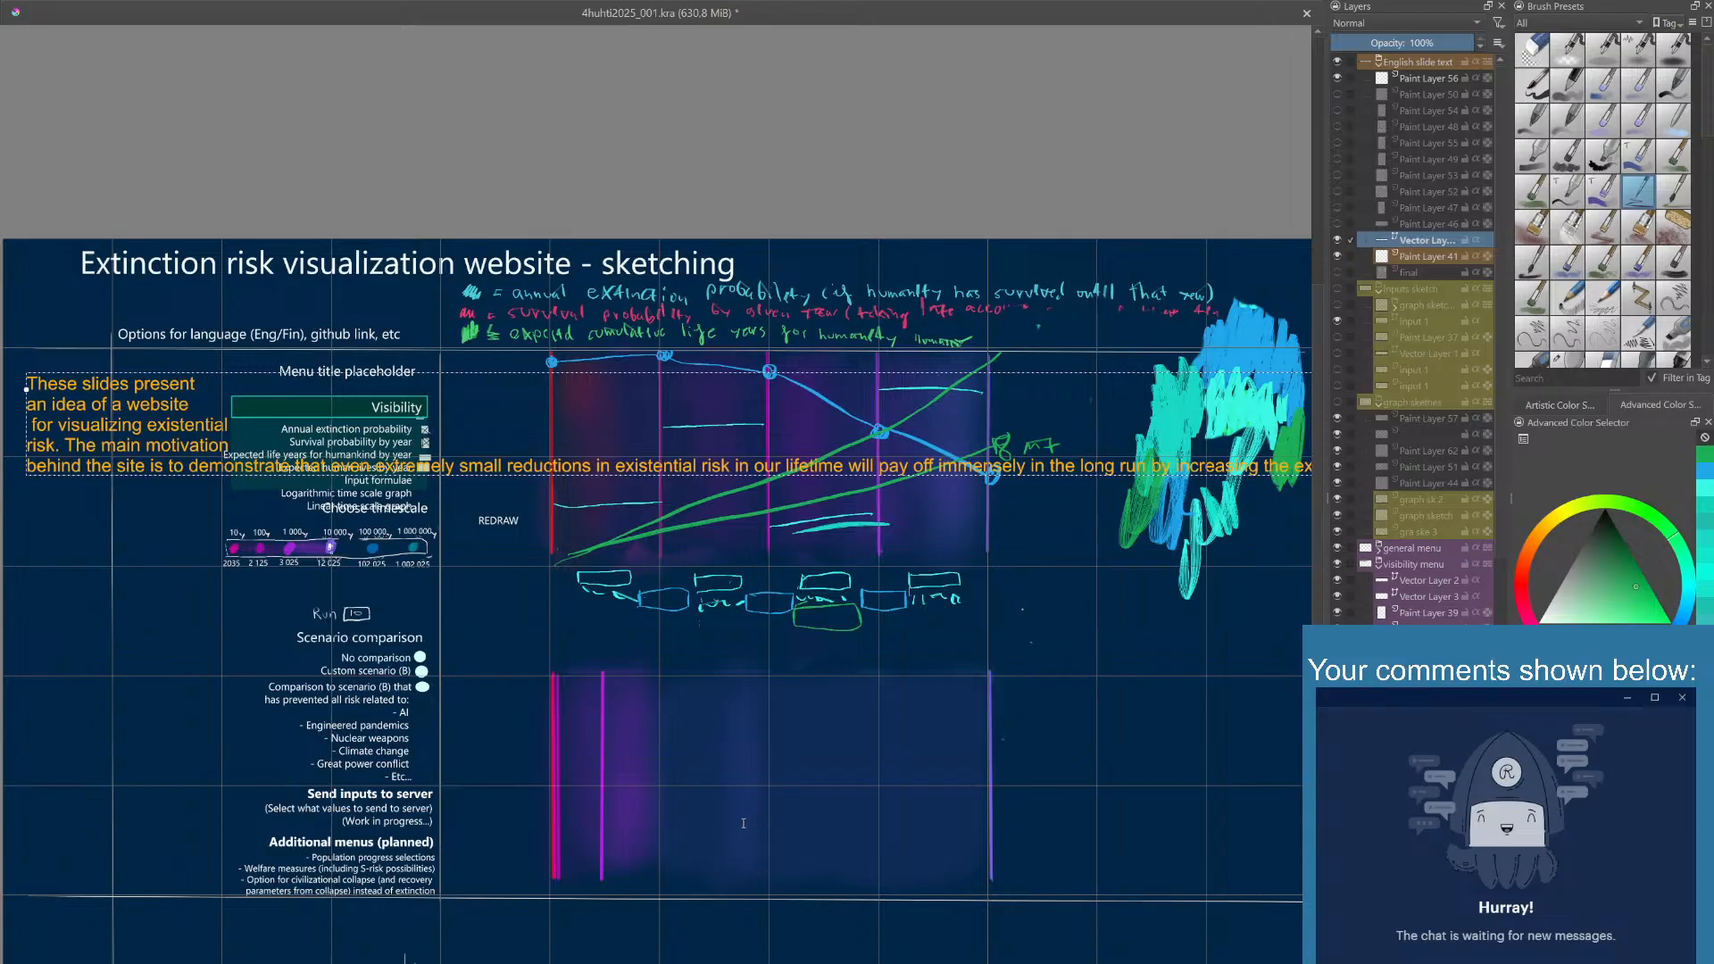
left_click(741, 870)
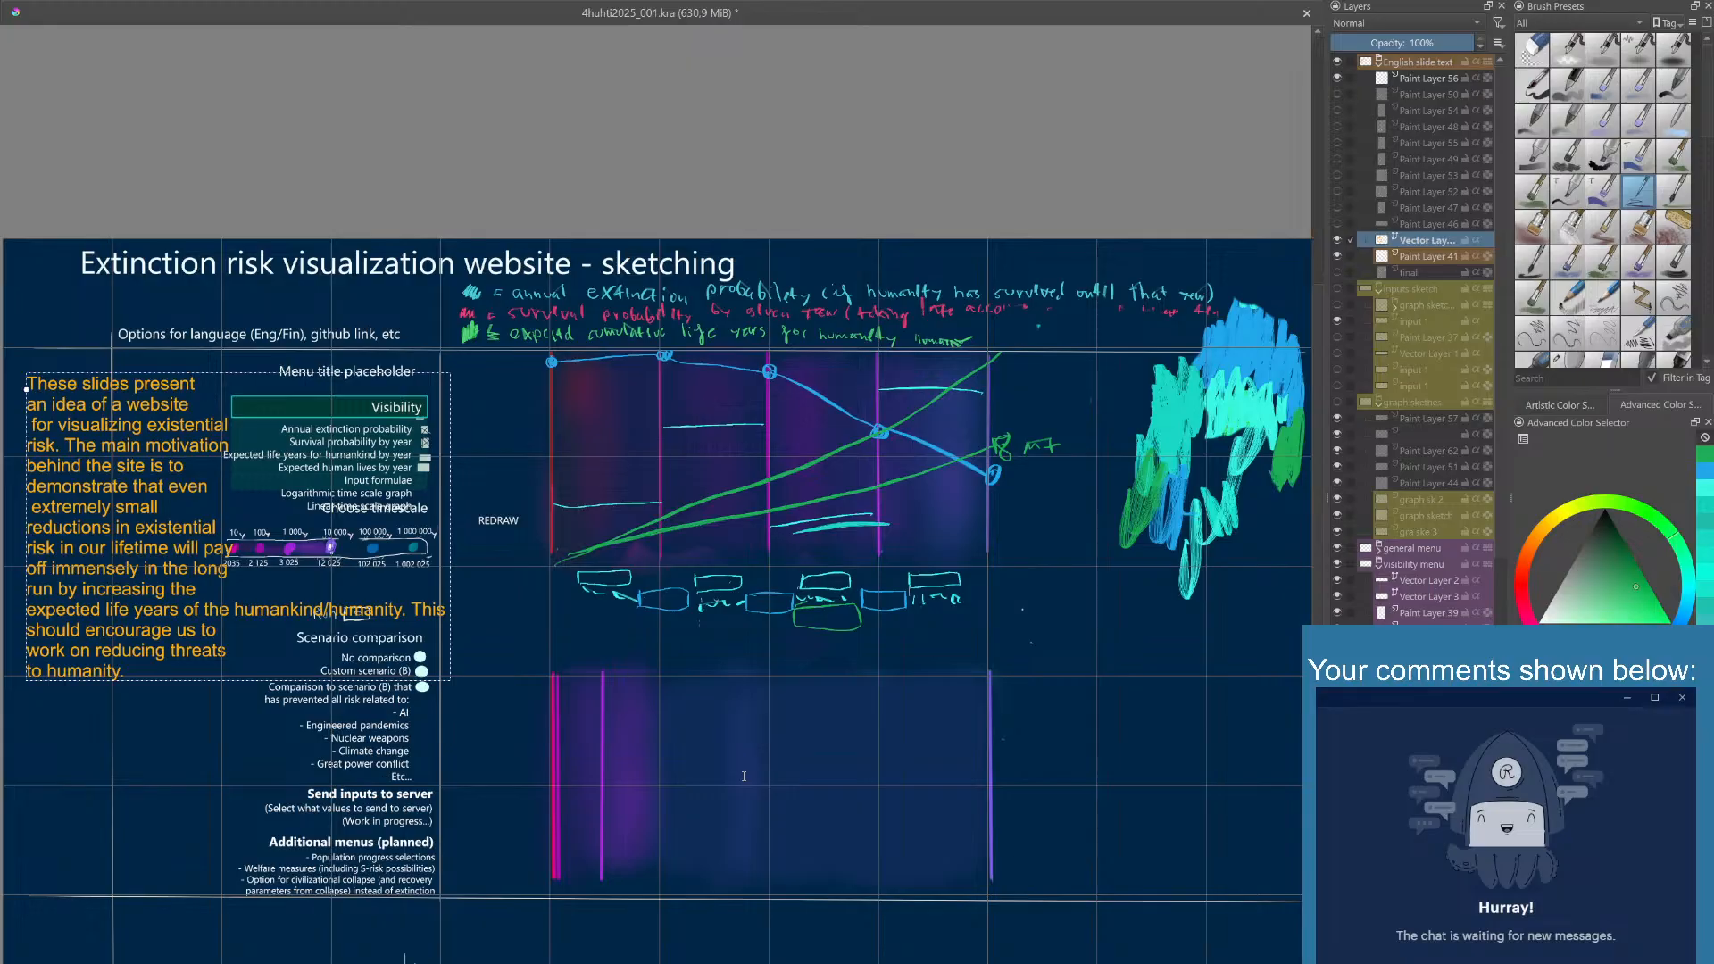
left_click(742, 874)
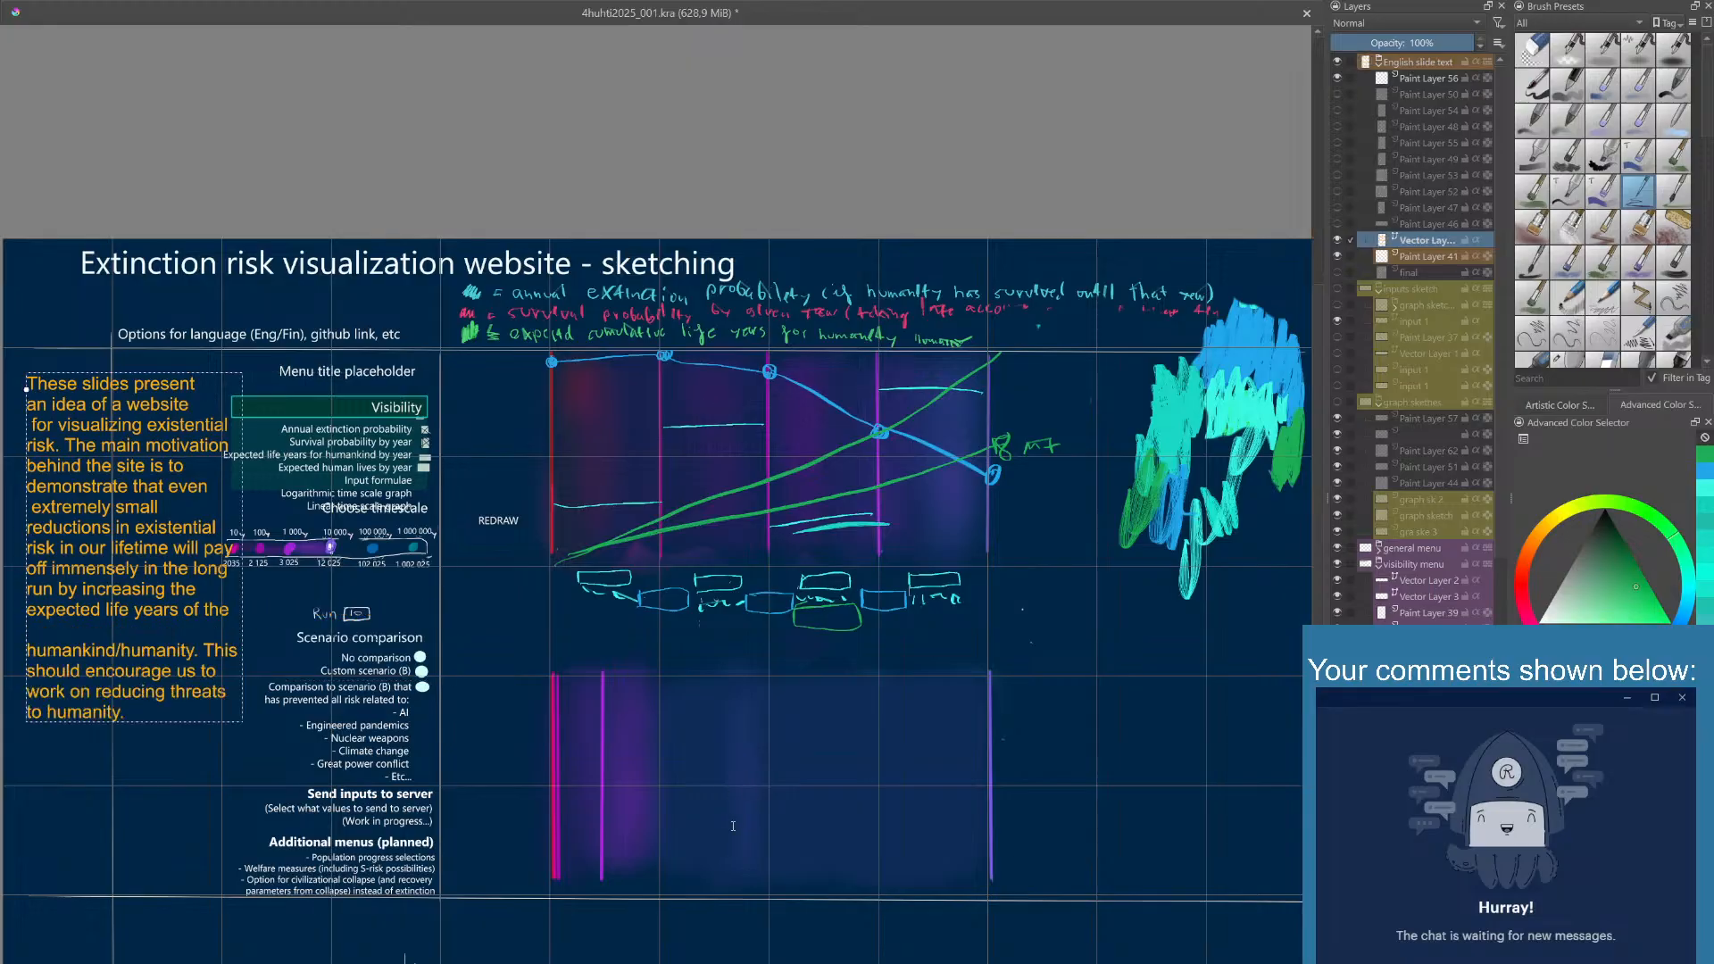
left_click(748, 871)
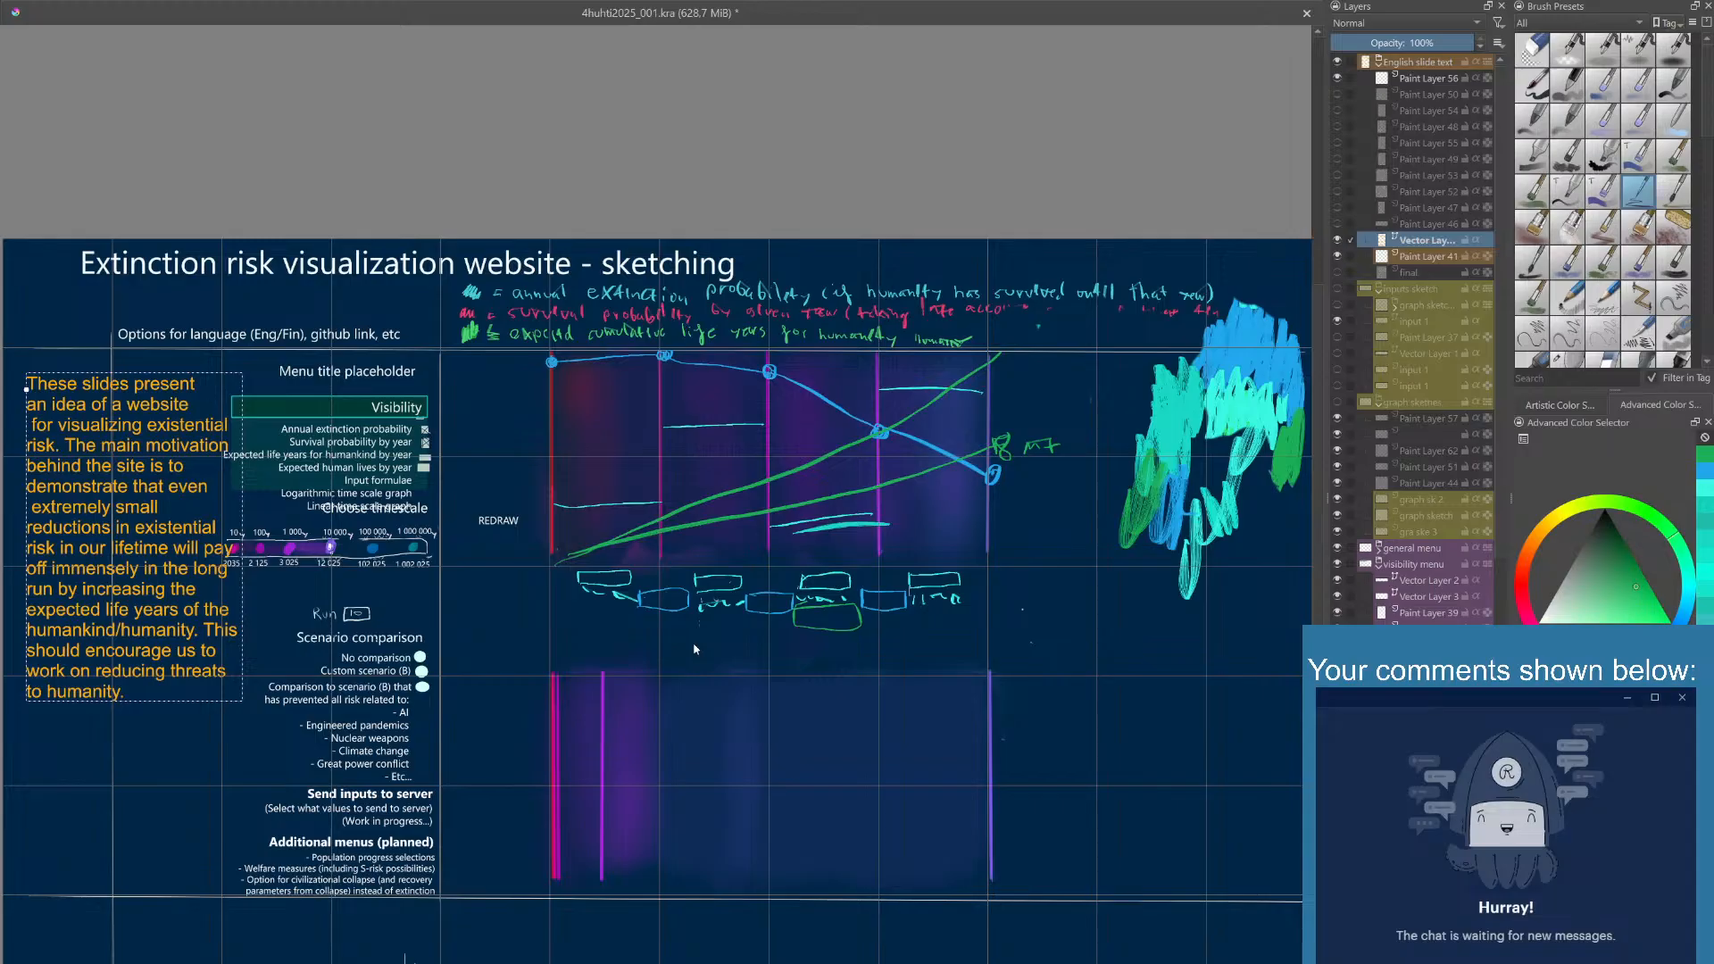
- Right-align the introduction text and move the block slightly up and outward to the canvas edge, clear of the menus
left_click(744, 866)
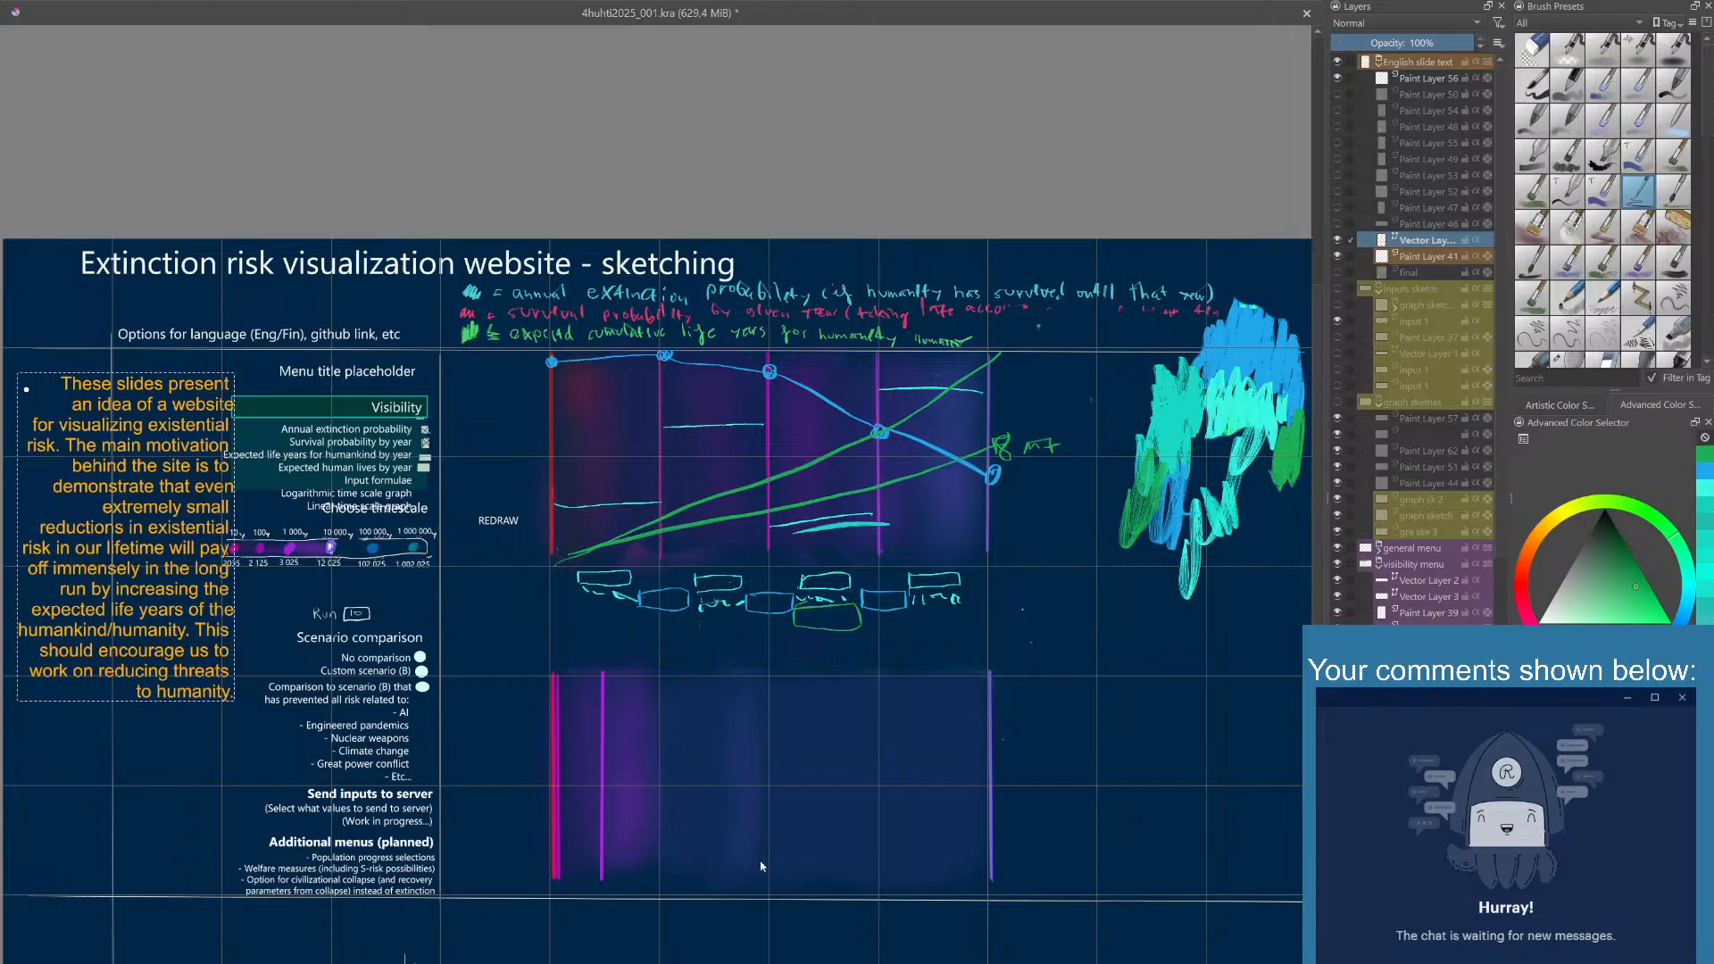
key("ctrl+a")
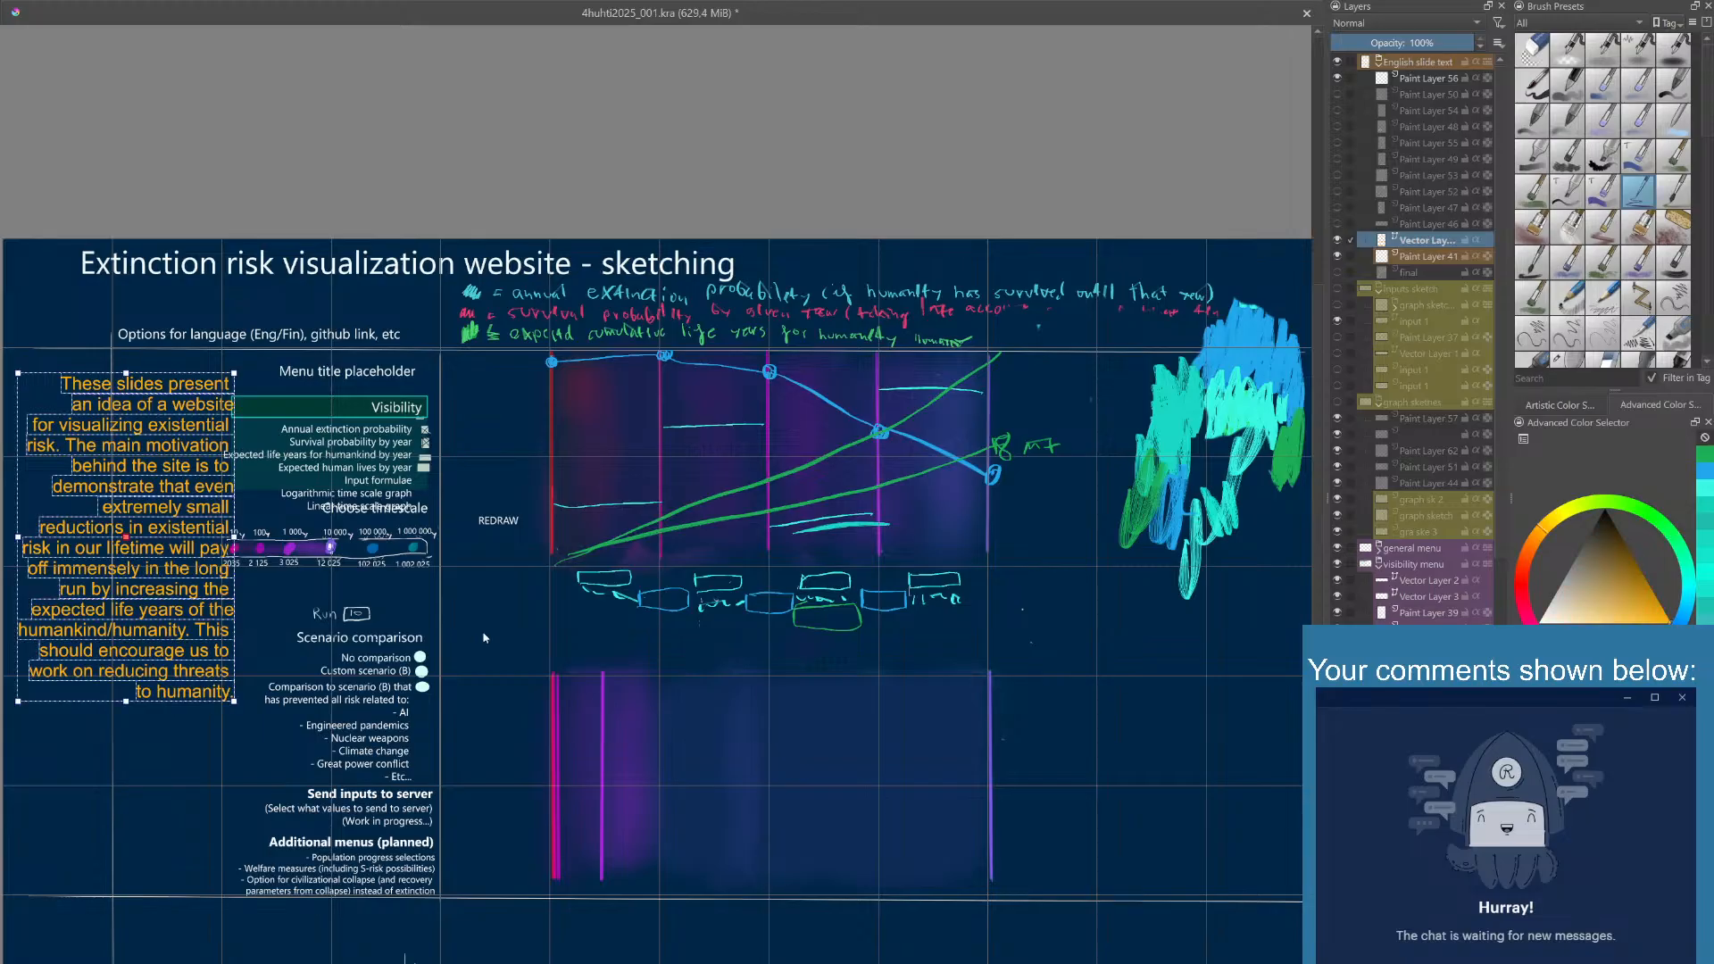
left_click_drag(204, 460, 187, 444)
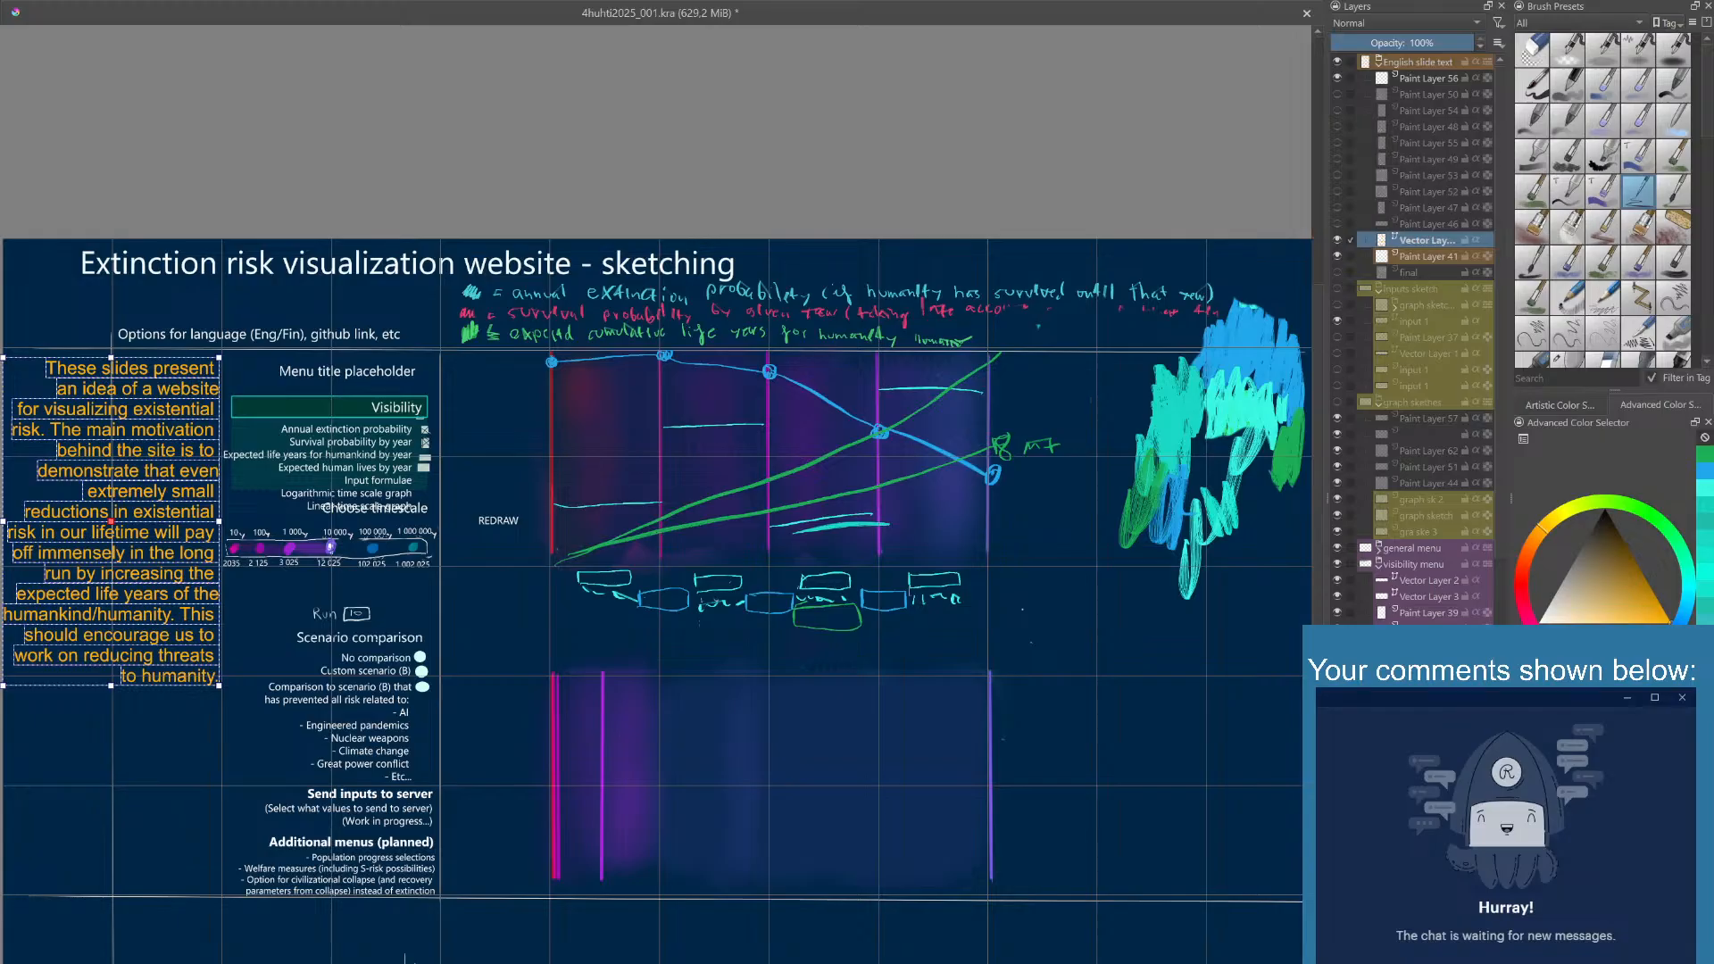
left_click(1142, 582)
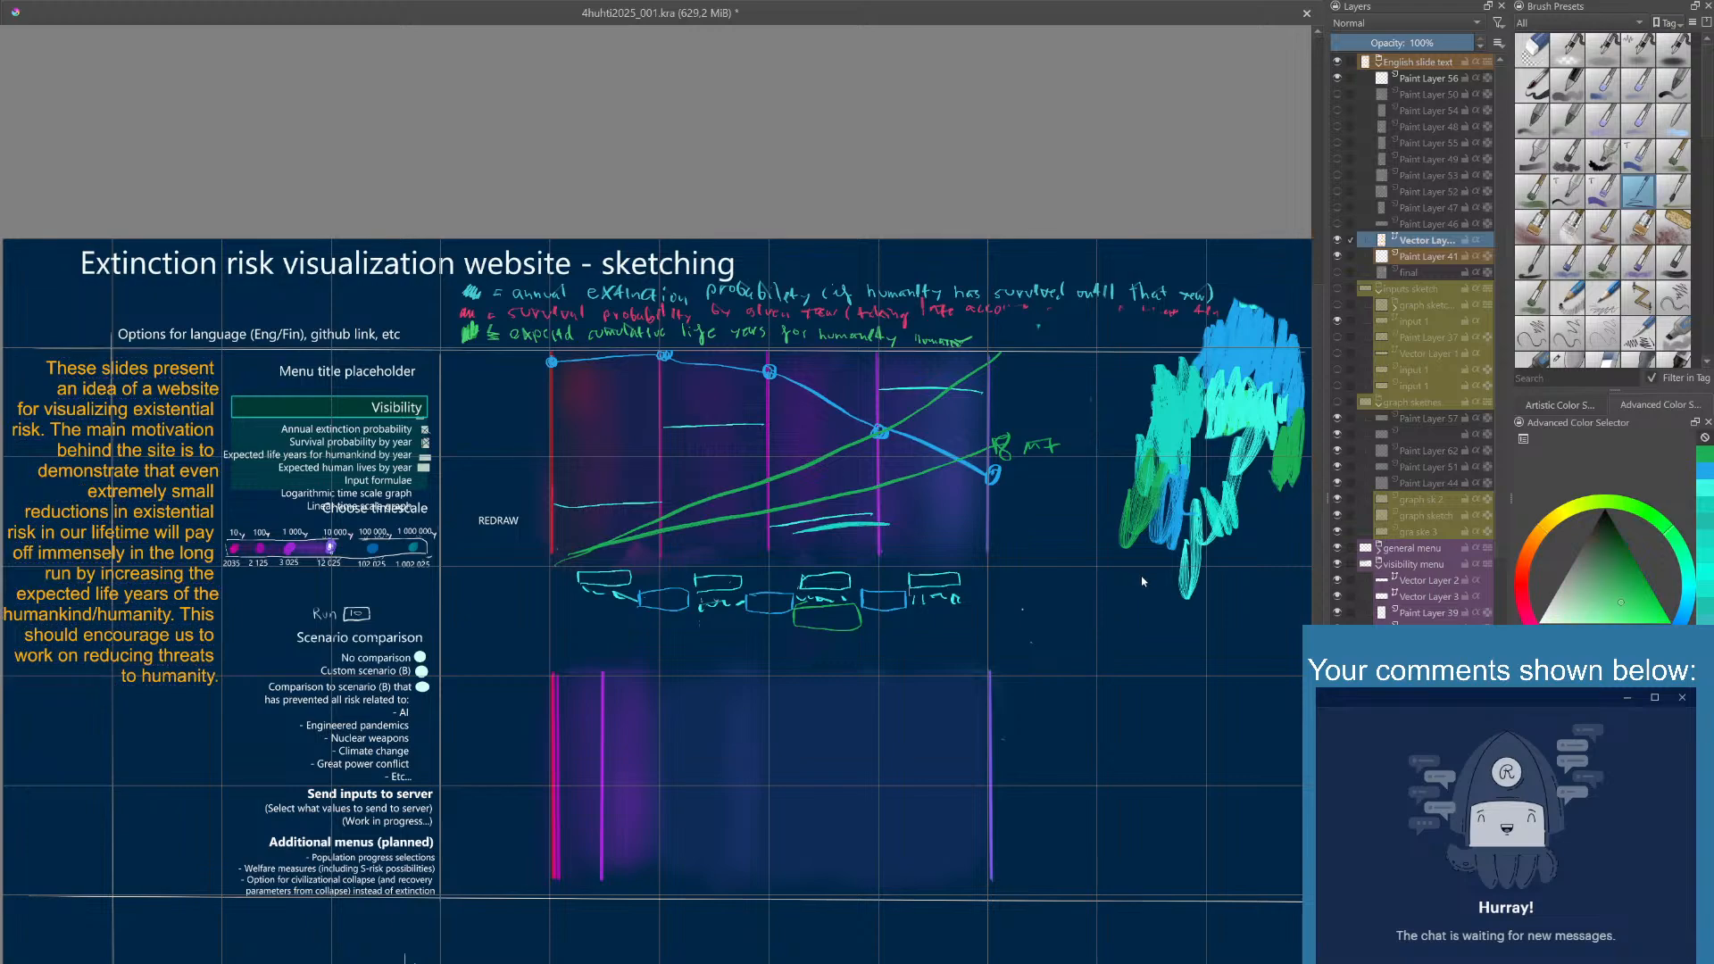
scroll(1141, 581, "down", 1)
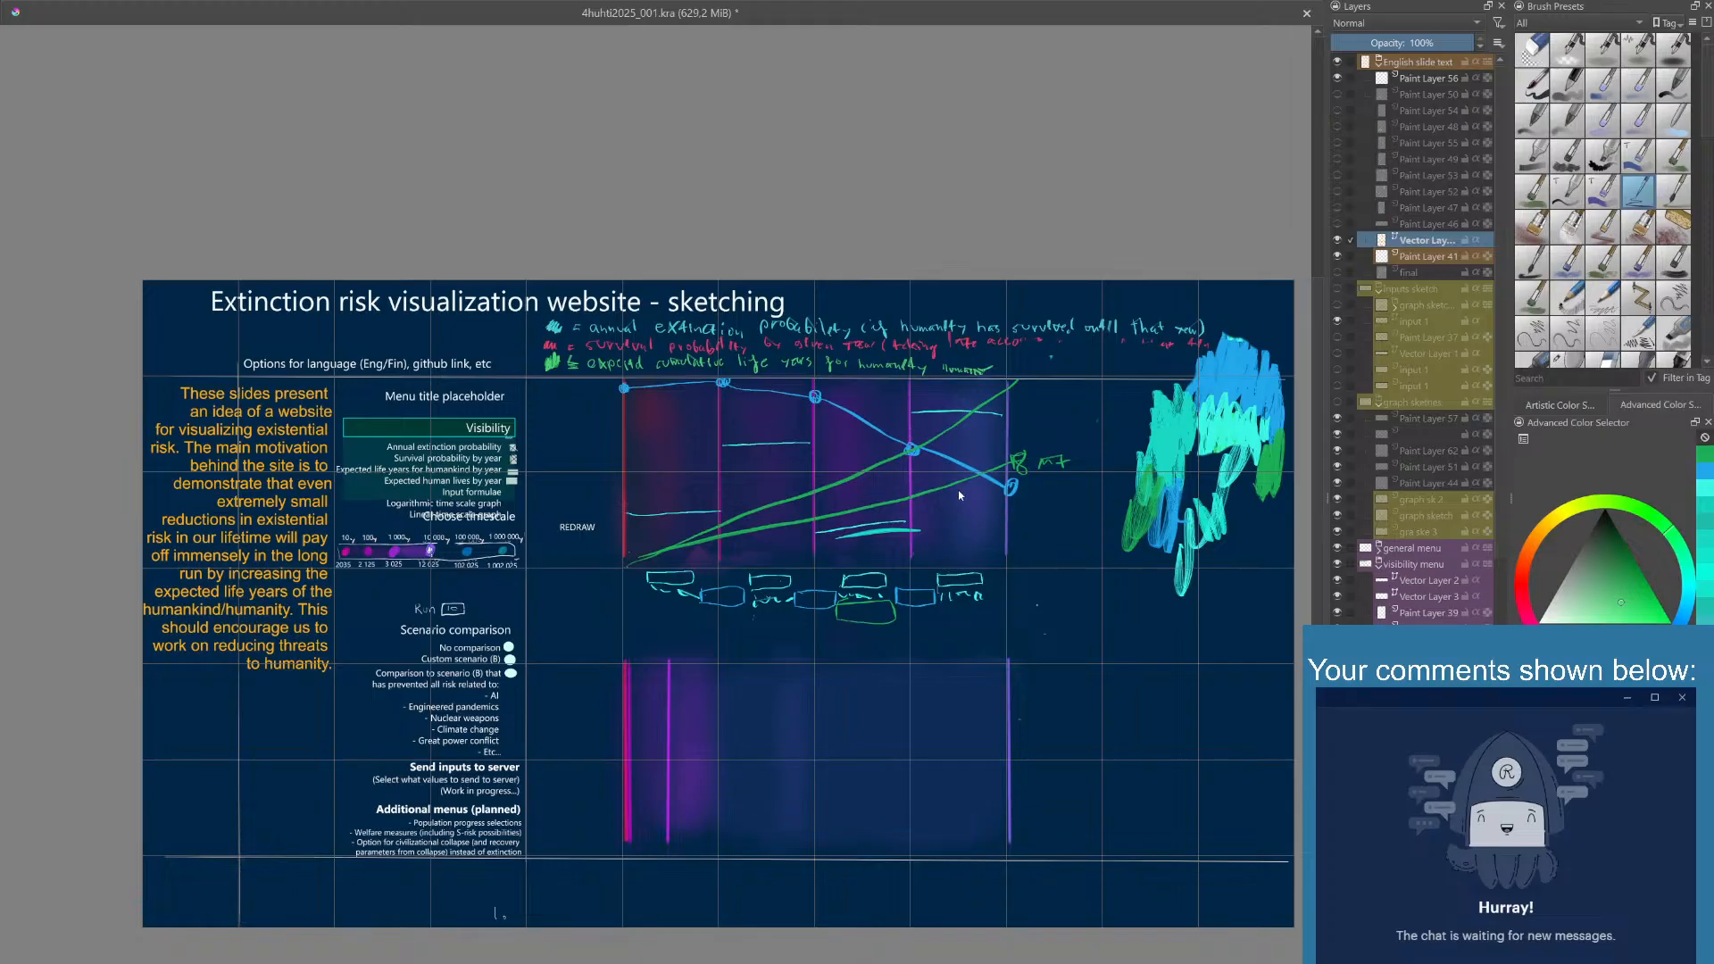
left_click_drag(1018, 570, 986, 531)
mouse_move(1022, 600)
left_mouse_down()
mouse_move(1007, 589)
mouse_move(1034, 624)
left_mouse_up()
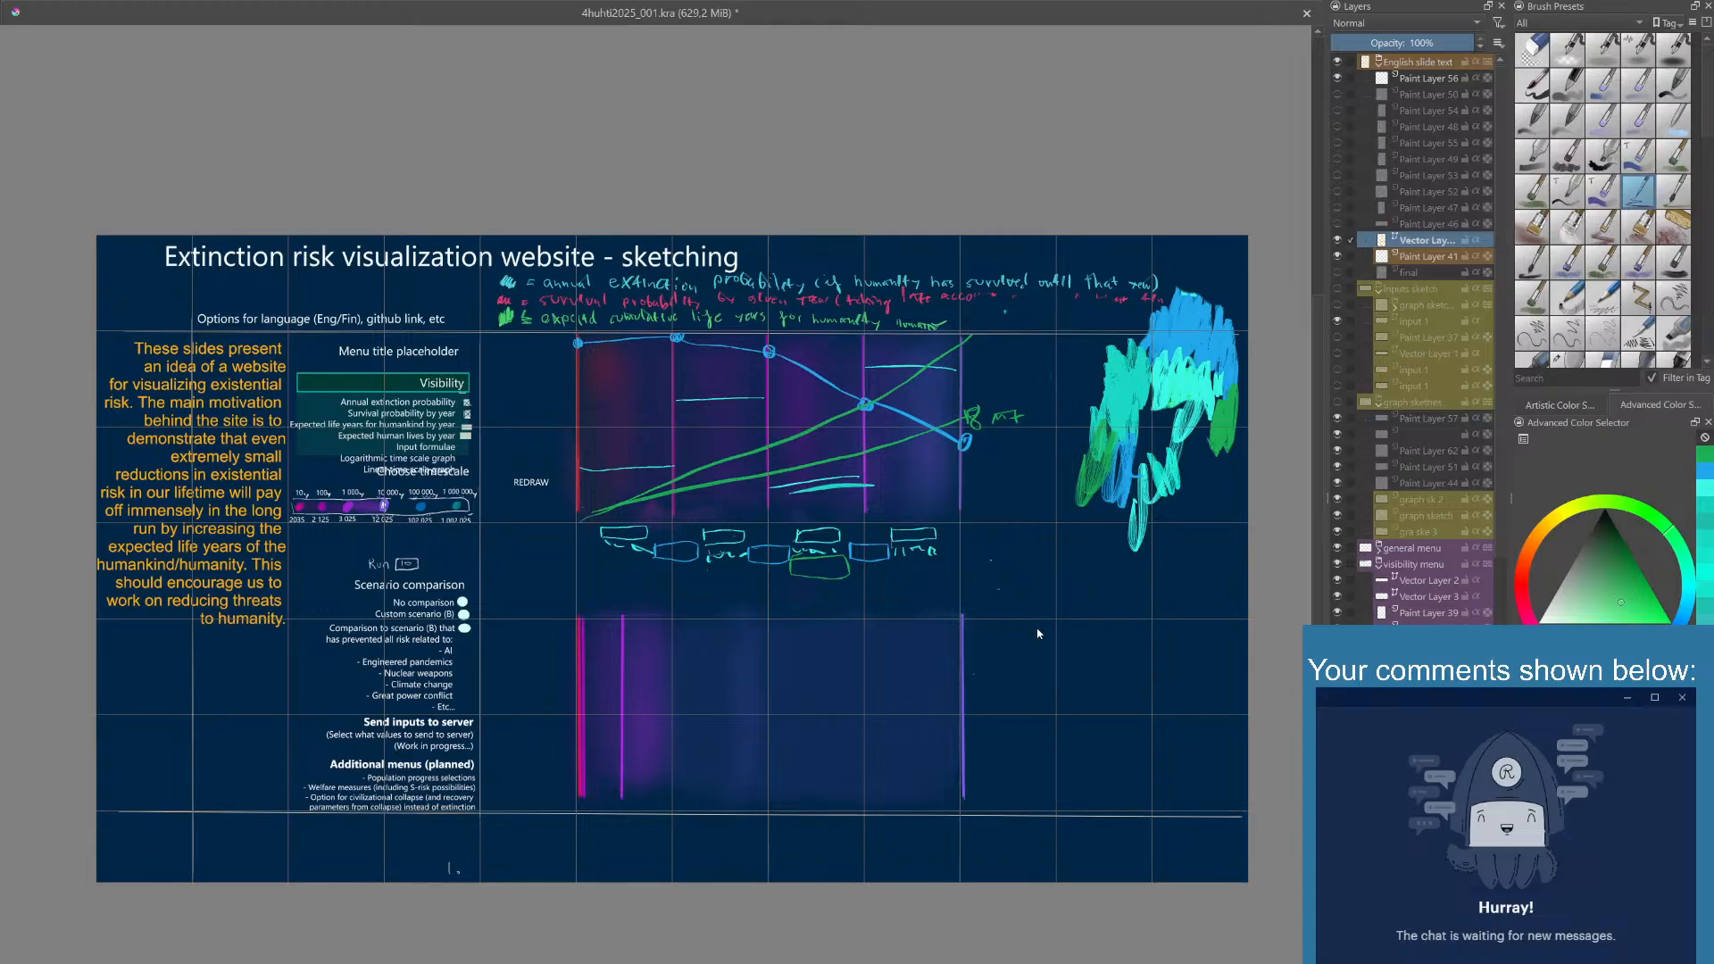
mouse_move(1038, 634)
left_mouse_down()
mouse_move(1037, 601)
mouse_move(1034, 624)
left_mouse_up()
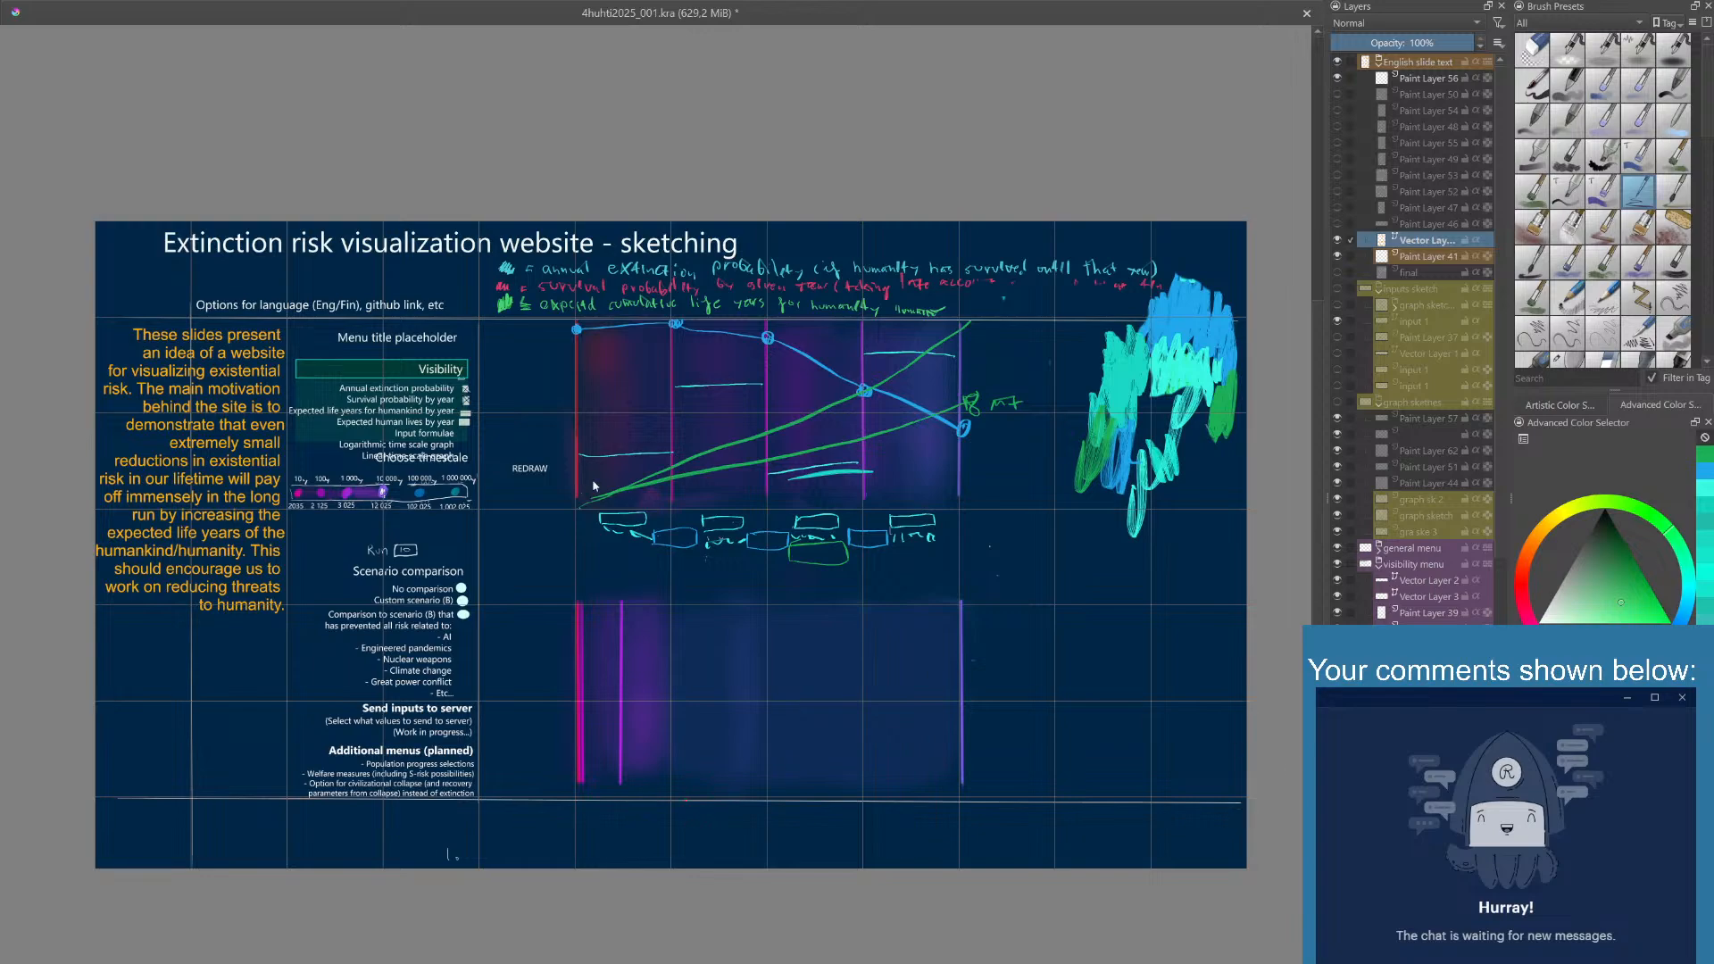
- Reduce the introduction's text size slightly and nudge the block toward the menus
left_click(268, 500)
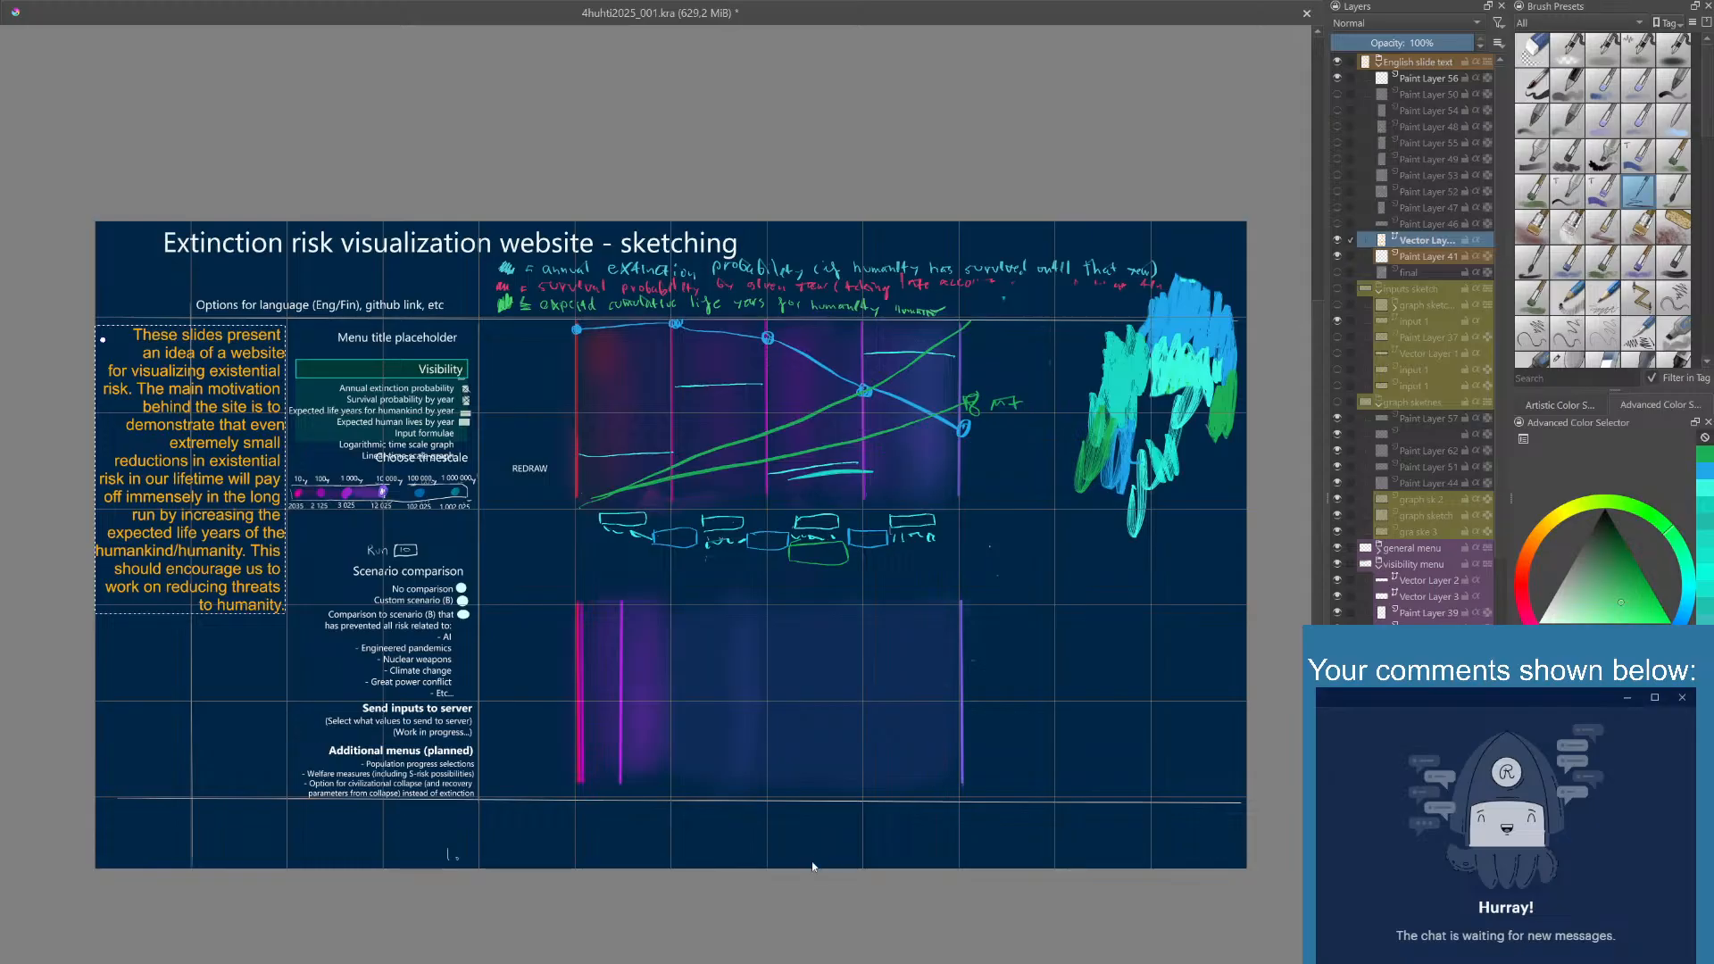
key("ctrl+z")
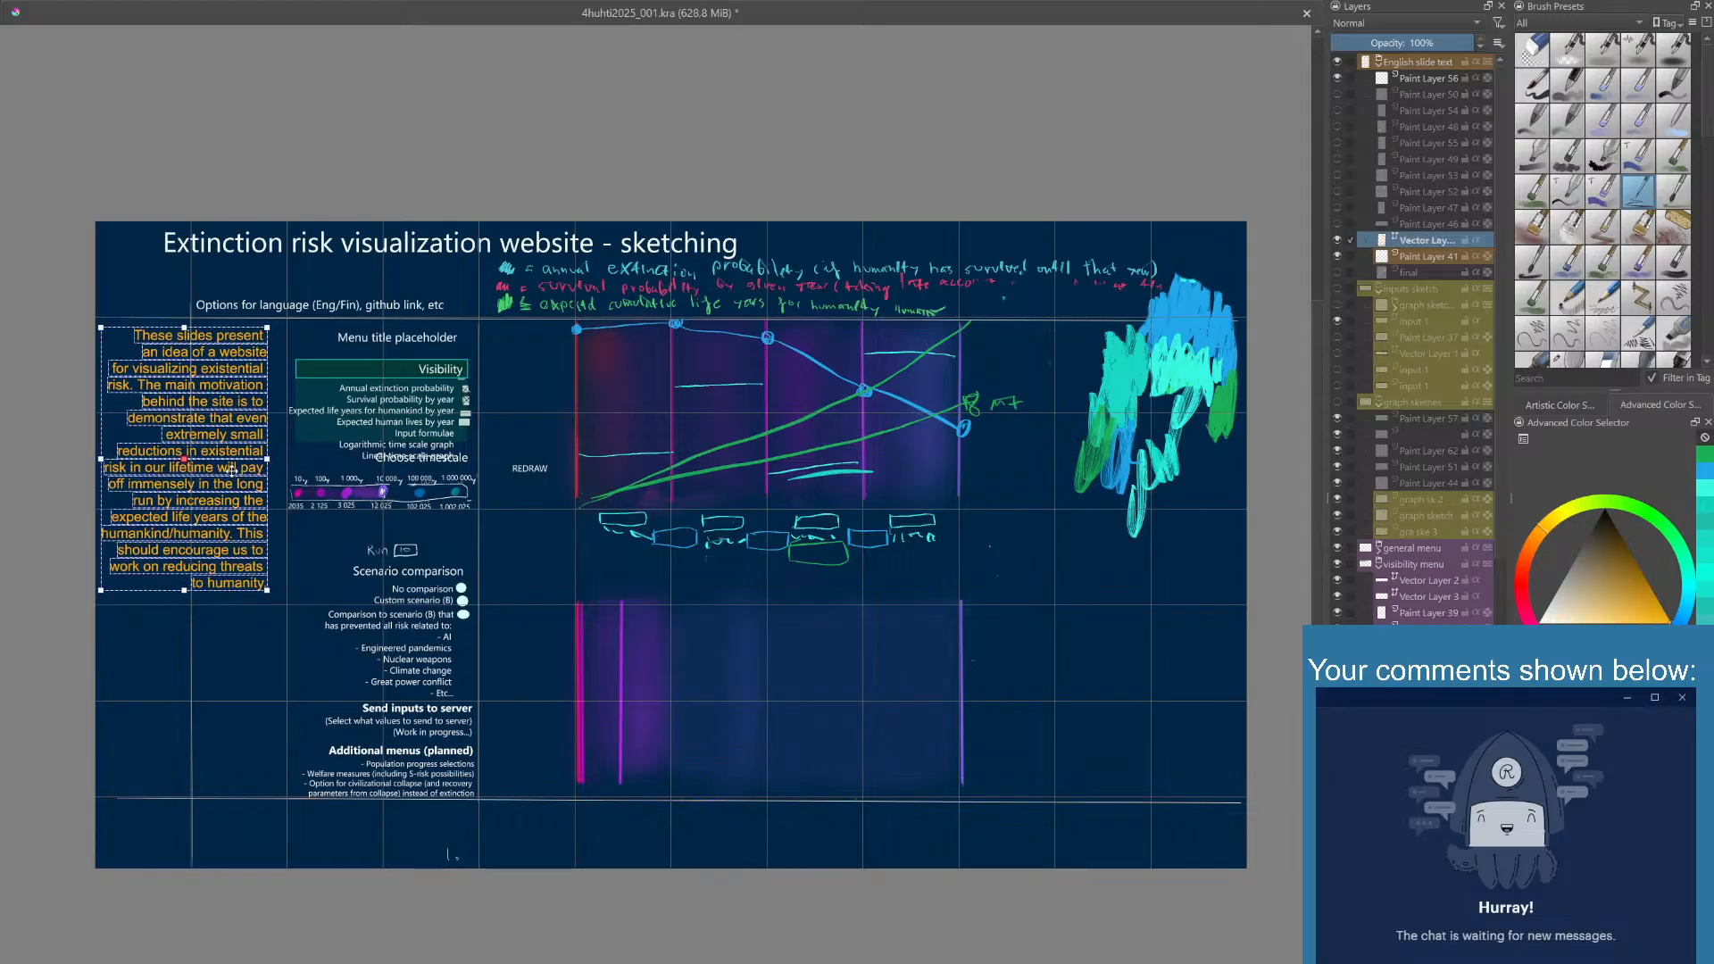
mouse_move(230, 469)
left_mouse_down()
mouse_move(235, 488)
mouse_move(244, 470)
left_mouse_up()
left_click(398, 286)
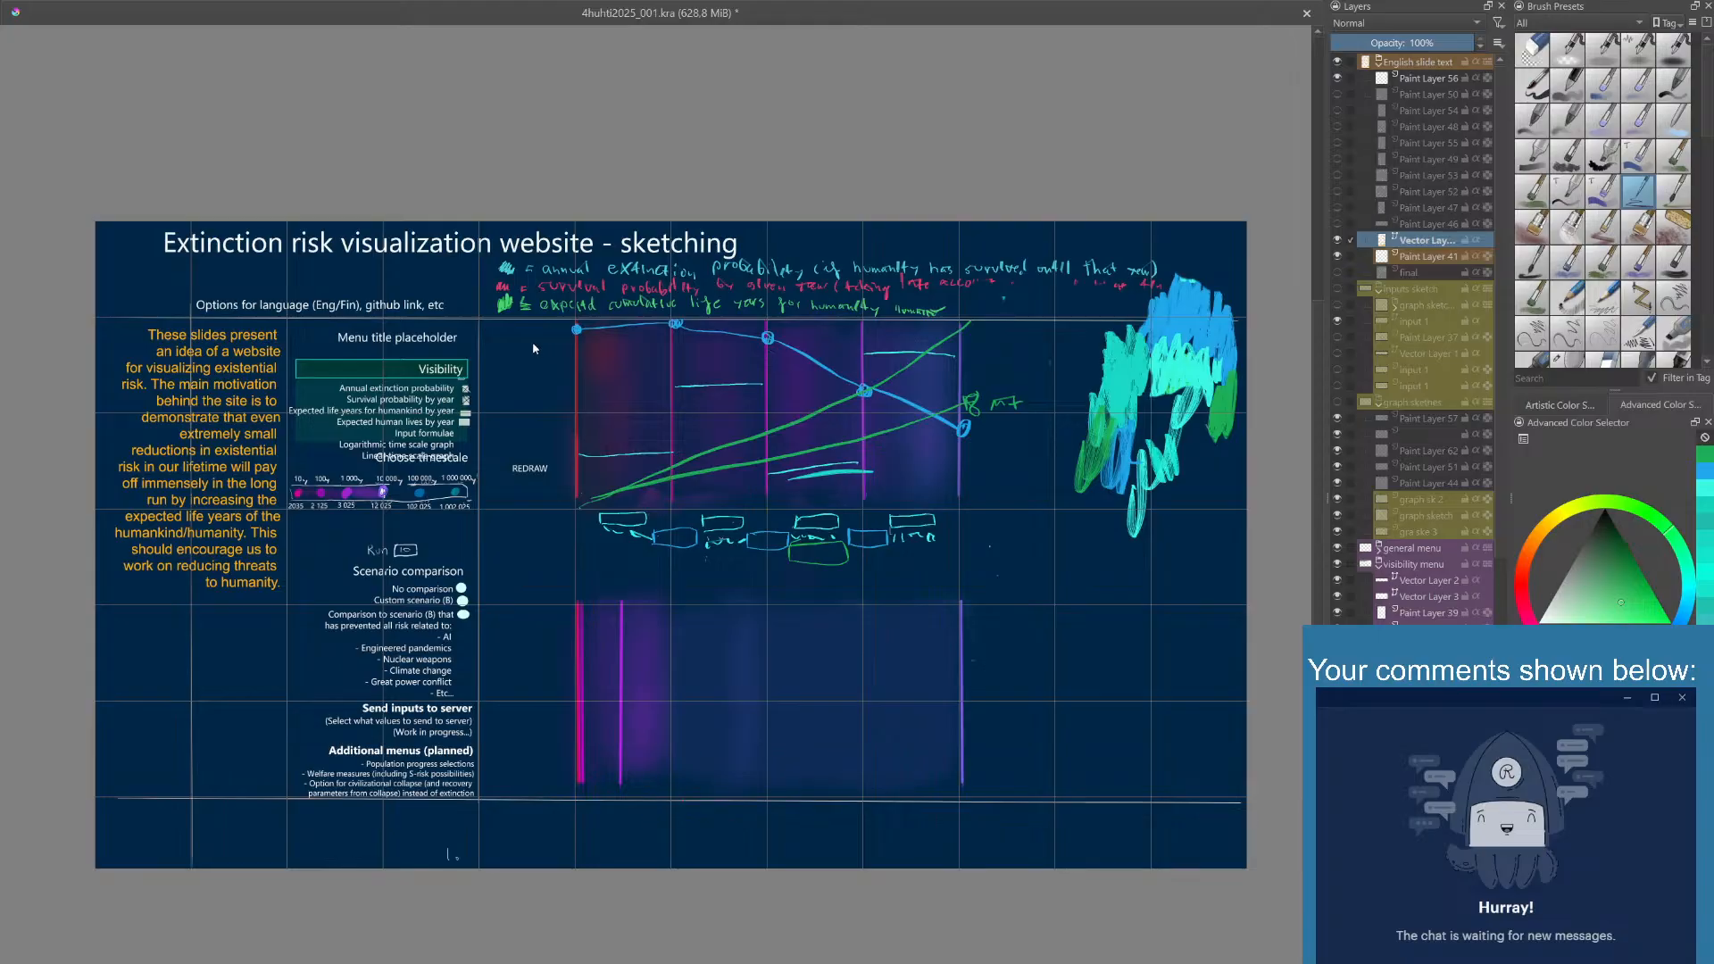
- Shift the introduction block slightly downward and away from the menus, toward the canvas edge
left_click(228, 393)
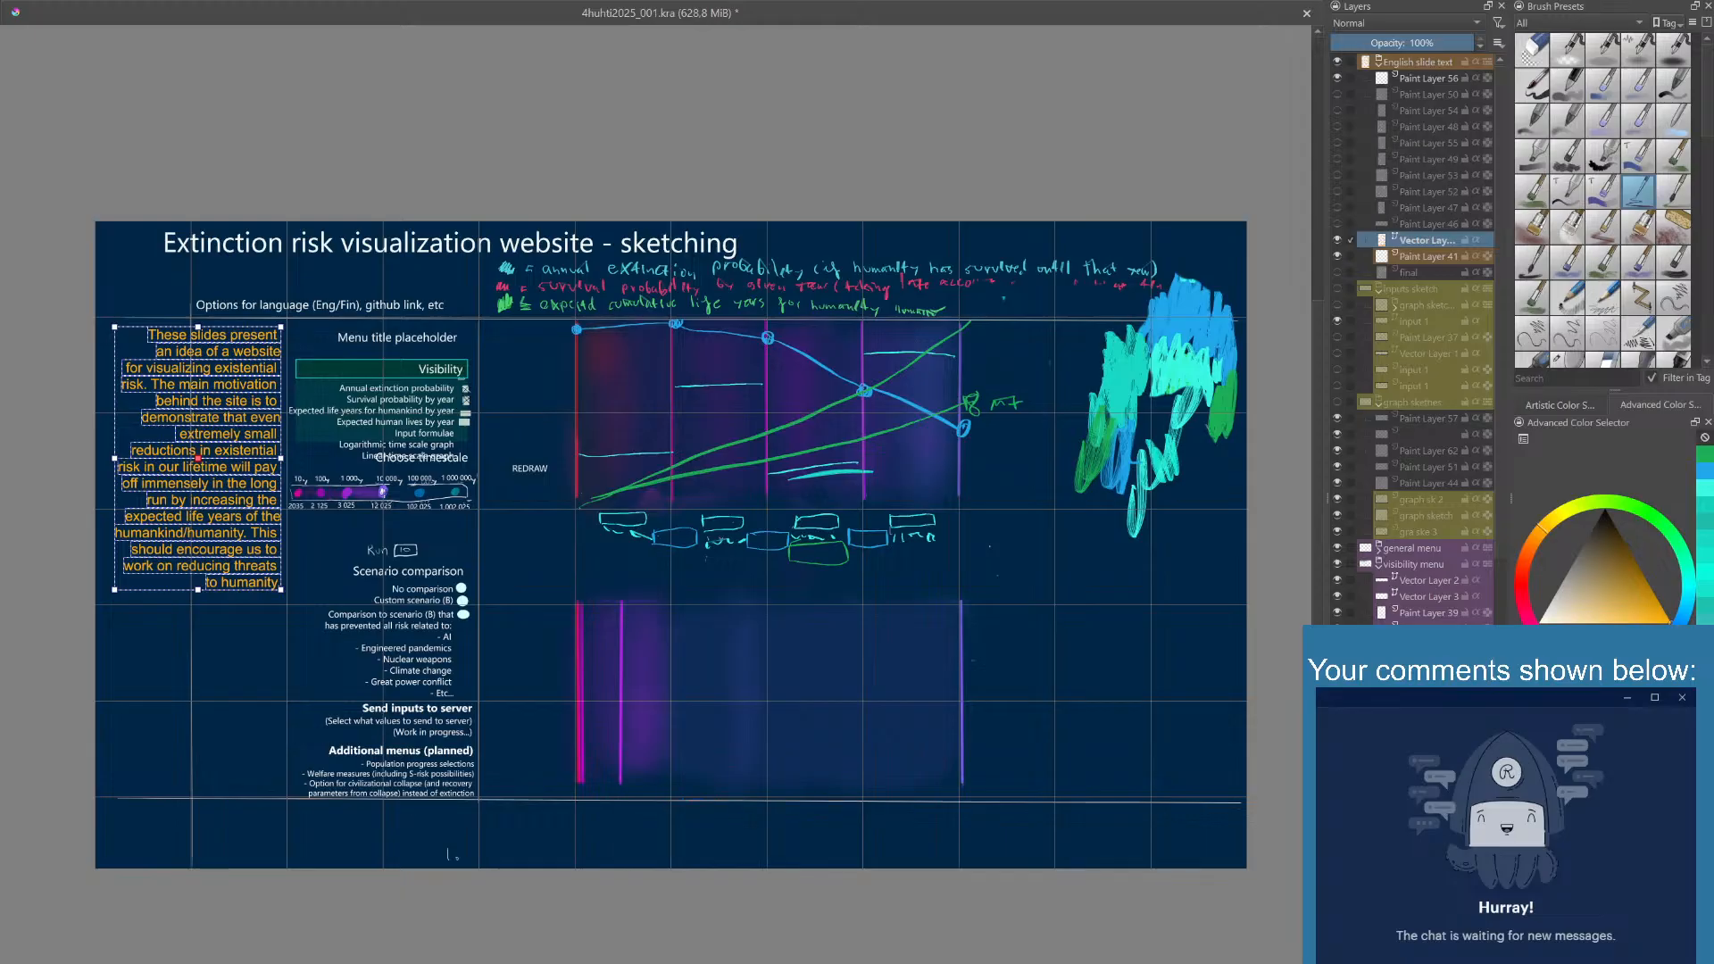
left_click_drag(257, 442, 255, 481)
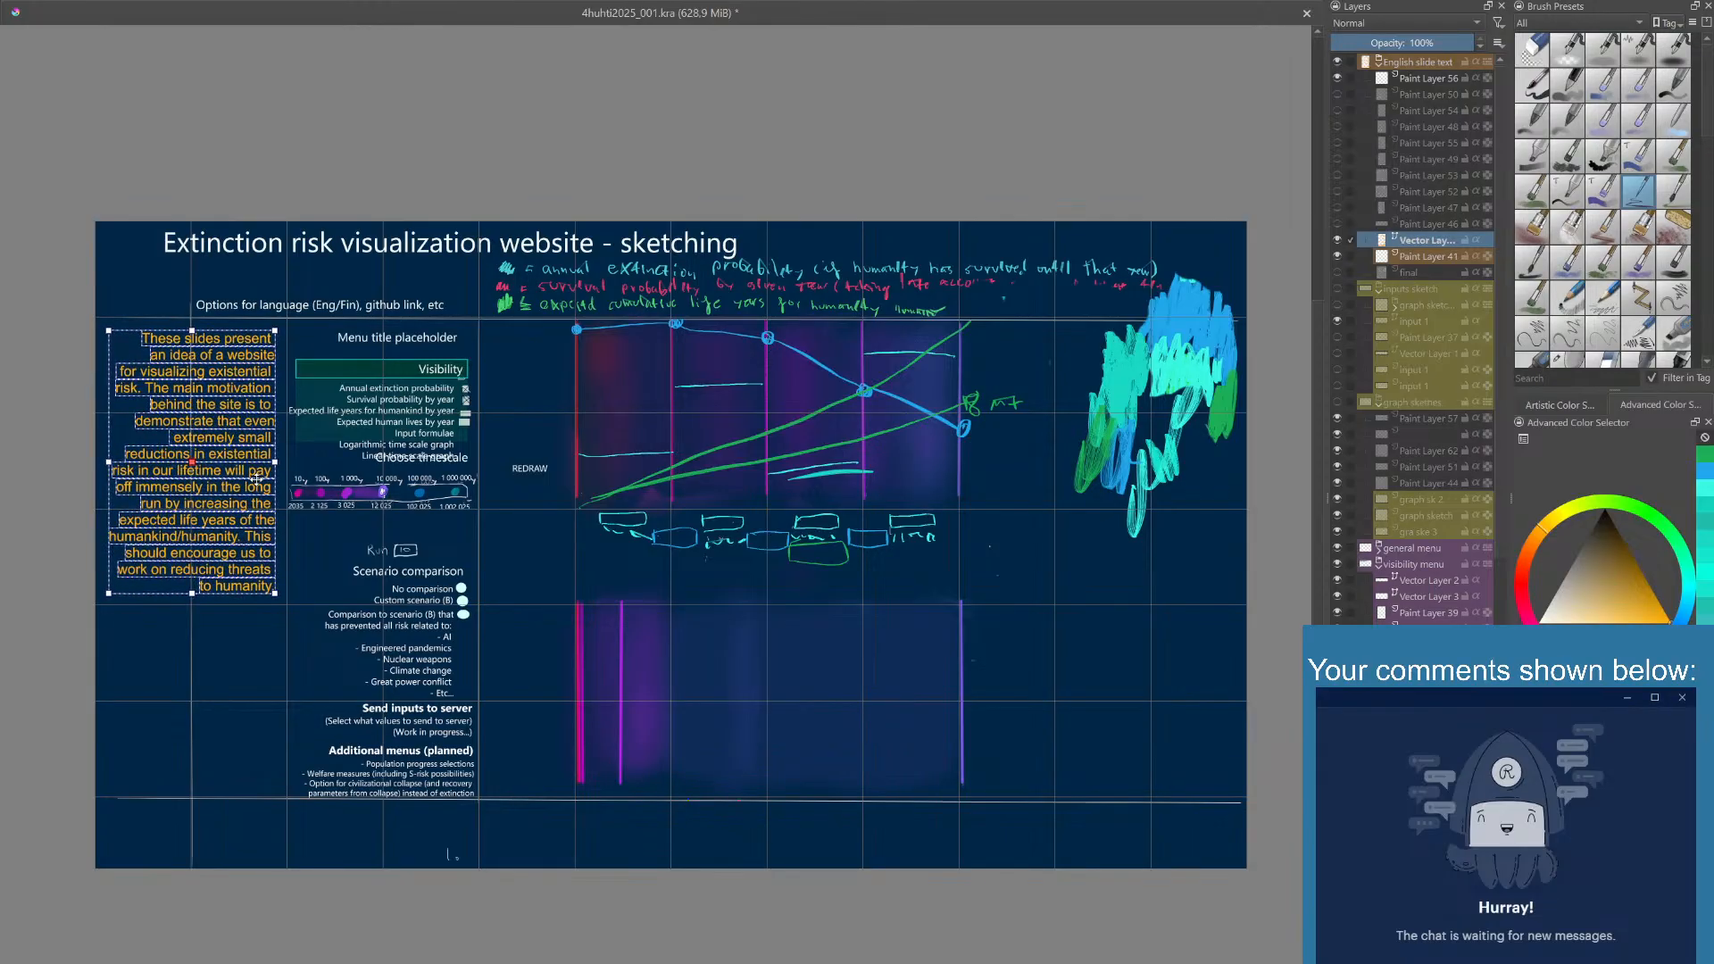
left_click(265, 630)
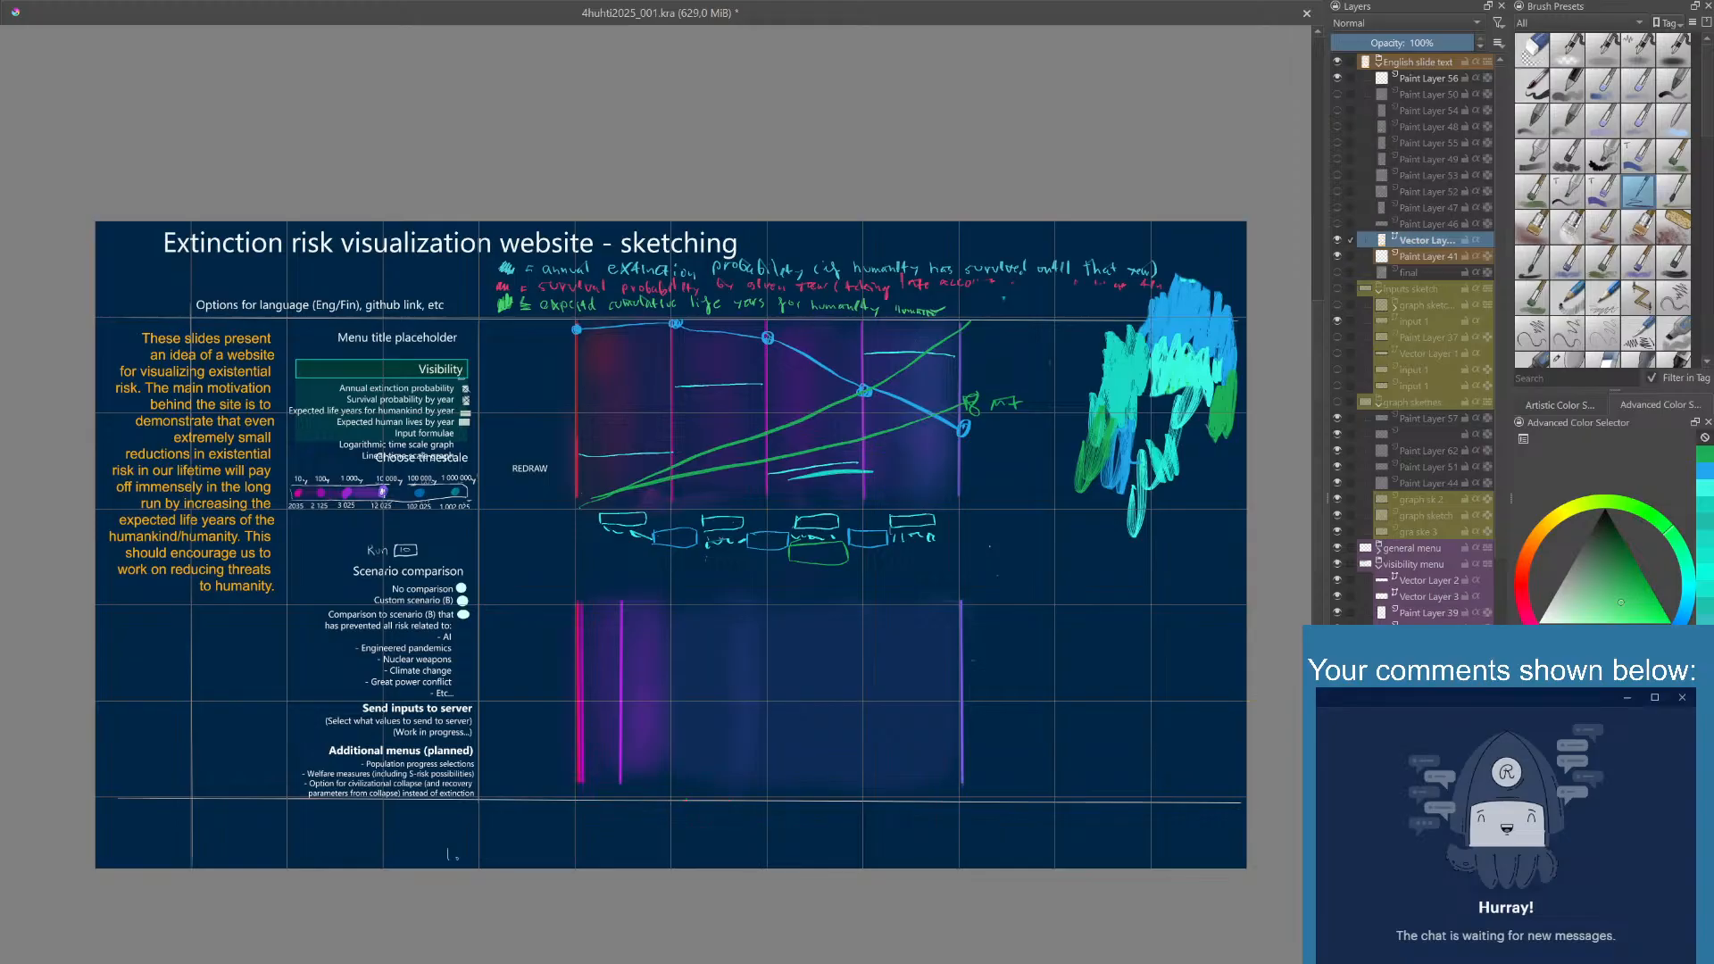
double_click(1415, 239)
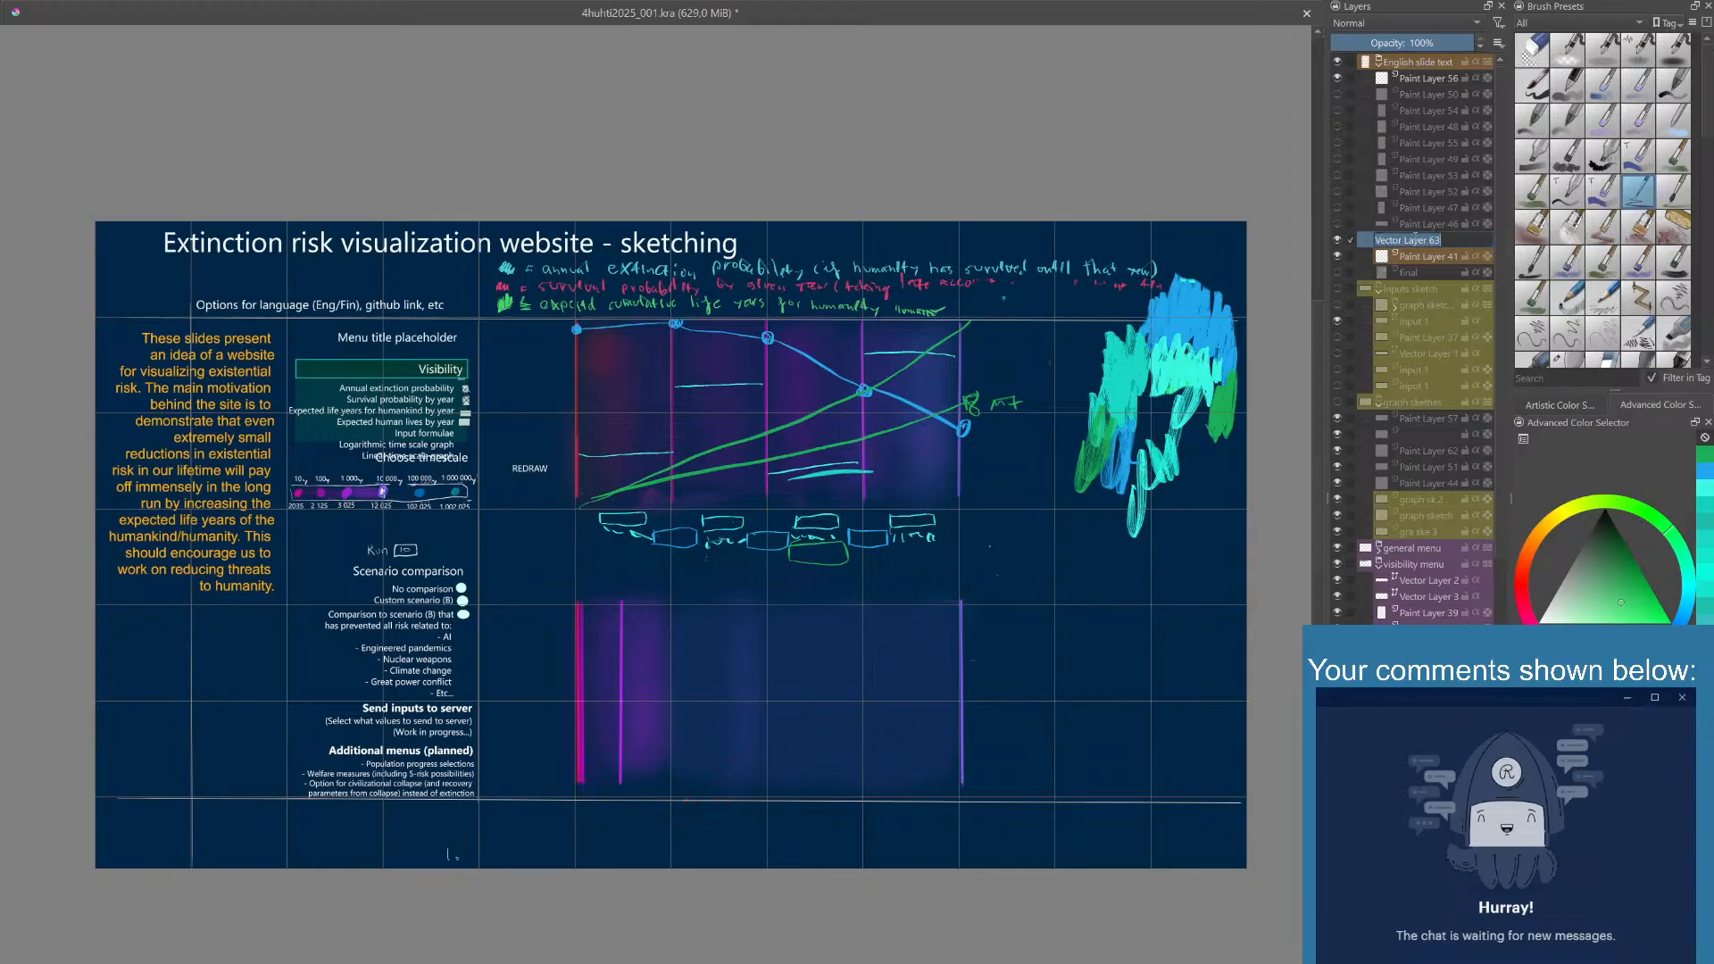
left_click(1457, 237)
left_click(1425, 258)
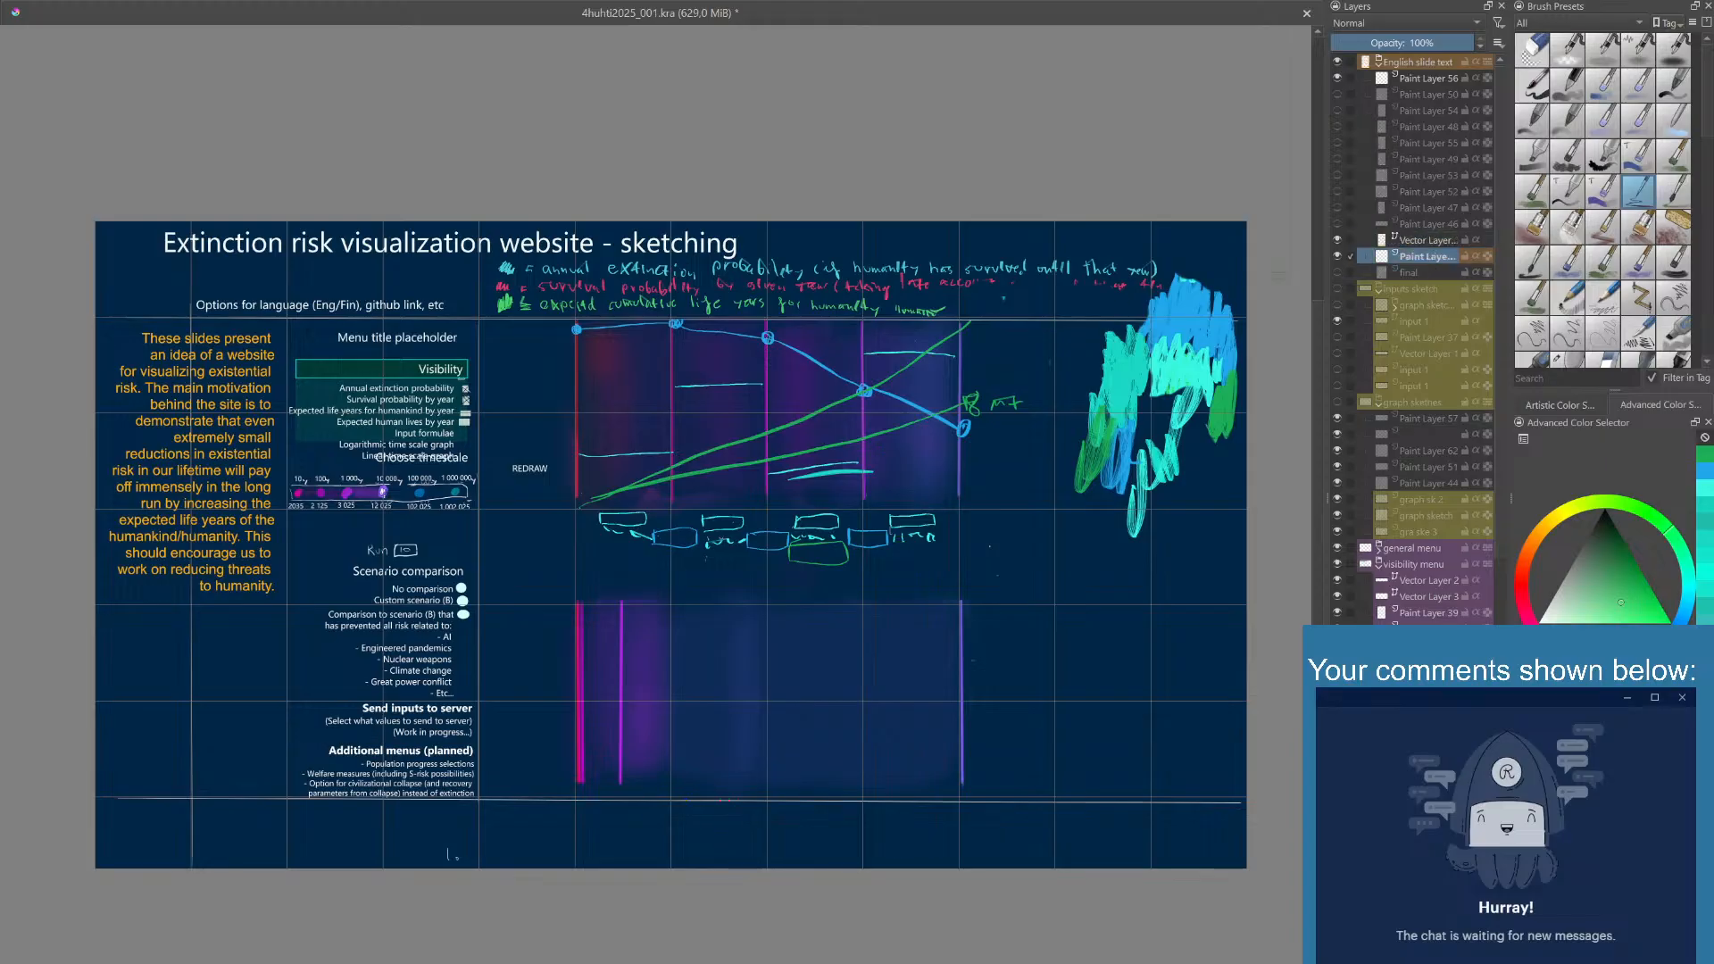
left_click(1423, 241)
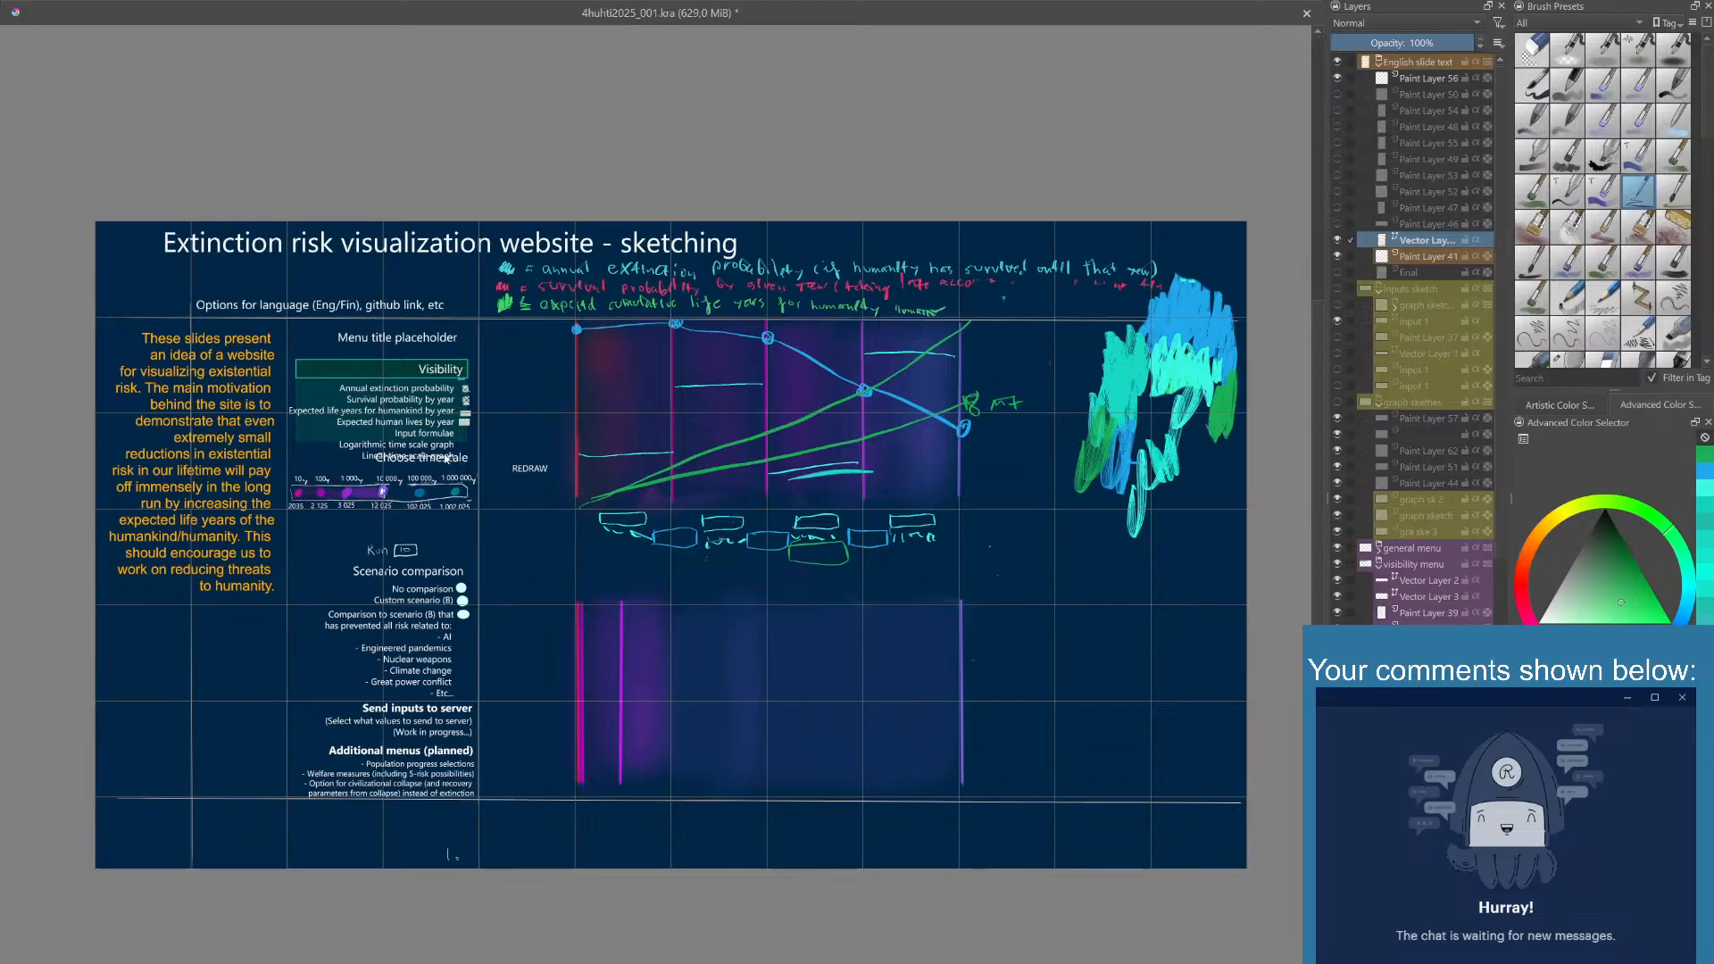
- Open the introduction for editing and append the text from "Currently, I plan to start coding the site" through the contact request and author's name
left_click(223, 473)
double_click(222, 473)
left_click(221, 490)
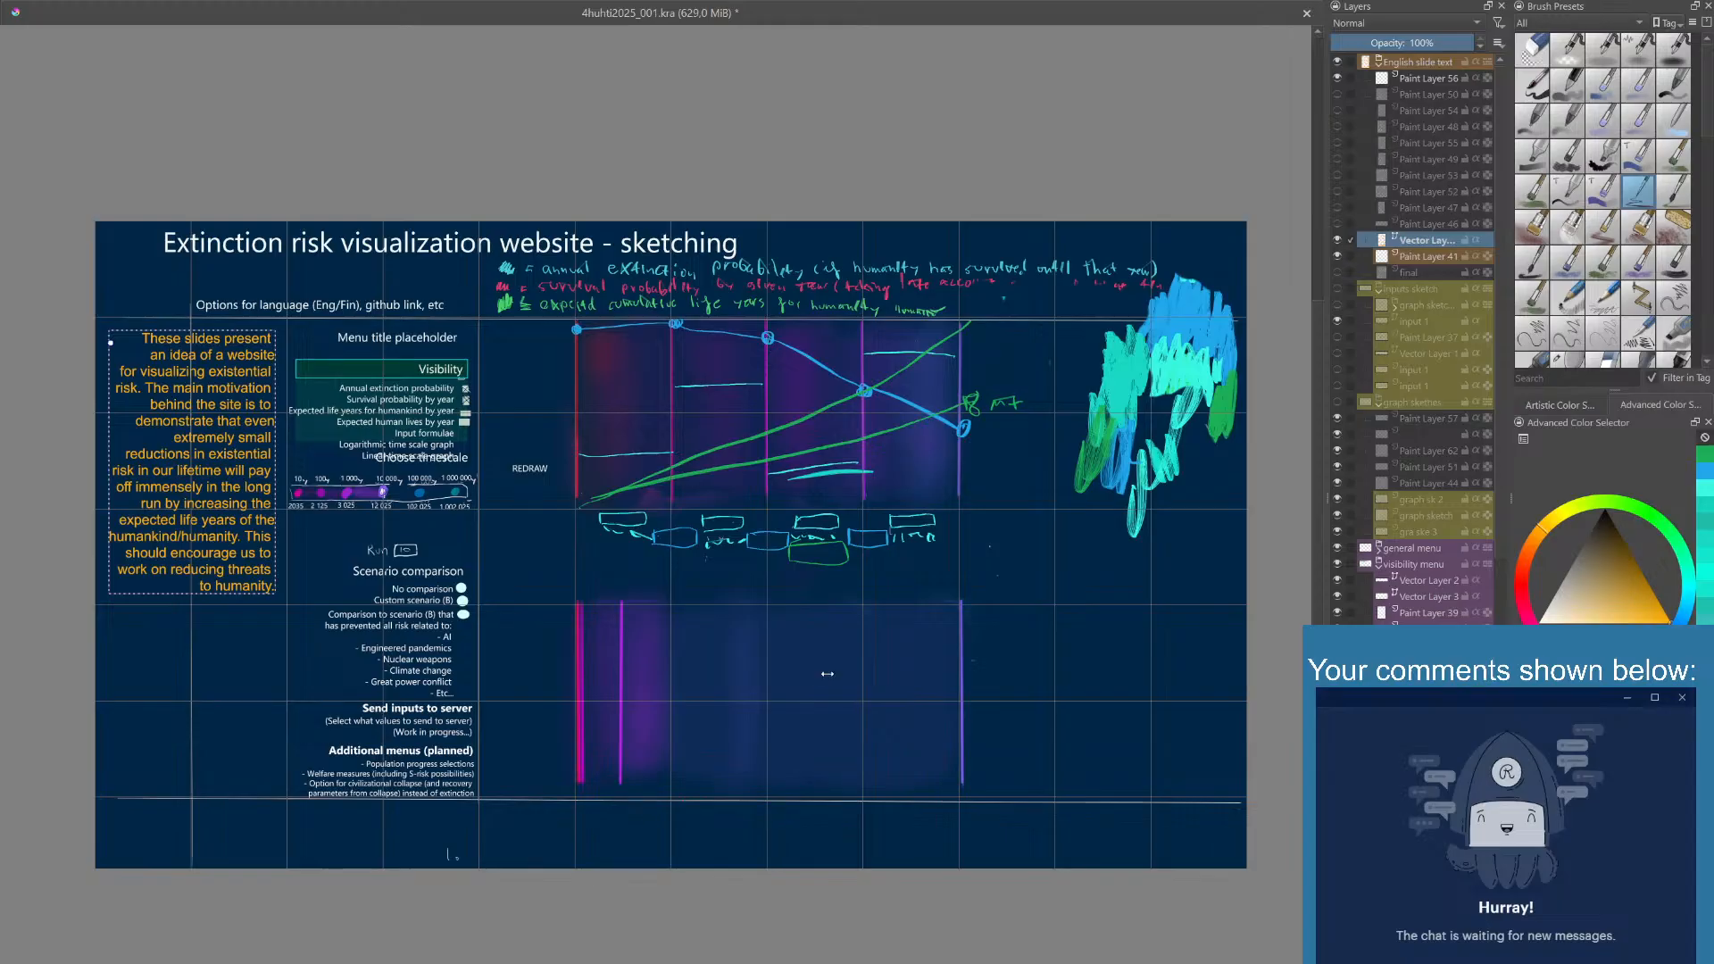
key("ctrl+z")
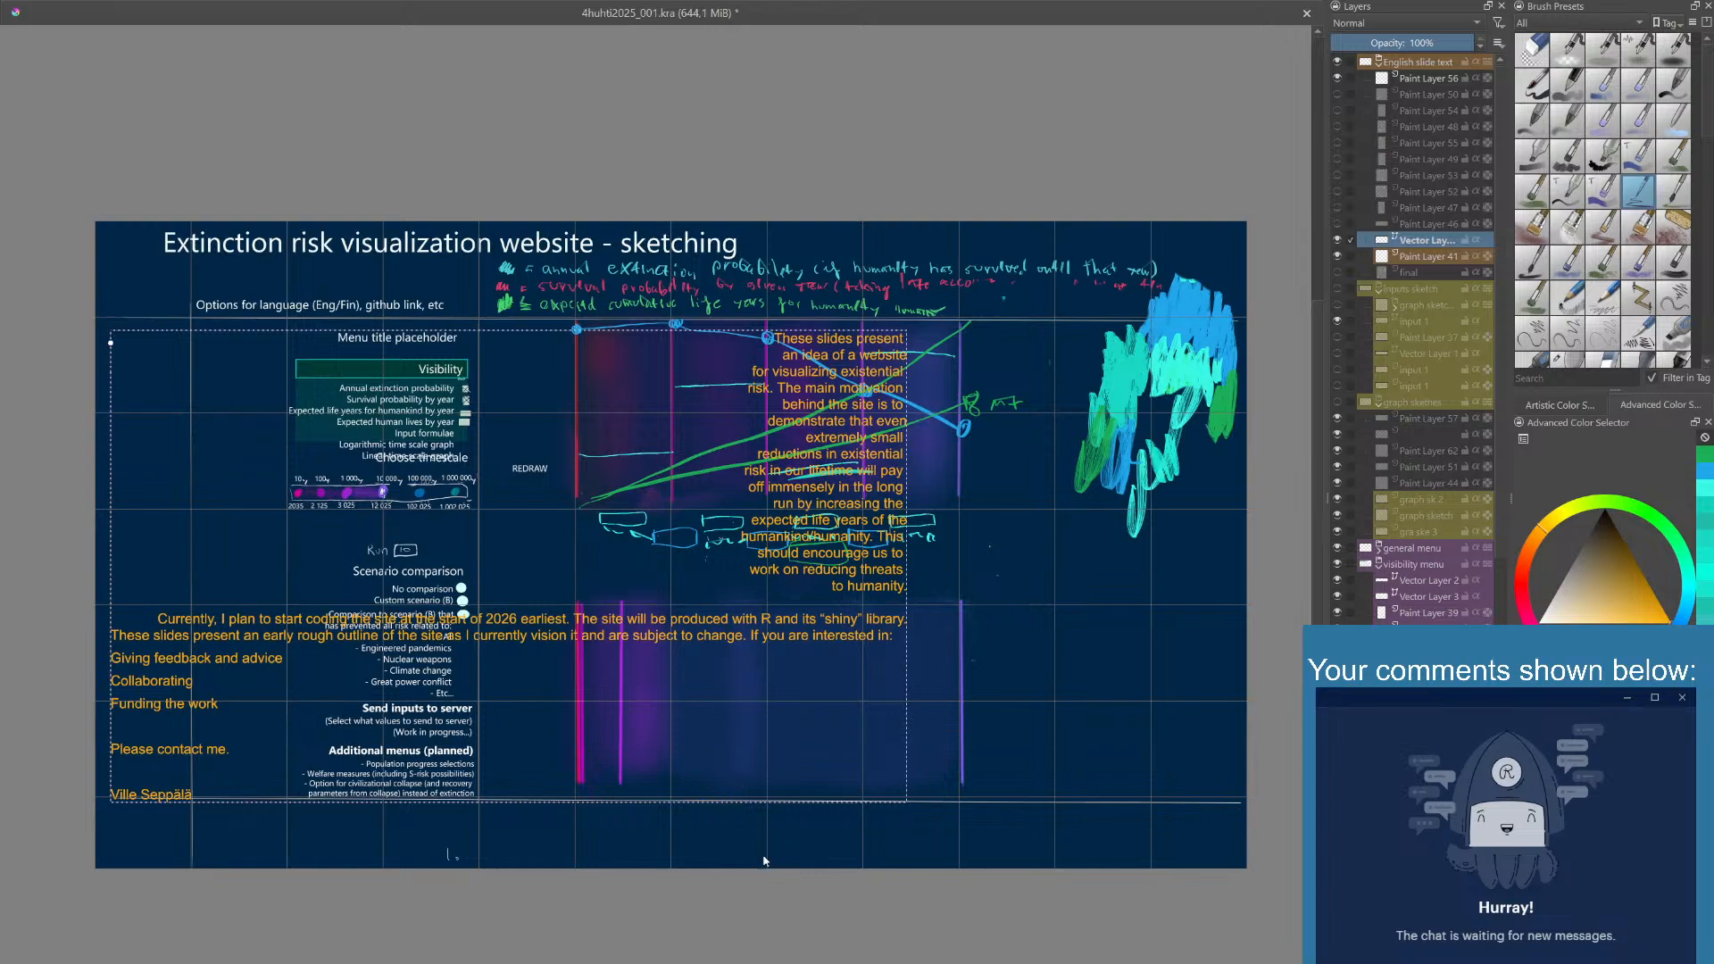
- Right-align the appended paragraphs and break them into a narrow column matching the introduction
key("ctrl+z")
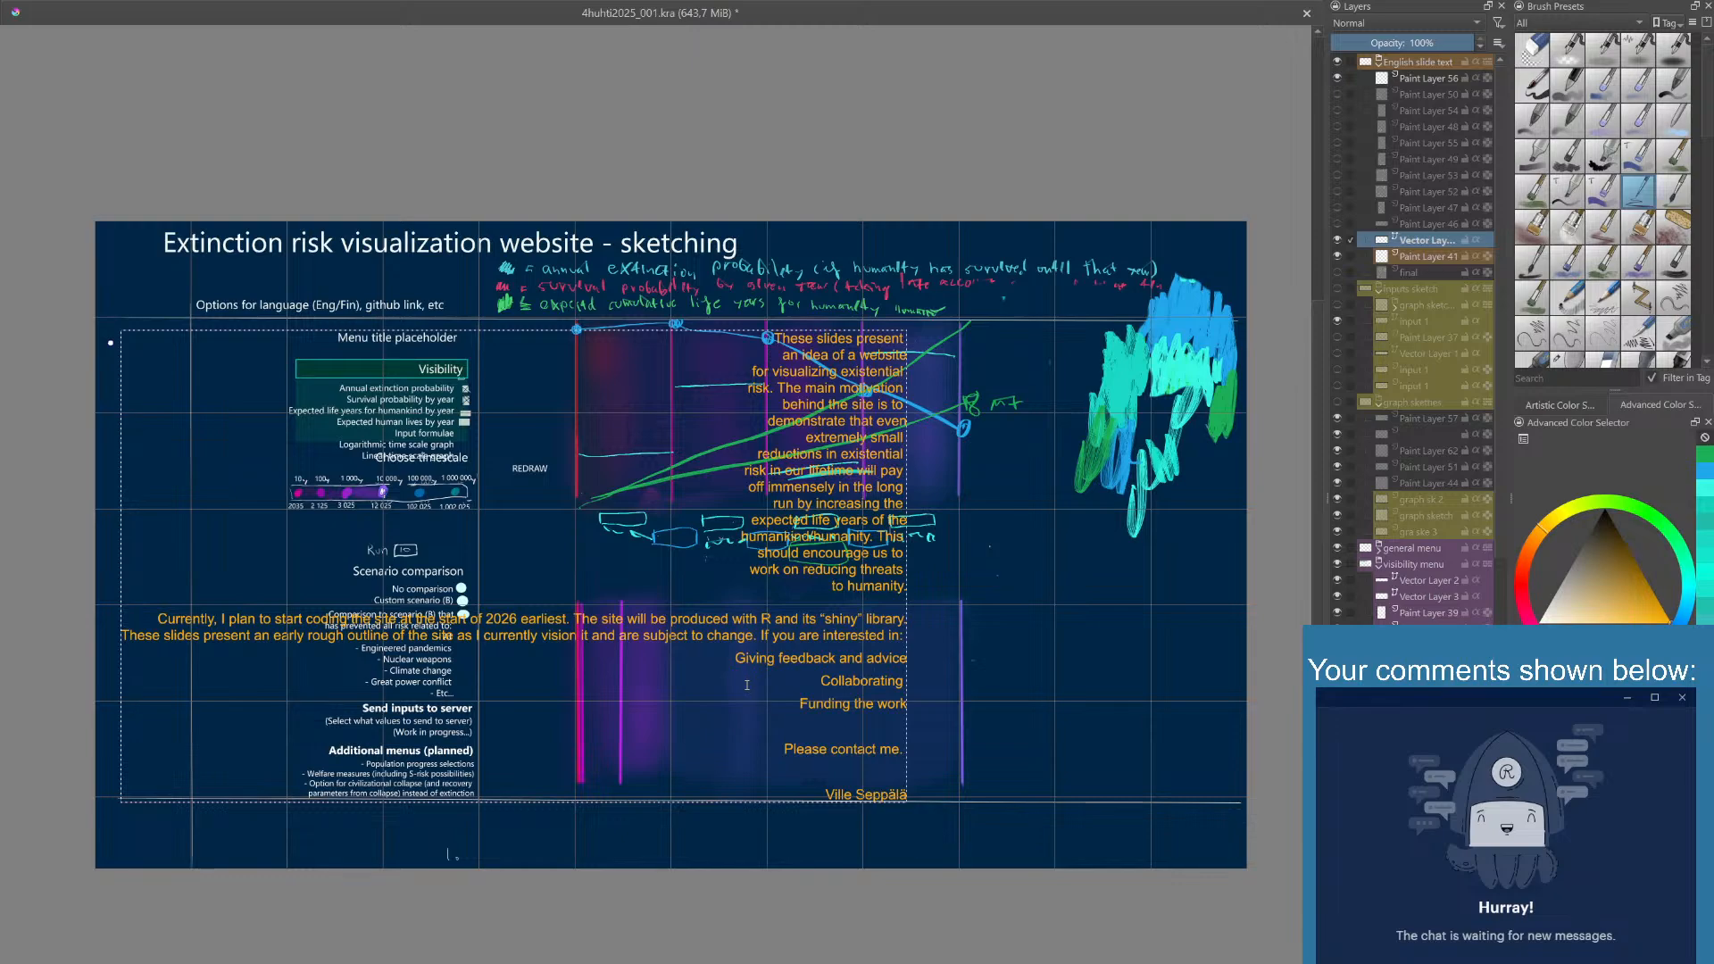
left_click(739, 866)
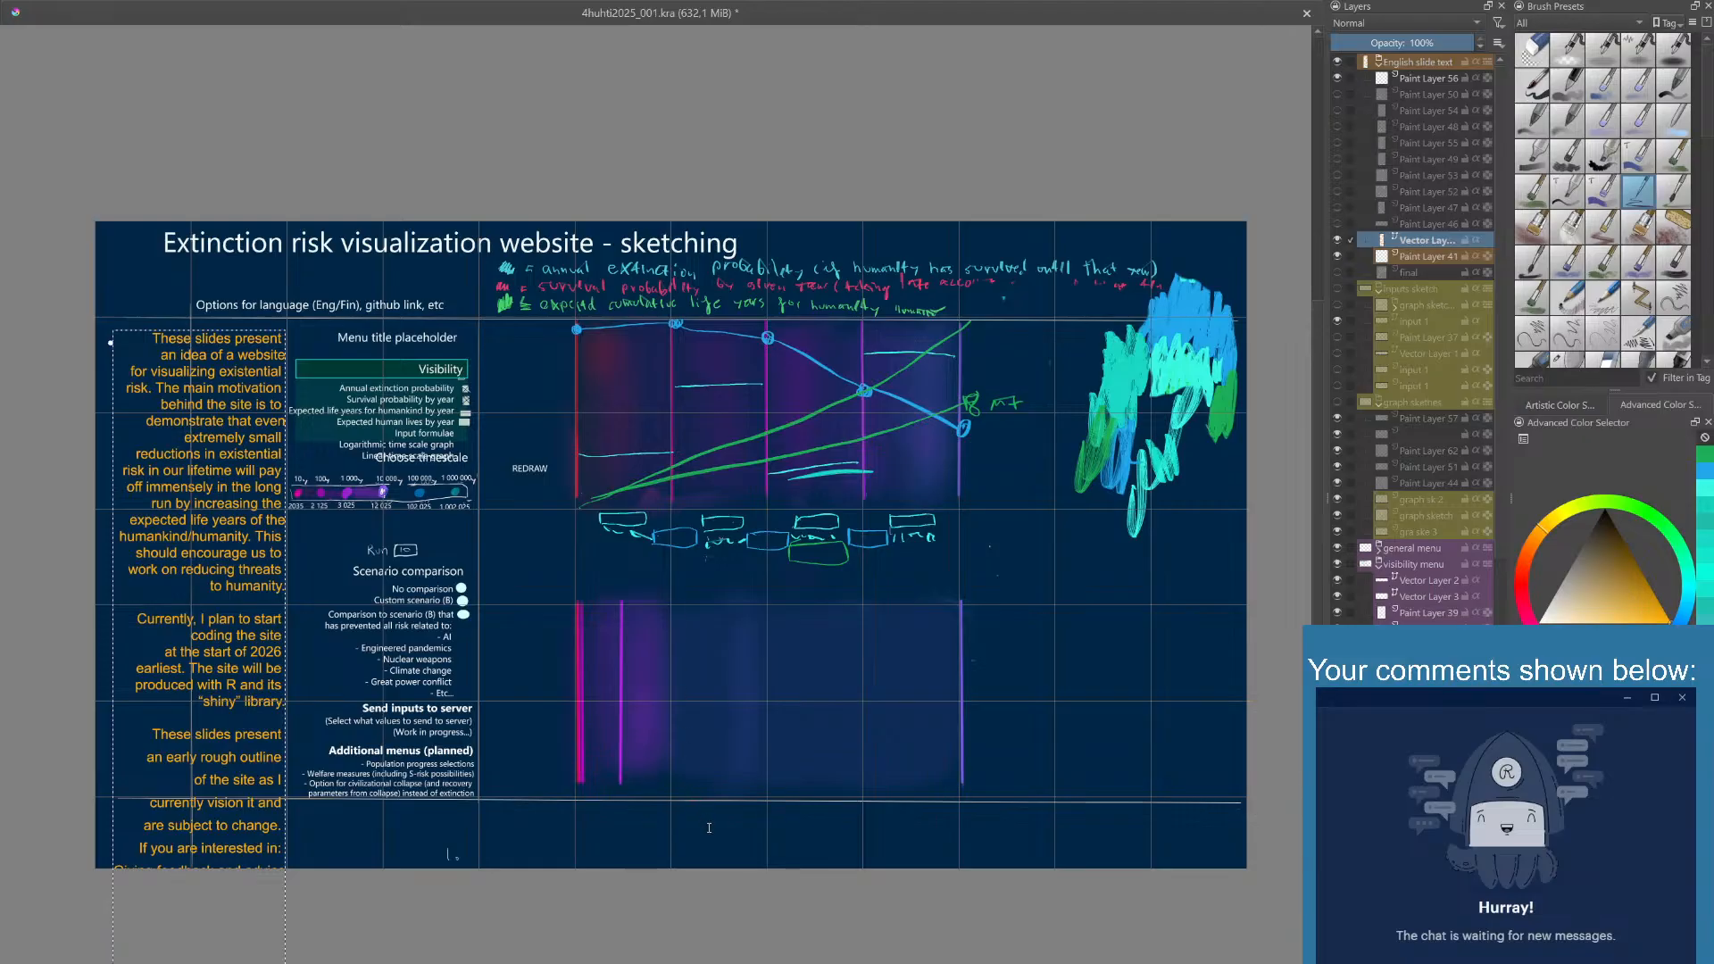
- Left-align the whole text and insert line breaks in the "Currently, I plan" and "These slides present an early rough outline" paragraphs to form a narrow column
left_click(705, 866)
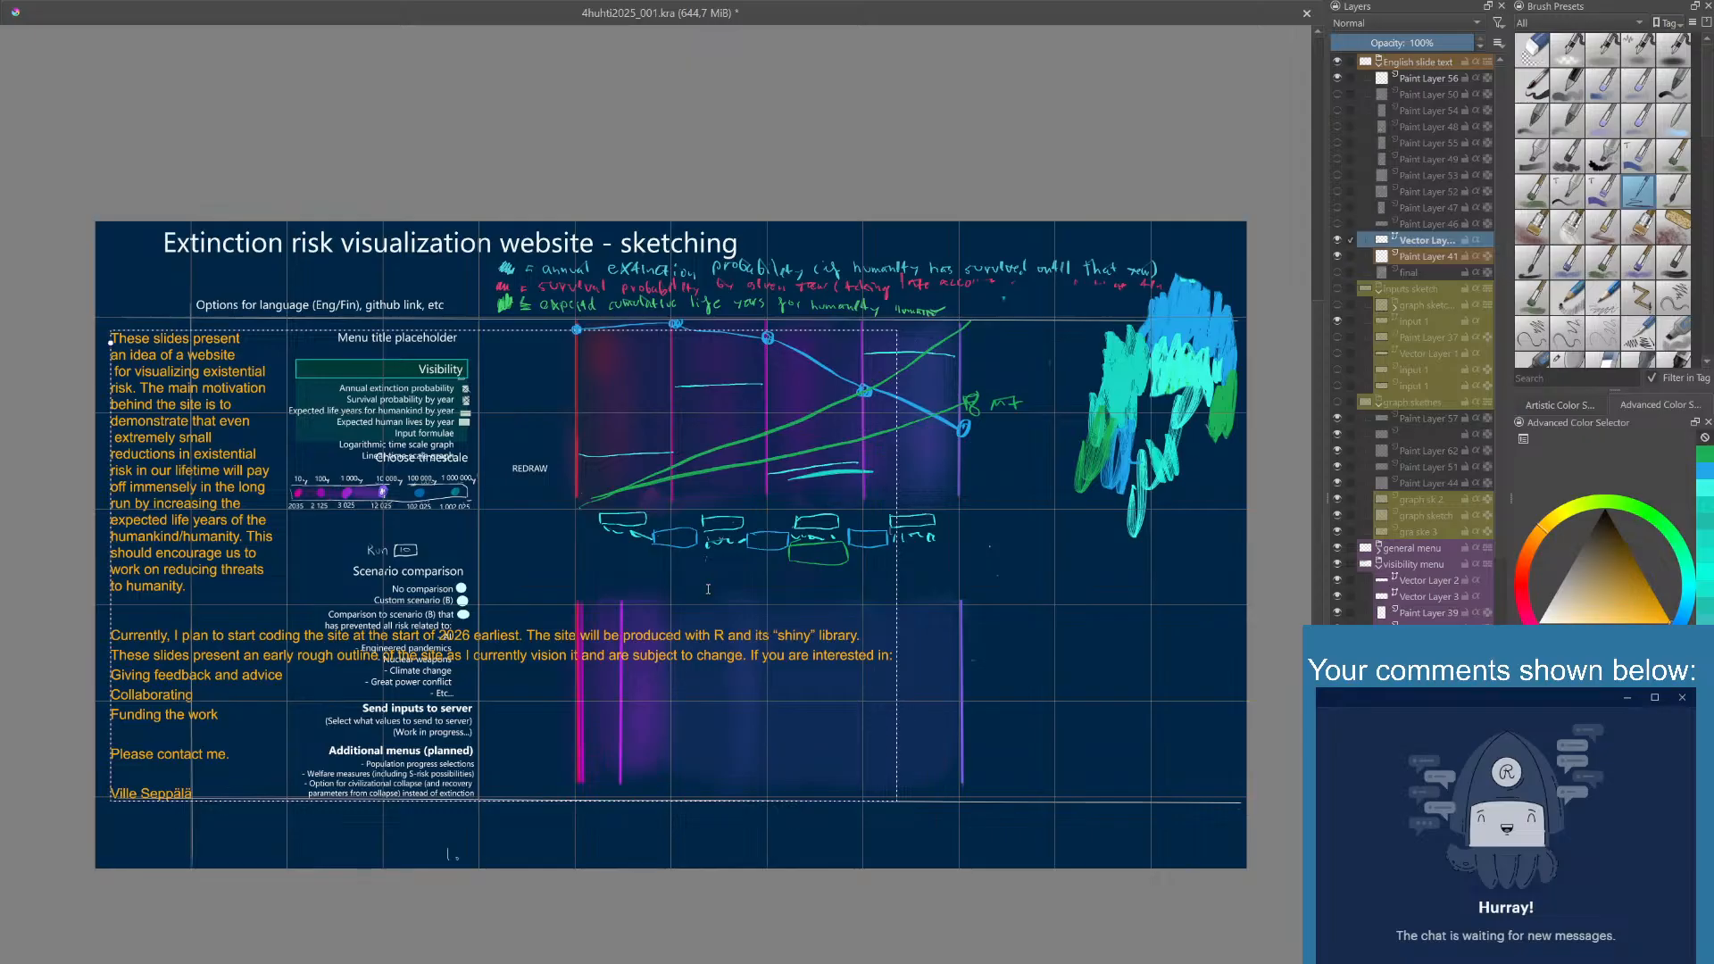
left_click_drag(676, 801, 700, 870)
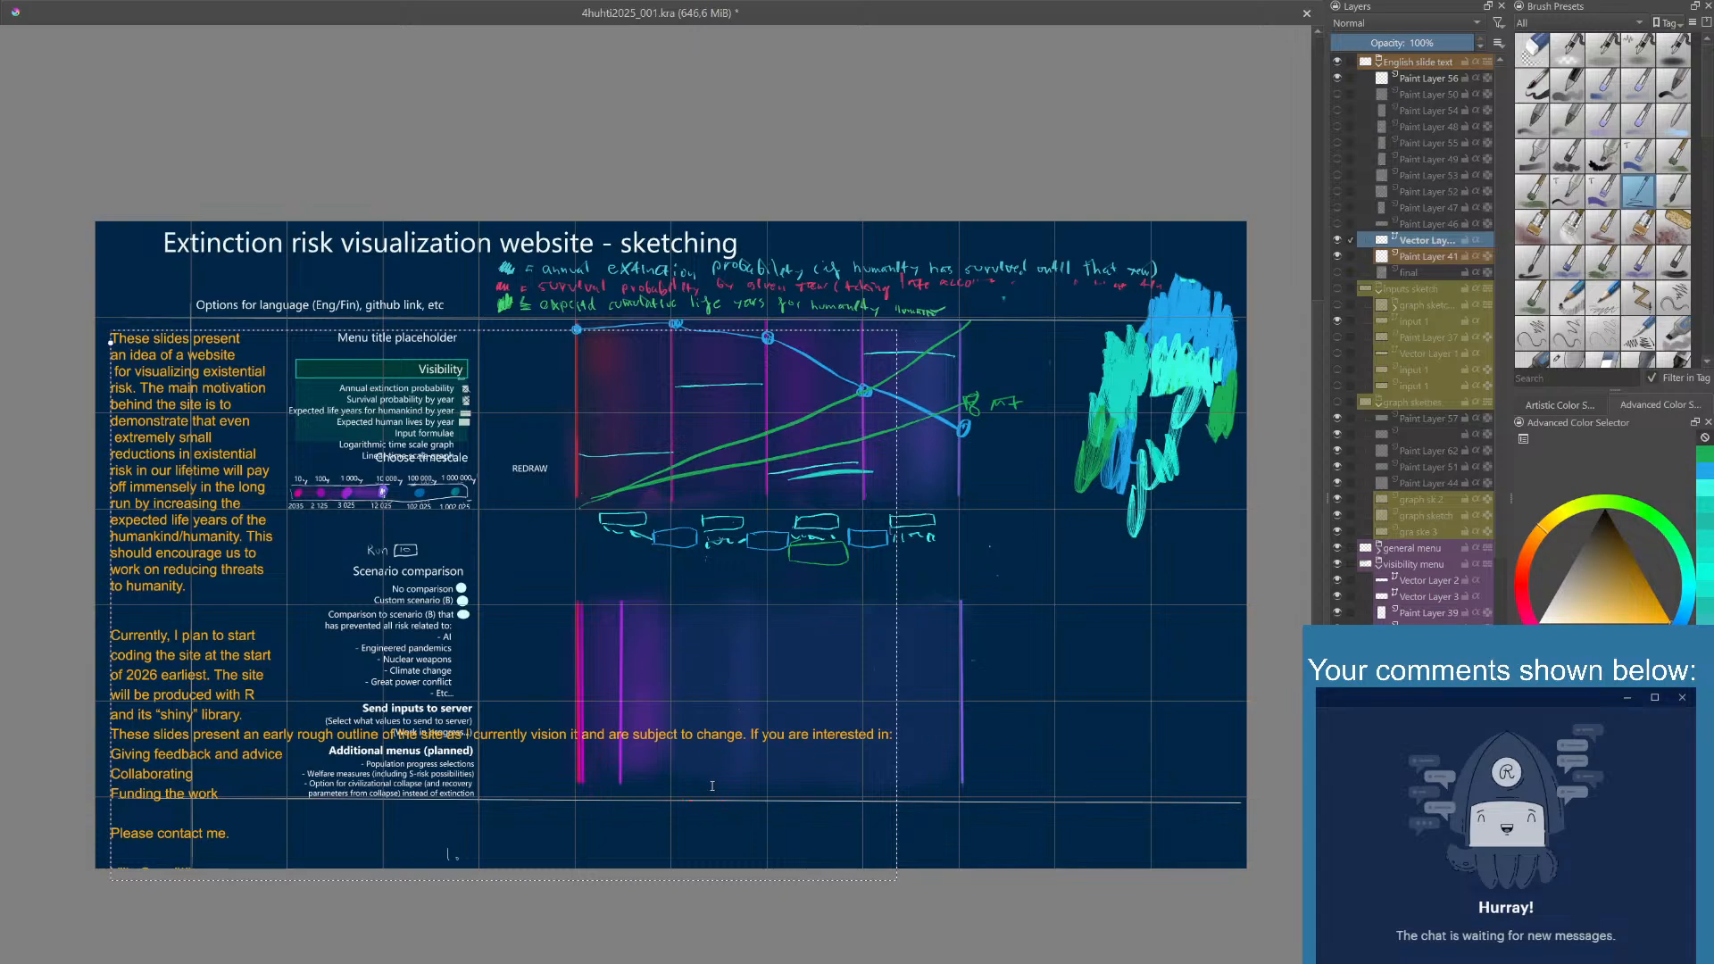
left_click(698, 869)
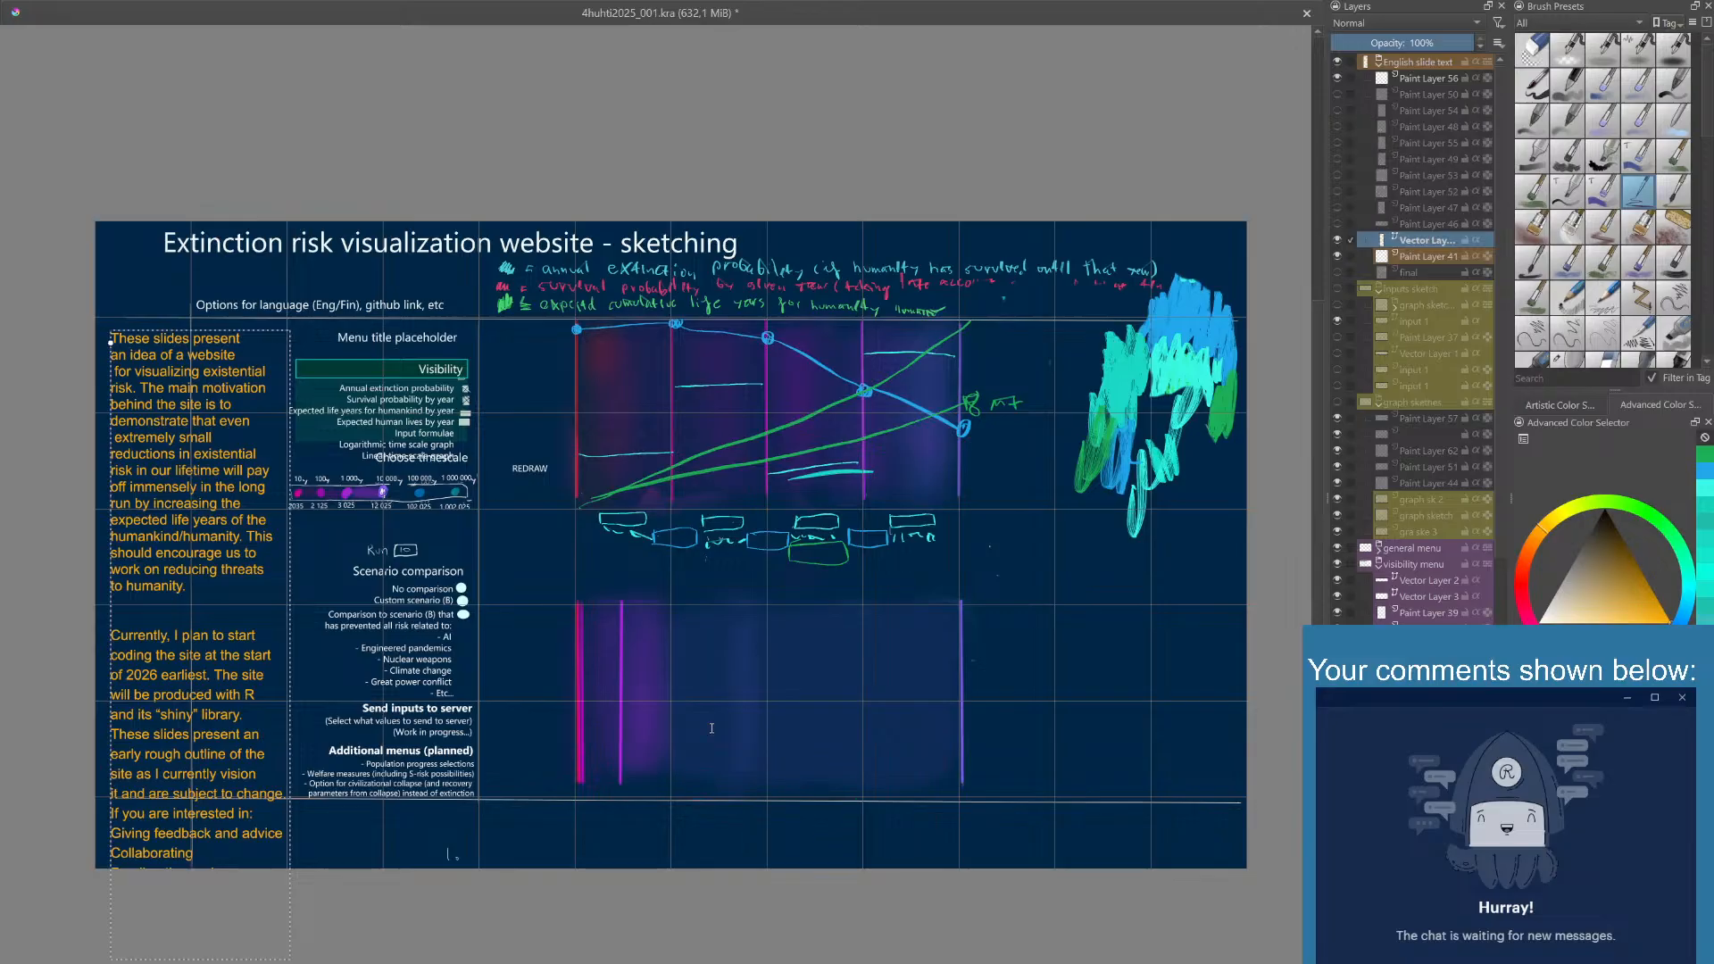
- Add "Or know someone who might be," before "please contact me." and move the whole text block up to the canvas's upper edge
left_click(696, 869)
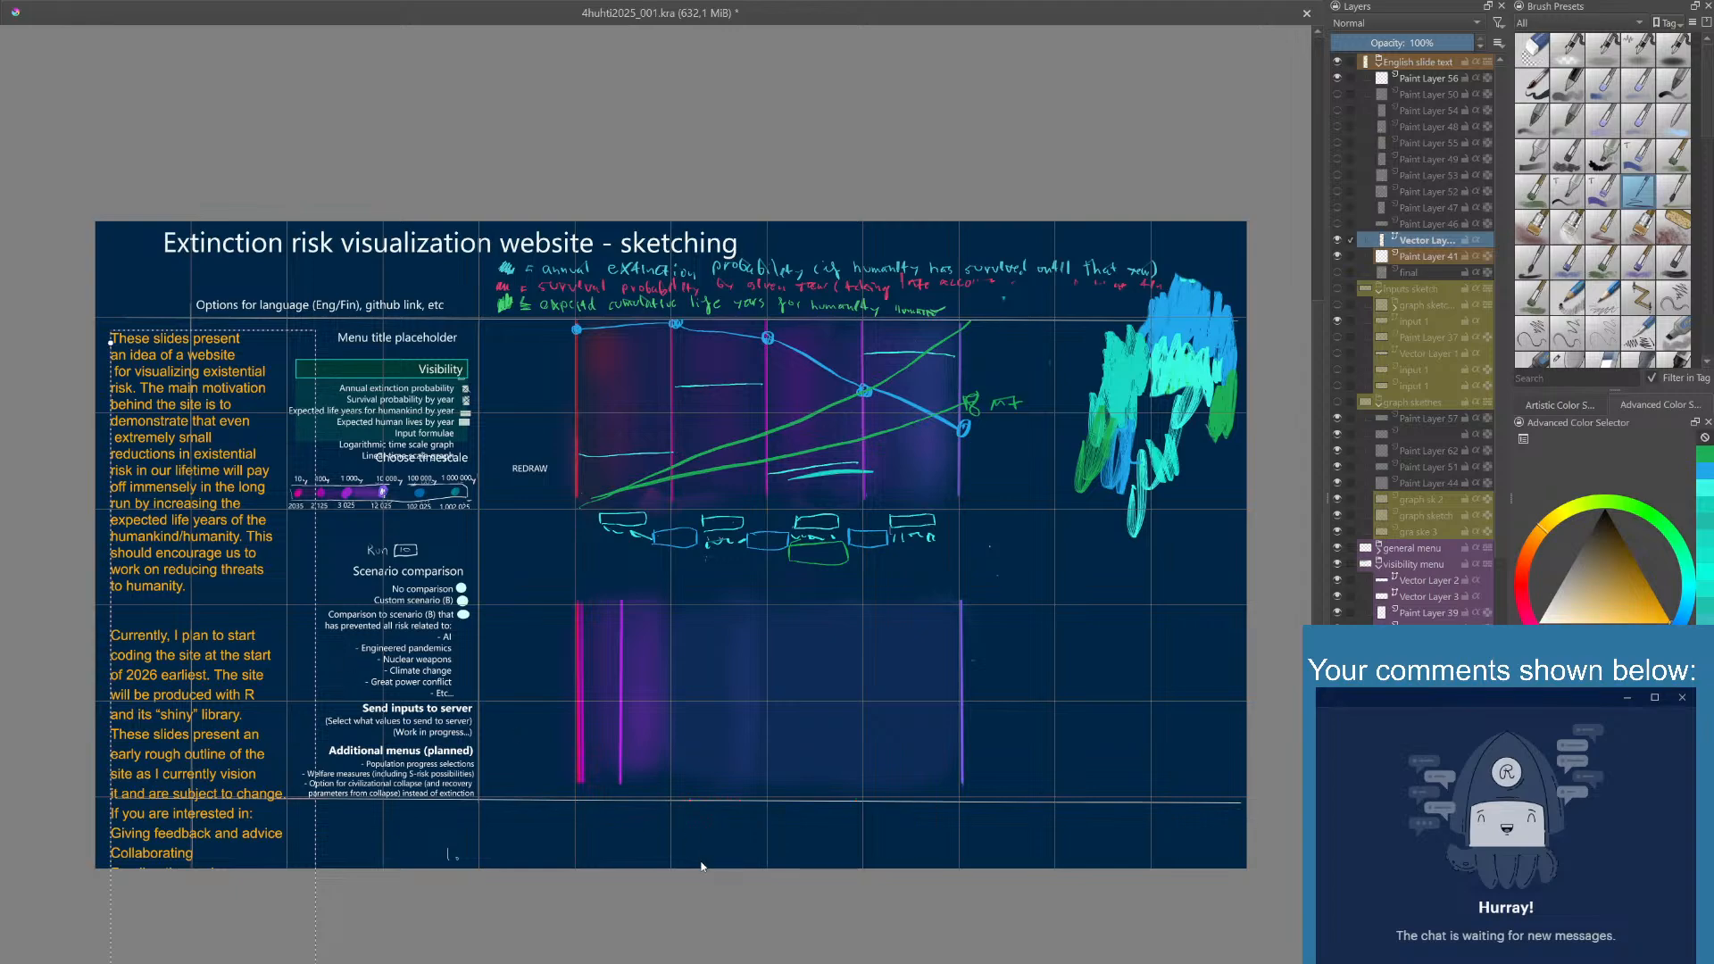
key("Escape")
left_click_drag(222, 470, 216, 376)
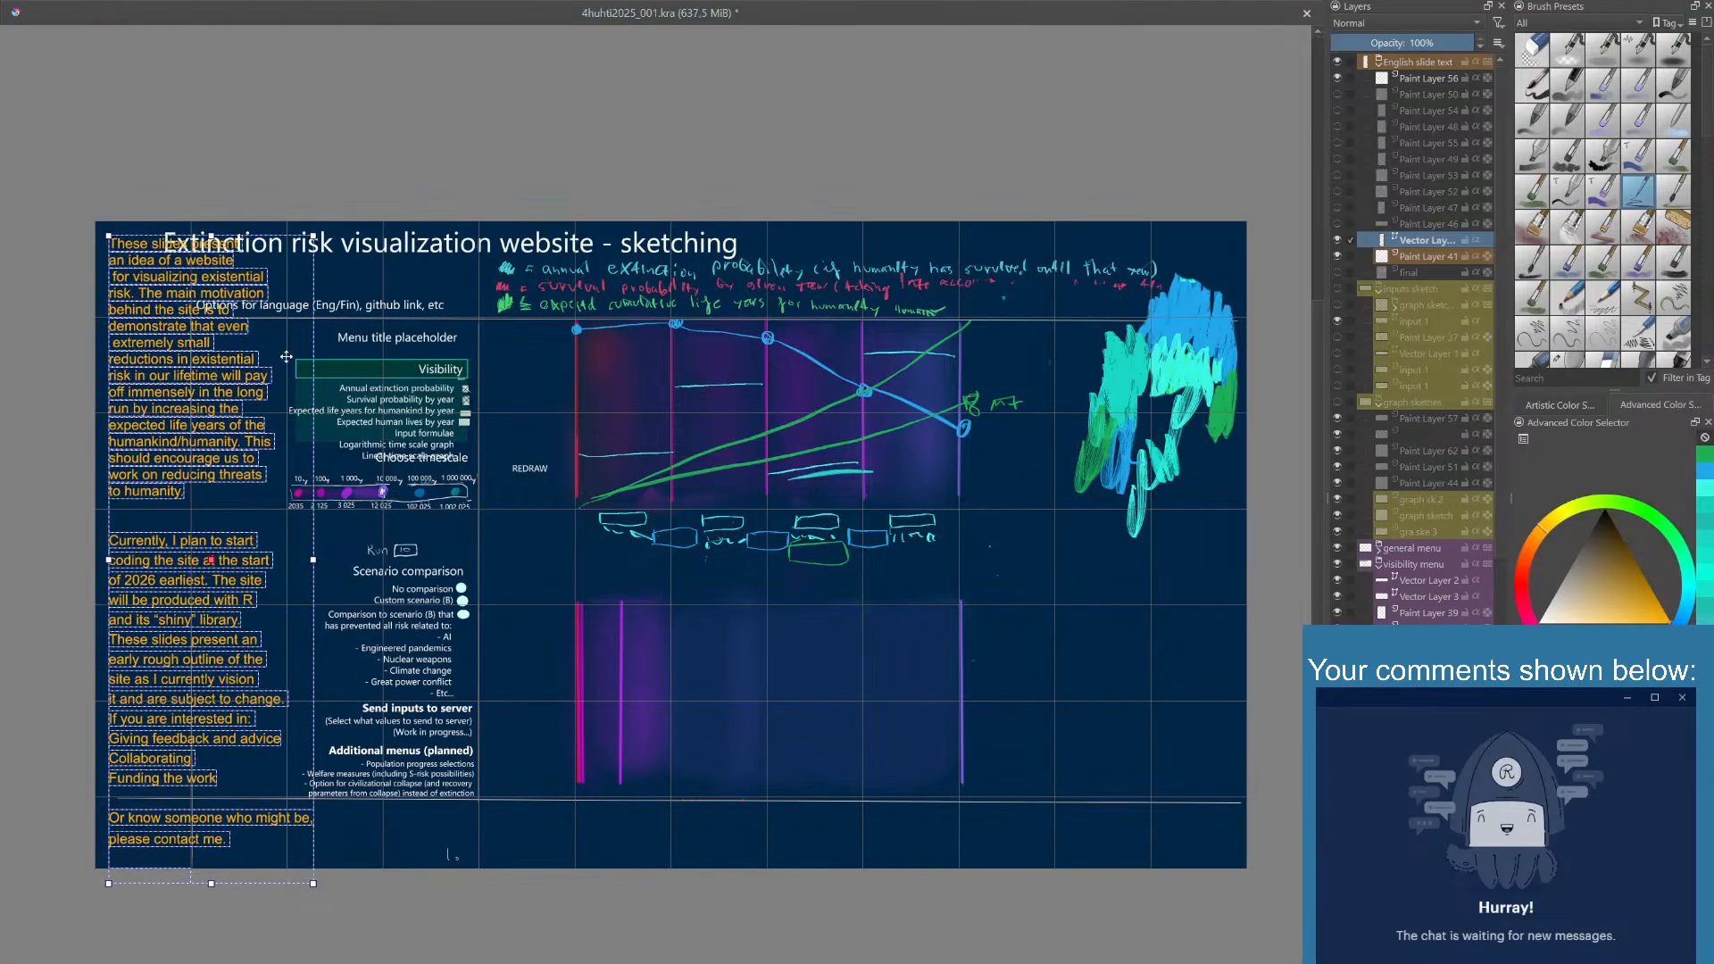
left_click(365, 254)
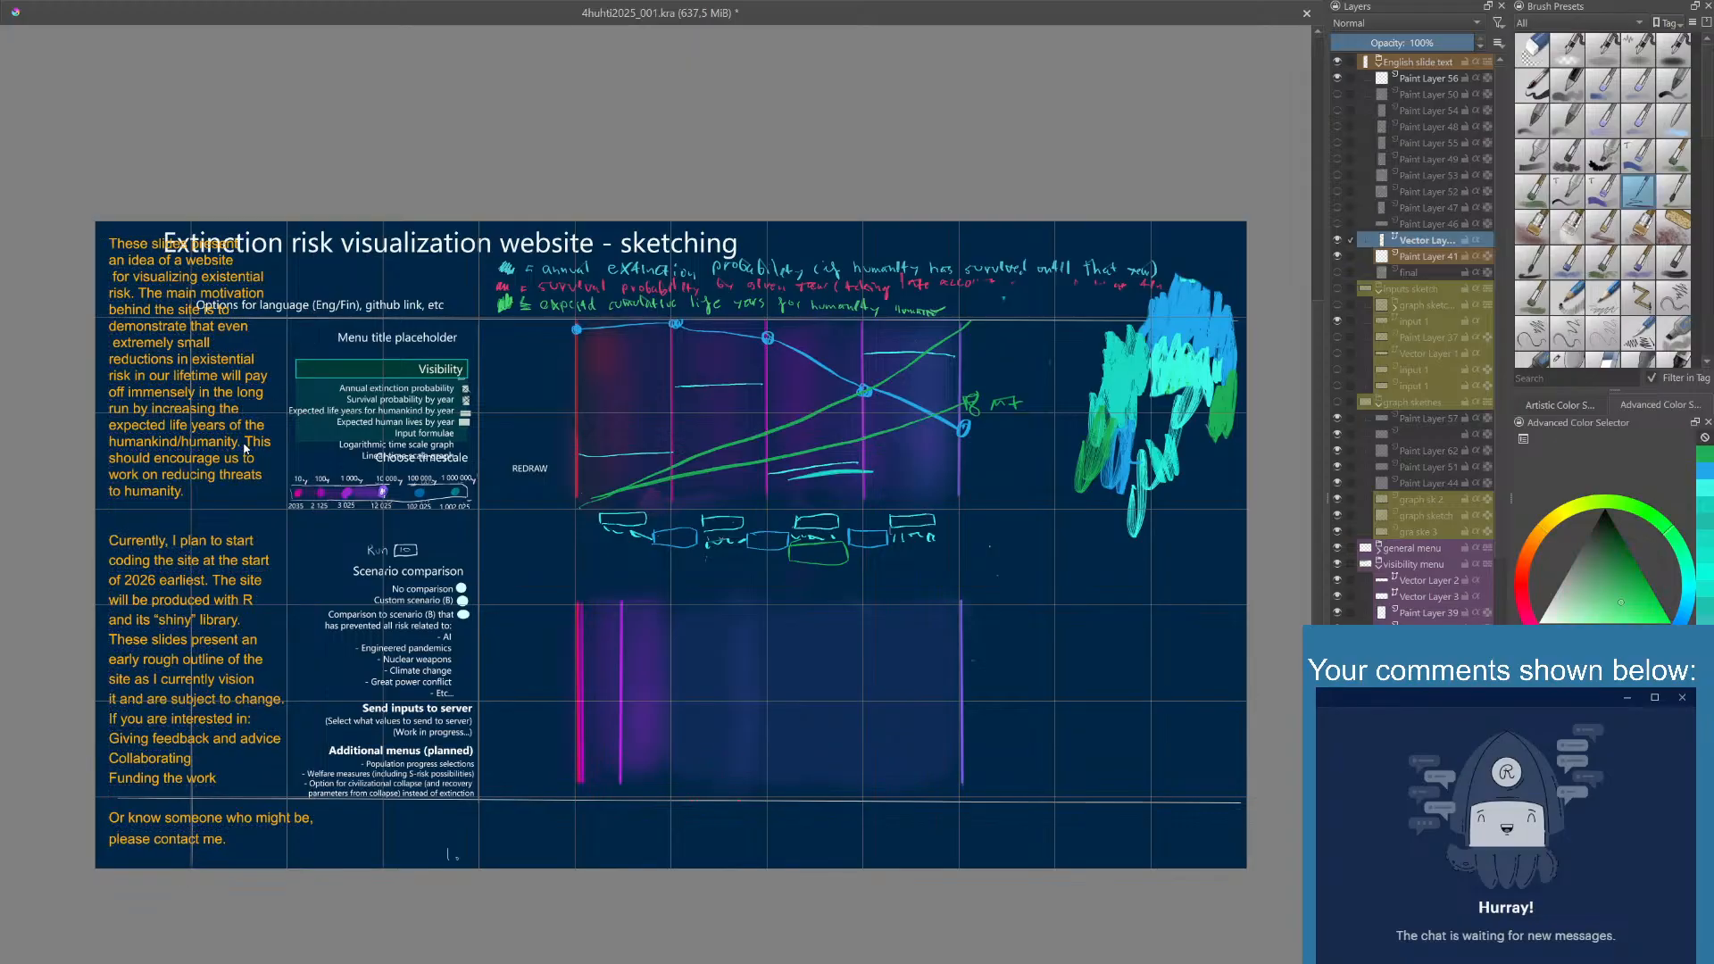
left_click_drag(230, 493, 227, 491)
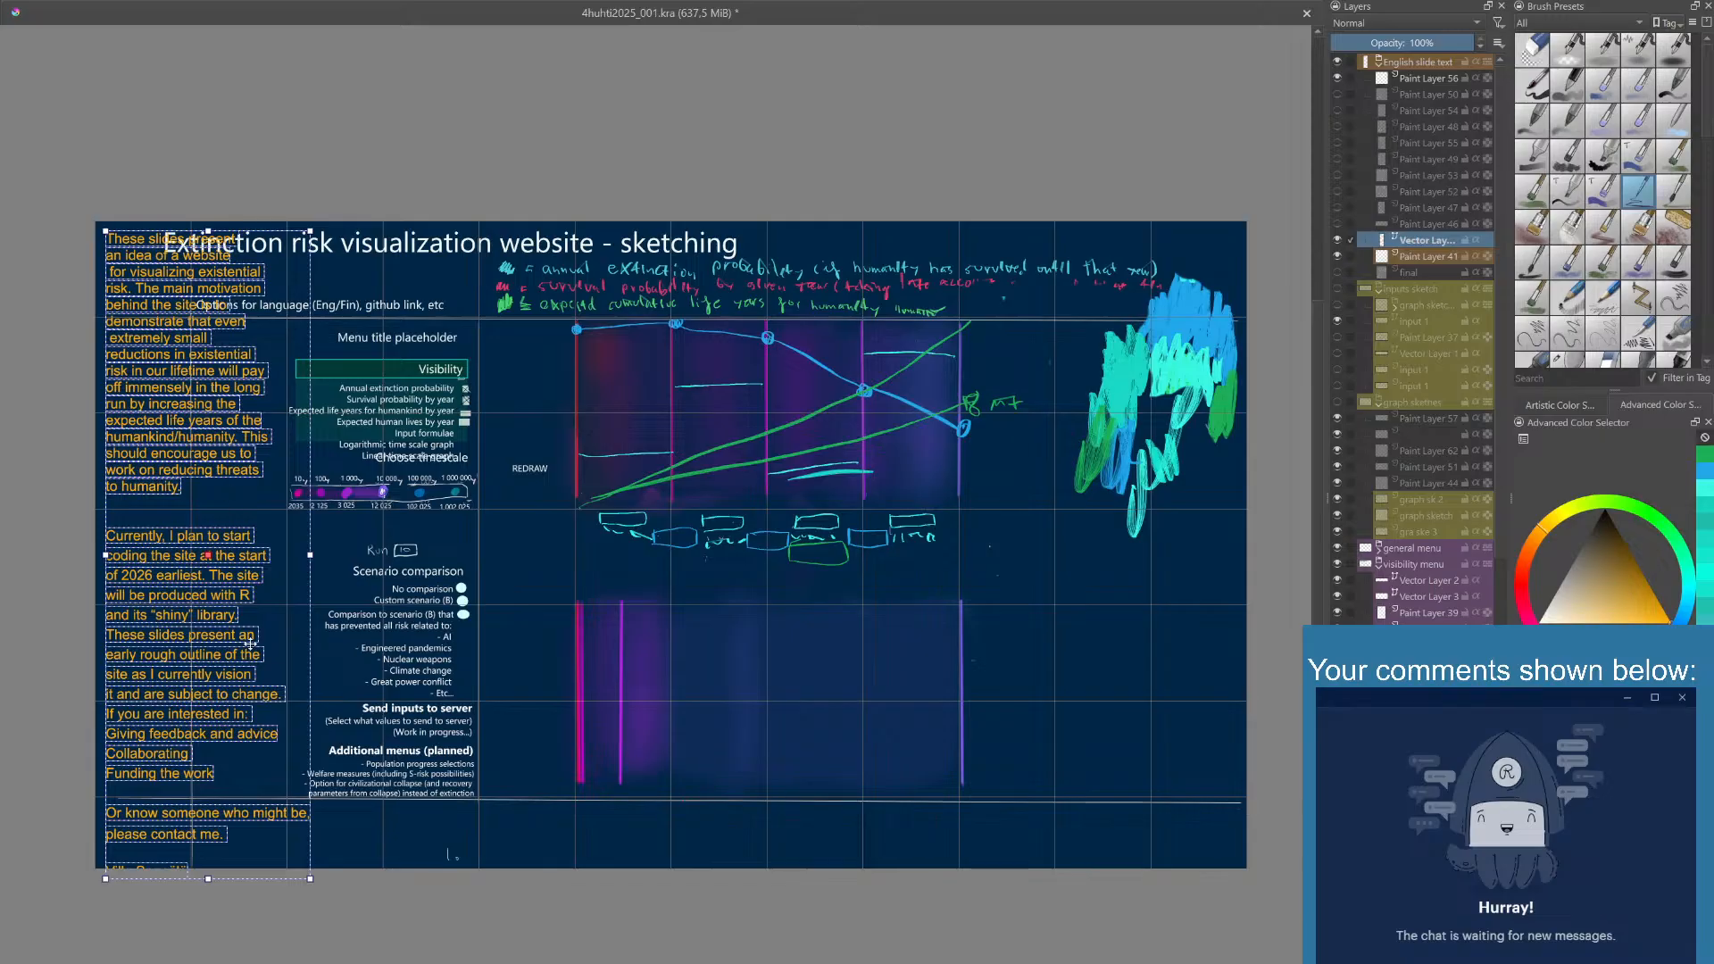
- Add an empty line before "If you are interested in:", prefix its three items with dashes, and break the closing line after "might"
double_click(238, 713)
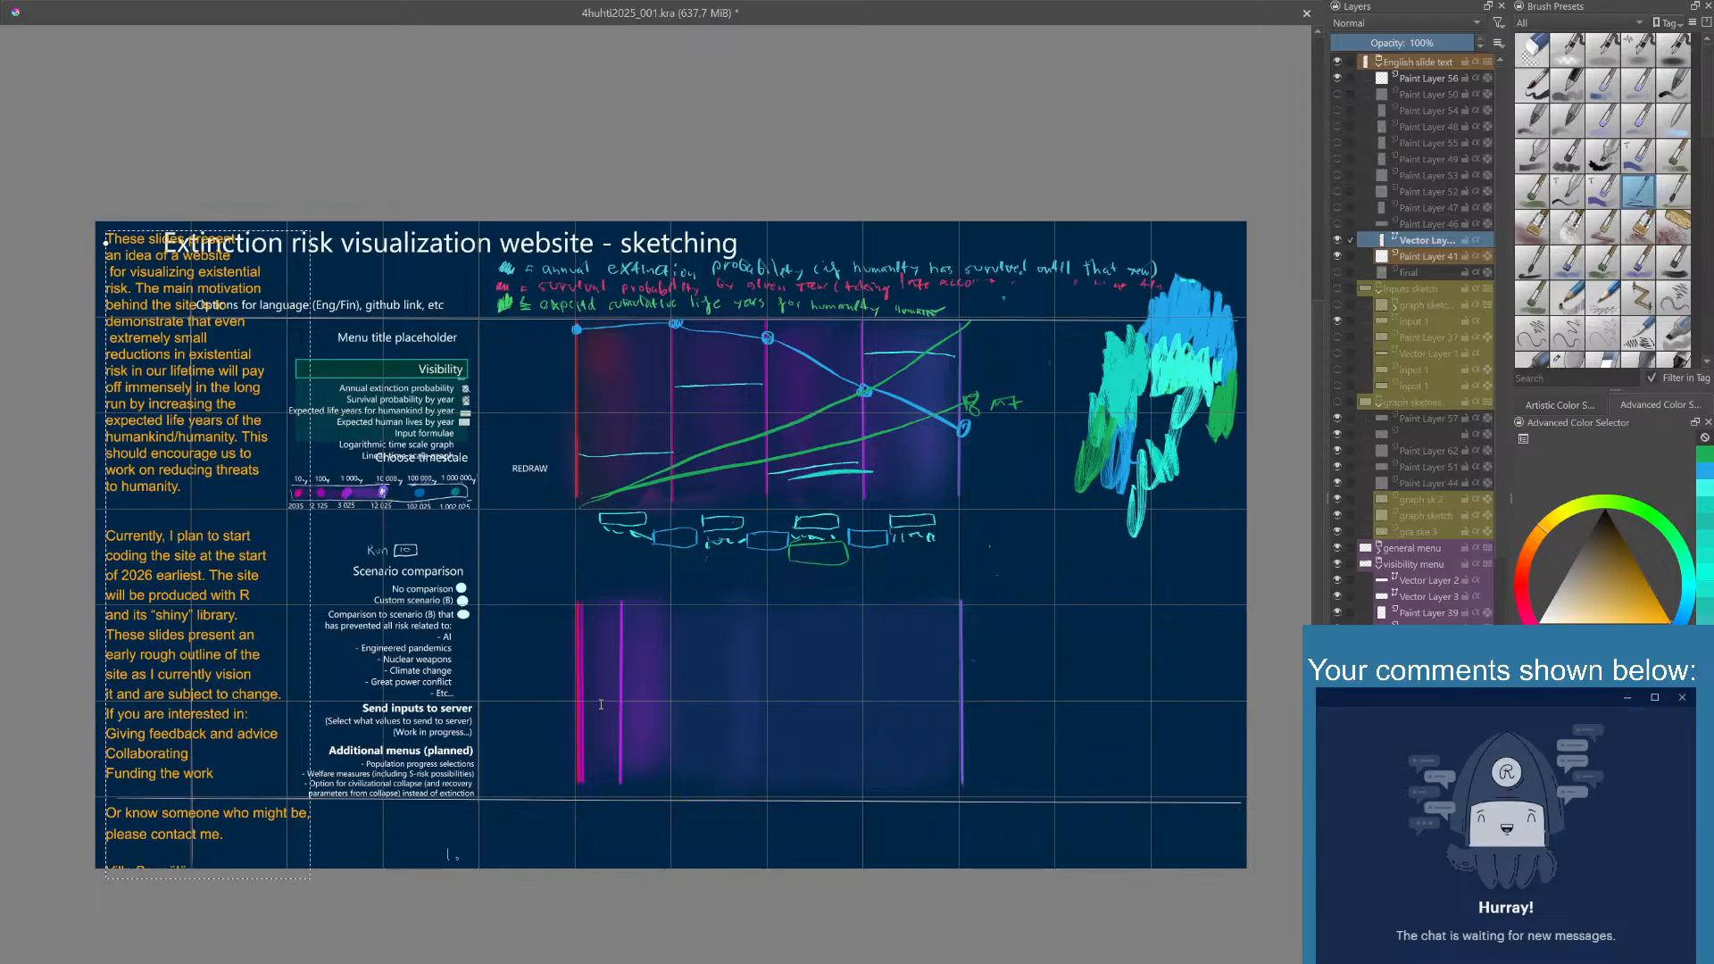
left_click(714, 863)
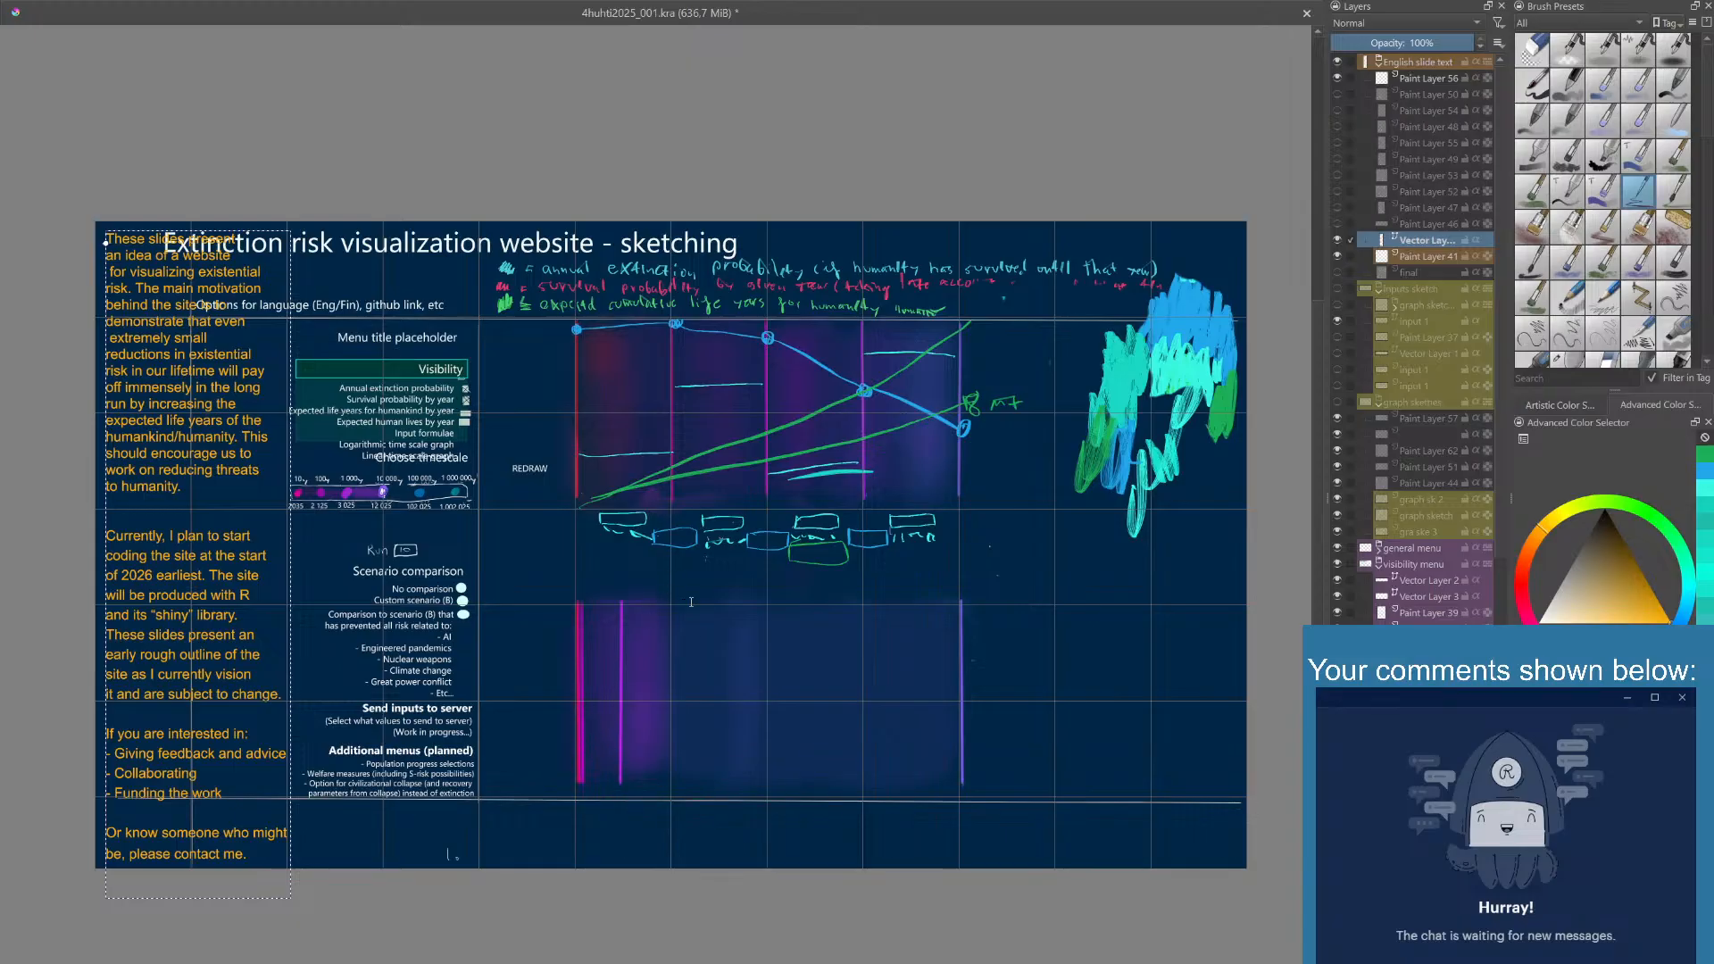
key("ctrl+a")
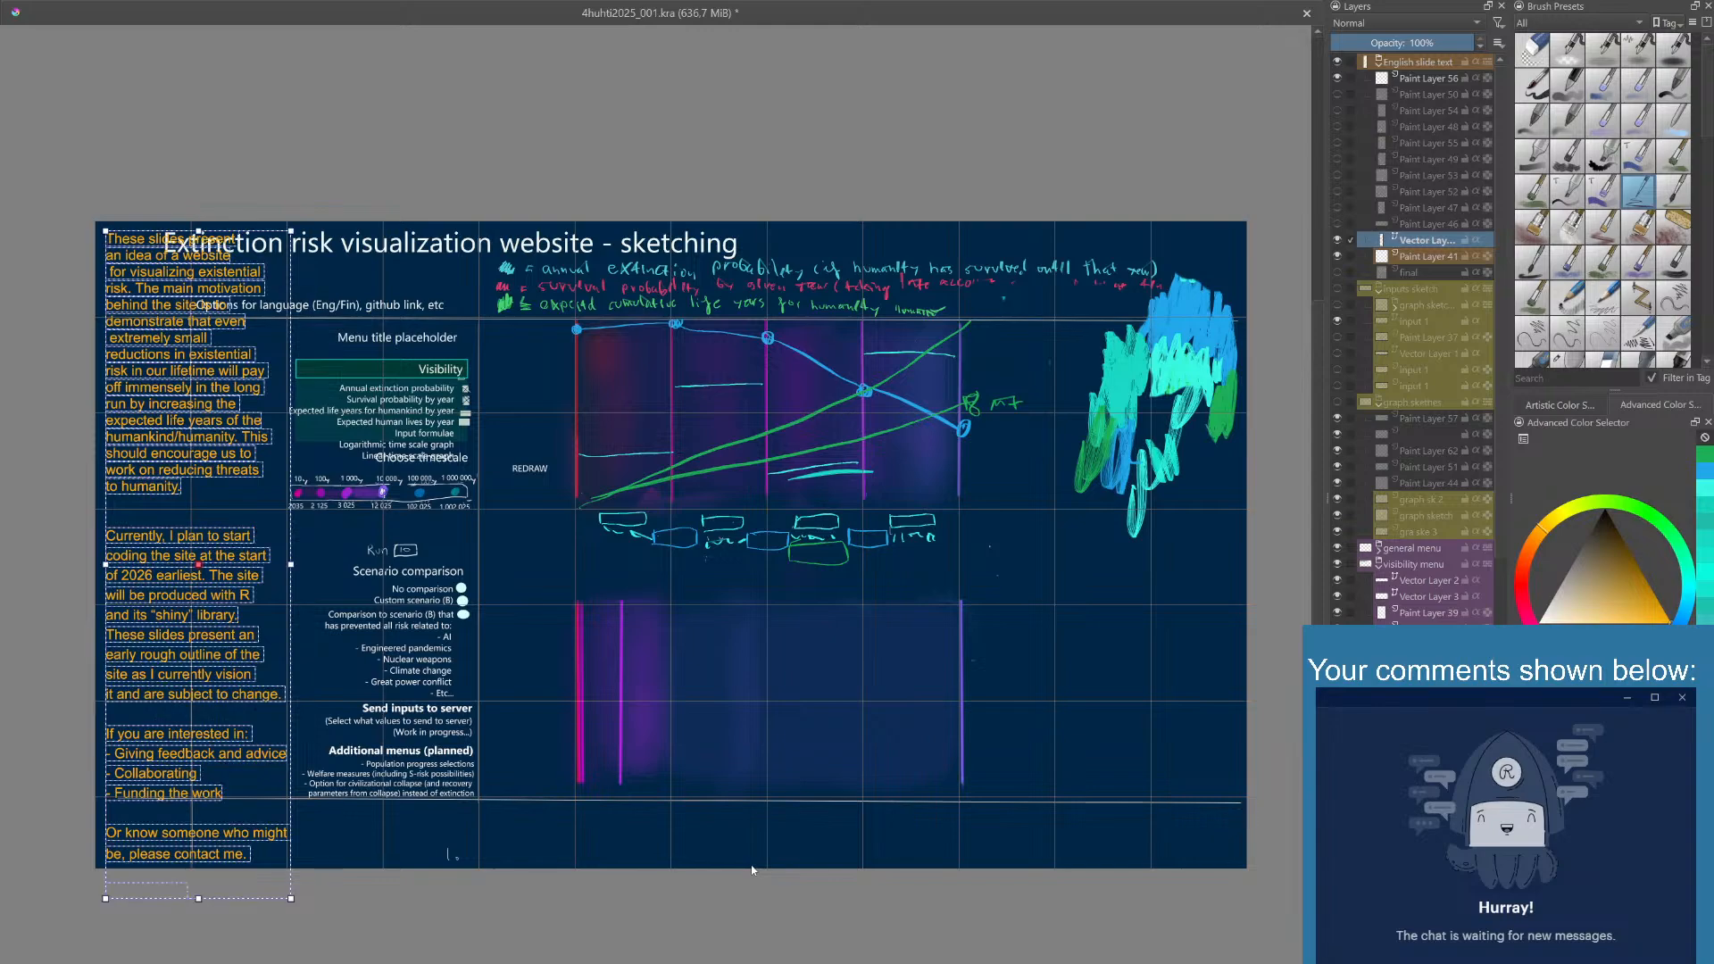
left_click(799, 628)
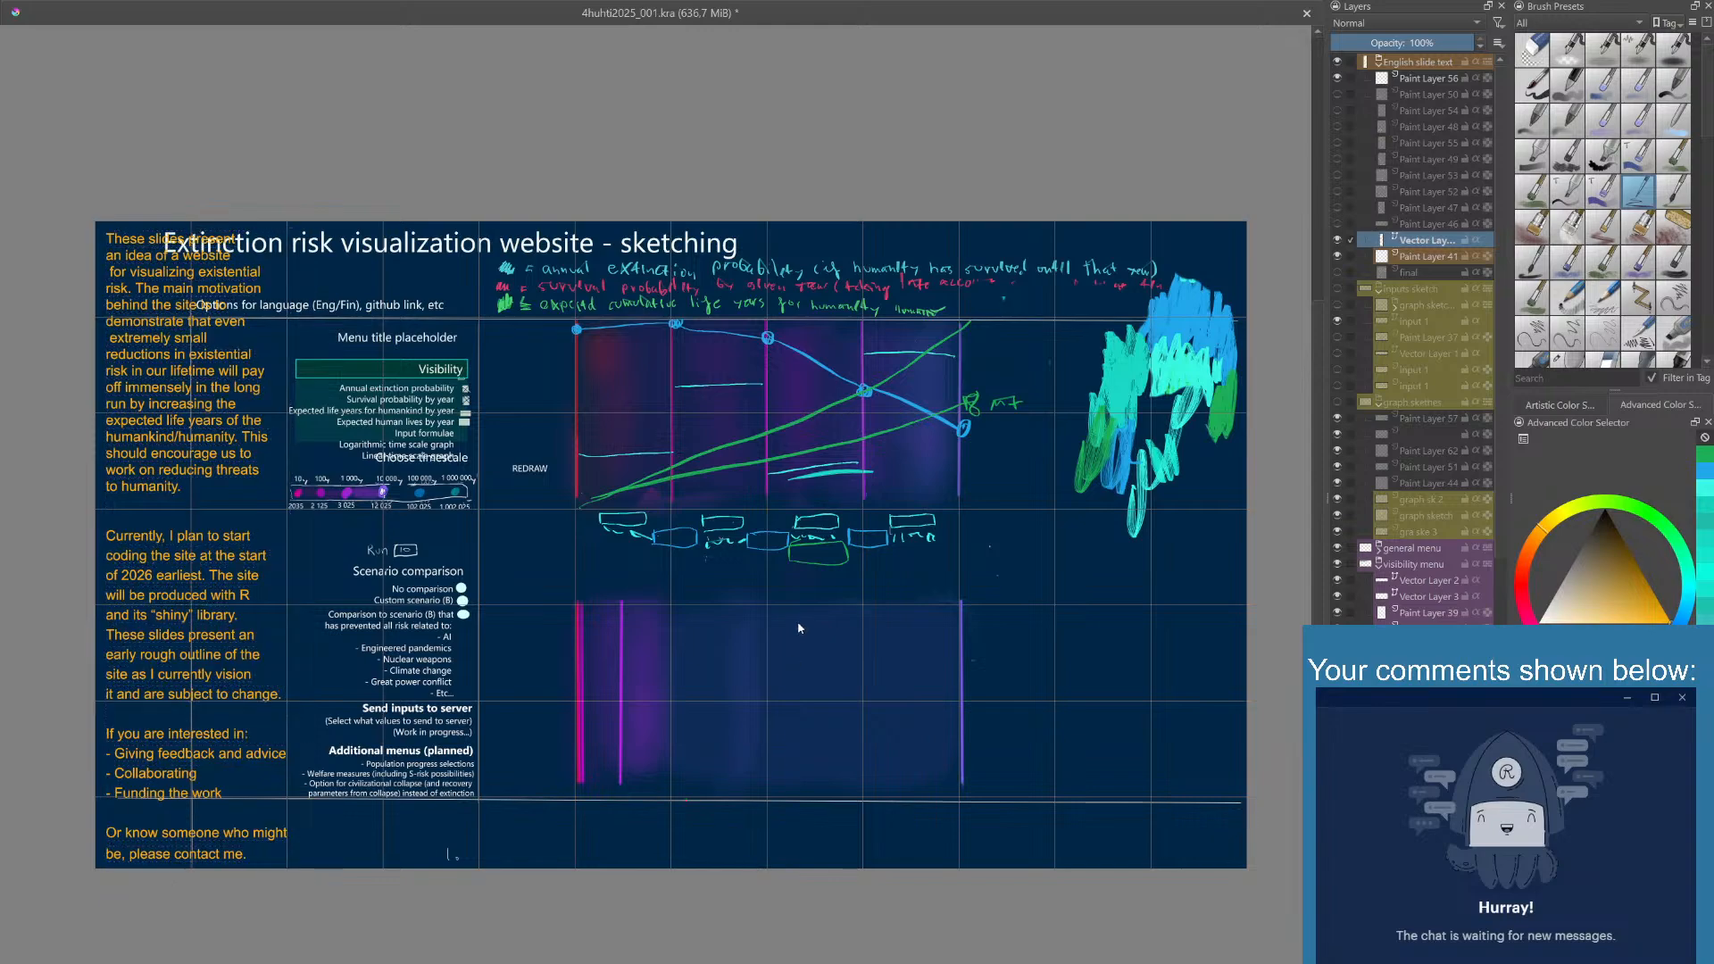
- Duplicate the introduction's vector layer and rename the original layer as slide 1
left_click(279, 459)
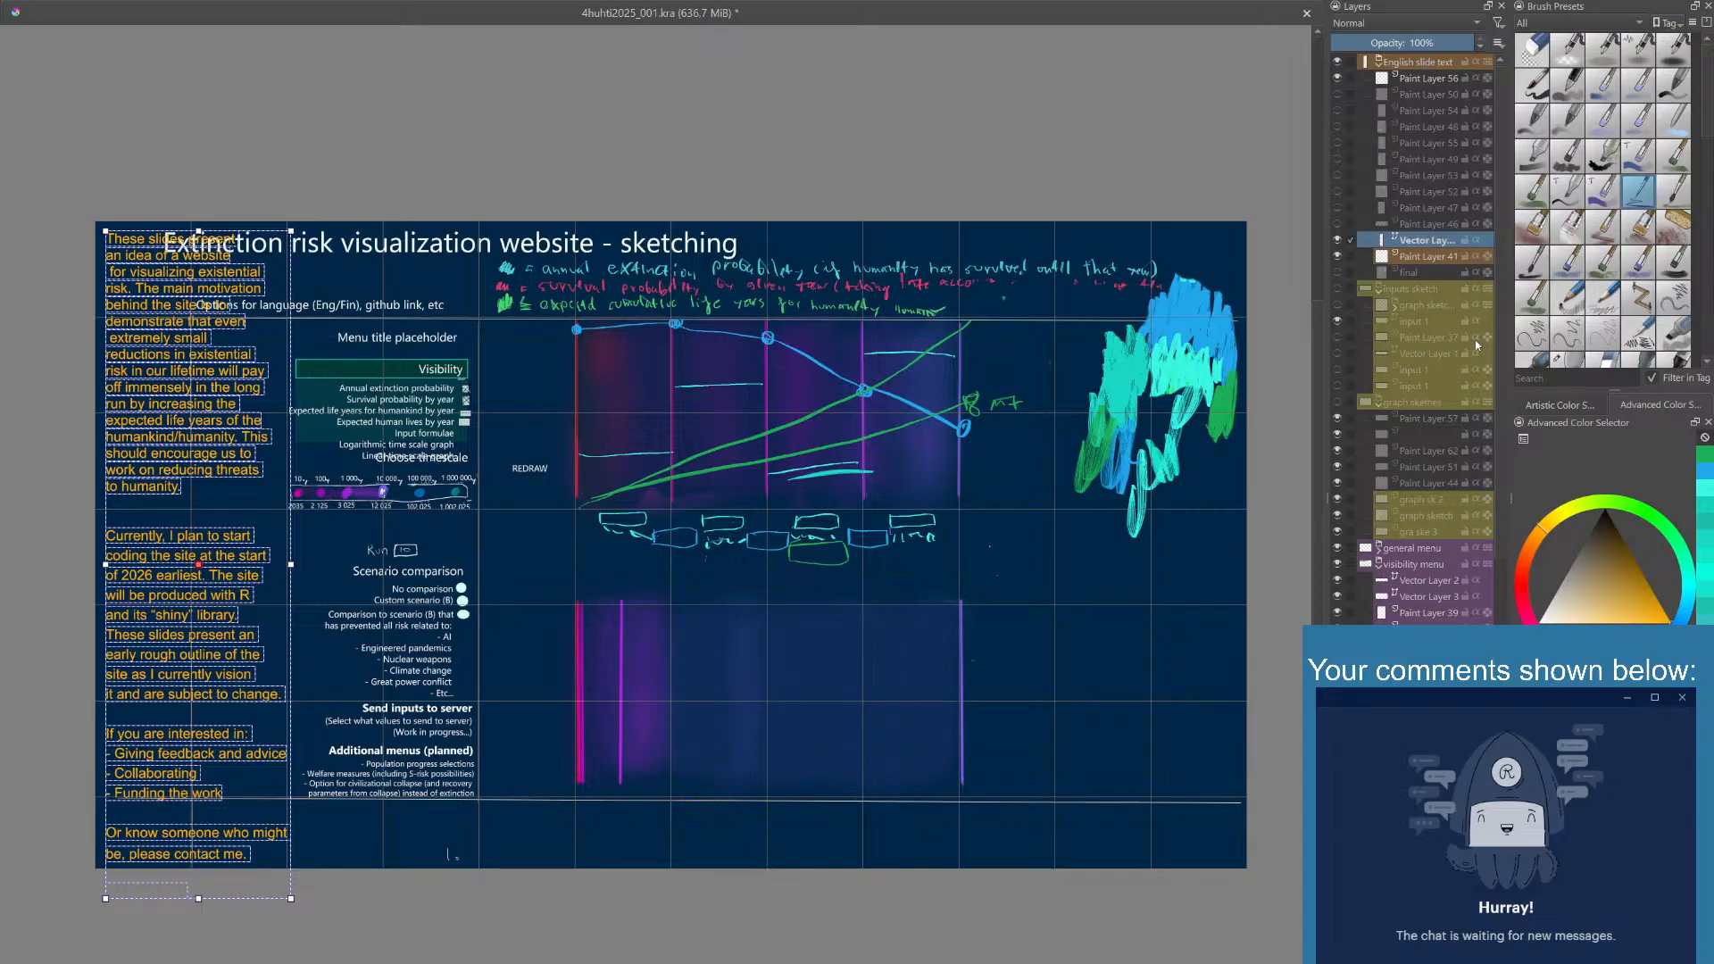
key("ctrl+j")
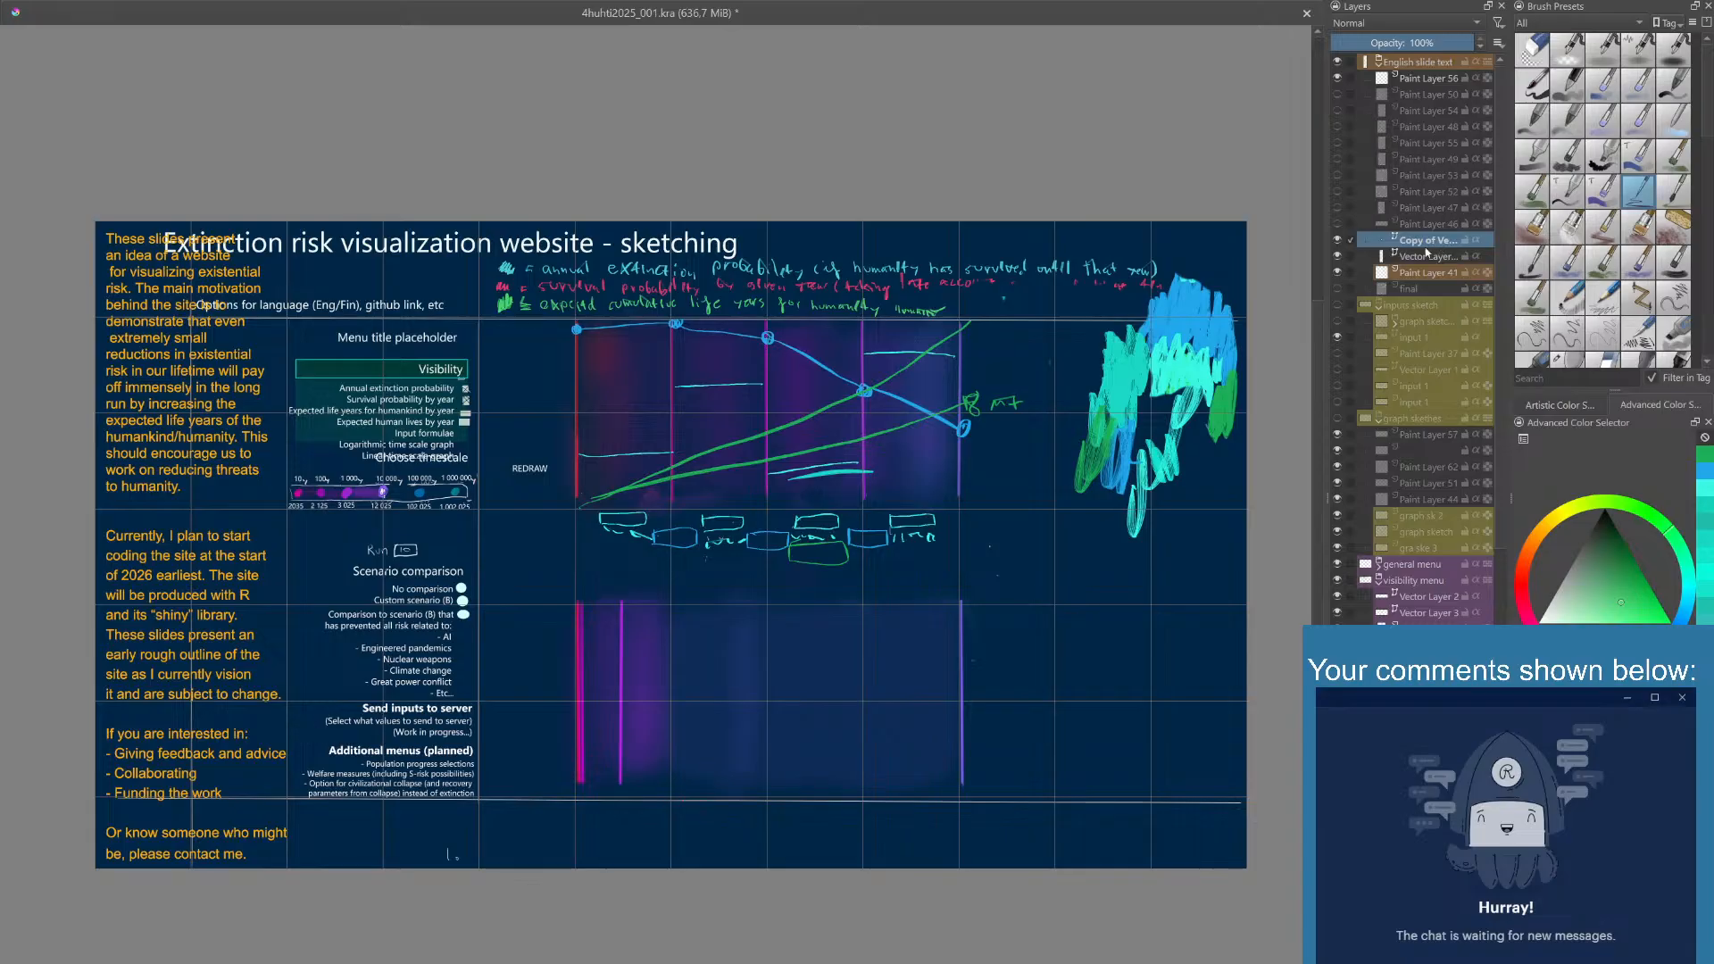
left_click(1424, 256)
double_click(1424, 257)
type("slide 1")
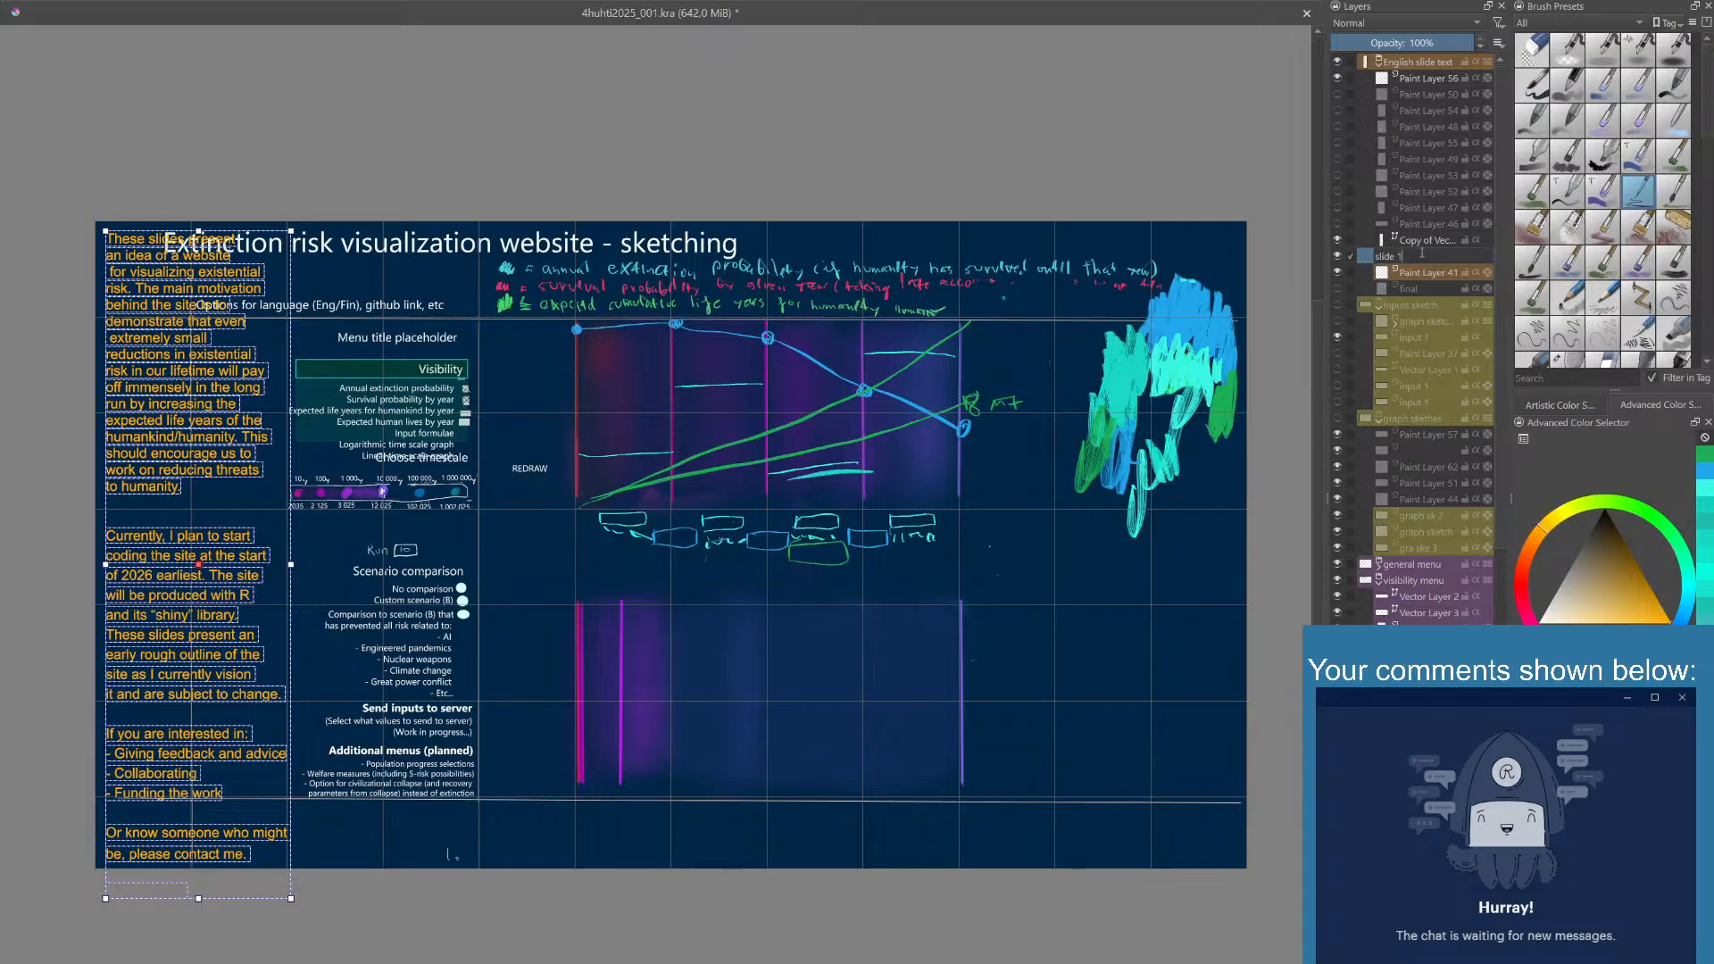
key("Return")
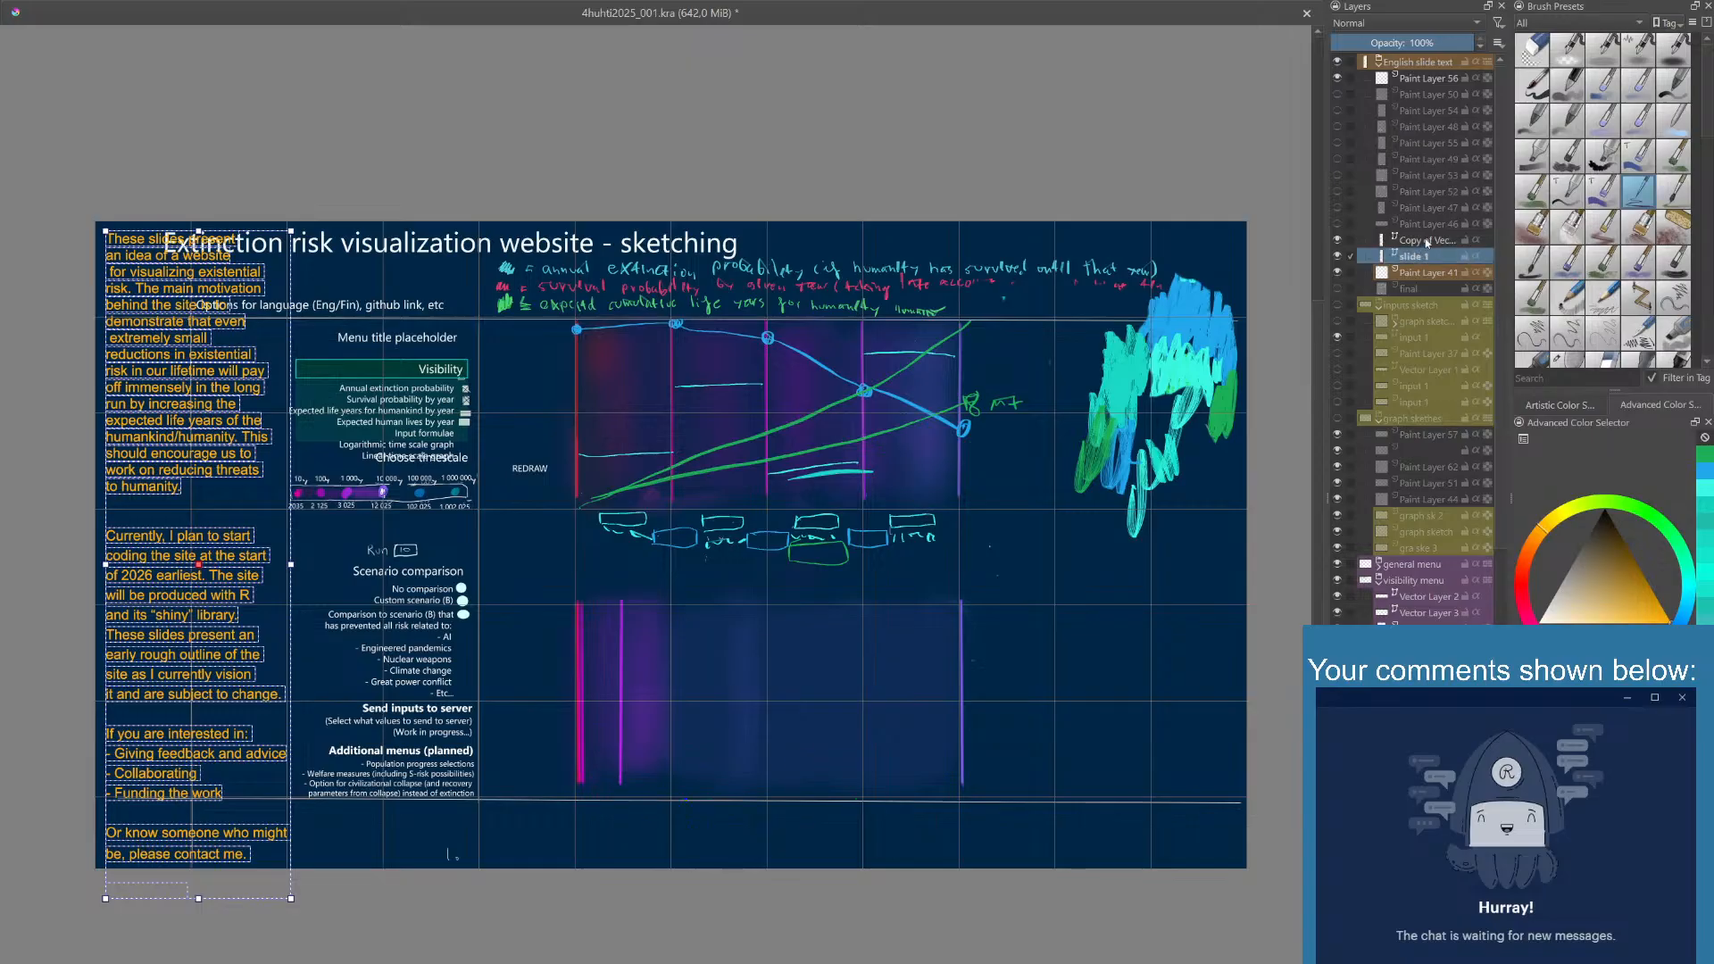
- Select the copied vector layer above slide 1 and open its introduction text for editing
left_click(1417, 244)
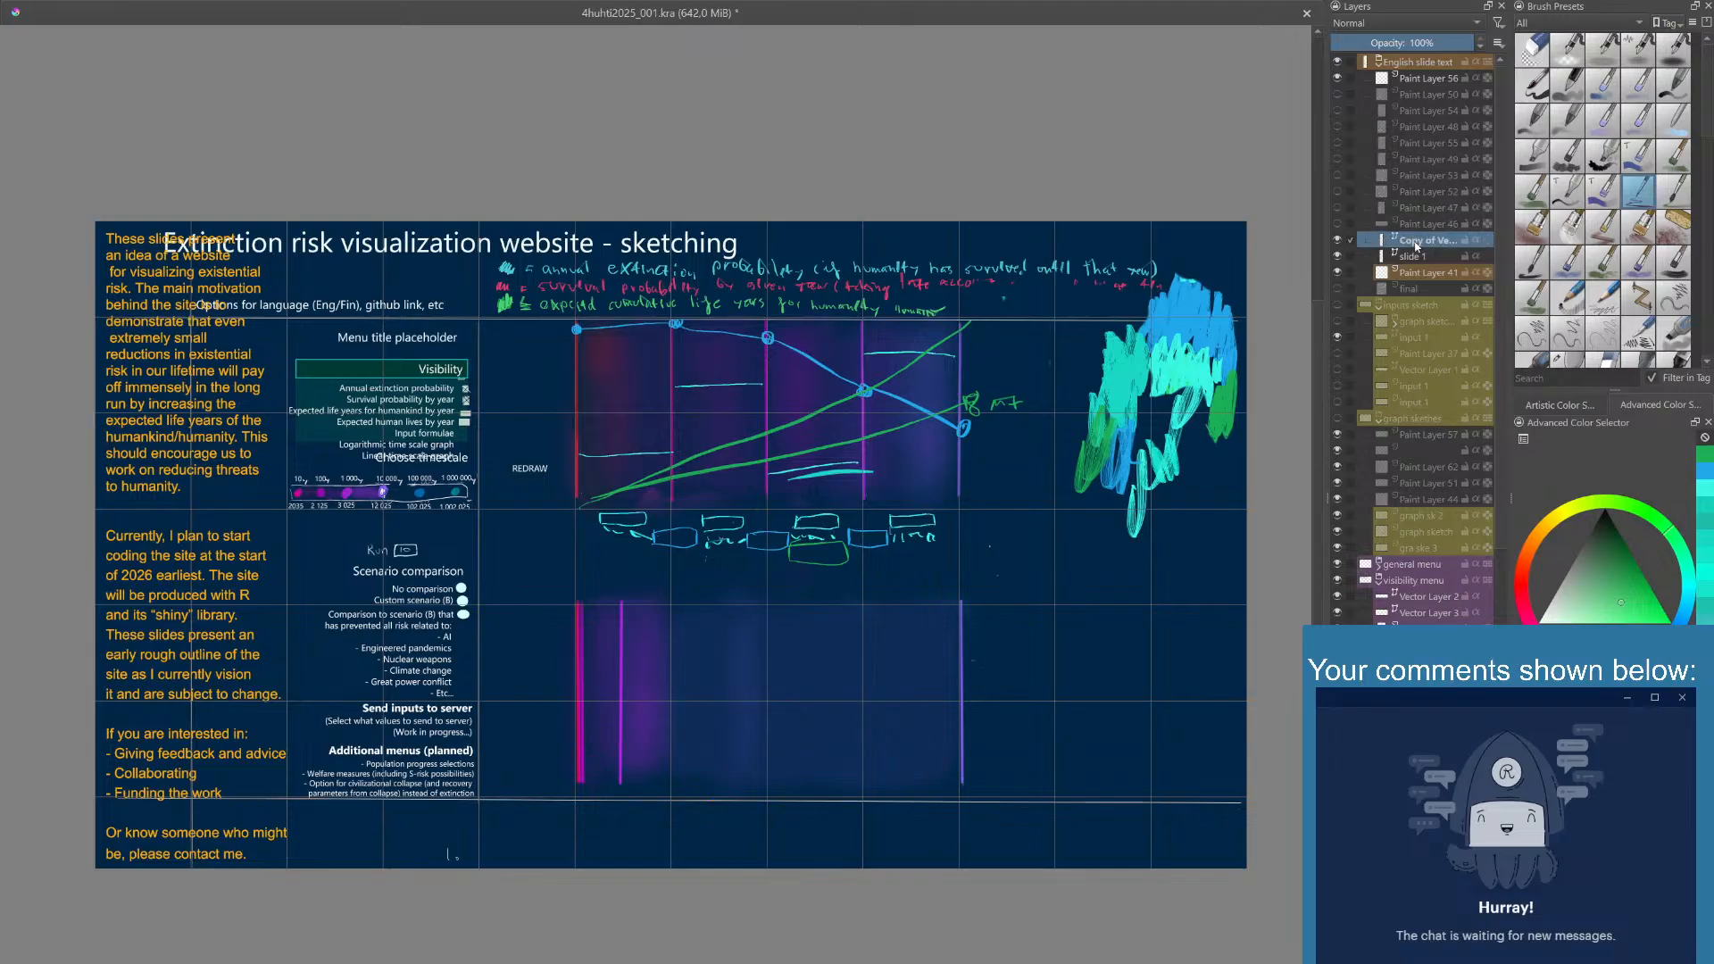
double_click(1416, 243)
key("Return")
double_click(209, 440)
left_click(207, 436)
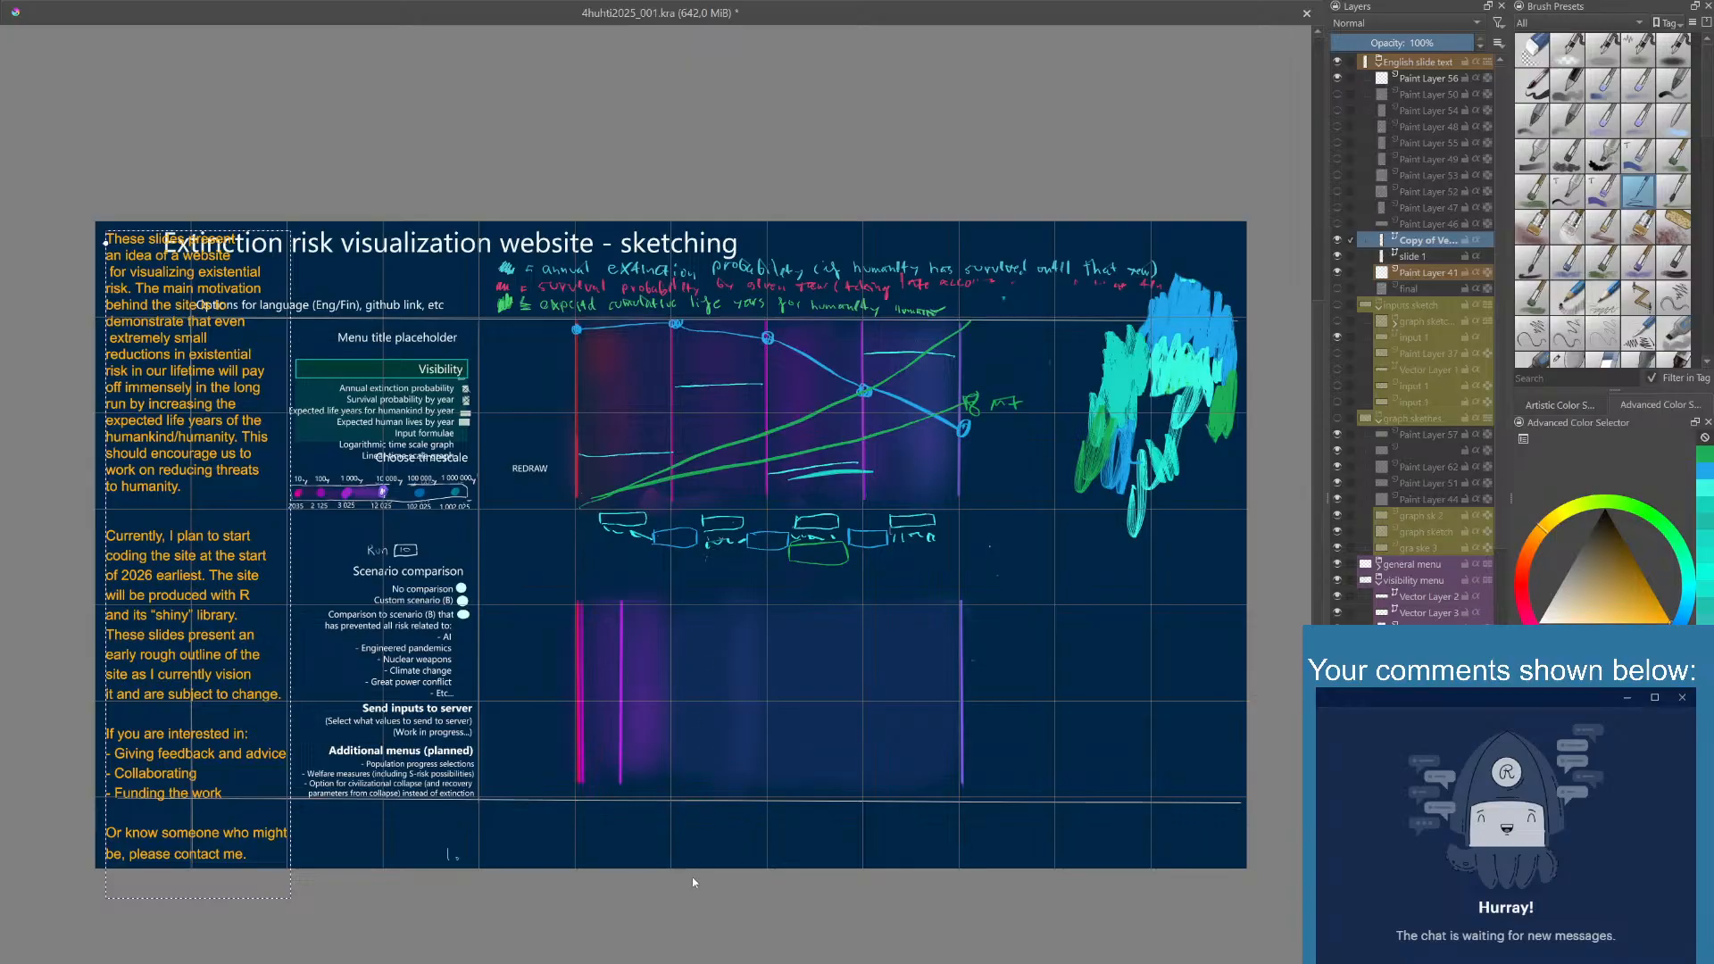
- Replace the copied introduction with the text about the two graph areas, the input area and the logarithmic and linear time scales
key("ctrl+v")
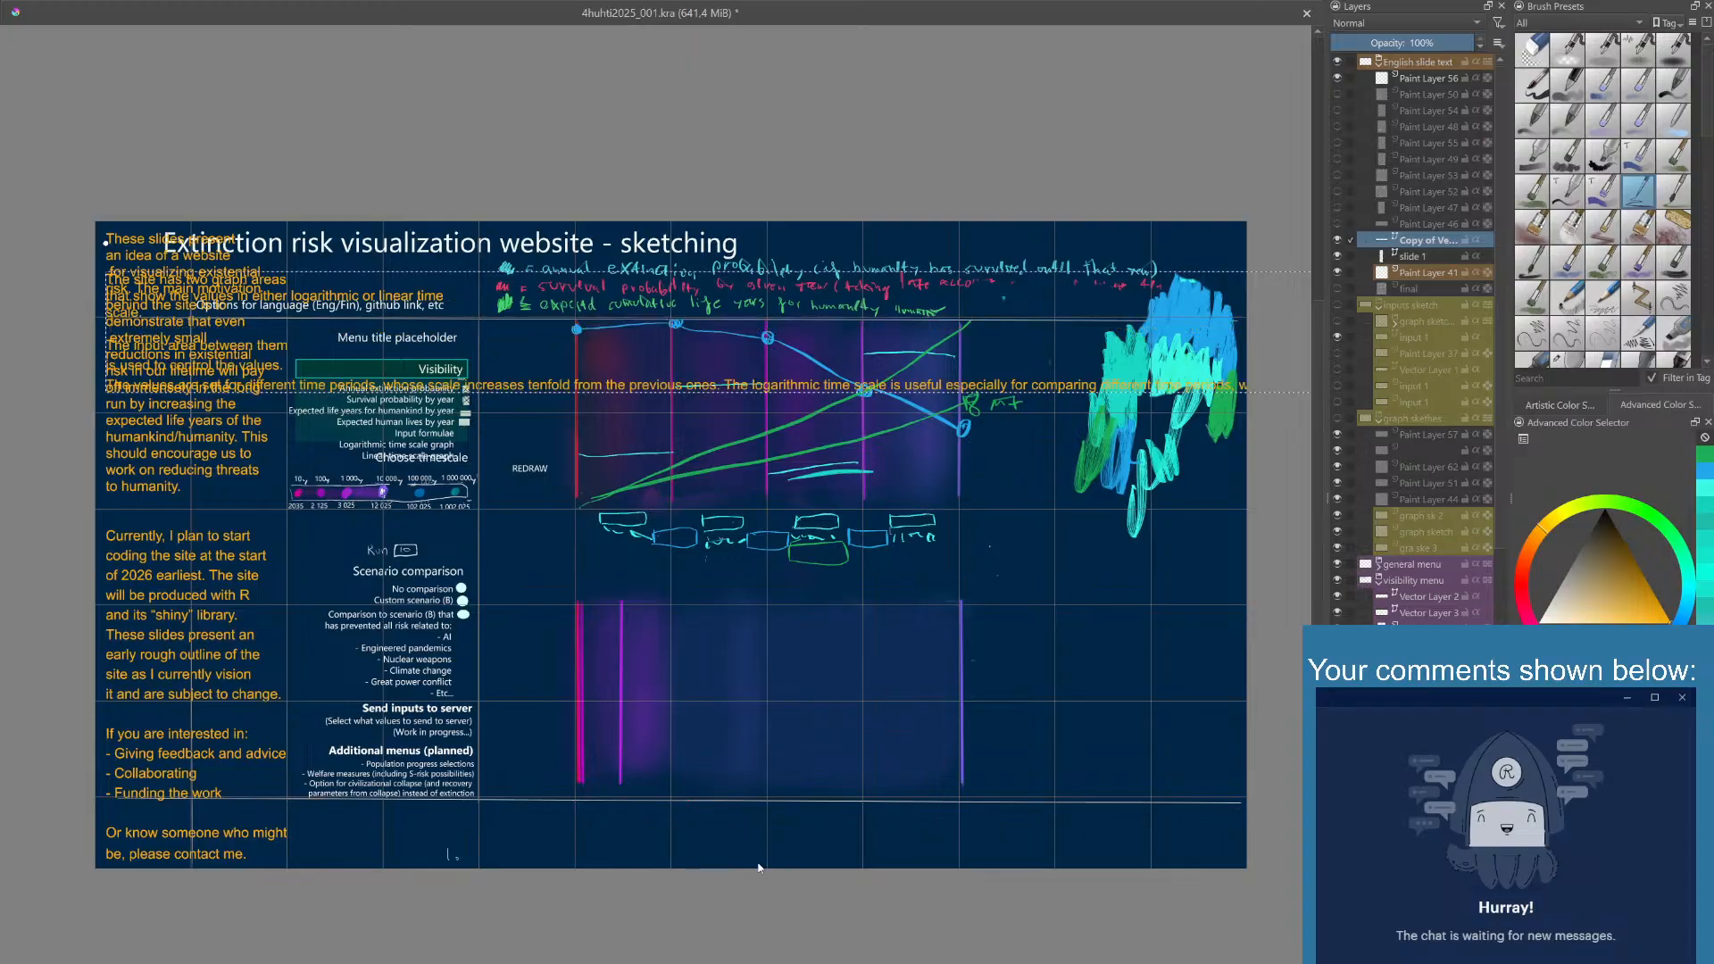
left_click(1257, 213)
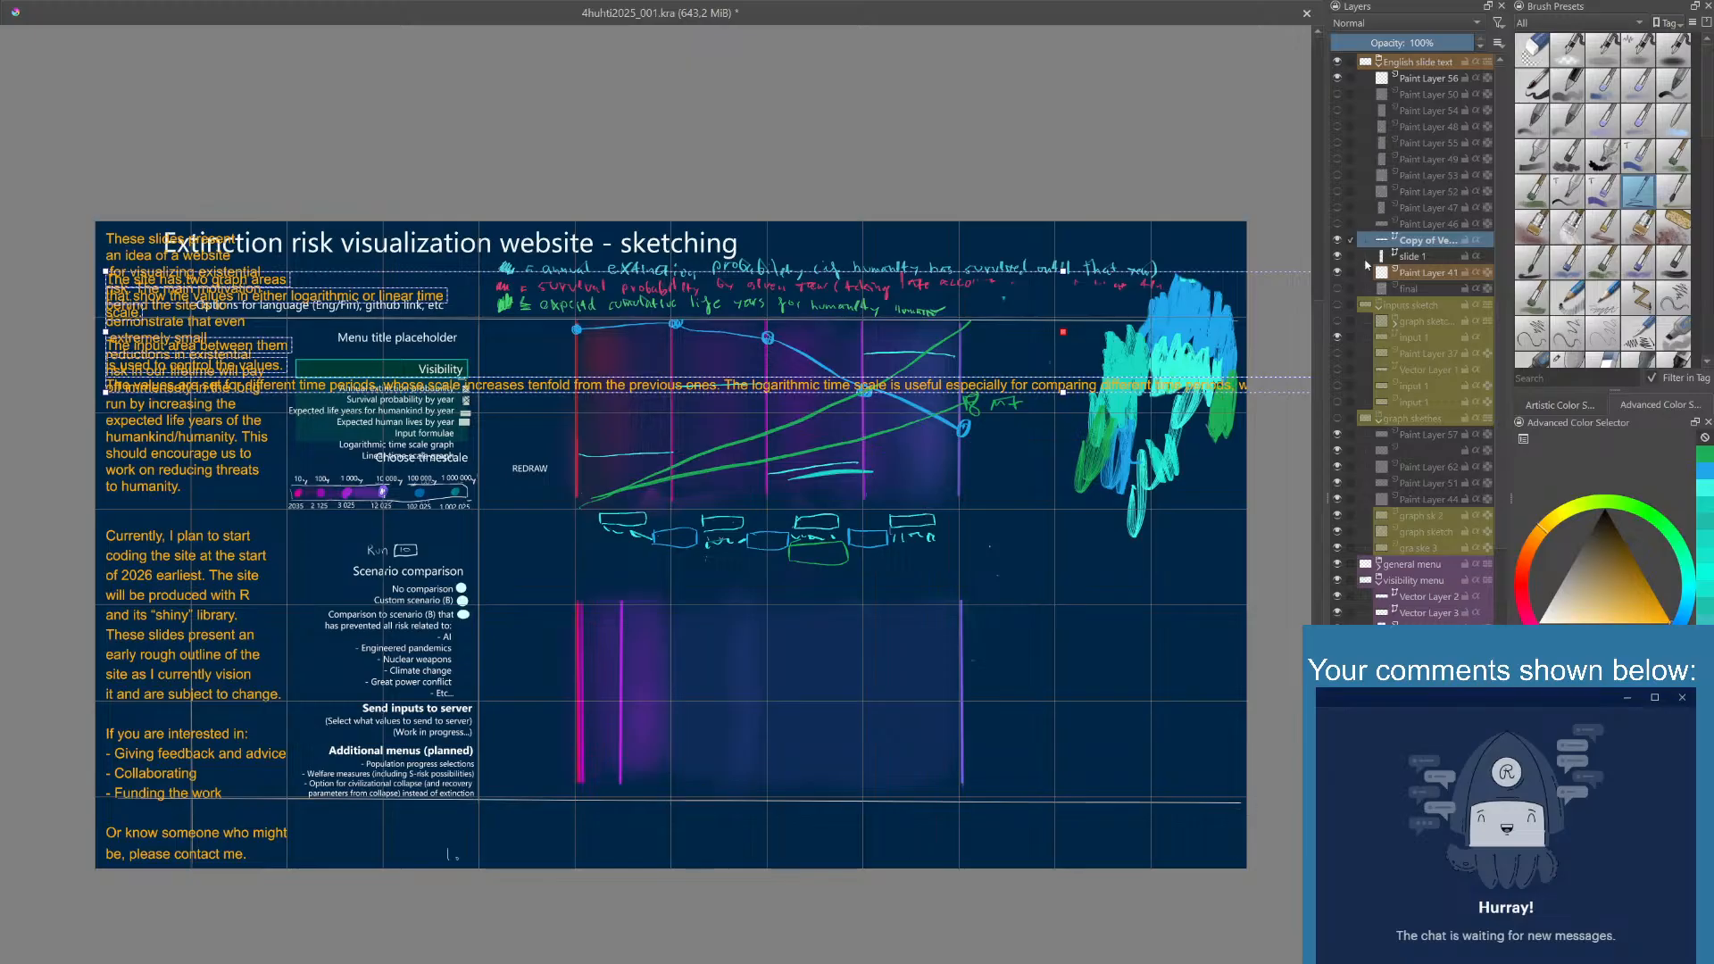
- Hide the slide 1 text layer and keep the copied layer with the graph area text visible
left_click(1426, 258)
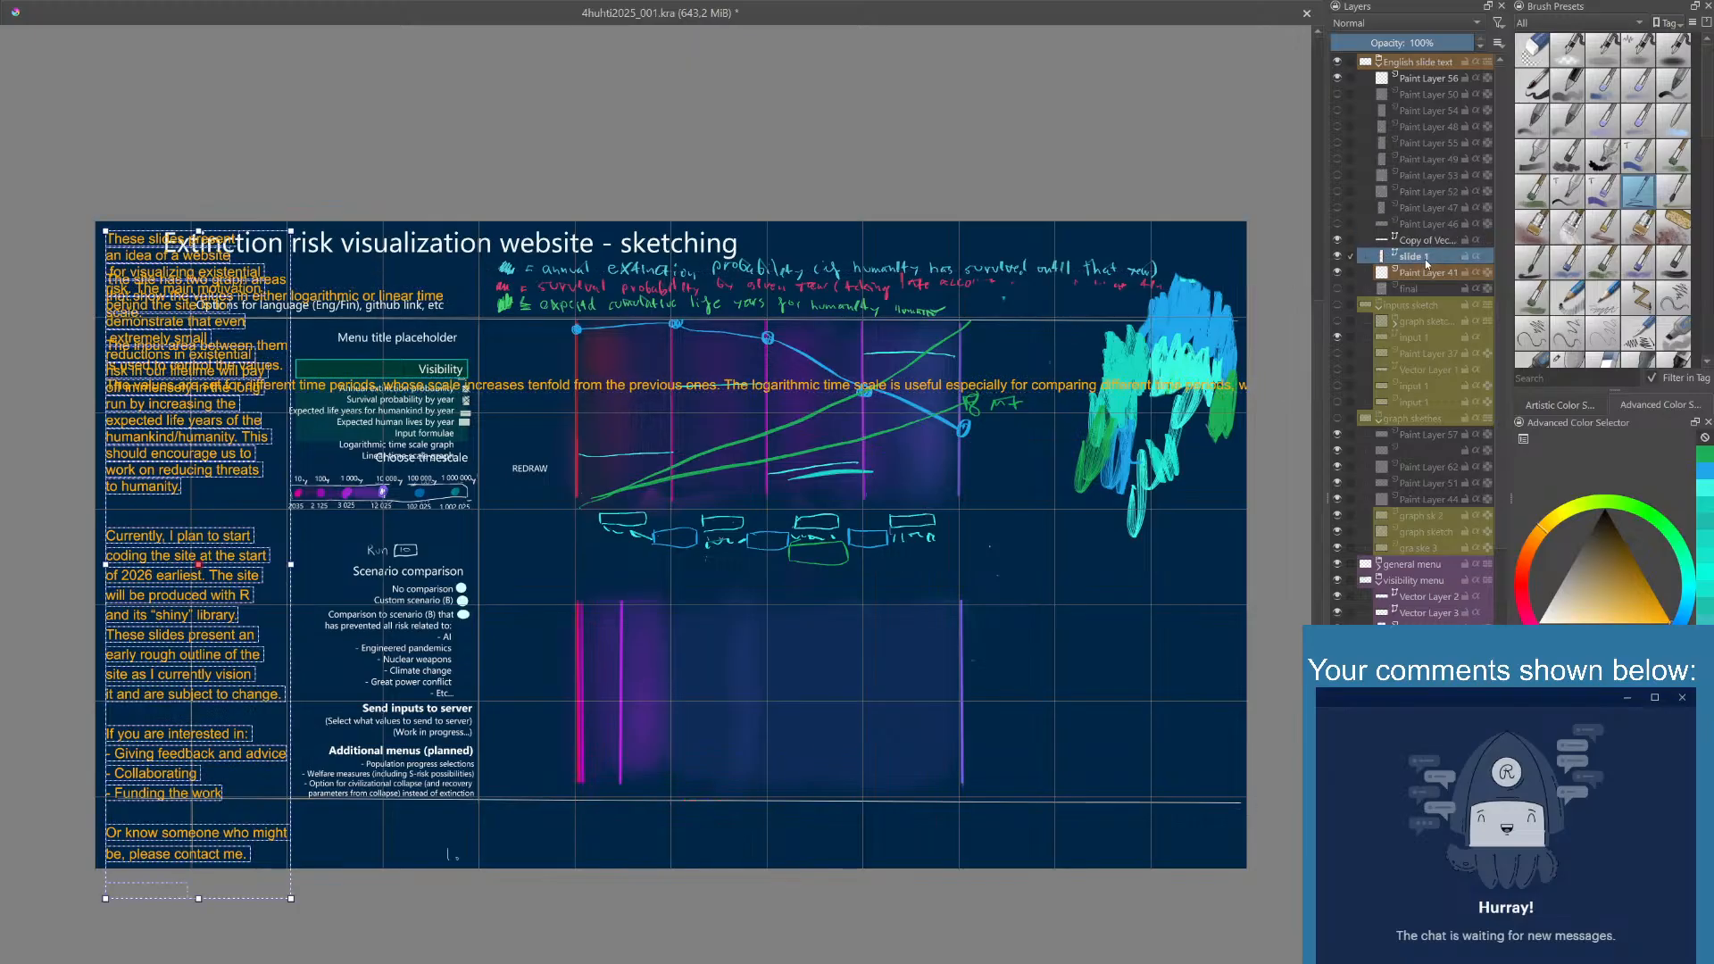
left_click(1338, 257)
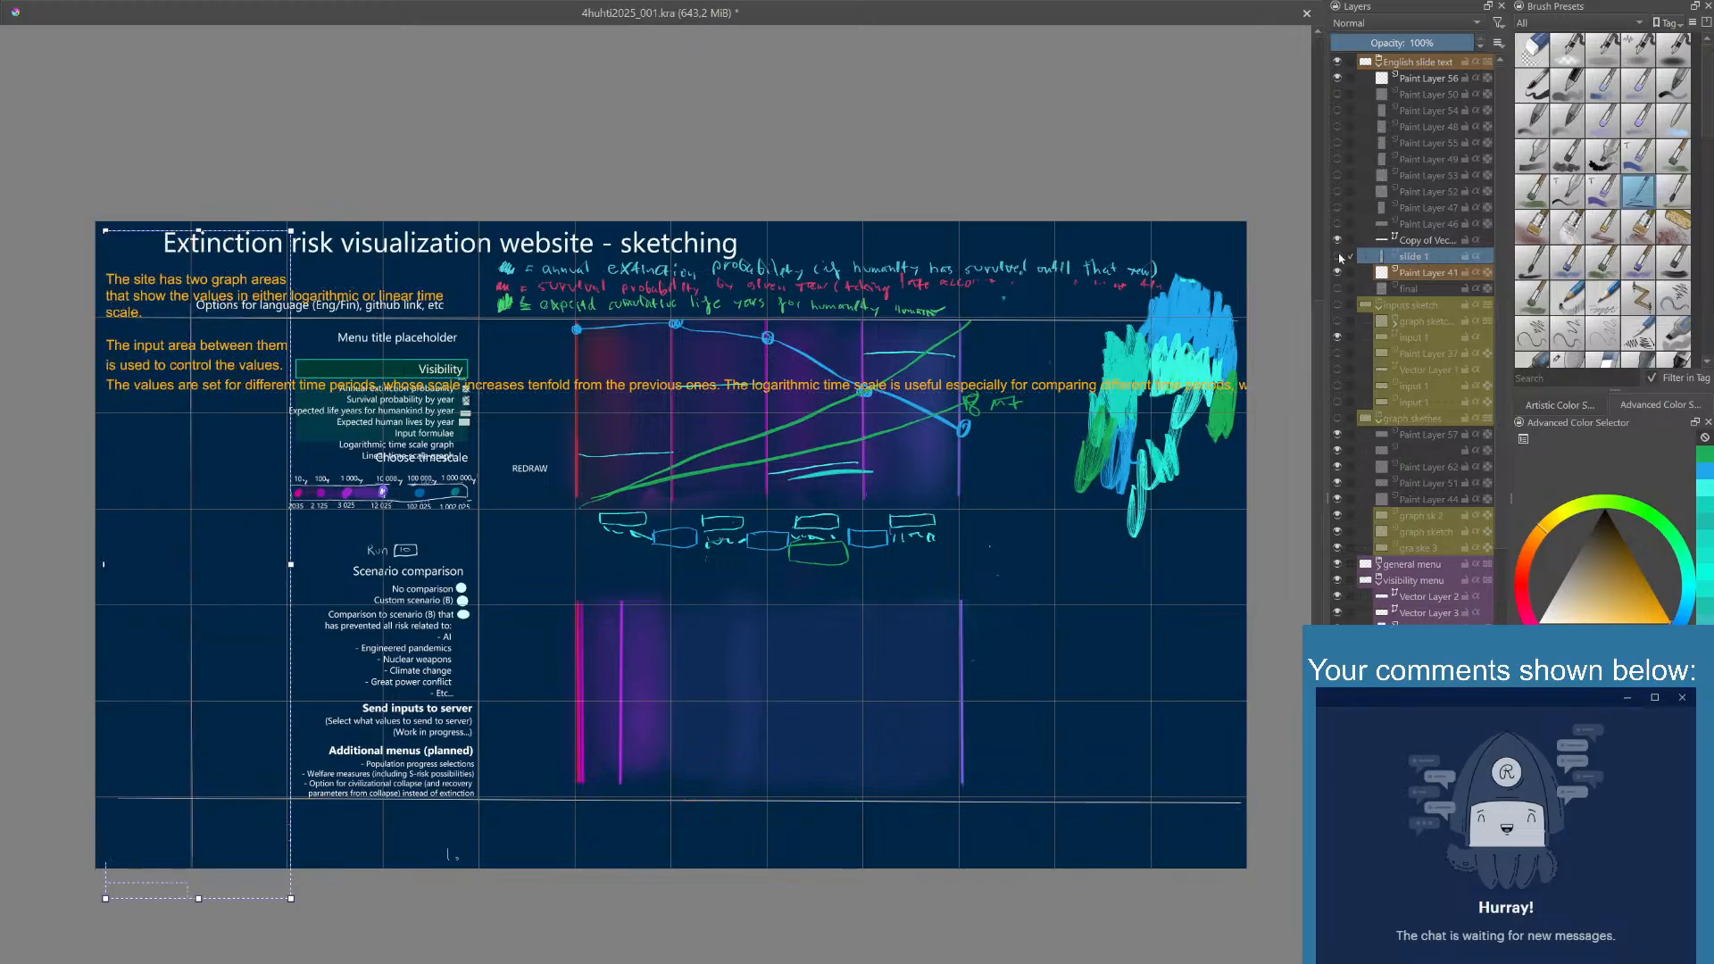
left_click(1339, 256)
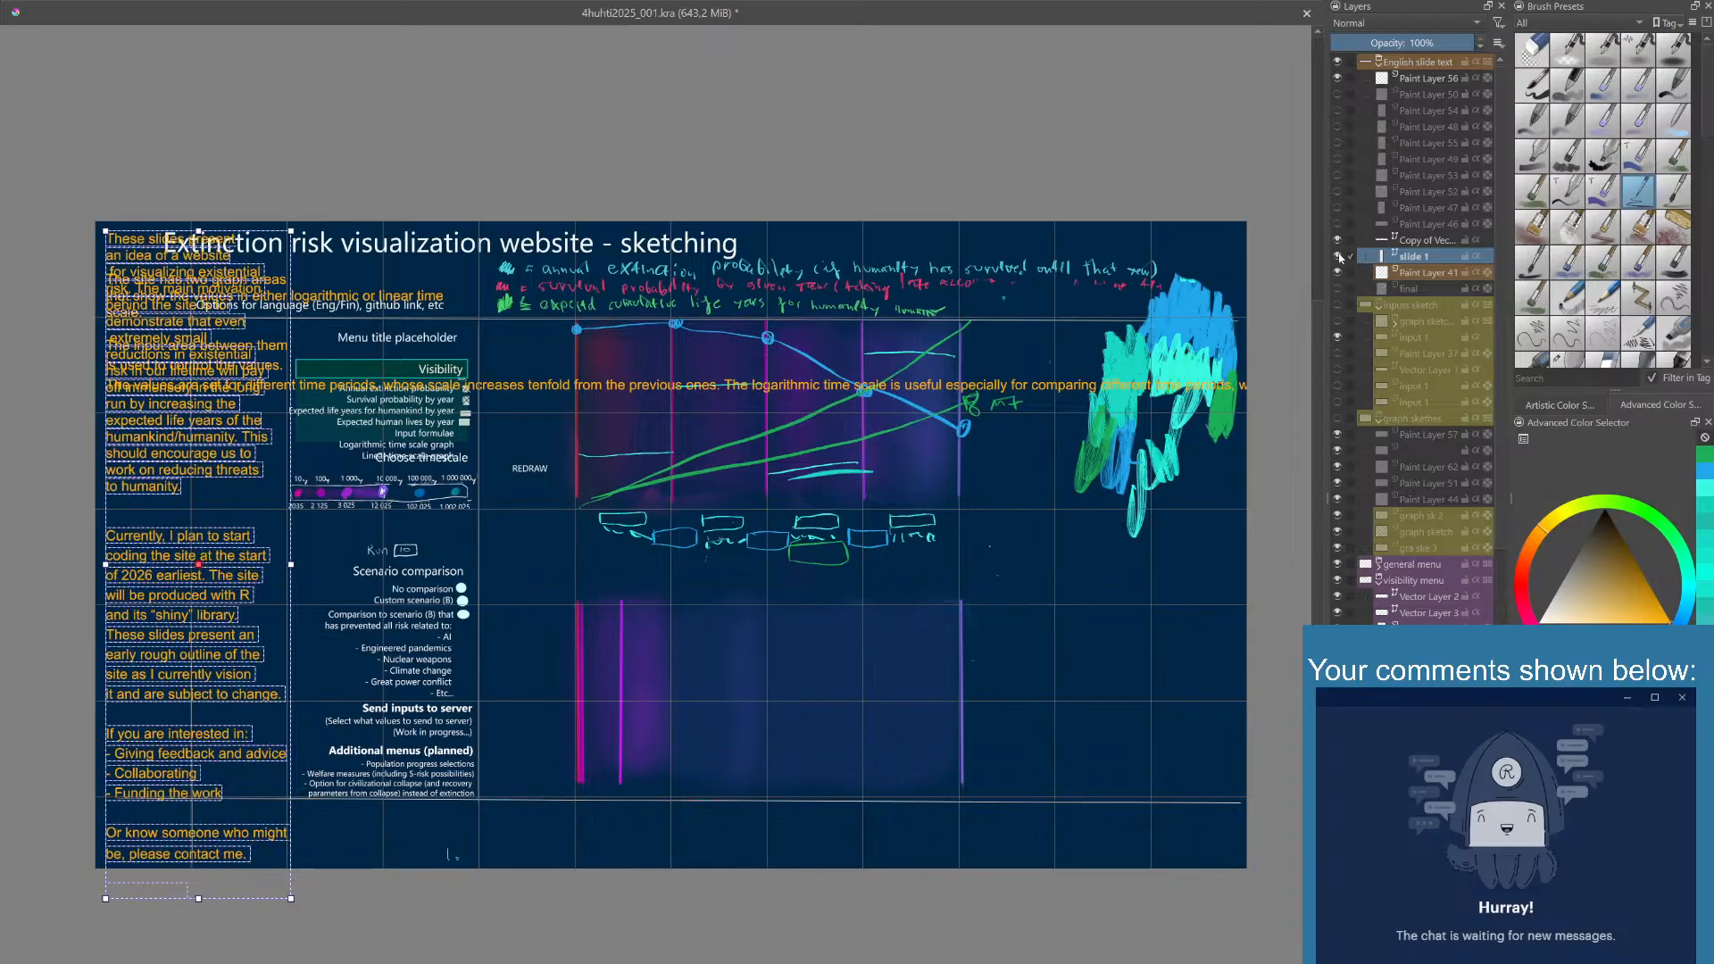
left_click(1339, 256)
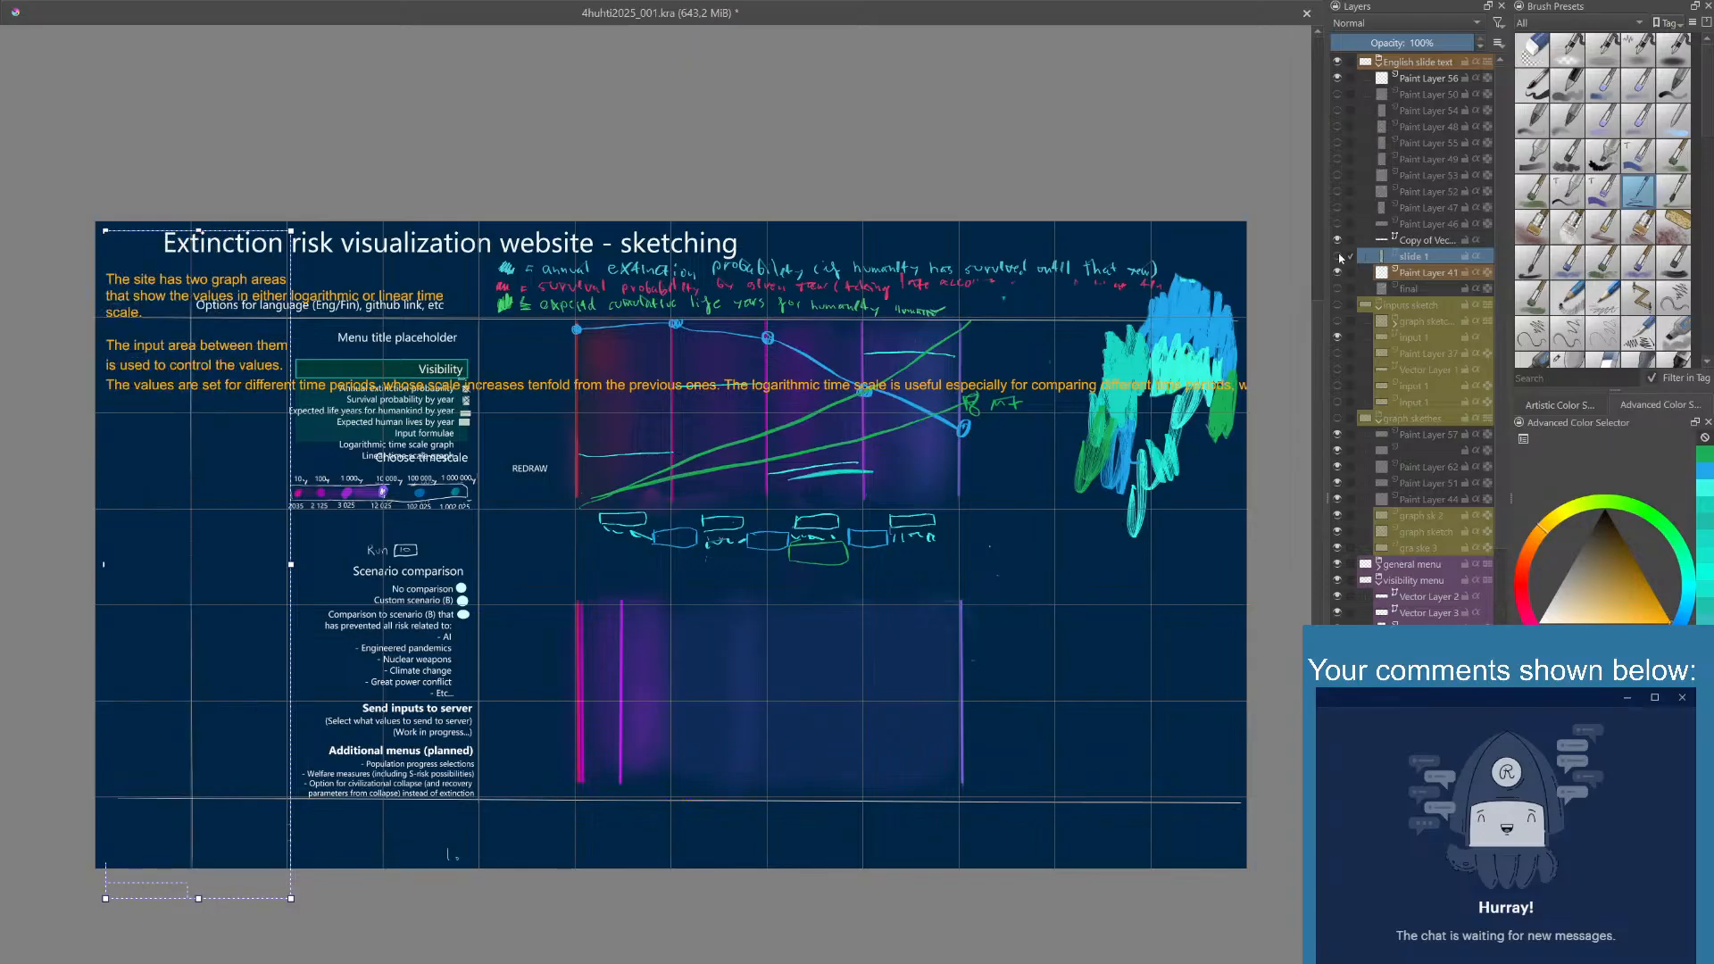
left_click(1338, 241)
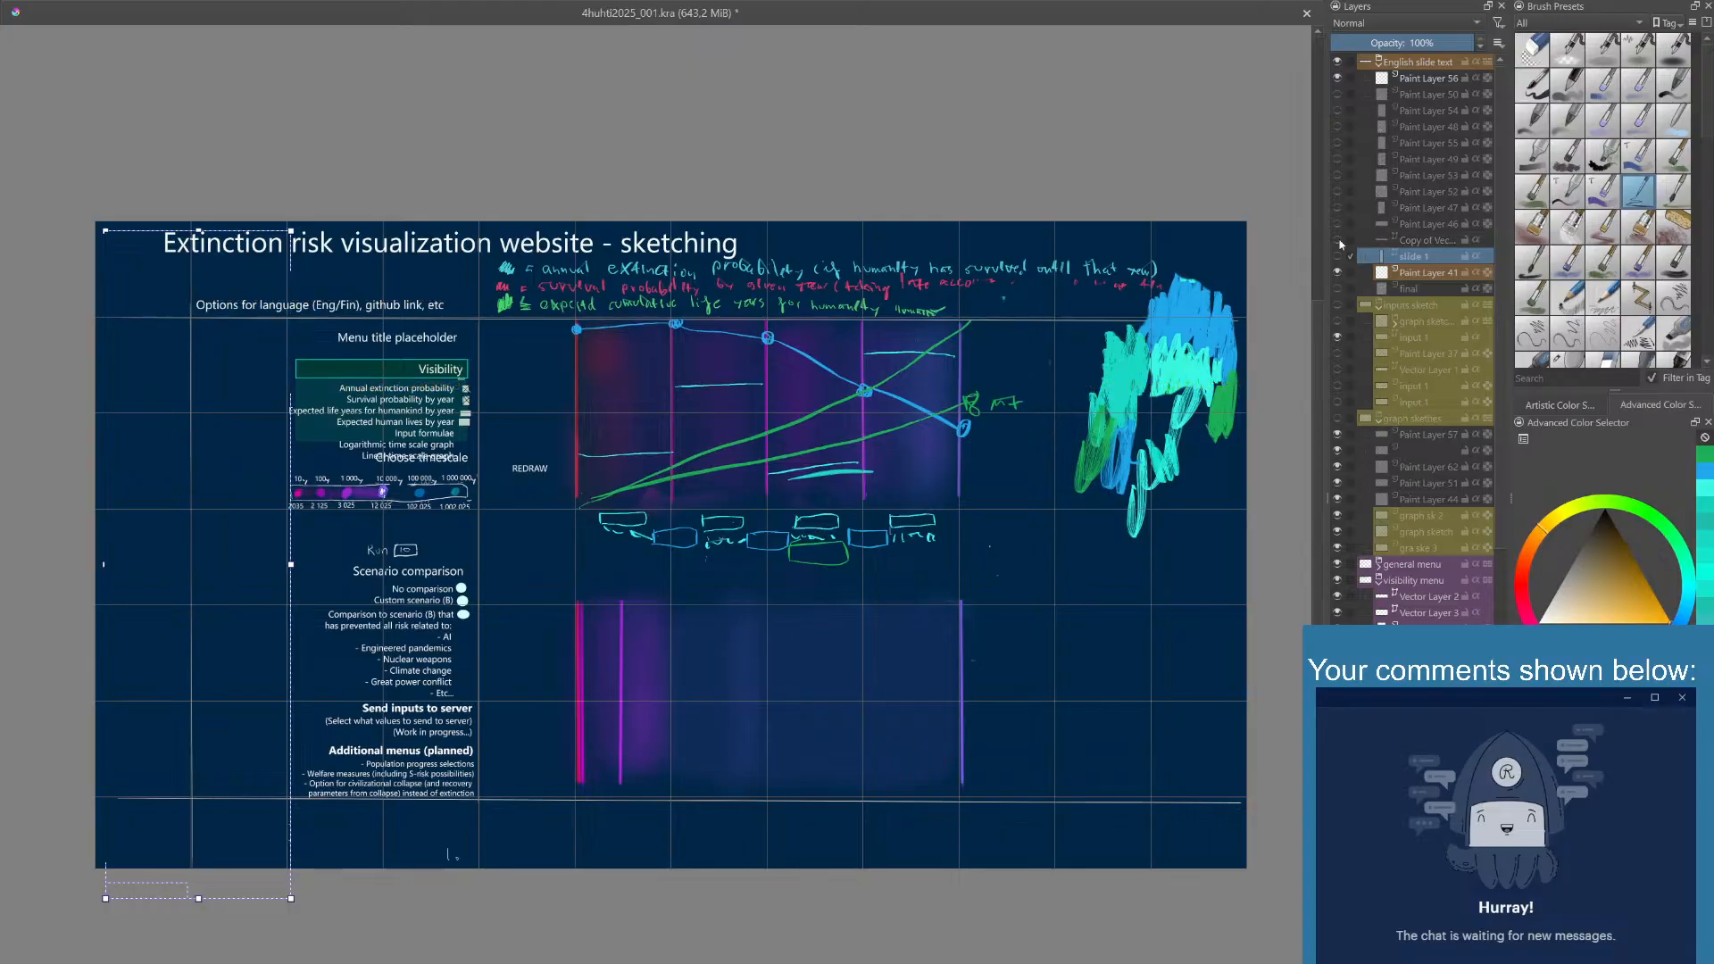
left_click(1338, 241)
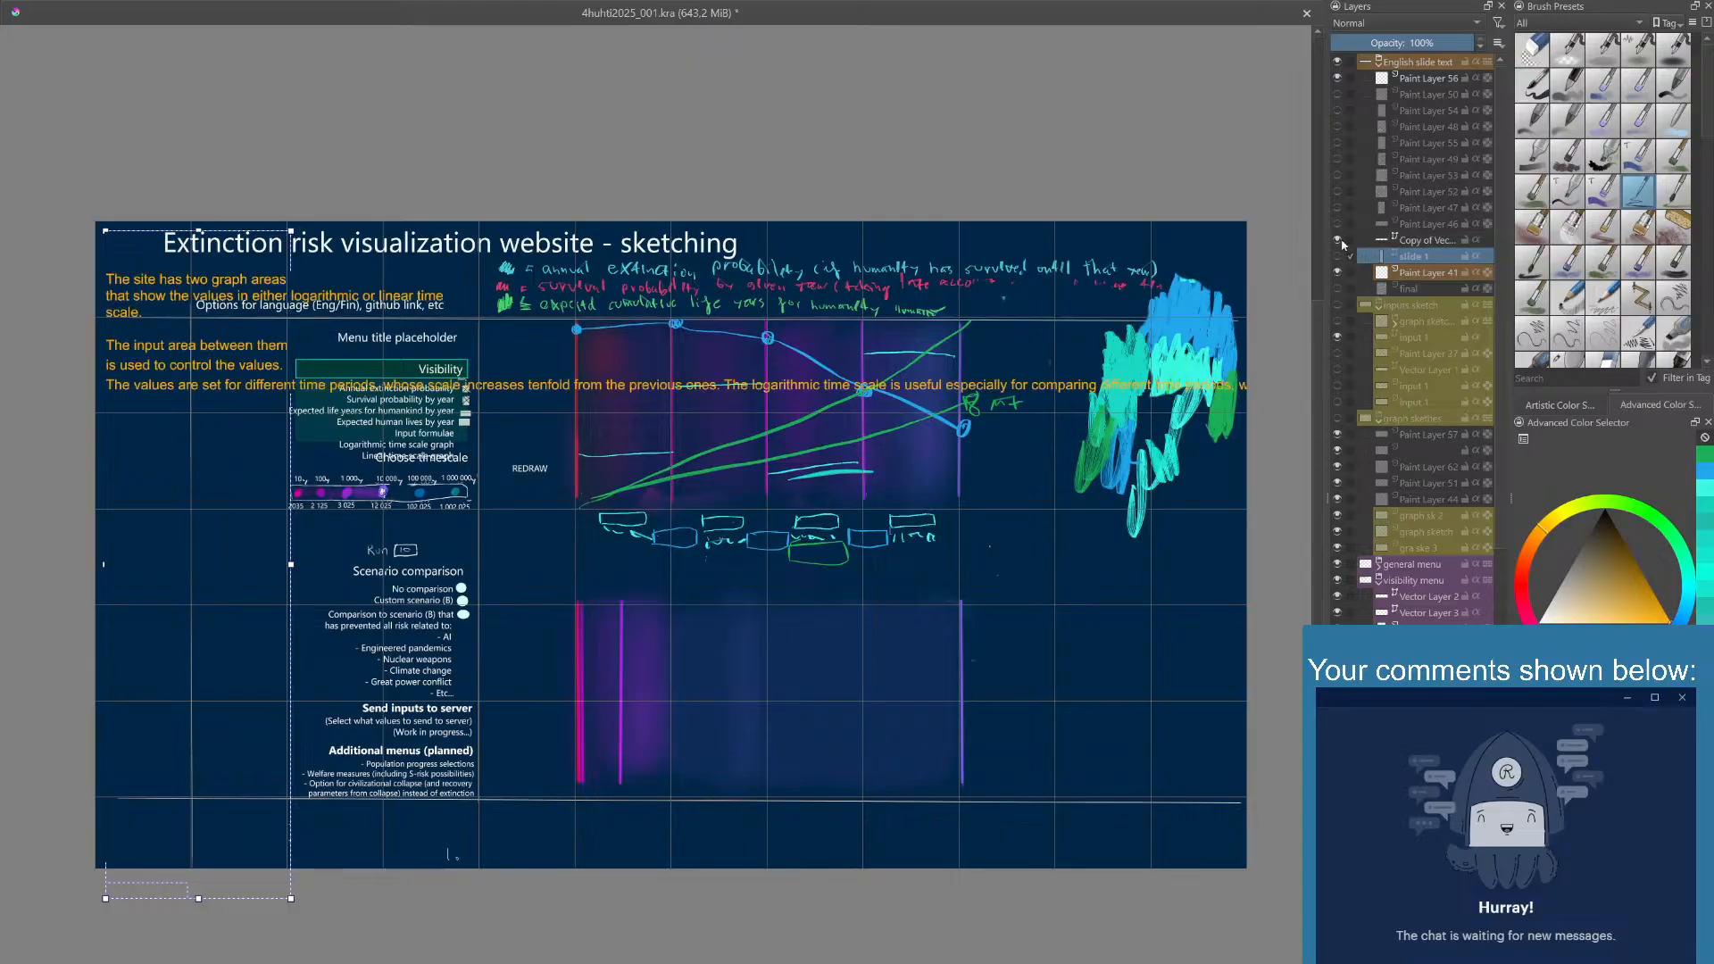
- Wrap the graph area text into a narrow column beside the menus, starting at the canvas's upper edge
double_click(1414, 242)
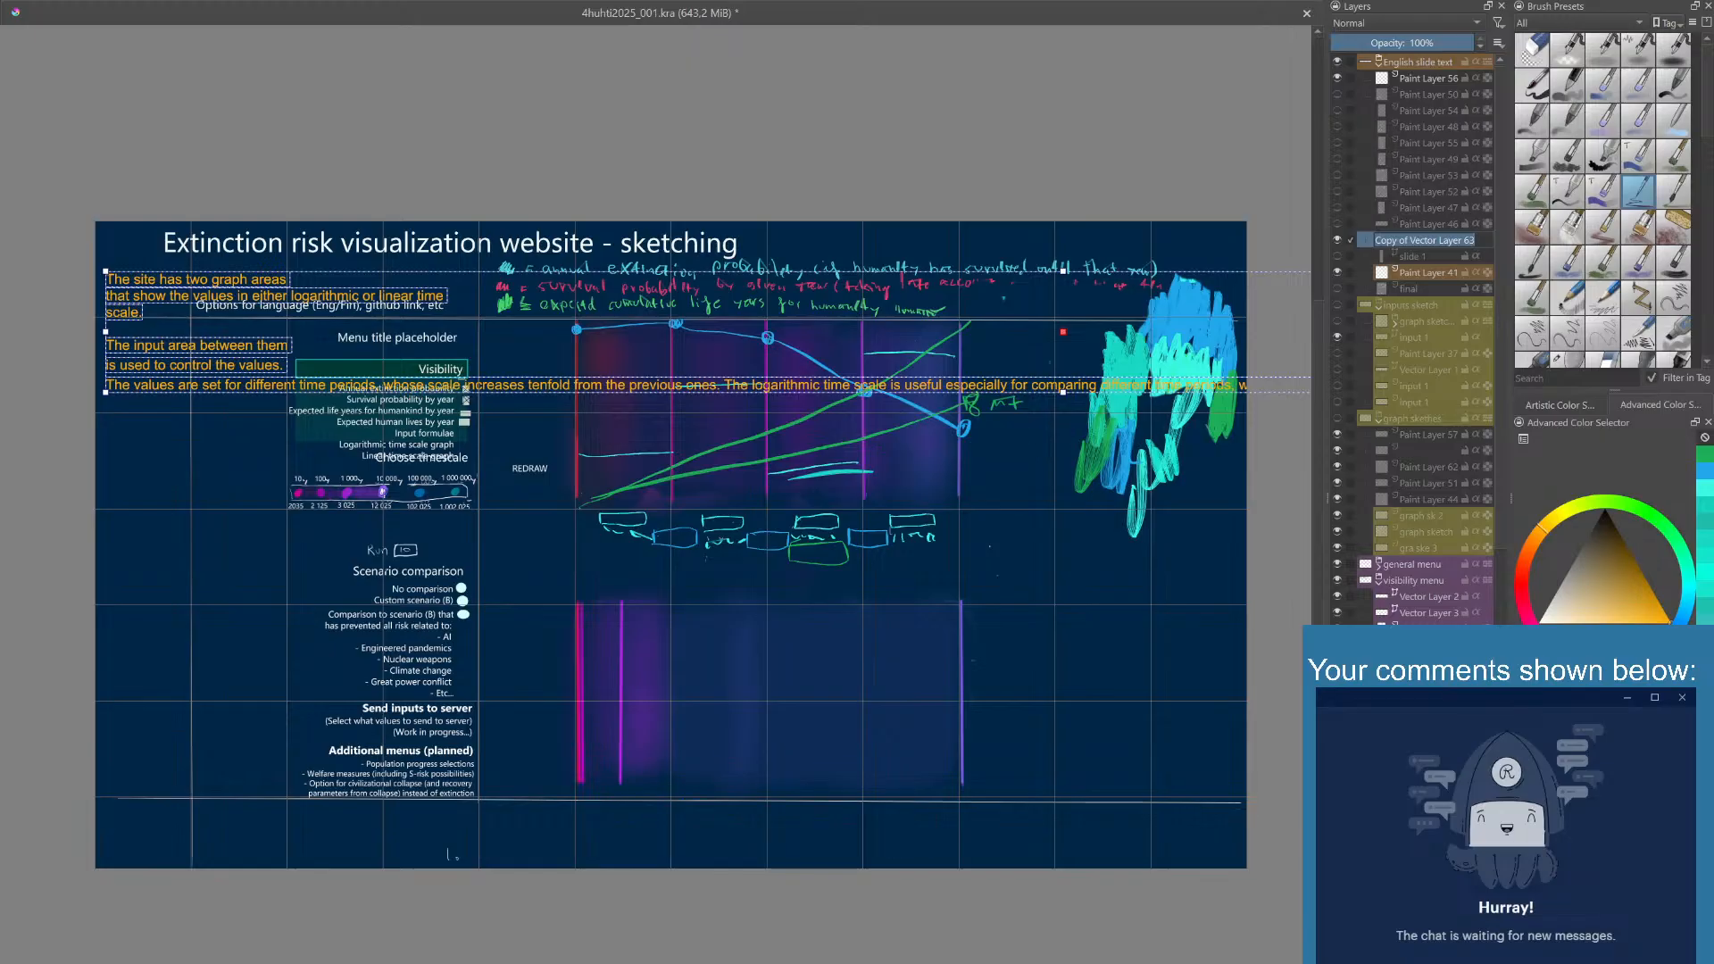
key("Escape")
double_click(1417, 243)
left_click(343, 304)
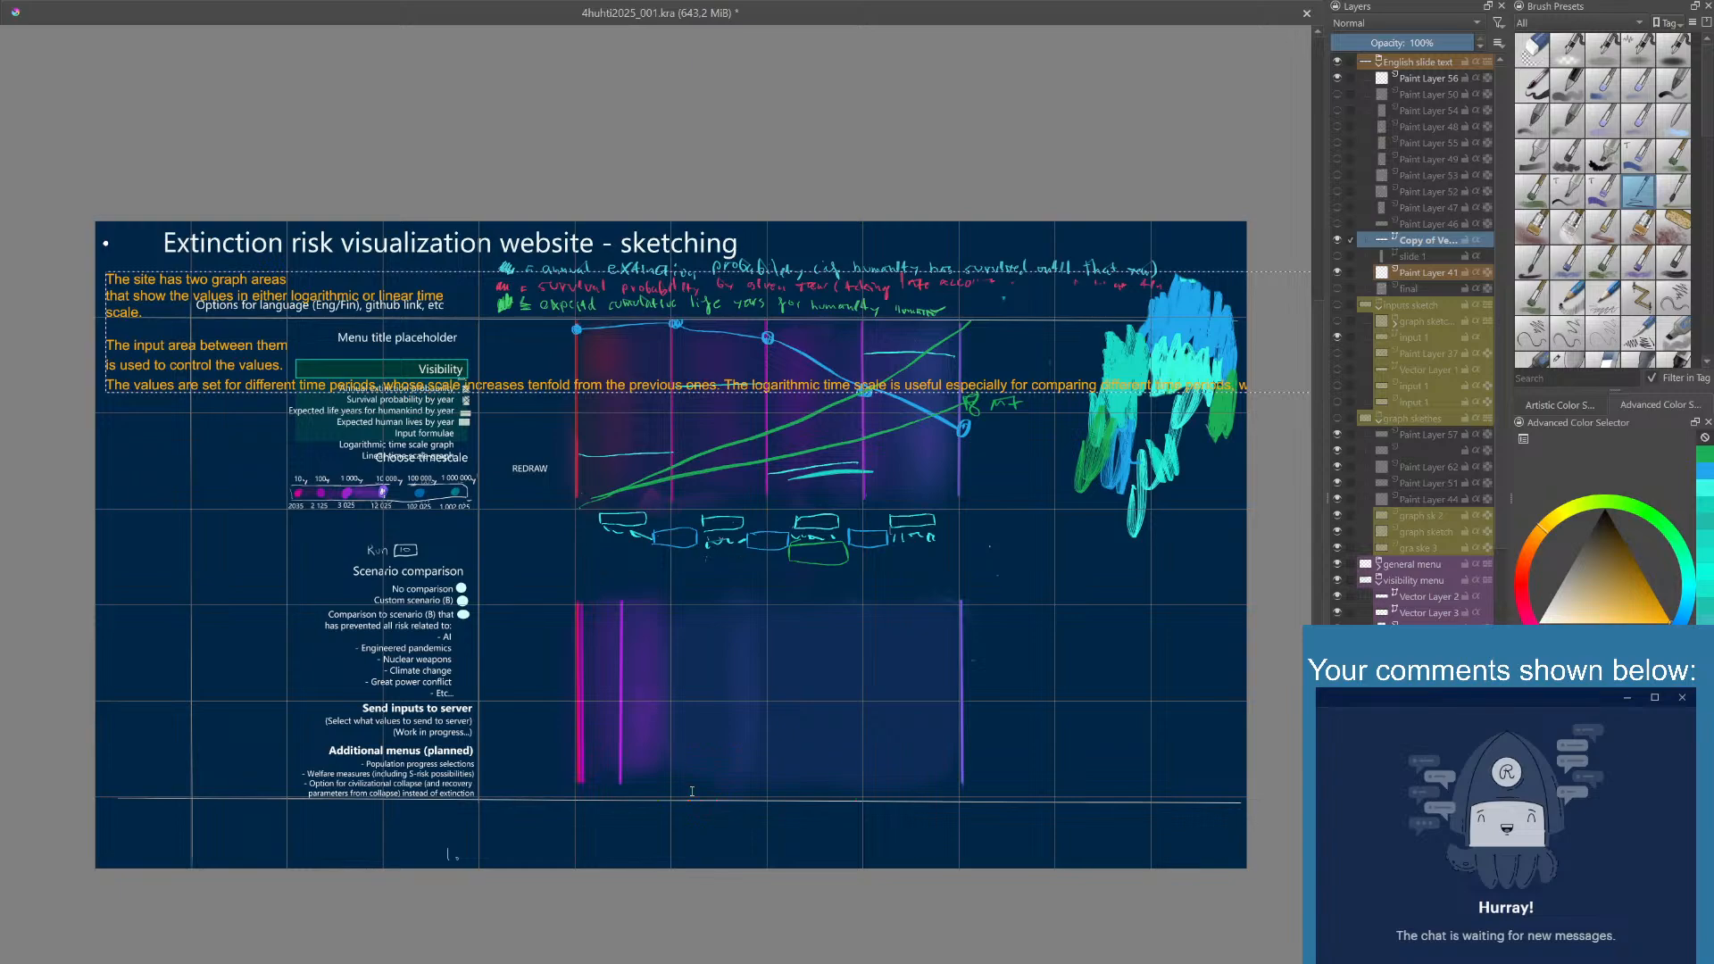
left_click(705, 871)
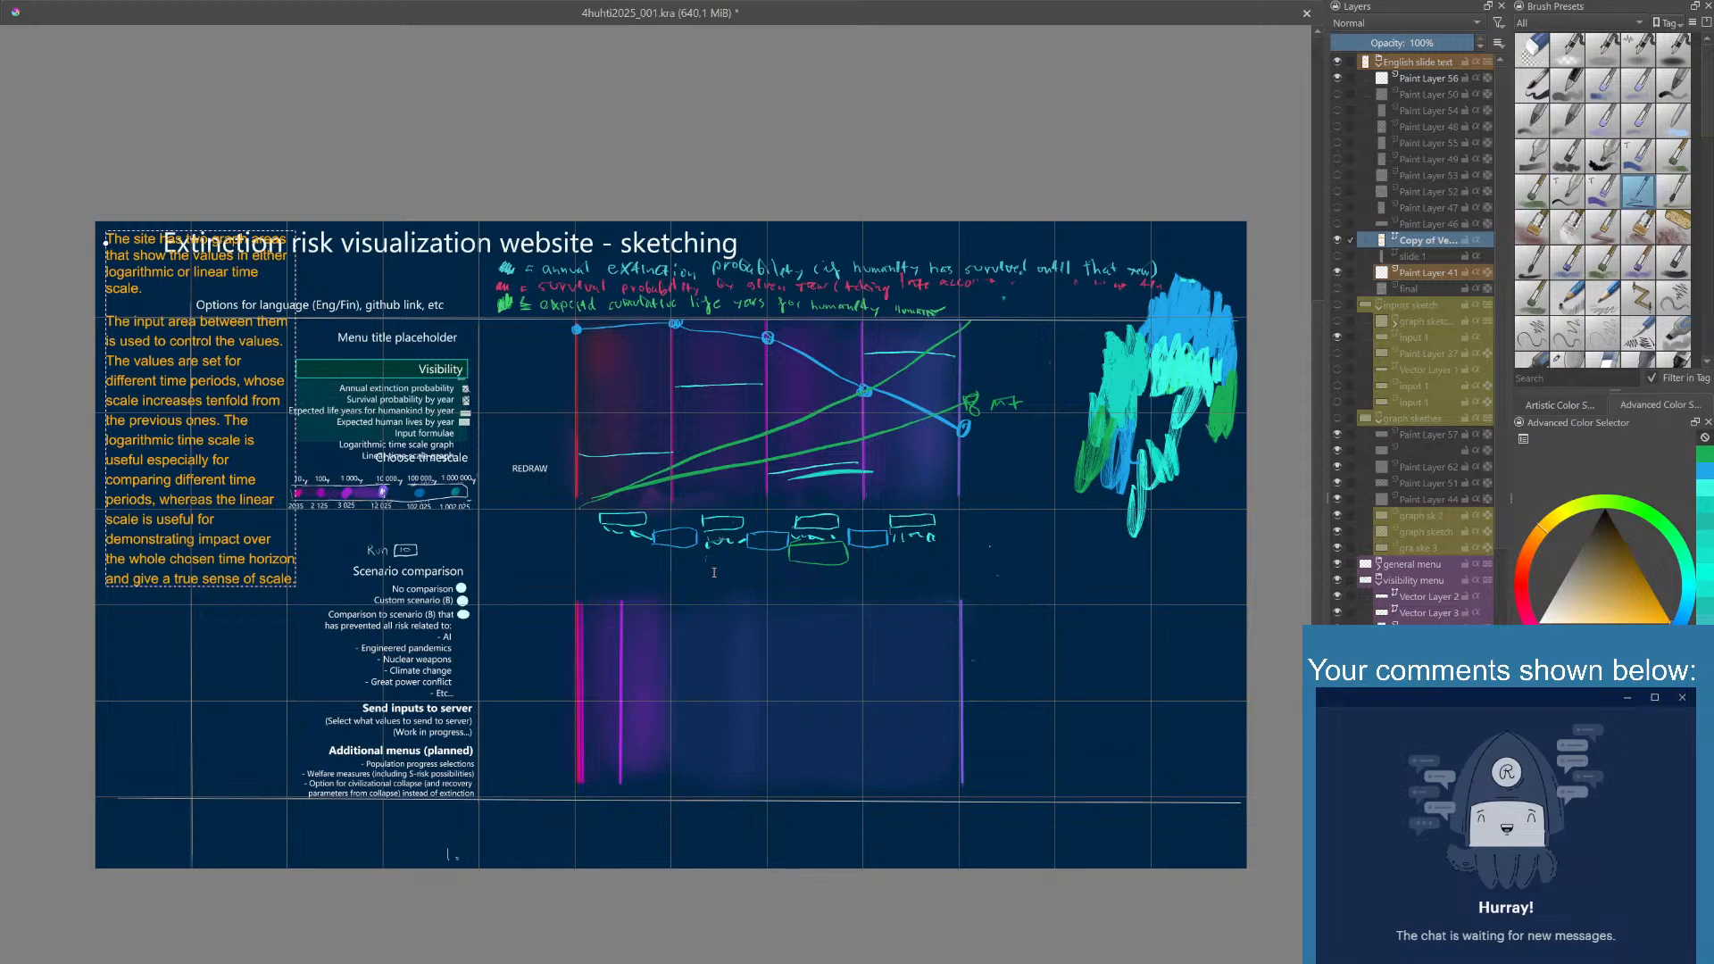
left_click(689, 860)
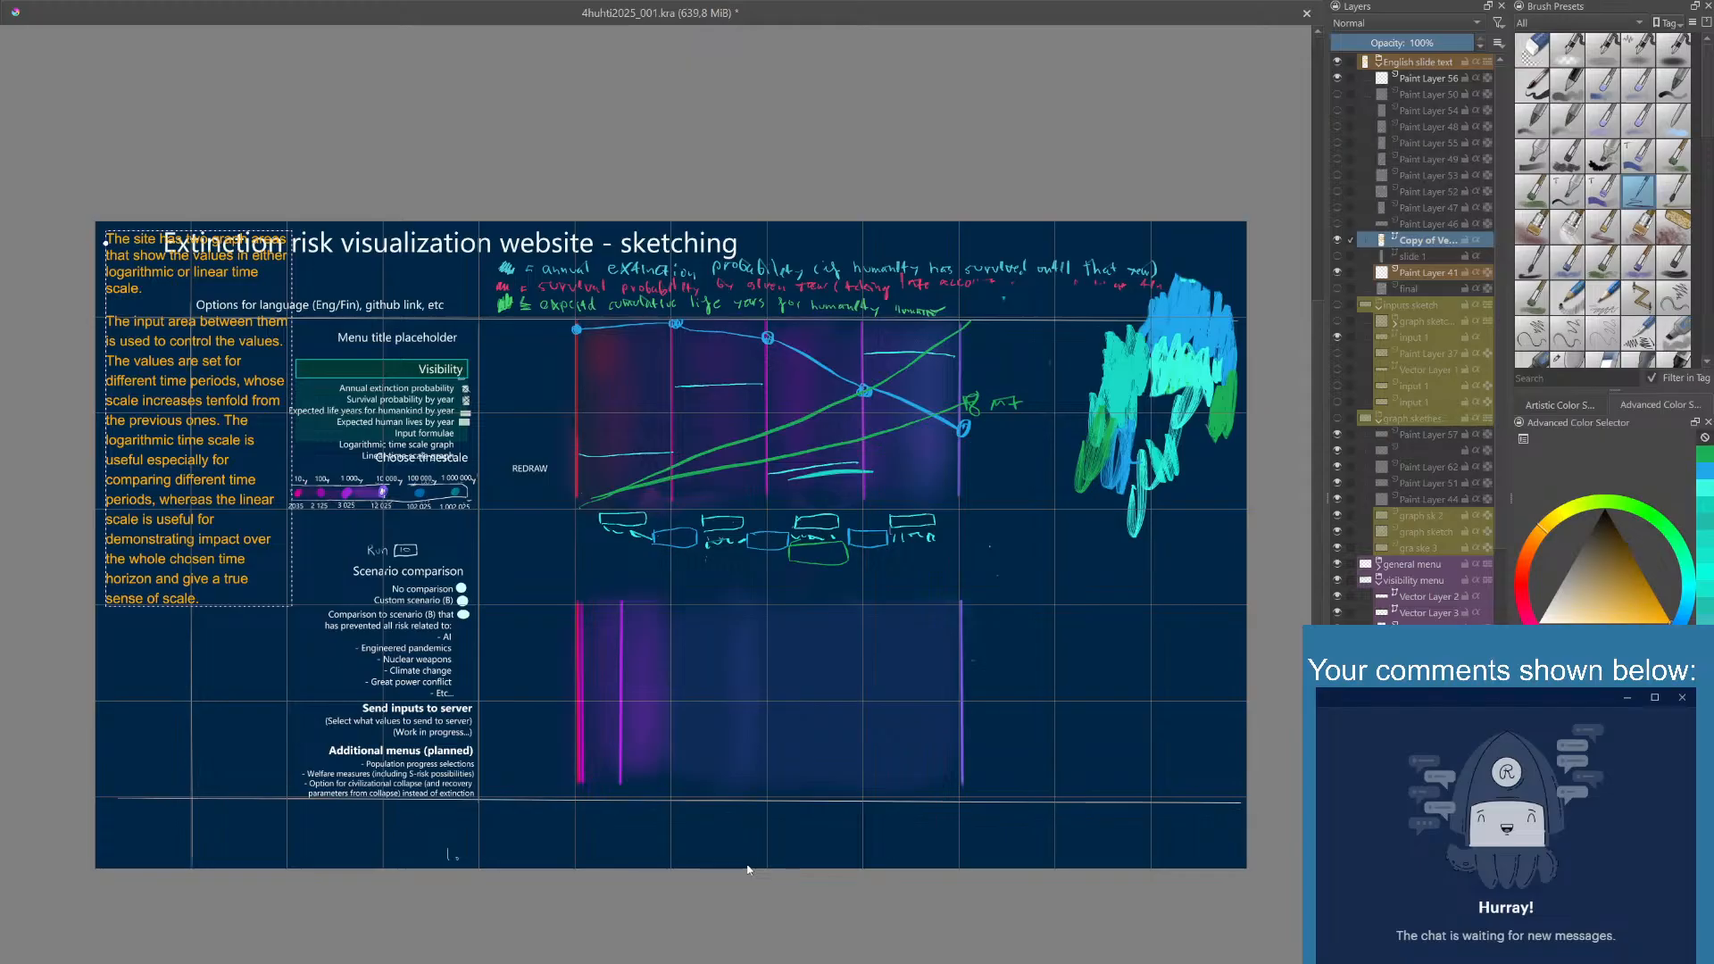
key("ctrl+a")
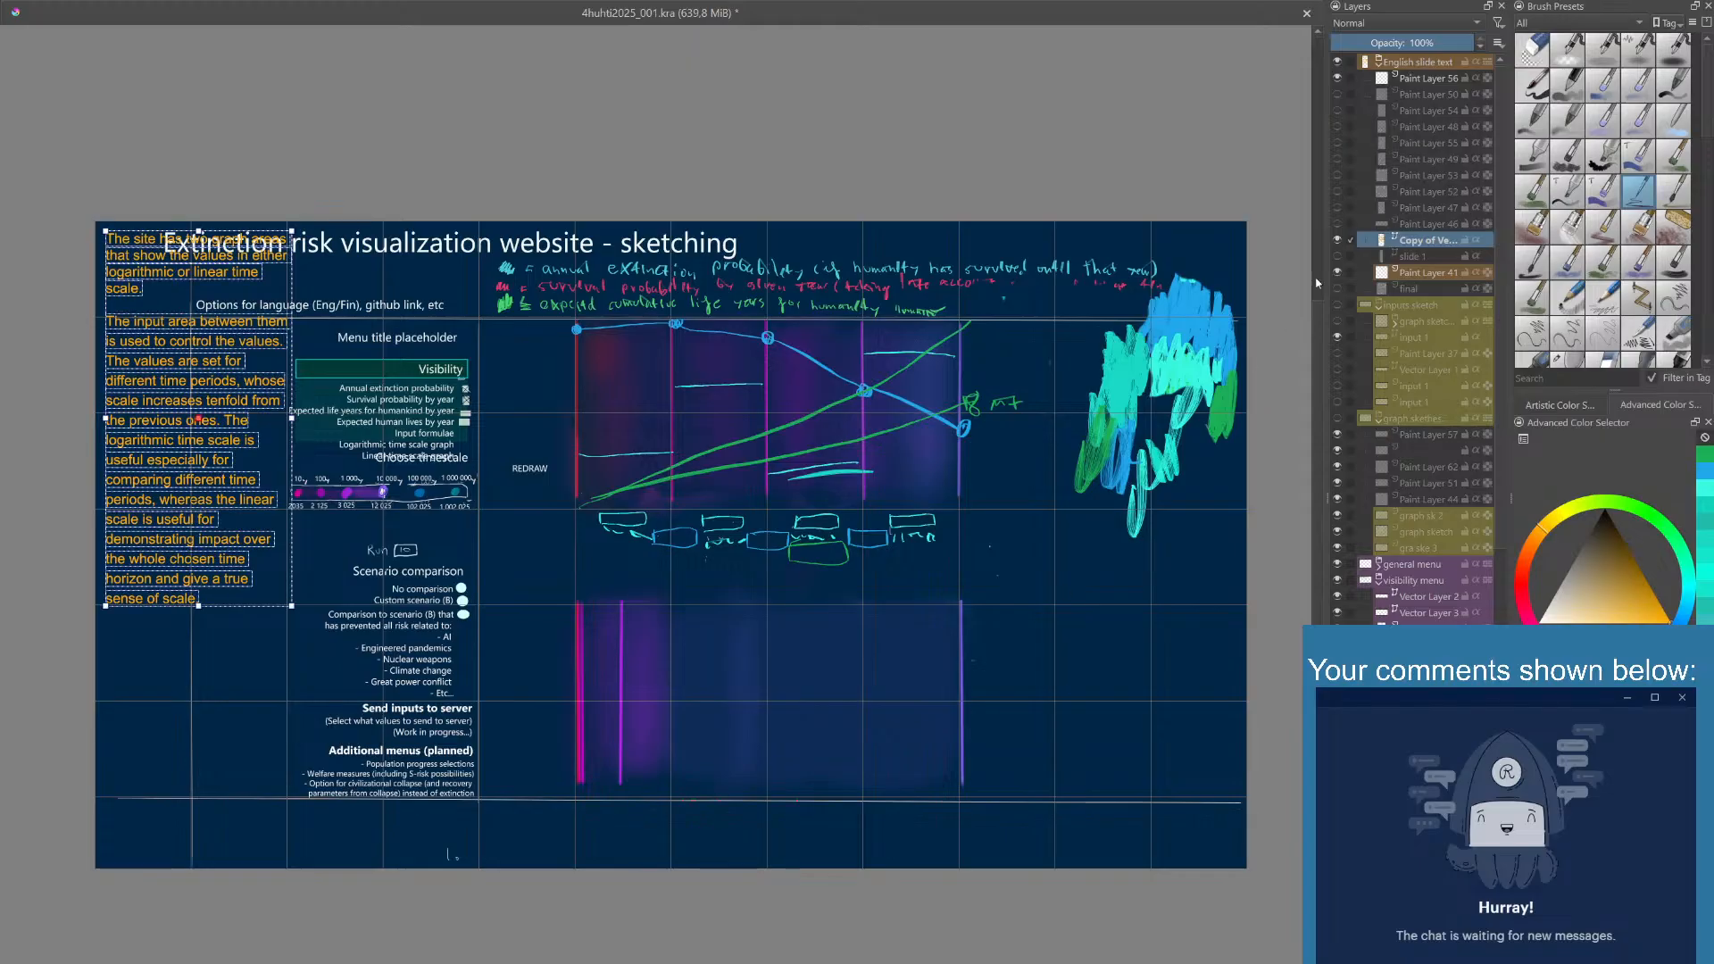
- Rename the copied vector layer as slide 2 and duplicate it
double_click(1420, 241)
type("slide 2")
key("Return")
key("ctrl+j")
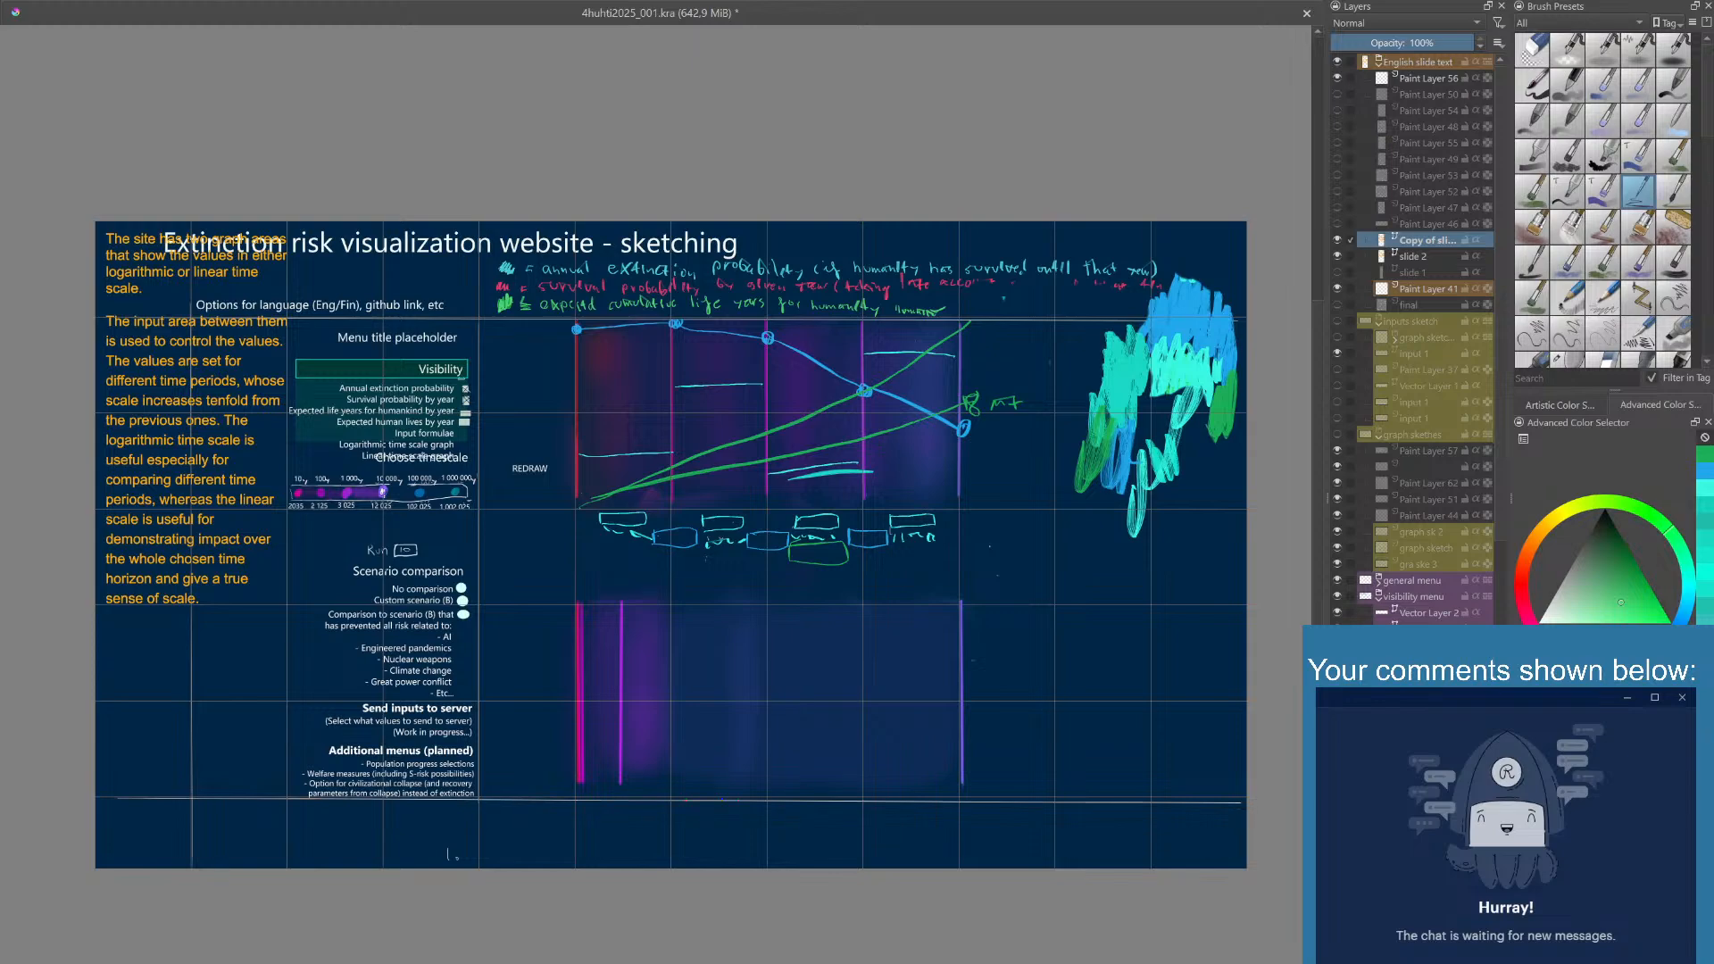
- Move the title "Extinction risk visualization website - sketching" to the right, clear of the narrow text column
scroll(1420, 339, "down", 6)
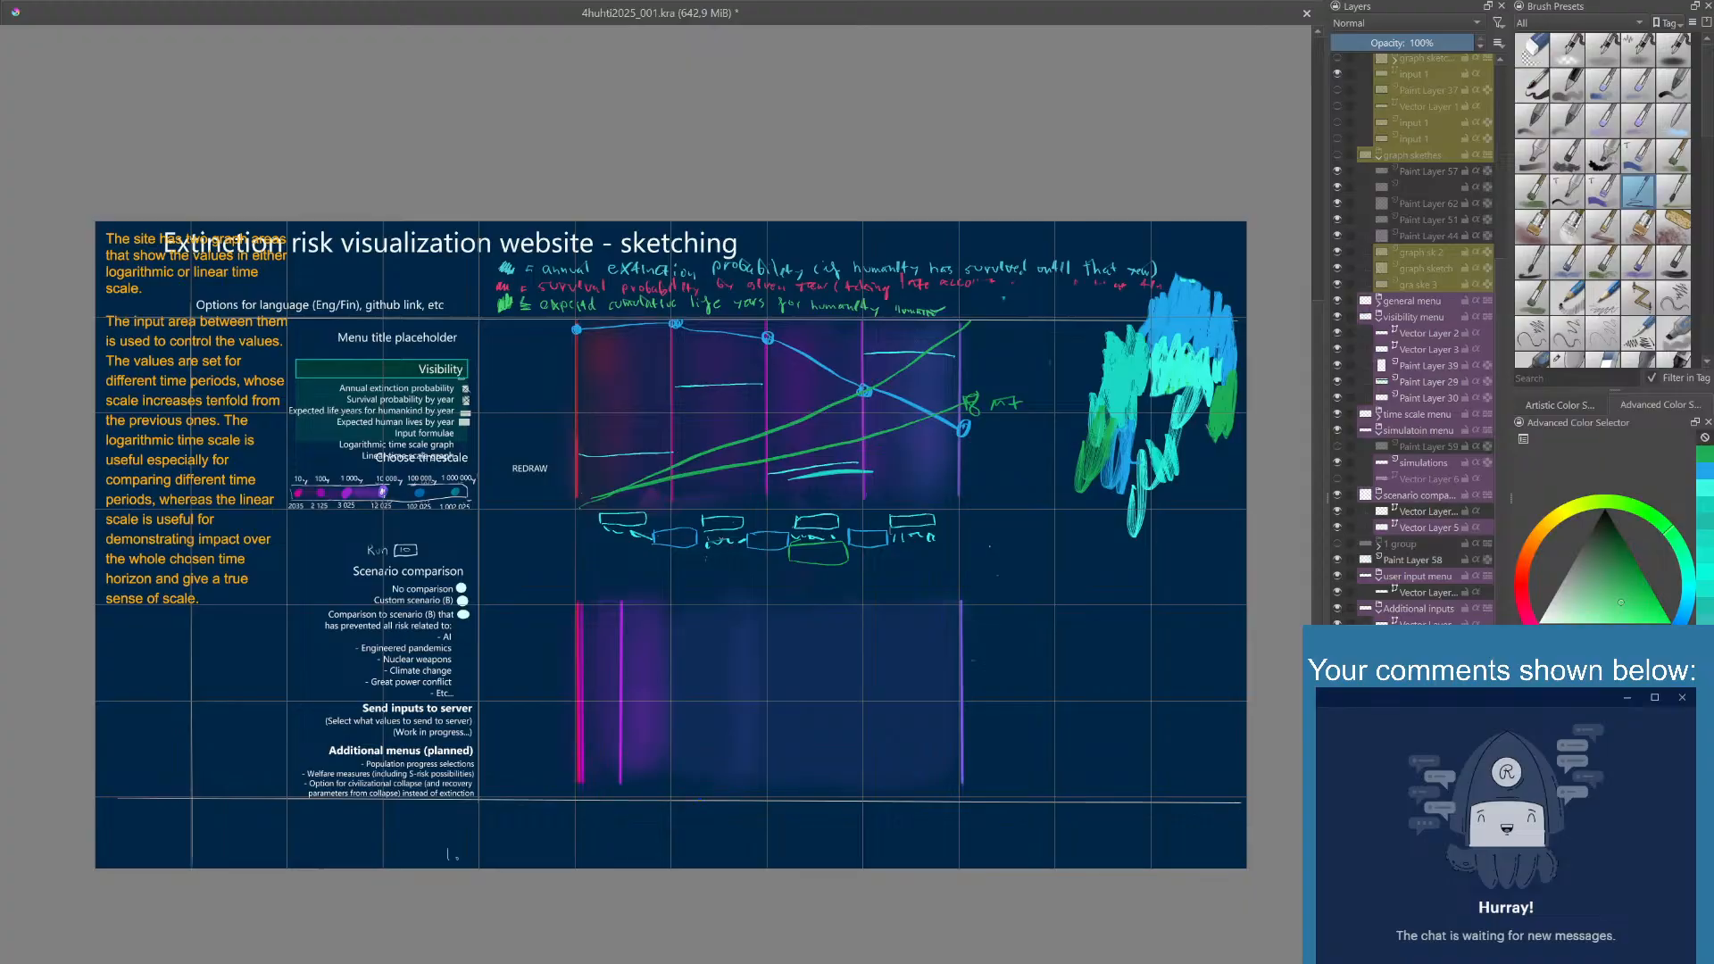
left_click(451, 242)
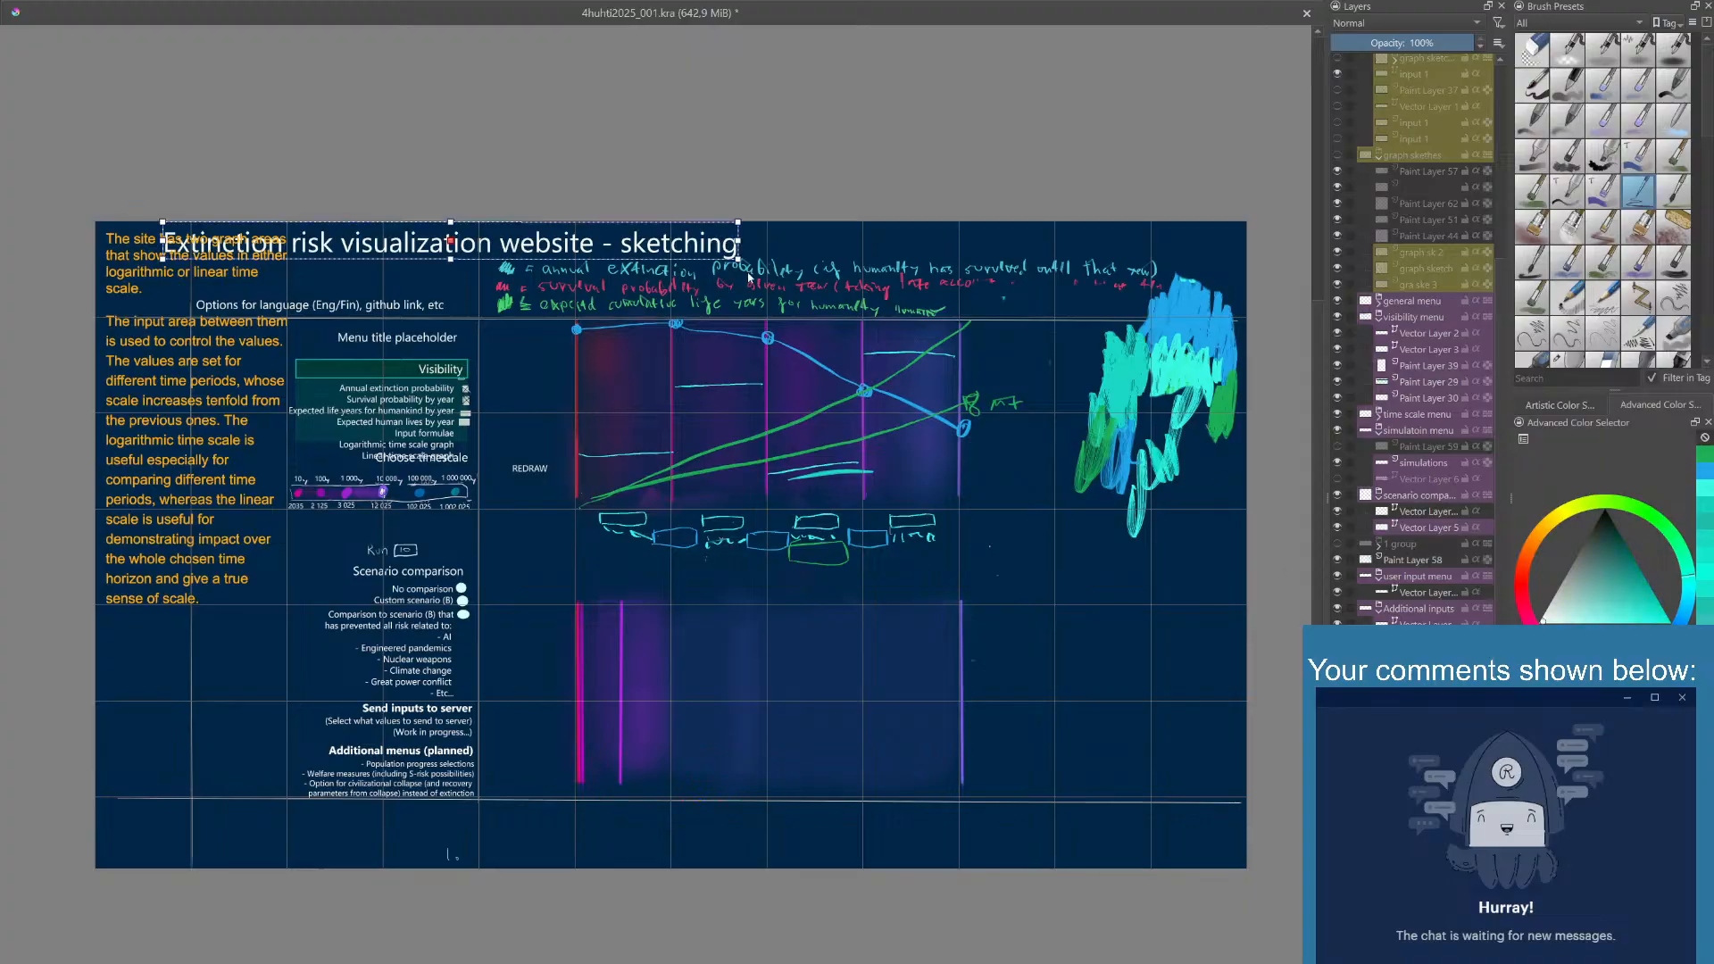
left_click_drag(675, 245, 871, 246)
left_click(978, 256)
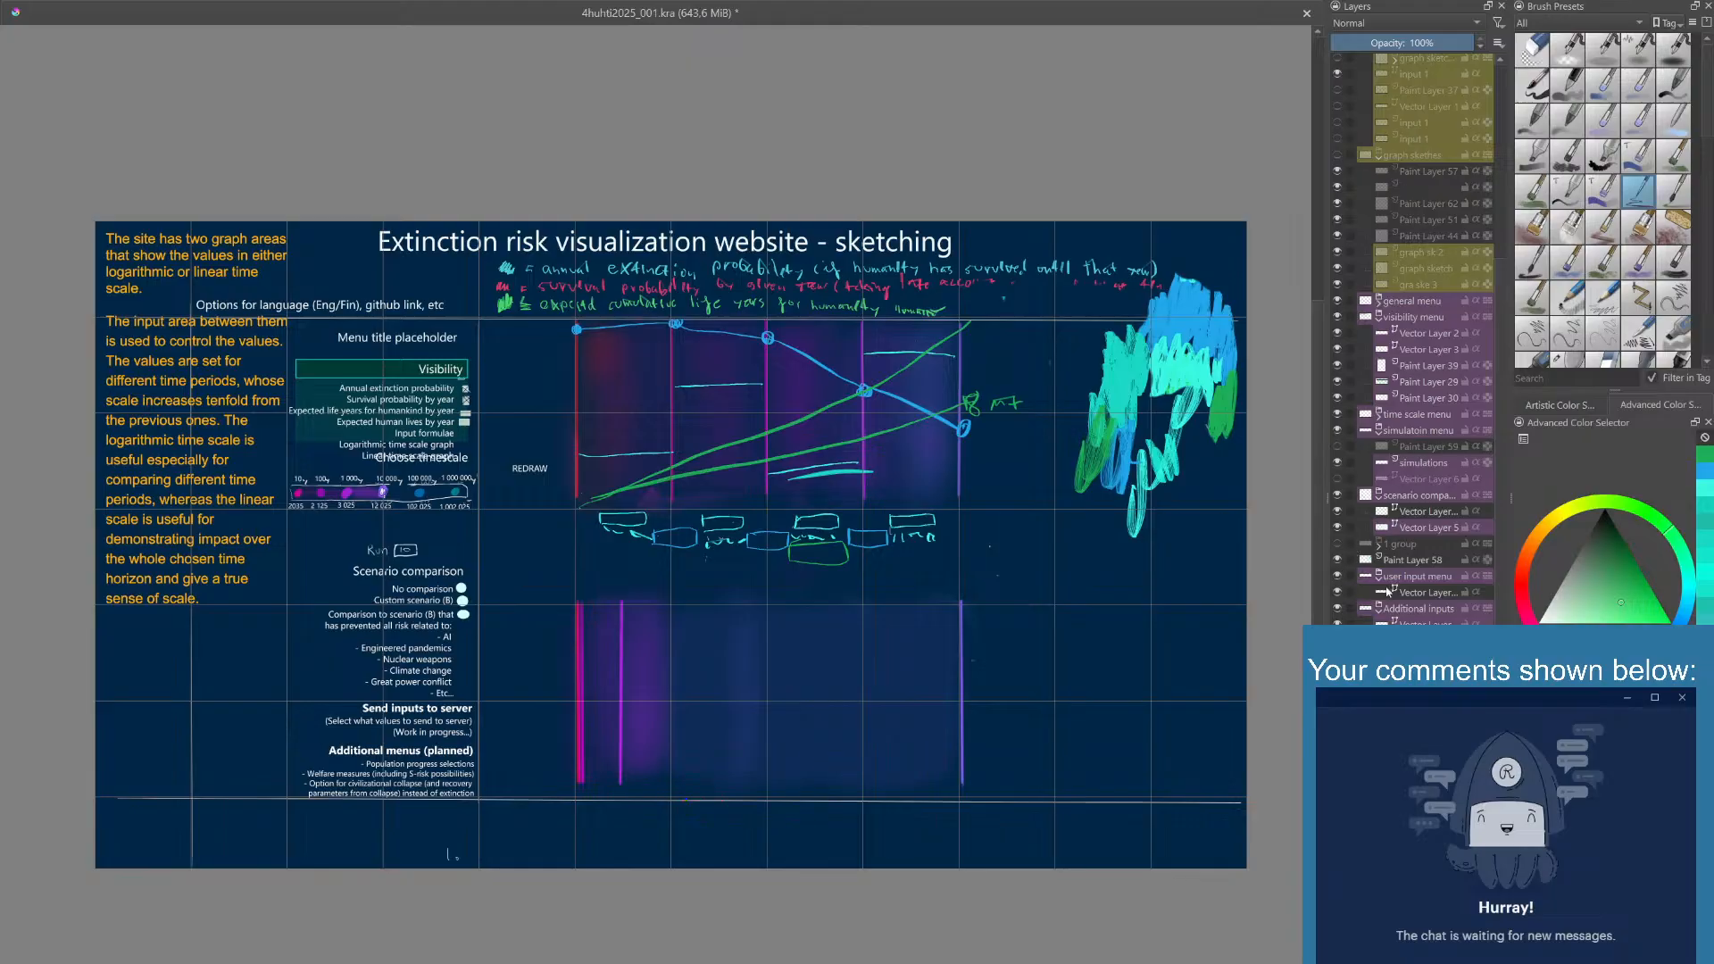
- Identify Paint Layer 58 by toggling its visibility and move it into the graph skethes group, below Paint Layer 57
left_click(1339, 562)
left_click(1338, 562)
left_click(1337, 562)
left_click(1337, 563)
left_click_drag(1398, 561, 1386, 175)
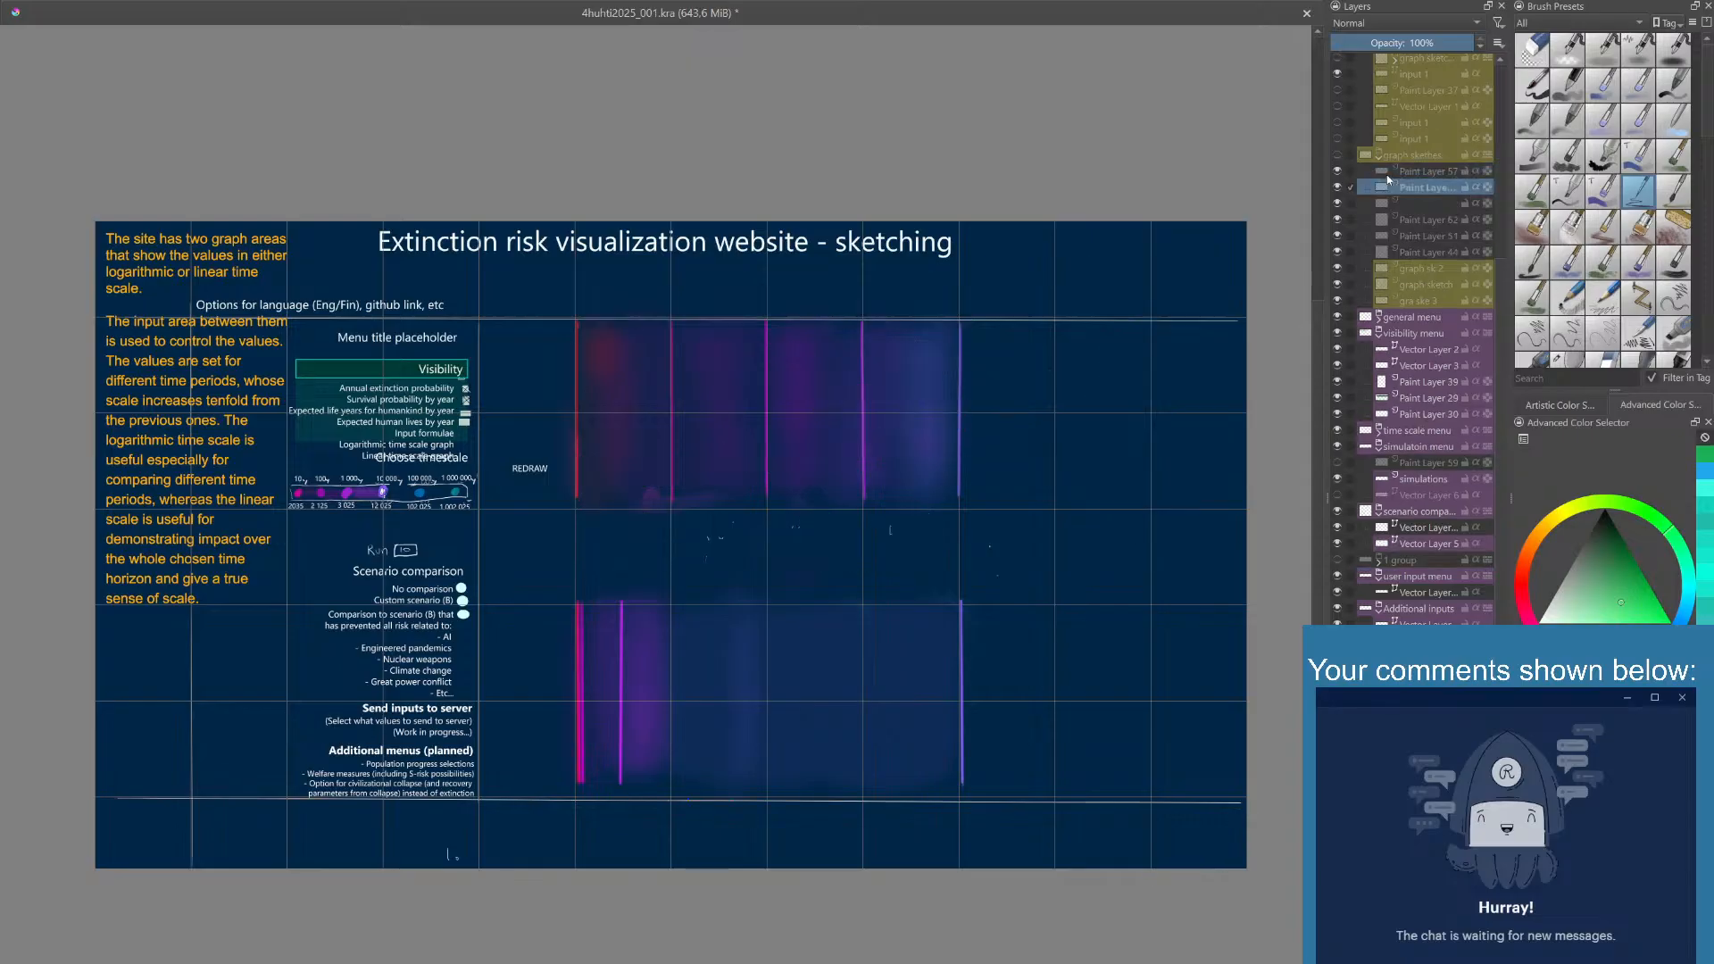
- Show the graph skethes group and hide all its layers except Paint Layer 58
left_click(1339, 157)
left_click(1338, 175)
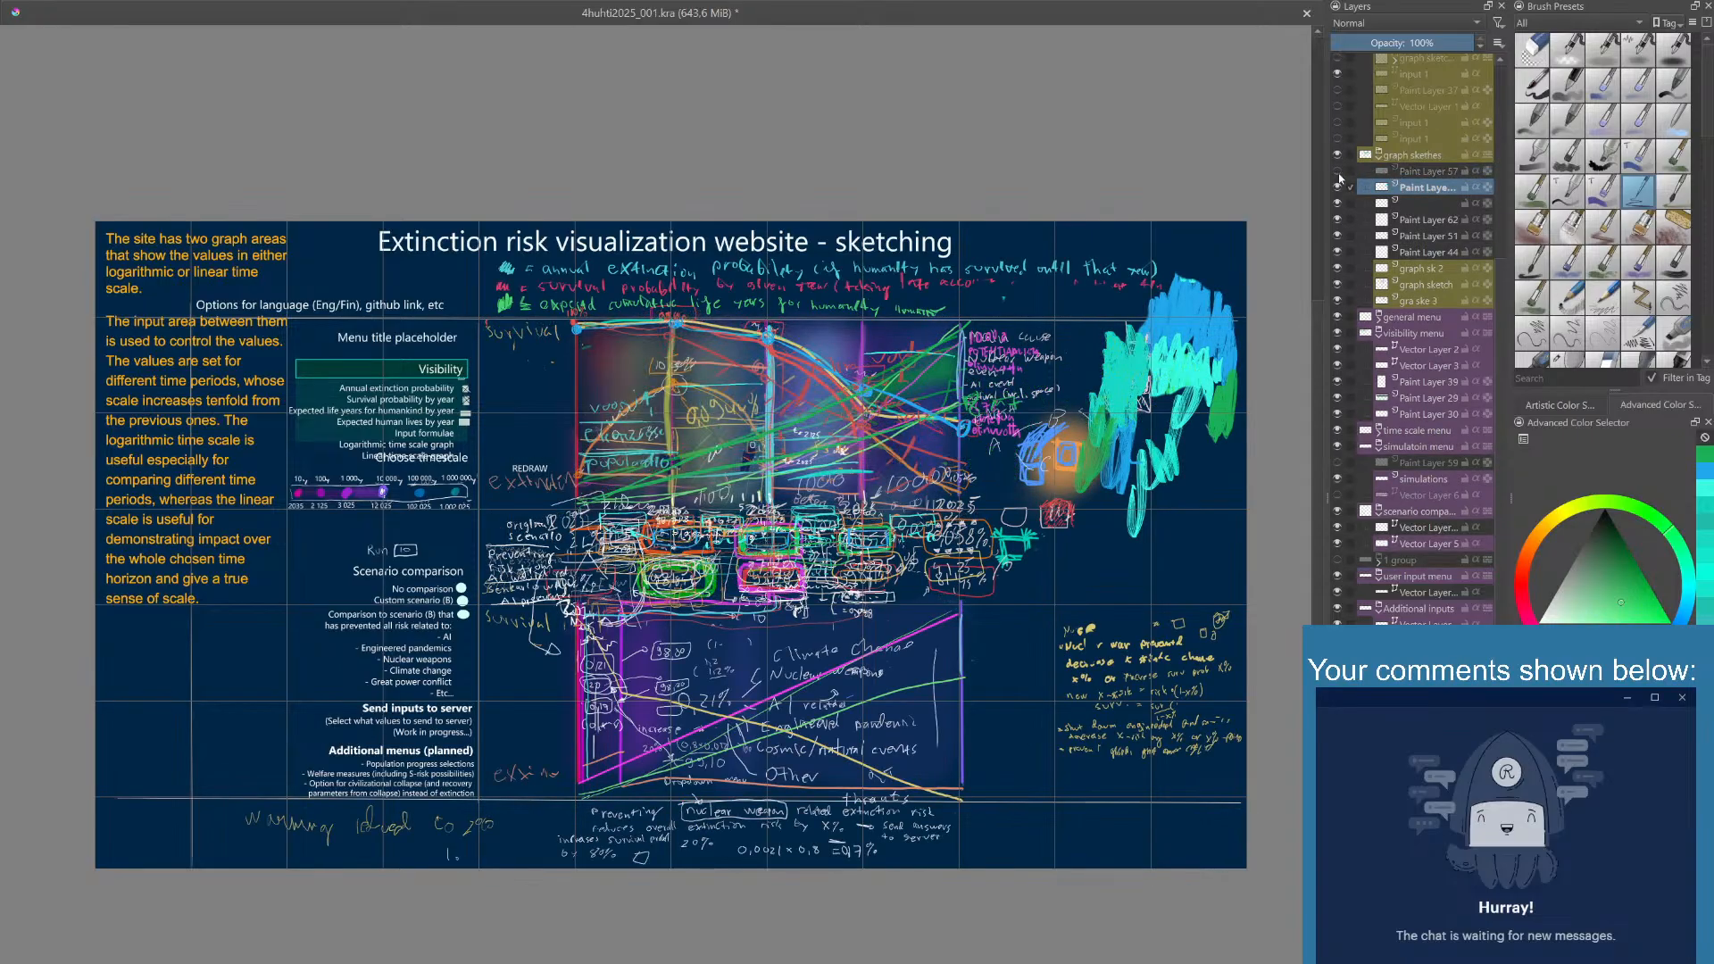
left_click(1337, 204)
left_click(1338, 219)
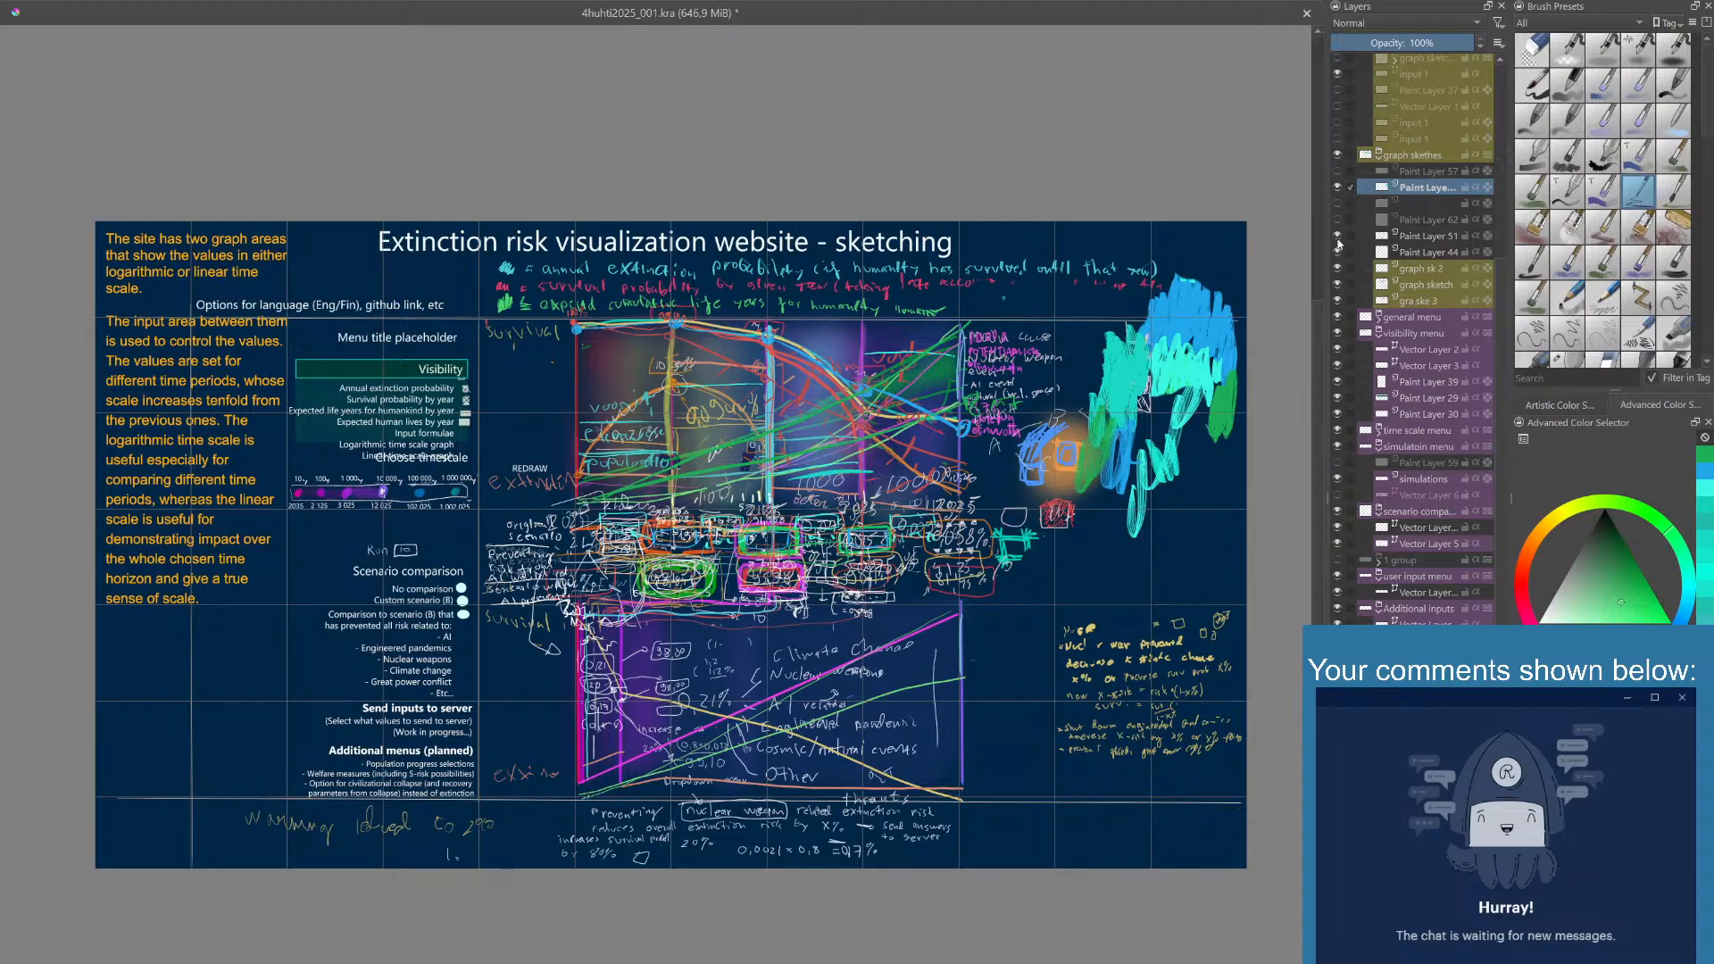
left_click(1337, 238)
left_click(1339, 253)
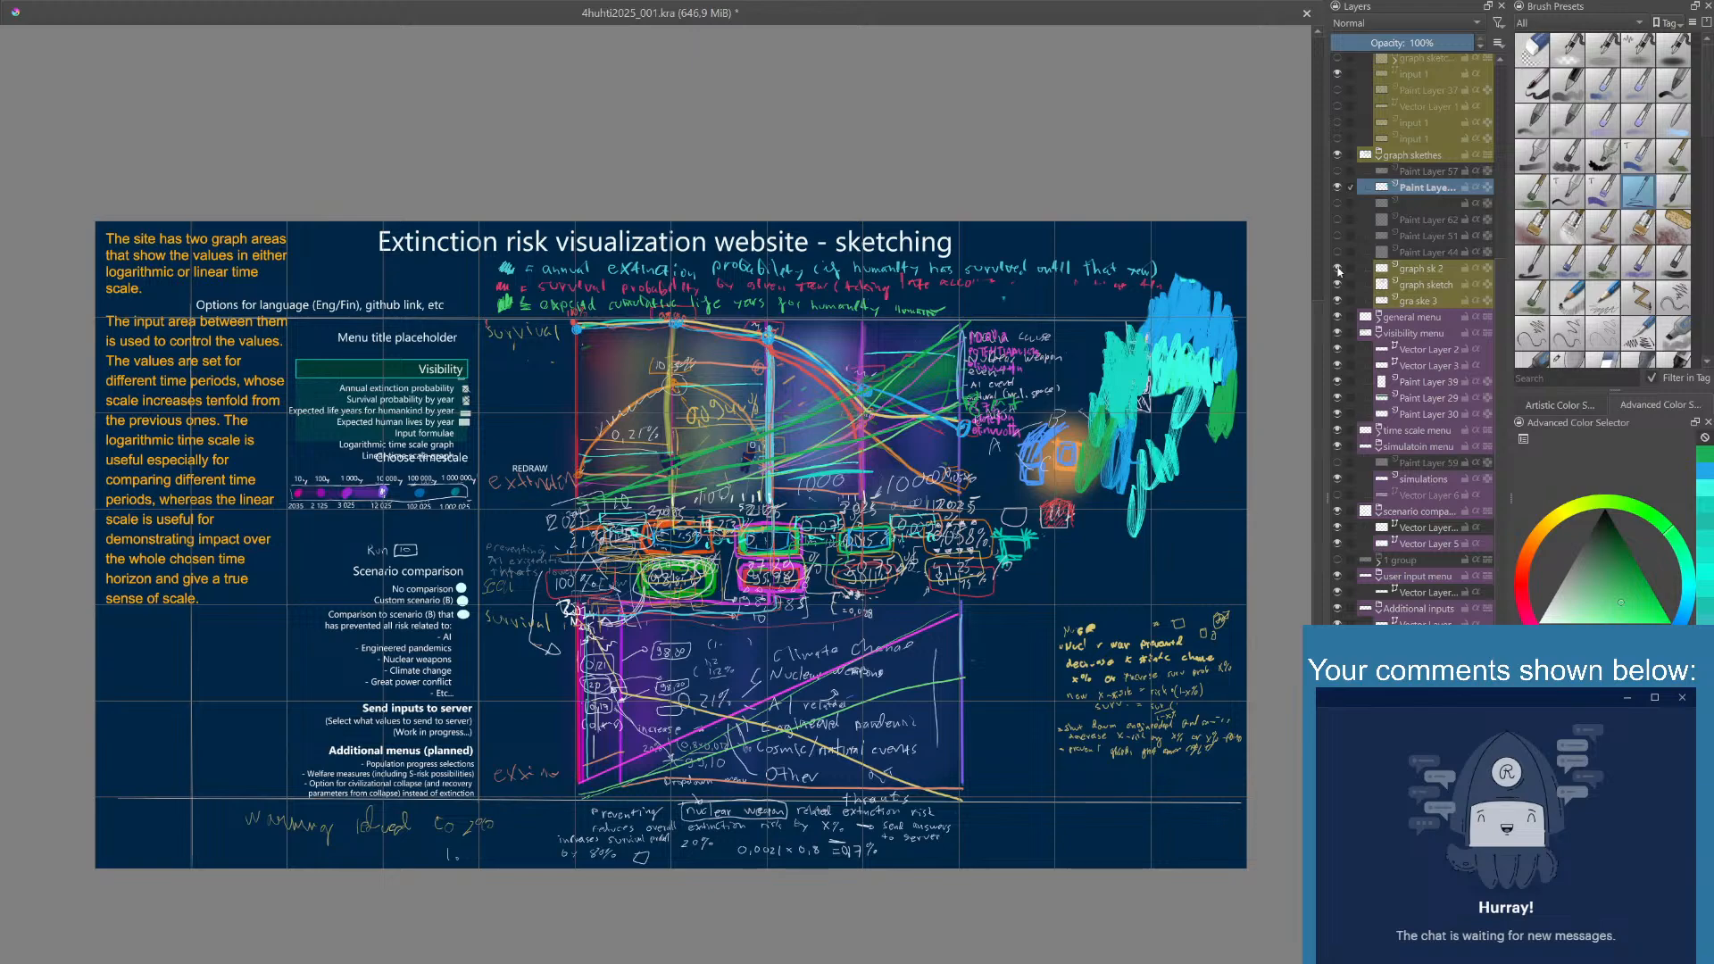
left_click(1337, 268)
left_click(1338, 284)
left_click(1338, 301)
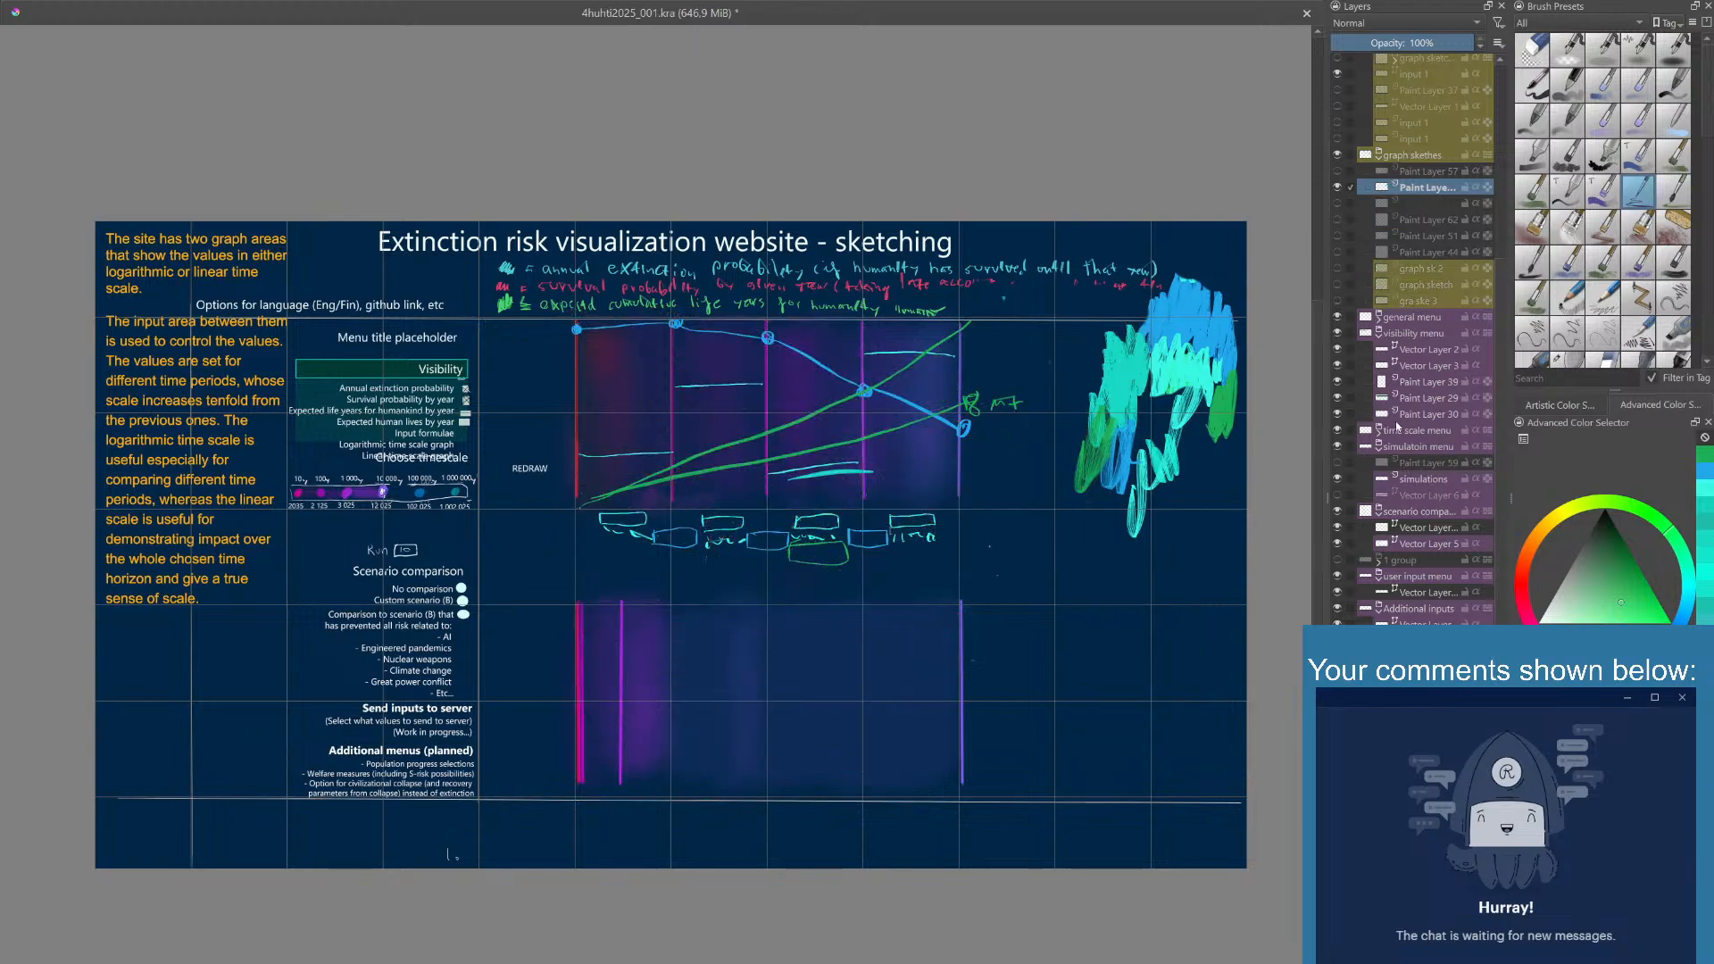
- Move the "Options for language (Eng/Fin), github link, etc" text right and up, out of the text column and above the menus
scroll(1423, 261, "up", 6)
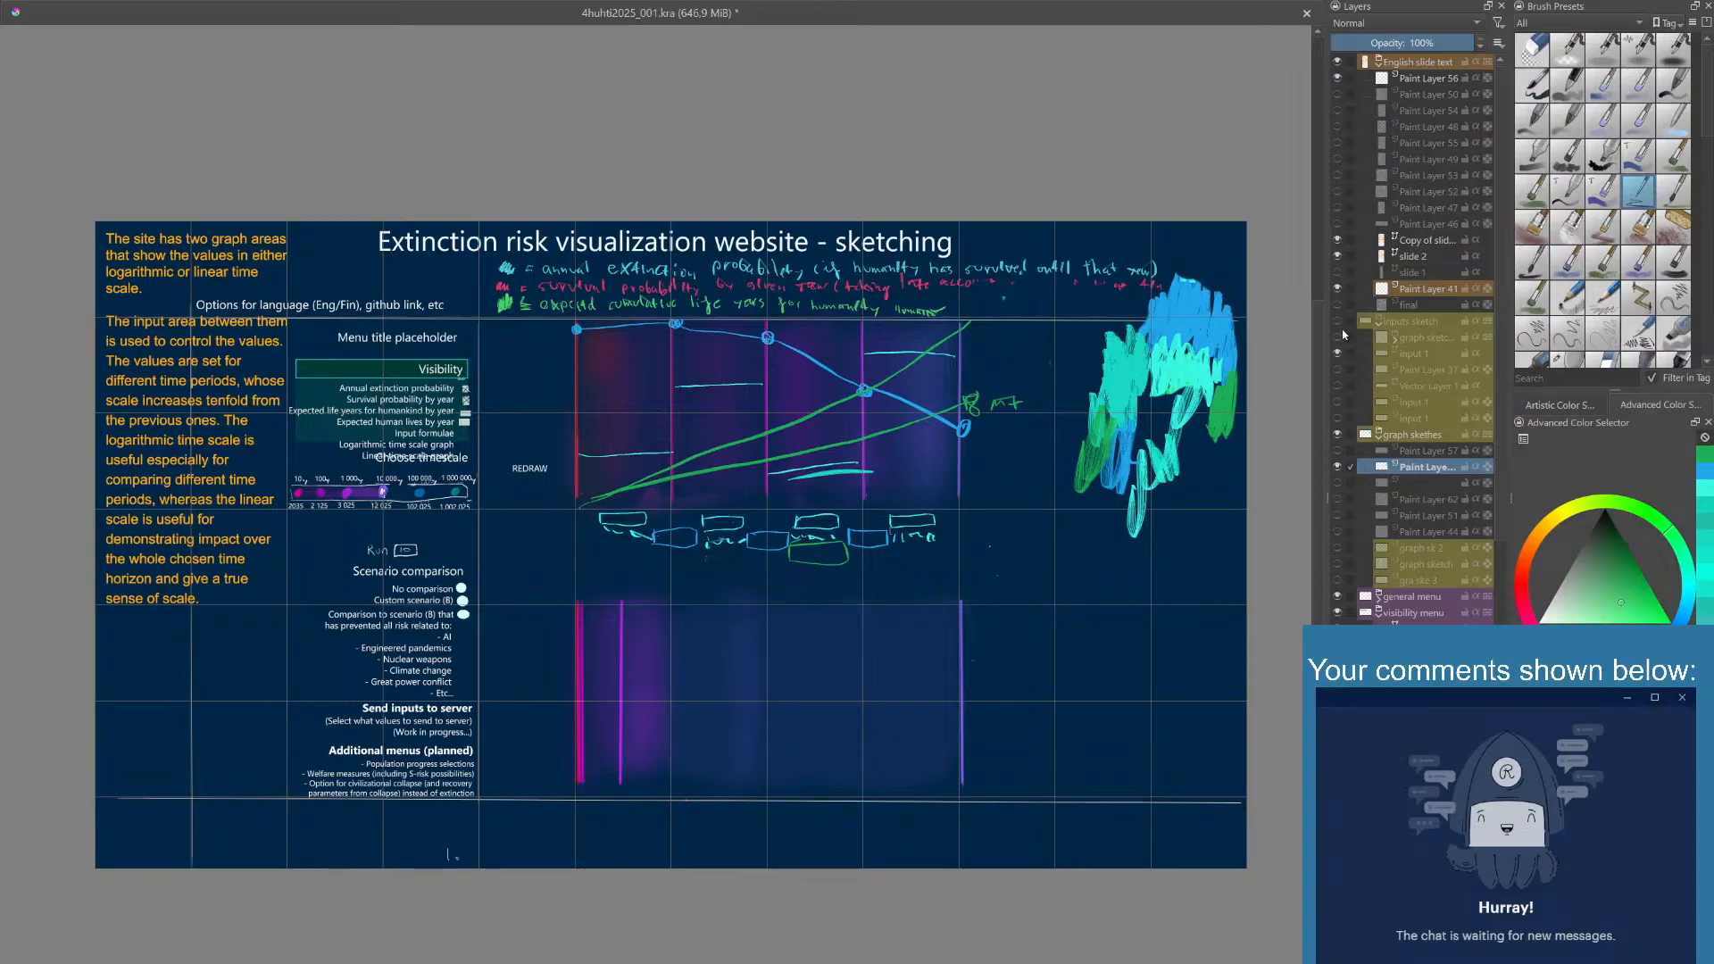
scroll(1372, 376, "down", 5)
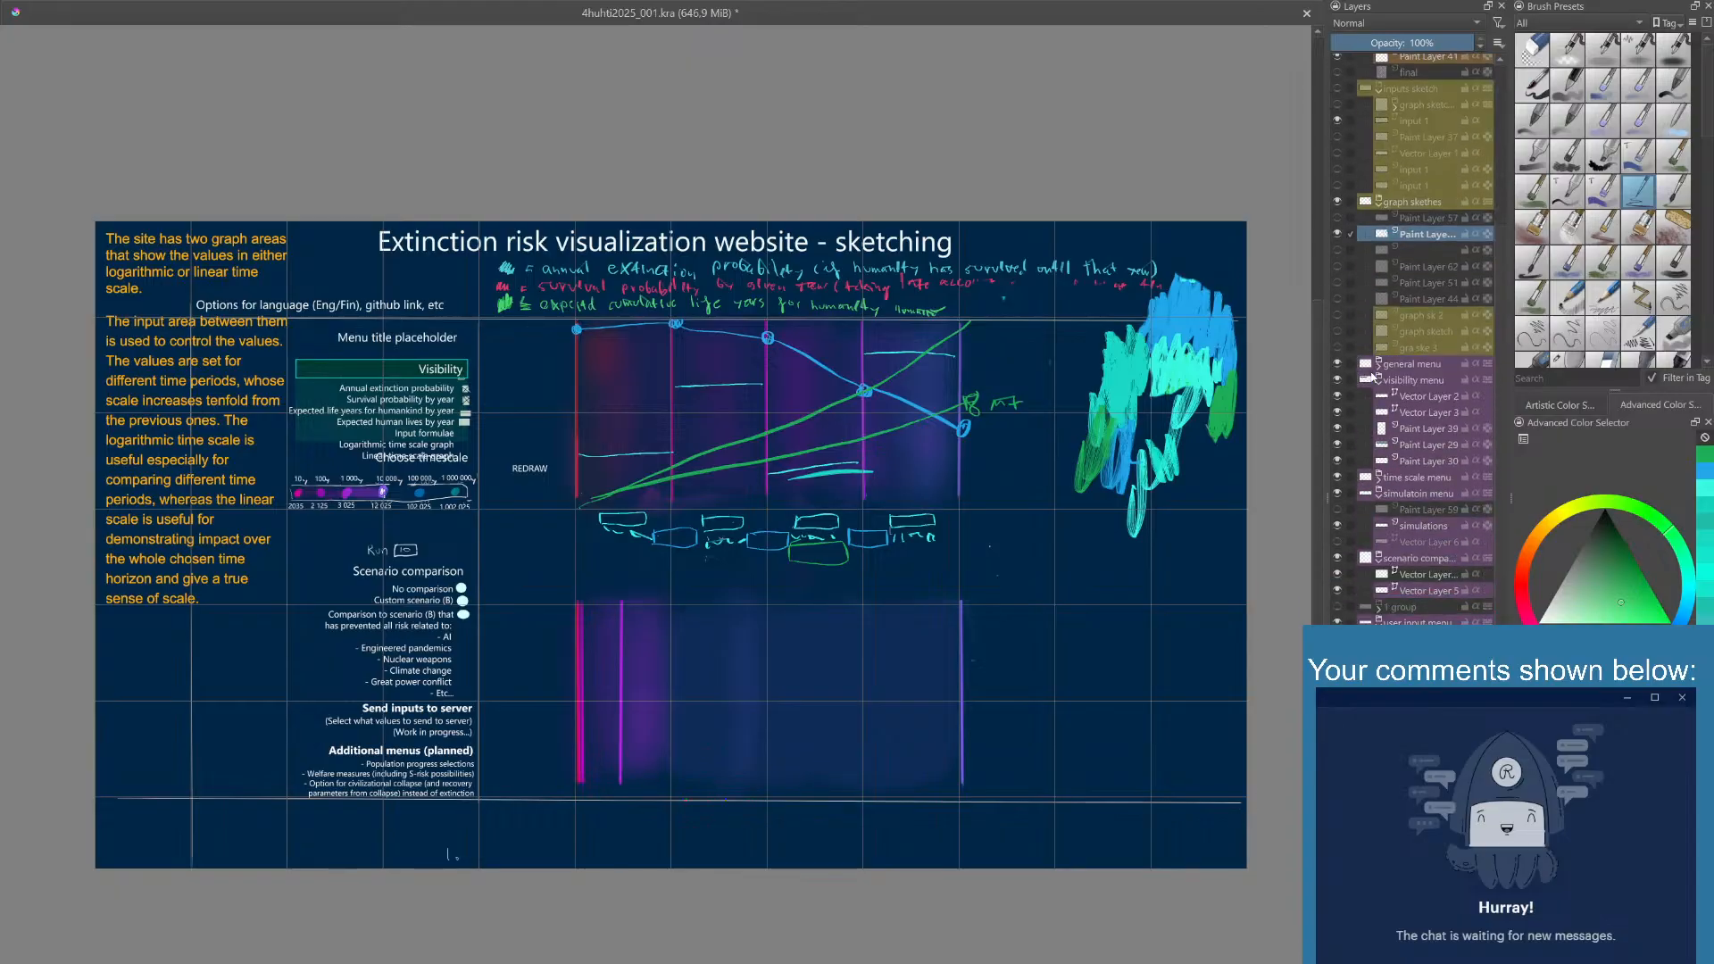
scroll(1372, 376, "down", 1)
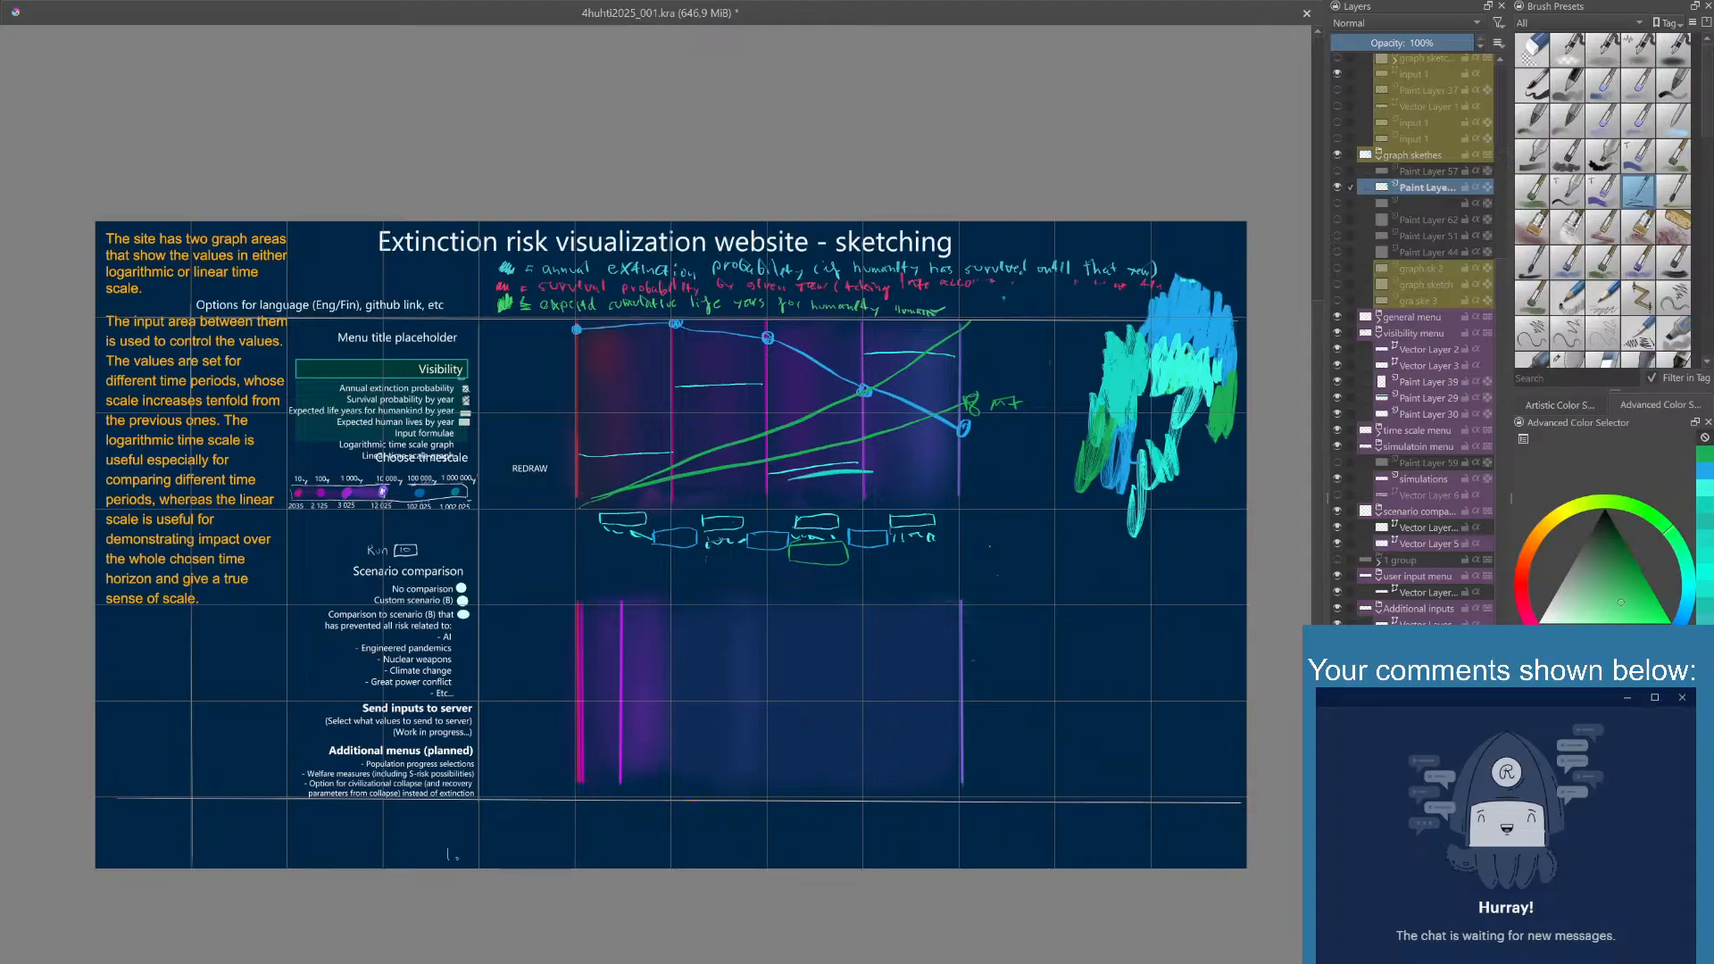
left_click(1428, 715)
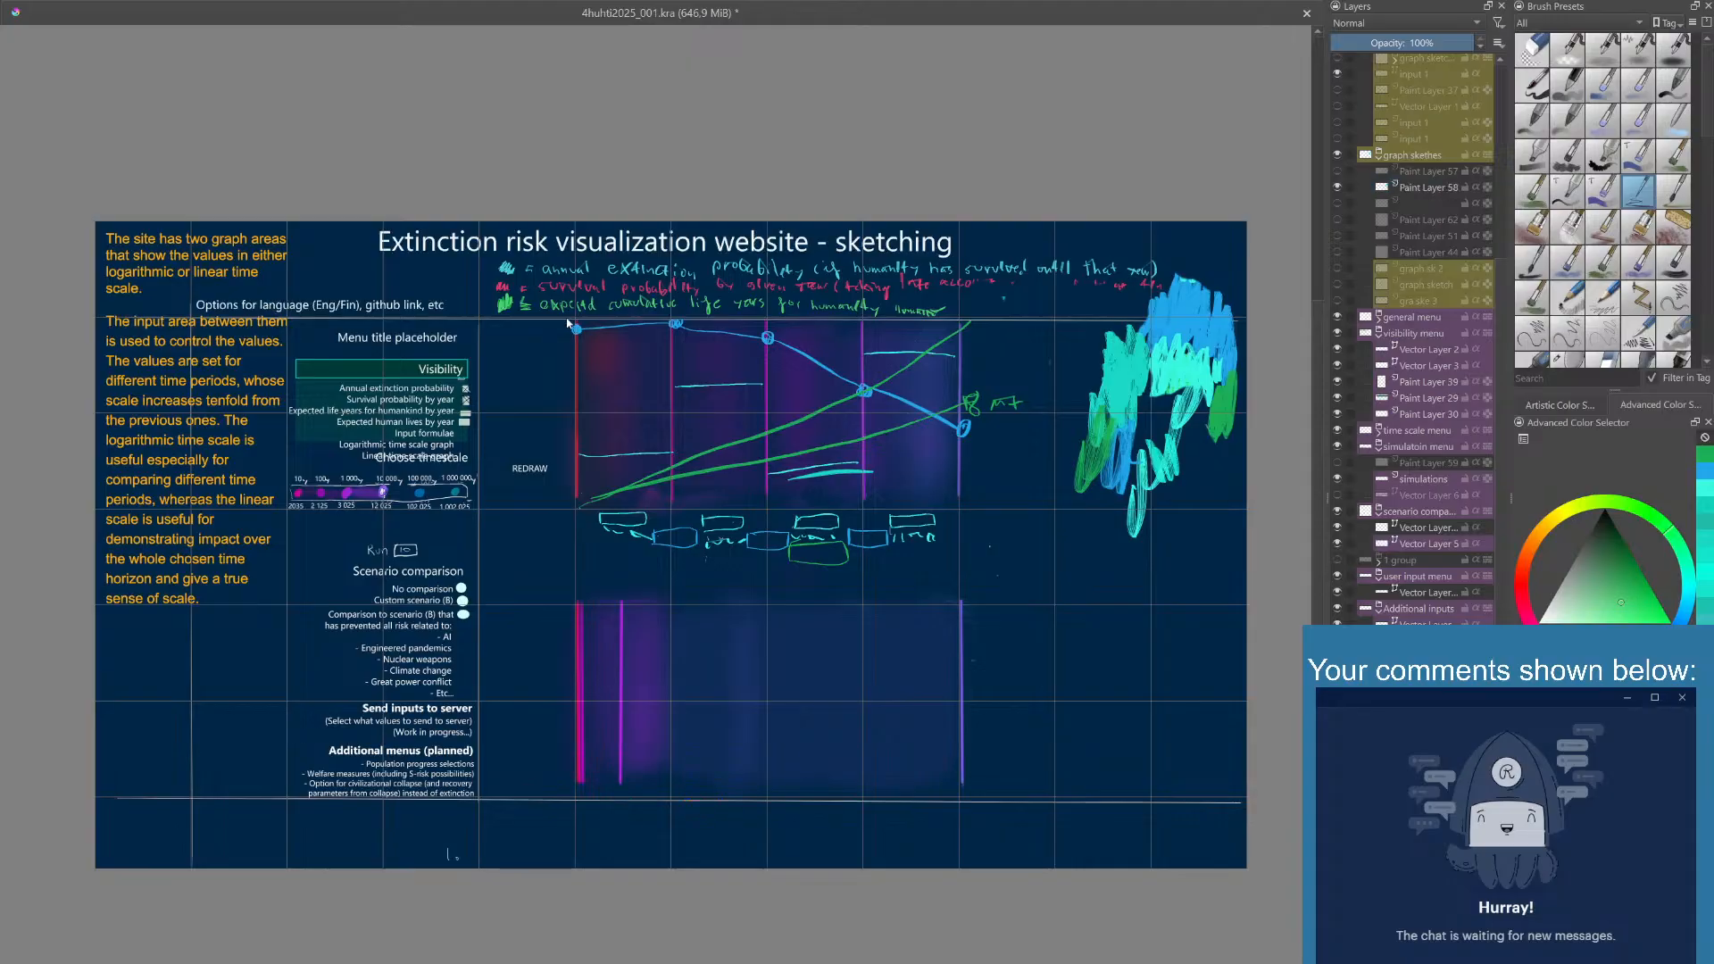
left_click(444, 315)
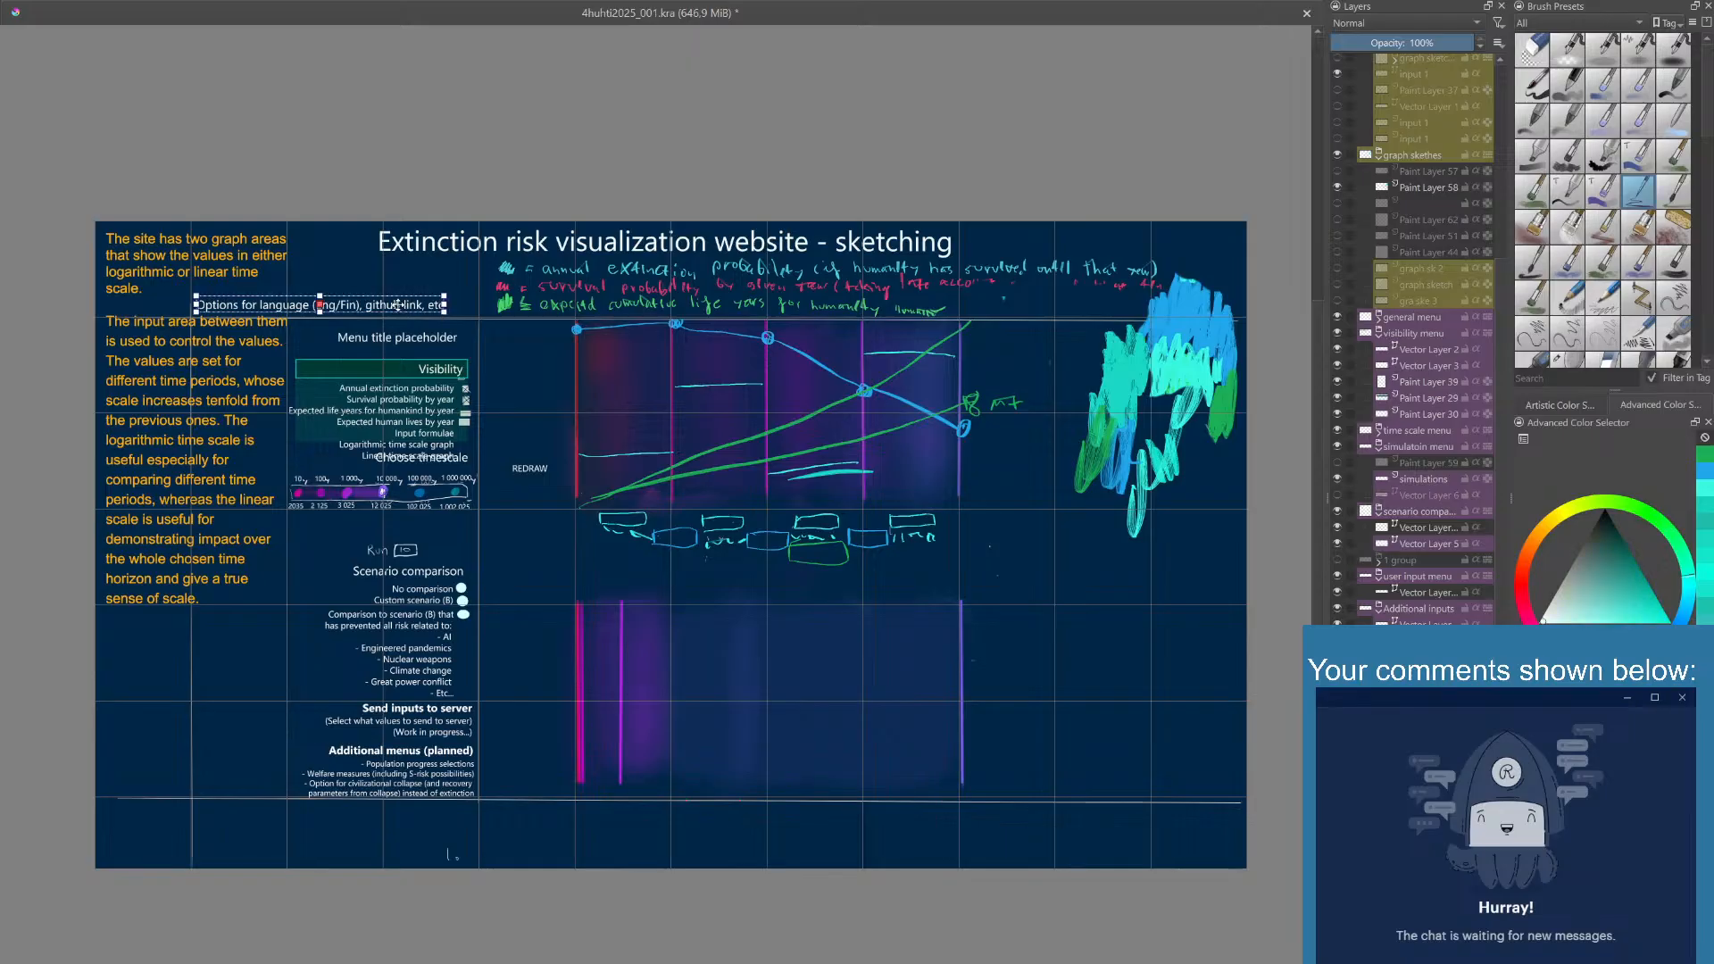
left_click_drag(400, 307, 498, 303)
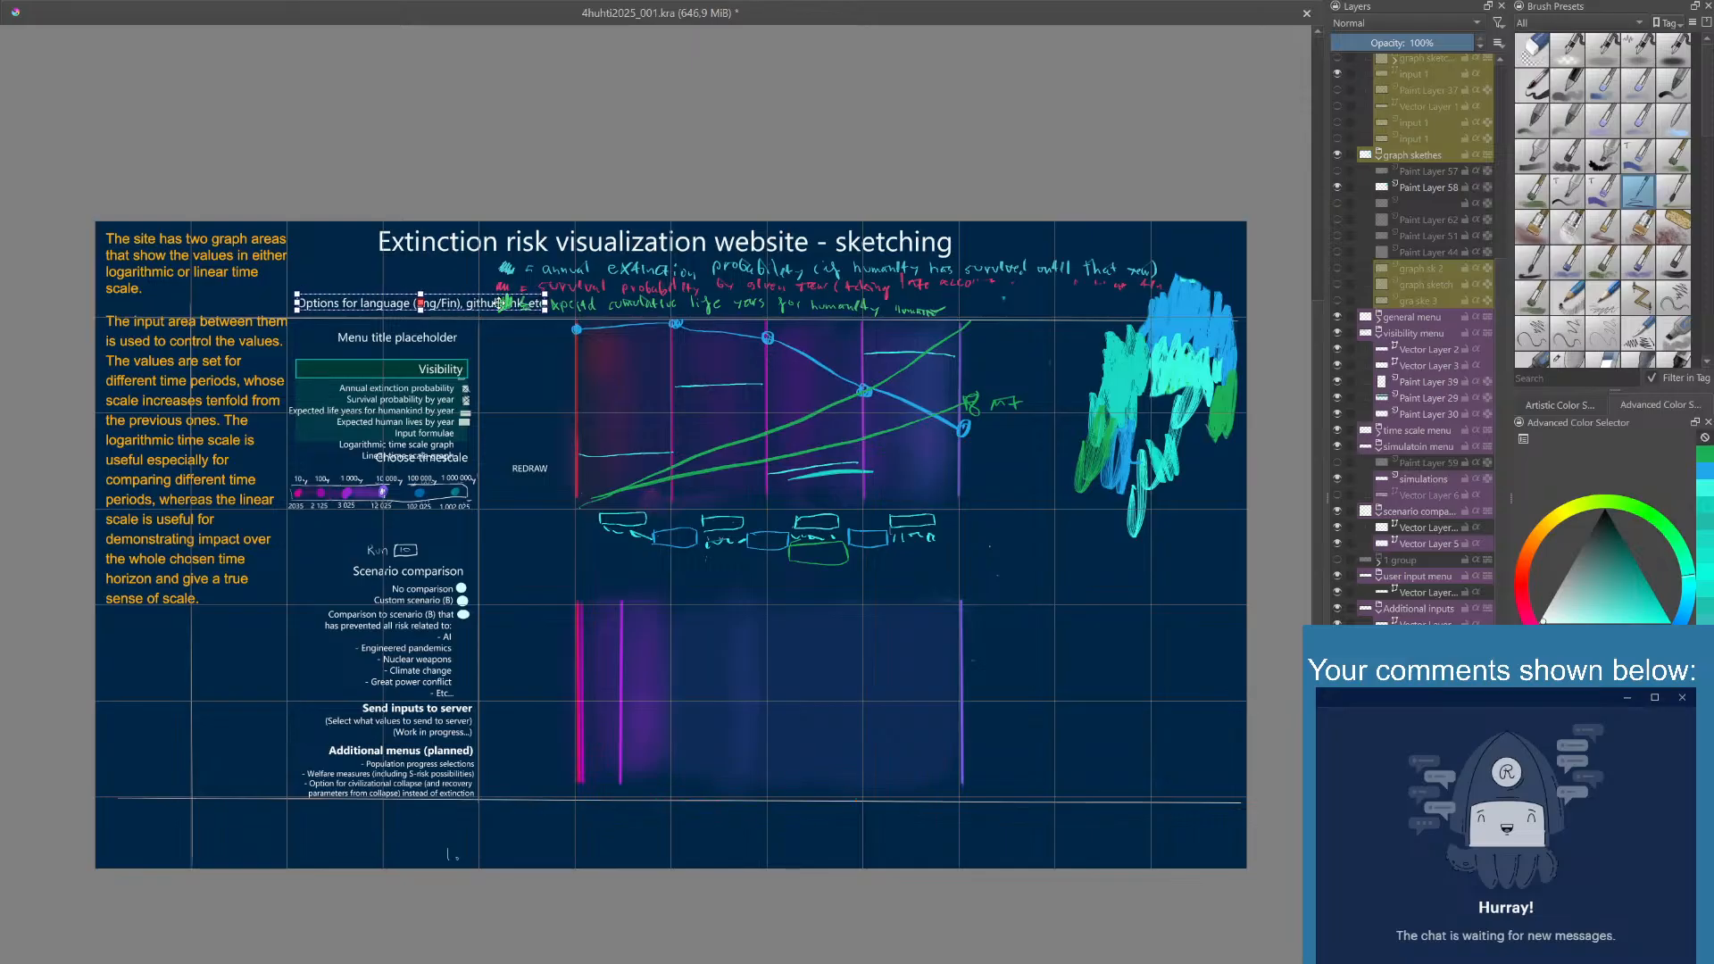
mouse_move(500, 303)
left_mouse_down()
mouse_move(648, 276)
mouse_move(1102, 259)
mouse_move(1241, 294)
mouse_move(718, 344)
mouse_move(542, 305)
mouse_move(500, 272)
left_mouse_up()
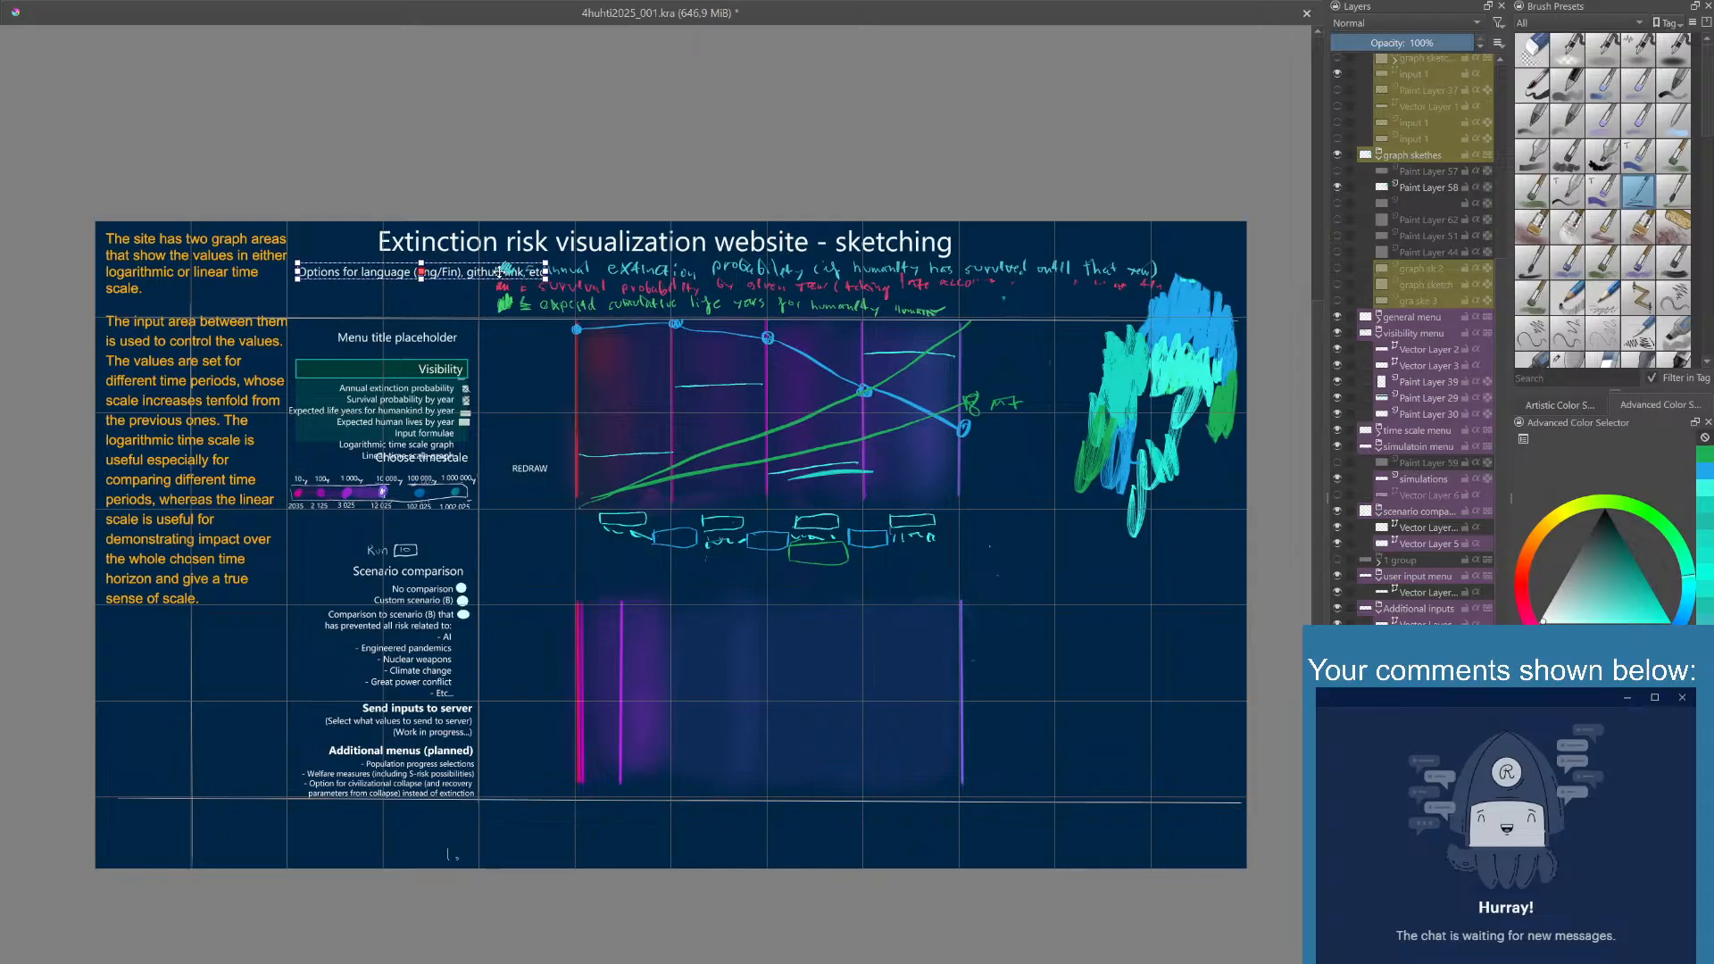
- Break the language options text into two lines after "(Eng/Fin),"
double_click(457, 272)
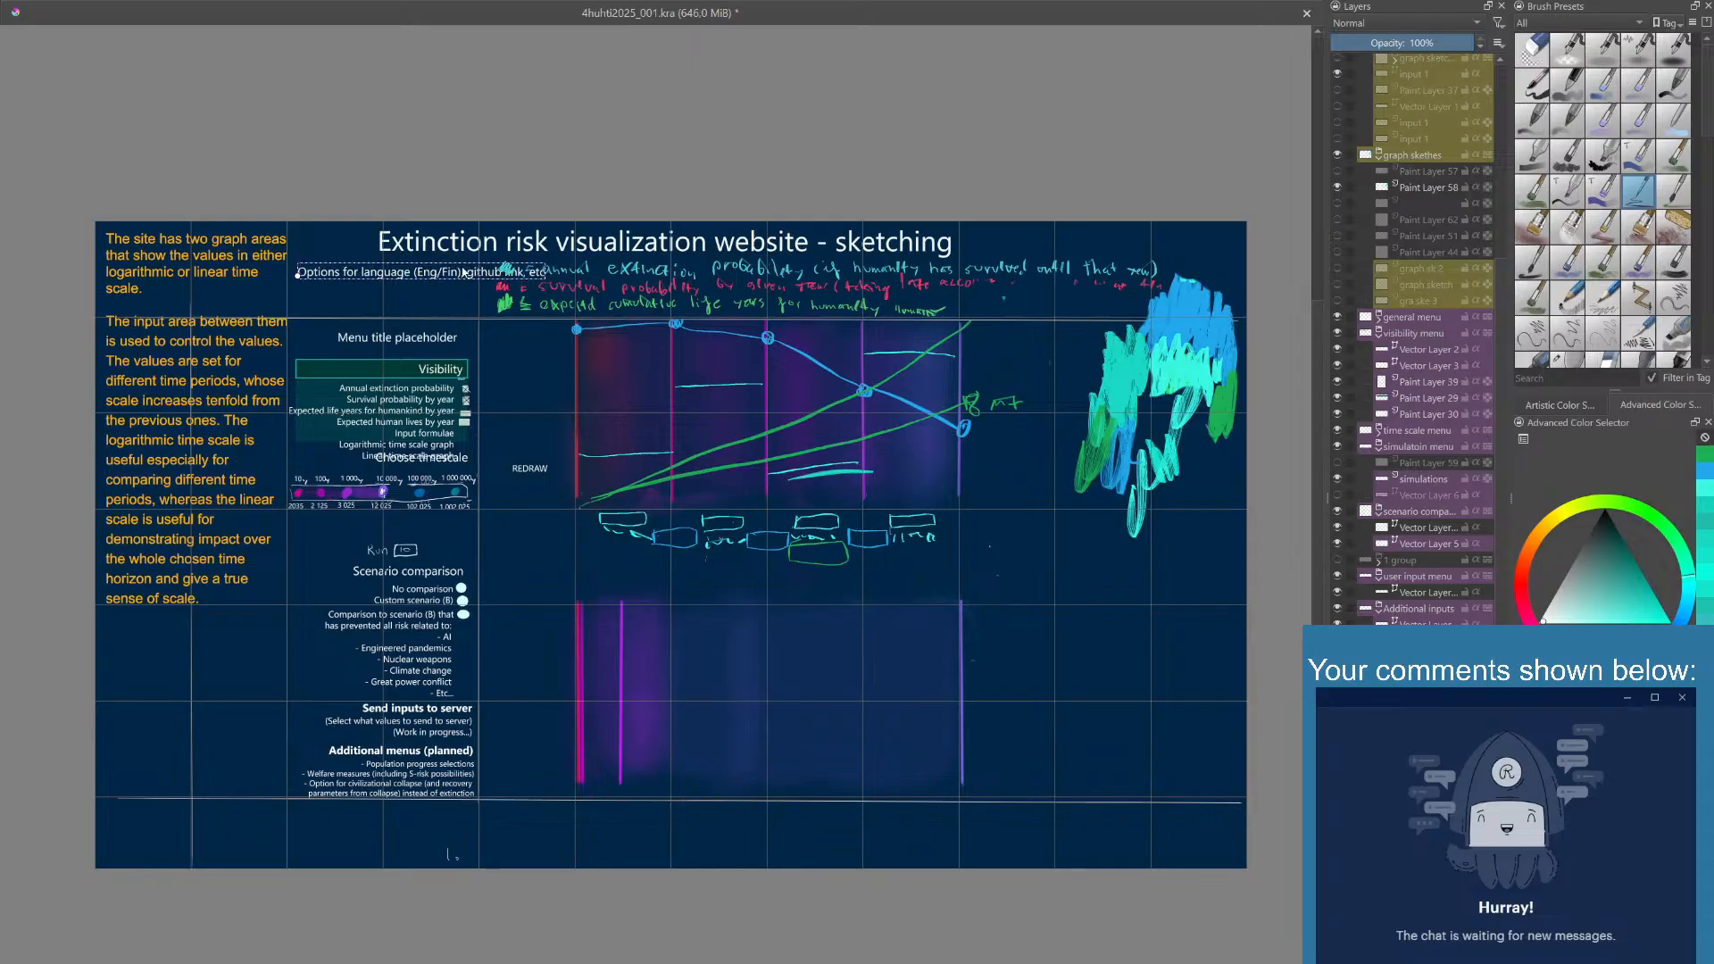
left_click(457, 273)
left_click(693, 871)
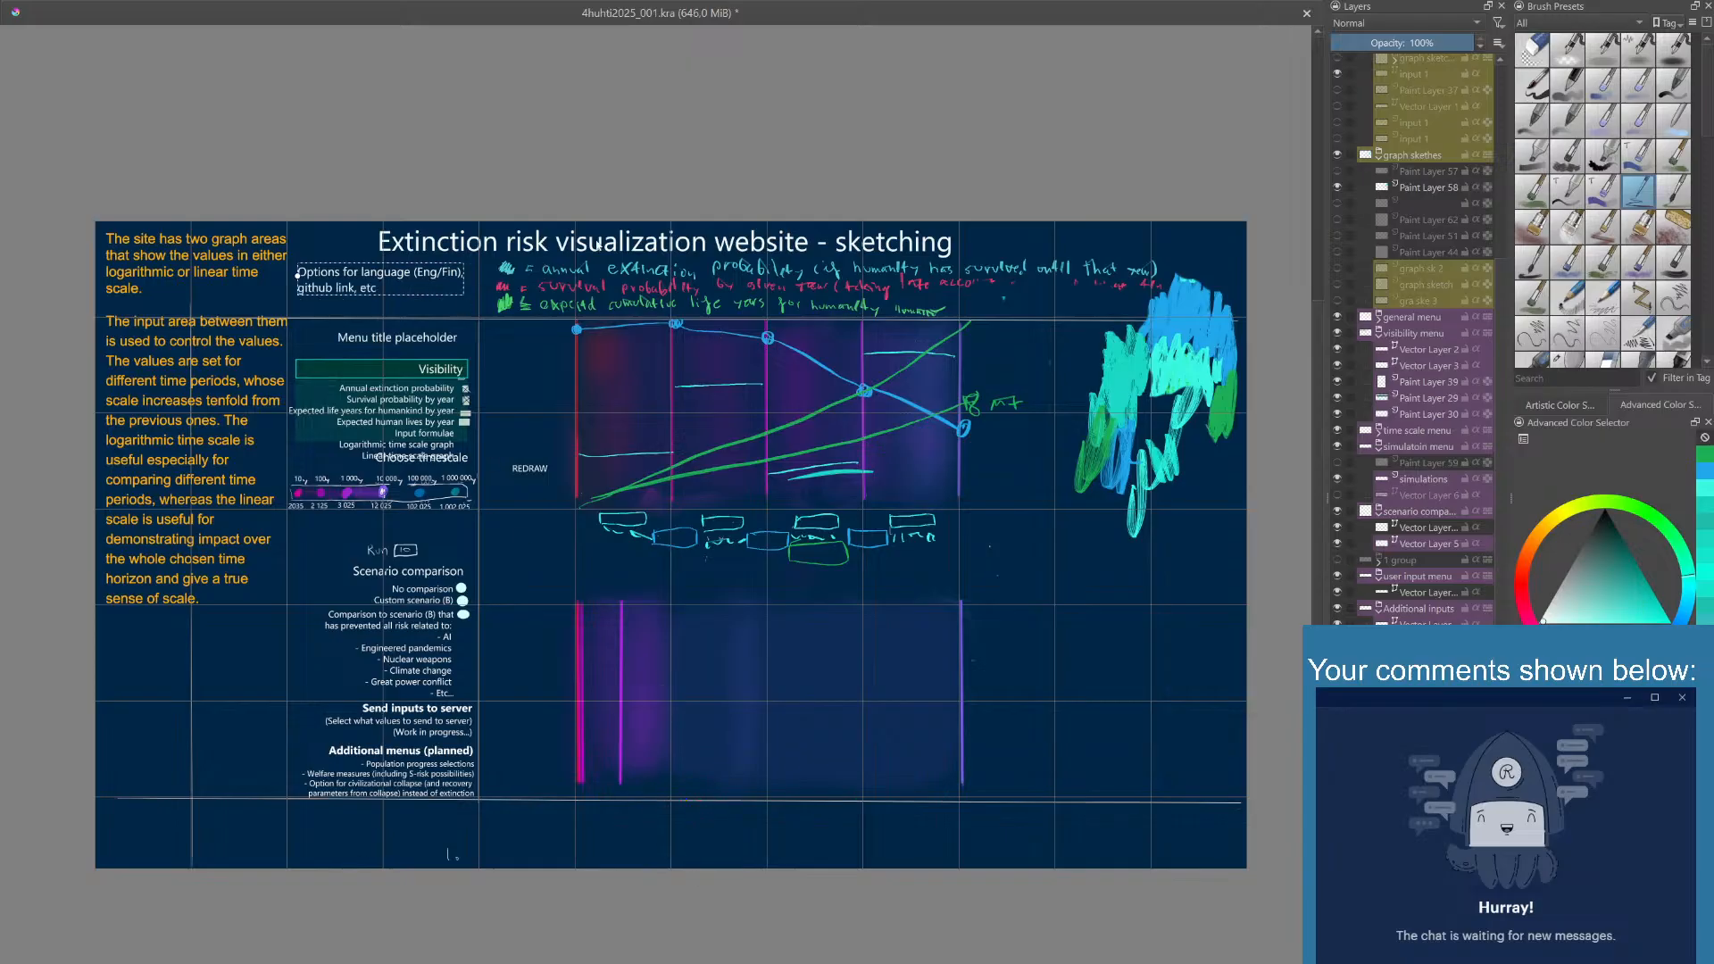
left_click(747, 866)
- Nudge the two-line language options text slightly down and right, and right-align it above the menus
left_click_drag(406, 276, 417, 288)
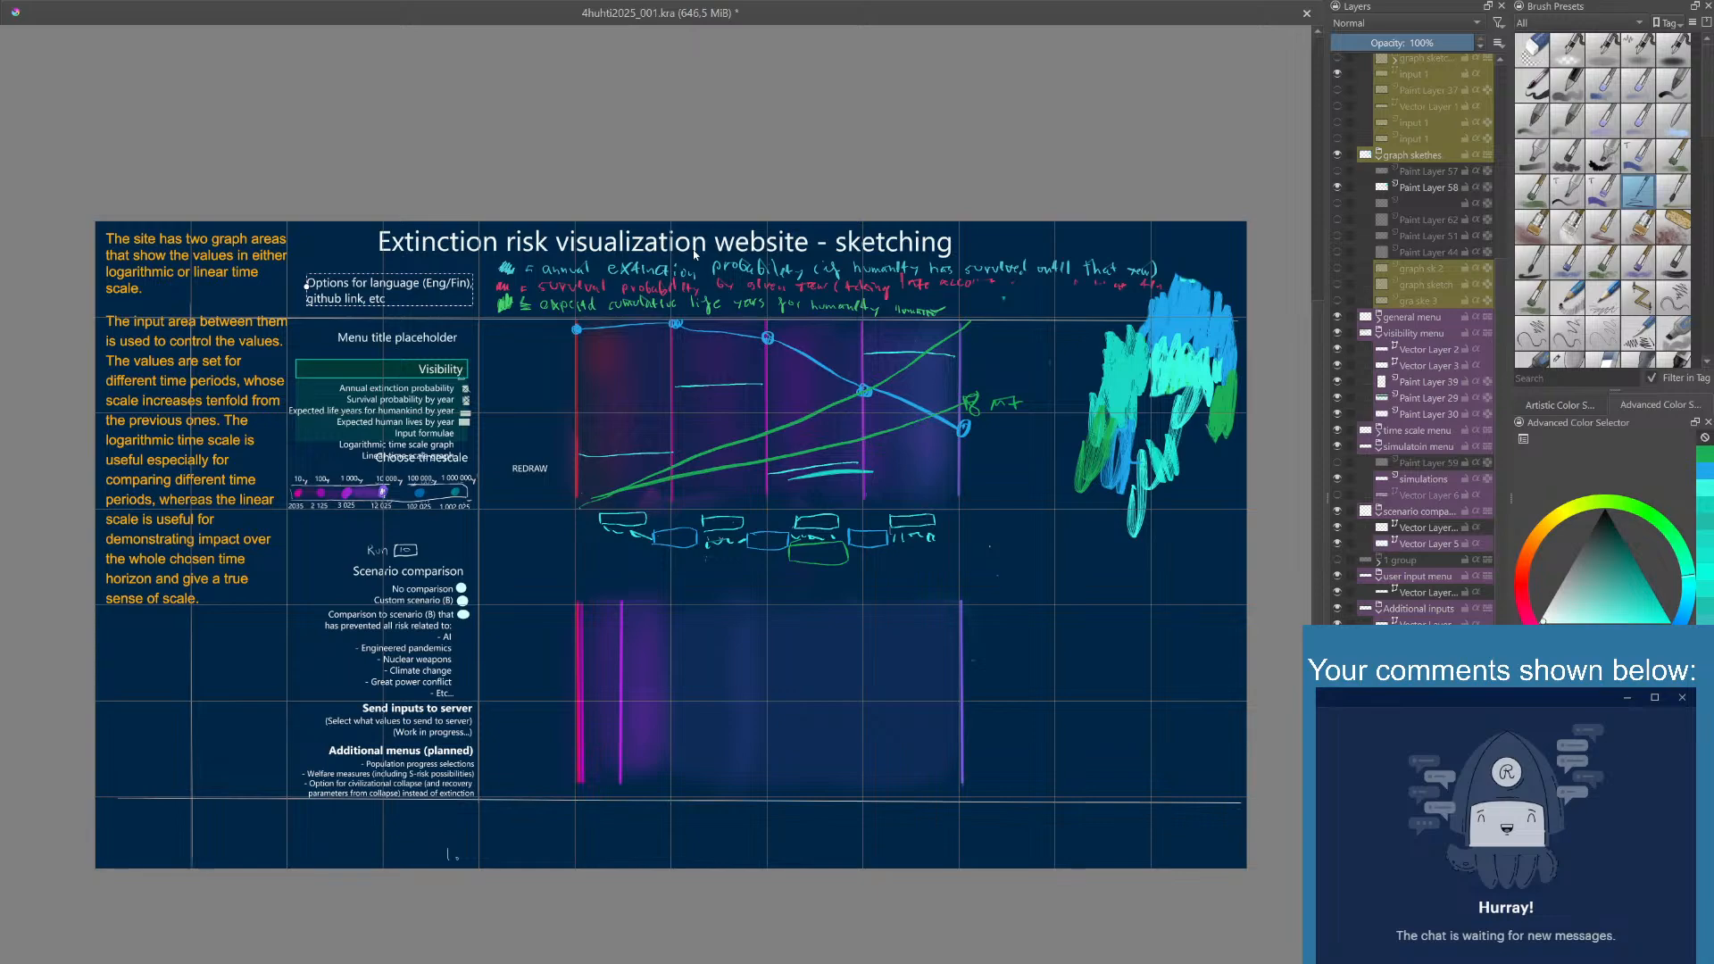
left_click(695, 869)
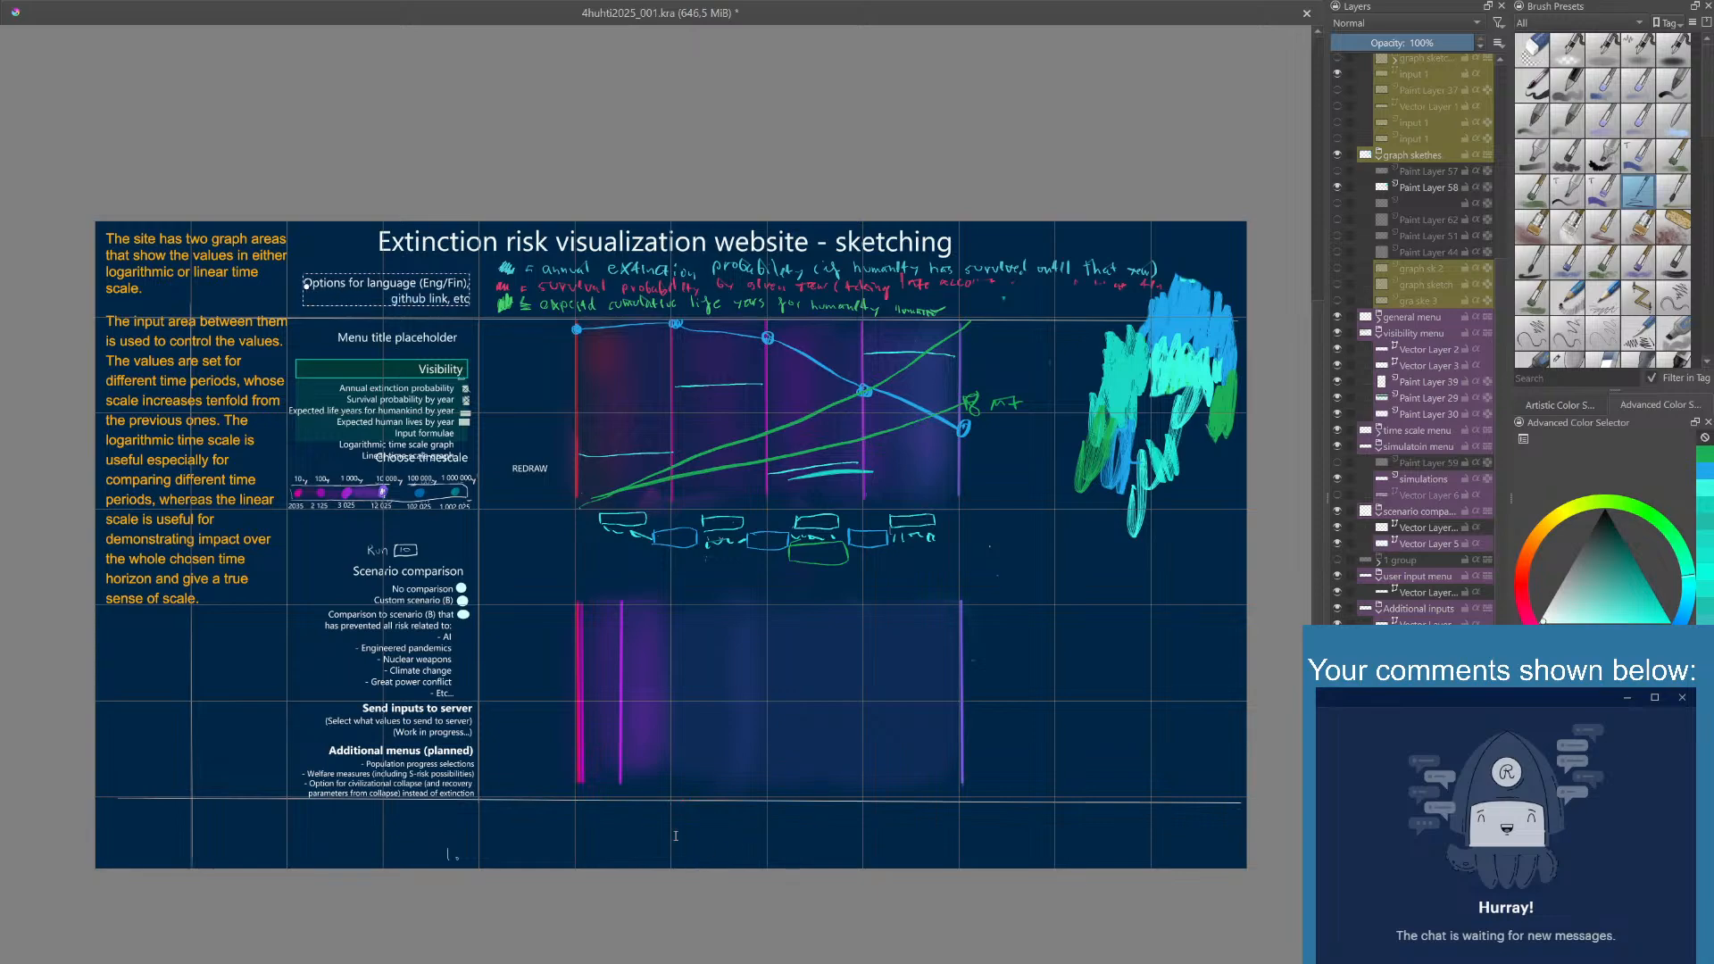
left_click(750, 868)
left_click(536, 356)
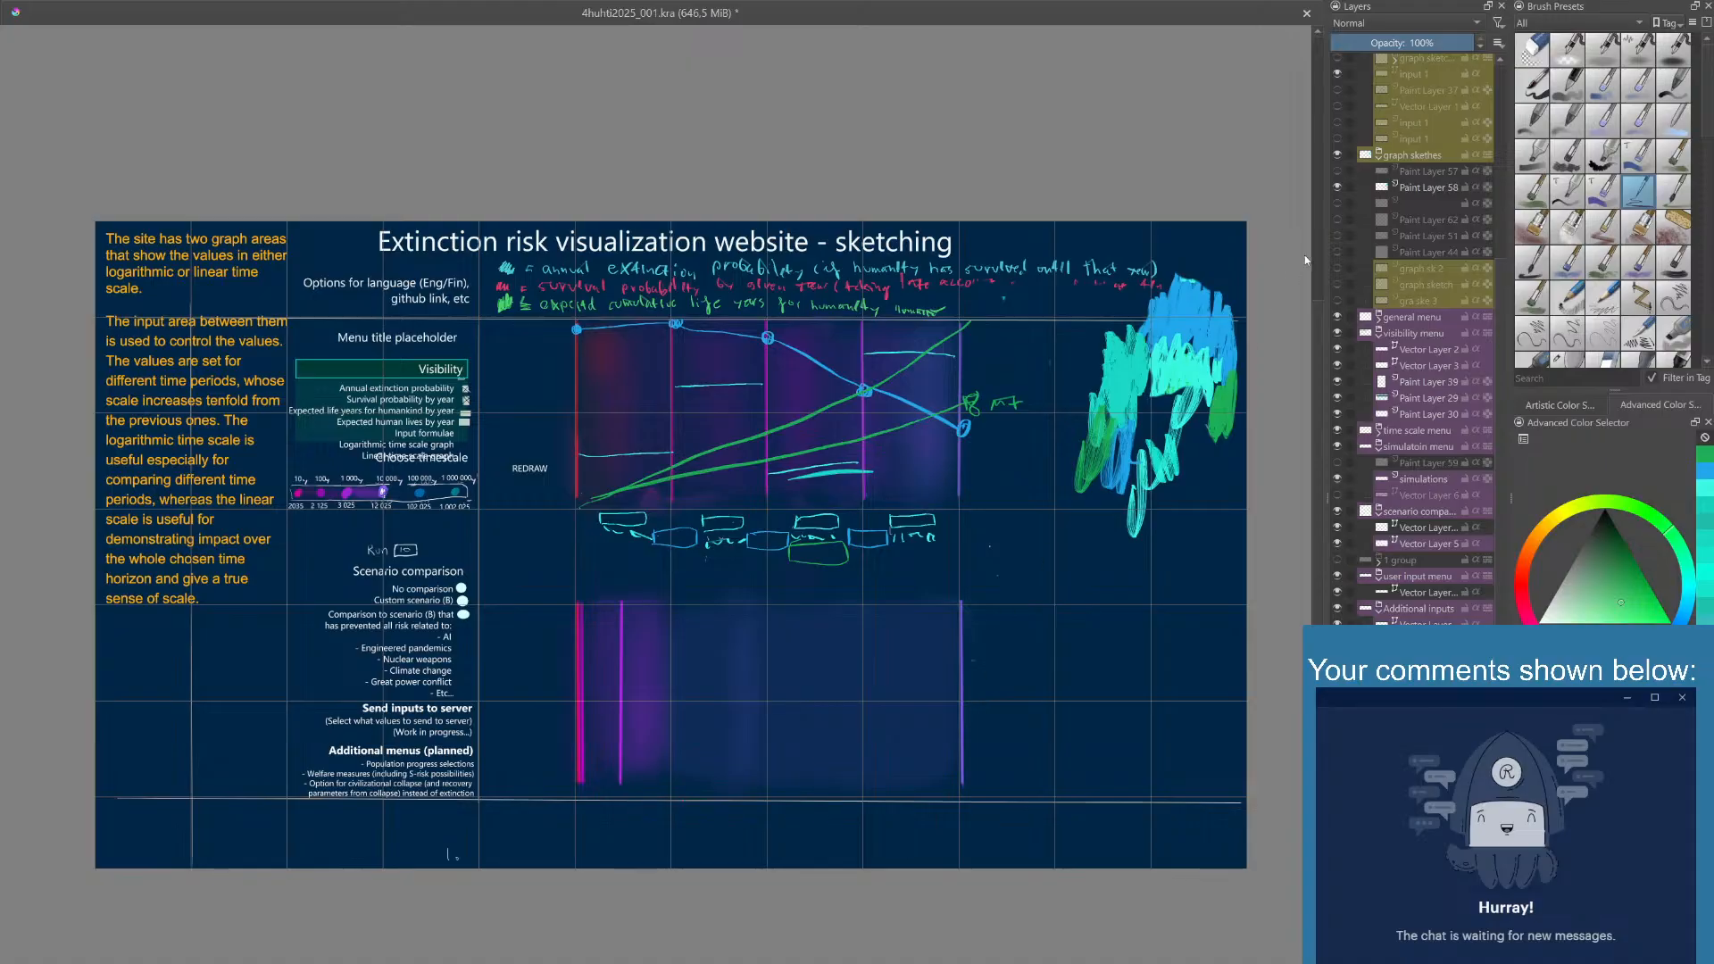
- Select the copy of slide 2, compare the slide text layers by toggling their visibility, and leave the slide 2 layer hidden
scroll(1413, 241, "up", 5)
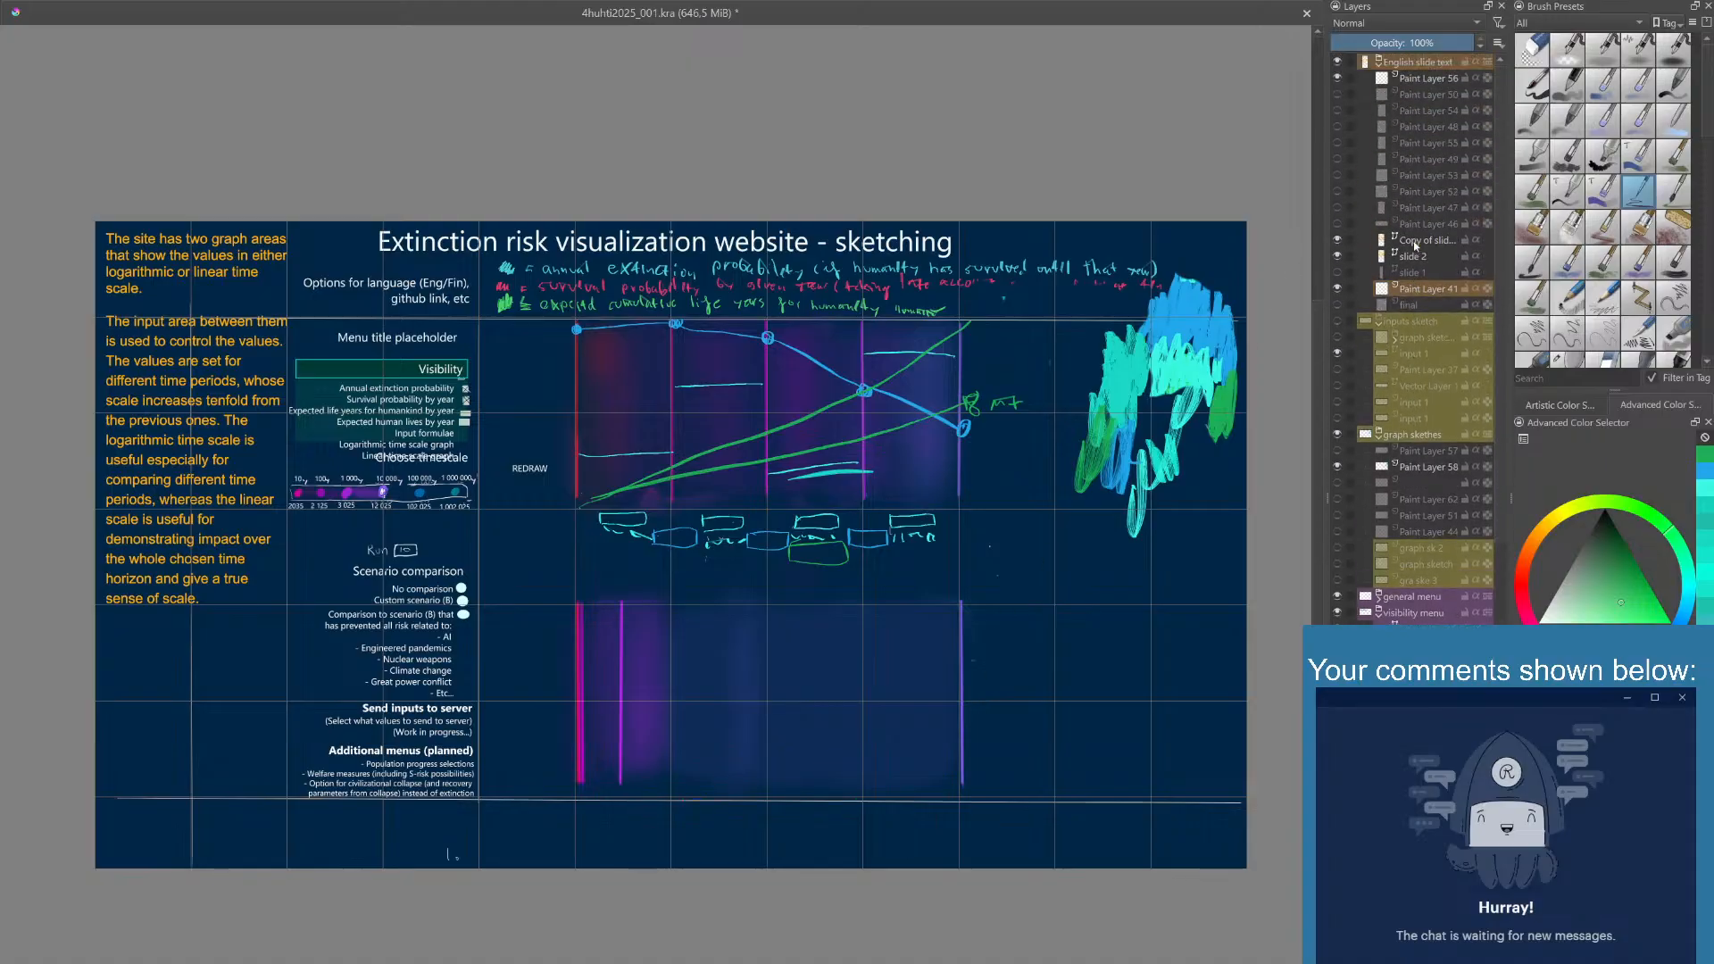
left_click(1413, 241)
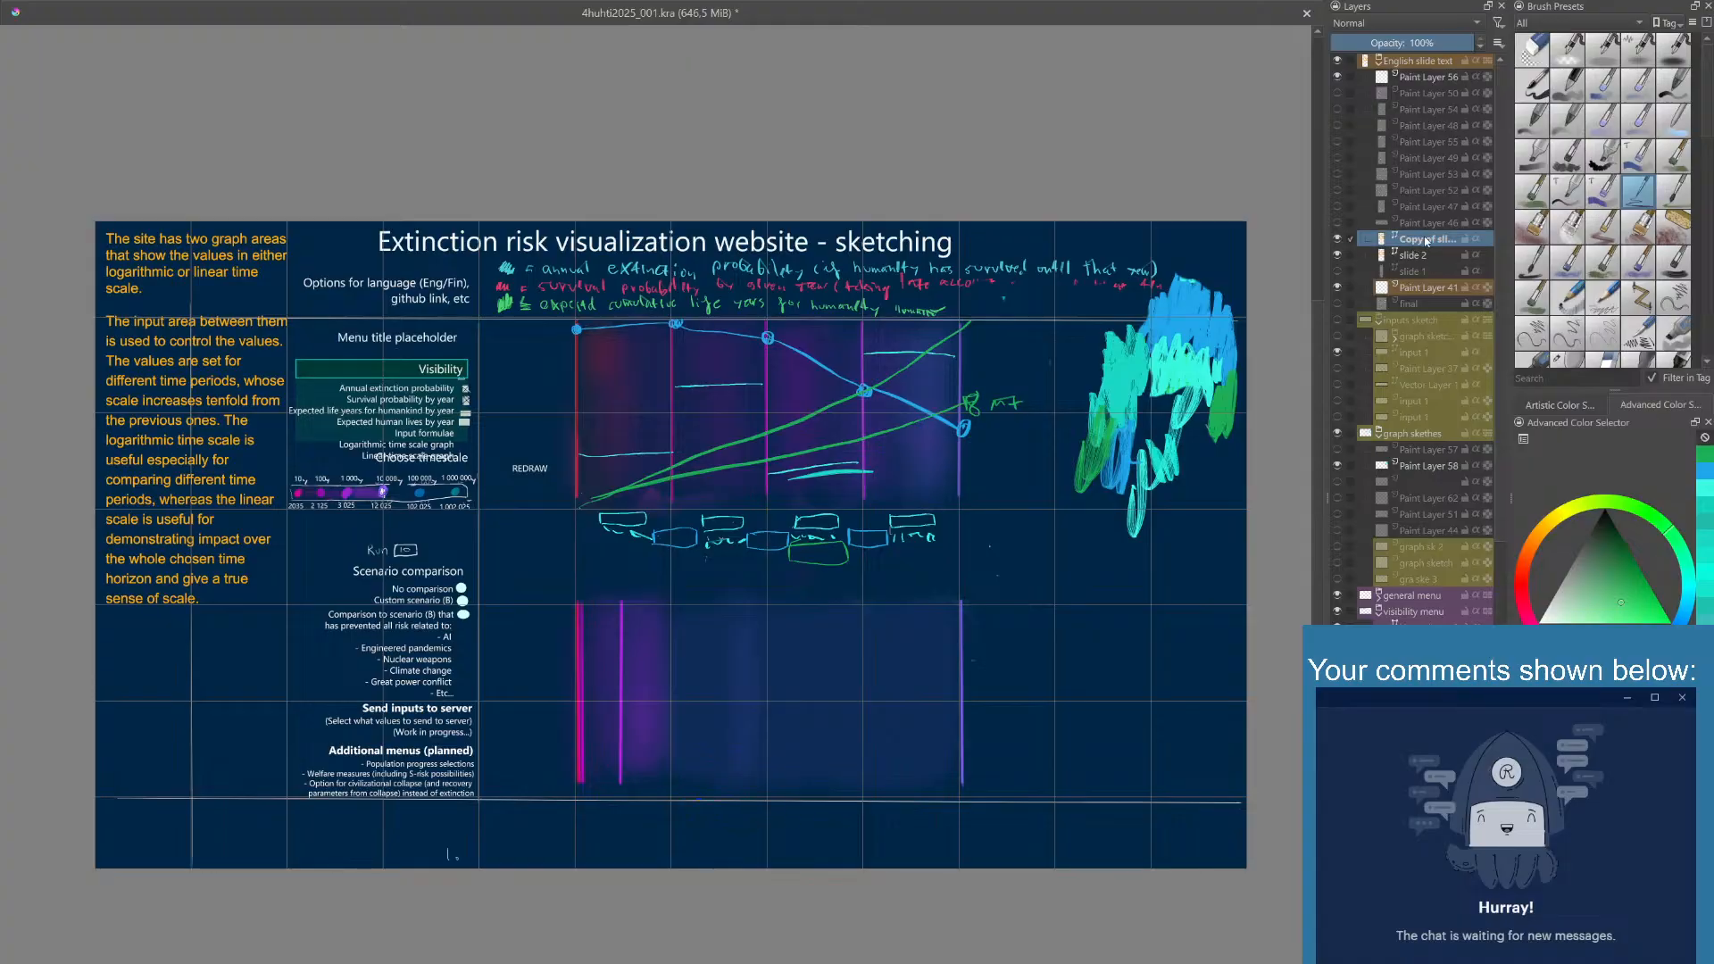
left_click(1339, 256)
left_click(1339, 256)
left_click(1340, 256)
left_click(1340, 255)
left_click(1339, 270)
left_click(1338, 269)
left_click(1338, 256)
left_click(1337, 255)
left_click(1338, 239)
left_click(1339, 239)
left_click(1340, 255)
left_click(1339, 255)
left_click(1339, 255)
- Rename the copy of slide 2 as slide3
double_click(1413, 241)
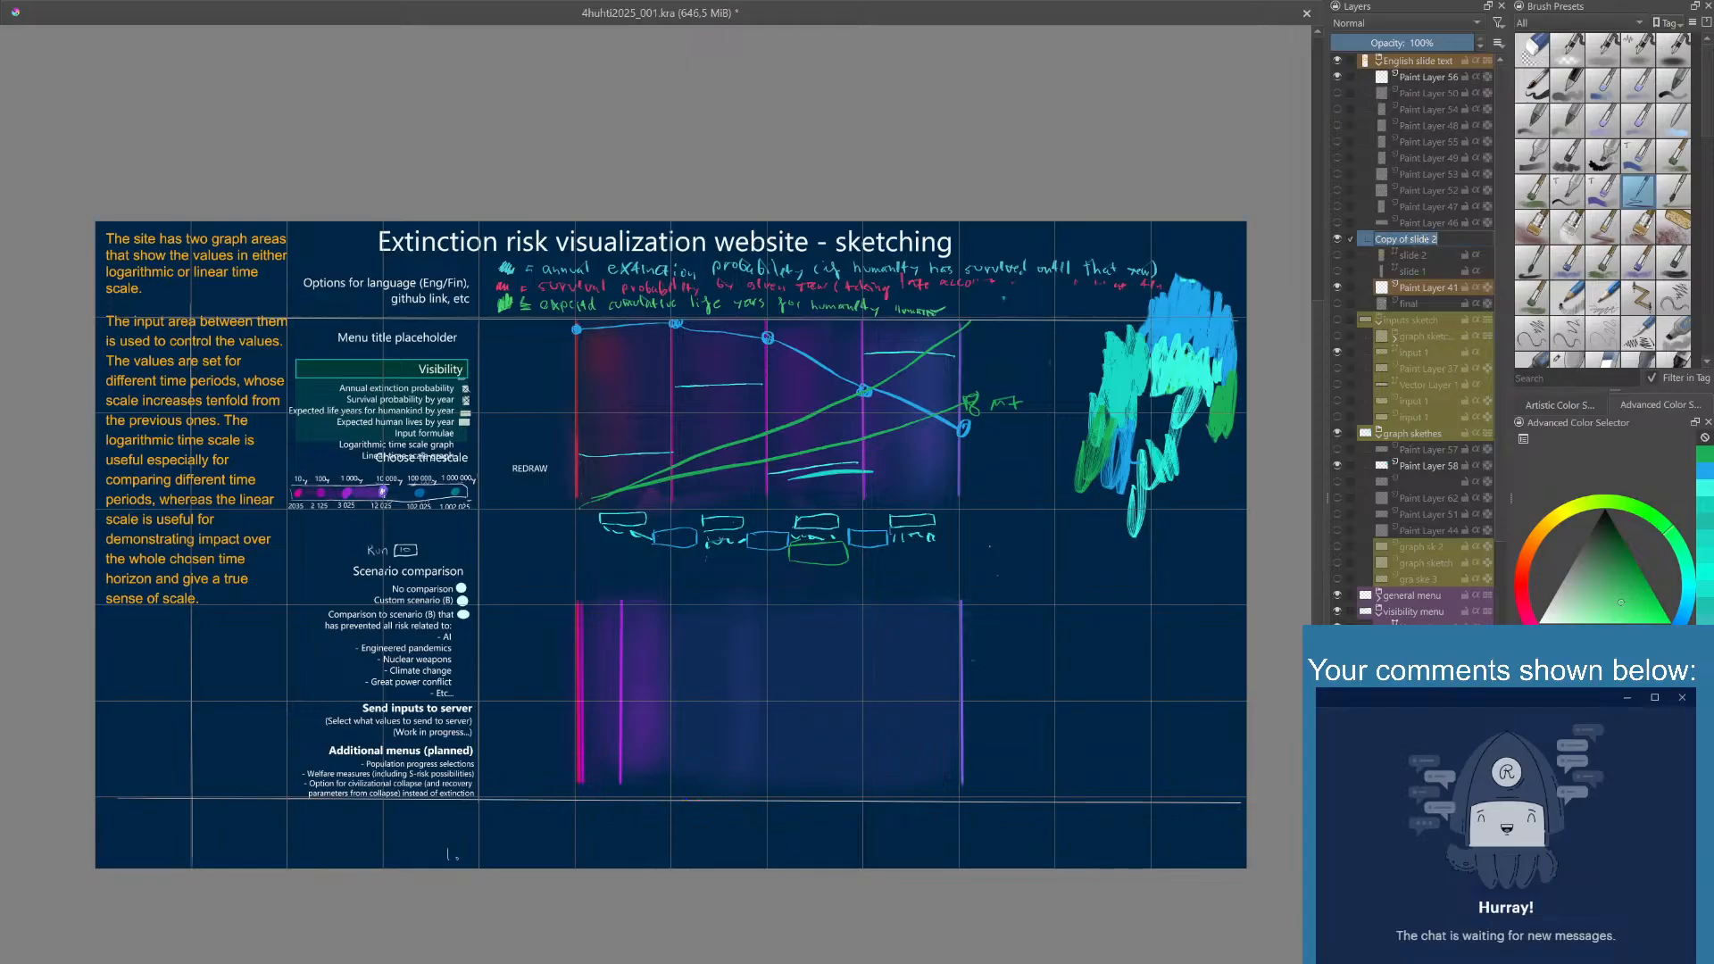
type("slide3")
key("Return")
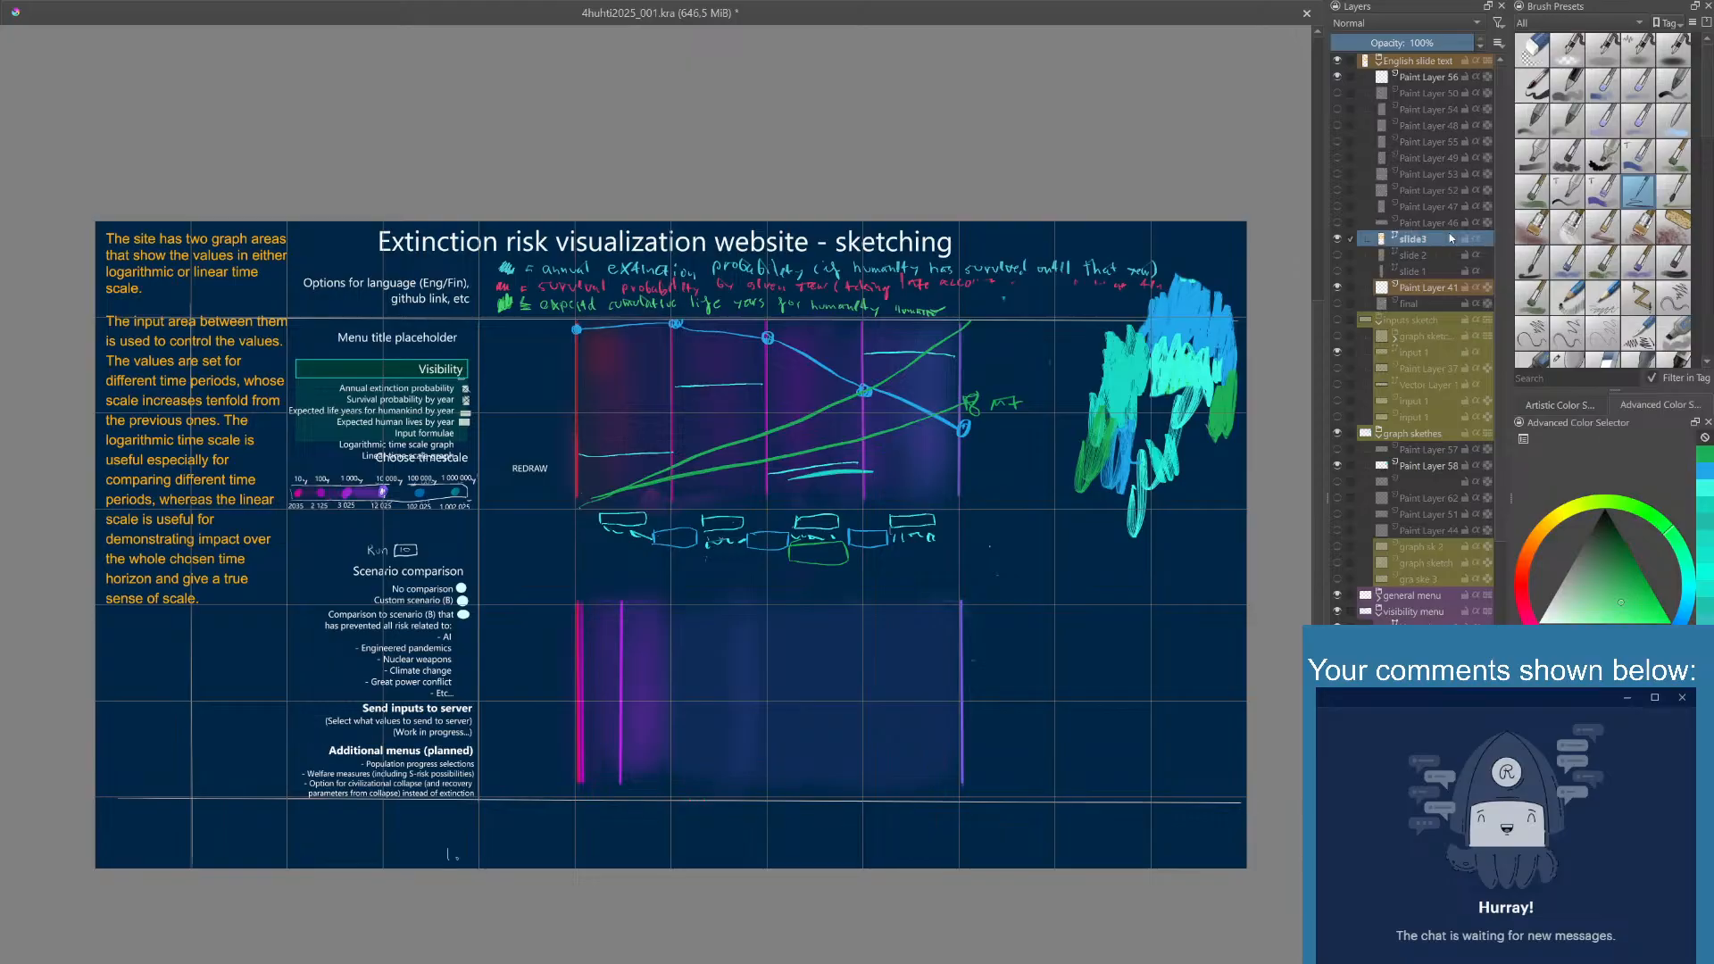
double_click(1405, 239)
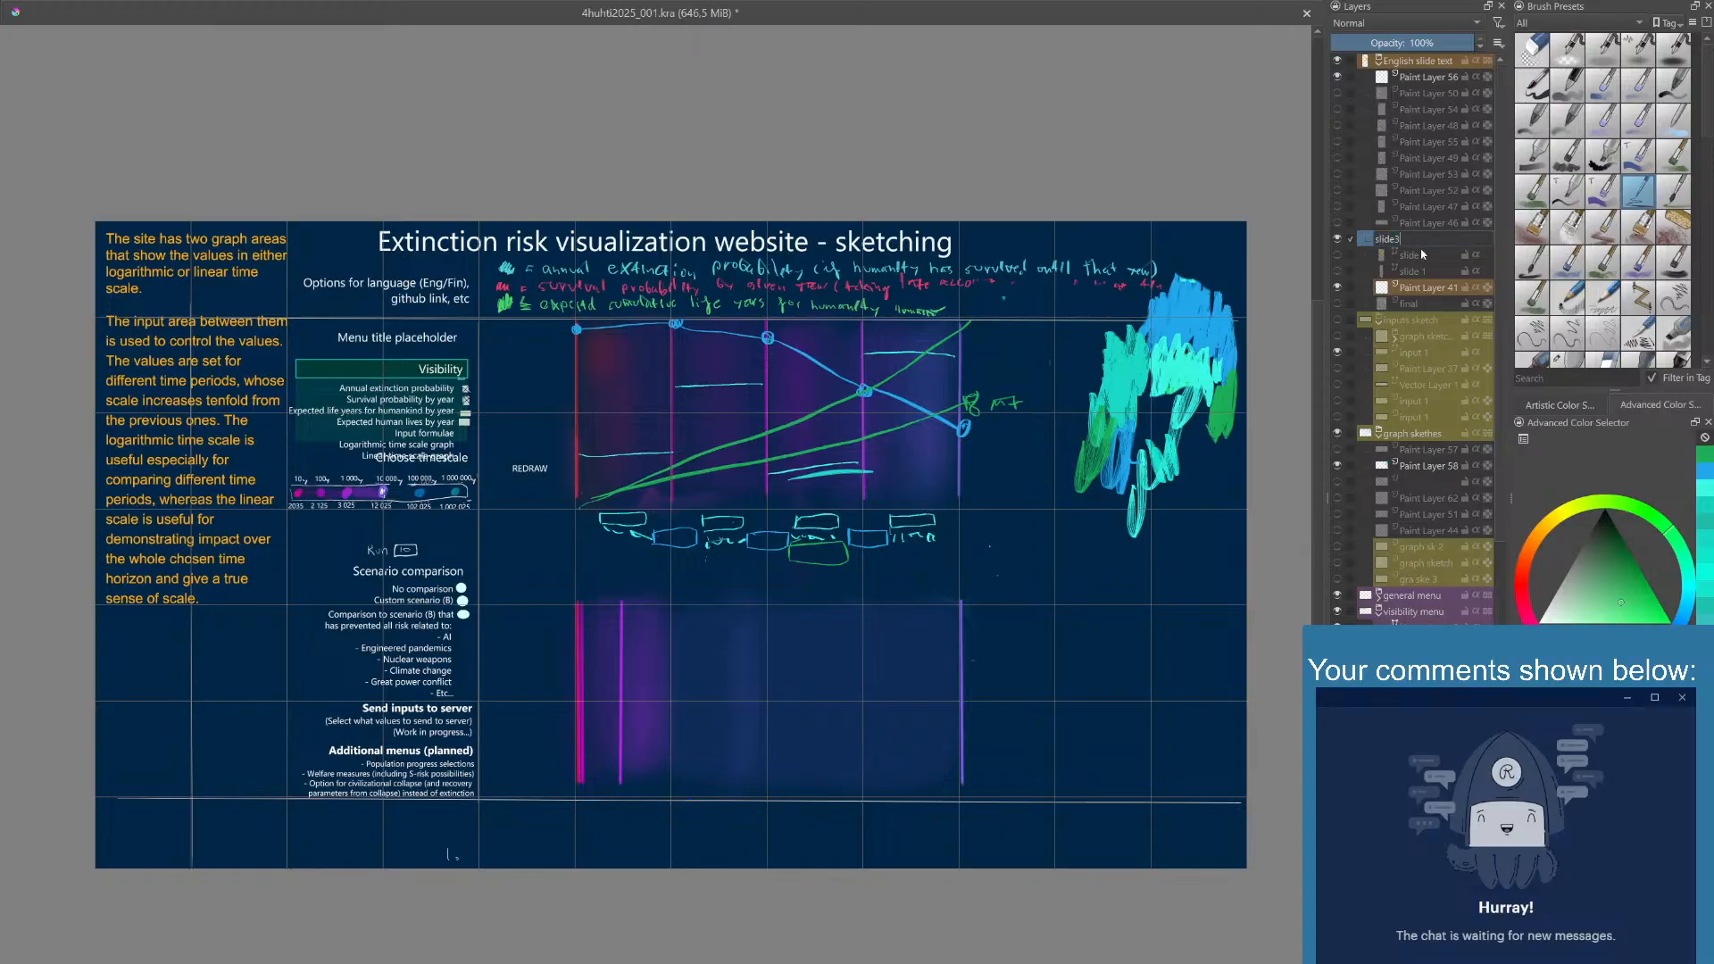
key("Return")
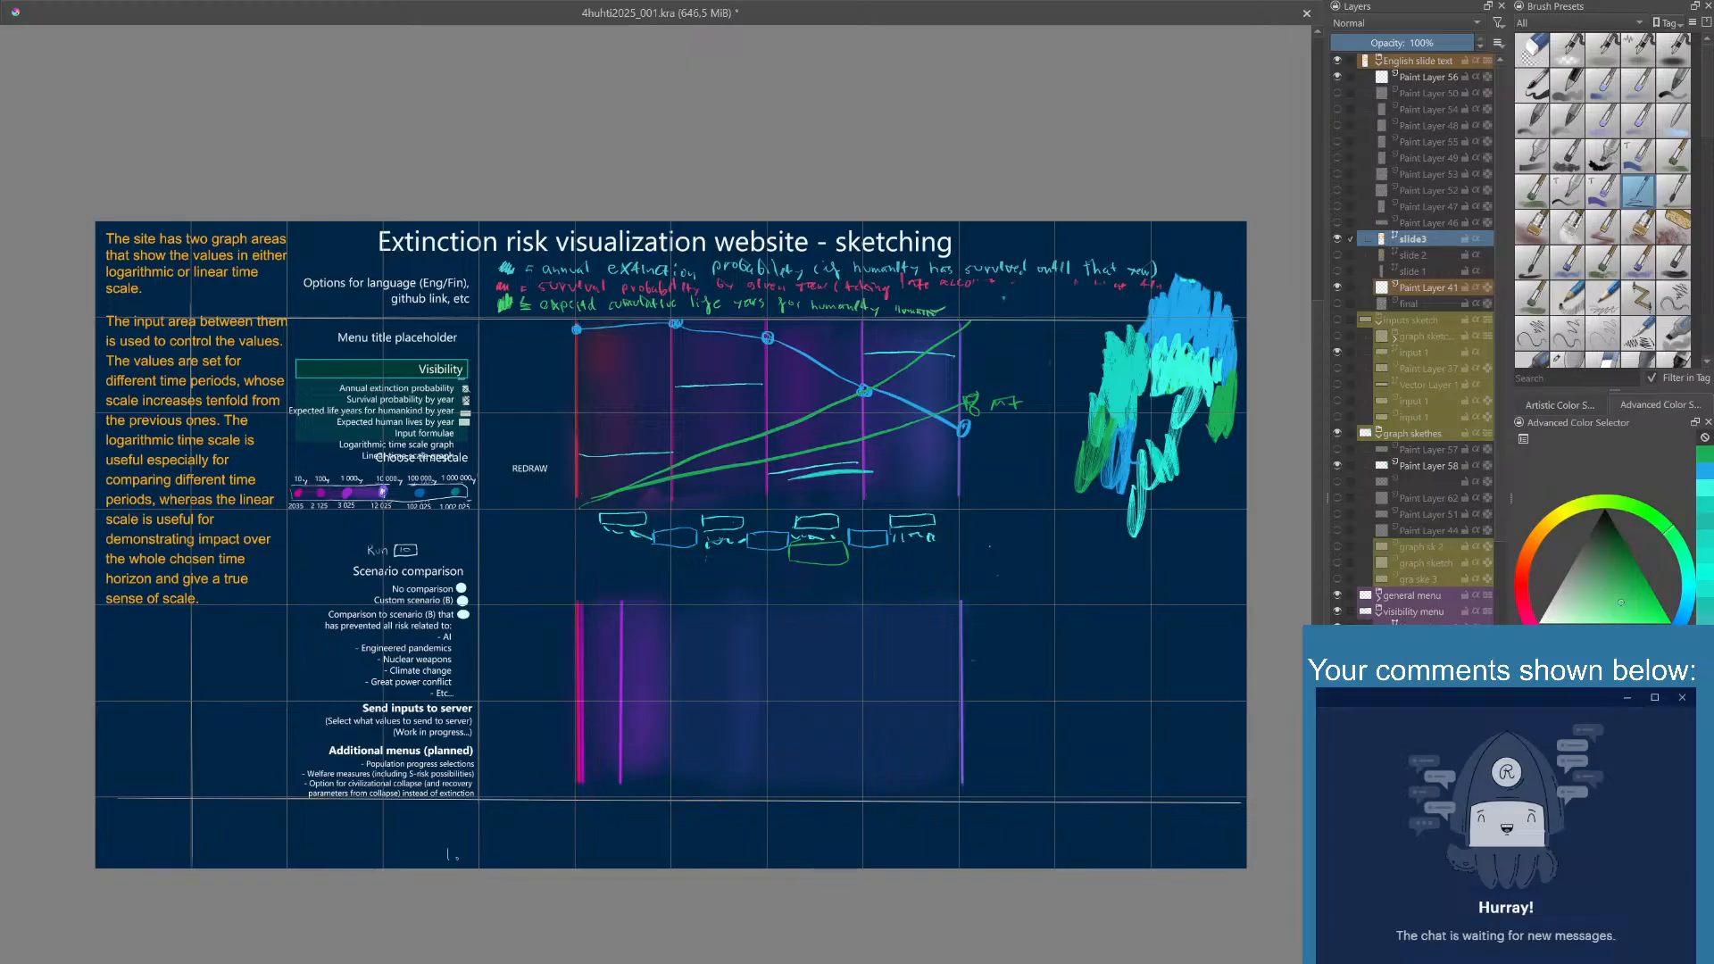
- Replace the slide3 text with "The input are controls:" and dashed items for annual extinction probability in a given time period and survival probability by a given year
left_click(226, 390)
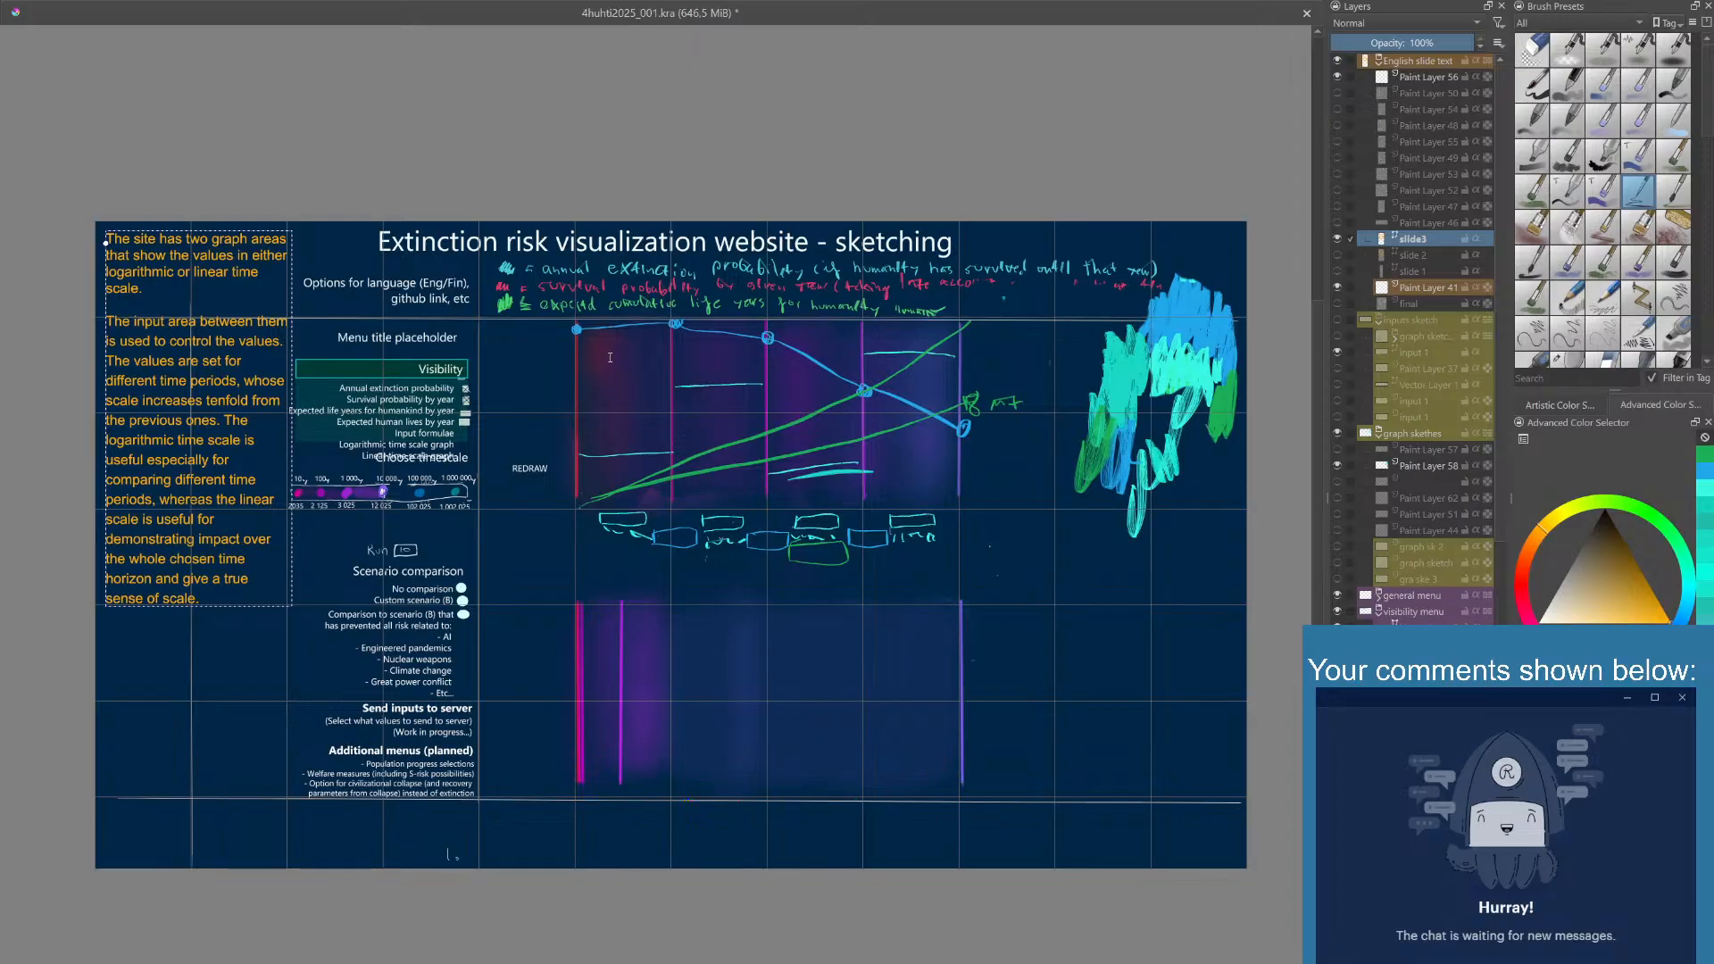
left_click(706, 872)
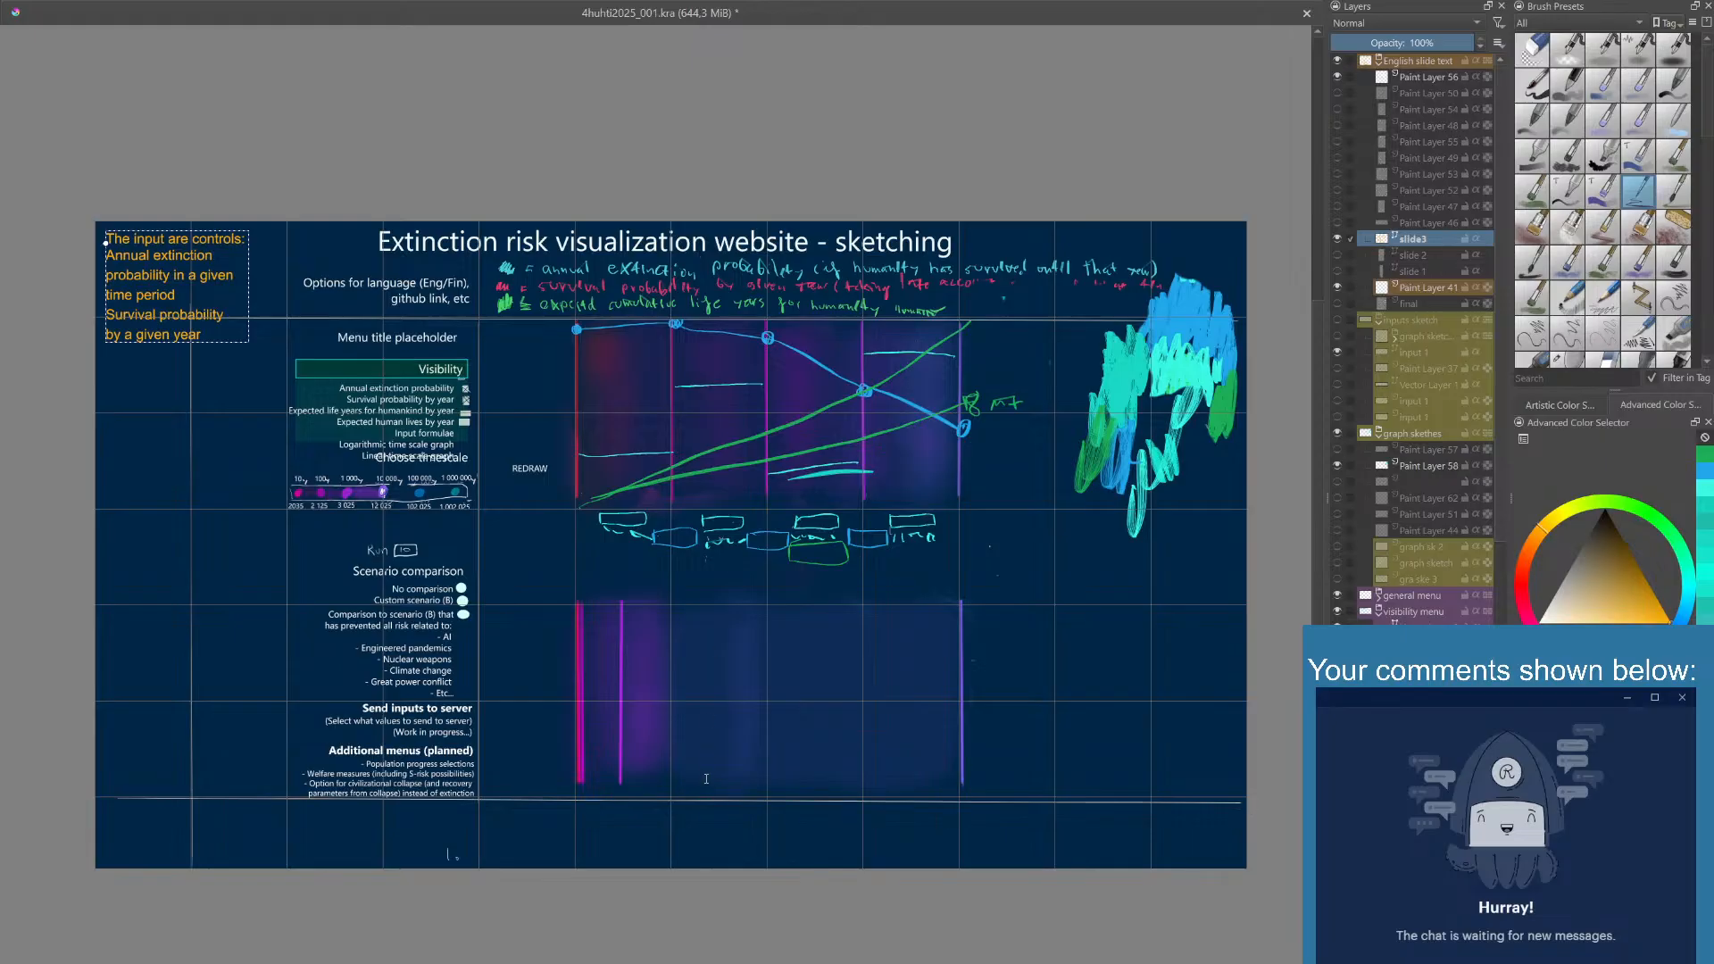
left_click(701, 870)
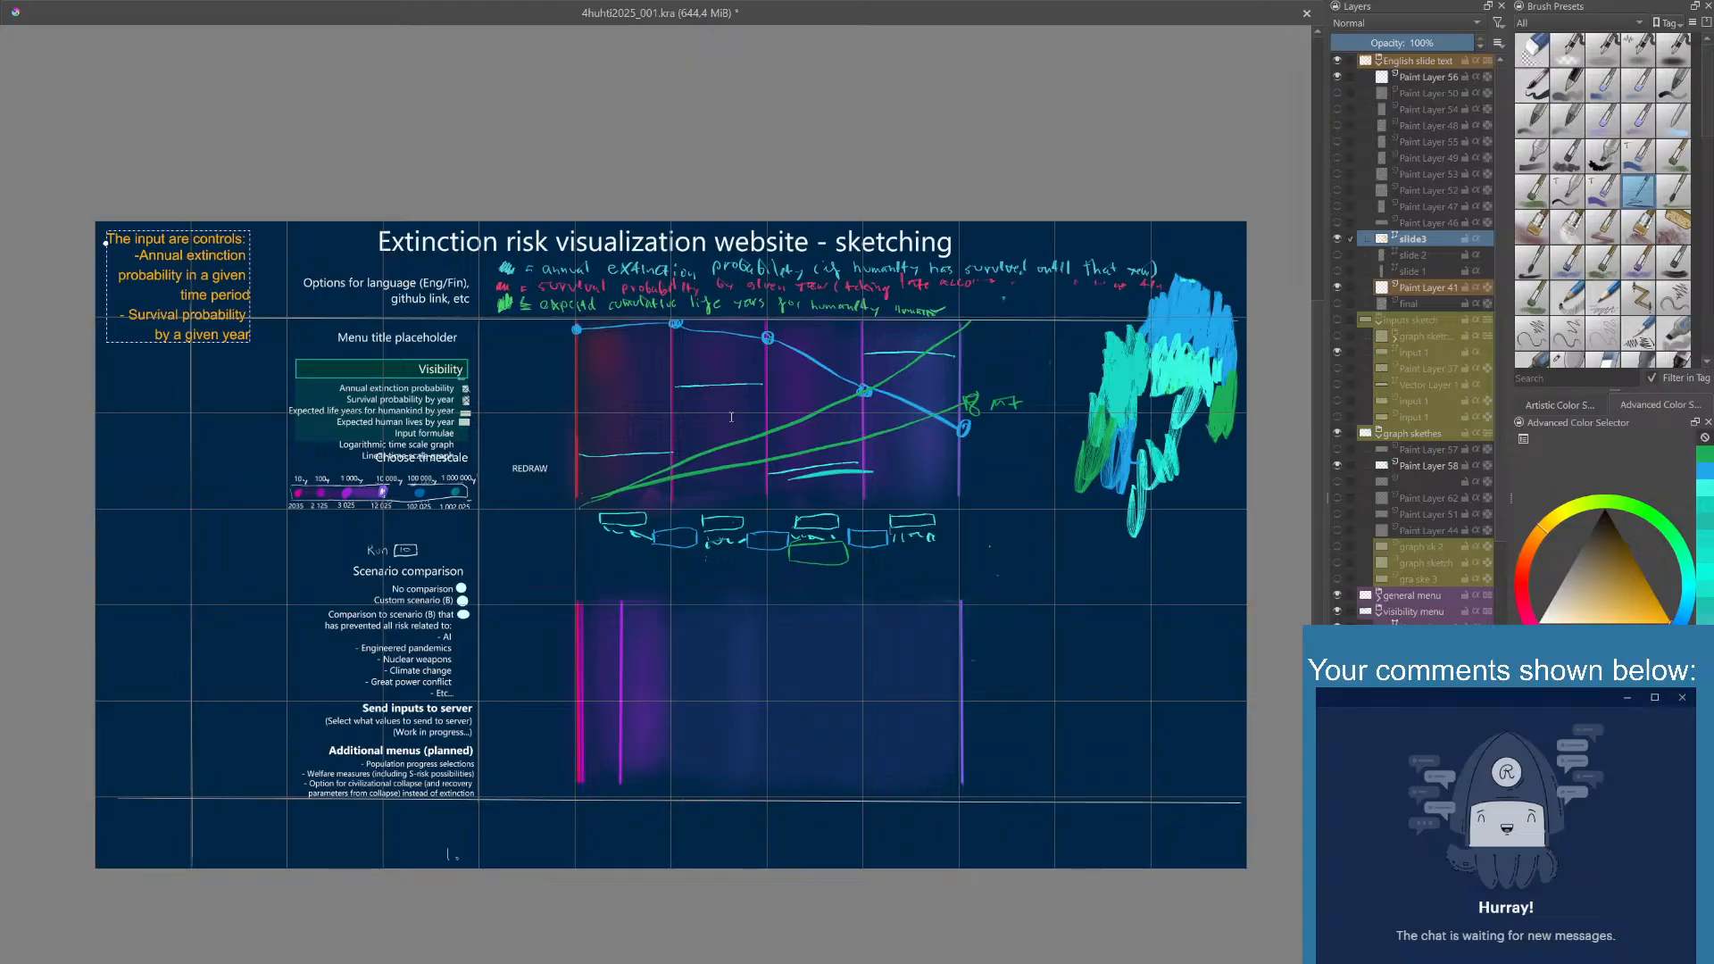
- Add a paragraph to slide3 starting "The value changes in extinction probability affect the survival probabilites" and break its lines to fit the narrow text column
left_click(700, 867)
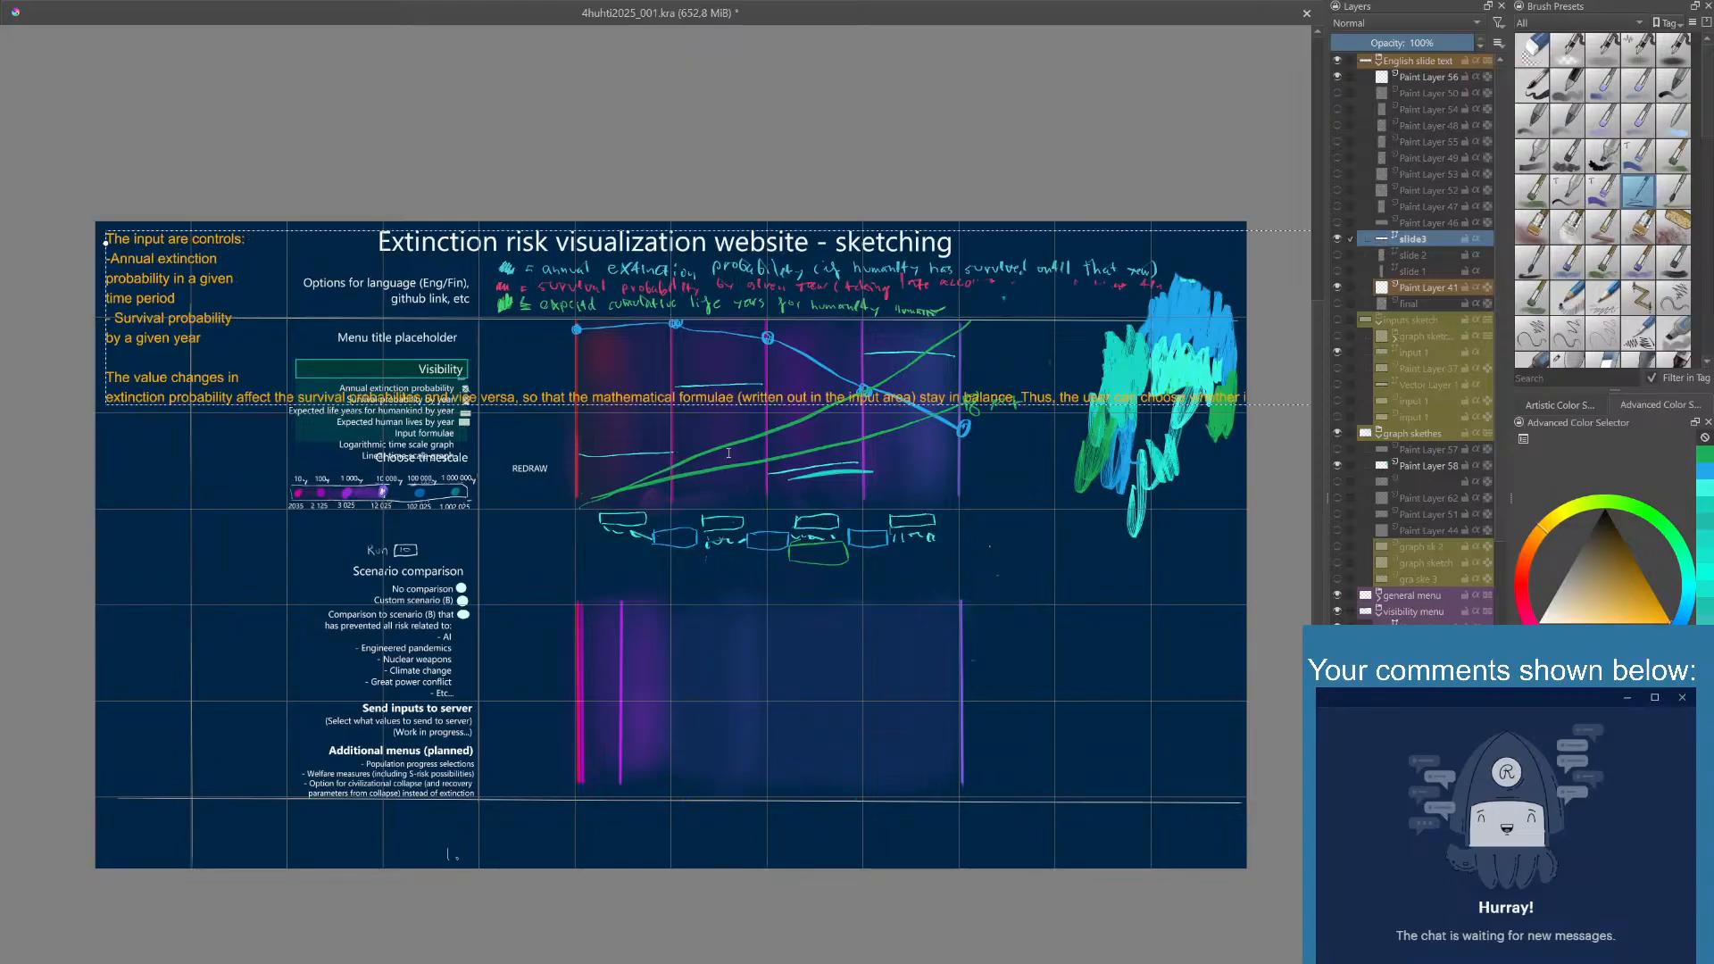
left_click(697, 871)
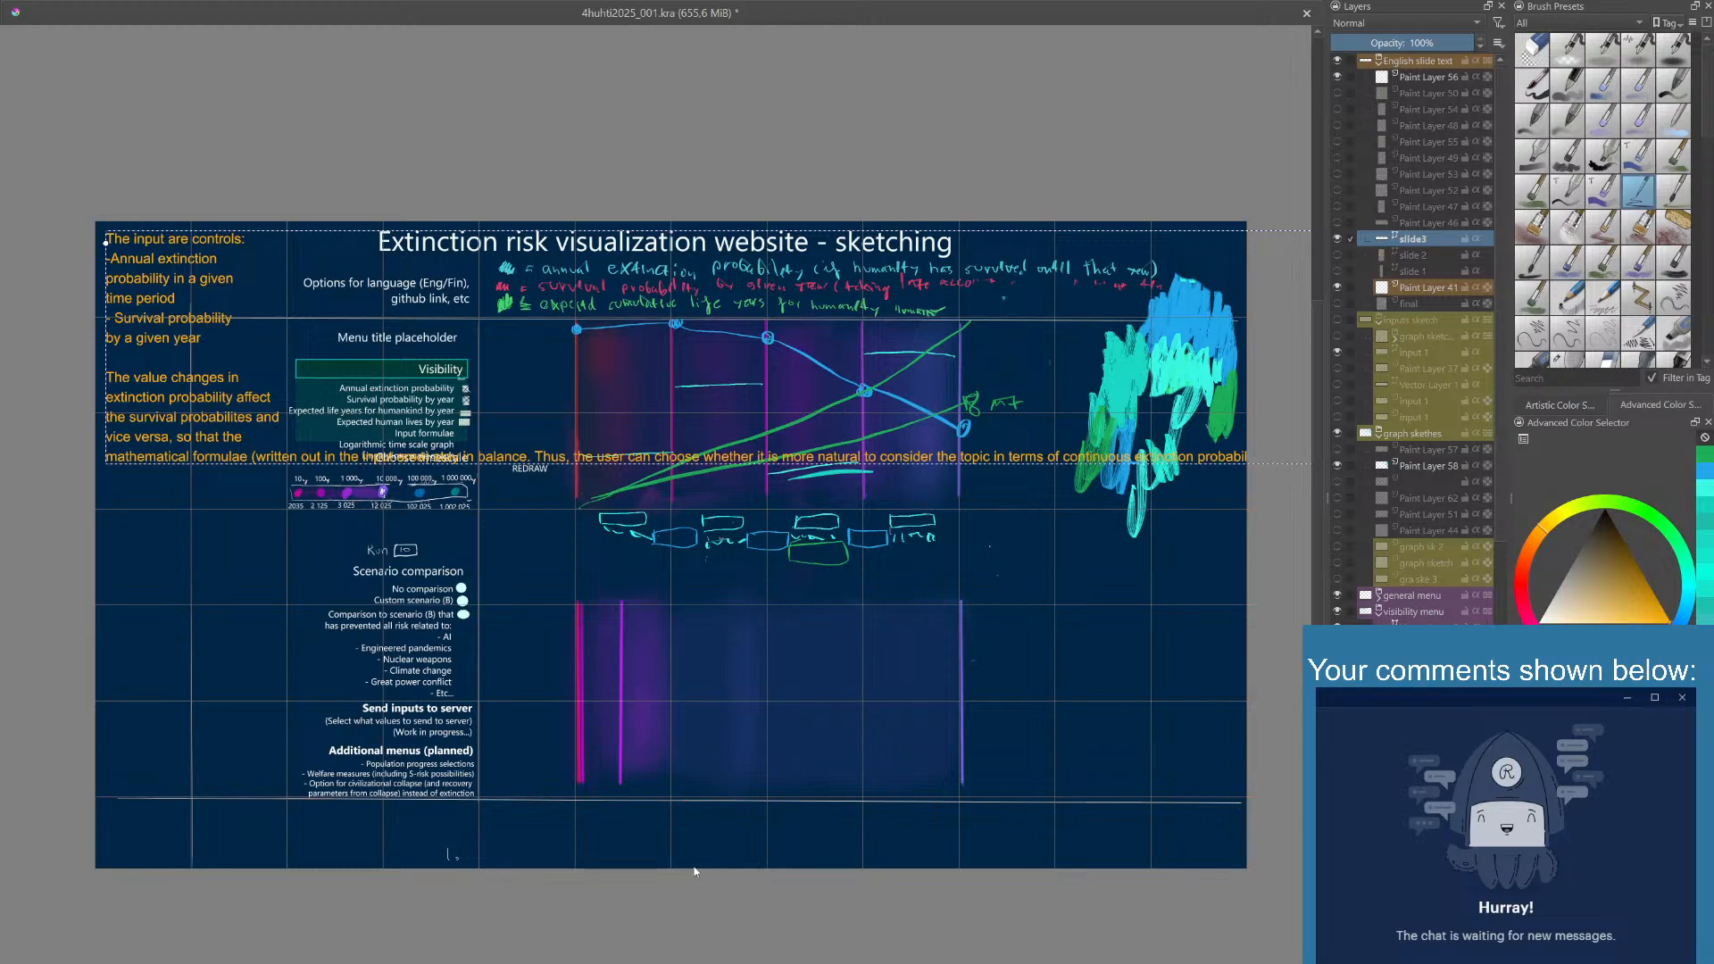
left_click(746, 868)
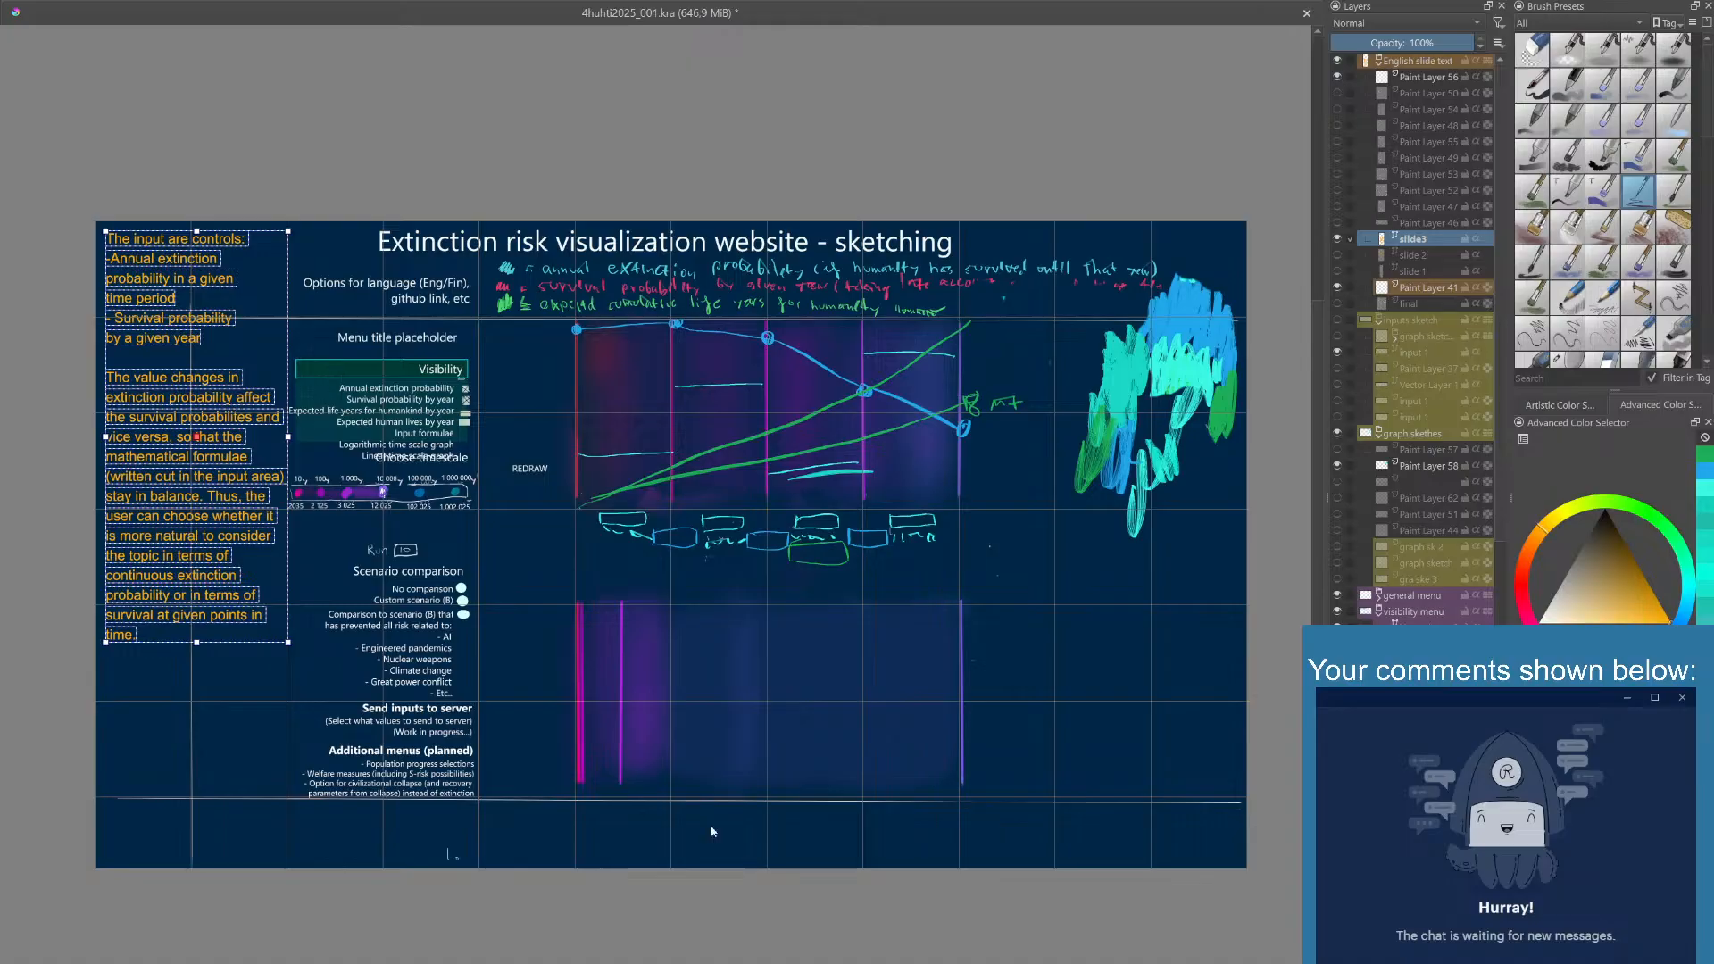
left_click(303, 274)
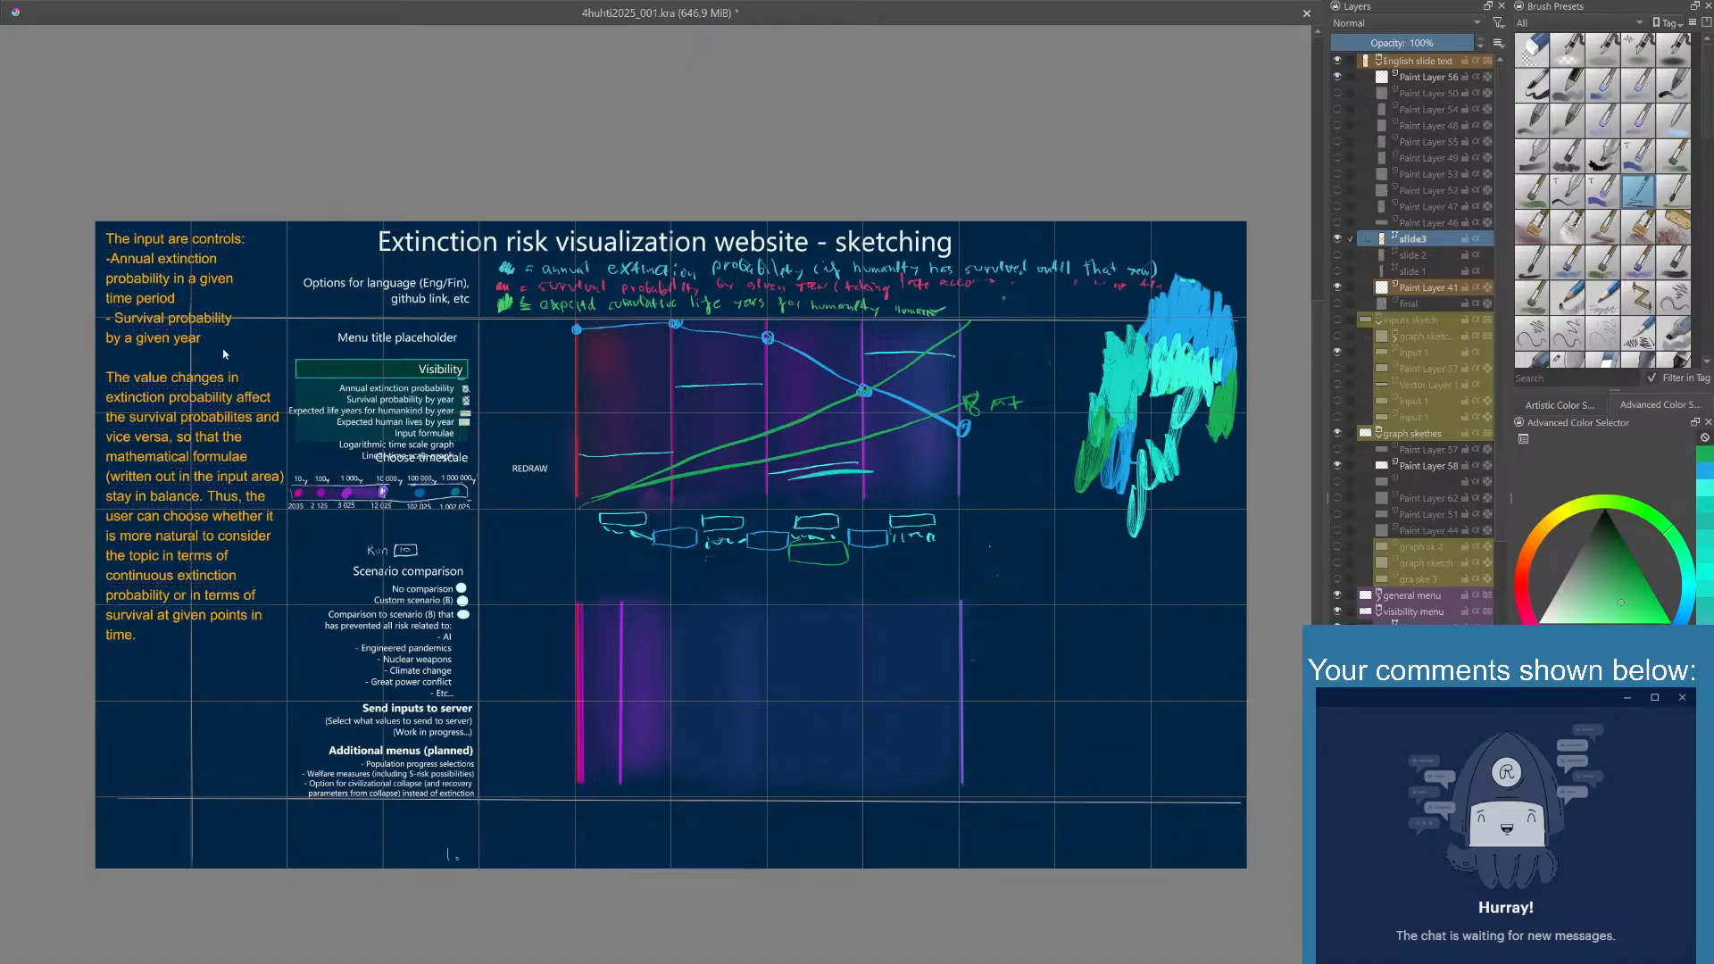
left_click(219, 386)
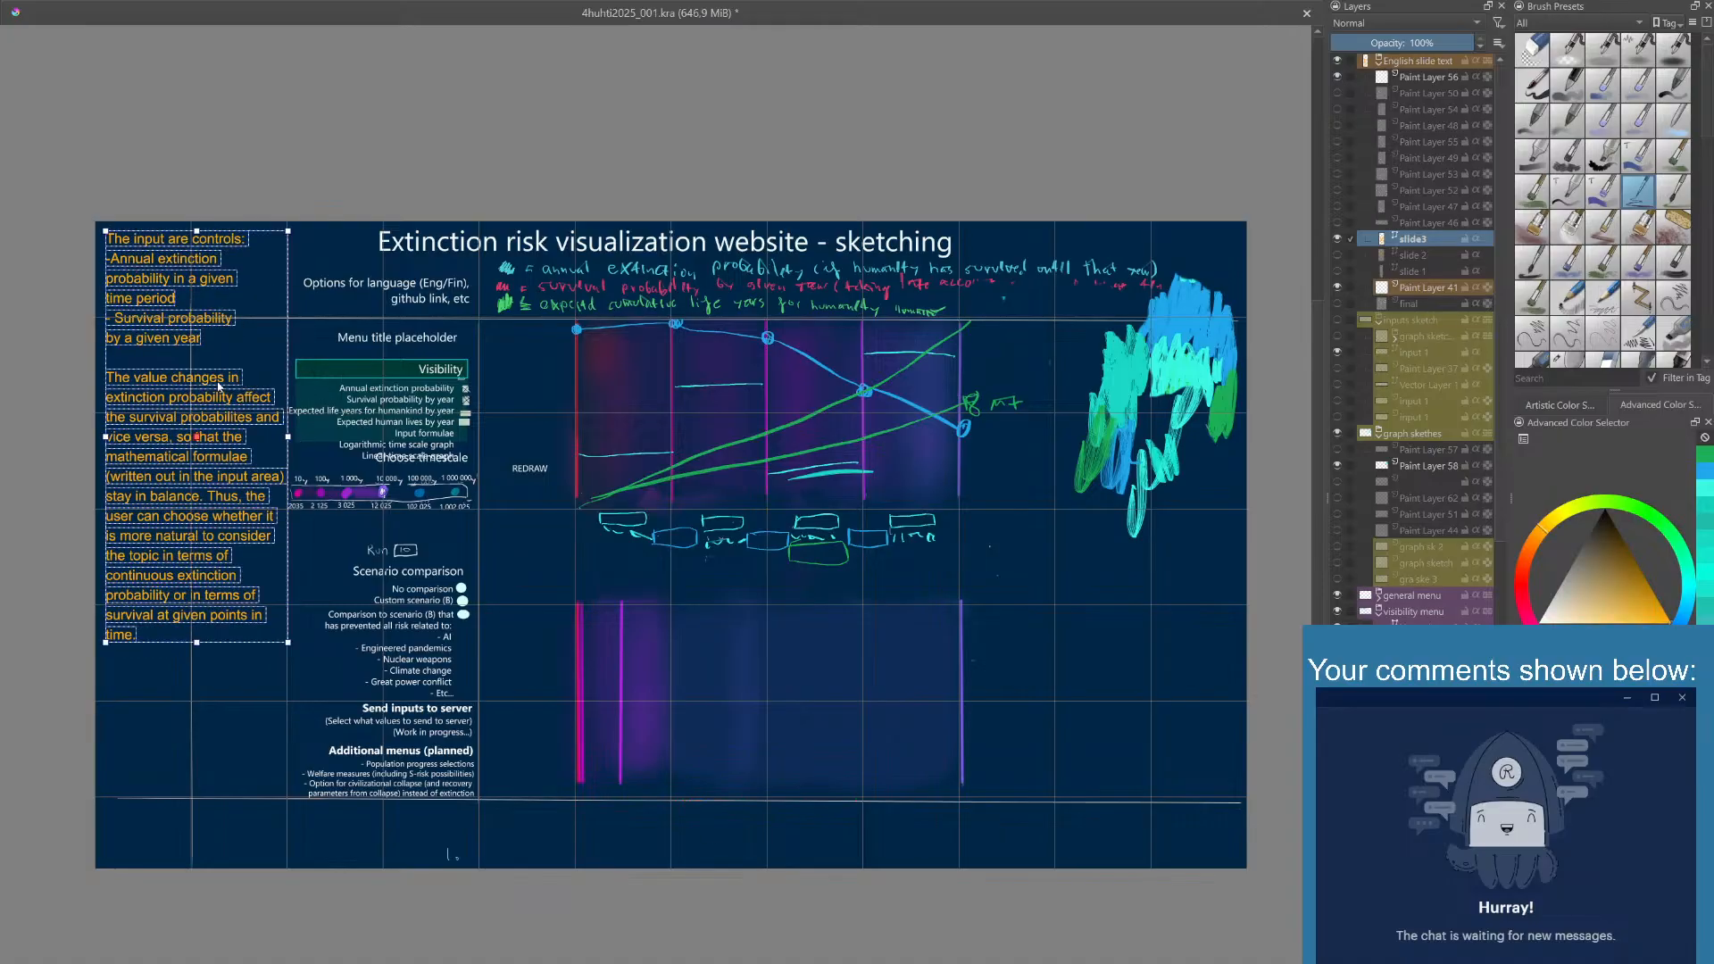
left_click(350, 348)
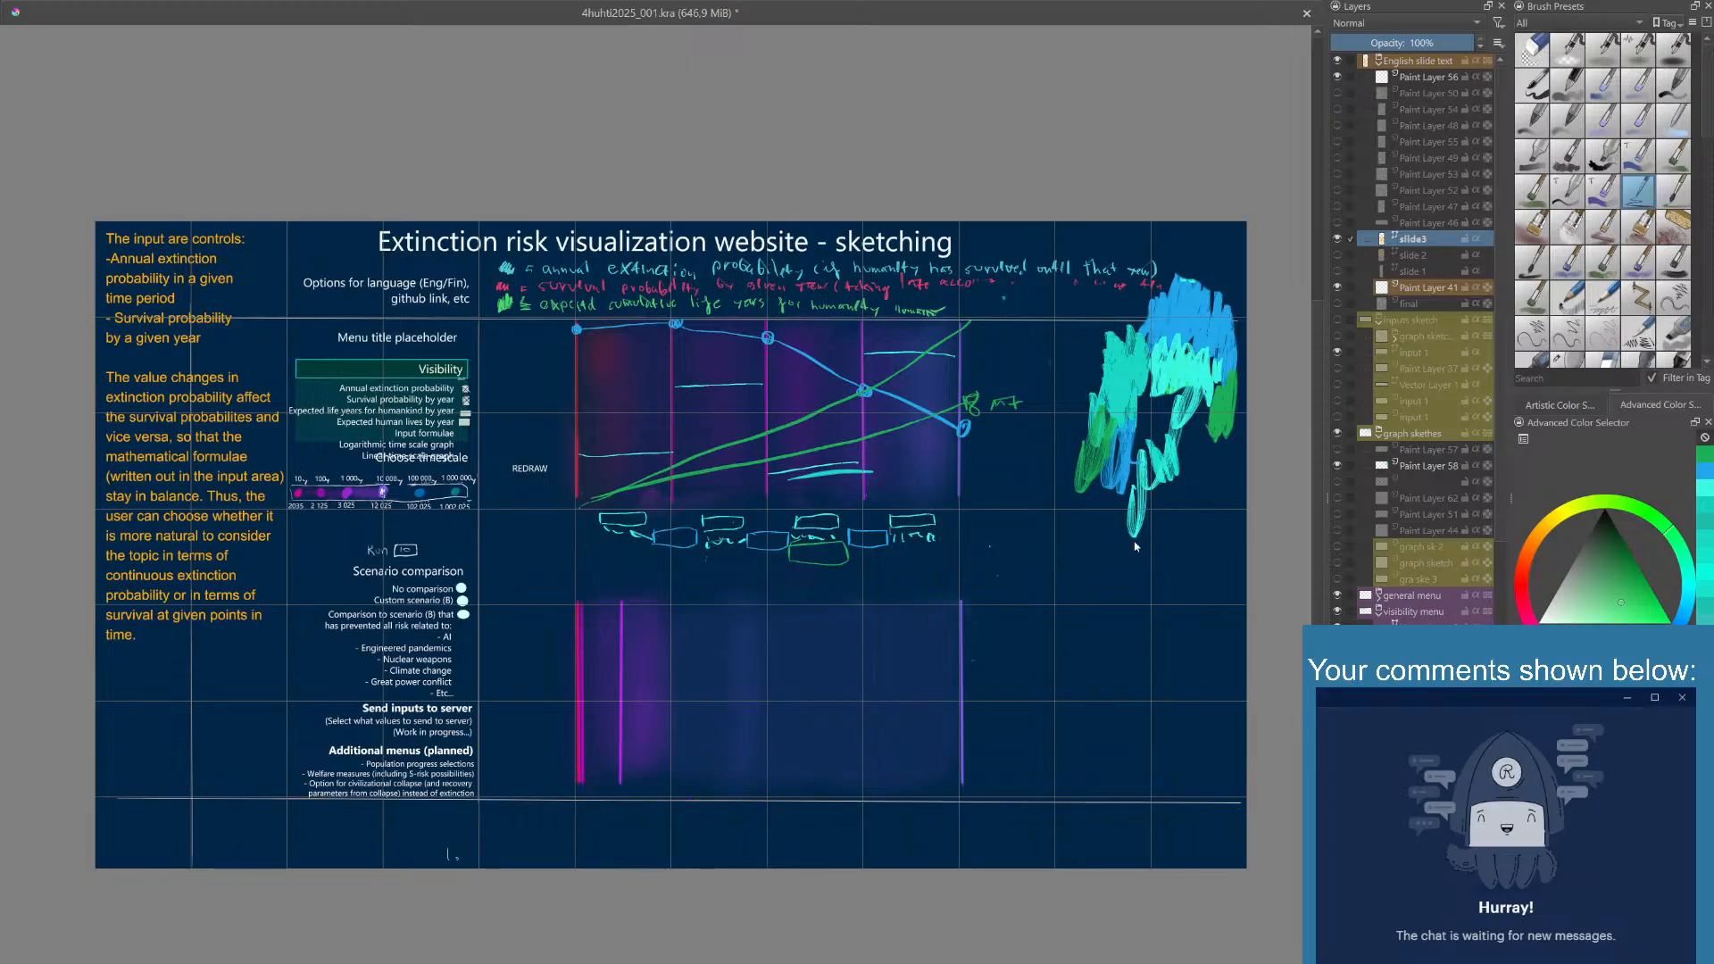
key("ctrl+s")
- Show the slide 2 text layer and duplicate it
left_click(1414, 256)
left_click(1338, 256)
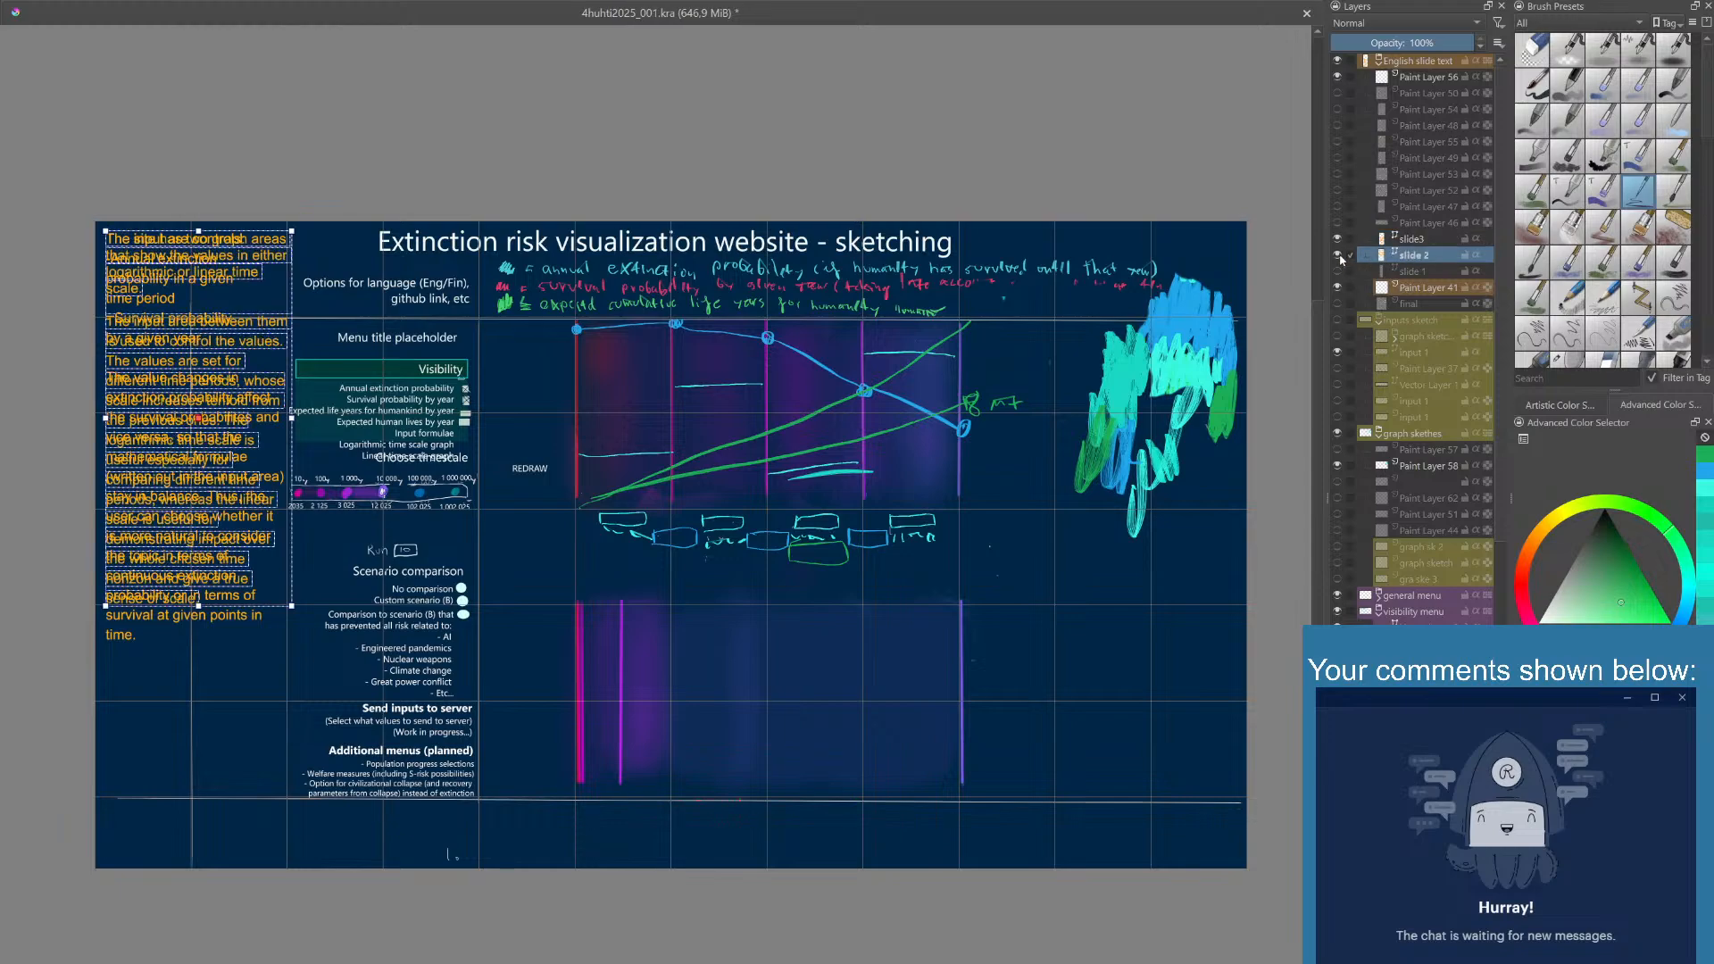
left_click(1340, 257)
left_click(1339, 257)
left_click(1340, 257)
left_click(1339, 257)
left_click(1340, 257)
left_click(1340, 257)
key("ctrl+j")
- Rename the duplicate of slide 2 as slide 4
double_click(1426, 262)
type("slide 5")
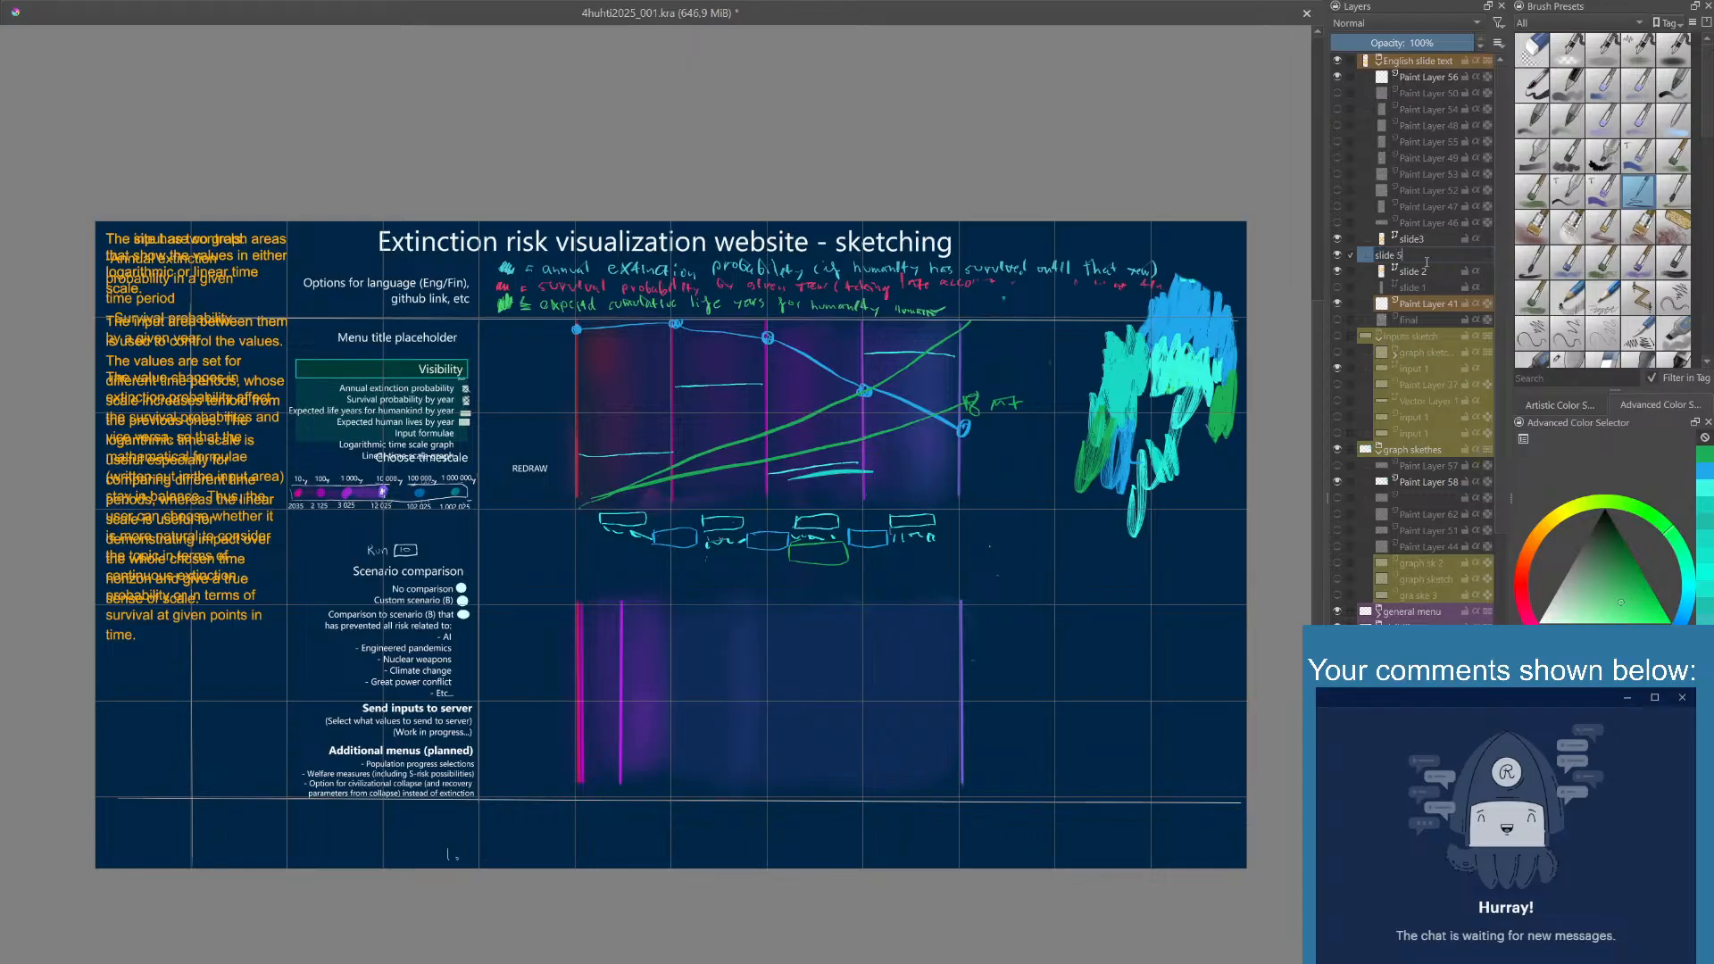
key("Return")
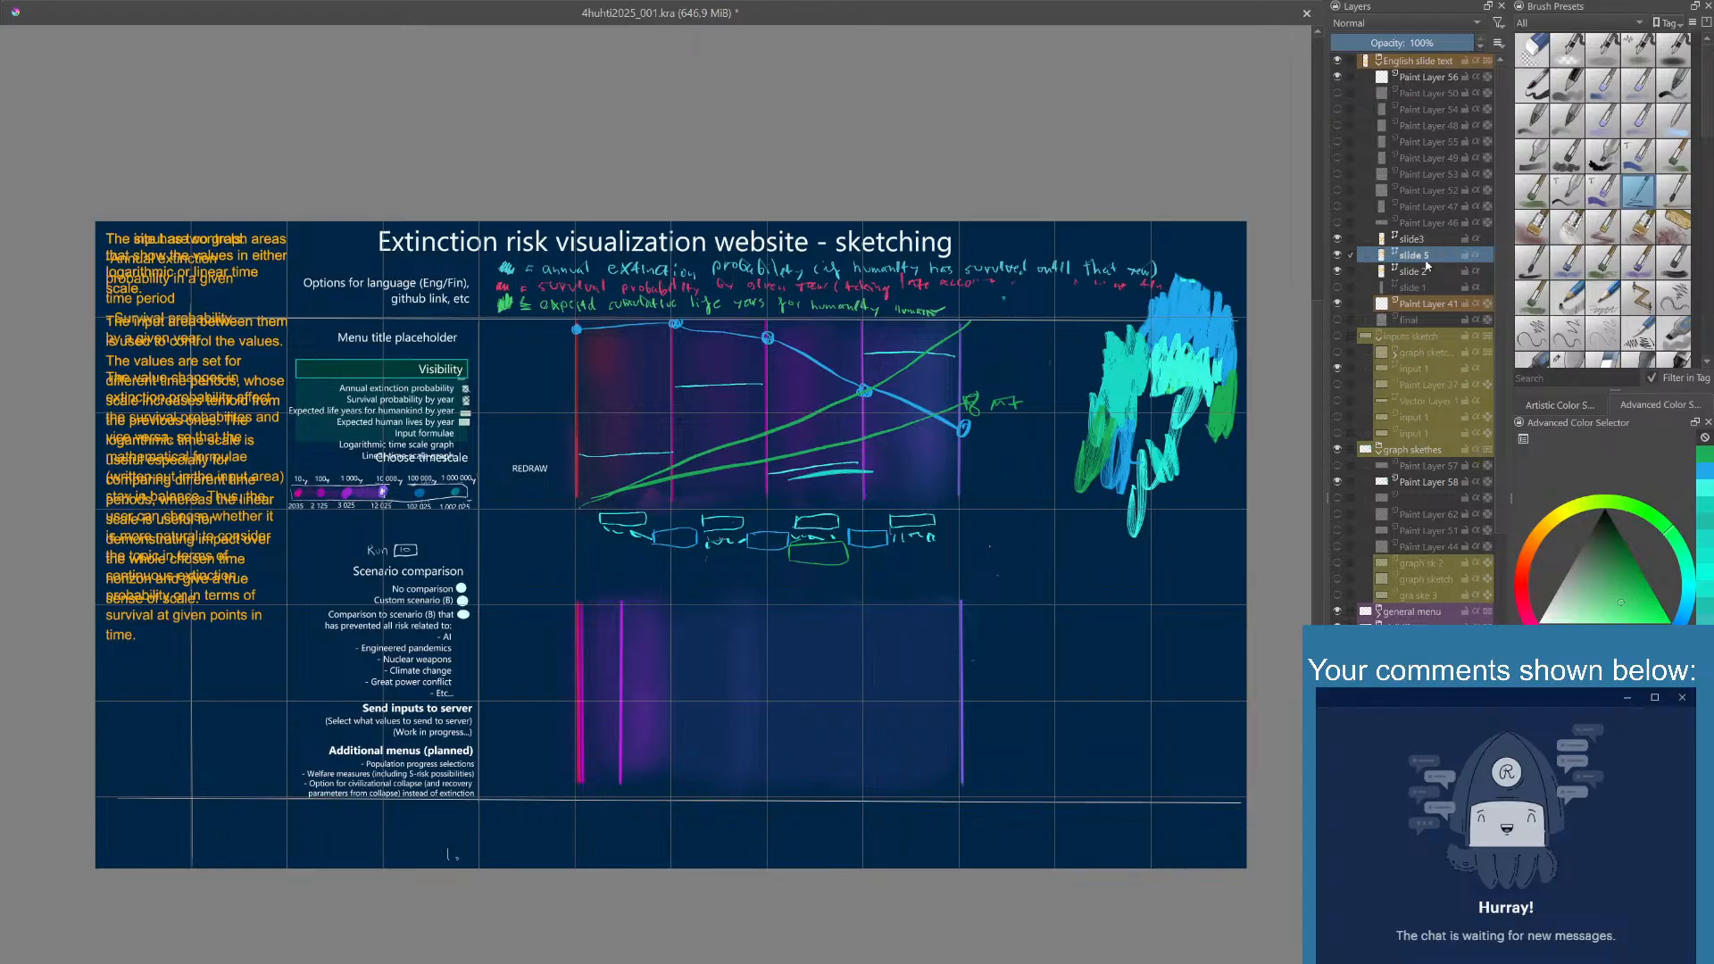
double_click(1425, 261)
left_click(1426, 260)
type("4")
key("Return")
- Move the slide 4 layer above slide3 and hide the slide3 and slide 2 layers
left_click_drag(1420, 262, 1418, 234)
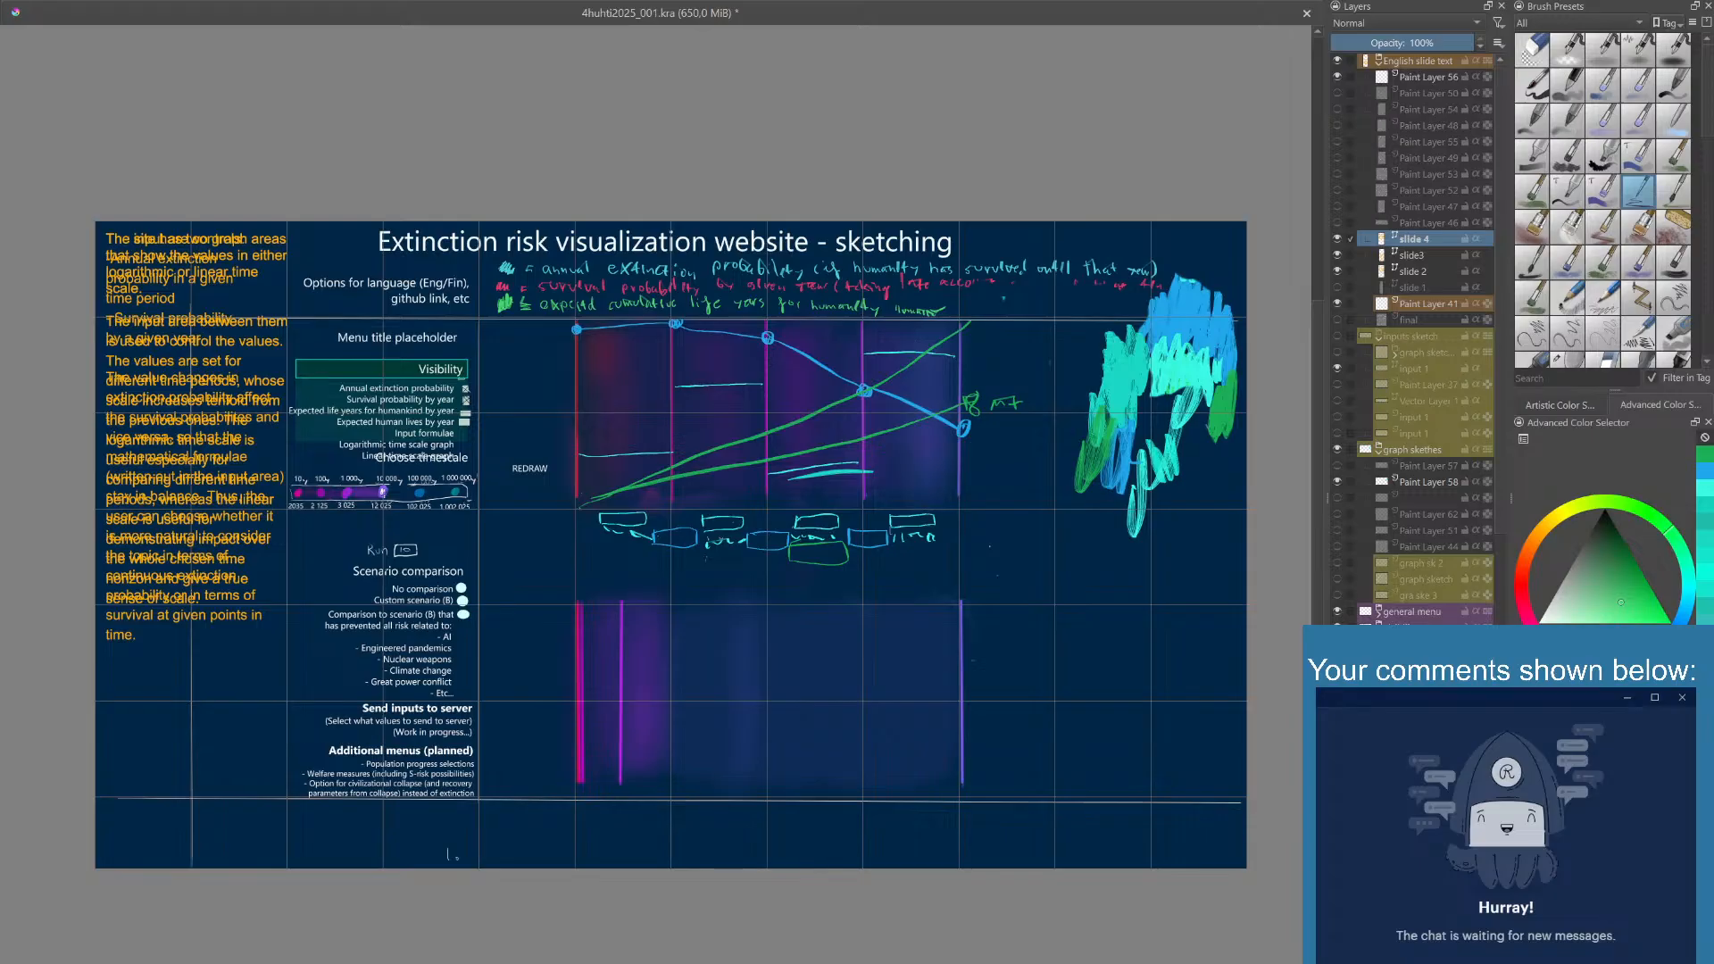
double_click(1424, 240)
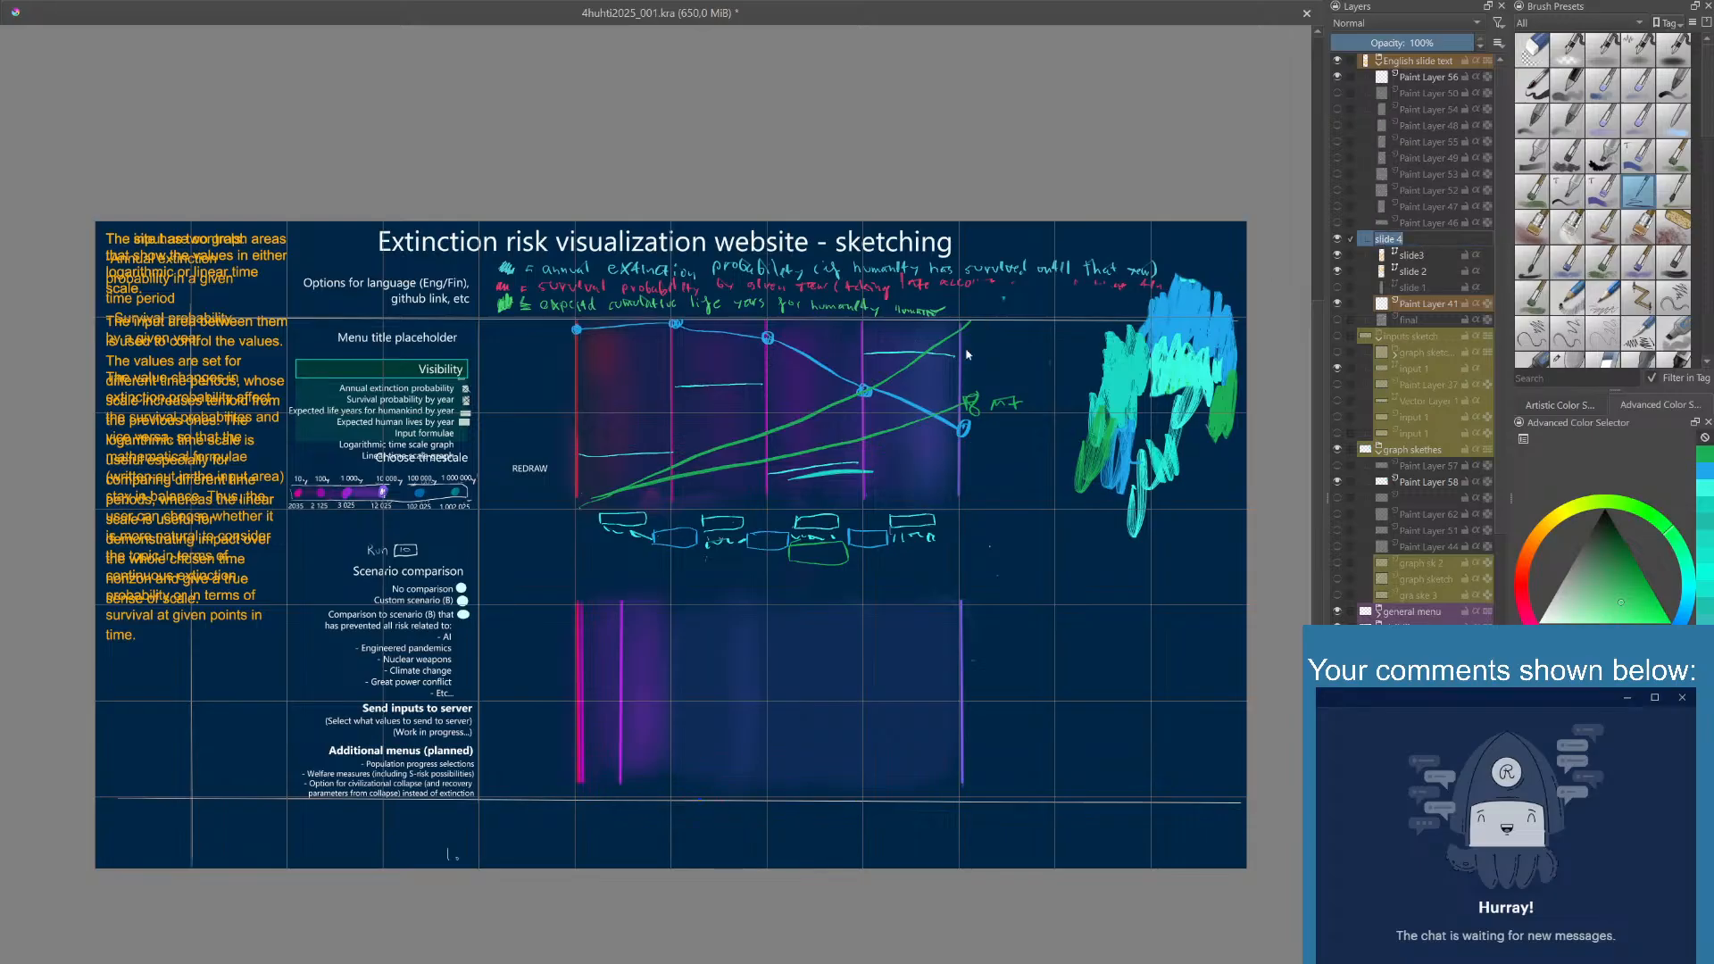
key("Return")
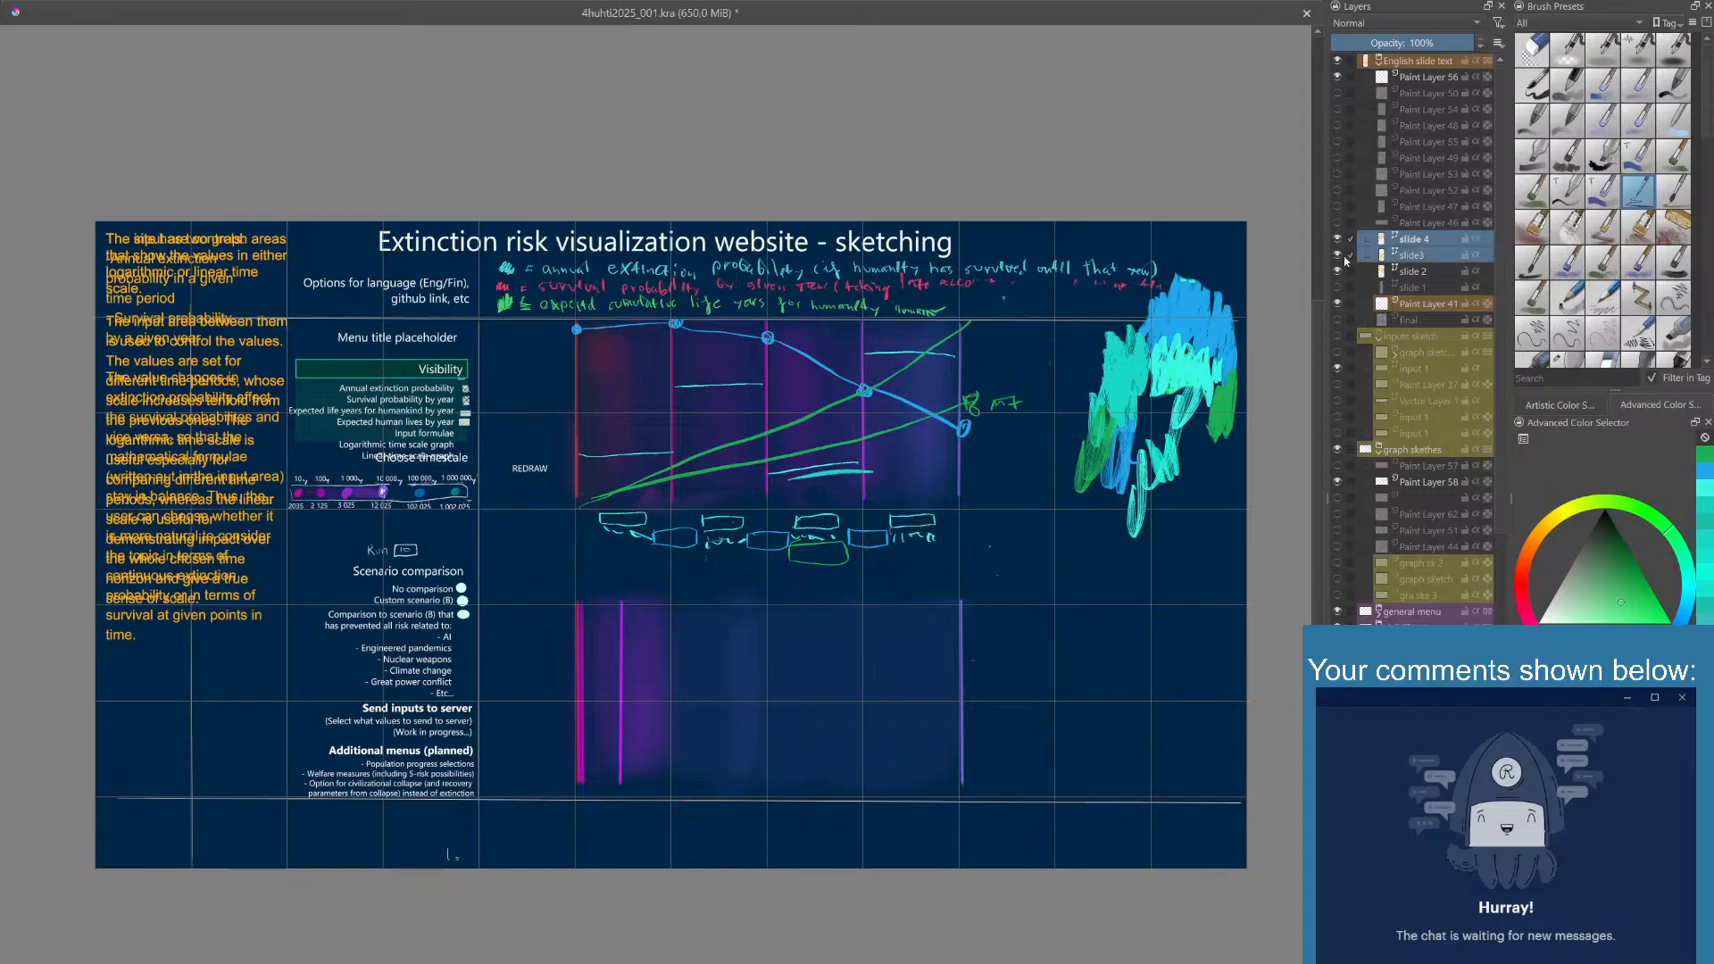
left_click(1338, 259)
left_click(1338, 271)
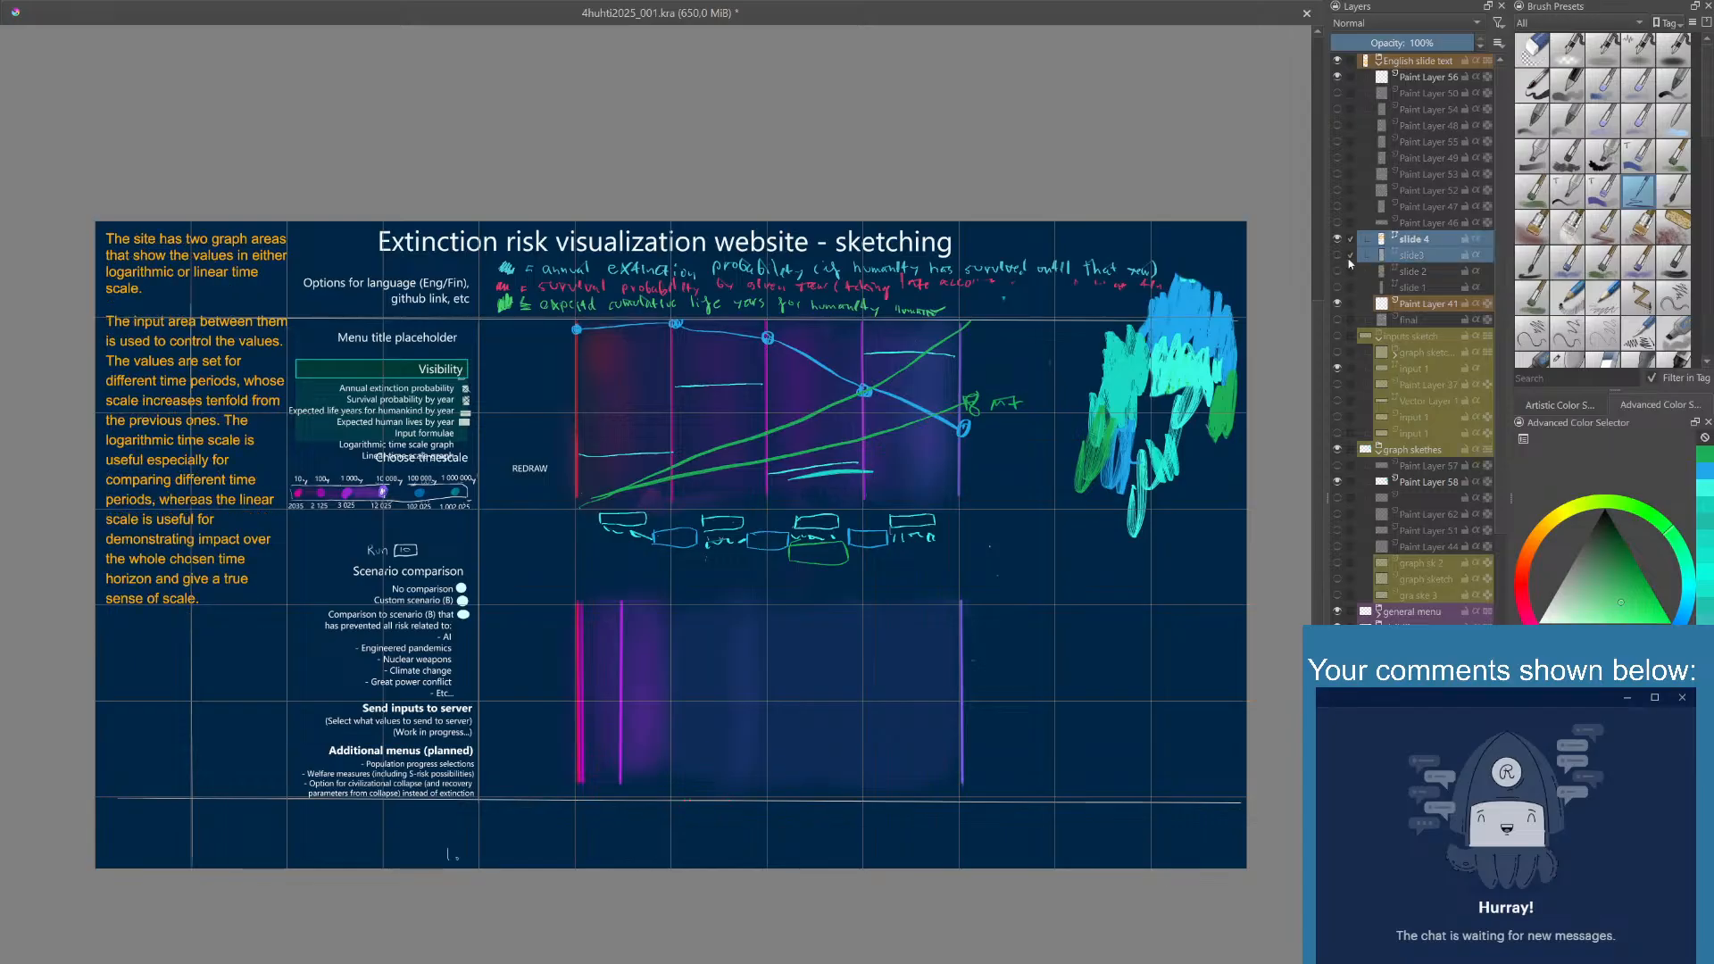
- Replace the slide 4 text with paragraphs starting "The main result of the calculation" and "Especially if the annual extinction probabilities are low", breaking lines for the narrow column
left_click(176, 421)
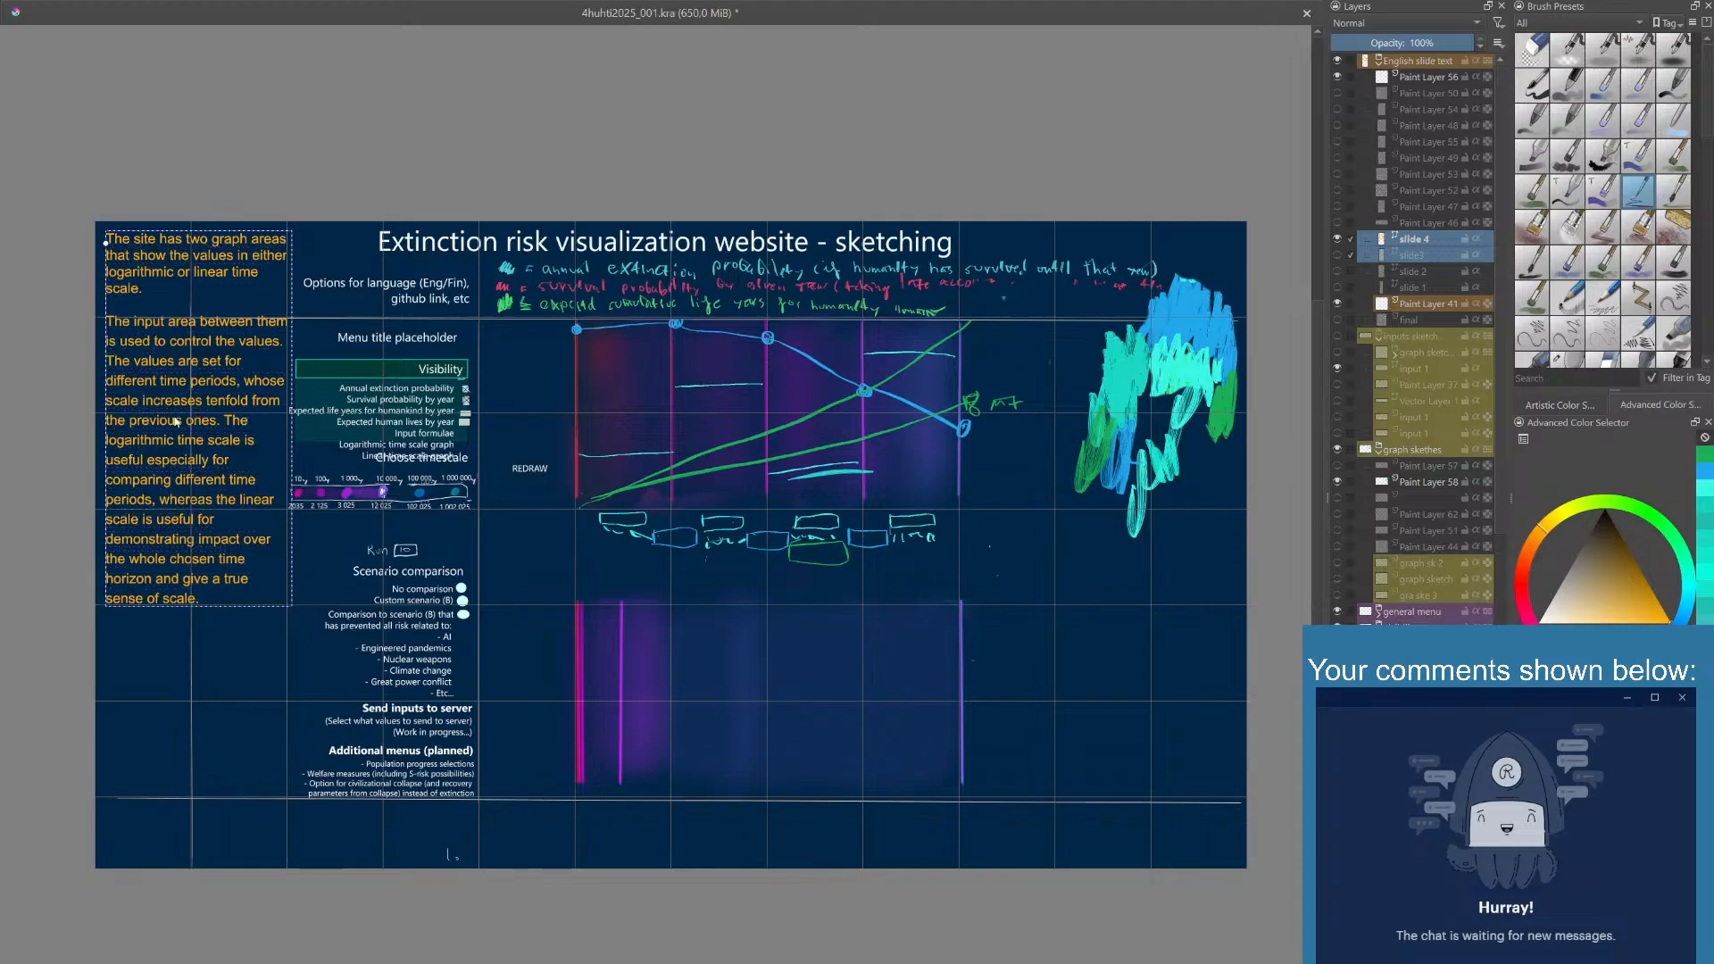
left_click(198, 508)
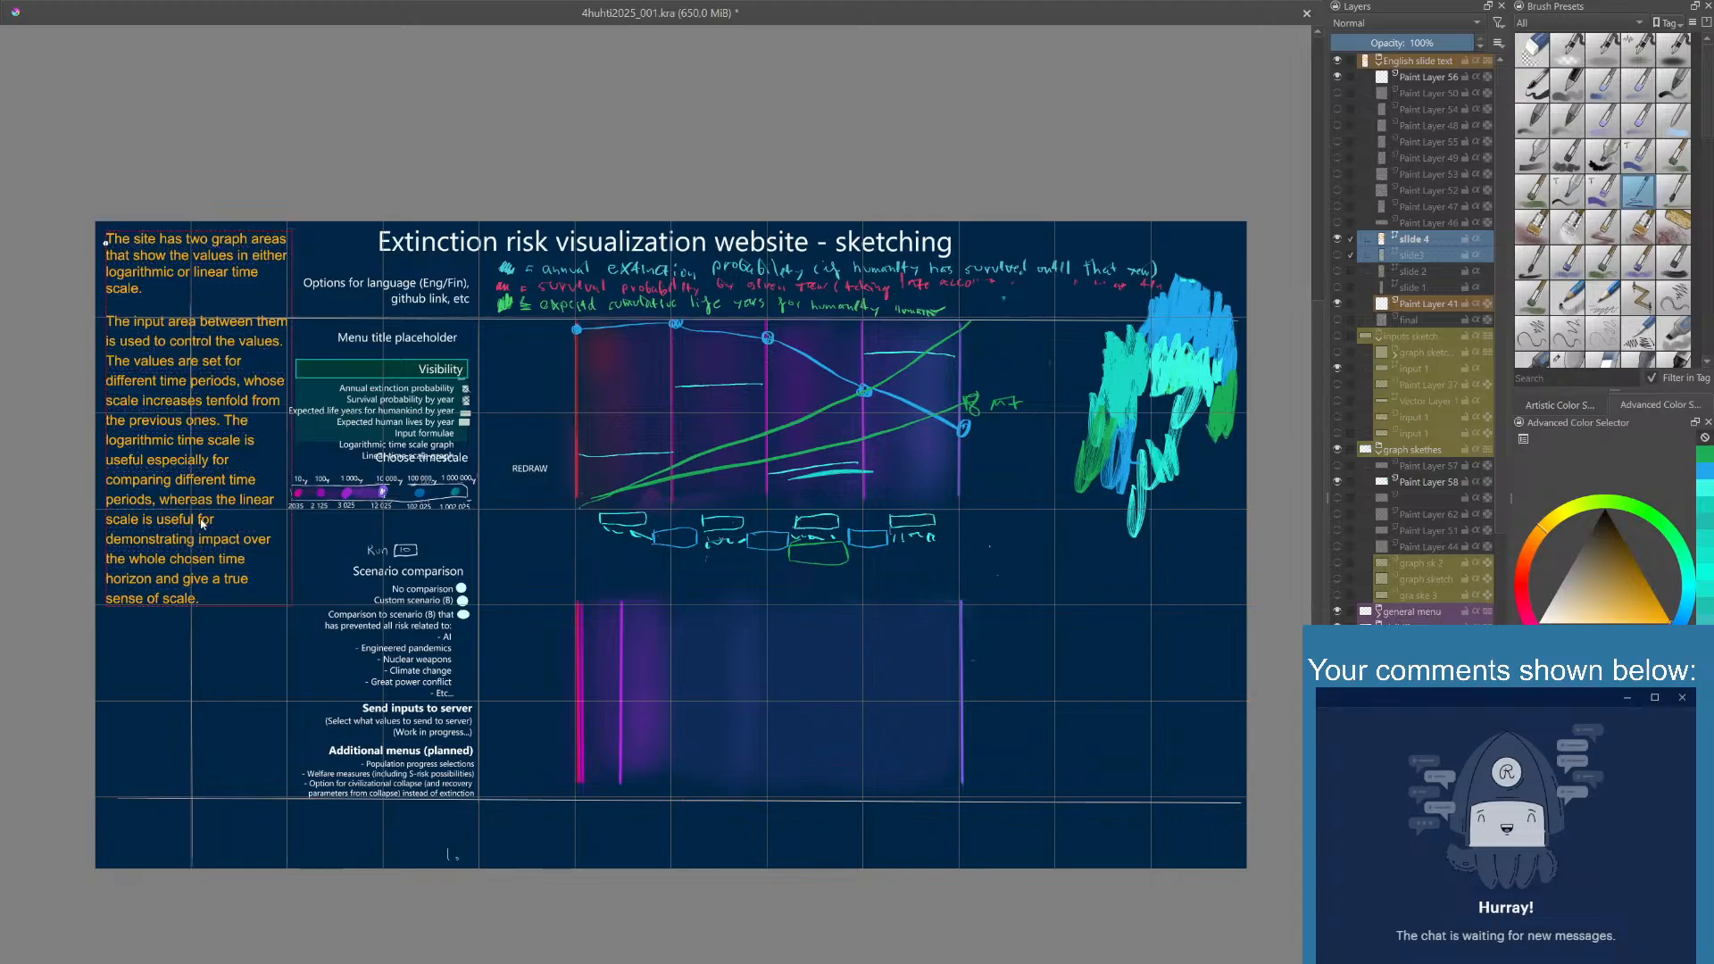
key("Escape")
type("The main result of the calculation is the expected life years of humanity in a chose time scale. At its basis, it is the sum of annual survival probabilities. The outcome can also be presented in expected human lives left if that gives the user a better sense of scale.")
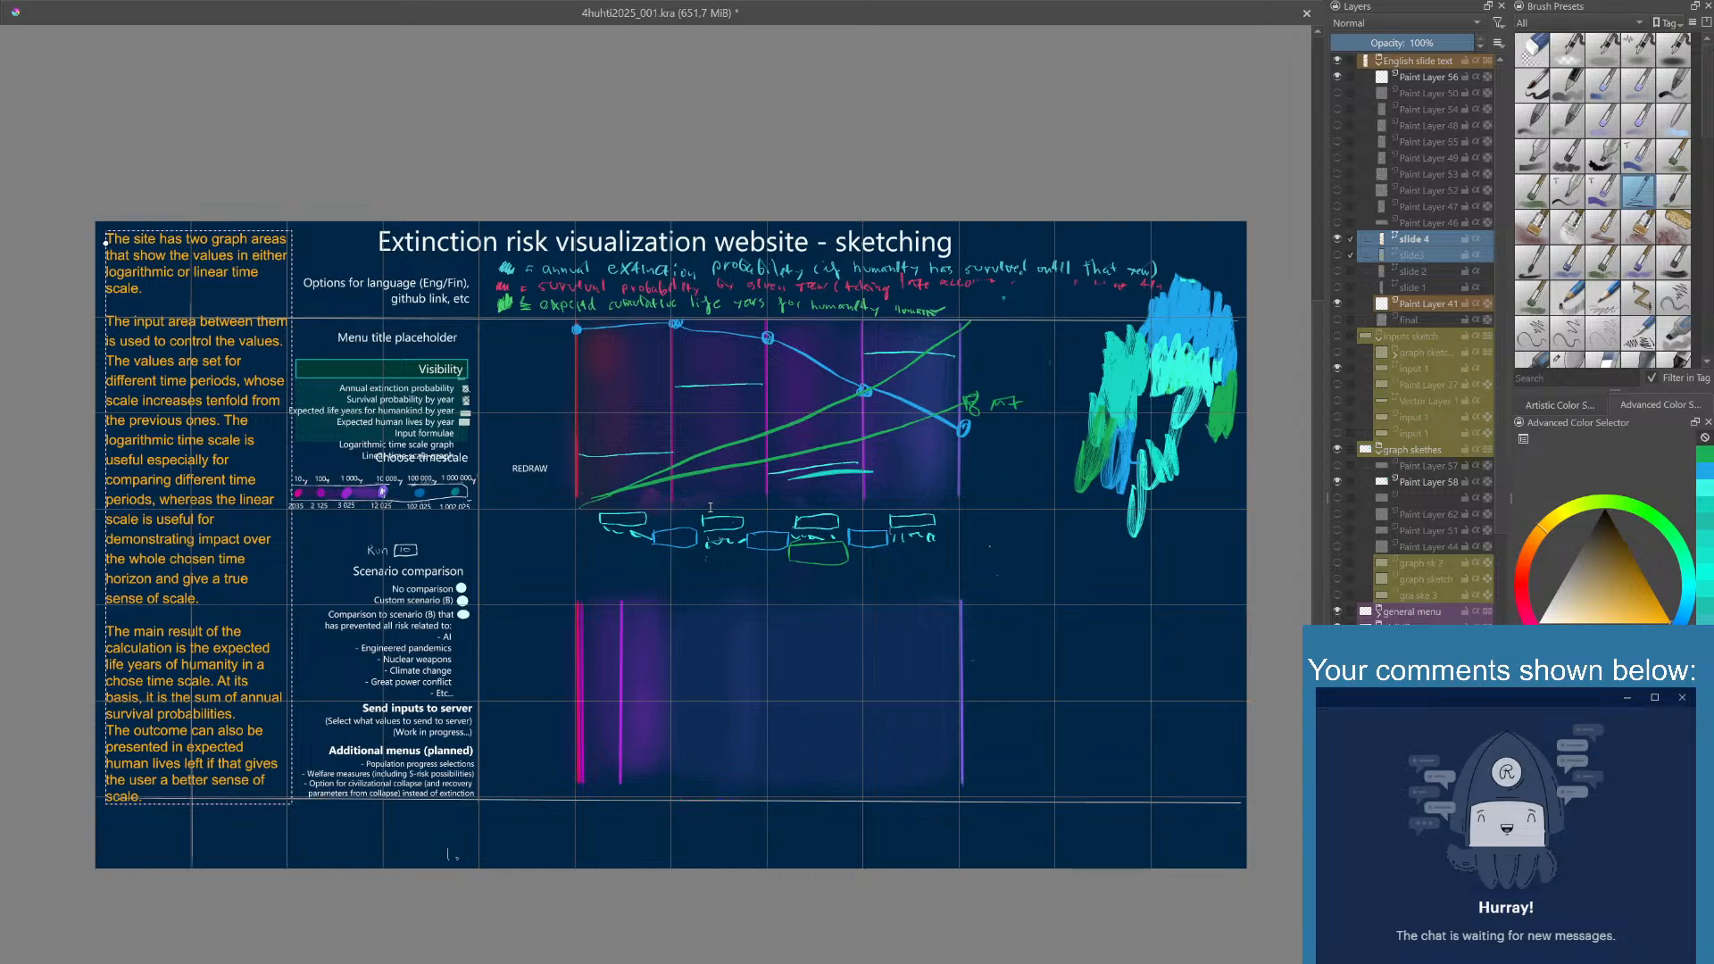
left_click(691, 868)
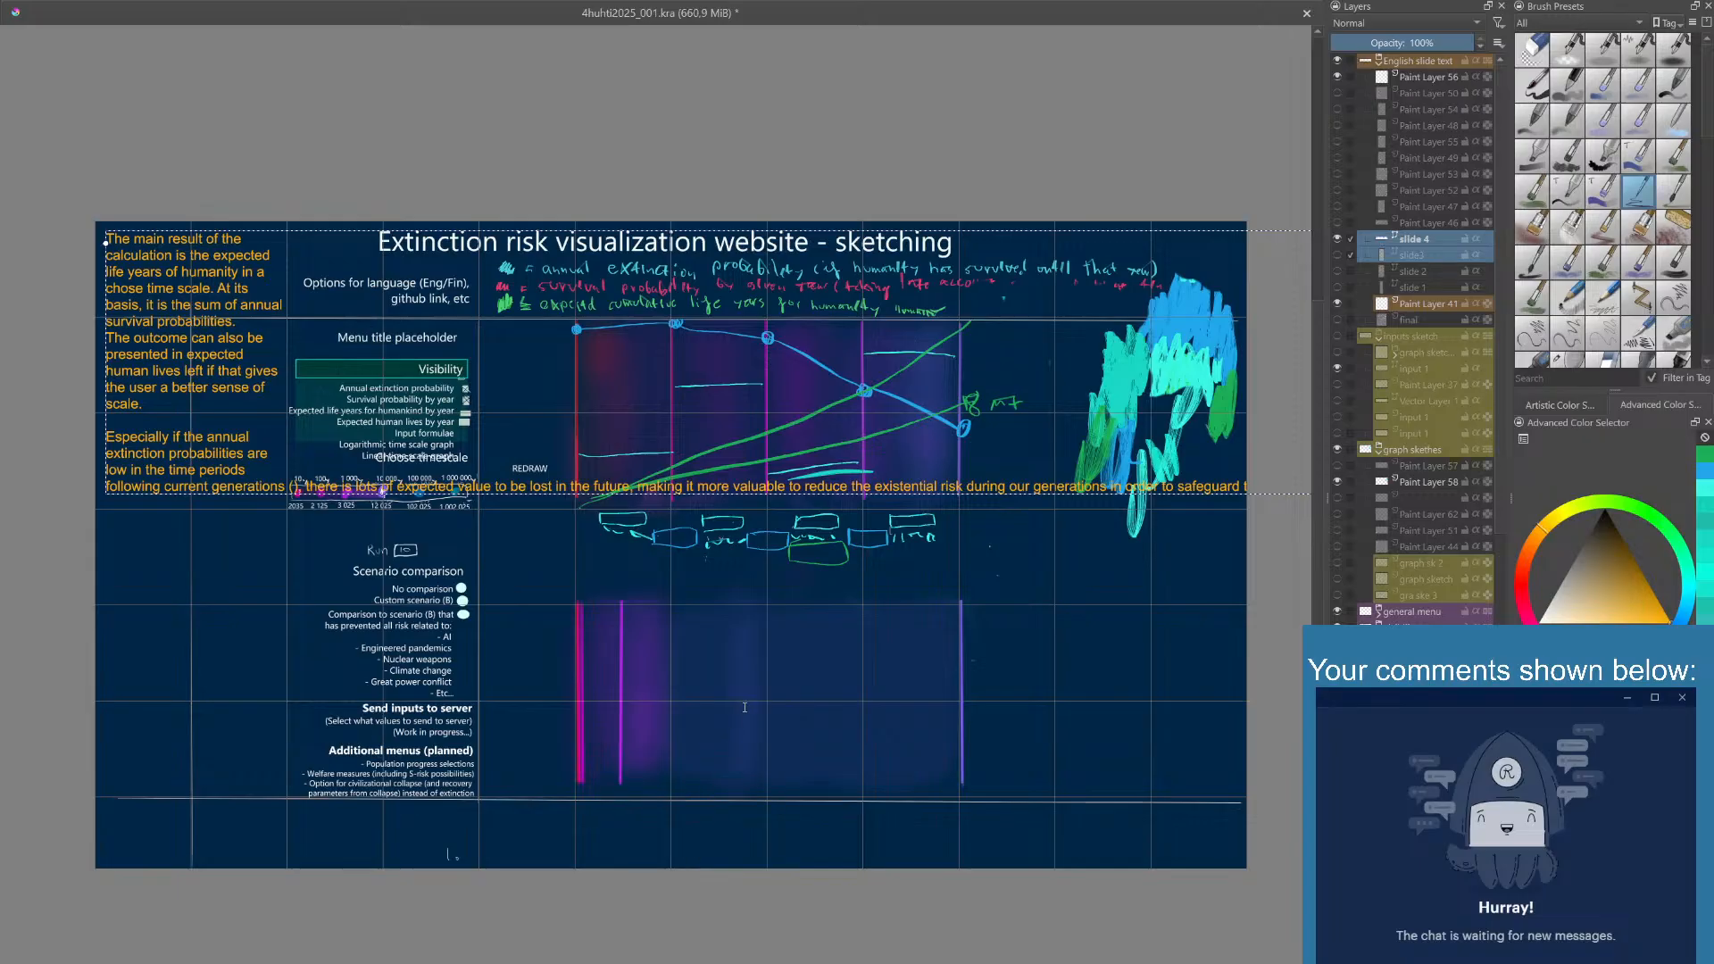
left_click(759, 868)
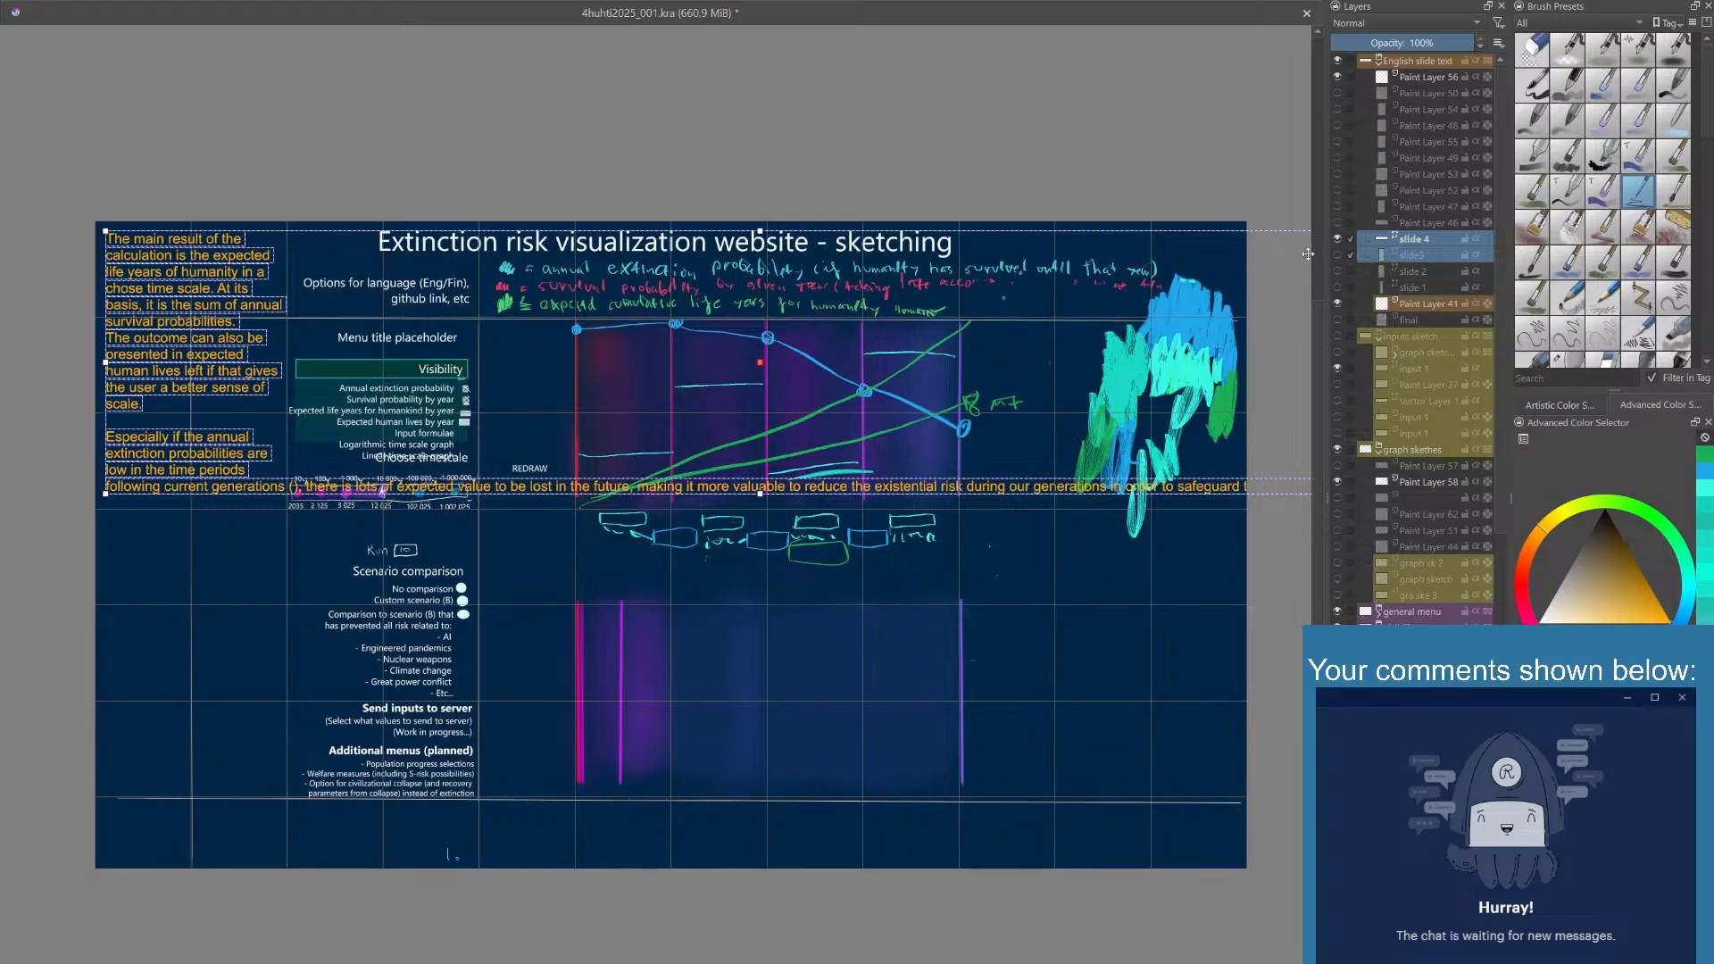
- Hide slide 4, view the slide 1 text, and switch the visible text layer to slide 2
left_click(1340, 239)
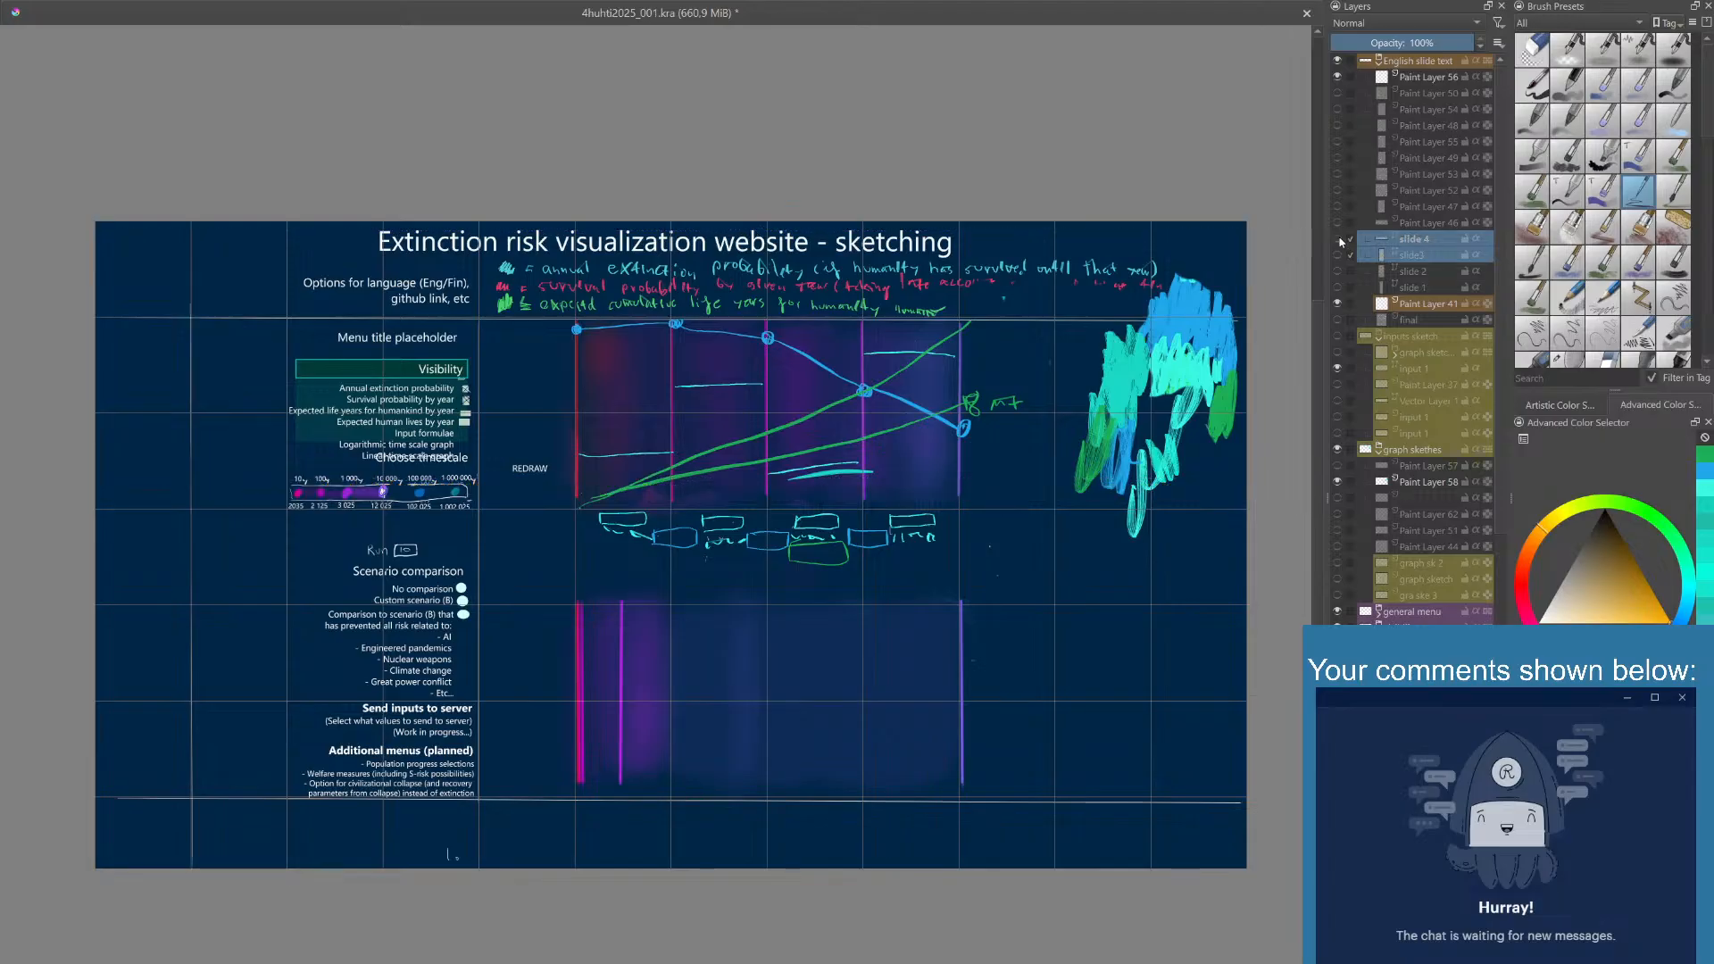
left_click(1339, 288)
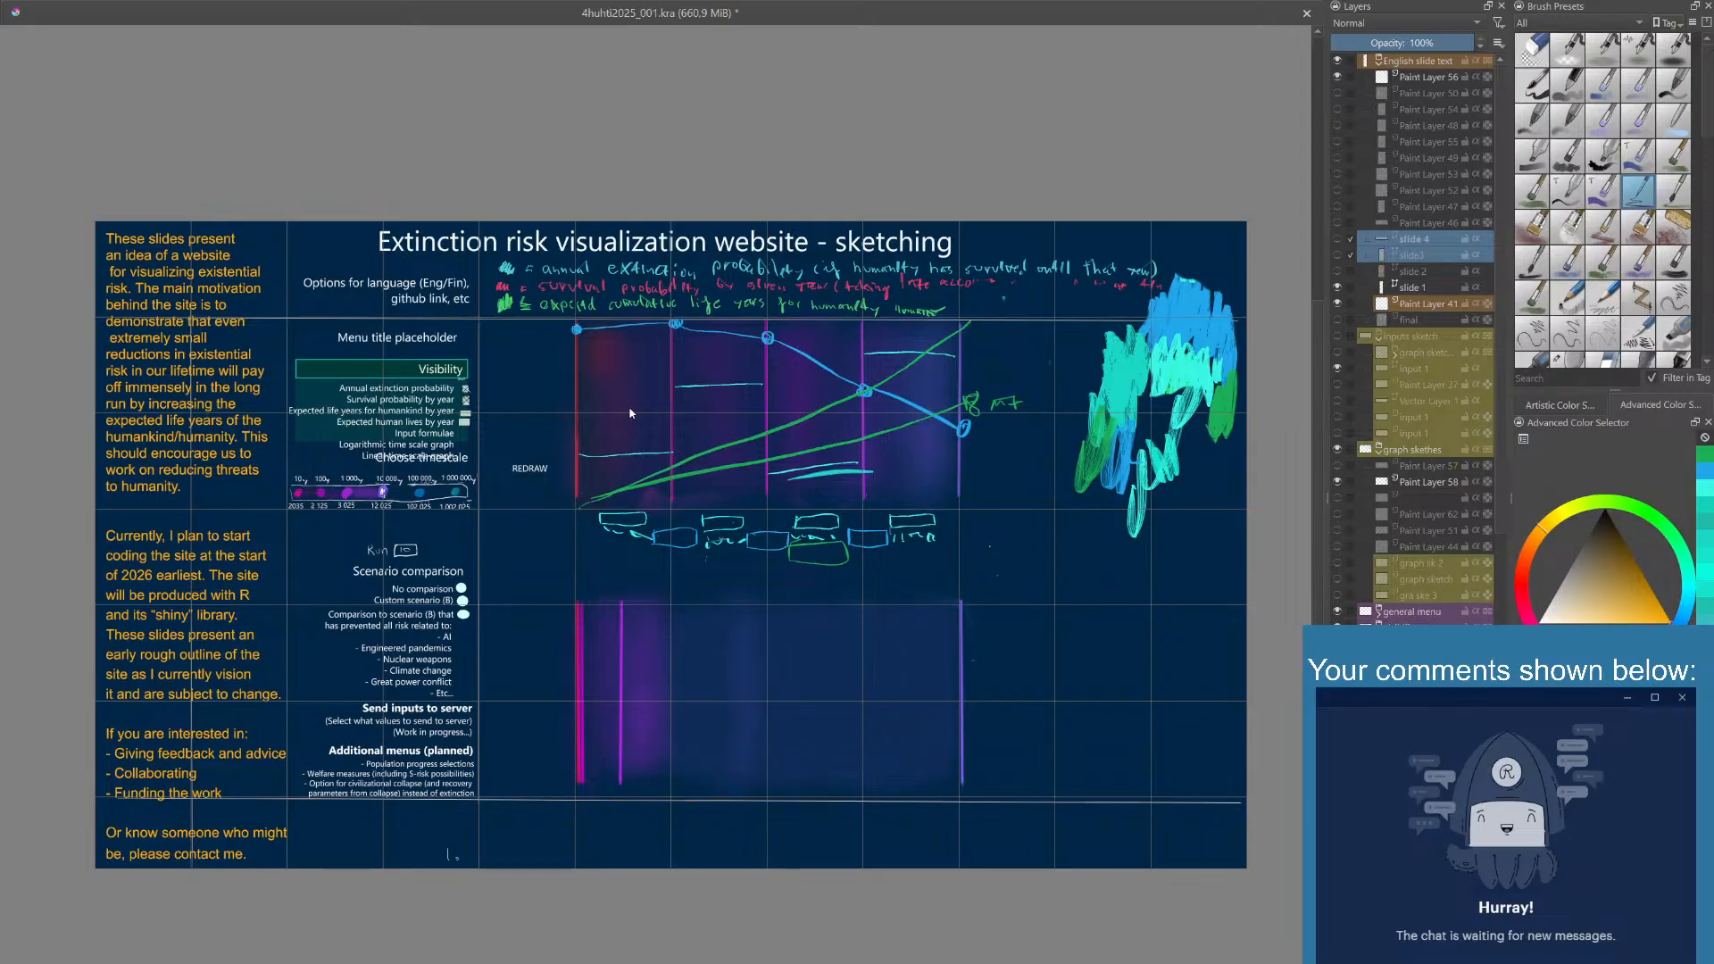
left_click(1338, 273)
left_click(1339, 288)
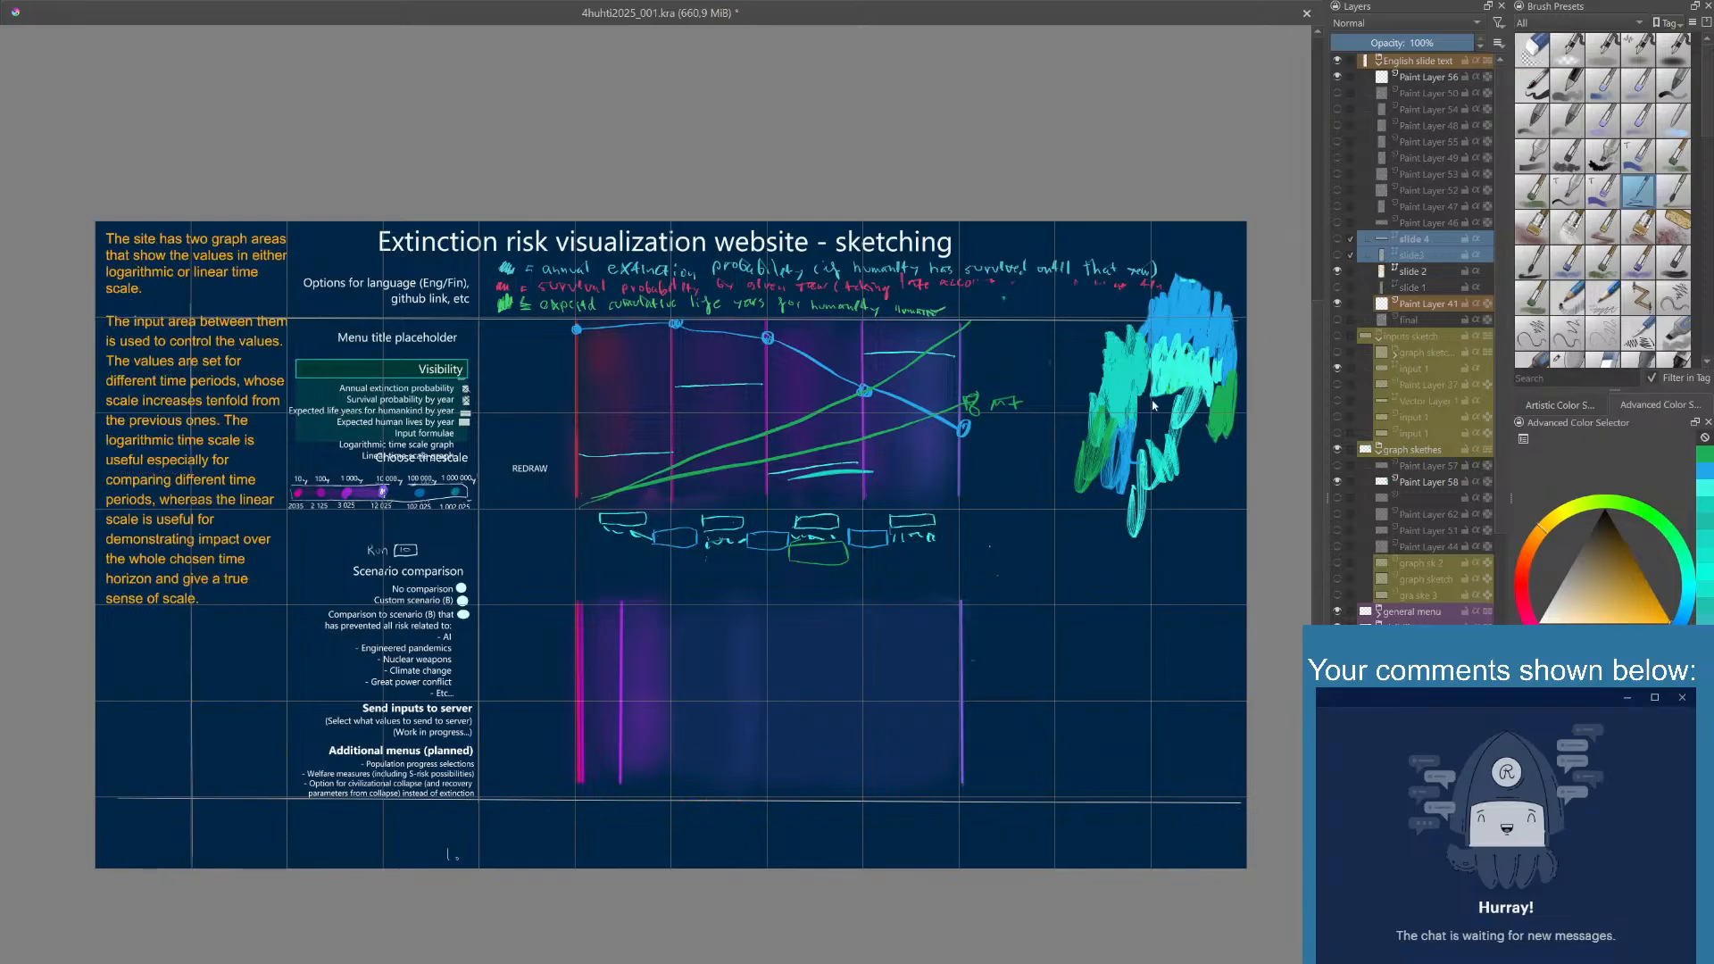
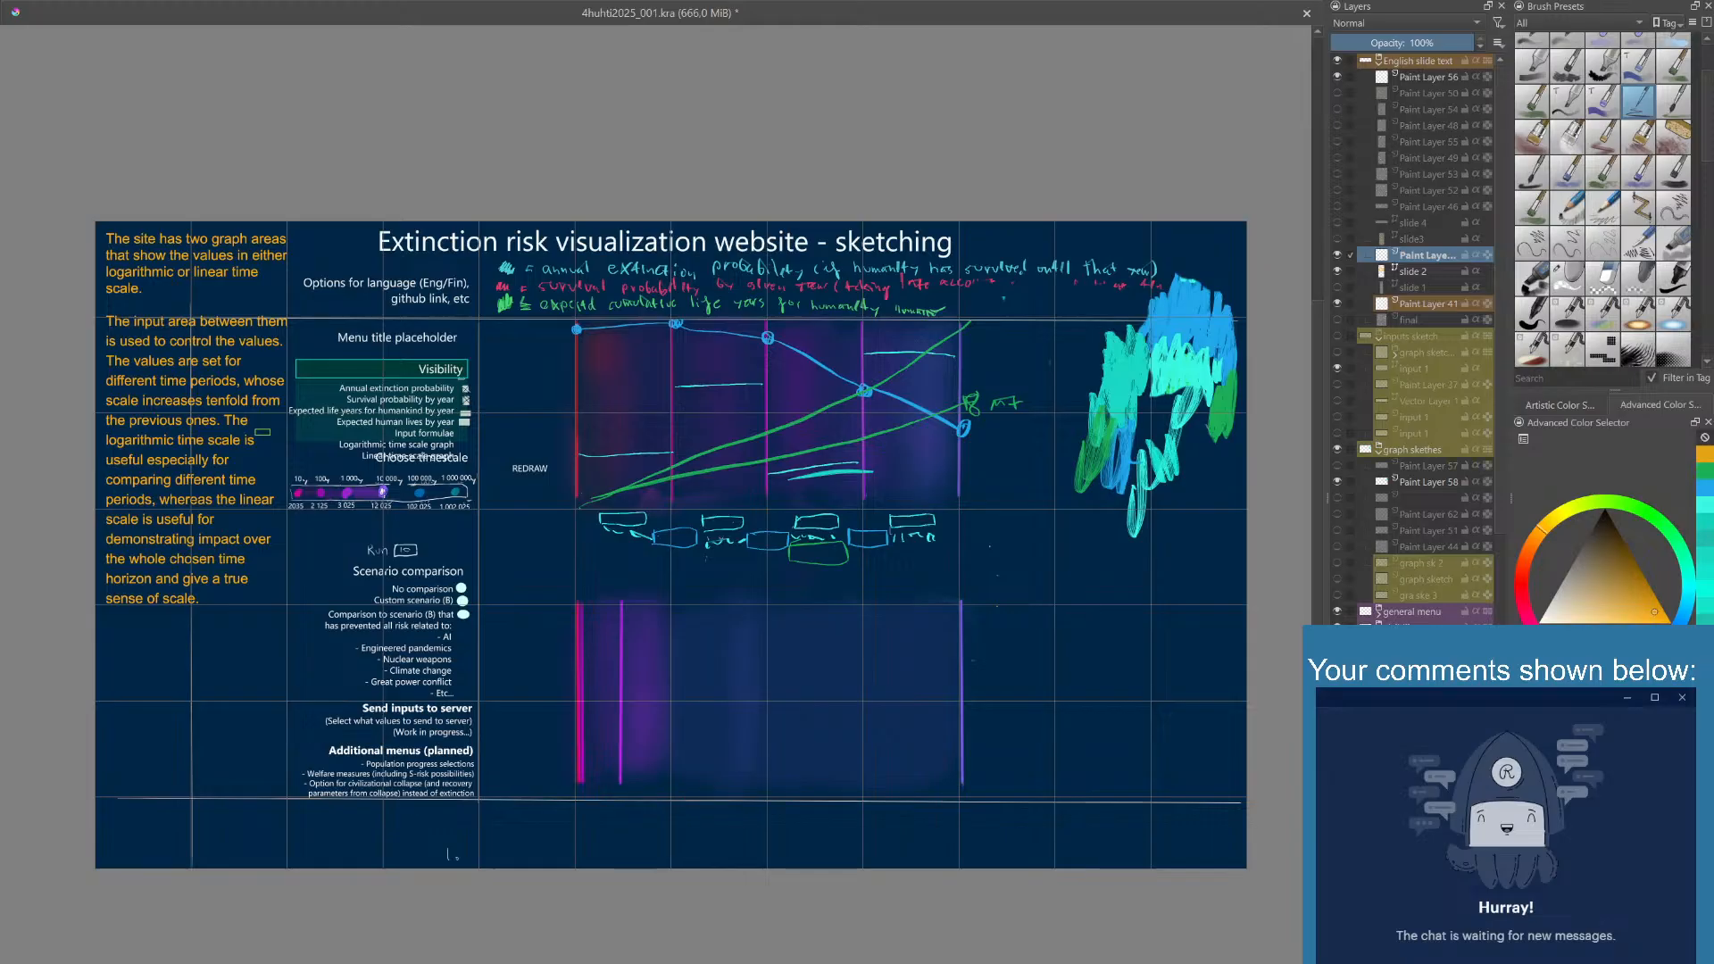
- Draw orange arrows from the slide 2 text to the upper graph, the lower graph and the input area between them
mouse_move(382, 386)
left_mouse_down()
mouse_move(265, 437)
mouse_move(531, 356)
left_mouse_up()
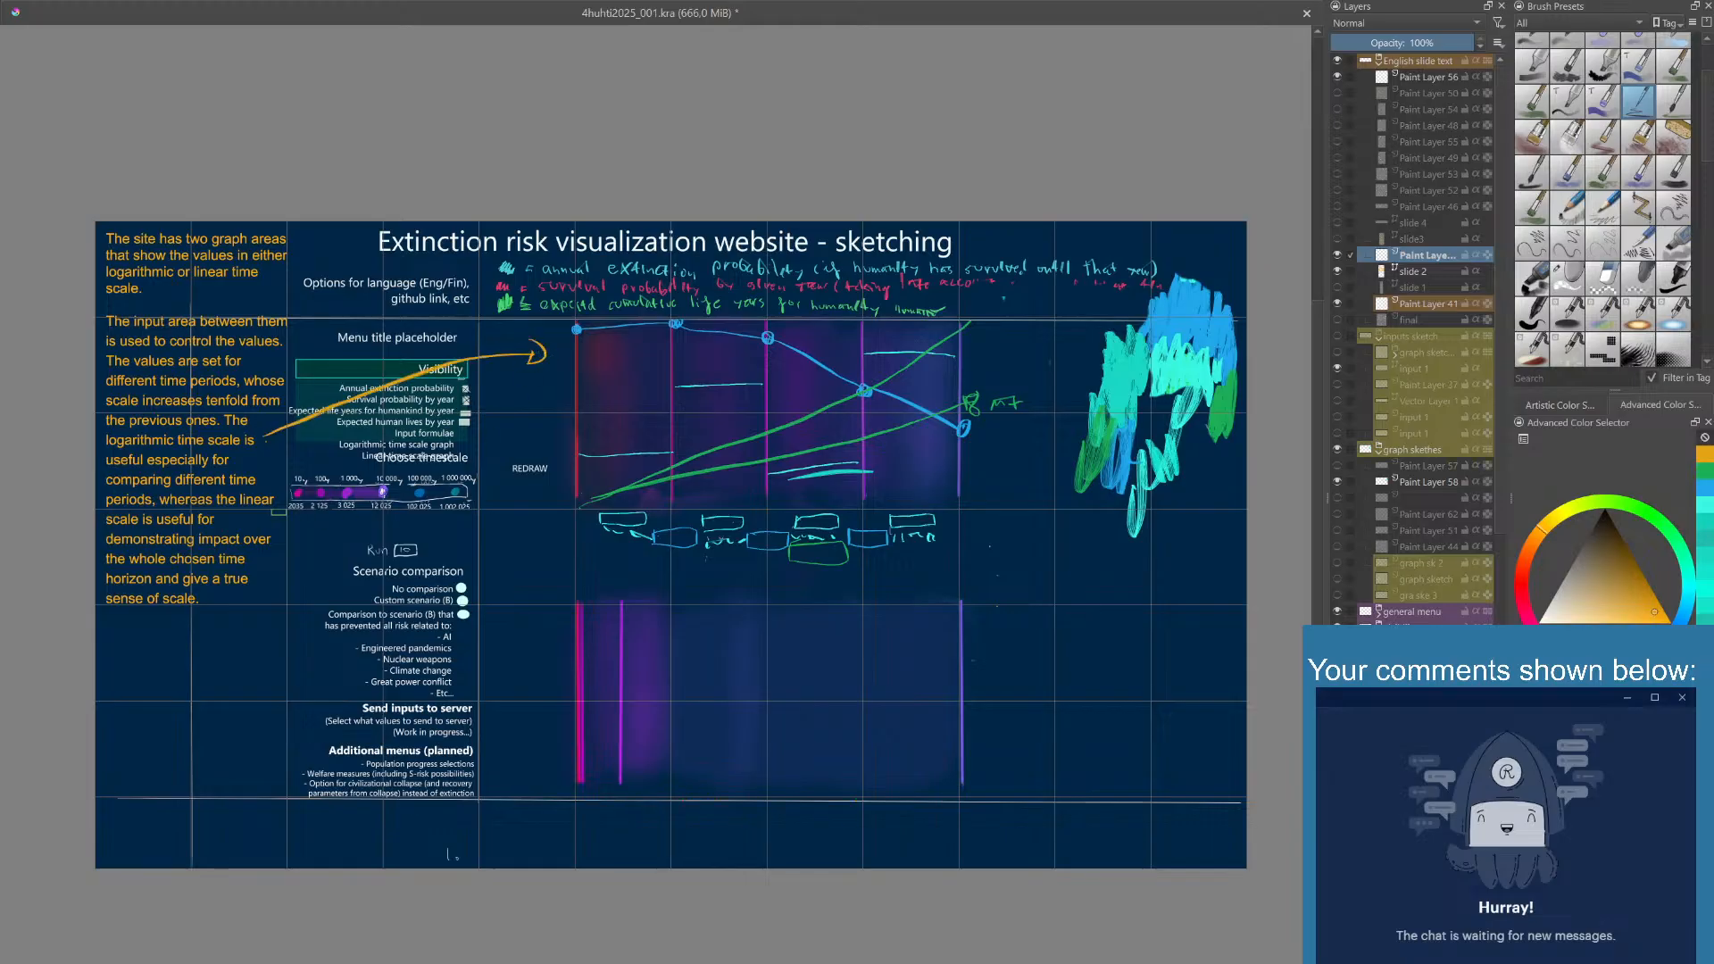
mouse_move(289, 506)
left_mouse_down()
mouse_move(505, 537)
mouse_move(585, 582)
left_mouse_up()
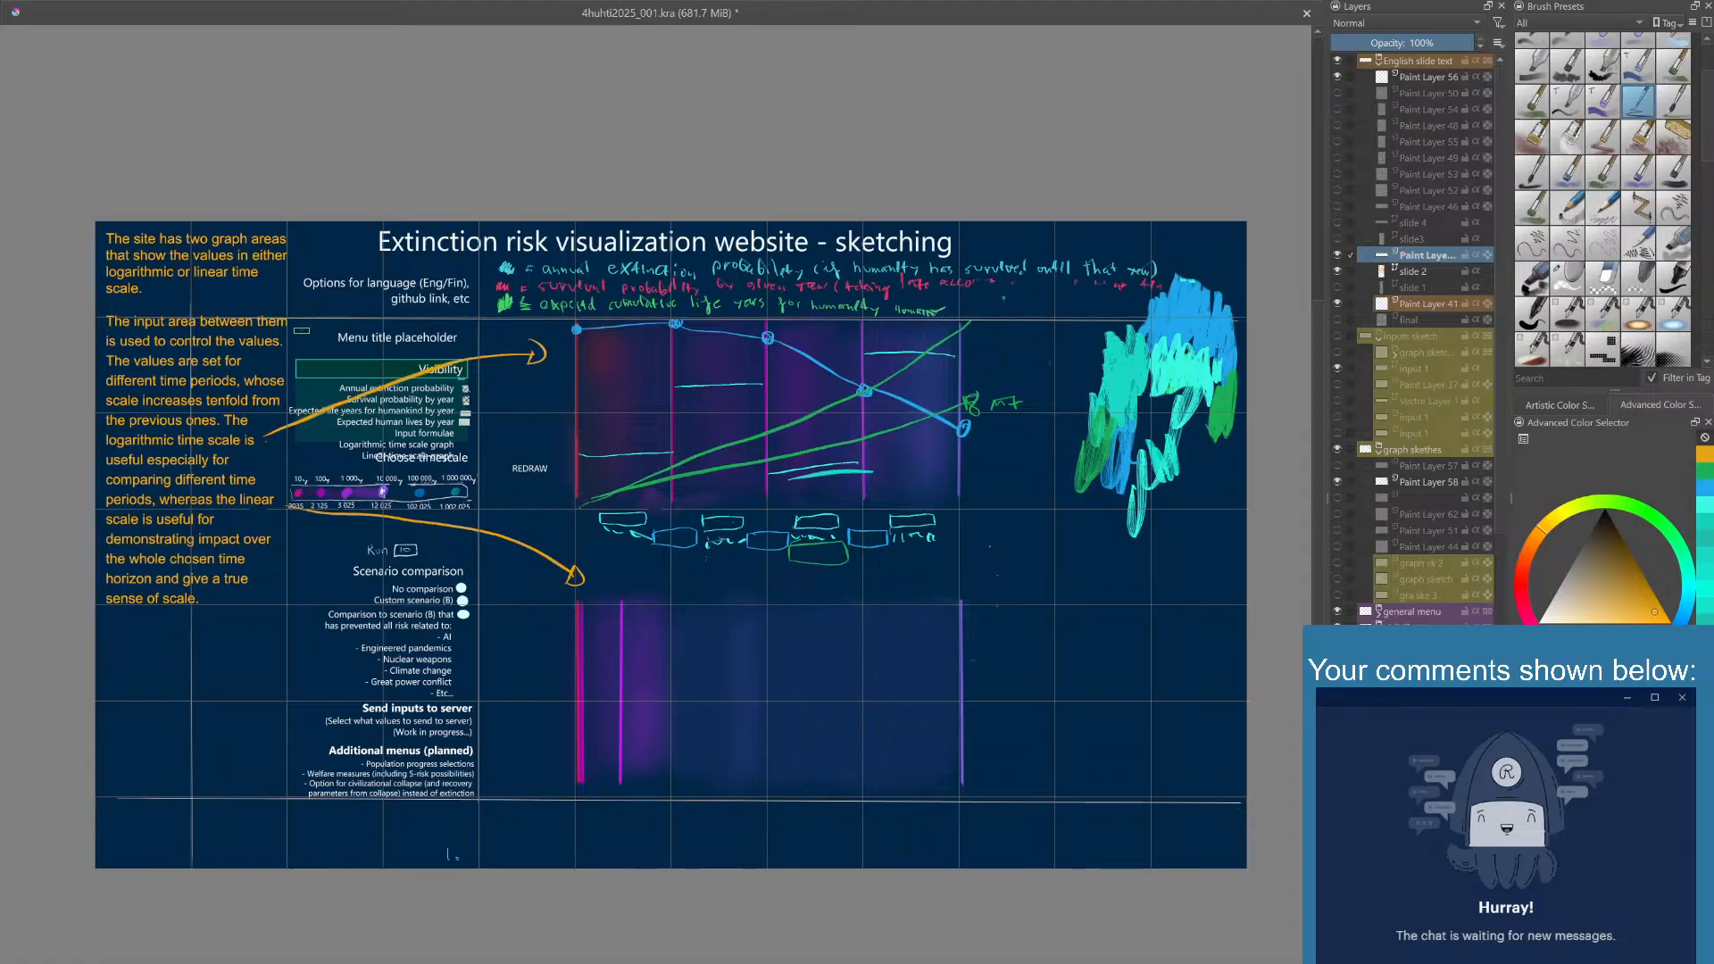
mouse_move(302, 330)
left_mouse_down()
mouse_move(351, 356)
mouse_move(396, 433)
mouse_move(571, 539)
left_mouse_up()
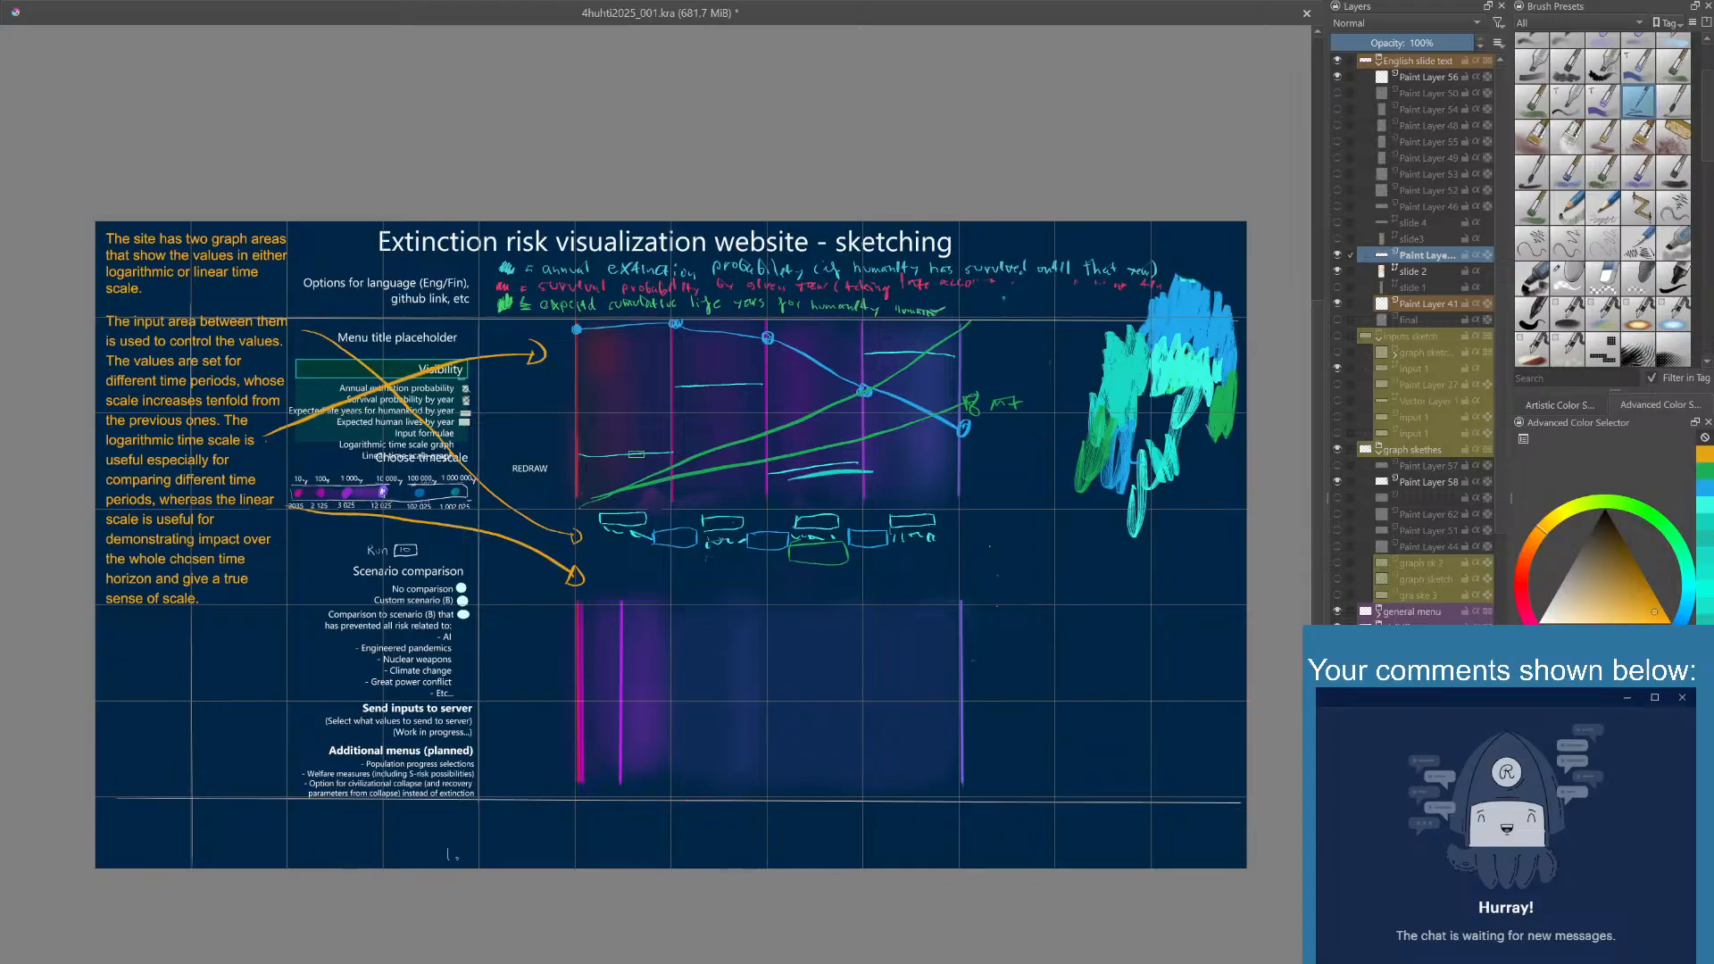
- Hide the slide 2 text and its arrow layer, and show and select the slide3 text layer
left_click(1337, 255)
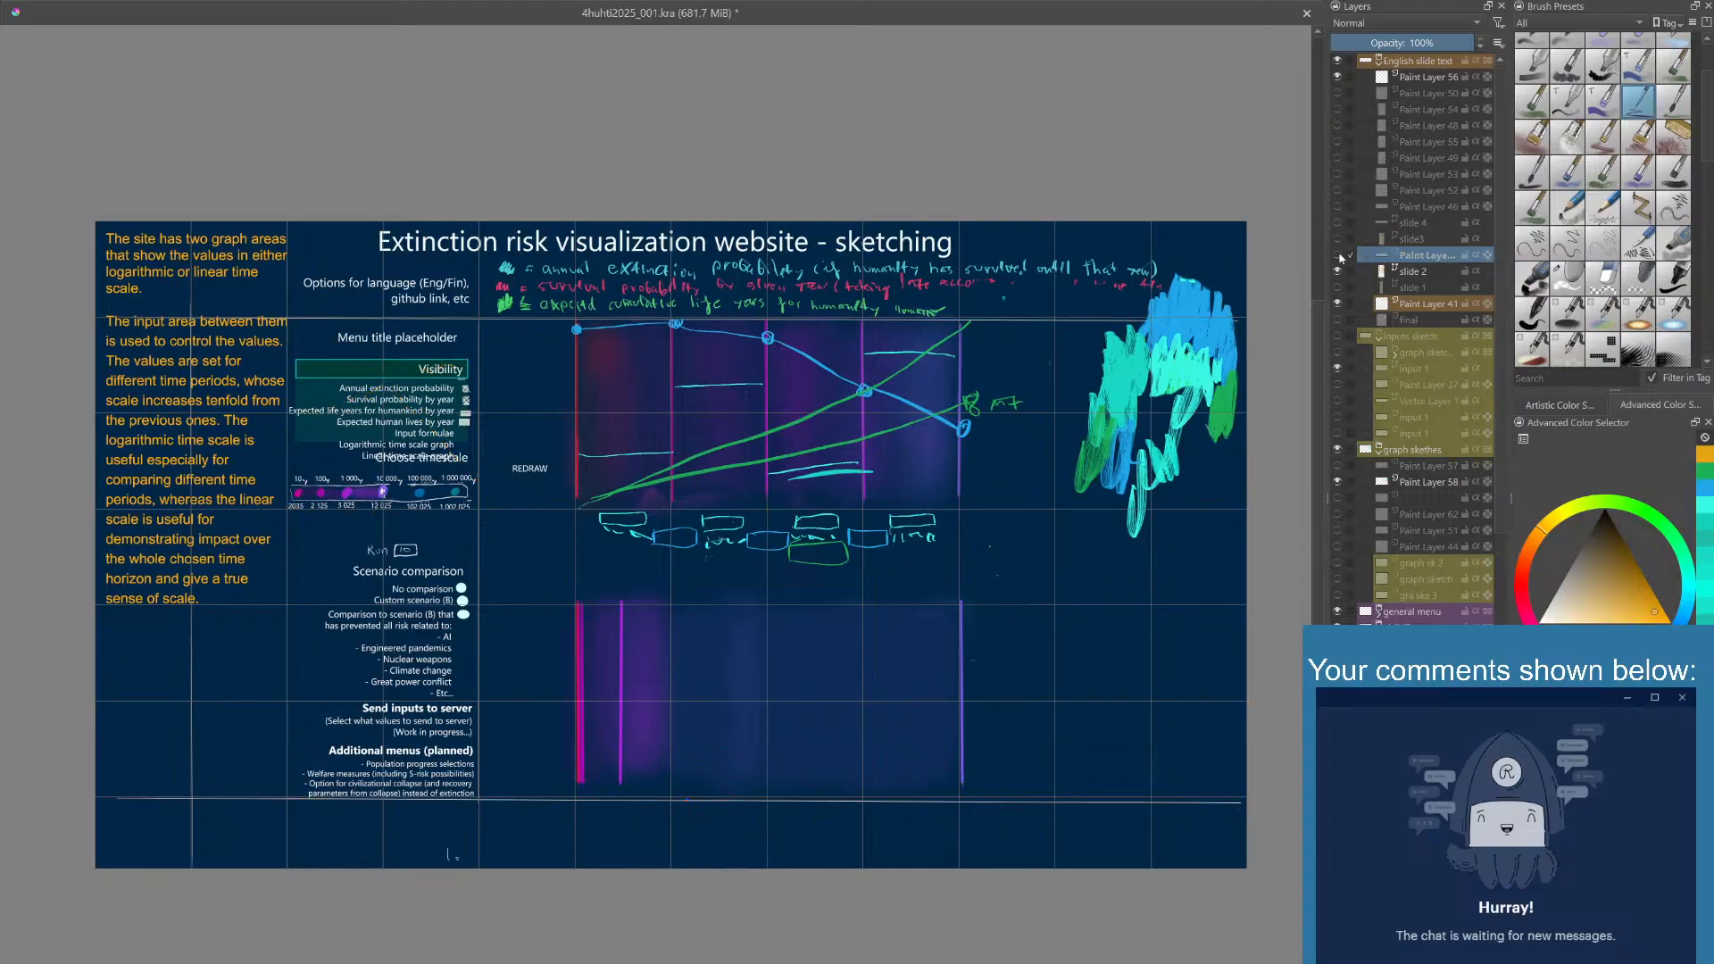
left_click(1338, 239)
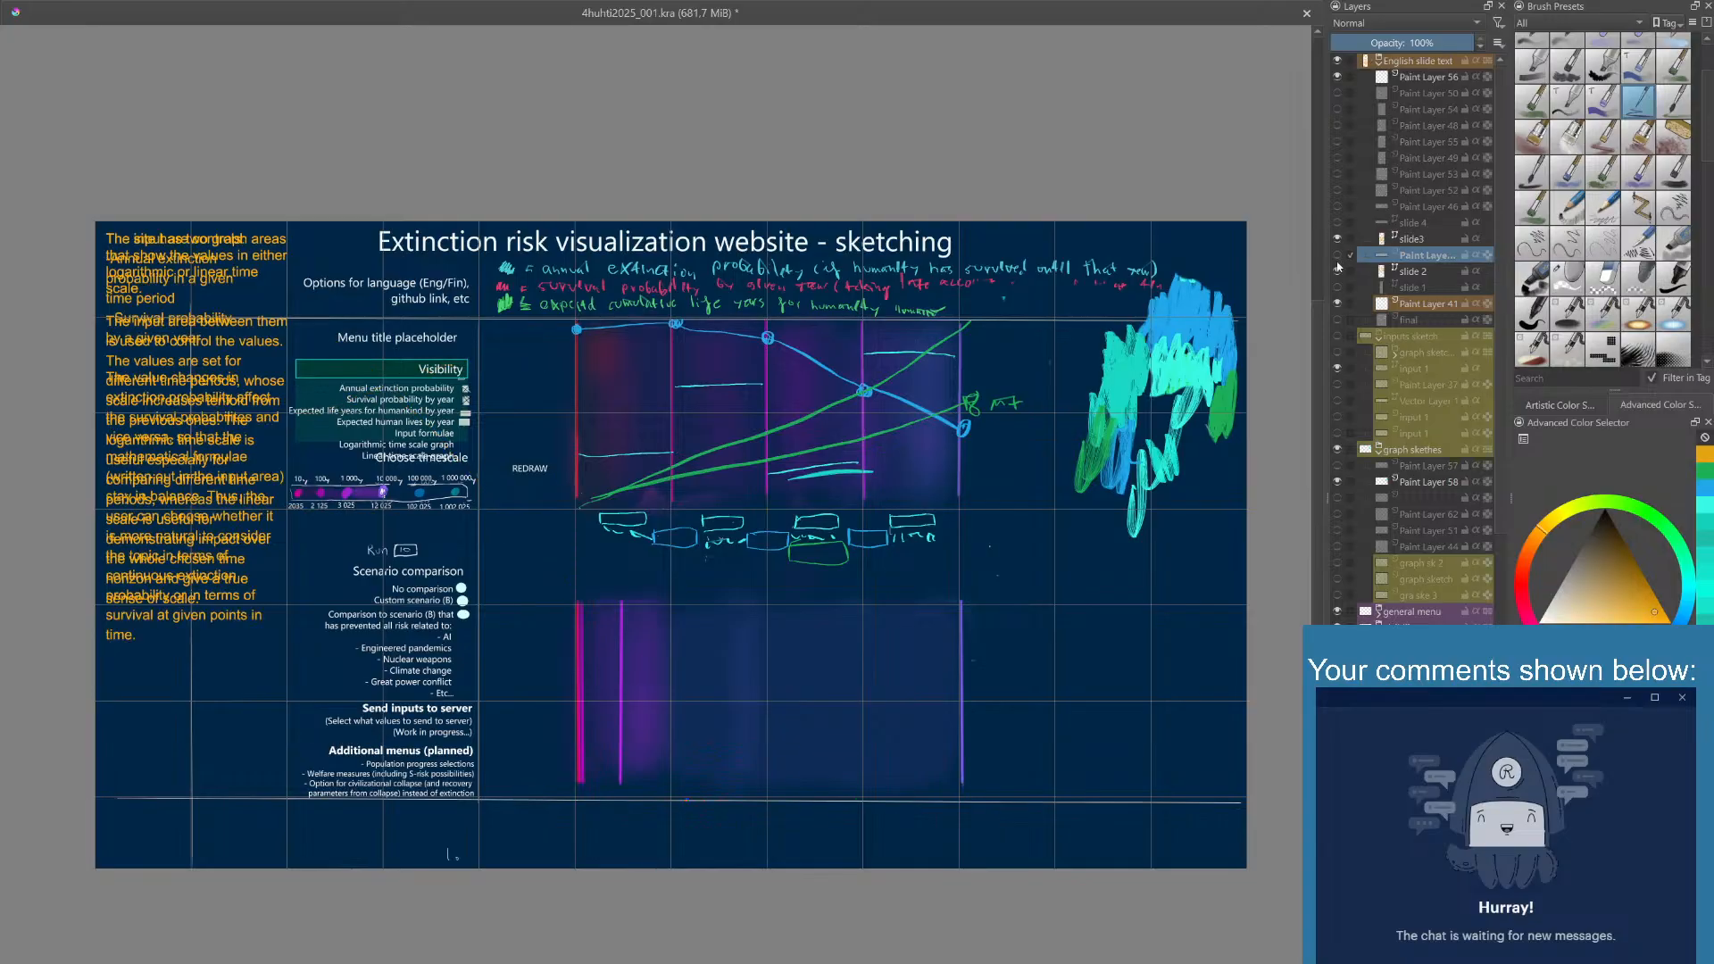
left_click(1338, 271)
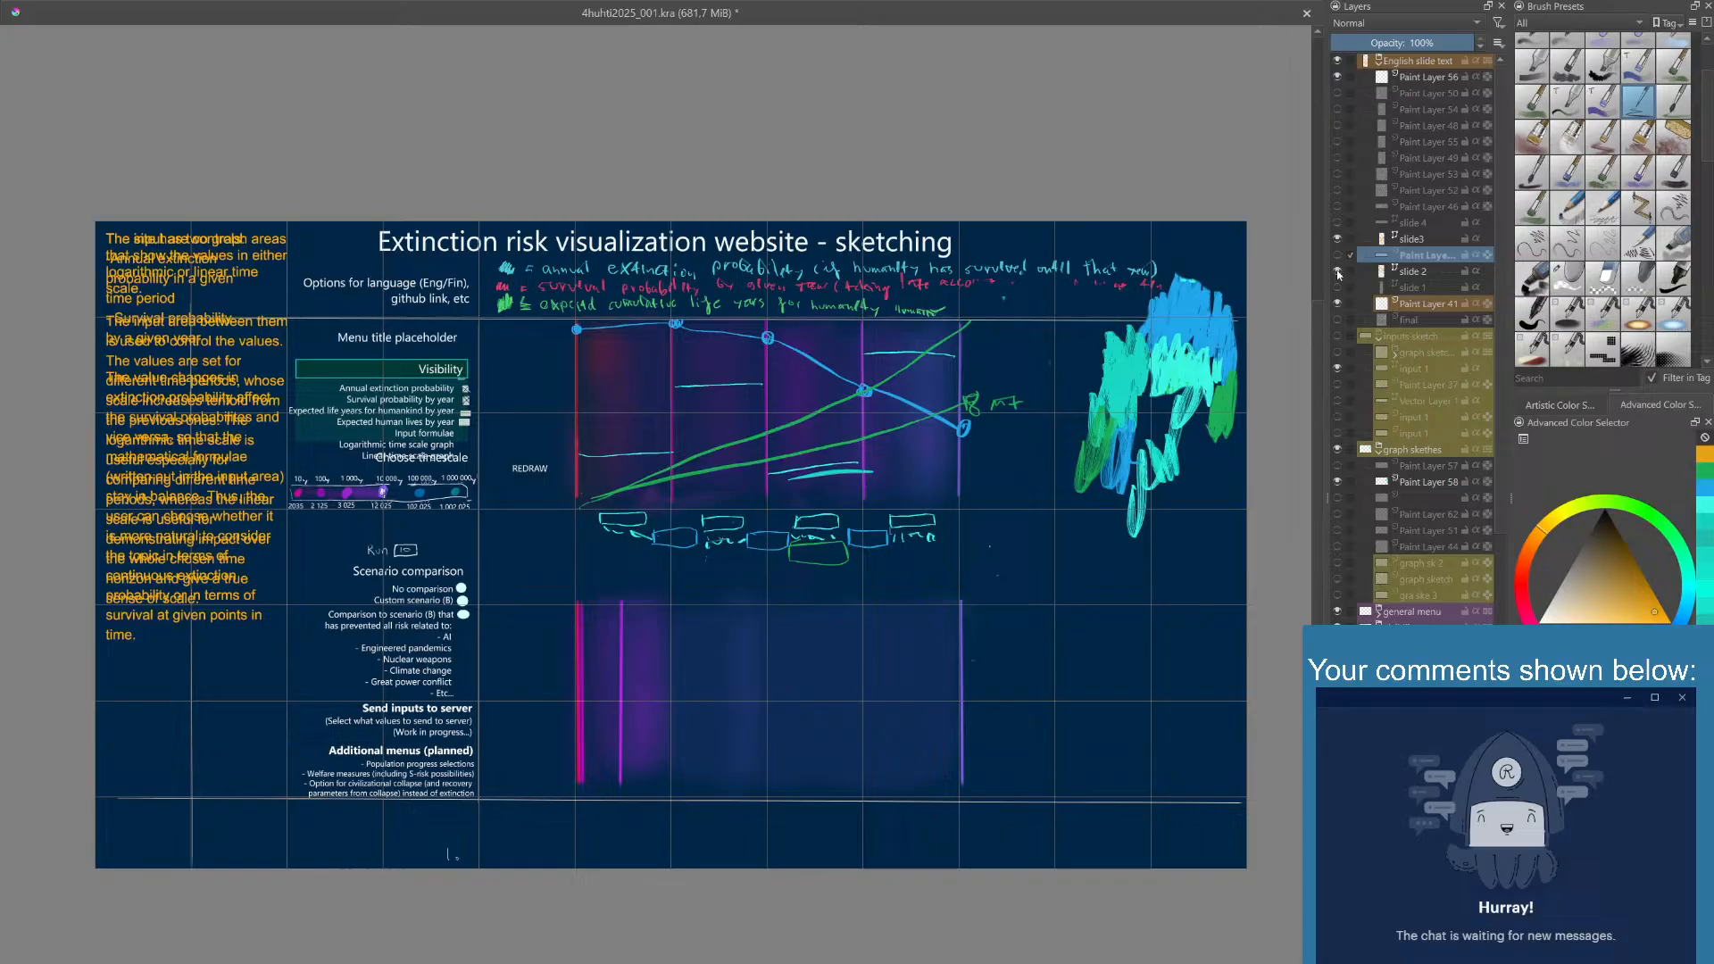
left_click(1403, 243)
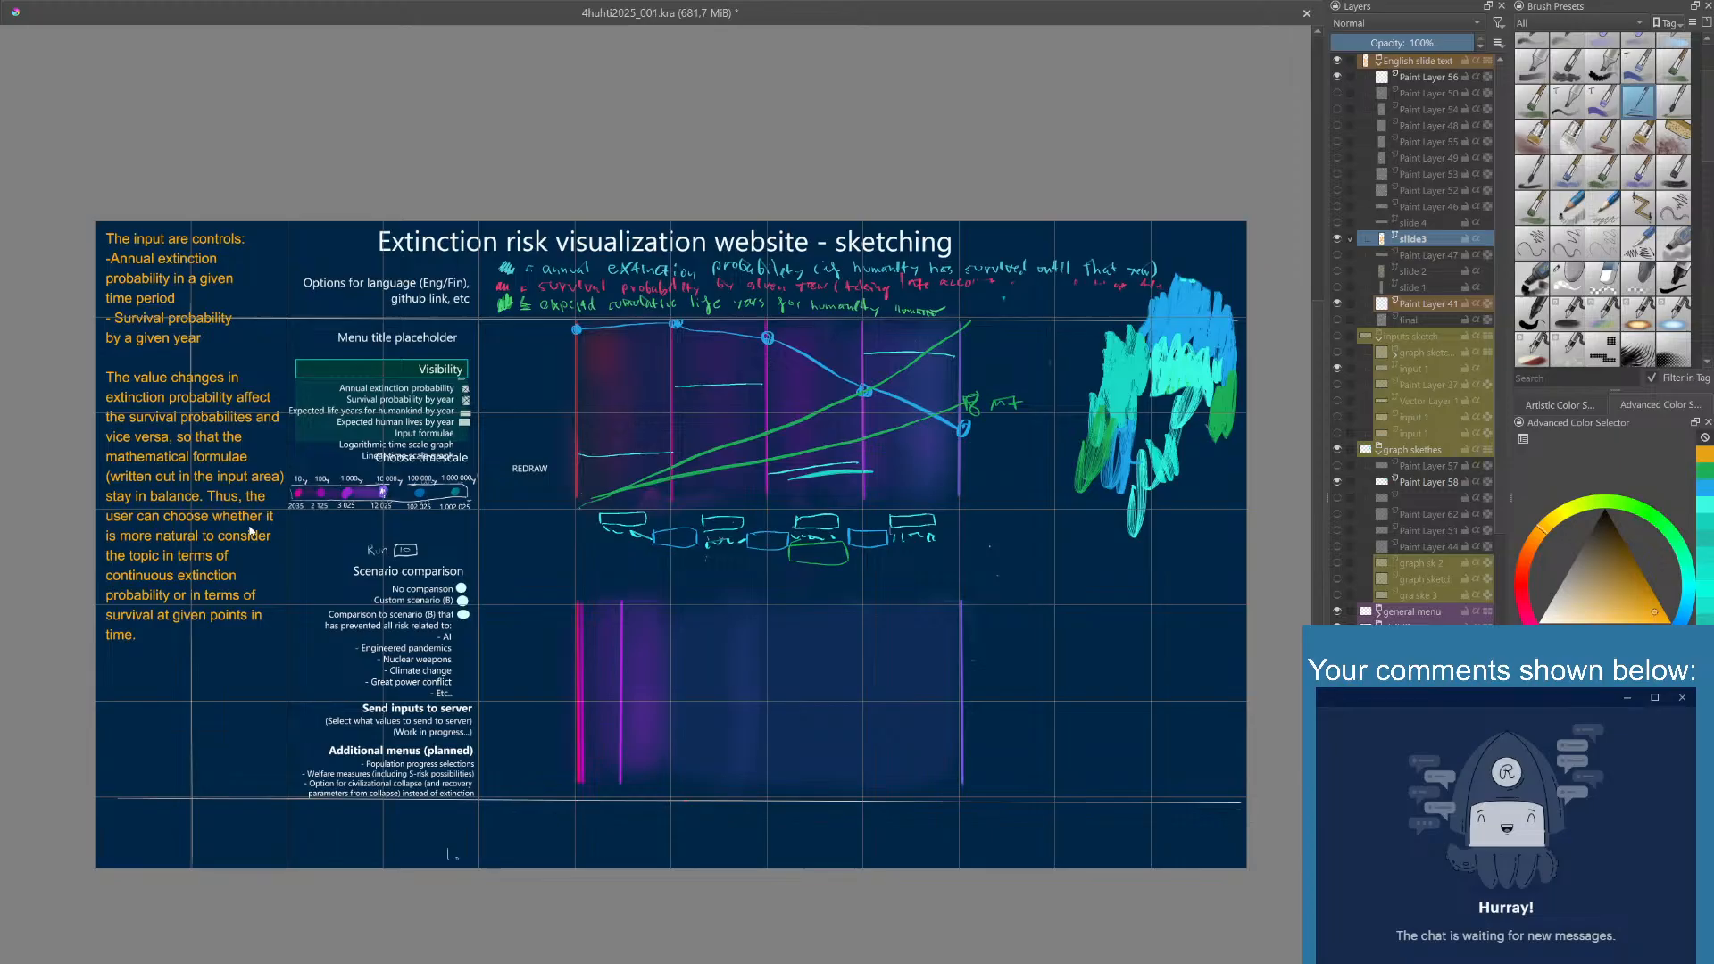
- Show Paint Layer 48, erase its old handwriting beside the graph, and move the layer directly above slide3
left_click(1418, 127)
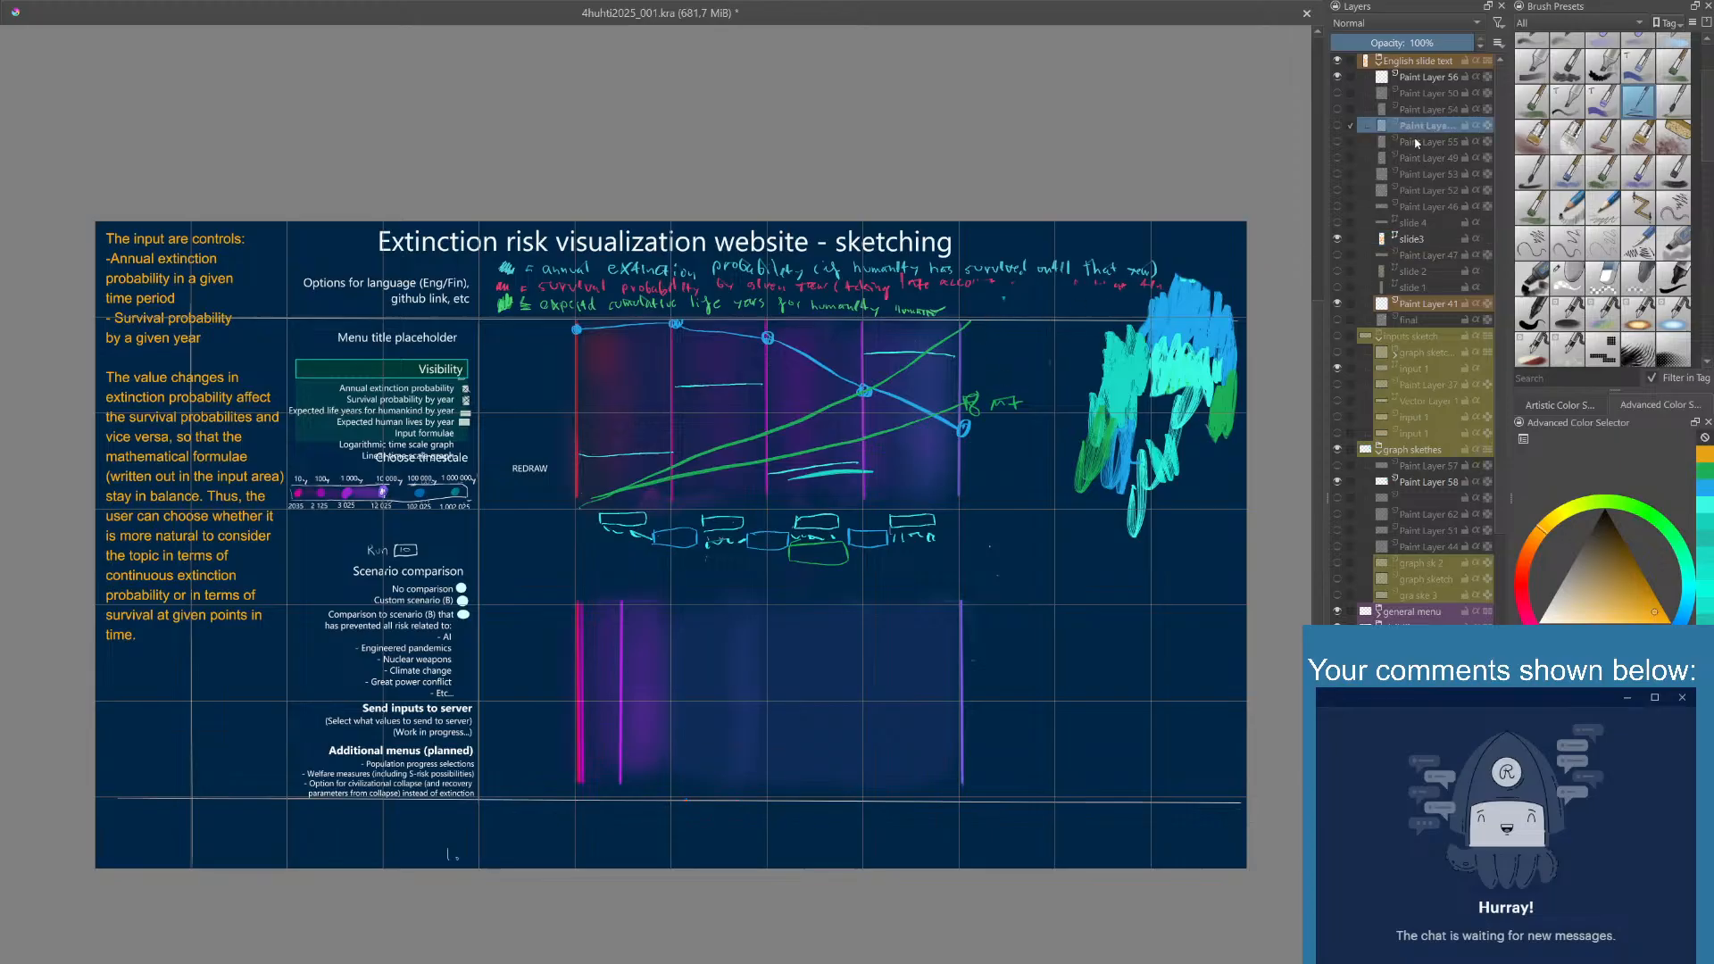
left_click(1338, 126)
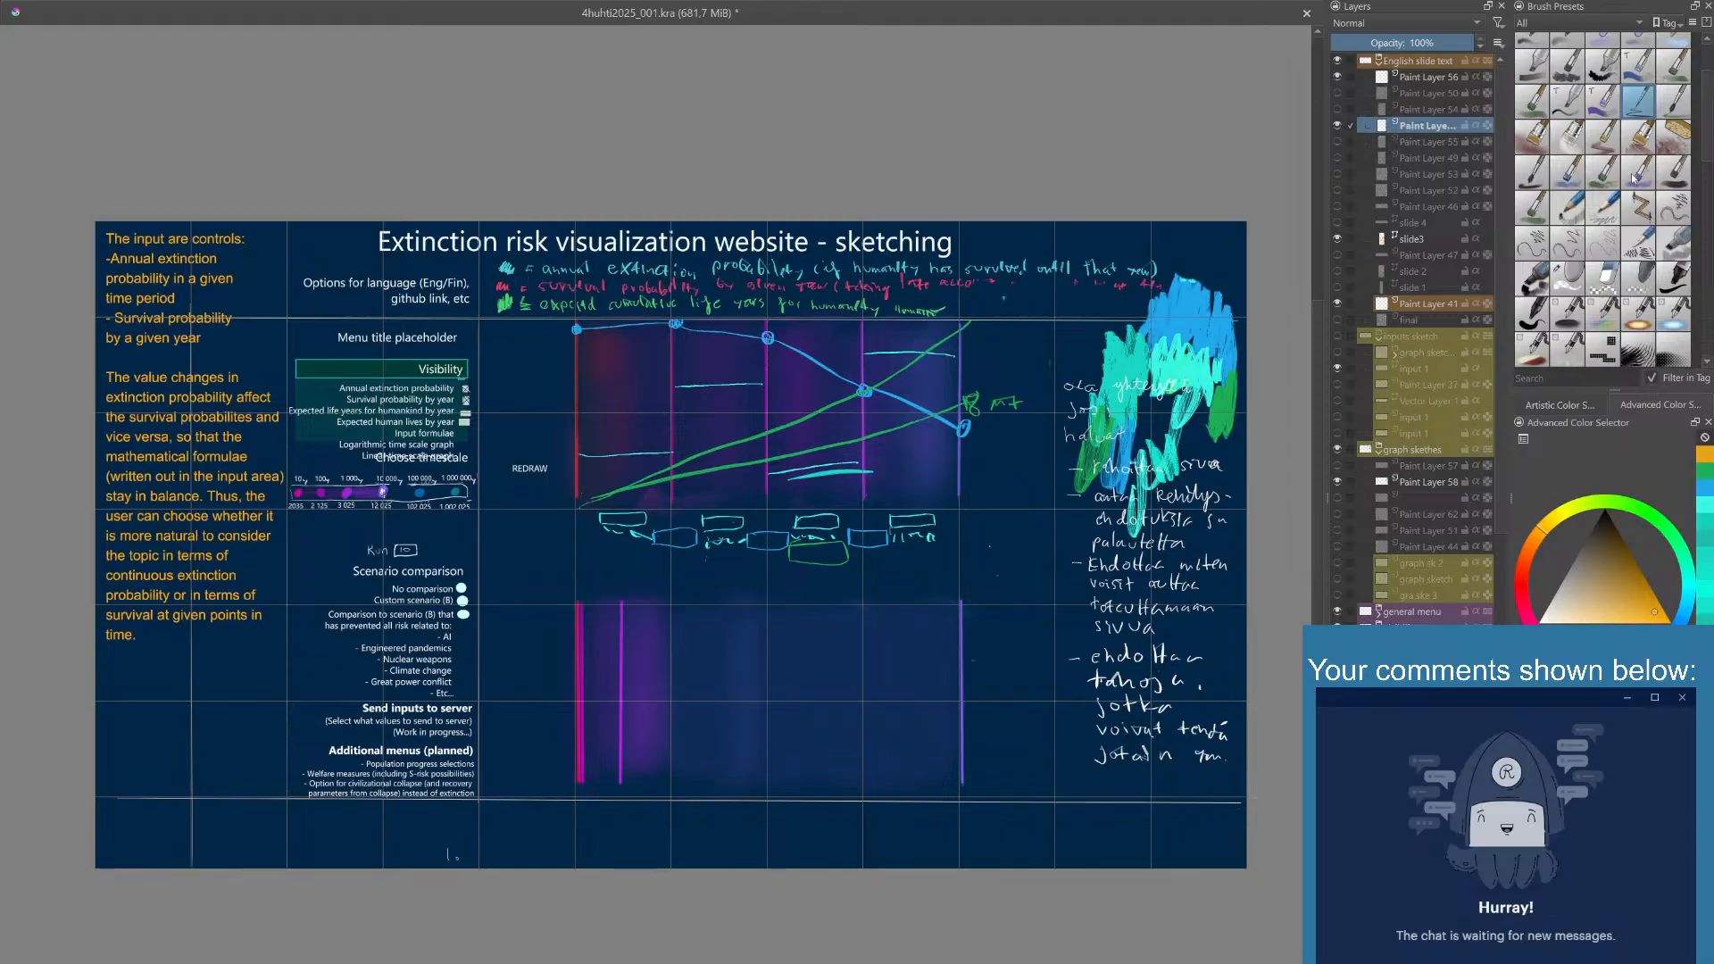
left_click(1561, 291)
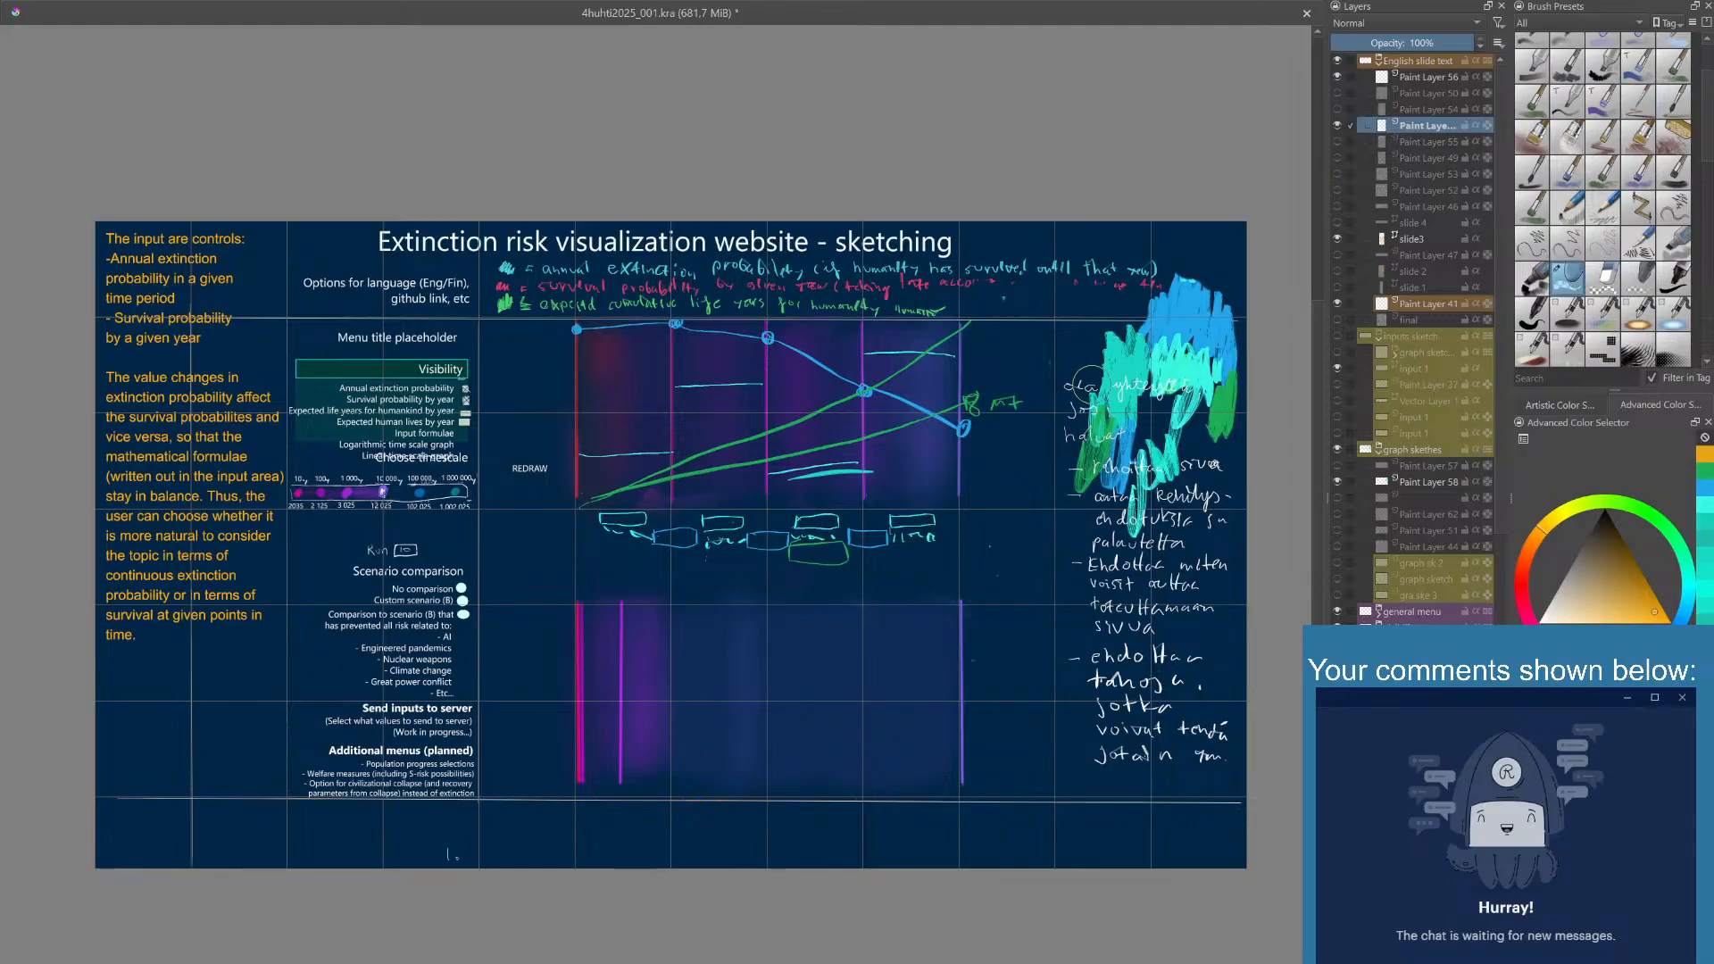
mouse_move(1084, 403)
left_mouse_down()
mouse_move(1099, 712)
mouse_move(1116, 617)
mouse_move(1157, 676)
mouse_move(1177, 643)
mouse_move(1215, 711)
mouse_move(1144, 643)
mouse_move(1132, 779)
mouse_move(1097, 751)
mouse_move(1198, 740)
left_mouse_up()
mouse_move(1132, 386)
left_mouse_down()
mouse_move(1086, 399)
mouse_move(1049, 430)
mouse_move(1061, 639)
mouse_move(1071, 394)
mouse_move(1096, 349)
mouse_move(1147, 417)
left_mouse_up()
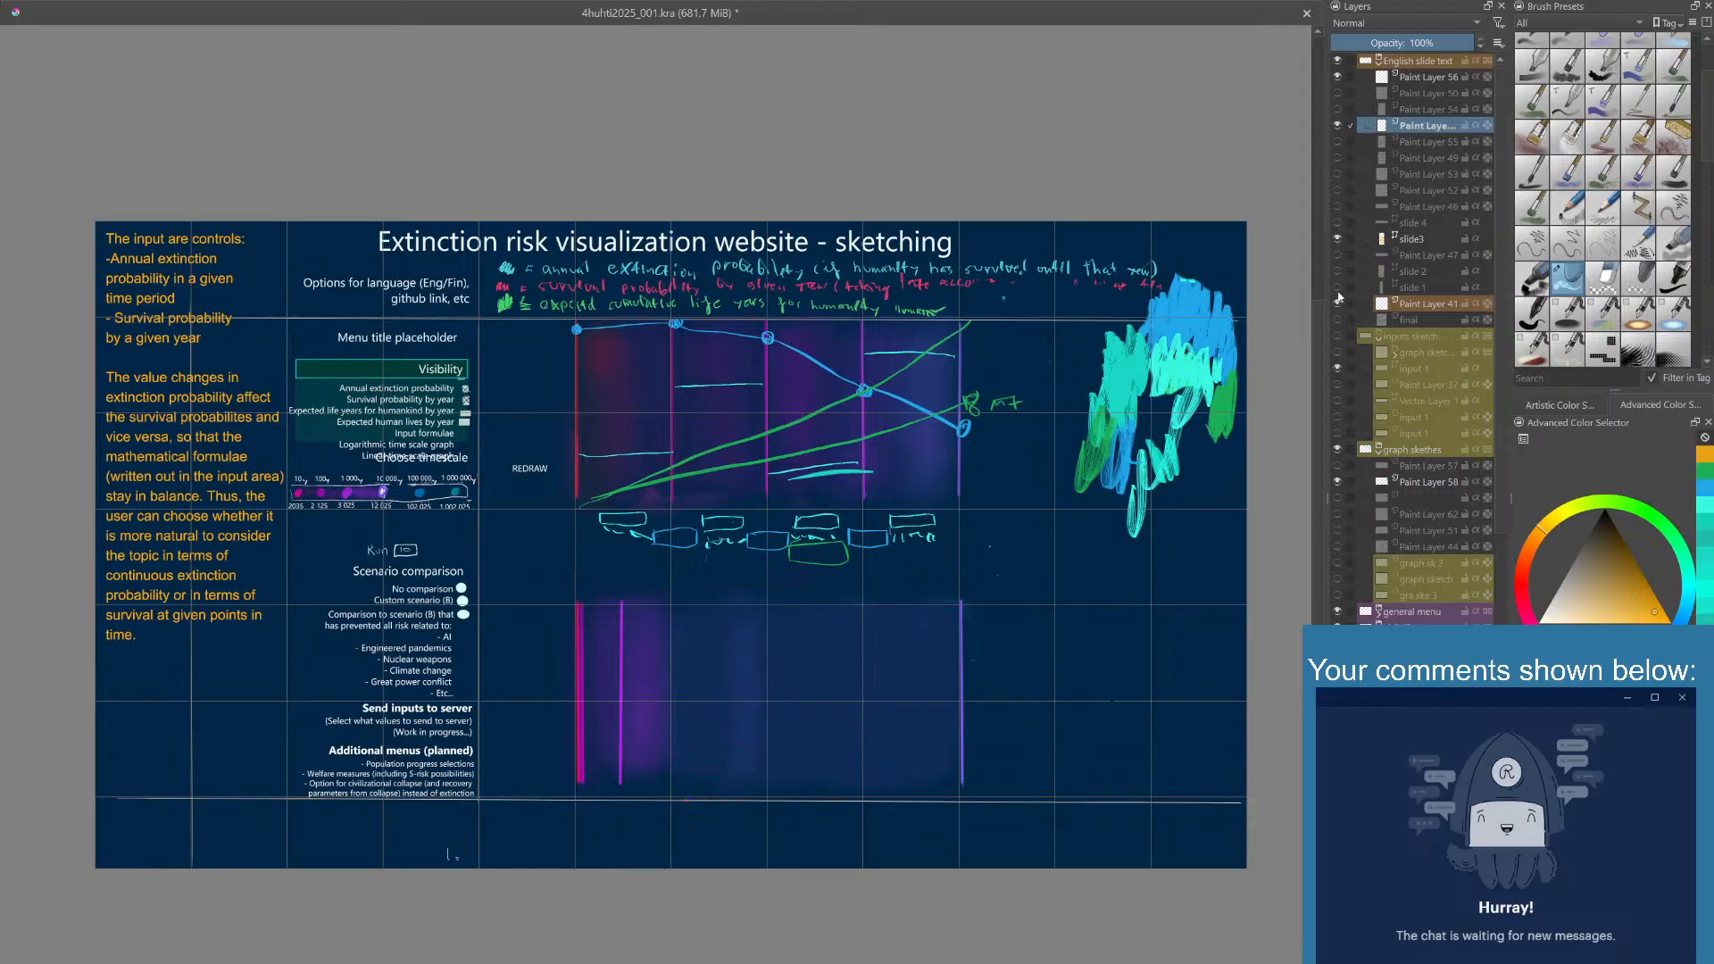
left_click_drag(1431, 125, 1437, 230)
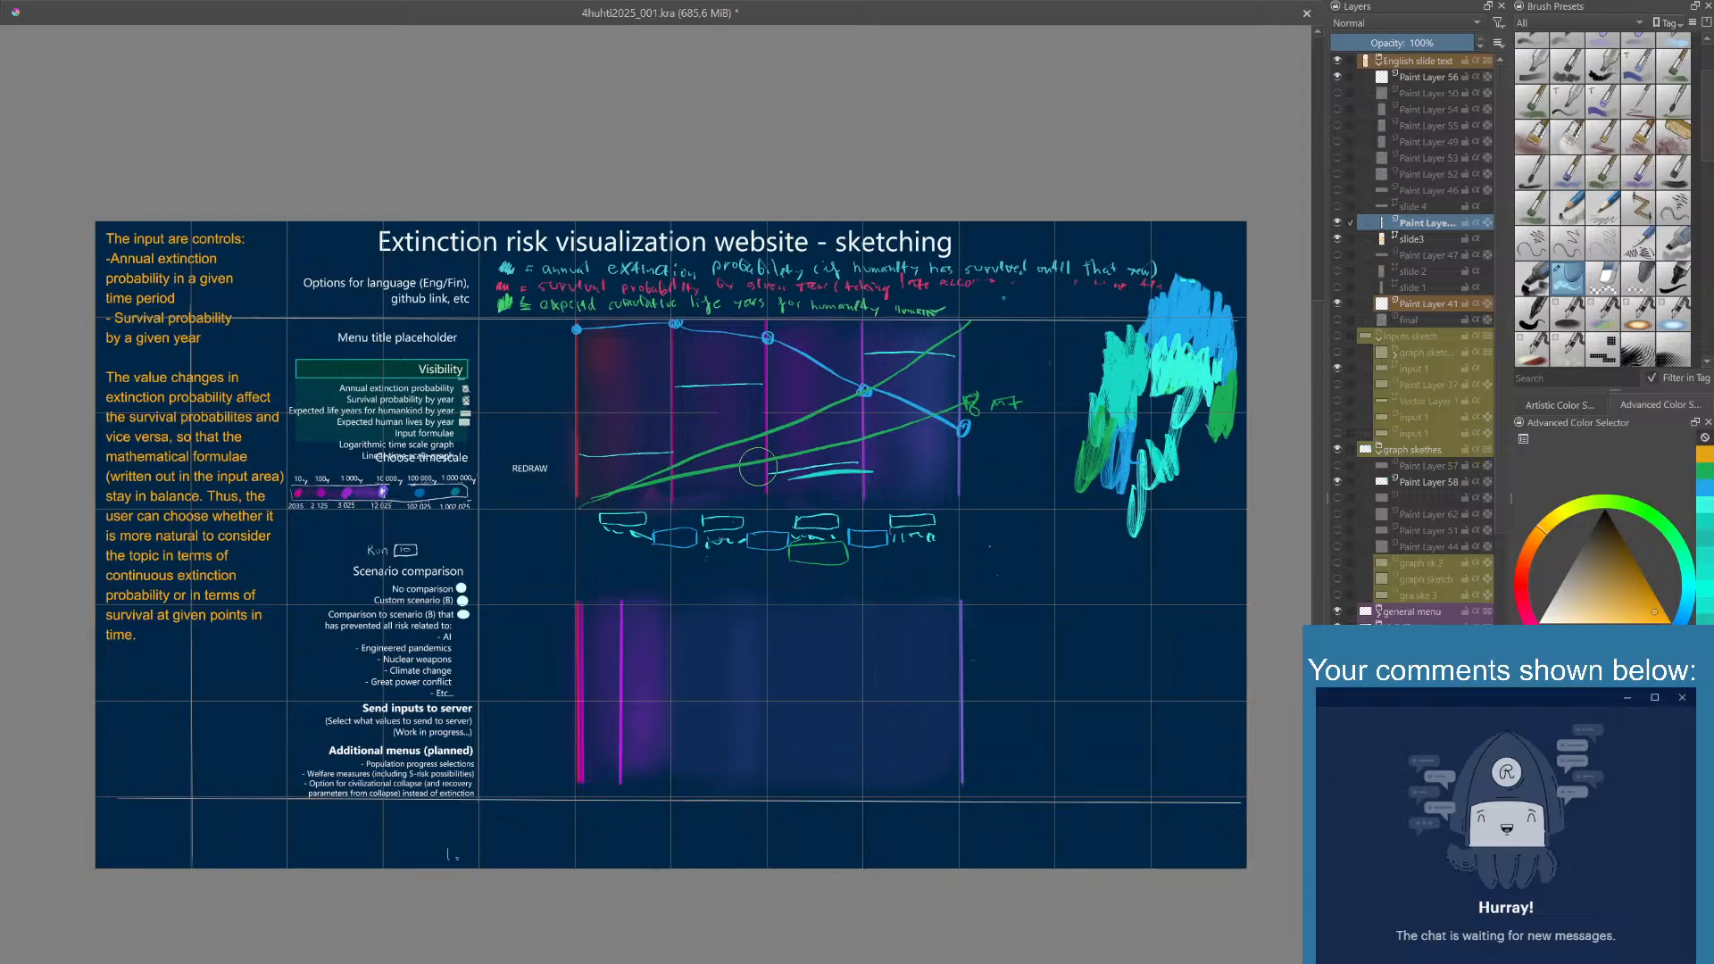
- Draw orange arrows from the annual extinction probability and survival probability lines to the input row between the graphs
right_click(756, 470)
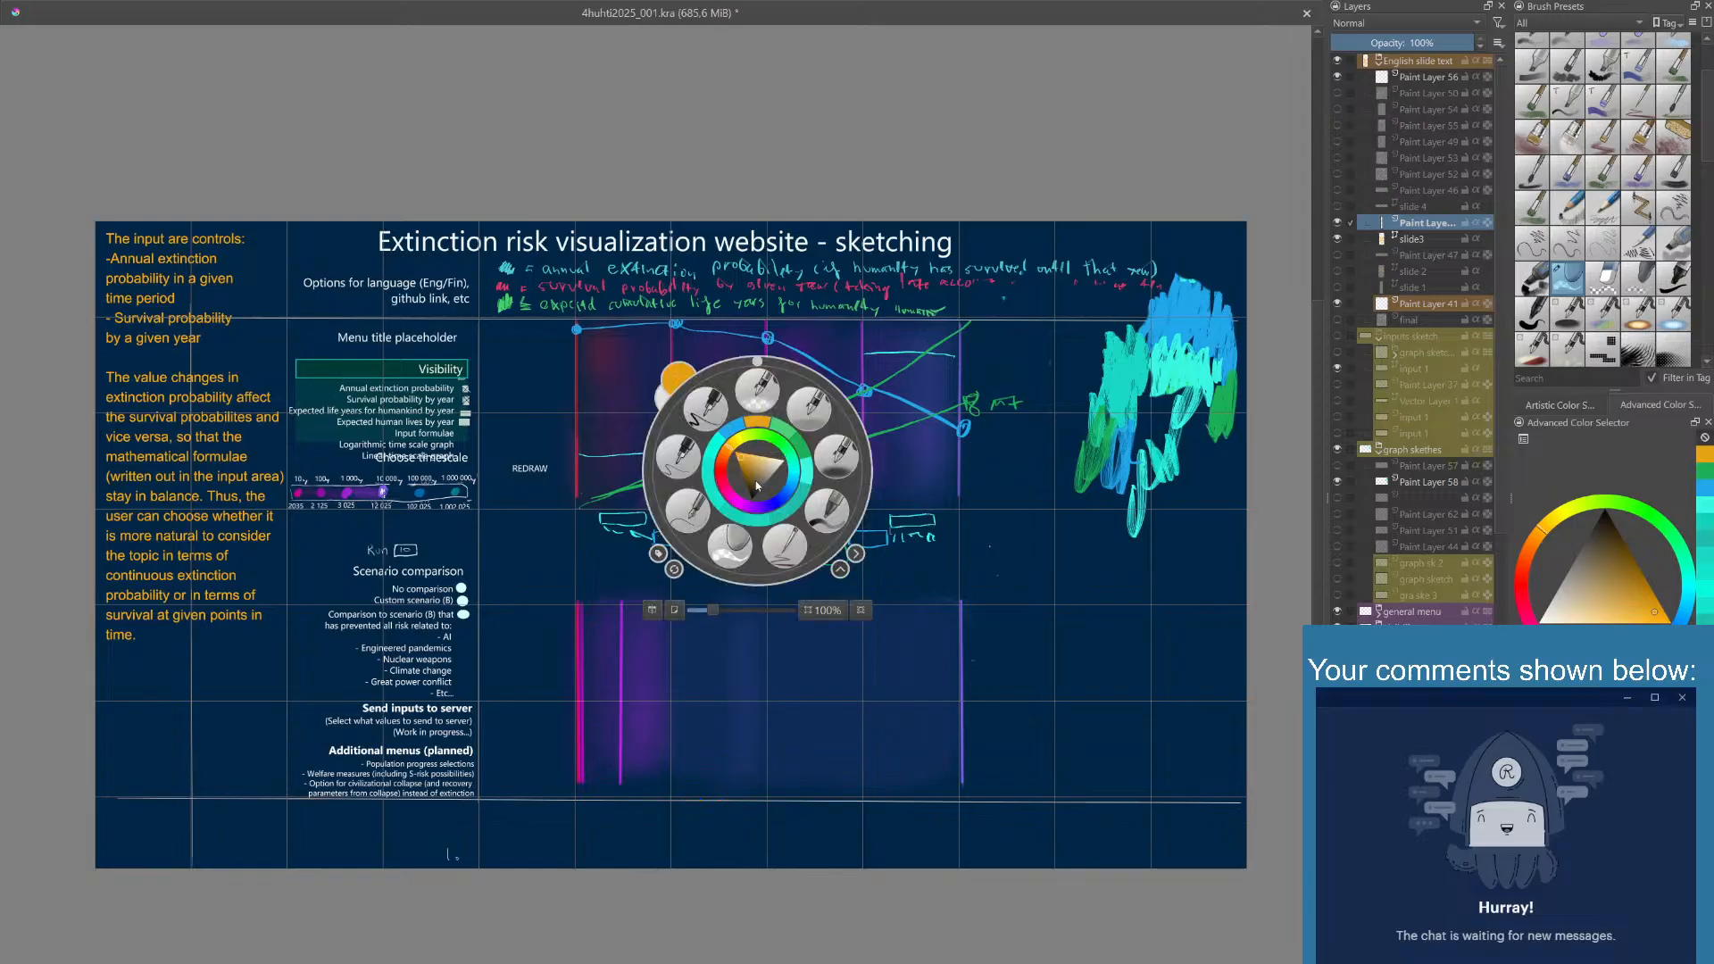
left_click(775, 533)
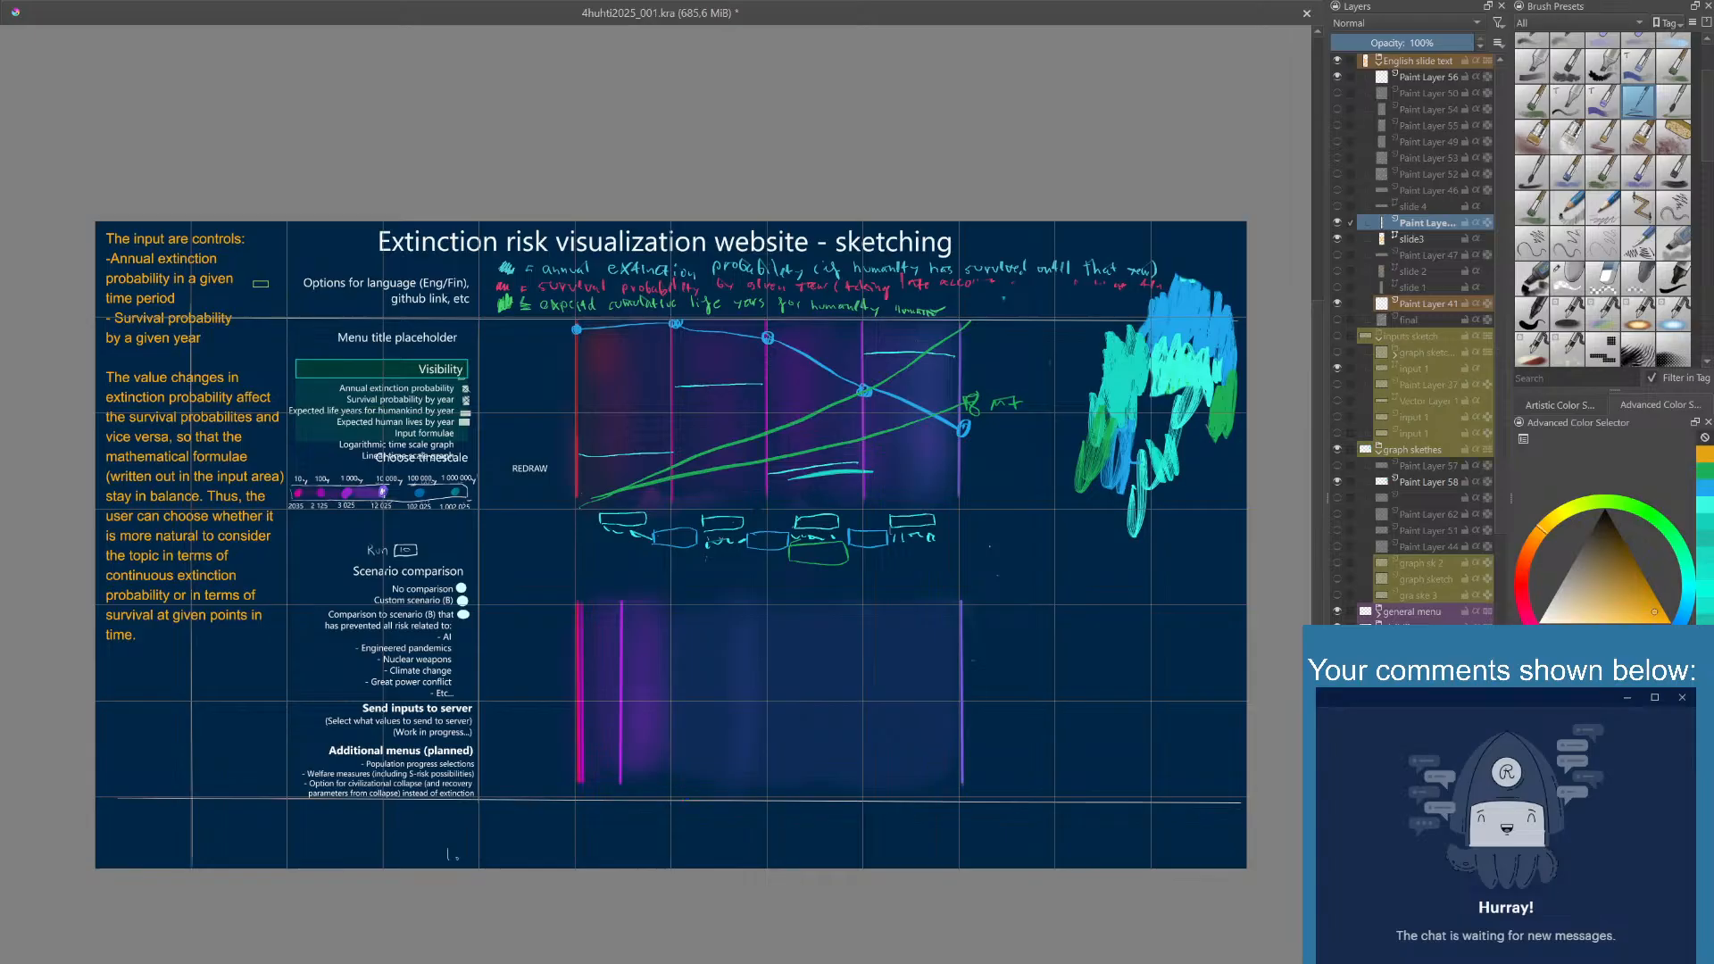
mouse_move(253, 282)
left_mouse_down()
mouse_move(538, 416)
mouse_move(611, 498)
mouse_move(631, 496)
left_mouse_up()
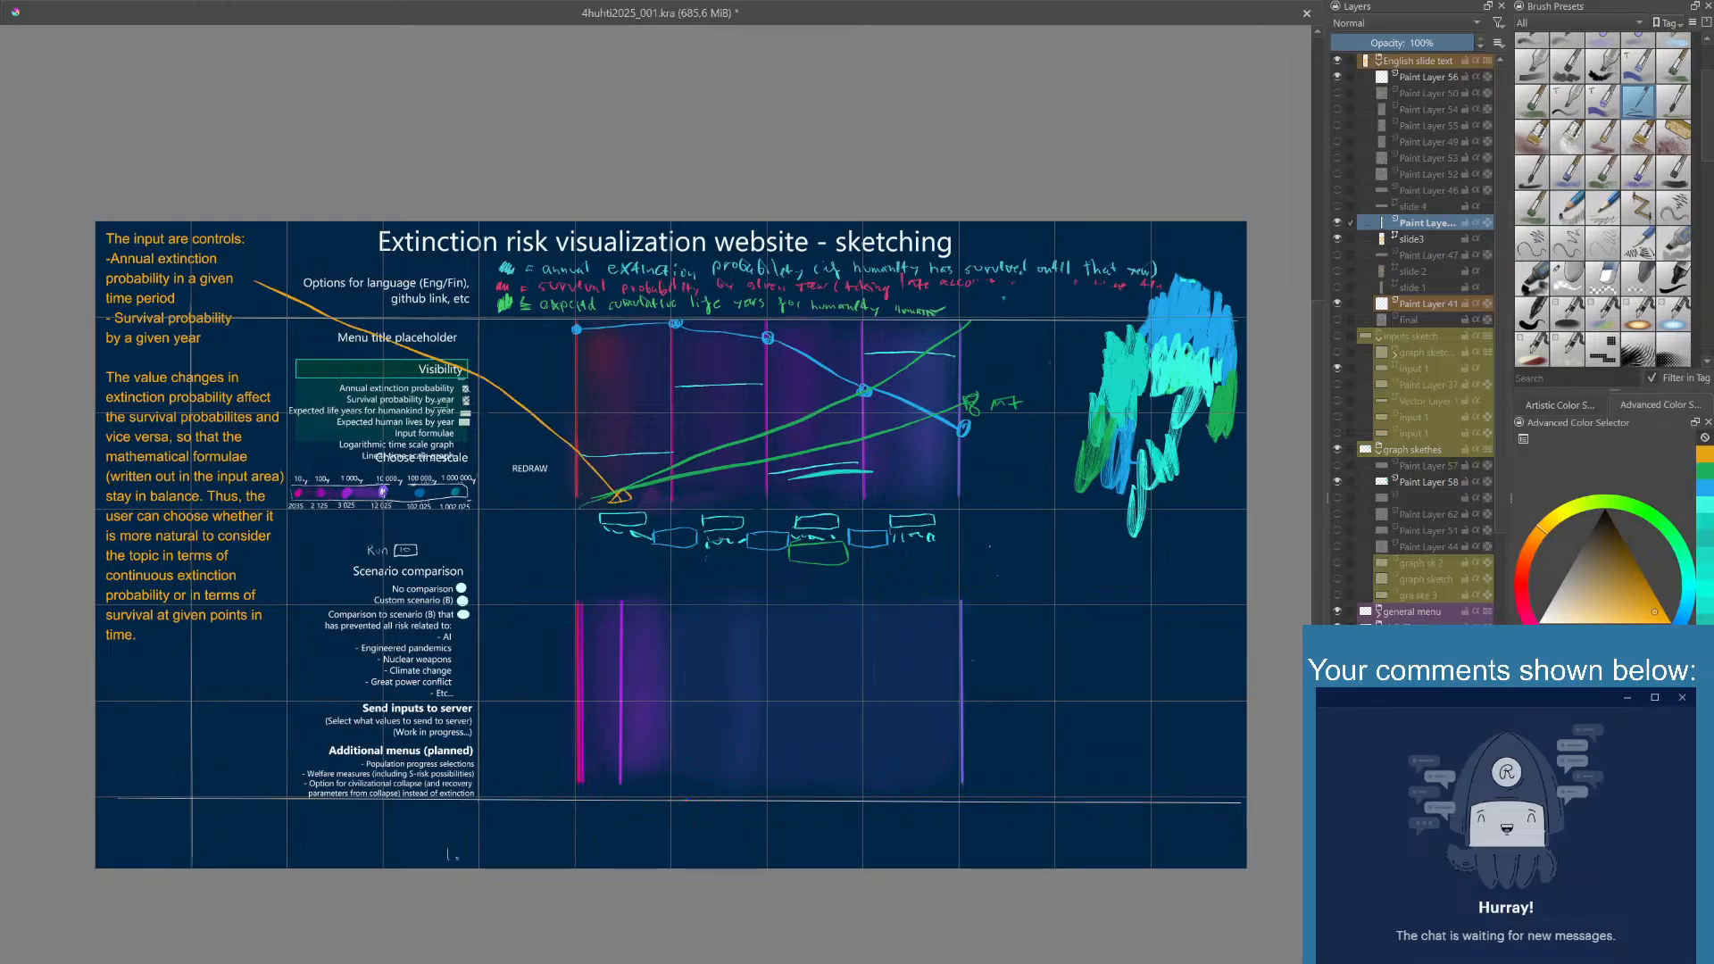
mouse_move(252, 342)
left_mouse_down()
mouse_move(471, 451)
mouse_move(560, 530)
mouse_move(628, 572)
mouse_move(650, 555)
mouse_move(644, 569)
left_mouse_up()
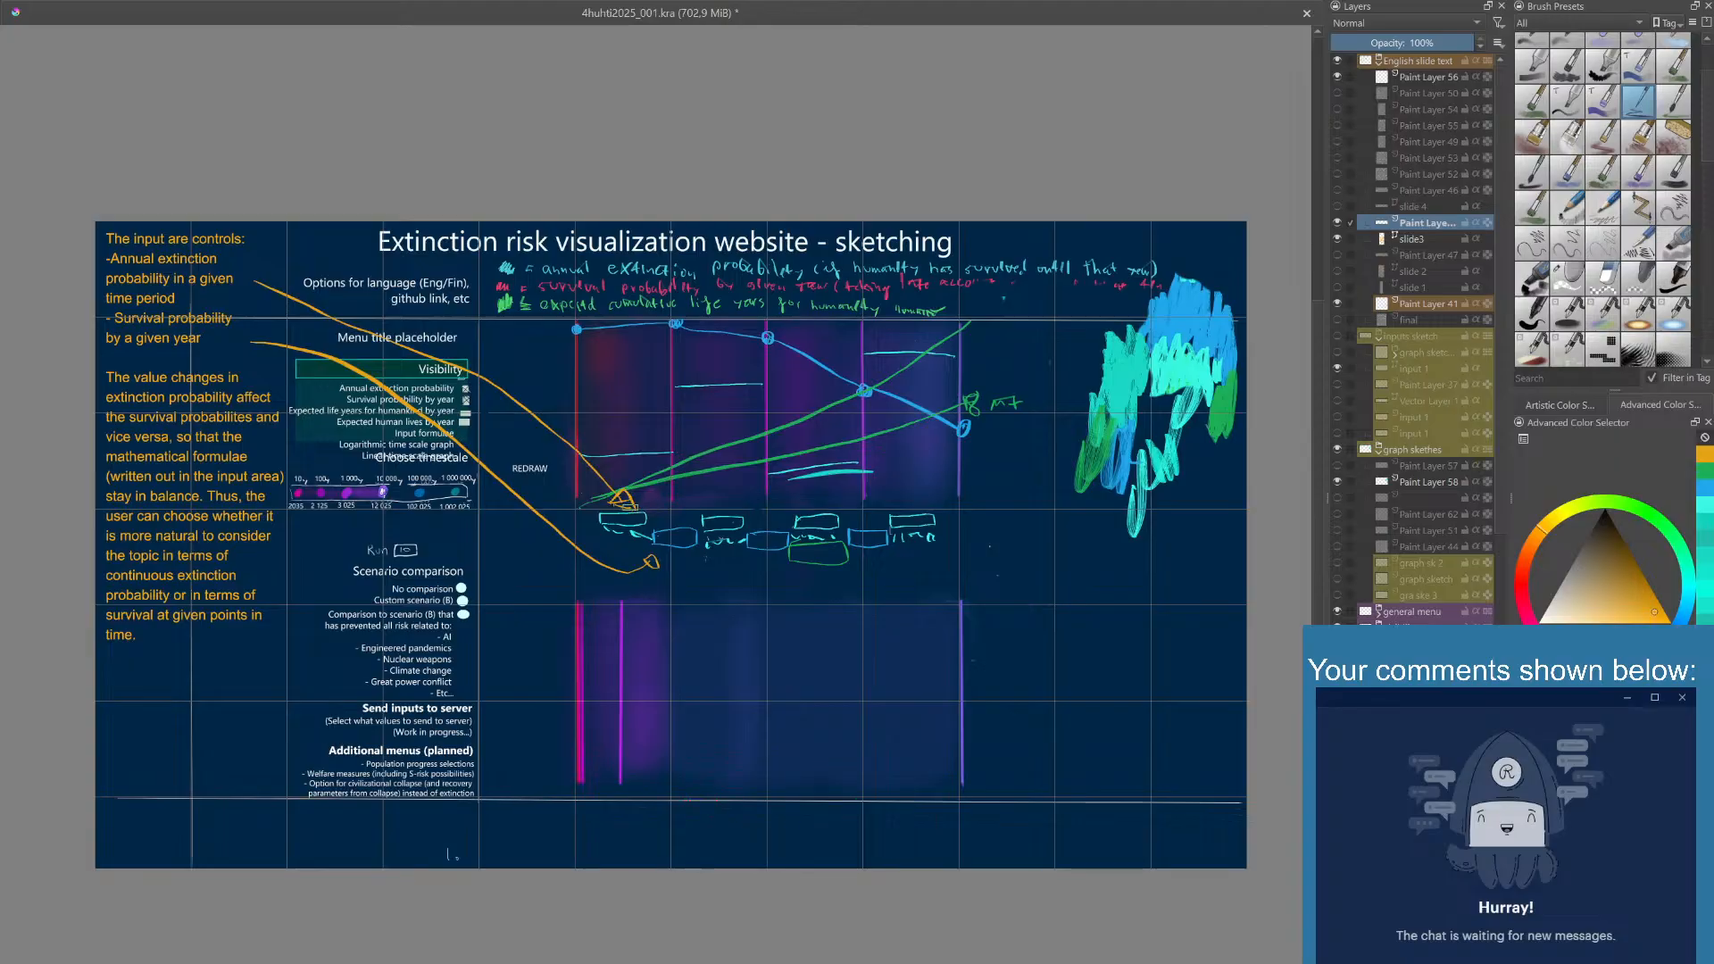
- Erase and redraw the head of the annual extinction probability arrow, and clean up the strokes around it
right_click(643, 495)
left_click(614, 571)
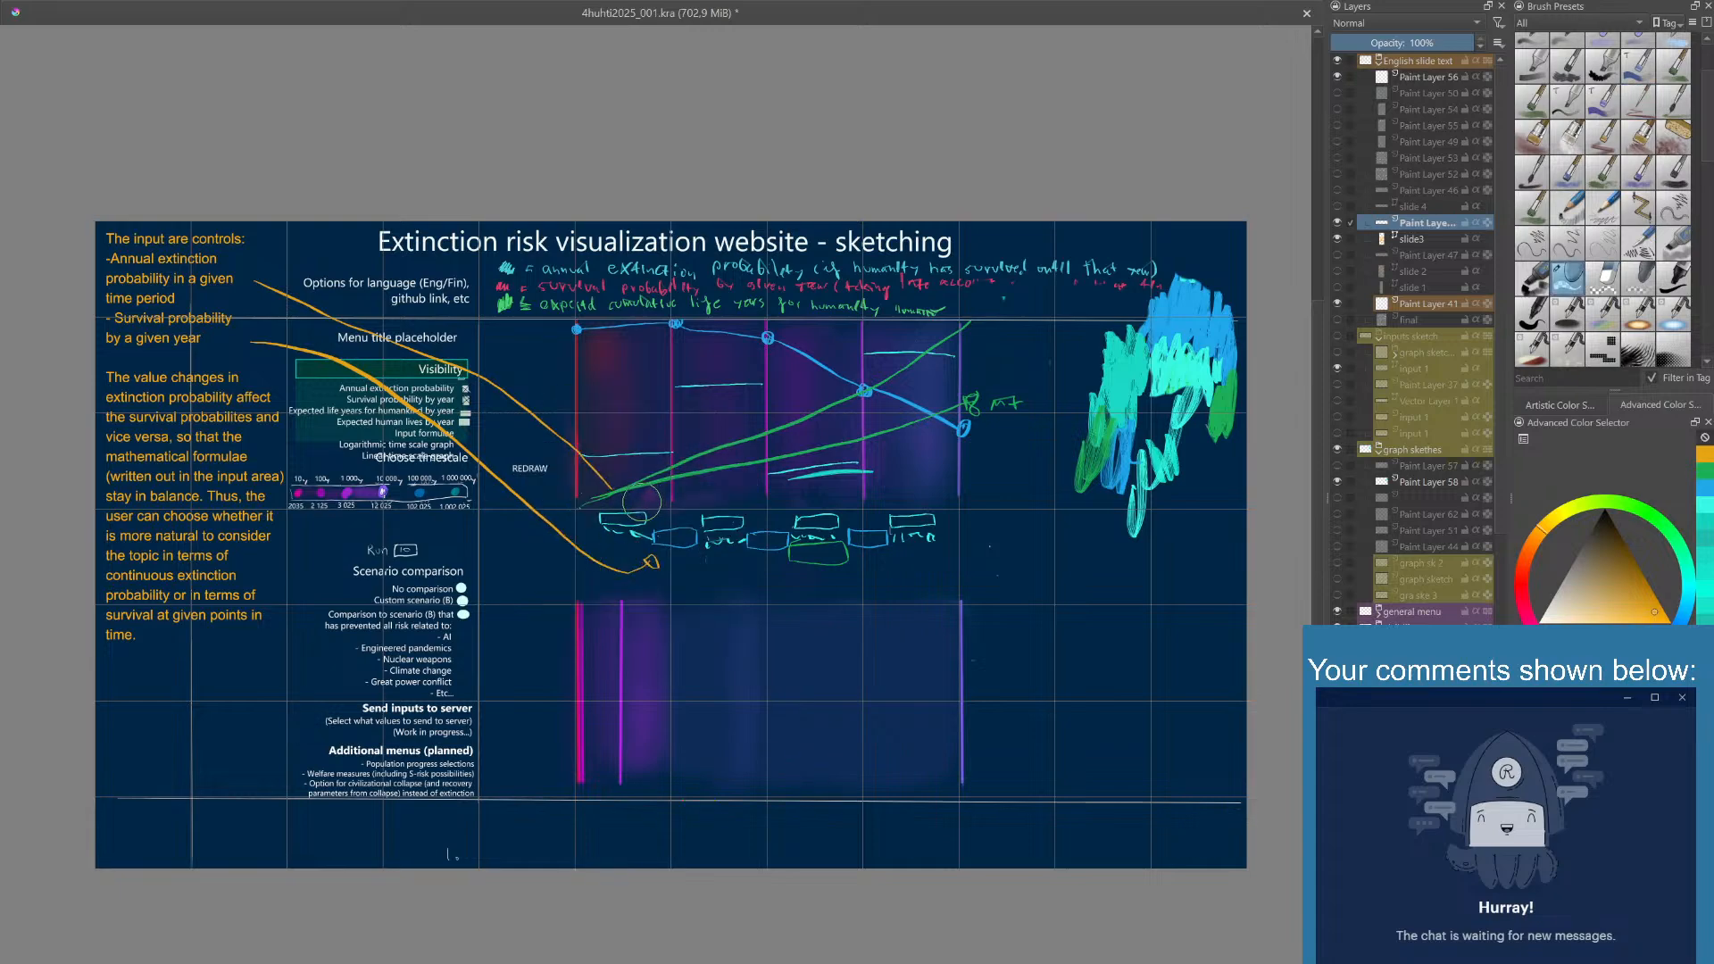
right_click(625, 494)
left_click(651, 569)
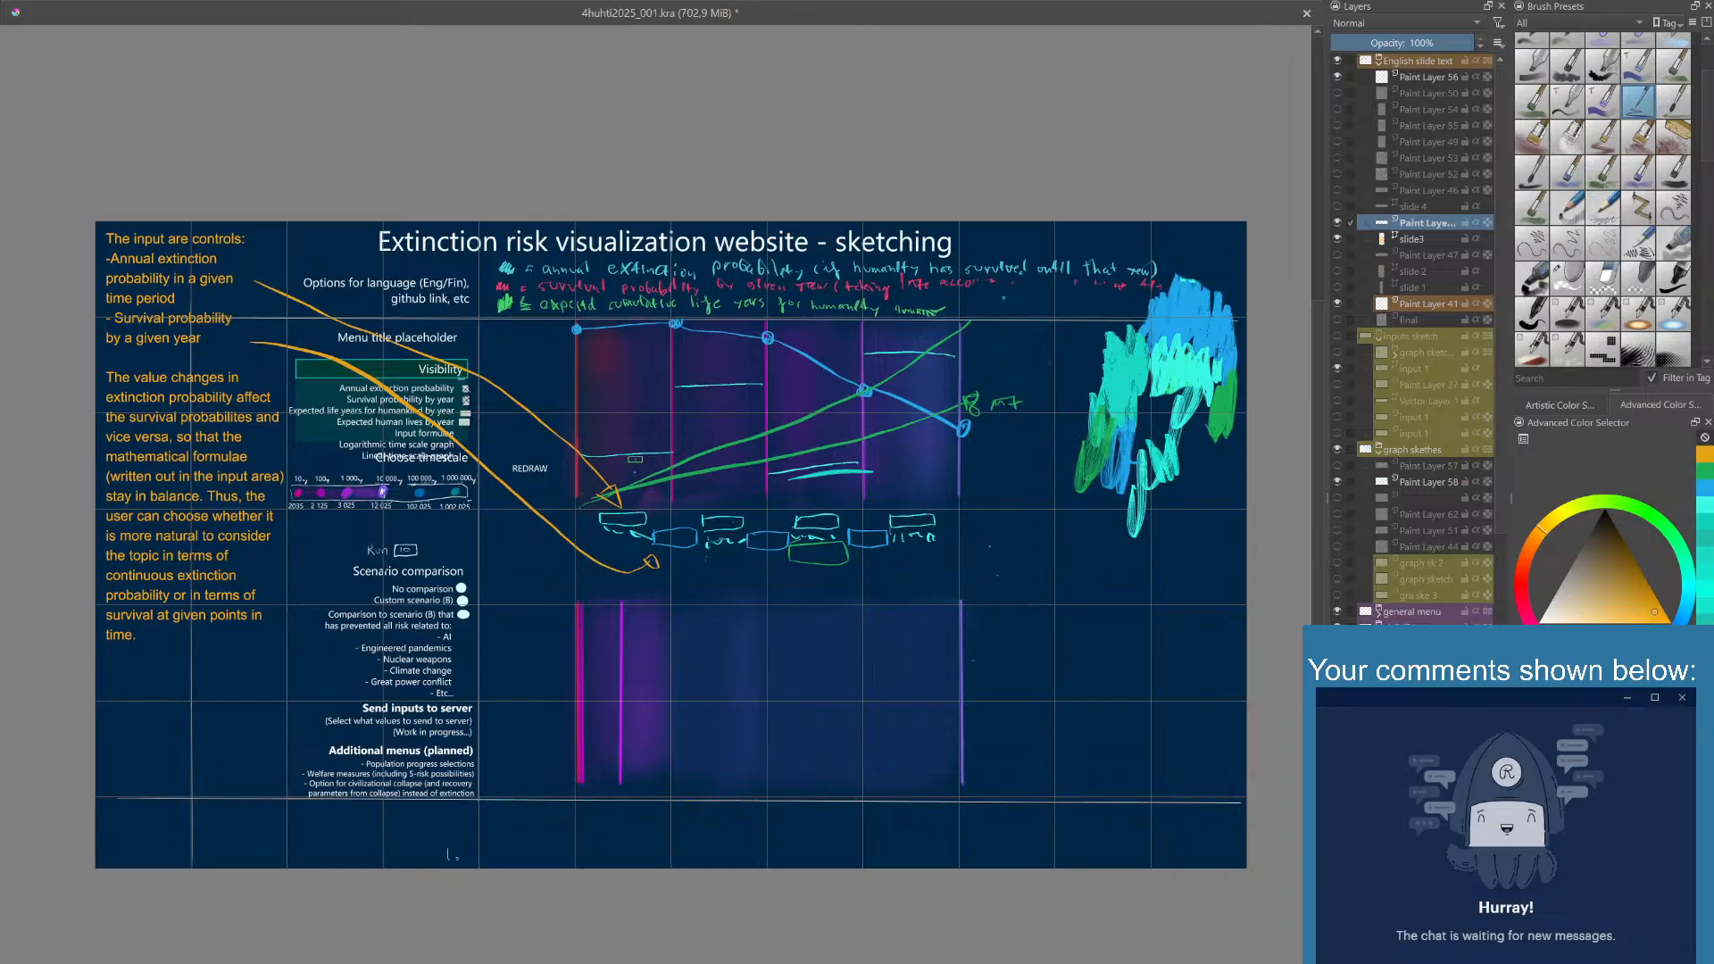
left_click_drag(635, 463, 634, 467)
right_click(639, 462)
left_click(614, 537)
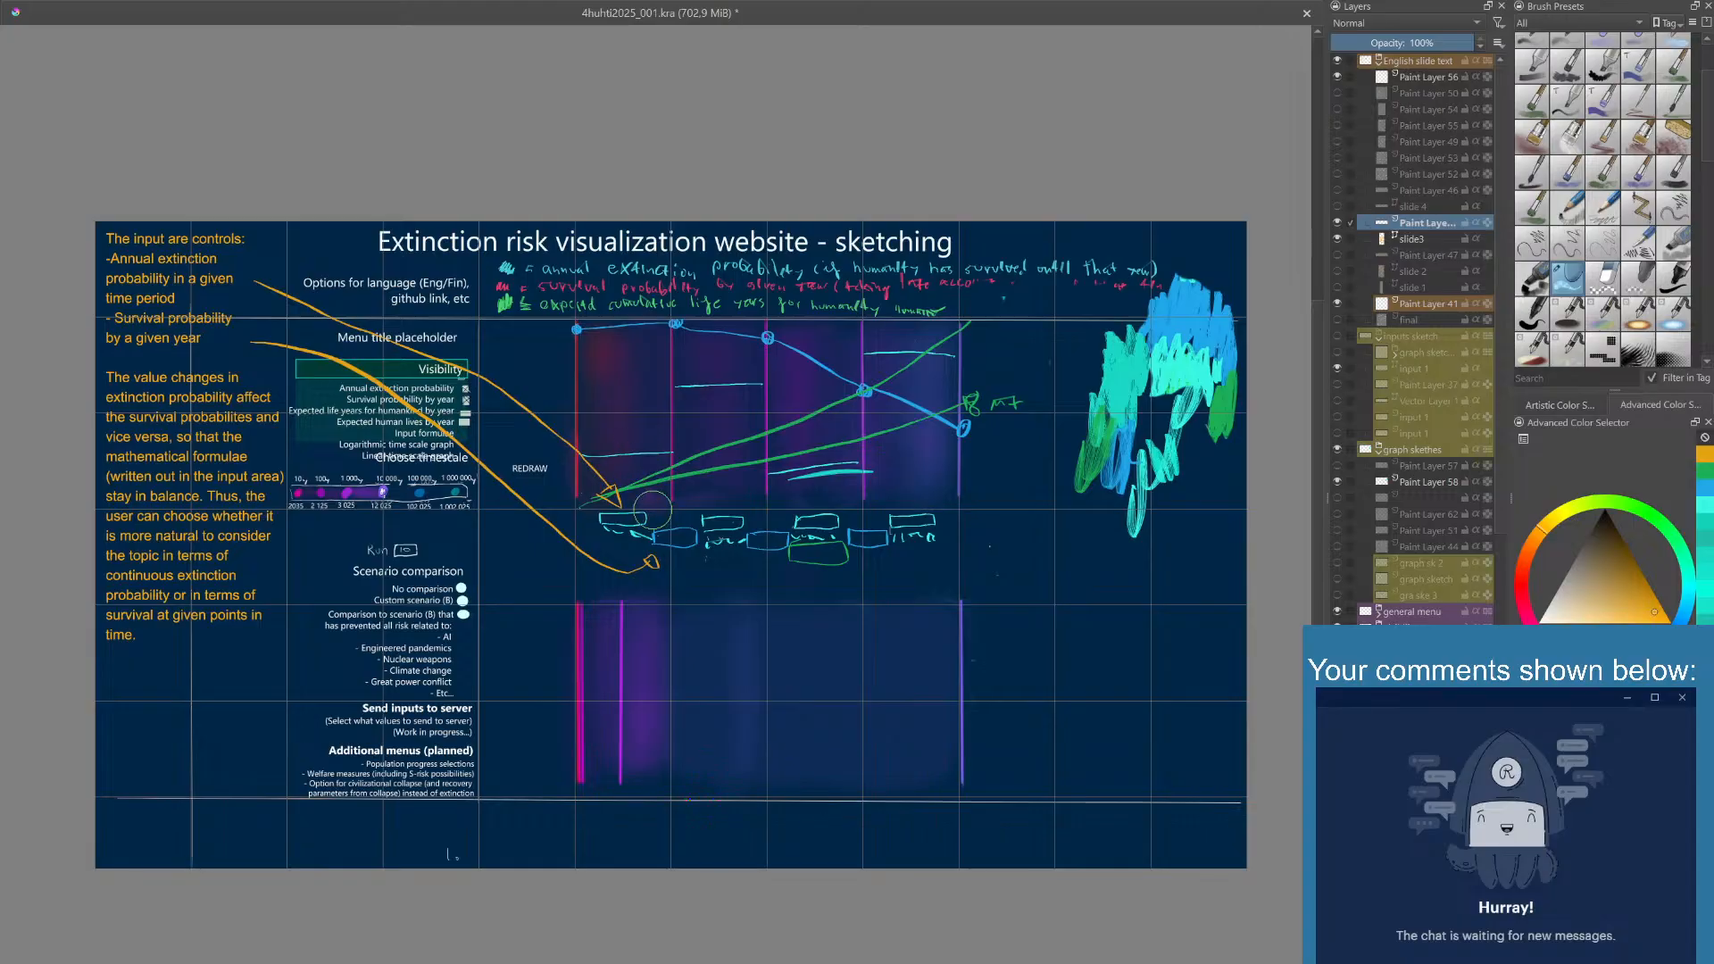
left_click_drag(592, 484, 628, 498)
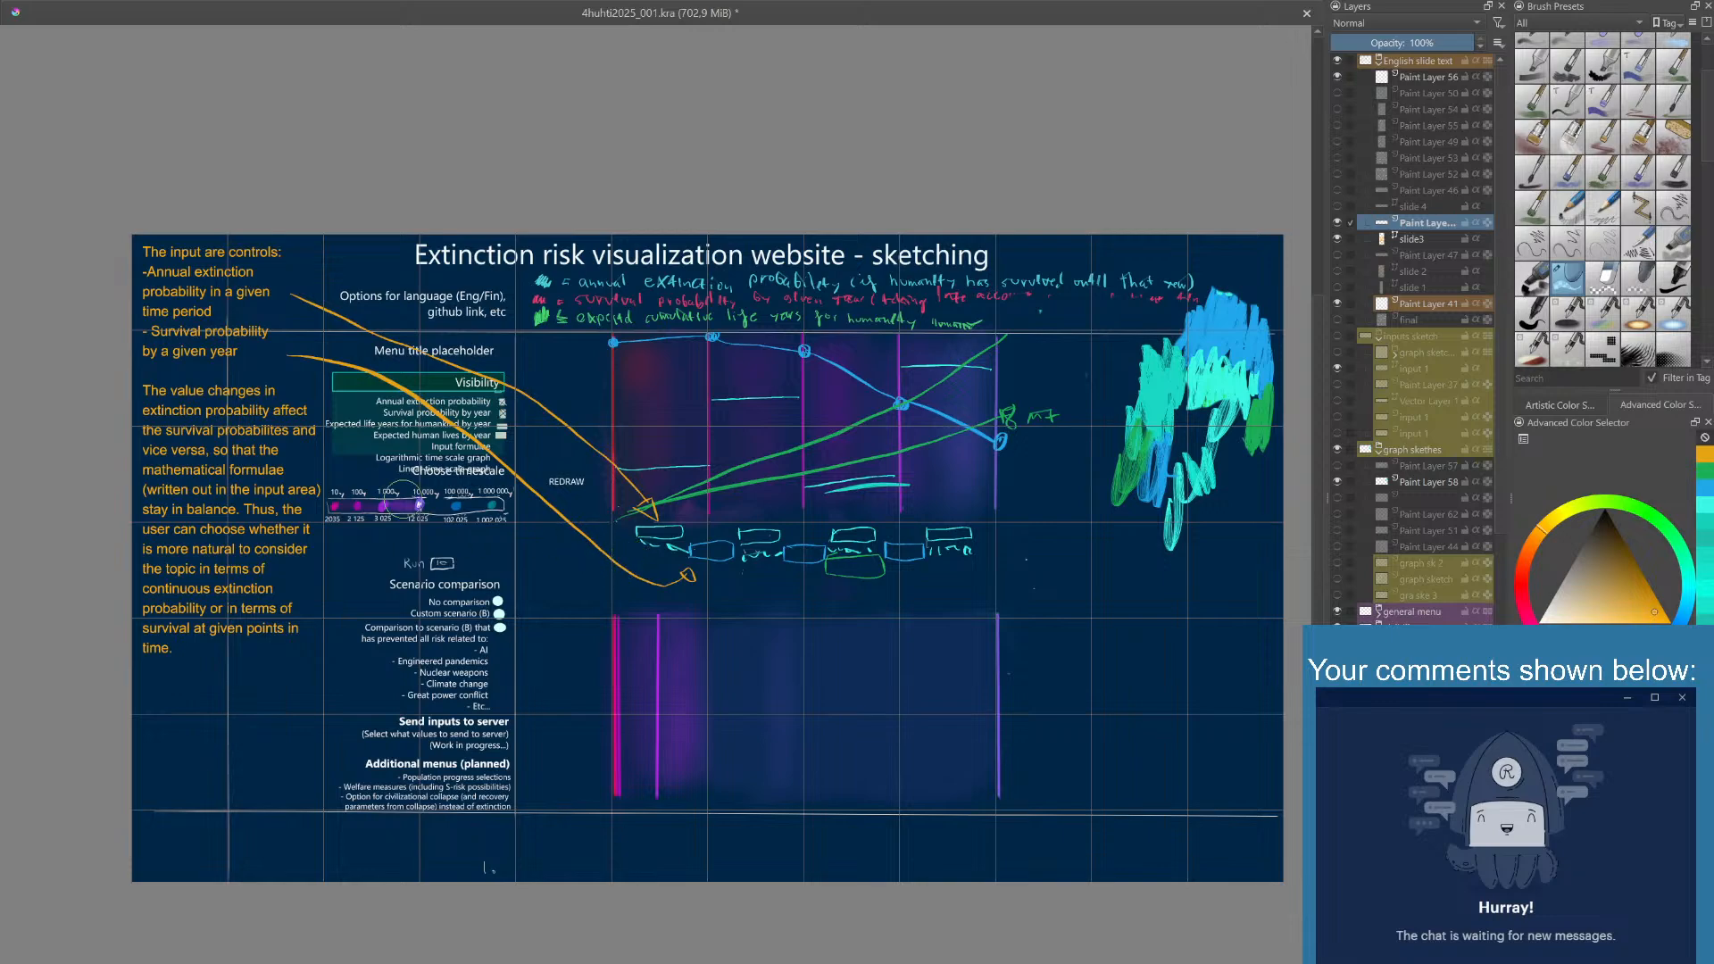
- Draw a curved orange arrow from the mathematical formulae text to the lower side of the input row, and save the document
right_click(426, 511)
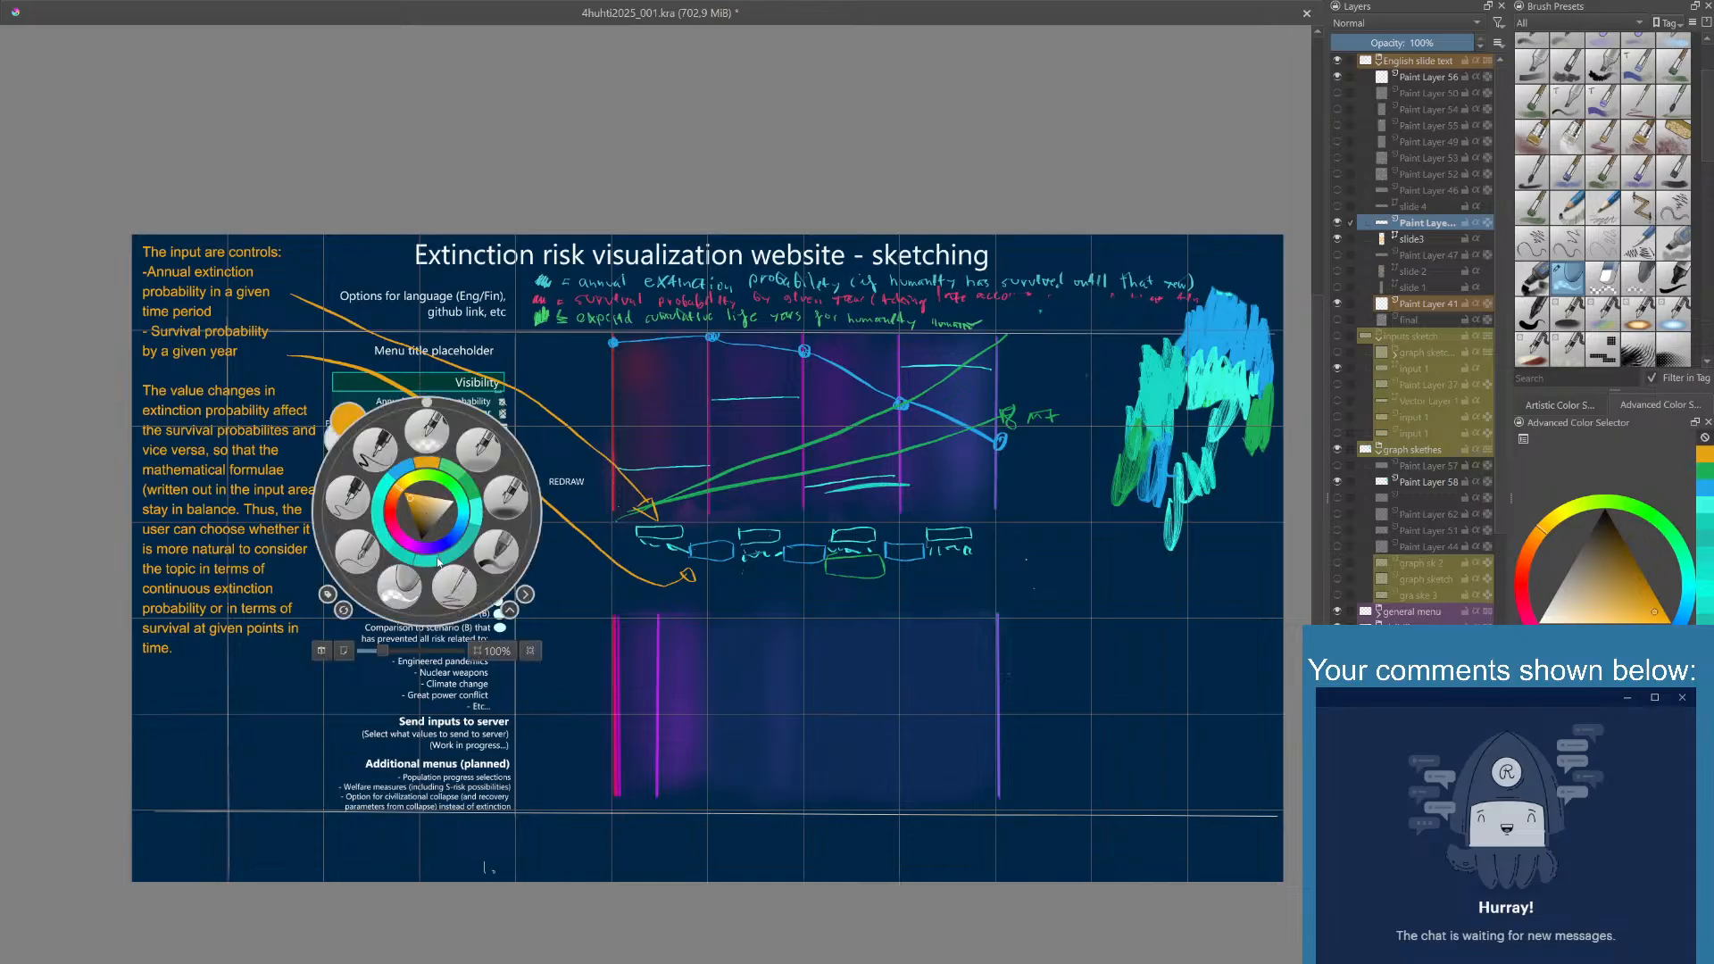
left_click(470, 591)
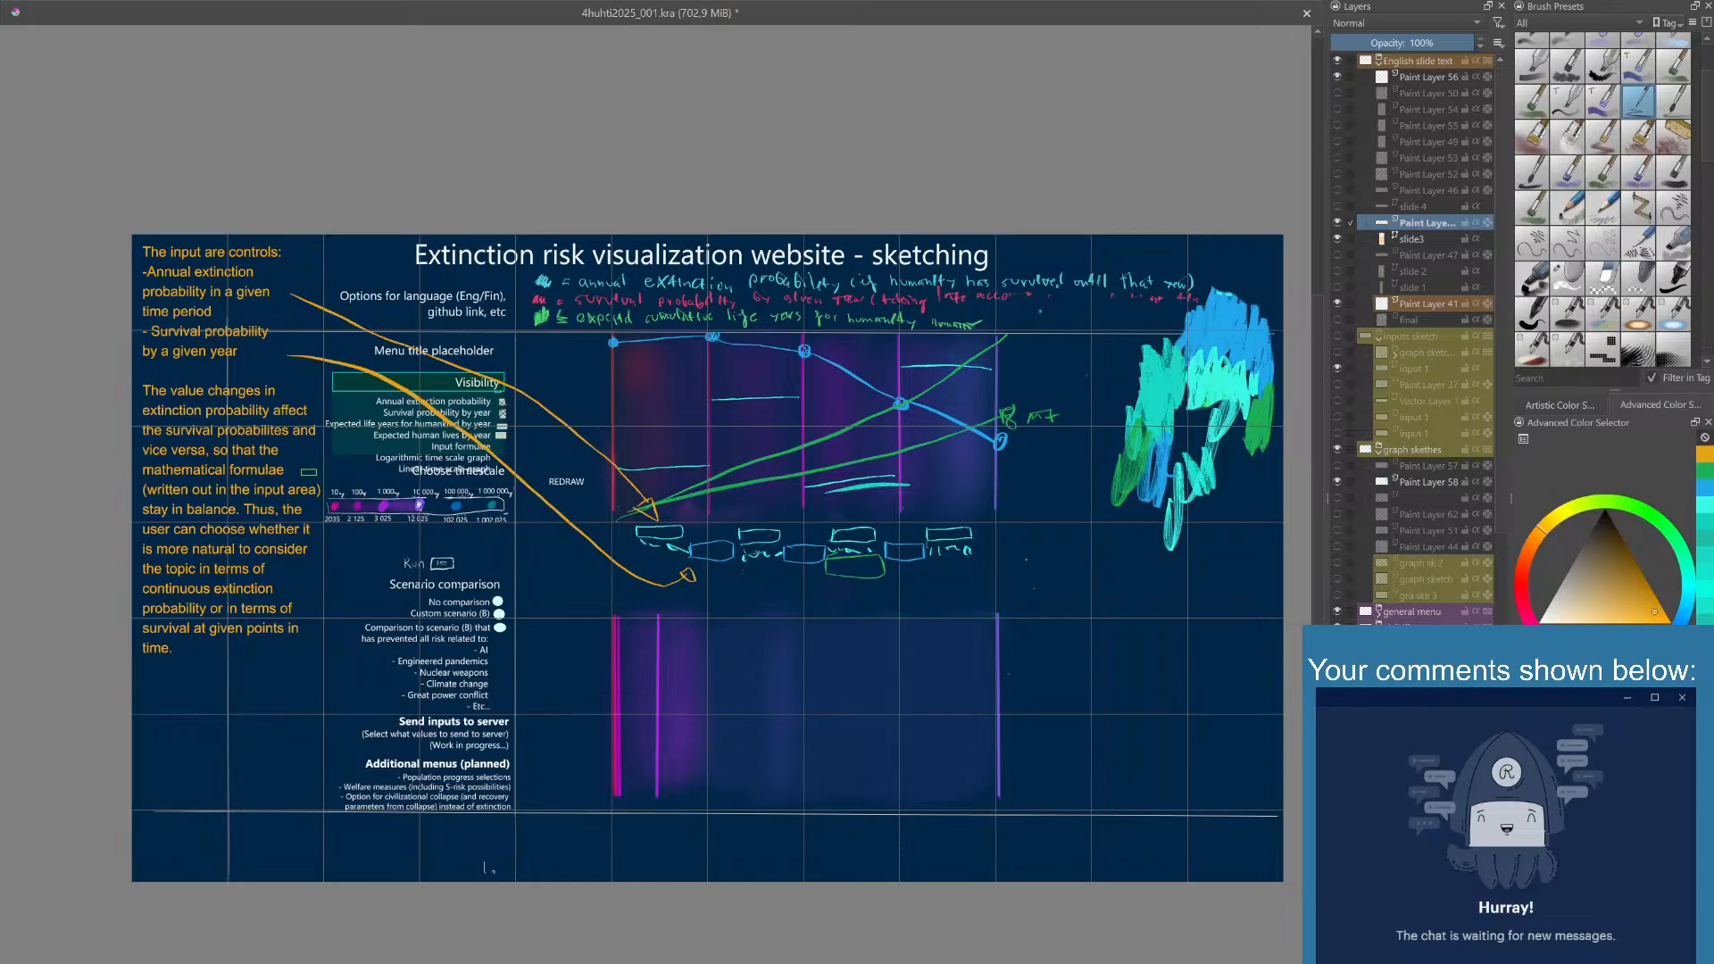
mouse_move(300, 474)
left_mouse_down()
mouse_move(372, 496)
mouse_move(437, 560)
mouse_move(580, 605)
mouse_move(737, 573)
left_mouse_up()
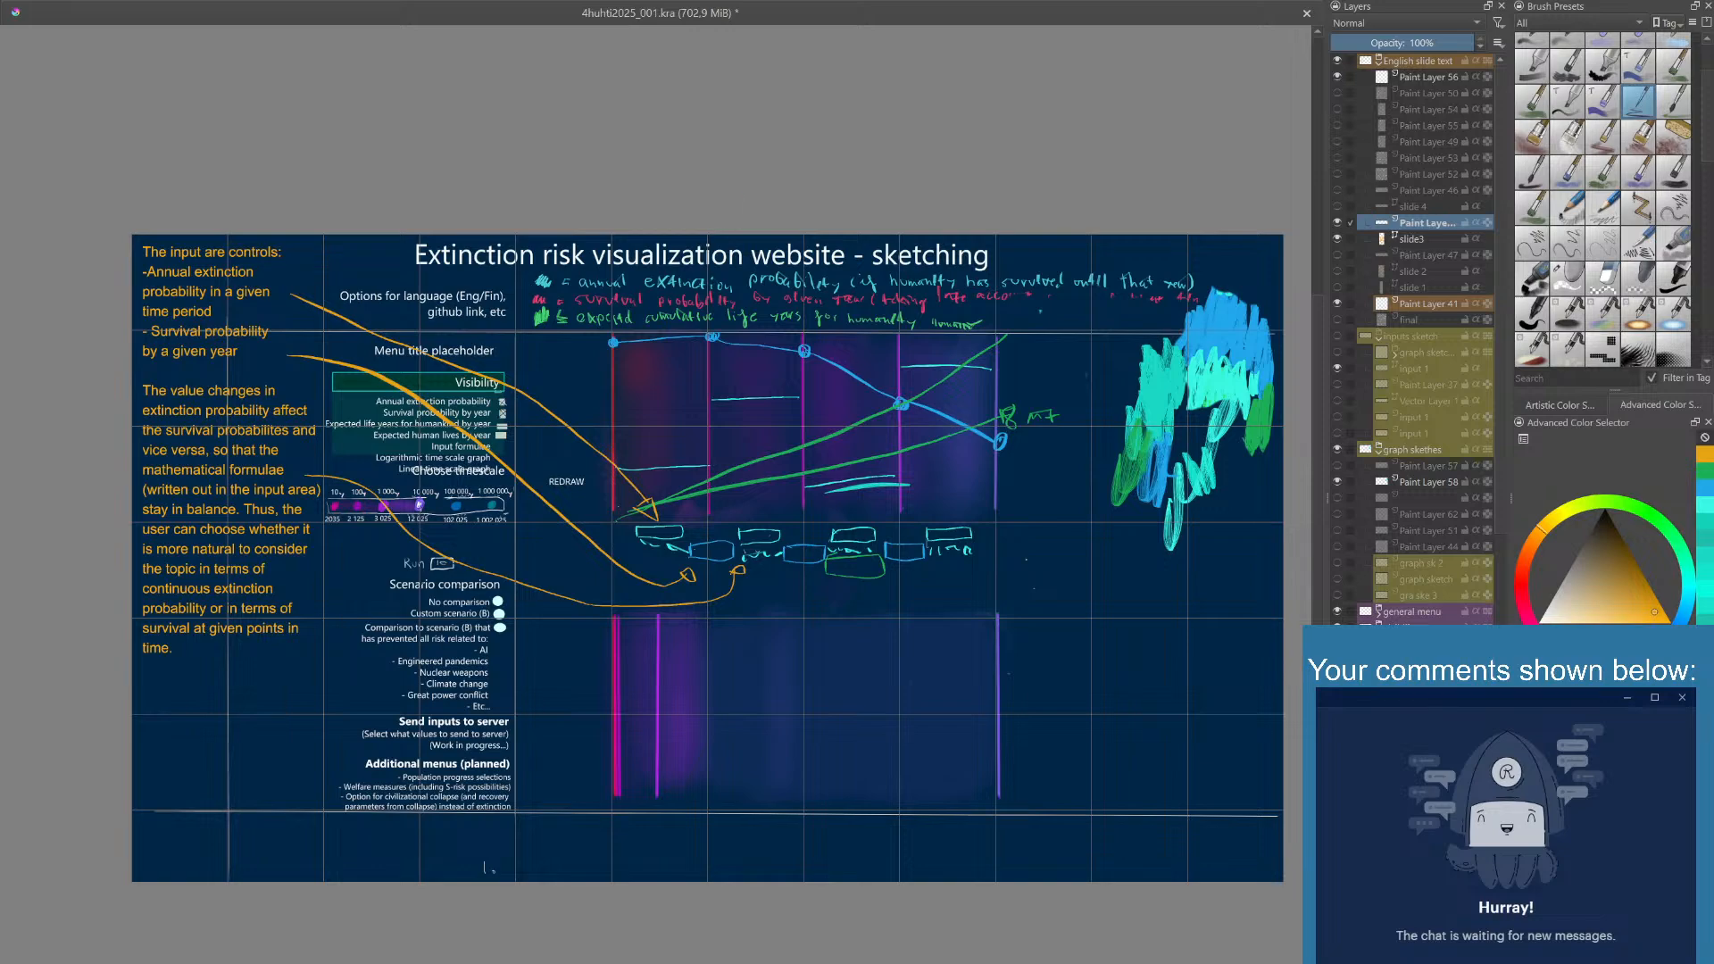
key("ctrl+s")
- Switch the arrow layer and the slide3 text off and on again to compare the sketch
left_click(1337, 226)
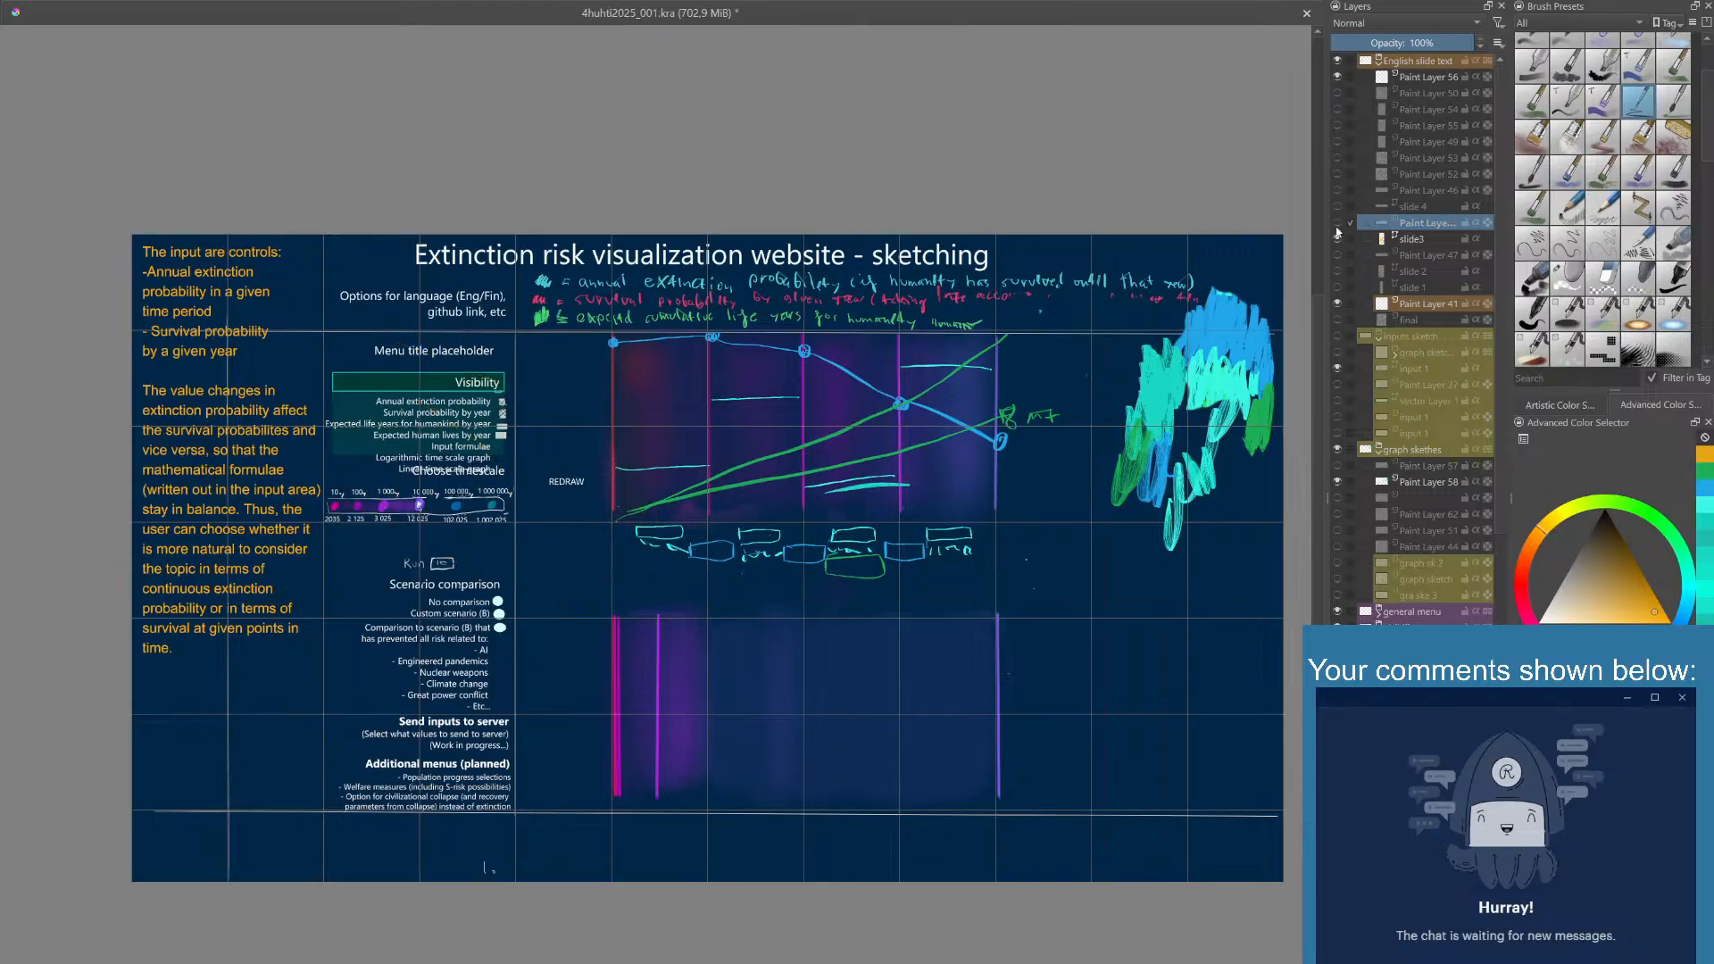
left_click(1337, 227)
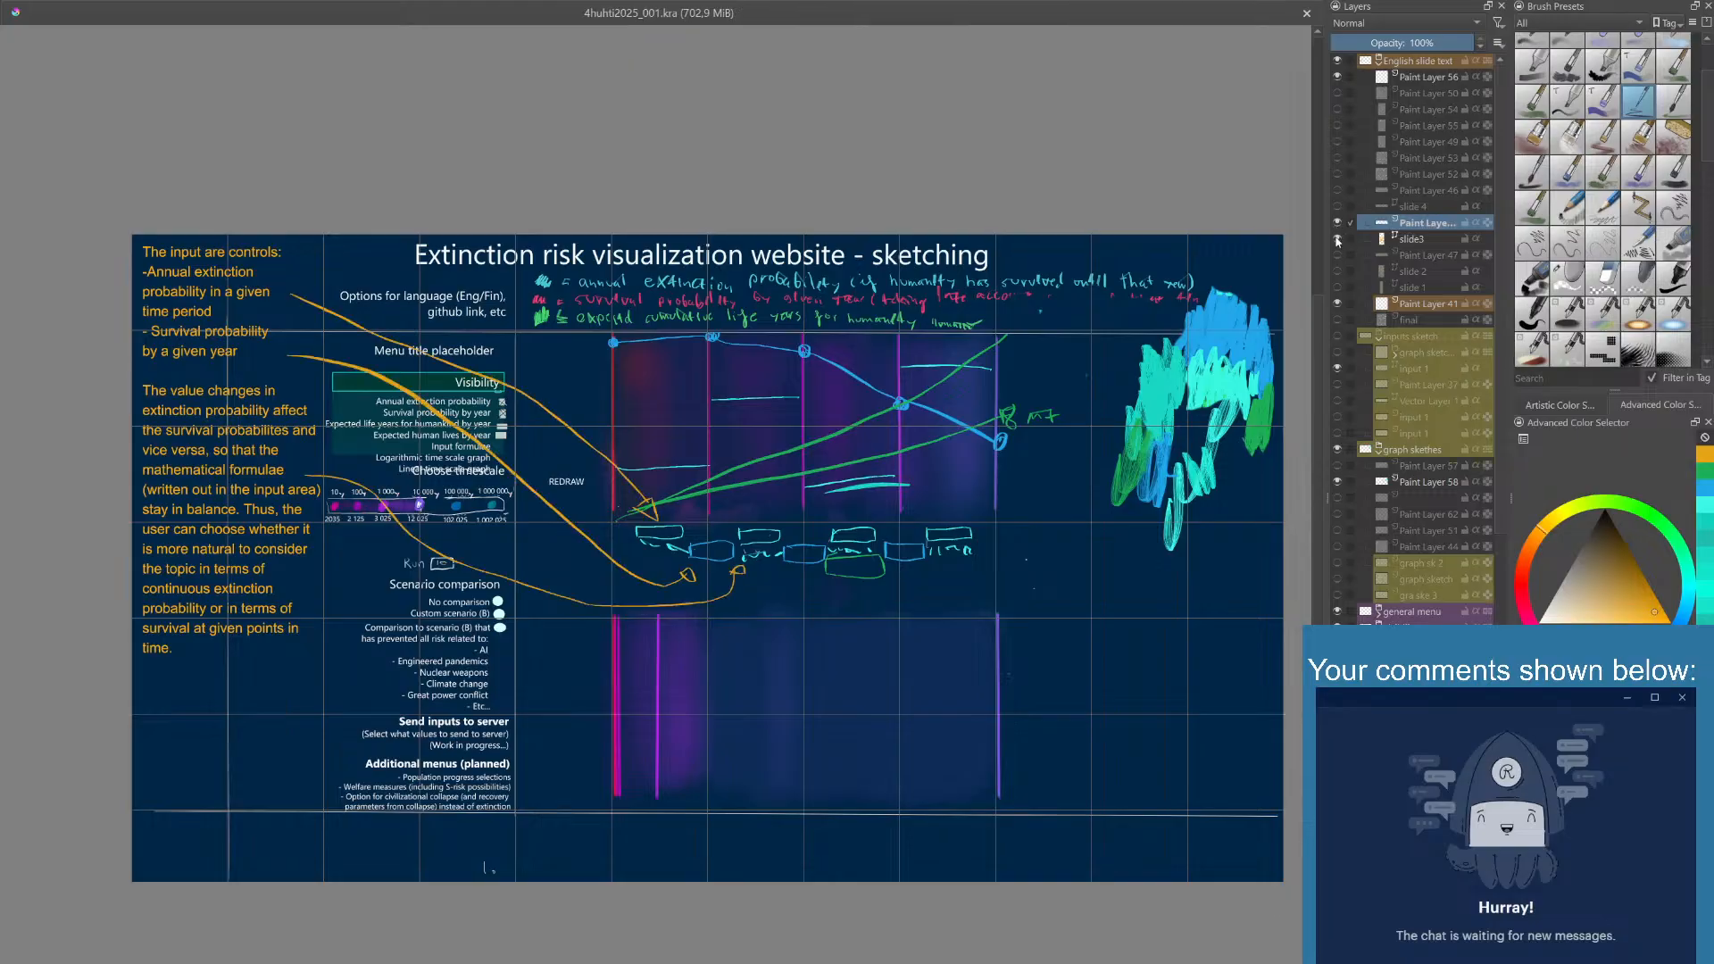
left_click(1337, 240)
left_click(1338, 240)
left_click_drag(1319, 345, 1316, 346)
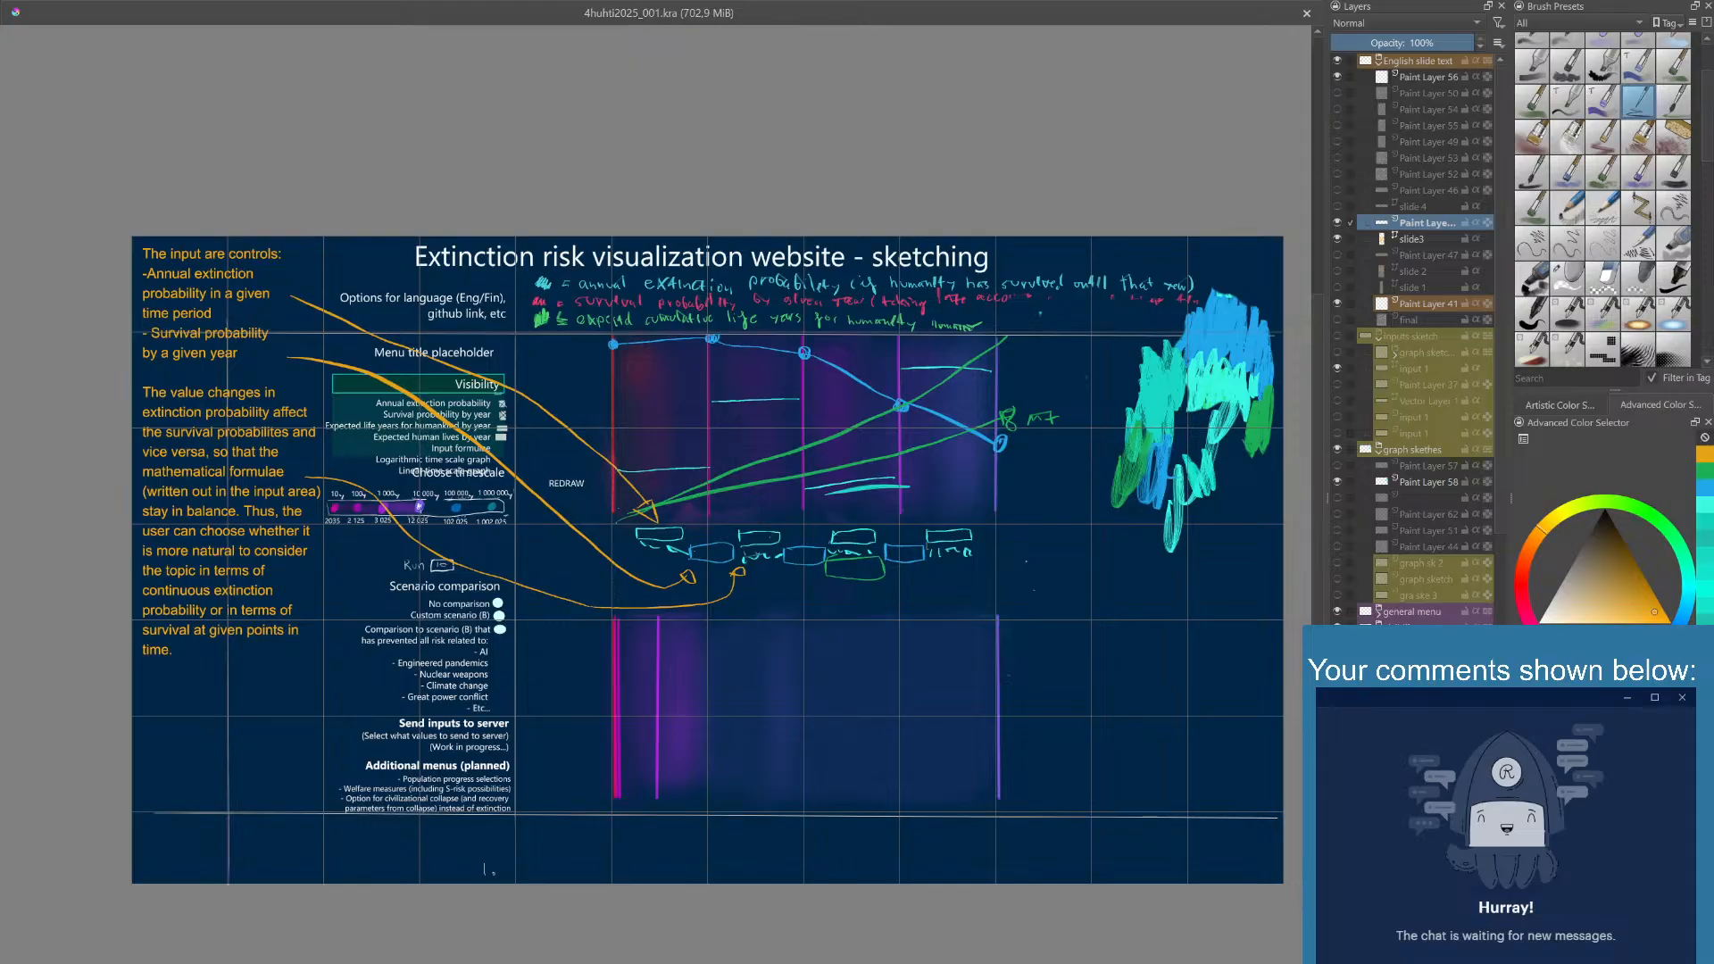
left_click_drag(1317, 322, 1320, 324)
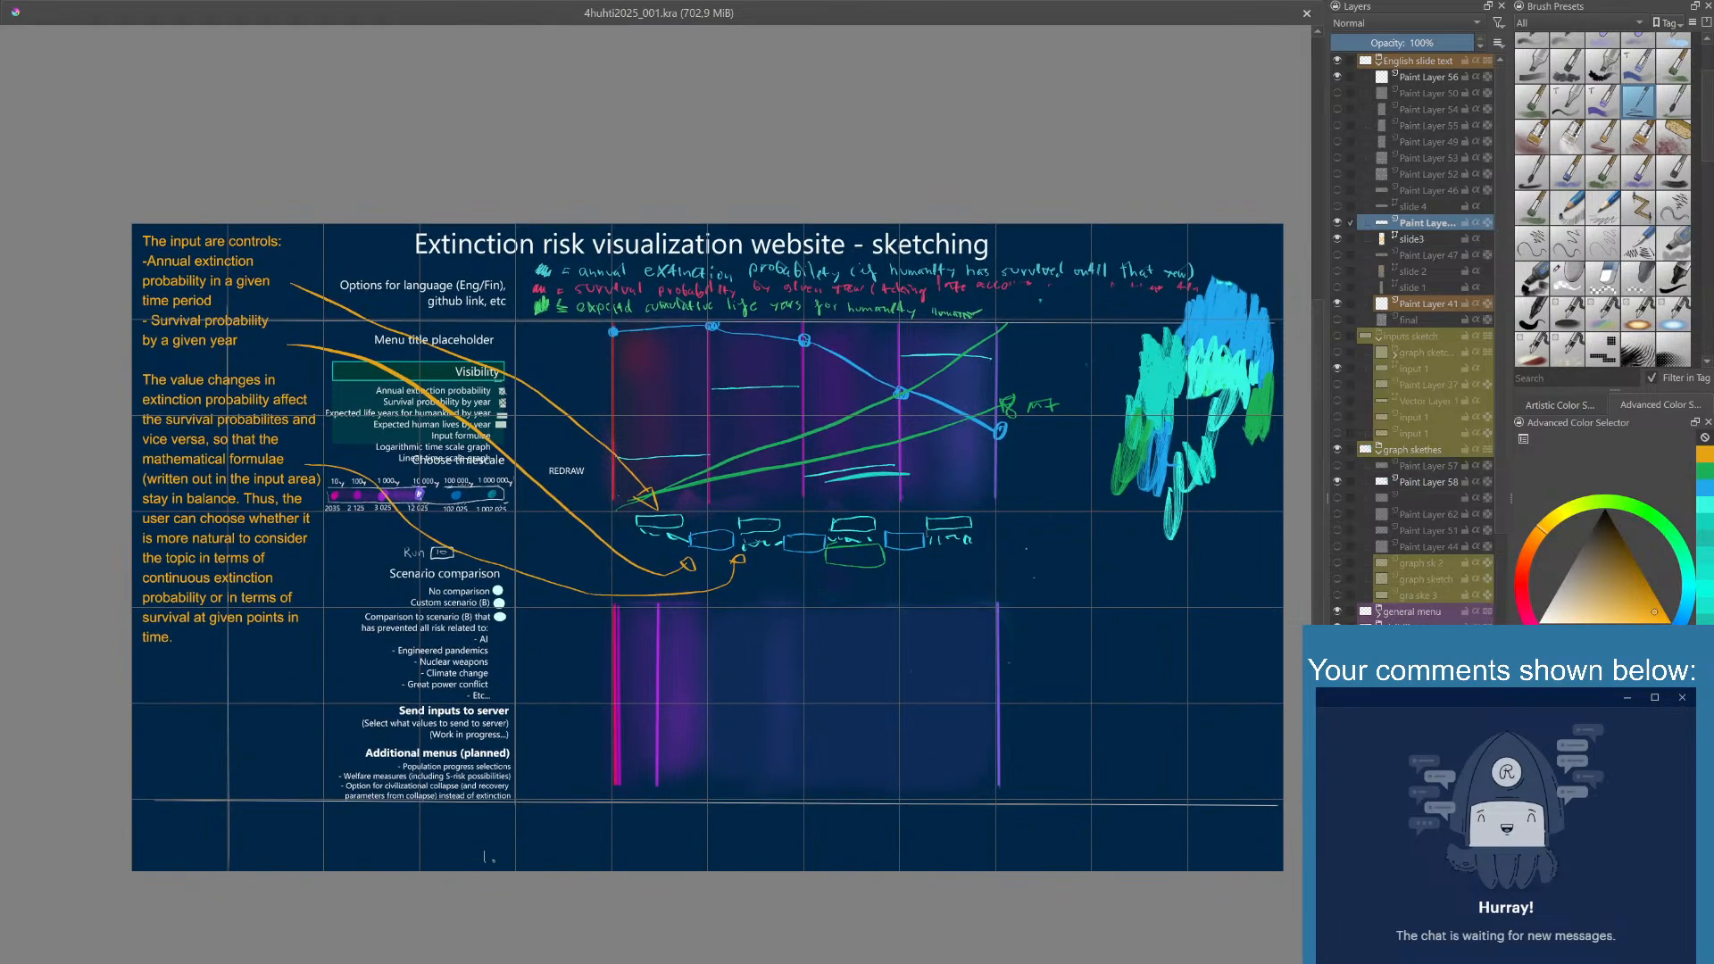
left_click_drag(1319, 326, 1321, 319)
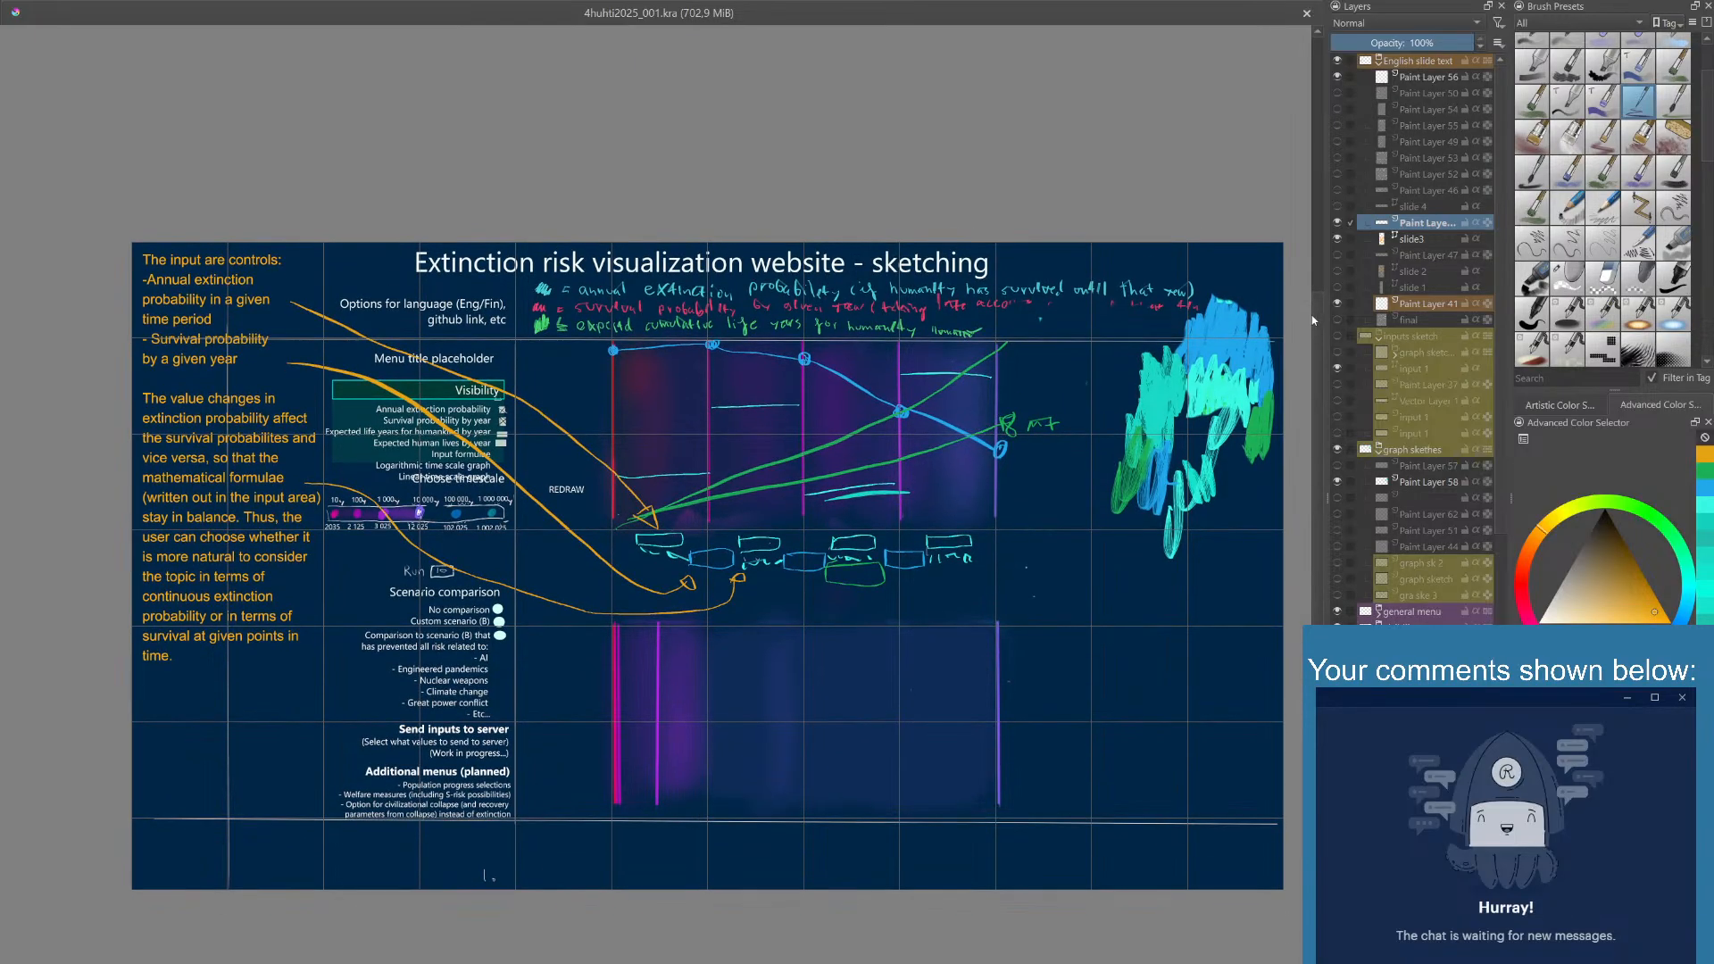
left_click_drag(1319, 316, 1318, 303)
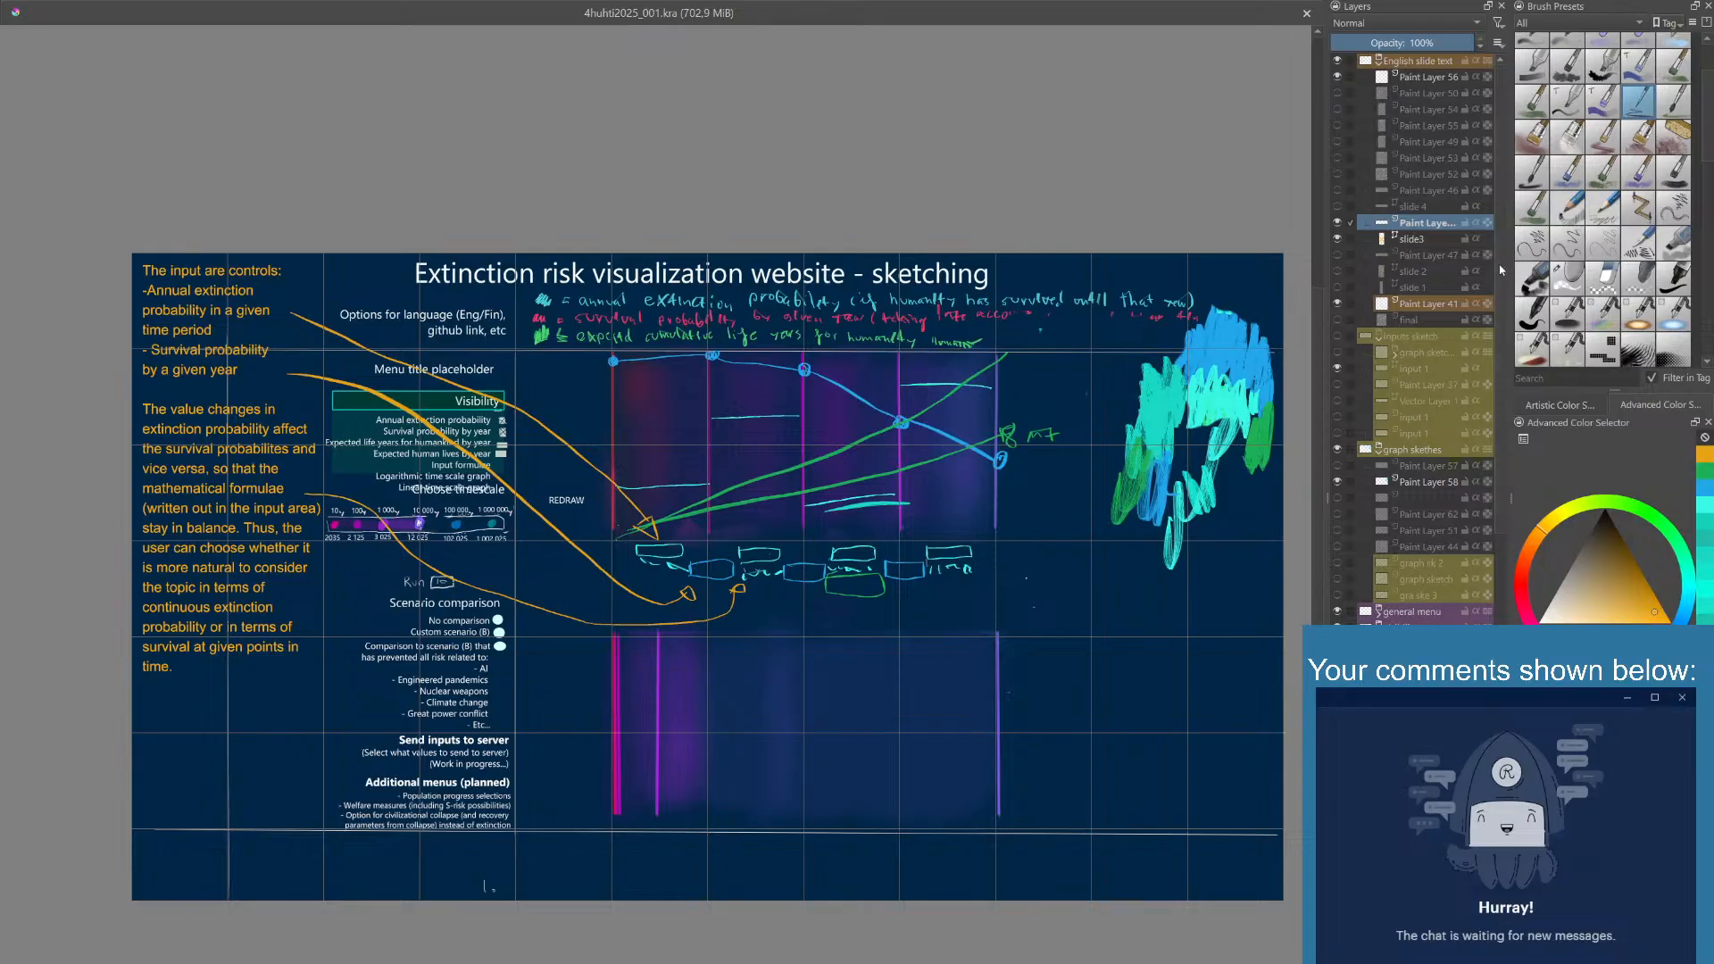
- Identify the contents of Paint Layer 58 by toggling its visibility, and add a new paint layer directly below it
scroll(1501, 270, "down", 2)
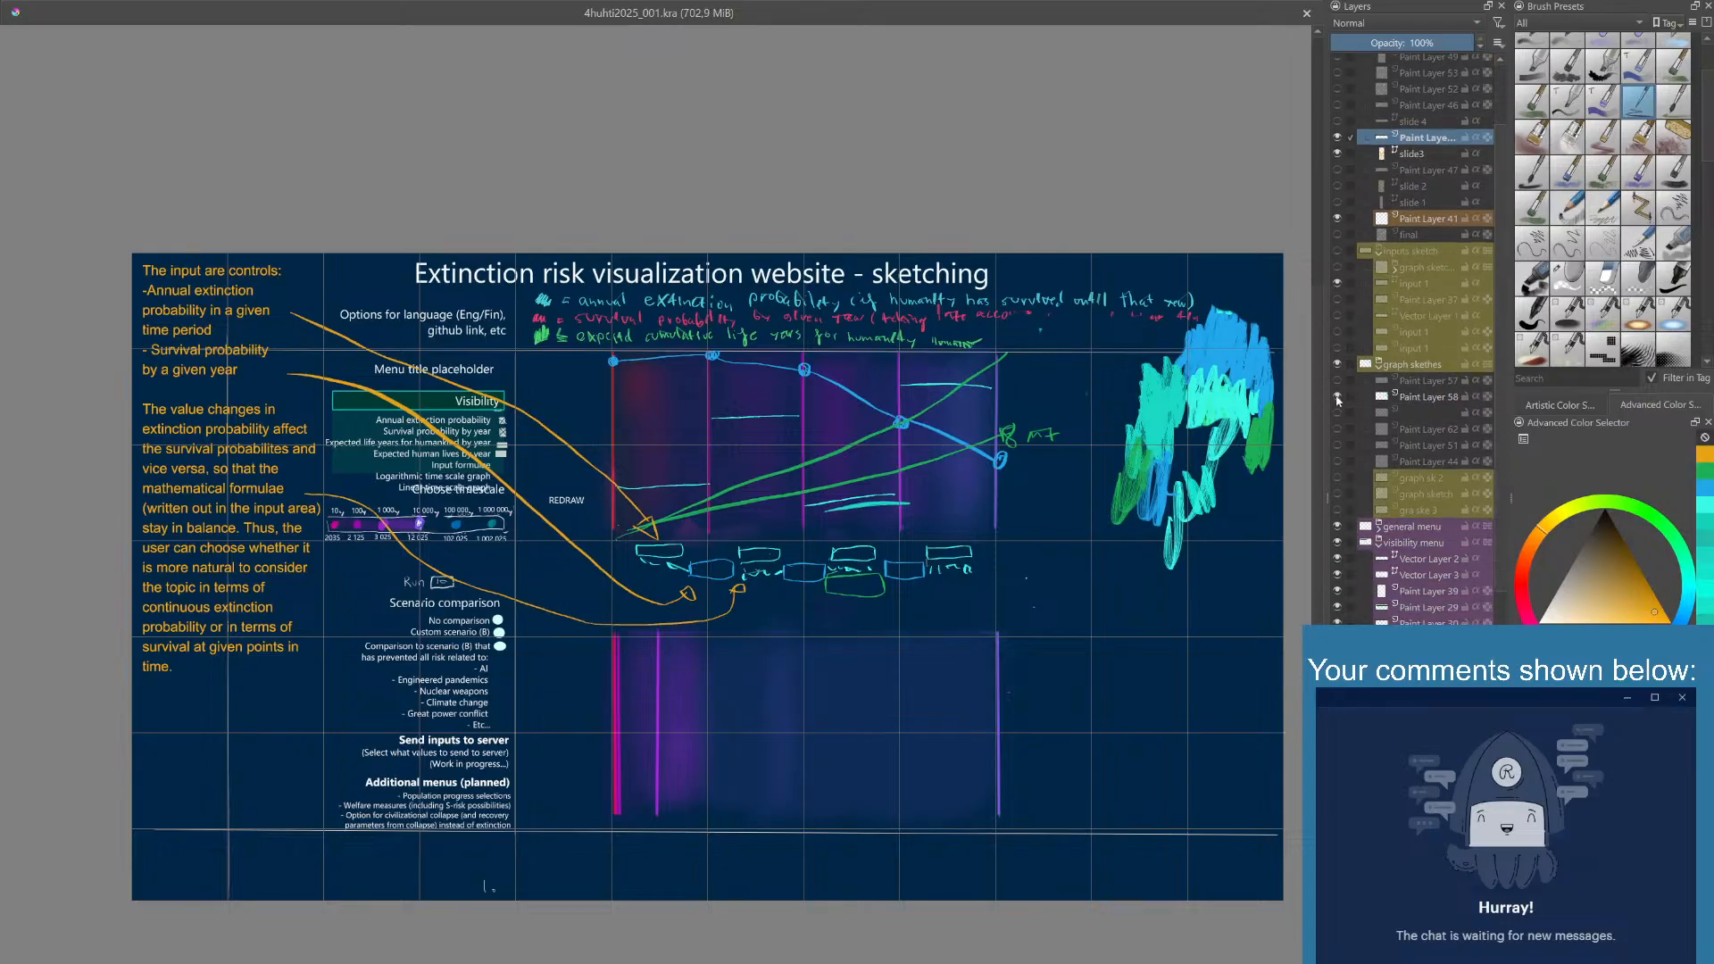
left_click(1338, 397)
left_click(1338, 396)
left_click(1339, 397)
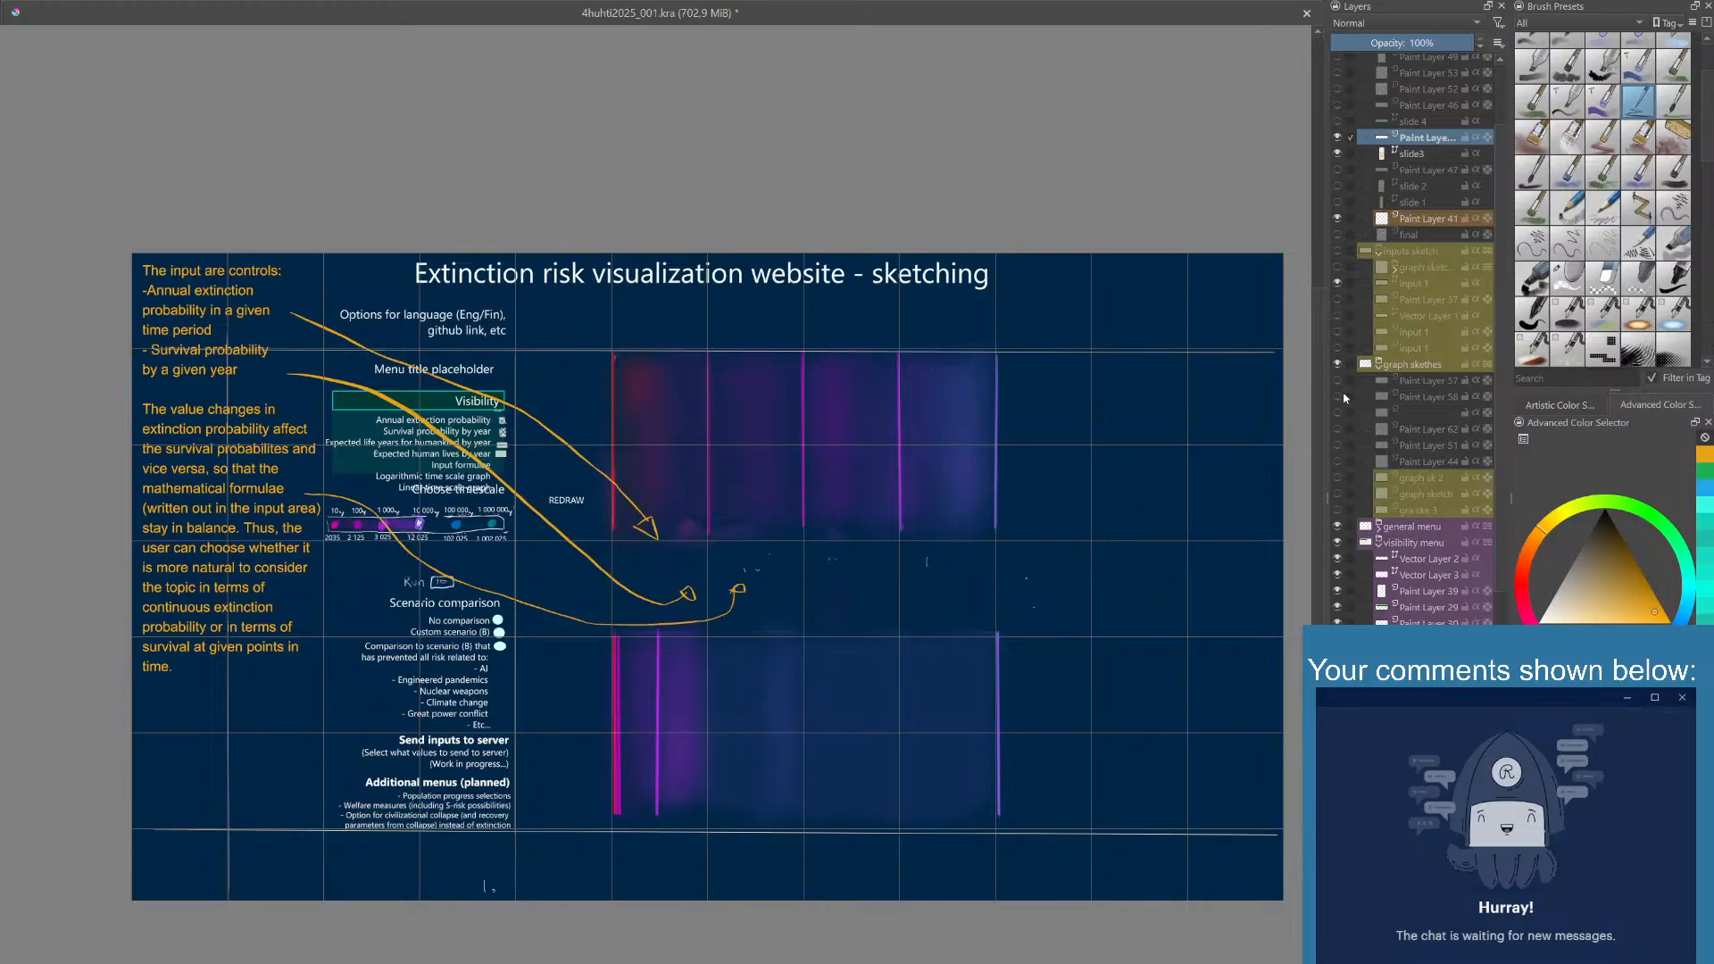
left_click(1339, 396)
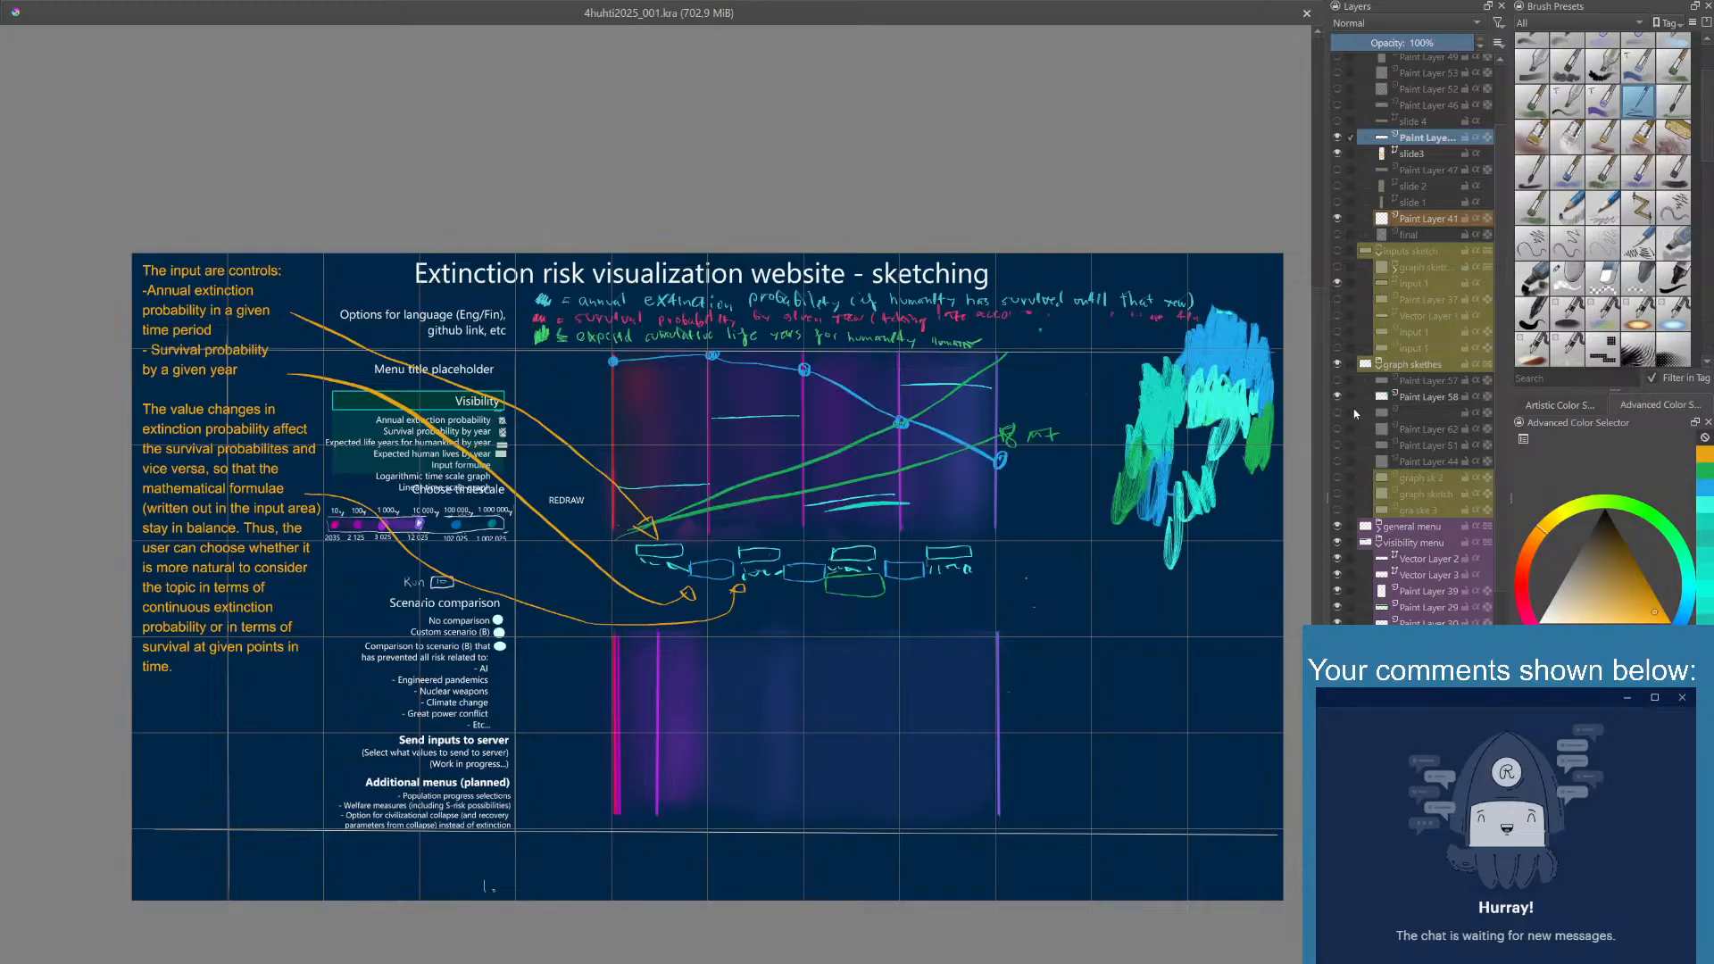
left_click(1414, 412)
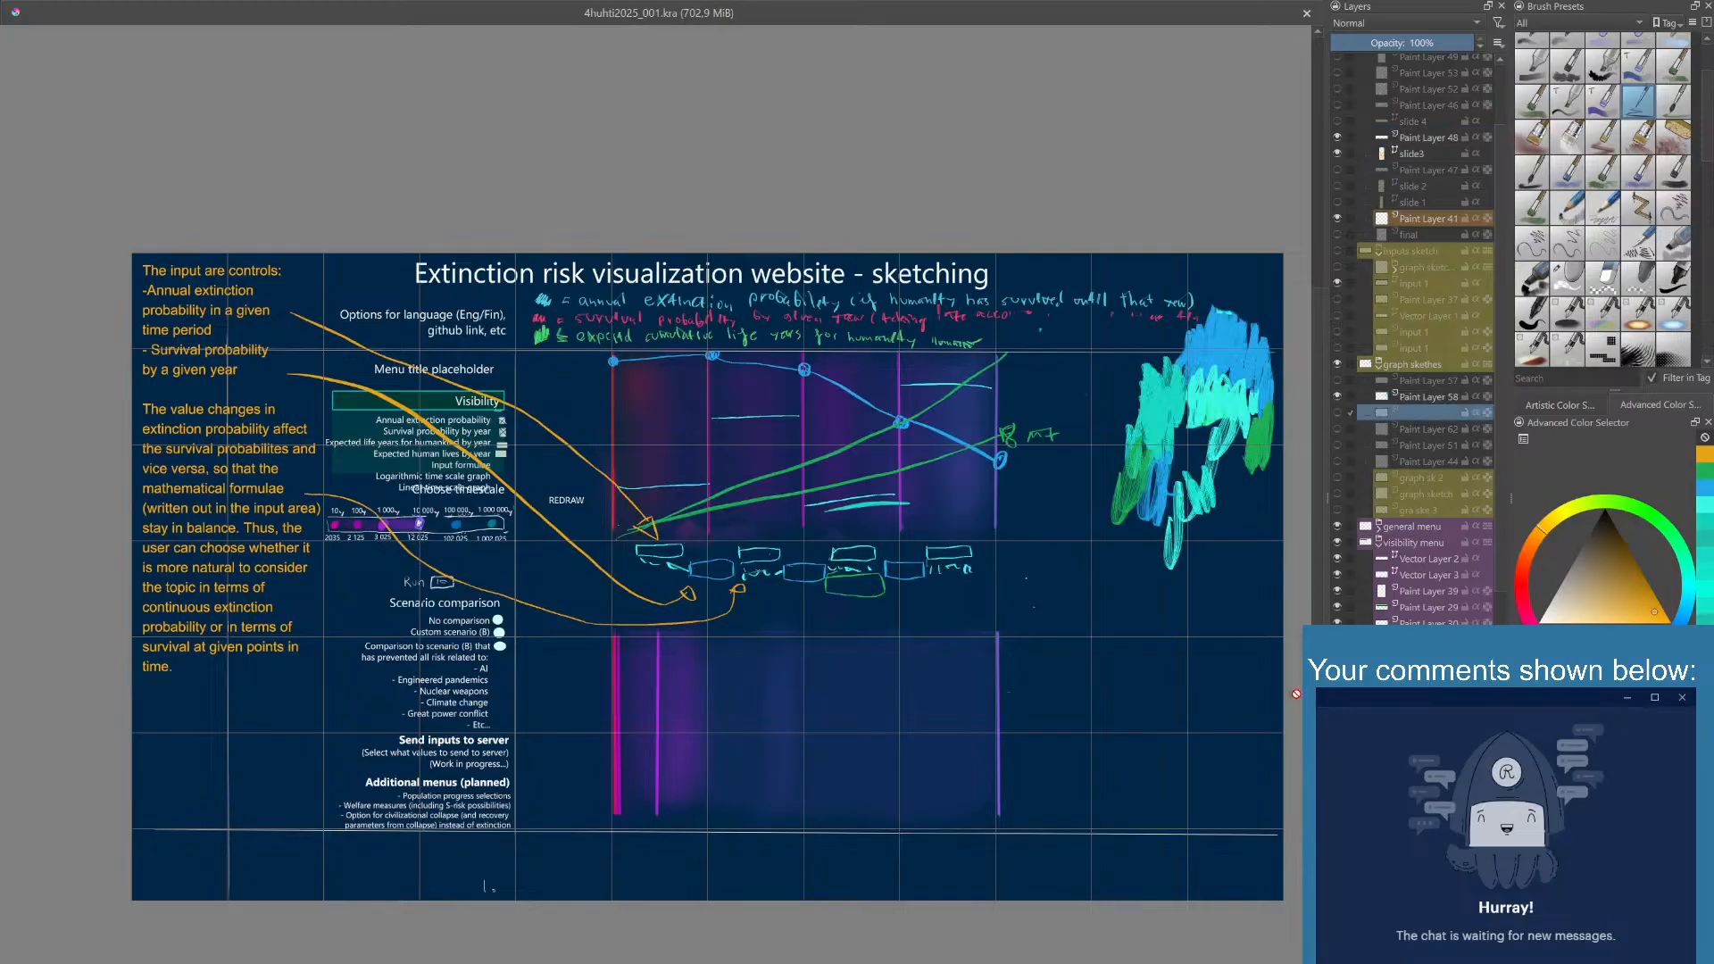
key("Insert")
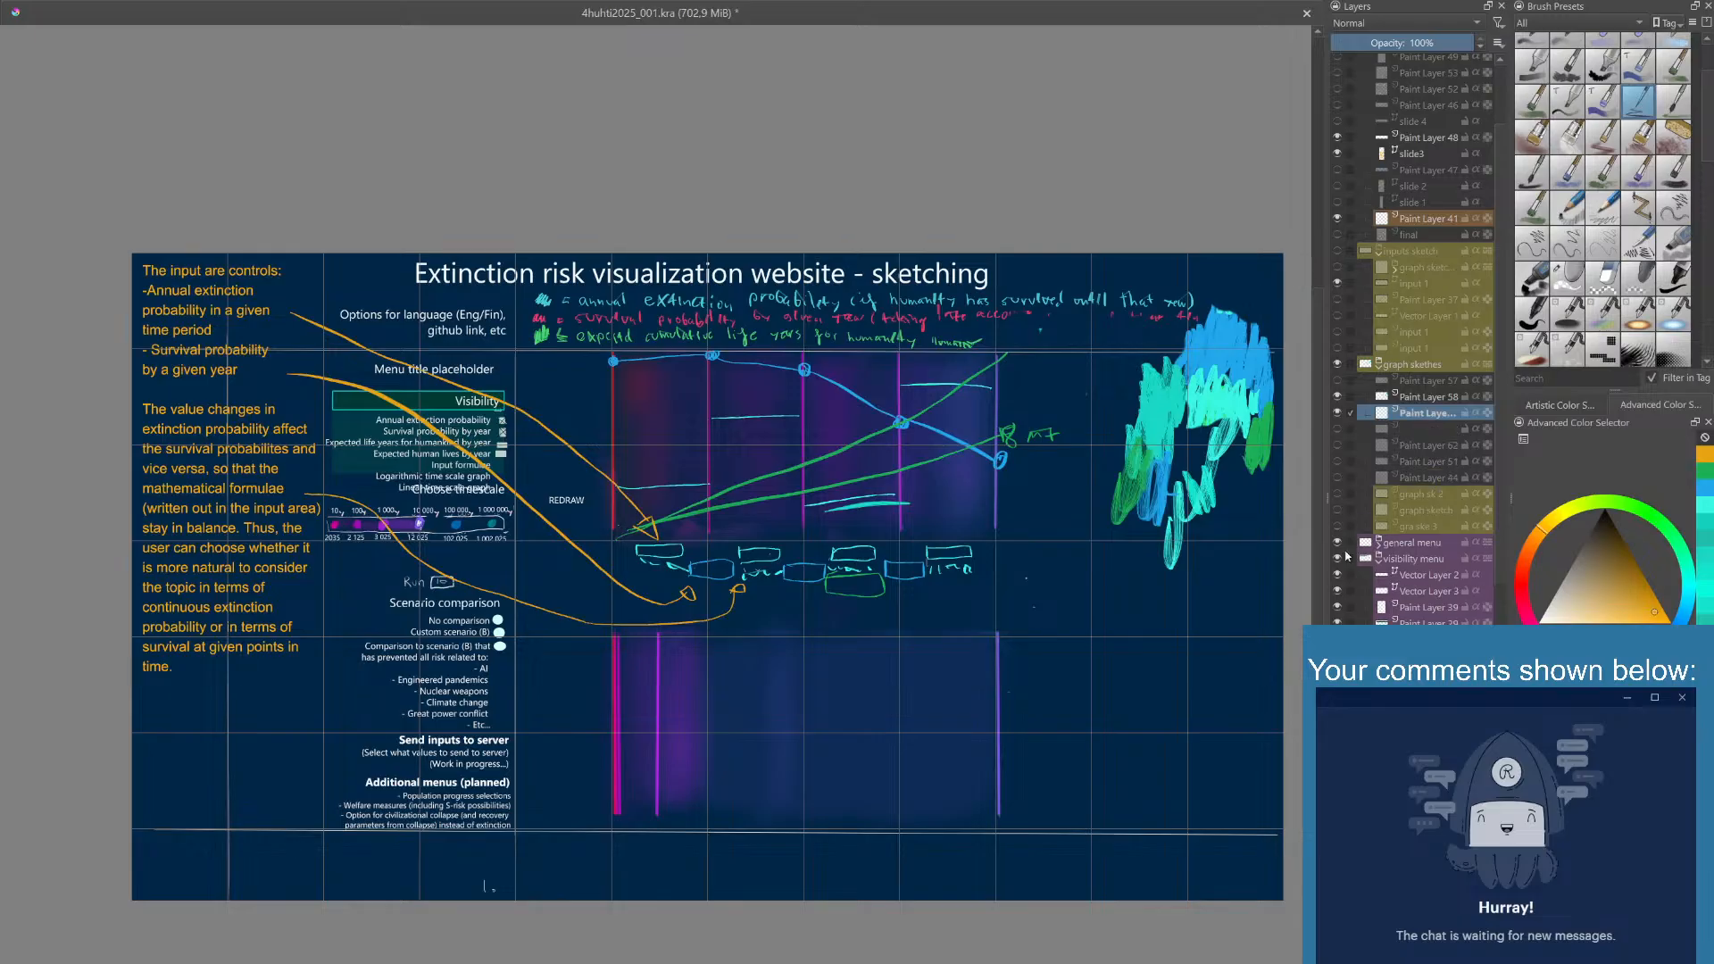
double_click(1427, 397)
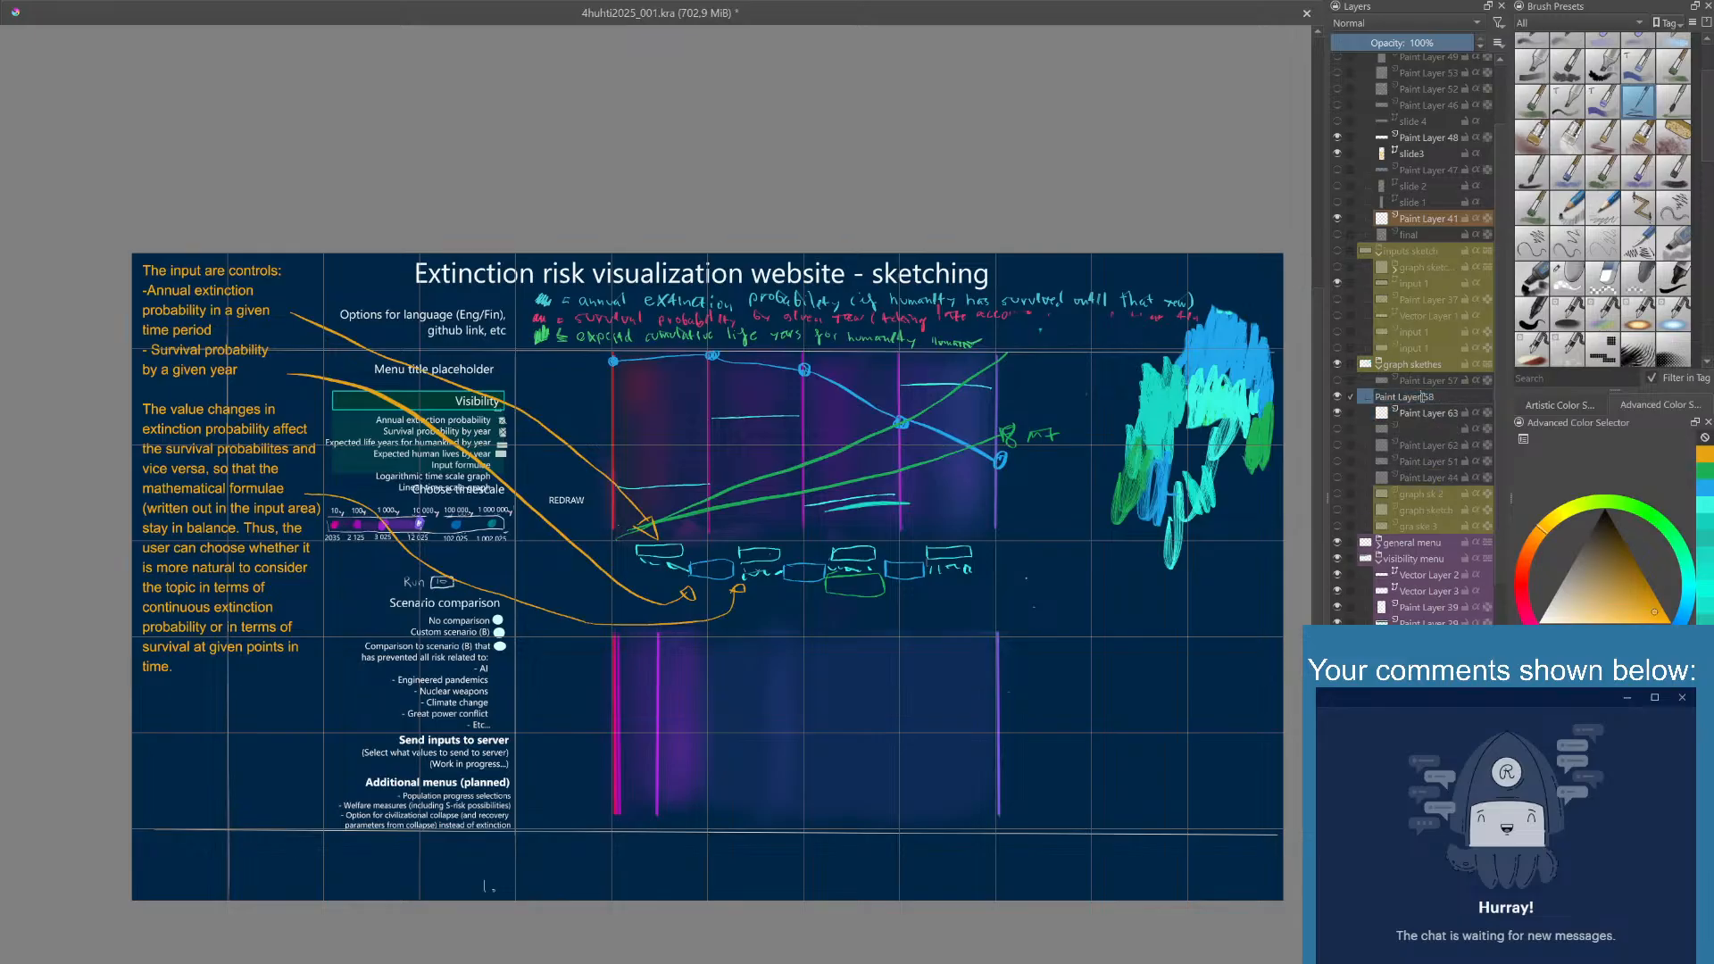
left_click(1428, 416)
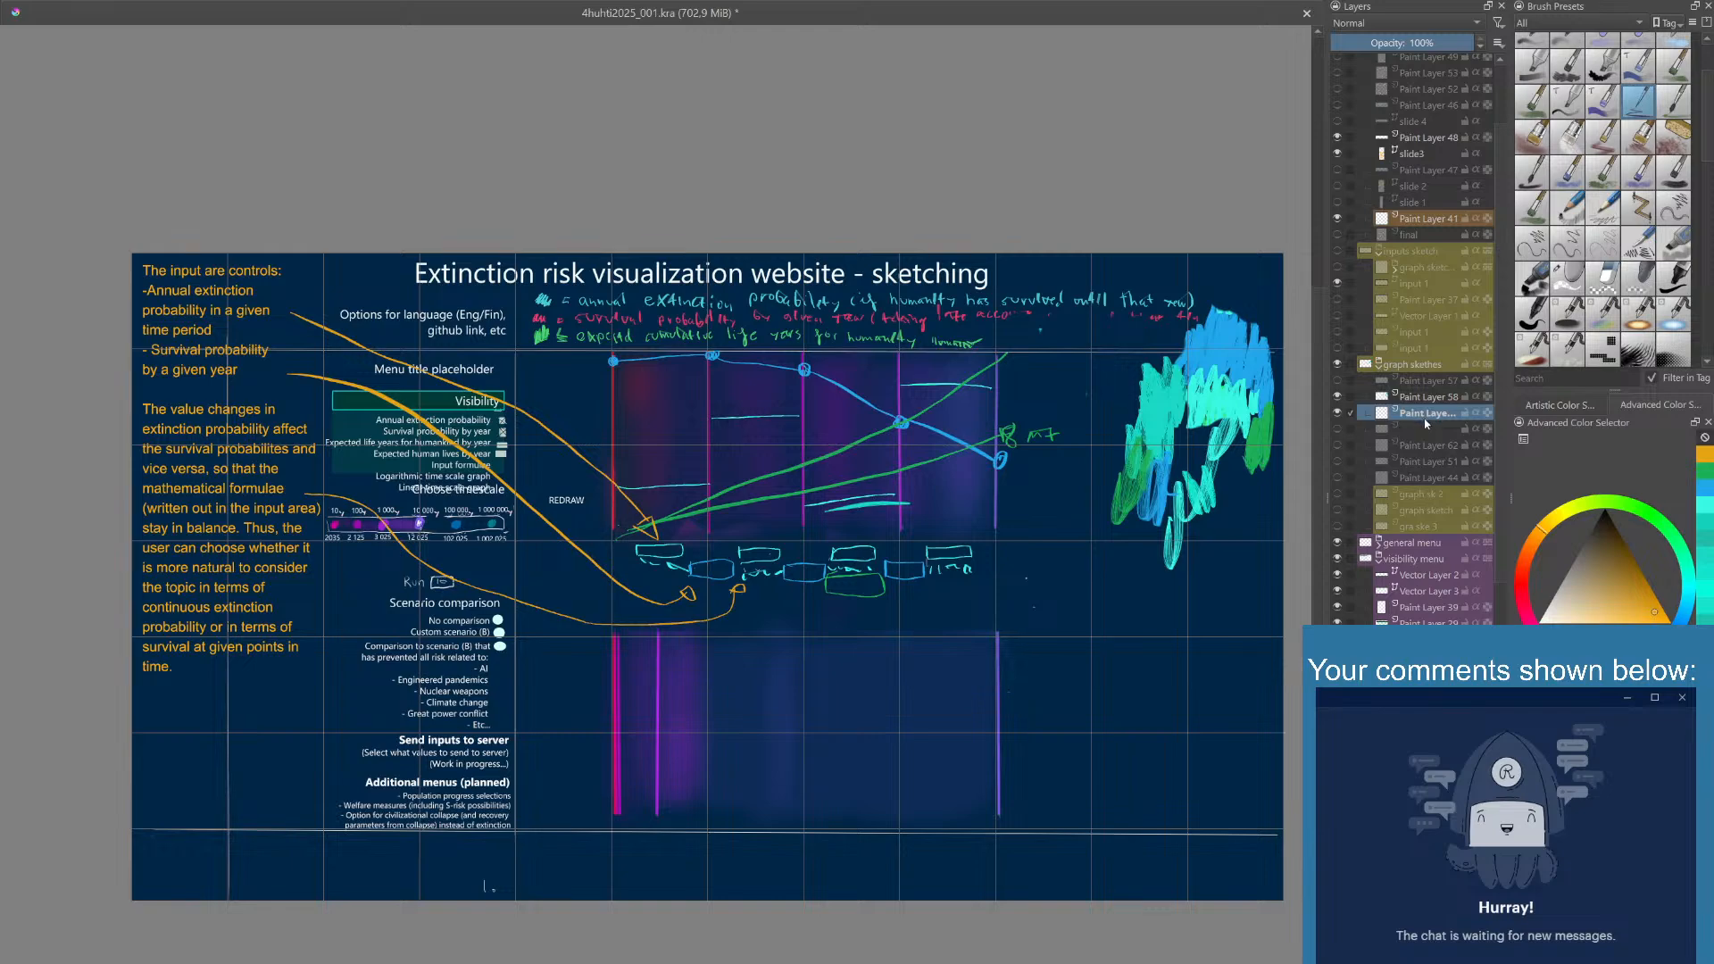
double_click(1426, 417)
double_click(1434, 445)
left_click(1427, 416)
- Draw a small blue value box below the third point of the blue curve, and undo the digits tried inside it
left_click_drag(1318, 461, 1318, 472)
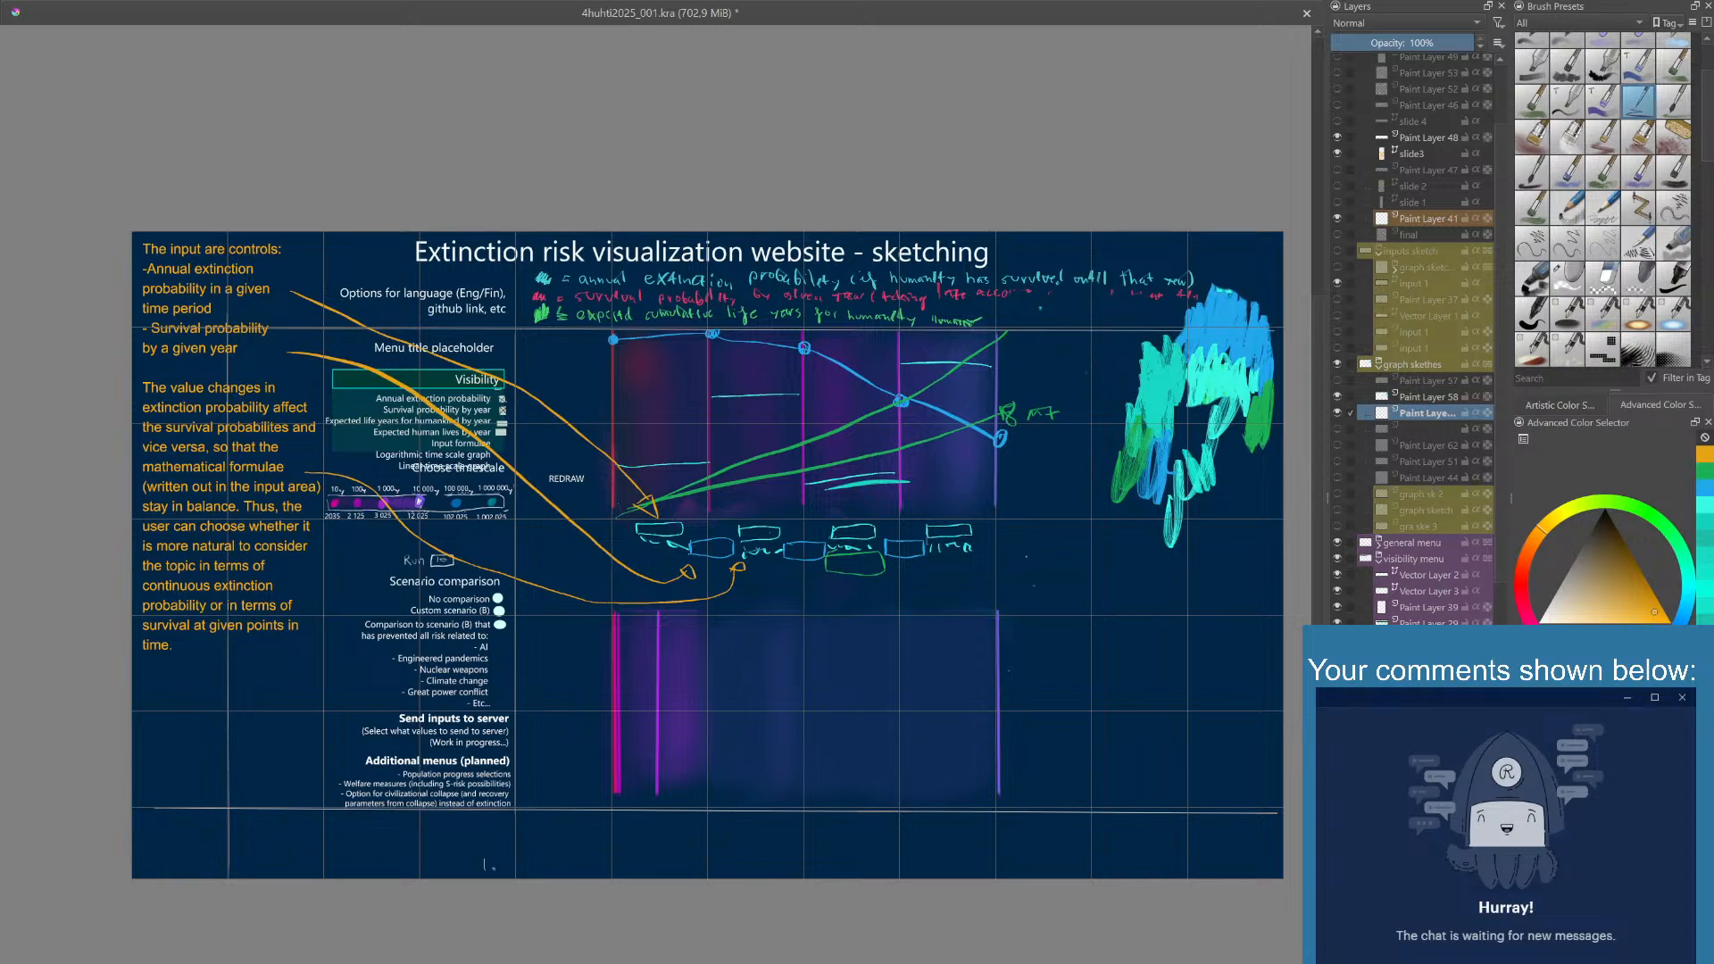
left_click(1706, 490)
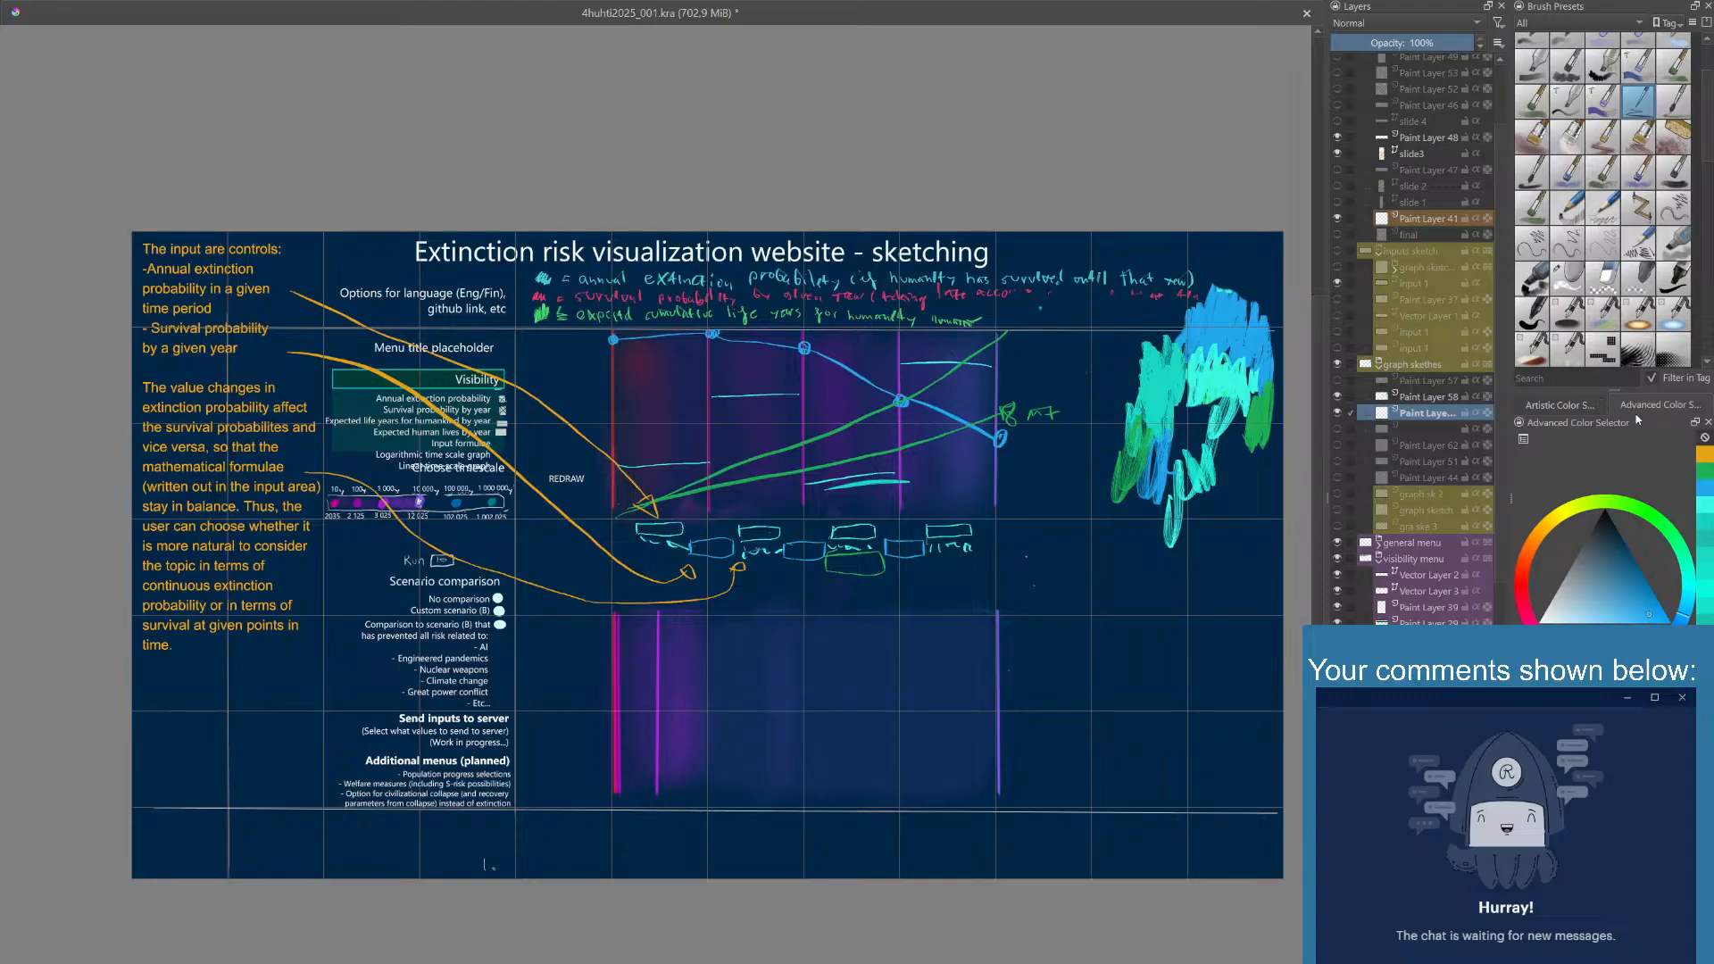
right_click(923, 413)
left_click(1067, 316)
mouse_move(823, 357)
left_mouse_down()
mouse_move(823, 373)
mouse_move(779, 374)
mouse_move(773, 354)
mouse_move(806, 354)
mouse_move(781, 368)
left_mouse_up()
left_click_drag(816, 356, 845, 369)
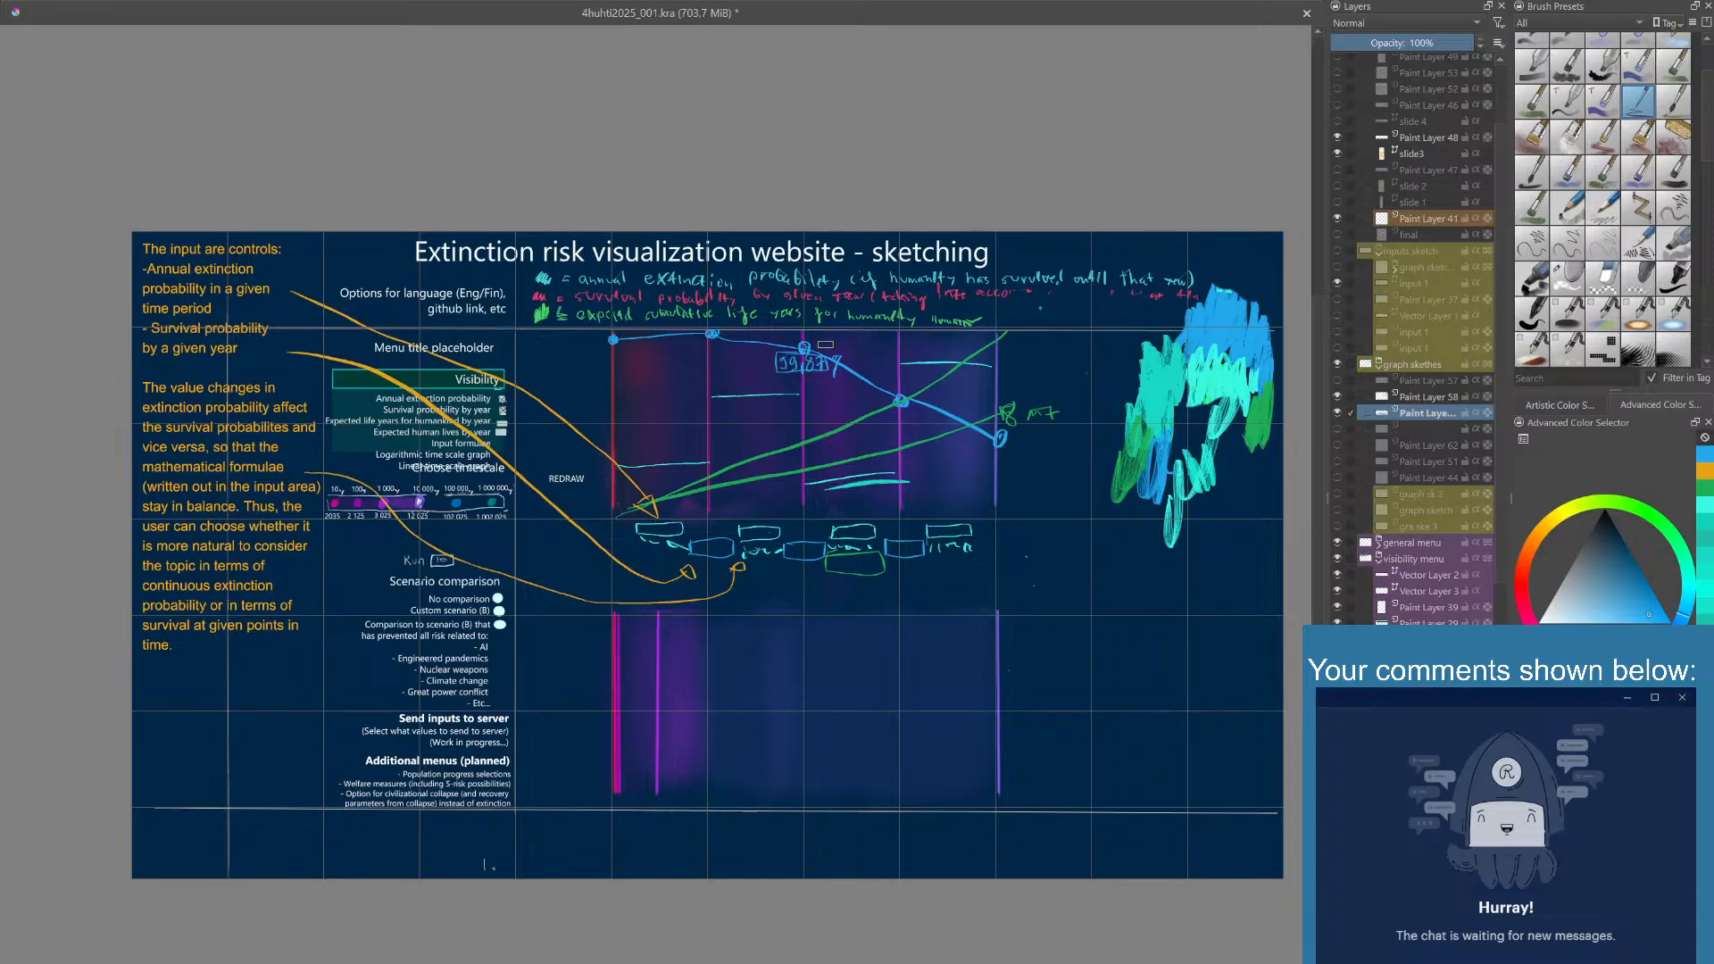
key("ctrl+z")
key("ctrl+z")
right_click(800, 364)
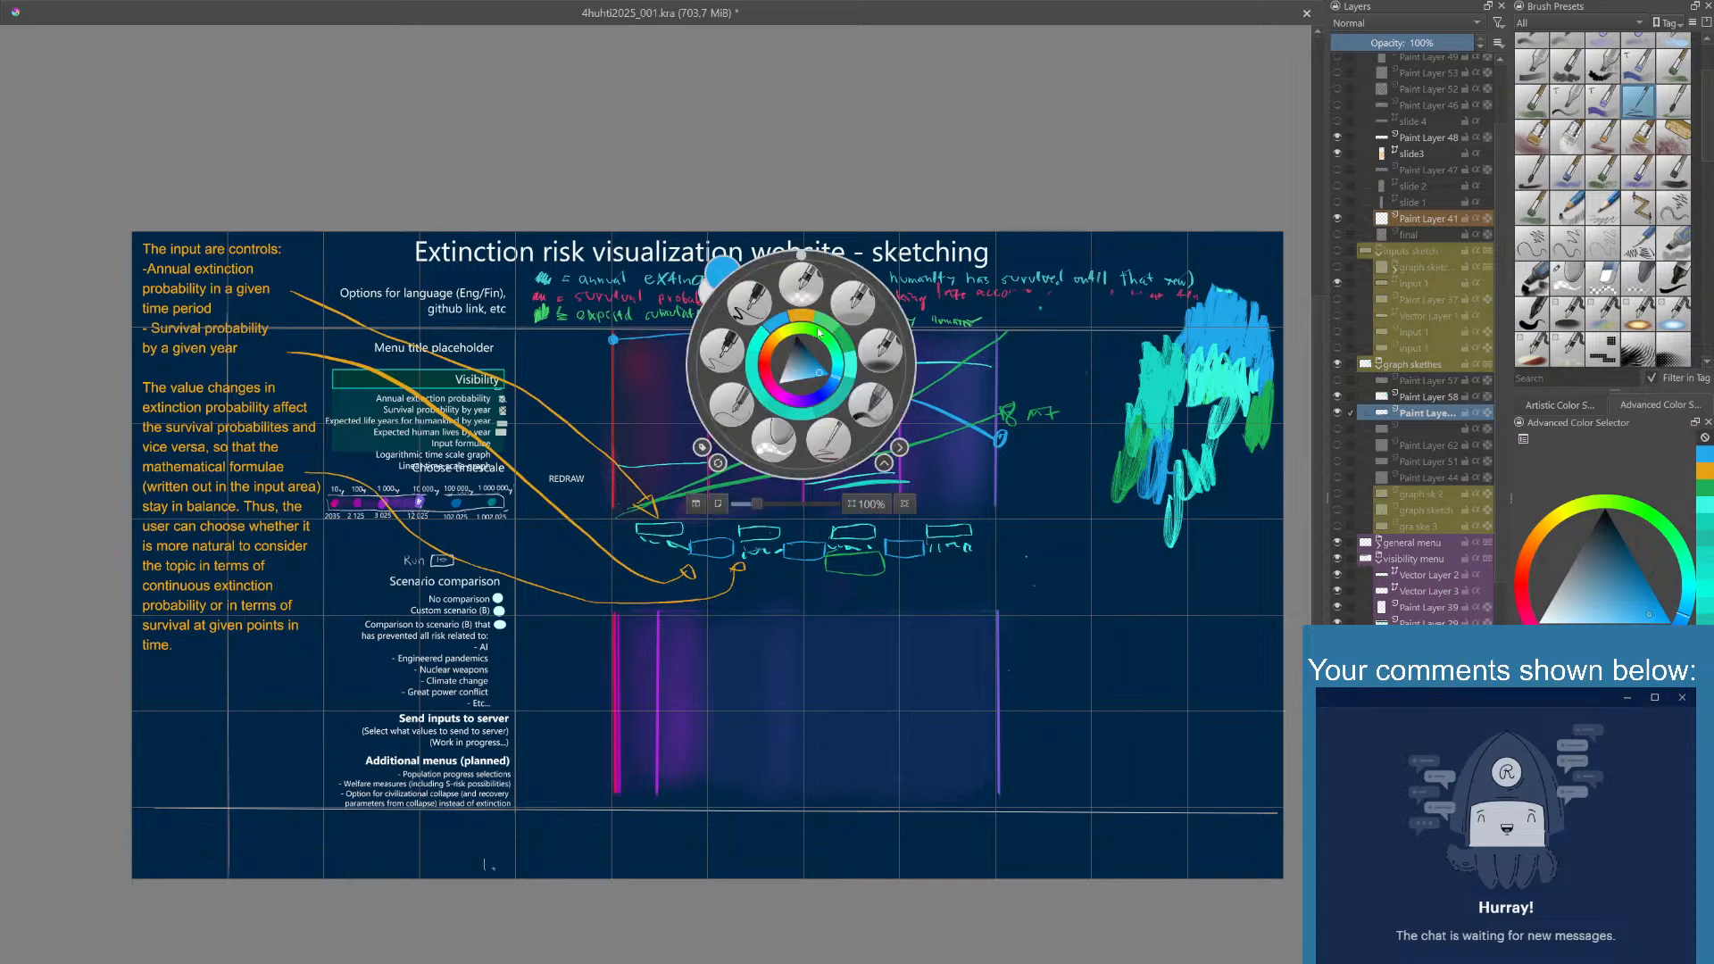
left_click(943, 447)
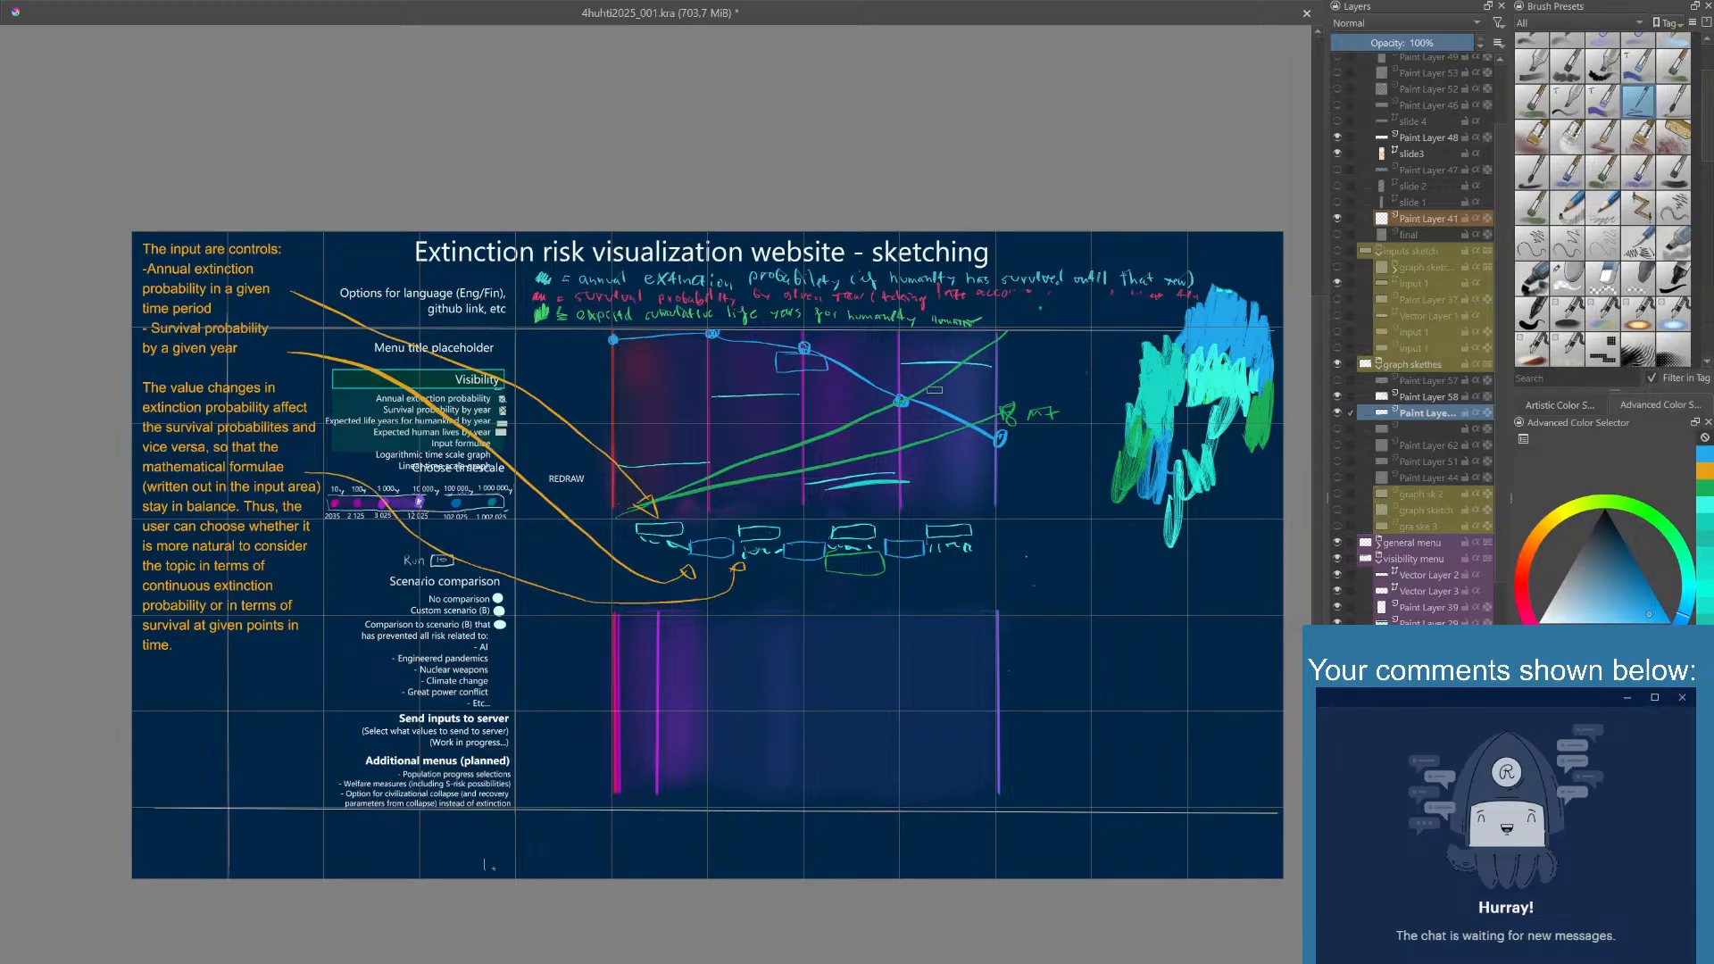
- Paint green test swatches beside the color scribbles and handwrite a green label starting with 8 at the end of the steeper green line
right_click(925, 375)
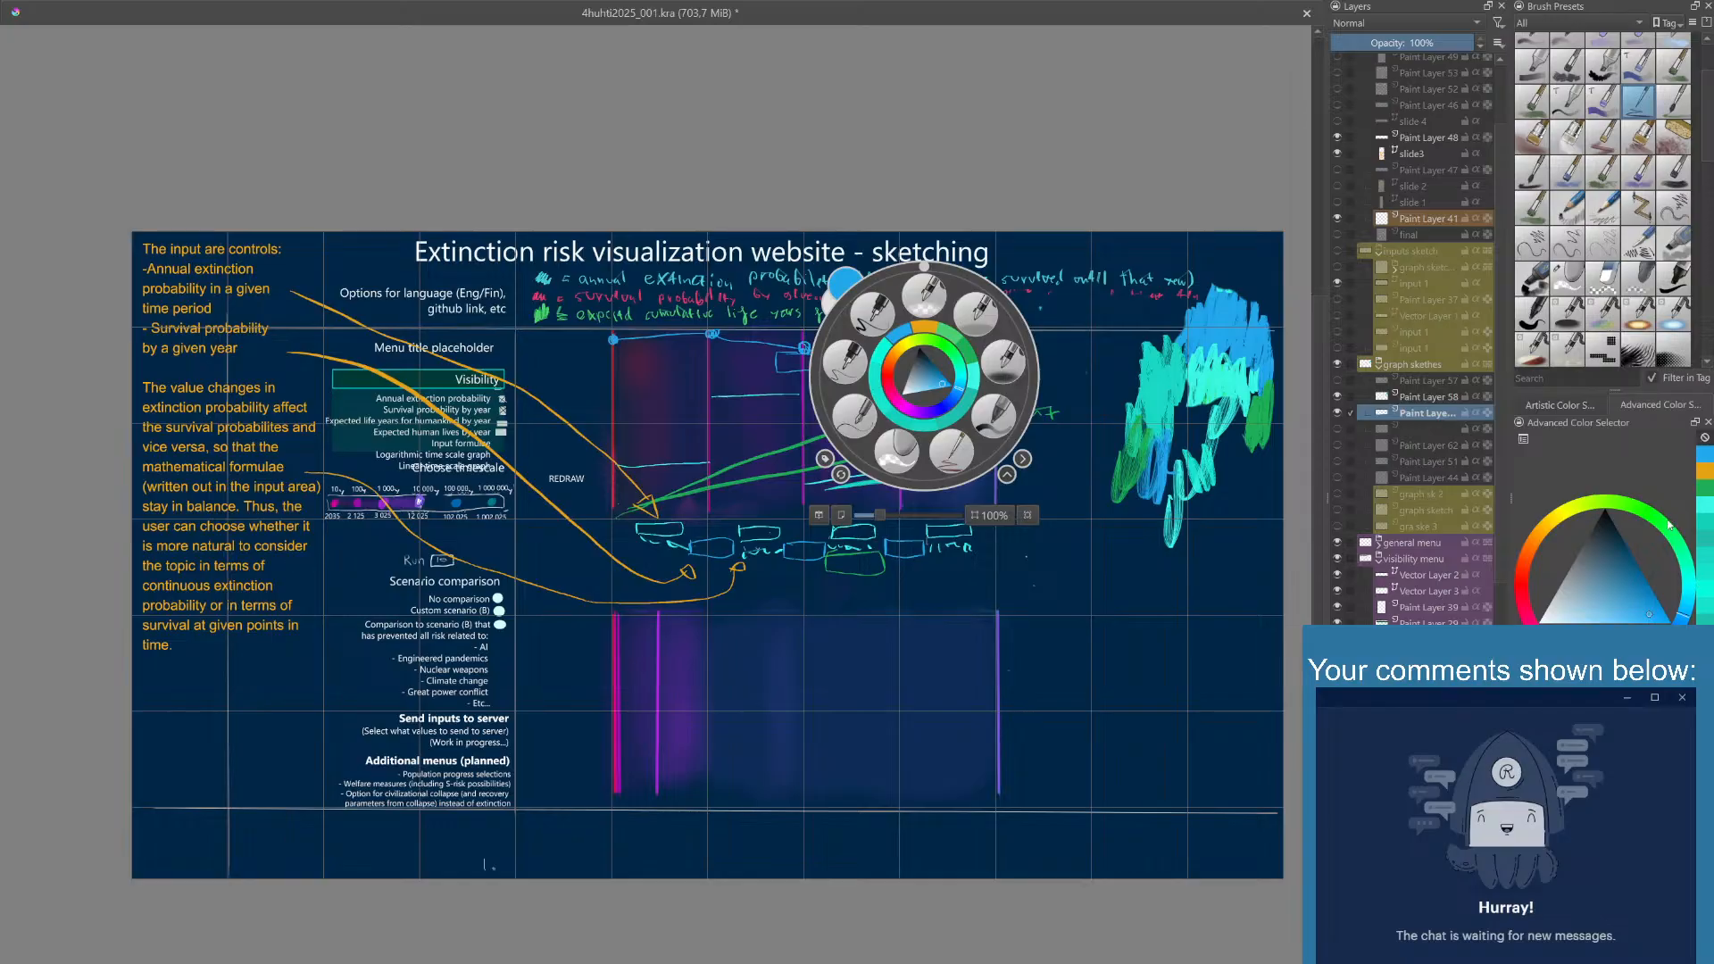
left_click(1700, 503)
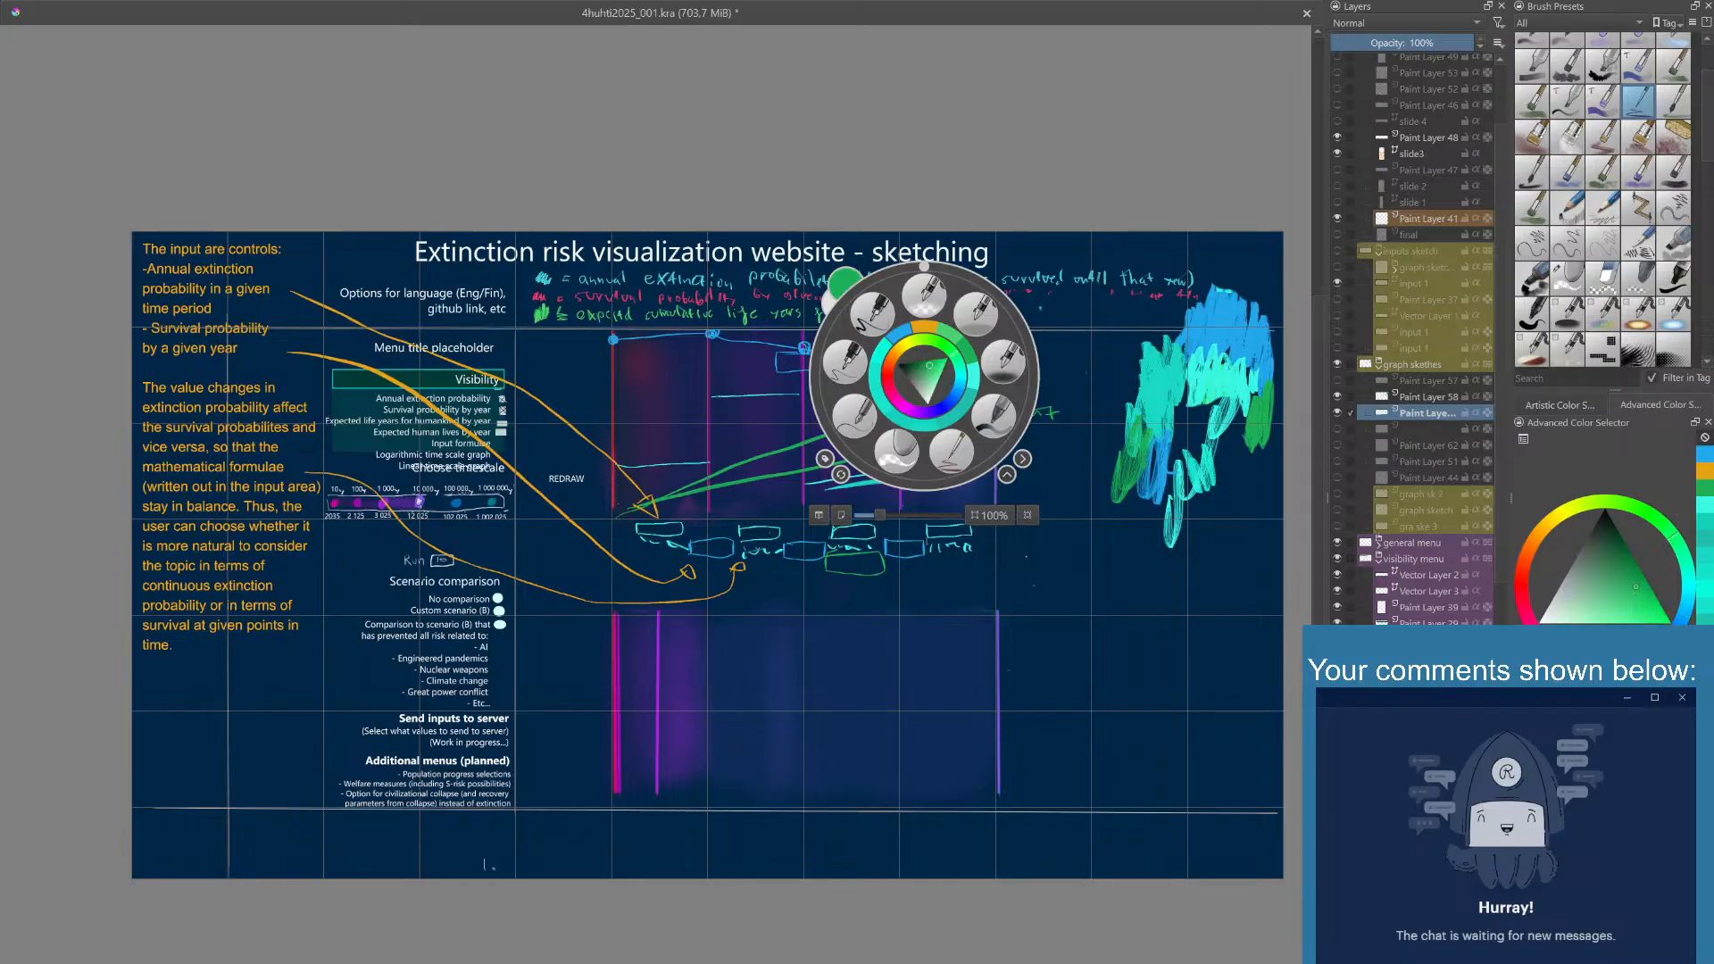
left_click(1201, 545)
mouse_move(1205, 539)
left_mouse_down()
mouse_move(1221, 522)
mouse_move(1177, 569)
mouse_move(1135, 562)
mouse_move(1098, 513)
mouse_move(1105, 478)
left_mouse_up()
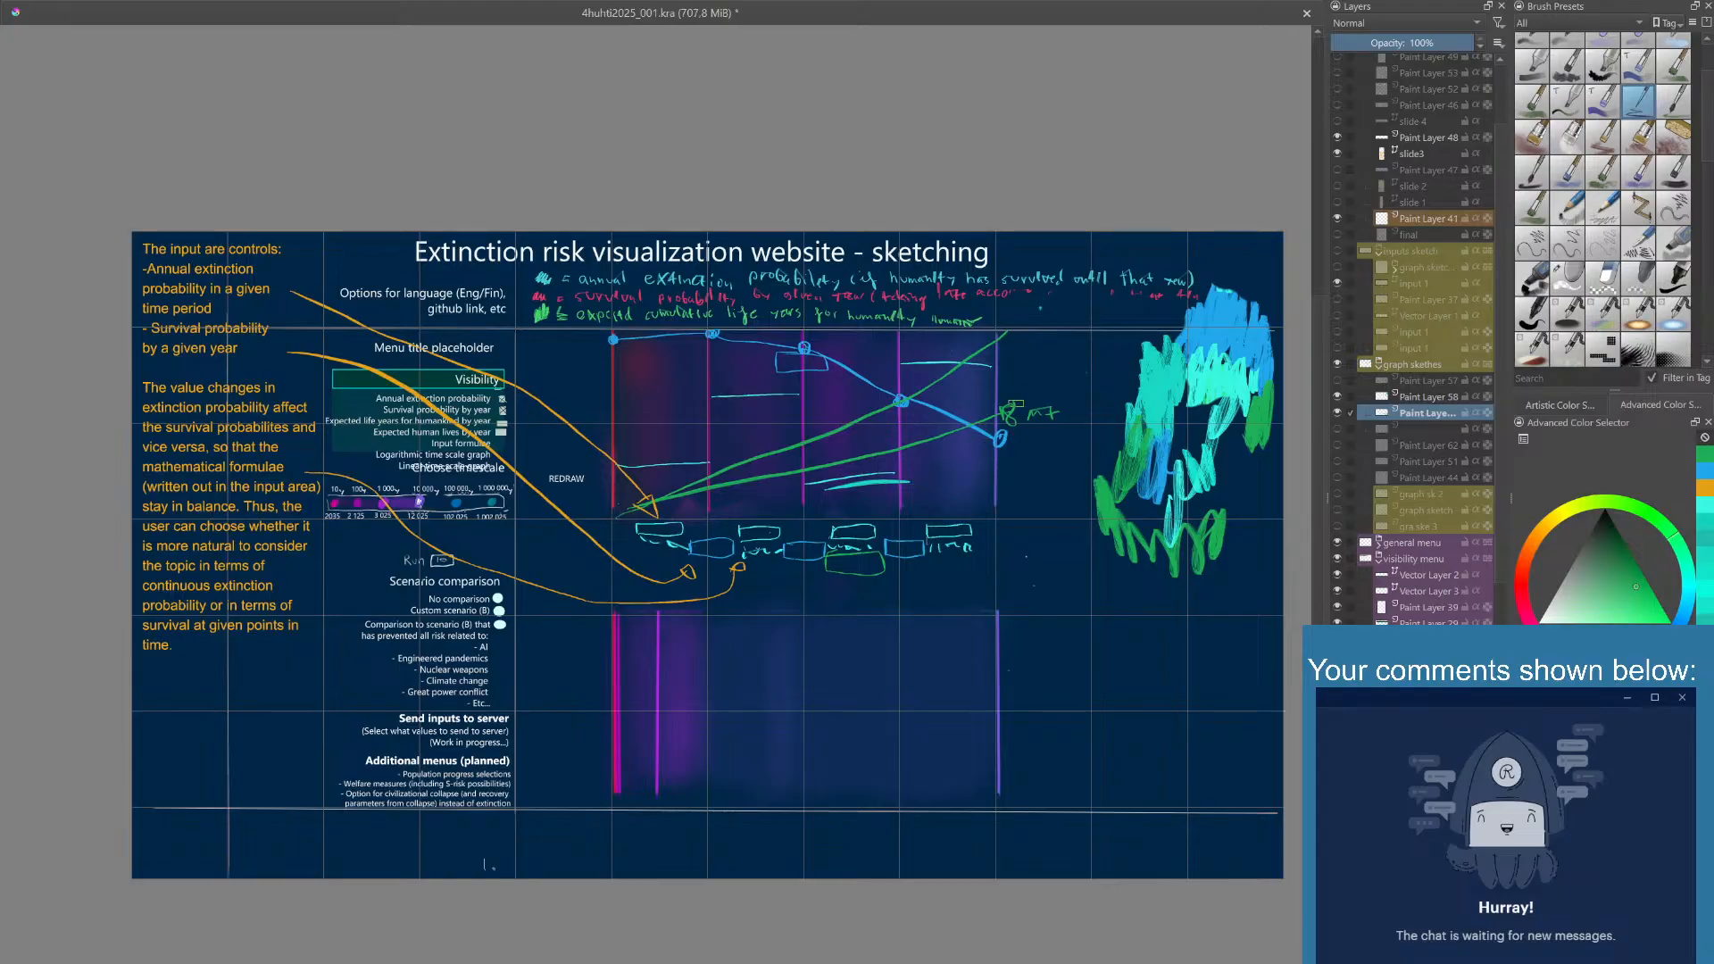
mouse_move(1031, 355)
left_mouse_down()
mouse_move(1023, 367)
mouse_move(1051, 370)
left_mouse_up()
- Handwrite 1,278% in cyan above the horizontal line in the first column of the upper graph
right_click(1117, 500)
left_click(1167, 507)
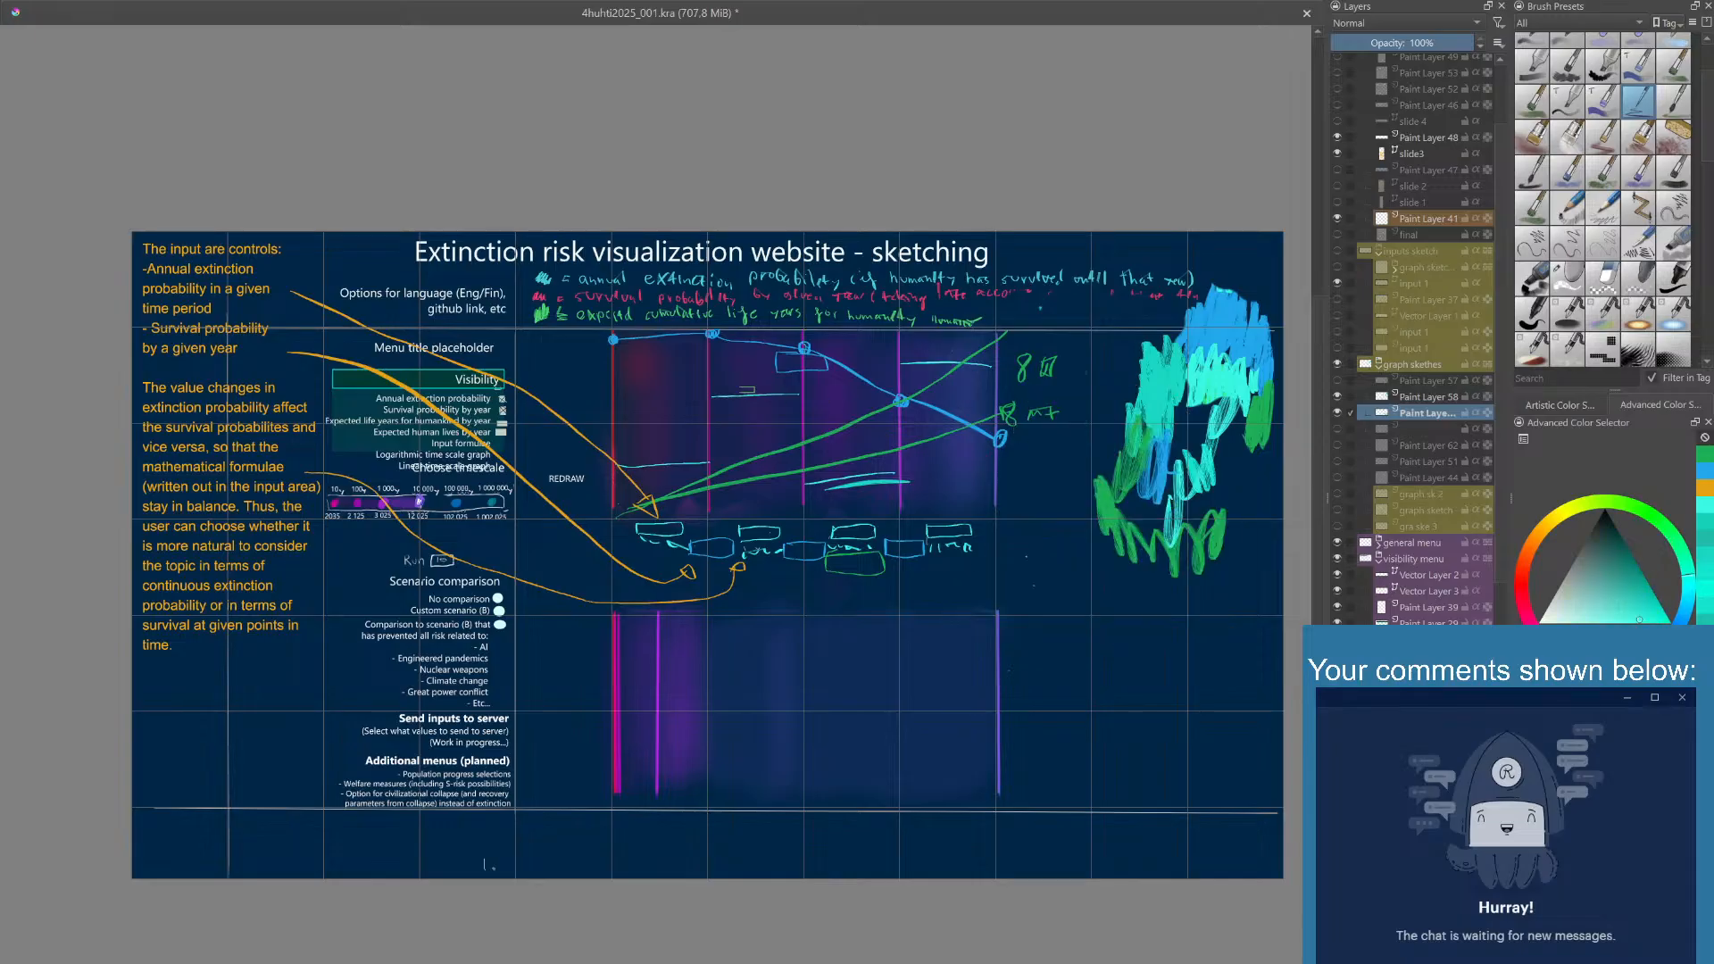
mouse_move(632, 449)
left_mouse_down()
mouse_move(639, 467)
mouse_move(697, 436)
mouse_move(698, 456)
left_mouse_up()
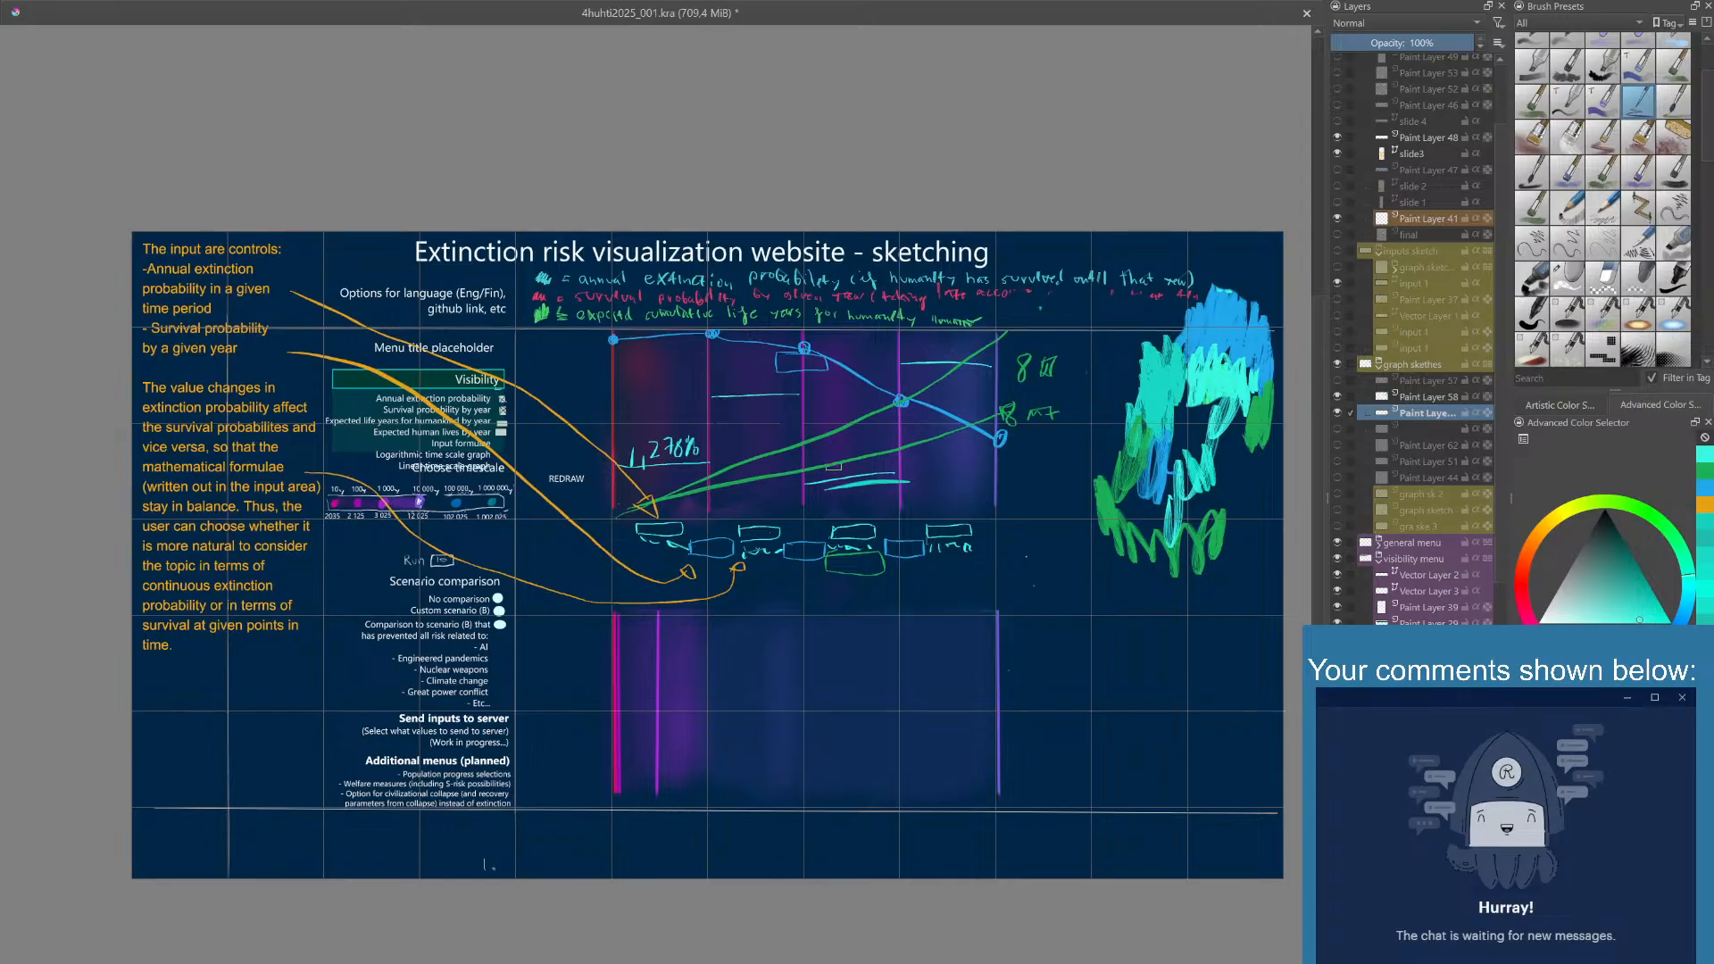
- Handwrite 99,87% in blue in the value box below the third curve point
right_click(833, 471)
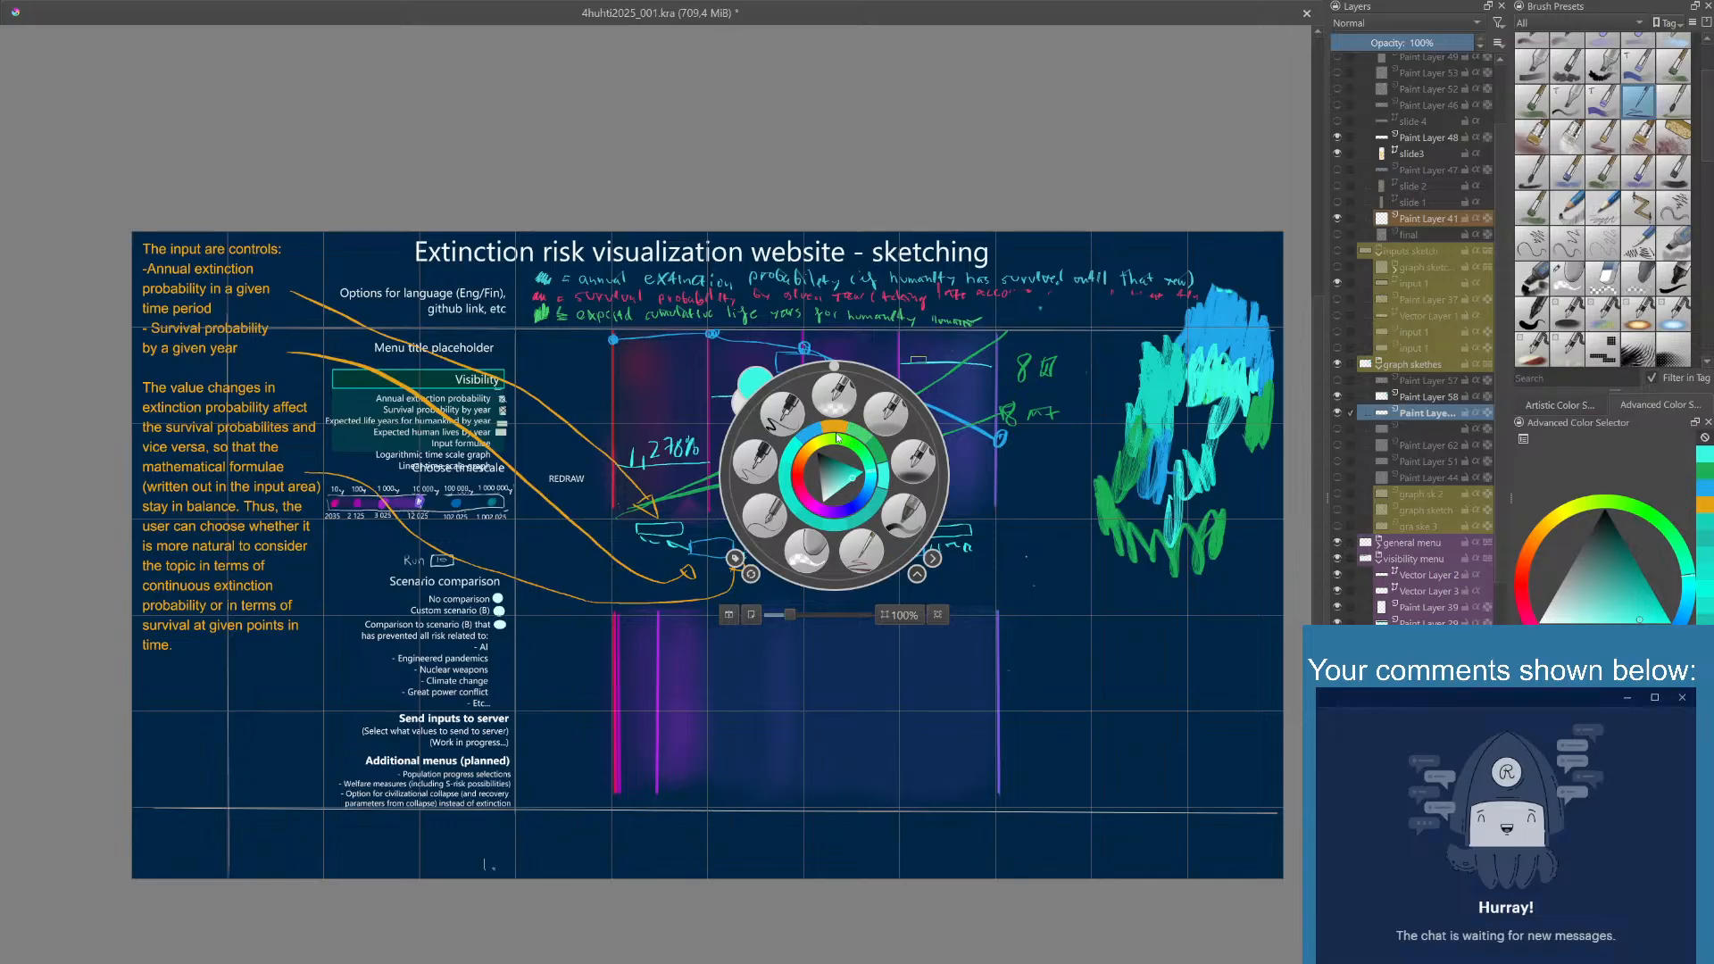
left_click(808, 441)
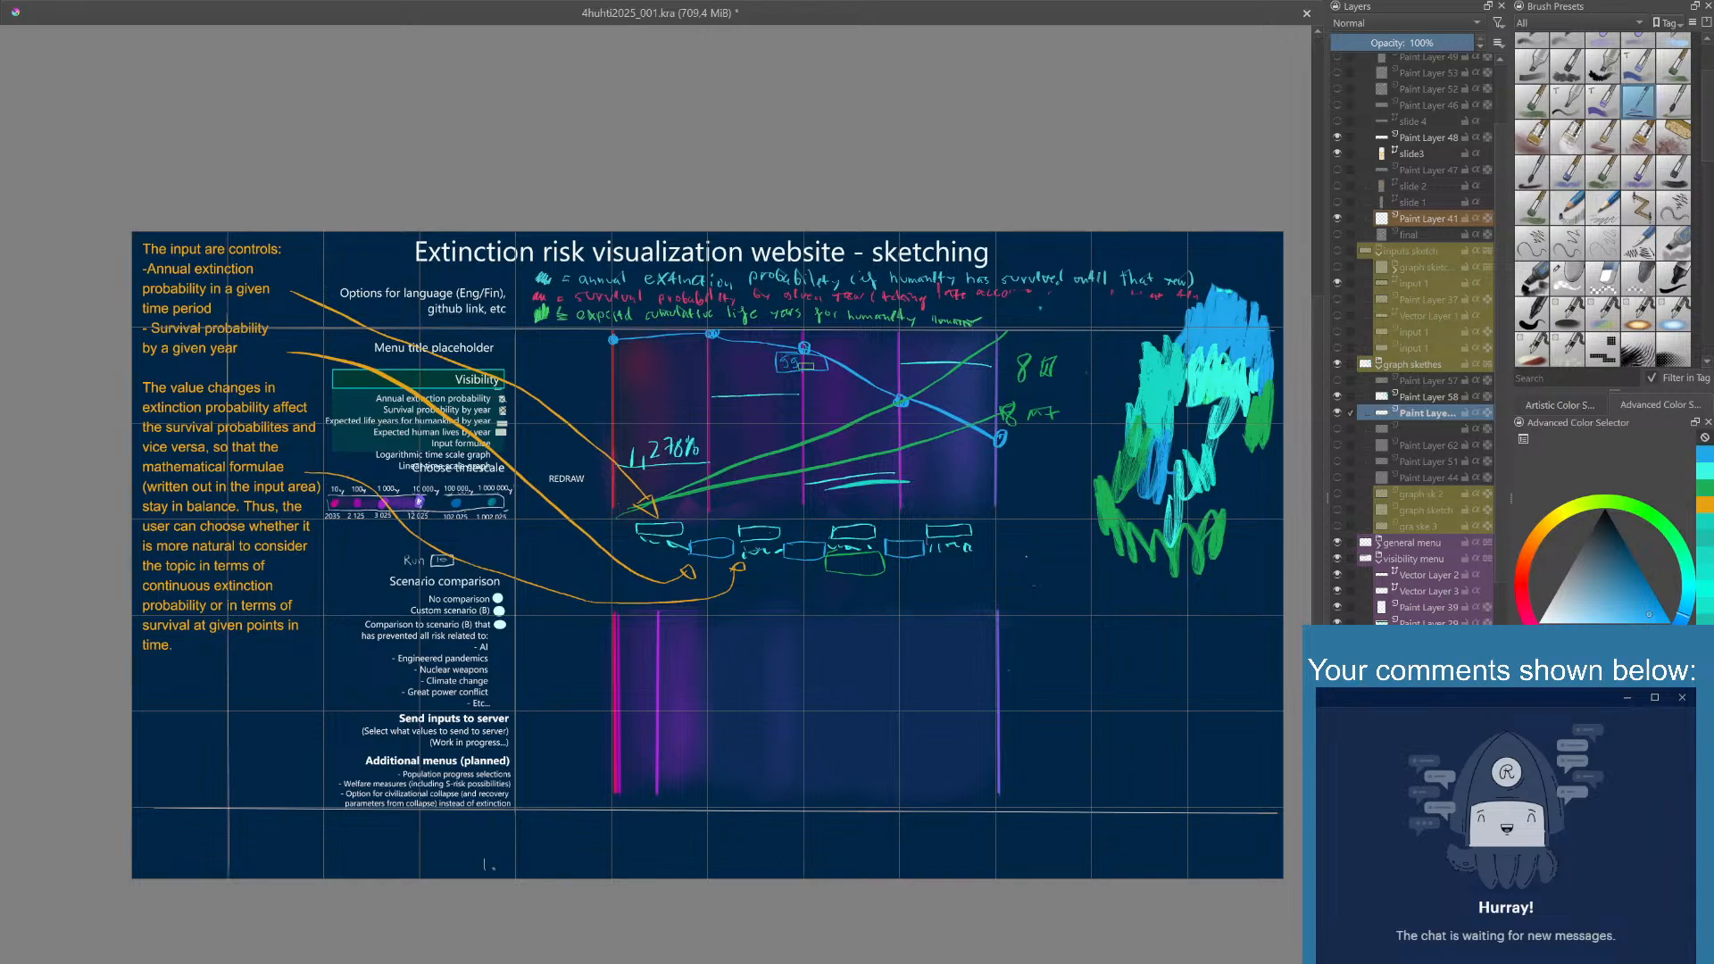
left_click(802, 367)
left_click_drag(810, 358, 831, 372)
left_click_drag(838, 365, 839, 371)
- Try further blue annotations around the 99,87% label, including a larger box below it, and undo them
left_click_drag(817, 427, 818, 467)
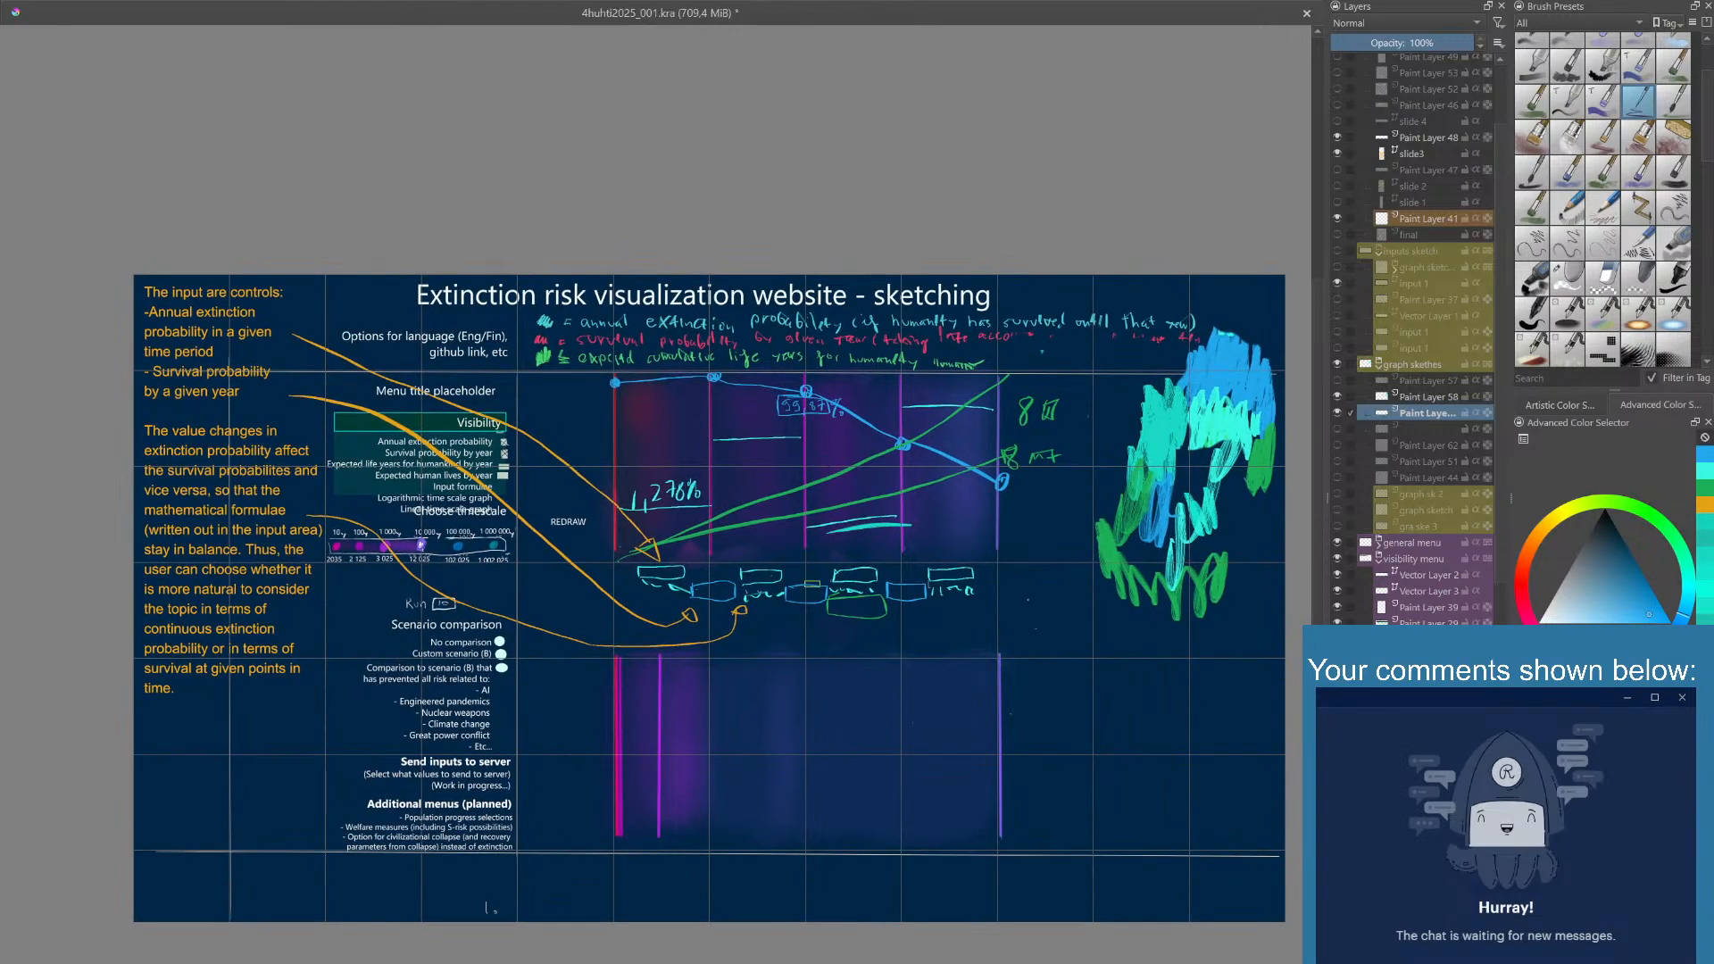
left_click_drag(813, 482, 808, 503)
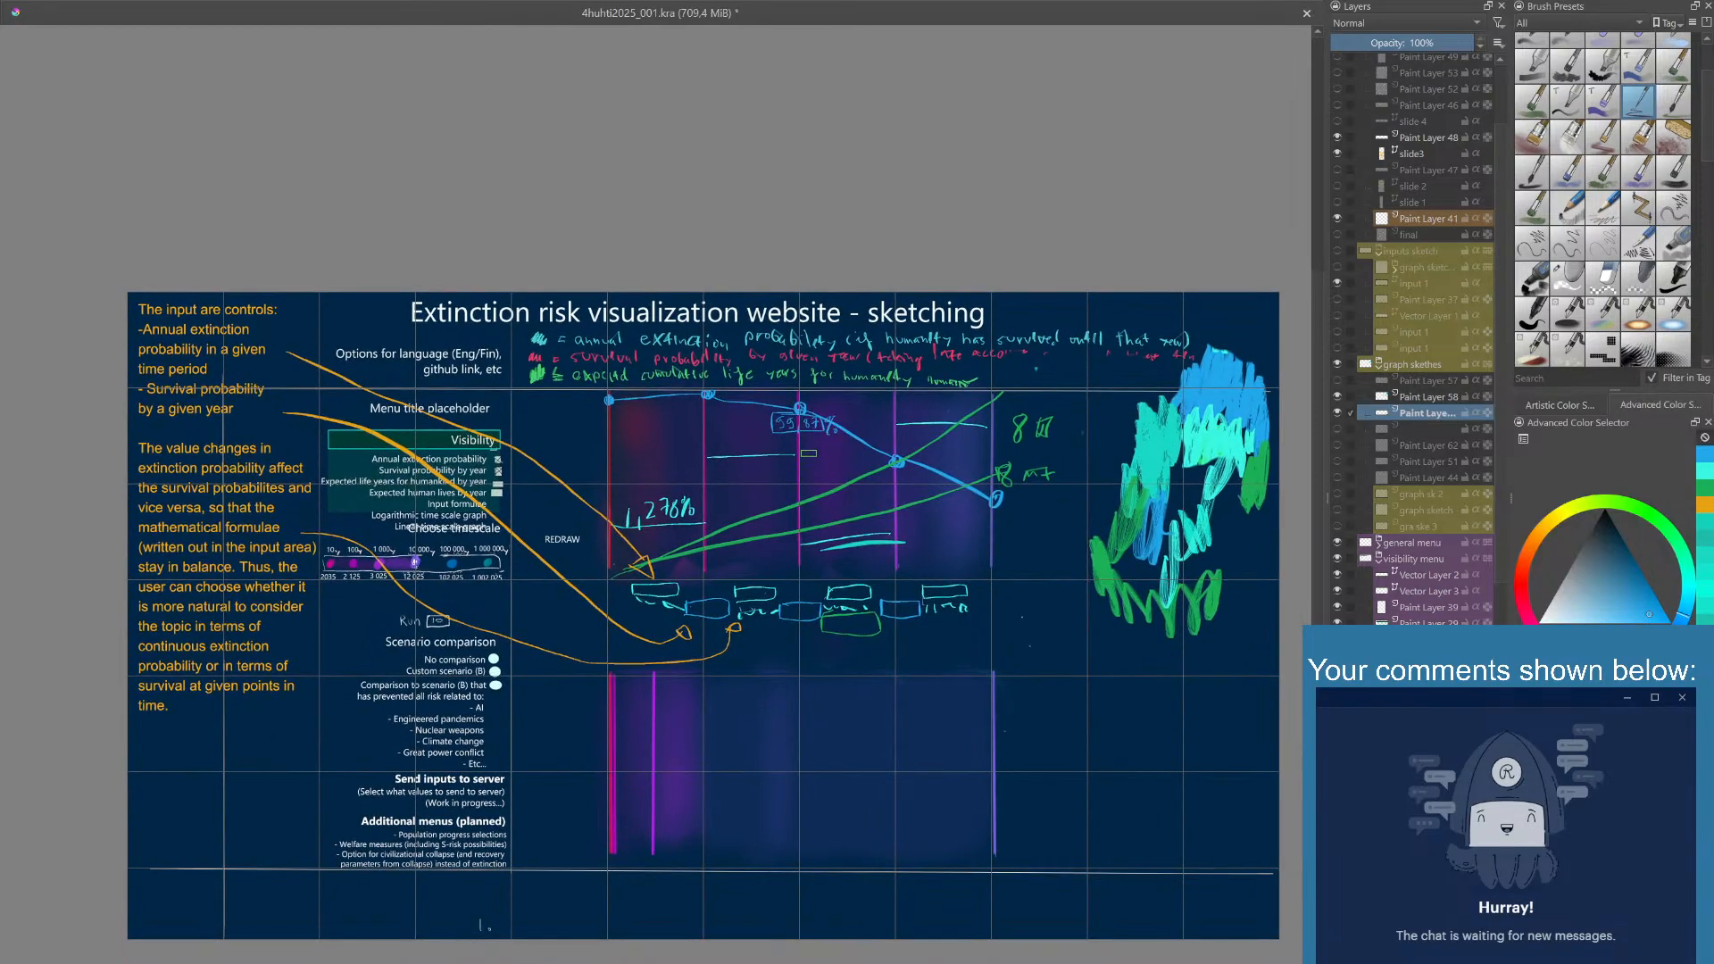
scroll(808, 454, "up", 3)
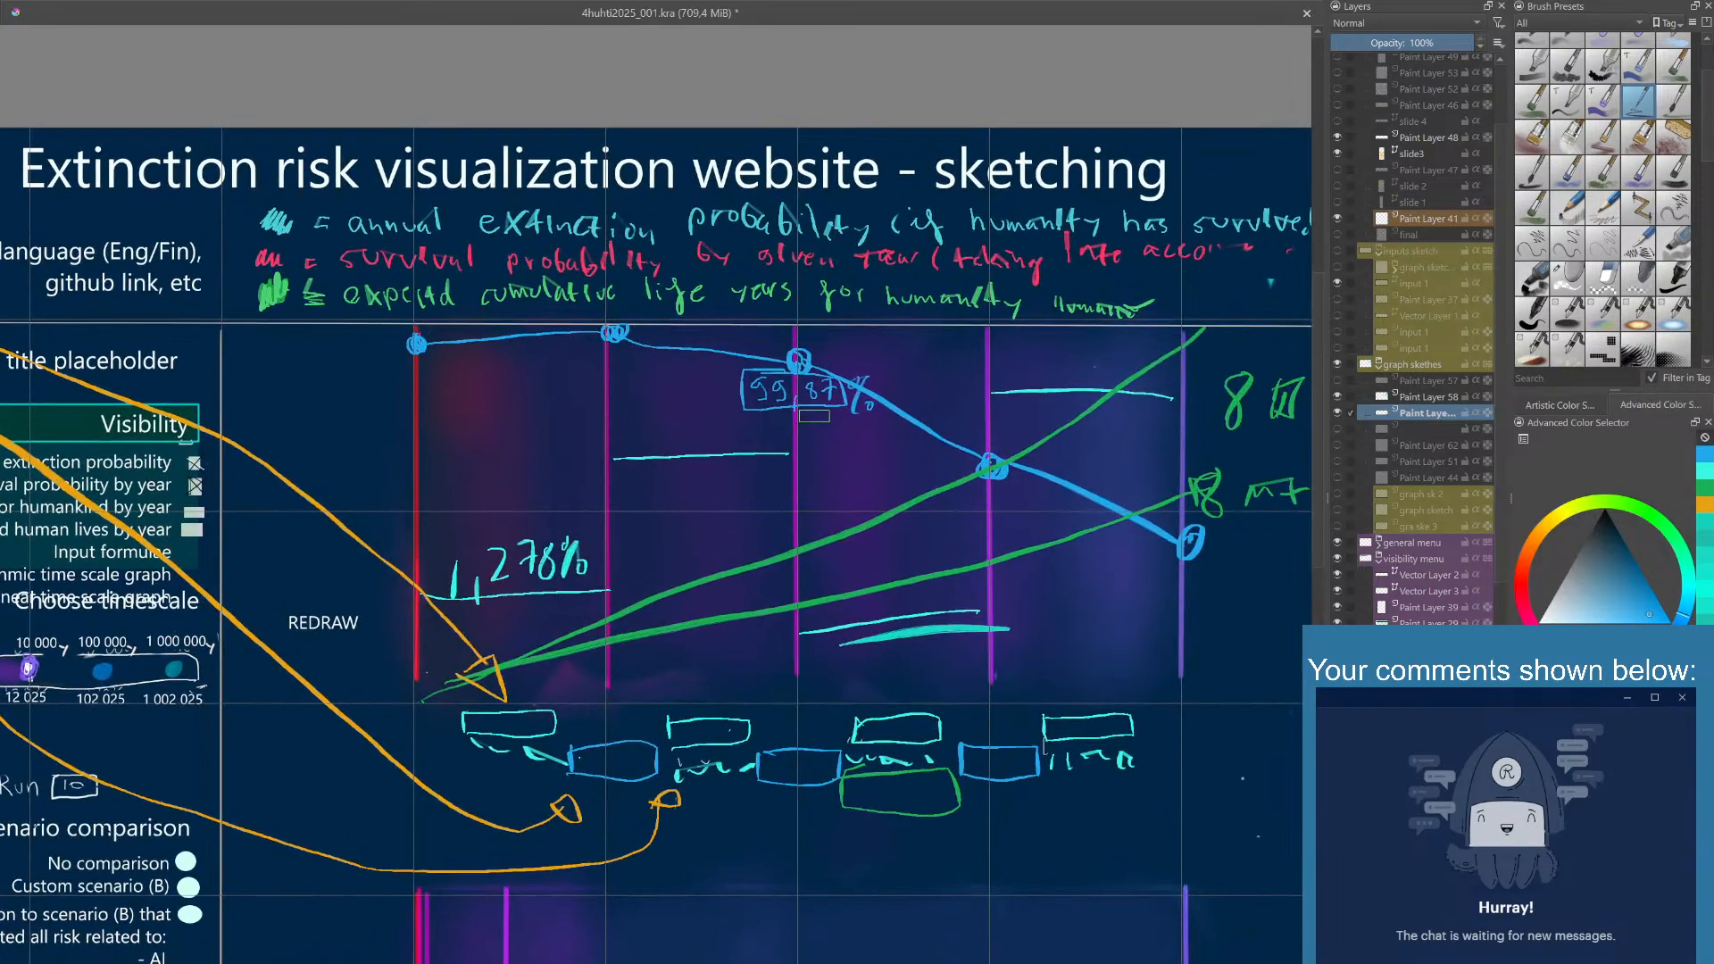
scroll(785, 388, "down", 2)
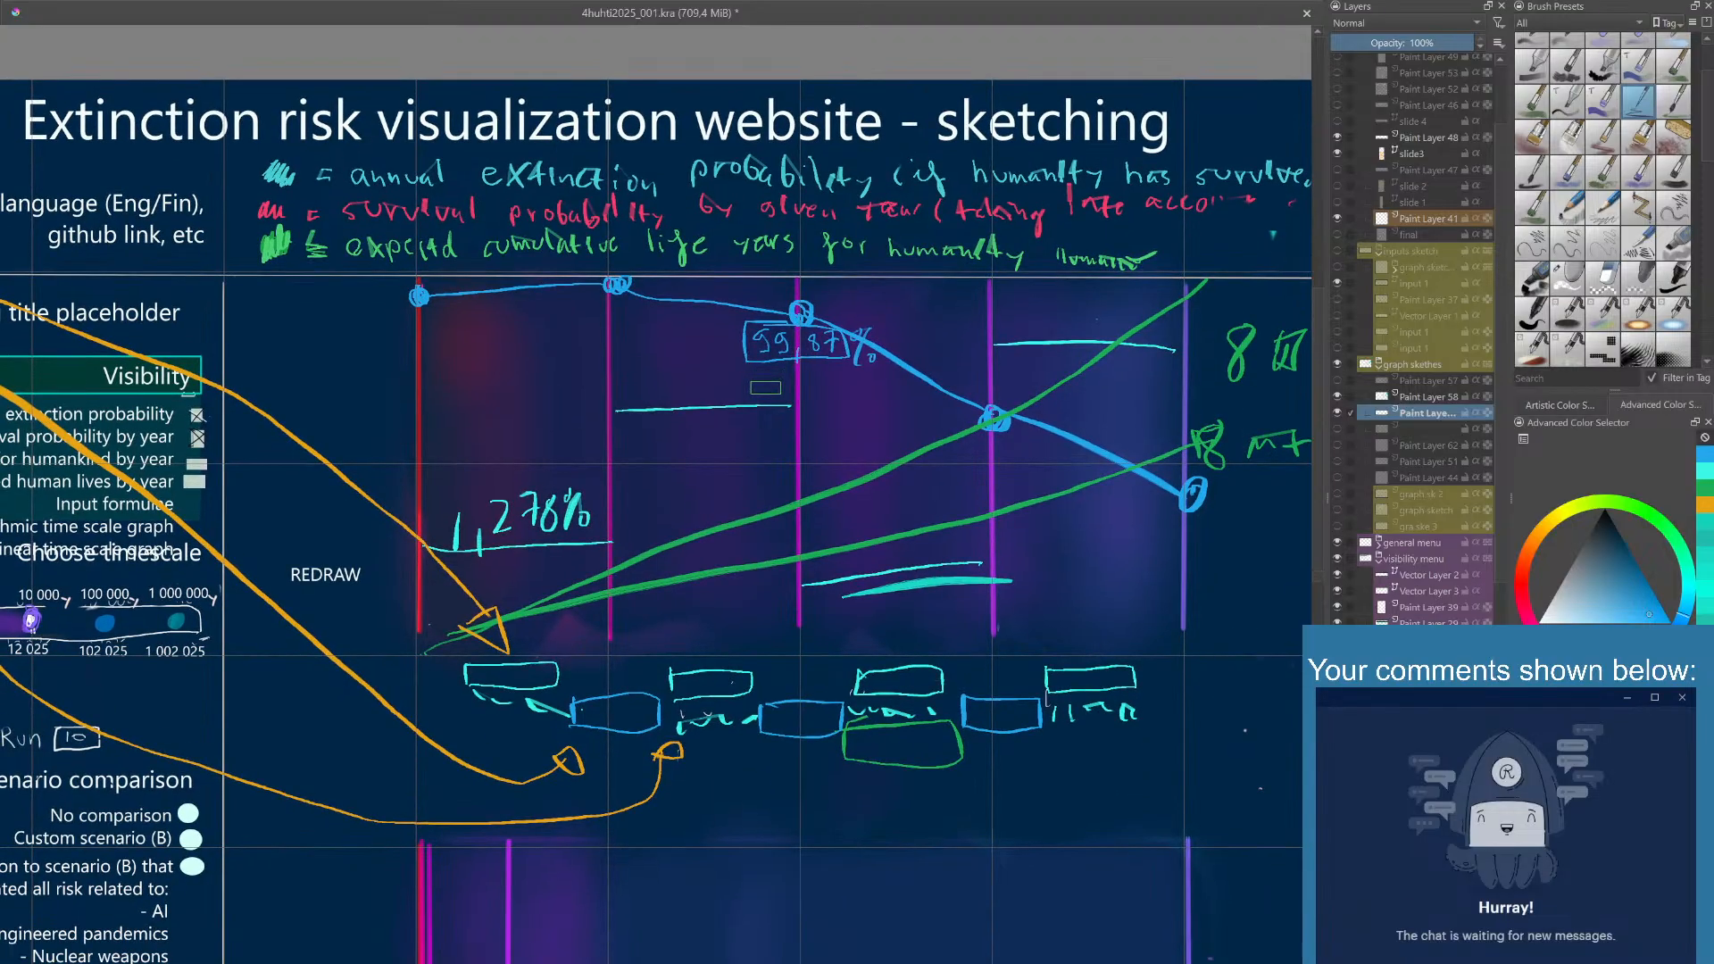
scroll(768, 378, "down", 2)
scroll(775, 381, "down", 1)
scroll(775, 380, "left", 2)
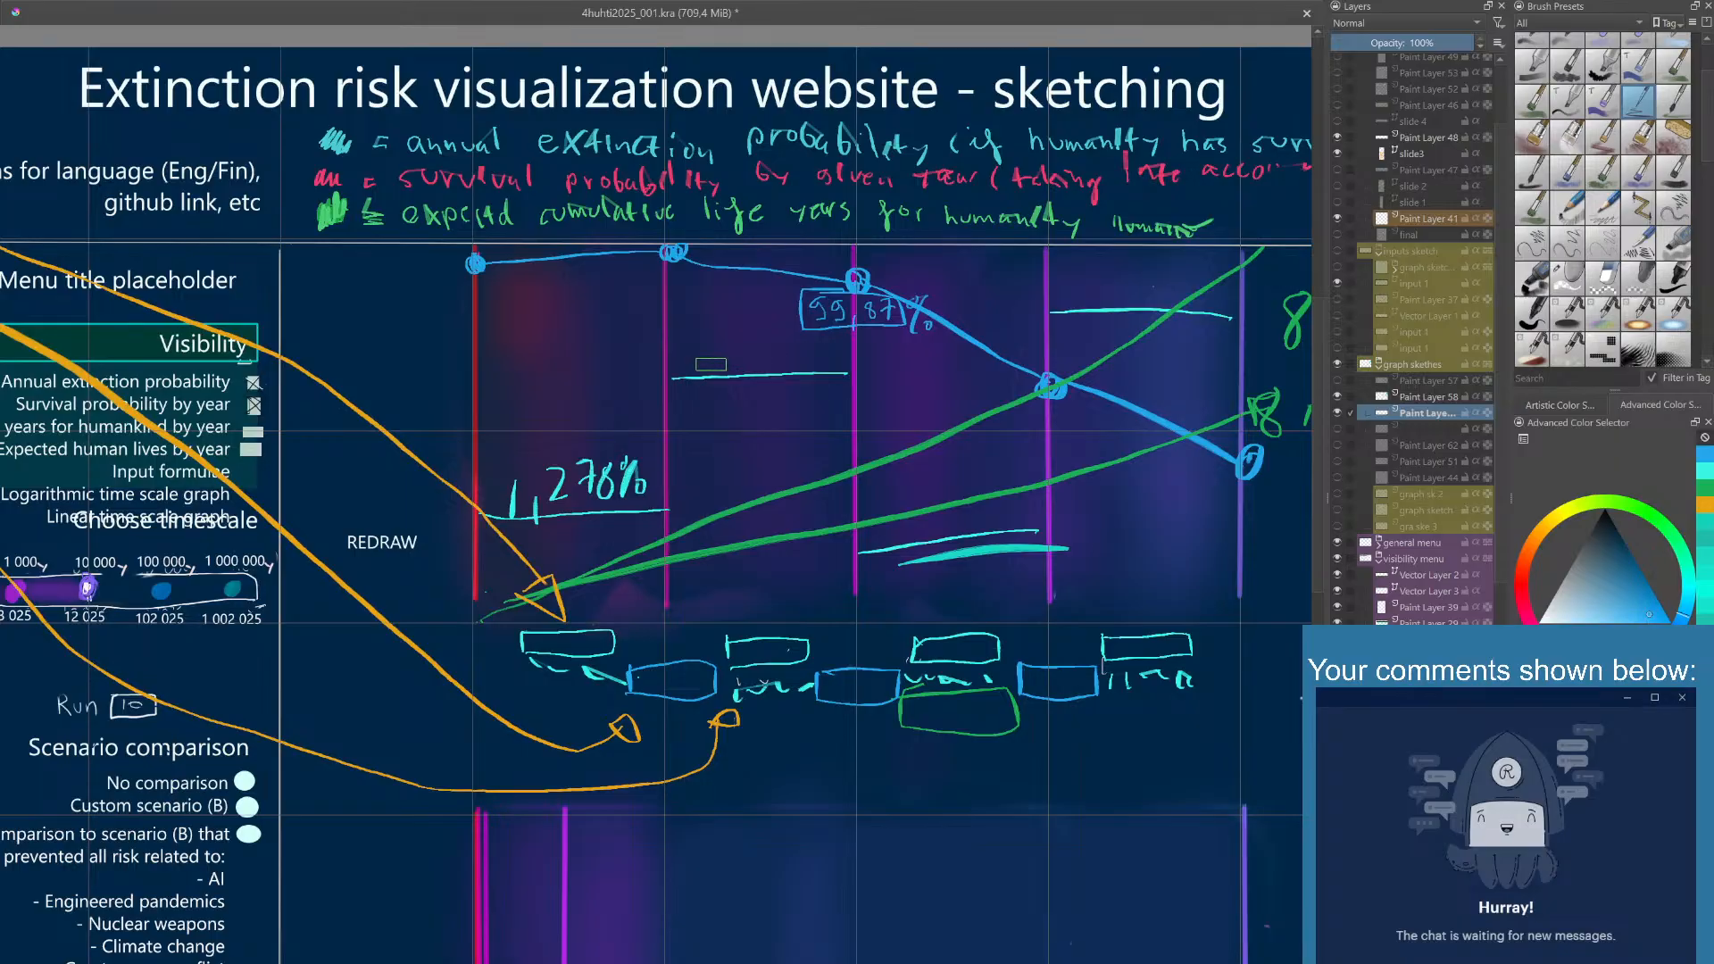
left_click_drag(704, 357, 740, 351)
left_click_drag(753, 341, 771, 361)
key("ctrl+z")
key("ctrl+z")
key("ctrl+z")
key("ctrl+z")
mouse_move(906, 323)
left_mouse_down()
mouse_move(995, 326)
mouse_move(1019, 358)
mouse_move(916, 438)
left_mouse_up()
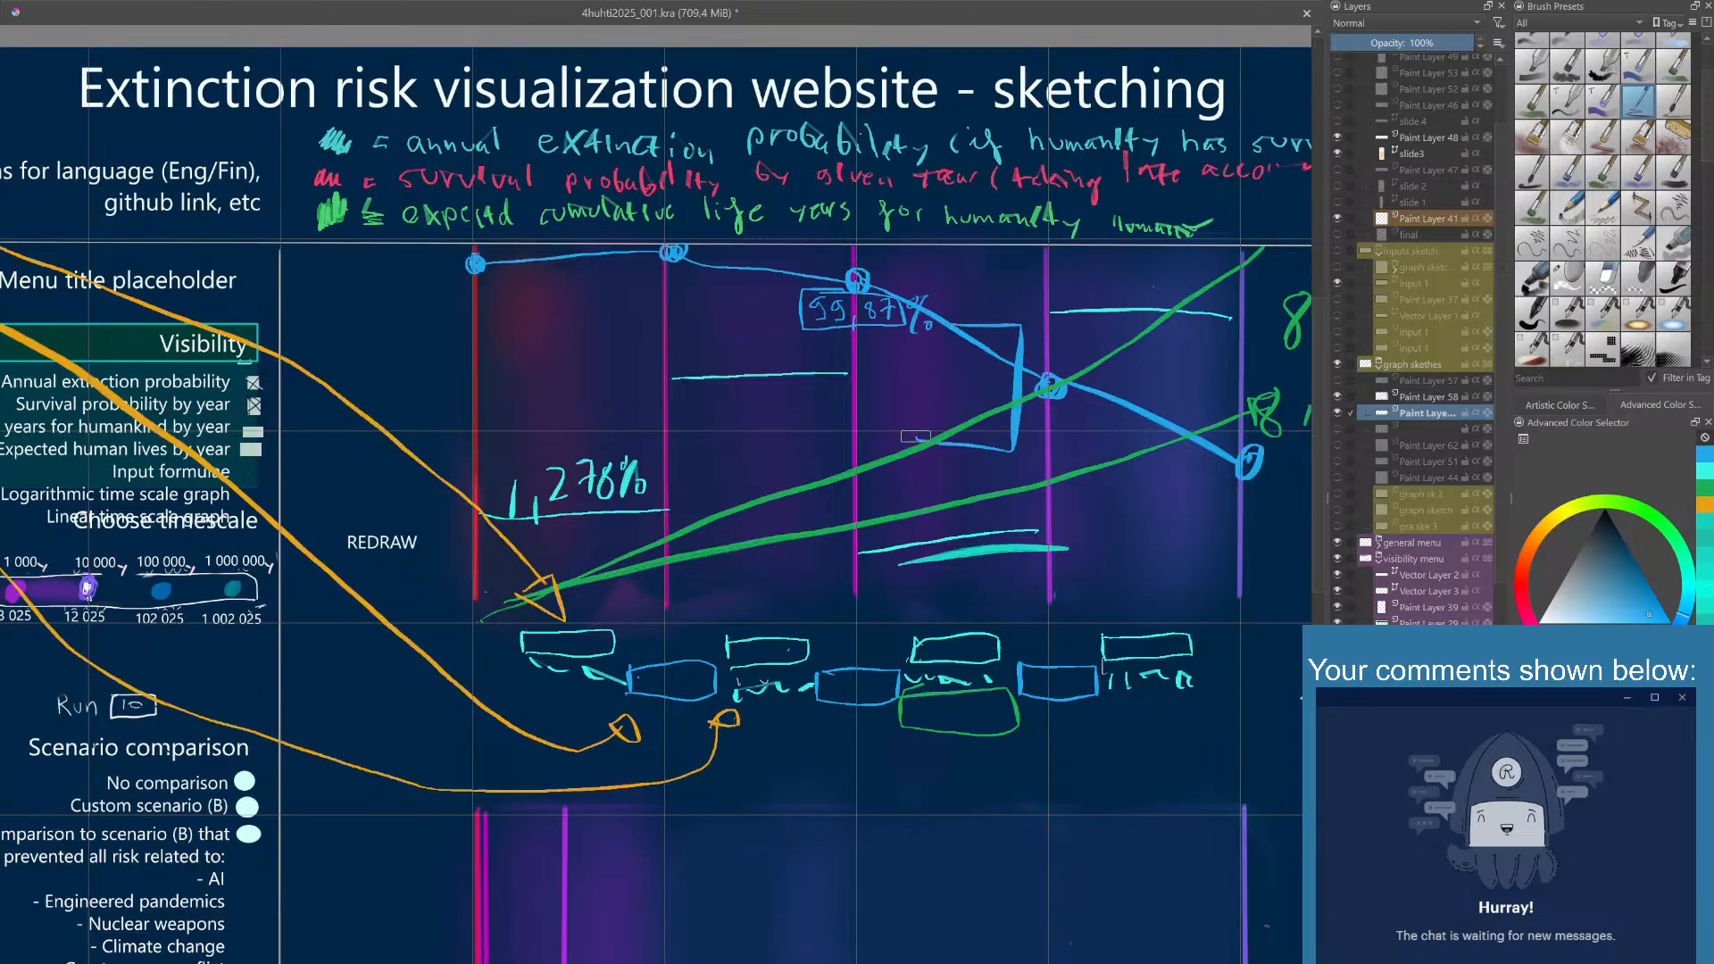
key("ctrl+z")
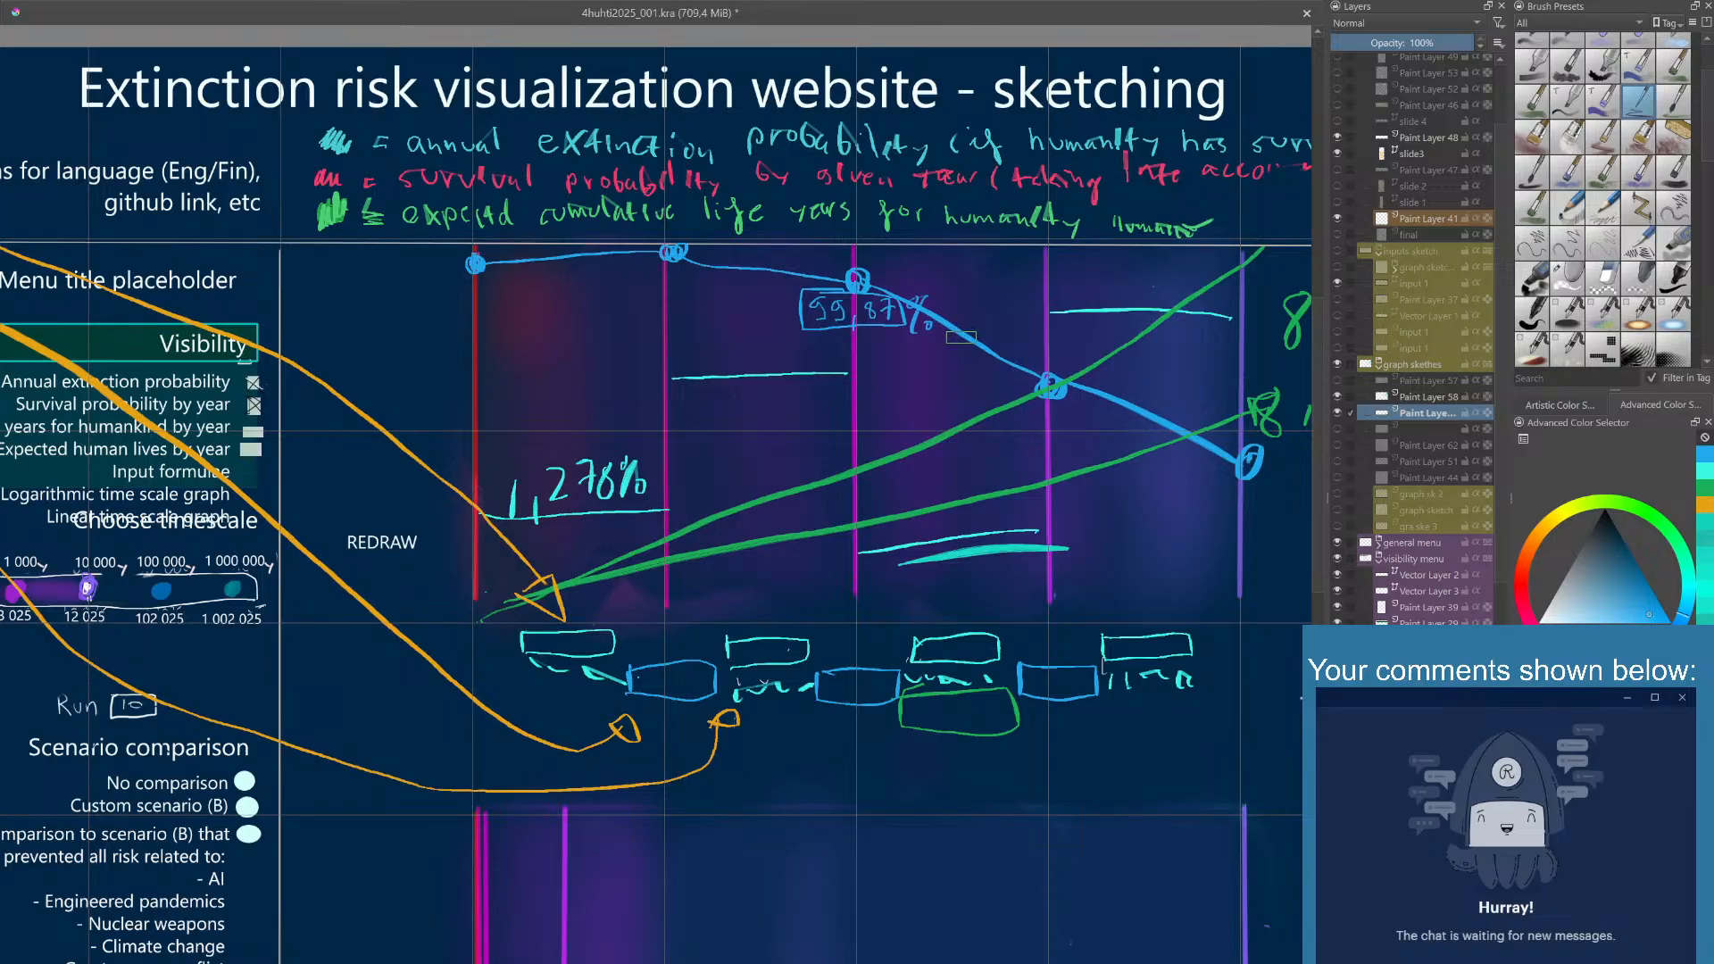
- Try a light blue swatch on the empty area beside the lower graph, undo it, and paint a muted violet-blue swatch instead
left_click_drag(928, 376, 845, 342)
scroll(853, 322, "down", 1)
scroll(855, 372, "down", 1)
scroll(838, 346, "up", 1)
scroll(830, 346, "down", 1)
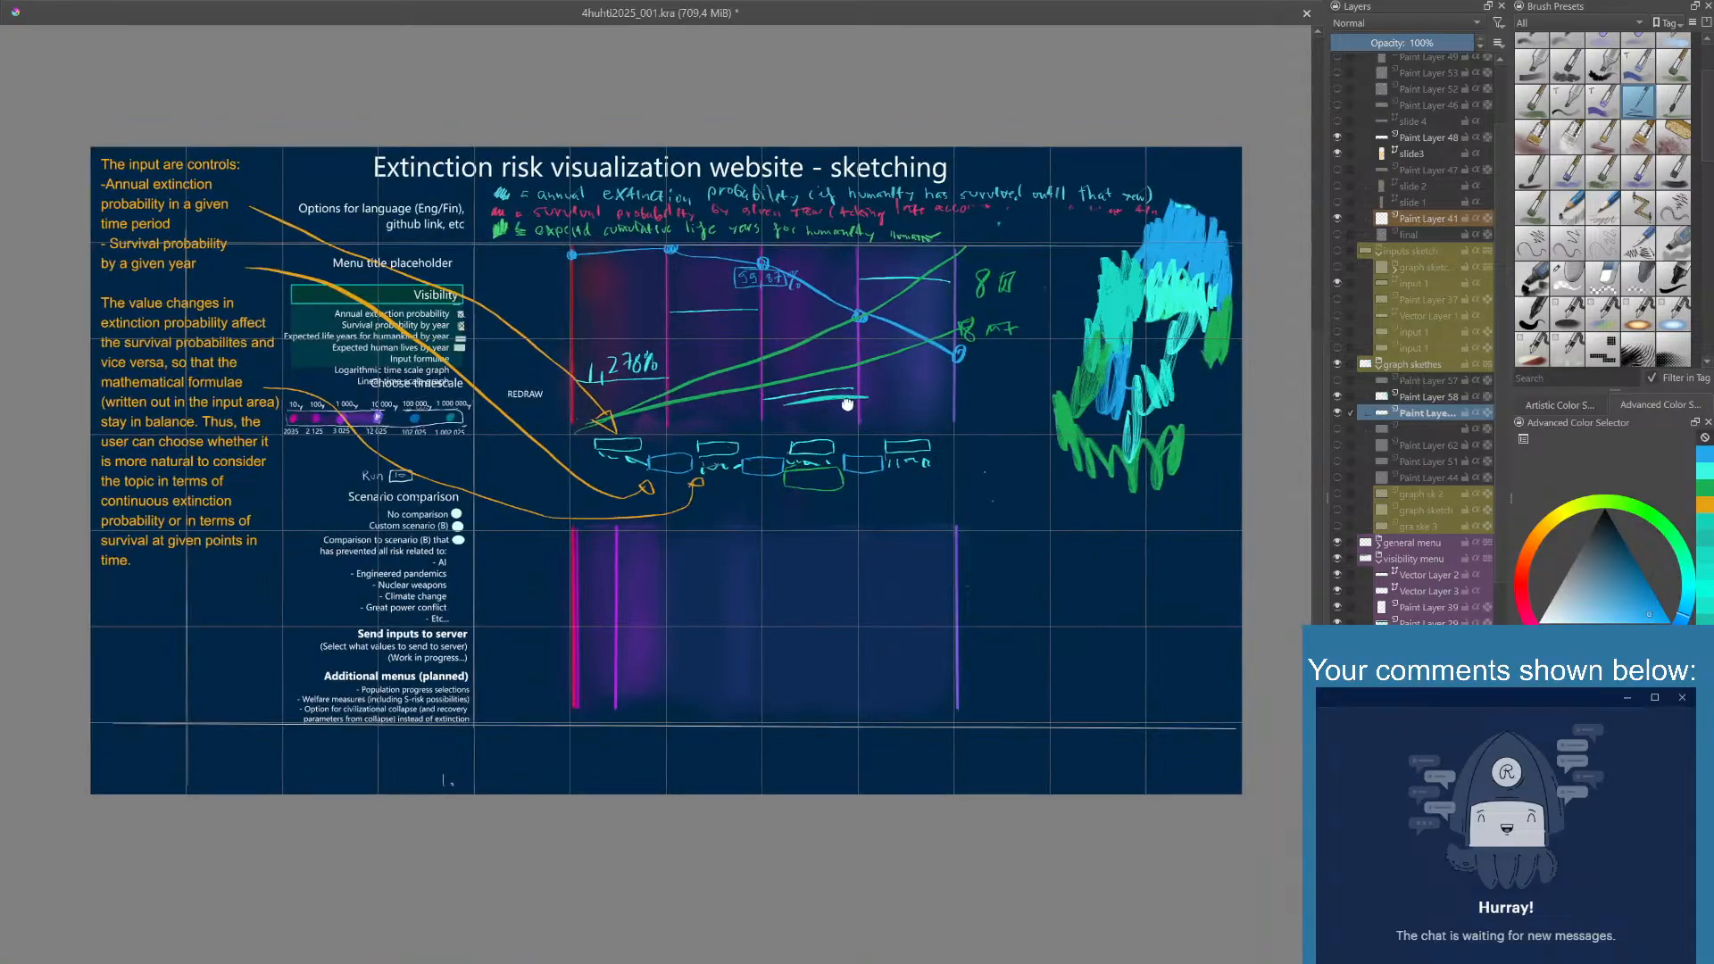
left_click_drag(848, 405, 845, 413)
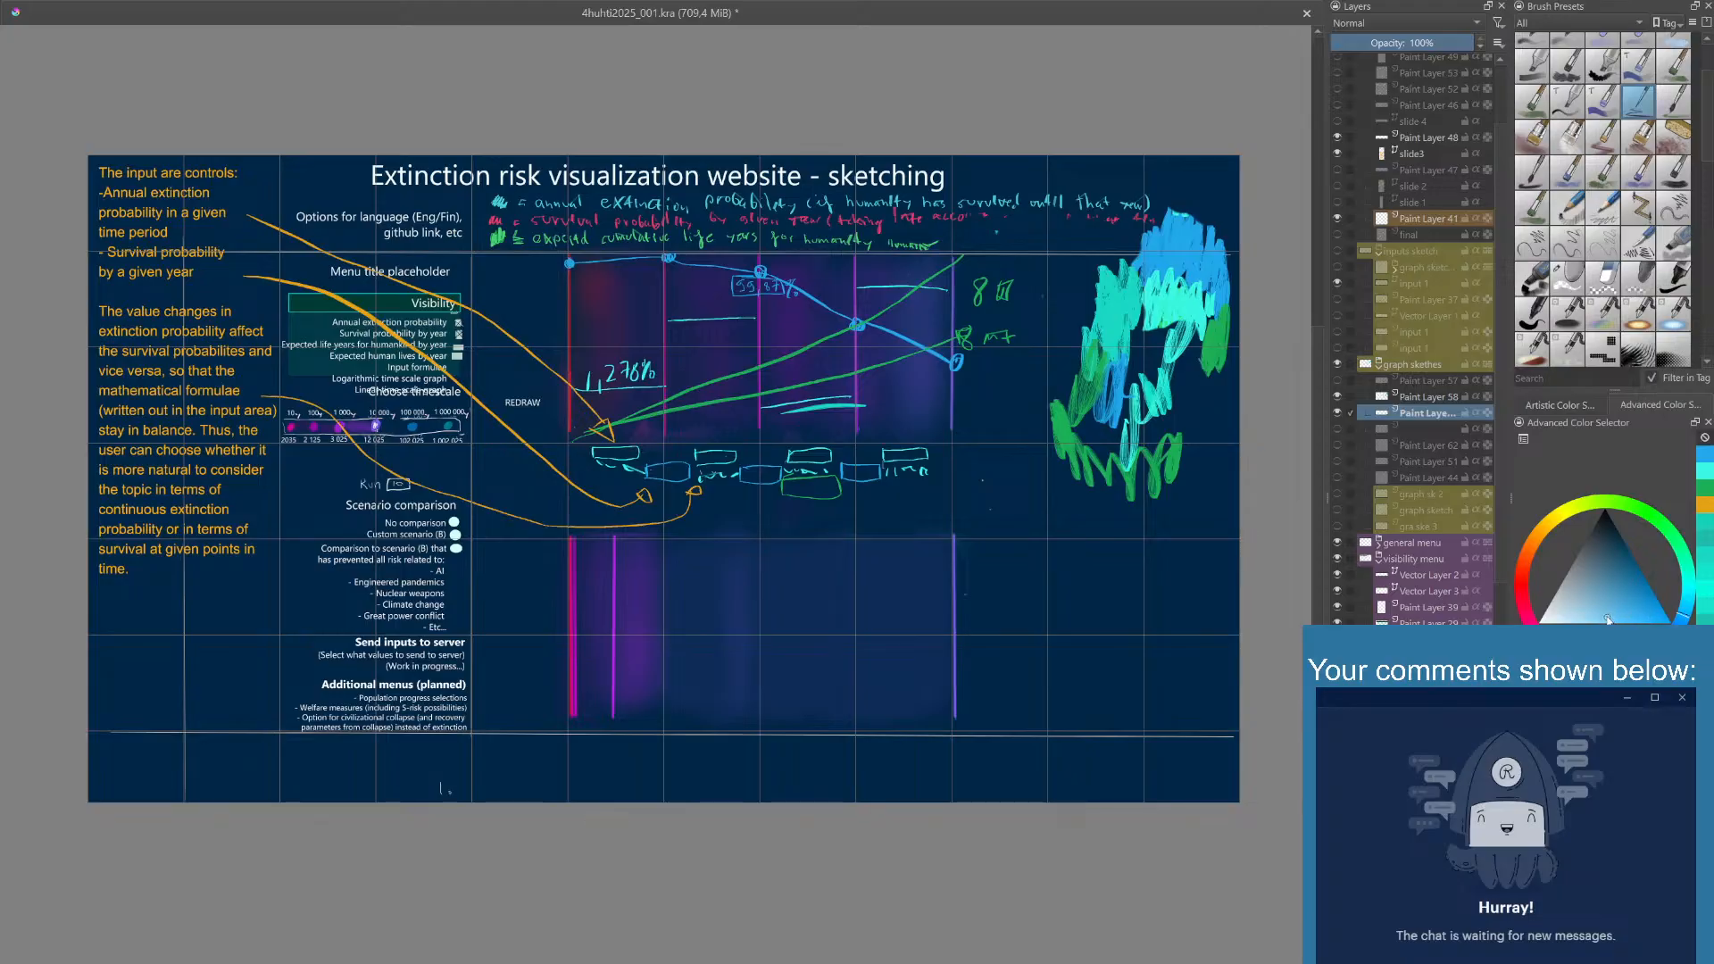
mouse_move(1012, 525)
left_mouse_down()
mouse_move(1028, 546)
mouse_move(999, 536)
mouse_move(1018, 572)
left_mouse_up()
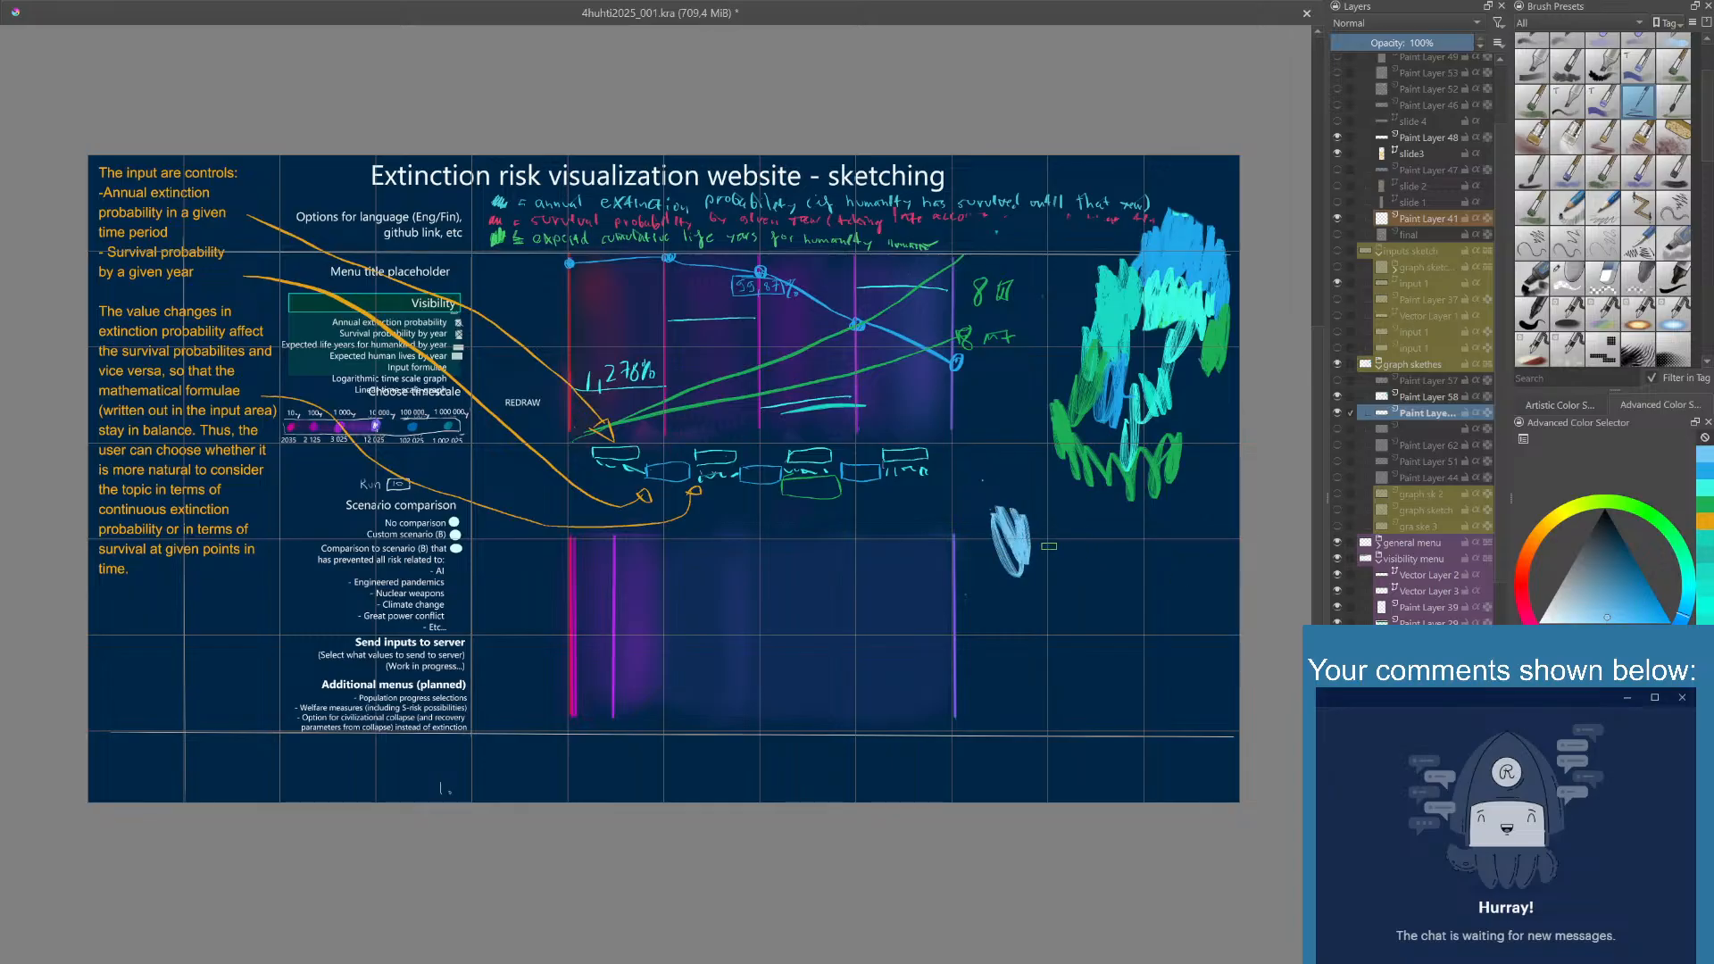
key("ctrl+z")
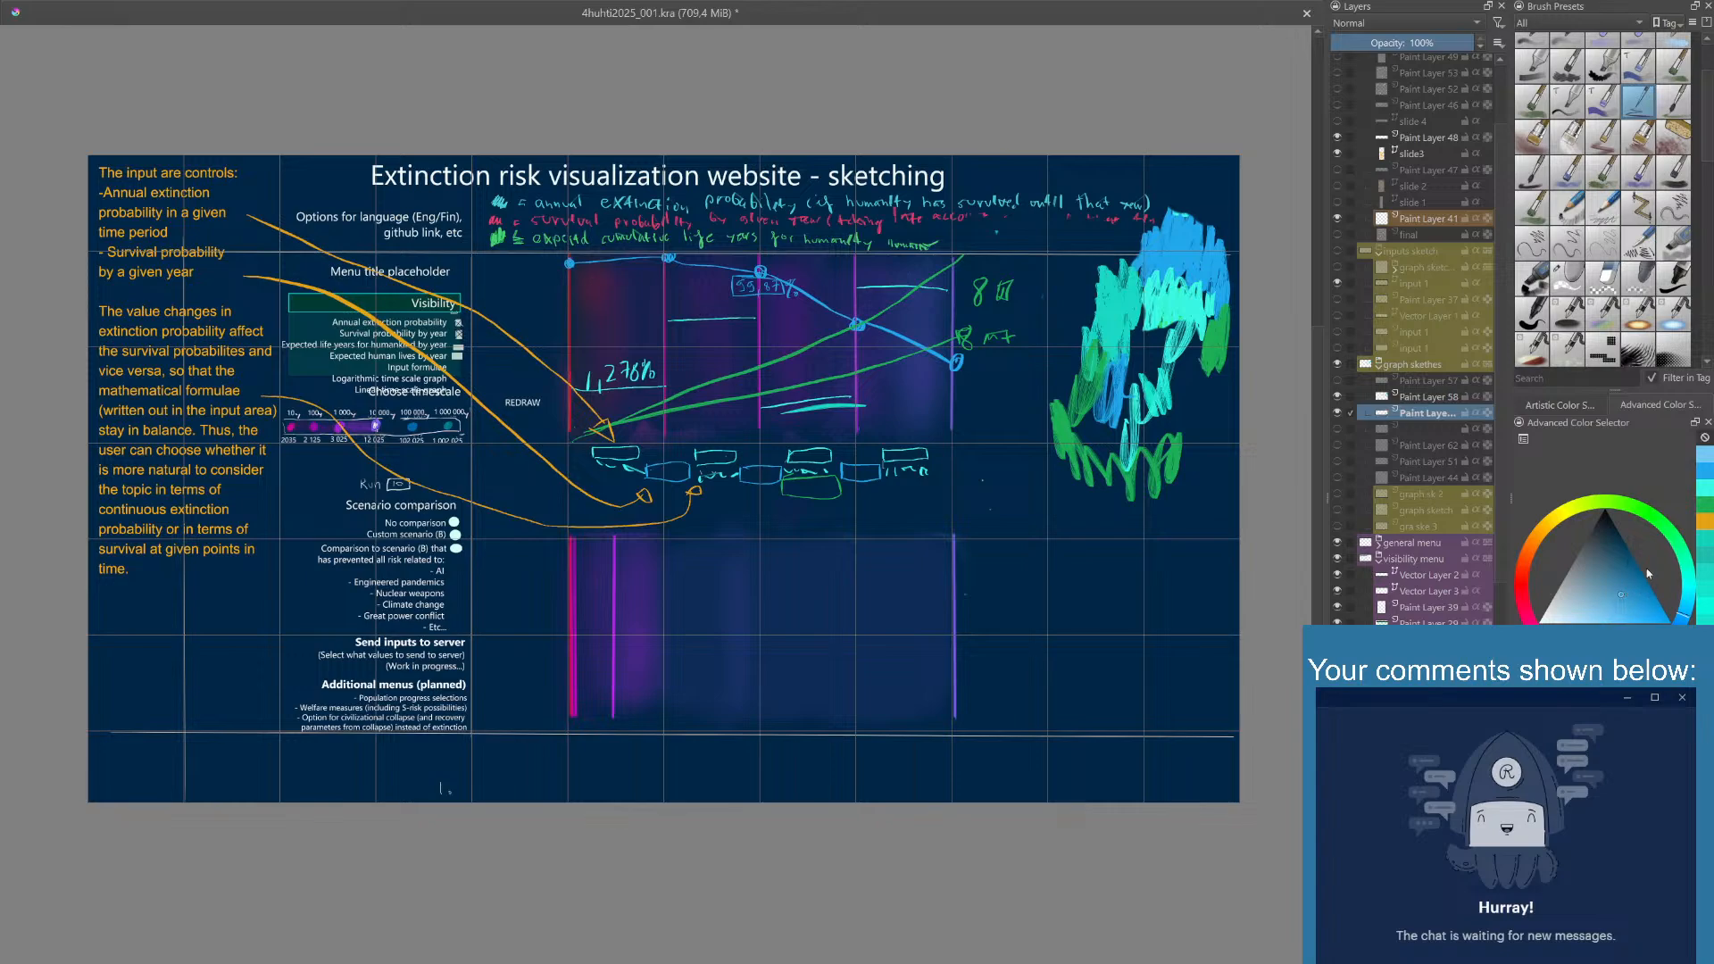
left_click(1668, 640)
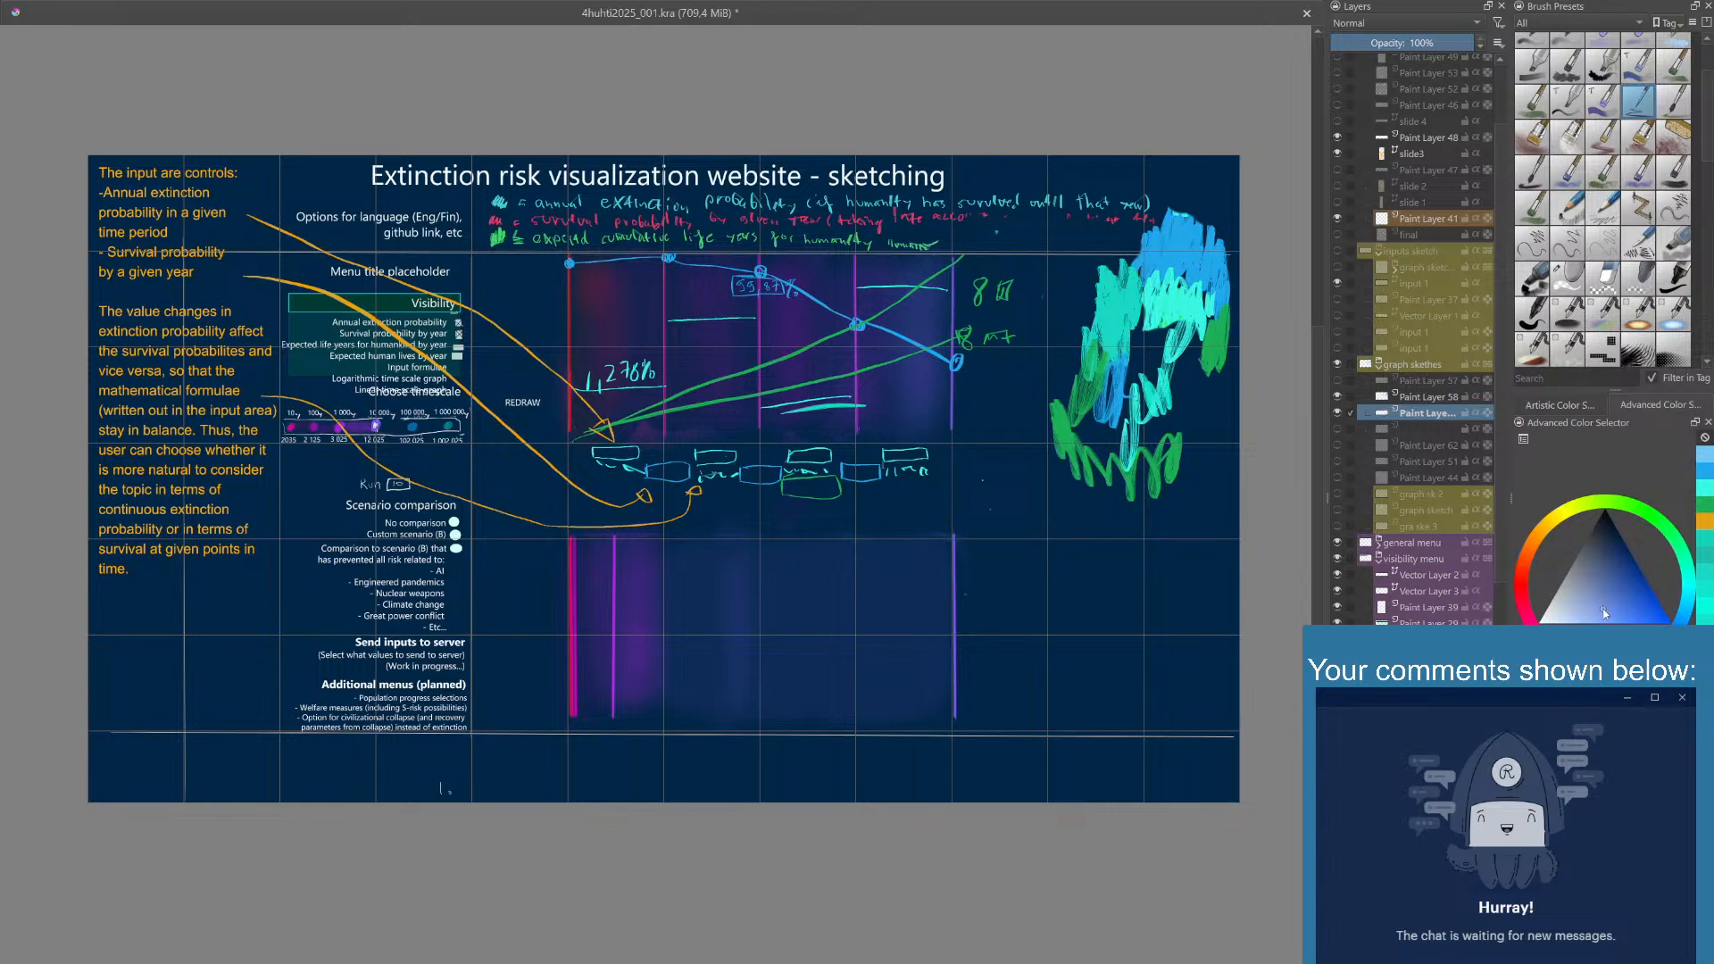
mouse_move(1012, 526)
left_mouse_down()
mouse_move(1074, 557)
mouse_move(1096, 543)
mouse_move(1014, 535)
left_mouse_up()
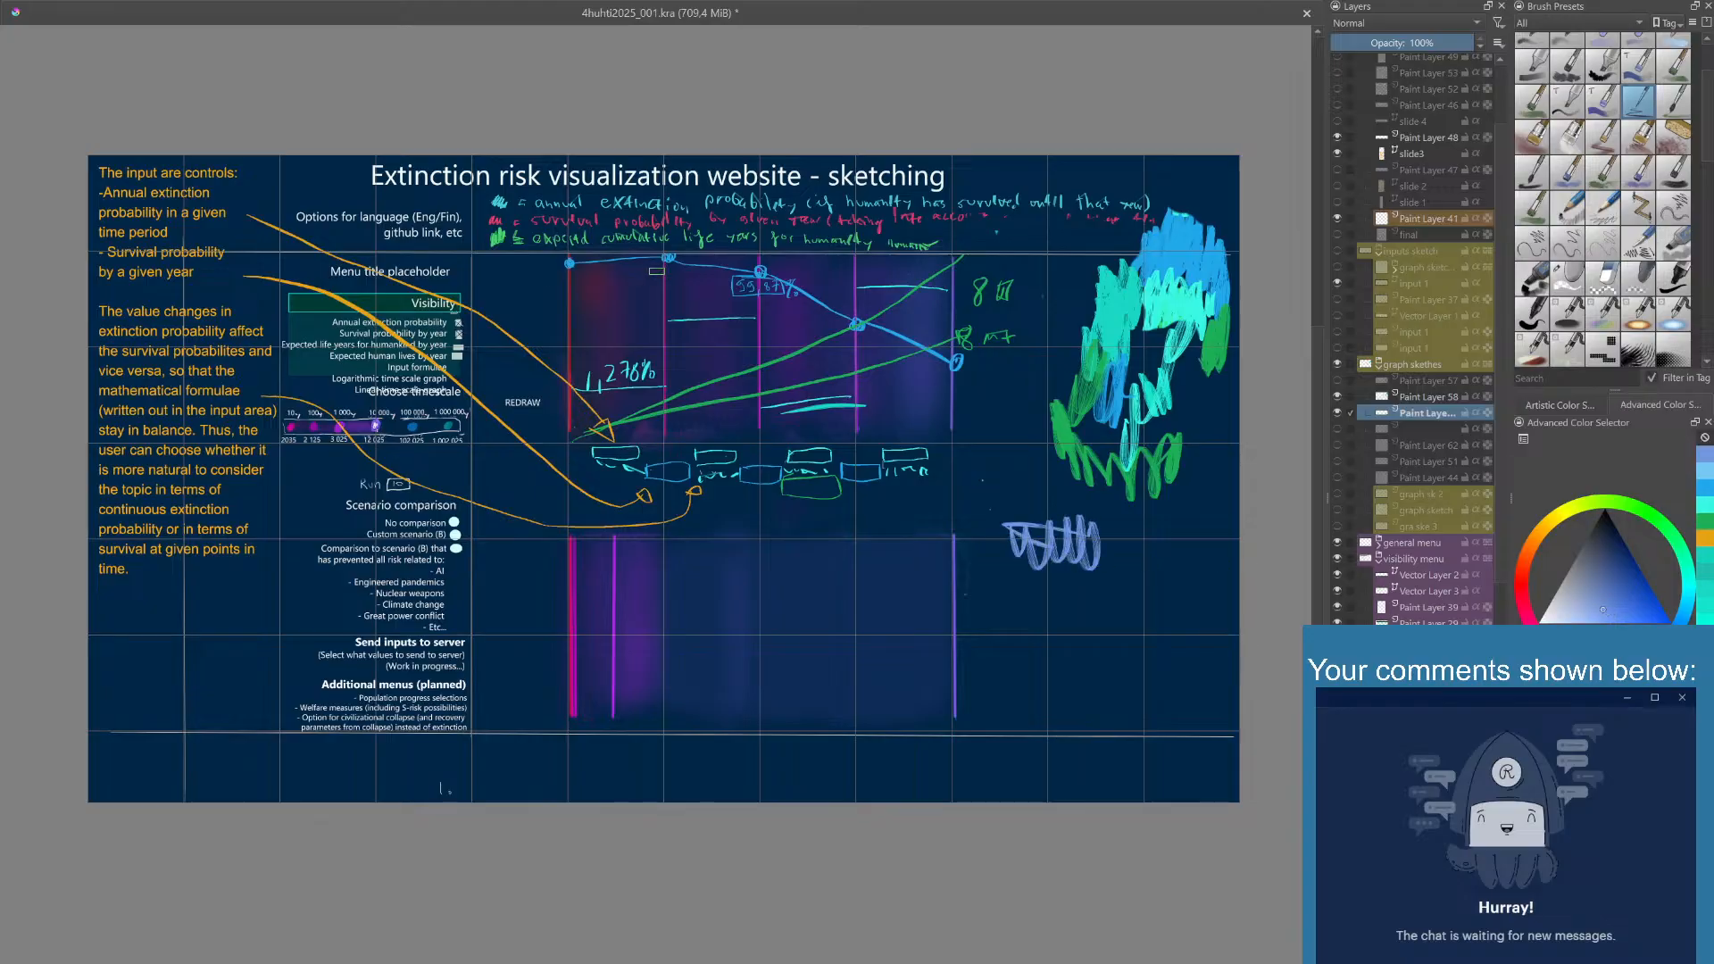
- Try handwriting in violet-blue below the second point of the blue curve, and undo those strokes
left_click_drag(655, 275, 681, 305)
key("ctrl+z")
key("ctrl+z")
key("ctrl+z")
- Adjust the violet-blue shade and paint more test swatches beside the lower graph and the input row
mouse_move(1005, 586)
left_mouse_down()
mouse_move(1050, 602)
mouse_move(1015, 608)
mouse_move(1033, 584)
mouse_move(1051, 615)
mouse_move(1082, 584)
left_mouse_up()
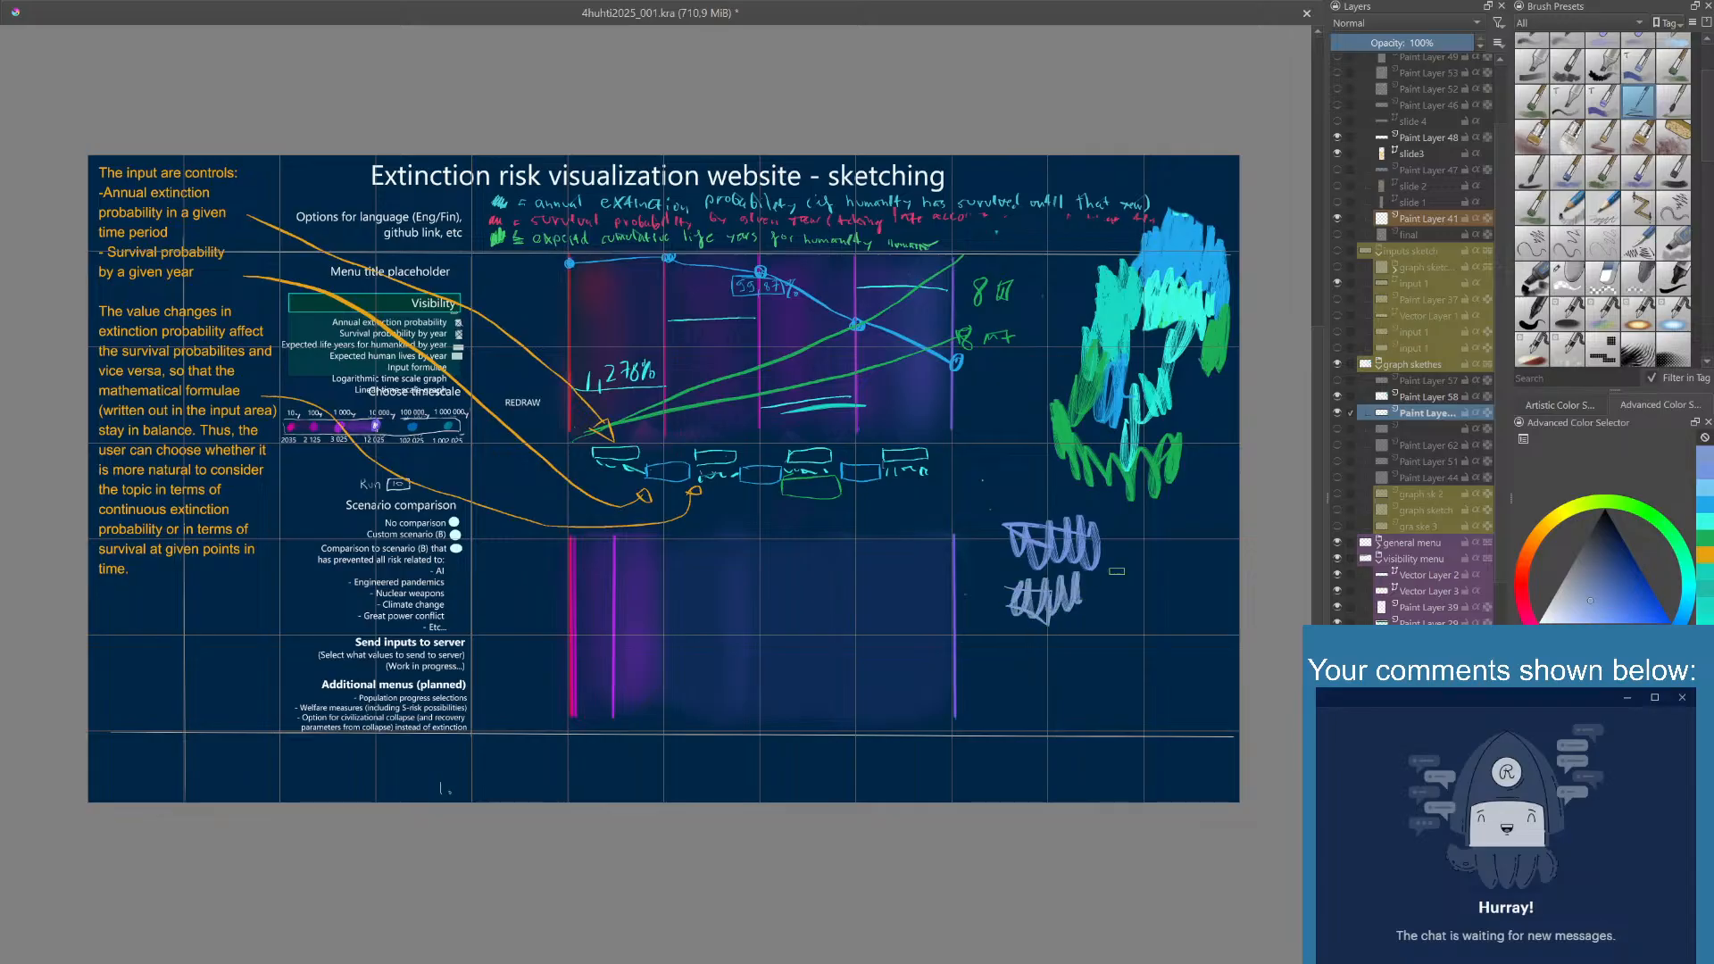
left_click(1608, 611)
mouse_move(911, 476)
left_mouse_down()
mouse_move(881, 516)
mouse_move(896, 511)
left_mouse_up()
left_click_drag(967, 467, 996, 455)
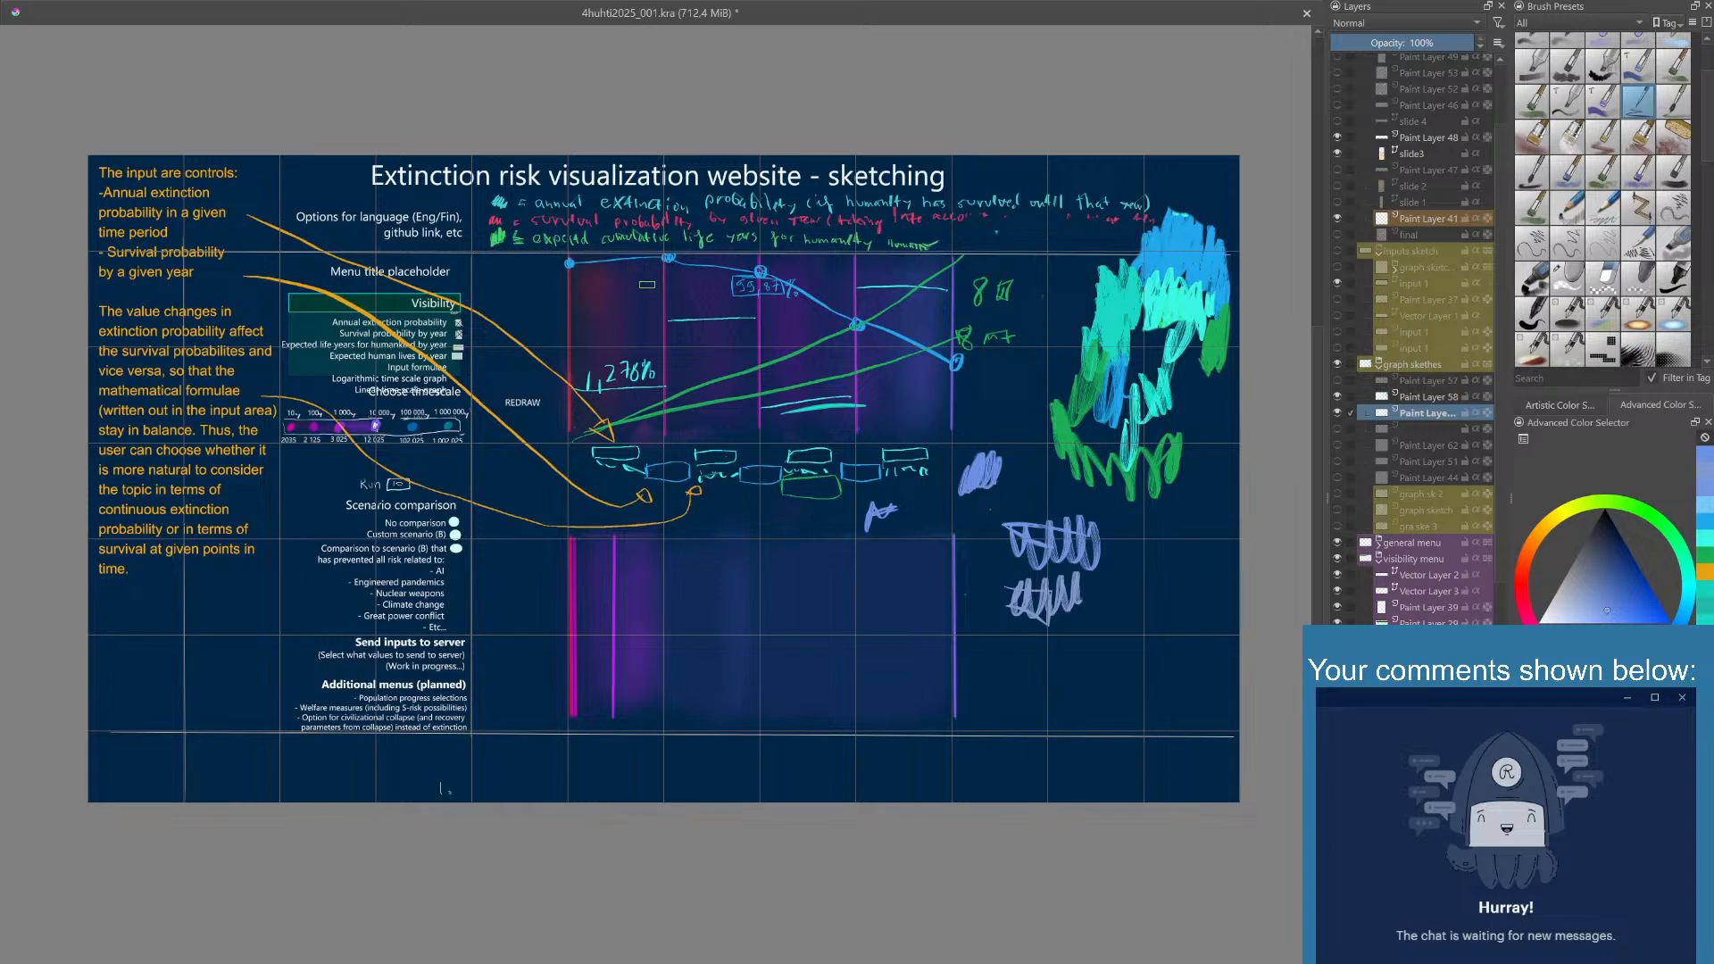
- Handwrite 98,756% in violet-blue below the second point of the blue curve
scroll(661, 293, "up", 5)
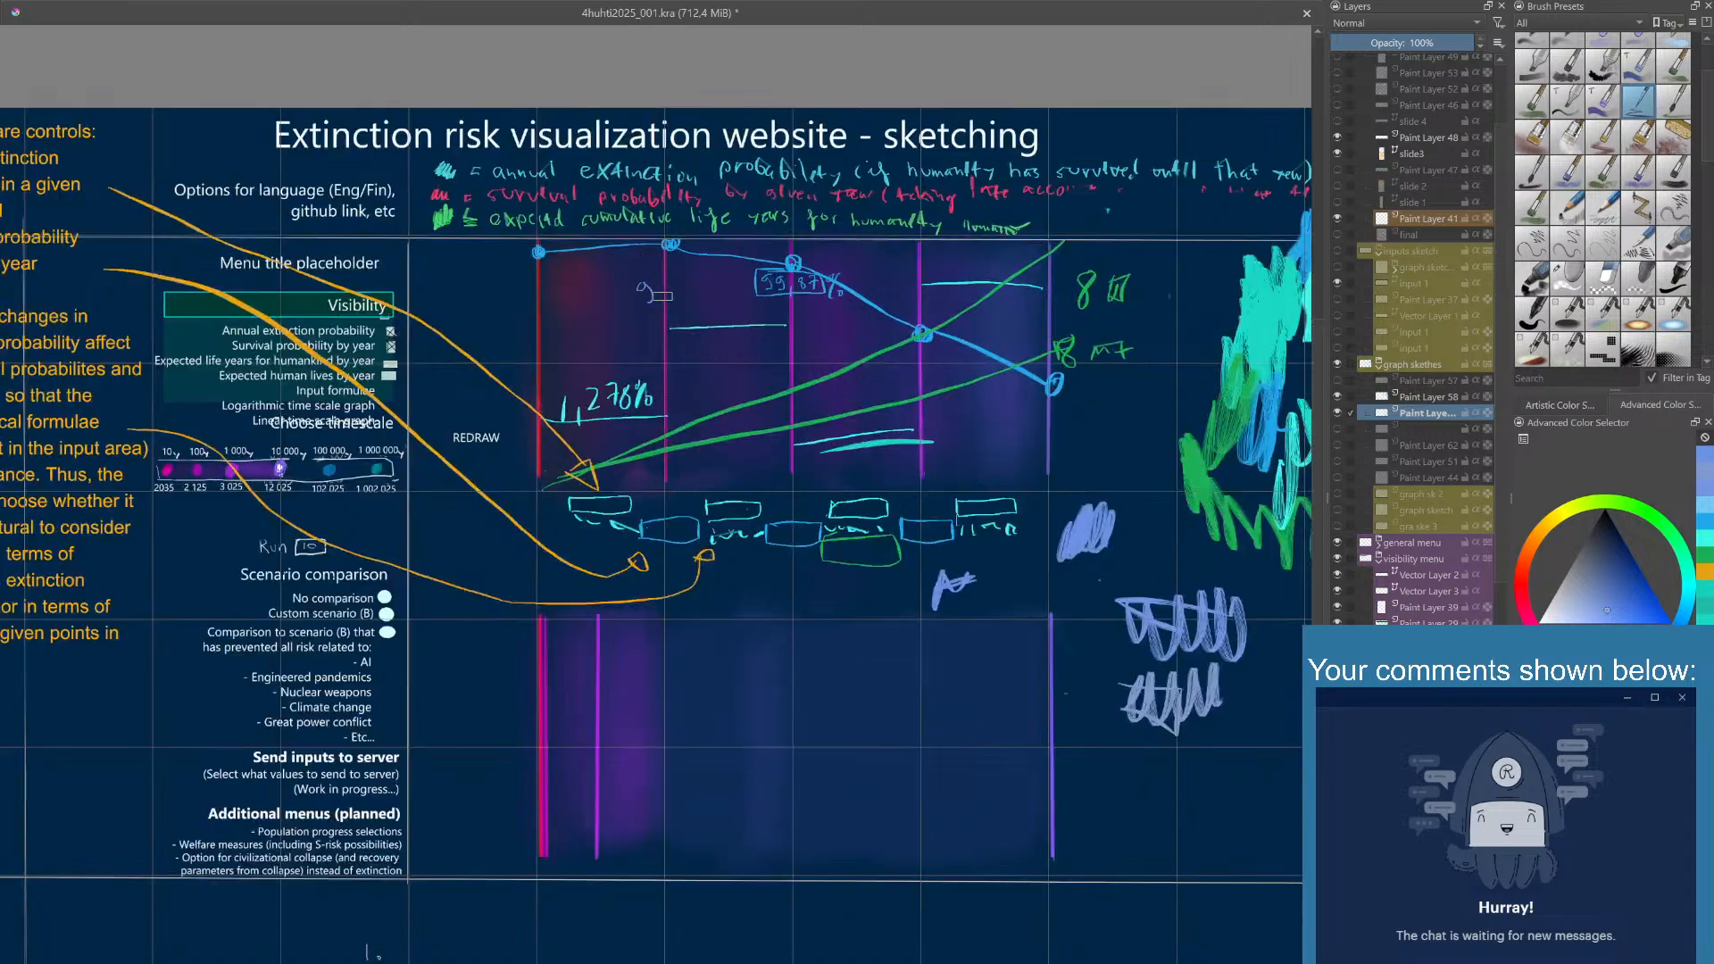
mouse_move(673, 279)
left_mouse_down()
mouse_move(682, 310)
mouse_move(713, 281)
left_mouse_up()
left_click_drag(720, 281, 748, 307)
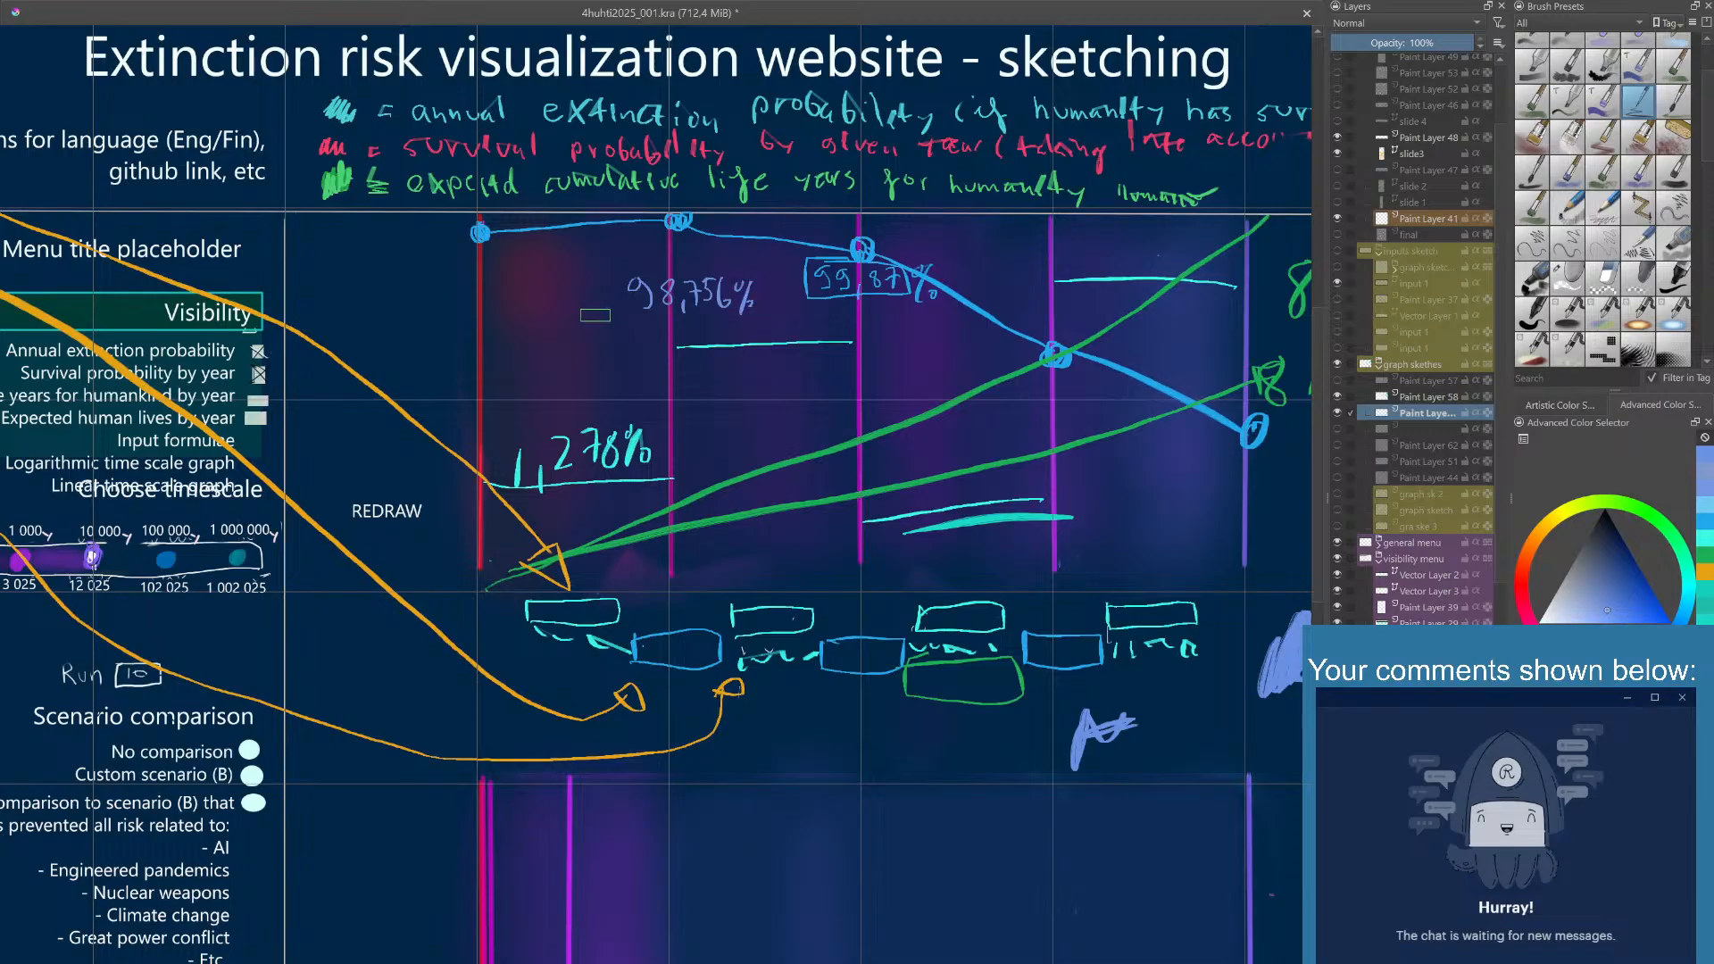
- Handwrite a second violet-blue value, 98,752%, directly beneath 98,756%
mouse_move(766, 403)
left_mouse_down()
mouse_move(708, 373)
mouse_move(720, 394)
left_mouse_up()
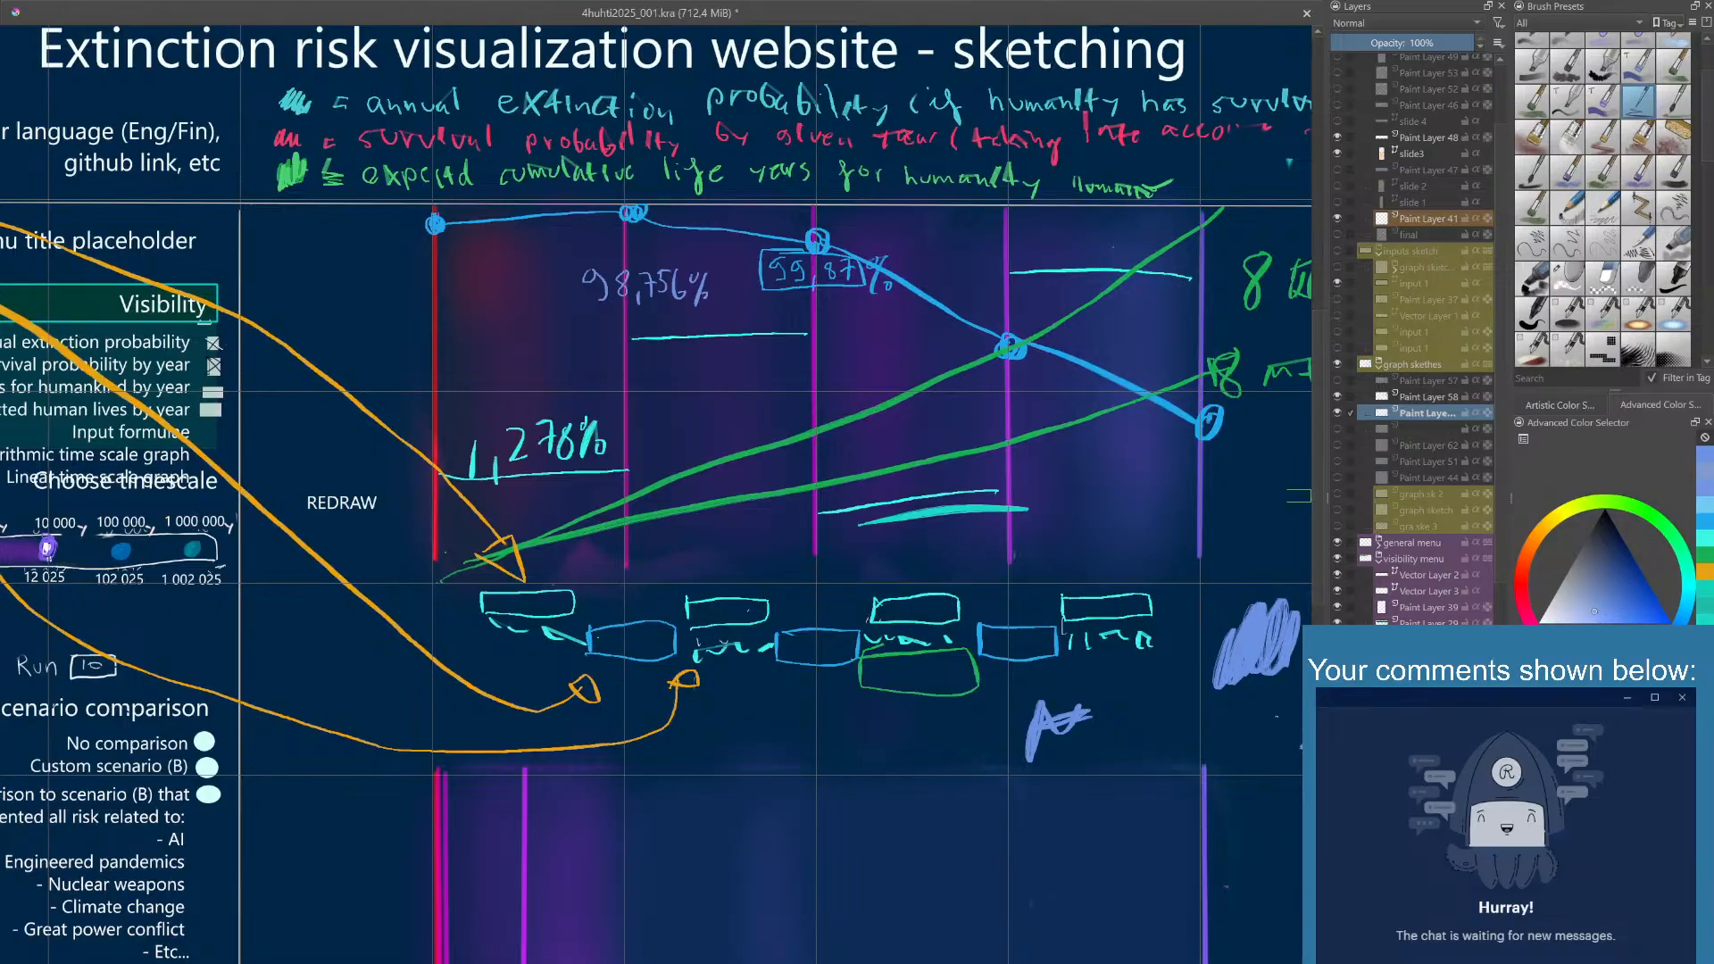
mouse_move(595, 321)
left_mouse_down()
mouse_move(597, 345)
mouse_move(619, 323)
mouse_move(635, 352)
mouse_move(663, 337)
left_mouse_up()
left_click_drag(673, 323, 671, 347)
mouse_move(672, 320)
left_mouse_down()
mouse_move(707, 353)
mouse_move(715, 333)
mouse_move(712, 359)
left_mouse_up()
left_click_drag(720, 347, 723, 355)
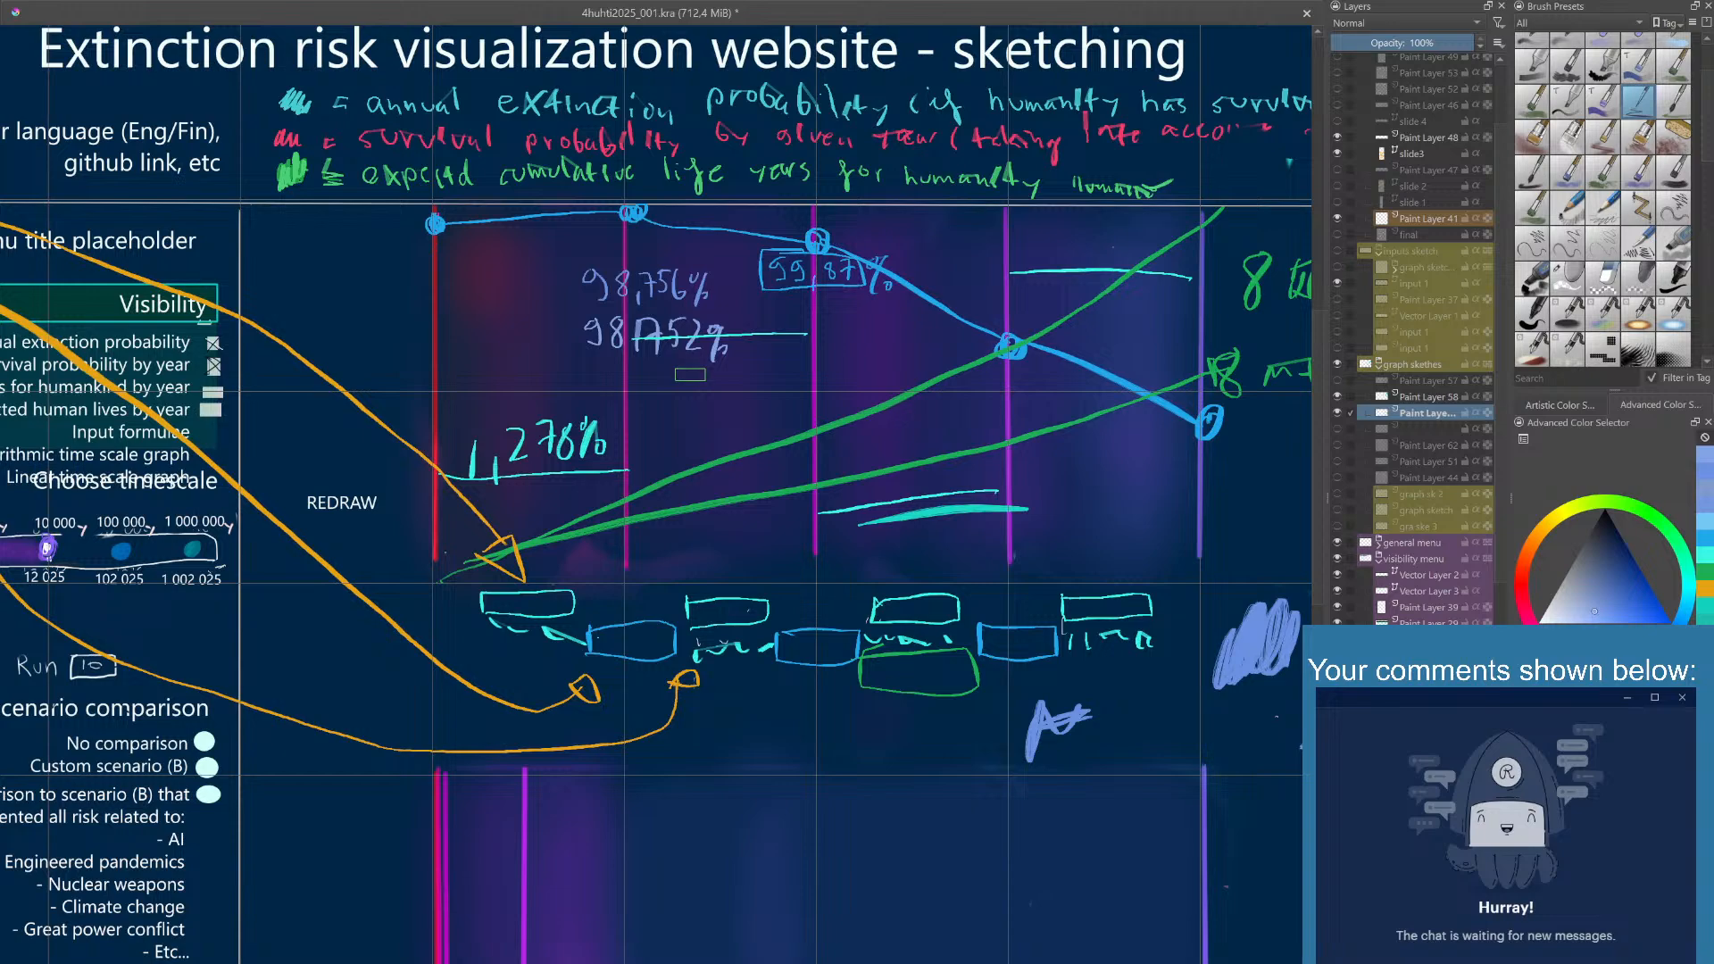
- Switch to an eraser brush and erase both handwritten violet-blue percentages below the second curve point
right_click(690, 374)
left_click(668, 404)
mouse_move(668, 404)
left_mouse_down()
mouse_move(687, 346)
mouse_move(714, 361)
mouse_move(686, 280)
mouse_move(696, 334)
mouse_move(660, 354)
mouse_move(596, 339)
left_mouse_up()
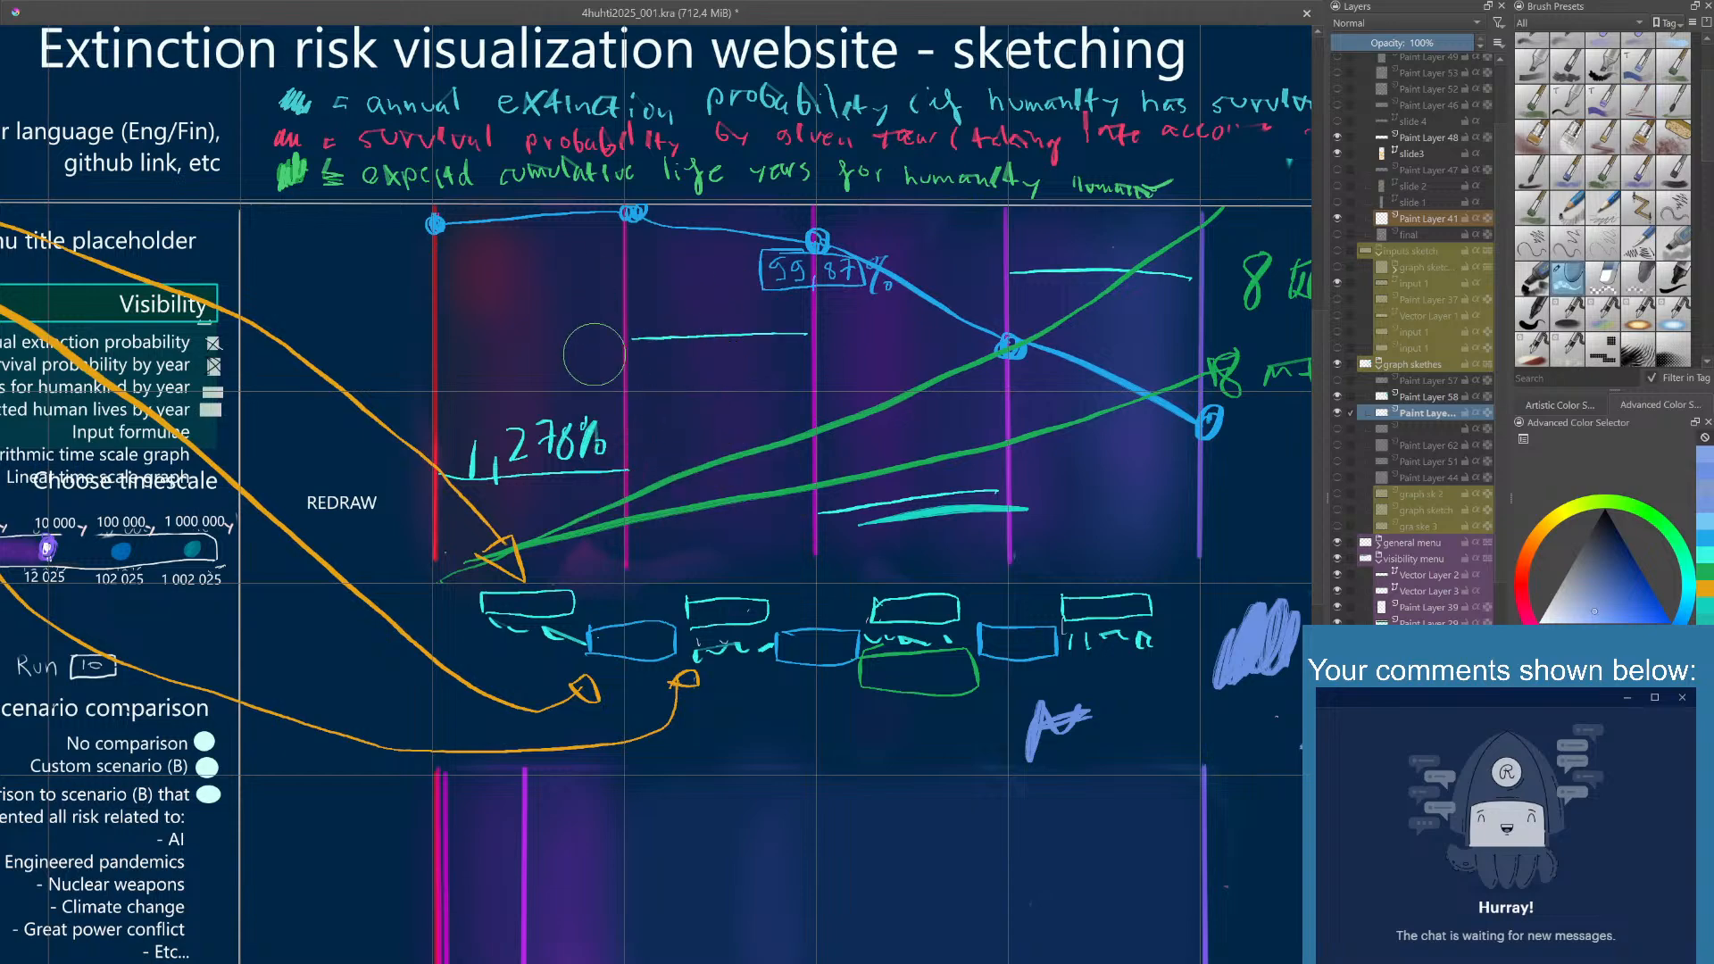
- Return to the fine drawing brush and draw two short violet-blue strokes at the start of the second column's horizontal line
right_click(635, 337)
right_click(625, 350)
right_click(632, 334)
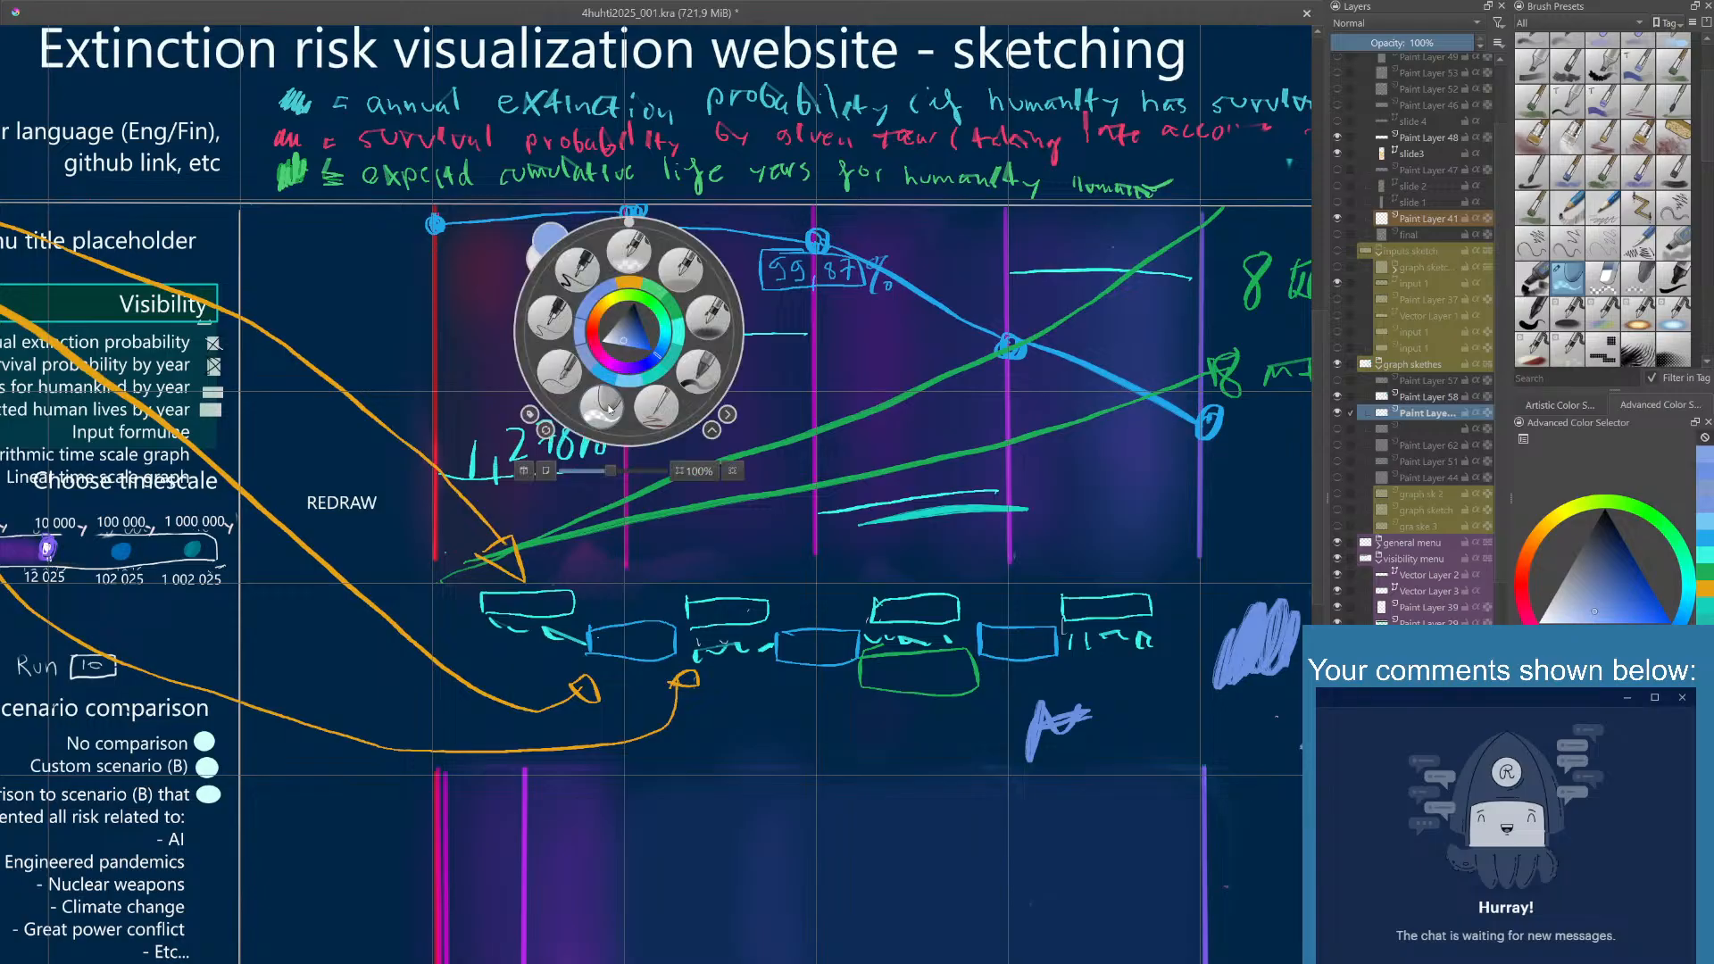
left_click(656, 407)
left_click_drag(632, 343, 608, 345)
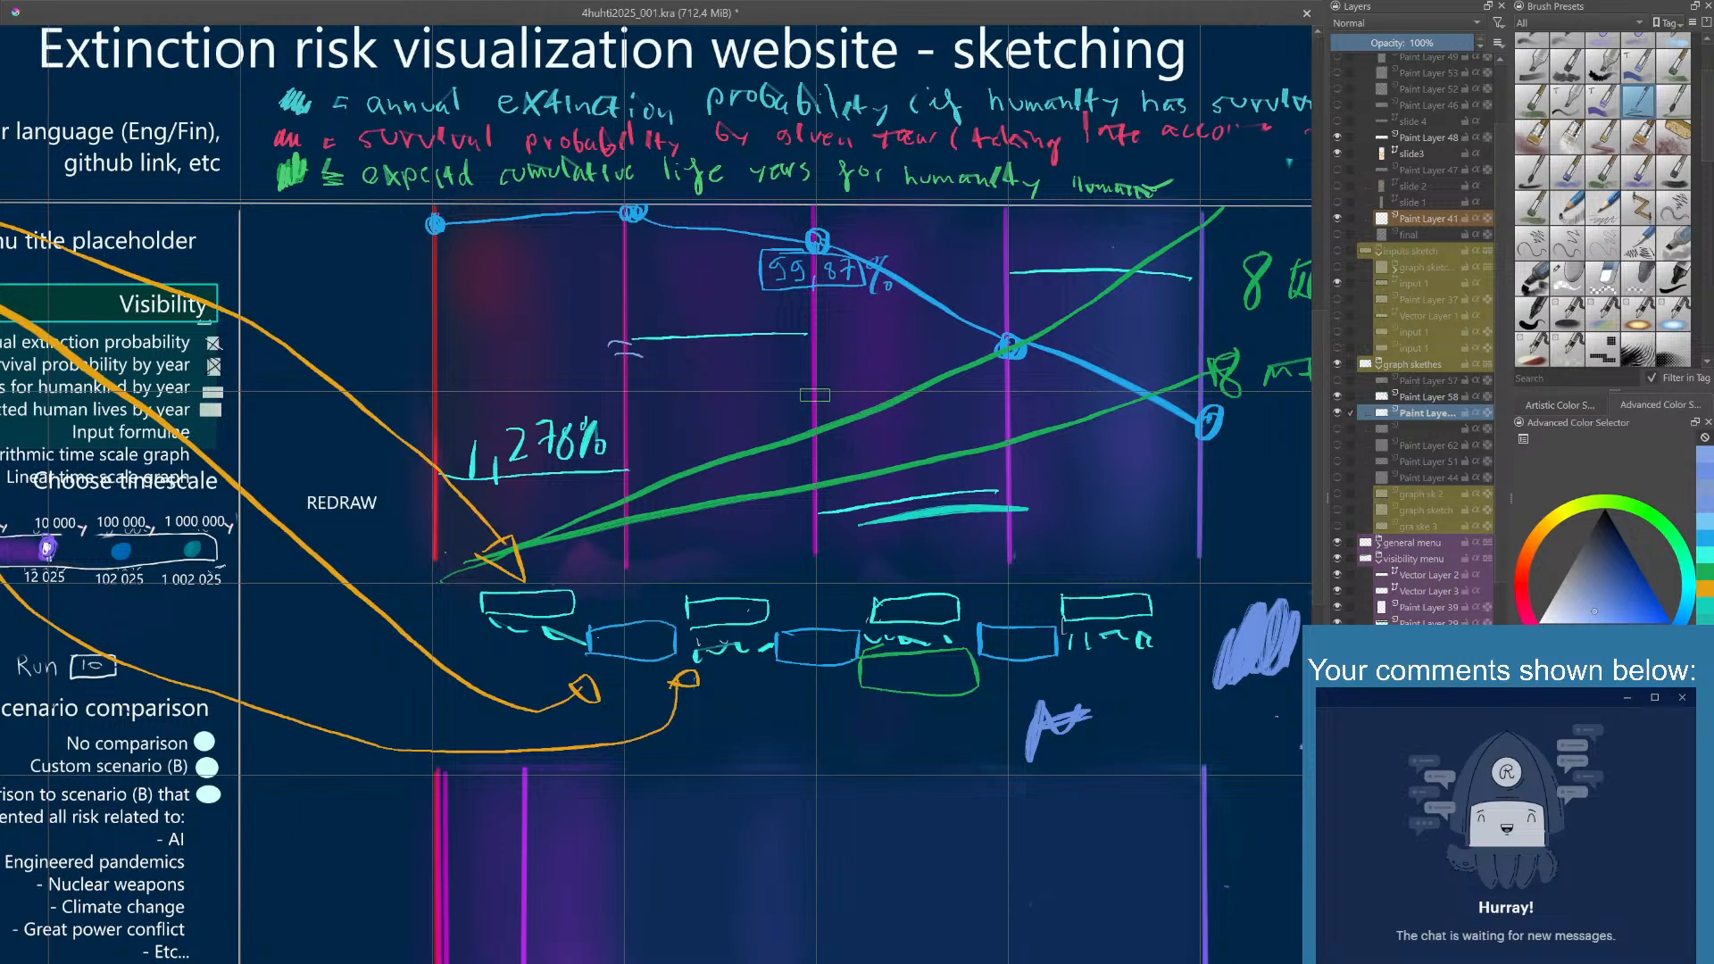
- Switch to an eraser brush and erase the violet-blue strokes at the second column's line and the stroke beneath it
left_click_drag(817, 398, 770, 406)
right_click(791, 412)
left_click(765, 489)
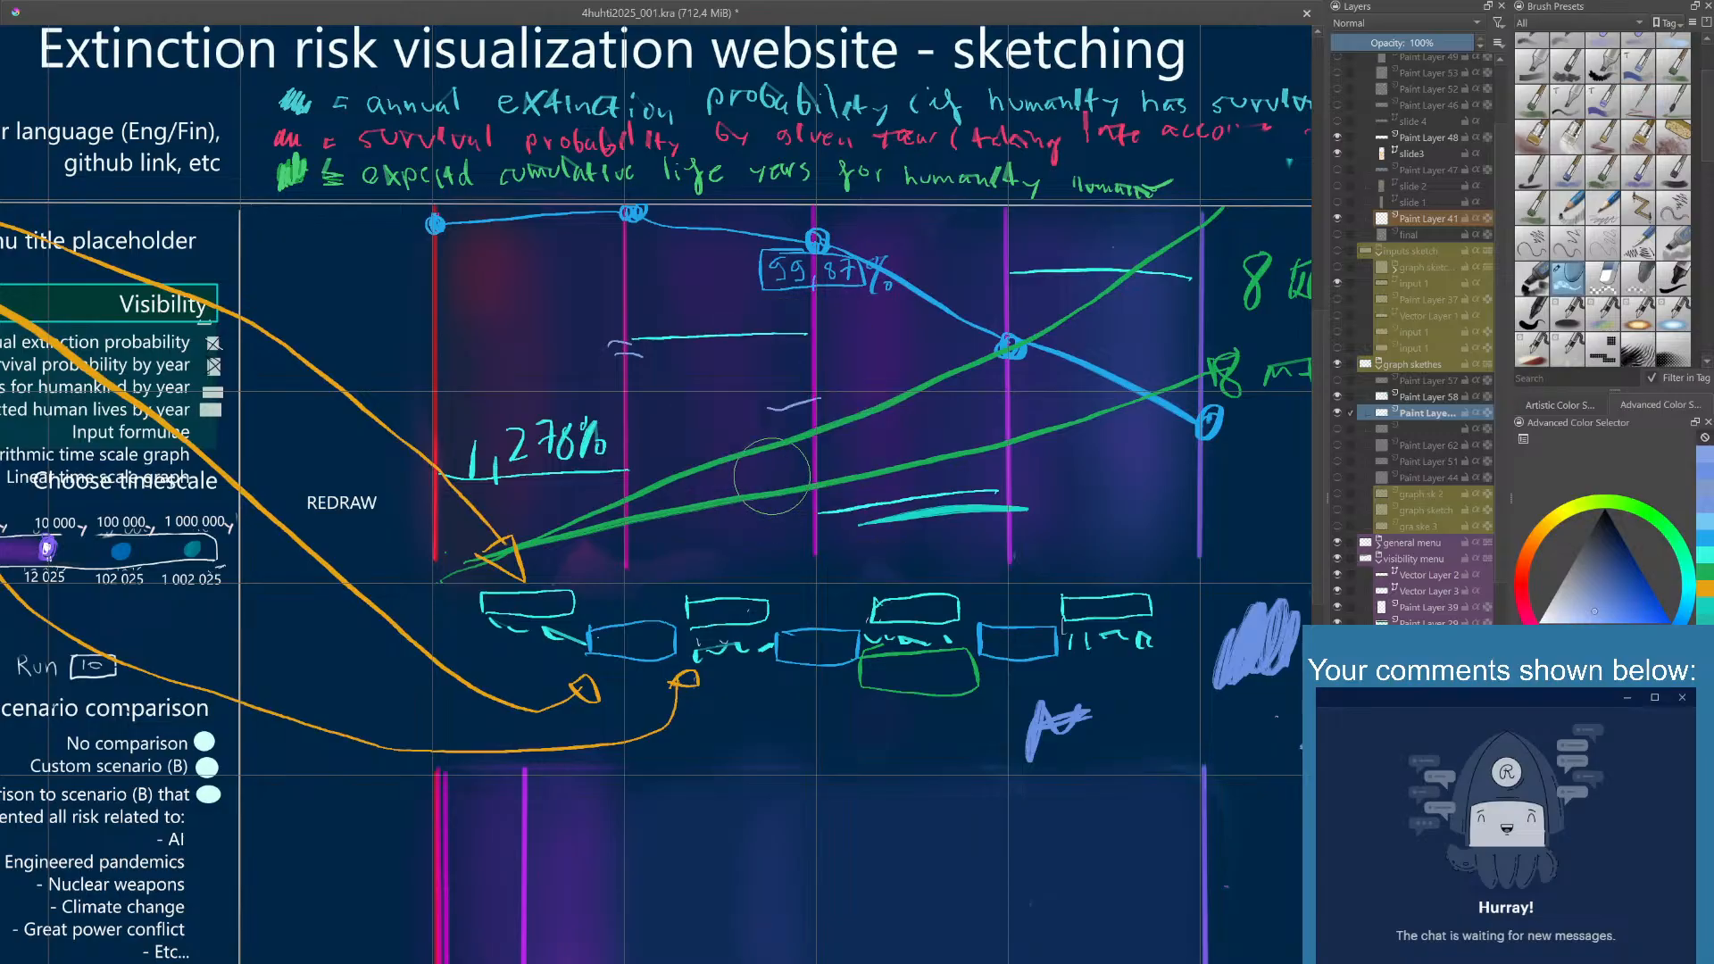
left_click_drag(786, 413, 766, 423)
left_click_drag(625, 341, 618, 350)
- Using a pale green fine brush, scribble a color sample mid-graph and handwrite 99,875% above the second column's horizontal line
left_click(1674, 534)
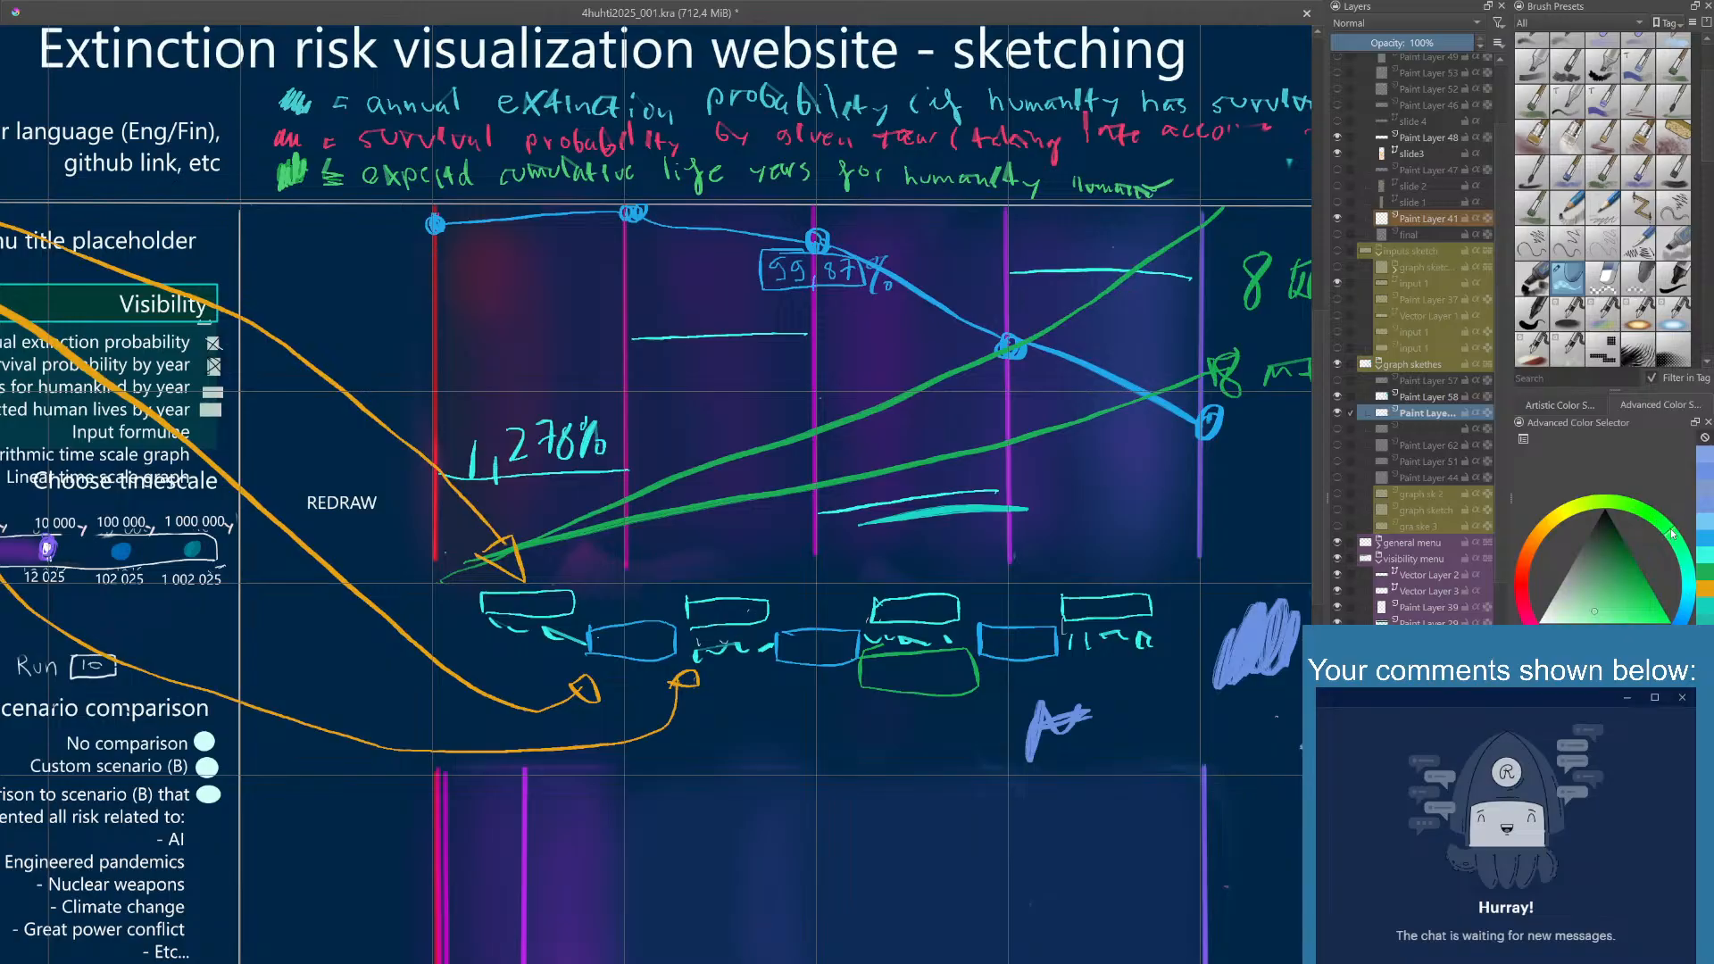
right_click(787, 435)
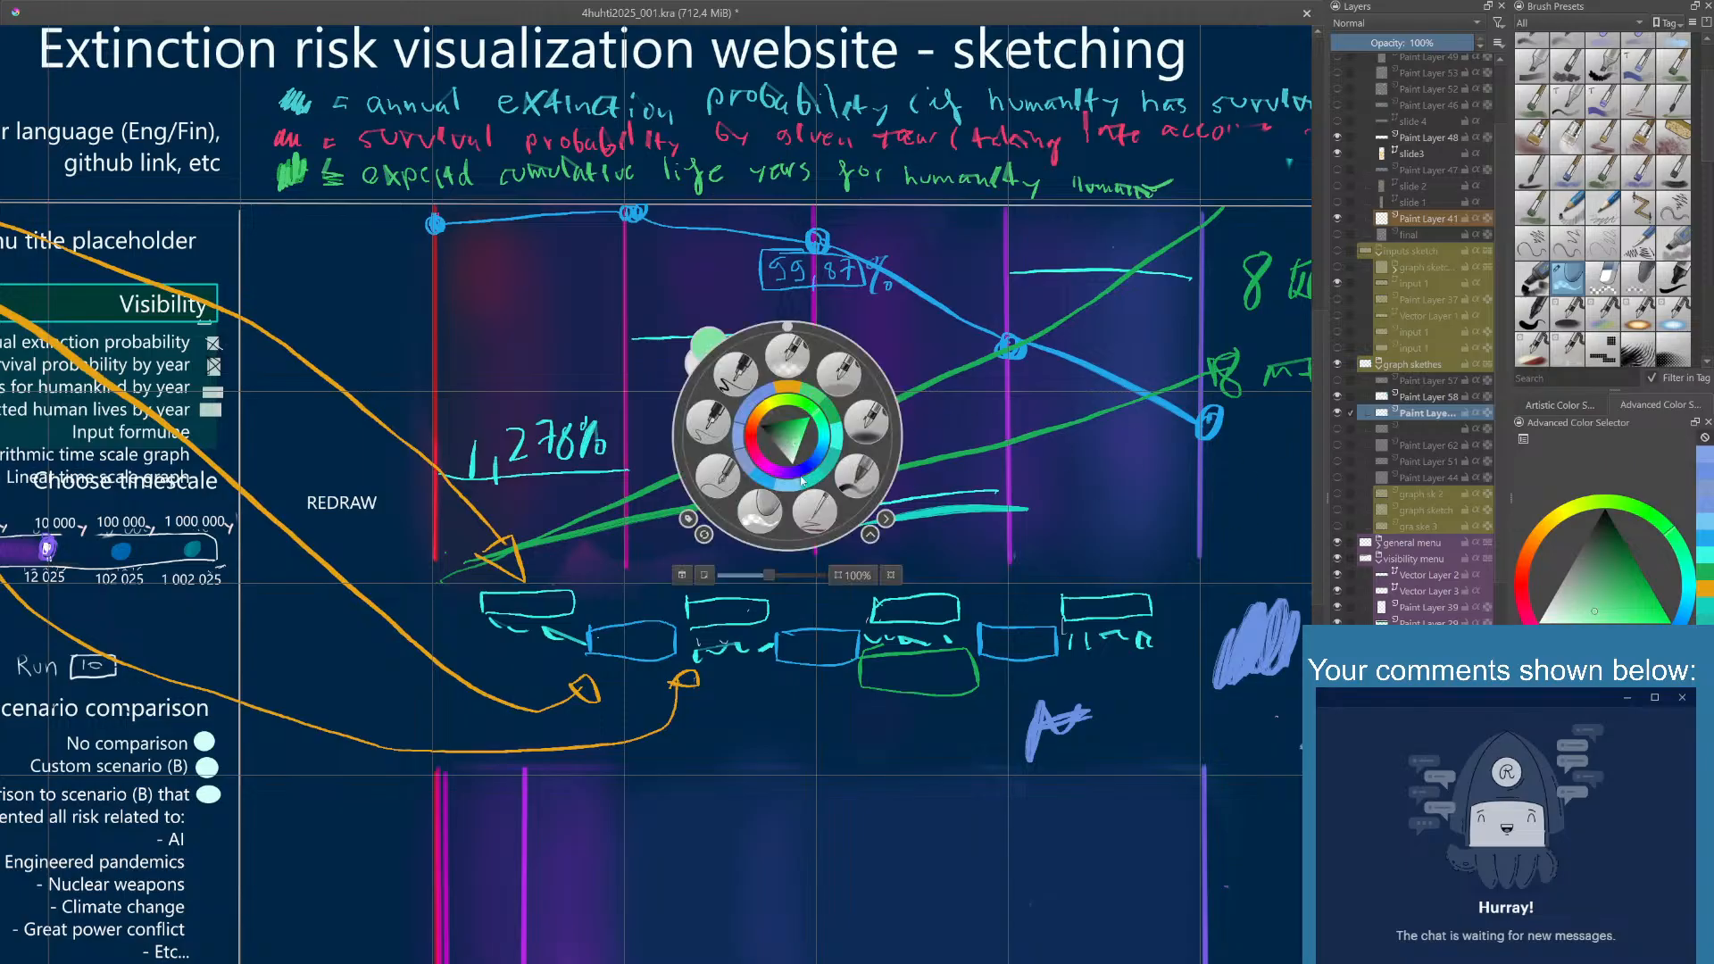
left_click(815, 514)
mouse_move(741, 406)
left_mouse_down()
mouse_move(766, 446)
mouse_move(822, 383)
left_mouse_up()
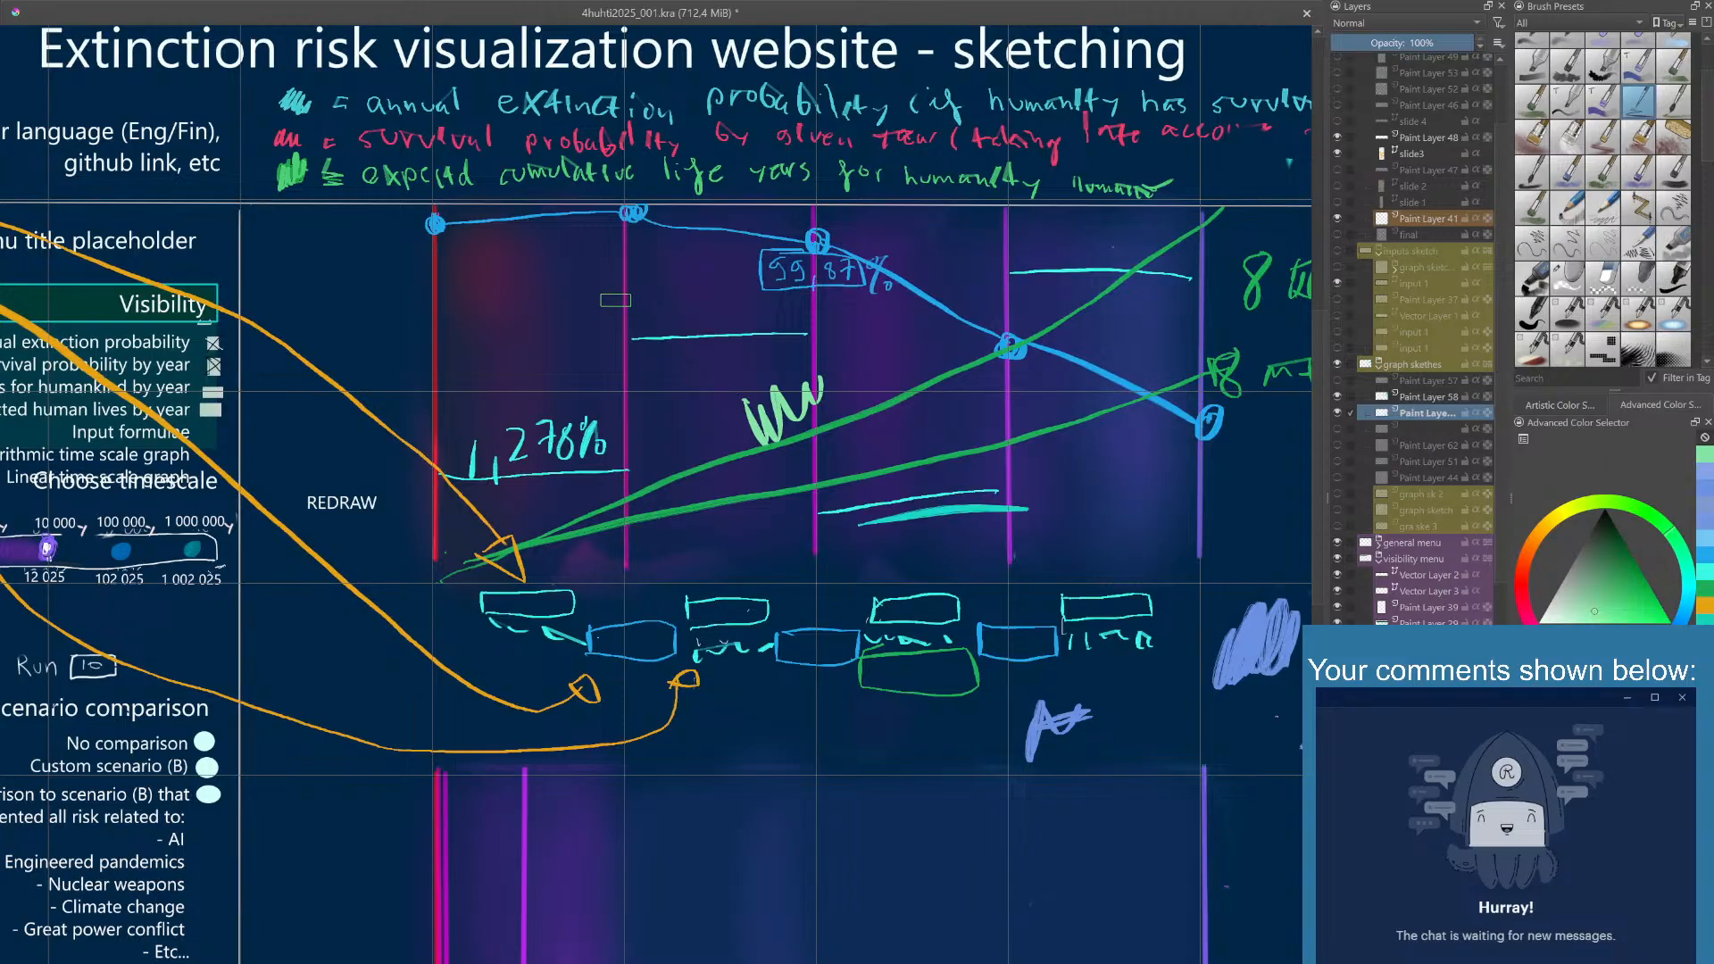
mouse_move(591, 279)
left_mouse_down()
mouse_move(582, 301)
mouse_move(620, 306)
mouse_move(636, 273)
mouse_move(642, 302)
mouse_move(661, 280)
mouse_move(677, 305)
left_mouse_up()
left_click_drag(691, 299, 693, 300)
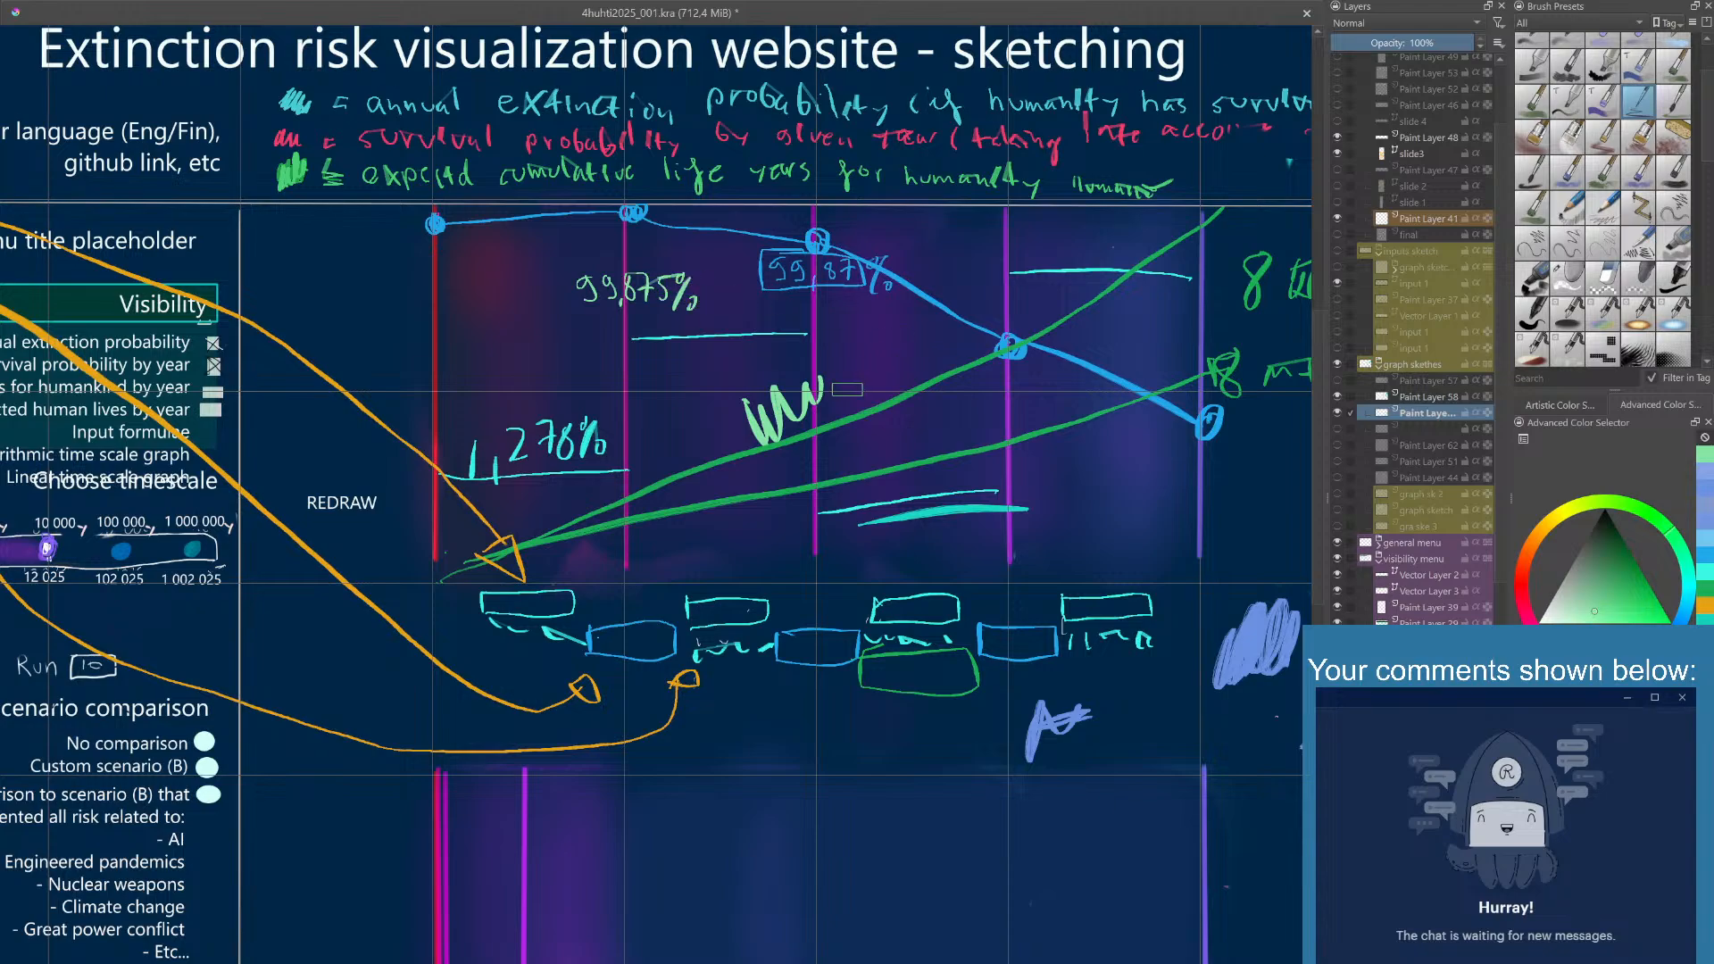
mouse_move(845, 390)
left_mouse_down()
mouse_move(809, 381)
mouse_move(780, 407)
mouse_move(811, 418)
mouse_move(790, 424)
mouse_move(824, 477)
left_mouse_up()
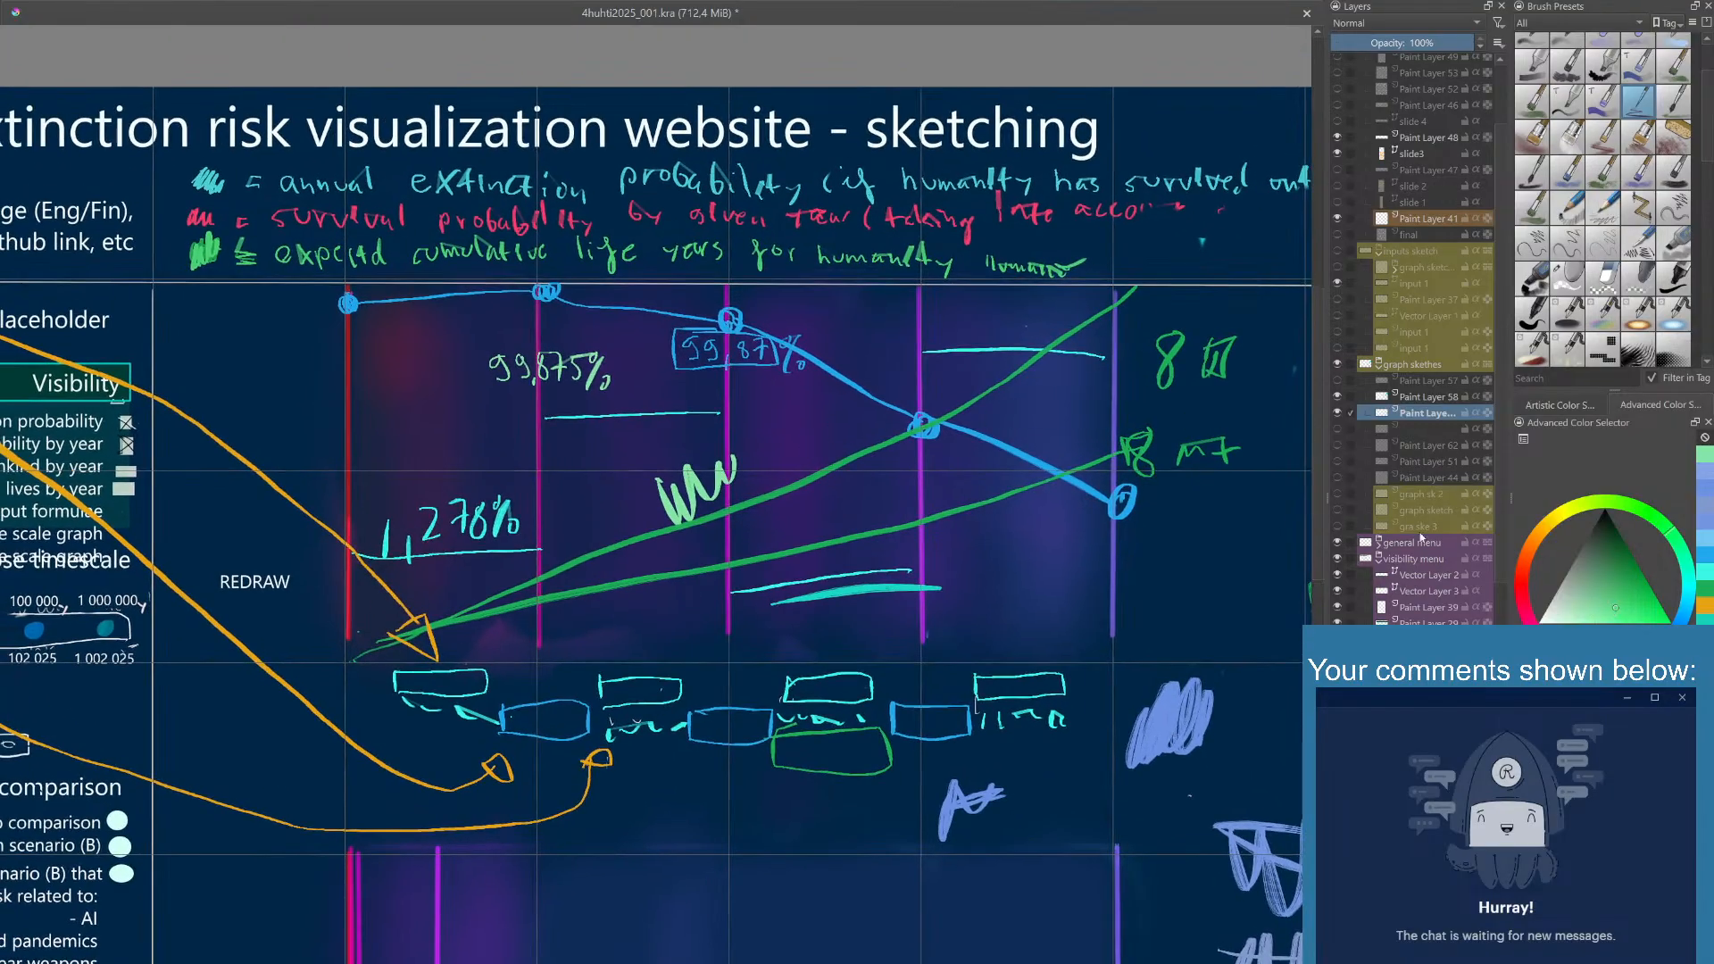
mouse_move(506, 395)
left_mouse_down()
mouse_move(502, 418)
mouse_move(537, 421)
mouse_move(550, 397)
mouse_move(551, 417)
left_mouse_up()
left_click_drag(550, 410, 571, 413)
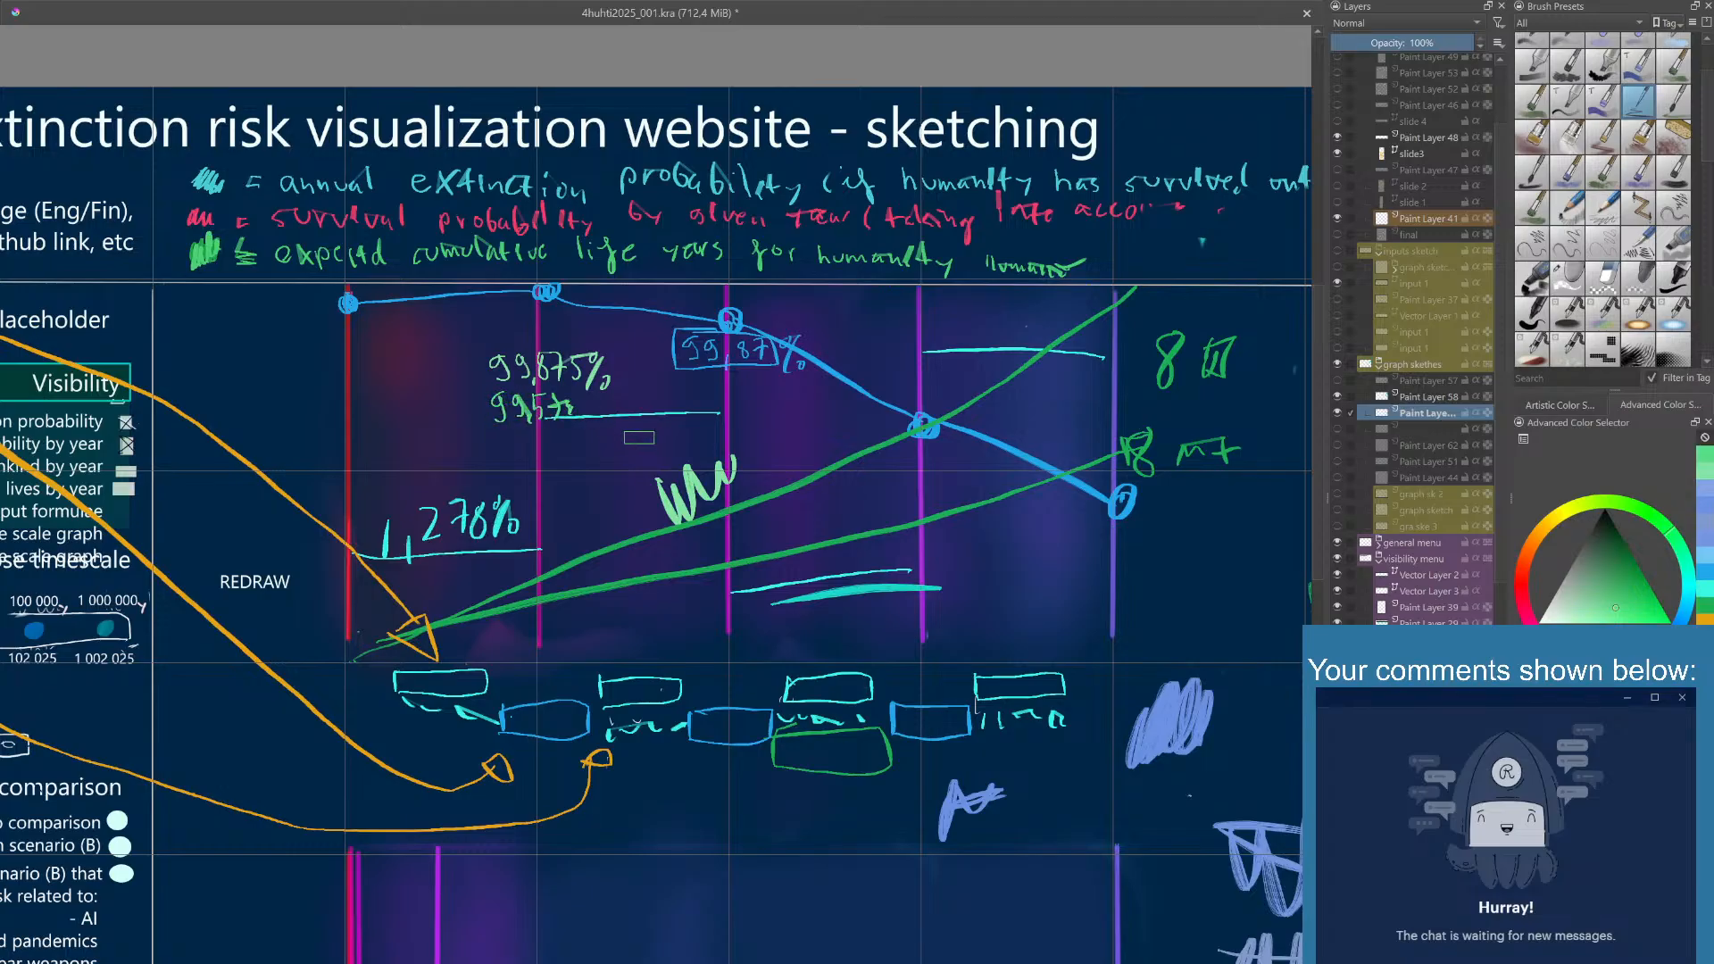
key("ctrl+z")
key("ctrl+z")
key("ctrl+z")
key("ctrl+z")
key("ctrl+z")
key("ctrl+z")
key("ctrl+z")
- Choose a light blue and sketch an empty box beneath the boxed 99,87% and a square in the first column
left_click(1618, 665)
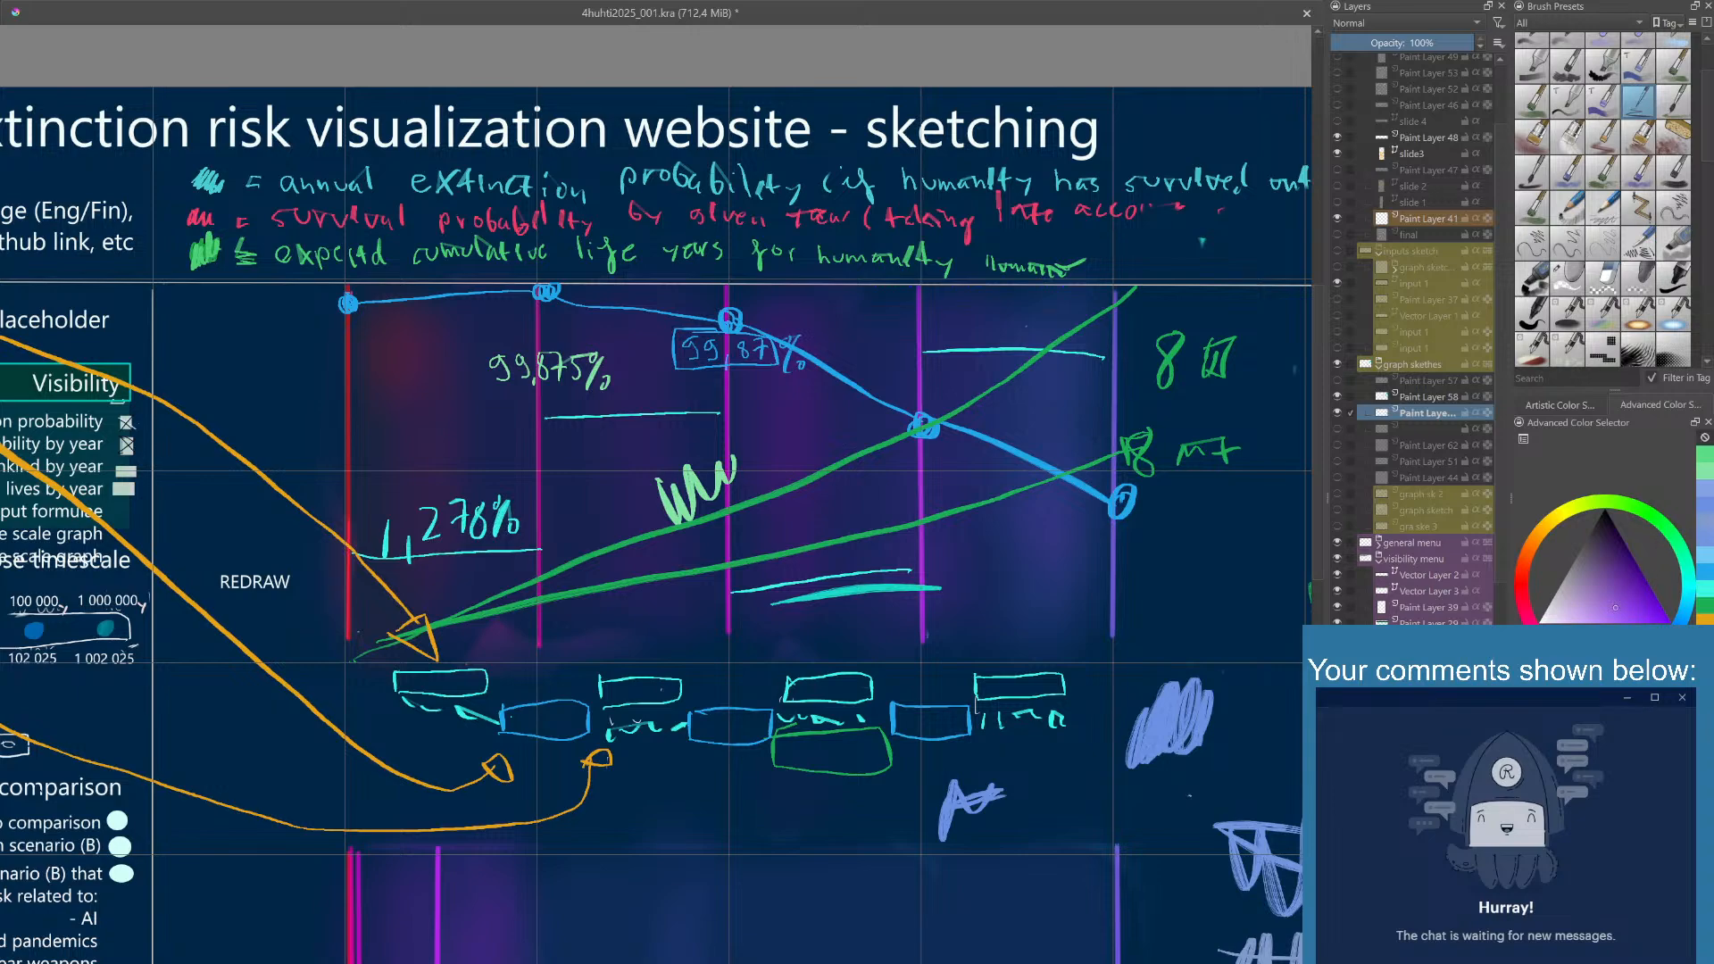
left_click(1671, 633)
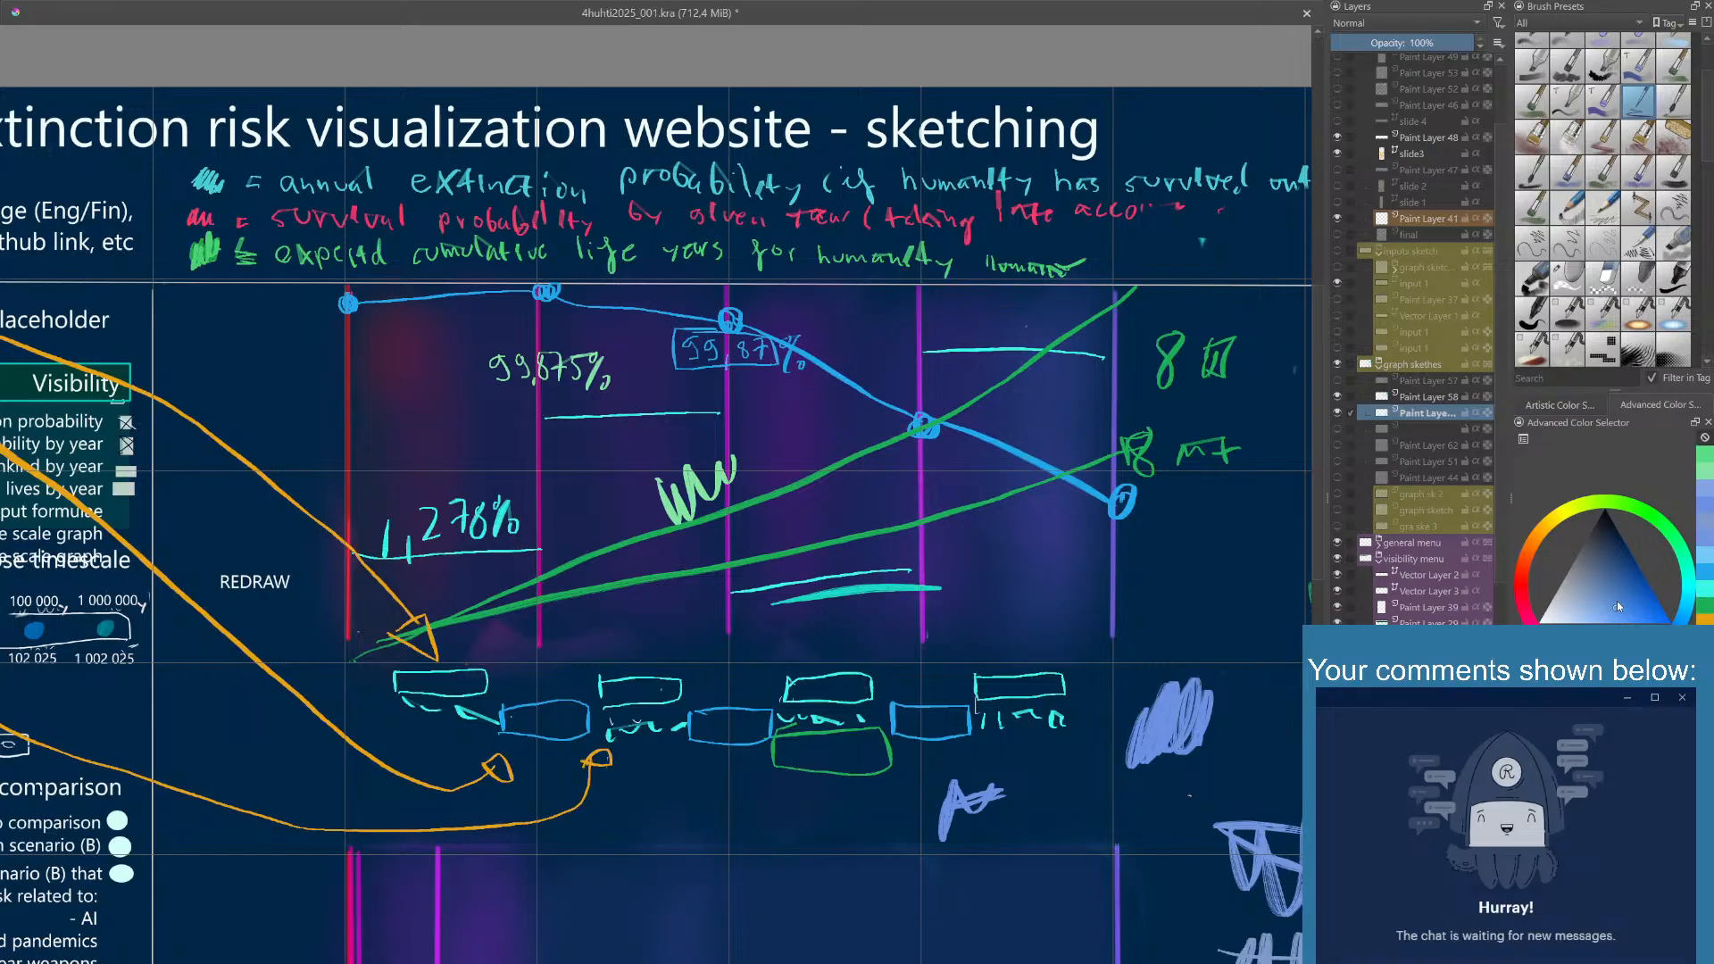
mouse_move(746, 390)
left_mouse_down()
mouse_move(781, 388)
mouse_move(786, 408)
mouse_move(700, 419)
mouse_move(693, 389)
mouse_move(766, 388)
left_mouse_up()
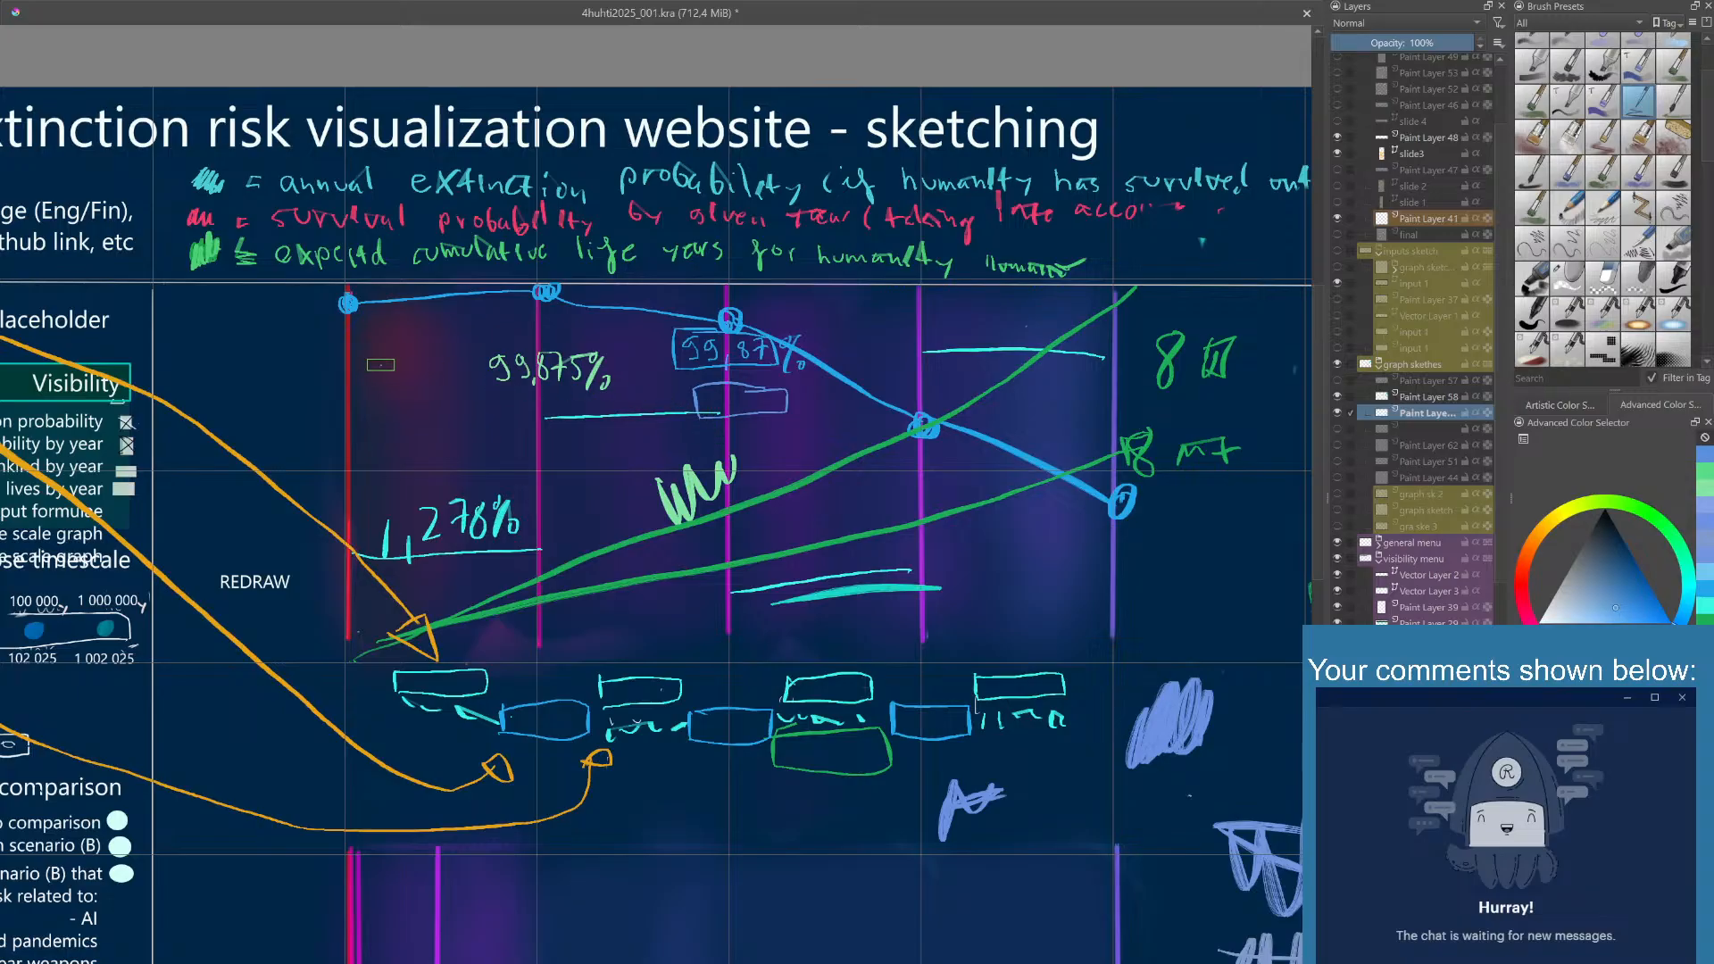
mouse_move(380, 364)
left_mouse_down()
mouse_move(435, 396)
mouse_move(376, 404)
mouse_move(376, 366)
left_mouse_up()
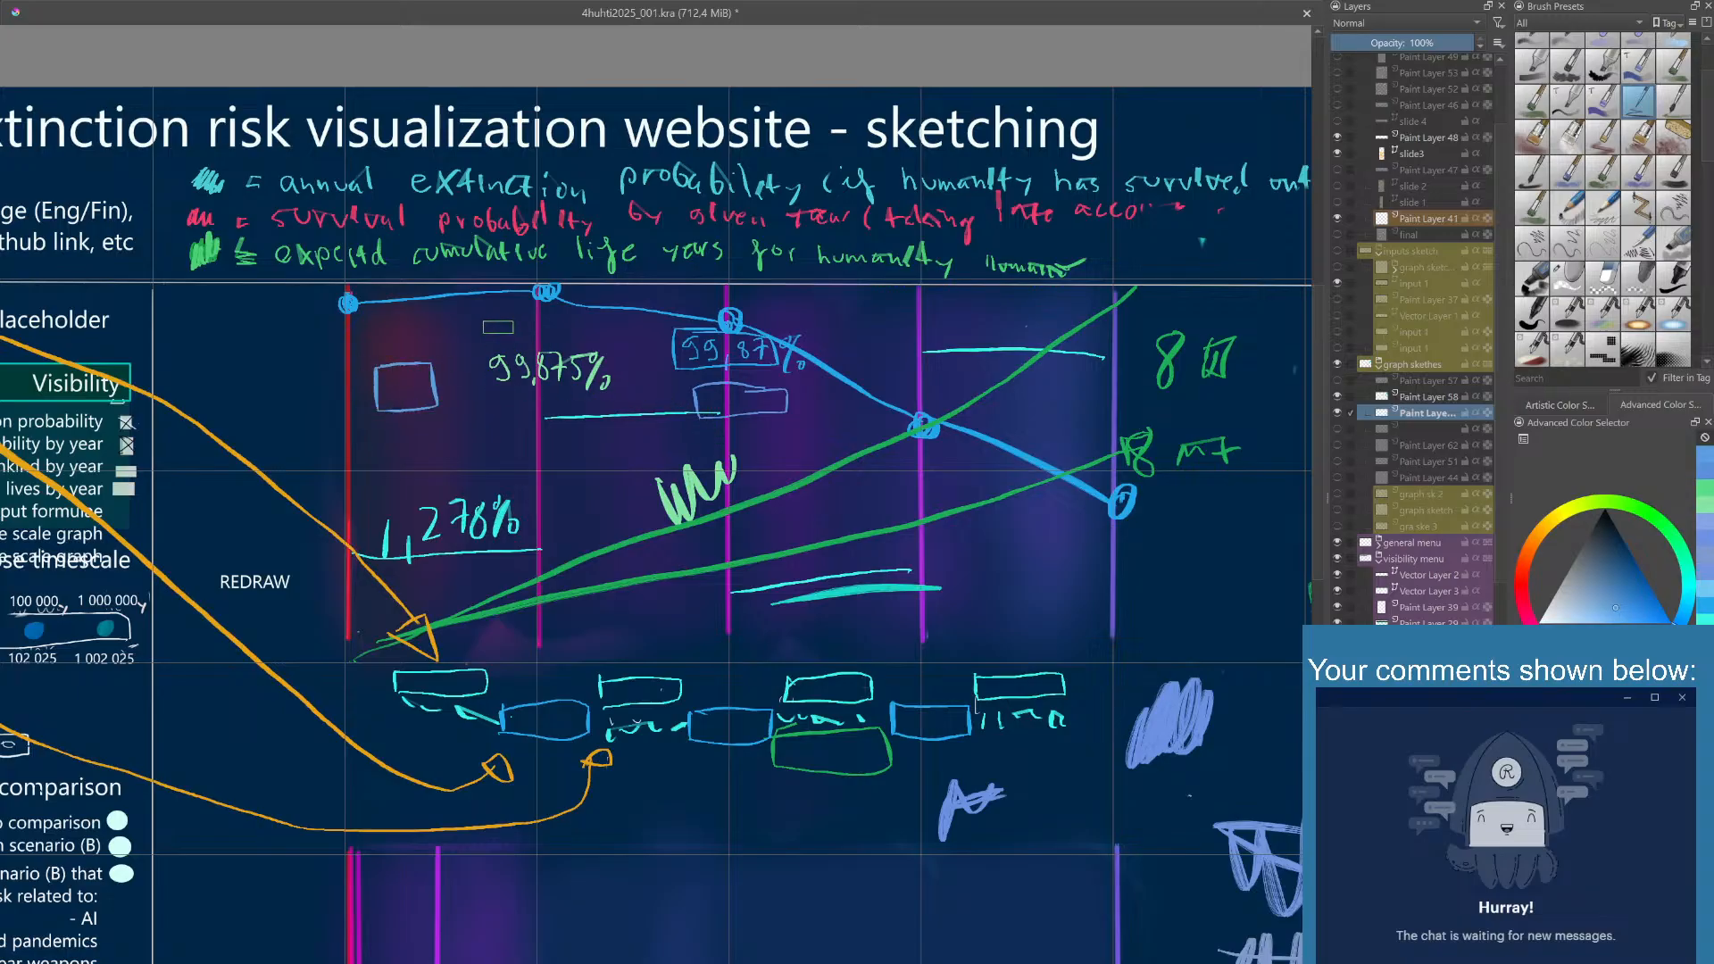
- Handwrite 99 above the pale green 99,875% and 99,758 below it in light blue
left_click_drag(507, 322, 528, 341)
mouse_move(513, 403)
left_mouse_down()
mouse_move(542, 426)
mouse_move(559, 391)
mouse_move(593, 395)
left_mouse_up()
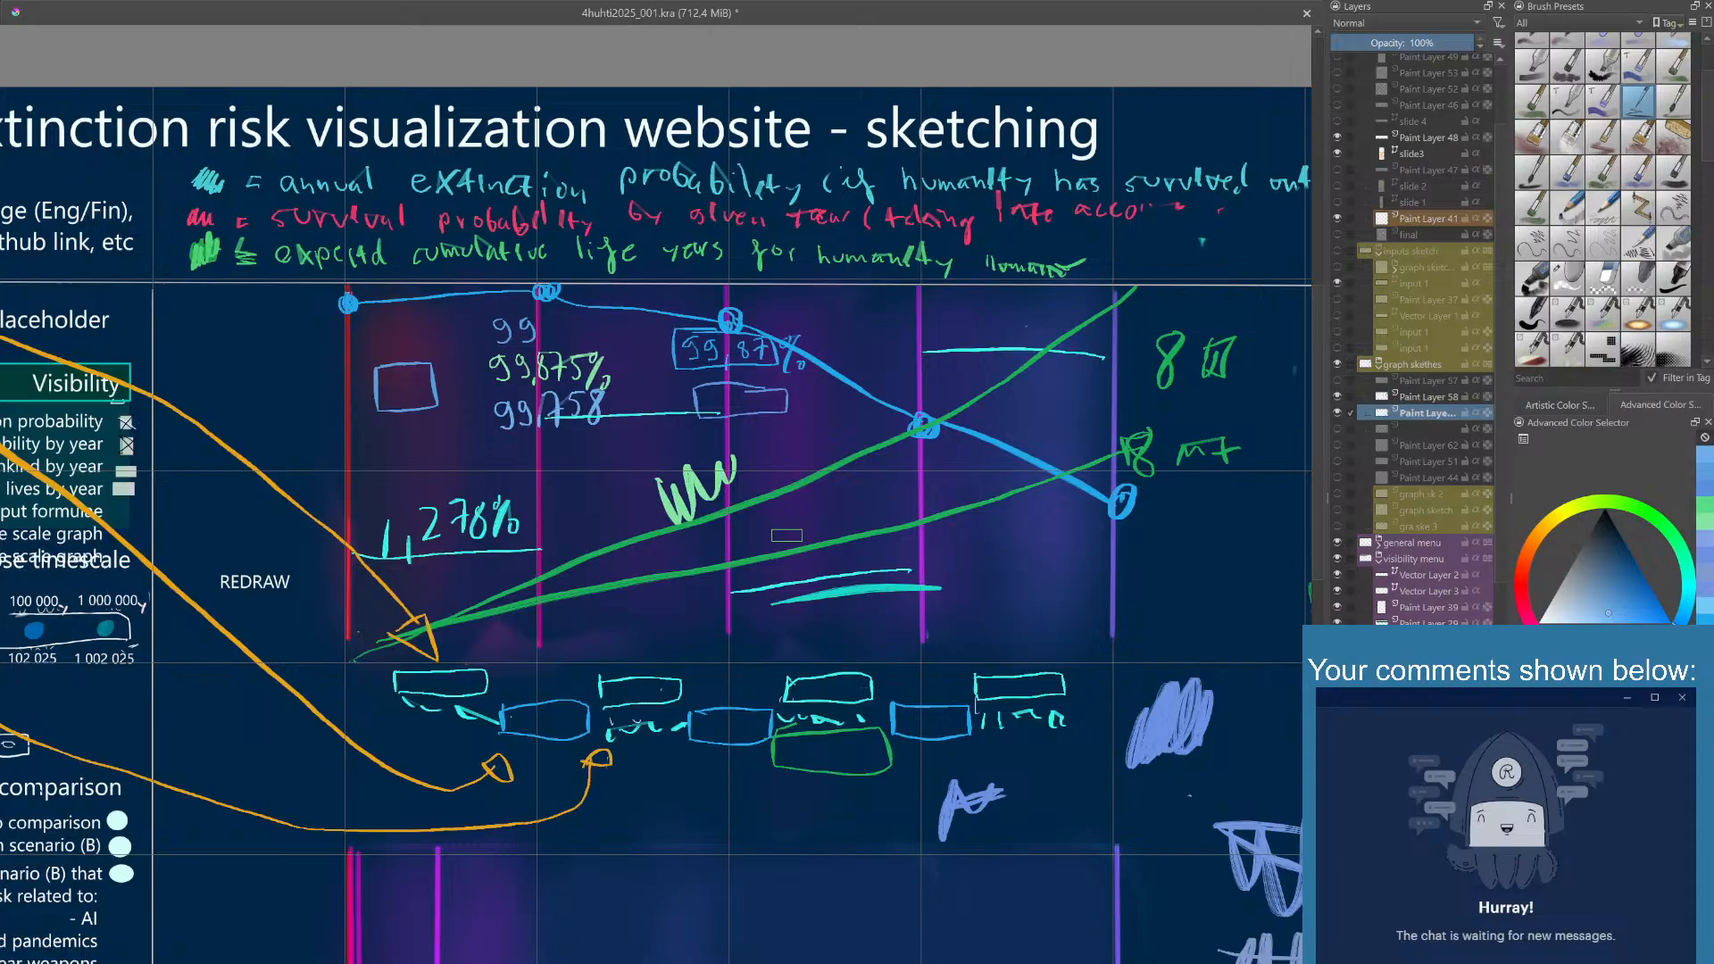
- Paint turquoise, teal, light blue and green color swatches below the large palette scribbles beside the graph
mouse_move(780, 487)
left_mouse_down()
mouse_move(781, 533)
mouse_move(769, 524)
left_mouse_up()
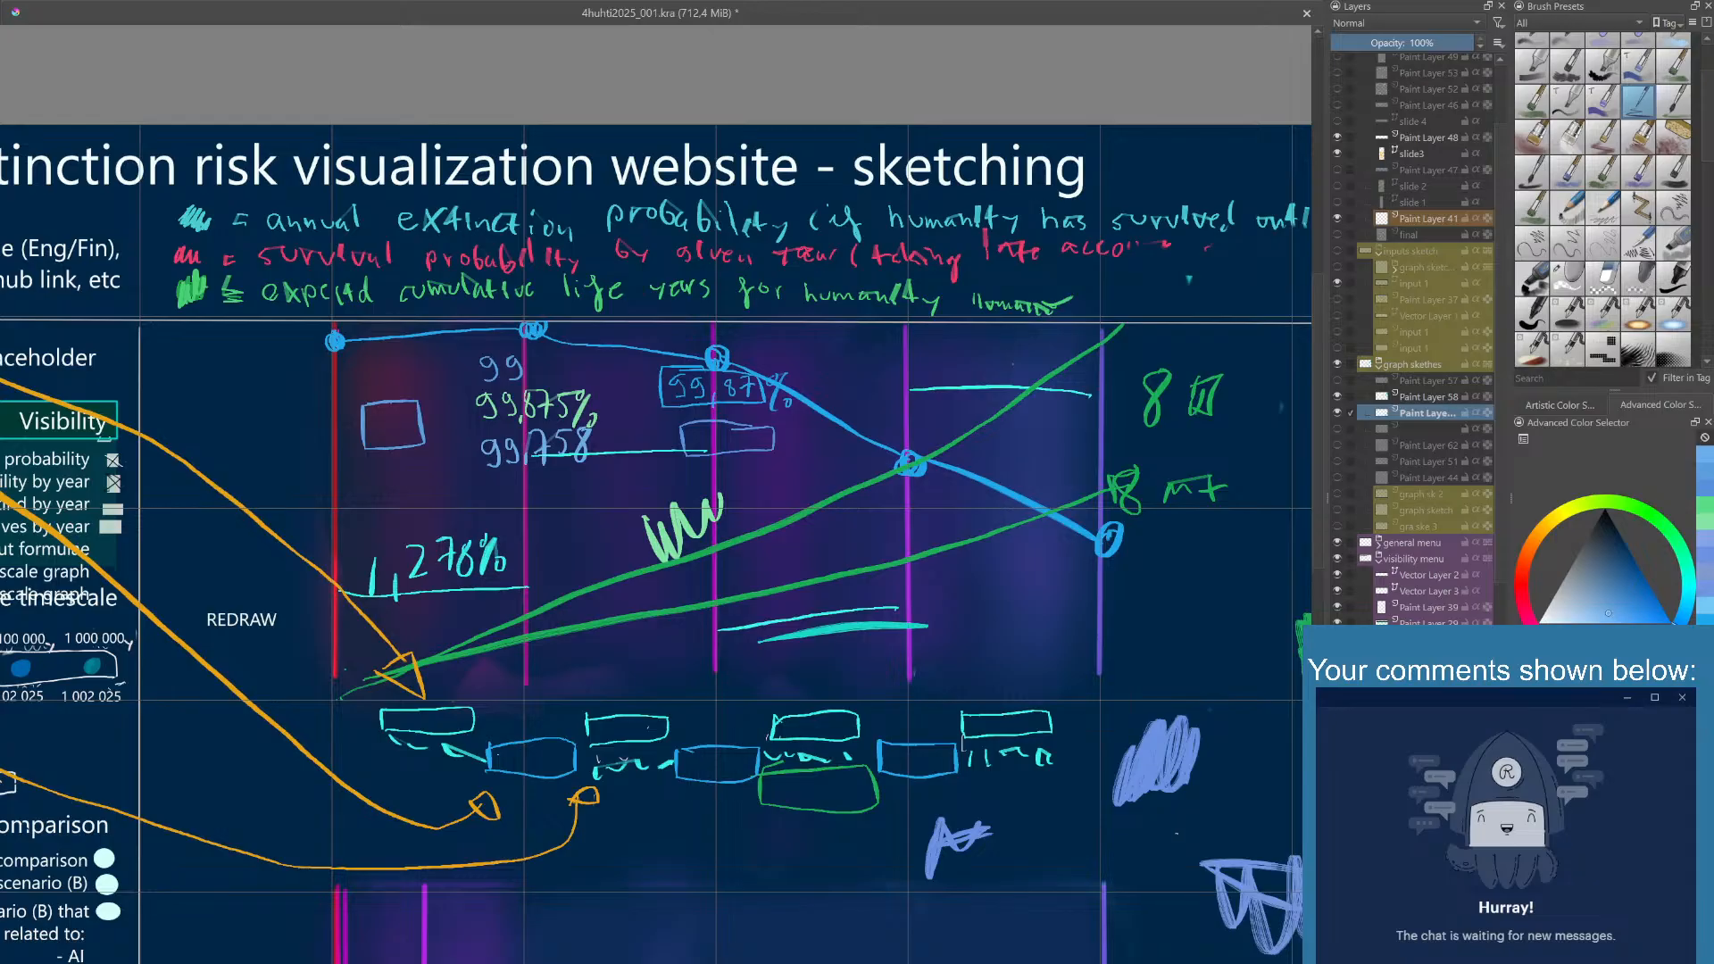
left_click(808, 617, "ctrl")
left_click_drag(1201, 592, 849, 528)
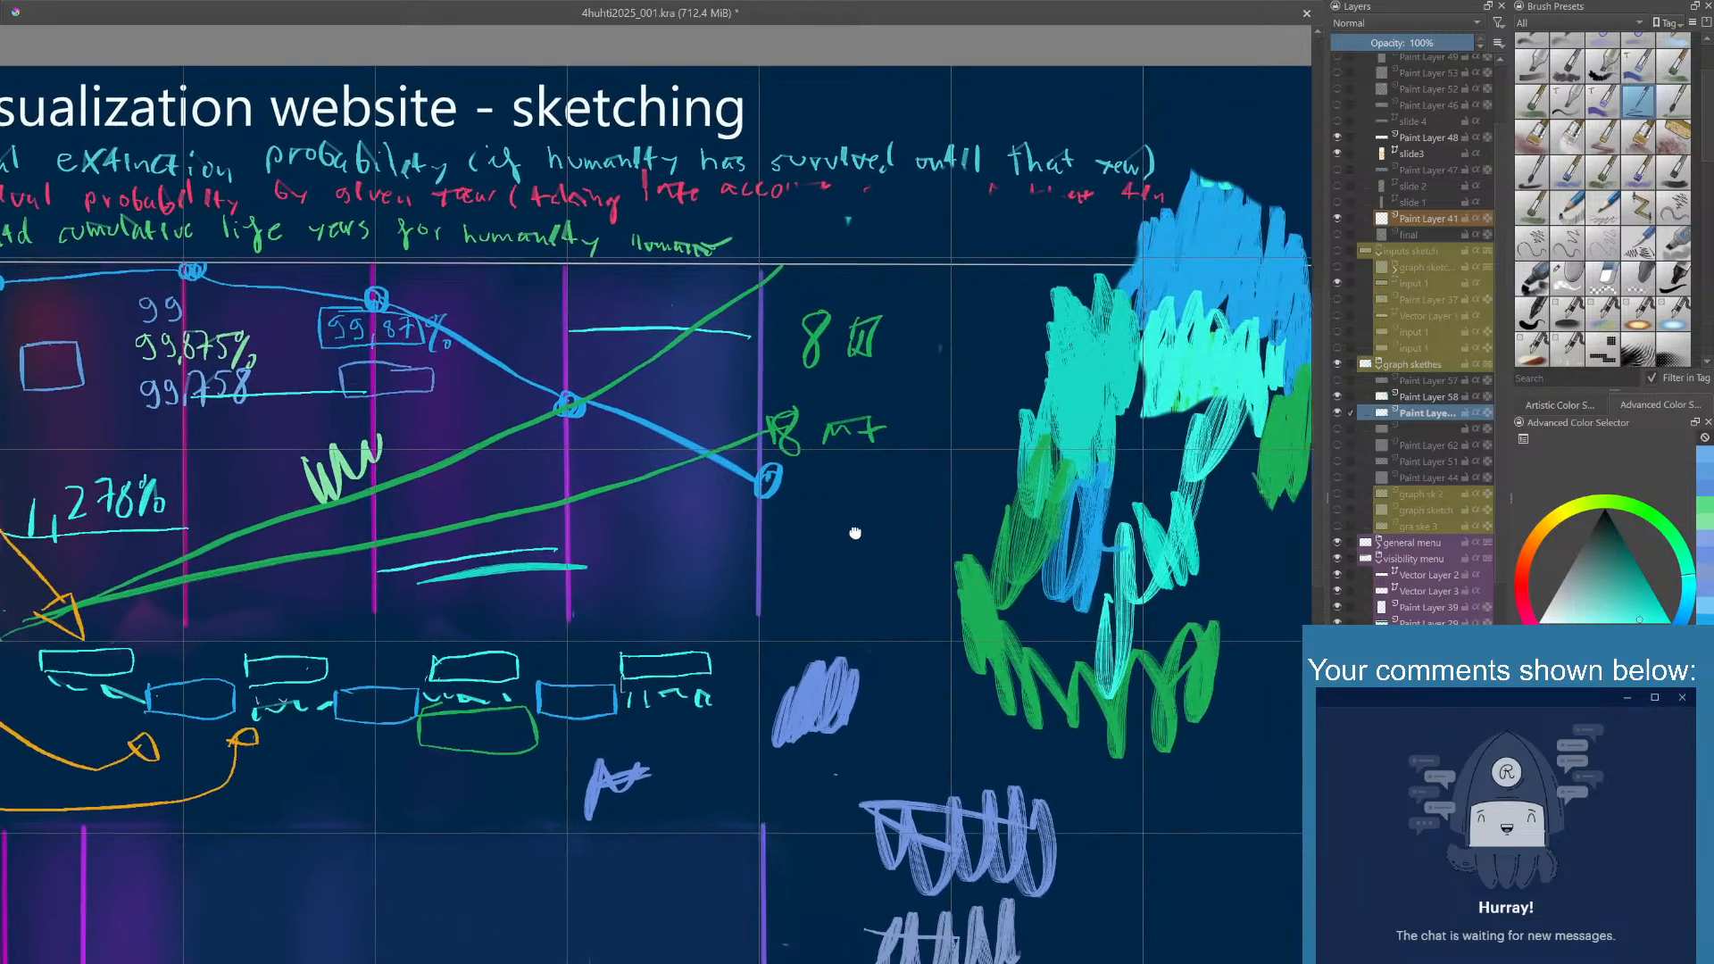
left_click_drag(1216, 640, 1104, 529)
mouse_move(1129, 599)
left_mouse_down()
mouse_move(1110, 600)
mouse_move(1125, 640)
left_mouse_up()
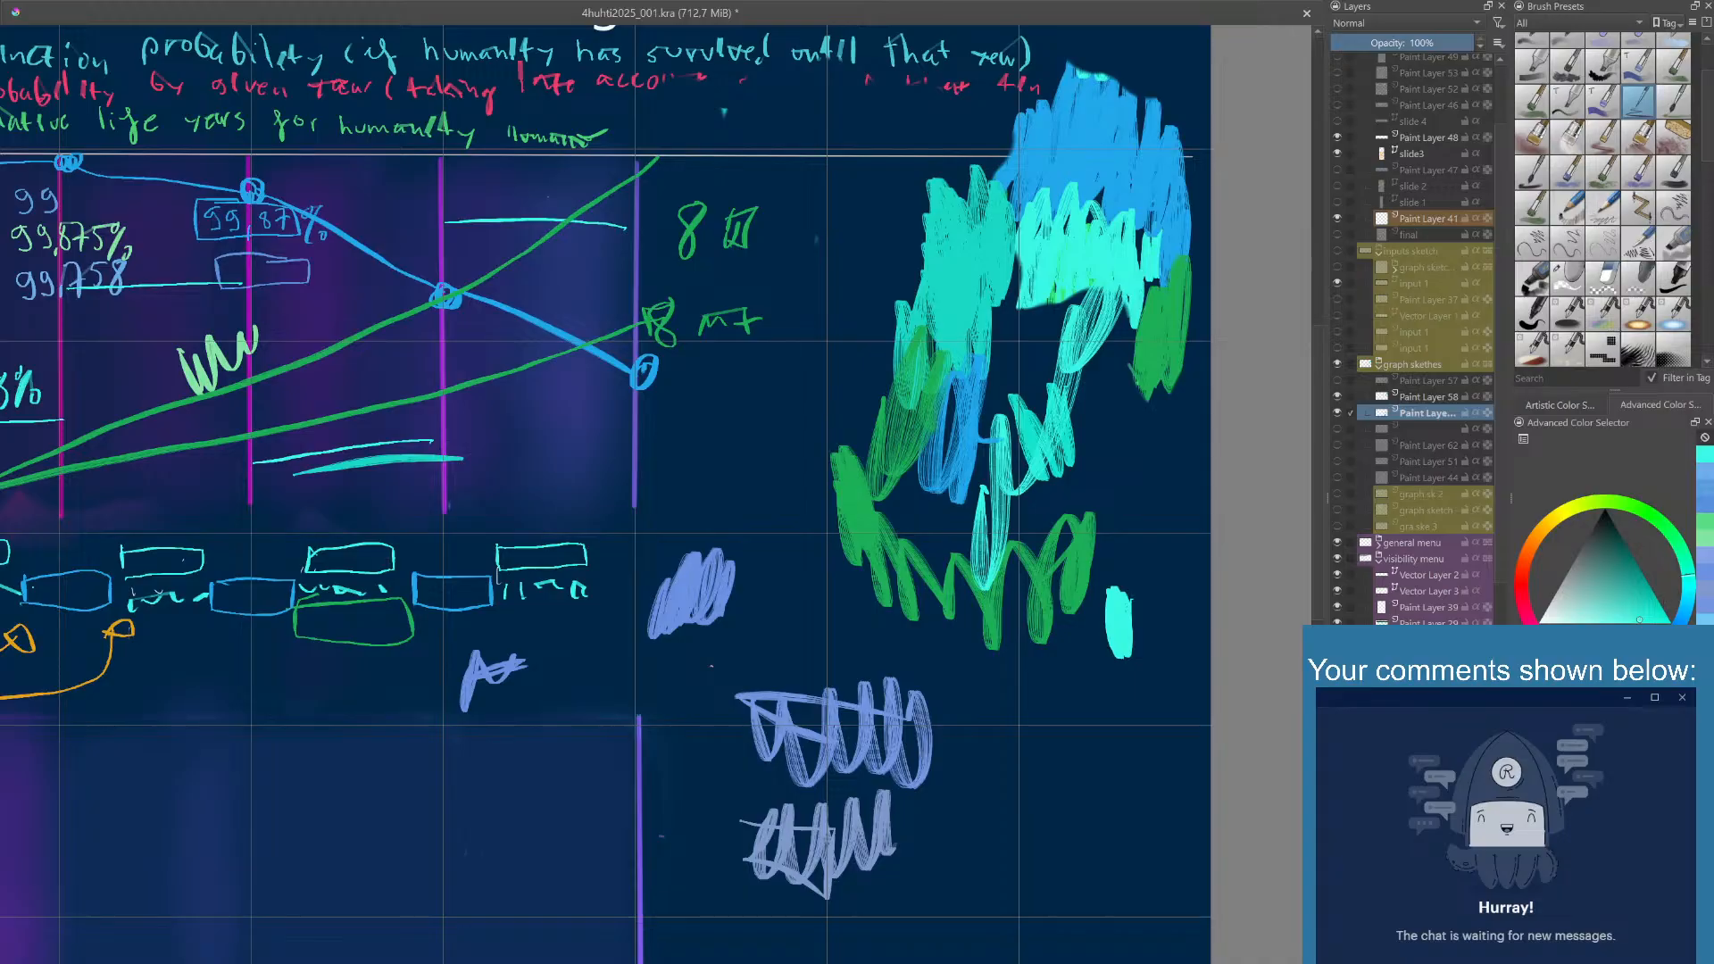
mouse_move(1033, 635)
left_mouse_down()
mouse_move(1045, 709)
mouse_move(1089, 660)
mouse_move(1102, 737)
mouse_move(1081, 741)
left_mouse_up()
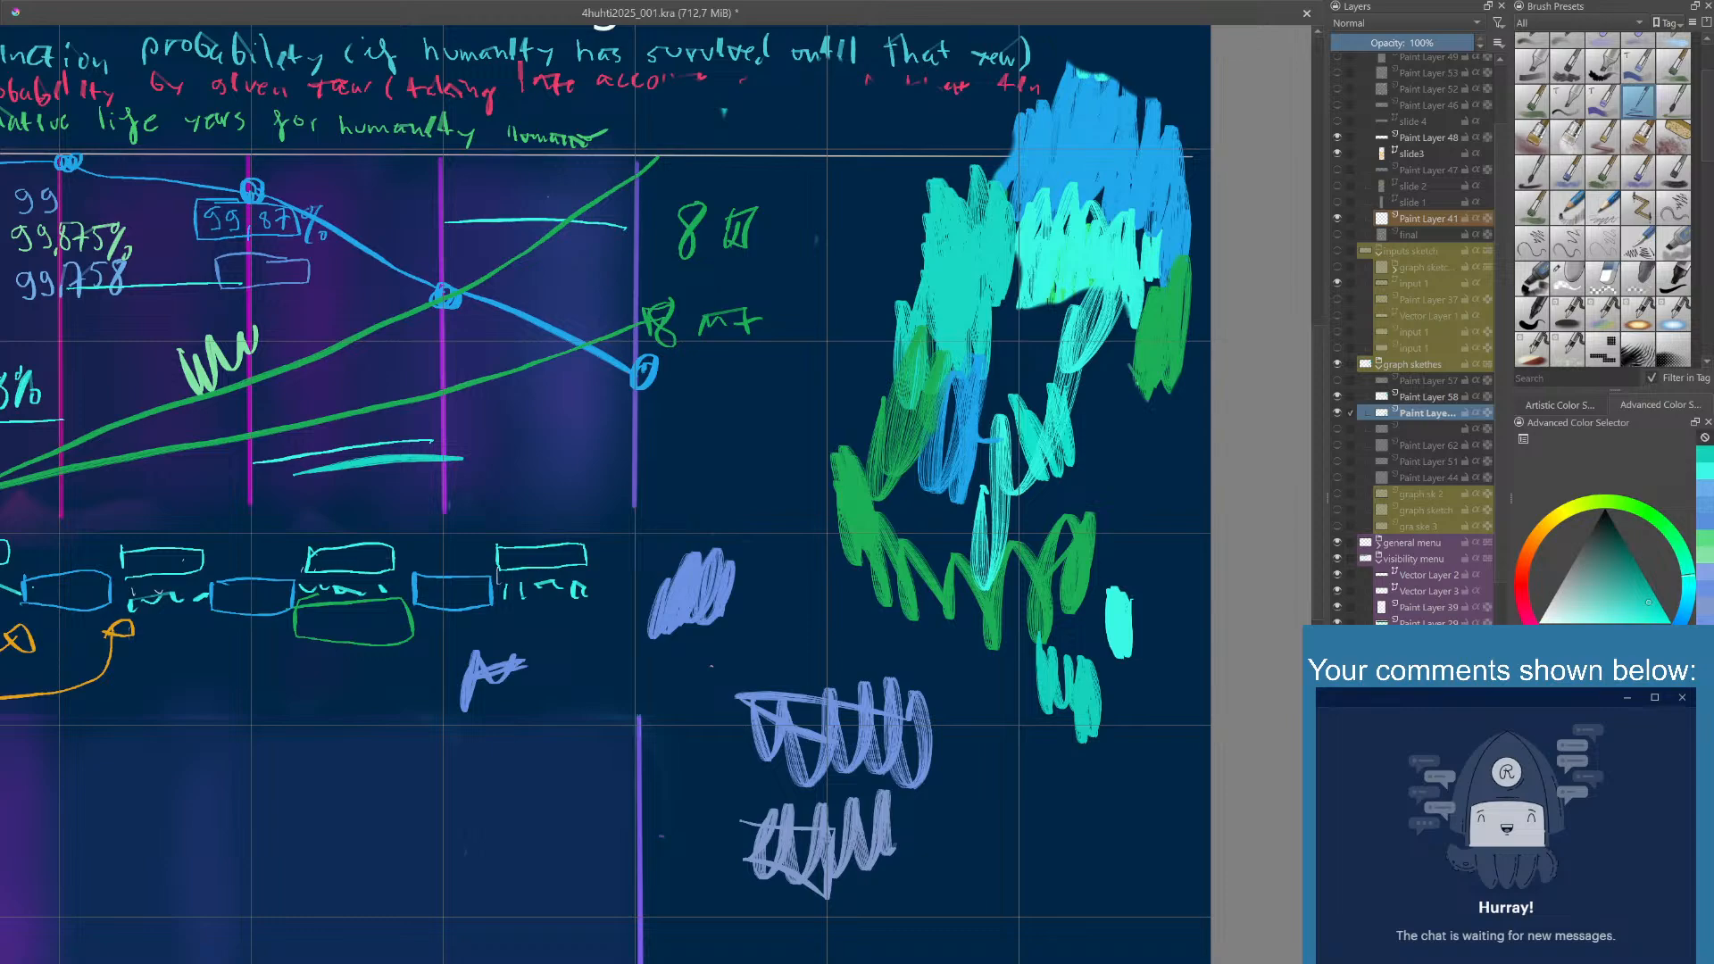
left_click(1711, 489)
left_click_drag(1026, 719, 1089, 780)
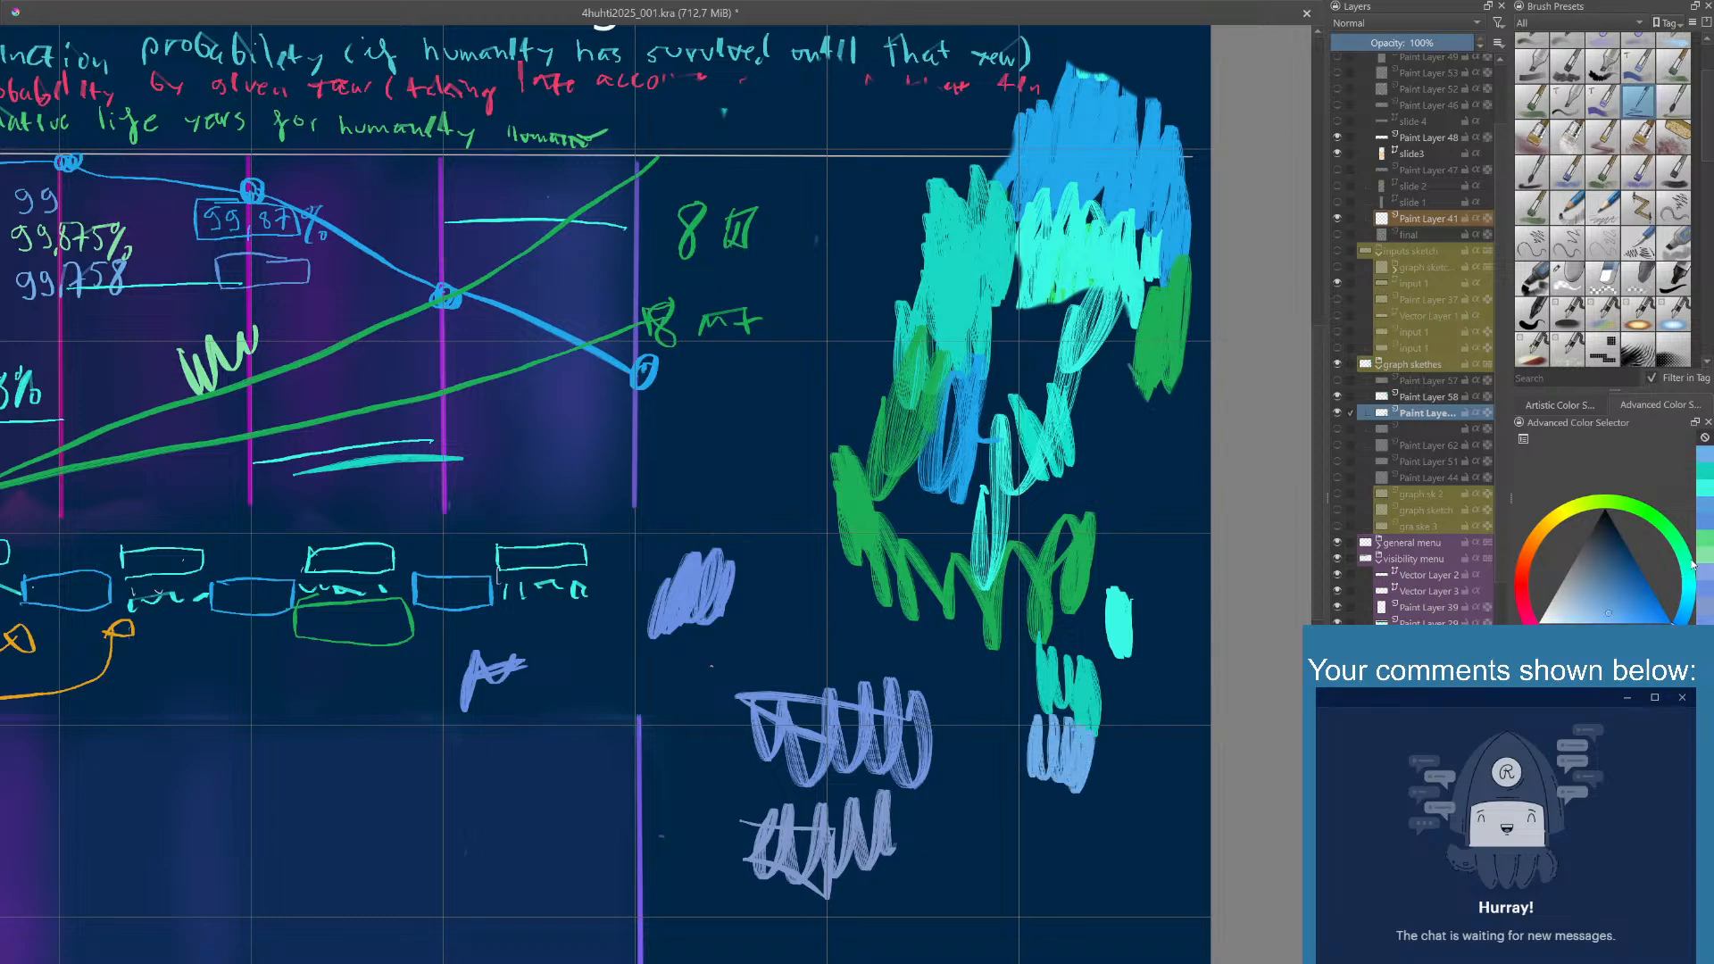
left_click(1673, 536)
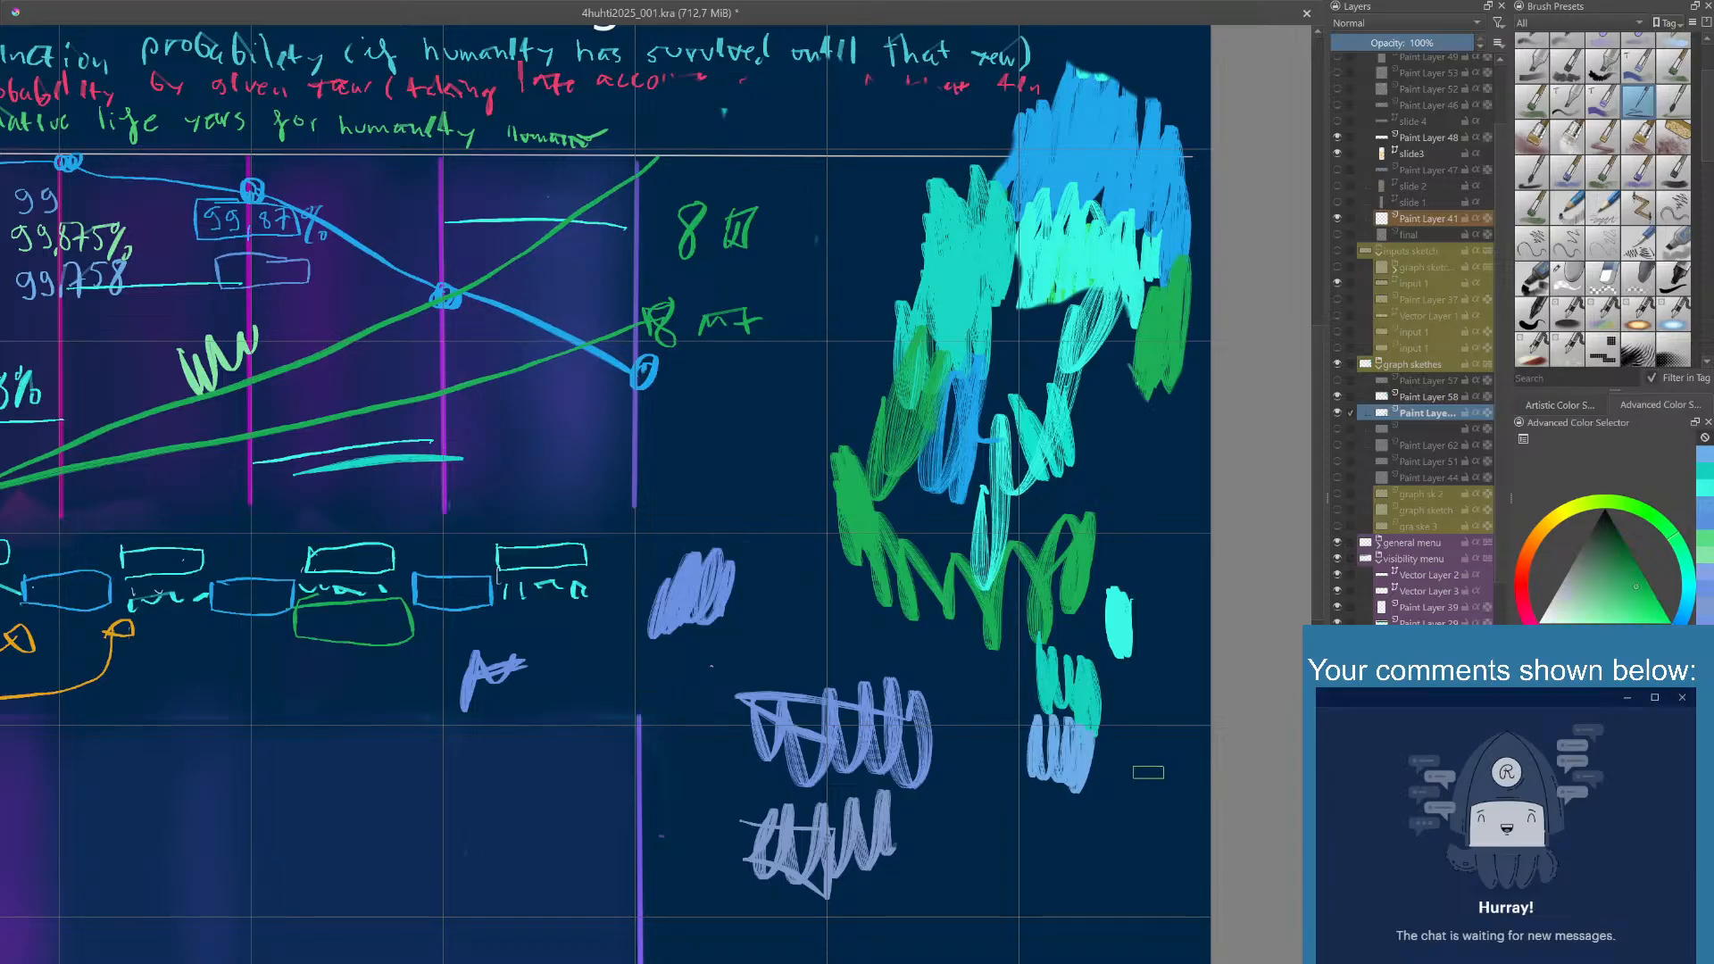
mouse_move(1097, 791)
left_mouse_down()
mouse_move(1053, 848)
mouse_move(1085, 777)
left_mouse_up()
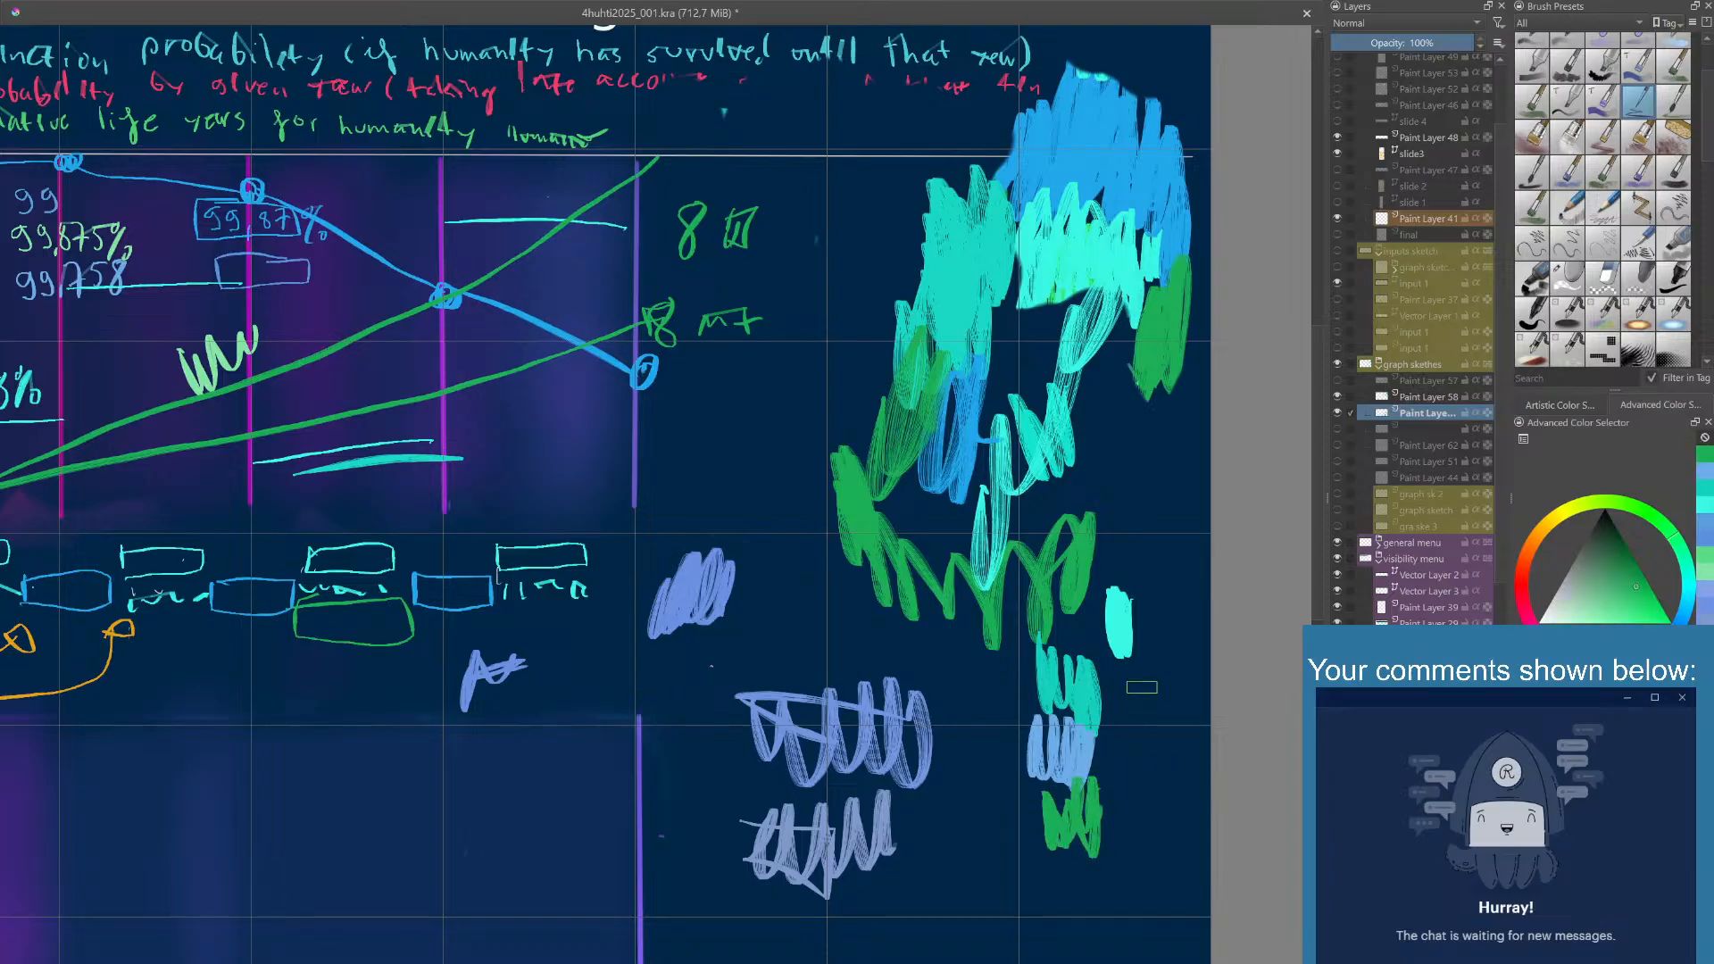
- Draw a second curve with round points in light blue beneath the blue curve, across all the graph columns
mouse_move(1057, 567)
left_mouse_down()
mouse_move(1090, 593)
mouse_move(1125, 576)
left_mouse_up()
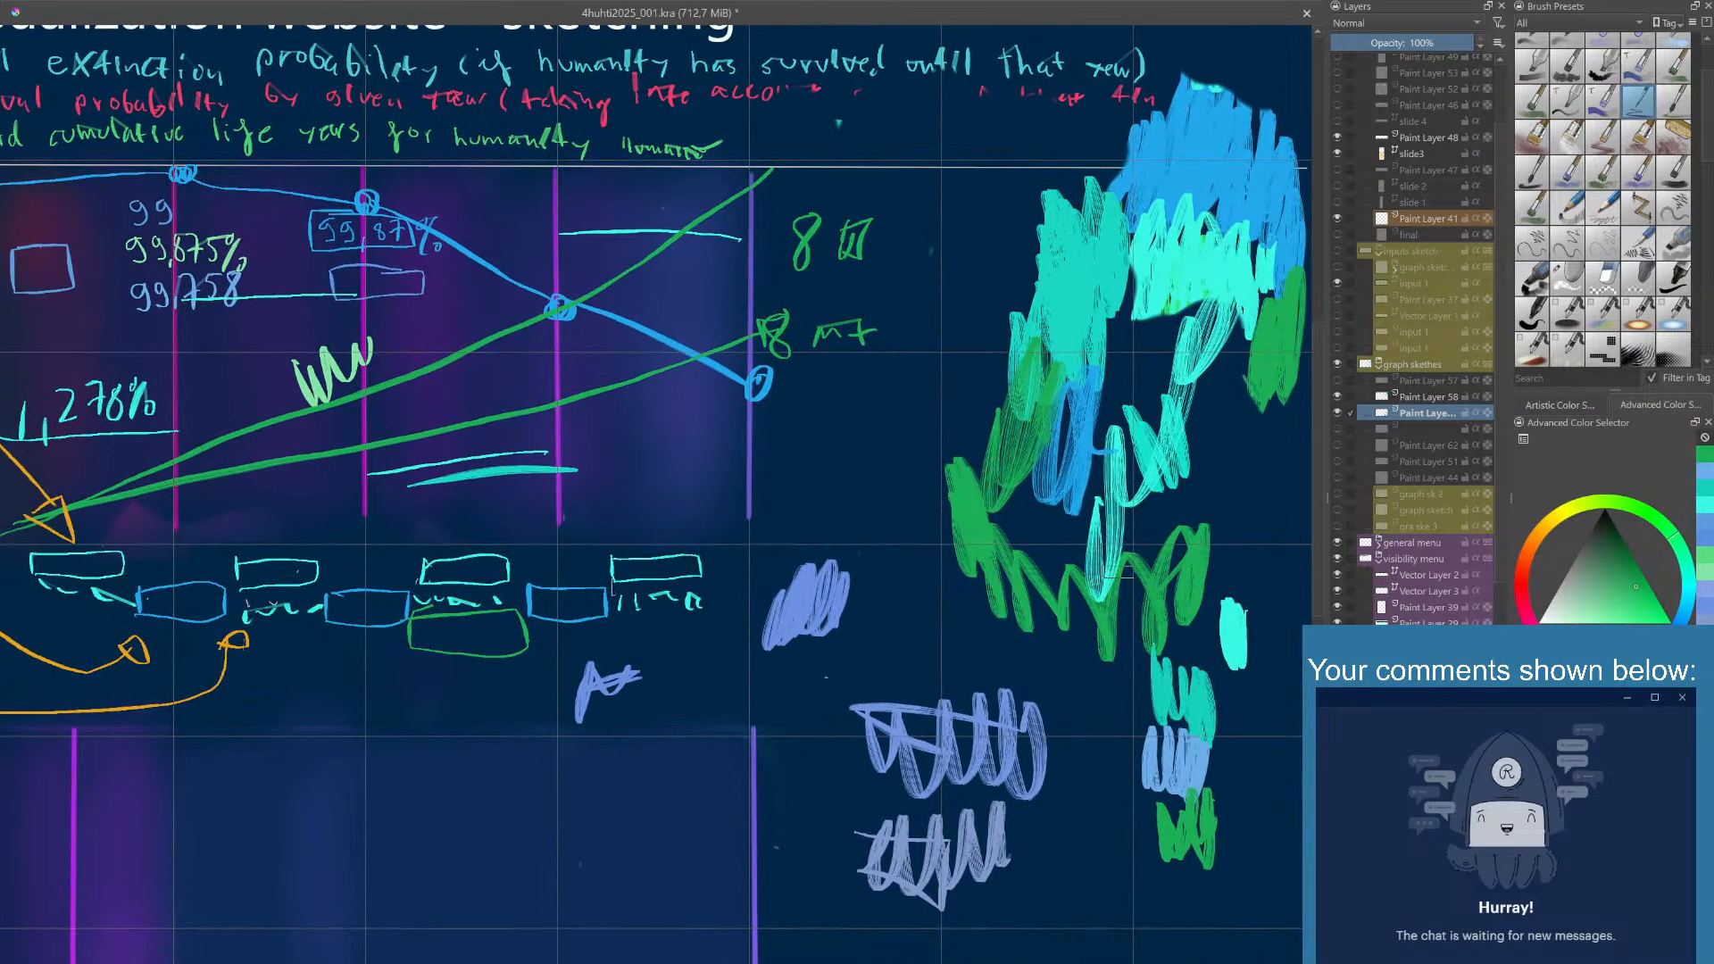
scroll(1029, 581, "down", 1)
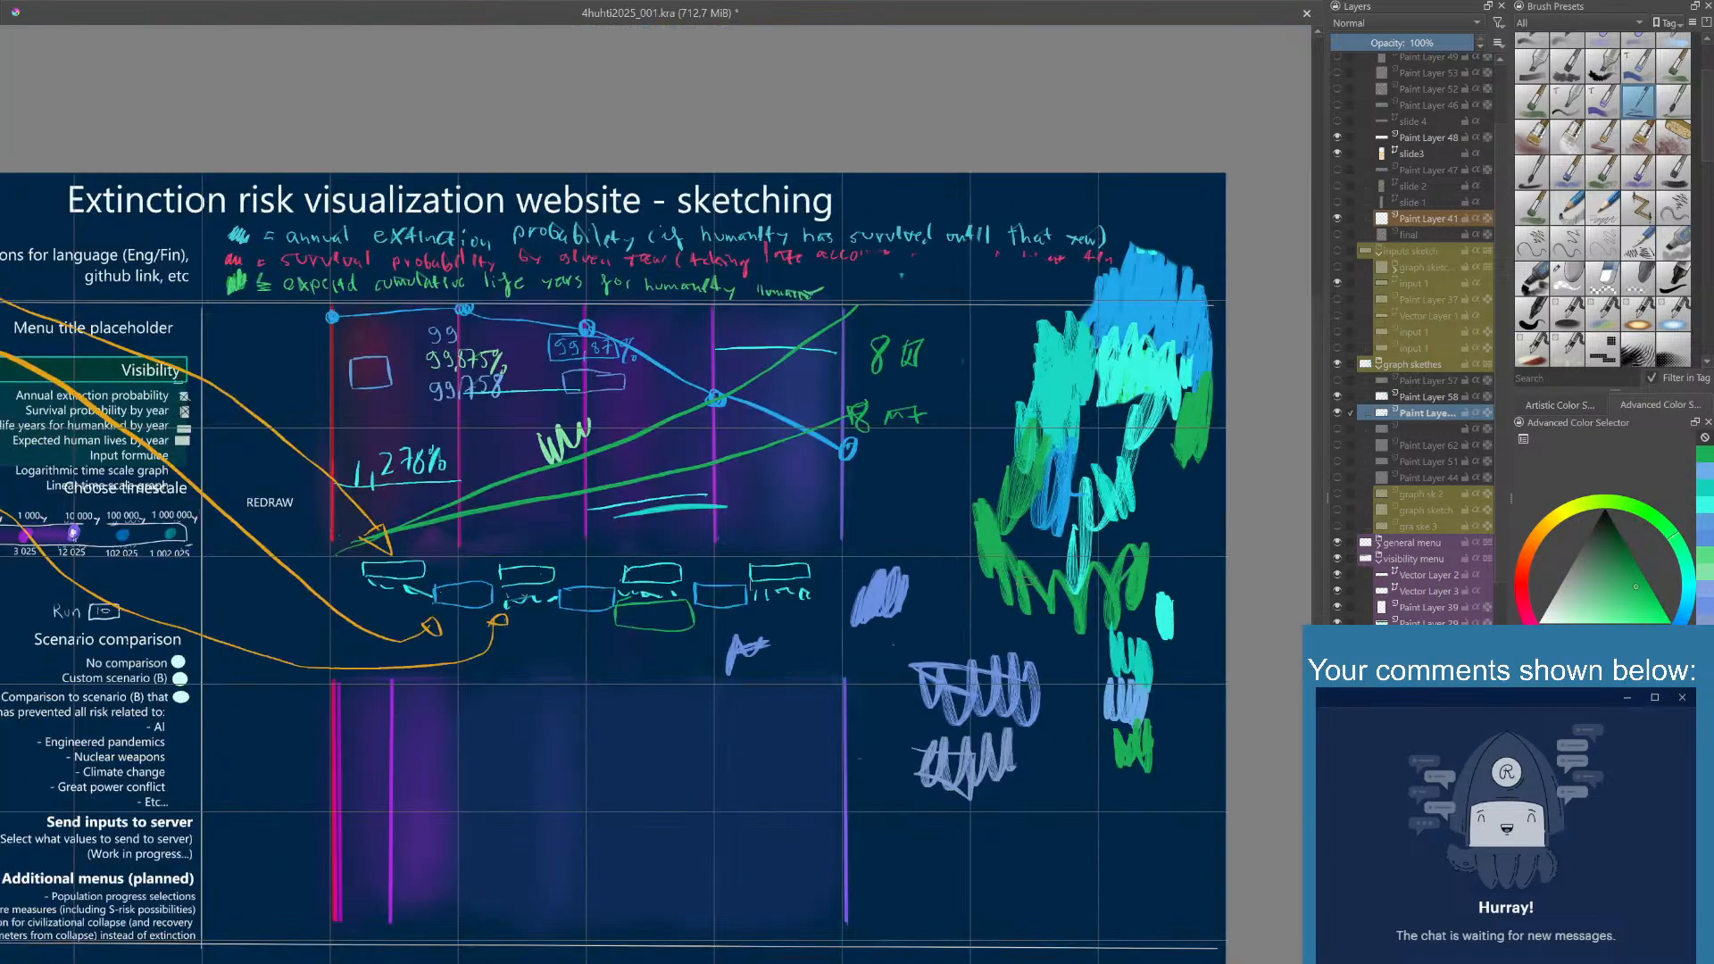
mouse_move(718, 543)
left_mouse_down()
mouse_move(783, 560)
mouse_move(804, 587)
mouse_move(706, 519)
mouse_move(740, 531)
left_mouse_up()
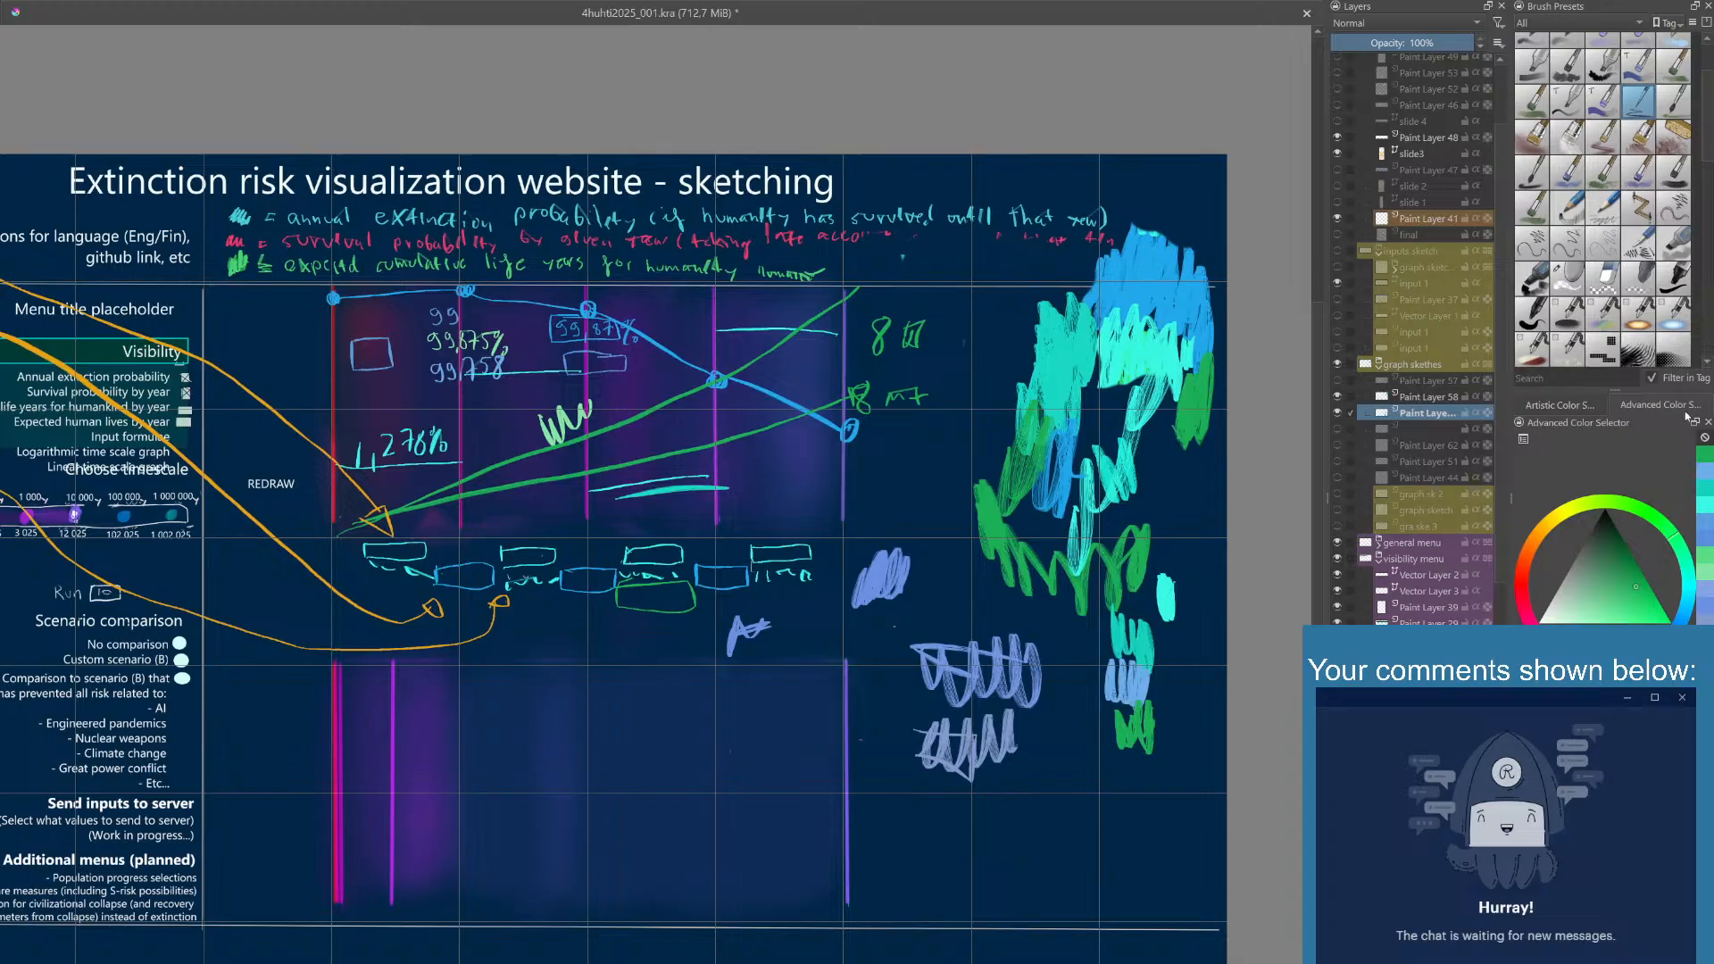
left_click(1699, 481)
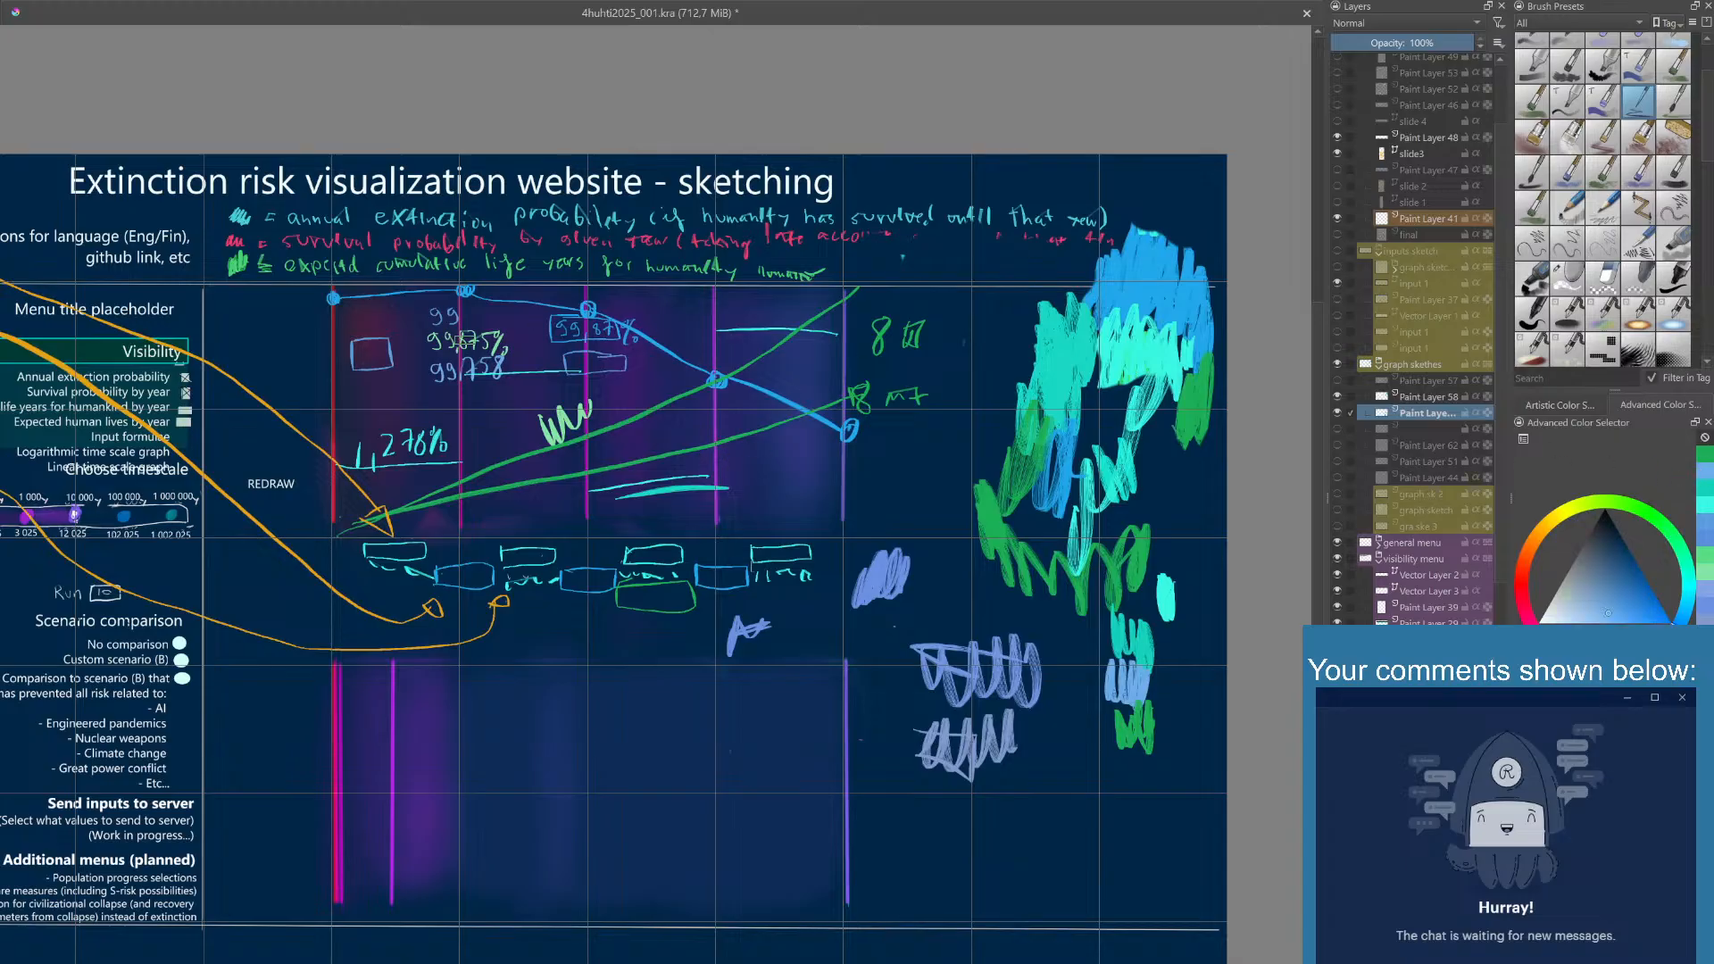
left_click(329, 338)
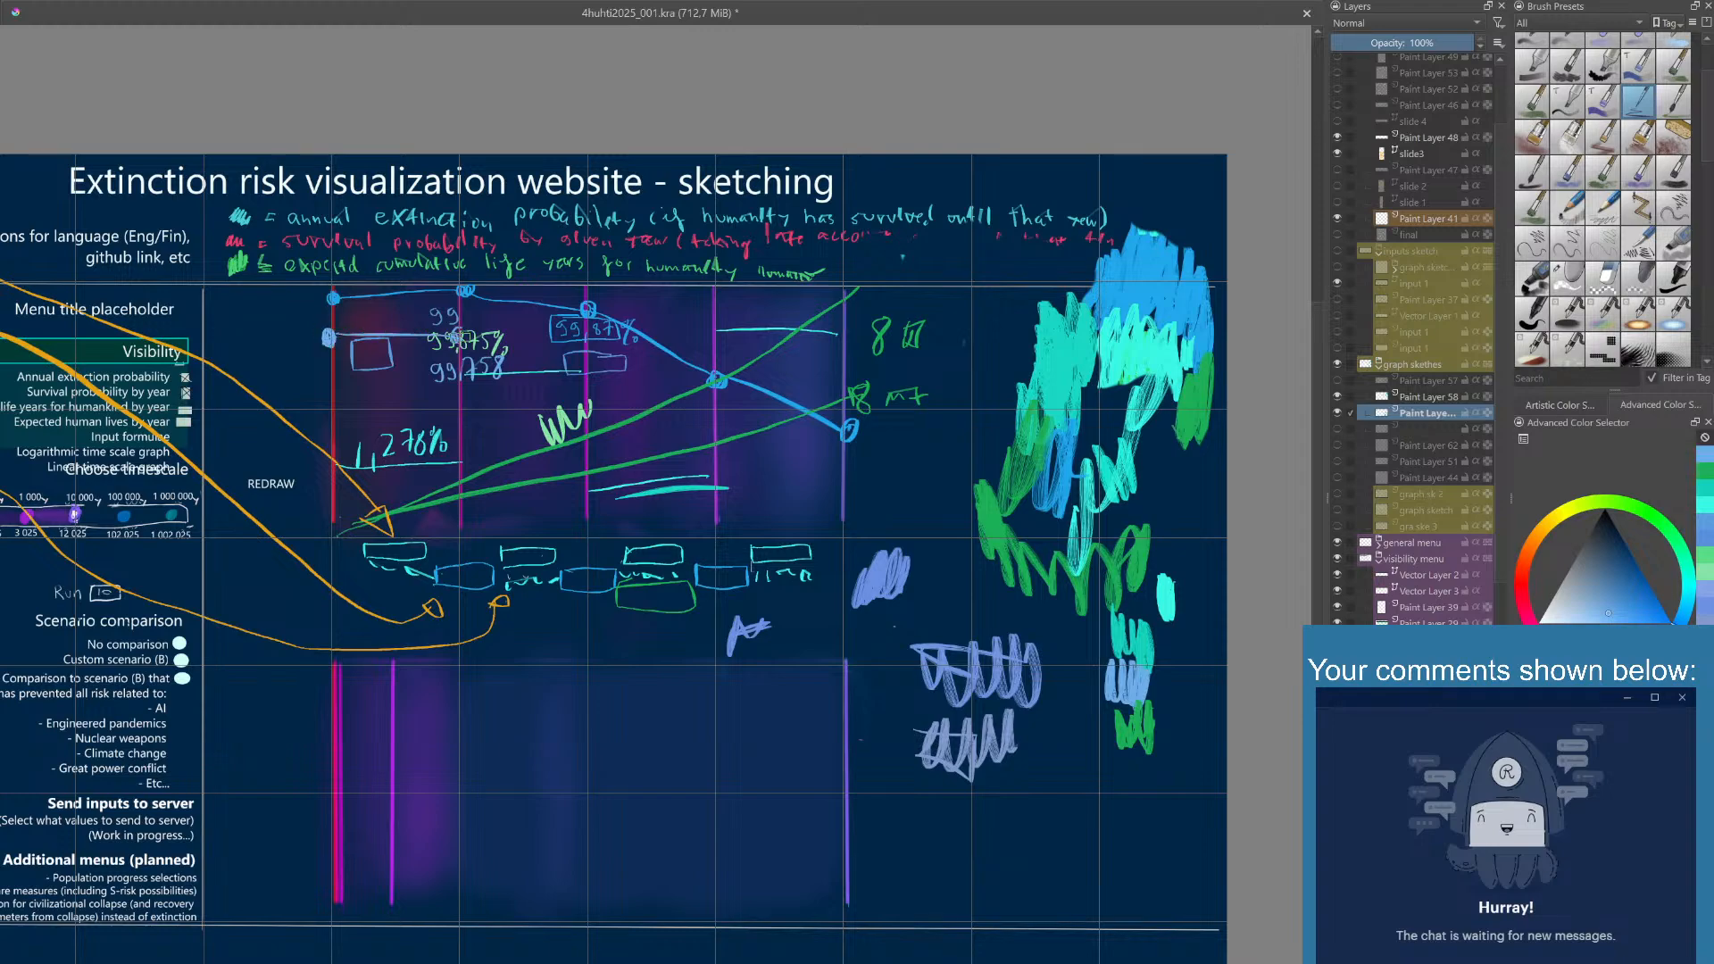
mouse_move(460, 340)
left_mouse_down()
mouse_move(583, 351)
mouse_move(714, 410)
mouse_move(839, 437)
mouse_move(873, 471)
mouse_move(783, 374)
mouse_move(821, 414)
mouse_move(797, 453)
left_mouse_up()
left_click(589, 354)
left_click(714, 413)
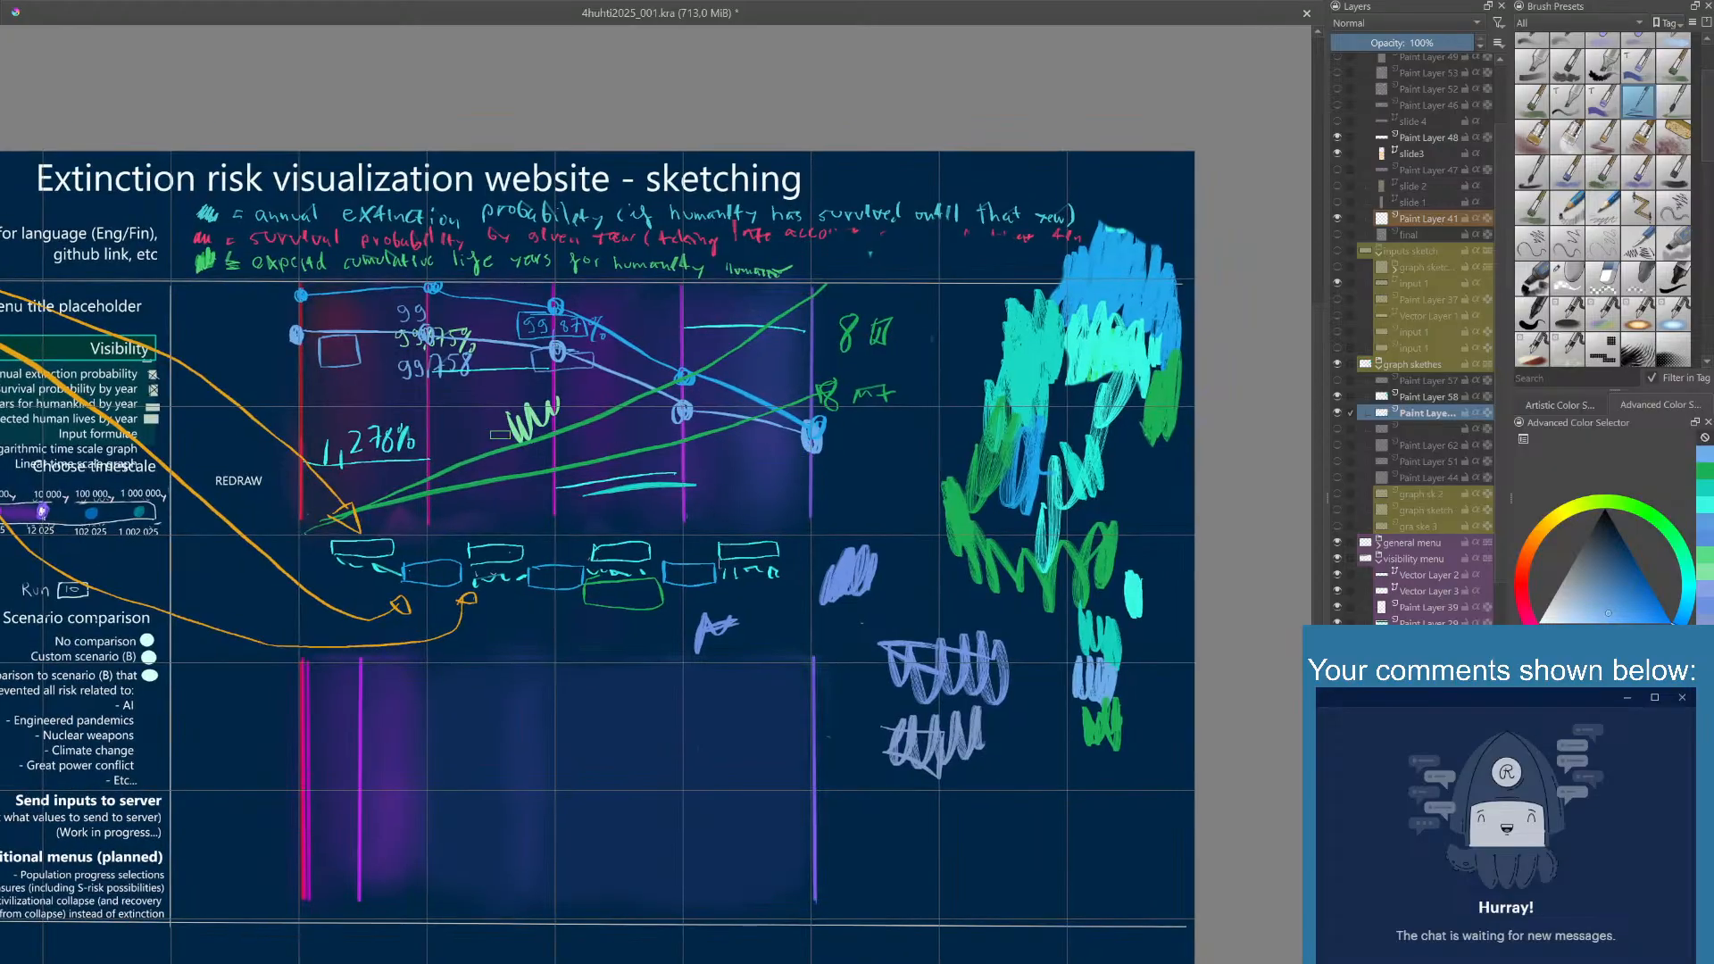
- Draw three light-blue outlined boxes beneath the middle blue and green boxes under the graph
mouse_move(532, 579)
left_mouse_down()
mouse_move(574, 555)
mouse_move(537, 608)
mouse_move(585, 595)
mouse_move(585, 616)
mouse_move(531, 627)
mouse_move(528, 602)
mouse_move(551, 596)
mouse_move(601, 625)
mouse_move(525, 603)
mouse_move(579, 599)
mouse_move(583, 620)
mouse_move(531, 627)
mouse_move(535, 603)
mouse_move(601, 621)
mouse_move(559, 610)
left_mouse_up()
key("ctrl+z")
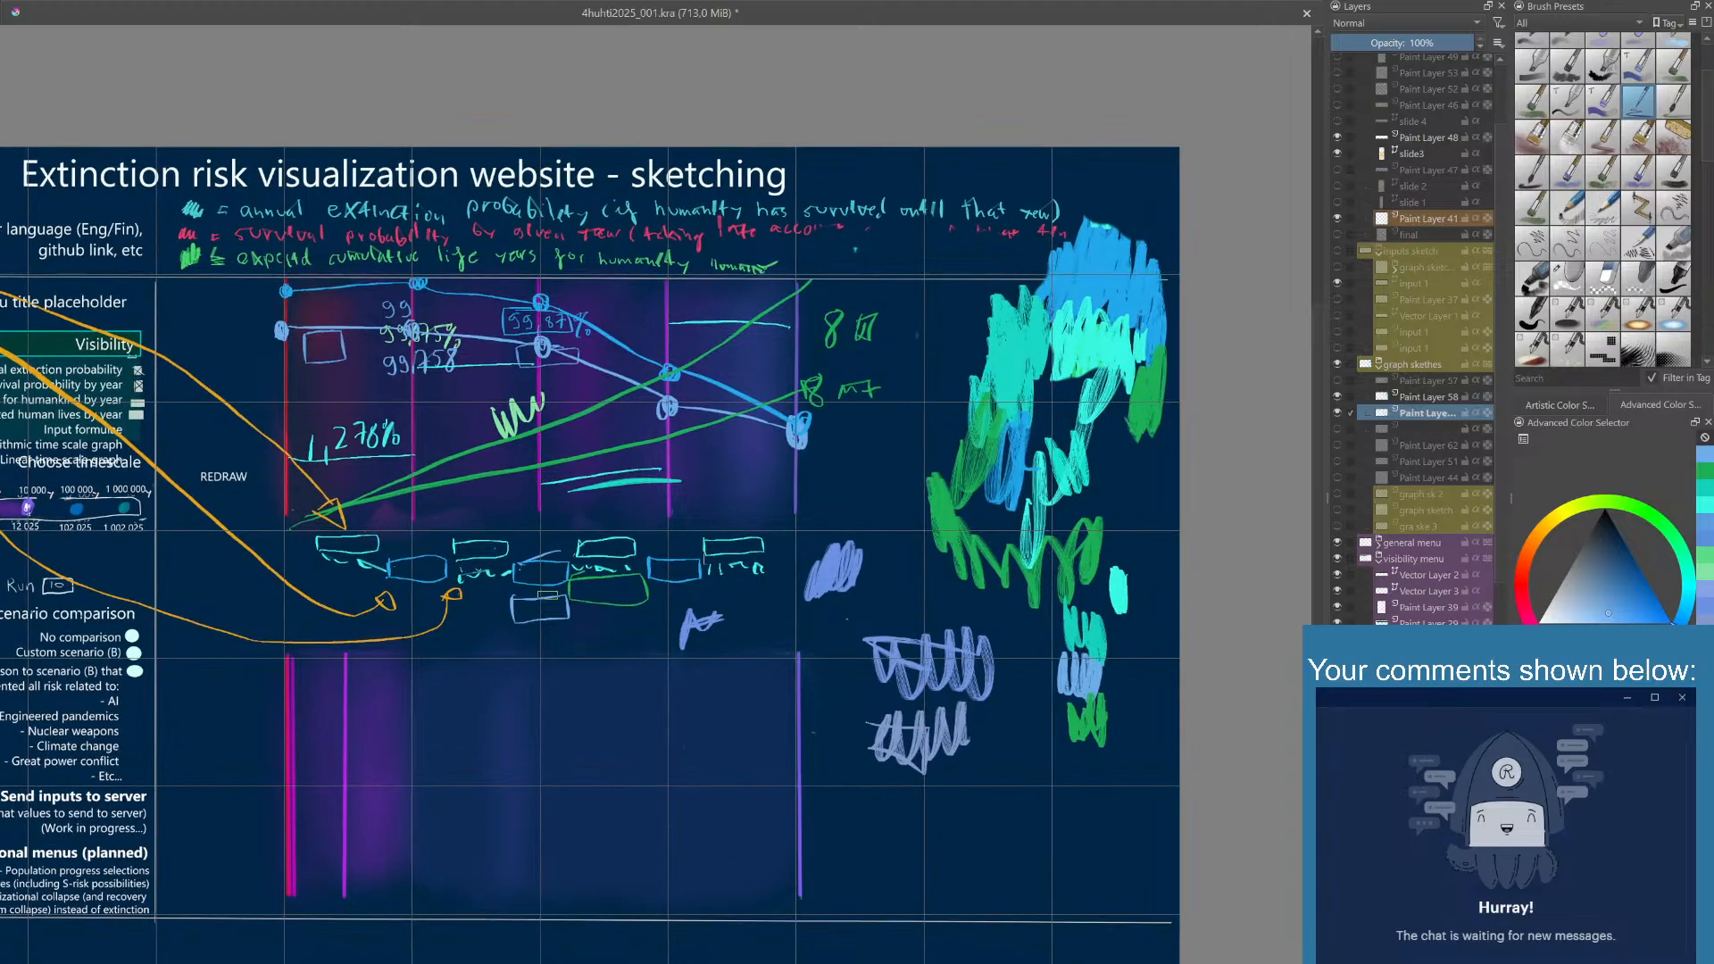
scroll(560, 608, "up", 3)
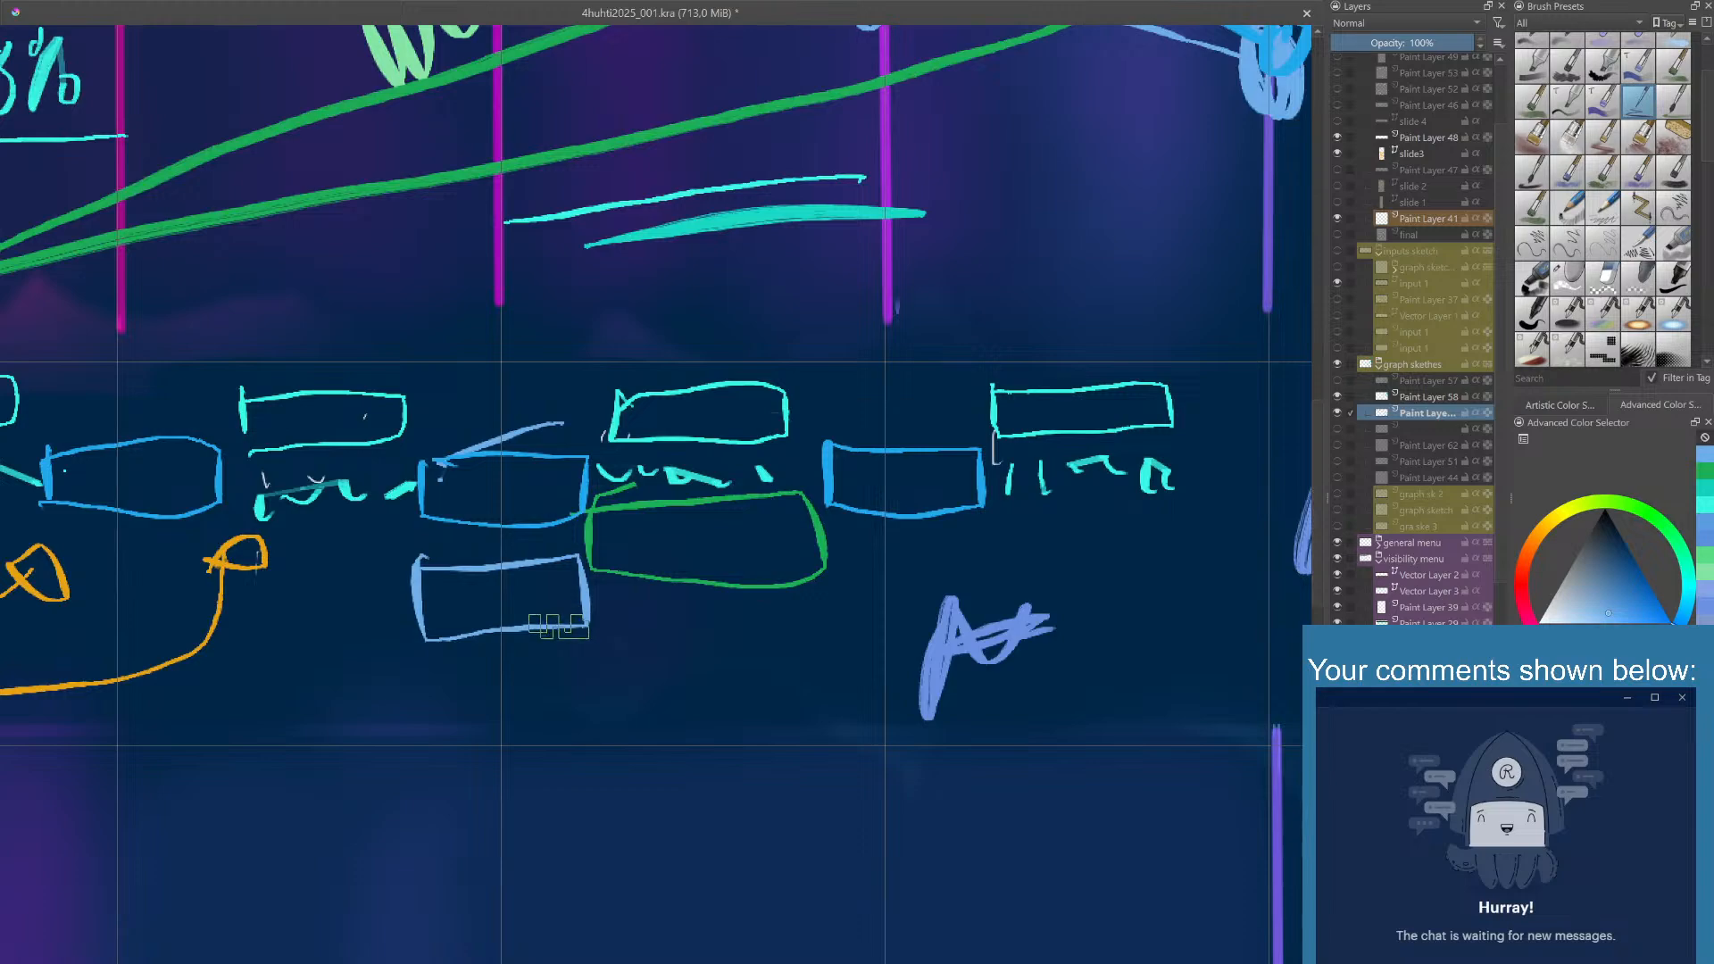
scroll(571, 623, "down", 2)
scroll(571, 623, "down", 2)
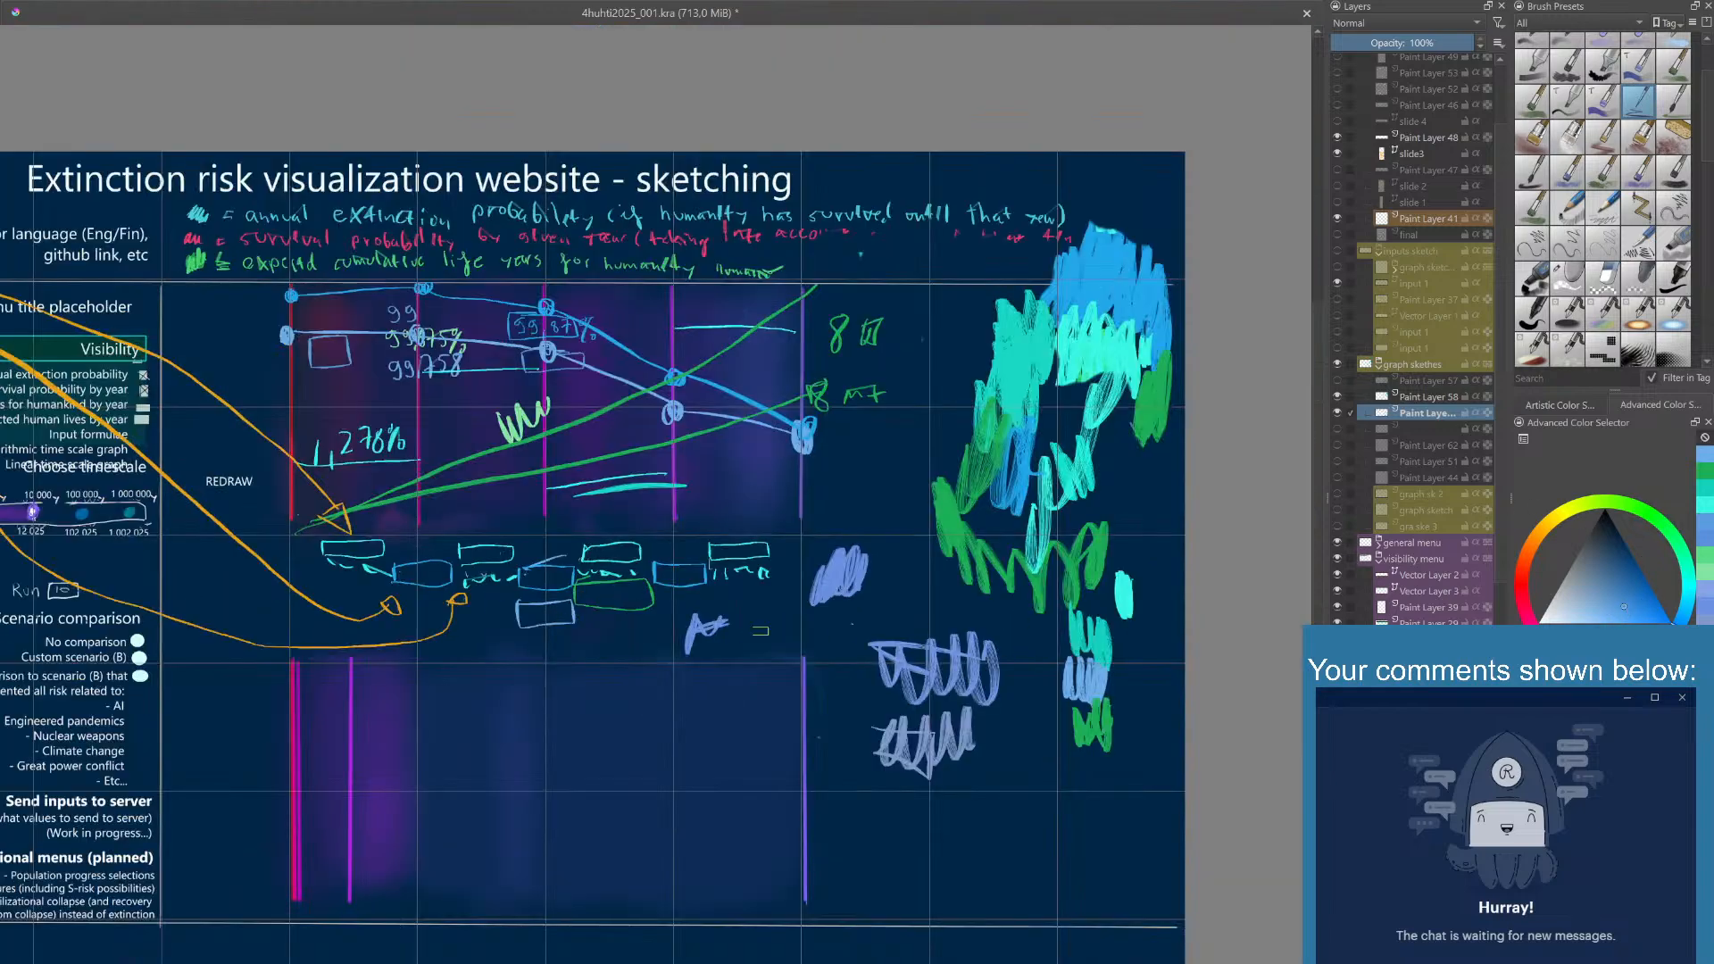
mouse_move(516, 639)
left_mouse_down()
mouse_move(588, 645)
mouse_move(573, 665)
mouse_move(516, 639)
left_mouse_up()
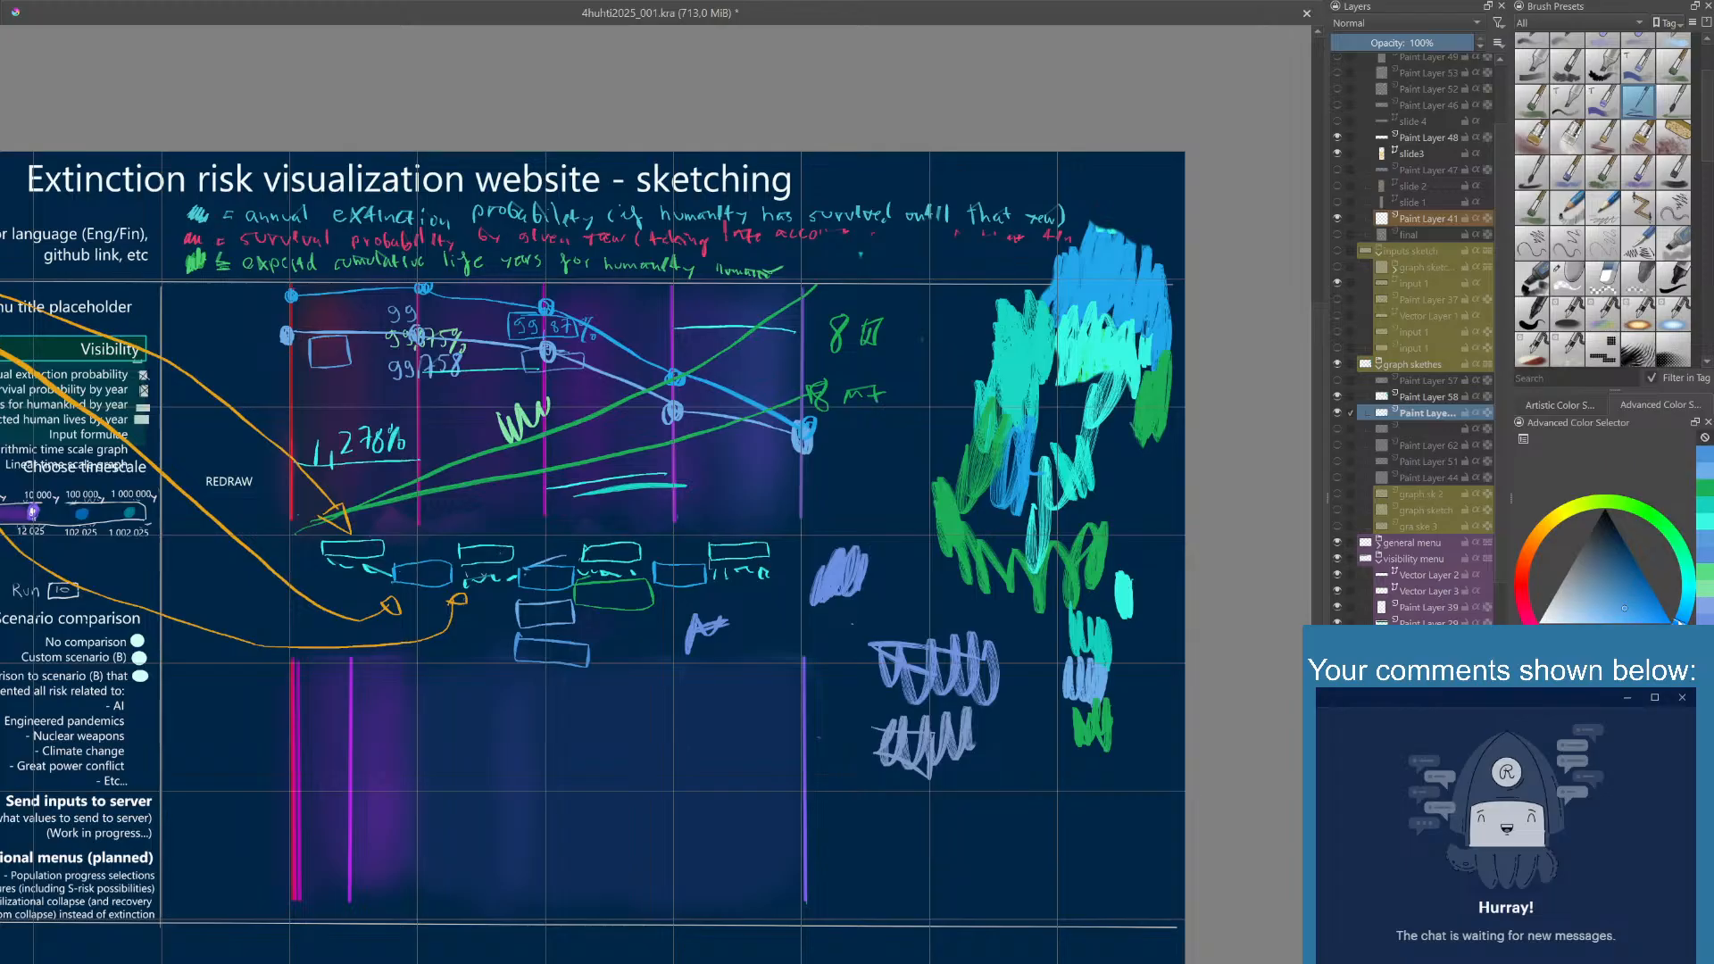
mouse_move(576, 612)
left_mouse_down()
mouse_move(665, 630)
mouse_move(589, 647)
mouse_move(592, 619)
left_mouse_up()
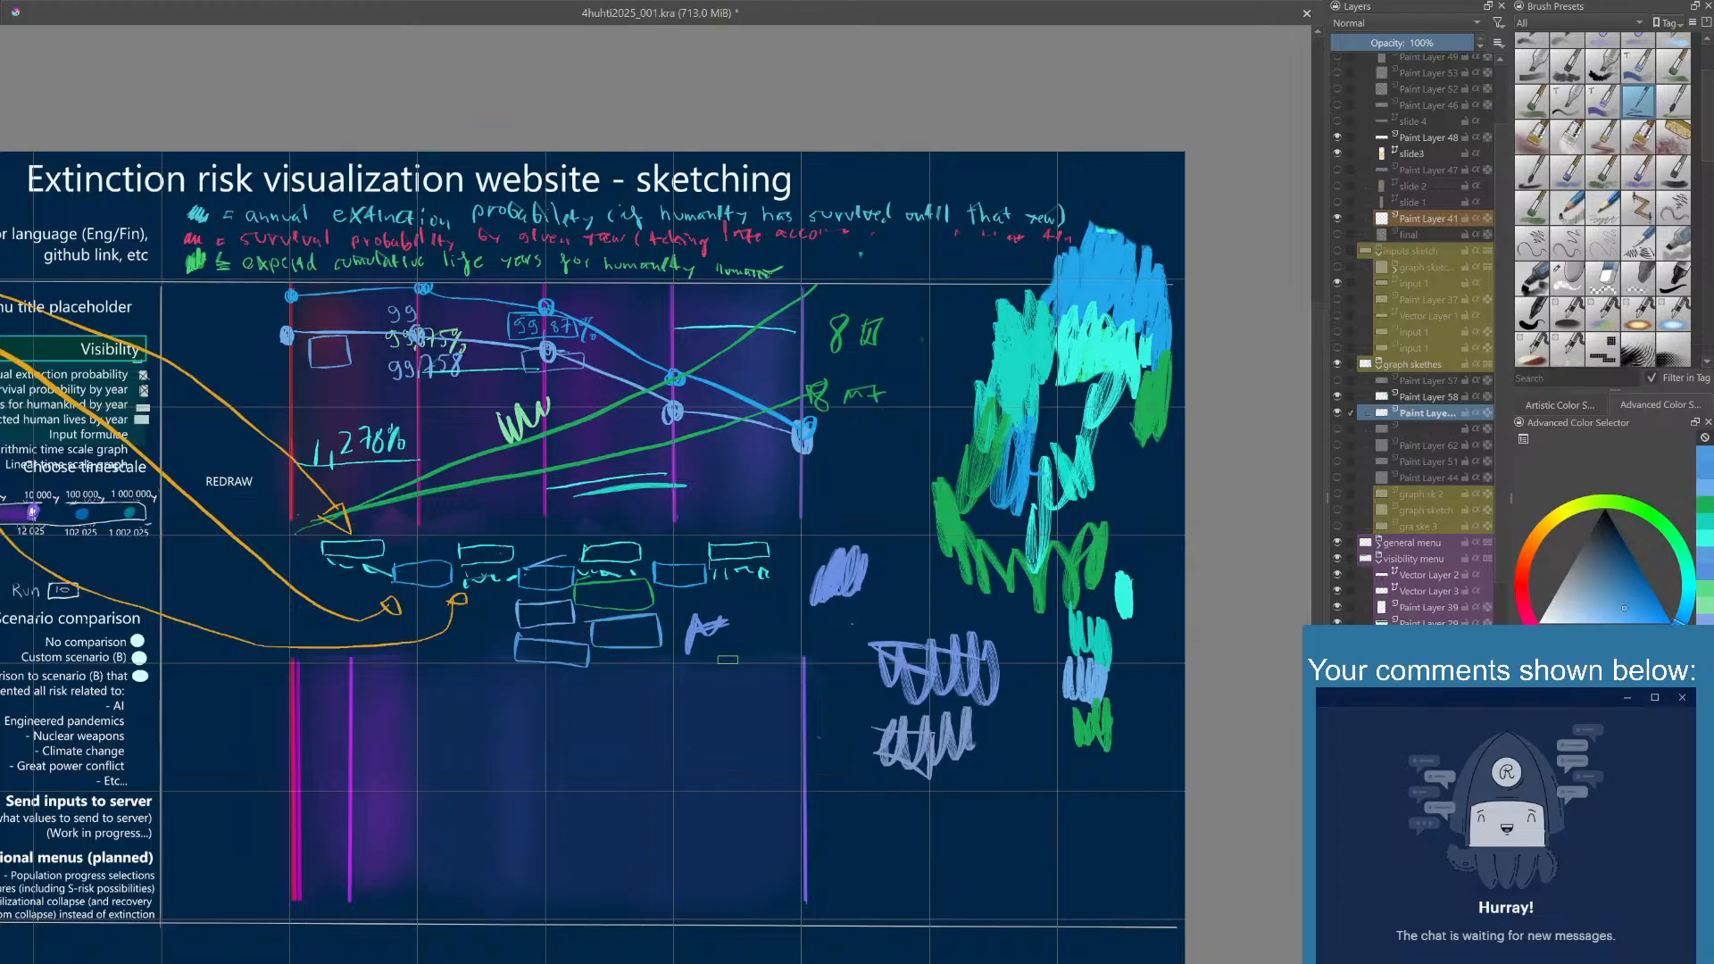
- Switch to an eraser brush and erase the three light-blue boxes under the graph
right_click(731, 667)
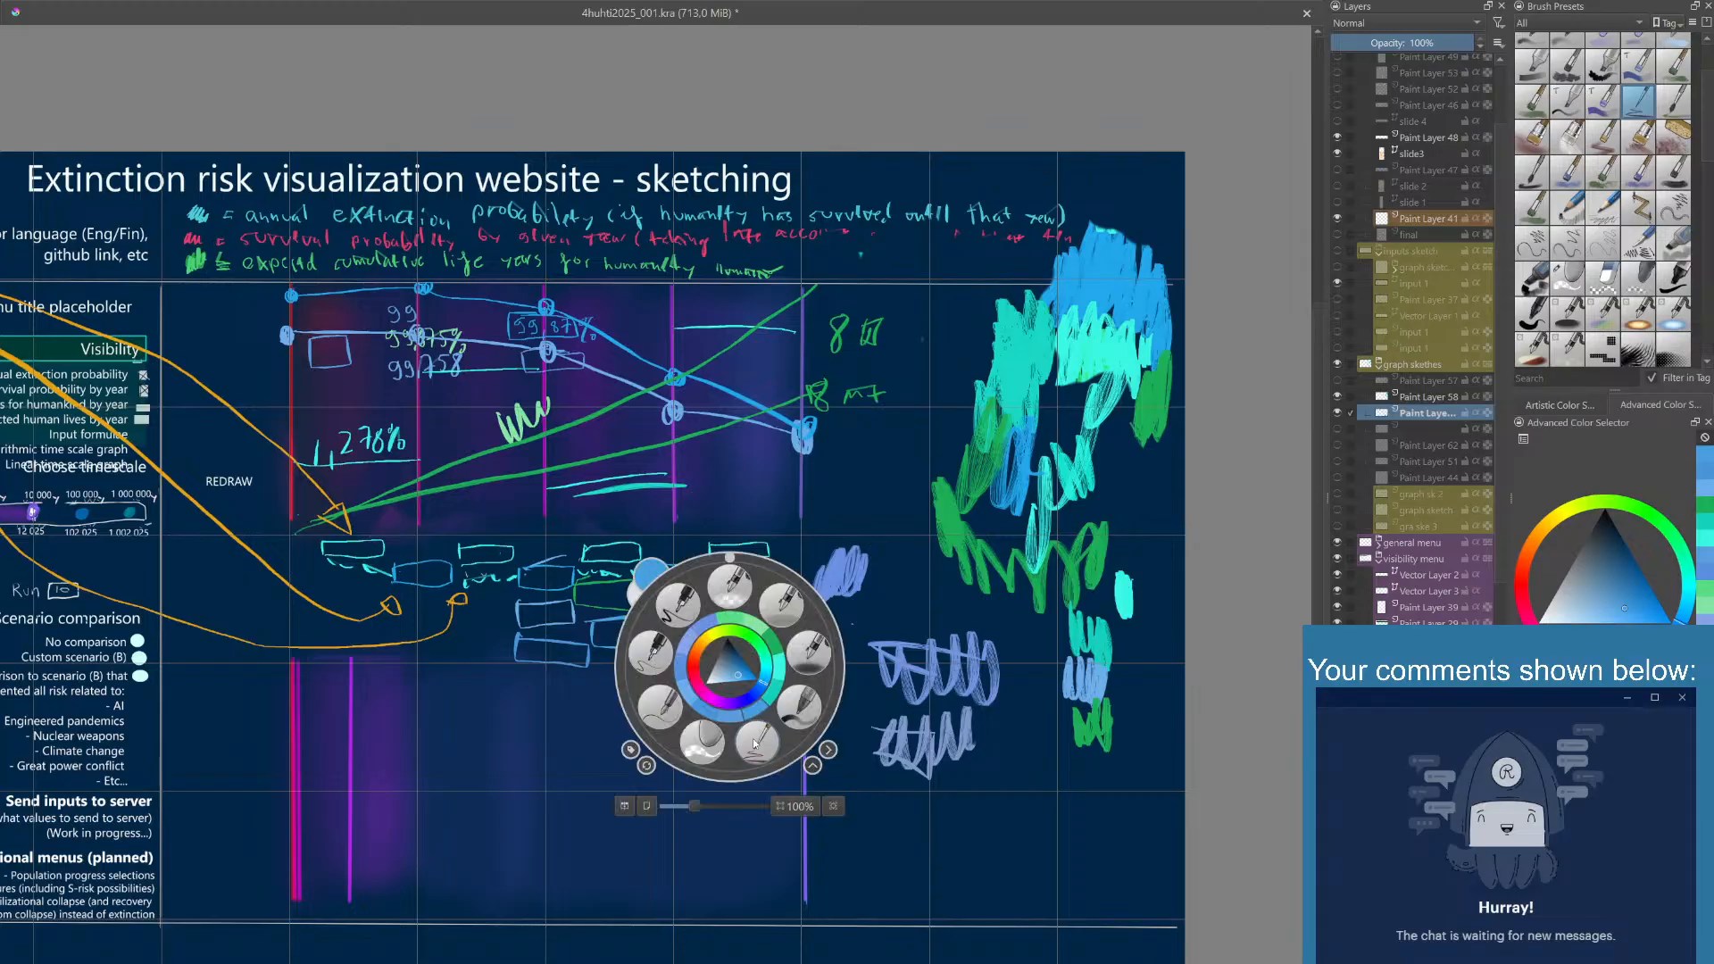
left_click(704, 742)
mouse_move(649, 637)
left_mouse_down()
mouse_move(642, 597)
mouse_move(510, 612)
left_mouse_up()
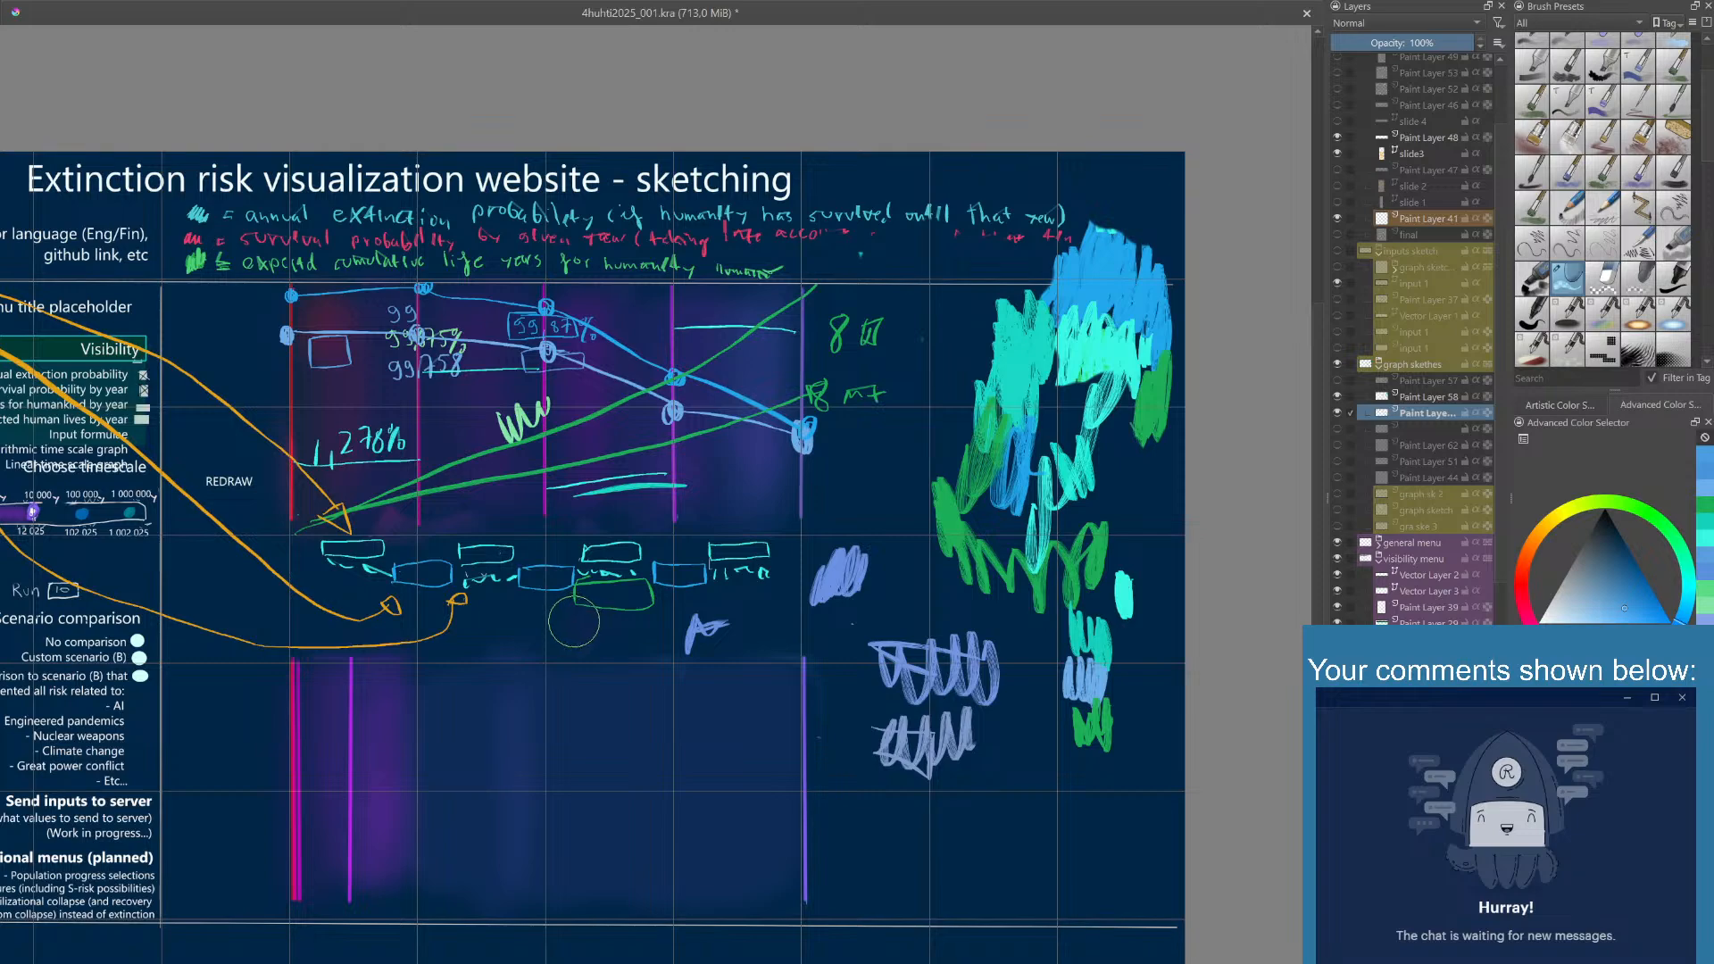
- Return to the fine drawing brush and draw two stacked light-blue boxes beneath the middle blue box under the graph
right_click(564, 644)
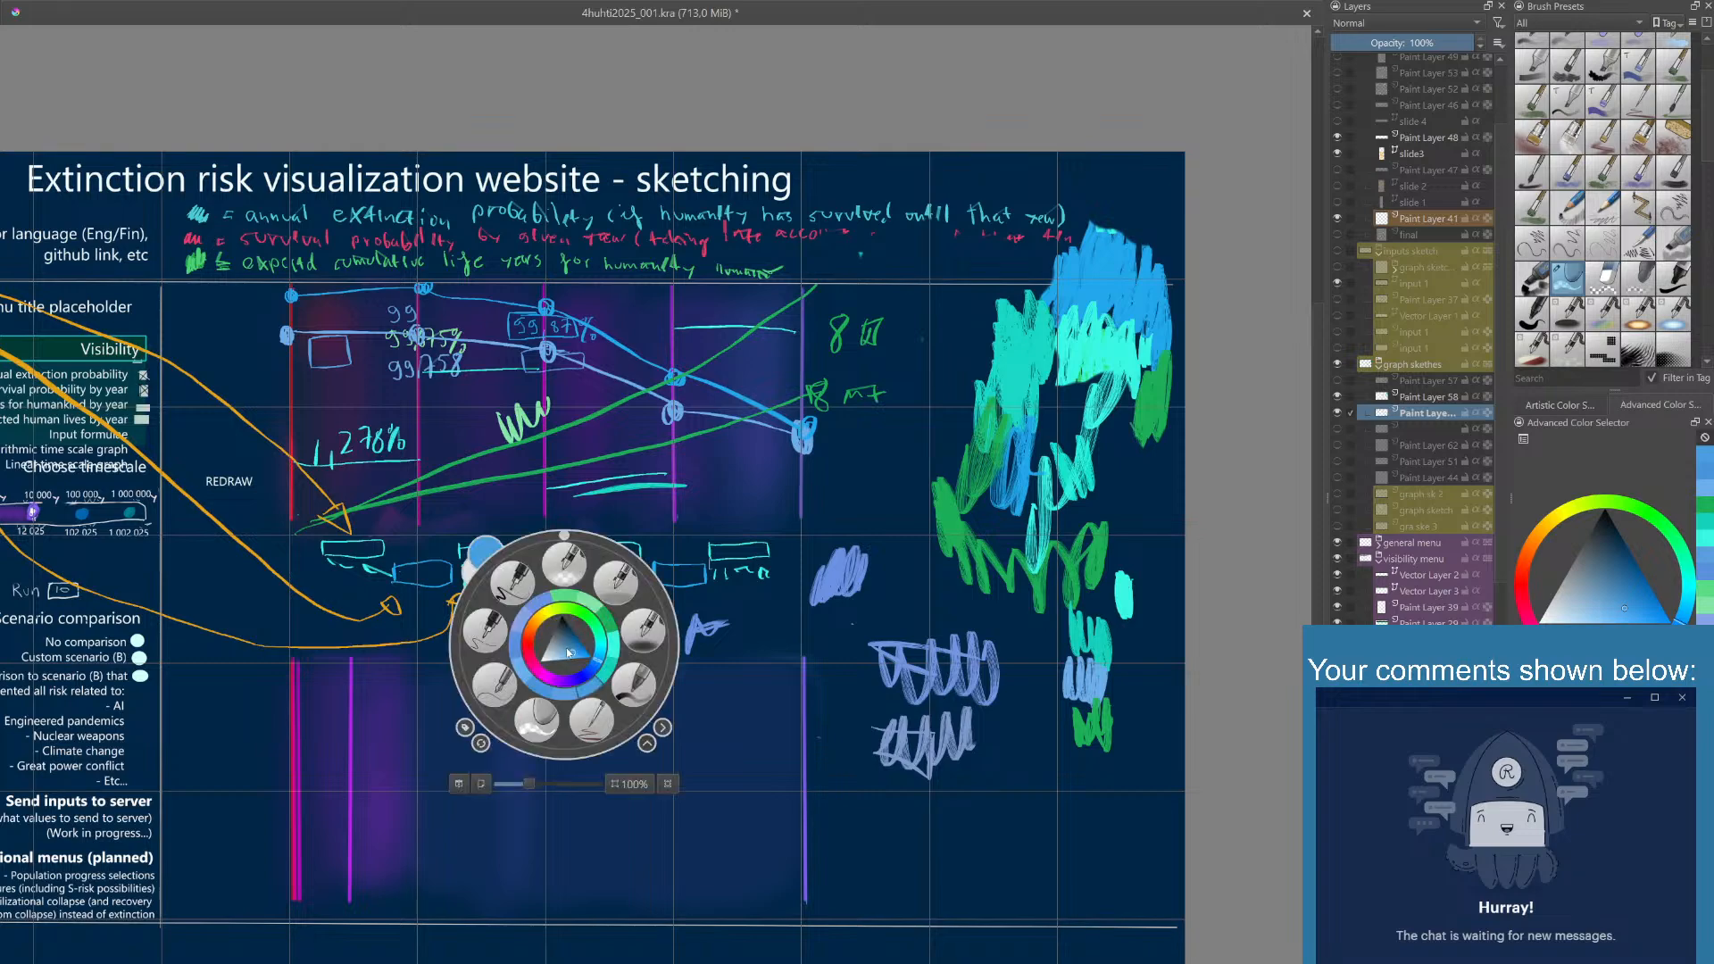
left_click(588, 719)
mouse_move(513, 601)
left_mouse_down()
mouse_move(564, 600)
mouse_move(564, 620)
mouse_move(502, 622)
mouse_move(500, 603)
mouse_move(593, 602)
mouse_move(586, 583)
mouse_move(541, 646)
mouse_move(483, 637)
mouse_move(627, 617)
mouse_move(586, 639)
left_mouse_up()
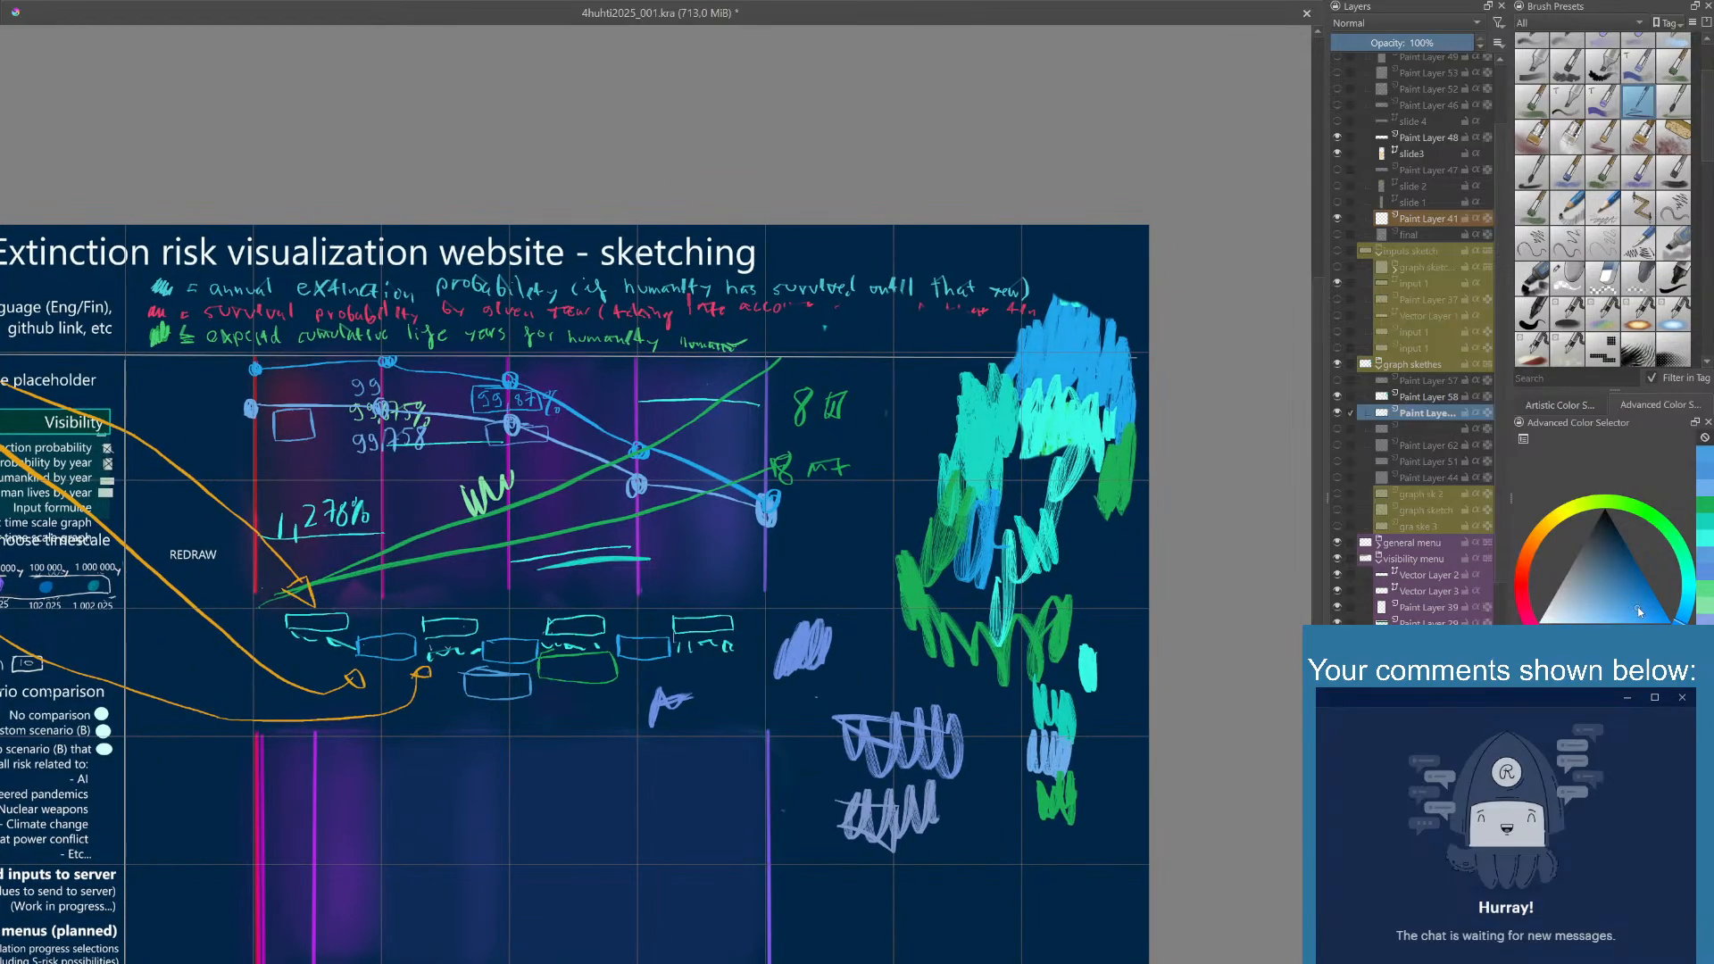
mouse_move(453, 709)
left_mouse_down()
mouse_move(545, 708)
mouse_move(500, 732)
mouse_move(458, 701)
left_mouse_up()
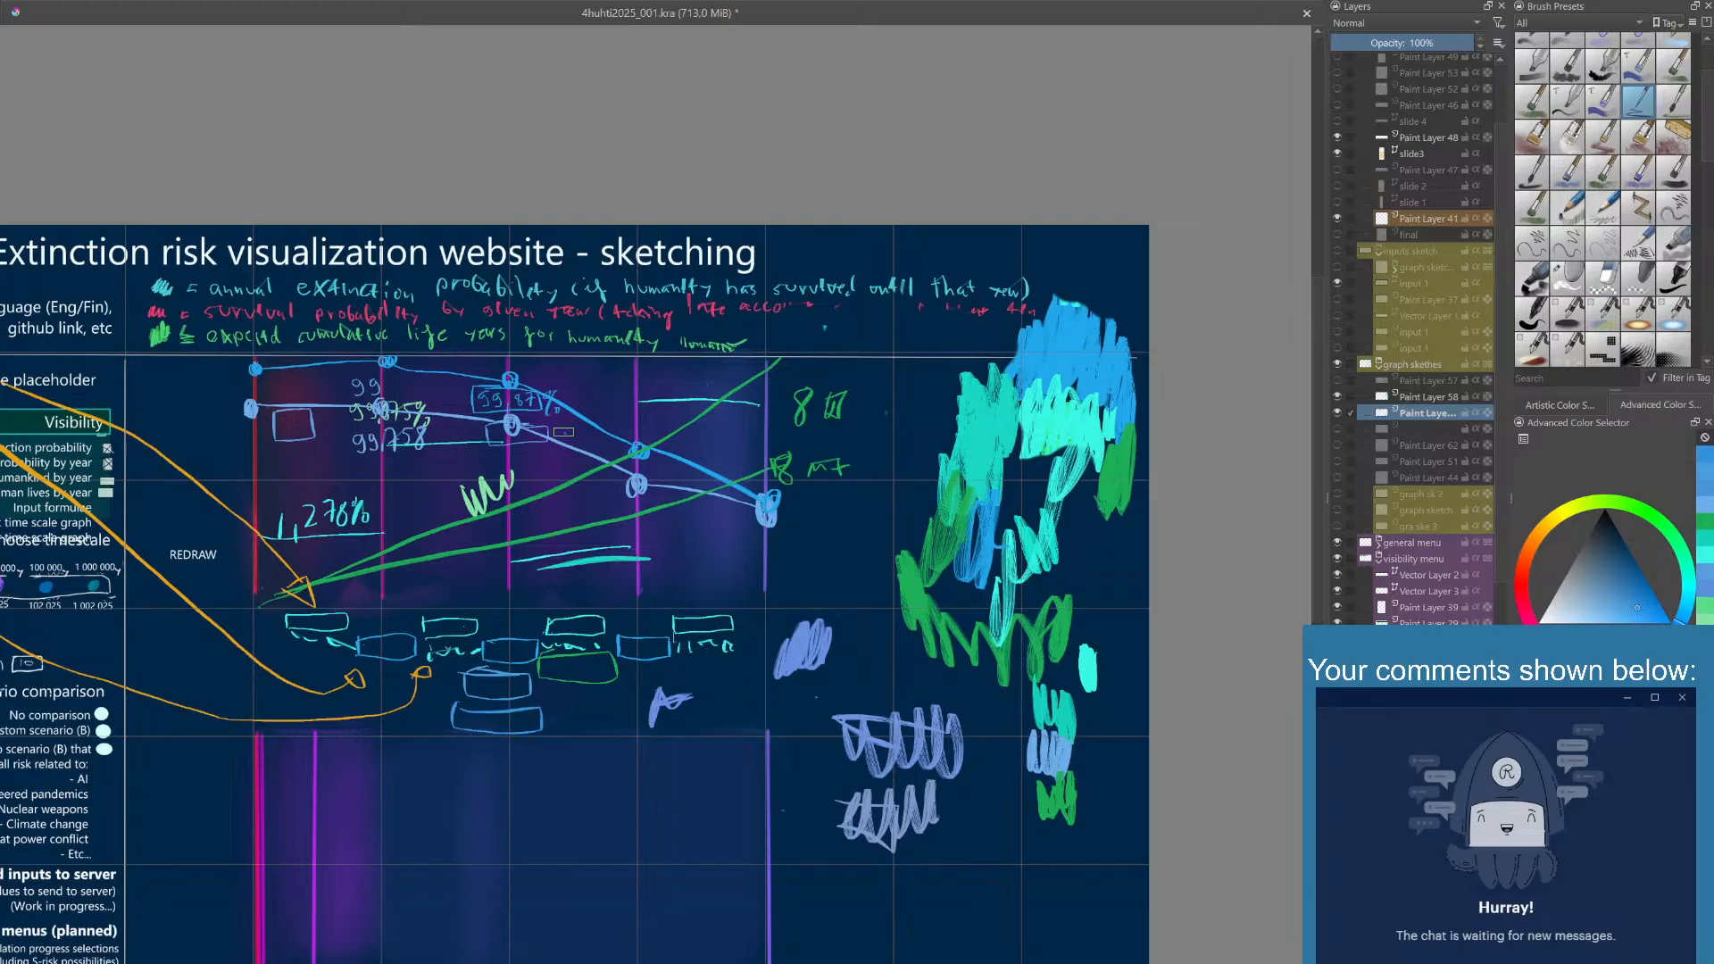
- Draw a small blue mark beside the value boxes at the graph's middle point and undo the last two strokes
mouse_move(572, 420)
left_mouse_down()
mouse_move(550, 449)
mouse_move(589, 427)
left_mouse_up()
left_click_drag(449, 381, 470, 390)
key("ctrl+z")
key("ctrl+z")
- Scribble turquoise, green and blue color swatches beneath the existing swatch column beside the graph
left_click(1707, 539)
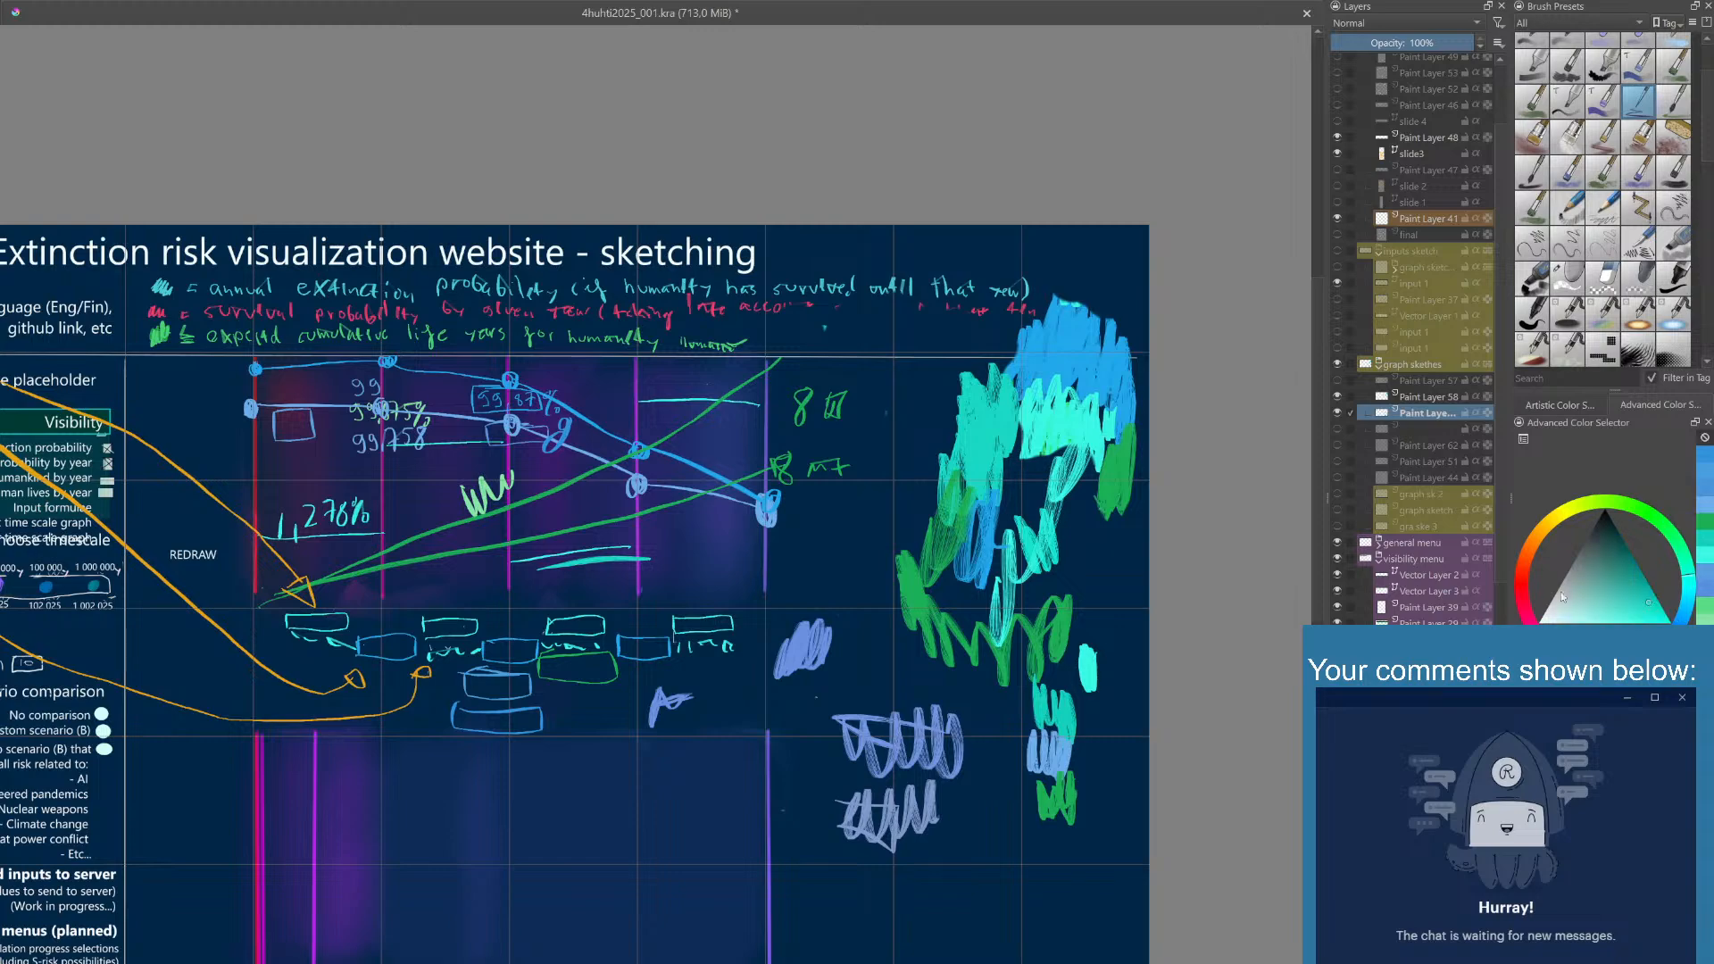
left_click_drag(1004, 825, 1031, 850)
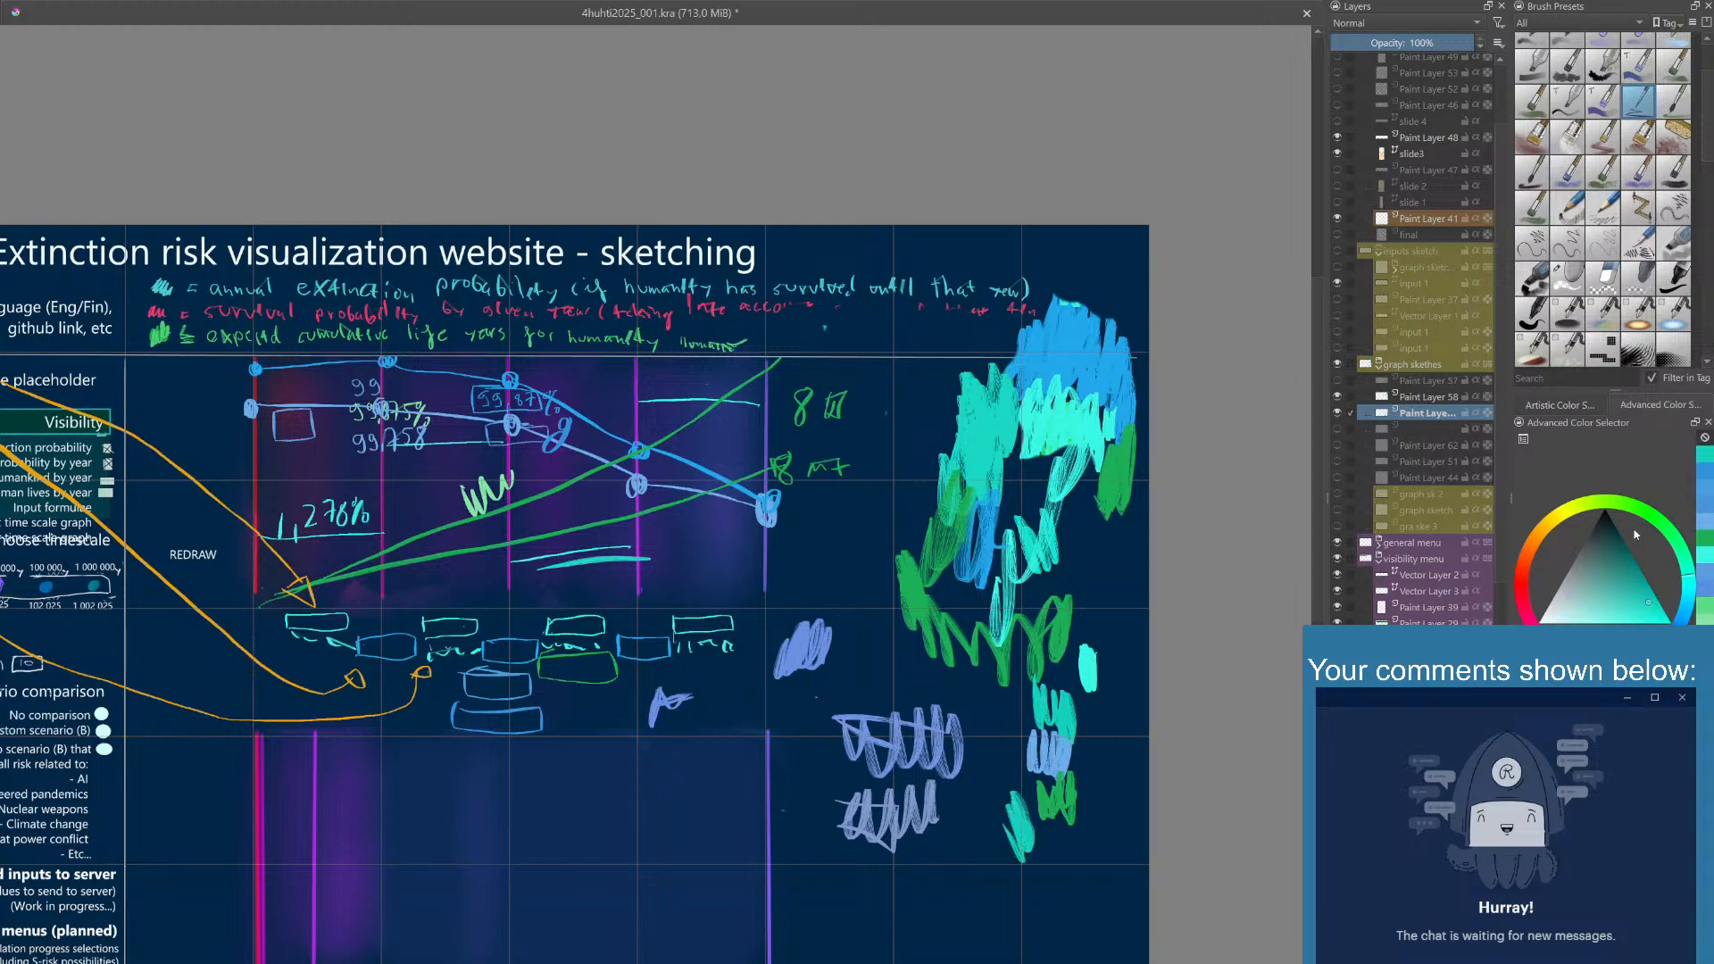
left_click(1704, 539)
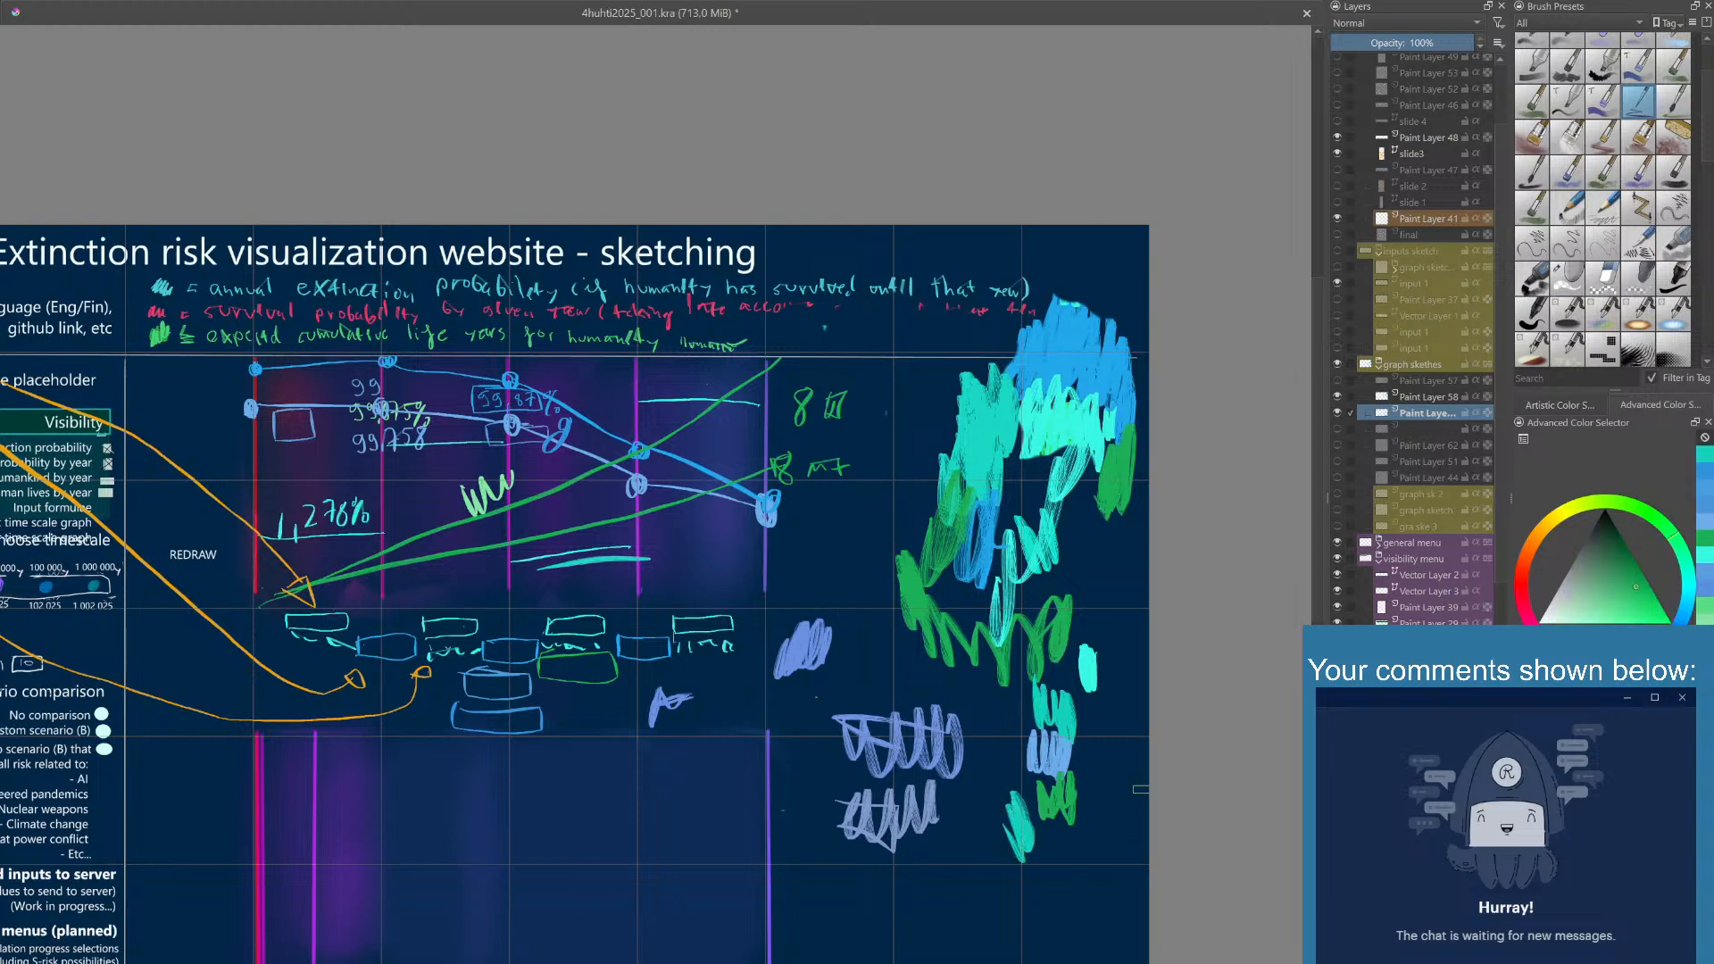
mouse_move(1107, 822)
left_mouse_down()
mouse_move(1084, 861)
mouse_move(1081, 834)
mouse_move(1134, 781)
left_mouse_up()
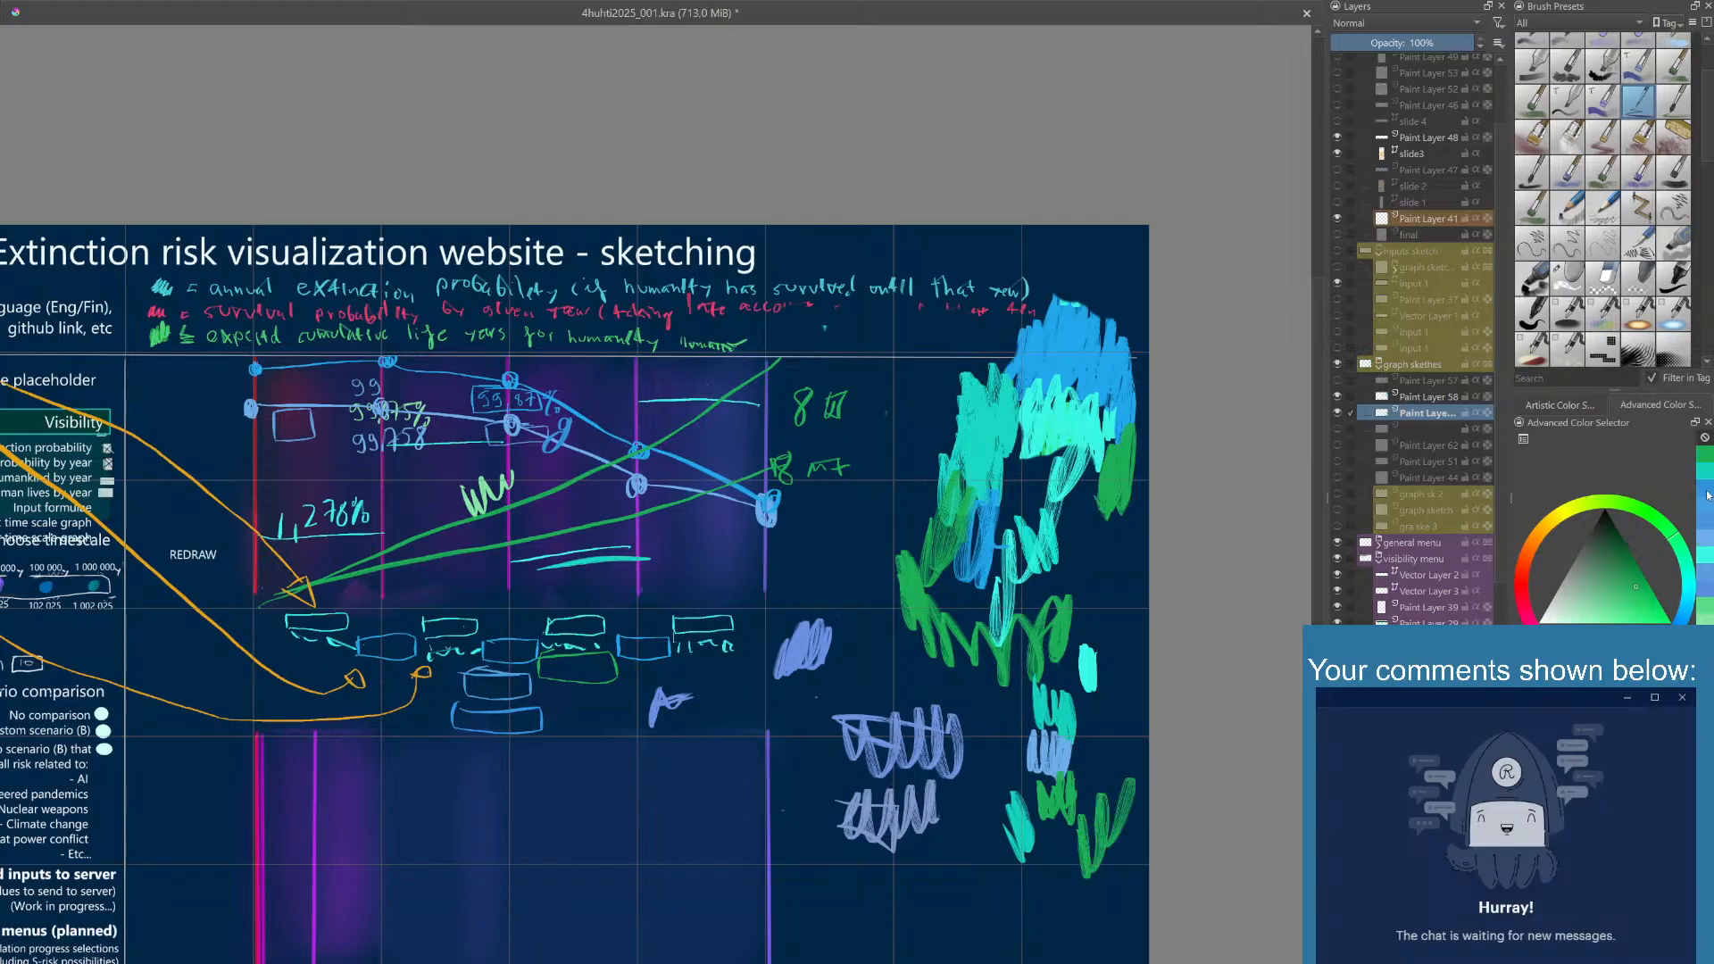
left_click(1705, 497)
left_click_drag(1049, 841, 1027, 895)
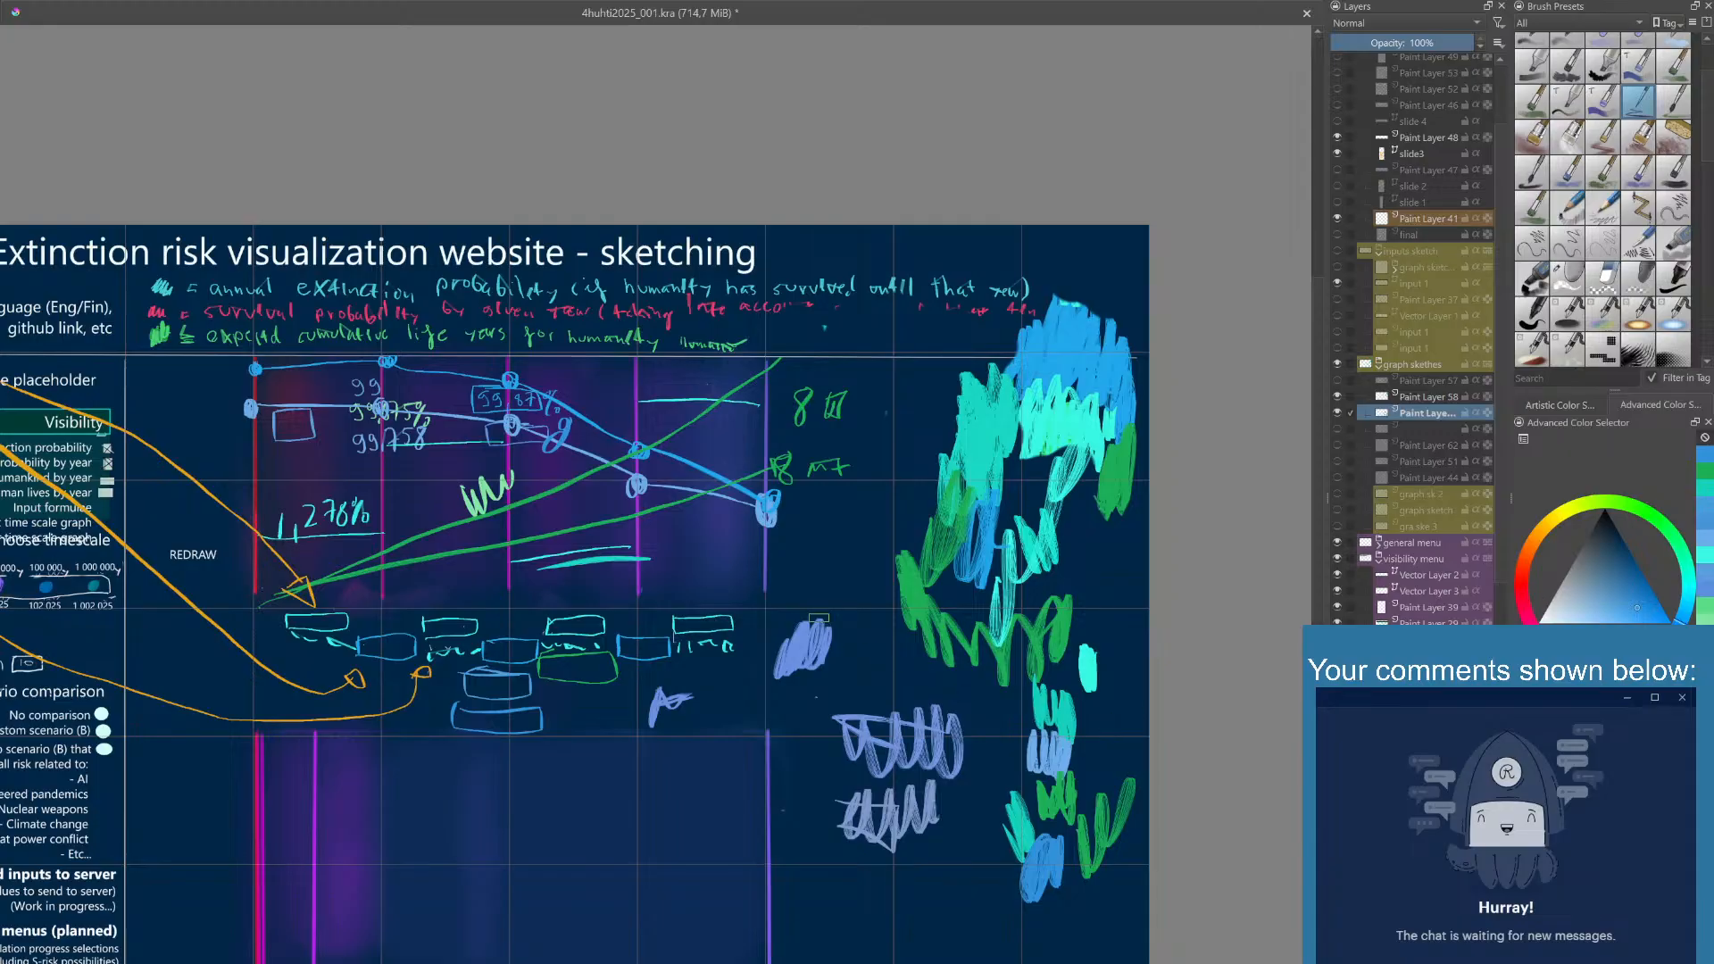
left_click_drag(818, 617, 883, 637)
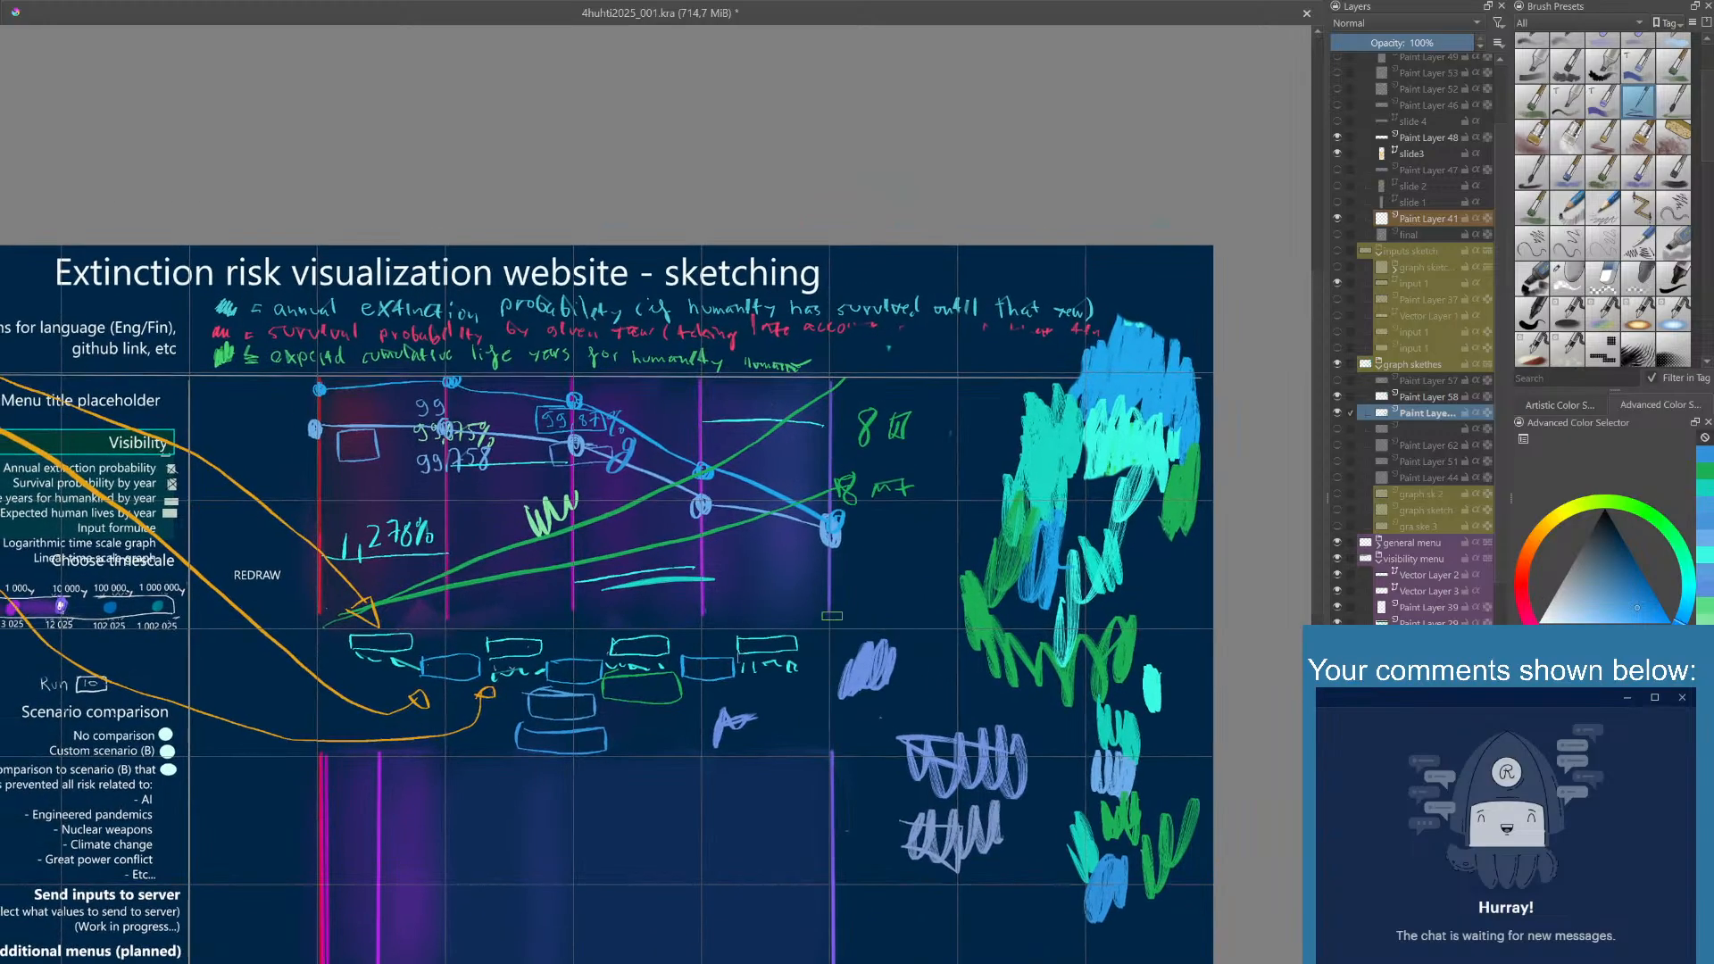
mouse_move(809, 565)
left_mouse_down()
mouse_move(942, 575)
mouse_move(923, 546)
left_mouse_up()
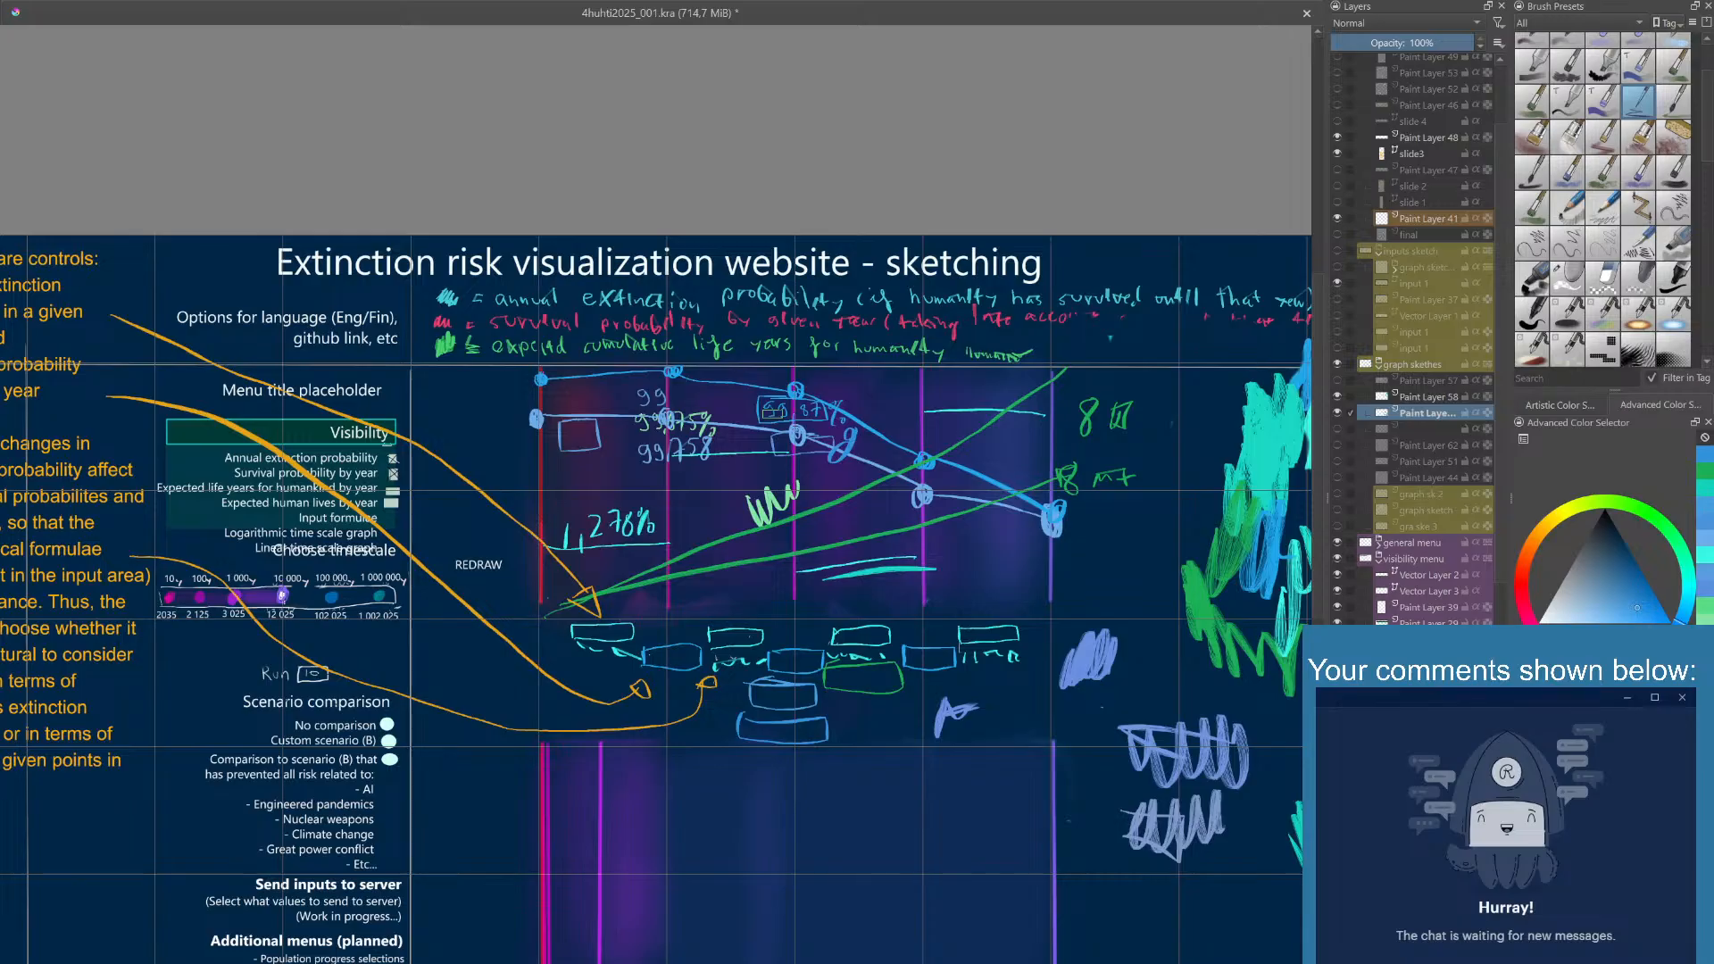
left_click_drag(825, 589, 778, 570)
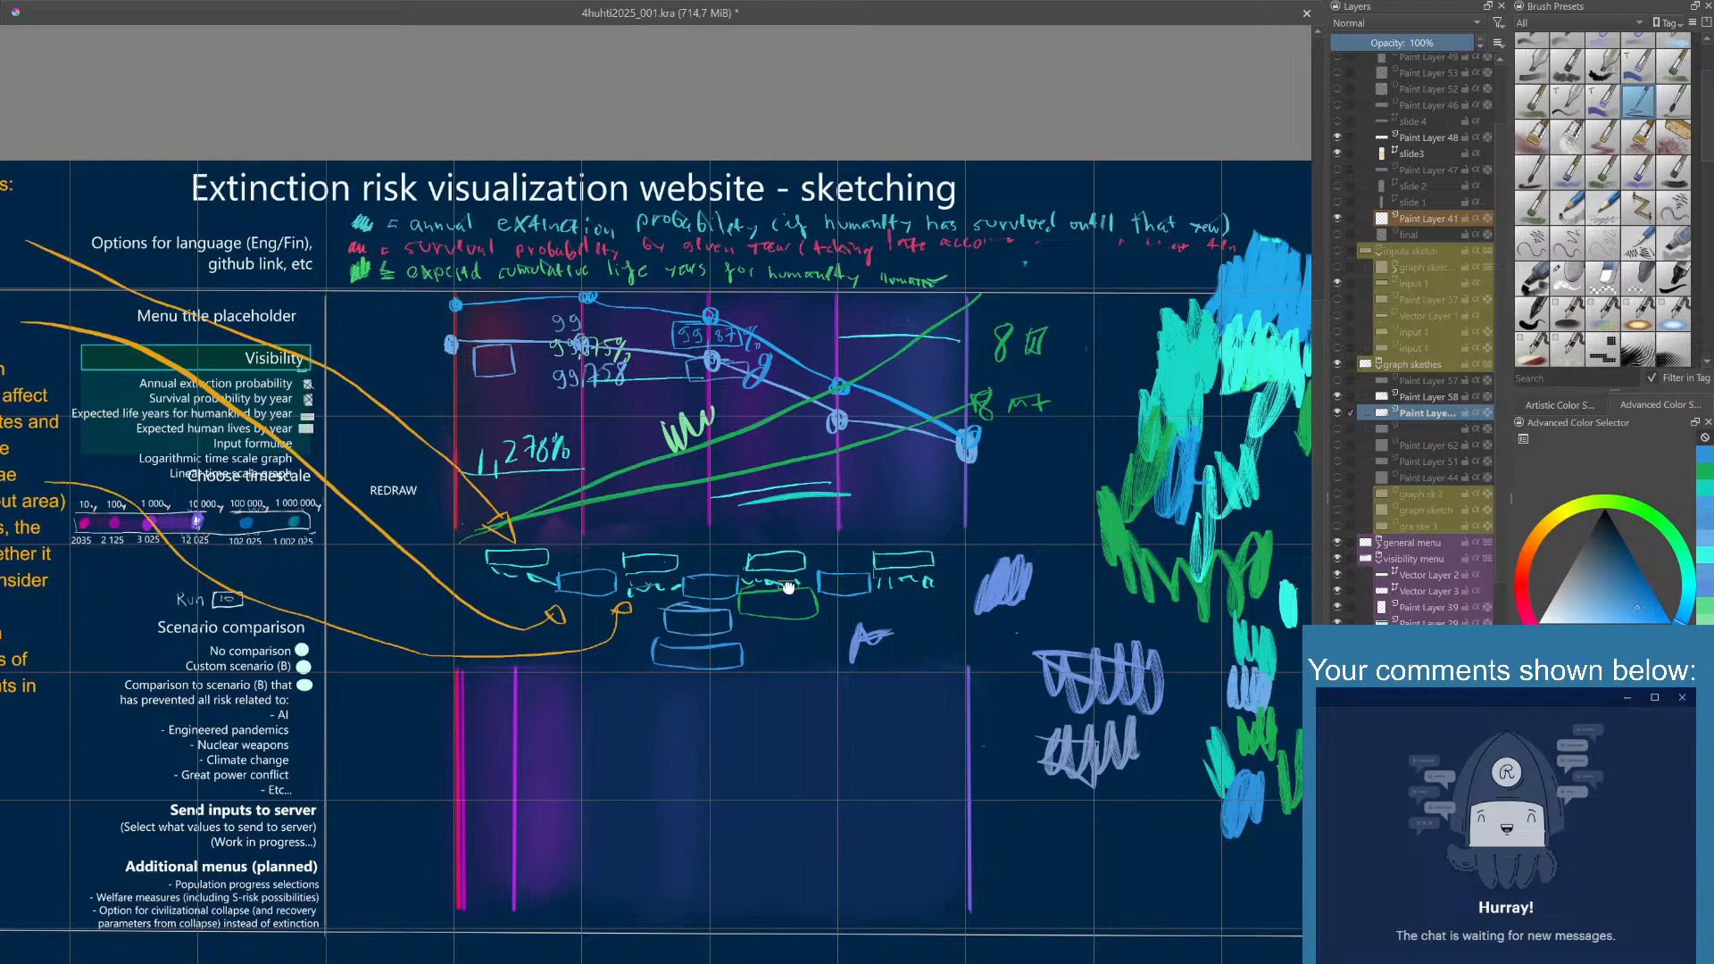
left_click_drag(759, 577, 783, 597)
left_click_drag(654, 552, 709, 568)
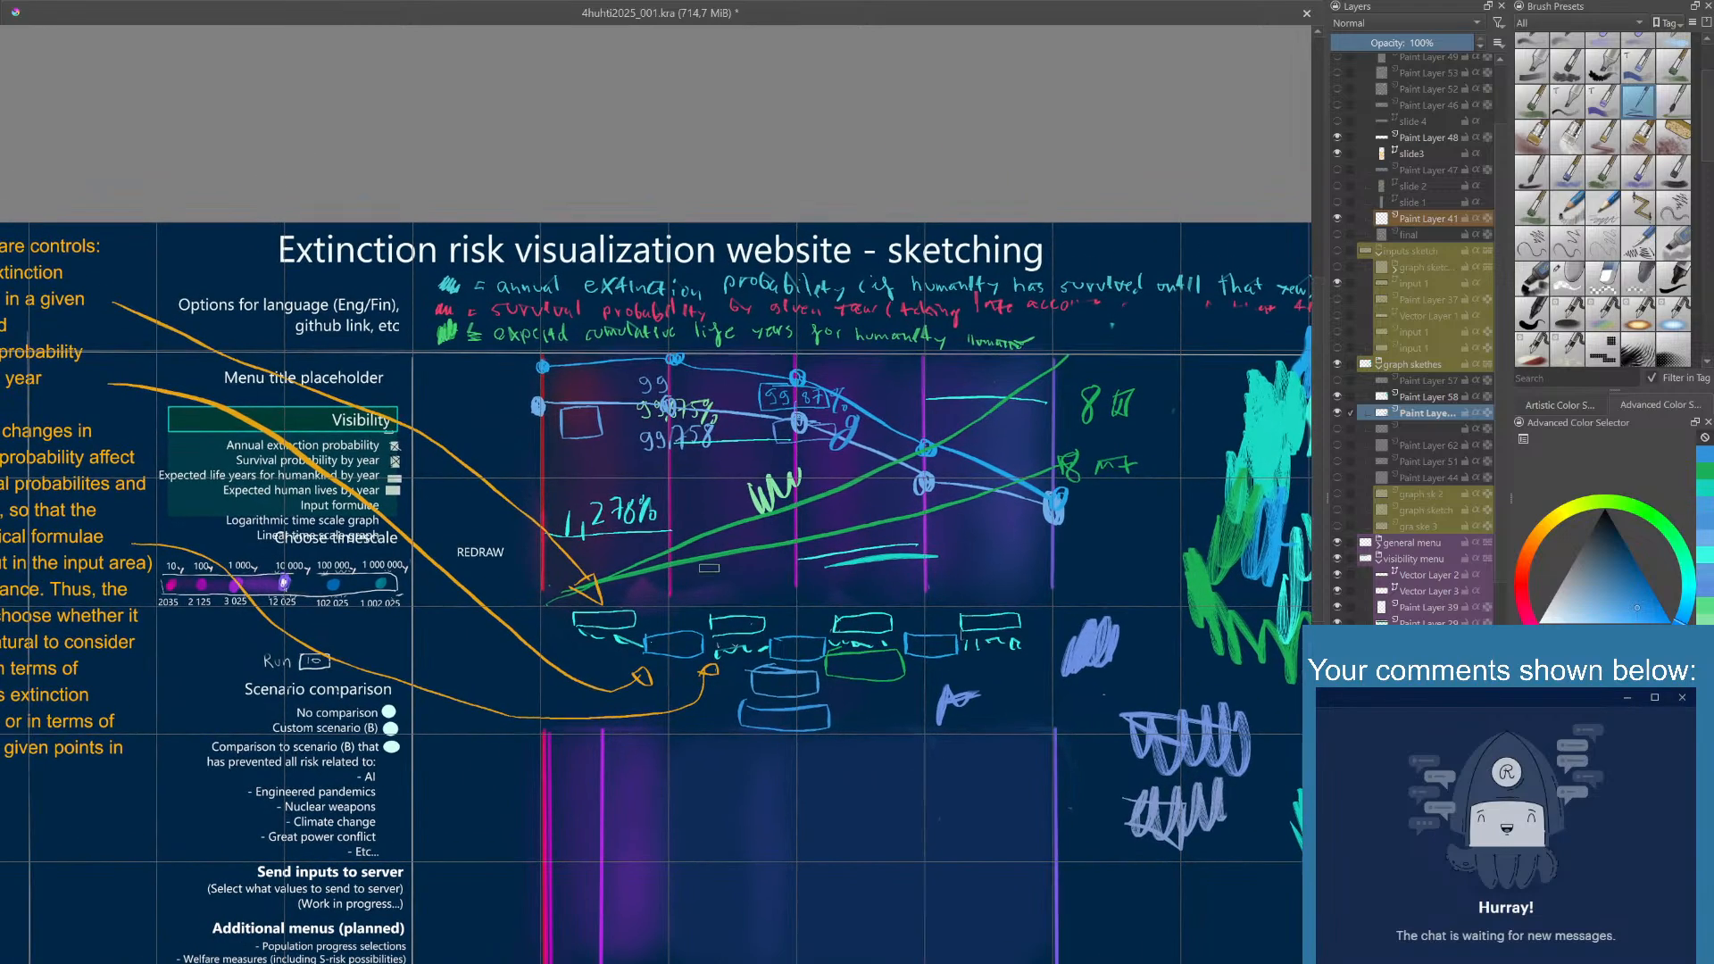
- Toggle the graph sketches group to check its content, and hide Paint Layer 58 within it
left_click(1336, 366)
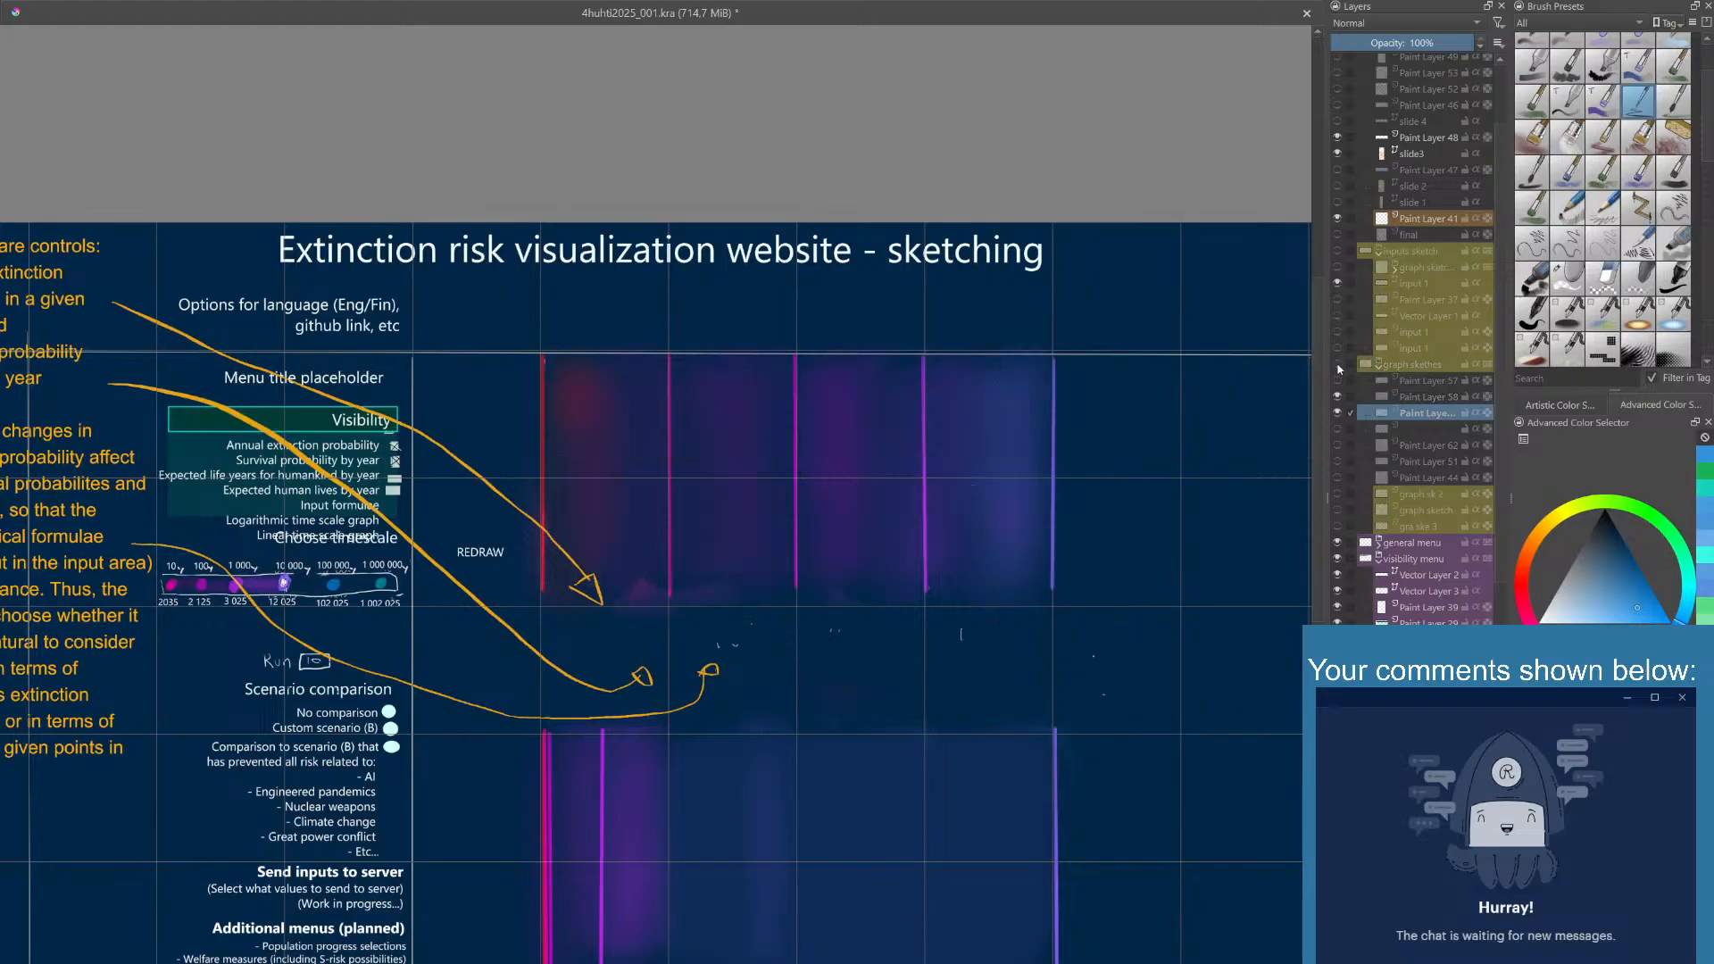
left_click(1337, 366)
left_click(1336, 397)
left_click(1338, 397)
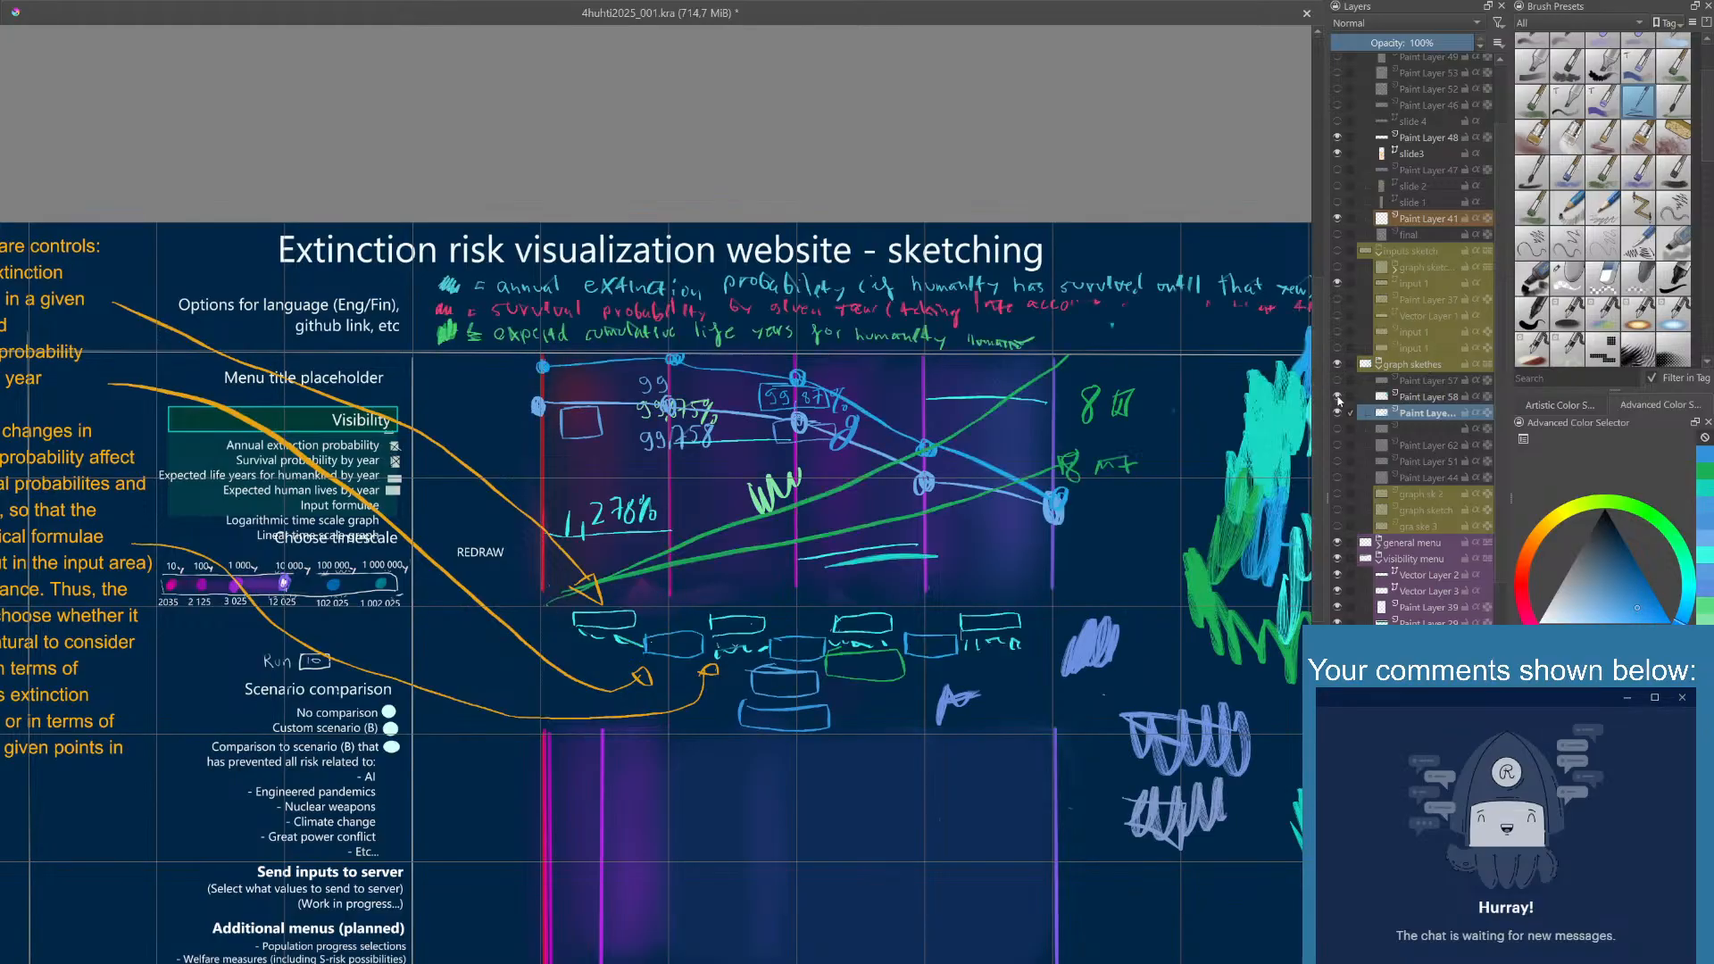
left_click(1337, 398)
left_click(1338, 398)
left_click(1338, 398)
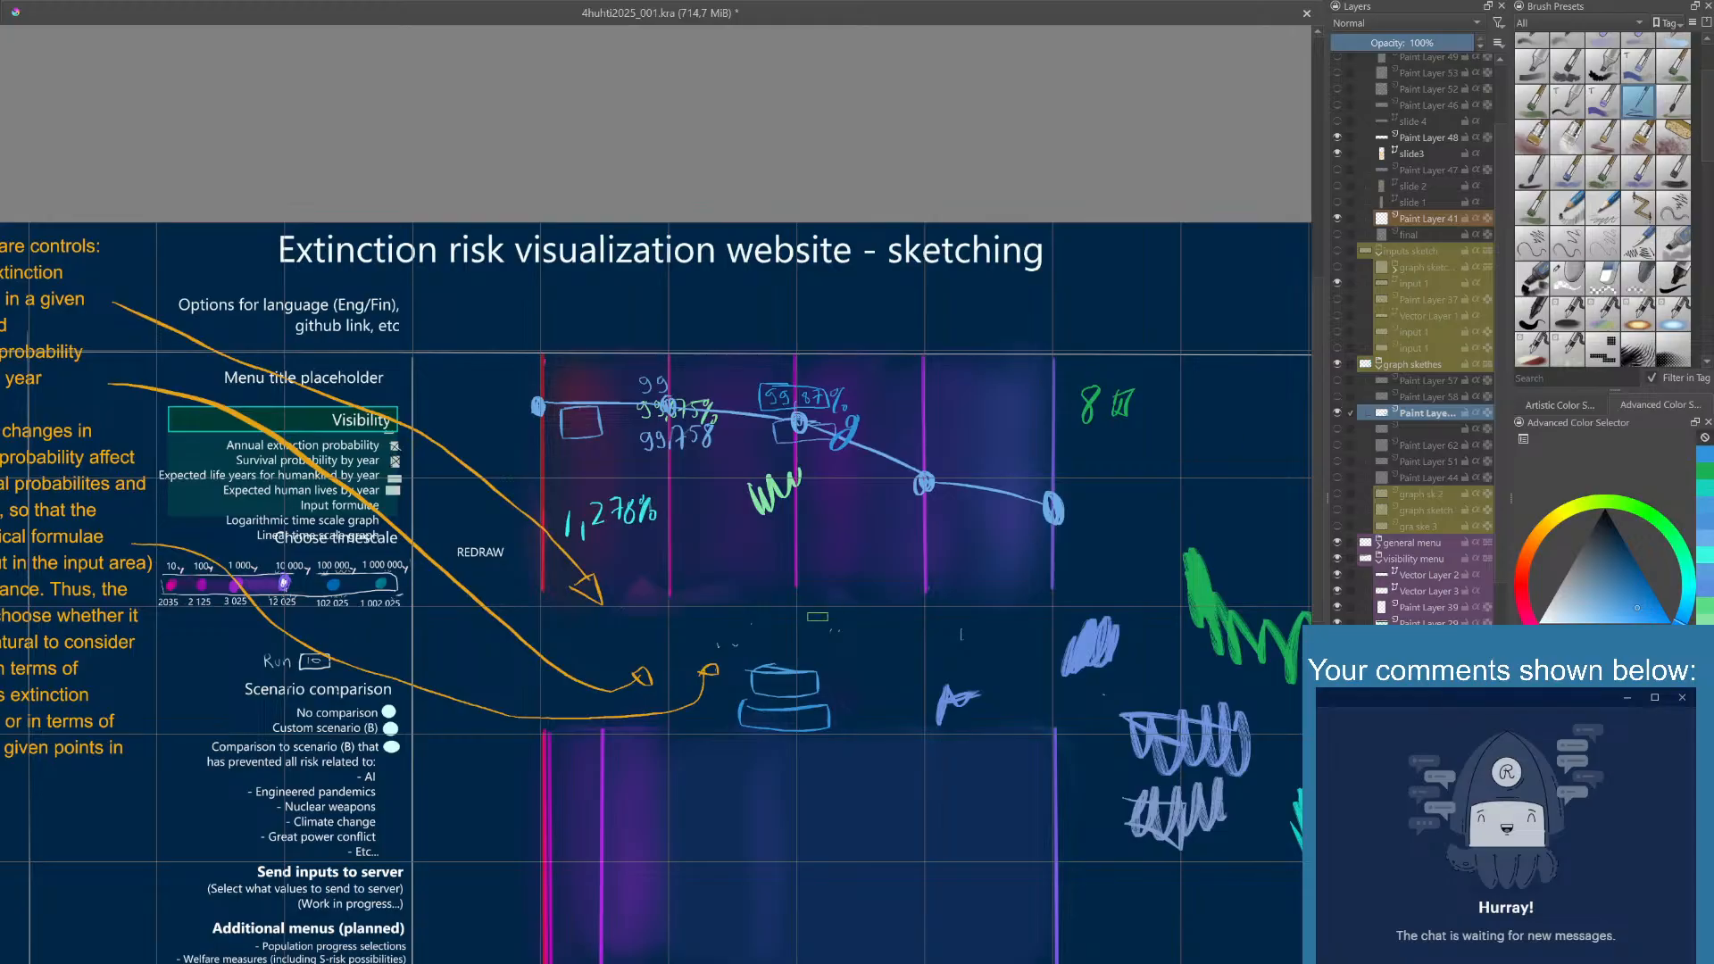
- Check the current sketch layer's content, add a new paint layer above it in the graph sketches group and hide Paint Layer 63
left_click_drag(818, 616, 868, 606)
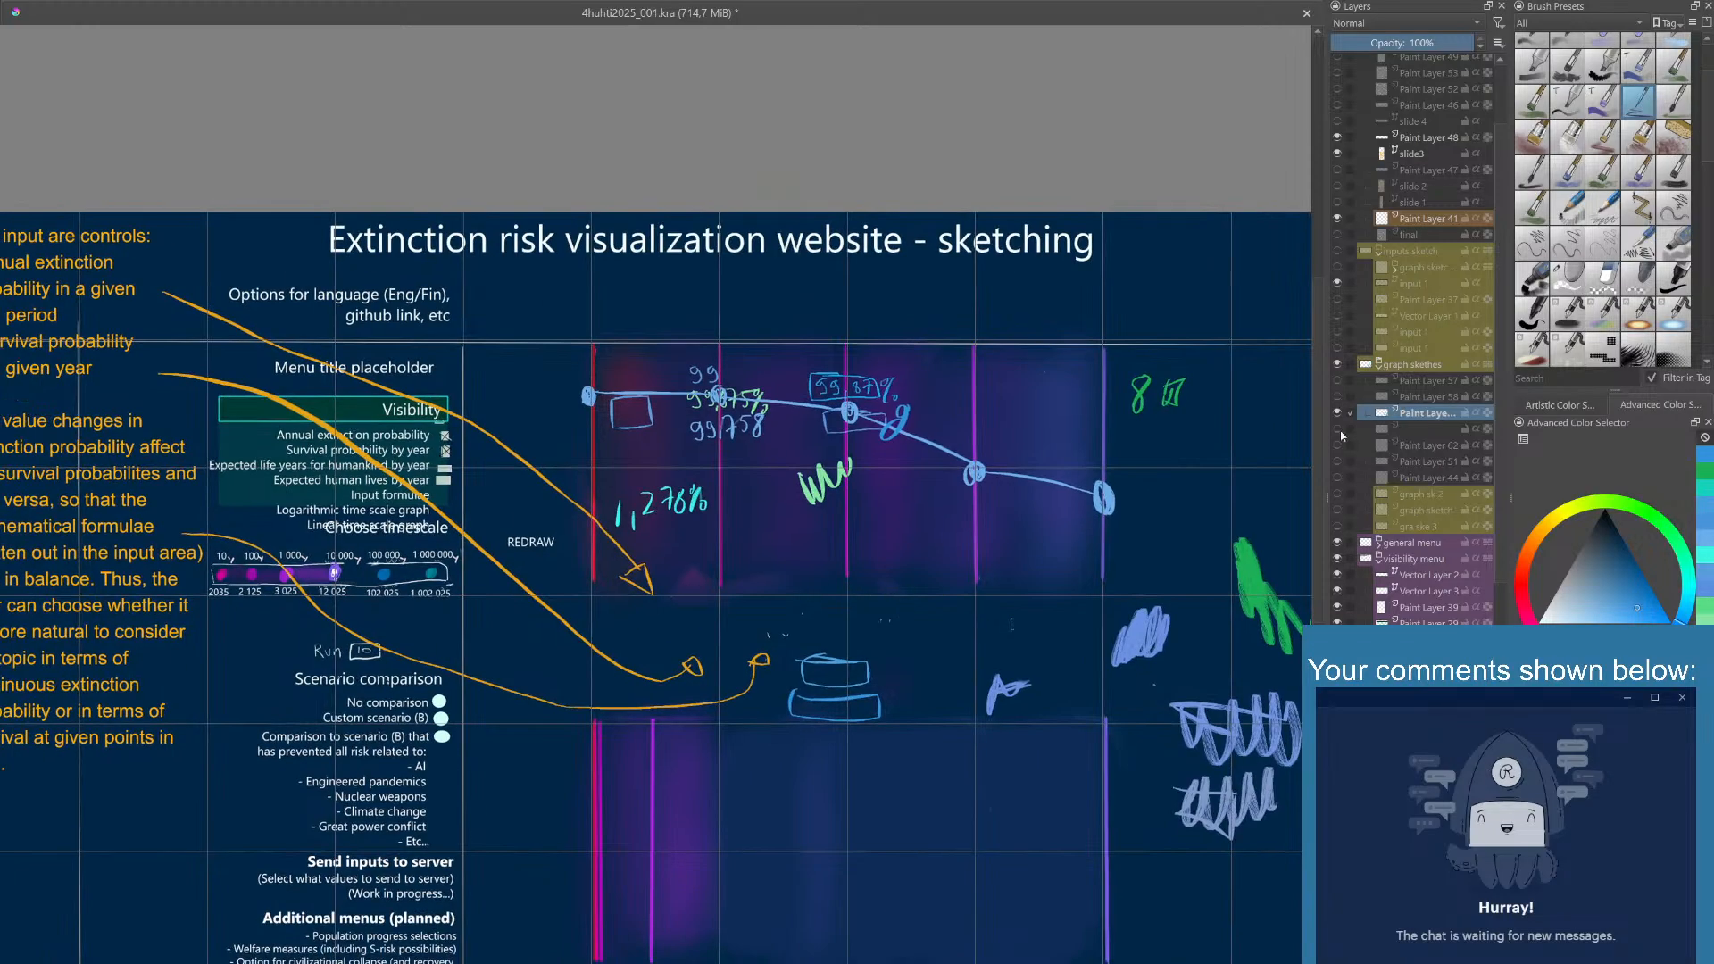
left_click(1337, 412)
left_click(1337, 413)
left_click(1338, 413)
left_click(1337, 413)
left_click(1338, 412)
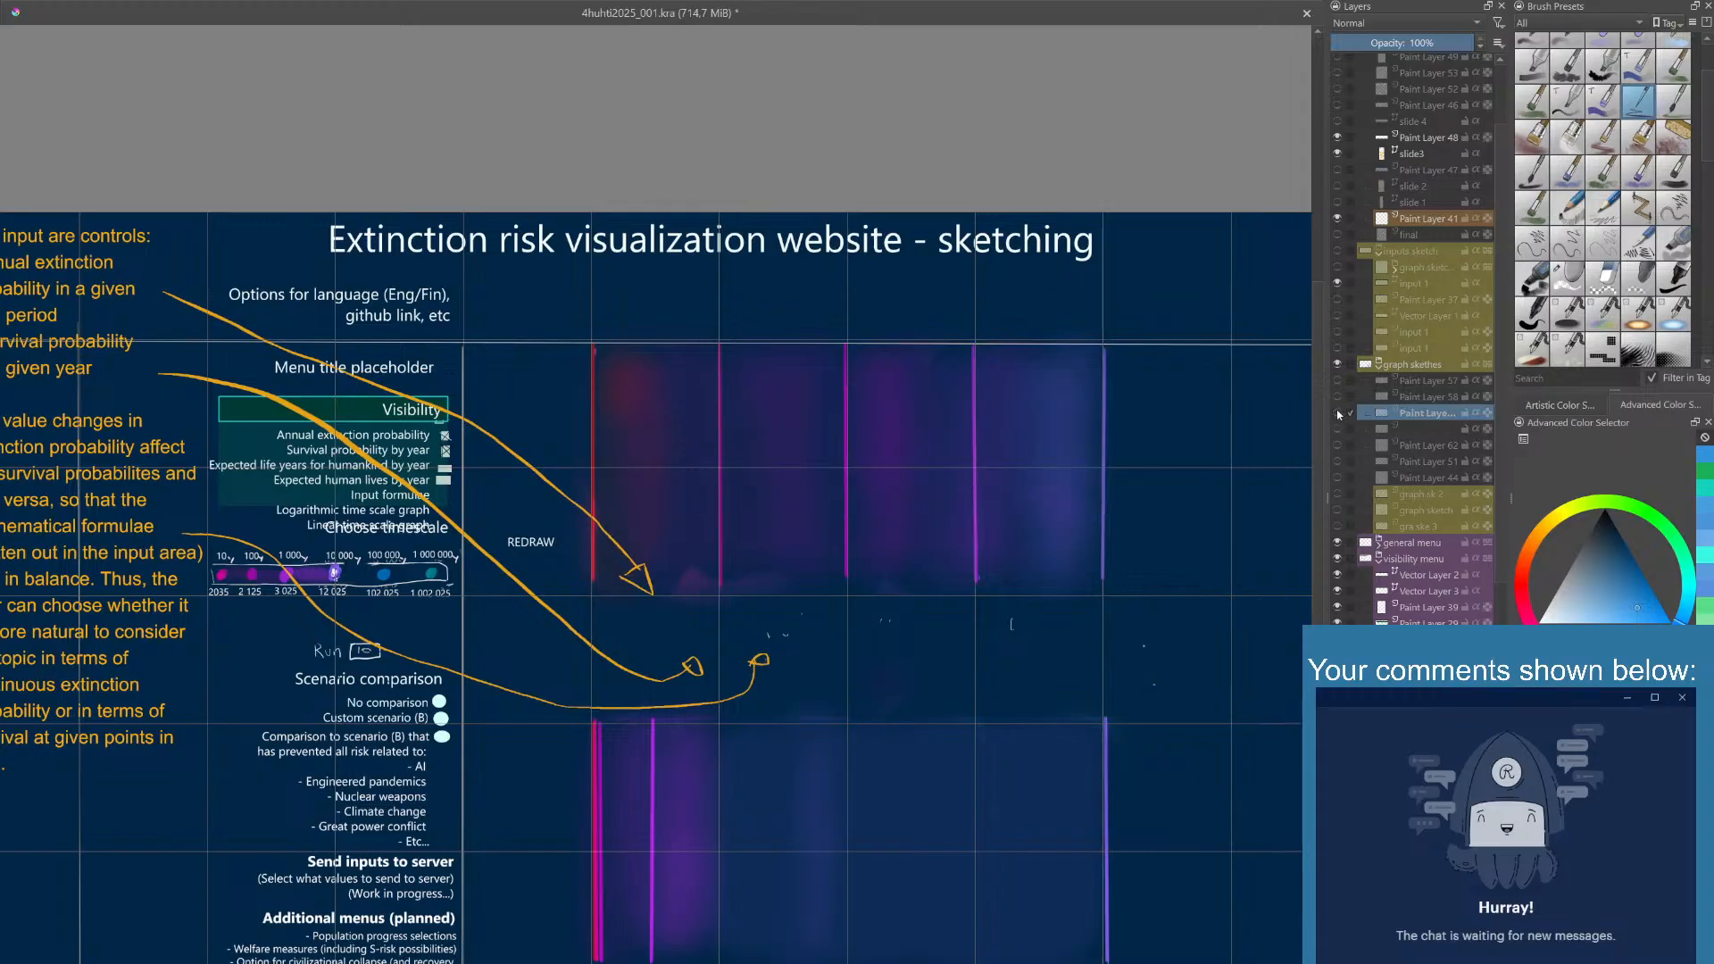
left_click(1337, 412)
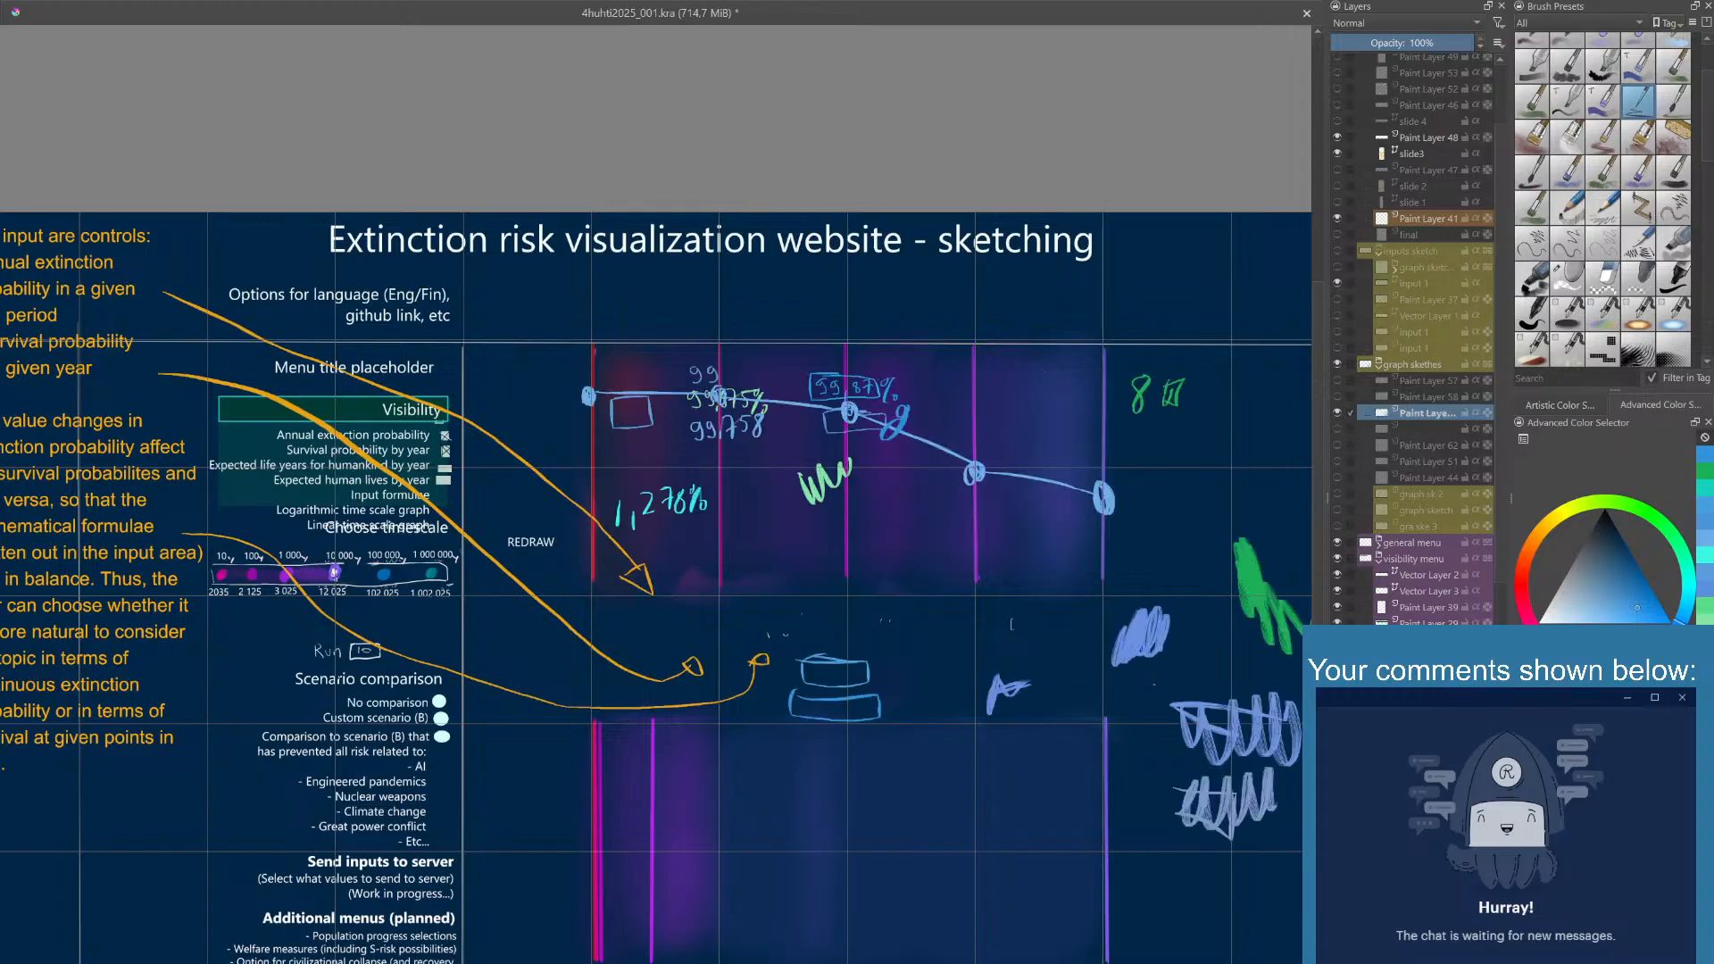
key("Insert")
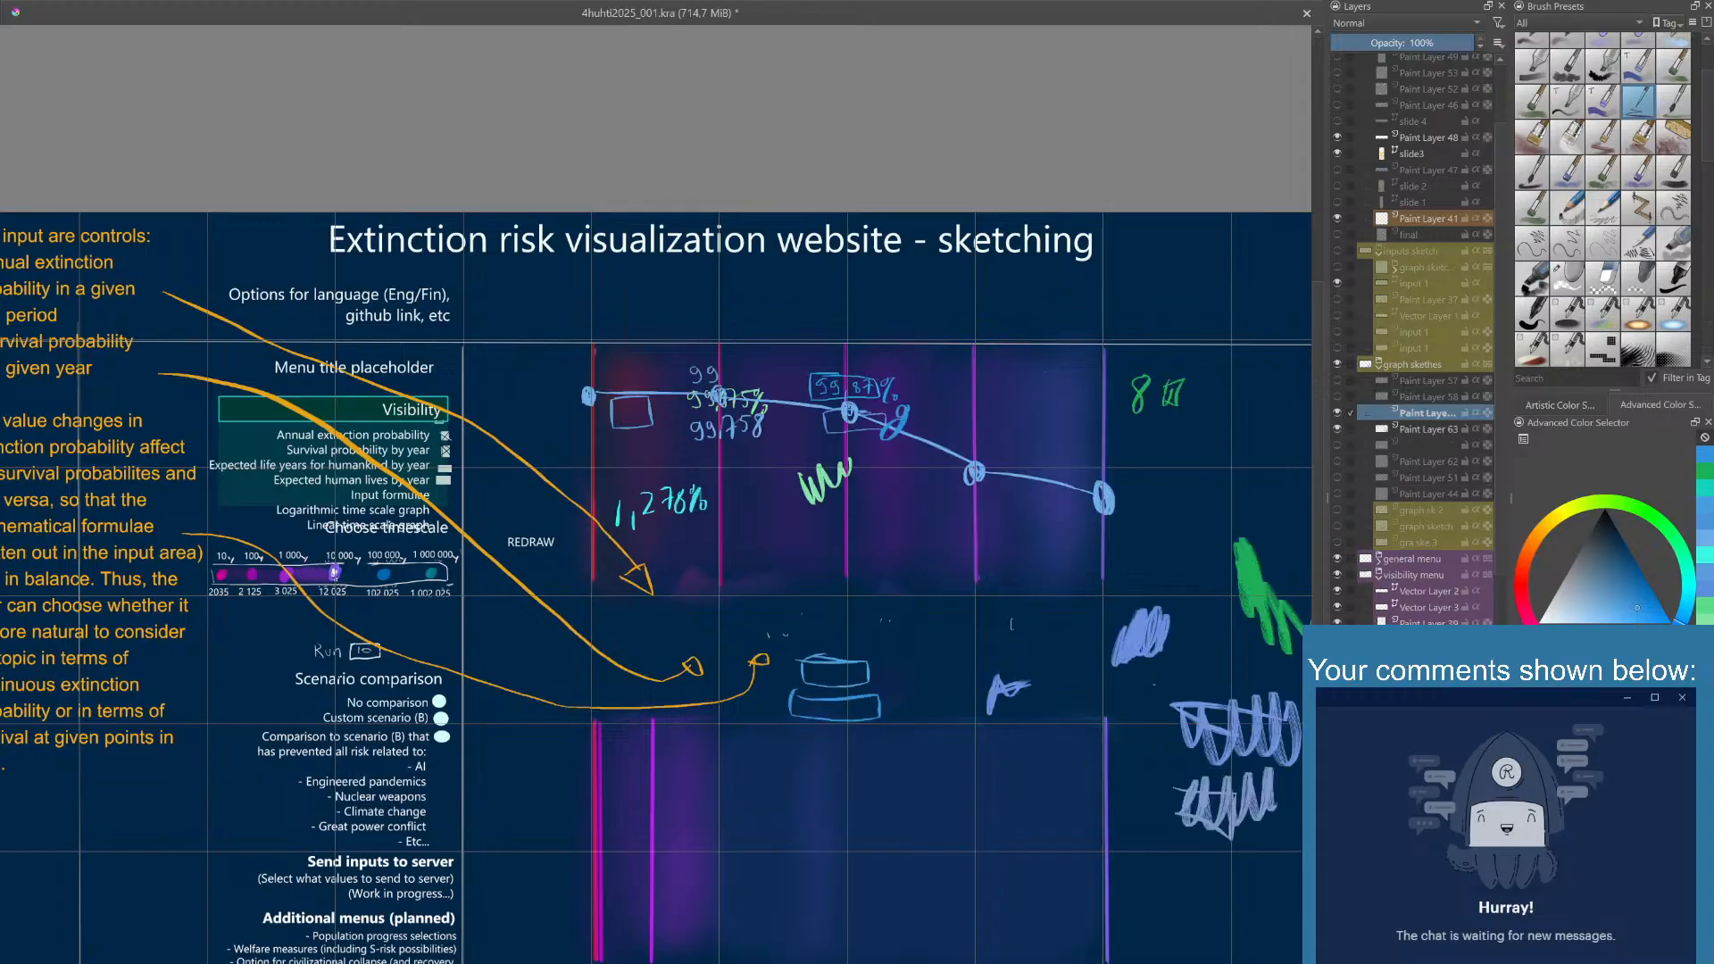
left_click(1336, 428)
left_click(1338, 413)
left_click(1338, 414)
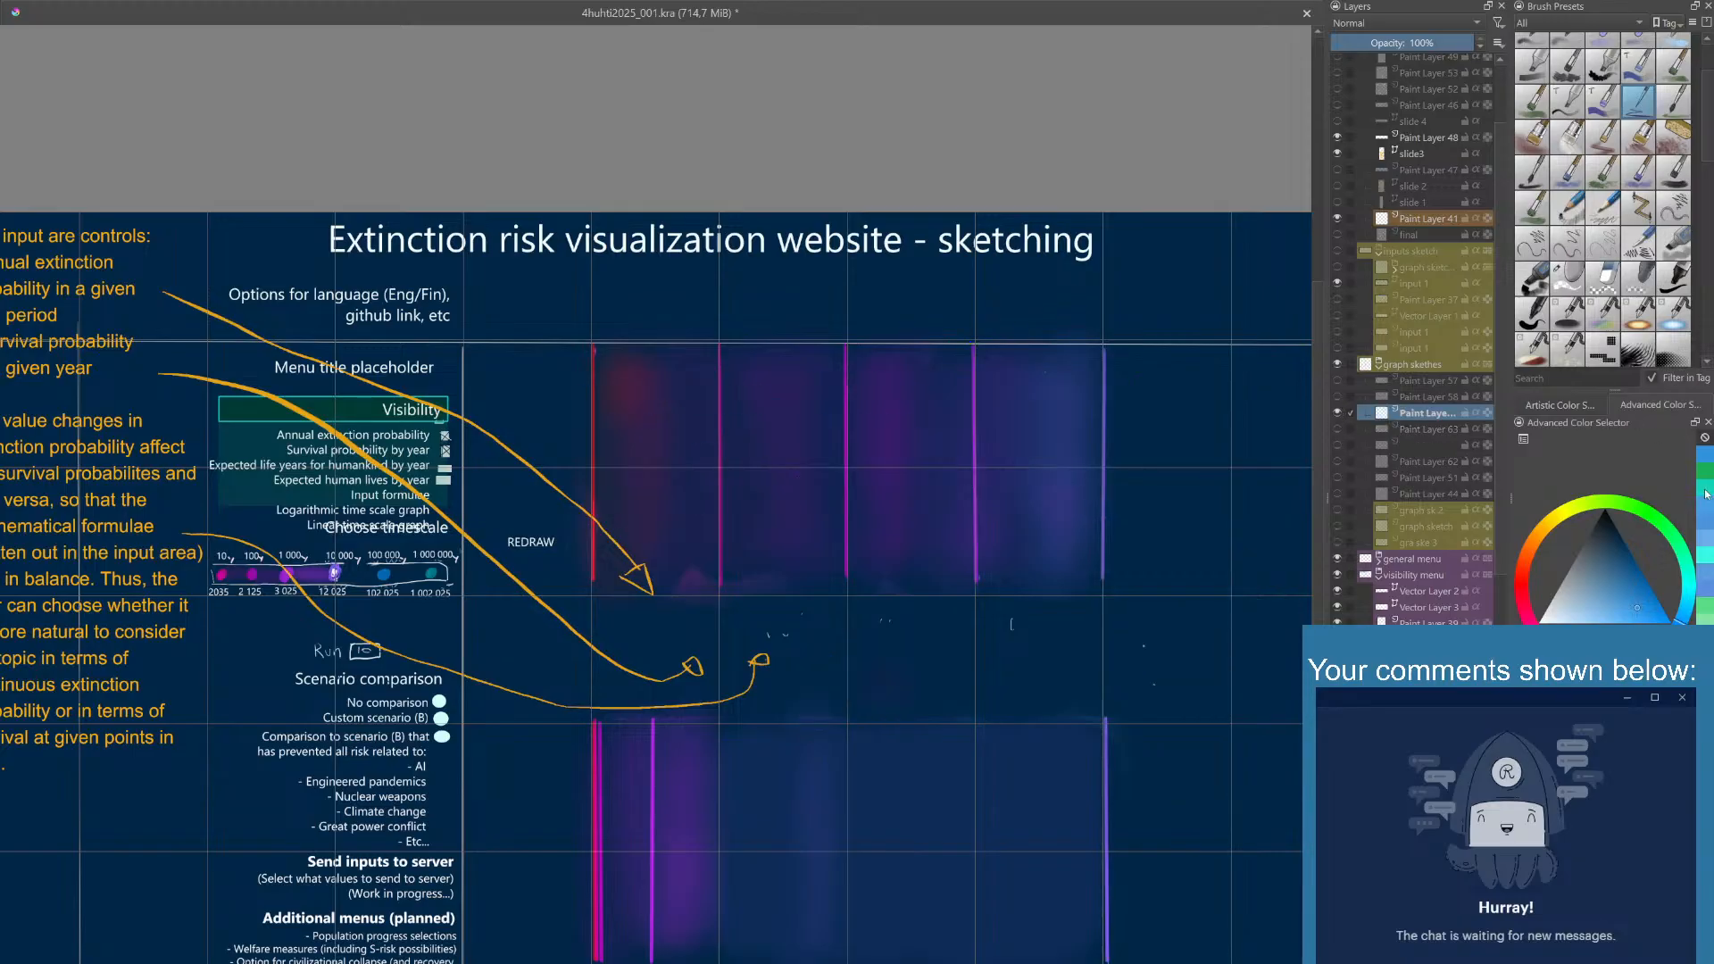
- Draw a turquoise outlined value box beneath the second graph column, redoing the first attempt
left_click(1704, 493)
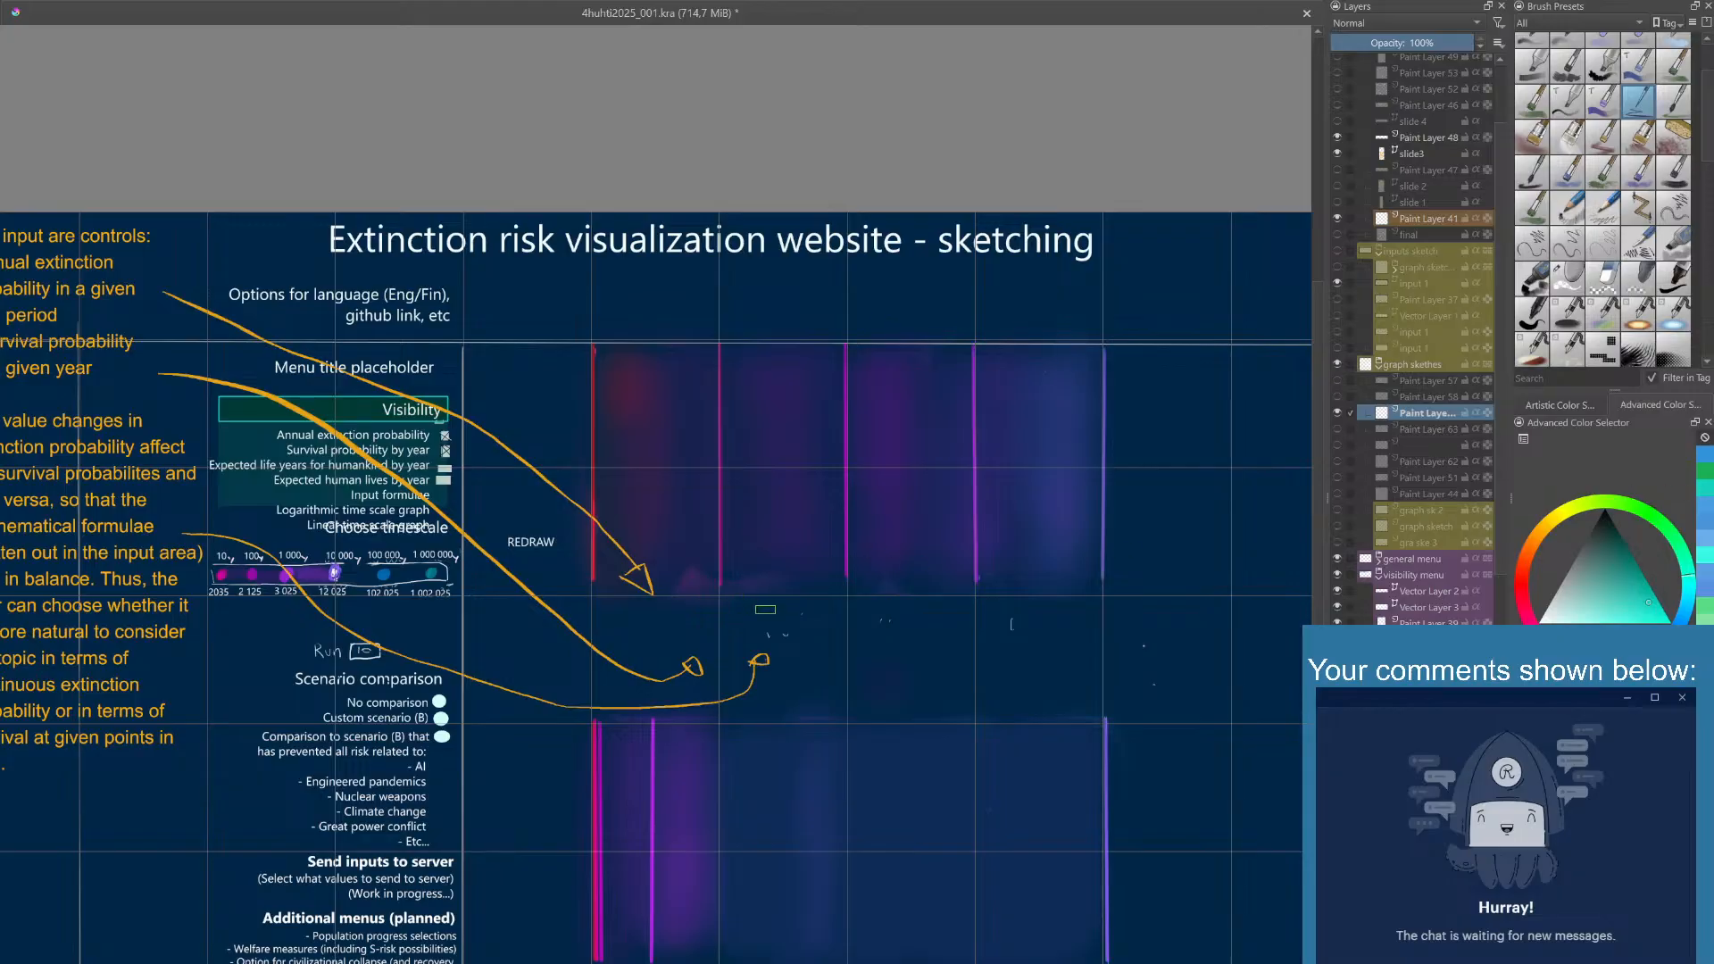
scroll(764, 618, "up", 3)
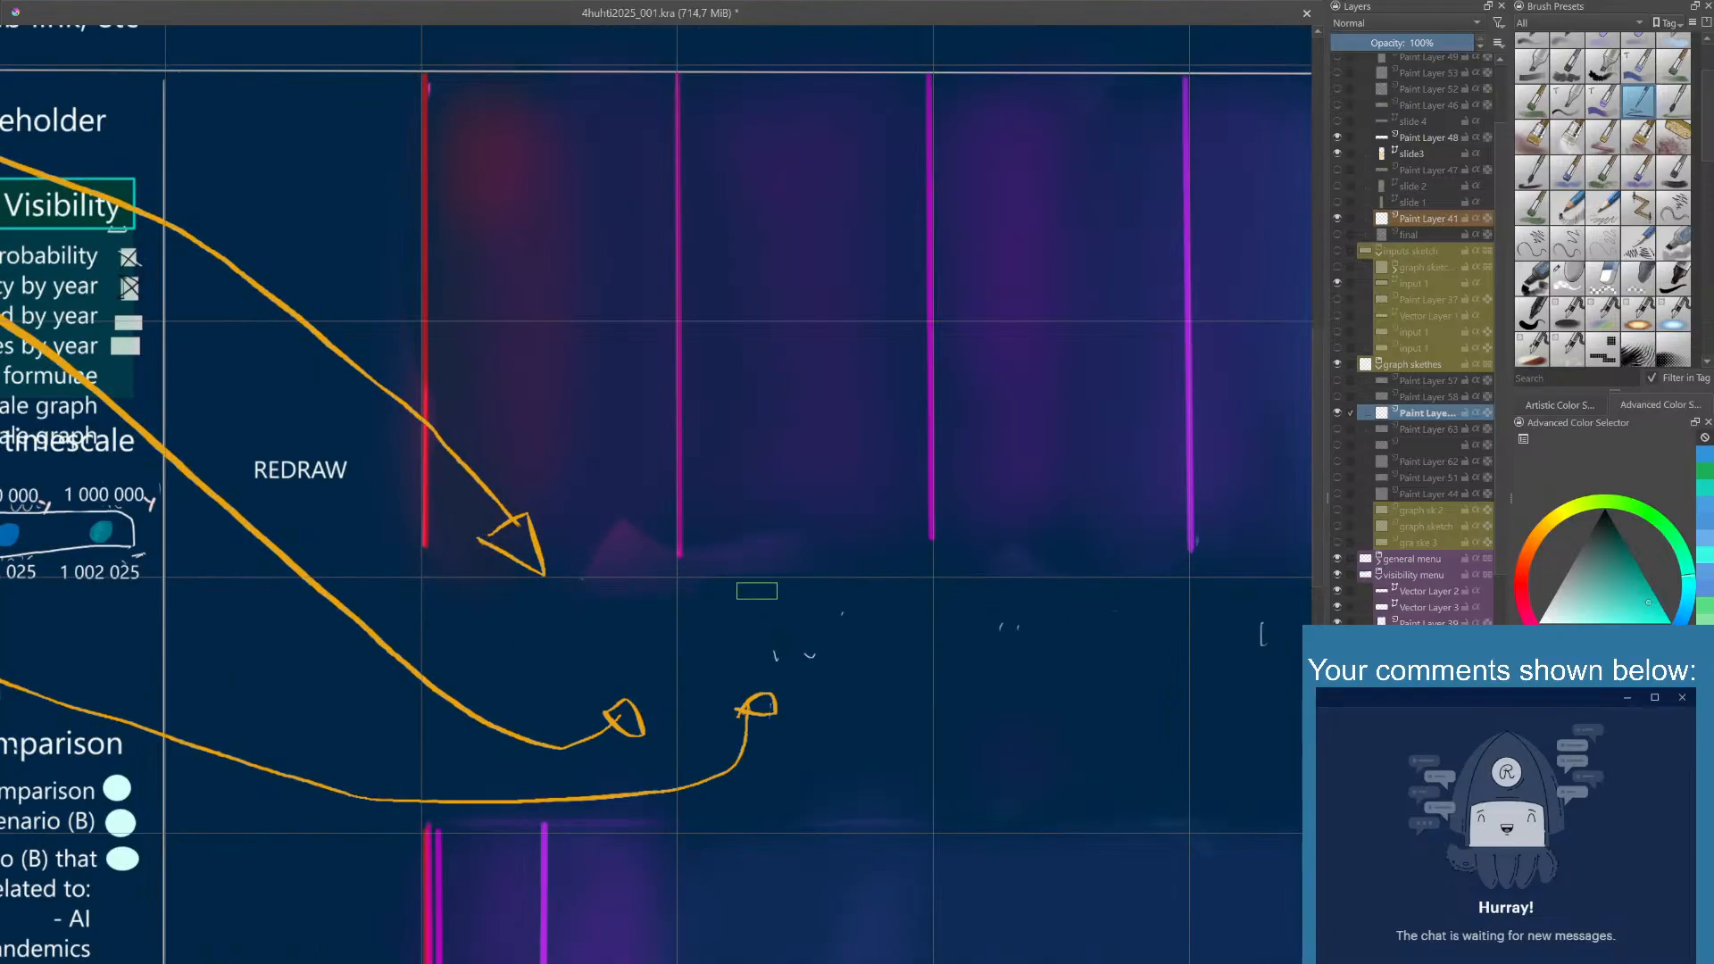
mouse_move(753, 591)
left_mouse_down()
mouse_move(752, 606)
mouse_move(785, 589)
mouse_move(745, 580)
mouse_move(866, 579)
mouse_move(805, 584)
mouse_move(872, 608)
left_mouse_up()
key("ctrl+z")
key("ctrl+z")
left_click_drag(745, 591, 873, 605)
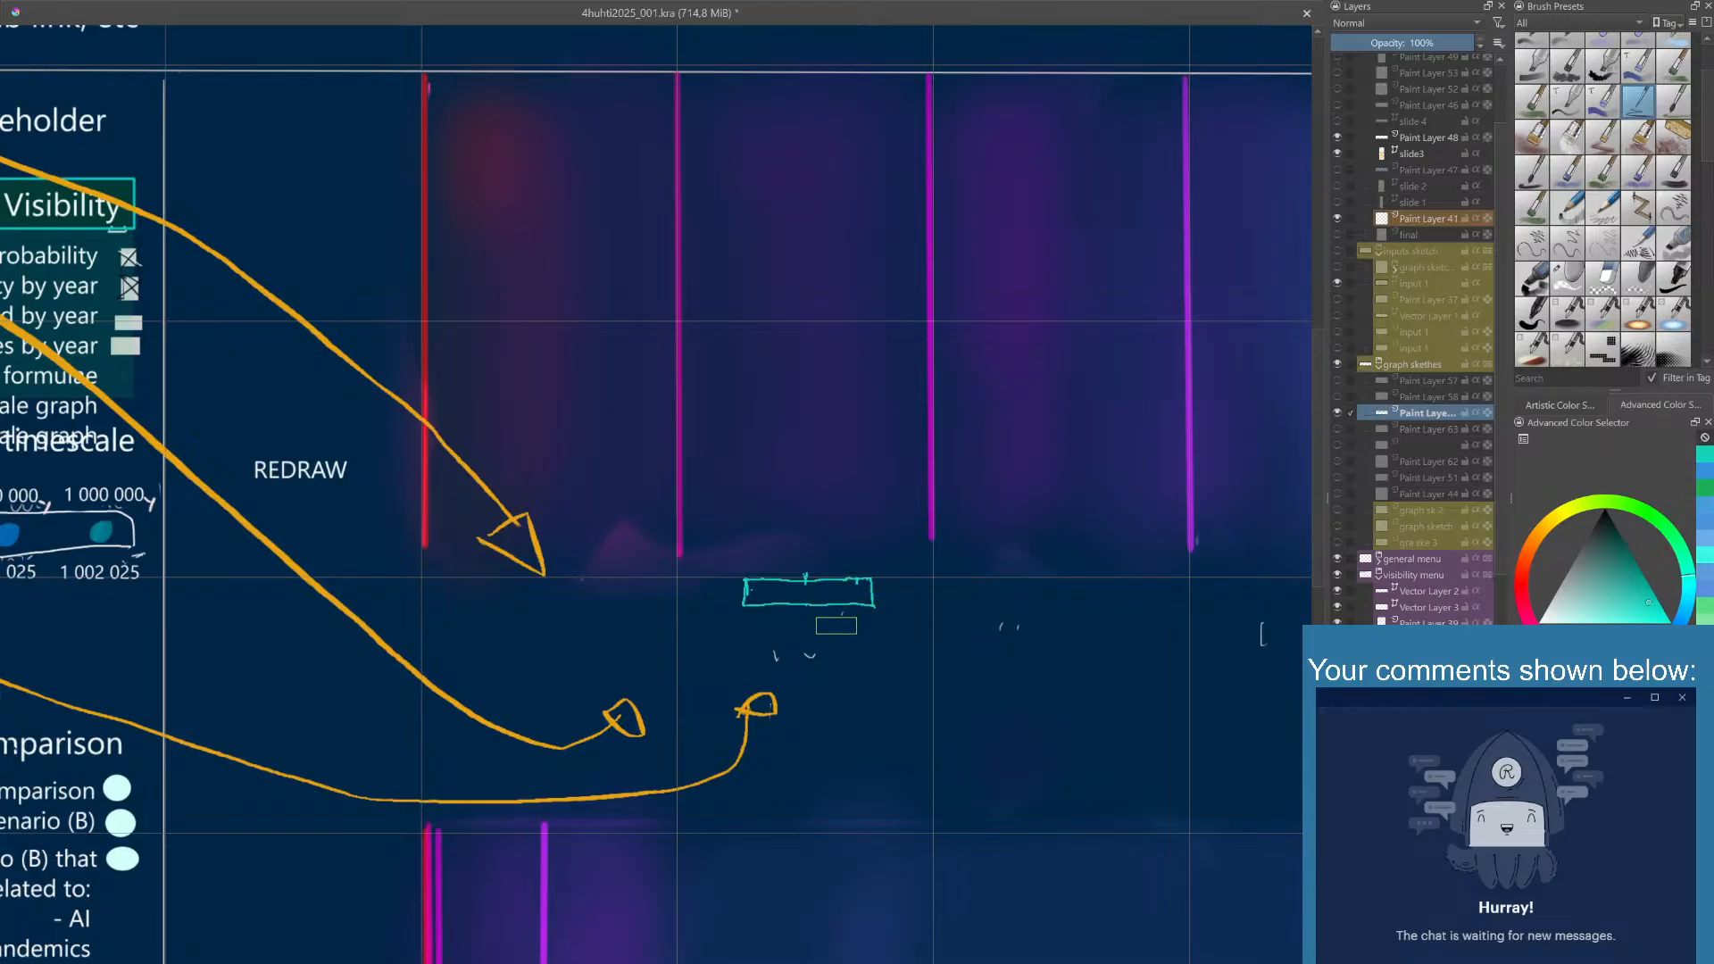
right_click(836, 625)
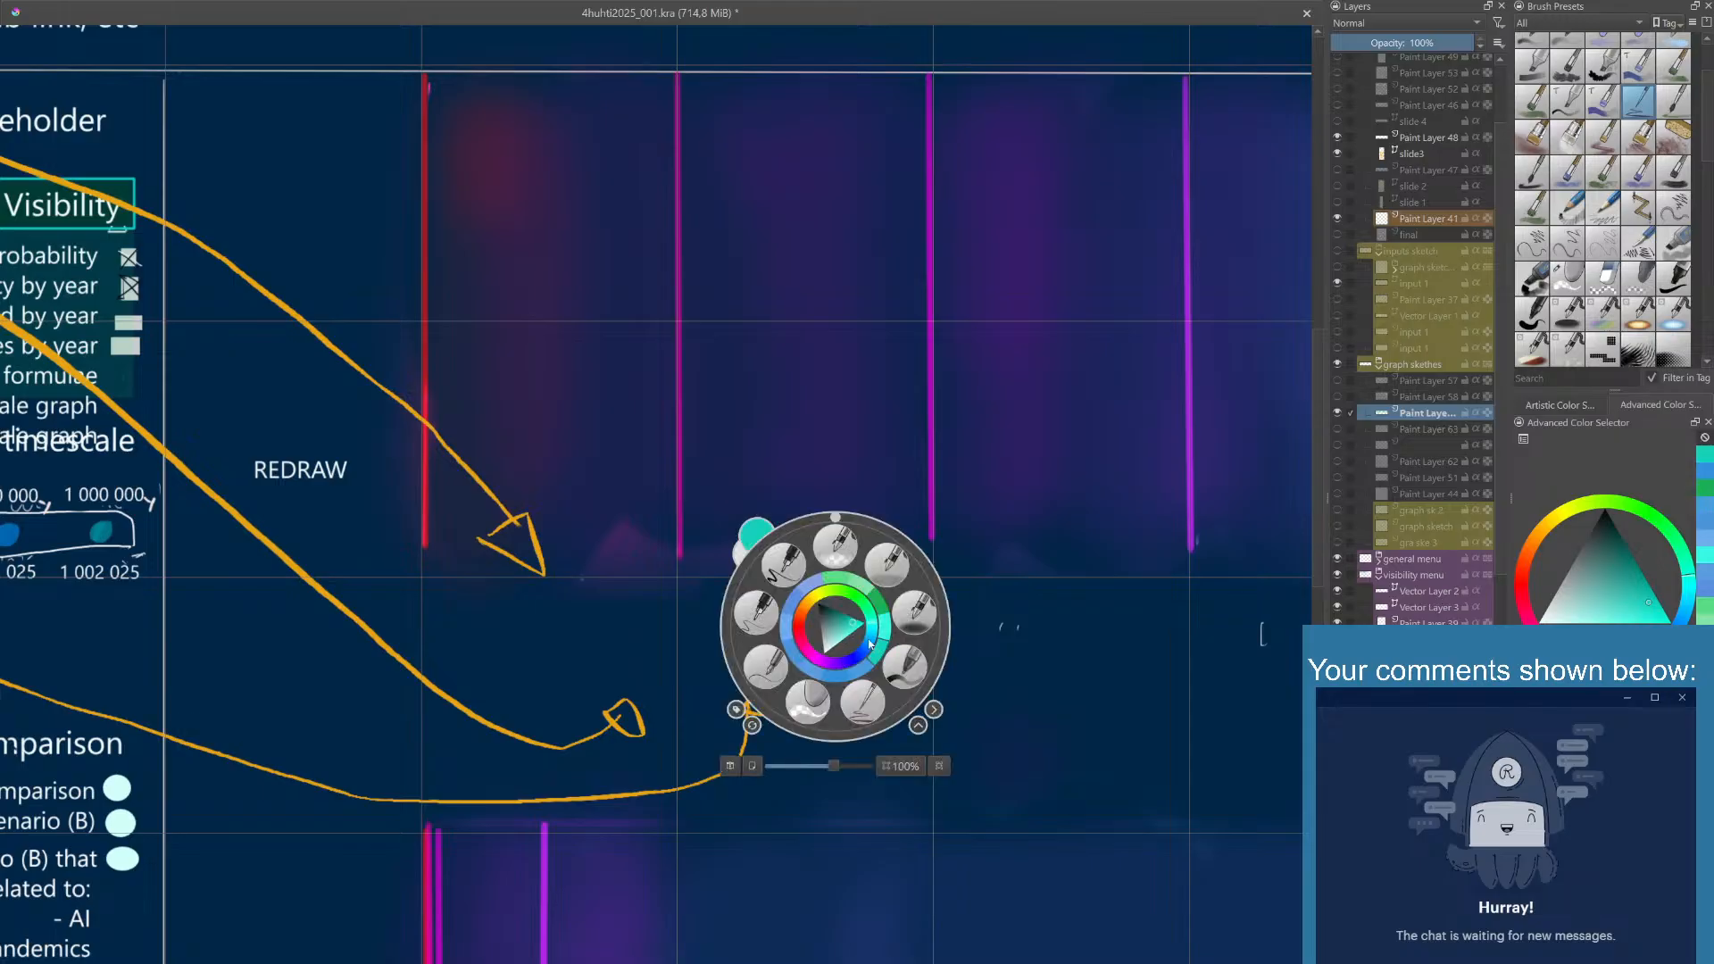
left_click(1703, 478)
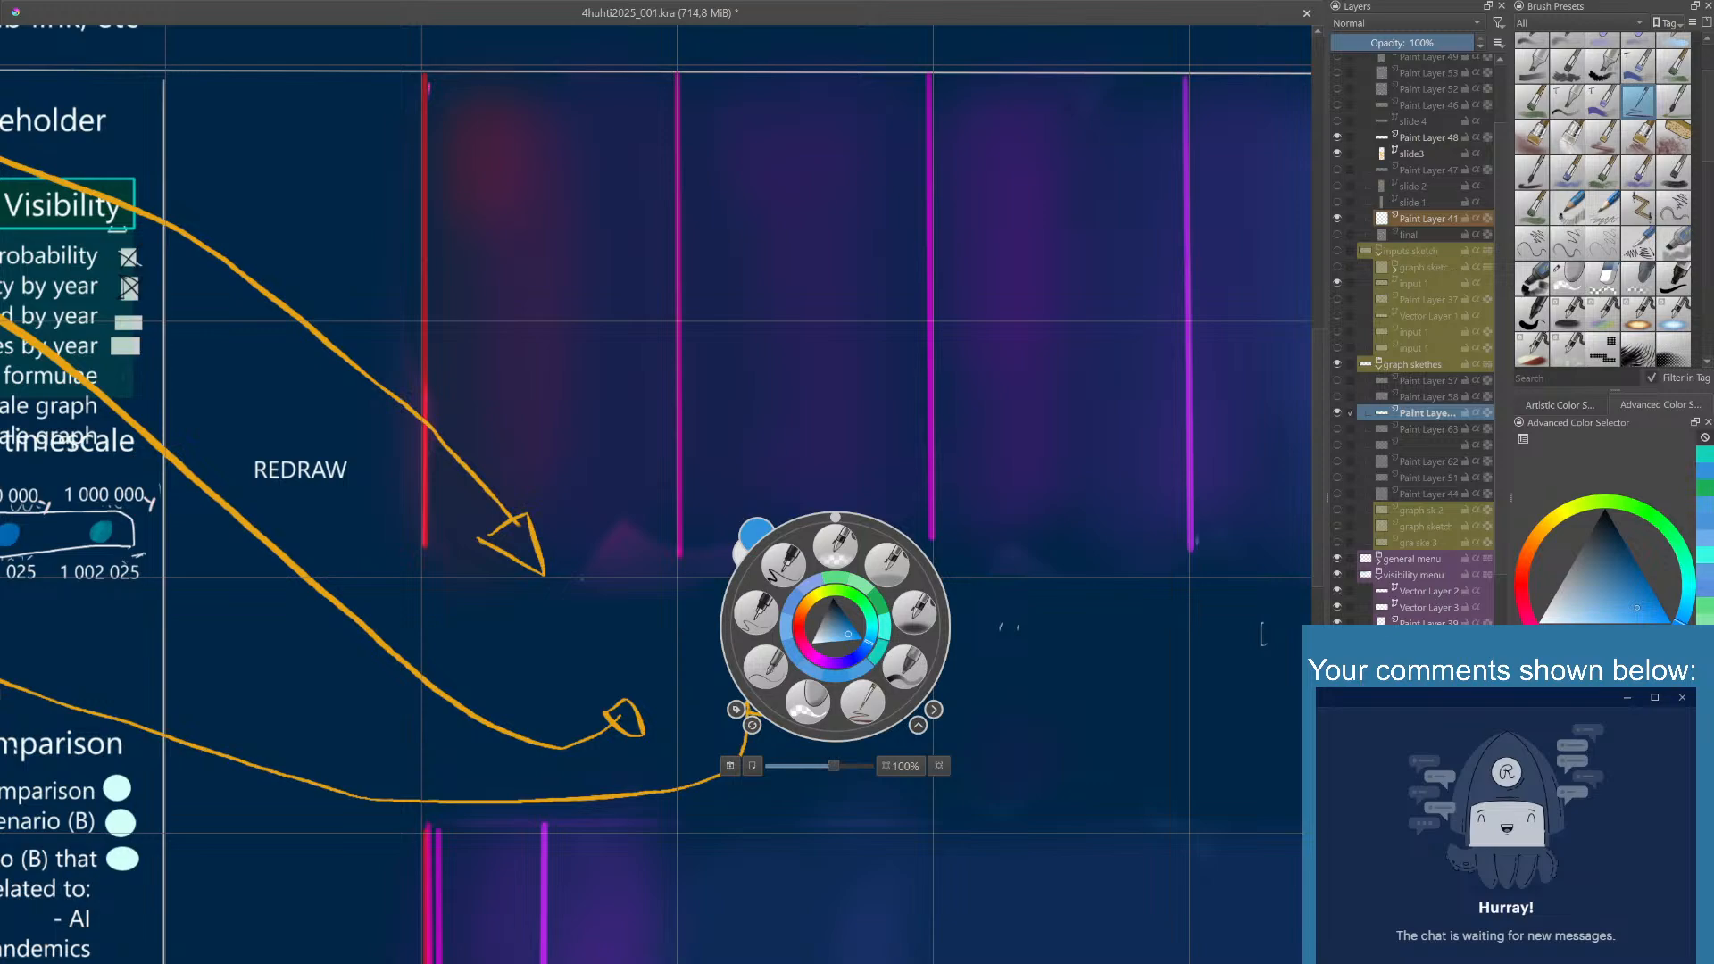
left_click(1071, 509)
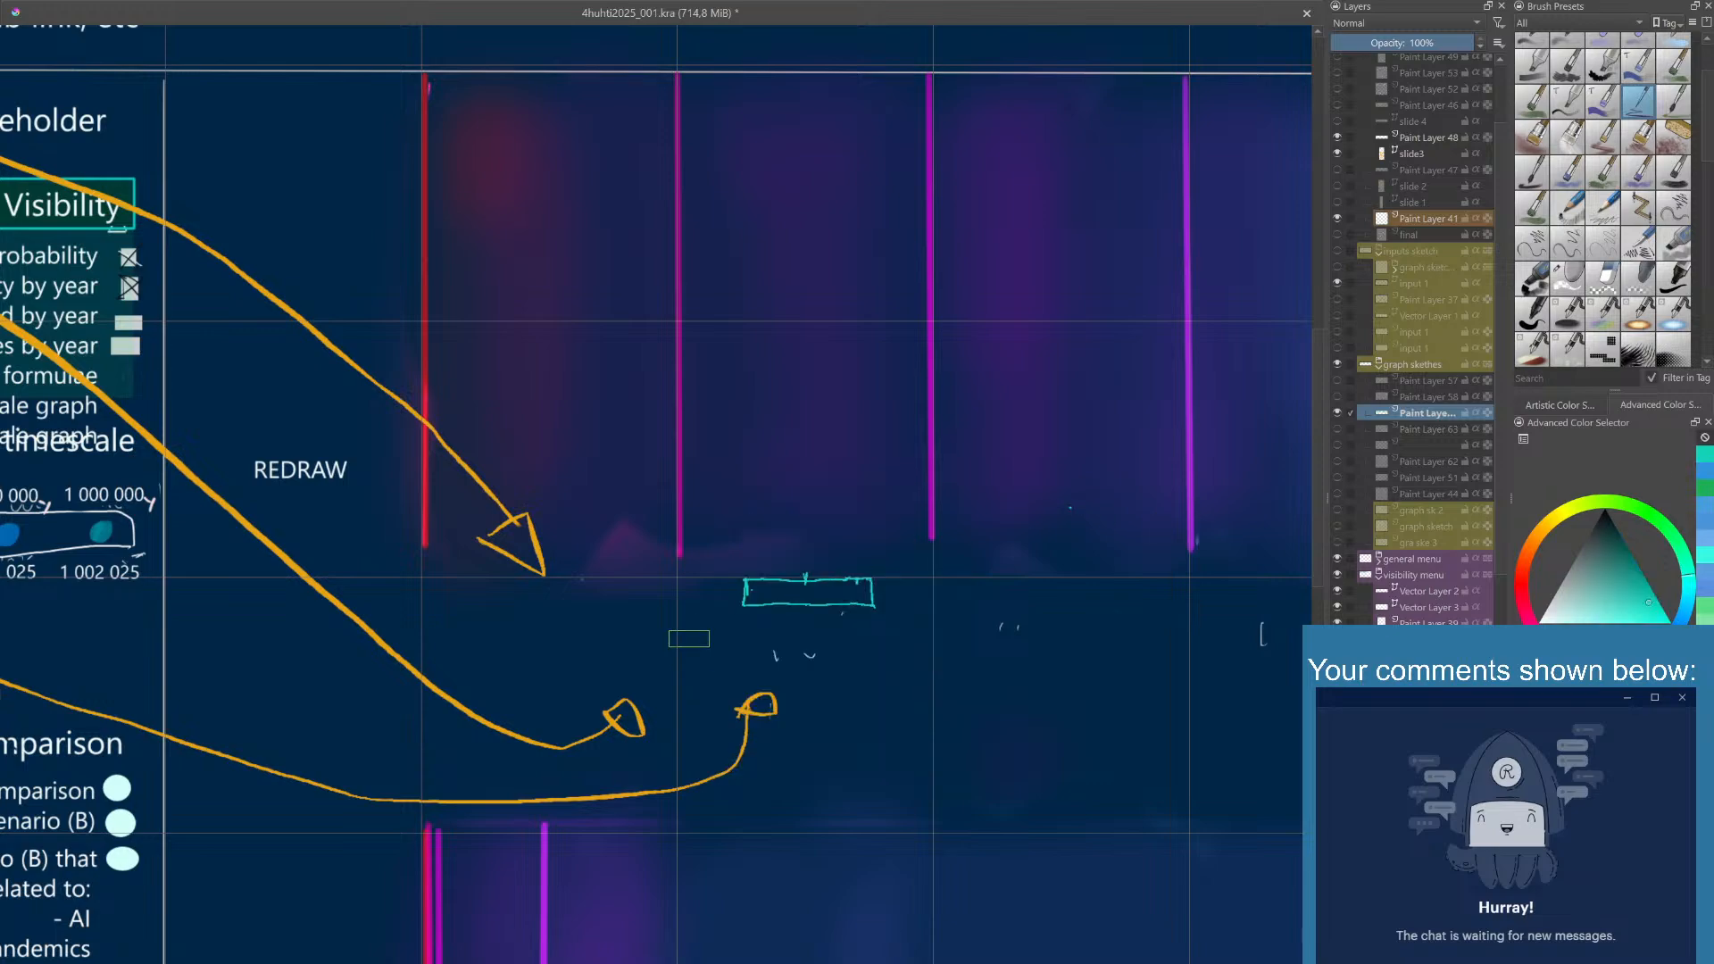
- Handwrite "1 in 10 5281" in turquoise directly beneath the turquoise value box
scroll(763, 627, "up", 2)
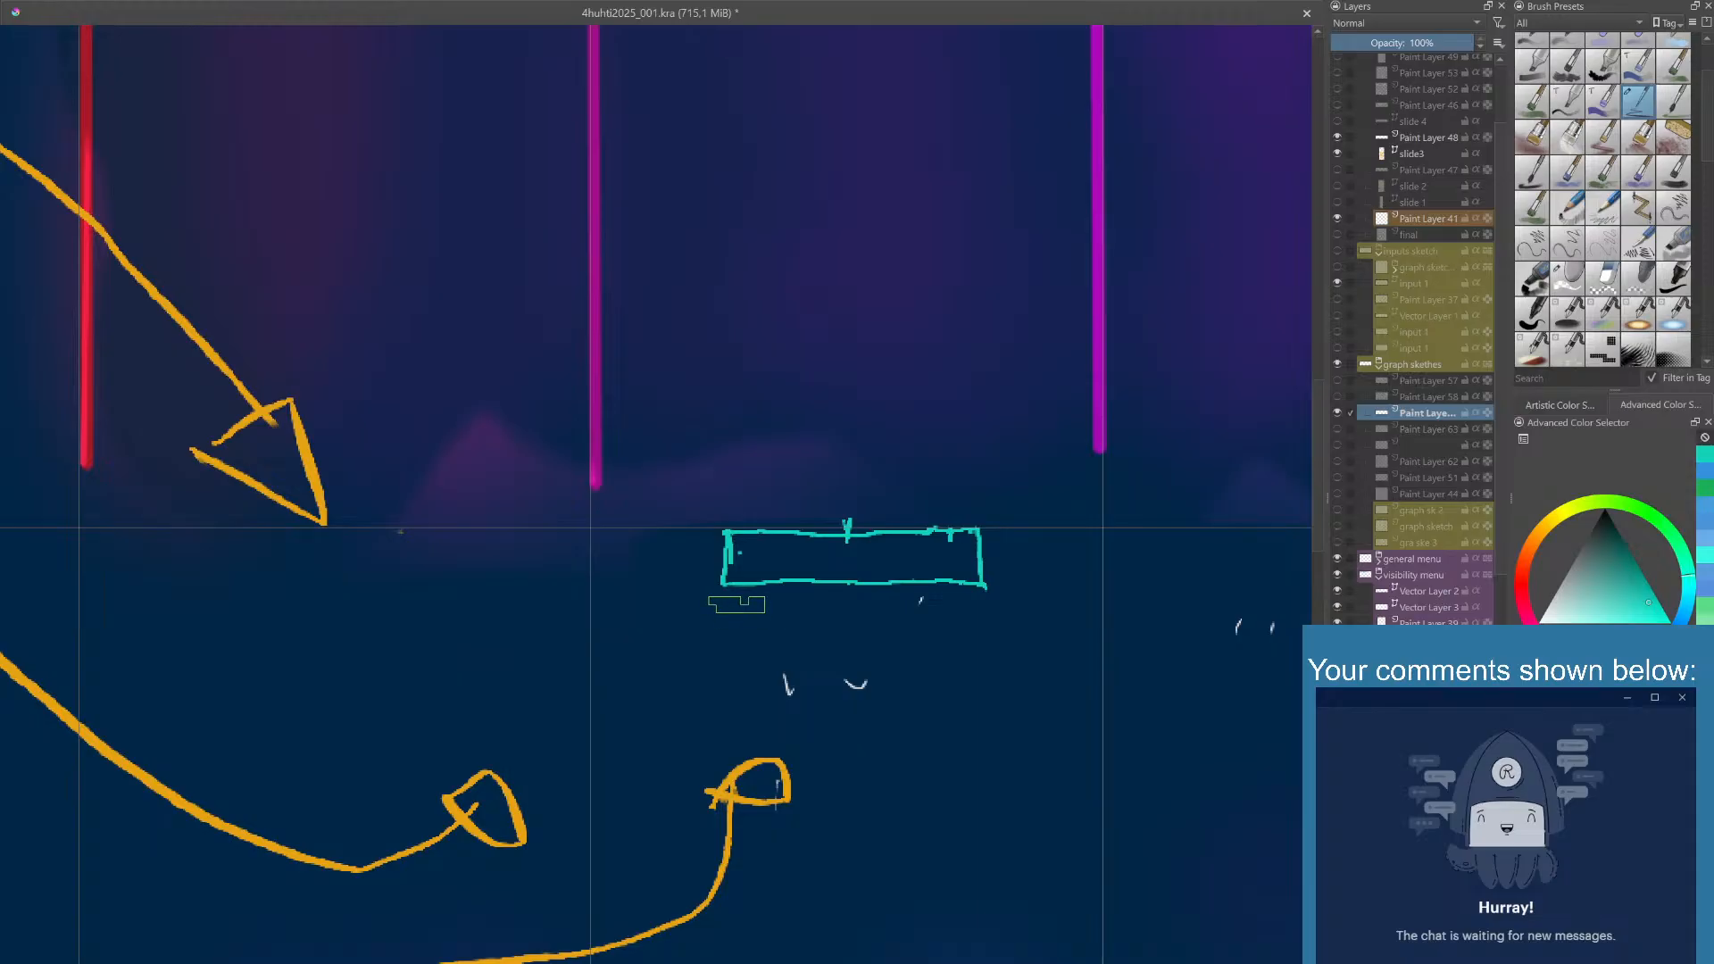
mouse_move(736, 605)
left_mouse_down()
mouse_move(737, 637)
mouse_move(883, 630)
mouse_move(913, 602)
left_mouse_up()
mouse_move(950, 607)
left_mouse_down()
mouse_move(926, 637)
mouse_move(948, 607)
left_mouse_up()
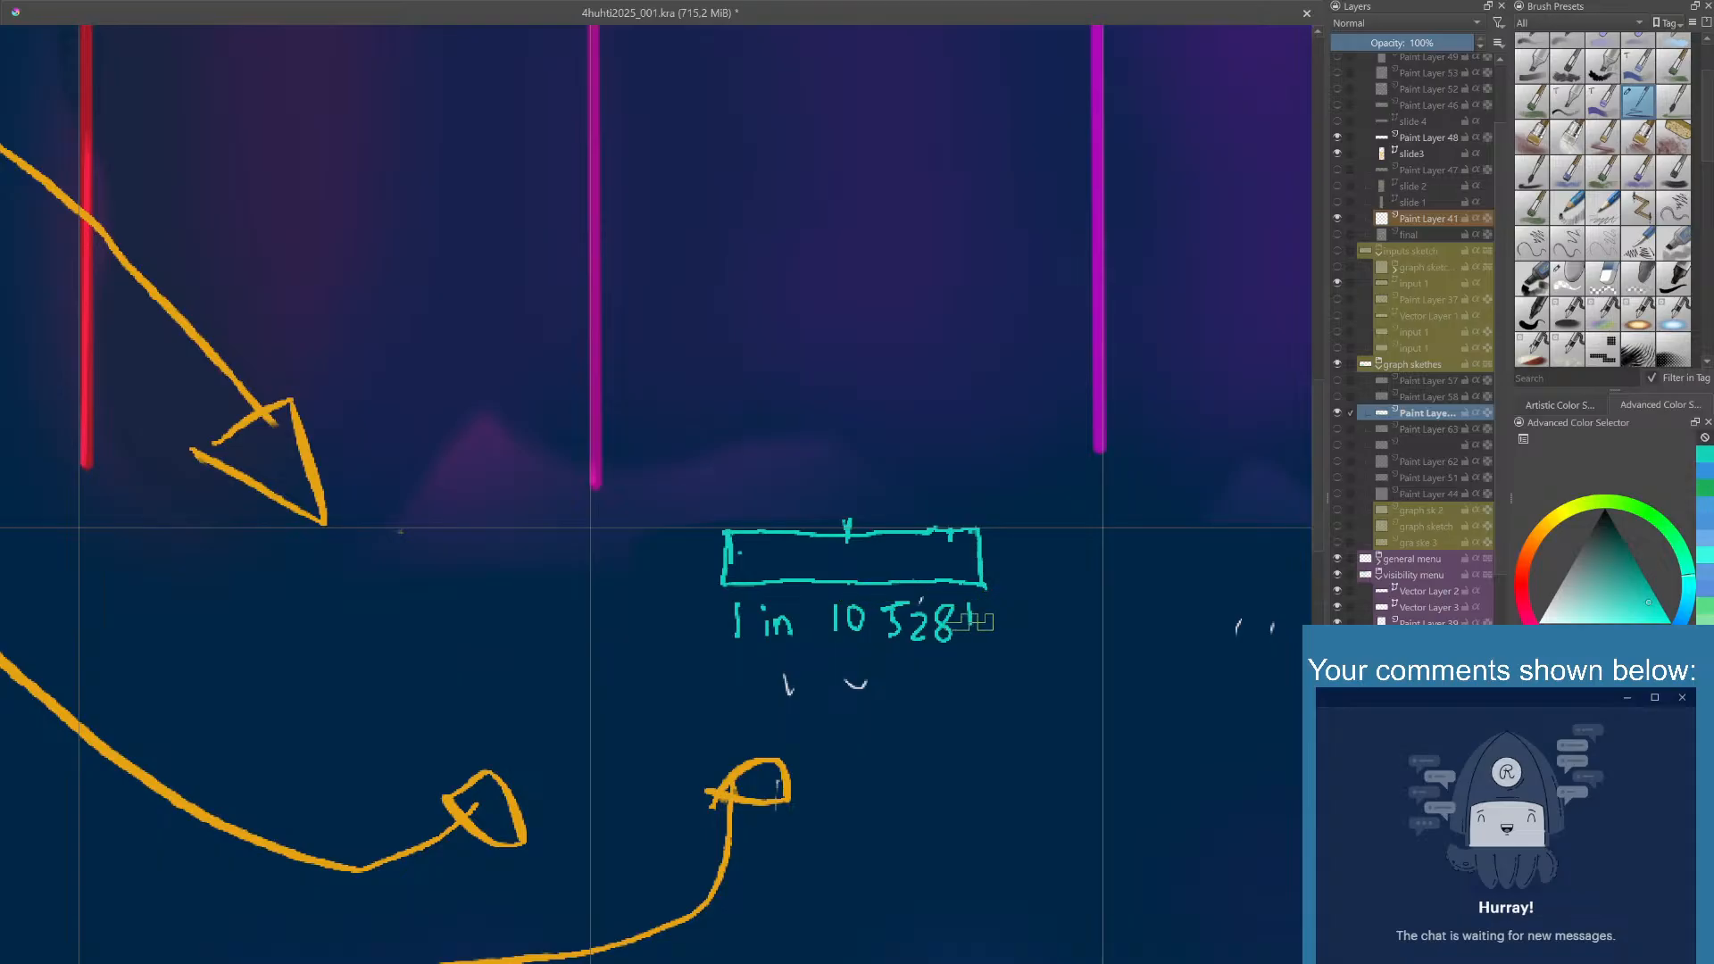
left_click_drag(969, 621, 972, 641)
scroll(884, 582, "down", 1)
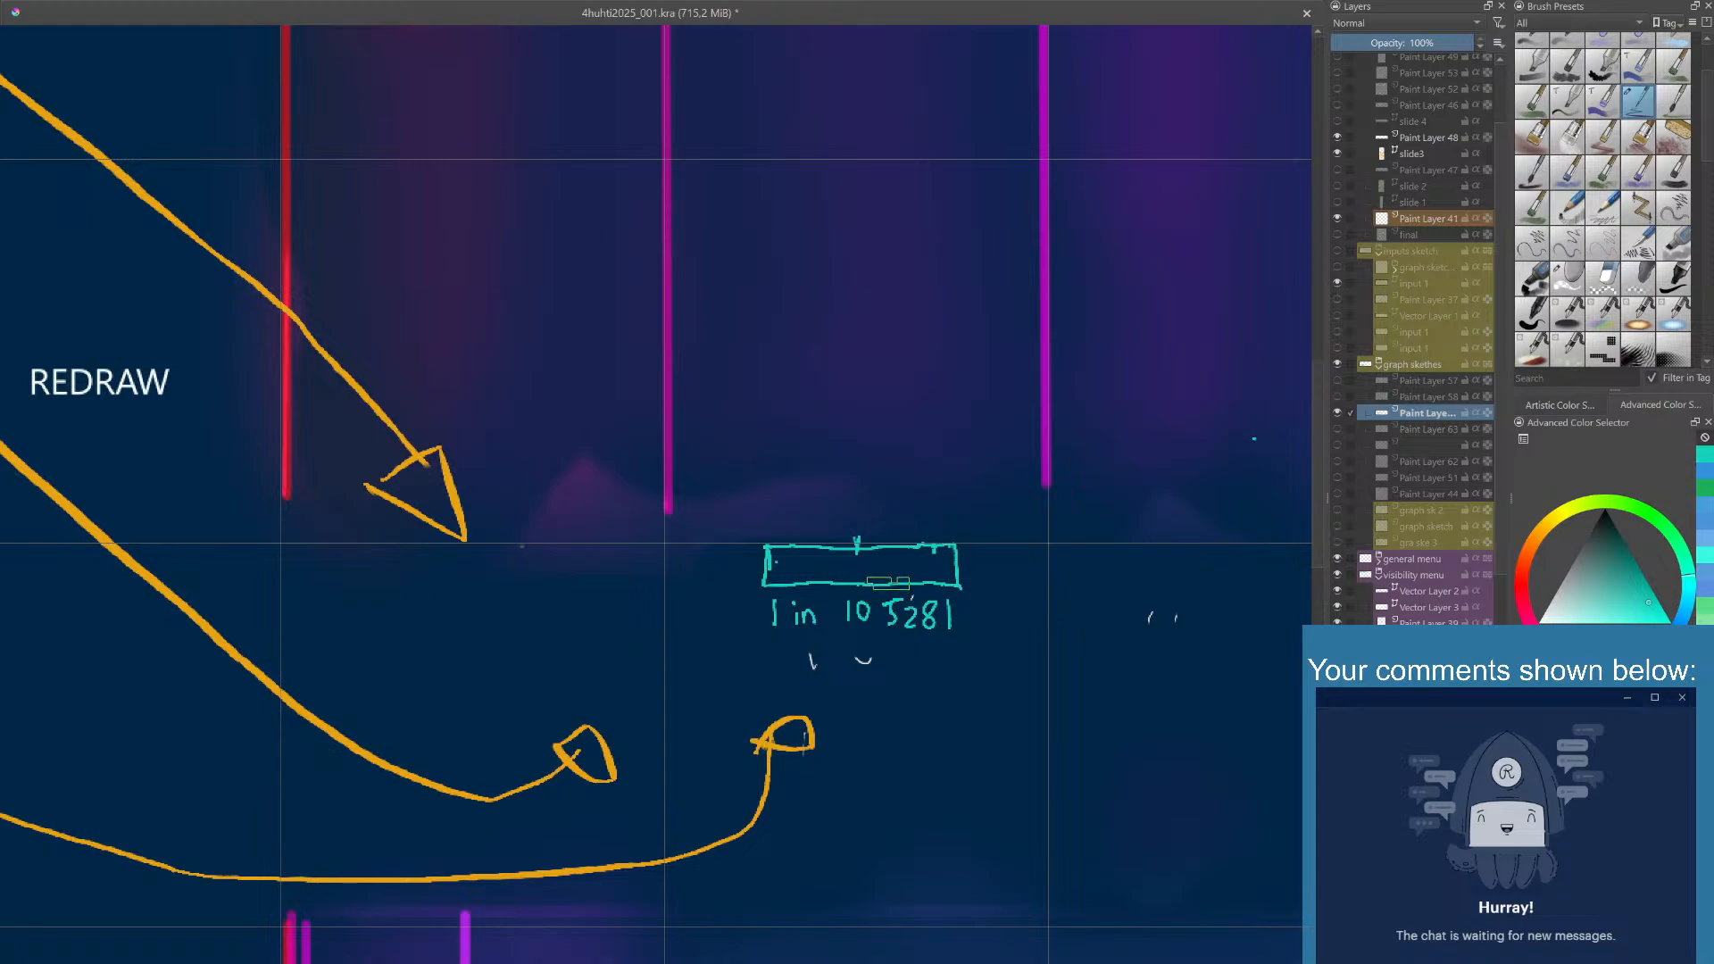
scroll(889, 583, "down", 1)
scroll(871, 583, "down", 2)
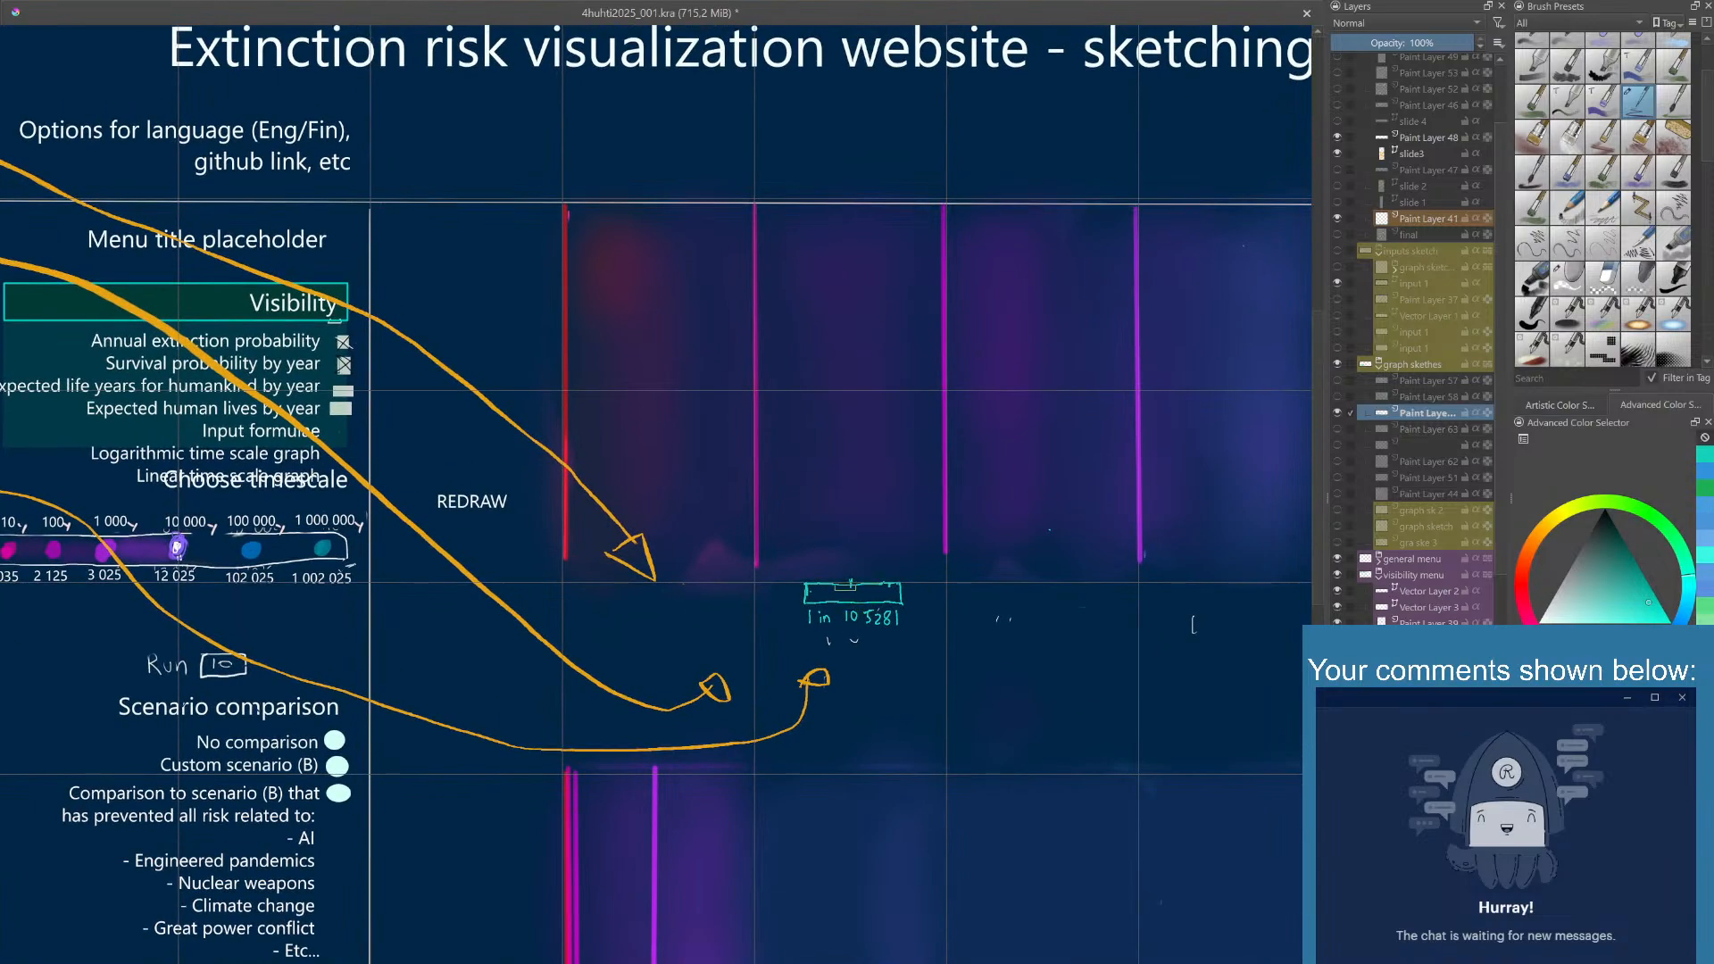
left_click_drag(859, 596, 836, 596)
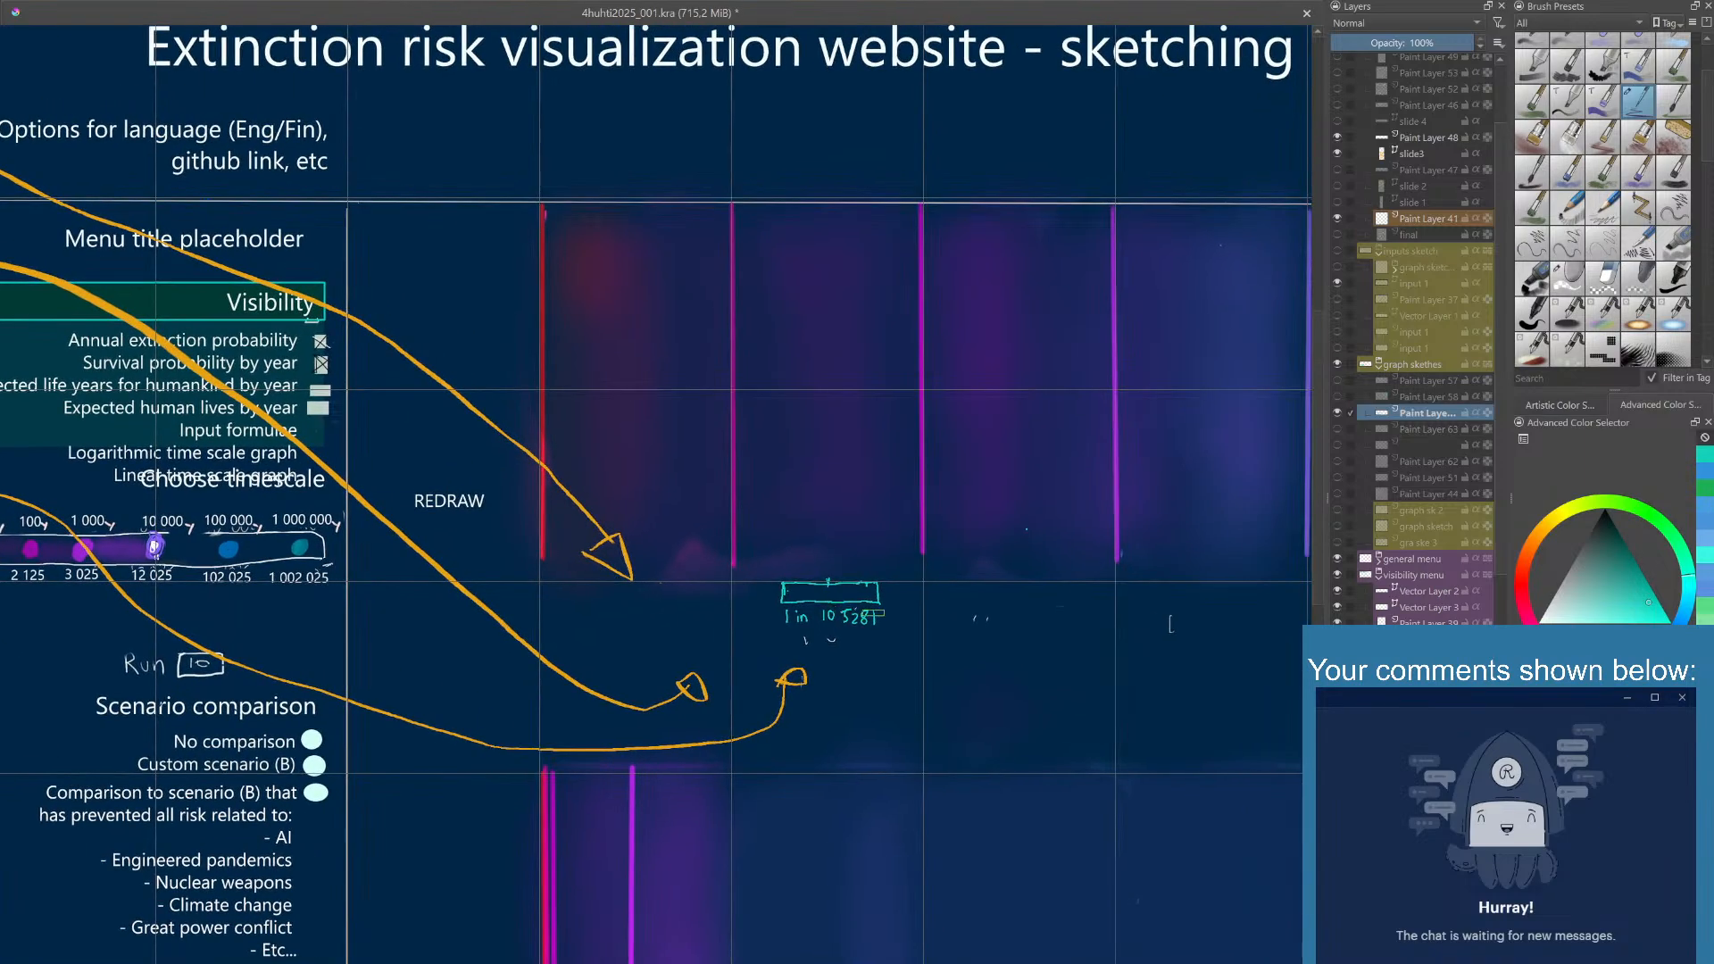
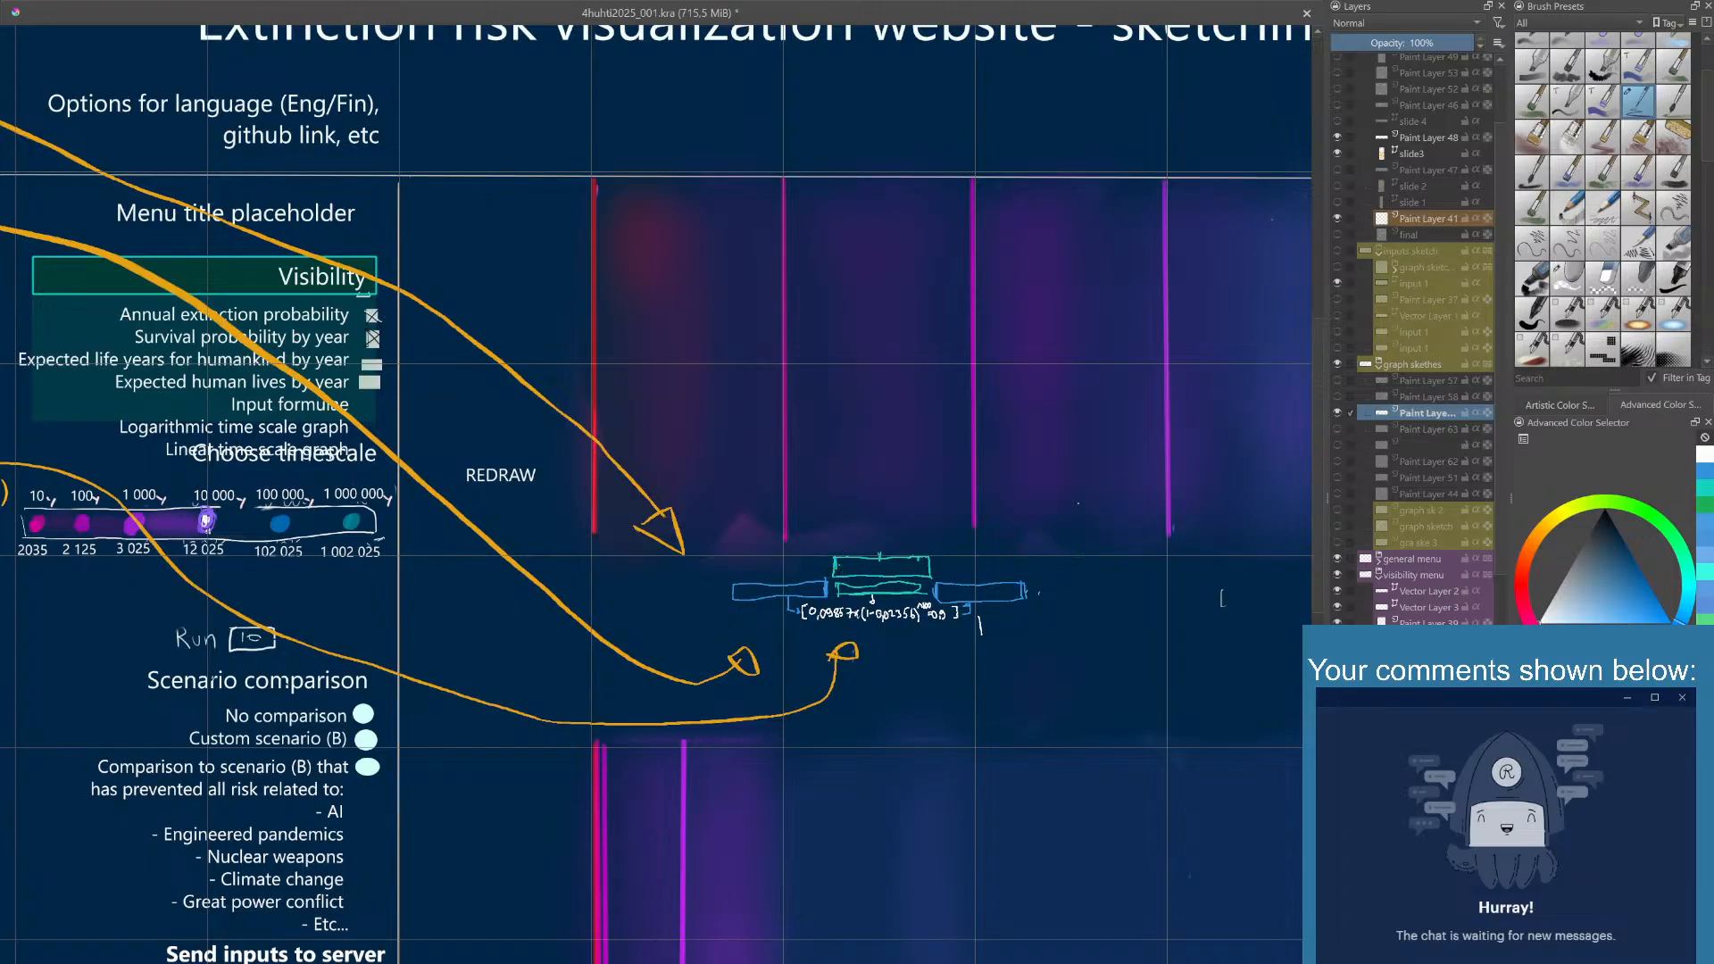
- Add a new paint layer in the graph sketches group and redraw the upper value box with a turquoise outline
key("Insert")
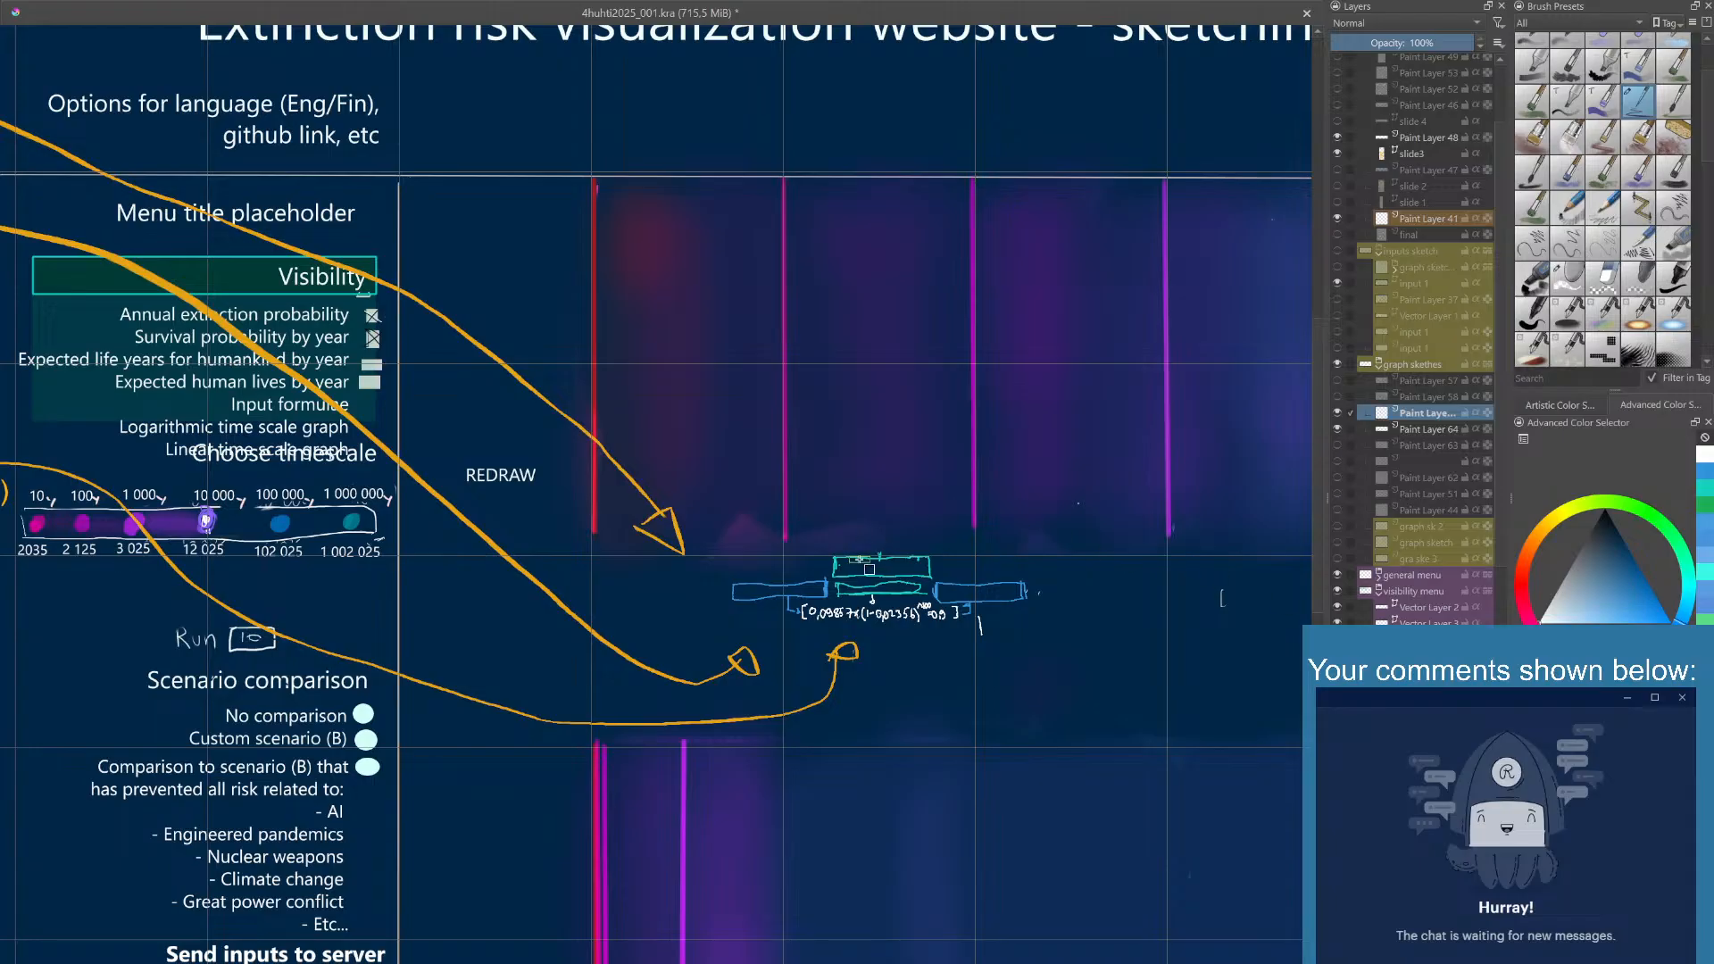
left_click(1709, 501)
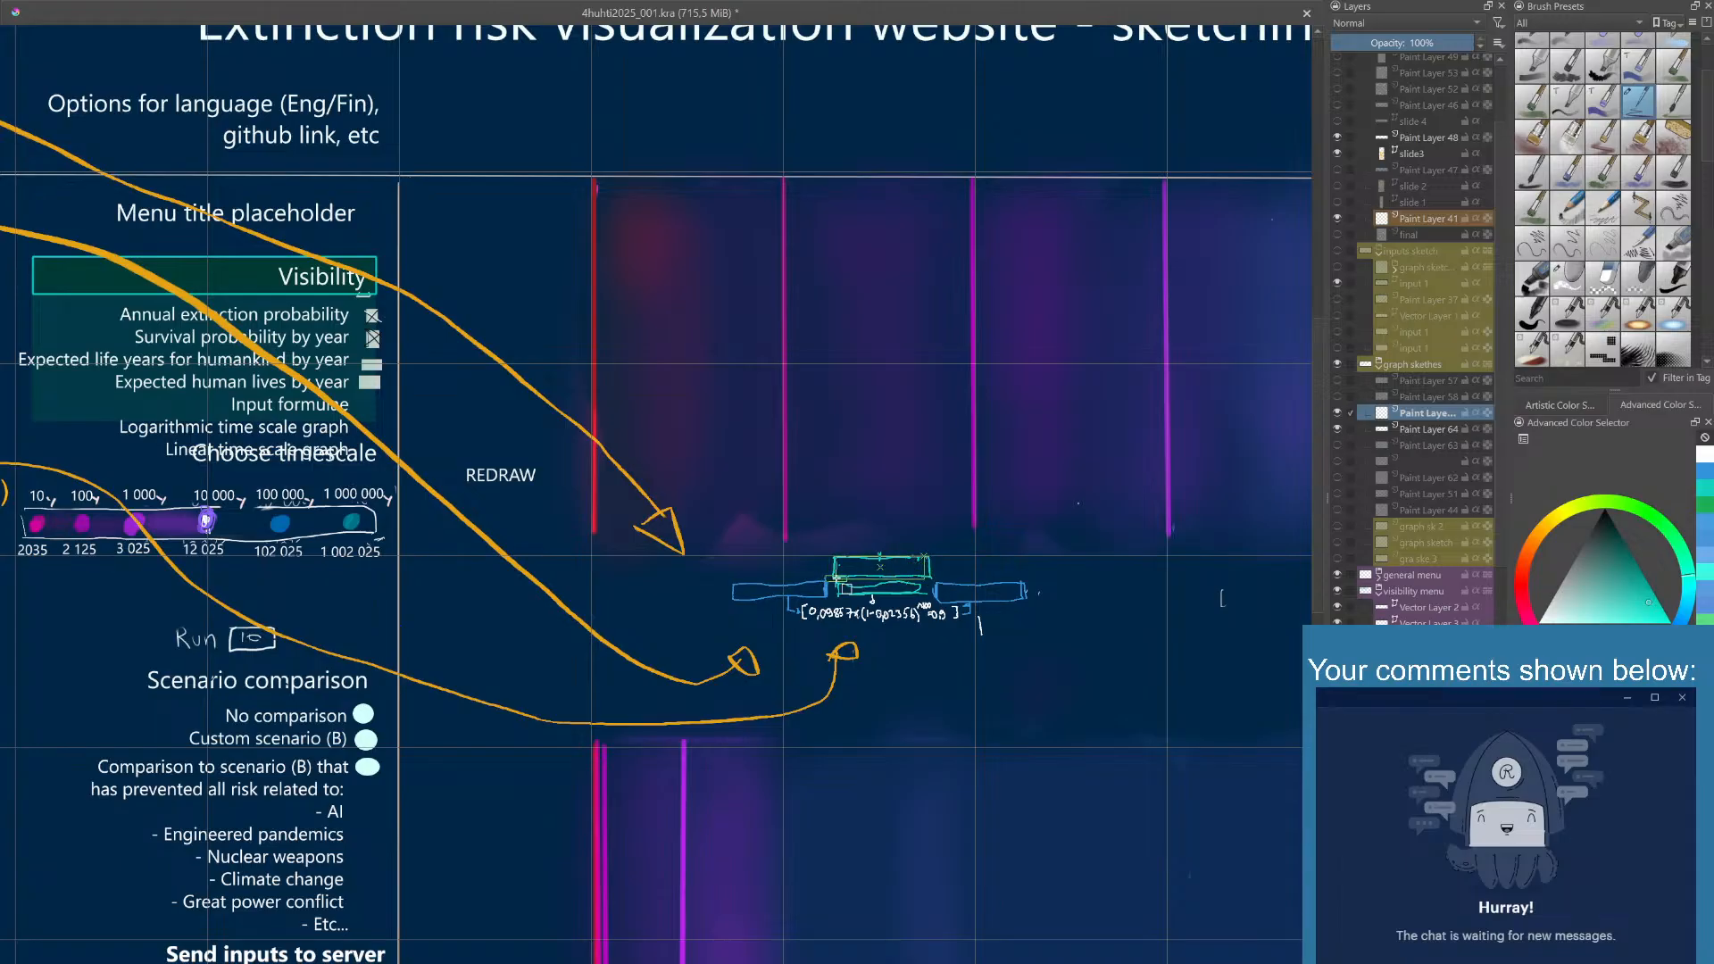
left_click_drag(836, 578, 836, 580)
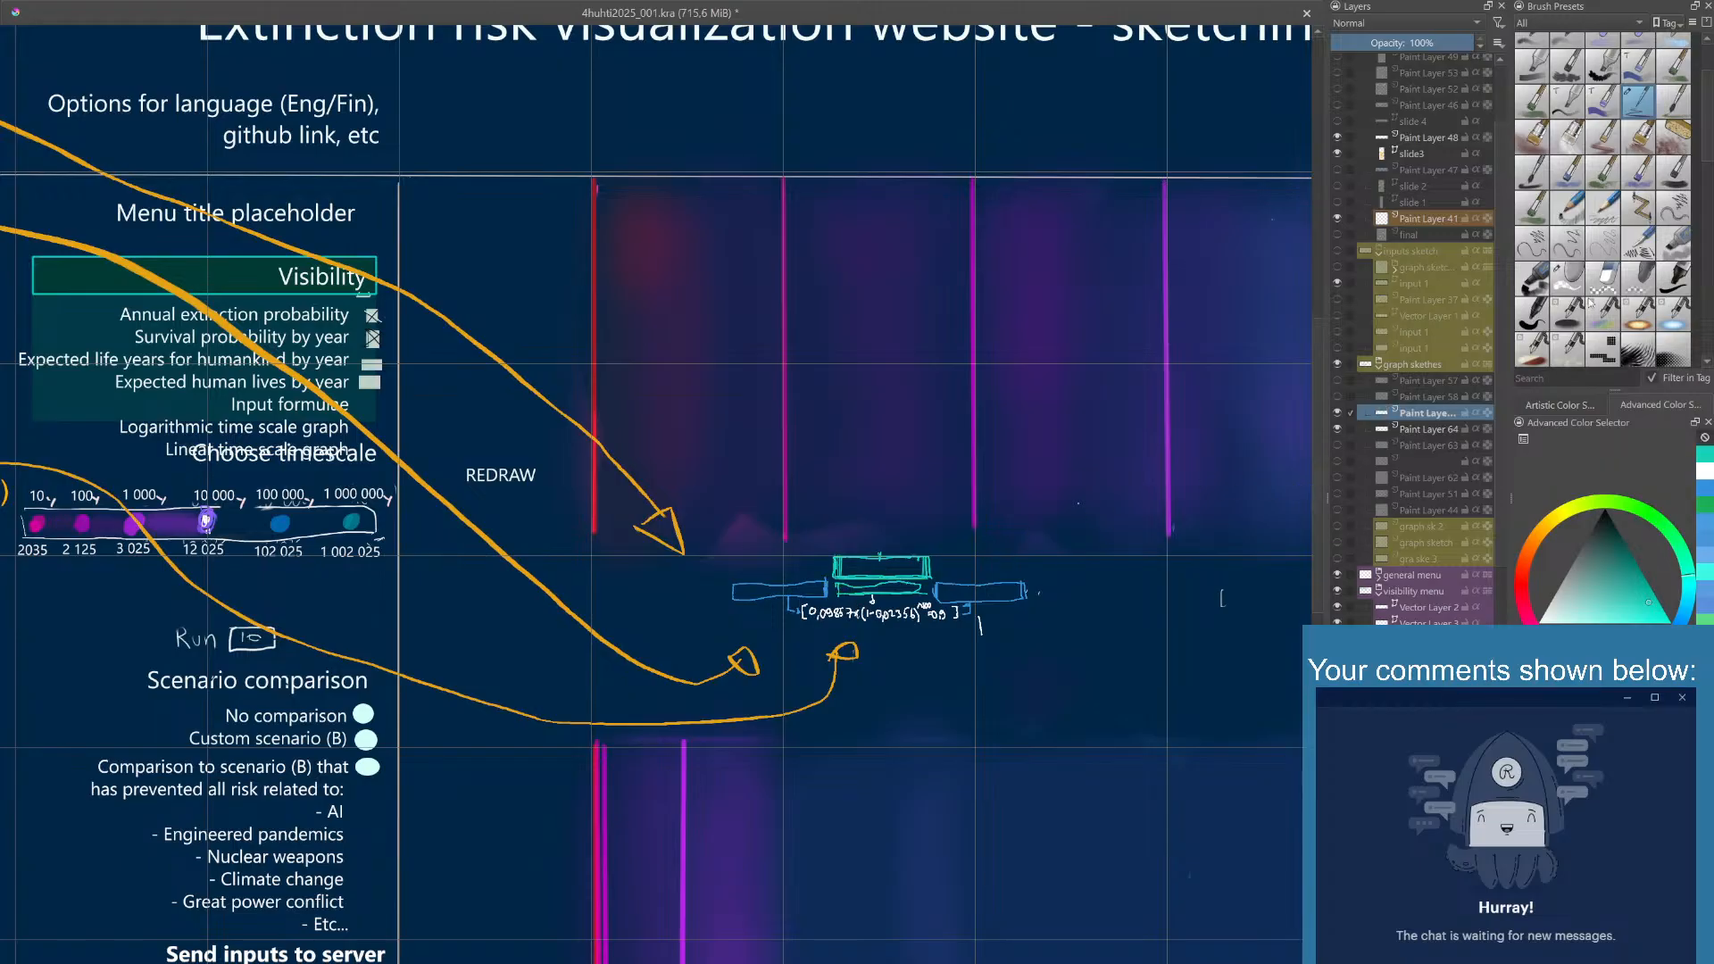
- Redraw the value box right of the turquoise boxes with a bright blue rectangular outline
left_click(1708, 493)
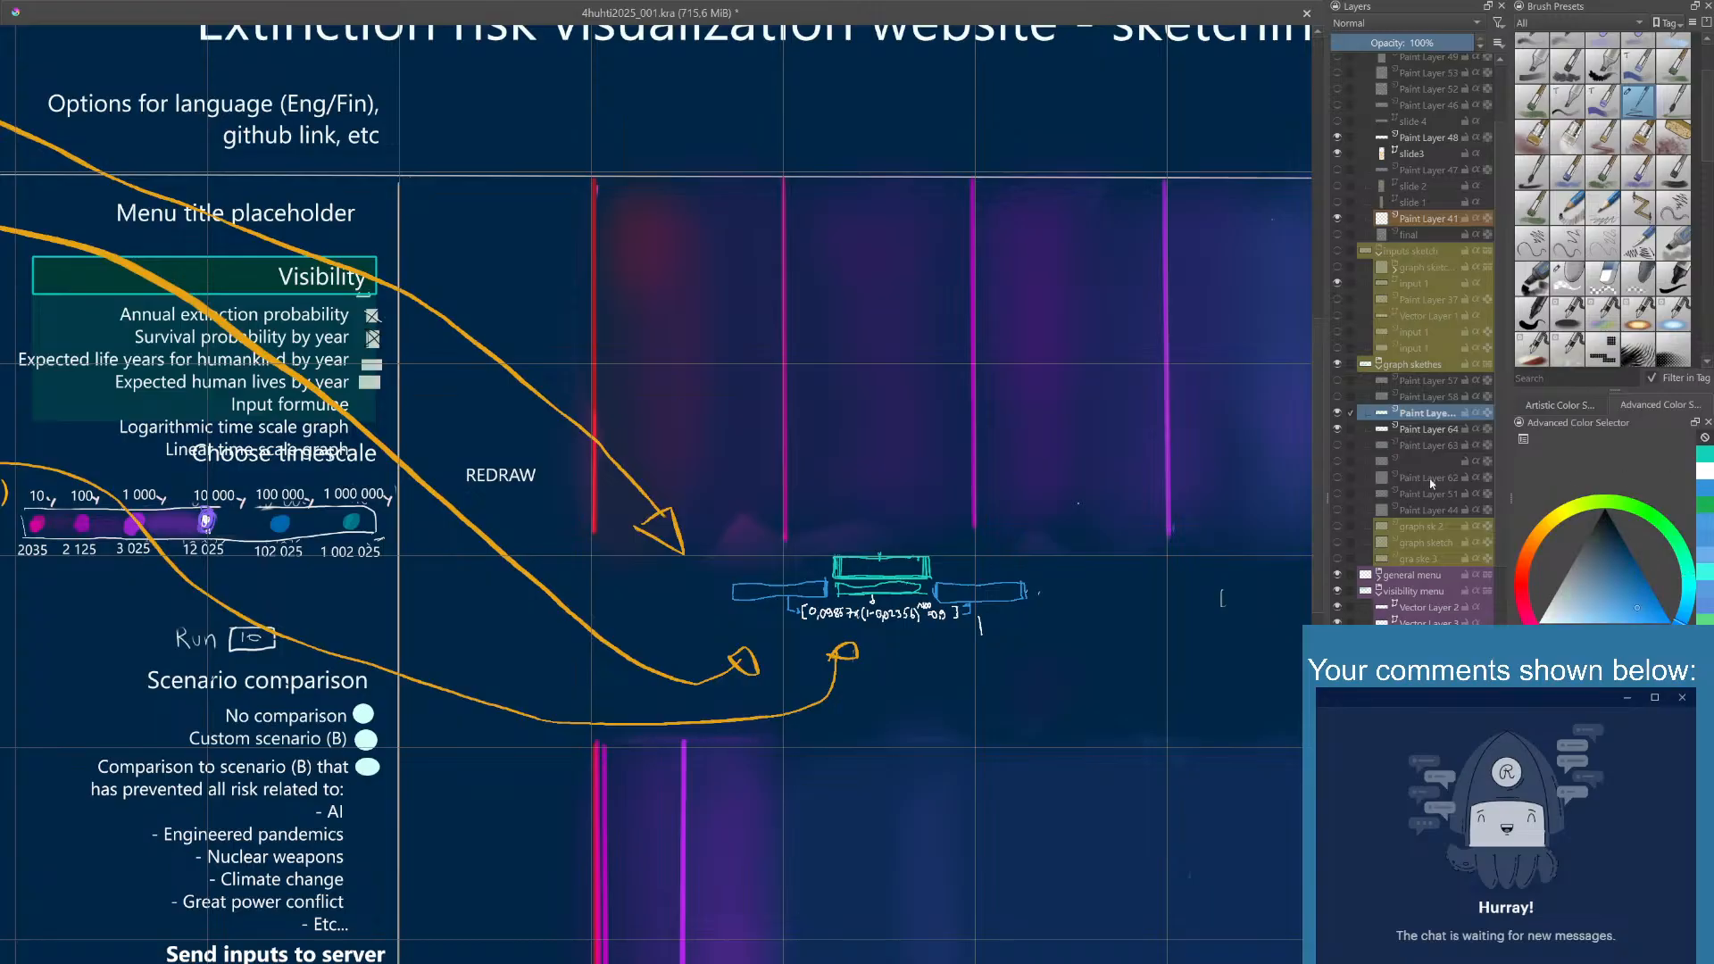
left_click(935, 583)
left_click_drag(936, 583, 1024, 601)
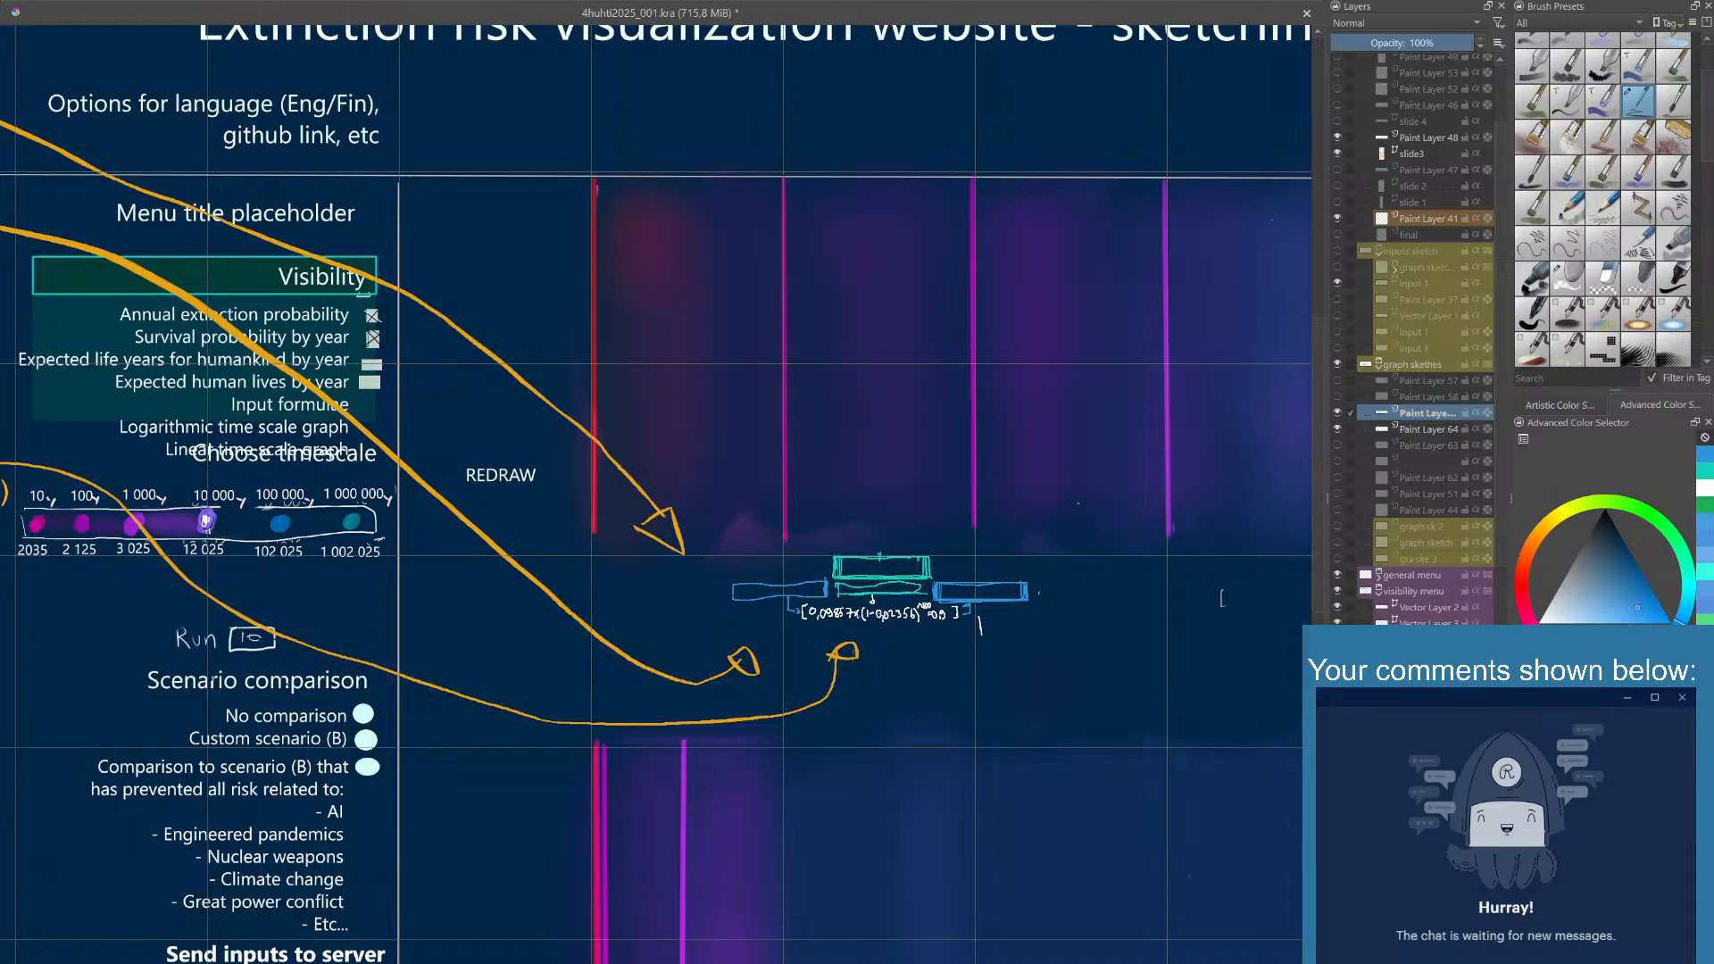
- Place a text object over the turquoise value boxes on Vector Layer 1 and set its text to "90.000%"
left_click(1703, 488)
left_click_drag(839, 556, 929, 589)
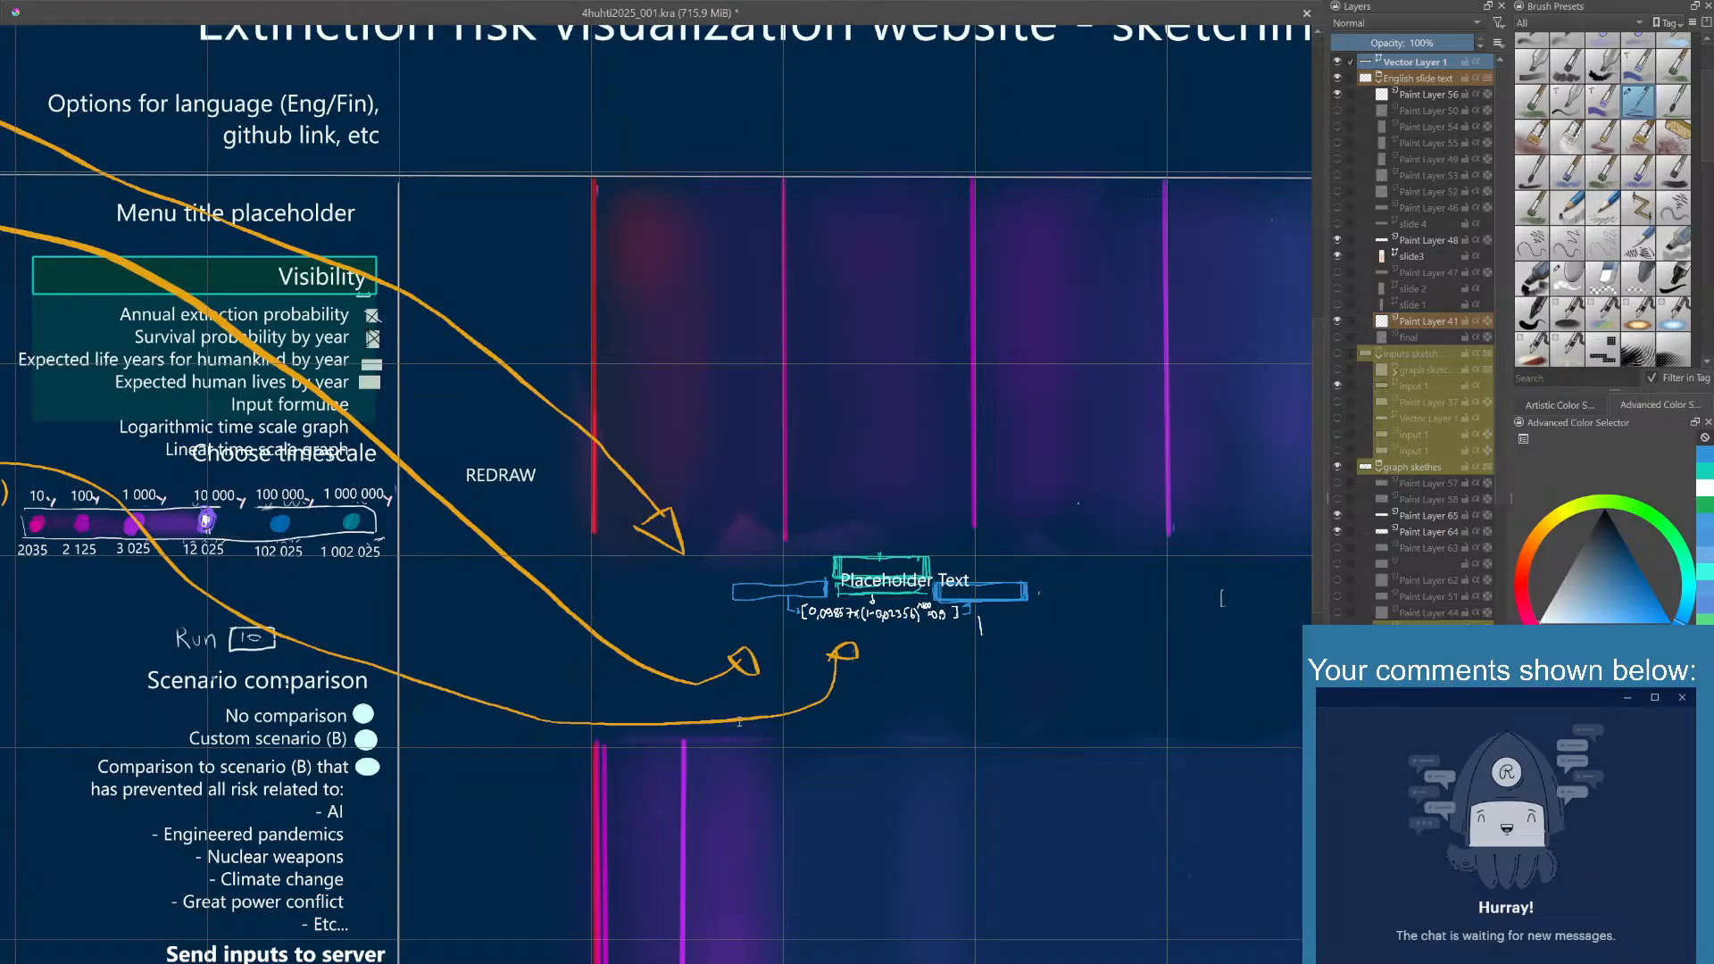
left_click(710, 867)
left_click(751, 862)
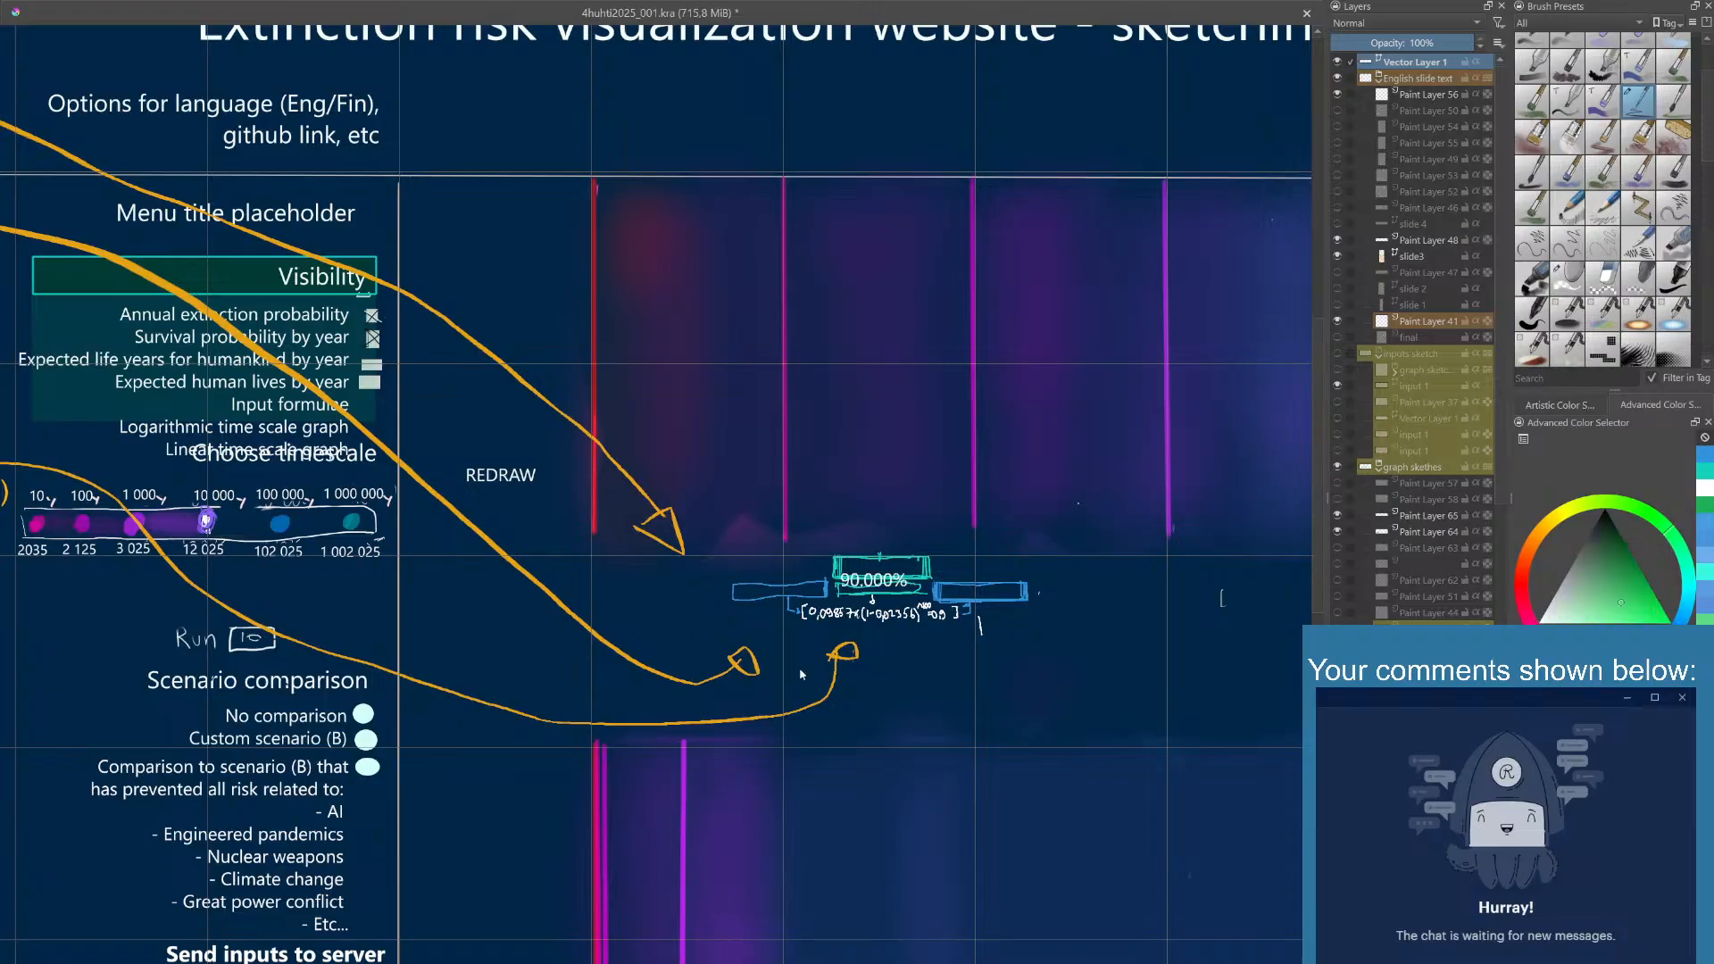
- Move the "90.000%" text into the bright blue value box and deselect it
left_click(854, 580)
left_click_drag(853, 582, 959, 592)
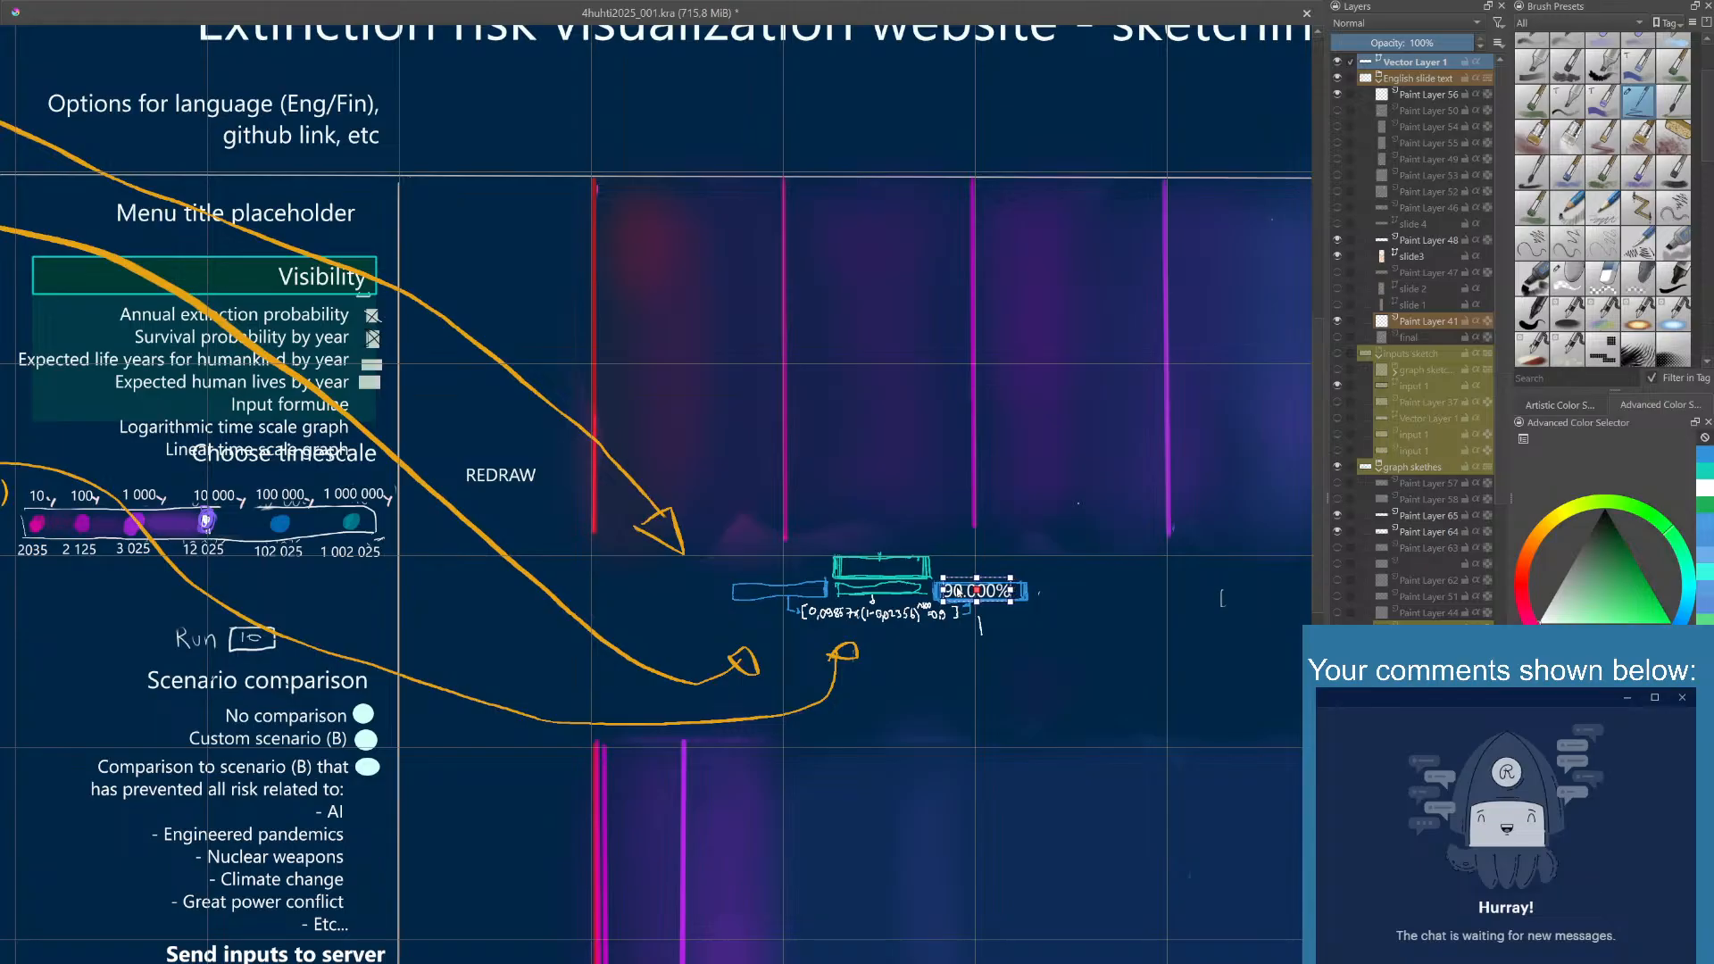
left_click(1017, 561)
left_click(985, 600)
left_click(997, 566)
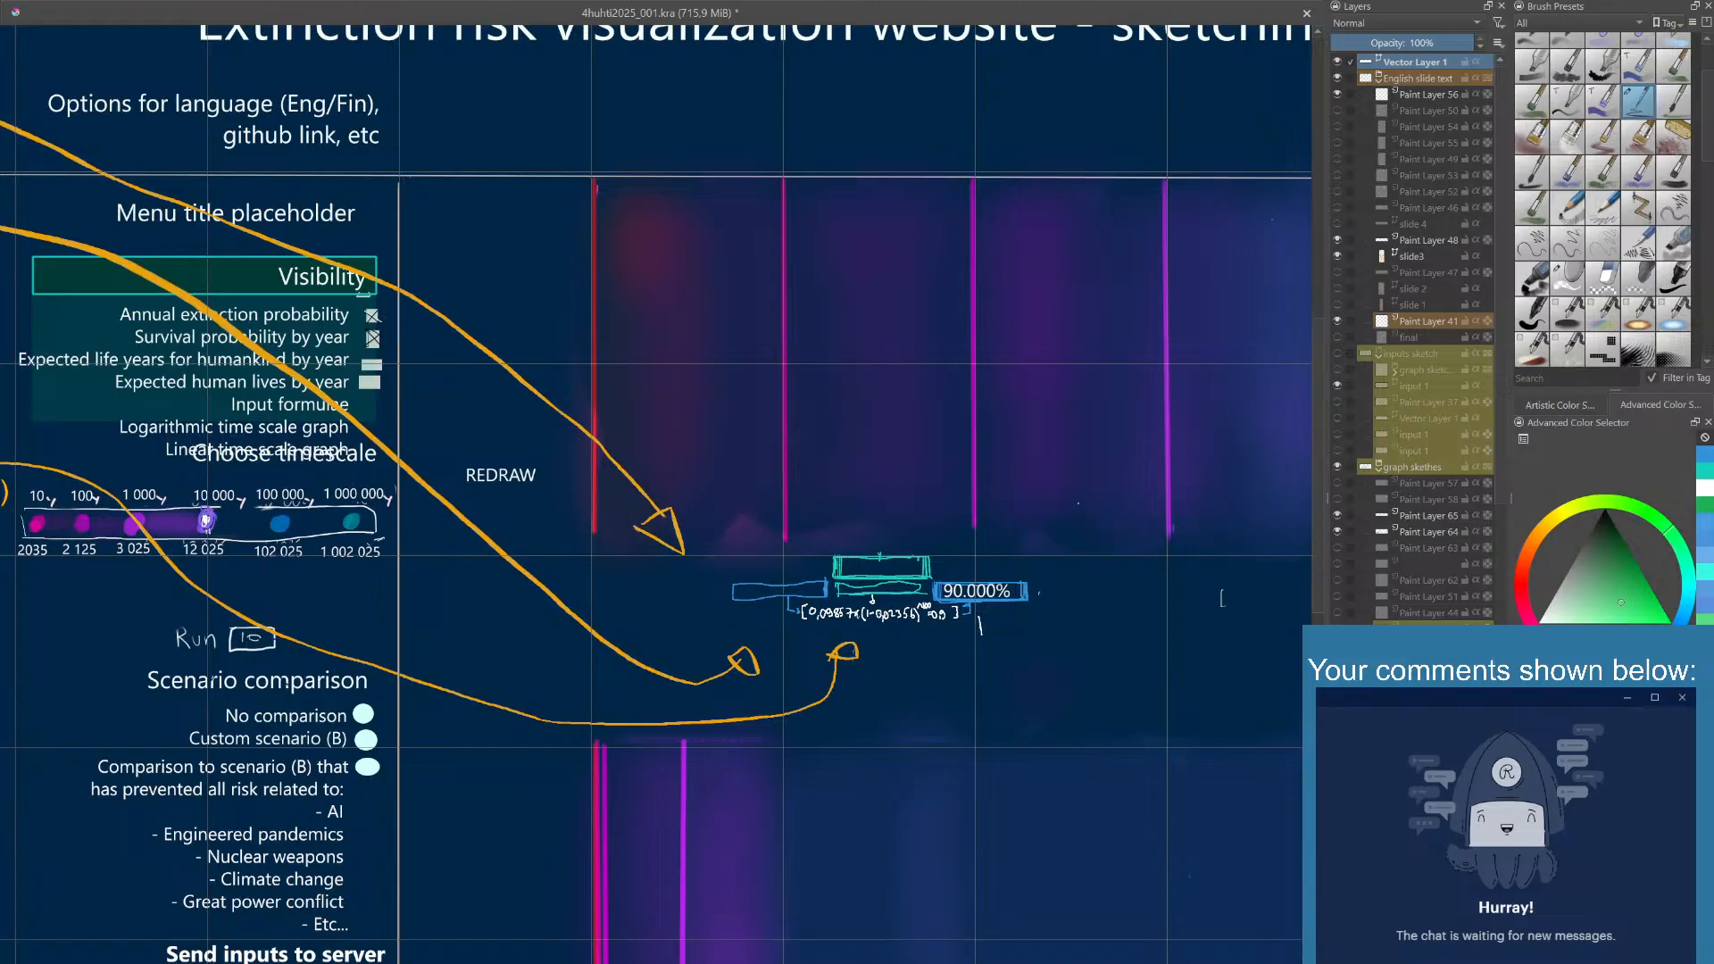
- Duplicate the vector layer that holds the "90.000%" text
left_click(978, 592)
left_click(759, 871)
left_click(994, 566)
left_click(986, 599)
left_click(1004, 576)
left_click_drag(920, 612, 930, 618)
left_click(969, 596)
left_click(758, 872)
left_click(1338, 61)
left_click(1339, 61)
left_click(975, 591)
key("ctrl+j")
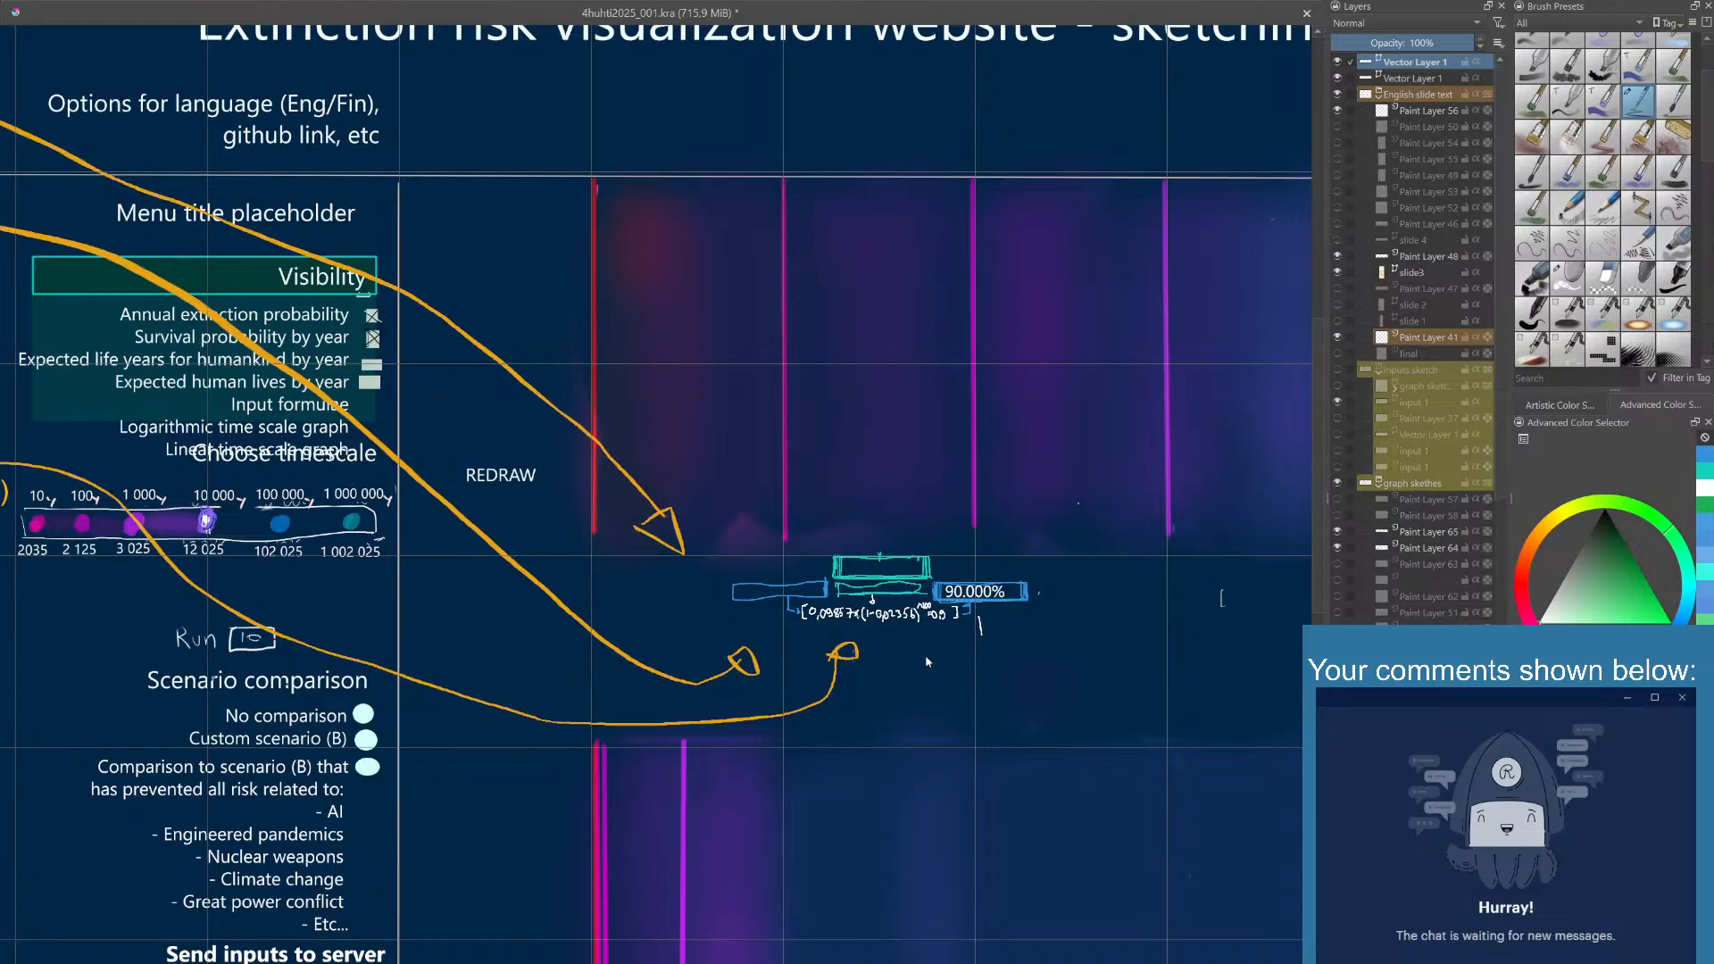
- Move the duplicated text below the turquoise boxes and replace it with "[0.99661 x (1-0.001110)^90 = 0.90118]"
left_click(986, 599)
left_click_drag(981, 593, 881, 638)
left_click(874, 637)
type("0.99661 x (1-0.001110)^90 = 0.90118")
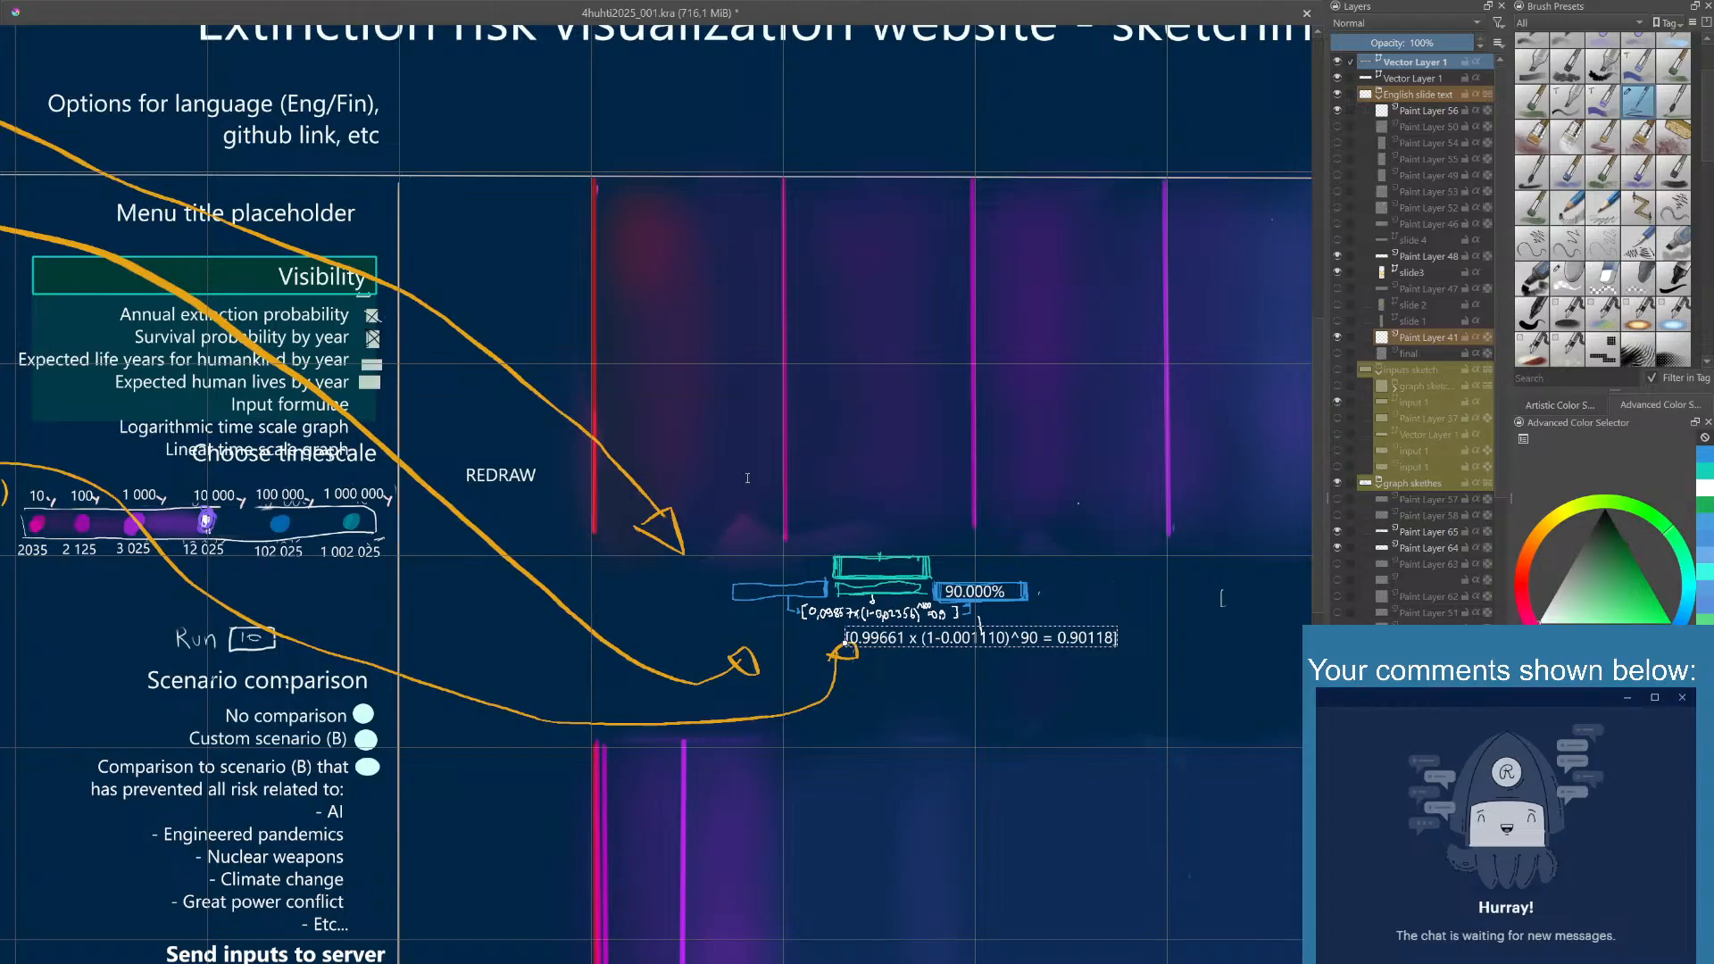
- Shrink the formula text to a smaller font size and move it onto the handwritten formula below the value boxes
left_click(700, 869)
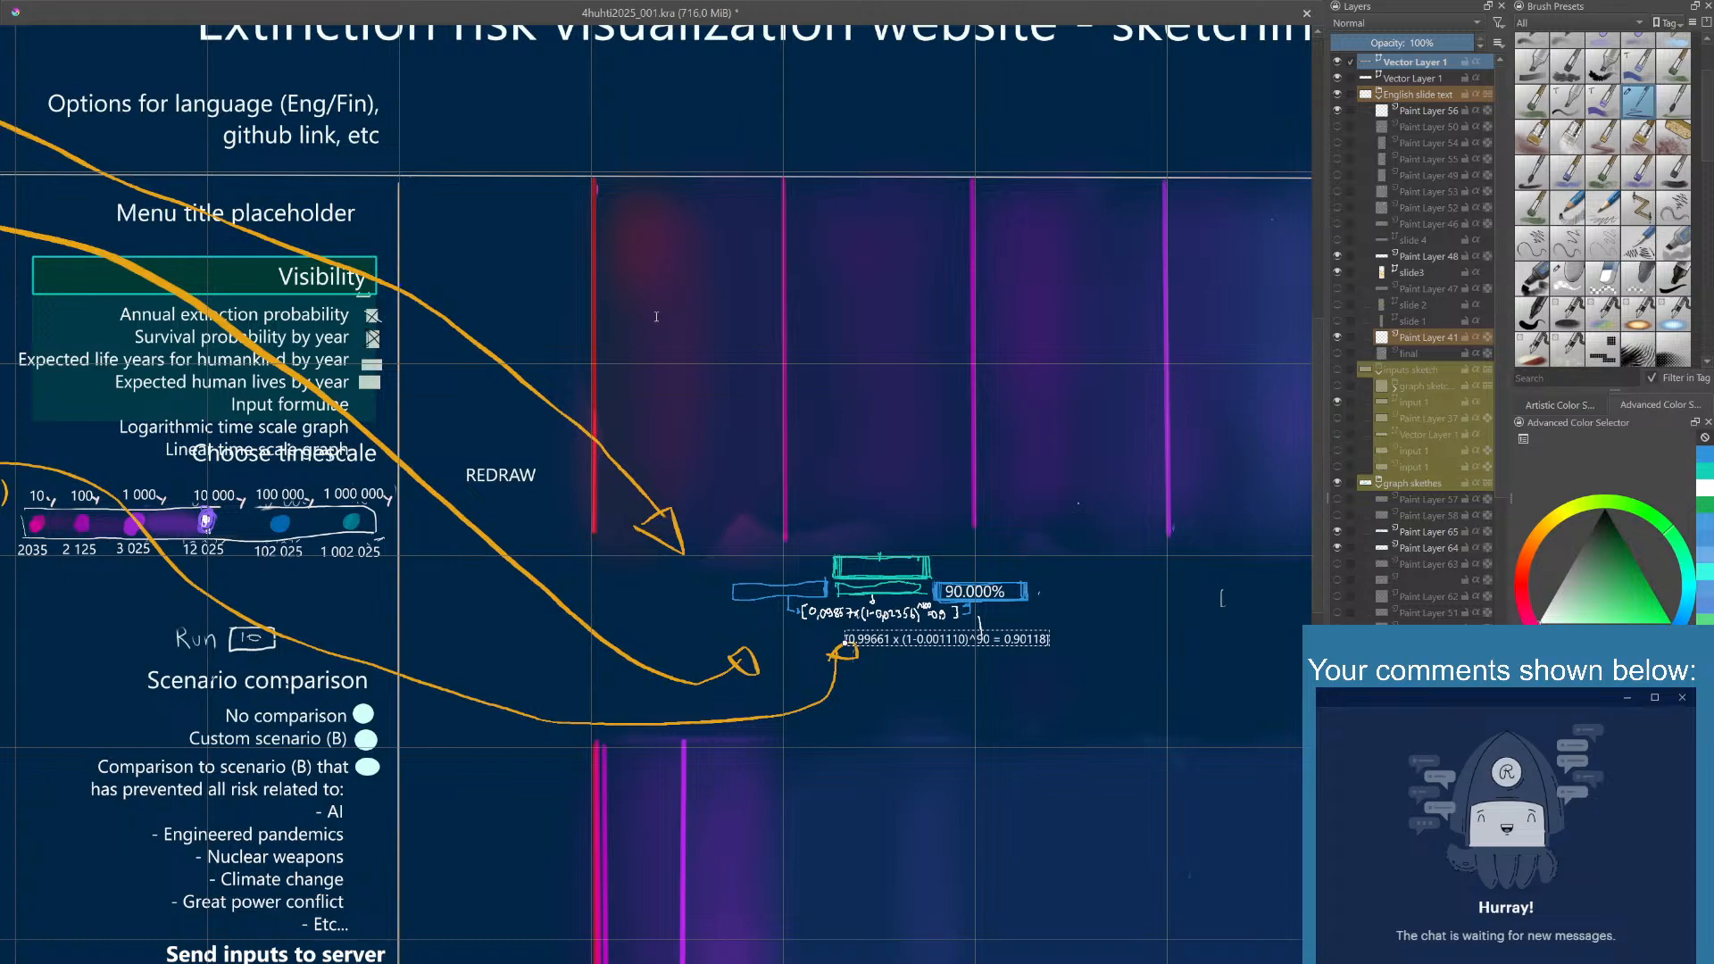
left_click(624, 872)
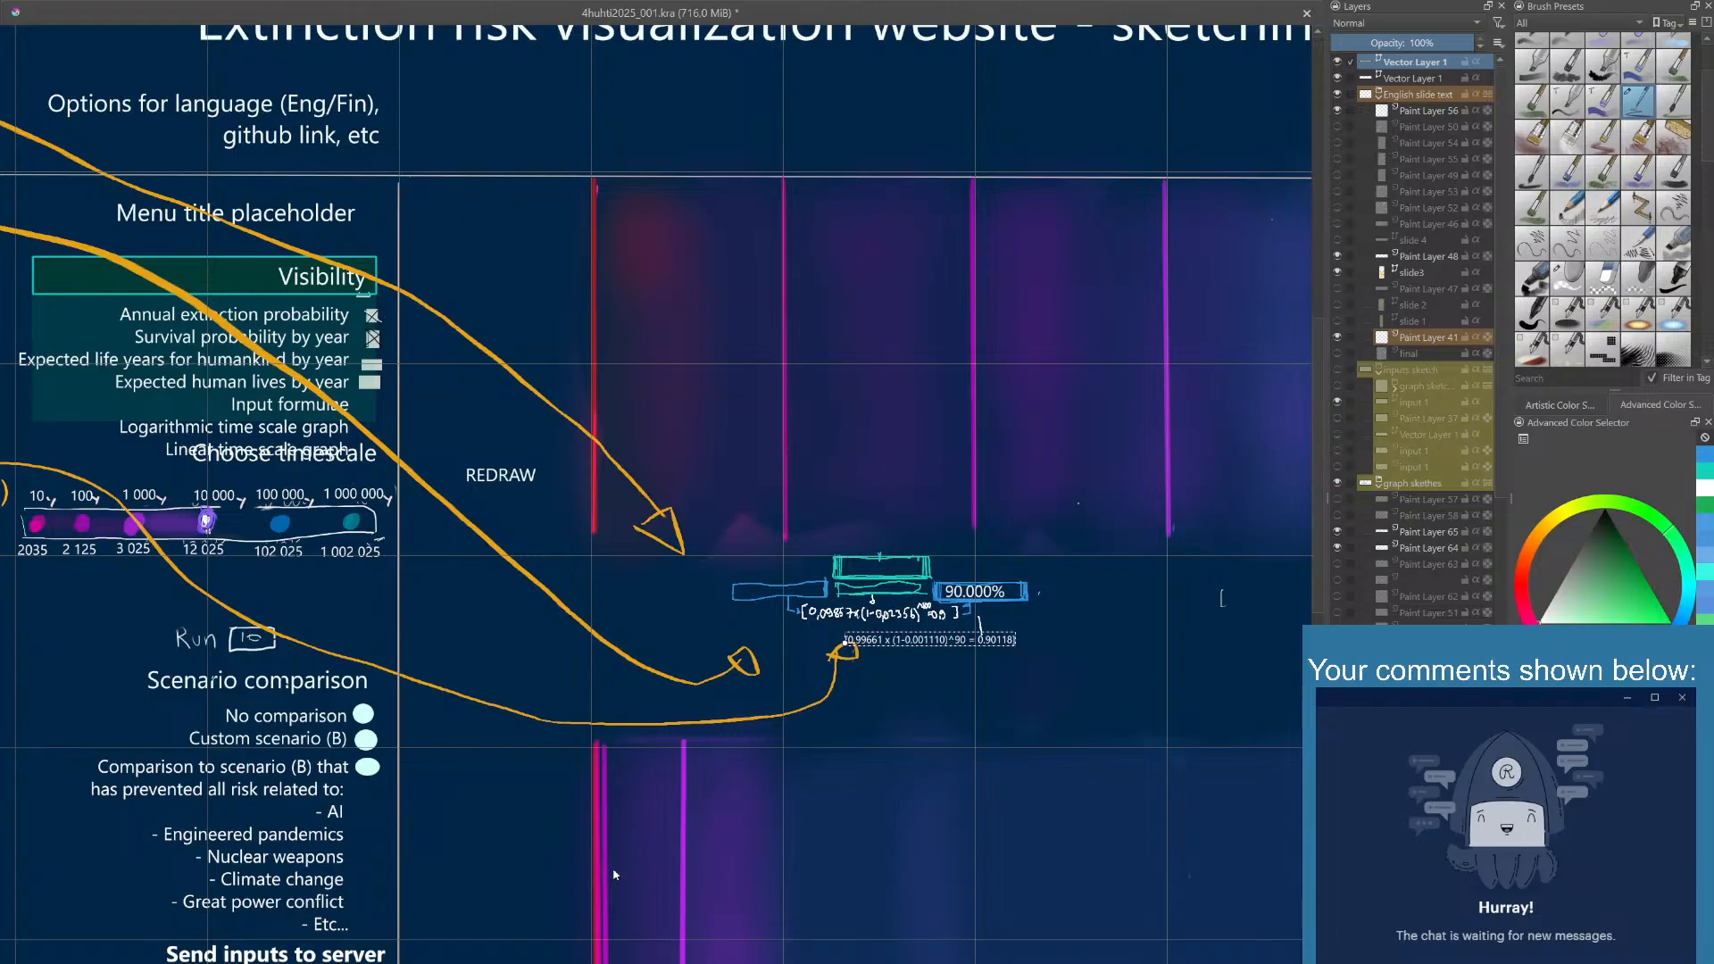
type("0.99661 x (")
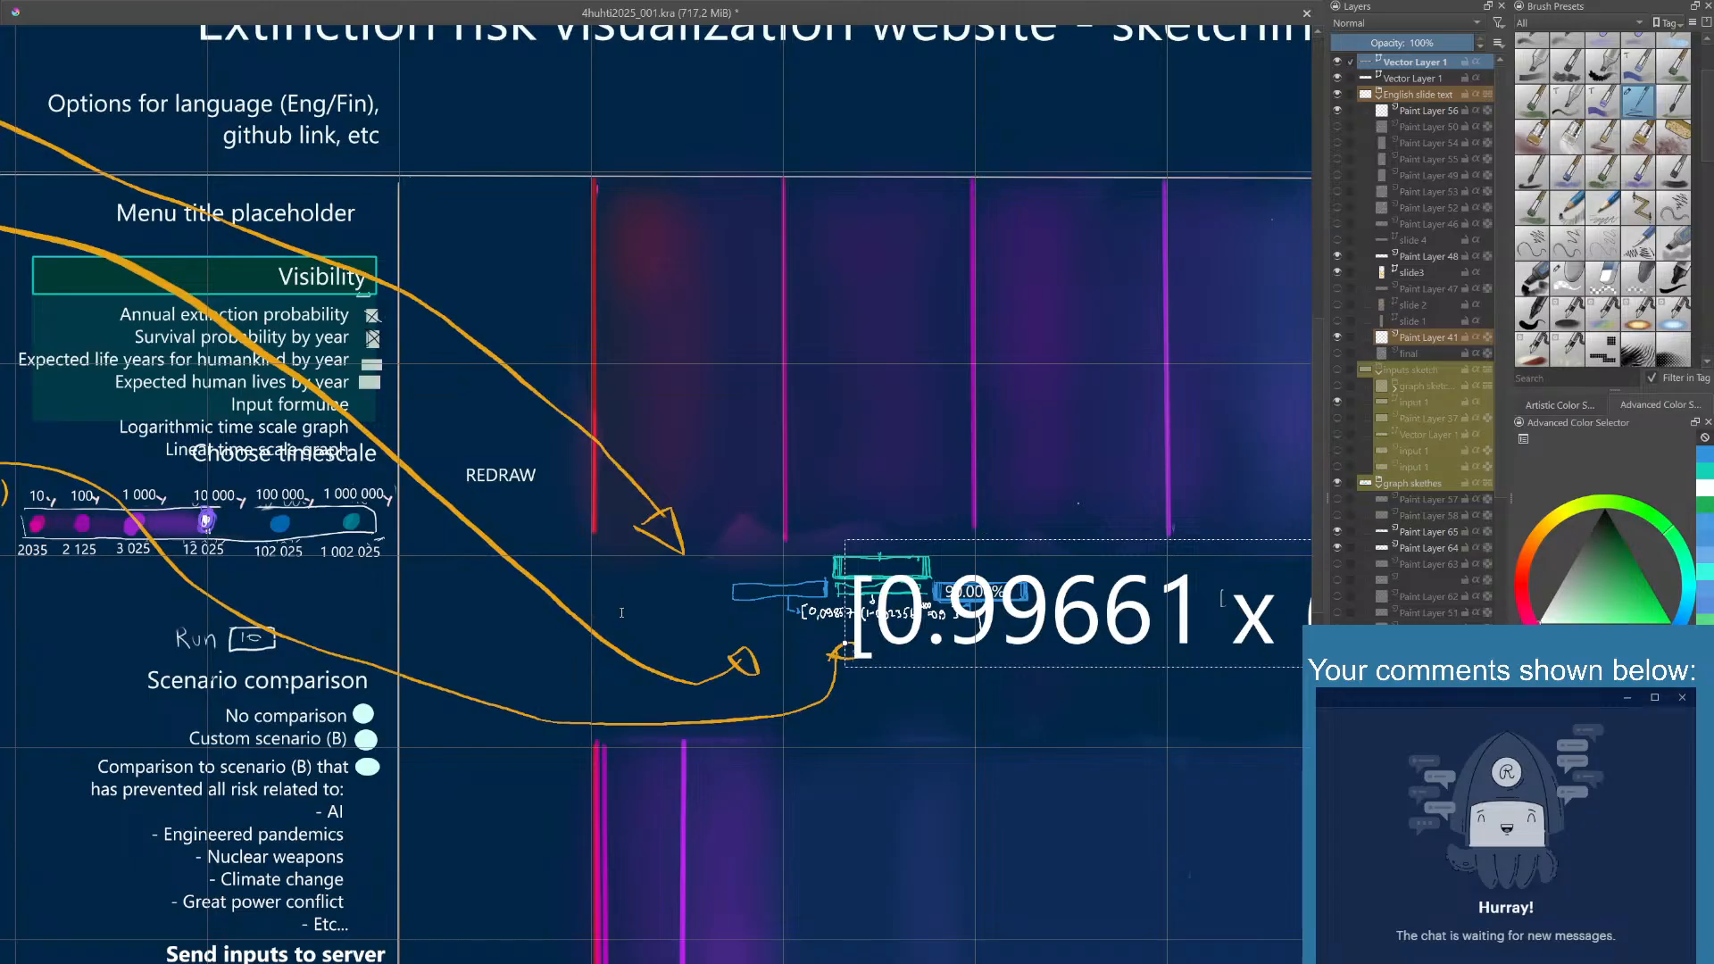
key("ctrl+z")
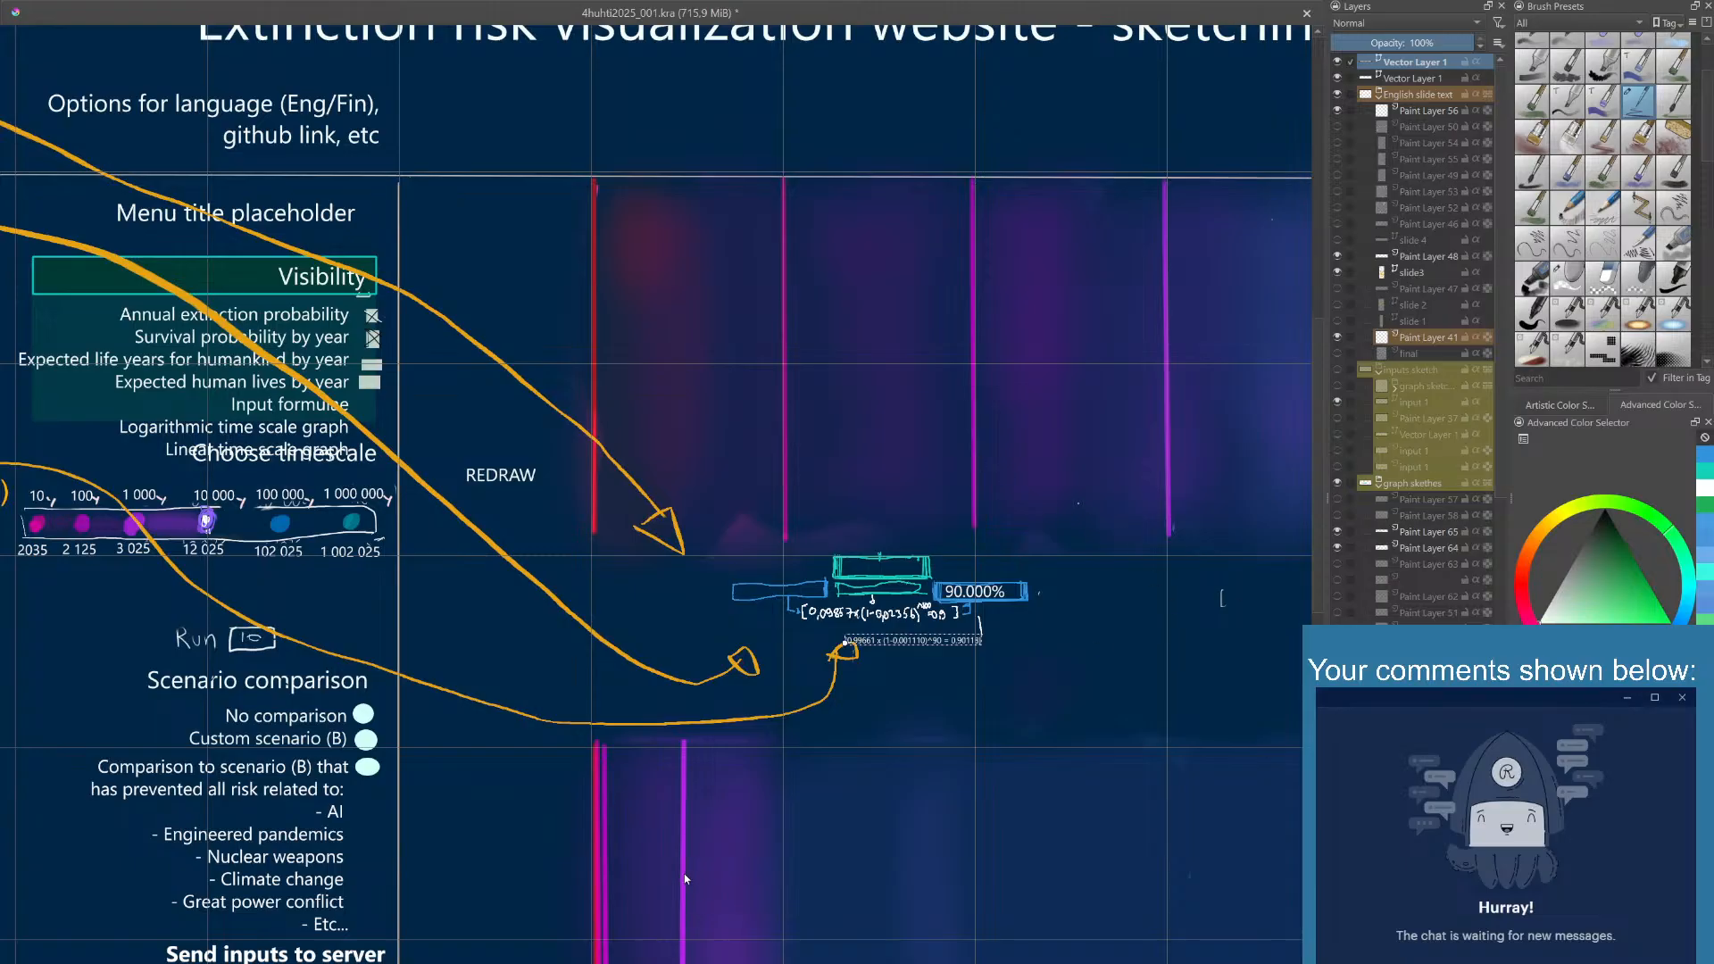
key("Escape")
left_click(1125, 746)
left_click_drag(953, 643, 897, 617)
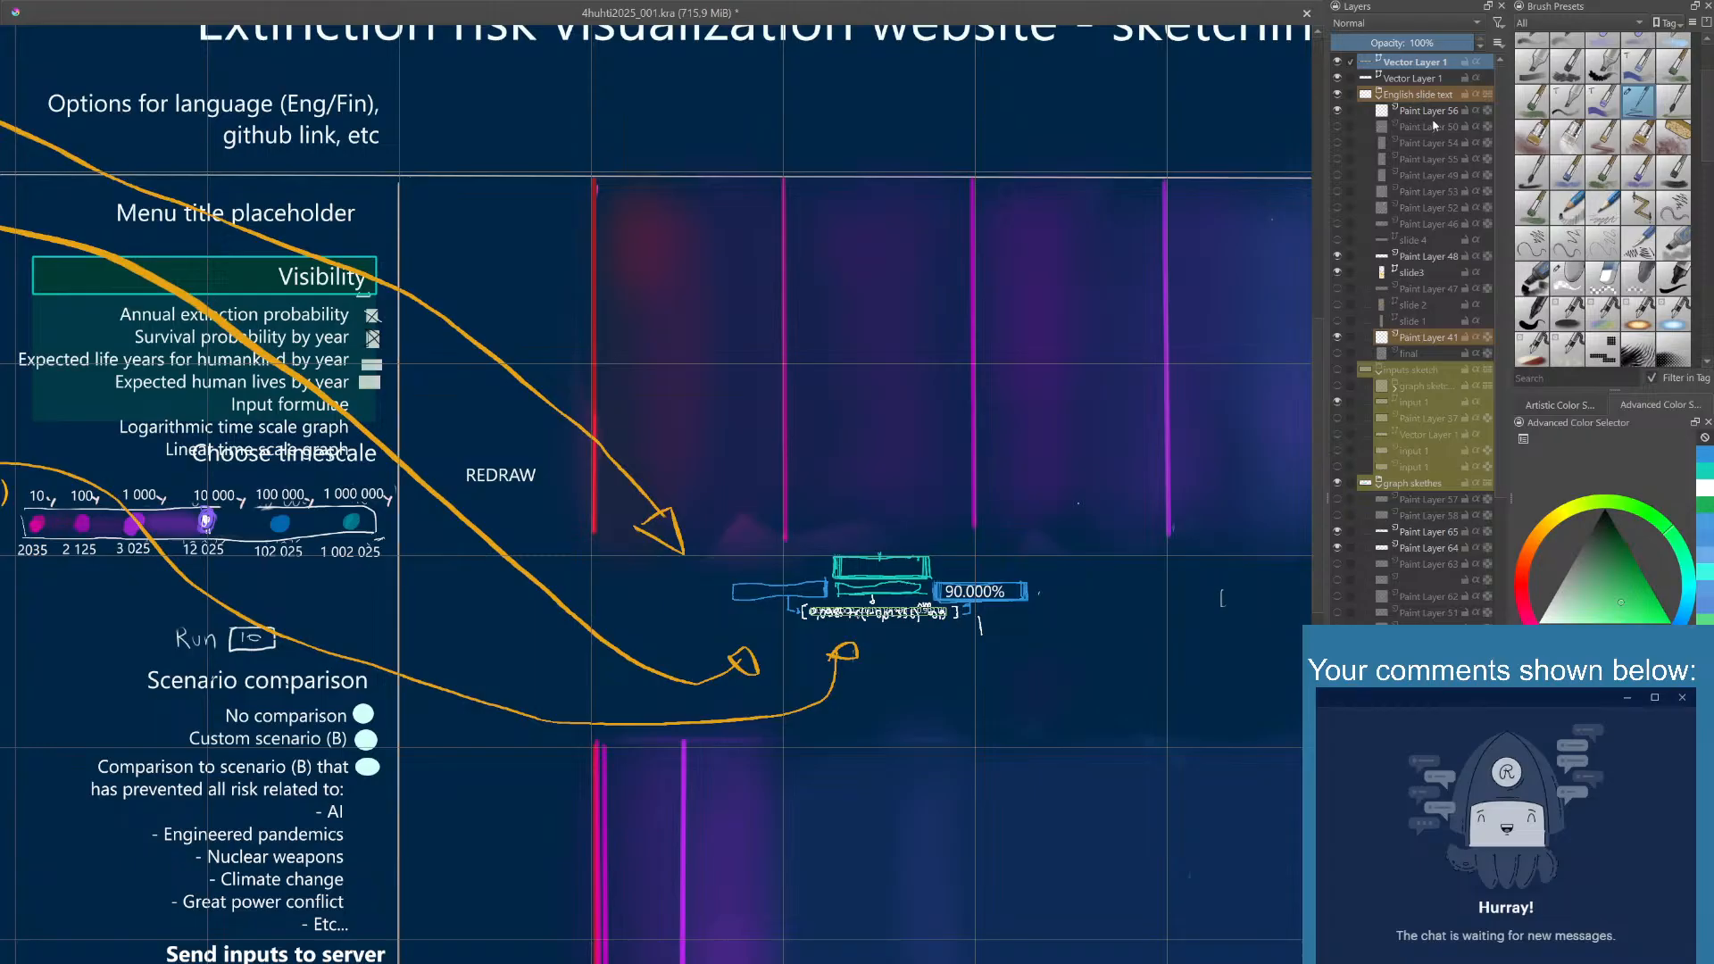
- Hide the old handwritten sketch on Paint Layer 64 and move the formula text up, directly left of the "90.000%" text
left_click(1337, 94)
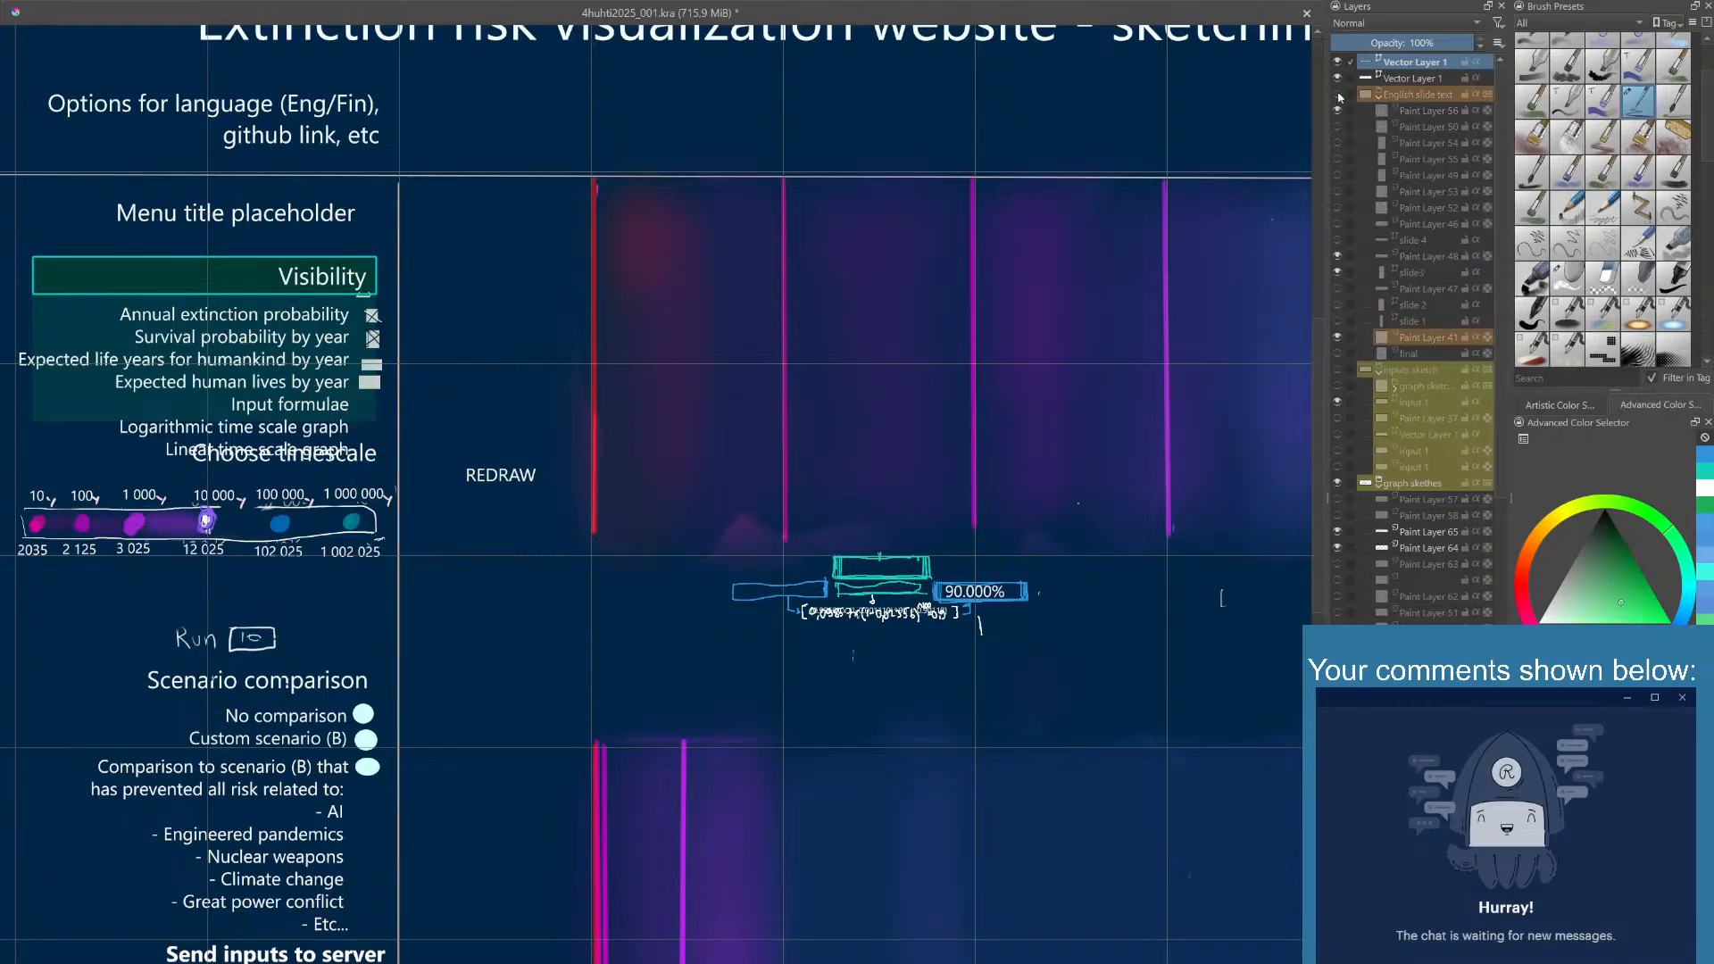
left_click(1337, 94)
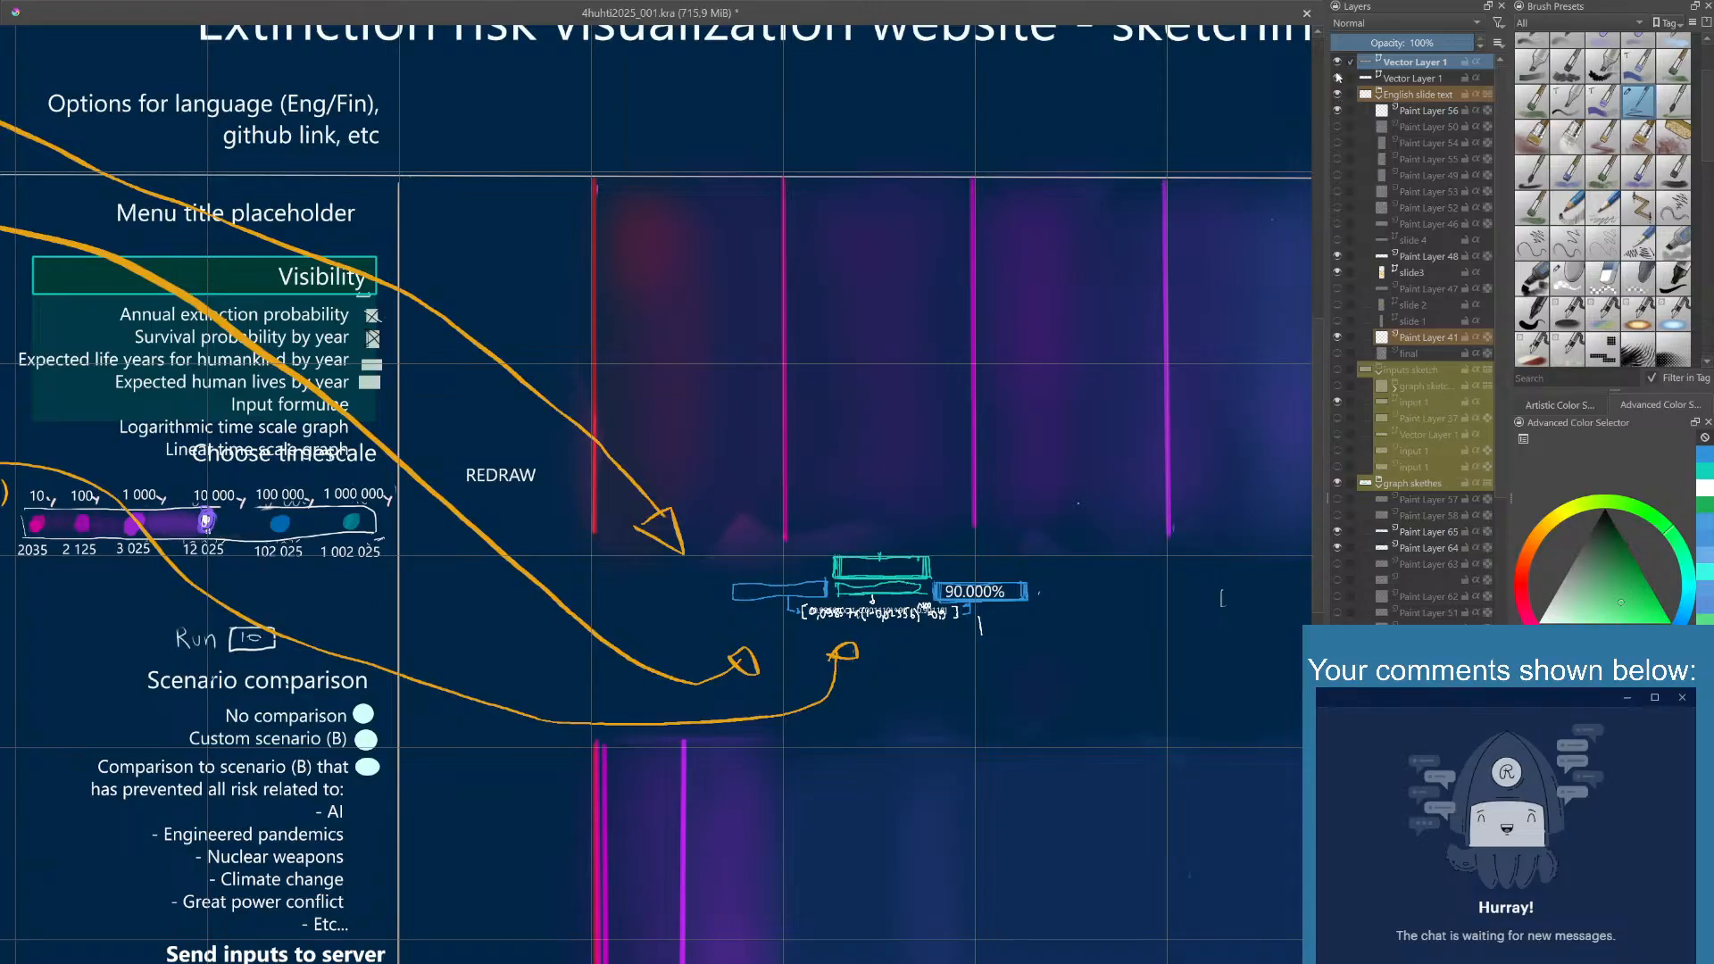
left_click(1338, 62)
left_click(1337, 62)
left_click(1338, 61)
left_click(1337, 62)
left_click(1342, 78)
left_click(1342, 79)
left_click(1338, 532)
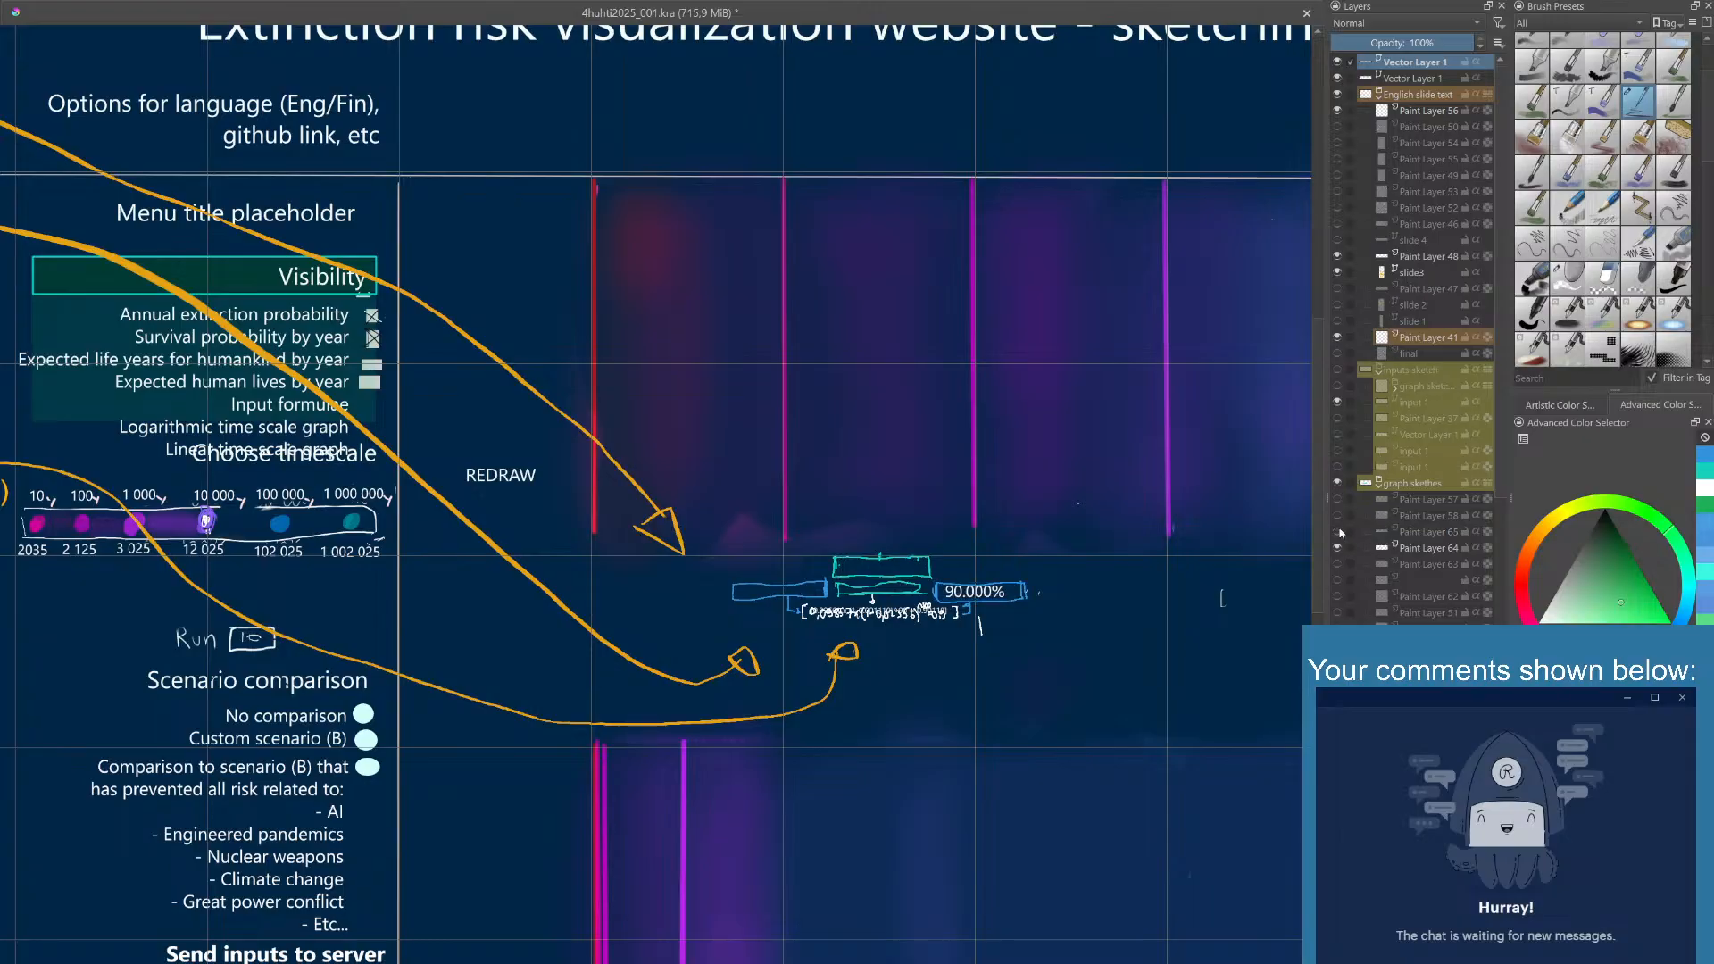
left_click(1338, 548)
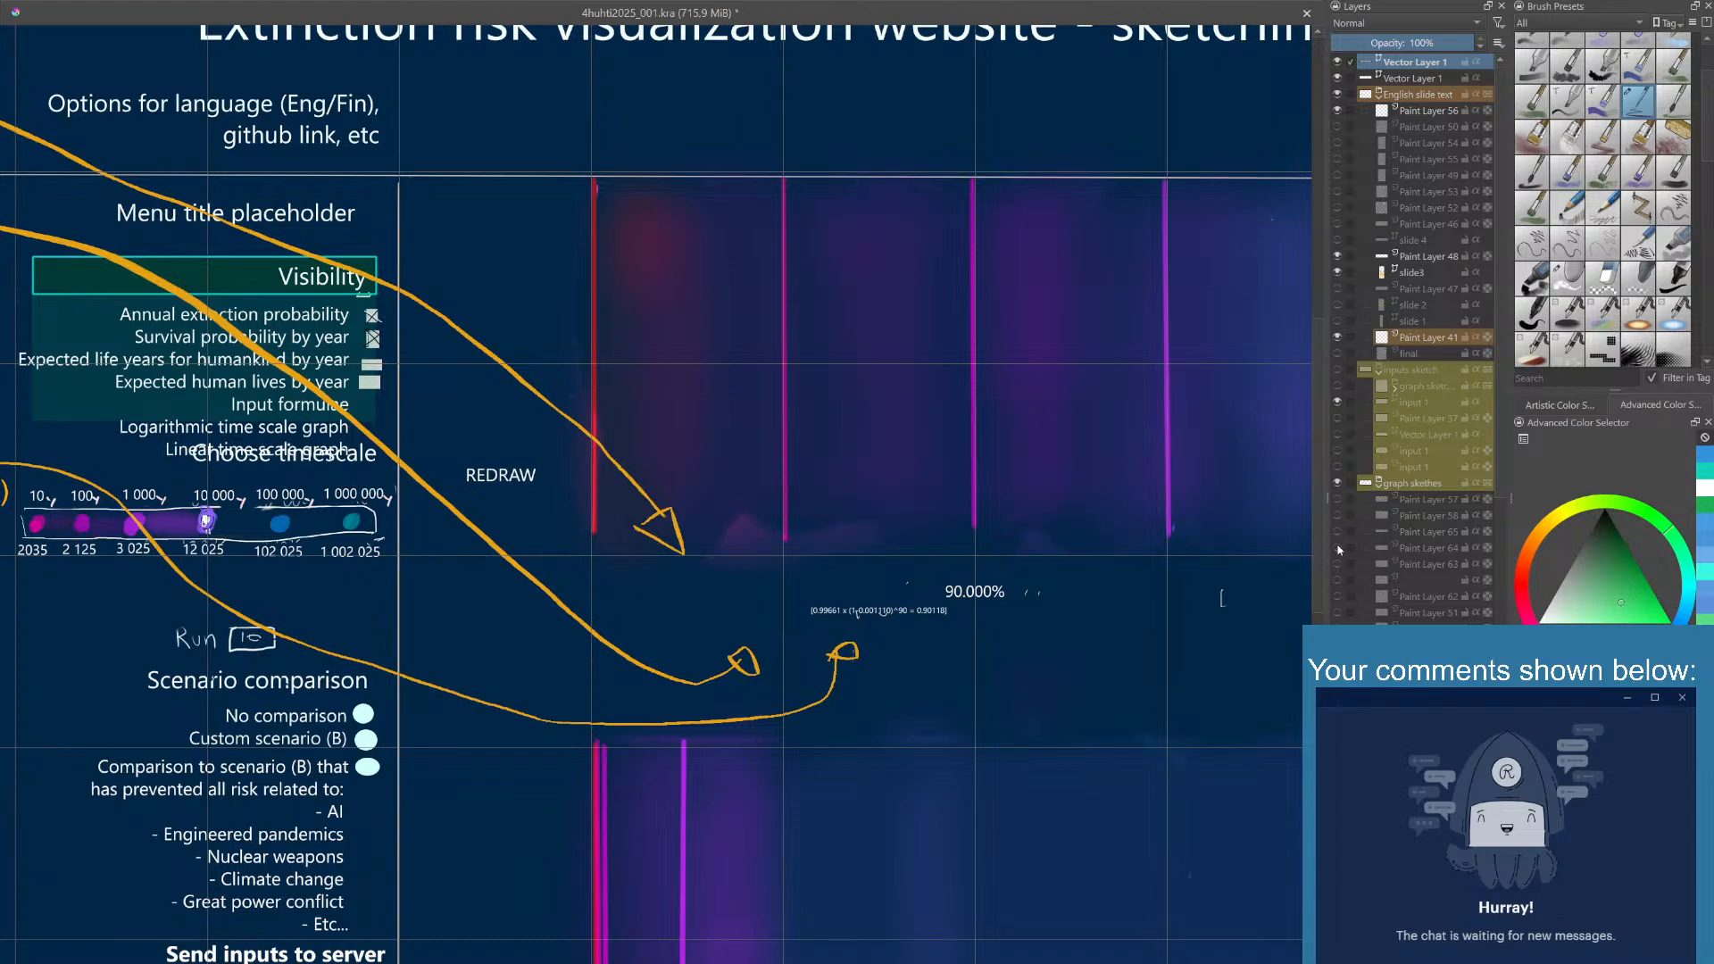
left_click(1338, 534)
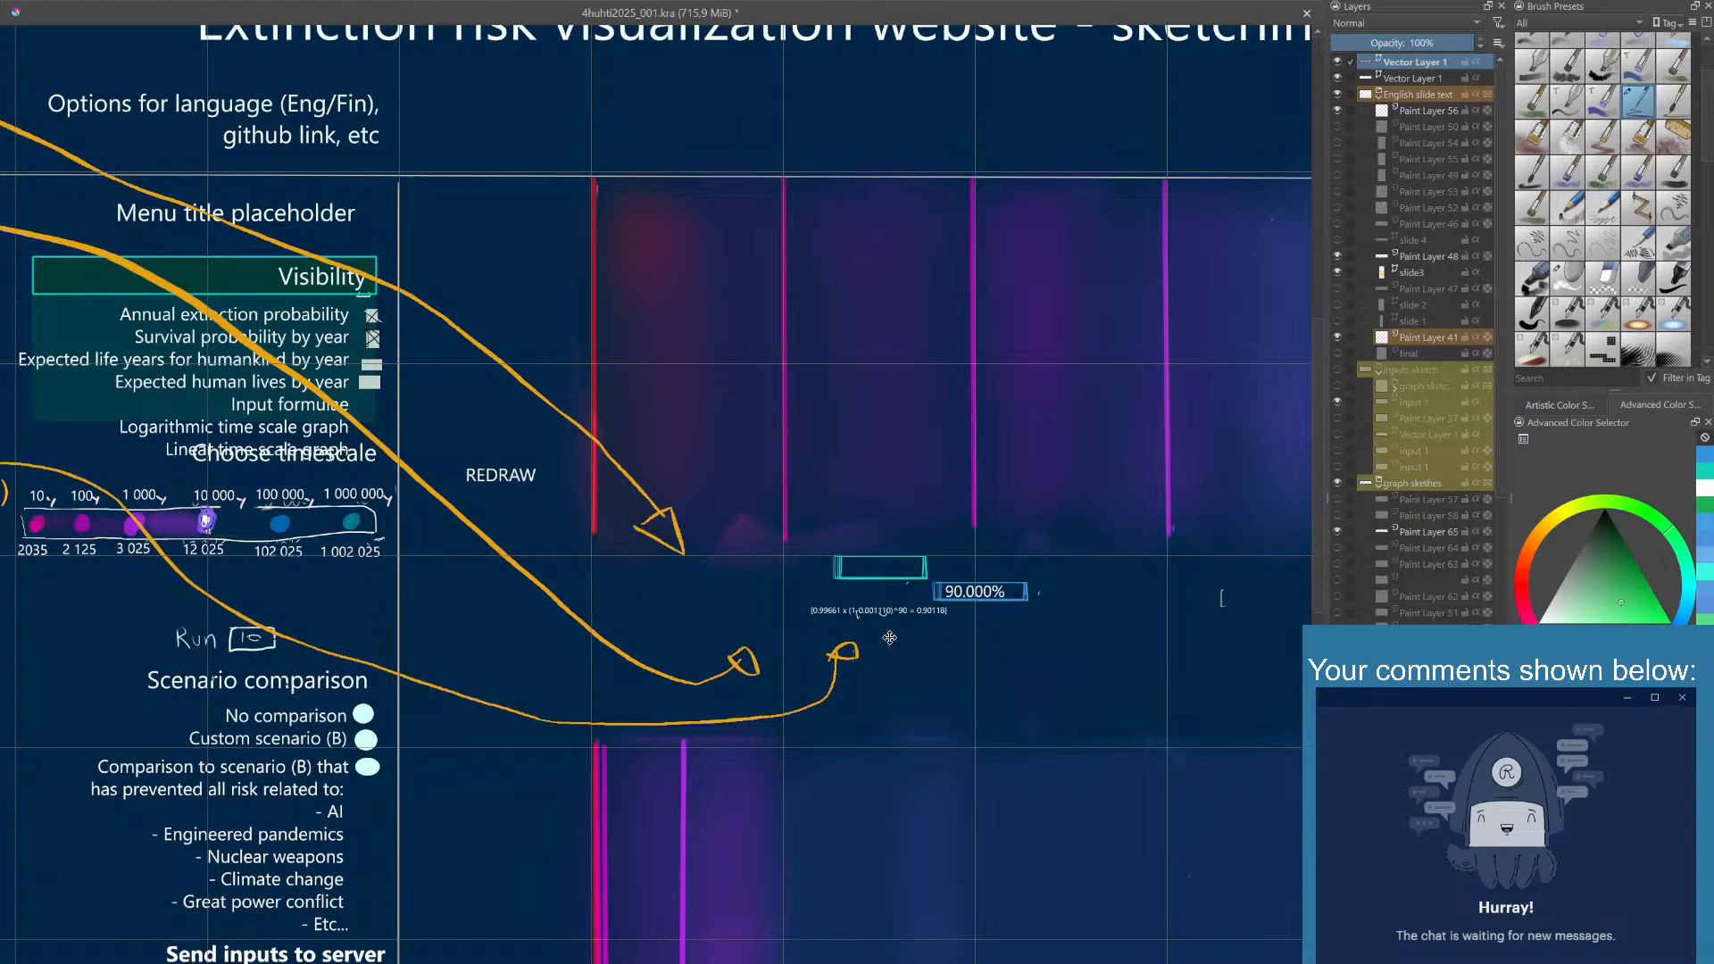
left_click_drag(904, 615, 904, 600)
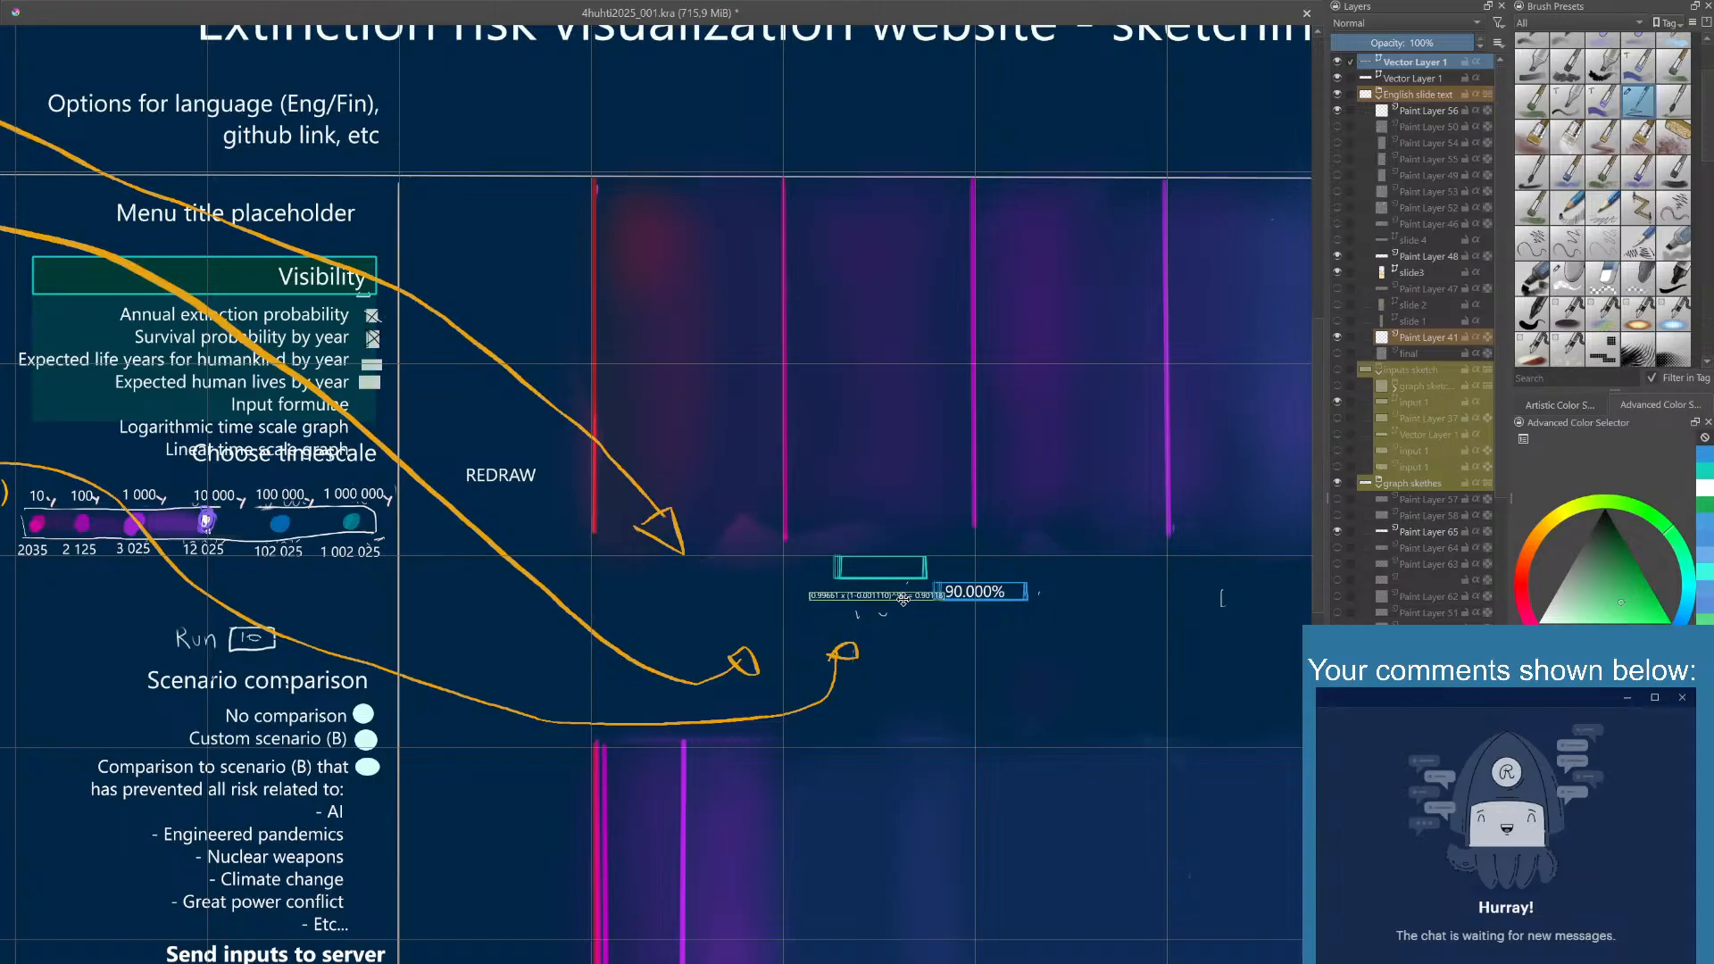
- Check the graph sketches group and Paint Layers 41, 48 and 65 for the source of the stray marks around the value boxes
left_click(1338, 484)
left_click(1339, 484)
left_click(1337, 336)
left_click(1337, 336)
left_click(1339, 531)
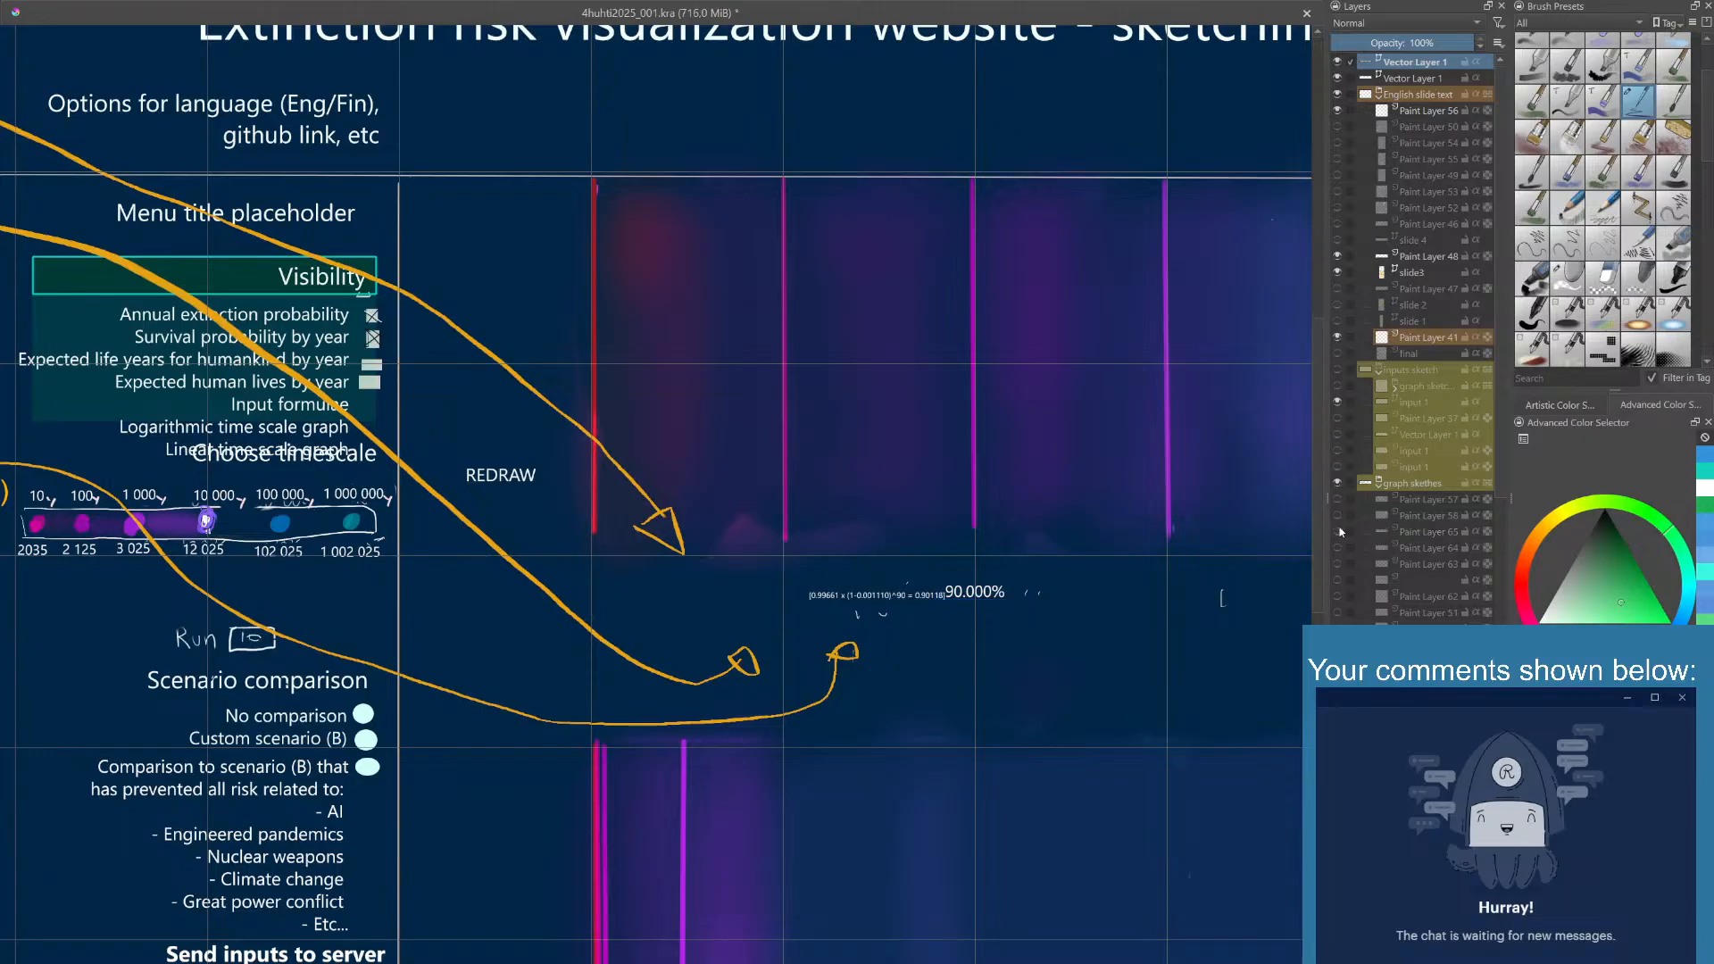
left_click(1338, 531)
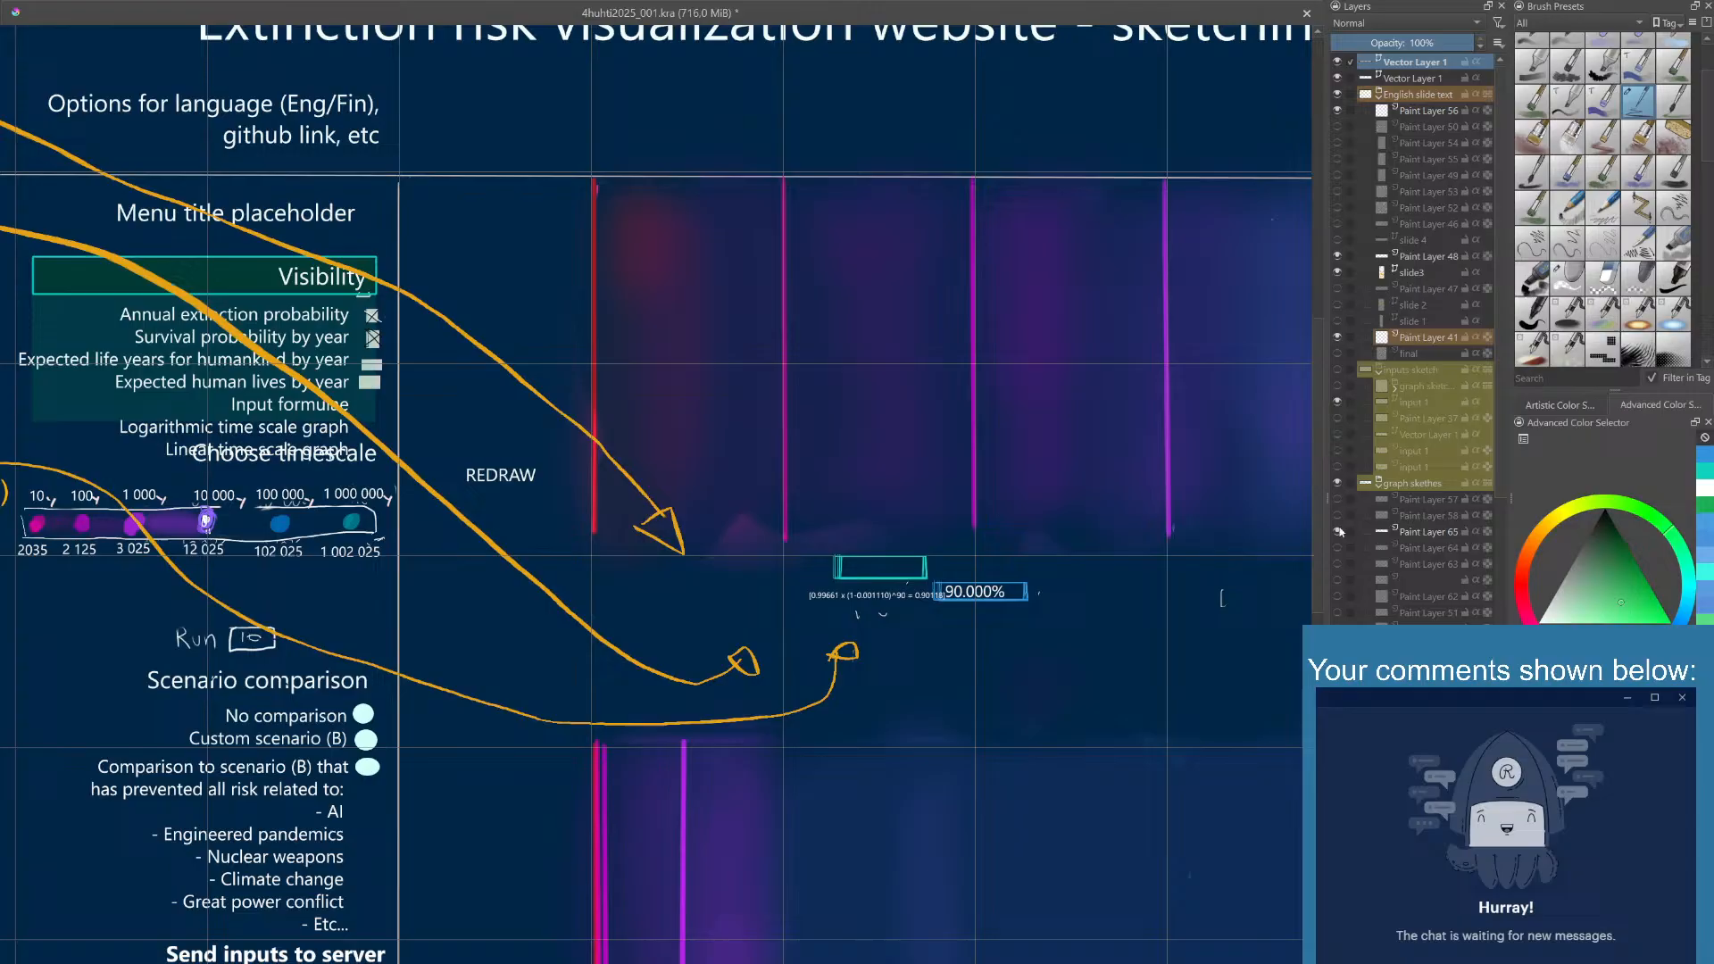
left_click(1339, 260)
left_click(1339, 260)
left_click(1340, 531)
left_click(1340, 531)
left_click(1339, 532)
left_click(1339, 531)
left_click(1339, 531)
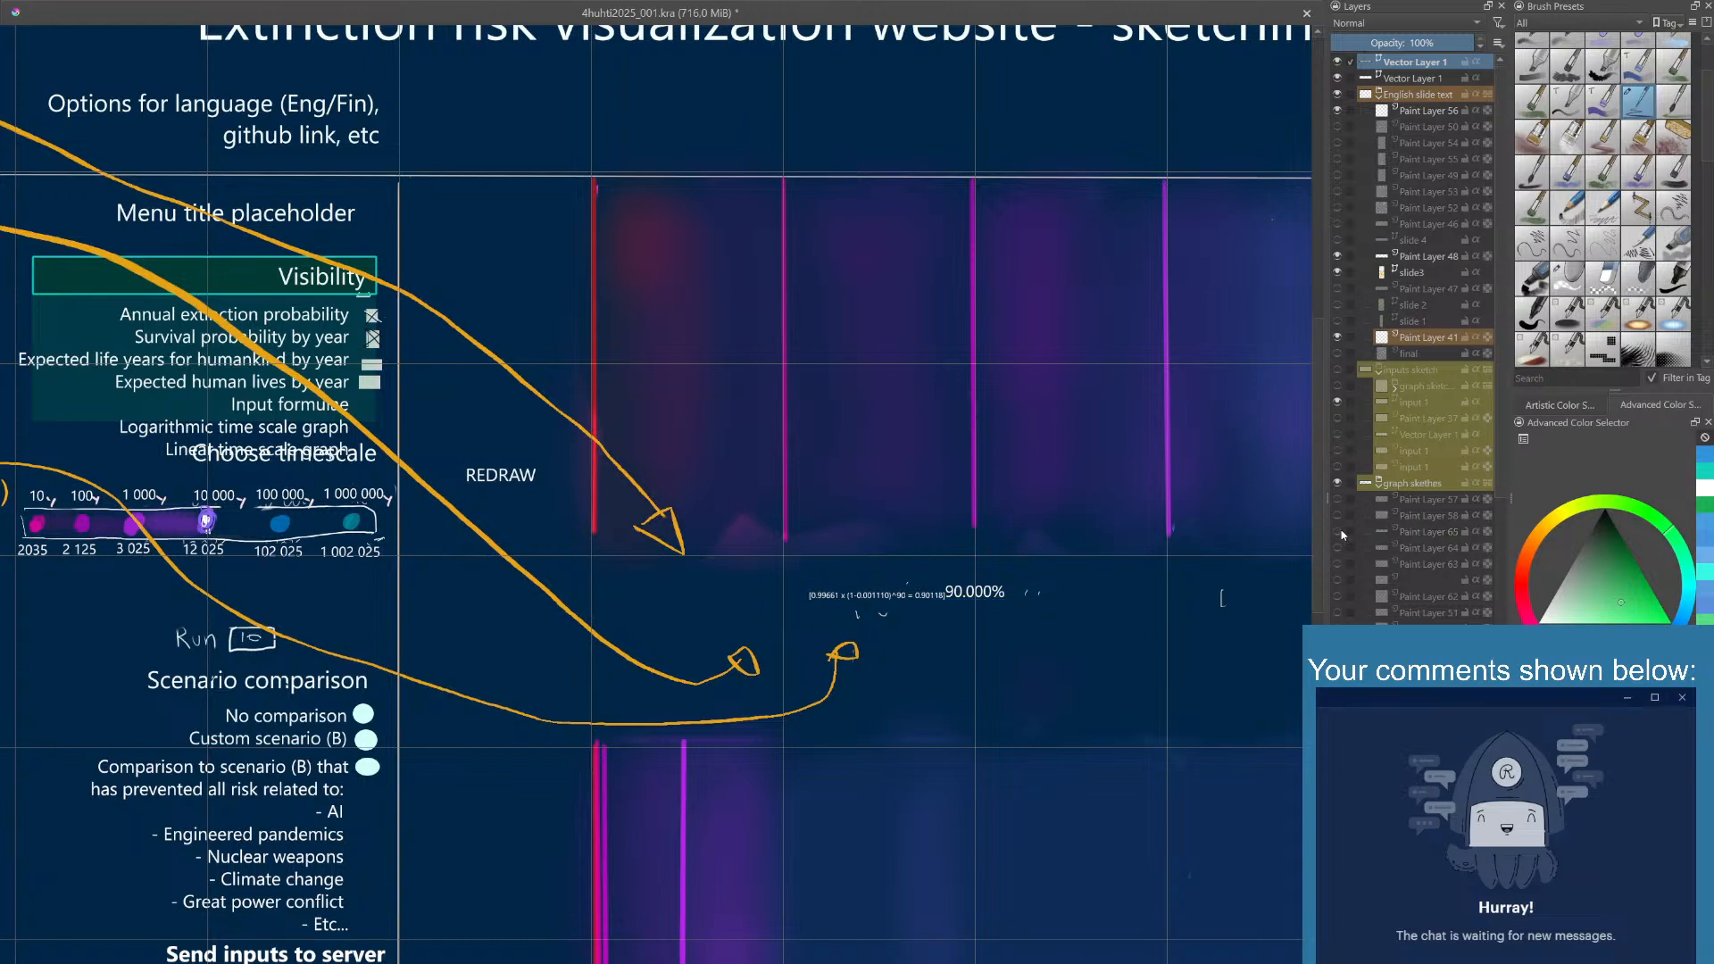
left_click(1340, 531)
left_click(1340, 531)
left_click(1339, 531)
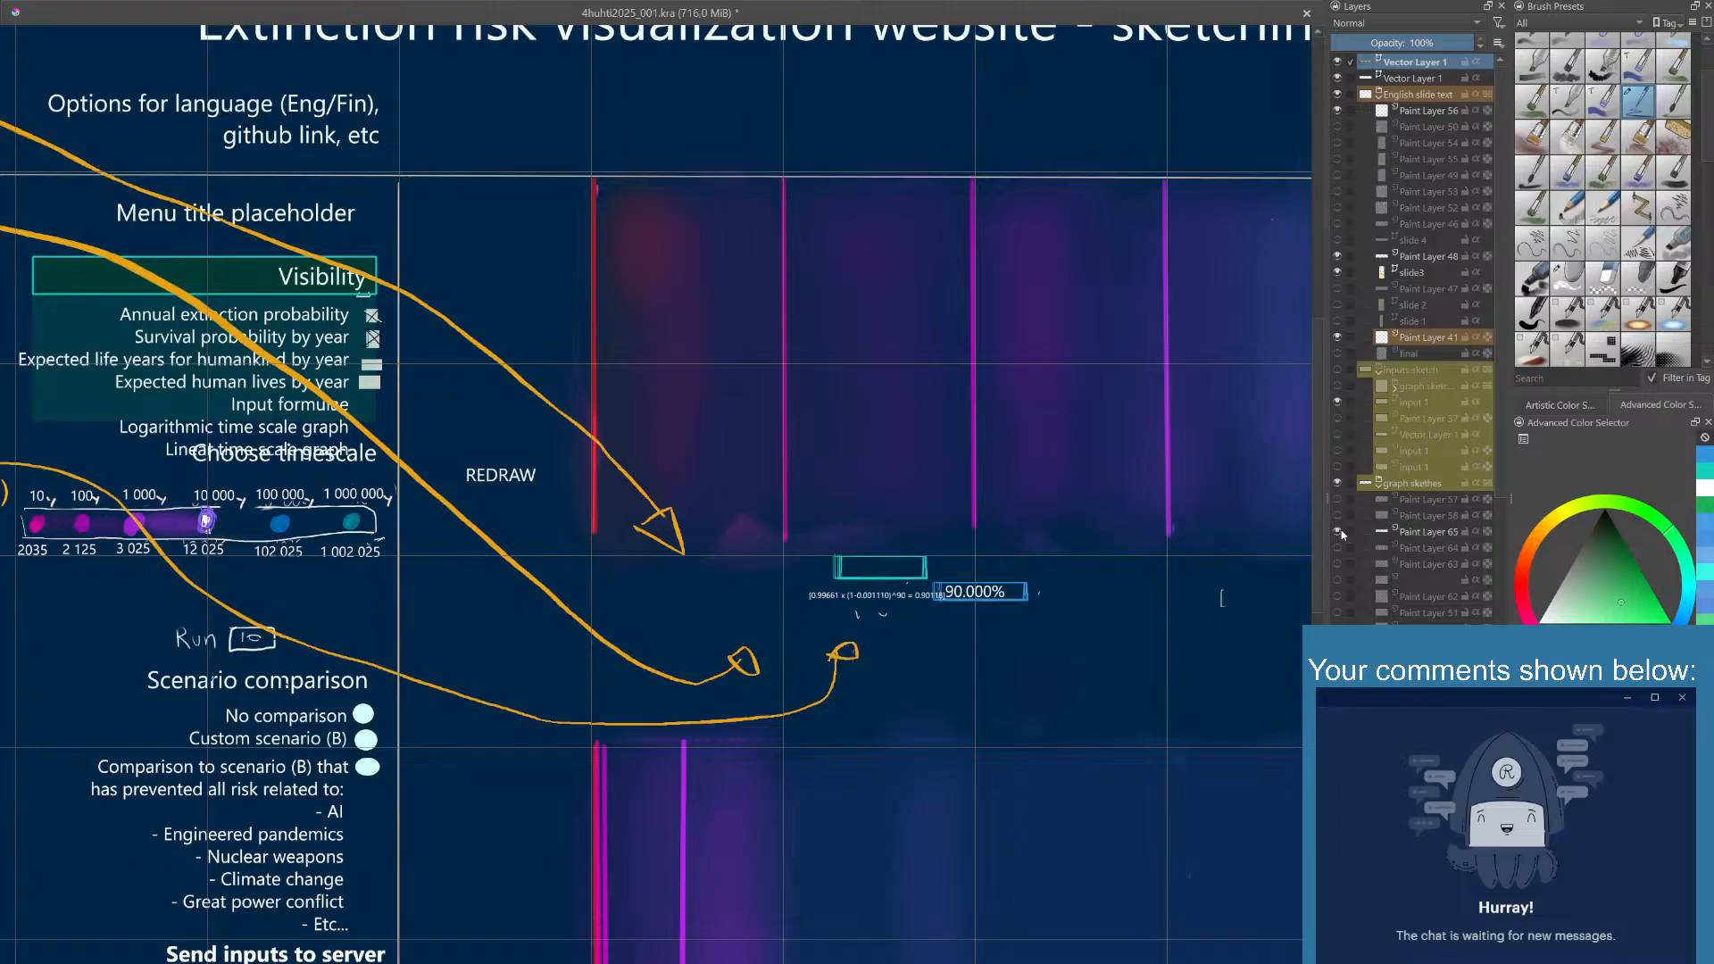
left_click(1339, 531)
left_click(1339, 531)
- Inspect the menu and sketch groups, Paint Layers 48 and 56, and the vector layers for the remaining stray marks
scroll(1386, 563, "down", 3)
scroll(1385, 549, "up", 3)
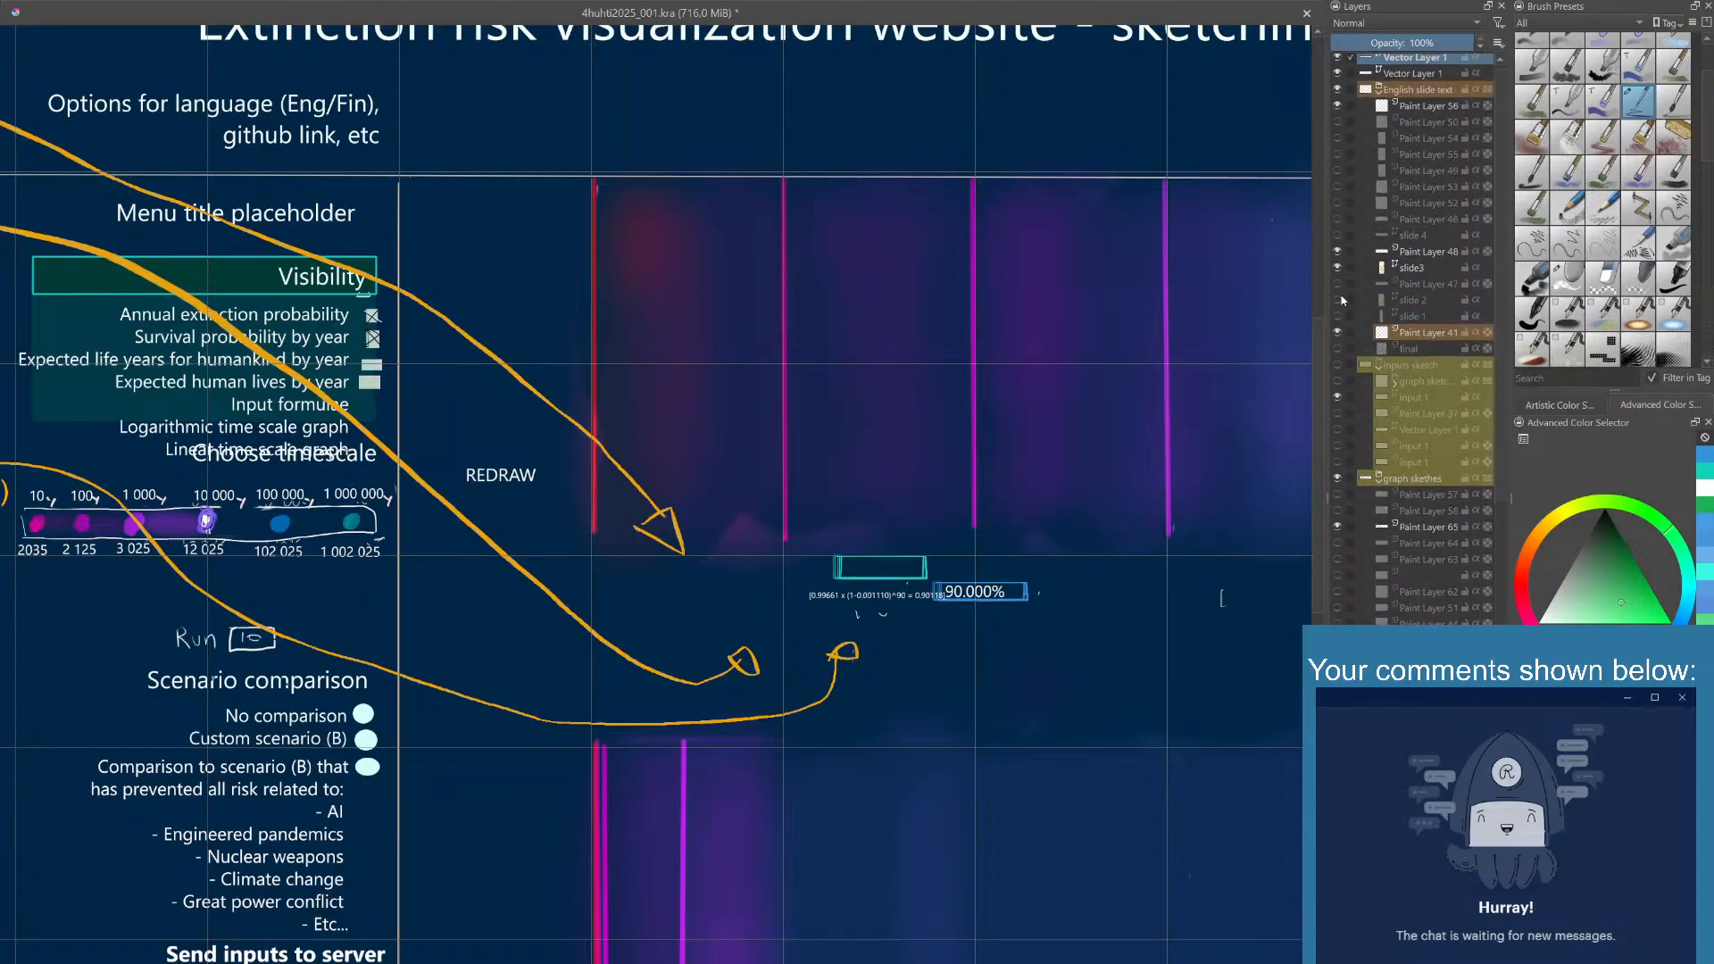
scroll(1342, 301, "down", 8)
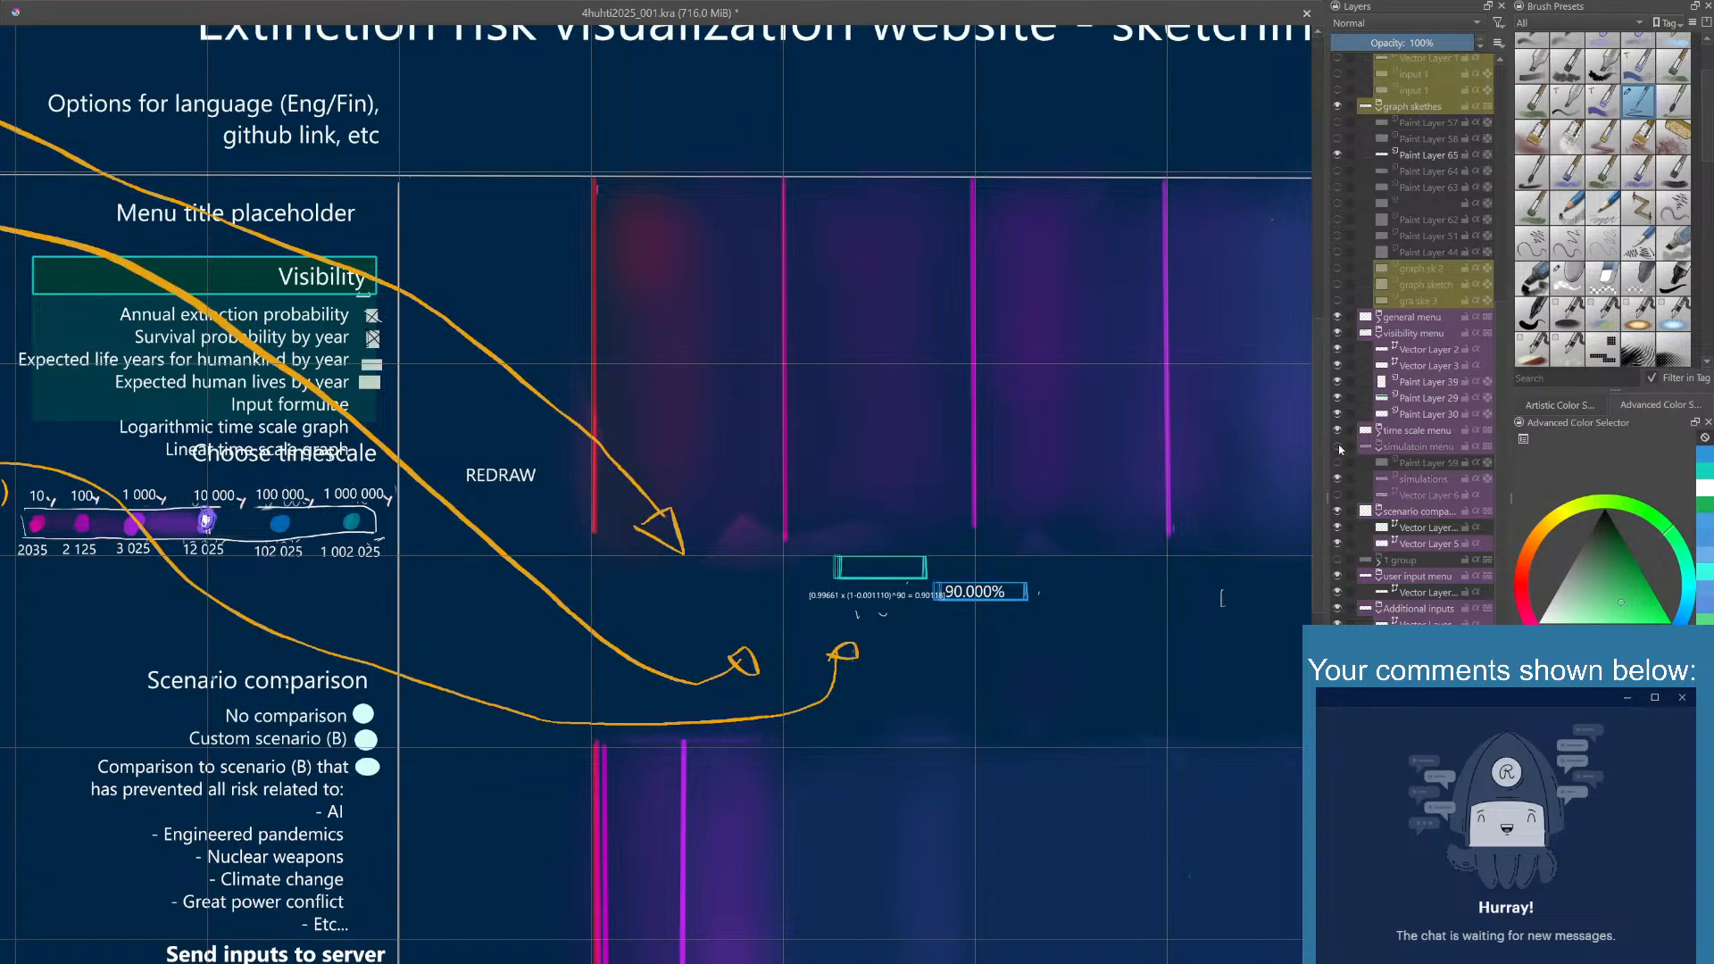
left_click(1338, 334)
left_click(1338, 334)
scroll(1348, 293, "up", 3)
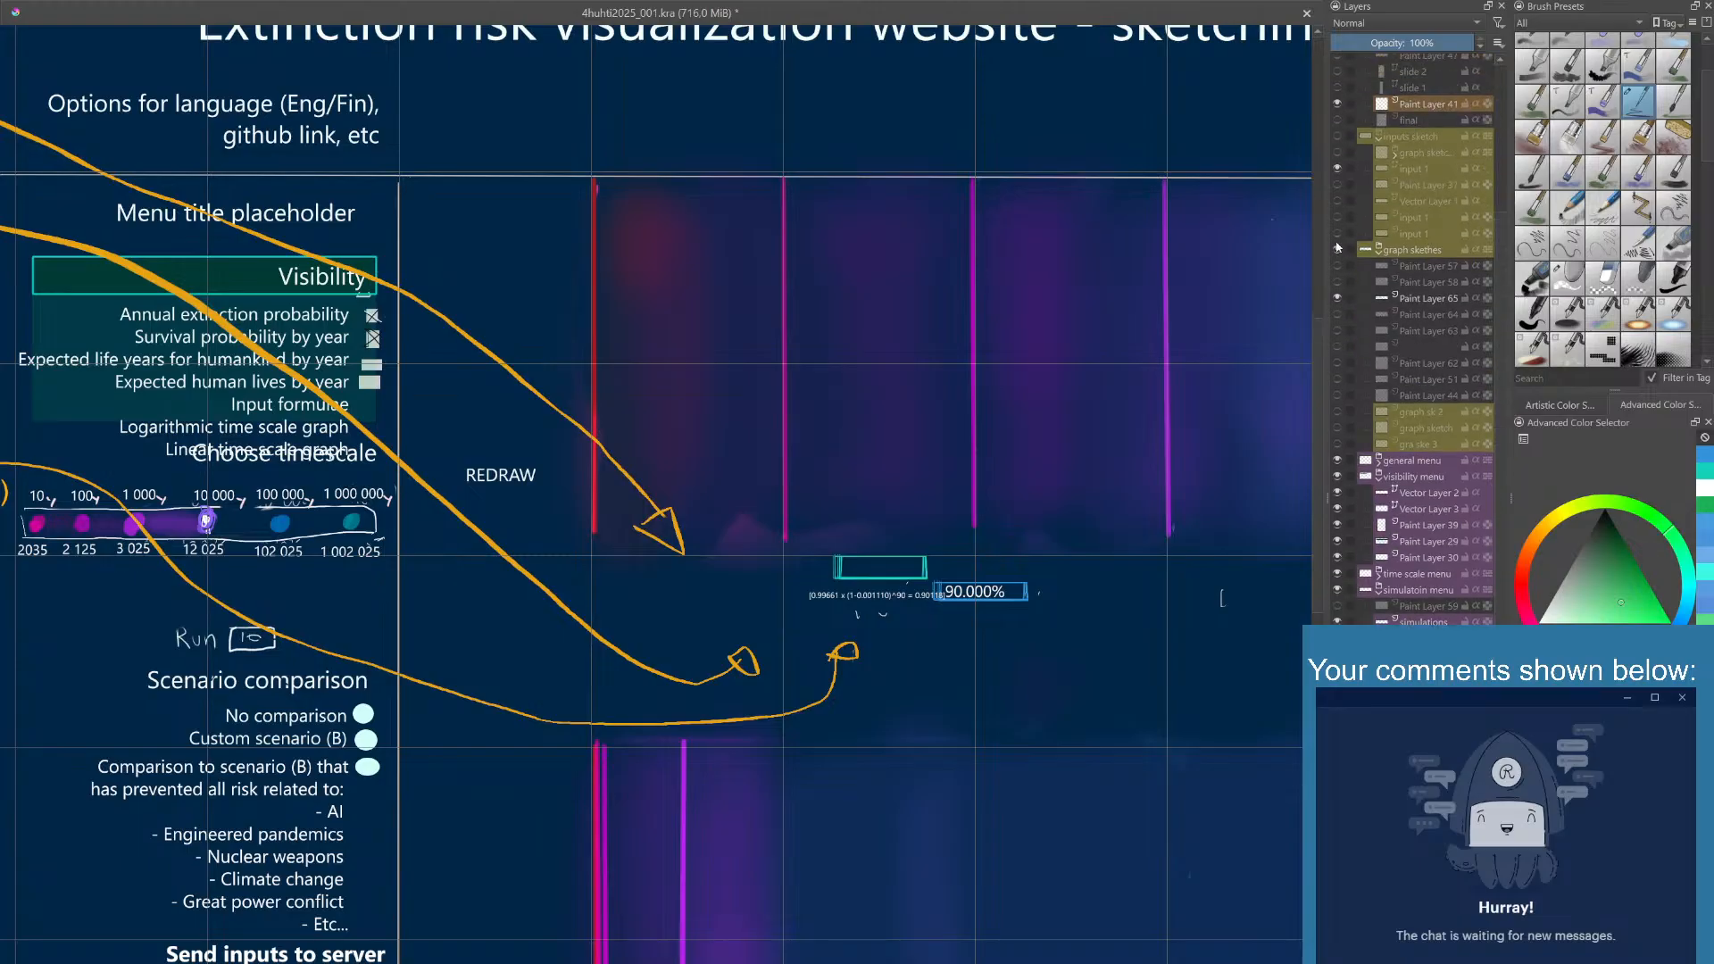
left_click(1338, 249)
left_click(1338, 249)
scroll(1348, 214, "up", 1)
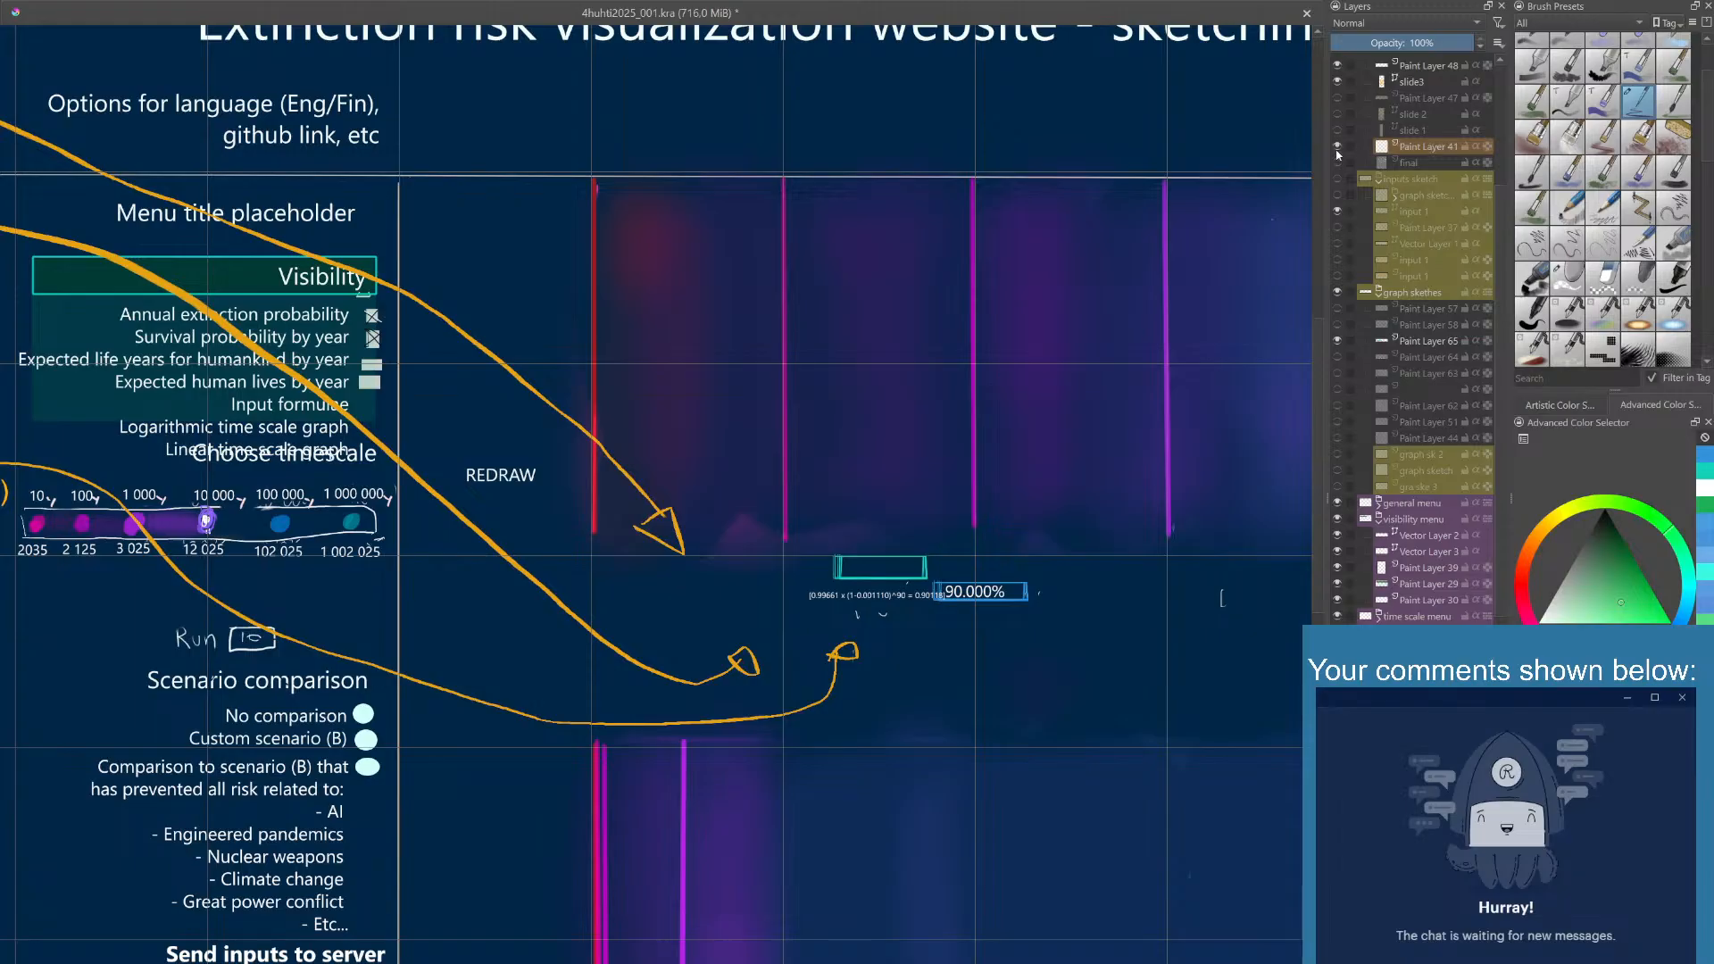
scroll(1338, 154, "up", 2)
scroll(1339, 156, "up", 1)
left_click(1339, 180)
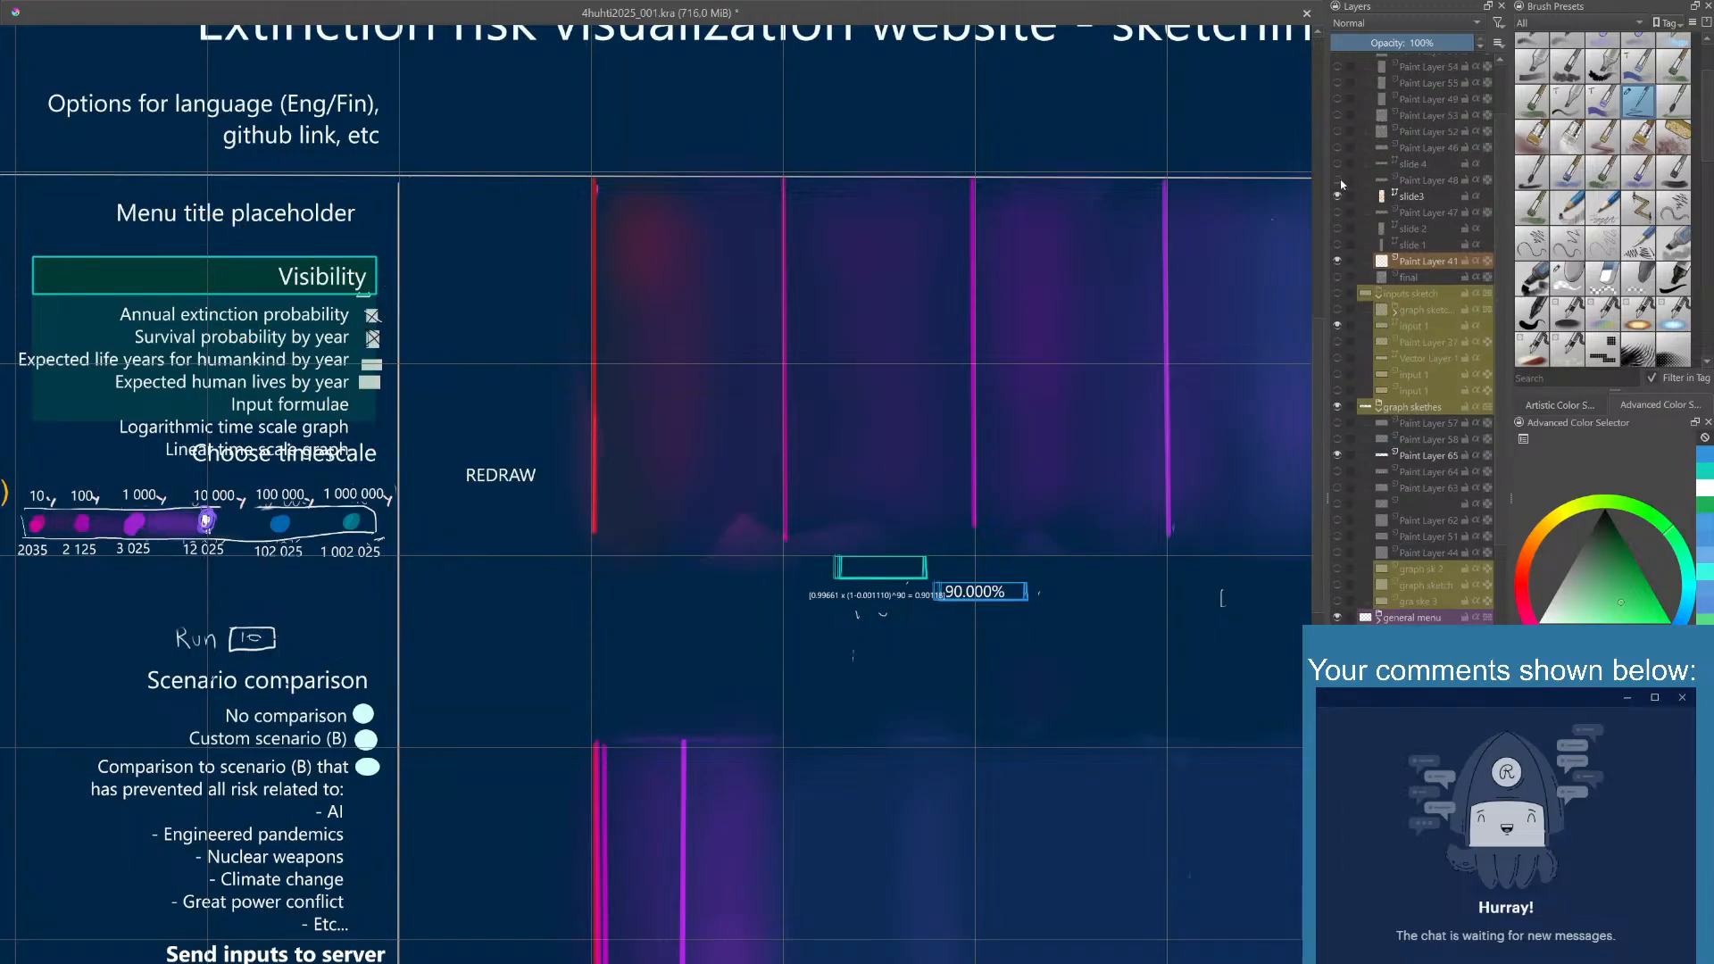
left_click(1338, 180)
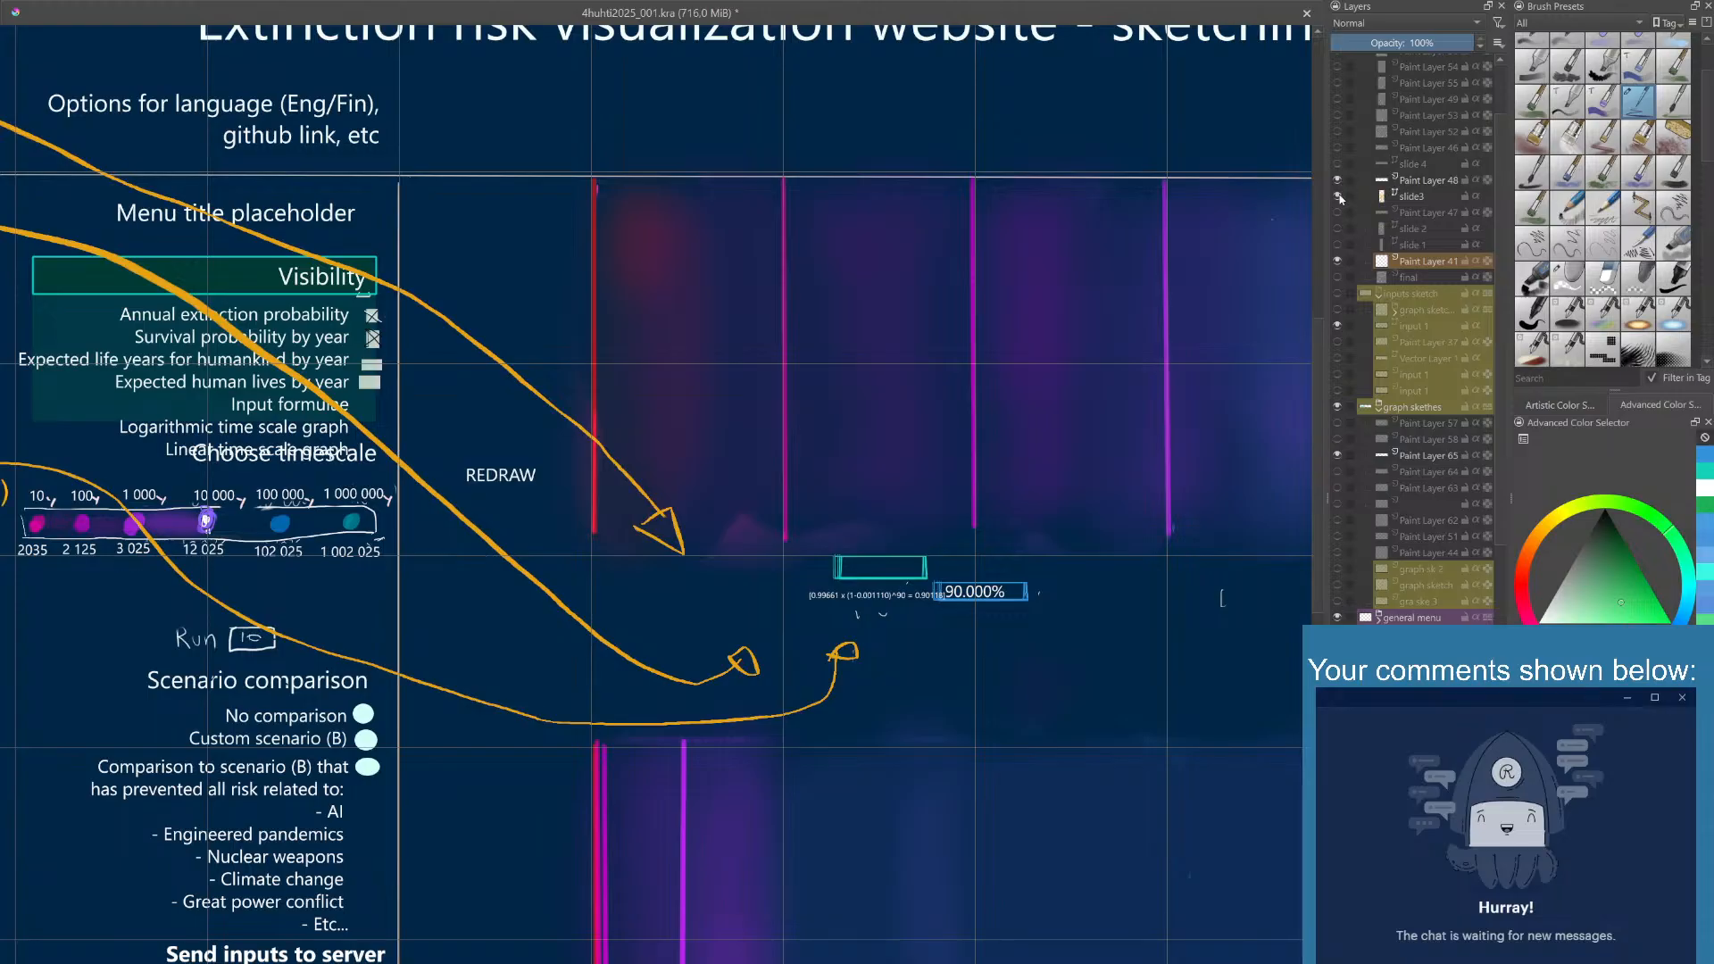
scroll(1340, 199, "up", 2)
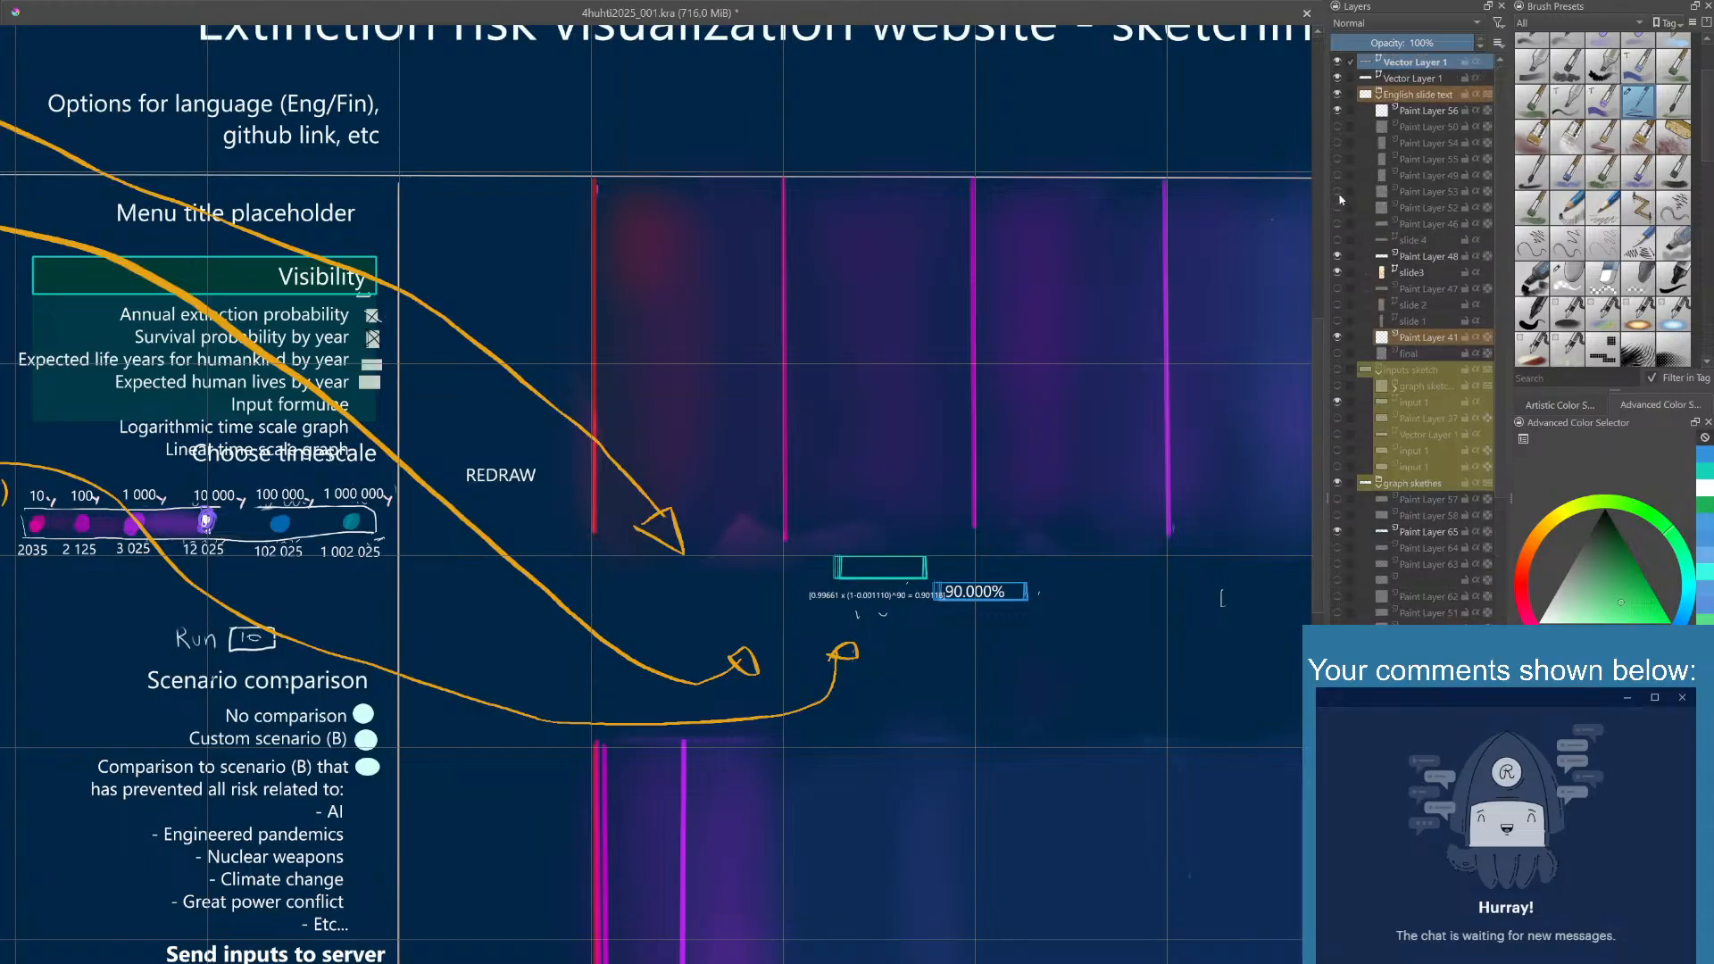
left_click(1338, 110)
left_click(1338, 110)
left_click(1338, 93)
left_click(1337, 93)
left_click(1337, 79)
left_click(1337, 79)
left_click(1337, 62)
left_click(1338, 63)
- Check the Additional inputs group's visibility and erase the stray marks around the value boxes
scroll(1386, 315, "down", 8)
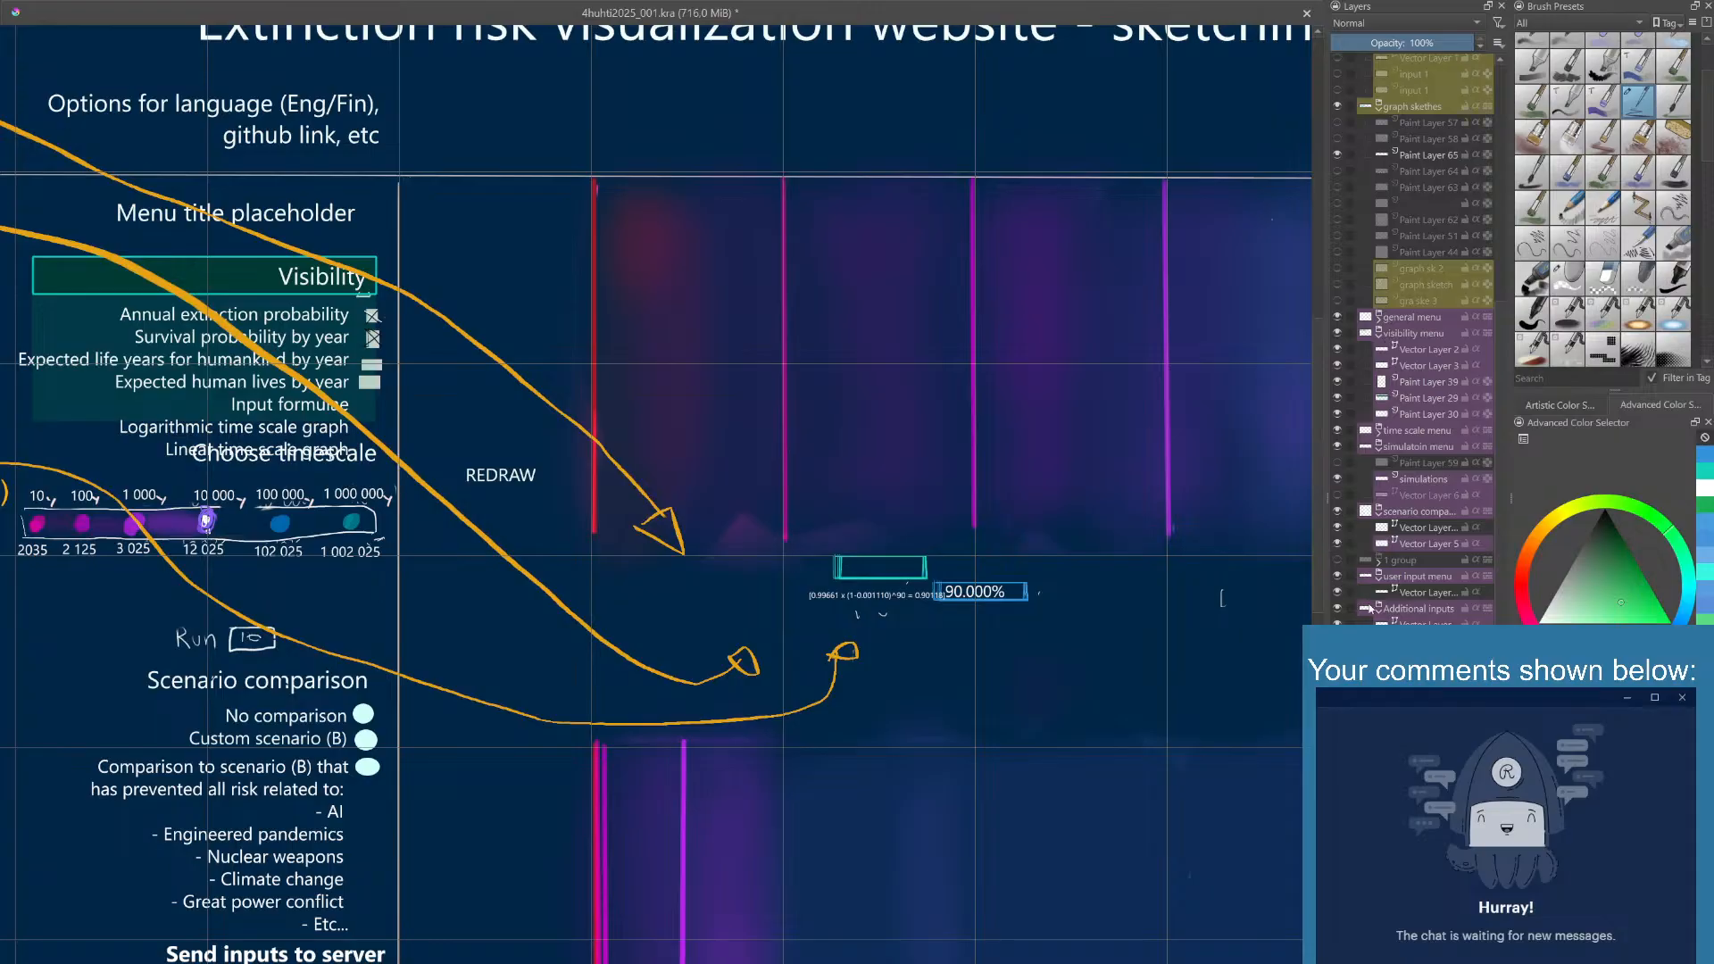
left_click(1337, 609)
left_click(1337, 609)
right_click(880, 657)
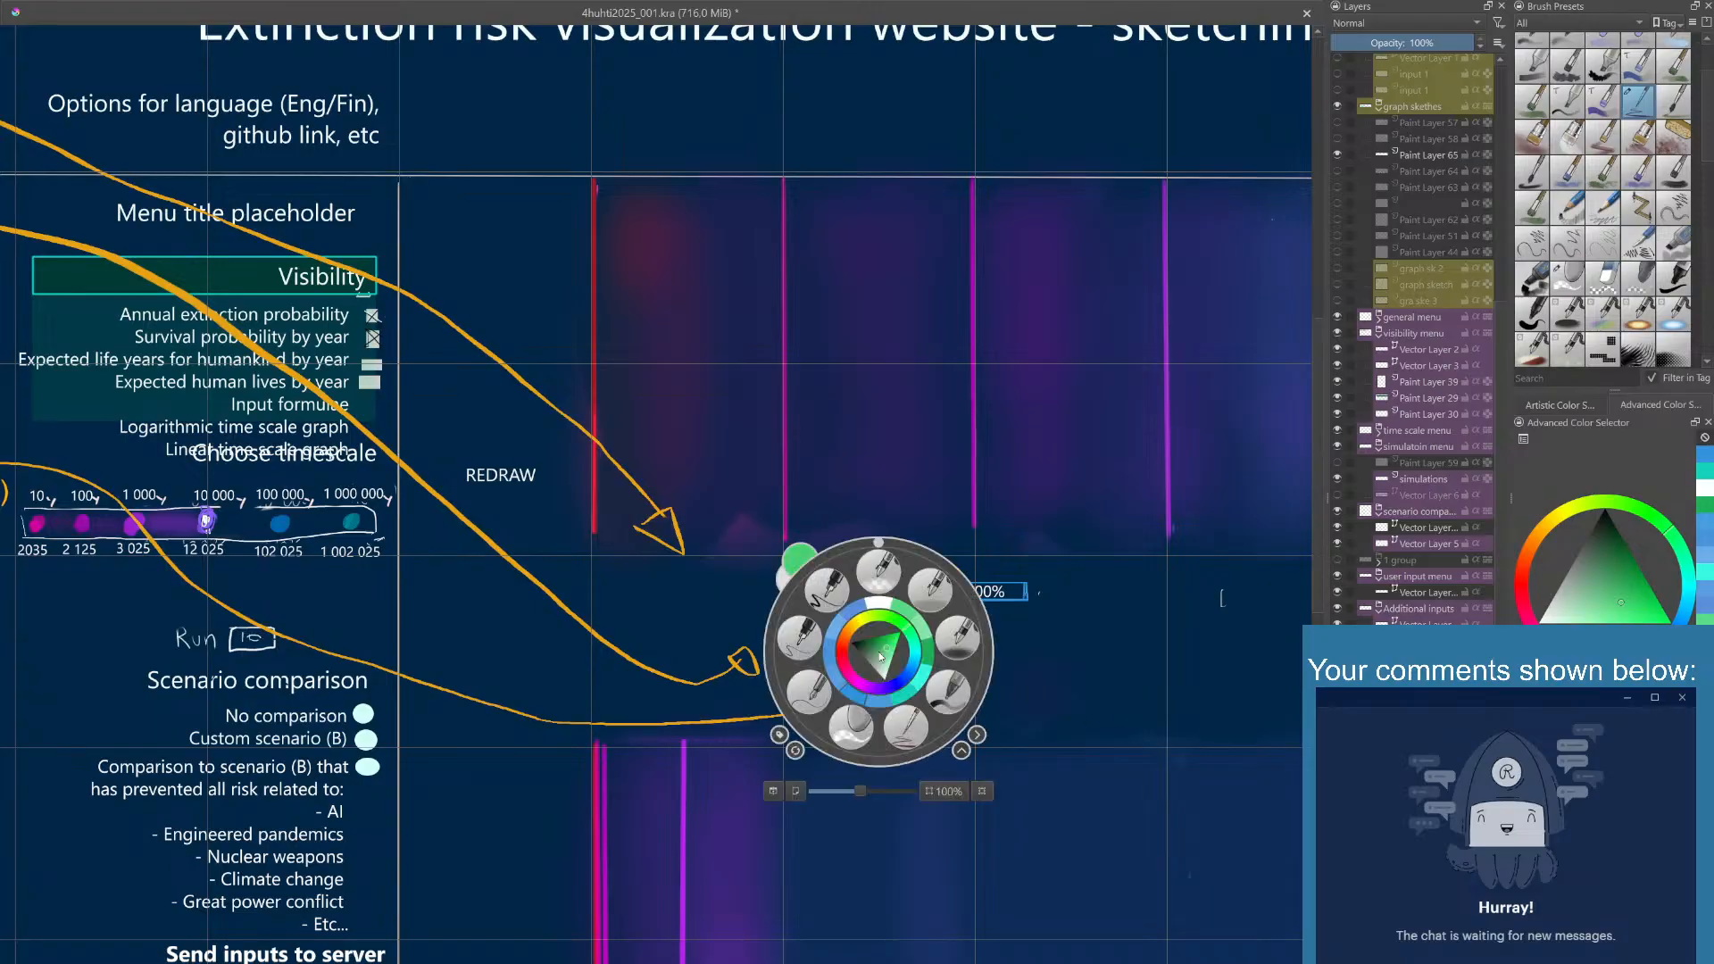
left_click(850, 726)
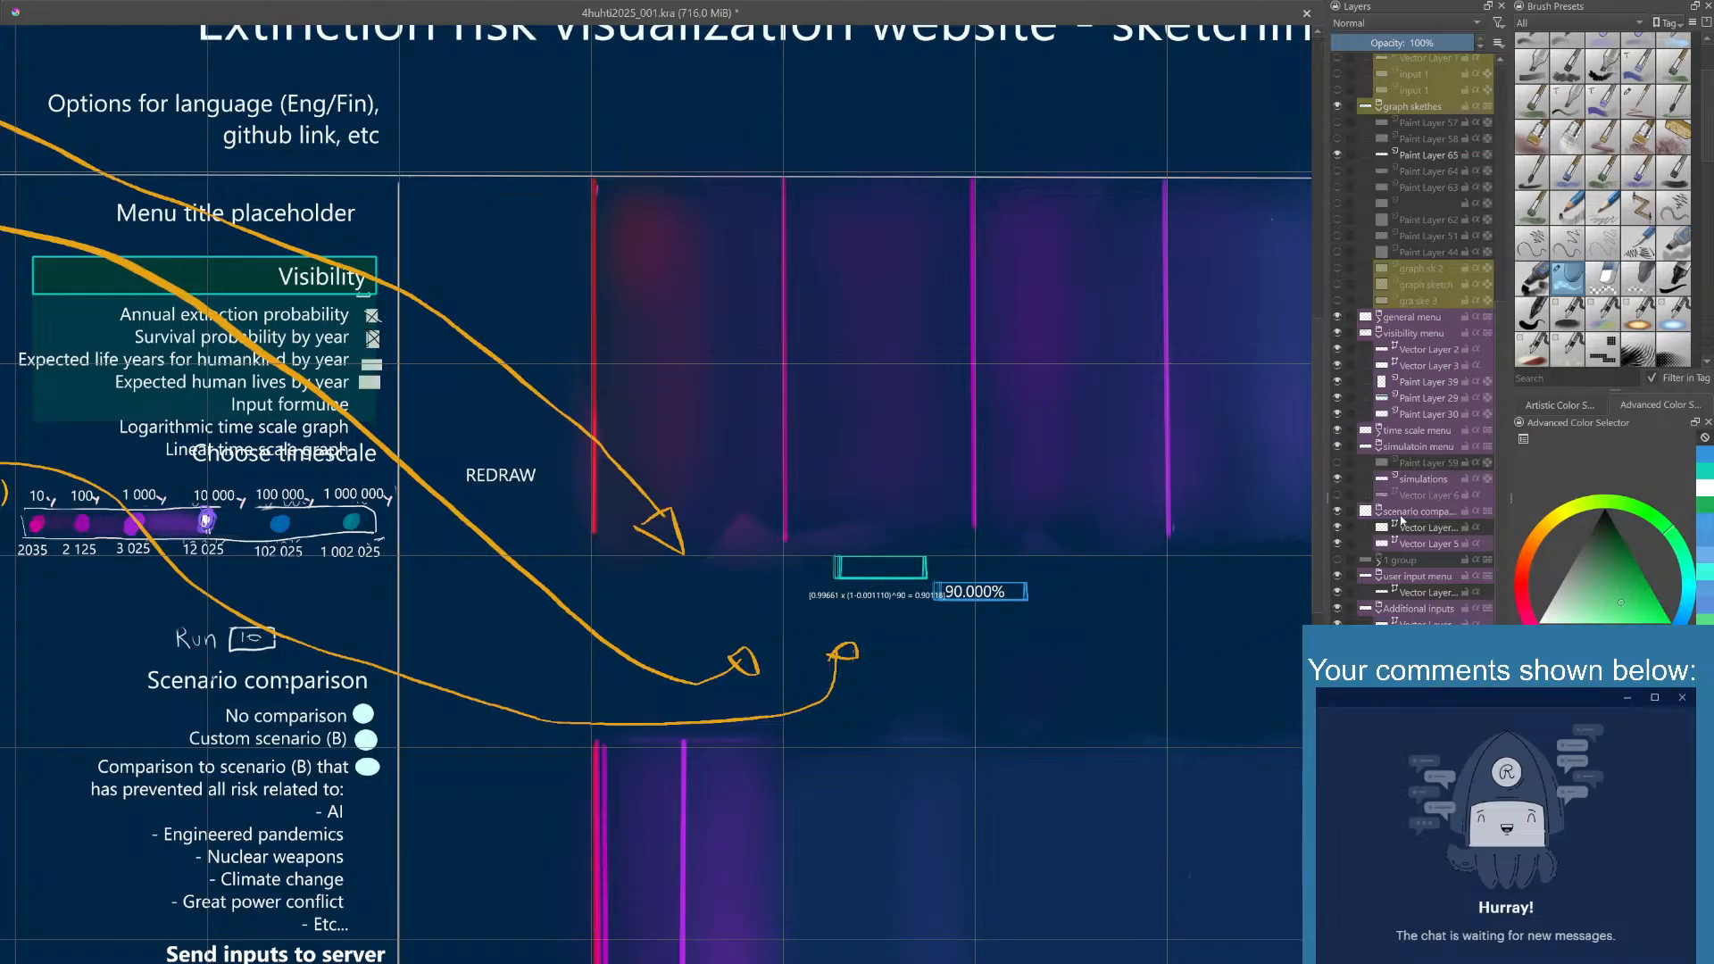
- Compare the cleaned graph area with the value boxes on Paint Layer 65 hidden and shown
scroll(1401, 521, "up", 8)
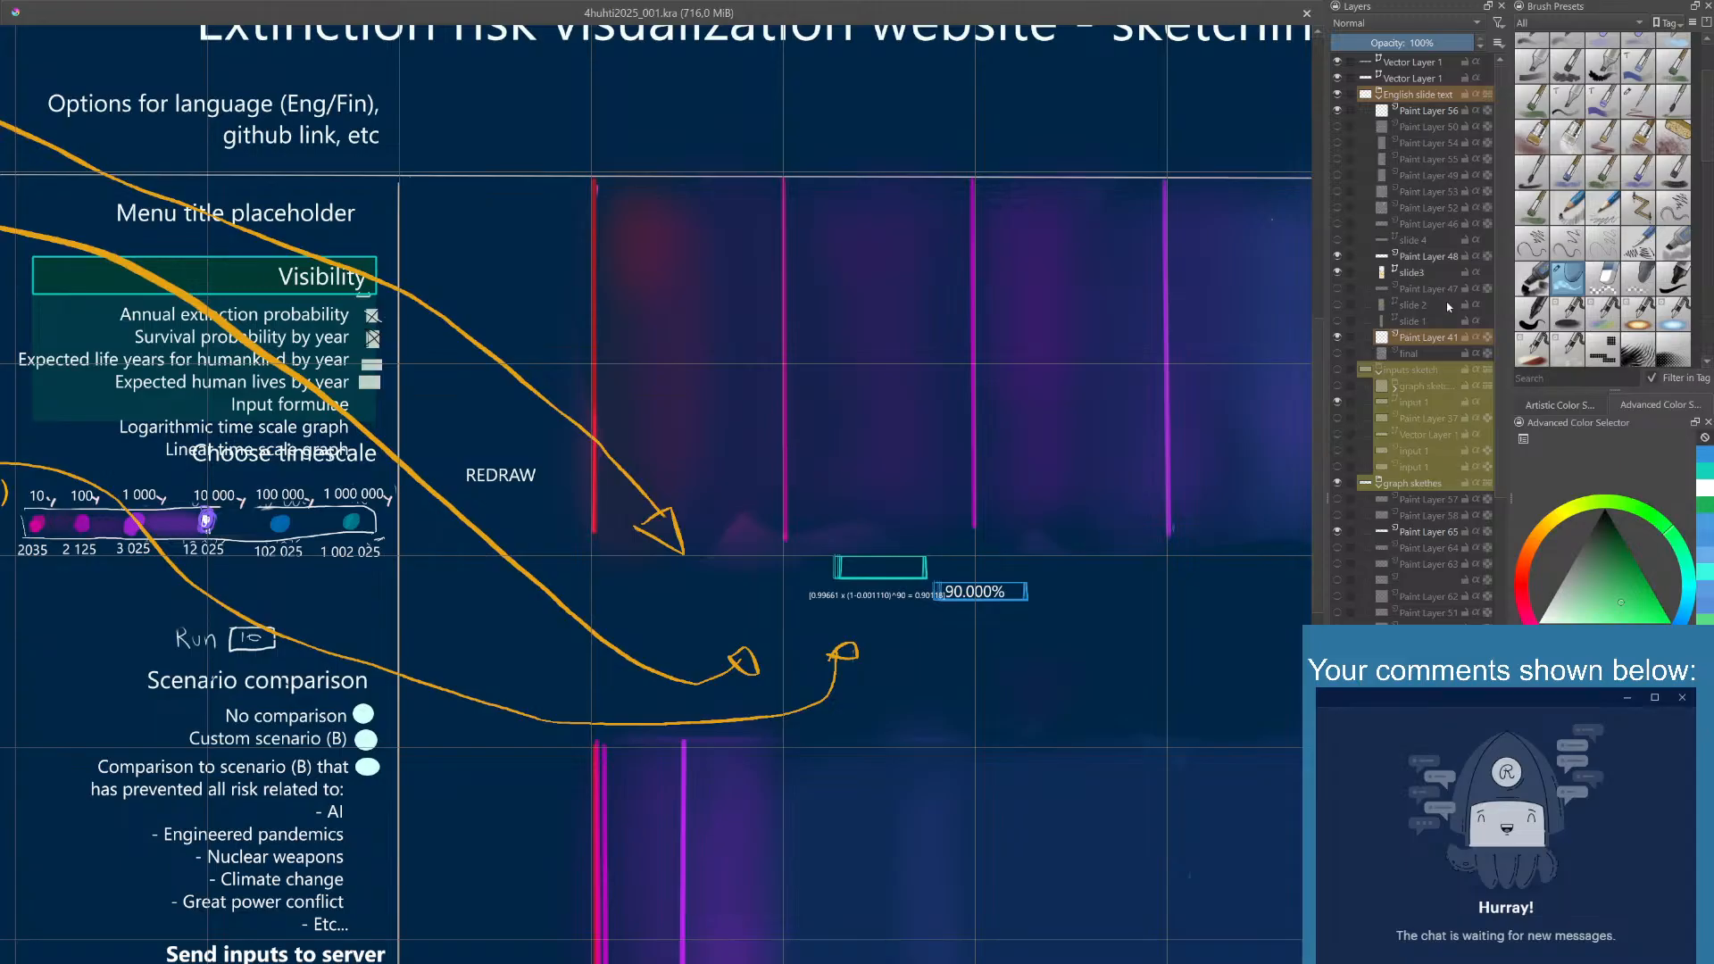
scroll(1419, 383, "down", 3)
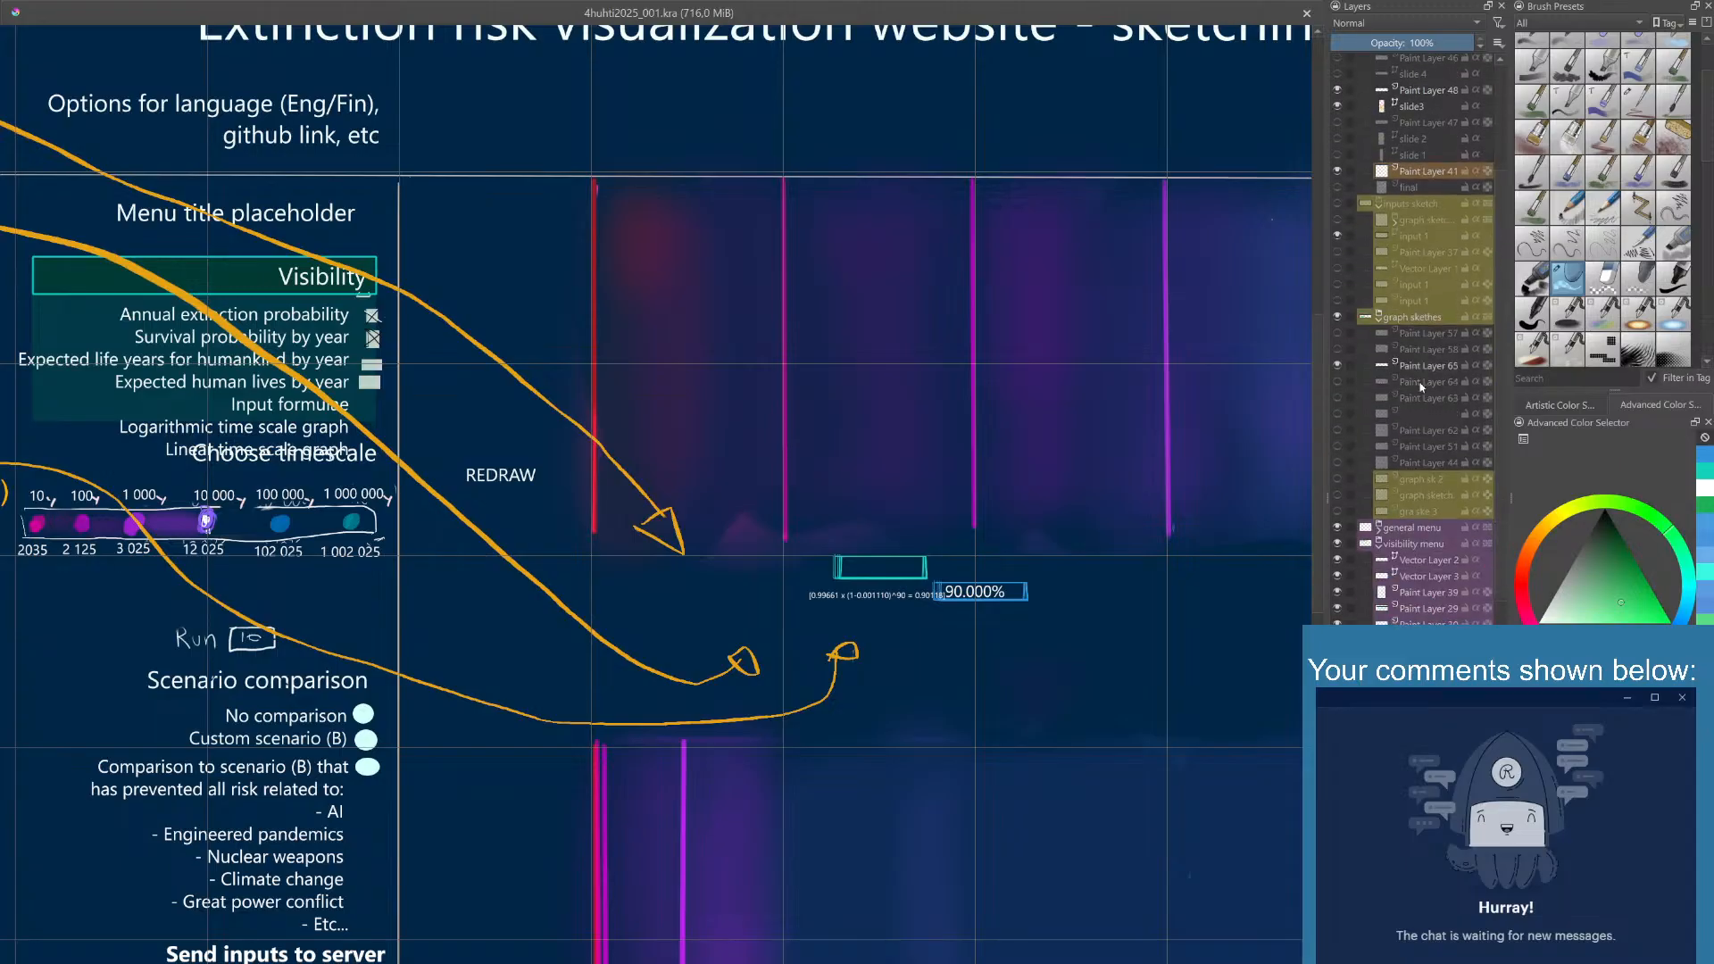
left_click(1339, 366)
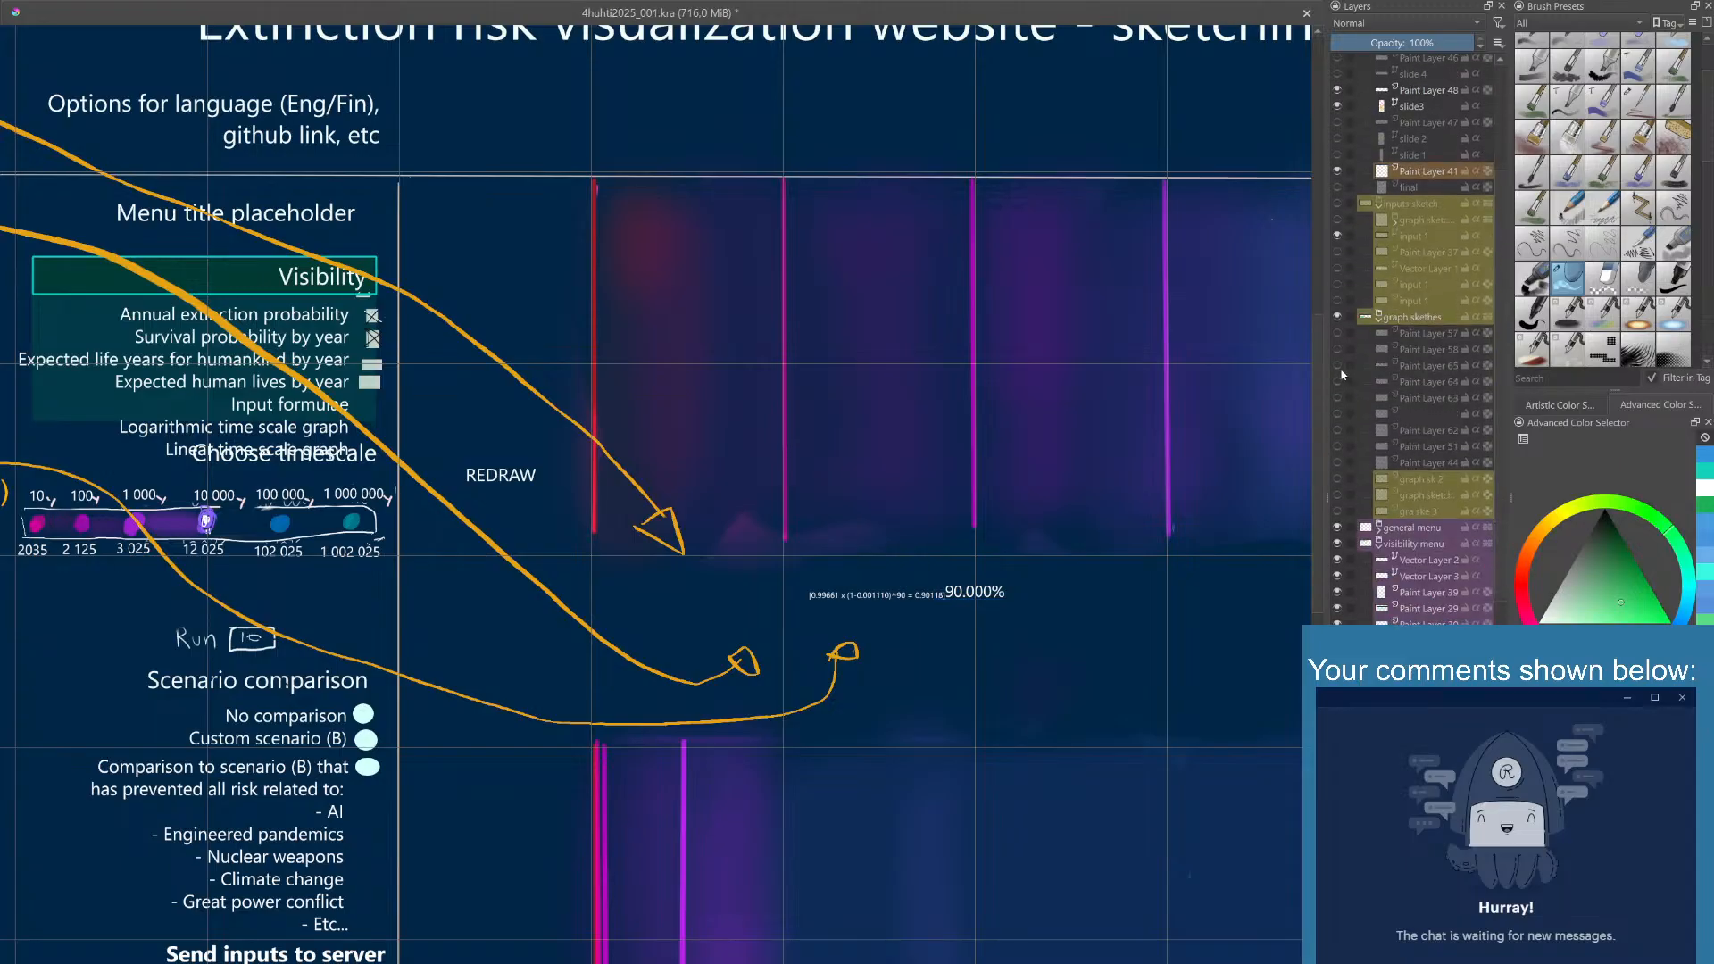
left_click(1339, 366)
left_click(1339, 366)
left_click(1341, 370)
left_click(1341, 370)
left_click(1341, 369)
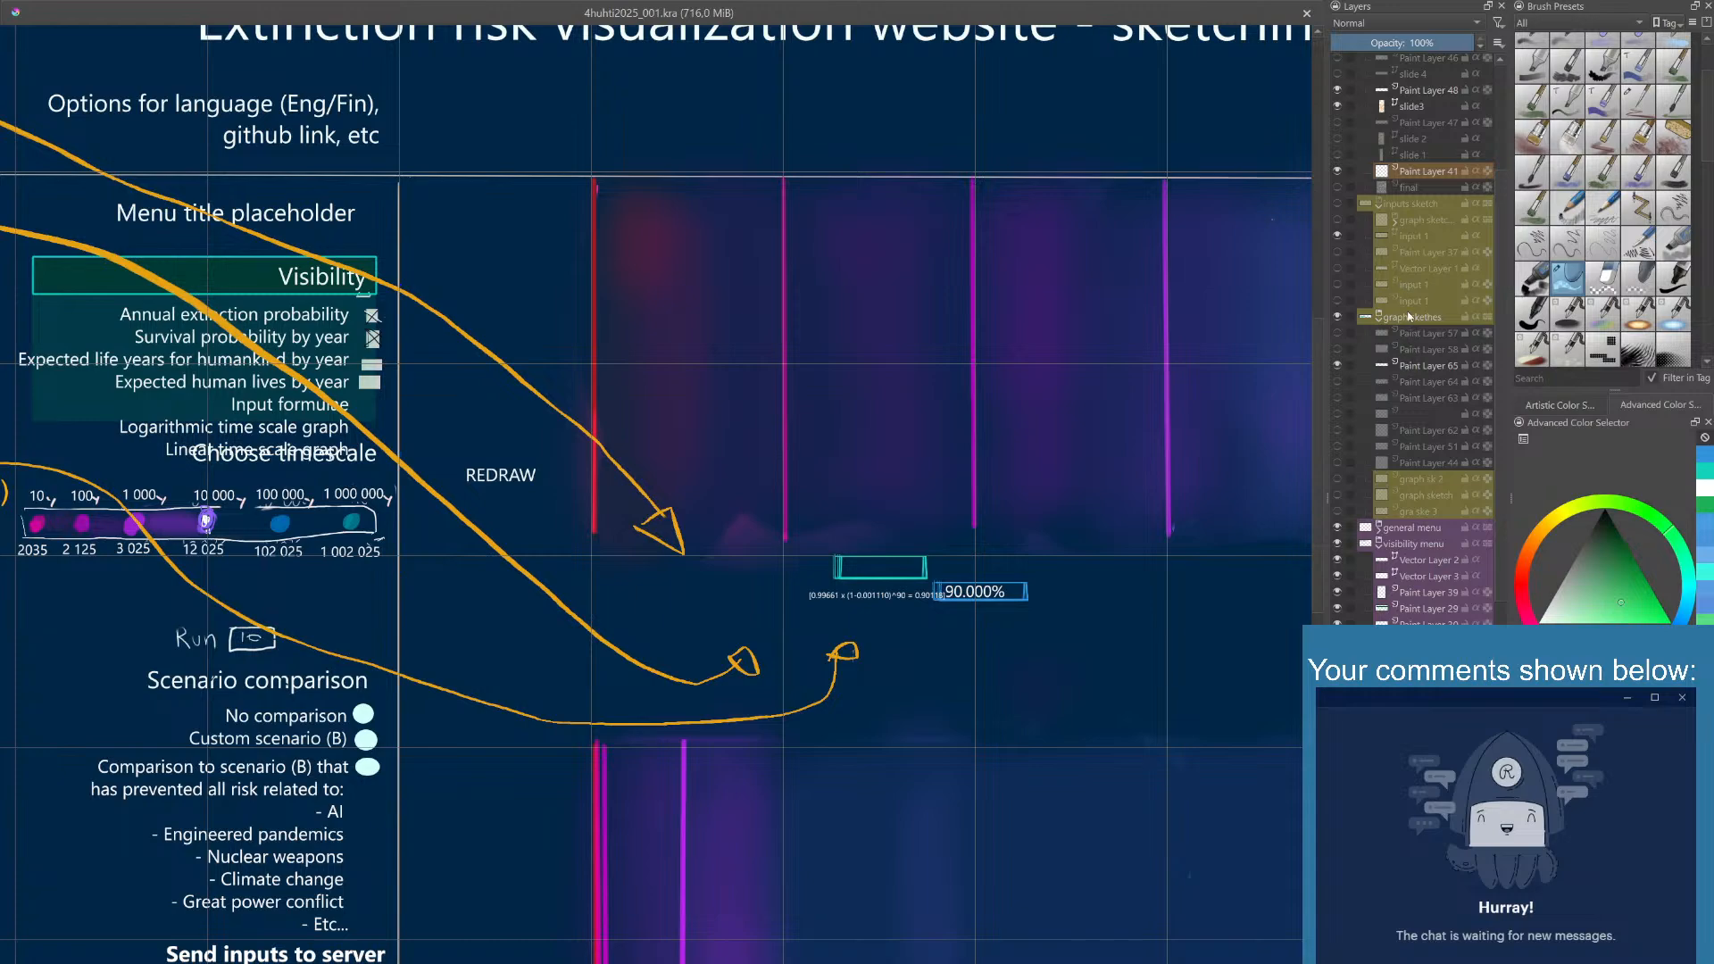
- Create a layer group above the inputs sketch group, name it input area and give it a red colour label
left_click(1407, 204)
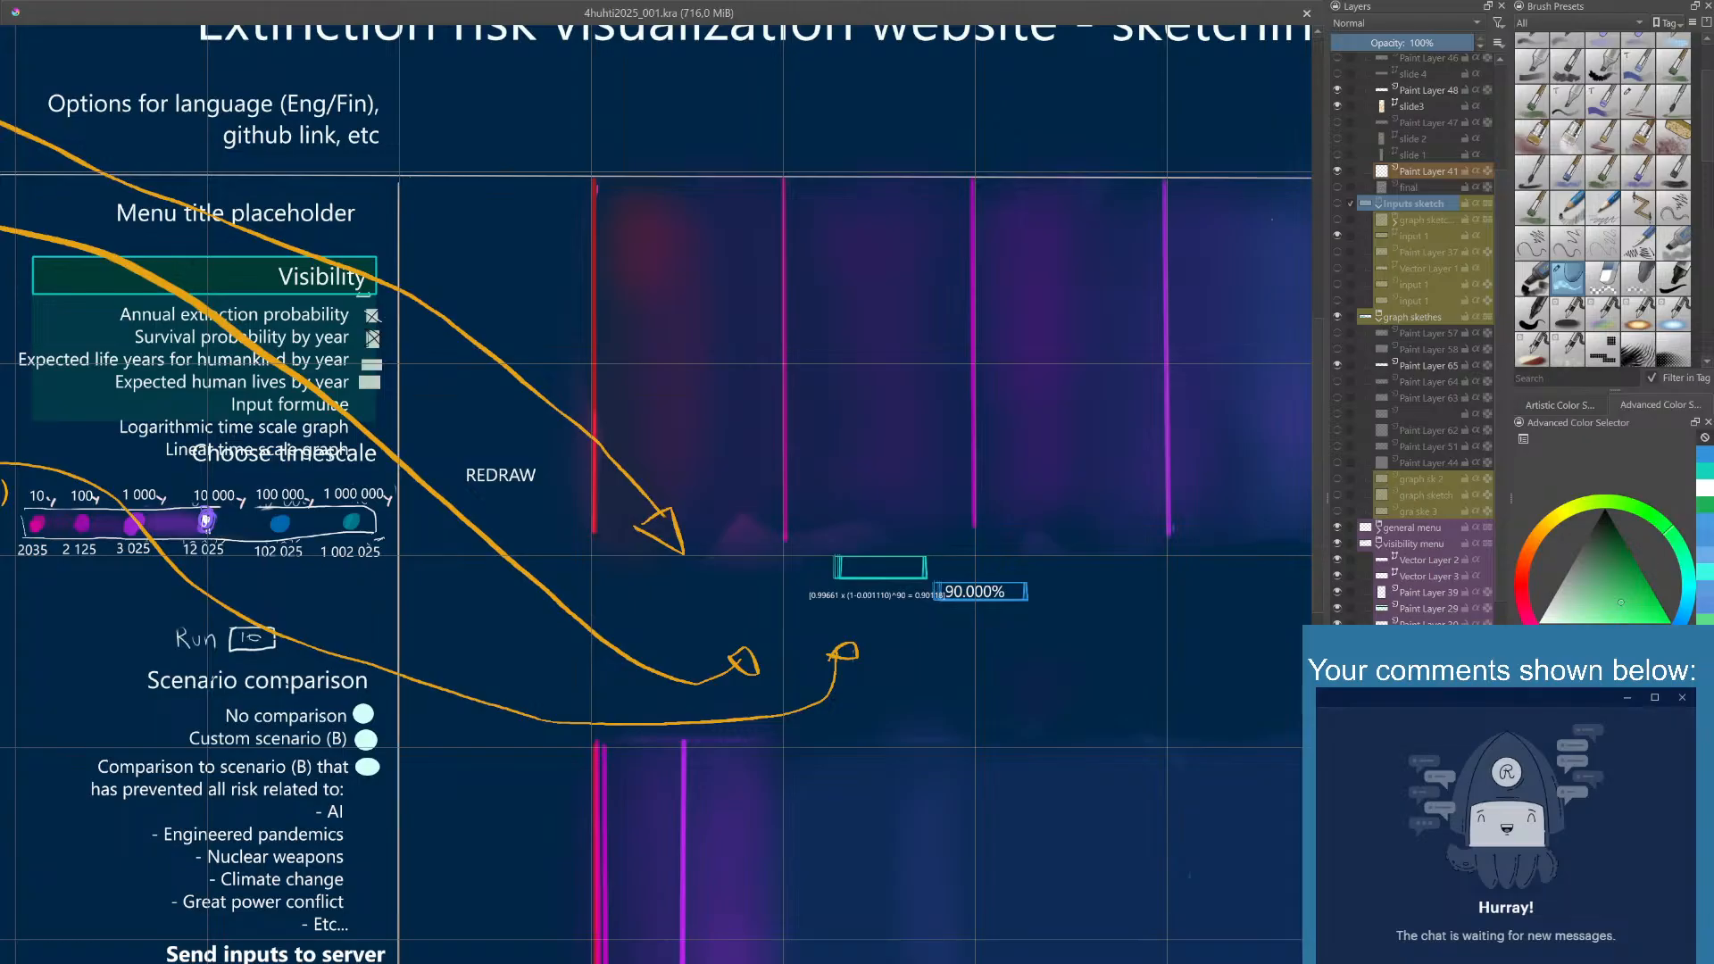
key("ctrl+g")
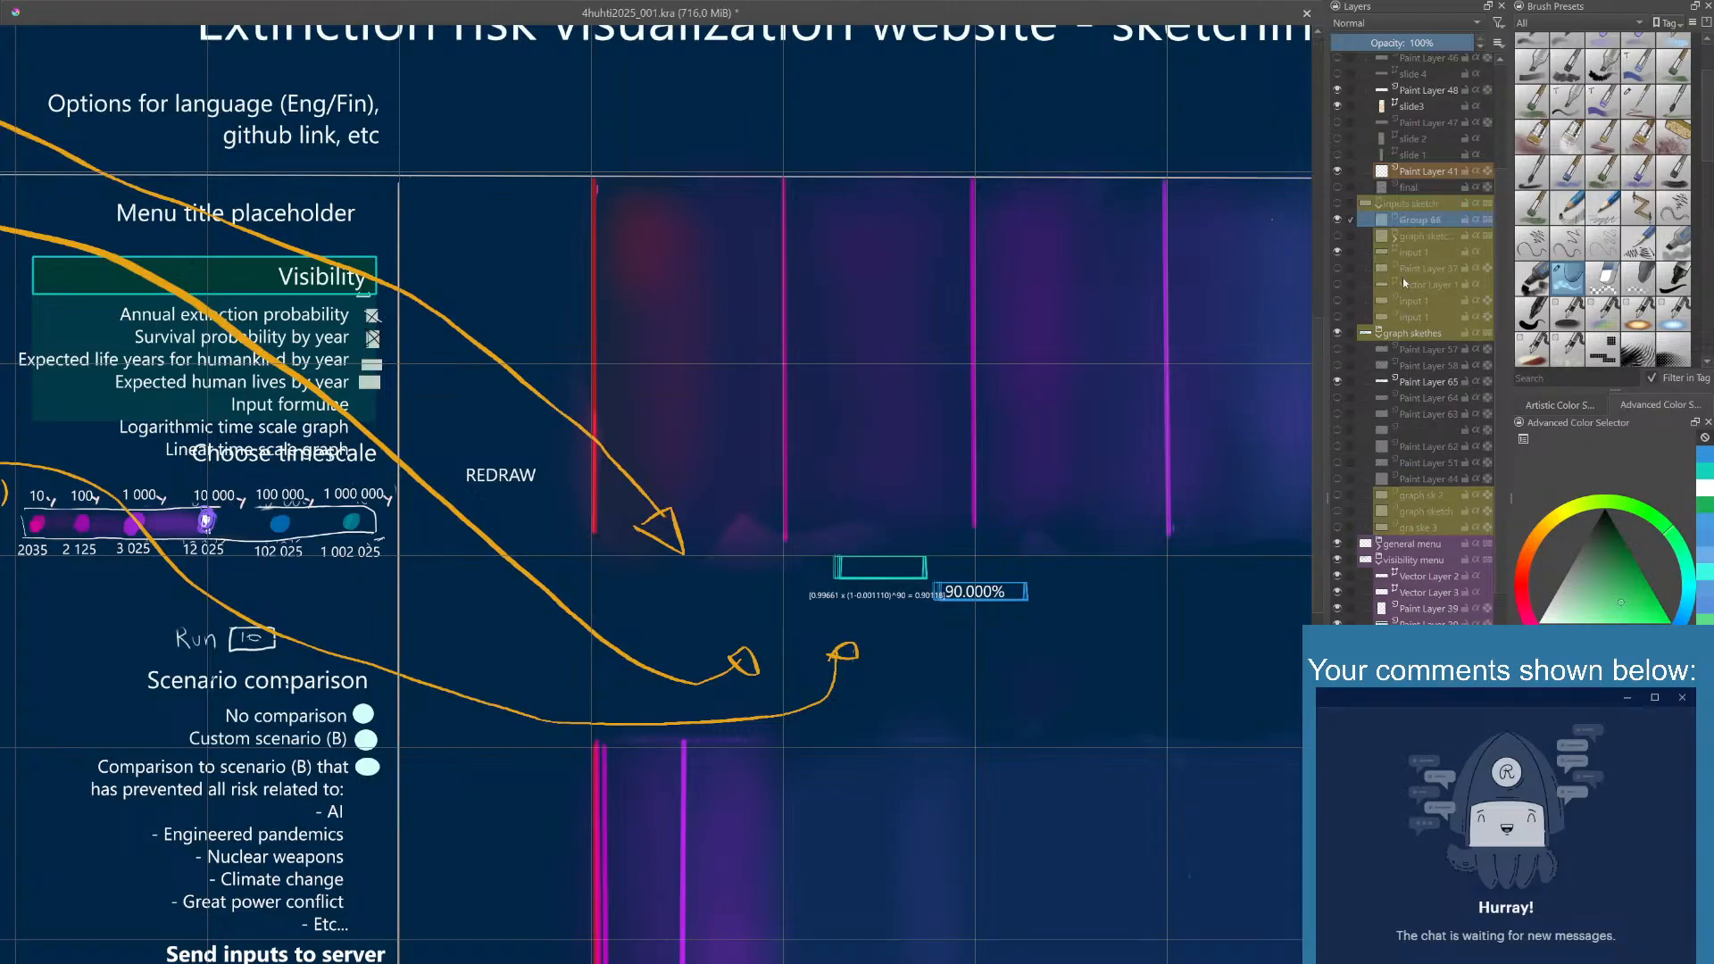
left_click(1423, 234)
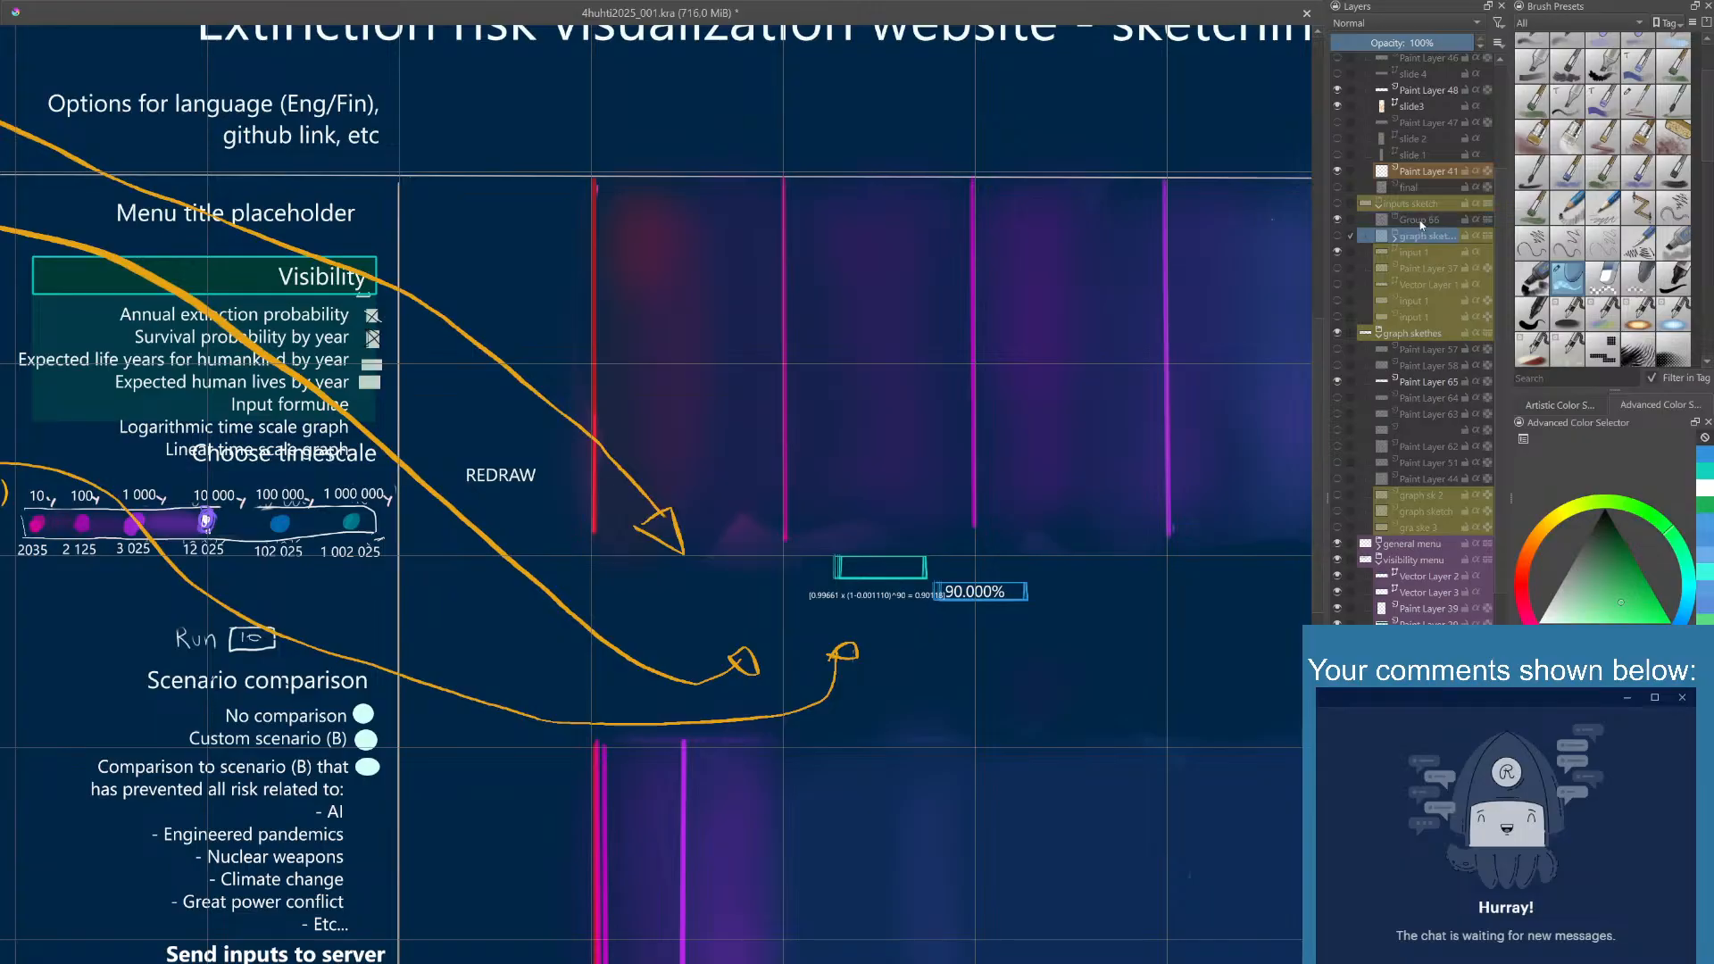
left_click_drag(1422, 224, 1415, 196)
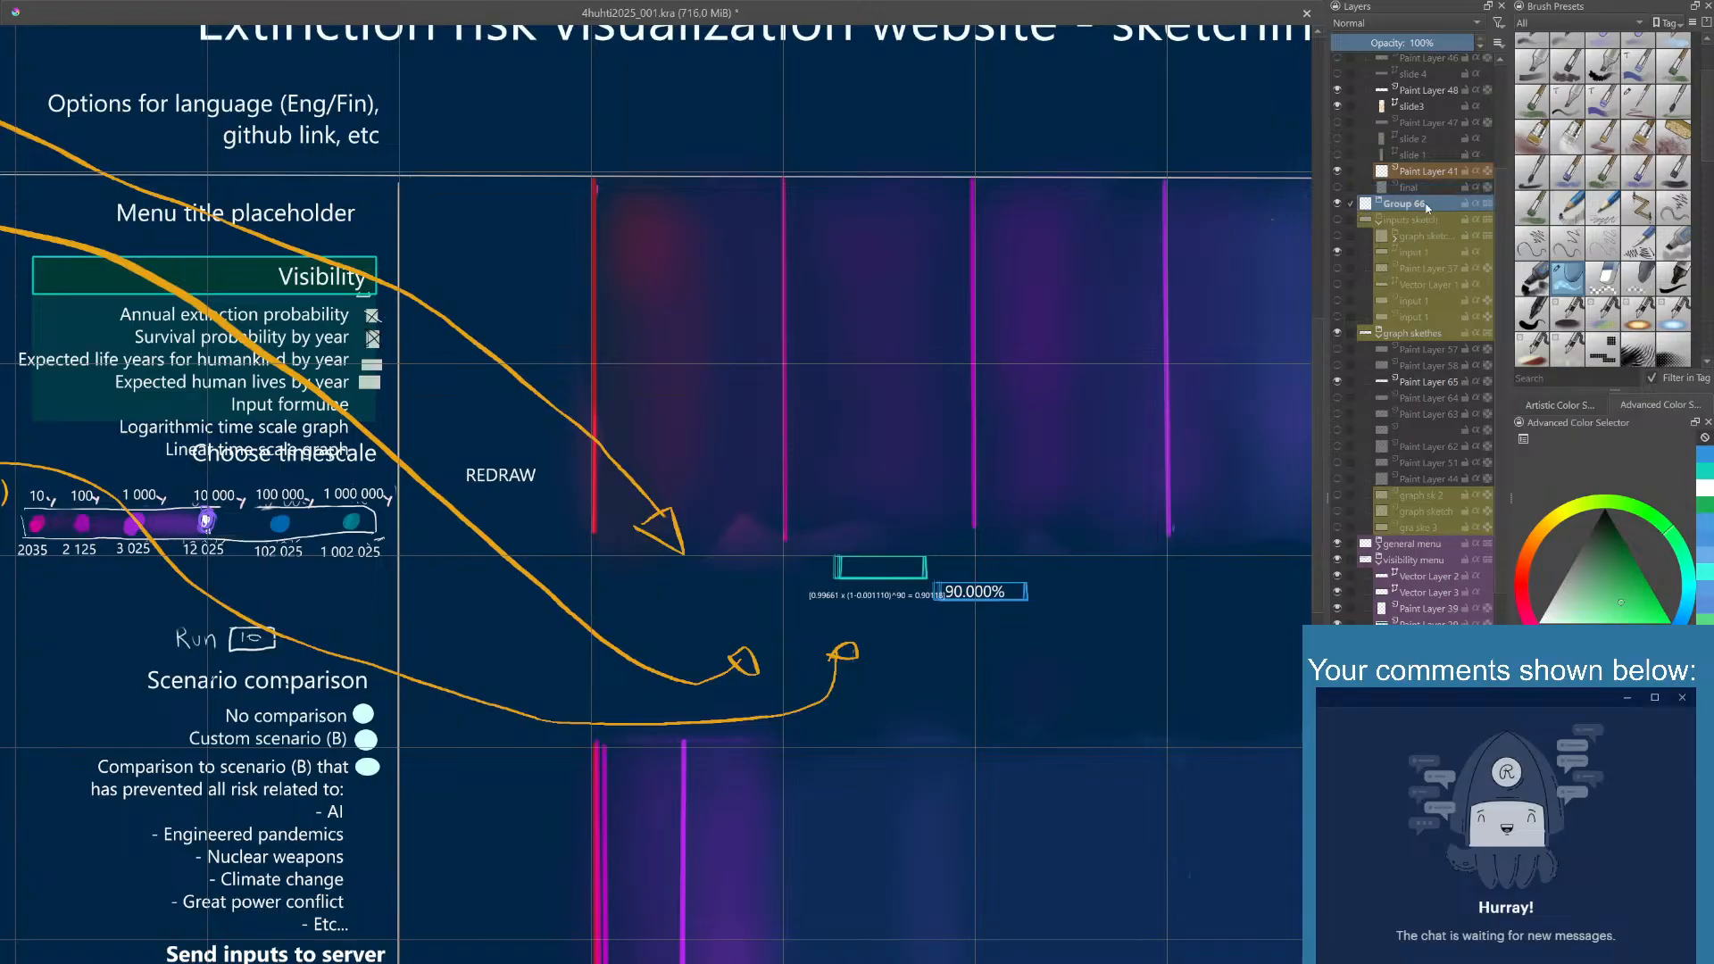
double_click(1427, 207)
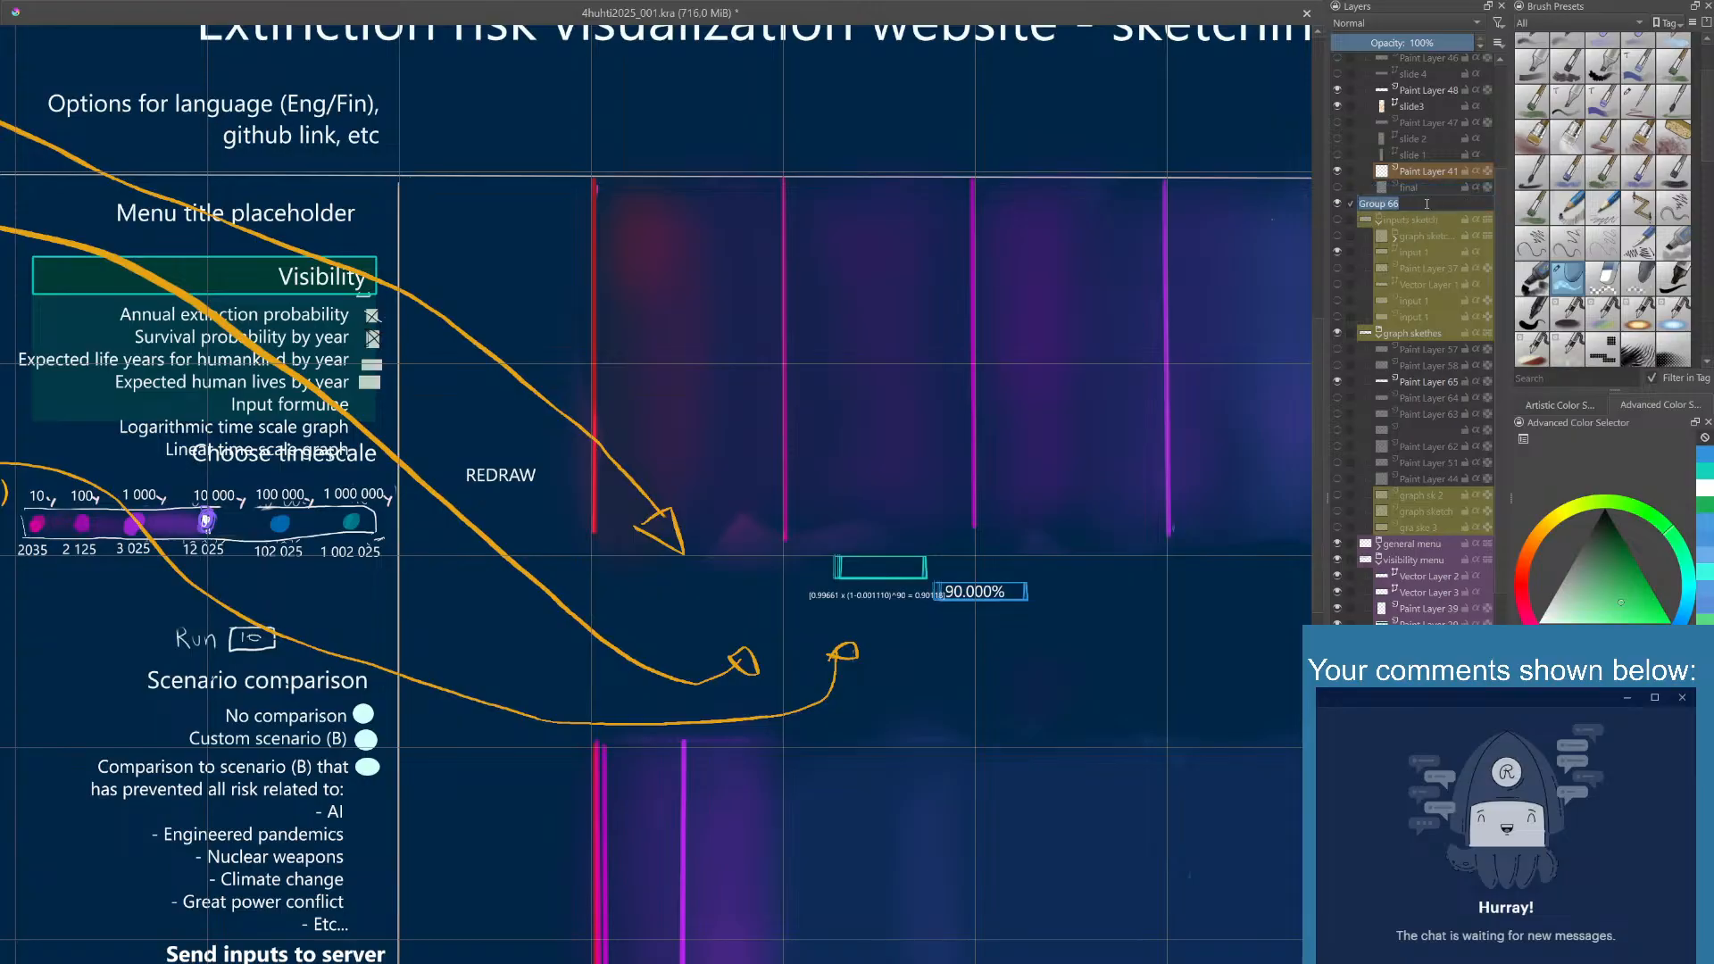
type("input area")
key("Return")
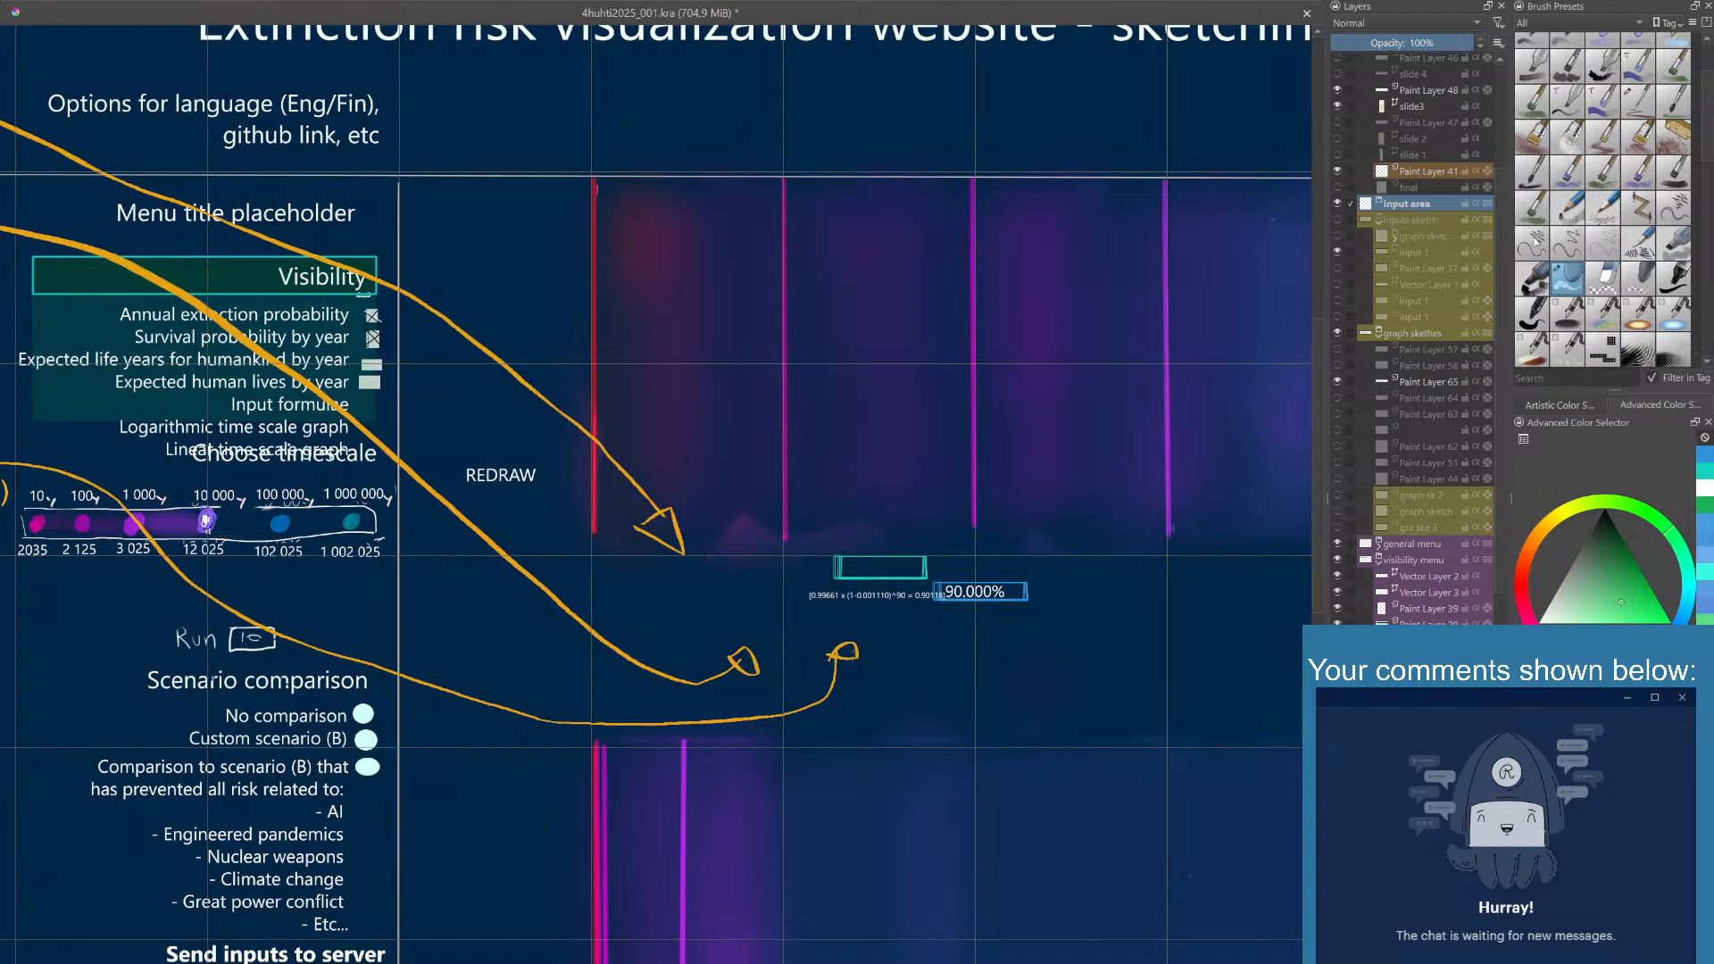
left_click(1385, 278)
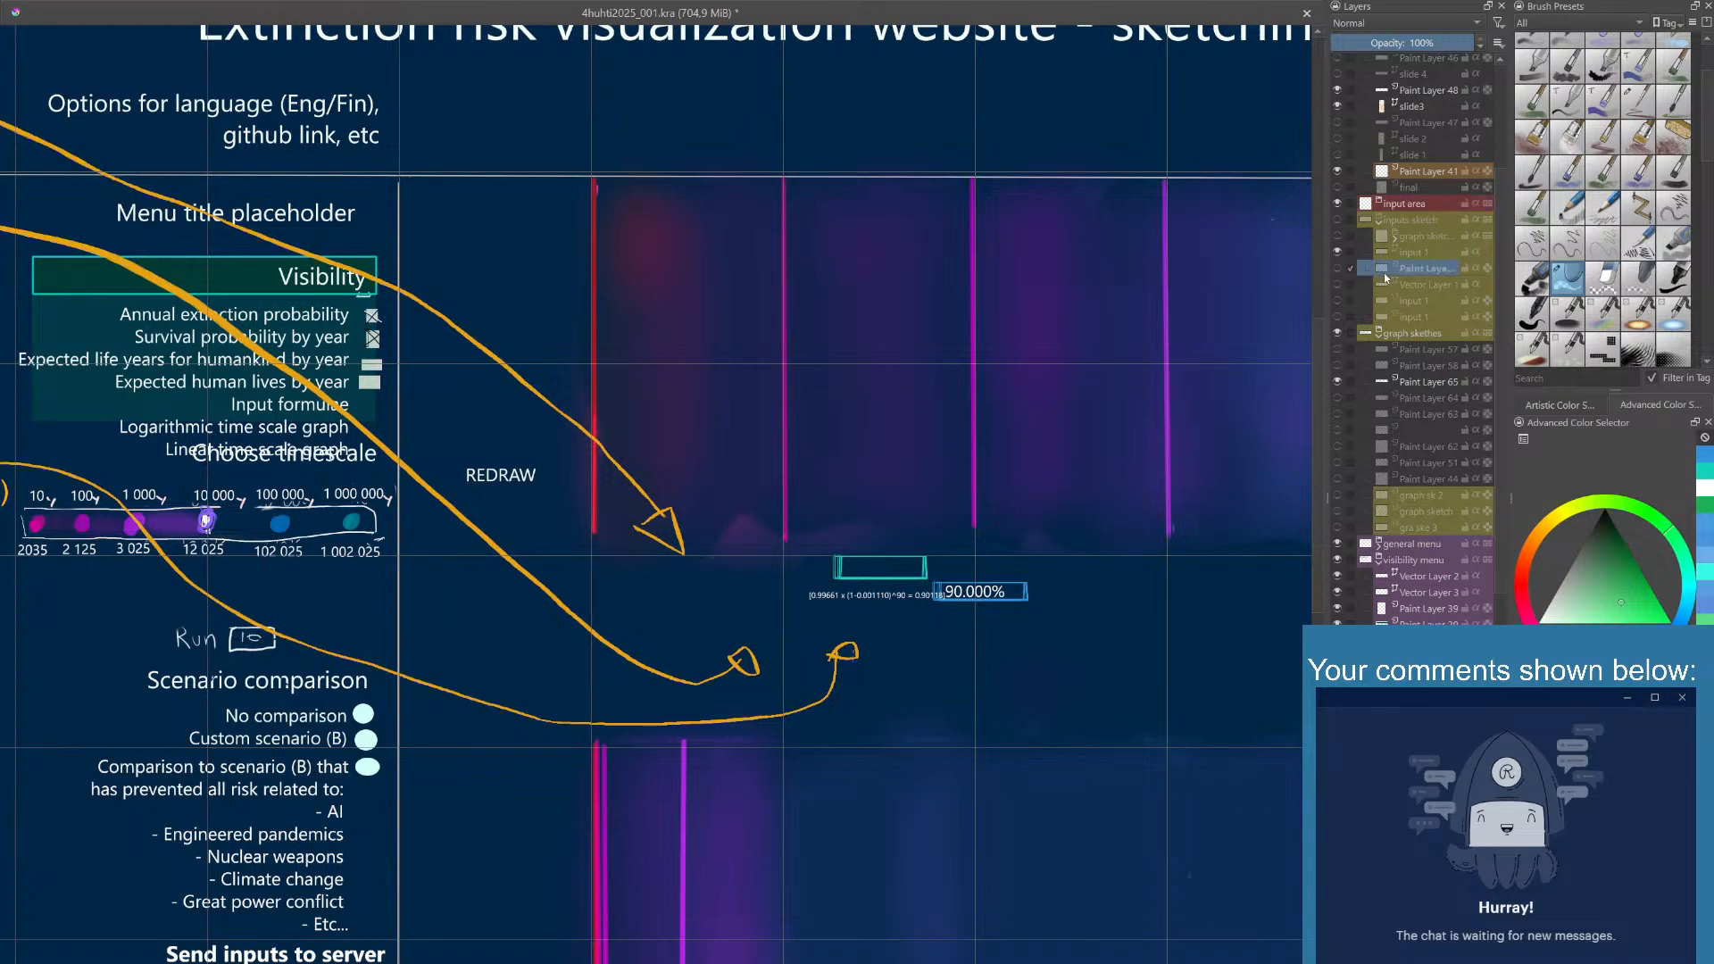
left_click(1413, 204)
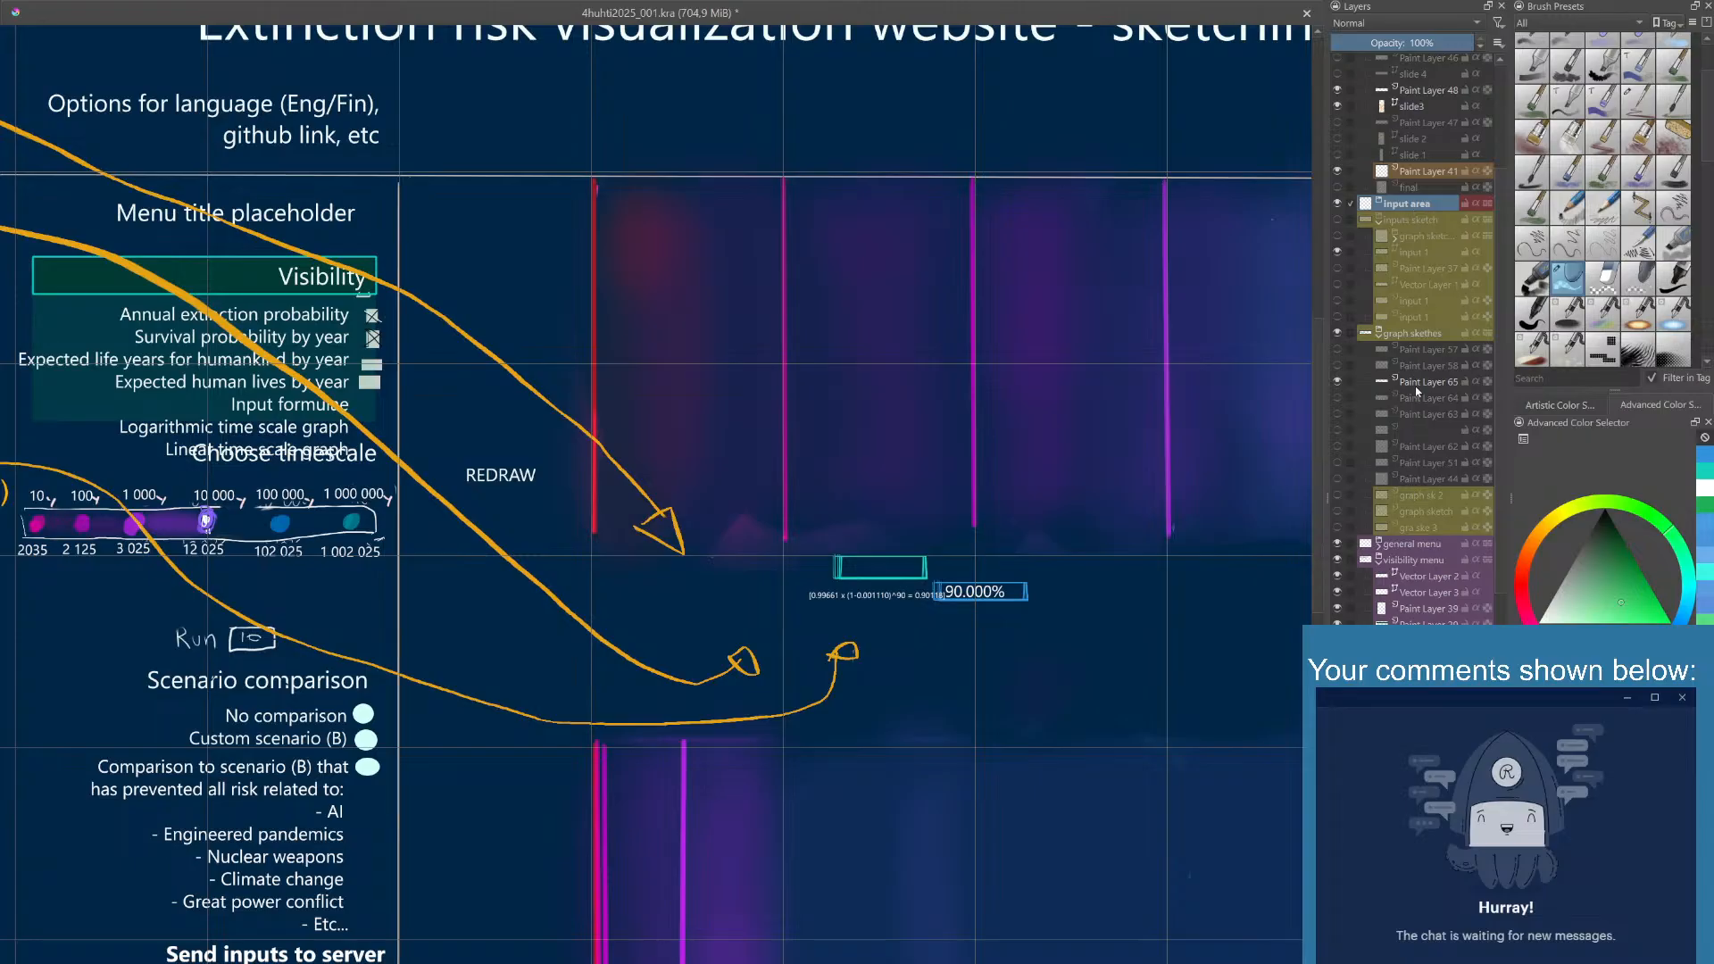
- Move Paint Layer 65 and the two topmost Vector Layer 1 text layers into the input area group
left_click_drag(1417, 391, 1418, 214)
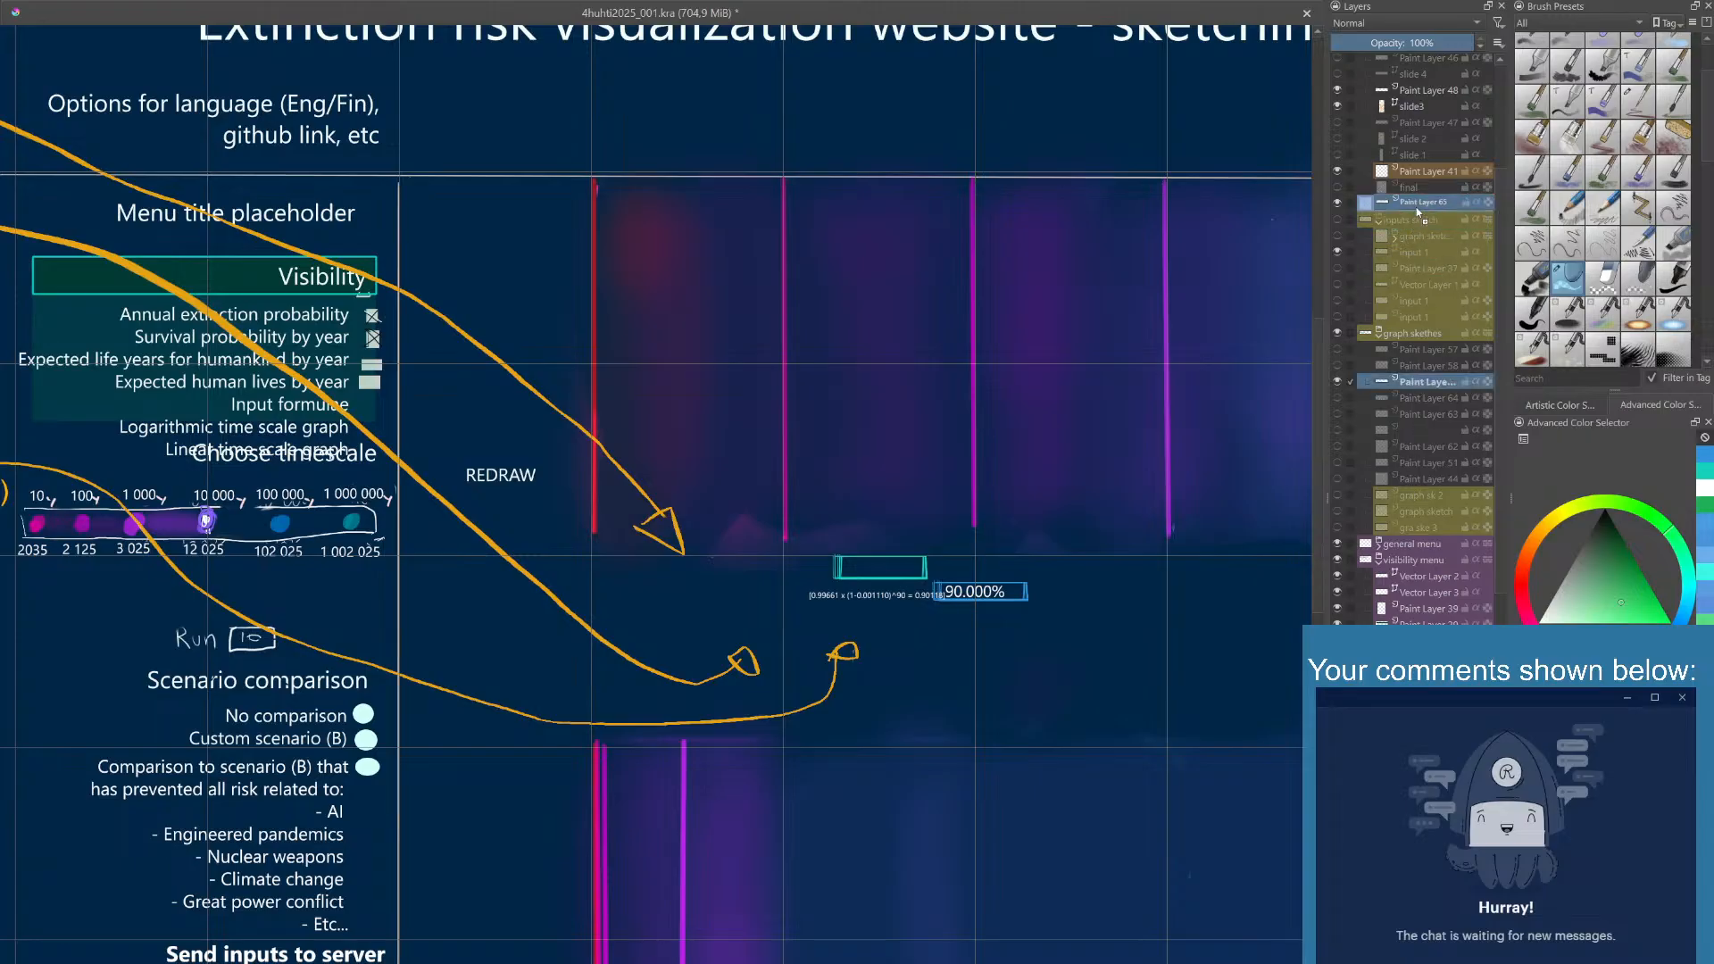
scroll(1418, 216, "up", 3)
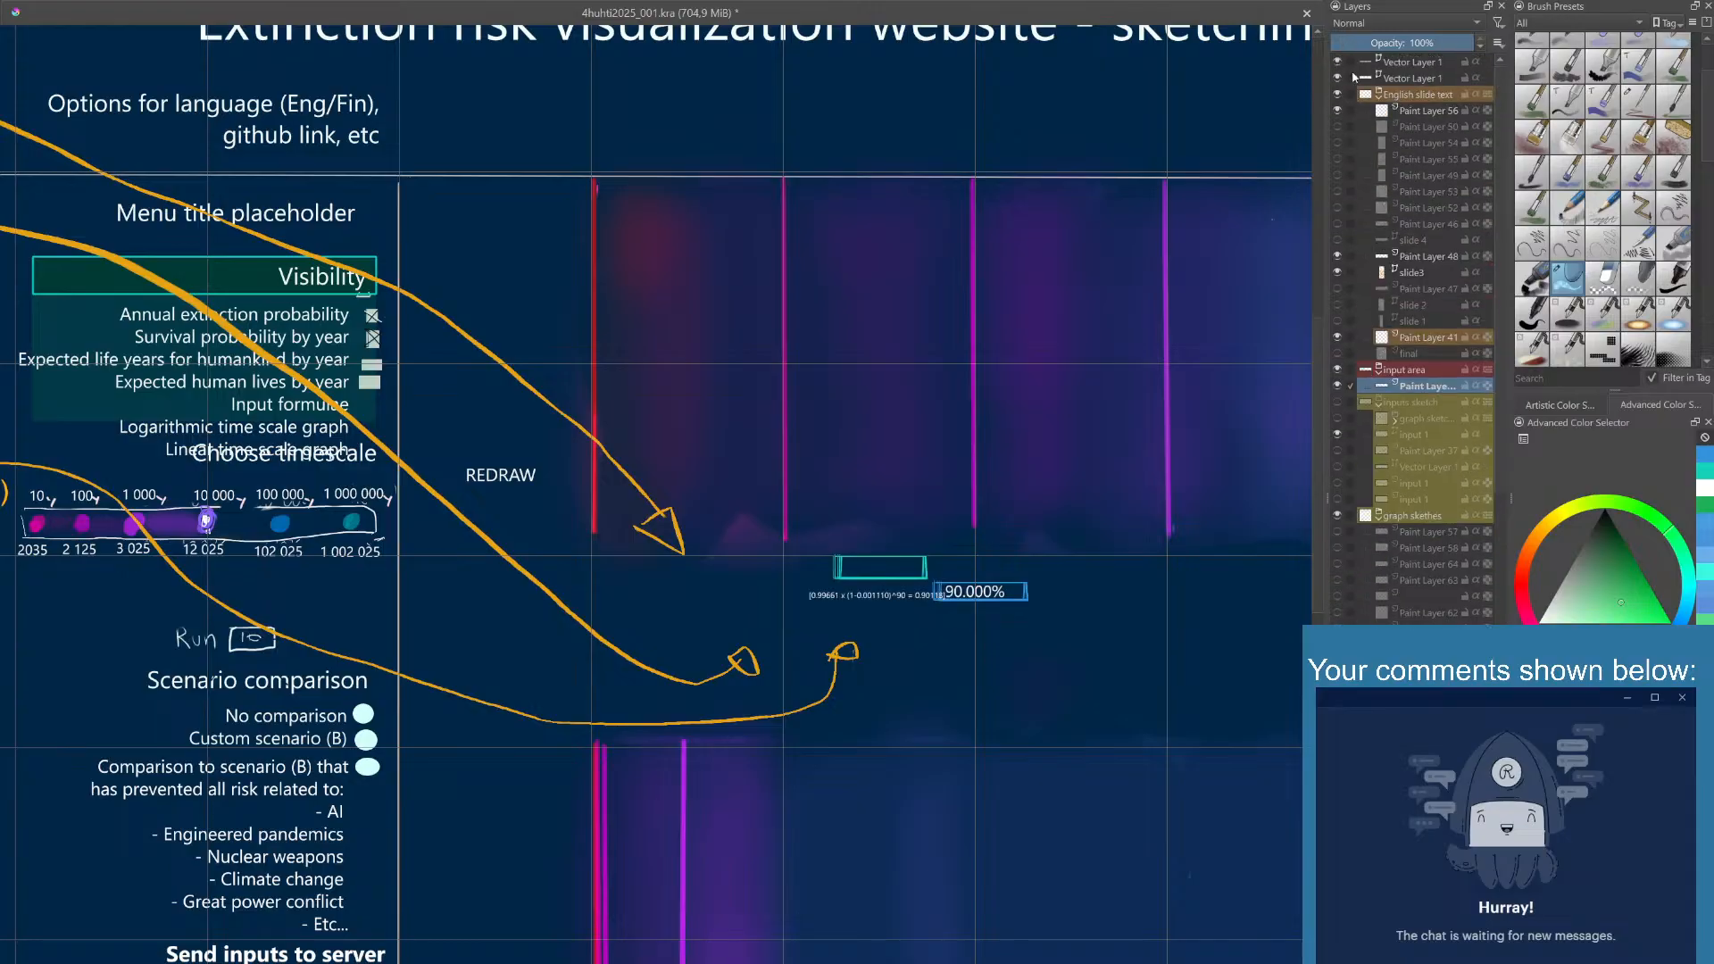
left_click_drag(1429, 61, 1460, 371)
left_click(1409, 79)
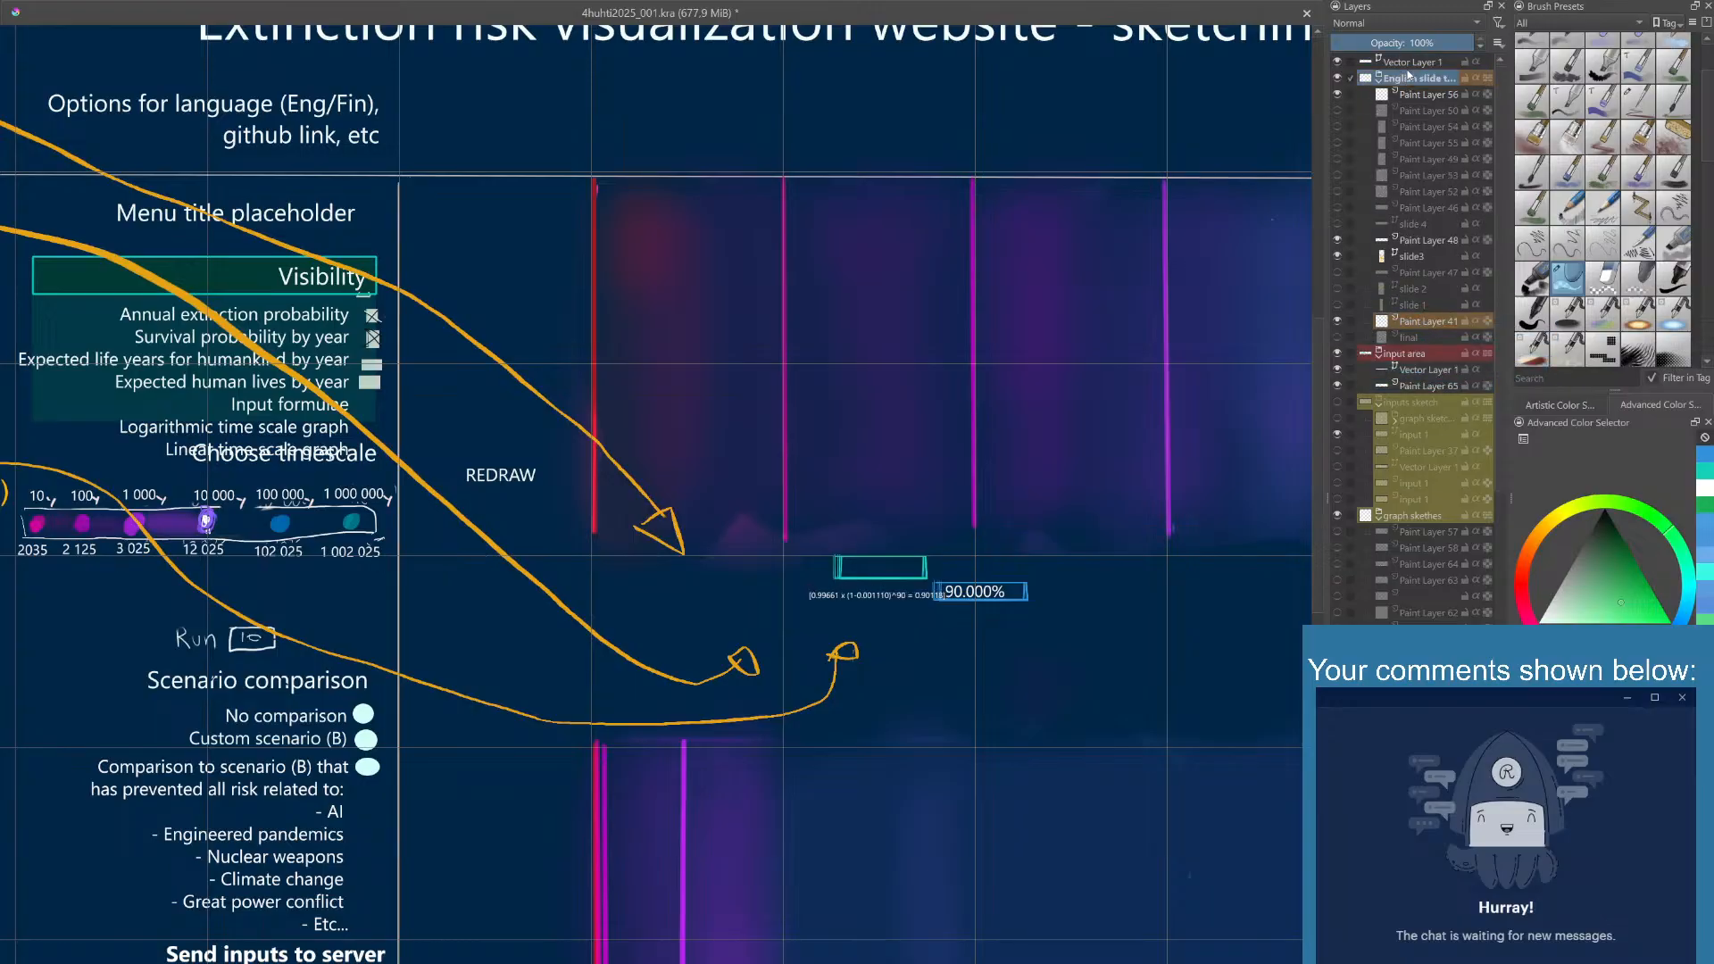
left_click(1406, 65)
double_click(1406, 62)
left_click(1428, 130)
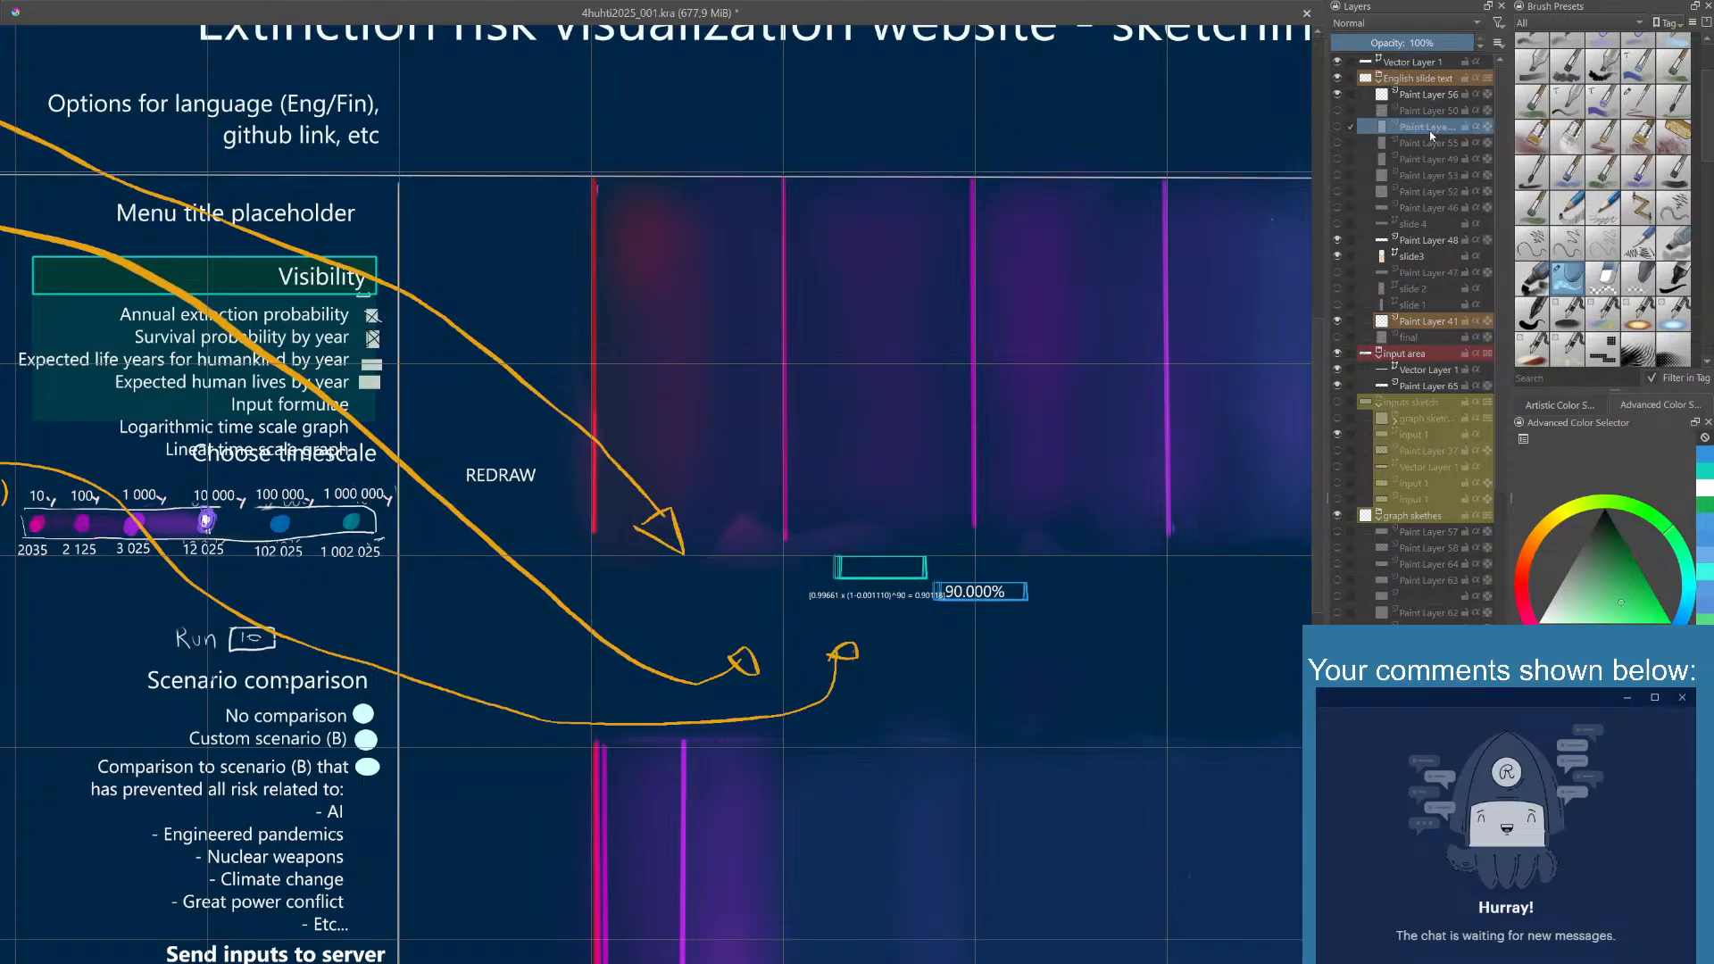
left_click(1418, 65)
left_click_drag(1413, 62, 1427, 360)
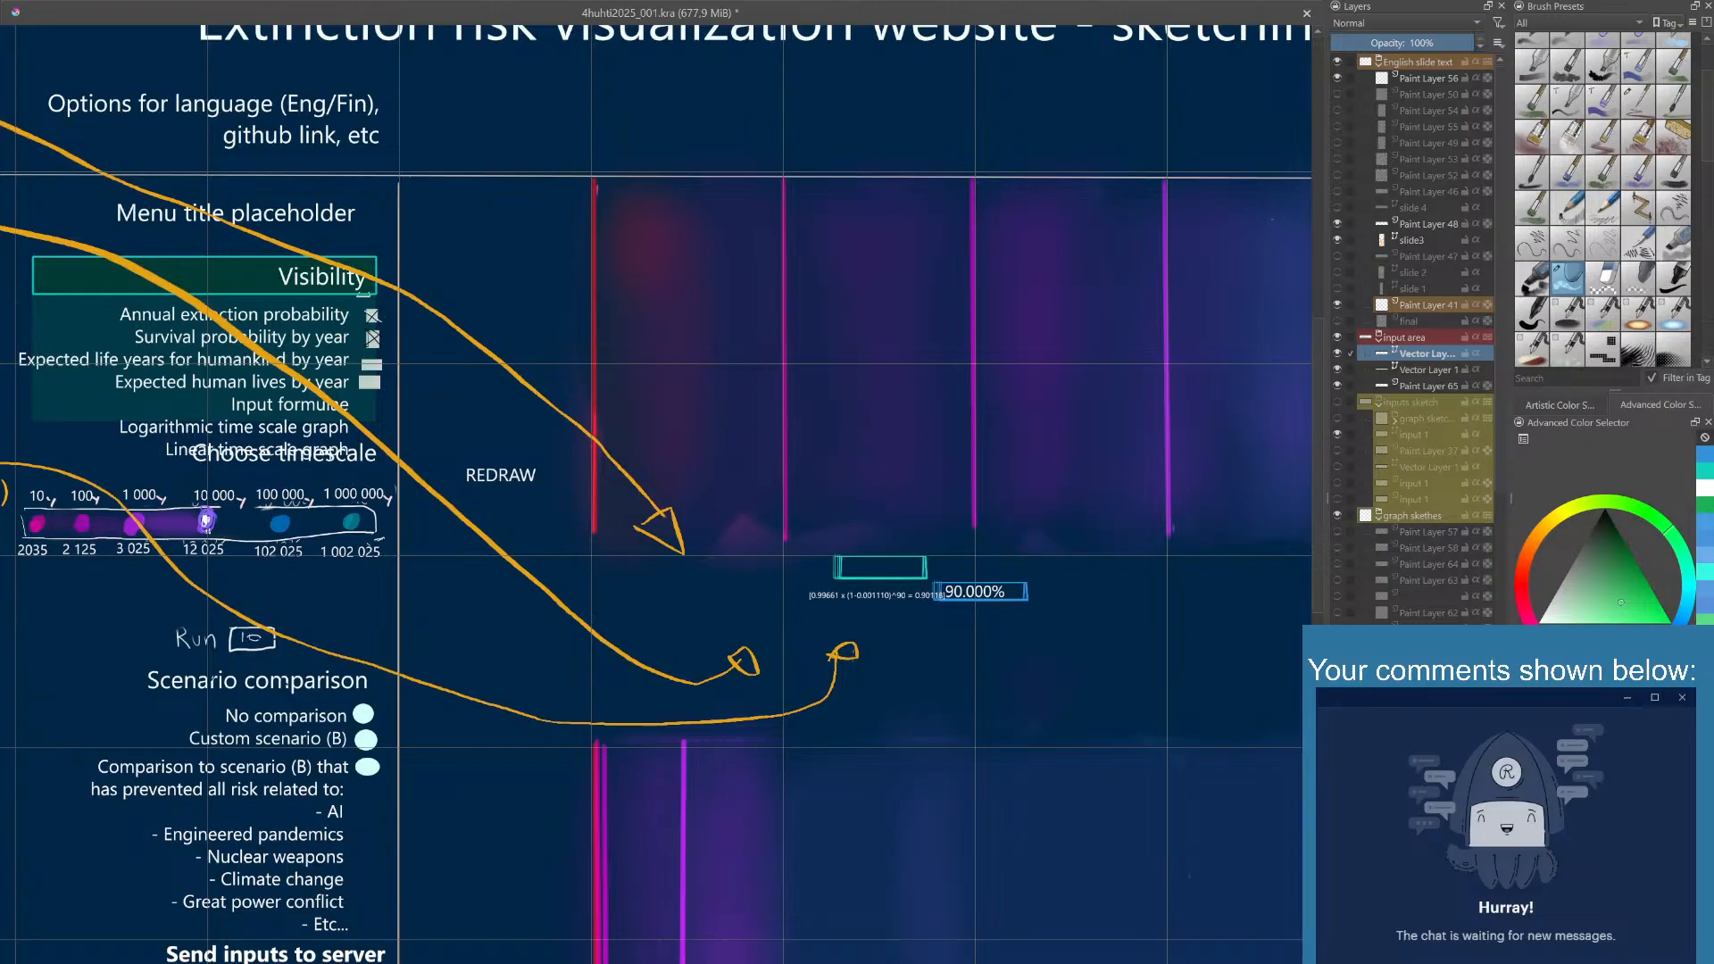
- Erase the boxes around the probability values on Paint Layer 65, leaving the 90.000% and formula texts
left_click(1424, 370)
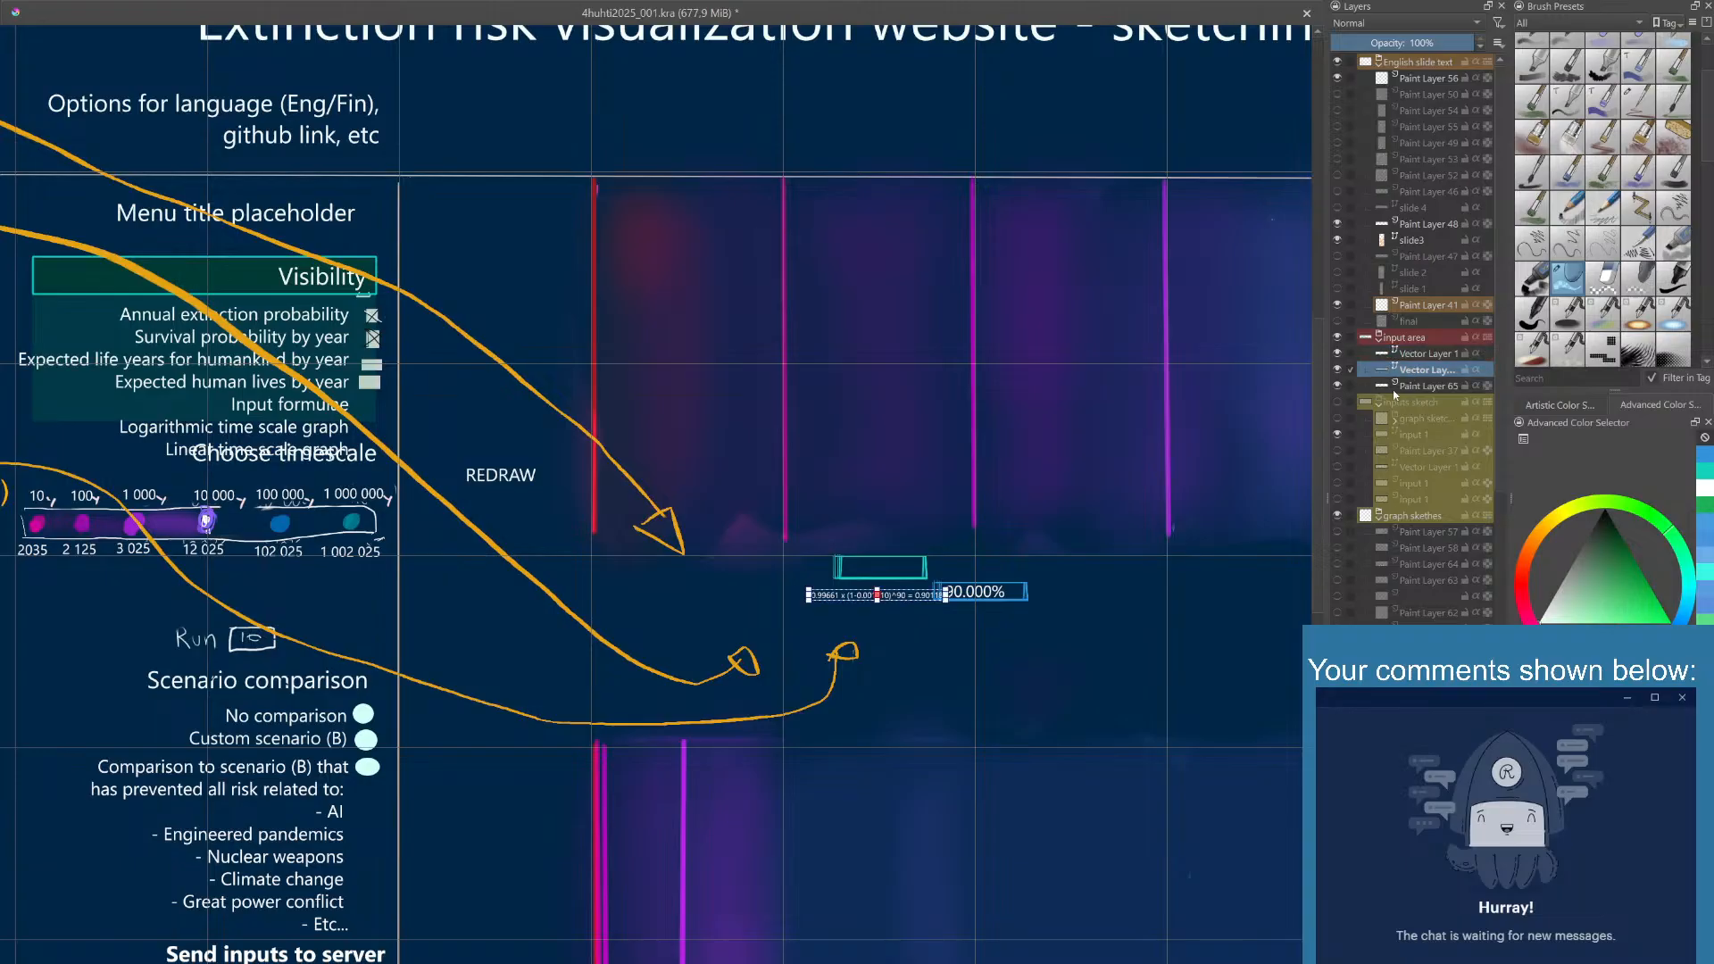
left_click(1338, 386)
left_click(1337, 386)
left_click(1068, 549)
right_click(1026, 594)
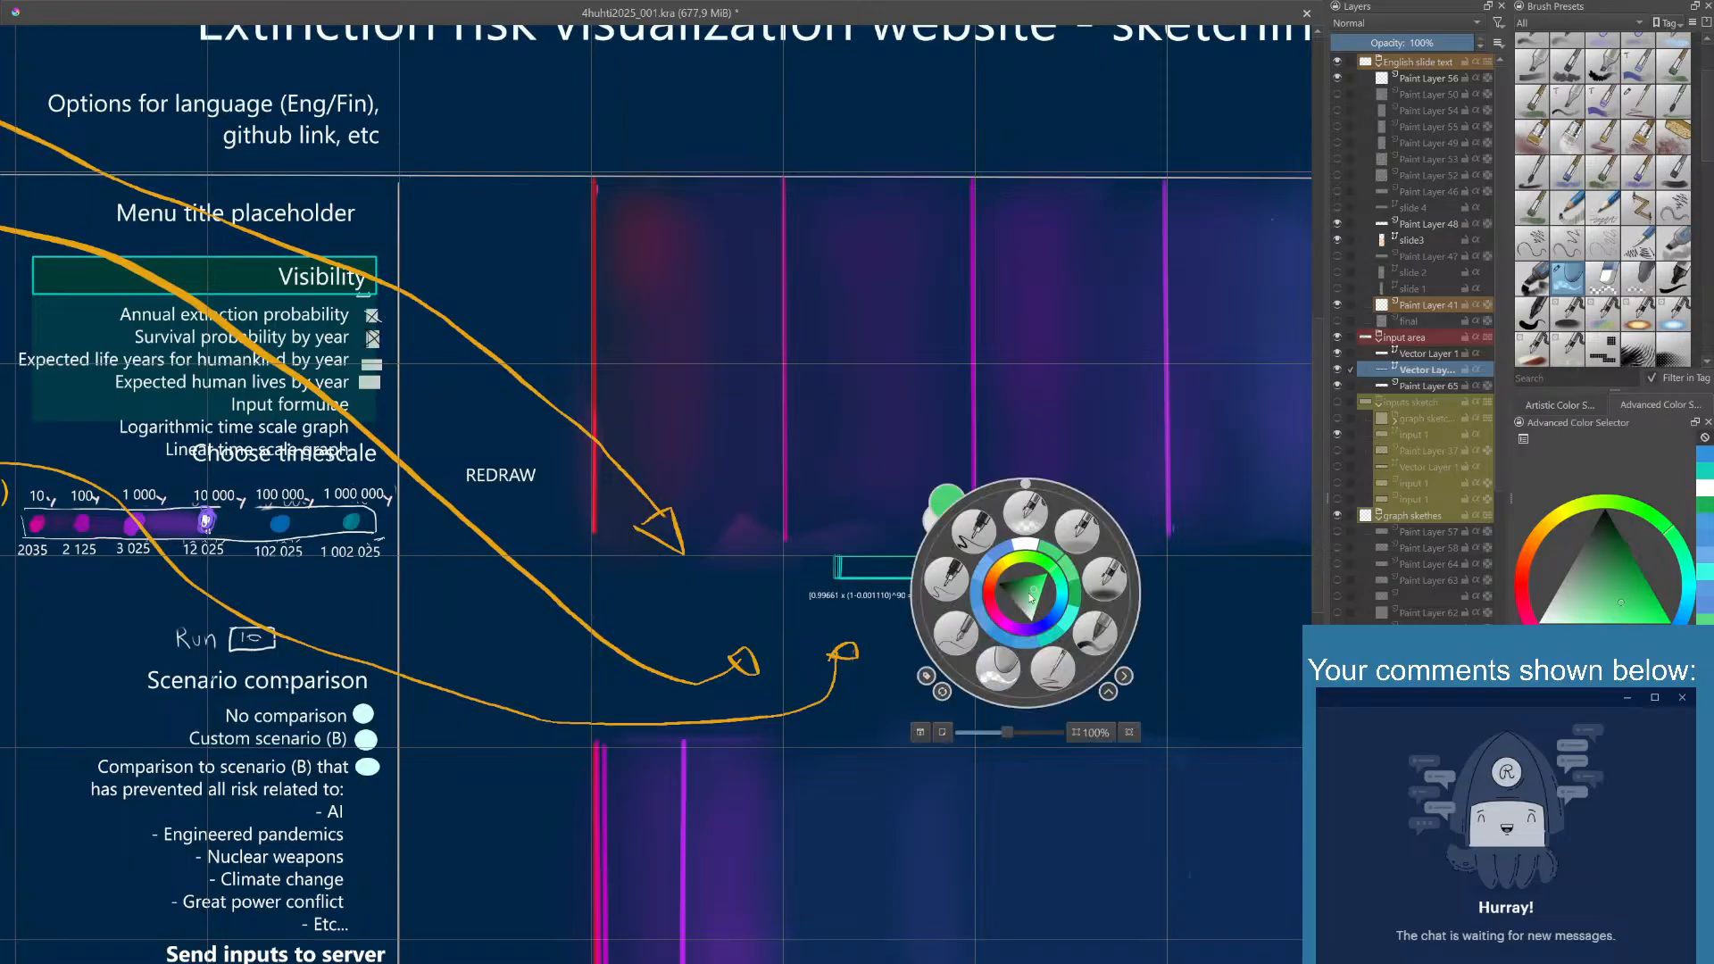
left_click(1025, 679)
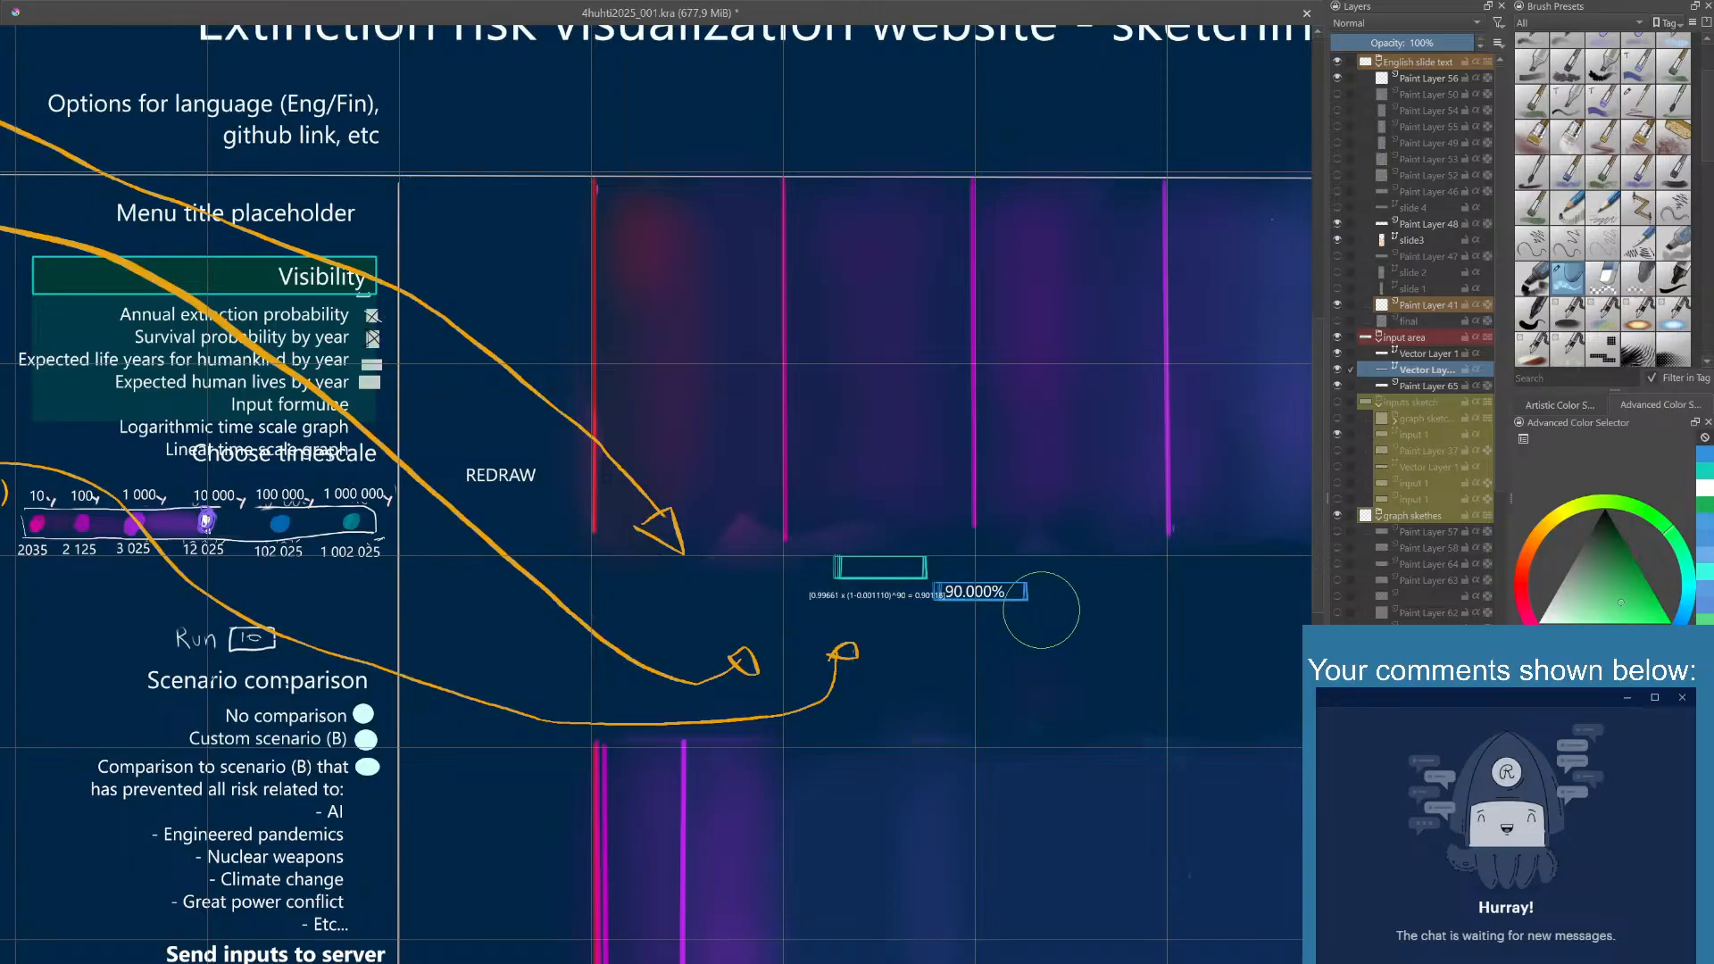
double_click(1426, 374)
left_click(1420, 389)
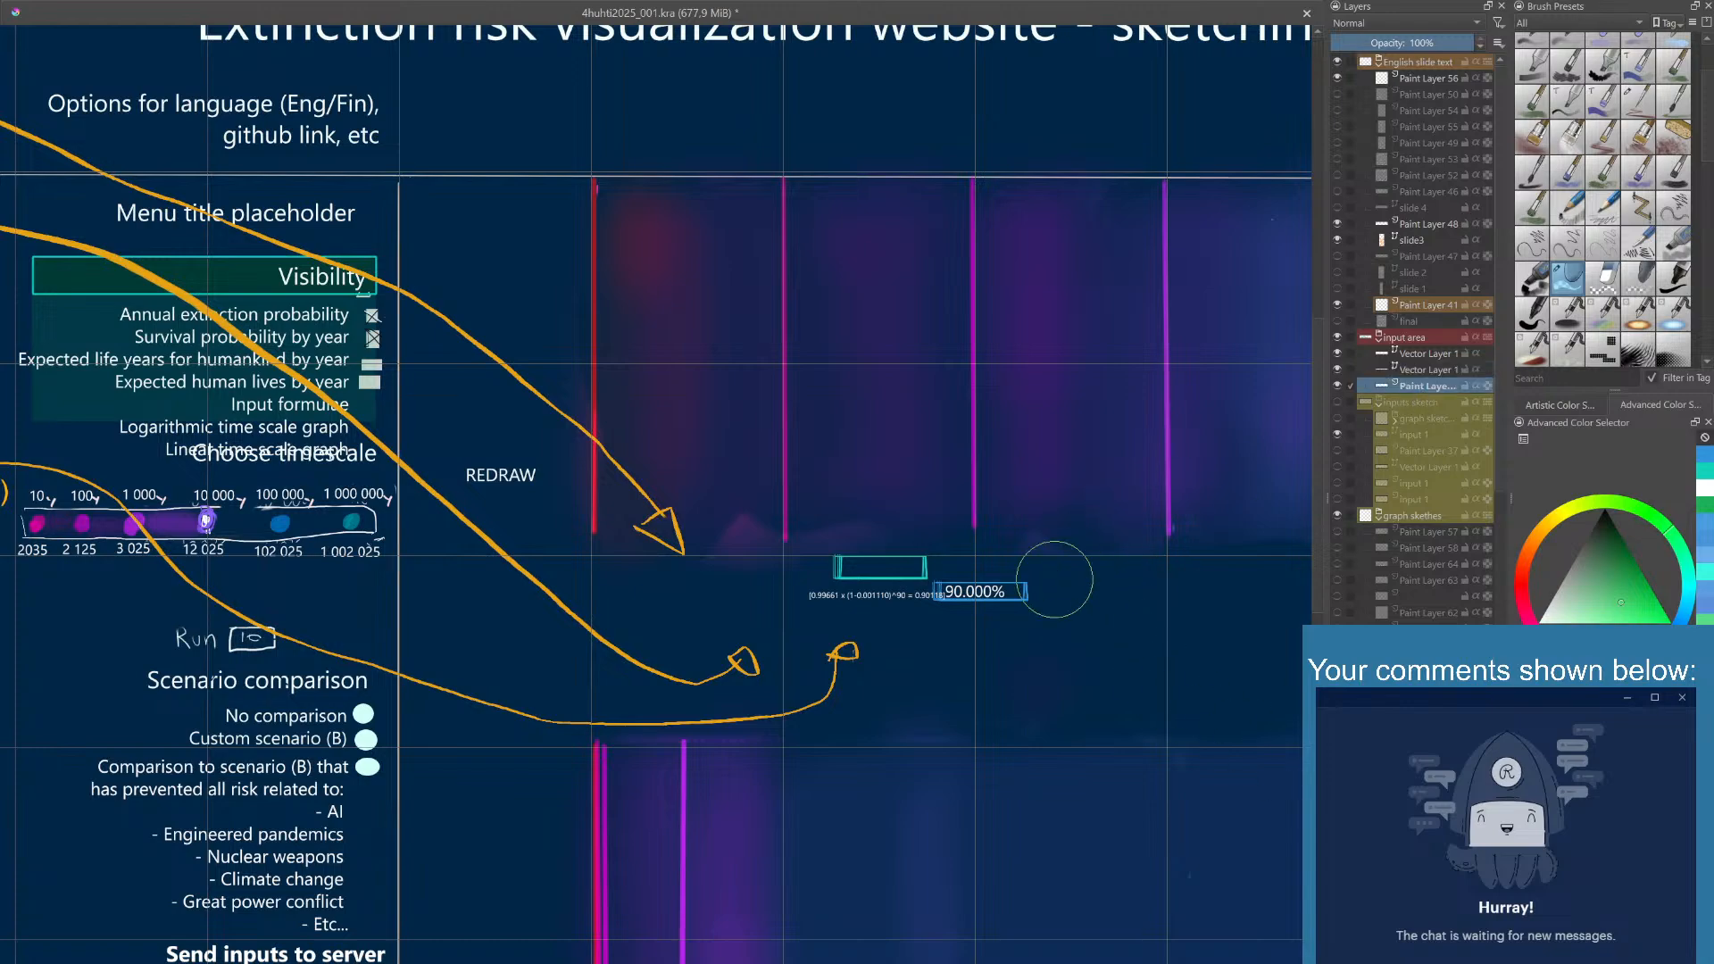
left_click_drag(920, 550, 839, 578)
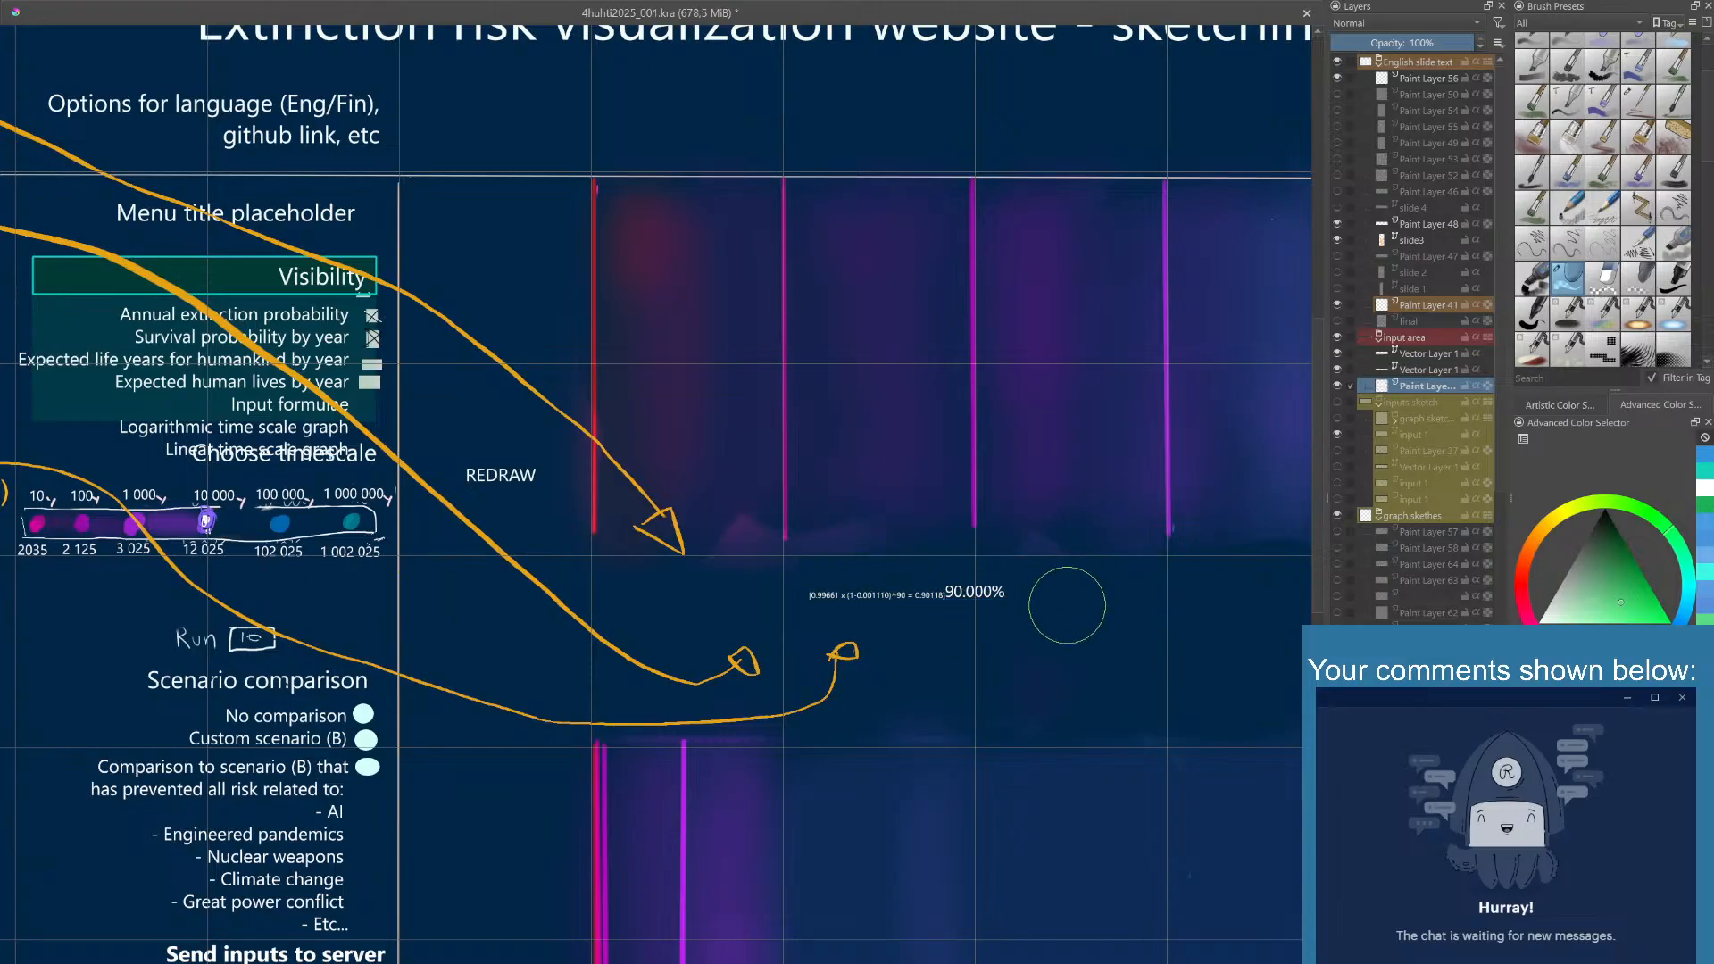
- Separate the overlapping texts by shifting 90.000% slightly up and right and the formula slightly down
left_click(1401, 373)
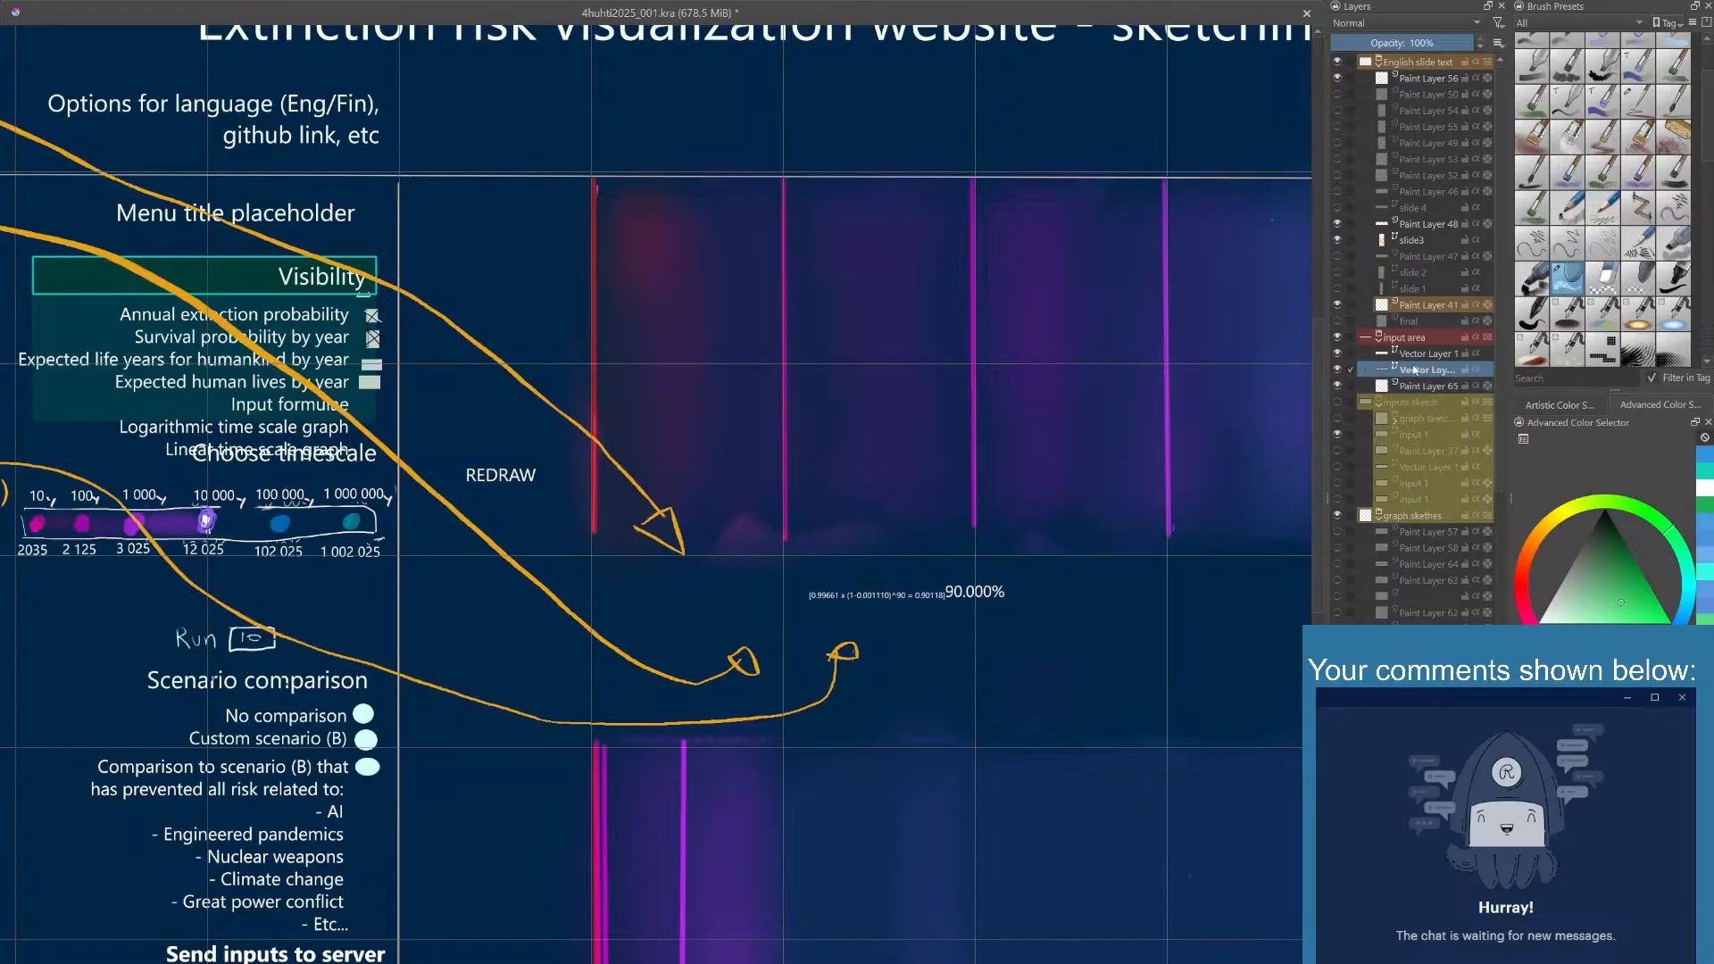
left_click(1340, 369)
left_click(1340, 369)
left_click(1416, 359)
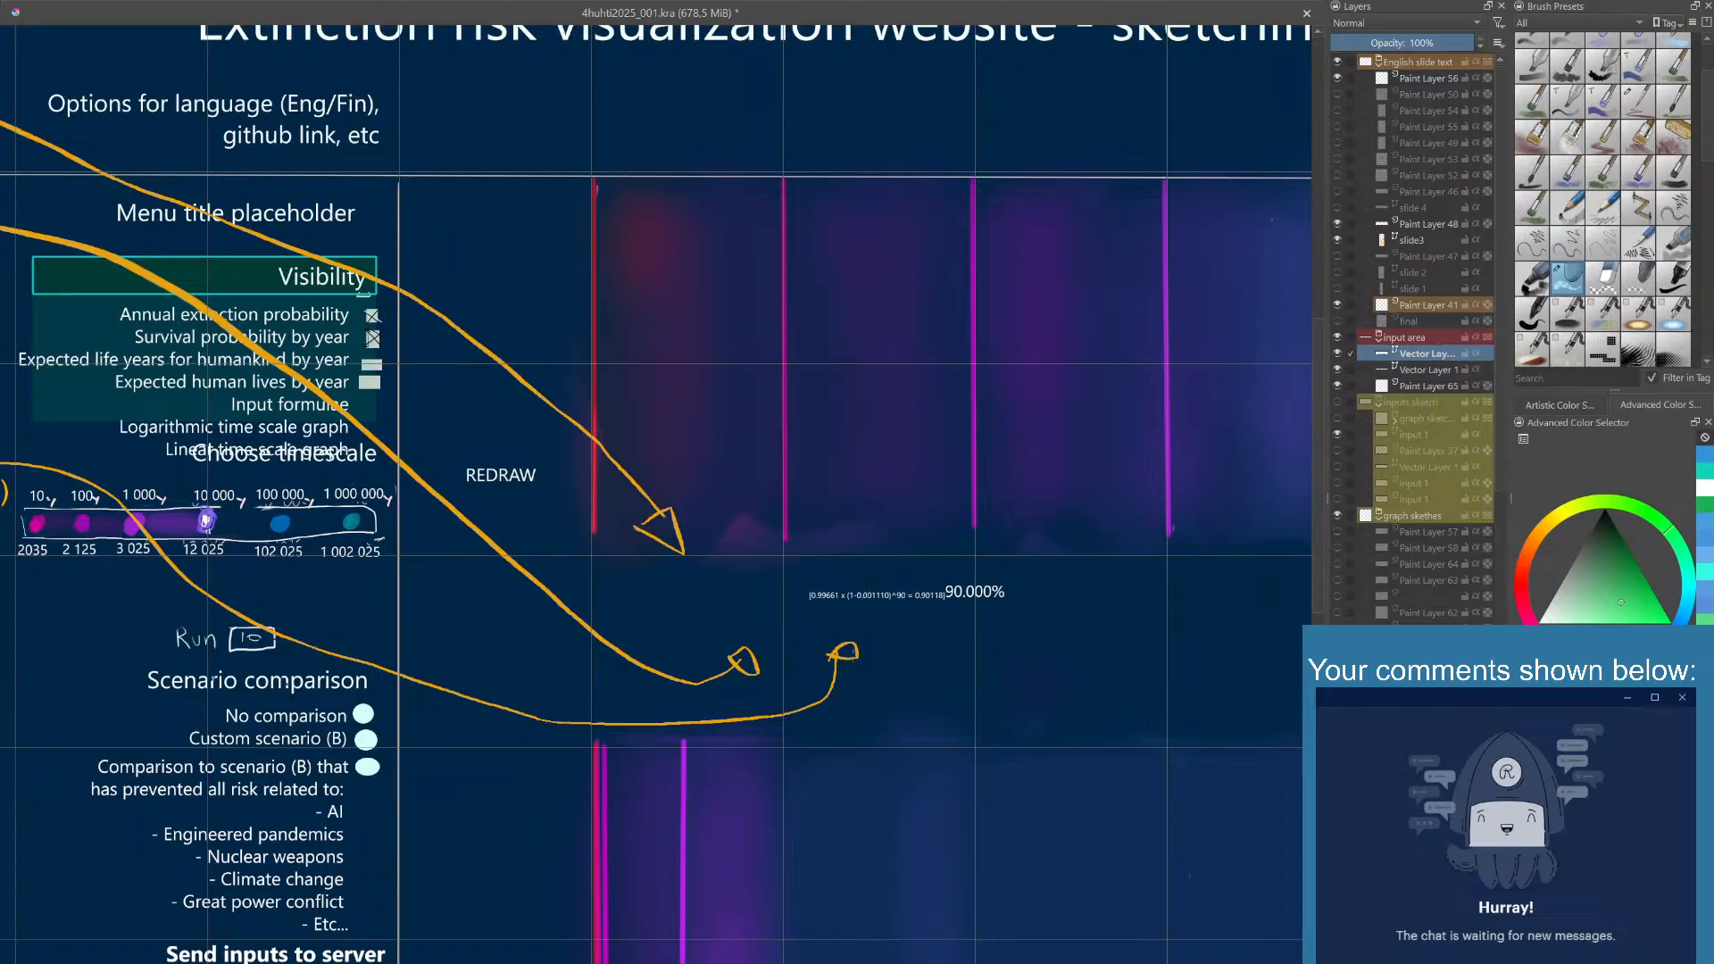
mouse_move(927, 602)
left_mouse_down()
mouse_move(901, 597)
mouse_move(919, 603)
left_mouse_up()
left_click(1444, 369)
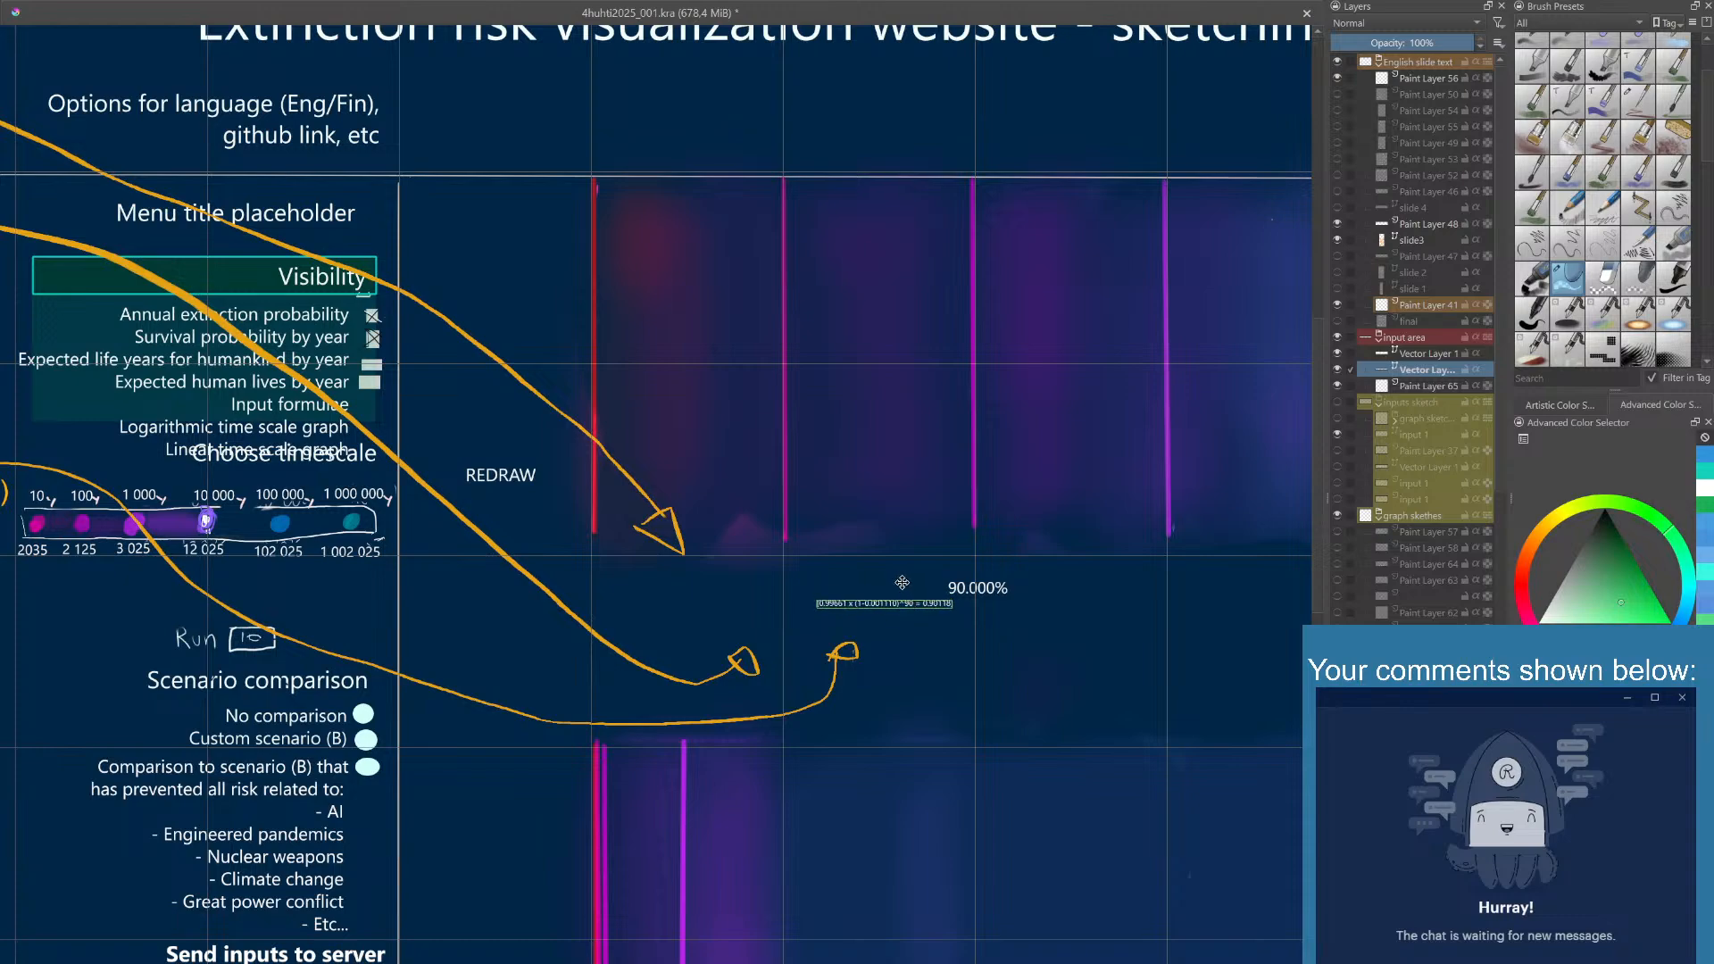
- Check which of the two vector layers in the input area group holds the 90.000% text and which the formula
left_click_drag(1428, 369, 1435, 355)
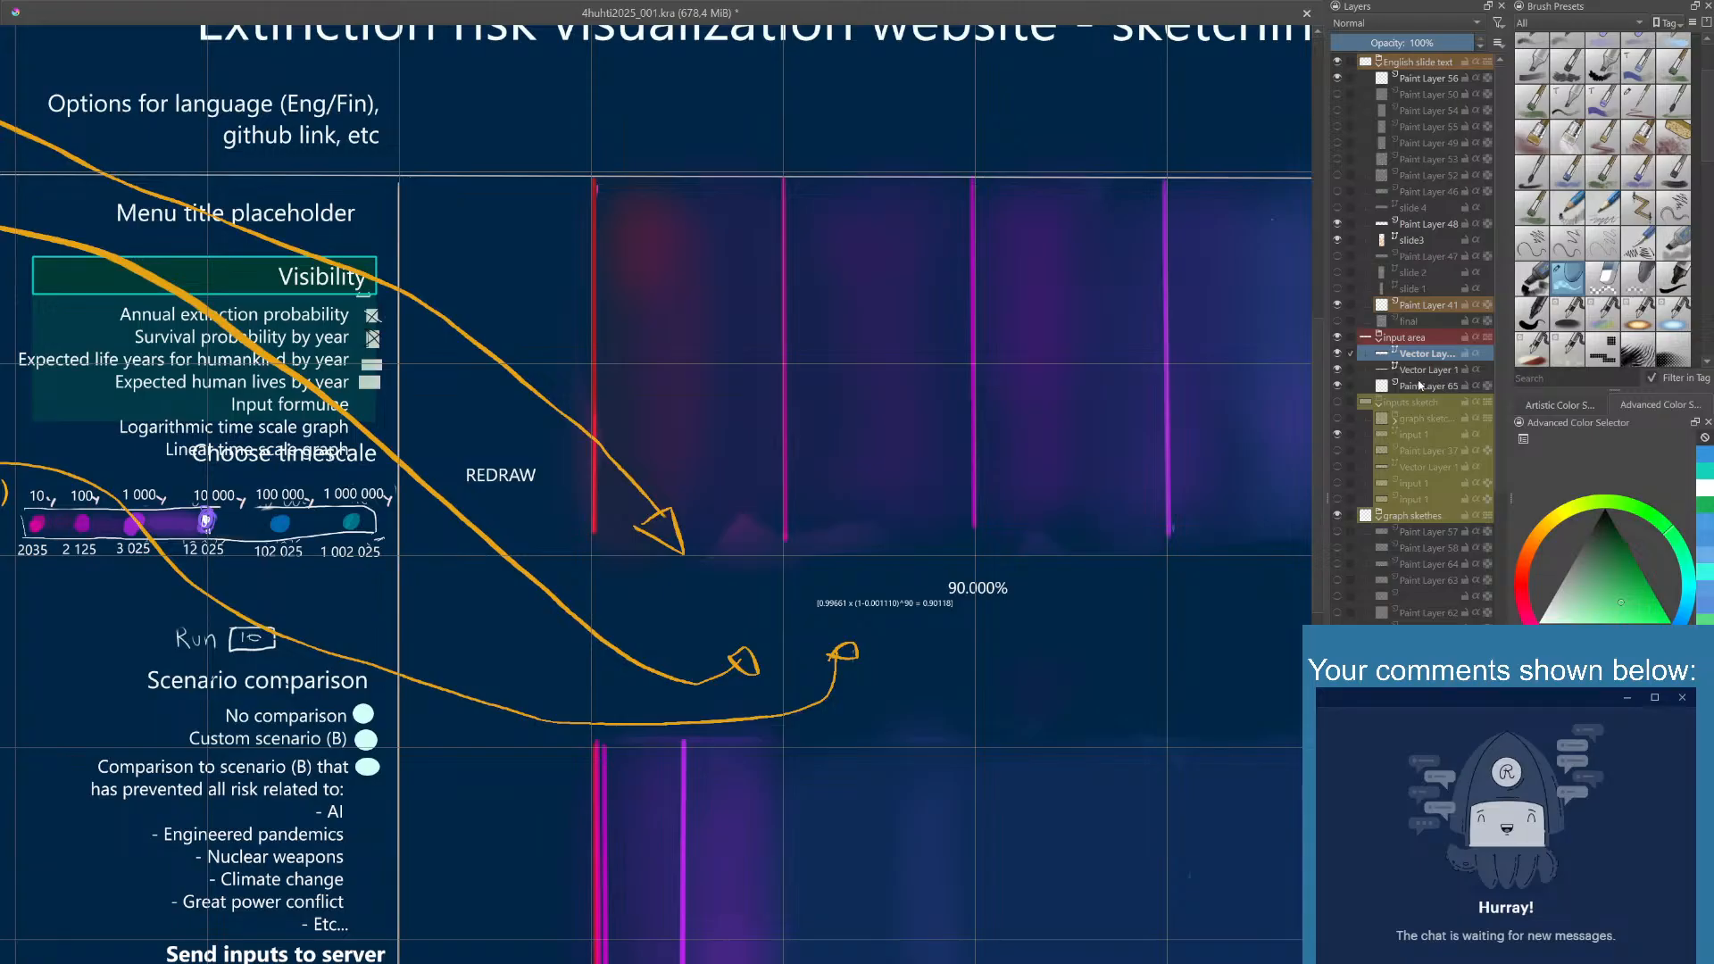
left_click_drag(1425, 353, 1425, 368)
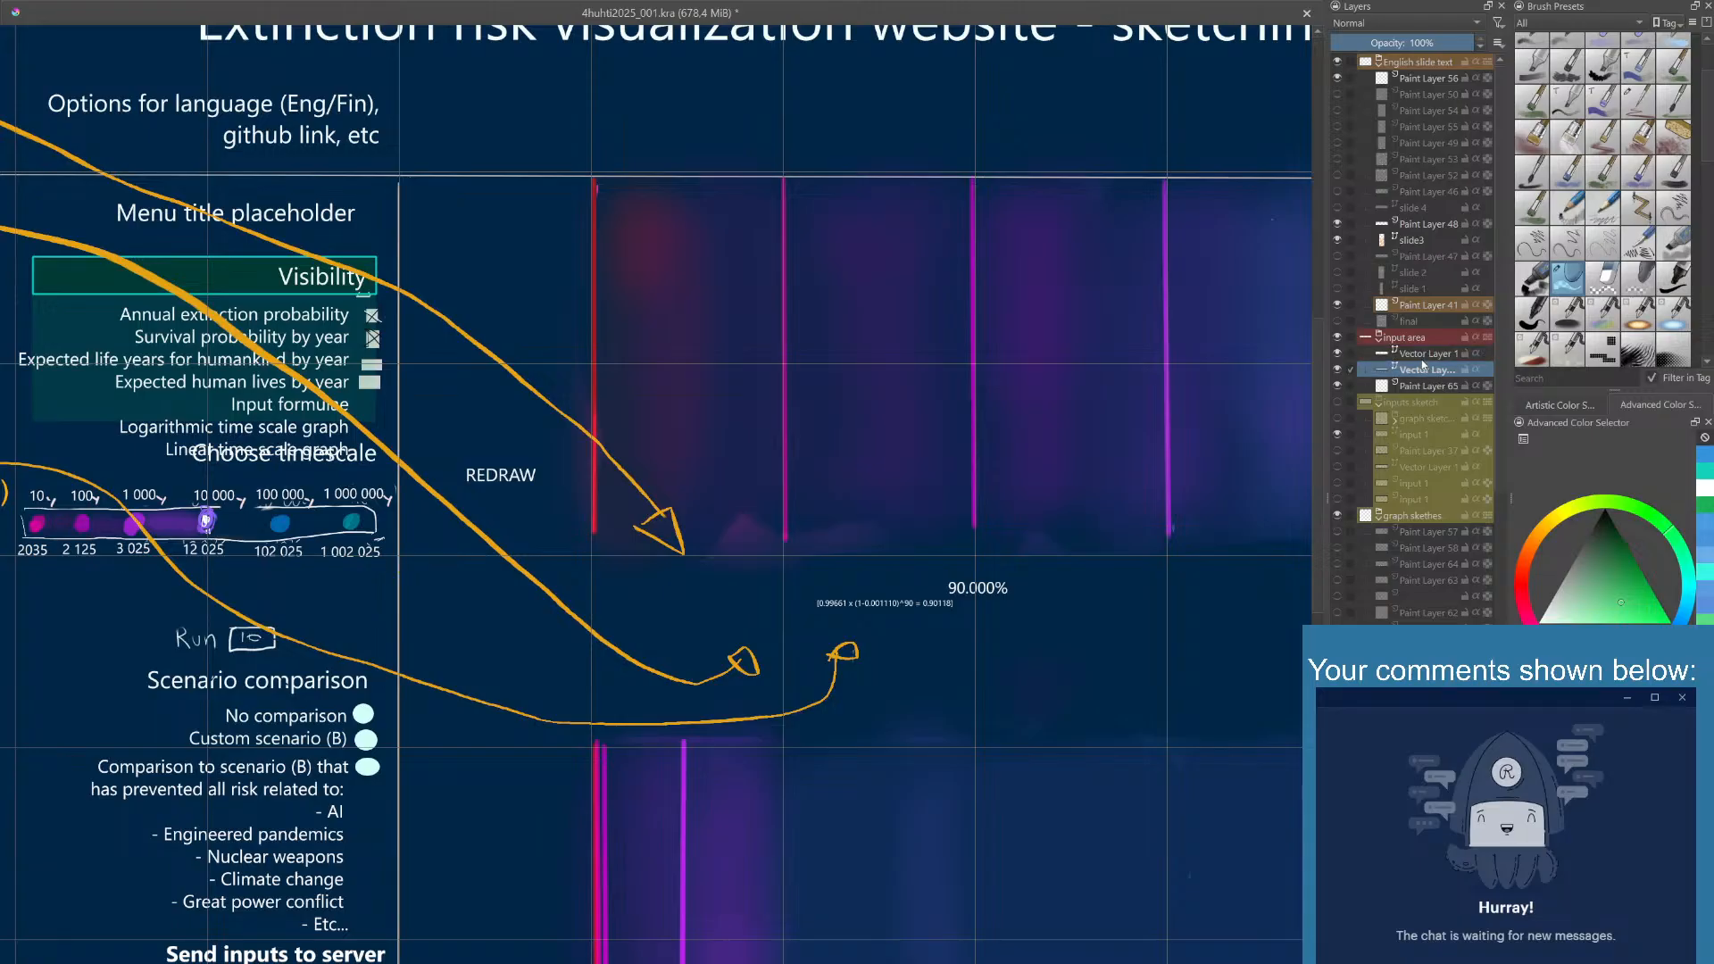
double_click(1423, 368)
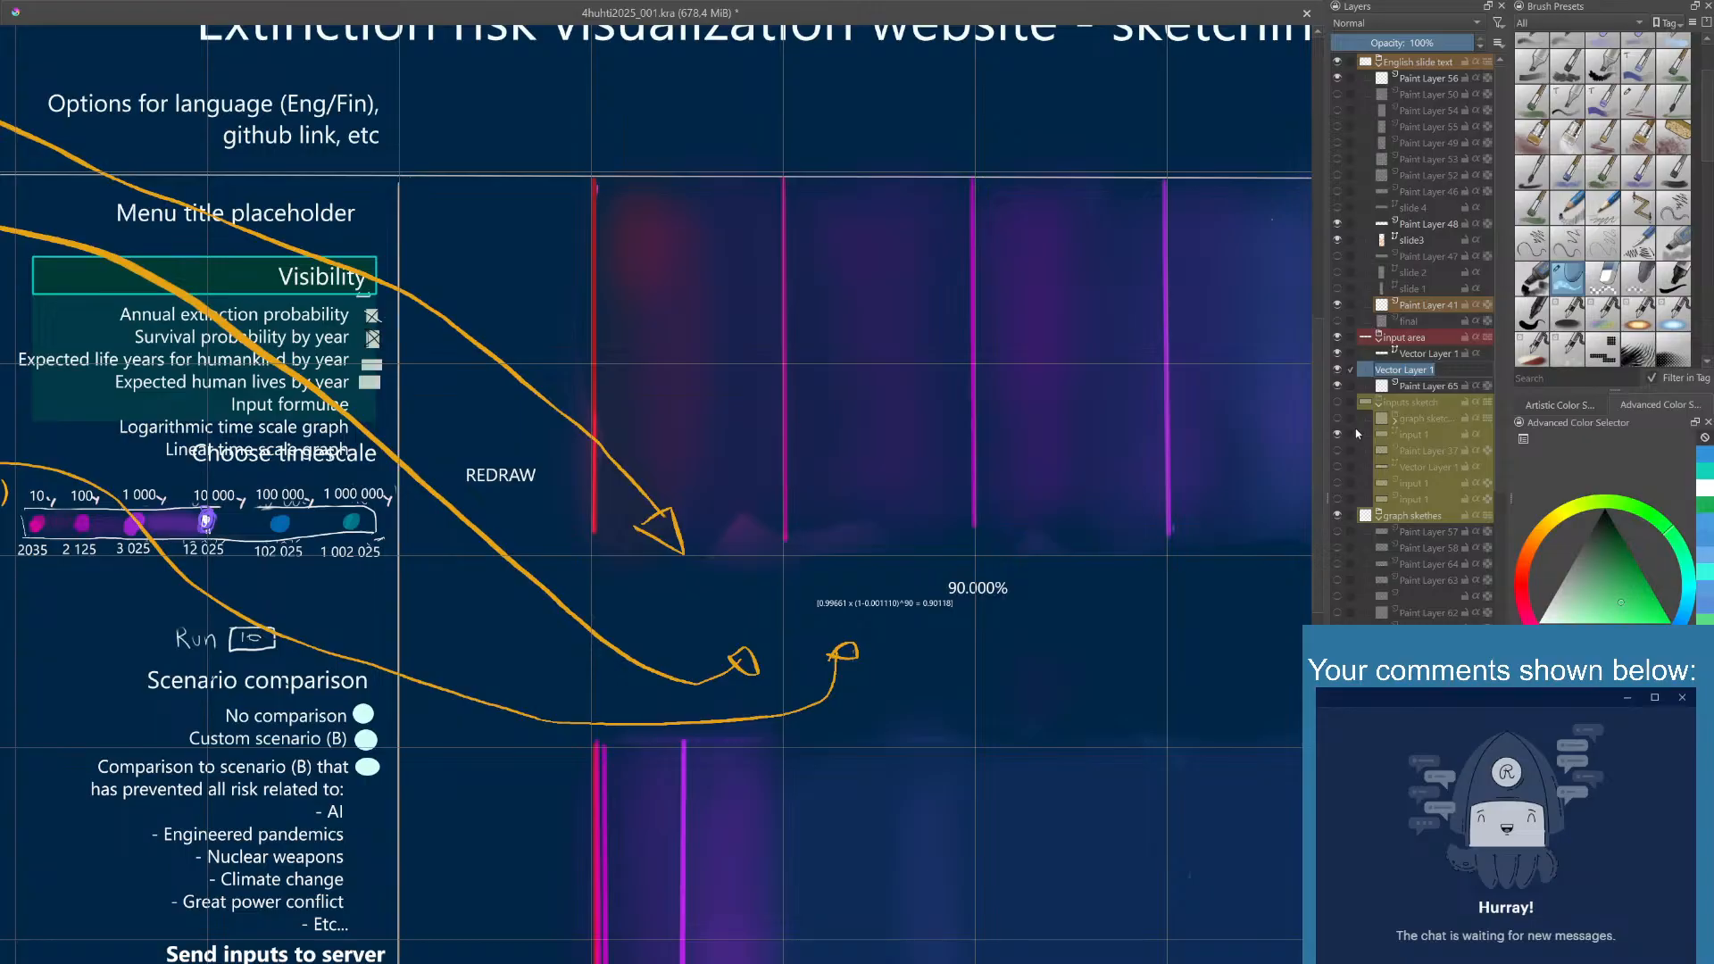
left_click(1416, 386)
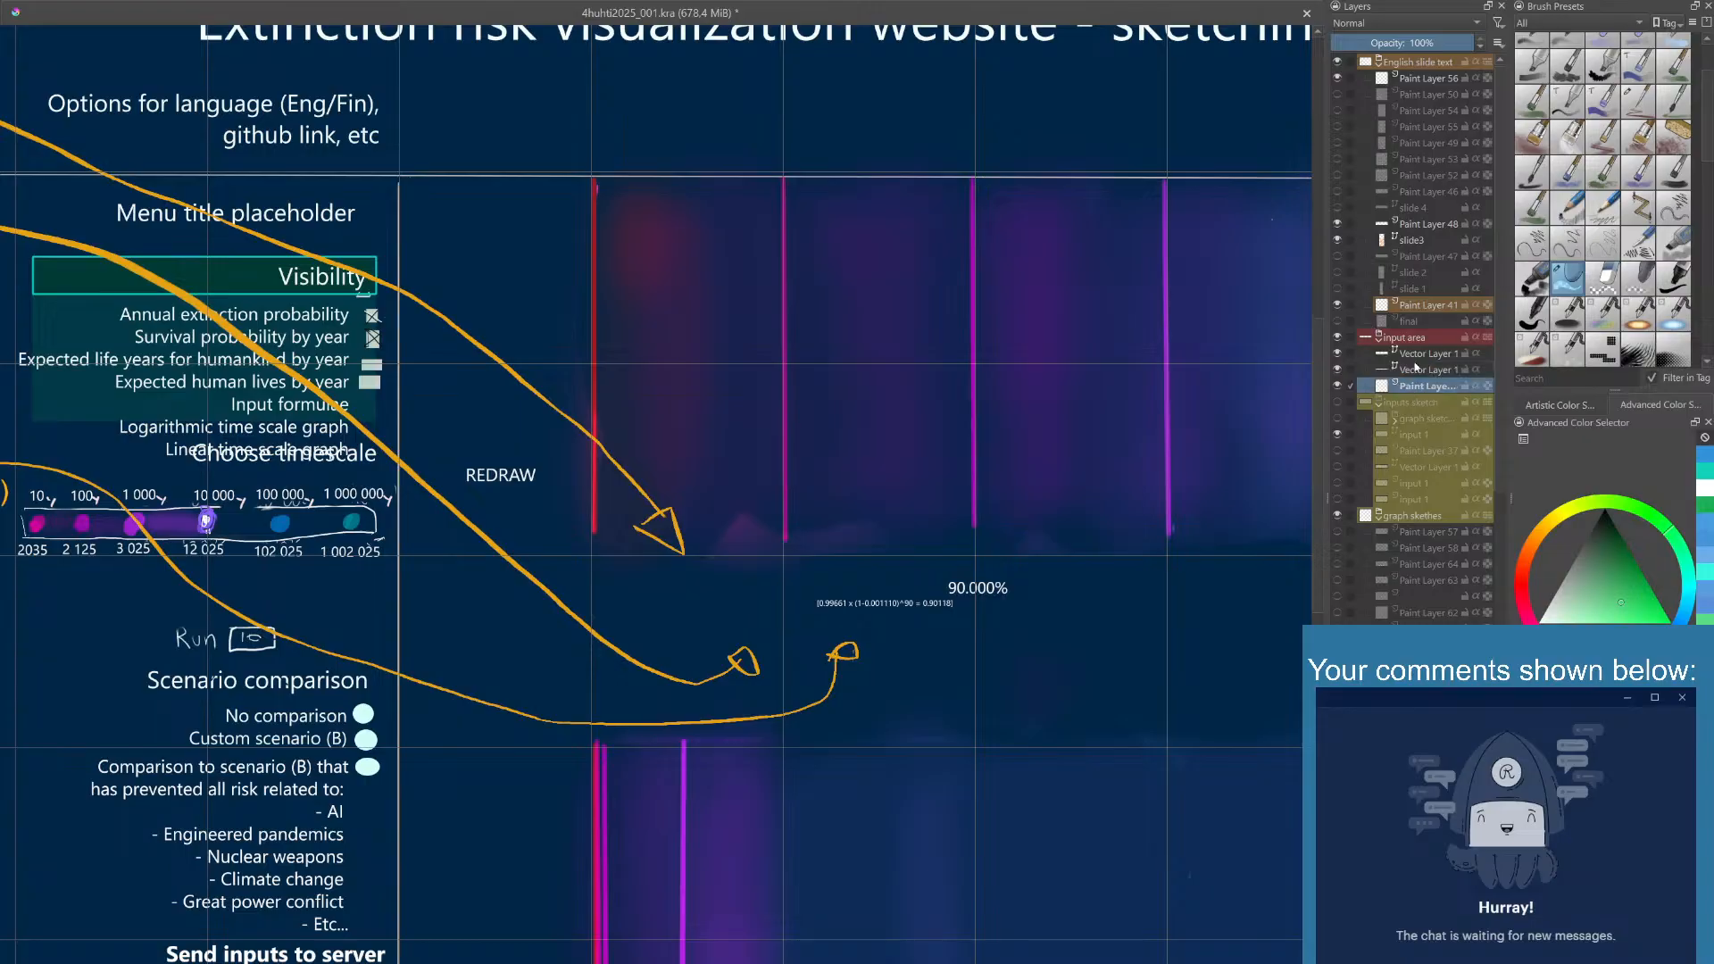
left_click(1416, 355)
left_click(1337, 353)
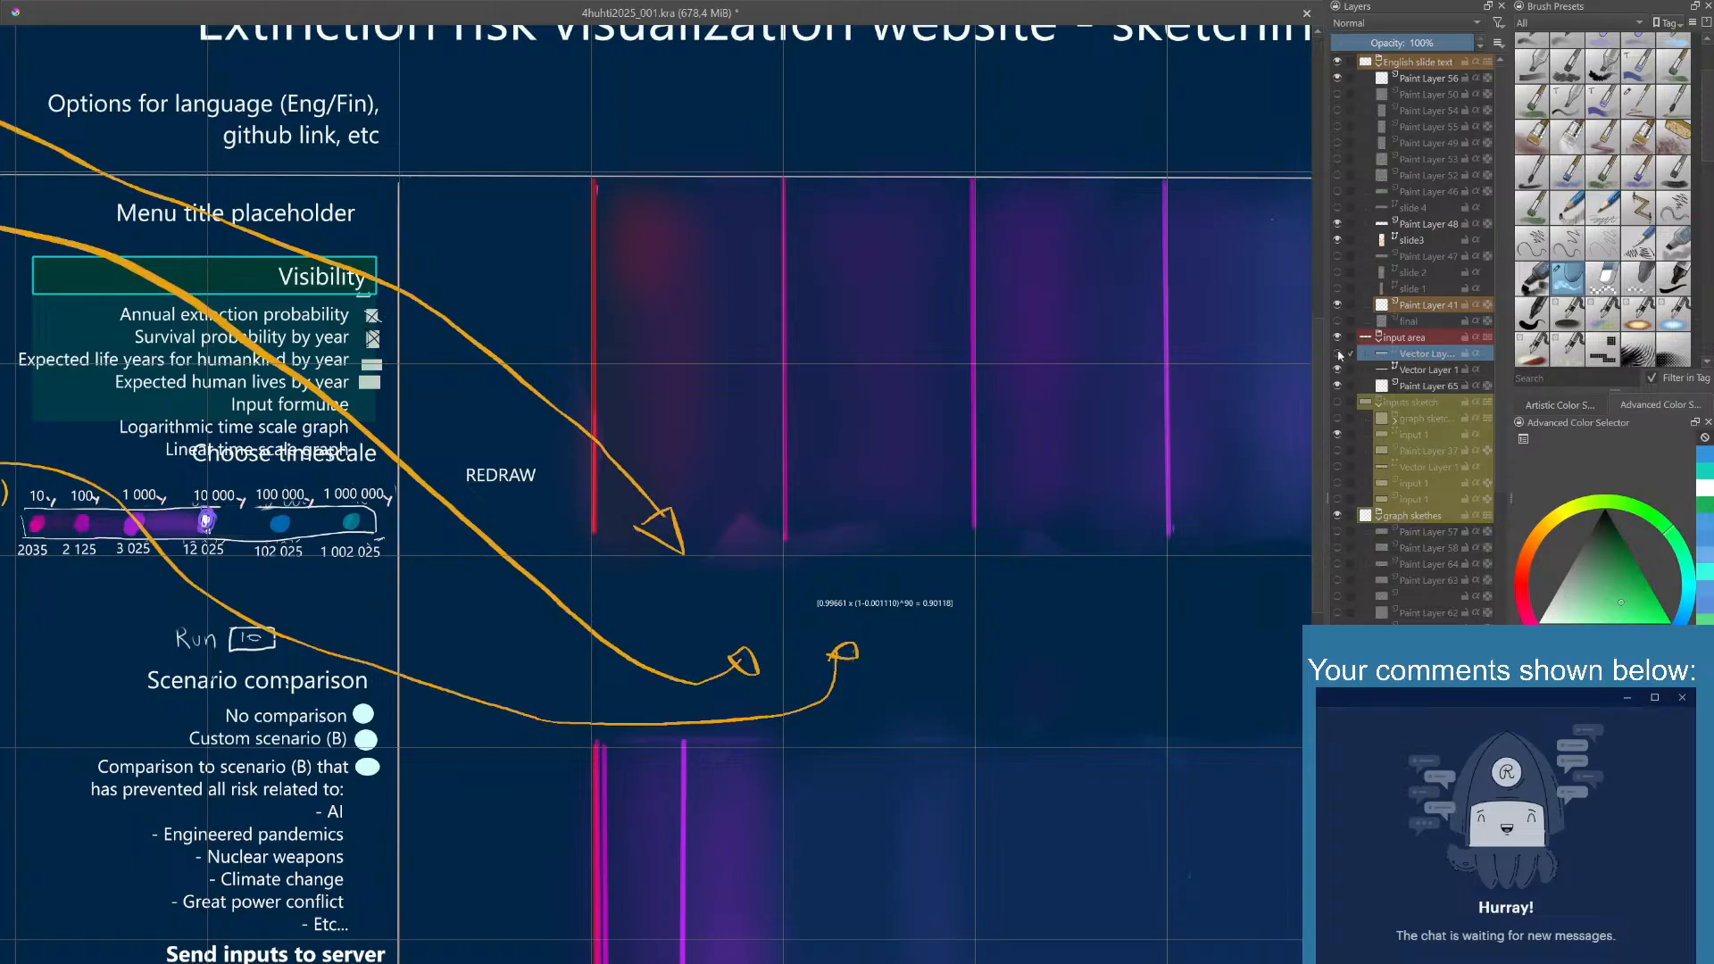
left_click(1337, 353)
double_click(1434, 354)
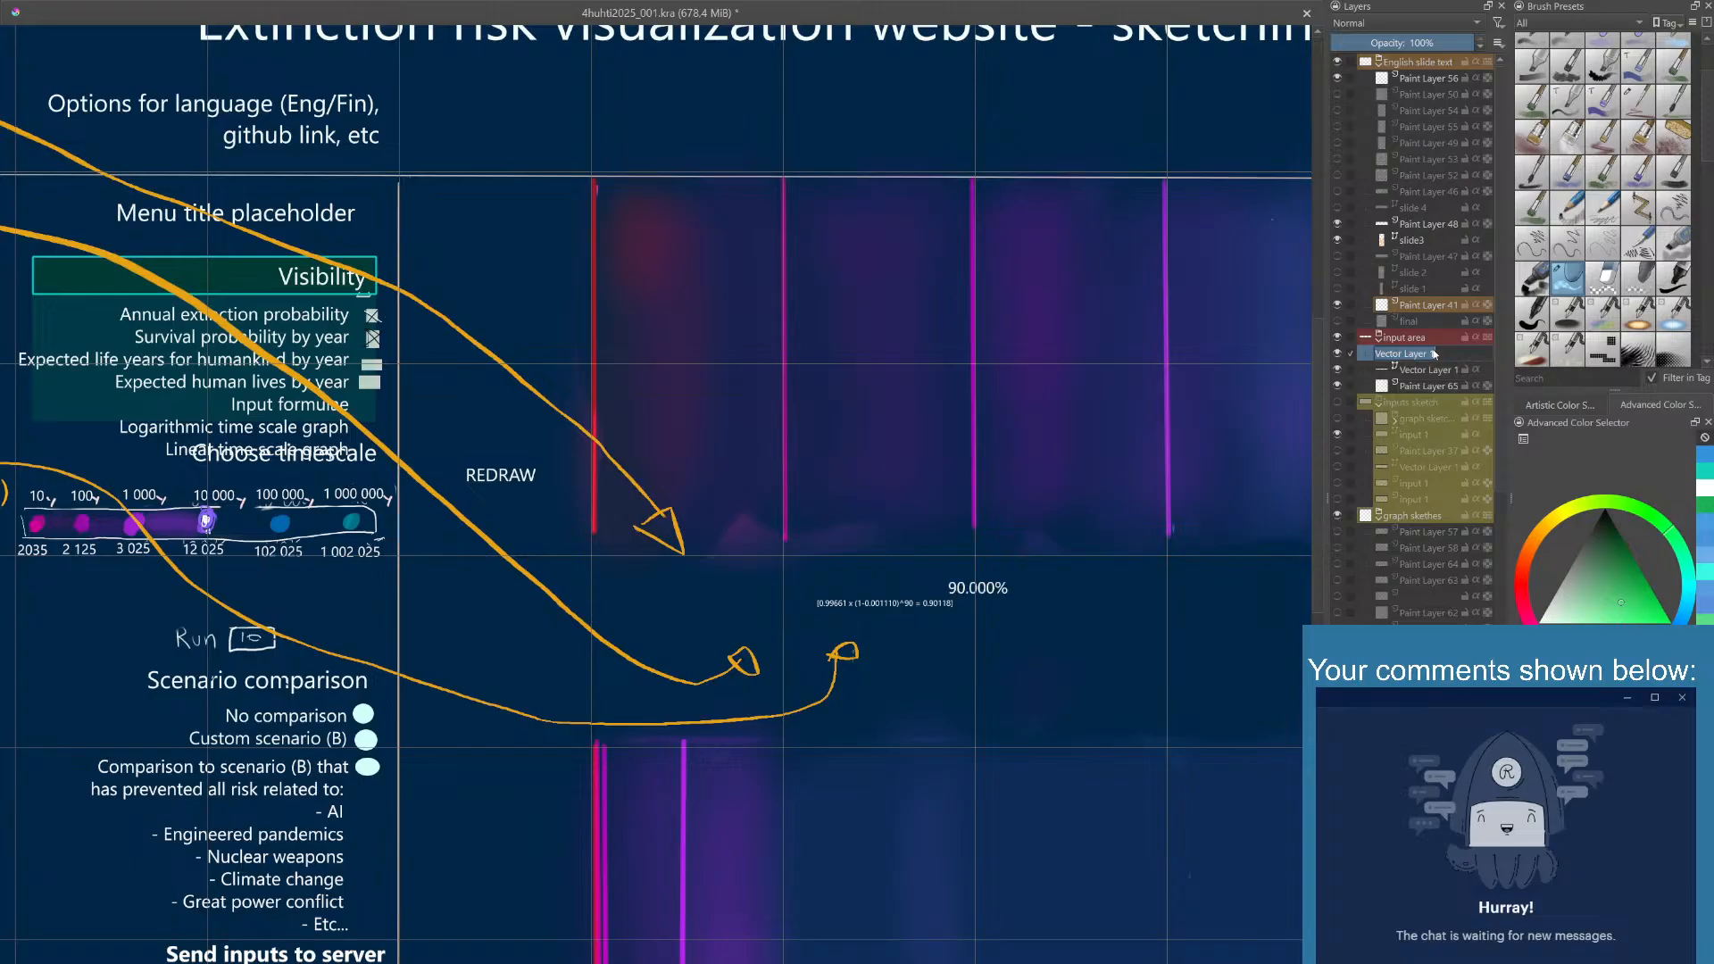
- Duplicate the 90.000% text on its vector layer and place the copy above the formula, left of the original
left_click(970, 591)
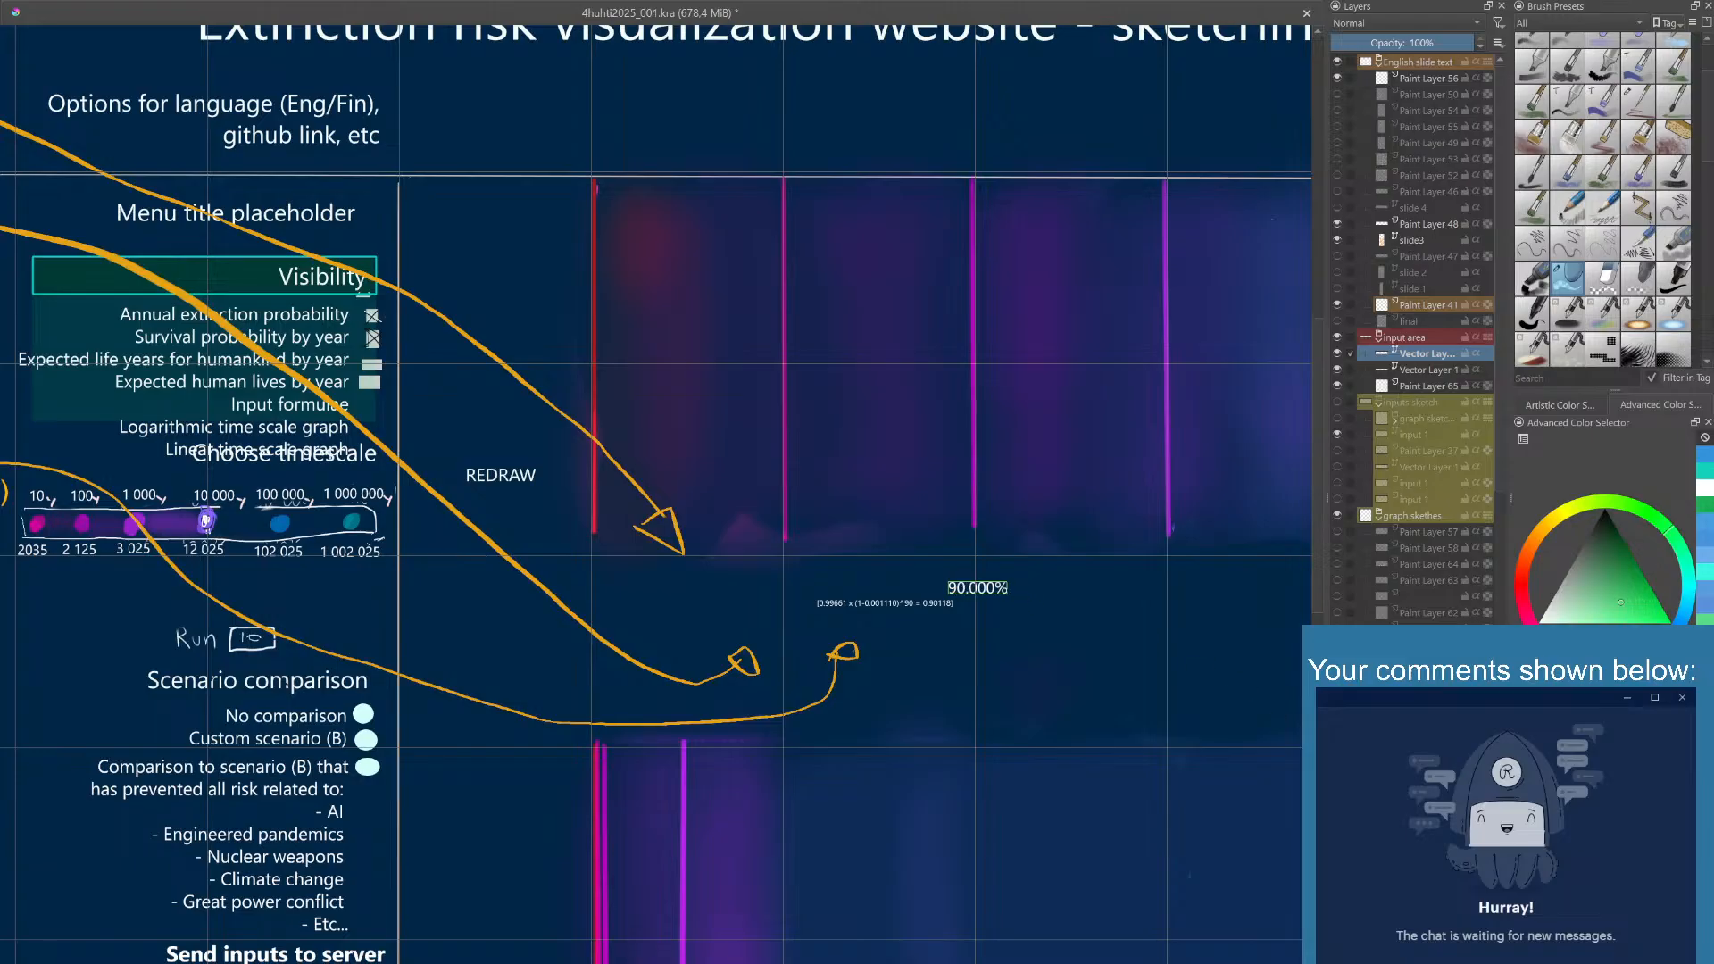
left_click(986, 591)
key("ctrl+v")
left_click_drag(970, 584, 877, 561)
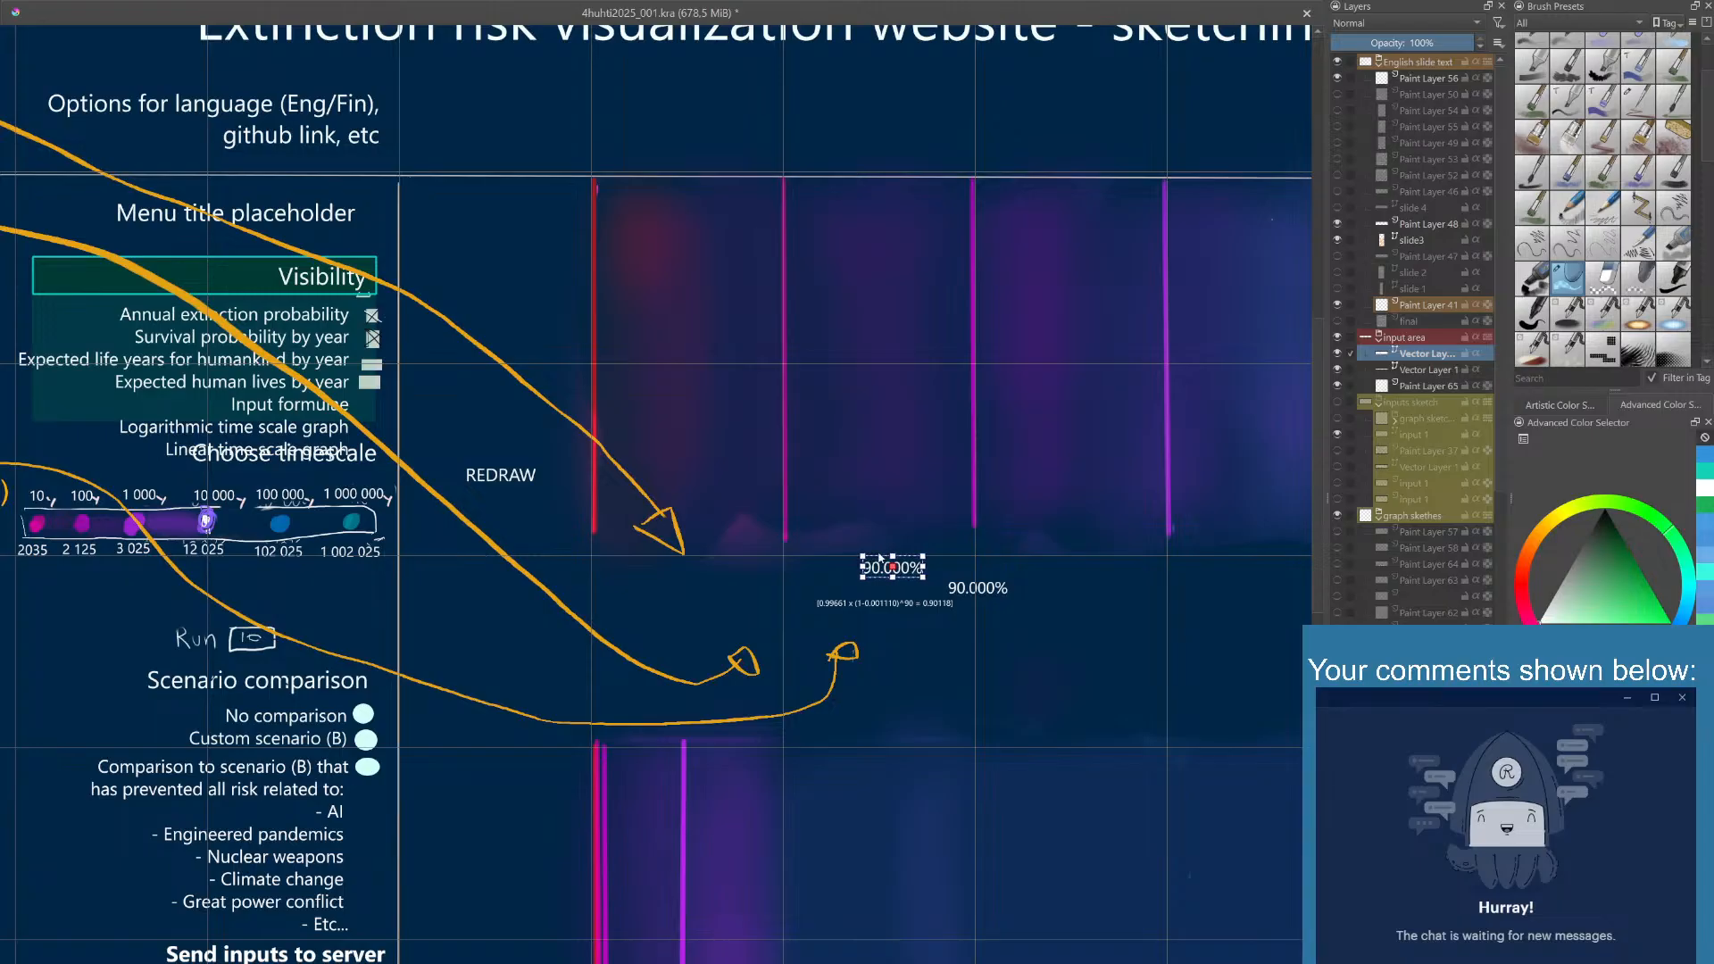
left_click(874, 542)
left_click(897, 570)
left_click_drag(897, 571, 872, 570)
- Change the copied text above the formula to 0.1110%
double_click(873, 570)
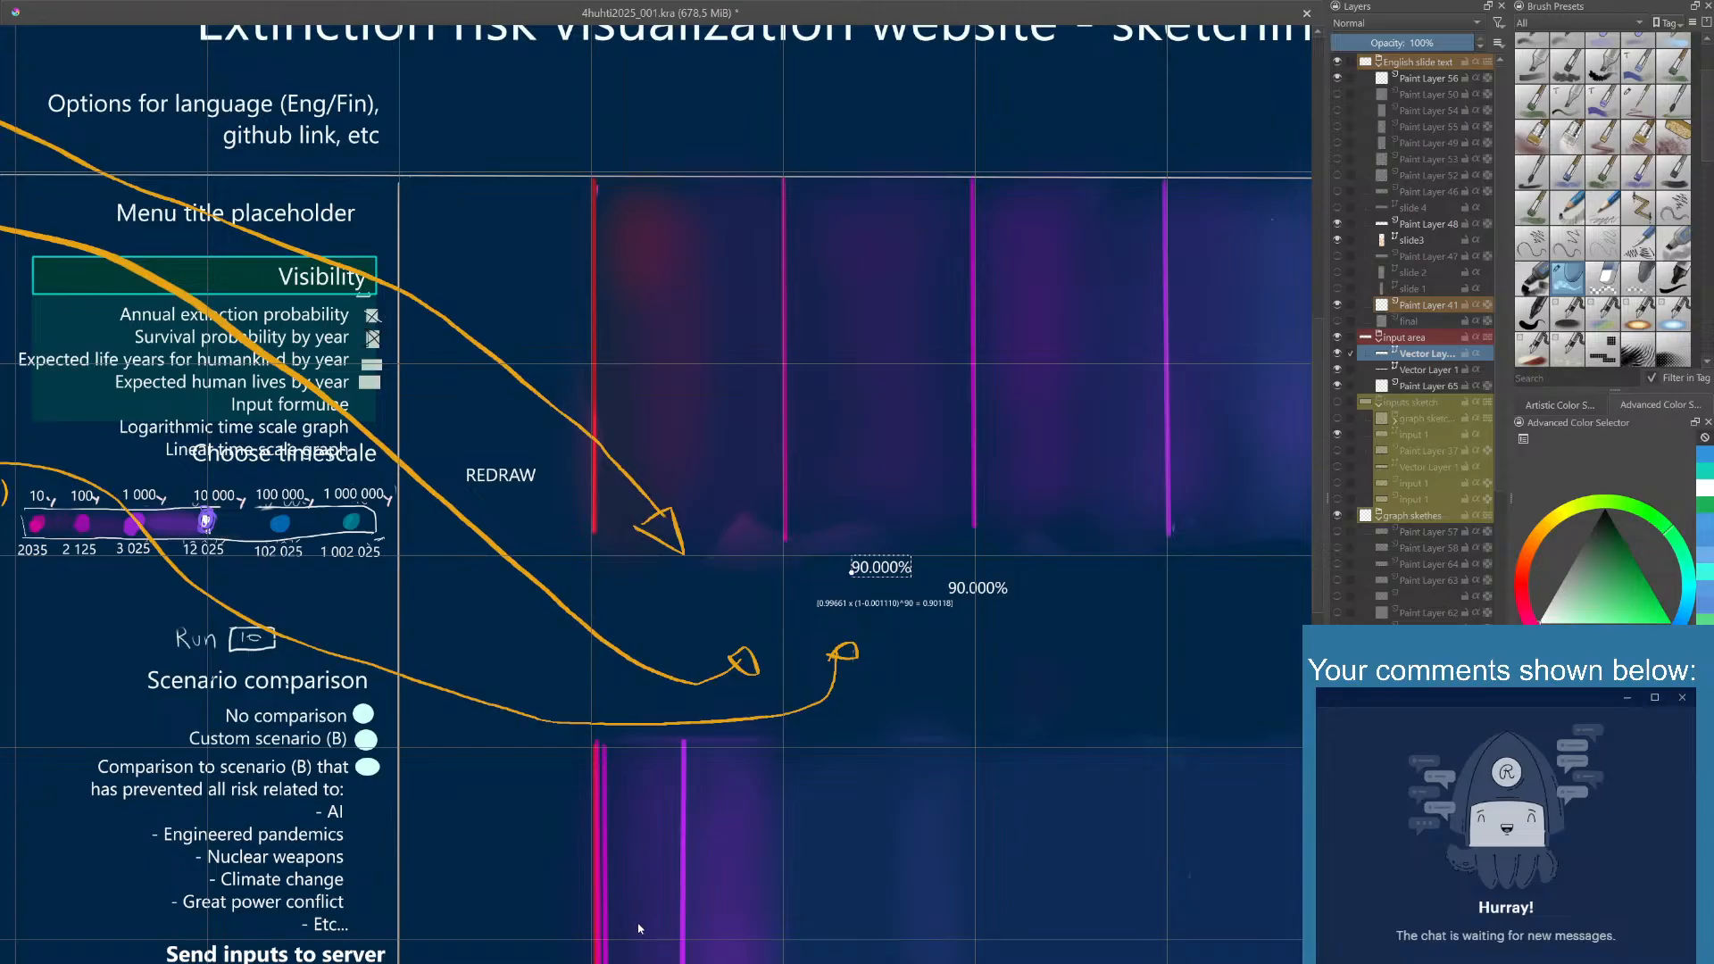
left_click(643, 870)
left_click(722, 871)
- Widen the letter spacing of the original 90.000% text to match the 0.1110% text
left_click(967, 589)
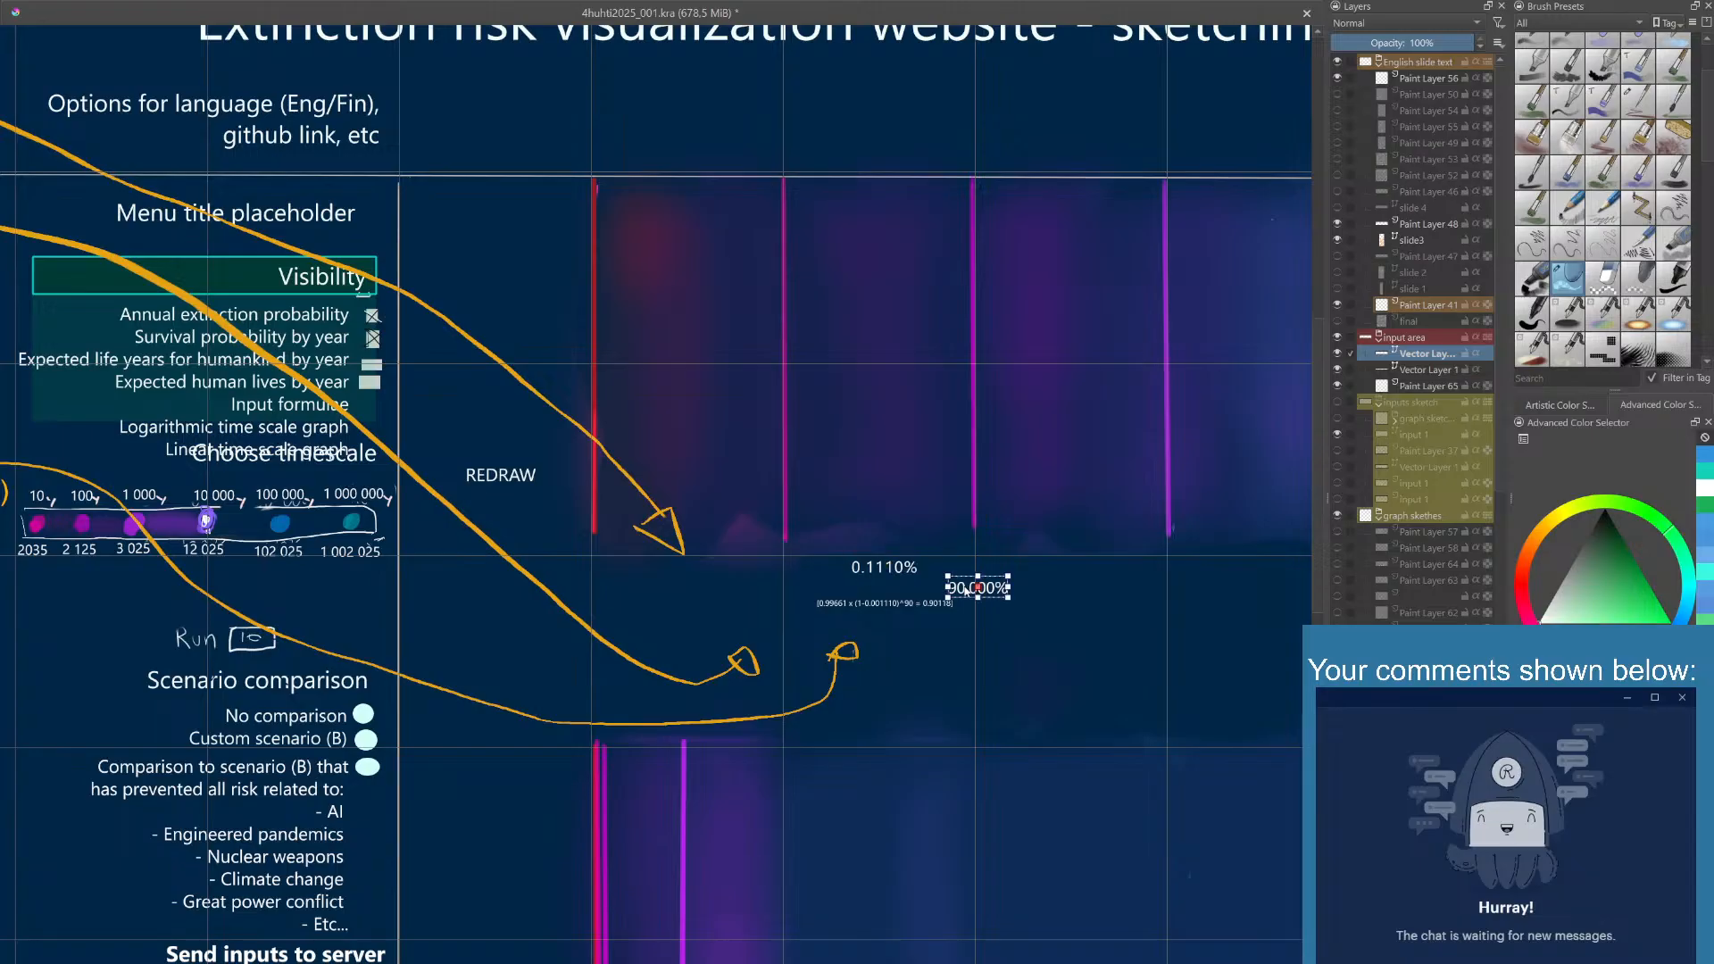
double_click(967, 591)
key("Escape")
- Place another 90.000% text copy directly below 0.1110% and change it to a smaller 1 in 901
key("Escape")
double_click(970, 594)
left_click(975, 563)
left_click(880, 569)
left_click(949, 590)
key("Escape")
left_click_drag(904, 598, 891, 595)
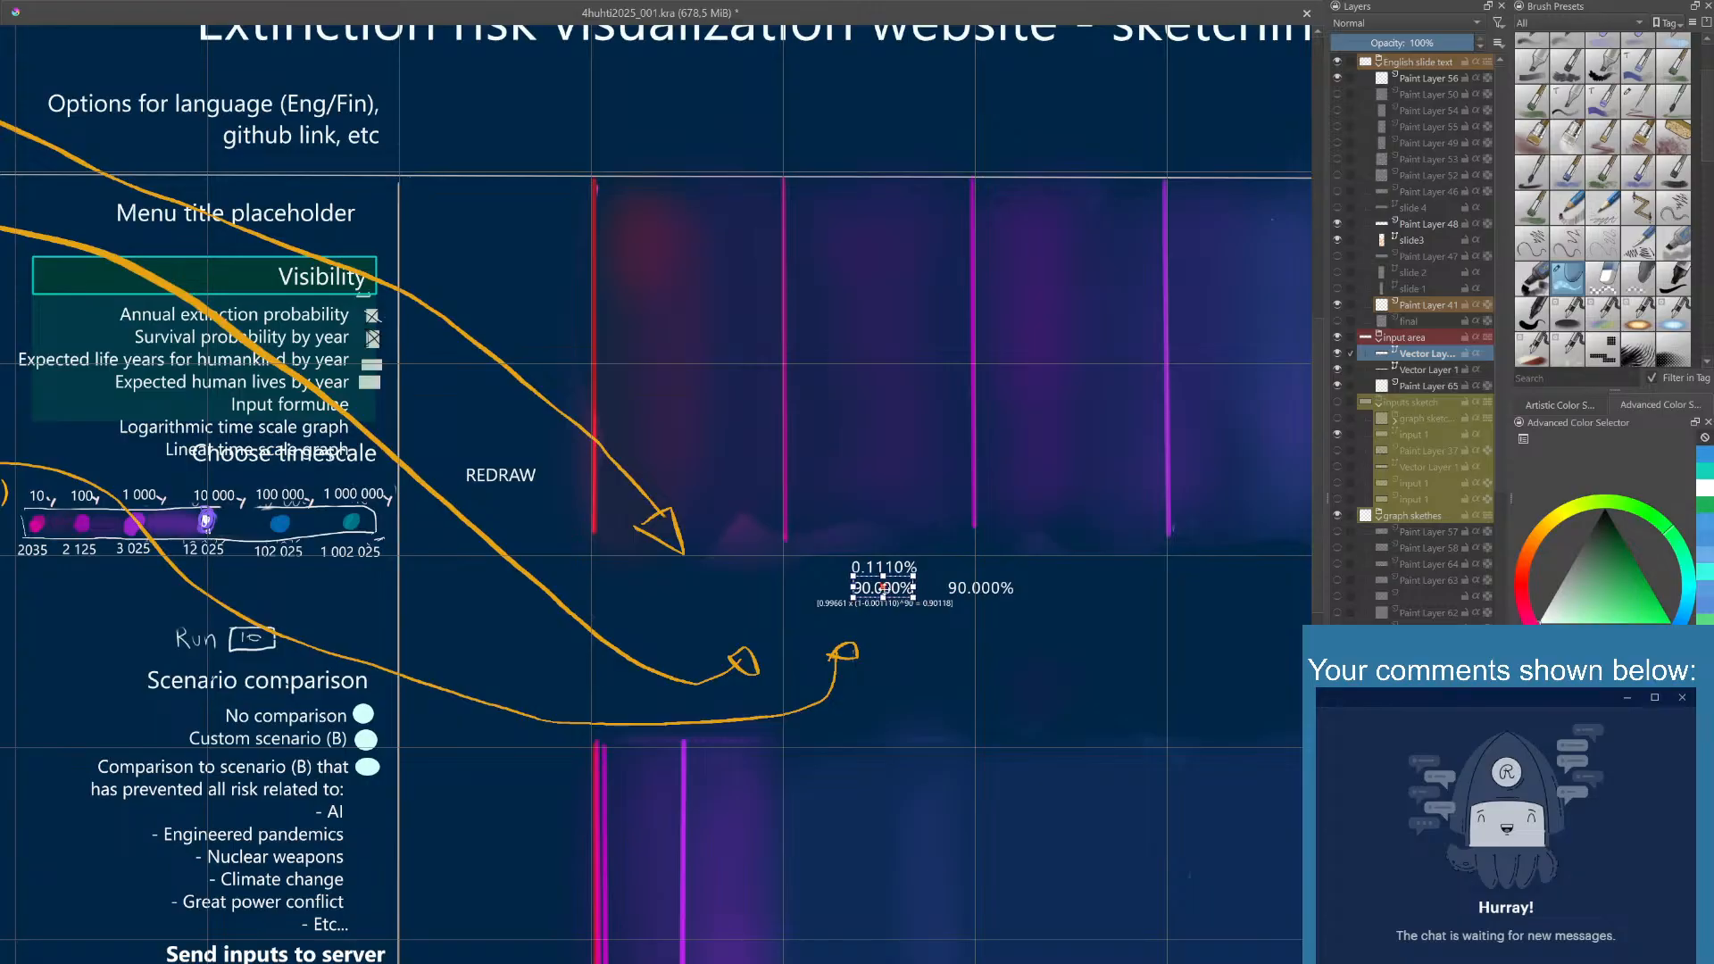
double_click(879, 592)
left_click(725, 870)
left_click(719, 869)
left_click(772, 871)
- Position the 1 in 901 text between 0.1110% and the formula, and colour it cyan
left_click_drag(883, 583, 888, 577)
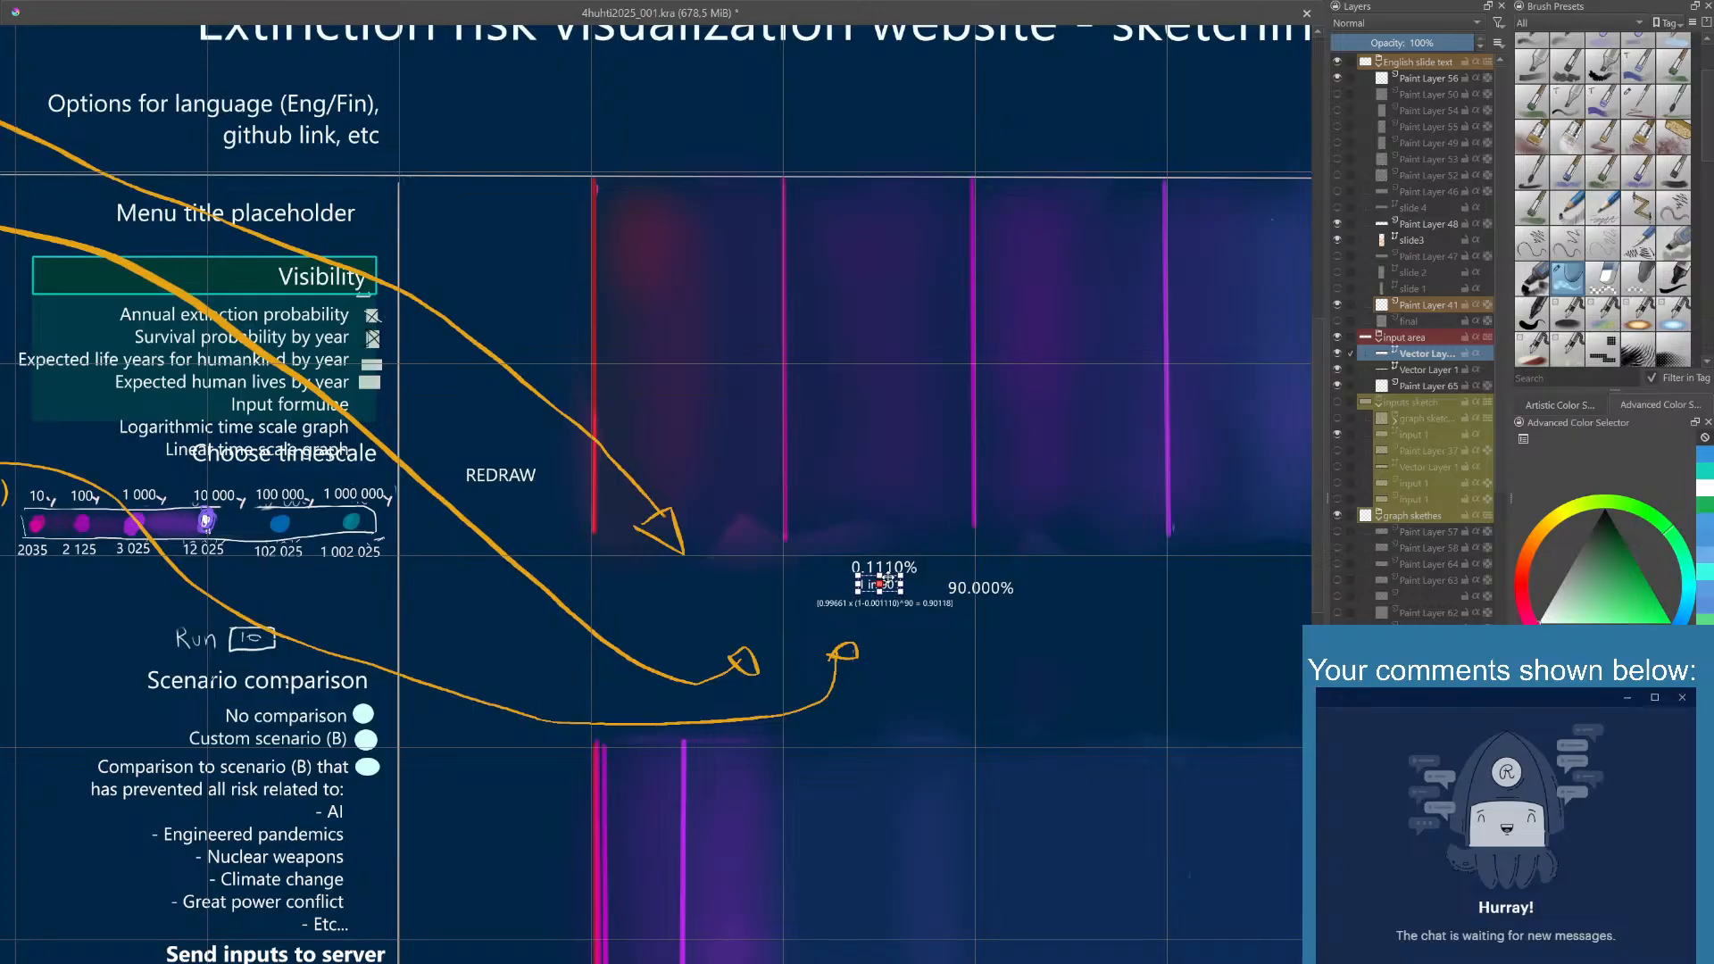
left_click(872, 549)
left_click(890, 586)
left_click_drag(891, 588, 893, 591)
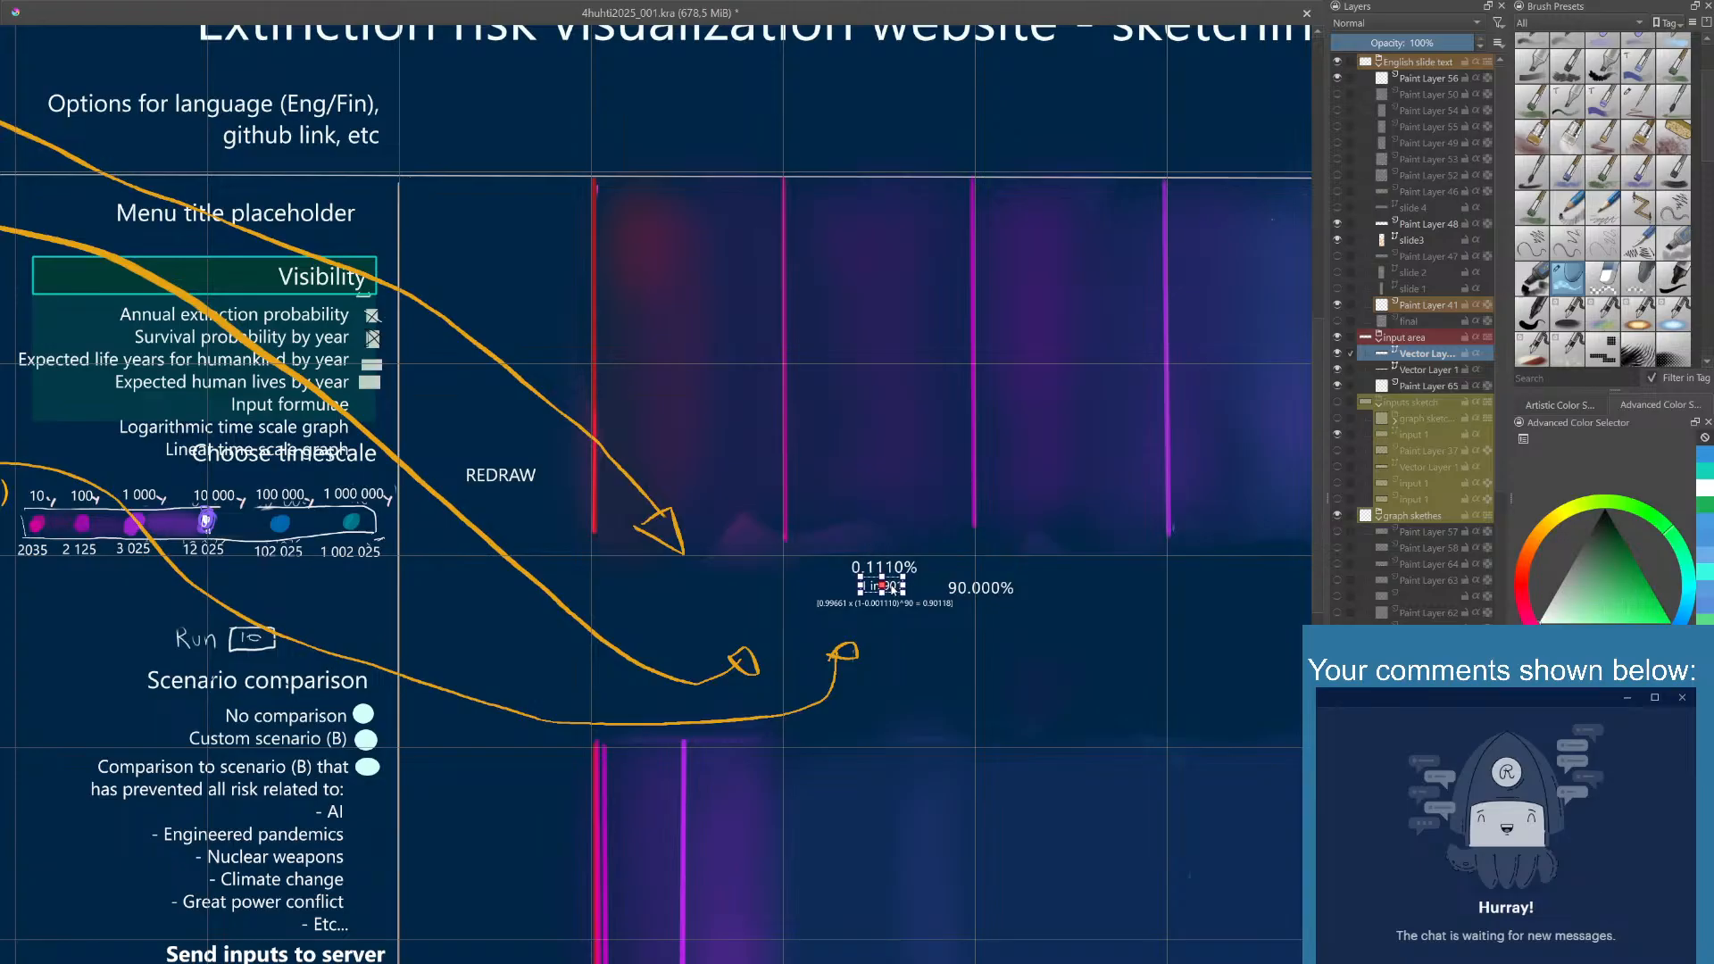
left_click(889, 514)
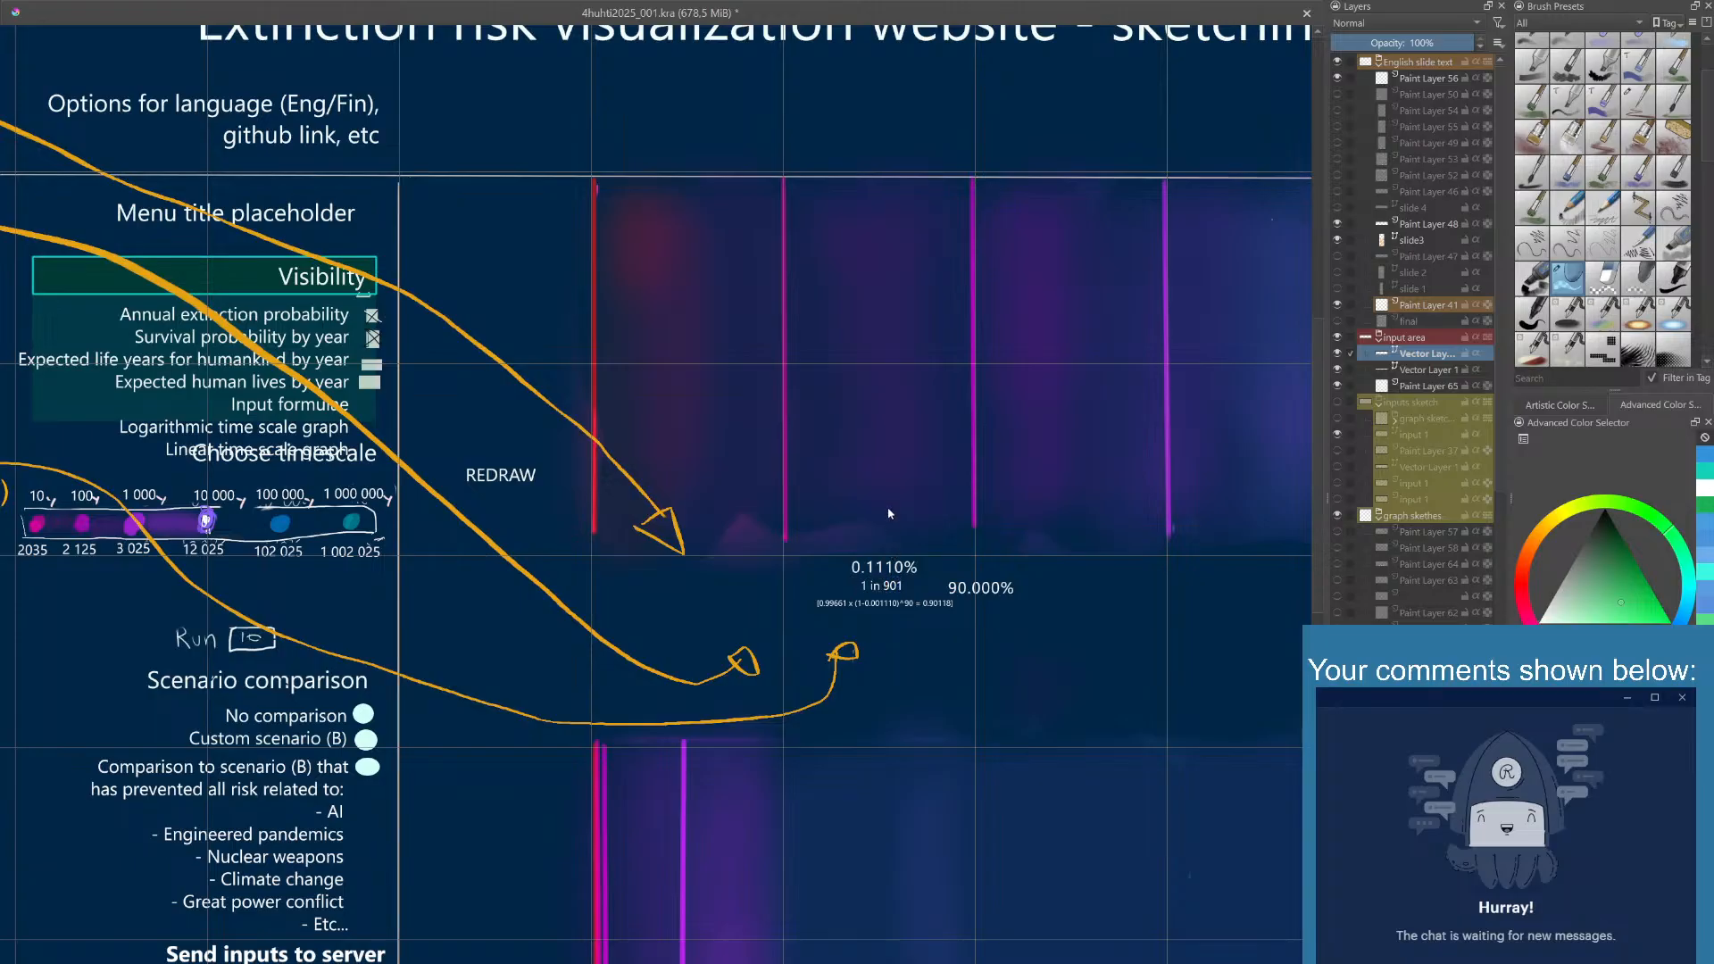
left_click(881, 589)
left_click(882, 585)
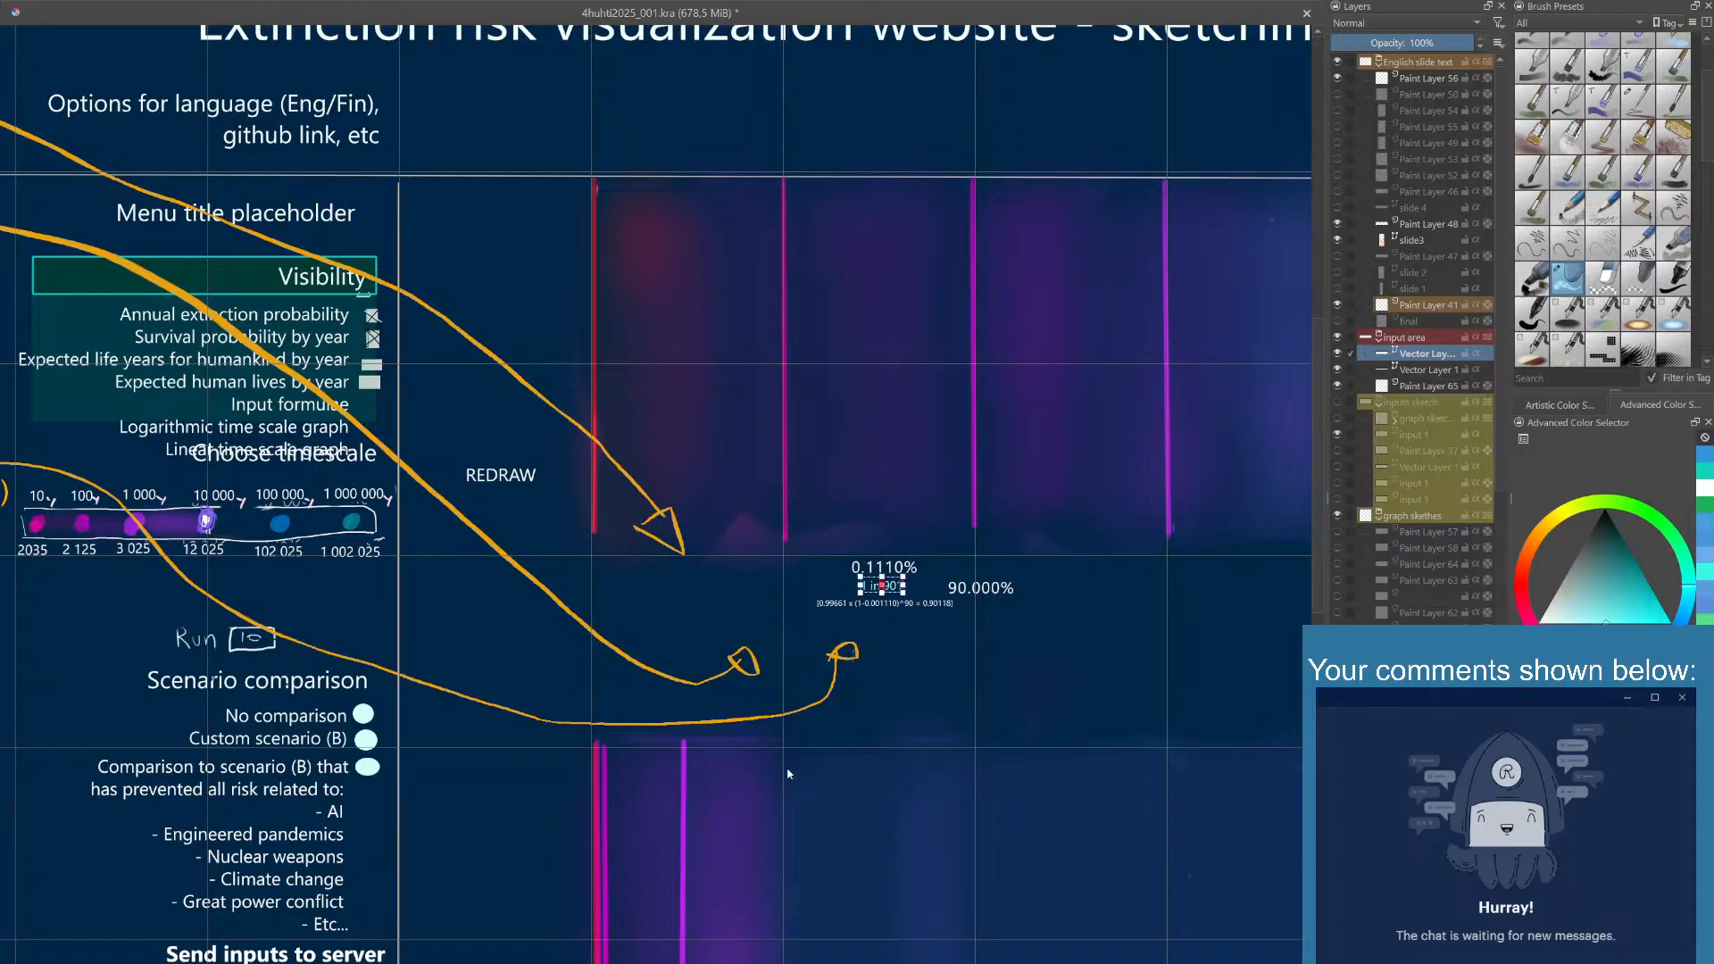
left_click(825, 615)
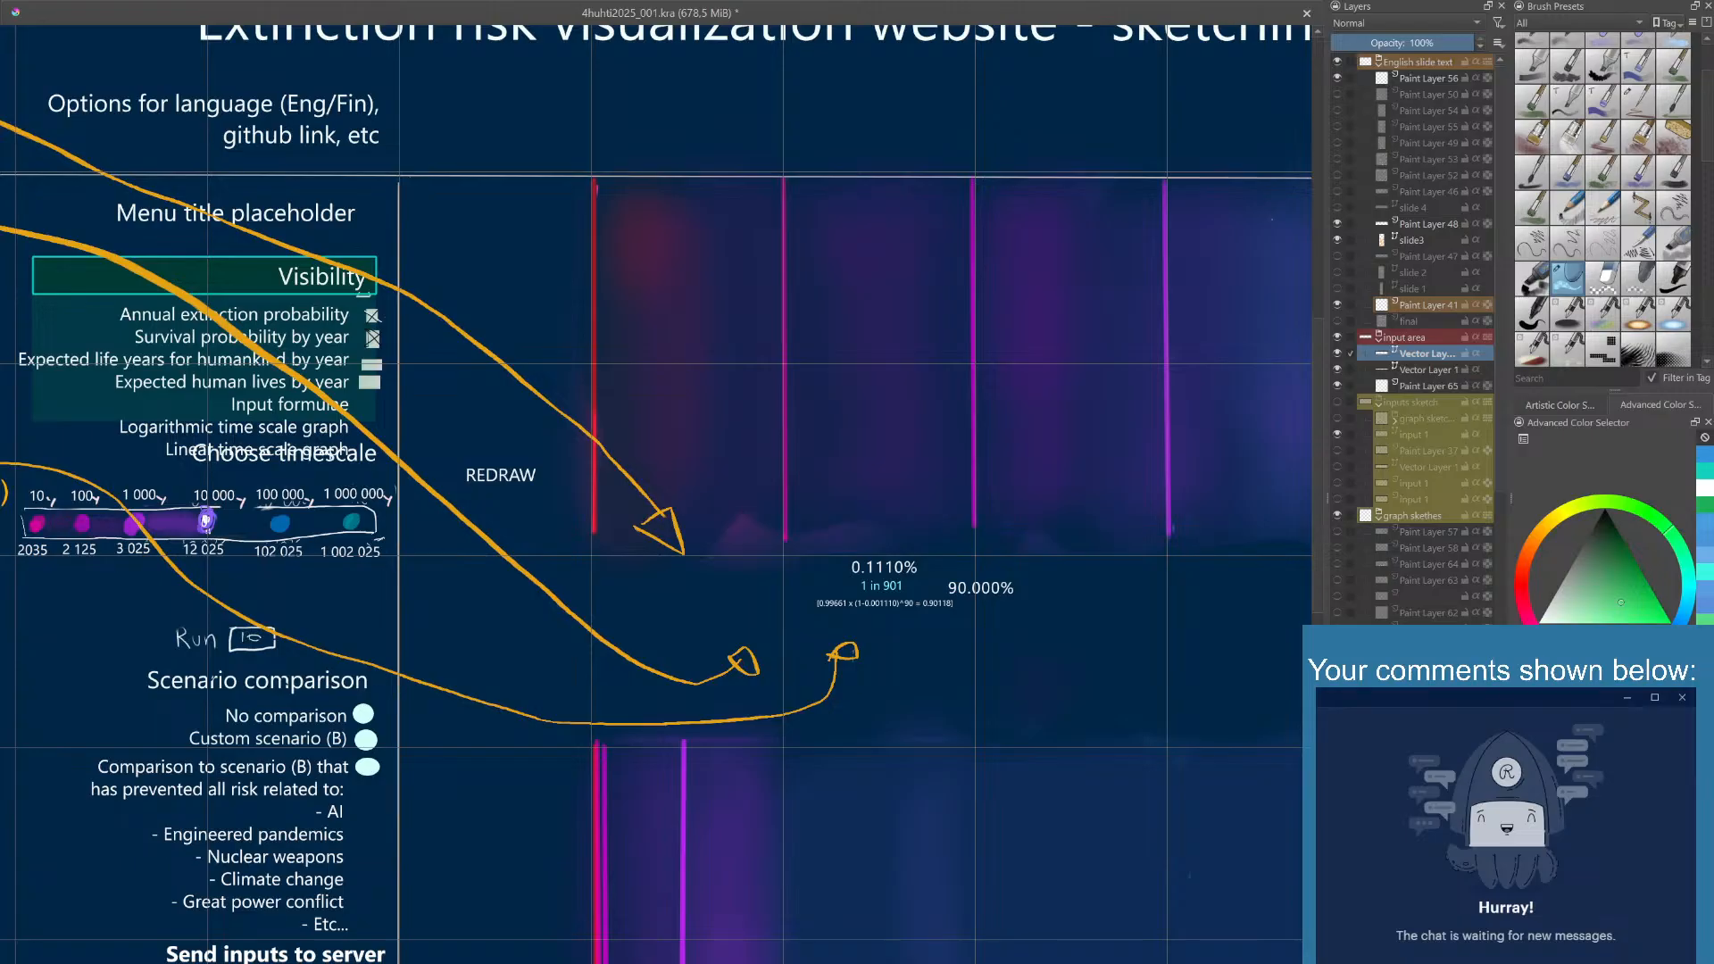
- Make Paint Layer 65 in the input area group active and choose teal as the drawing colour
mouse_move(1420, 354)
left_mouse_down()
mouse_move(1418, 370)
mouse_move(1418, 355)
left_mouse_up()
left_click(1418, 370)
left_click(1414, 385)
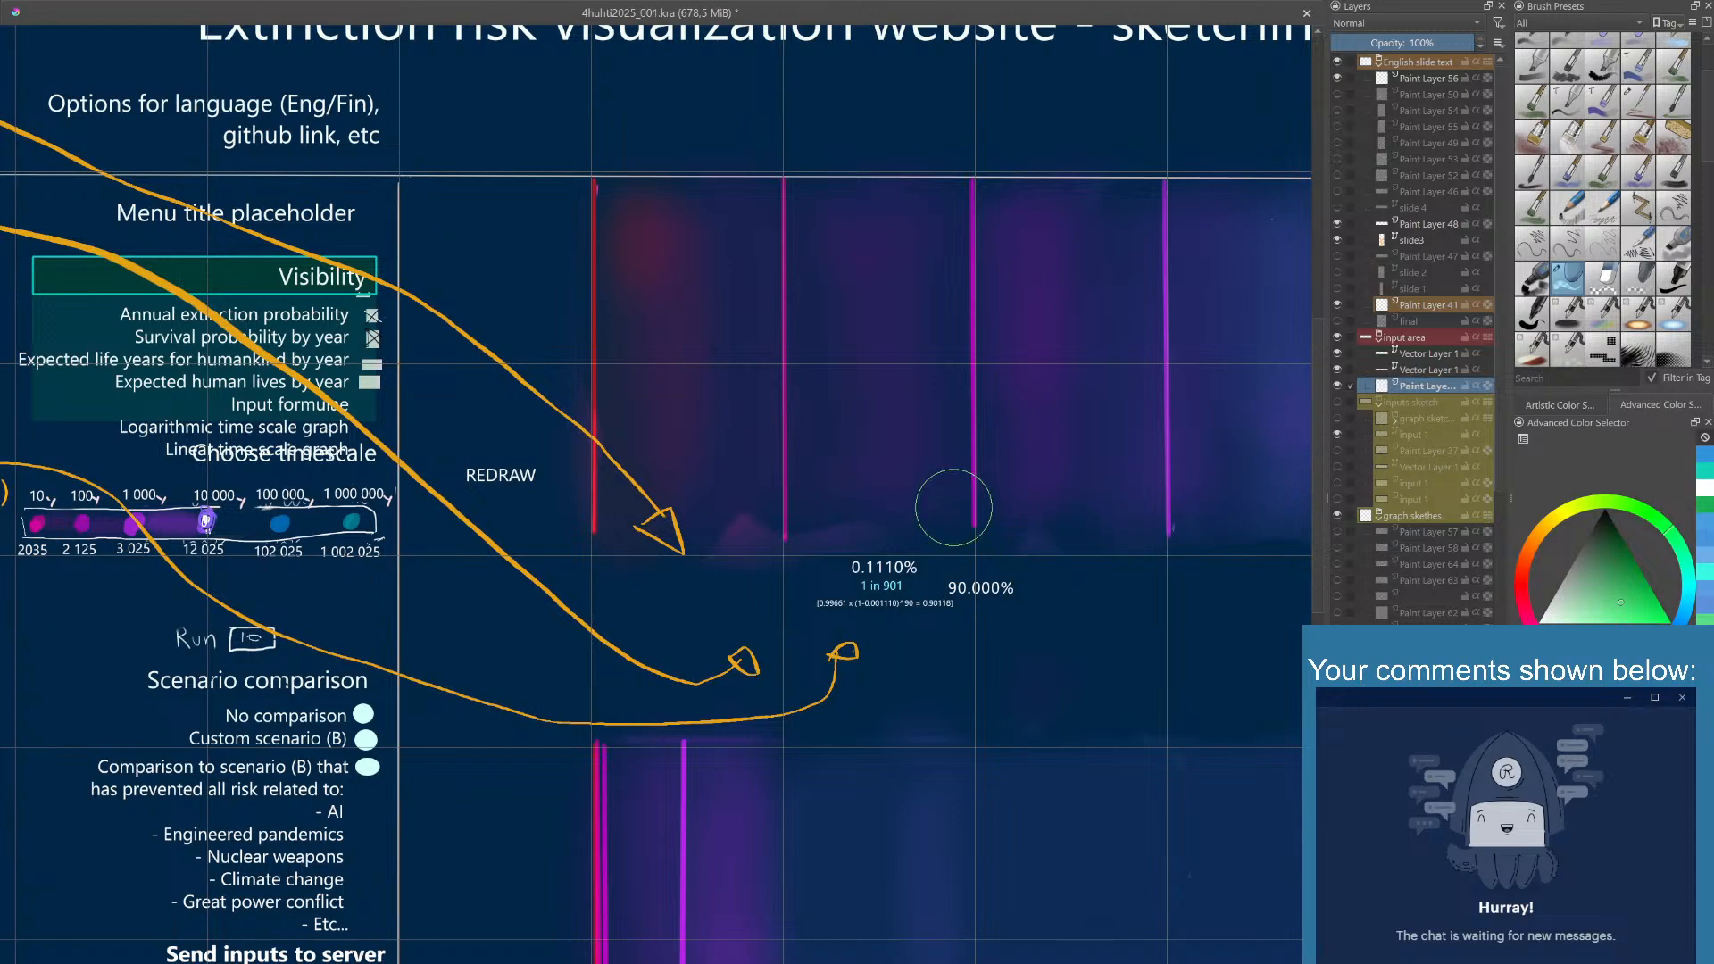
left_click(1338, 387)
left_click(1337, 387)
left_click(1705, 472)
right_click(837, 557)
left_click(854, 629)
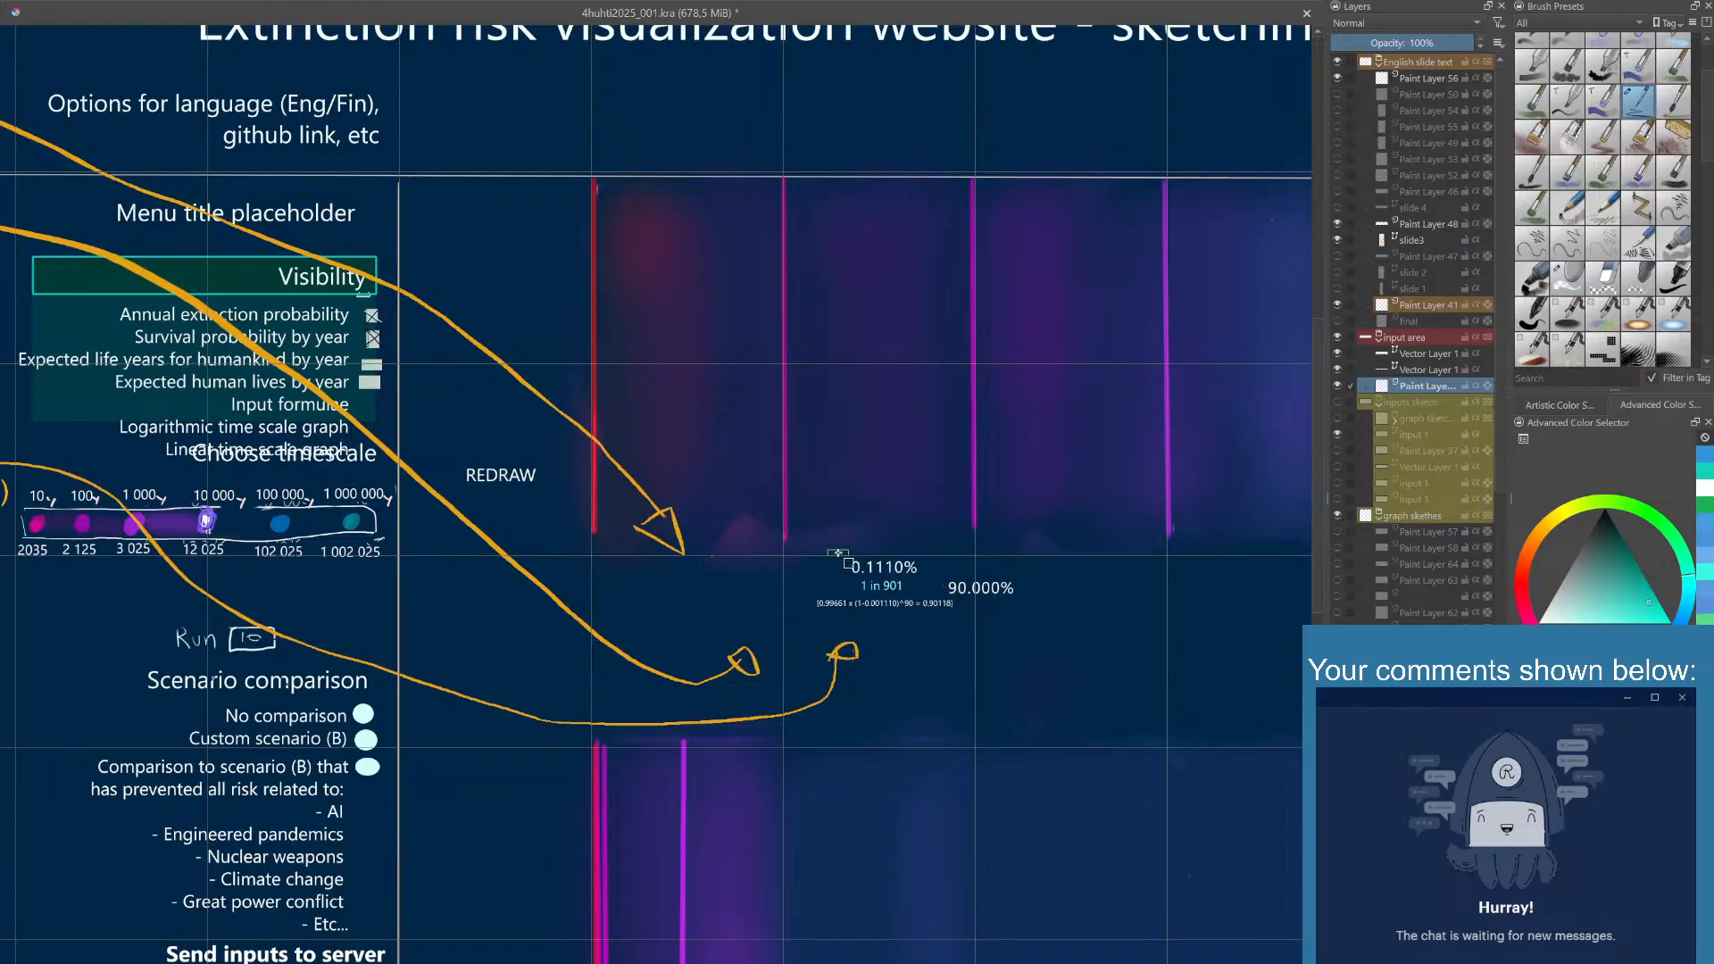
left_click_drag(838, 554, 925, 576)
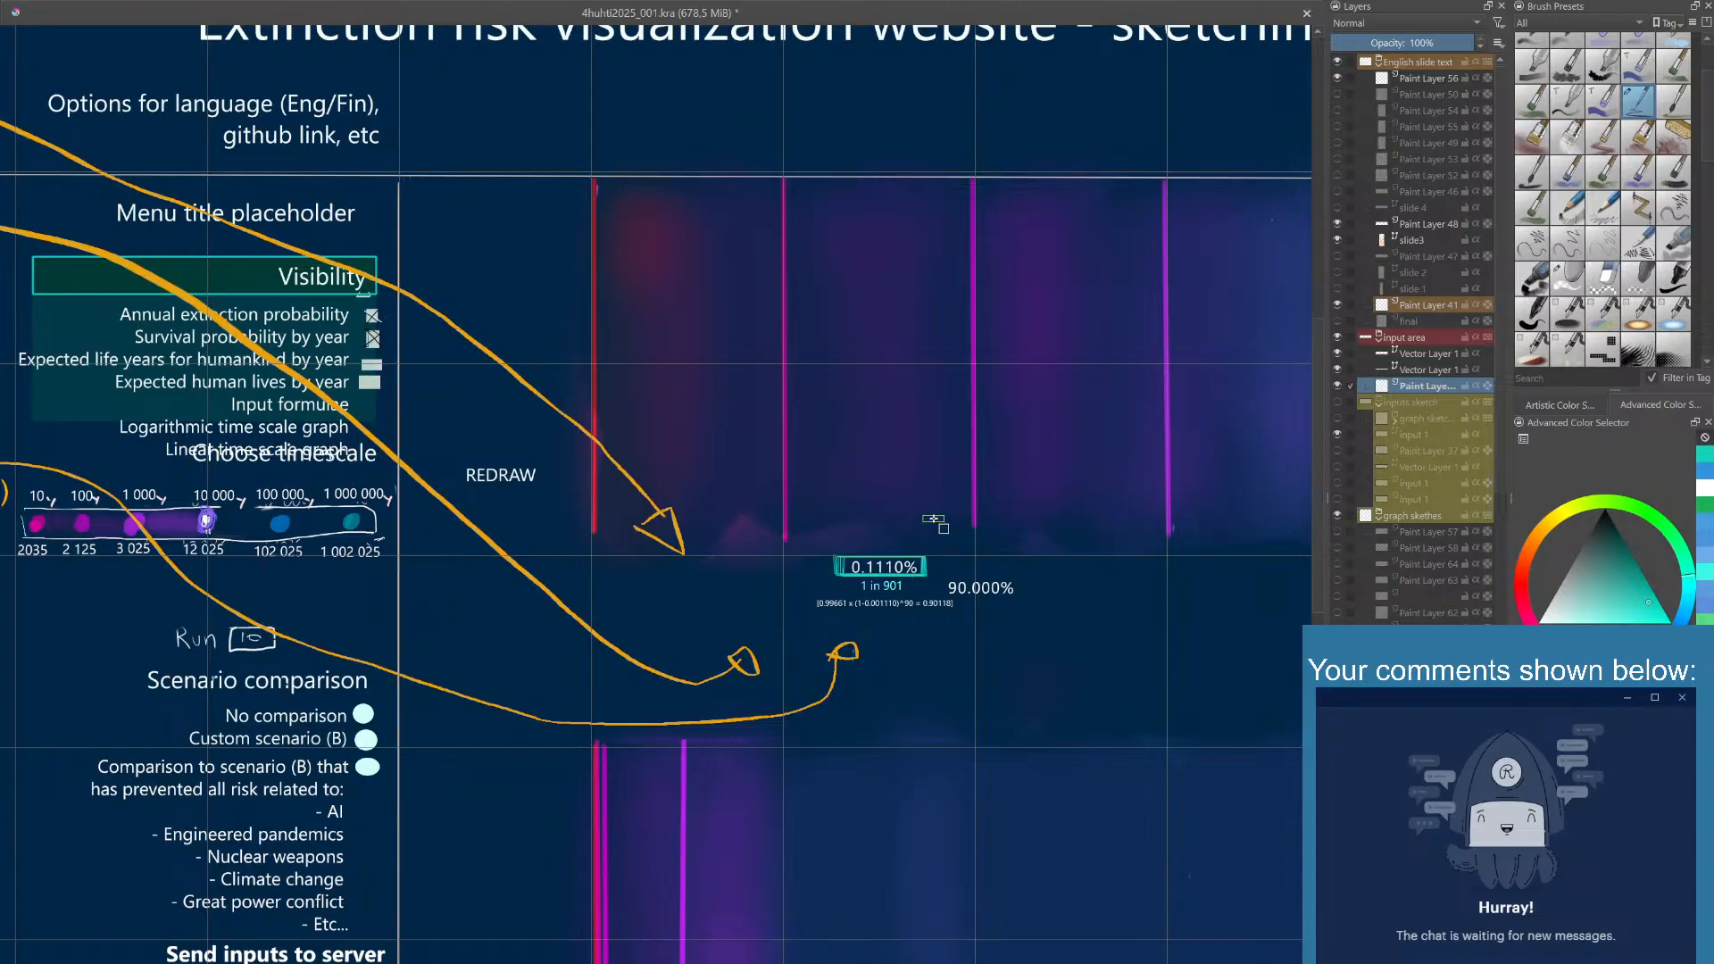
key("ctrl+z")
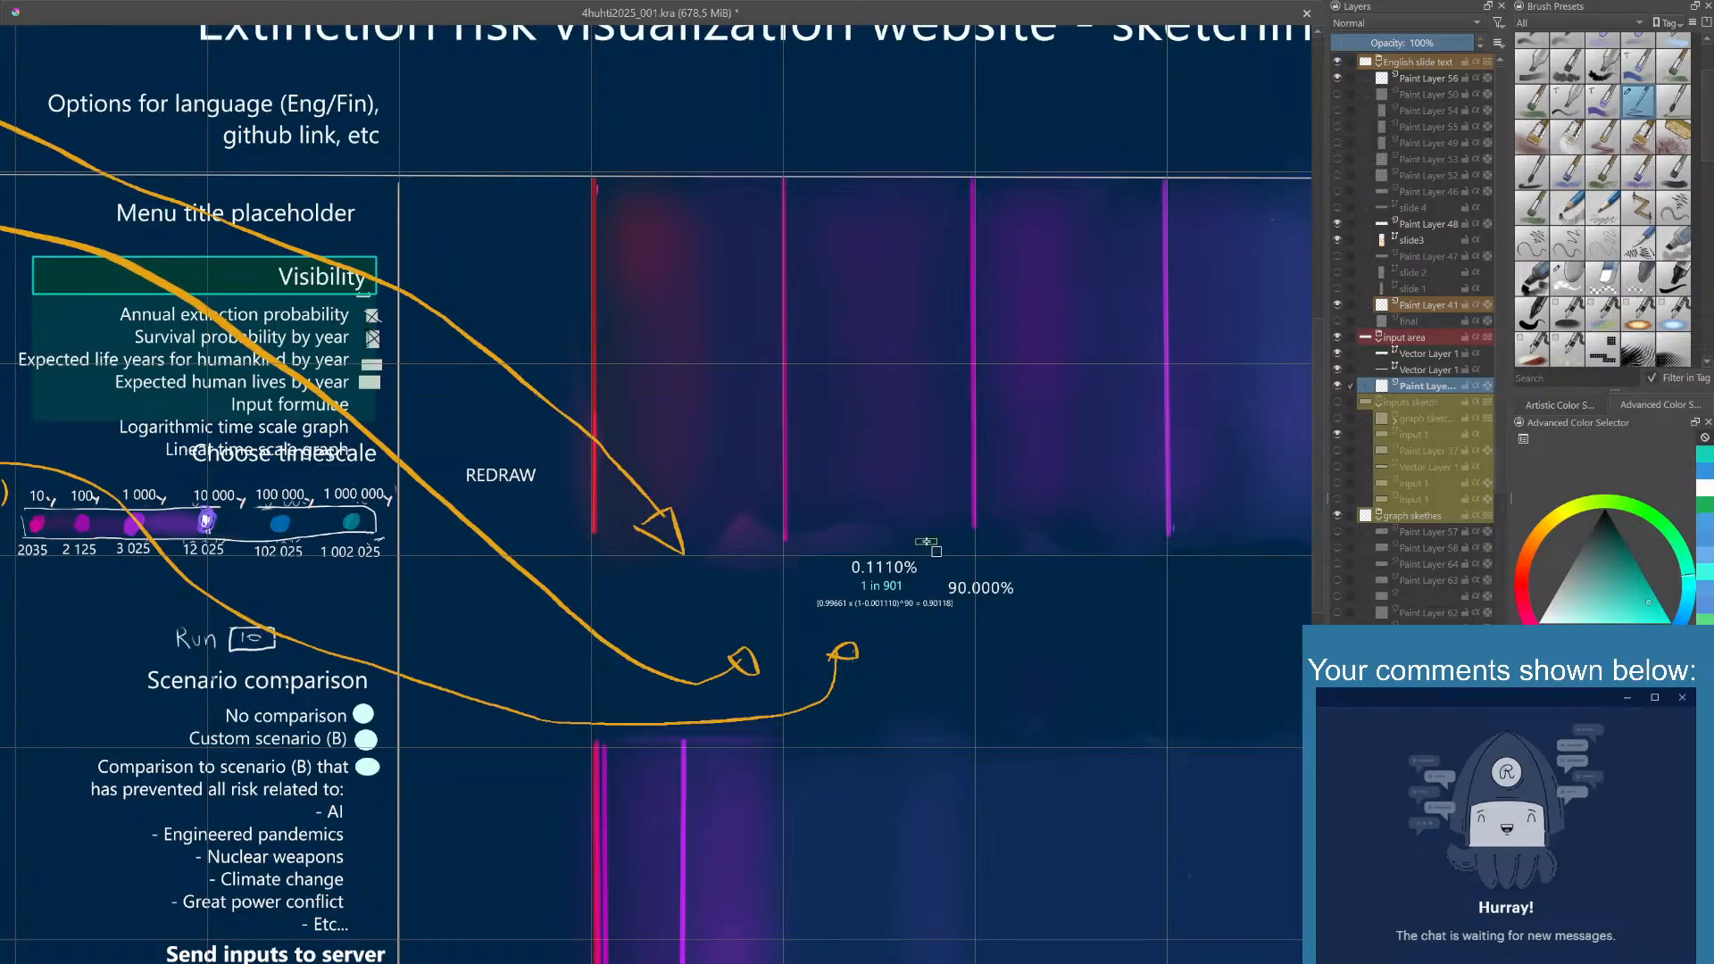
right_click(925, 539)
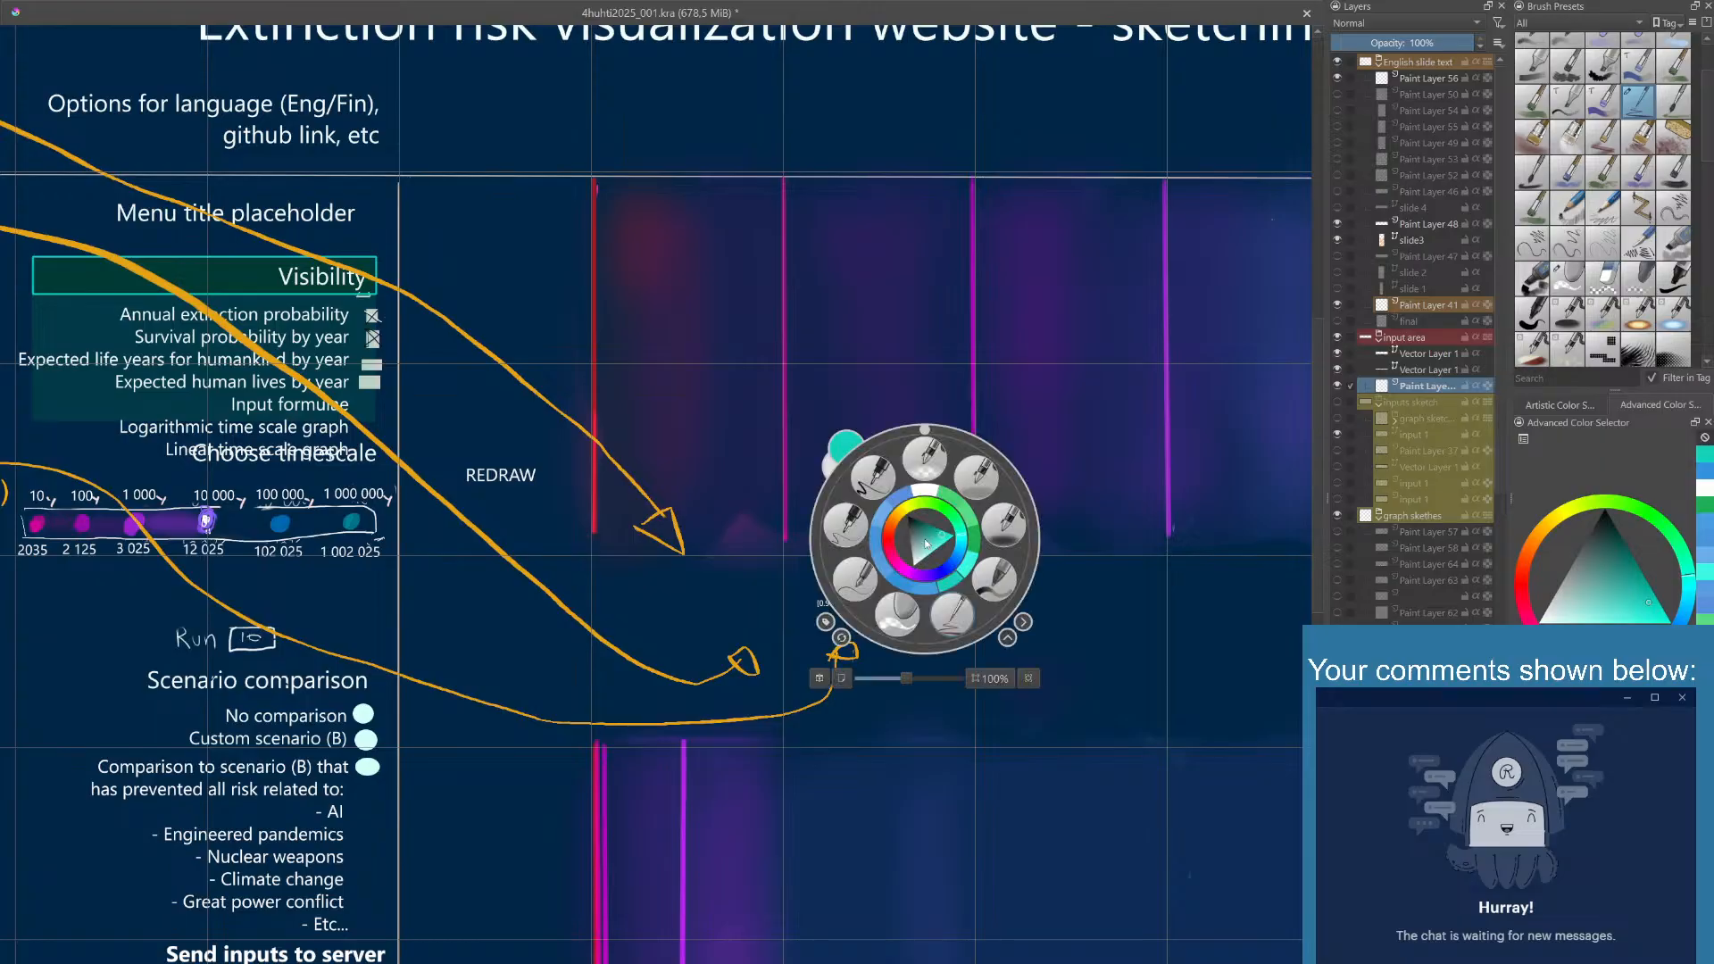
left_click(884, 477)
left_click_drag(844, 553, 919, 579)
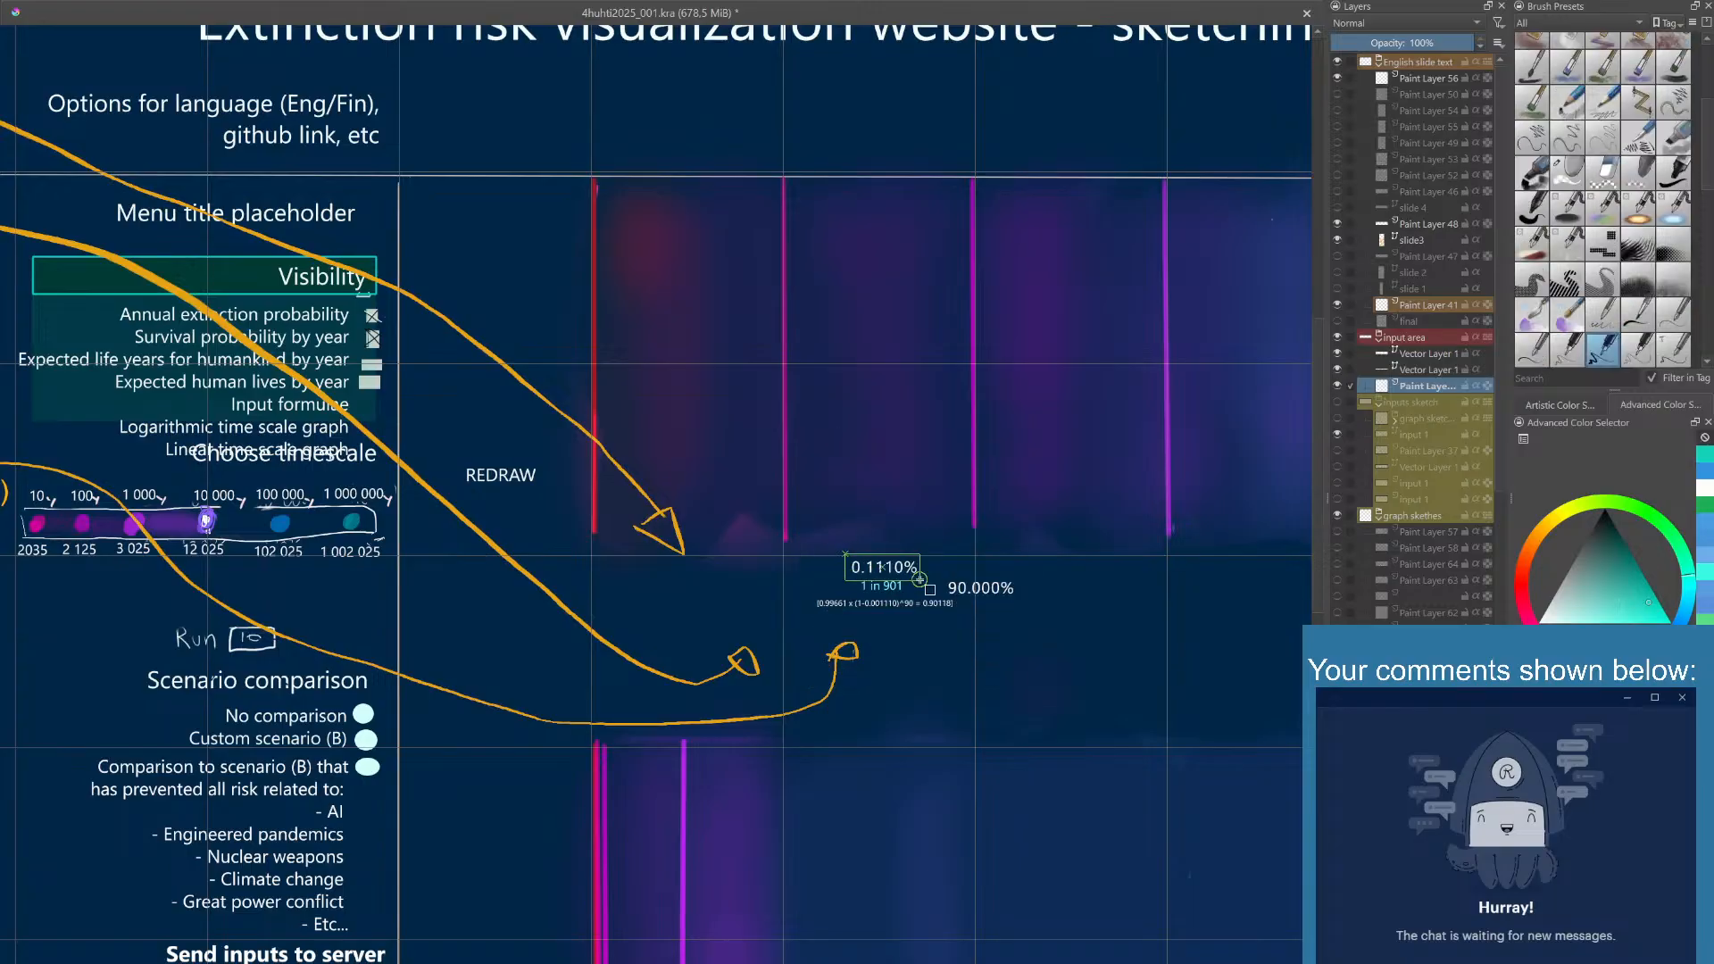
key("shift+BackSpace")
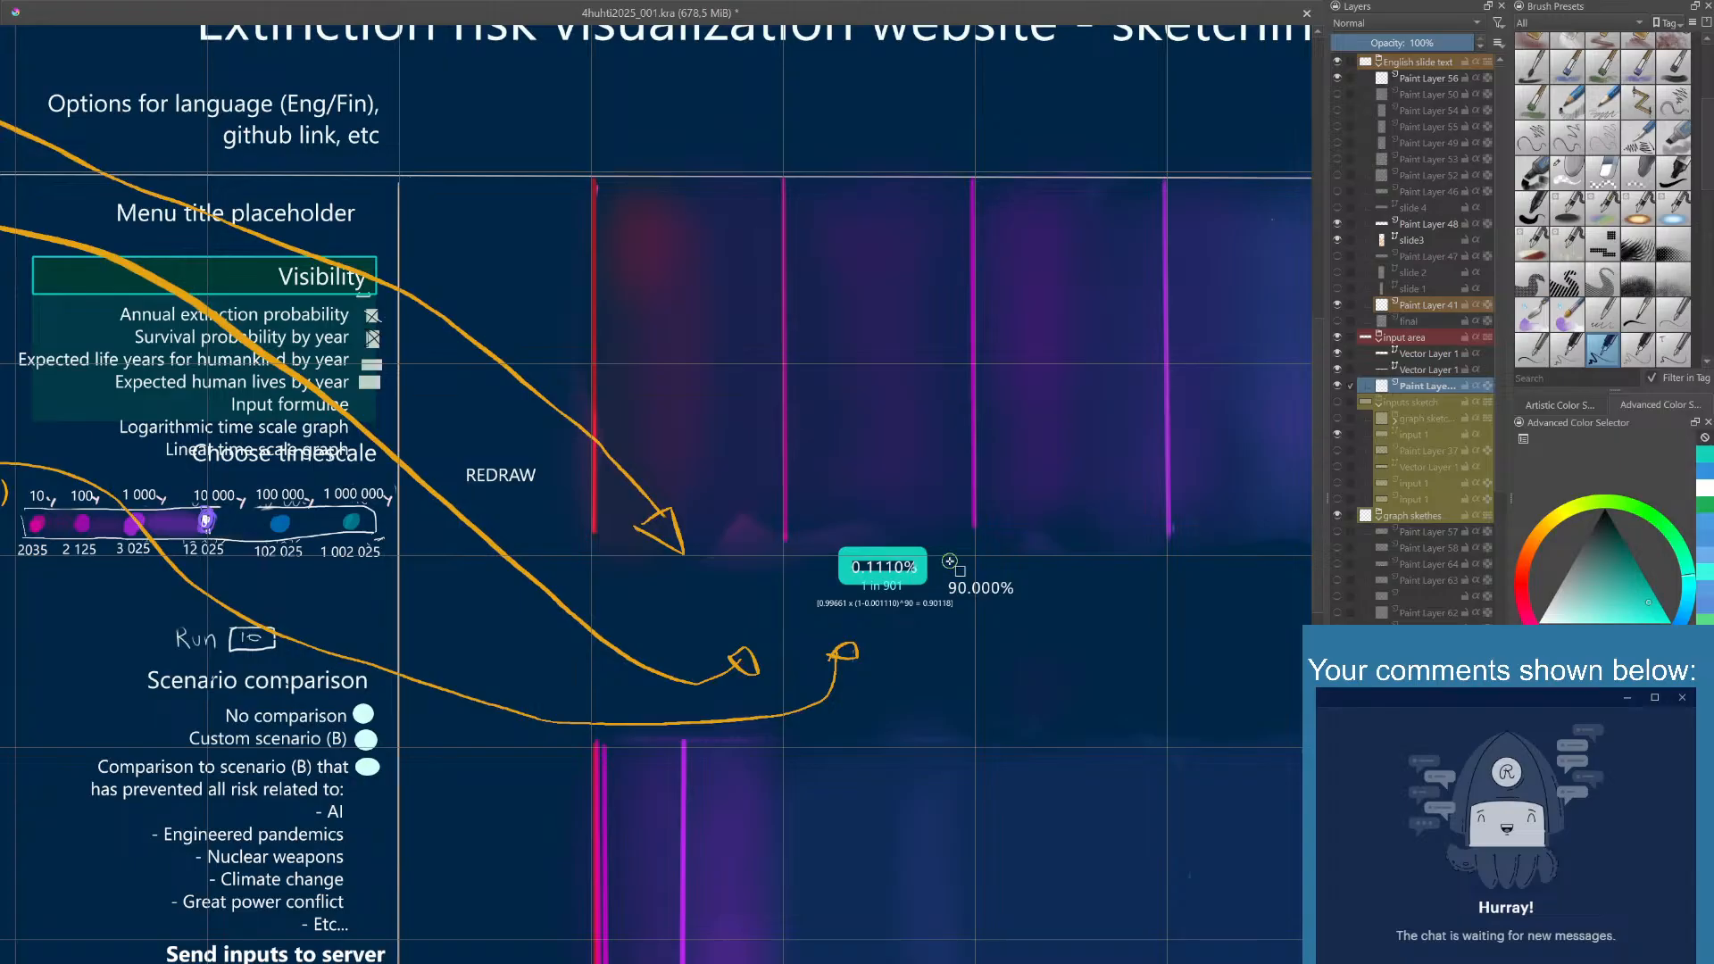
key("ctrl+z")
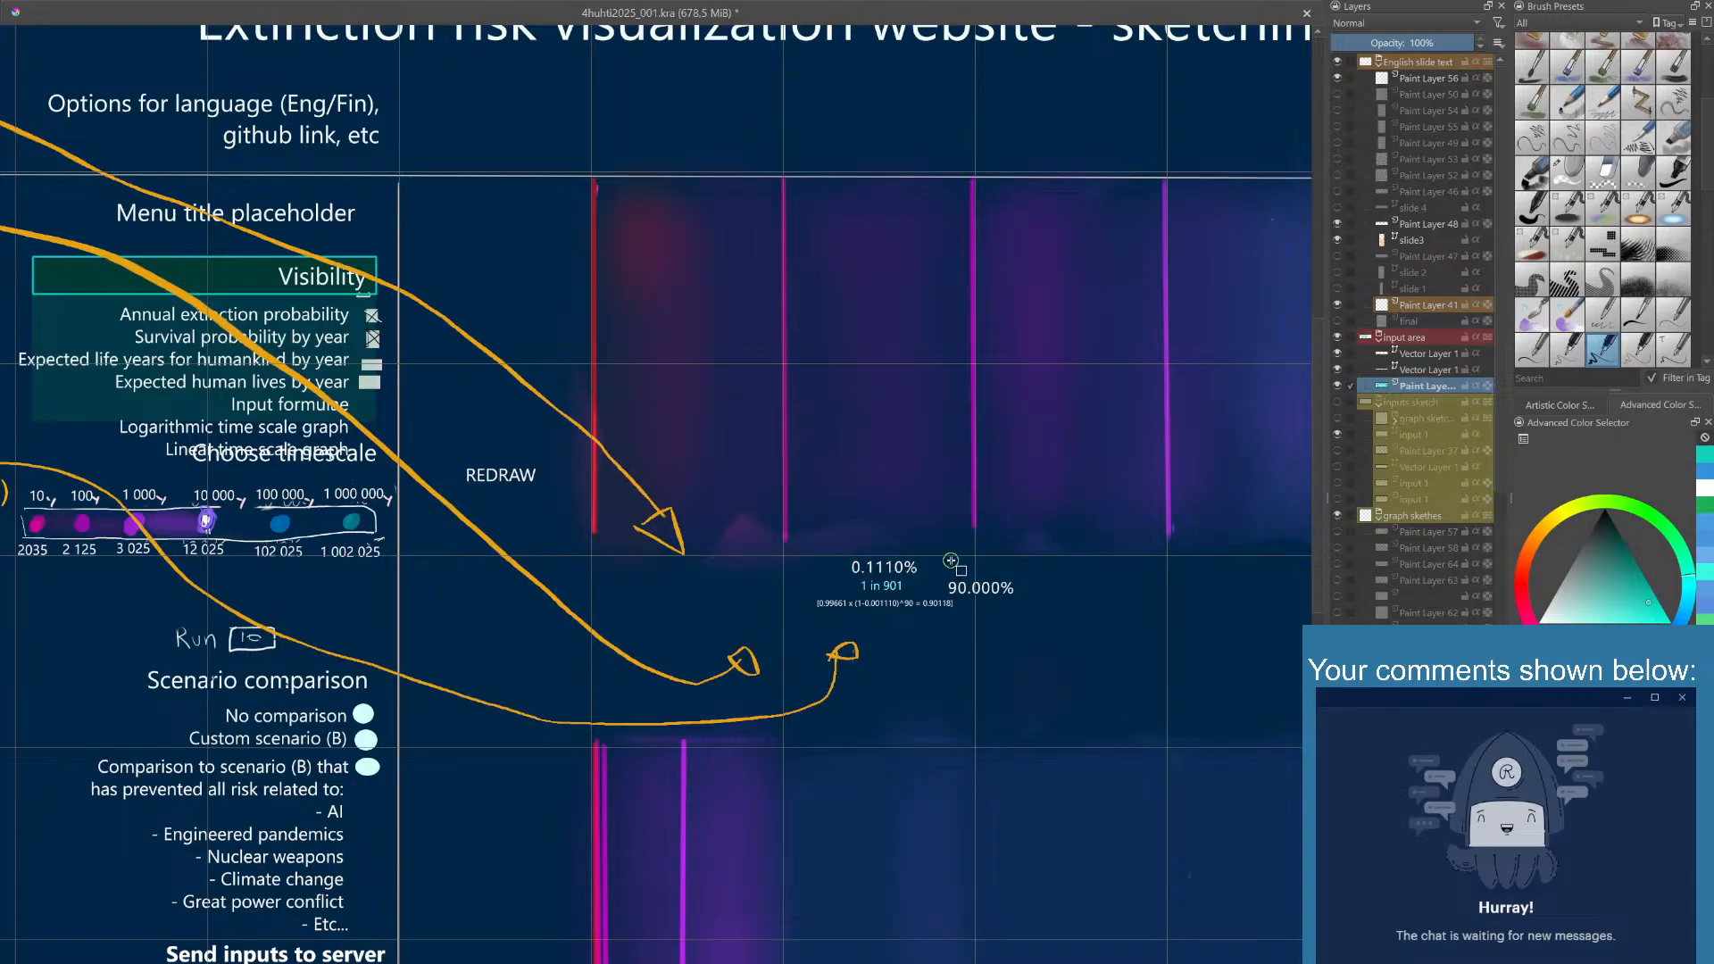
- Draw a close-fitting, thin teal rectangle outline around the 0.1110% text, using a thin brush preset
right_click(912, 571)
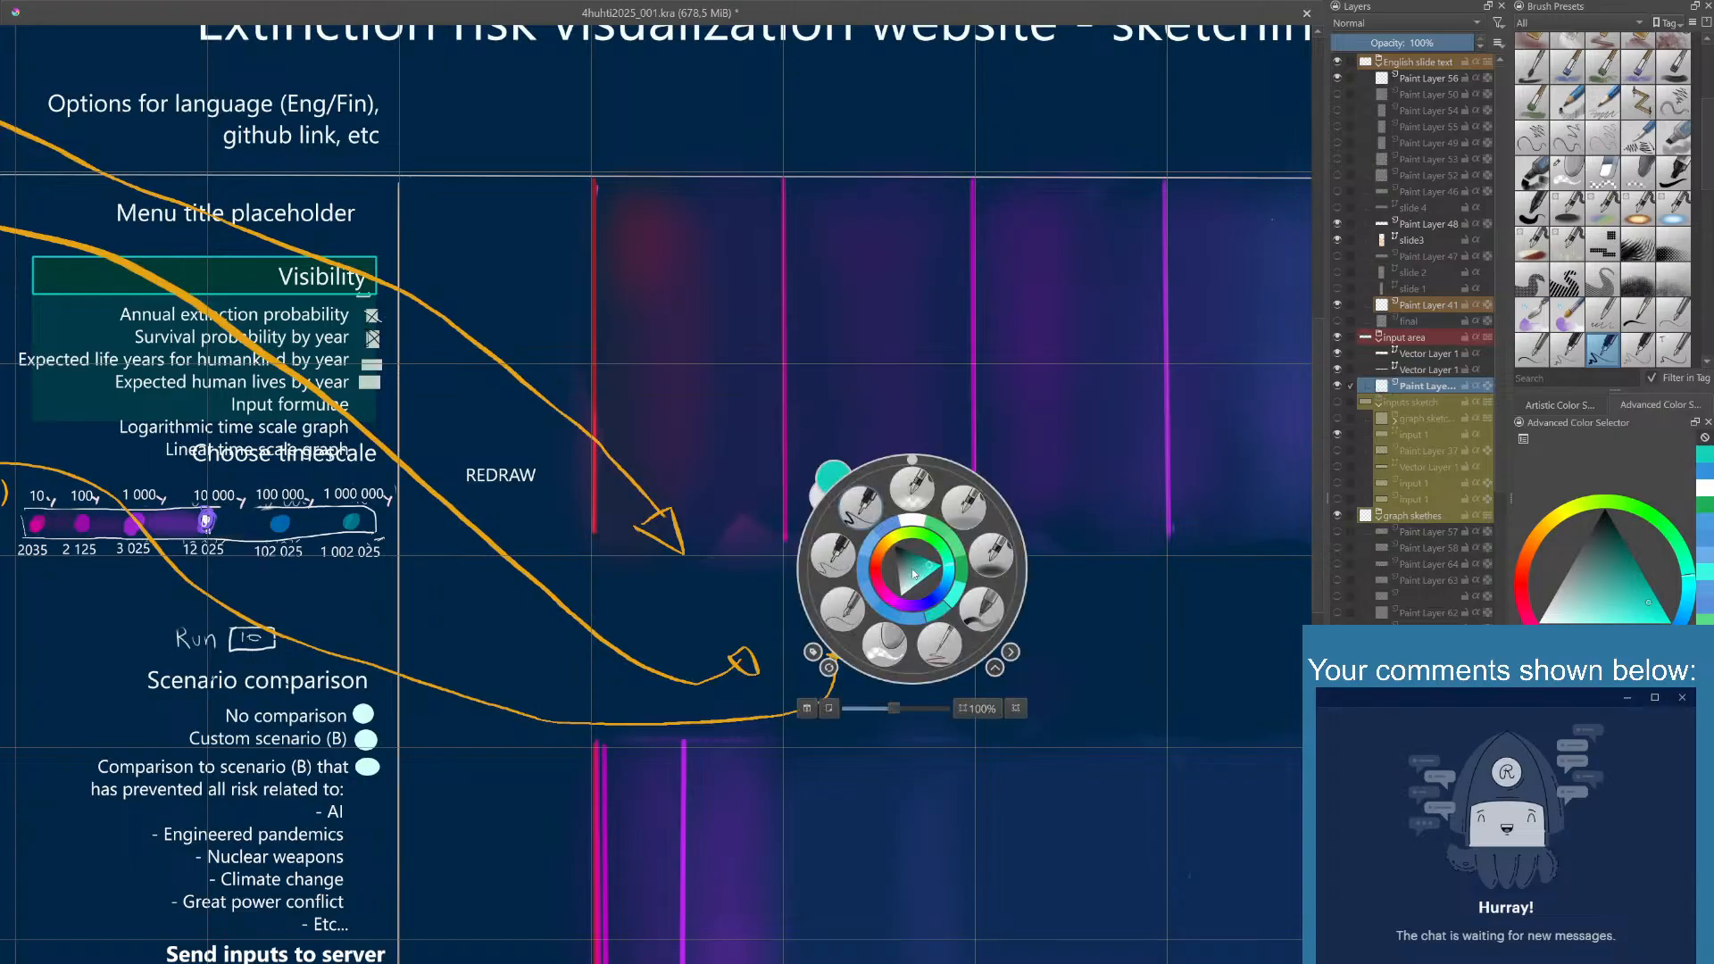
left_click(834, 556)
left_click_drag(827, 521, 891, 541)
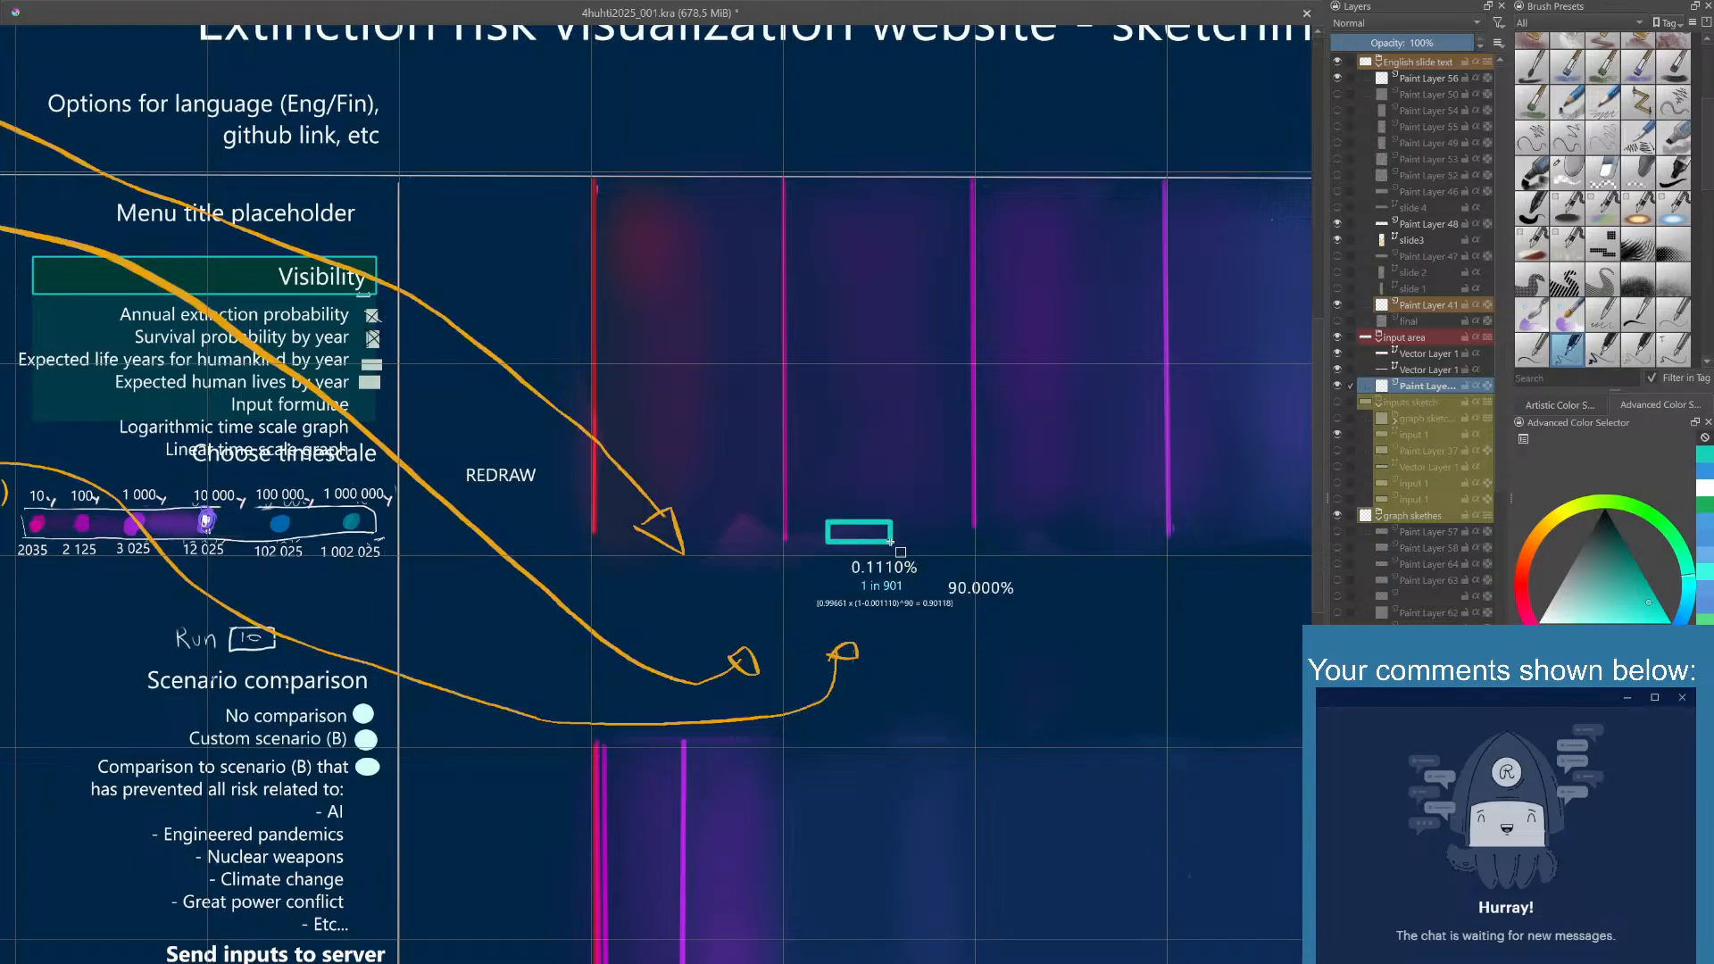
key("ctrl+z")
left_click_drag(748, 356, 905, 414)
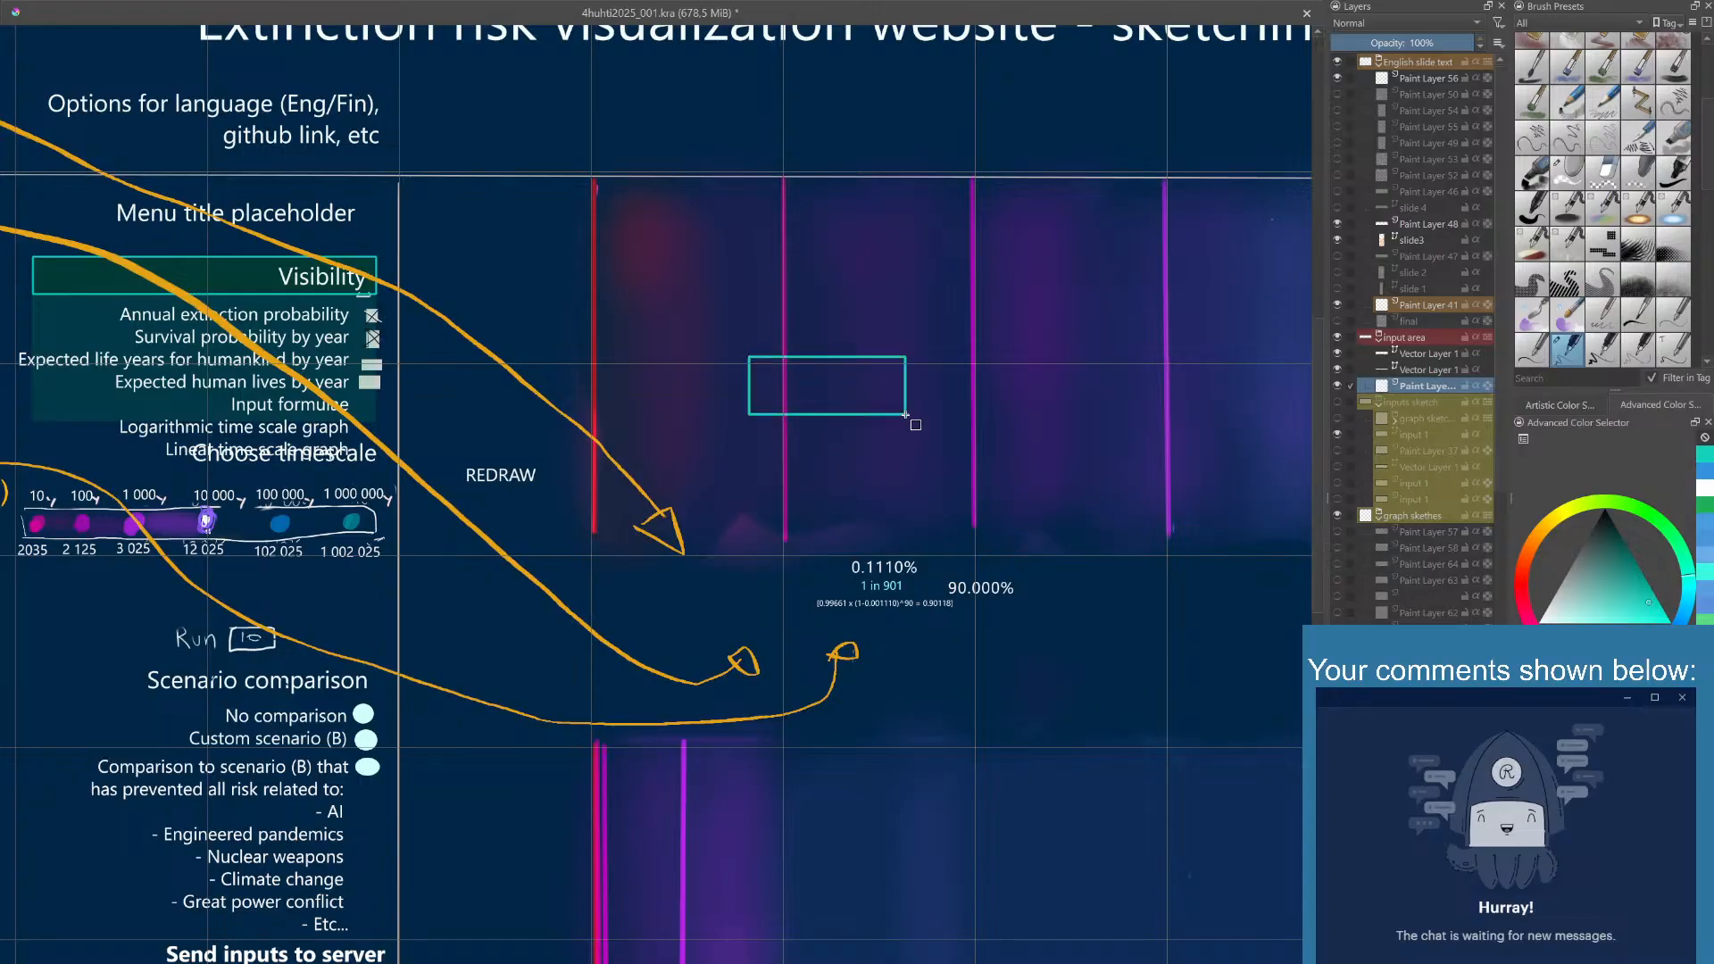
key("ctrl+z")
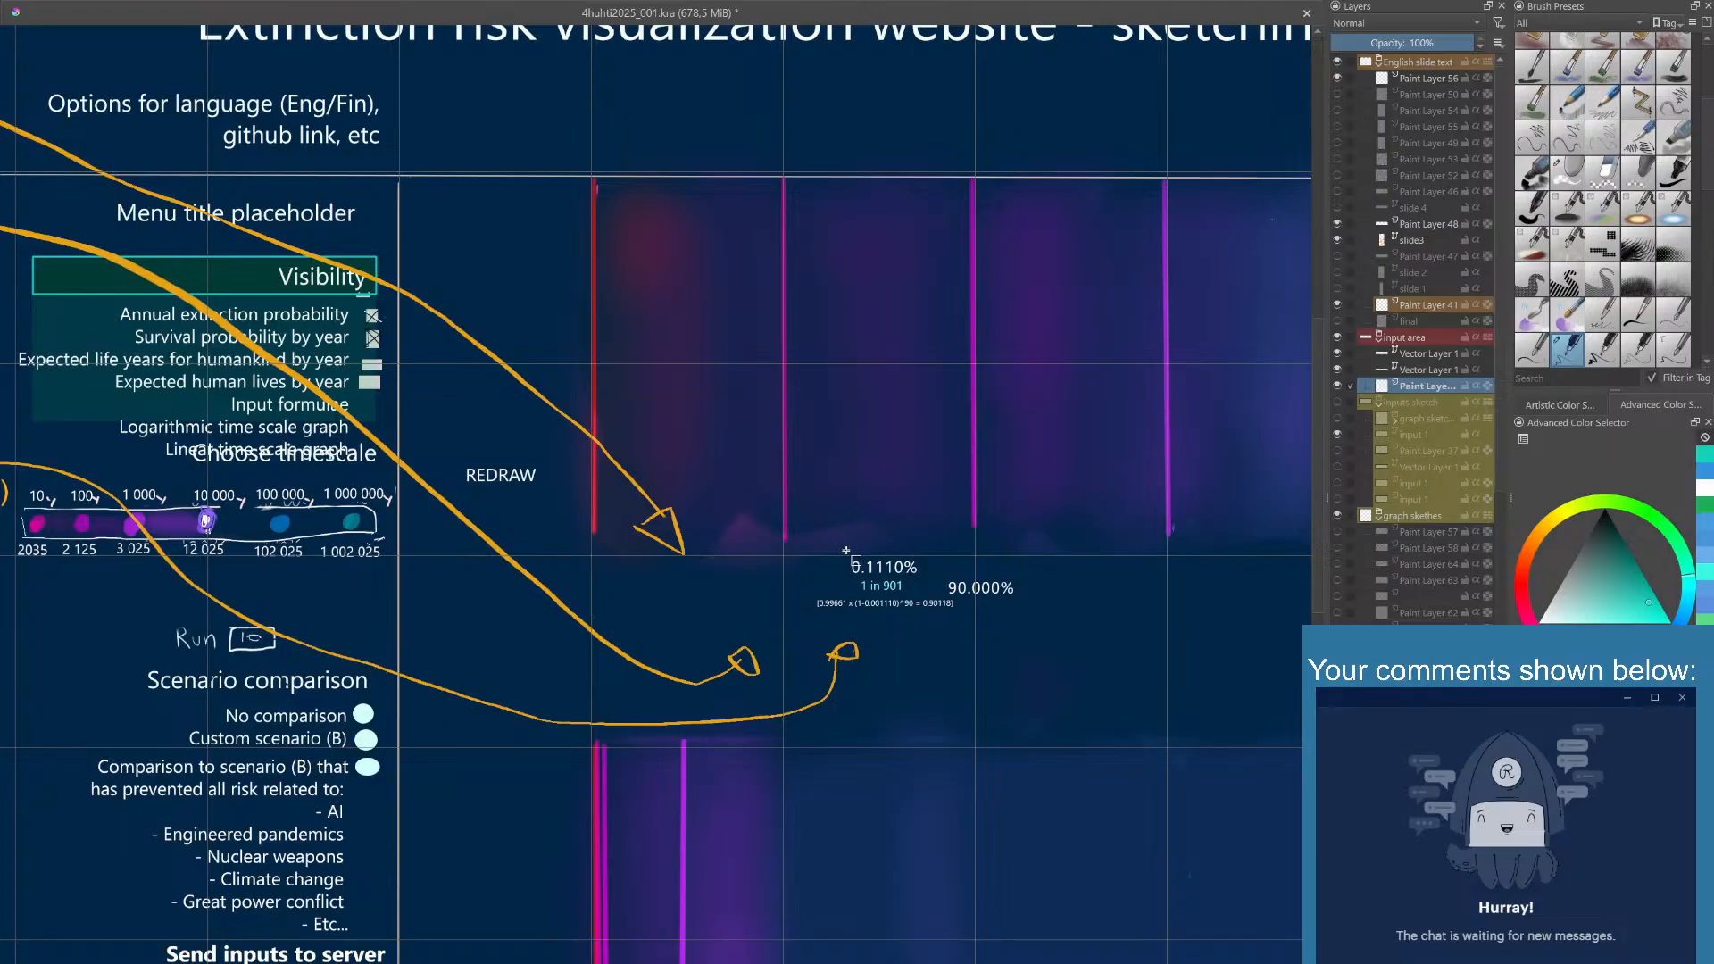
left_click_drag(845, 551, 922, 580)
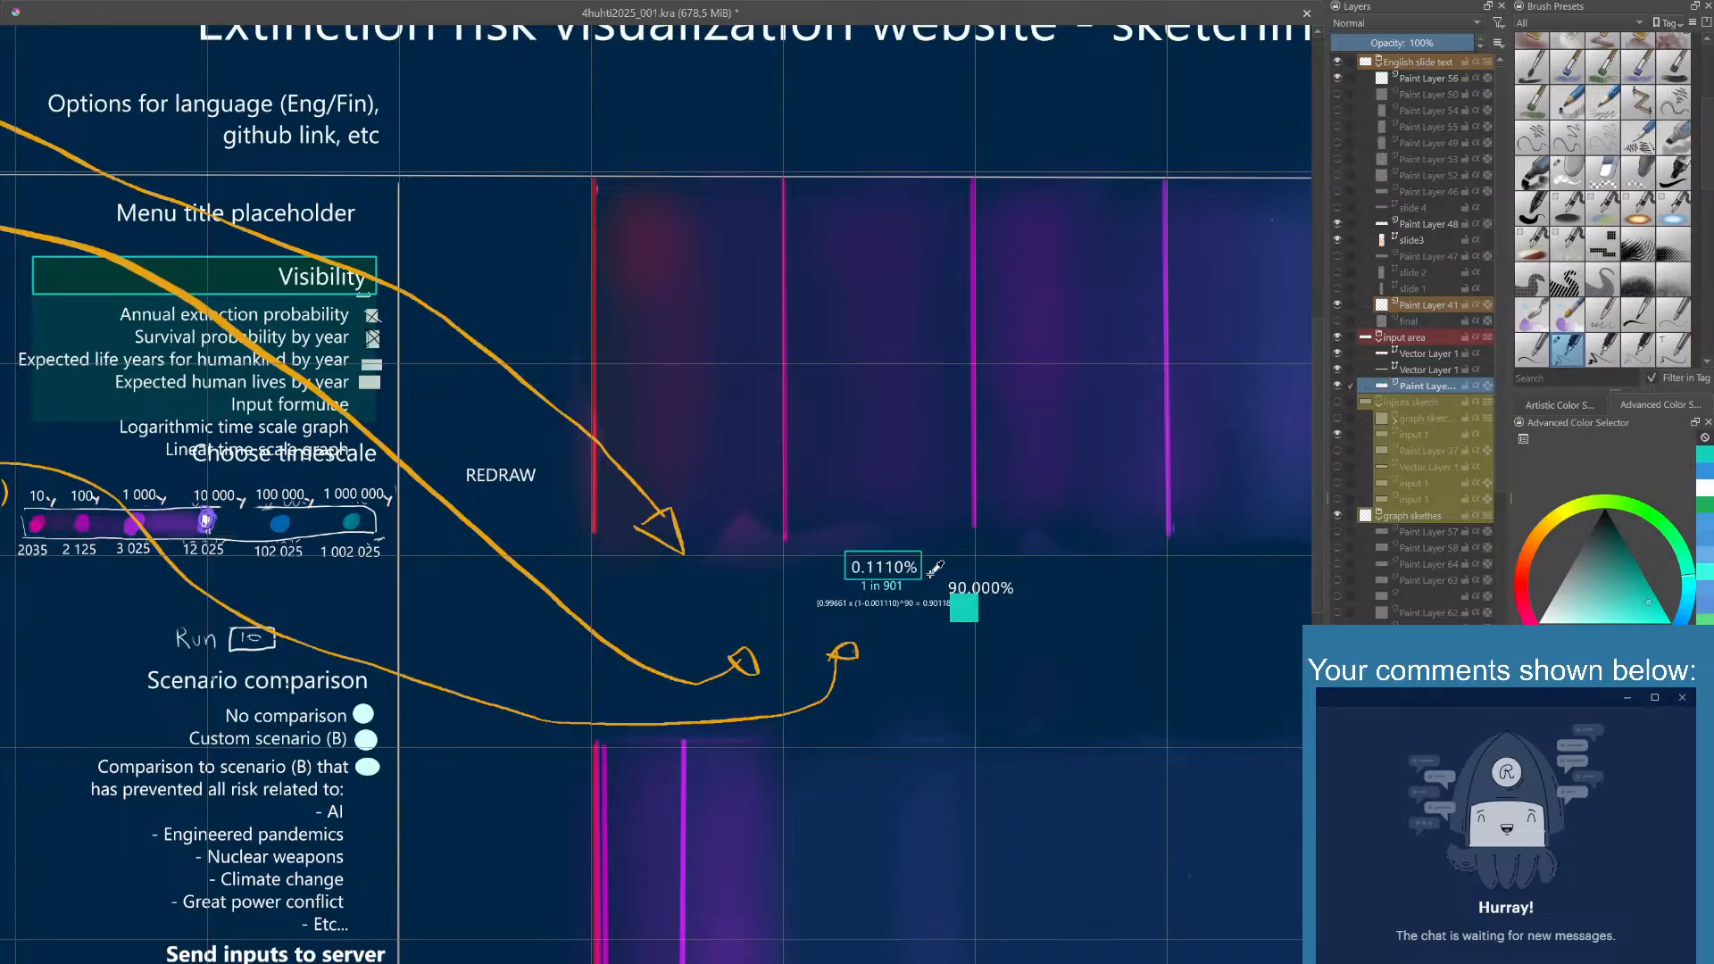
key("ctrl+z")
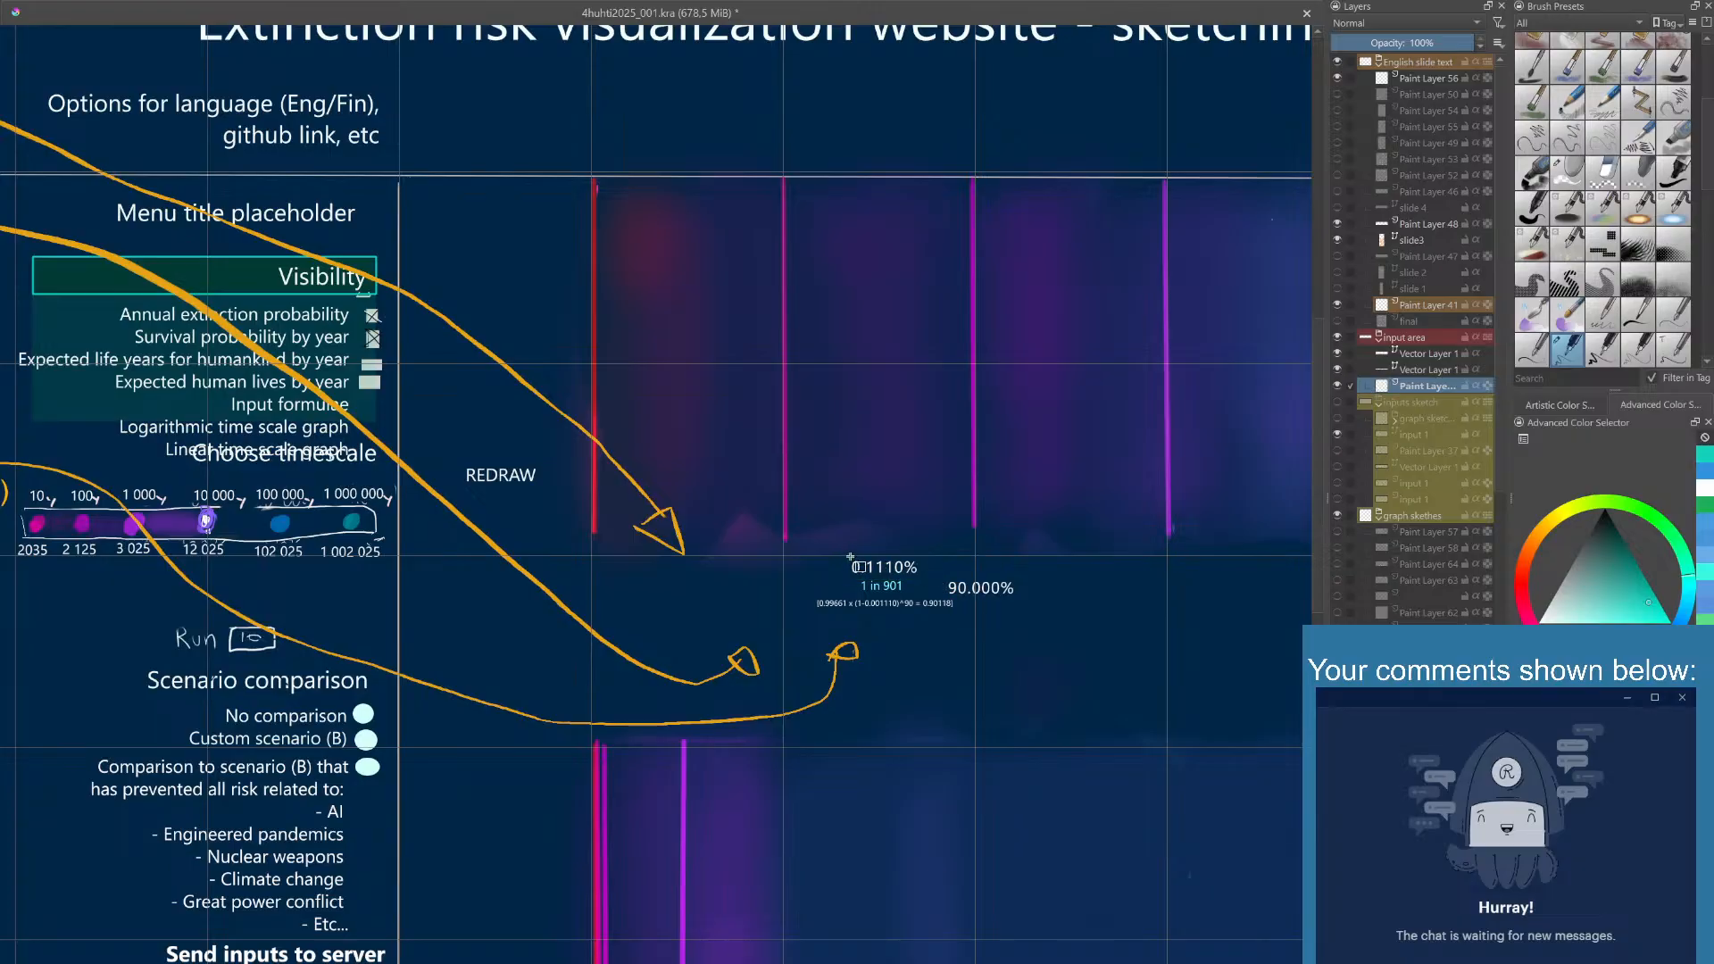
left_click_drag(850, 557, 921, 580)
- Draw a thin blue rectangle outline around the 90.000% text
left_click(1707, 476)
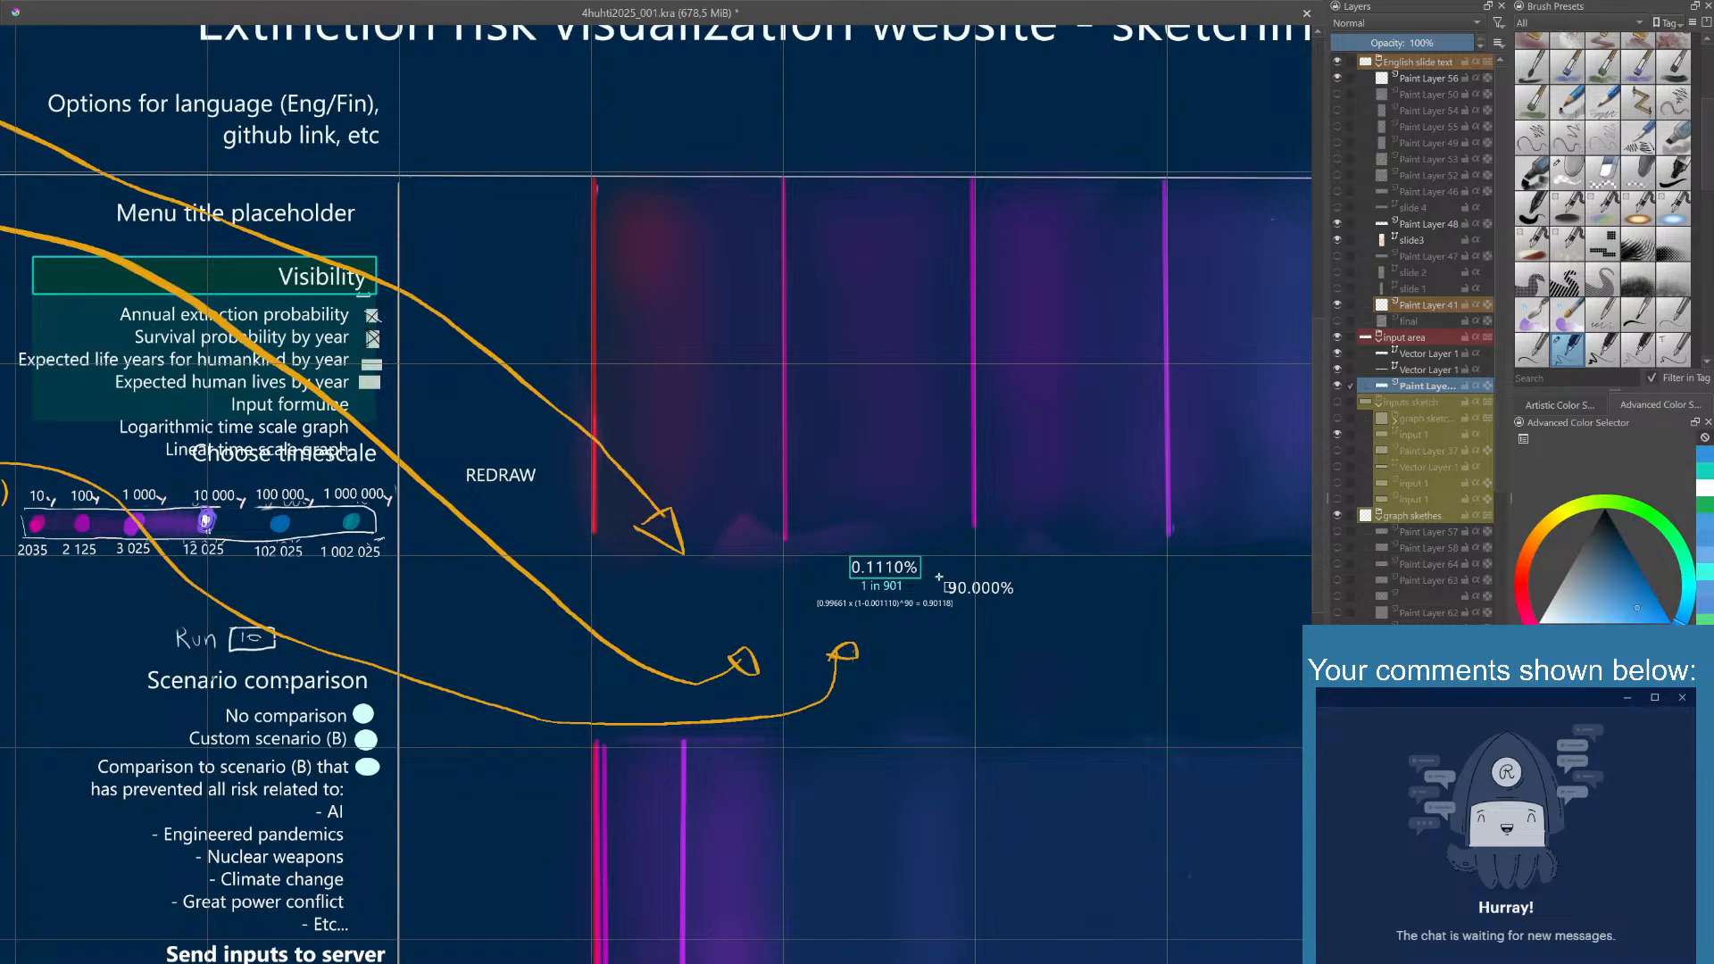
left_click_drag(943, 579, 1017, 596)
scroll(792, 553, "down", 2)
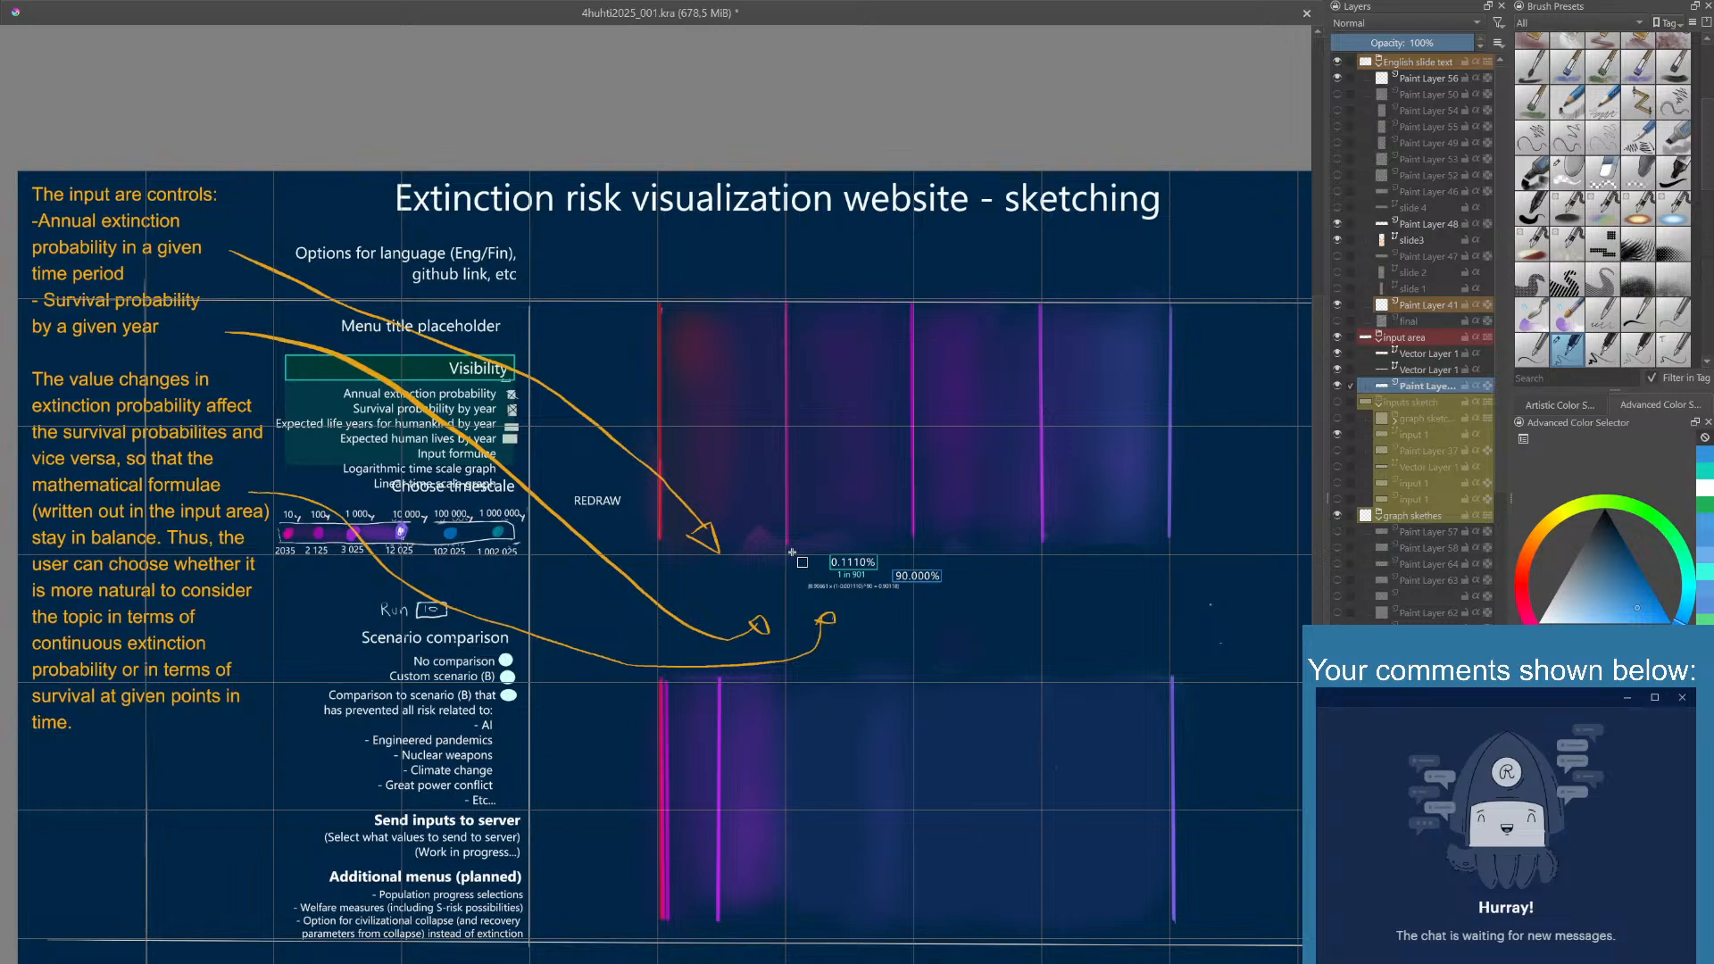
scroll(792, 552, "up", 2)
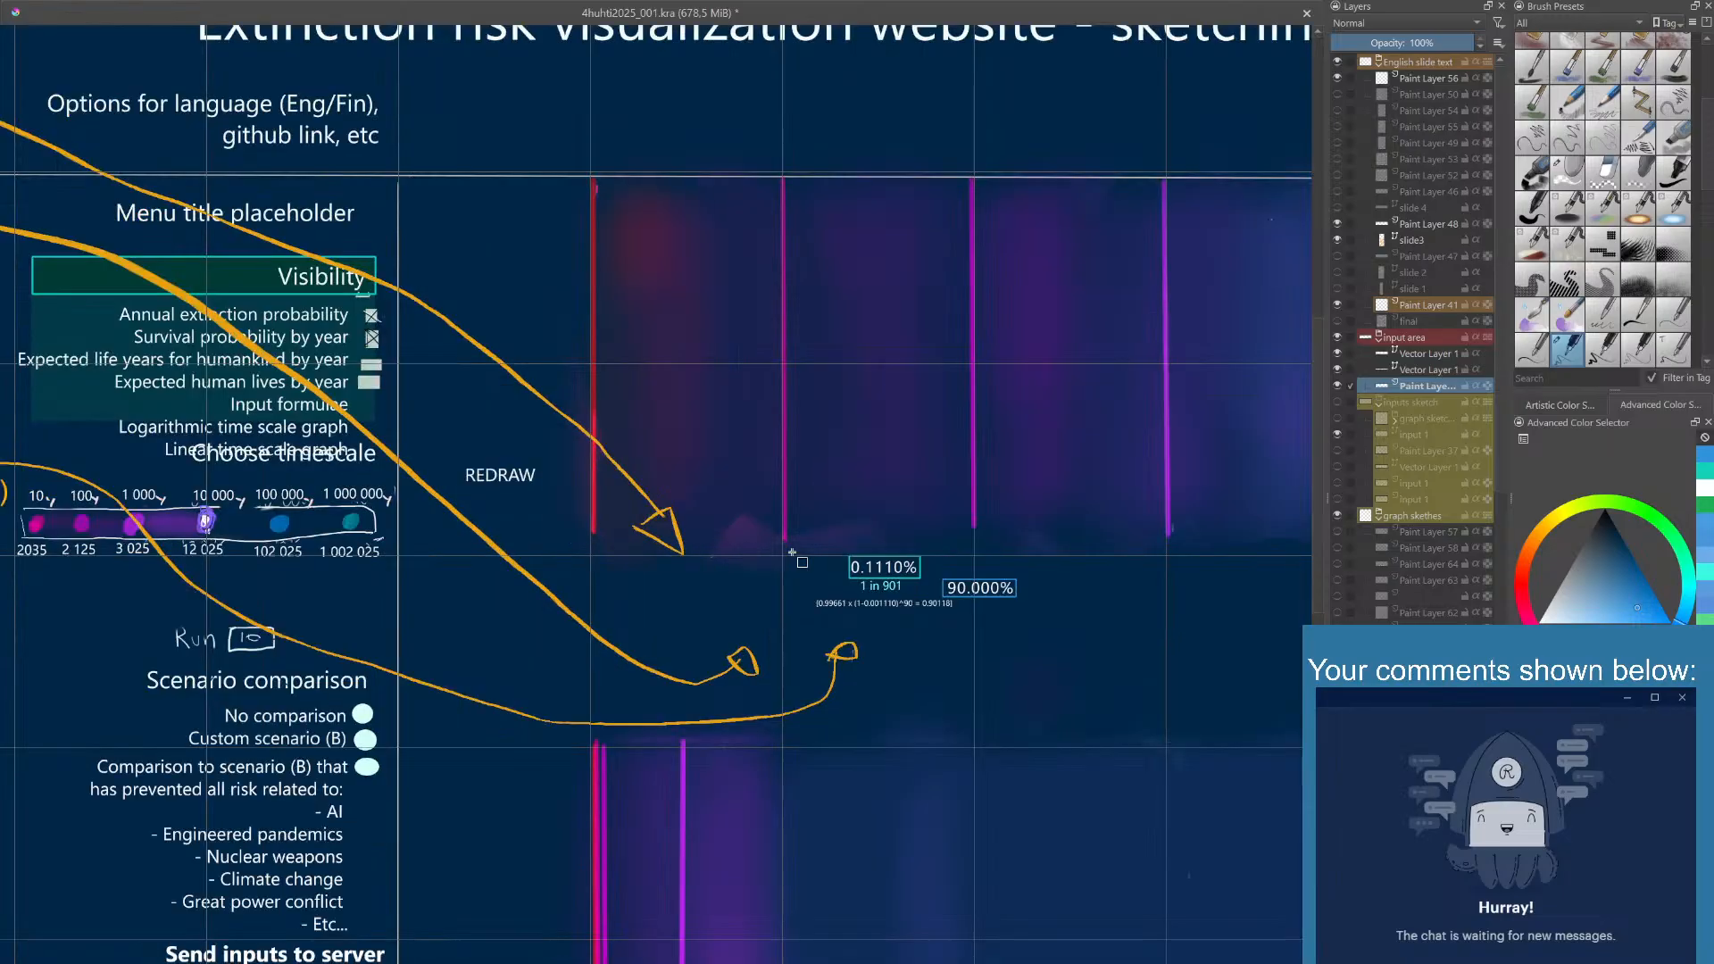
scroll(792, 552, "up", 1)
scroll(792, 553, "up", 1)
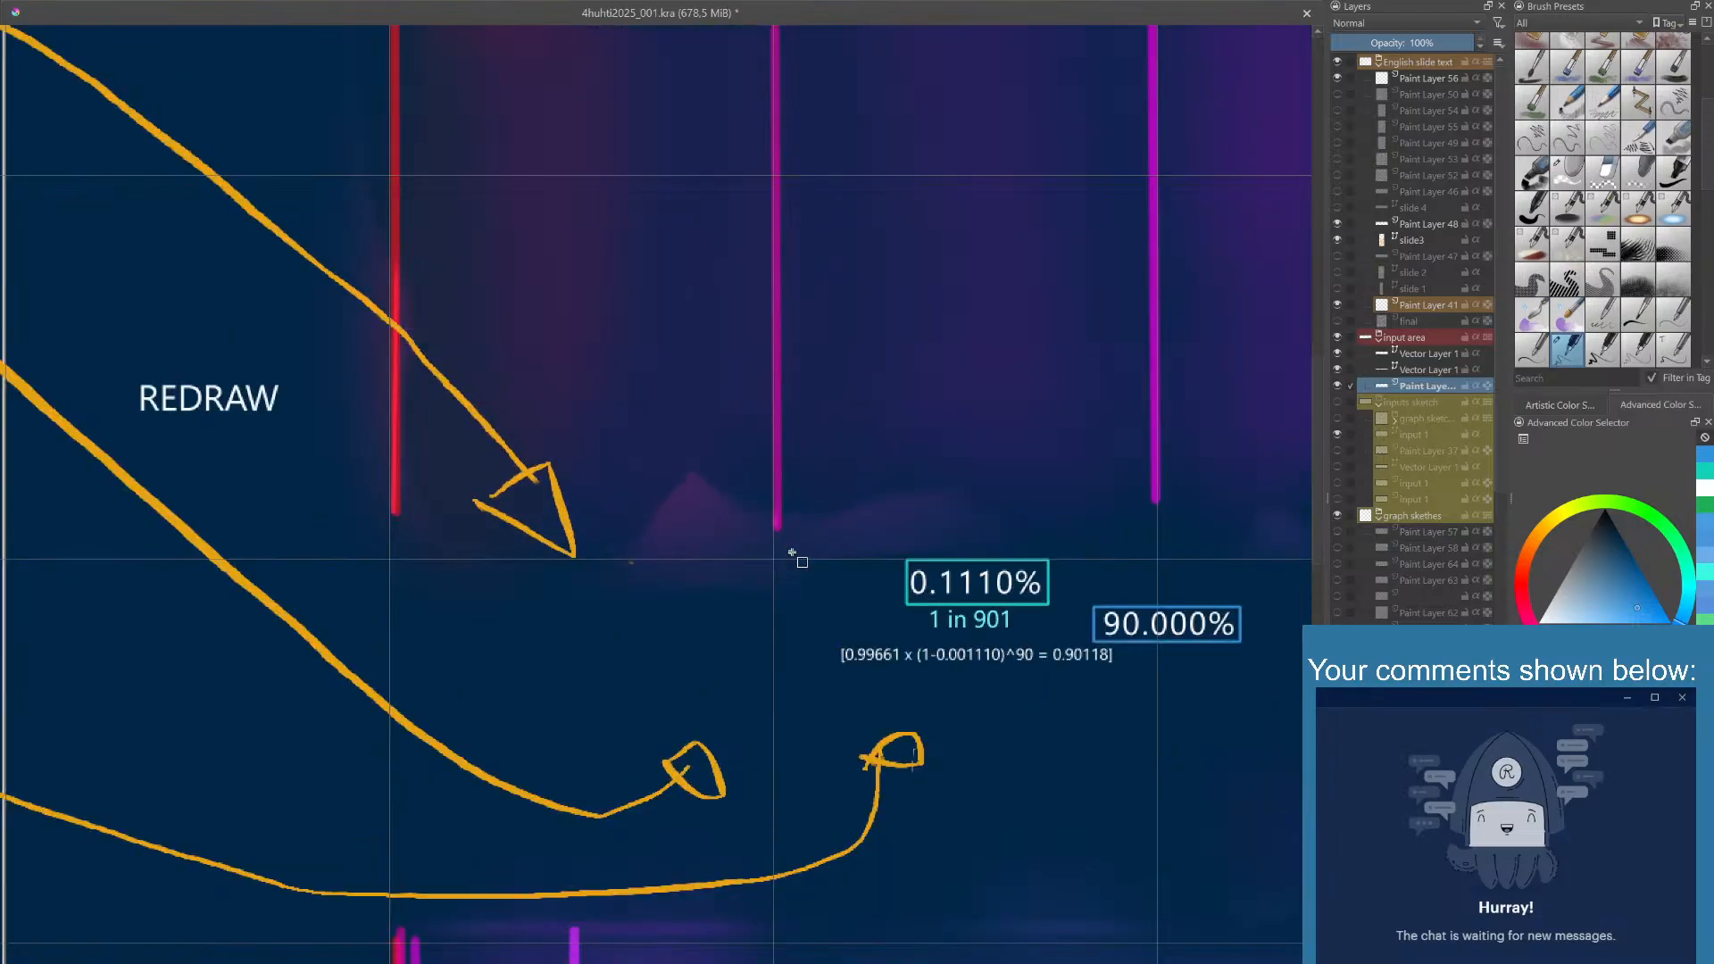
scroll(792, 553, "down", 2)
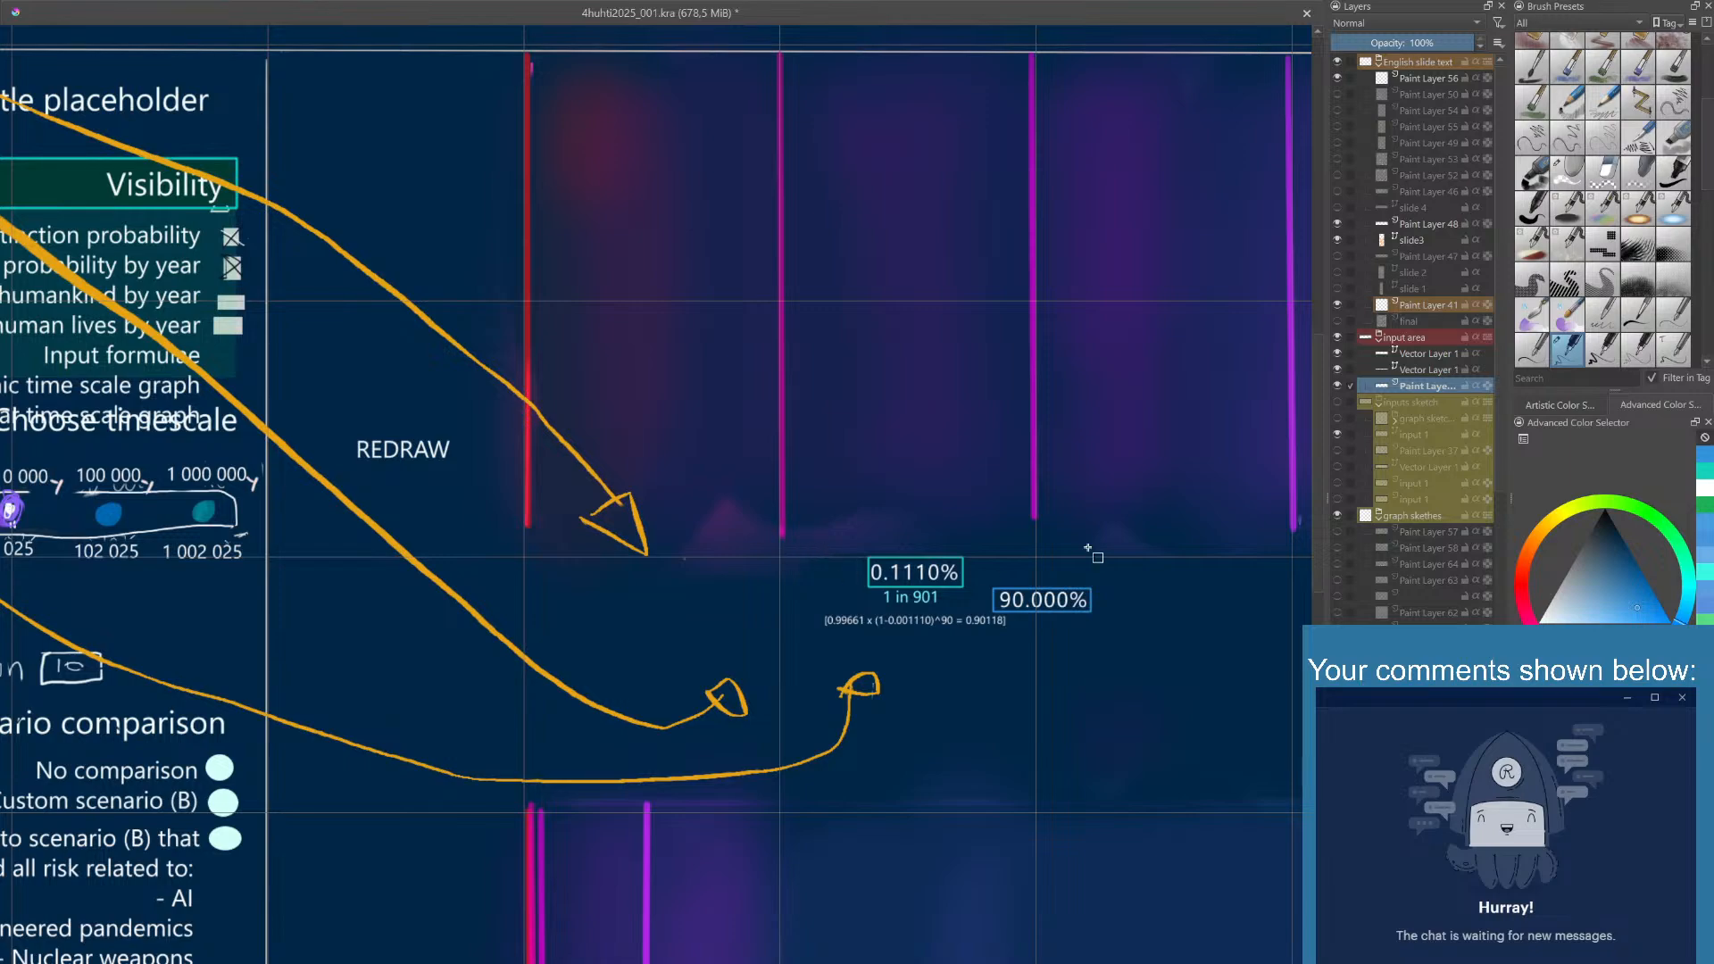
- Duplicate the vector layer that holds the formula and hide the original layer
left_click(1338, 353)
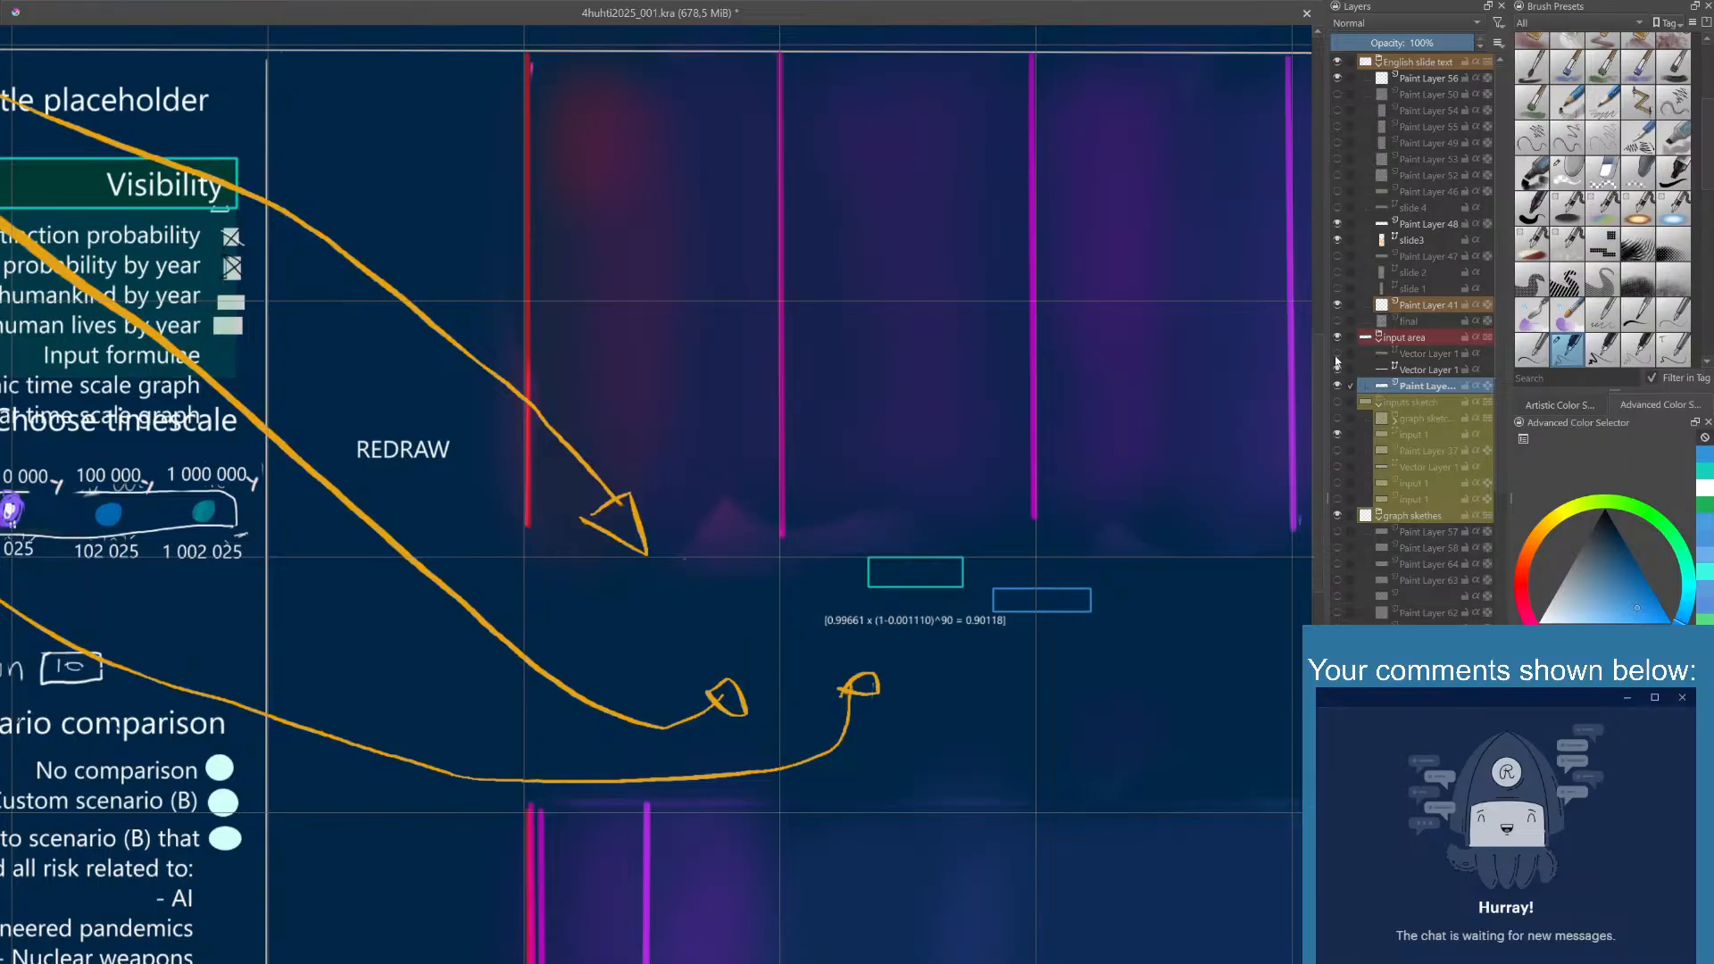
left_click(1338, 353)
left_click(1338, 370)
left_click(1338, 371)
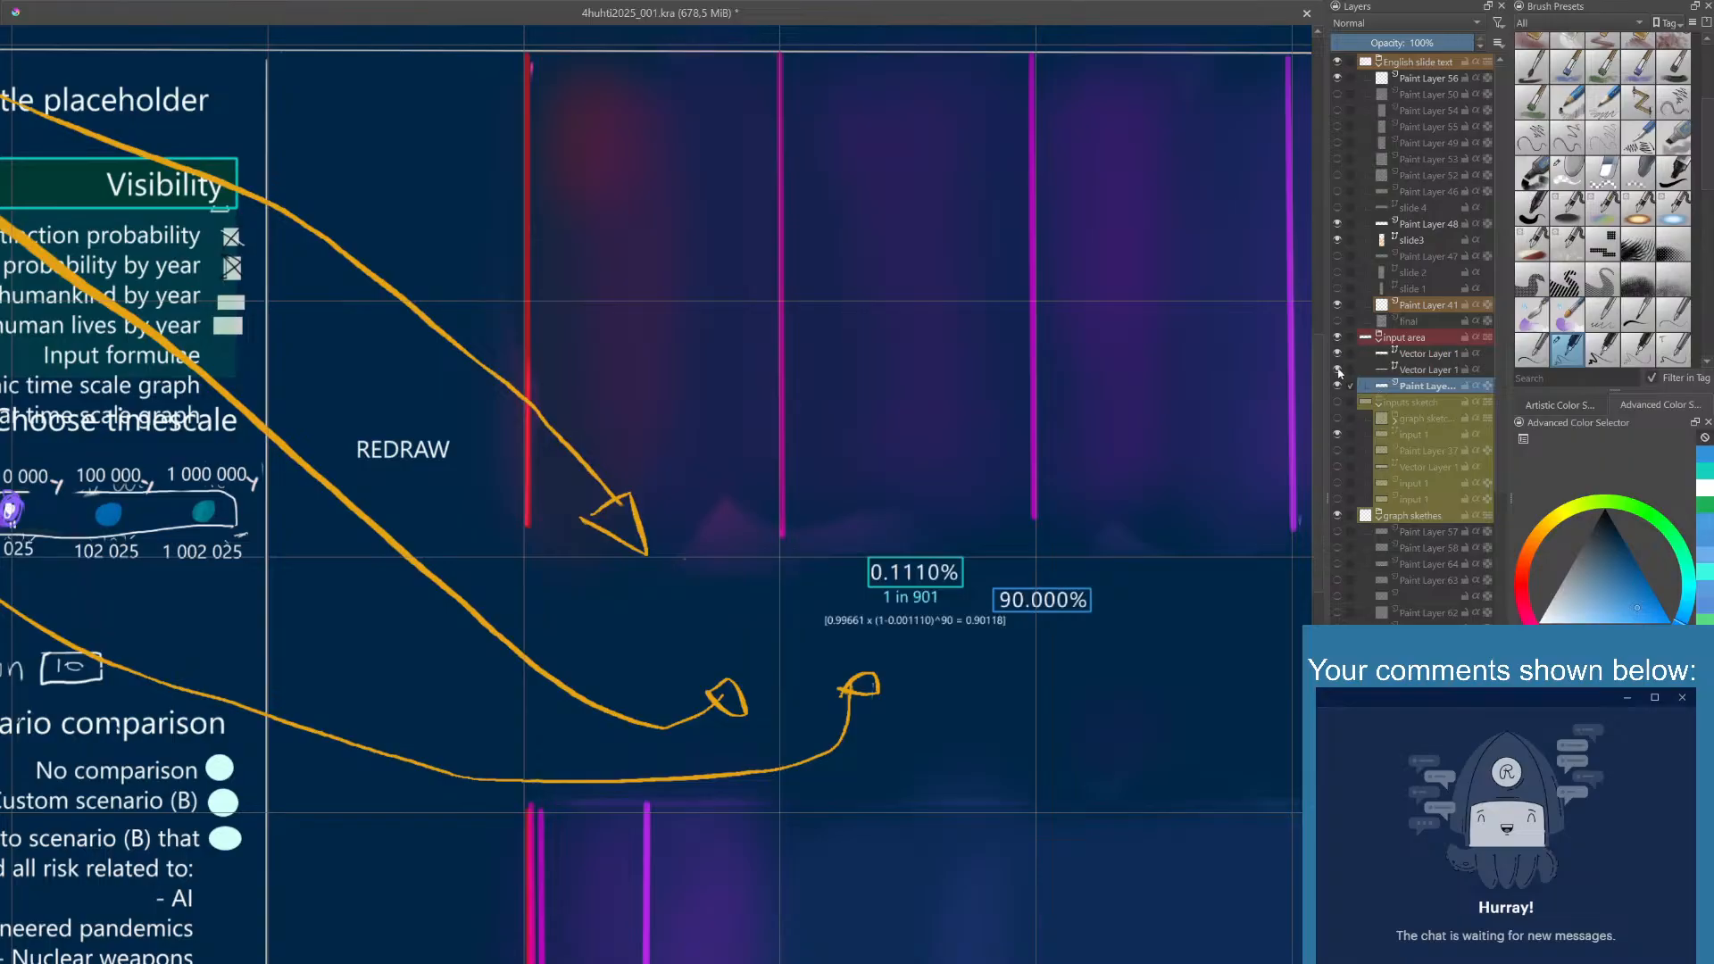
double_click(1427, 371)
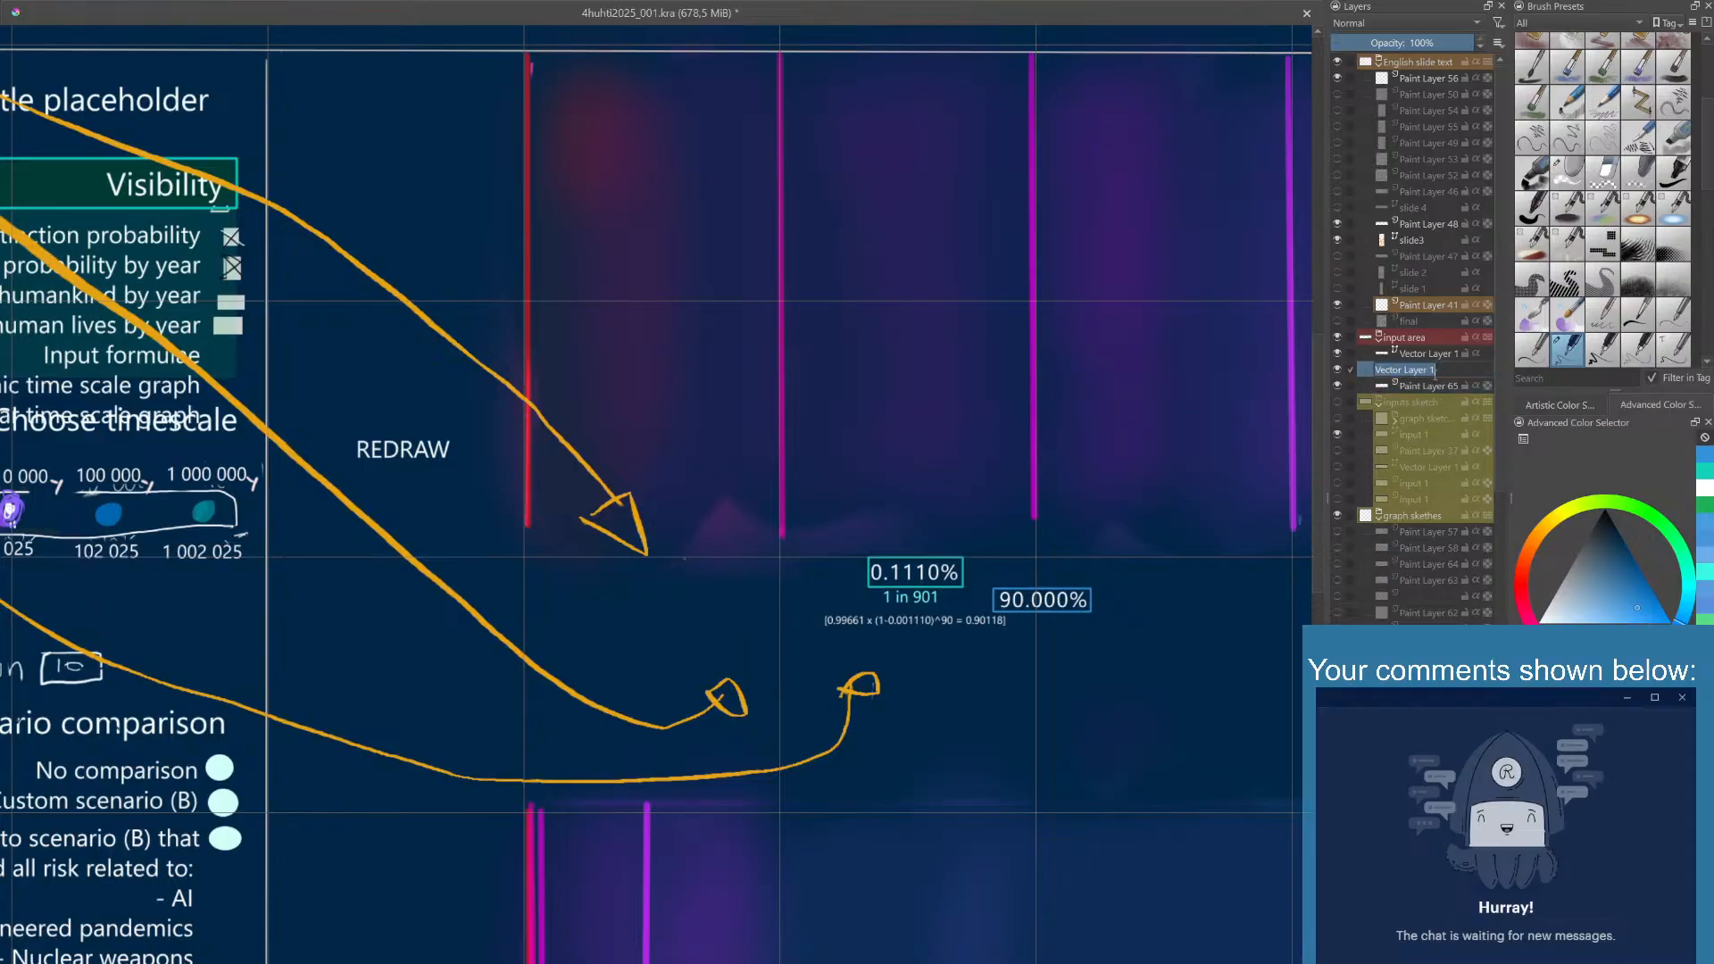
left_click(1428, 388)
left_click(1422, 371)
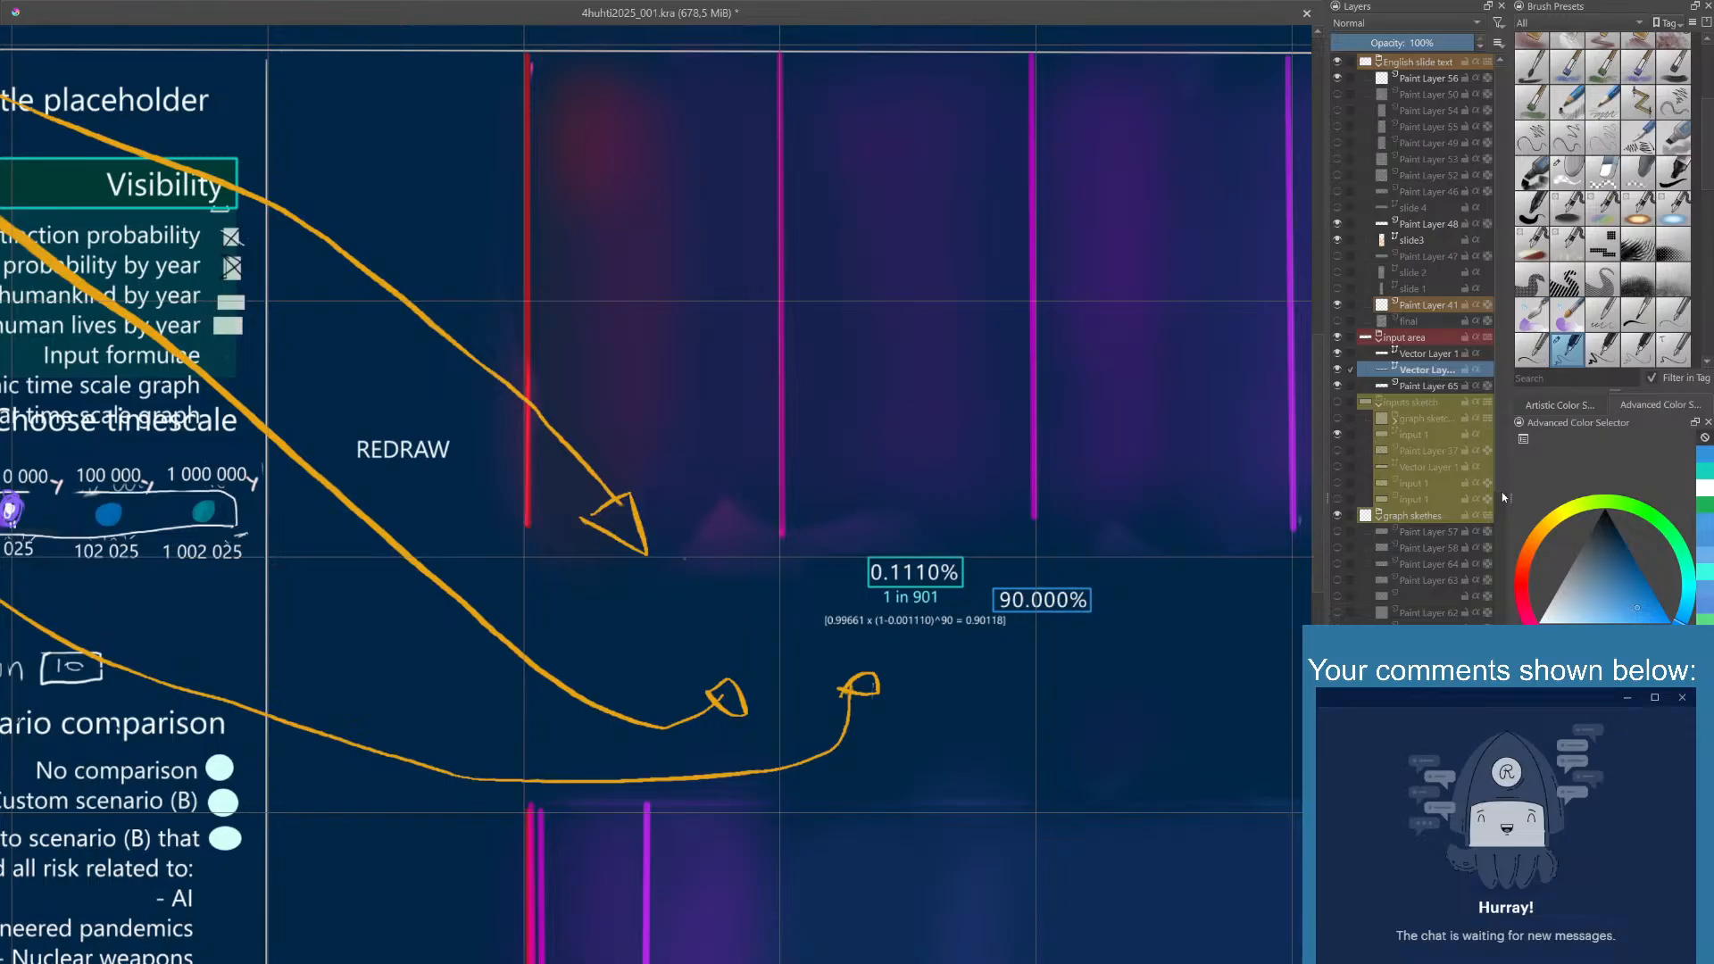
key("ctrl+j")
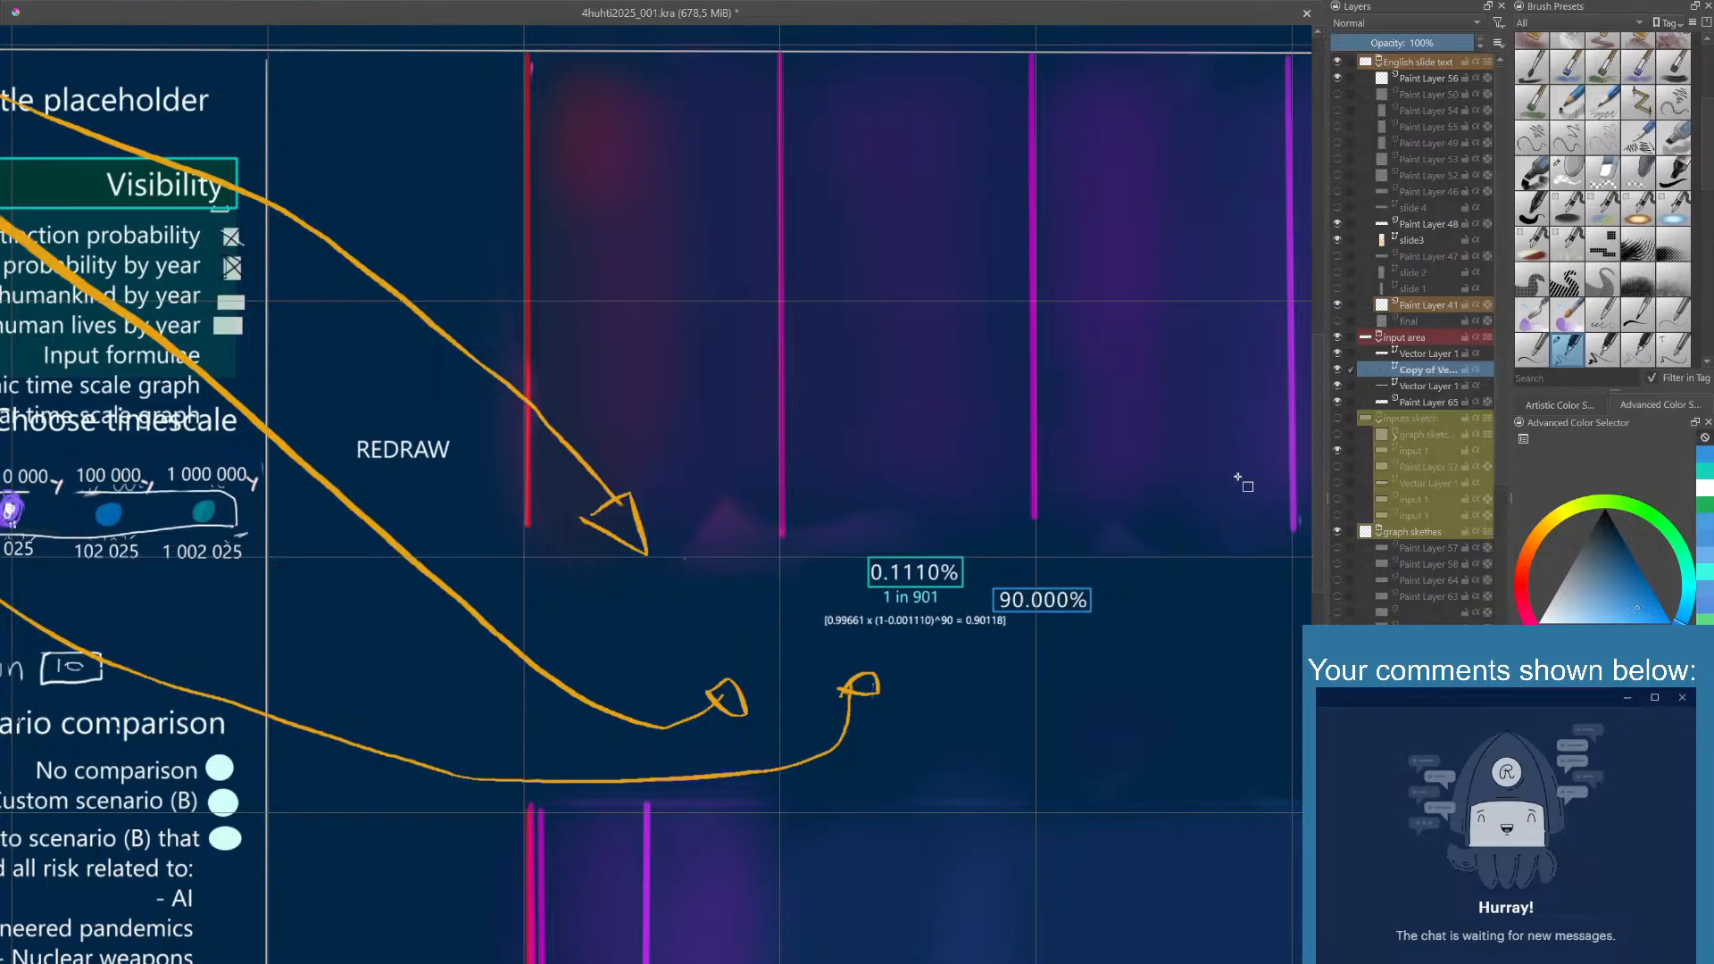
left_click(1338, 387)
- Shorten the copied formula to "x (1-0.001110)^90 =" and centre it below the 1 in 901 text
left_click(905, 618)
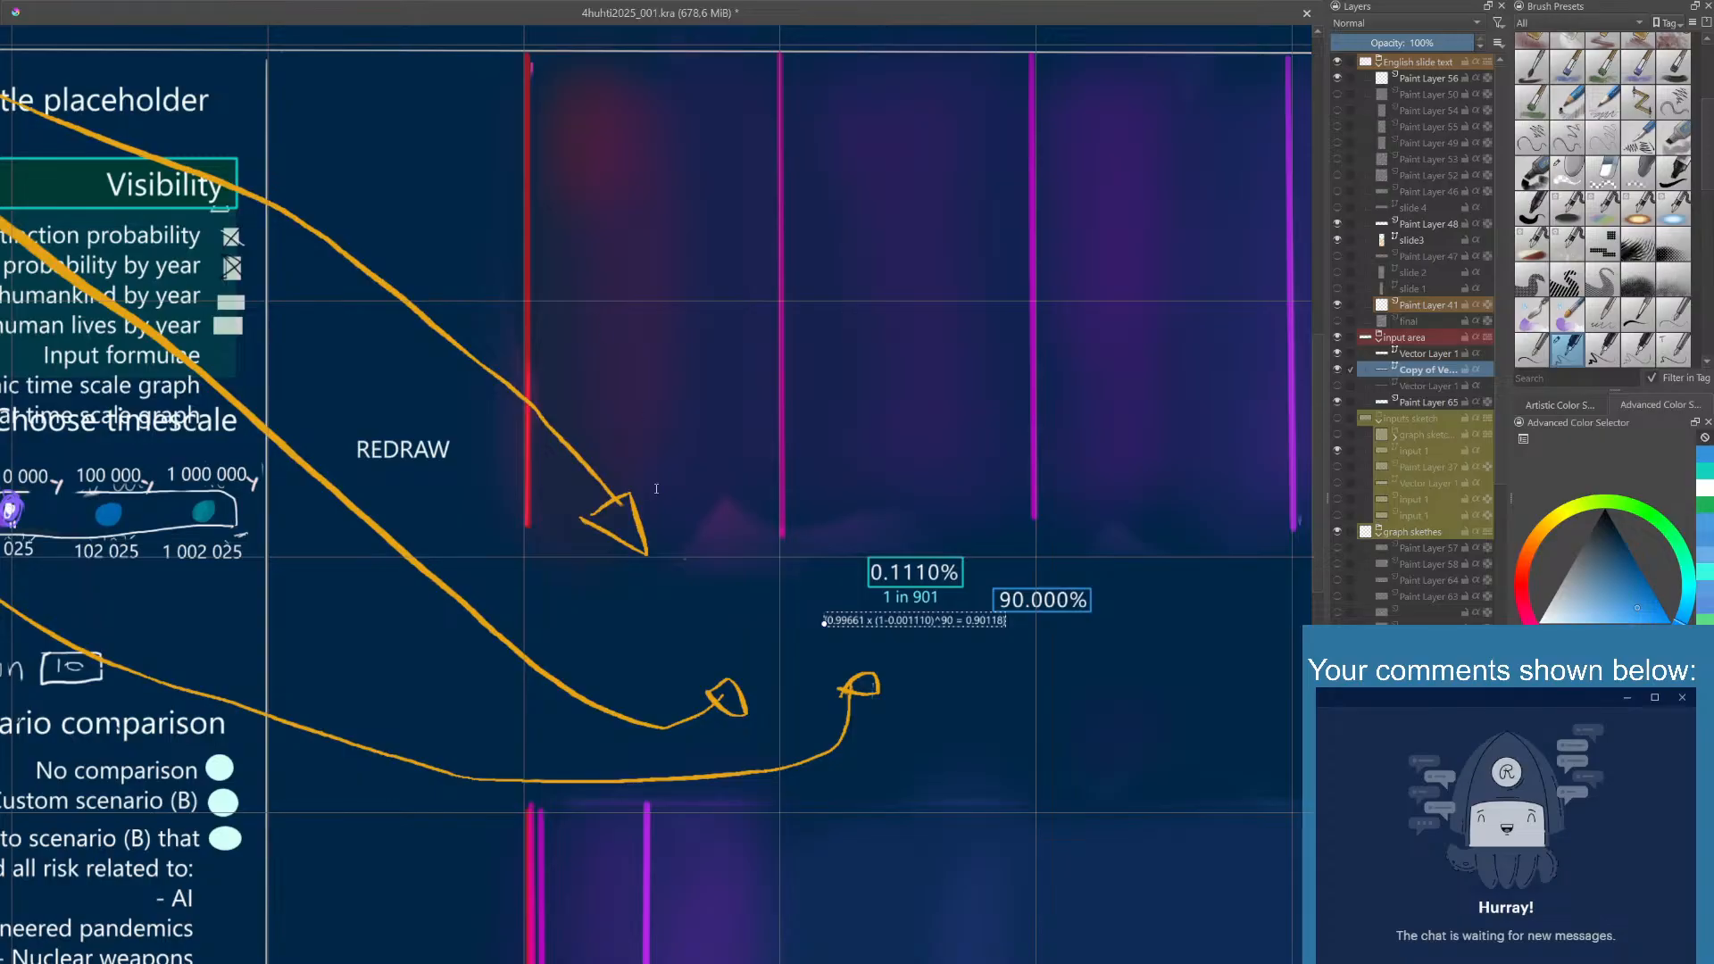
key("ctrl+z")
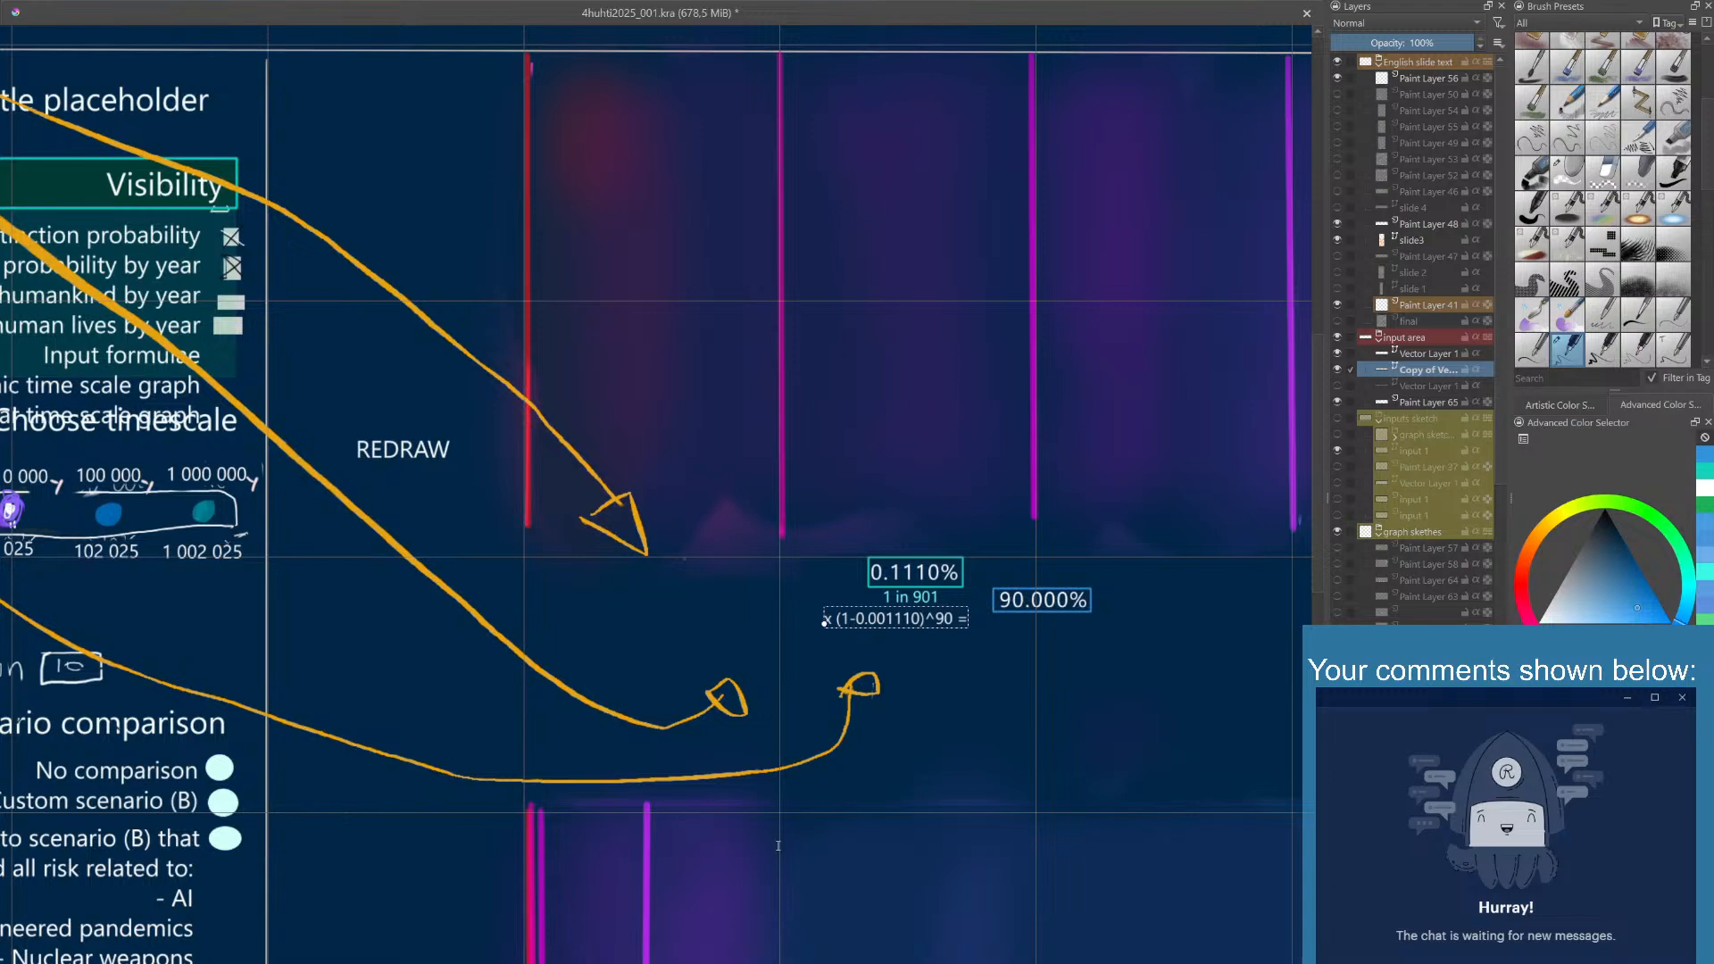
key("Escape")
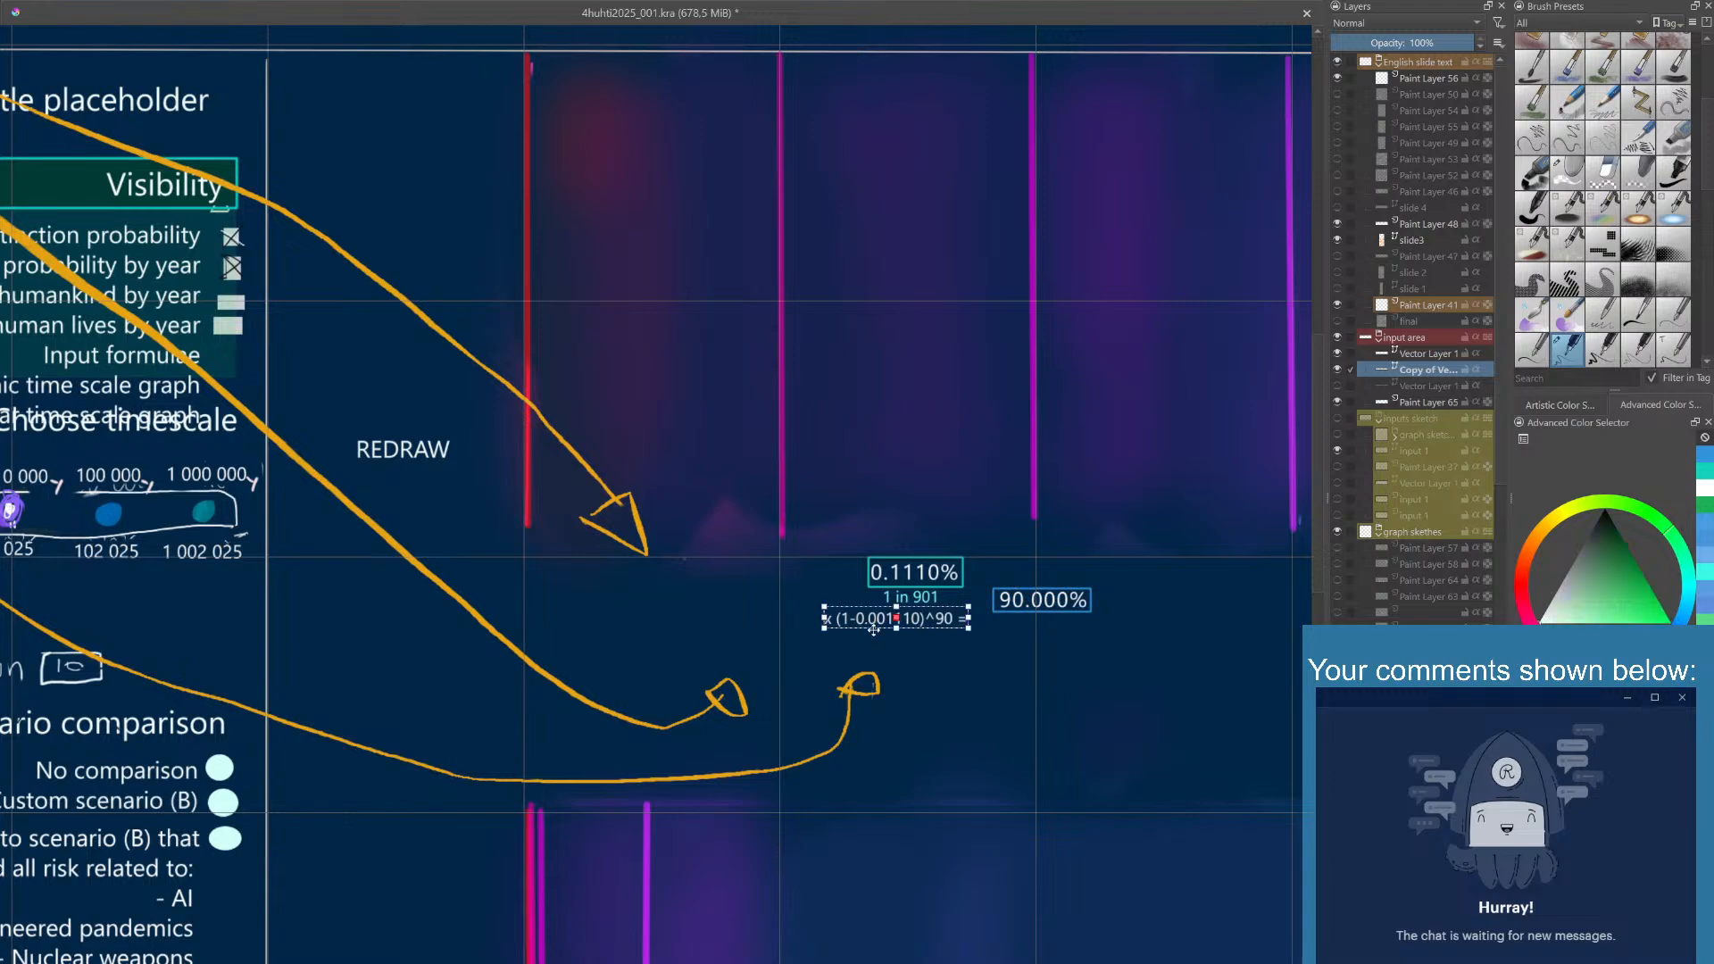
left_click_drag(902, 617, 923, 619)
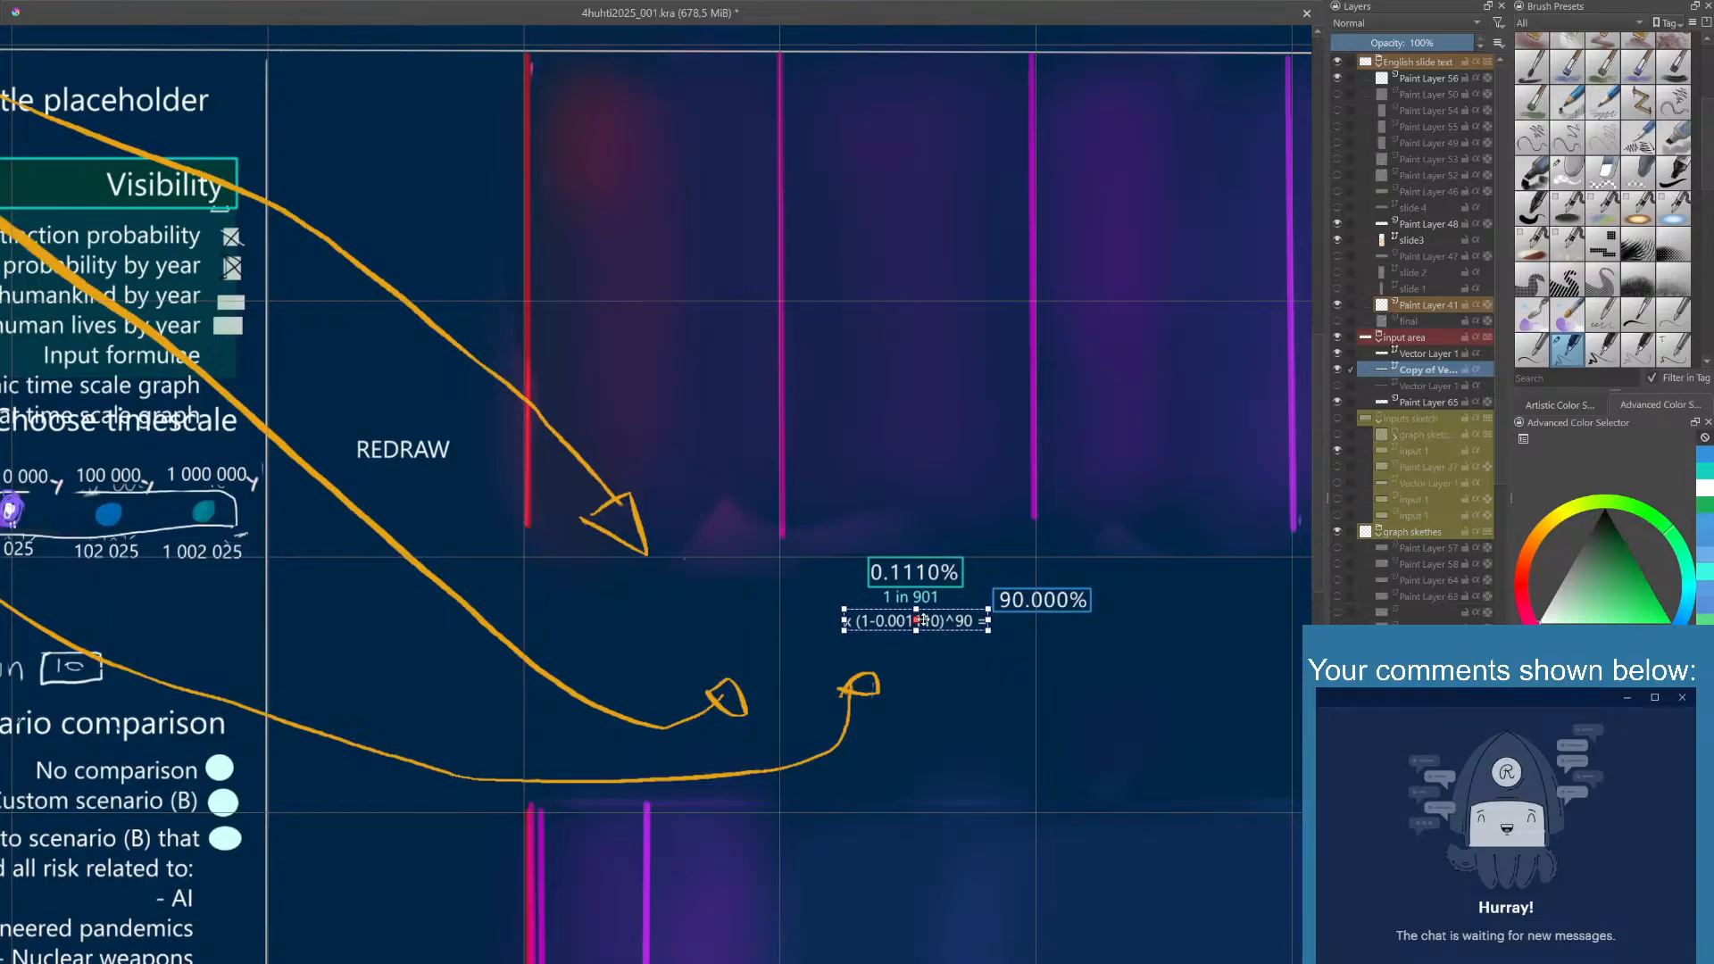
left_click(959, 585)
- Change the 90.000% text inside the blue box to 90.181%
left_click(1338, 355)
left_click(1337, 354)
left_click(1338, 354)
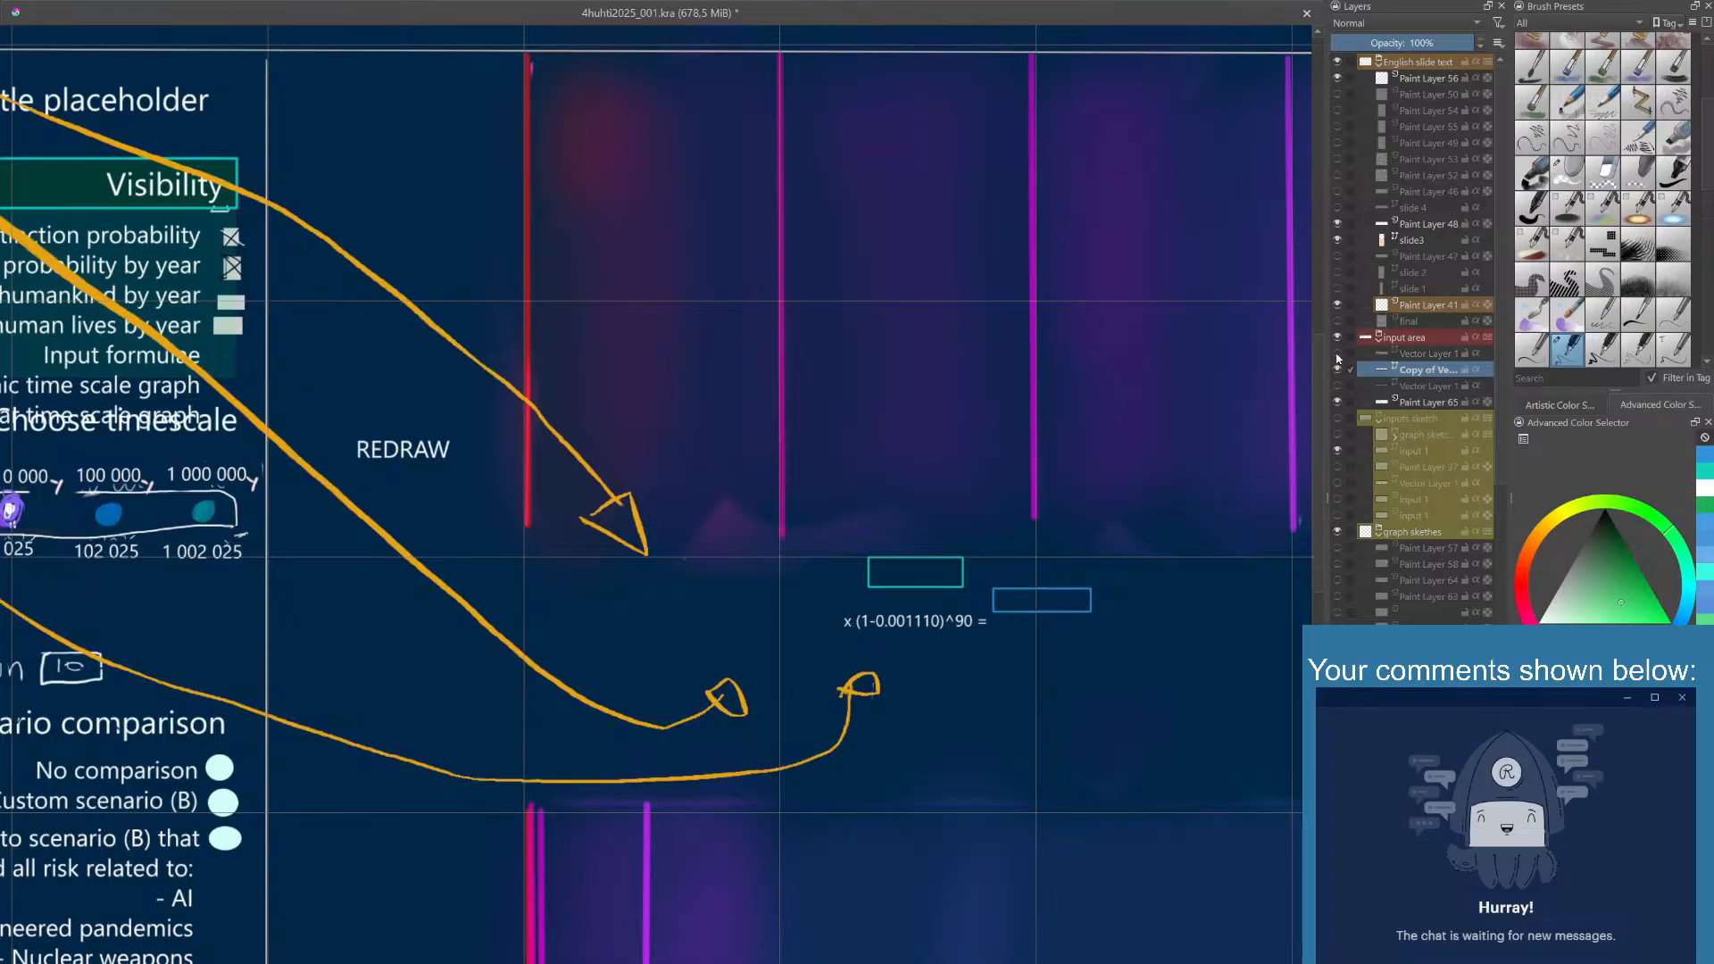
left_click(1338, 354)
left_click(1337, 354)
left_click(1337, 355)
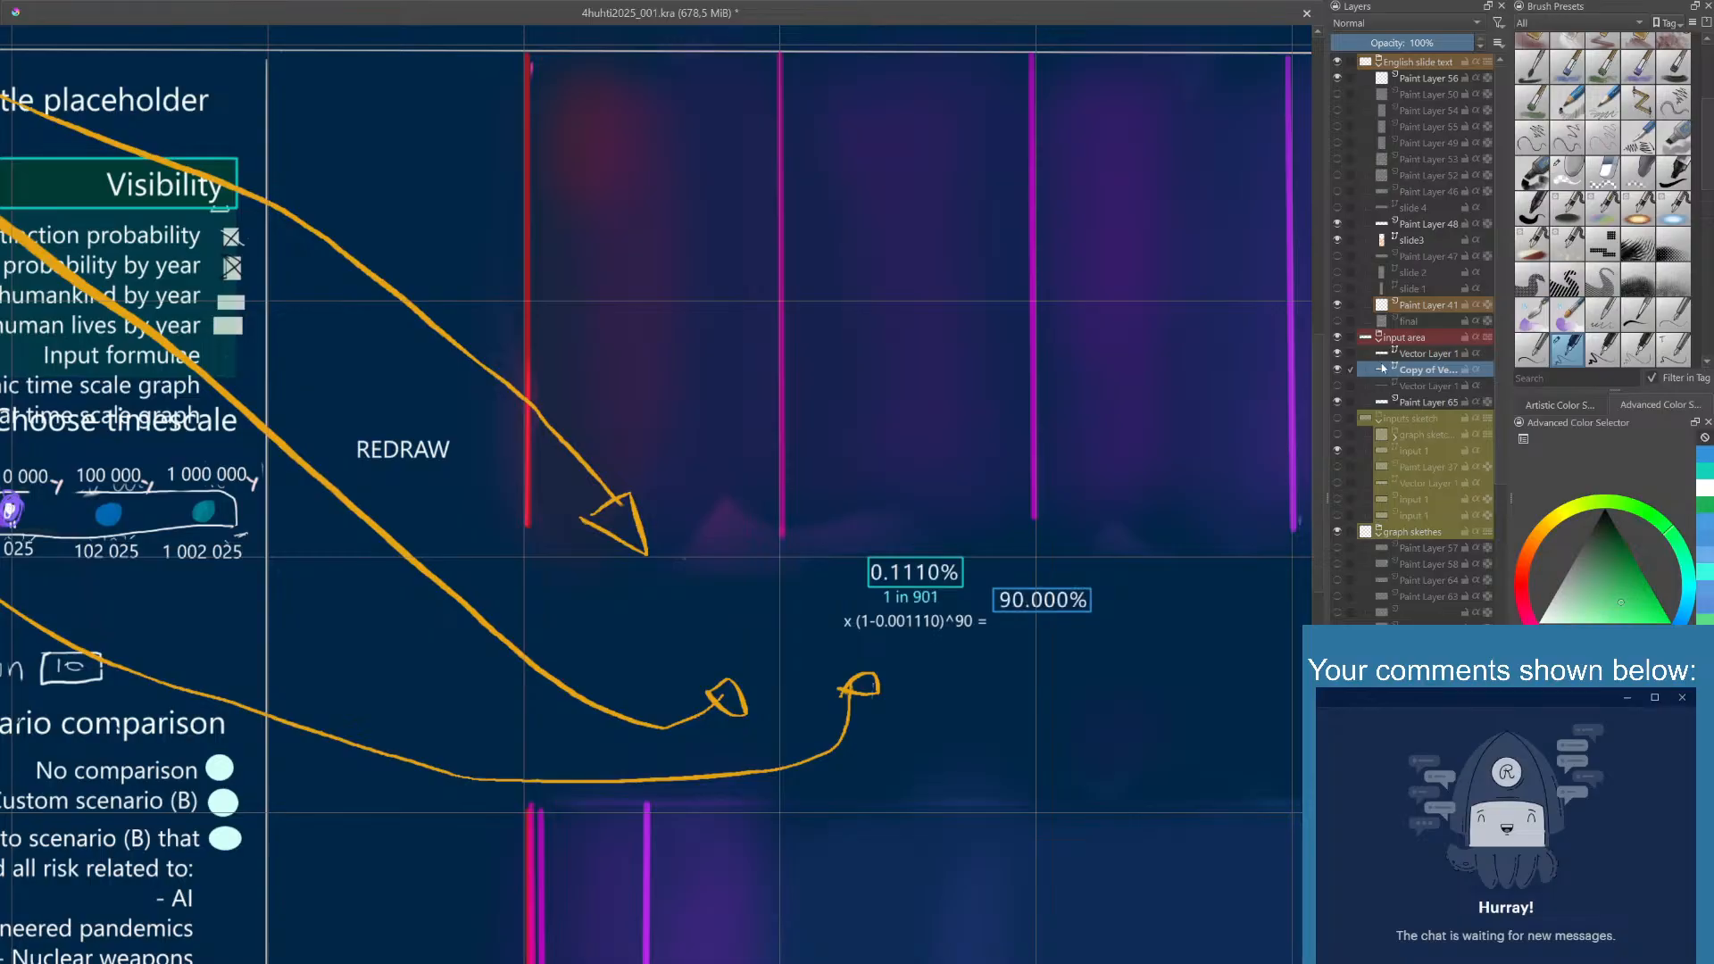
left_click(1401, 356)
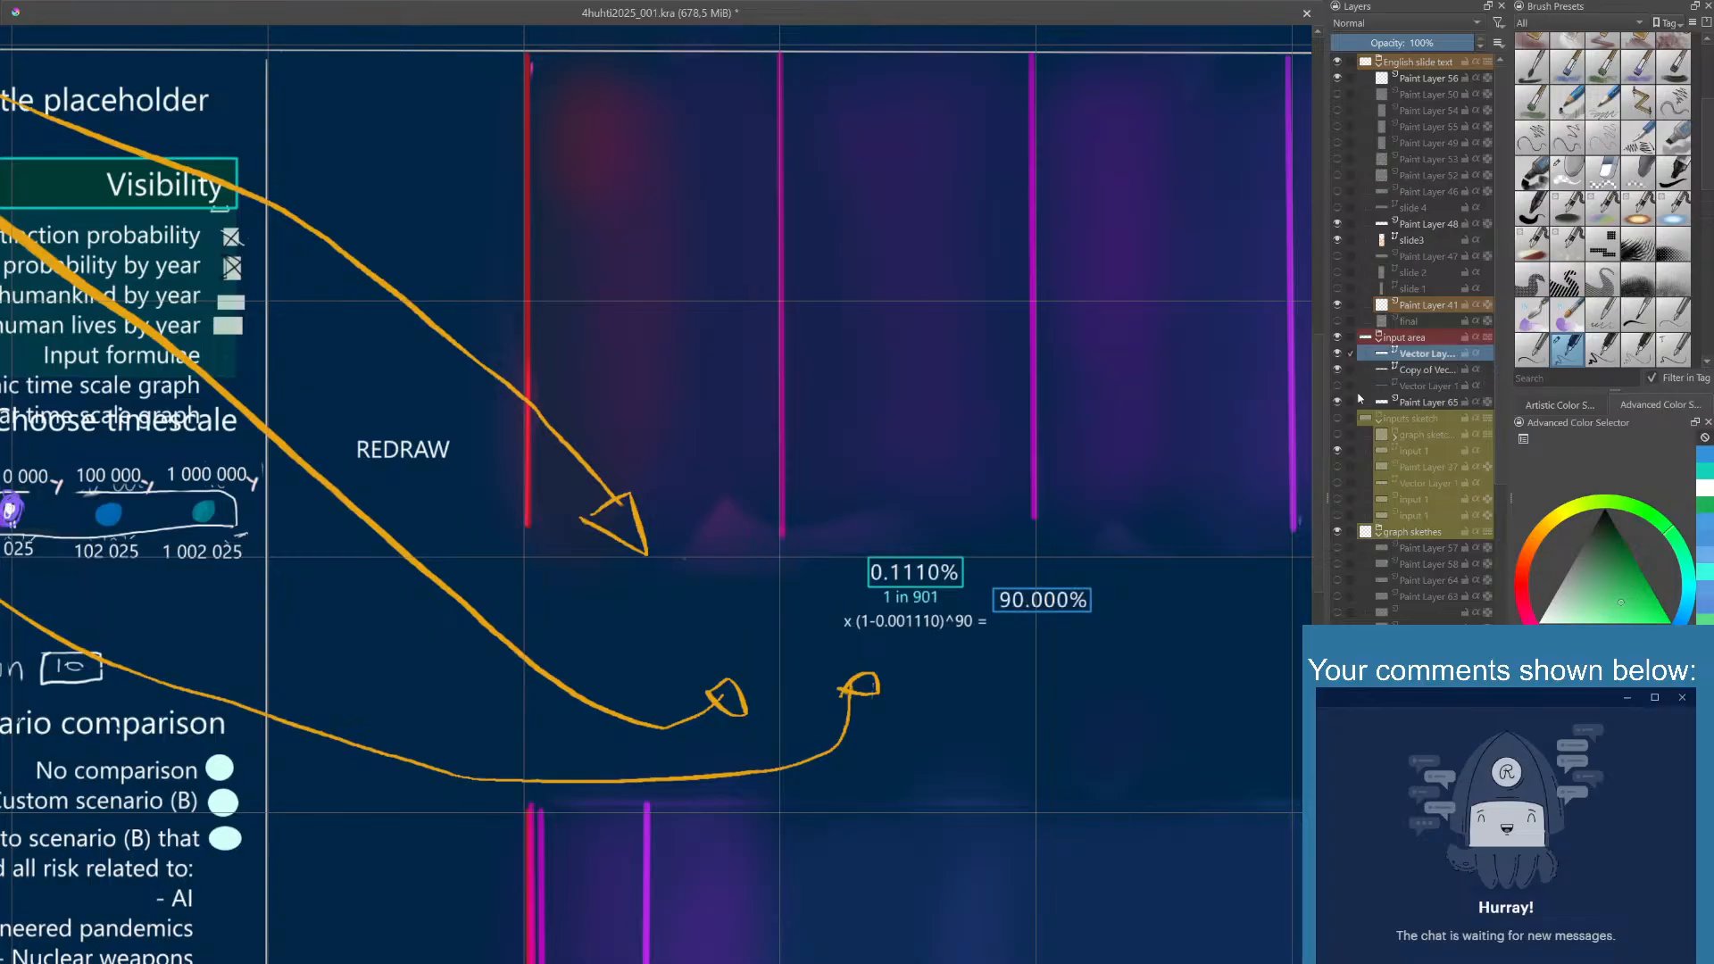
left_click(1052, 605)
left_click(726, 873)
left_click(779, 872)
left_click(1073, 561)
- On Paint Layer 65, draw a small curved green arrow from the formula's equals sign up to the 90.181% box
left_click(1343, 403)
left_click(1343, 402)
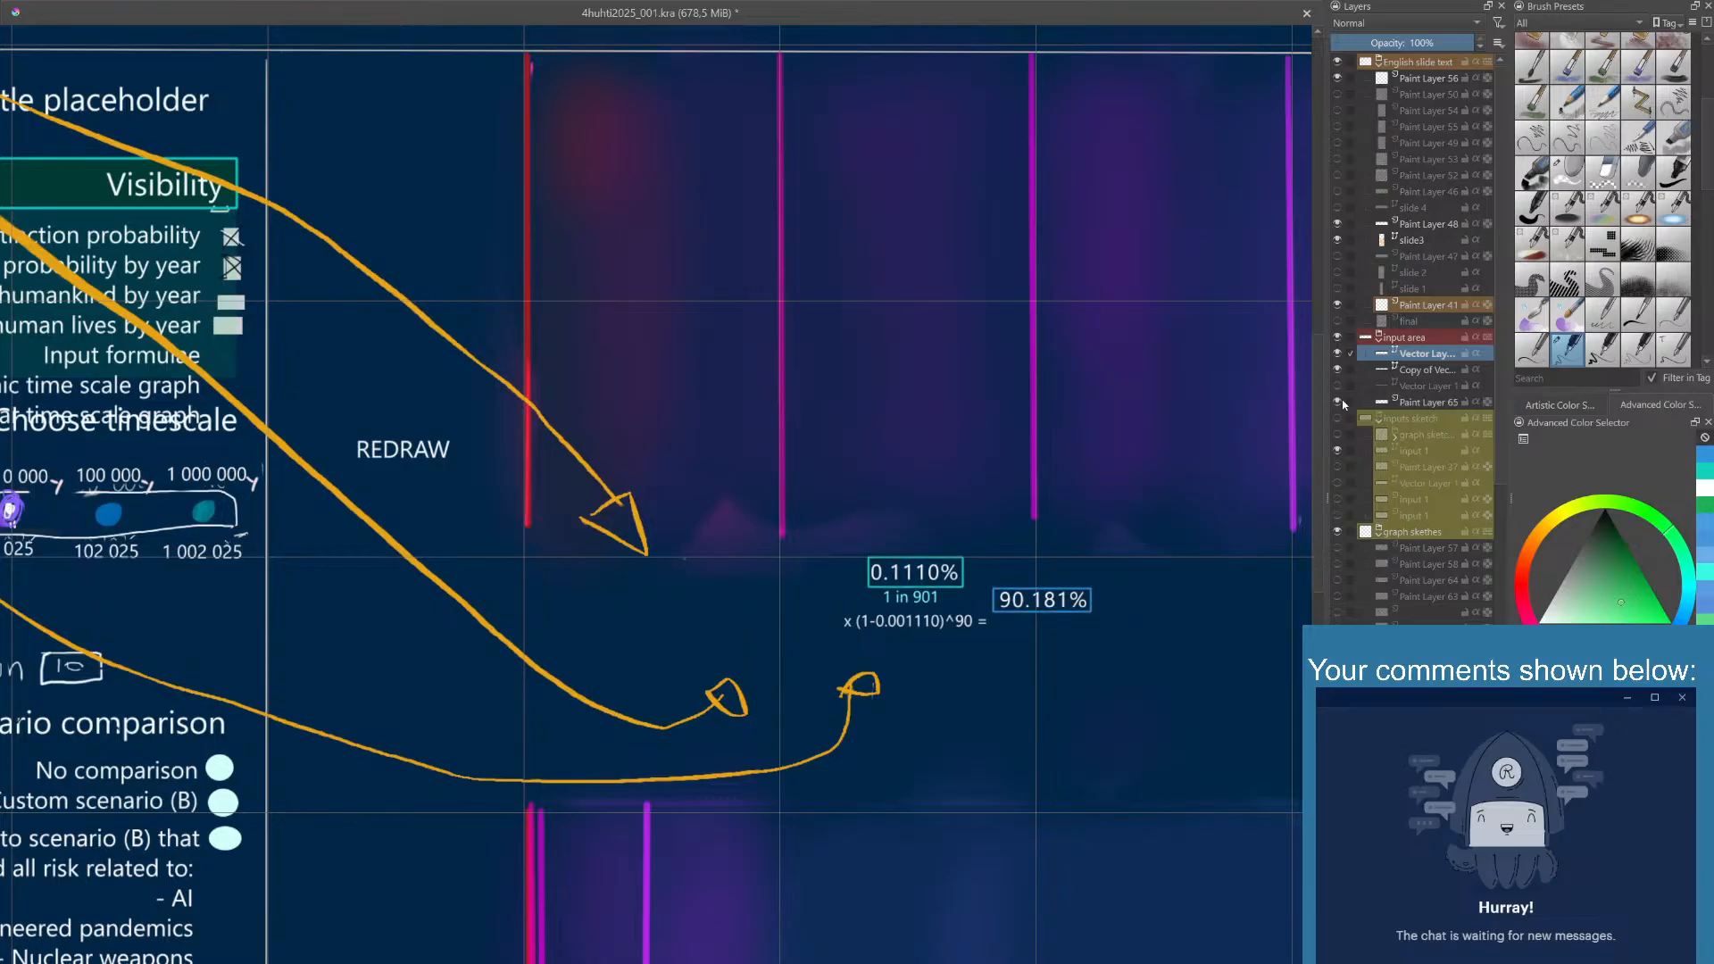
left_click(1415, 403)
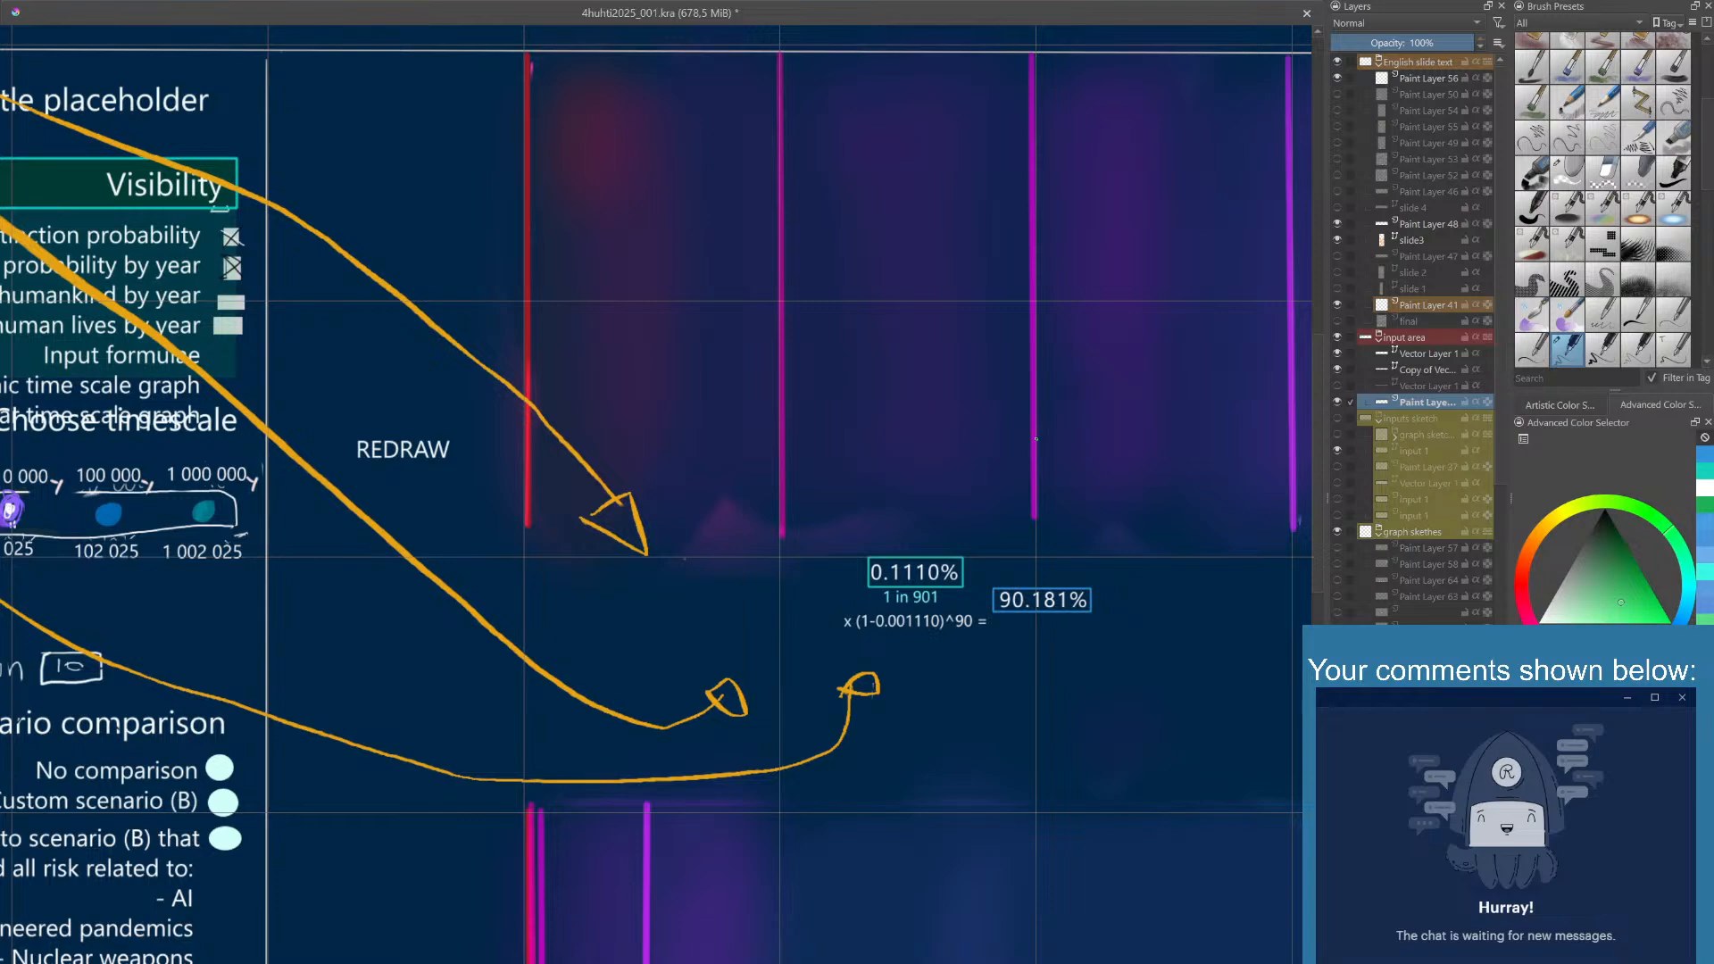
right_click(1006, 622)
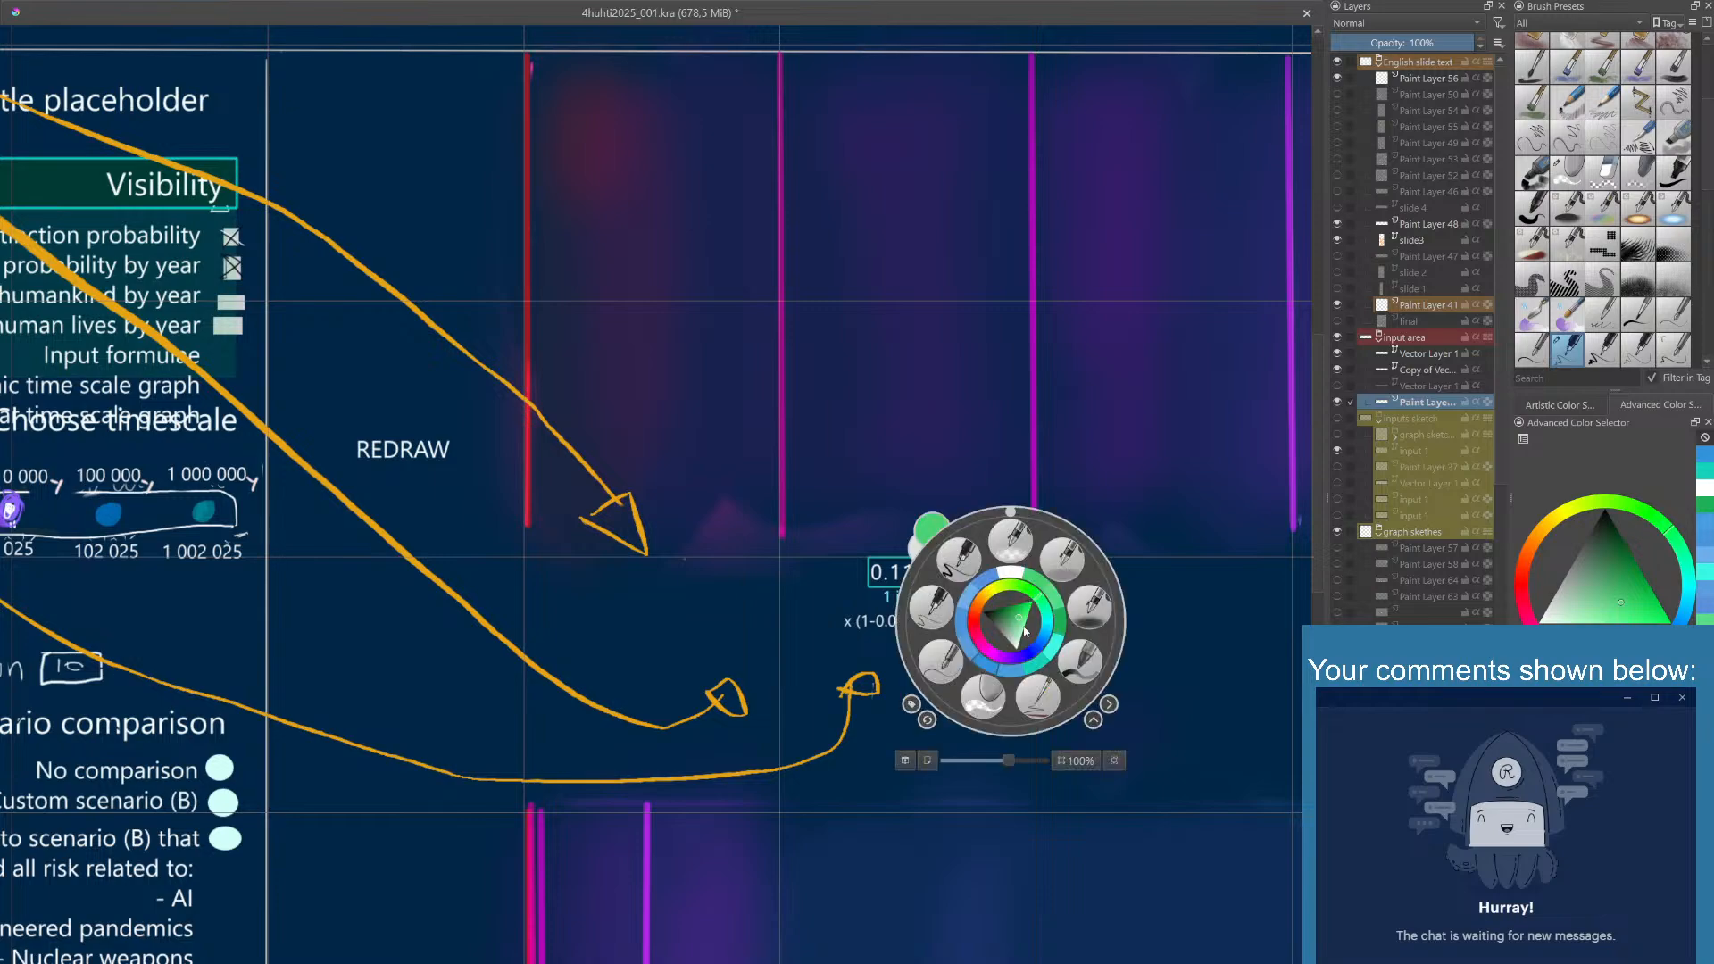
left_click(1086, 504)
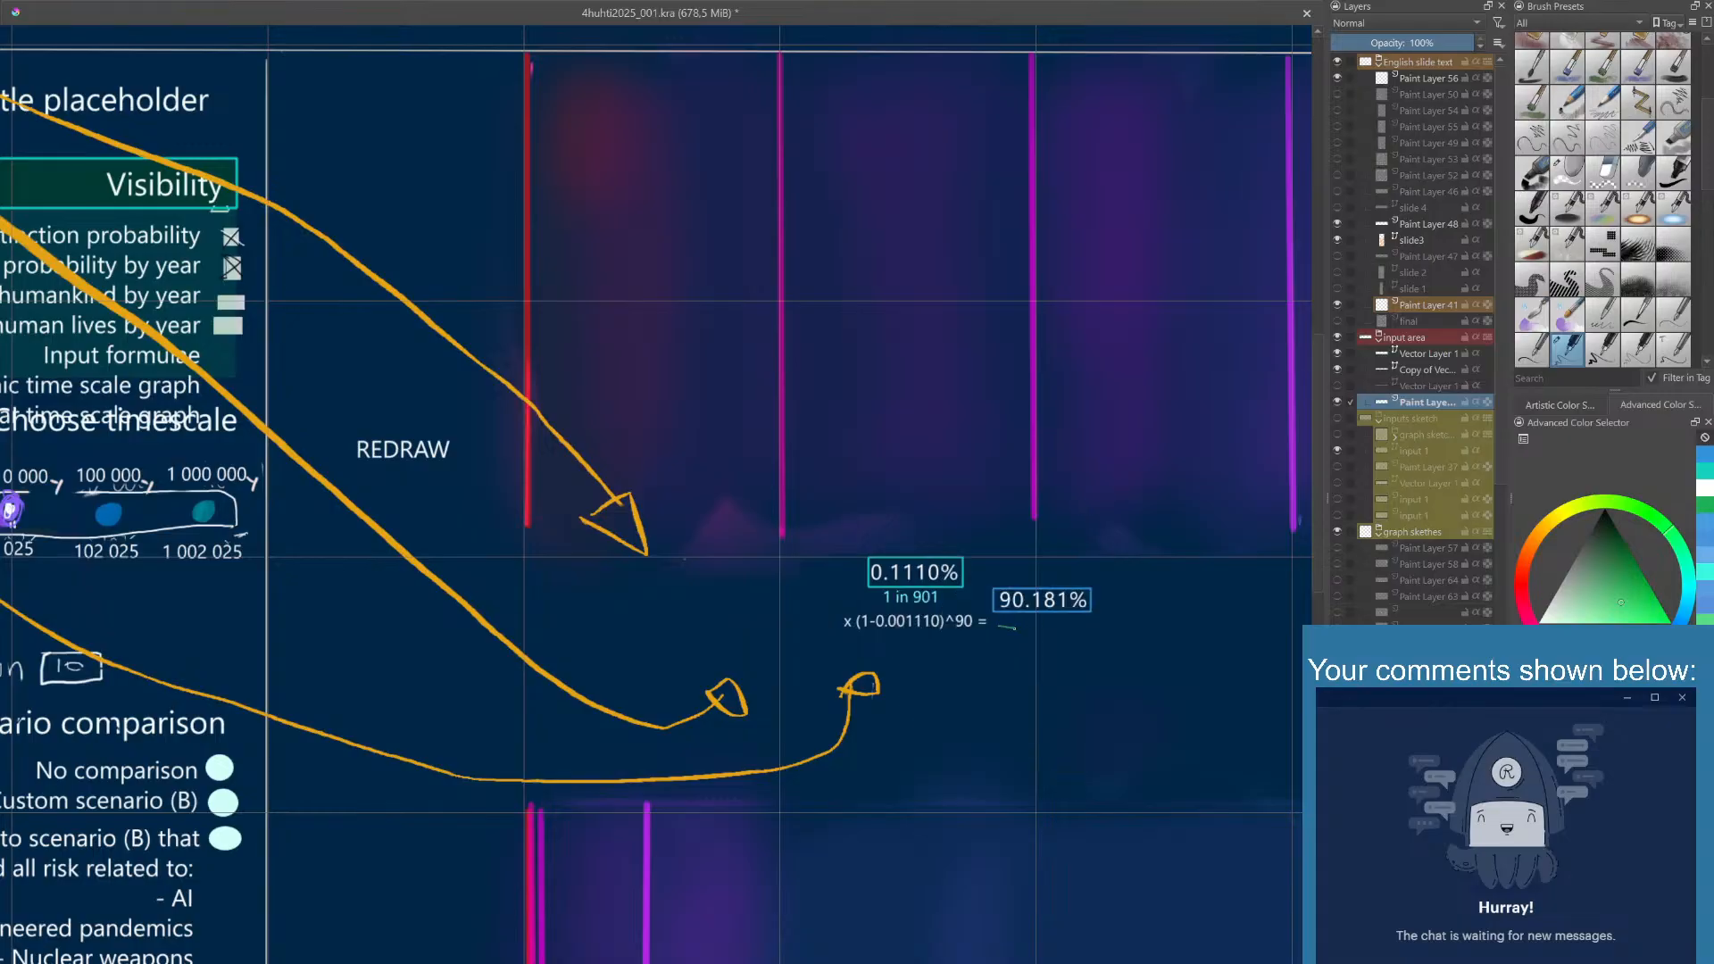
key("ctrl+z")
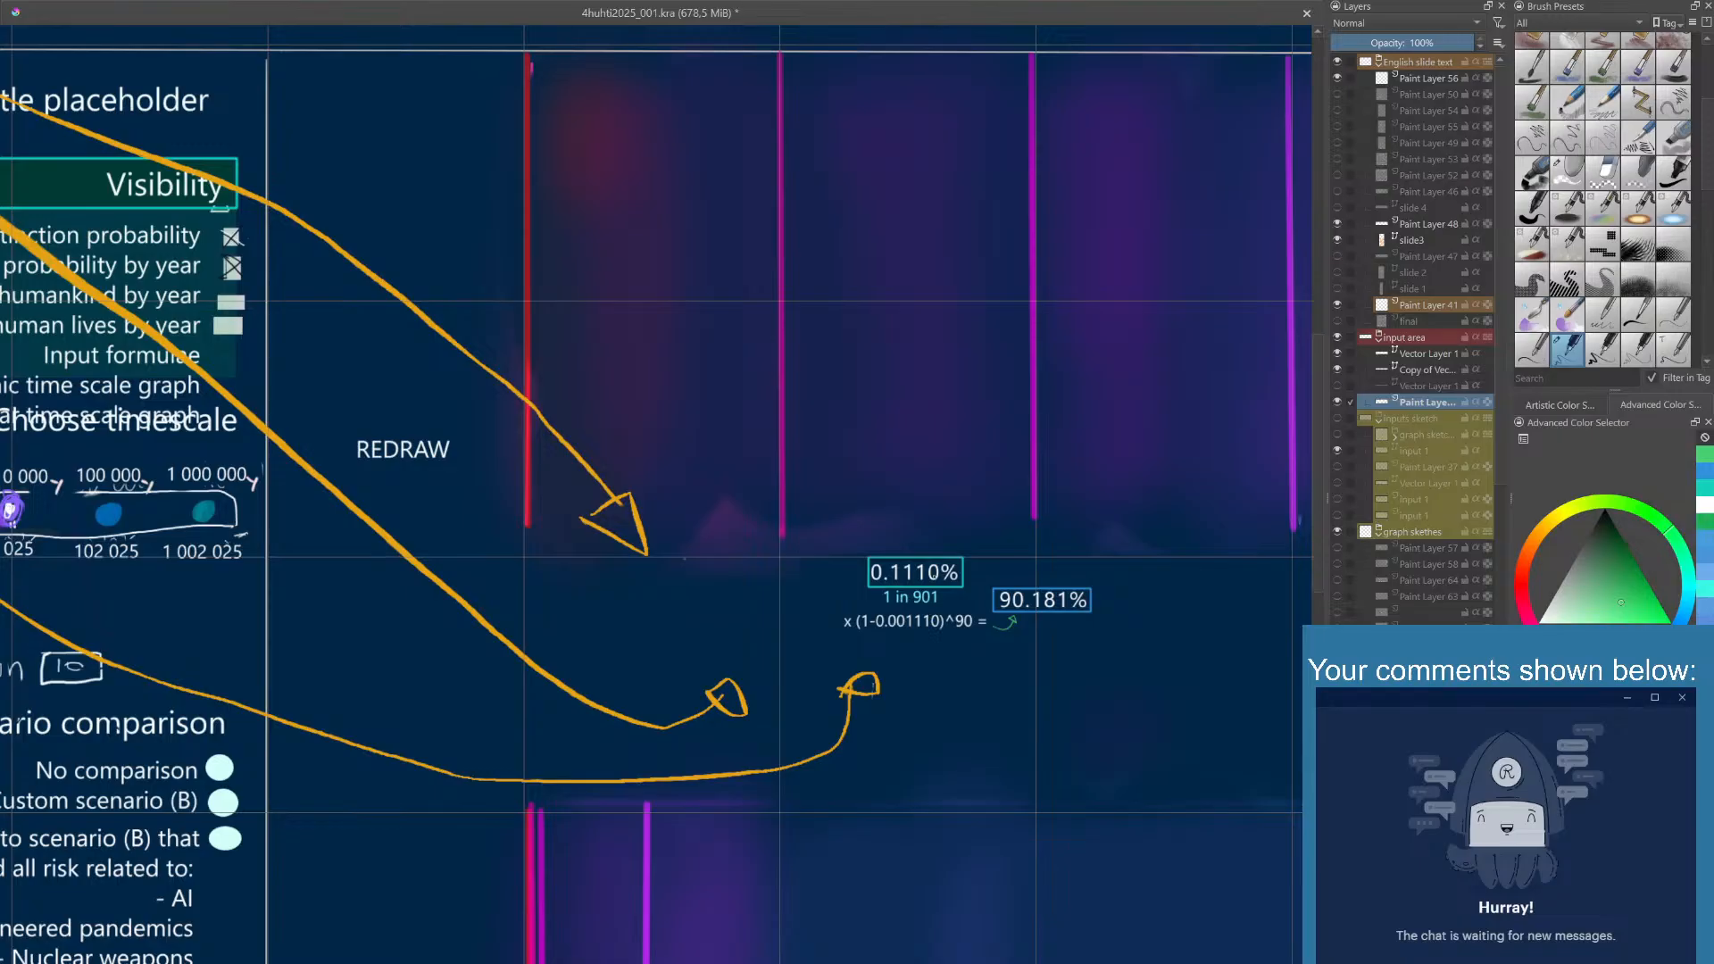
scroll(935, 574, "down", 2)
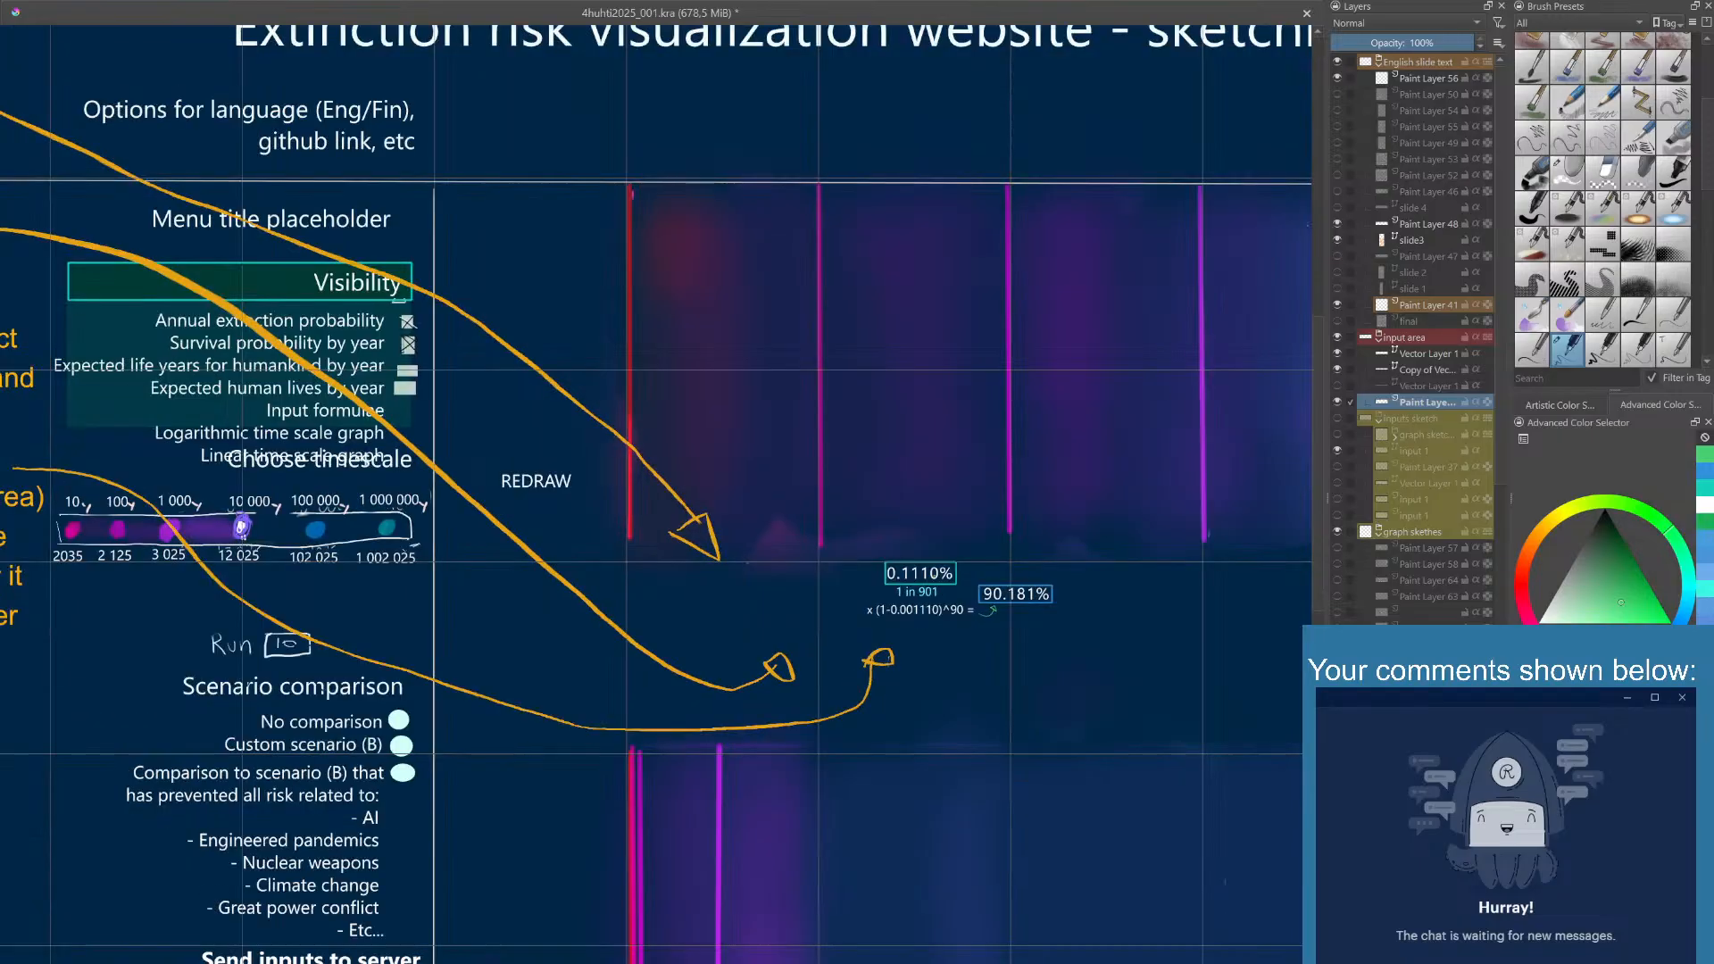
scroll(935, 574, "down", 2)
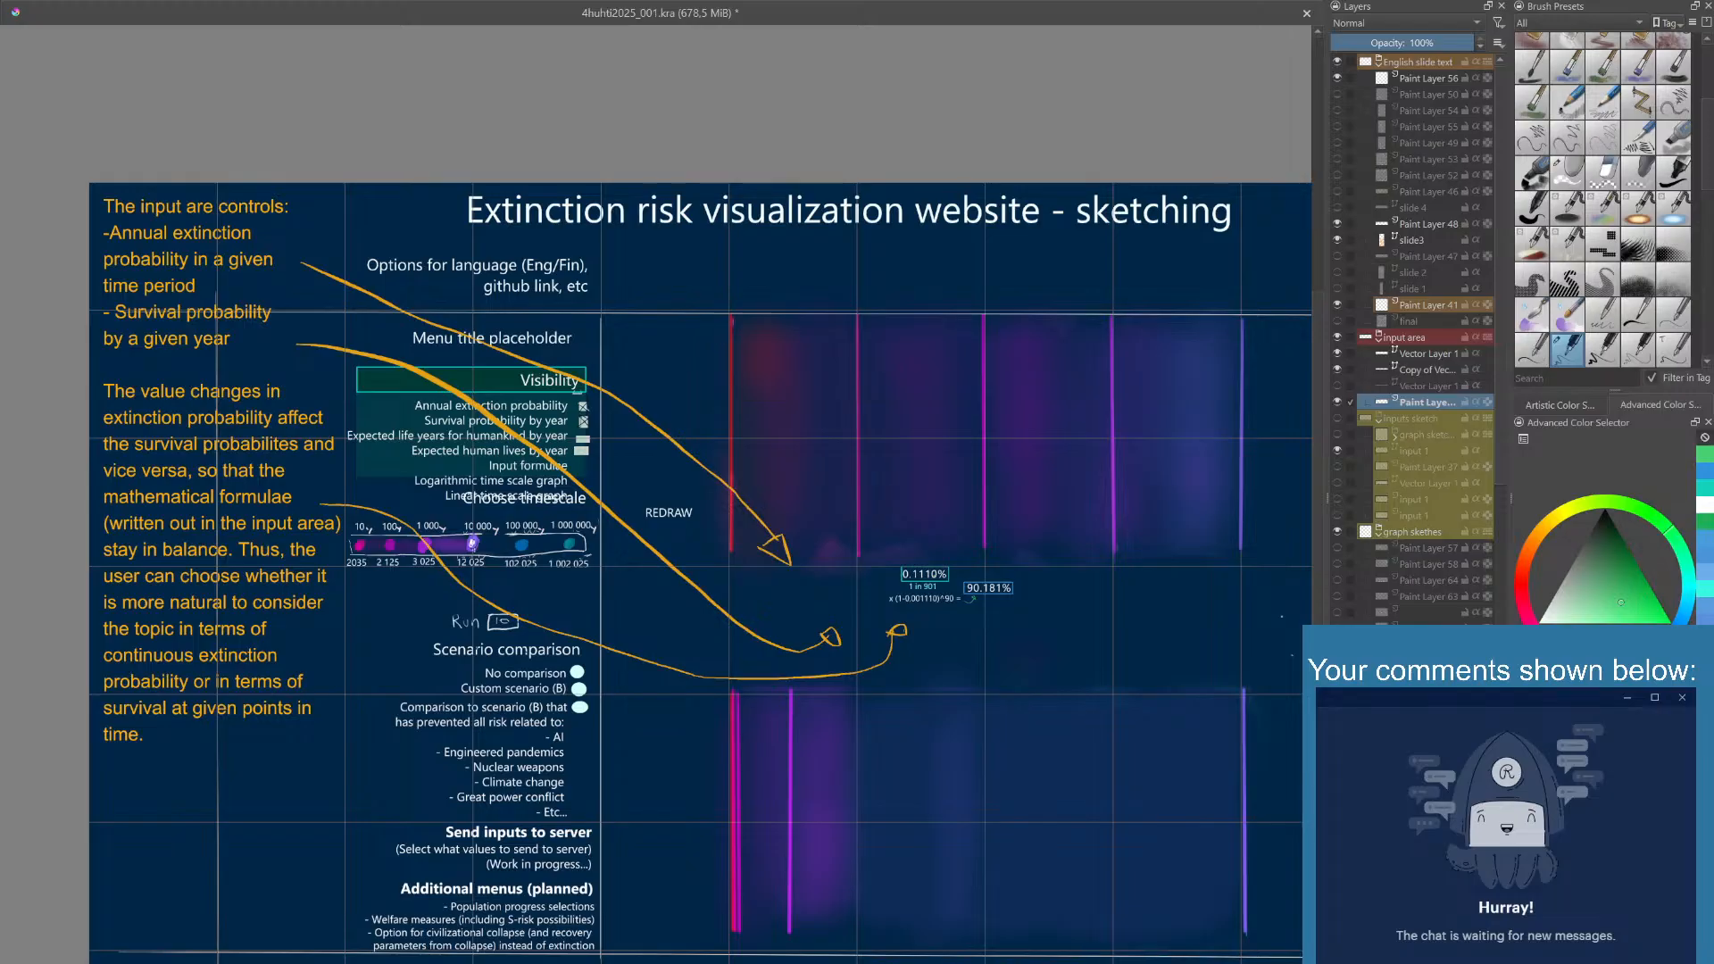
scroll(933, 576, "up", 2)
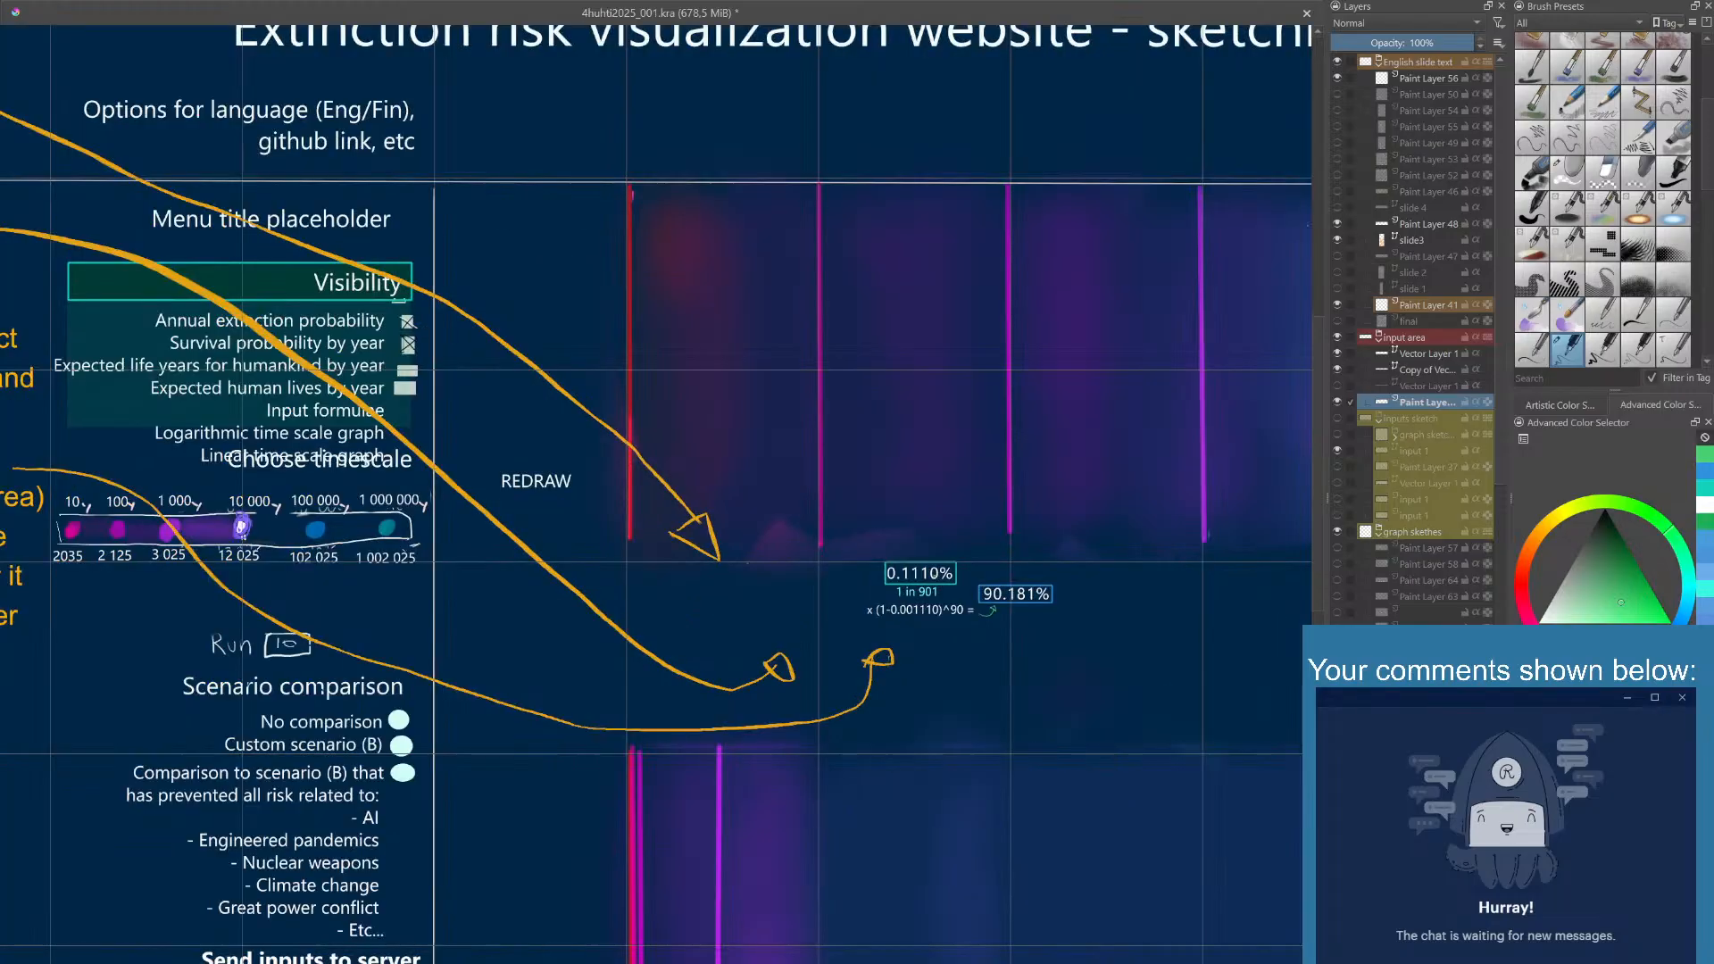
scroll(933, 576, "down", 2)
scroll(929, 574, "up", 2)
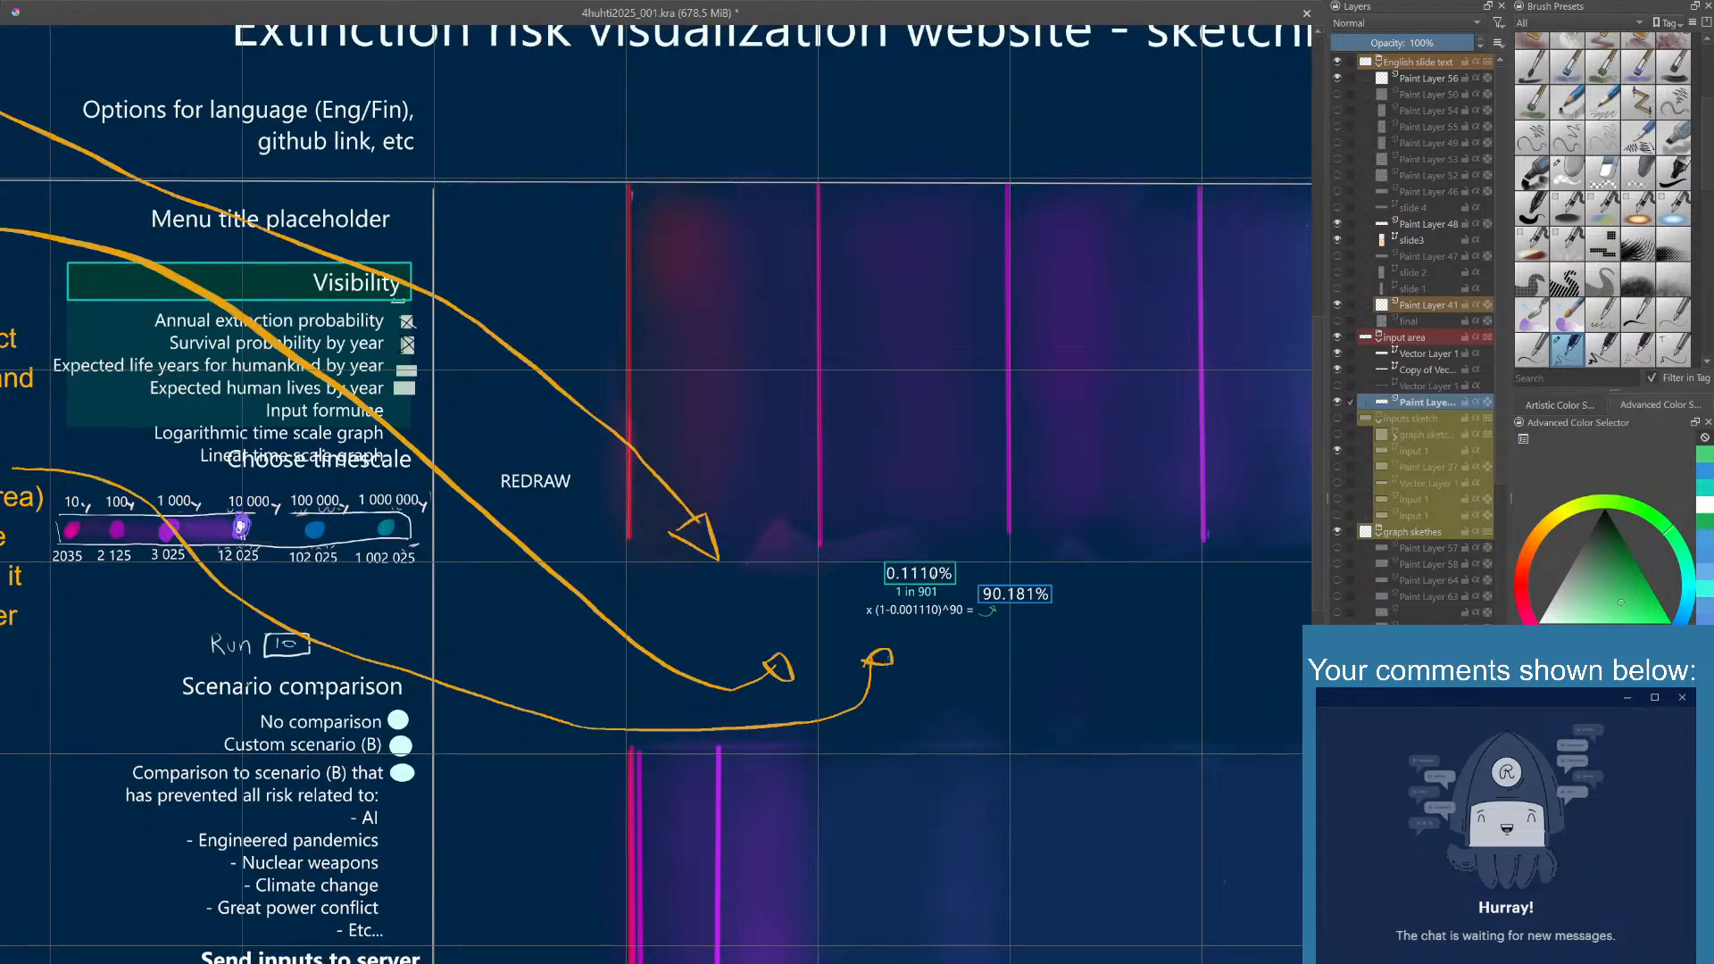
scroll(933, 578, "up", 1)
scroll(933, 579, "down", 1)
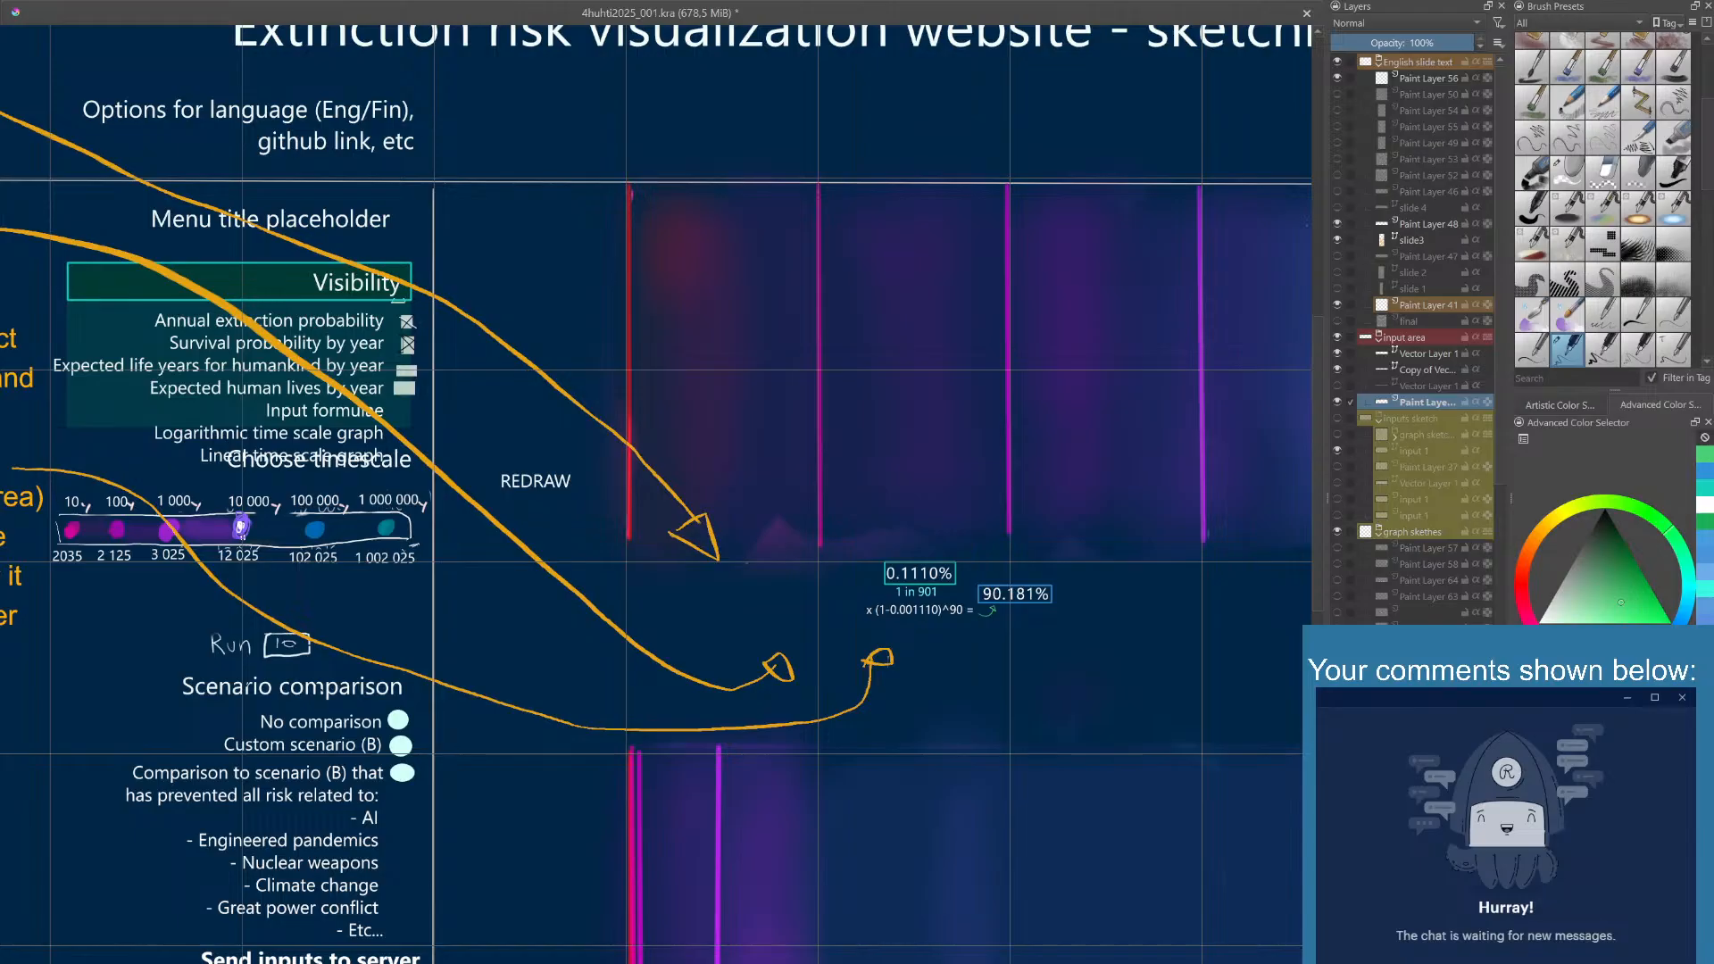
- Find the input-area vector layer that holds the percentage texts, then duplicate the 90.181% text to the left of 1 in 901
left_click(1337, 369)
left_click(1337, 369)
left_click(1338, 356)
left_click(1338, 357)
left_click(1338, 356)
left_click(1338, 357)
left_click(1339, 356)
left_click(1339, 356)
left_click(1441, 355)
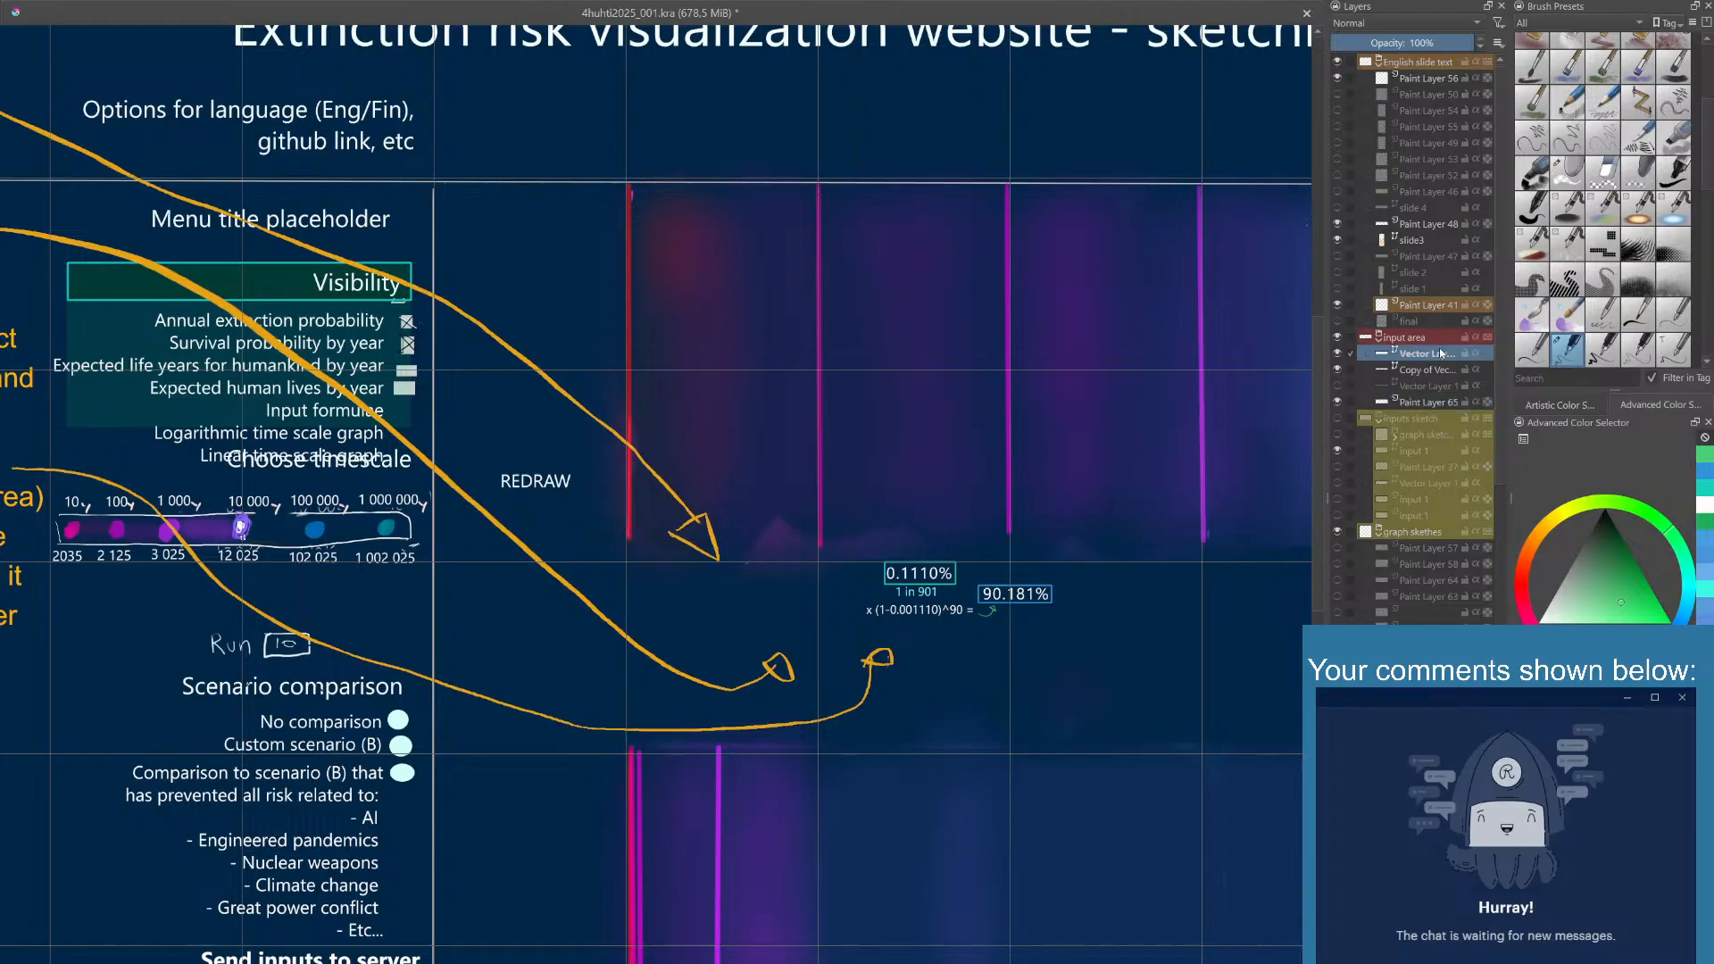
left_click(1033, 594)
key("ctrl+c")
key("ctrl+v")
left_click_drag(1022, 595, 819, 599)
- Change the duplicated percentage text to 99.661% and align it level with the 90.181% text
left_click(815, 581)
left_click(823, 605)
double_click(815, 607)
left_click(816, 607)
left_click(732, 866)
left_click(771, 867)
left_click(844, 493)
left_click(832, 602)
left_click_drag(832, 602, 831, 594)
left_click(839, 550)
- Place another copy of the 90.181% text to the upper left of 99.661% and change it to 0.0340%
left_click(1016, 593)
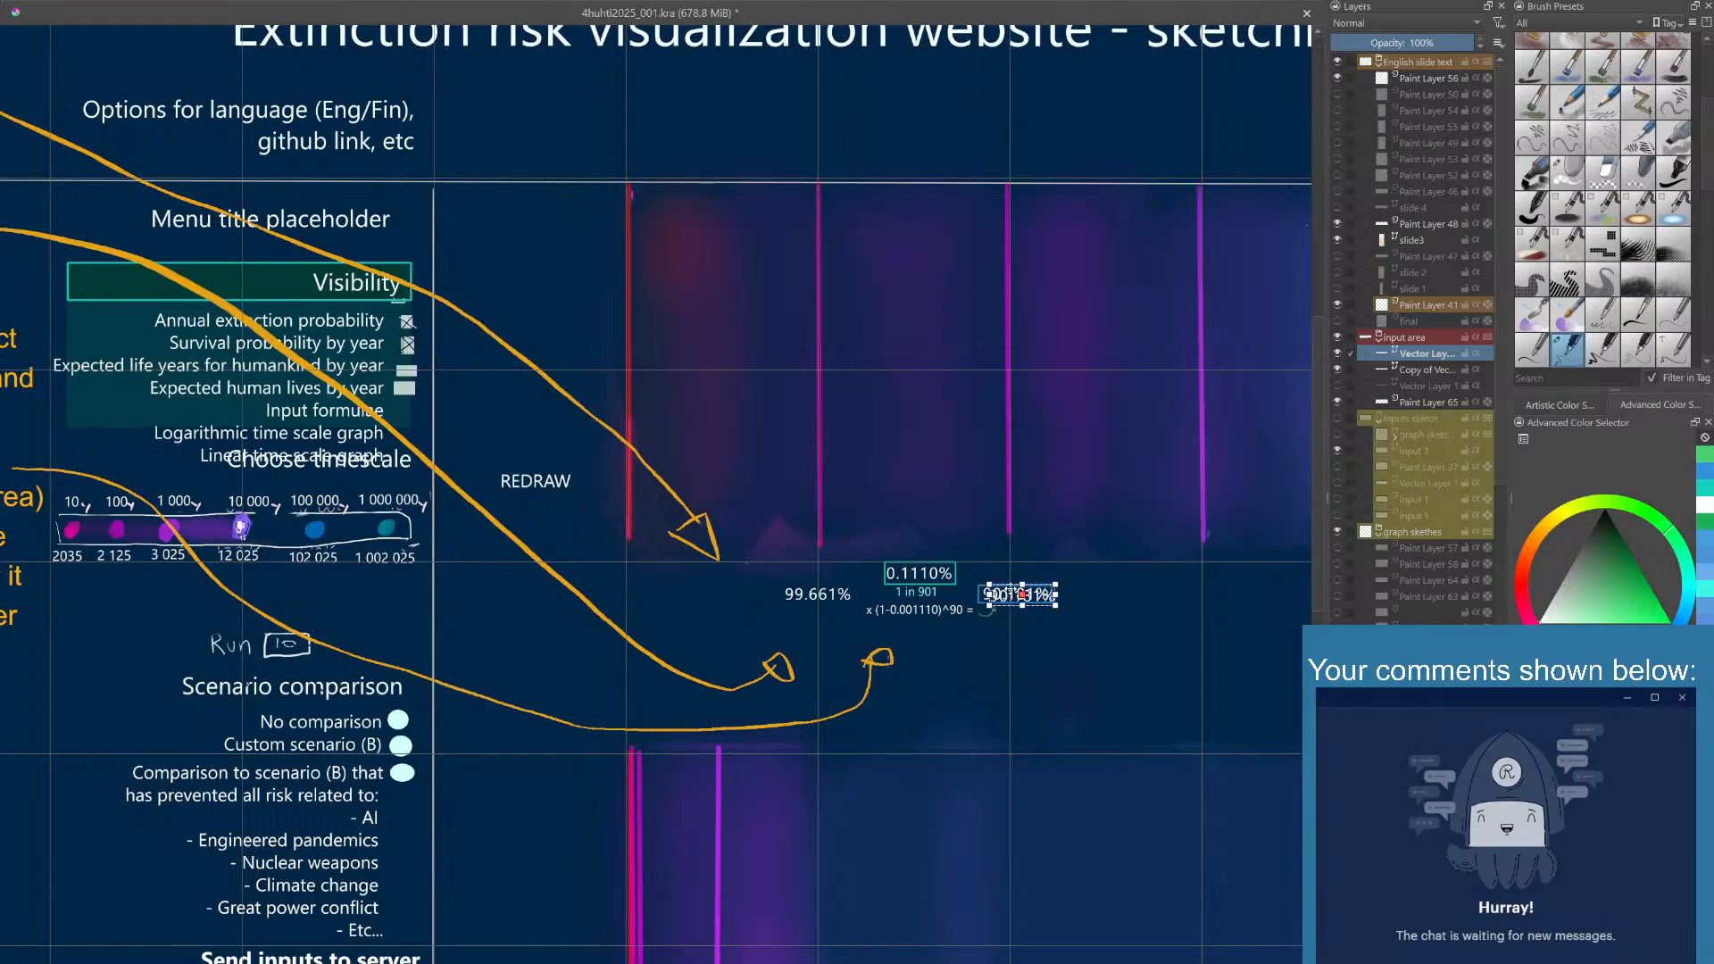
left_click_drag(1005, 591, 730, 564)
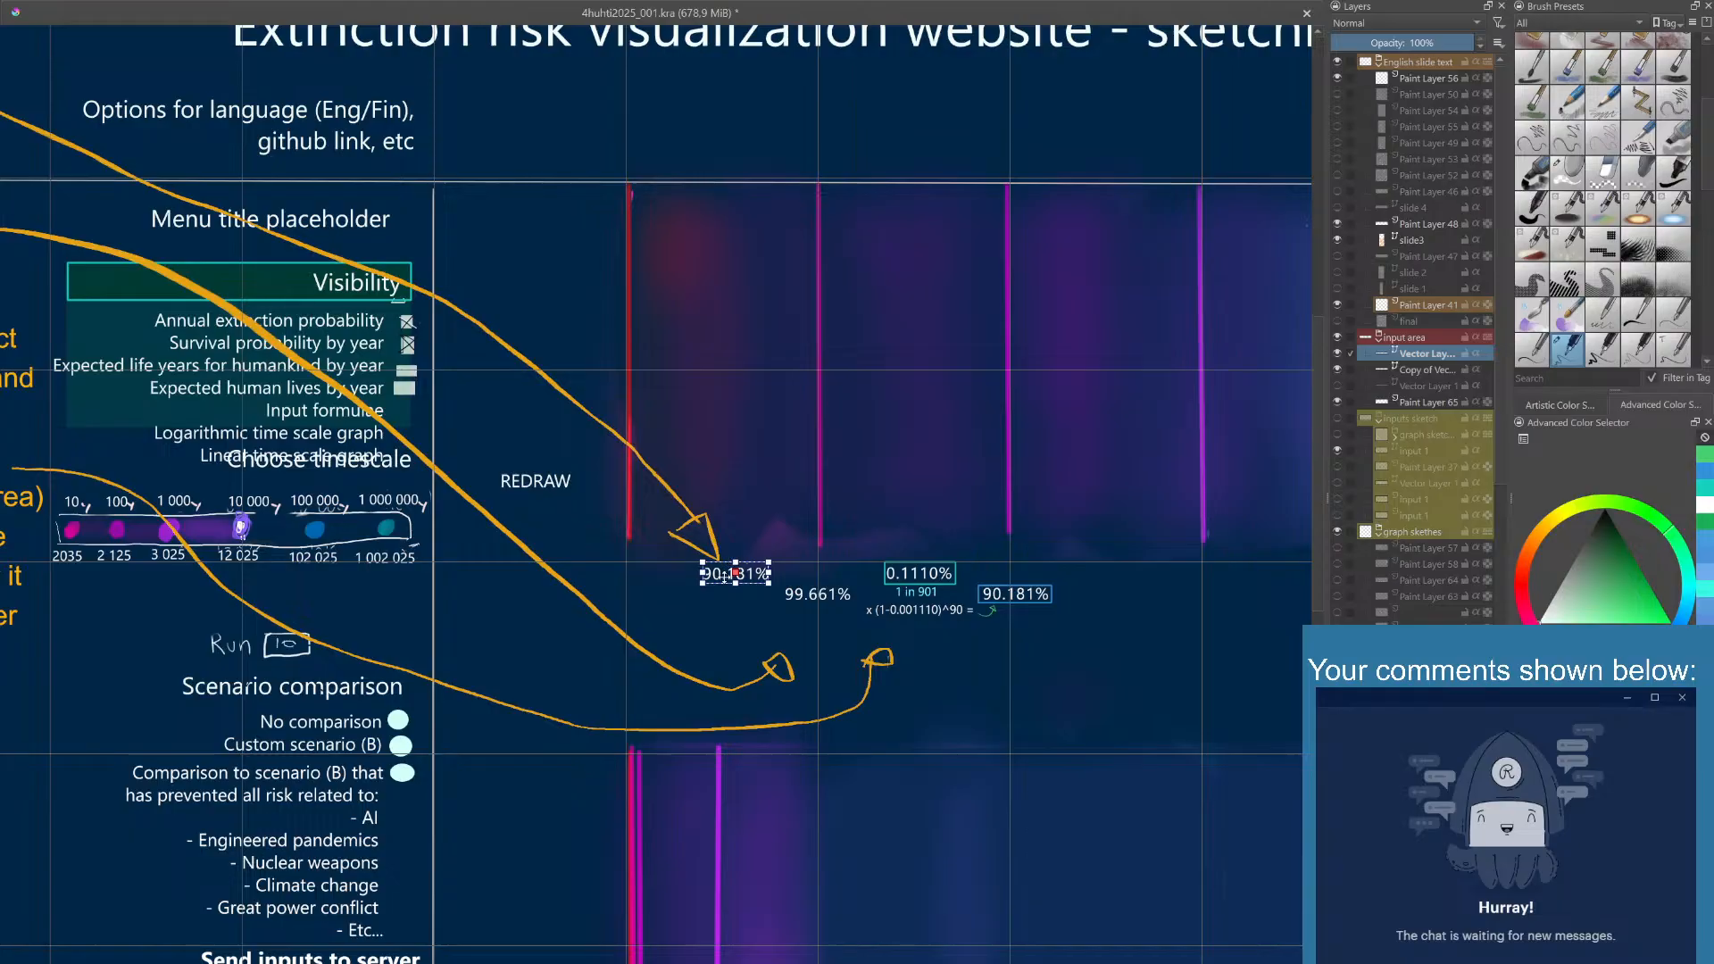
double_click(725, 579)
left_click(724, 871)
left_click(762, 870)
left_click_drag(735, 576, 729, 575)
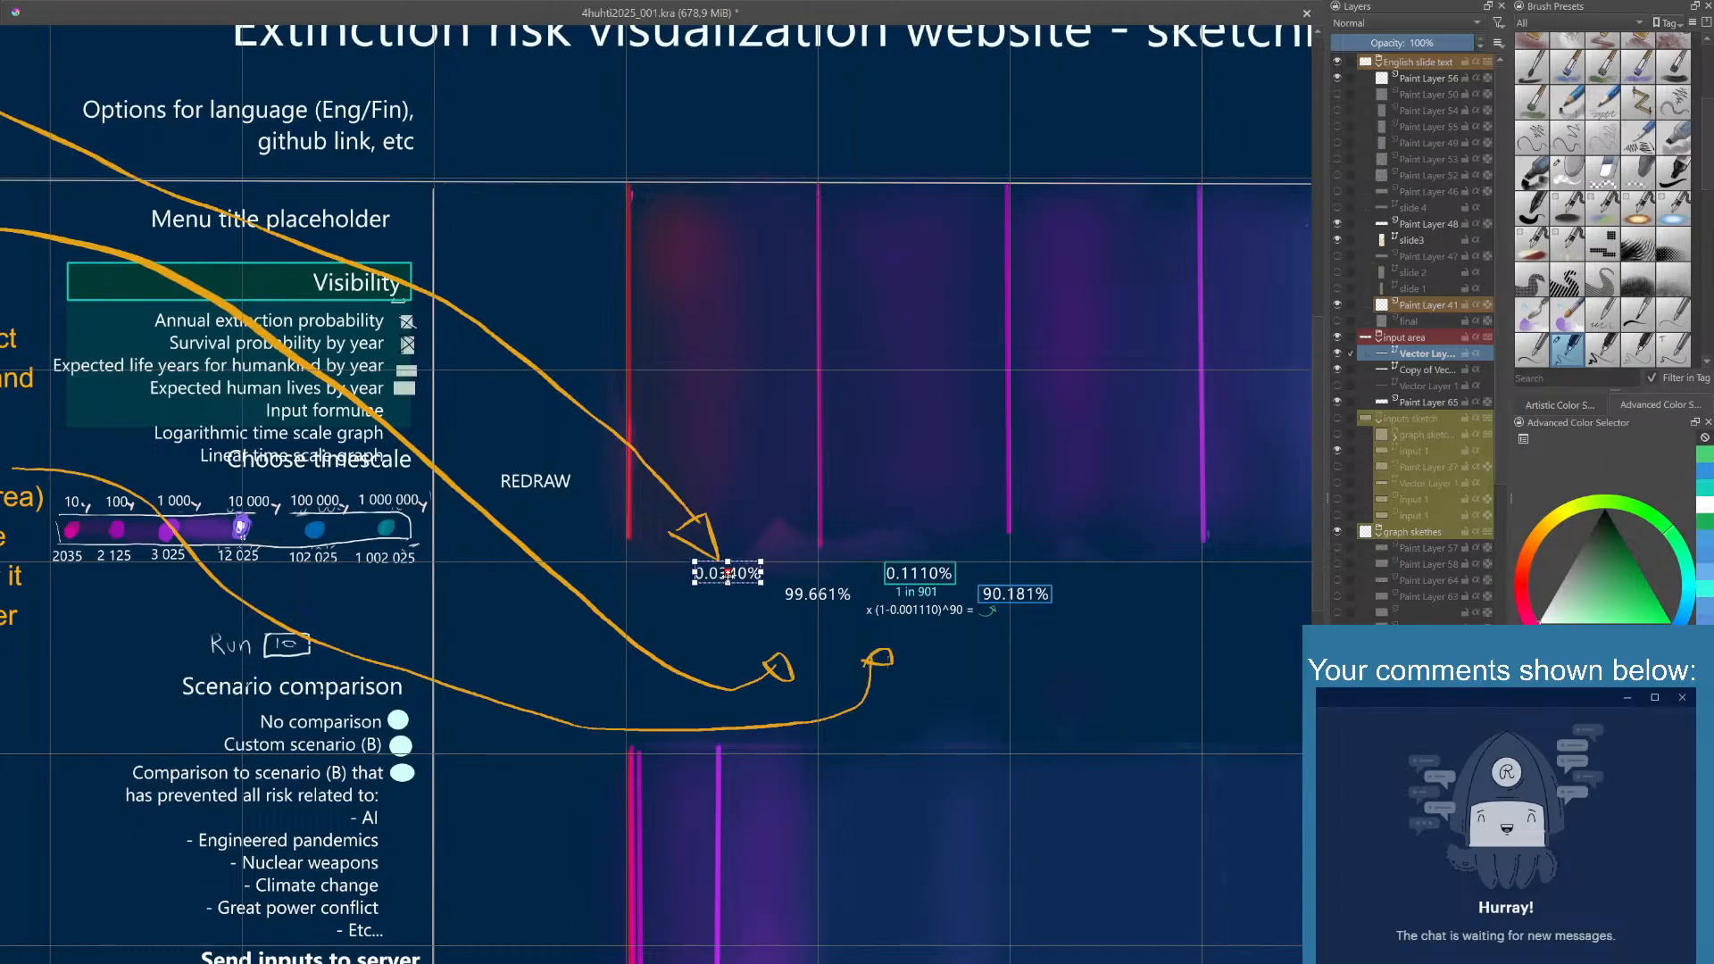
left_click(749, 533)
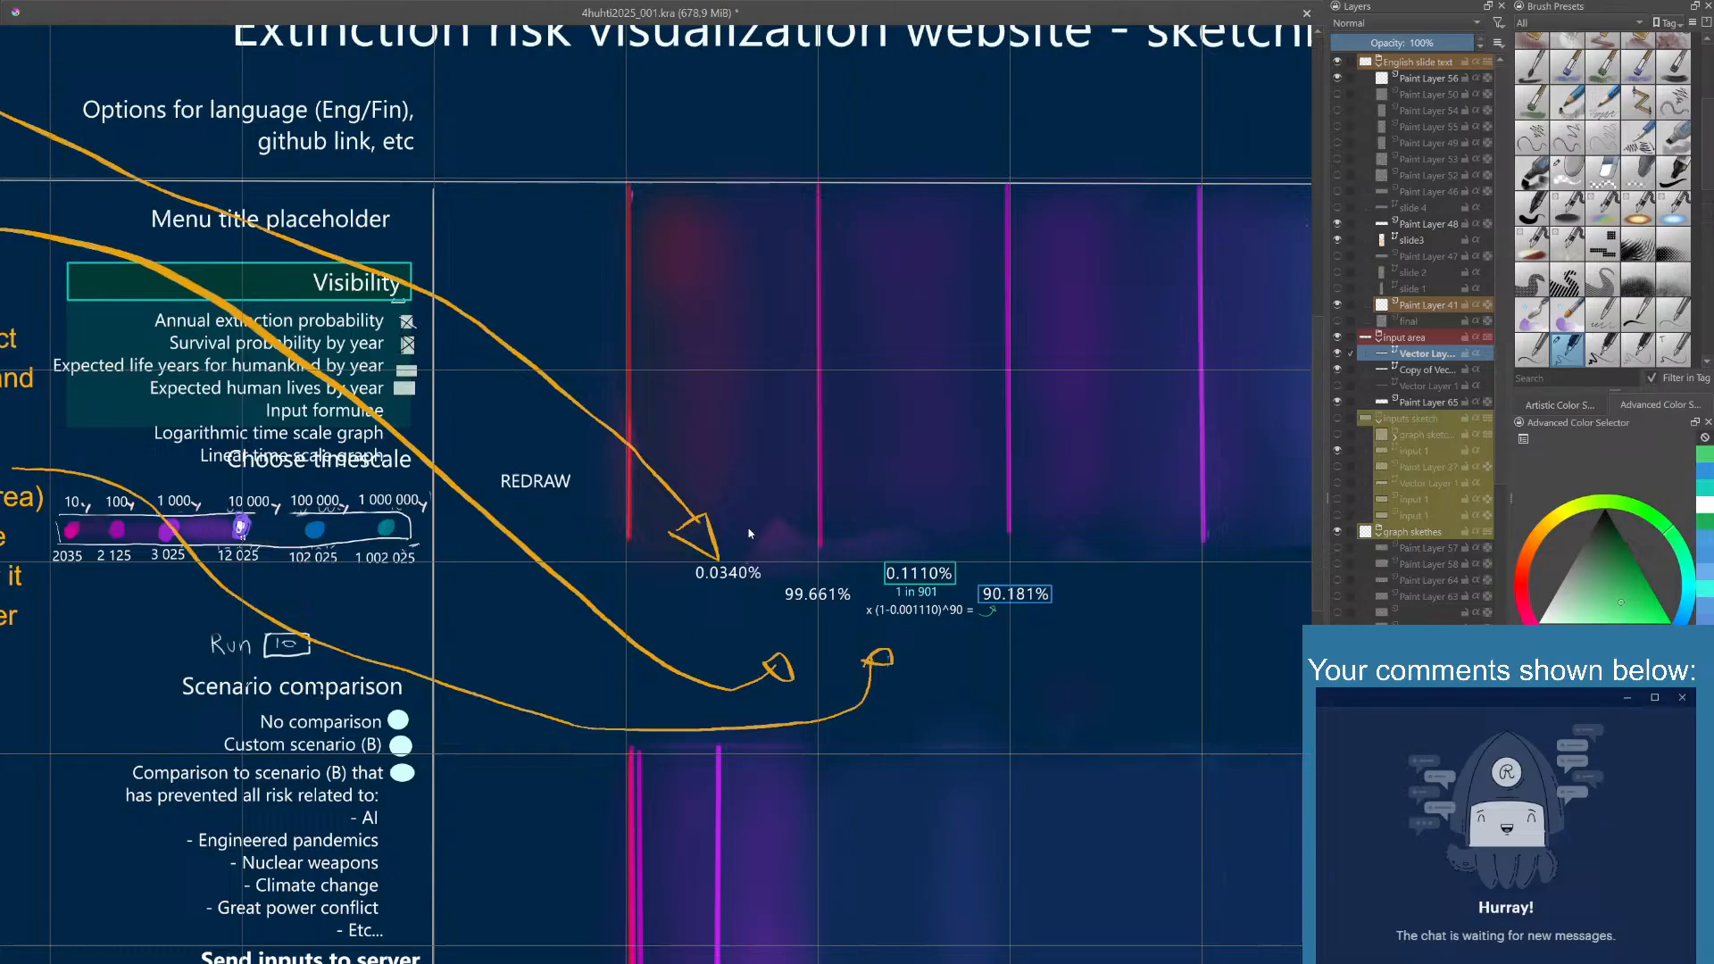
left_click(729, 576)
left_click_drag(728, 577, 728, 578)
left_click(746, 508)
- Copy the 1 in 901 text, centre the copy below 0.0340% and change it to 1 in 2942
left_click(916, 592)
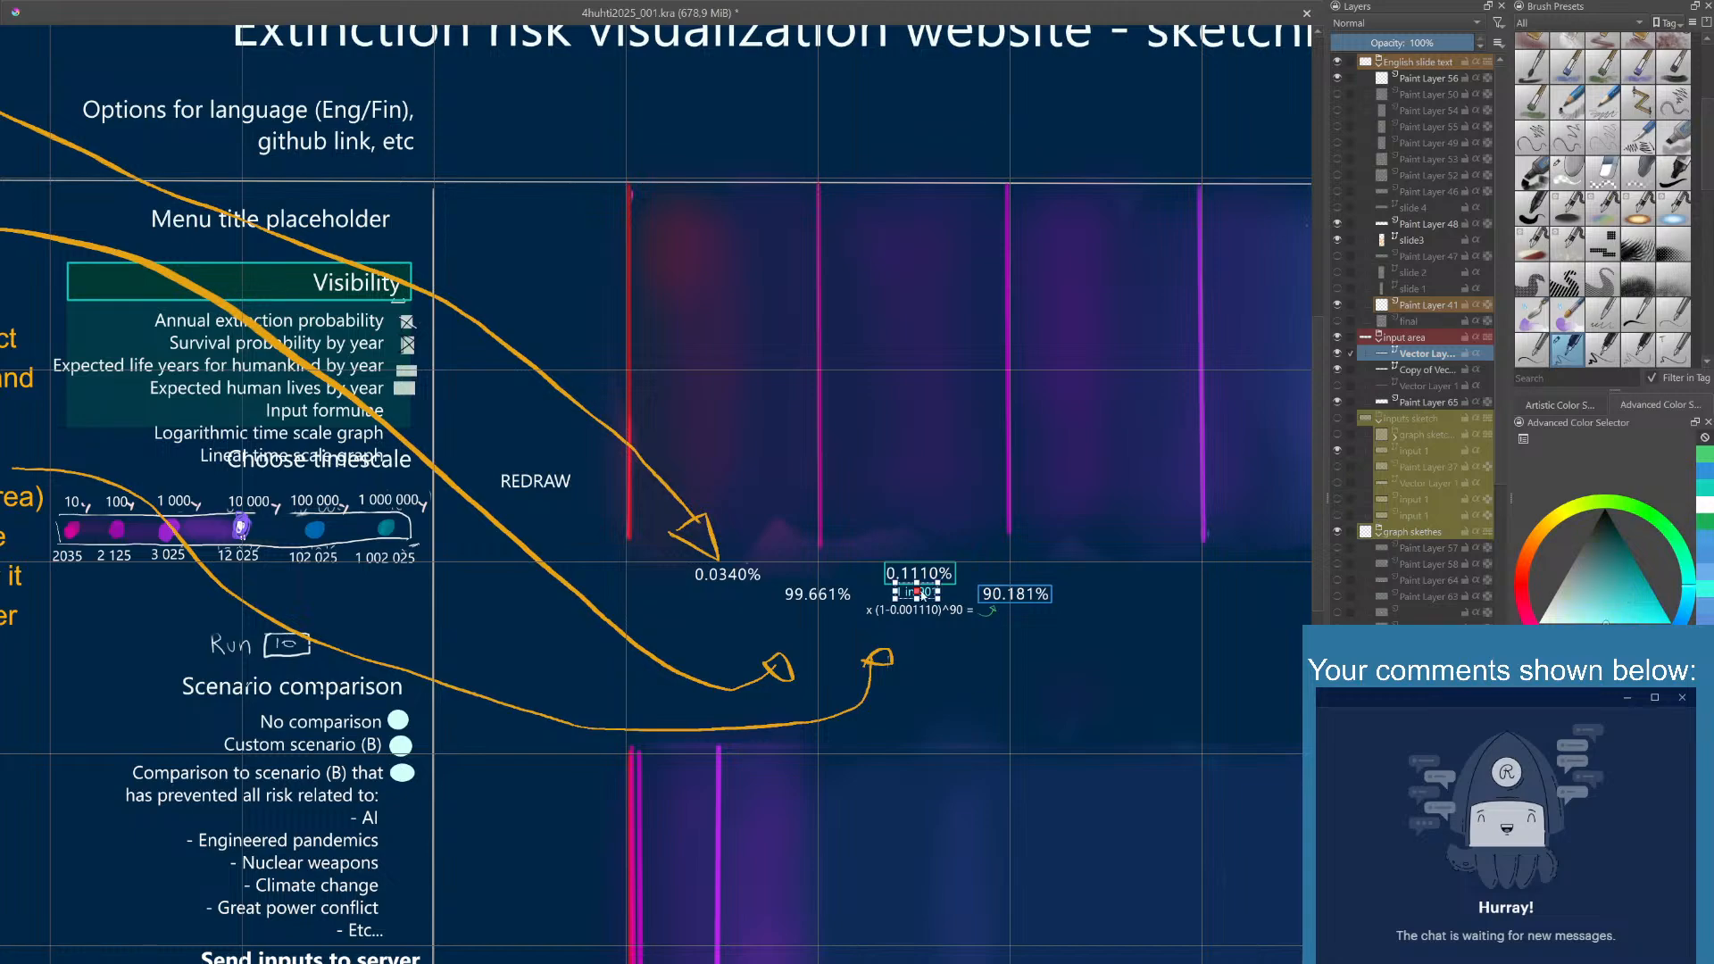
key("ctrl+v")
left_click_drag(926, 590, 733, 585)
left_click(759, 612)
double_click(736, 588)
type("2942")
left_click(764, 520)
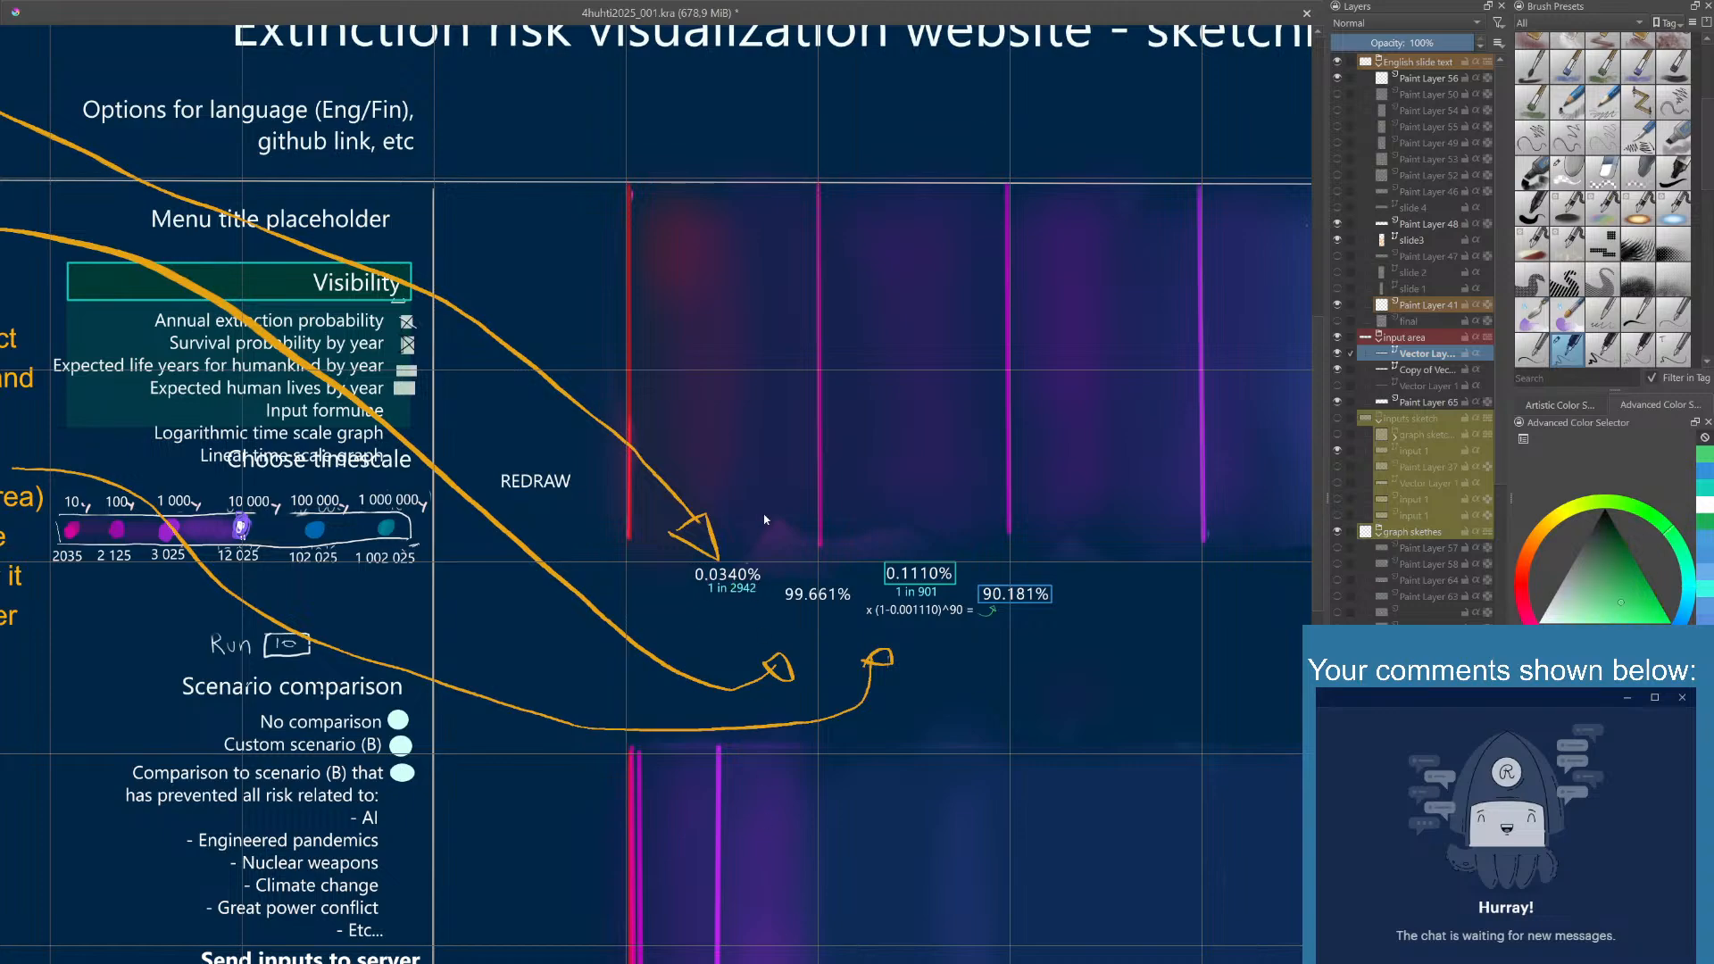
left_click(750, 595)
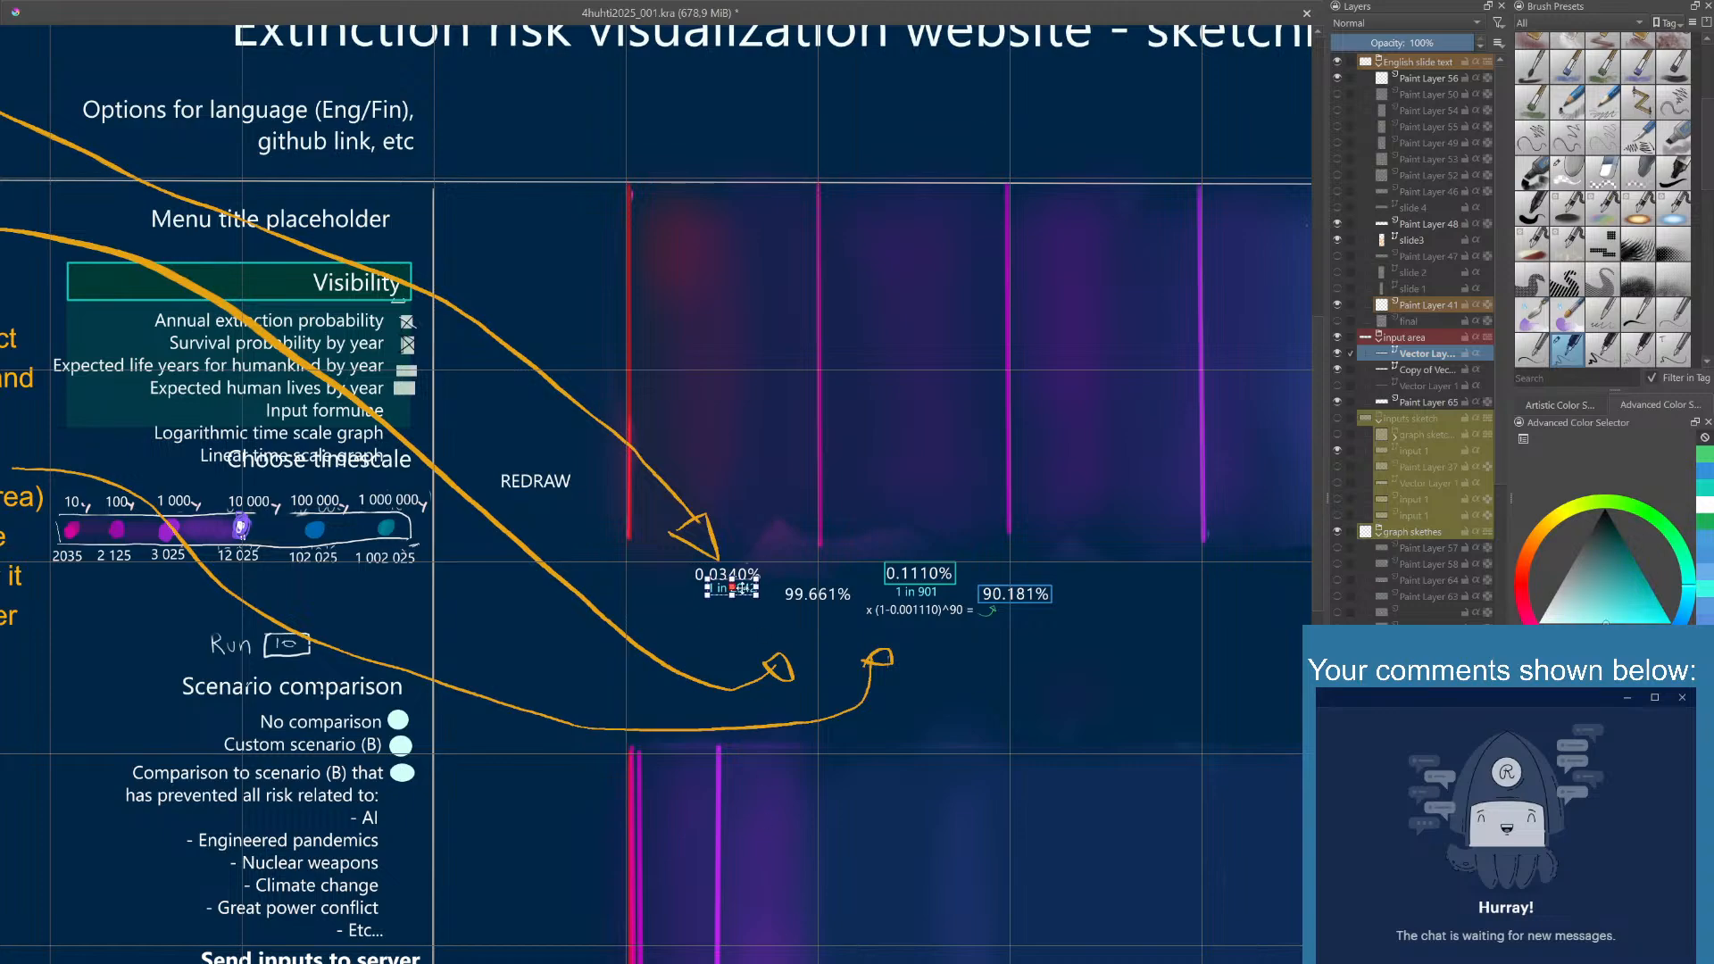
left_click_drag(747, 588, 742, 589)
left_click(761, 493)
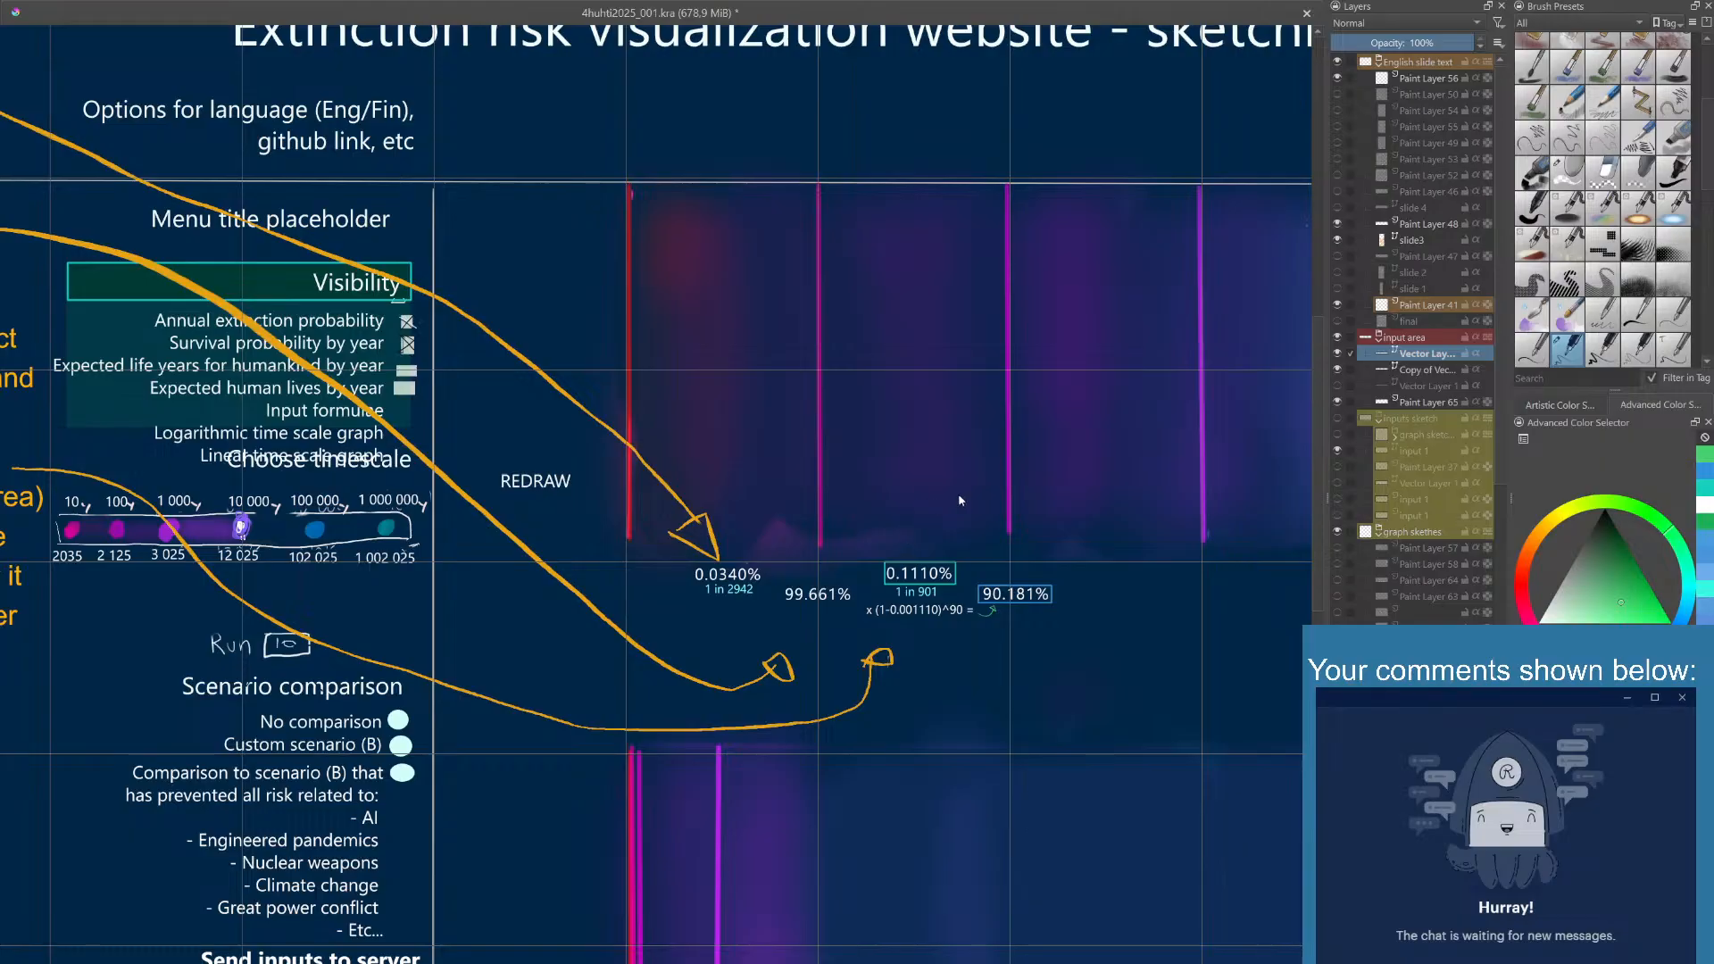
- Try outlining the 0.0340% text with a thin teal rectangle
left_click(936, 568)
left_click(958, 588)
left_click(1707, 488)
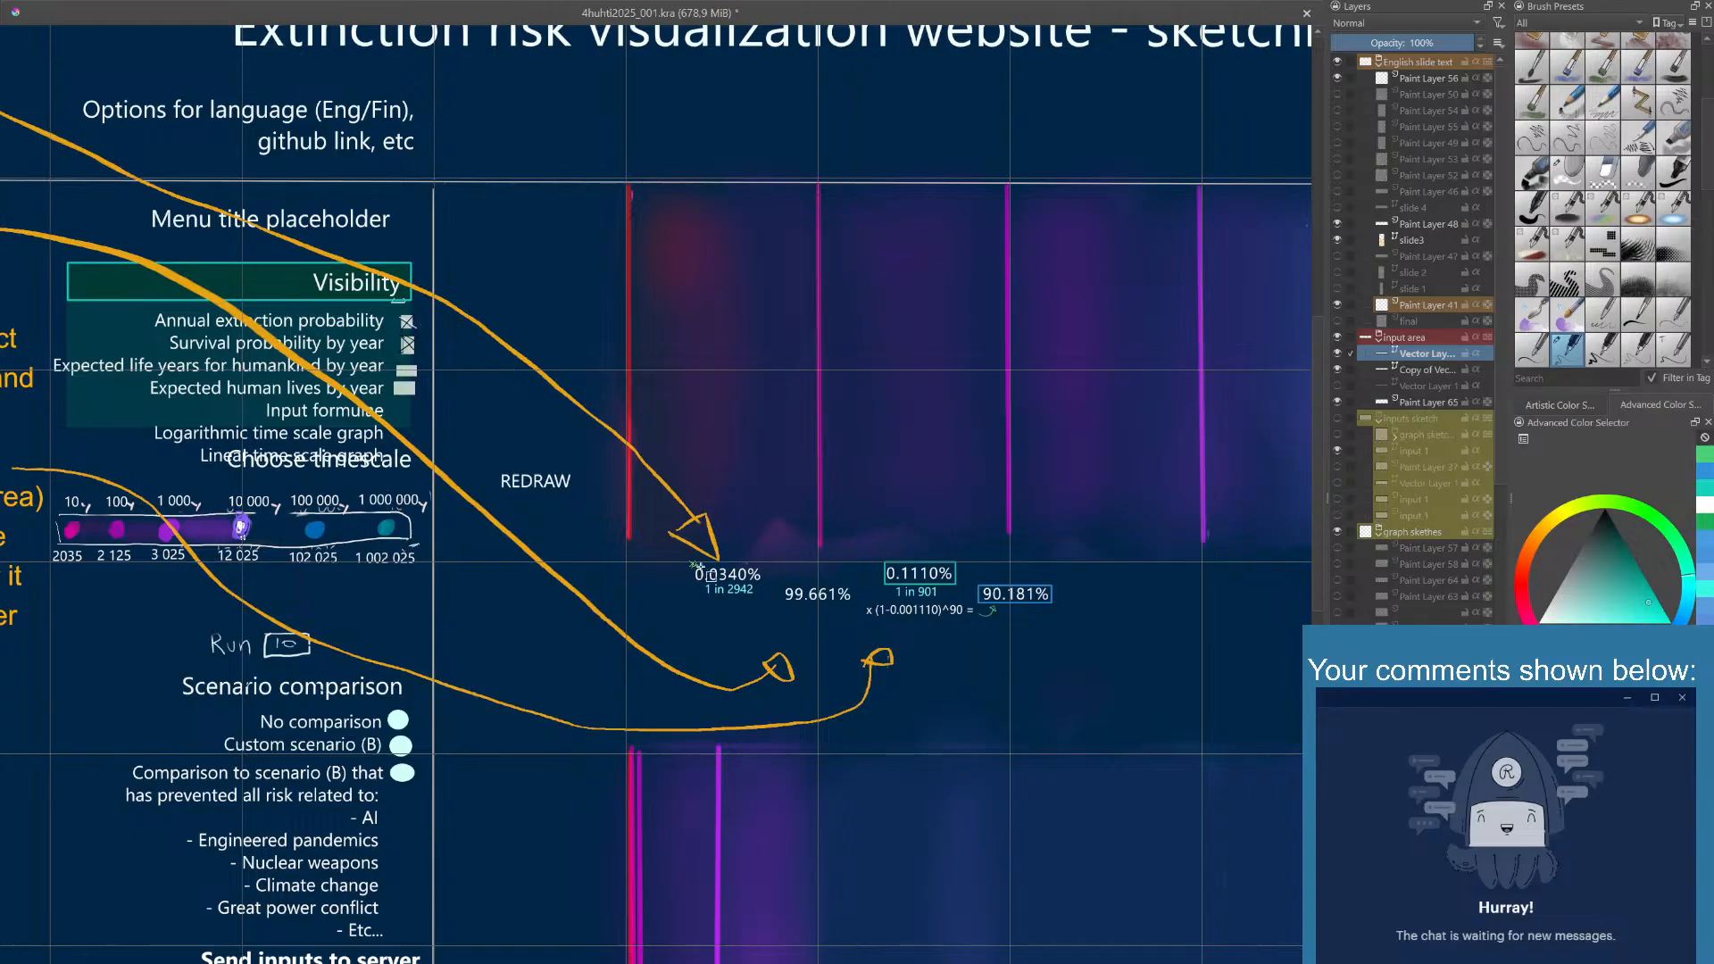
left_click_drag(691, 563, 763, 583)
left_click_drag(761, 583, 766, 582)
- Try deleting the vector layer with the percentage texts, compare layer visibility, and undo the deletion
key("shift+Delete")
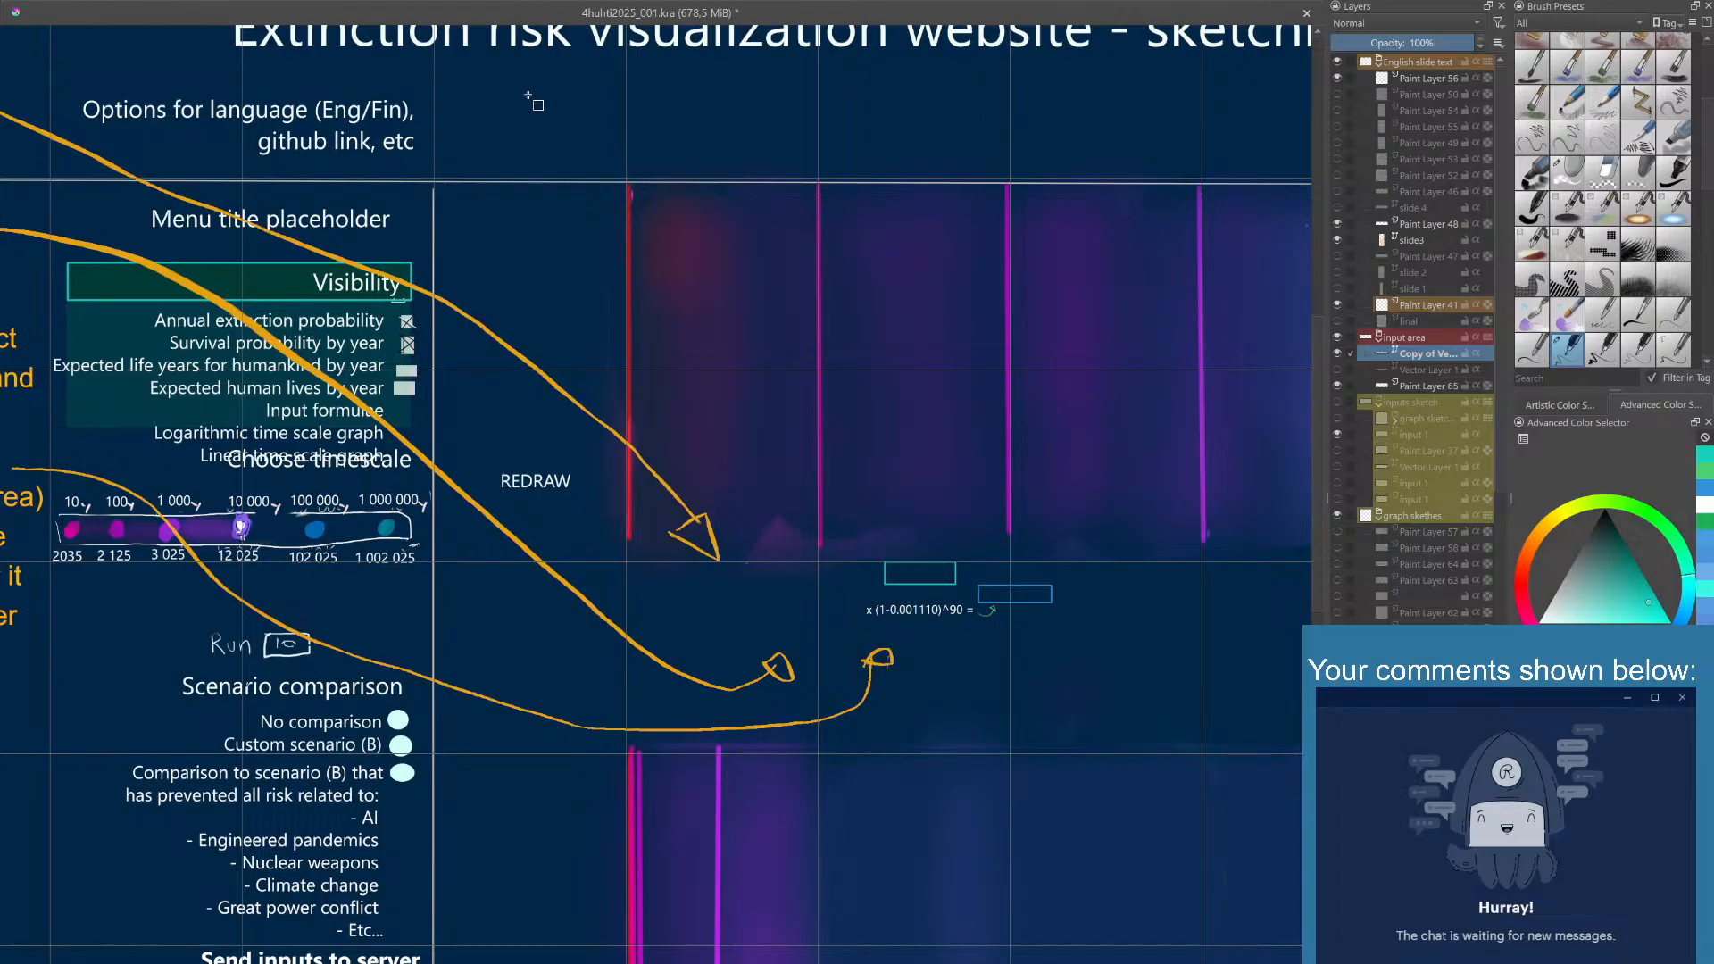
left_click(1337, 370)
left_click(1340, 369)
key("ctrl+z")
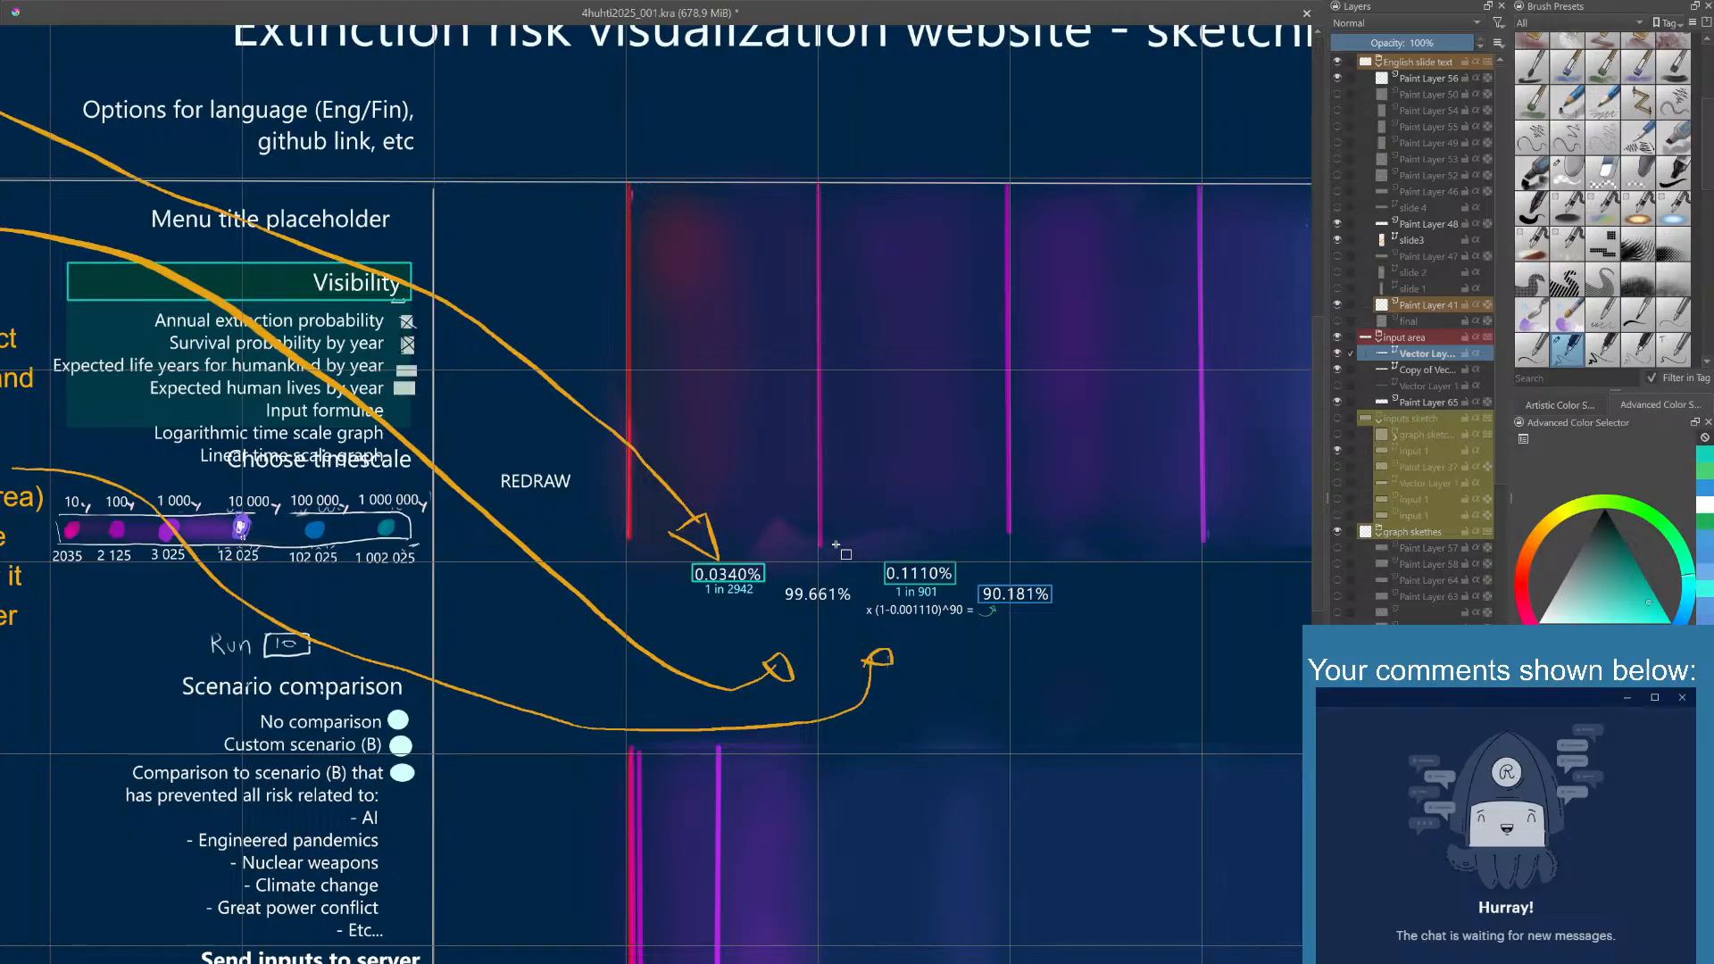
- Undo the rectangle around 0.0340% and retry drawing it with adjusted corners
key("ctrl+z")
left_click_drag(690, 560, 765, 584)
key("ctrl+z")
left_click_drag(694, 565, 766, 584)
left_click(784, 560, "ctrl")
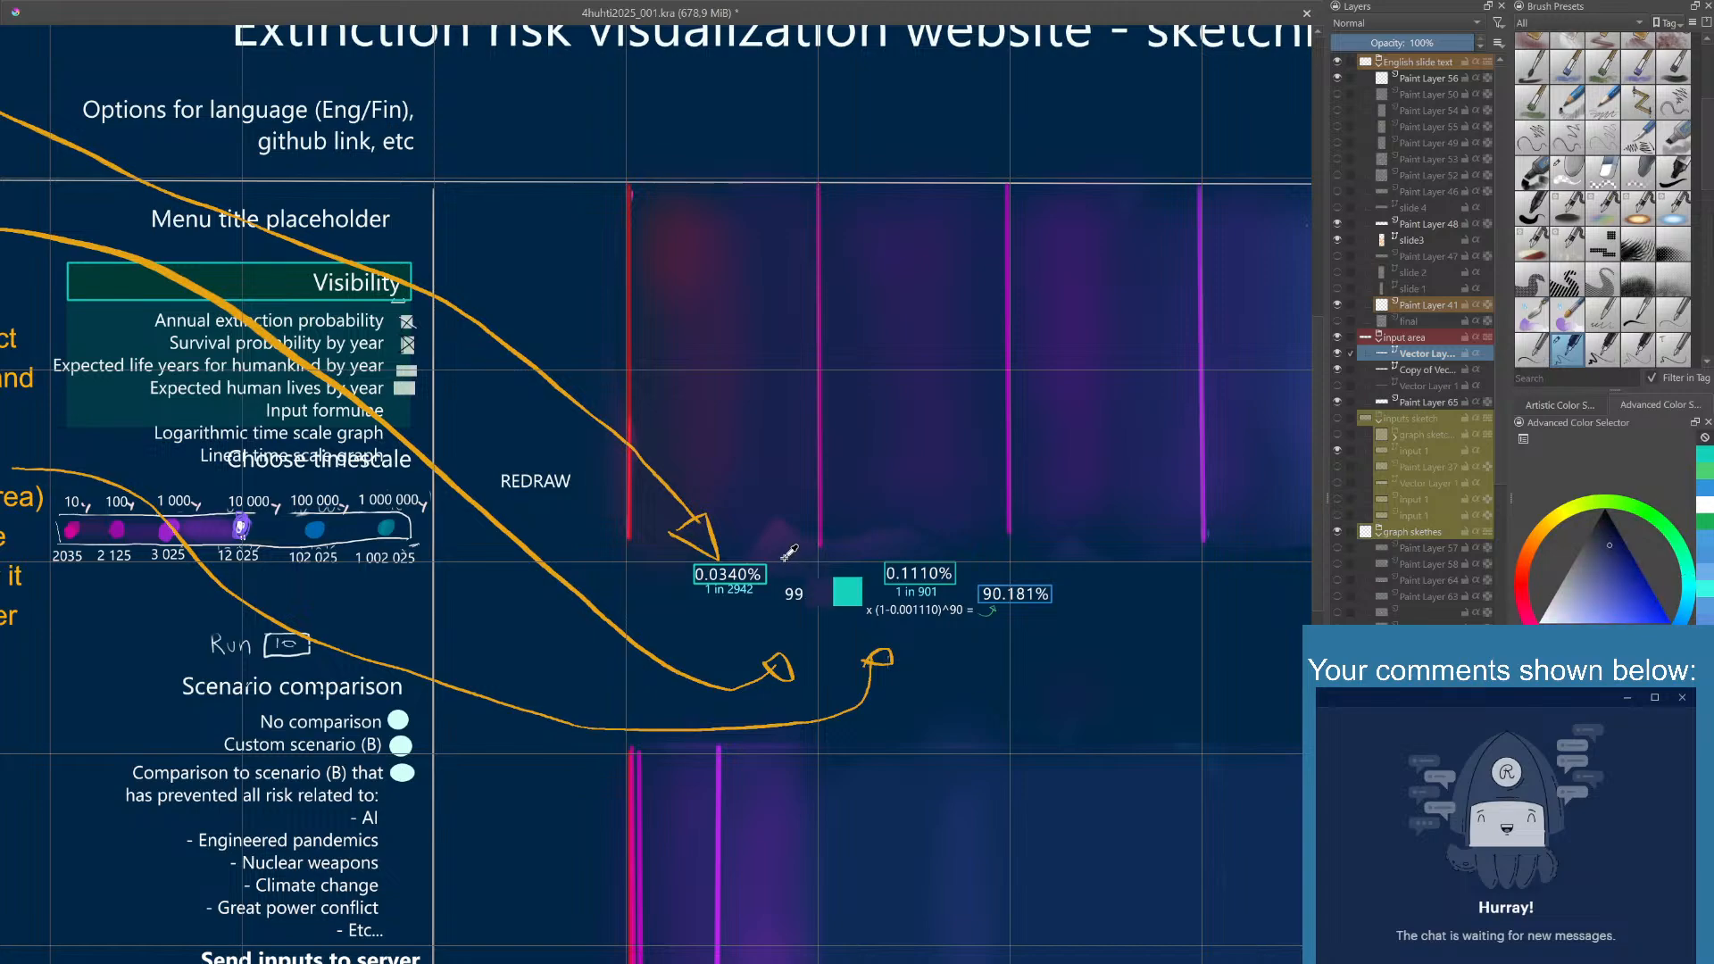
key("ctrl+z")
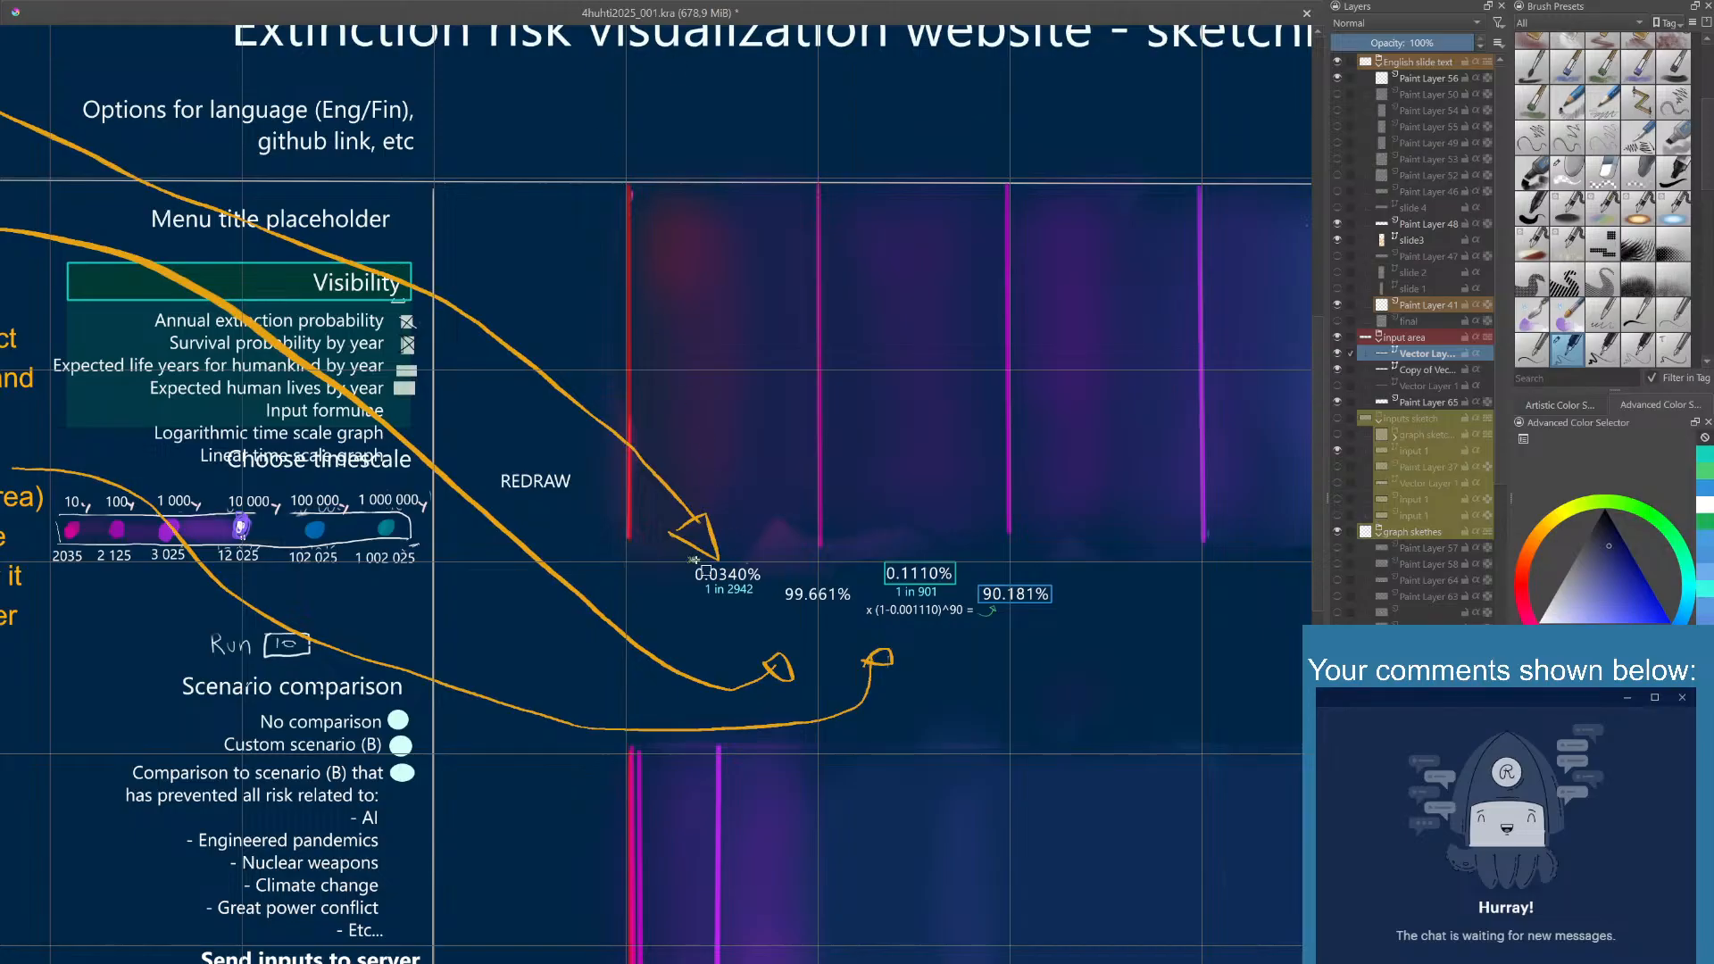
left_click_drag(692, 561, 766, 582)
left_click_drag(762, 580, 765, 583)
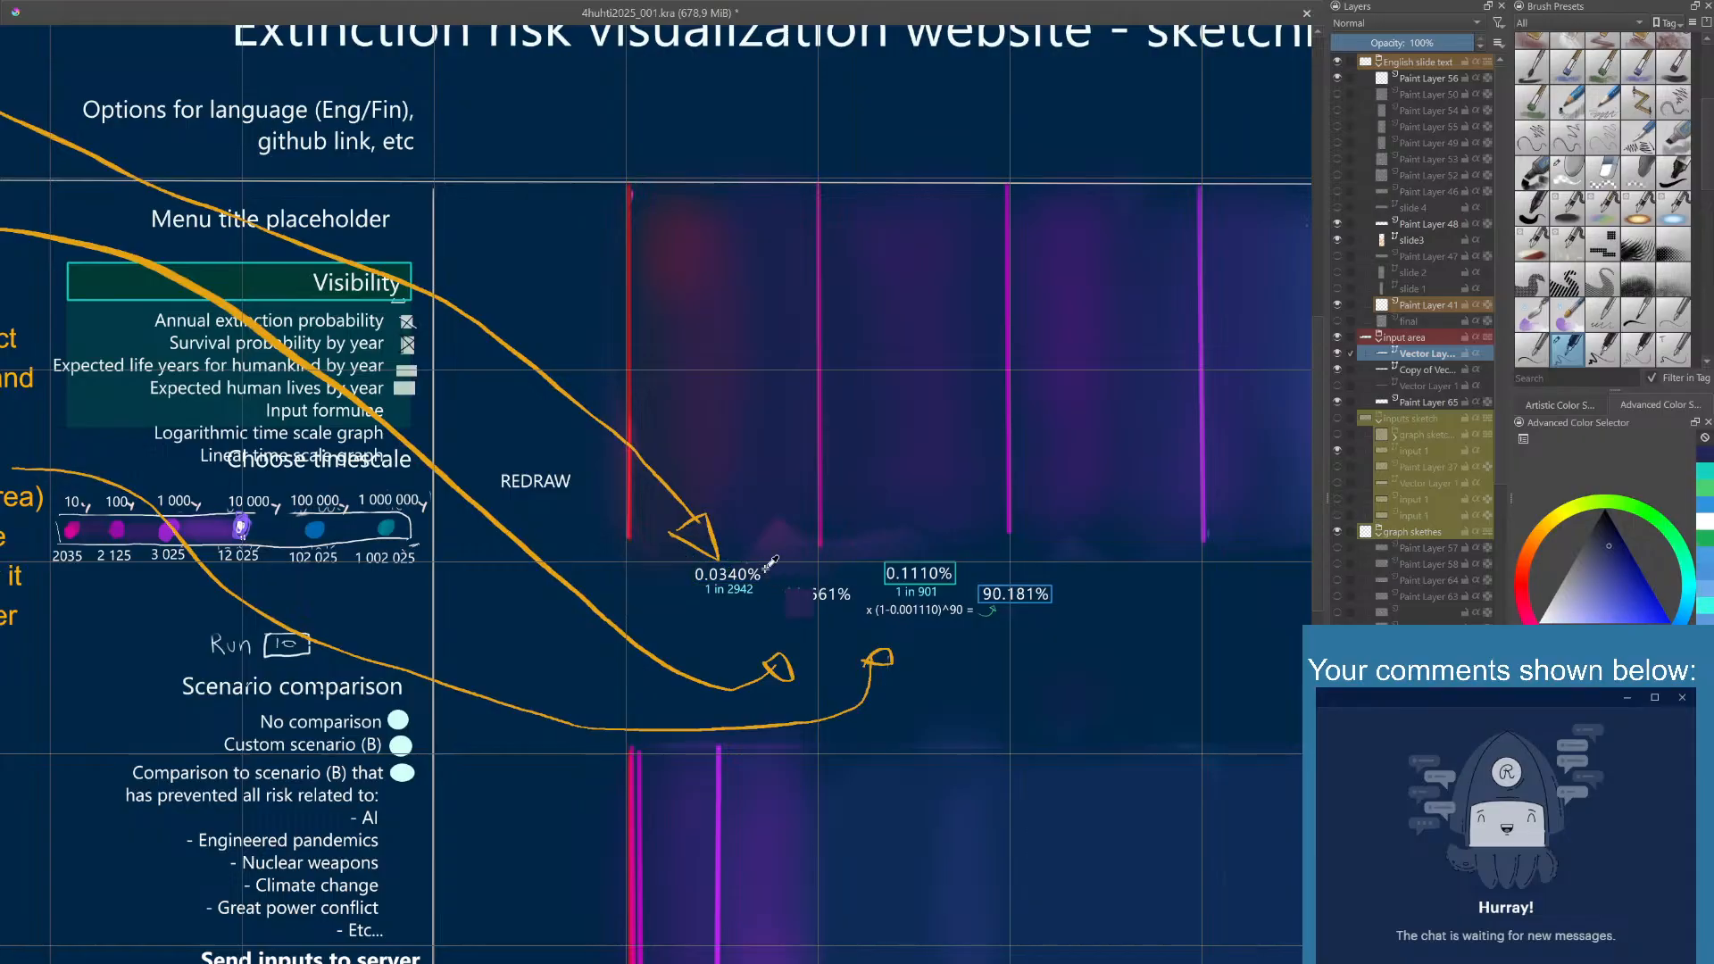
key("ctrl+z")
left_click_drag(773, 585, 685, 563)
- Outline the 0.0340% text with a teal rectangle and the 99.661% text with a blue rectangle
left_click(1705, 471)
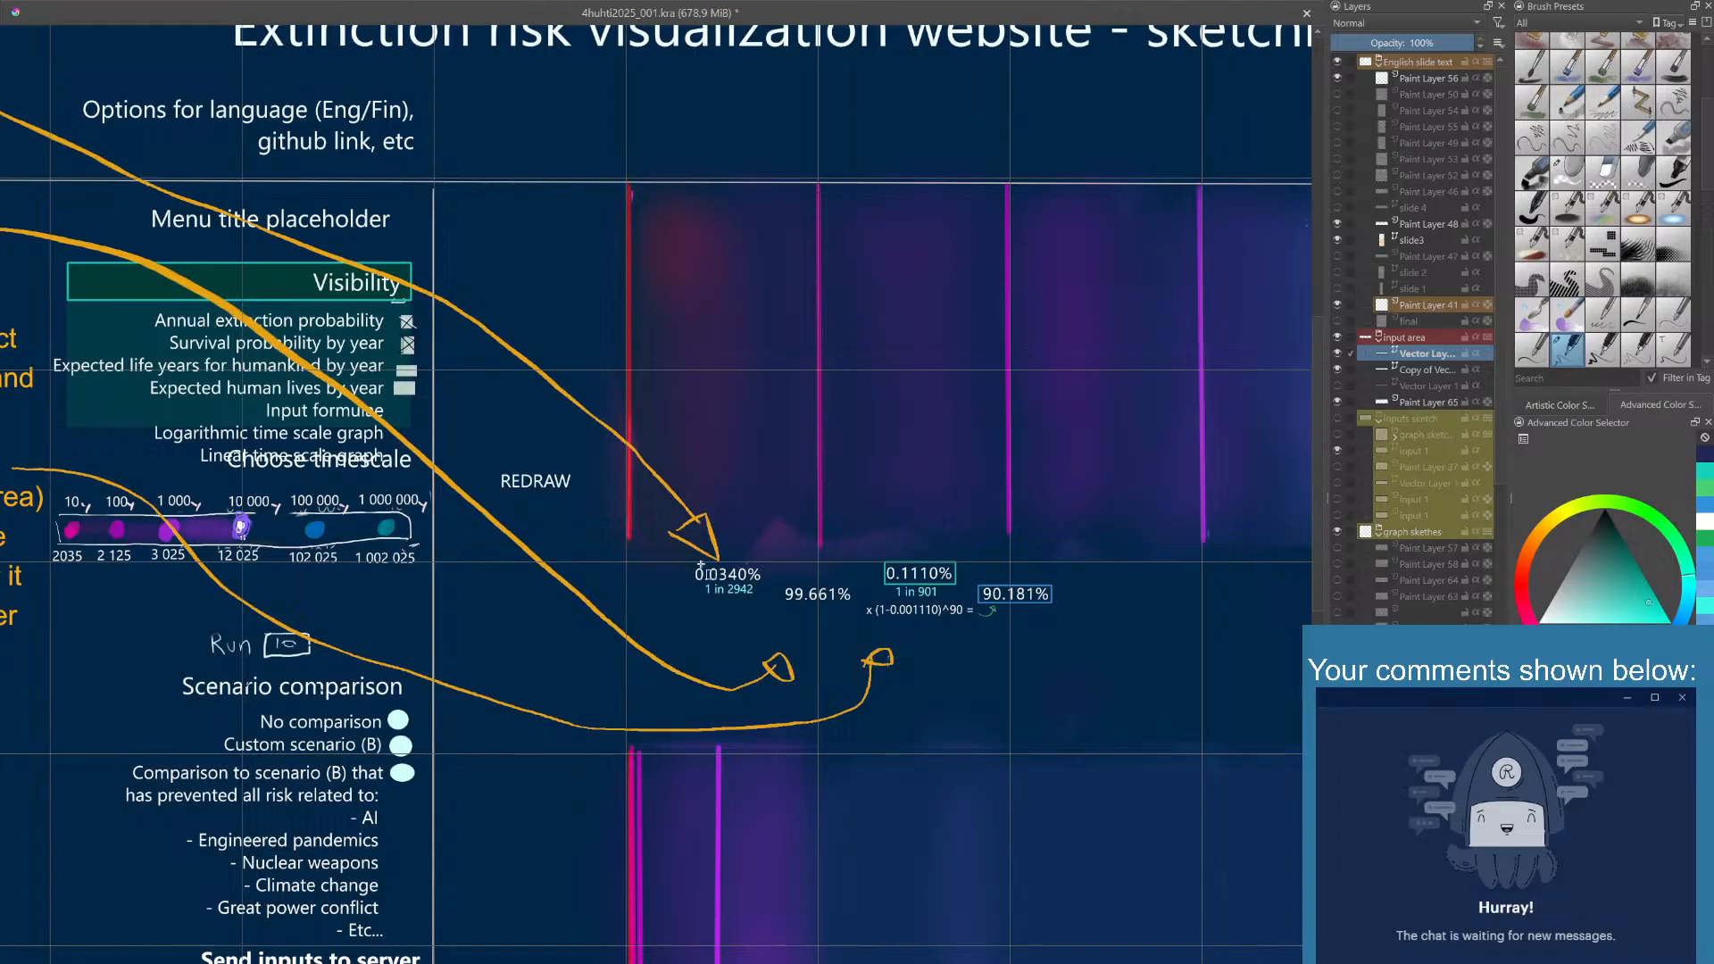
left_click_drag(691, 564, 766, 582)
left_click(1709, 506)
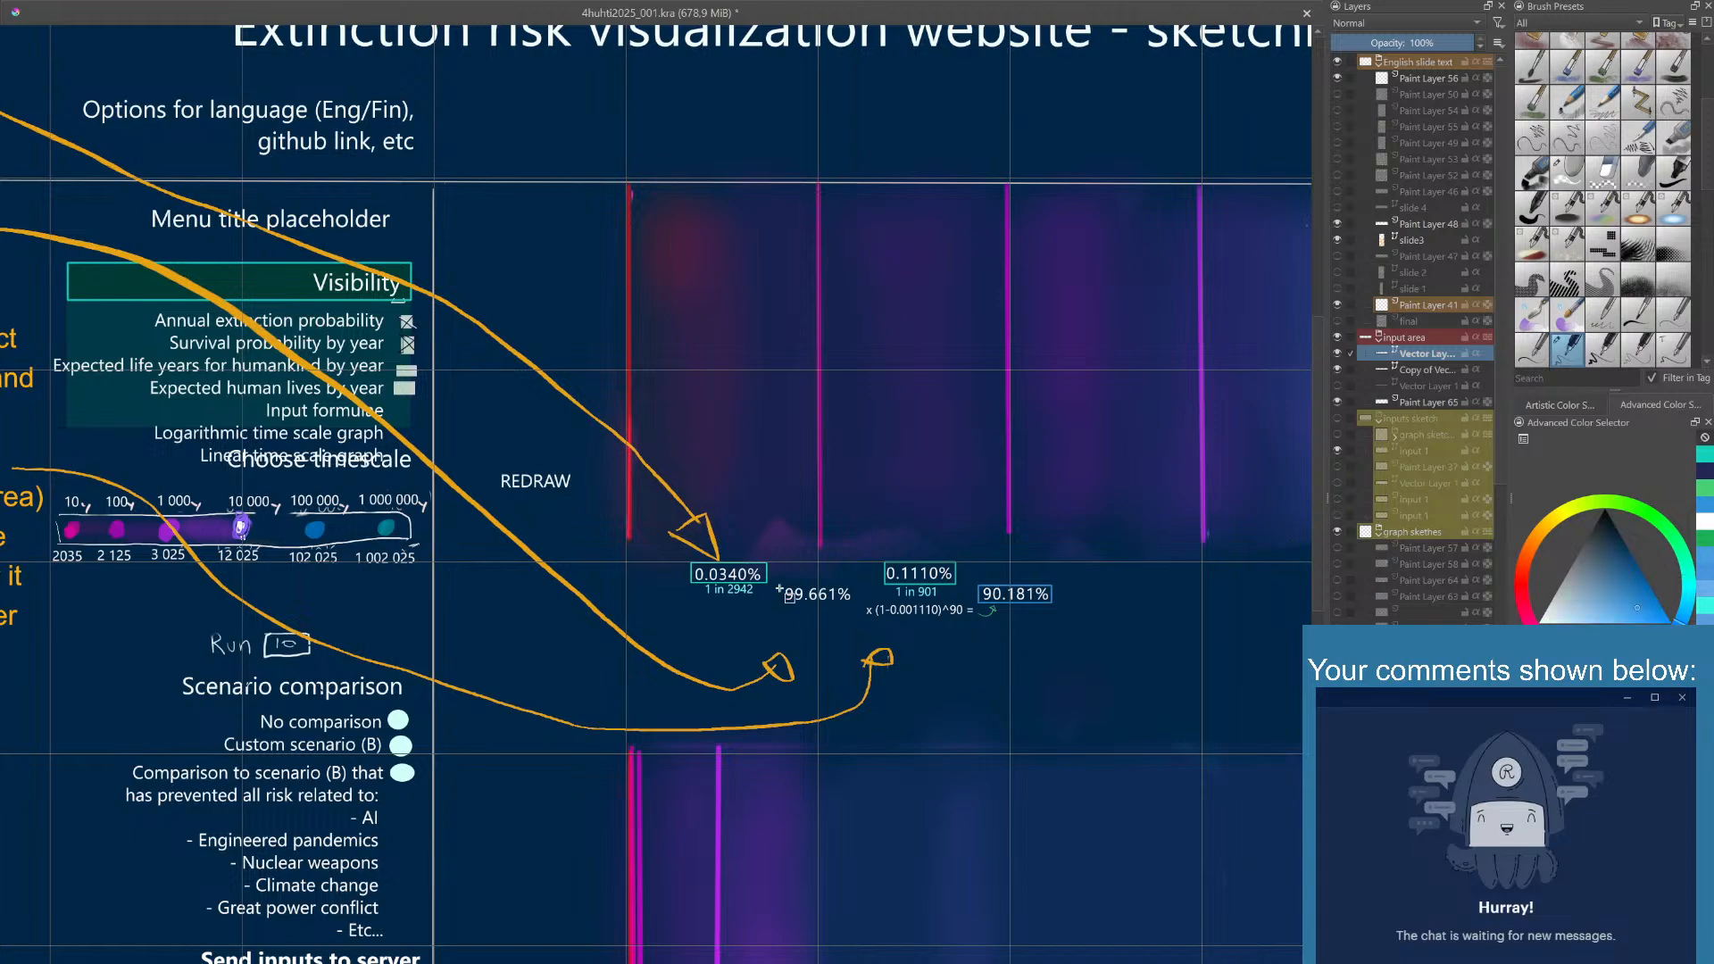
left_click_drag(779, 585, 853, 603)
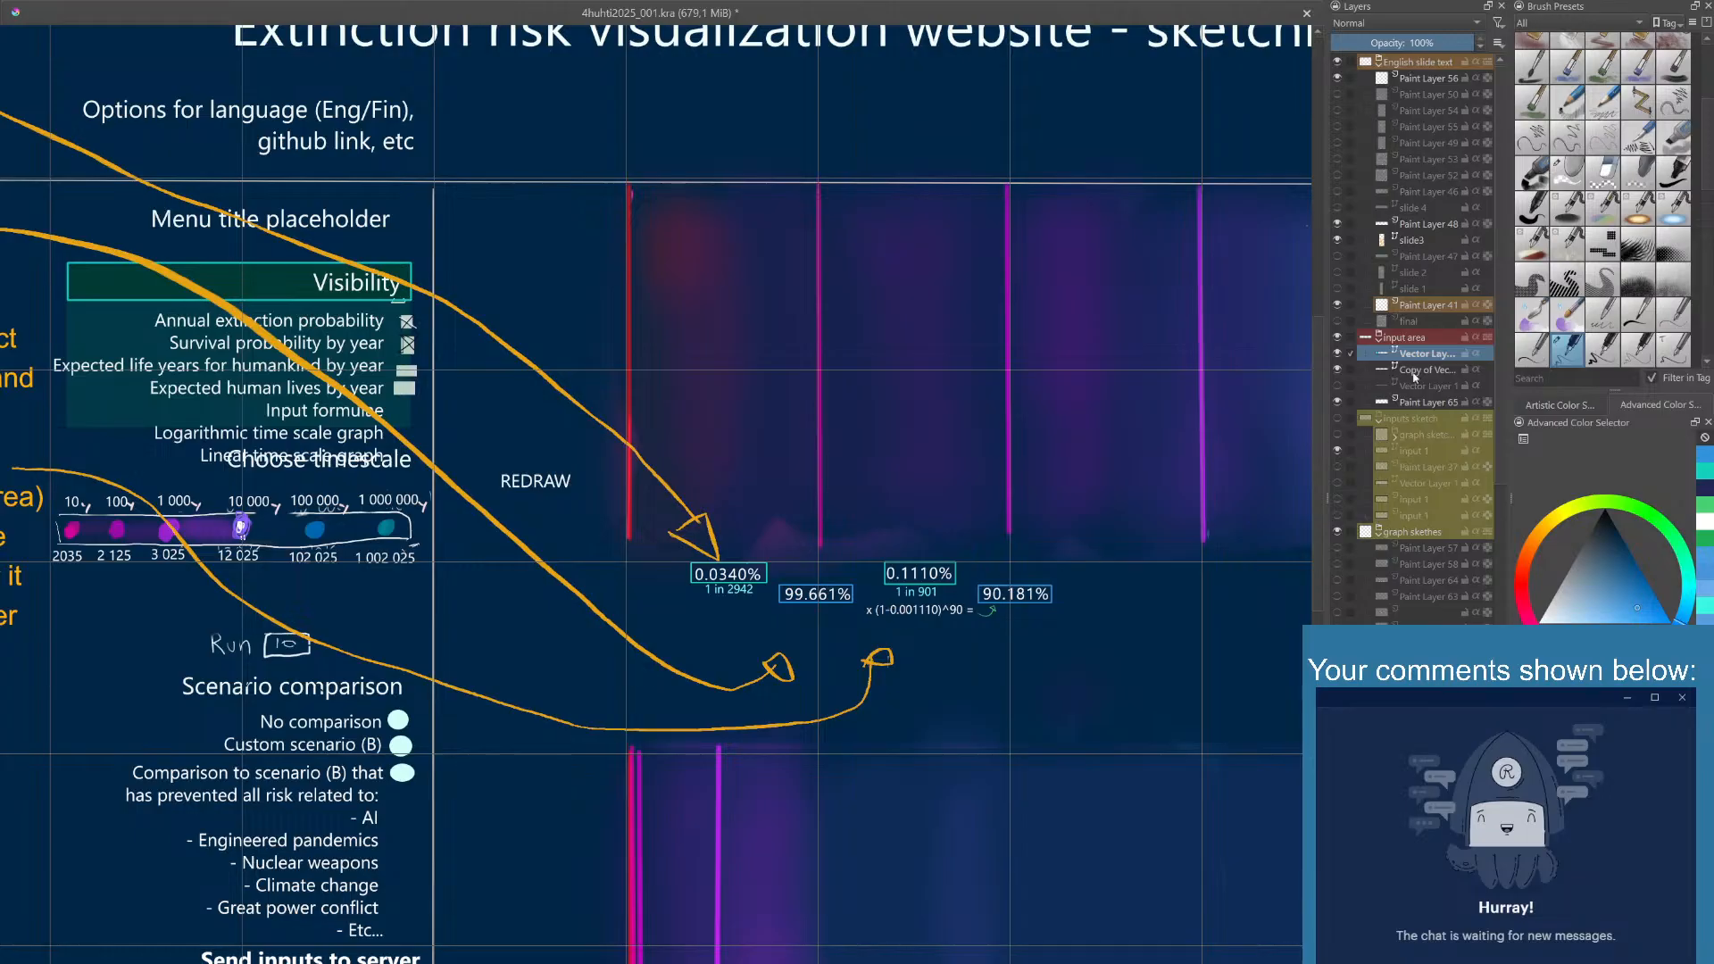
- Duplicate the x (1-0.001110)^90 = formula on its vector layer and place the copy below the 1 in 2942 text
left_click(1417, 402)
left_click(1417, 387)
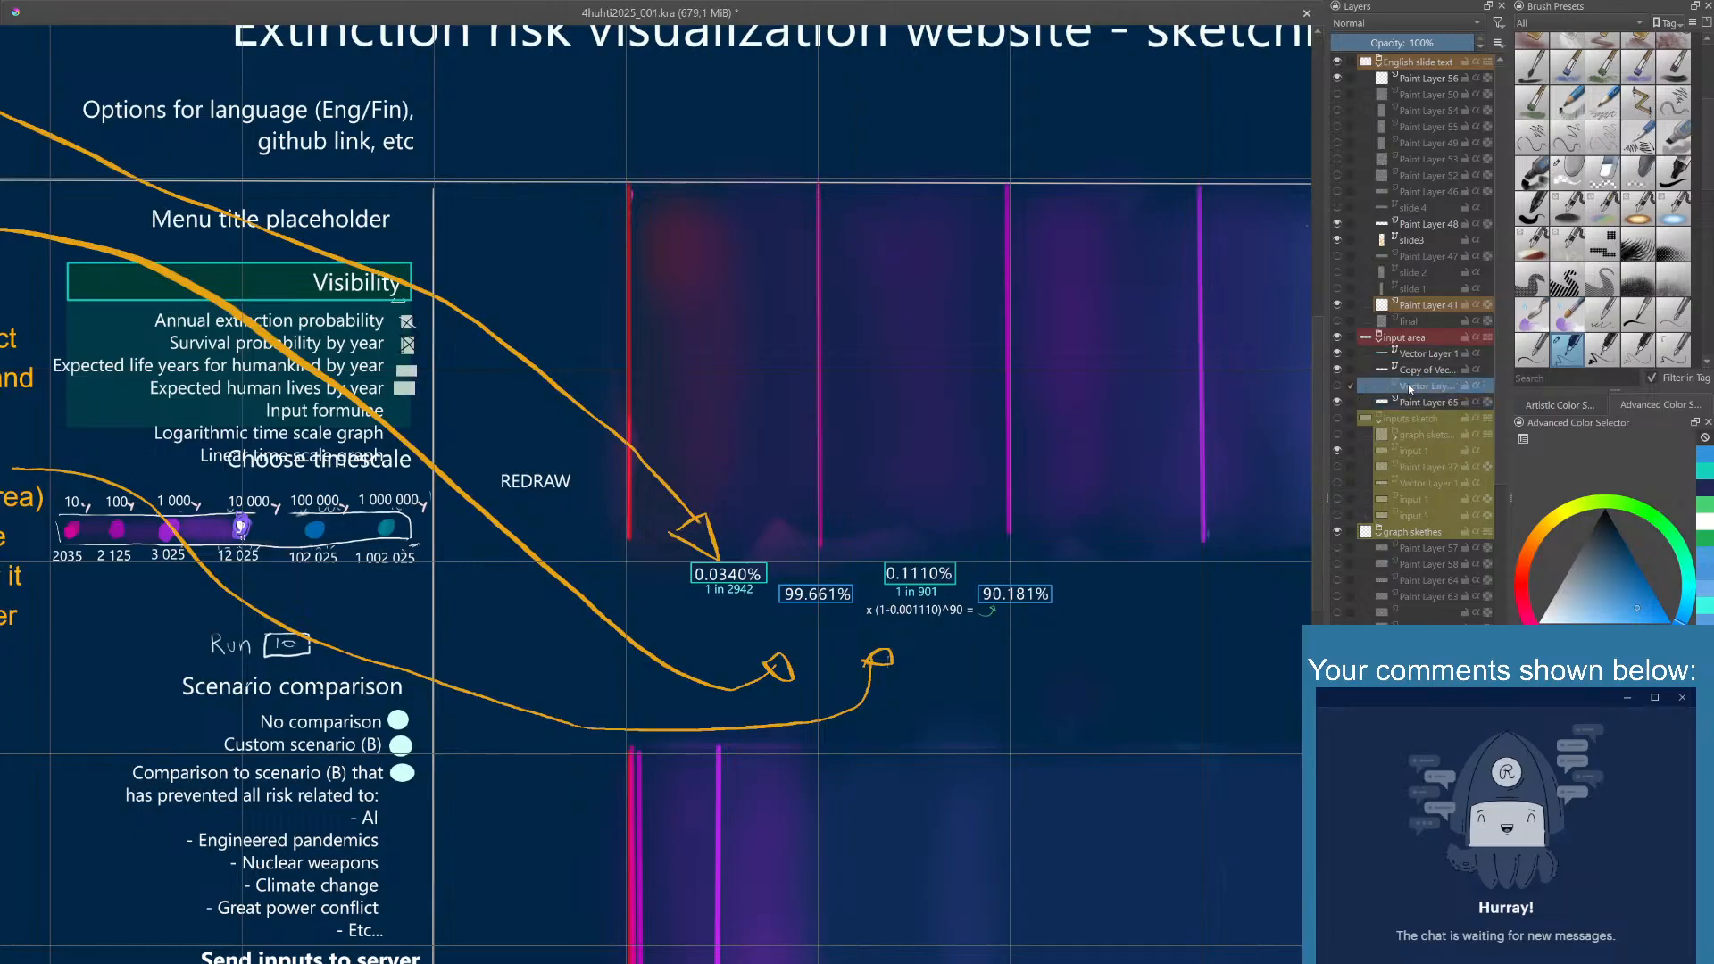
left_click(1415, 371)
left_click(1338, 369)
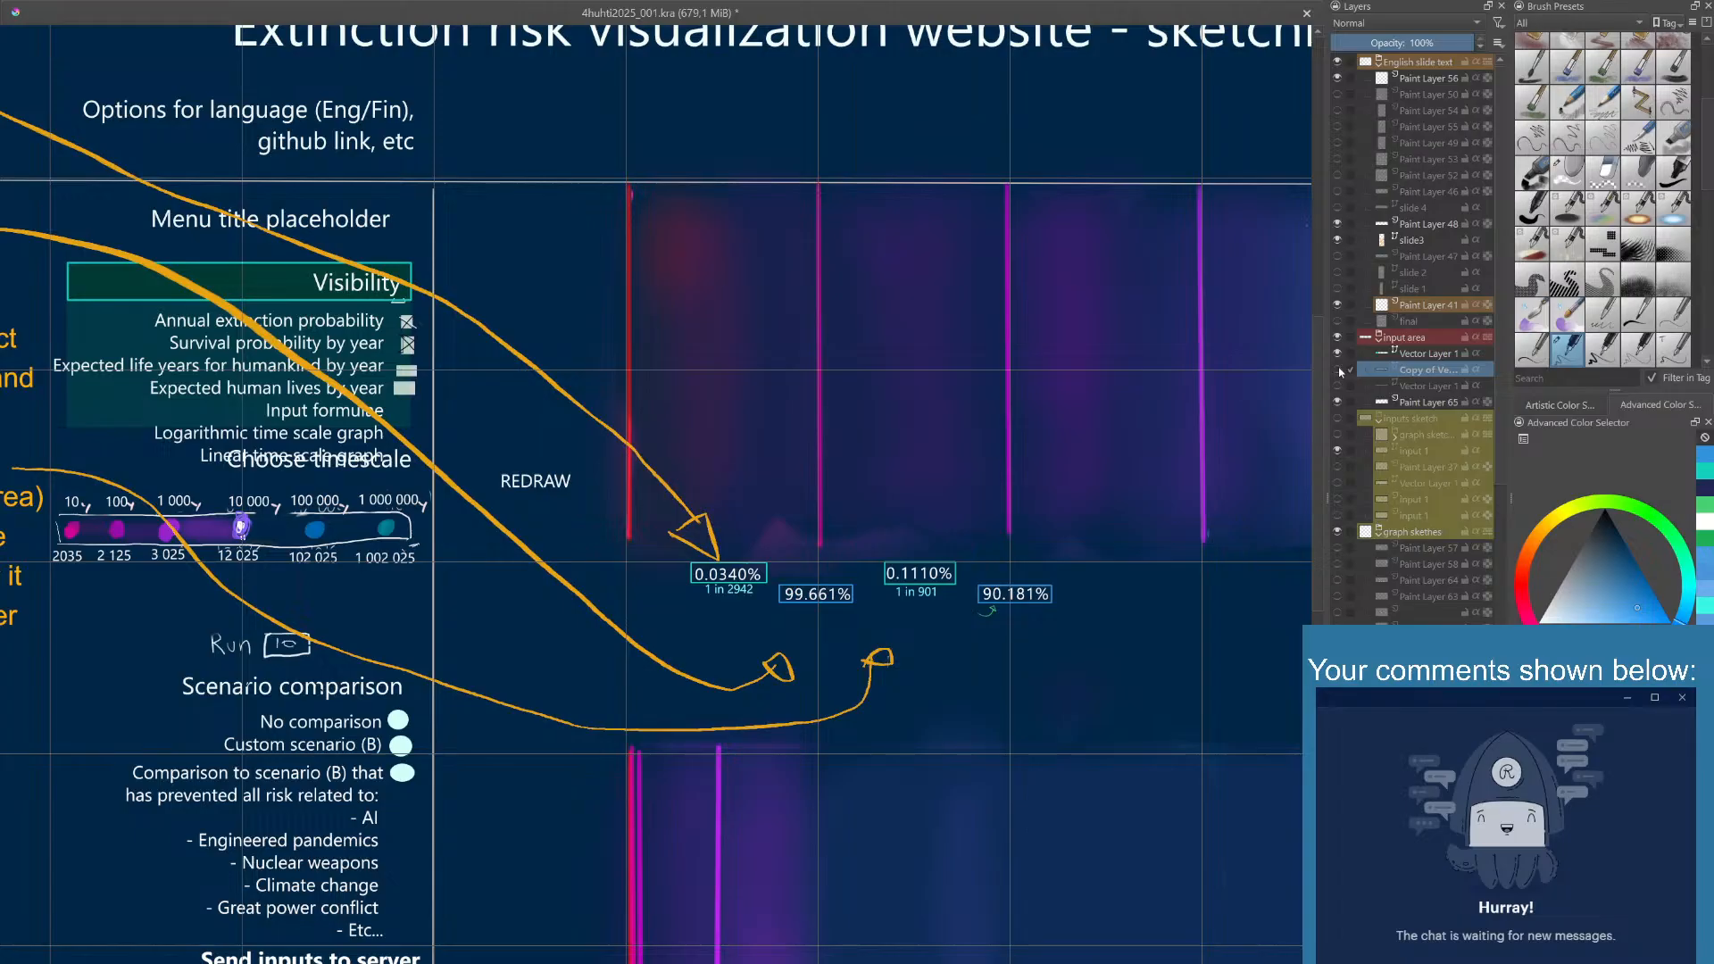
left_click(1337, 369)
left_click(906, 612)
key("ctrl+v")
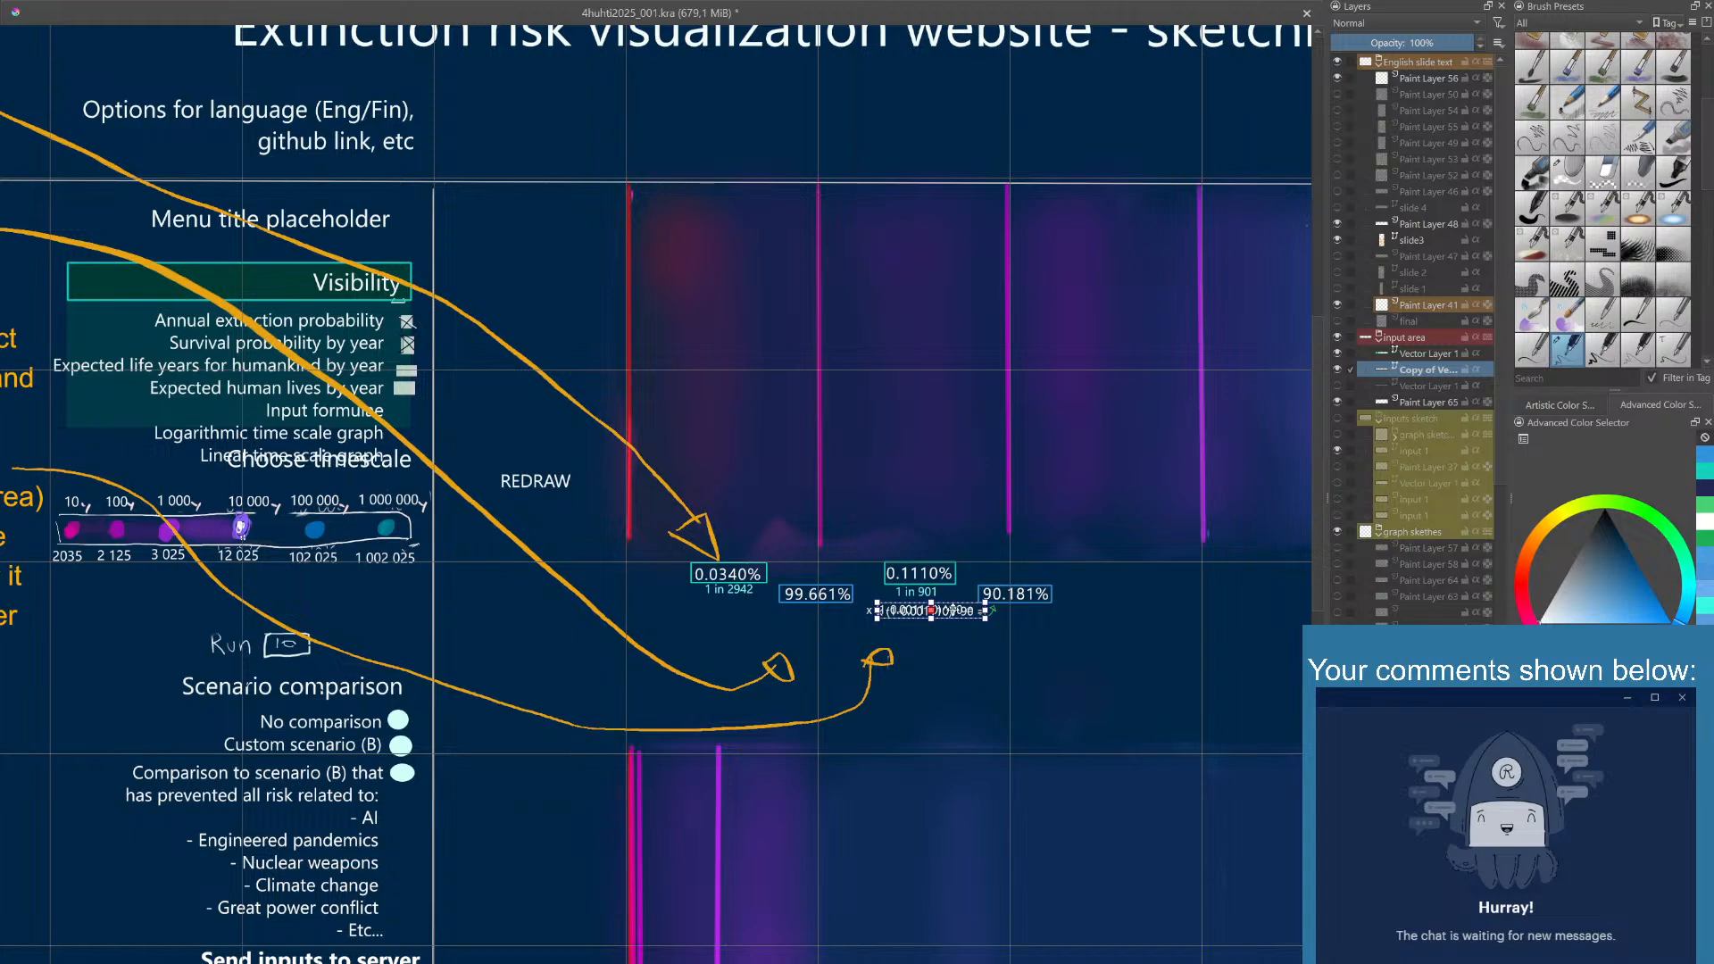
left_click_drag(952, 611, 759, 613)
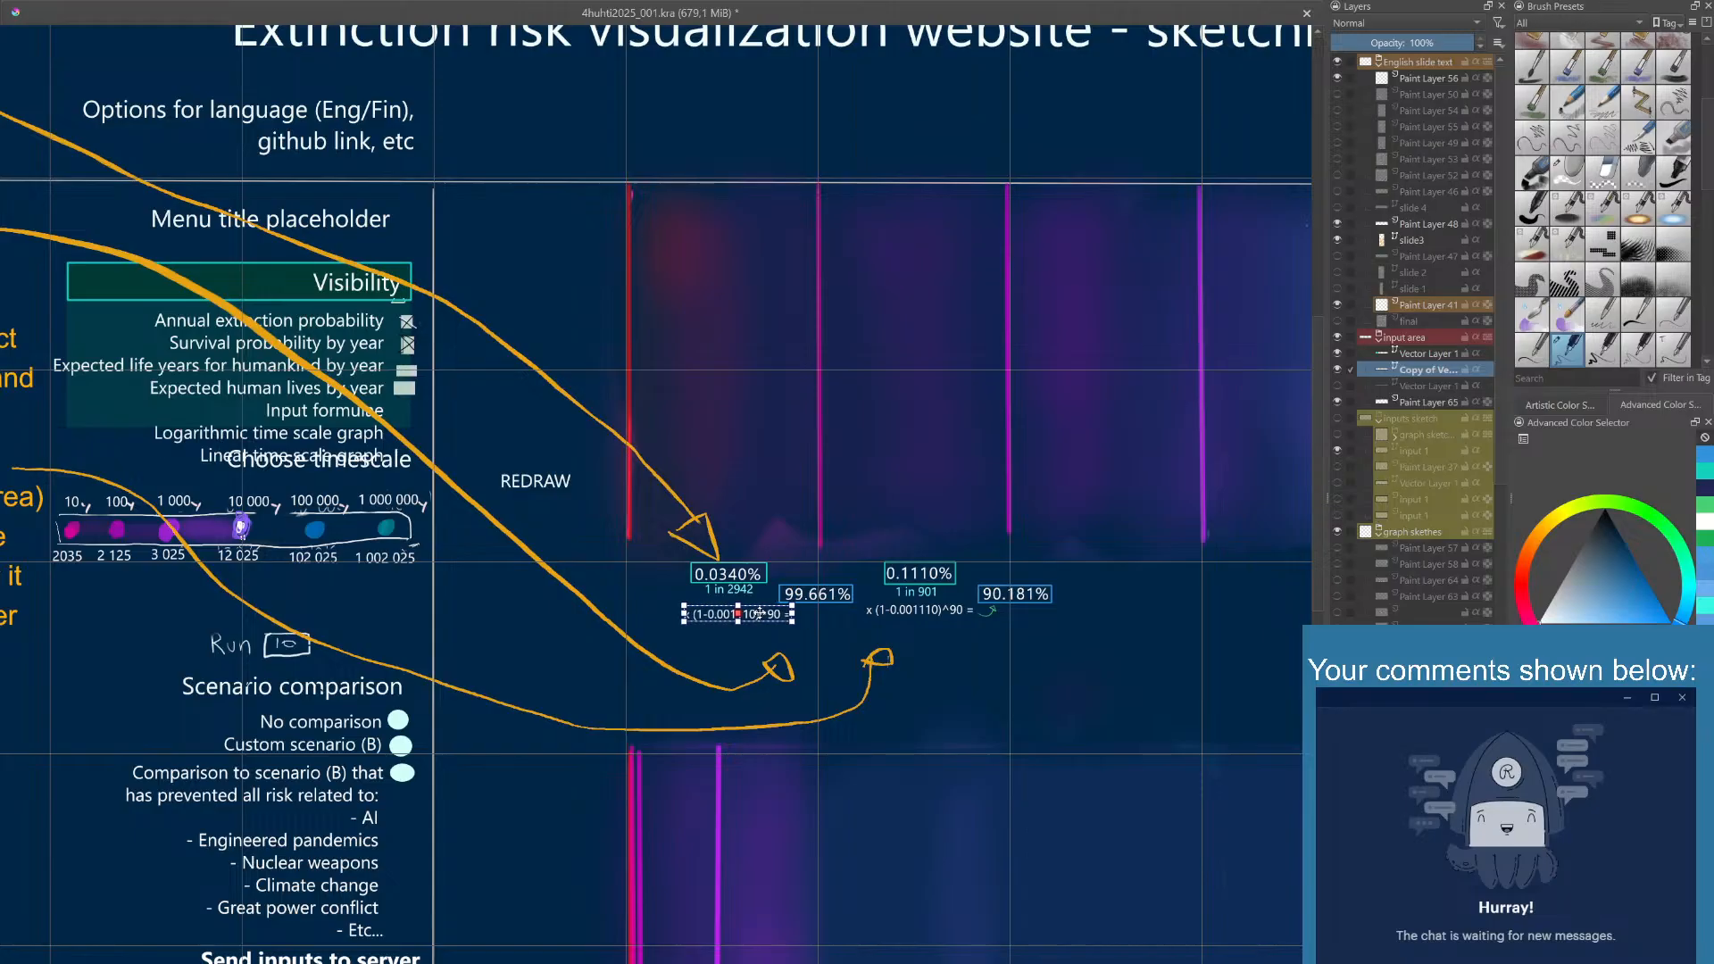
left_click_drag(760, 612, 753, 613)
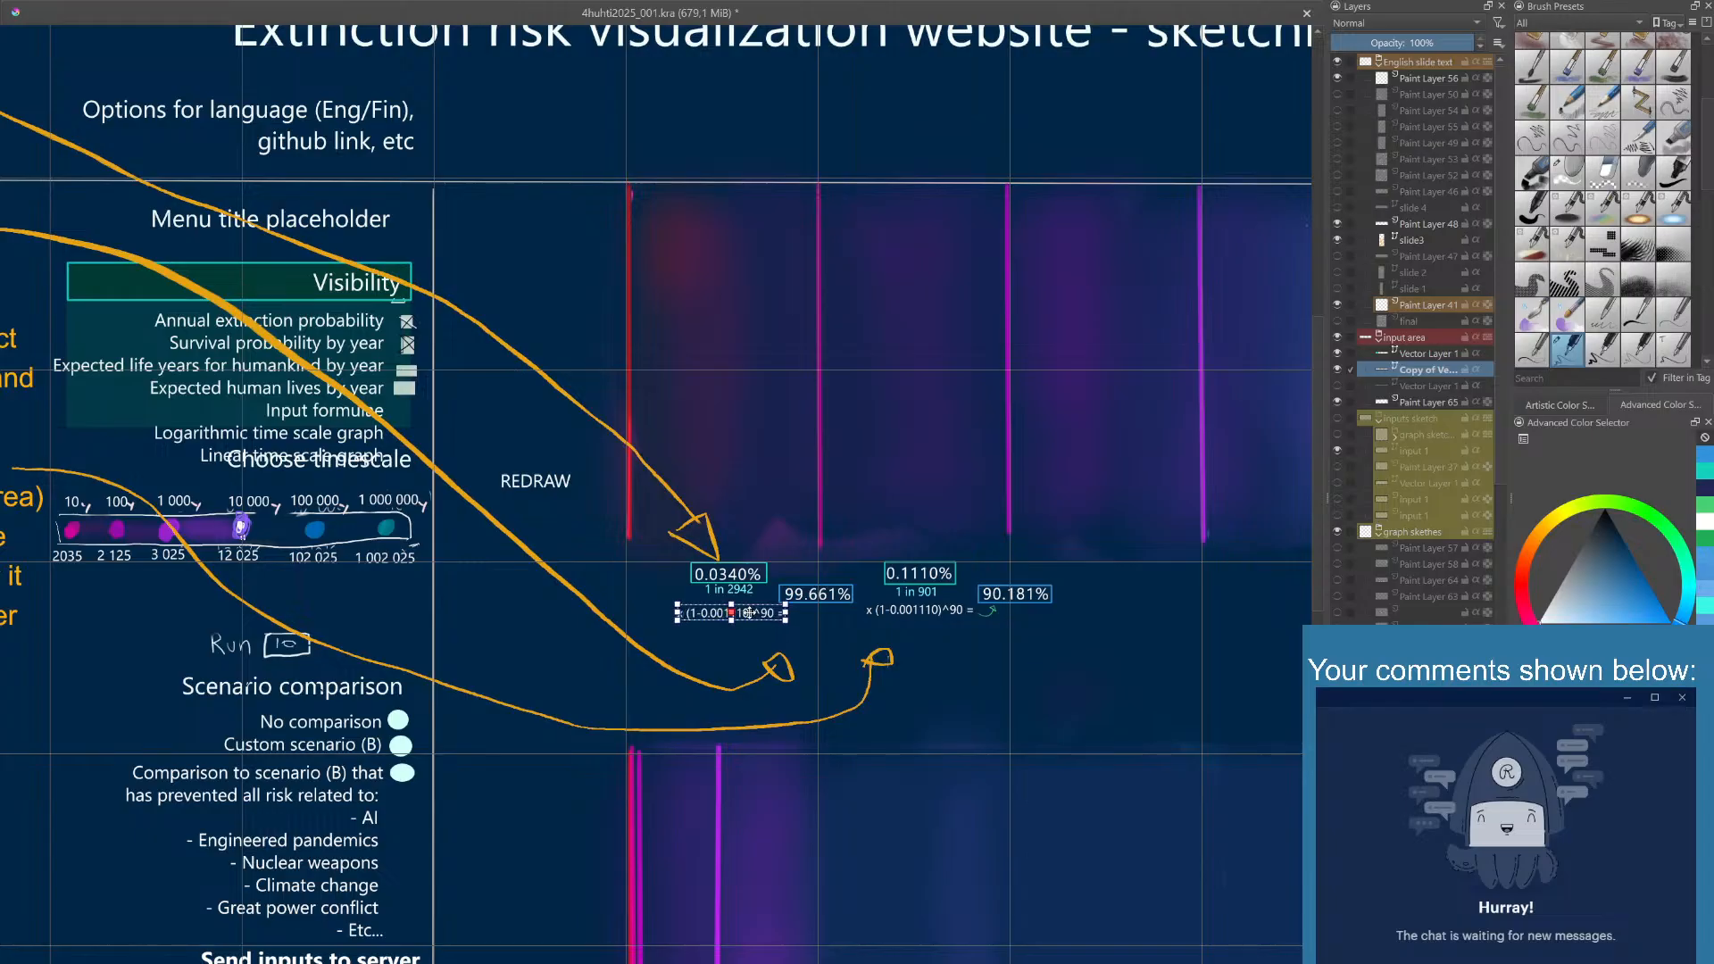
- Change the copied formula to "100 x (1-0.000340)^10 ="
left_click(793, 534)
left_click(700, 615)
left_click(740, 870)
left_click(775, 869)
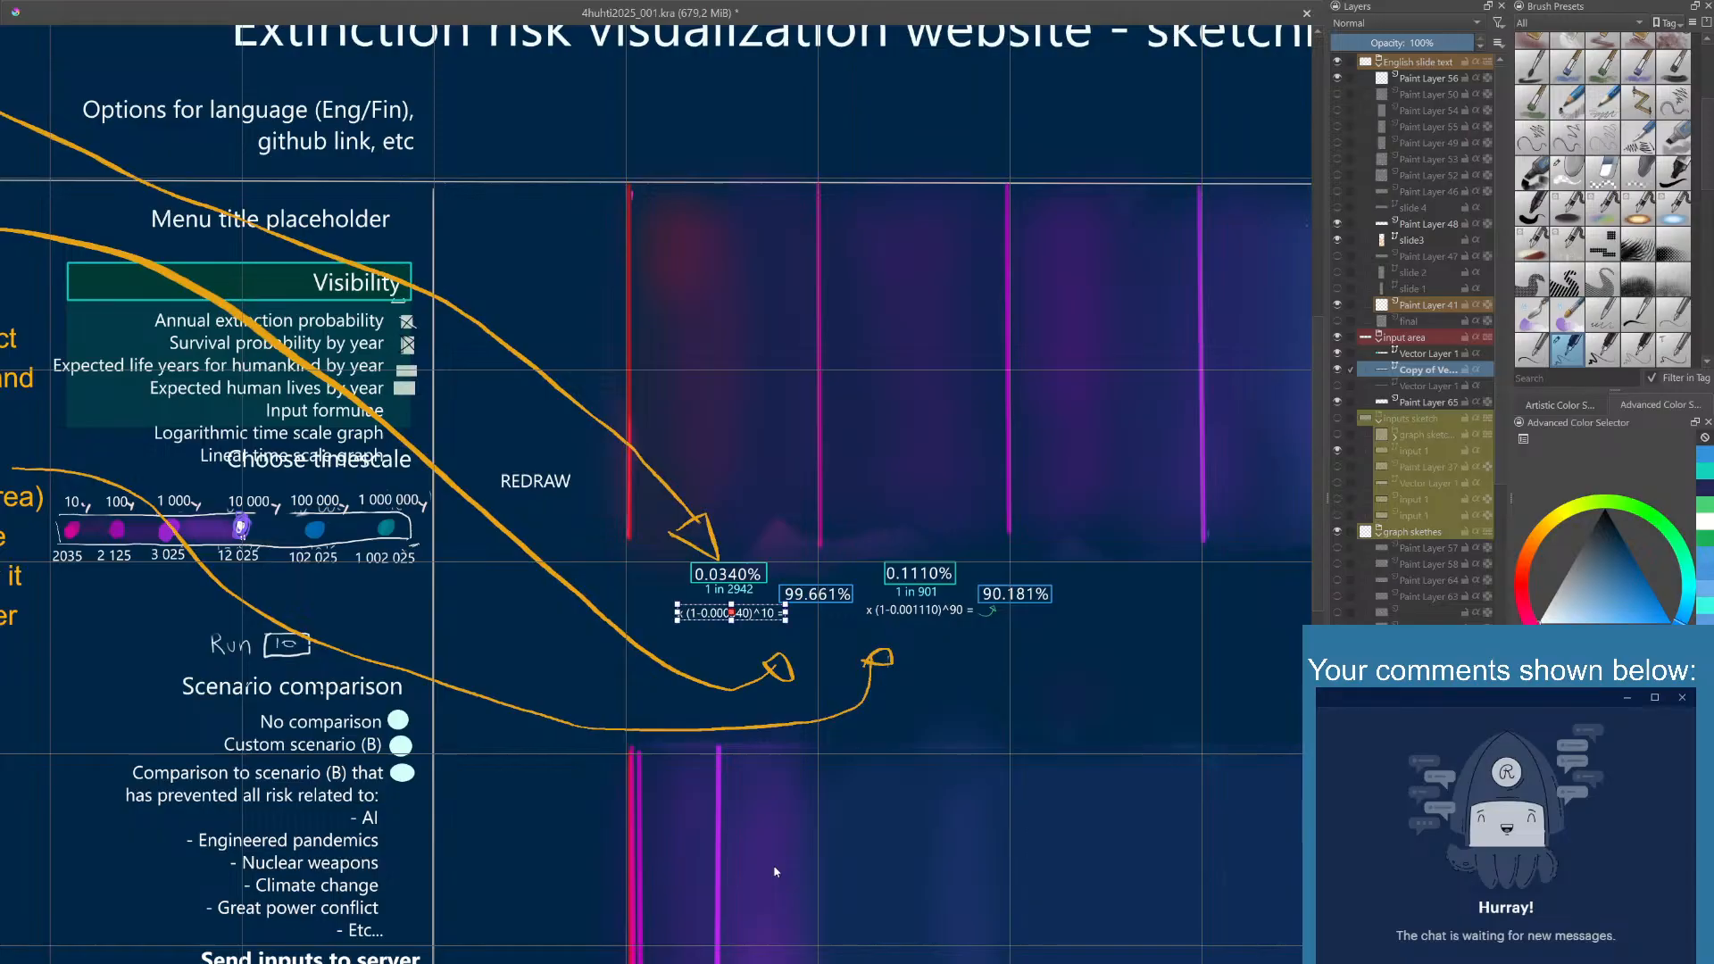
left_click(791, 664)
left_click(720, 615)
left_click(706, 615)
type("100")
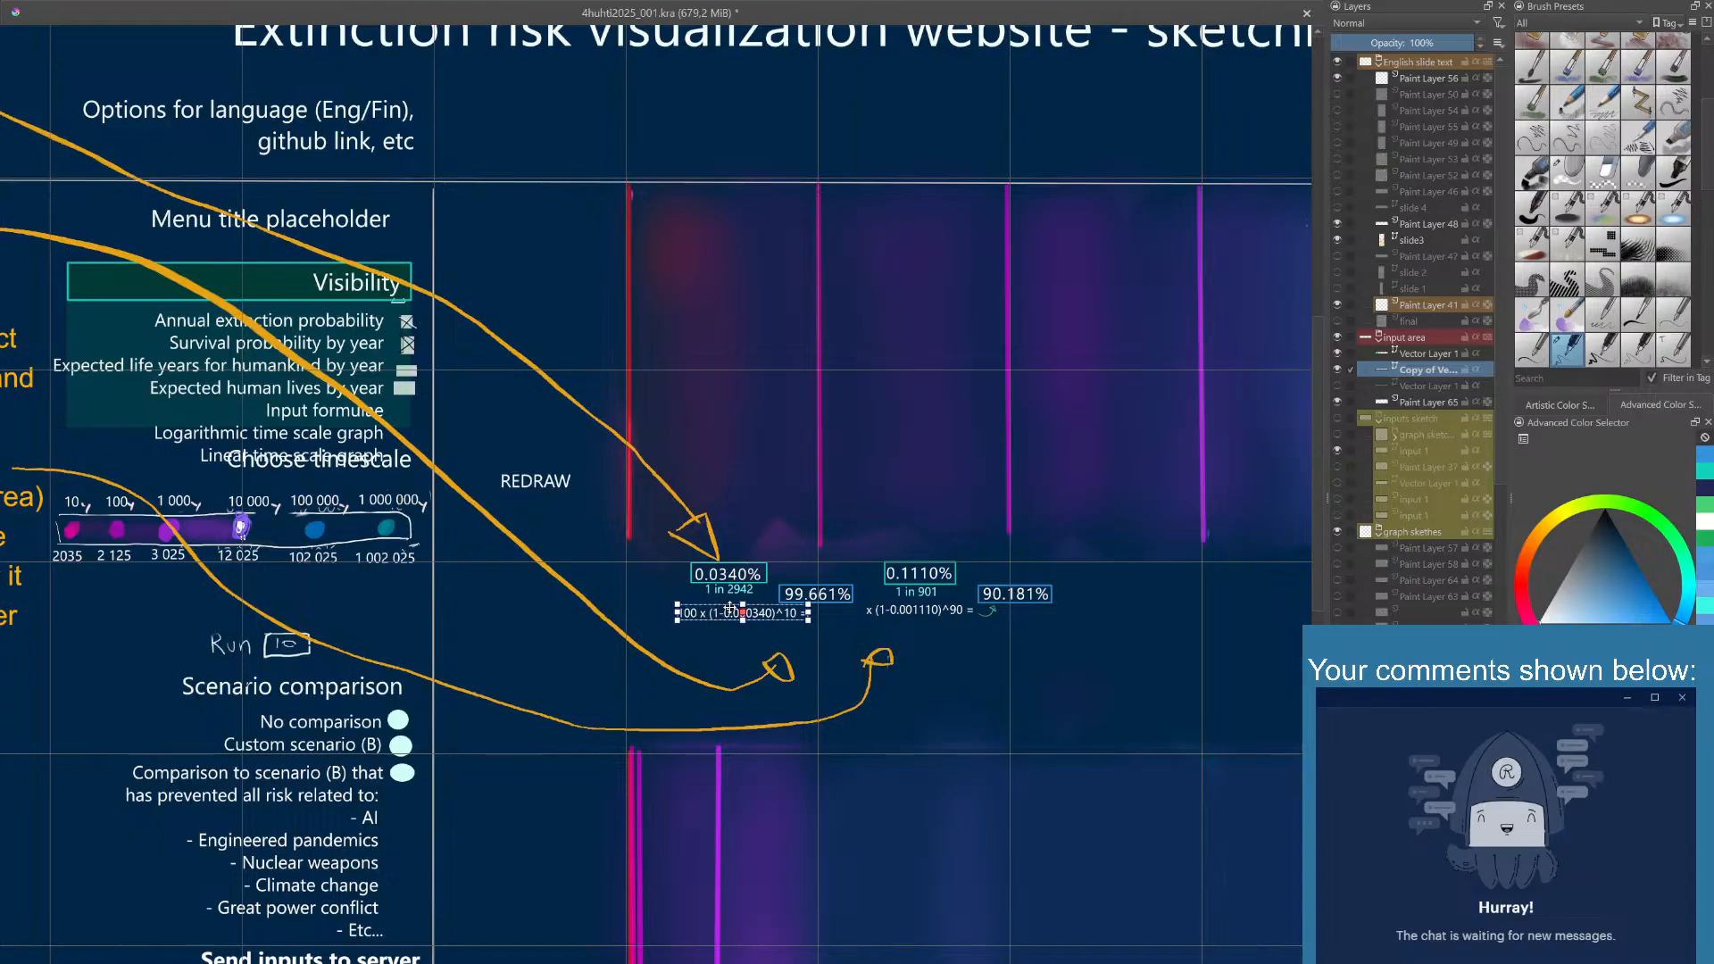
- Move the 100 x (1-0.000340)^10 = formula left so it ends beside the 99.661% box, and save the document
left_click_drag(730, 608, 713, 608)
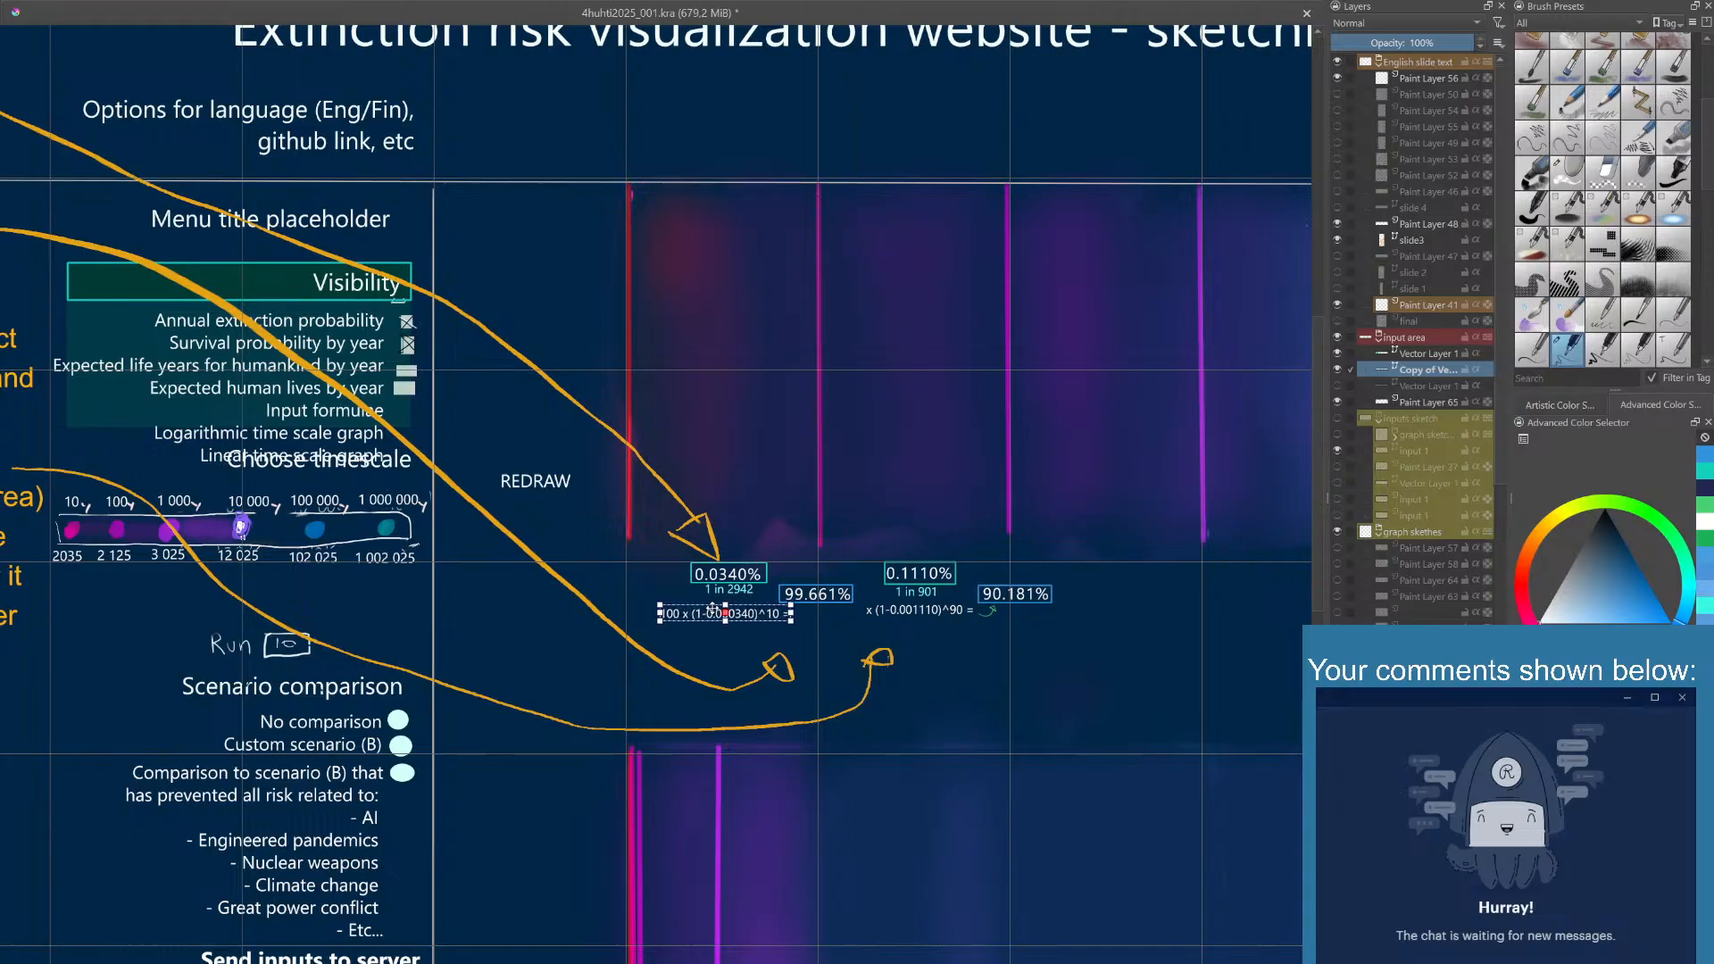
left_click(753, 554)
left_click(768, 616)
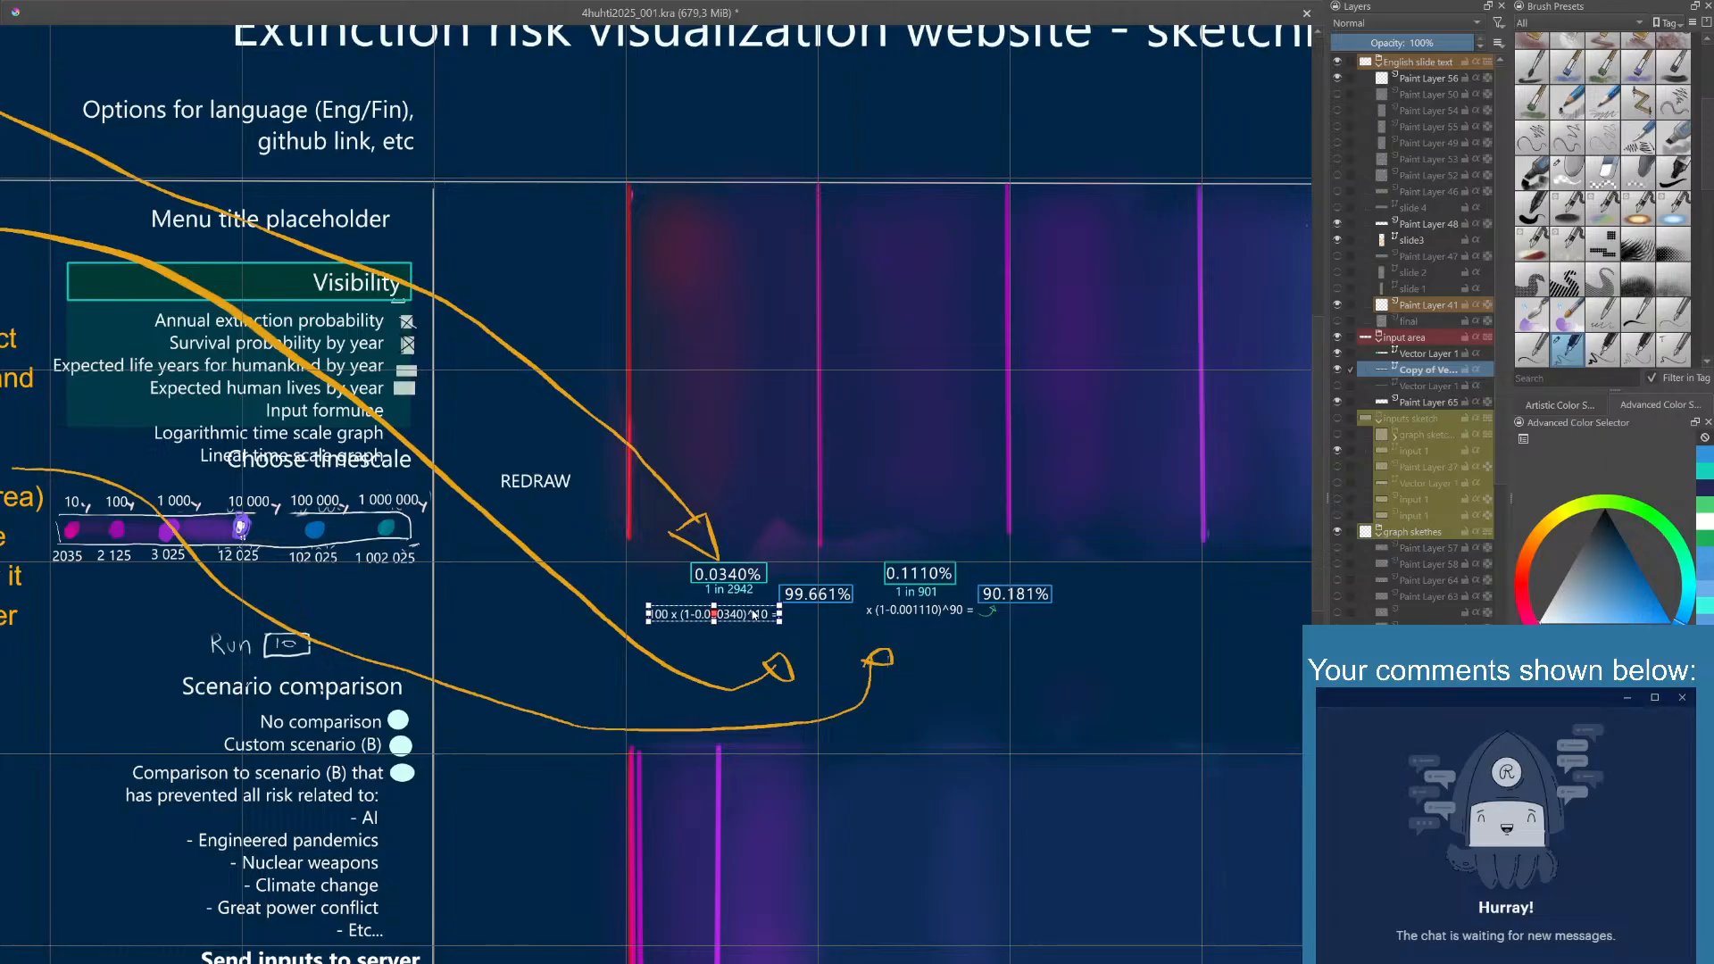
left_click_drag(754, 614, 754, 613)
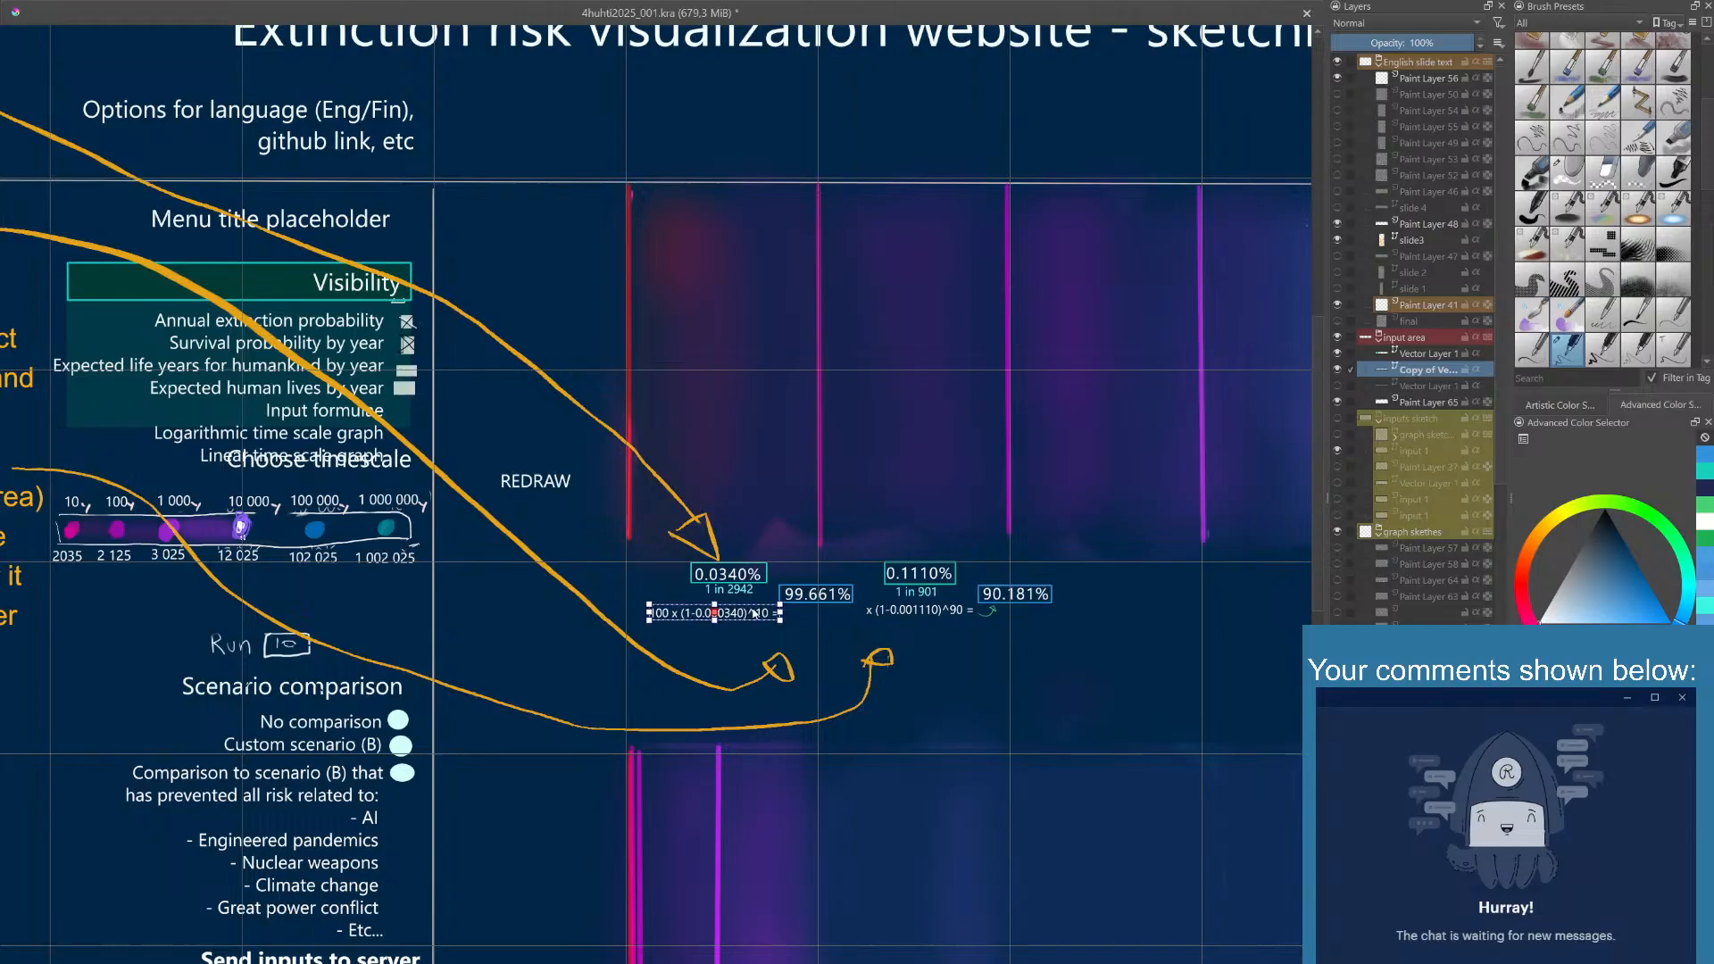
left_click(766, 552)
key("ctrl+s")
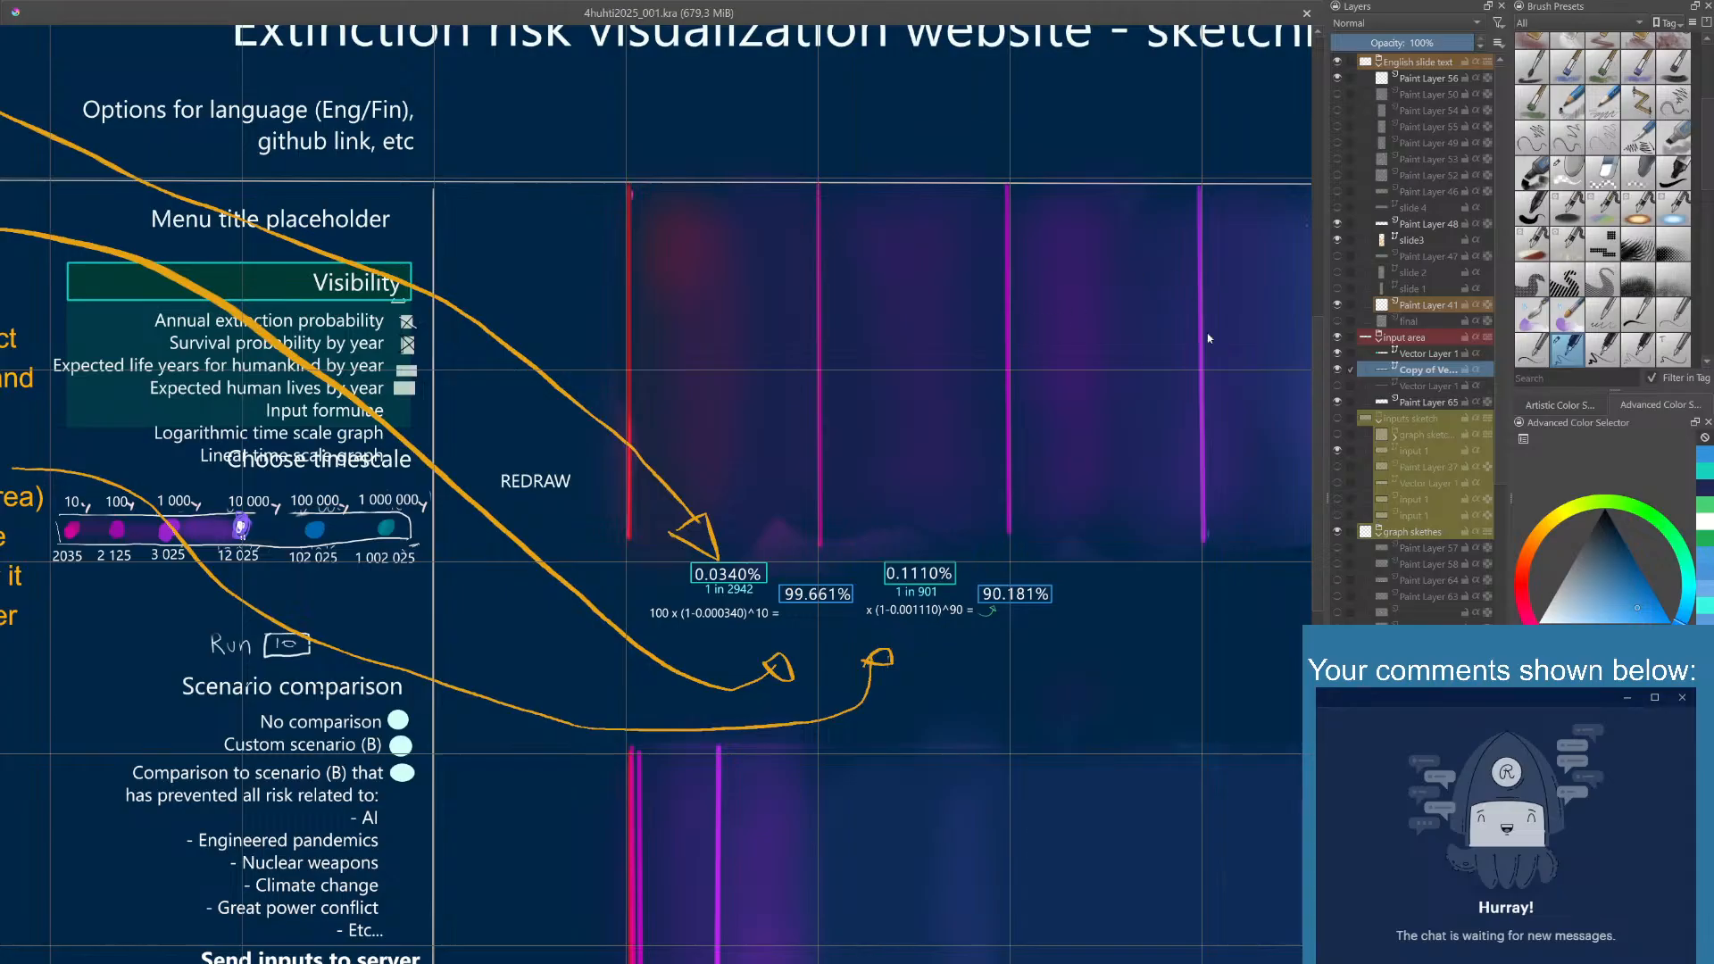
- Add a paint layer above the formula layer and draw a small arrow from 1 in 2942 down to the formula
key("Insert")
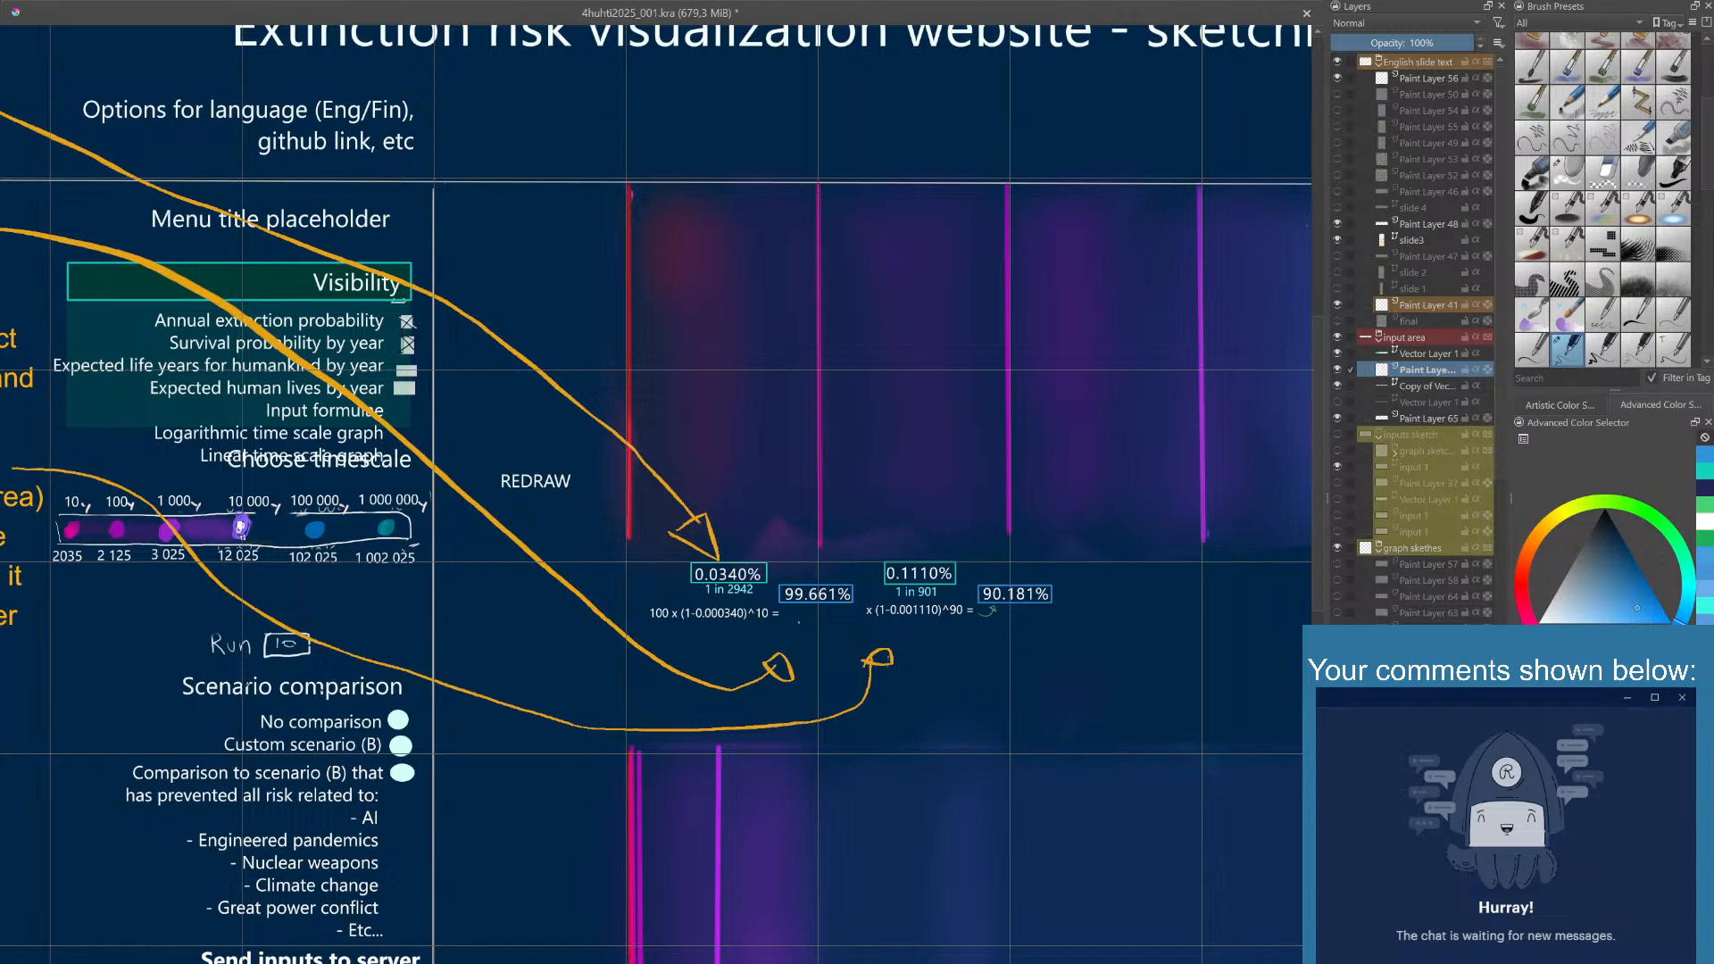
left_click(1708, 476)
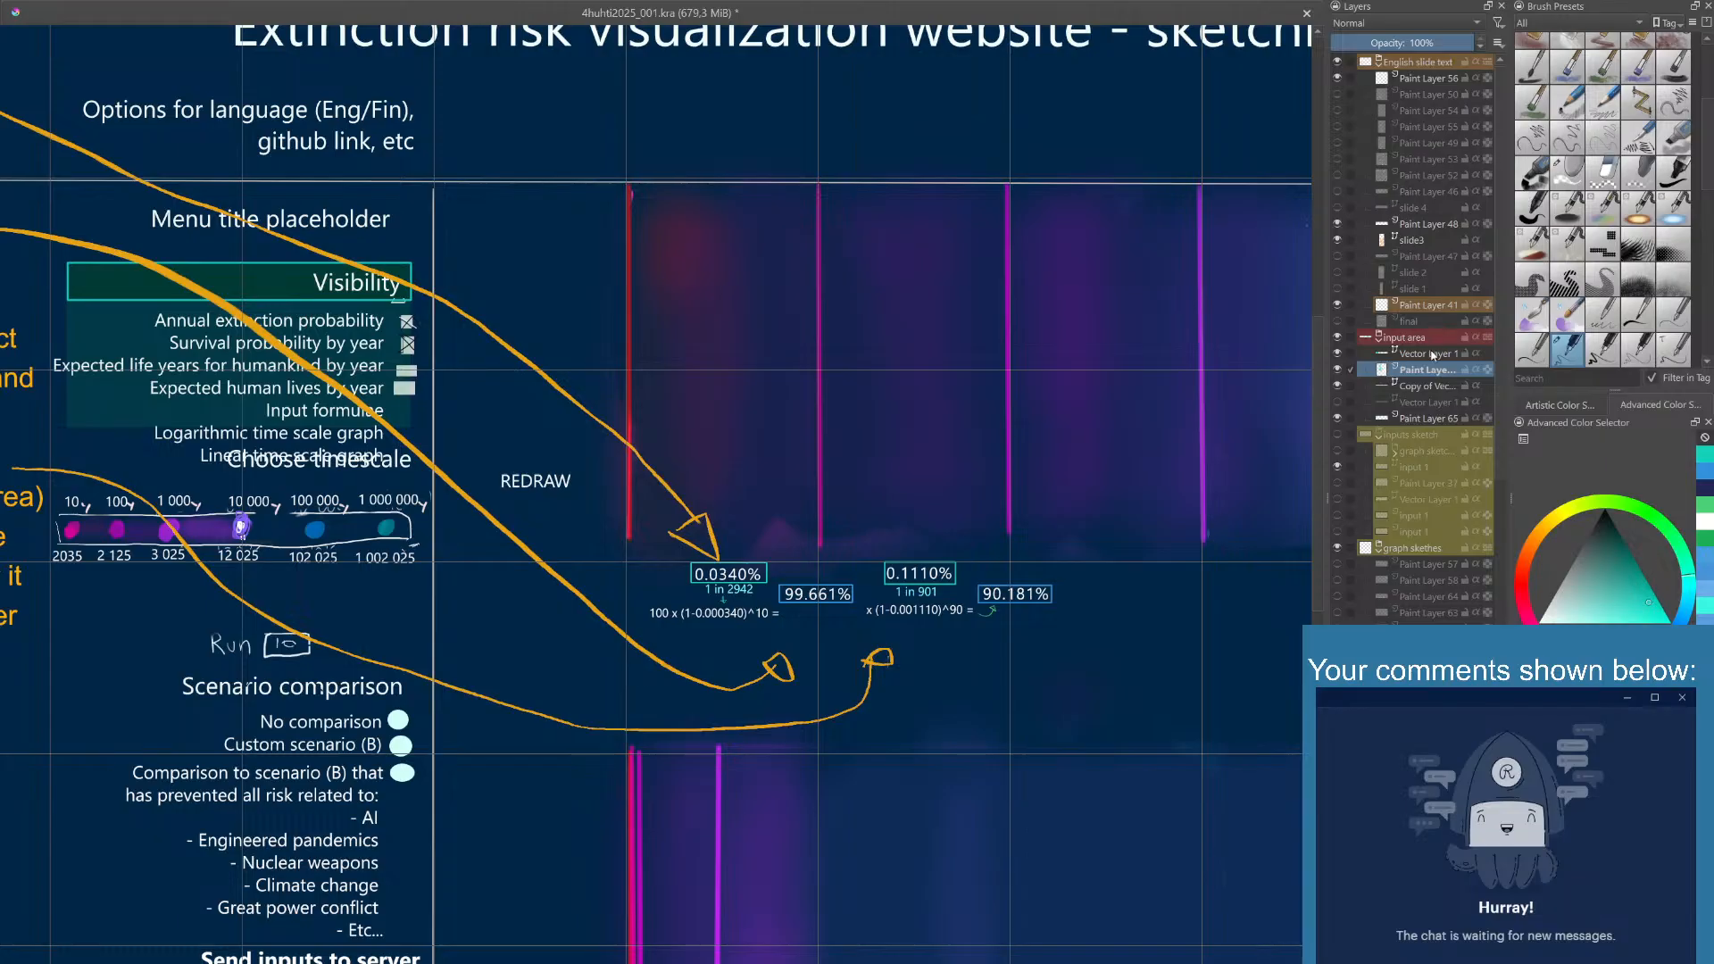
- Shift both formulas together slightly down, away from the probability boxes
left_click(1427, 385)
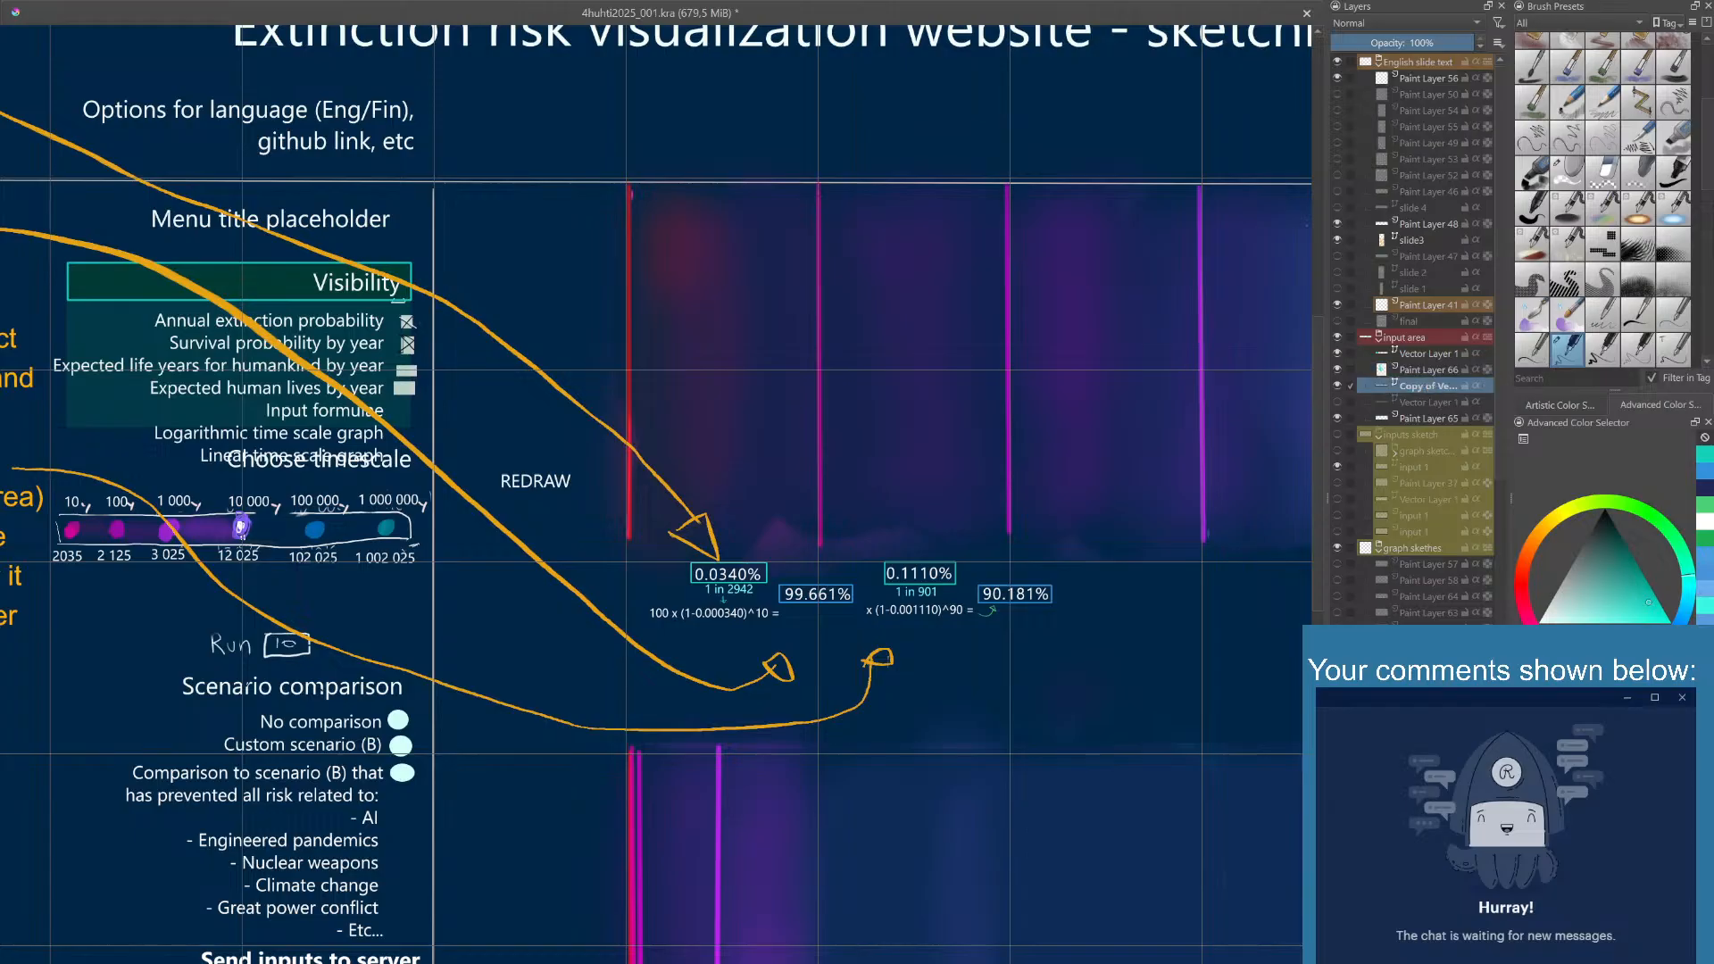
left_click_drag(944, 613, 945, 617)
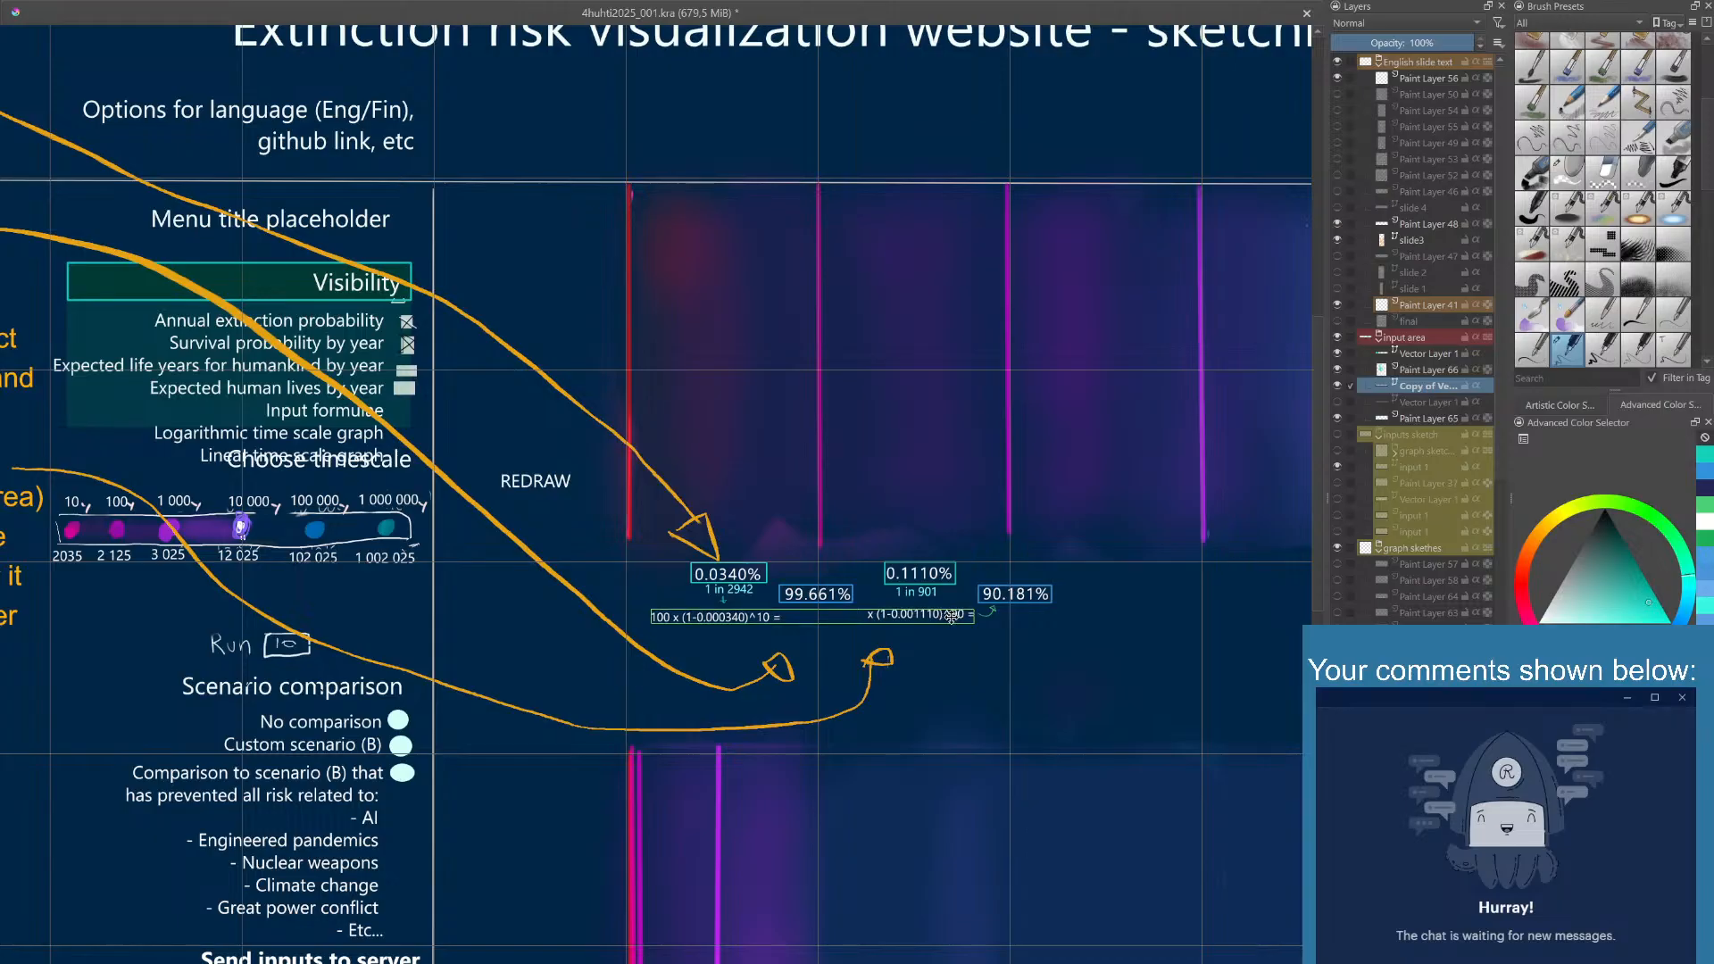
left_click_drag(951, 617, 951, 616)
- On Paint Layer 66, draw blue arrows from the first formula's equals sign to the 99.661% box and from that box to the second formula
key("b")
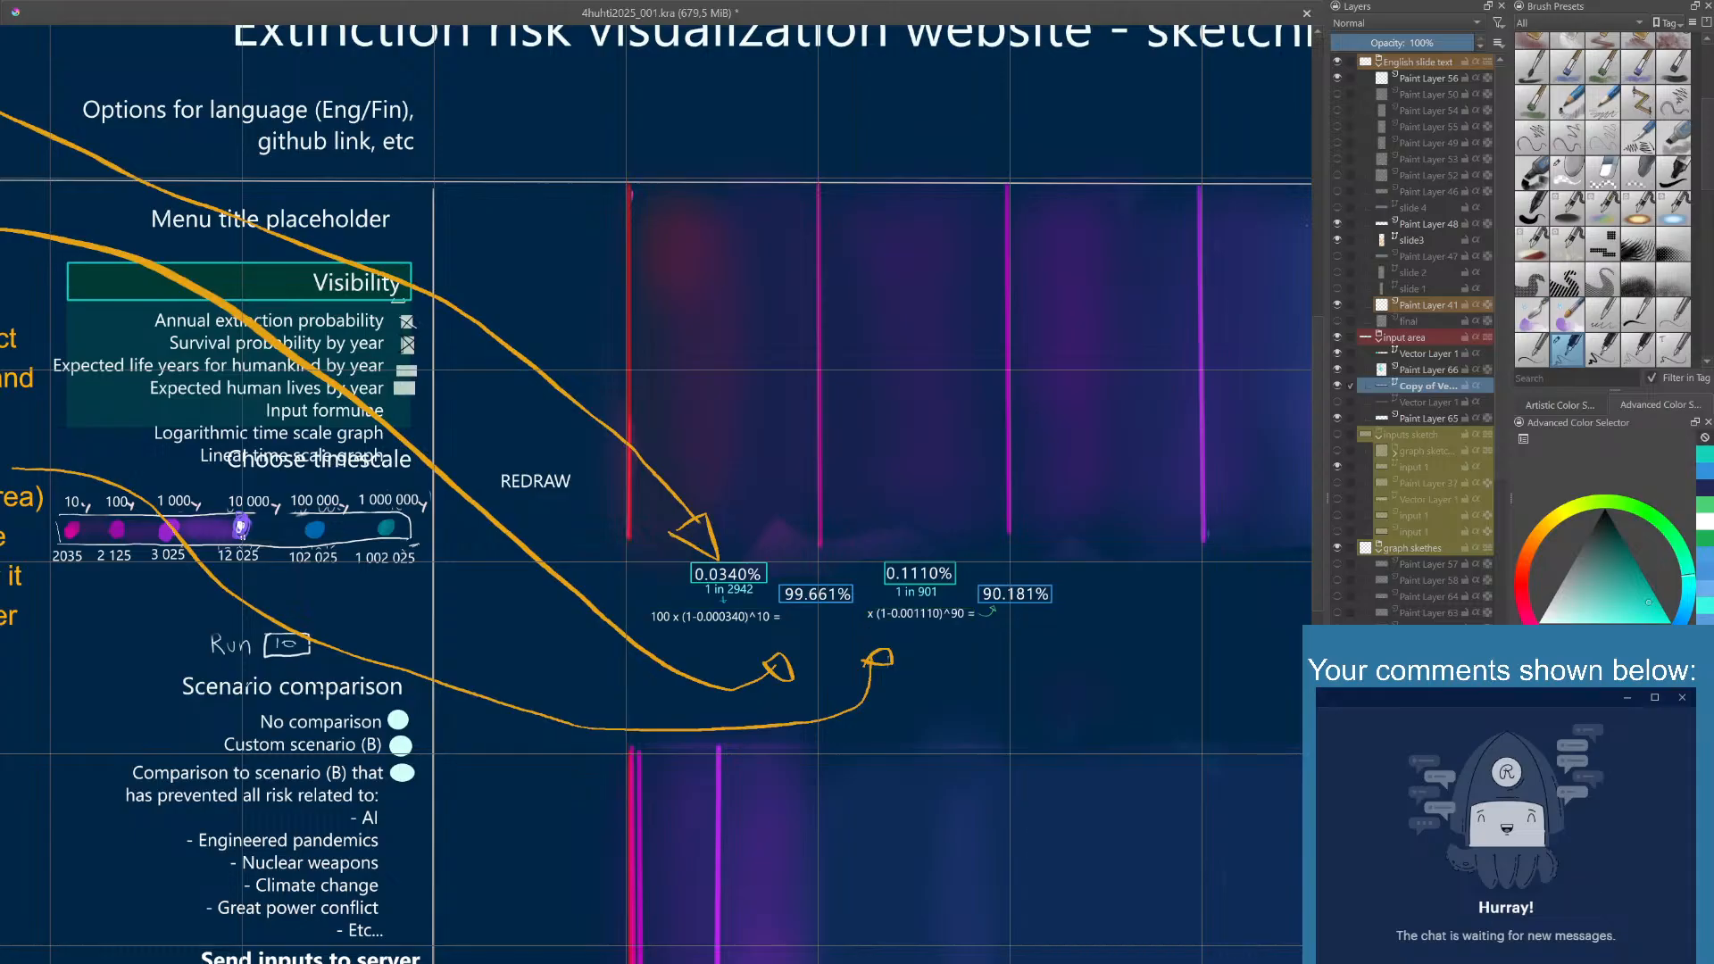
left_click(1436, 362)
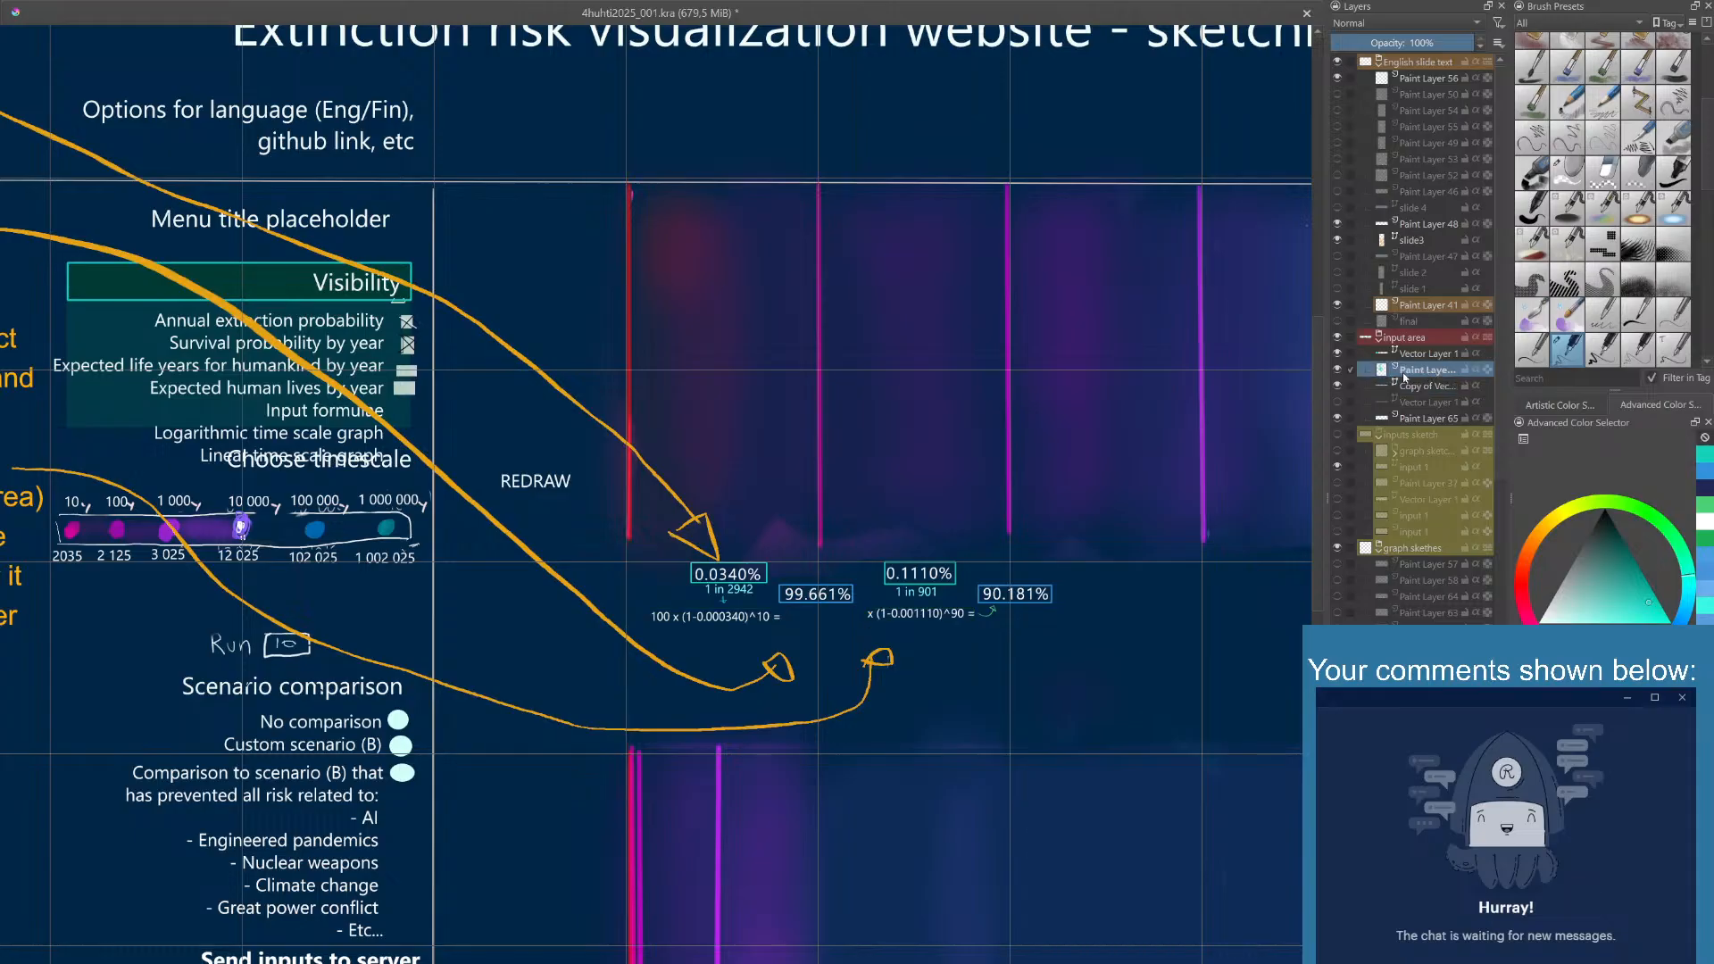
left_click(1337, 370)
left_click(1338, 370)
left_click(1707, 470)
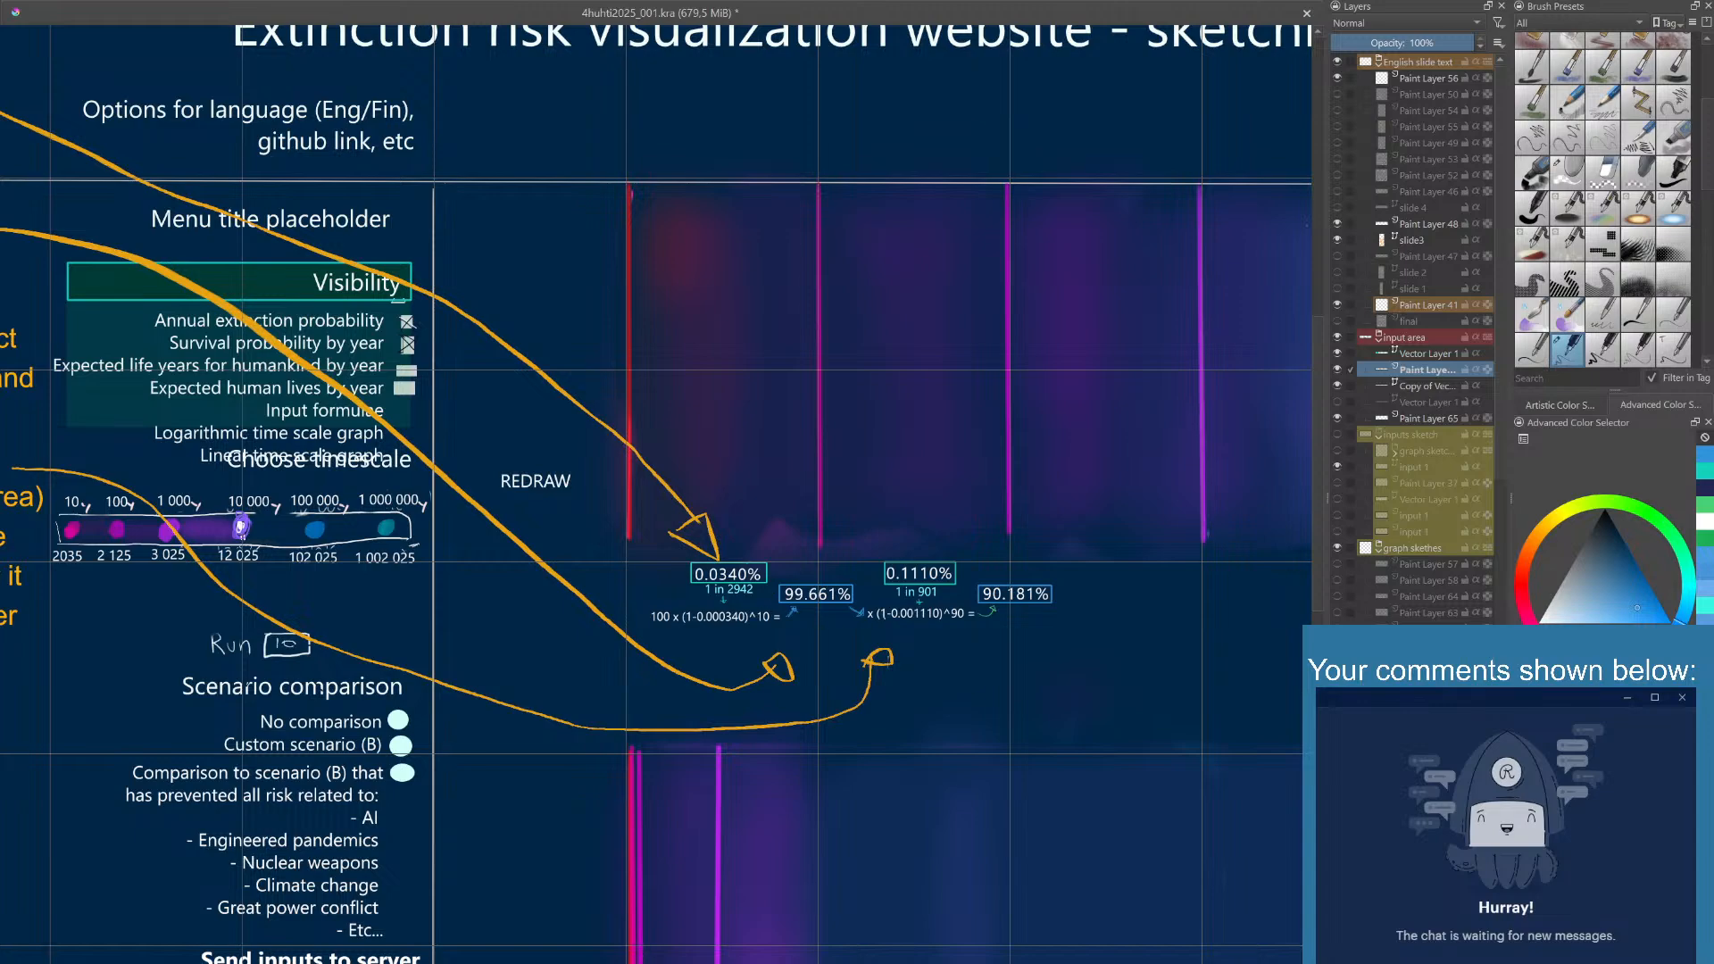
- On Paint Layer 65, erase the leftover stroke around the blue arrow below the 90.181% box, and switch back to the drawing brush
right_click(917, 474)
left_click(890, 544)
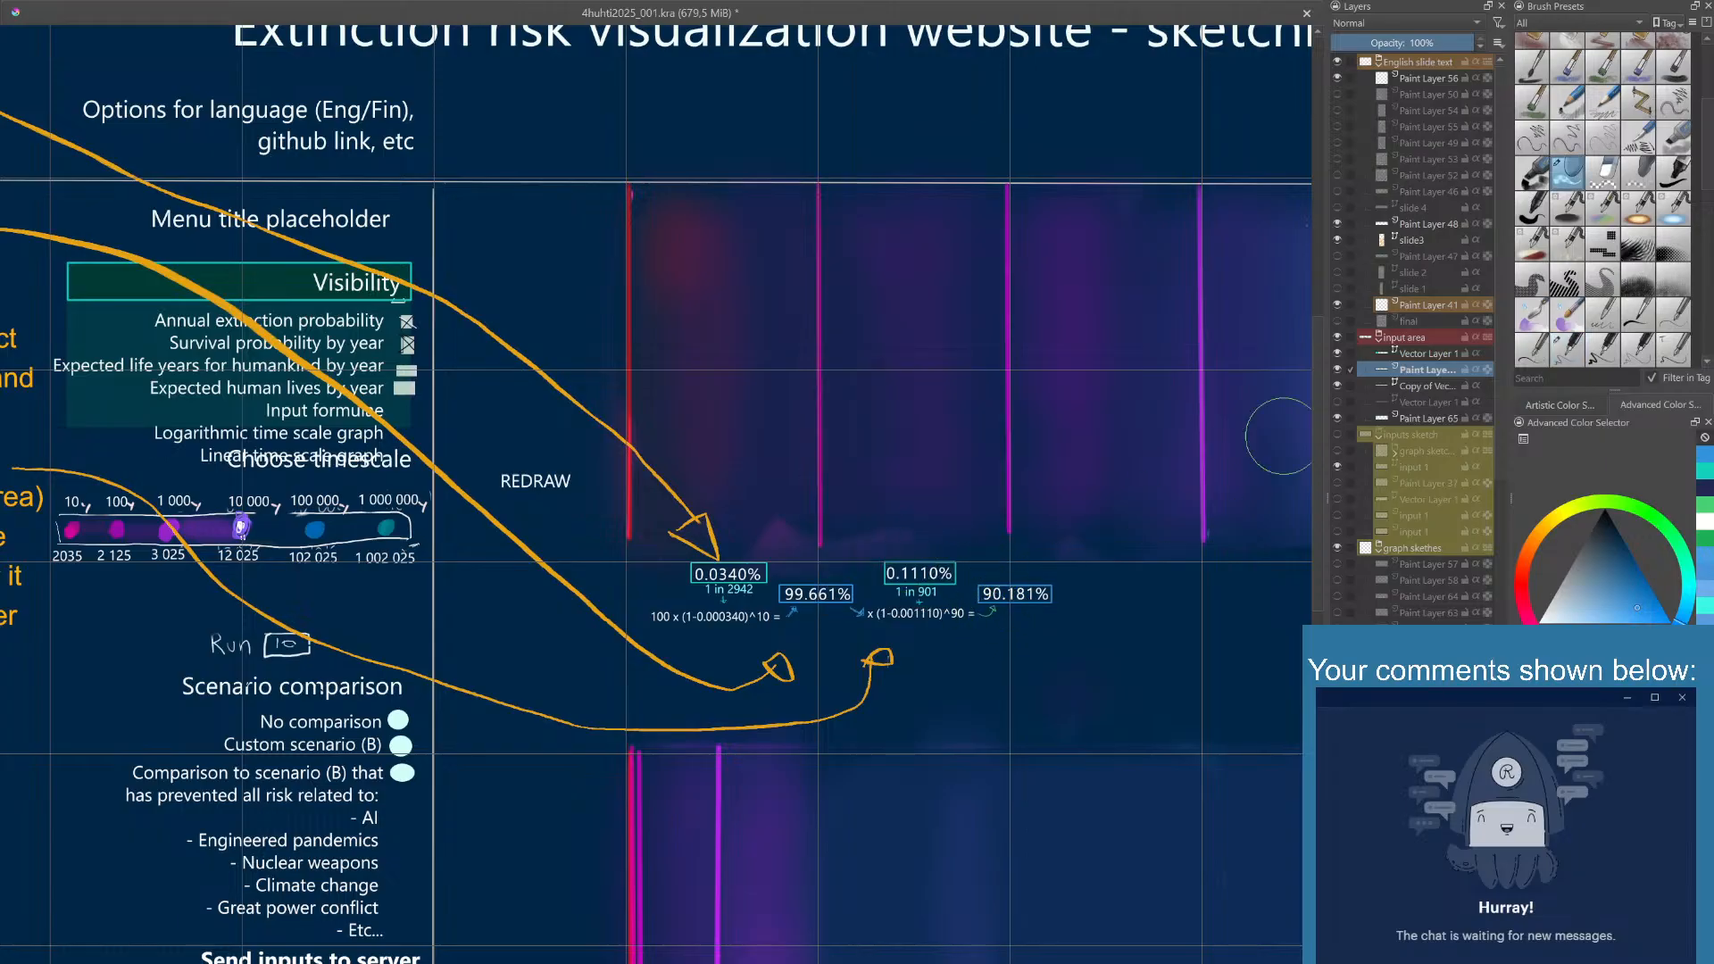
left_click(1412, 419)
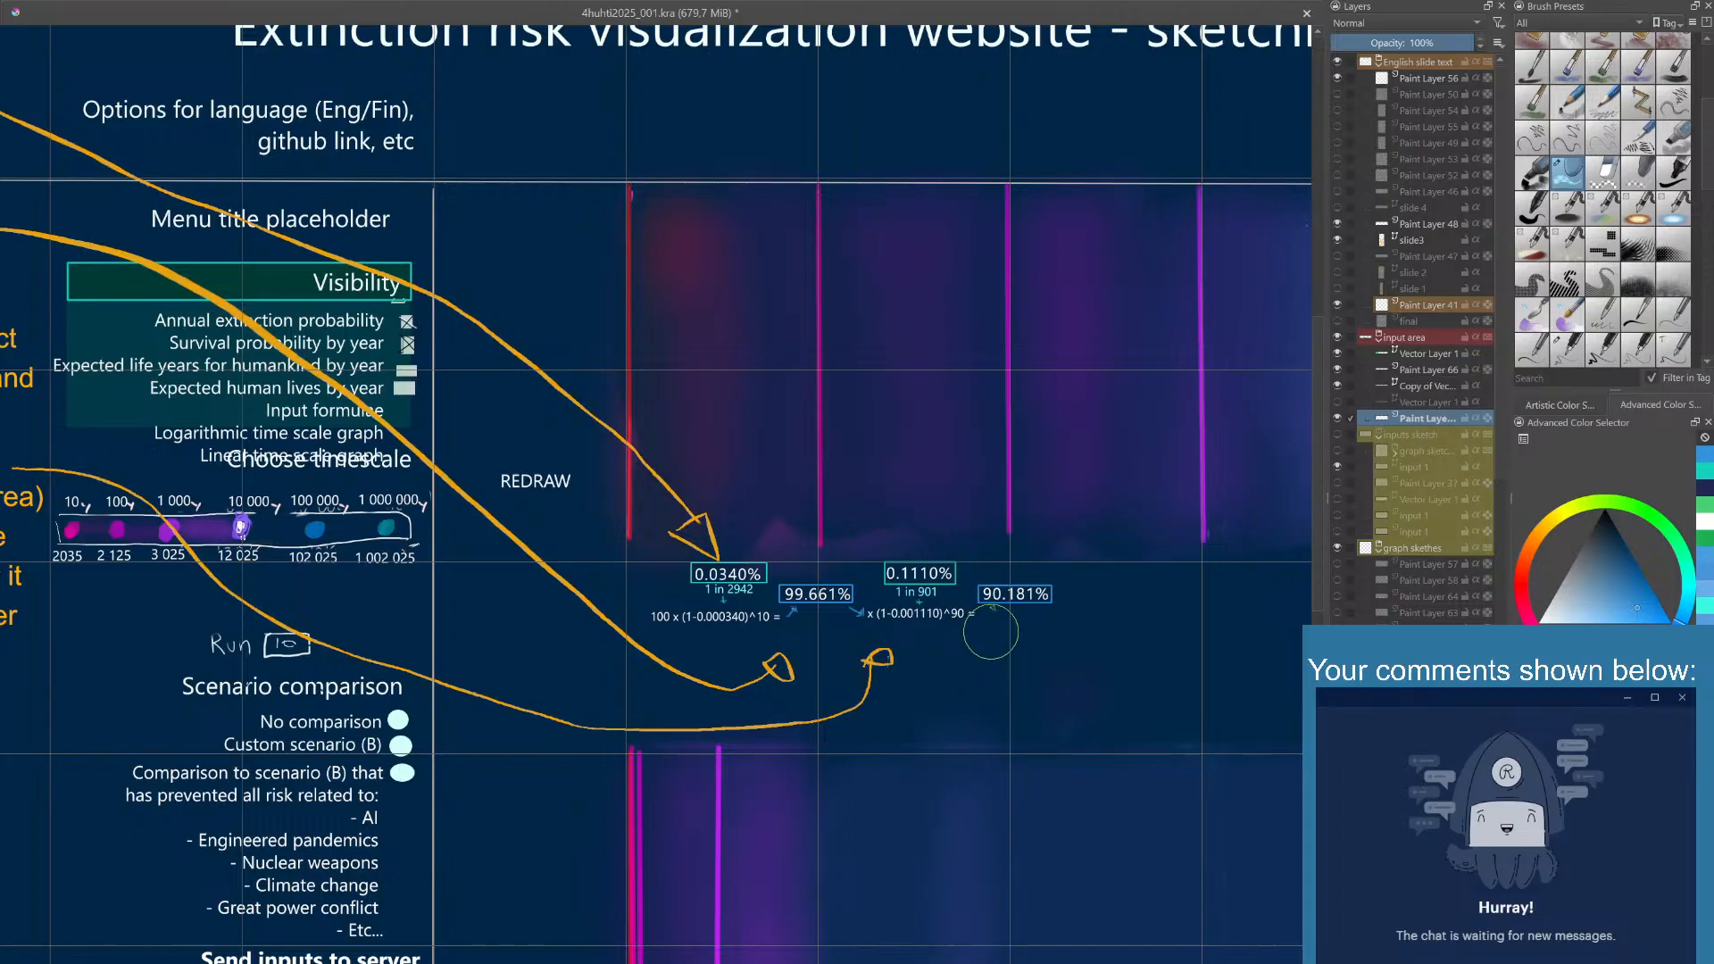
left_click_drag(991, 632, 997, 638)
right_click(1008, 674)
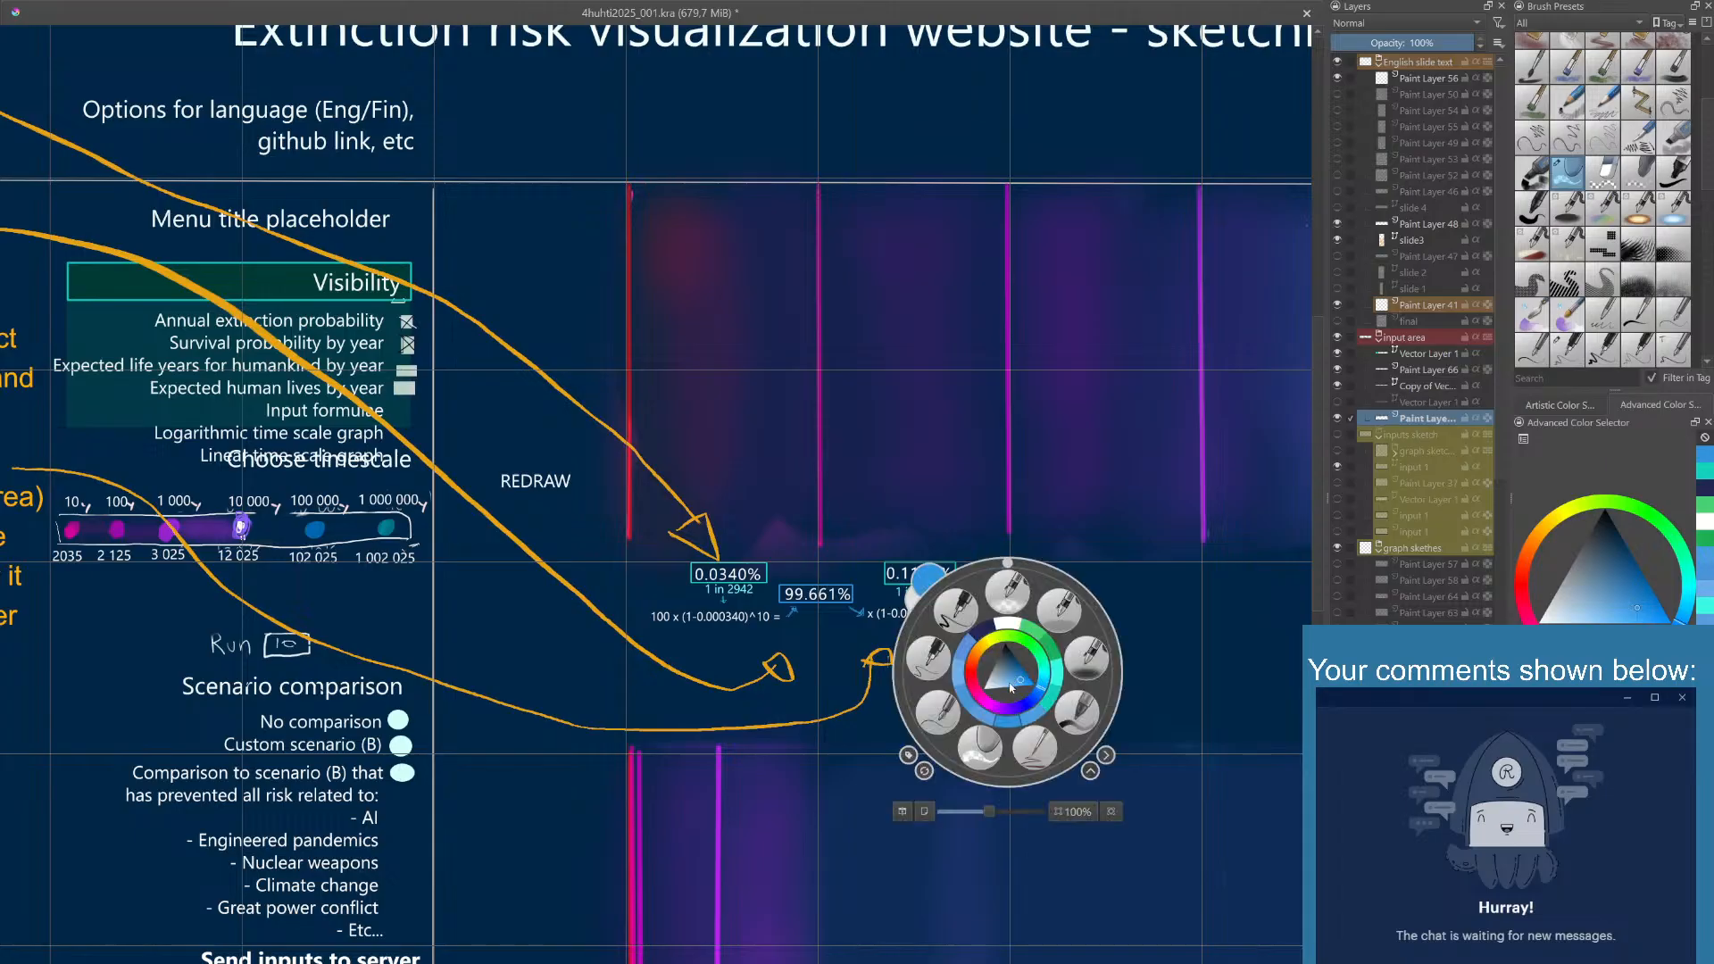
left_click(933, 658)
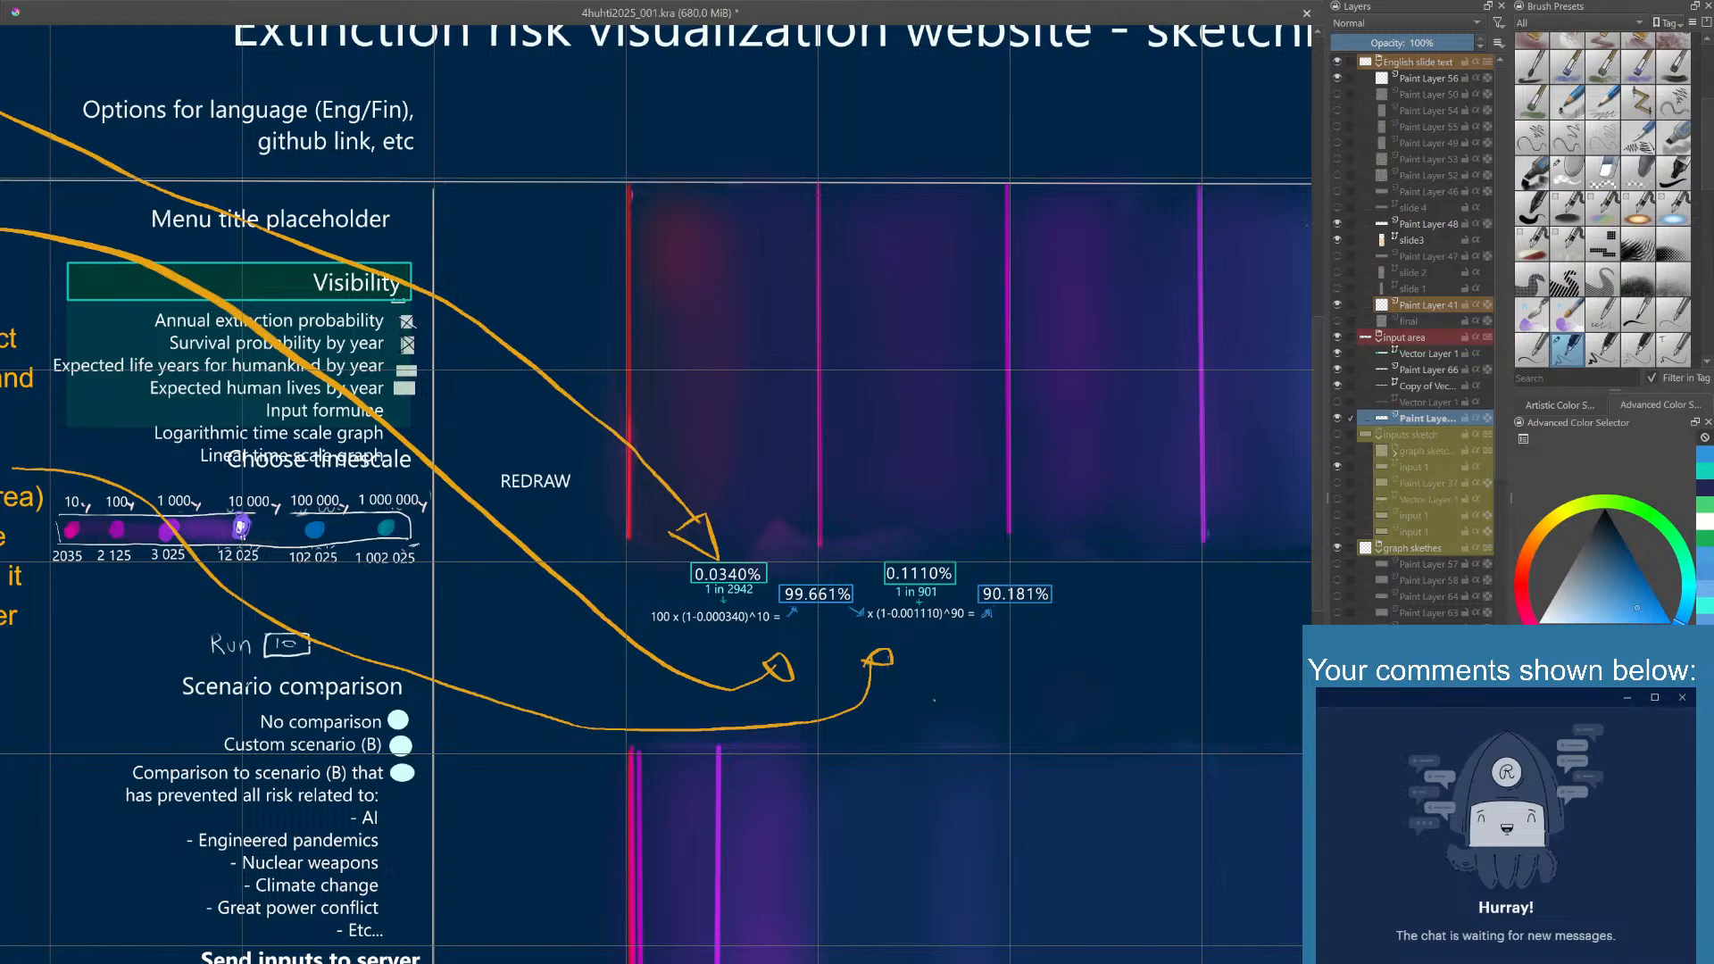
- Add a new paint layer at the top of the input area group, above Vector Layer 1
left_click_drag(1033, 670, 942, 647)
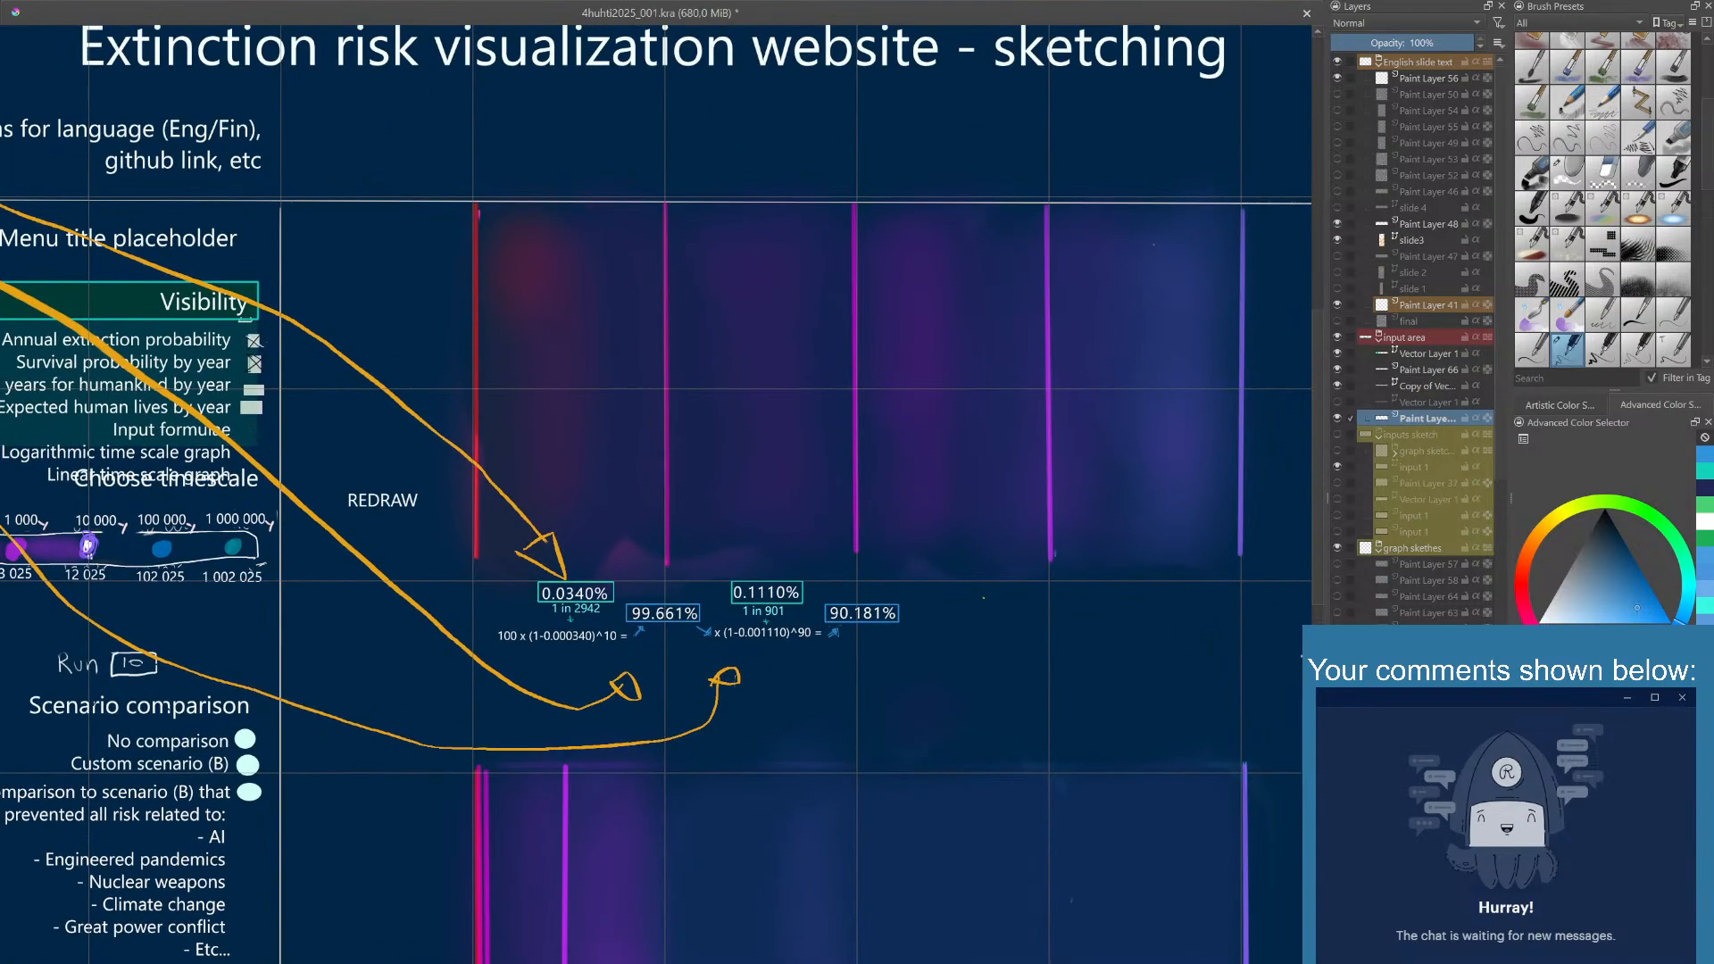
left_click_drag(985, 565, 973, 627)
left_click_drag(1008, 707, 901, 669)
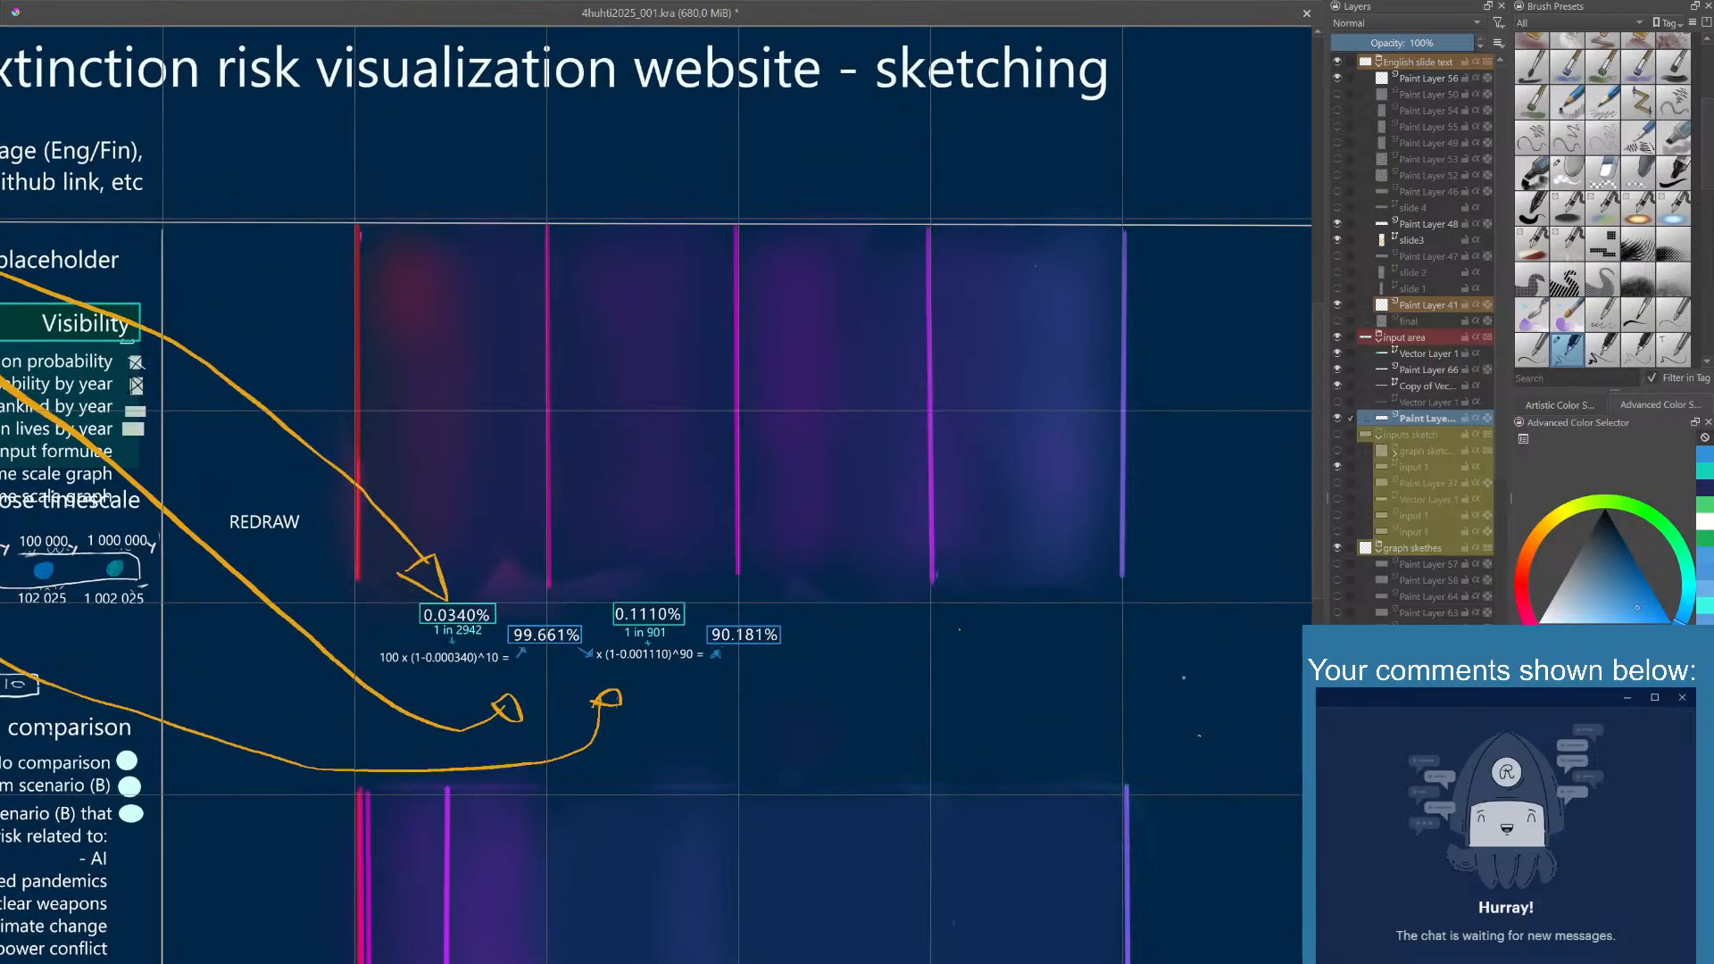
left_click_drag(1028, 554, 965, 671)
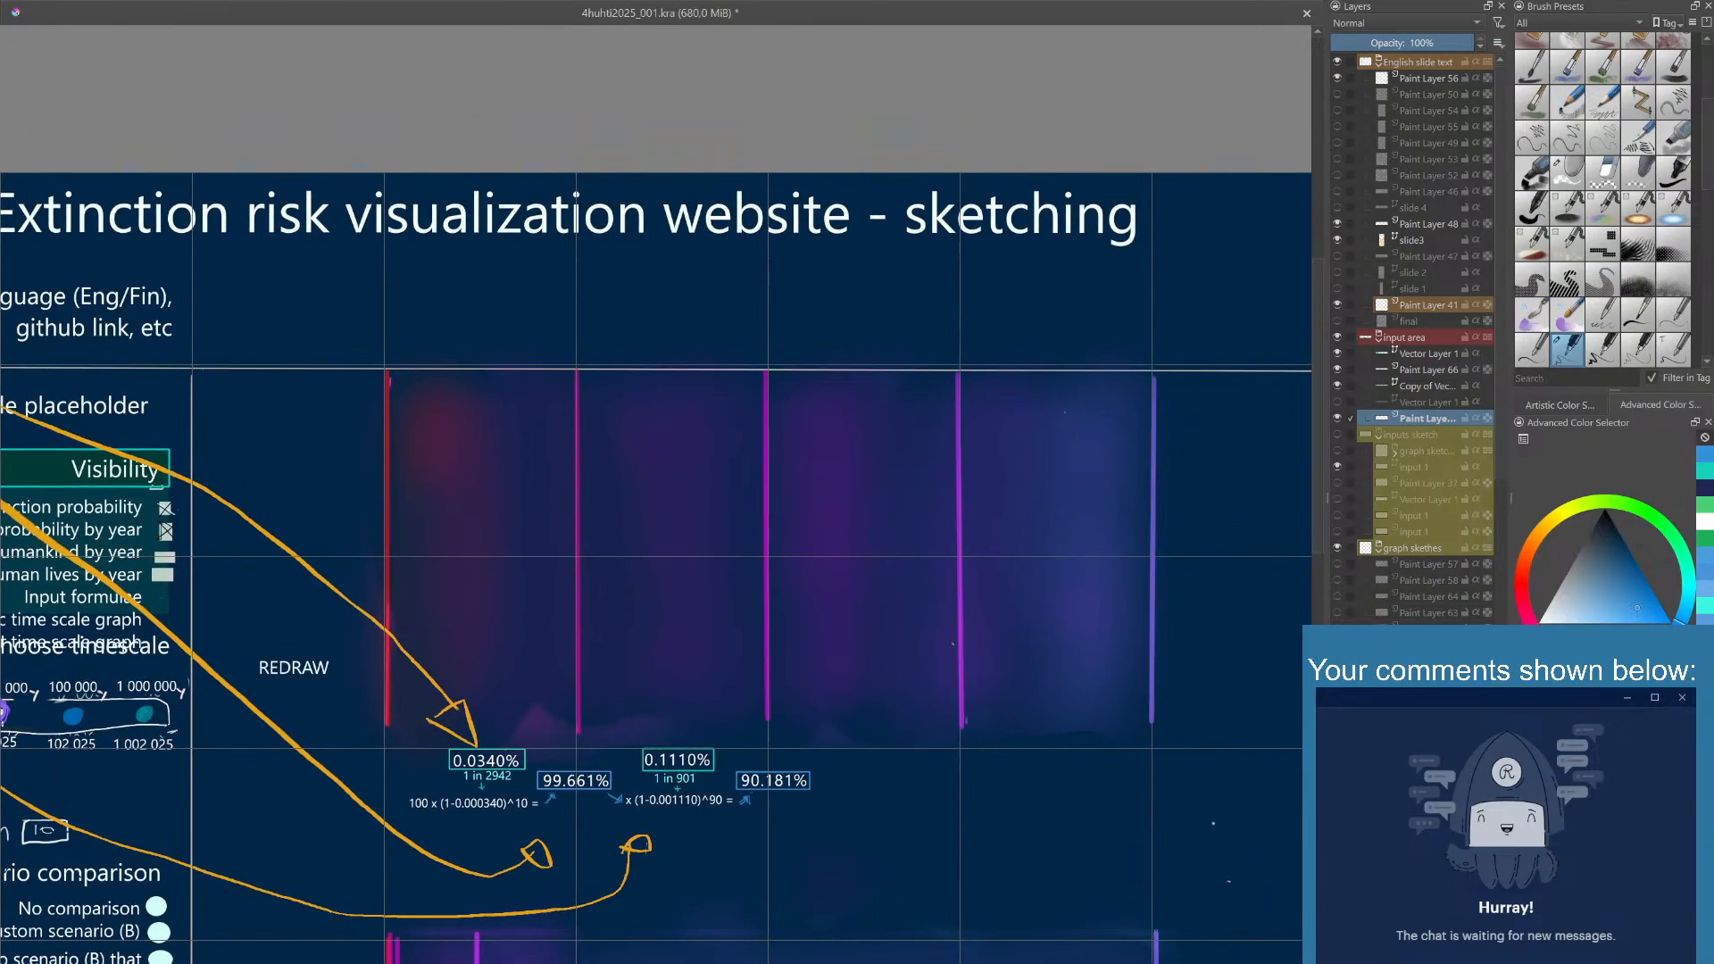
scroll(952, 643, "up", 1)
scroll(954, 643, "down", 2)
left_click_drag(955, 642, 945, 593)
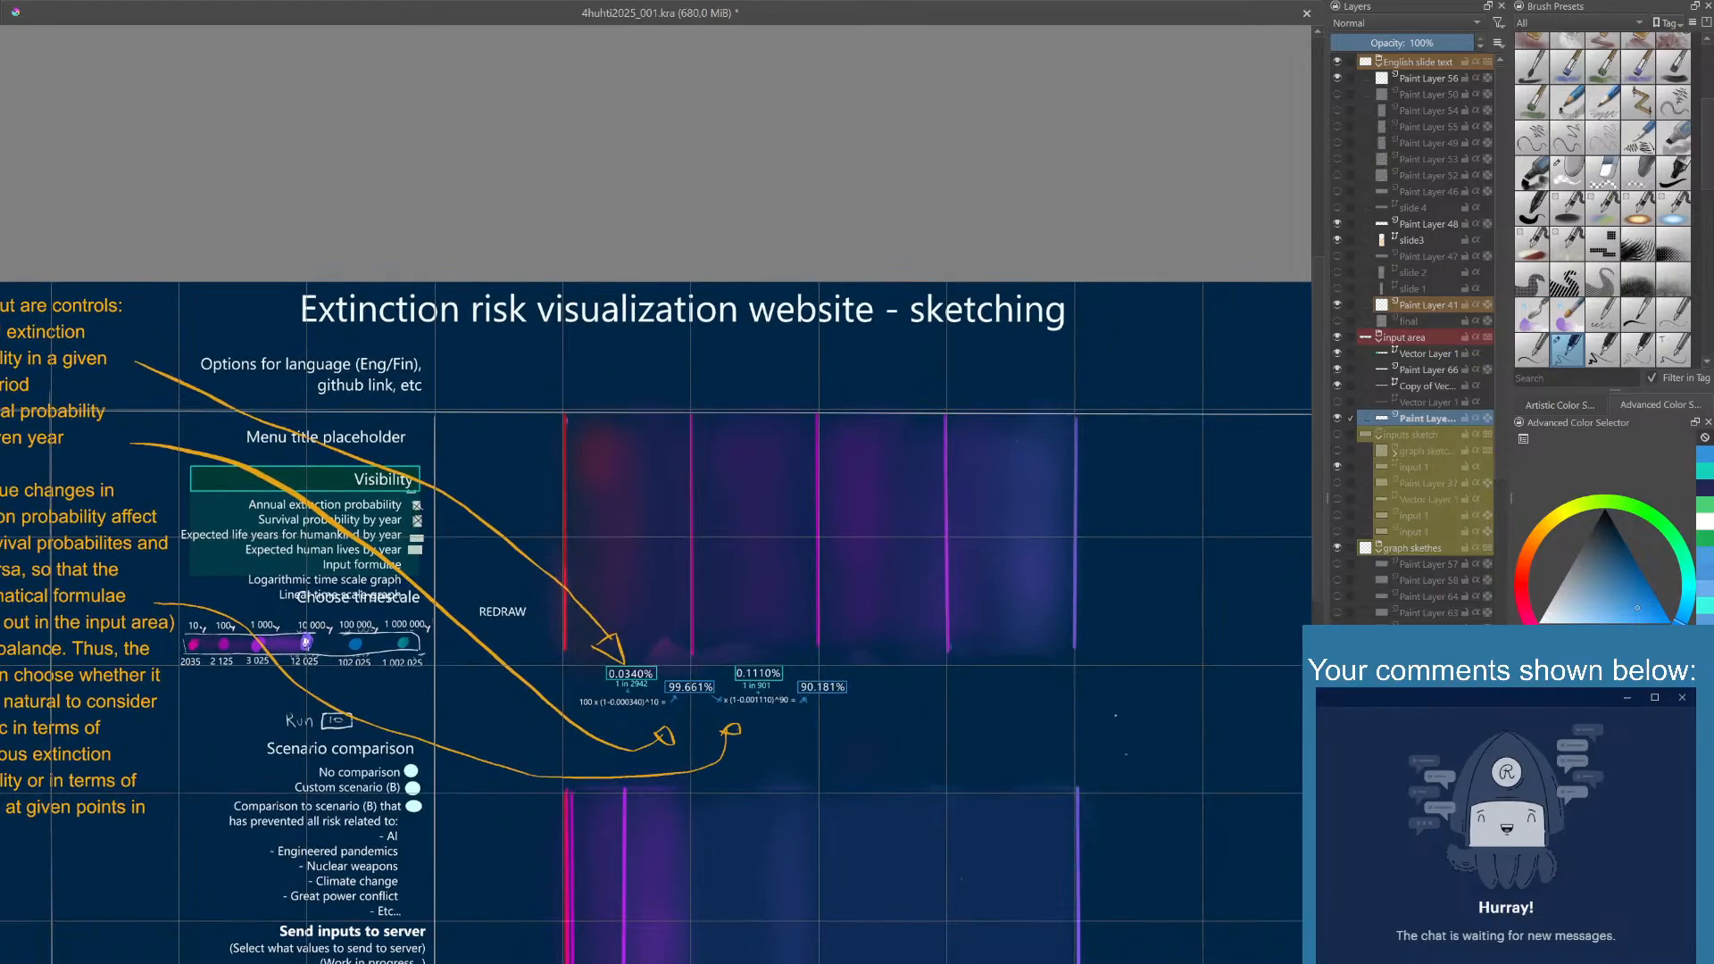
key("Insert")
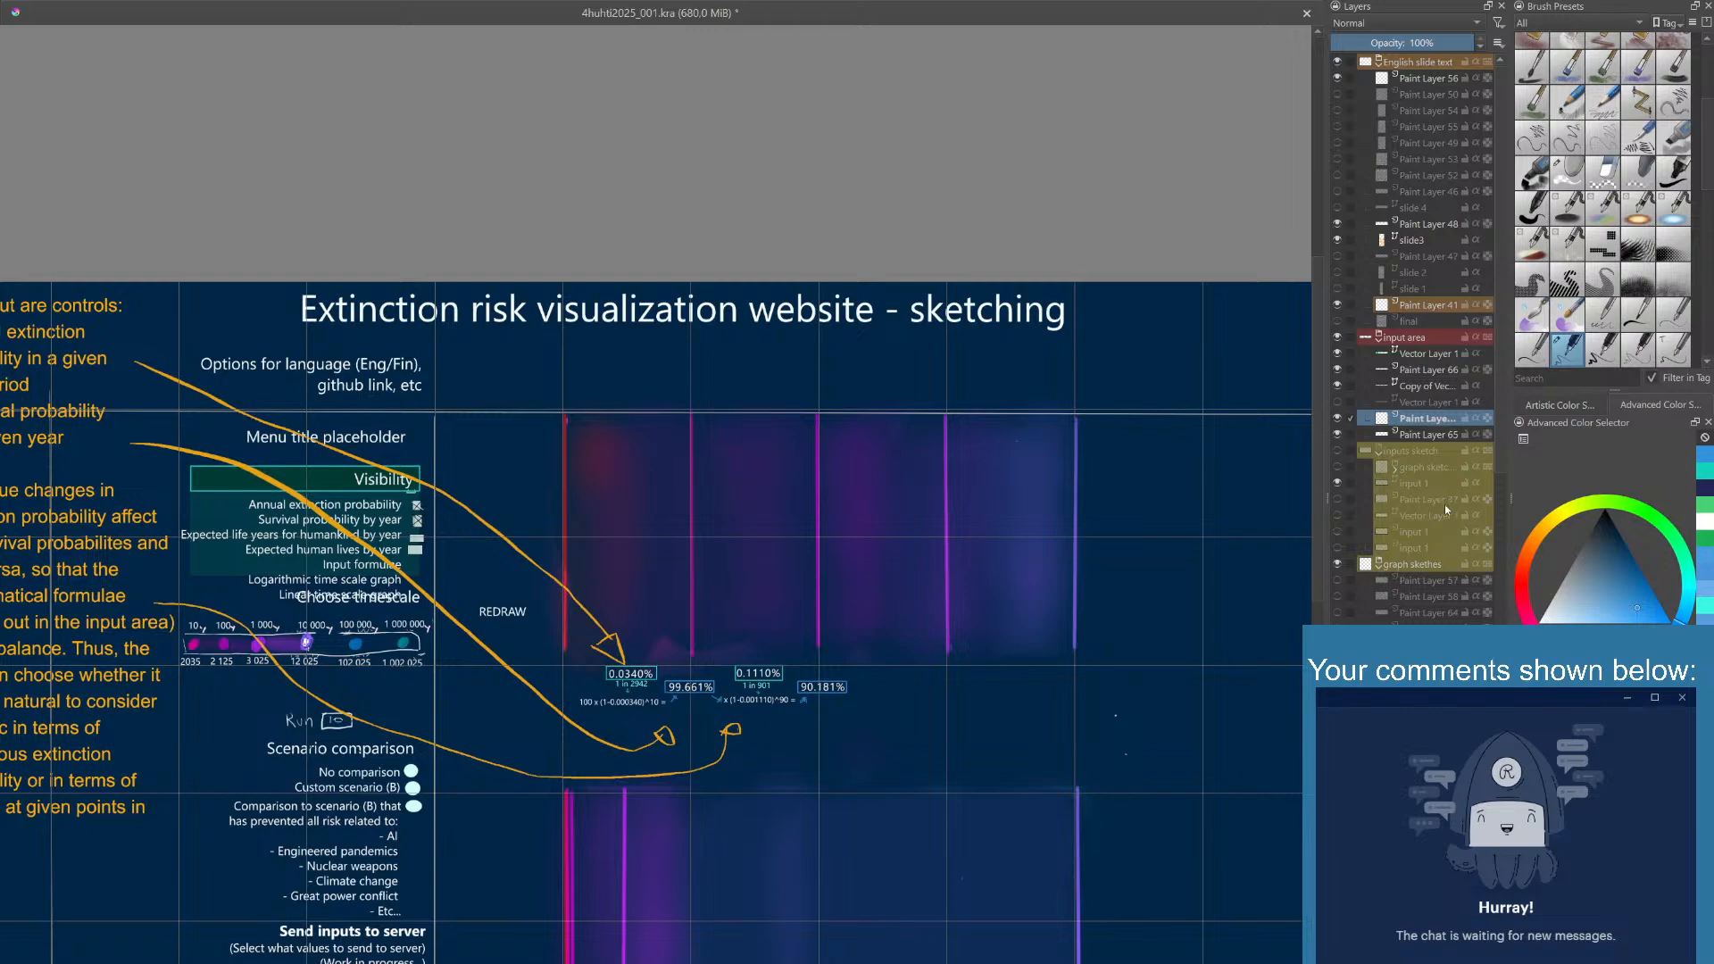
key("ctrl+e")
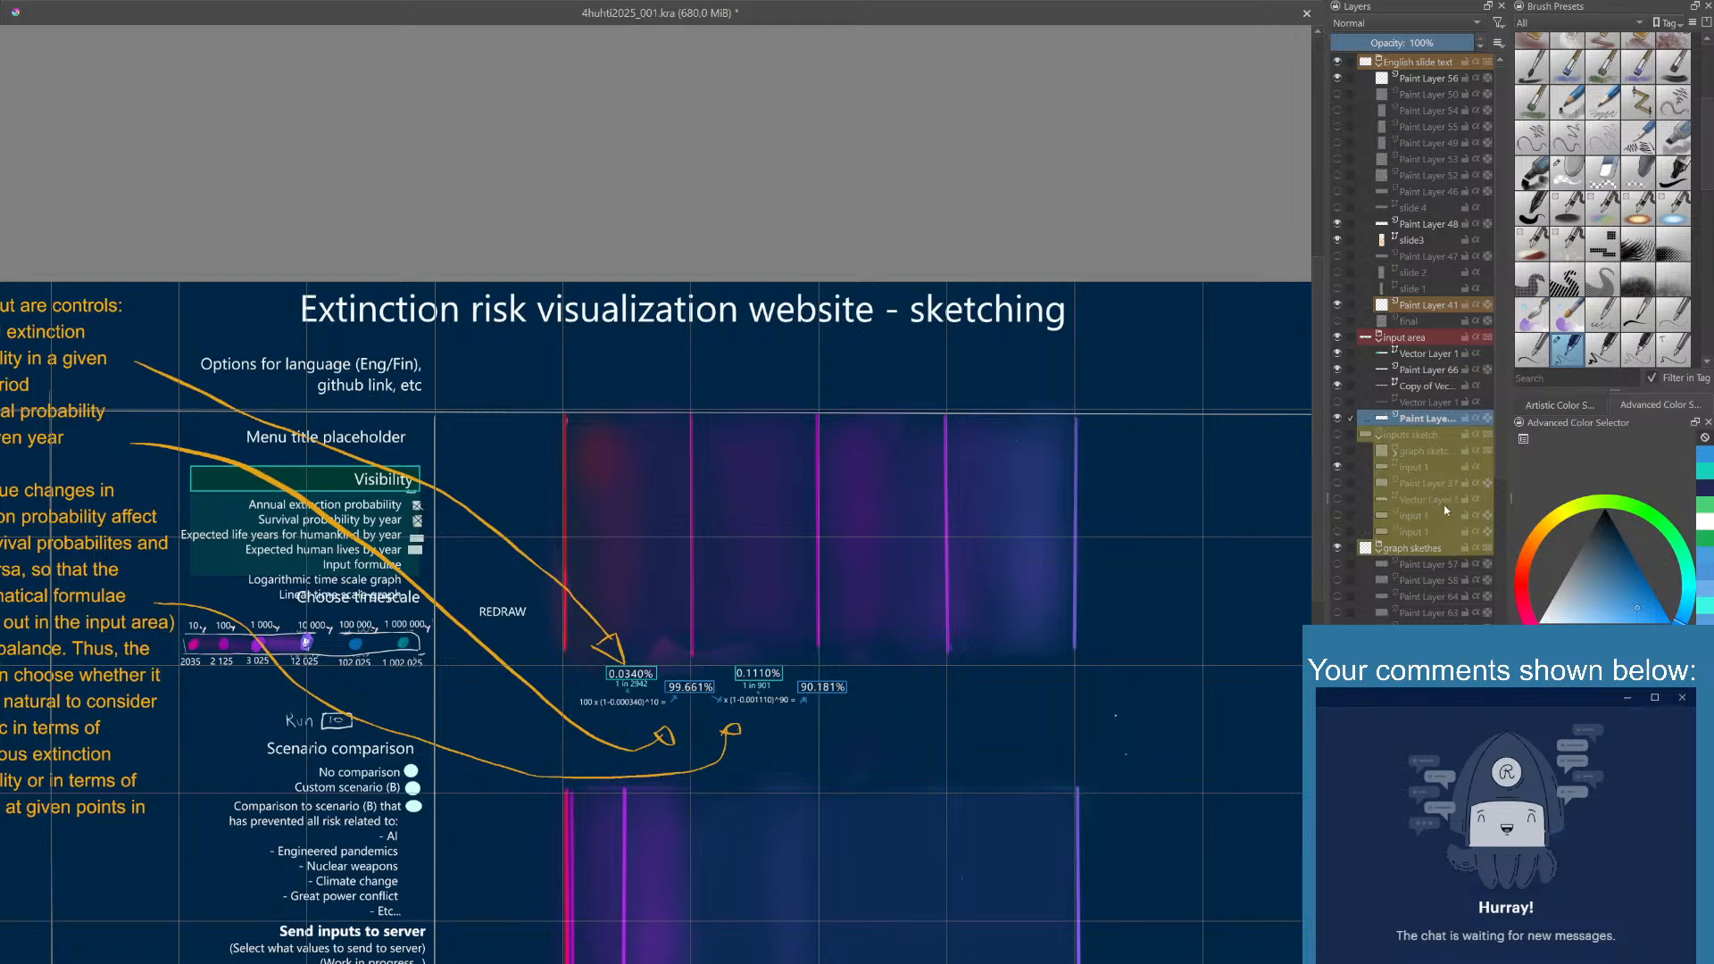
left_click(1417, 337)
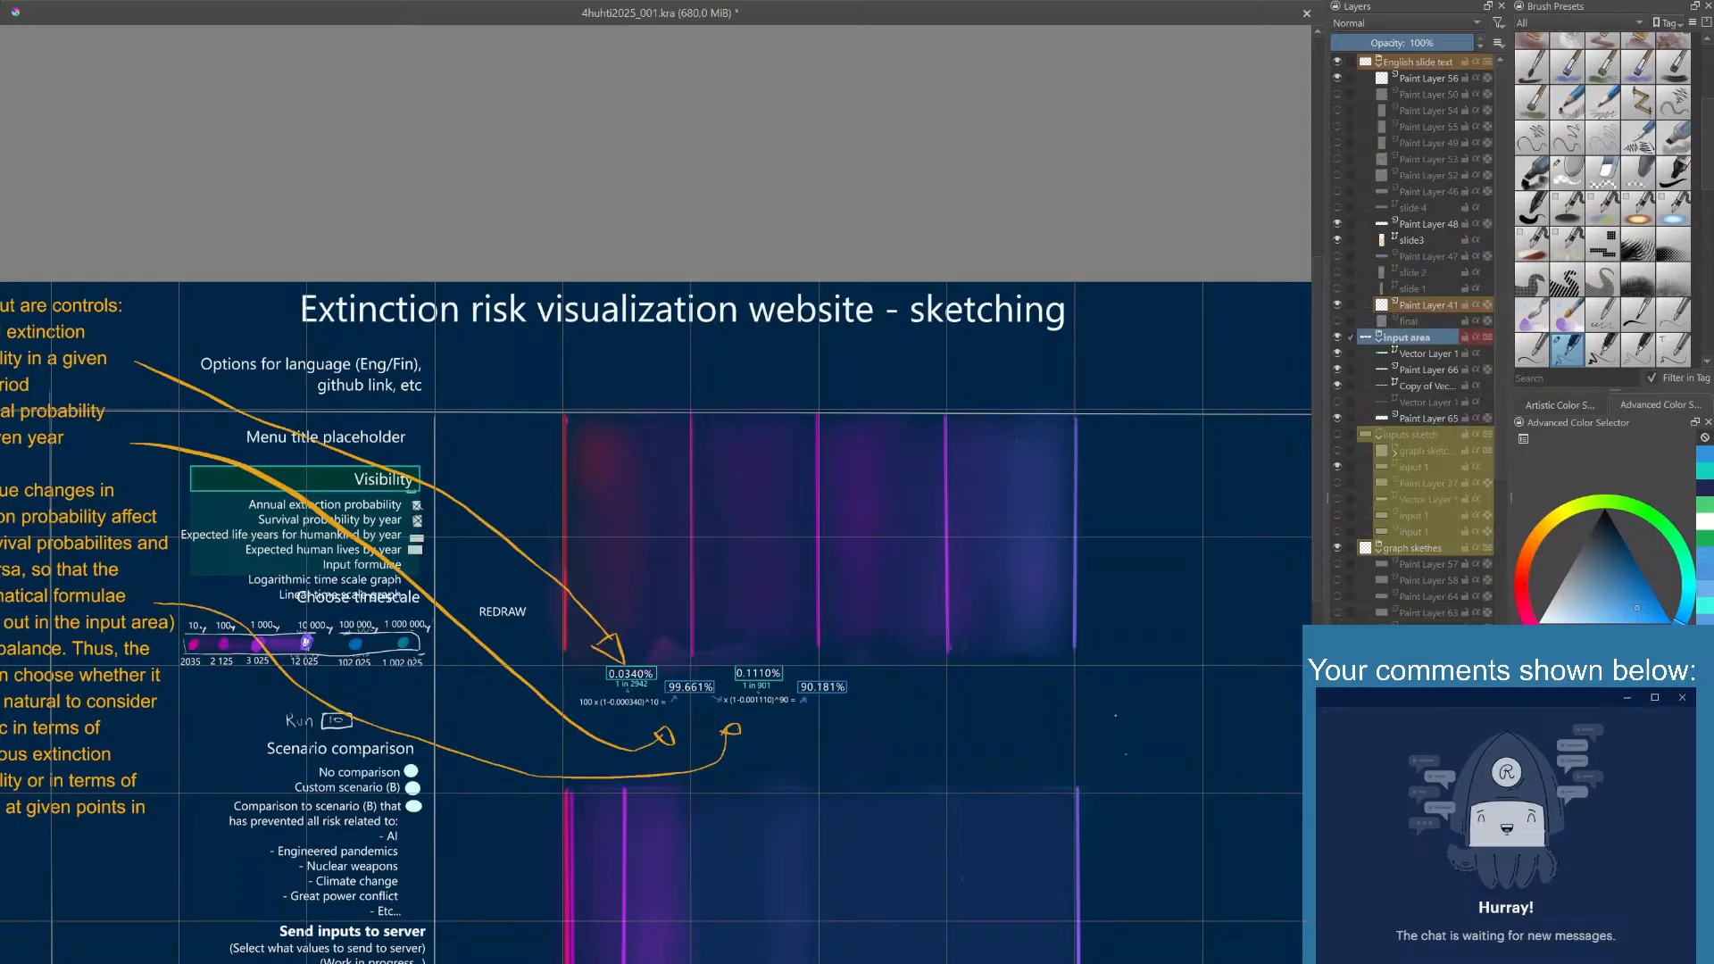
key("Insert")
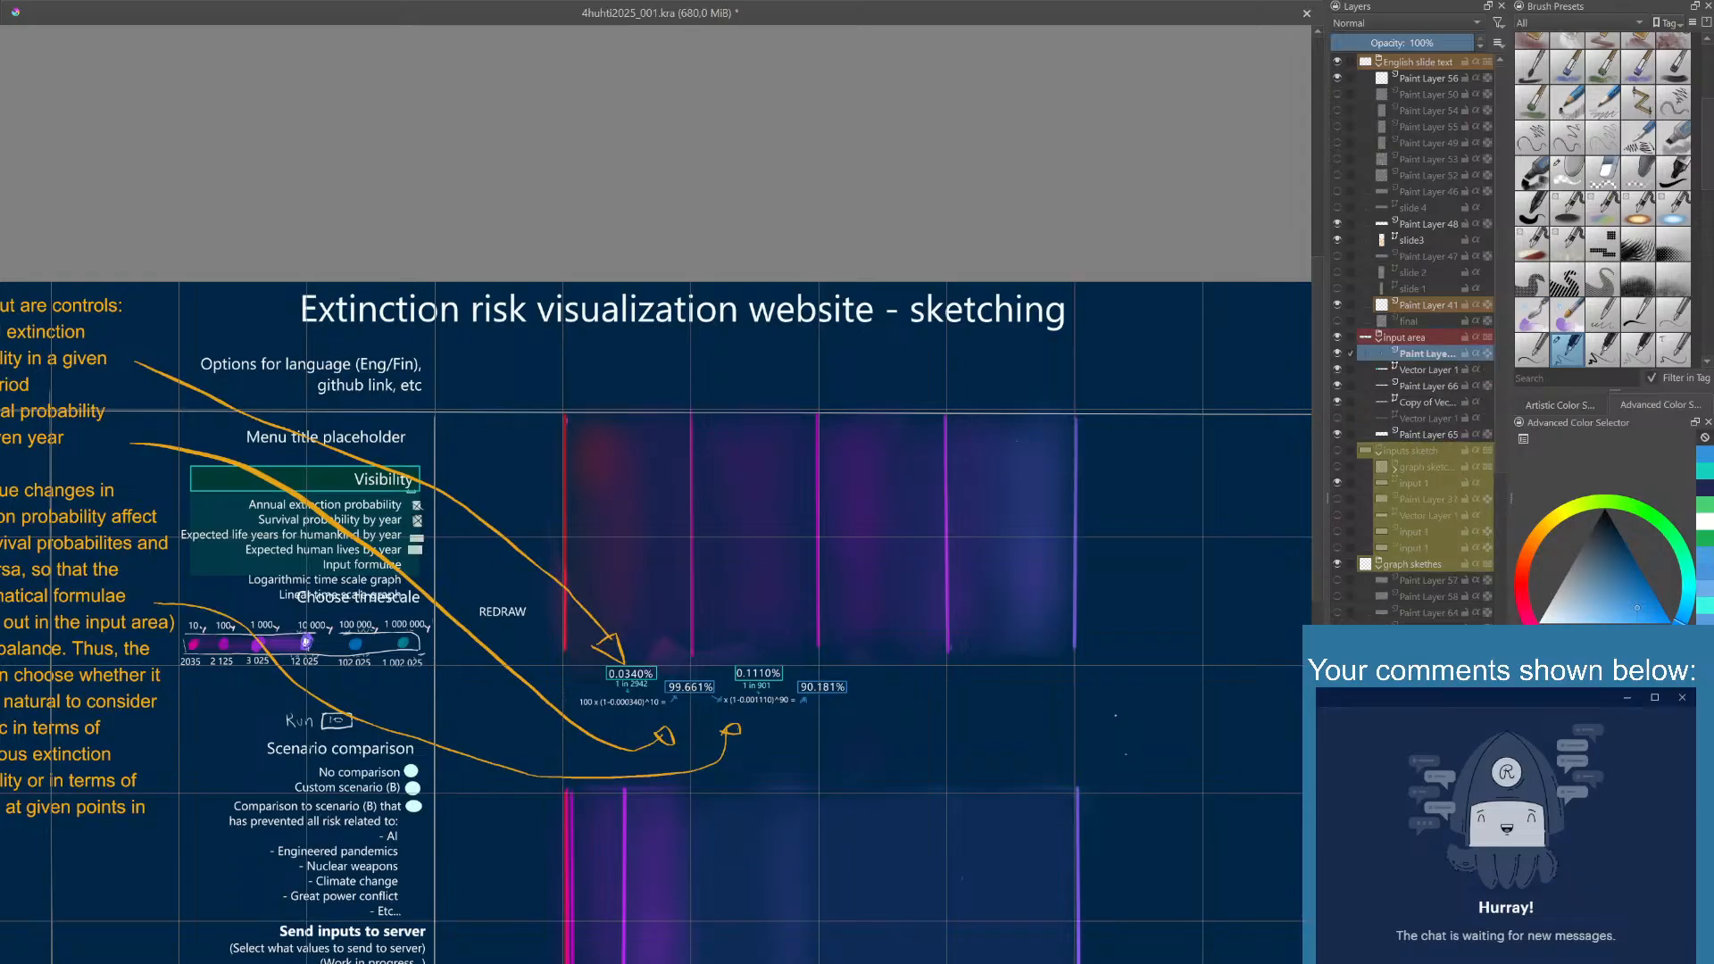
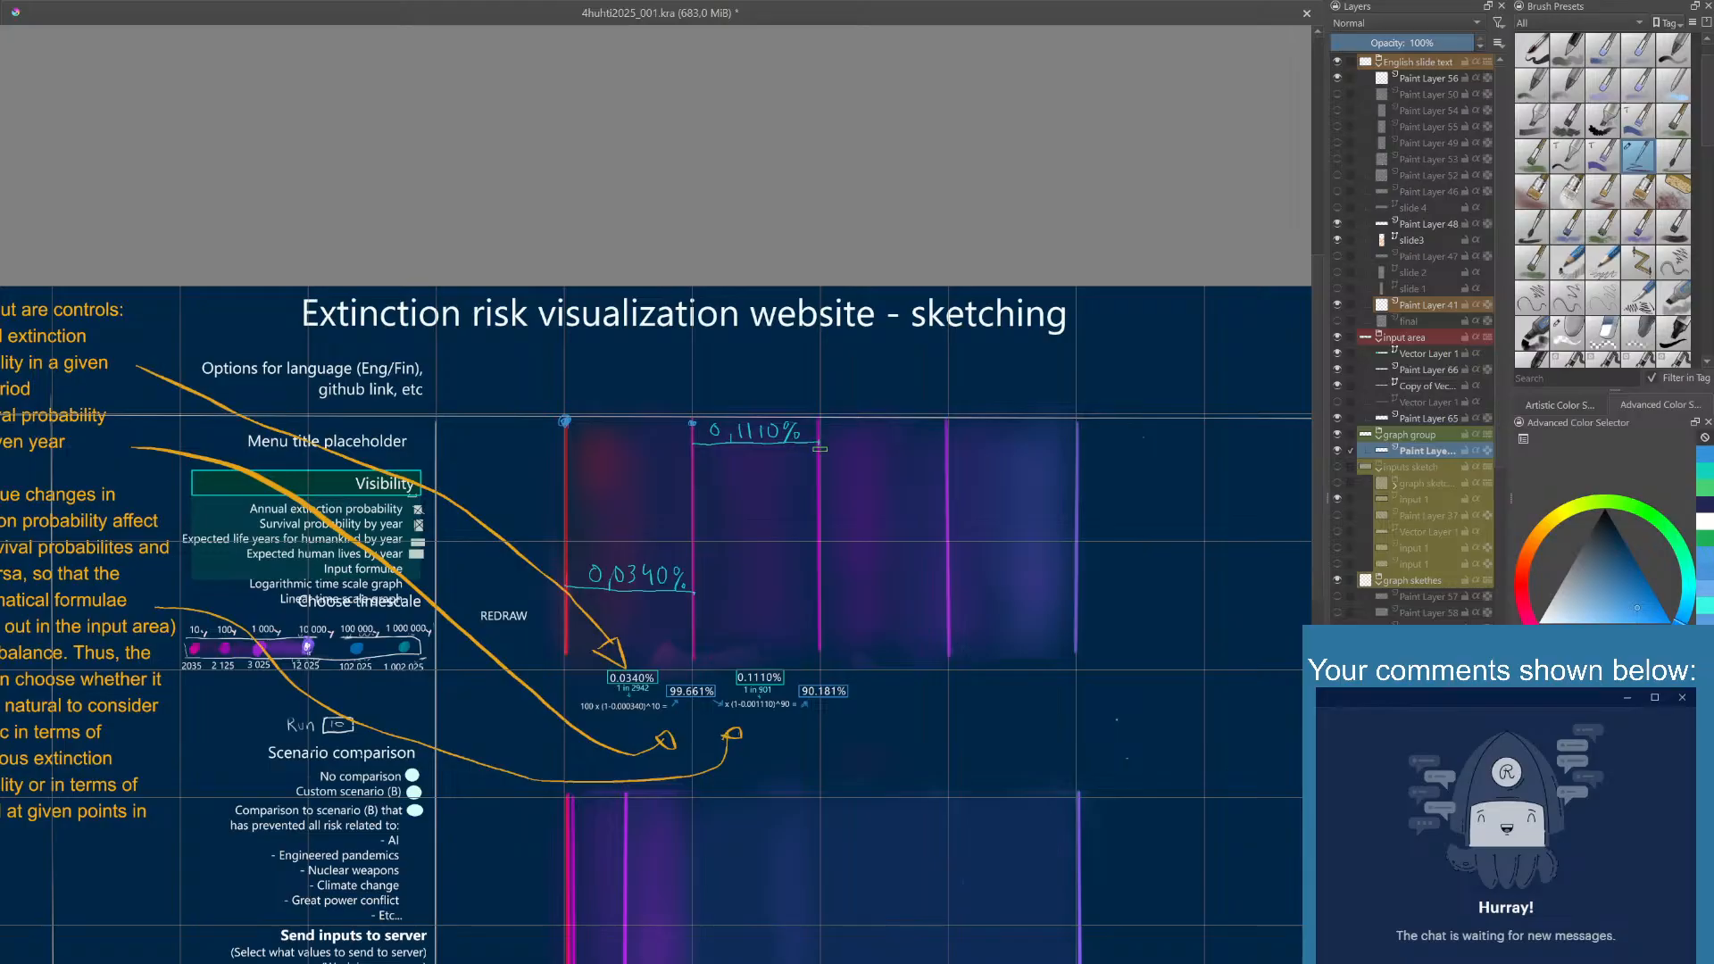
- Draw a blue point at the end of the 0,1110% line and a blue line joining the first two points along the graph's upper edge
left_click(819, 444)
key("ctrl+z")
left_click(819, 434)
key("ctrl+z")
left_click_drag(819, 443, 820, 443)
mouse_move(565, 421)
left_mouse_down()
mouse_move(706, 422)
mouse_move(824, 455)
mouse_move(700, 424)
left_mouse_up()
key("ctrl+z")
- Erase the handwritten 0,0340% and 0,1110% labels inside the graph
mouse_move(847, 476)
left_mouse_down()
mouse_move(807, 455)
mouse_move(798, 423)
left_mouse_up()
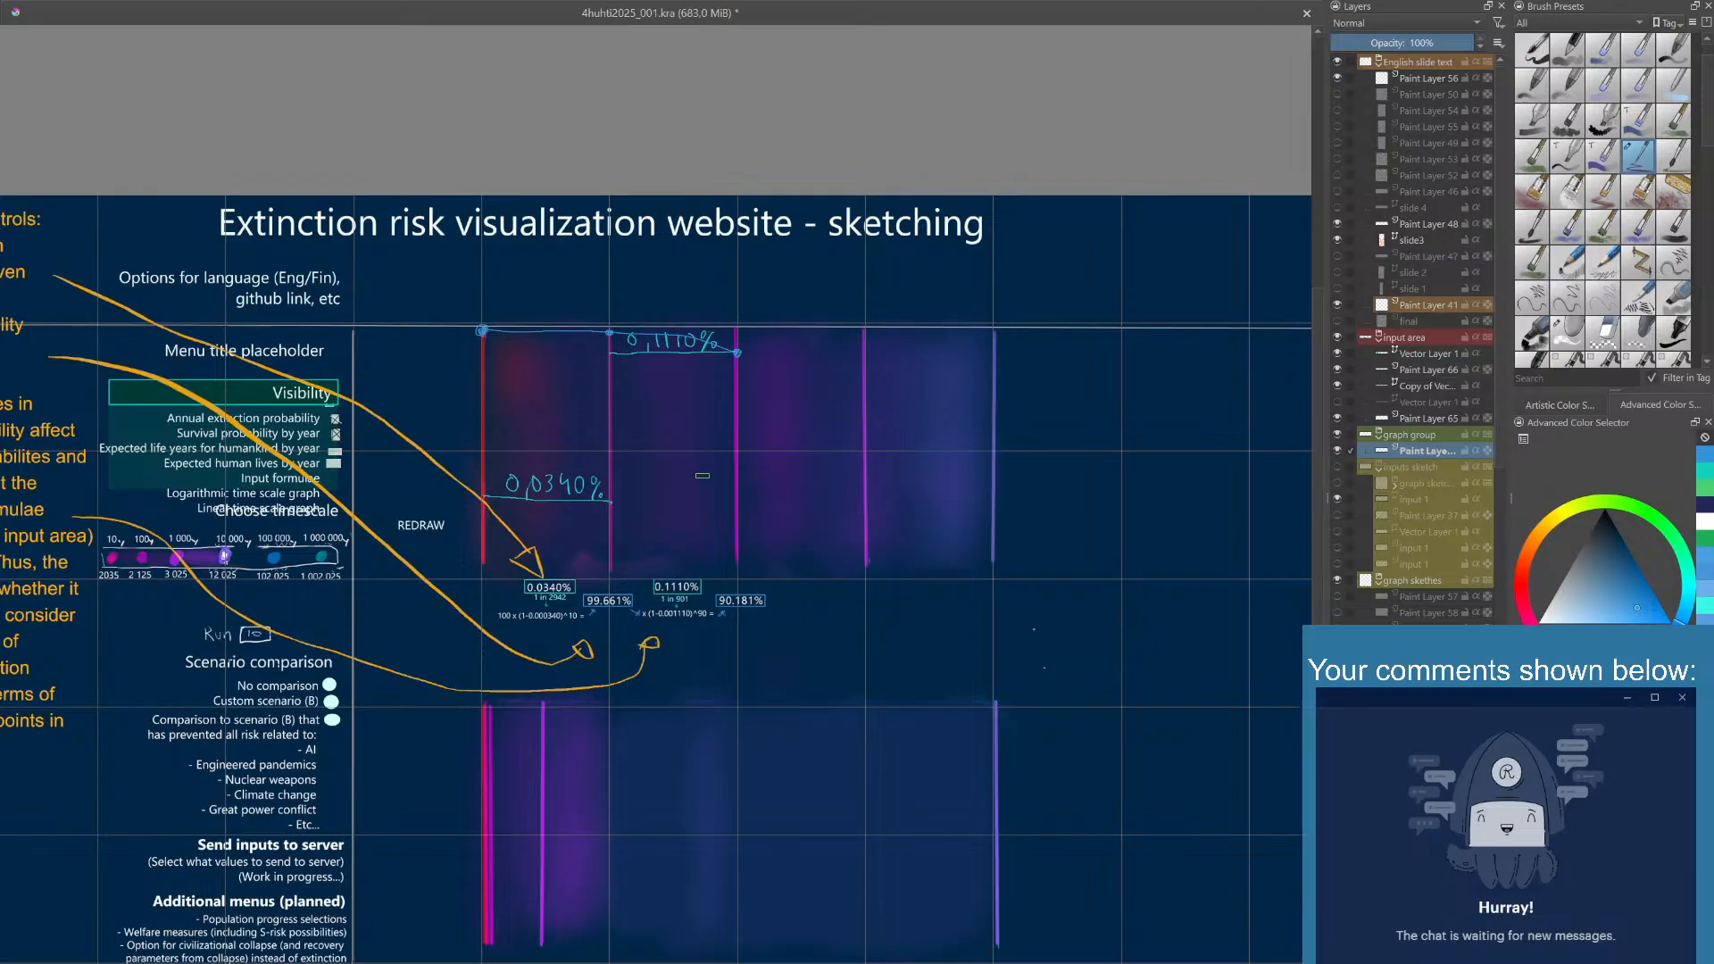
left_click_drag(716, 468, 726, 486)
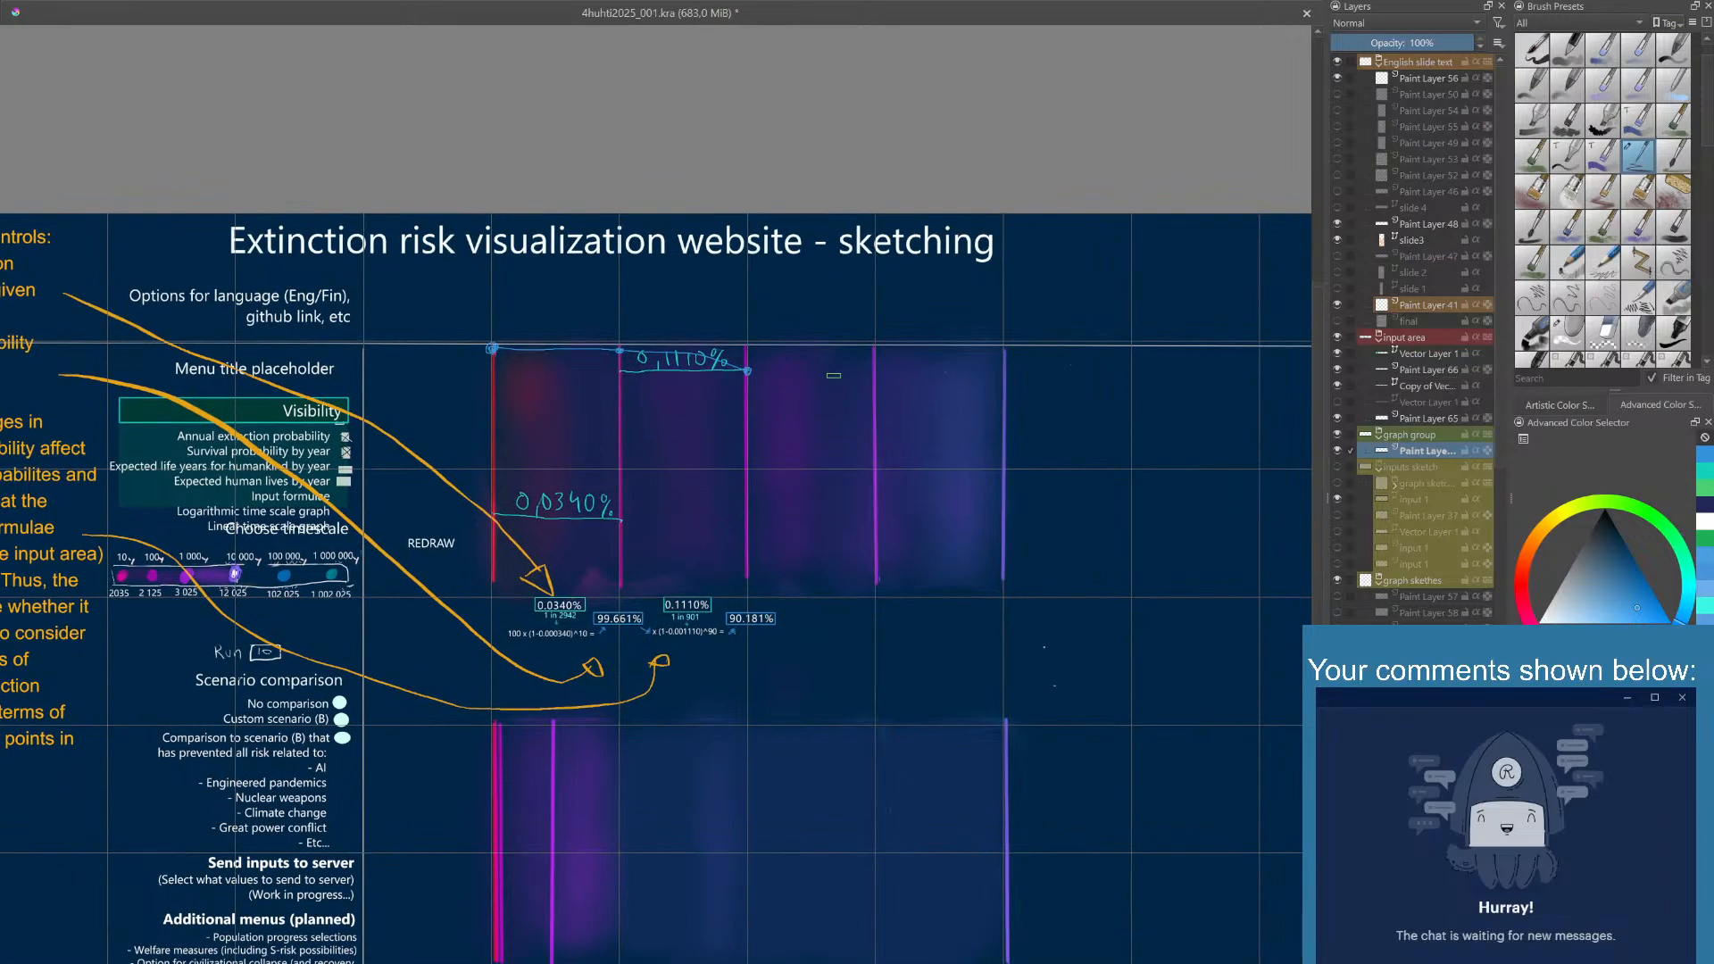
left_click_drag(686, 378, 686, 430)
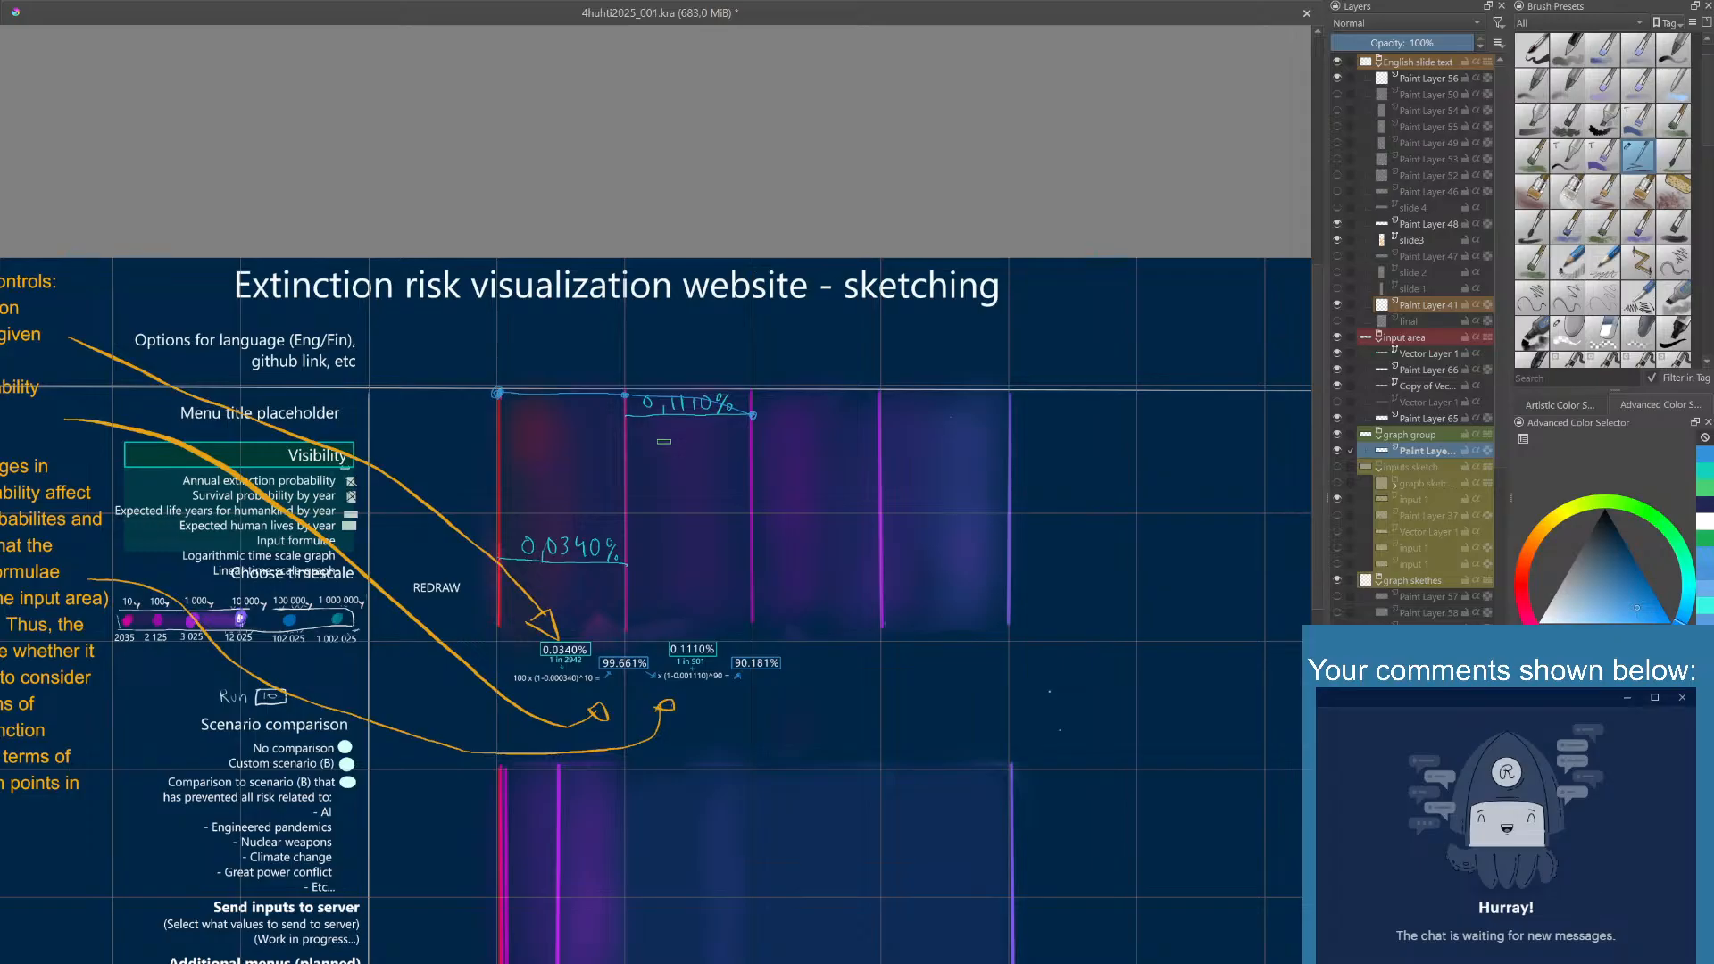
right_click(661, 454)
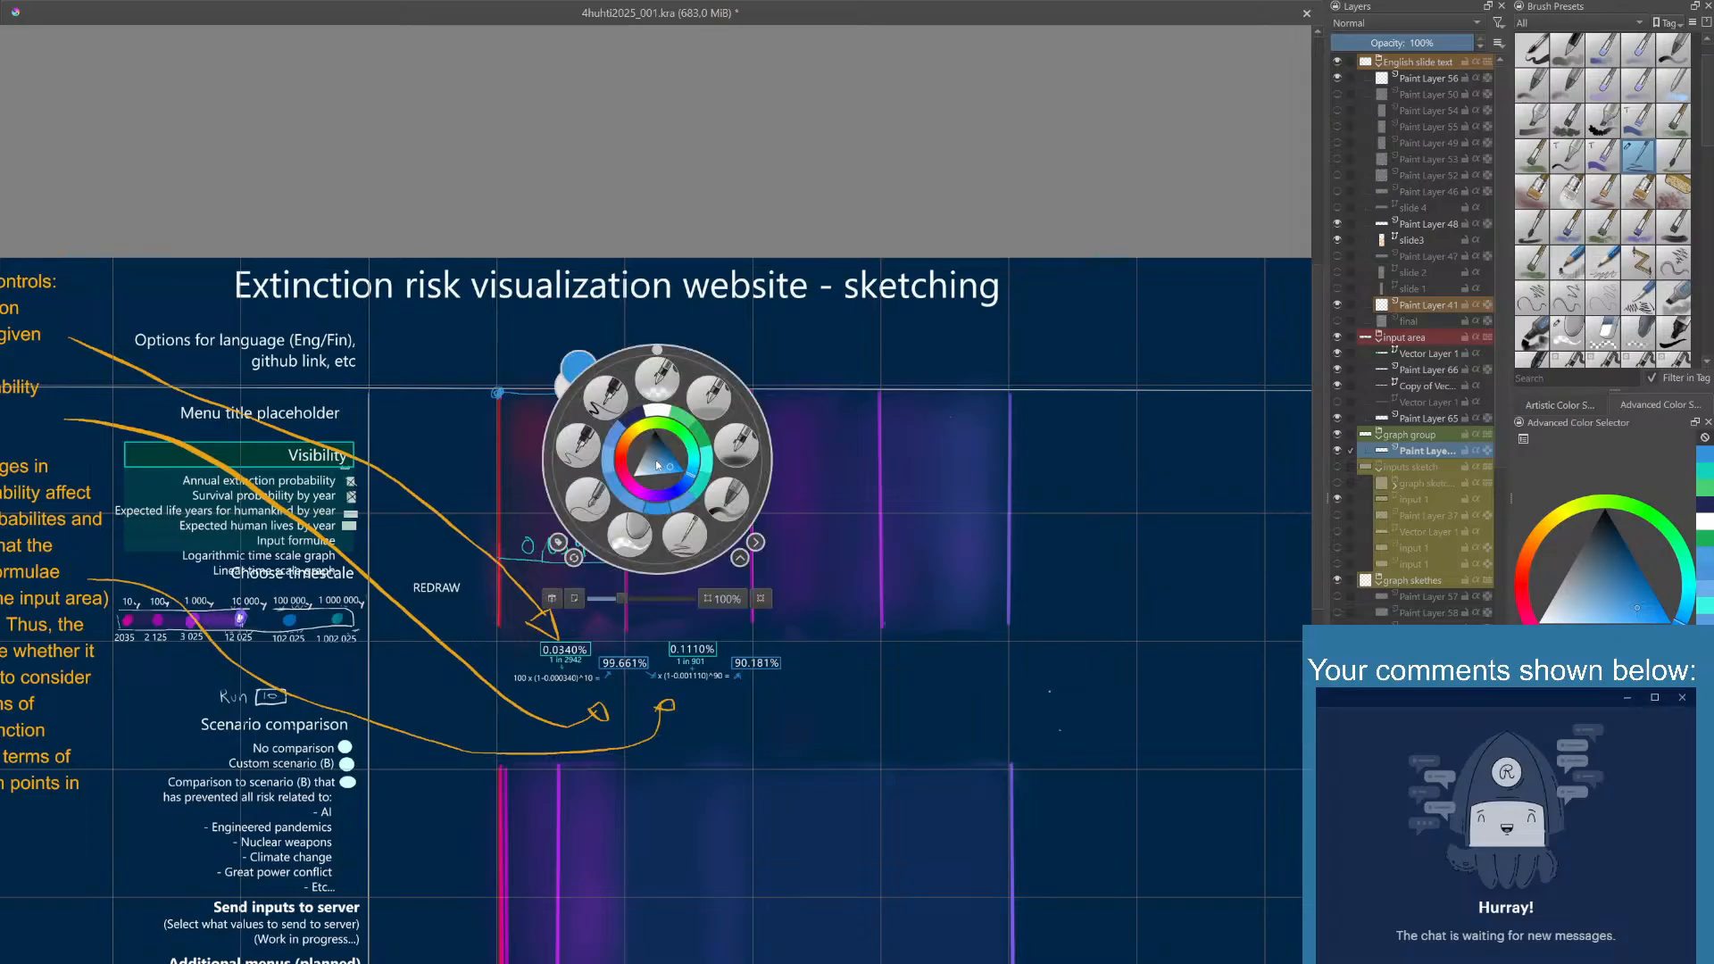
left_click(631, 534)
left_click(561, 536)
mouse_move(561, 536)
left_mouse_down()
mouse_move(608, 537)
mouse_move(522, 539)
left_mouse_up()
mouse_move(659, 404)
left_mouse_down()
mouse_move(724, 400)
mouse_move(647, 401)
left_mouse_up()
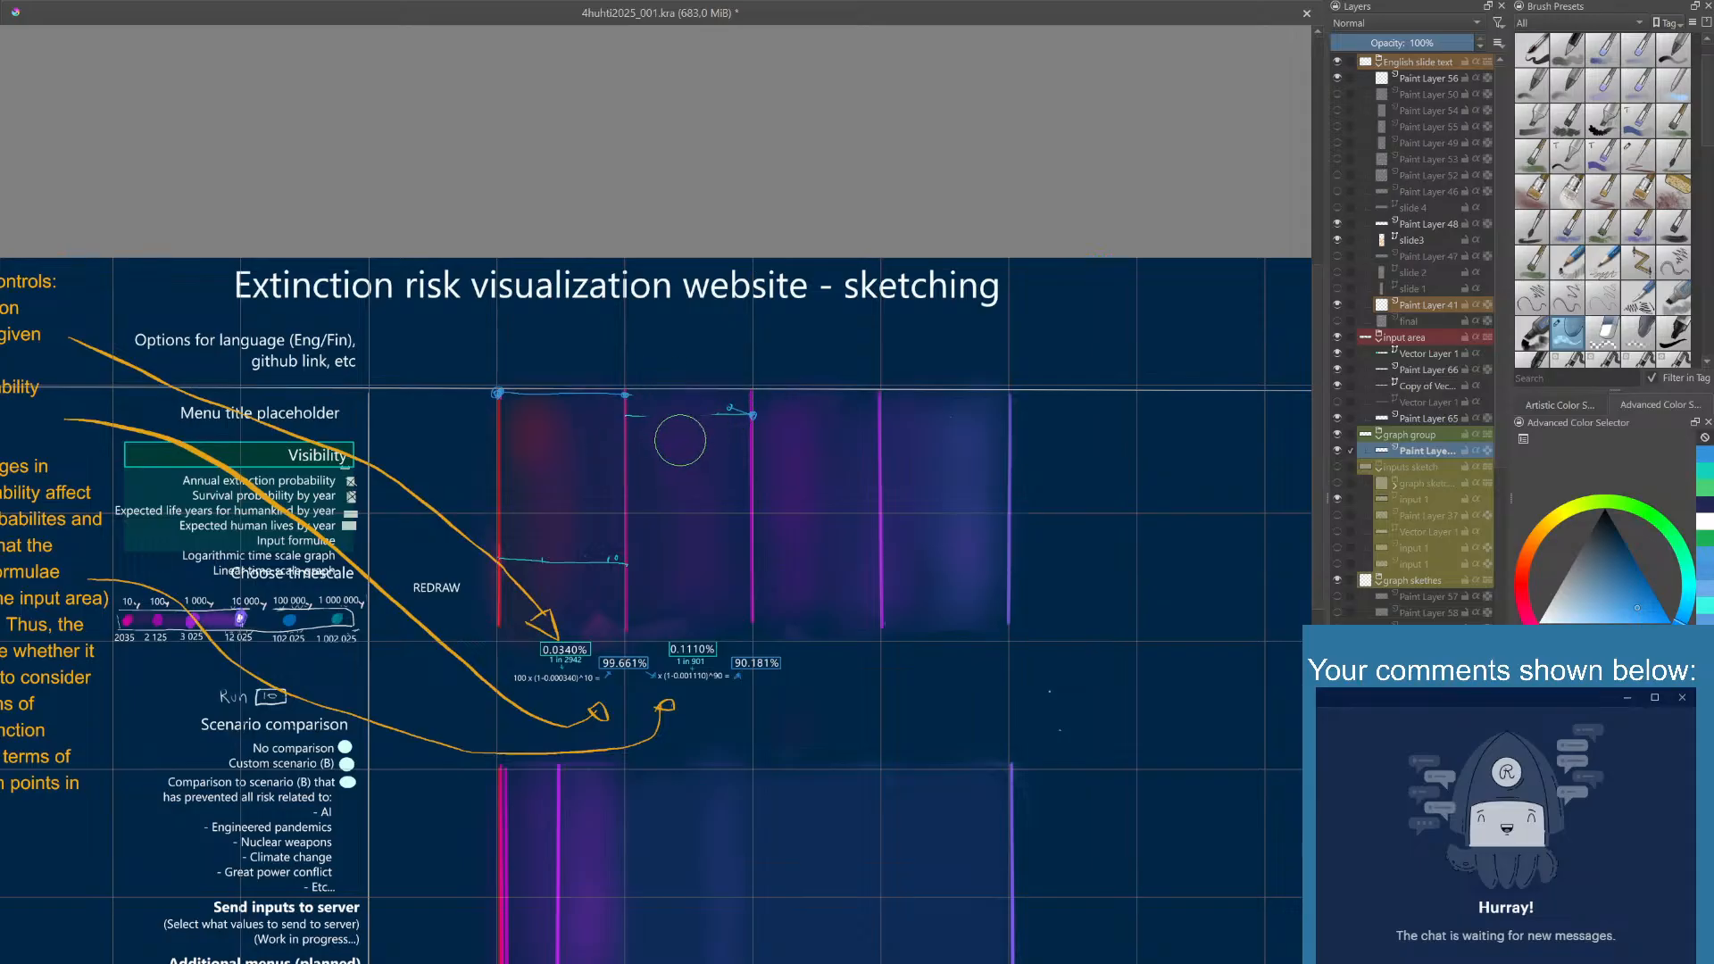
- Switch back to the drawing brush and handwrite 100% in blue above the graph's first point
right_click(679, 446)
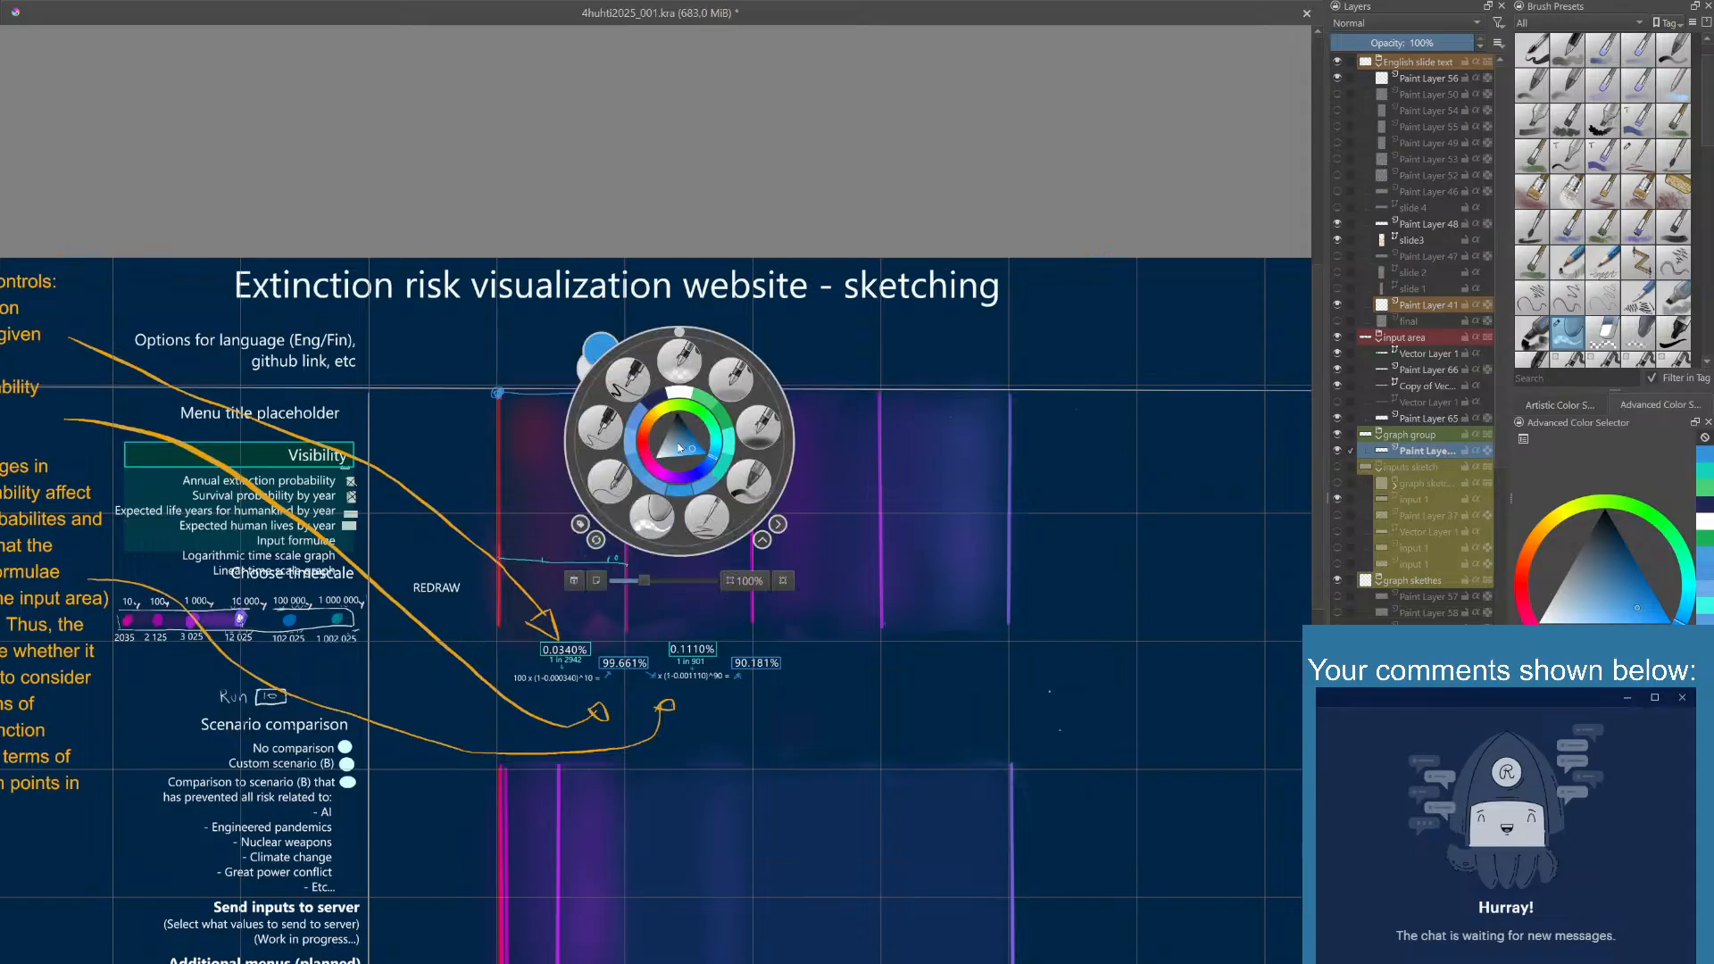
left_click(682, 494)
right_click(658, 456)
left_click(691, 527)
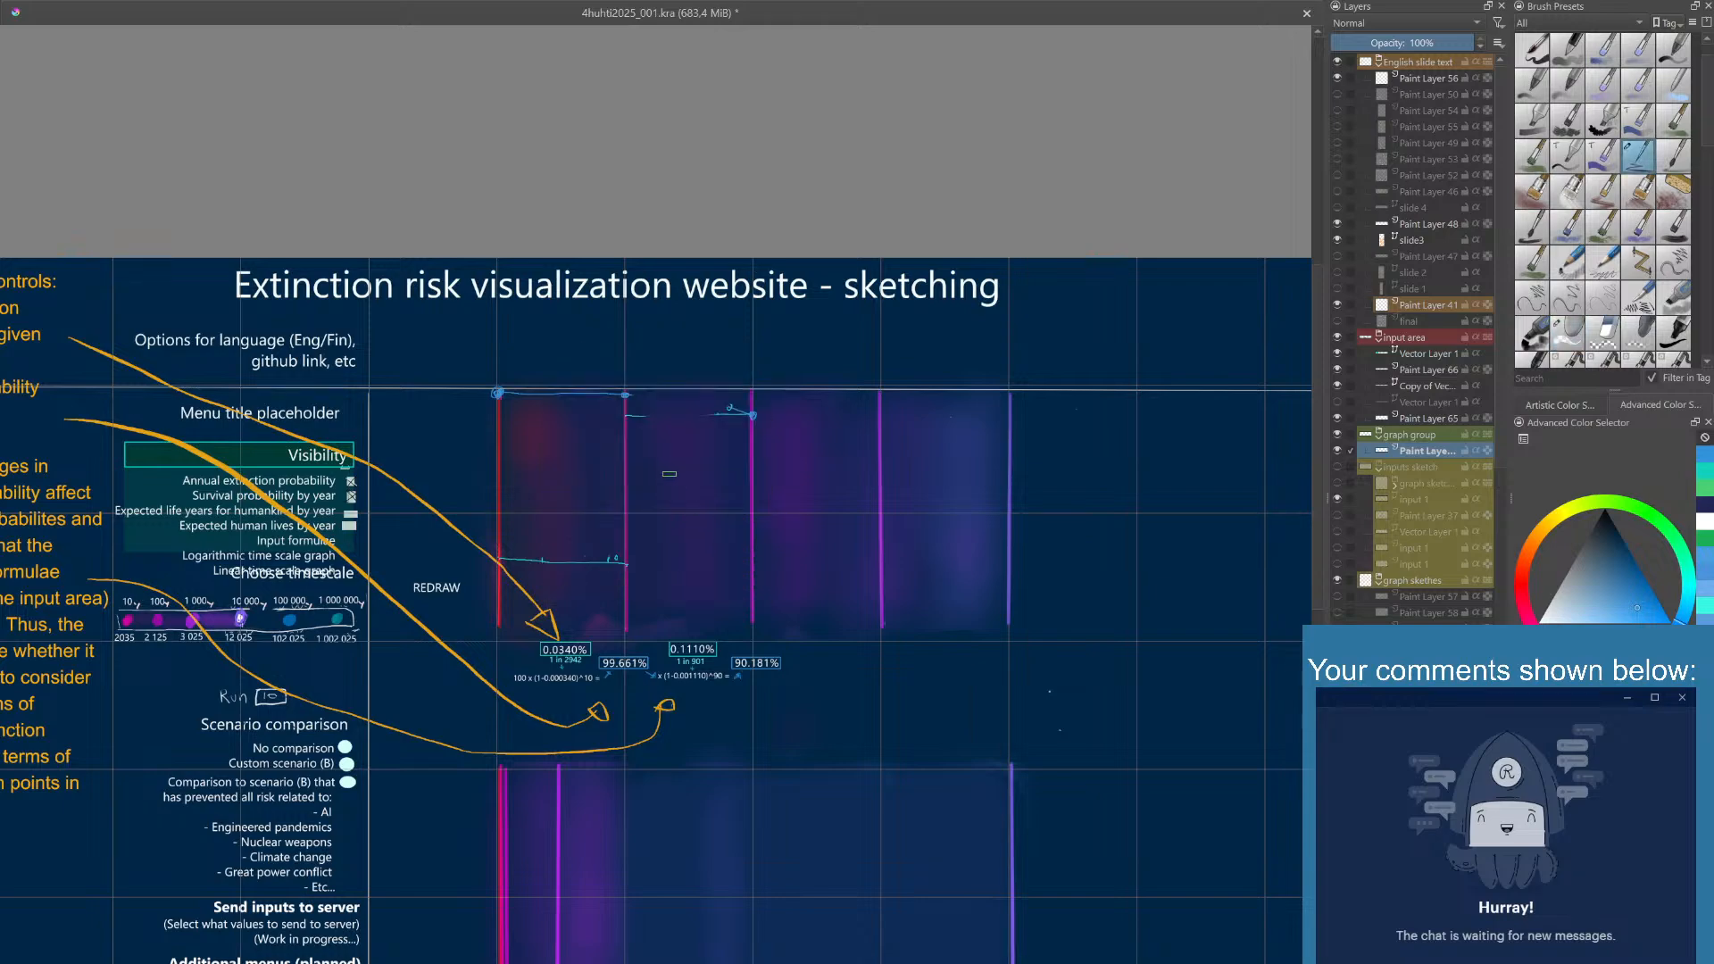
scroll(652, 452, "up", 2)
left_click_drag(650, 449, 699, 539)
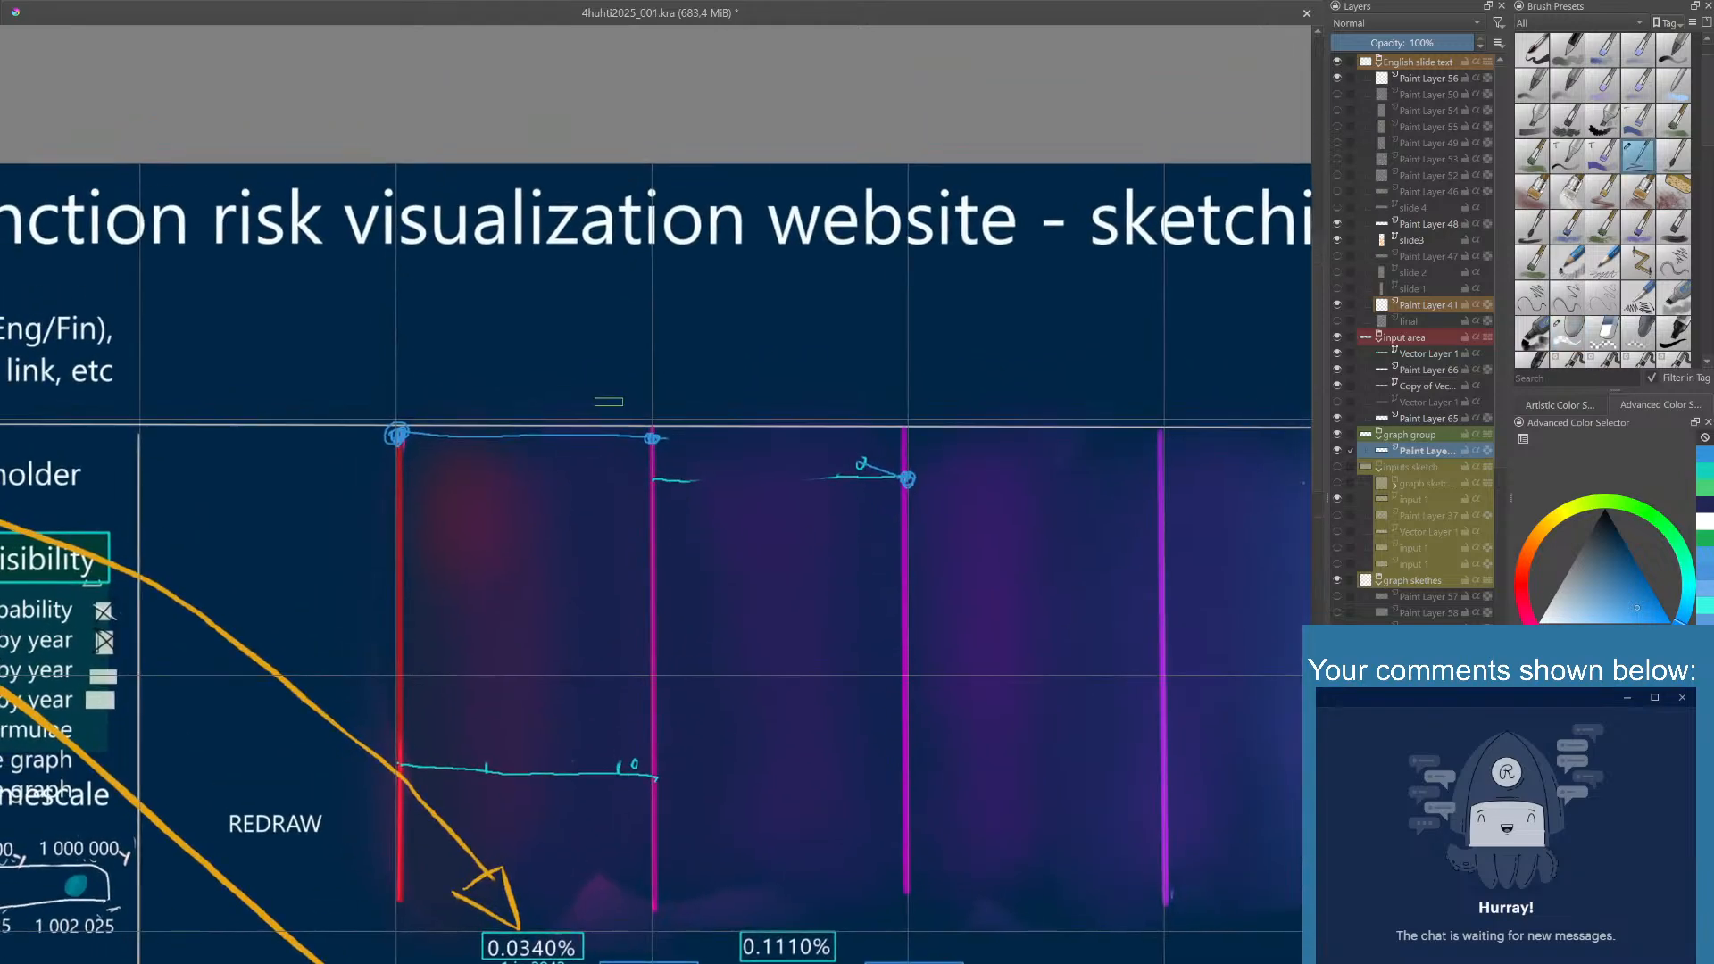
left_click_drag(423, 385, 462, 408)
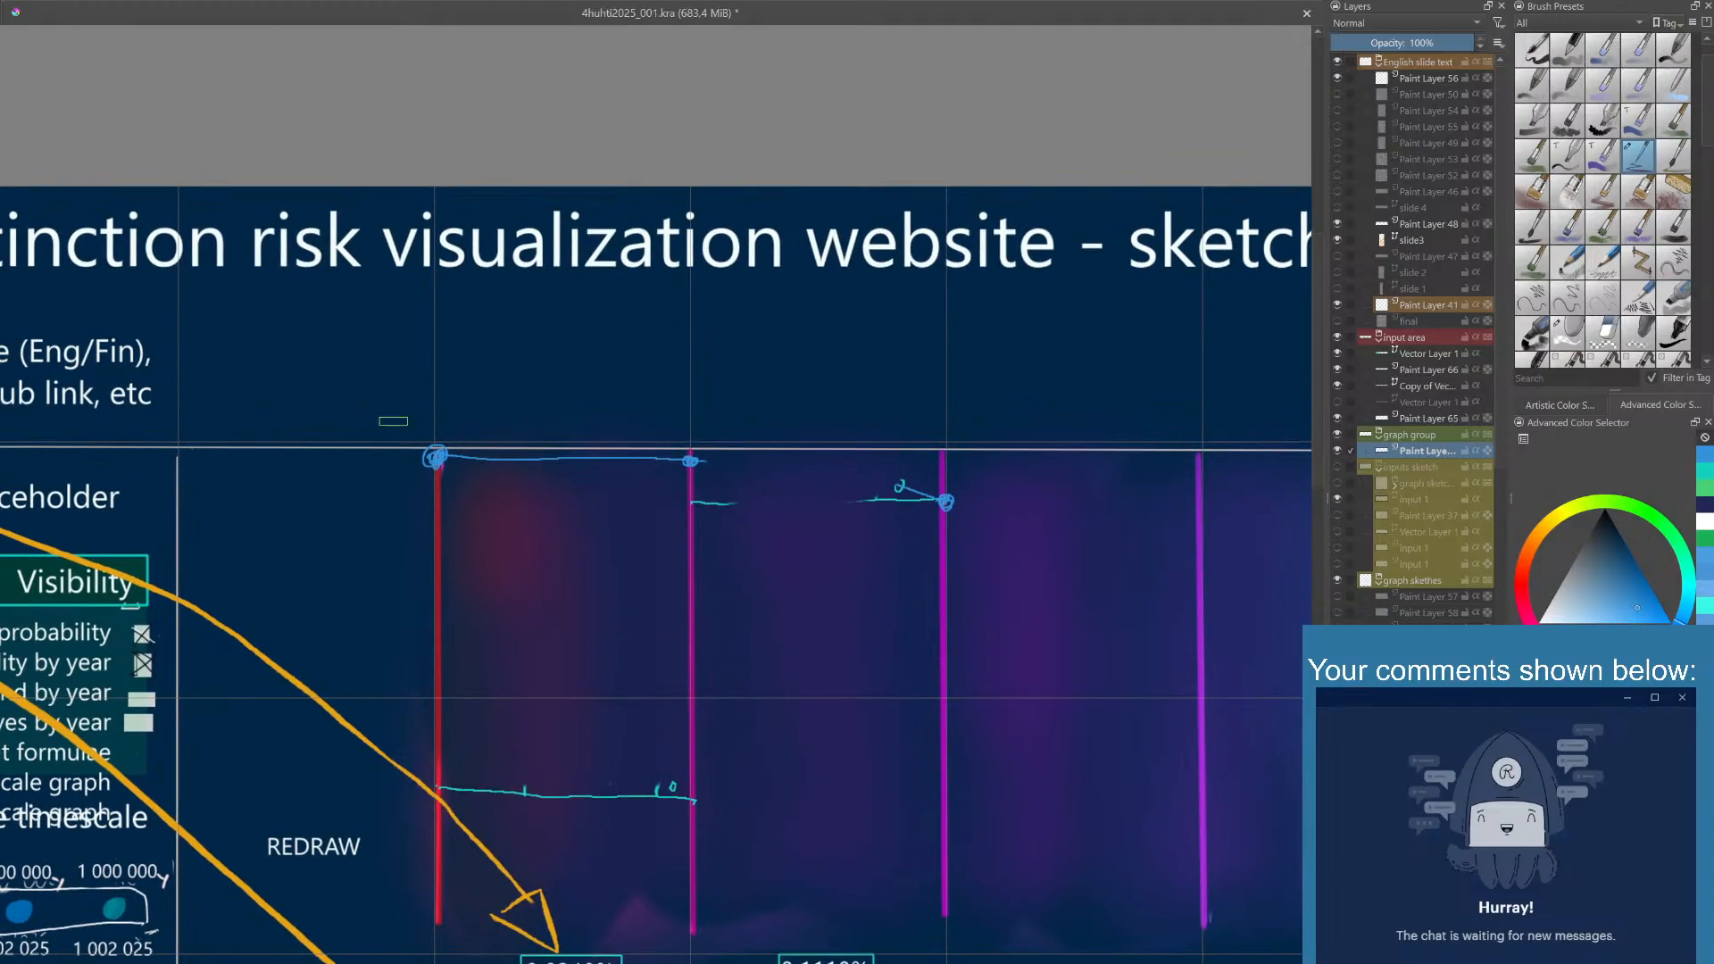
mouse_move(407, 413)
left_mouse_down()
mouse_move(410, 430)
mouse_move(408, 413)
left_mouse_up()
left_click_drag(420, 413, 421, 411)
left_click_drag(436, 409, 438, 434)
- Handwrite 99,661% in blue above the graph's second point and draw a box around it
mouse_move(667, 423)
left_mouse_down()
mouse_move(663, 440)
mouse_move(655, 356)
left_mouse_up()
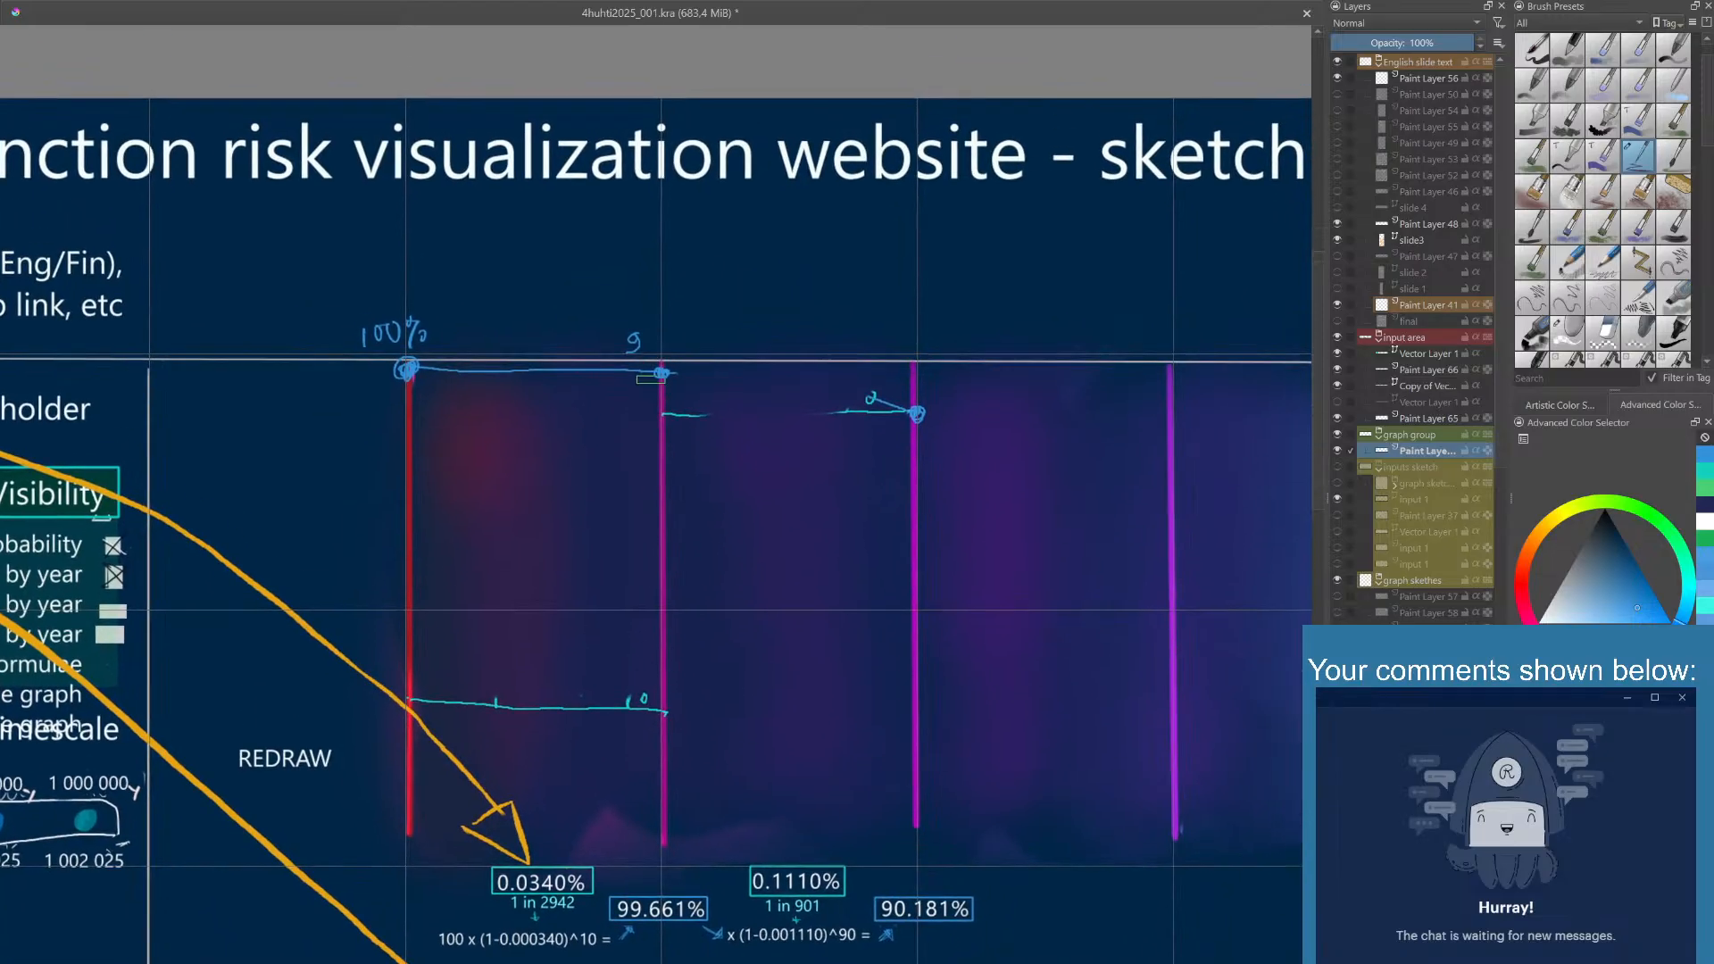
key("ctrl+z")
left_click_drag(612, 338, 649, 345)
mouse_move(661, 328)
left_mouse_down()
mouse_move(656, 298)
mouse_move(658, 319)
left_mouse_up()
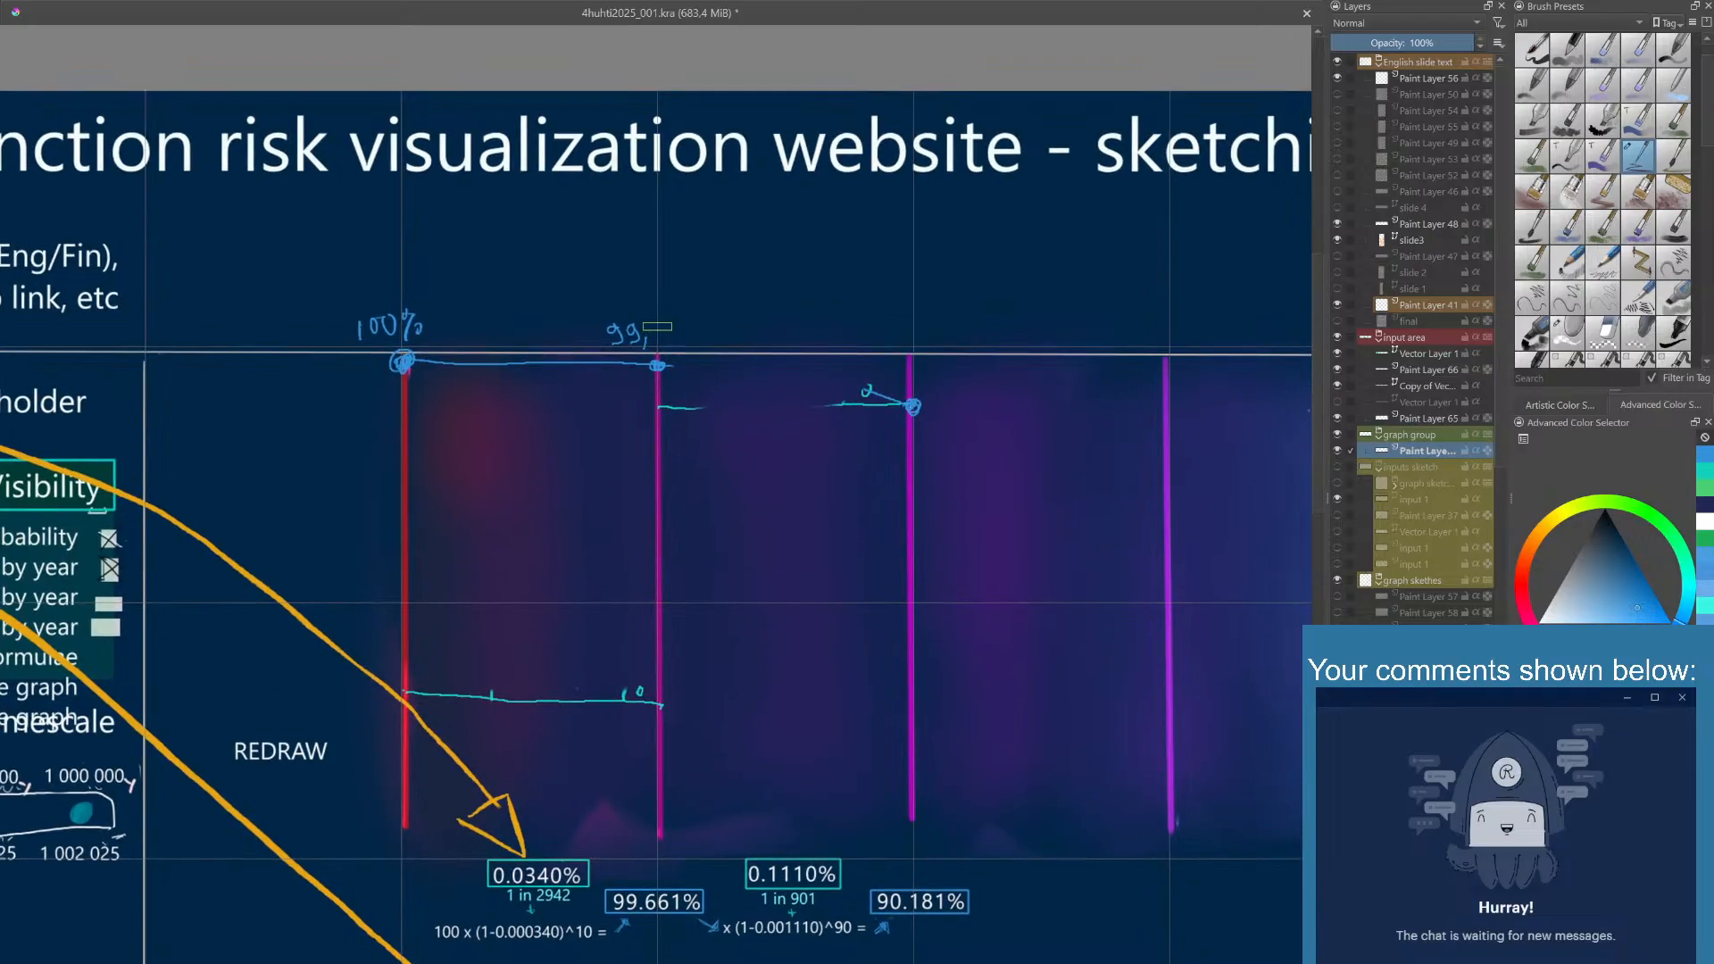
mouse_move(666, 321)
left_mouse_down()
mouse_move(684, 343)
mouse_move(693, 324)
left_mouse_up()
left_click_drag(786, 418, 766, 409)
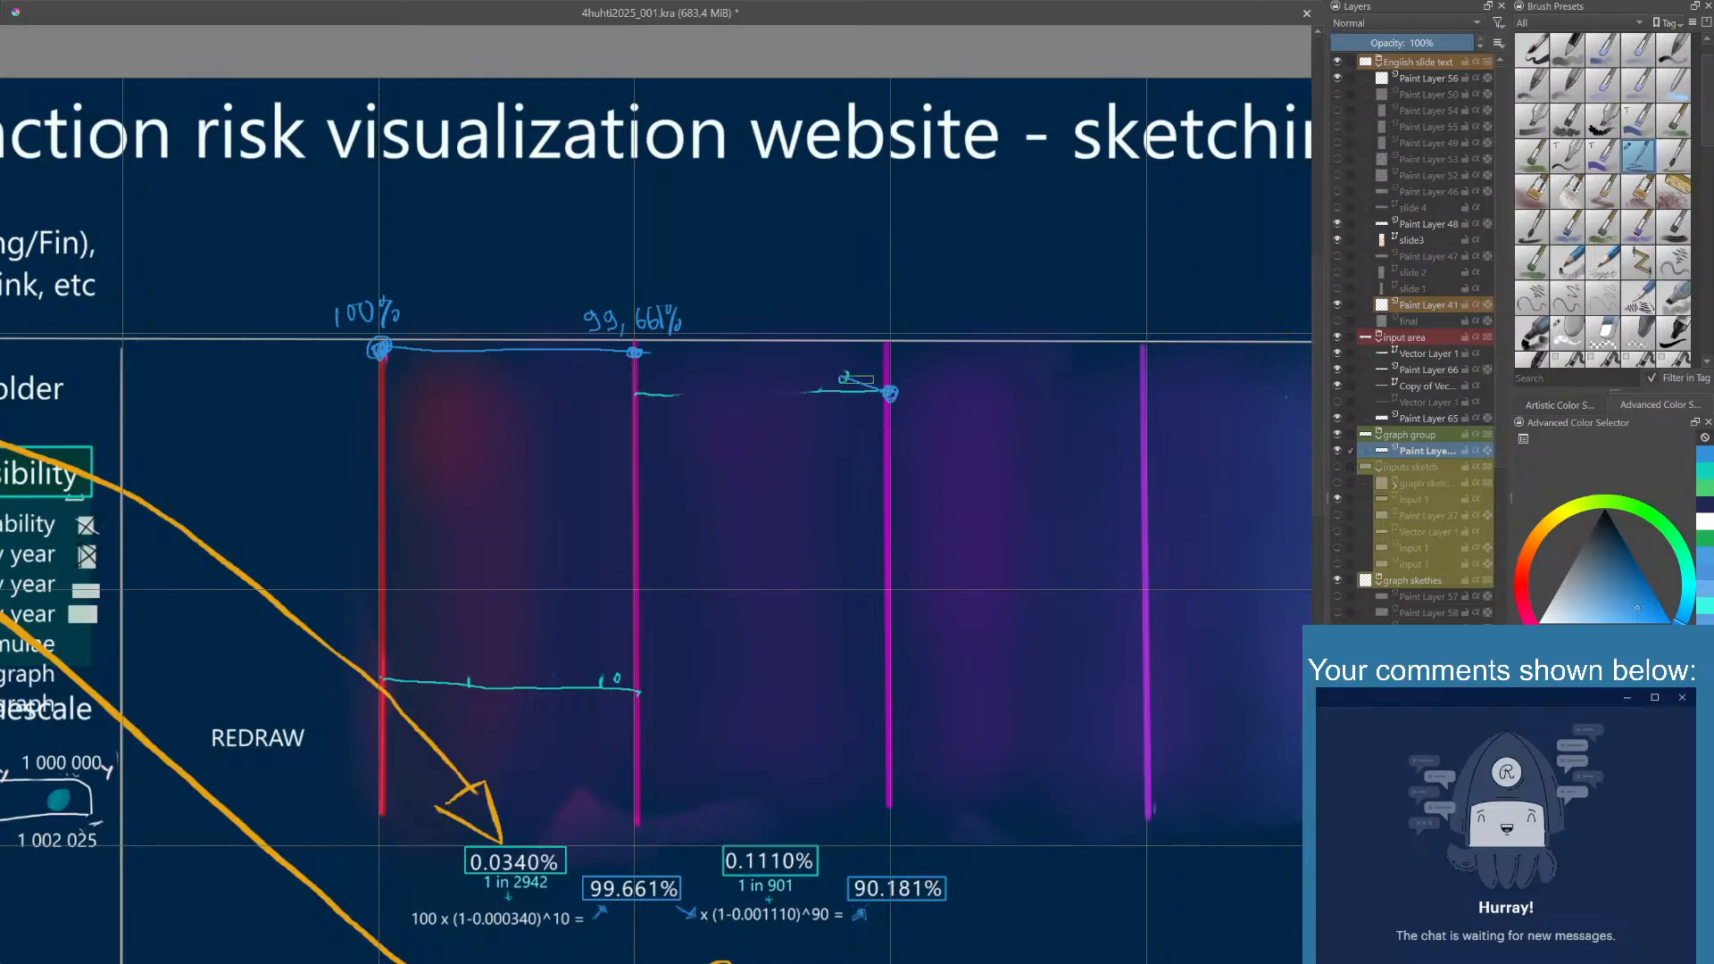
mouse_move(861, 359)
left_mouse_down()
mouse_move(861, 344)
mouse_move(878, 375)
left_mouse_up()
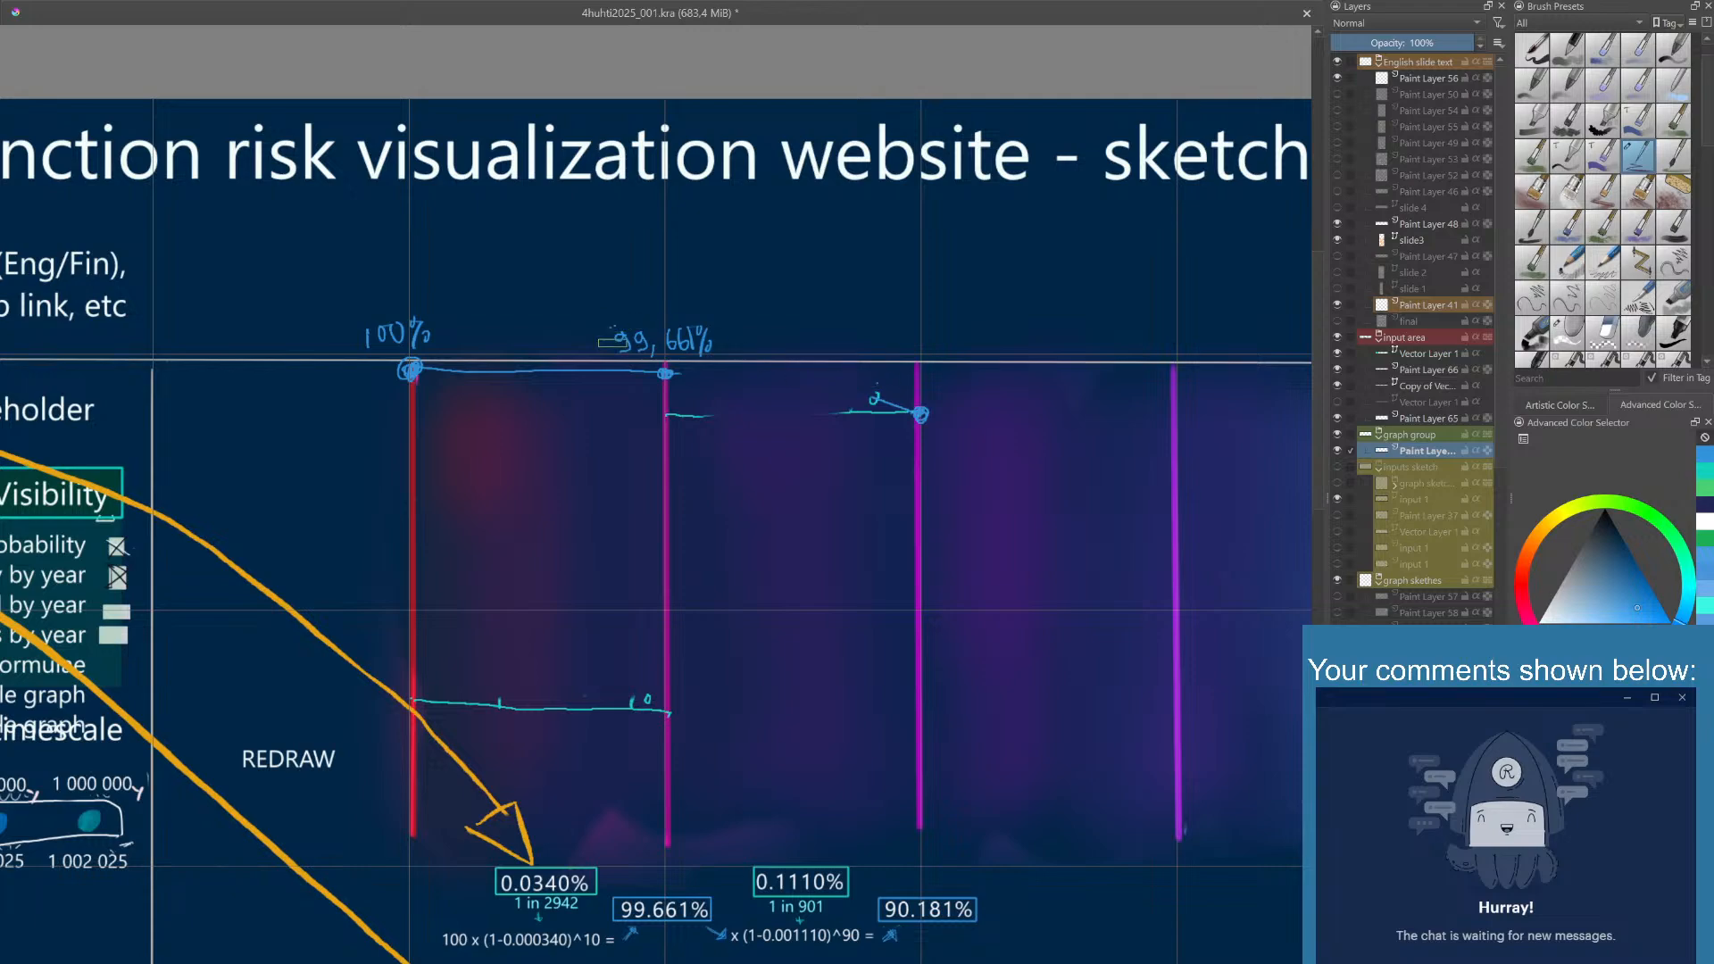
mouse_move(638, 363)
left_mouse_down()
mouse_move(607, 348)
mouse_move(604, 323)
mouse_move(718, 315)
mouse_move(708, 365)
left_mouse_up()
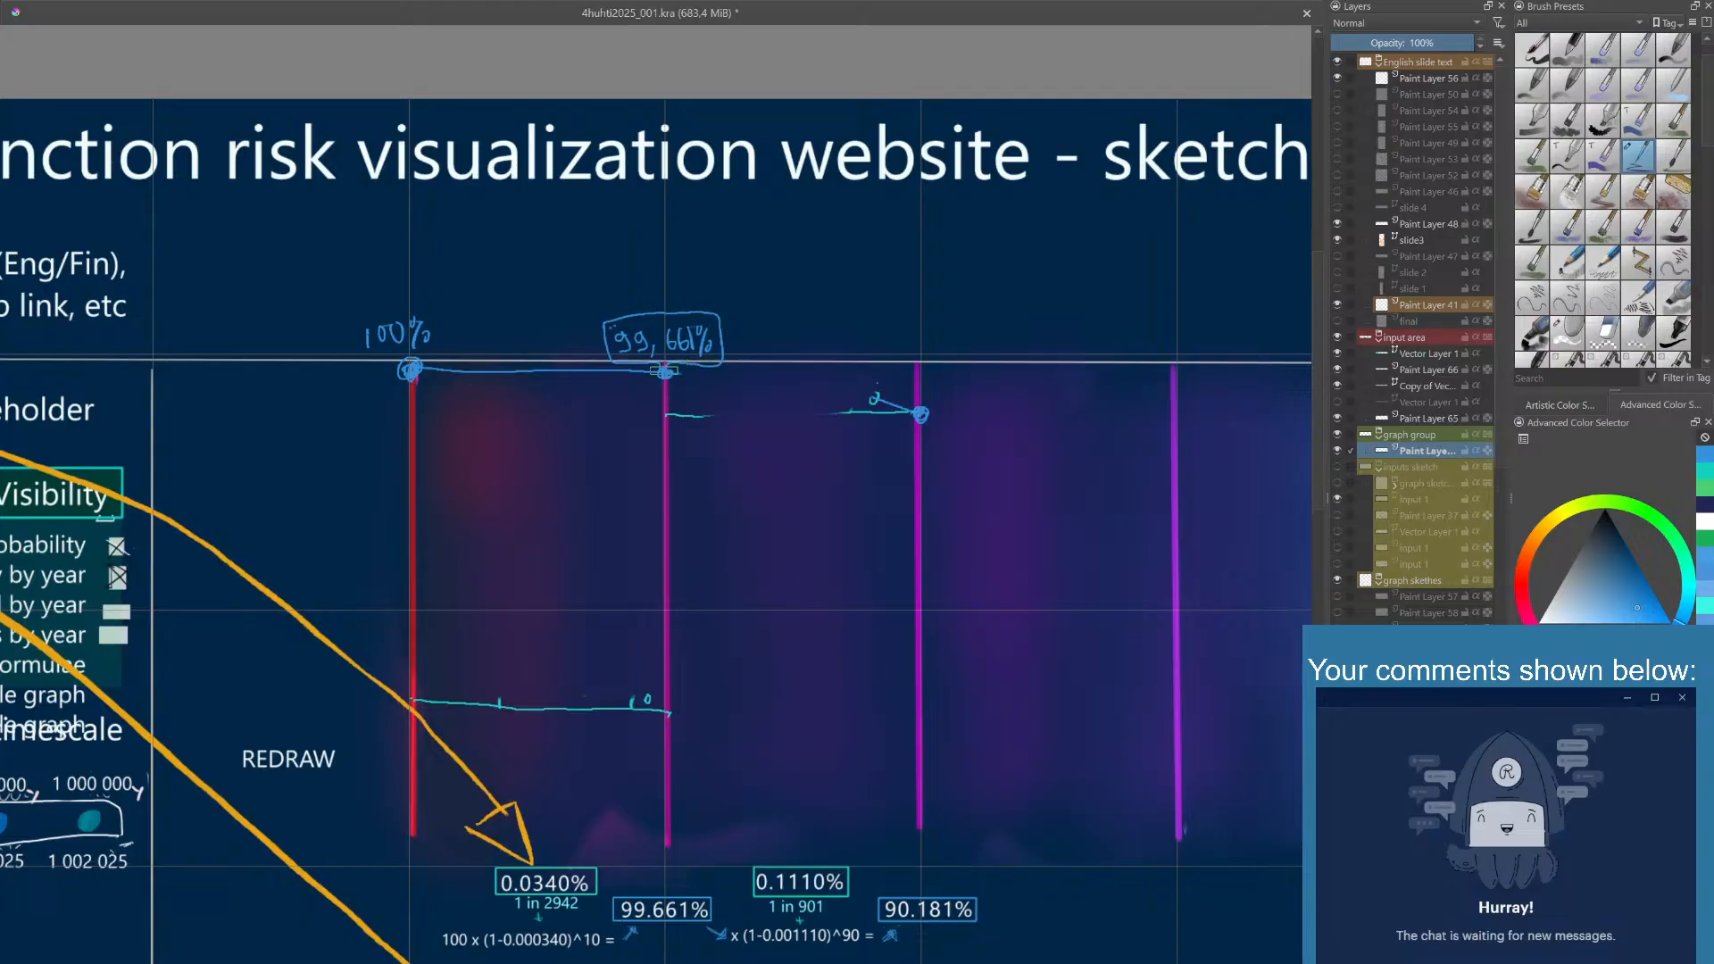
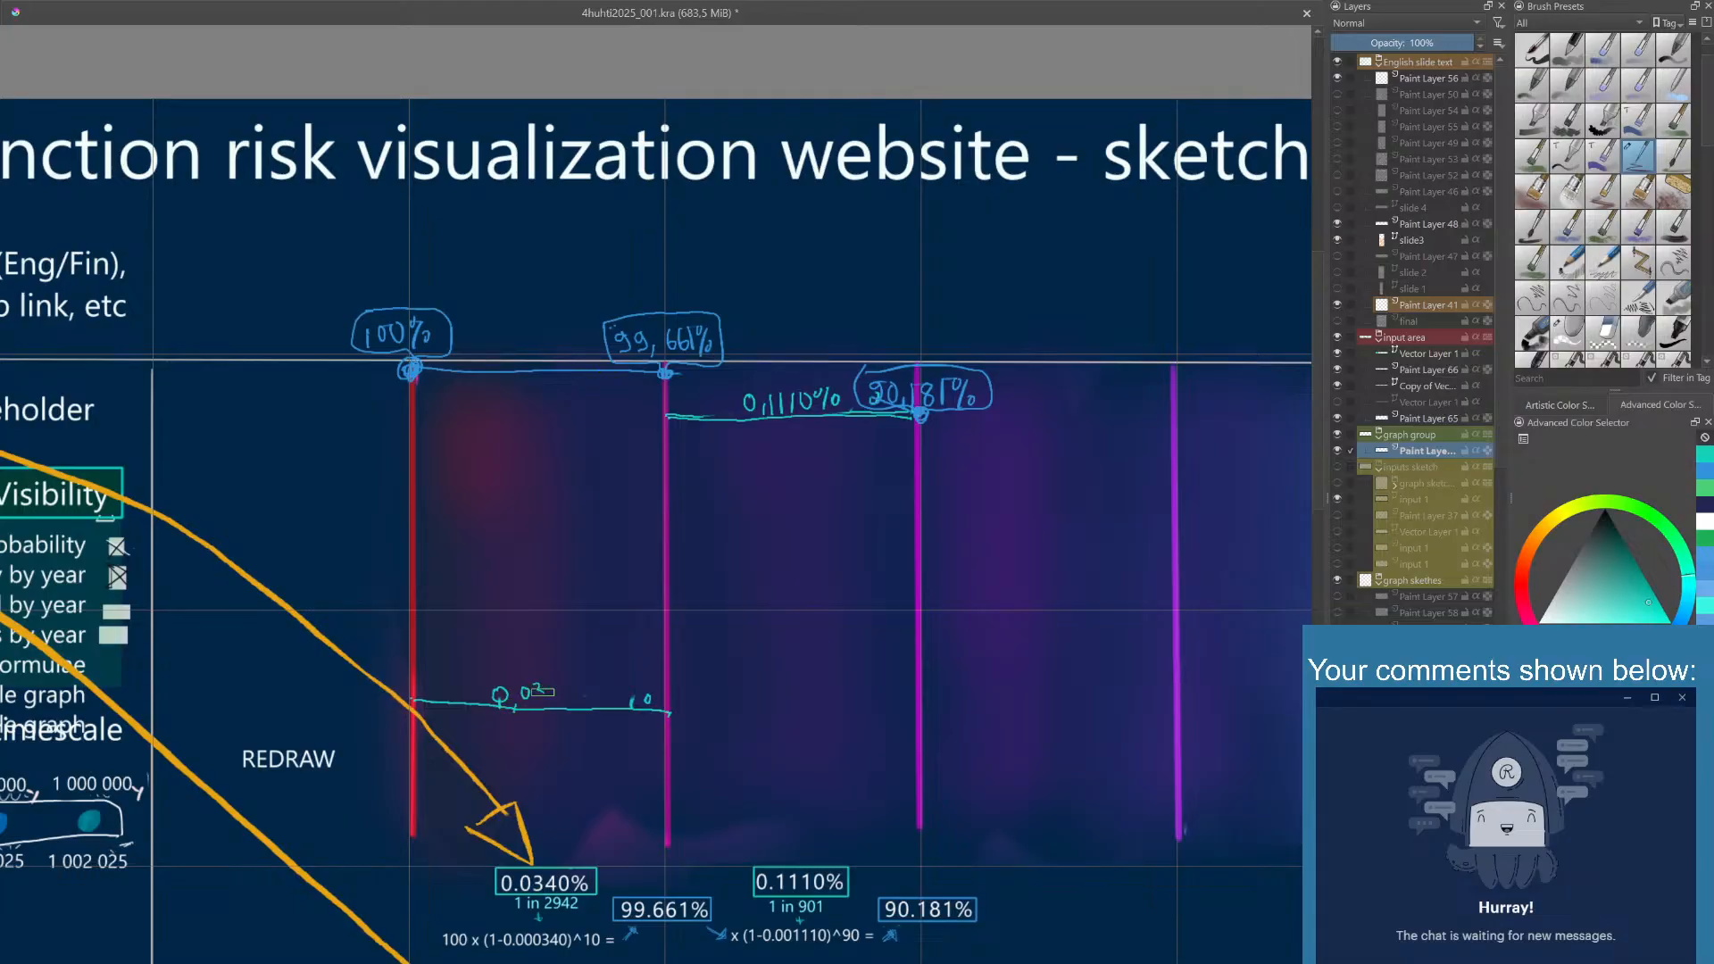
- Finish handwriting 0,0340% in teal on the lower line and draw boxes around the 0,0340% and 0,1110% labels
left_click_drag(543, 692, 593, 694)
mouse_move(483, 703)
left_mouse_down()
mouse_move(499, 679)
mouse_move(598, 671)
mouse_move(603, 709)
left_mouse_up()
mouse_move(733, 419)
left_mouse_down()
mouse_move(738, 386)
mouse_move(790, 382)
mouse_move(830, 384)
mouse_move(841, 416)
left_mouse_up()
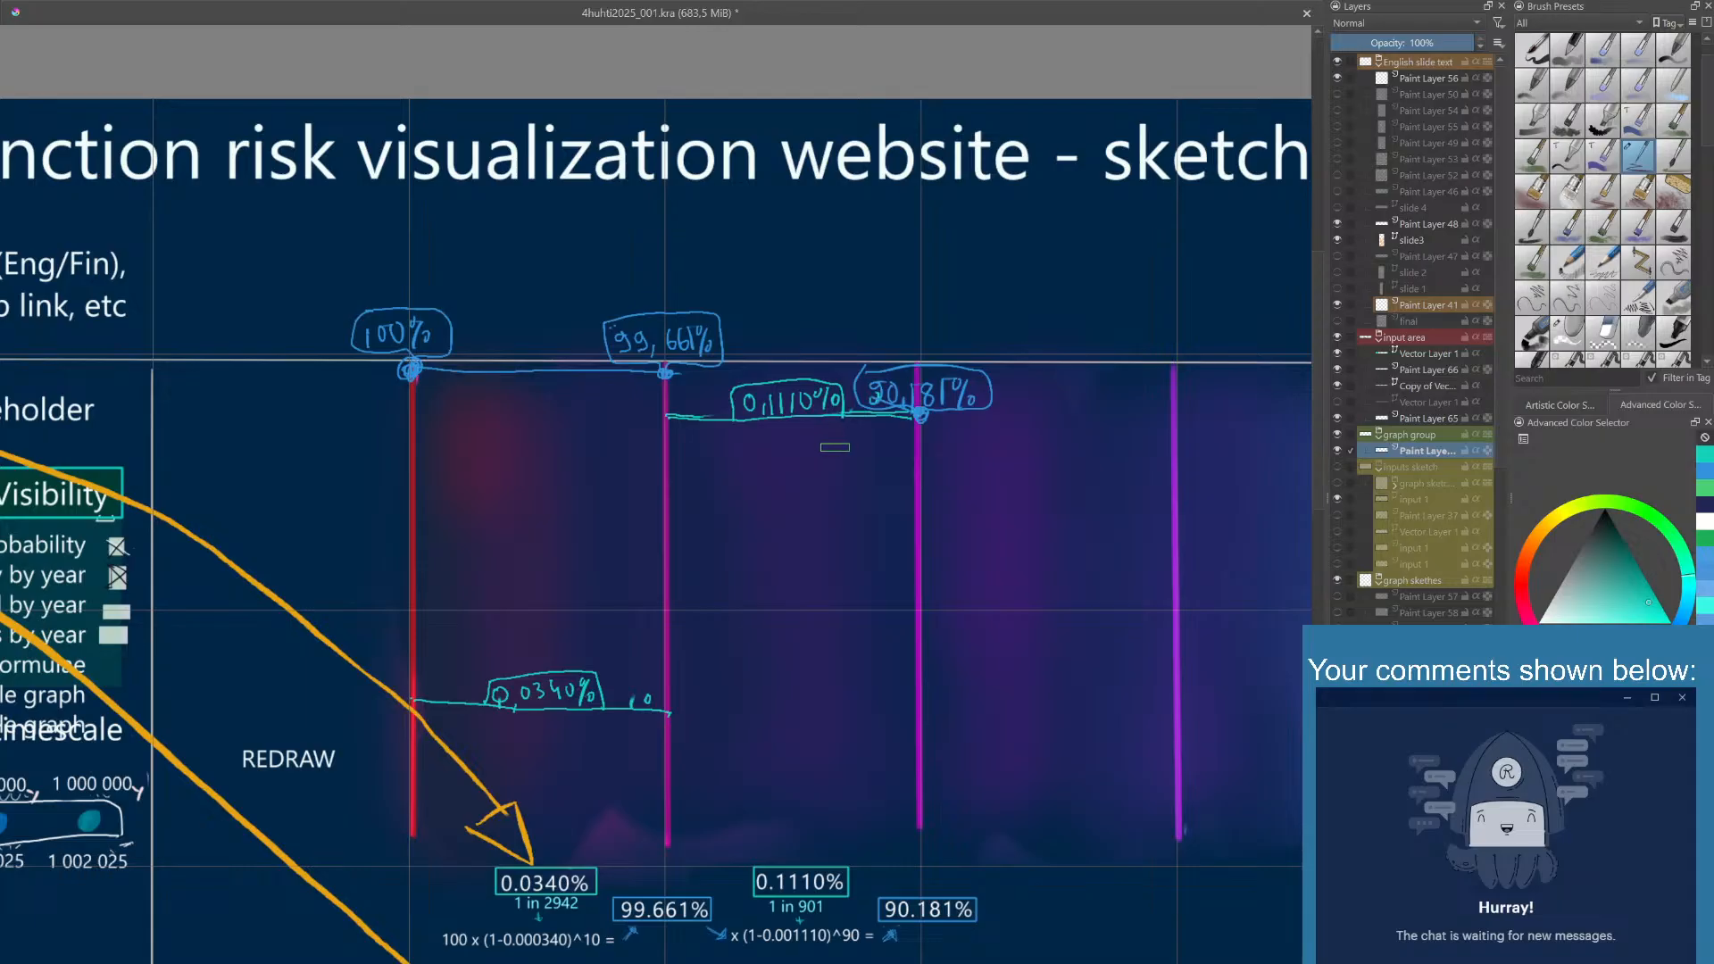
- Pick blue and draw a line joining the graph's second and third points
right_click(835, 446)
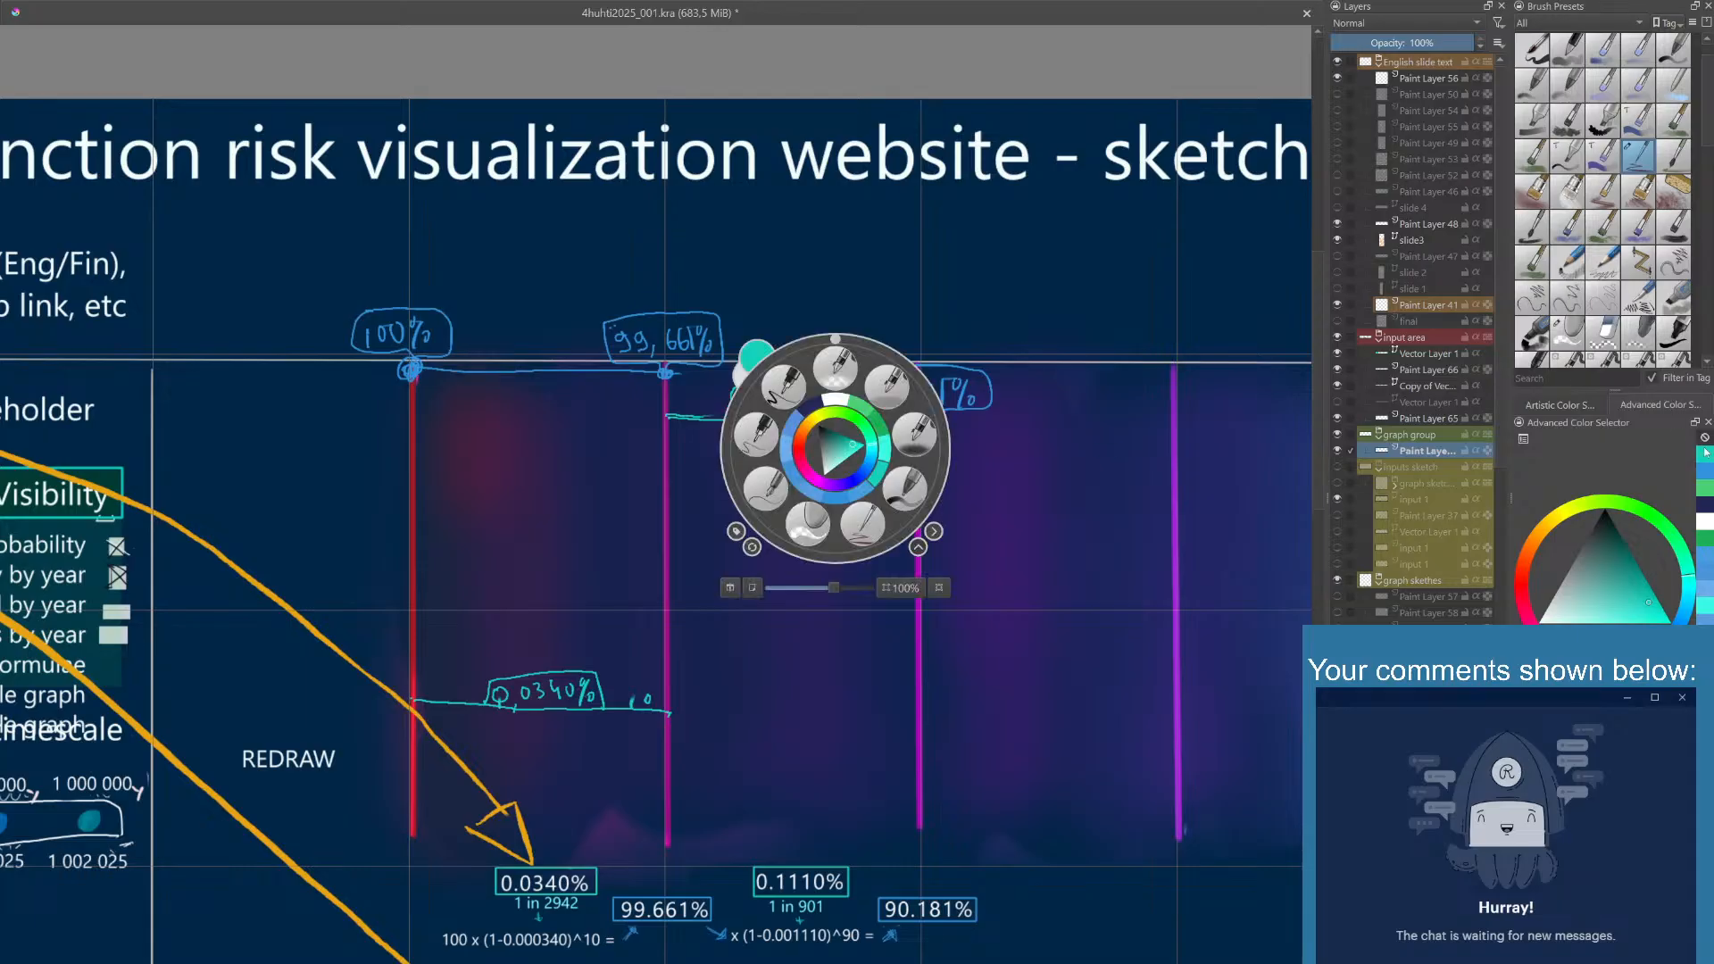
left_click(1707, 477)
left_click(1055, 264)
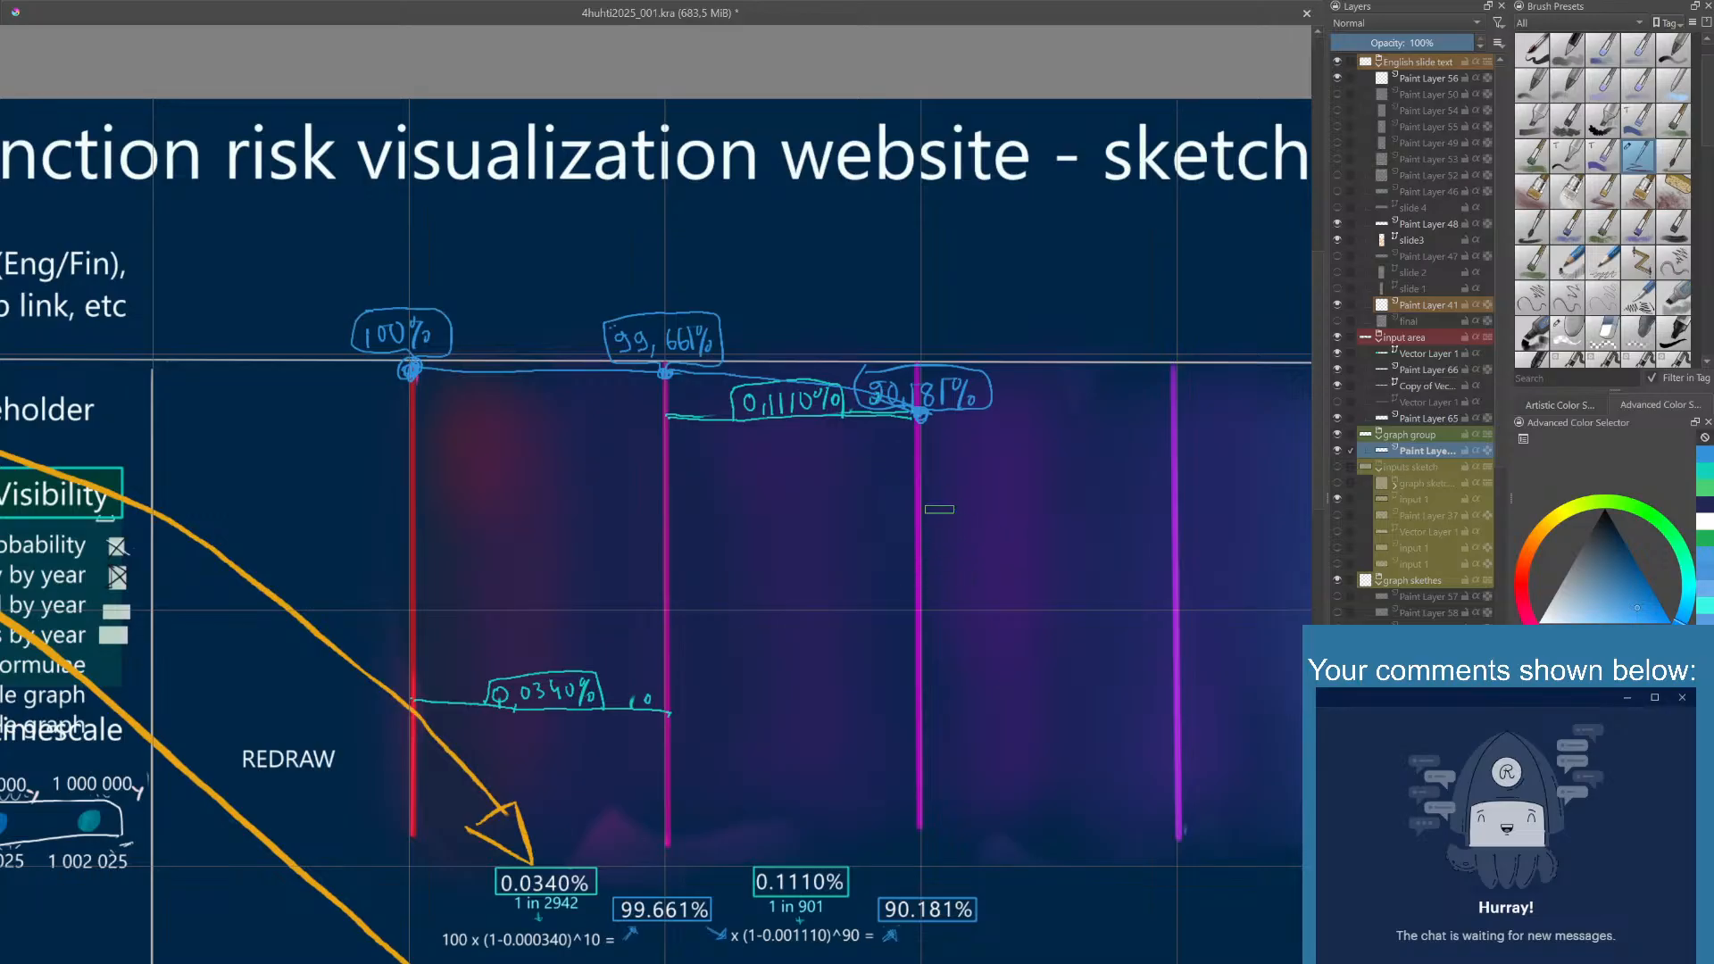
- Choose green as the drawing colour, try it with strokes across the graph, and undo the test strokes
mouse_move(1061, 596)
left_mouse_down()
mouse_move(1034, 598)
mouse_move(1020, 542)
mouse_move(1072, 582)
mouse_move(1003, 513)
mouse_move(929, 498)
mouse_move(949, 486)
left_mouse_up()
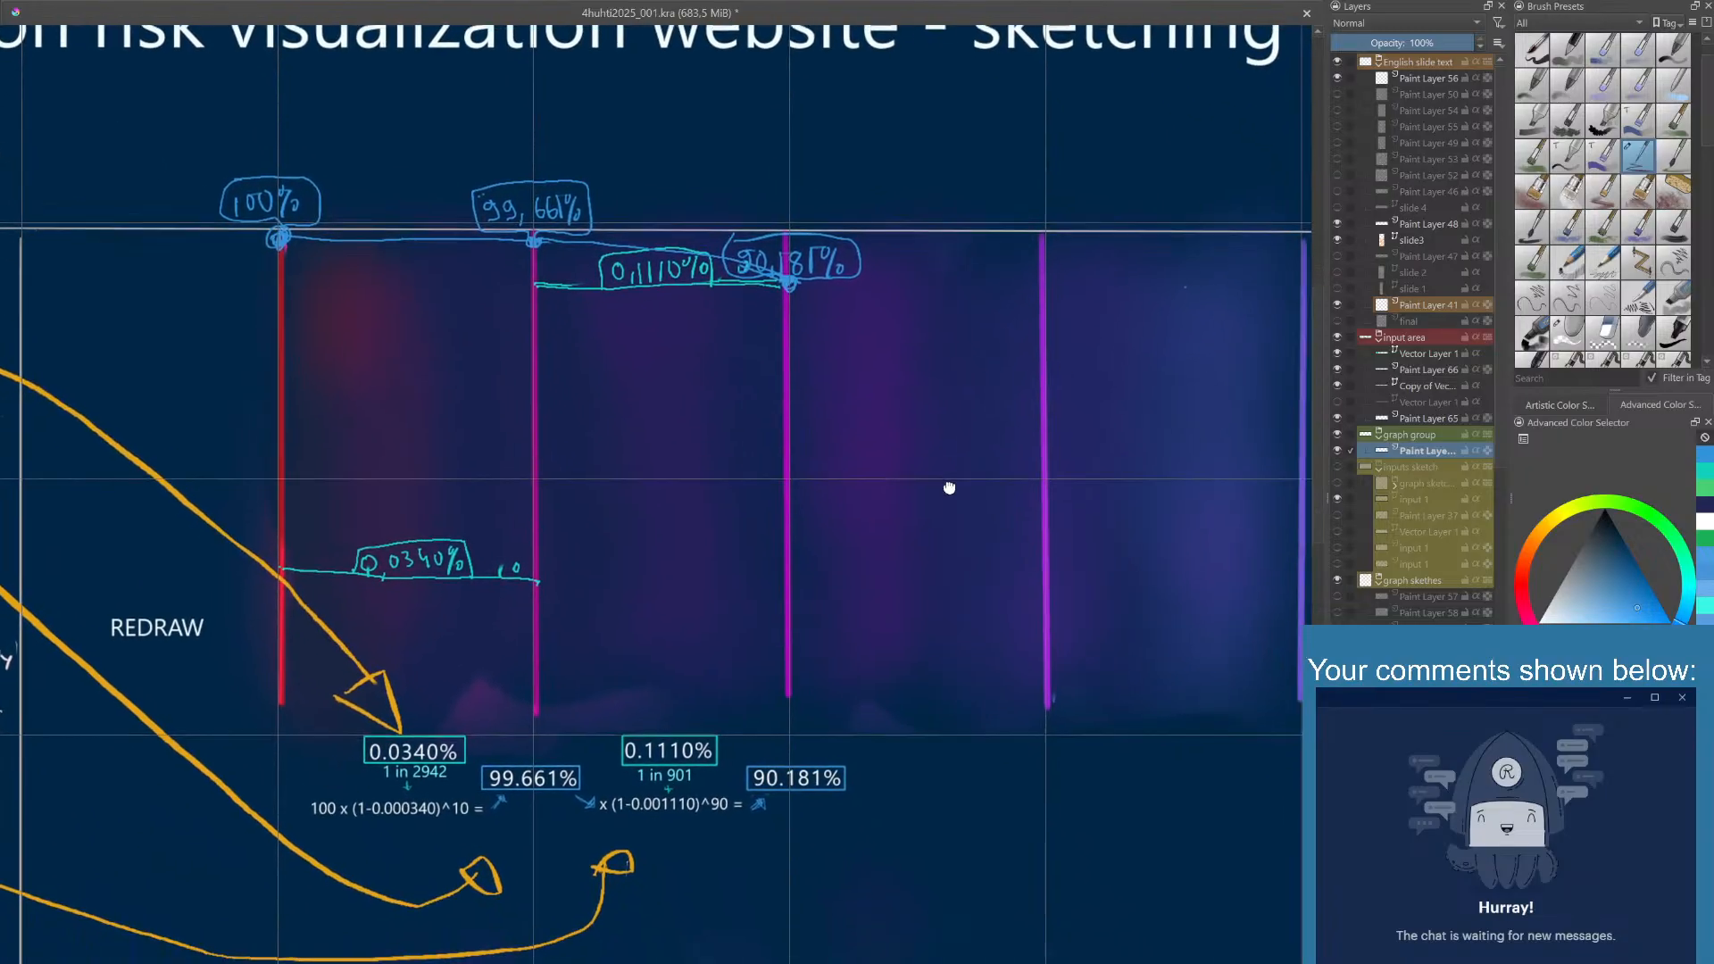
mouse_move(1010, 420)
left_mouse_down()
mouse_move(881, 447)
mouse_move(987, 566)
mouse_move(1002, 554)
mouse_move(987, 428)
mouse_move(942, 418)
mouse_move(987, 444)
mouse_move(965, 425)
mouse_move(979, 440)
mouse_move(1010, 420)
mouse_move(957, 449)
mouse_move(964, 421)
mouse_move(1052, 447)
mouse_move(961, 409)
mouse_move(964, 455)
mouse_move(972, 443)
left_mouse_up()
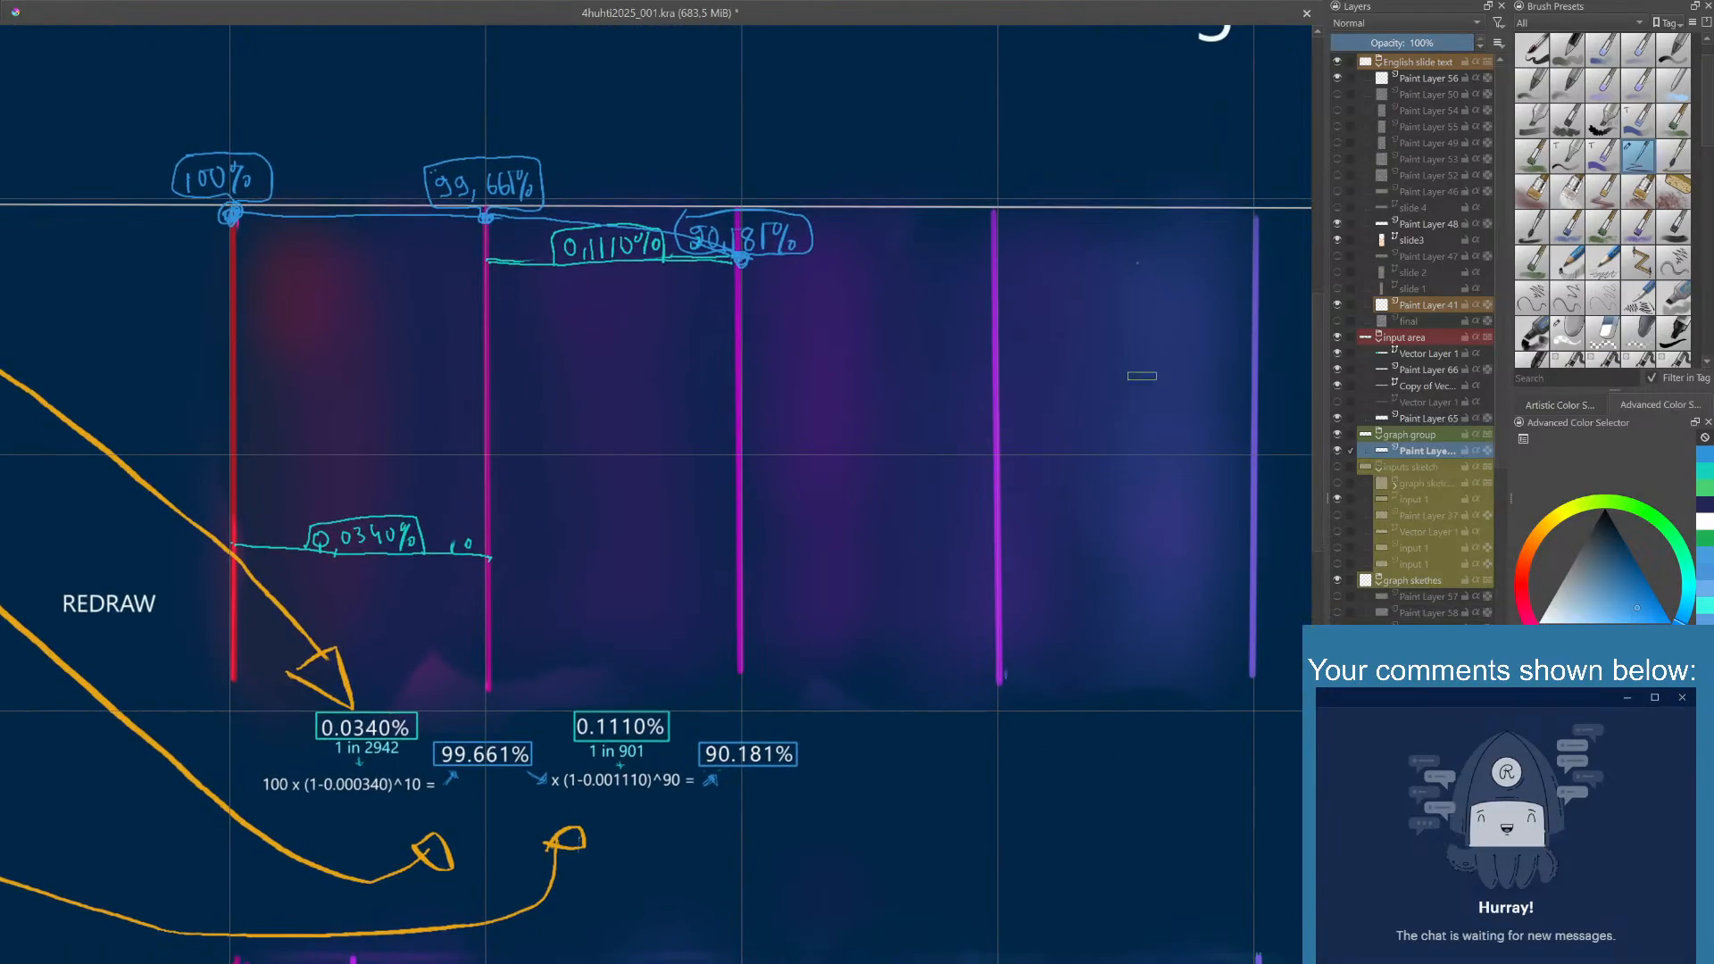
left_click(1707, 492)
mouse_move(681, 435)
left_mouse_down()
mouse_move(826, 293)
mouse_move(919, 286)
left_mouse_up()
key("ctrl+z")
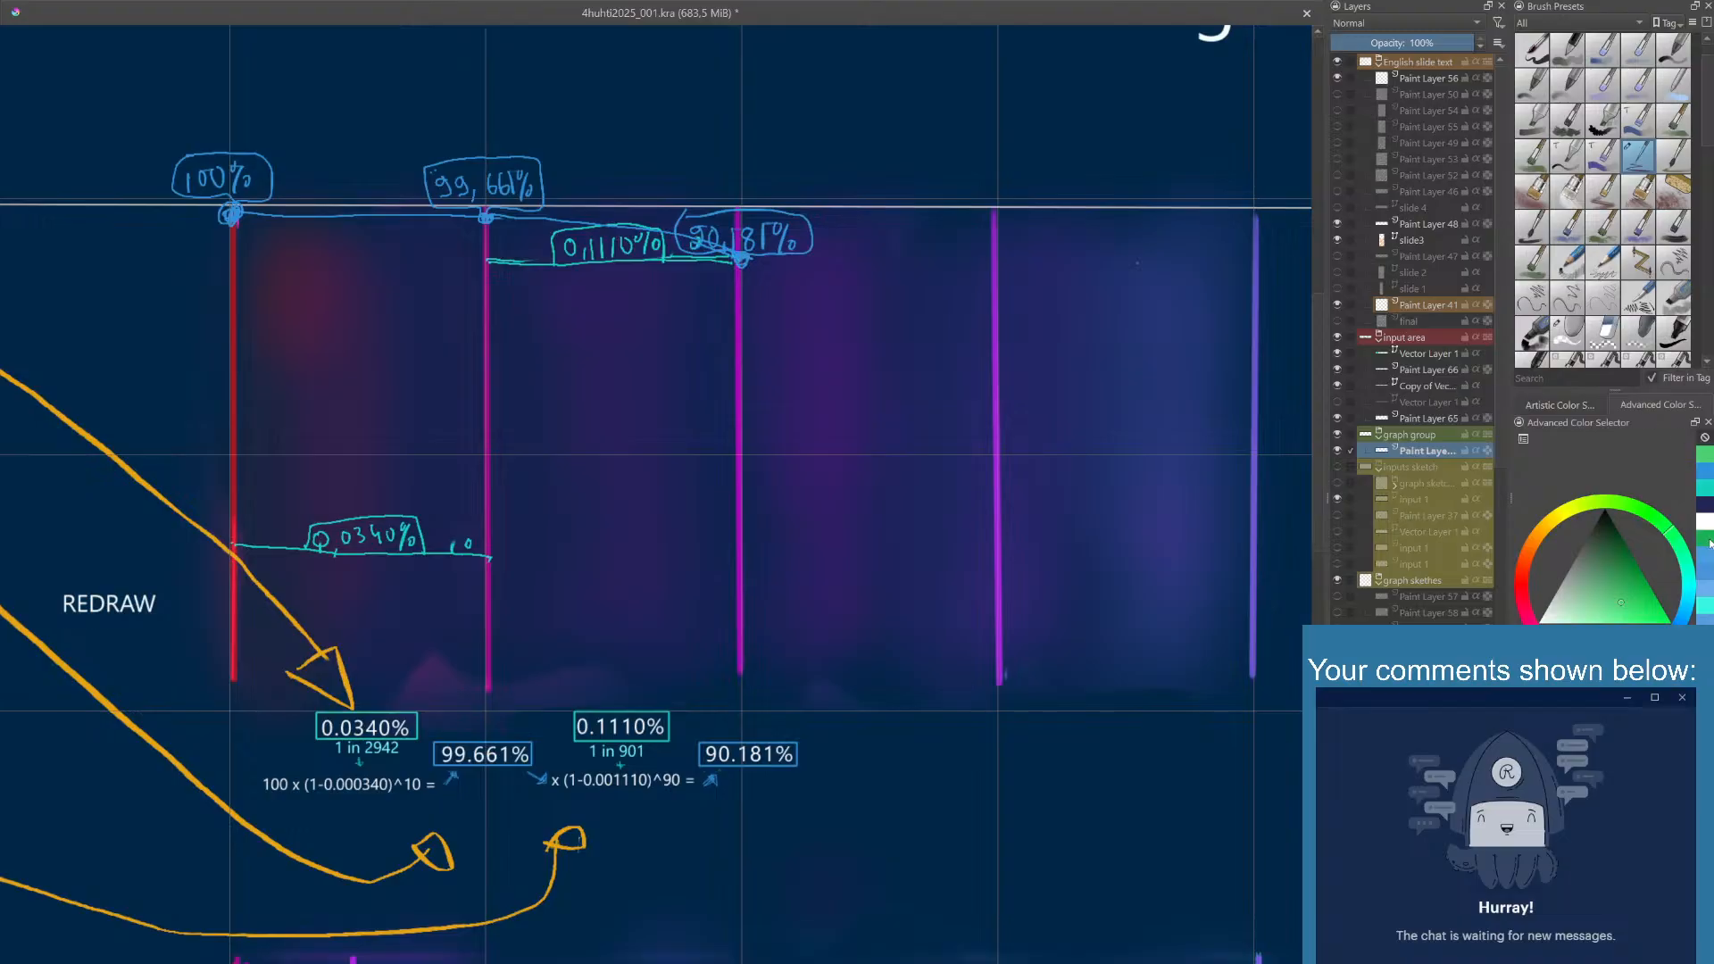
mouse_move(555, 535)
left_mouse_down()
mouse_move(729, 349)
mouse_move(816, 376)
mouse_move(881, 359)
mouse_move(977, 282)
left_mouse_up()
mouse_move(622, 595)
left_mouse_down()
mouse_move(775, 493)
mouse_move(917, 429)
mouse_move(933, 466)
left_mouse_up()
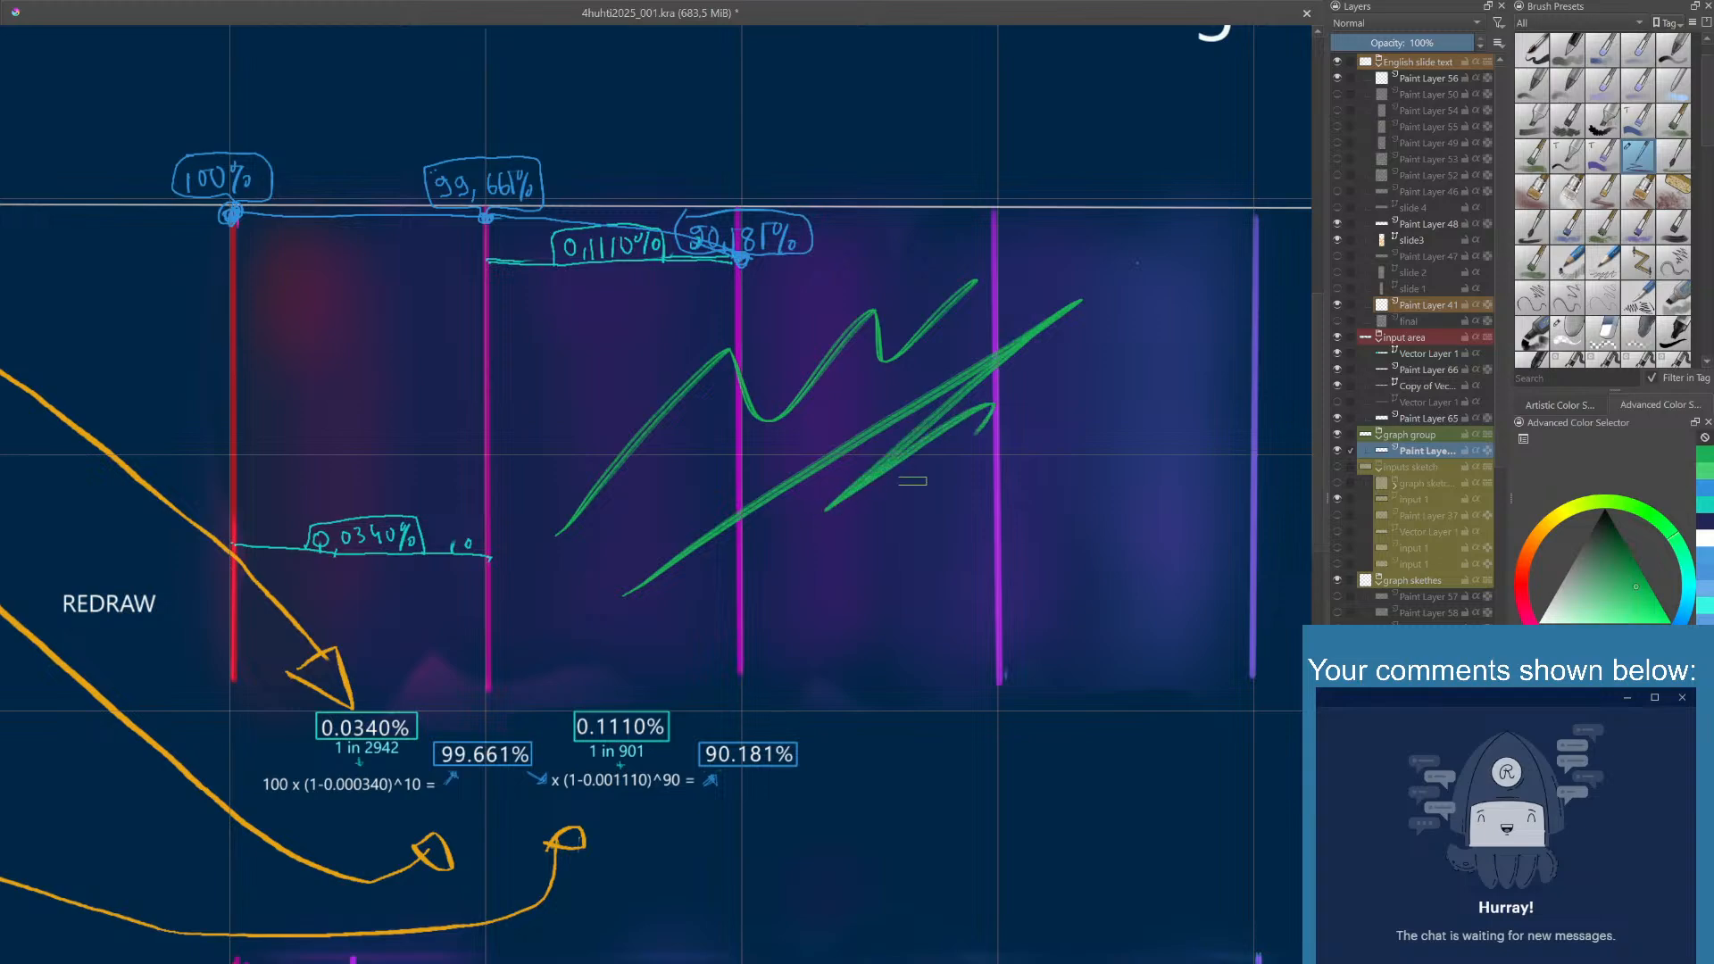
key("ctrl+z")
key("ctrl+z")
- Draw a straight green diagonal from the base of the red line to the upper end of the graph's fifth vertical line
left_click_drag(741, 479, 777, 527)
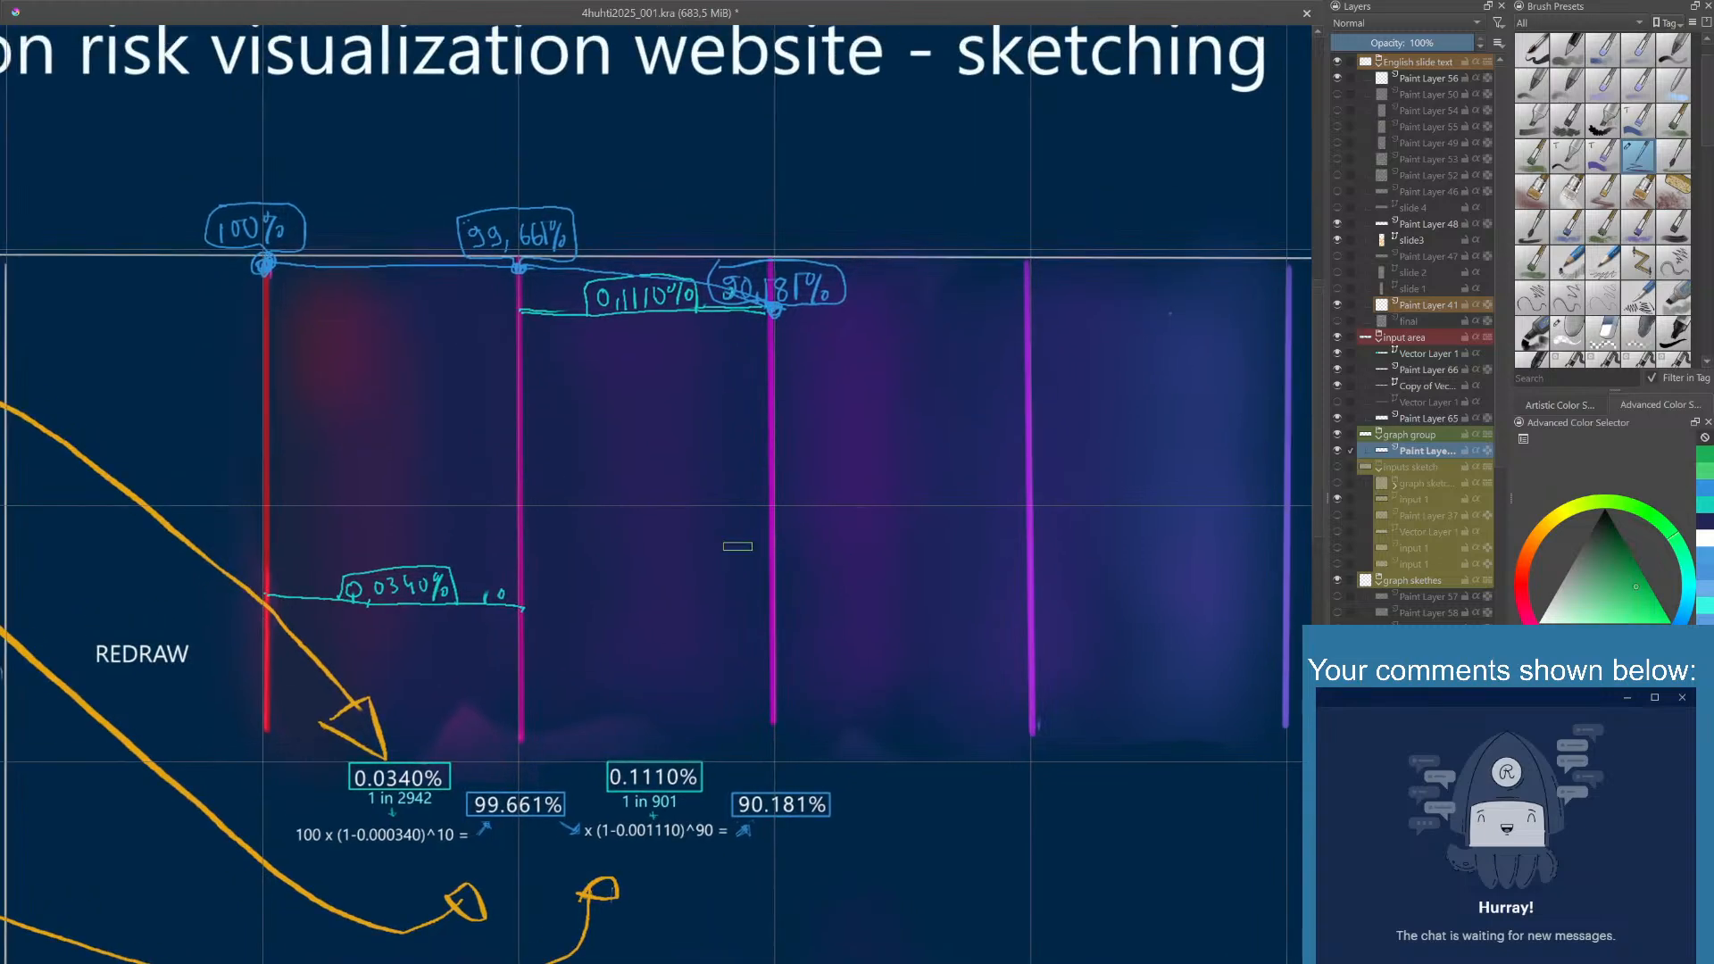
left_click_drag(454, 687, 337, 667)
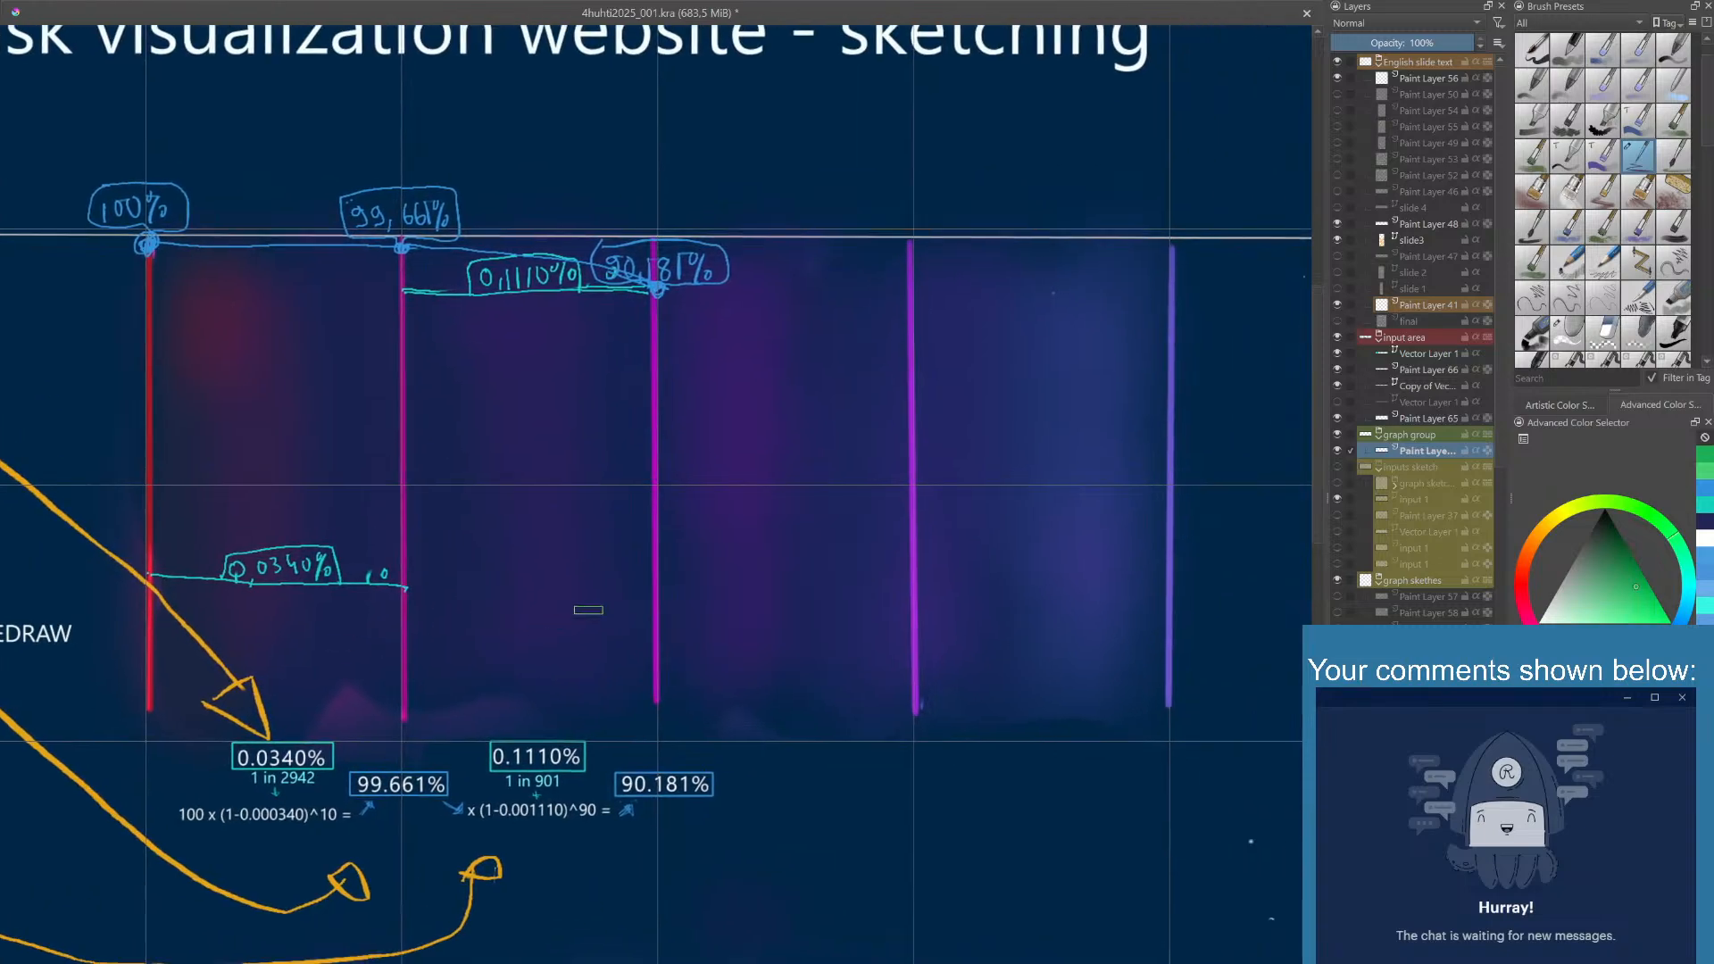
scroll(397, 640, "down", 1)
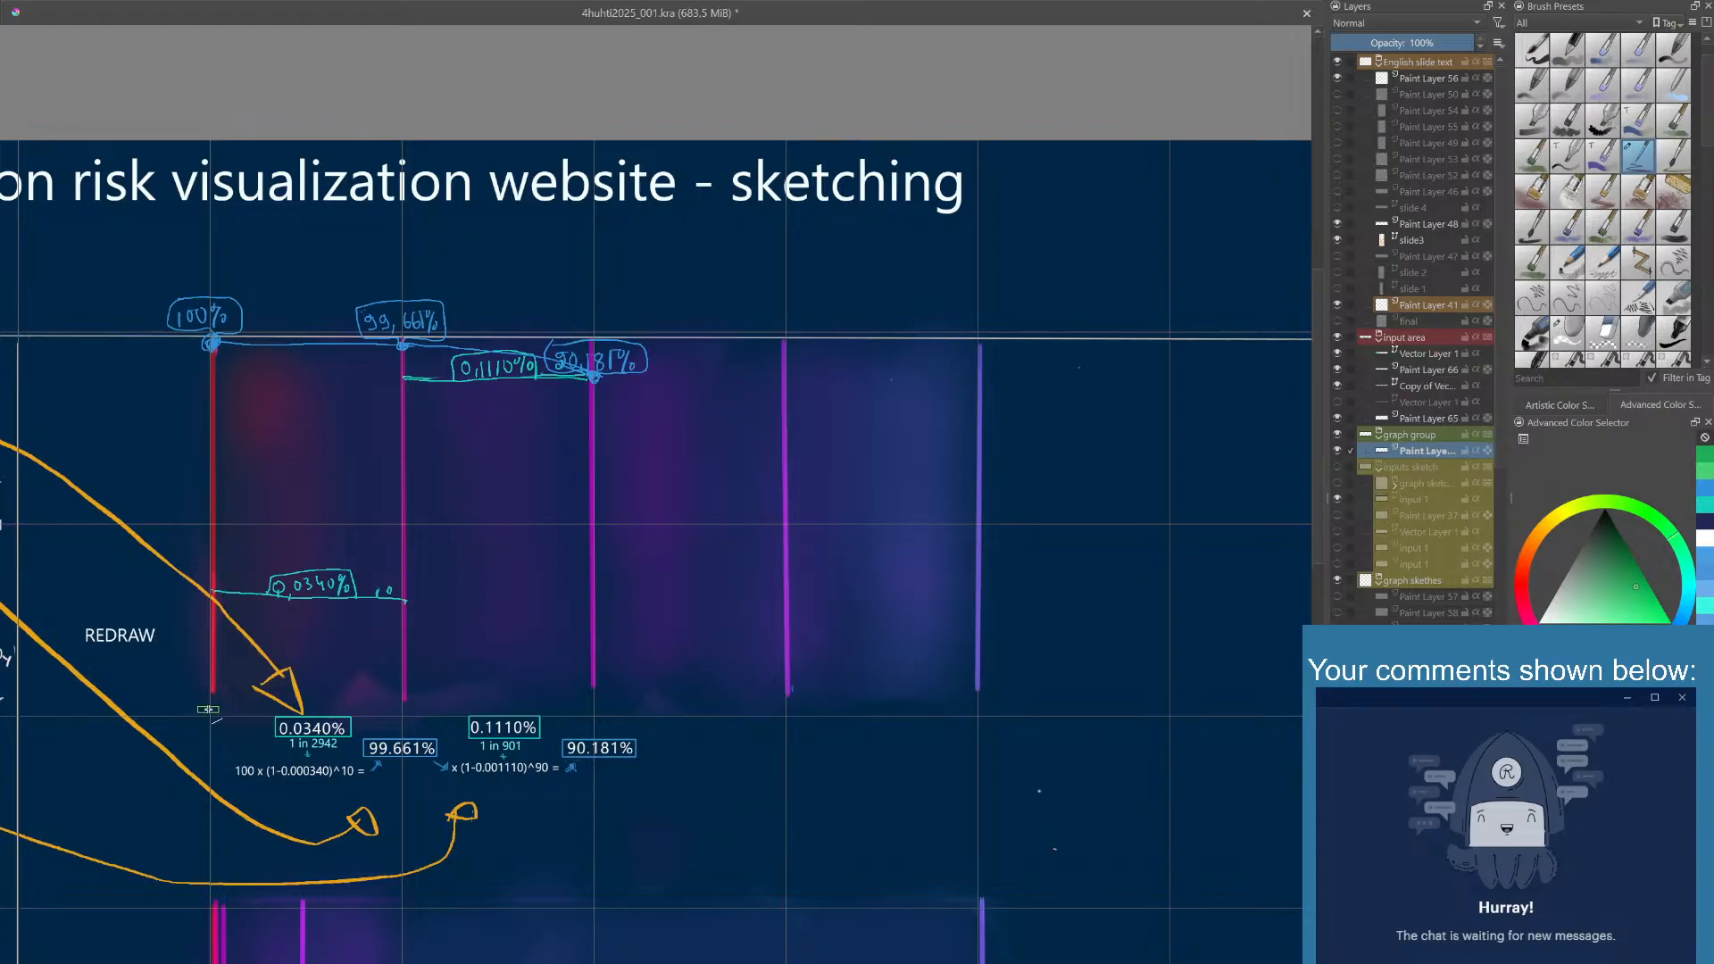
left_click_drag(208, 710, 981, 348)
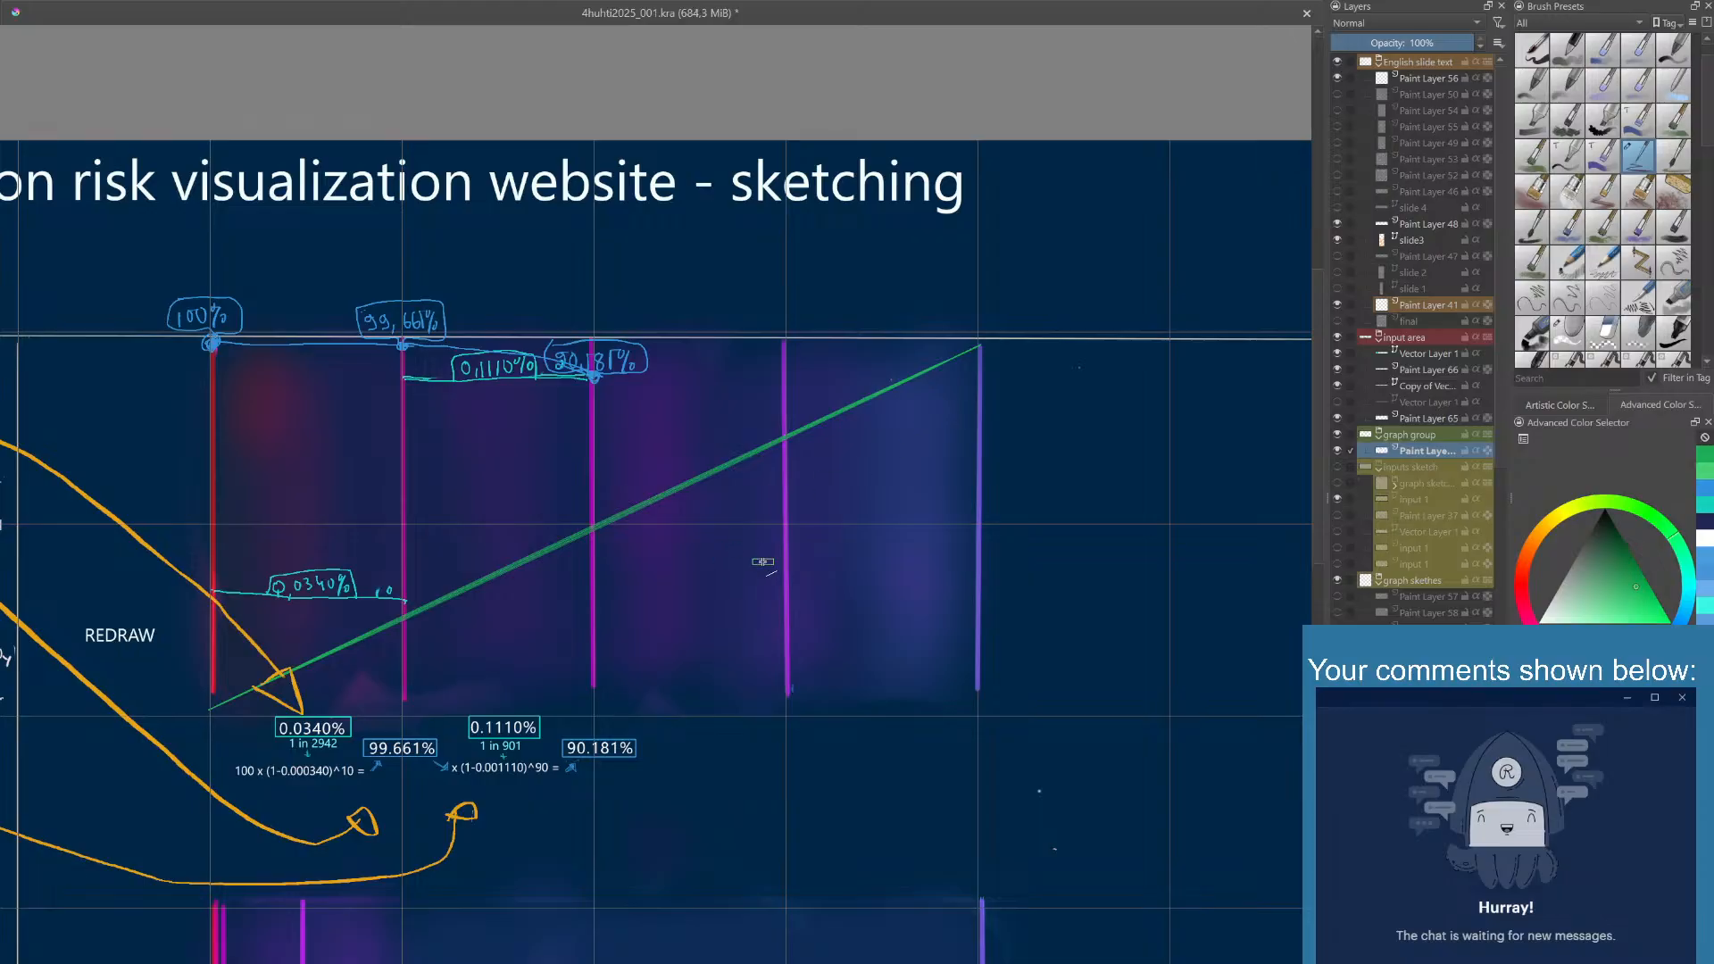
- Draw a thinner freehand green curve from the diagonal's start, running below it to the fifth vertical line
right_click(758, 572)
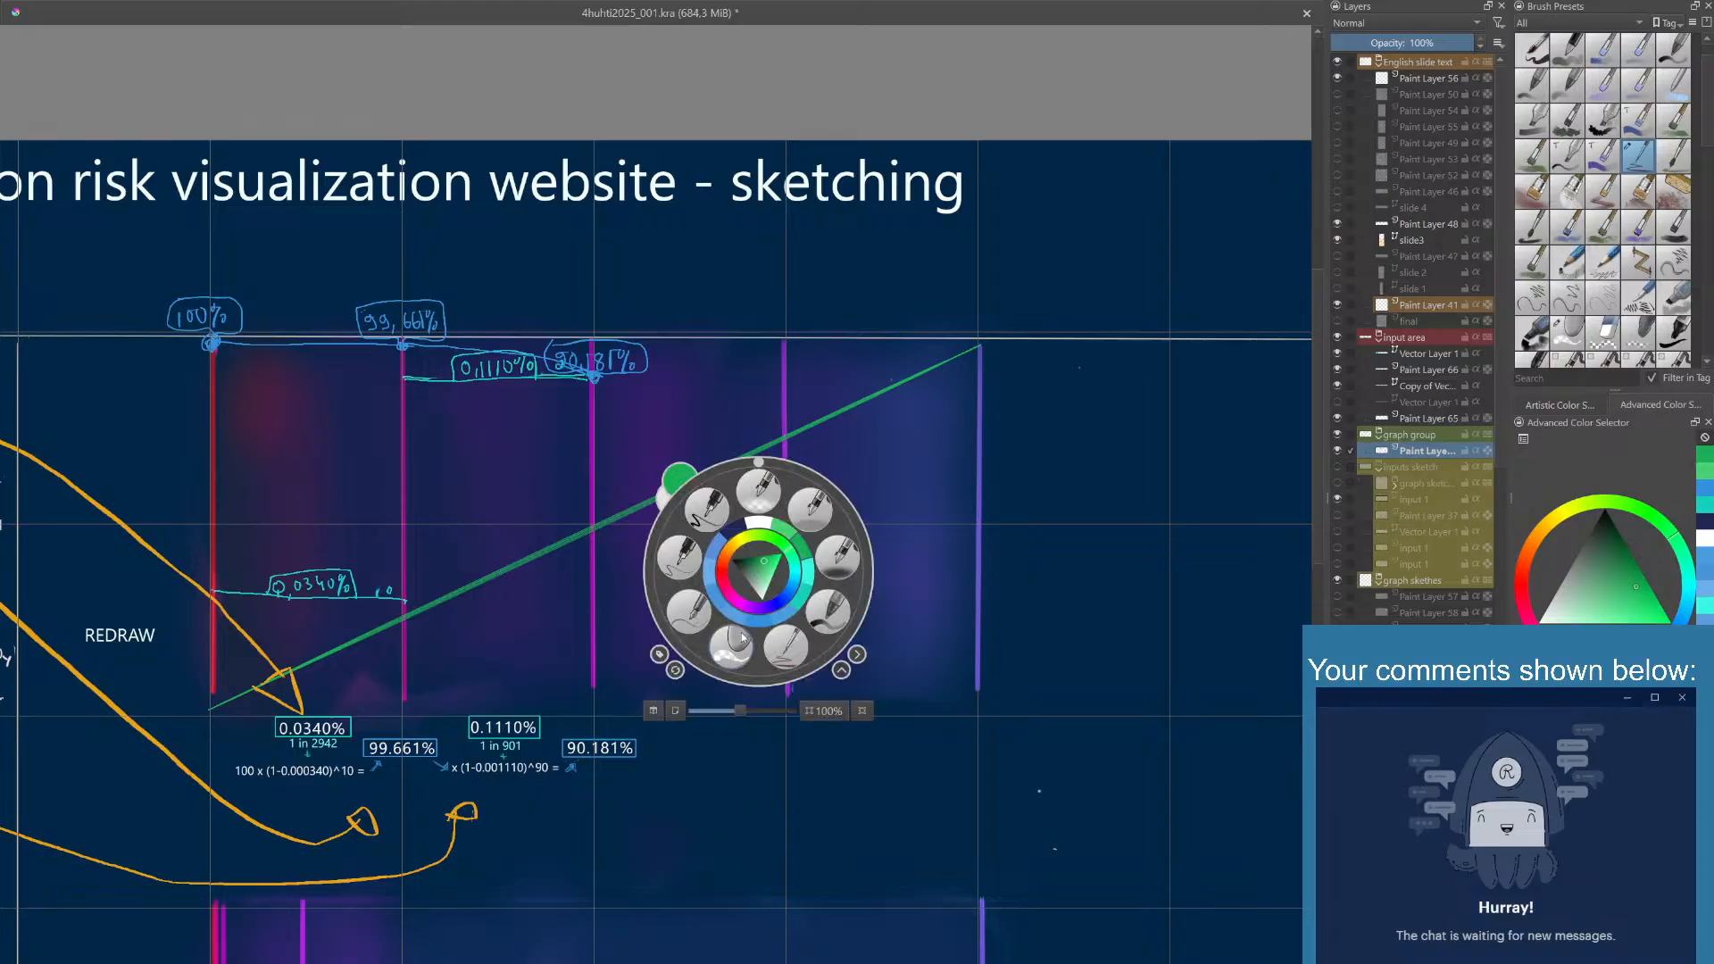
left_click(786, 654)
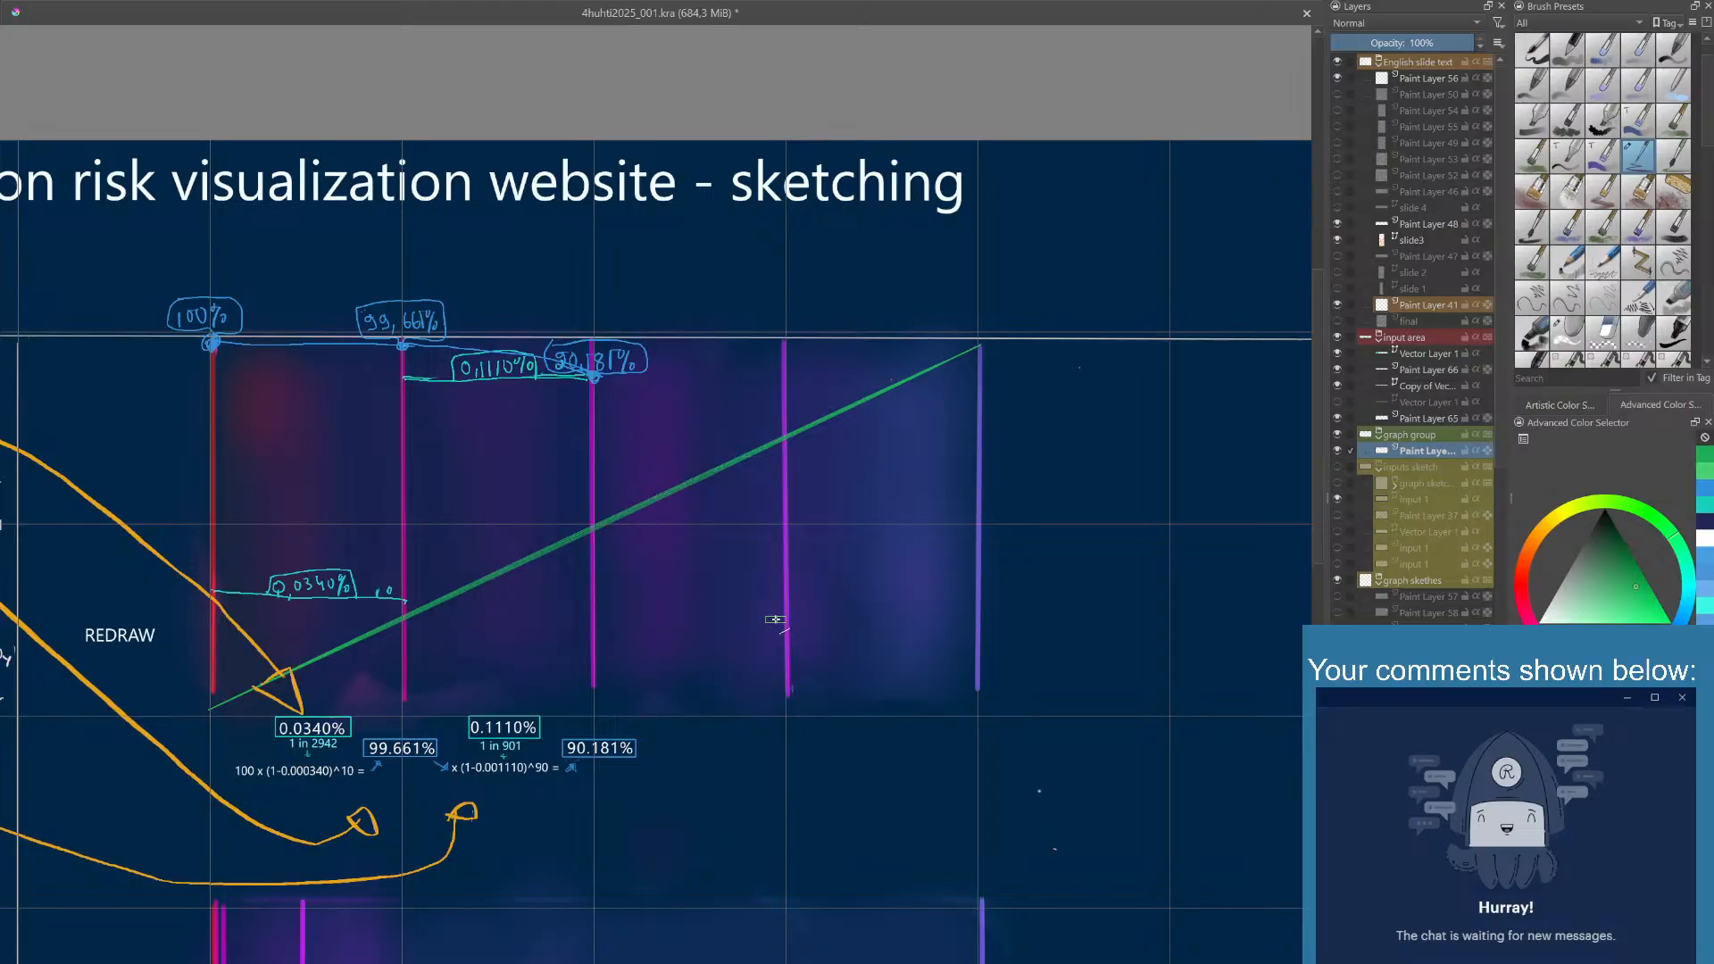
right_click(778, 619)
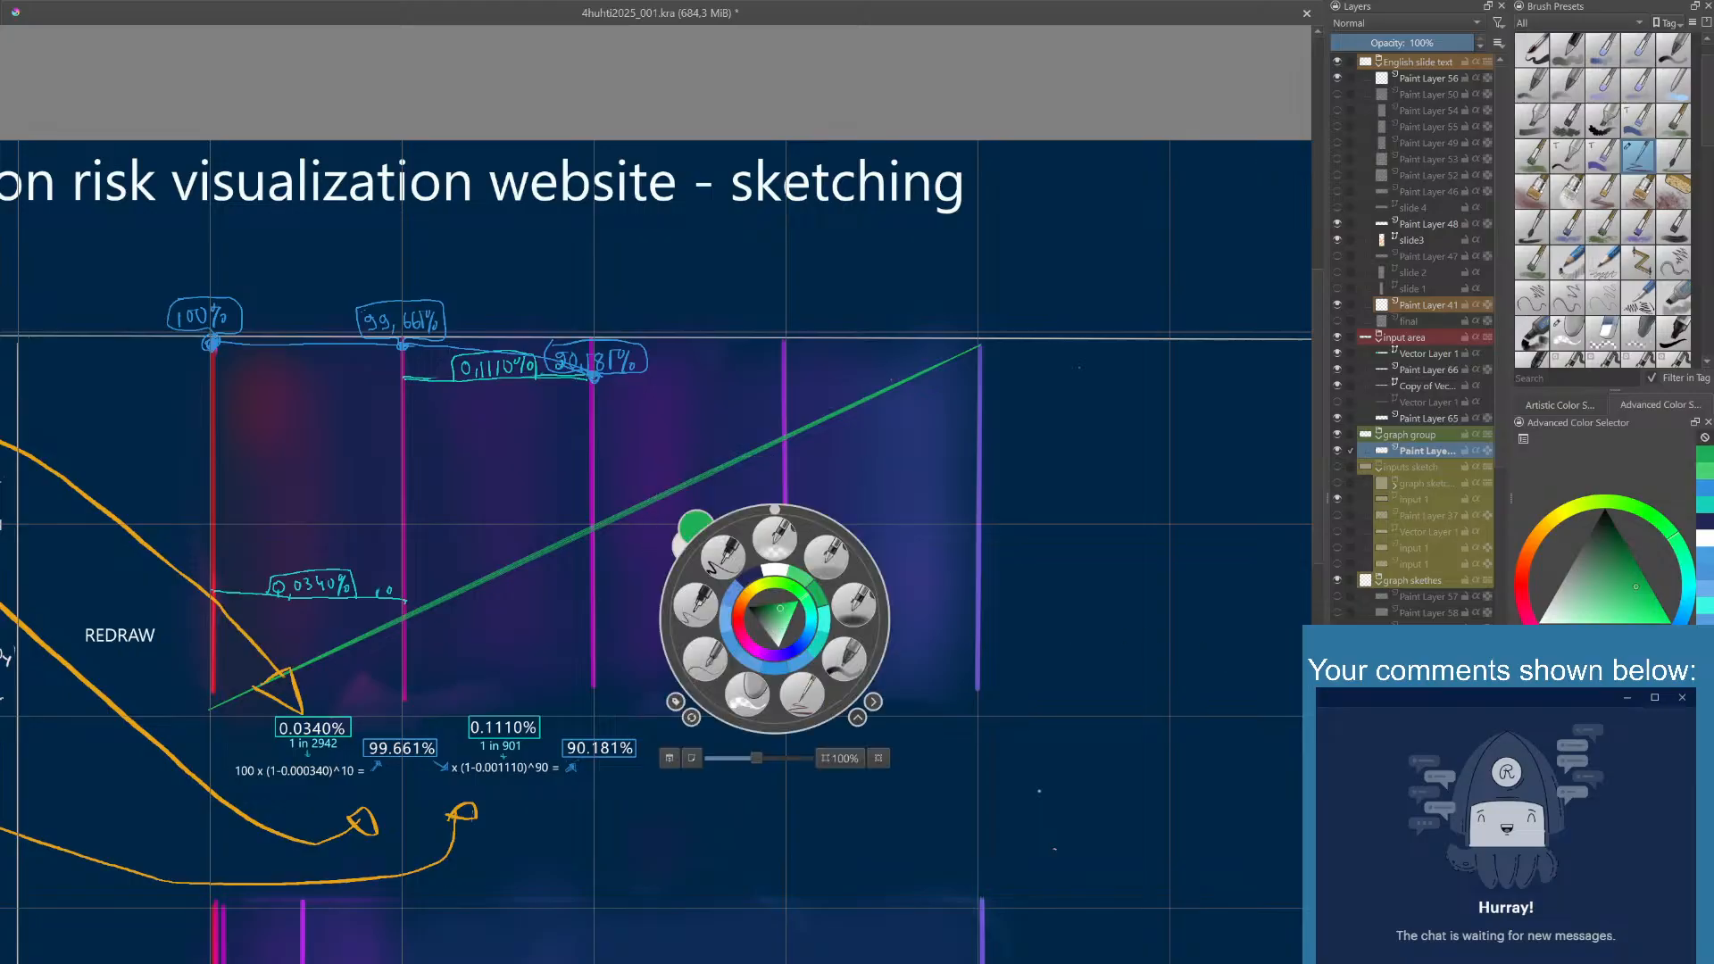
left_click(924, 569)
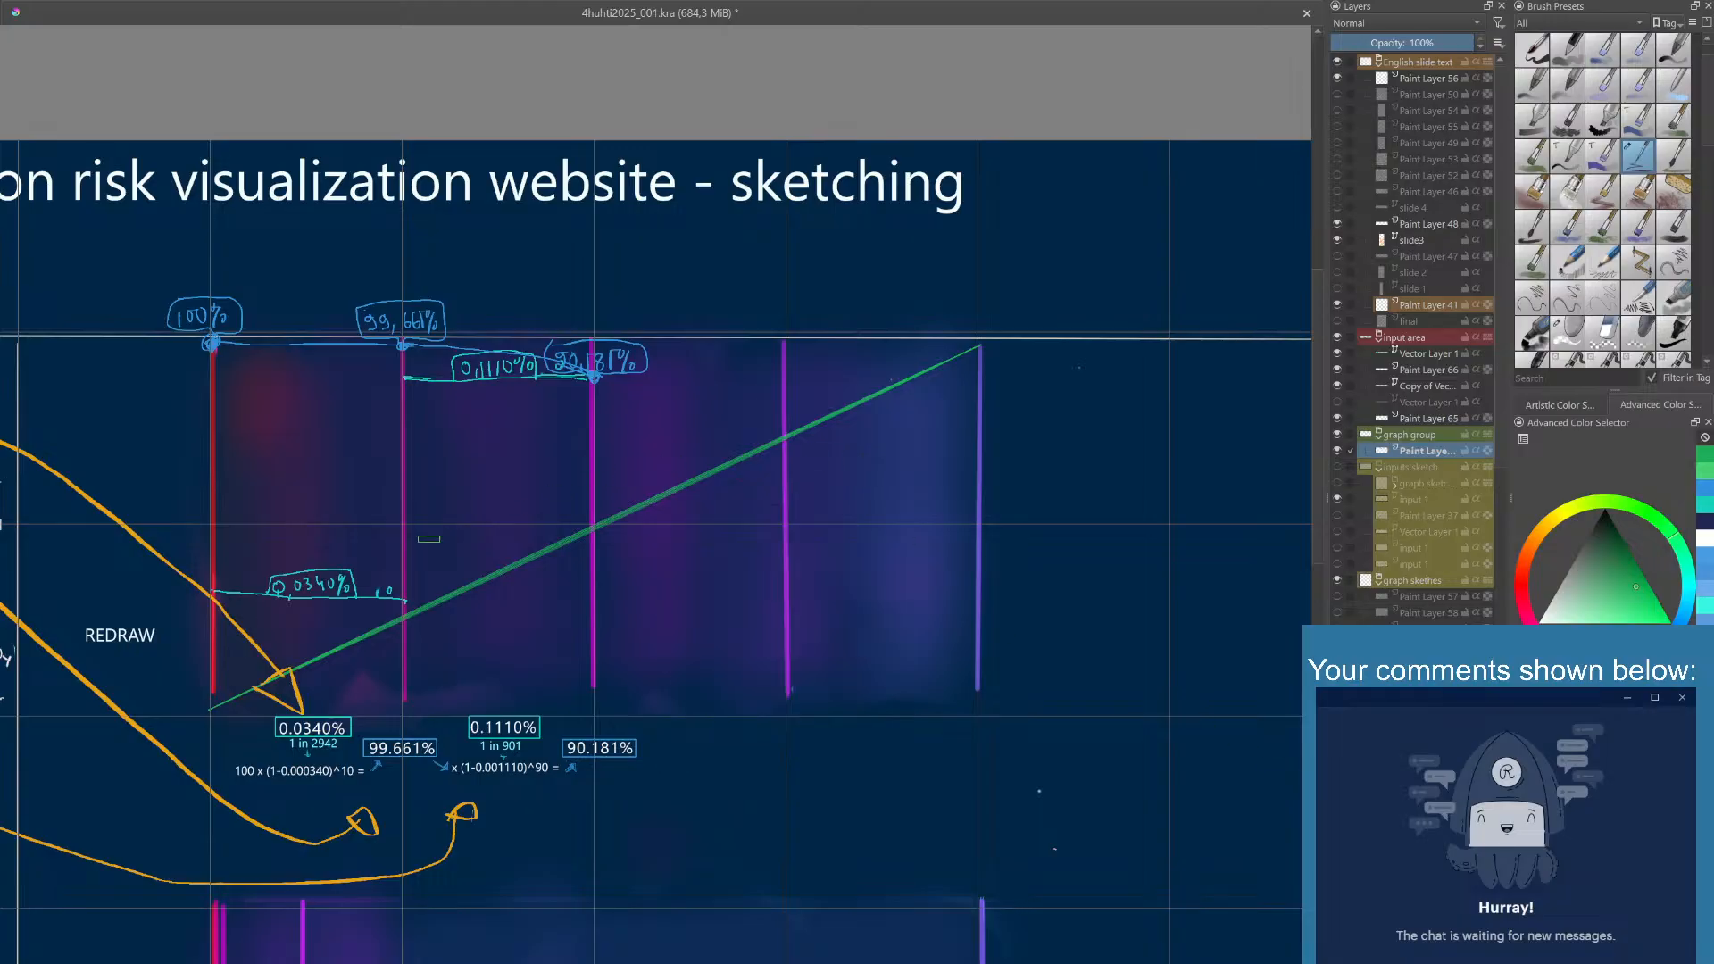
scroll(398, 599, "up", 2)
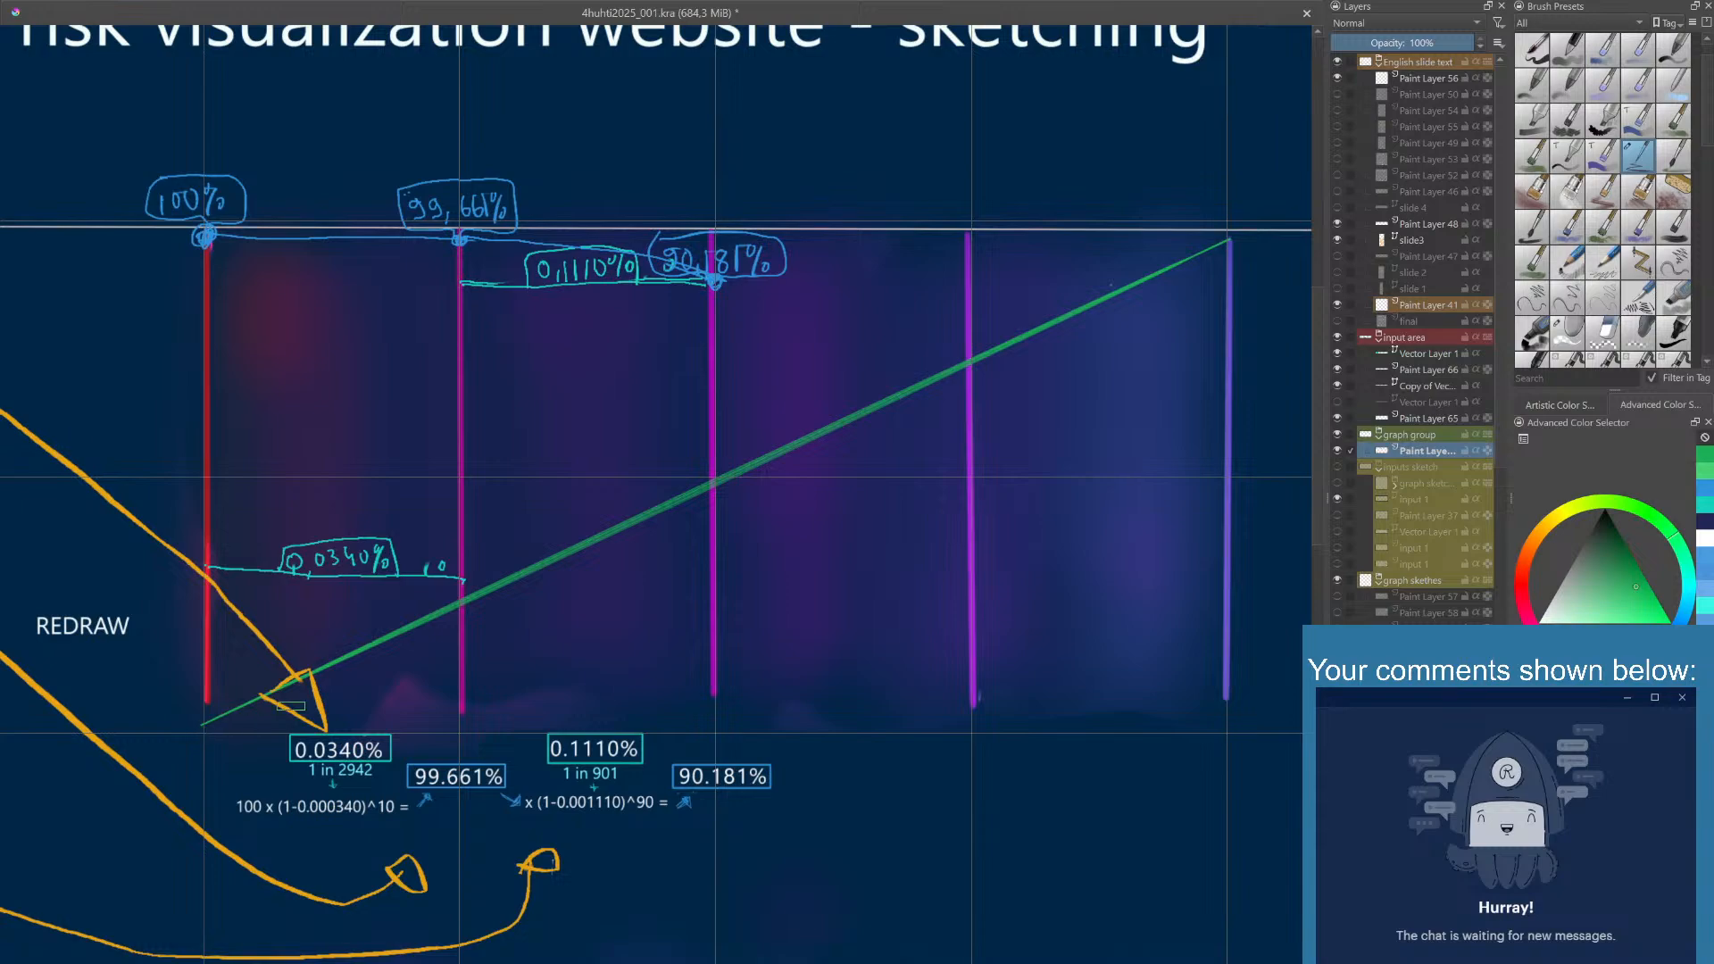
left_click_drag(291, 706, 210, 694)
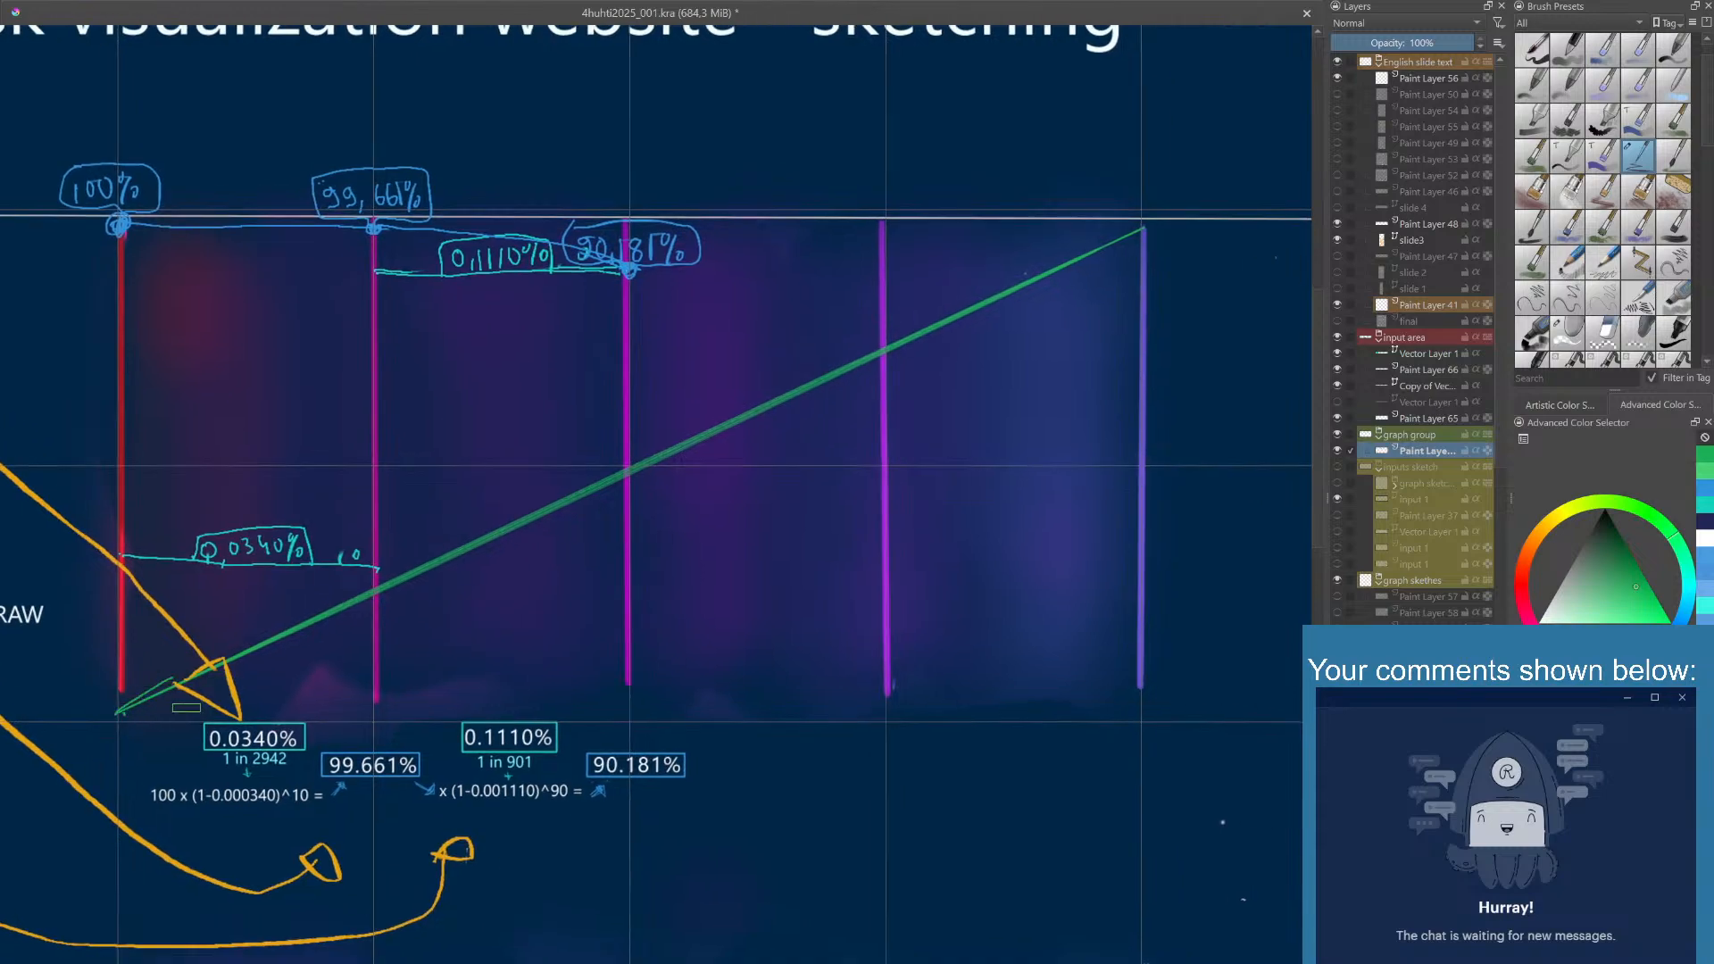
mouse_move(120, 713)
left_mouse_down()
mouse_move(694, 468)
mouse_move(1135, 322)
mouse_move(1156, 339)
mouse_move(823, 312)
left_mouse_up()
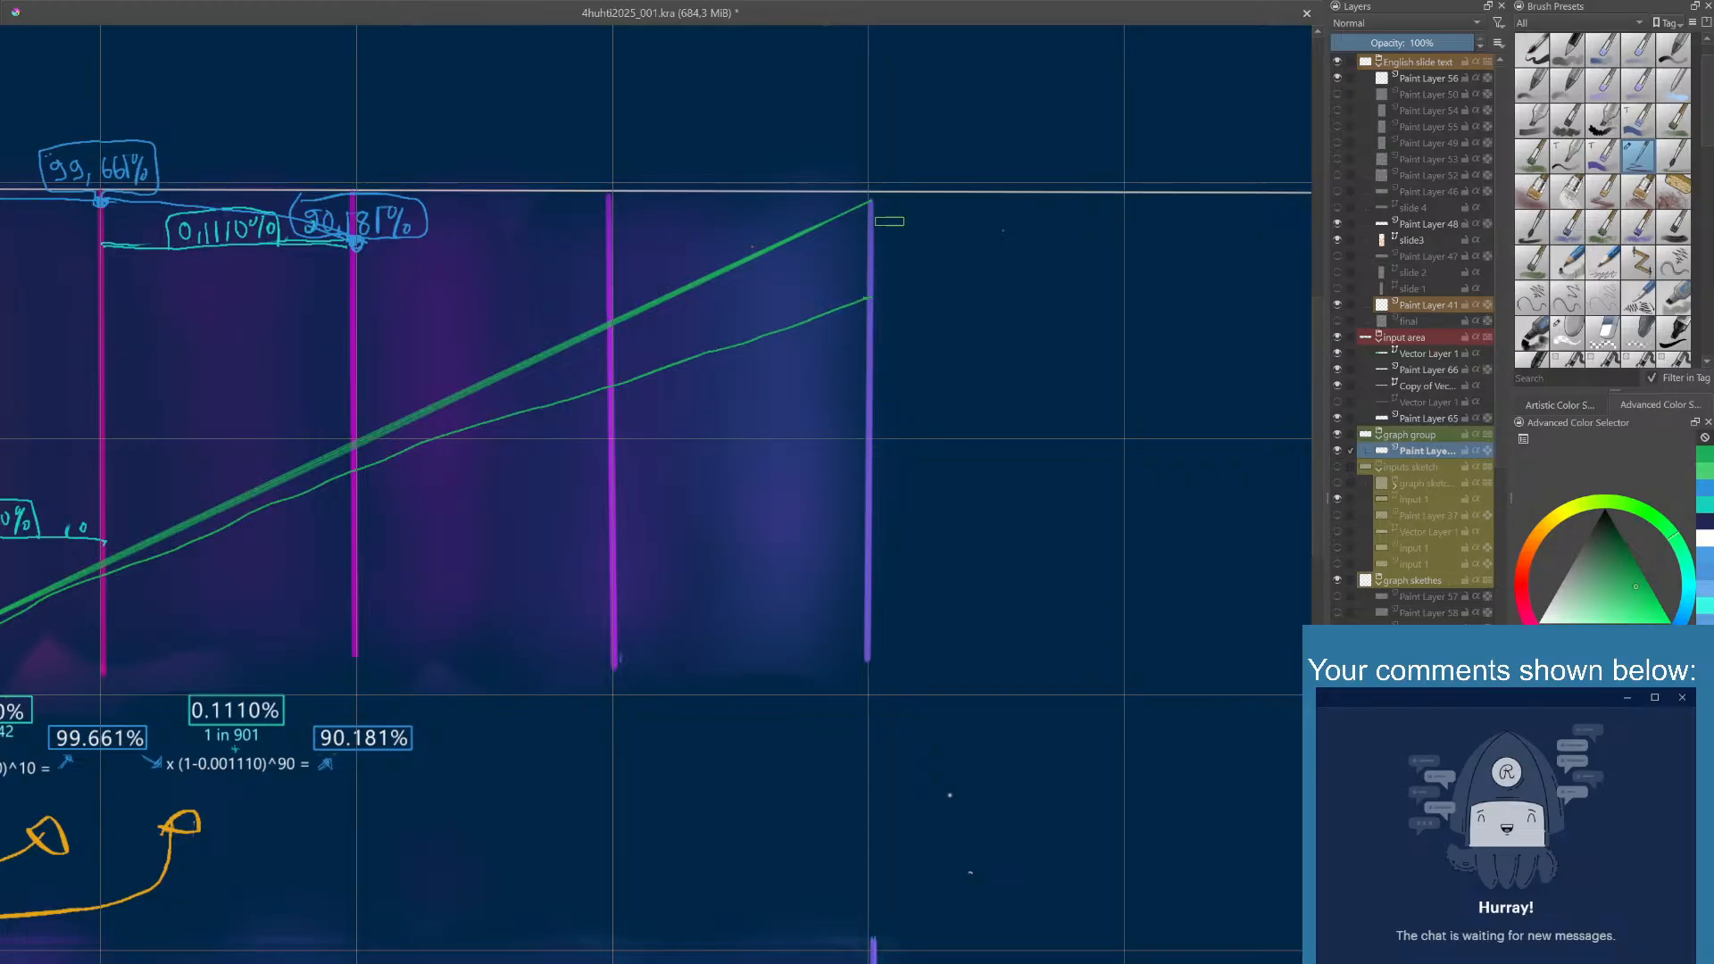
right_click(890, 222)
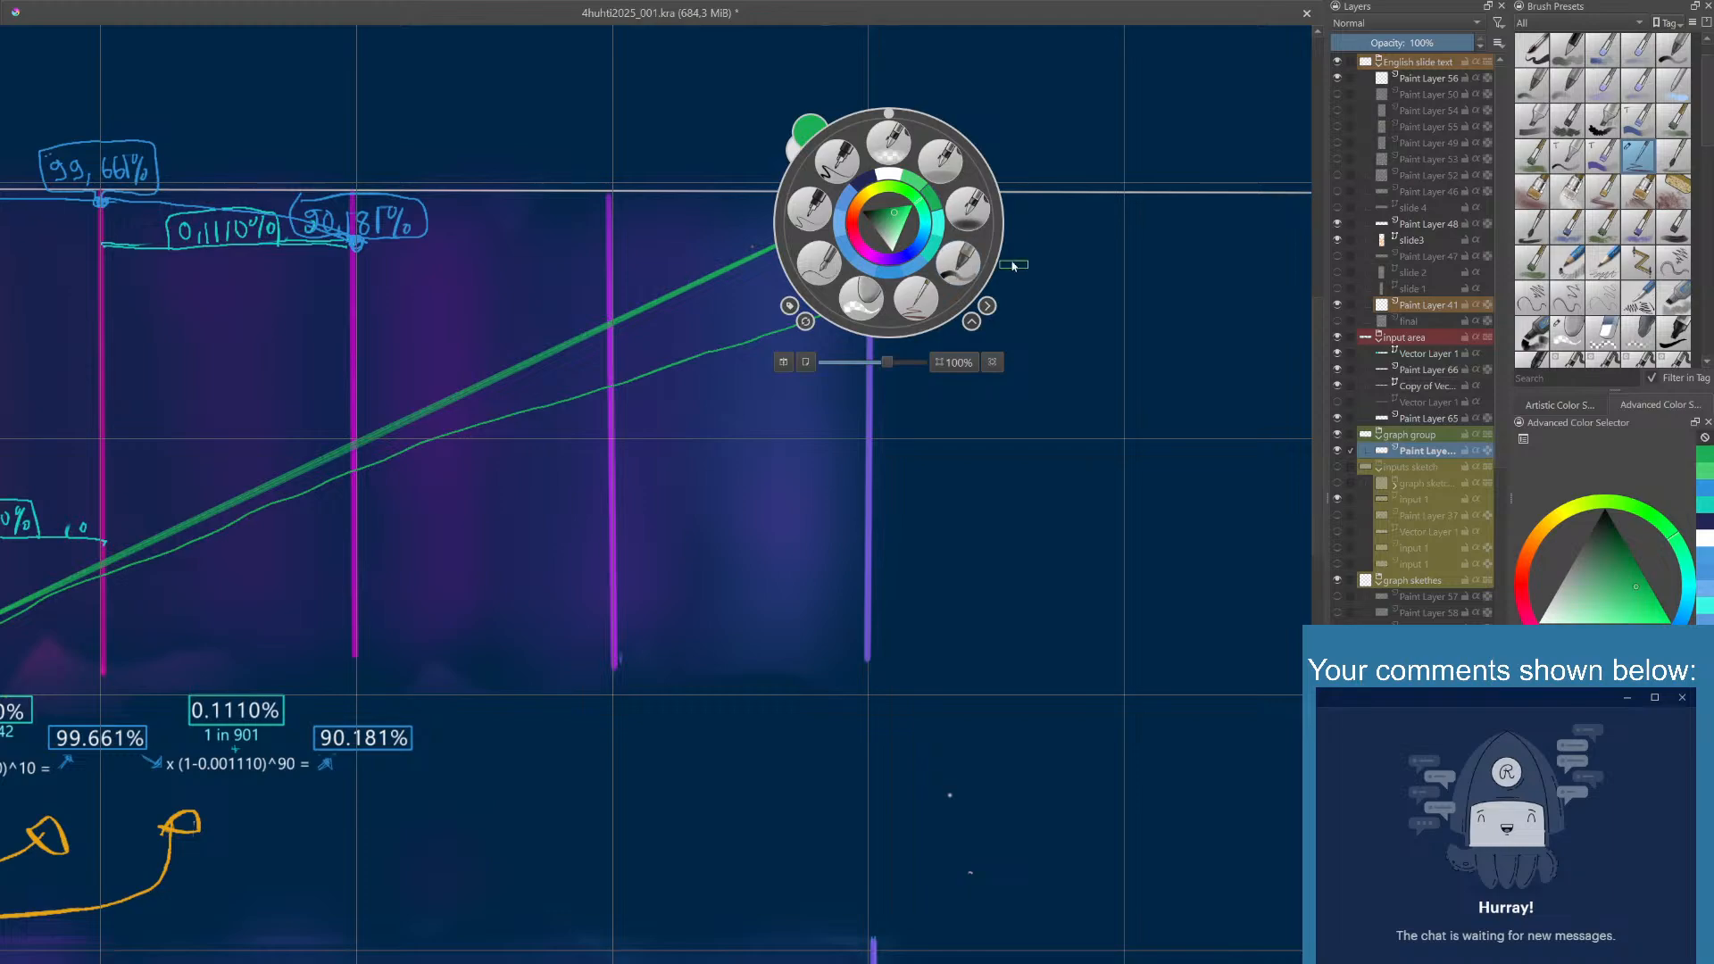
left_click(1059, 247)
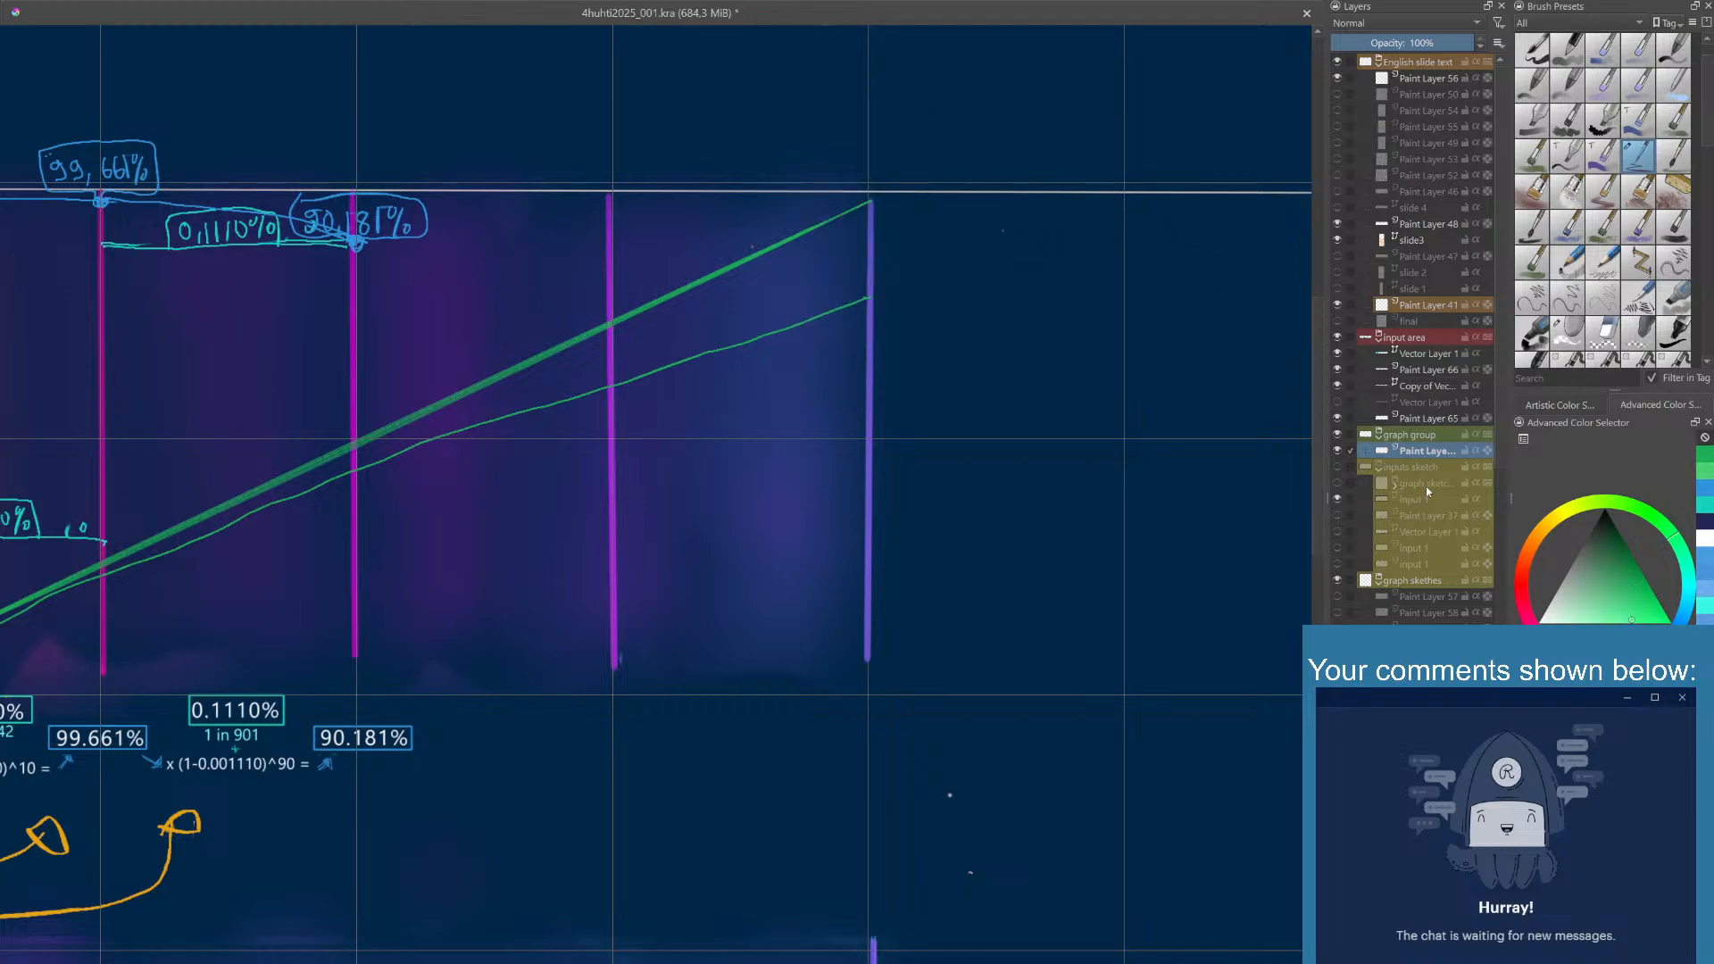
left_click(973, 230)
mouse_move(894, 206)
left_mouse_down()
mouse_move(918, 243)
mouse_move(904, 292)
mouse_move(971, 259)
left_mouse_up()
key("ctrl+z")
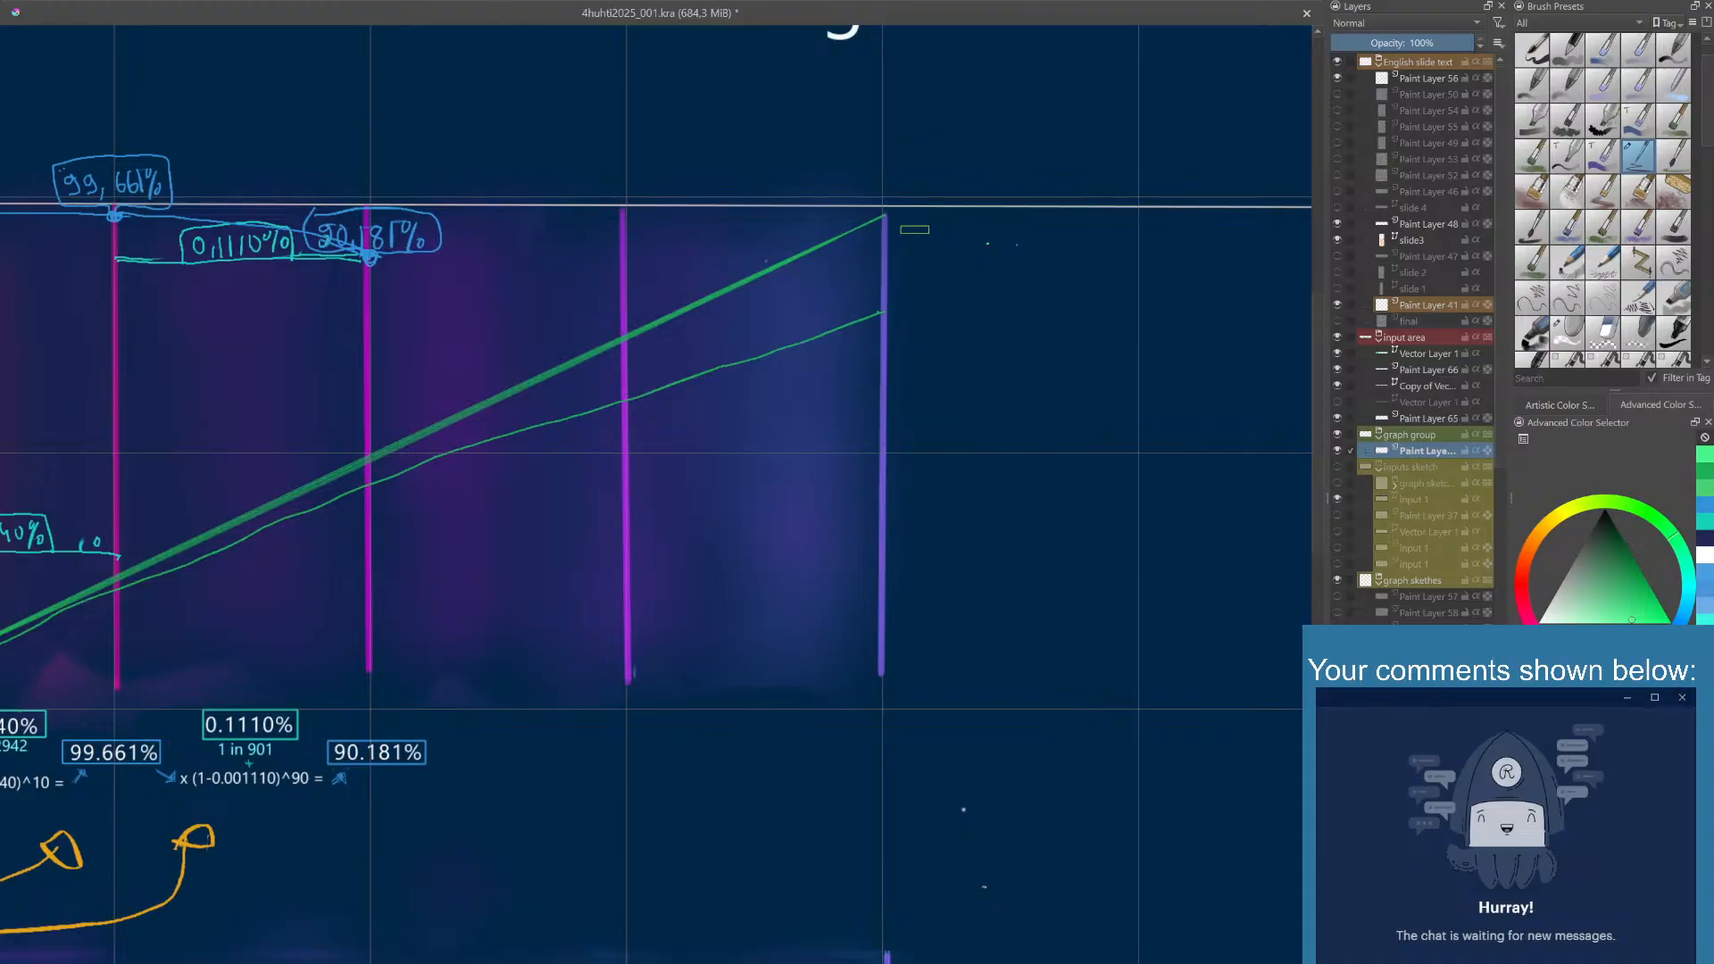
mouse_move(914, 229)
left_mouse_down()
mouse_move(1075, 229)
mouse_move(1234, 181)
mouse_move(978, 208)
mouse_move(999, 268)
mouse_move(978, 230)
left_mouse_up()
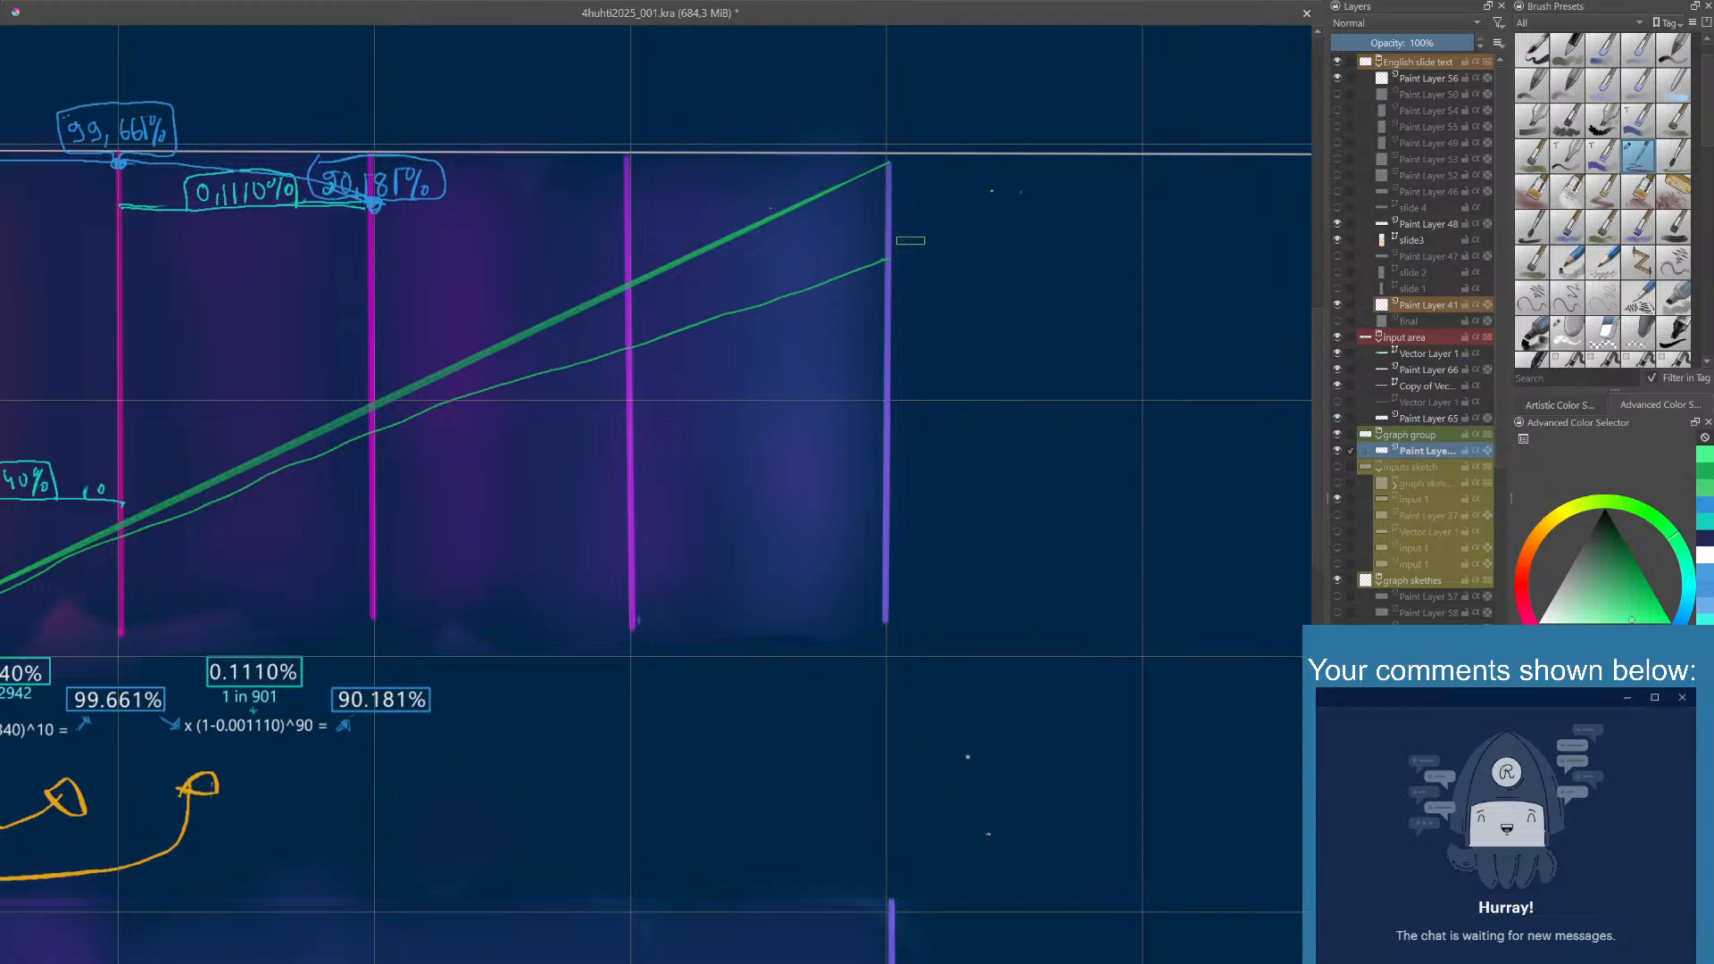
- Handwrite "7000 expected life years" in green beside the end of the lower curve
mouse_move(907, 244)
left_mouse_down()
mouse_move(918, 268)
mouse_move(972, 250)
left_mouse_up()
left_click_drag(1039, 259, 1045, 266)
mouse_move(1050, 254)
left_mouse_down()
mouse_move(1077, 268)
mouse_move(1088, 246)
left_mouse_up()
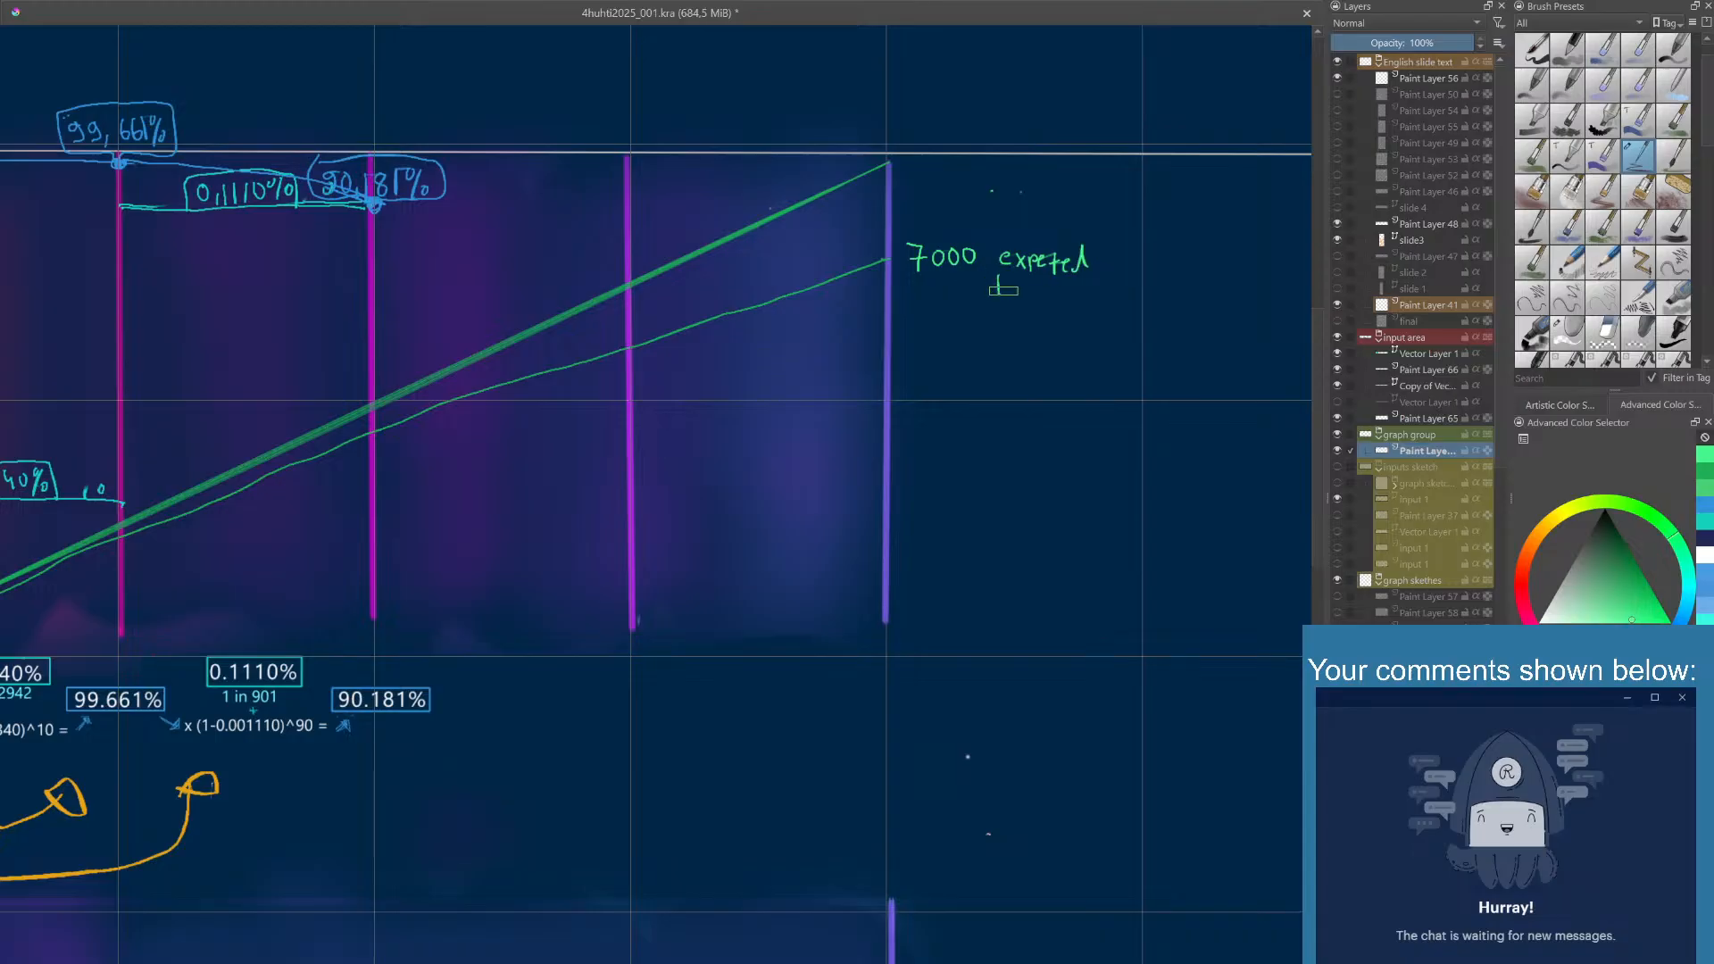
left_click_drag(1007, 294, 1018, 275)
scroll(1026, 296, "up", 2)
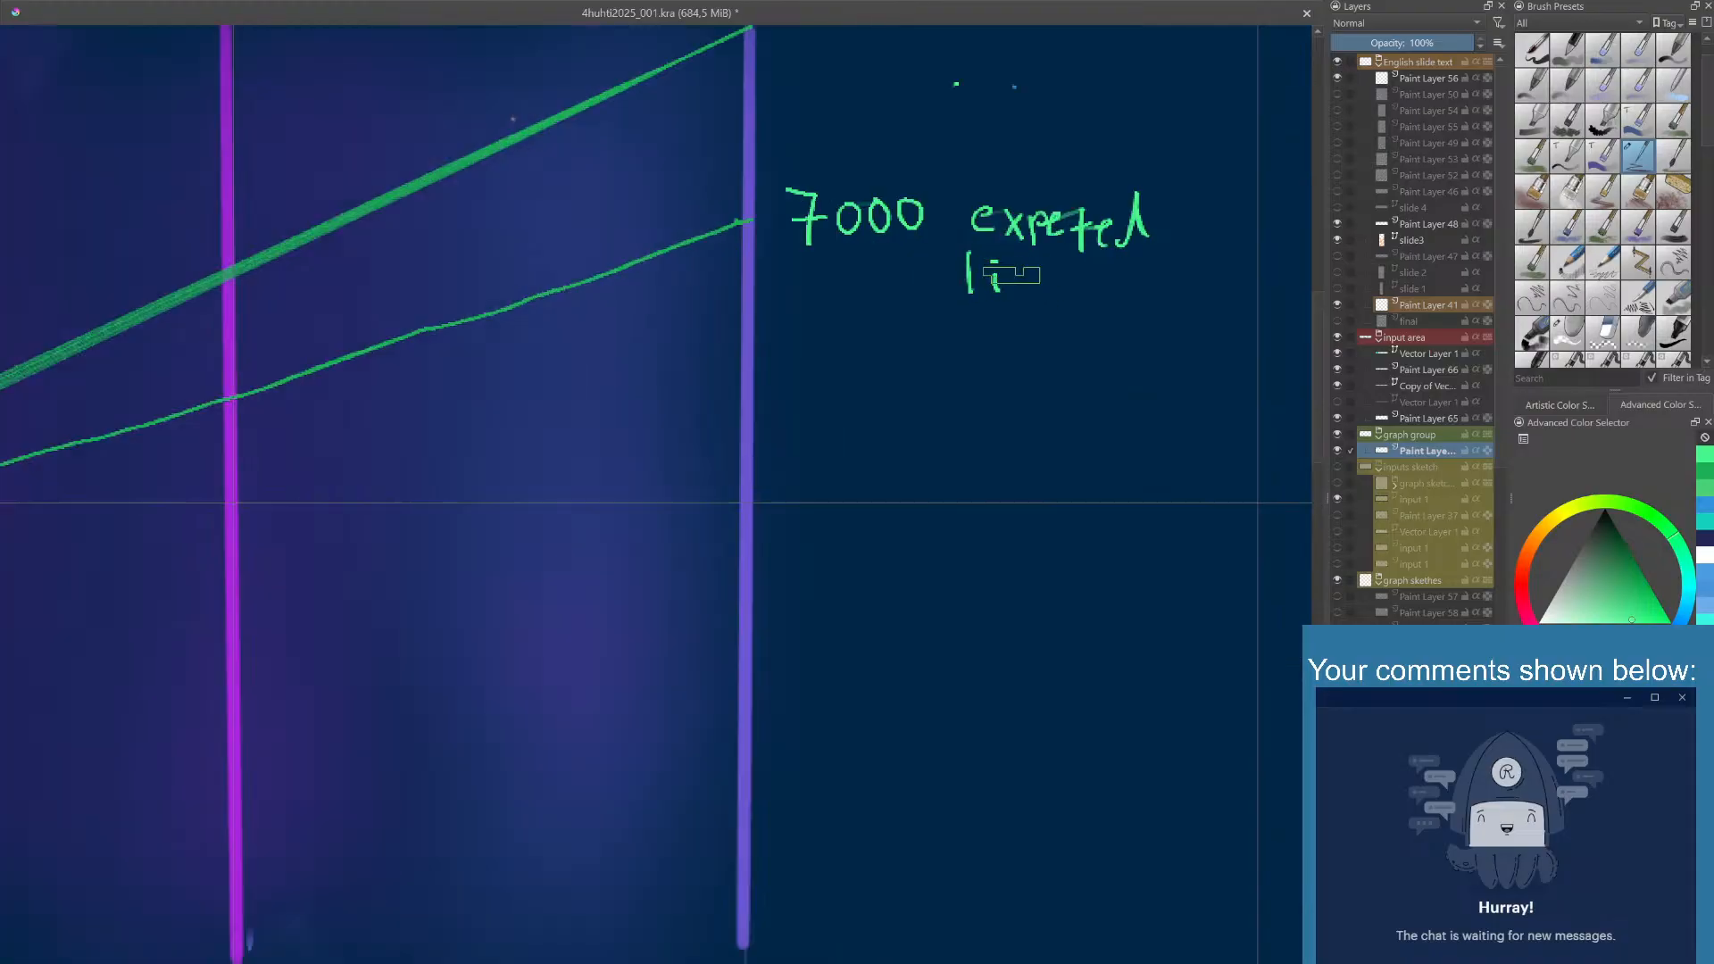
left_click_drag(1008, 271, 1028, 268)
mouse_move(1076, 279)
left_mouse_down()
mouse_move(1082, 304)
mouse_move(1170, 279)
mouse_move(1177, 298)
left_mouse_up()
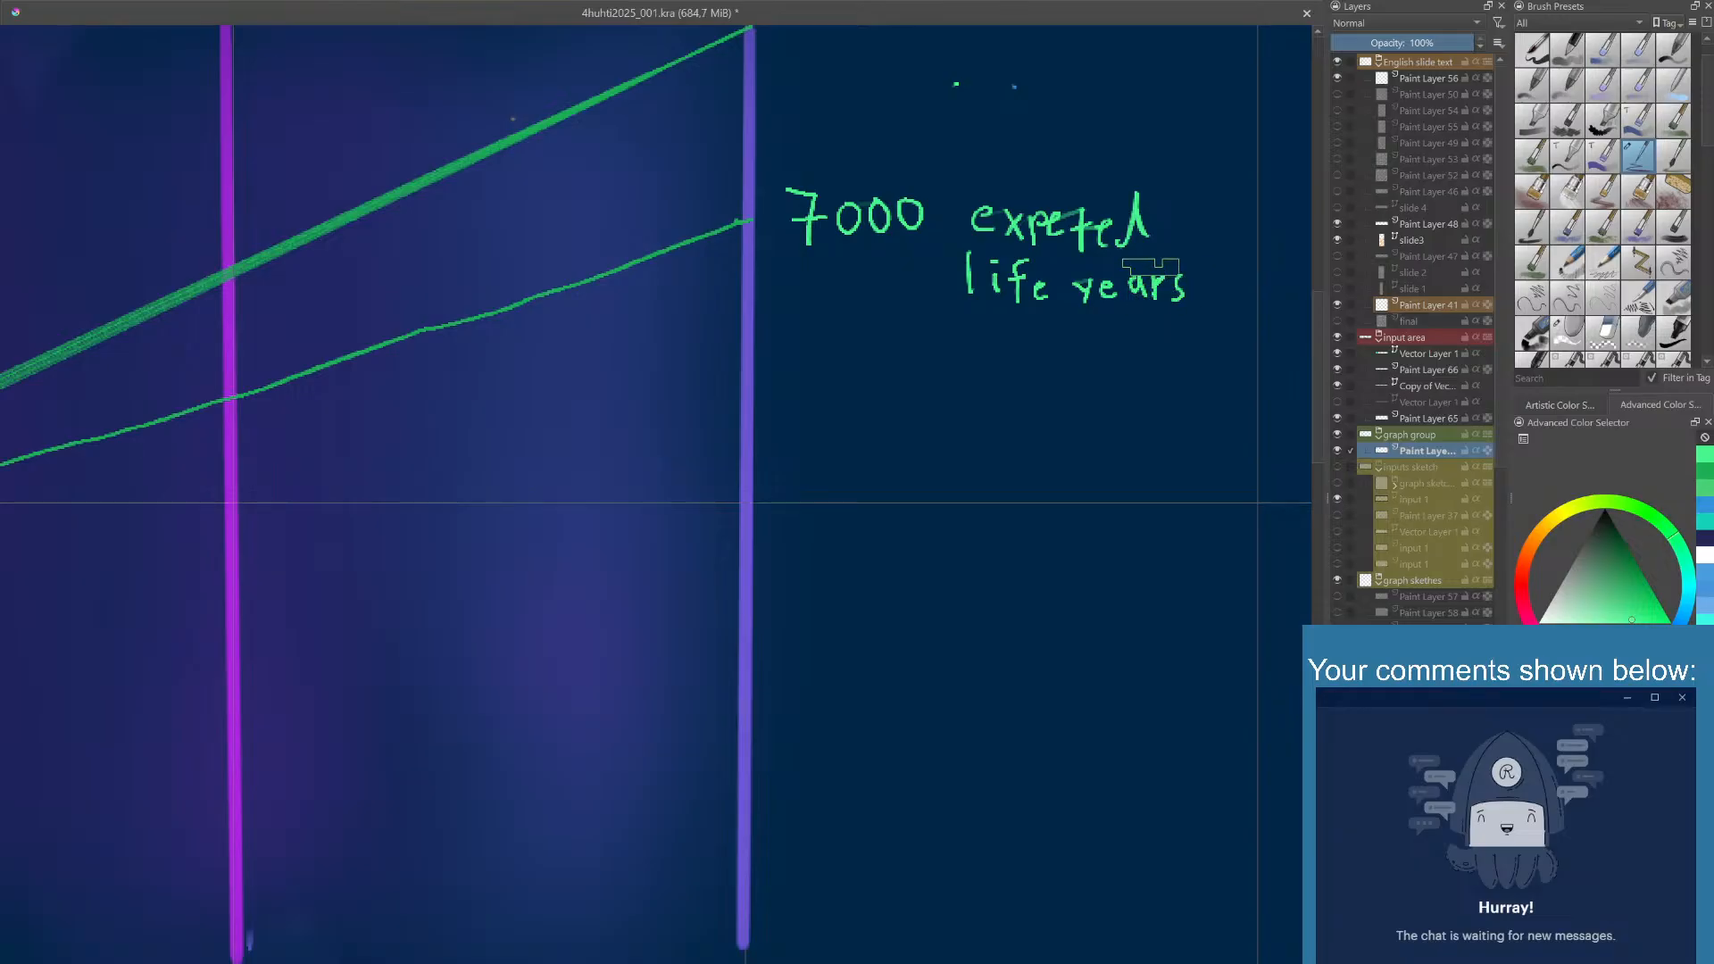
left_click_drag(1124, 237, 1131, 201)
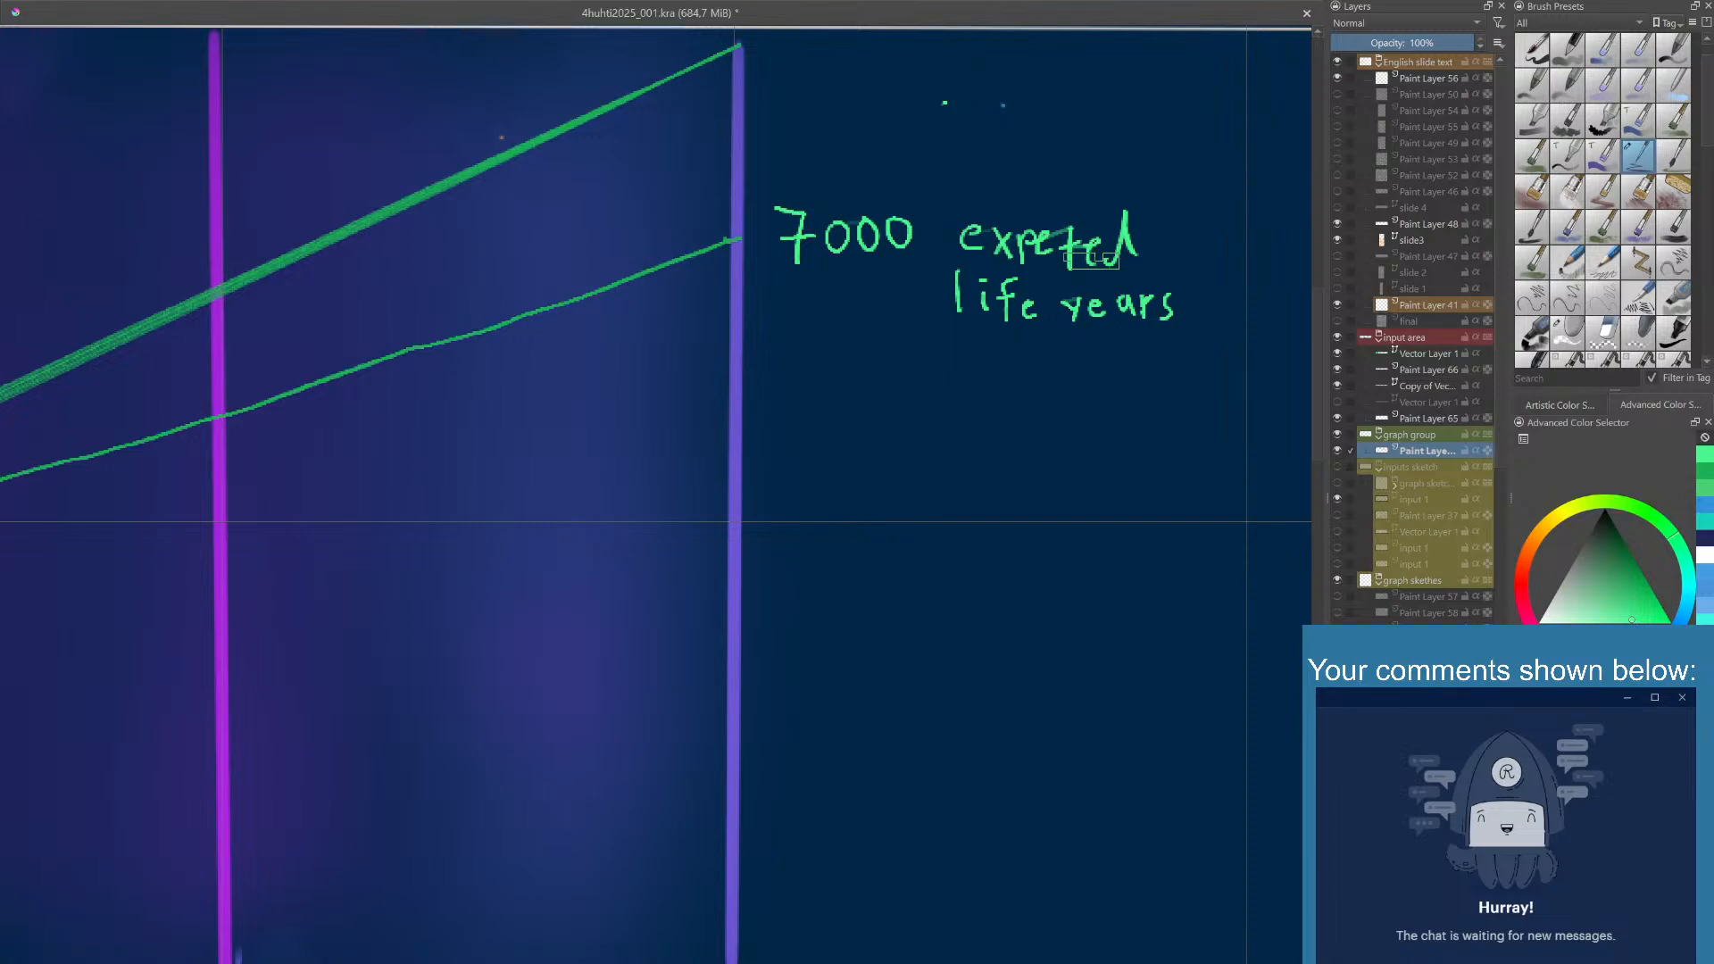
- Draw green parentheses below the life years label and a white integral sign inside them
scroll(1084, 258, "down", 2)
scroll(1087, 258, "down", 4)
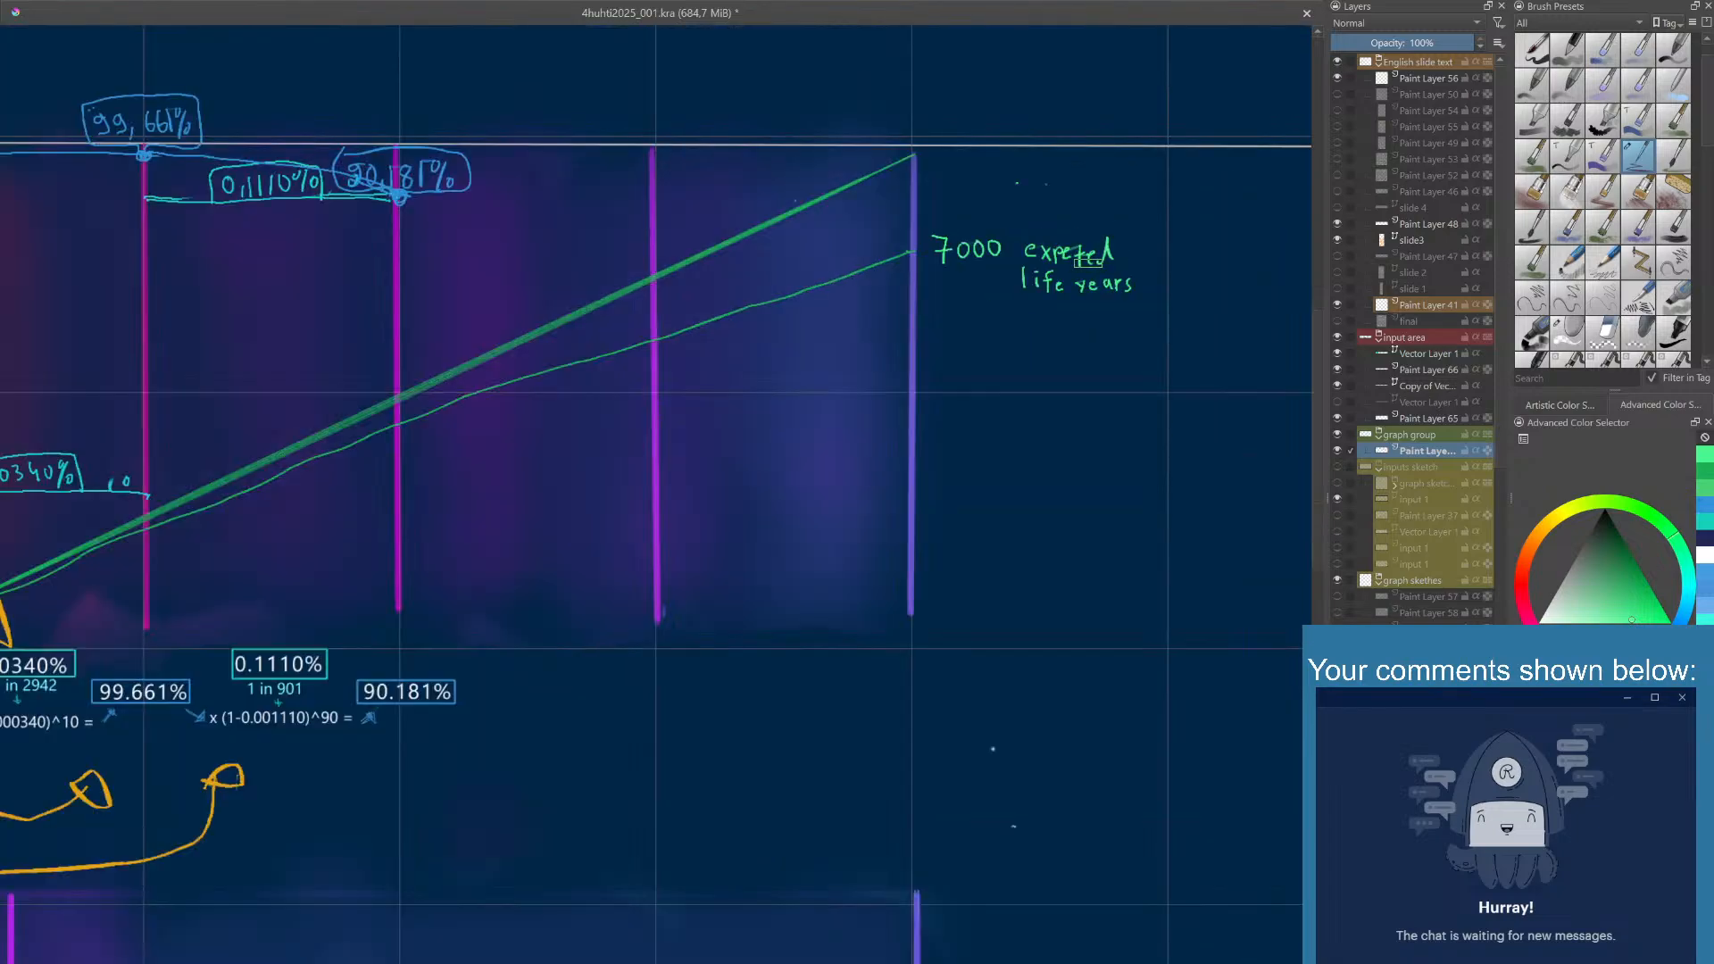
mouse_move(1093, 253)
left_mouse_down()
mouse_move(1083, 218)
mouse_move(1062, 254)
mouse_move(1133, 296)
mouse_move(1091, 256)
mouse_move(1064, 270)
left_mouse_up()
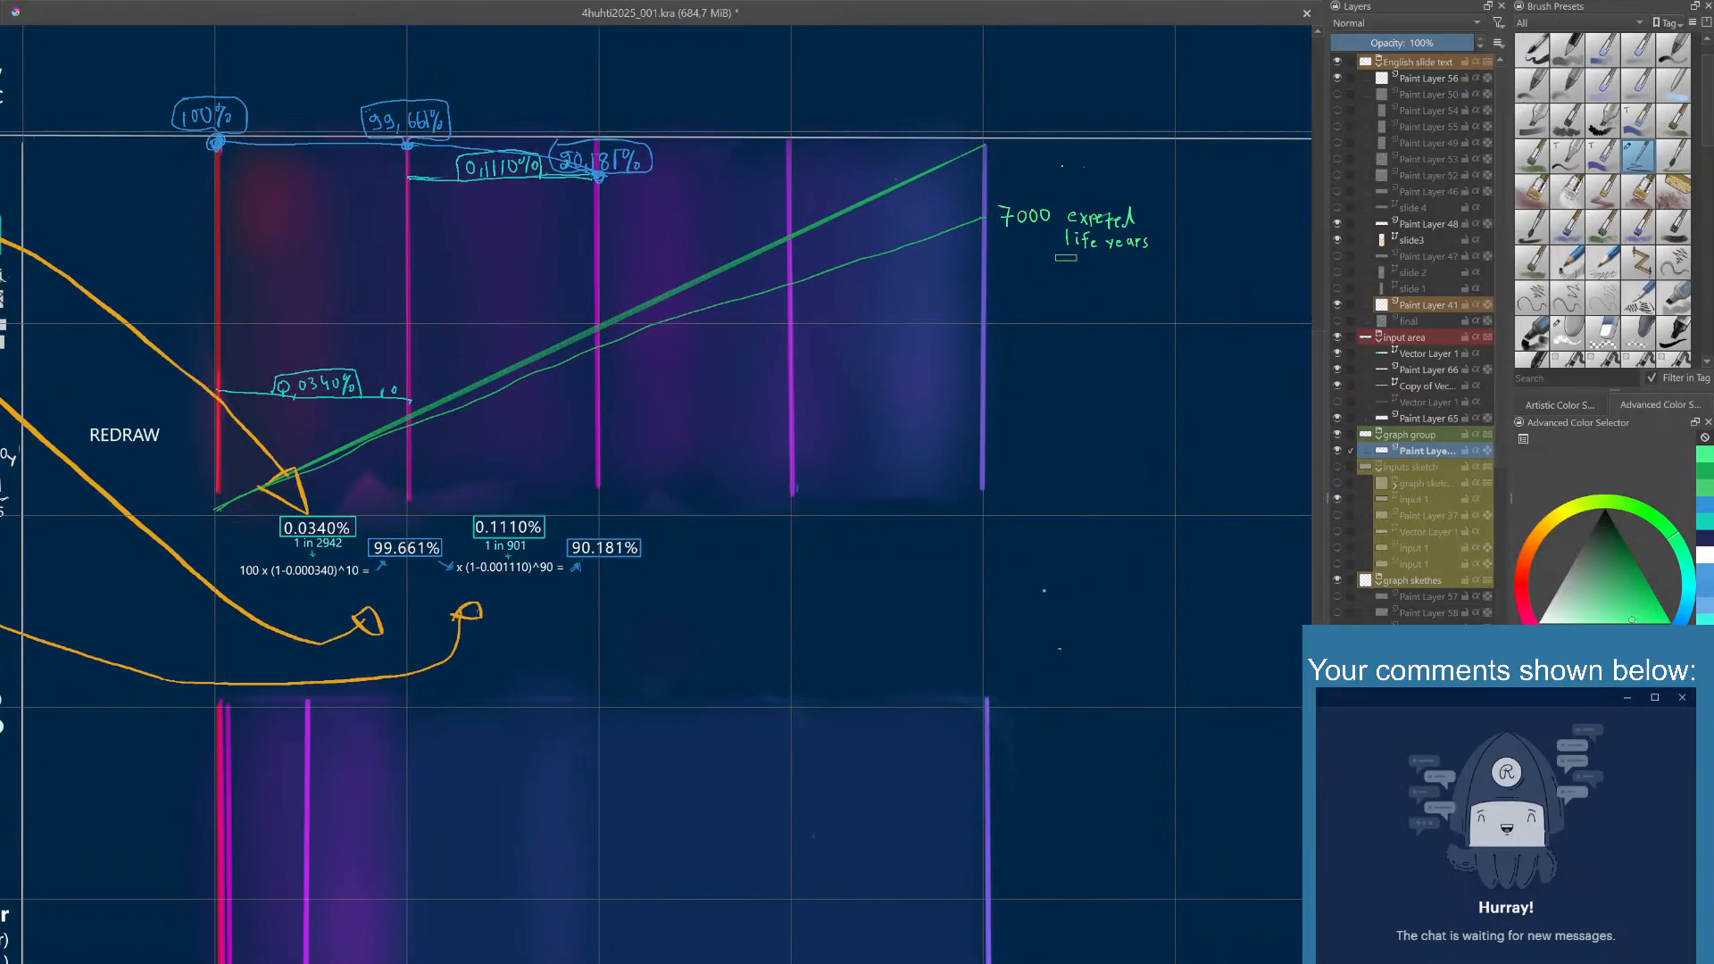
left_click_drag(1070, 256, 1068, 300)
left_click_drag(1151, 259, 1153, 304)
right_click(1088, 271)
left_click(1093, 225)
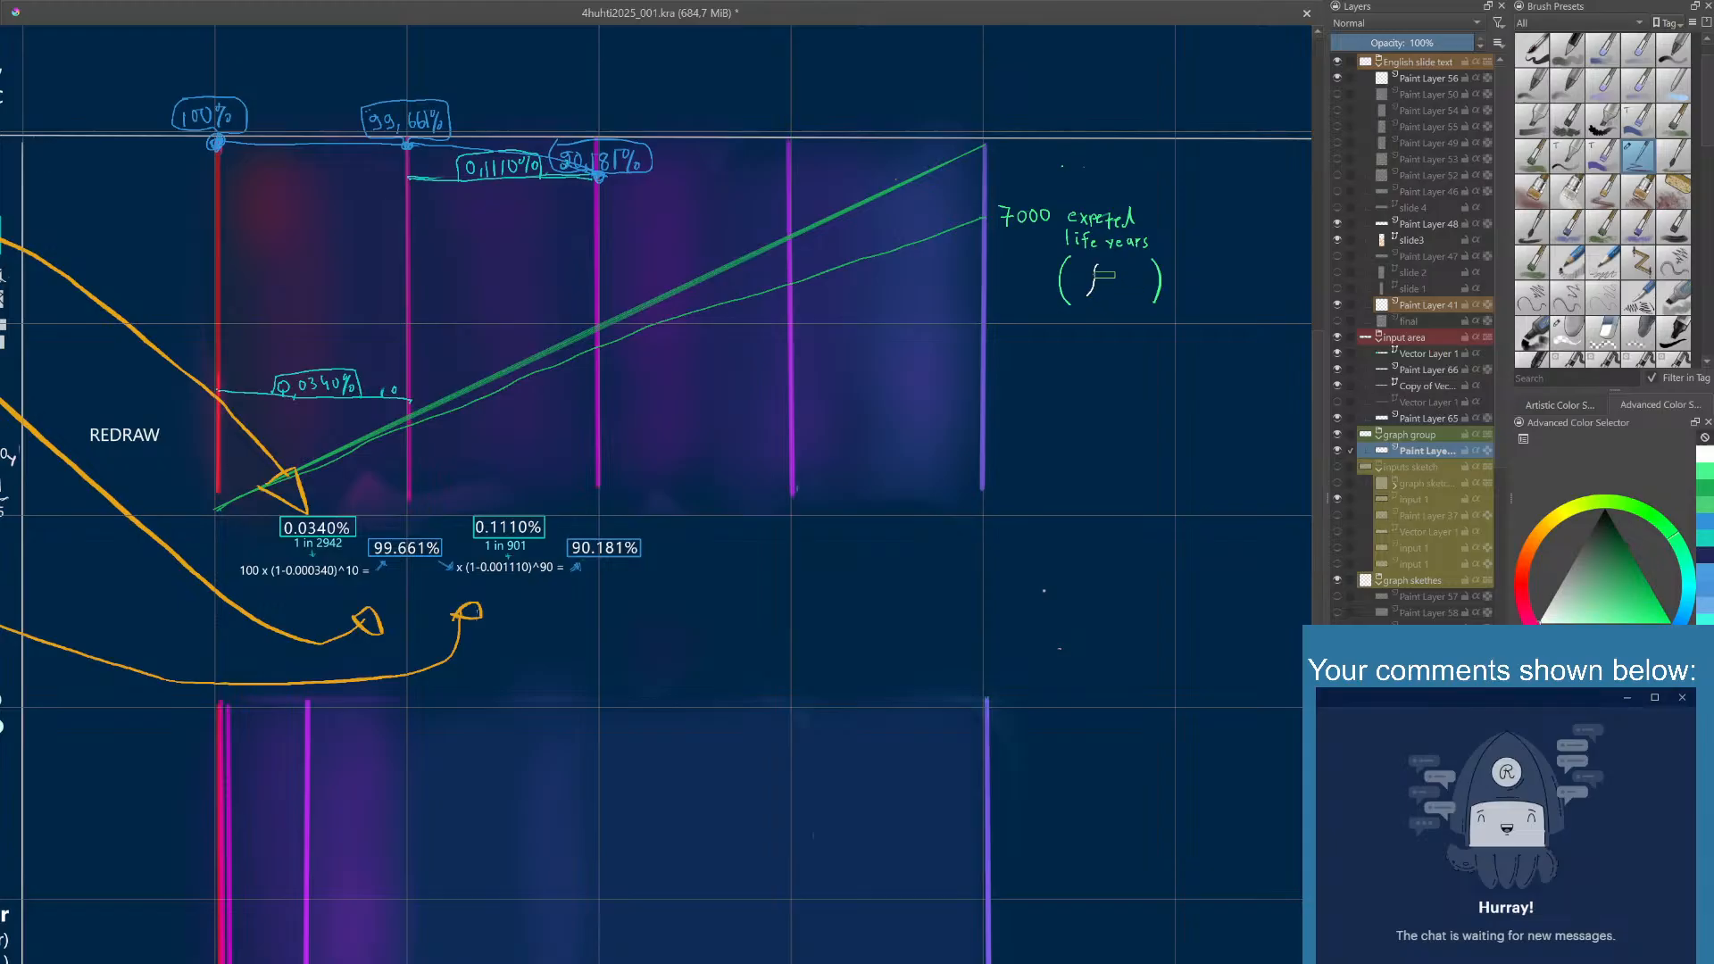
- Continue the bracketed formula with a blue S with subscript t after the integral sign
right_click(1107, 277)
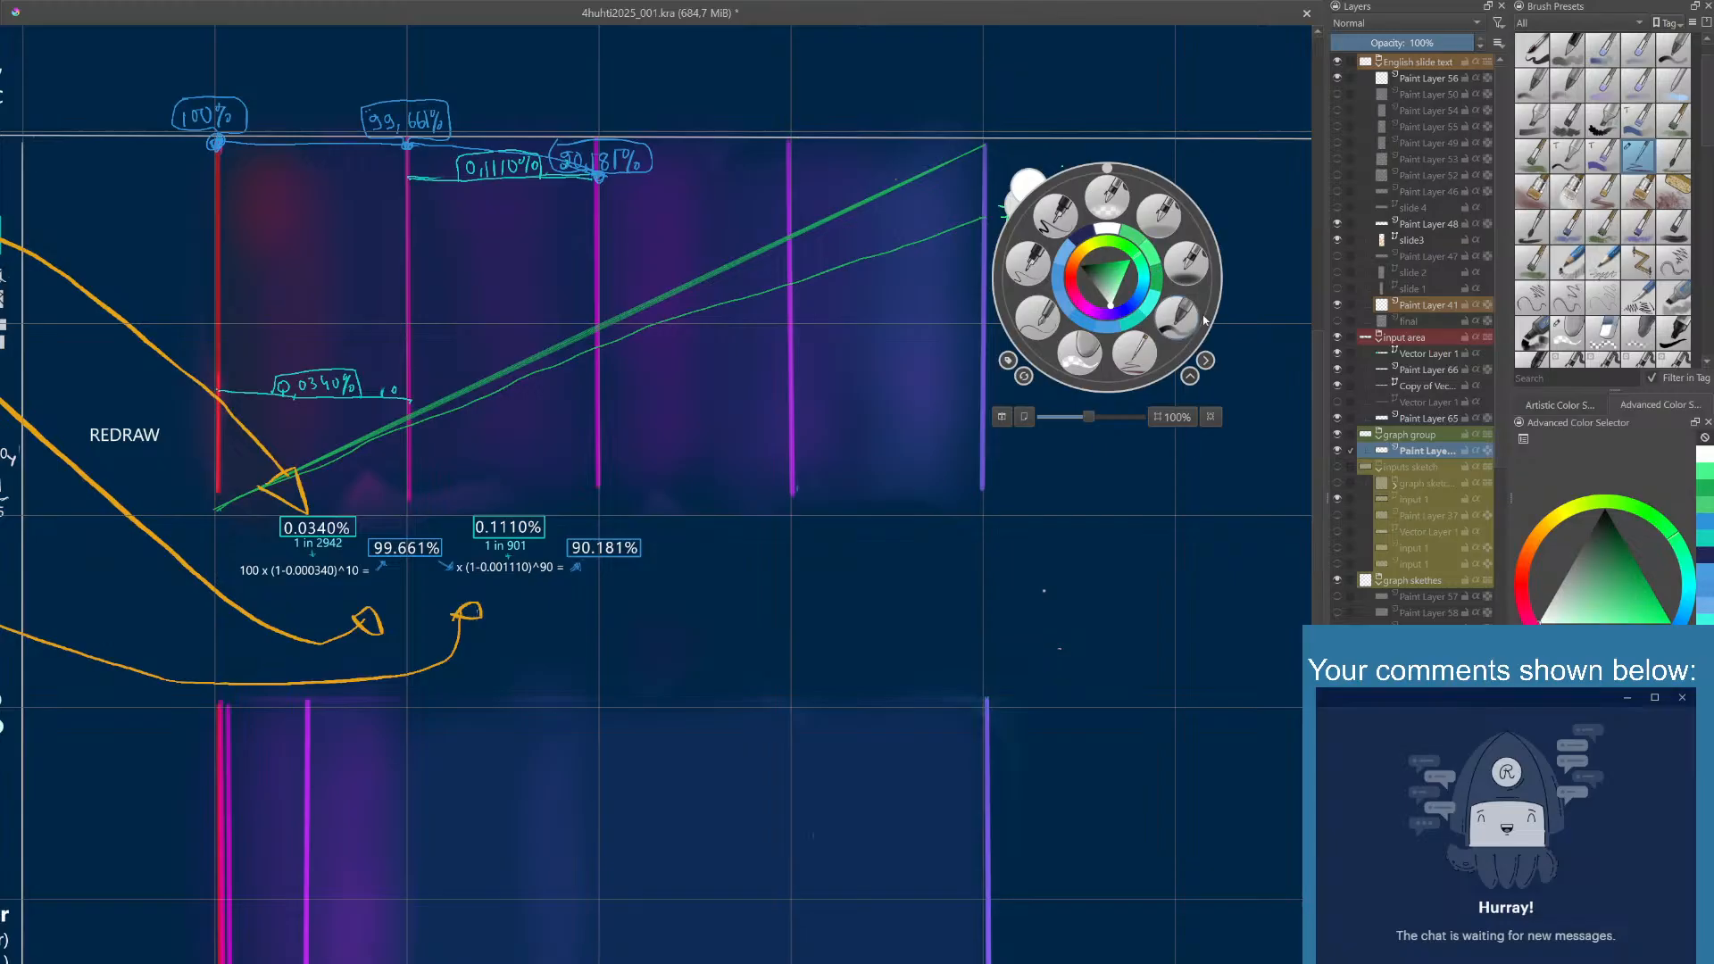
left_click(1705, 525)
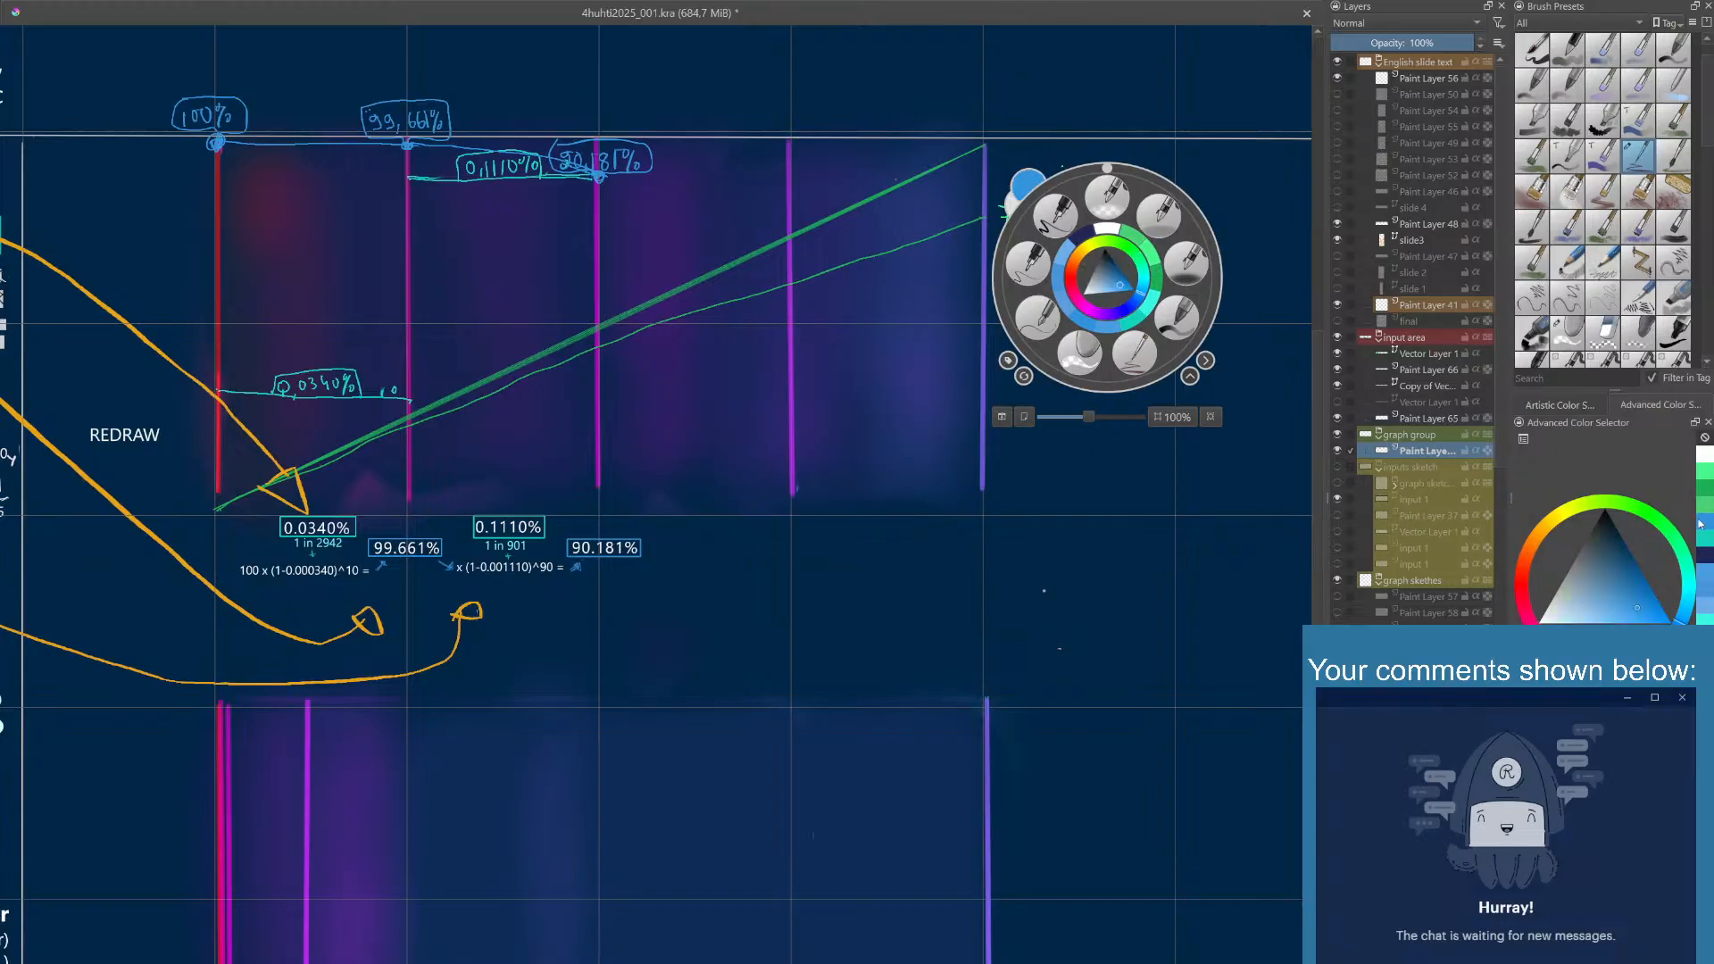
left_click(1227, 188)
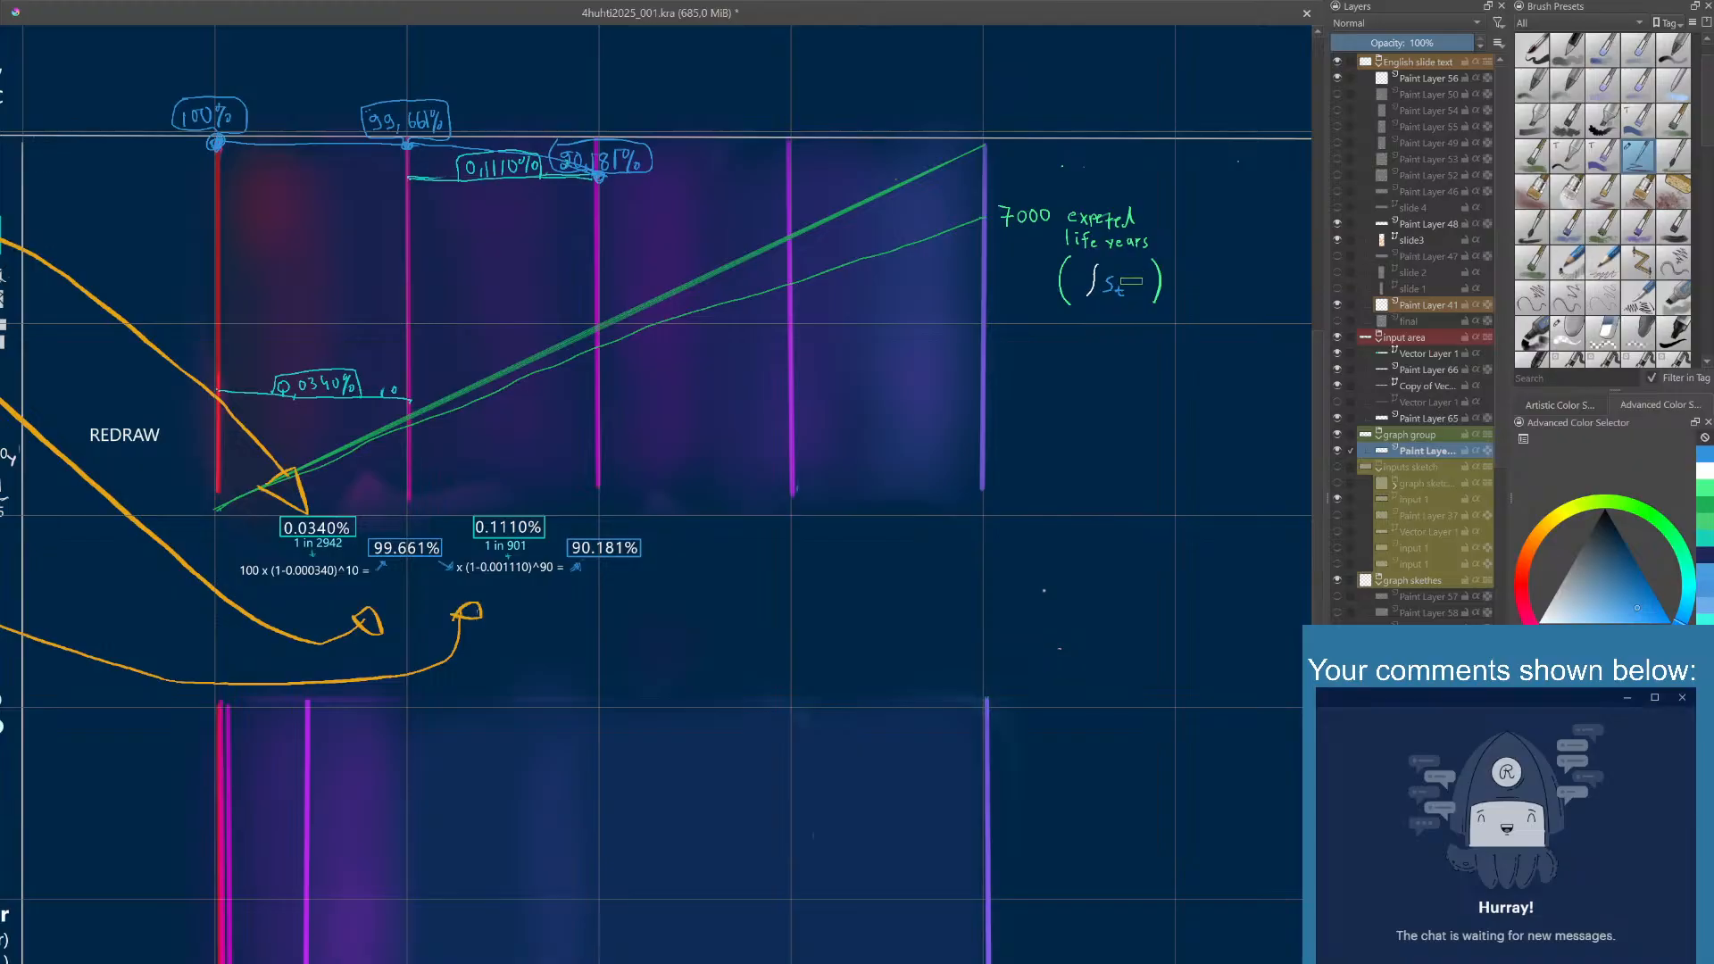
right_click(1131, 280)
left_click(1130, 238)
left_click_drag(1147, 276, 1146, 294)
- Erase the bracketed formula below the life years label and switch back to the drawing brush
right_click(1096, 282)
left_click(1071, 346)
mouse_move(1072, 340)
left_mouse_down()
mouse_move(1064, 288)
mouse_move(1161, 272)
left_mouse_up()
right_click(1087, 325)
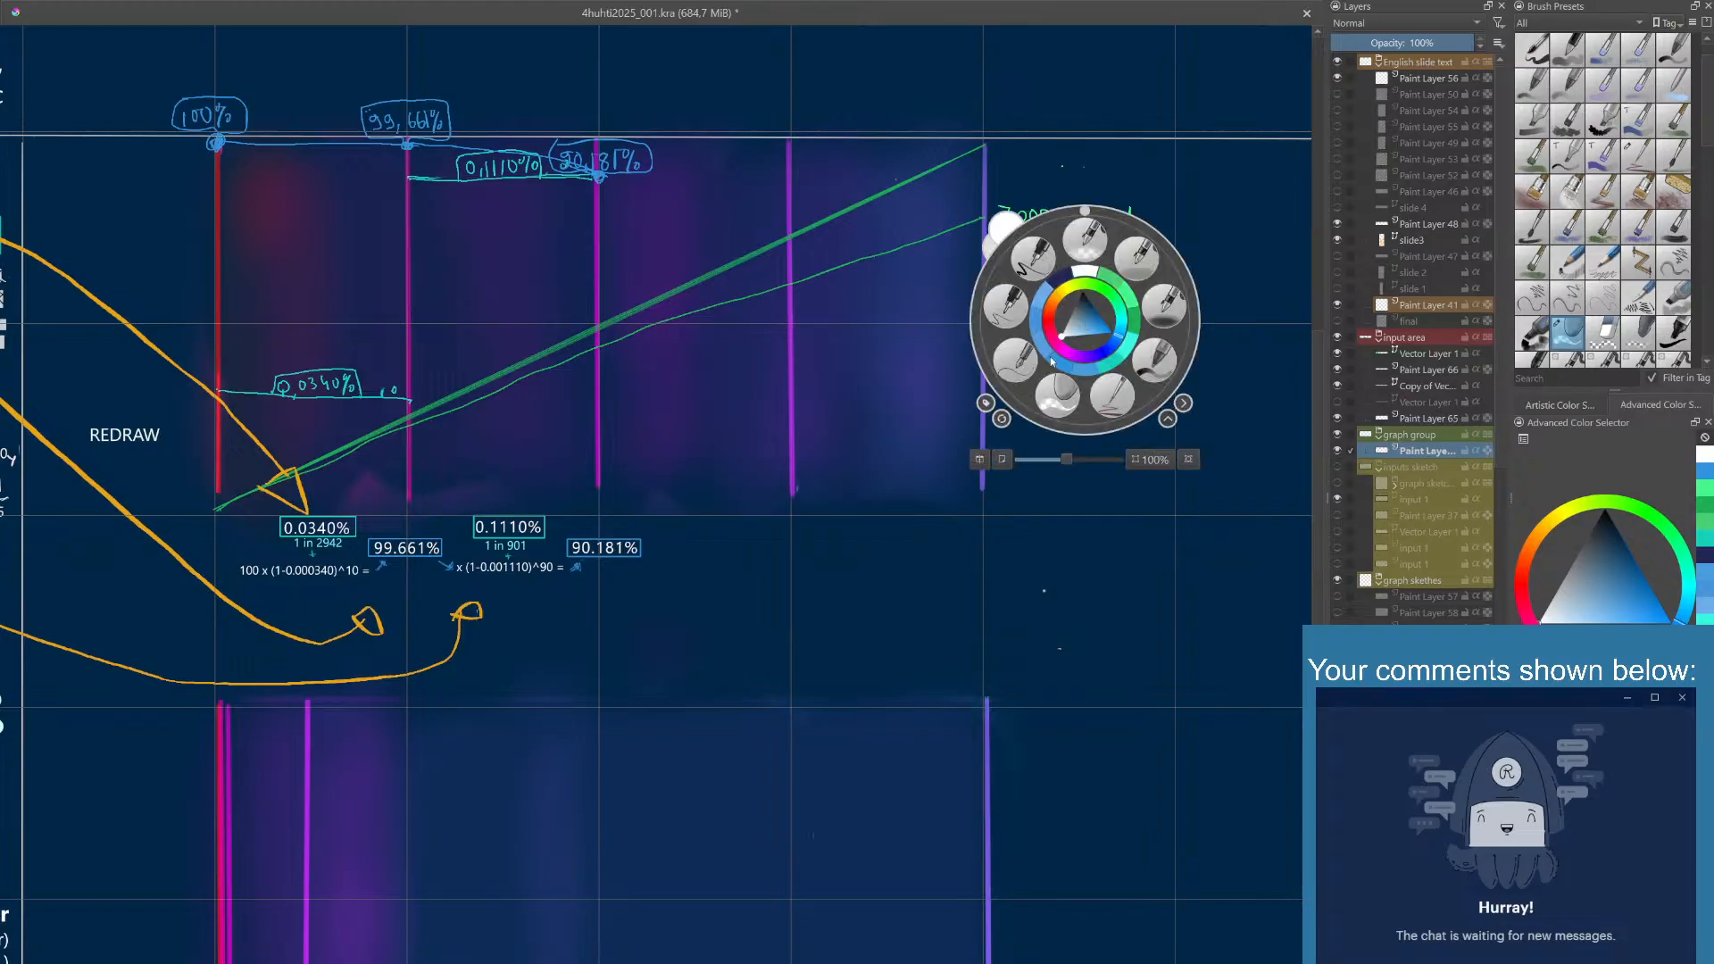
left_click(1087, 275)
right_click(1069, 288)
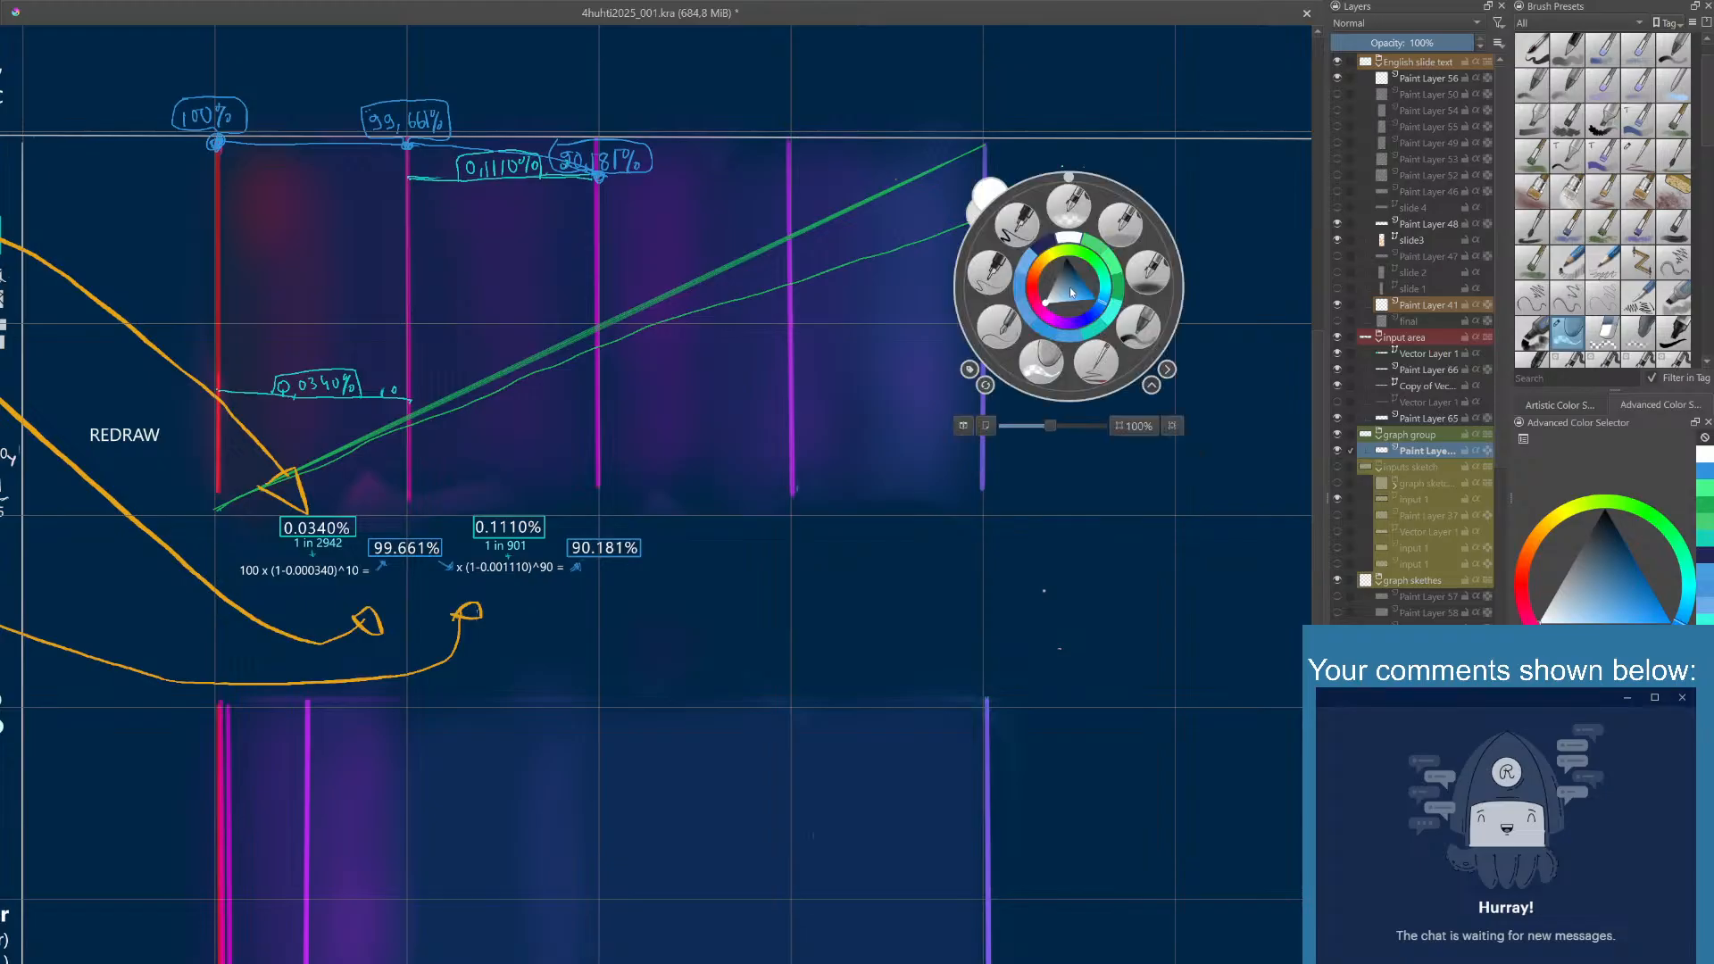
left_click(1090, 362)
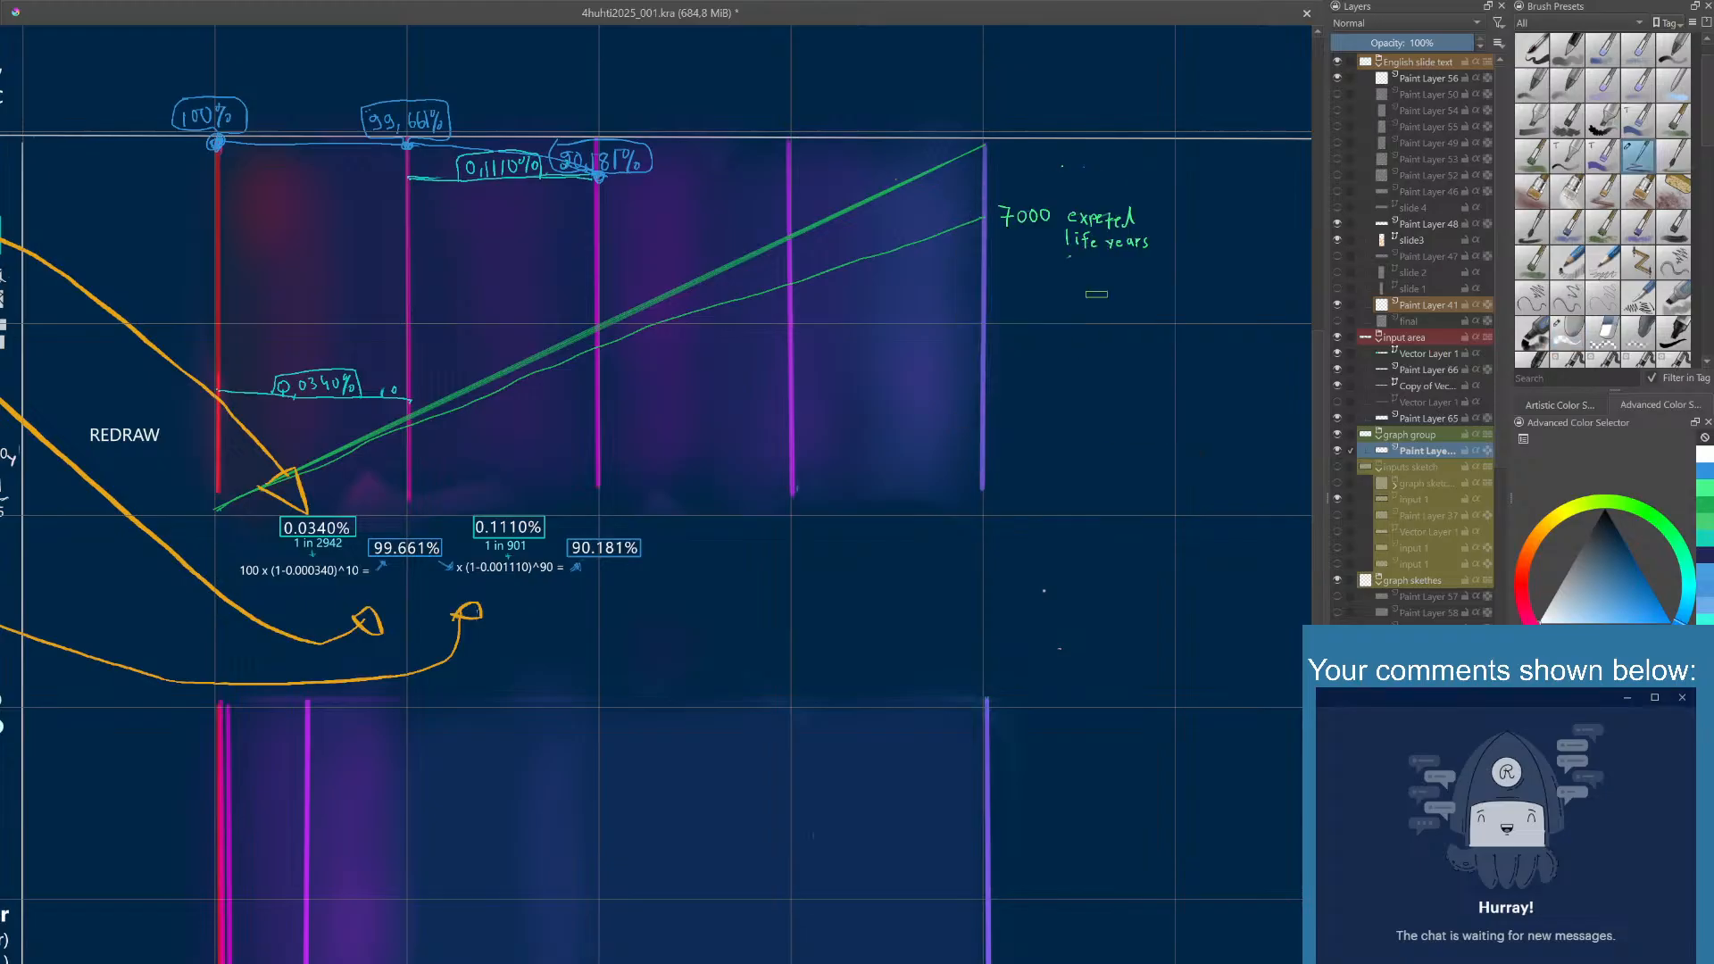
- Draw a white summation sign below the life years label and handwrite its lower limit i=2025
scroll(1090, 283, "up", 4)
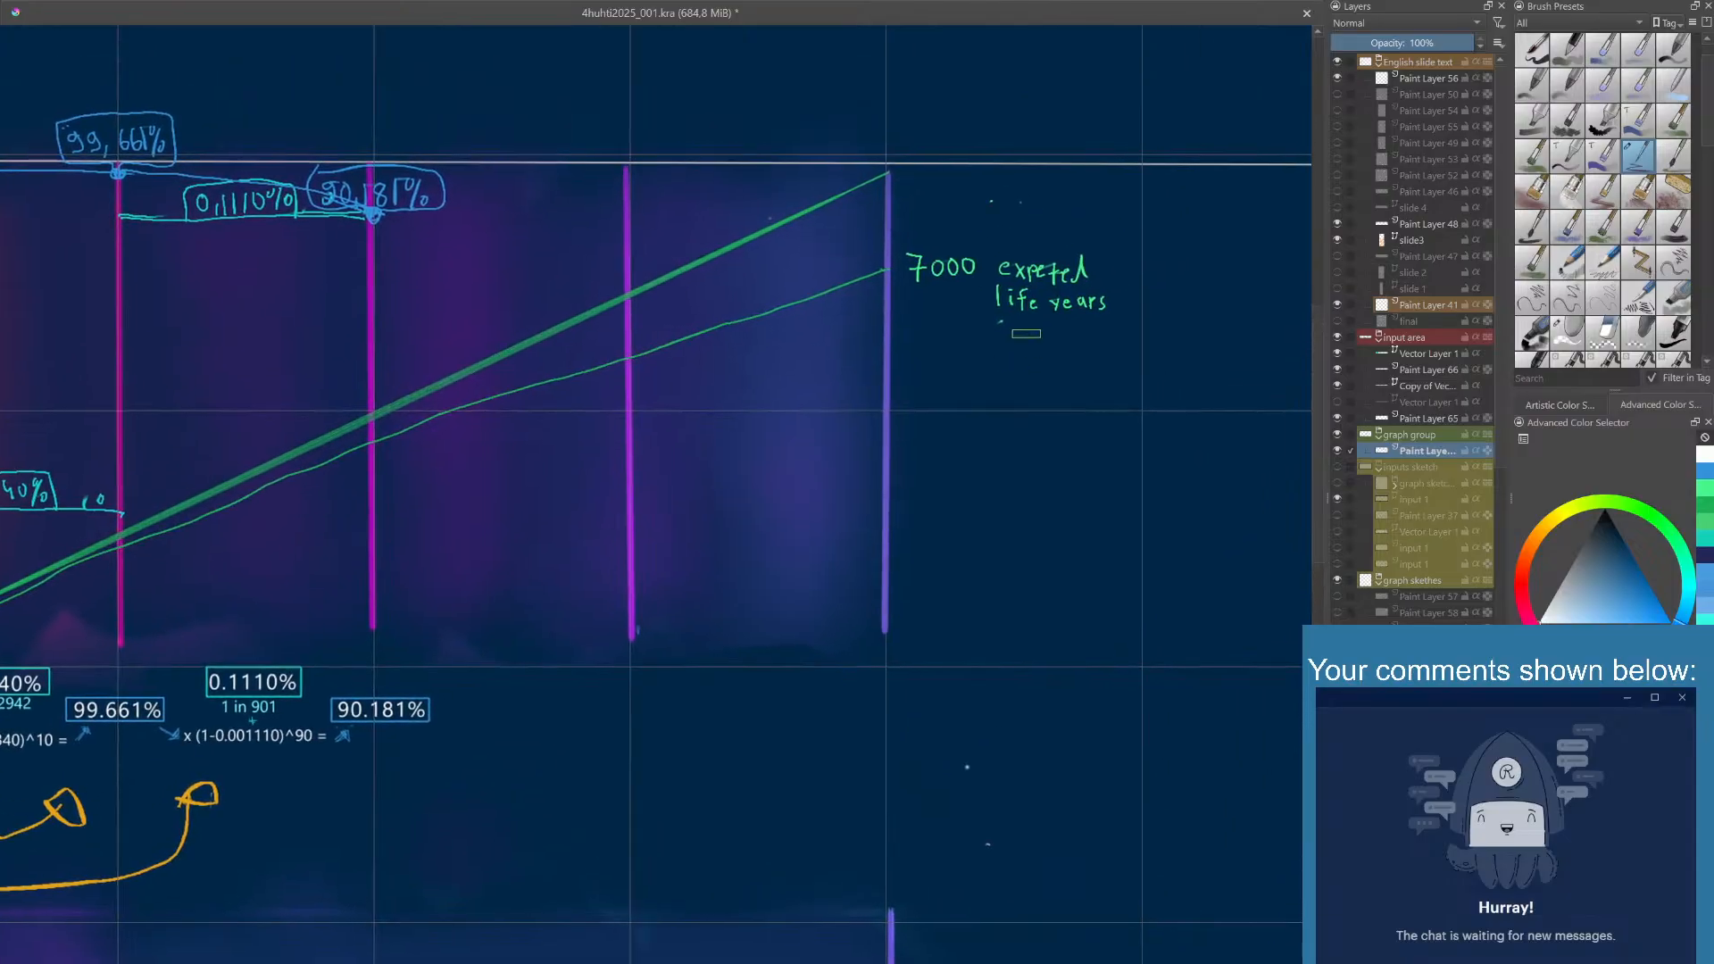
left_click_drag(1019, 338, 932, 302)
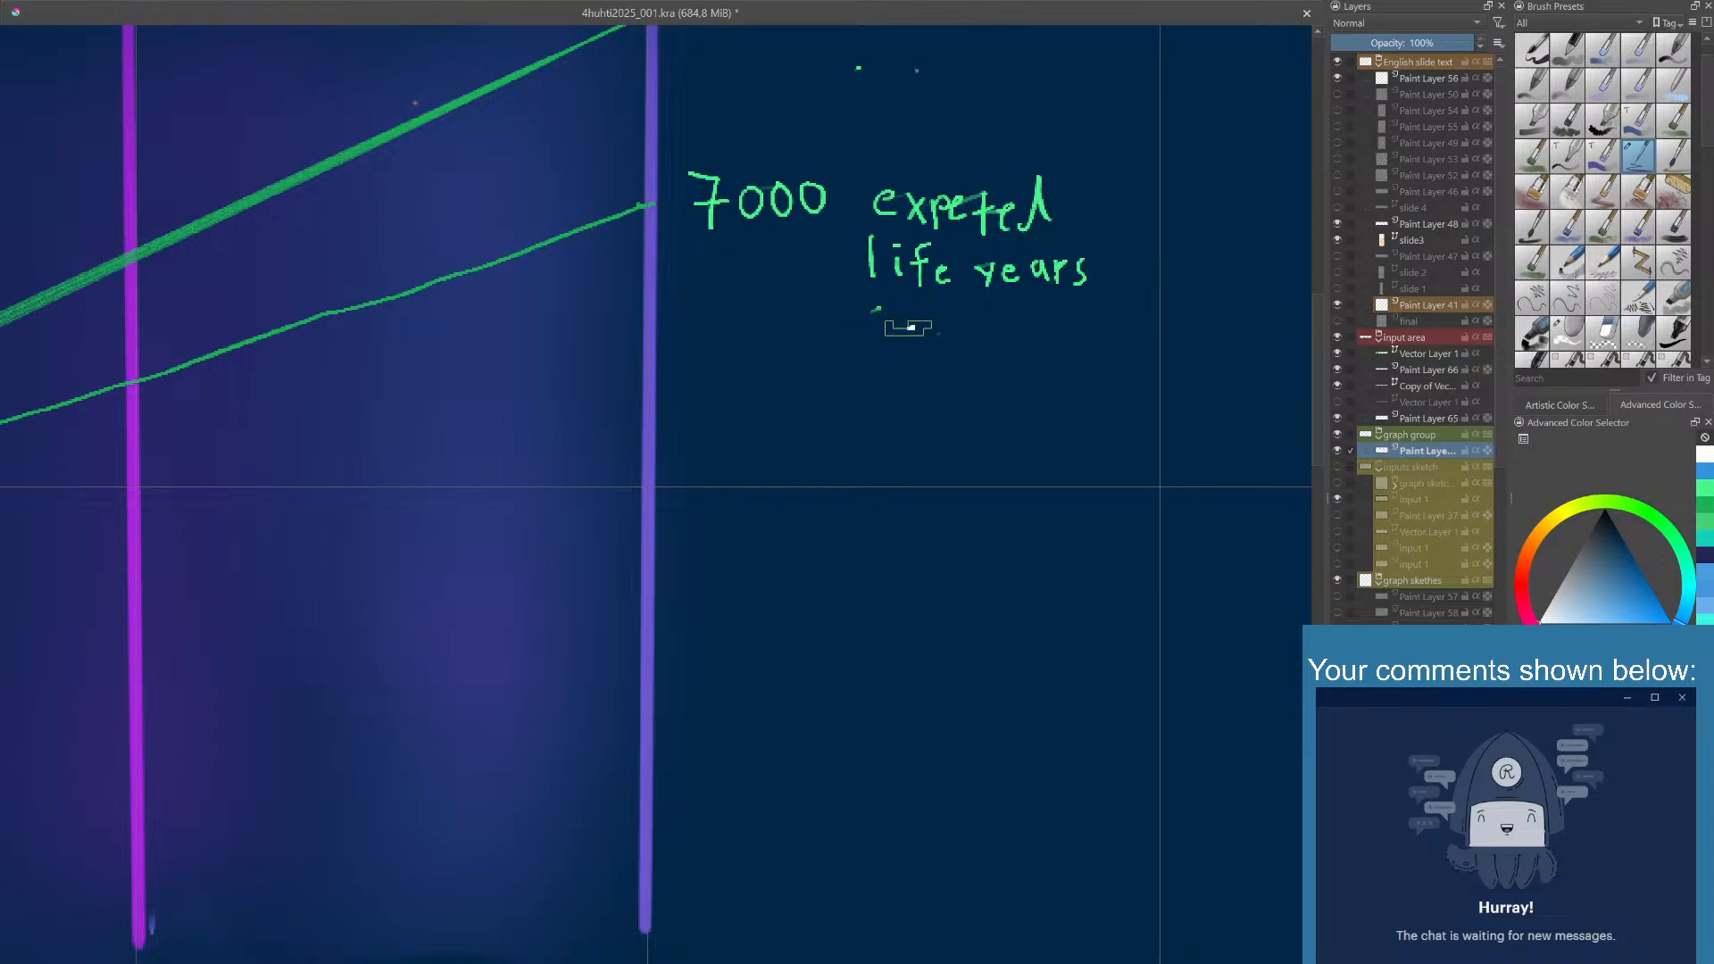
mouse_move(879, 341)
left_mouse_down()
mouse_move(903, 353)
mouse_move(874, 381)
mouse_move(924, 382)
left_mouse_up()
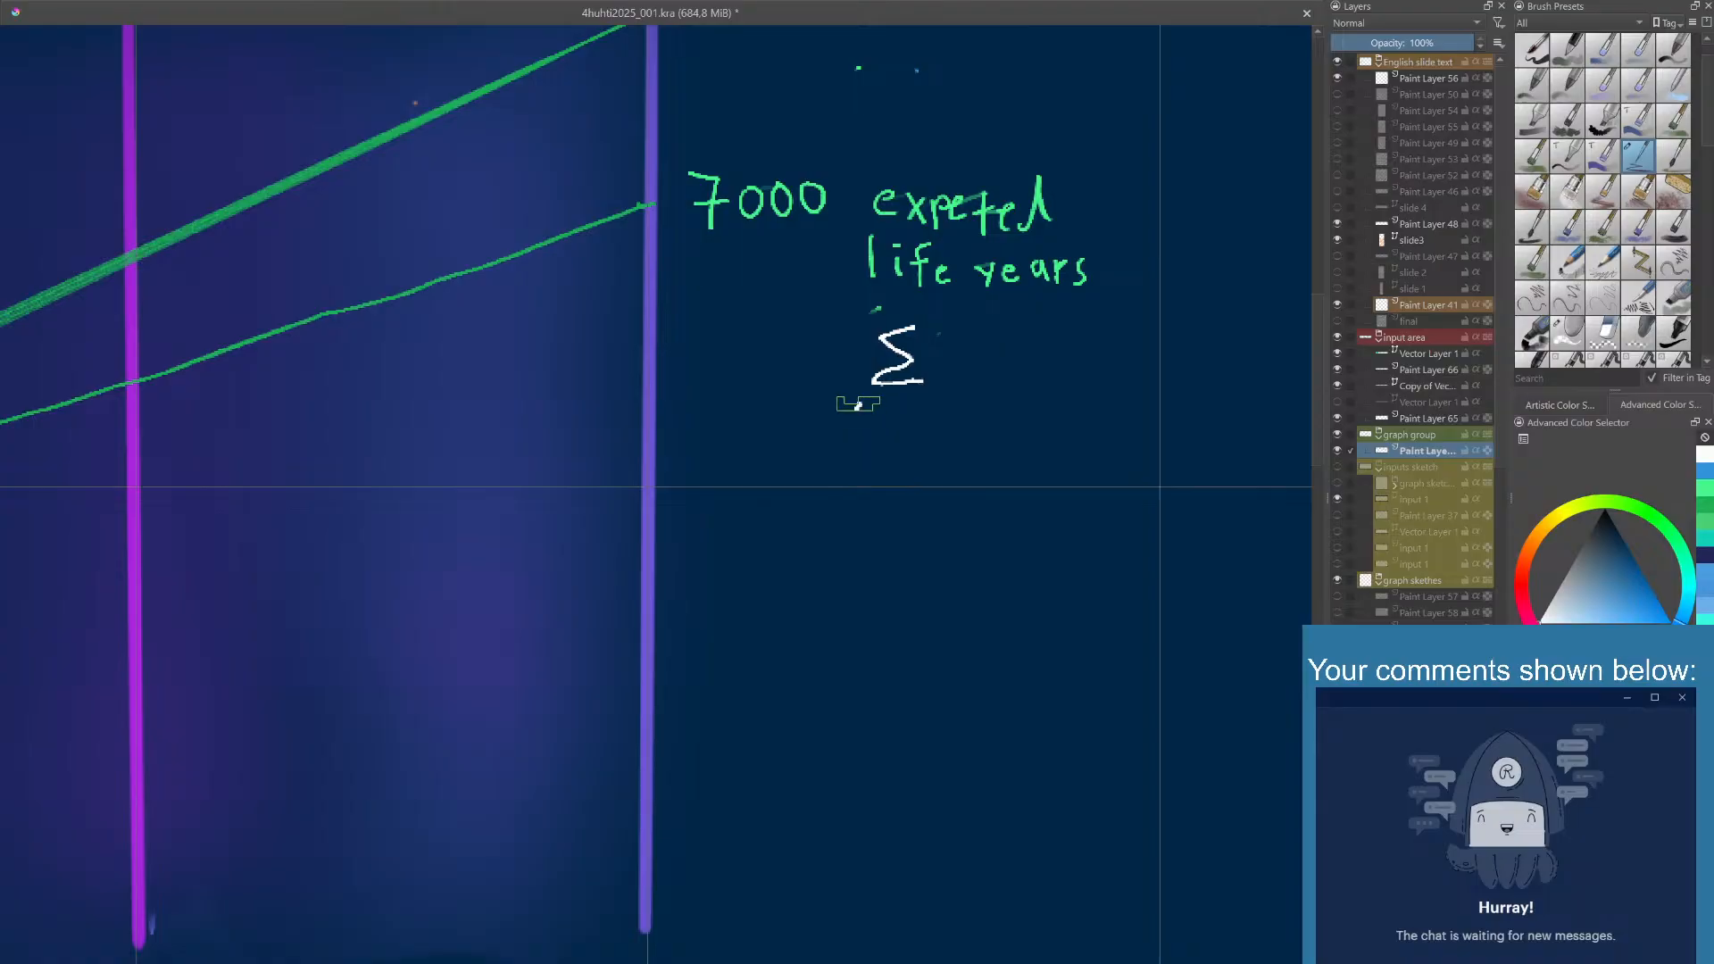
mouse_move(858, 404)
left_mouse_down()
mouse_move(902, 425)
mouse_move(911, 406)
left_mouse_up()
left_click(856, 395)
key("ctrl+z")
key("ctrl+z")
key("ctrl+z")
mouse_move(843, 406)
left_mouse_down()
mouse_move(849, 433)
mouse_move(885, 430)
mouse_move(892, 410)
mouse_move(920, 436)
left_mouse_up()
left_click(837, 395)
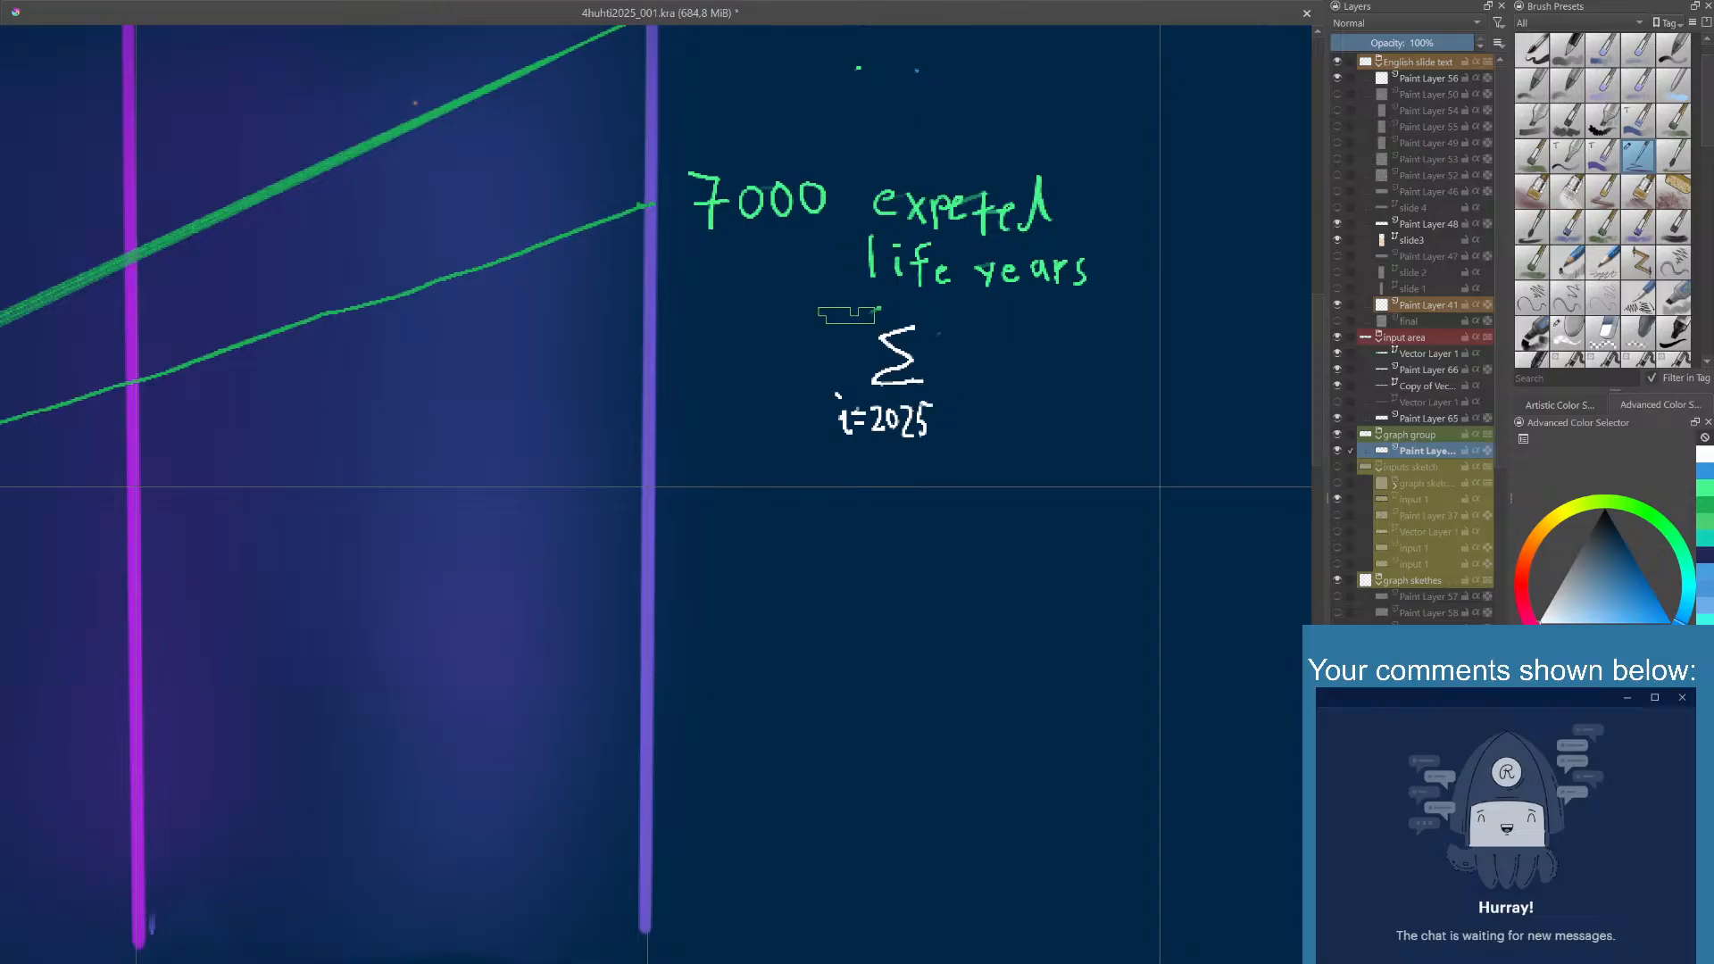
- Handwrite the upper limit n=12025 in white above the summation sign
left_click_drag(845, 332, 870, 317)
mouse_move(861, 325)
left_mouse_down()
mouse_move(880, 331)
mouse_move(886, 309)
mouse_move(894, 331)
mouse_move(901, 309)
mouse_move(935, 326)
left_mouse_up()
key("ctrl+z")
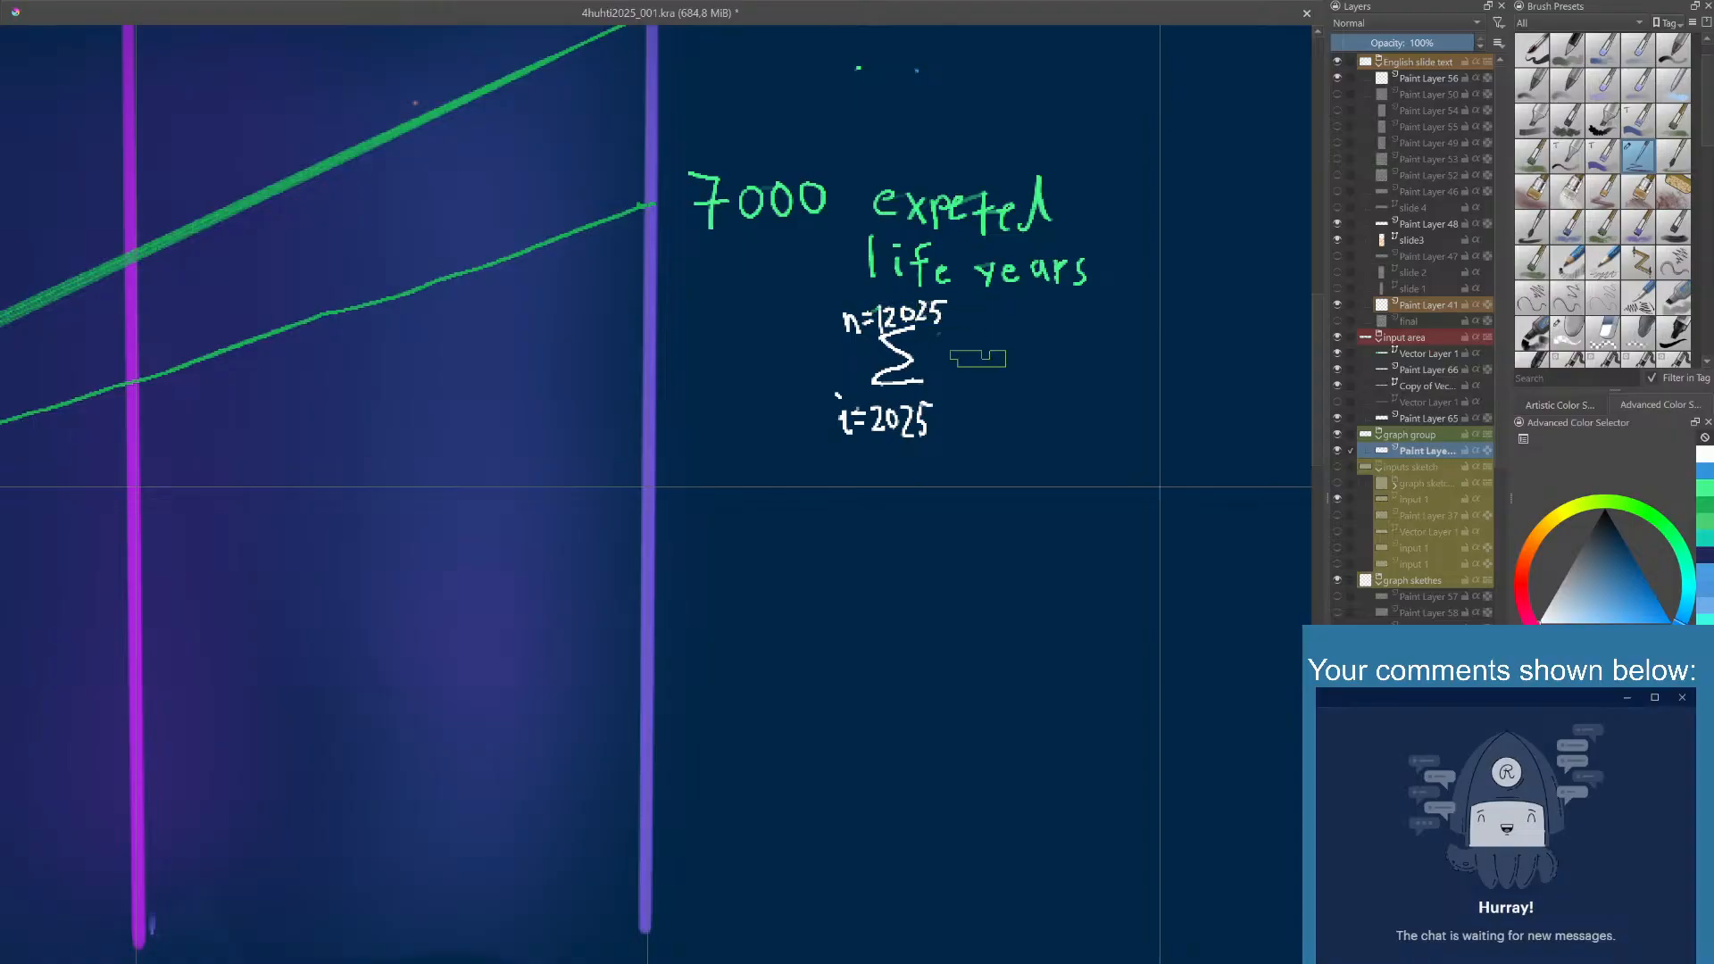
- Switch to blue and handwrite an S with subscript i after the summation sign
right_click(995, 366)
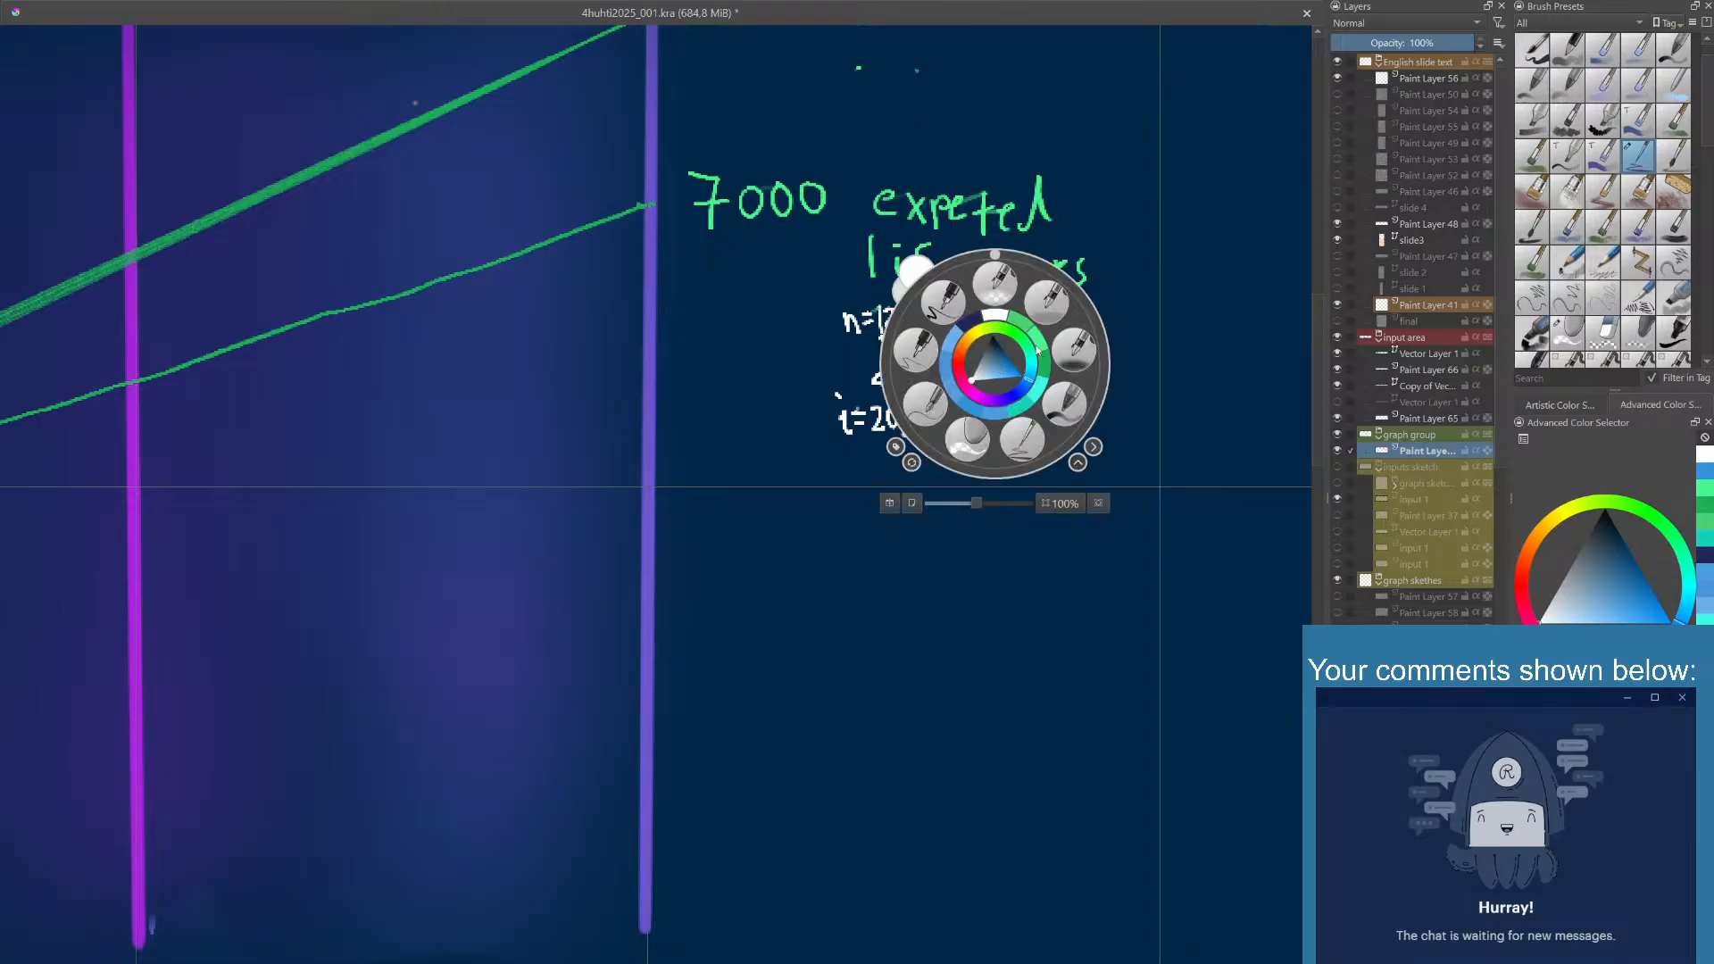
left_click(1042, 390)
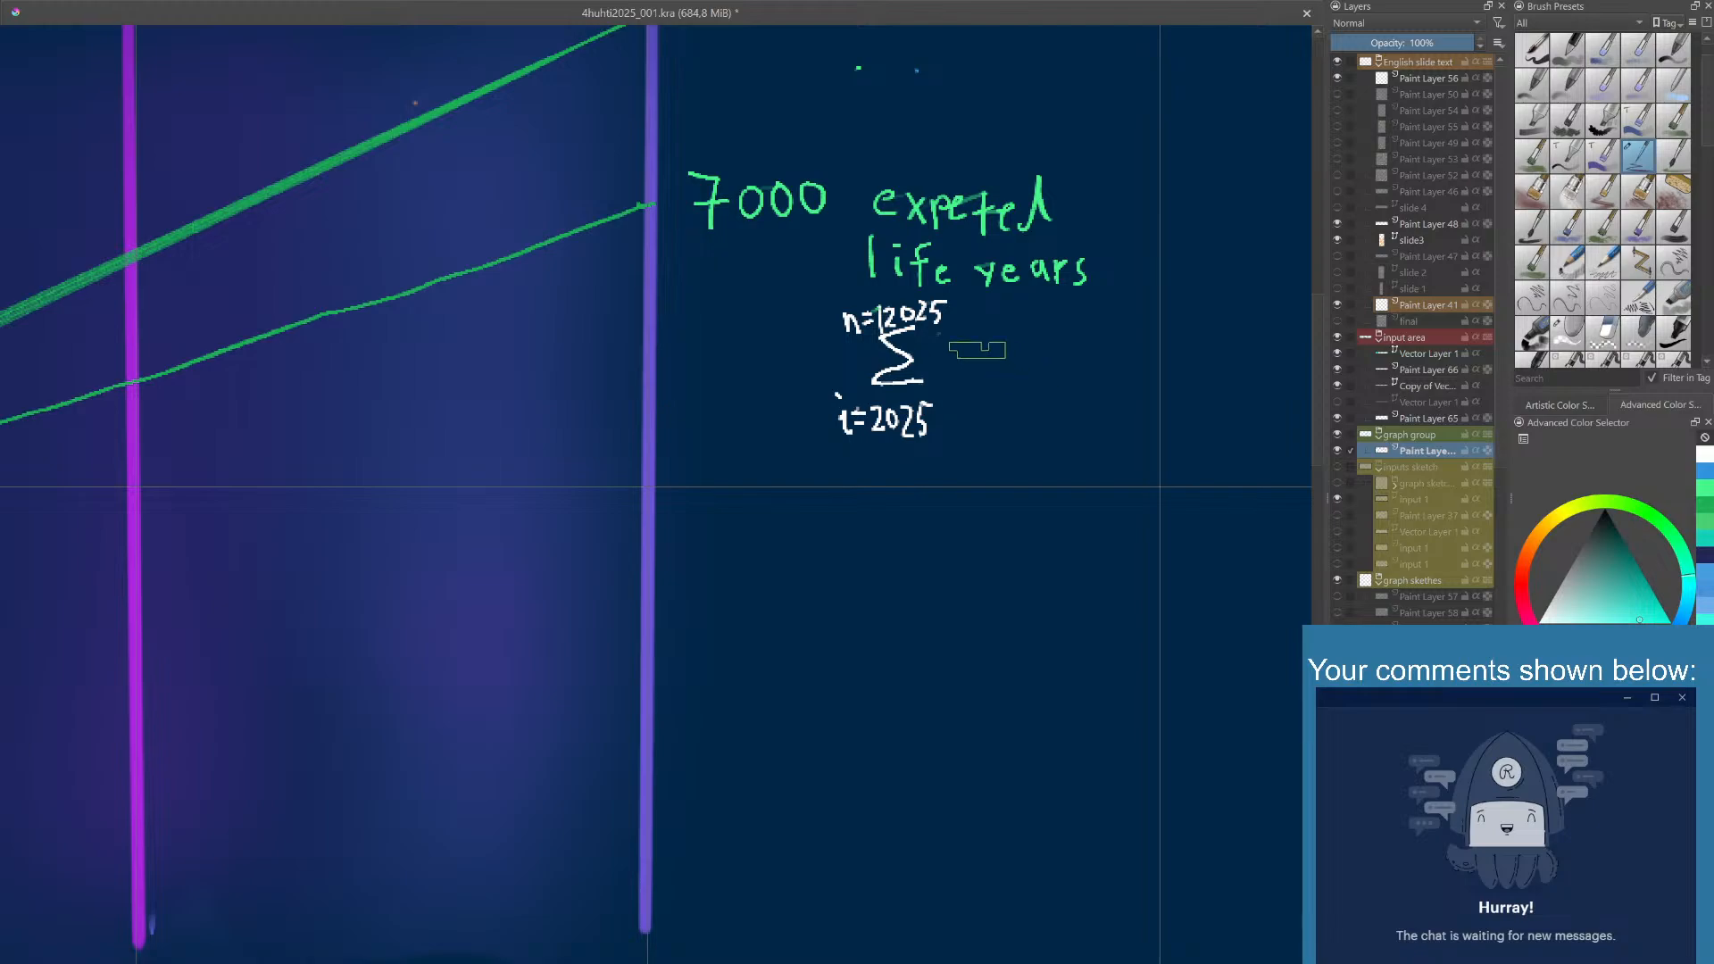
left_click(1709, 505)
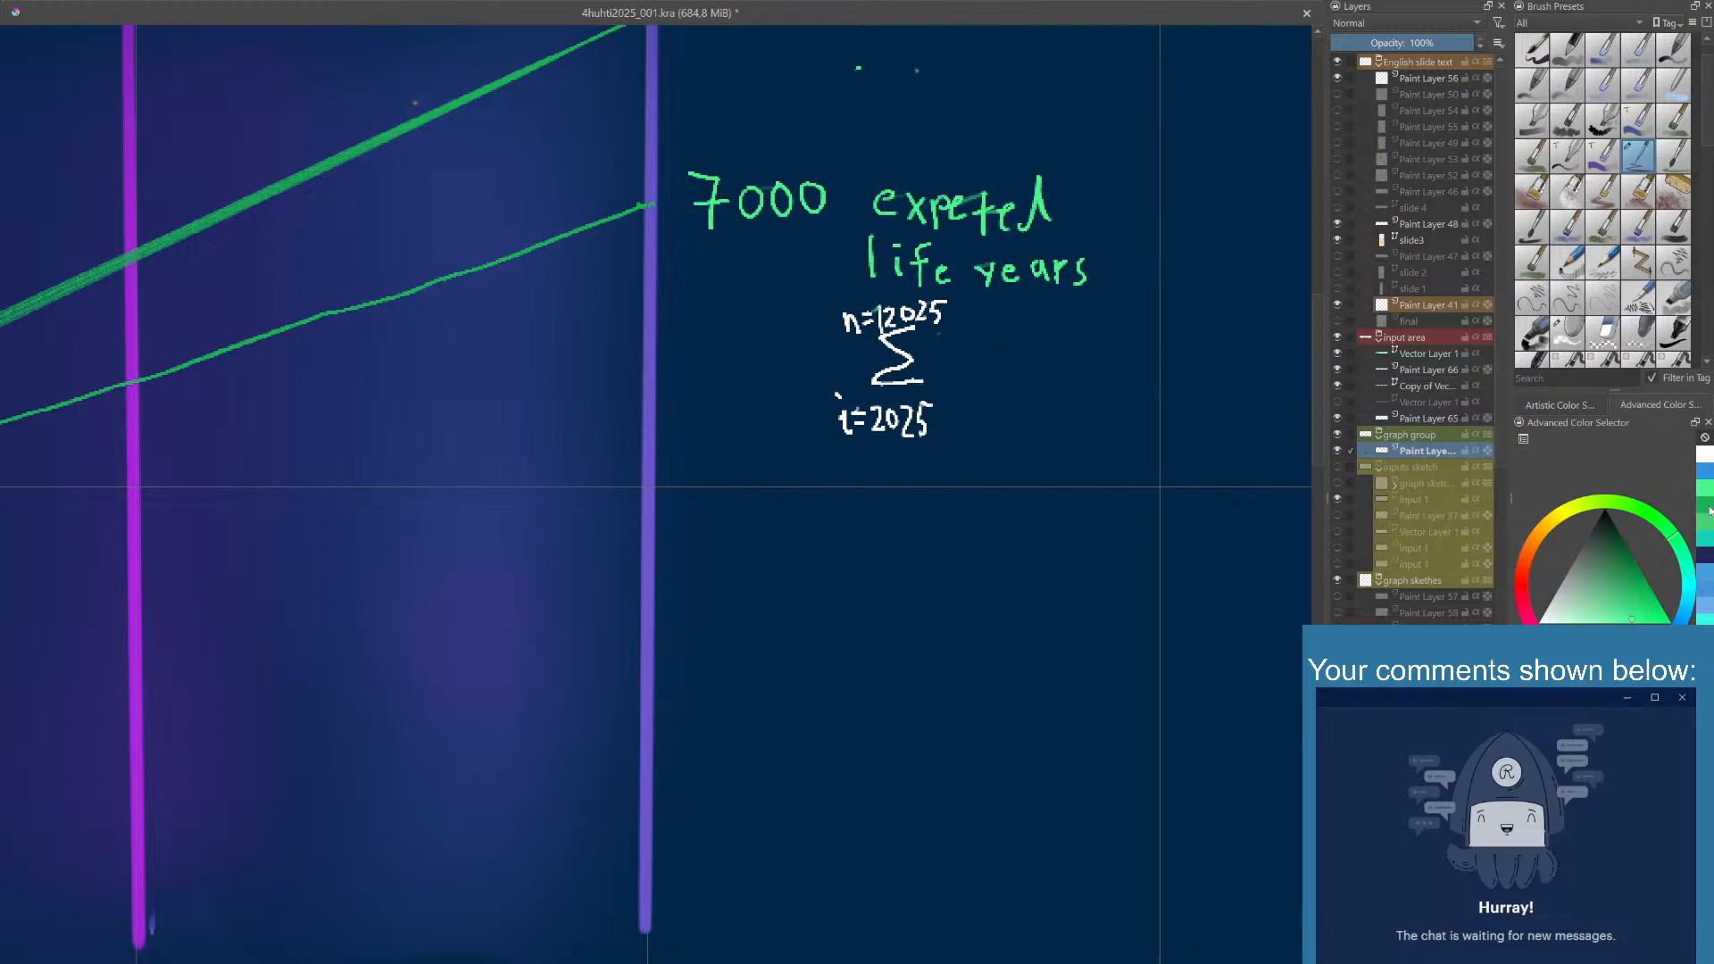
left_click(1708, 474)
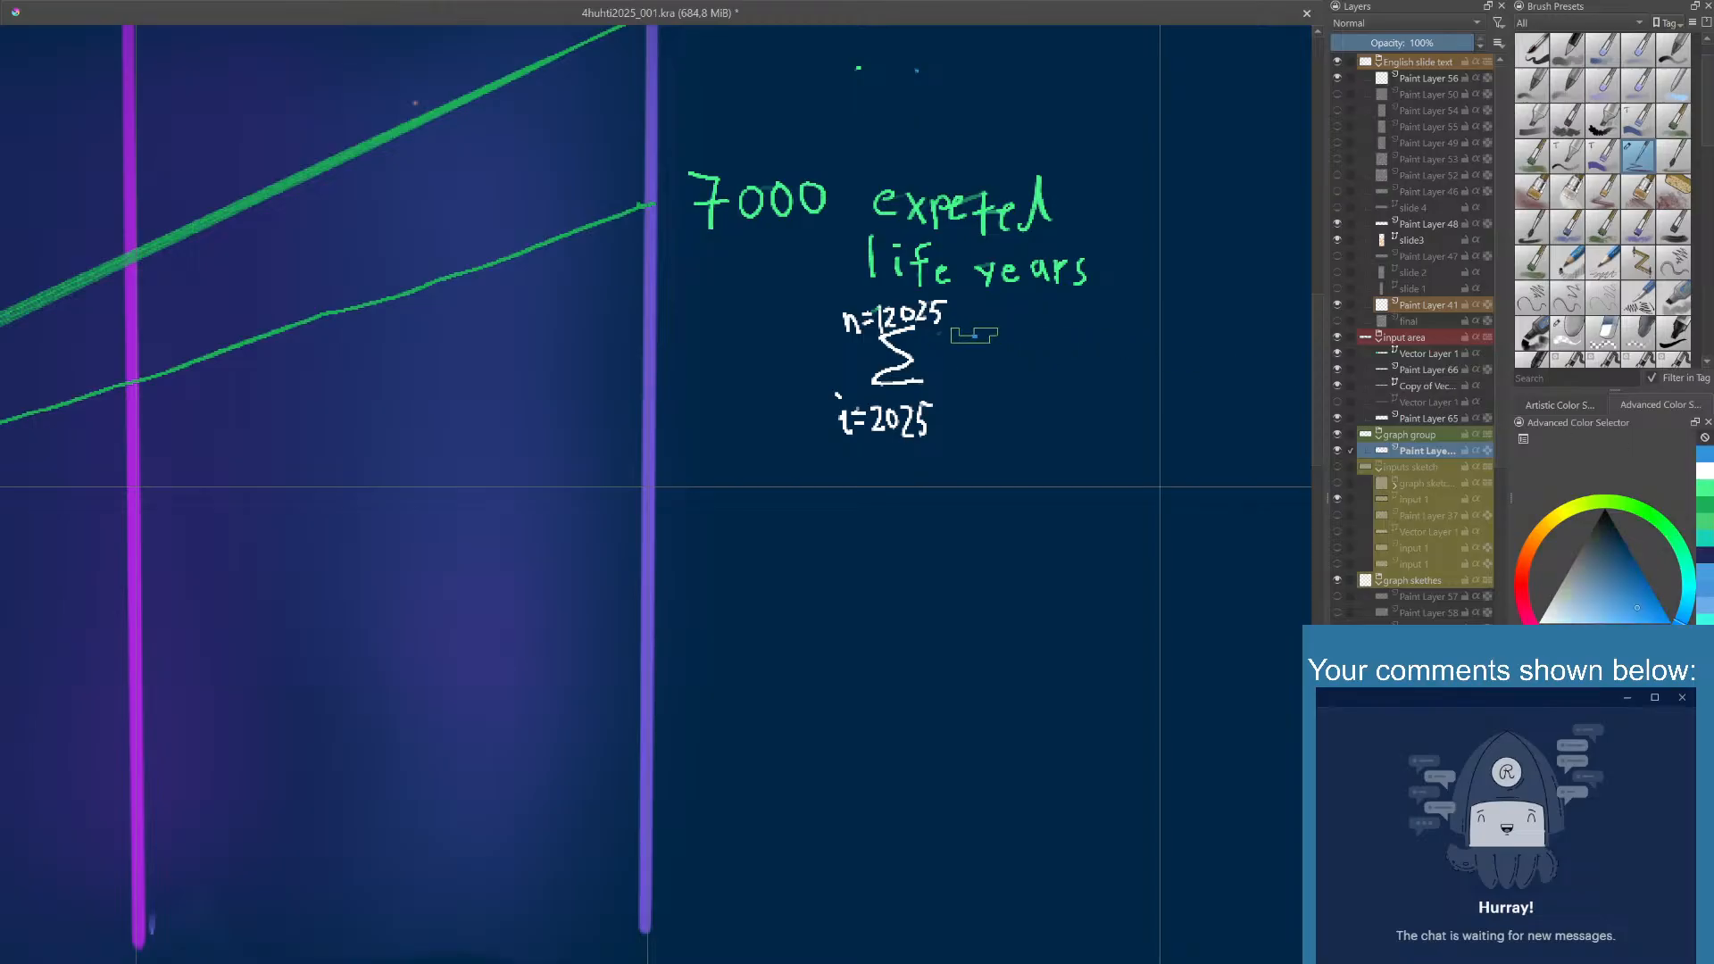
left_click_drag(973, 338, 955, 375)
left_click_drag(980, 385, 979, 394)
right_click(991, 403)
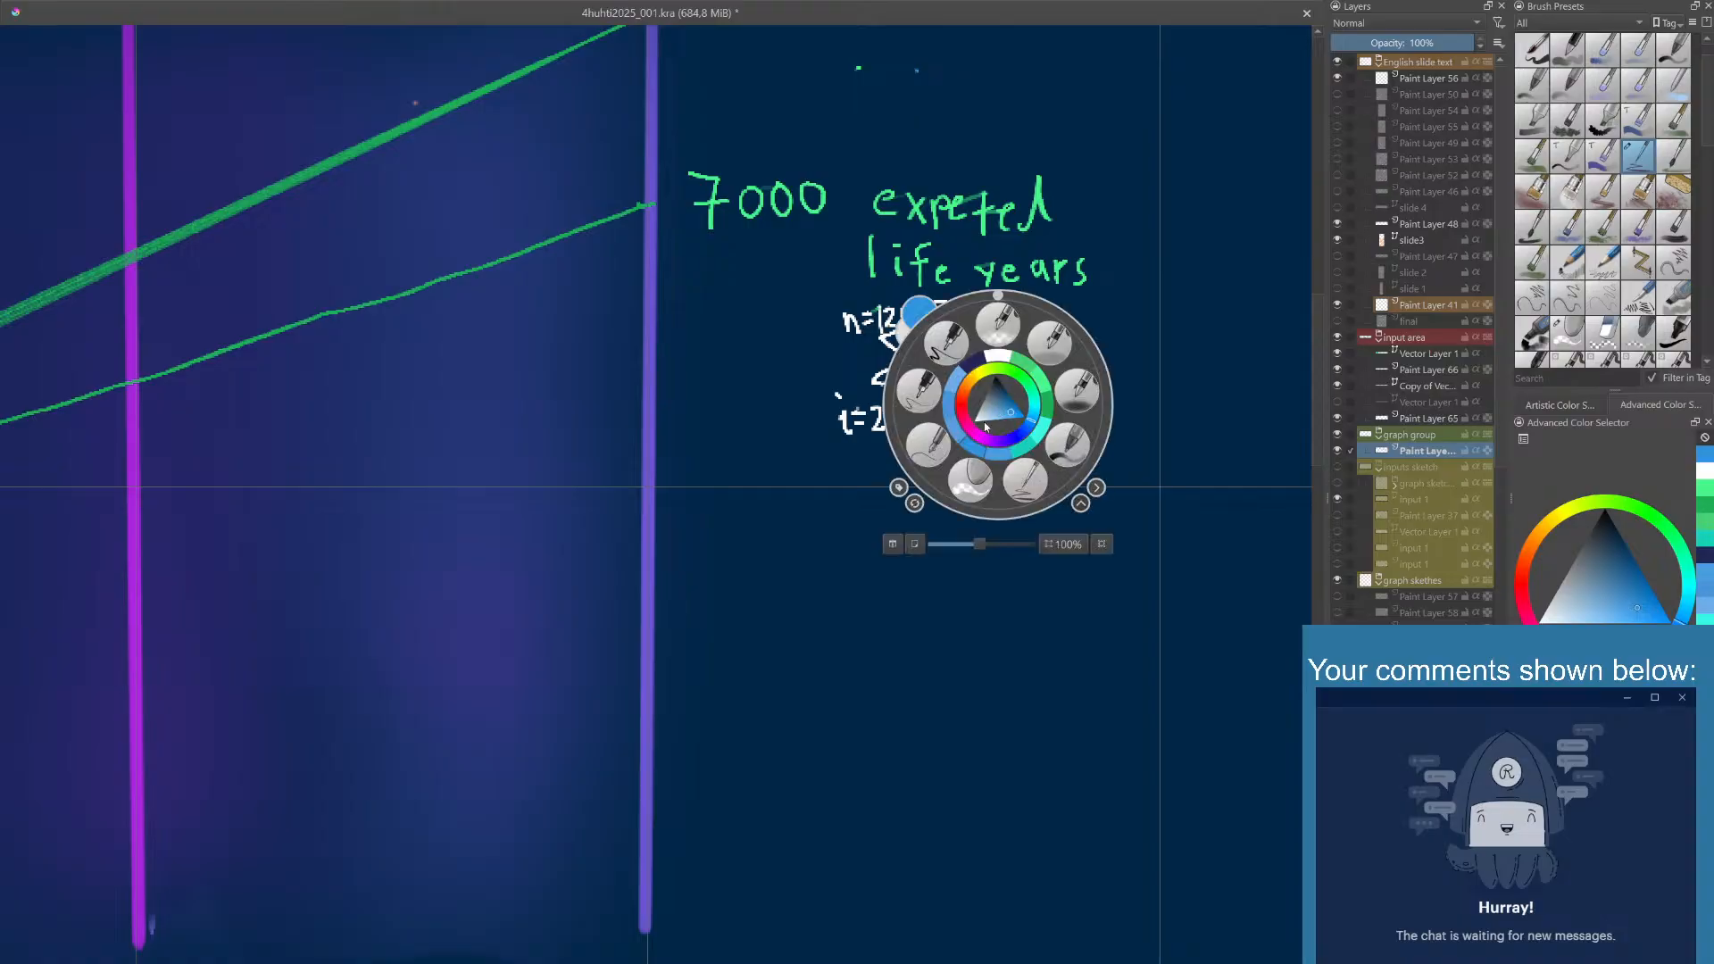
left_click(1000, 359)
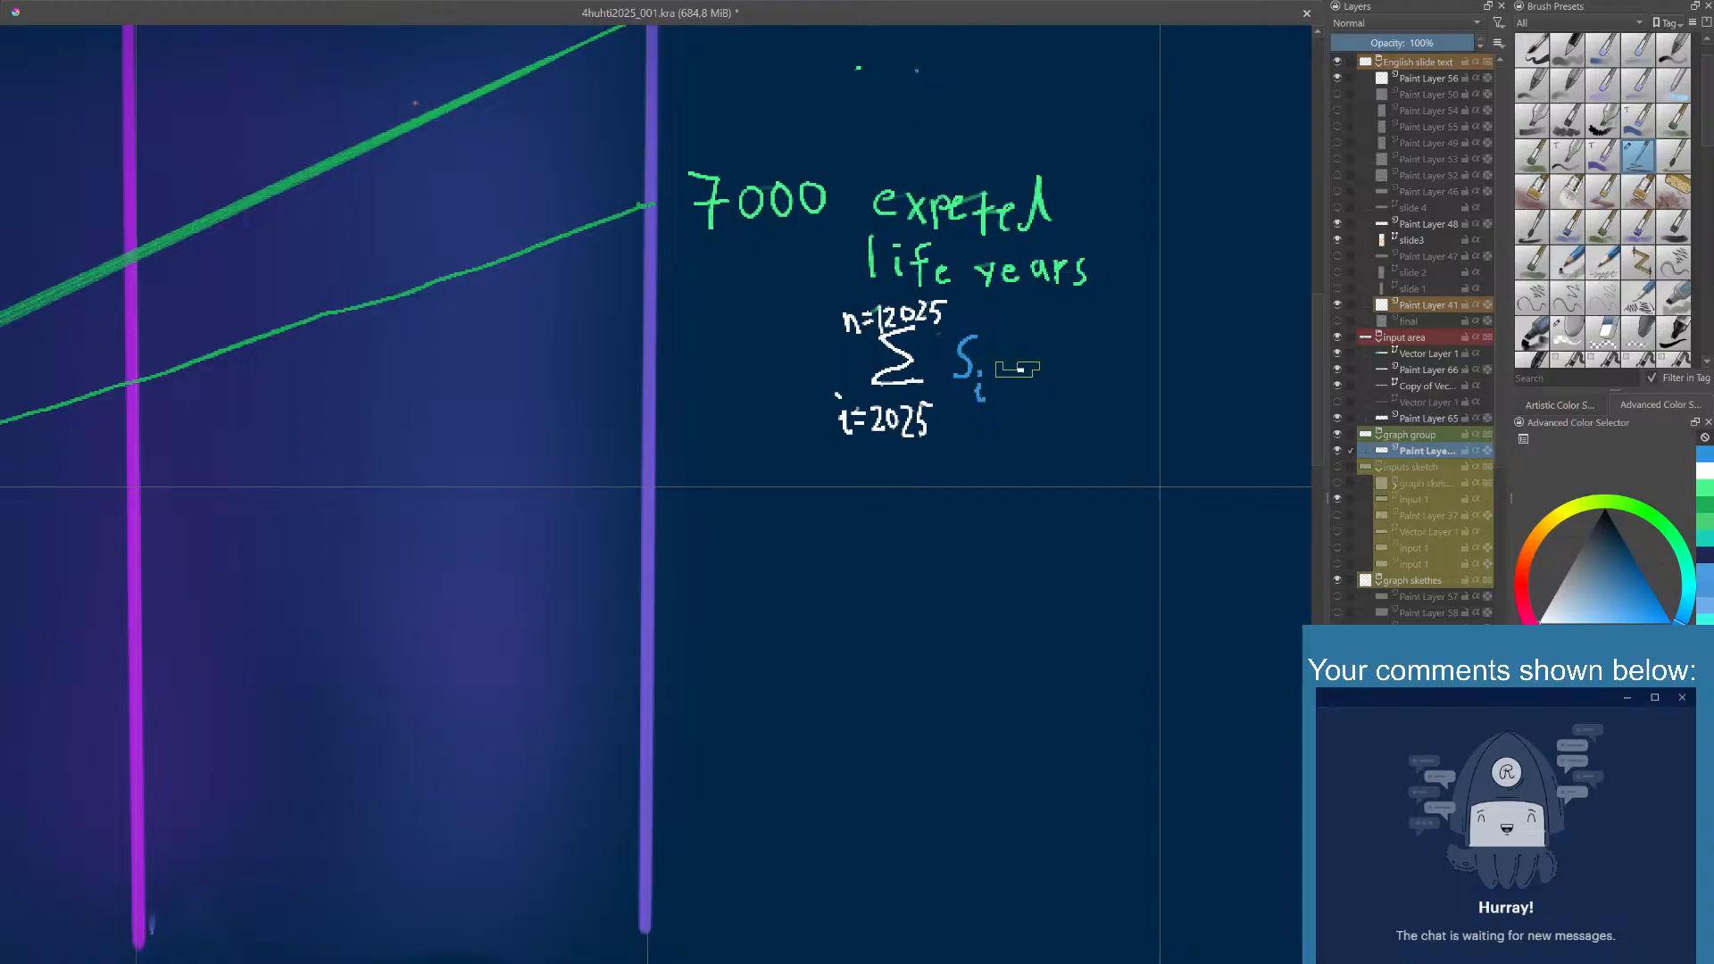
mouse_move(1025, 371)
left_mouse_down()
mouse_move(1058, 382)
mouse_move(1051, 368)
left_mouse_up()
key("ctrl+z")
key("ctrl+z")
key("ctrl+z")
key("ctrl+z")
- Draw green parentheses around the summation formula
left_click(1696, 487)
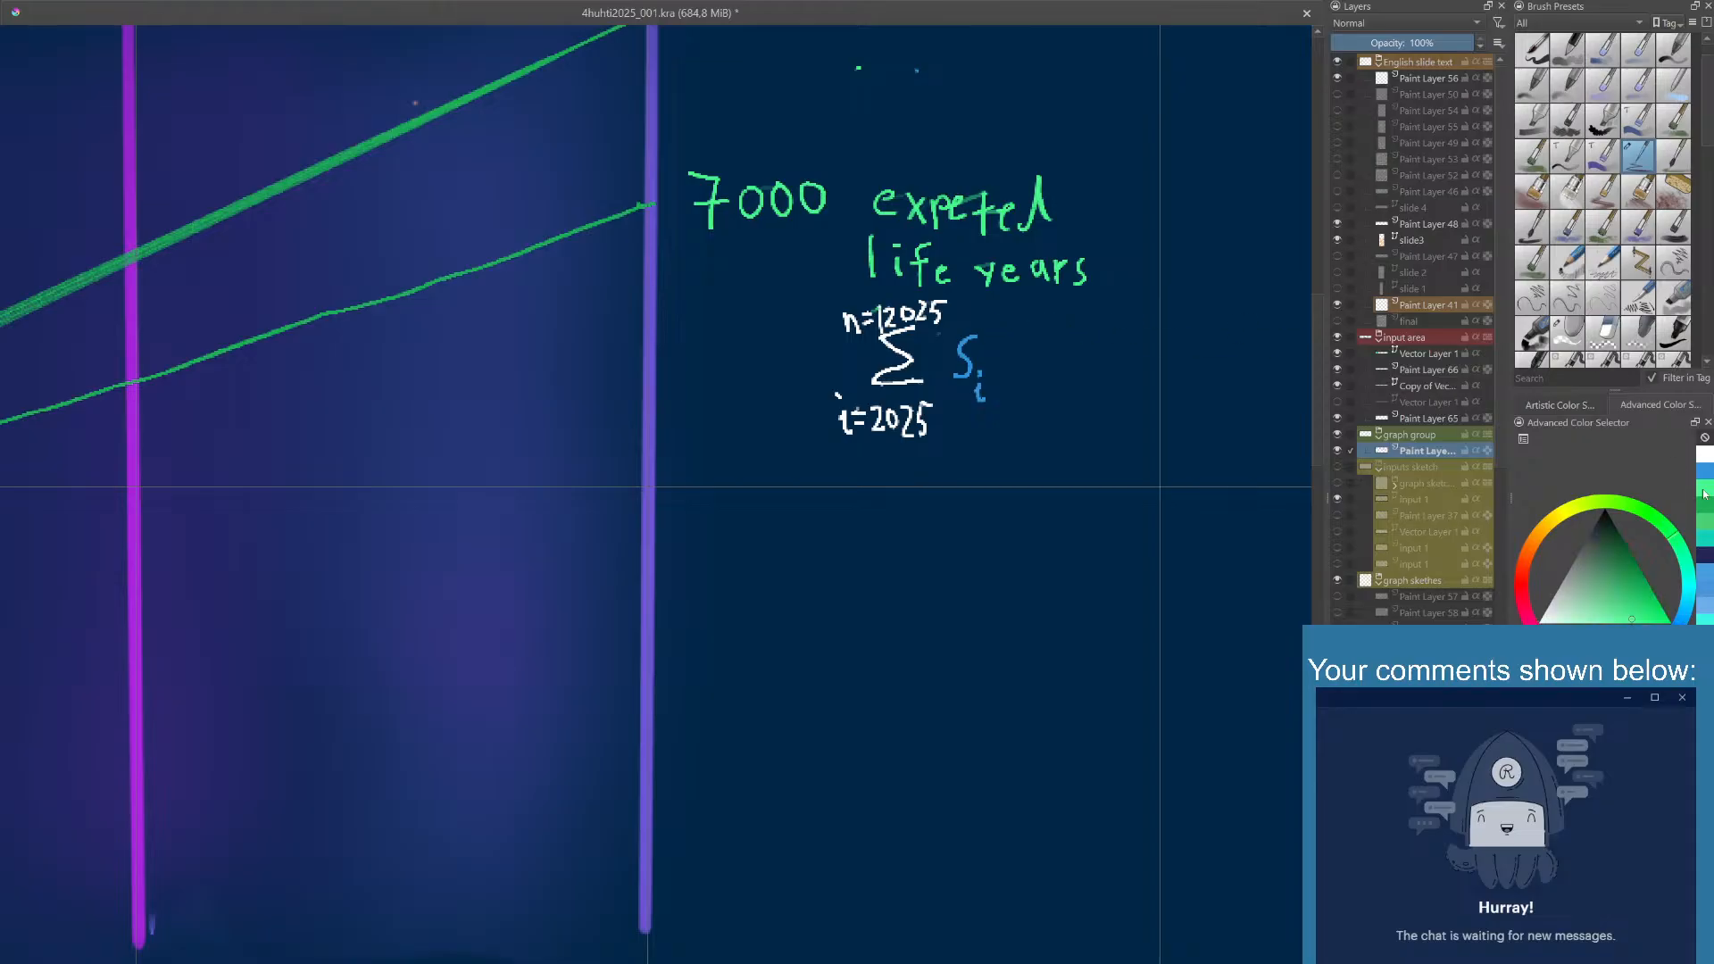
left_click_drag(1039, 319, 1043, 406)
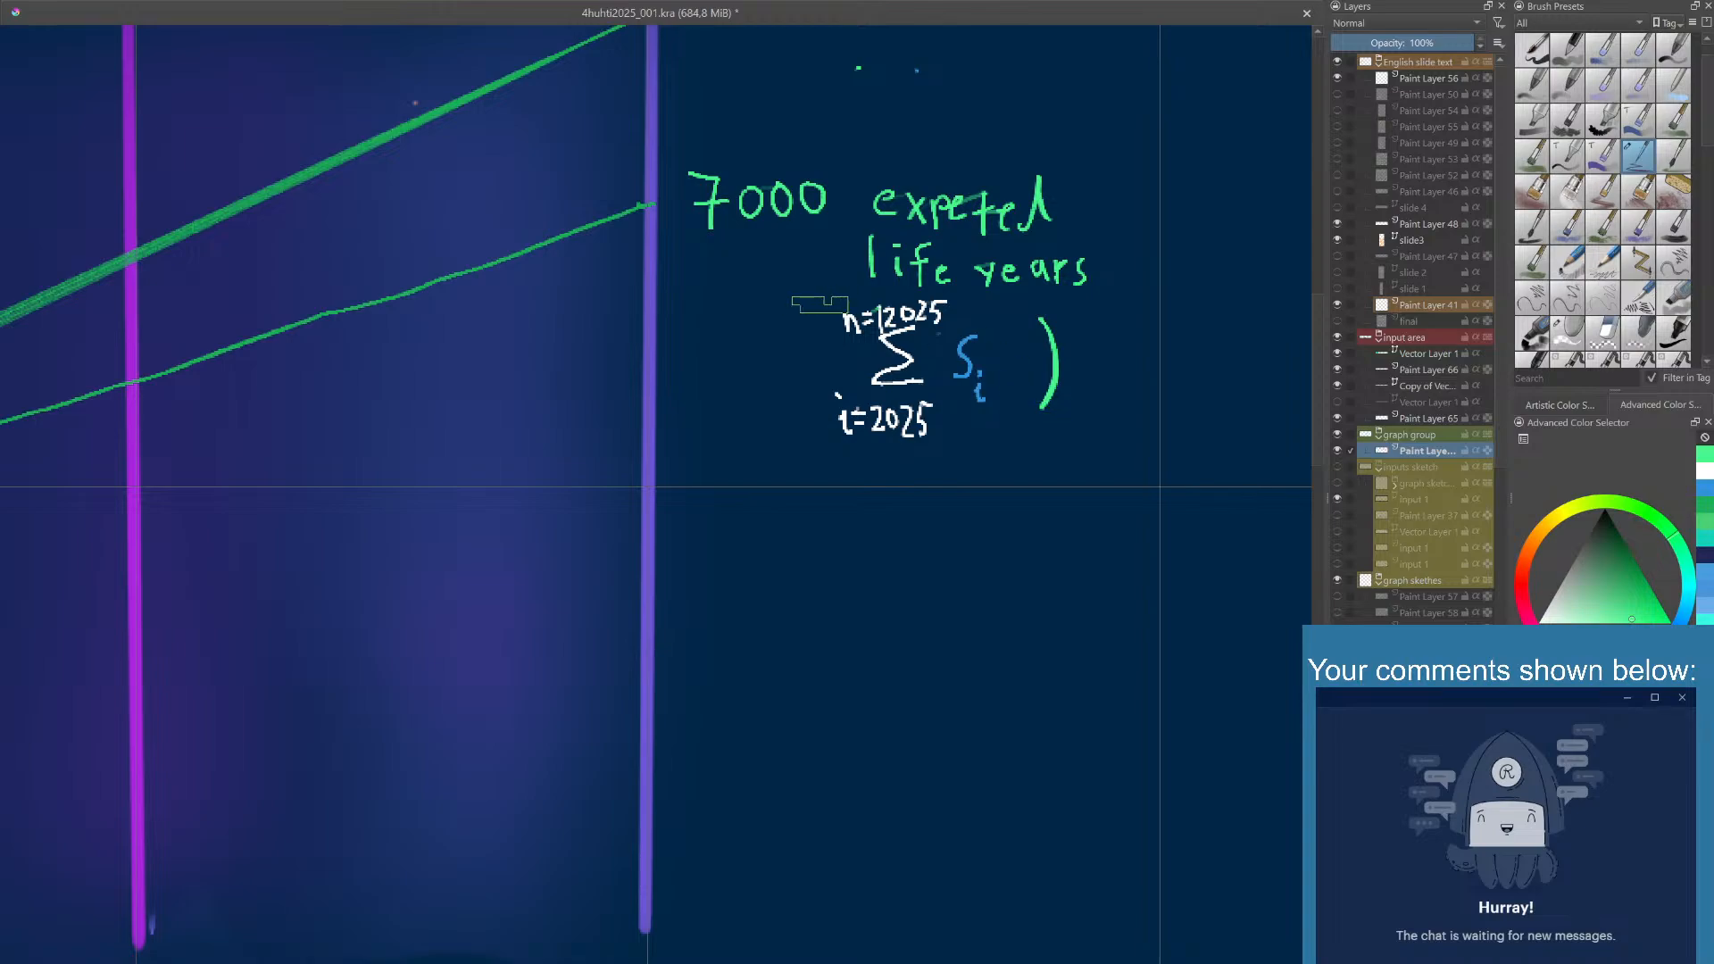
left_click_drag(818, 305, 837, 402)
key("ctrl+z")
left_click_drag(827, 310, 815, 414)
- Erase the green closing parenthesis after the blue S and switch back to the drawing brush
right_click(1048, 369)
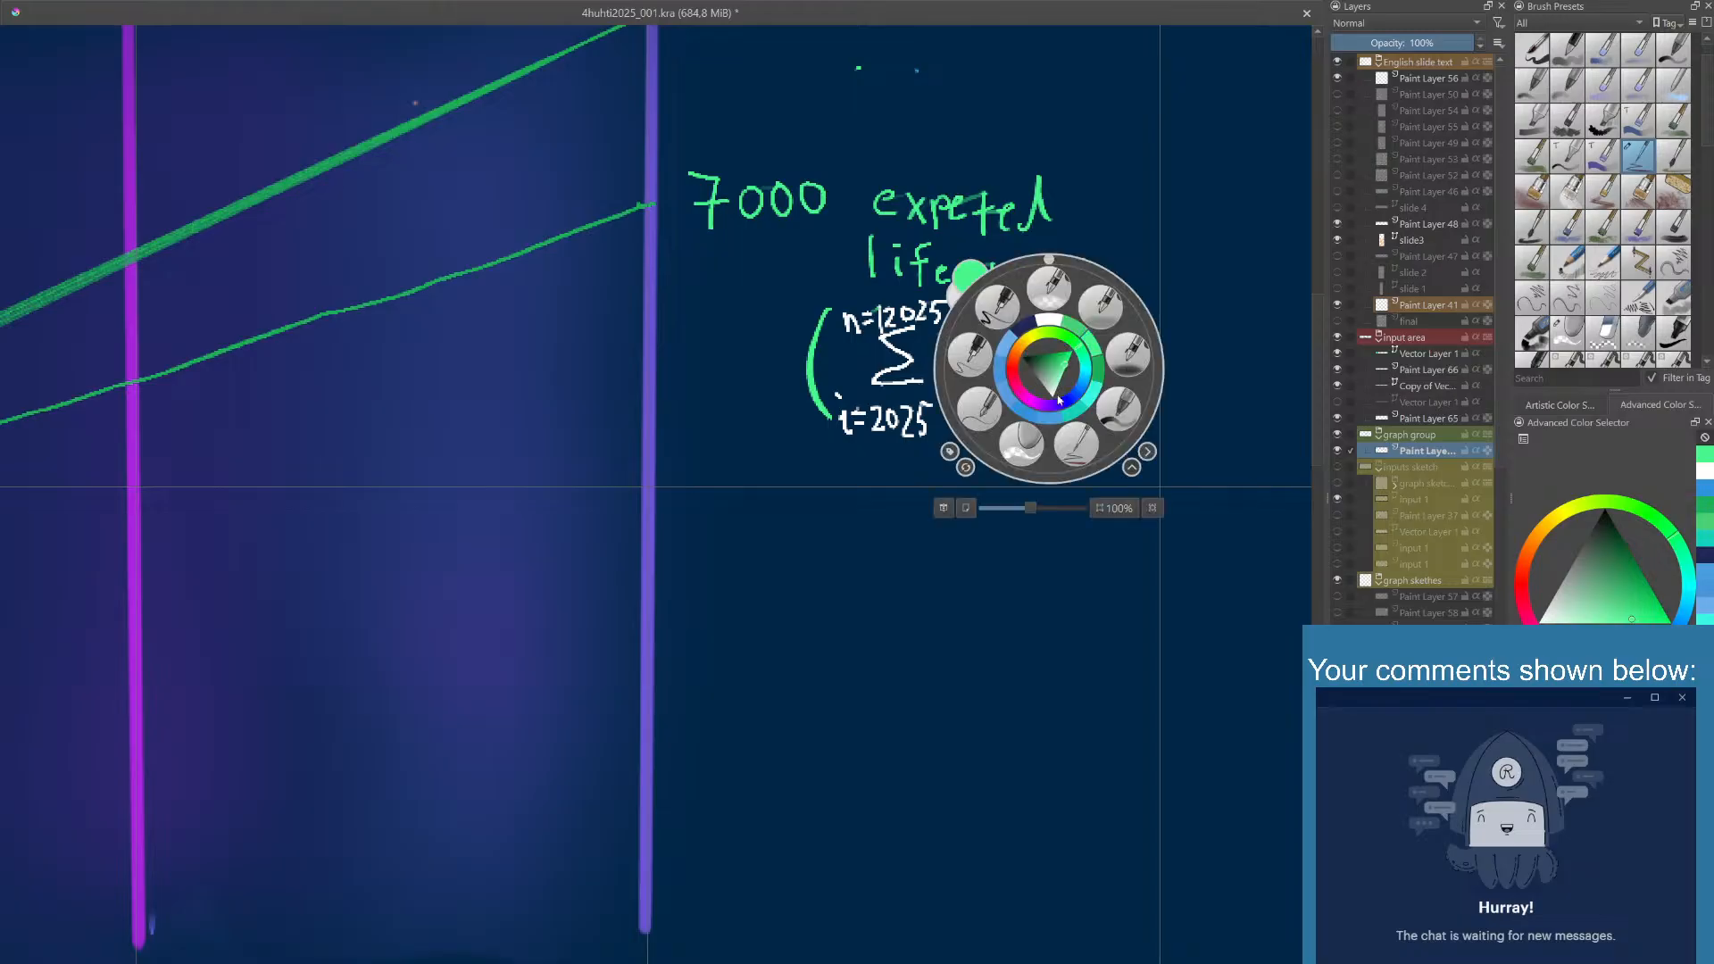
left_click(1021, 445)
mouse_move(1051, 406)
left_mouse_down()
mouse_move(1052, 372)
mouse_move(1098, 379)
left_mouse_up()
key("ctrl+z")
right_click(1074, 400)
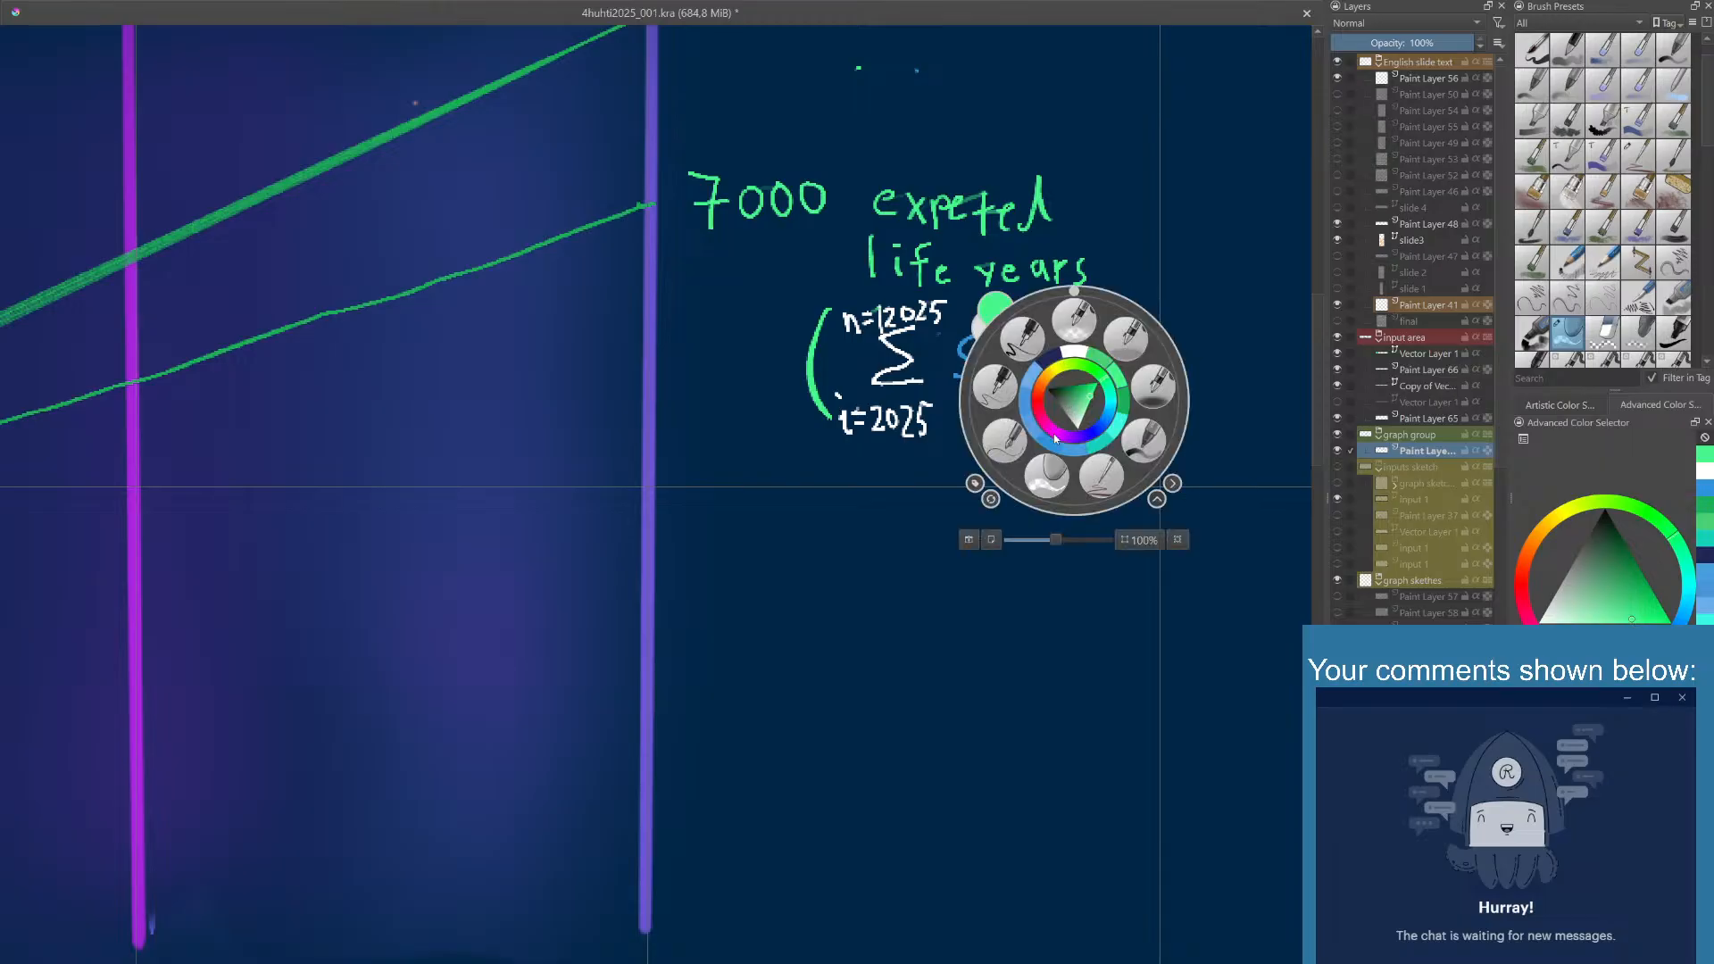
left_click(1096, 473)
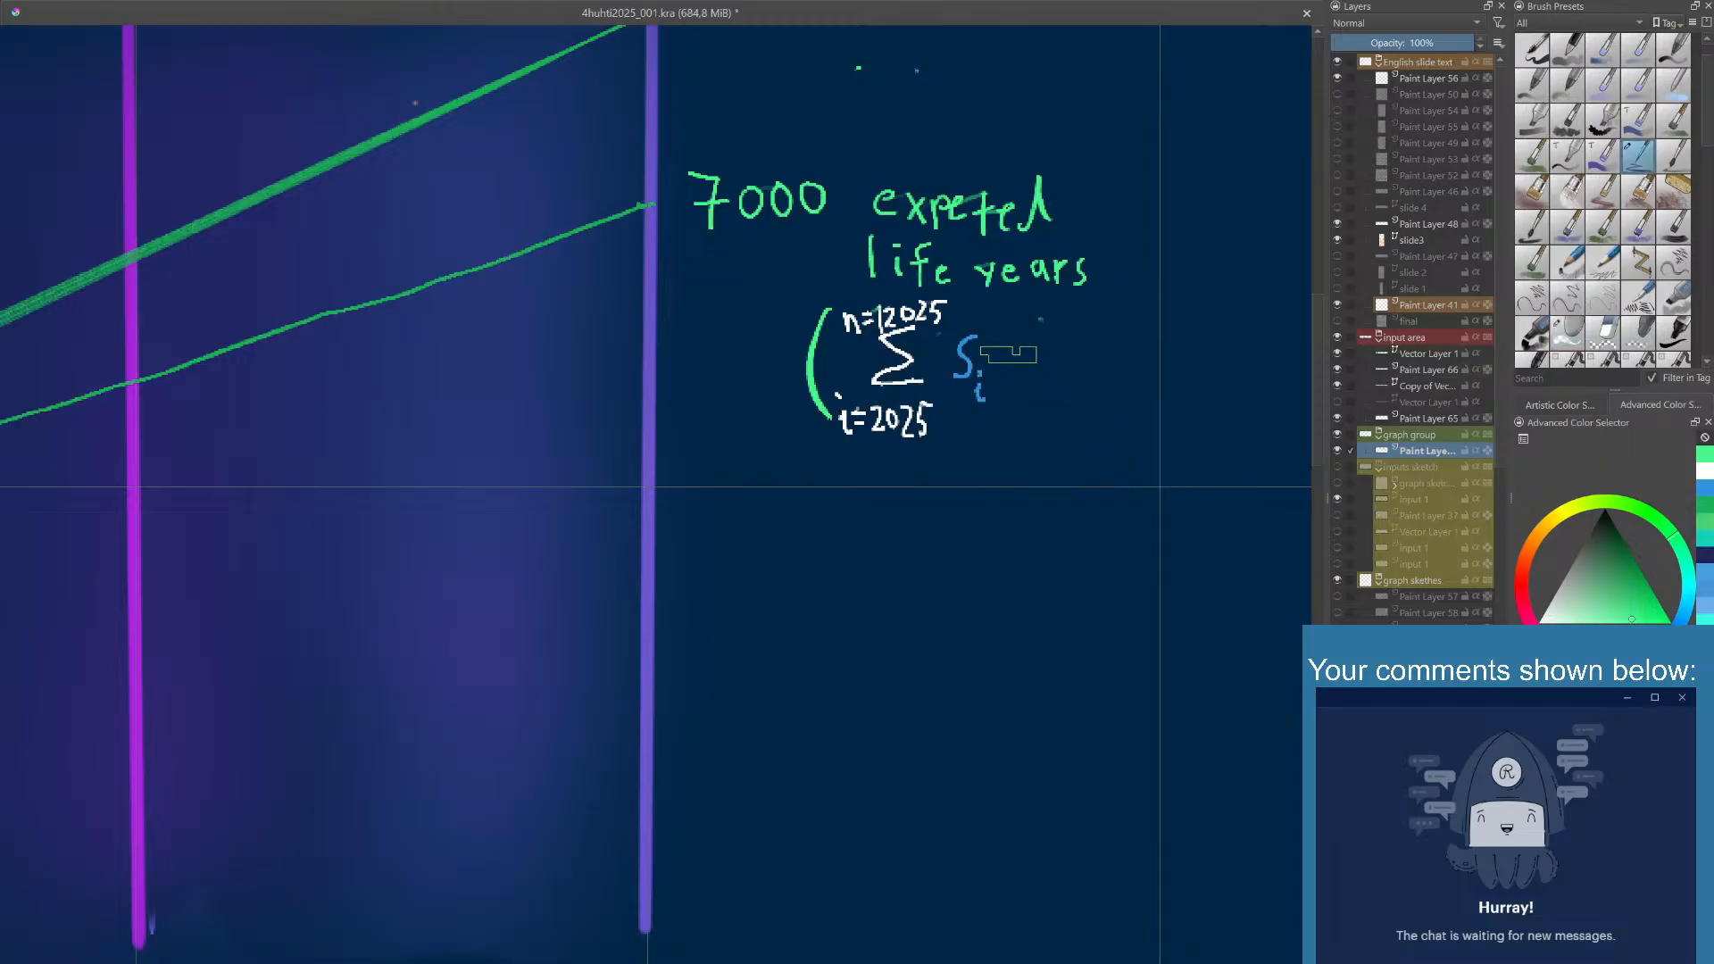
- Handwrite =7000 in green after the blue S and close the formula with a green parenthesis
mouse_move(1010, 366)
left_mouse_down()
mouse_move(1038, 383)
mouse_move(1052, 361)
left_mouse_up()
mouse_move(1066, 359)
left_mouse_down()
mouse_move(1062, 376)
mouse_move(1104, 359)
left_mouse_up()
right_click(1118, 363)
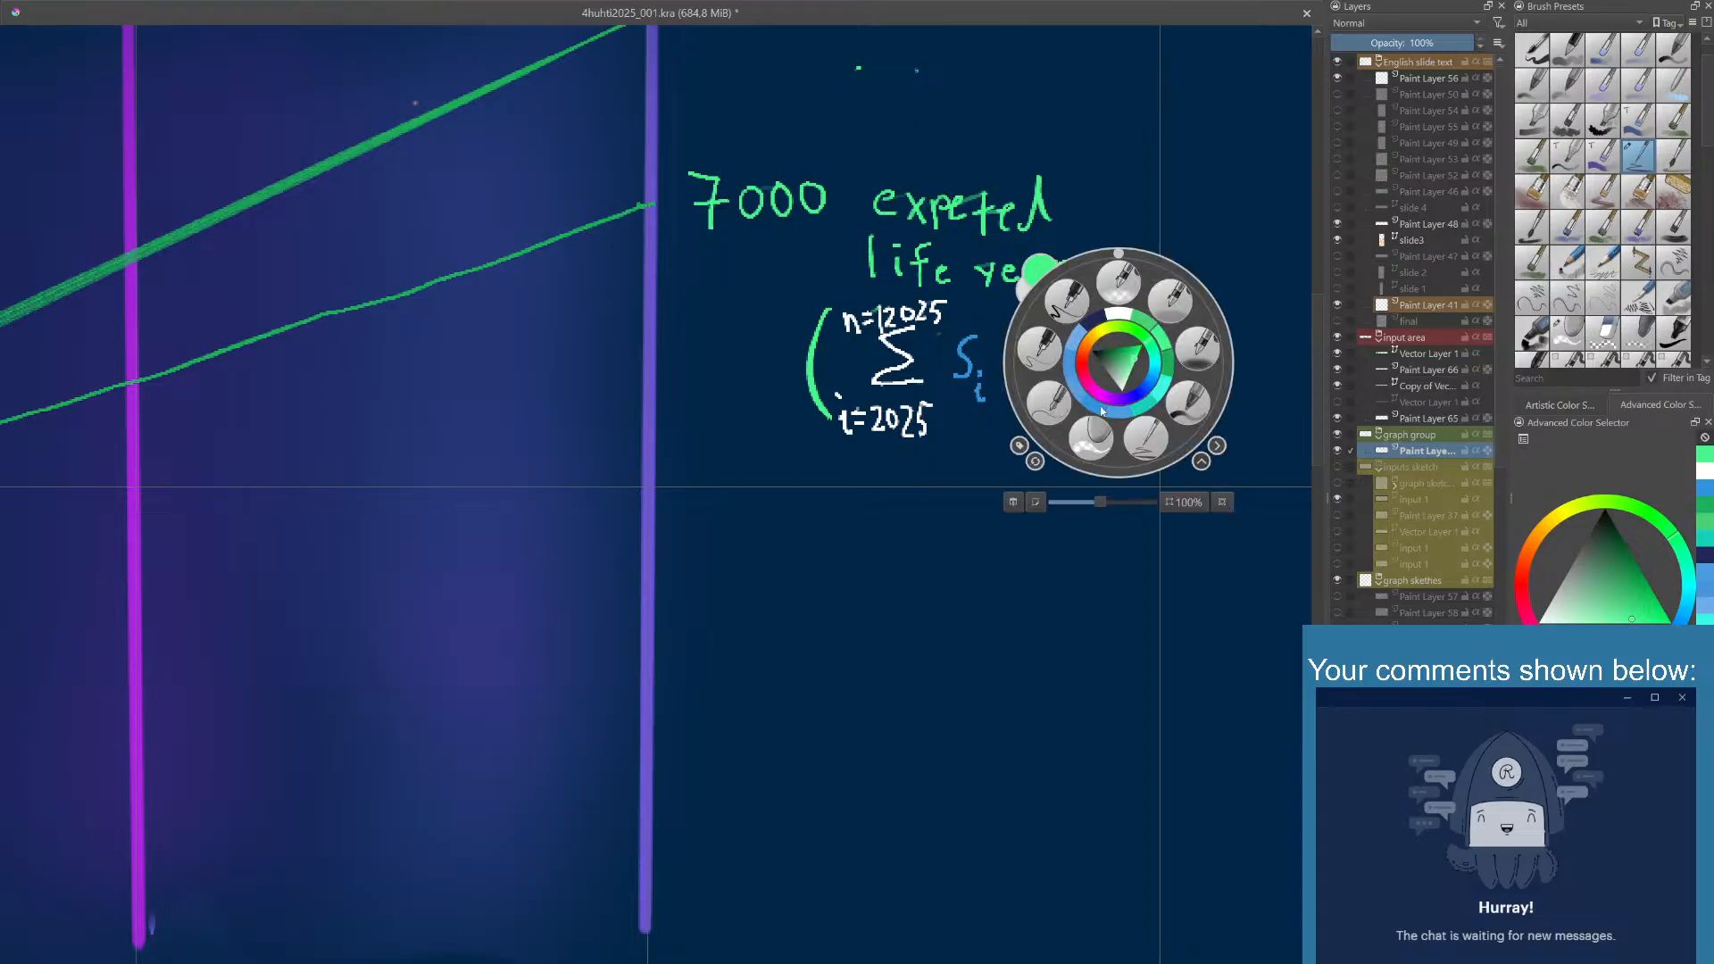
left_click_drag(1121, 309, 1124, 410)
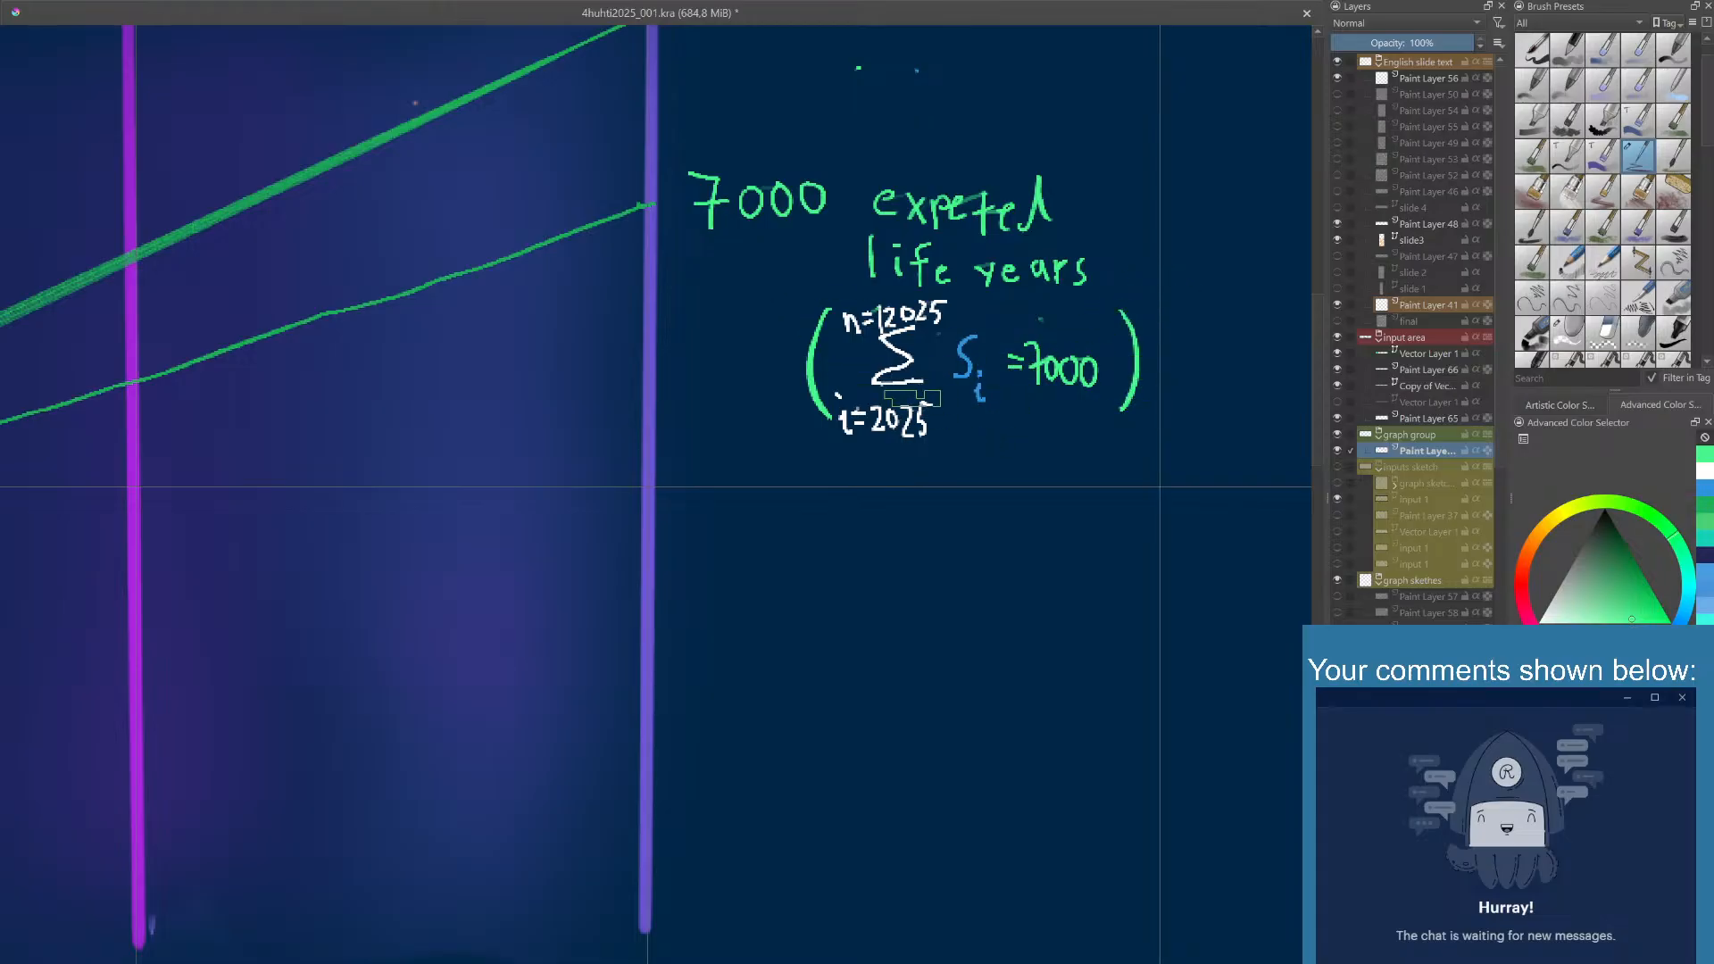
- Save the sketch document with the finished life years formula
mouse_move(913, 391)
left_mouse_down()
mouse_move(892, 443)
mouse_move(872, 441)
left_mouse_up()
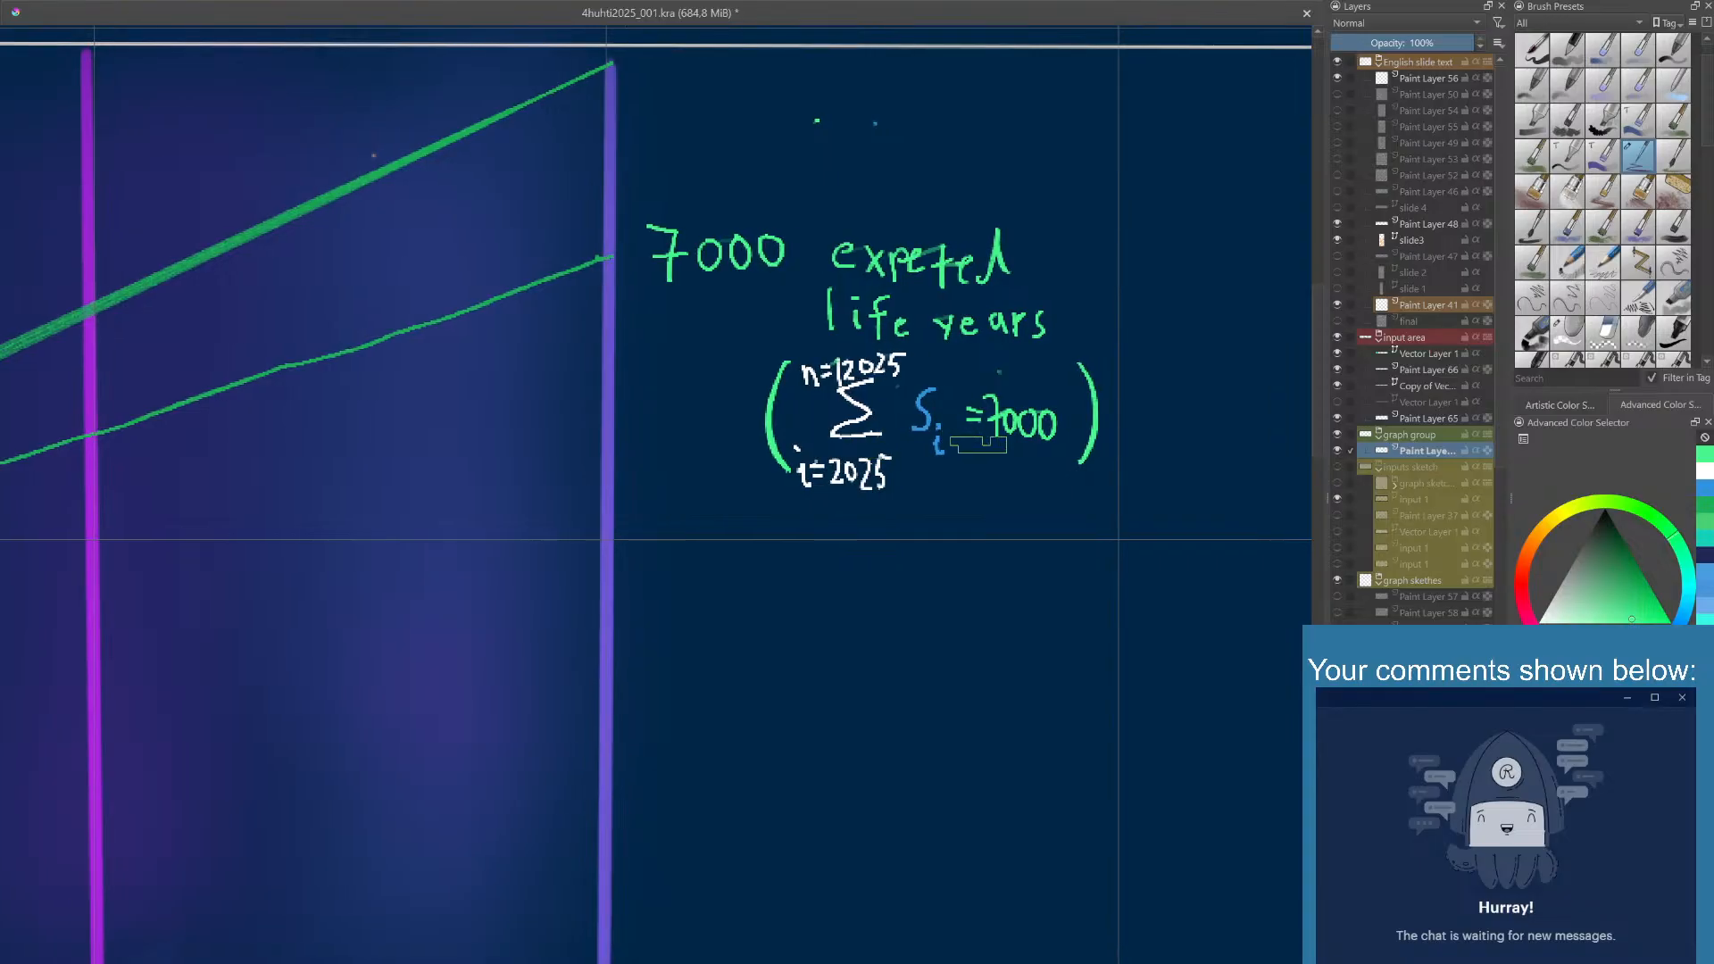
scroll(961, 437, "down", 3)
mouse_move(986, 462)
left_mouse_down()
mouse_move(1061, 453)
mouse_move(1141, 482)
left_mouse_up()
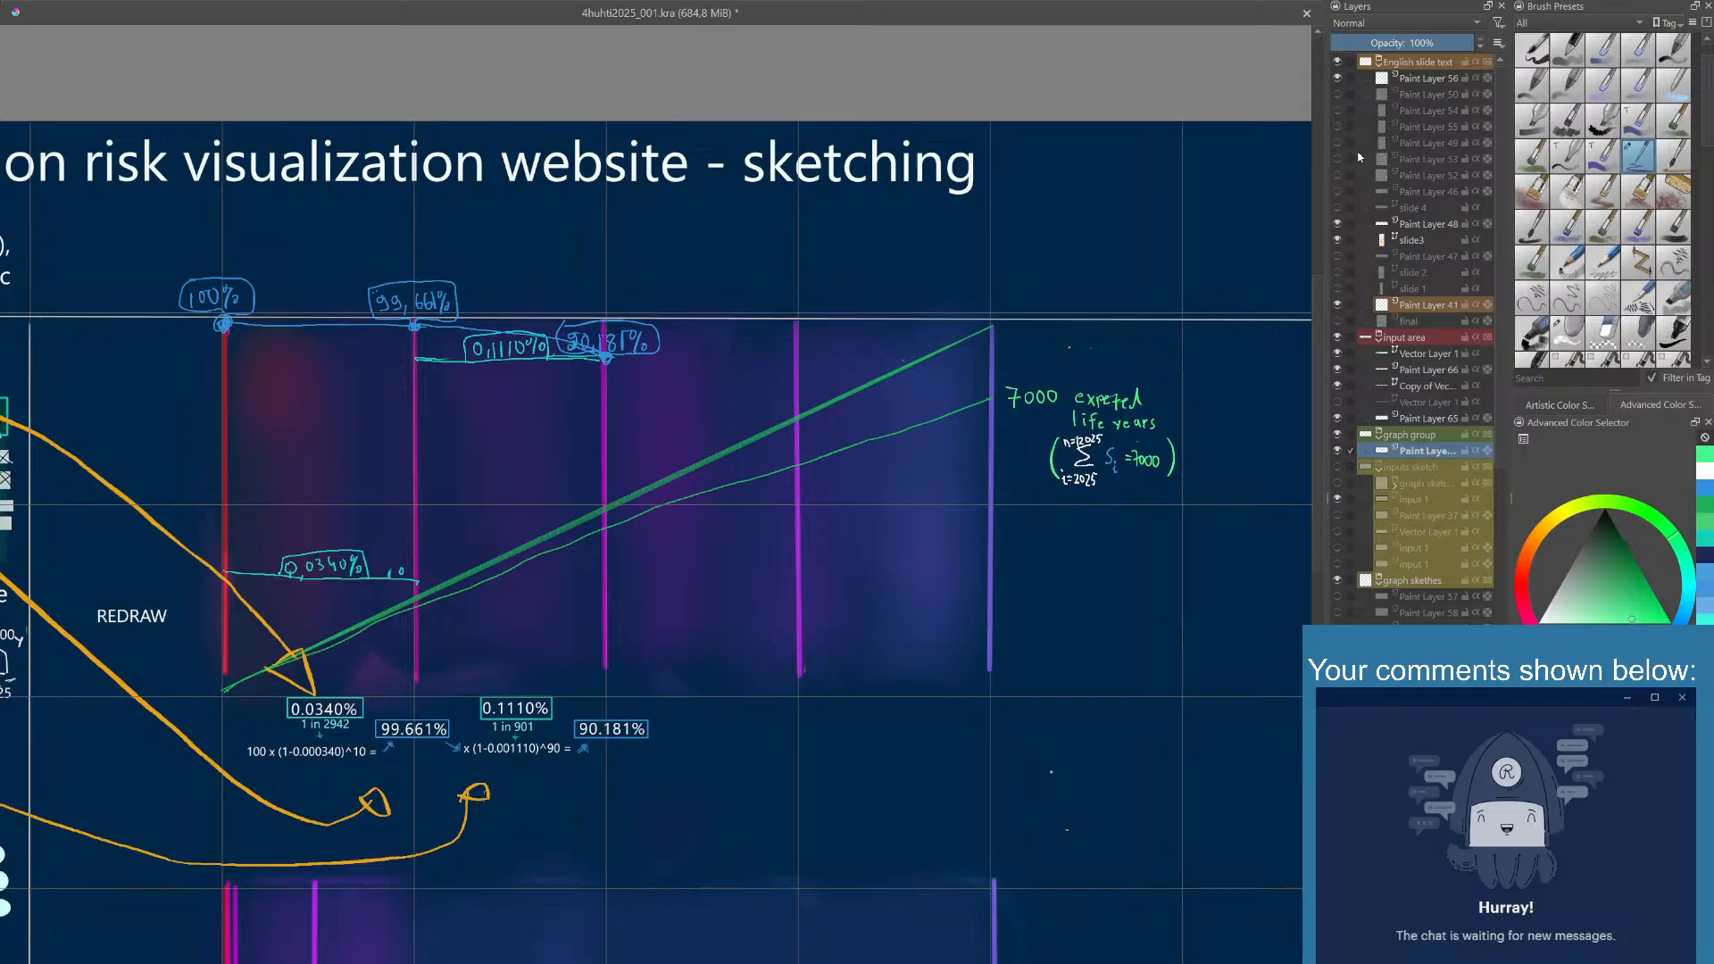
key("e")
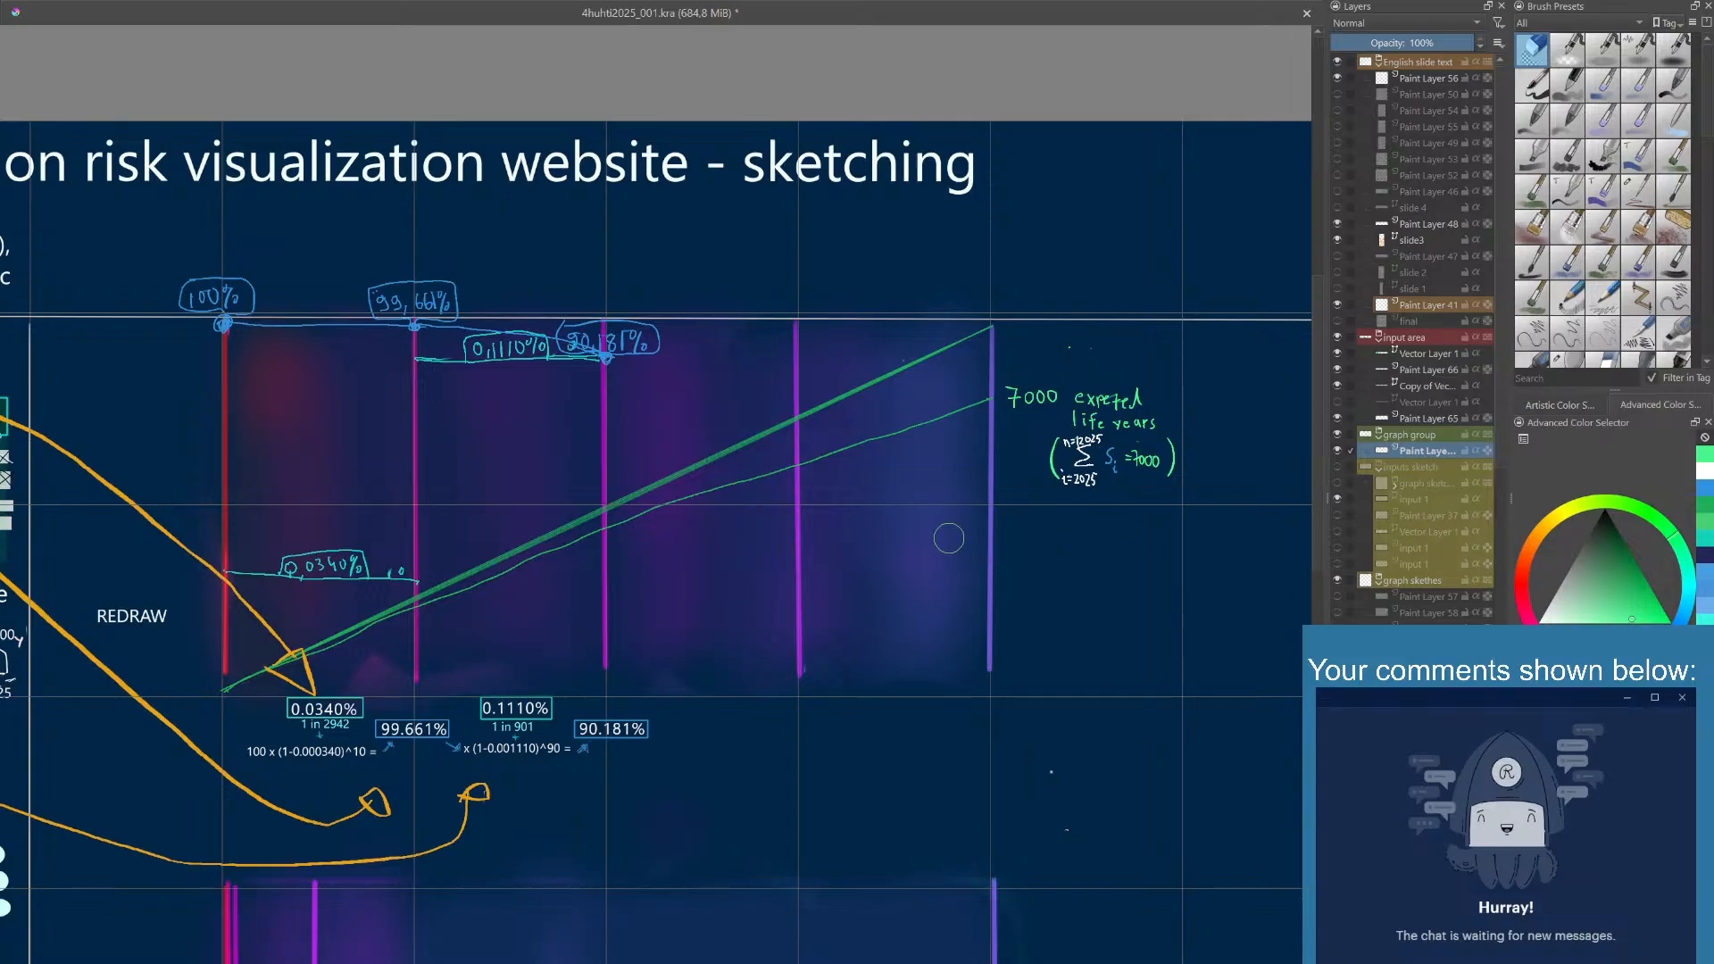
key("slash")
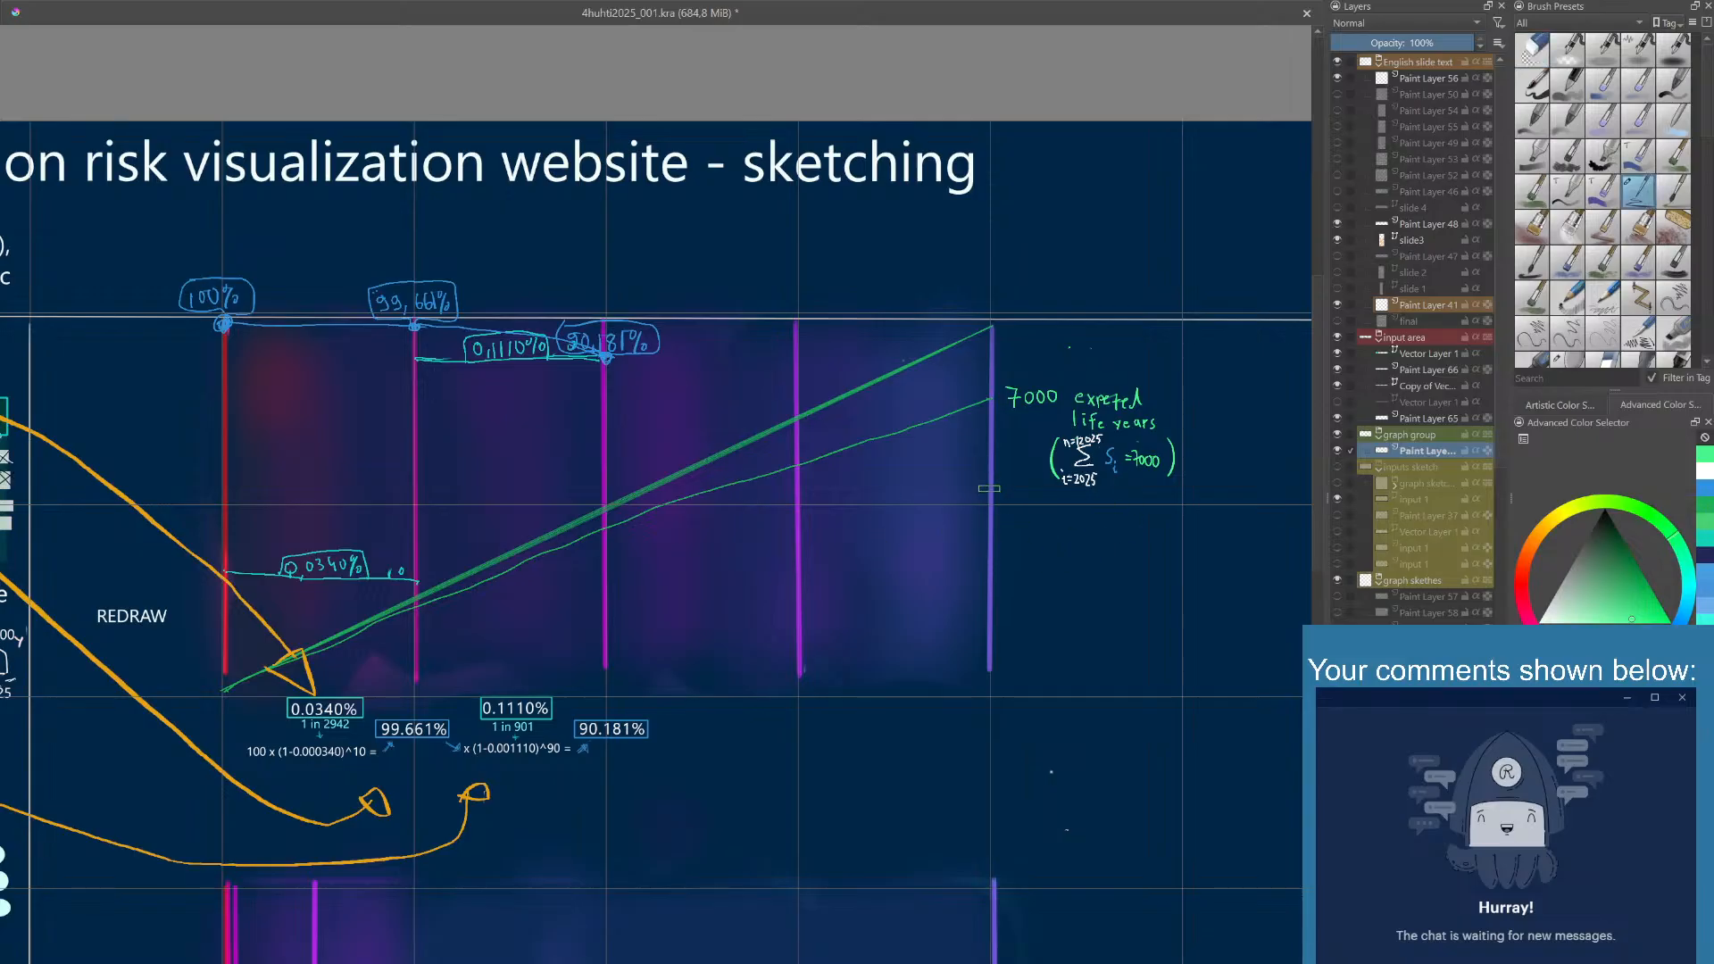
mouse_move(1018, 572)
left_mouse_down()
mouse_move(1014, 540)
mouse_move(1123, 569)
mouse_move(1043, 515)
mouse_move(937, 558)
left_mouse_up()
key("ctrl+s")
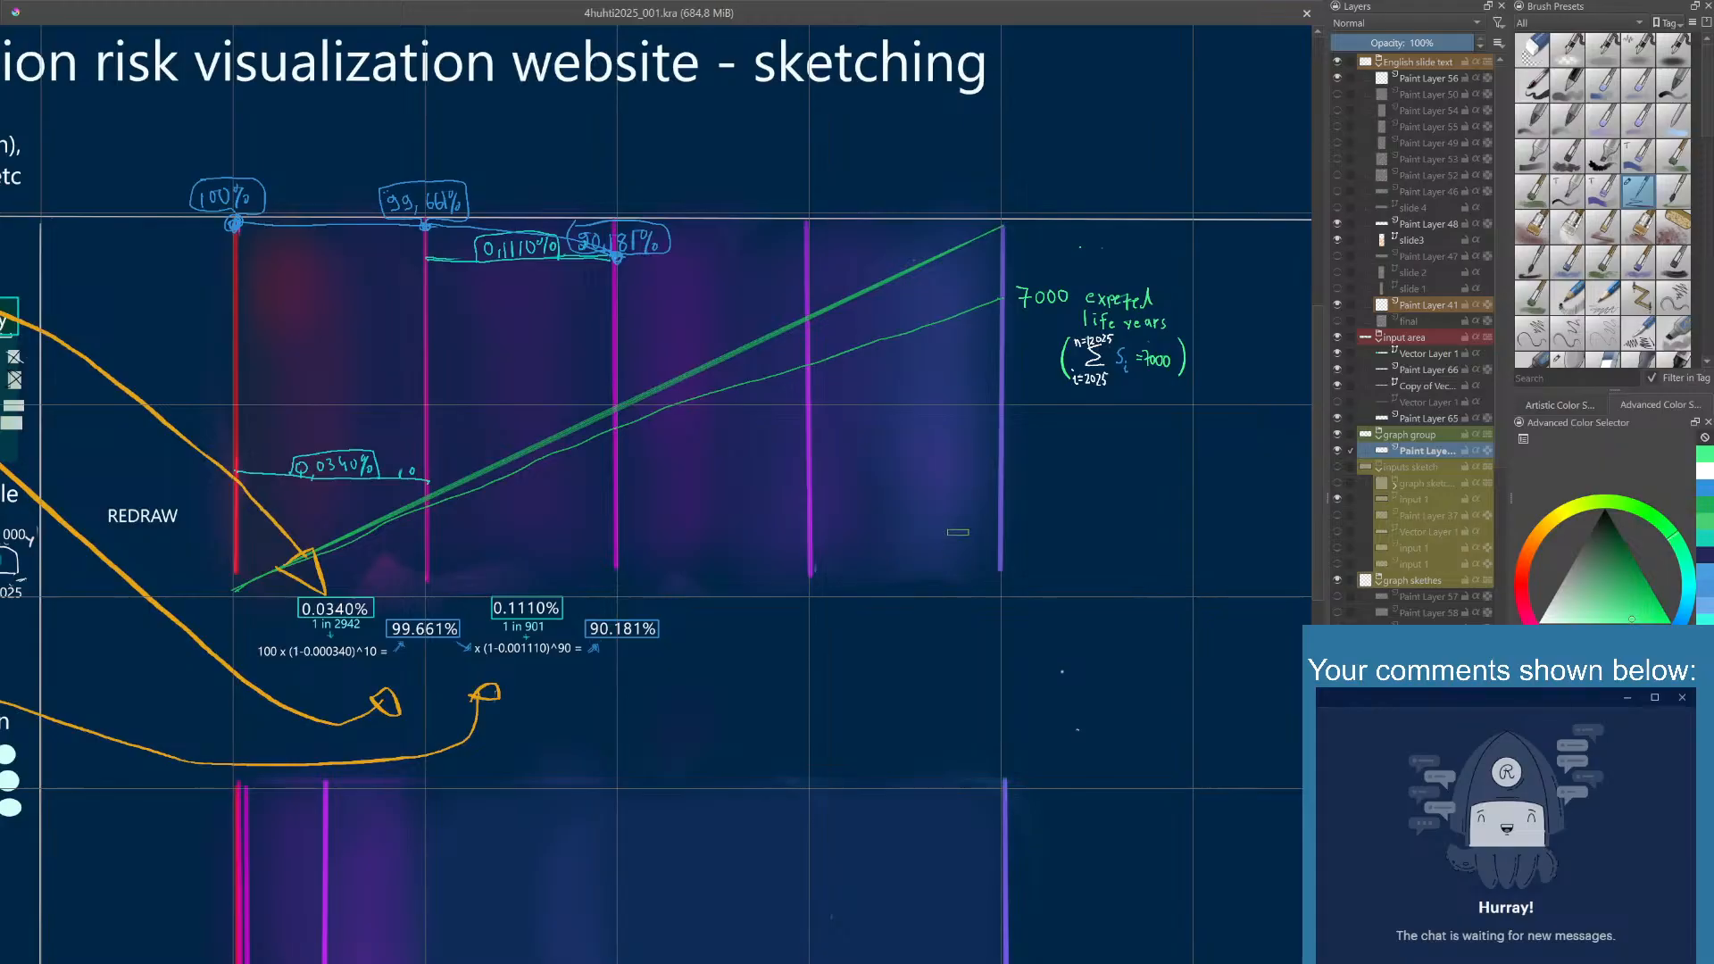
mouse_move(1009, 367)
left_mouse_down()
mouse_move(976, 347)
mouse_move(855, 407)
mouse_move(1069, 371)
left_mouse_up()
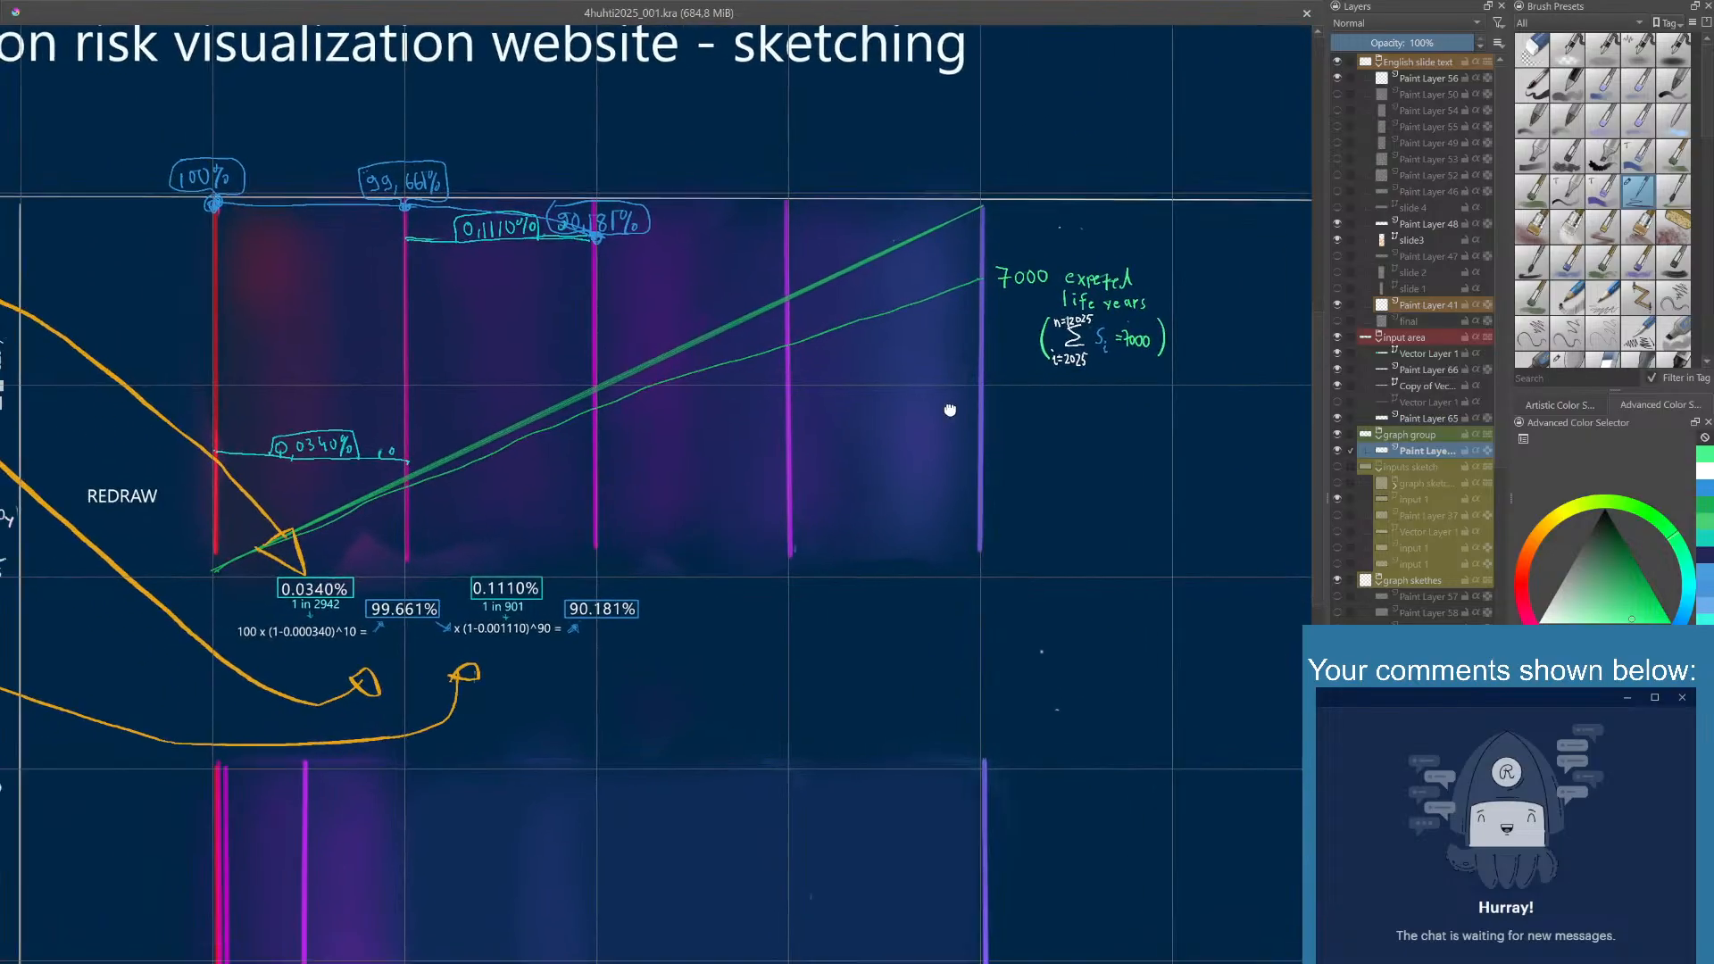
mouse_move(949, 409)
left_mouse_down()
mouse_move(1026, 379)
mouse_move(975, 377)
mouse_move(978, 402)
mouse_move(1007, 394)
left_mouse_up()
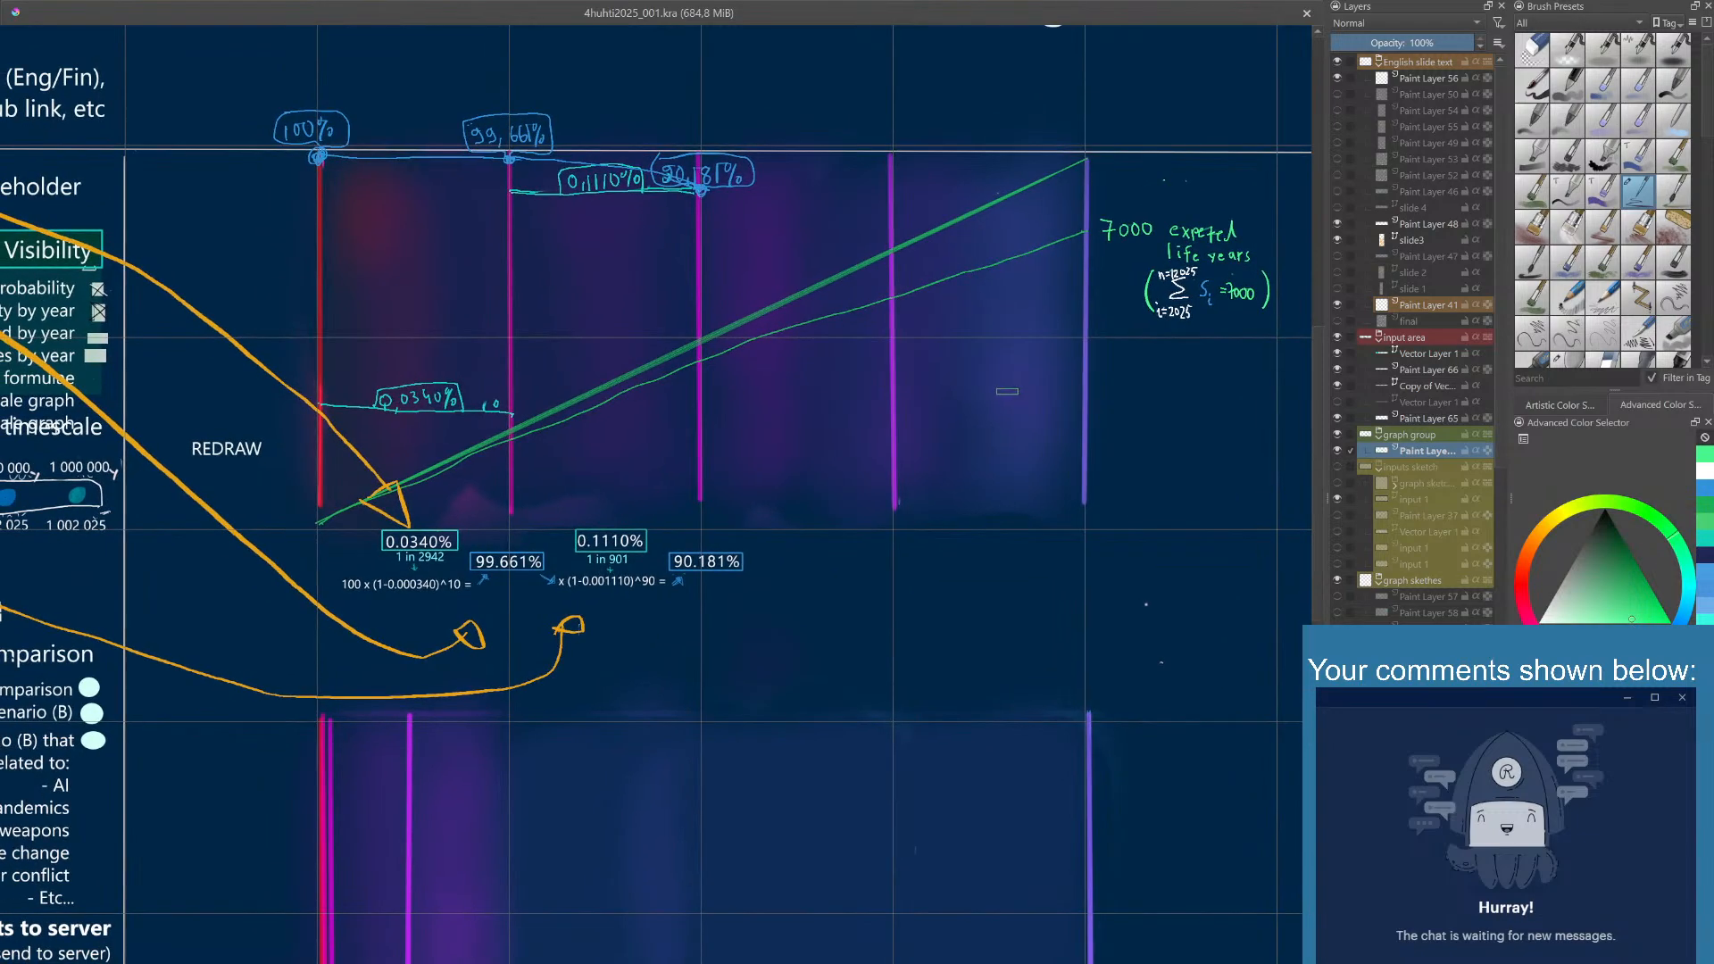